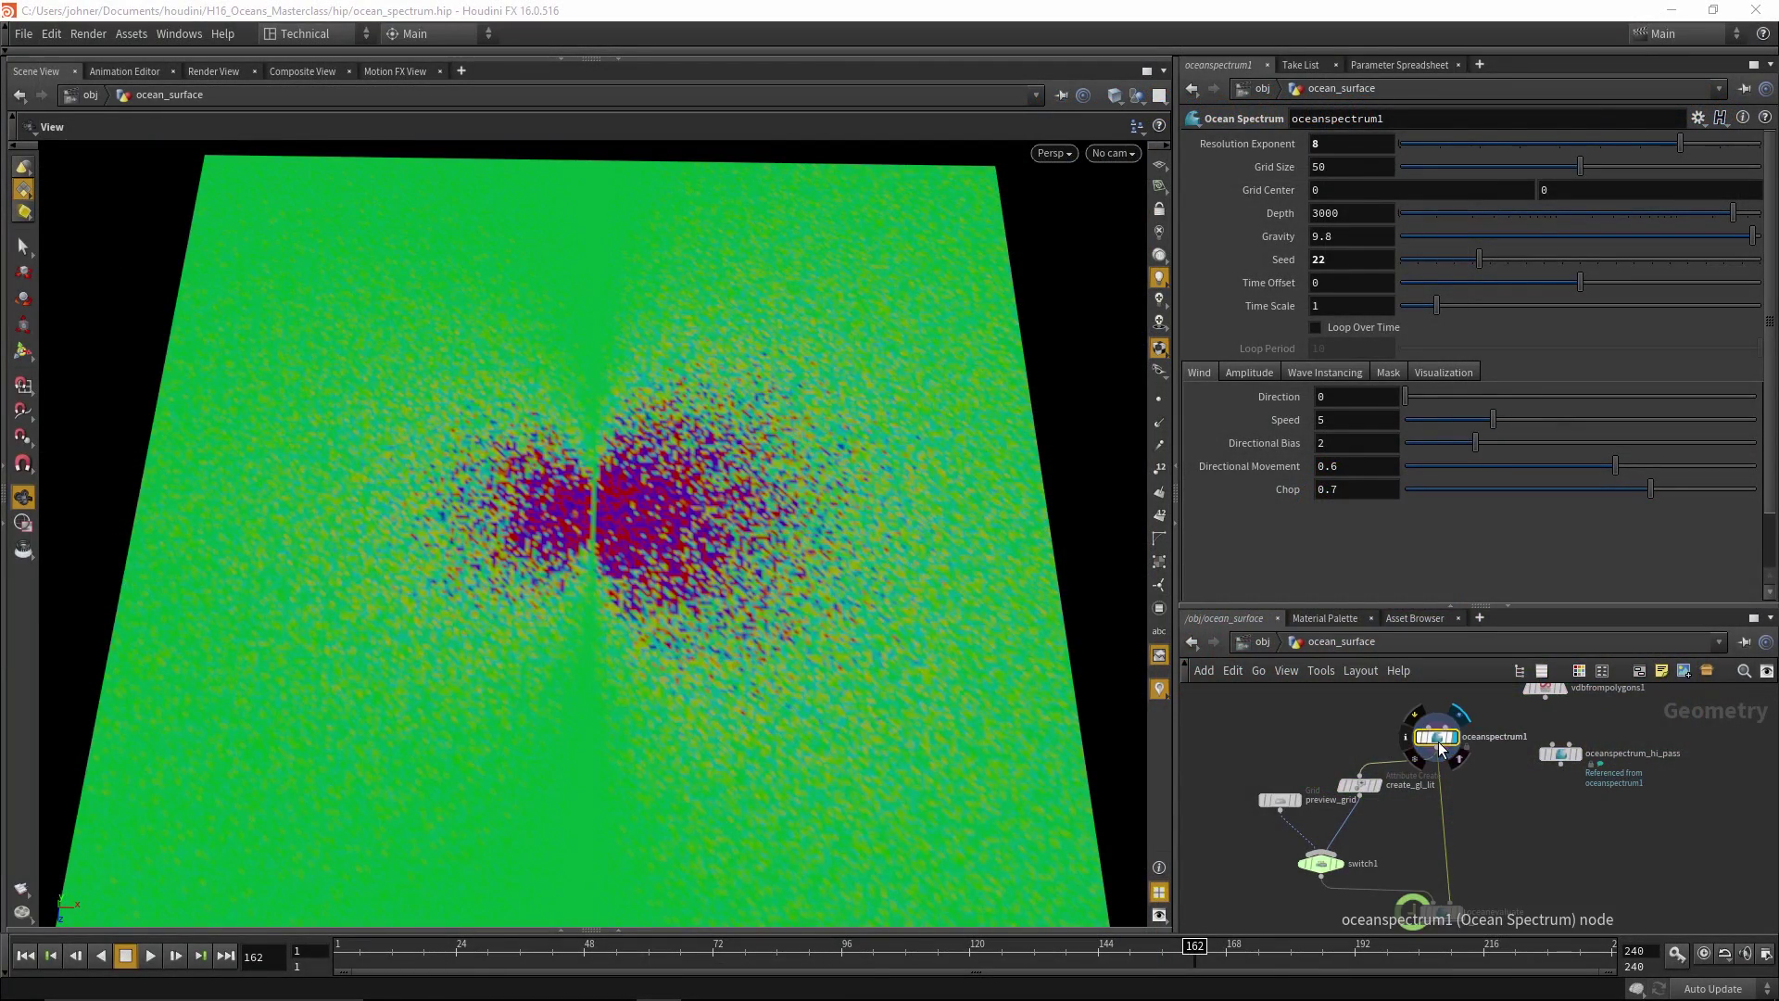
Try a wind Direction of about 338 on the oceanspectrum1 node, and return the Direction to 0
mouse_move(1451, 917)
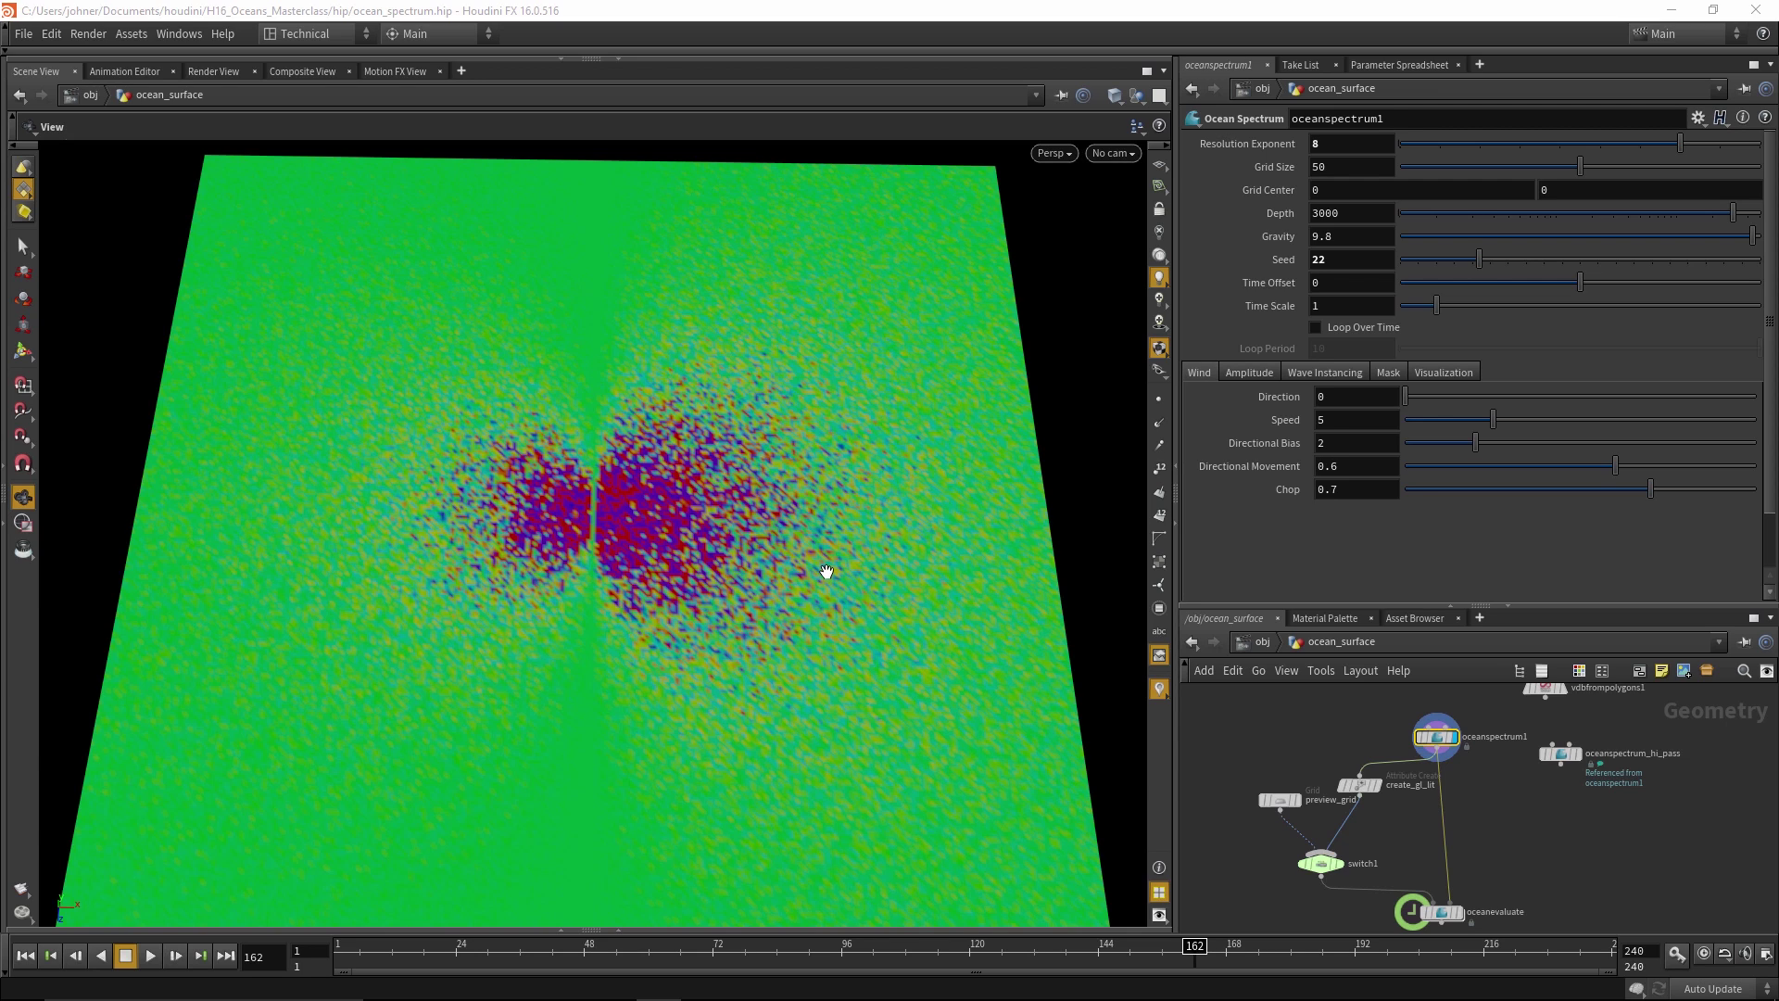
click(1466, 376)
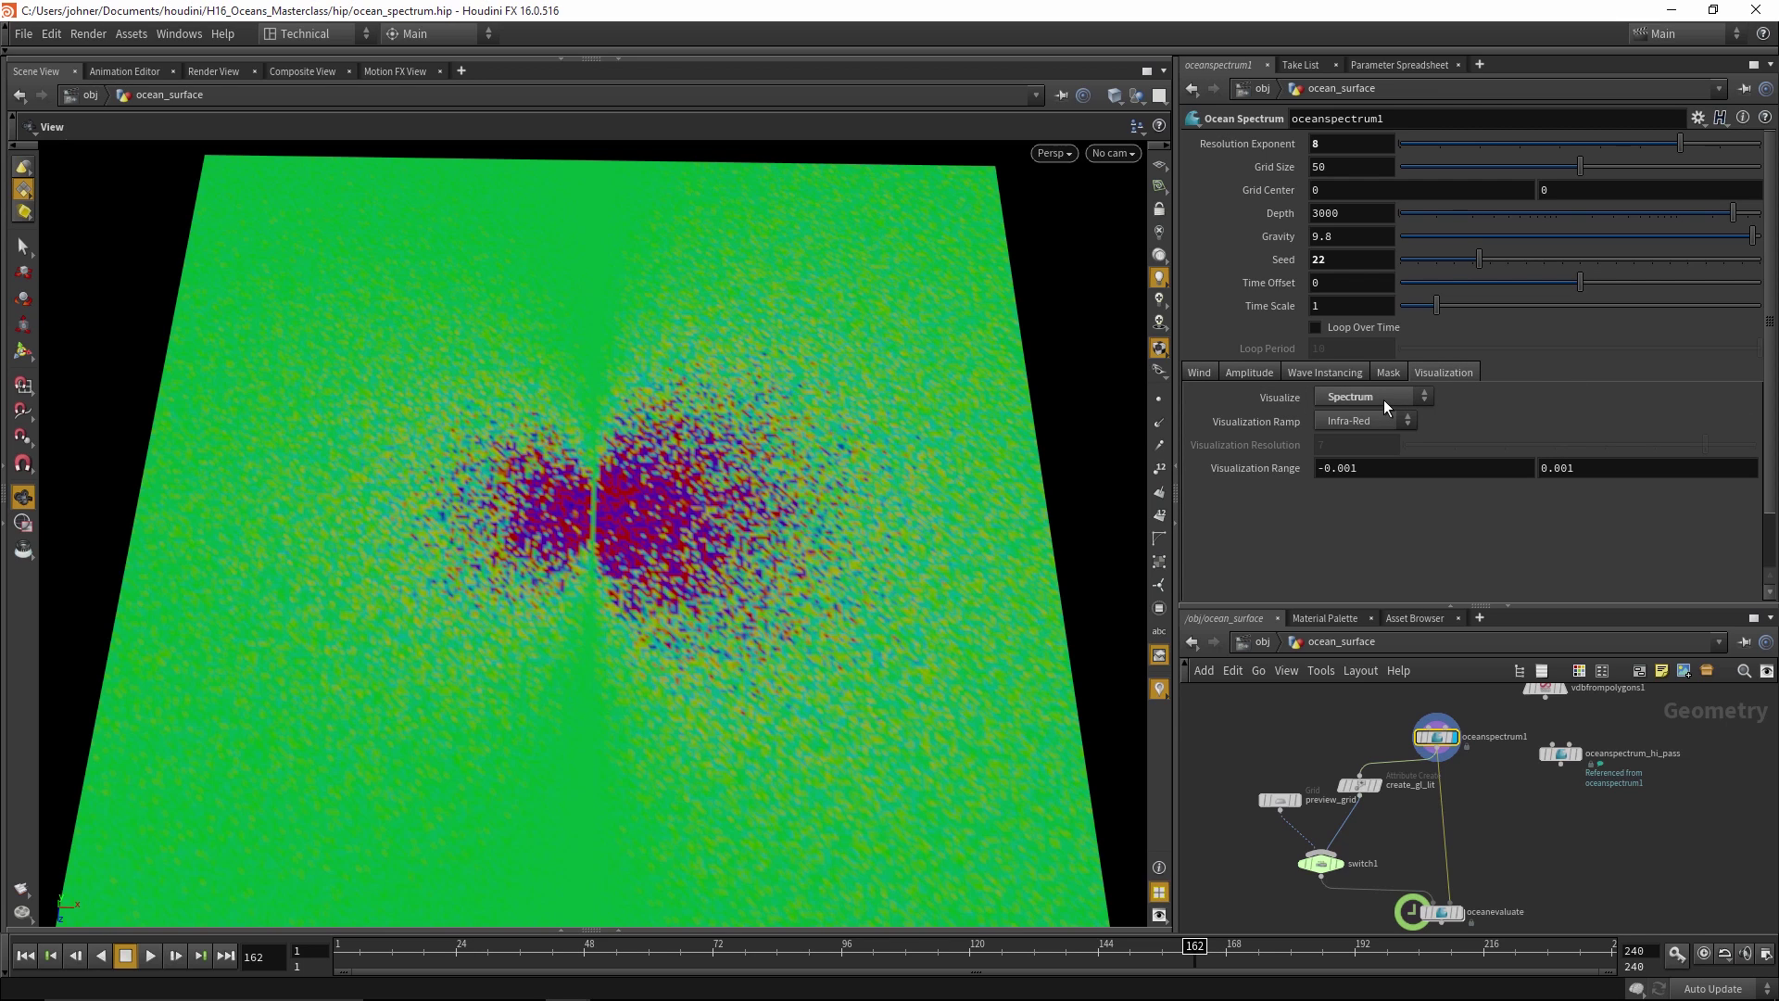
click(1205, 372)
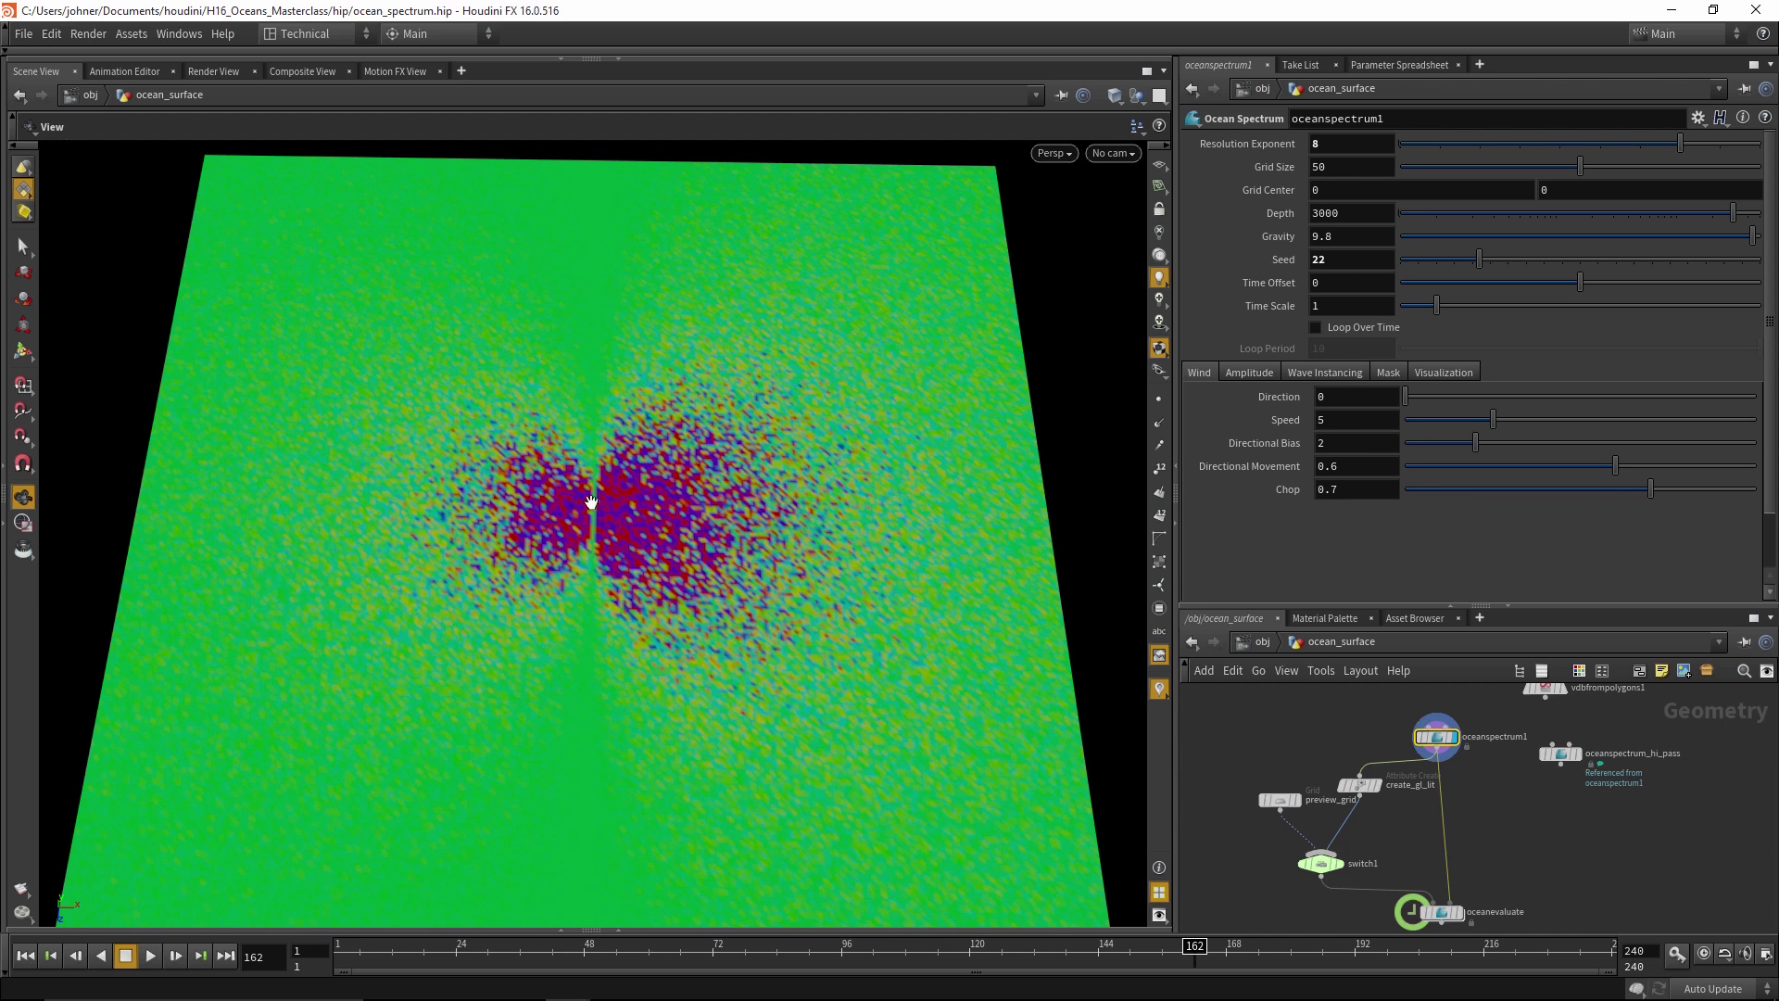
drag(587, 543, 587, 547)
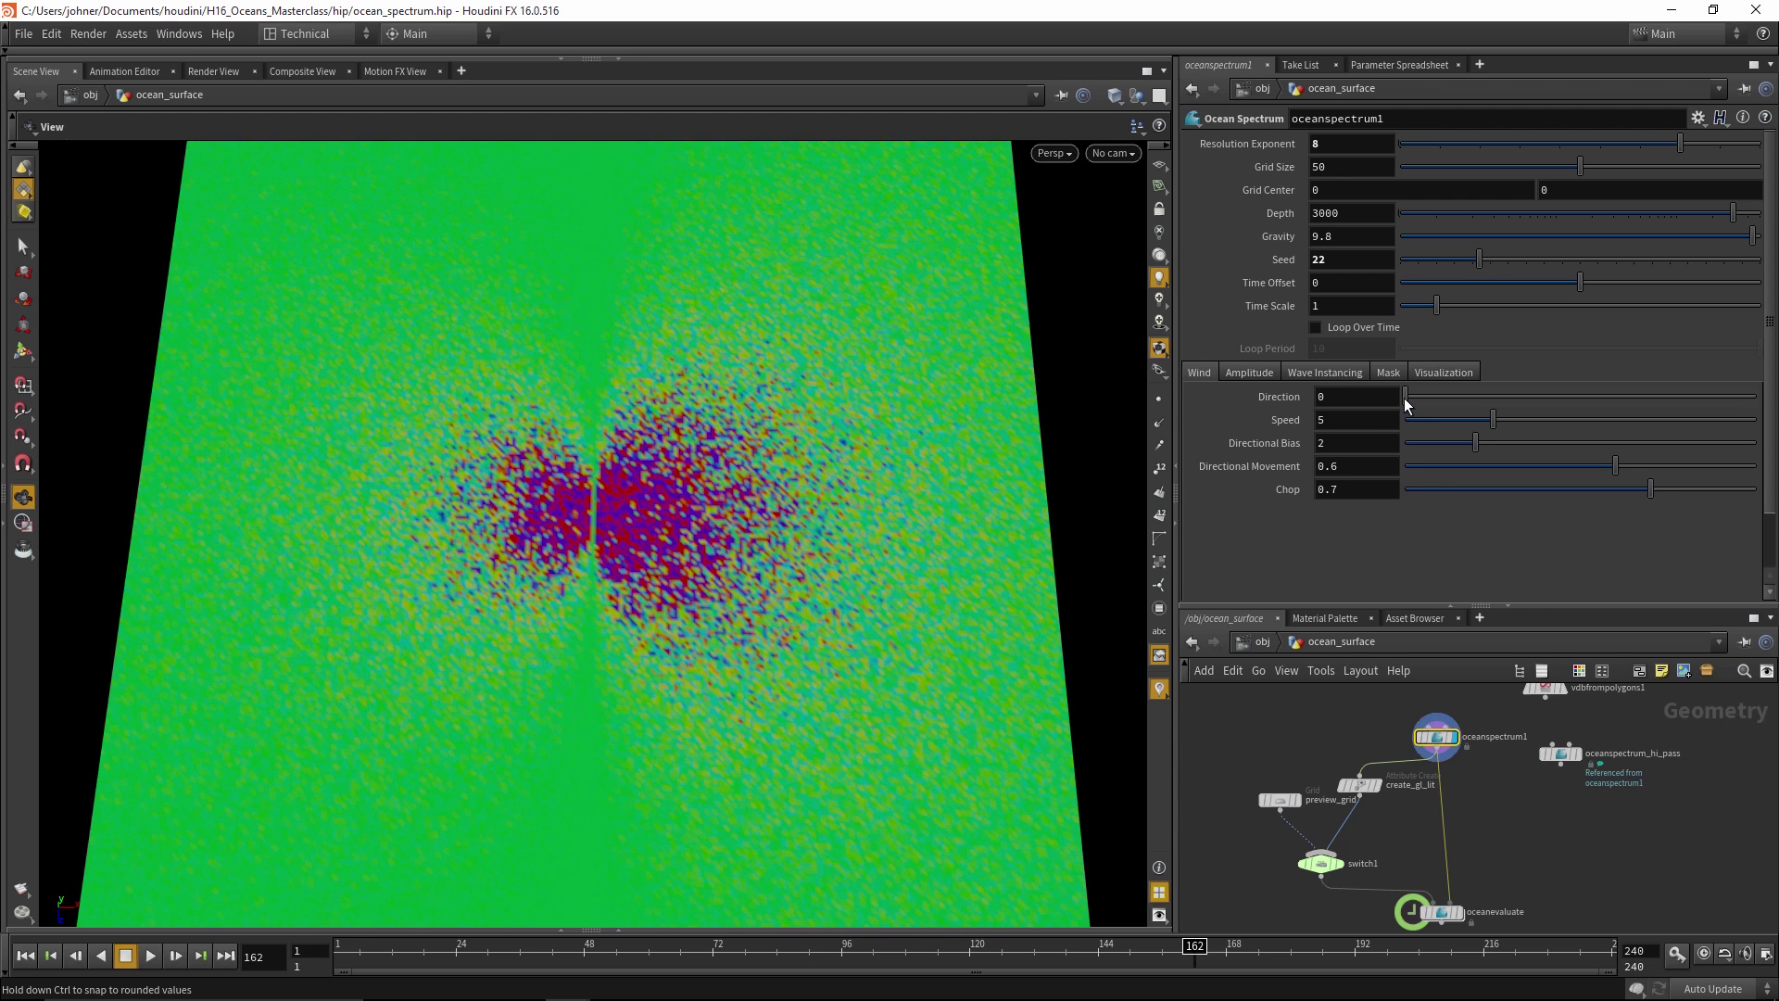
drag(1404, 398, 1734, 398)
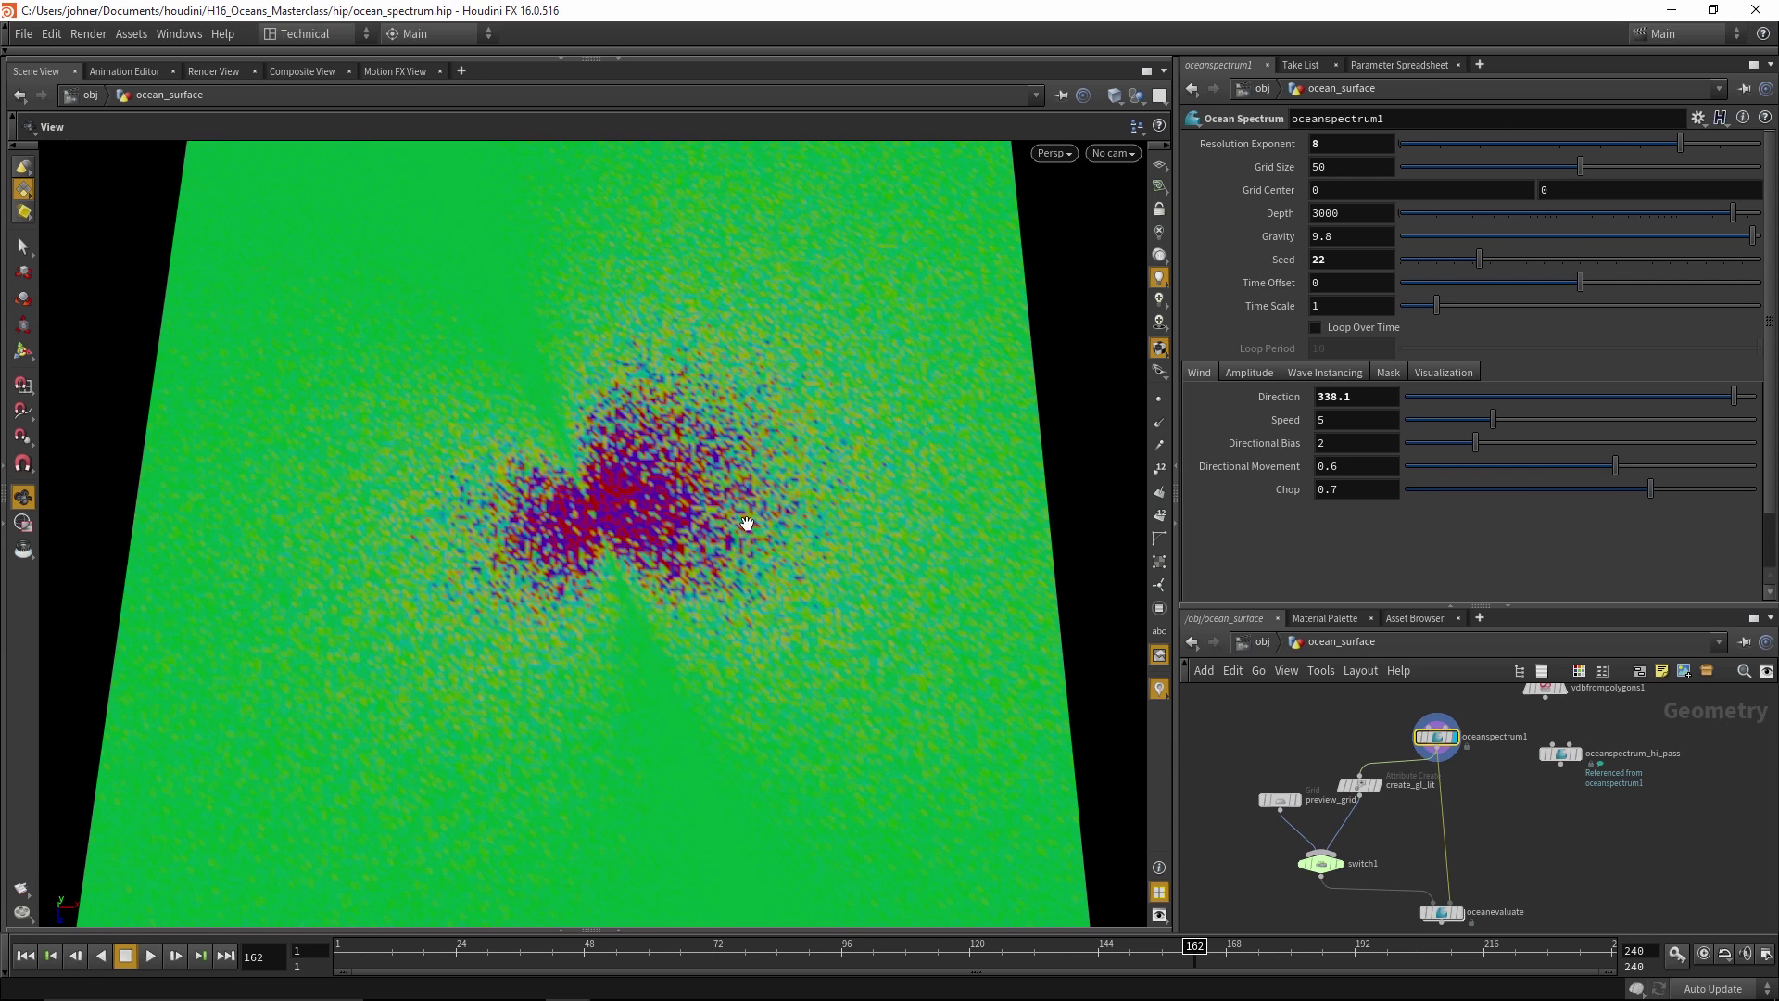
click(1259, 371)
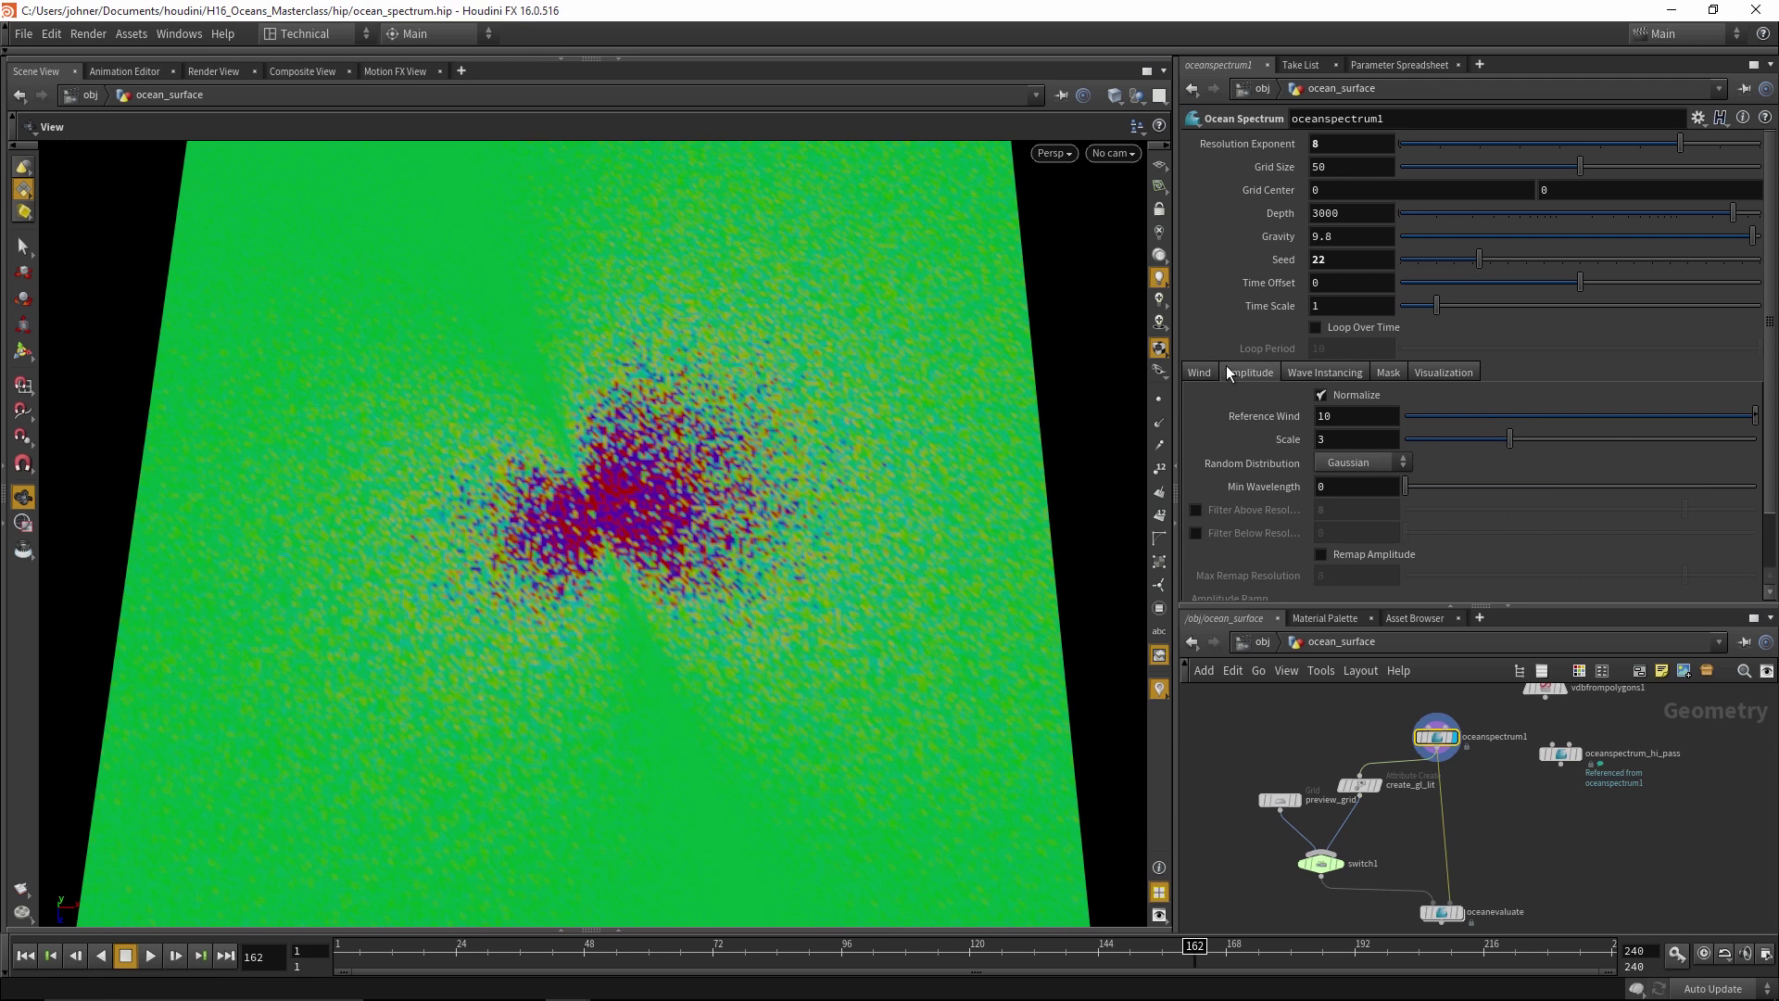
click(1201, 372)
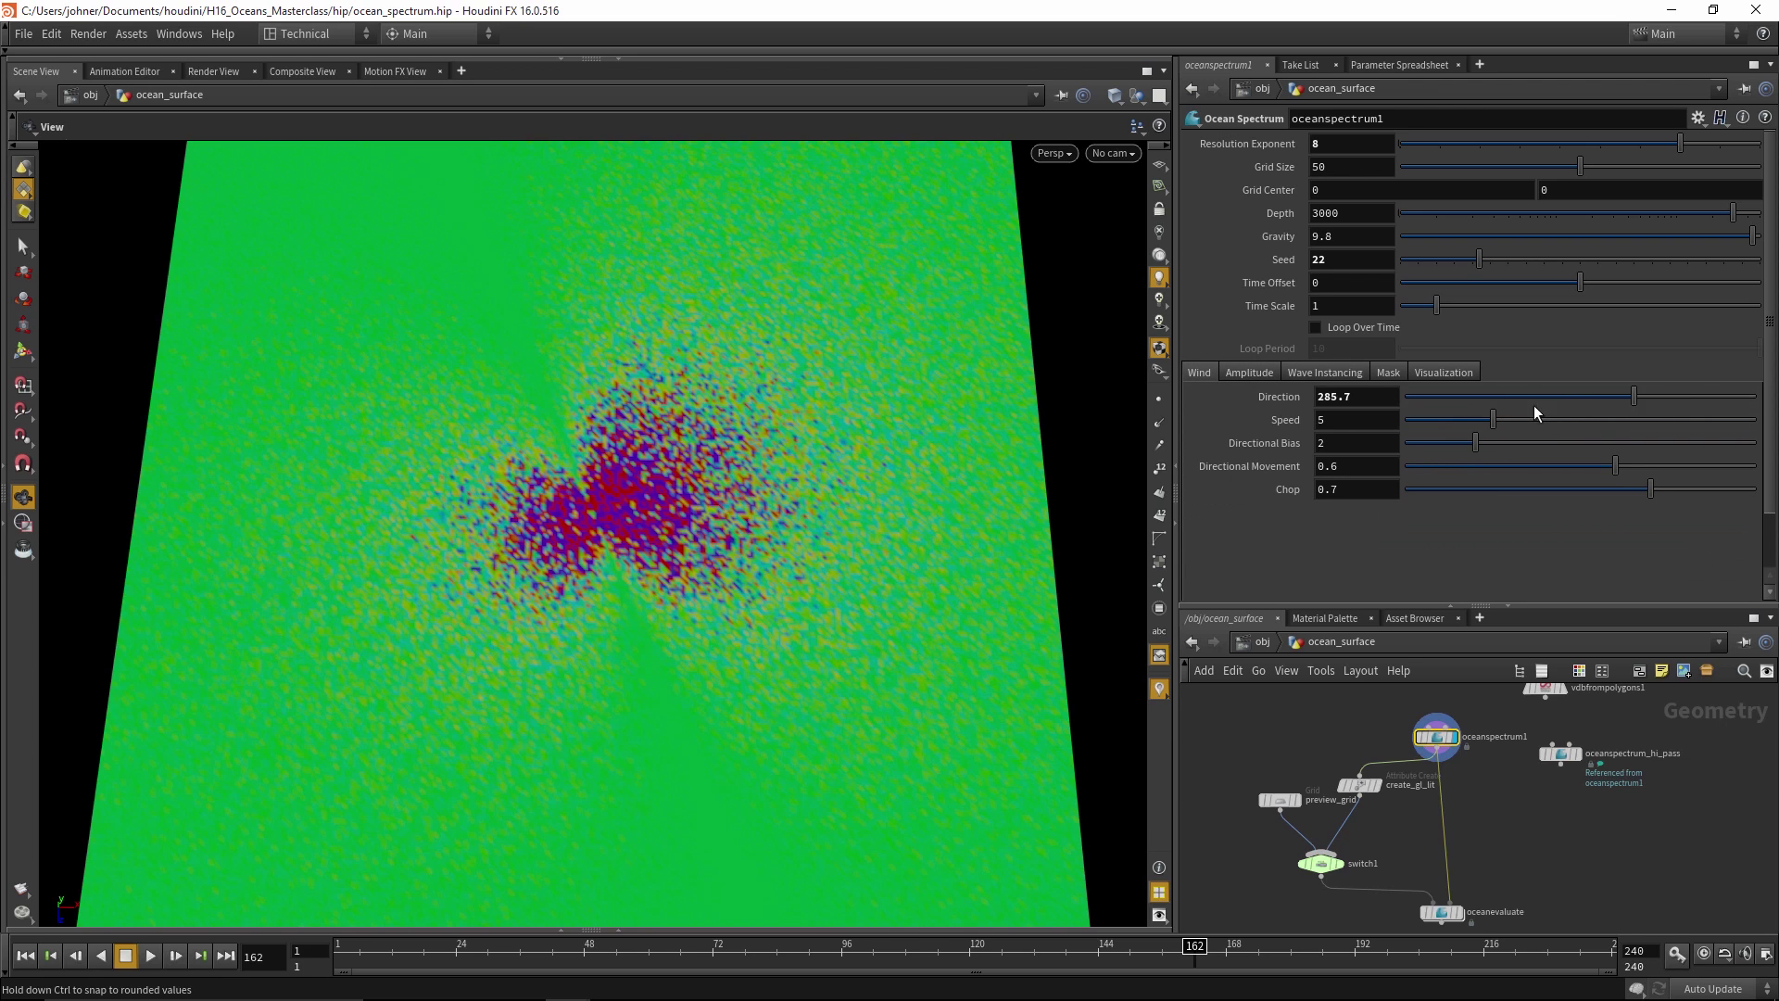
drag(1533, 400, 1304, 413)
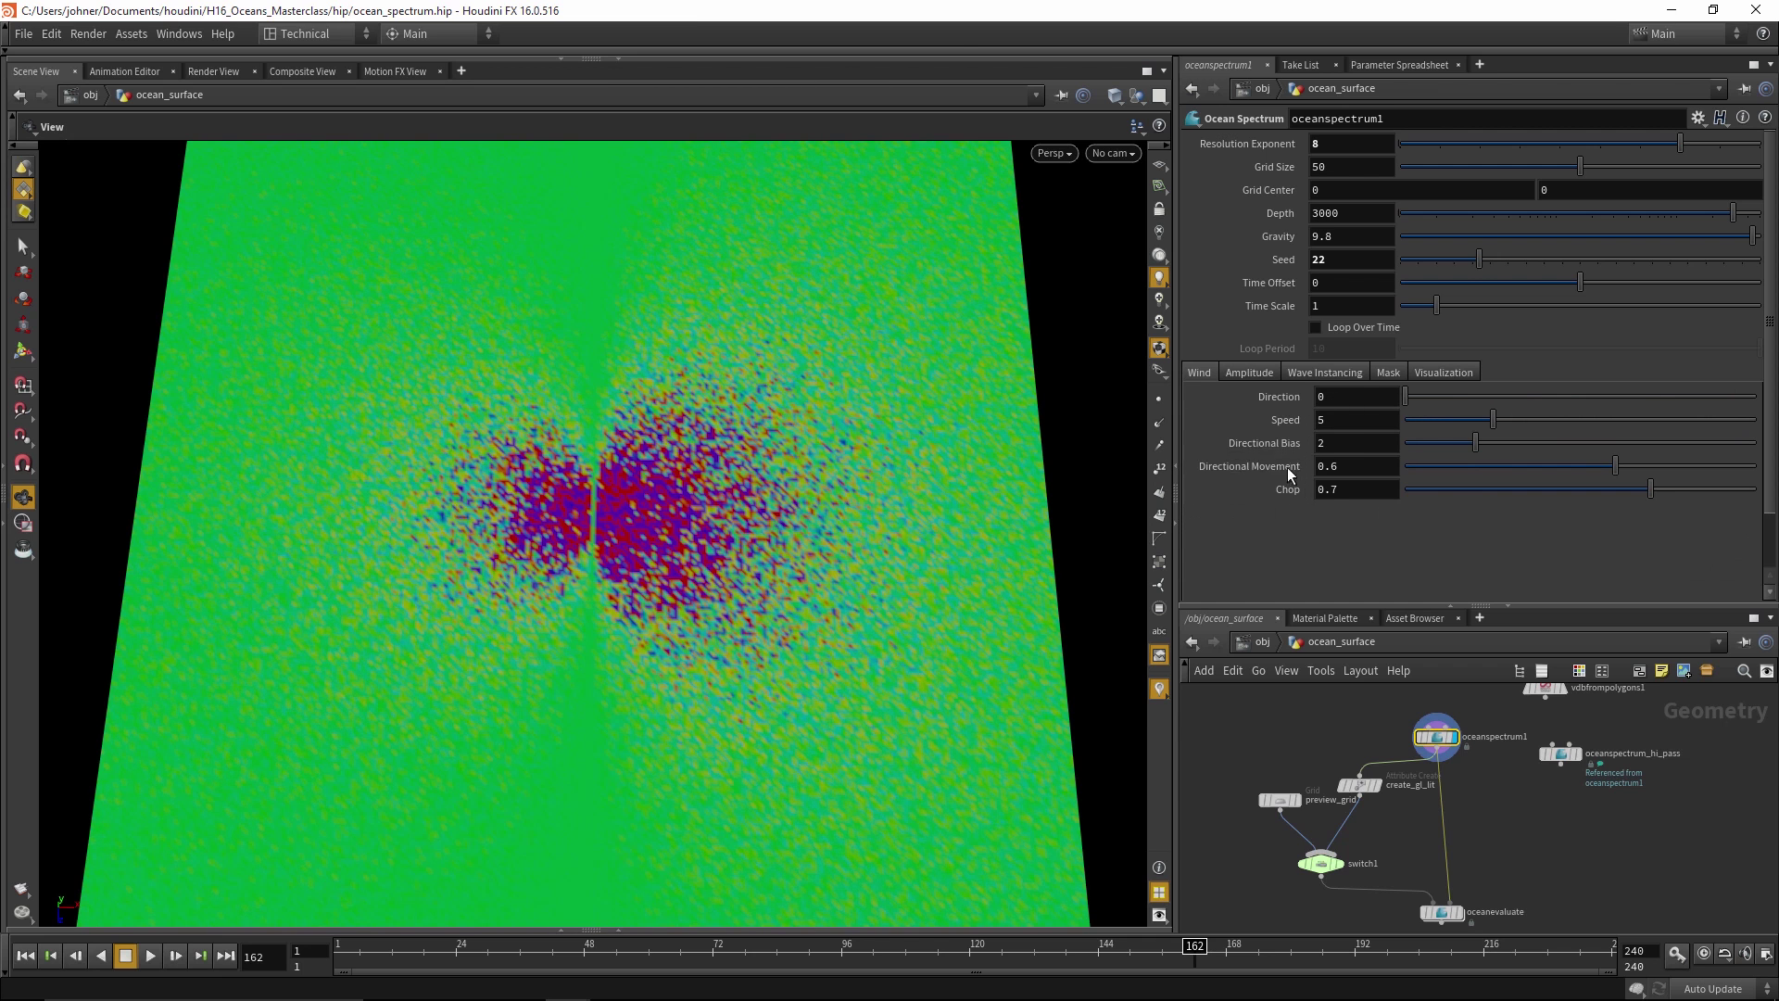
Set Directional Bias and Directional Movement to 0, and sweep the wind Direction through its range and back to 0
drag(1475, 443, 1400, 447)
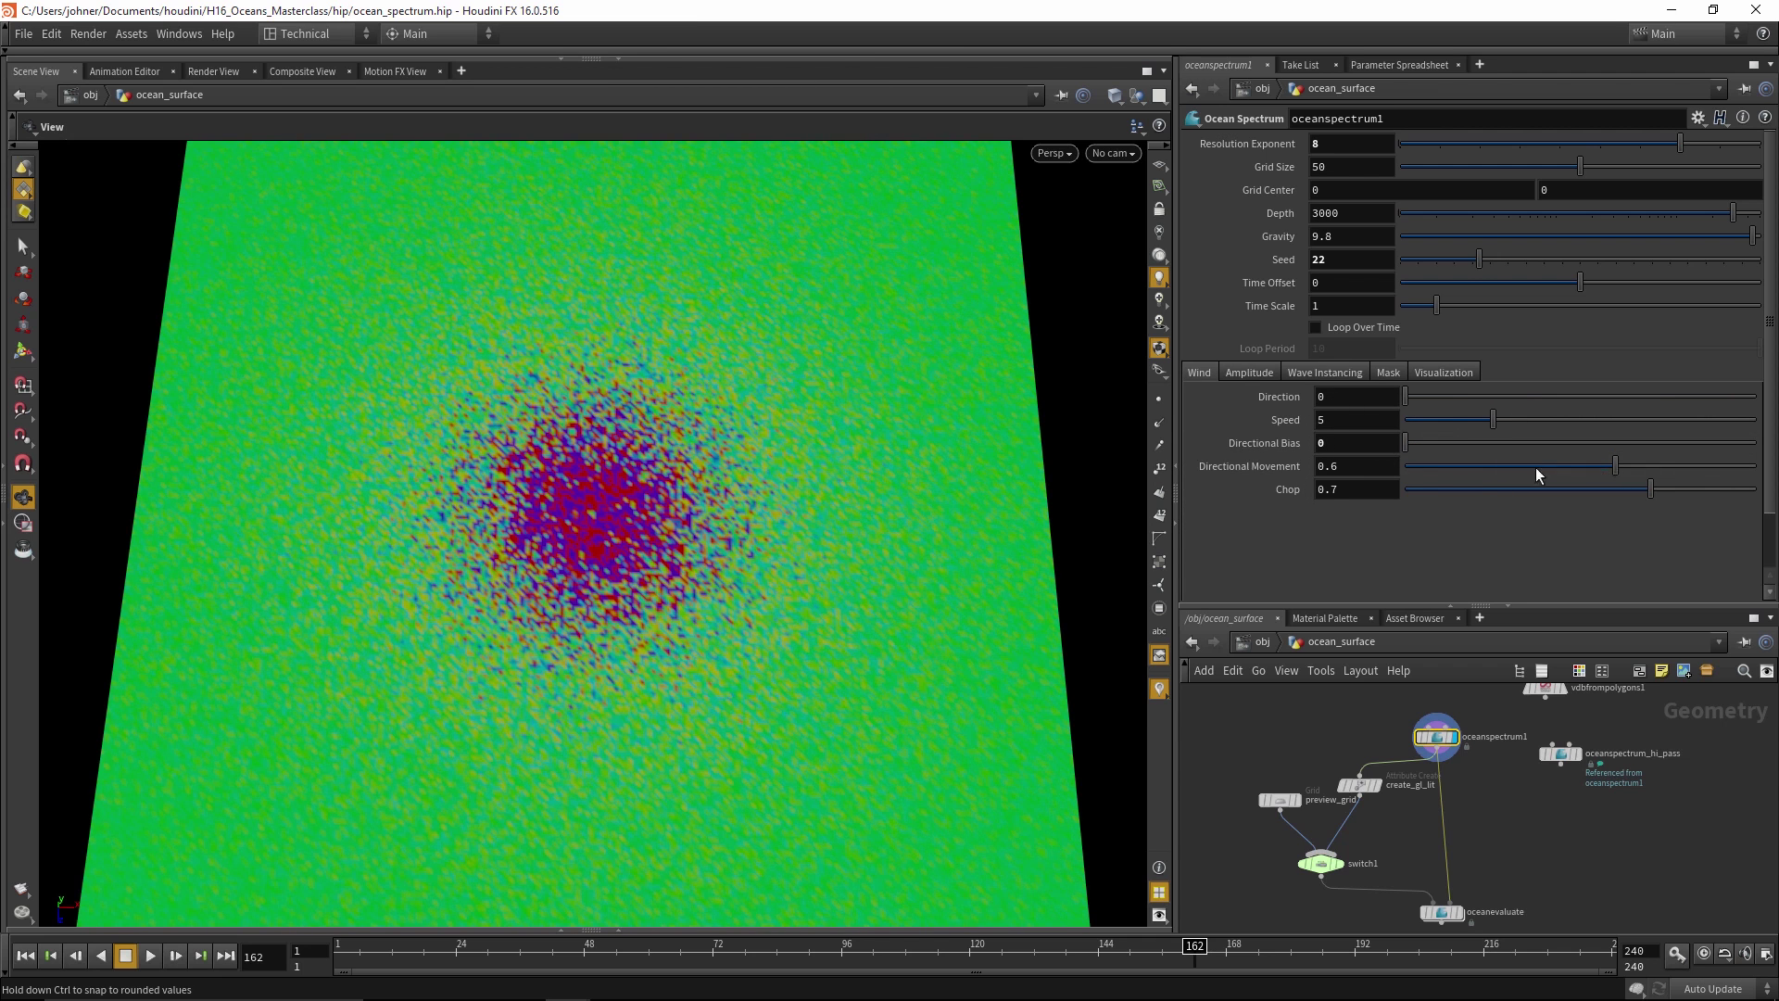
drag(1536, 467, 1335, 474)
drag(1404, 392, 1752, 397)
drag(1638, 395, 1354, 401)
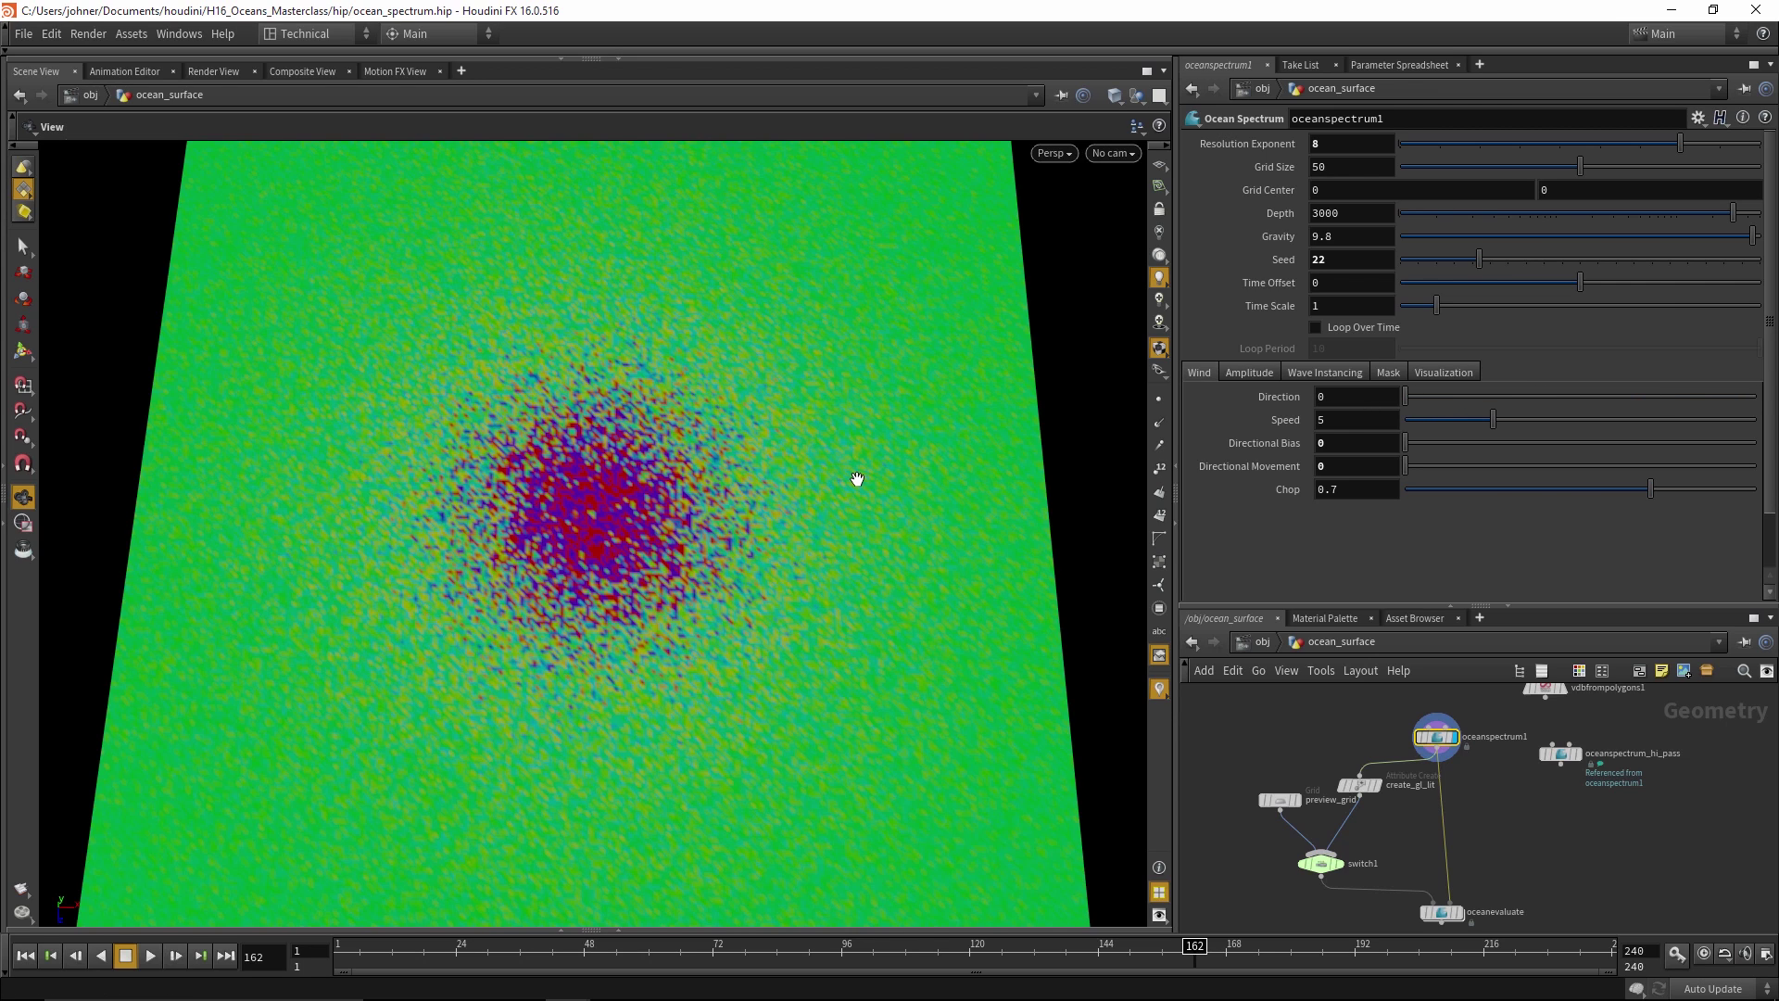
Display the oceanevaluate node's deformed surface and play the animation from a lower viewing angle
click(1361, 787)
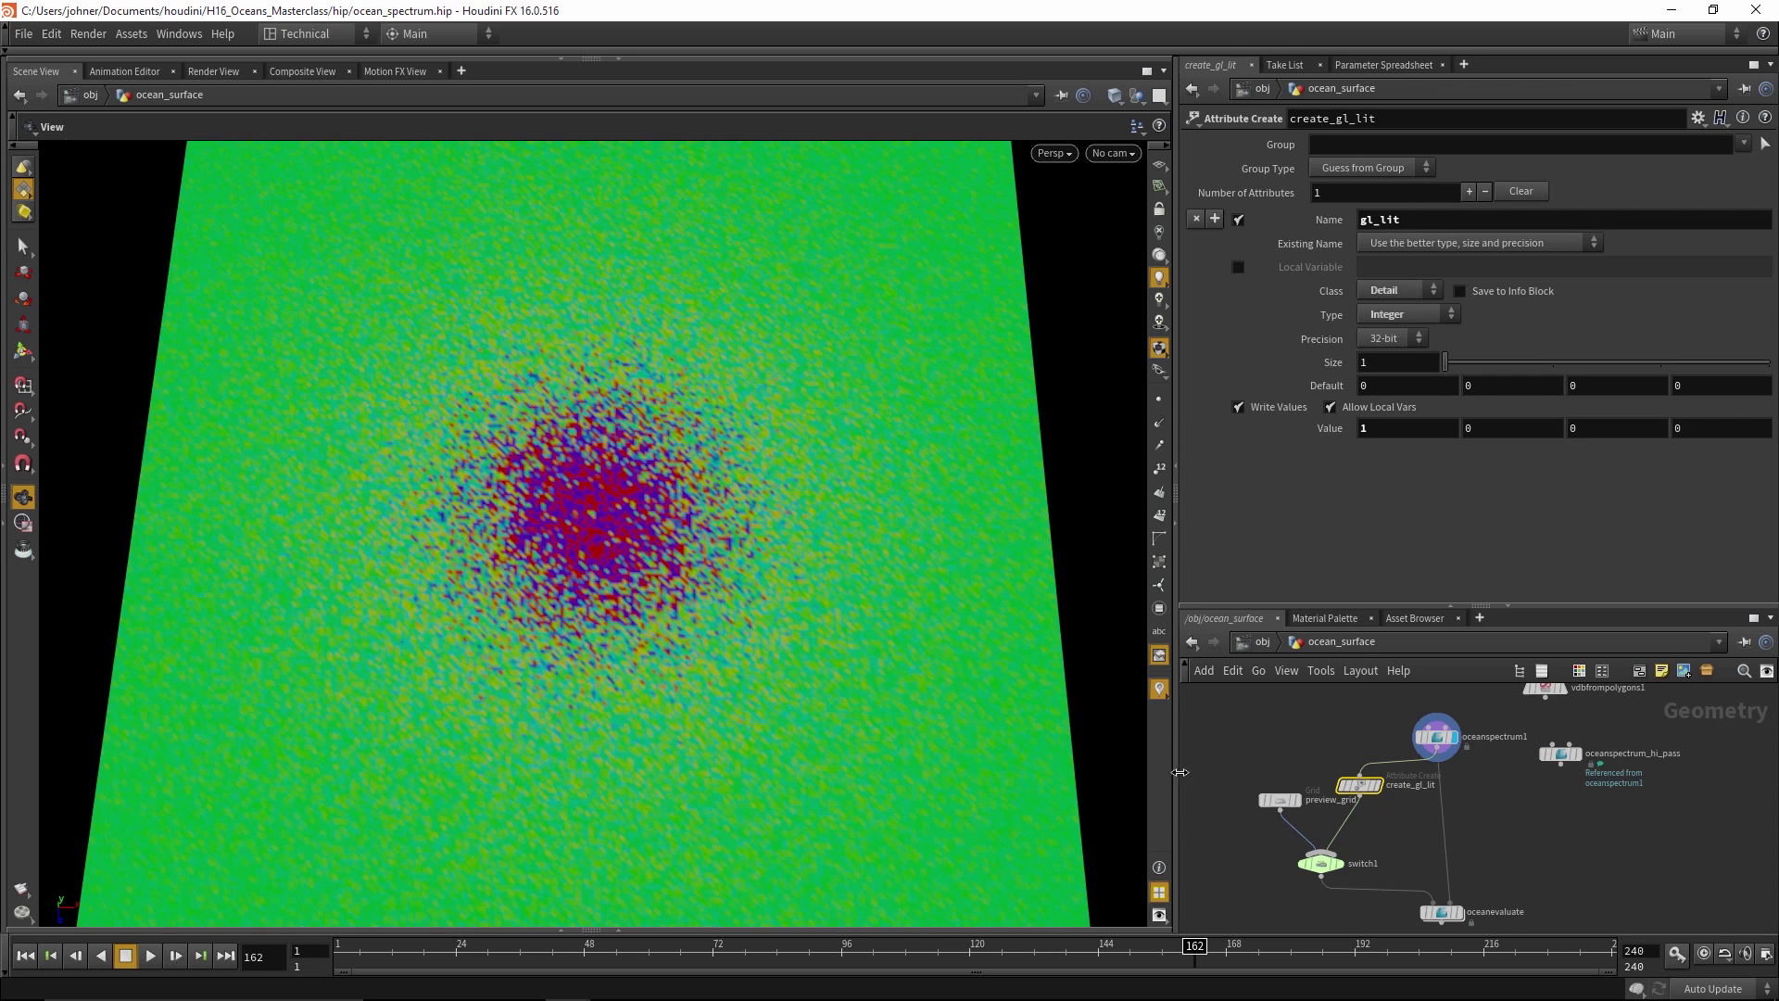
middle_drag(1474, 851, 1459, 803)
click(1448, 878)
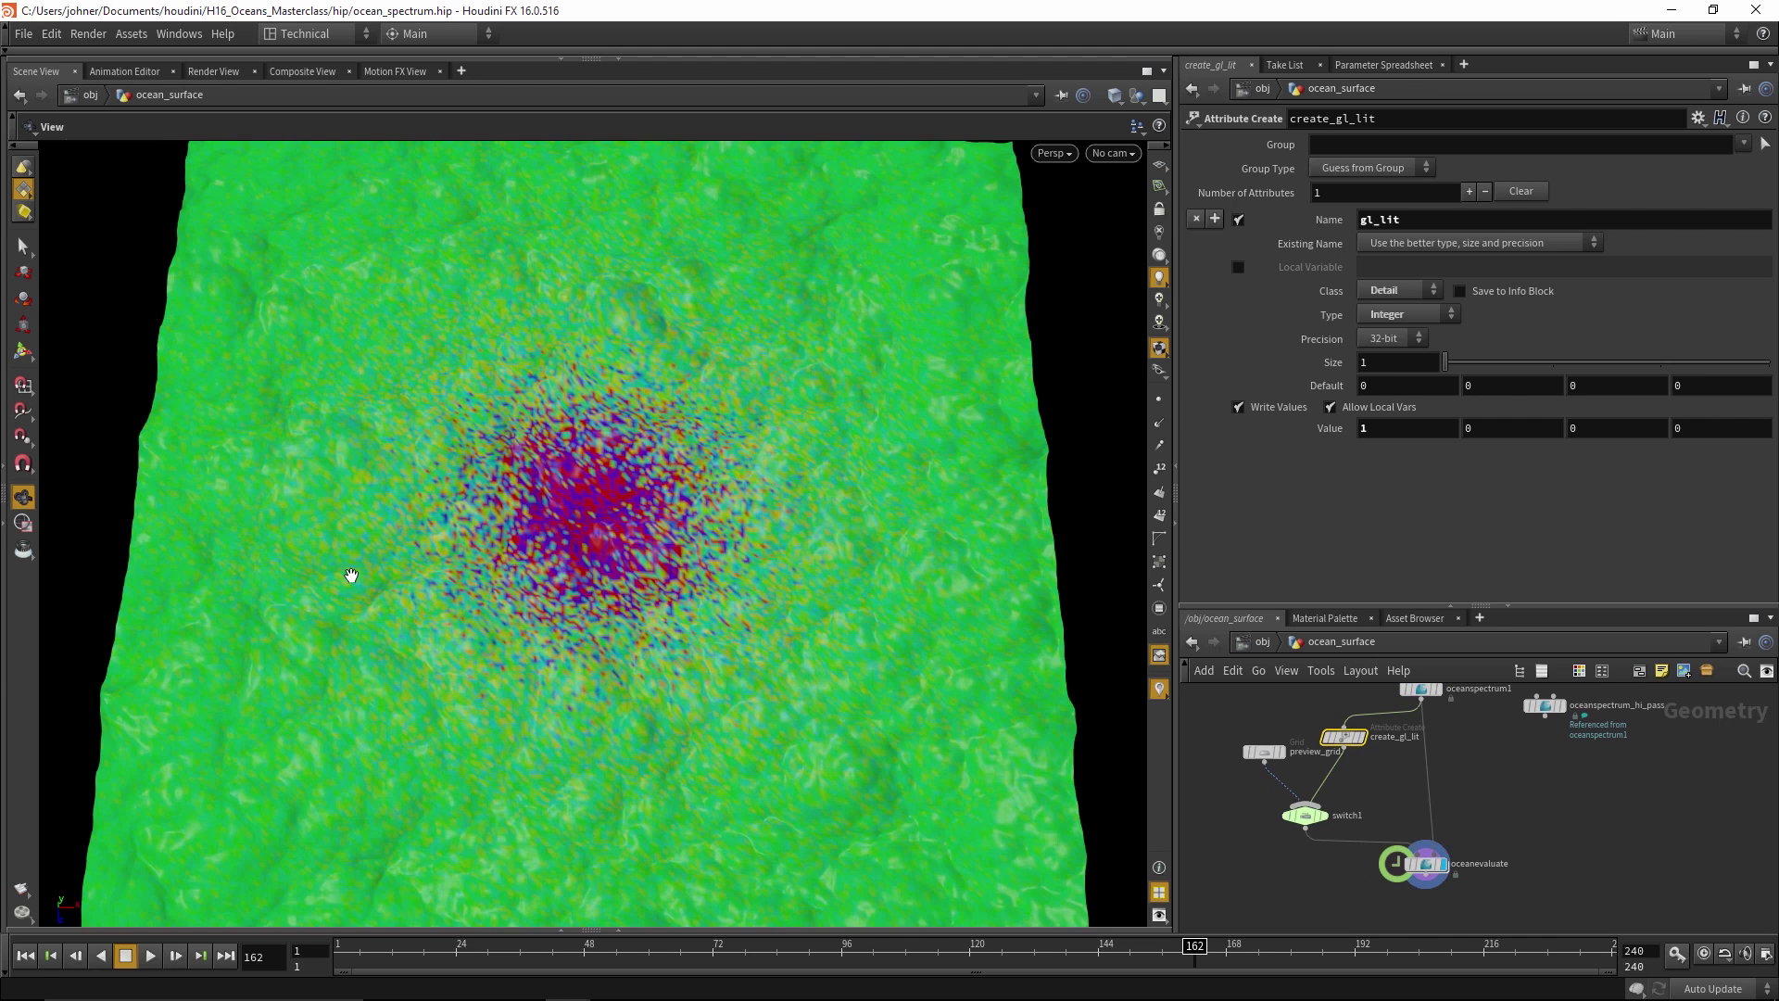
drag(517, 581, 501, 525)
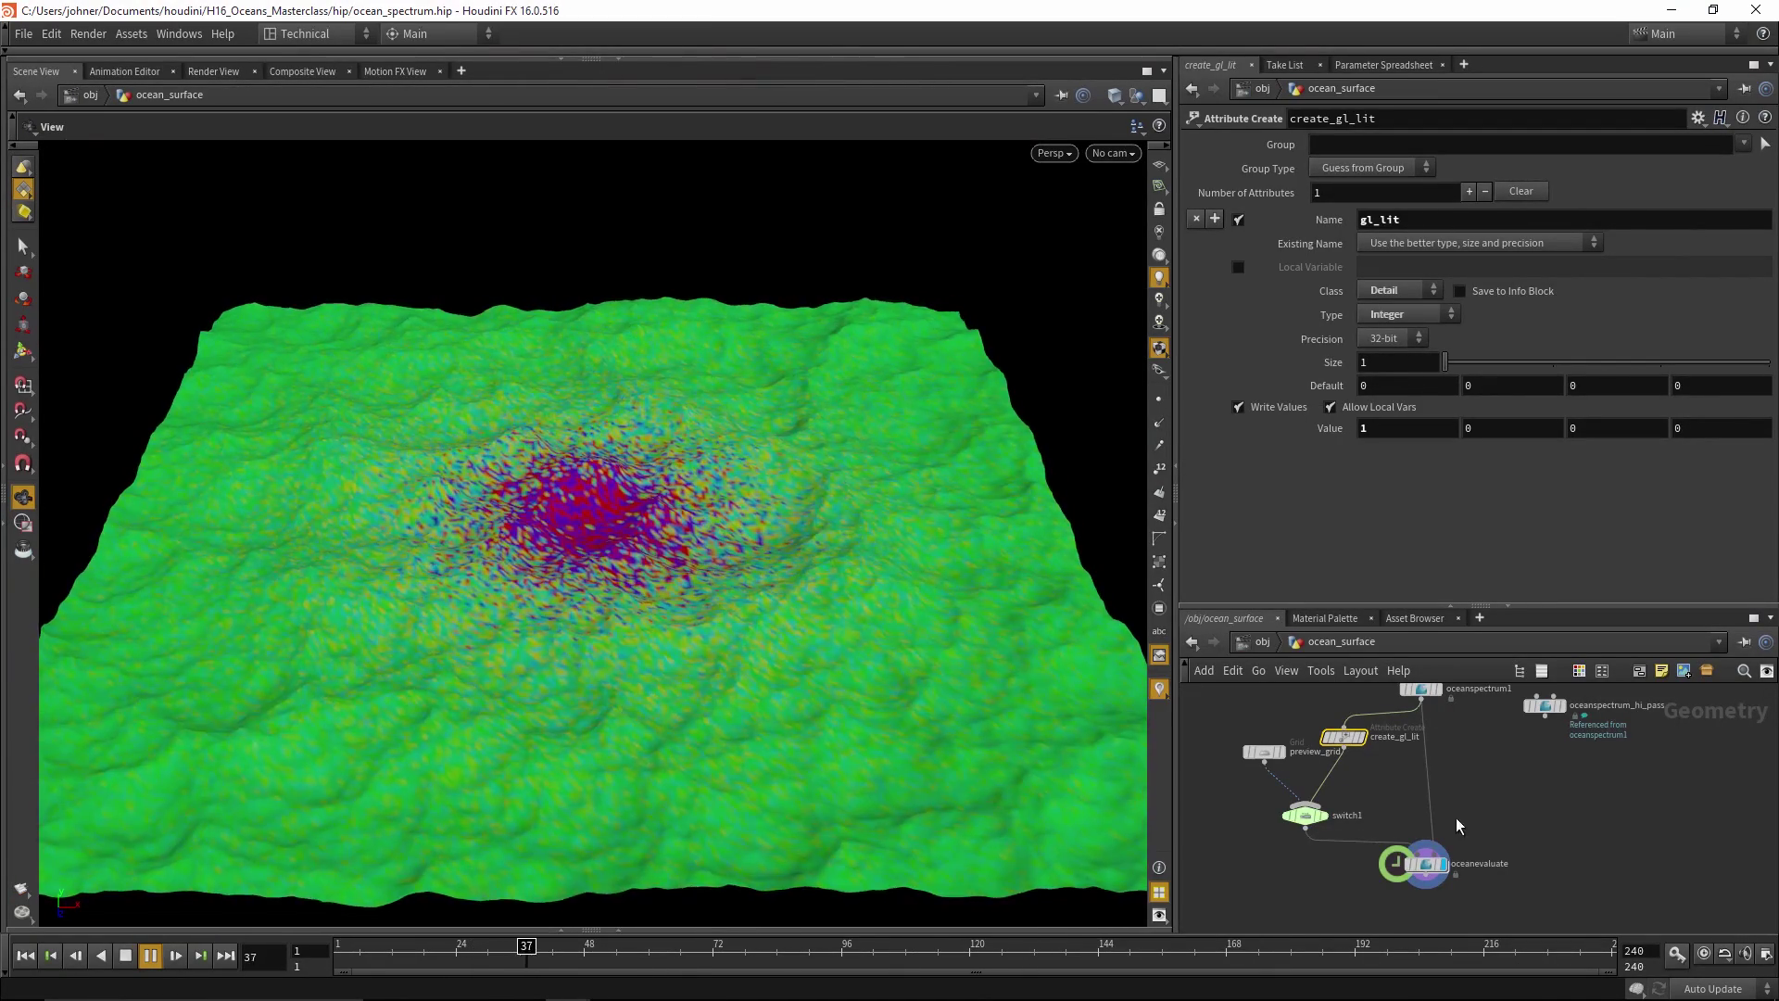
Try wind Speeds of 13.49 and 1.22 on oceanspectrum1, examining the waves and spectrum pattern during playback
middle_drag(1453, 778, 1451, 825)
click(1427, 736)
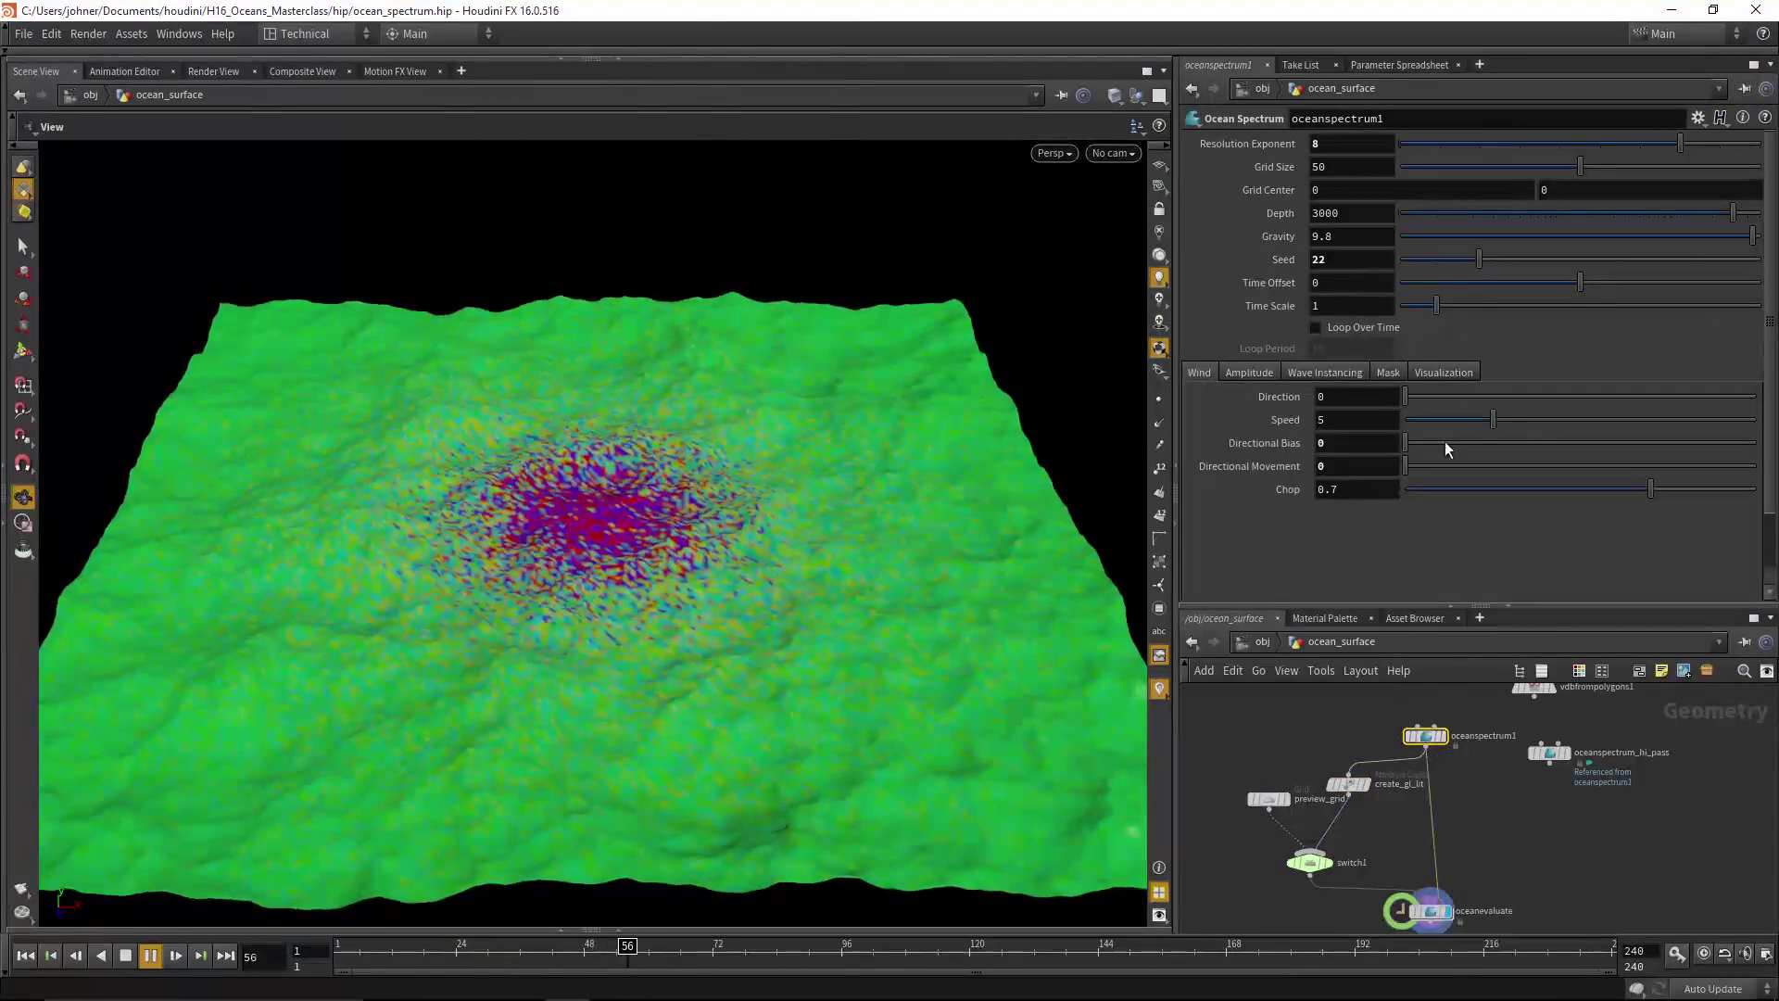
click(1642, 419)
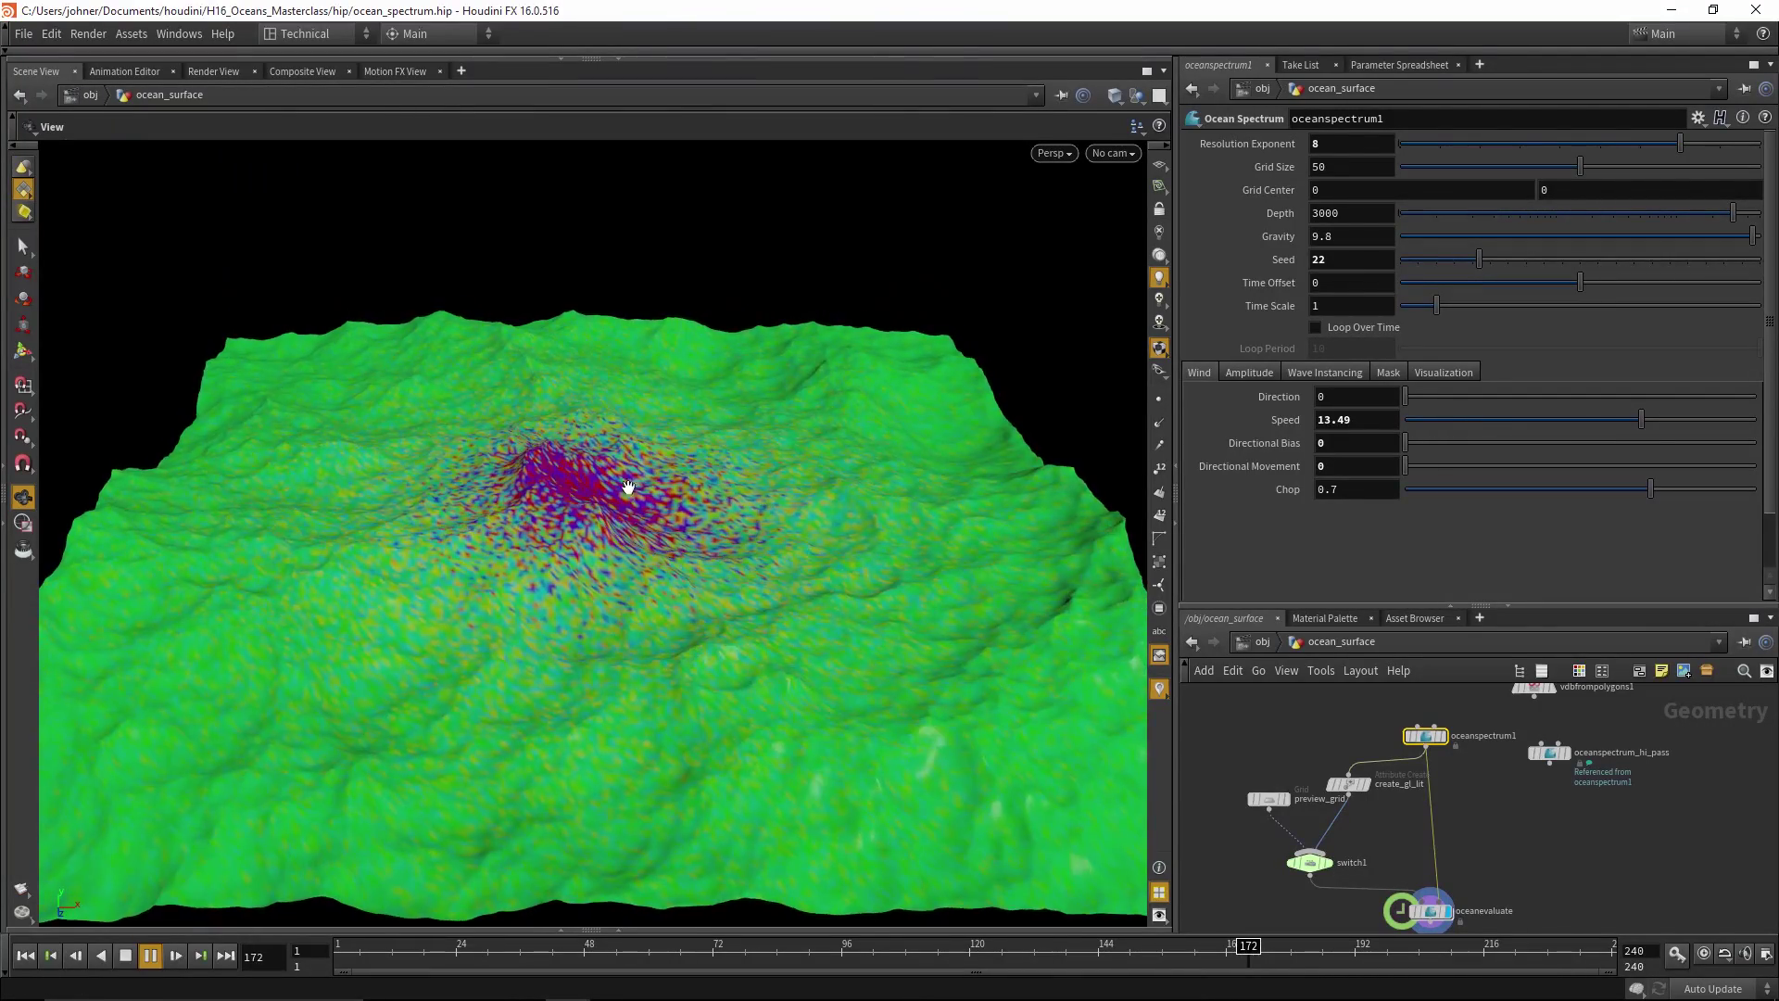
drag(1462, 417, 1426, 415)
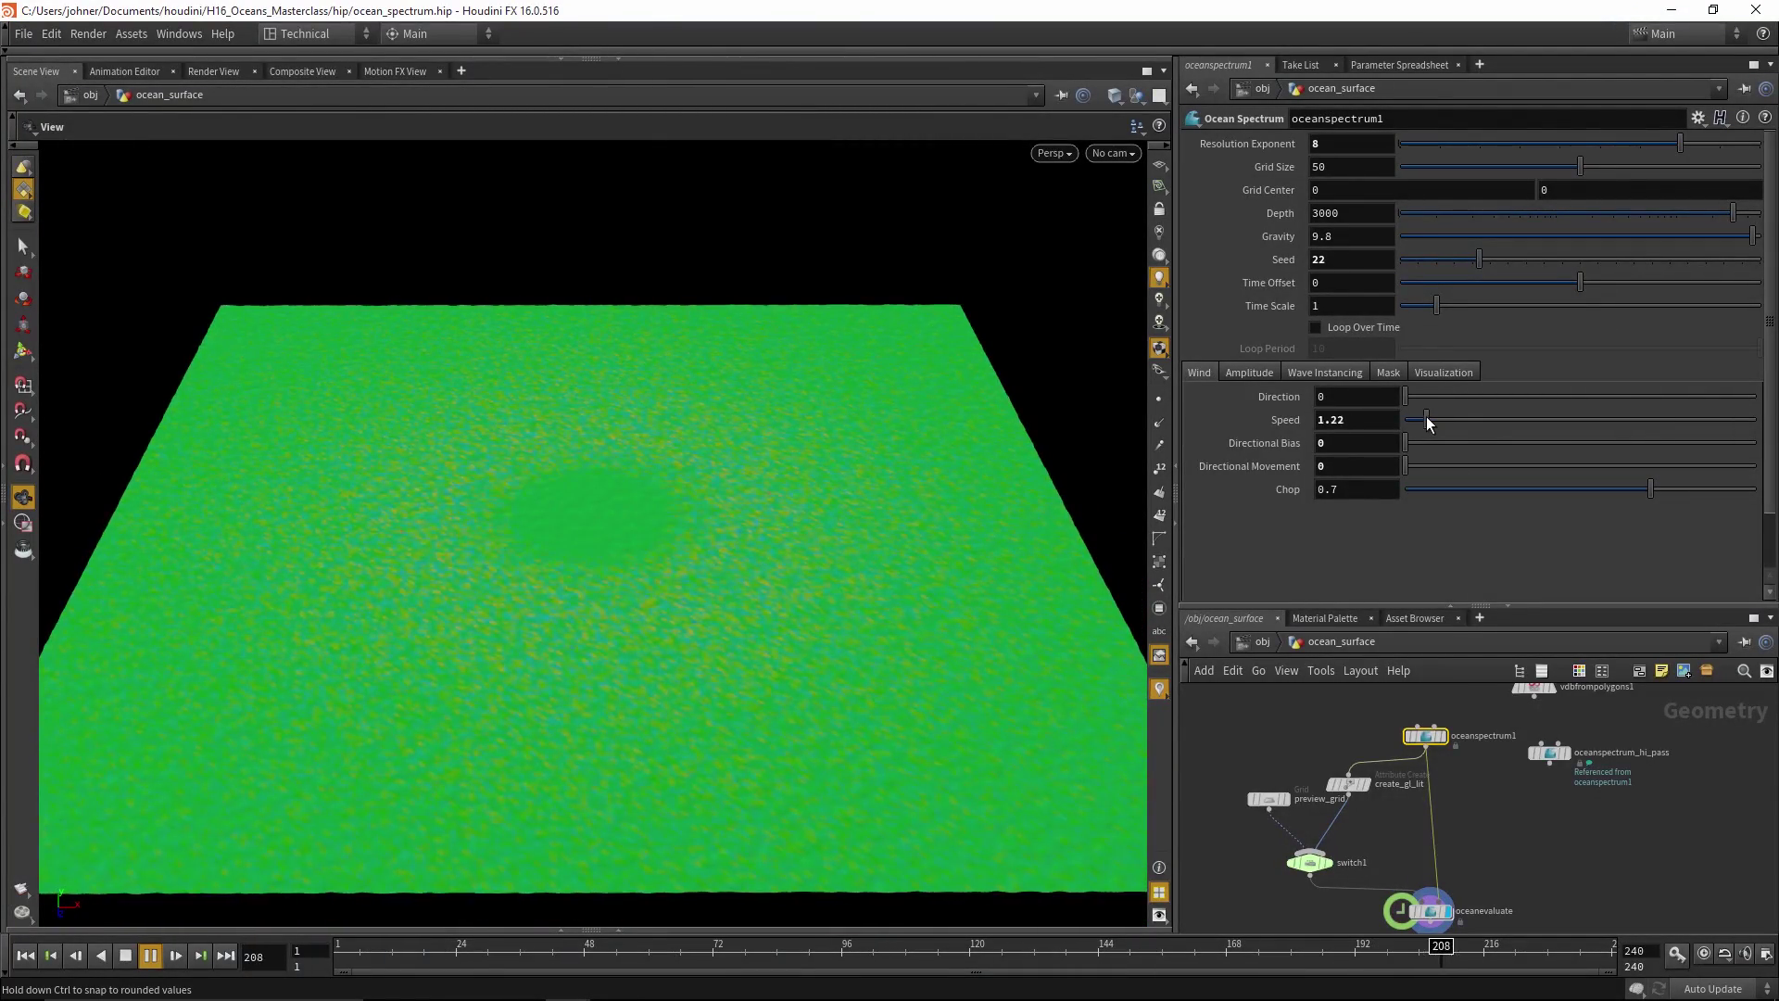
scroll(538, 640, up, 2)
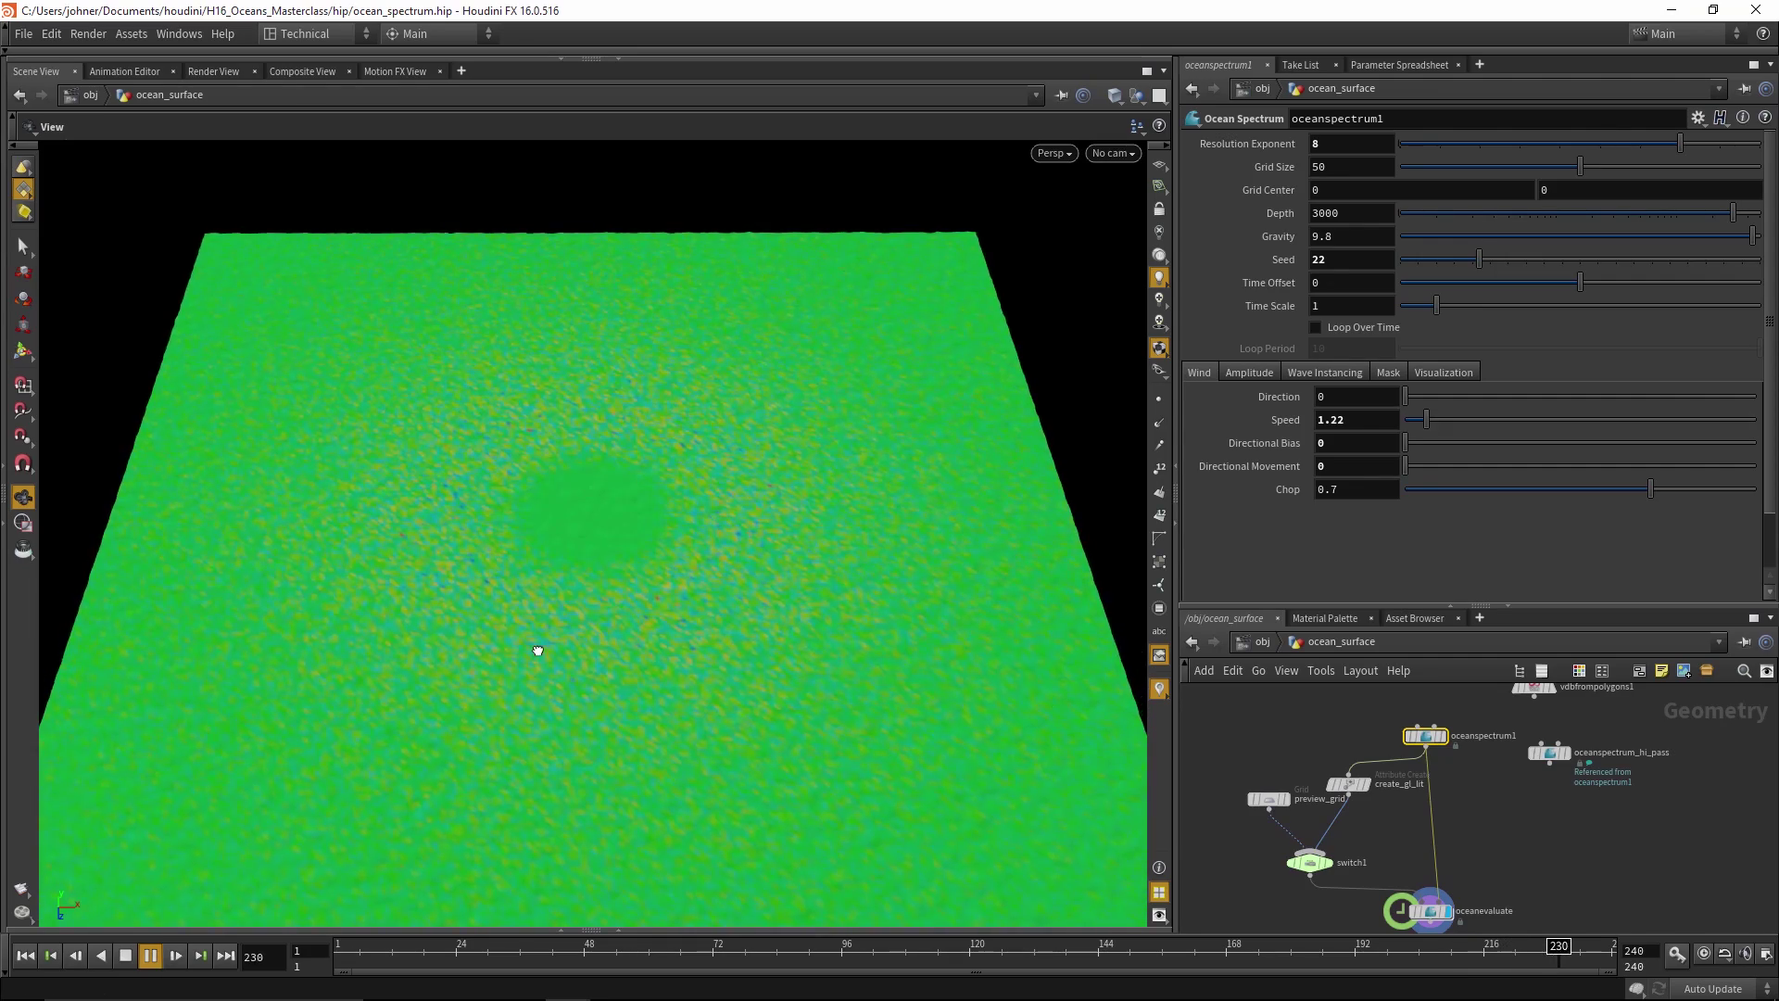
scroll(677, 510, up, 2)
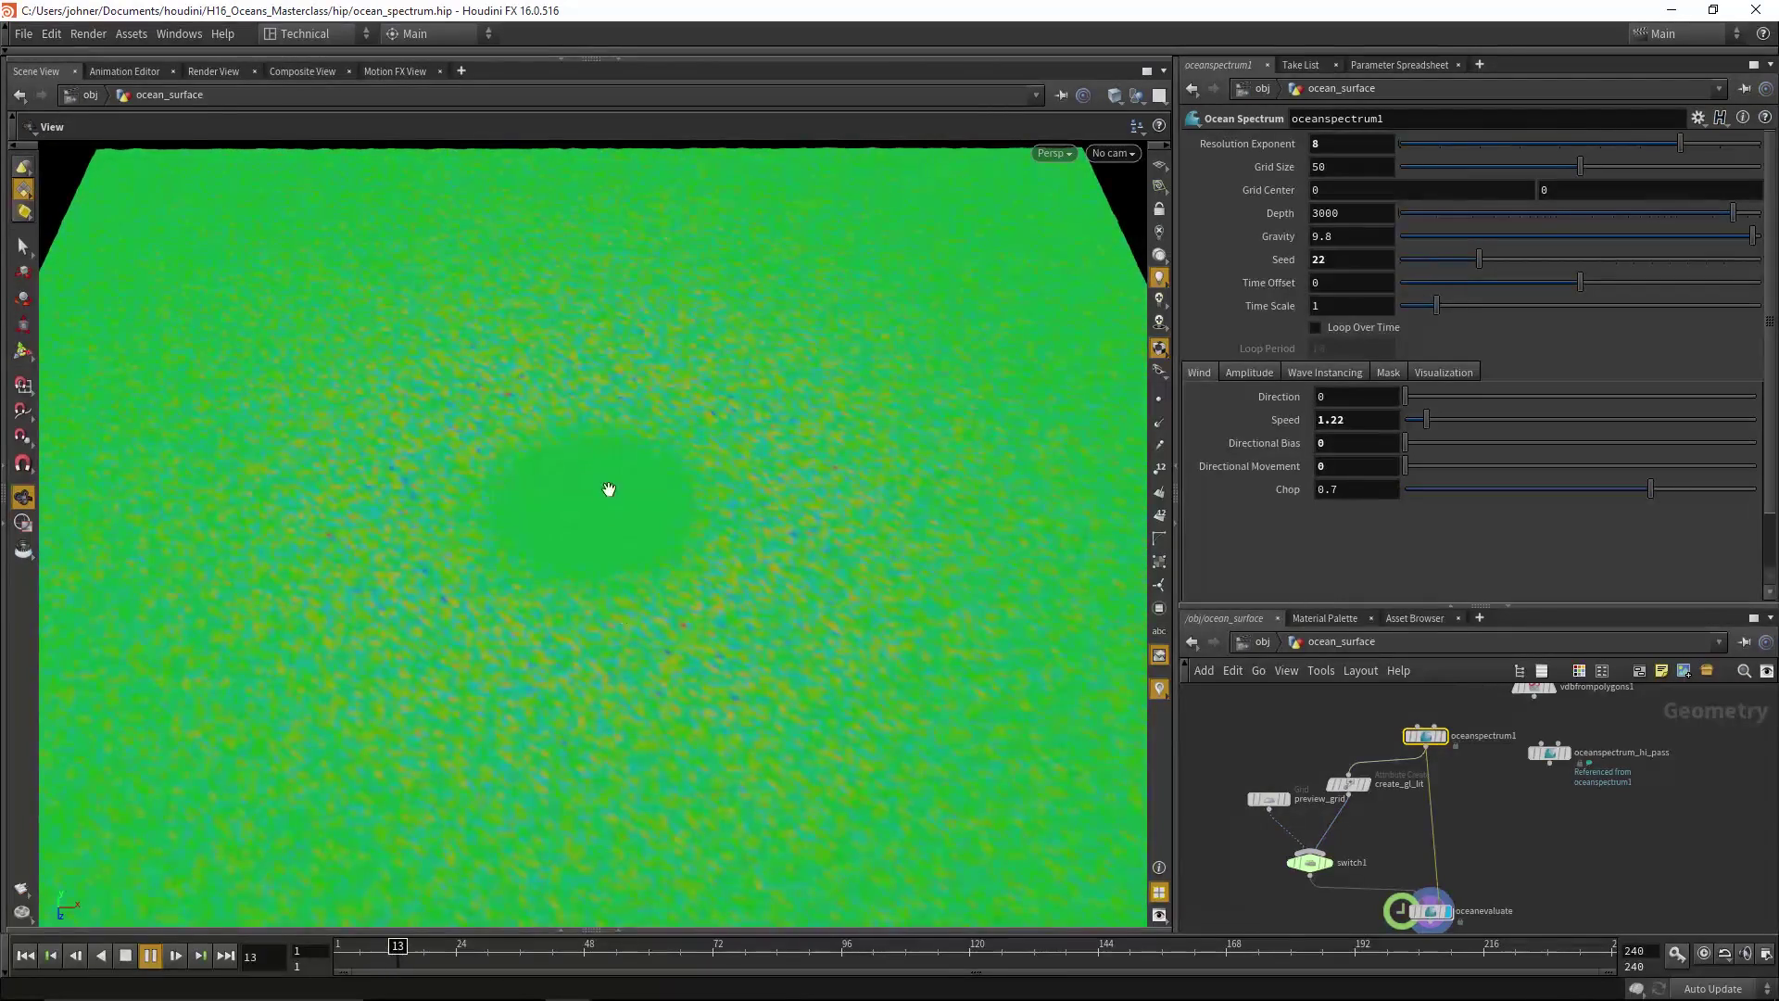
right_drag(632, 659, 497, 719)
drag(497, 719, 497, 655)
right_drag(573, 664, 741, 640)
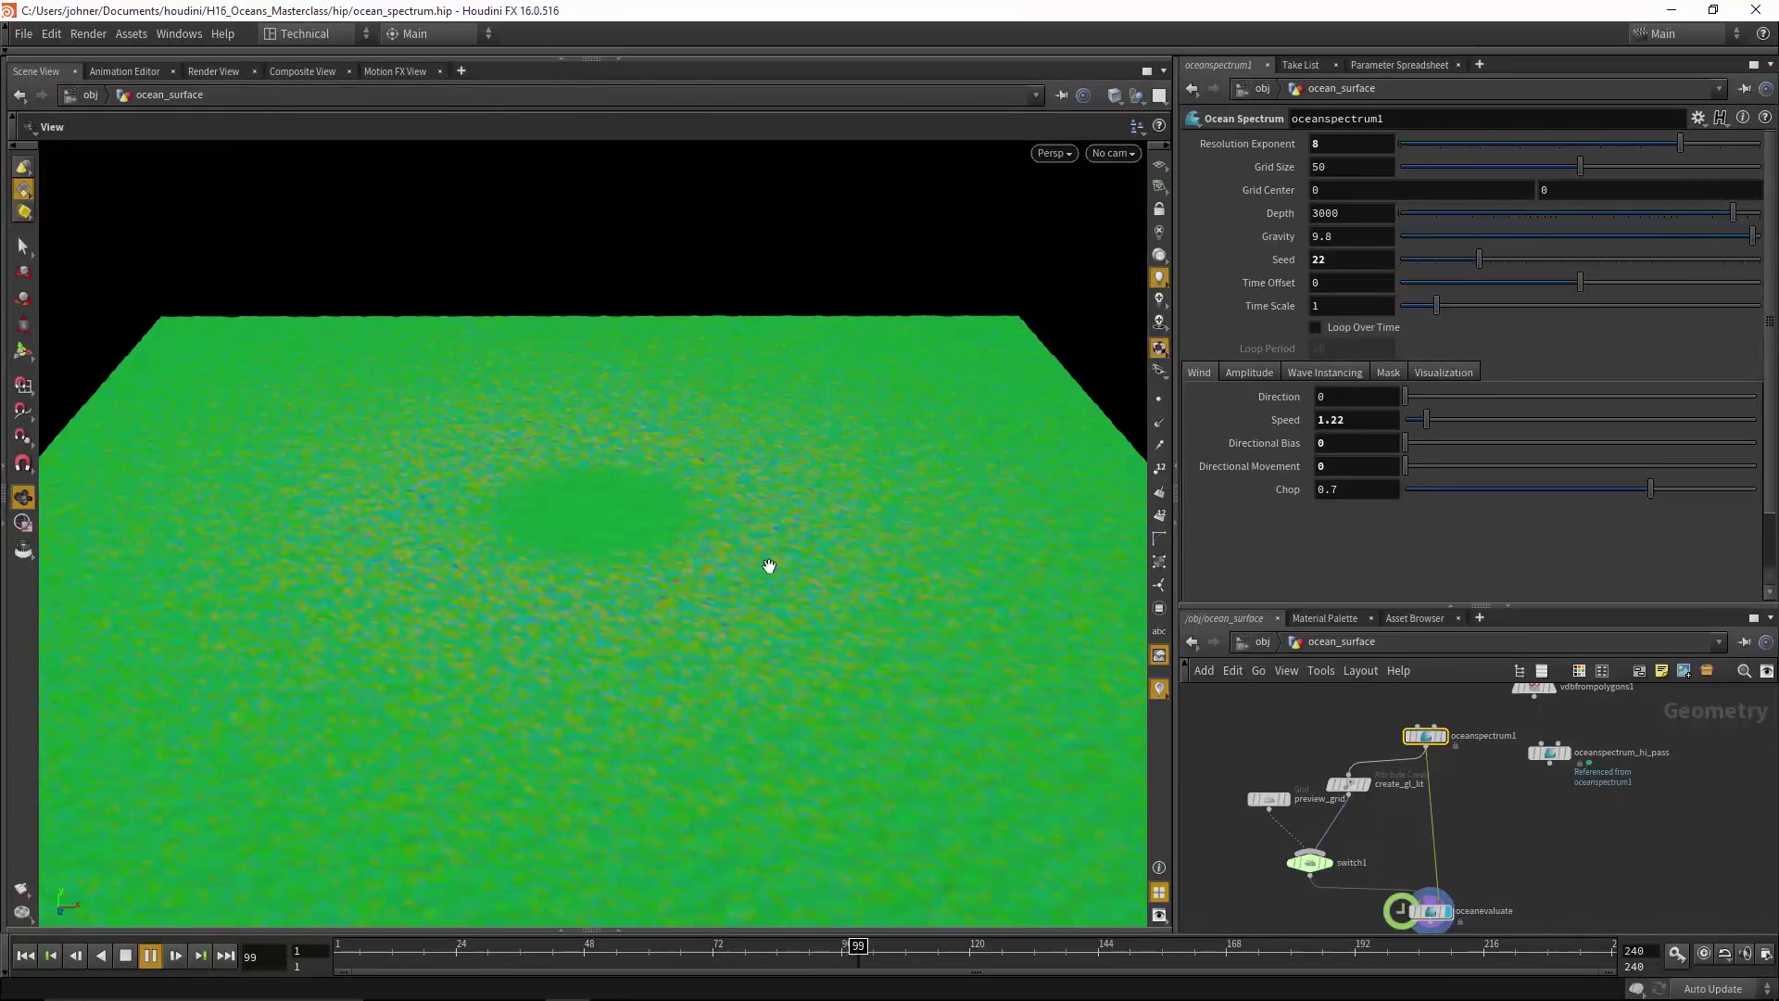
drag(767, 564, 672, 668)
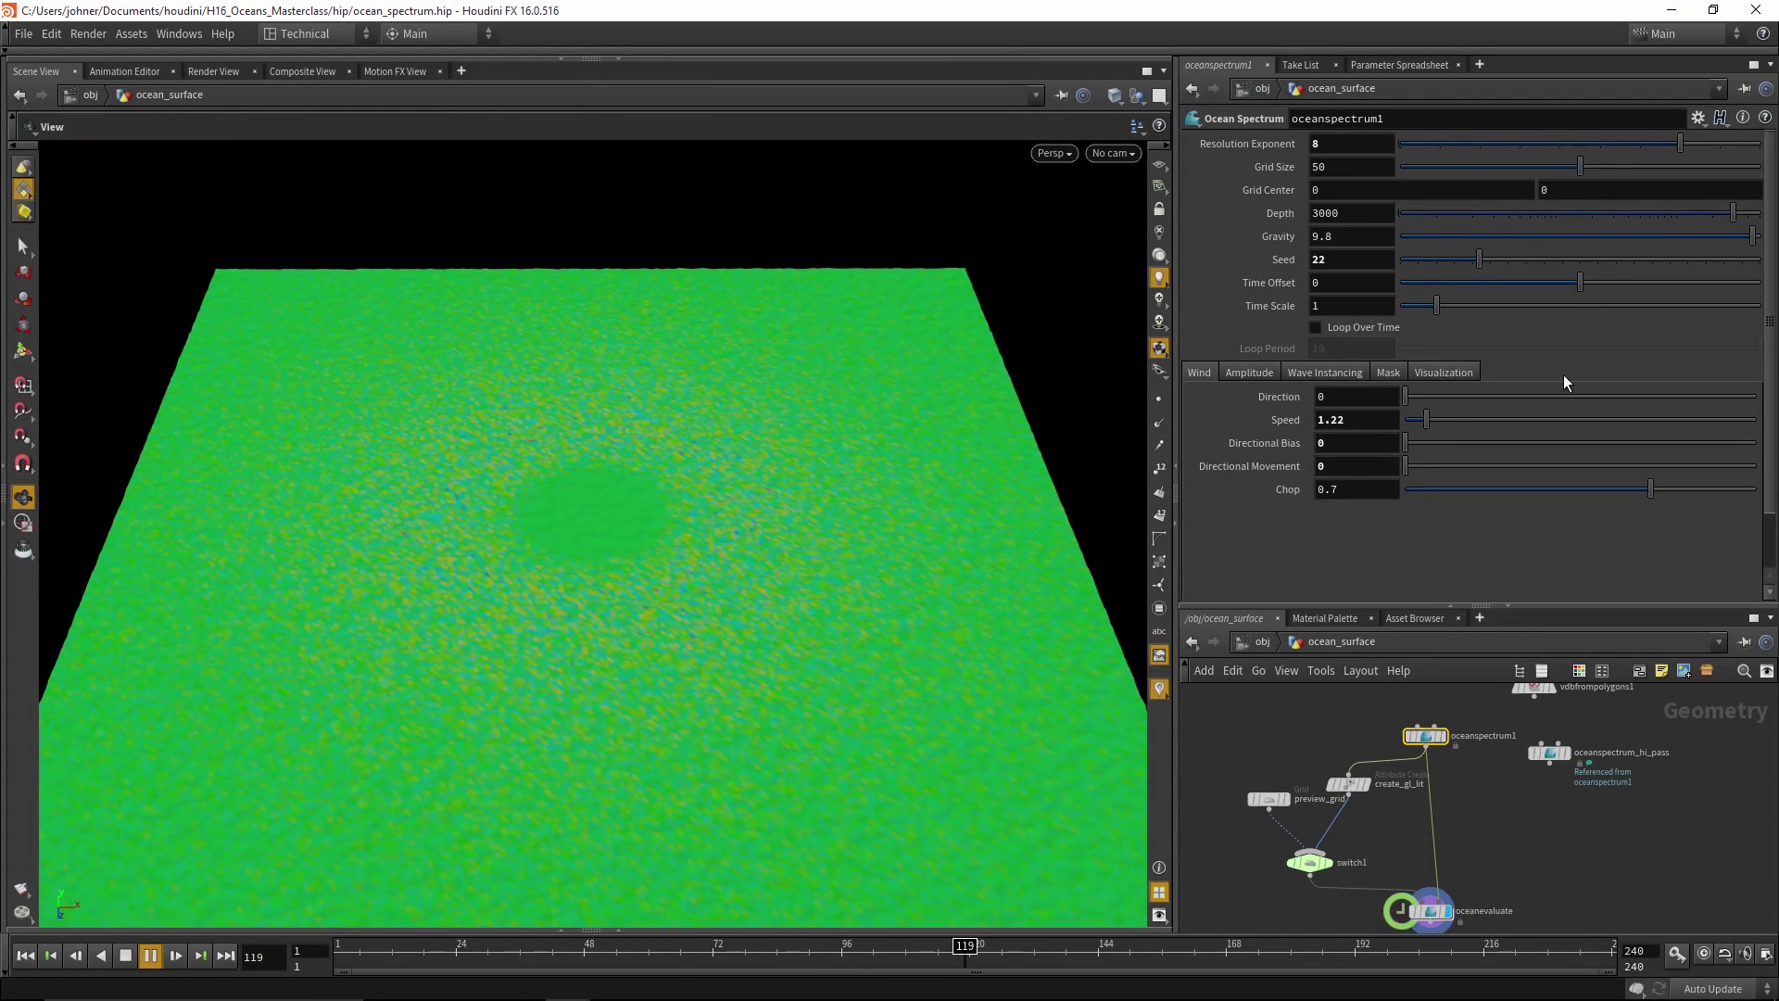
Stop playback at frame 142 and set Directional Bias to 2 and Directional Movement to 0.6
click(1090, 953)
click(1345, 444)
text(2)
key(Return)
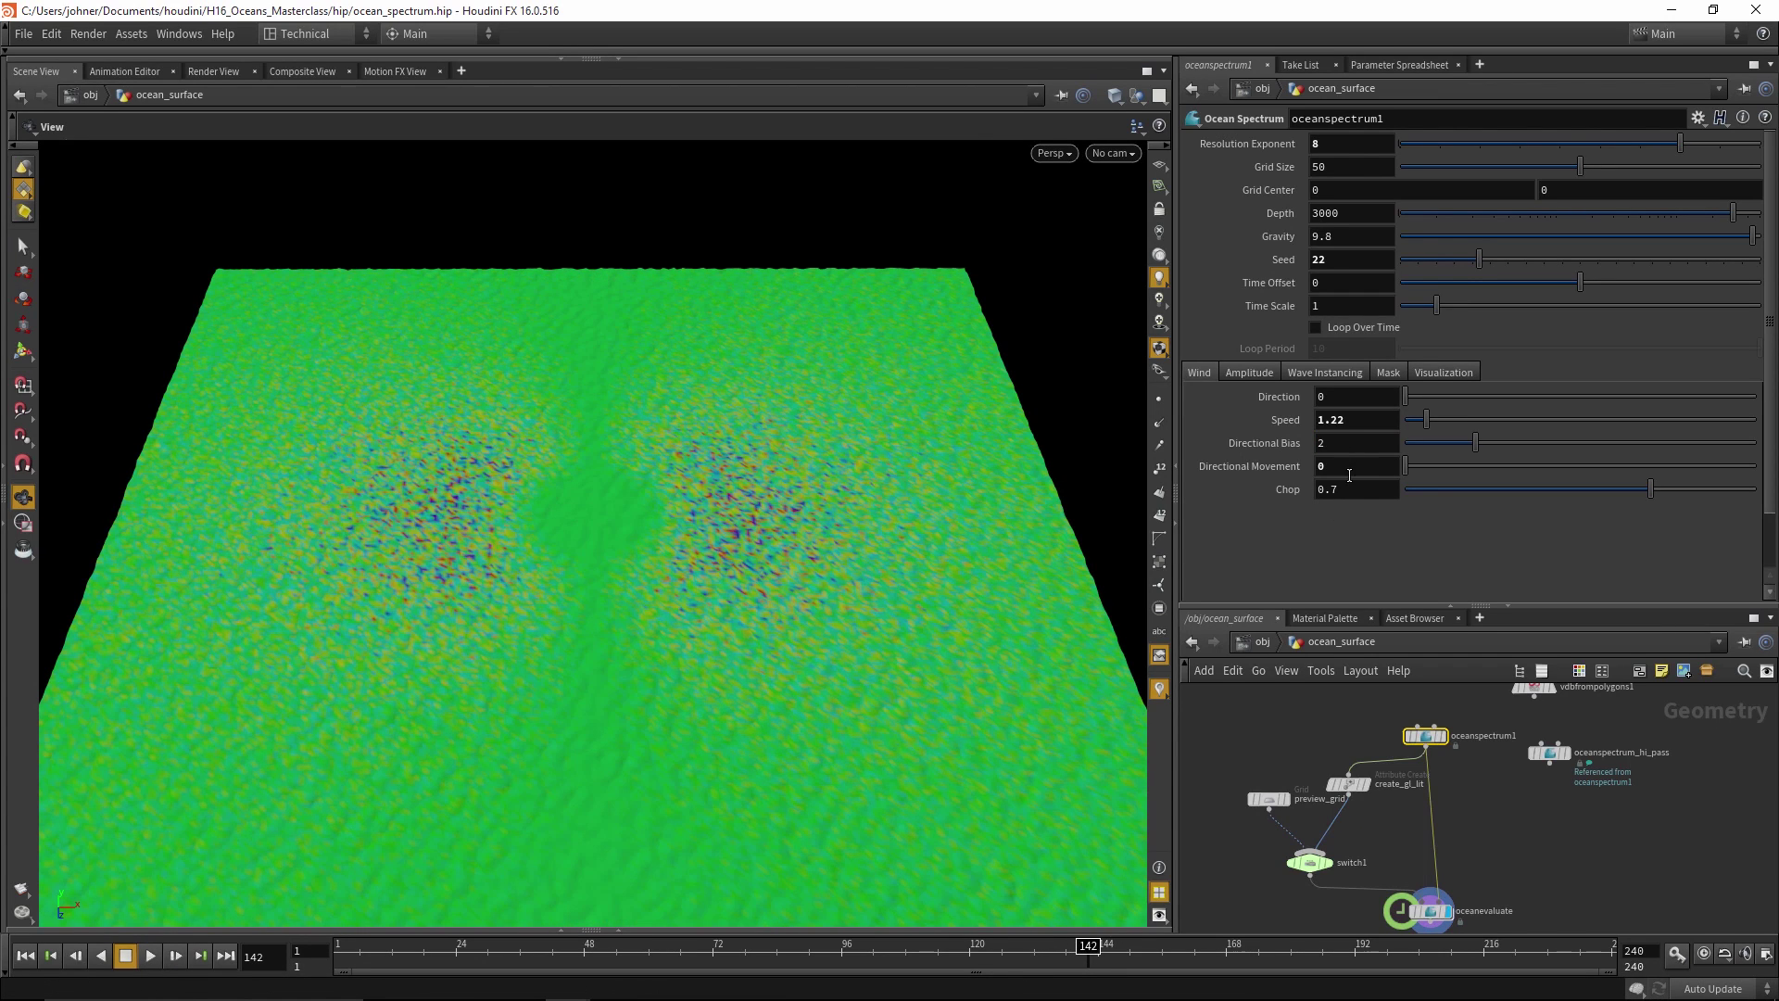
text(0.6)
key(Return)
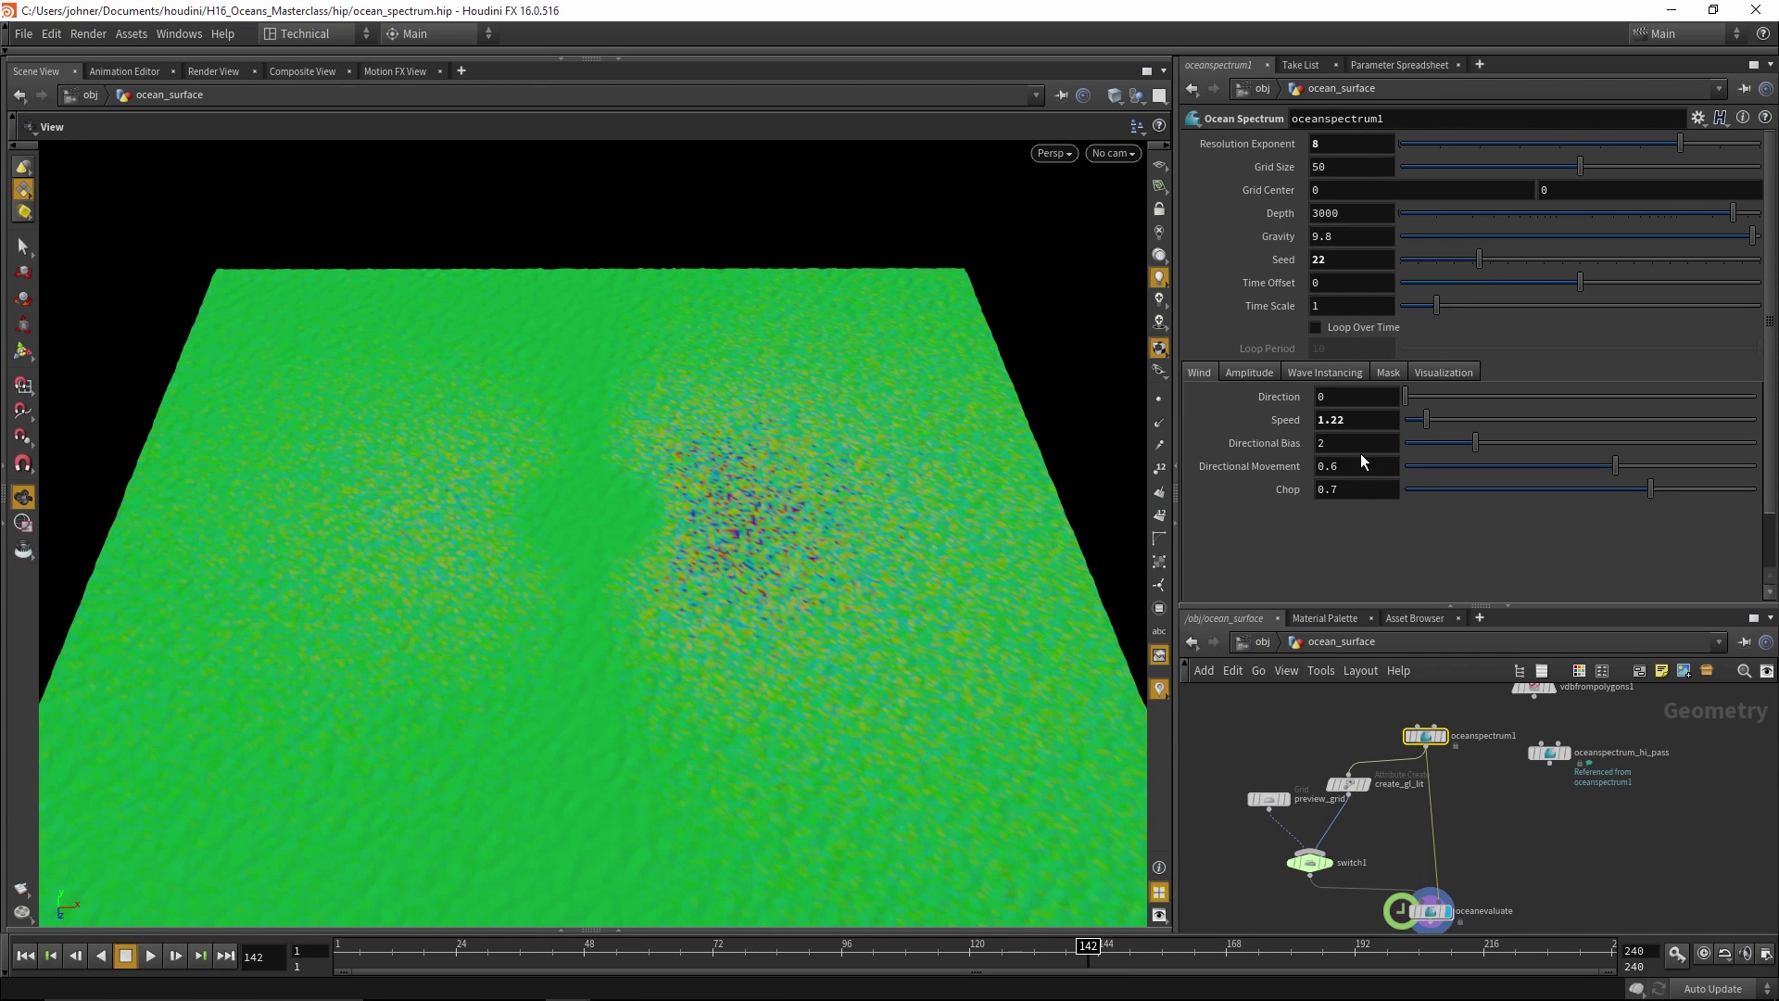
Set the ocean spectrum's wind Speed to 5
drag(1426, 422, 1481, 420)
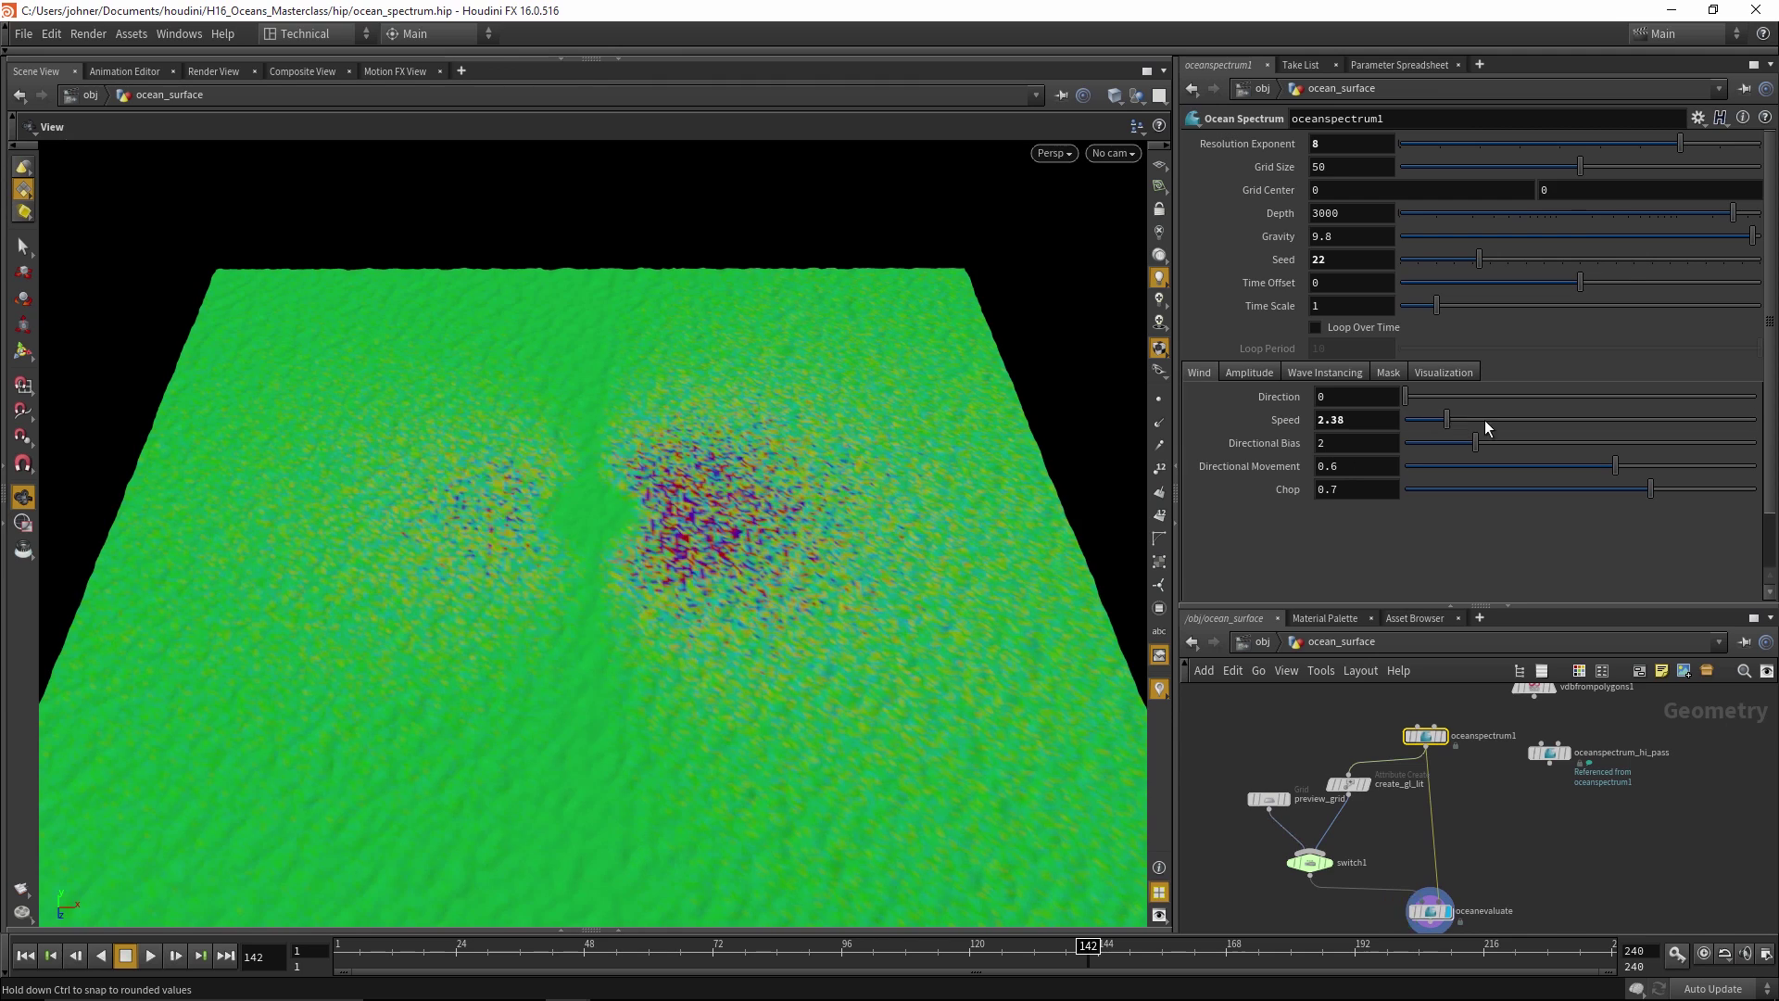
click(1367, 419)
text(5)
key(Return)
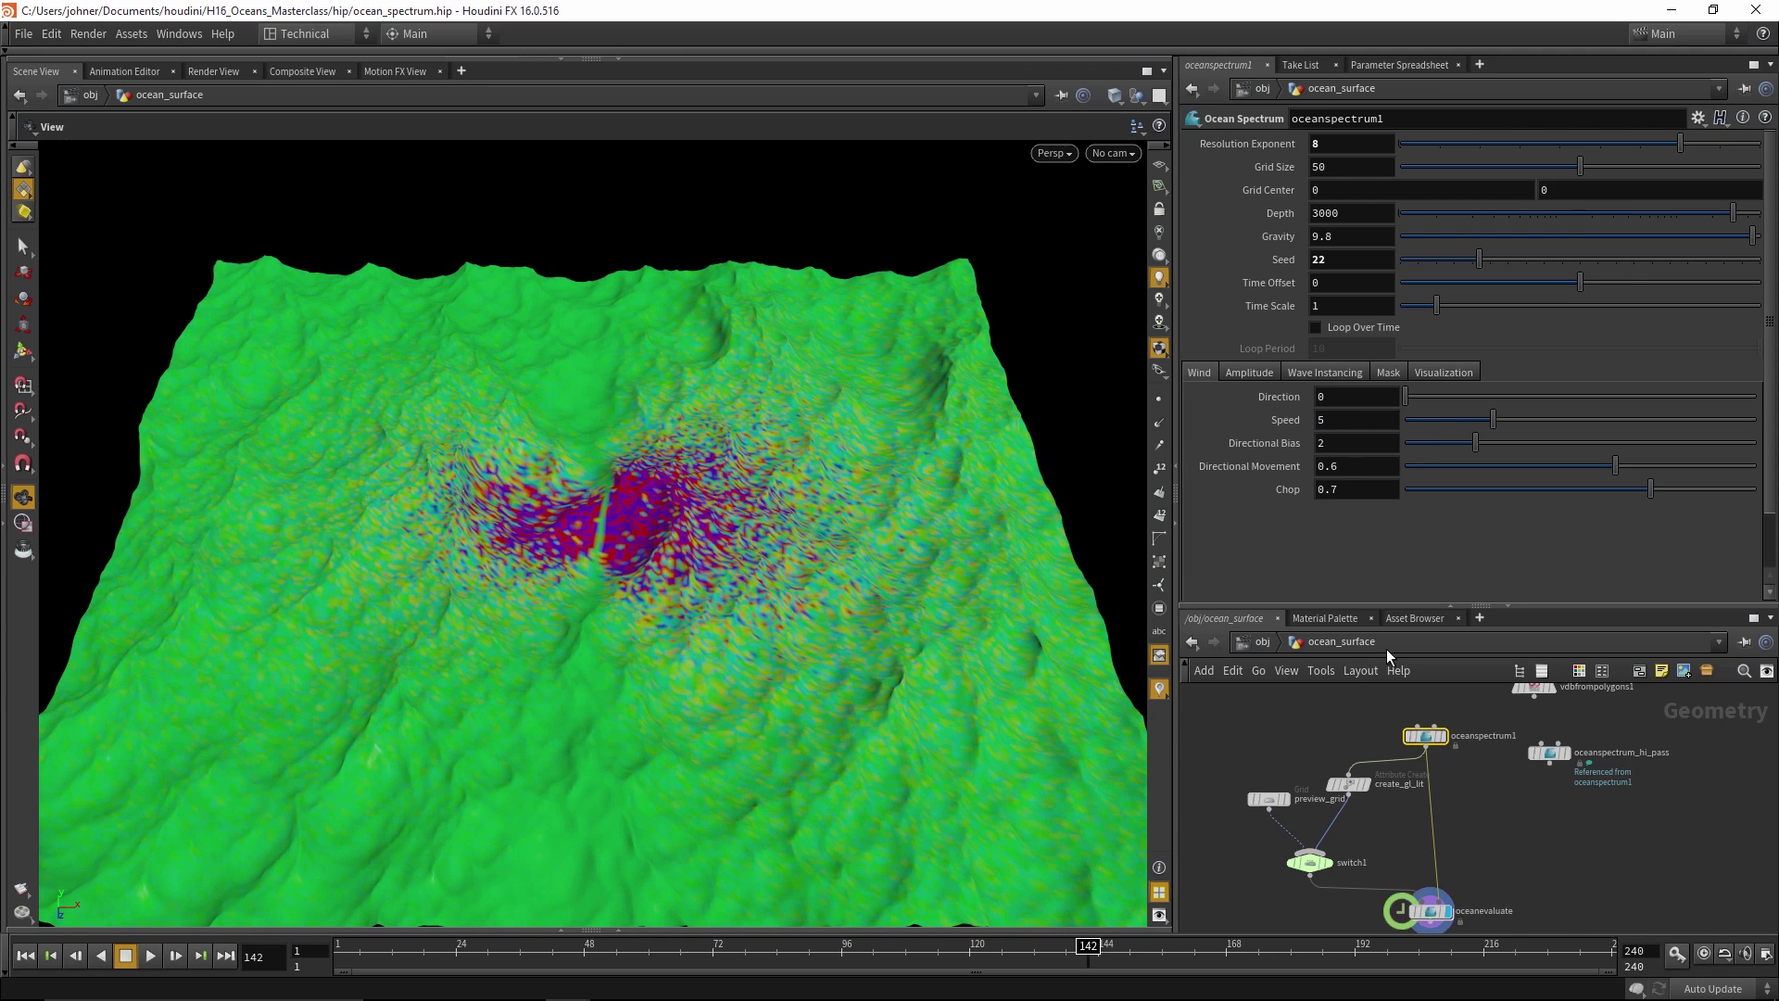
Display the flat spectrum of oceanspectrum1 and set its Directional Bias to 10, keeping the wind Direction at 0
click(1443, 736)
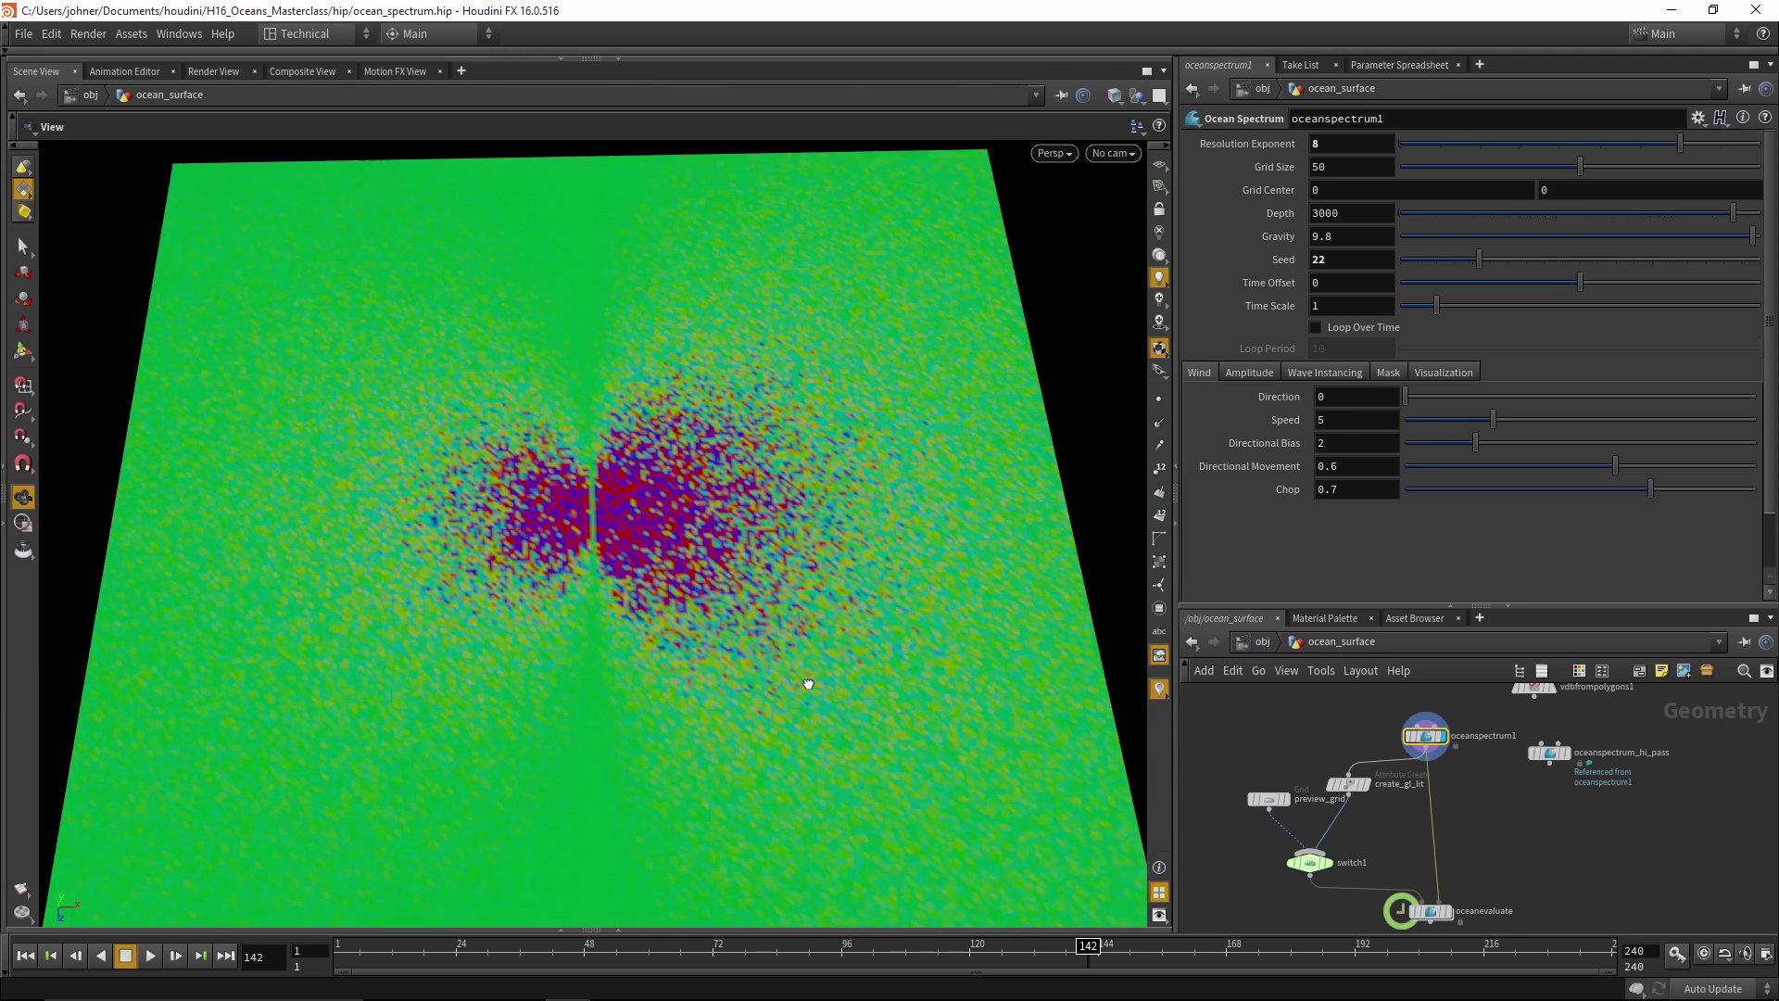
drag(738, 620, 1028, 445)
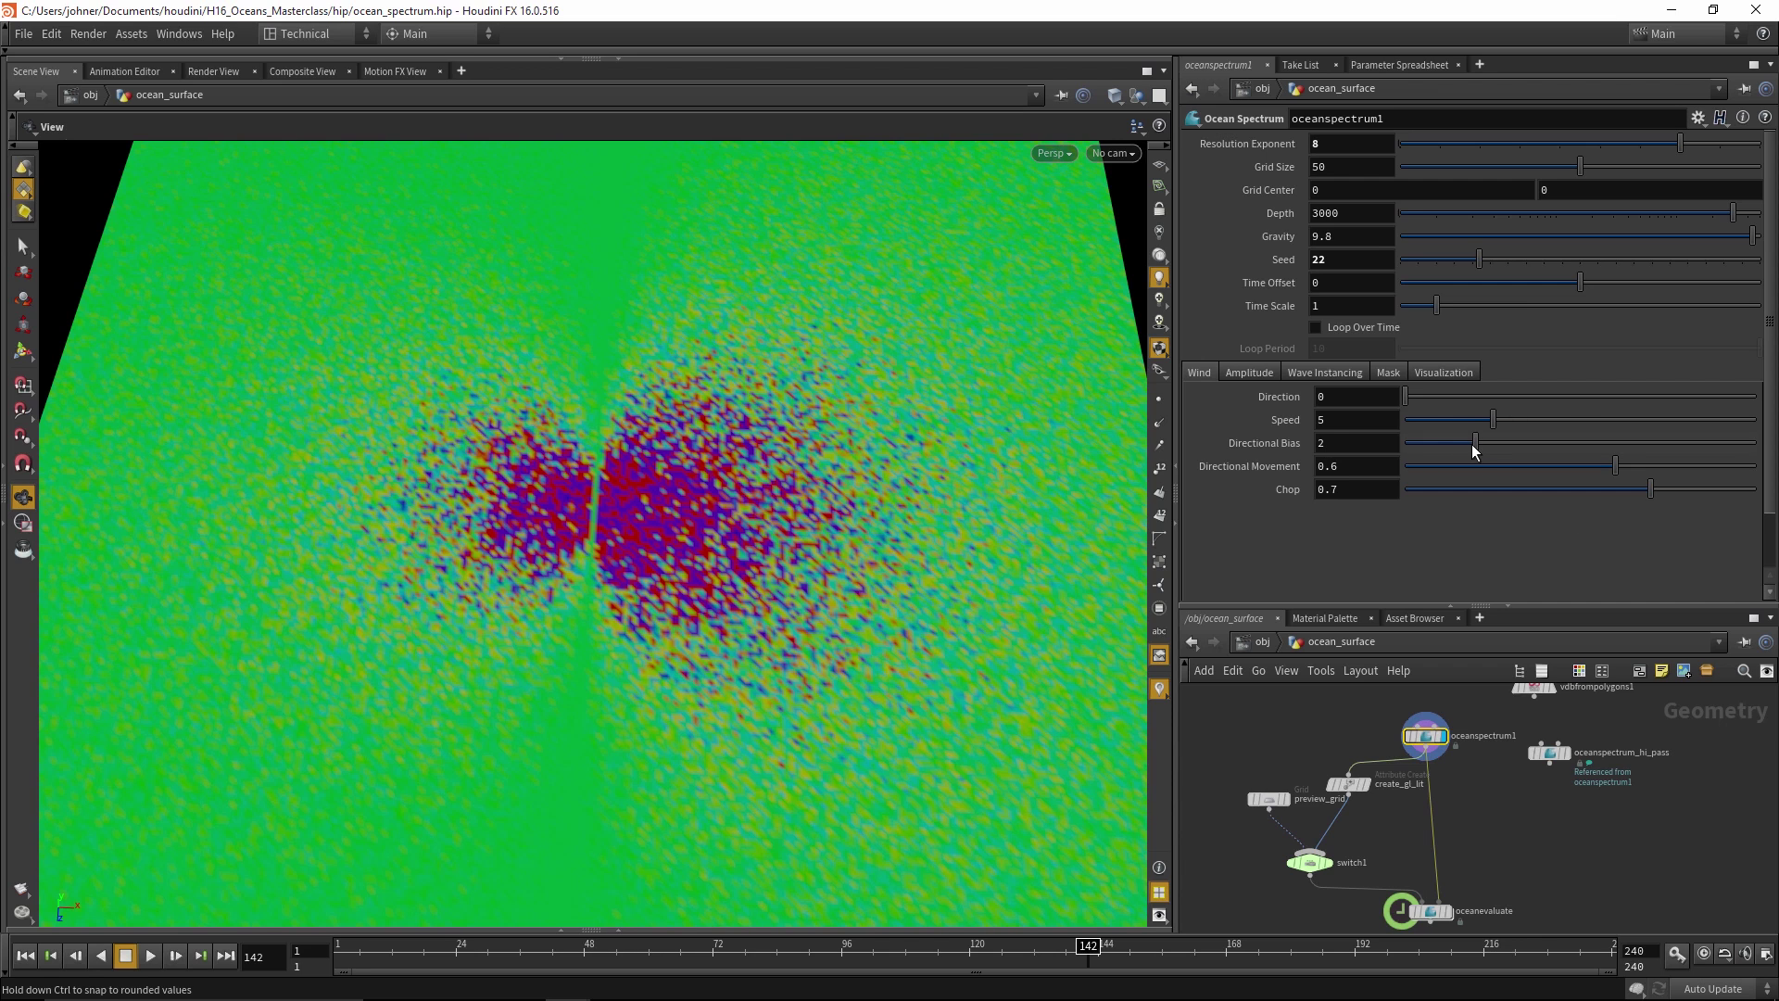
drag(1476, 446, 1760, 454)
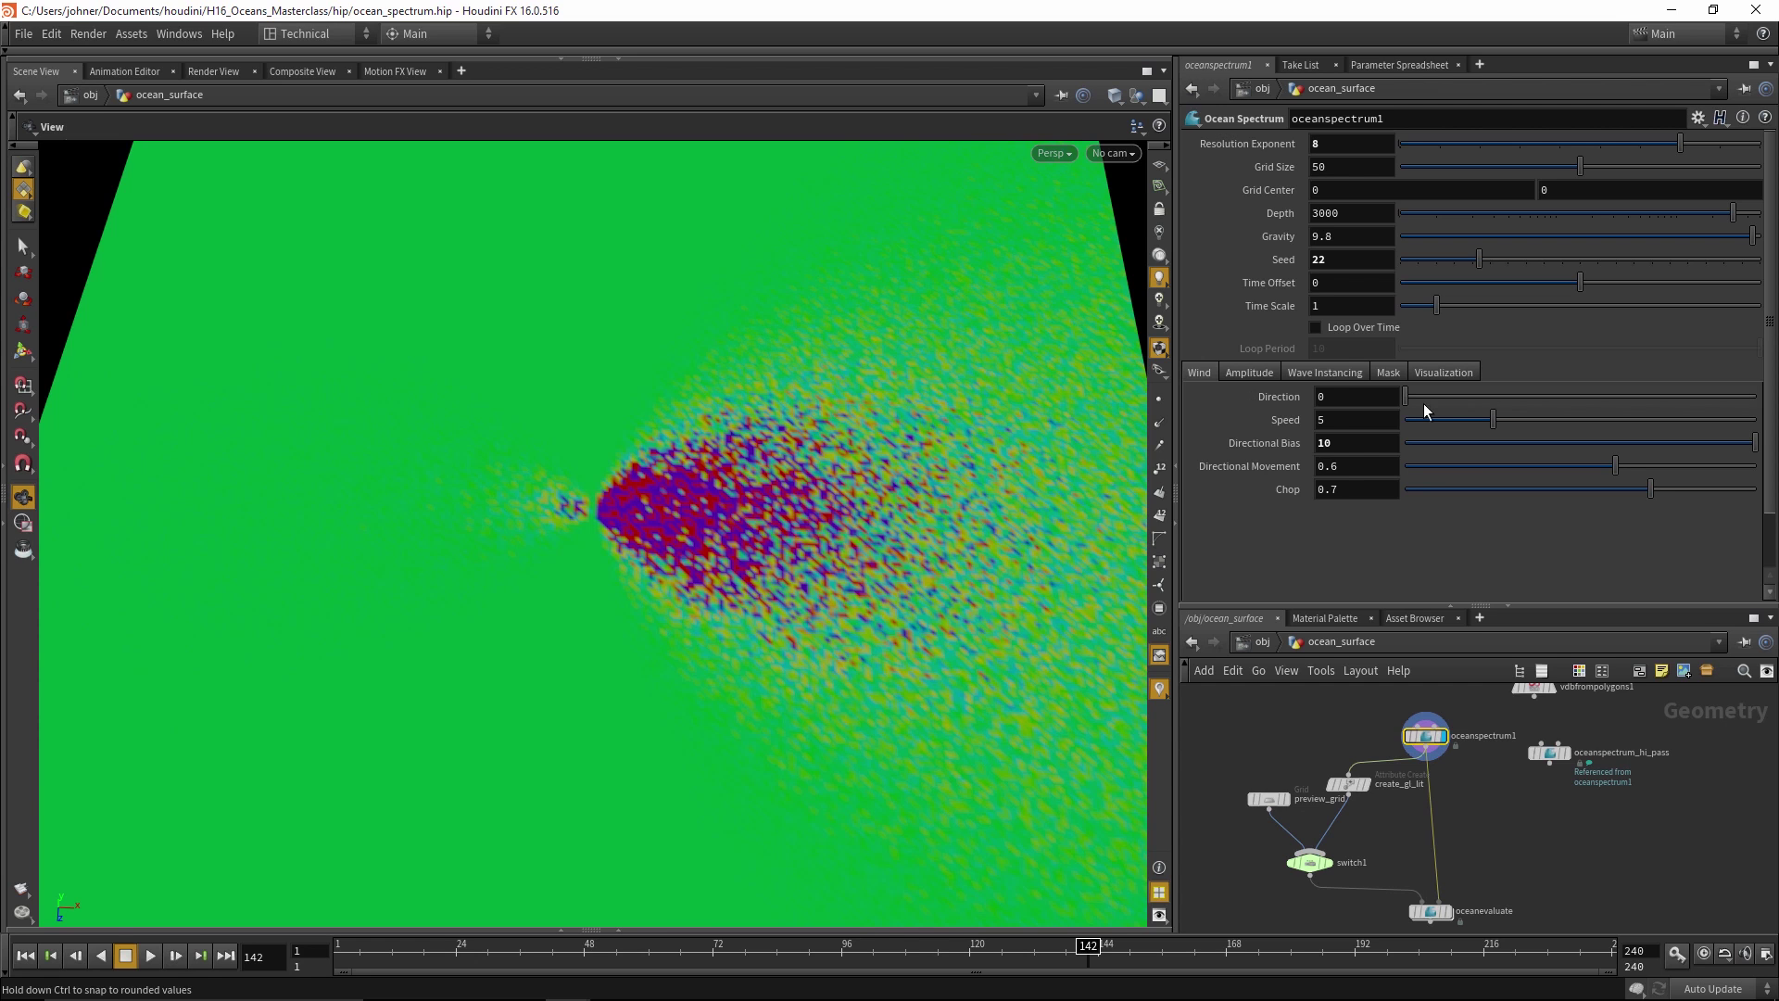
drag(1405, 391, 1355, 398)
Display the oceanevaluate surface and scrub the timeline to frame 199 to examine the strongly directional waves
click(1449, 910)
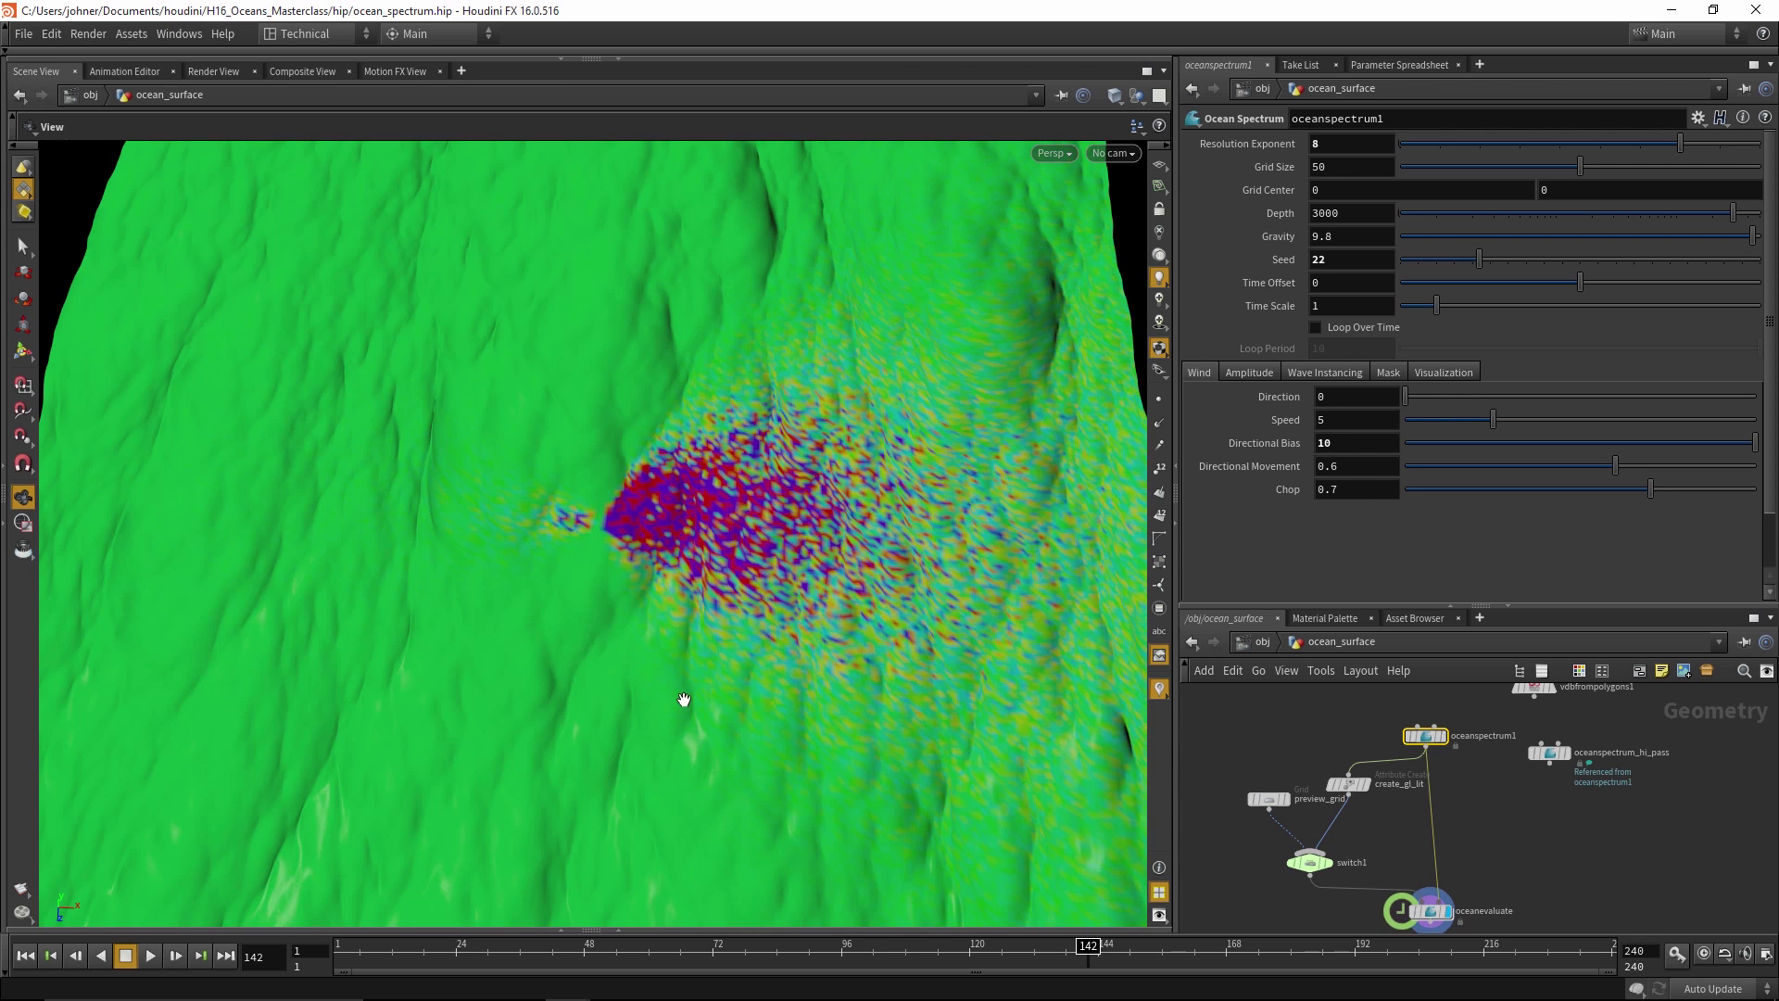
drag(686, 701, 711, 586)
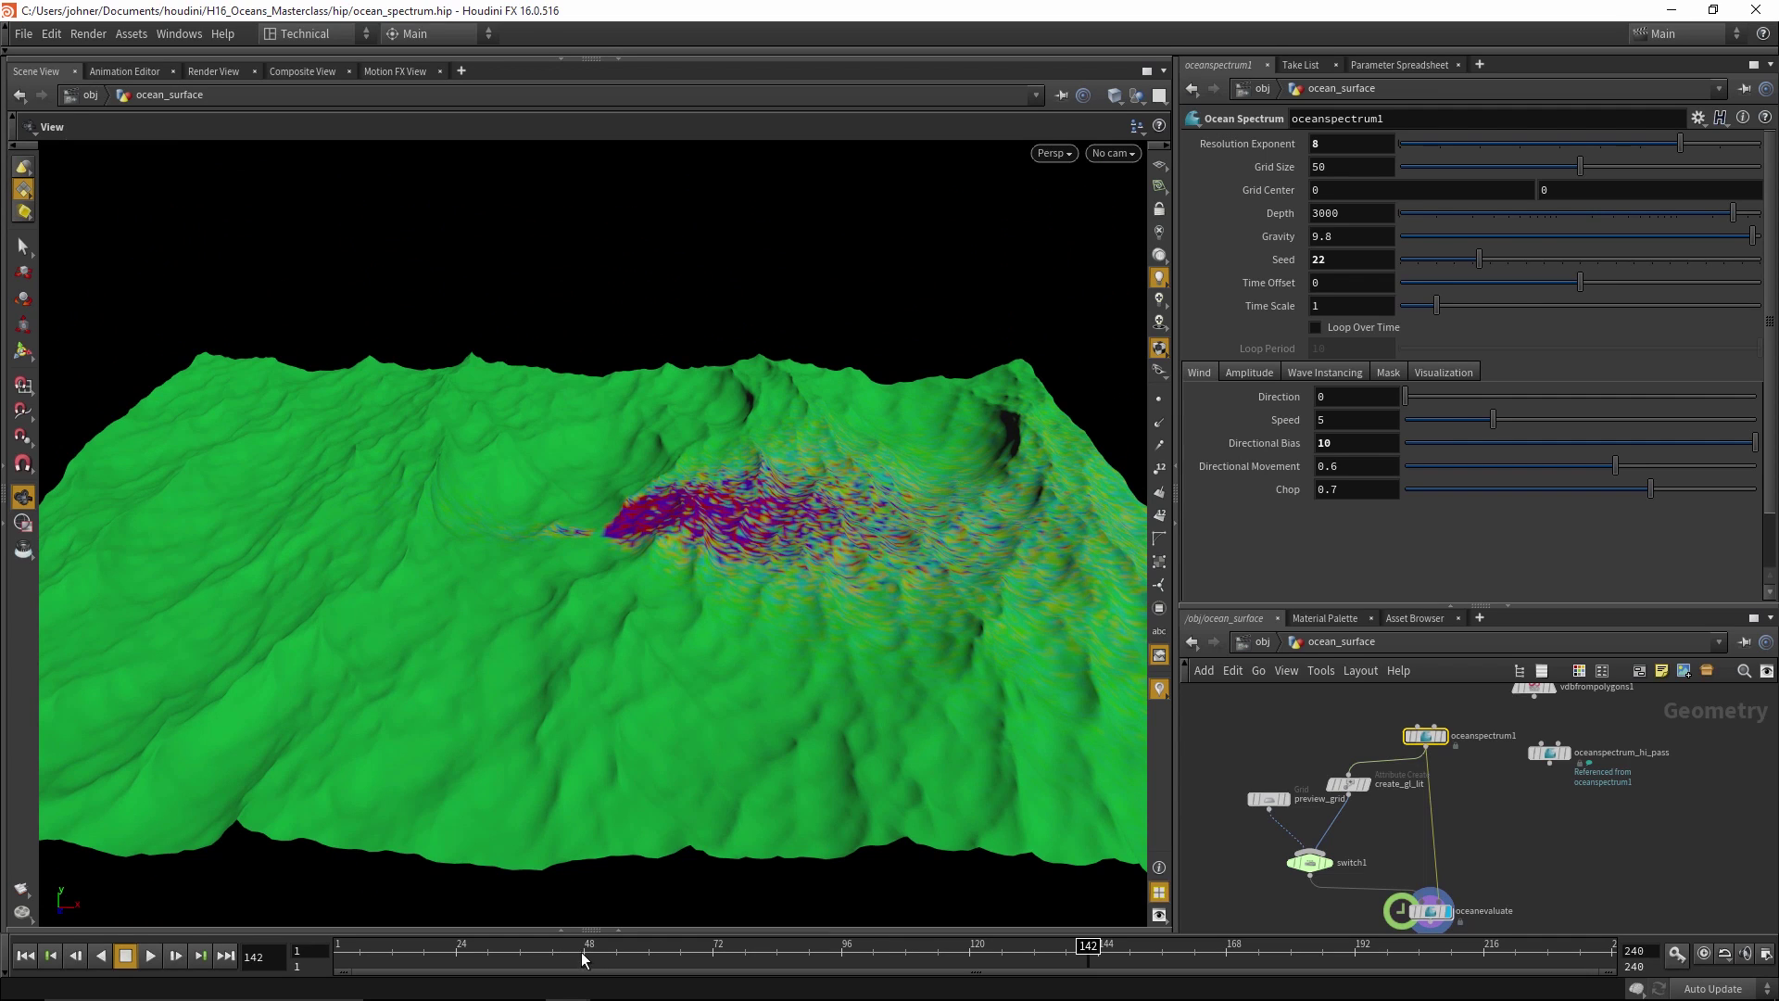
drag(581, 953, 1393, 953)
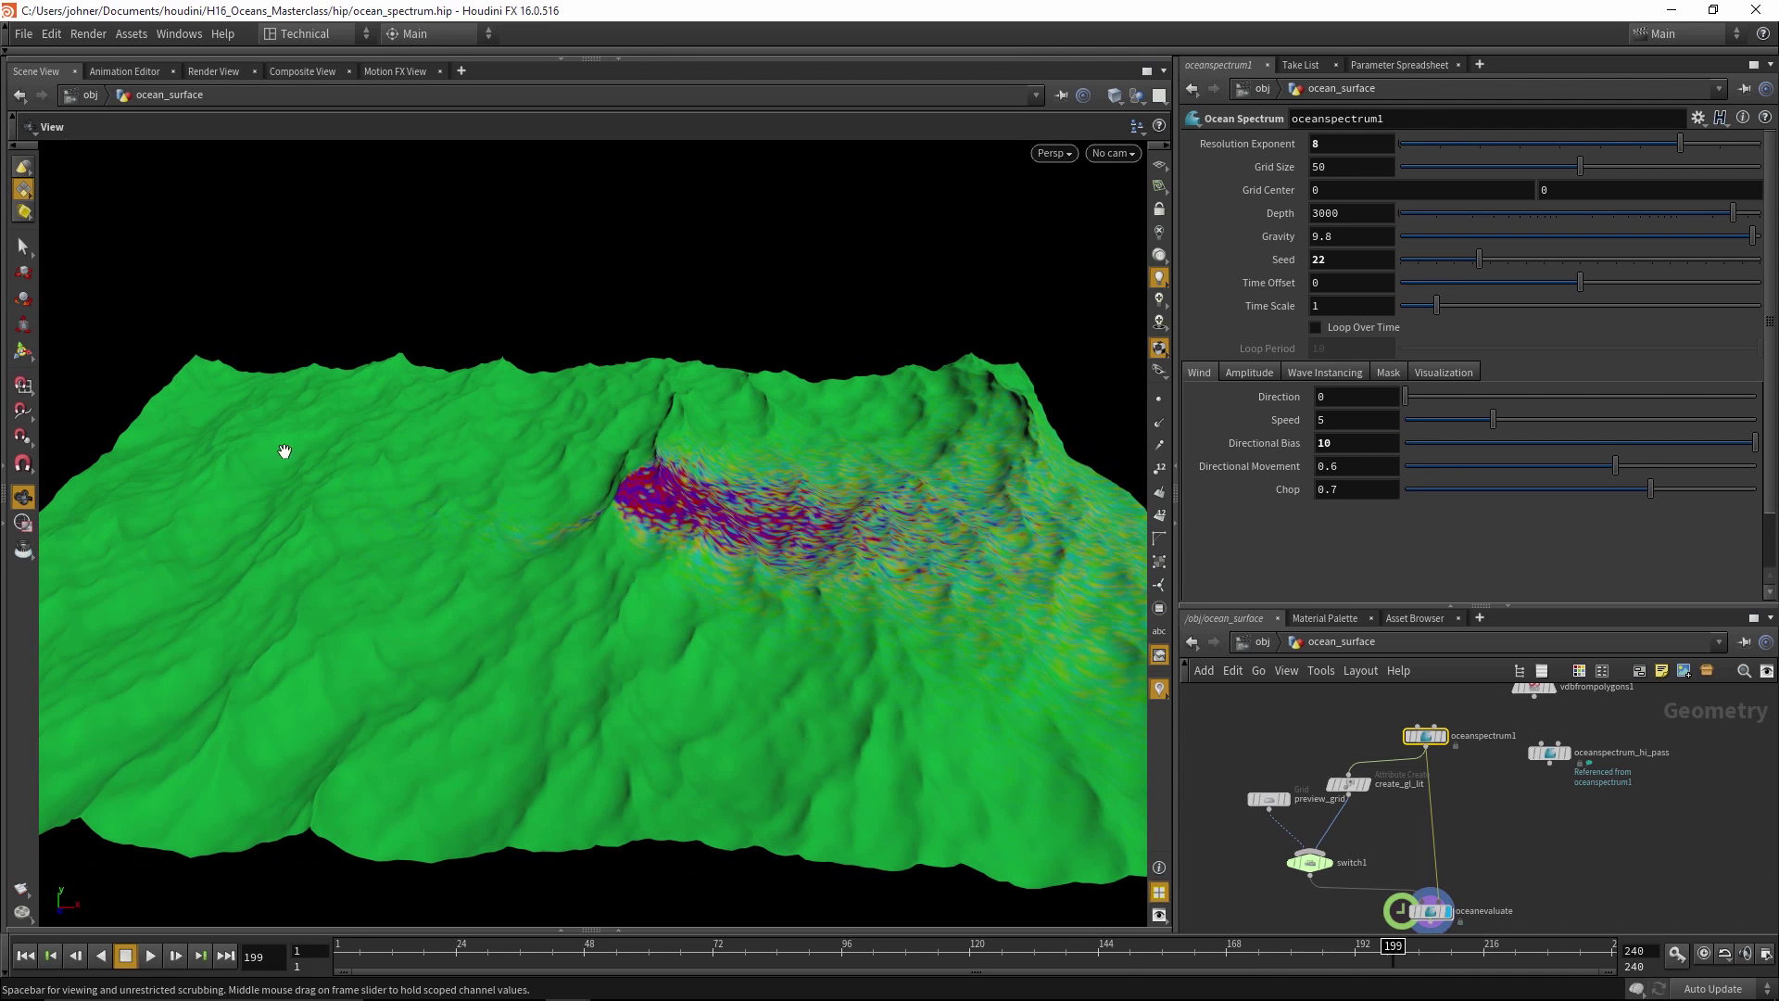
drag(873, 651, 491, 298)
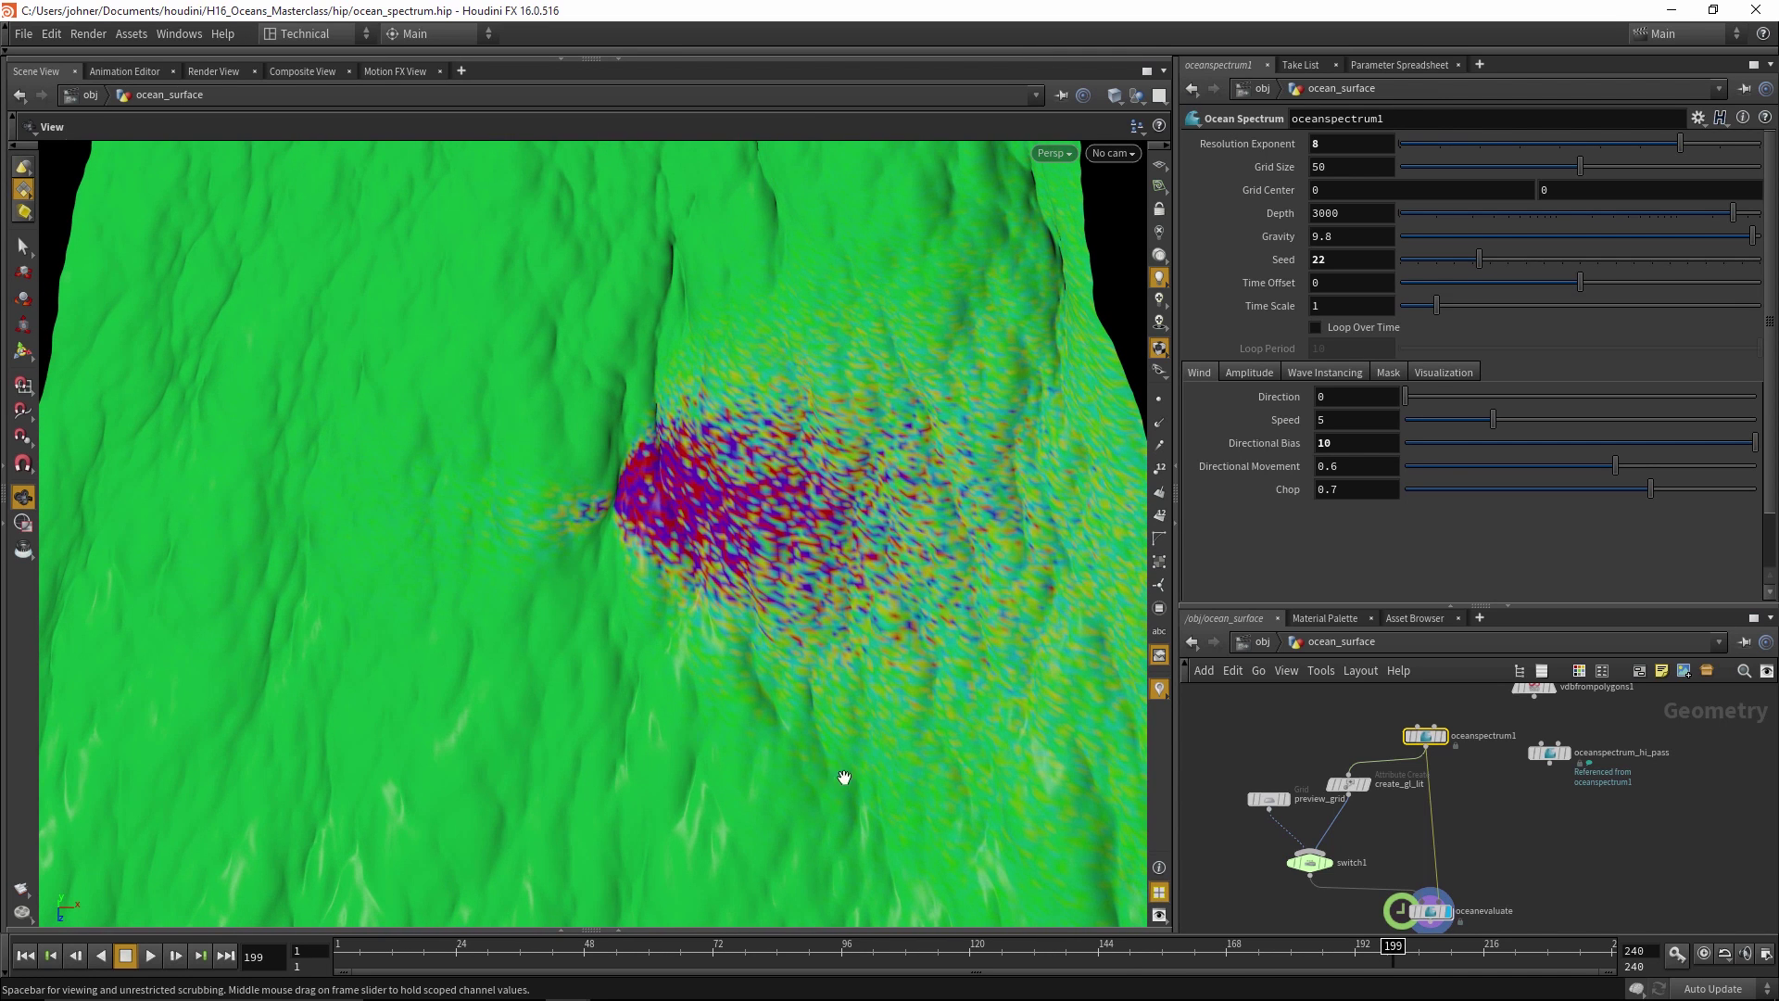
Set the wind Direction to 69.5 and scrub the timeline to frame 121 to examine the rotated wave motion
drag(1414, 401, 1472, 402)
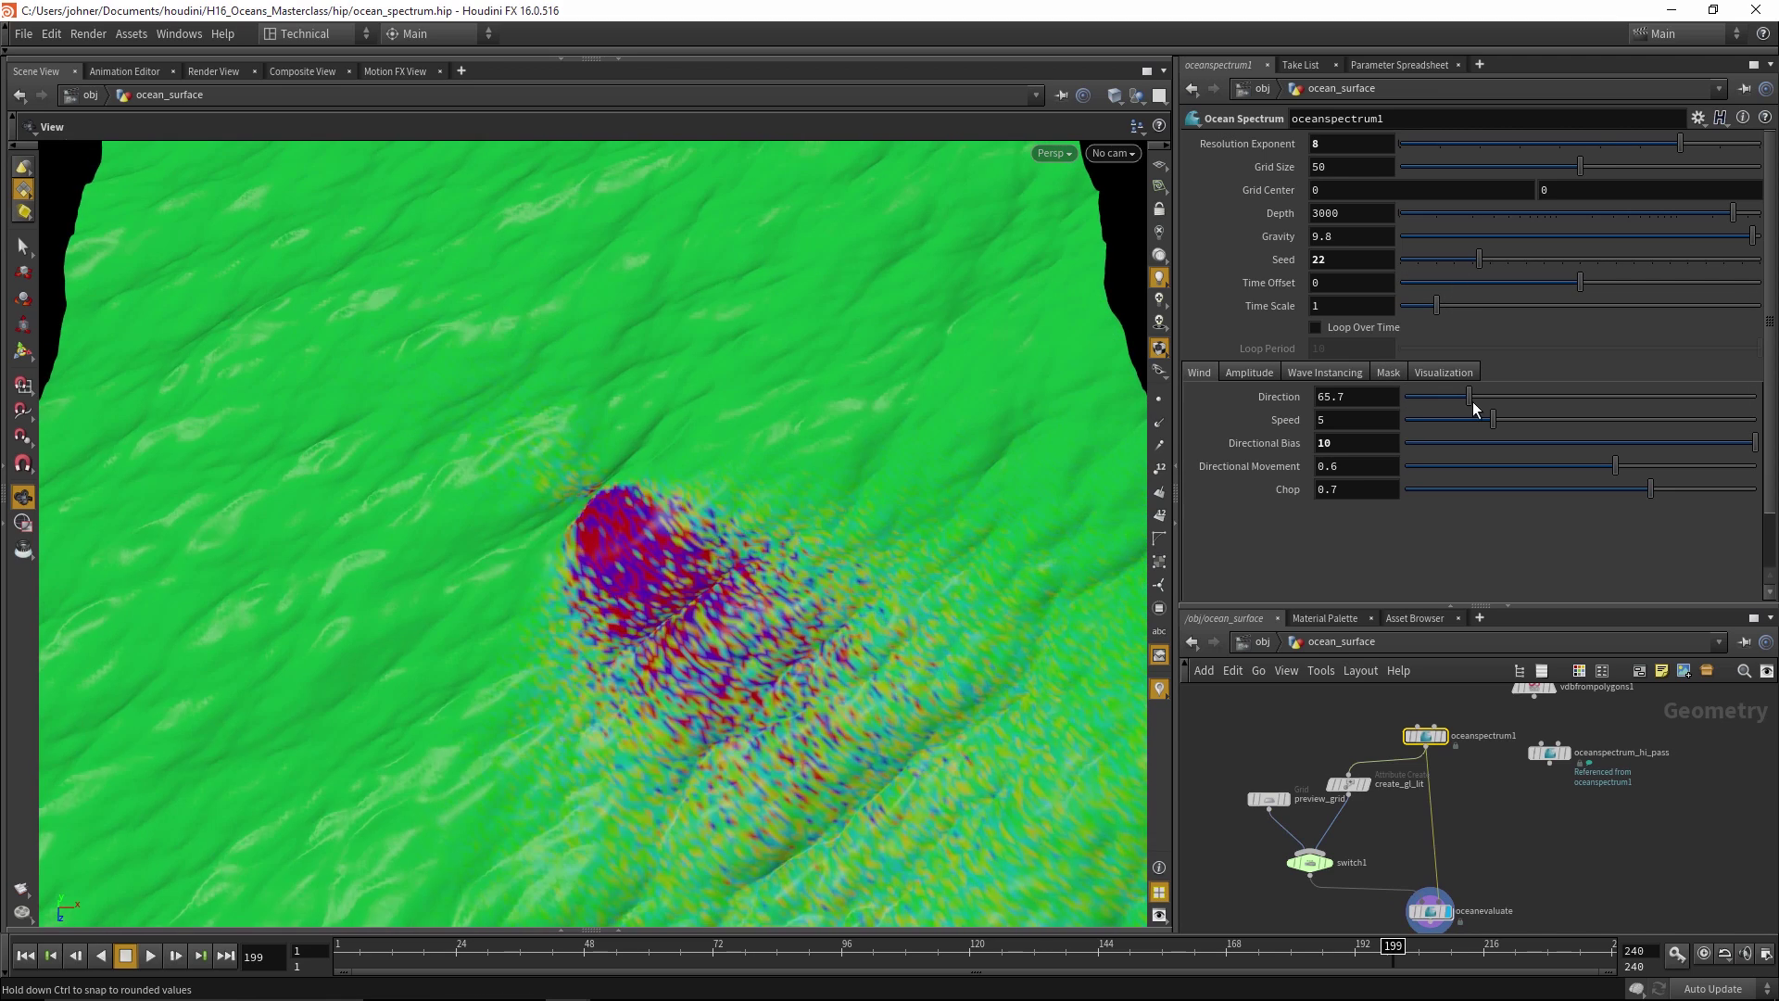
drag(535, 607, 591, 555)
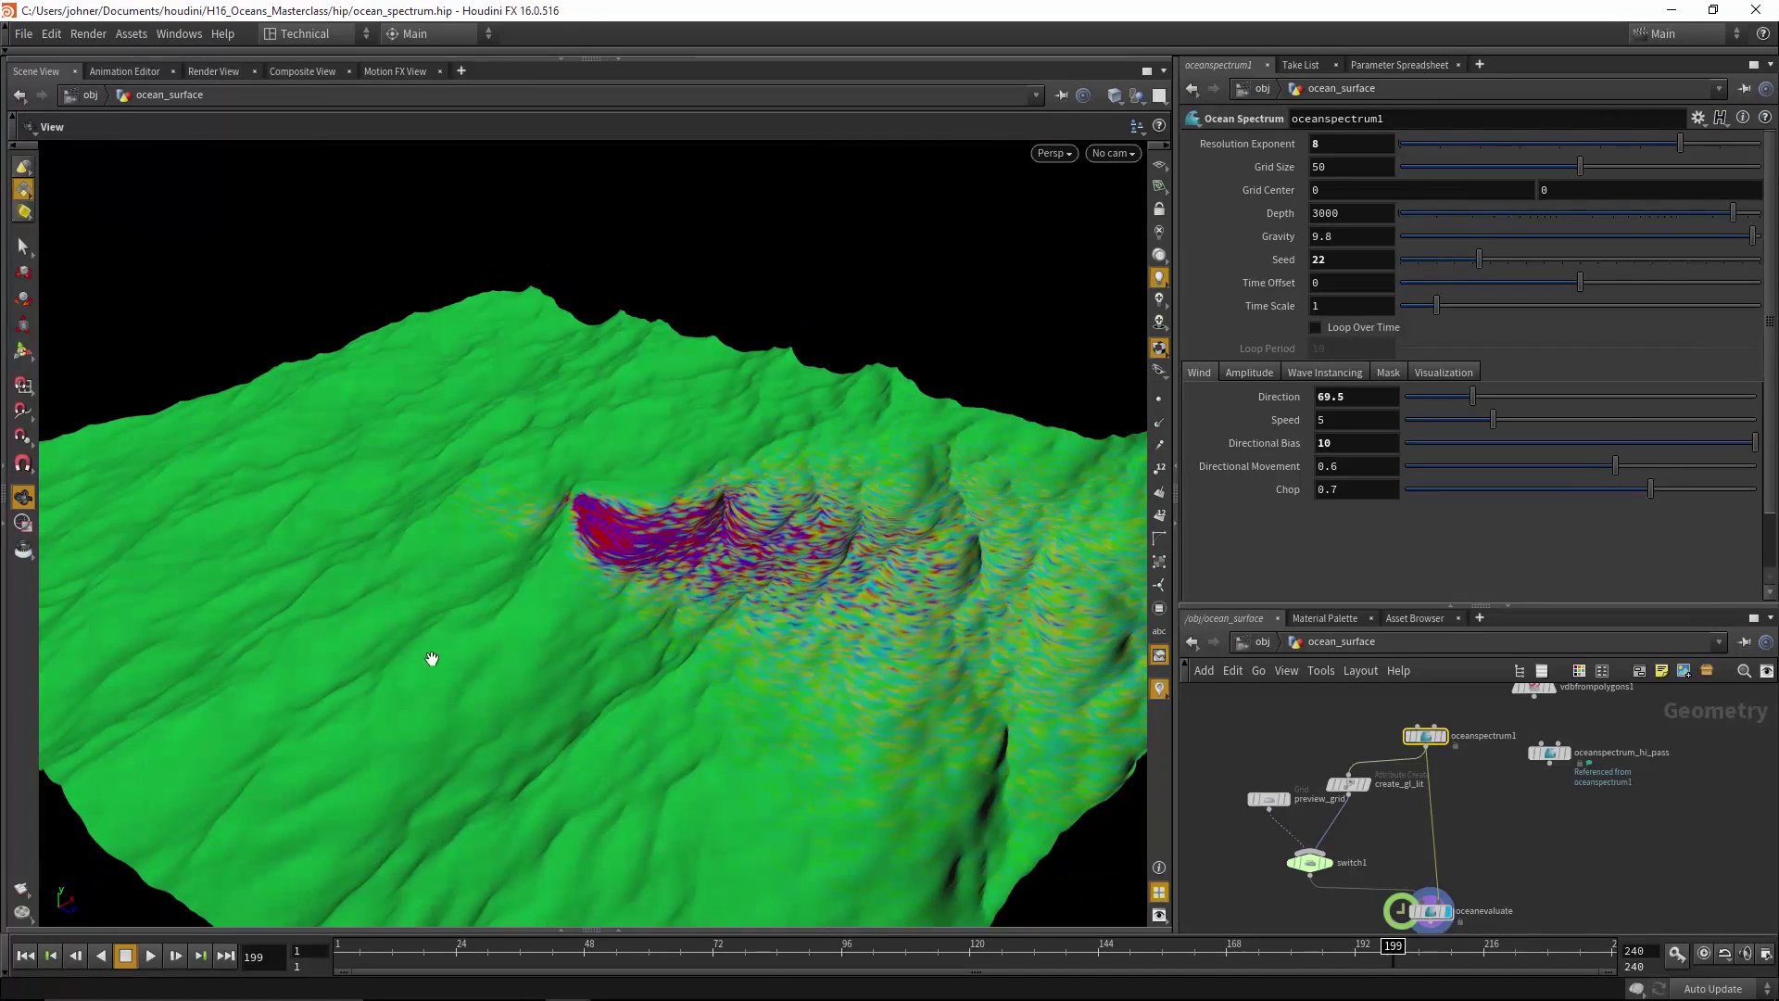
drag(799, 964, 921, 955)
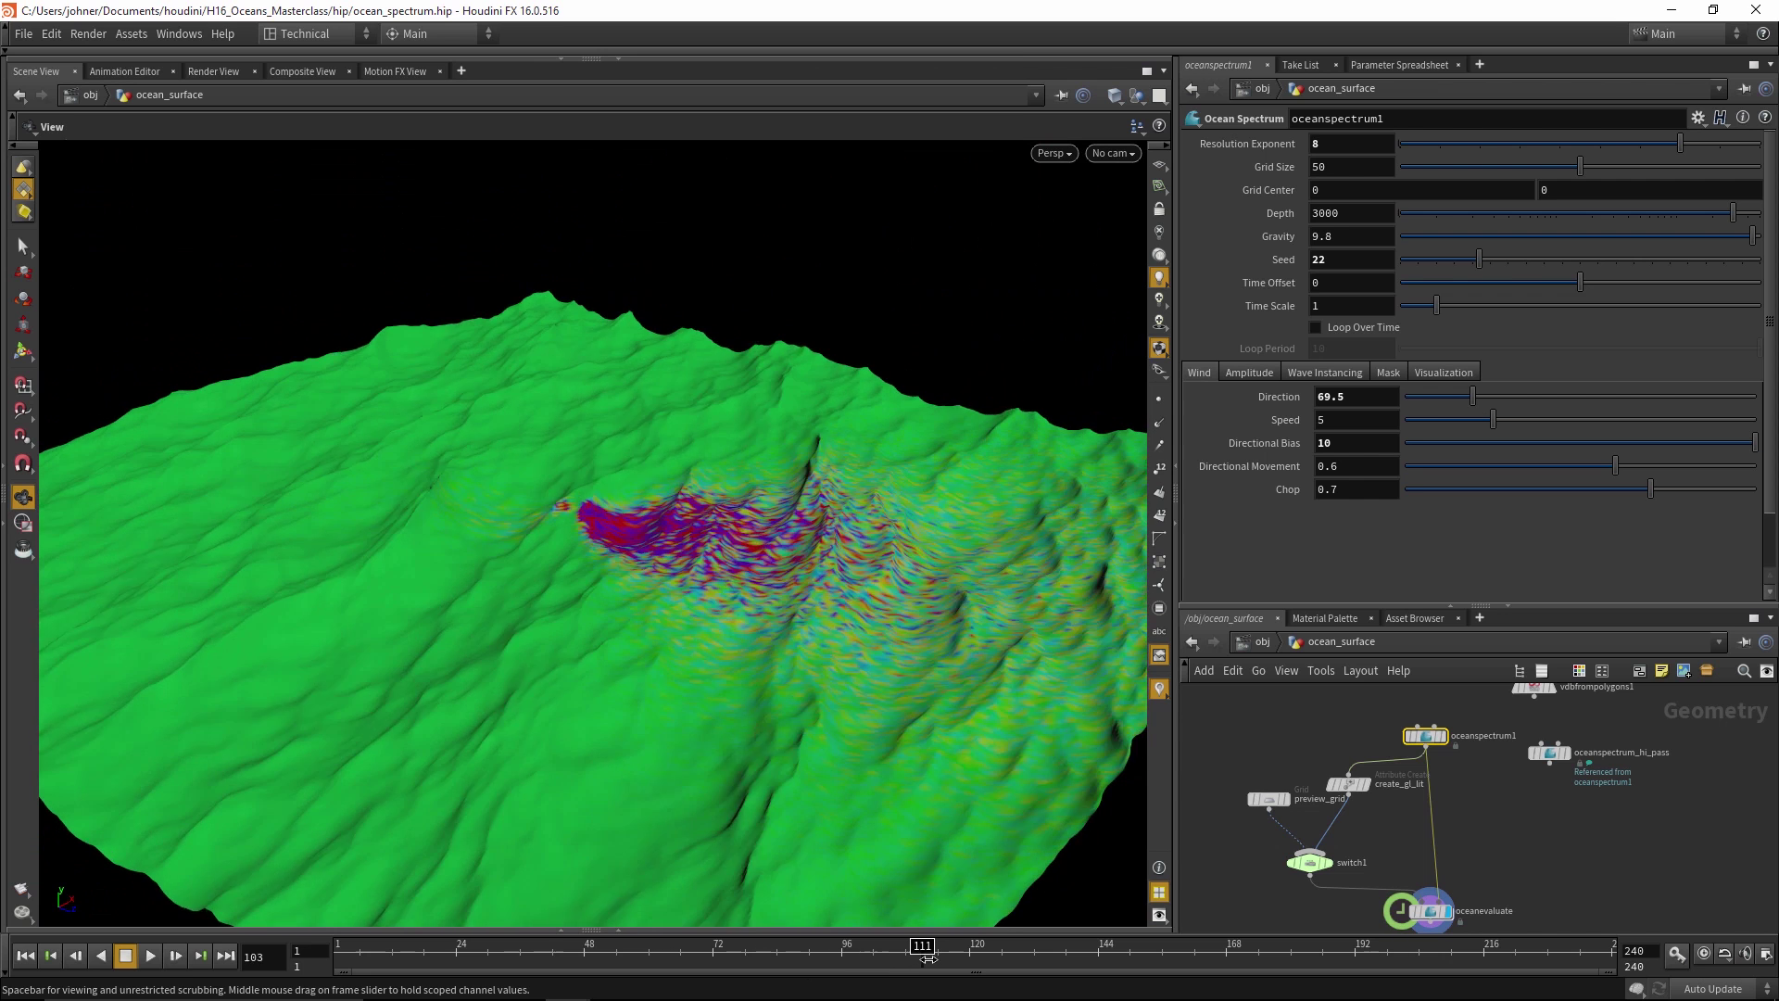
click(976, 954)
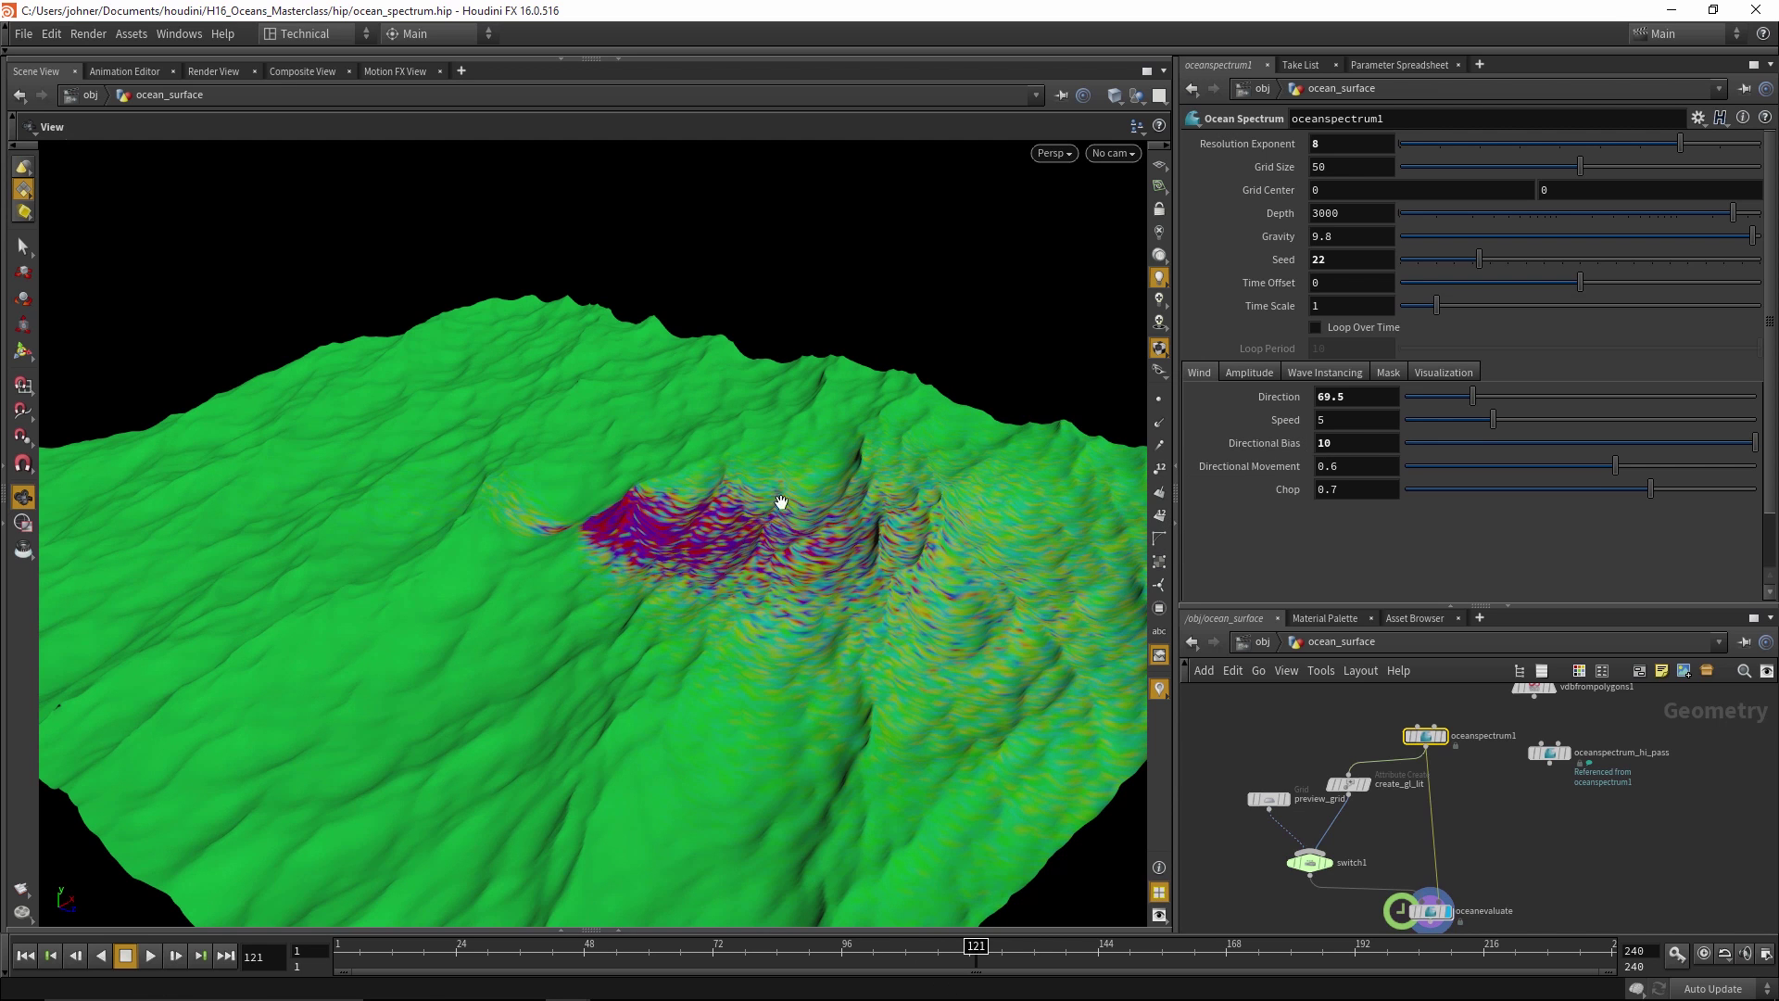
Set the ocean spectrum's Directional Movement to 0.132, play the animation, and lower the value to 0 during playback
drag(782, 501, 816, 606)
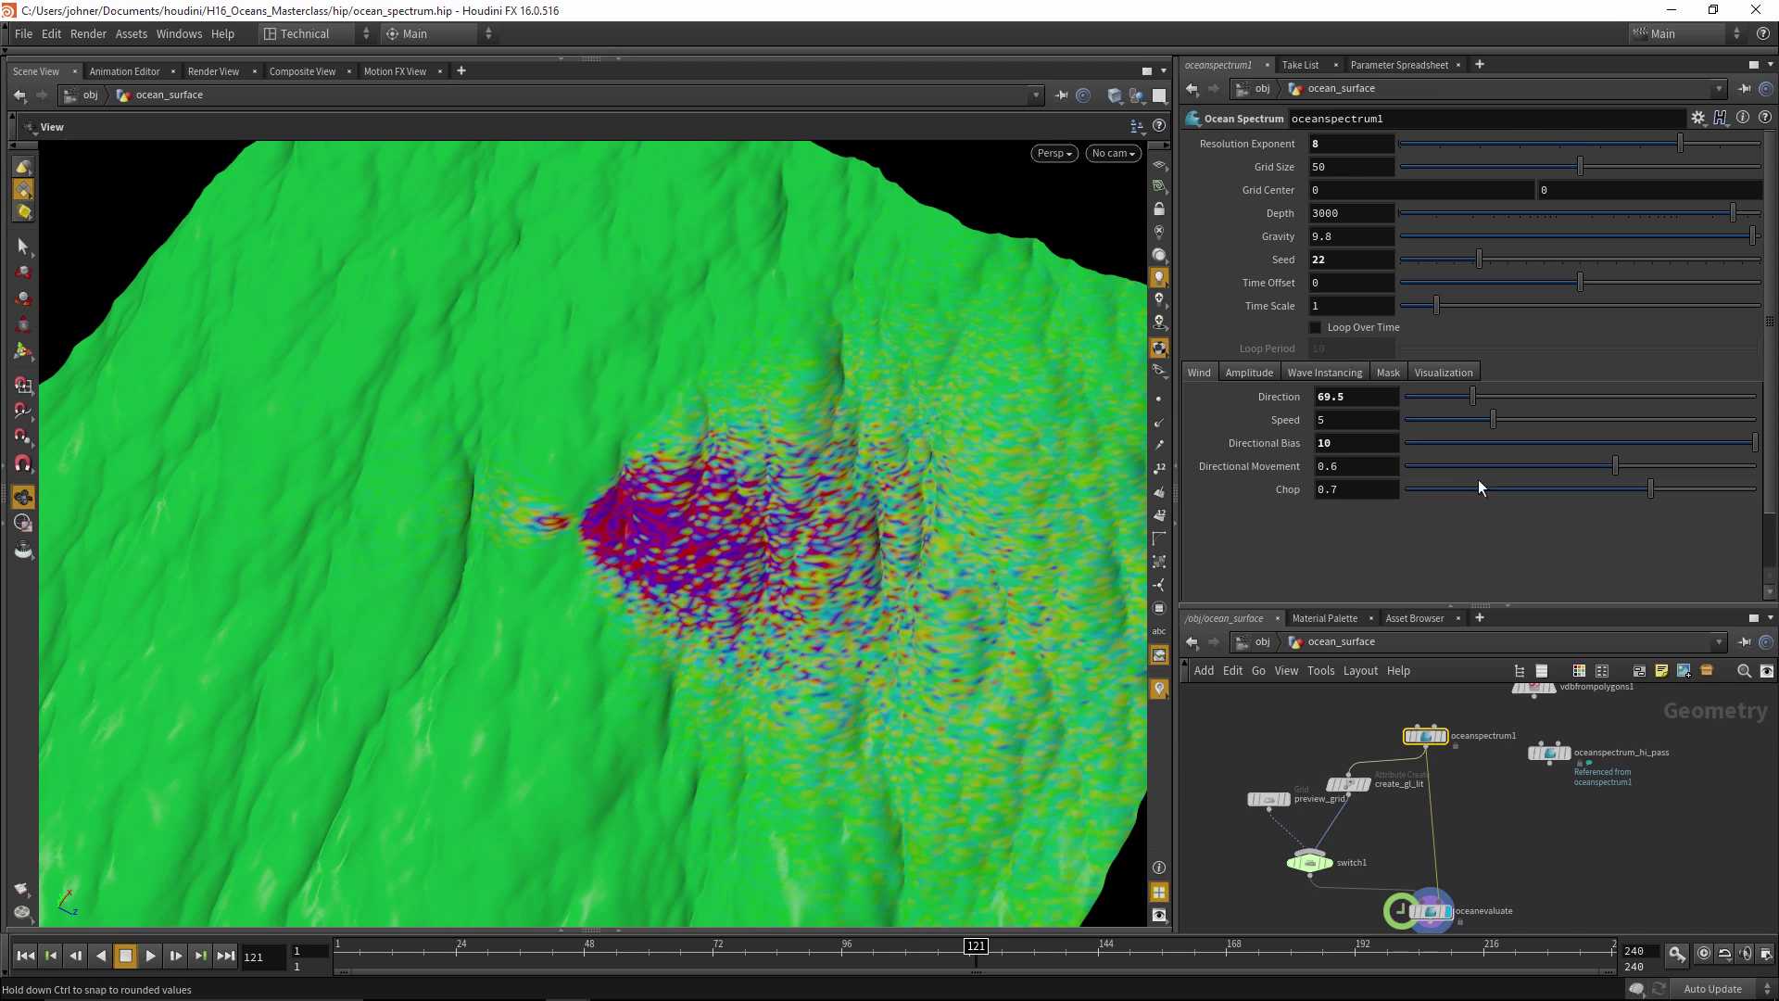
drag(1604, 469, 1448, 462)
drag(834, 576, 807, 920)
click(147, 960)
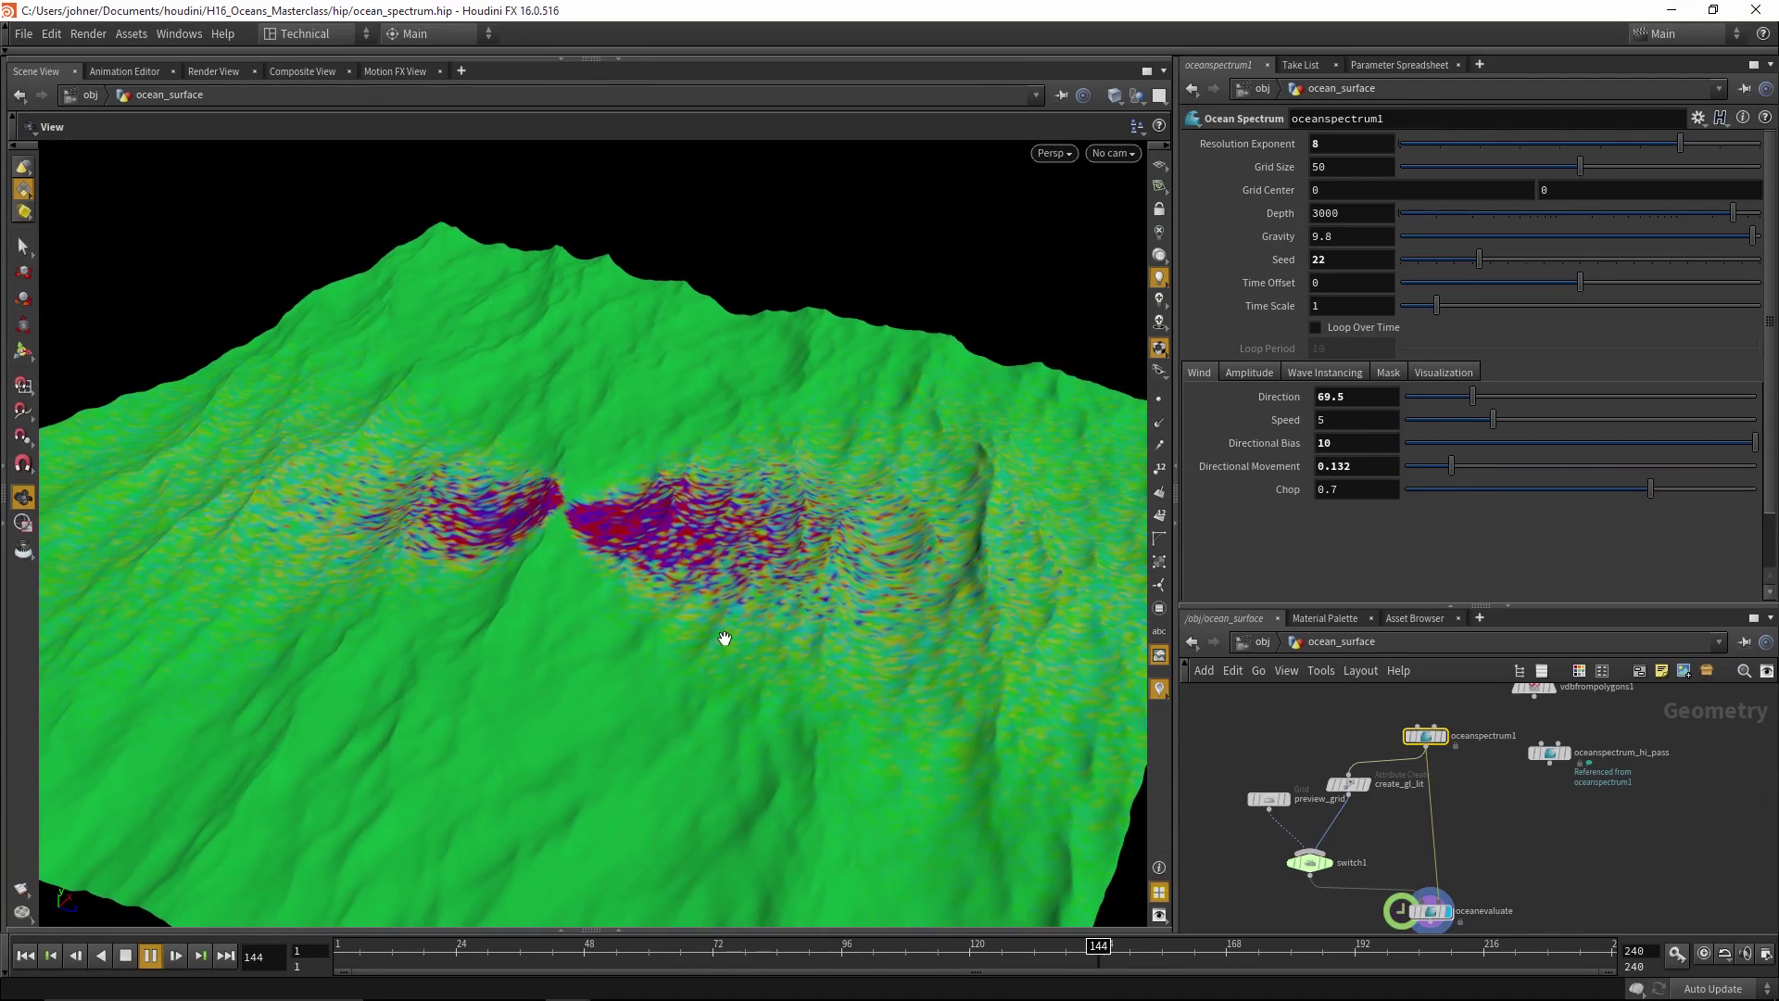
drag(1427, 466, 1386, 465)
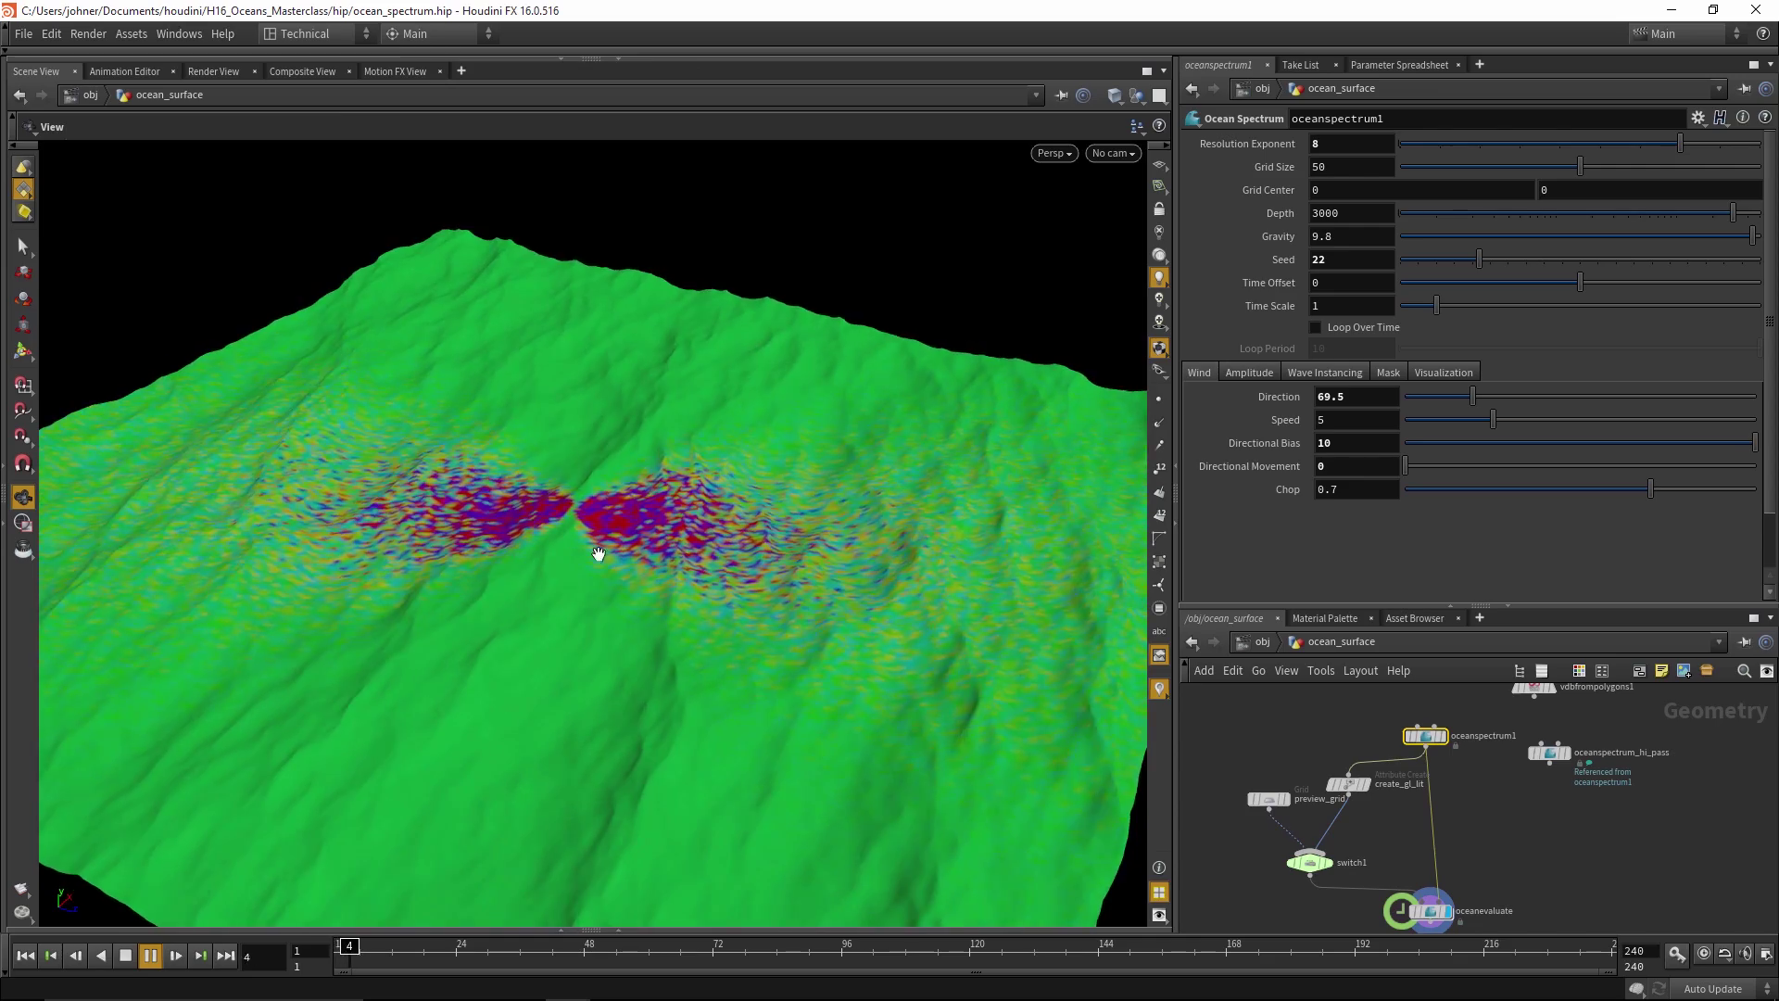
During playback, compare Directional Bias 0.63 with Directional Movement 0.069 against Directional Bias 7.83 with Directional Movement 0.627
click(1427, 443)
click(1429, 465)
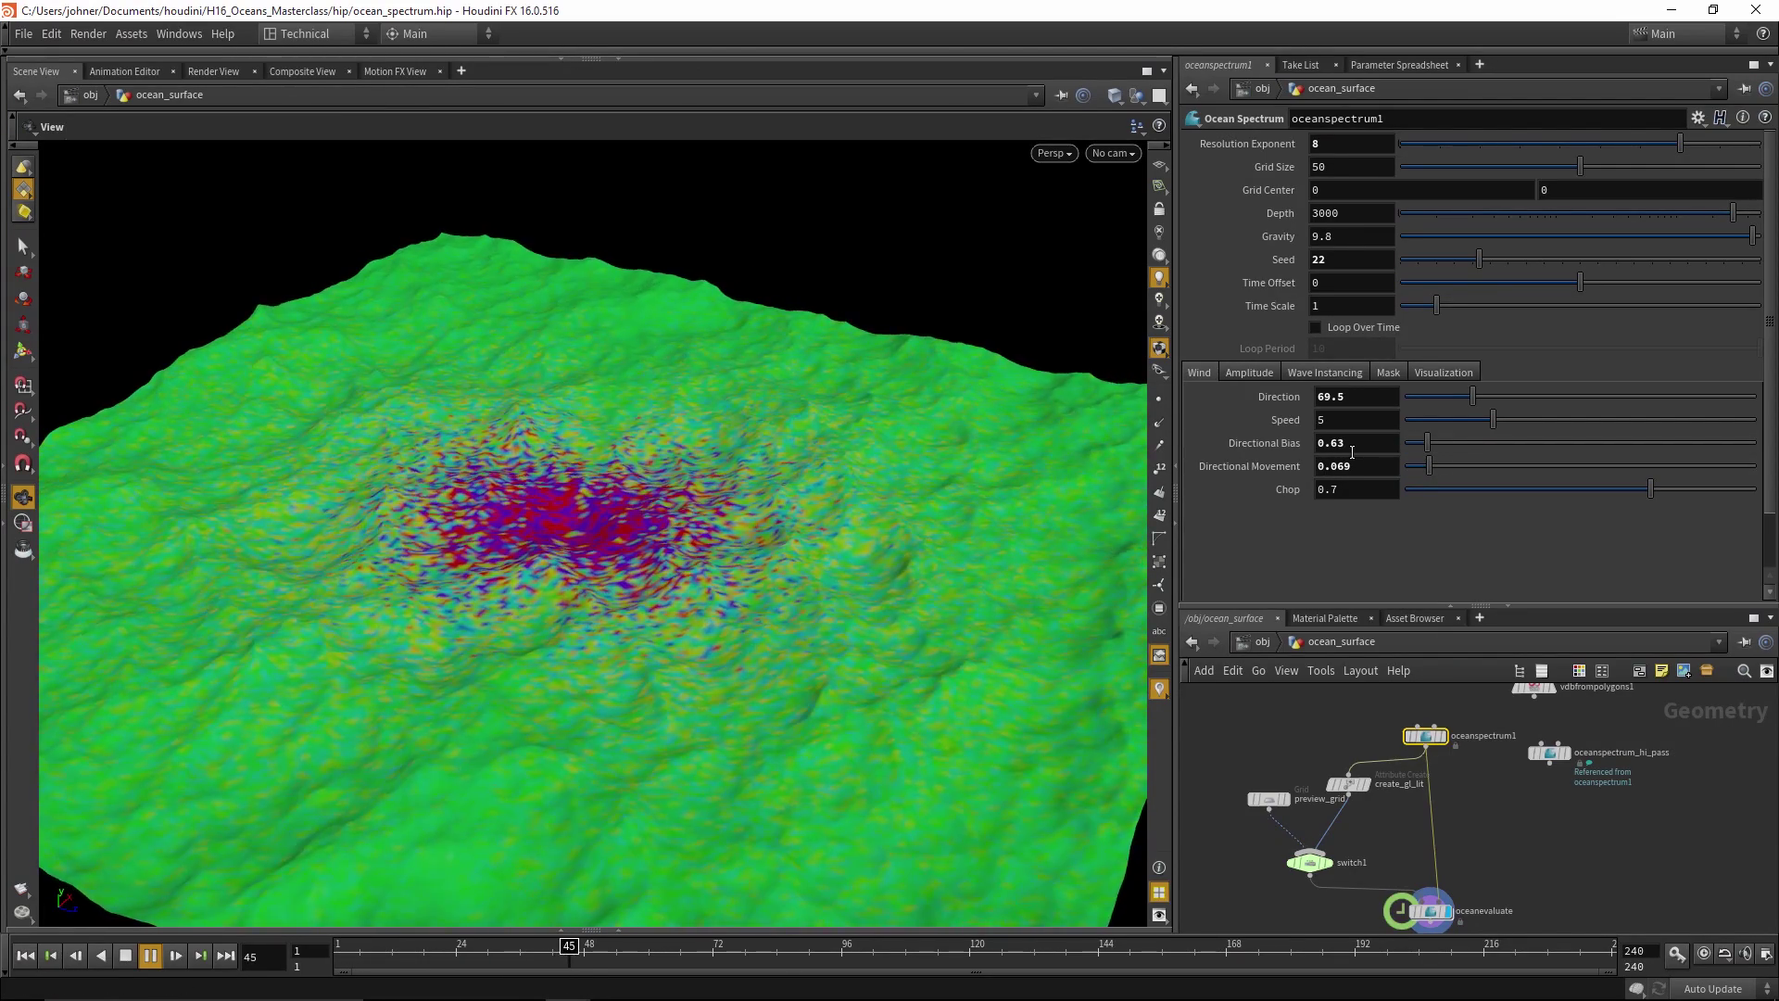
click(1675, 442)
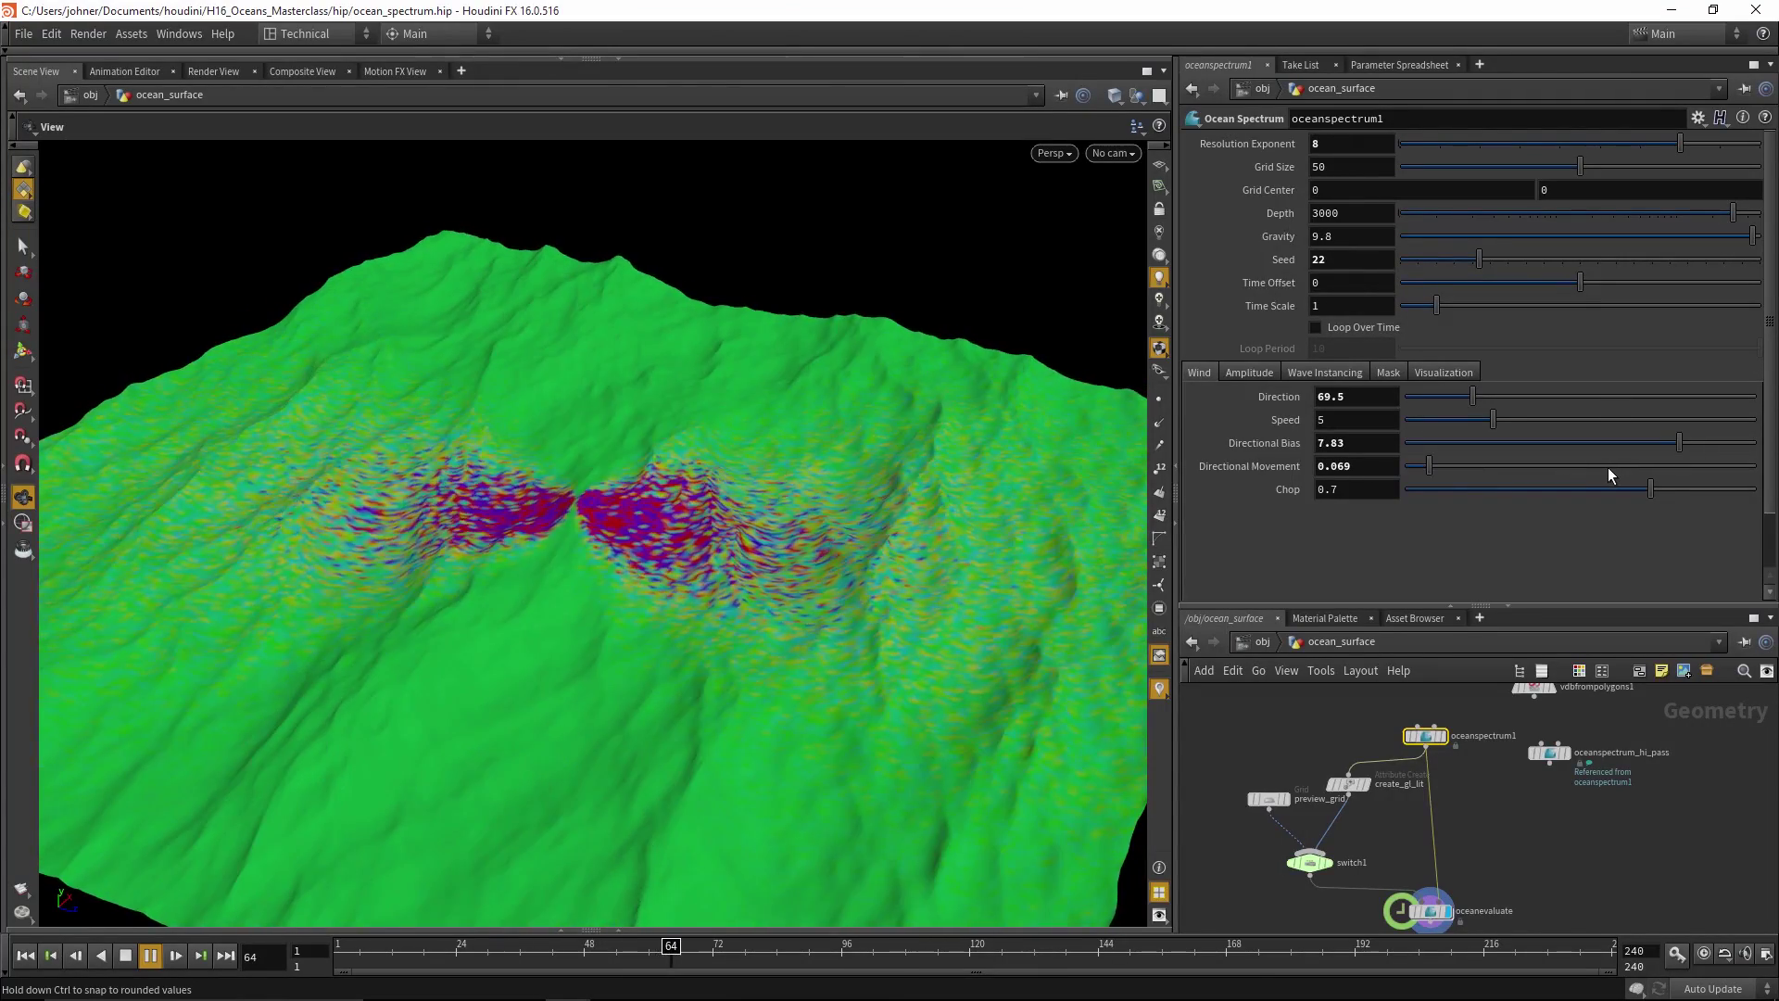
click(1608, 466)
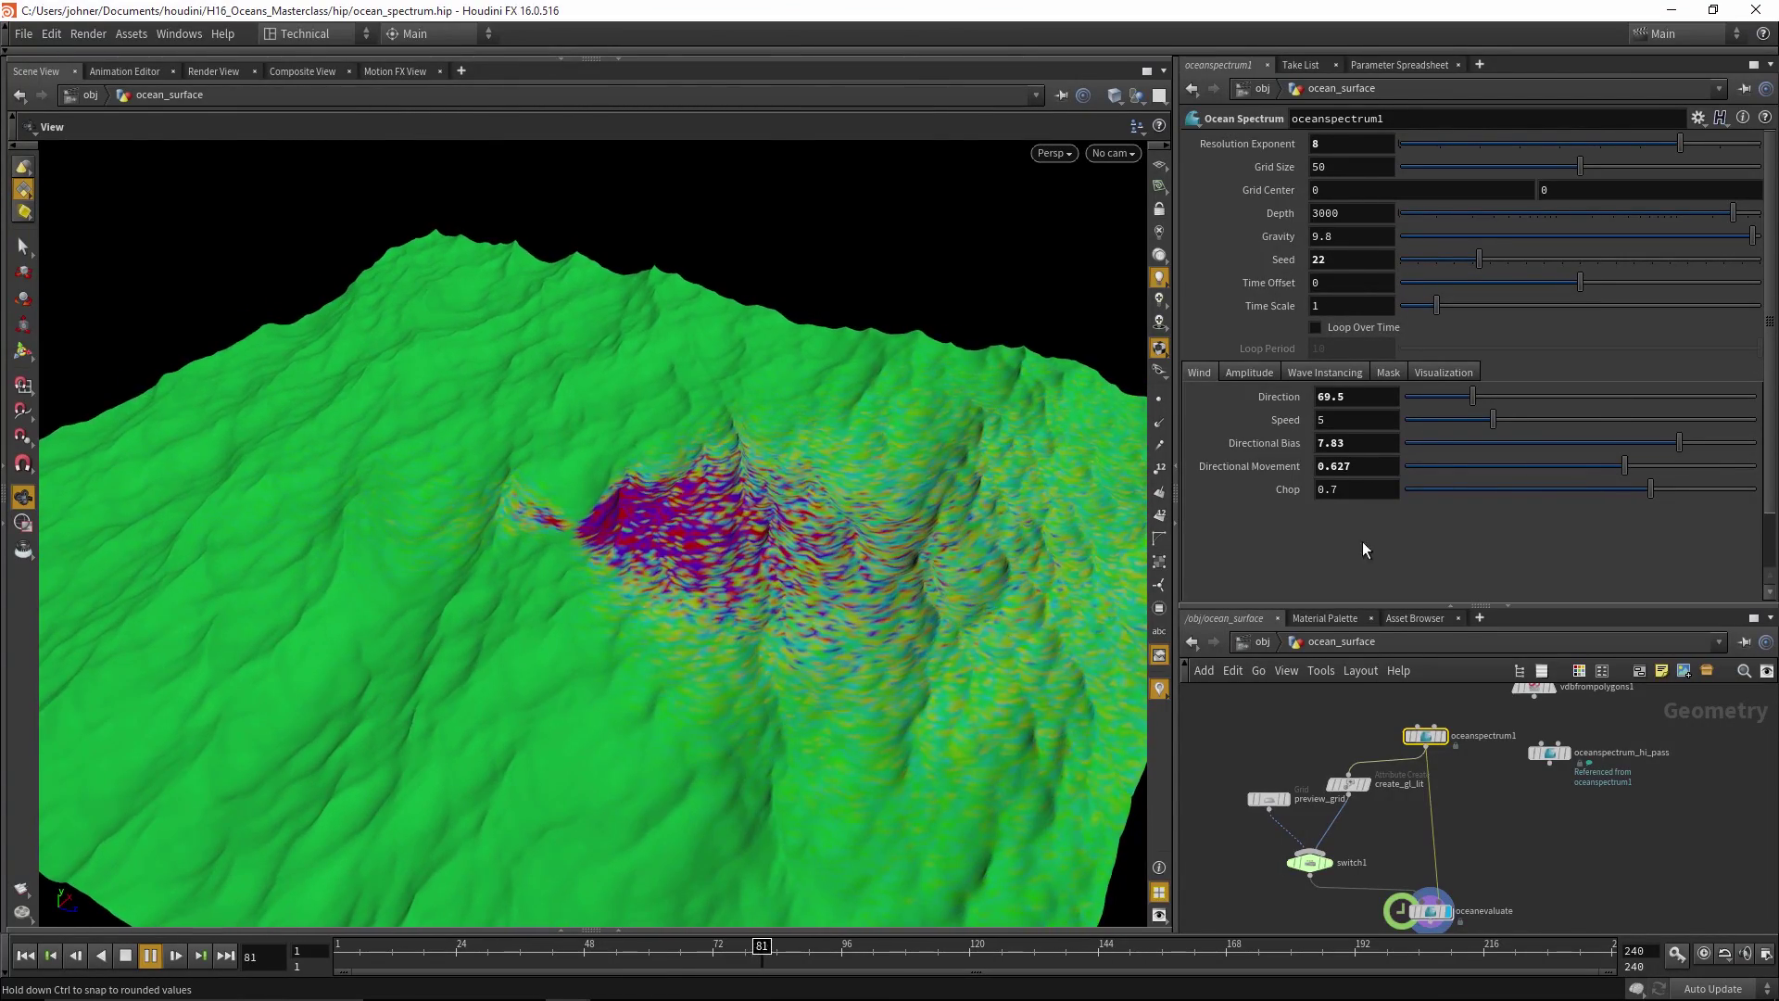
drag(588, 695, 852, 542)
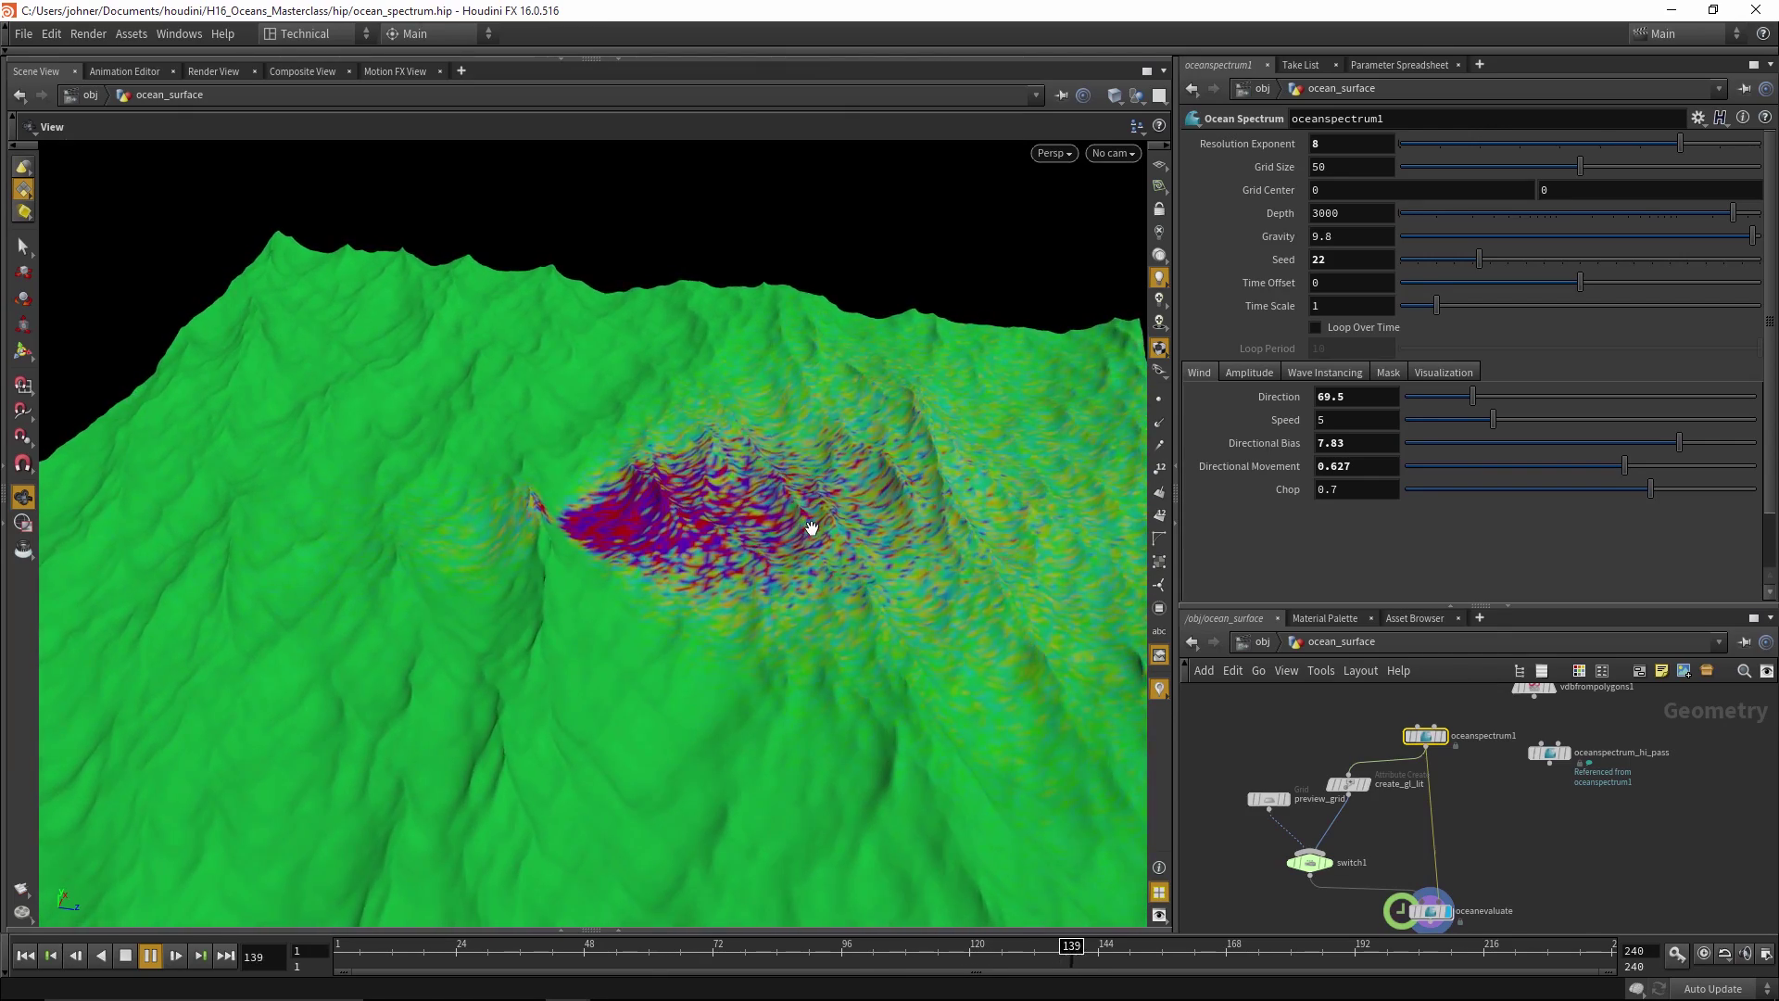
Stop playback and step back to frame 112 to examine the directional waves from several angles
key(Left)
key(Left)
key(Left)
key(Left)
key(Left)
key(Left)
key(Left)
key(Left)
key(Left)
key(Left)
key(Left)
key(Left)
key(Left)
key(Left)
key(Left)
key(Left)
key(Left)
key(Left)
key(Left)
key(Left)
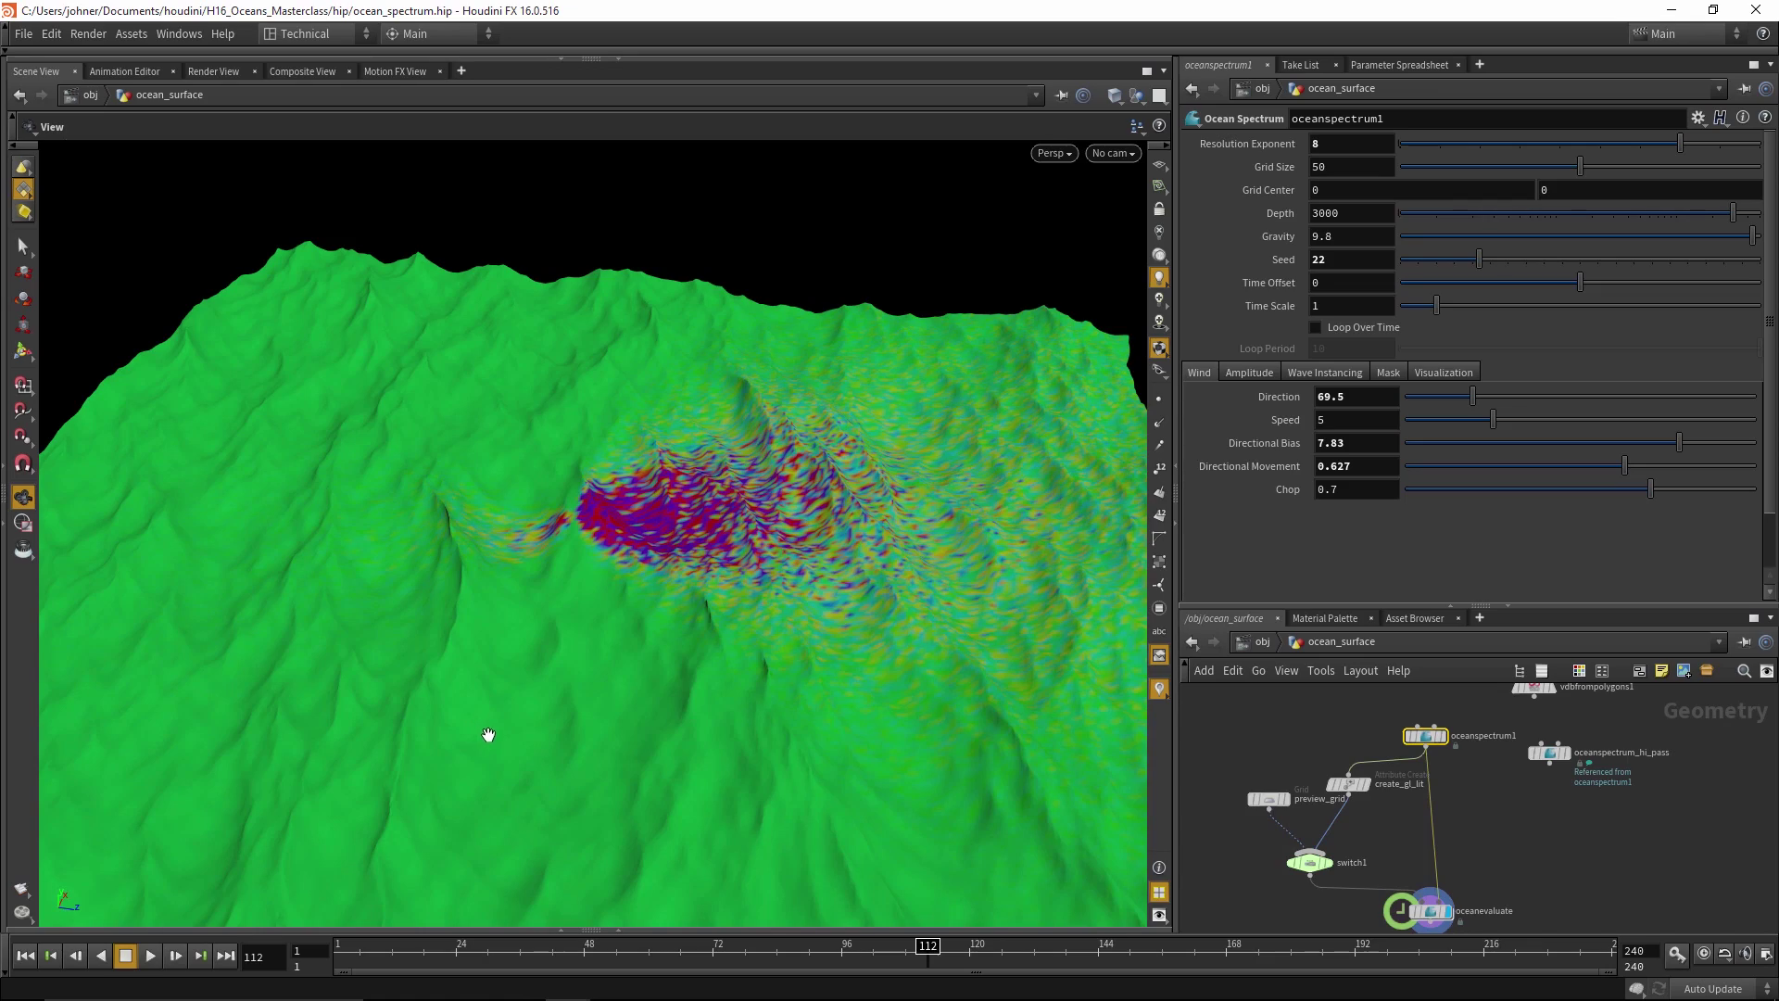
drag(699, 600, 518, 729)
right_drag(615, 708, 655, 707)
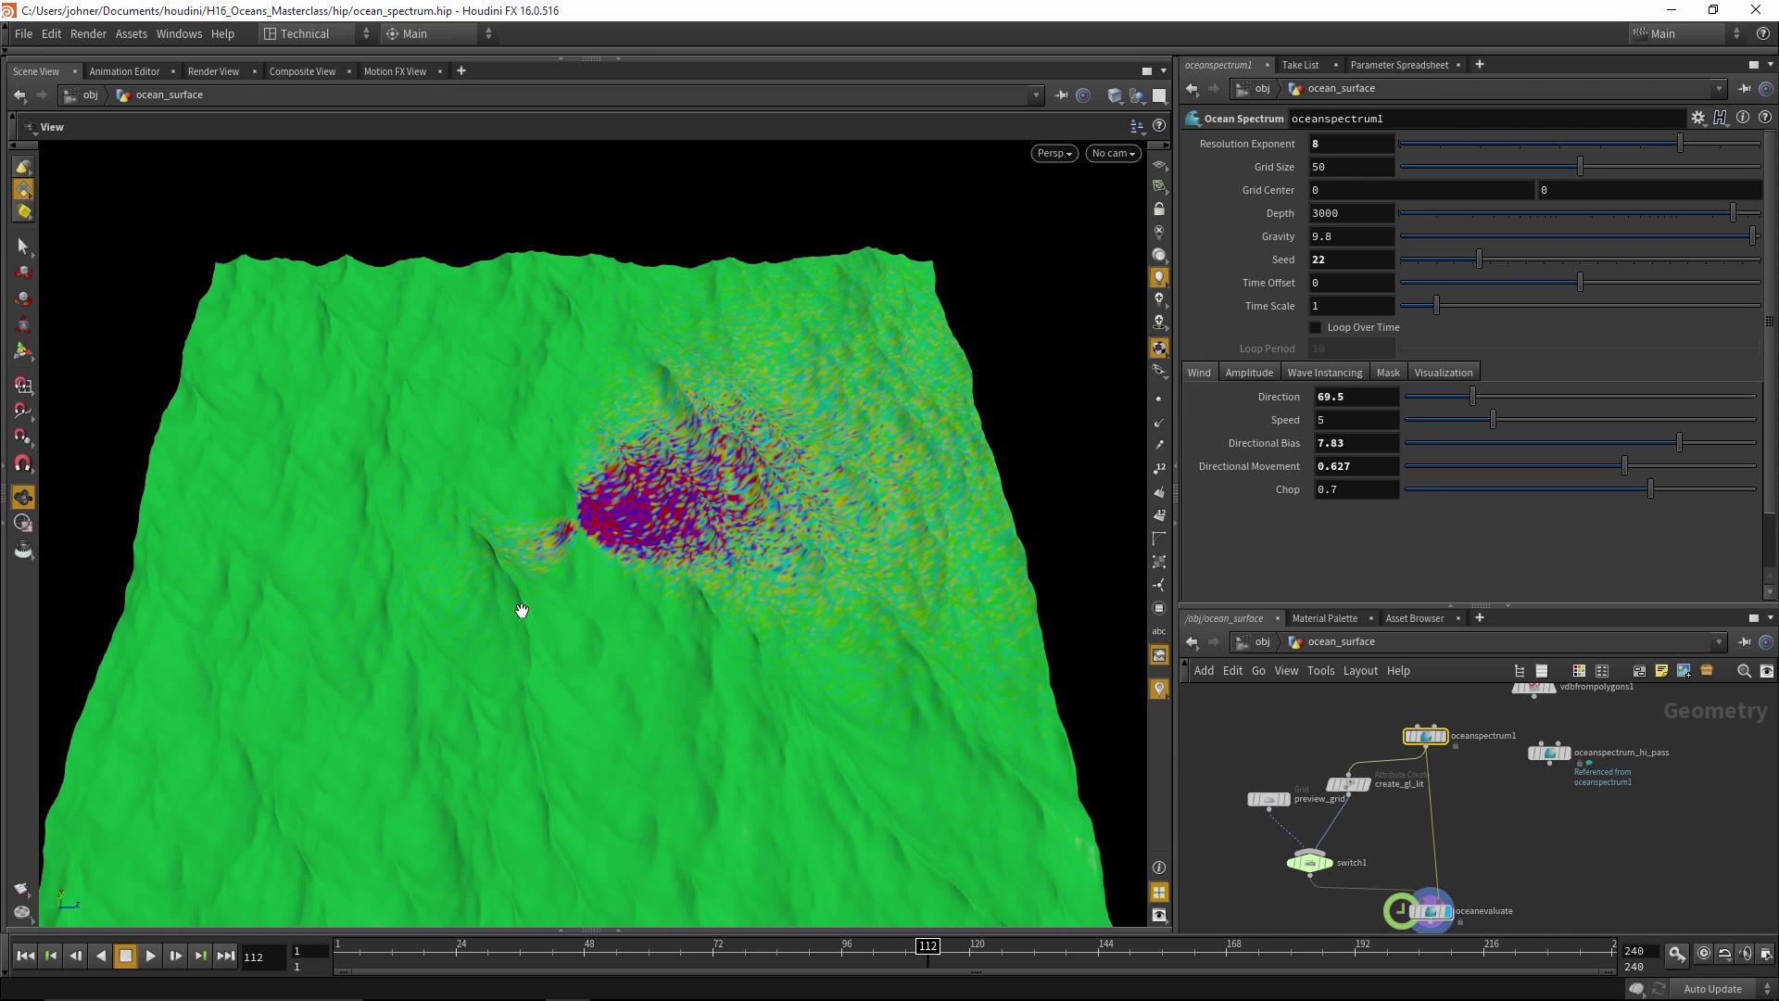
Reset the wind parameters to their defaults: Direction 0, Directional Bias 2 and Directional Movement 0.6
key(ctrl+z)
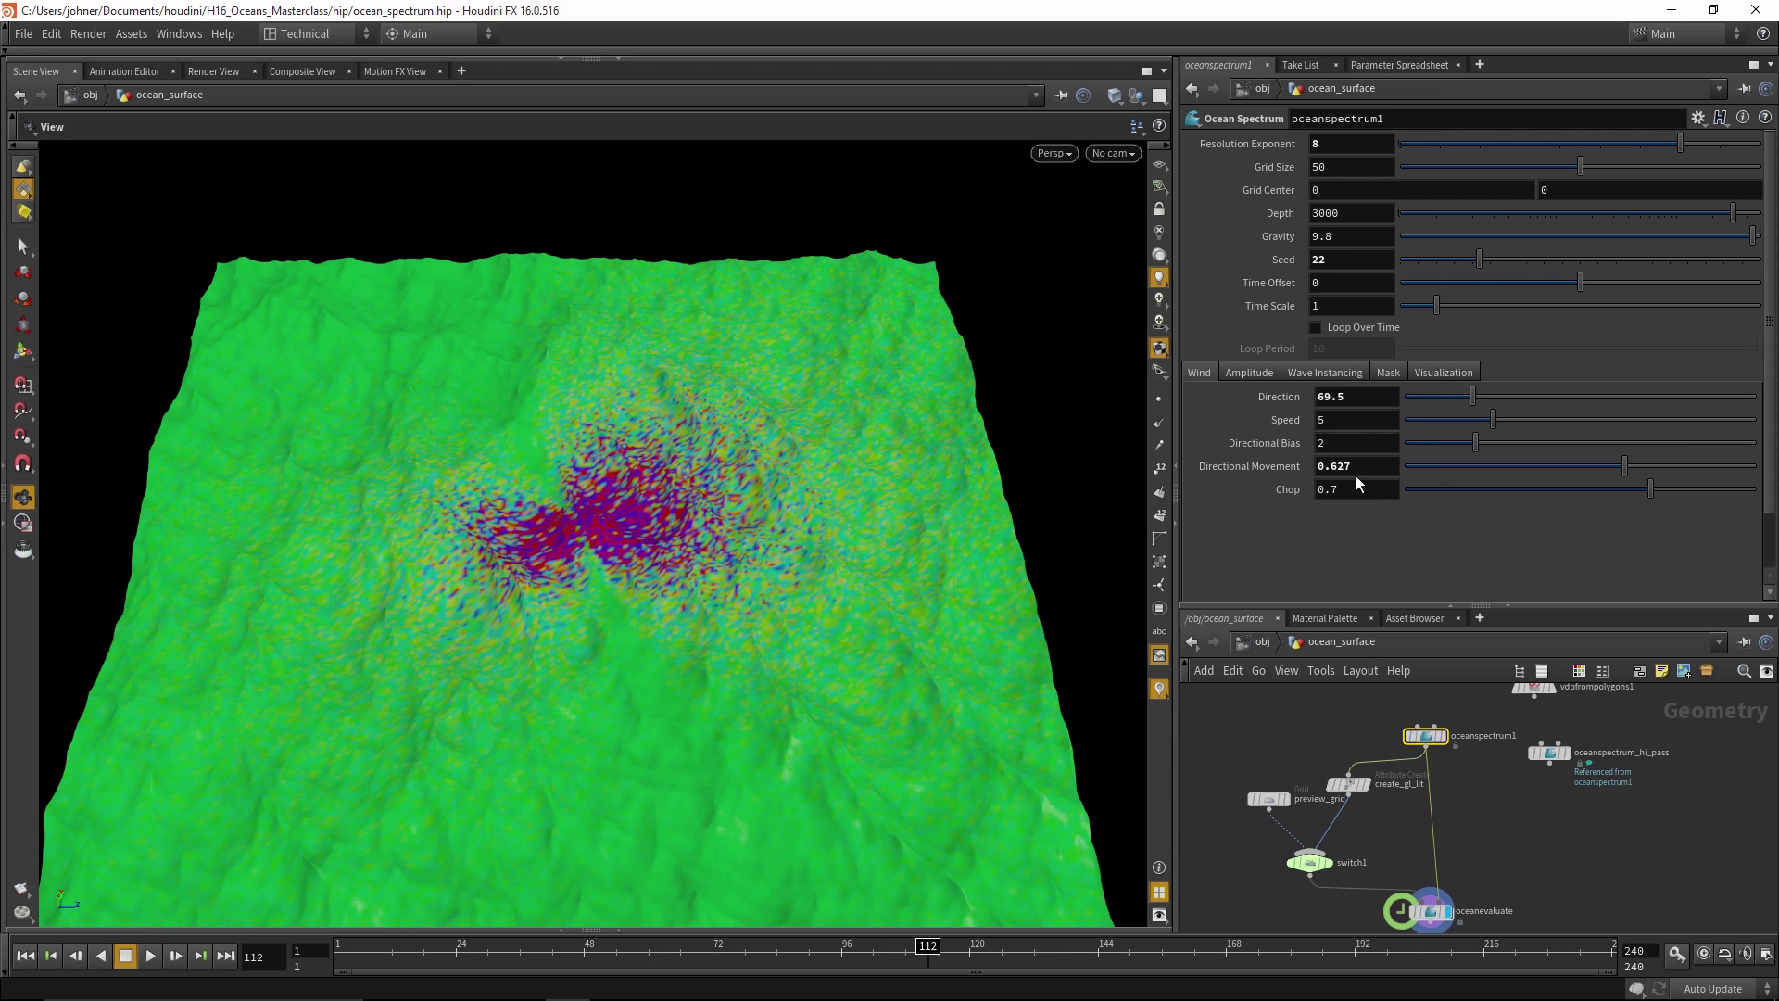
middle_click(1372, 397)
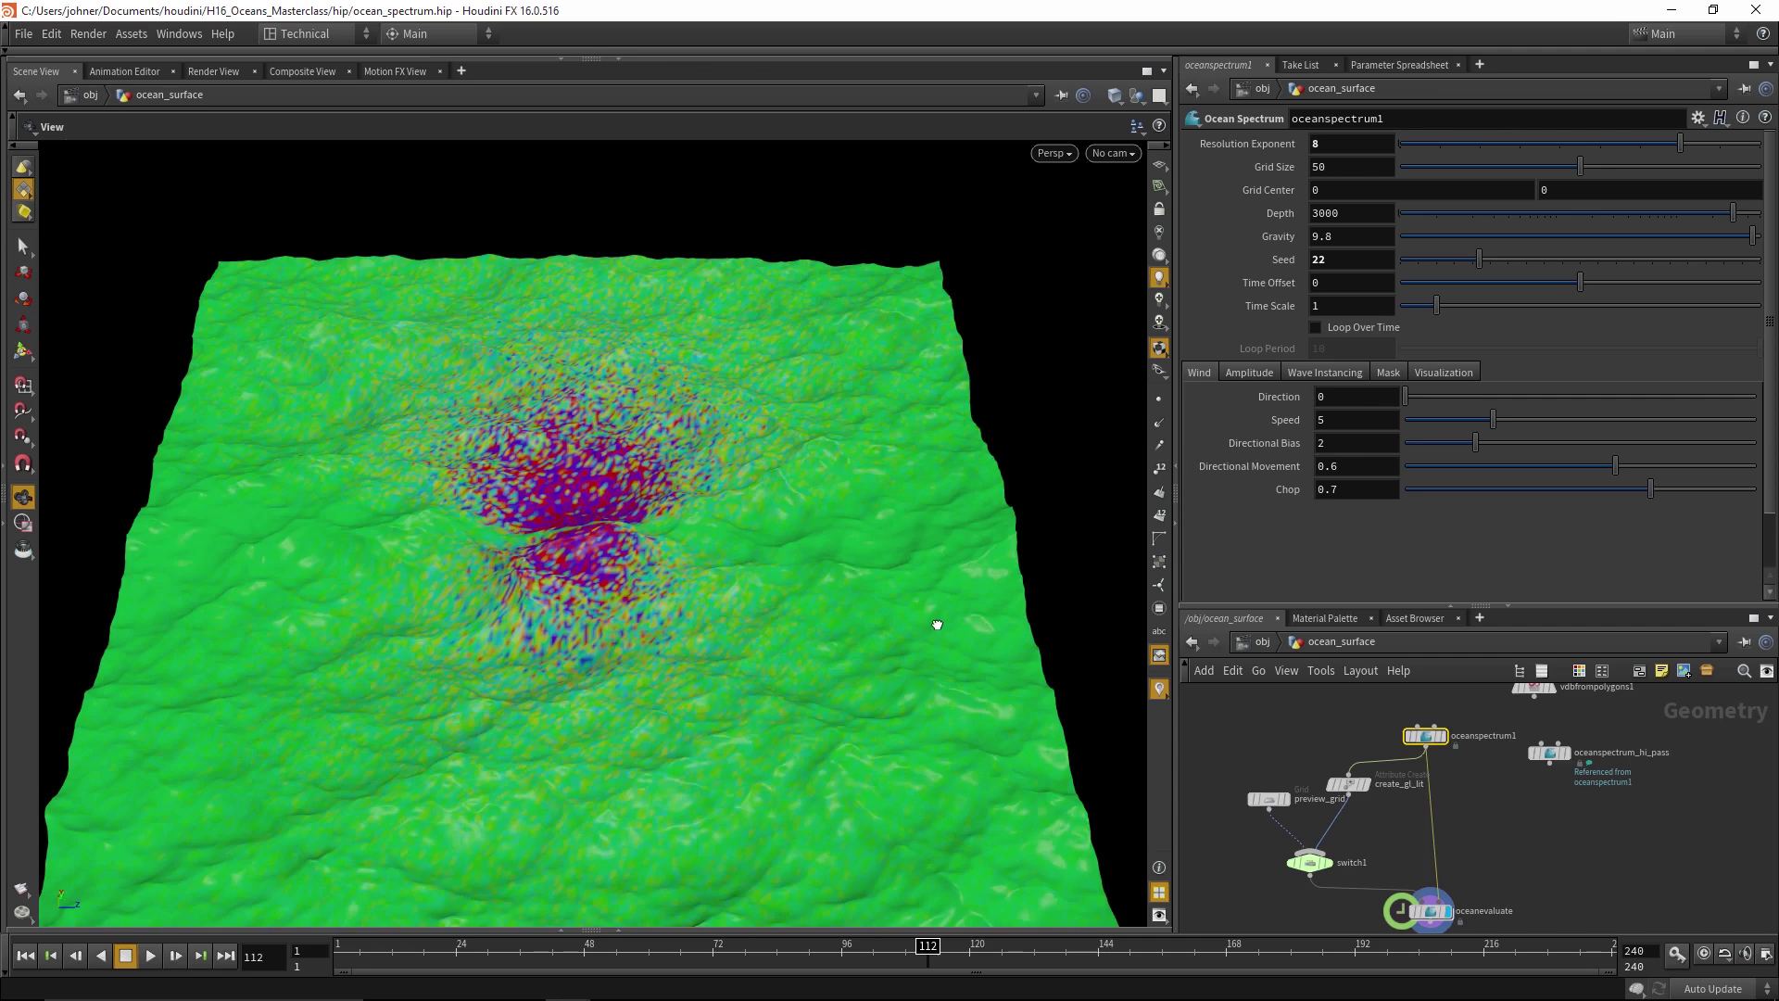
drag(937, 624, 894, 718)
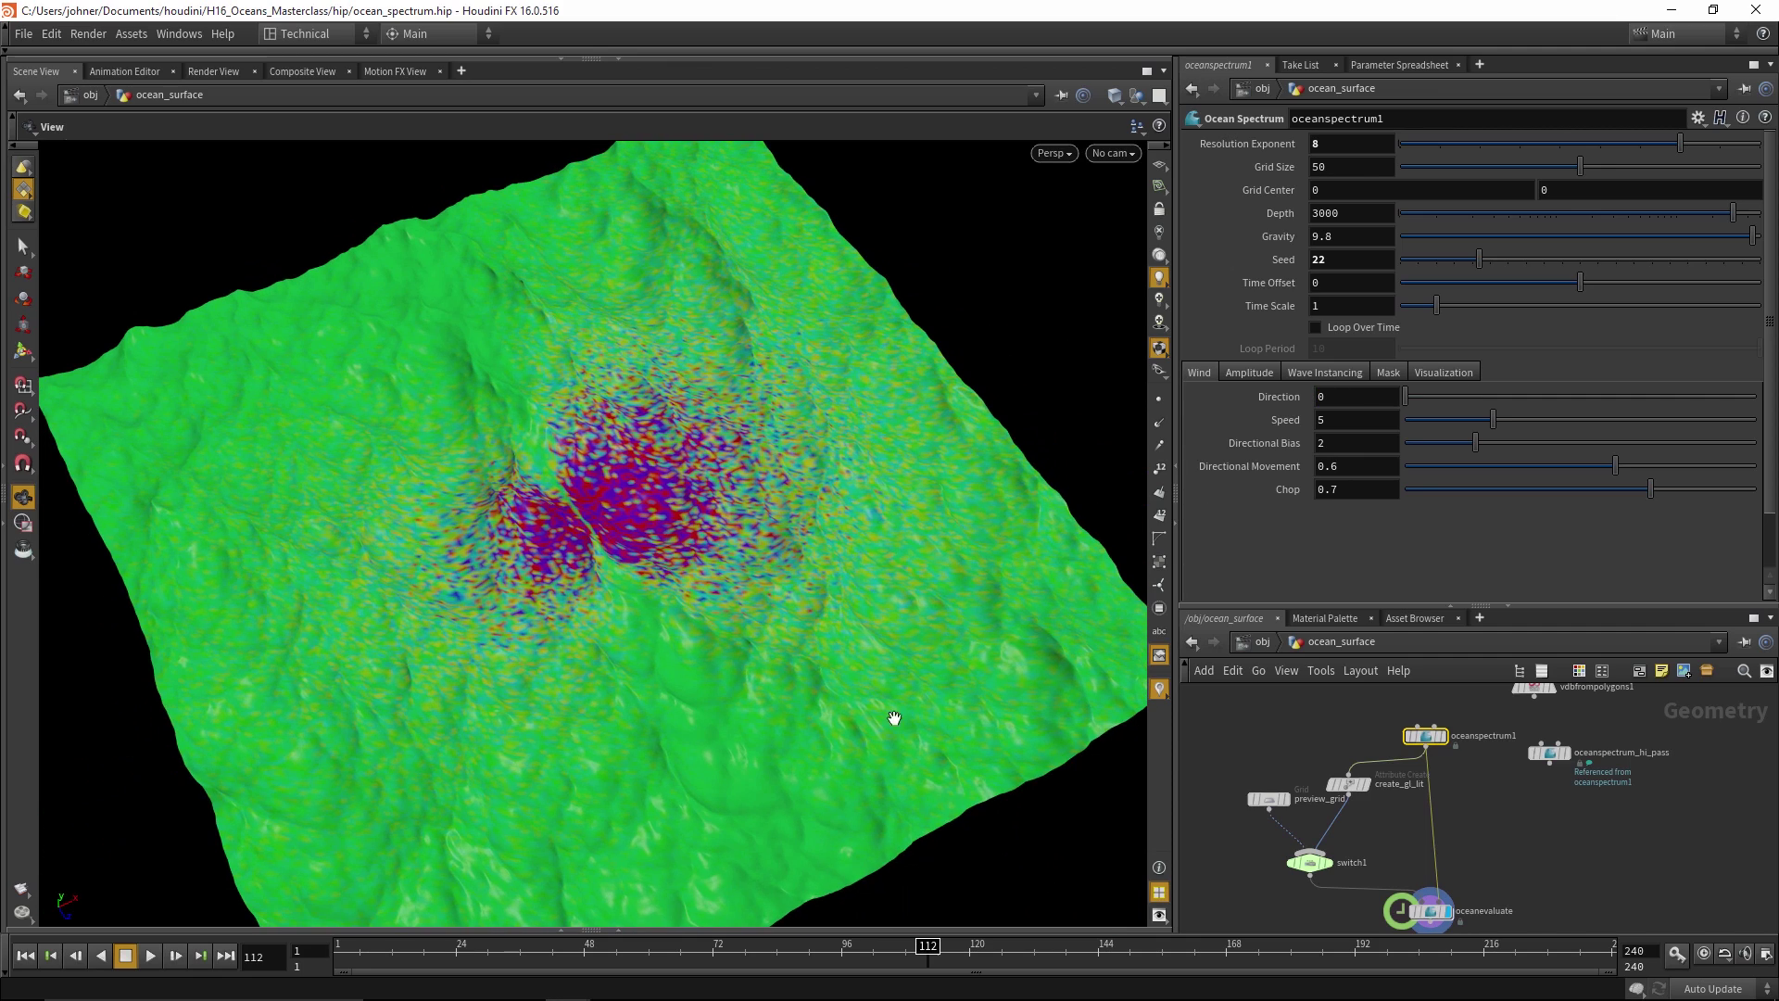
Display the flat spectrum of oceanspectrum1 and set its amplitude Min Wavelength to 0.111
click(1443, 738)
drag(1096, 723, 1085, 472)
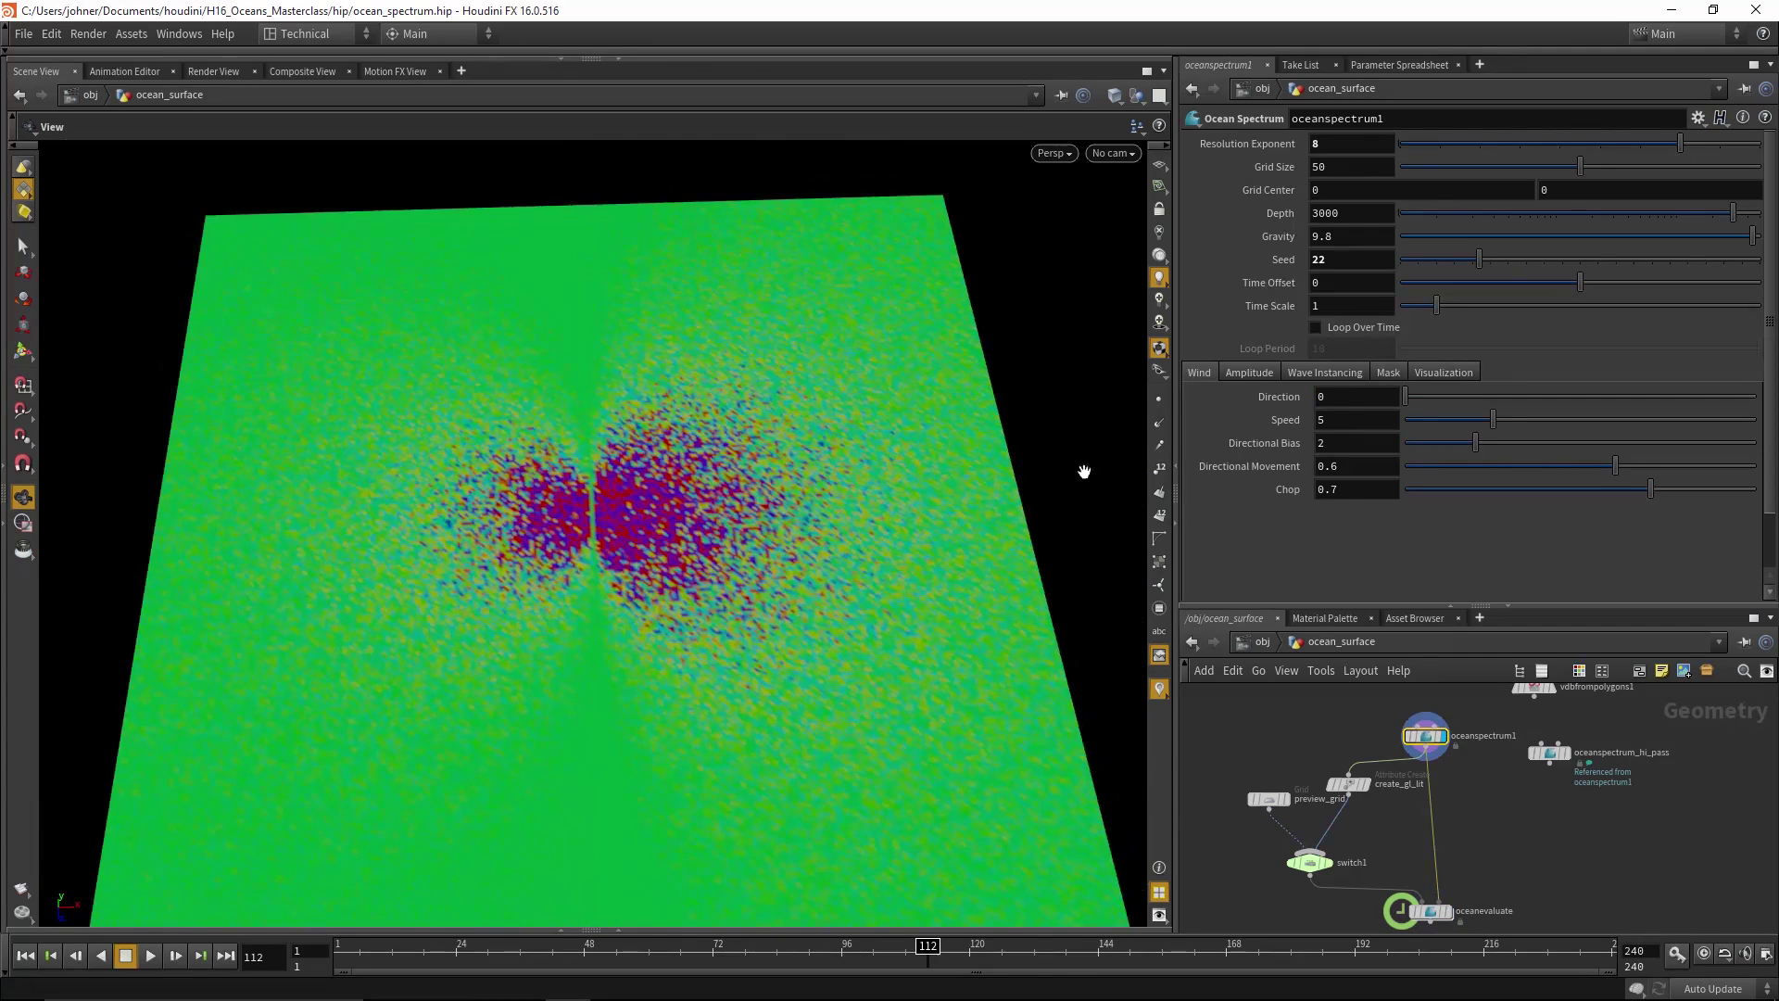
click(1247, 373)
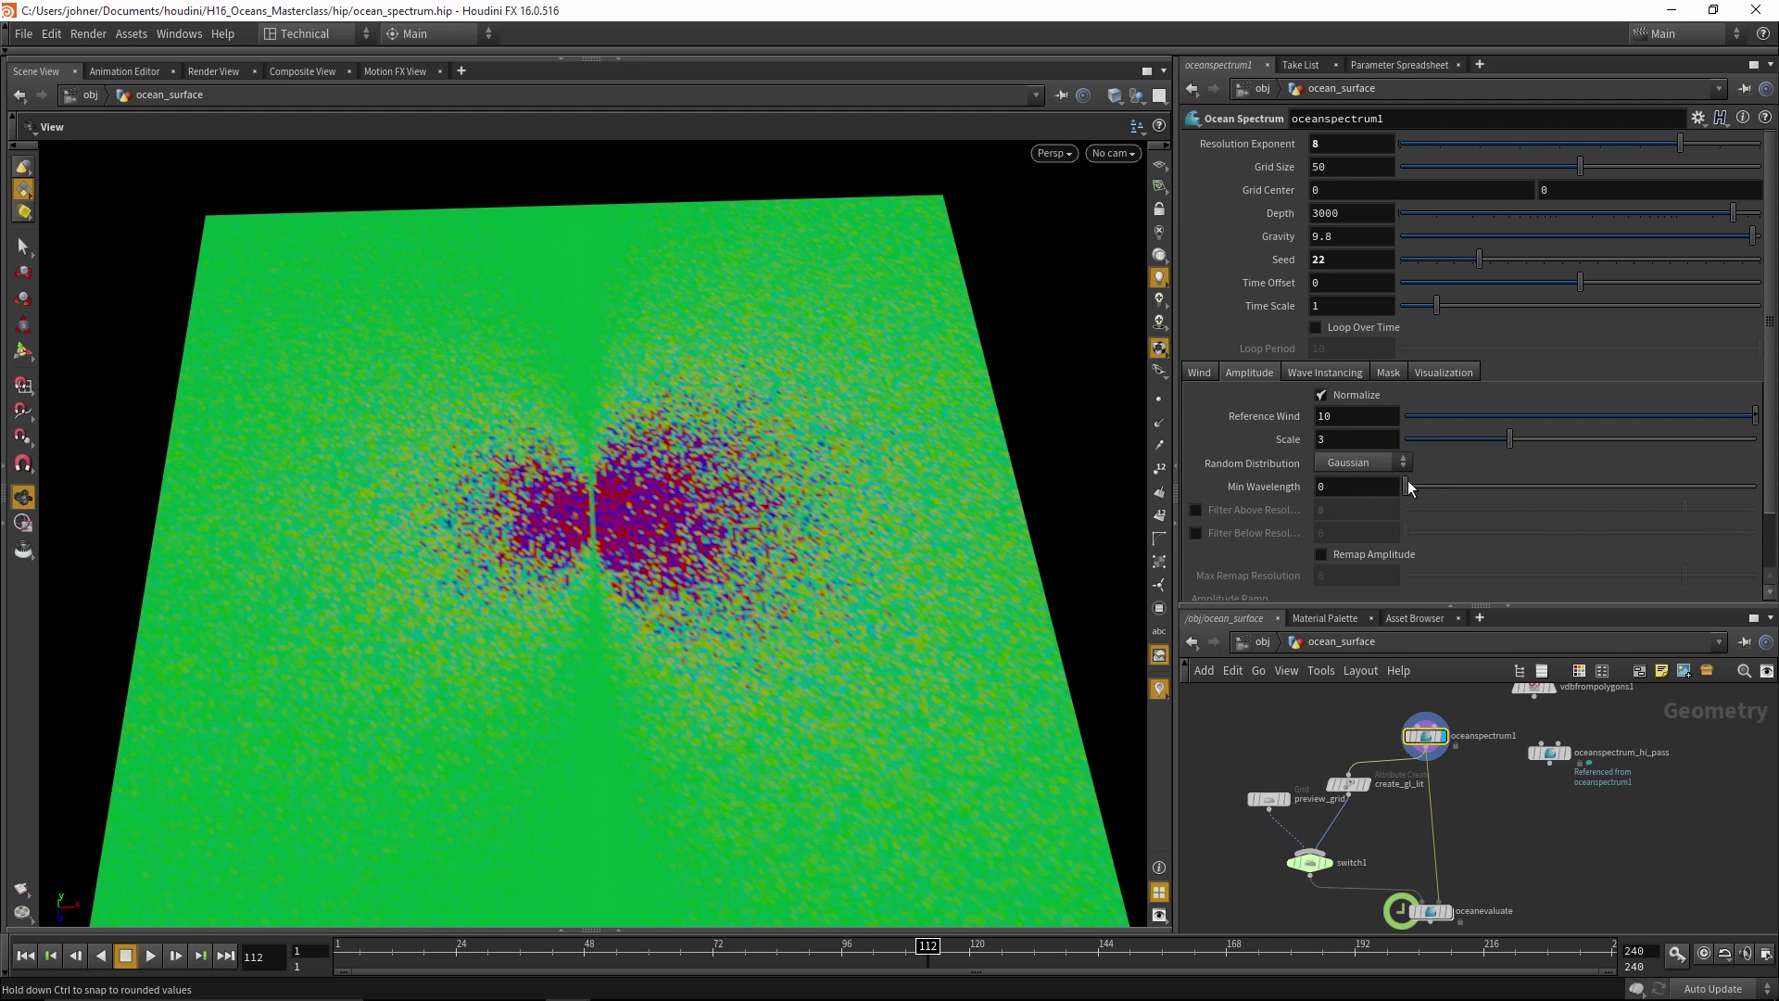
drag(1409, 480, 1443, 496)
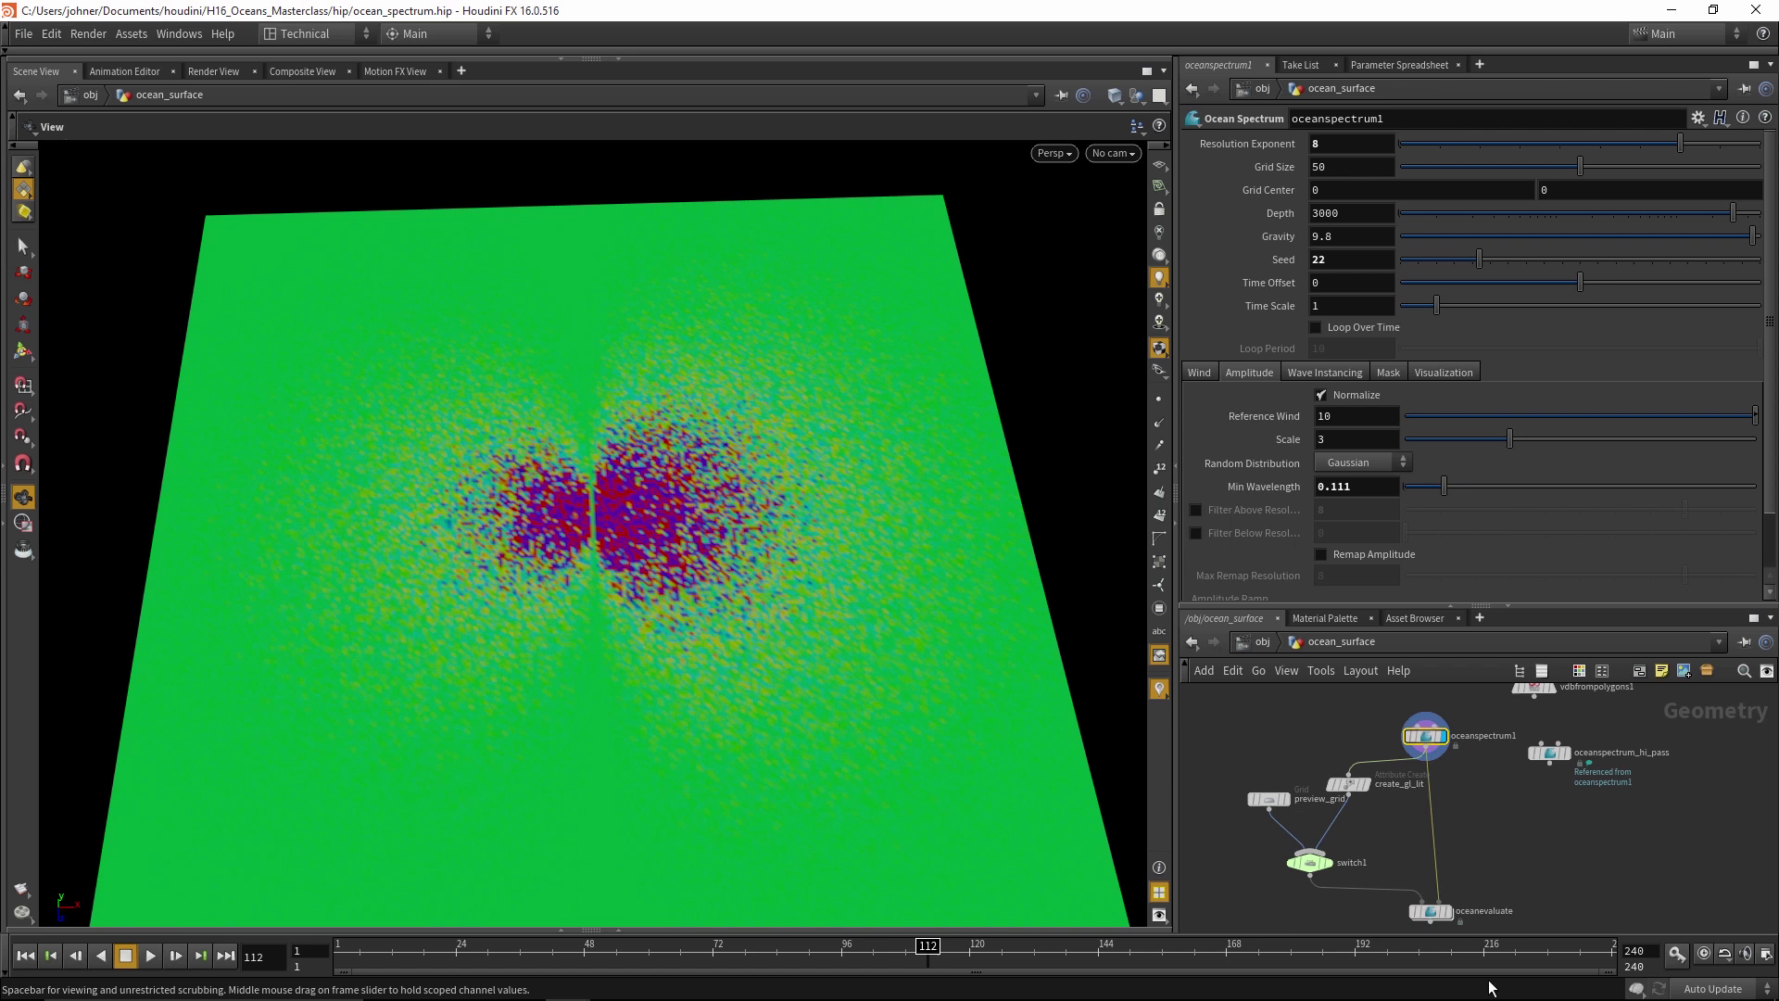
Display the oceanevaluate surface and raise Min Wavelength to 0.606 and 0.902 to examine the effect on the small waves
click(1451, 911)
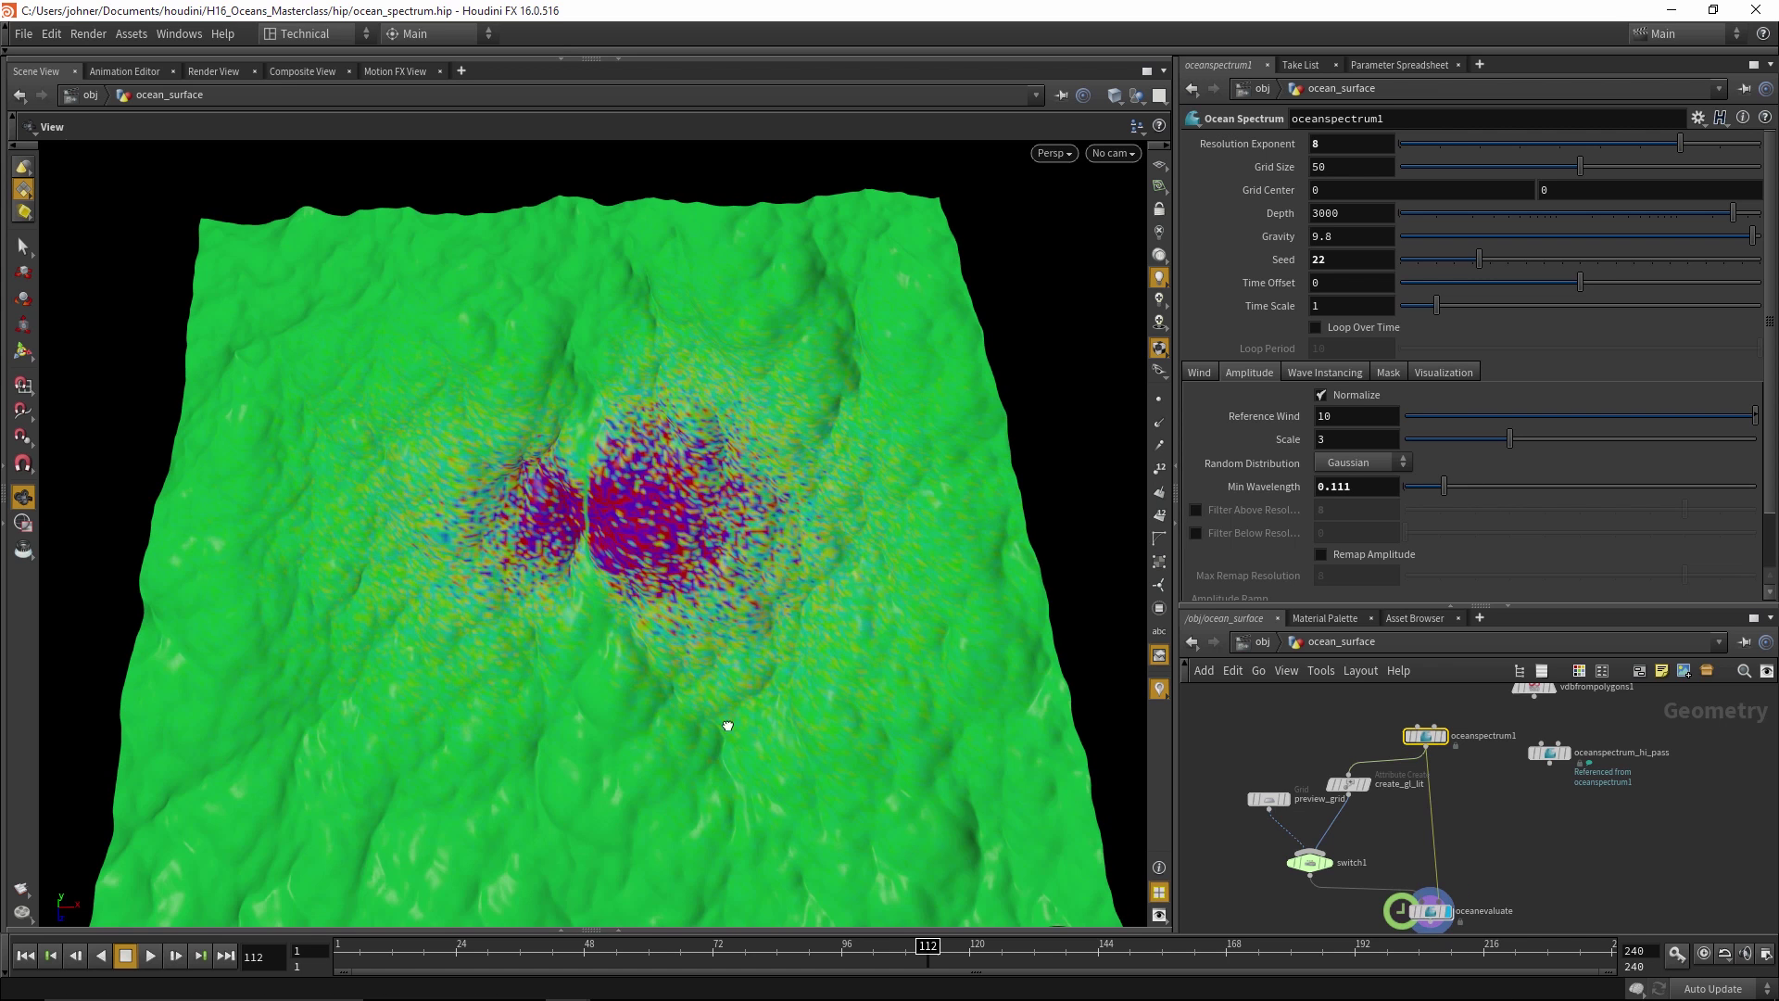
drag(723, 691, 782, 663)
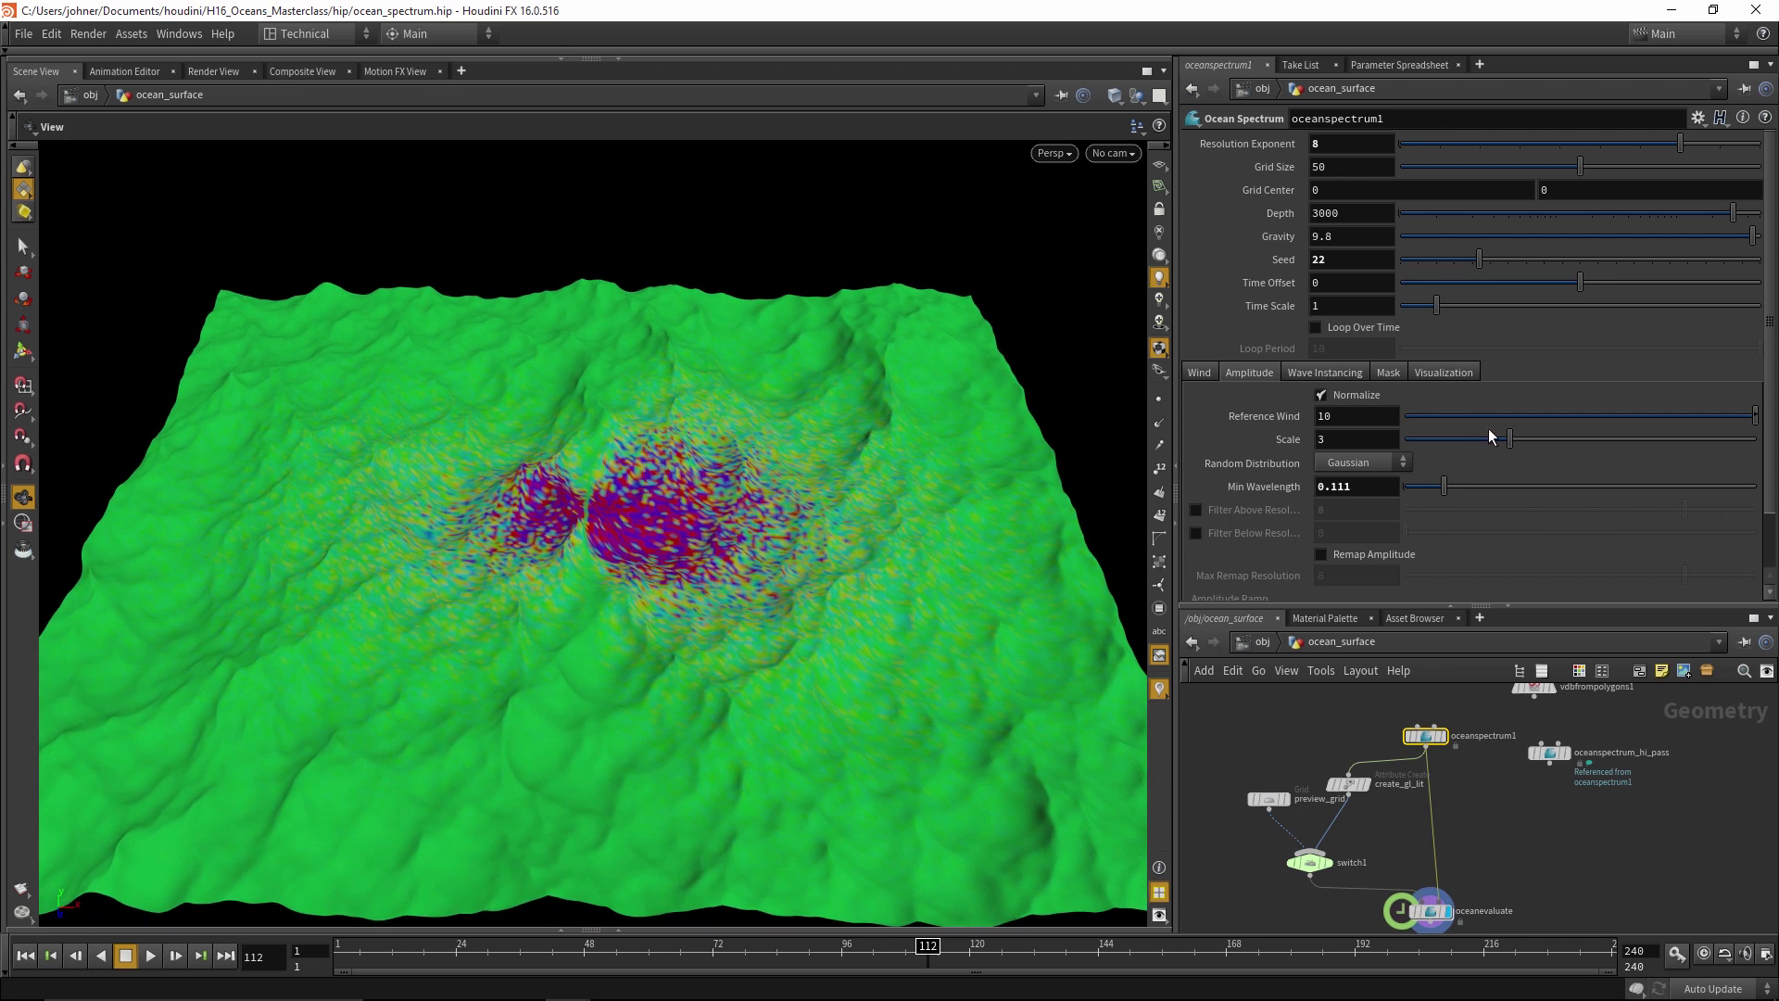
drag(1443, 484, 1582, 508)
mouse_move(1583, 502)
mouse_down()
mouse_move(1632, 501)
mouse_move(1618, 500)
mouse_up()
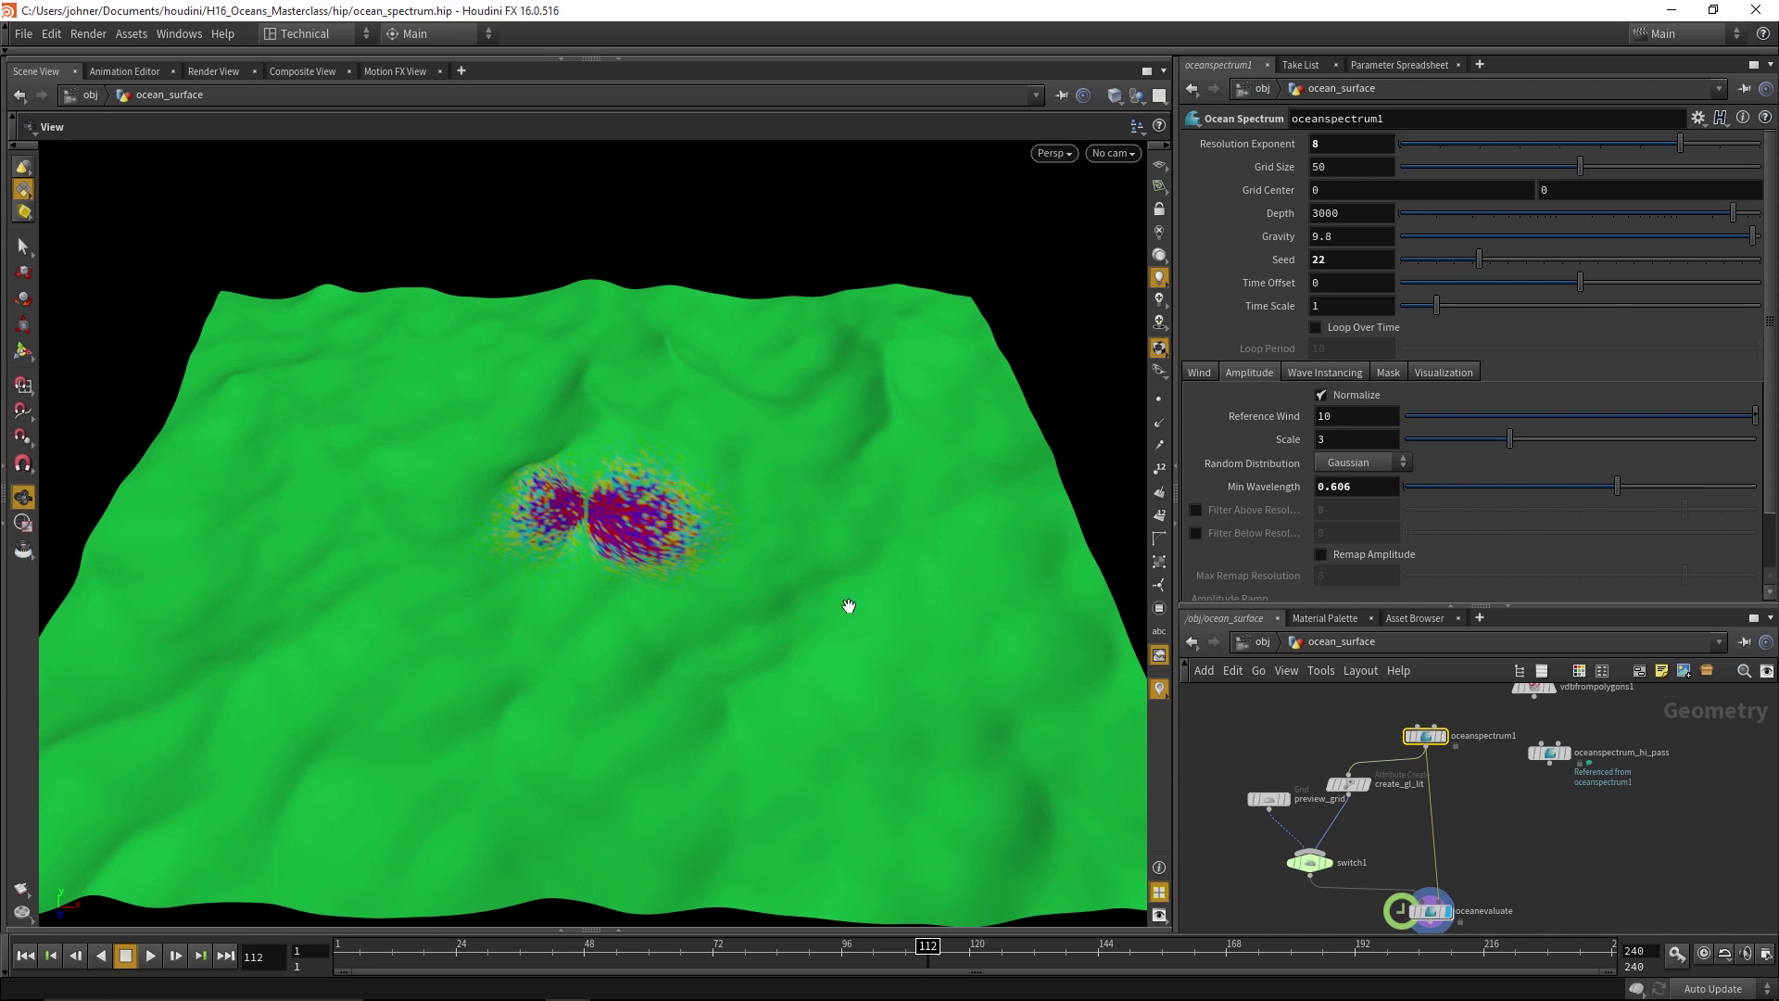
drag(1621, 489, 1721, 492)
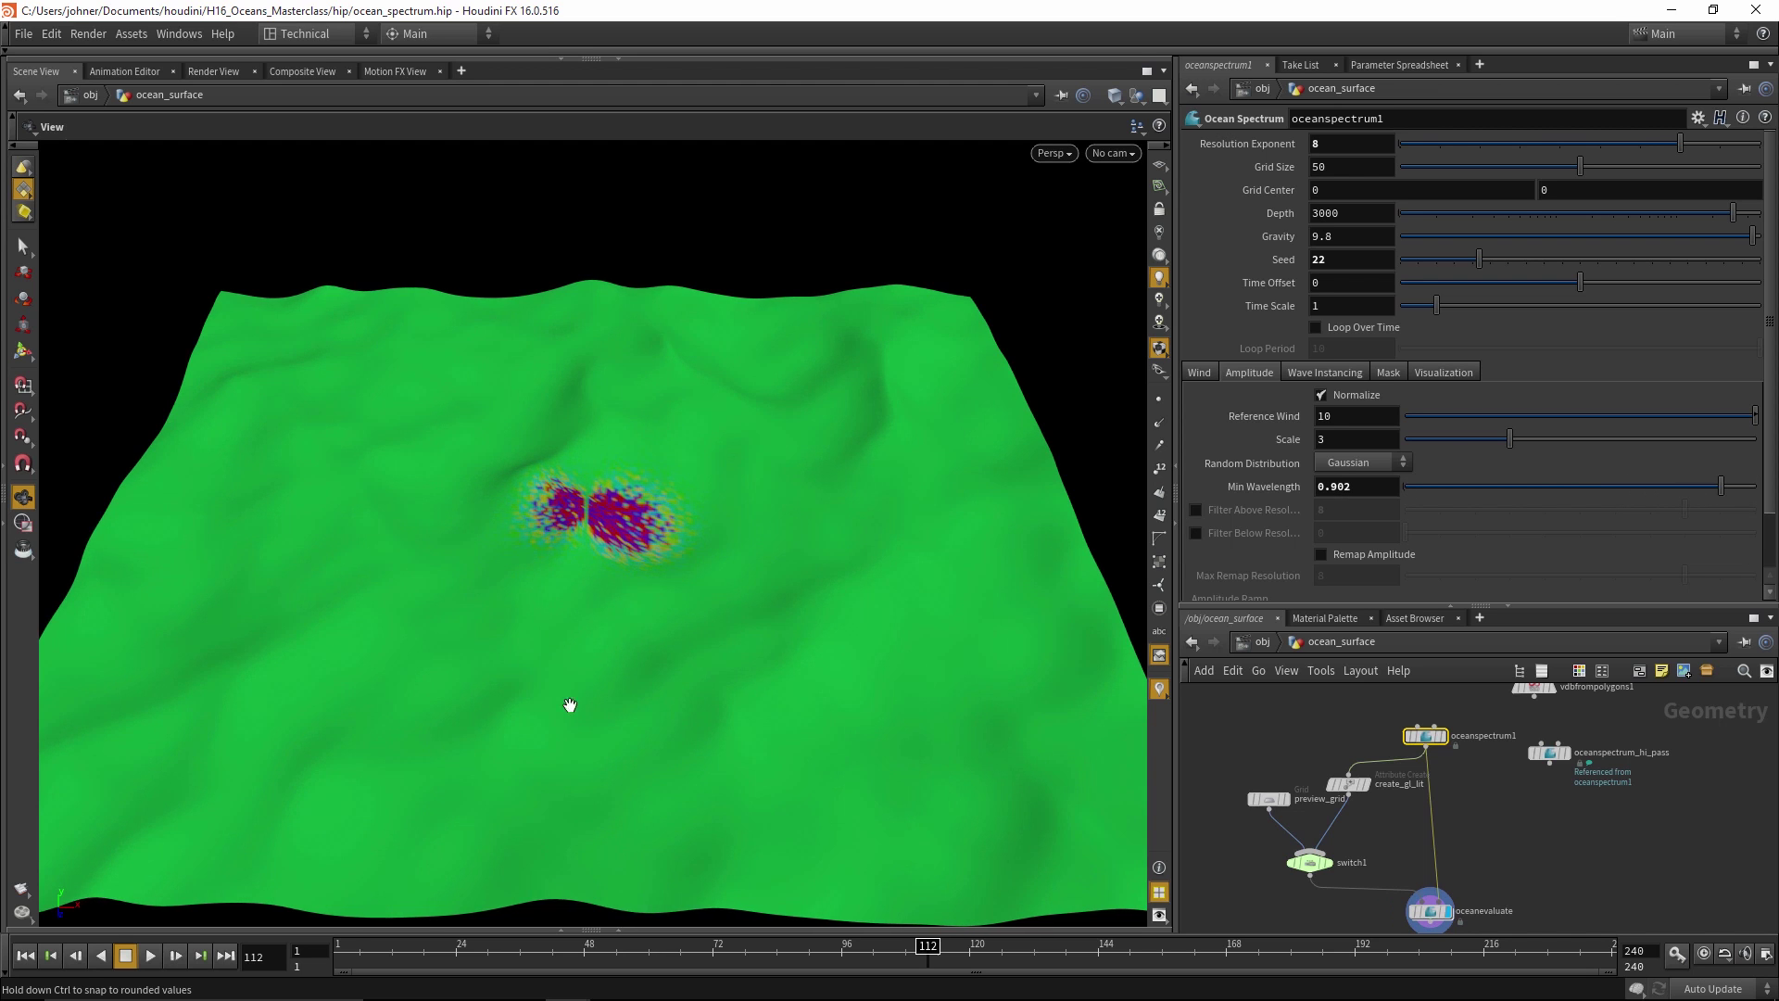
drag(570, 705, 602, 517)
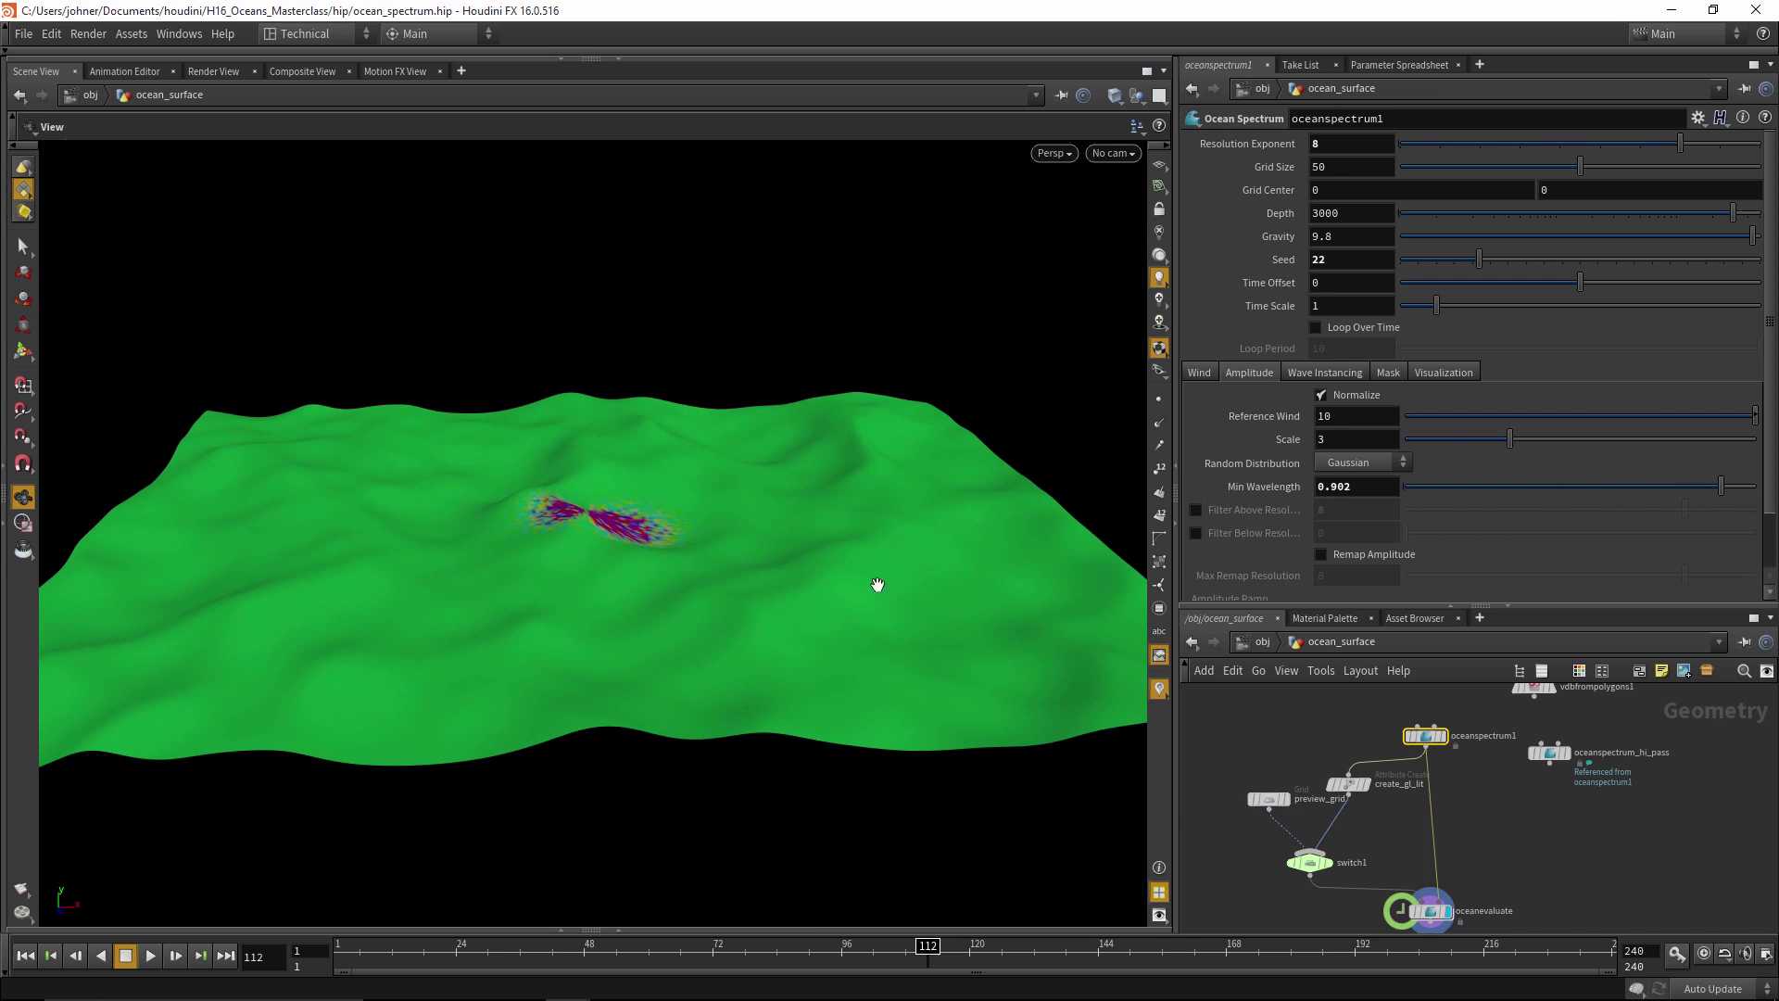
drag(705, 543, 737, 396)
drag(726, 604, 919, 588)
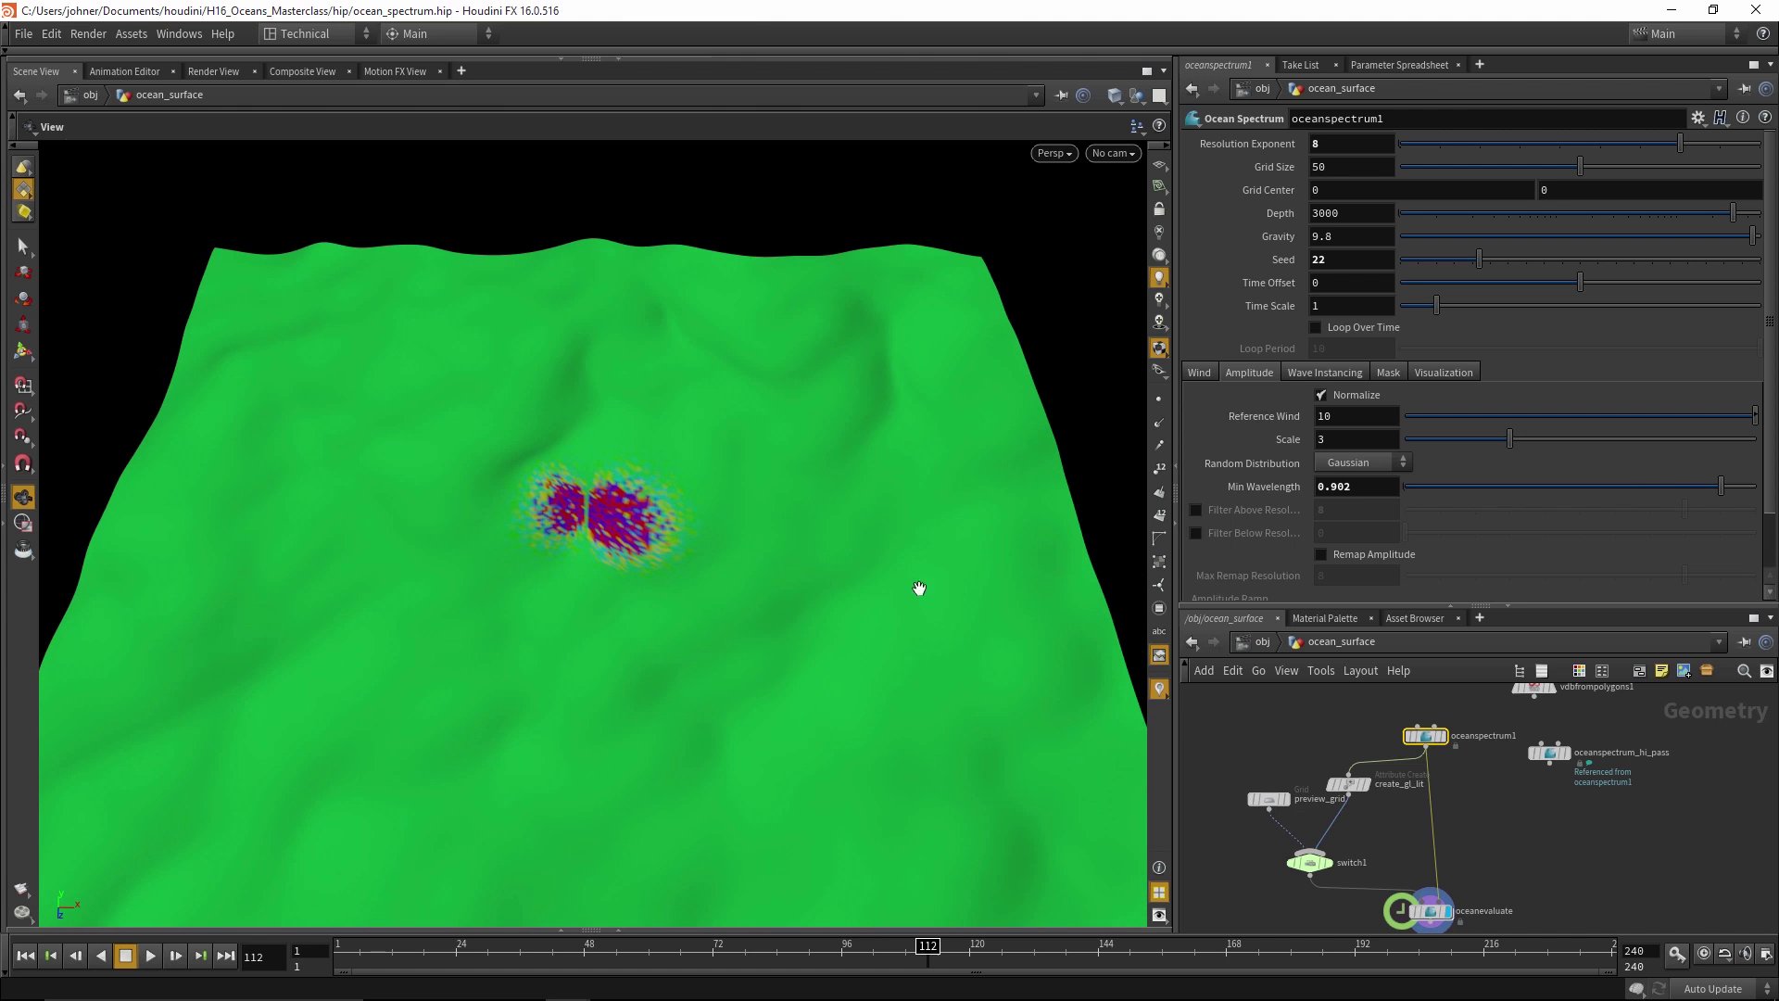
Return Min Wavelength to 0 and enable Filter Above Resolution with a value of 6
drag(1744, 484, 1186, 502)
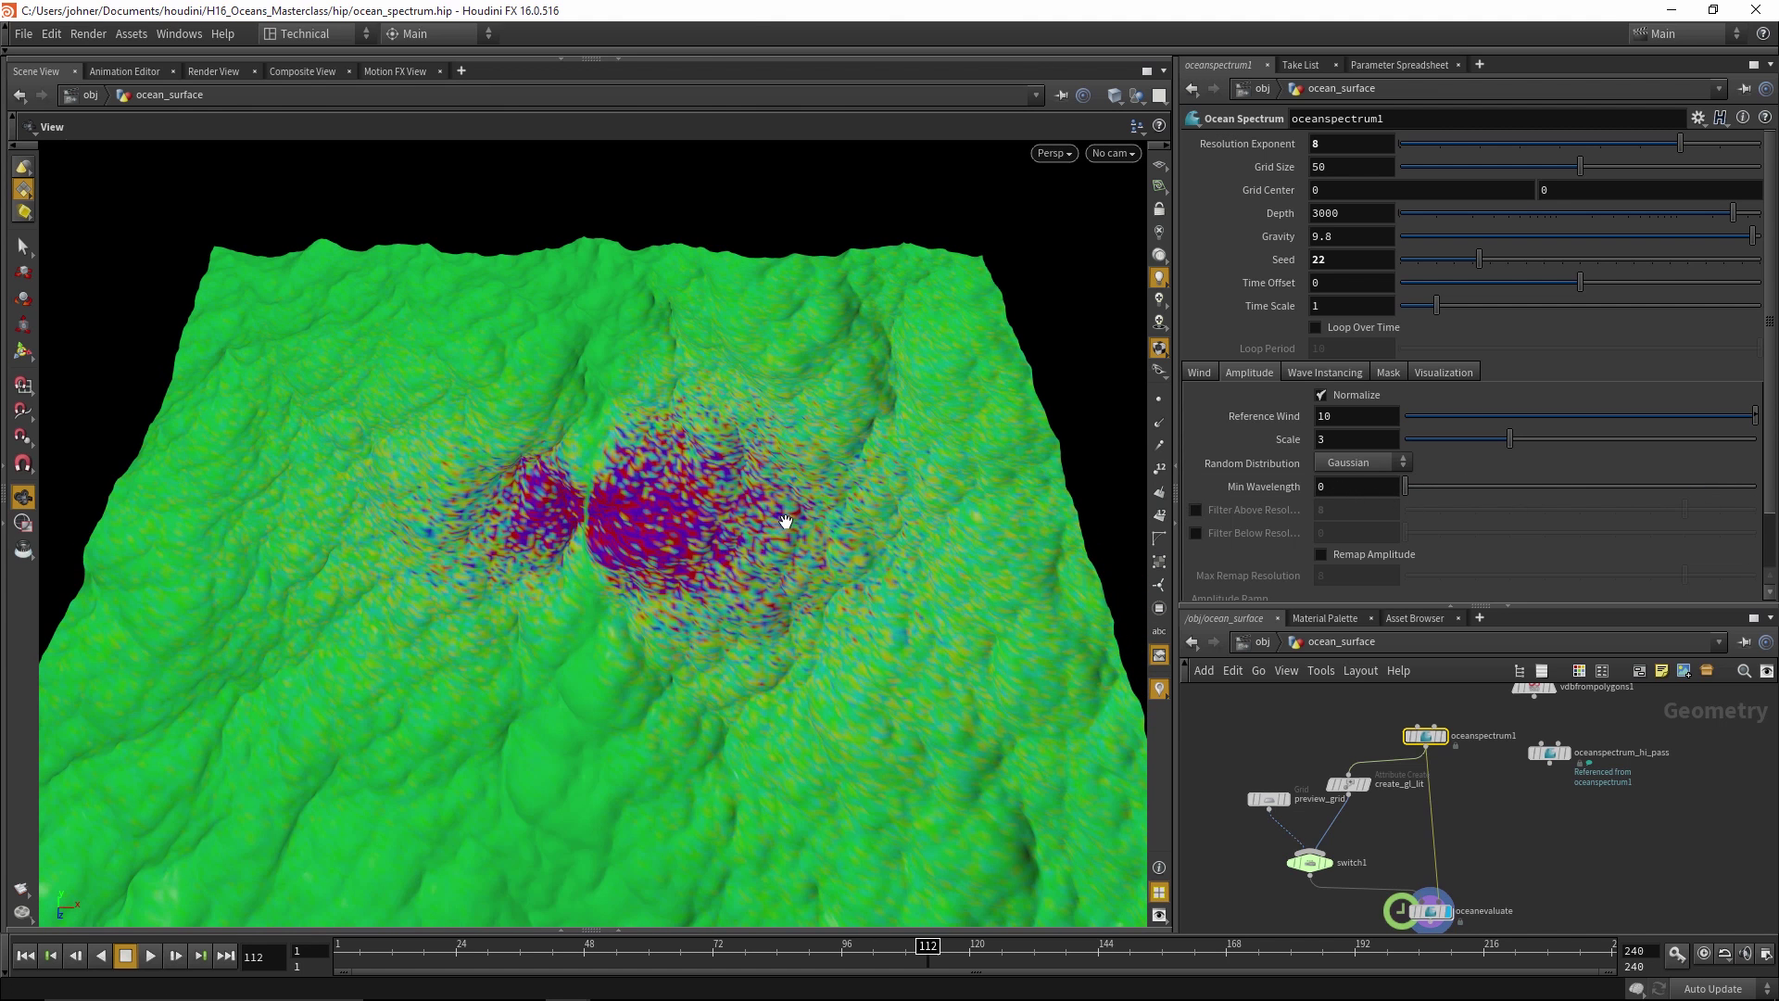
click(1196, 510)
drag(1685, 510, 1627, 507)
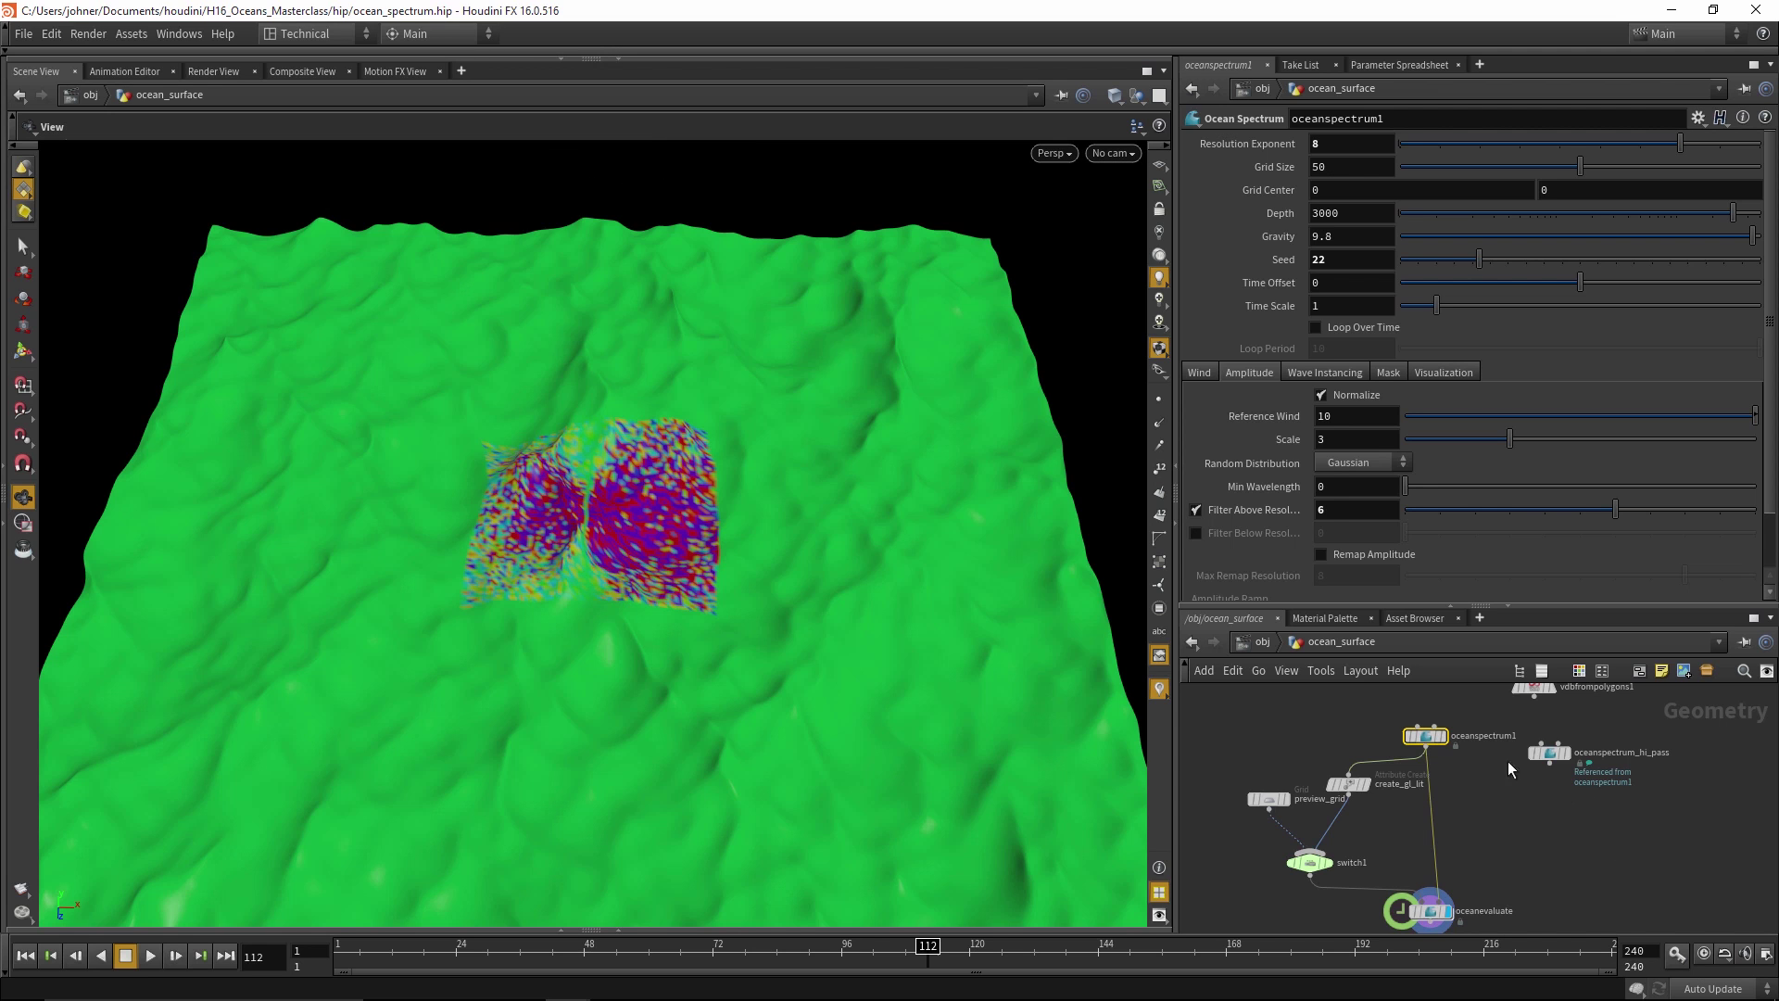
Swap to Filter Below Resolution at 6 to inspect the high-frequency waves, and restore Filter Above Resolution in its place
click(1196, 511)
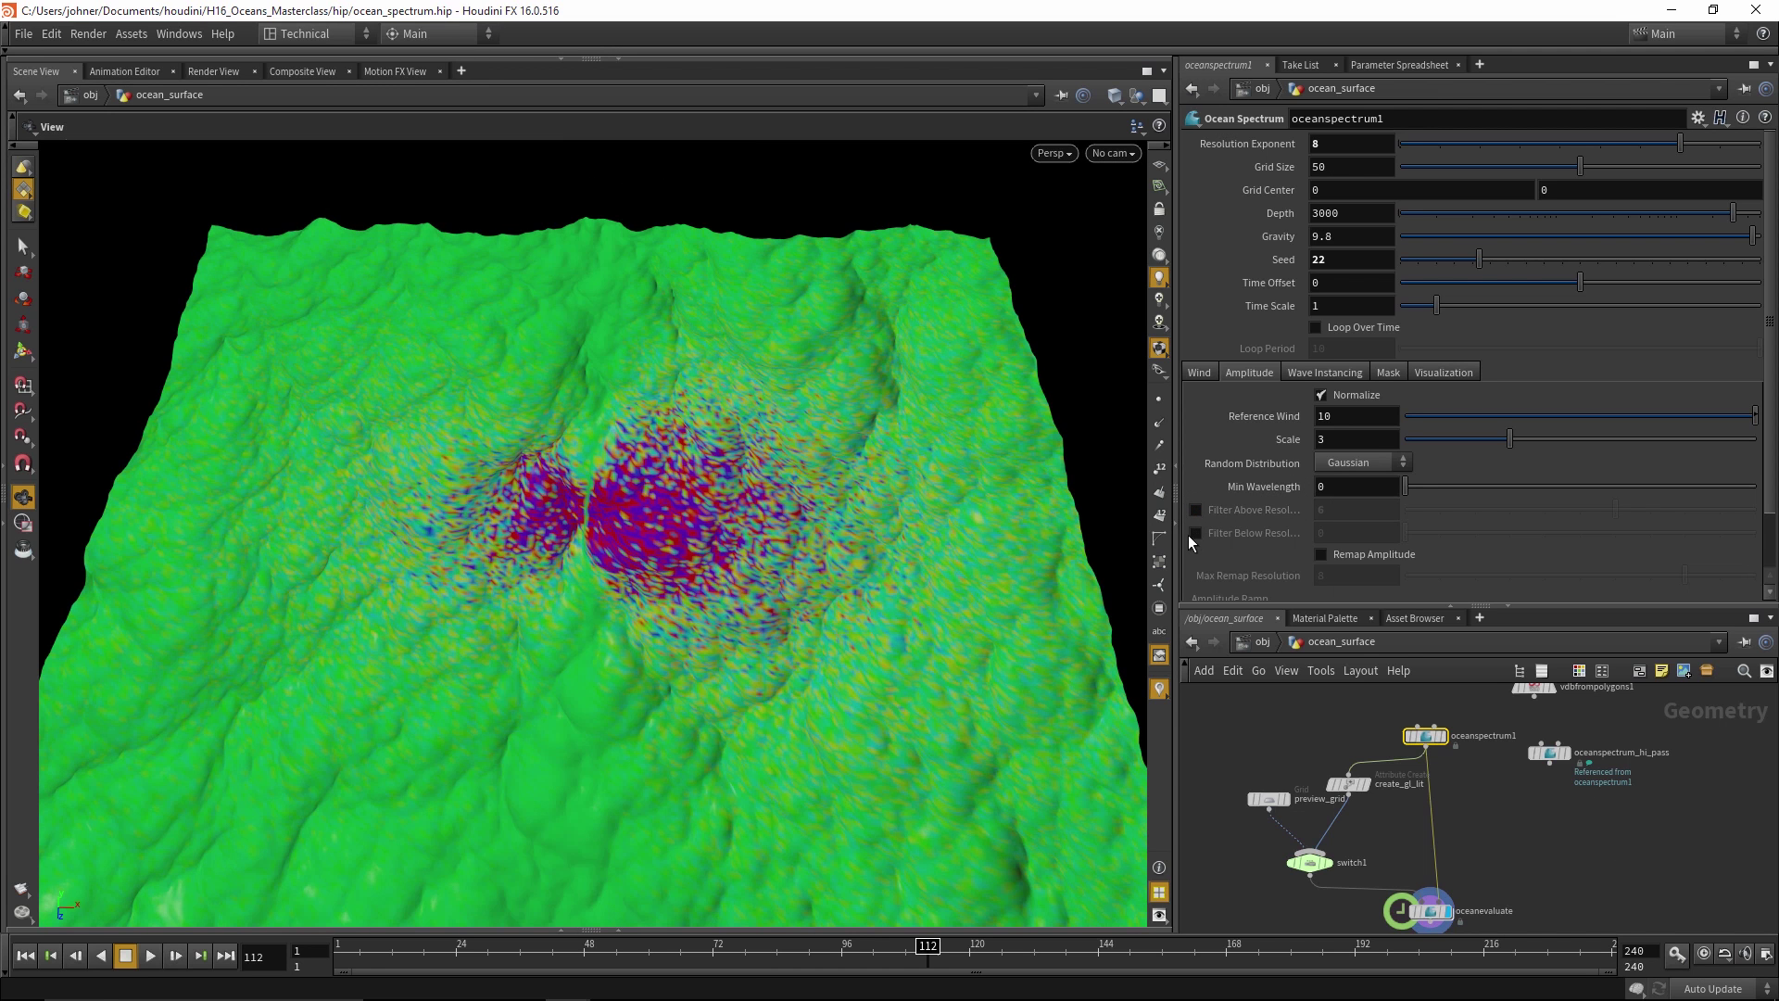
click(1195, 534)
drag(1414, 537, 1632, 536)
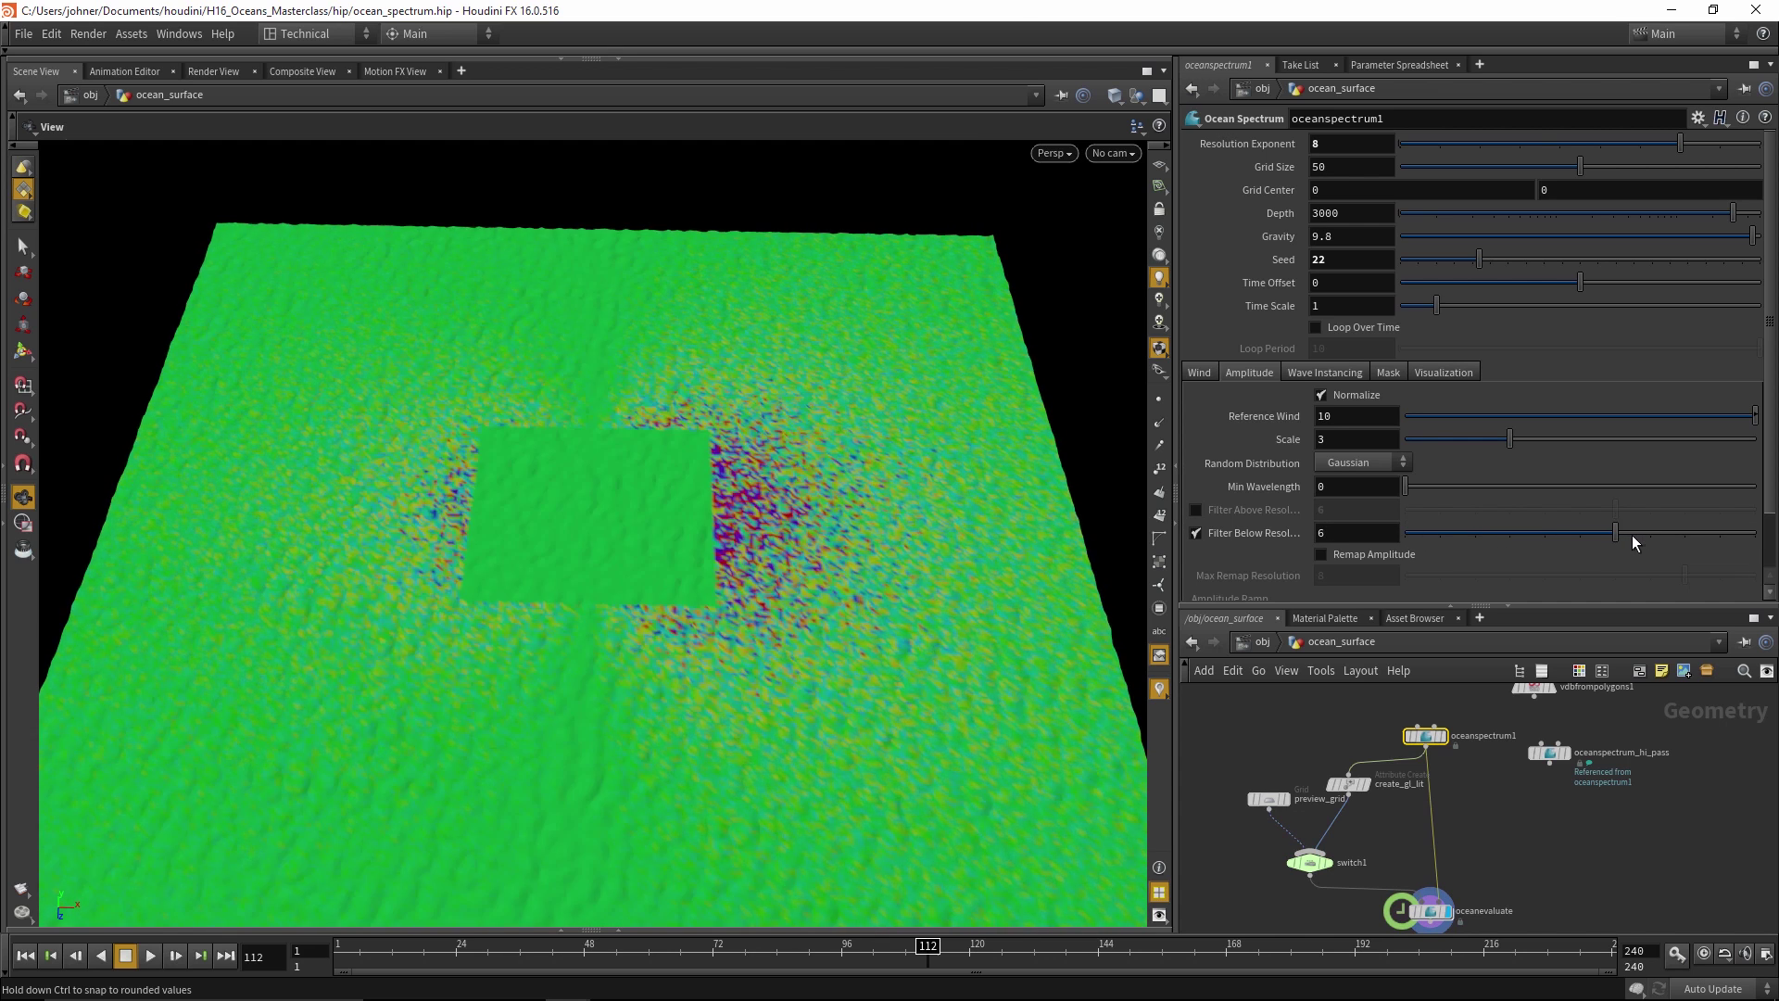
drag(740, 624, 812, 452)
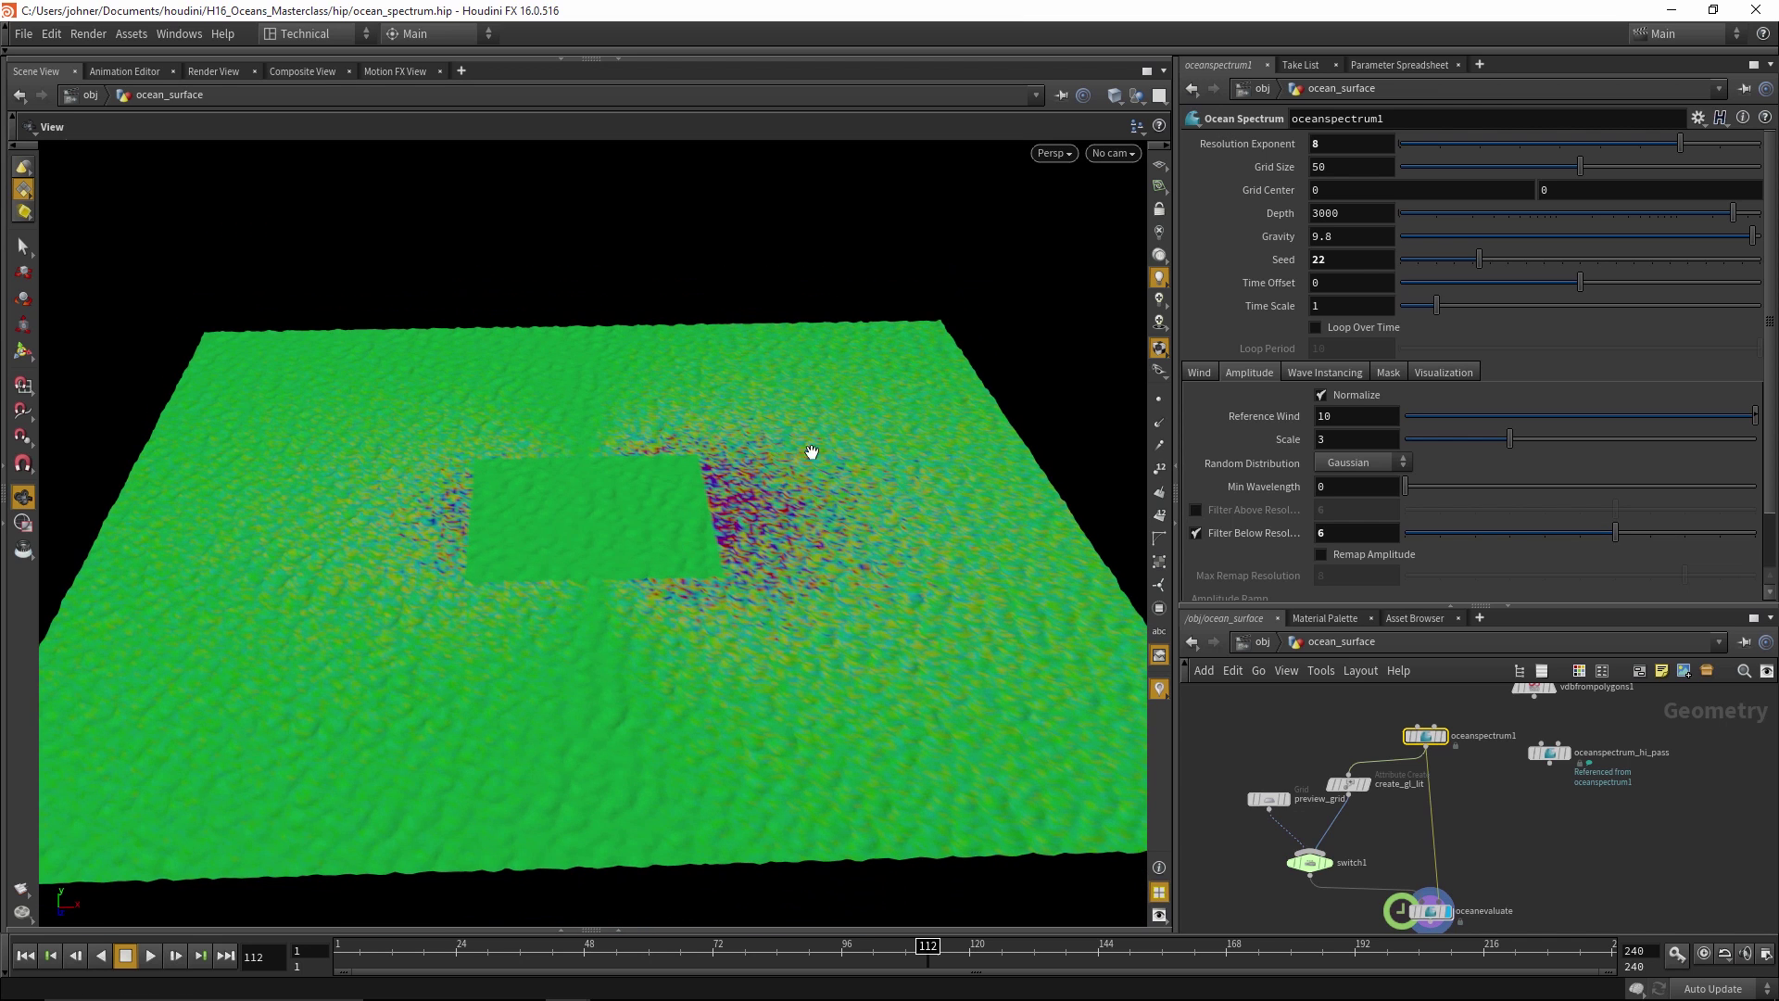
drag(664, 482, 758, 524)
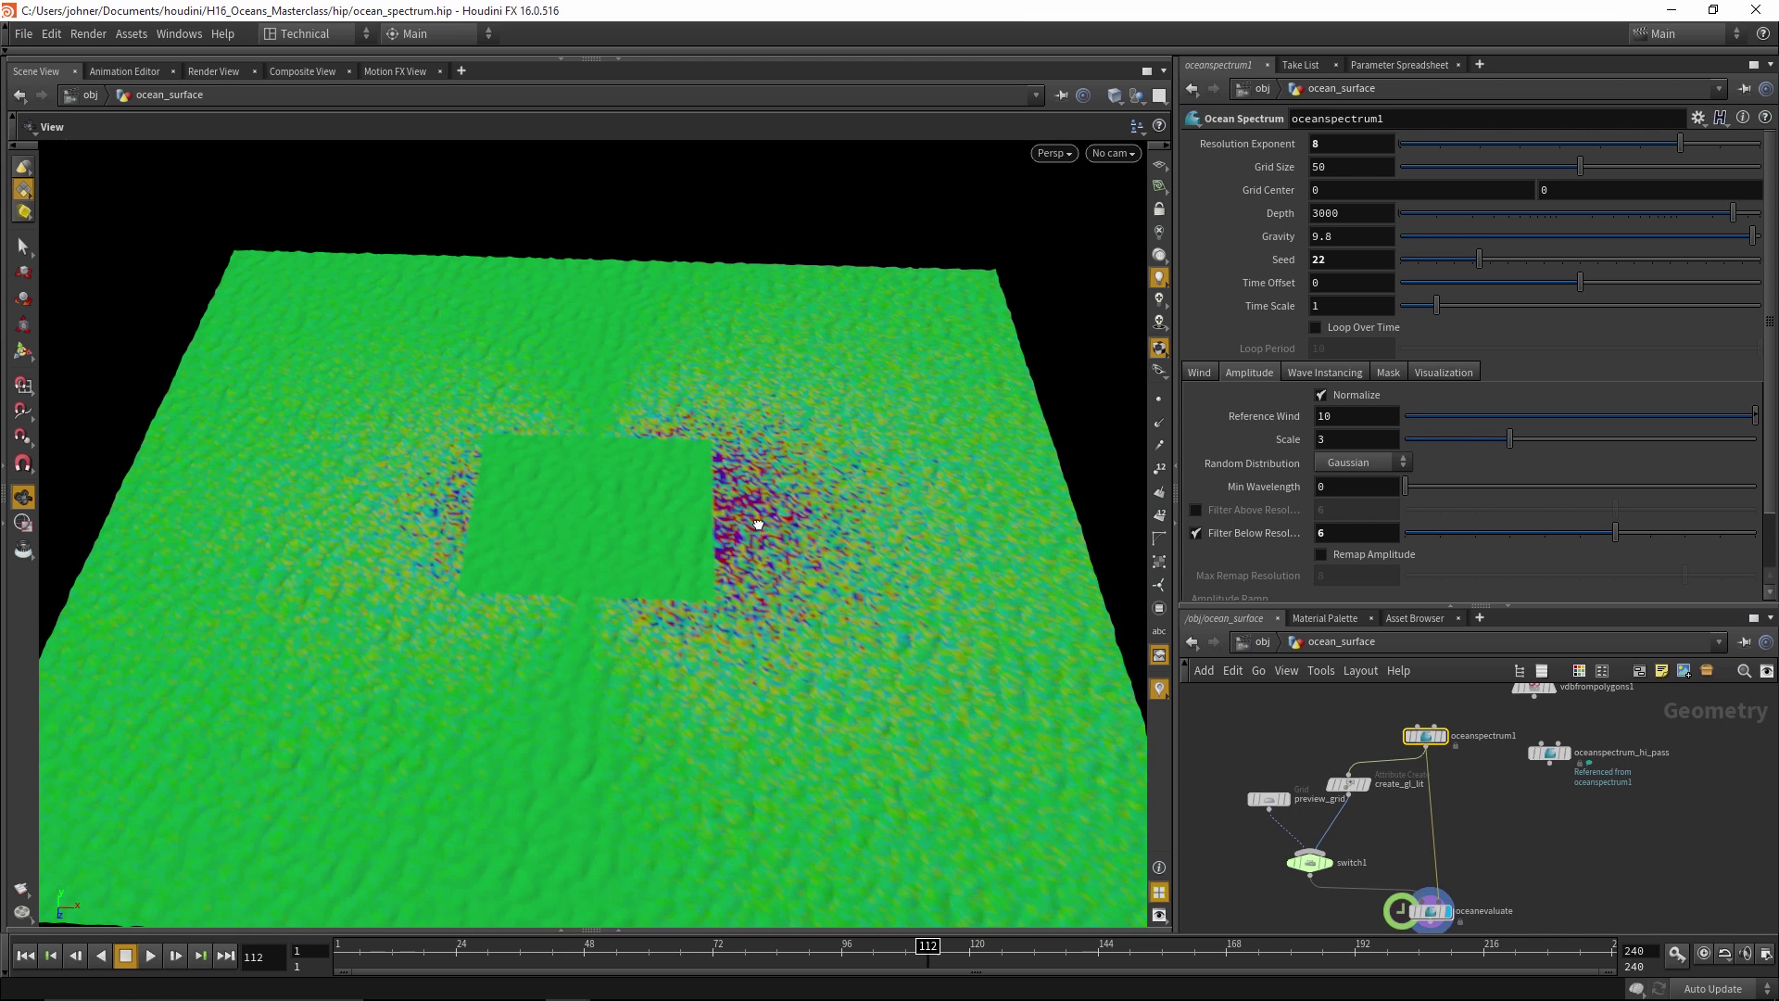
click(1195, 534)
click(1195, 510)
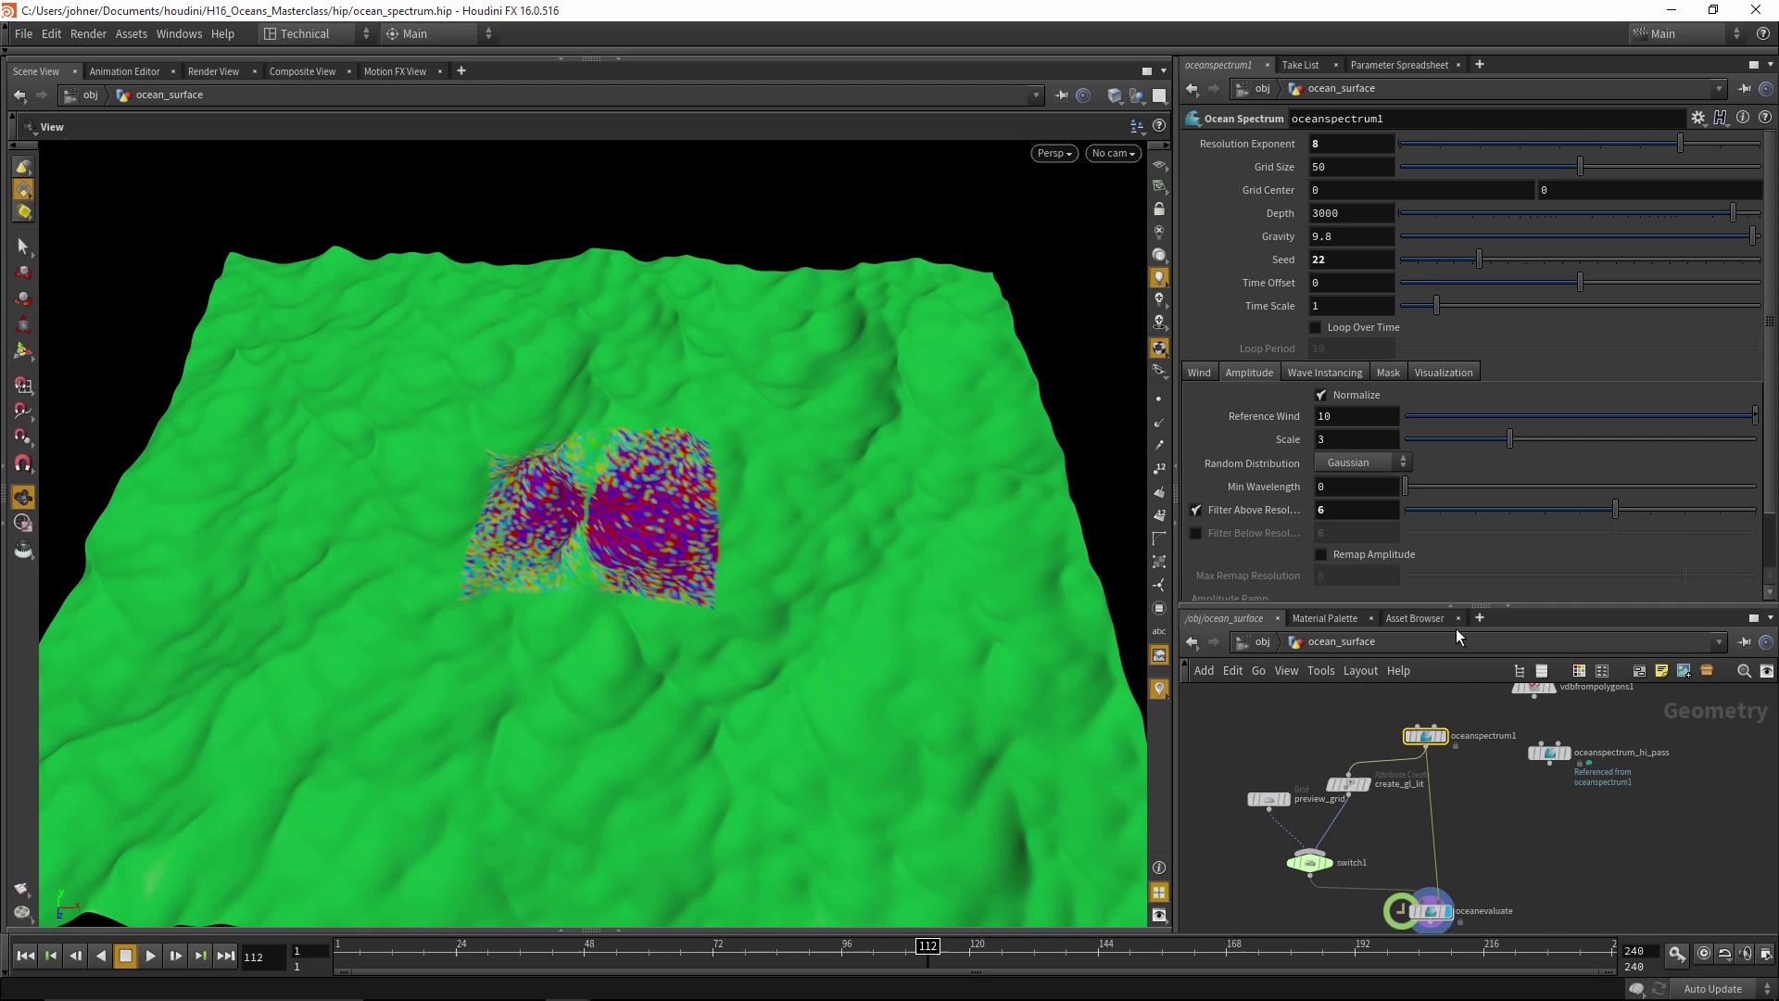
Select and display oceanspectrum_hi_pass, and compare its filtered spectrum with that of oceanspectrum1
click(1557, 754)
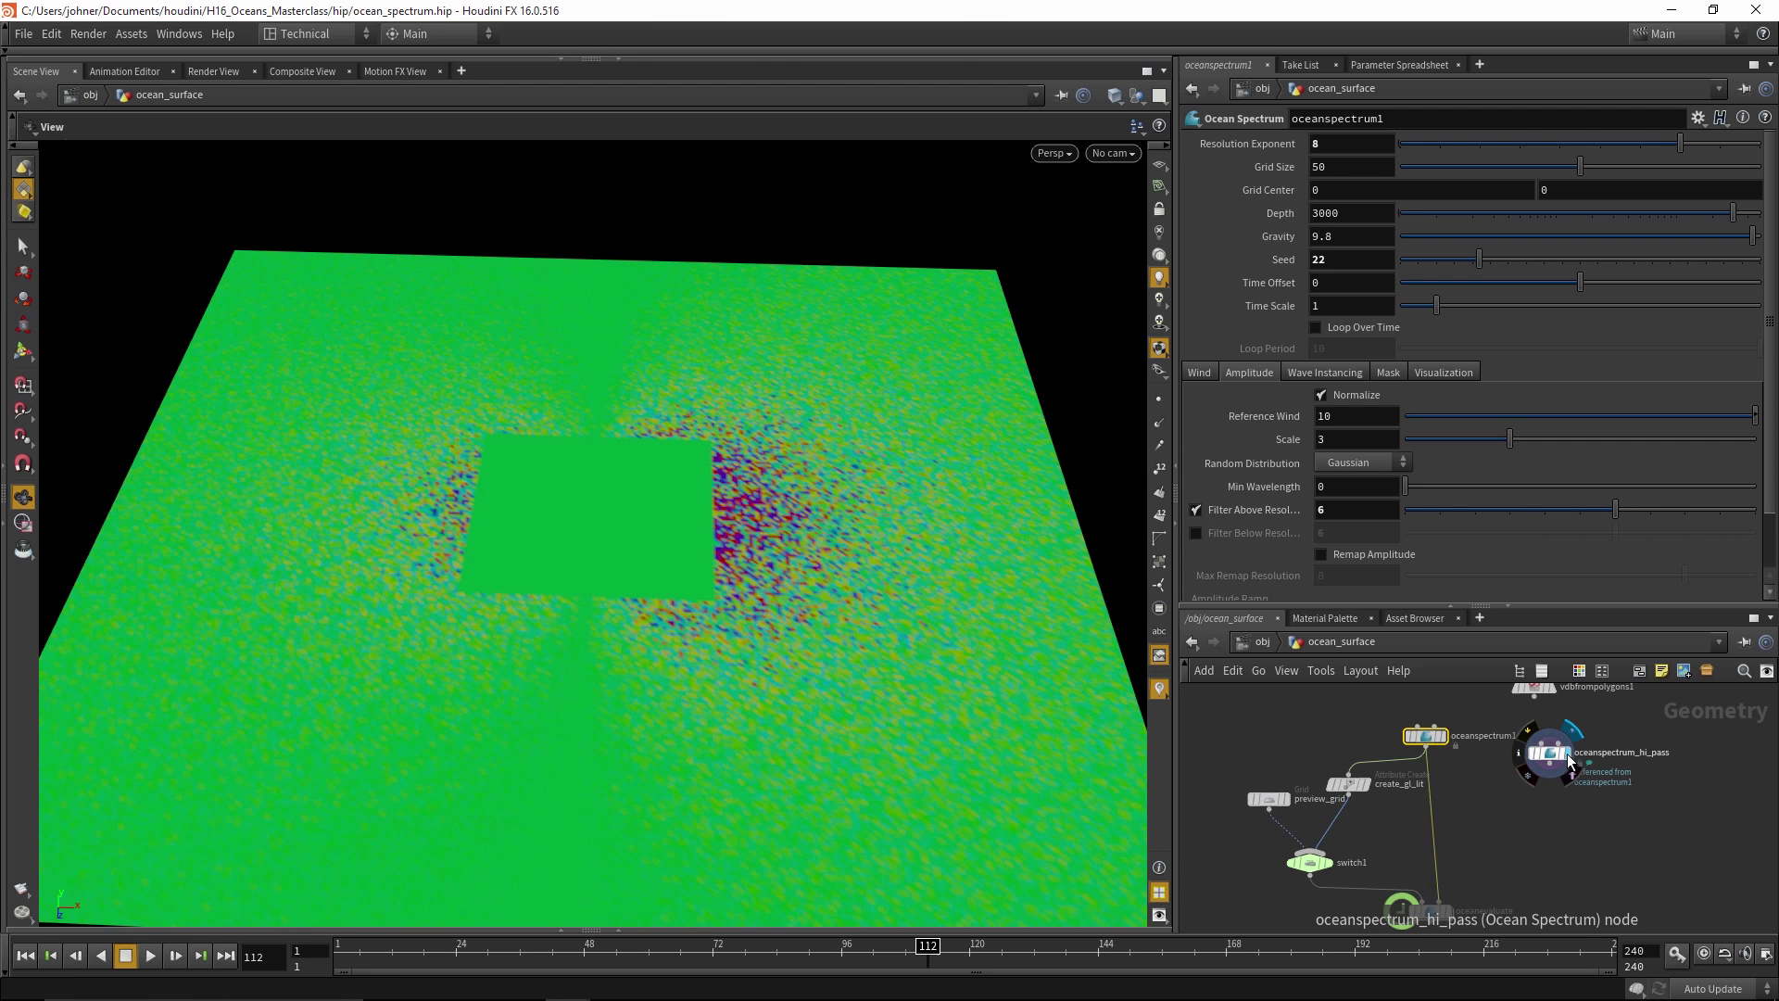
click(1550, 756)
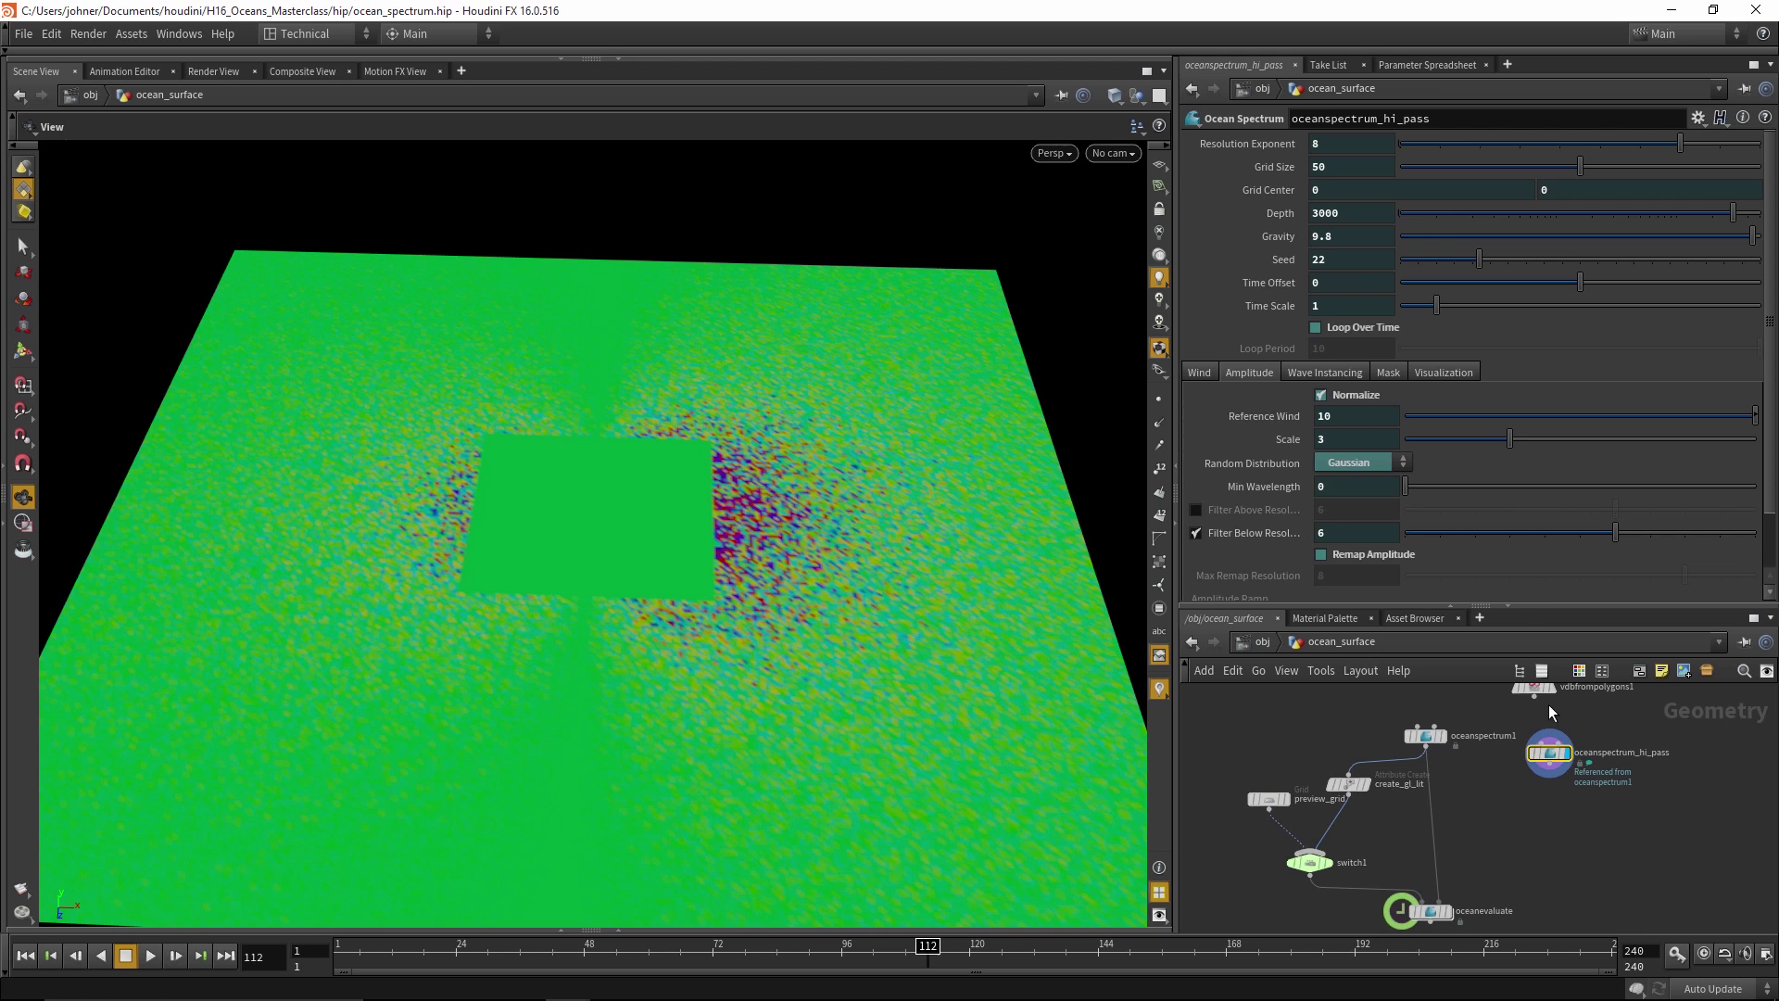
right_drag(657, 567, 688, 605)
drag(687, 605, 697, 636)
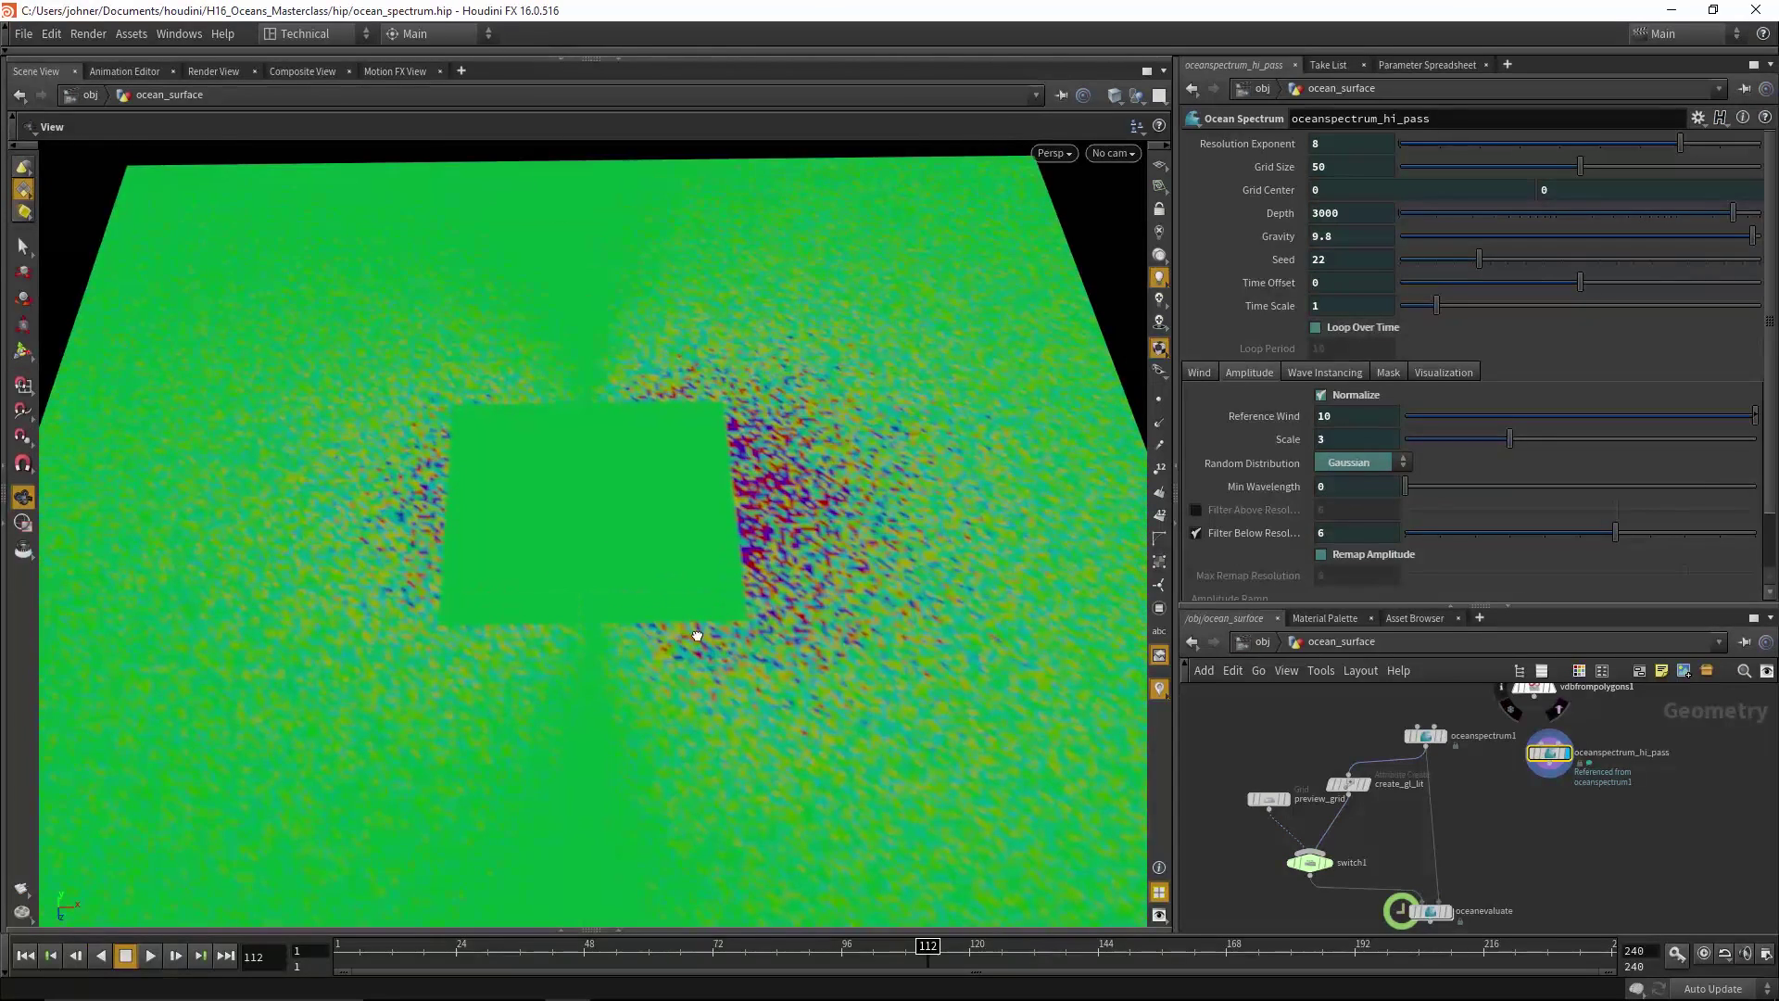
mouse_move(1428, 743)
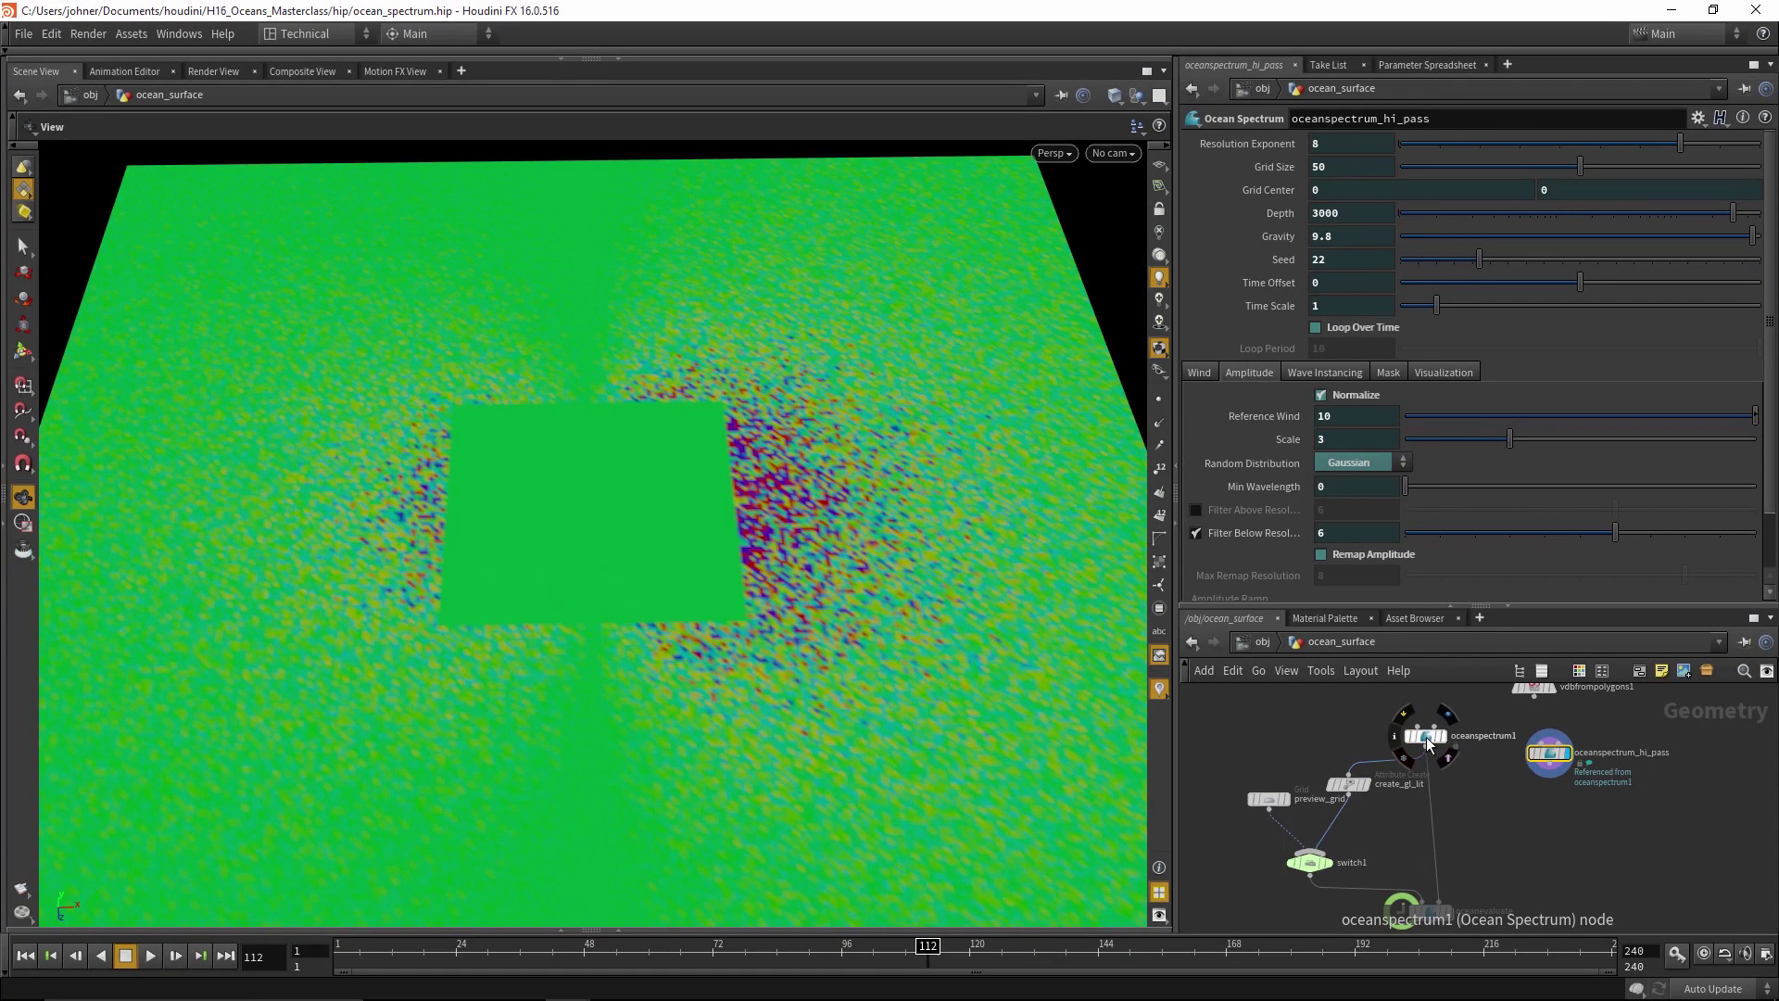
click(1428, 734)
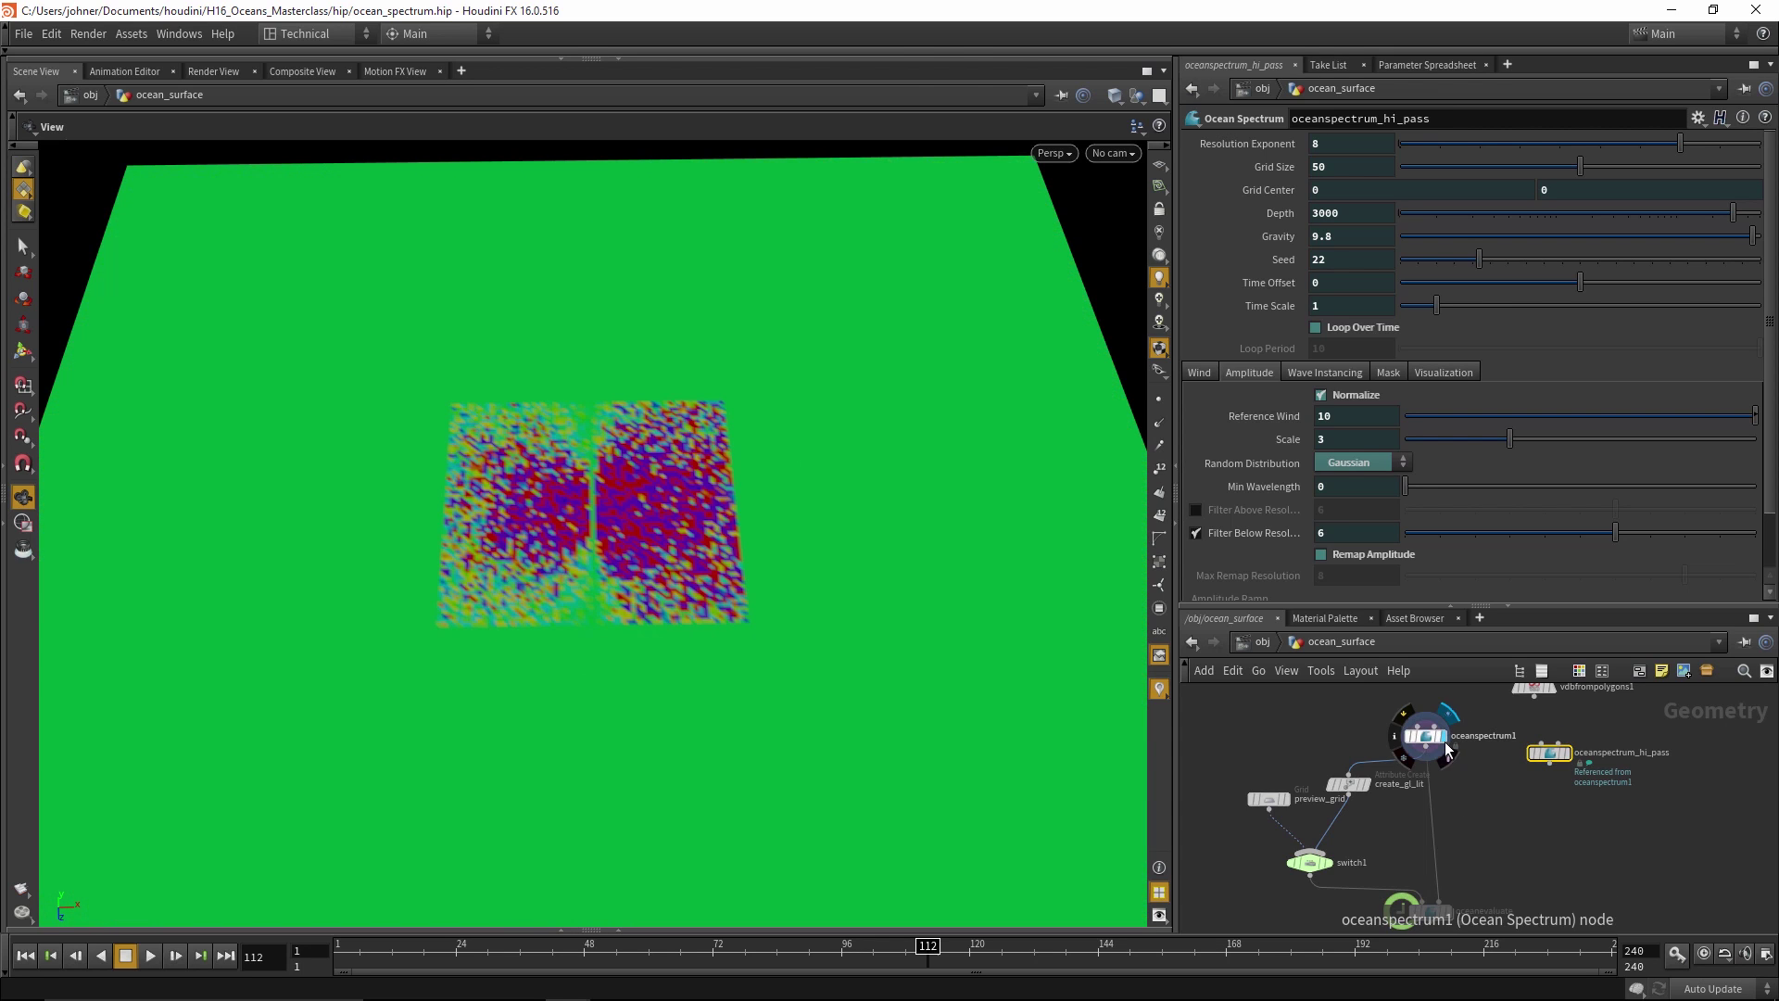
click(1573, 761)
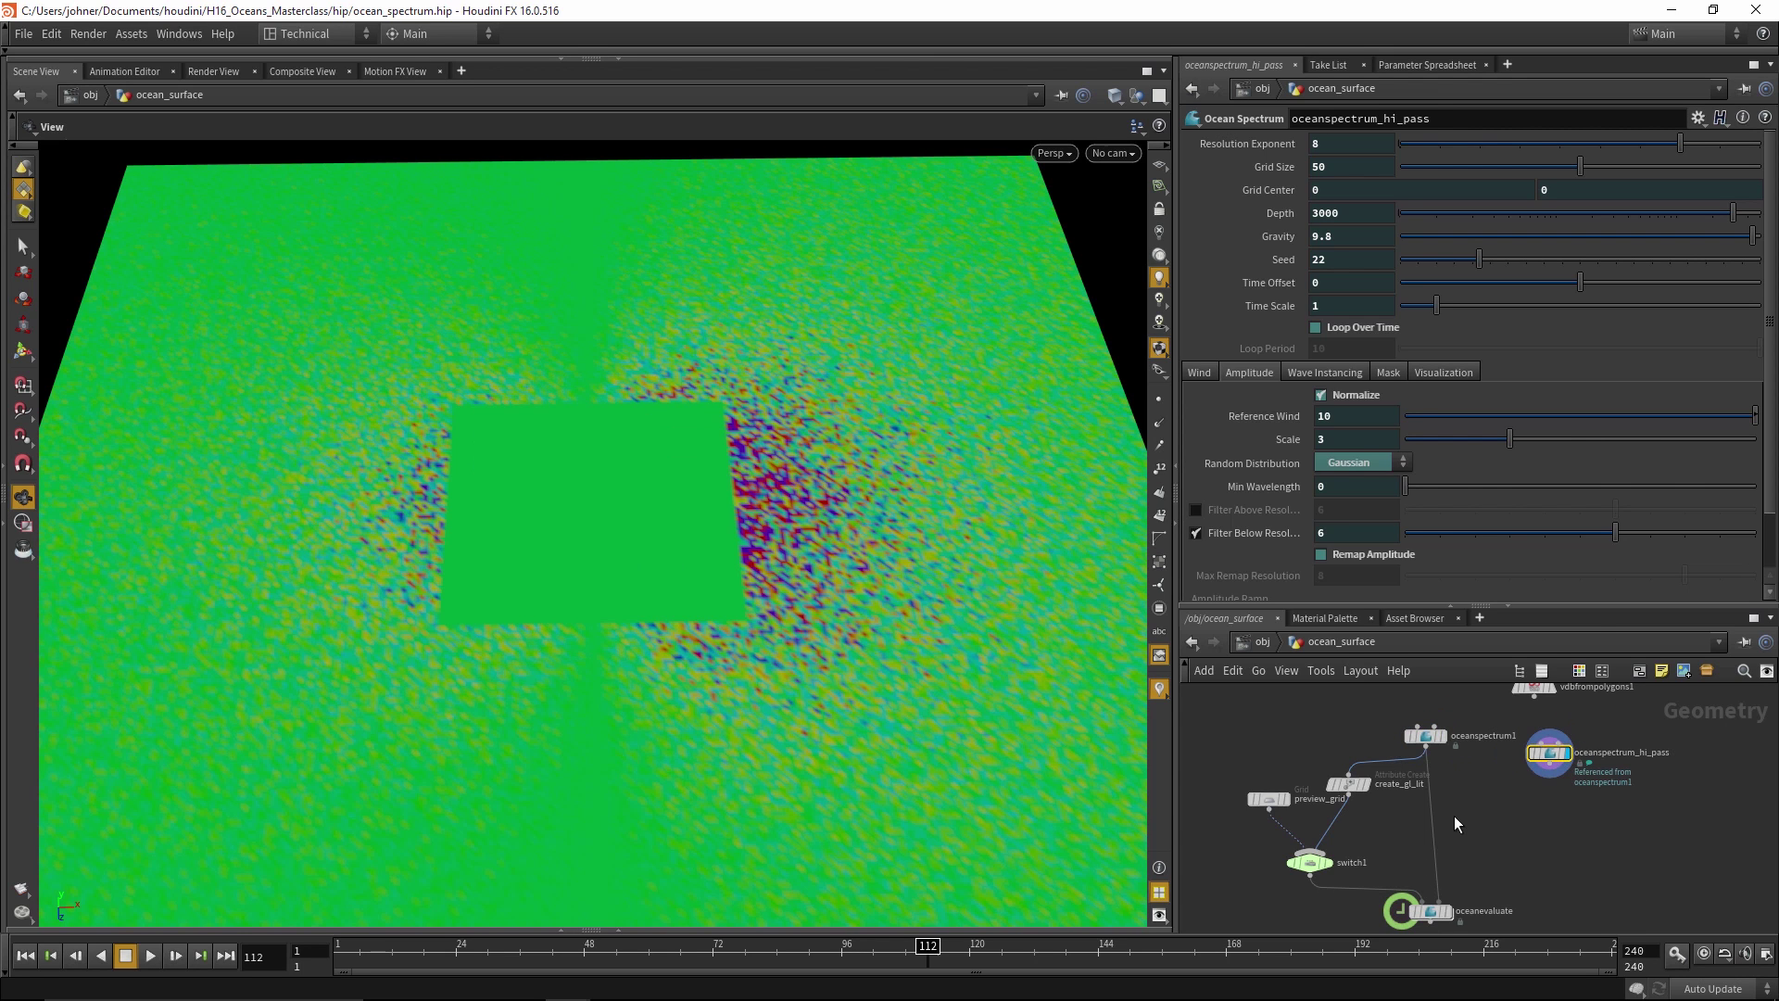
Add a Merge node combining oceanspectrum1 and oceanspectrum_hi_pass, feed it into oceanevaluate, and display the evaluated surface
key(Tab)
key(Return)
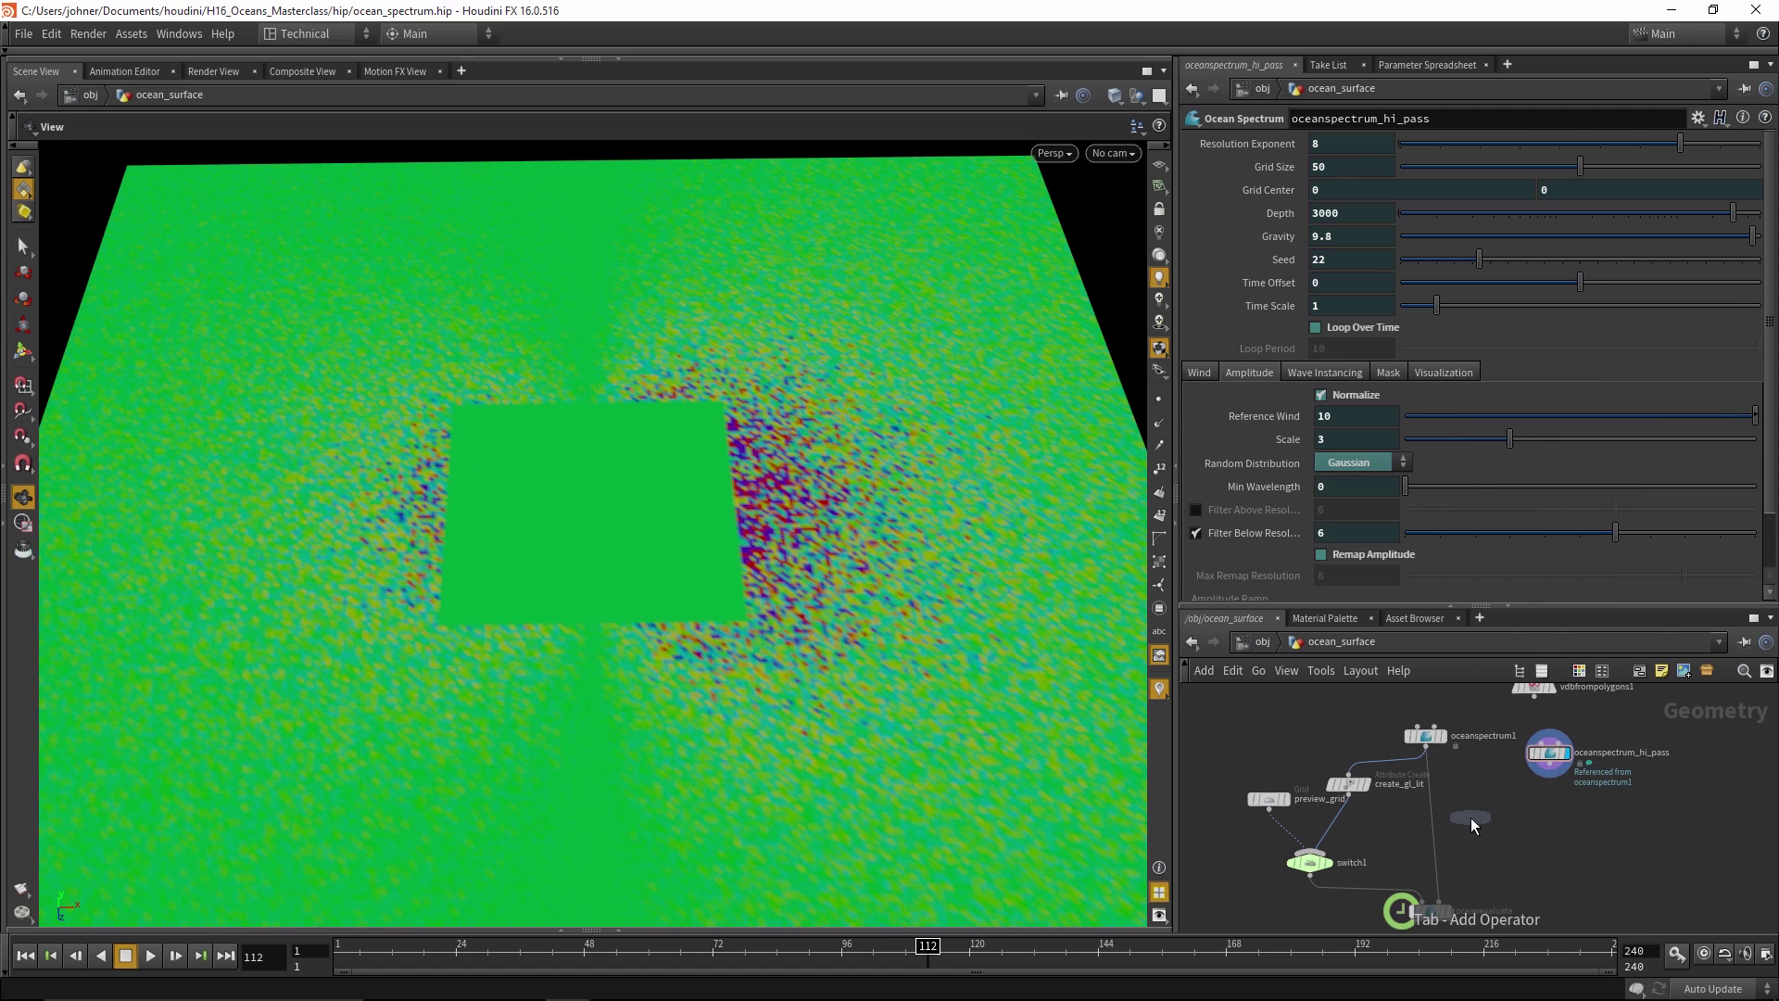
click(1461, 825)
drag(1456, 827, 1556, 766)
scroll(1517, 849, down, 2)
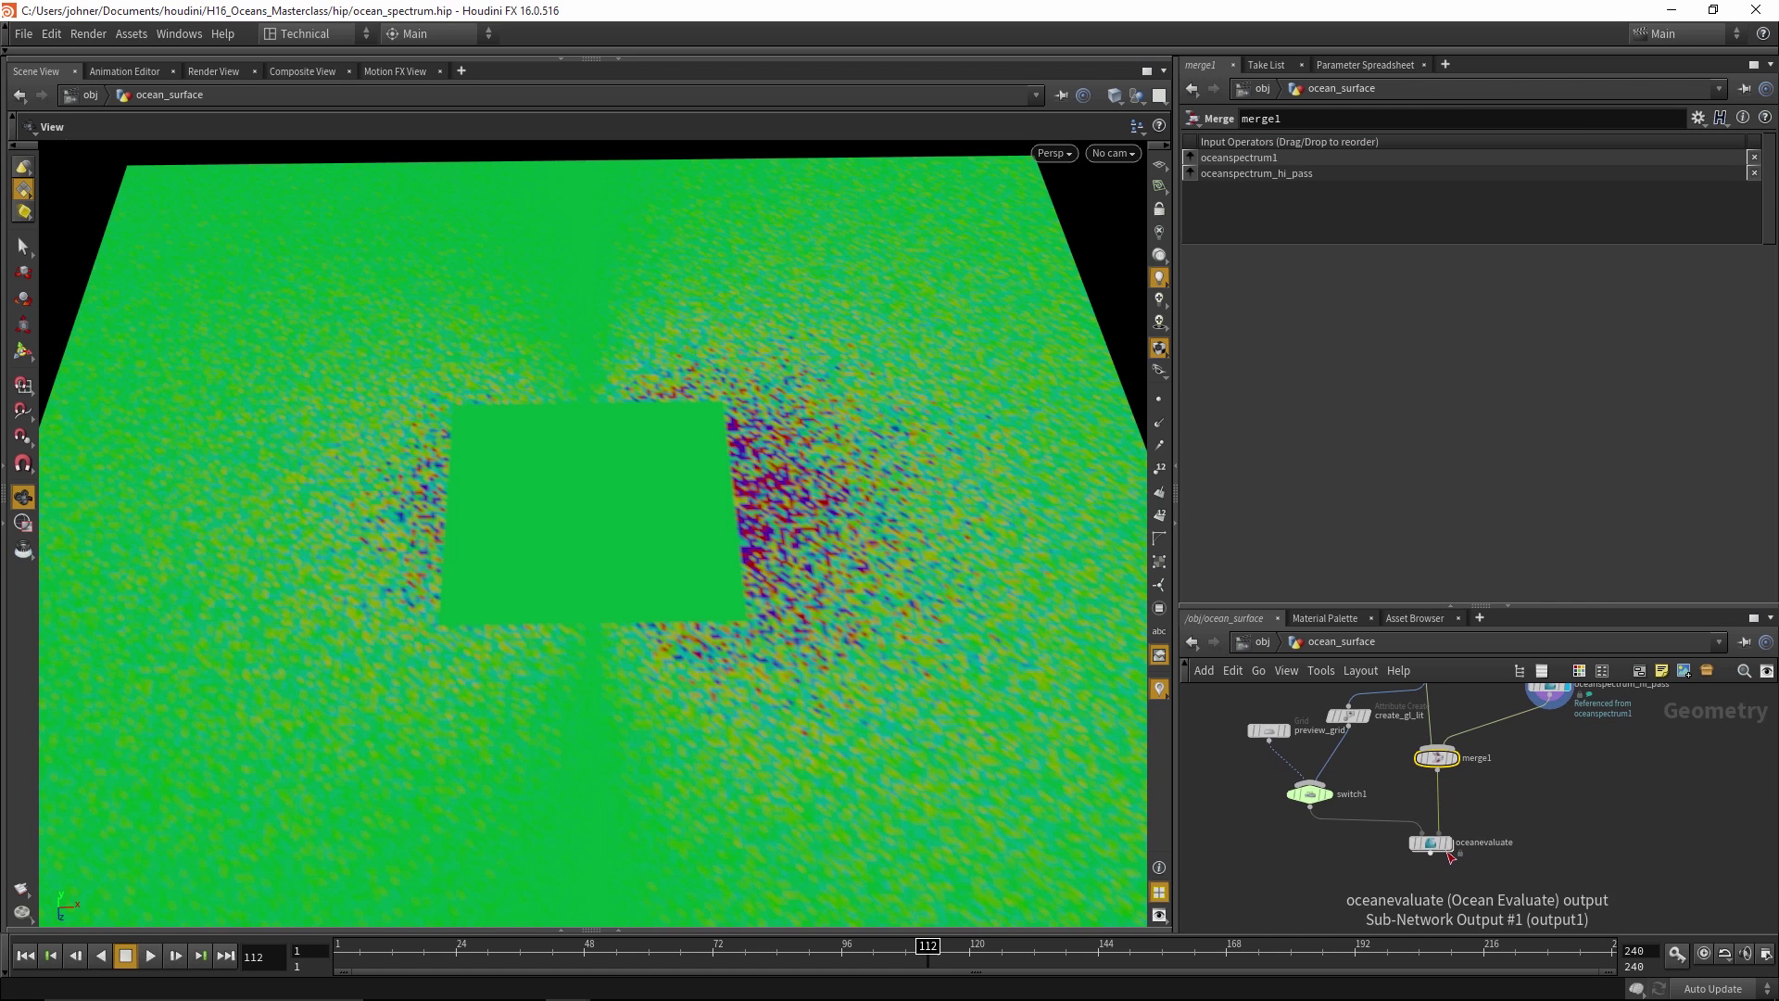
drag(481, 667, 505, 593)
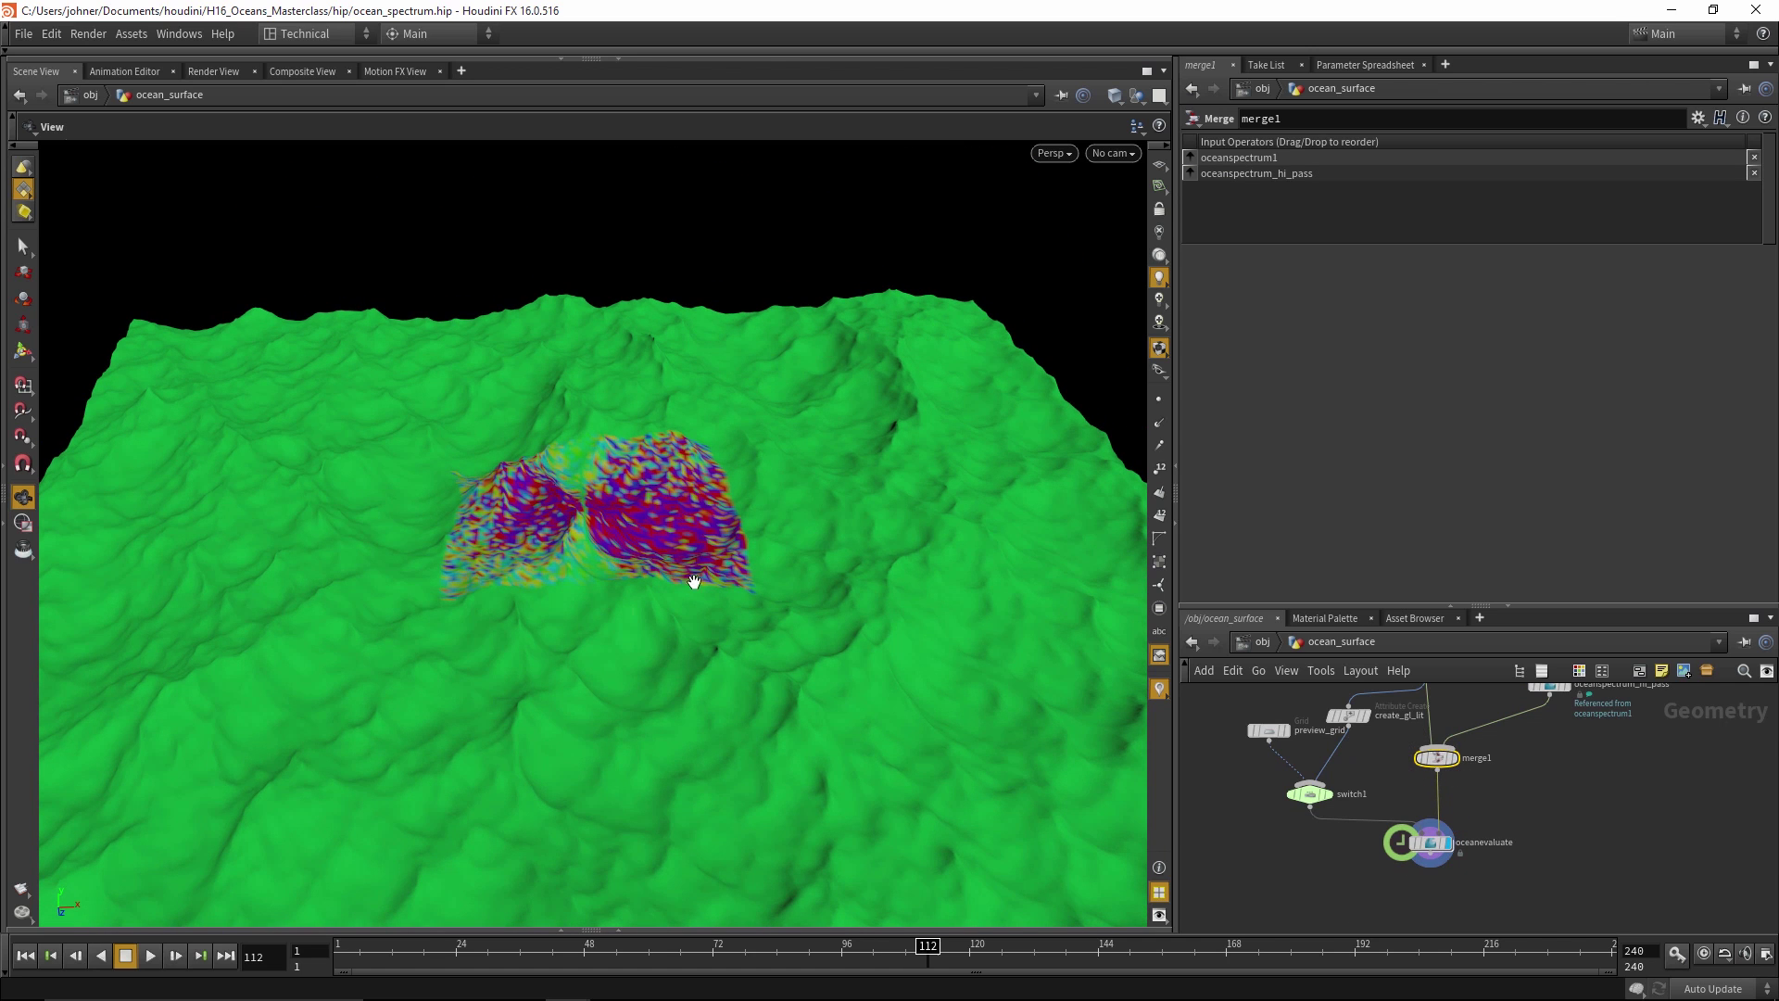
drag(694, 581, 729, 640)
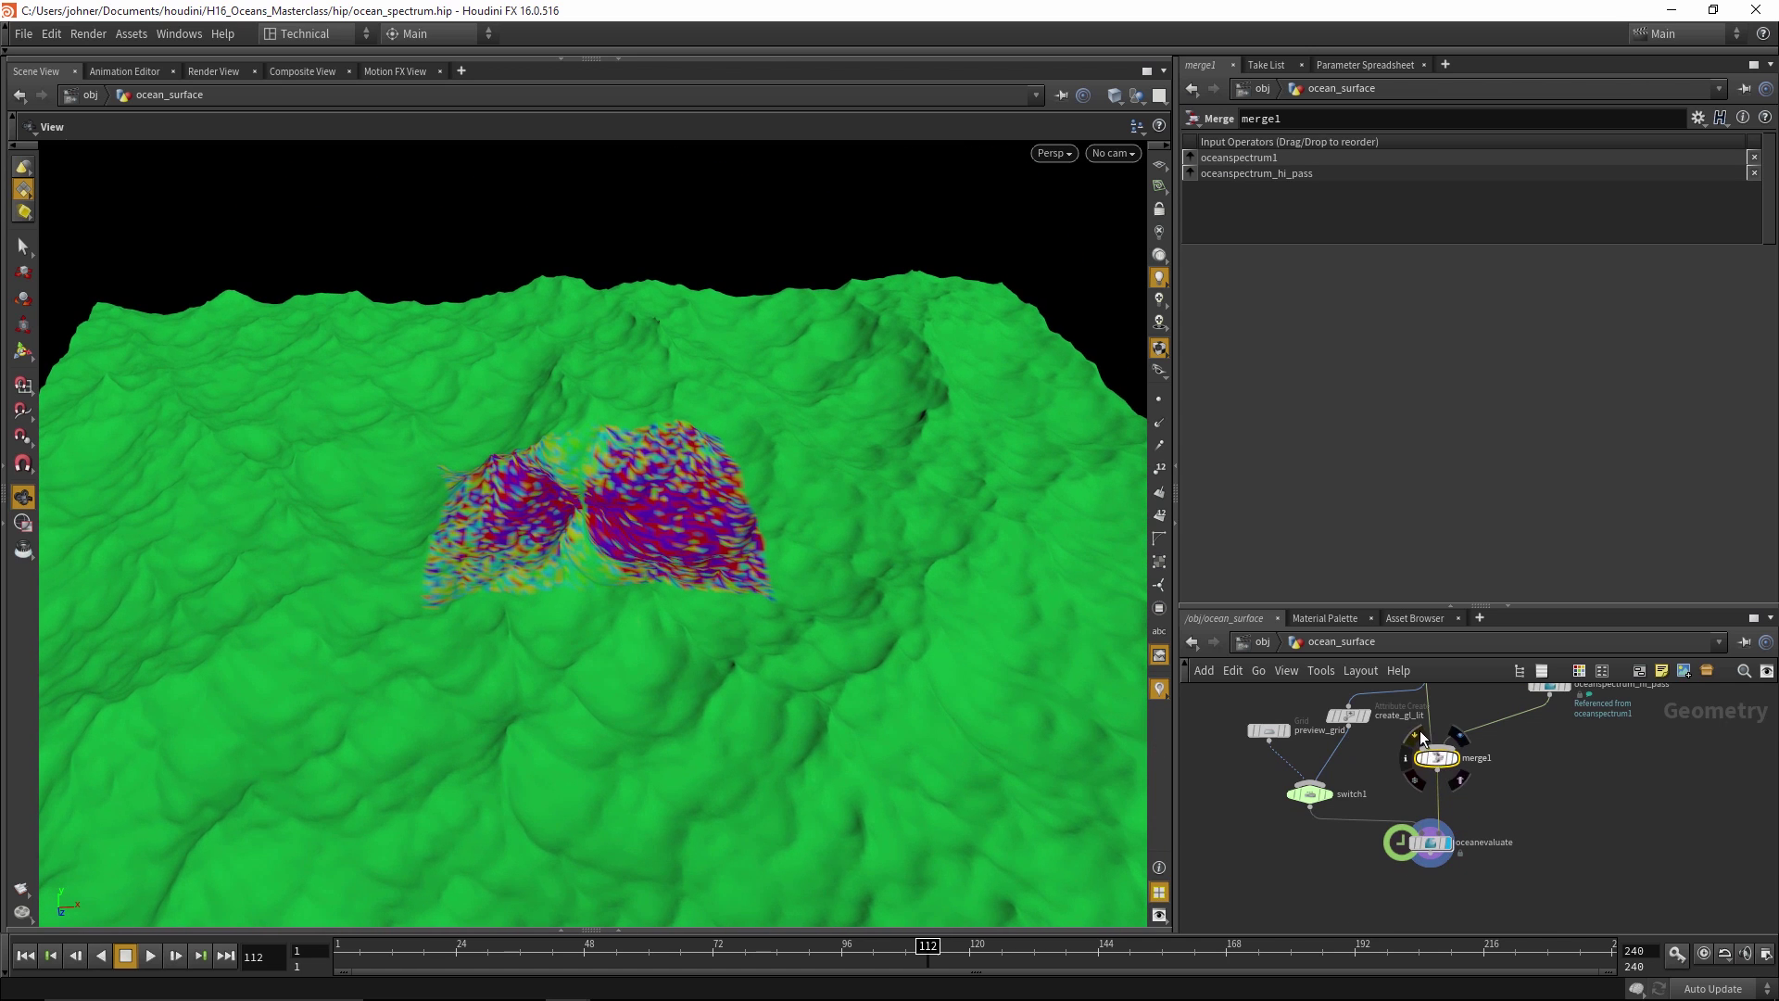
Bypass merge1 and compare the surface without the high-pass spectrum's small waves
click(1420, 734)
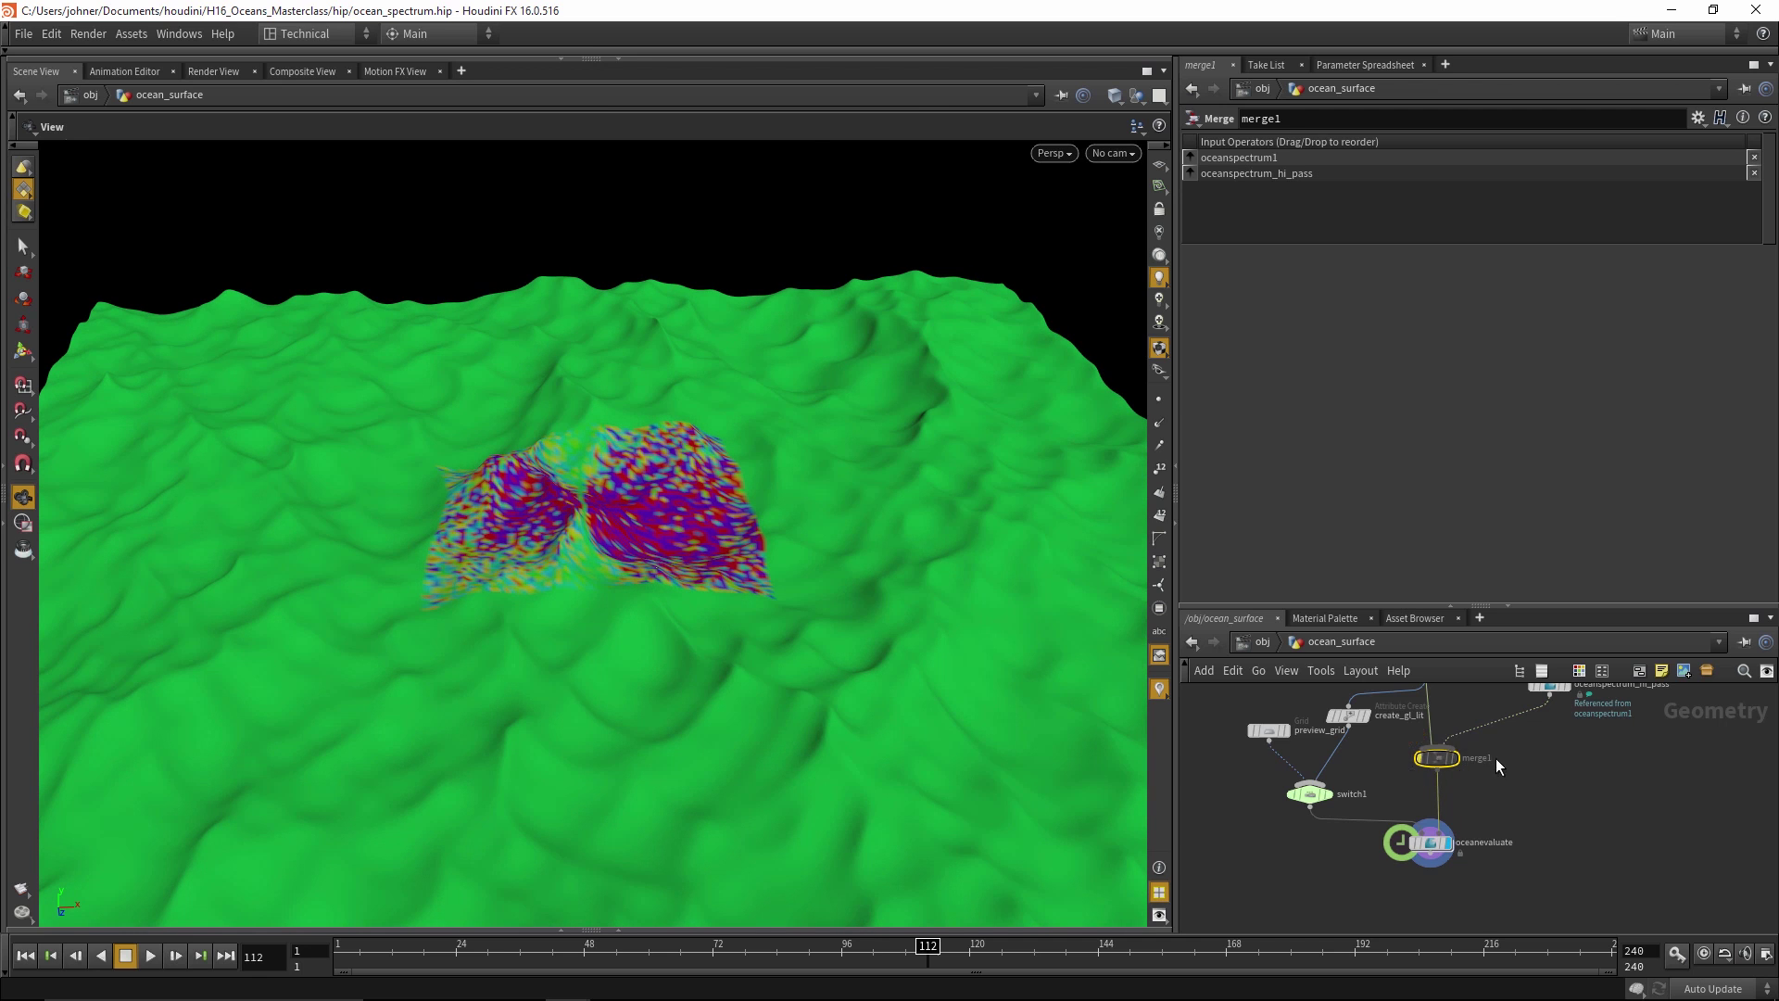
middle_drag(1433, 676, 1449, 739)
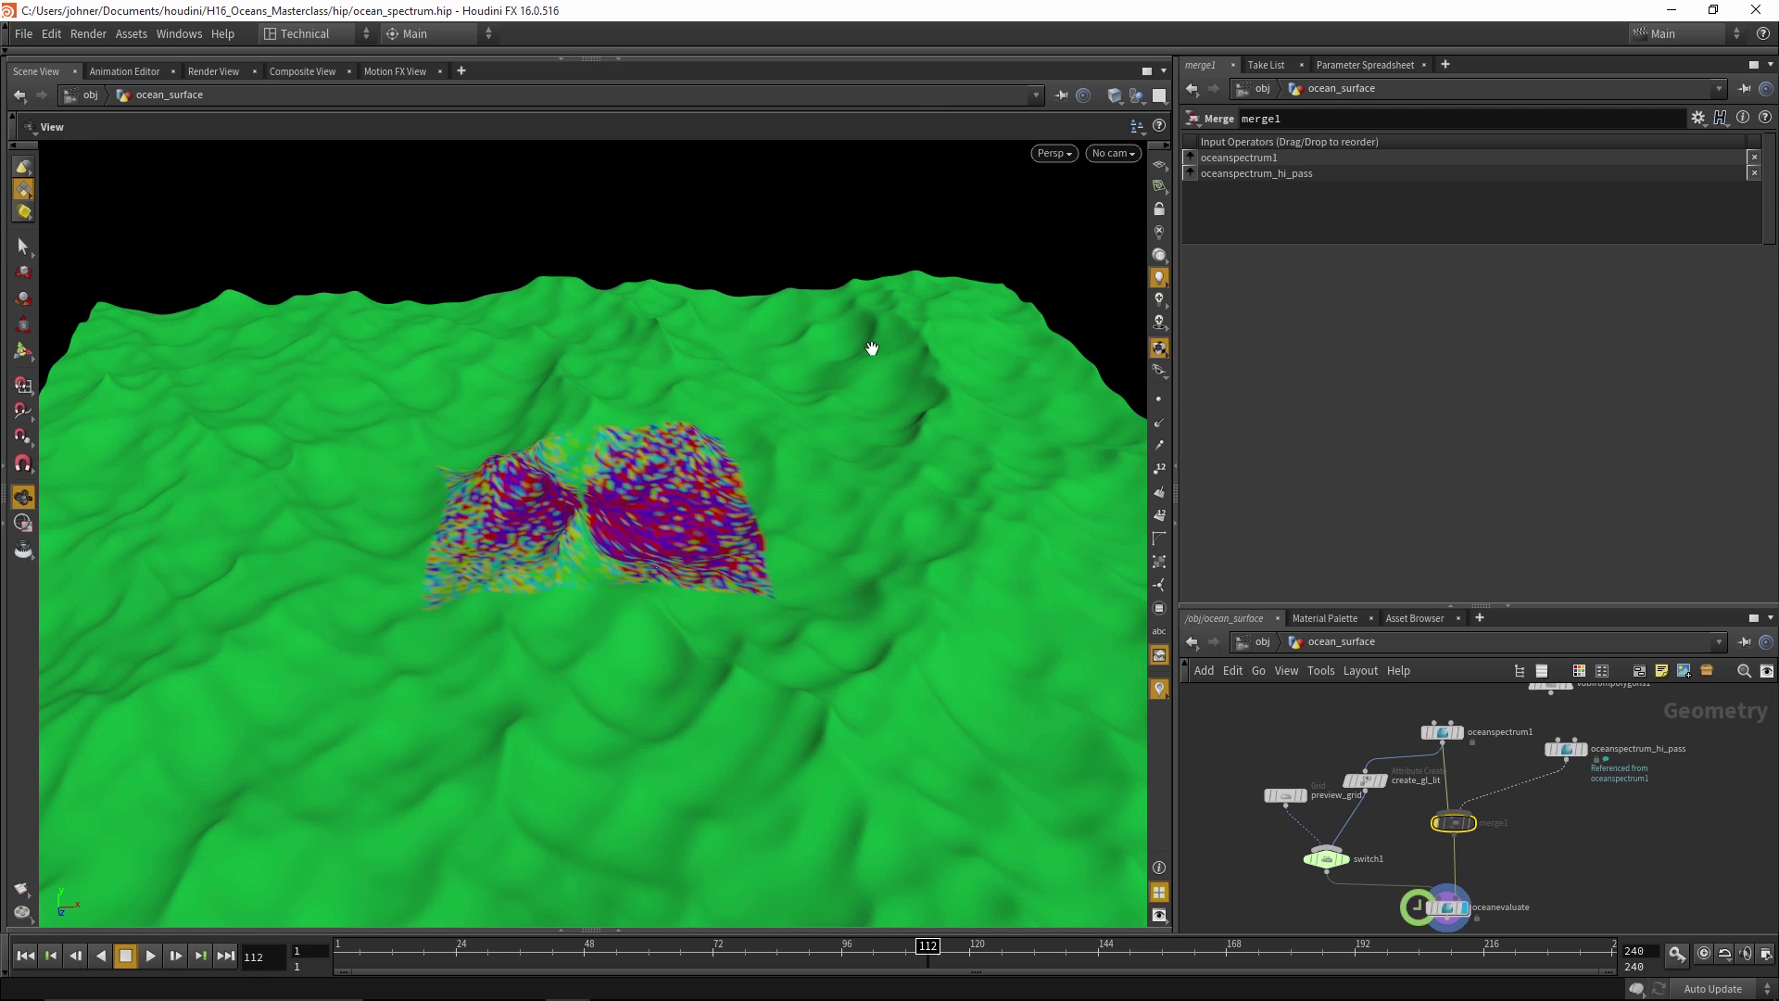
drag(973, 663, 811, 717)
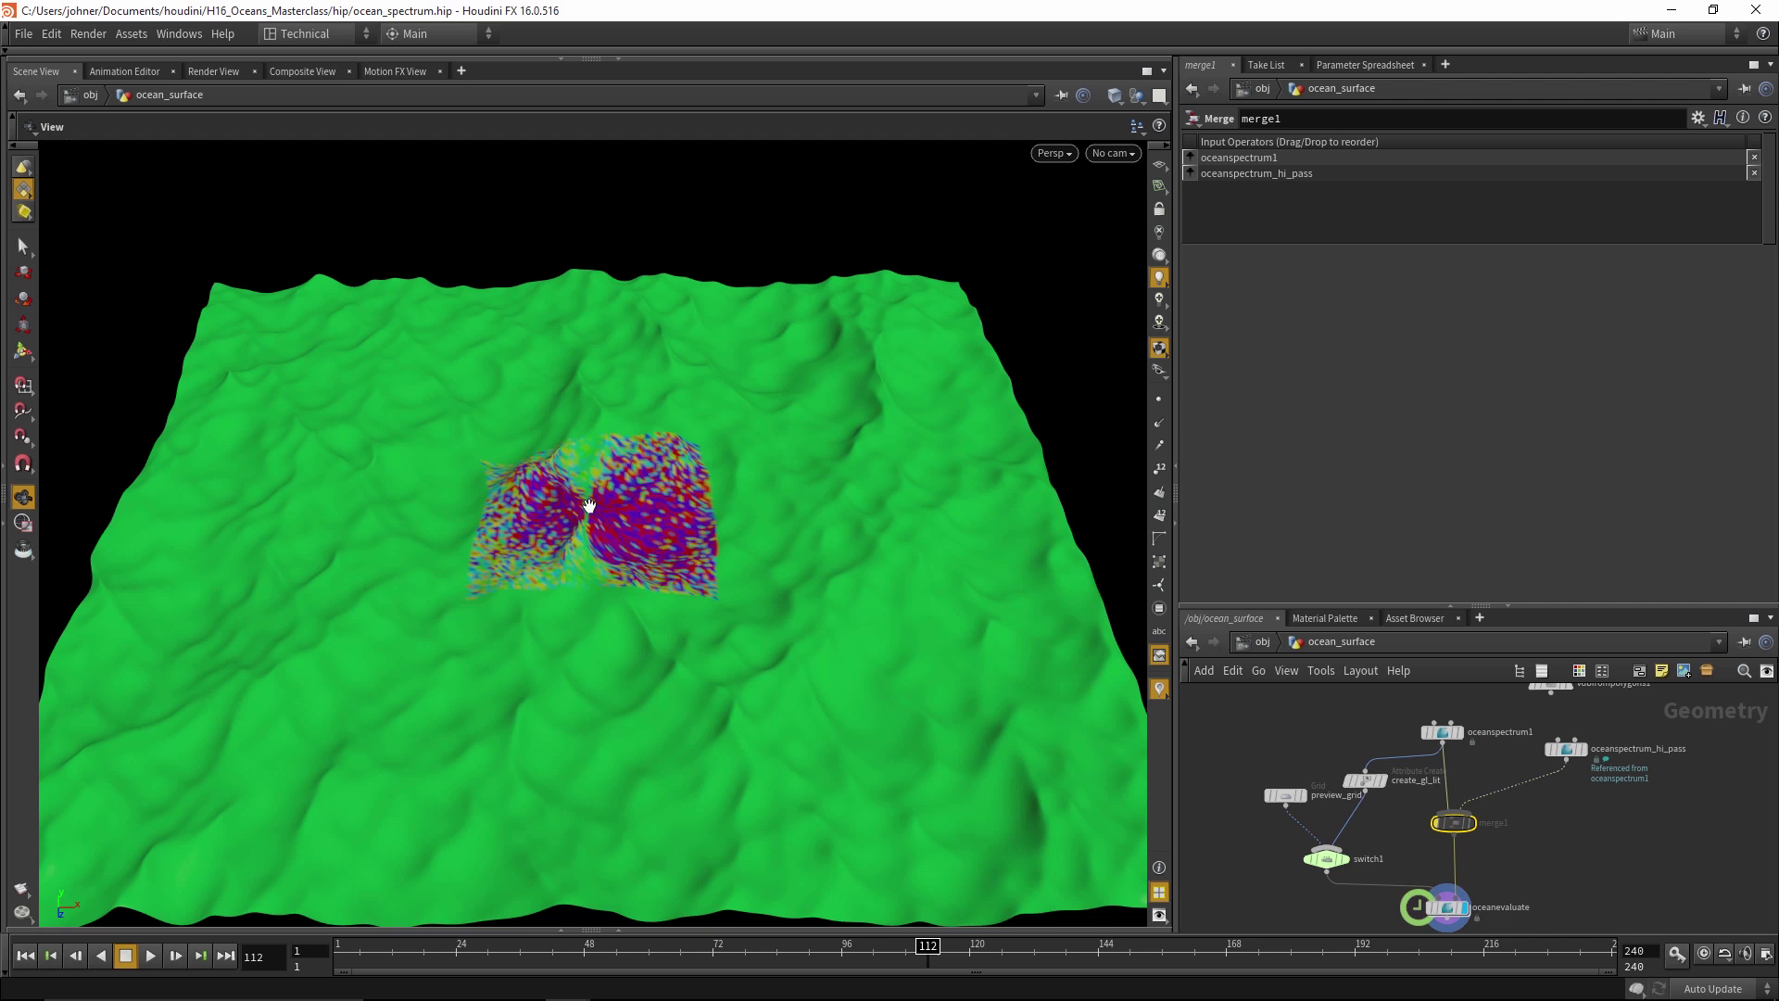
mouse_move(1459, 821)
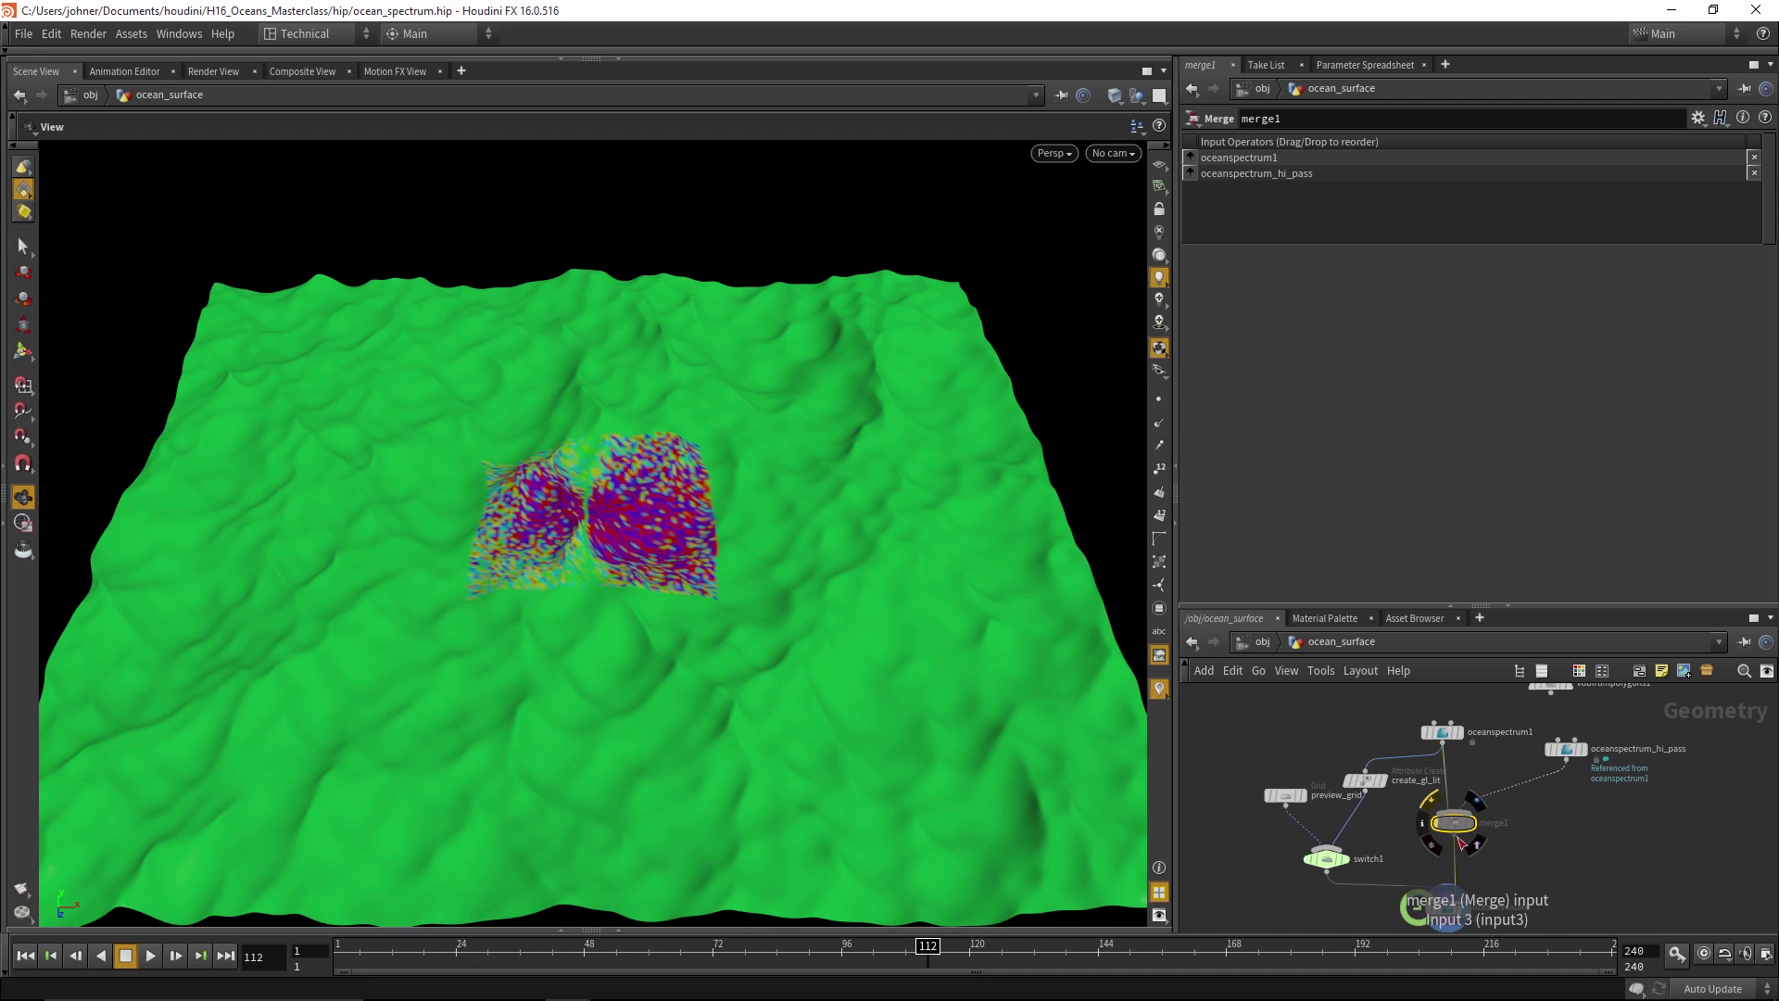
middle_drag(1544, 838, 1520, 859)
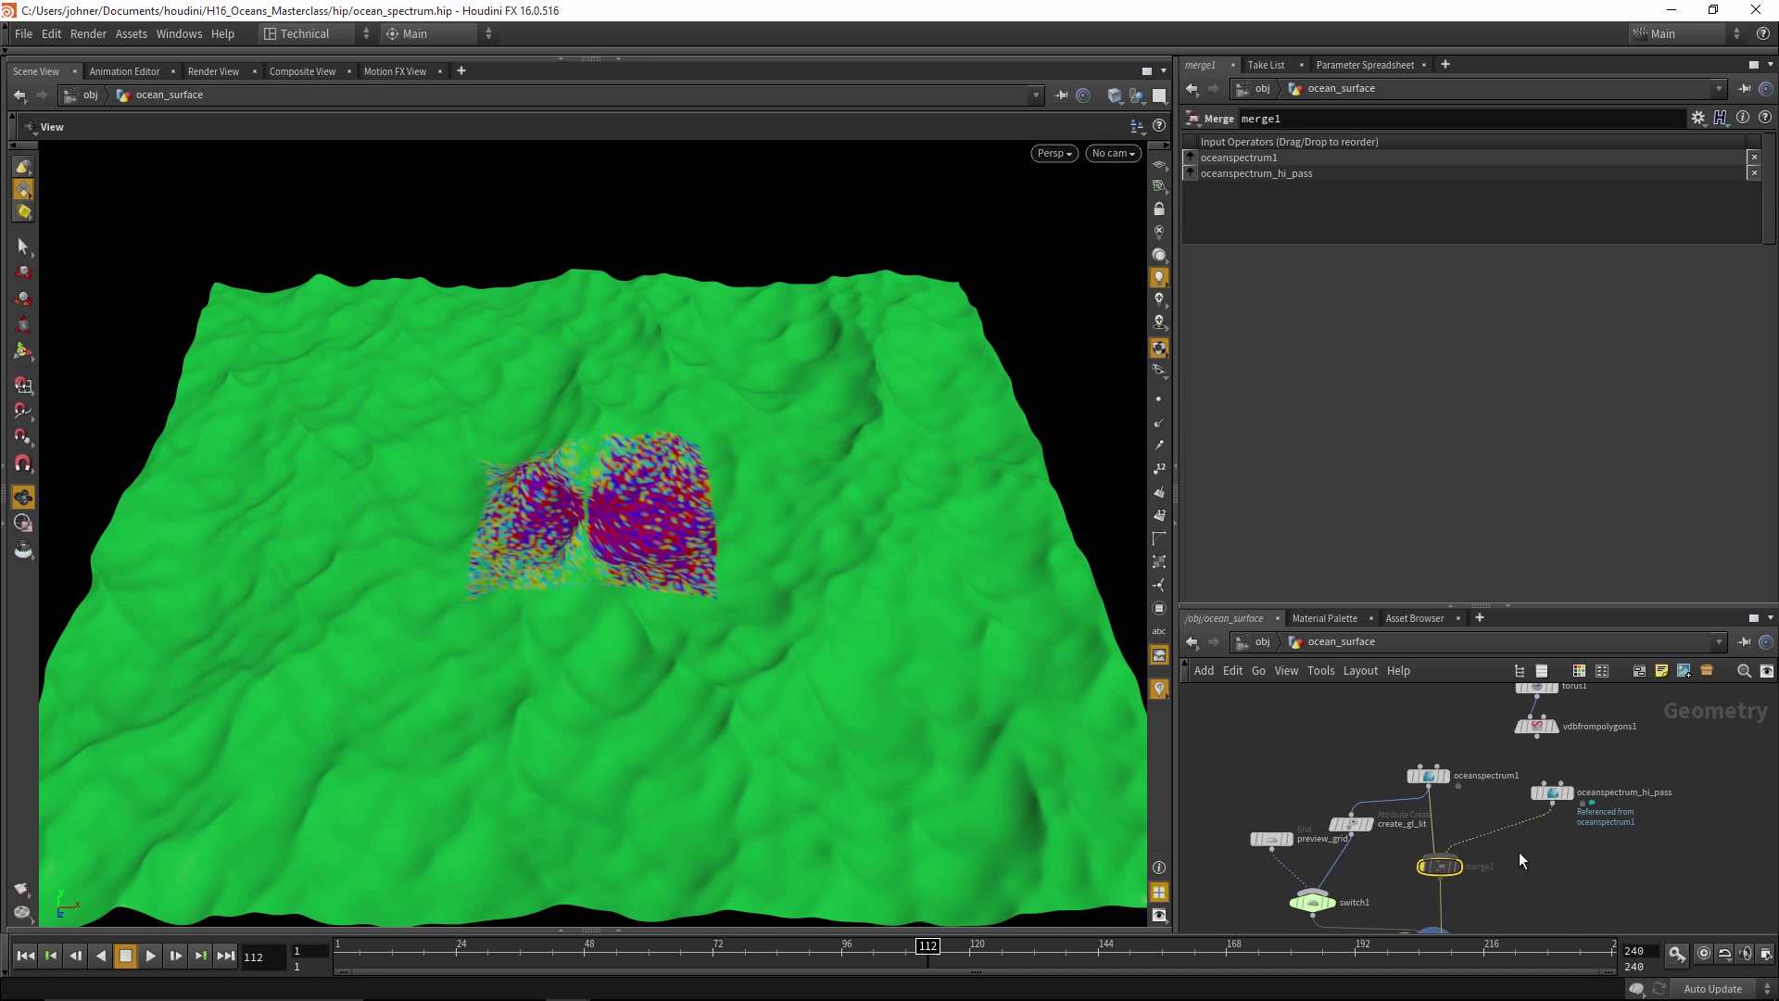
Select and display oceanspectrum1, and disable its Filter Above Resolution
click(1448, 777)
click(1427, 777)
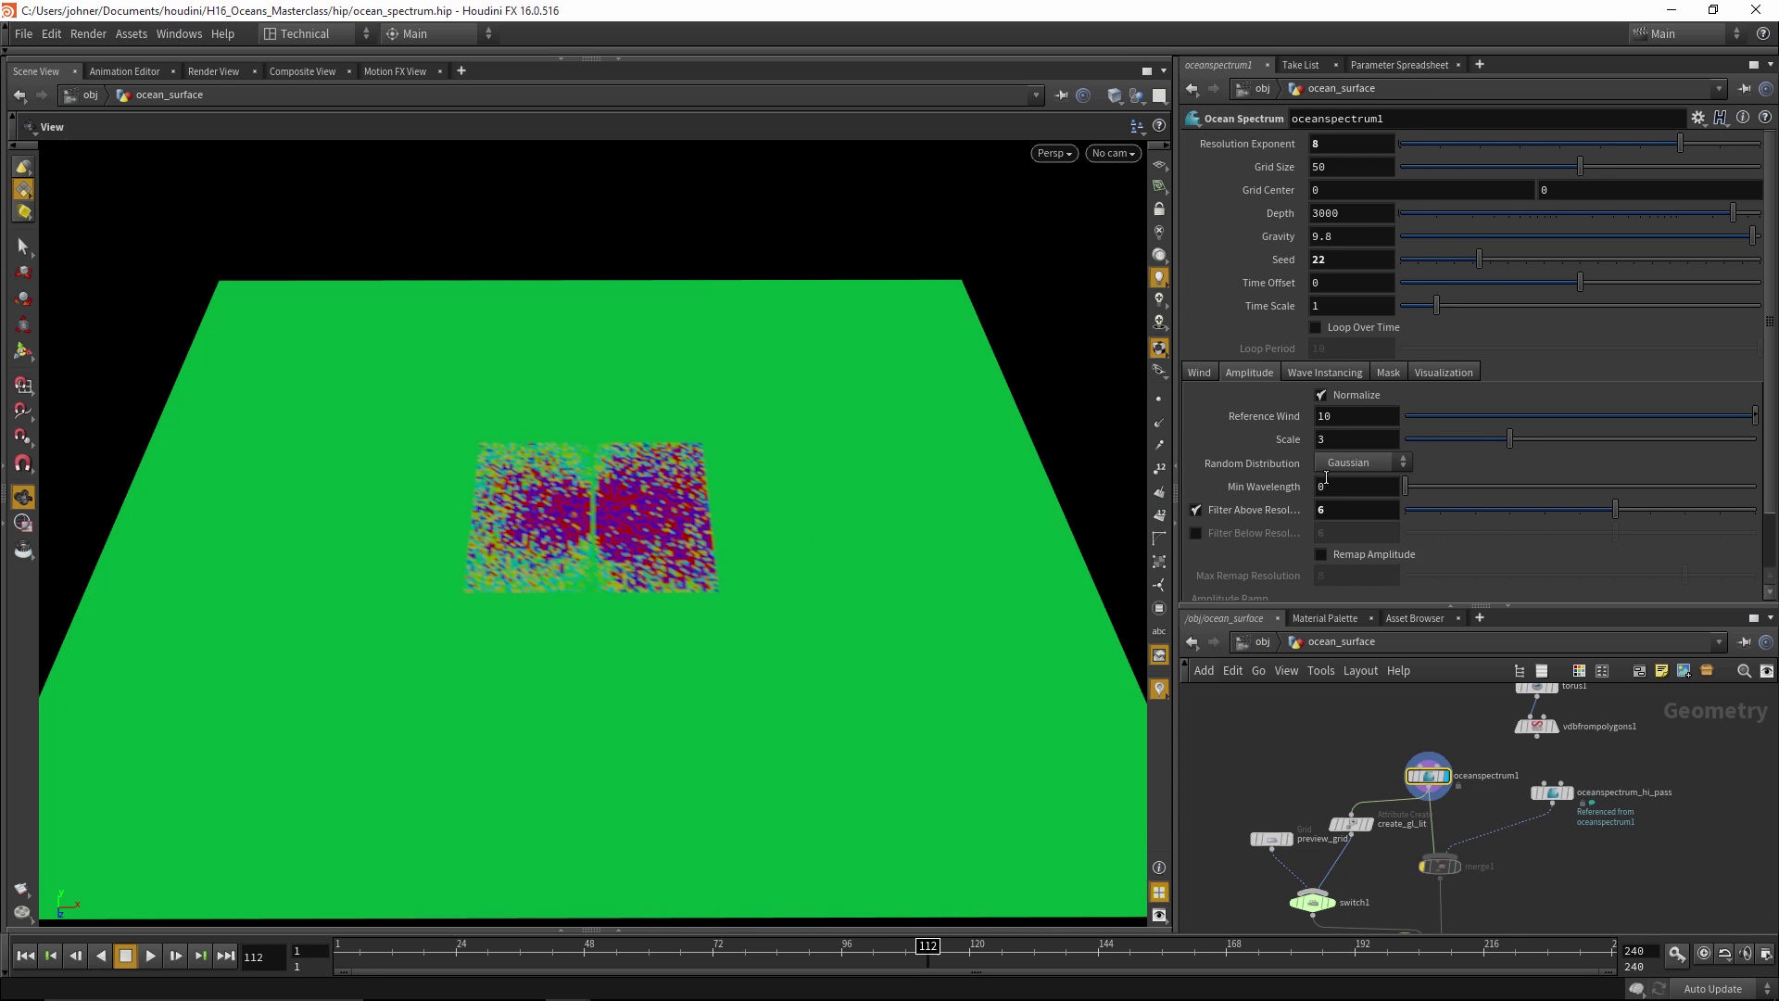
click(1196, 510)
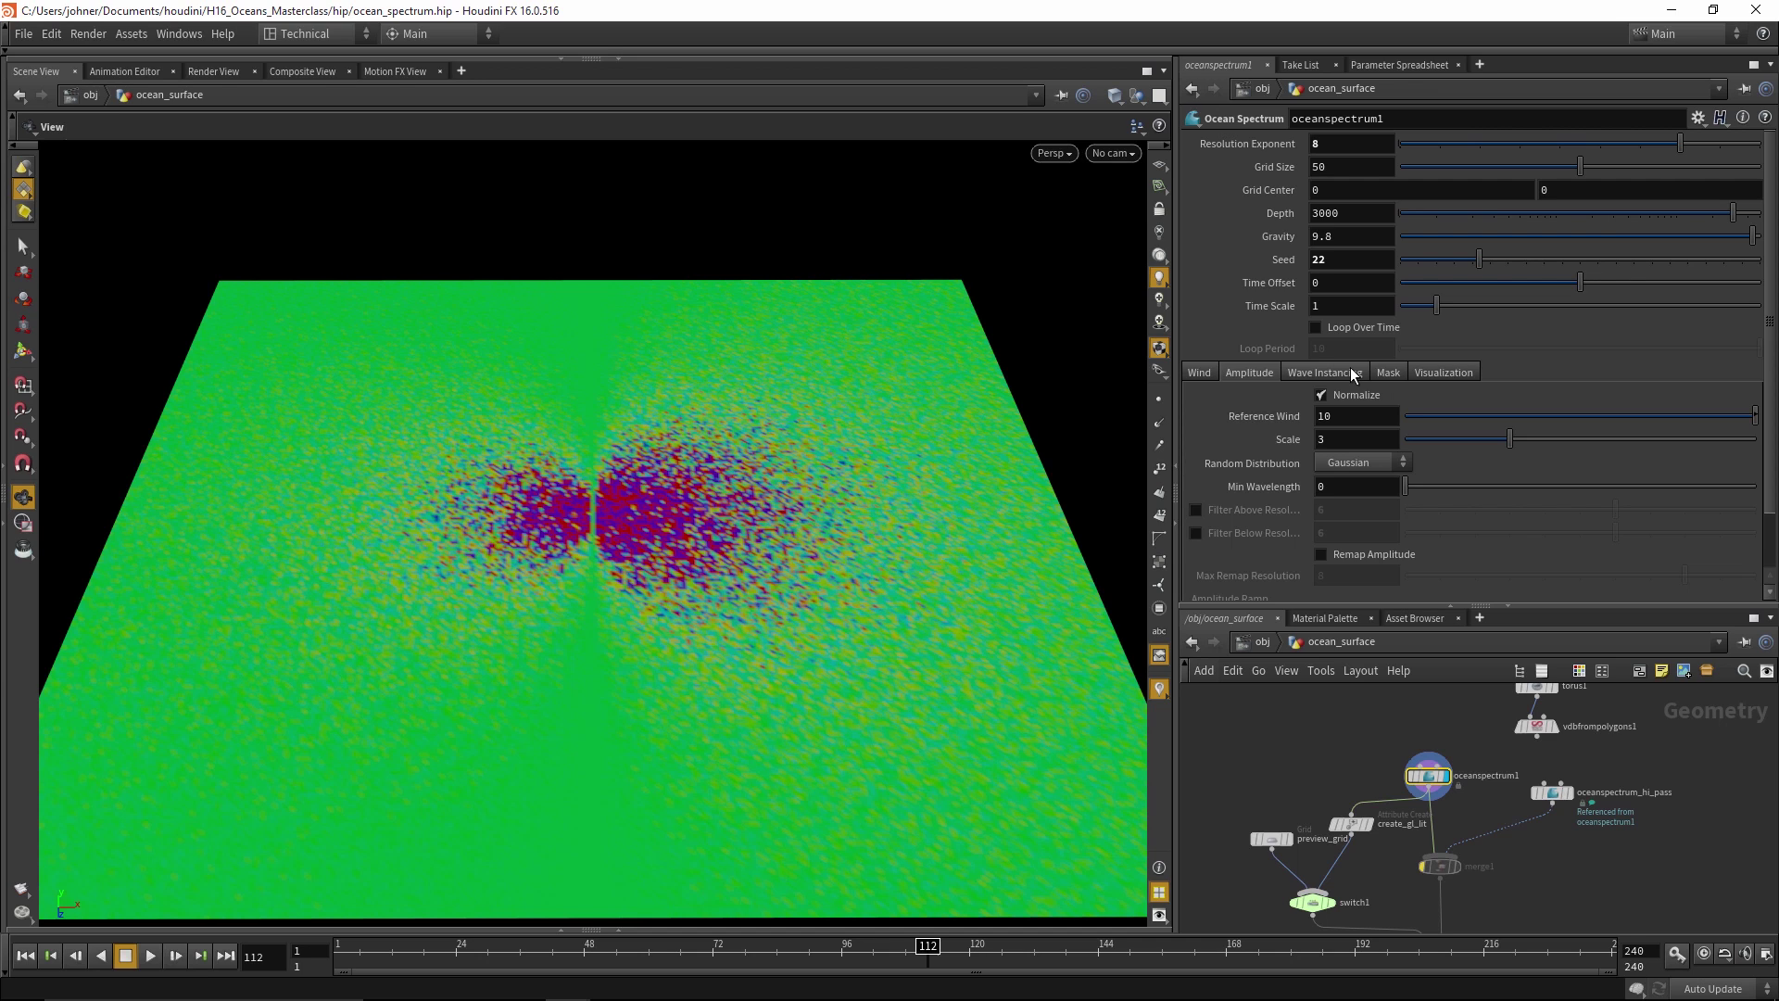
Enable Add Noise for oceanspectrum1's suppression mask and set Visualize to Mask
click(1380, 374)
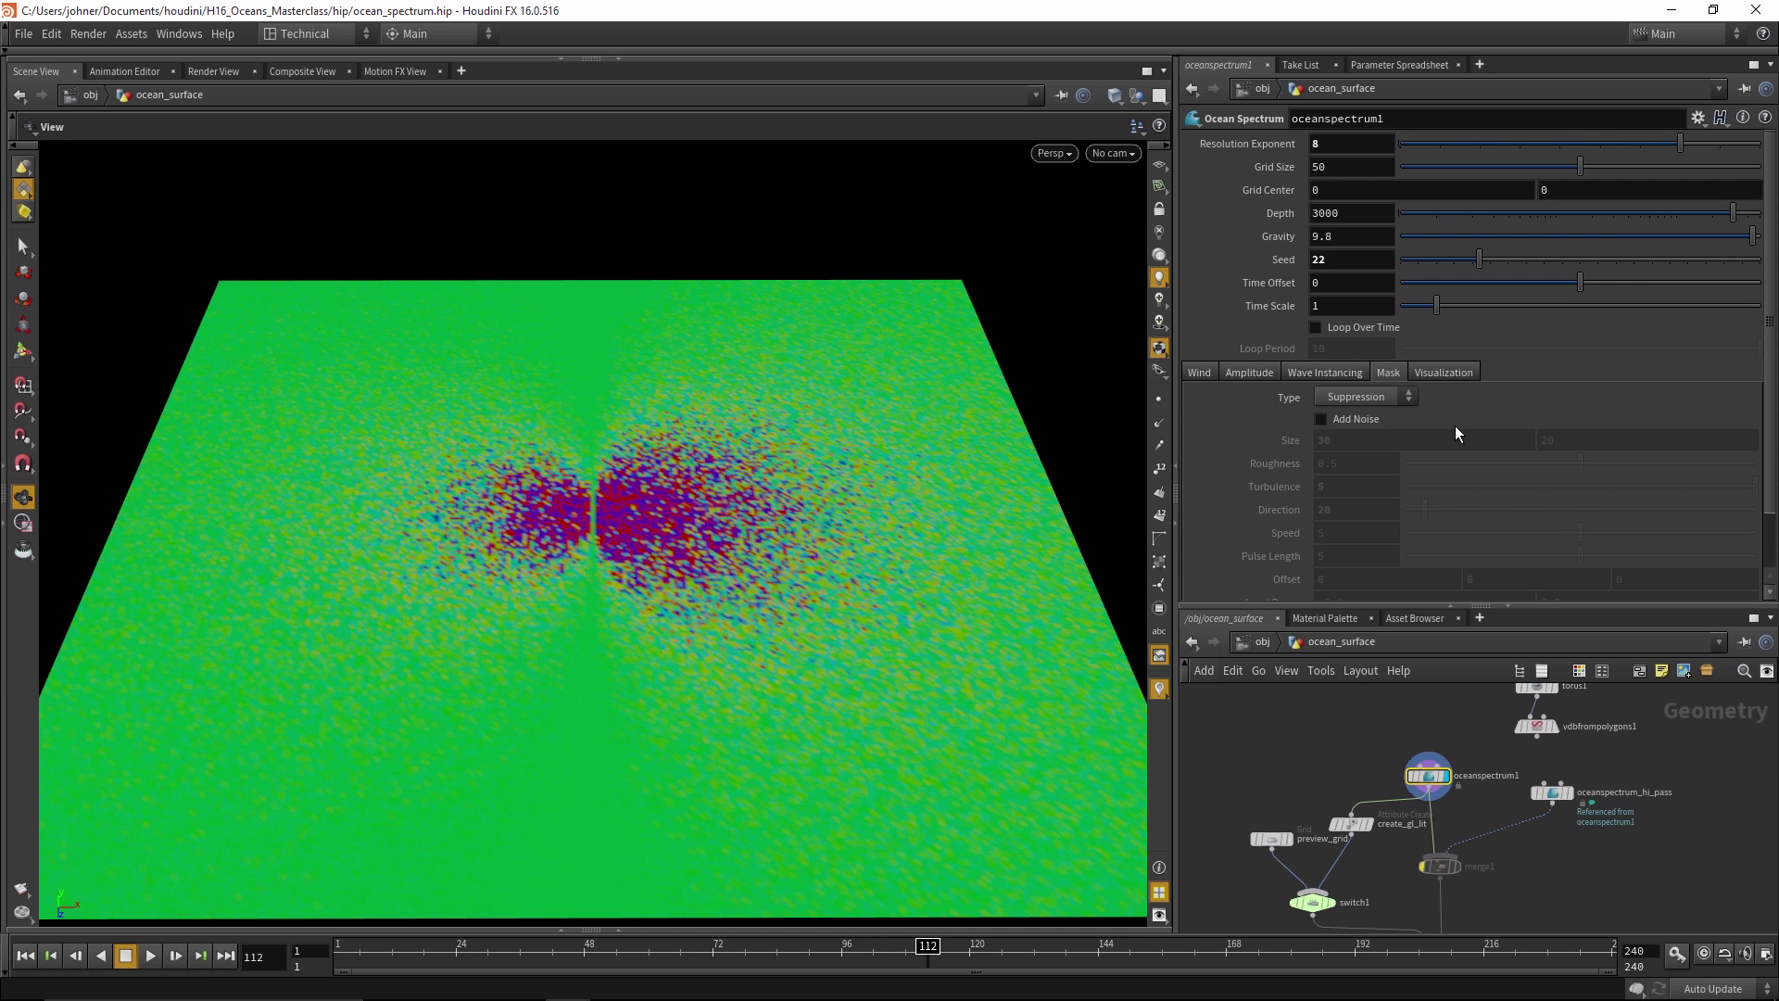
click(1370, 416)
click(1443, 374)
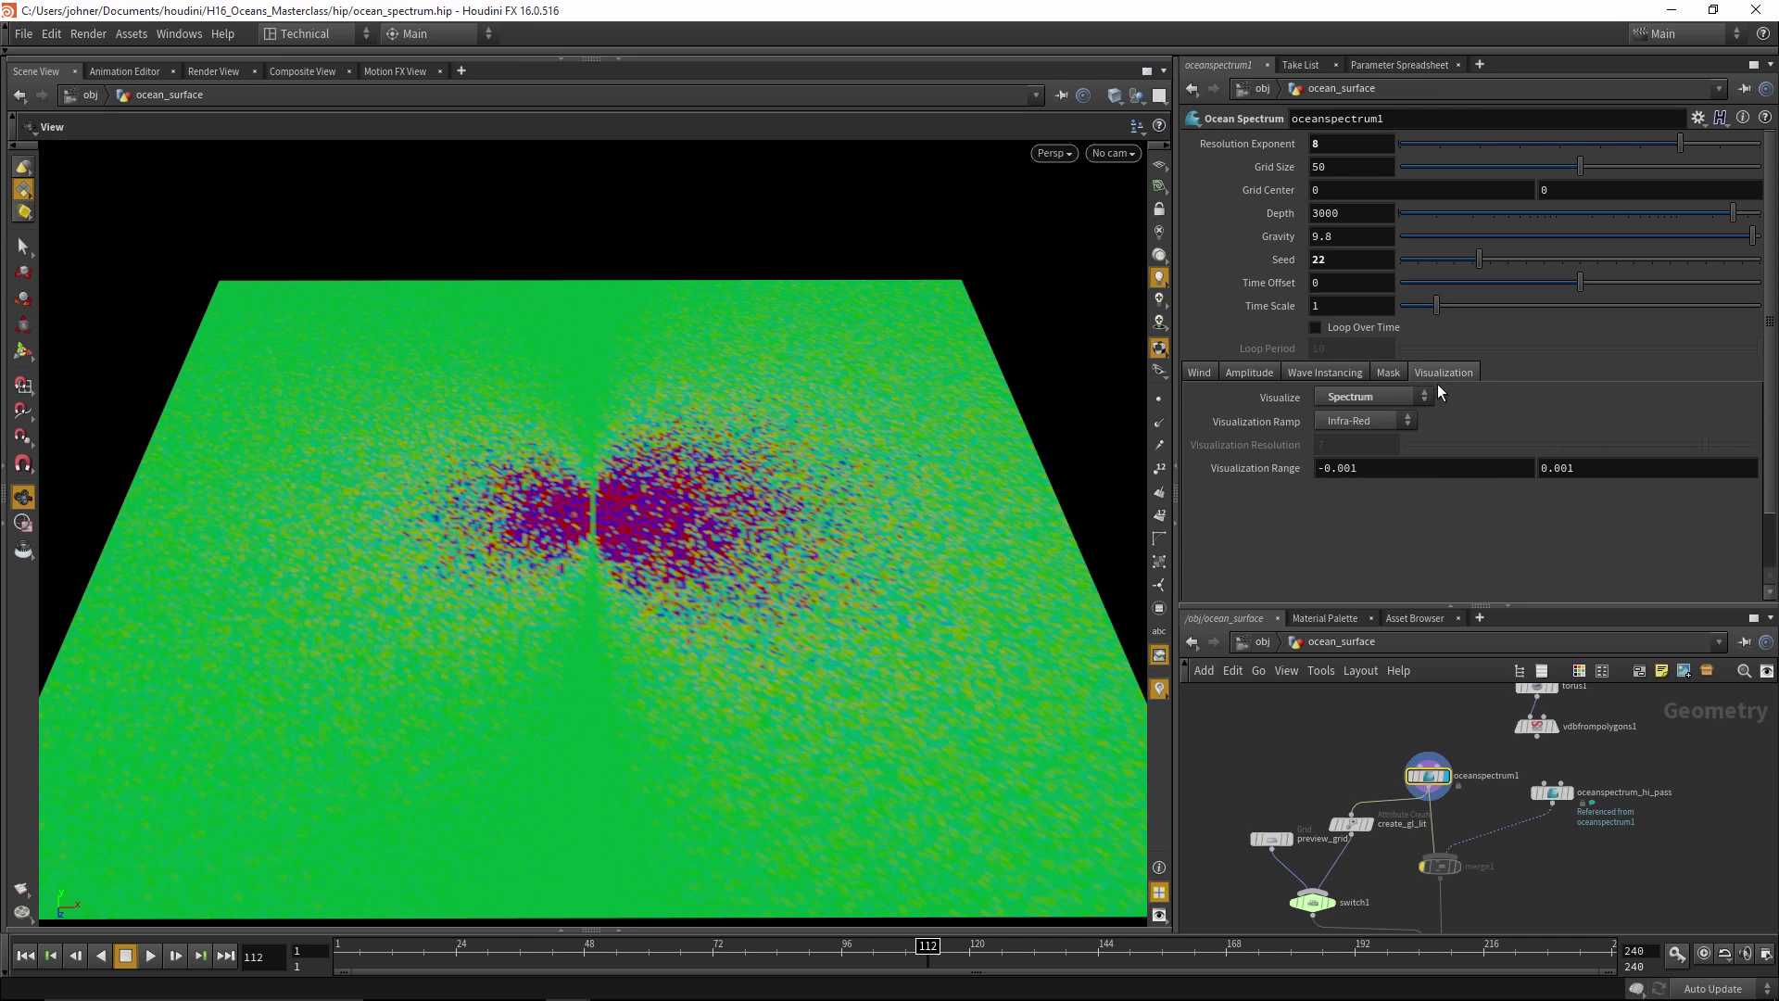
click(1357, 398)
click(1364, 471)
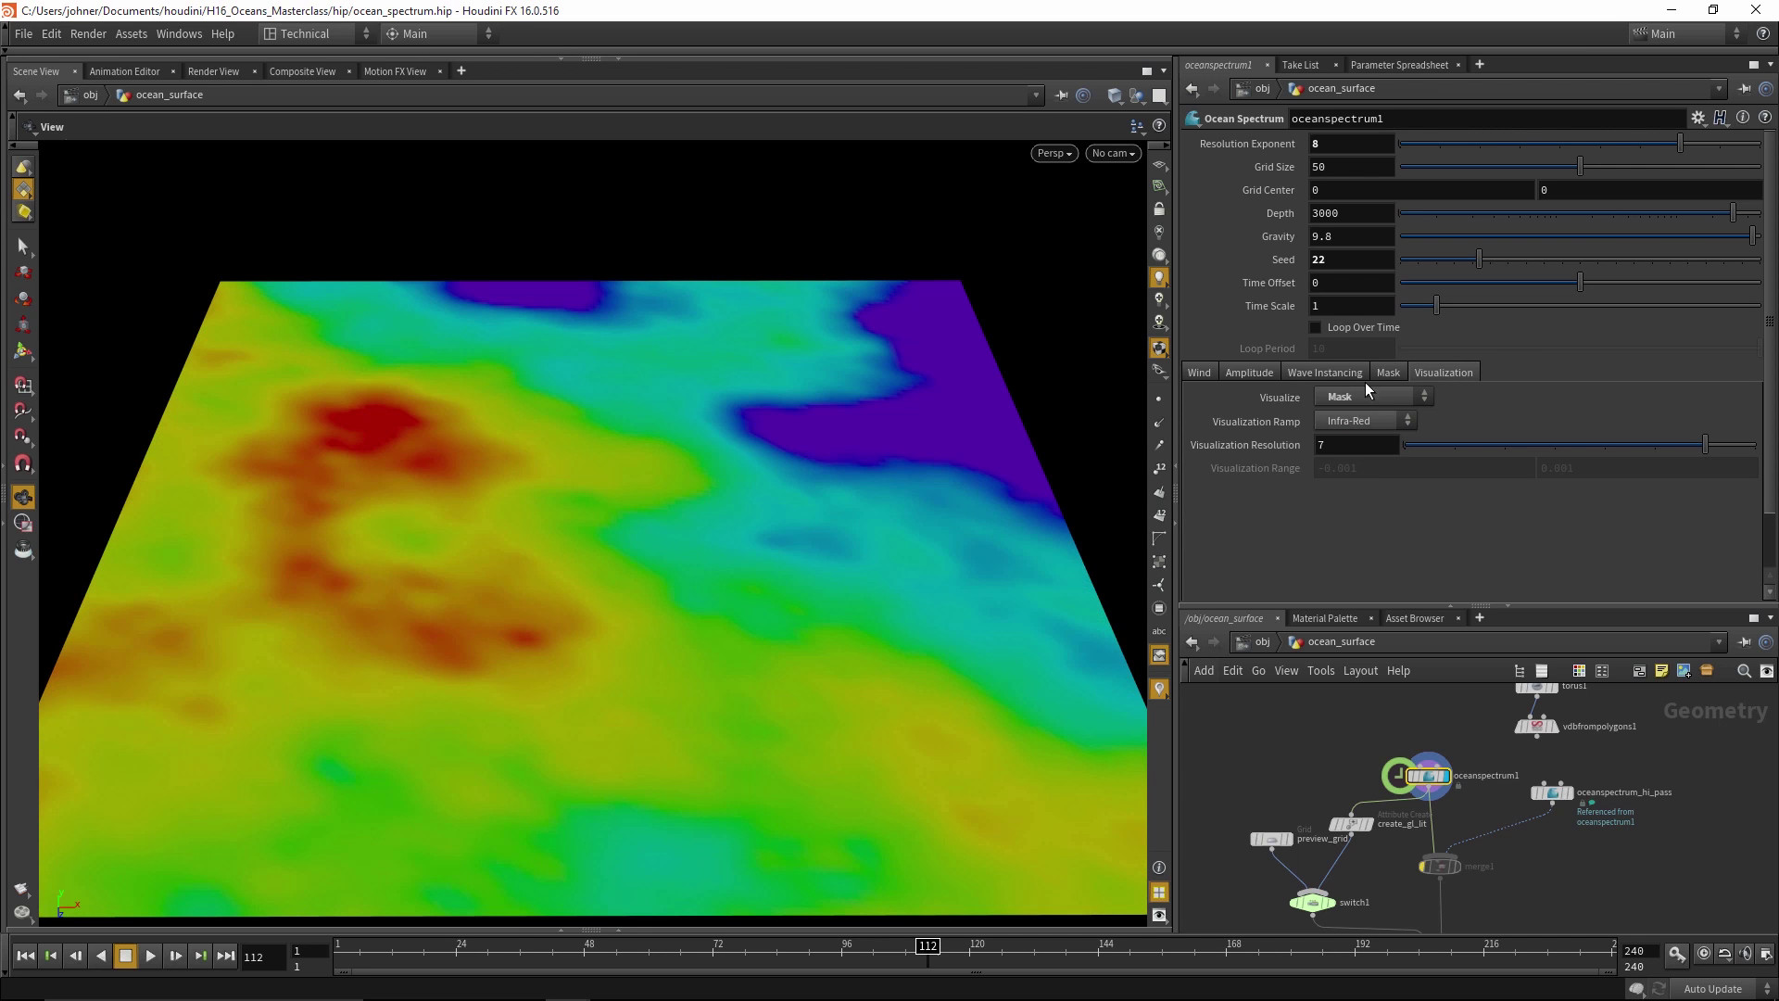
Play the animation and examine how the noise mask evolves across the ocean area
click(1331, 378)
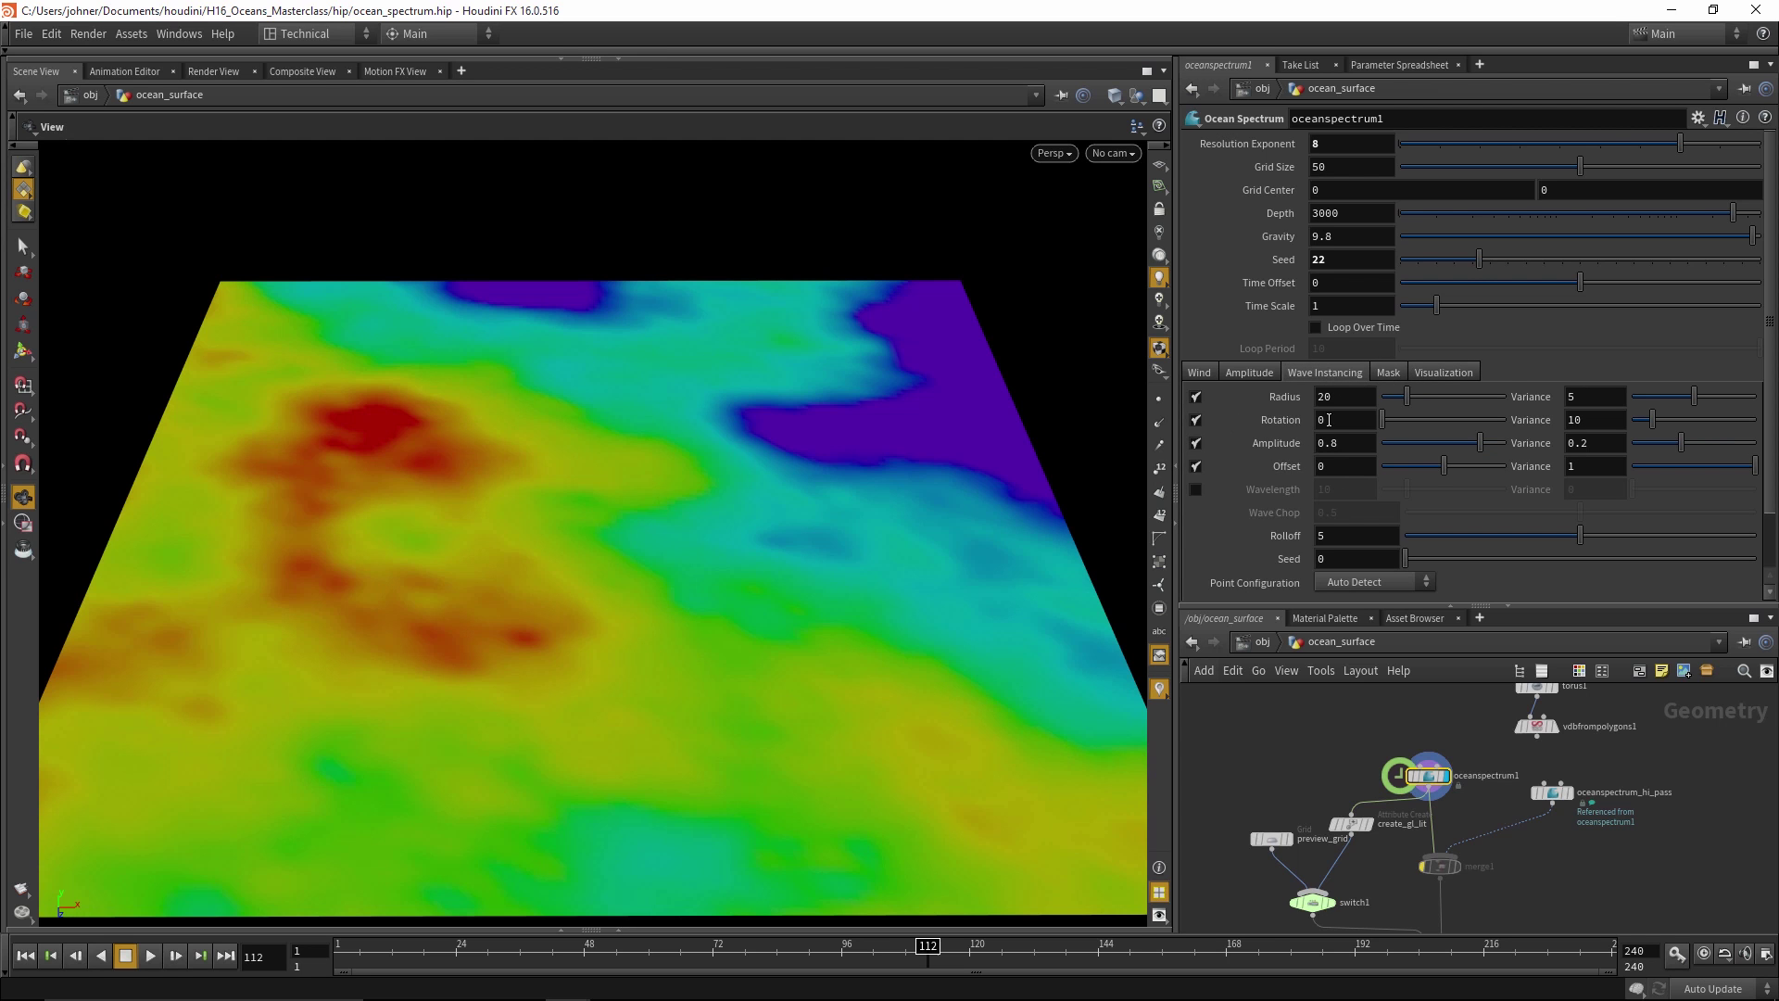
drag(850, 559, 711, 701)
click(150, 955)
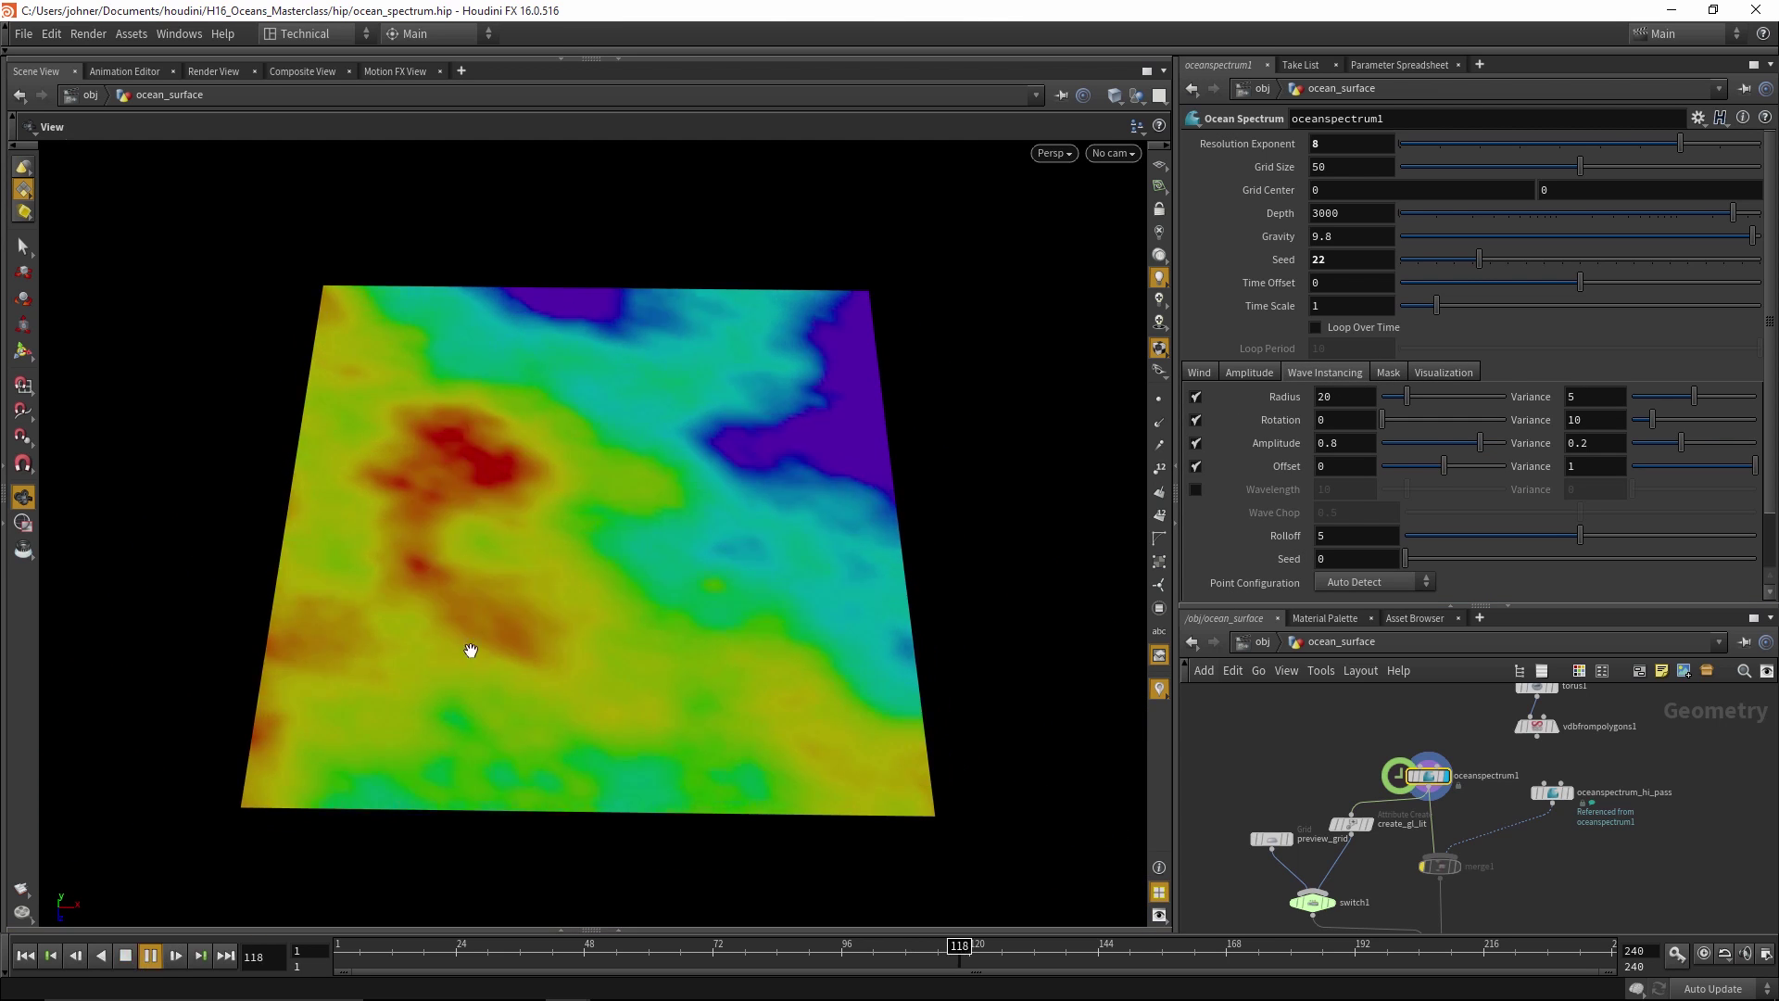
right_drag(683, 556, 810, 582)
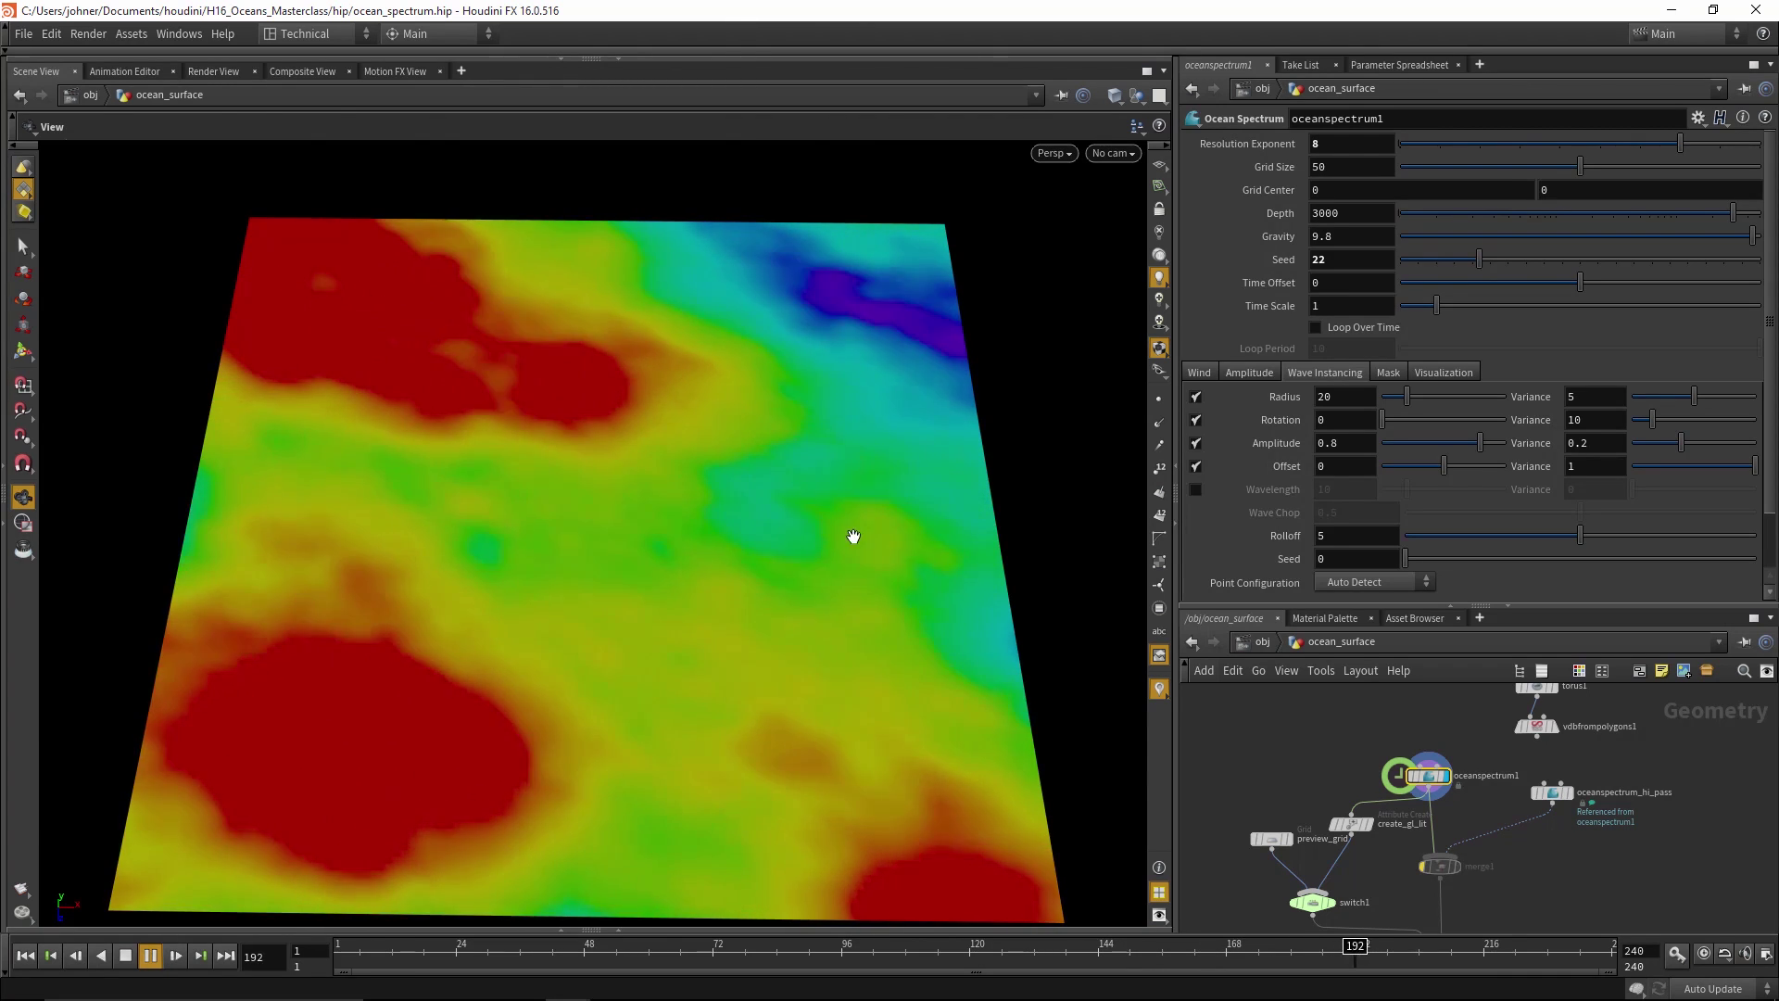
drag(736, 561, 604, 469)
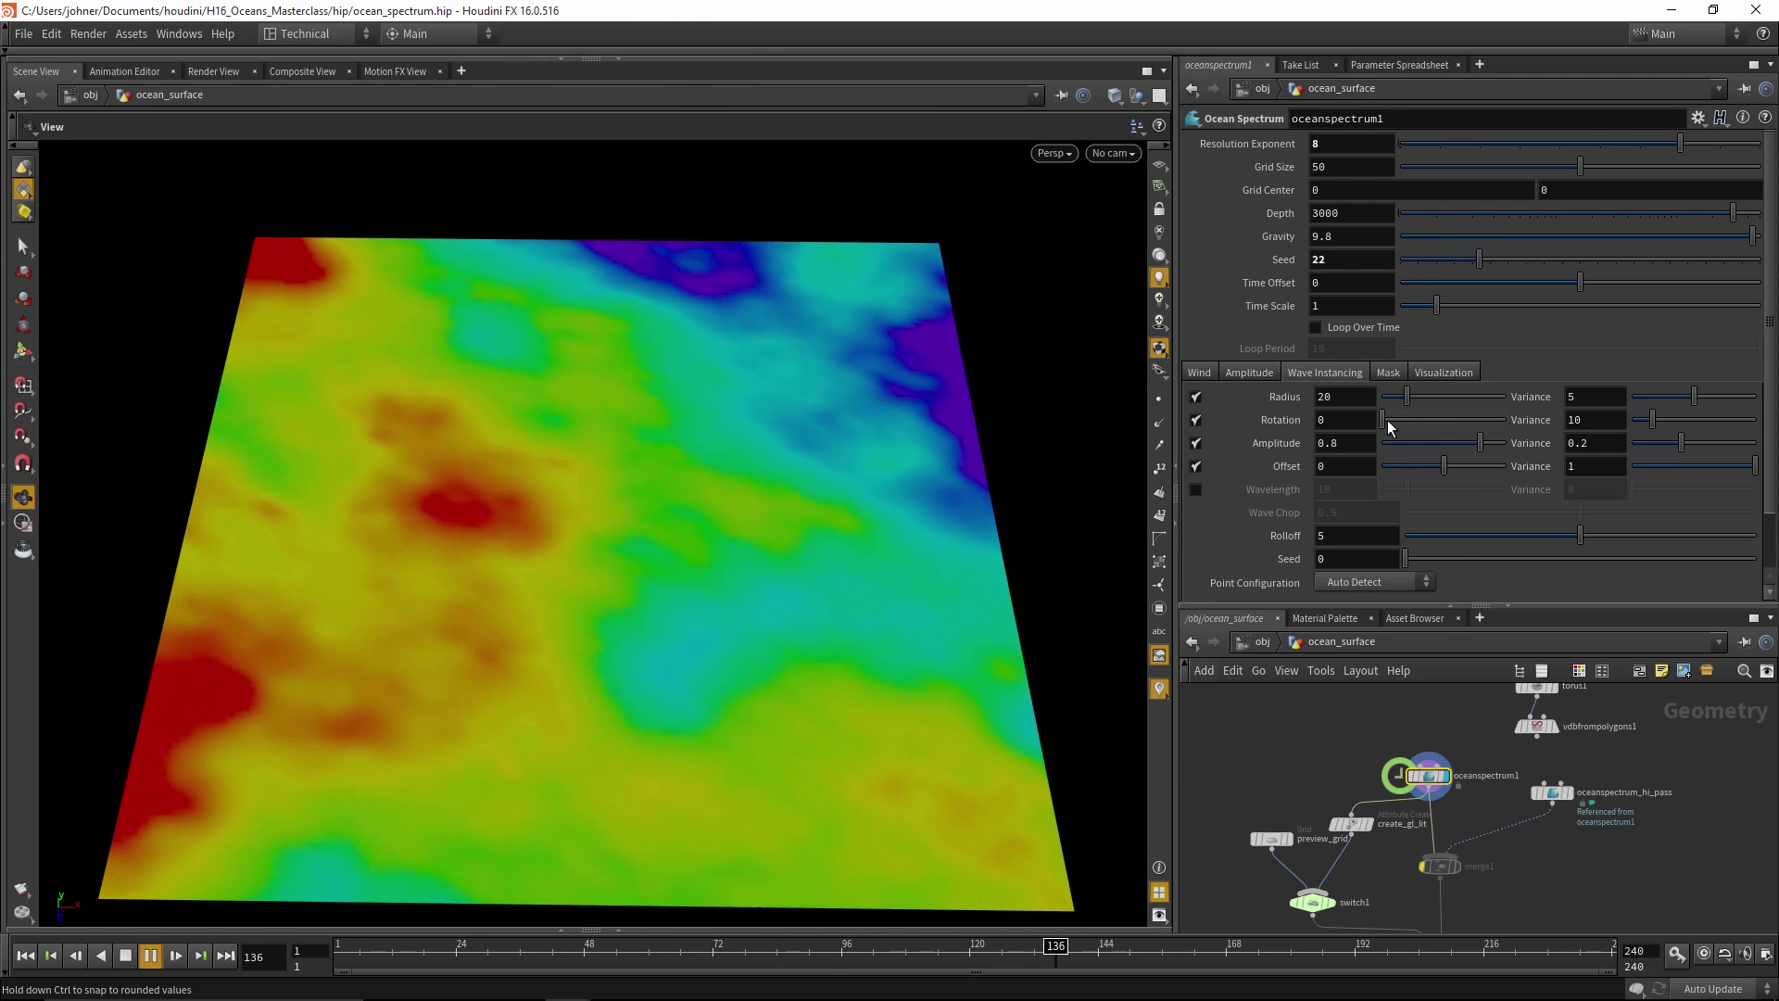
Set the mask noise Direction to 45.7
click(1394, 374)
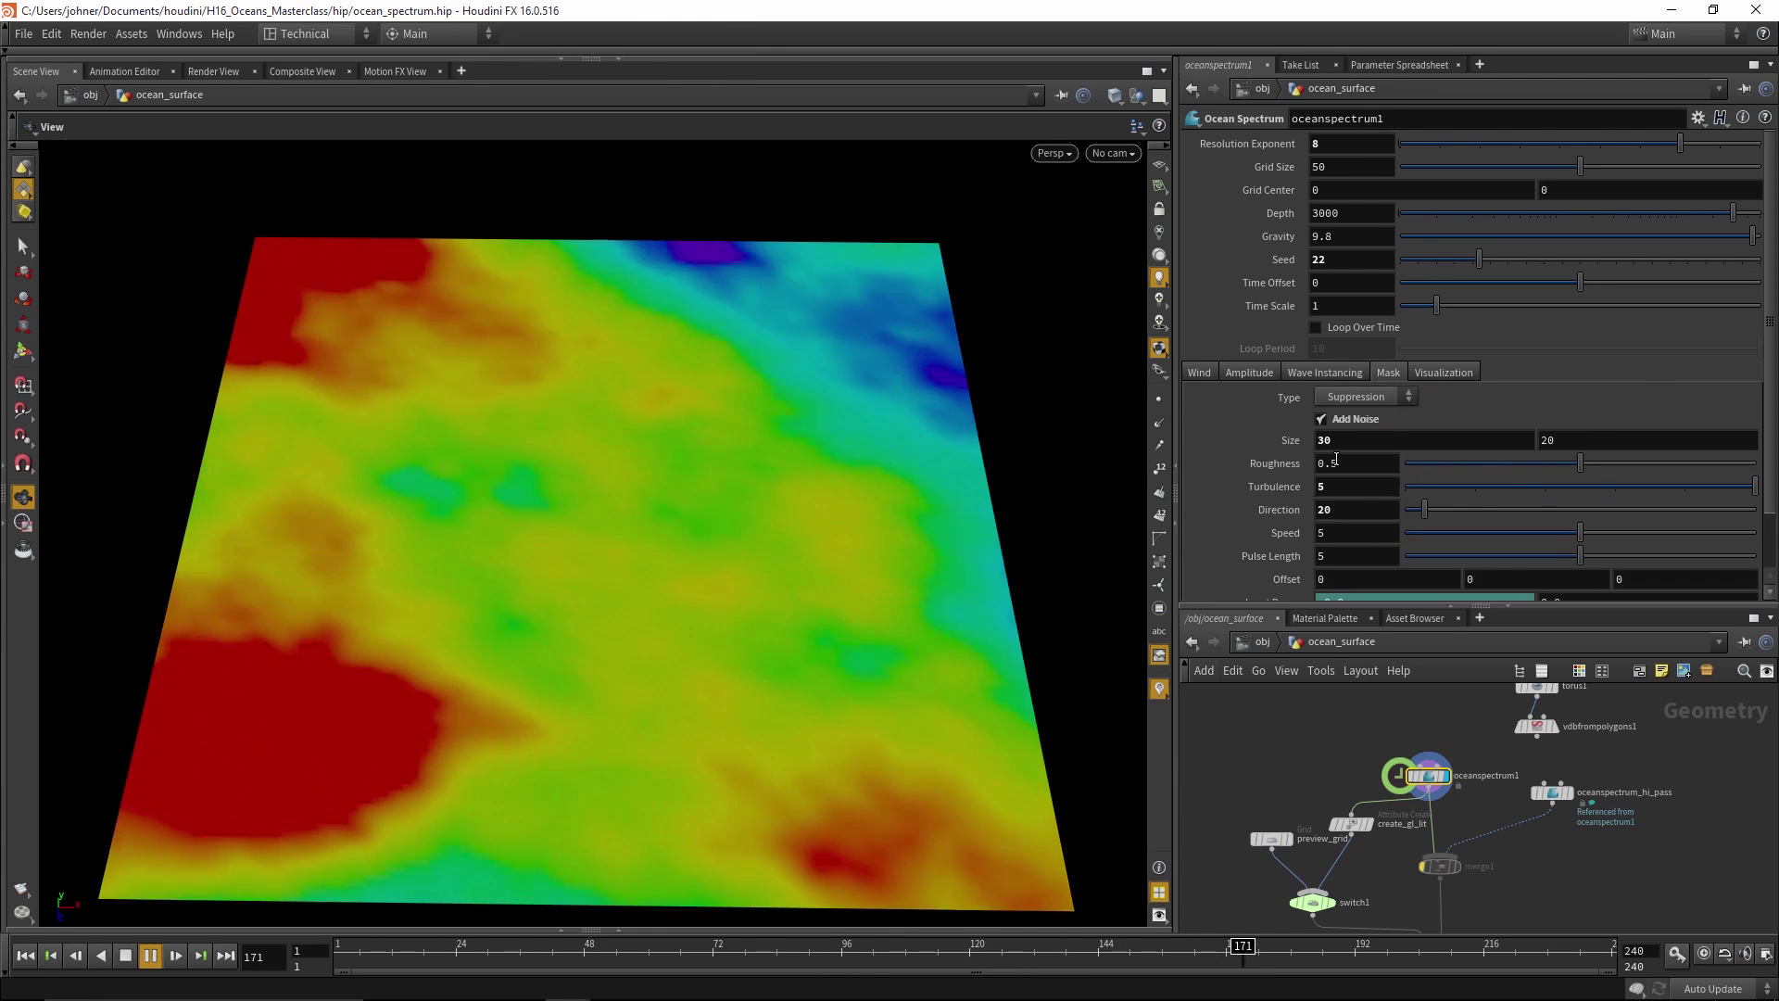
scroll(1400, 485, down, 1)
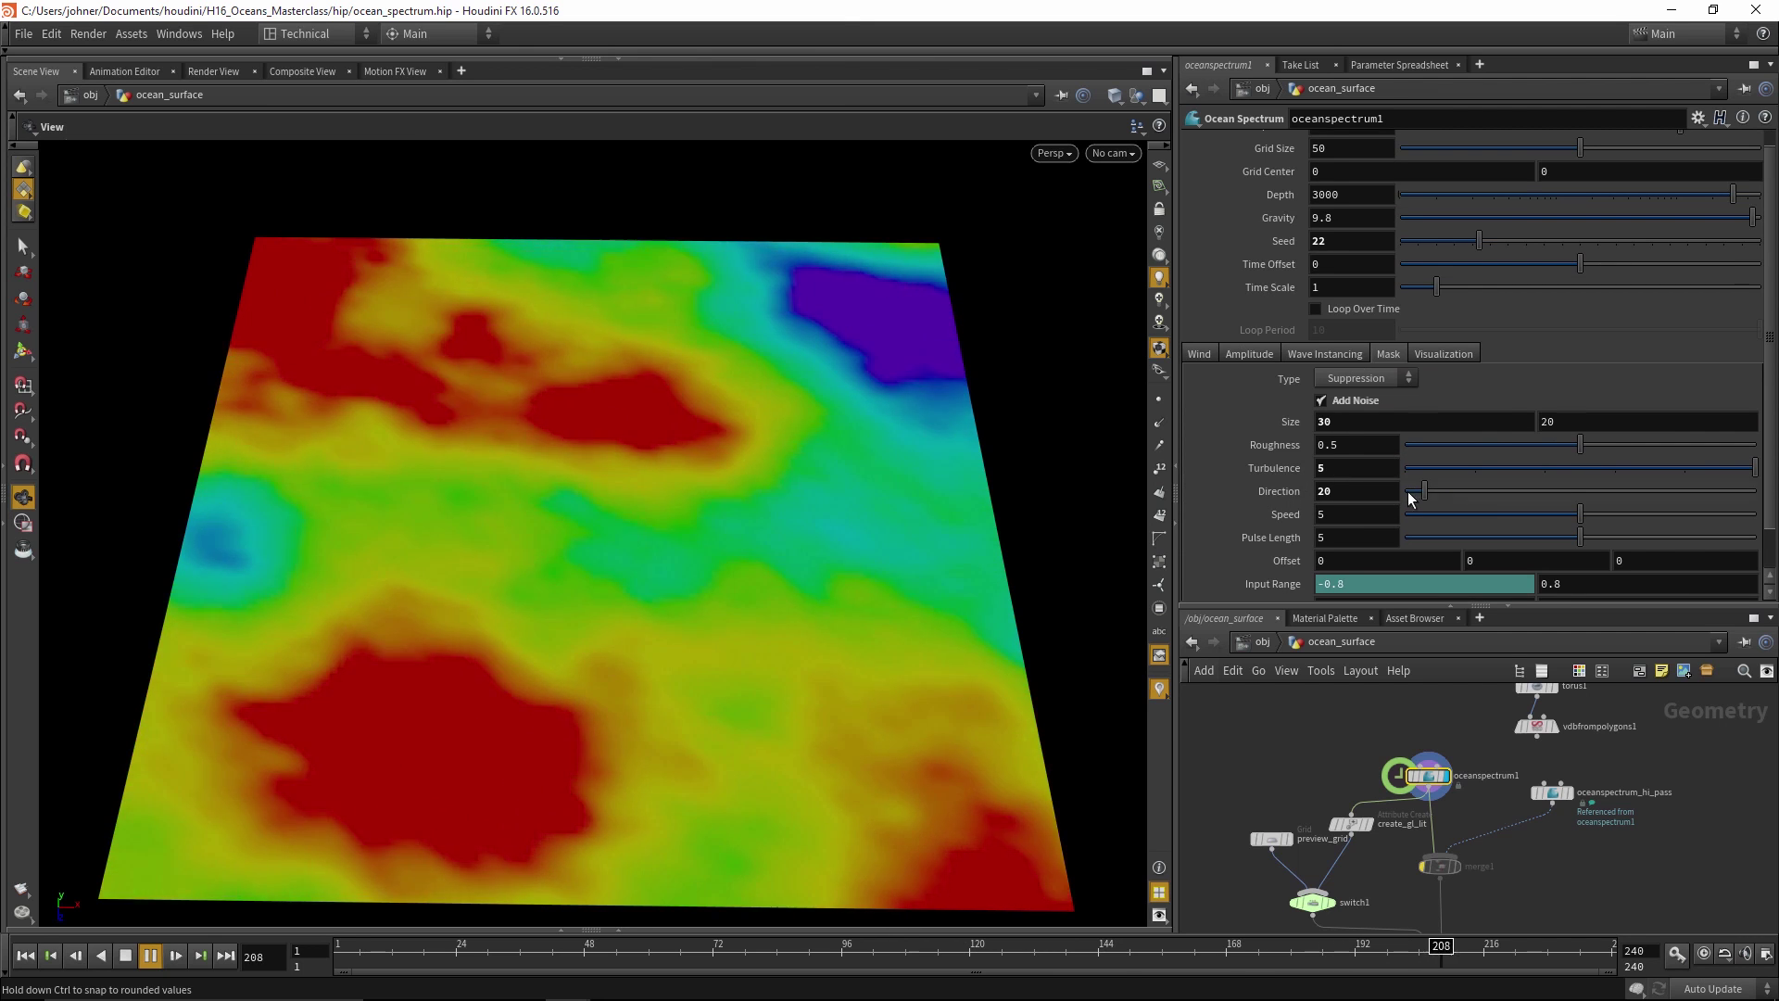
mouse_move(1425, 491)
mouse_down()
mouse_move(1553, 501)
mouse_move(1477, 482)
mouse_move(1515, 482)
mouse_move(1422, 502)
mouse_move(1449, 504)
mouse_up()
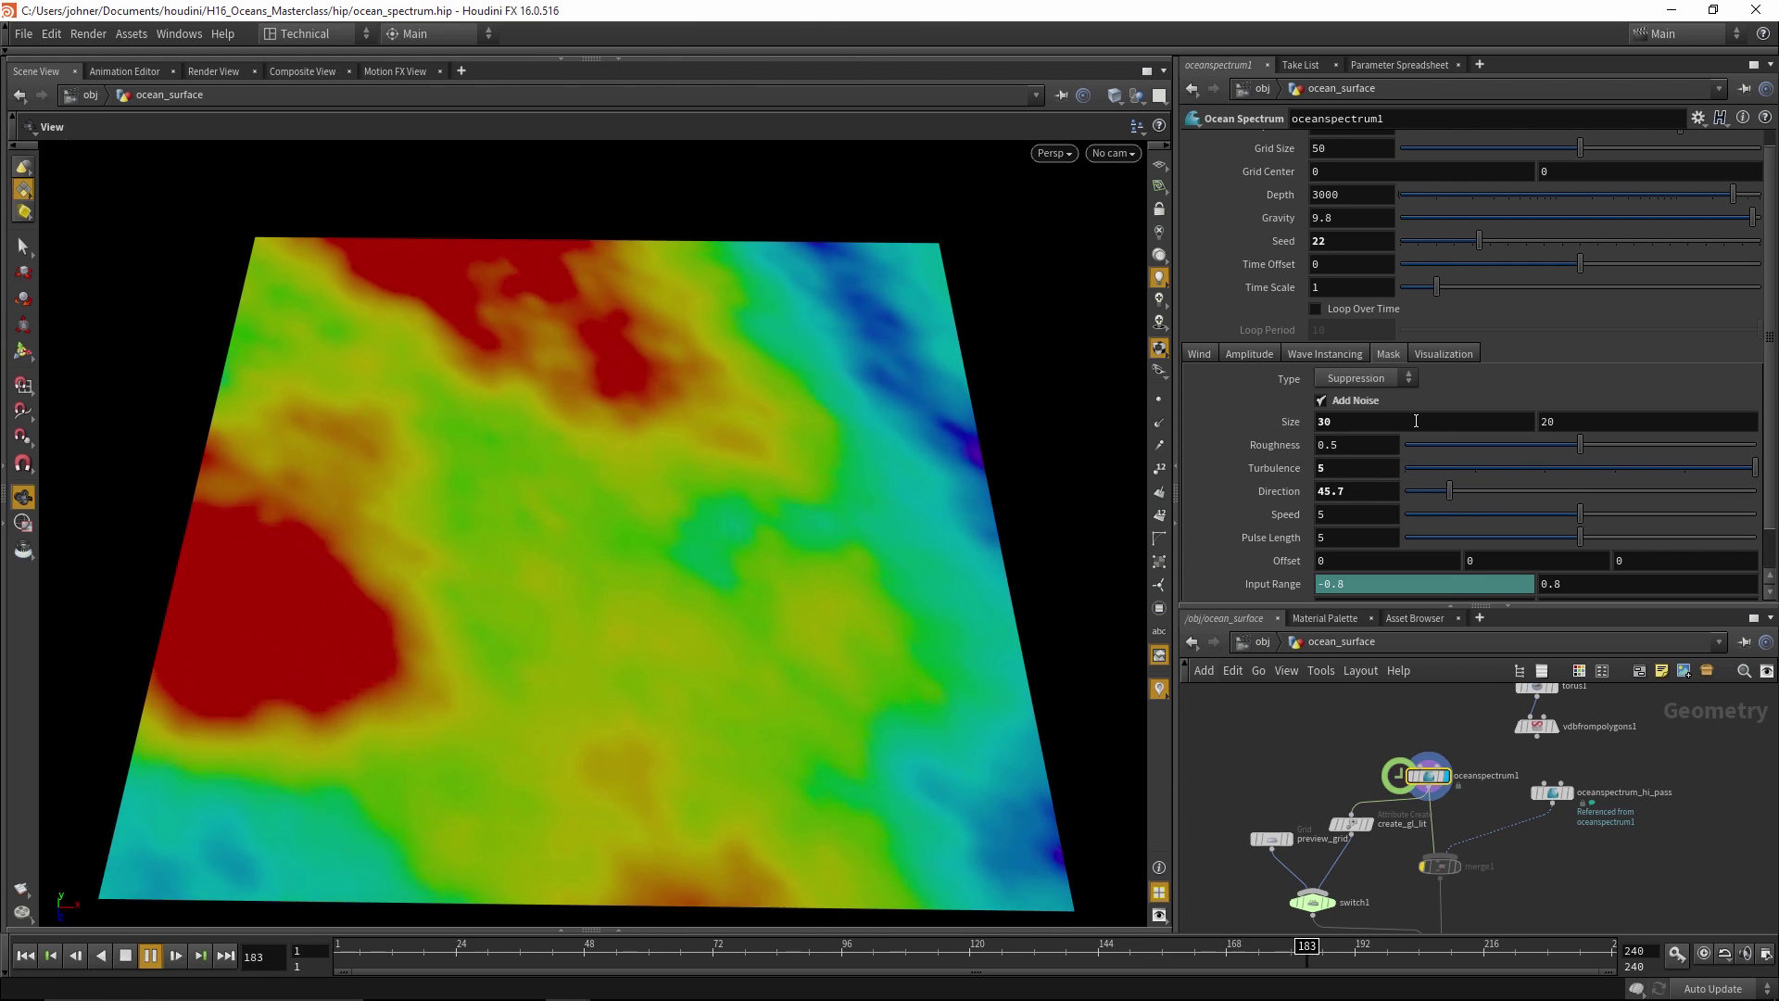
middle_drag(1416, 421, 1416, 349)
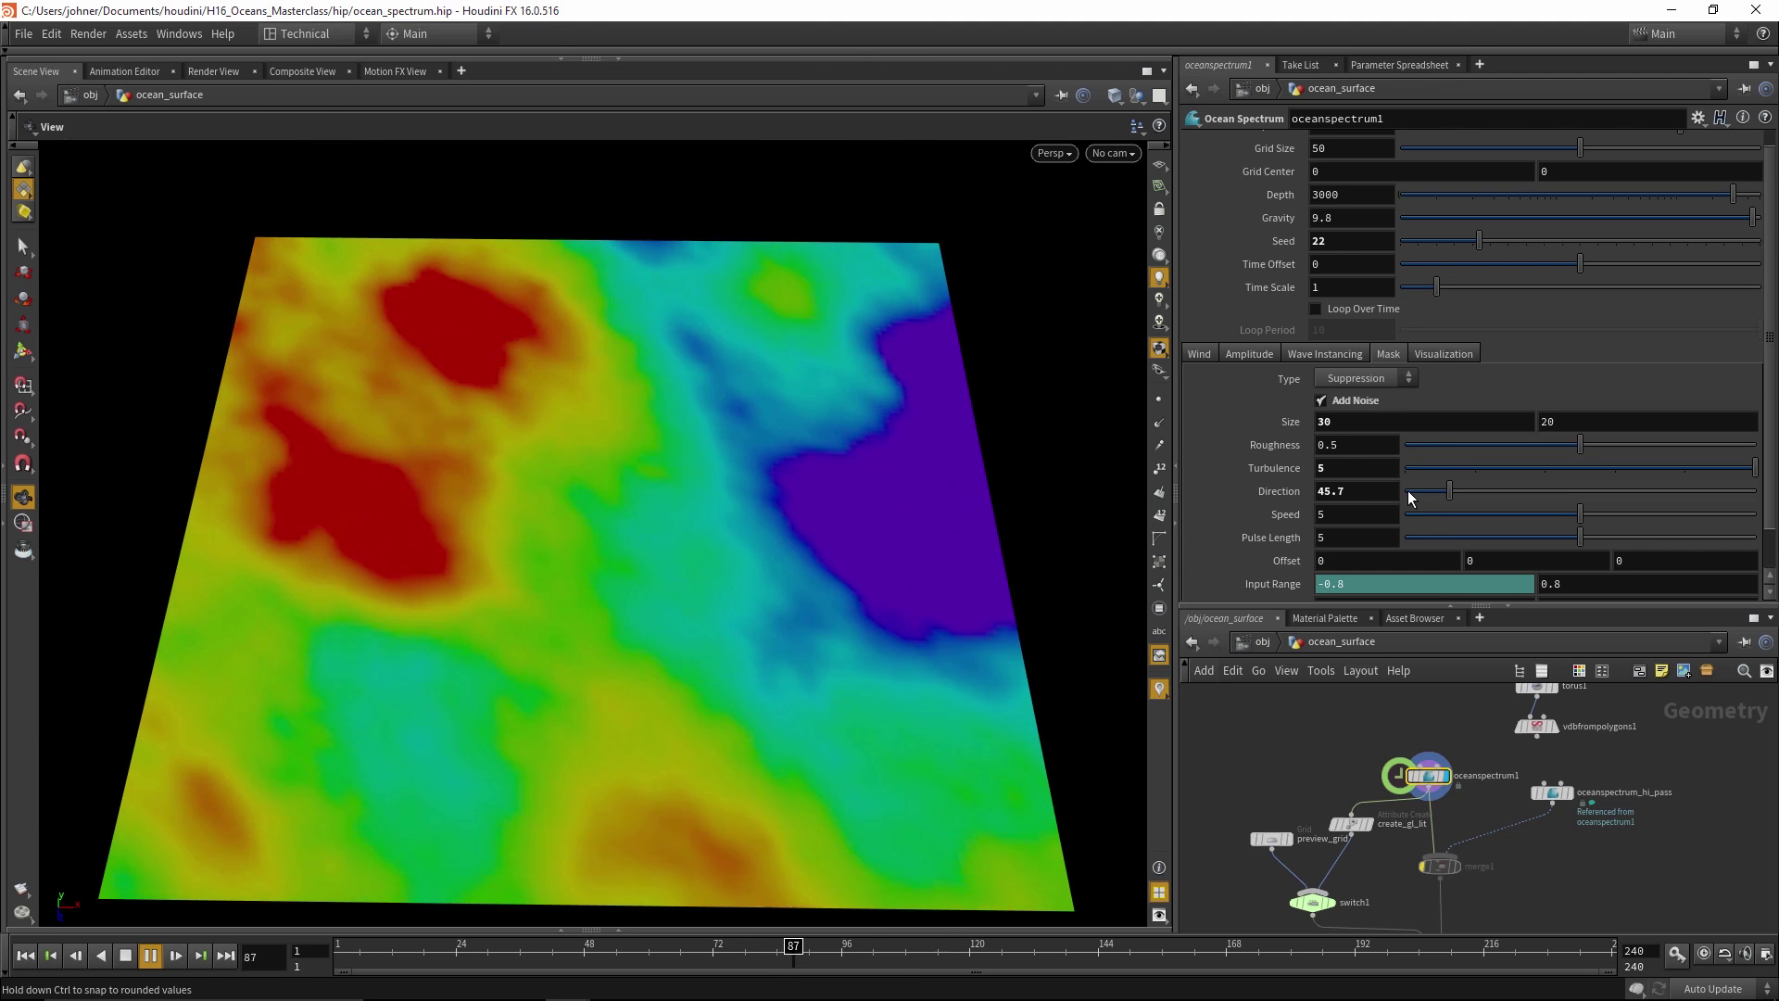
Set the mask noise Turbulence to 4, Speed to 4.29 after trying 0, and Pulse Length to 4.02
drag(1533, 471, 1703, 491)
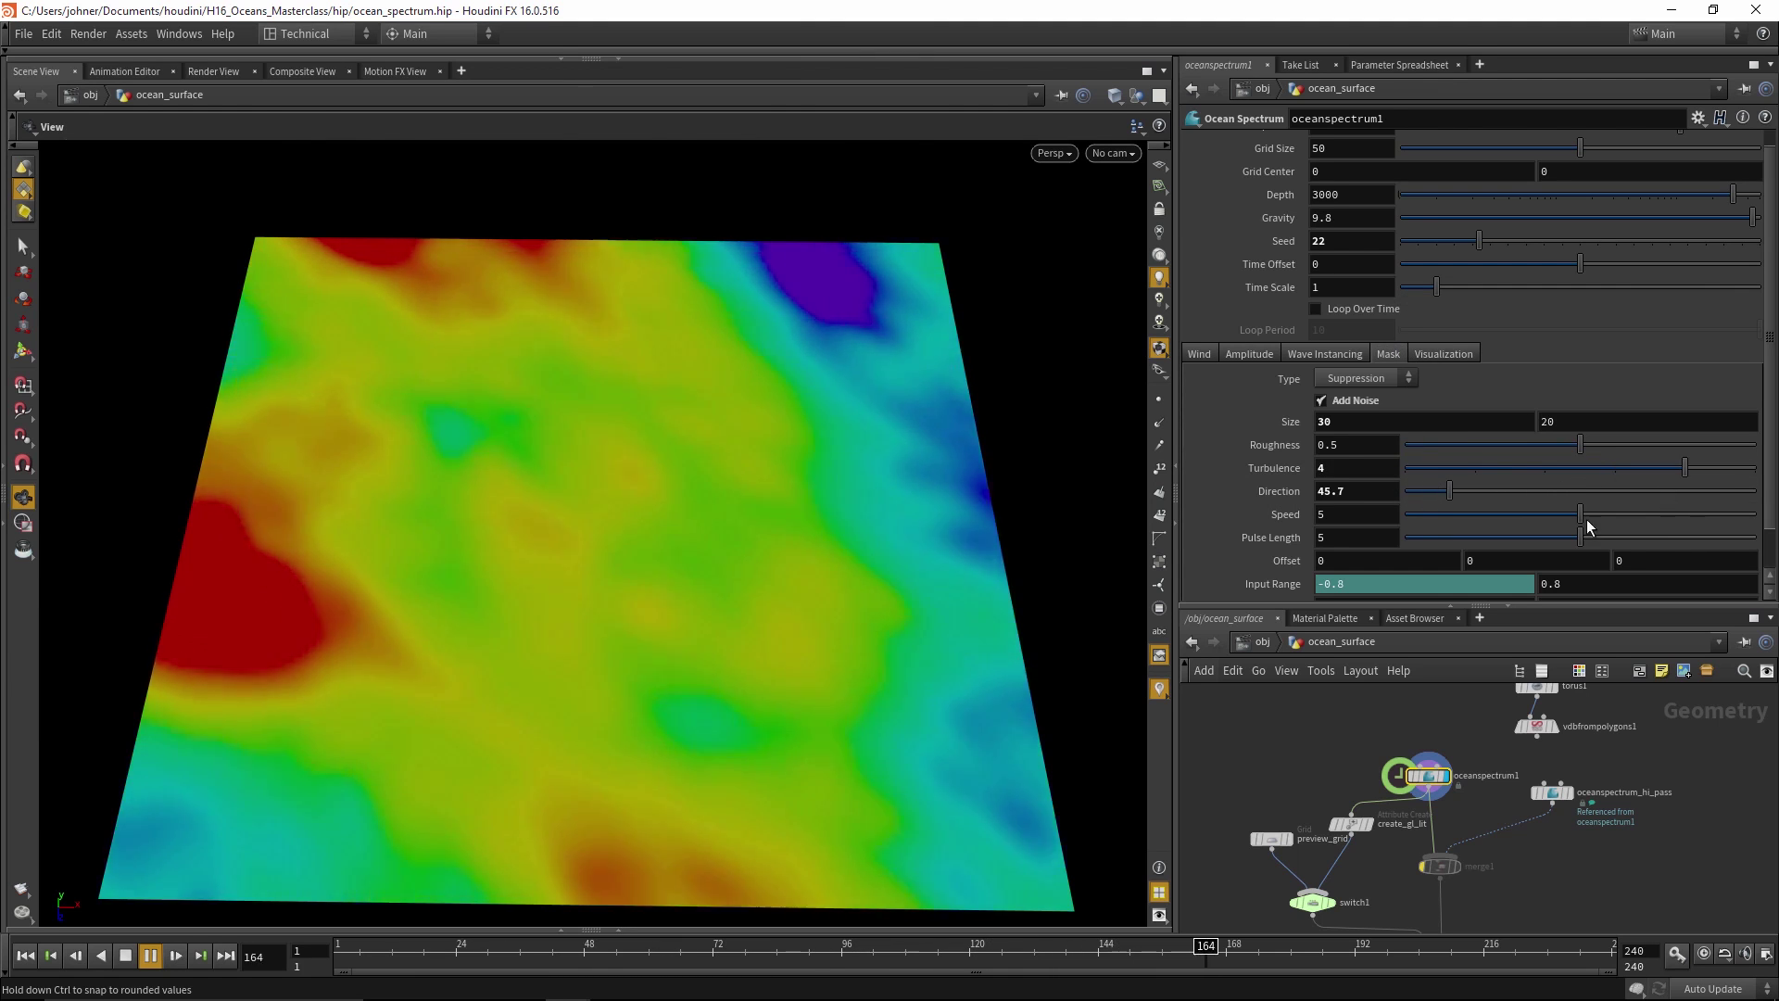
drag(1578, 511, 1373, 521)
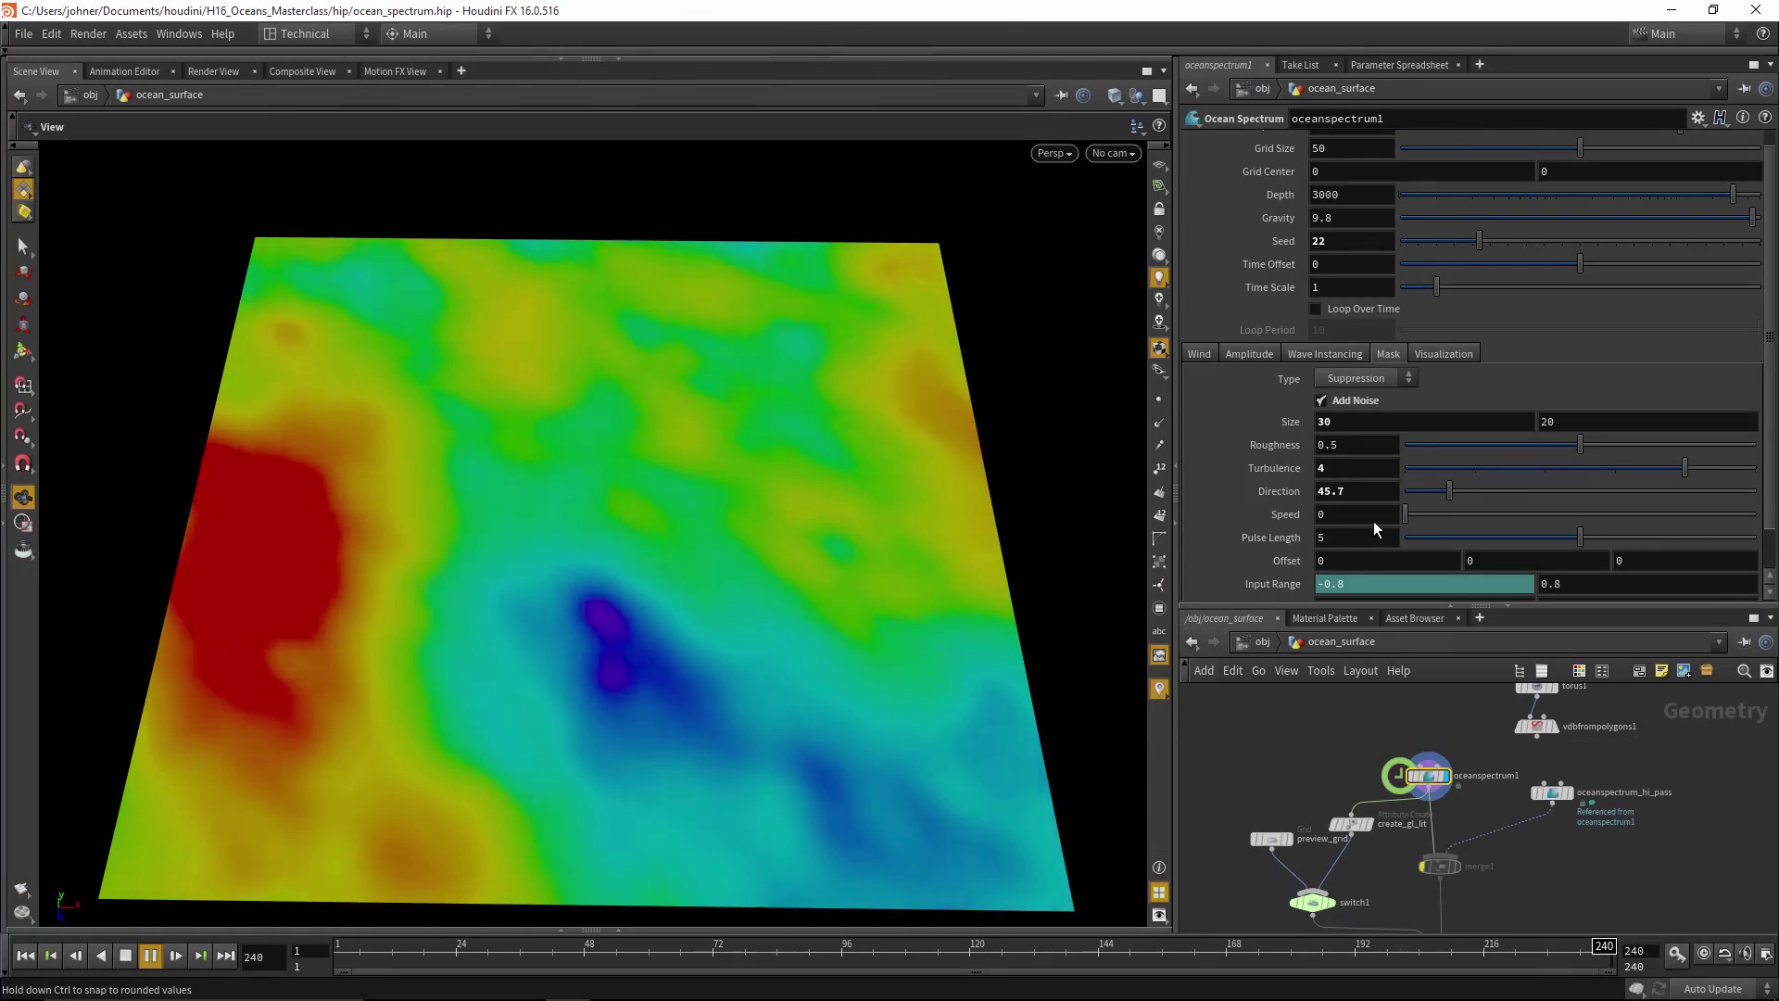
drag(1406, 520, 1546, 537)
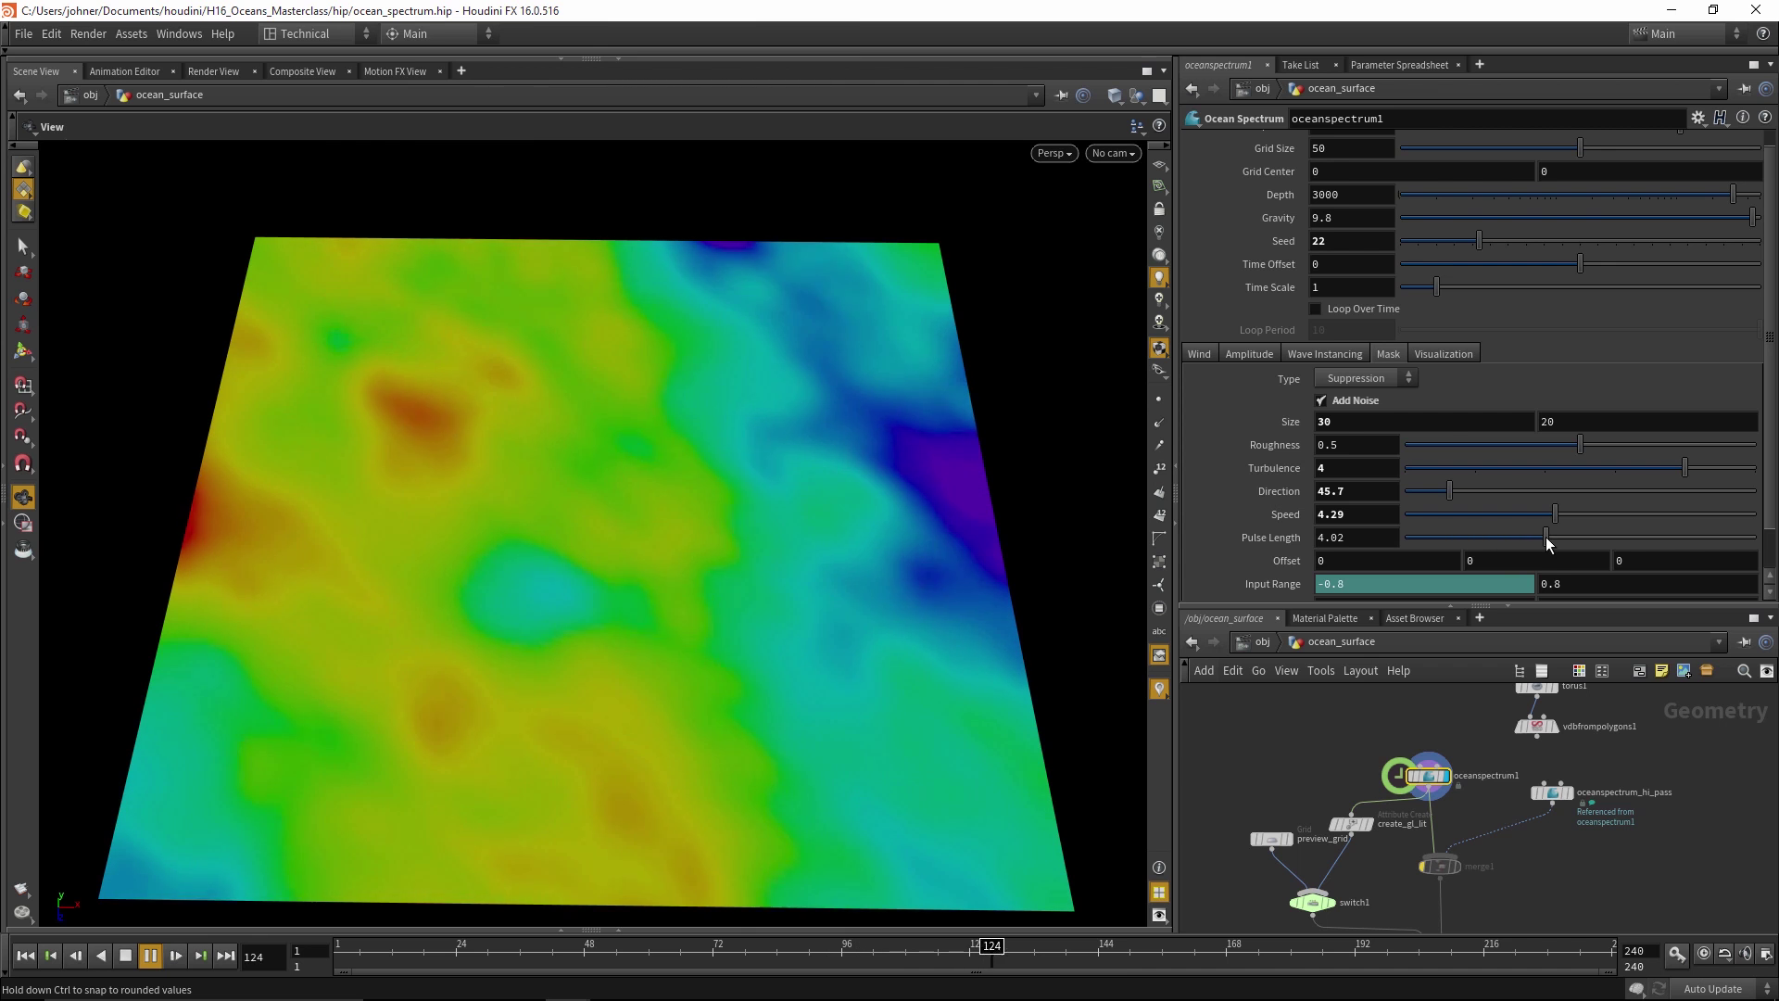
Try a mask Output Range minimum of 0.7, and return it to 0
scroll(1421, 498, down, 1)
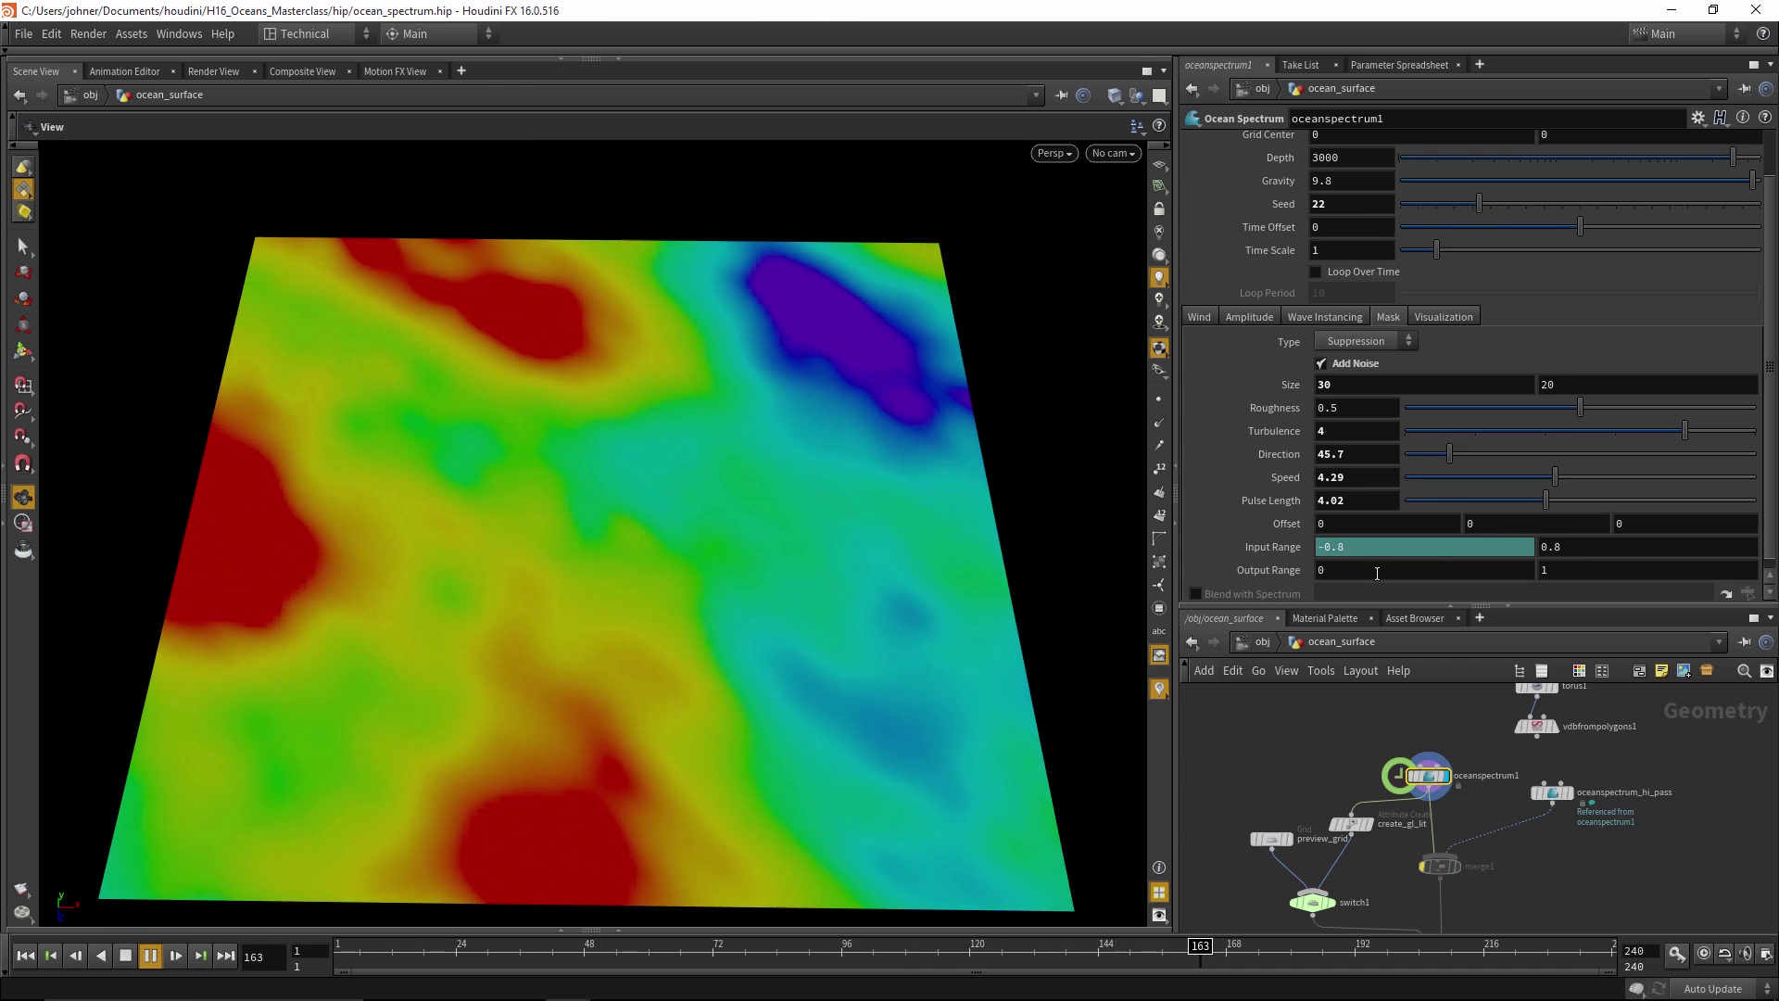
middle_drag(1379, 571, 1452, 569)
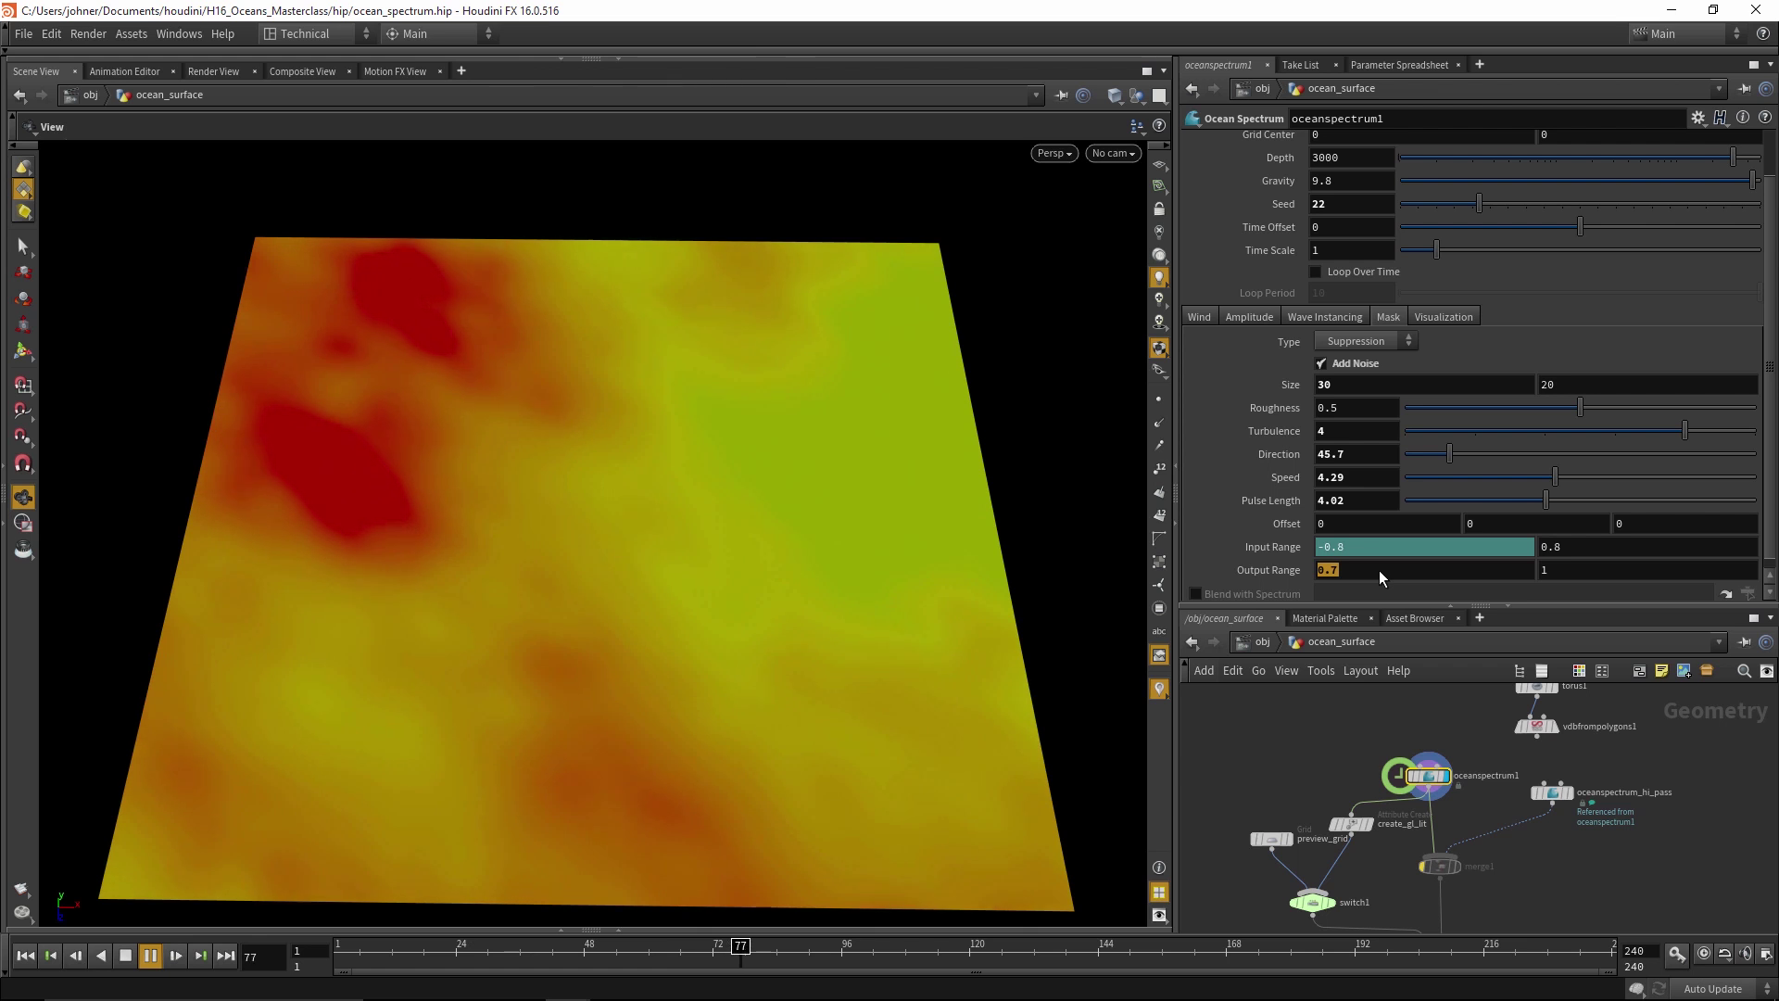
text(0)
key(Return)
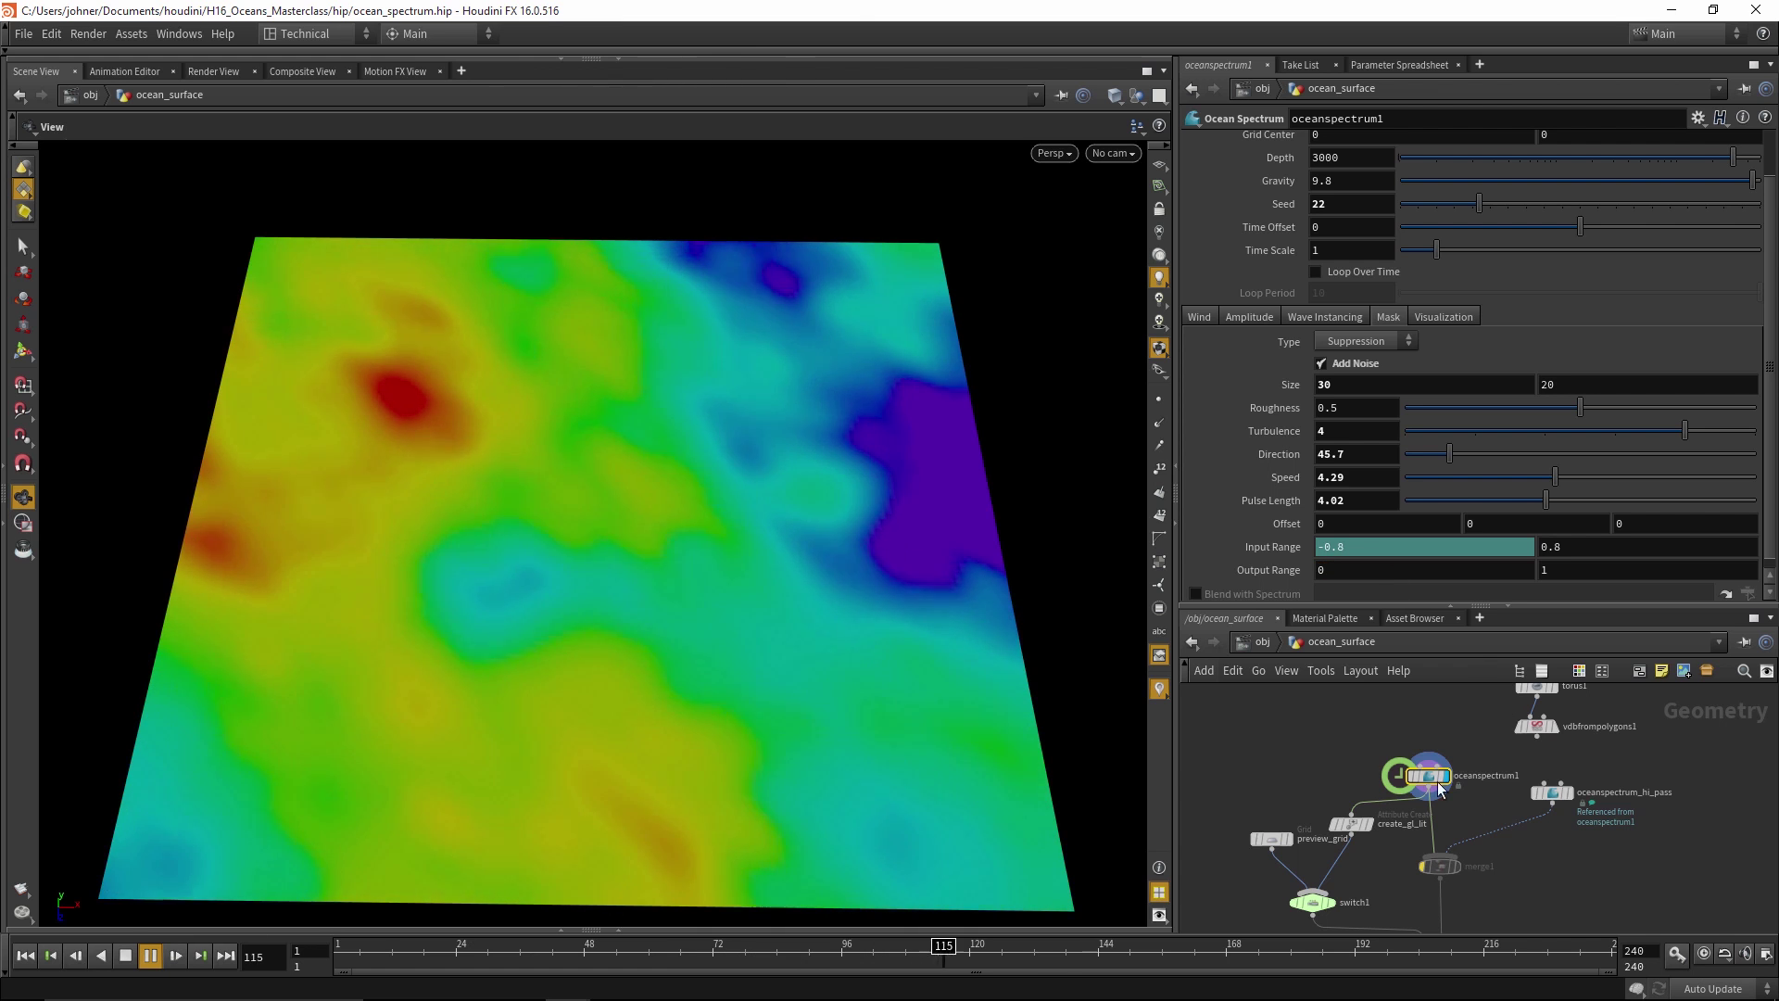
Set oceanspectrum1's Visualize option to None
middle_drag(1321, 765, 1295, 726)
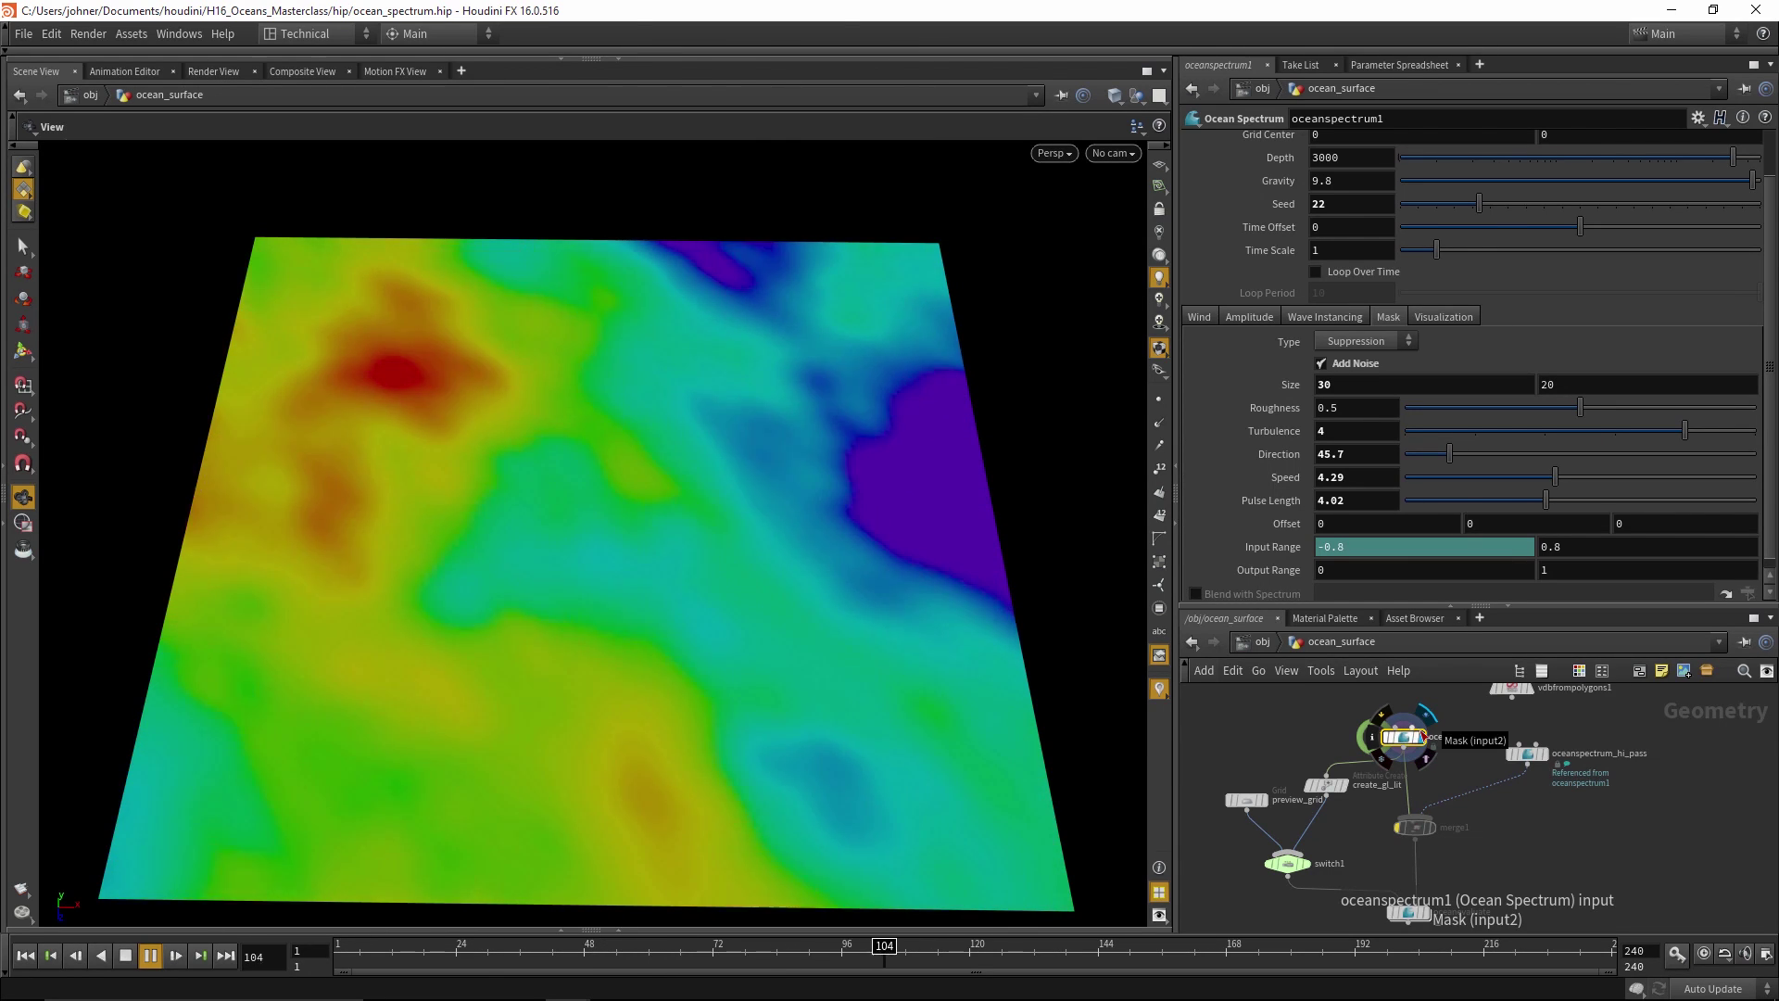
click(1470, 315)
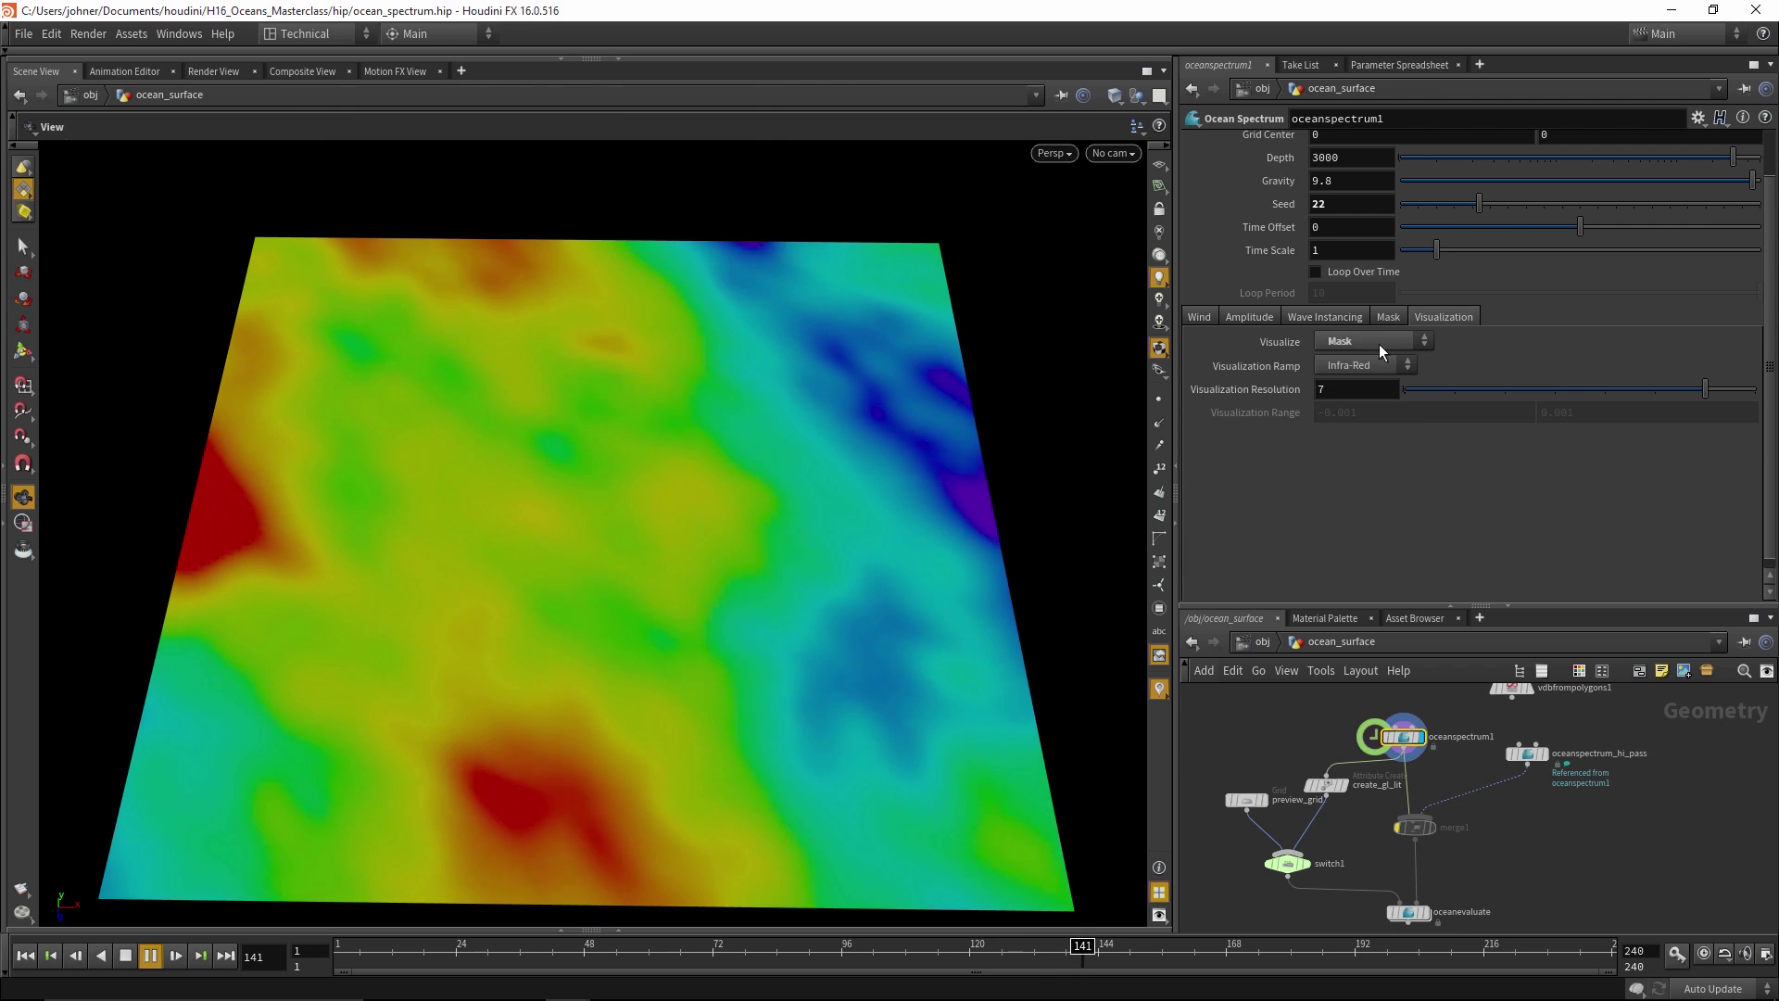
click(1379, 342)
click(1375, 361)
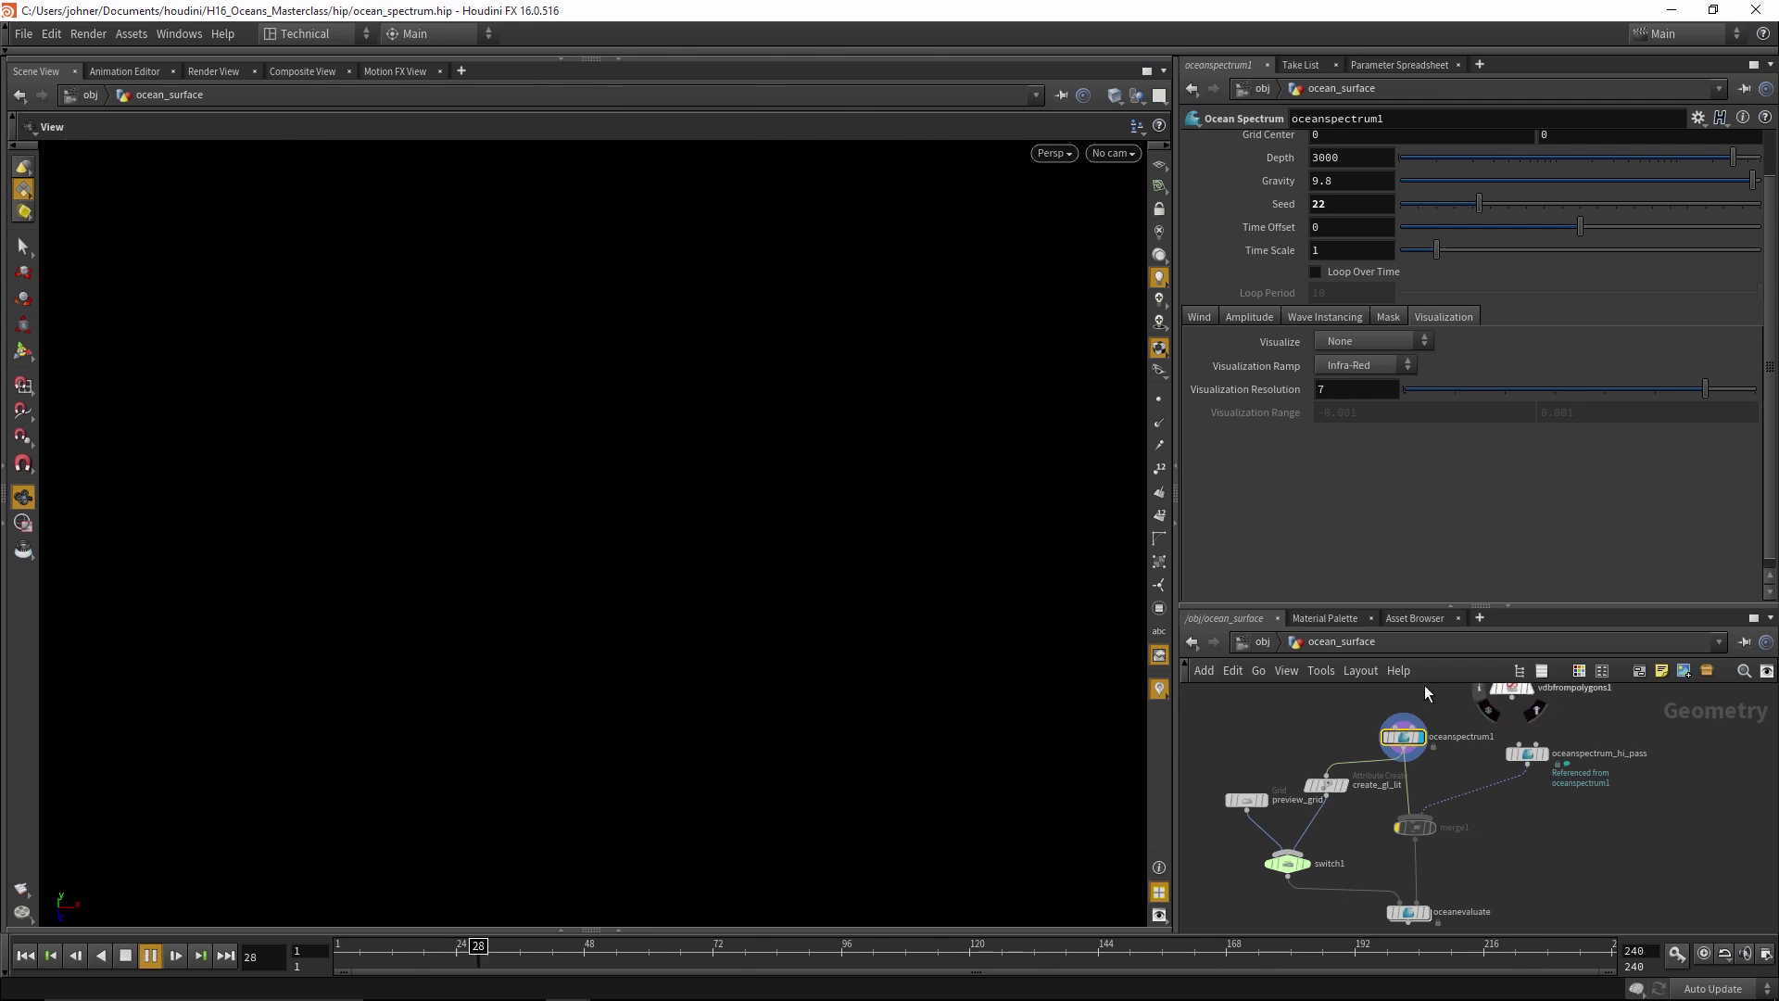
Display oceanevaluate using preview_grid by setting switch1's Select Input to 0, inspect the masked waves, and reselect oceanspectrum1
mouse_move(1503, 820)
middle_down()
mouse_move(1500, 766)
mouse_move(1491, 853)
middle_up()
click(1424, 858)
click(1294, 863)
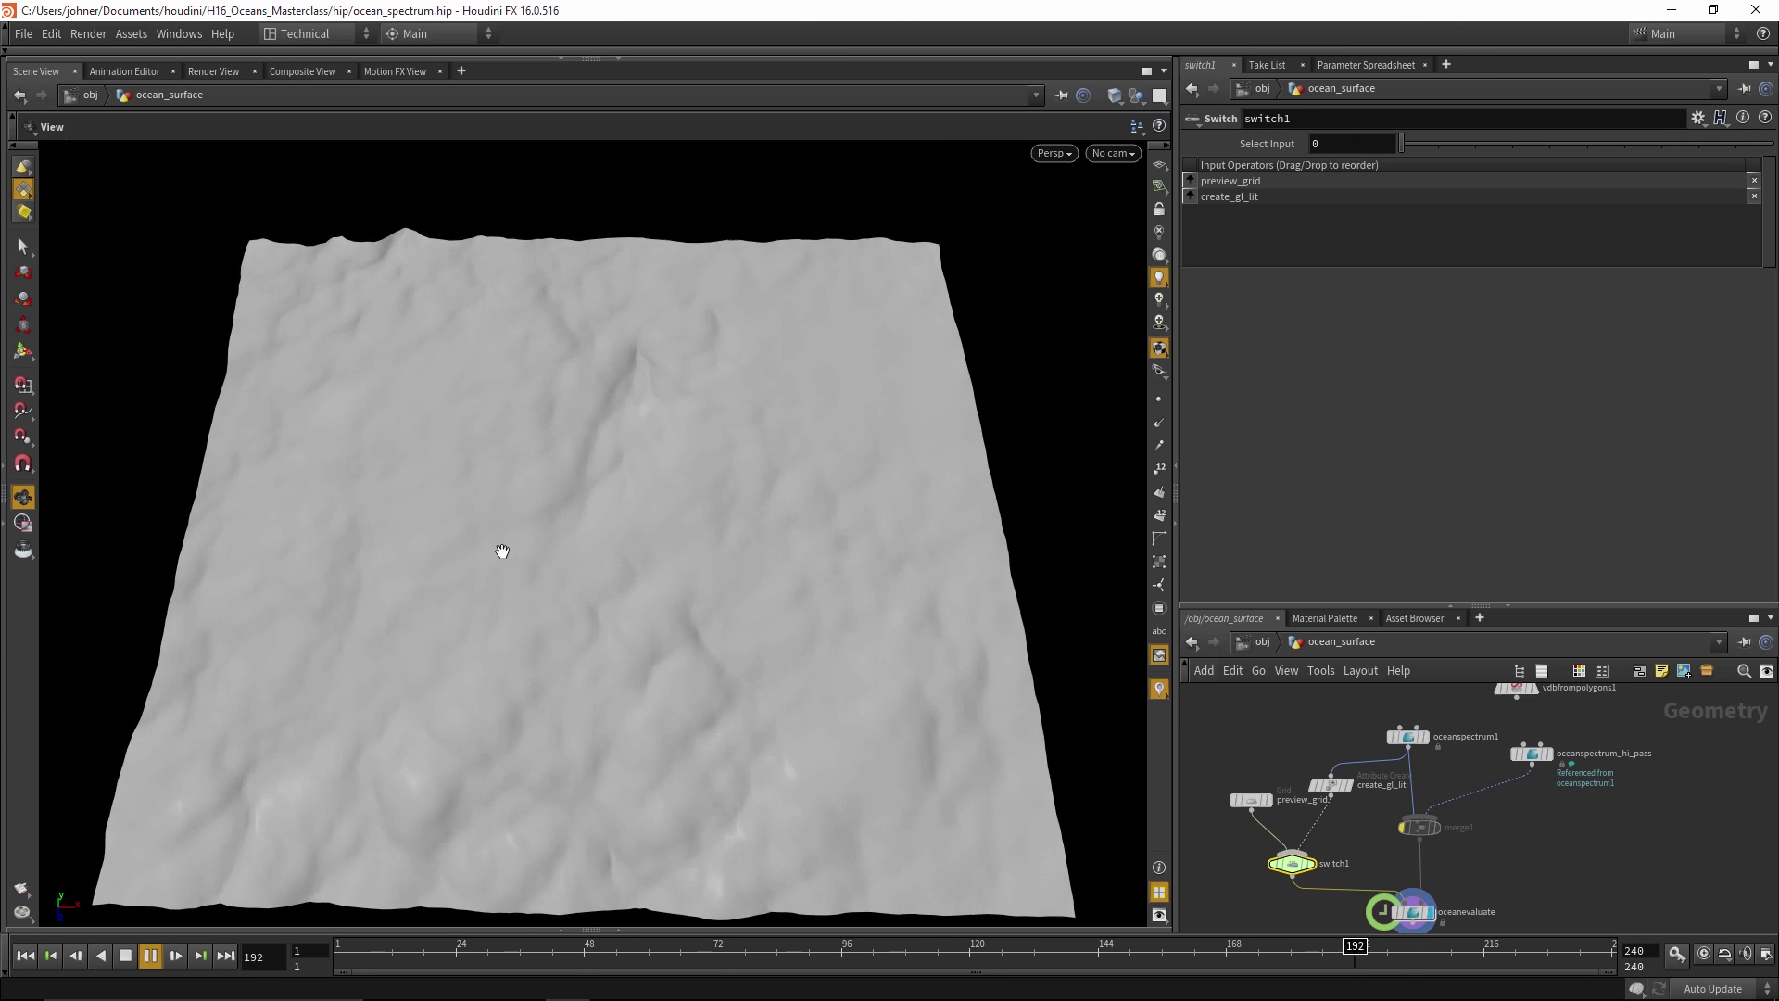
drag(502, 551, 393, 552)
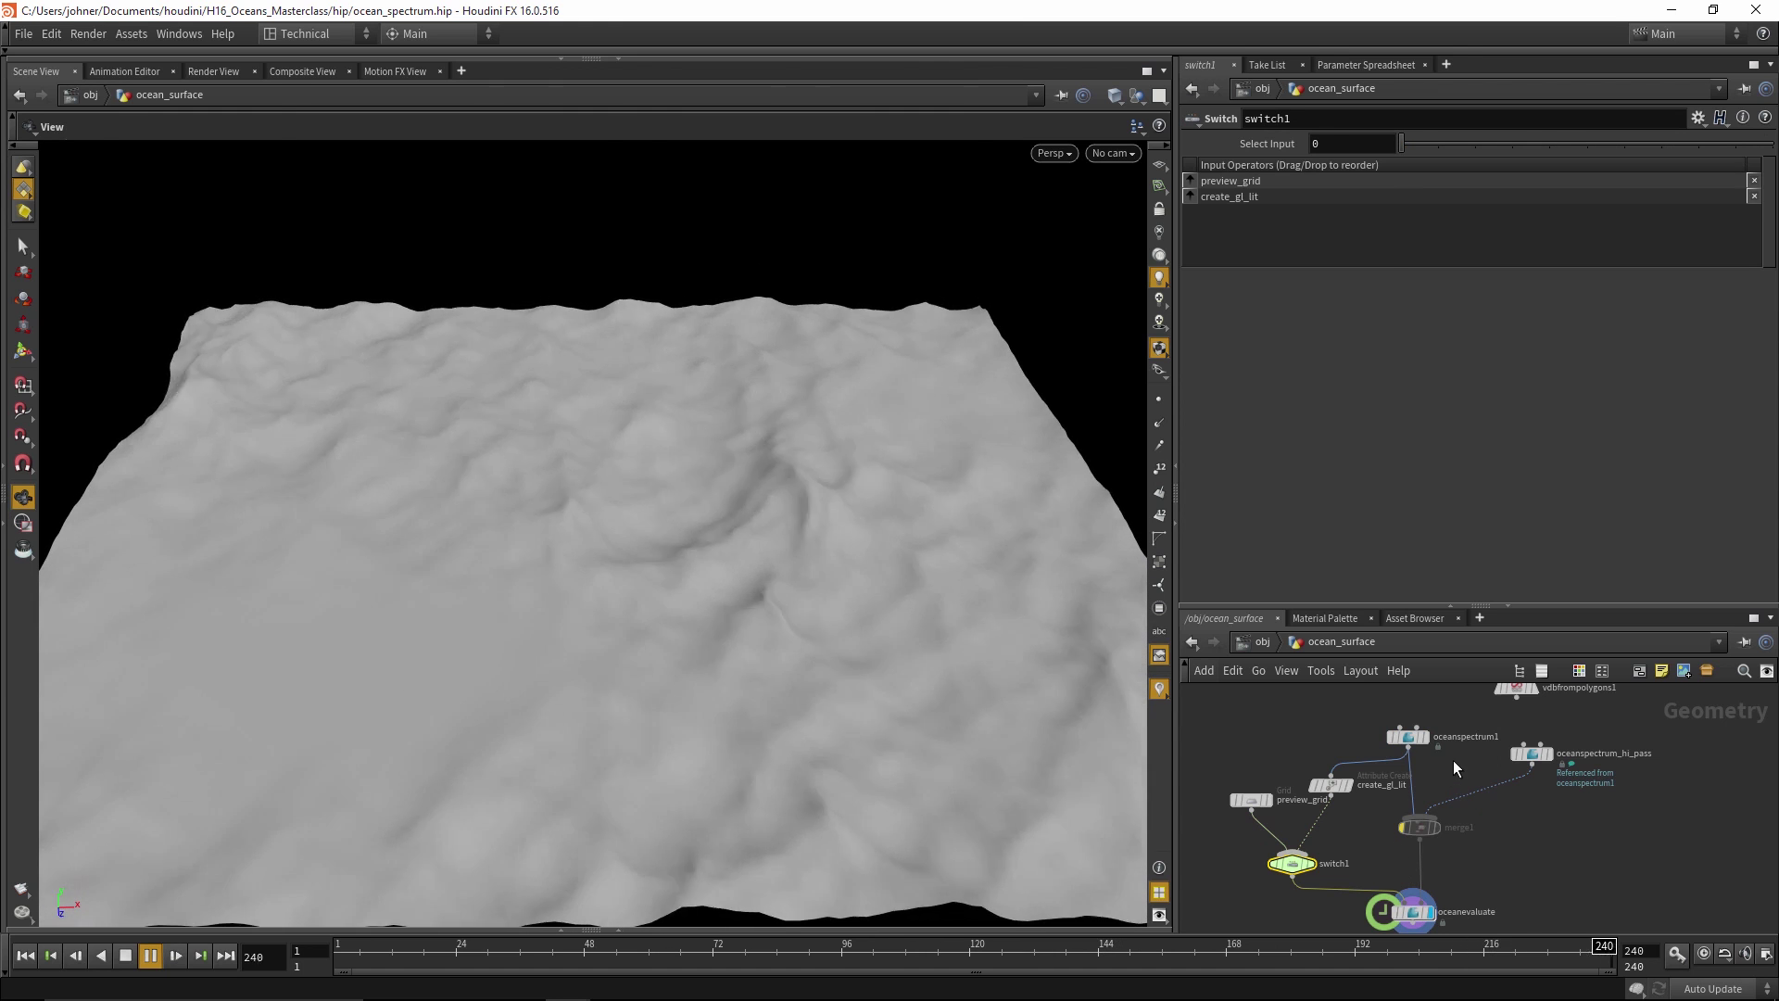
click(1409, 738)
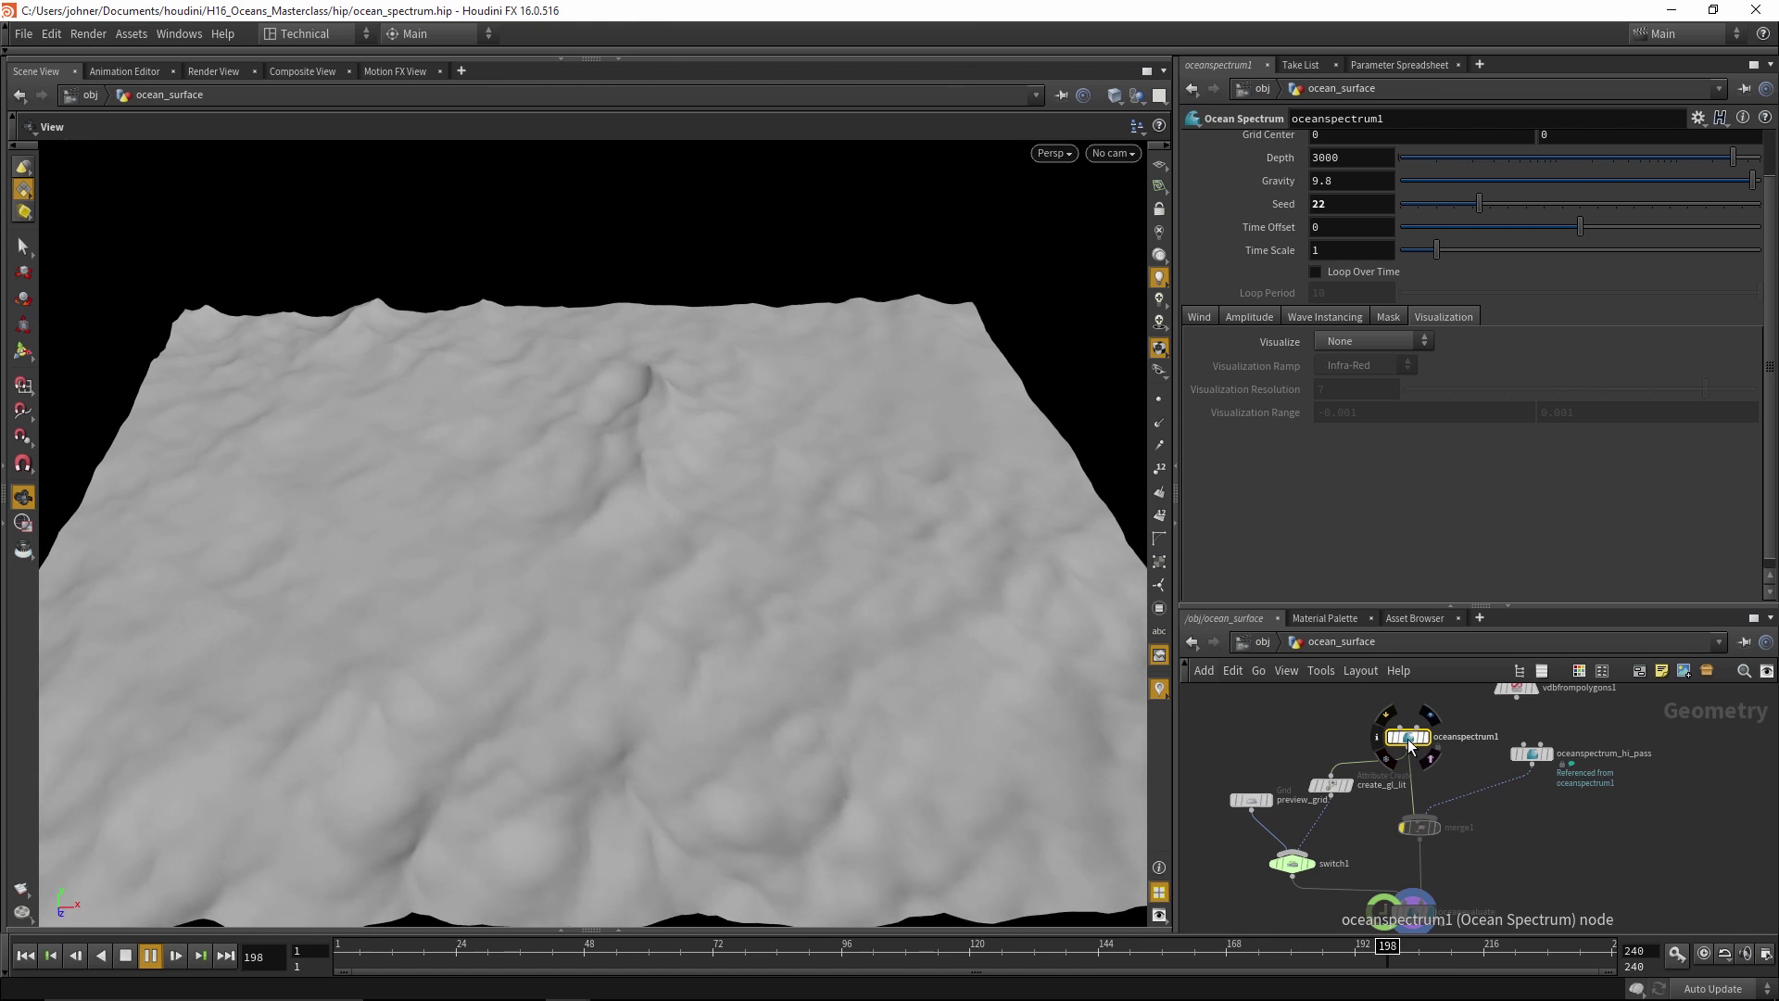
middle_drag(1559, 815, 1559, 796)
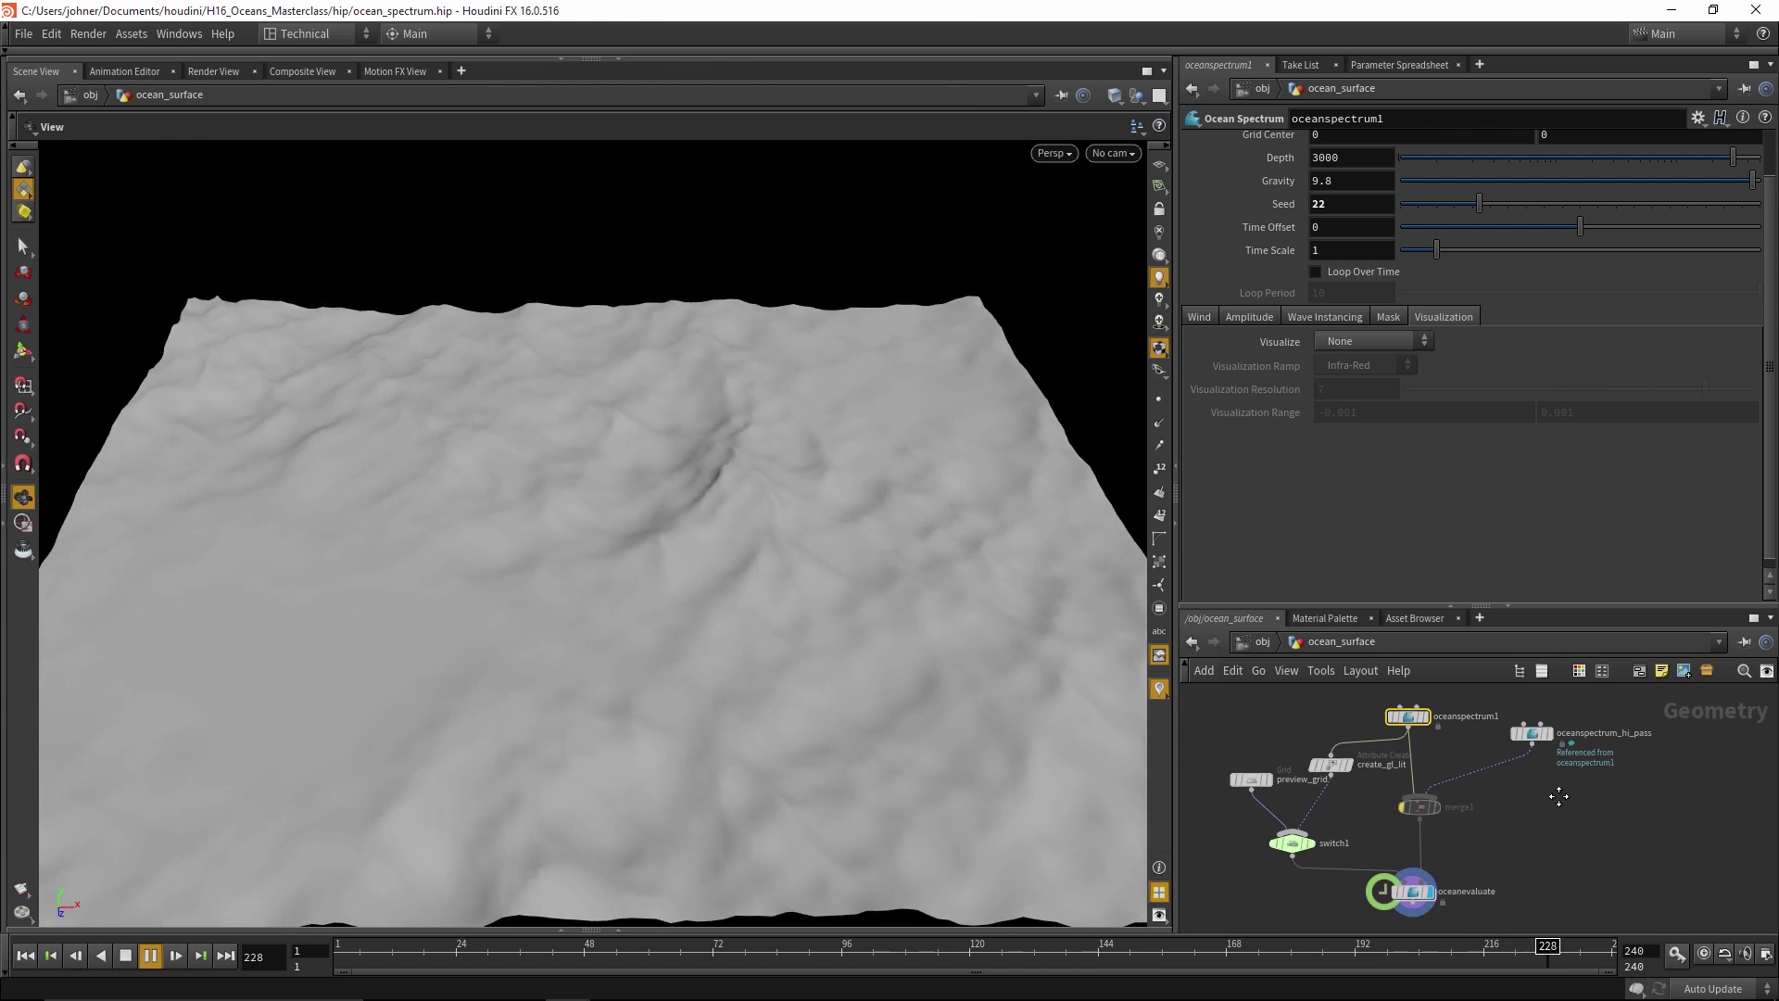
Stop playback, reveal the geometry spreadsheet for oceanspectrum1, and examine the mask volume's noise attributes among the primitives
click(1561, 945)
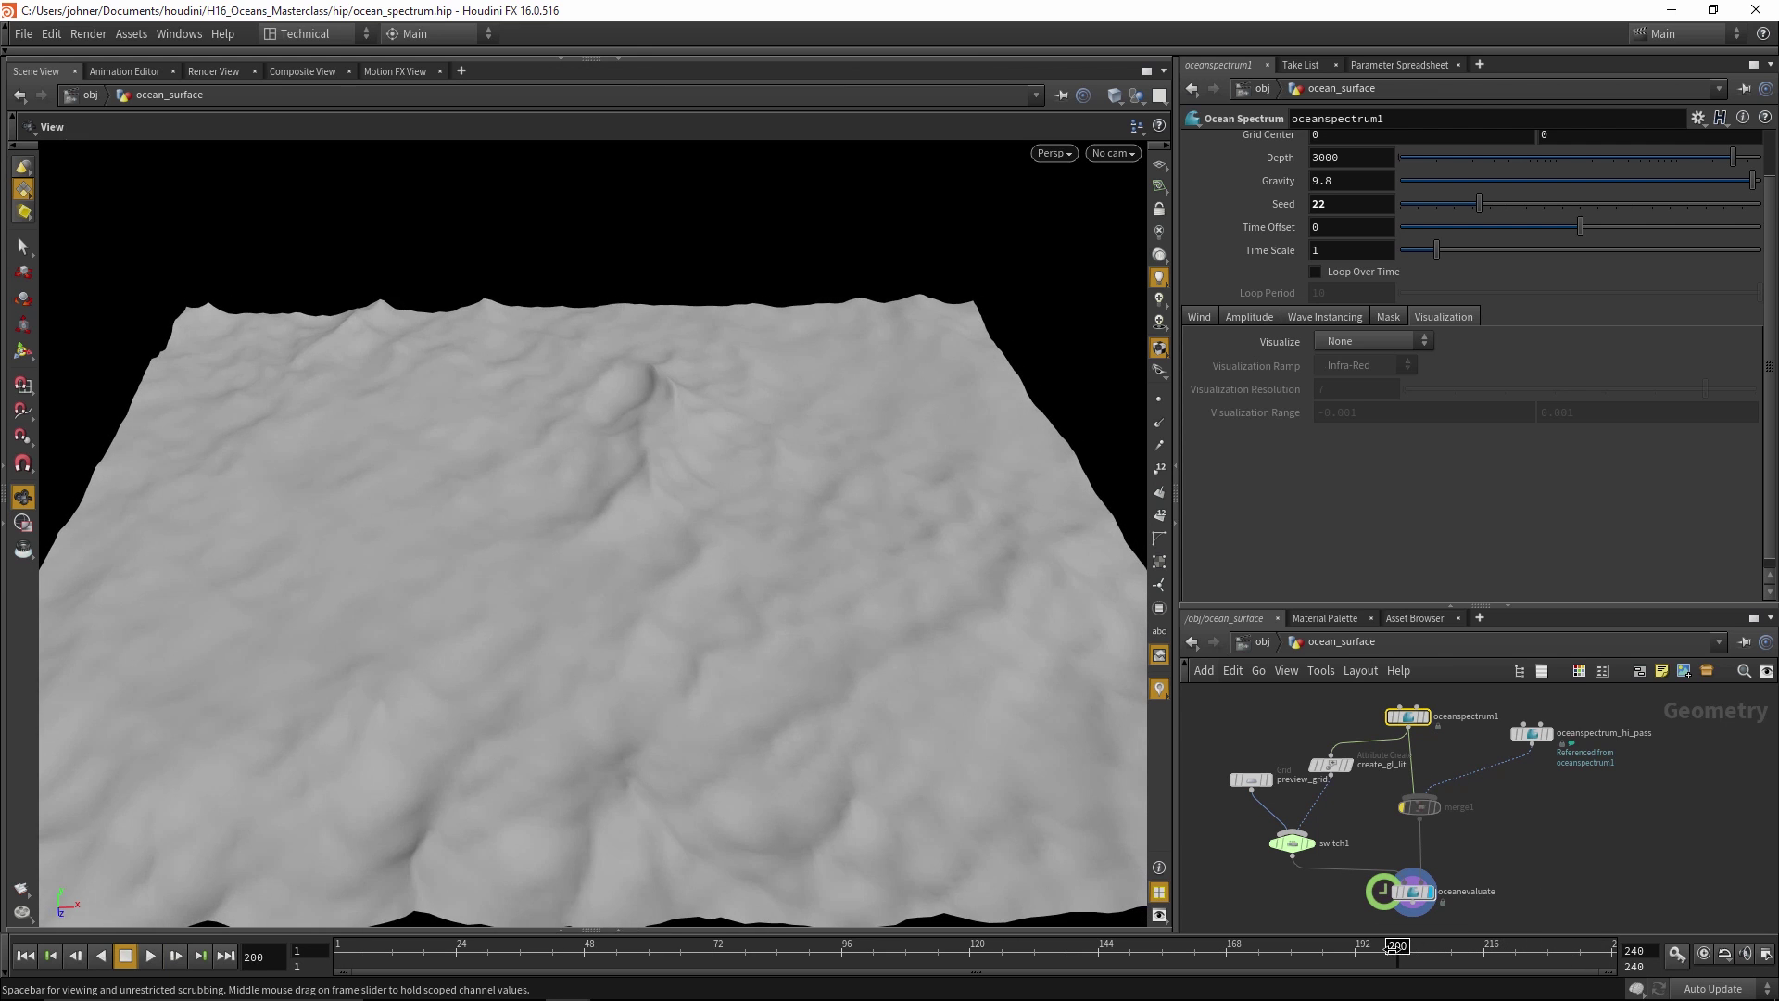
click(619, 929)
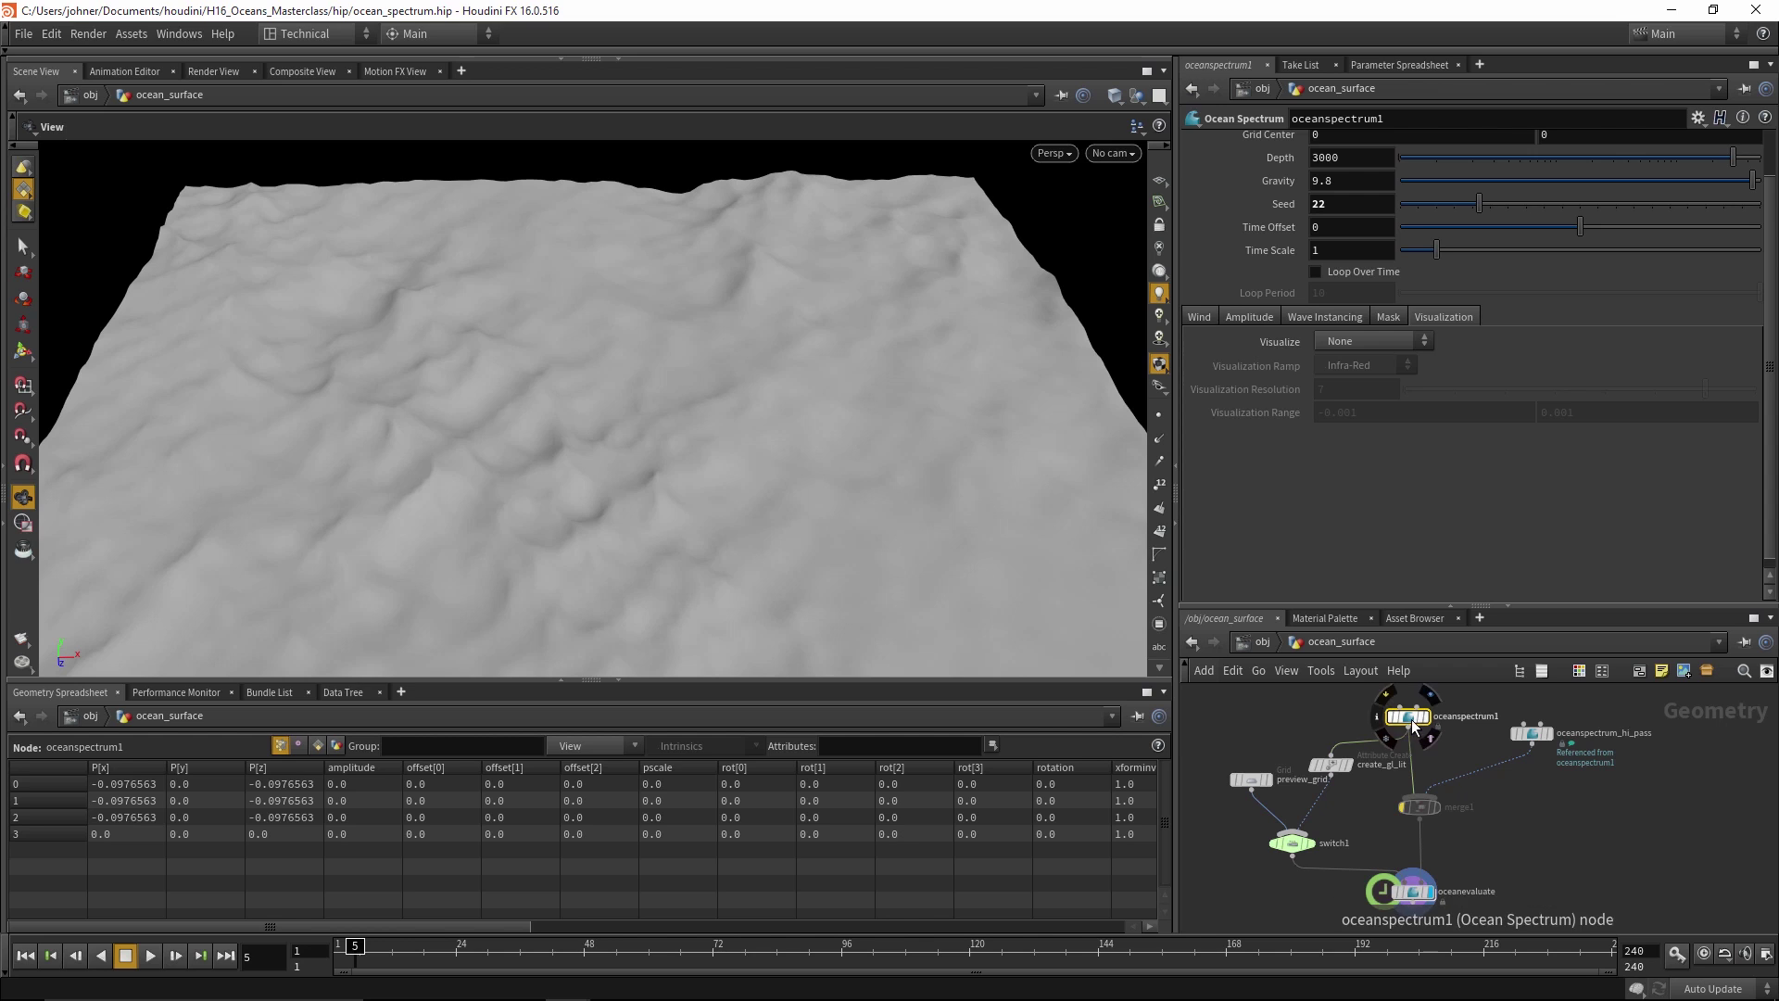
click(318, 745)
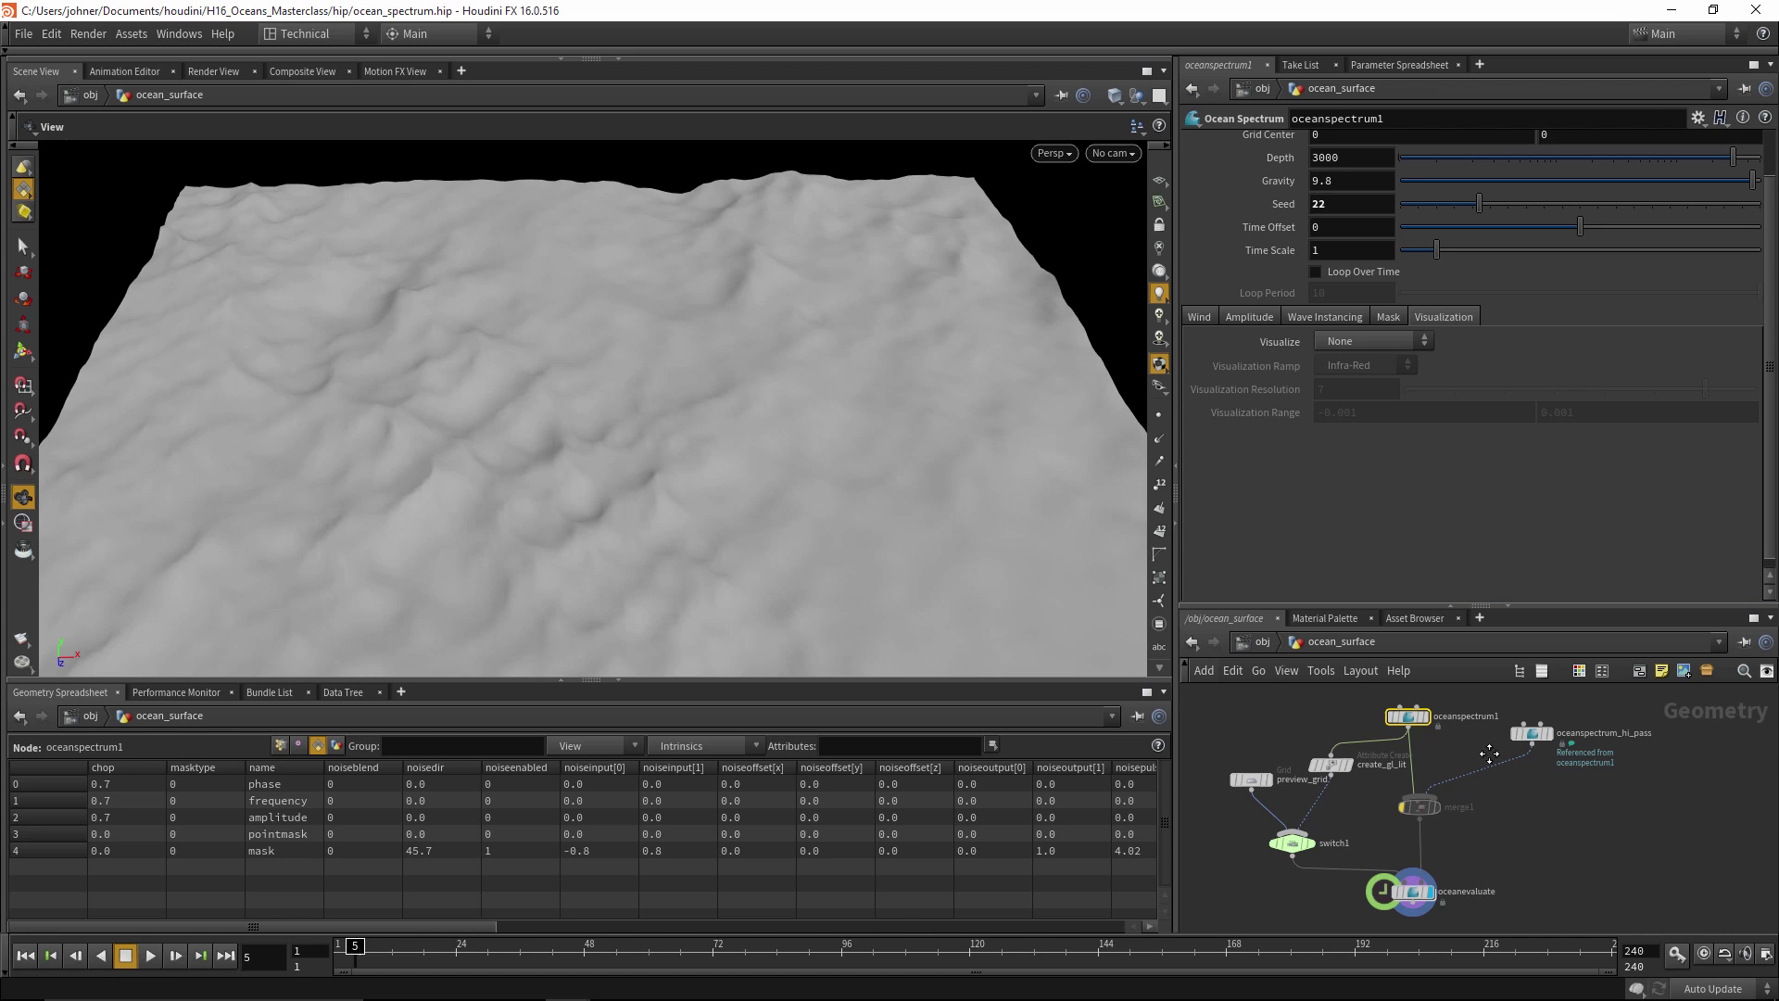
middle_drag(1482, 741, 1488, 797)
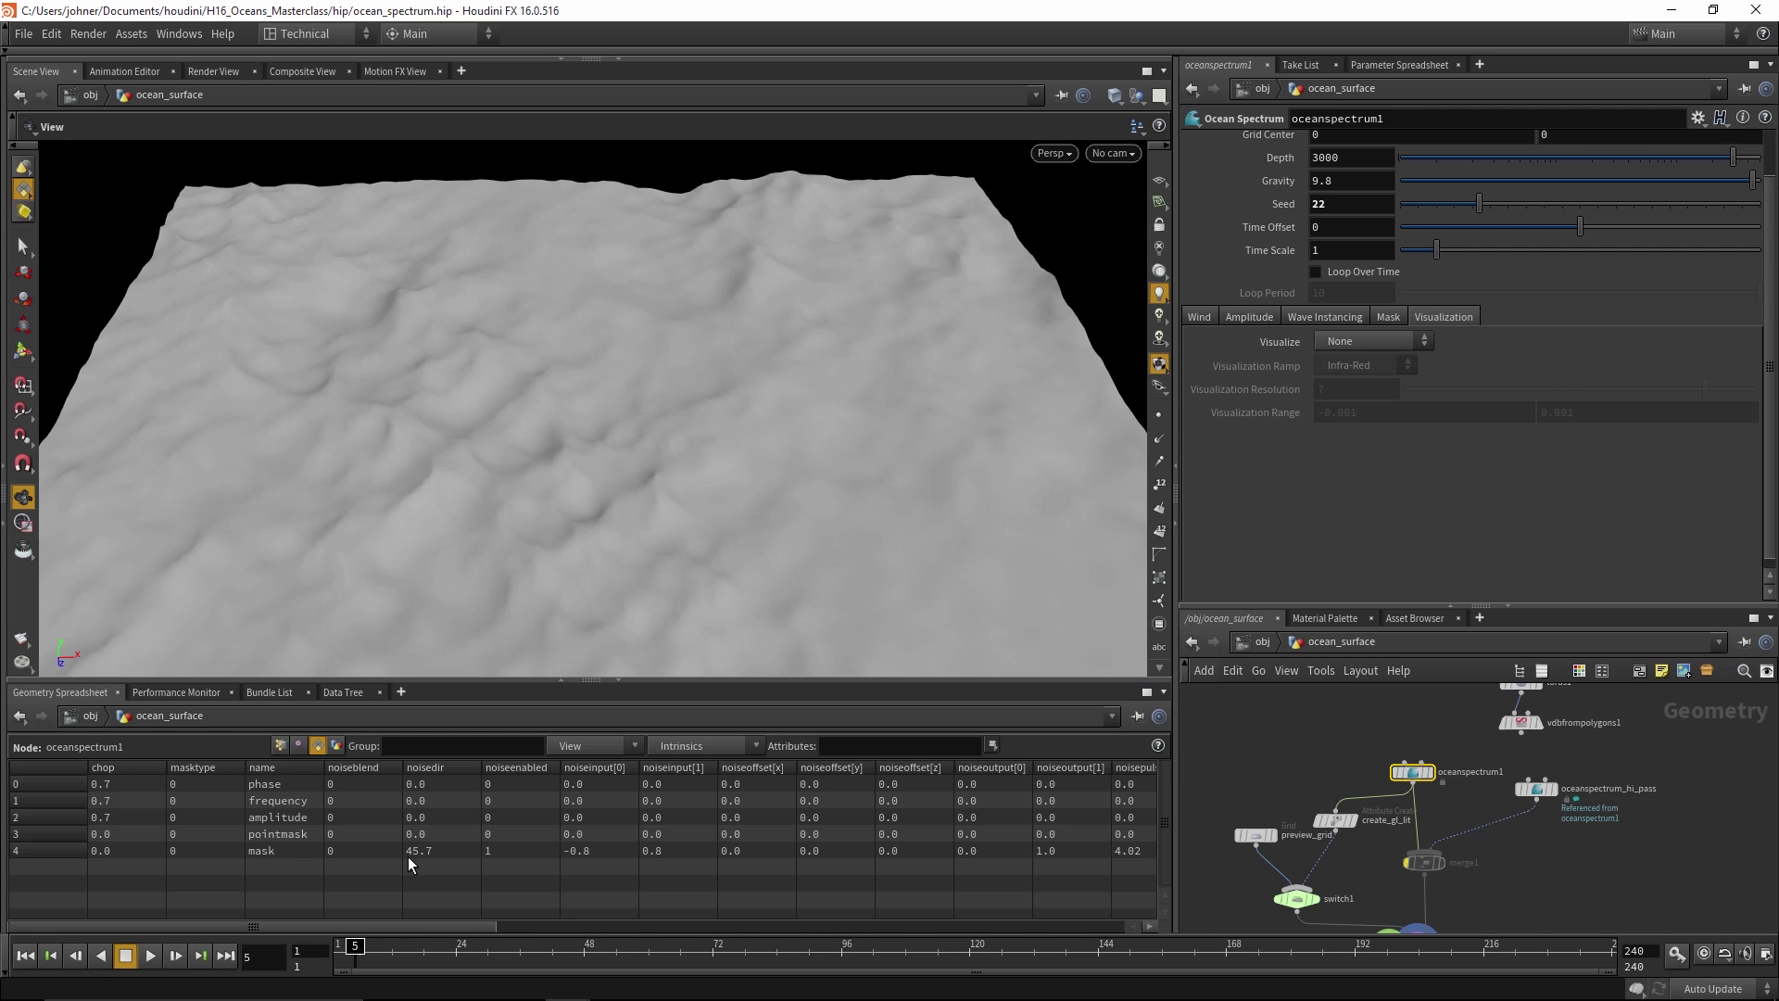
click(515, 850)
click(599, 848)
click(442, 853)
Set oceanspectrum1's mask noise Direction to 49.7 and switch Add Noise off
click(1388, 319)
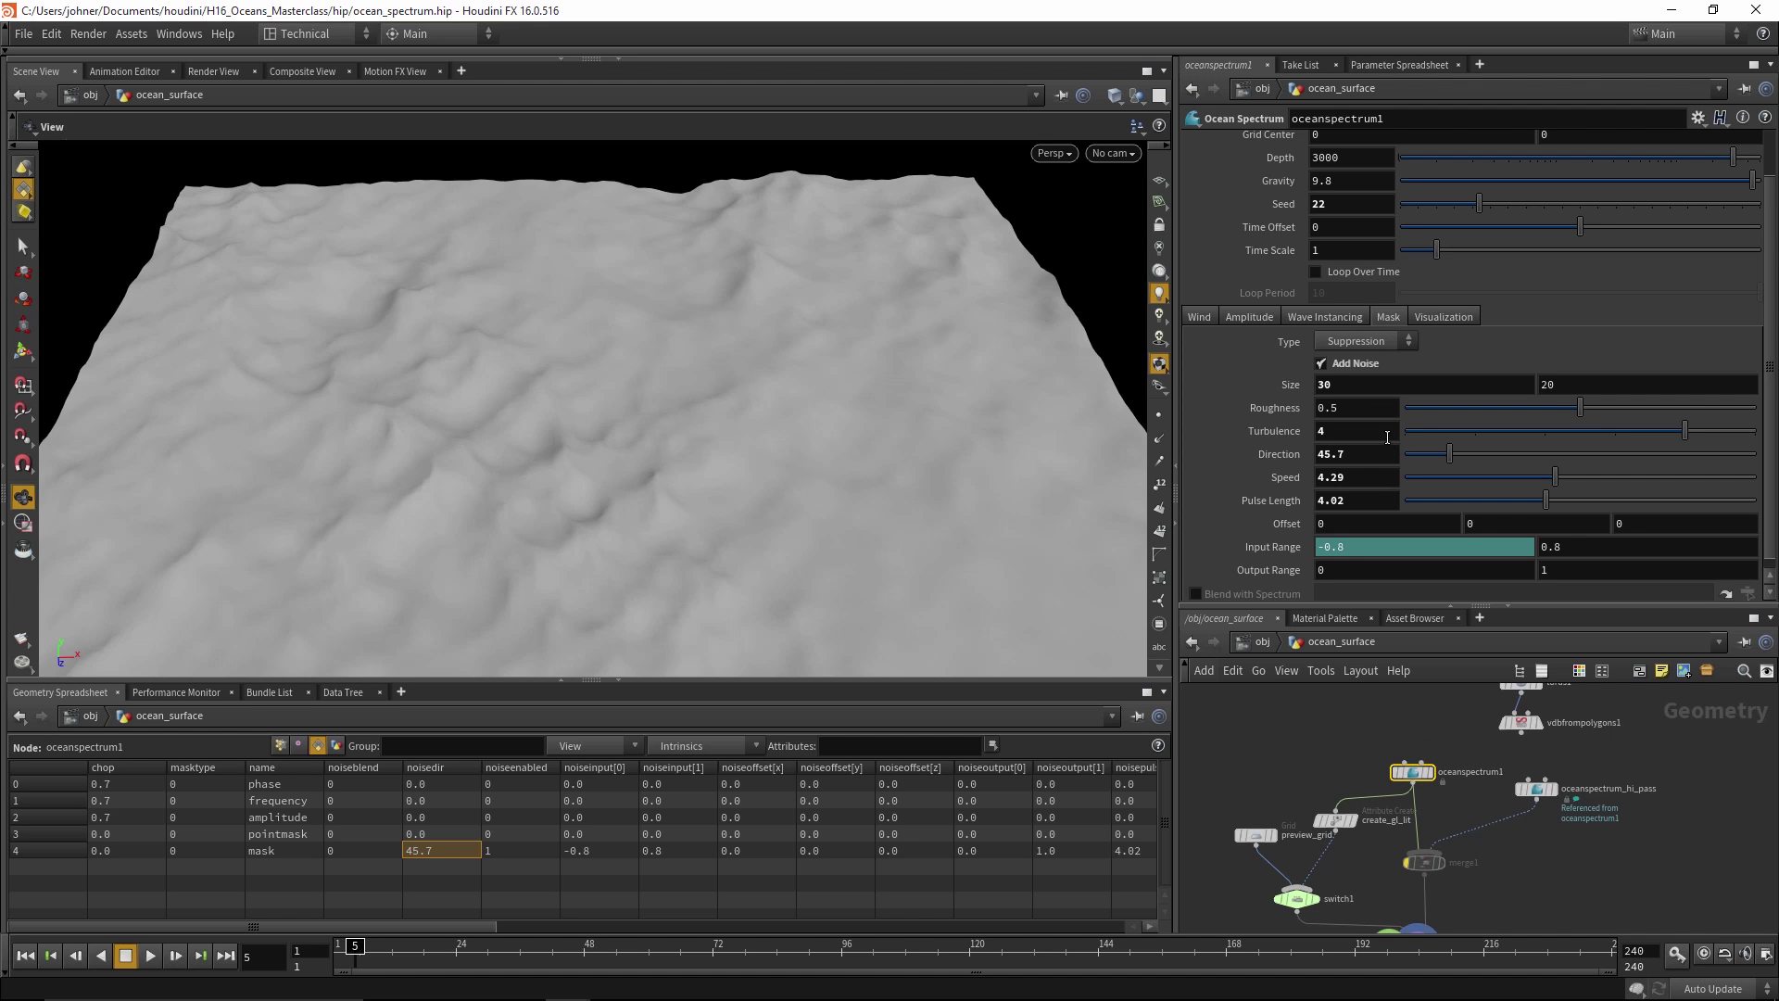
middle_drag(1360, 459, 1411, 435)
click(1351, 370)
click(1350, 369)
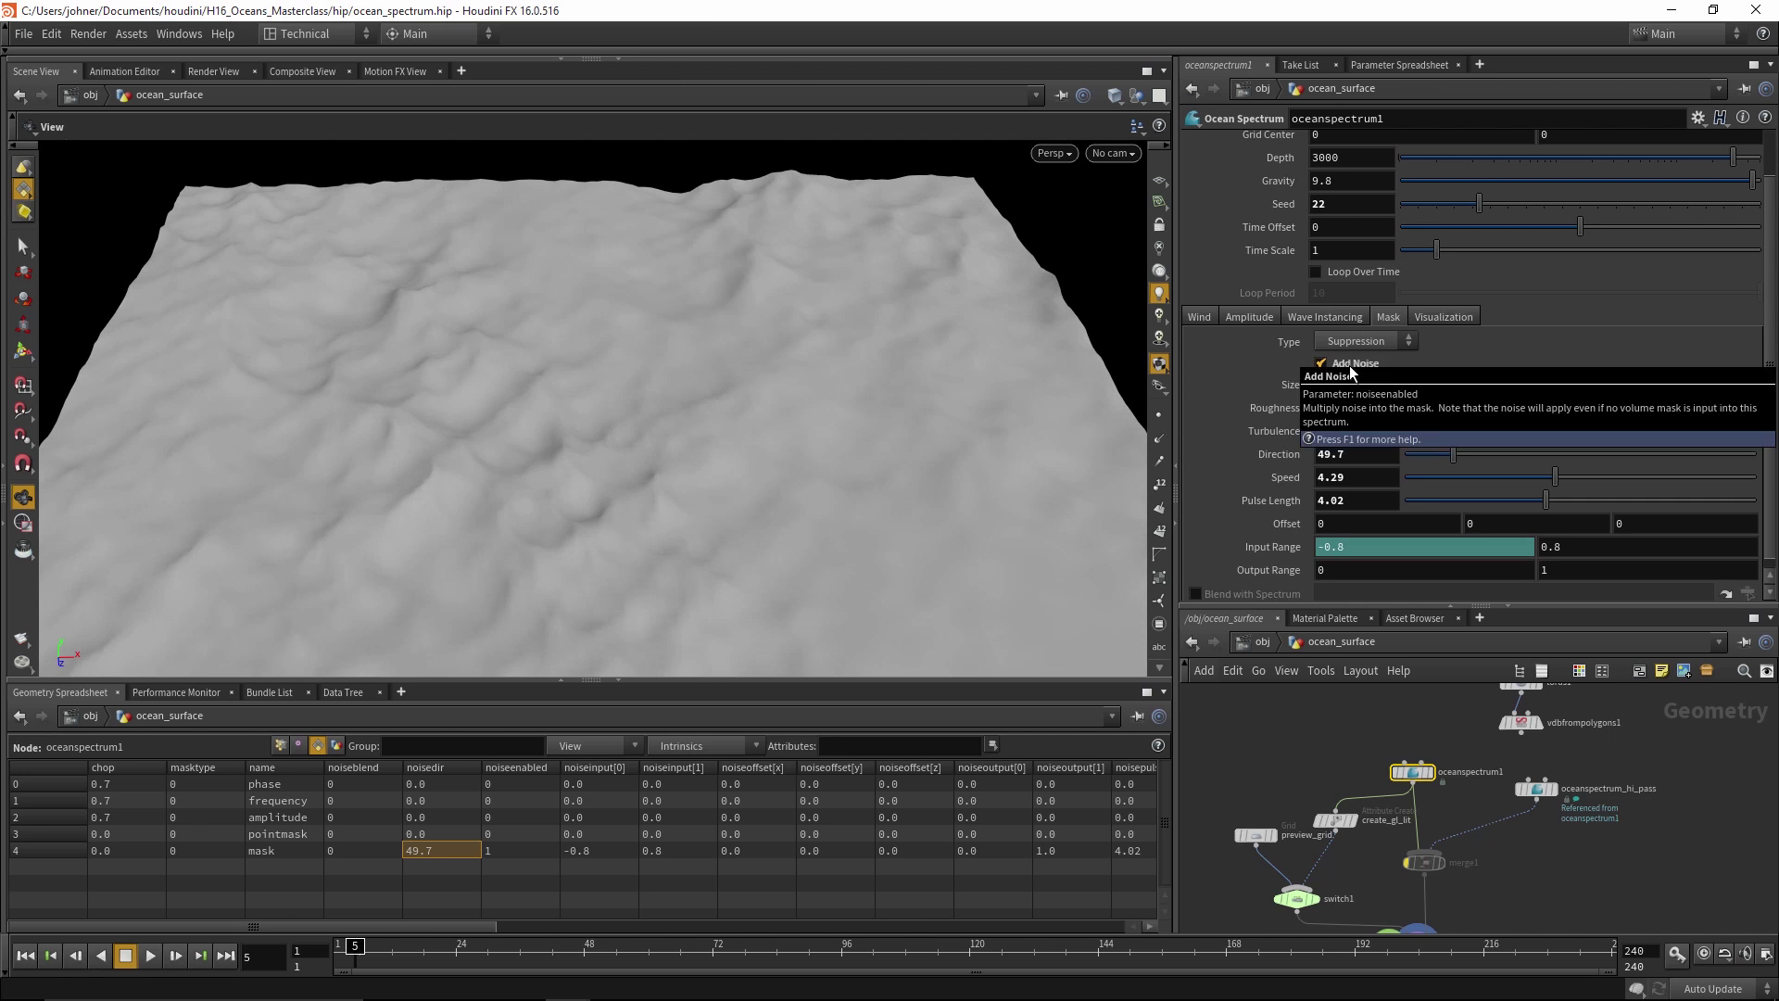
click(1350, 370)
click(1349, 366)
click(1350, 365)
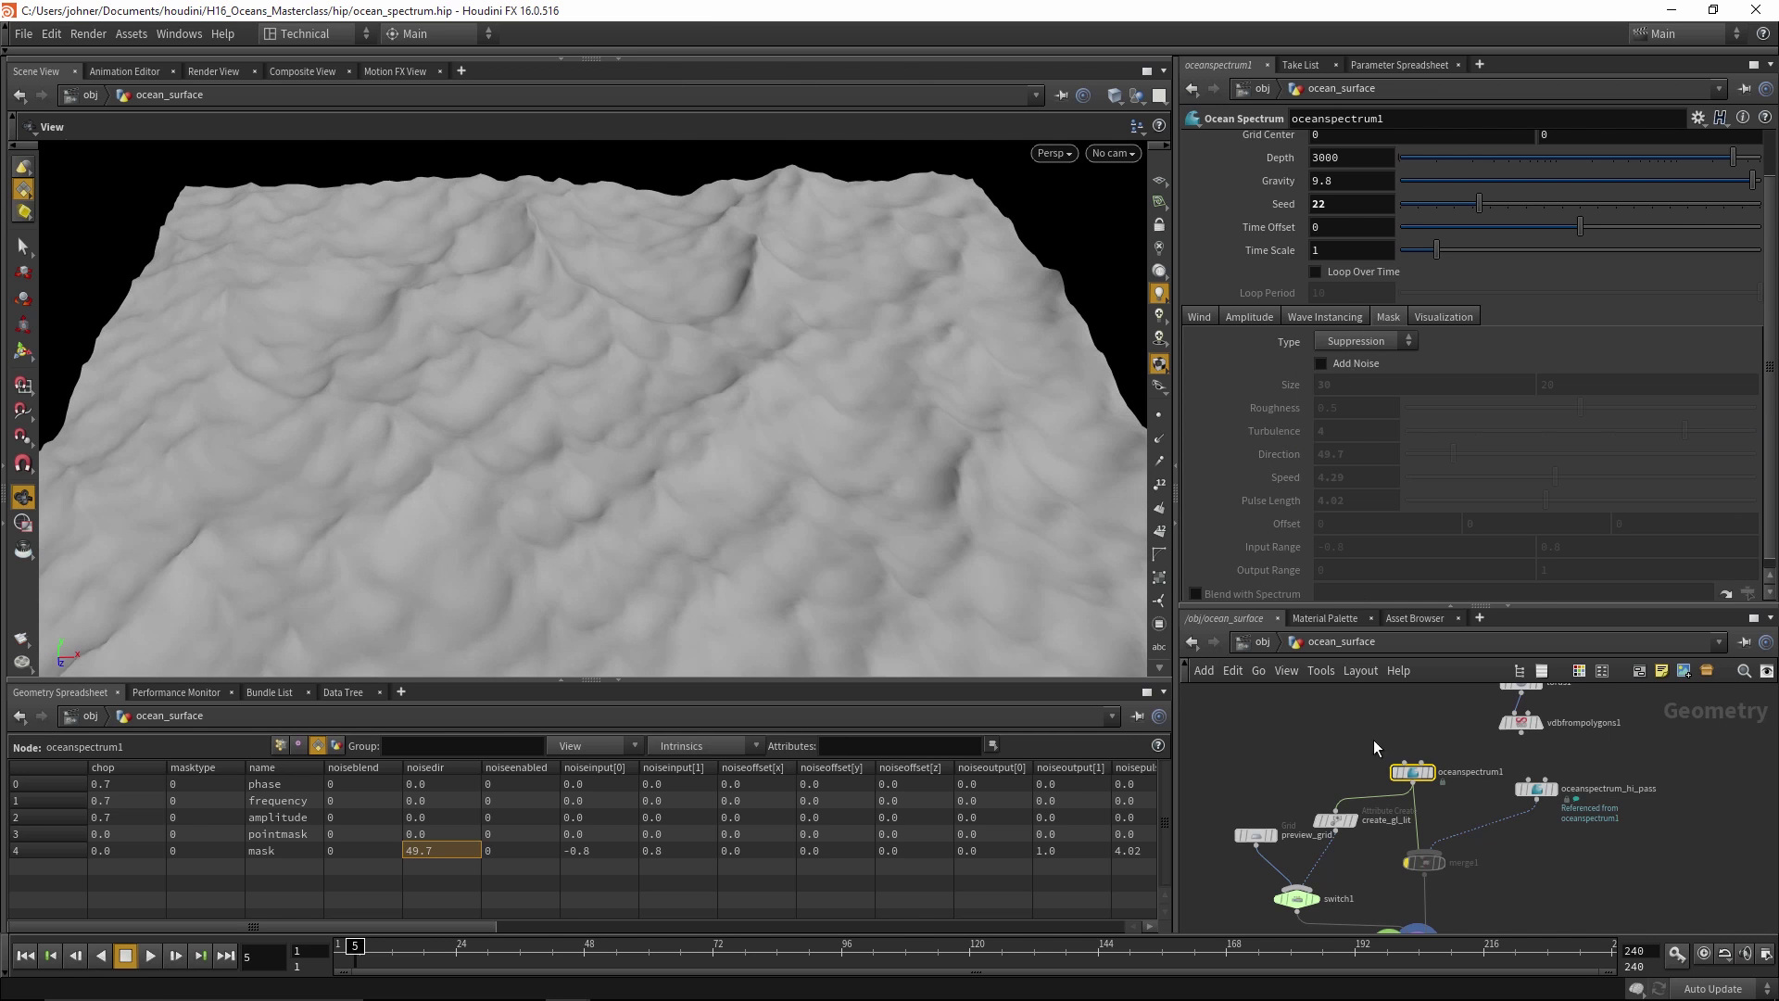
Compare the spreadsheet data of oceanevaluate with that of oceanspectrum1, leaving oceanspectrum1 selected
middle_drag(1475, 880, 1475, 840)
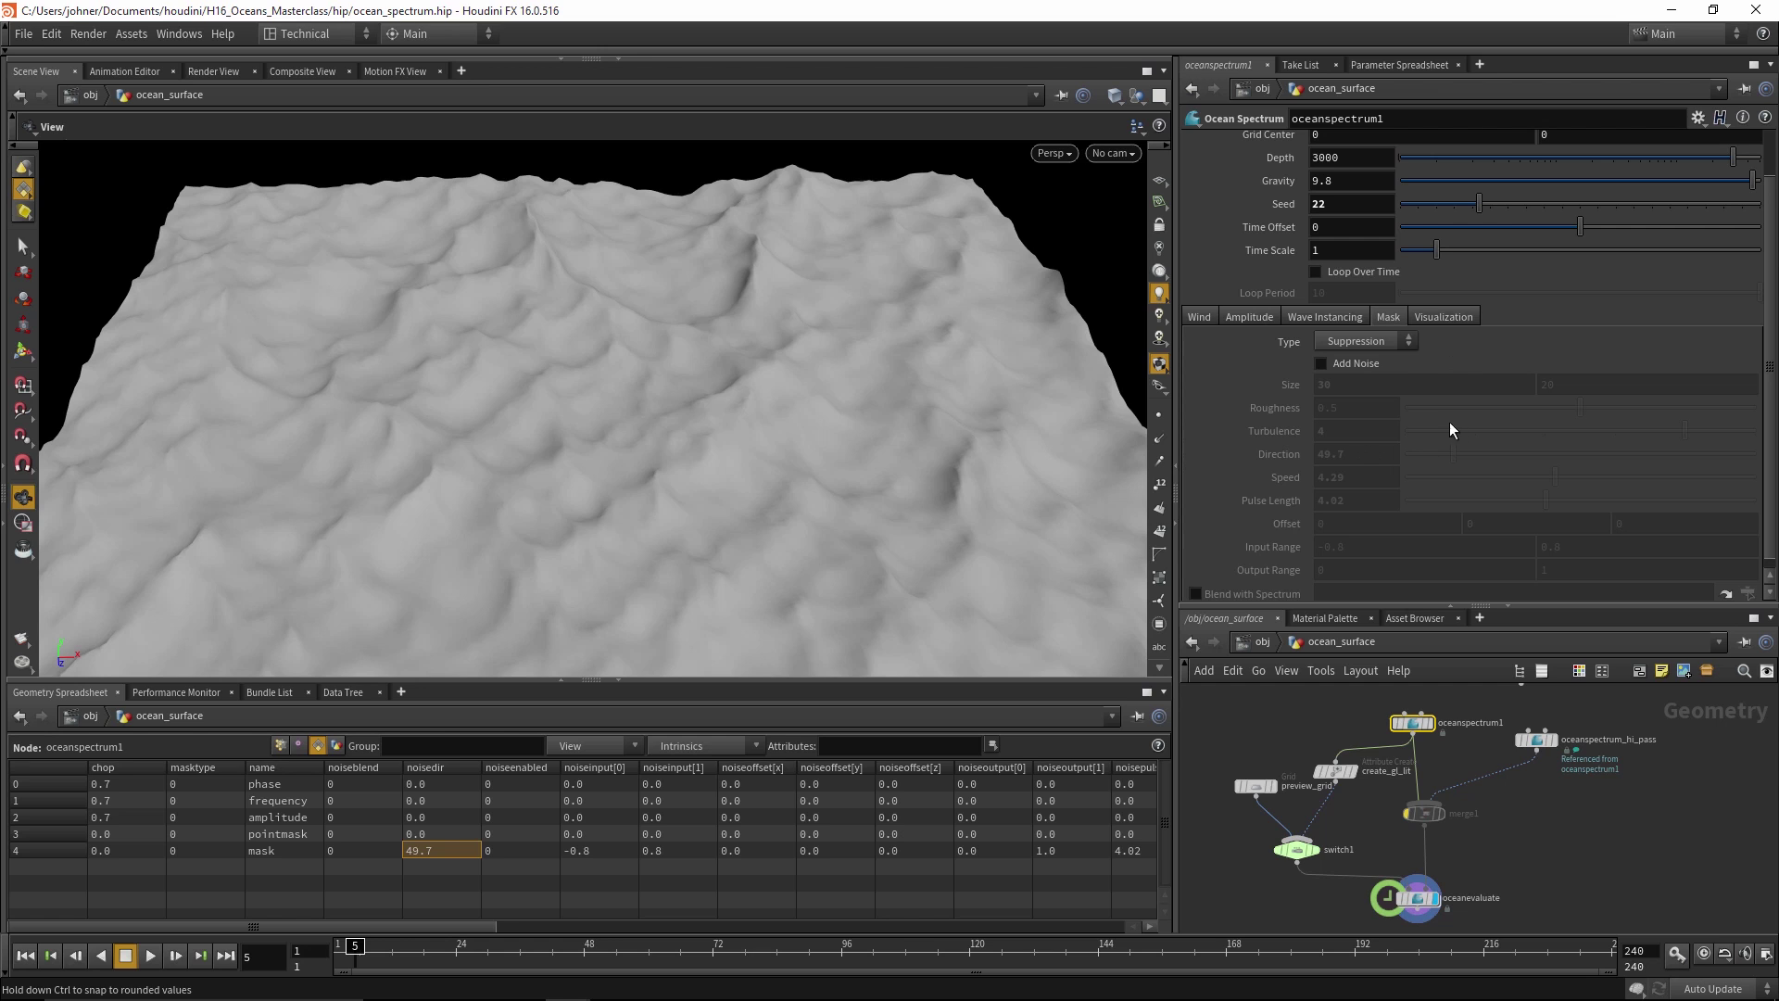
click(1421, 899)
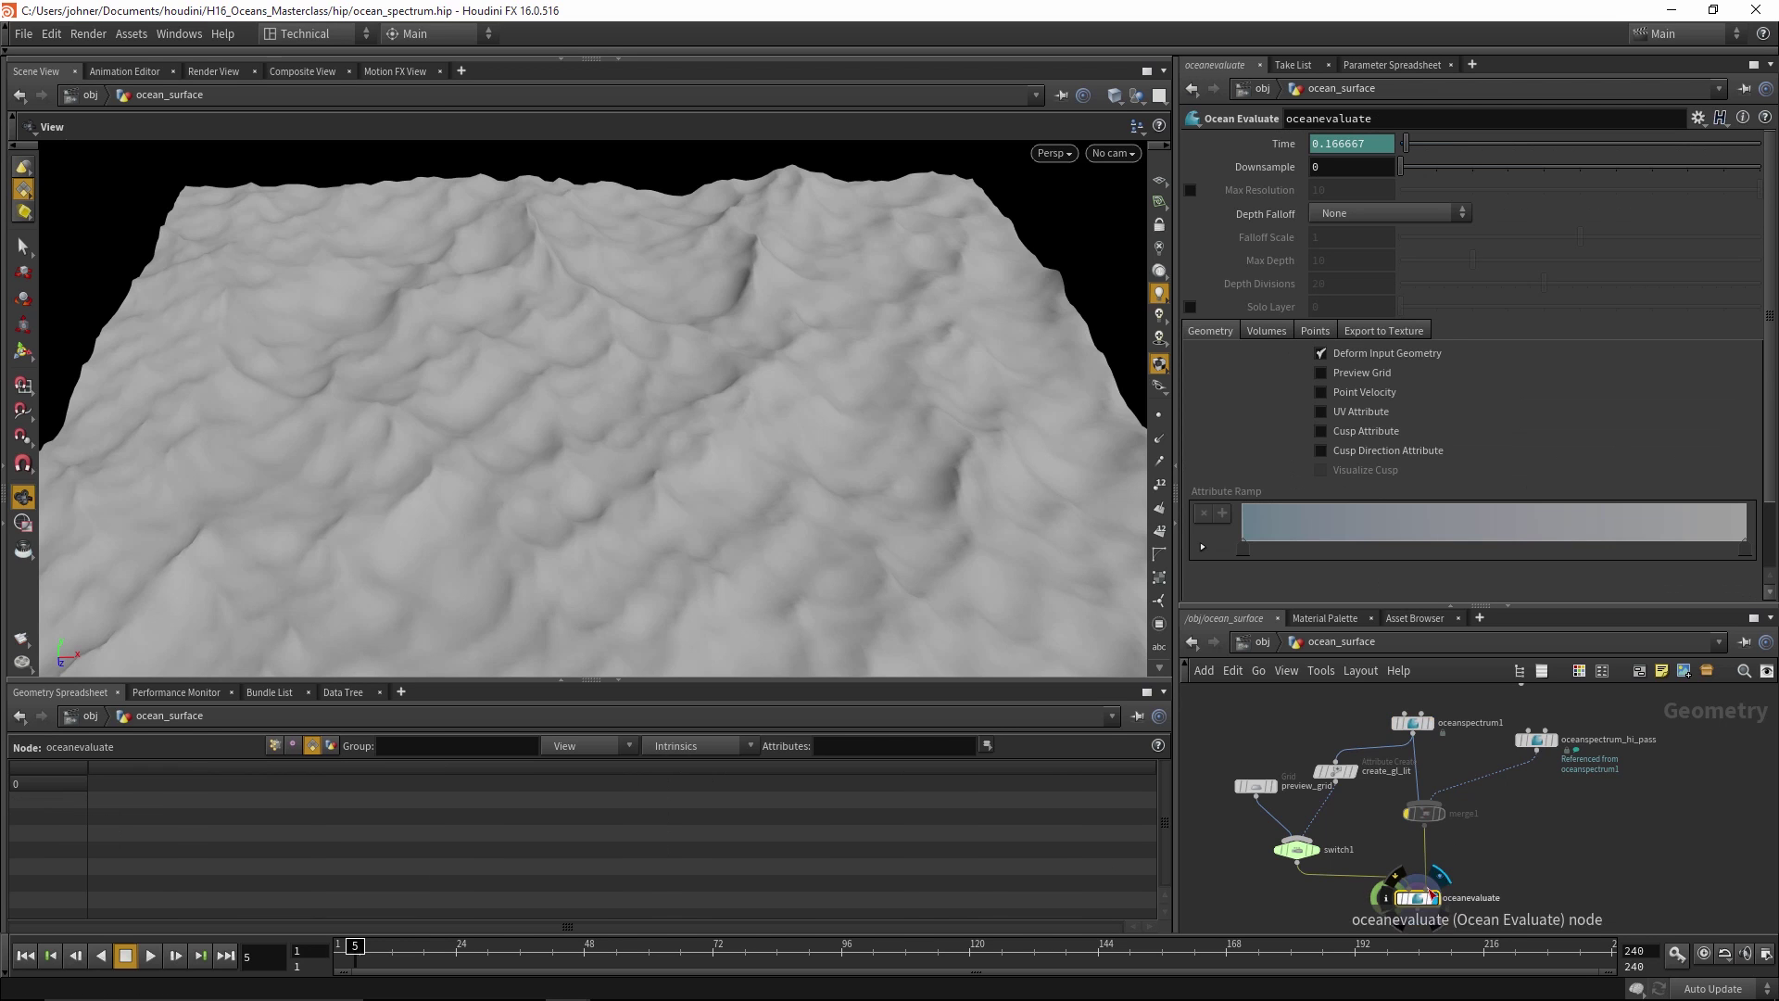
click(1413, 725)
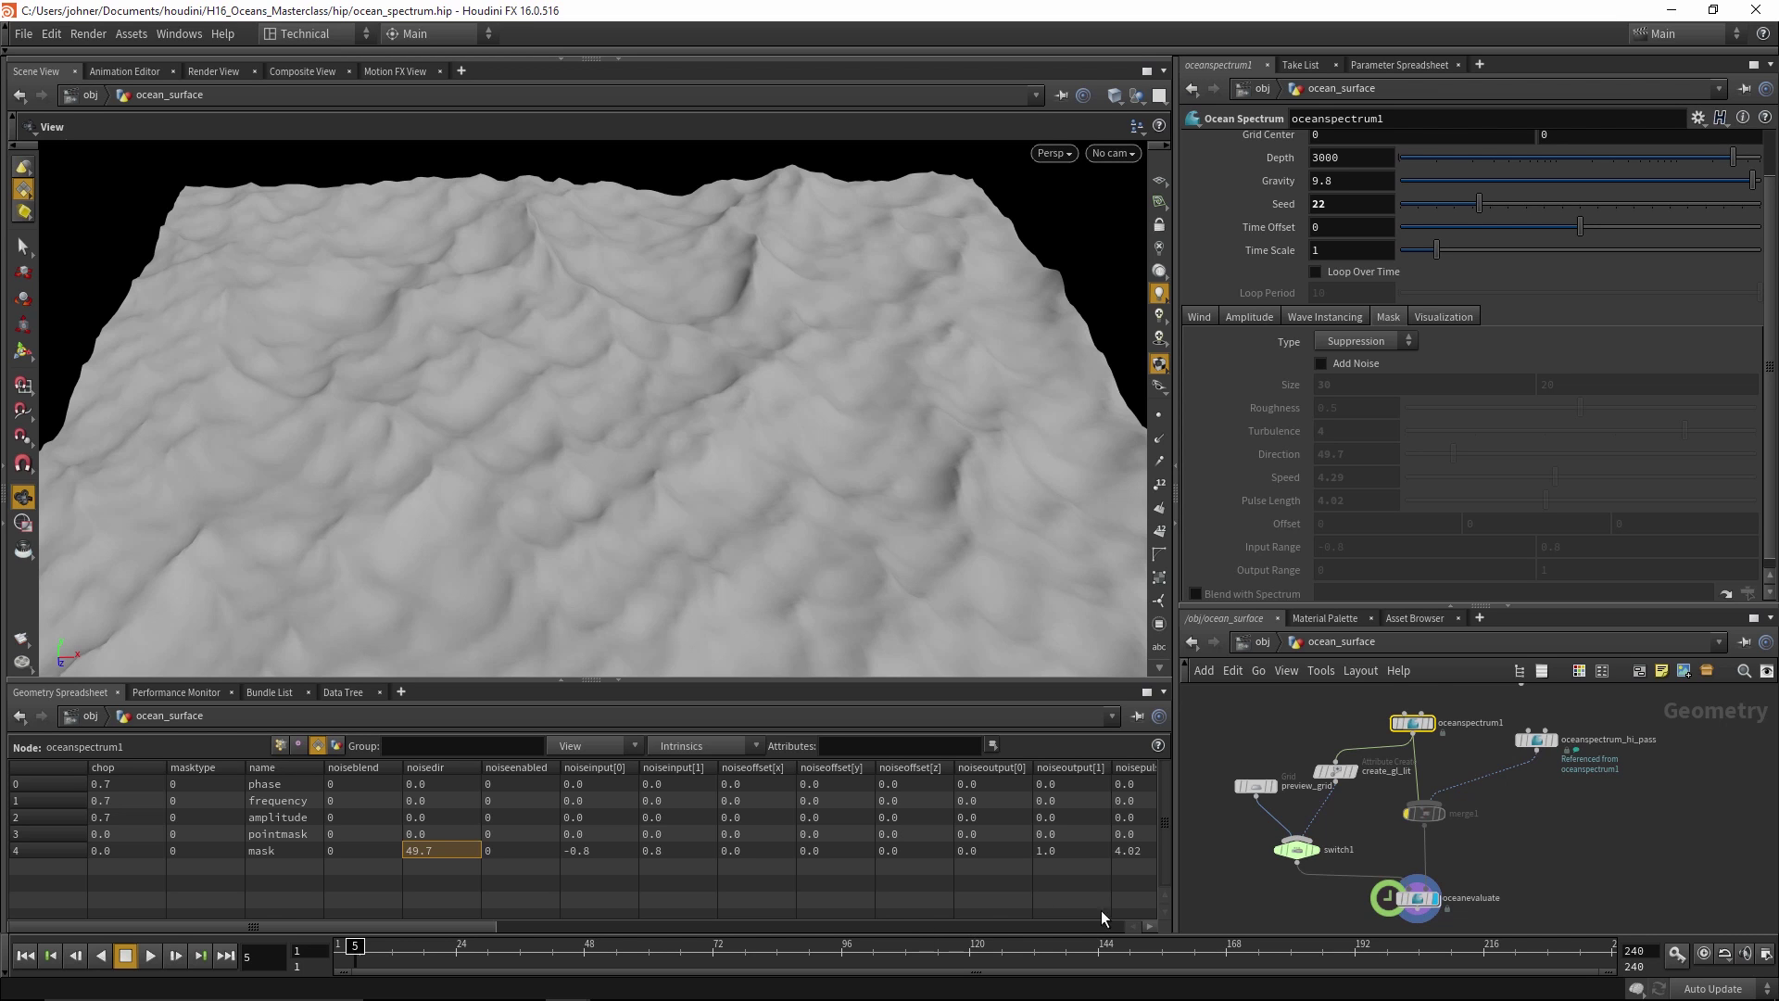
Scrub to frame 60, turn the mask's Add Noise back on, and scrub to frame 217 to view the masked waves
mouse_move(1410, 725)
drag(464, 960, 649, 960)
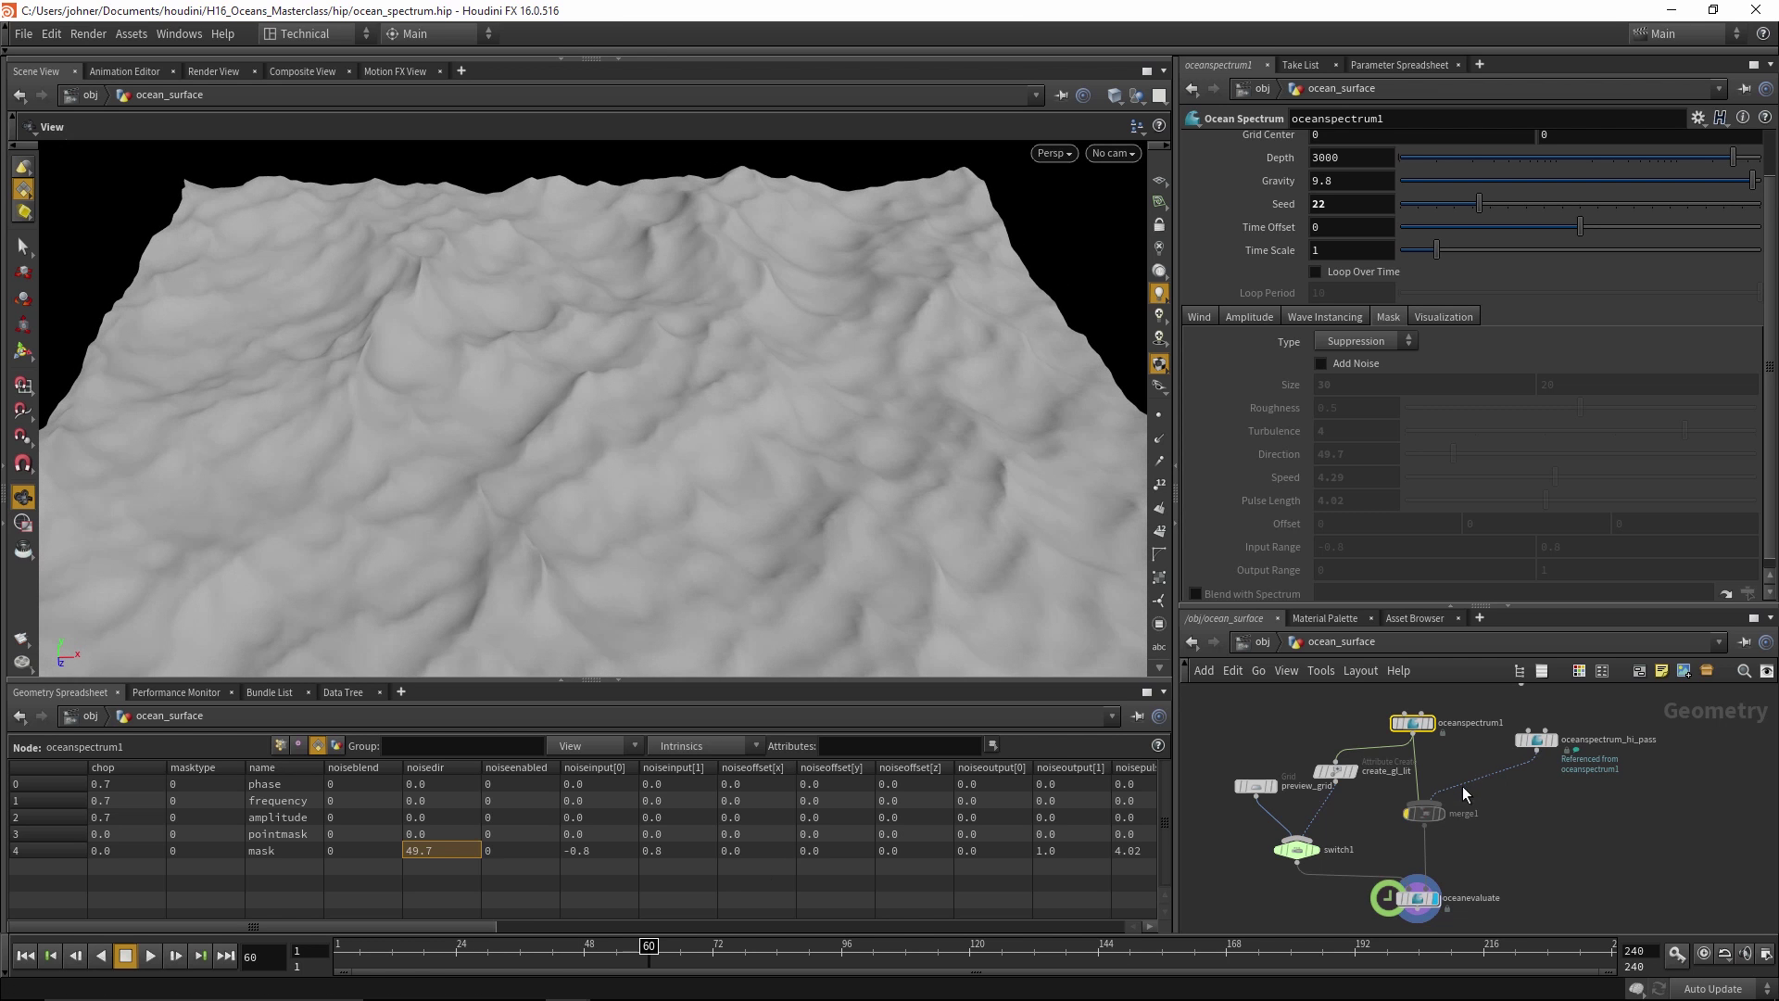
click(1342, 364)
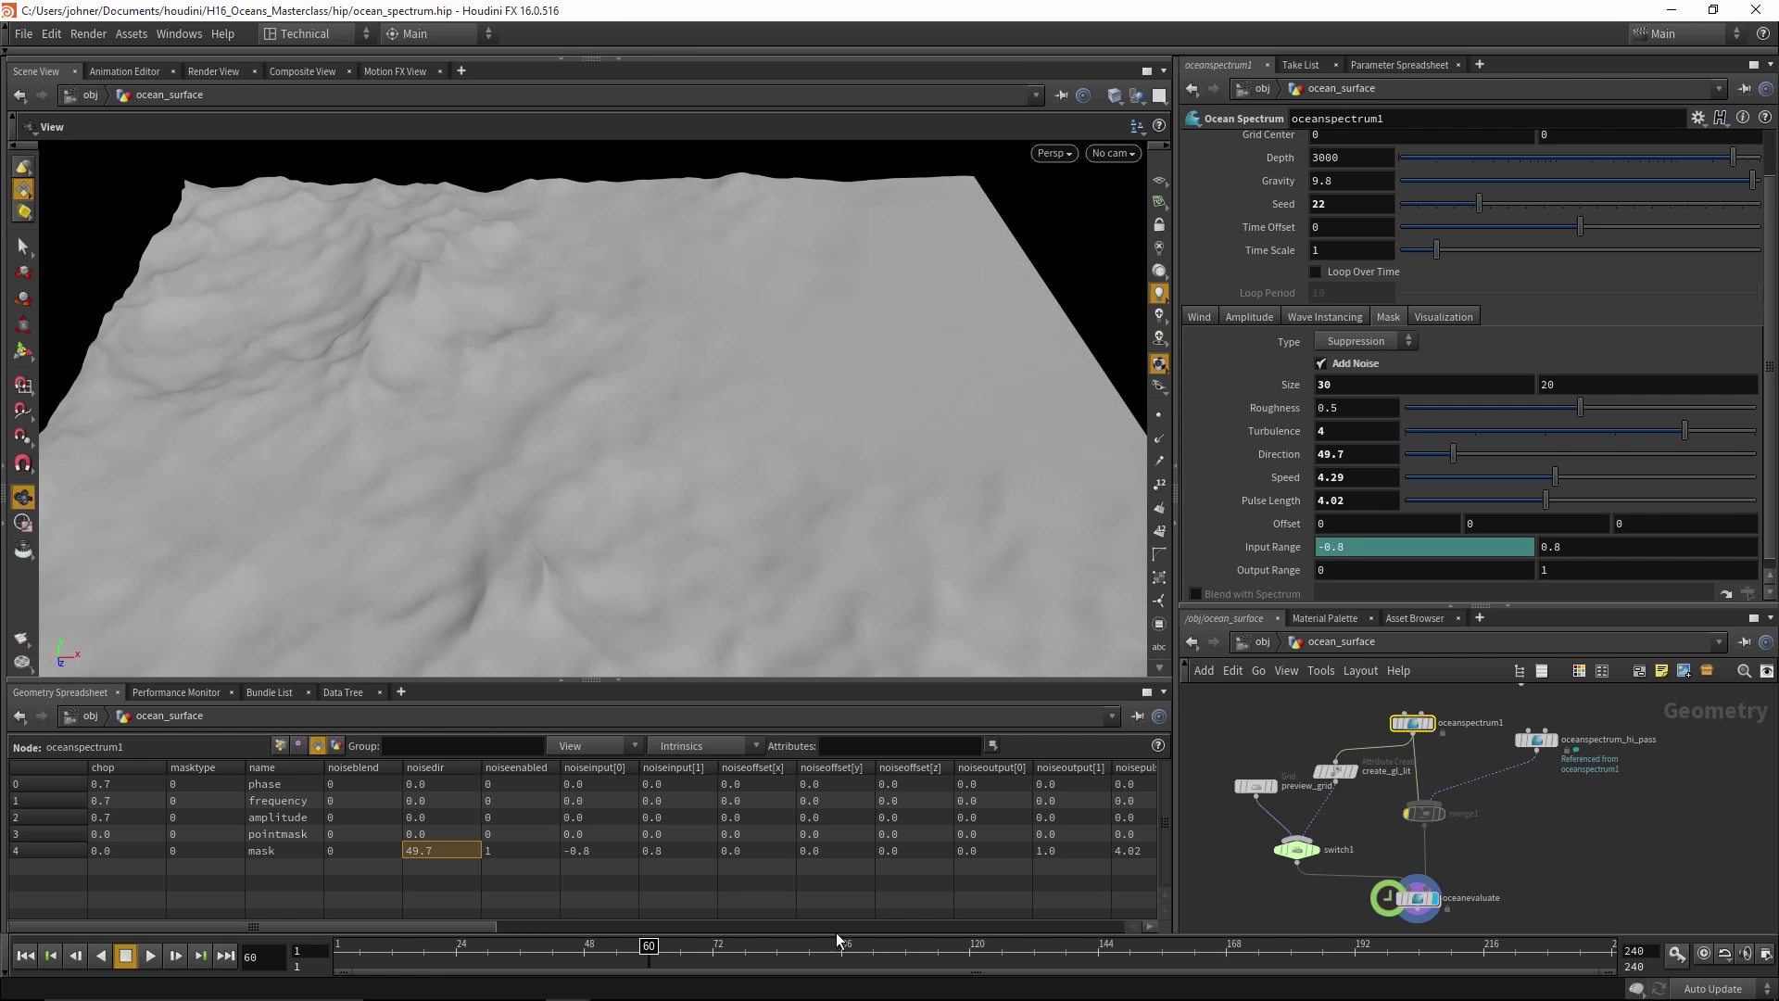
drag(639, 952, 1489, 954)
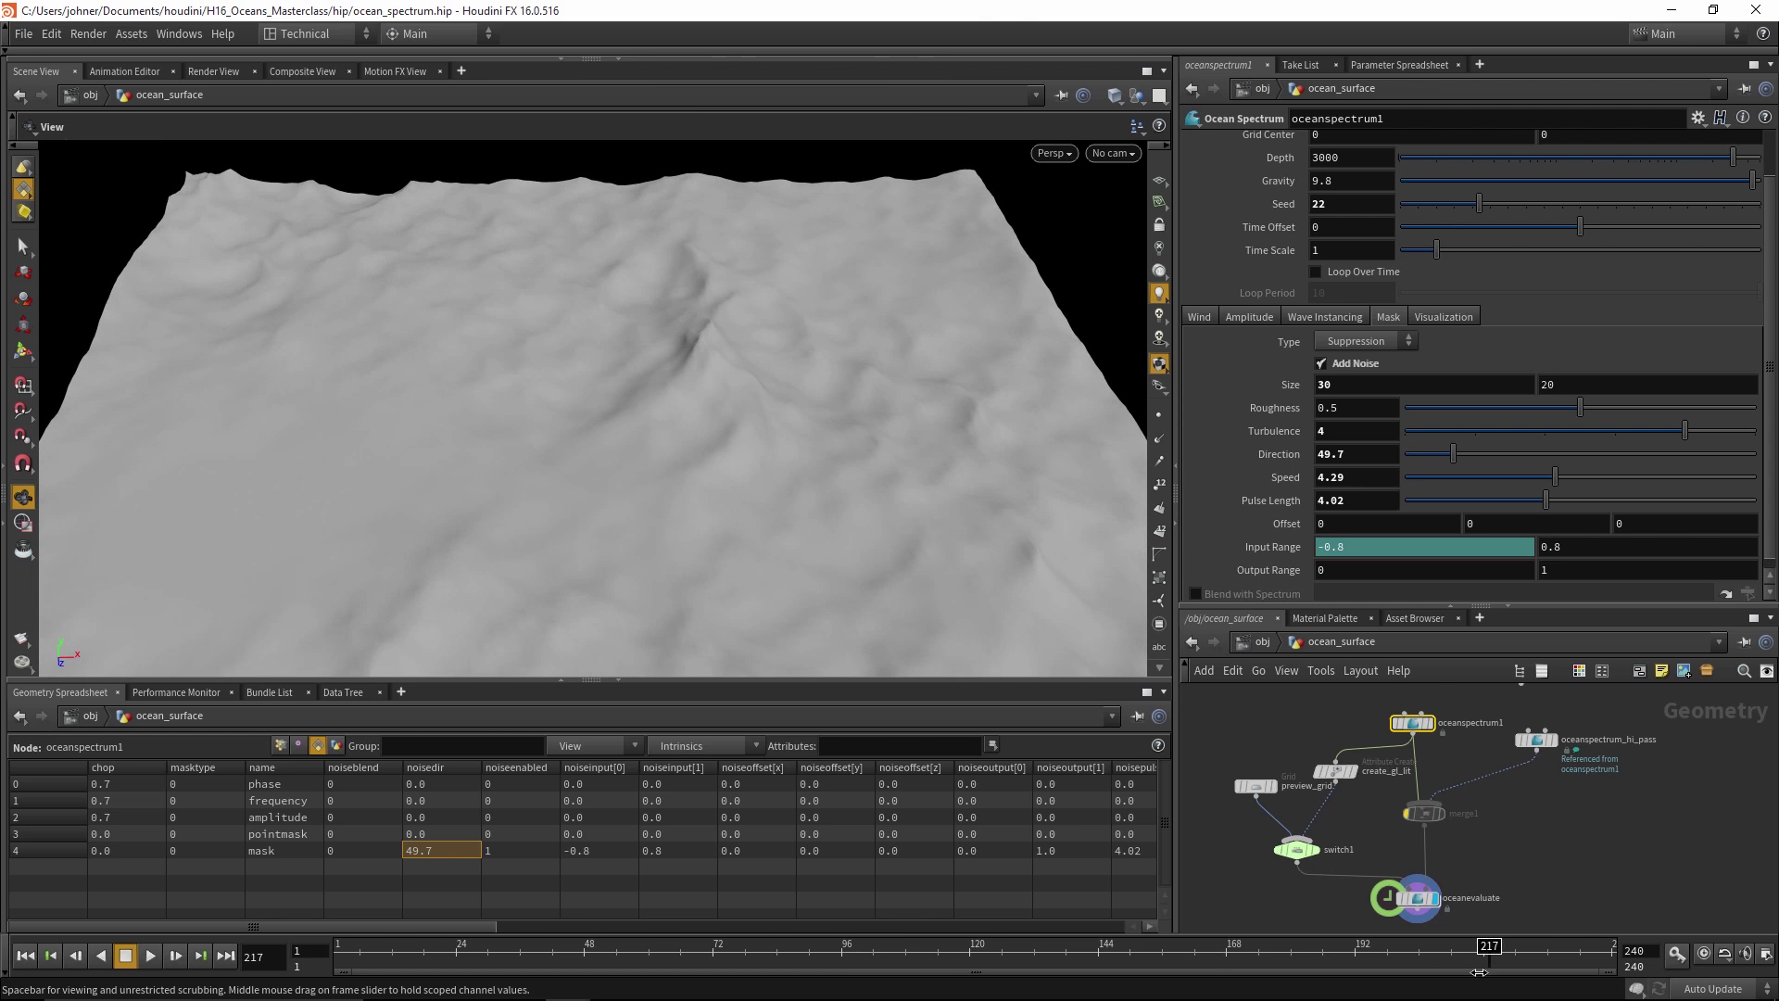
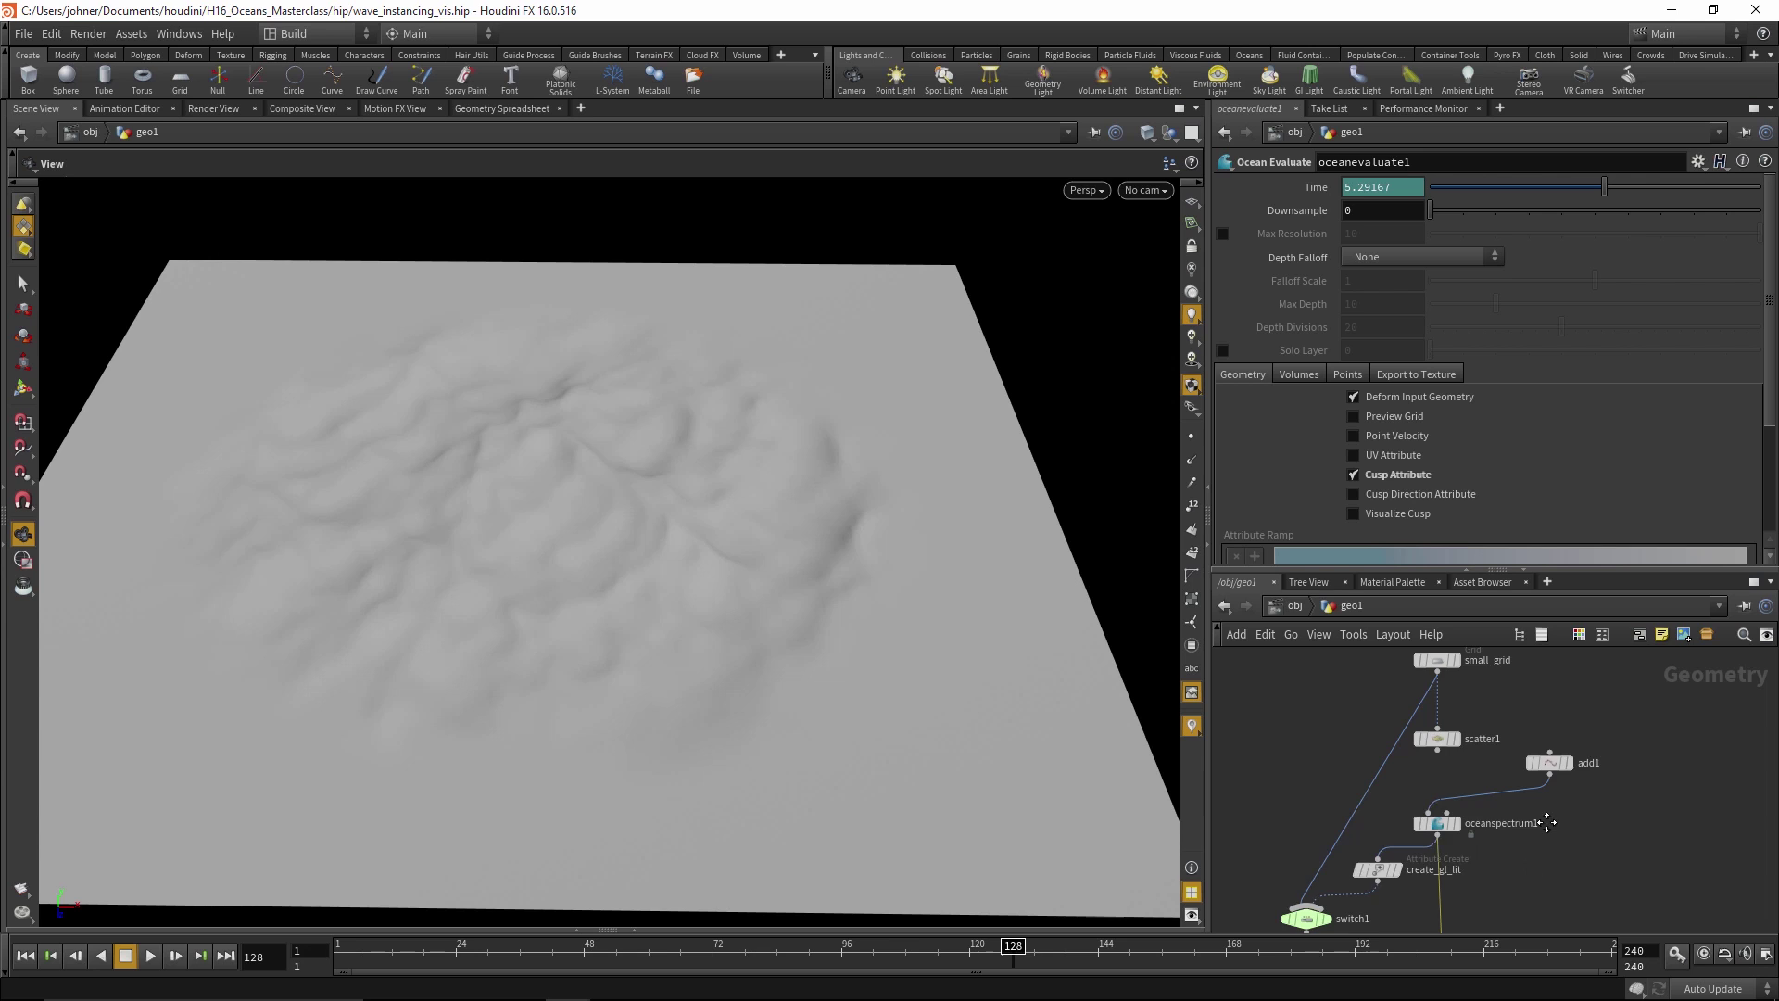
Inspect oceanspectrum1's Mask and Wave Instancing Points inputs and add1's point settings, and select oceanspectrum1
scroll(1390, 793, up, 3)
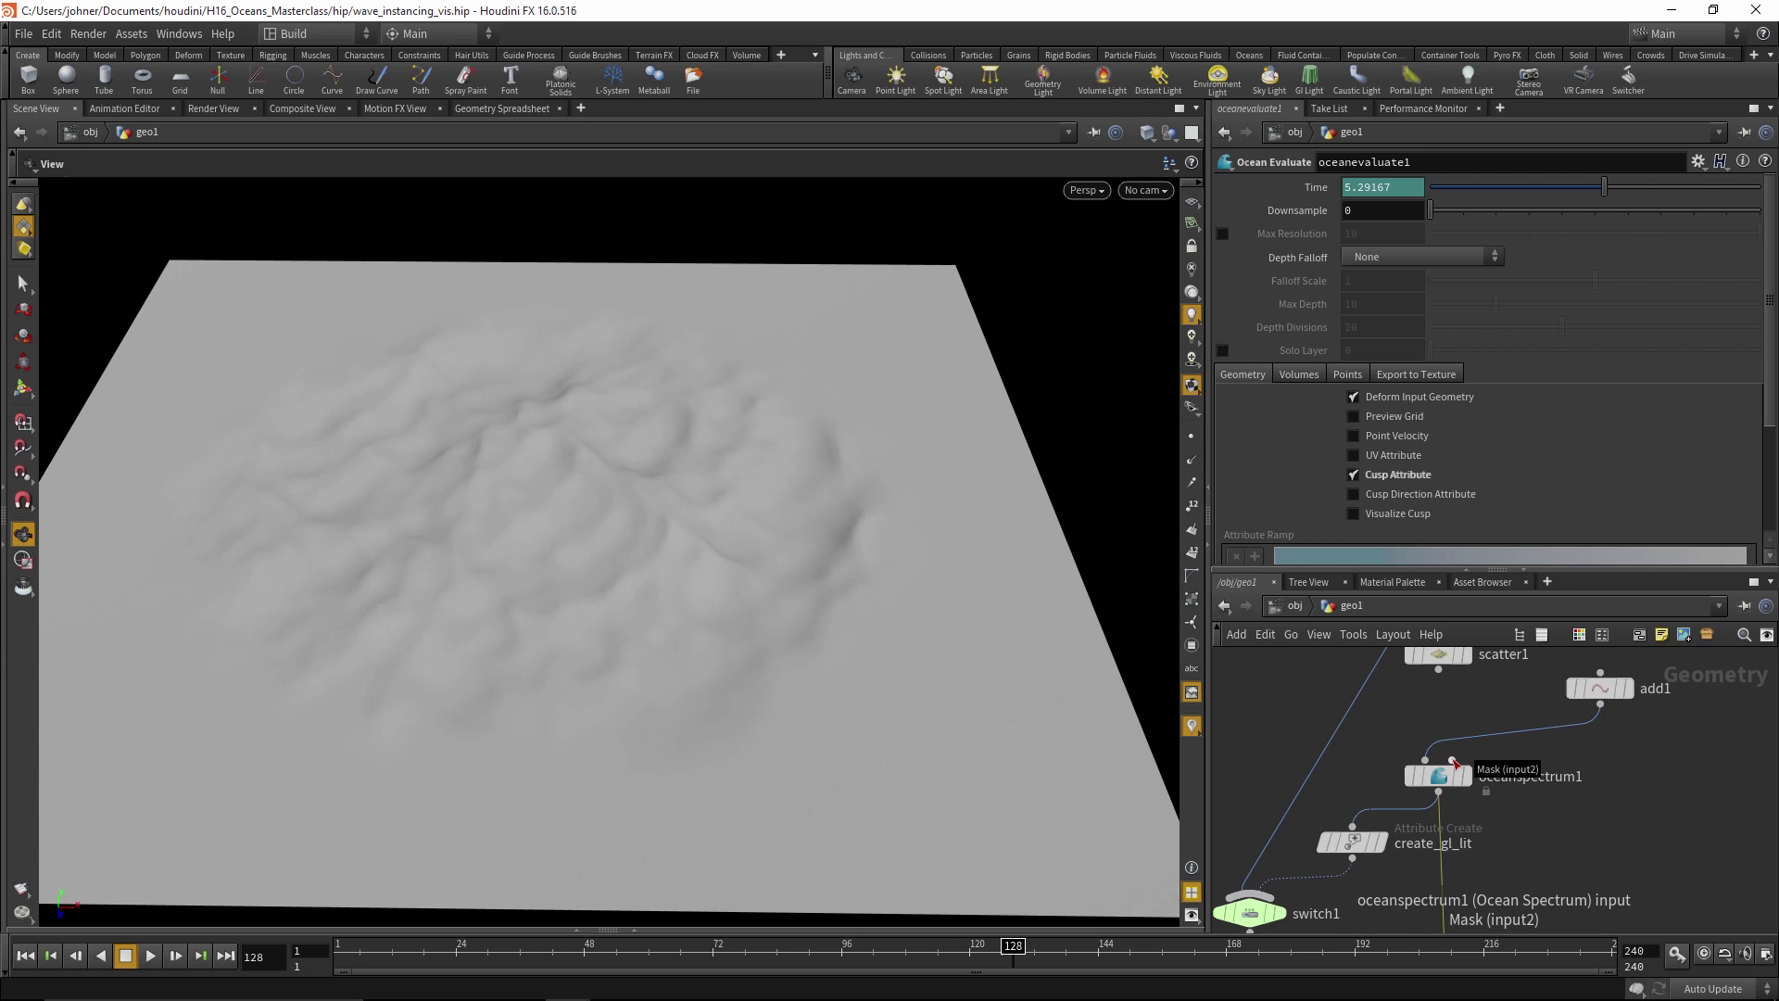
mouse_move(1427, 761)
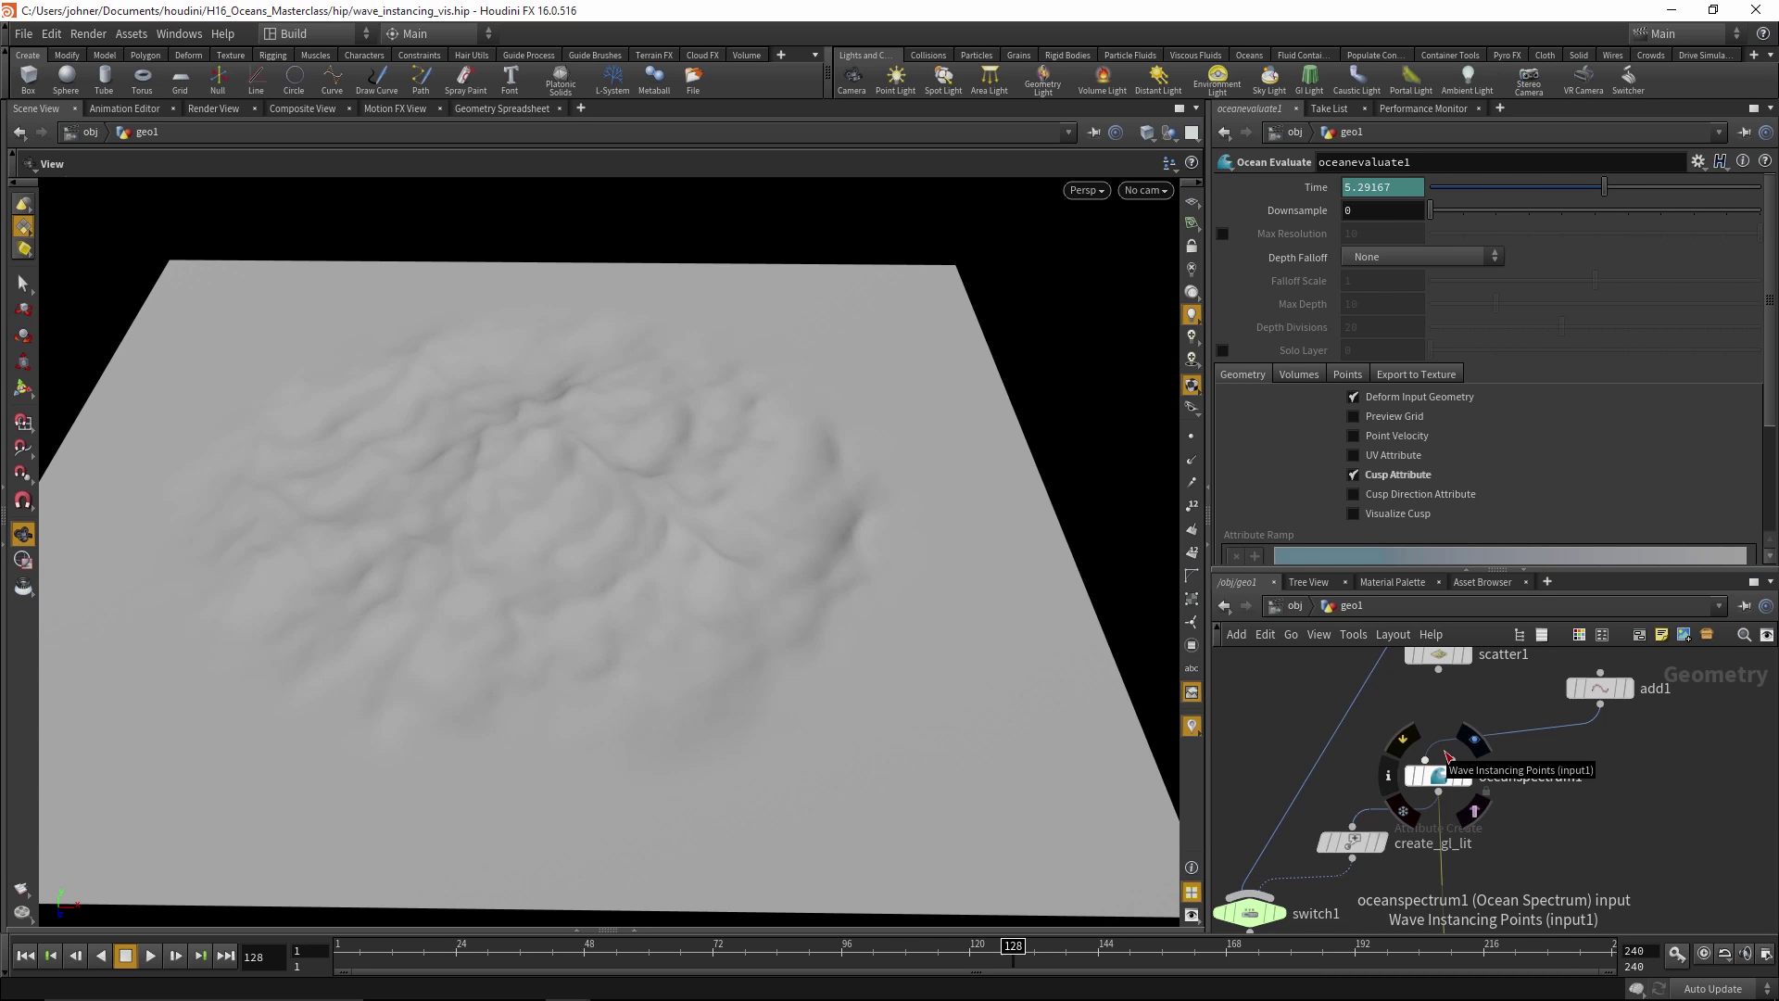
click(1609, 689)
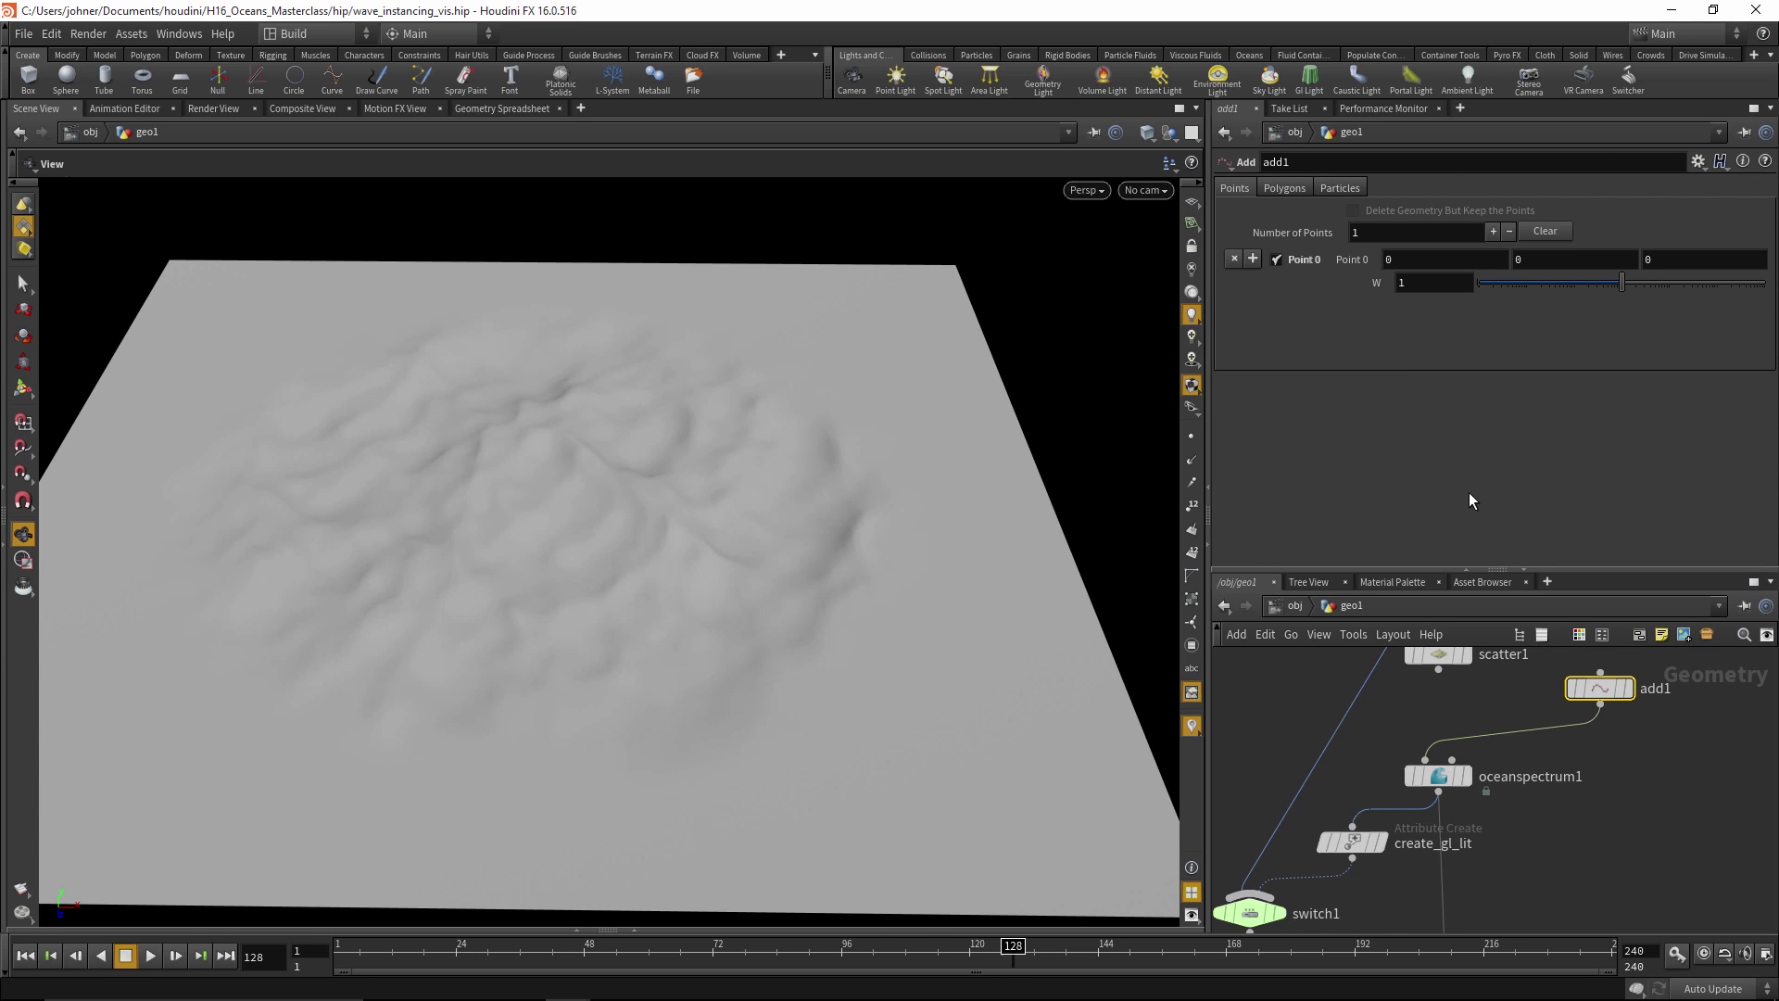
click(1441, 778)
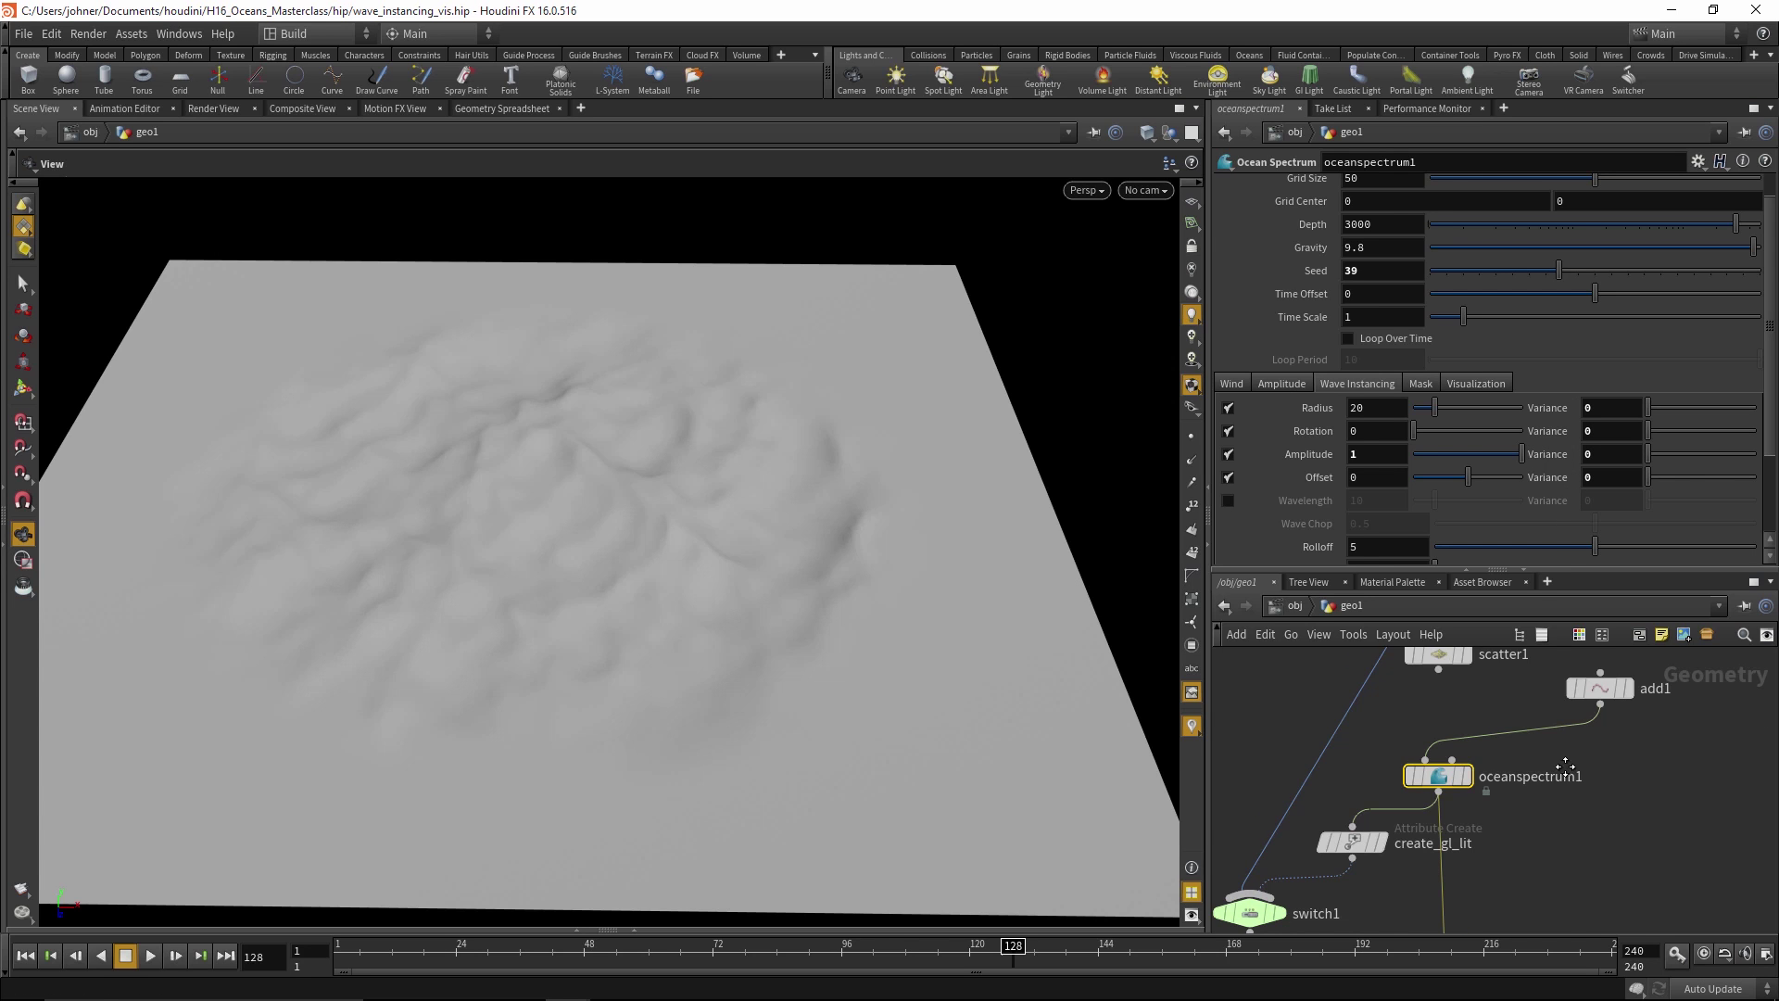
Disconnect add1 from oceanspectrum1 to see the uninstanced ocean, and reconnect it to the Wave Instancing Points input
middle_drag(1565, 767, 1587, 866)
scroll(1586, 866, down, 1)
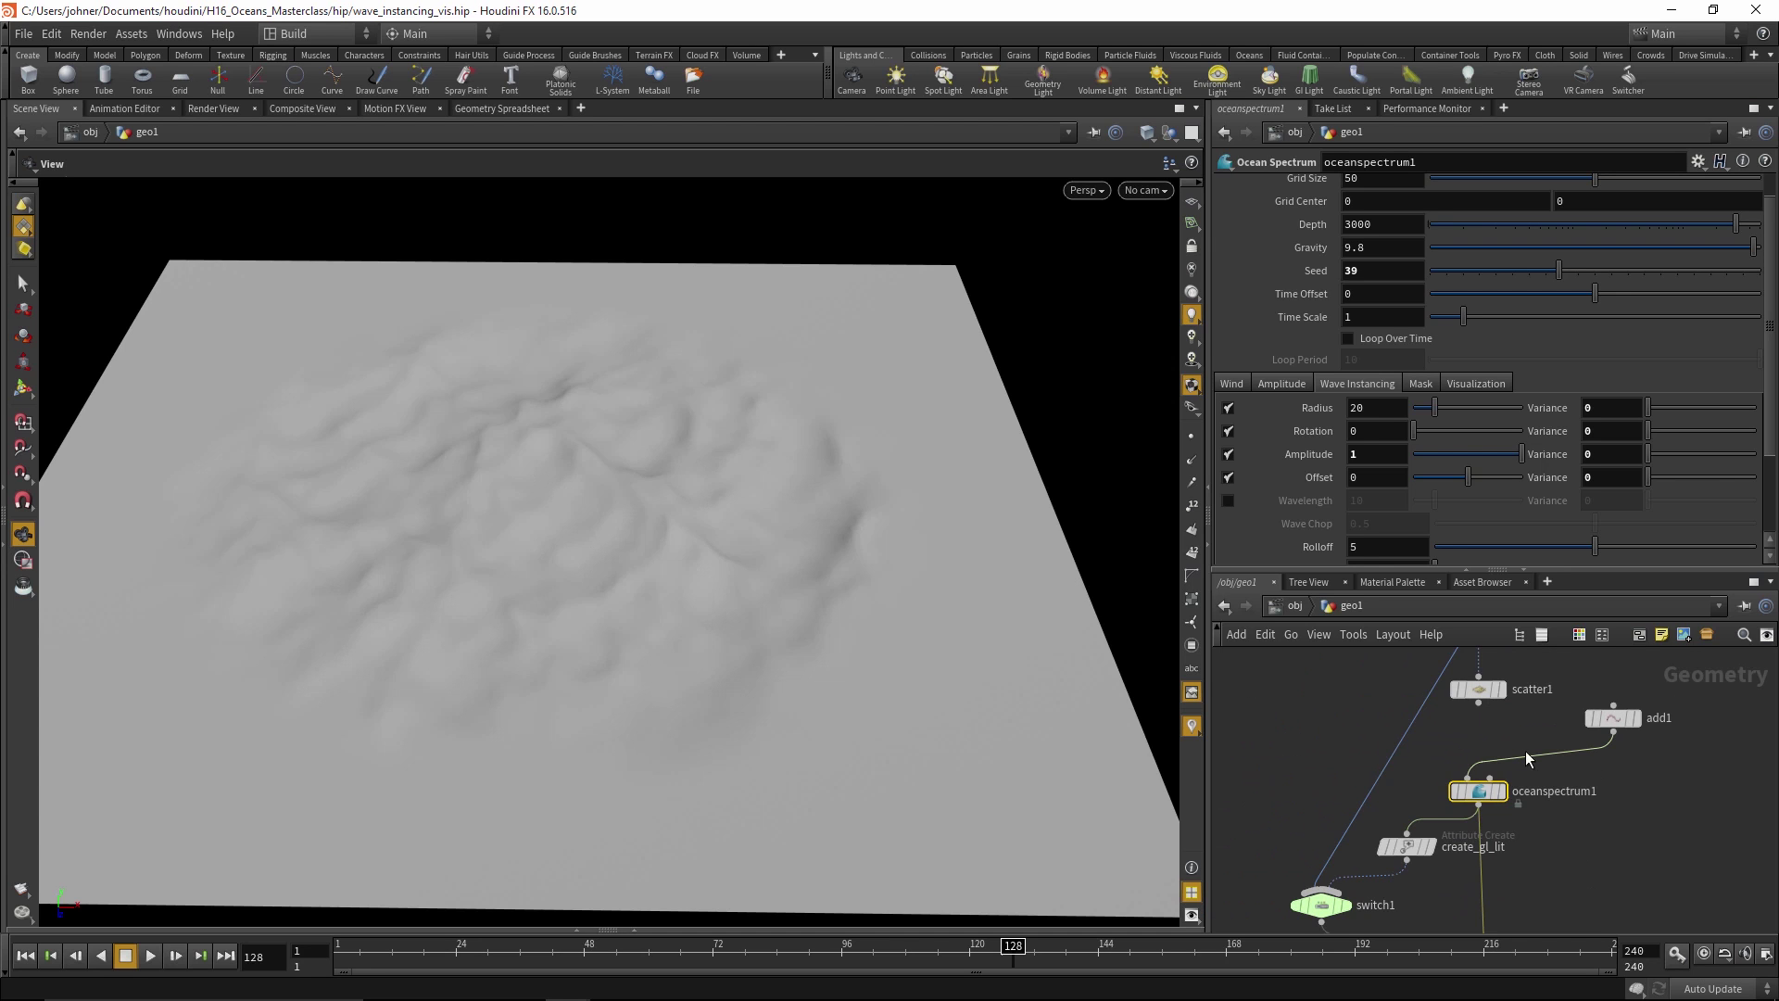
key(y)
drag(1525, 720, 1363, 718)
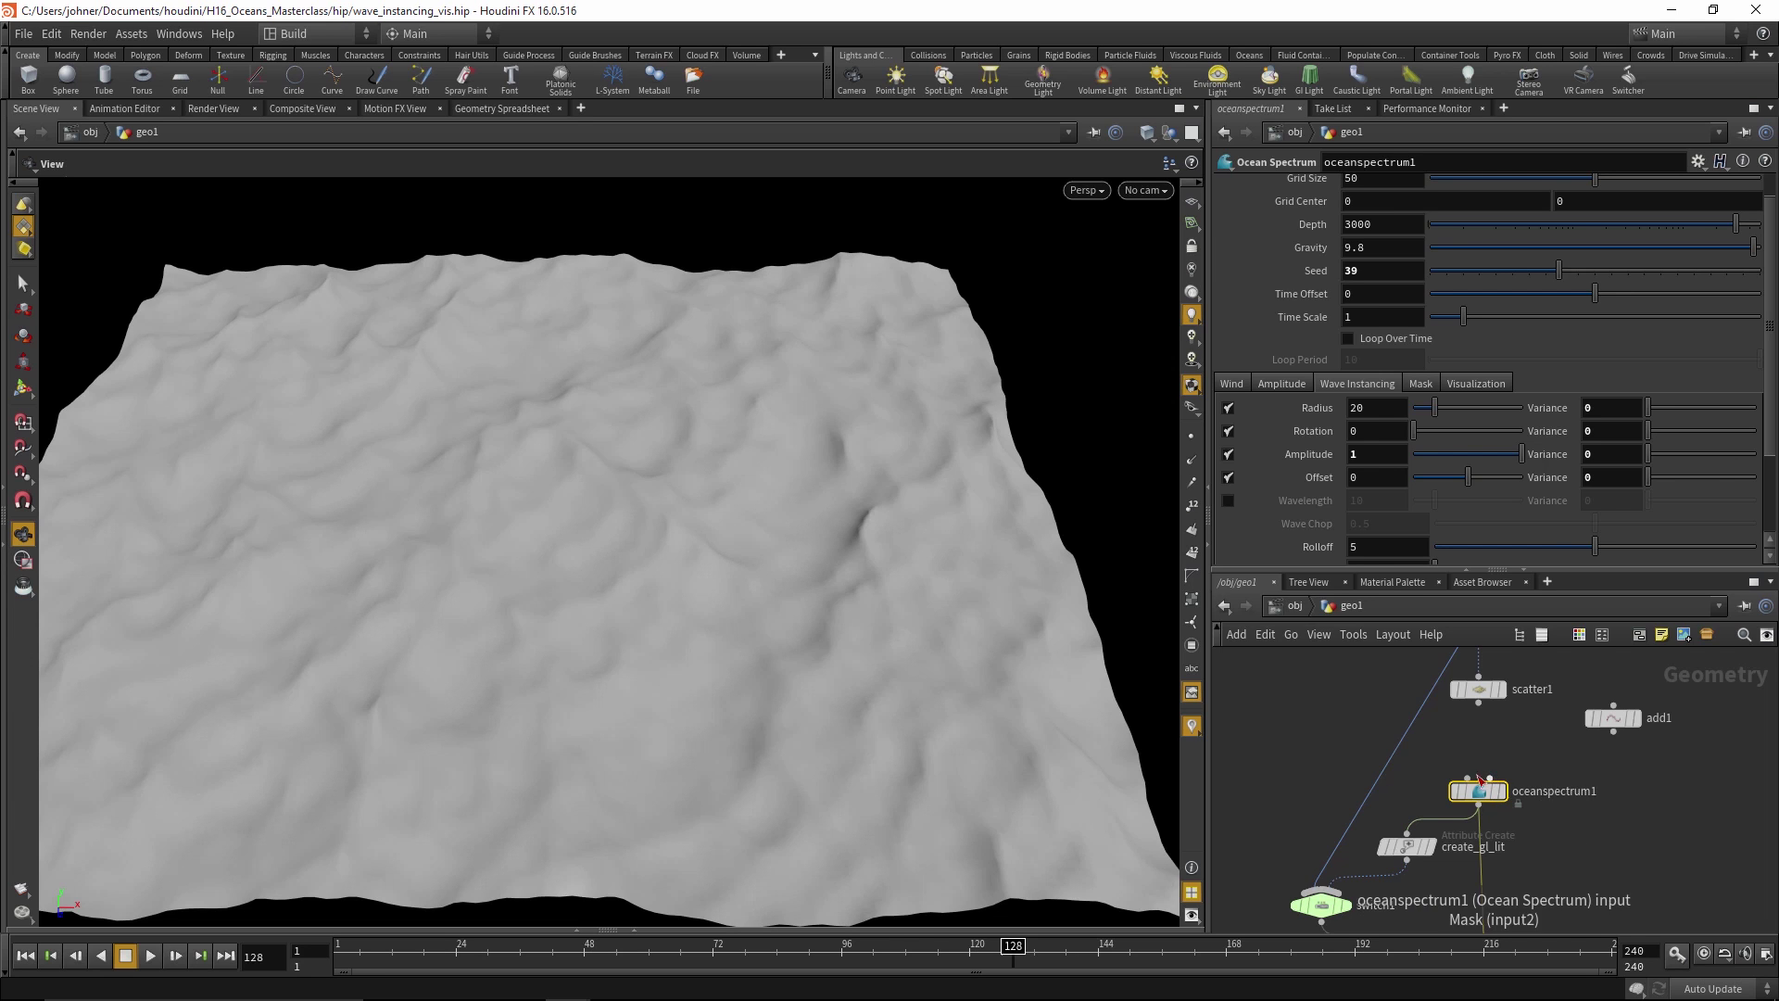
drag(1490, 783, 1613, 730)
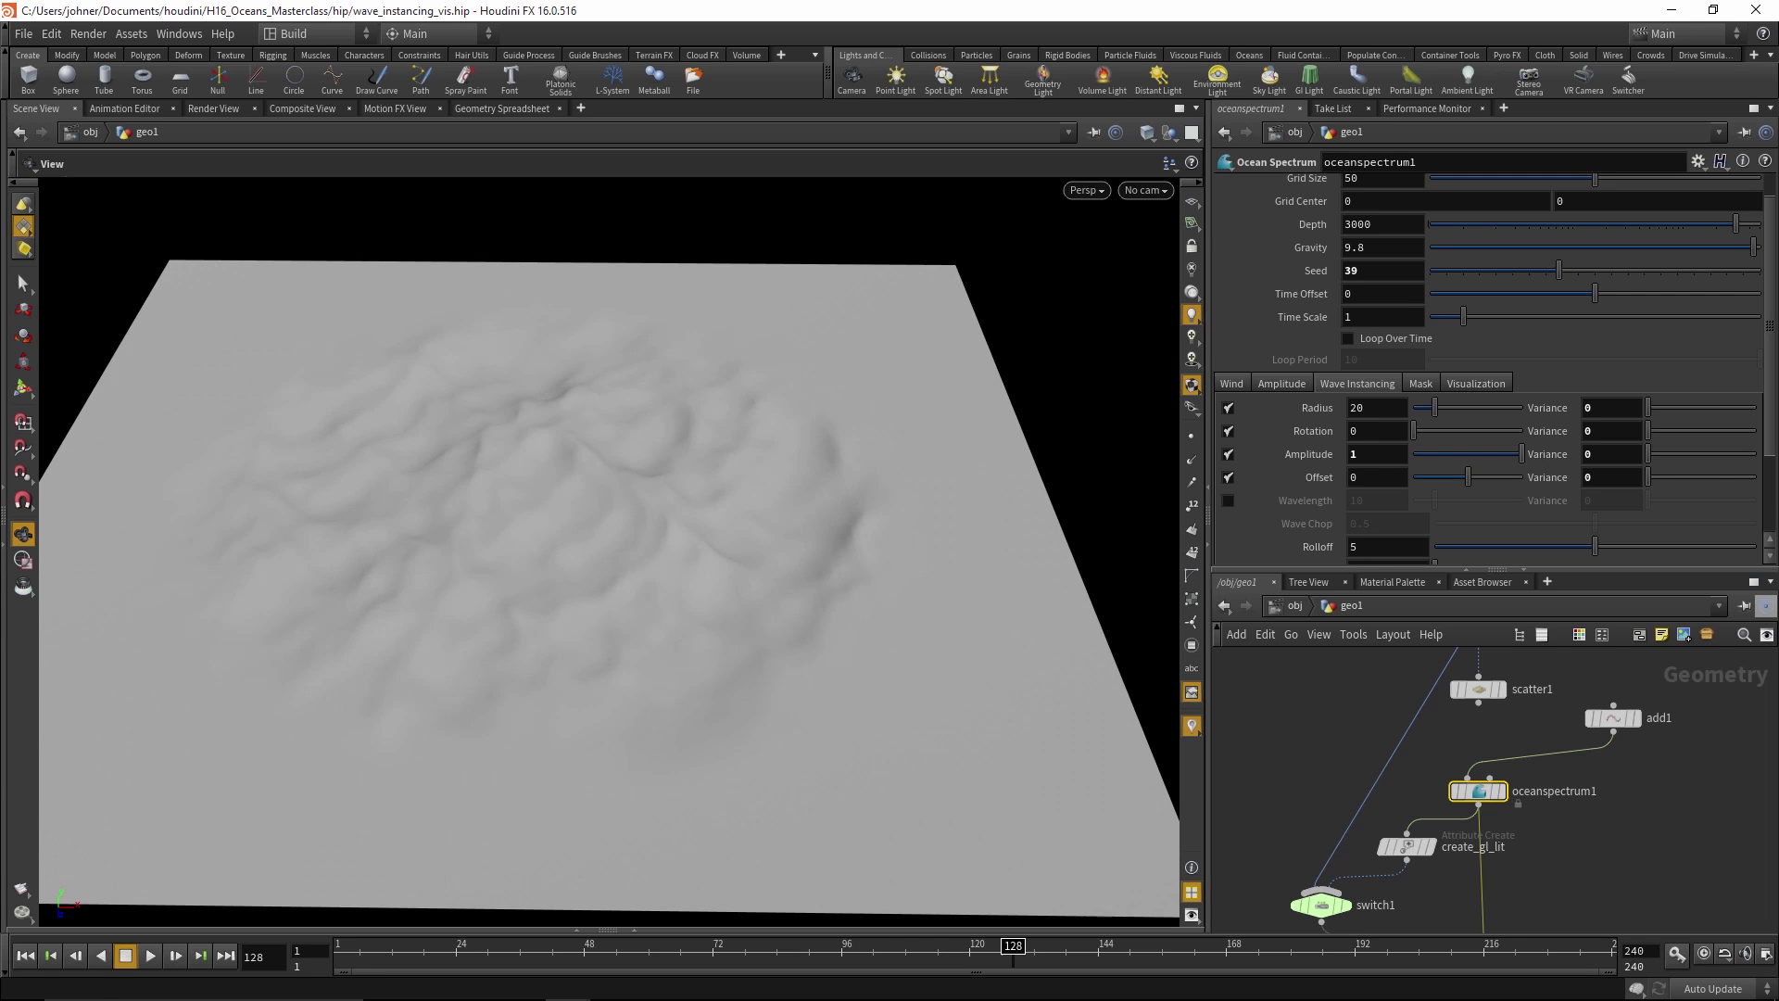
Try a different wave instancing Radius on oceanspectrum1, and return it to 20
drag(1420, 413, 1437, 411)
click(1386, 413)
text(20)
key(Return)
Set the wave instancing Variance values to 1 for Offset, 0.2 for Amplitude, 10 for Rotation and 5 for Radius
drag(1664, 484, 1755, 484)
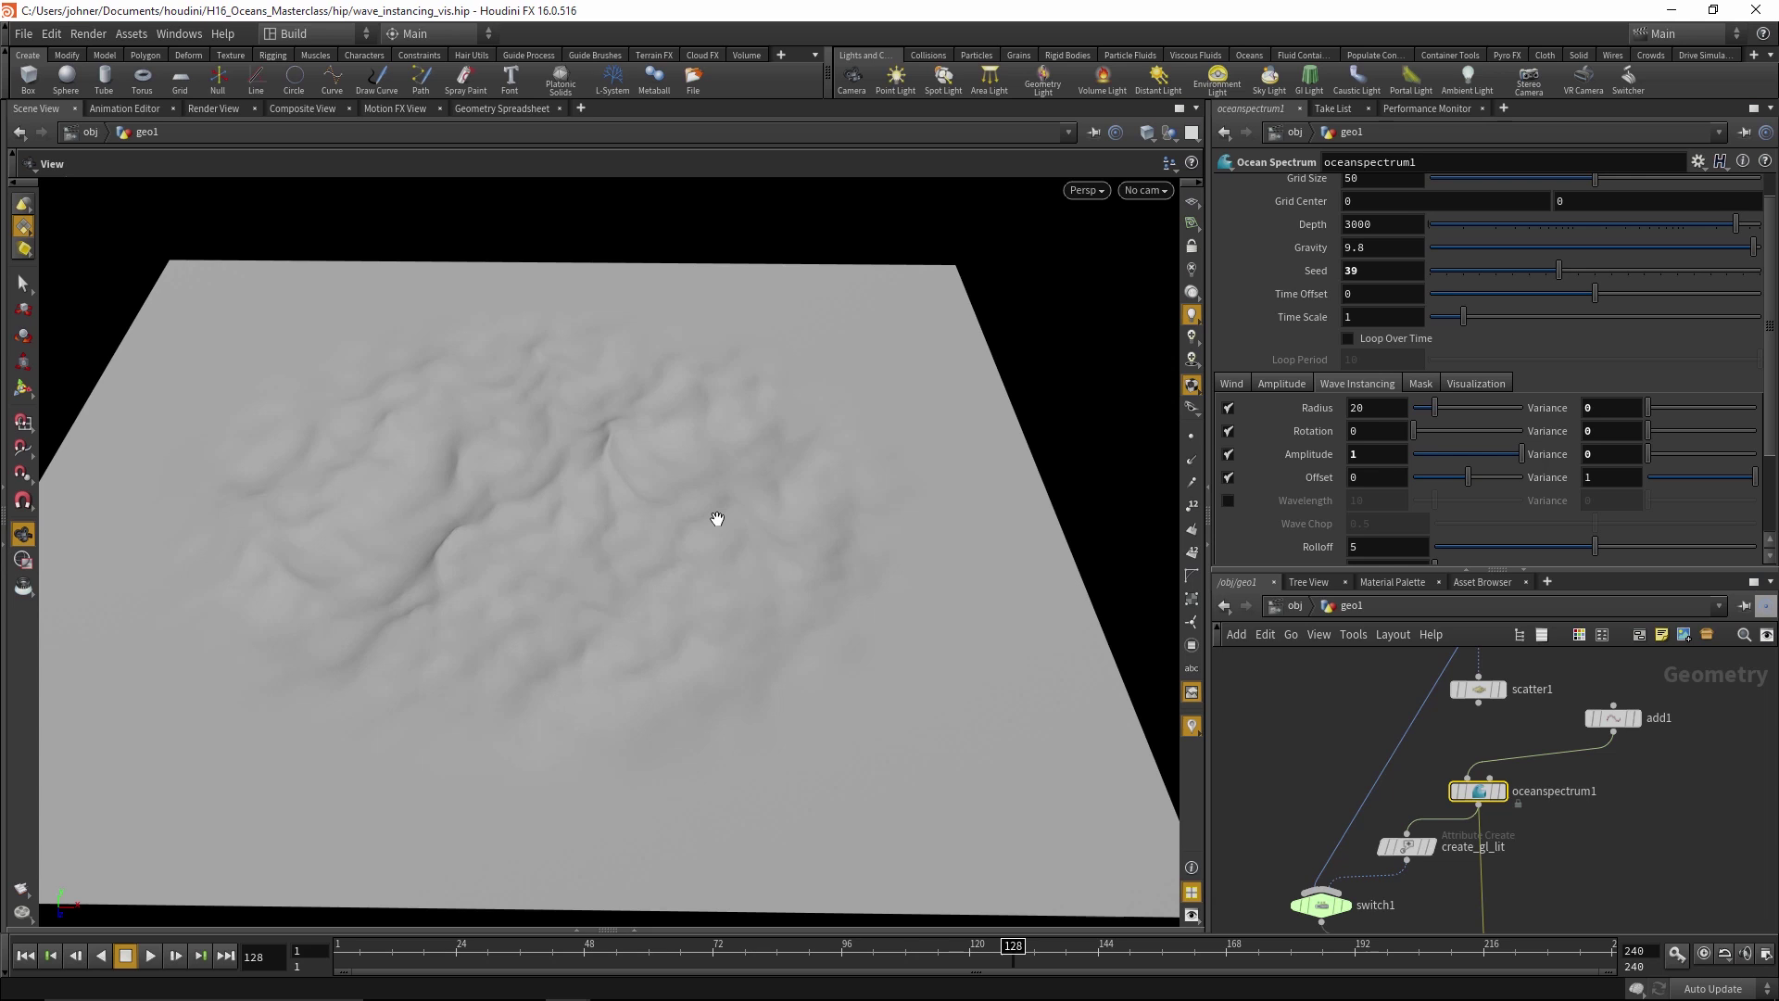
click(1599, 458)
text(0.2)
click(1611, 431)
text(10)
click(1621, 409)
text(5)
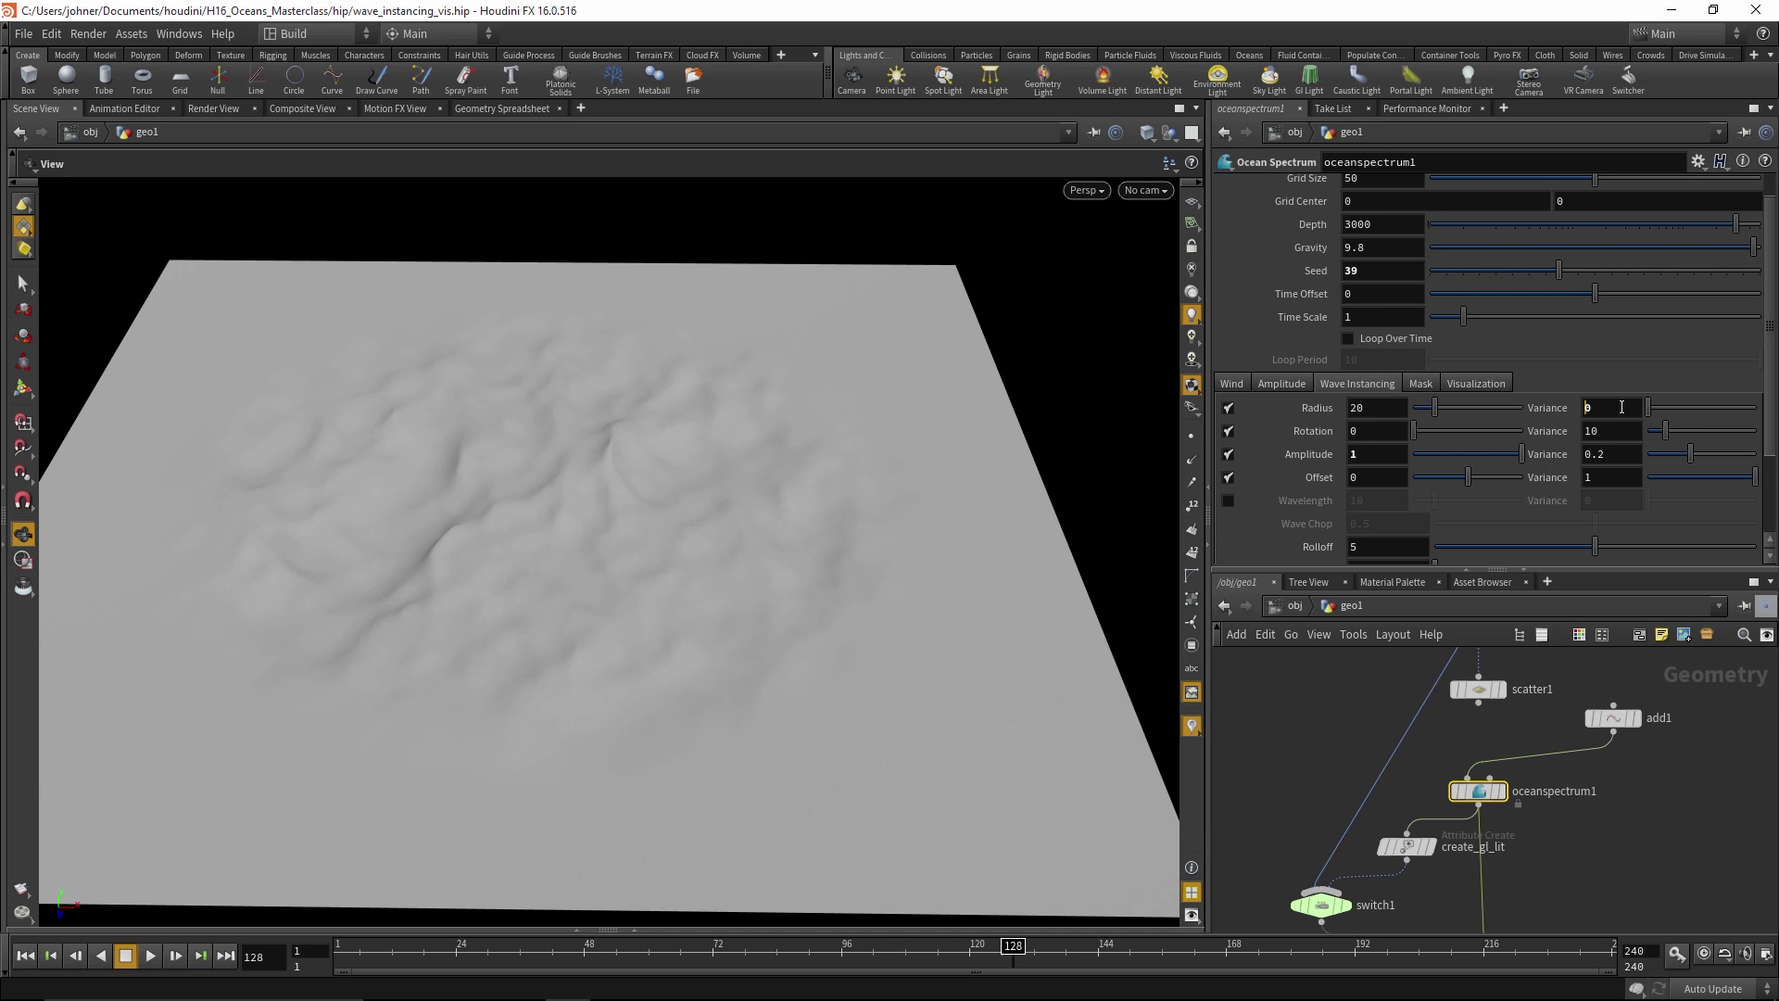
key(Return)
Set the wave instancing Amplitude to 0.8
click(1353, 454)
text(0.8)
key(Return)
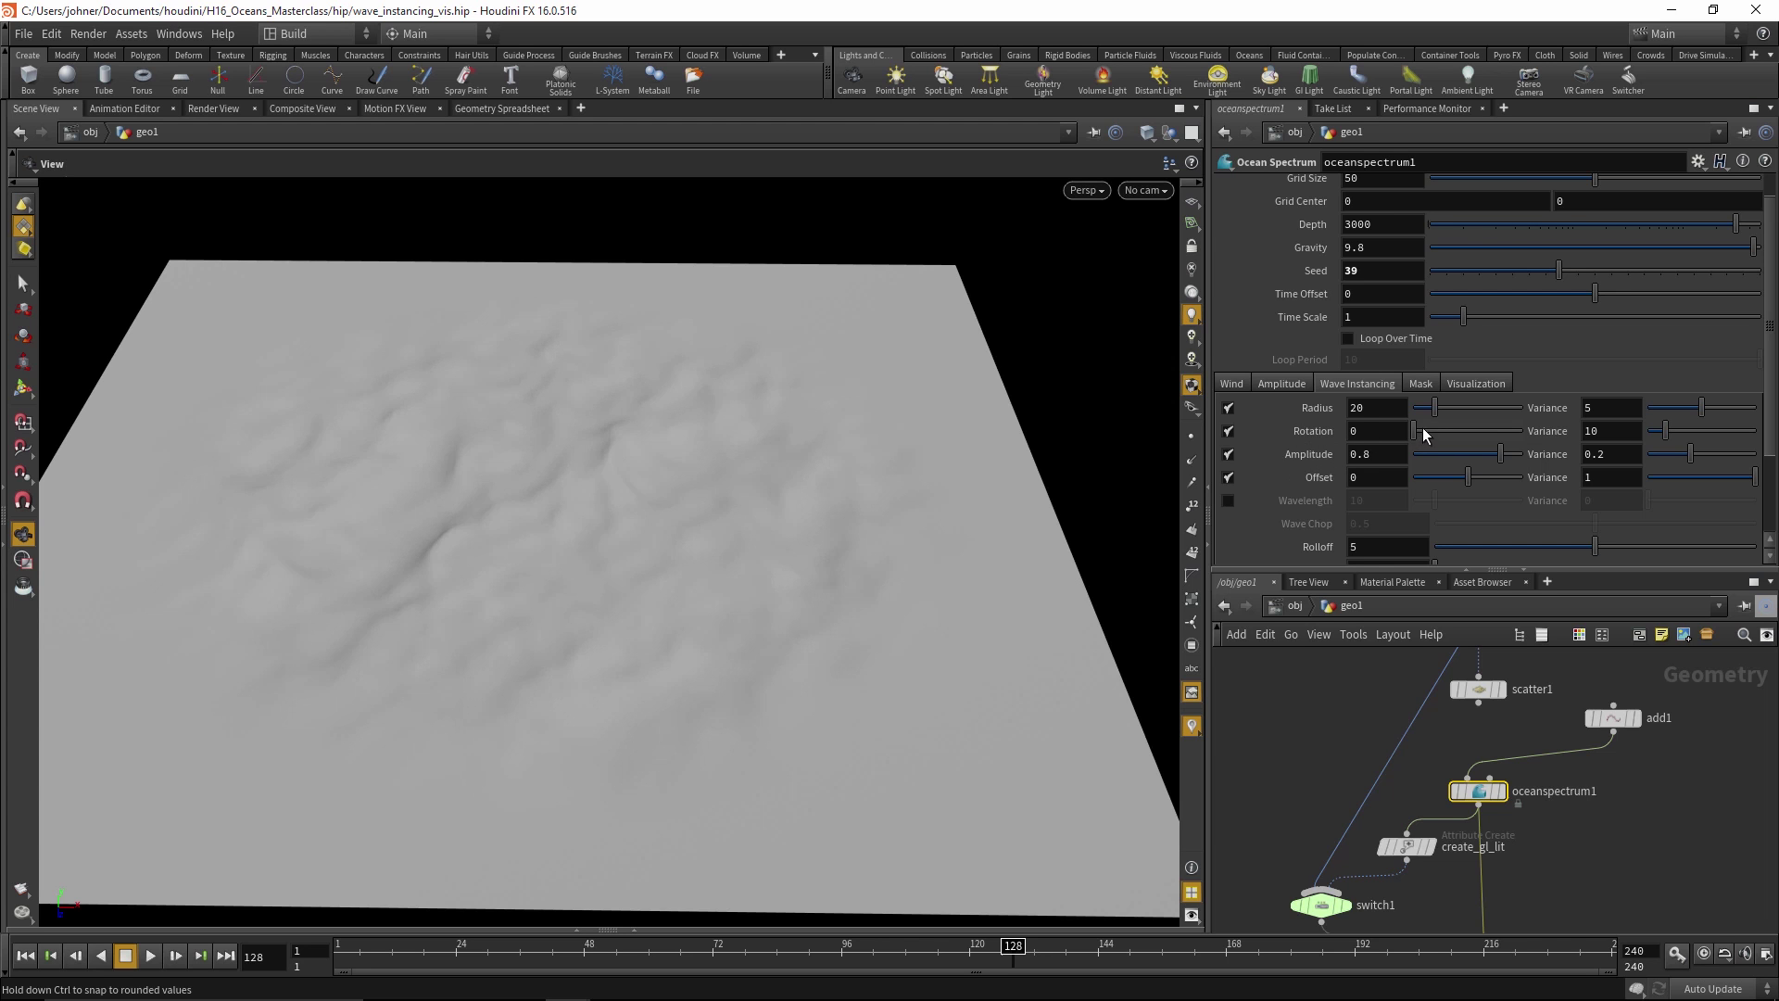
Review oceanspectrum1's Wind and Amplitude parameters, and return to its Wave Instancing settings
drag(1420, 430, 1359, 440)
middle_drag(1518, 725, 1517, 718)
scroll(1517, 718, up, 2)
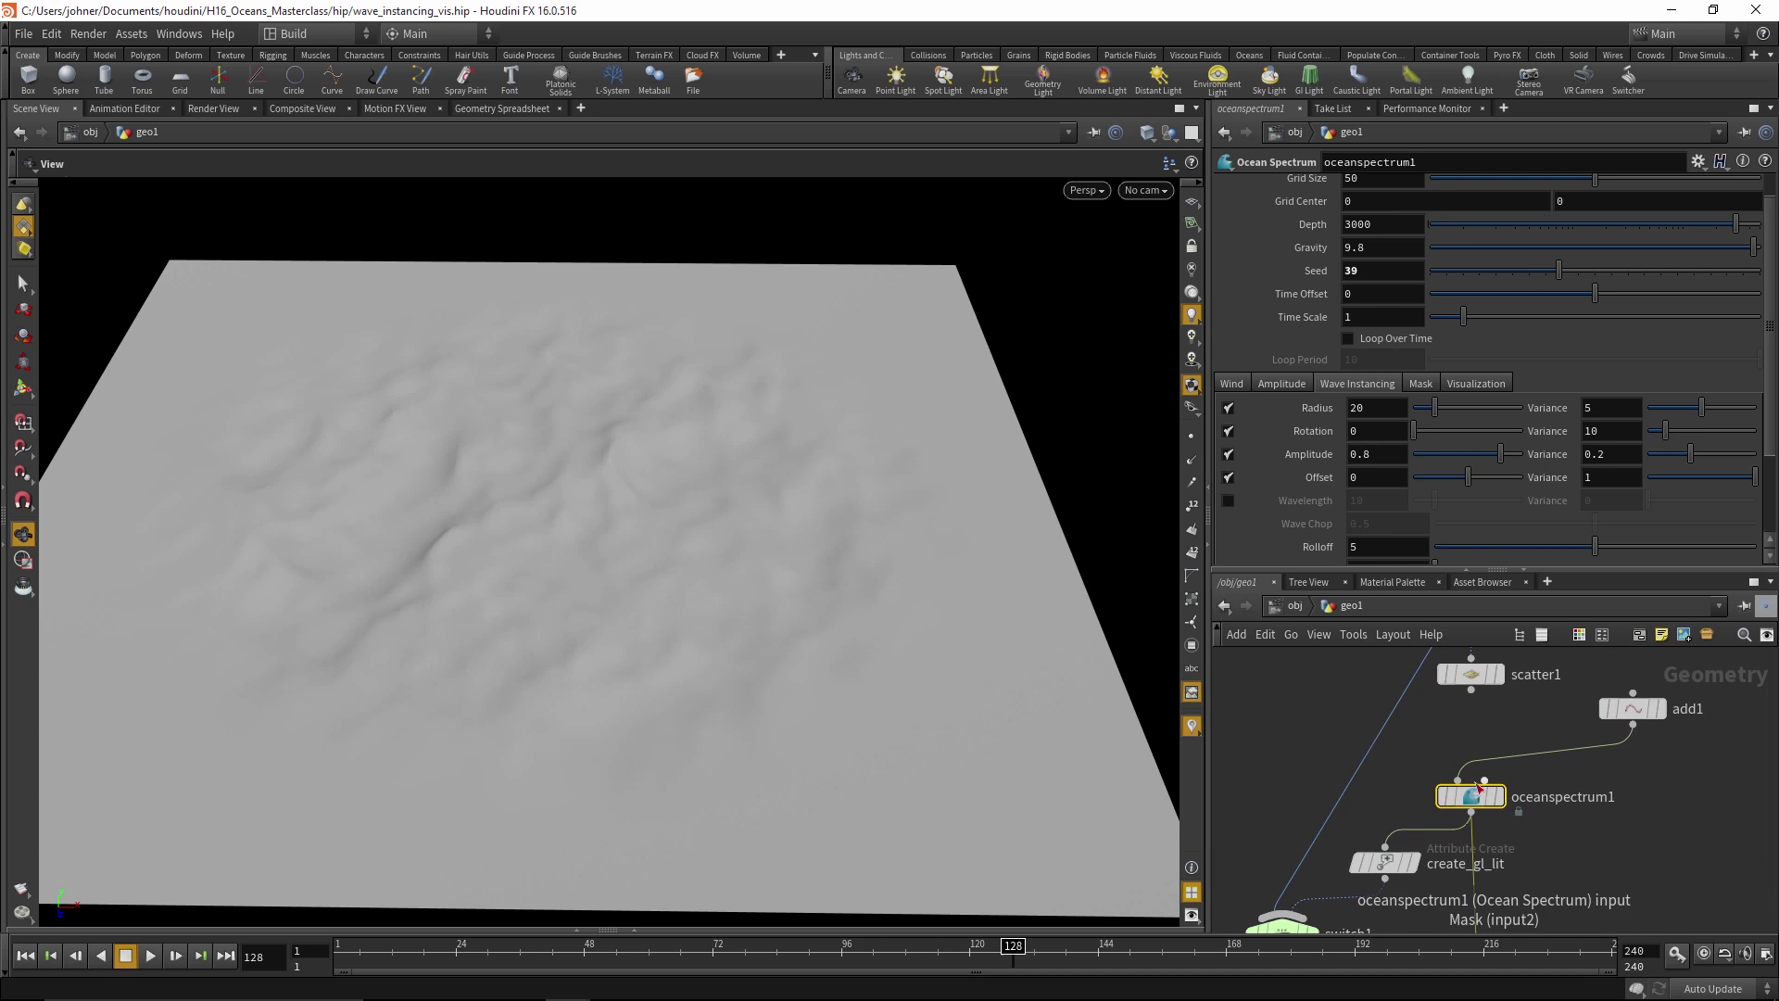
click(1231, 383)
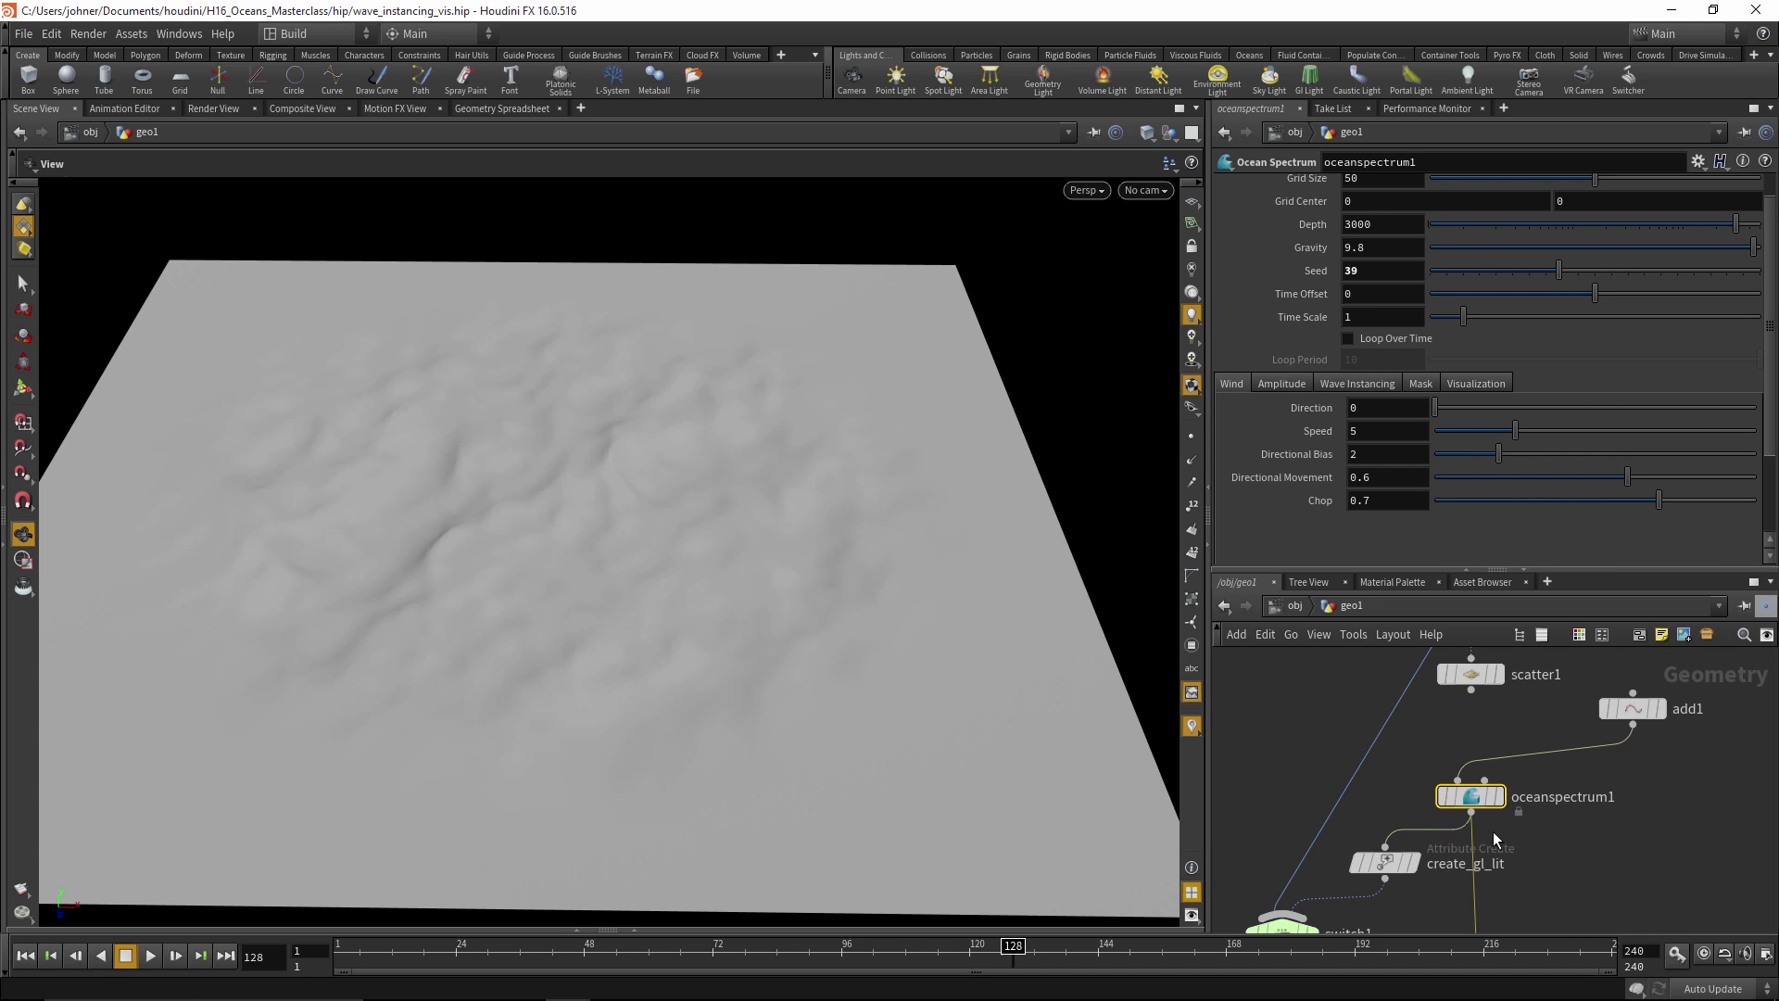
mouse_move(1476, 803)
click(1286, 384)
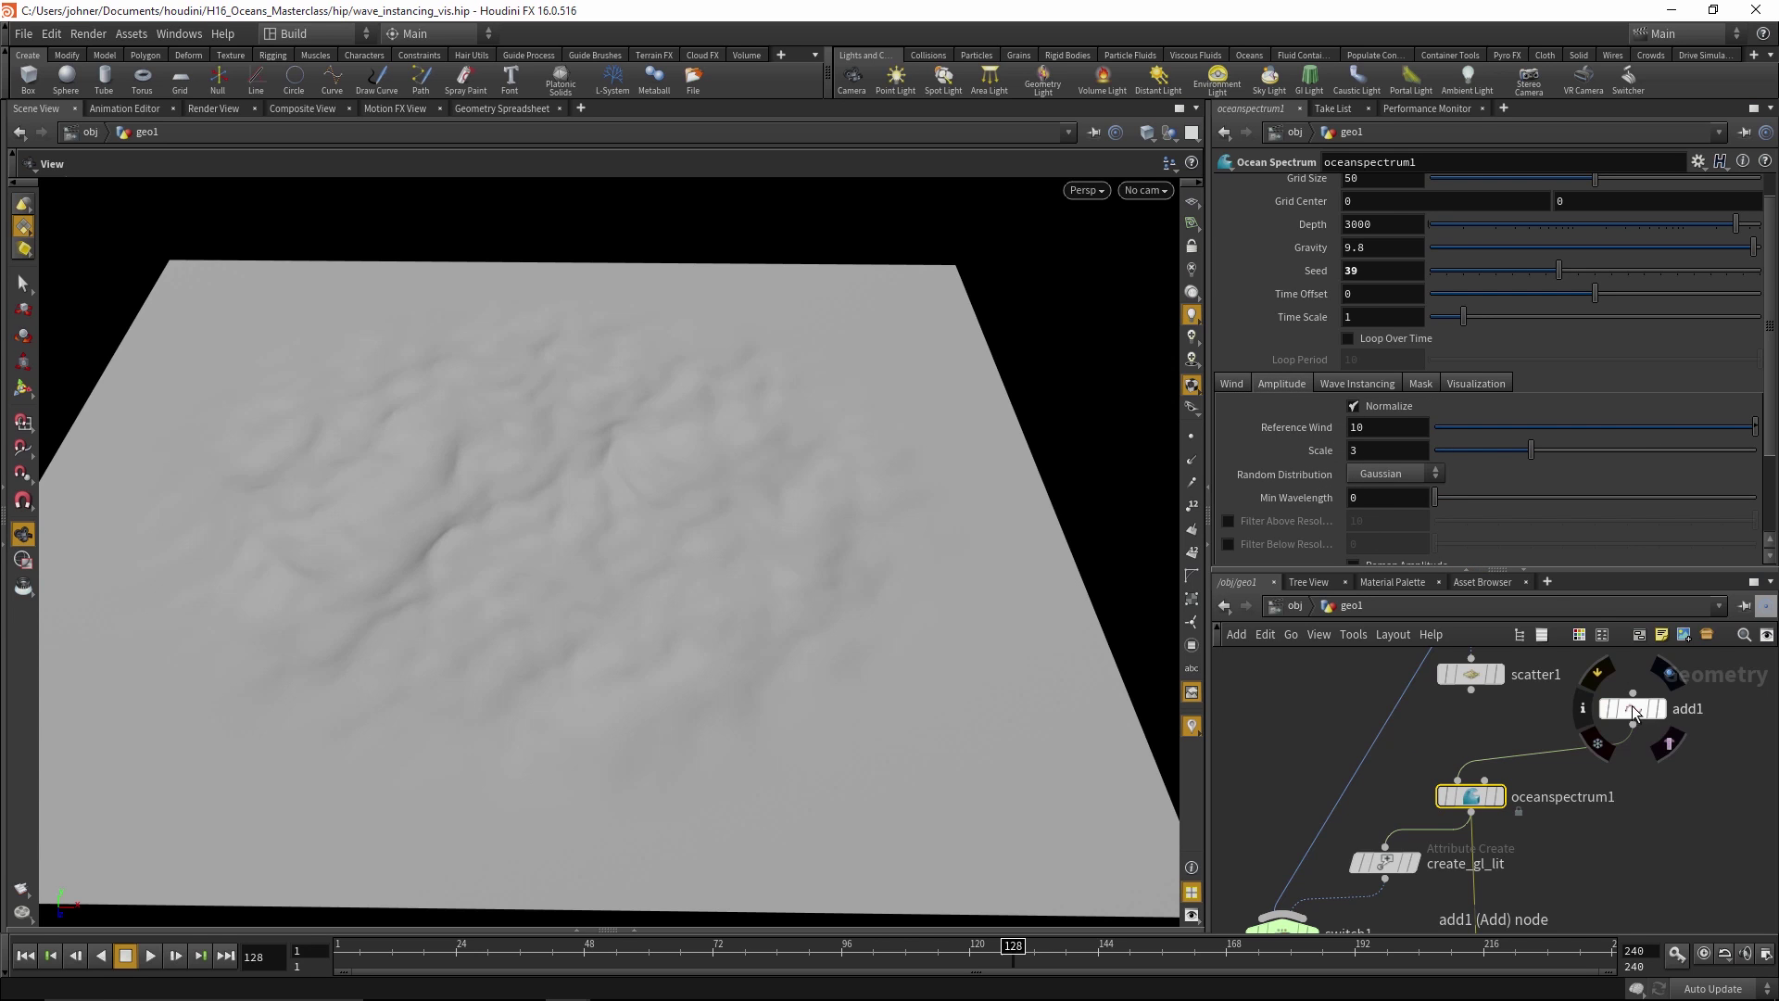
click(1357, 384)
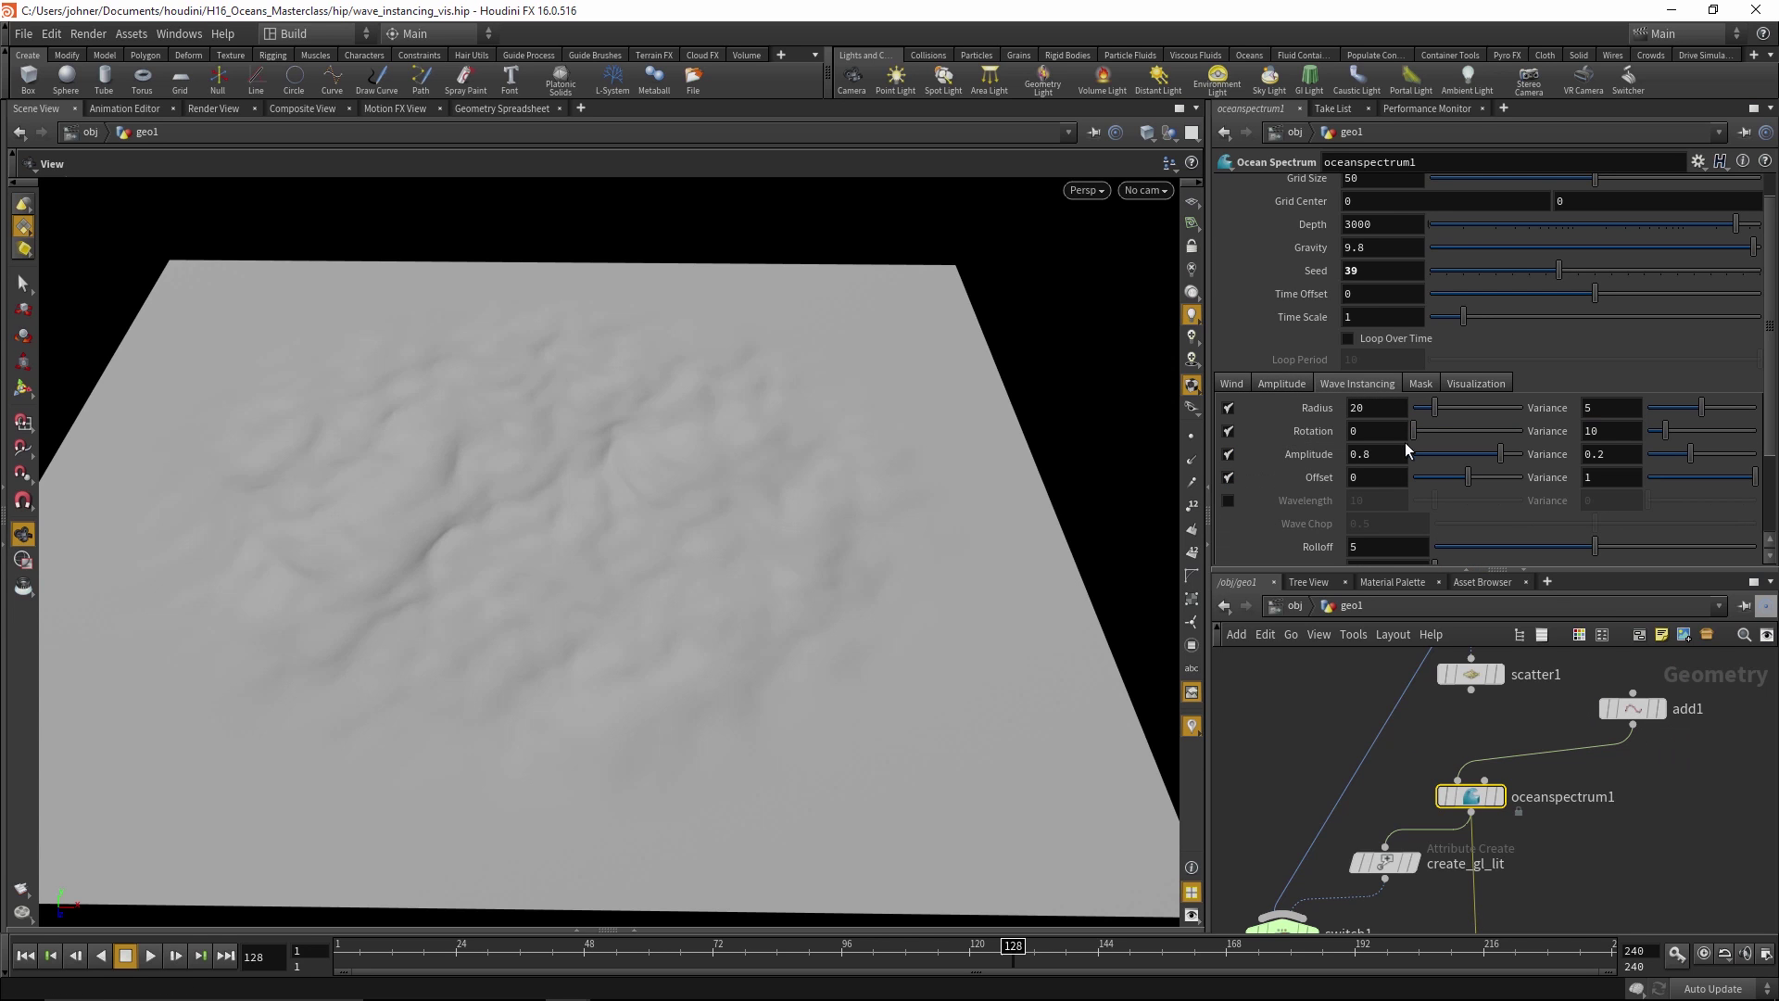
drag(1410, 436, 1366, 421)
Try a Rolloff of 5.58, return it to 5, and set the wave instancing Seed to 2.54
scroll(1308, 515, down, 1)
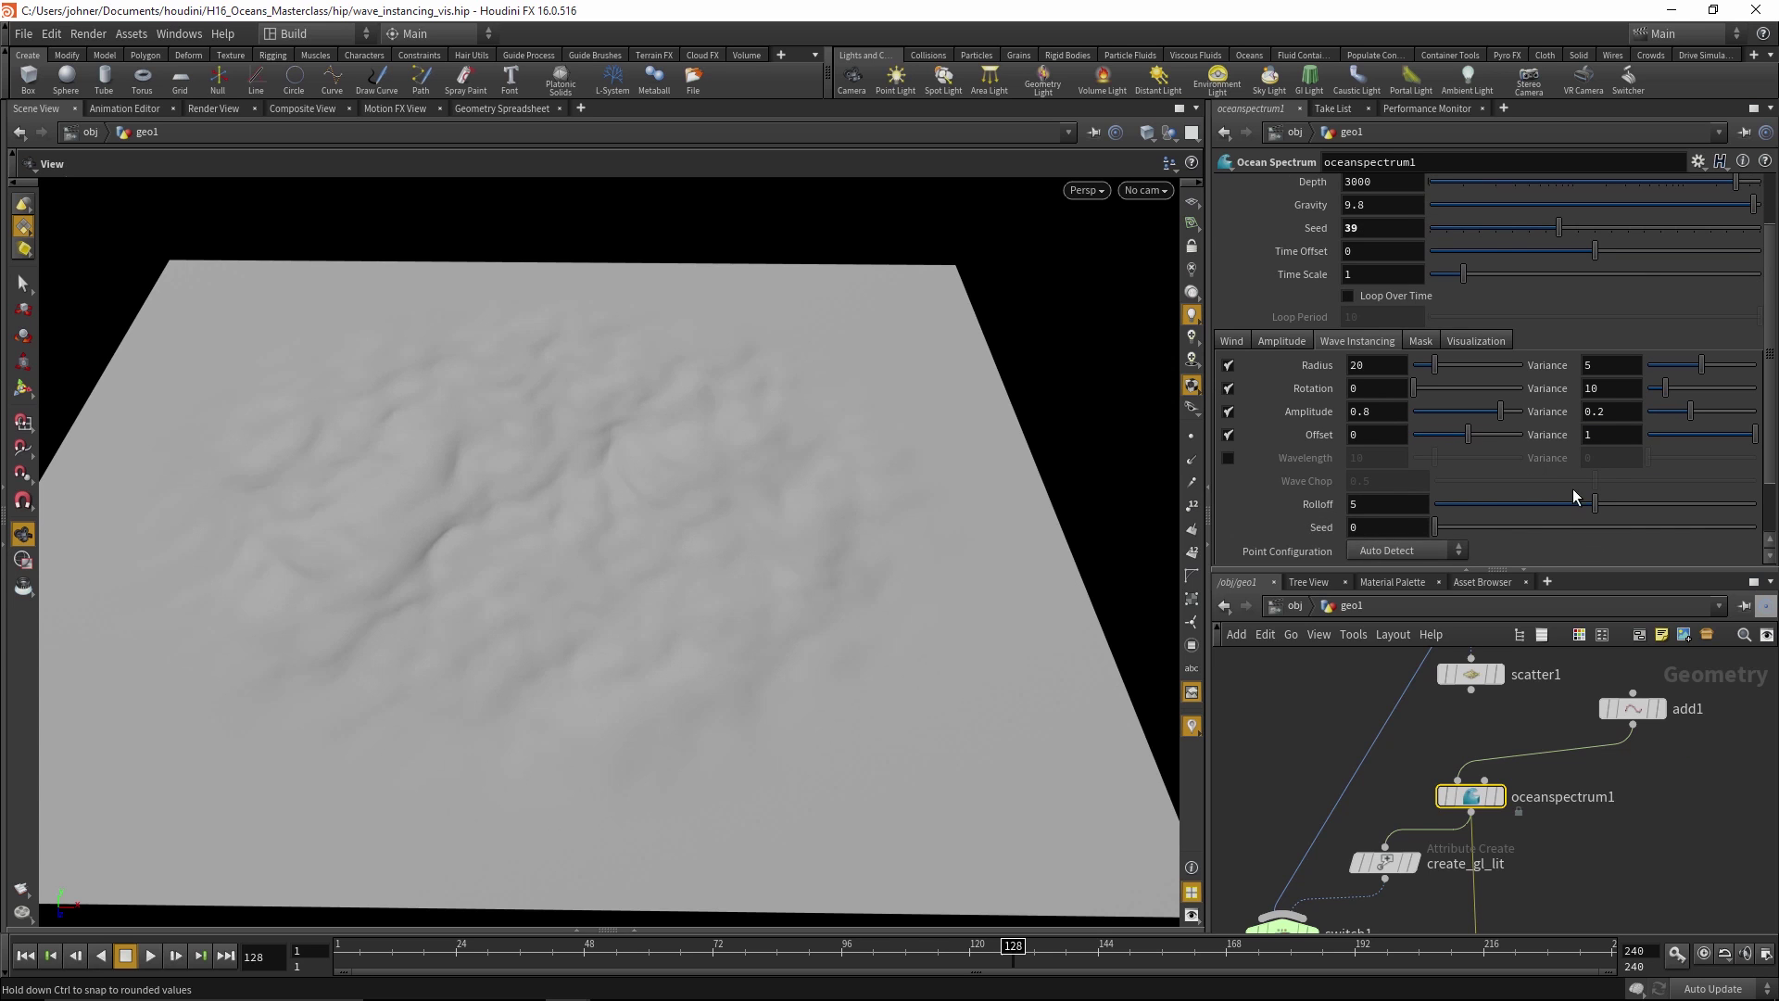
mouse_move(1594, 507)
mouse_down()
mouse_move(1532, 505)
mouse_move(1613, 508)
mouse_up()
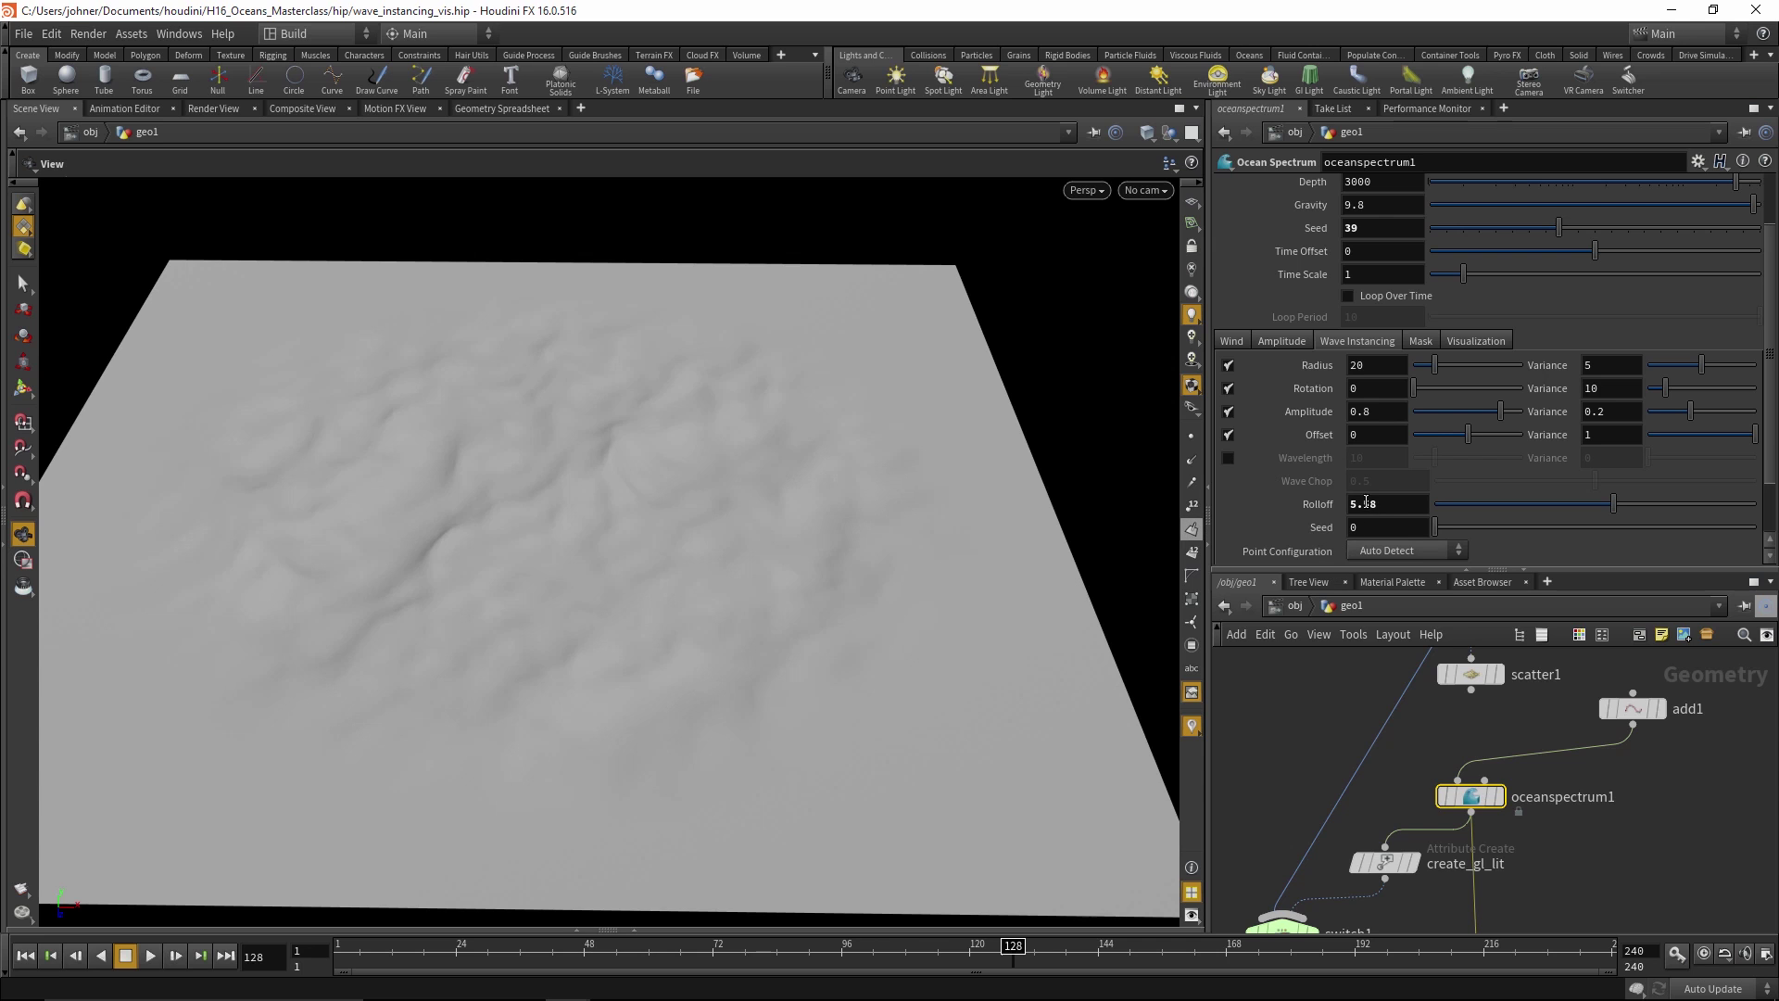
double_click(1366, 502)
text(5)
key(Return)
drag(1439, 528, 1516, 527)
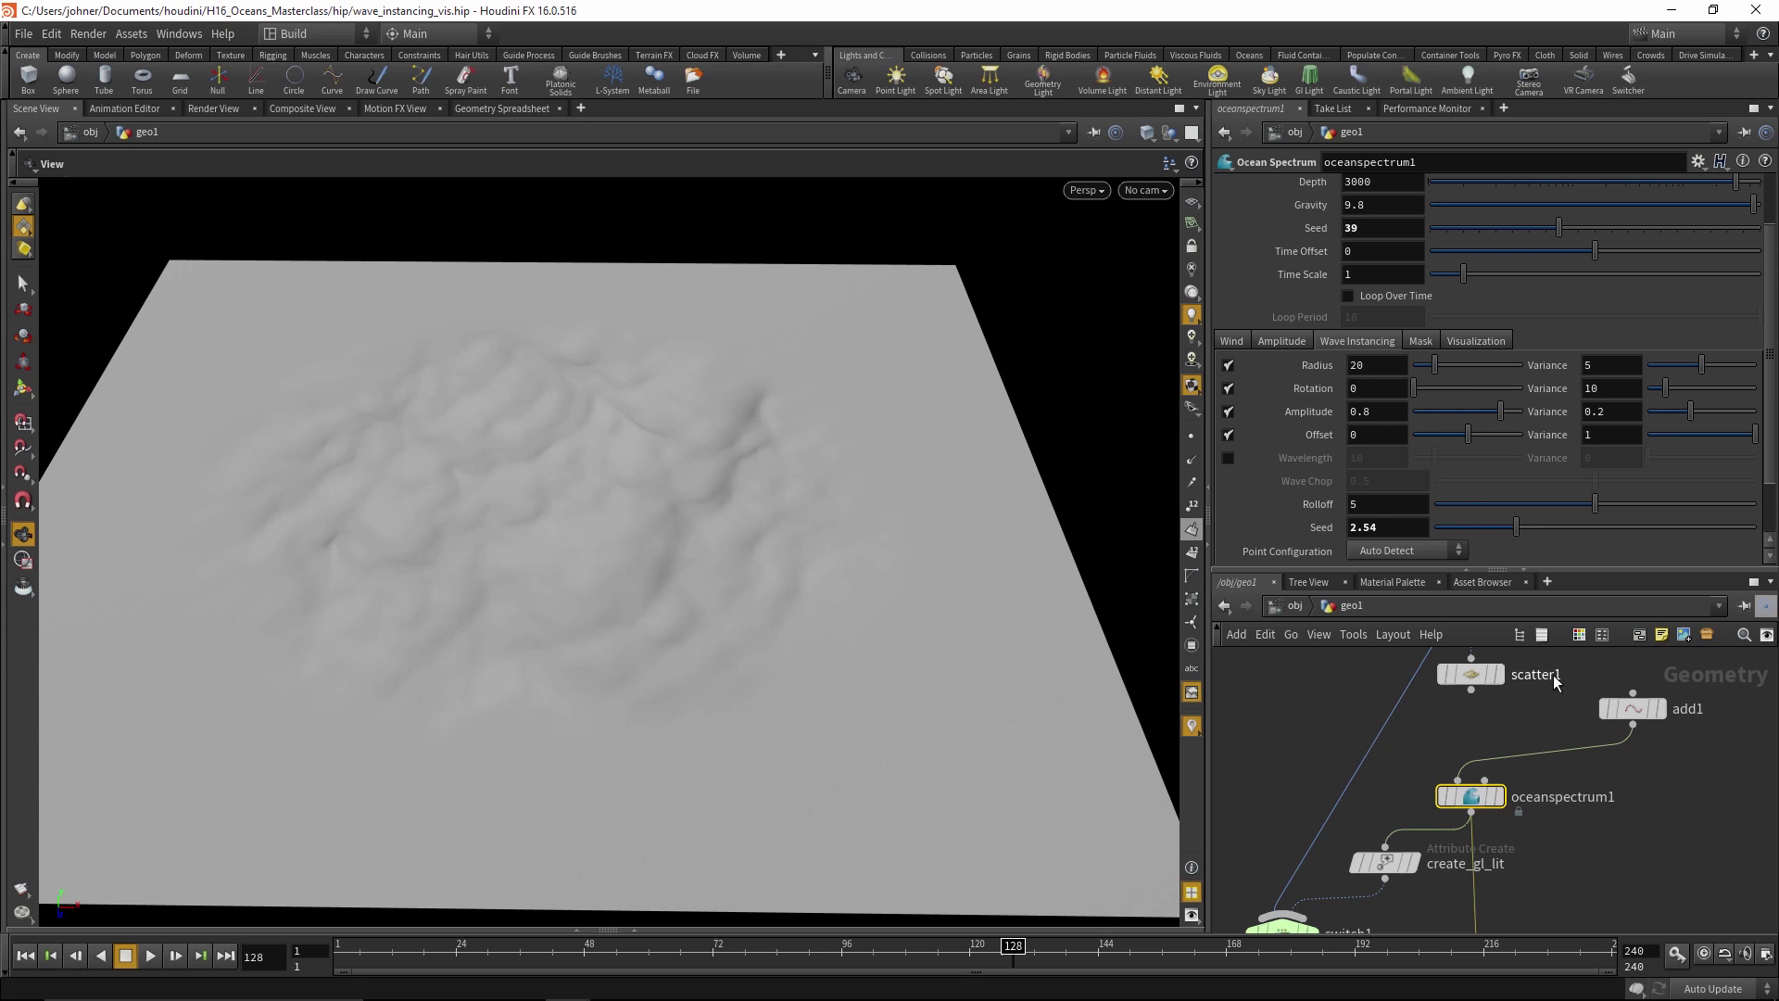
Connect scatter1 to oceanspectrum1's Wave Instancing Points input in place of add1, and show scatter1's parameters
drag(1459, 780, 1473, 677)
click(1486, 677)
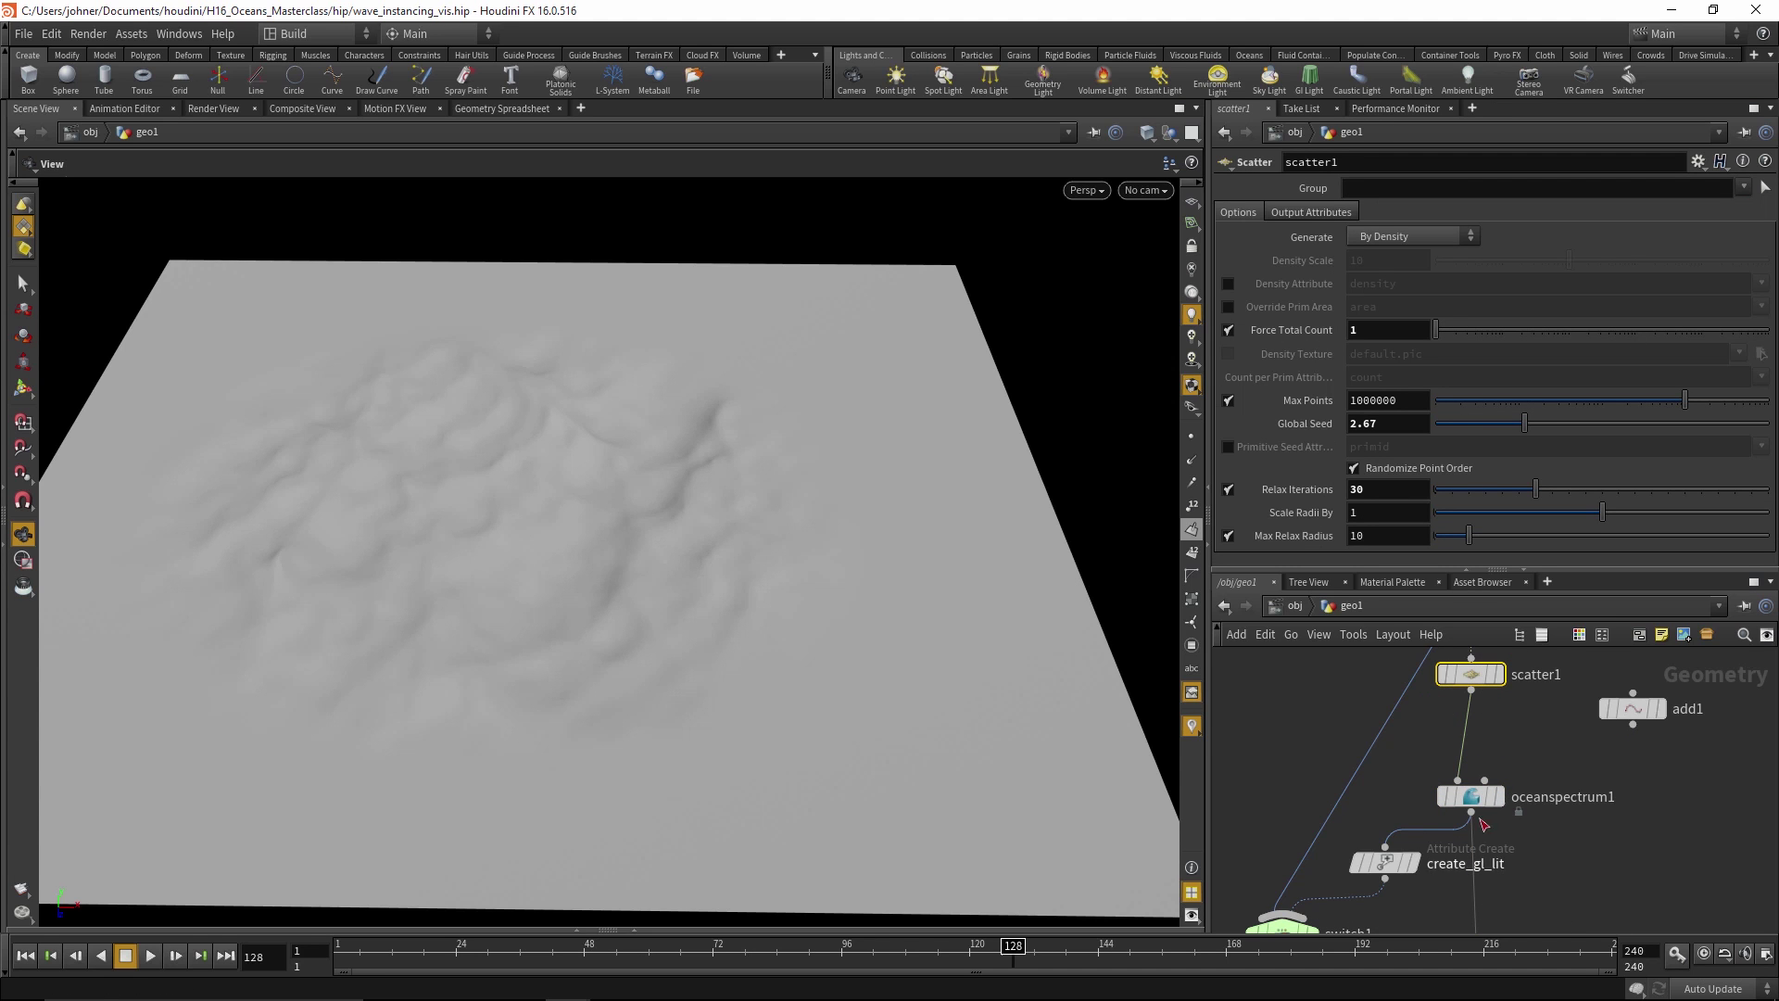
mouse_move(1370, 821)
scroll(1398, 779, down, 3)
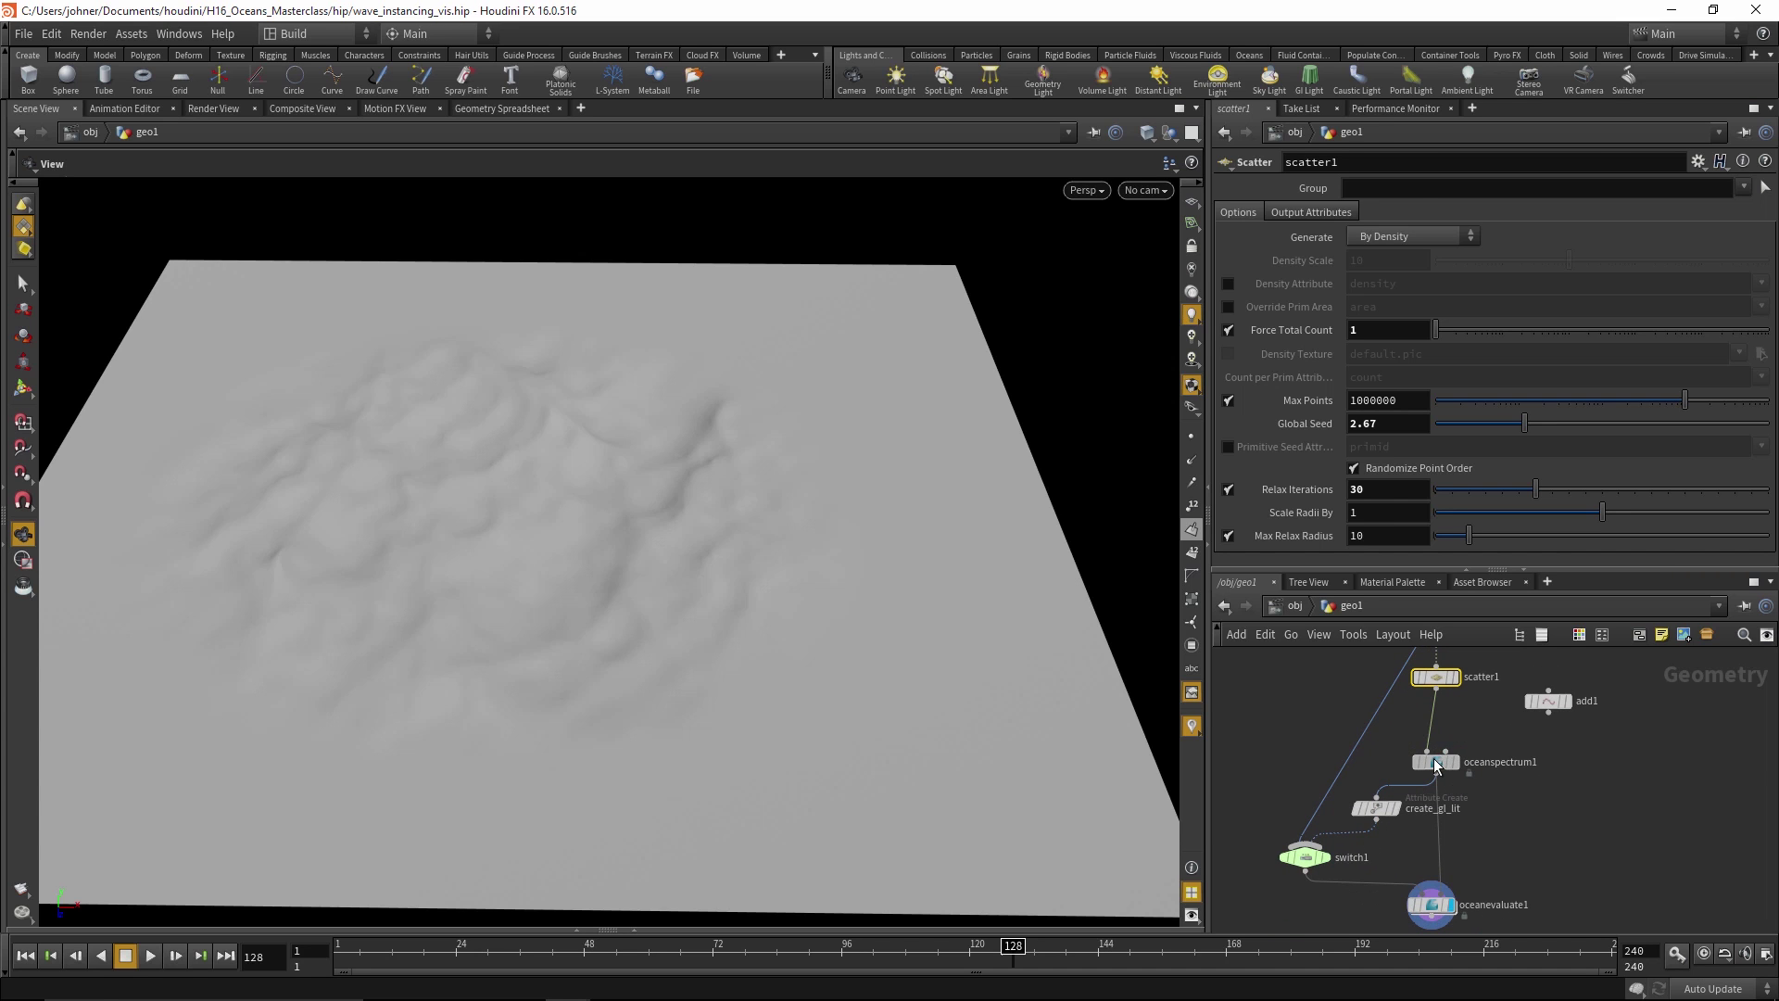
Check oceanspectrum1's Visualization settings and set switch1's Select Input to 1 to colour the surface by wave instancing
click(1433, 758)
click(1474, 340)
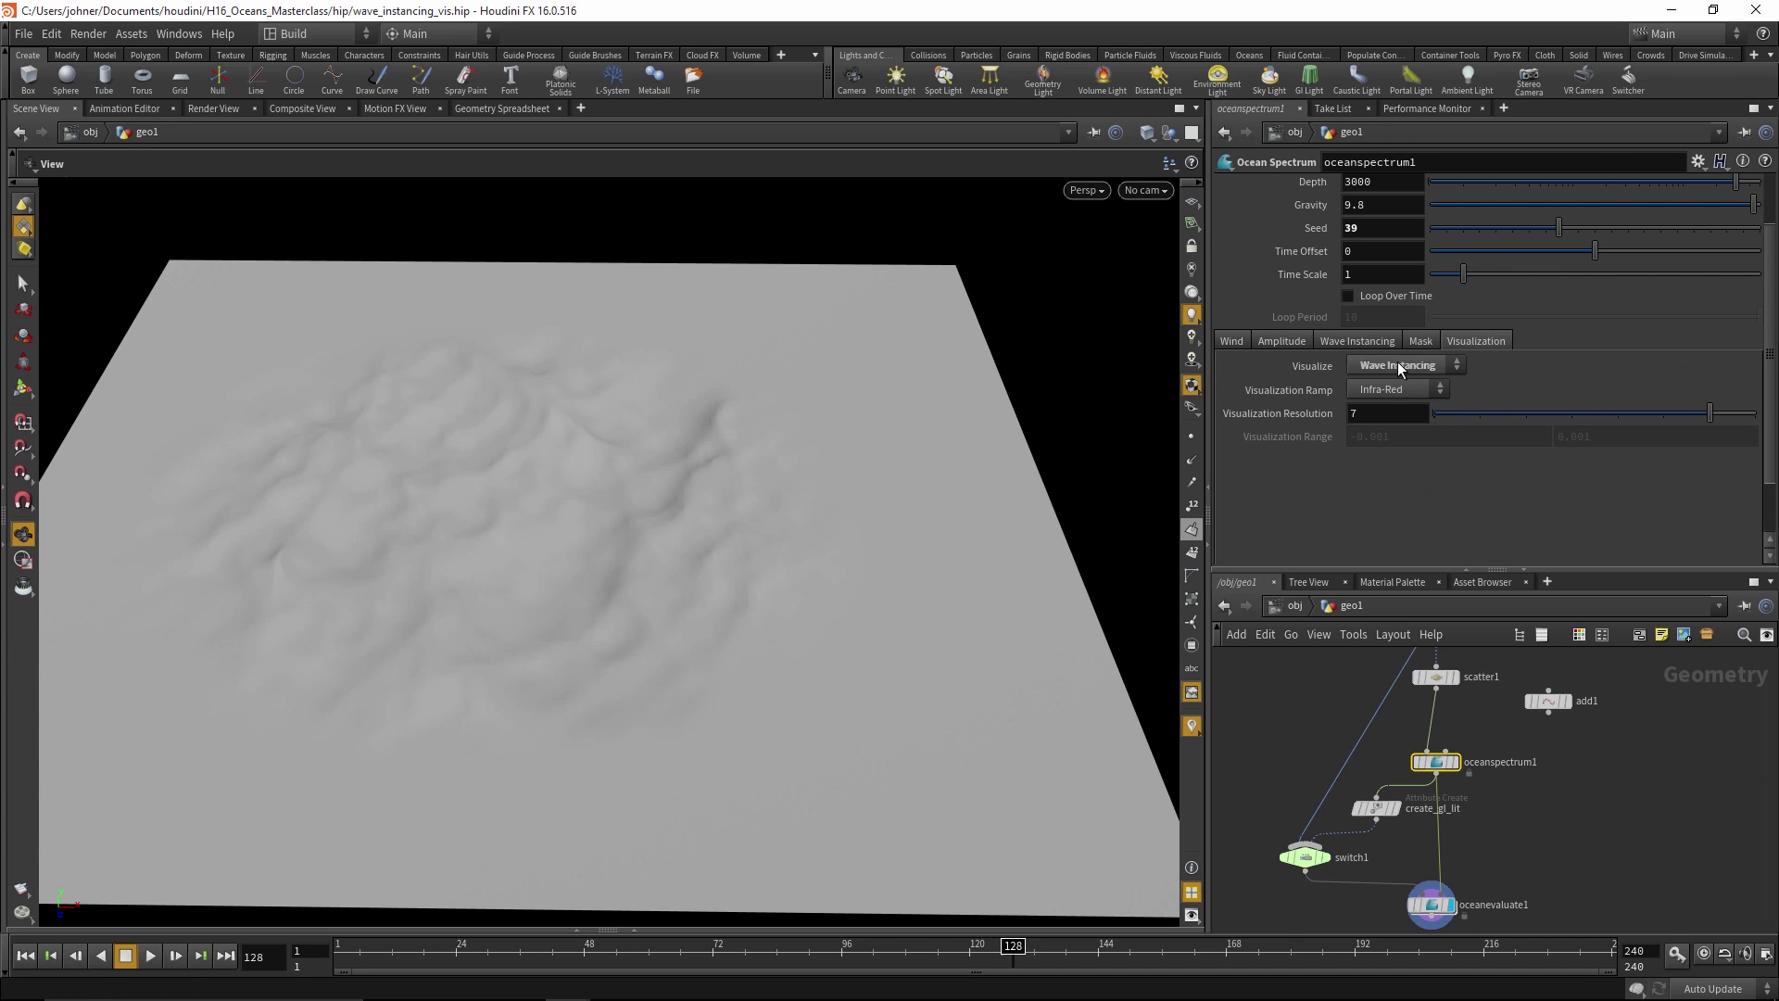
click(1307, 858)
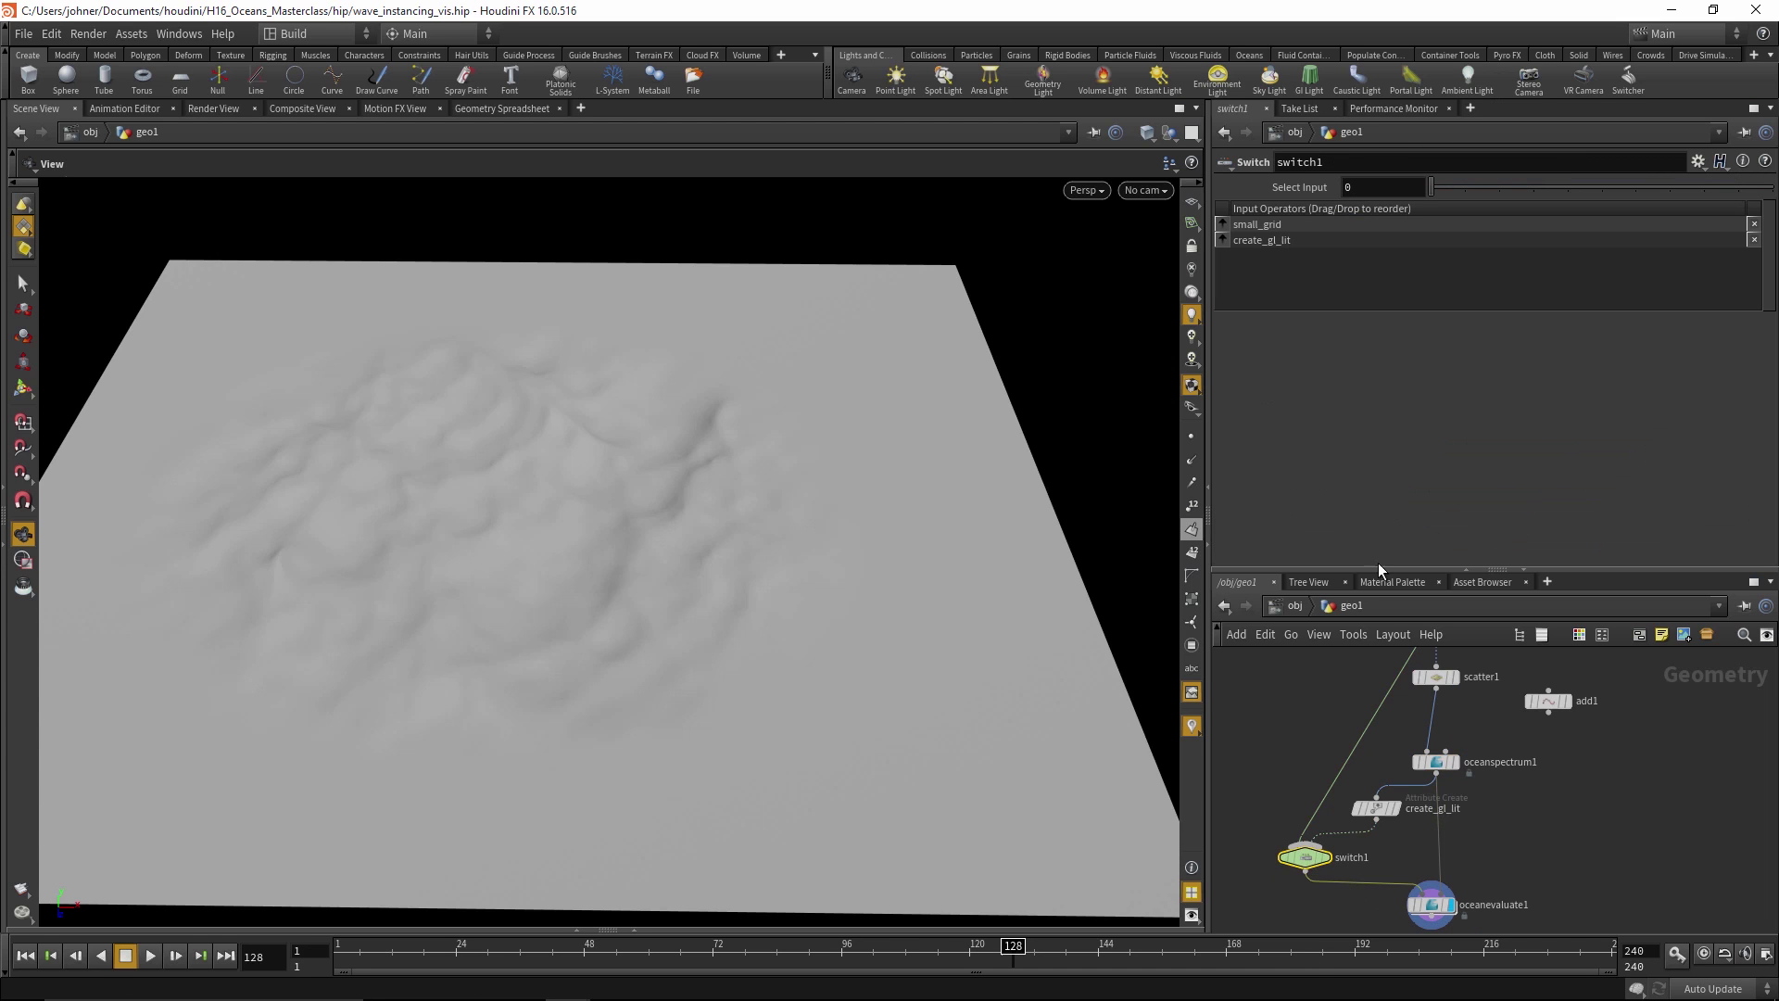
click(1465, 187)
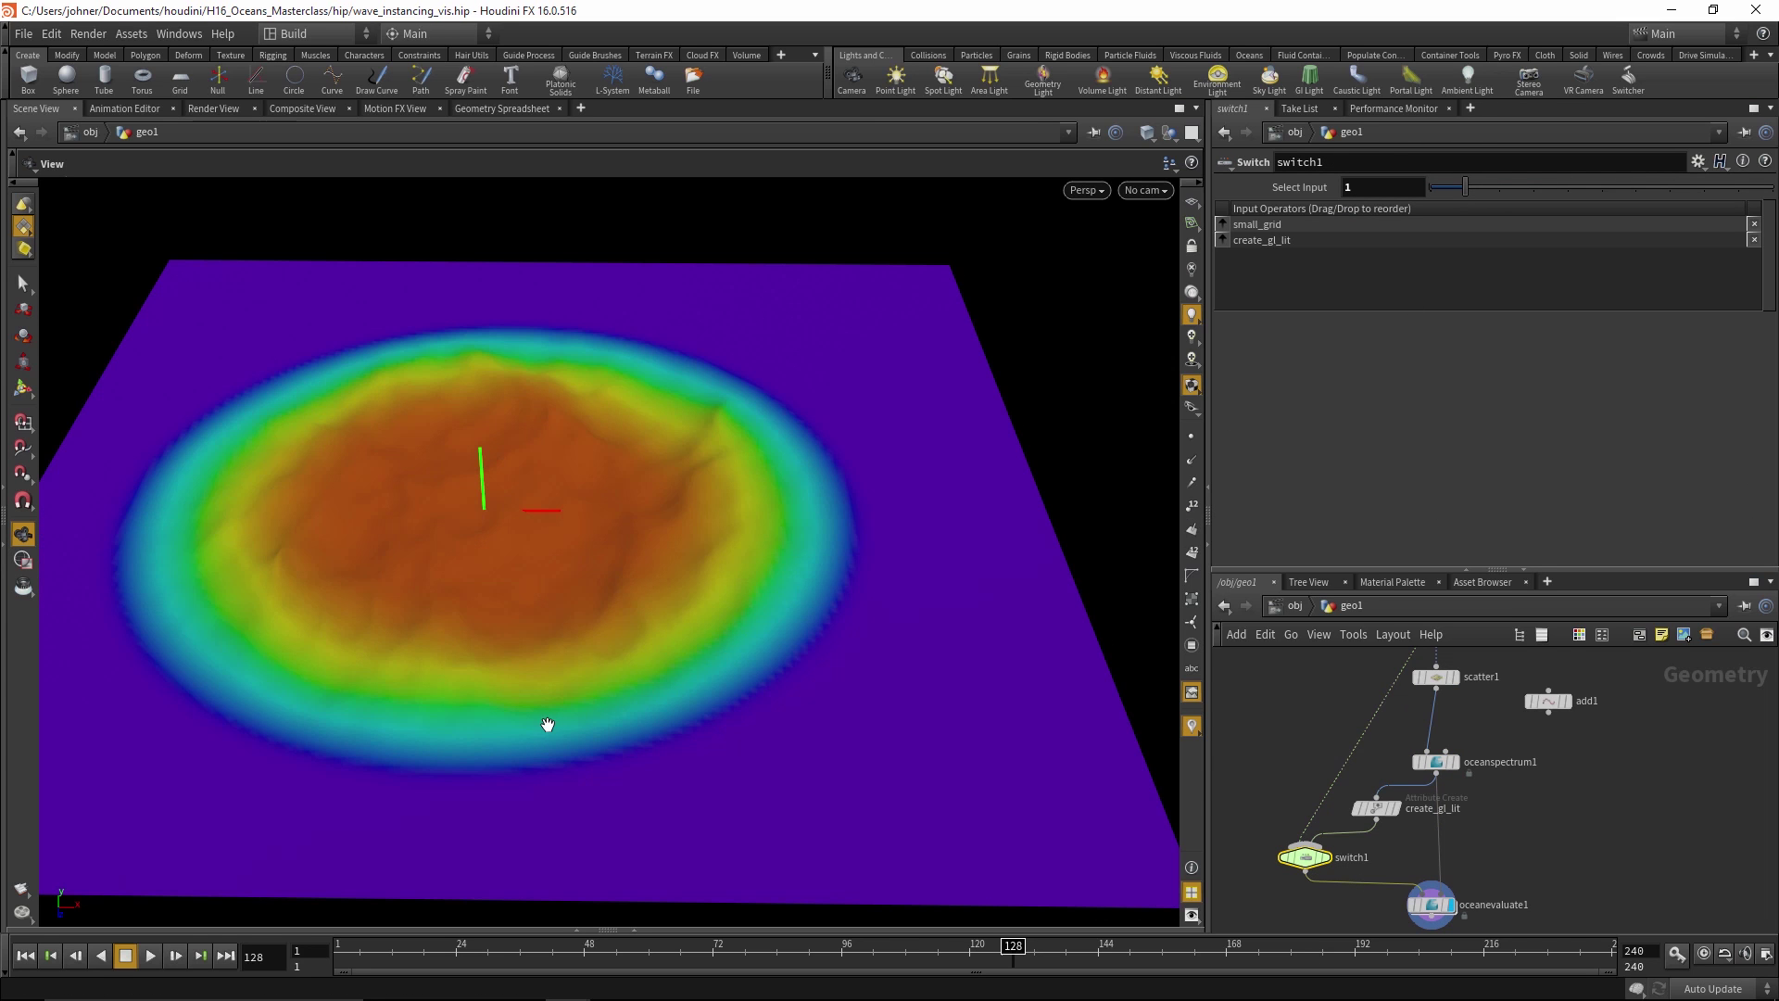
Inspect the wave instancing visualization in wireframe and shaded display, and compare the surface at frames 56 and 42
click(1445, 775)
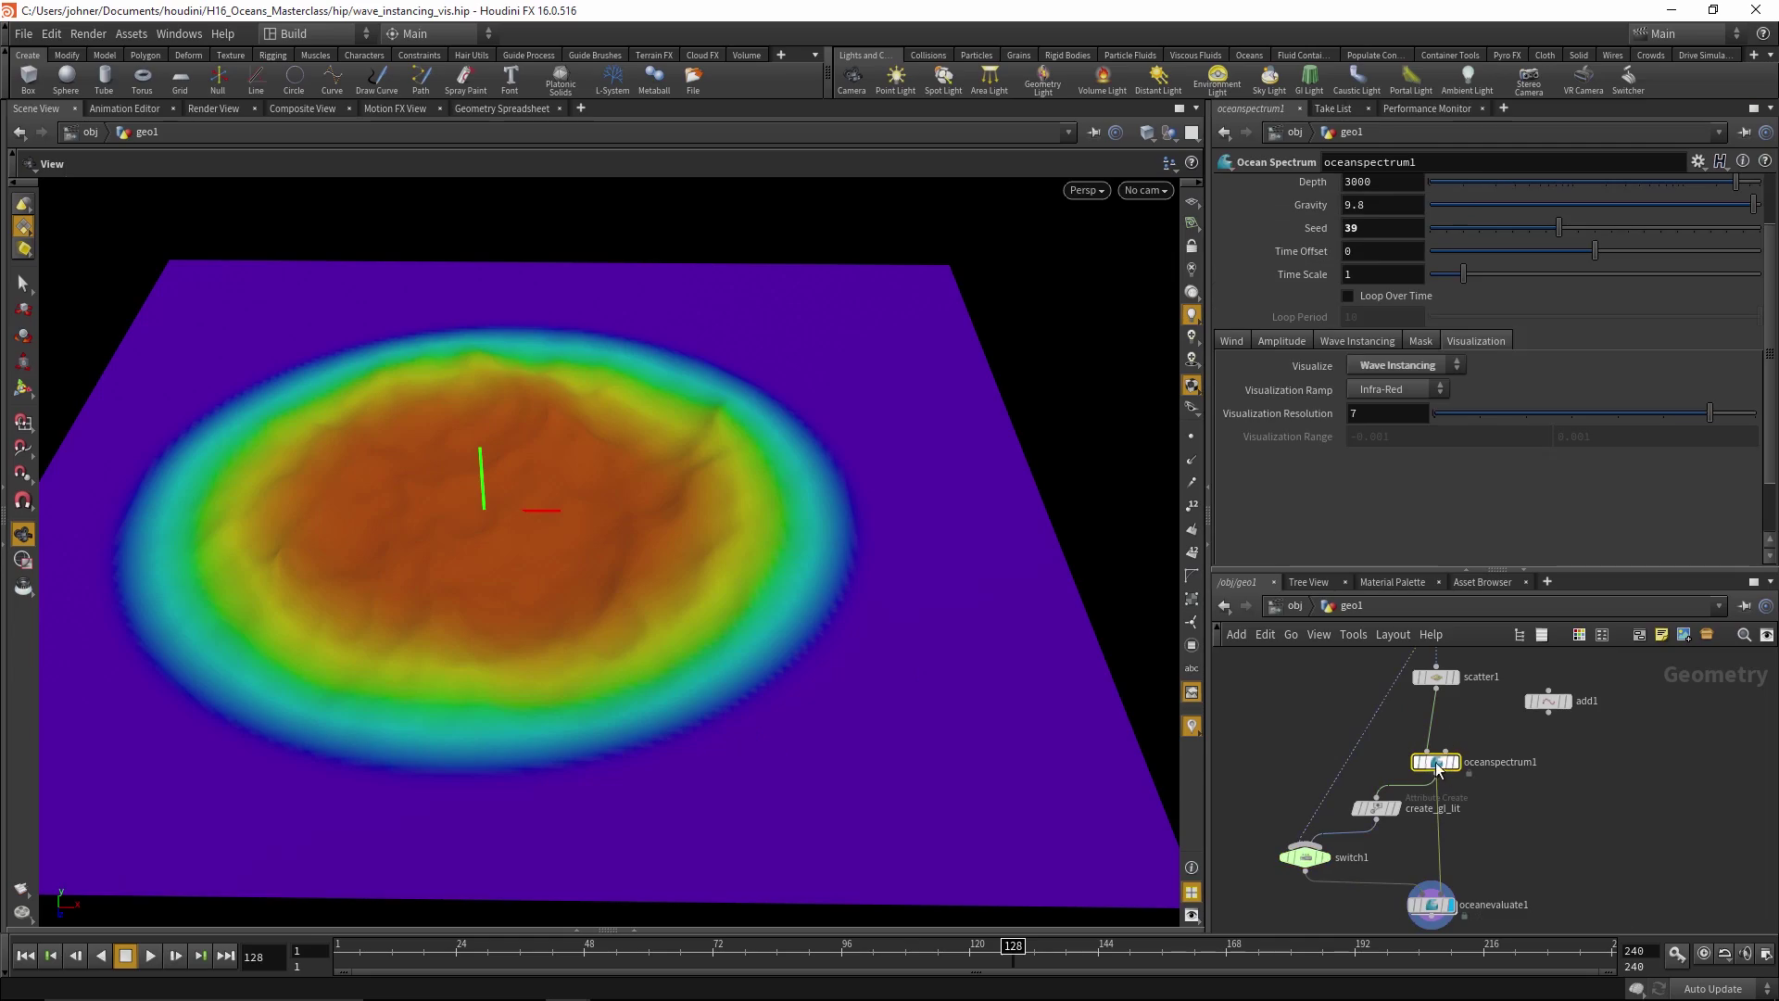
drag(516, 584, 503, 622)
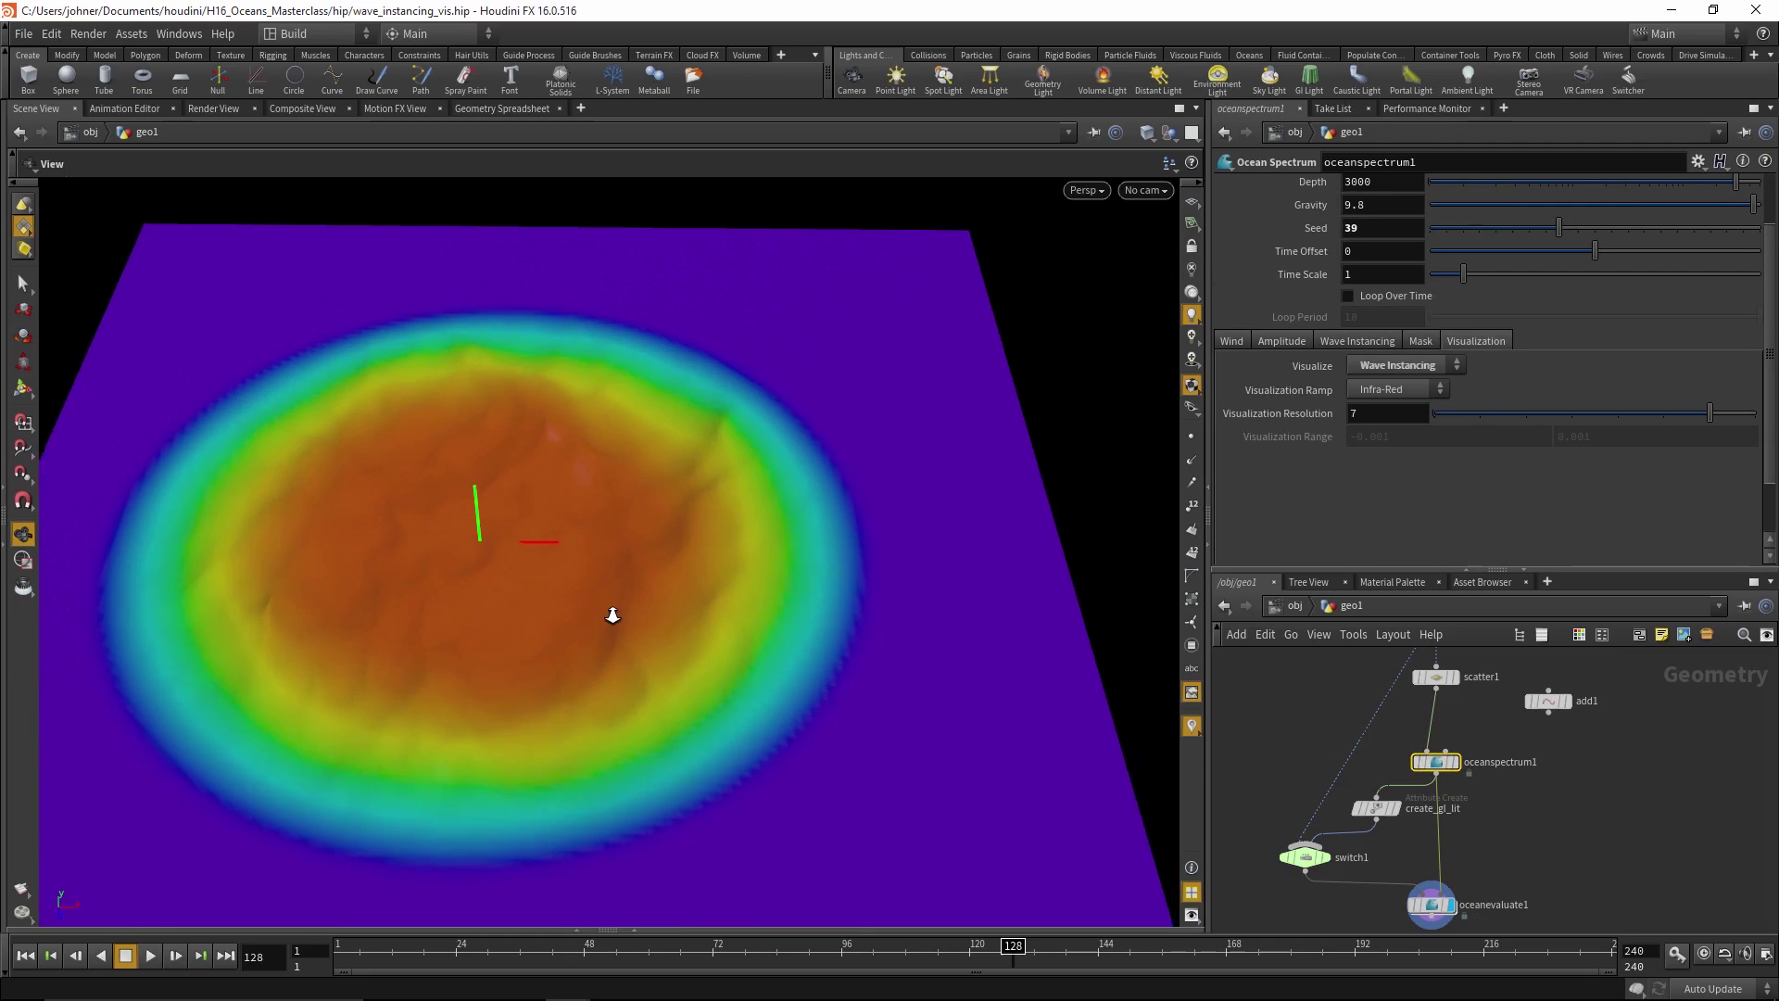
key(w)
scroll(520, 624, up, 5)
key(w)
scroll(524, 631, down, 3)
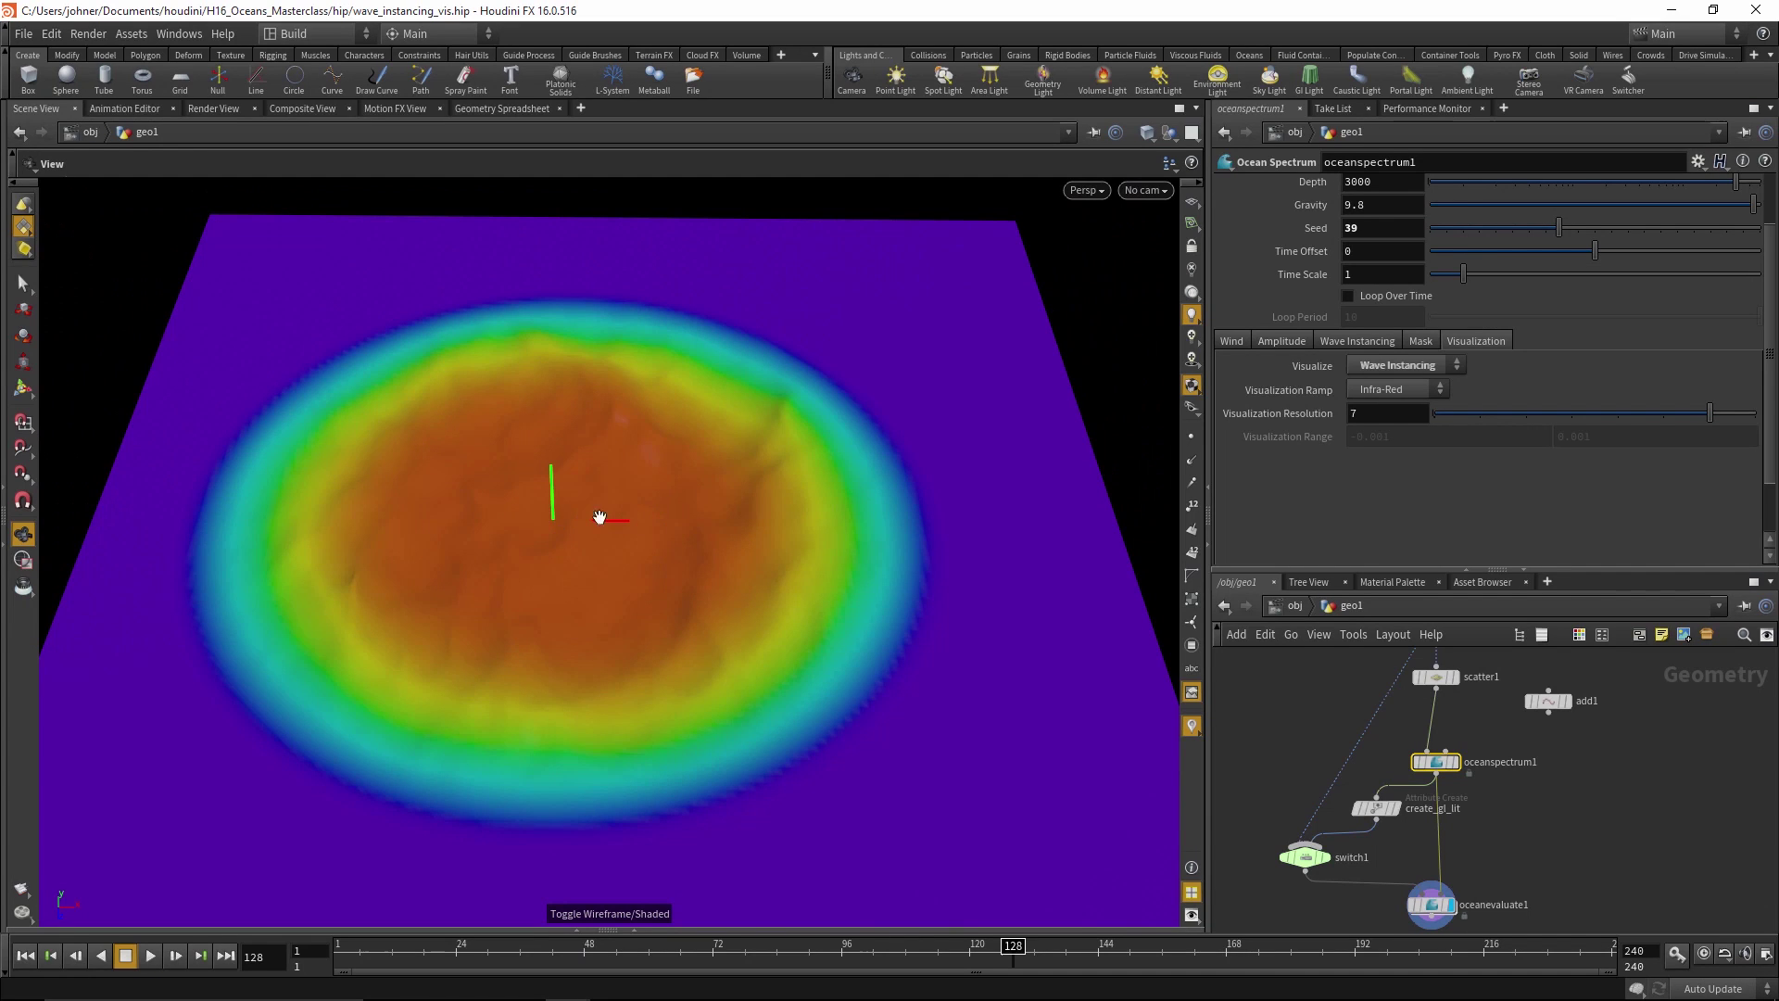
click(627, 952)
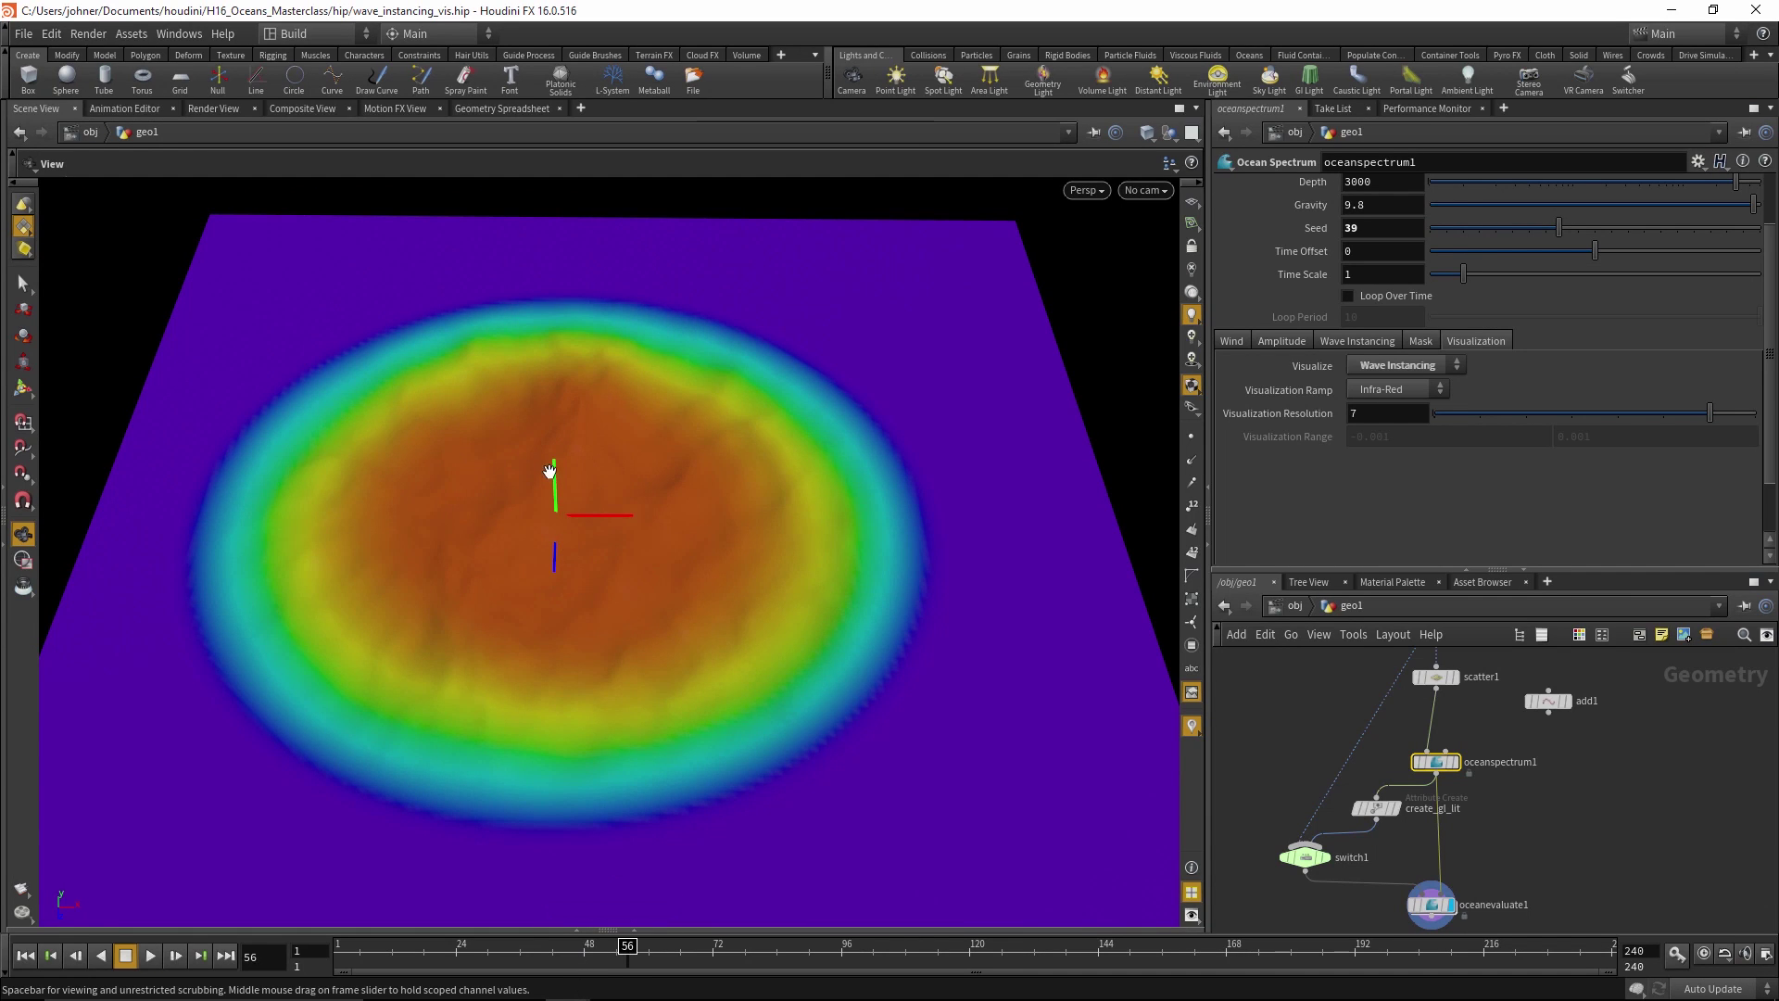
drag(628, 955, 553, 952)
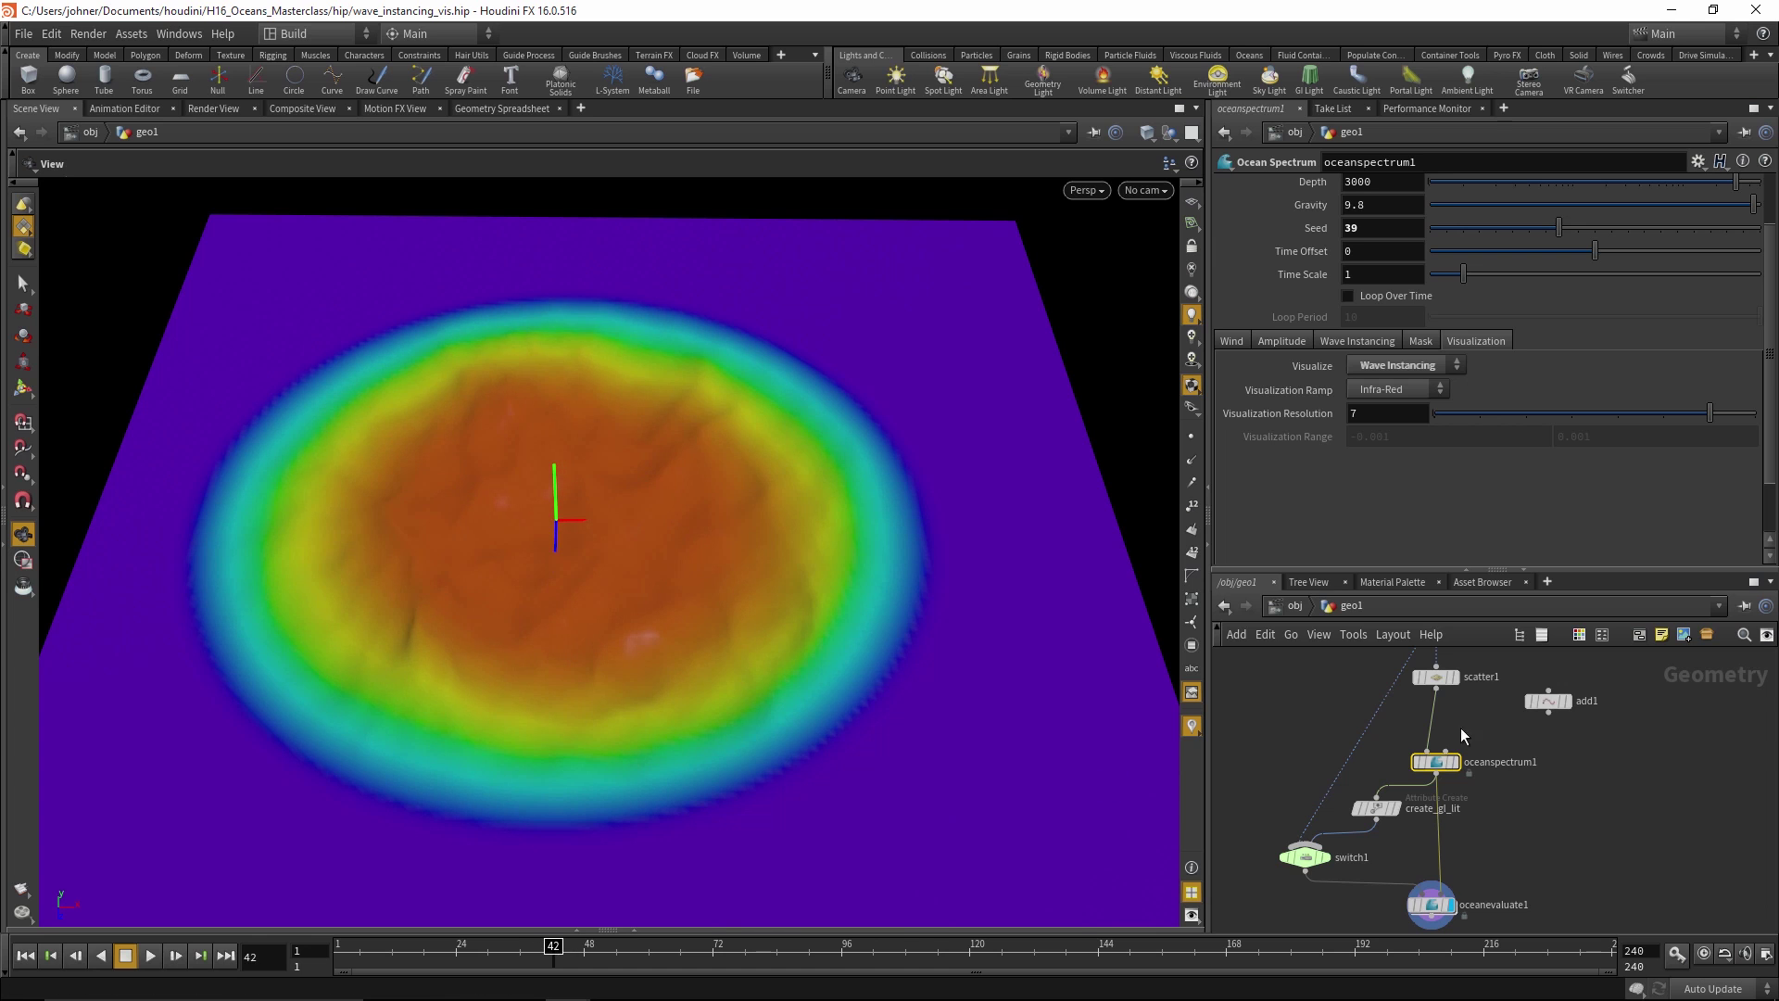
Set oceanspectrum1's wave instancing Radius to 12.8
click(1358, 341)
mouse_move(1412, 388)
mouse_down()
mouse_move(1481, 399)
mouse_move(1342, 387)
mouse_move(1428, 363)
mouse_up()
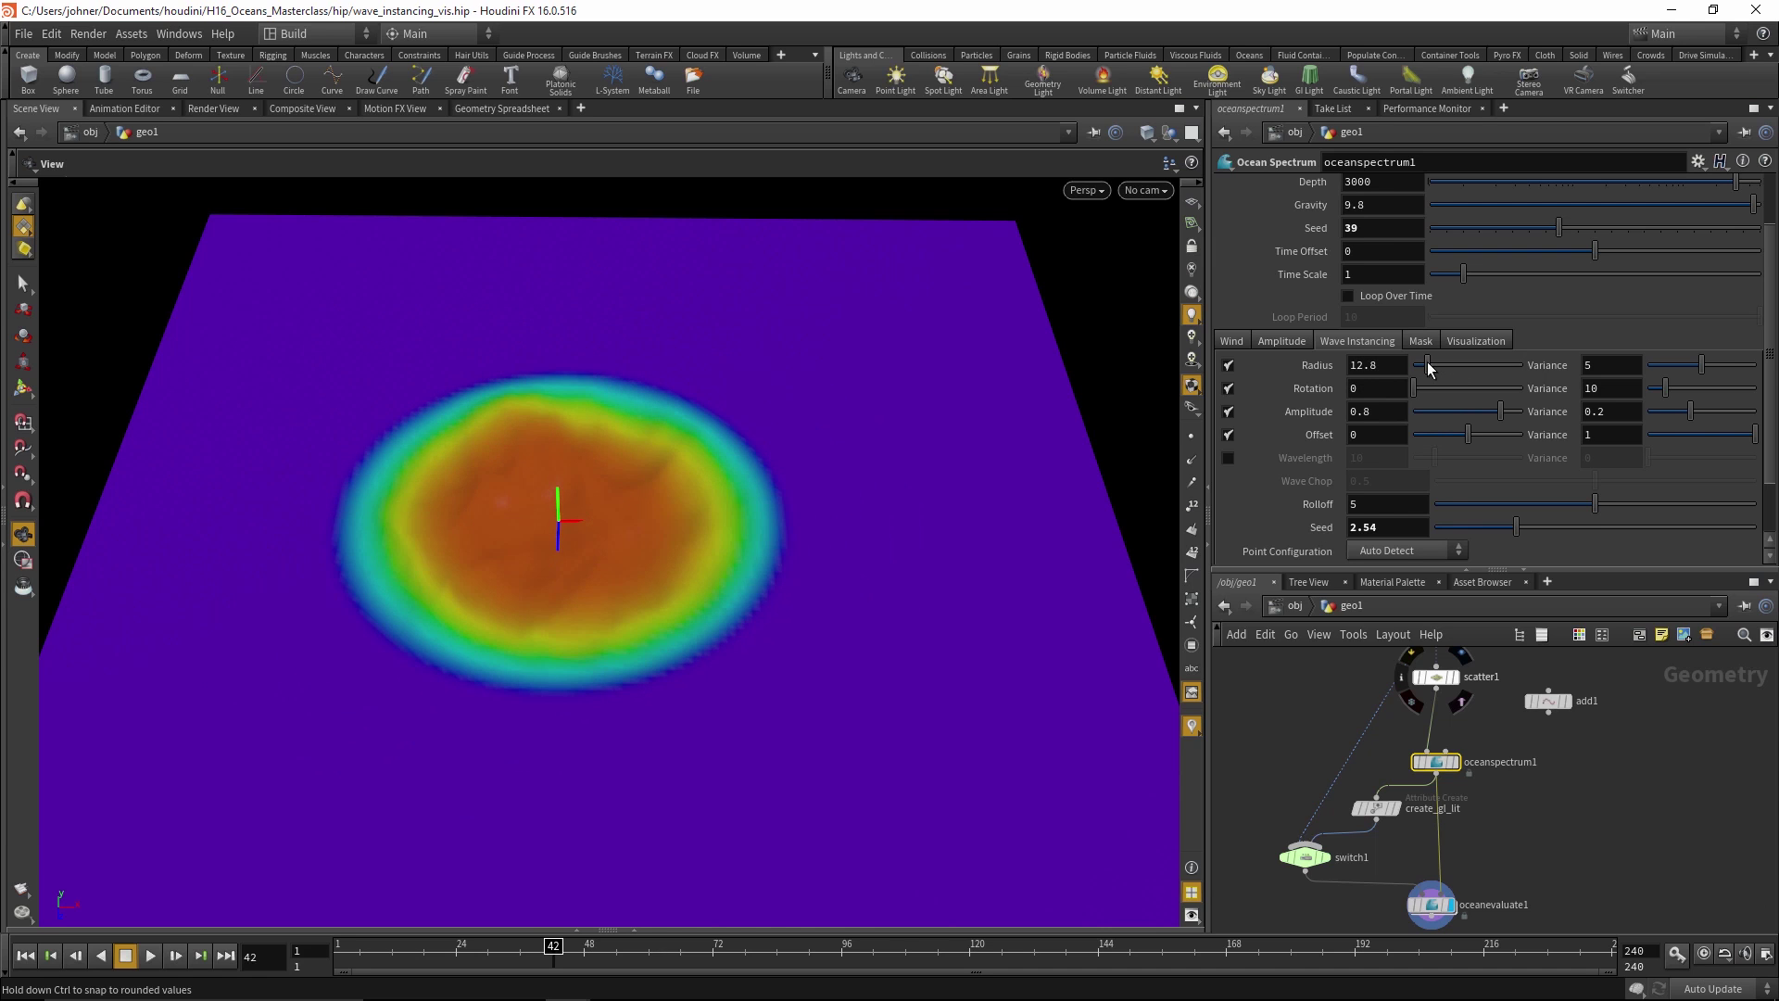
click(1427, 363)
Try a Force Total Count of 5 on scatter1, and raise it to 12 points
click(1436, 676)
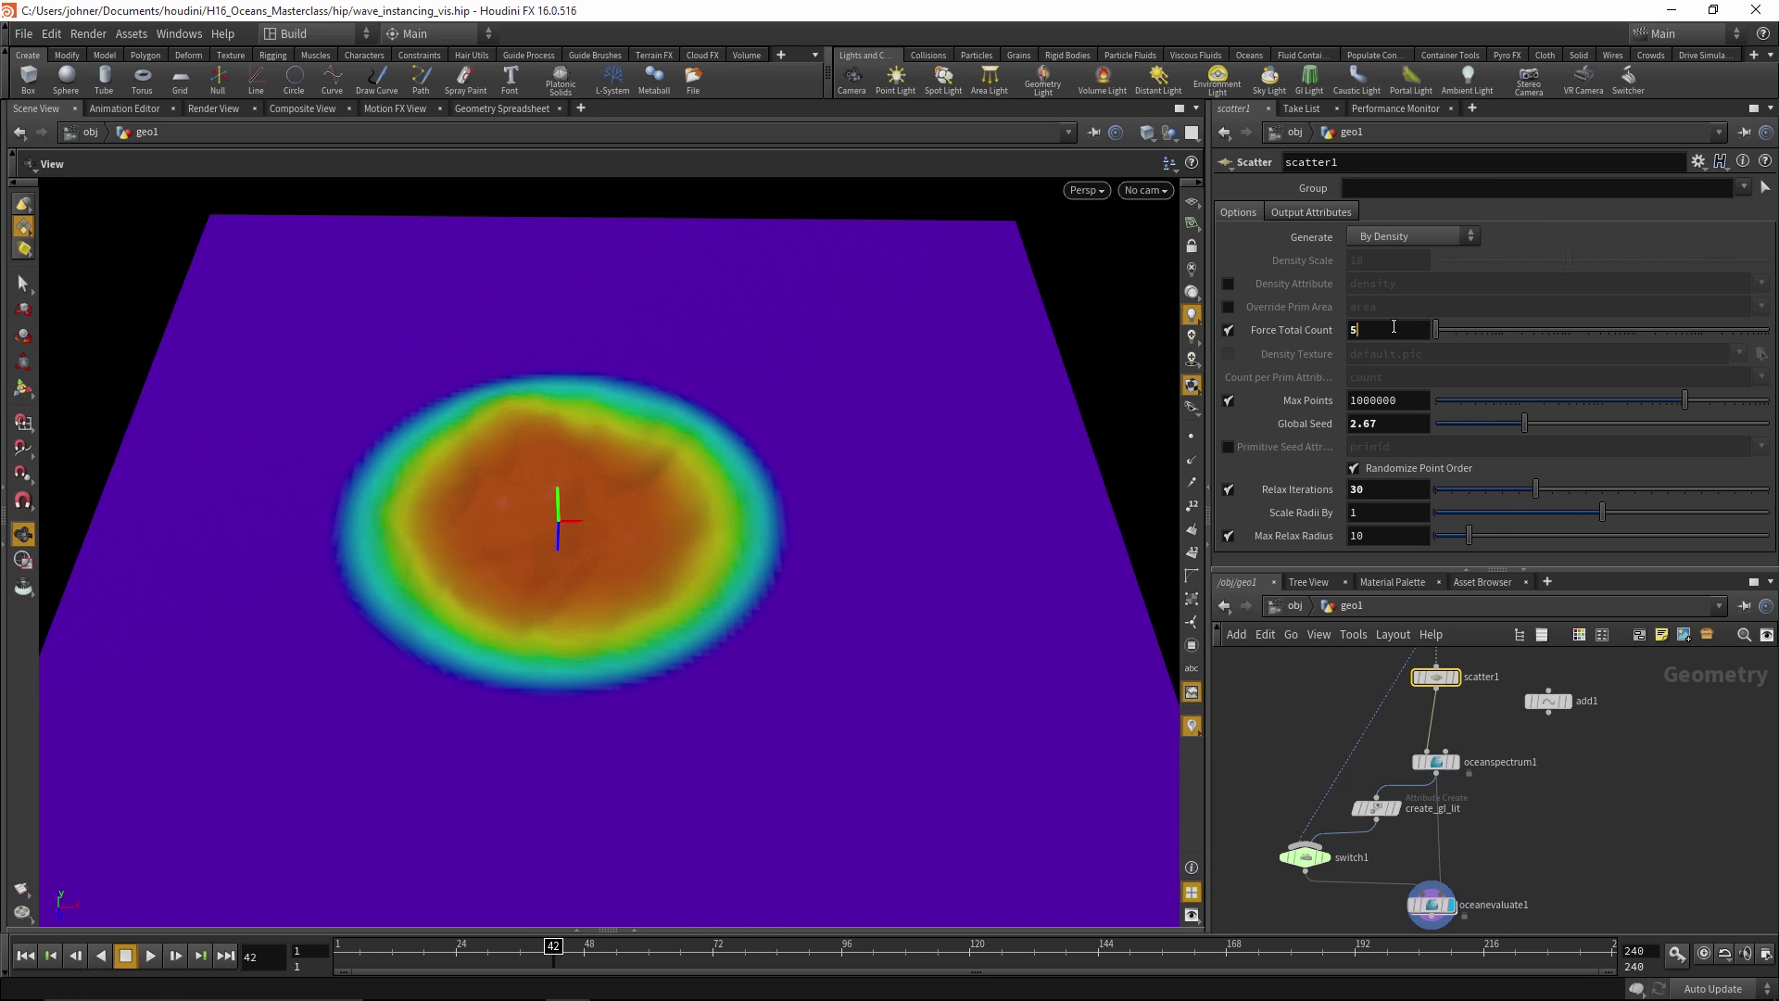
key(Return)
middle_drag(1418, 330, 1466, 338)
scroll(554, 607, down, 3)
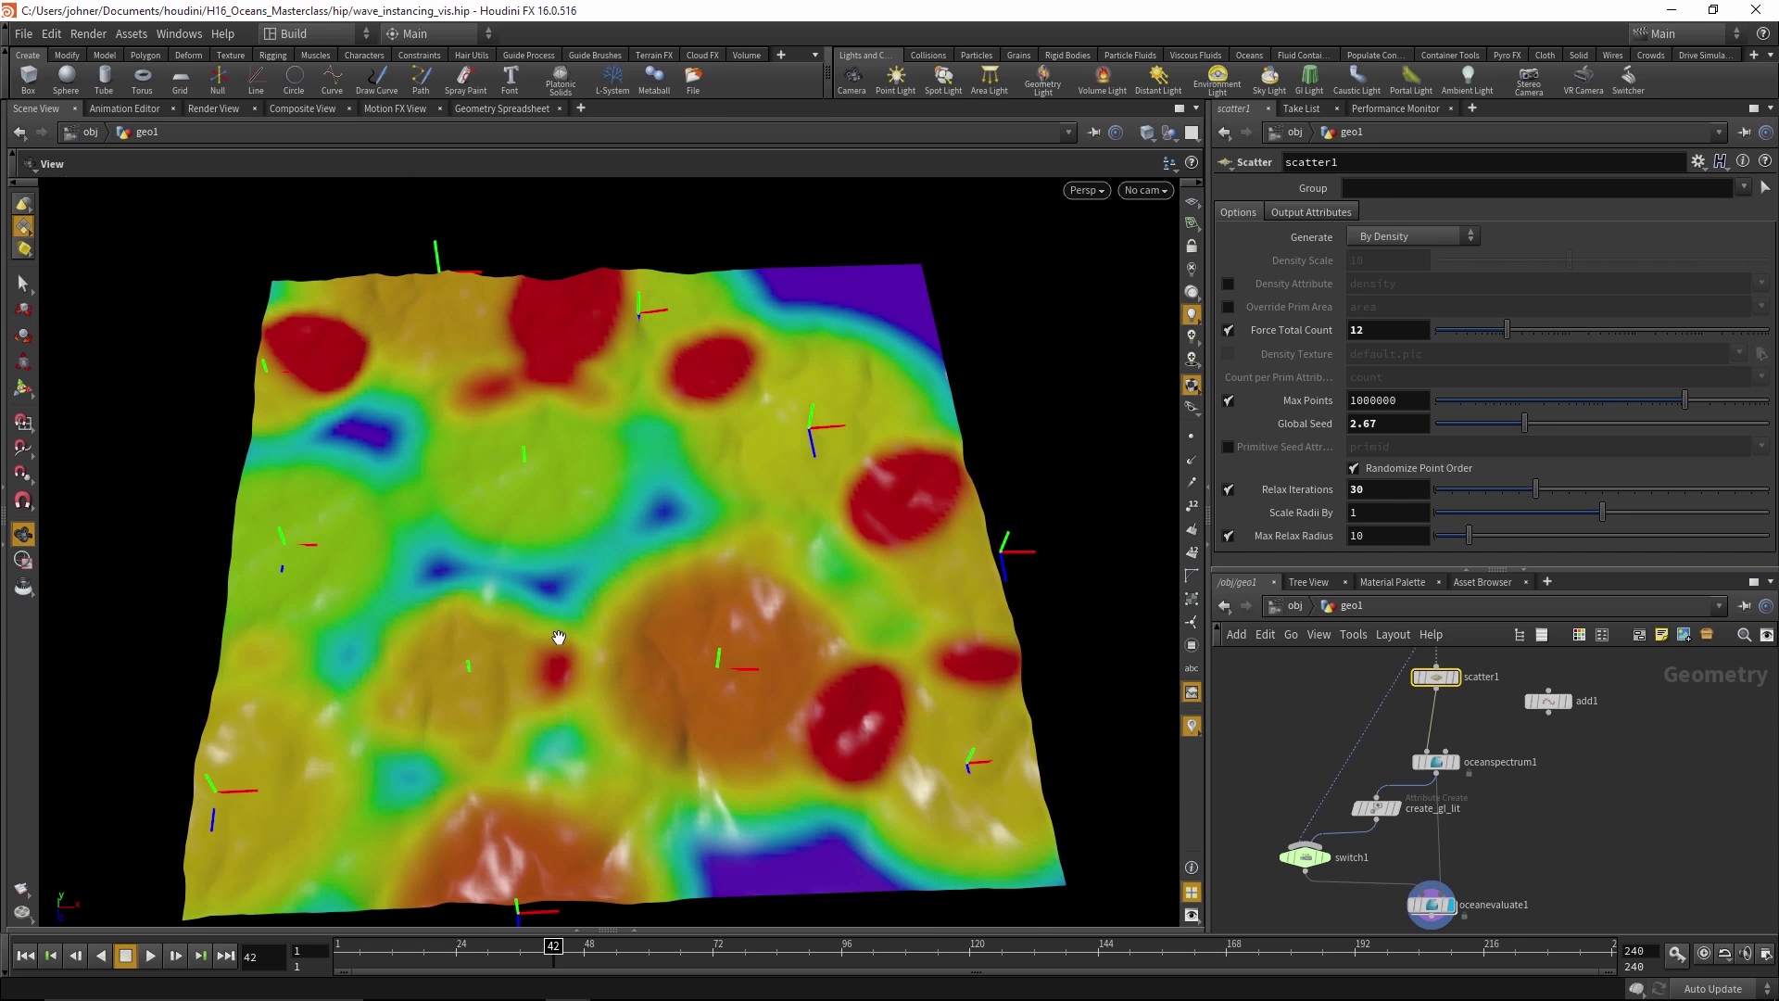
Set the Rotation Variance of oceanspectrum1's wave instancing to 45
click(1437, 763)
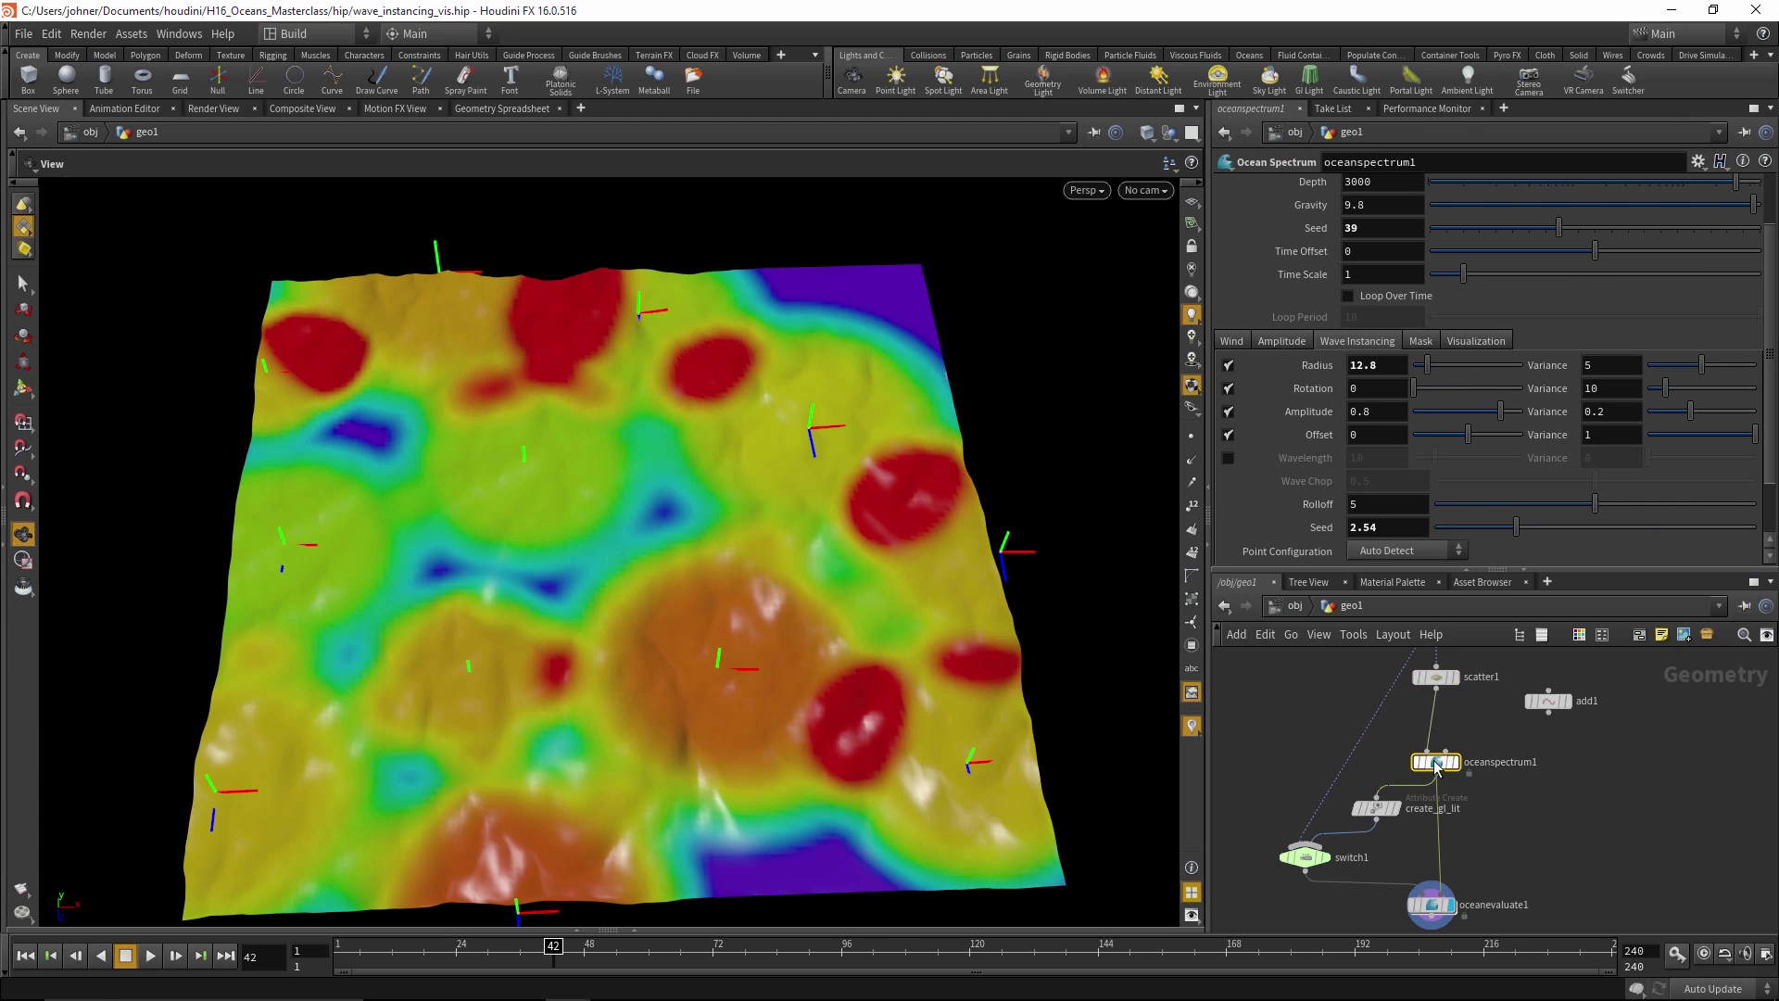
middle_drag(1625, 390, 1625, 388)
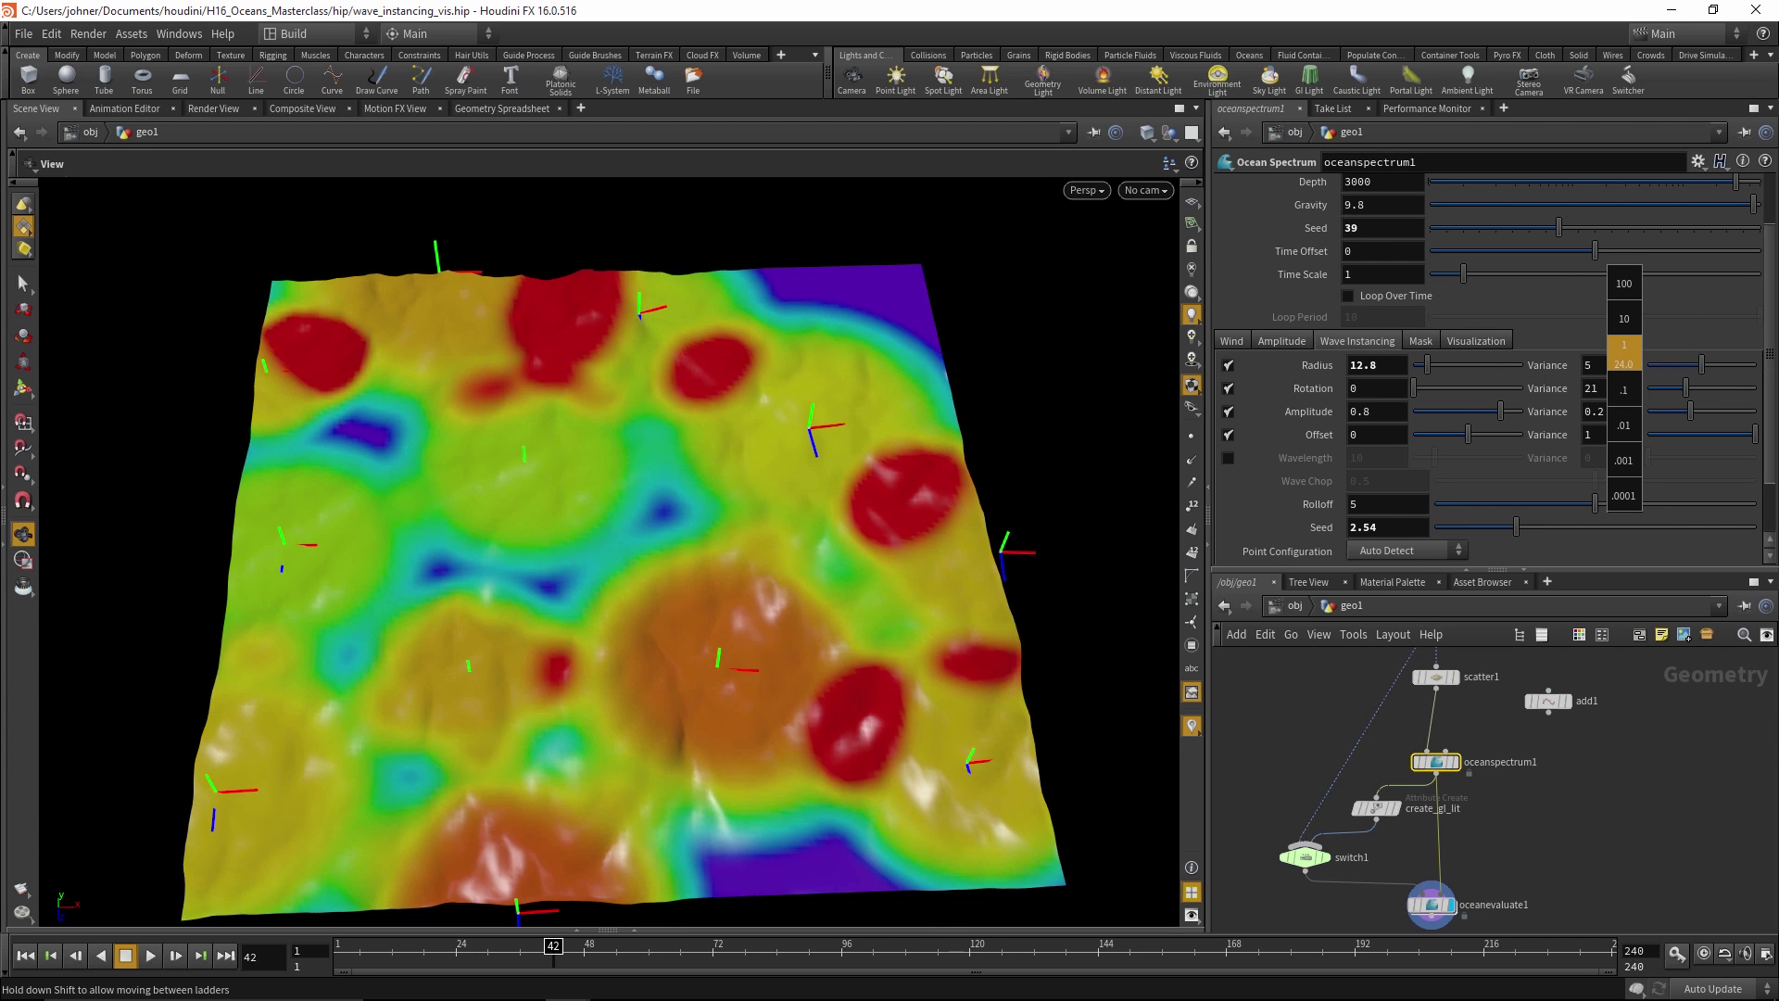
middle_drag(1624, 357, 1557, 451)
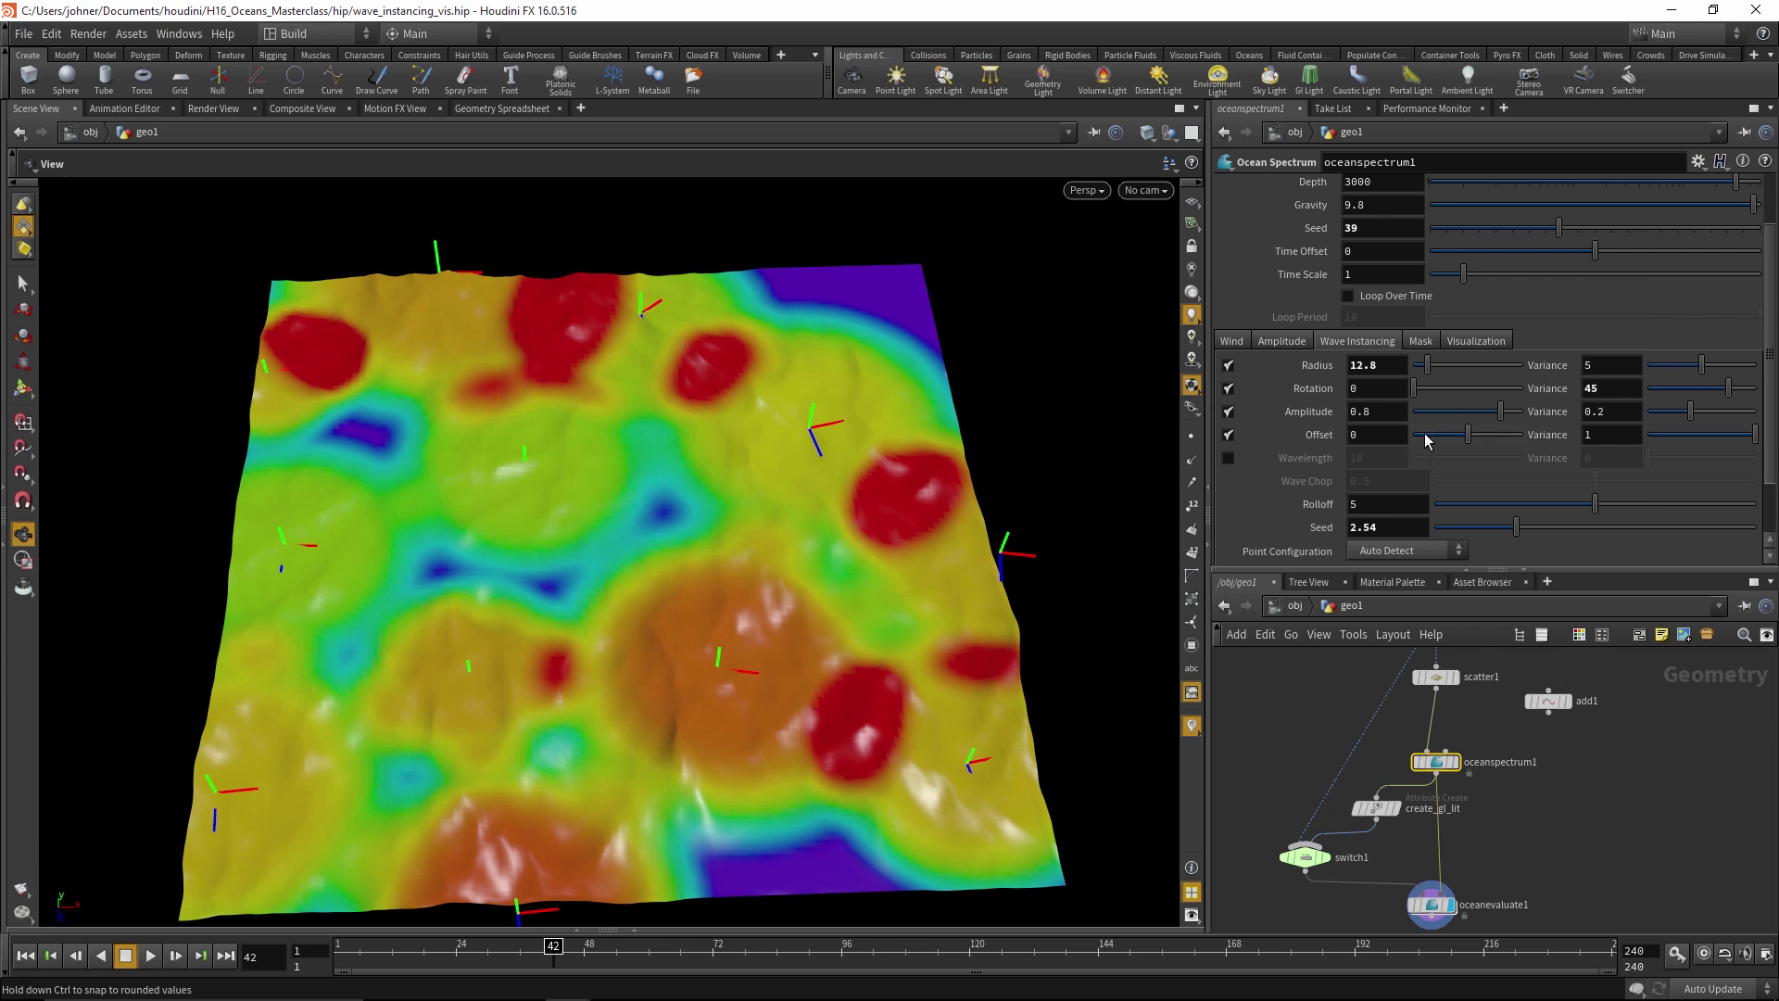
Set switch1's Select Input back to 0 and play the animation to view the plain ocean surface
click(1302, 860)
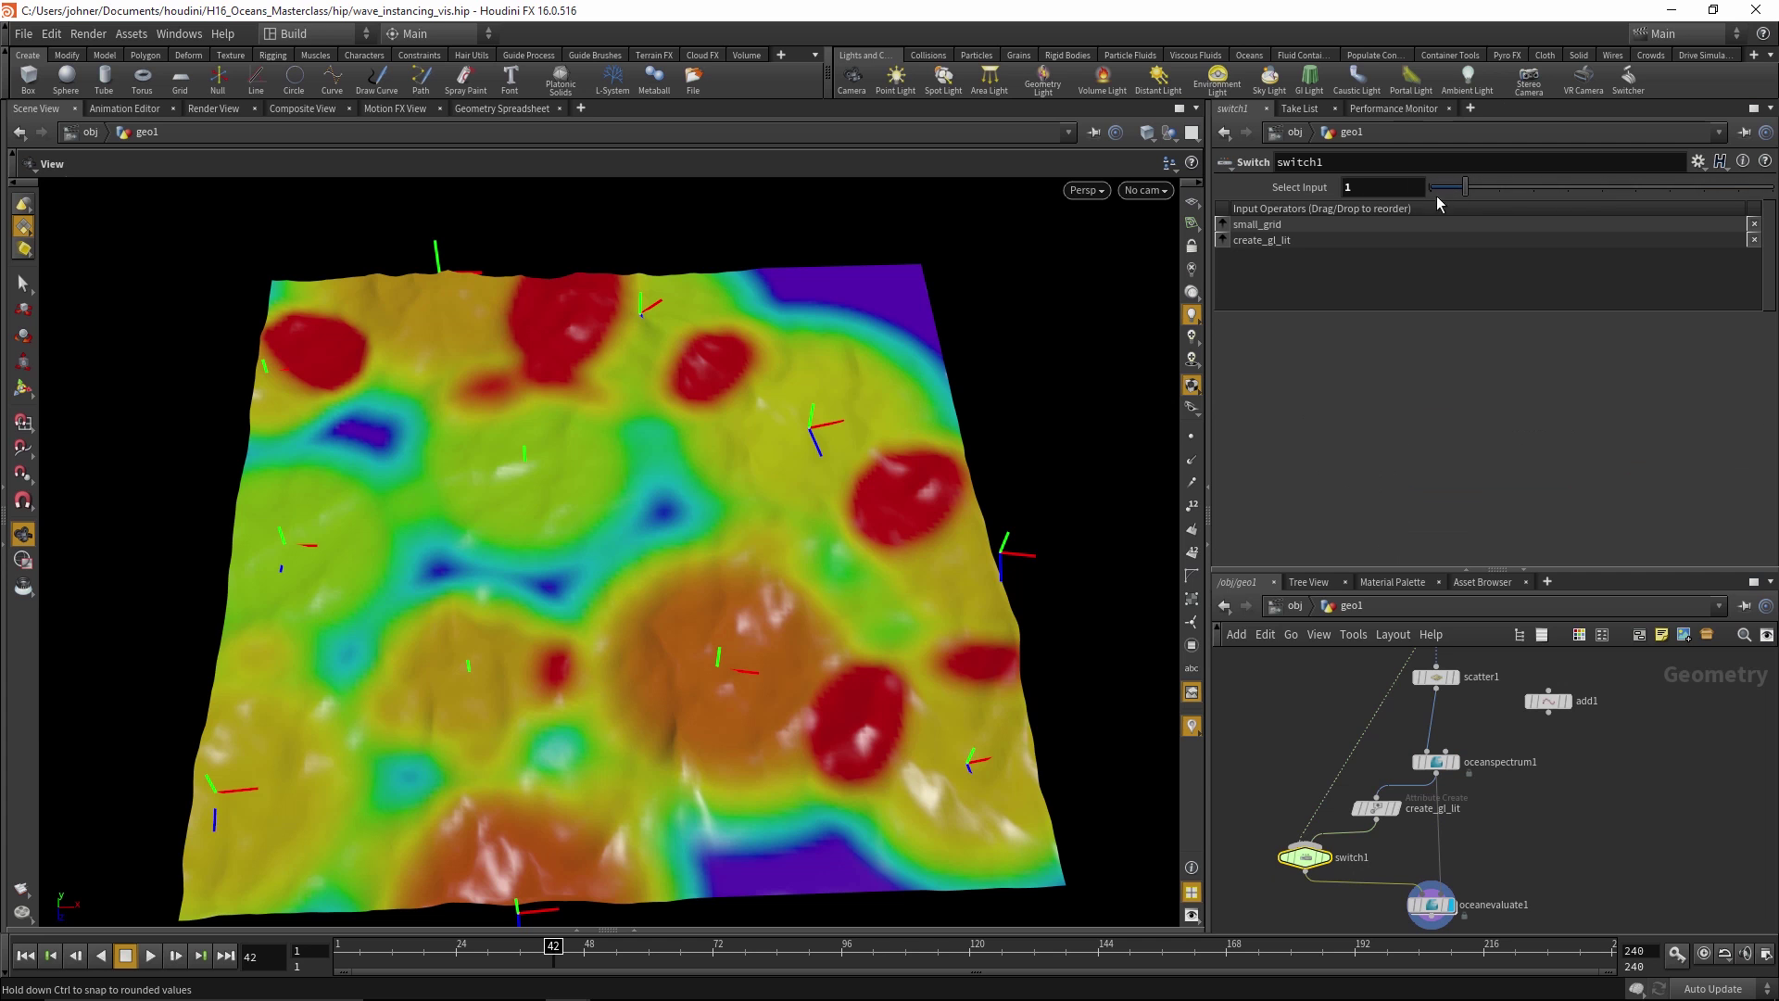
click(1437, 190)
drag(917, 797, 757, 538)
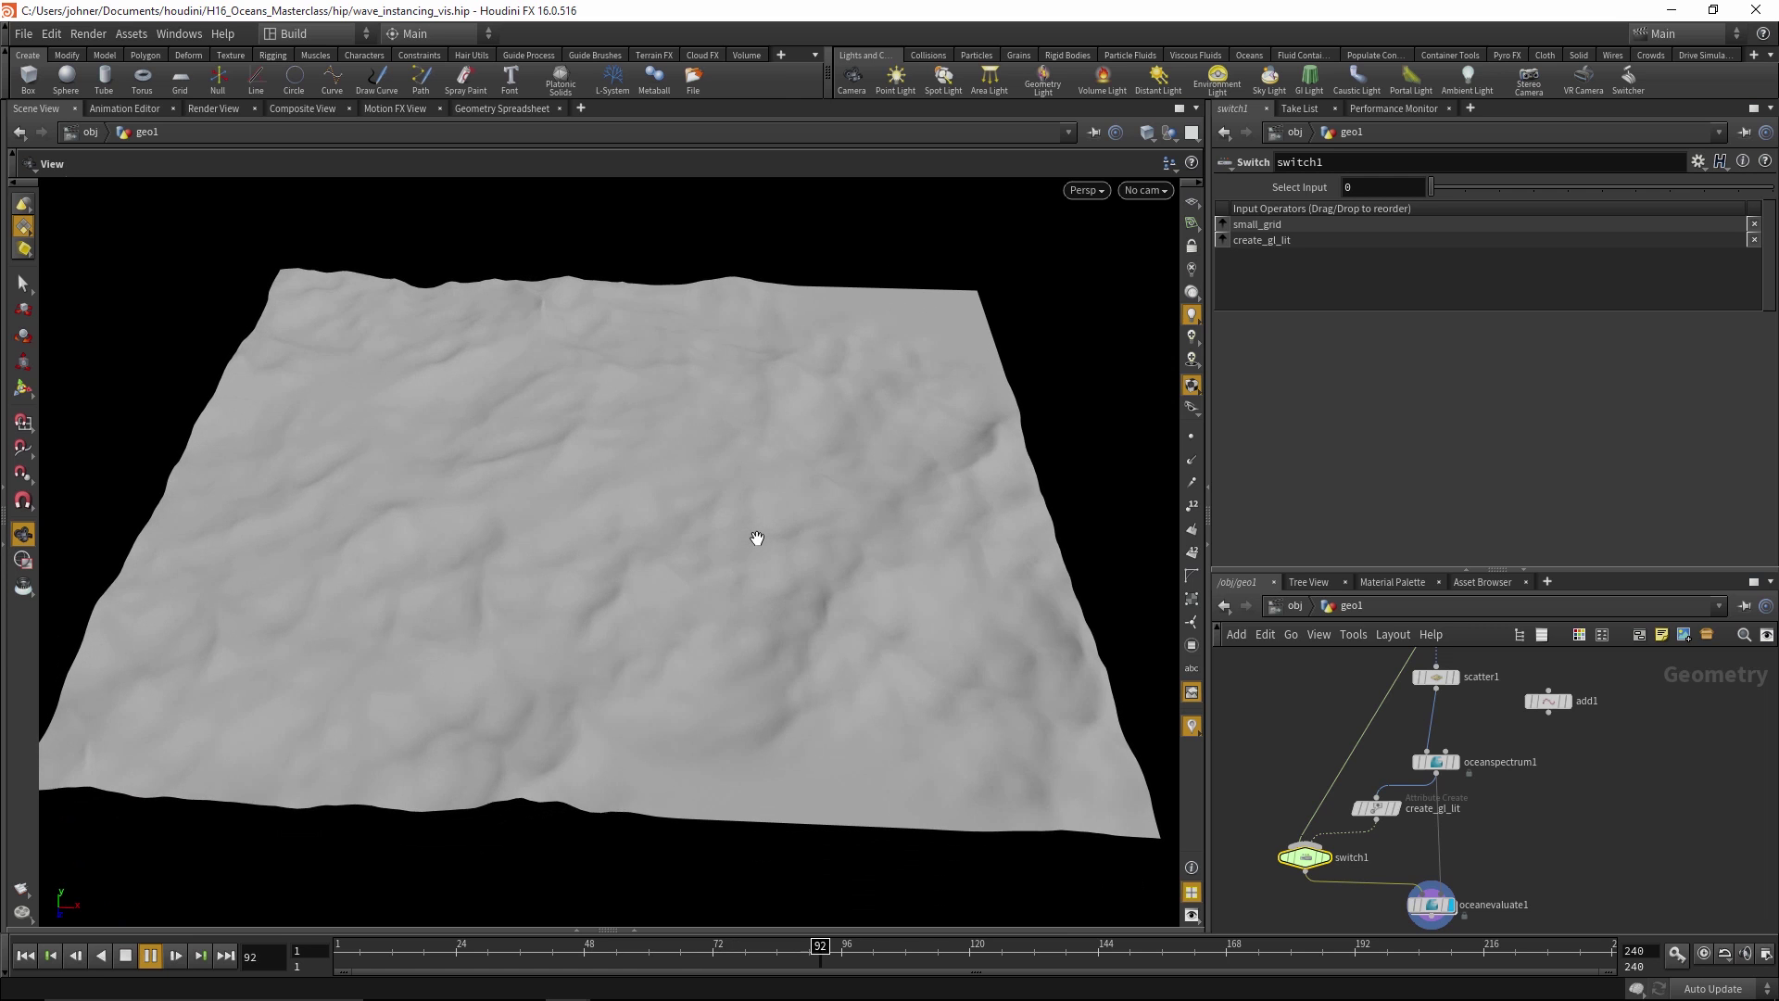
scroll(830, 528, up, 3)
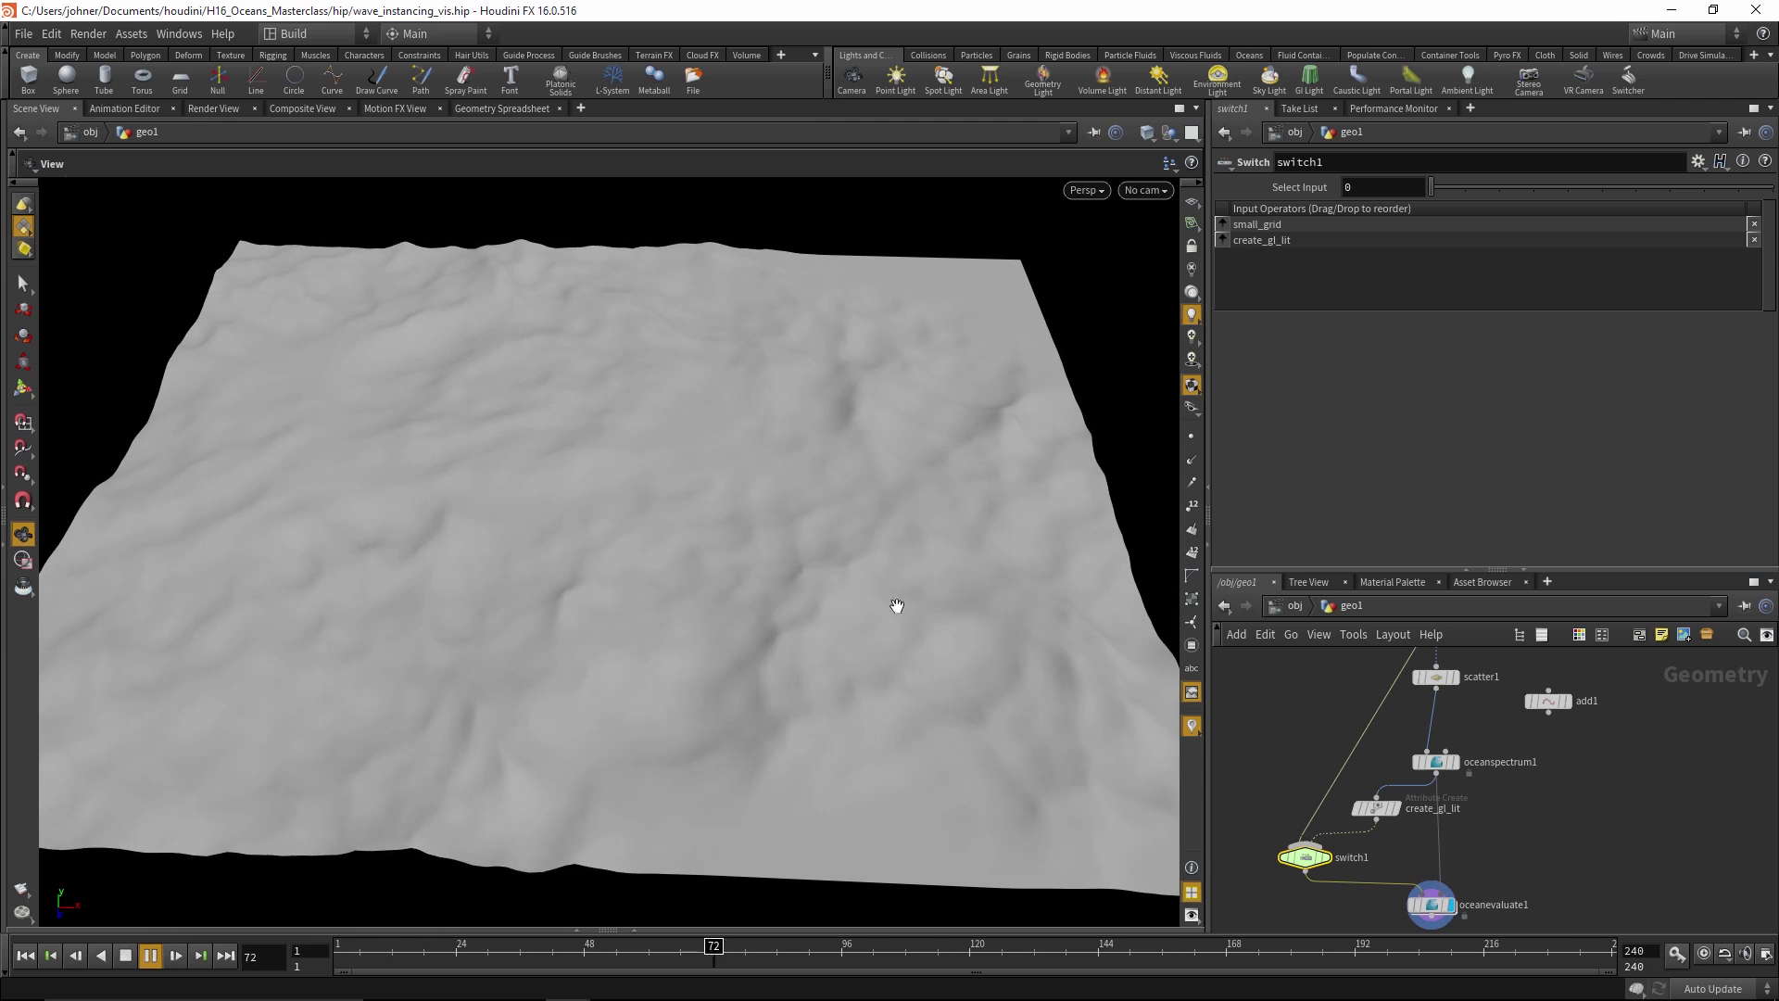
scroll(846, 370, down, 5)
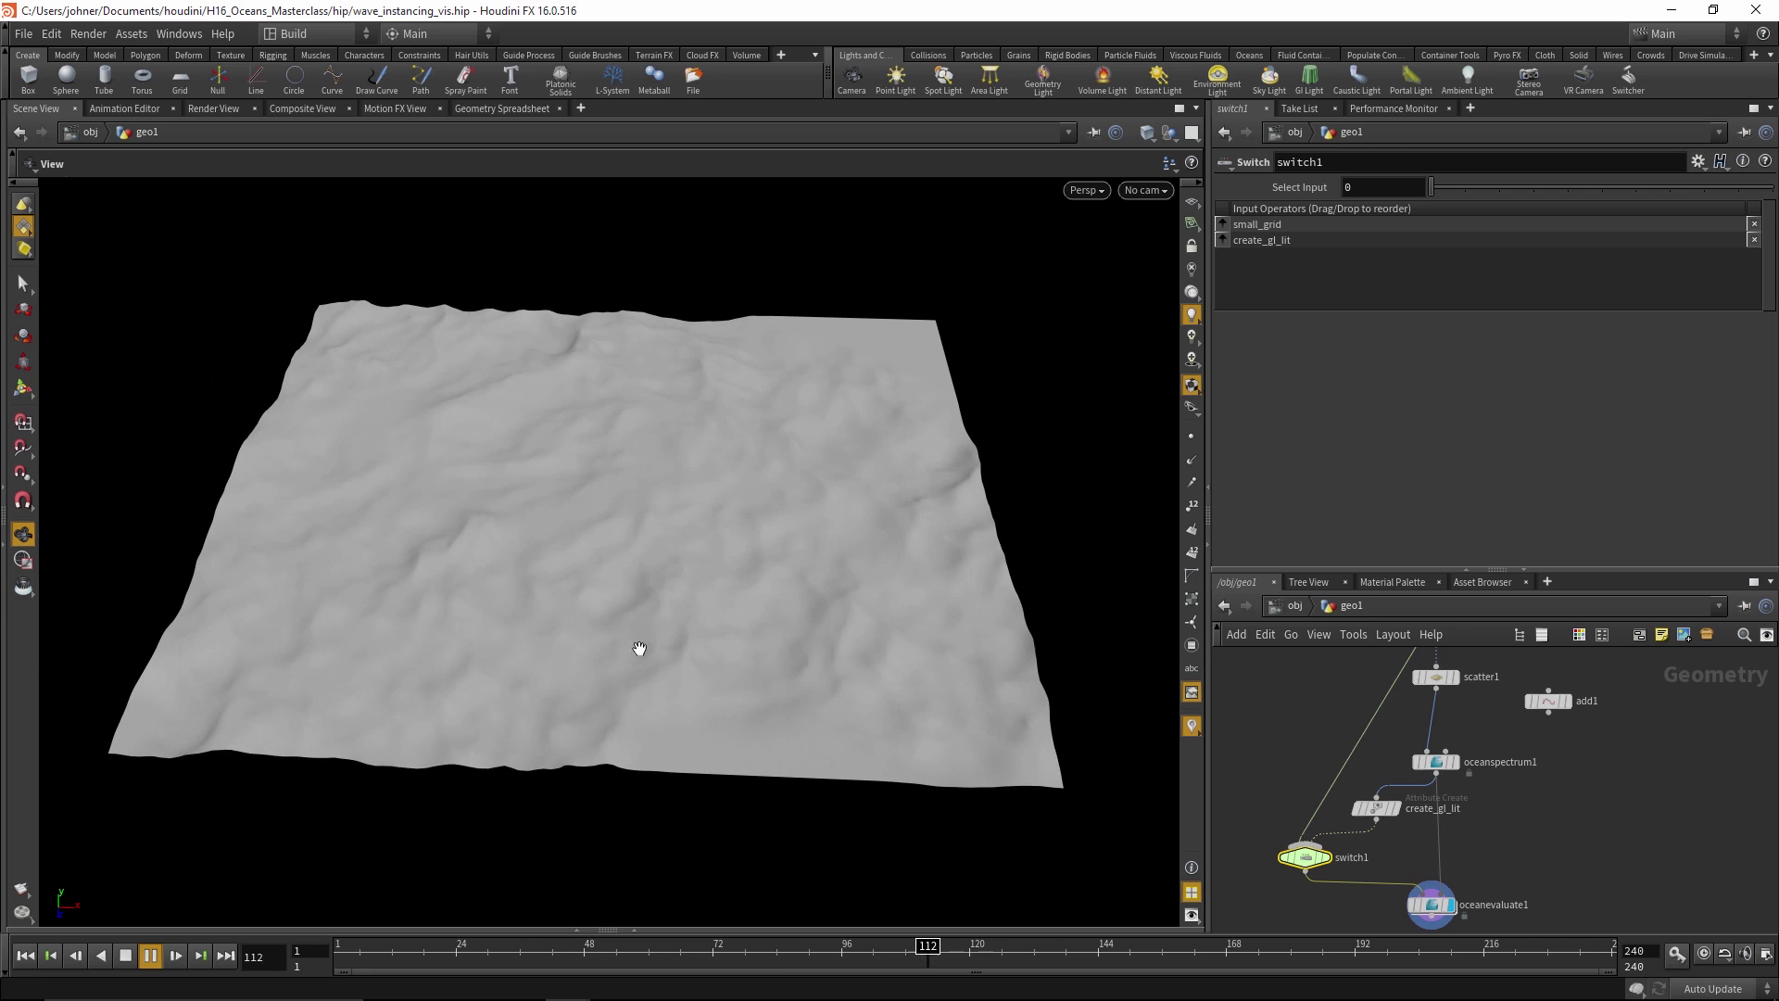
Increase scatter1's Force Total Count to 22 and view the denser waves from a low angle
mouse_move(1432, 769)
click(1436, 677)
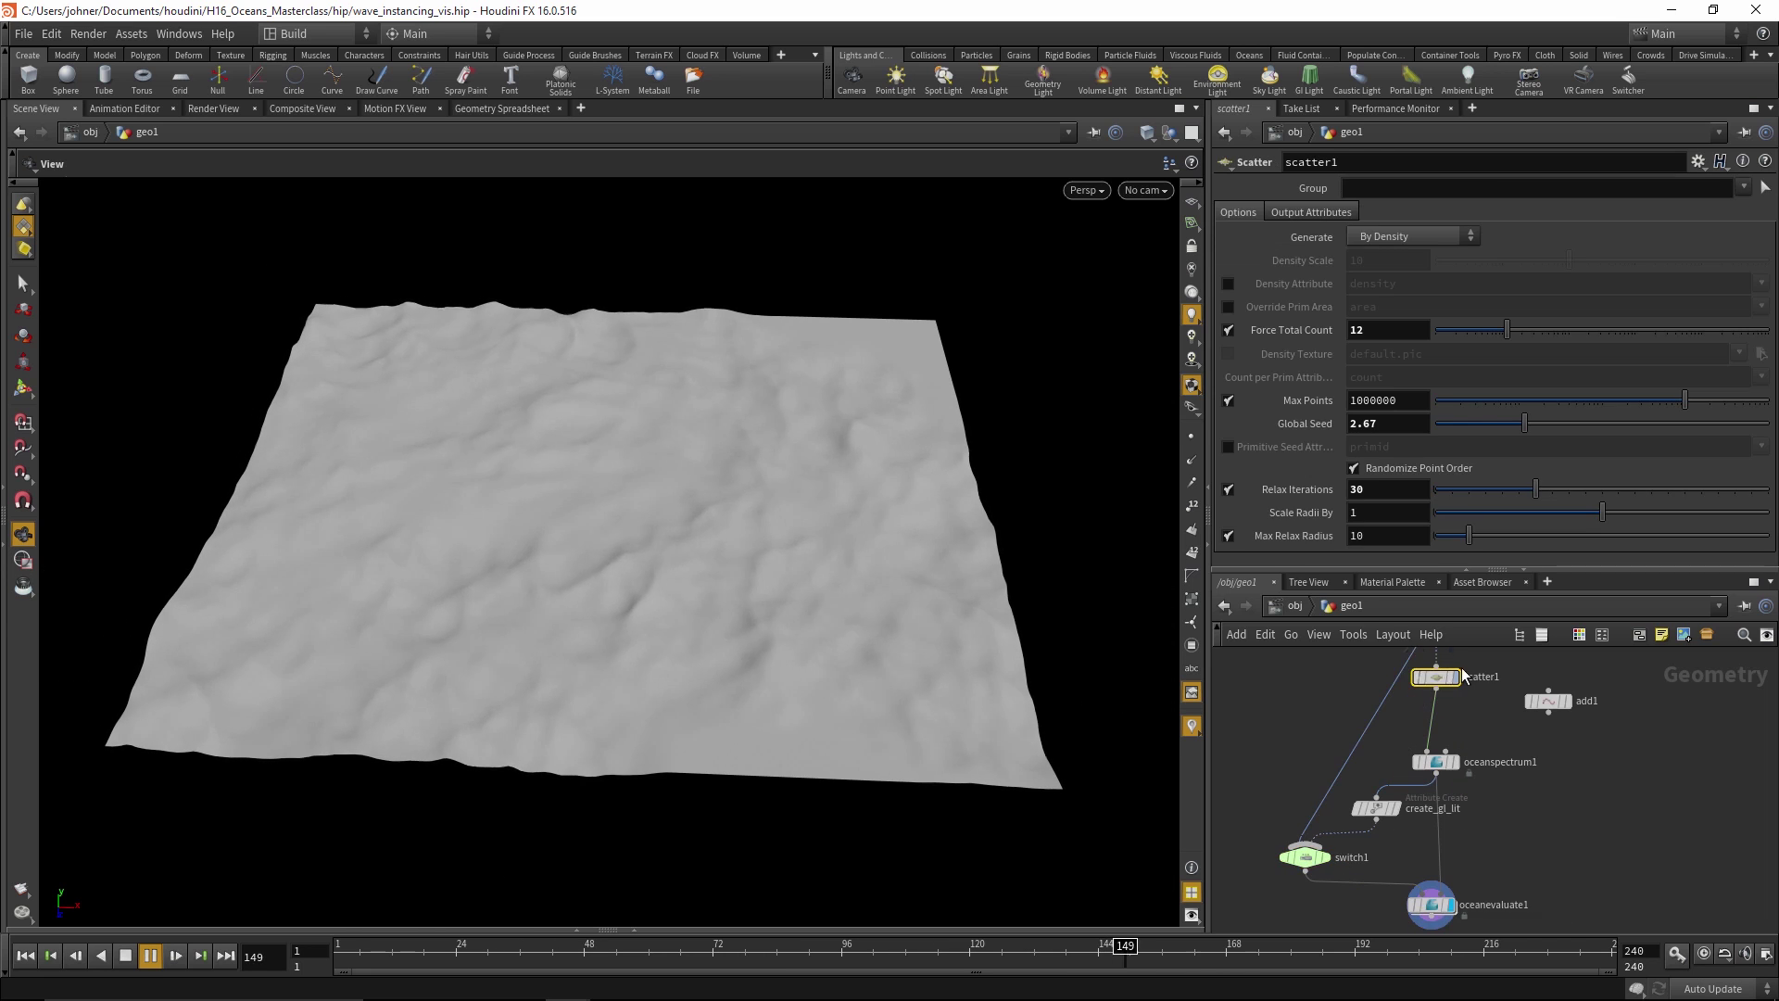
middle_drag(1377, 334, 1473, 341)
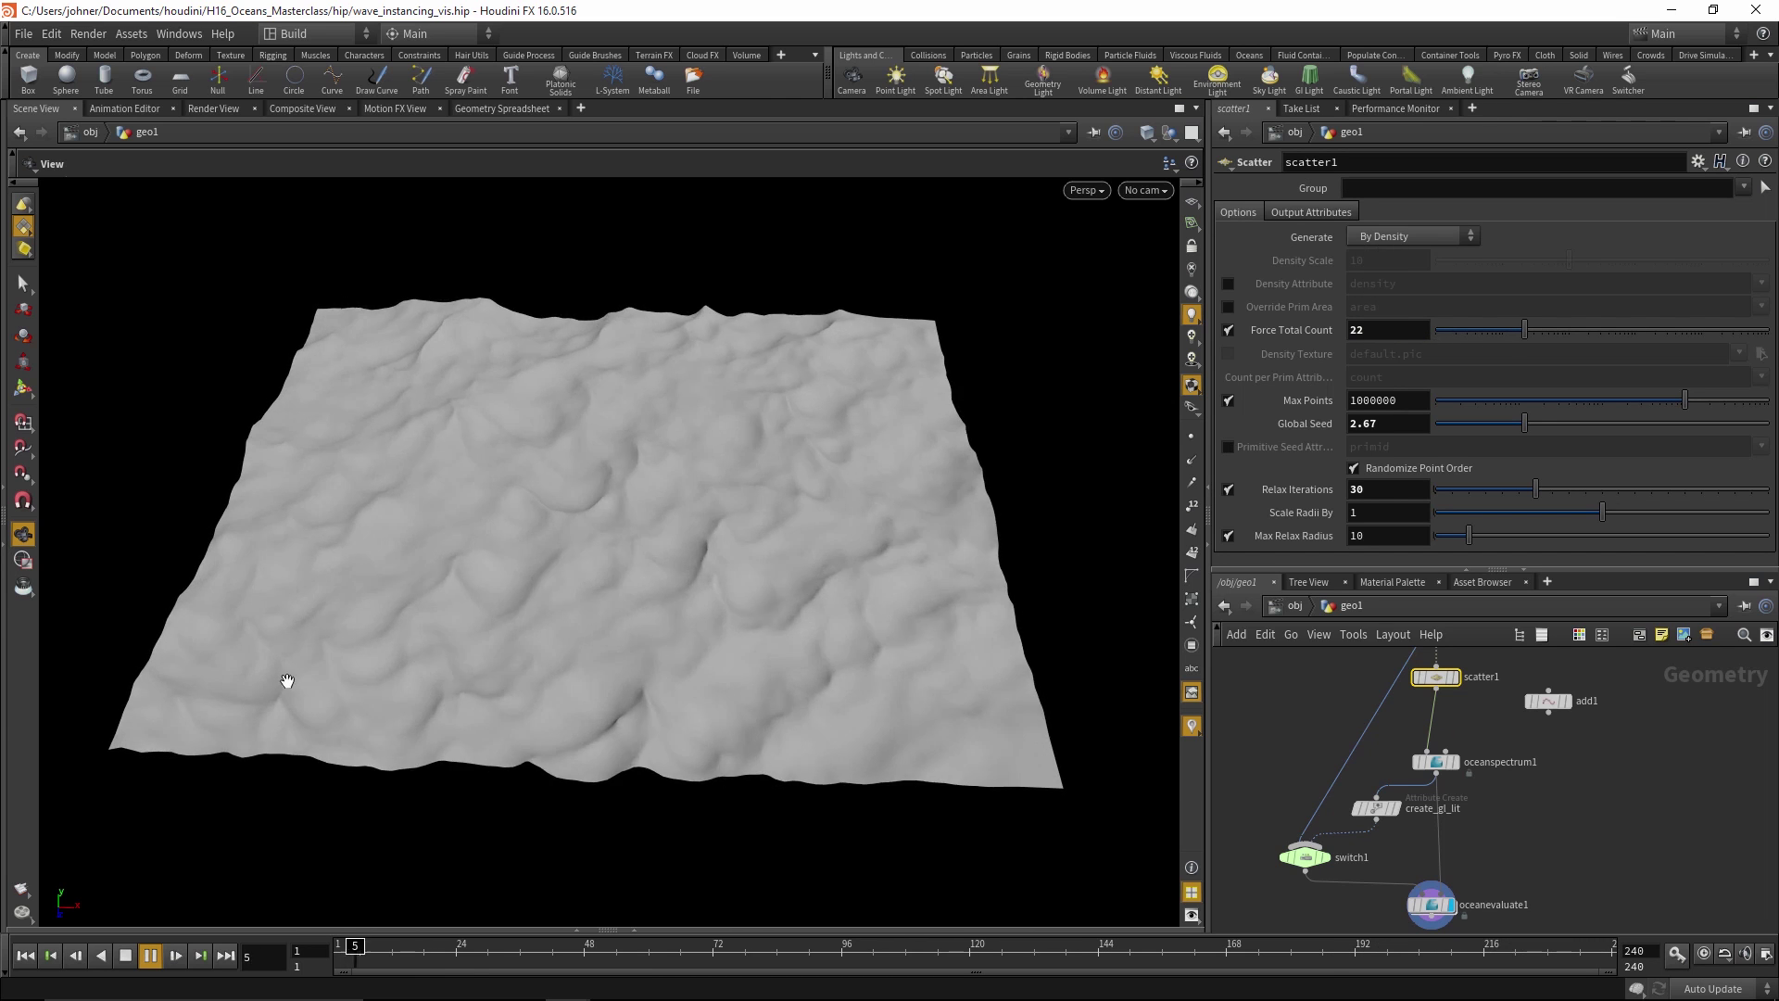
drag(495, 629, 742, 405)
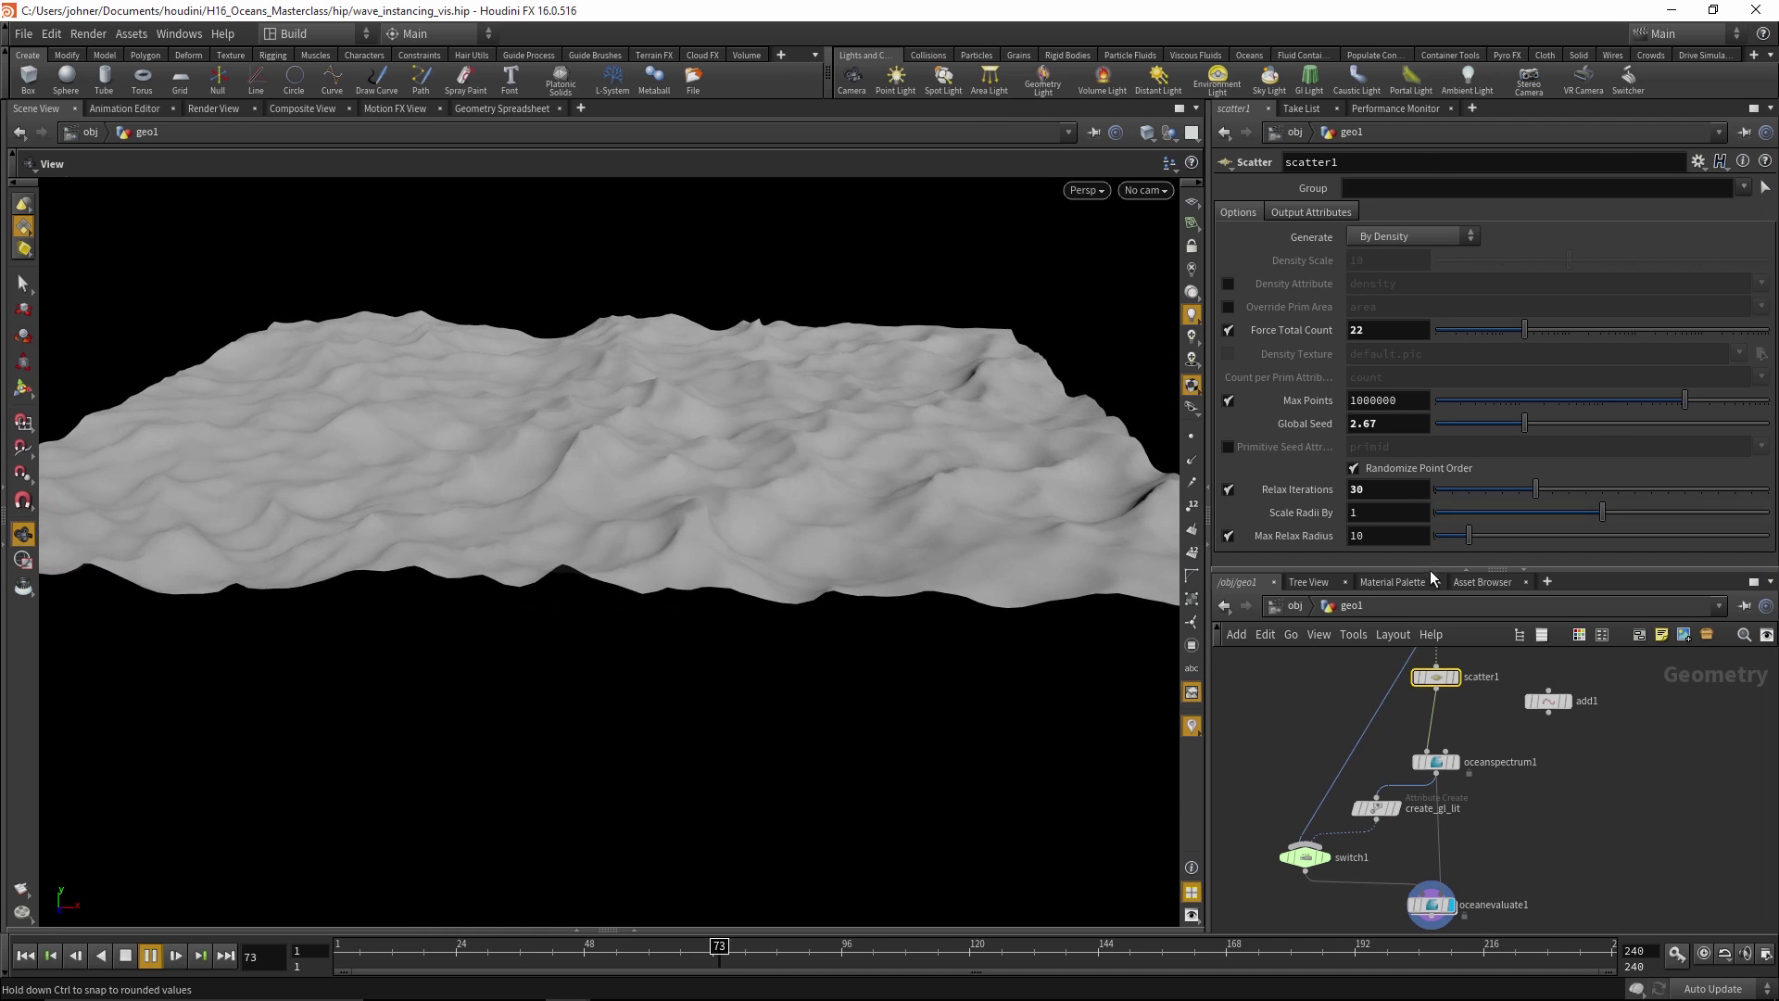
Lower oceanspectrum1's wave instancing Amplitude to 0.65 and check the surface during playback
click(1433, 768)
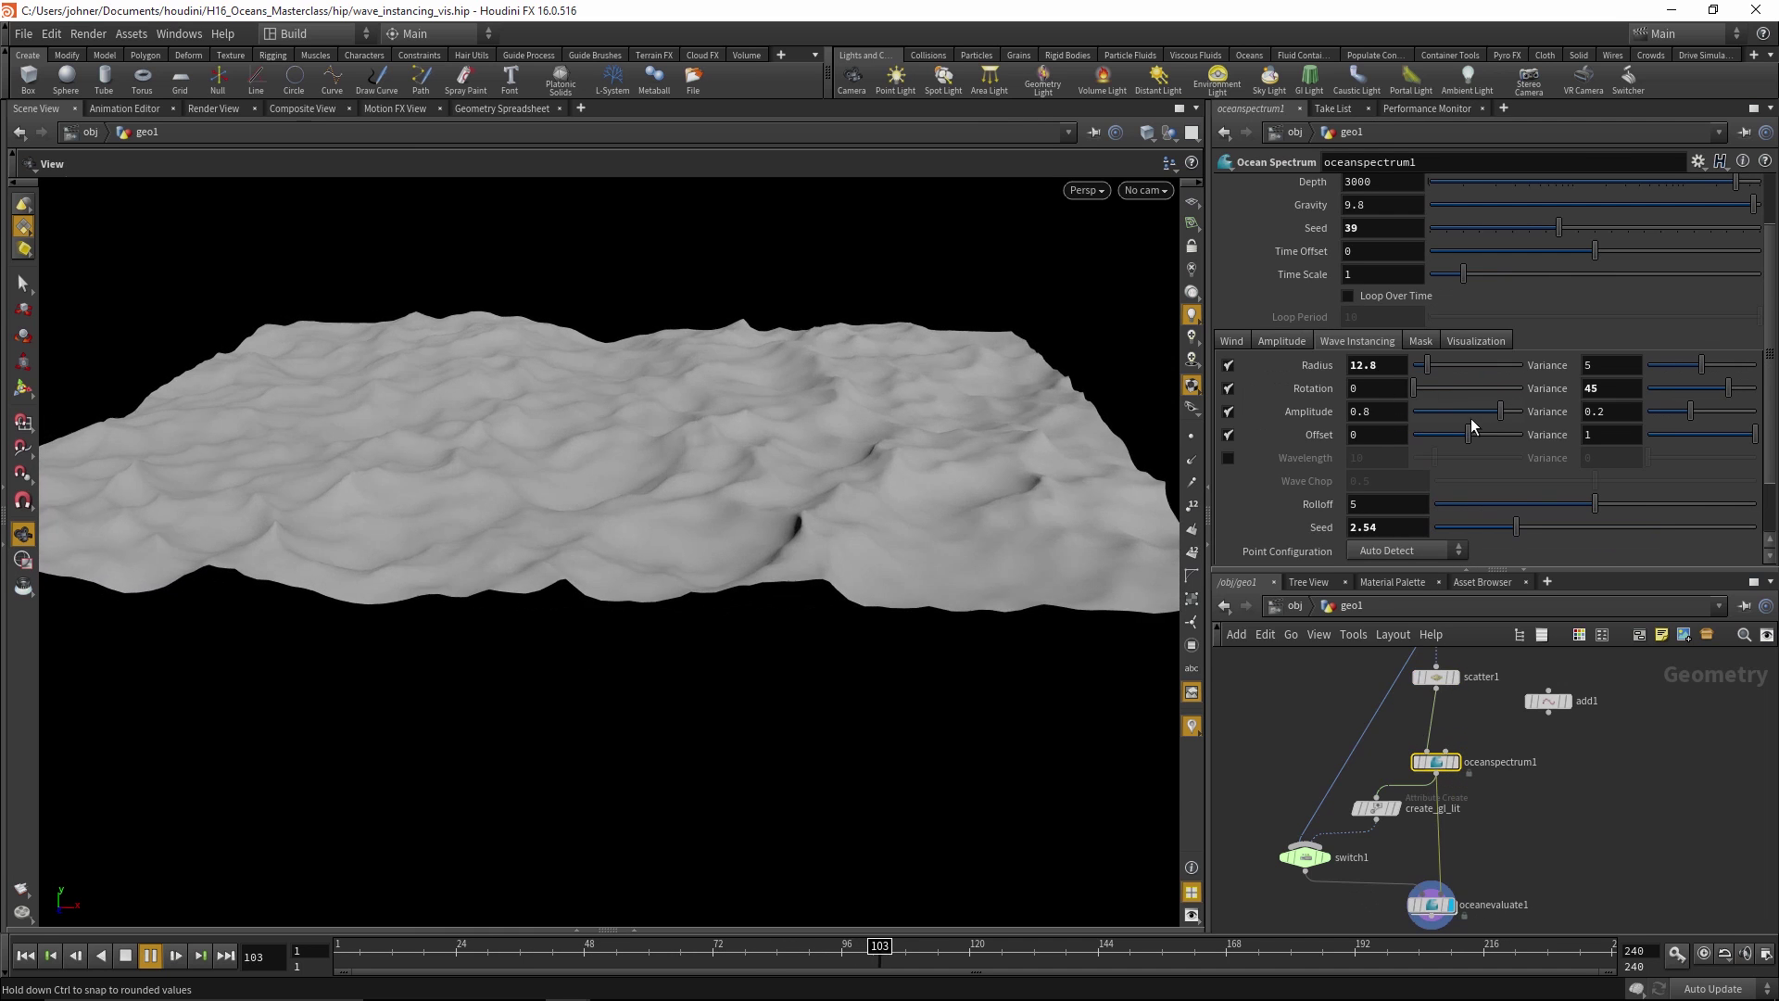
ctrl+drag(1496, 414, 1479, 415)
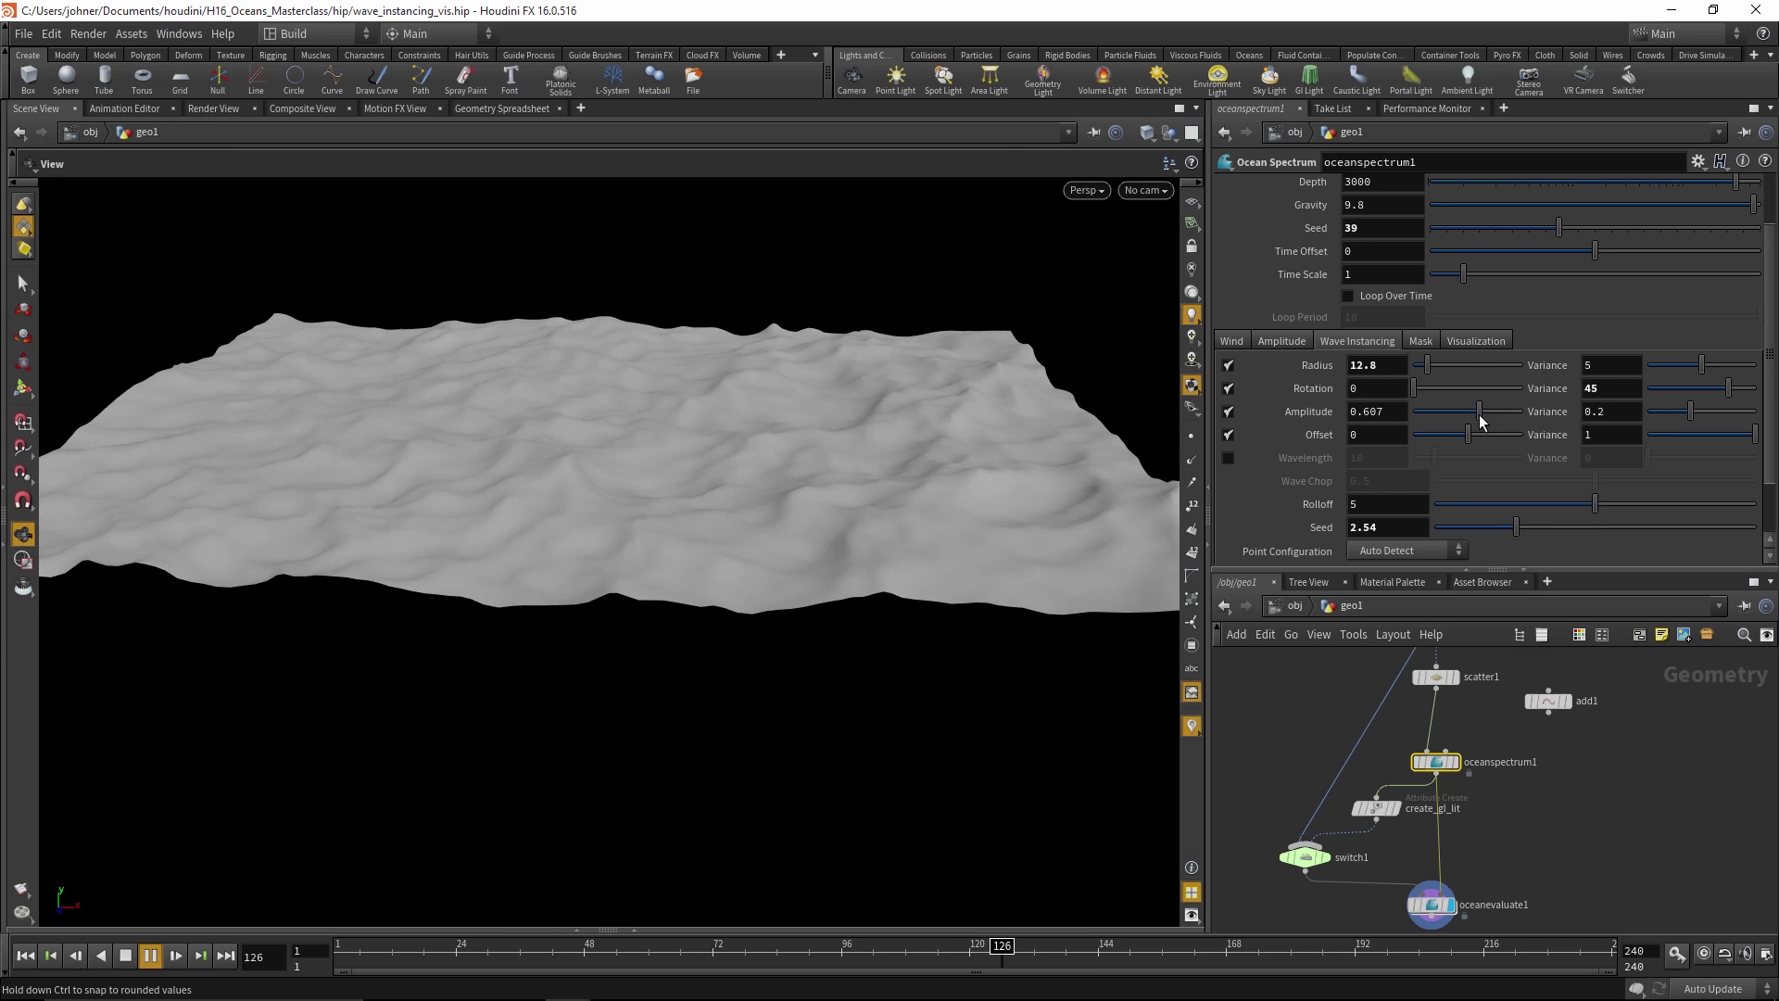
drag(626, 491, 909, 469)
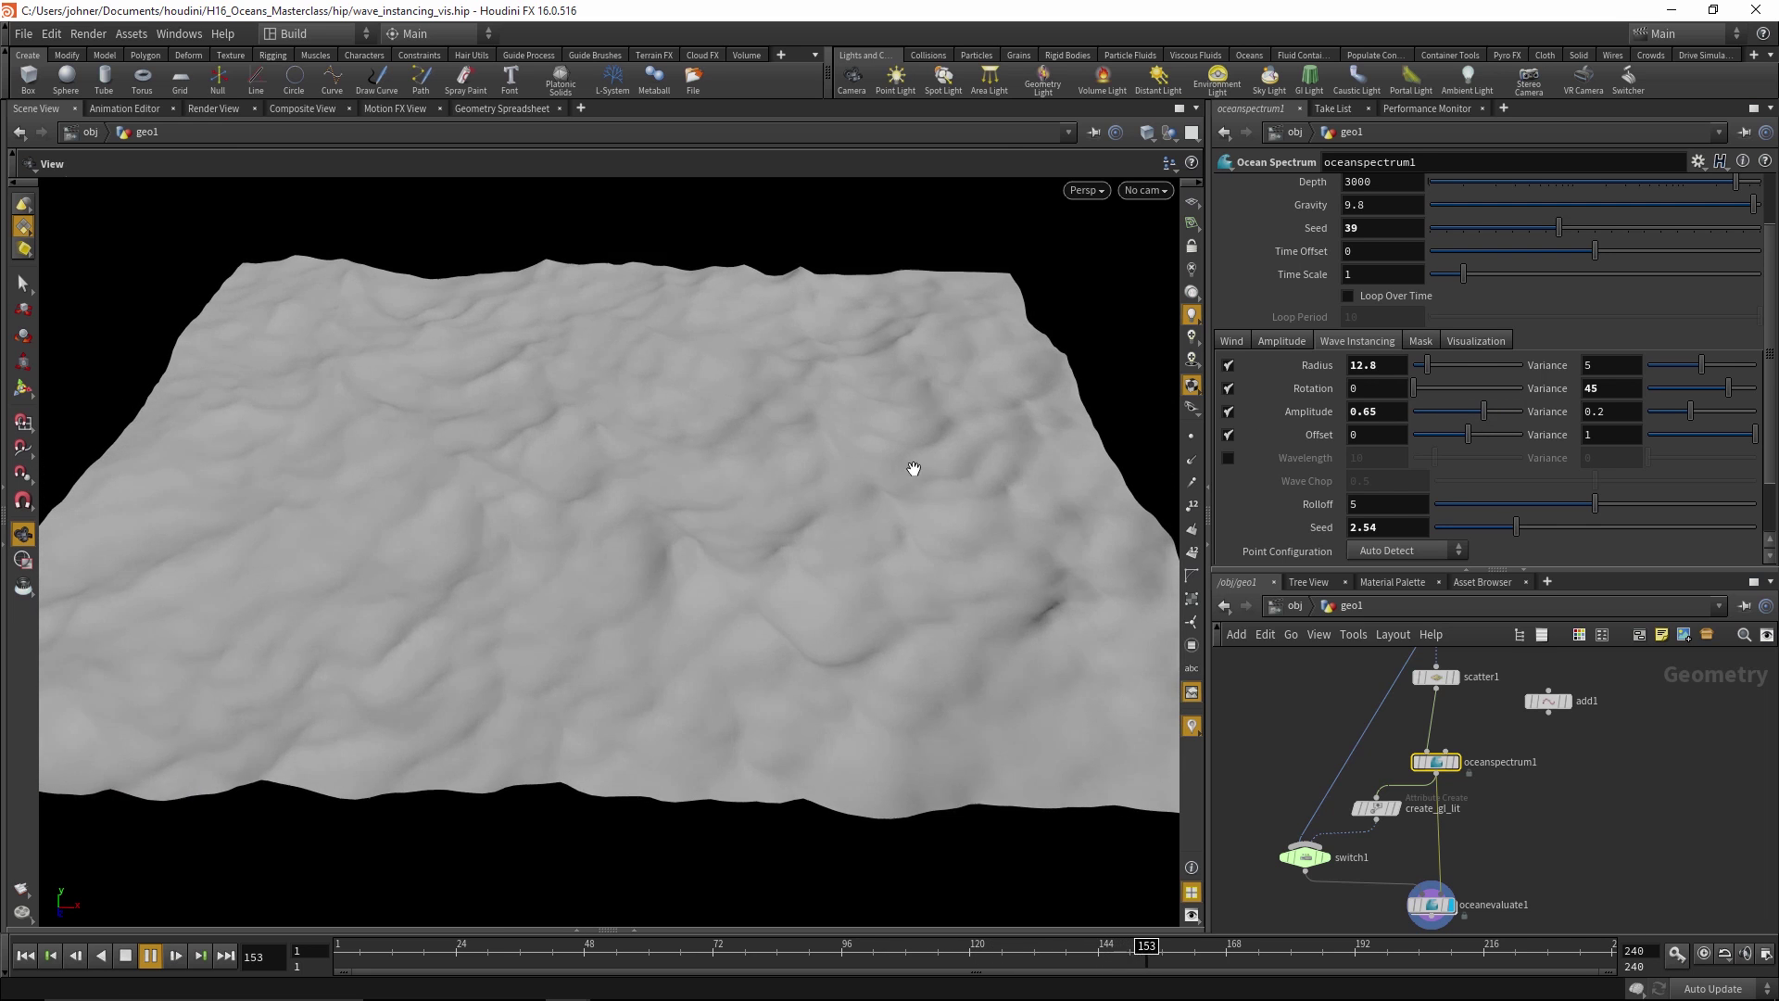
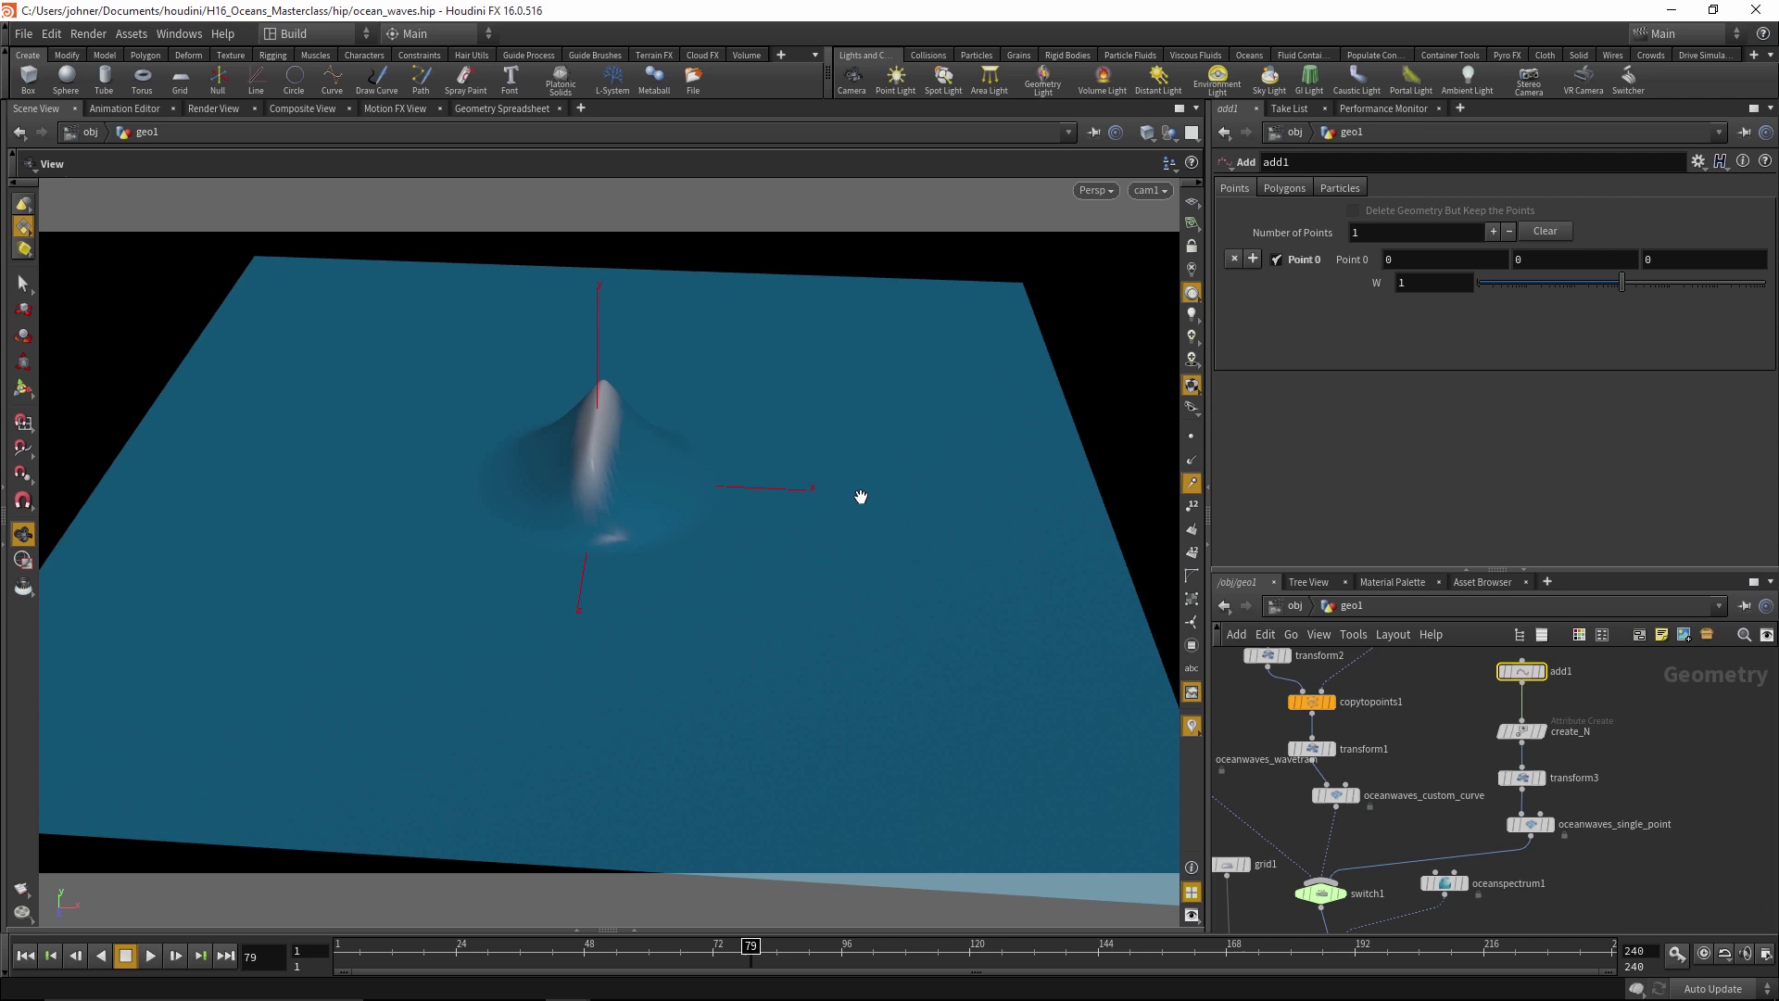
Turn off the origin gnomon guide in the viewport's display options
key(d)
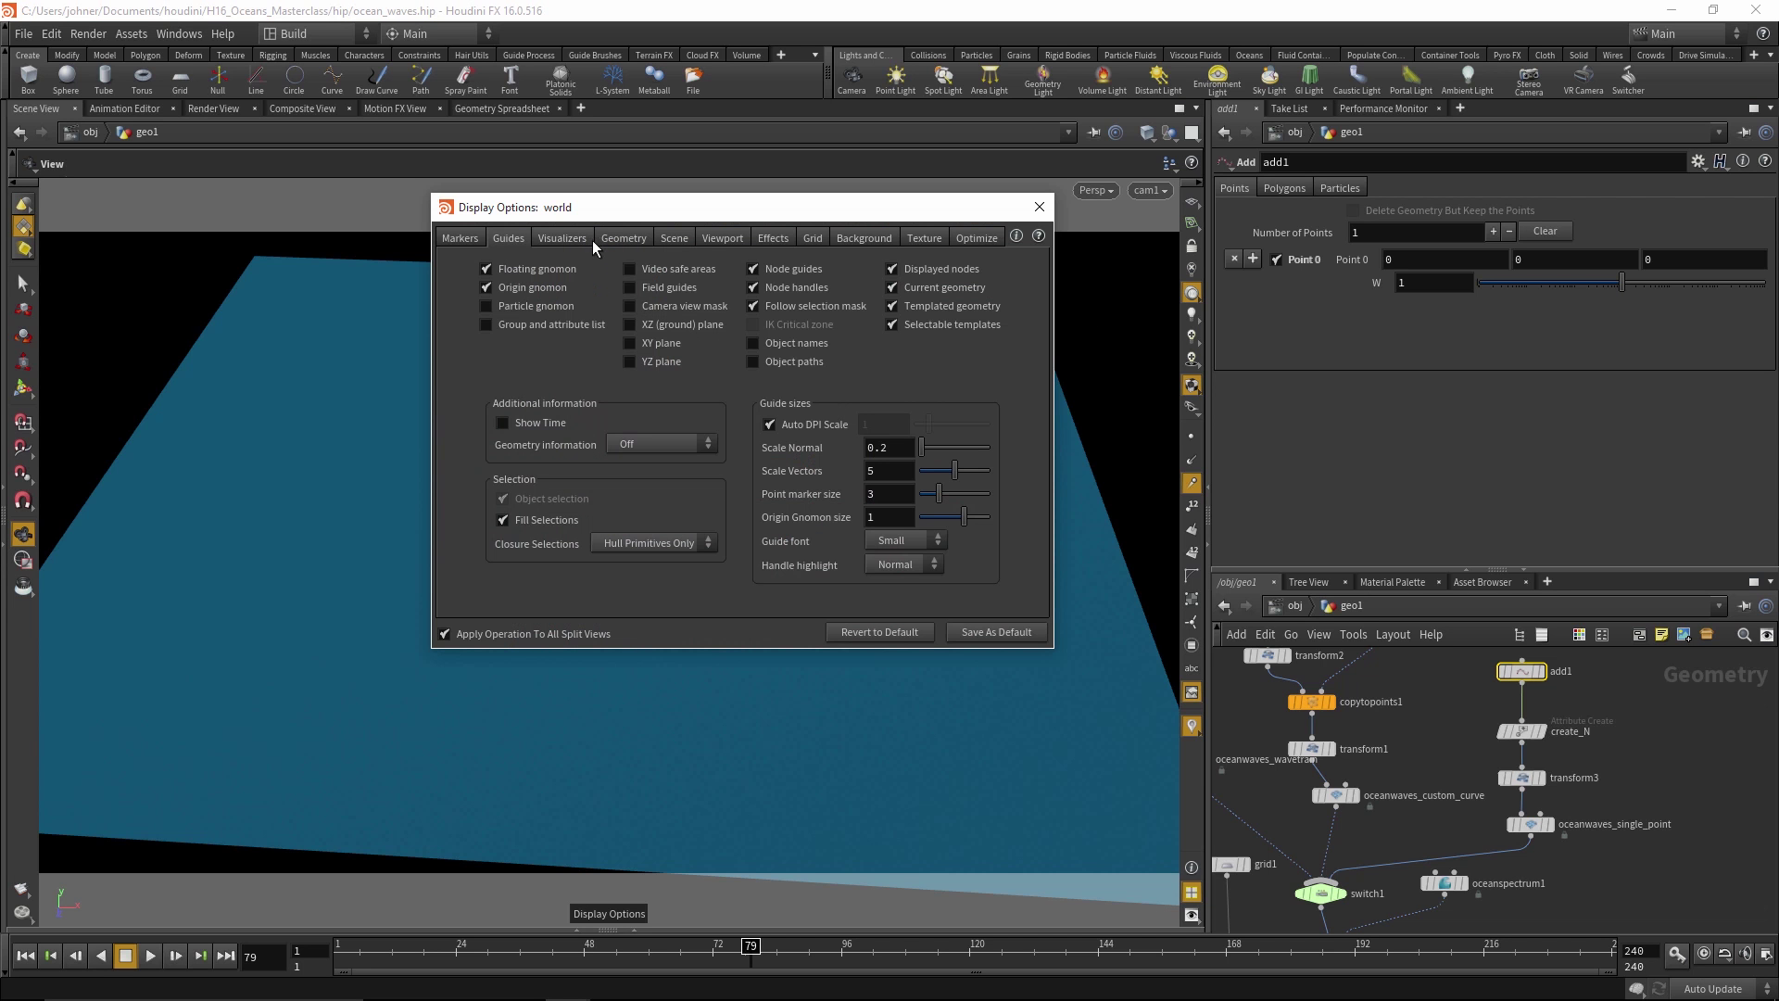
click(563, 238)
click(508, 238)
click(530, 289)
click(1041, 208)
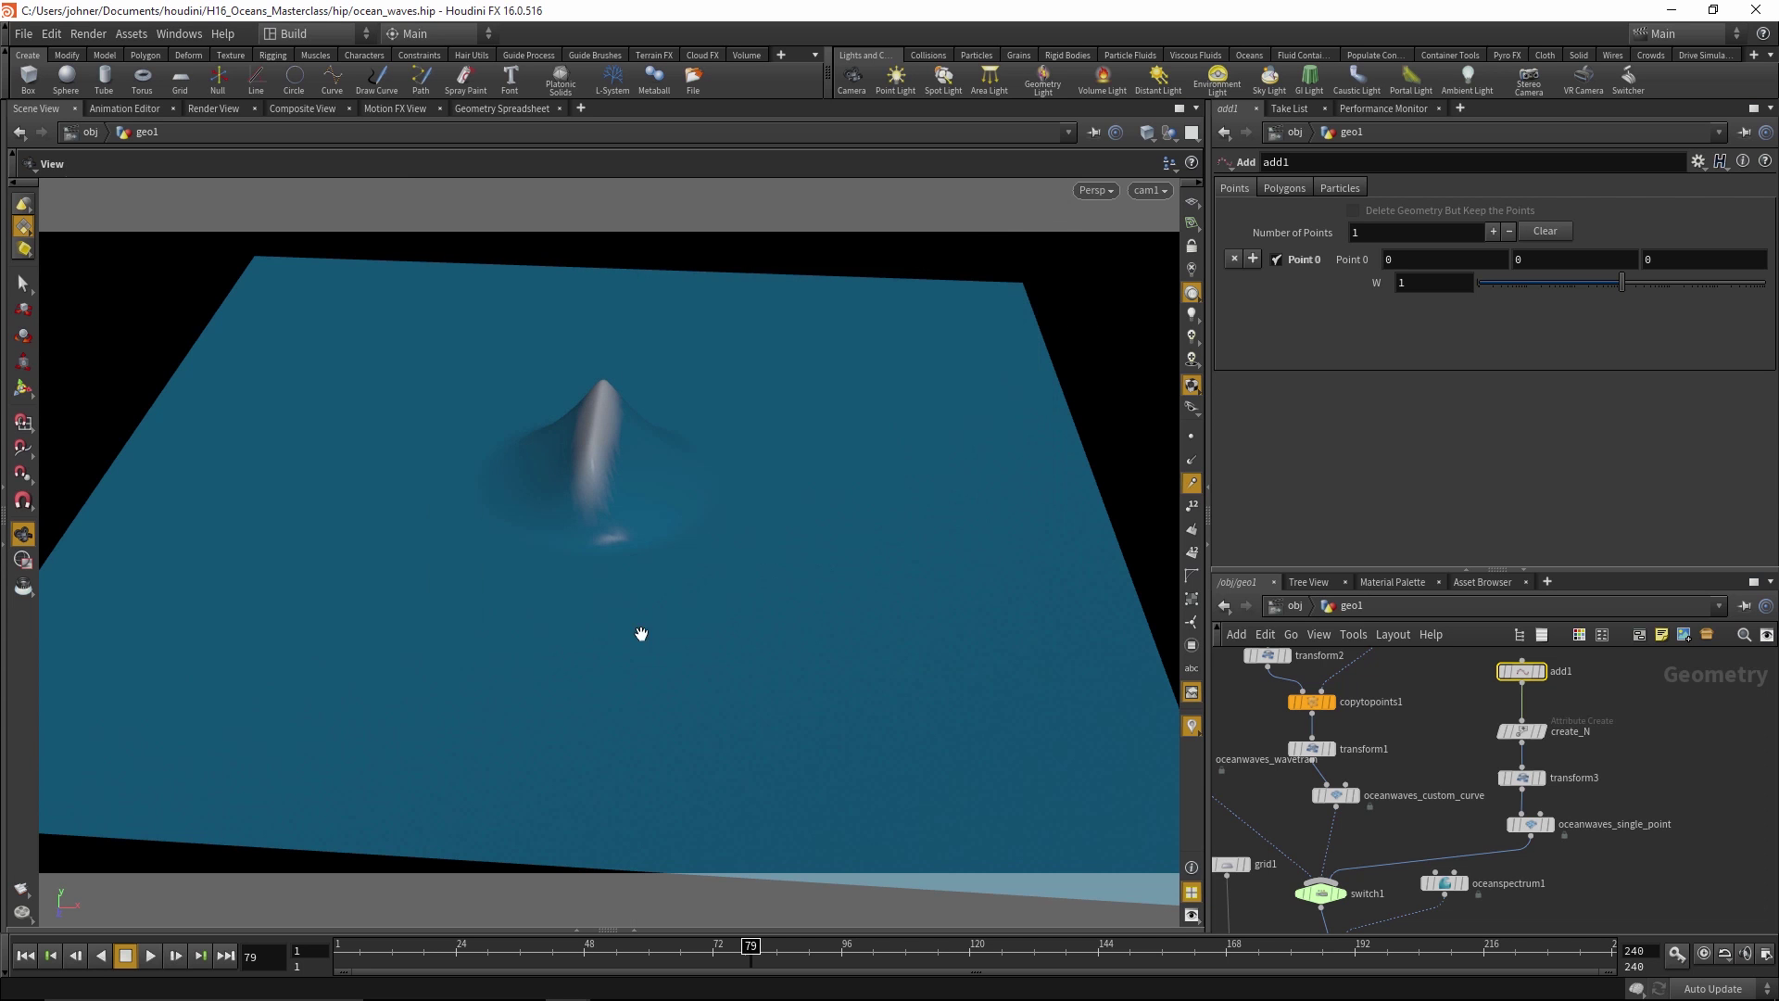
Review the parameters of create_N, transform3 and oceanwaves_single_point, and examine the single wave's shape from several angles
click(1522, 731)
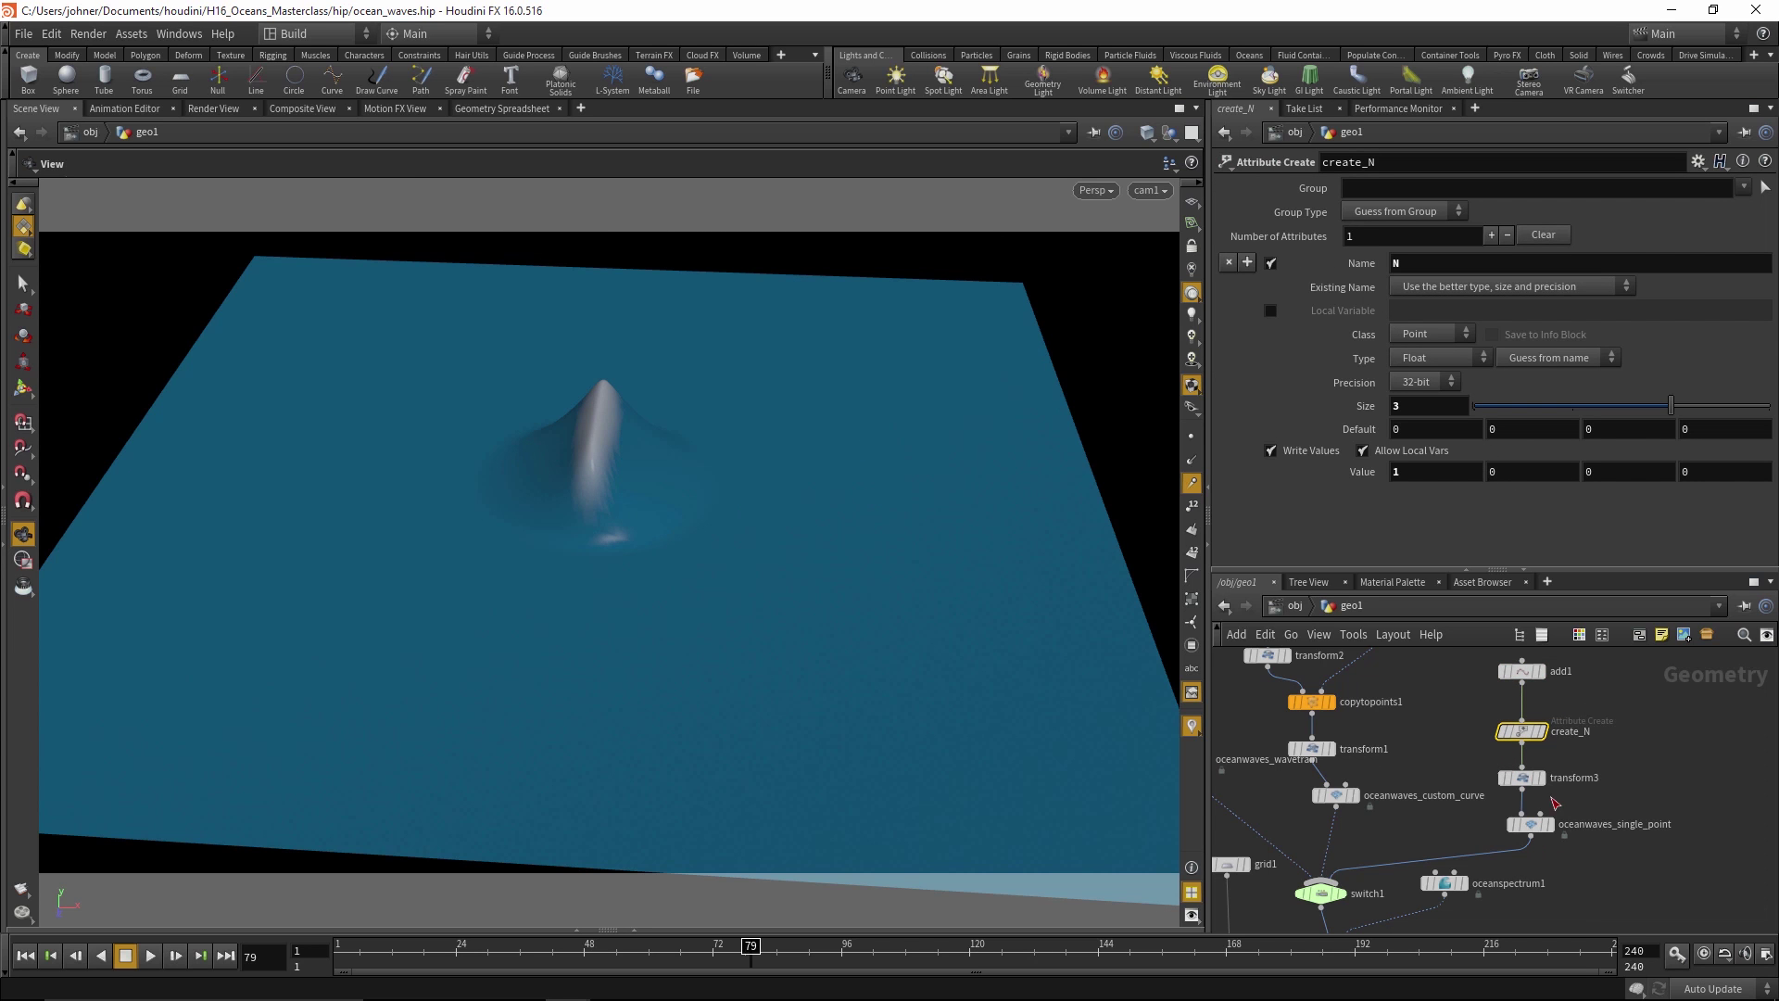
click(1520, 784)
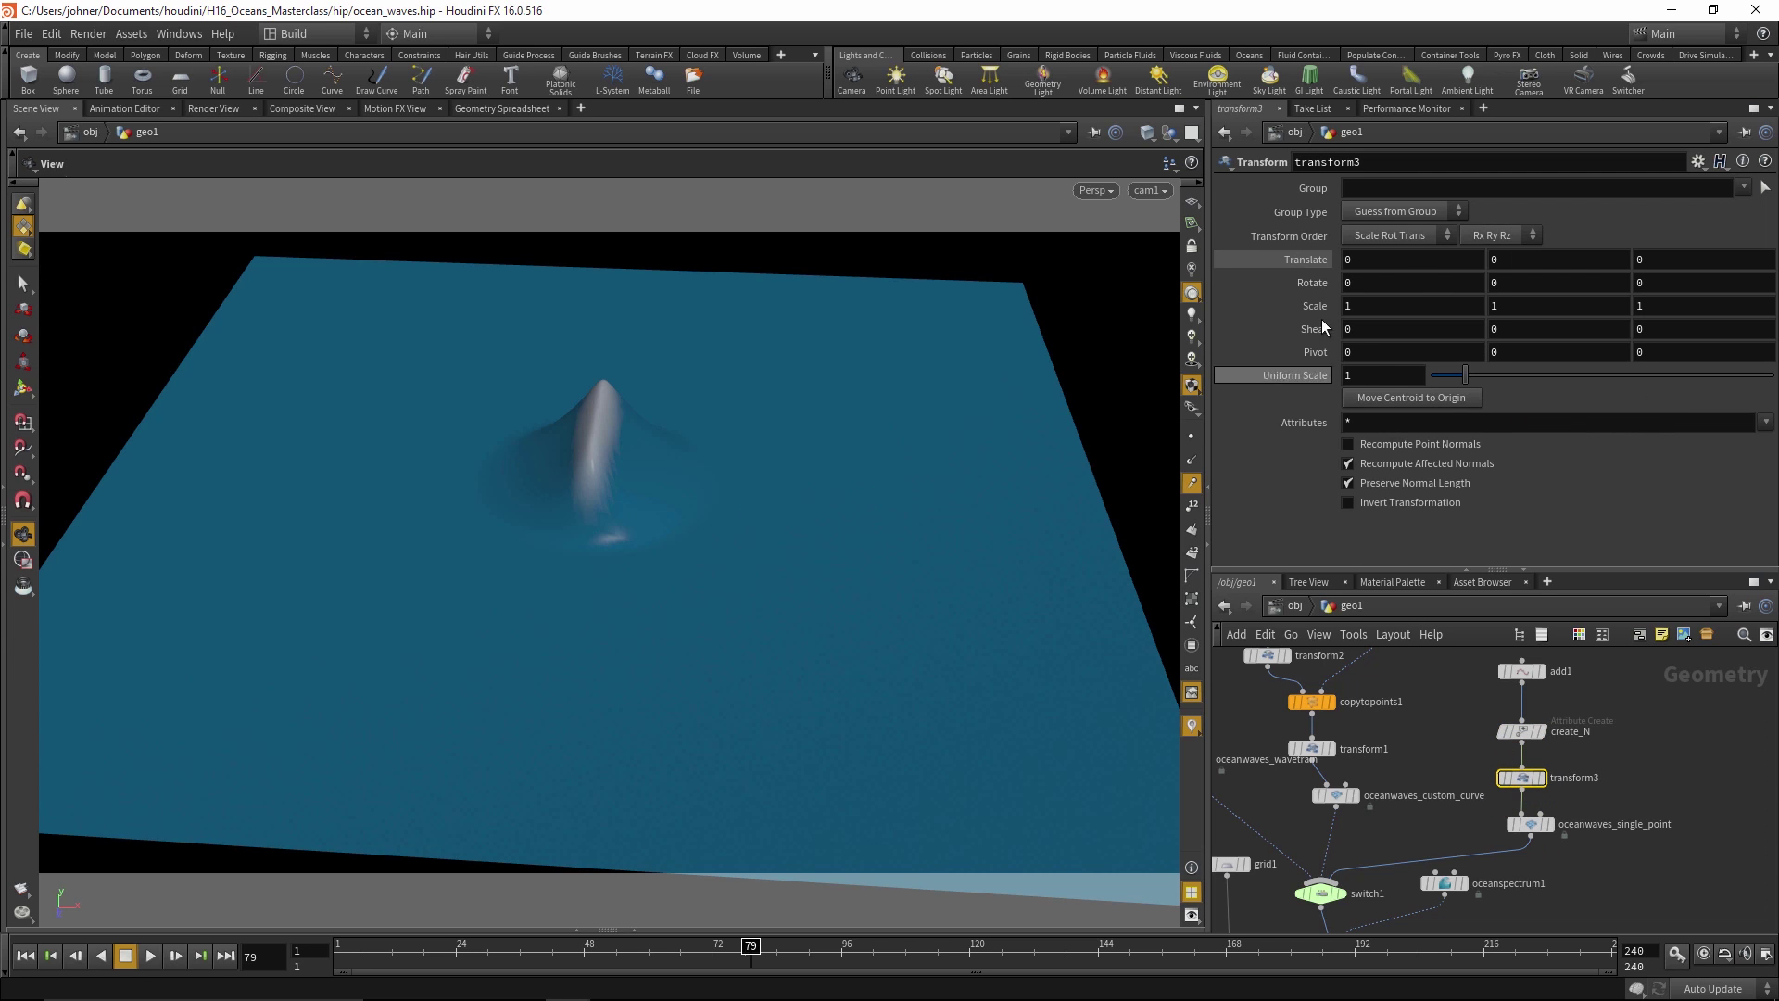
click(1534, 825)
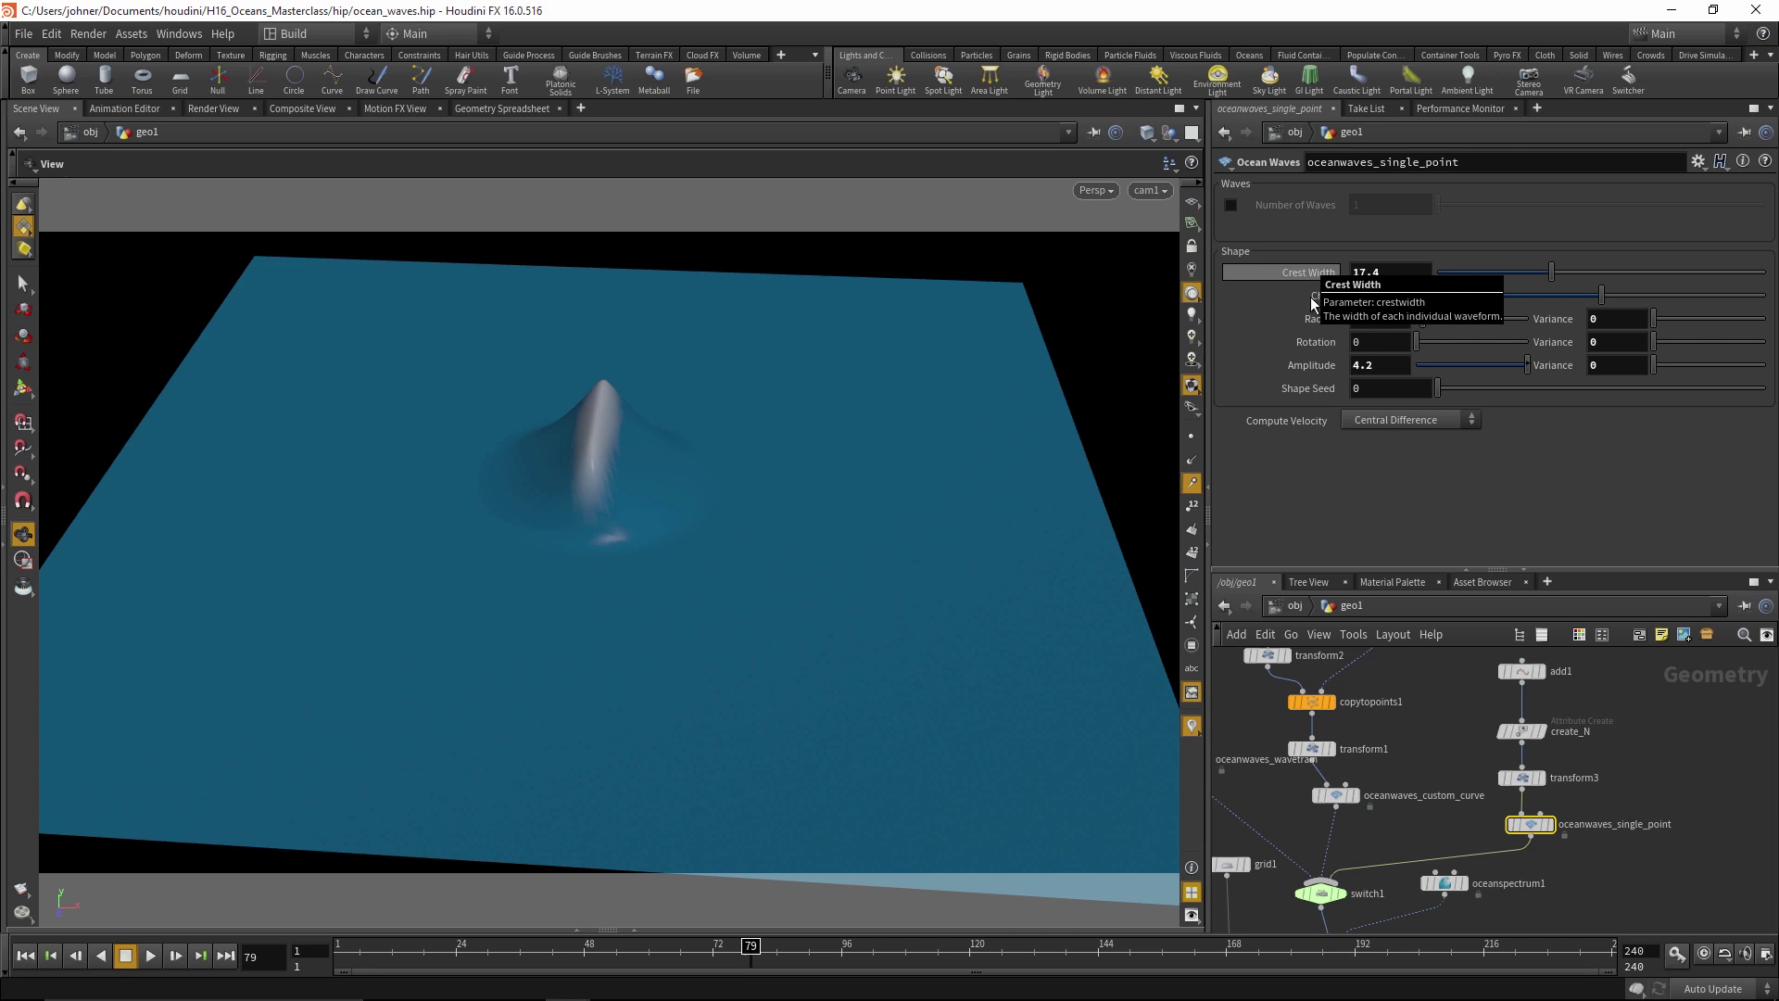
drag(612, 414, 790, 513)
scroll(674, 477, up, 3)
drag(674, 477, 613, 604)
scroll(815, 517, up, 3)
scroll(613, 604, down, 3)
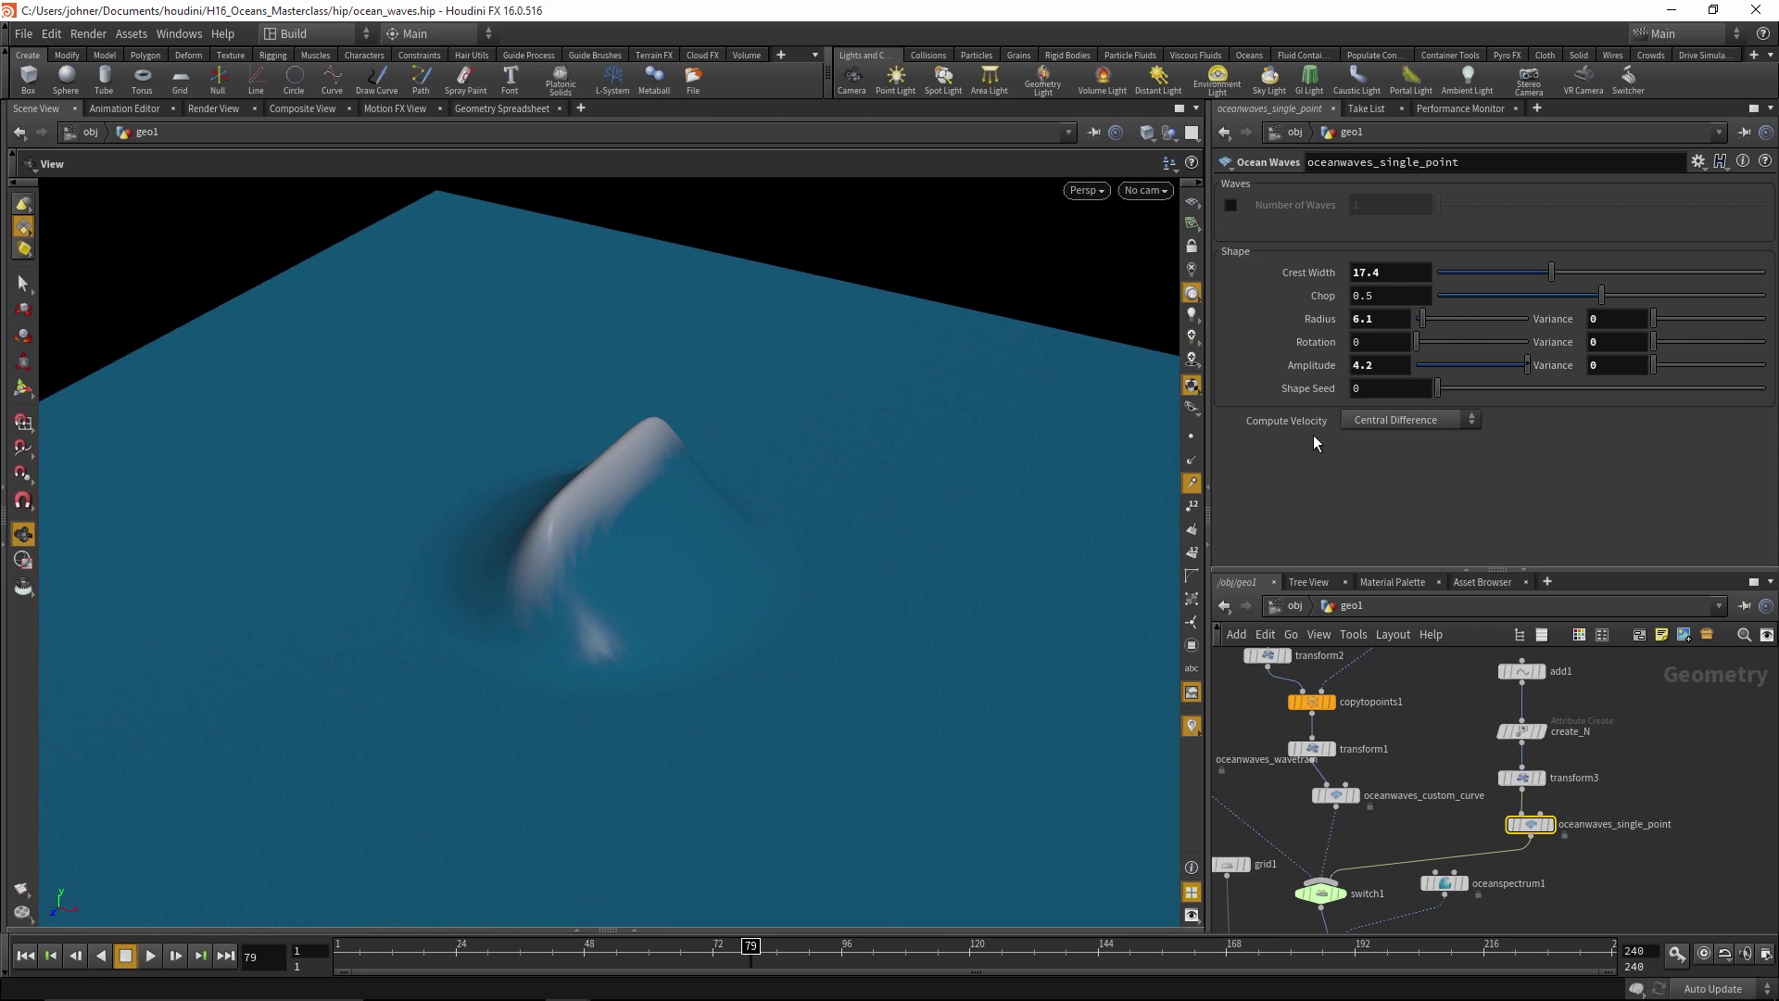
Set oceanwaves_single_point's Radius to 6.7 and its Amplitude to 3
mouse_move(1423, 318)
mouse_down()
mouse_move(1443, 318)
mouse_move(1425, 315)
mouse_up()
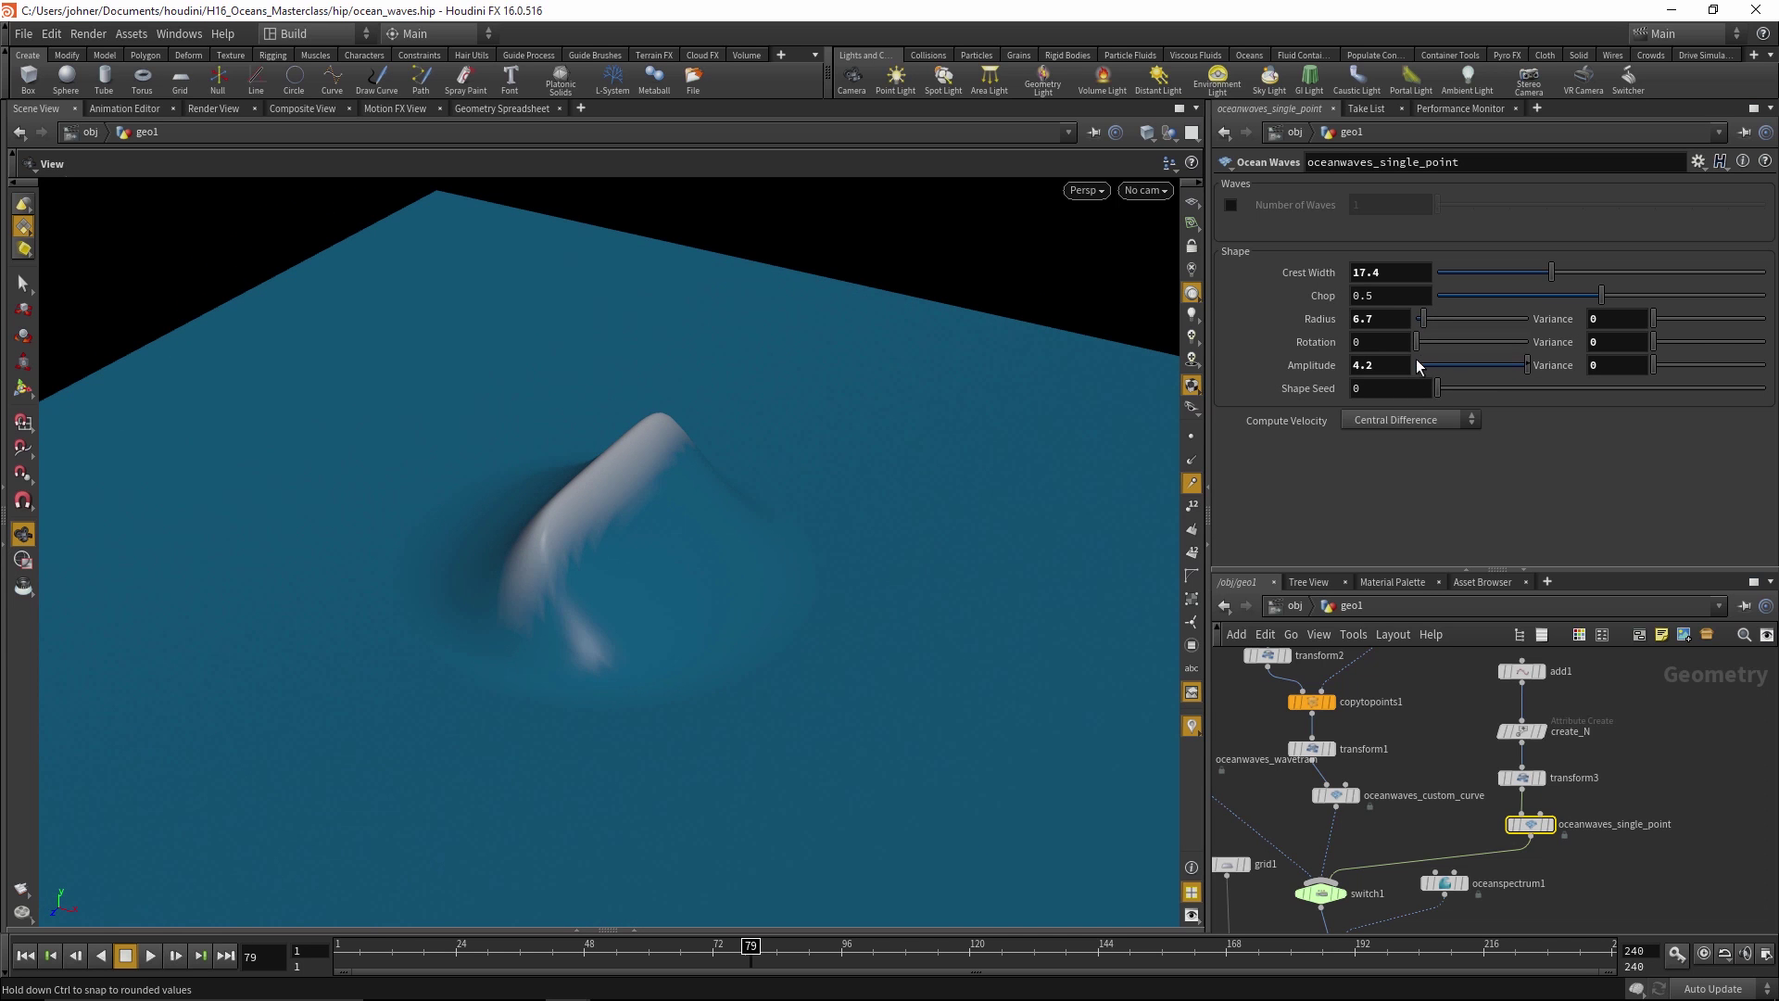
drag(1526, 364, 1442, 364)
middle_drag(1396, 364, 1446, 364)
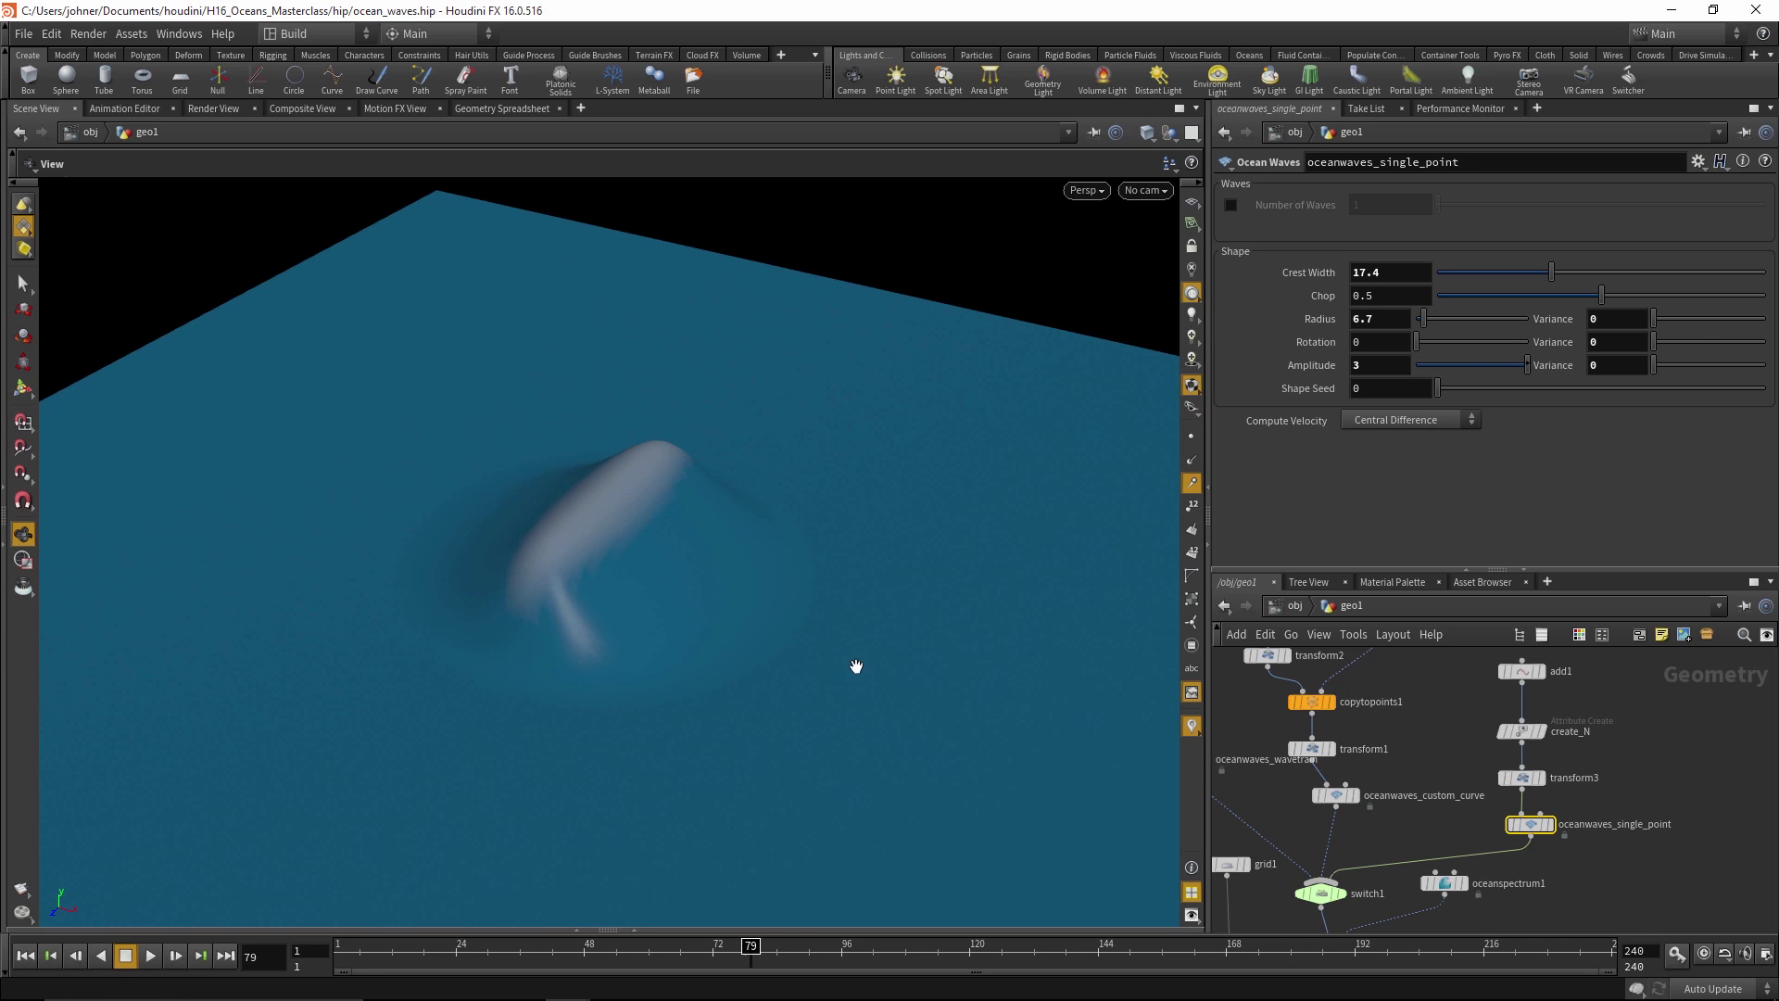
Set oceanwaves_single_point's Crest Width to 15.6 and Chop to 0.507, and inspect the reshaped wave
middle_drag(1665, 863, 1662, 693)
middle_drag(1444, 858, 1422, 816)
middle_drag(1548, 722, 1506, 922)
mouse_move(1416, 343)
mouse_down()
mouse_move(1436, 345)
mouse_move(1399, 347)
mouse_up()
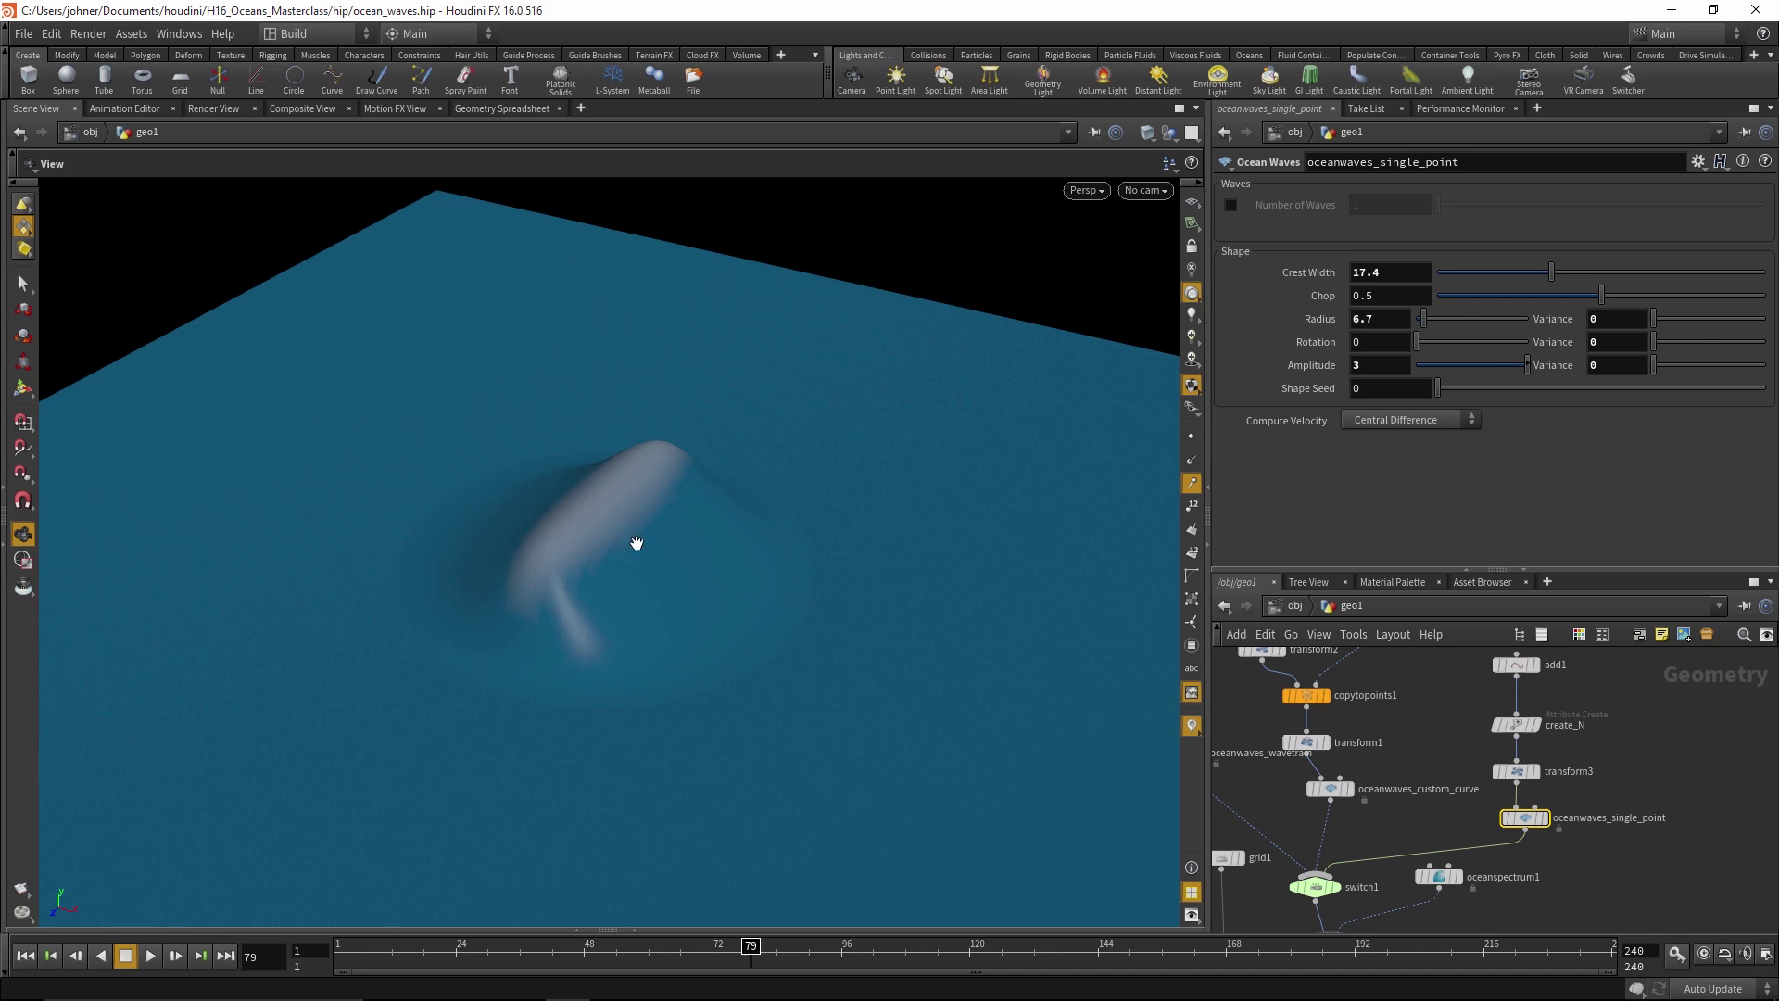
drag(1566, 269, 1604, 291)
drag(500, 473, 639, 714)
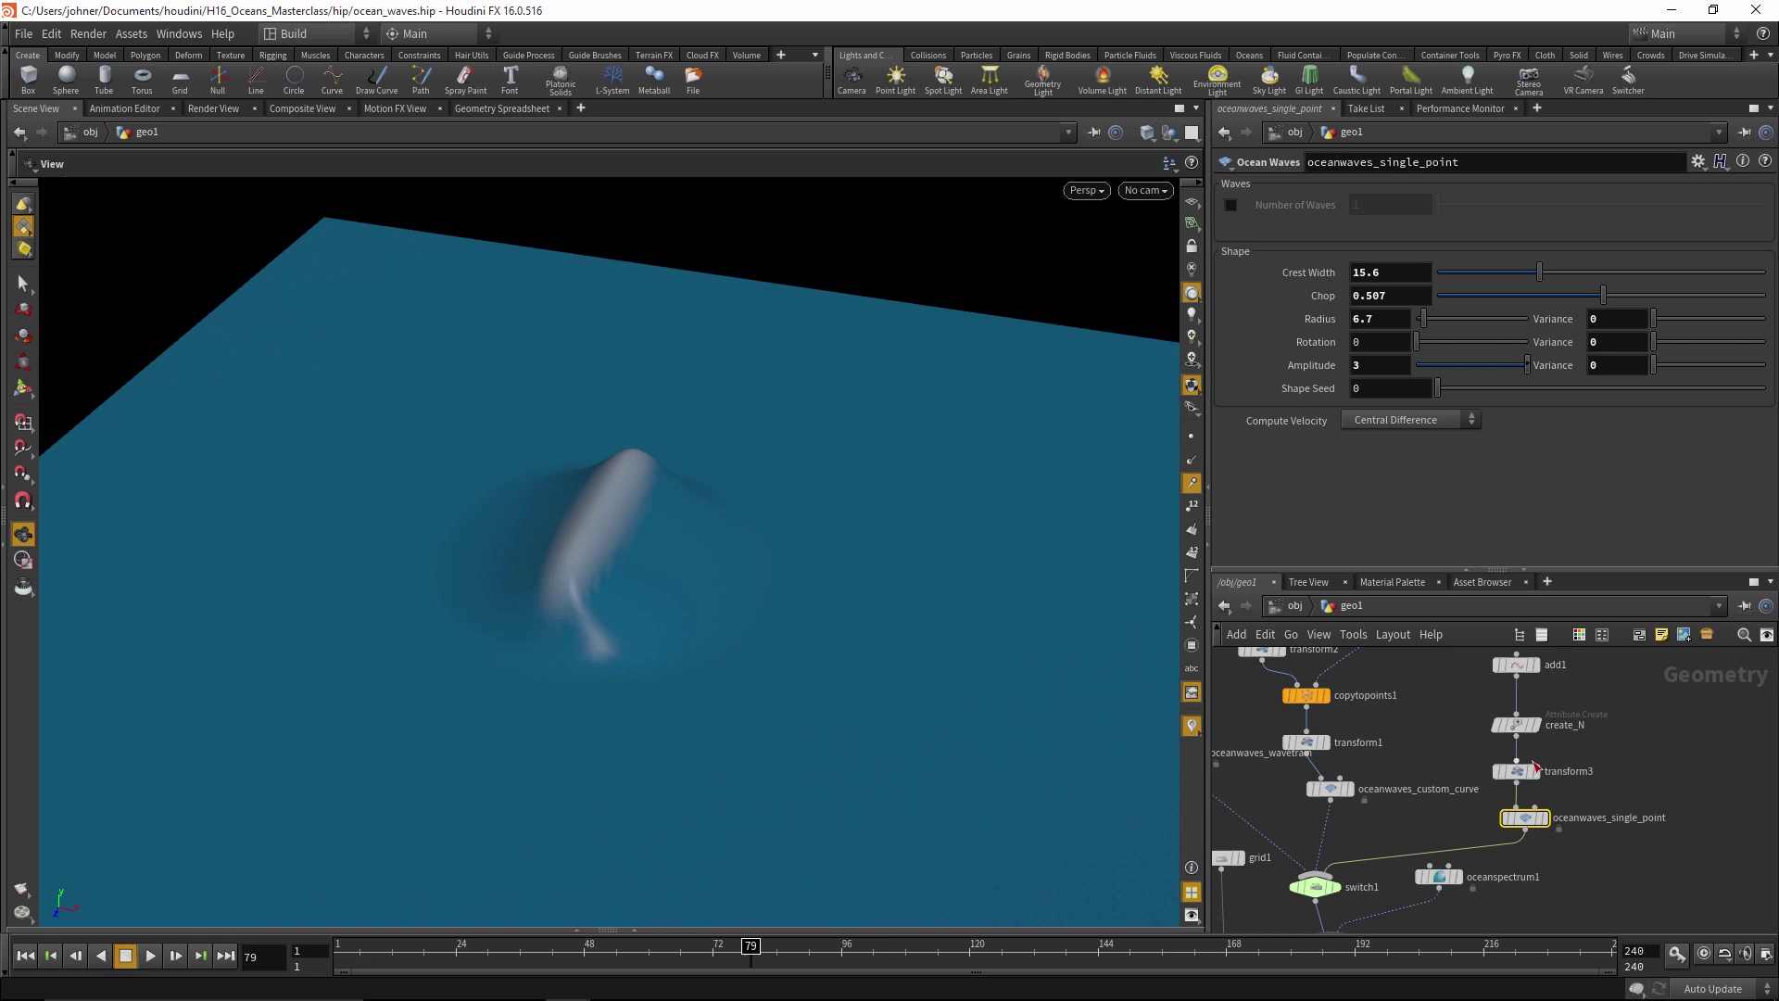
At frame 116, move the wave point through transform3 to about -11.9 in X and -5.56 in Z, rotated about -18.7 in Y
drag(739, 627, 636, 505)
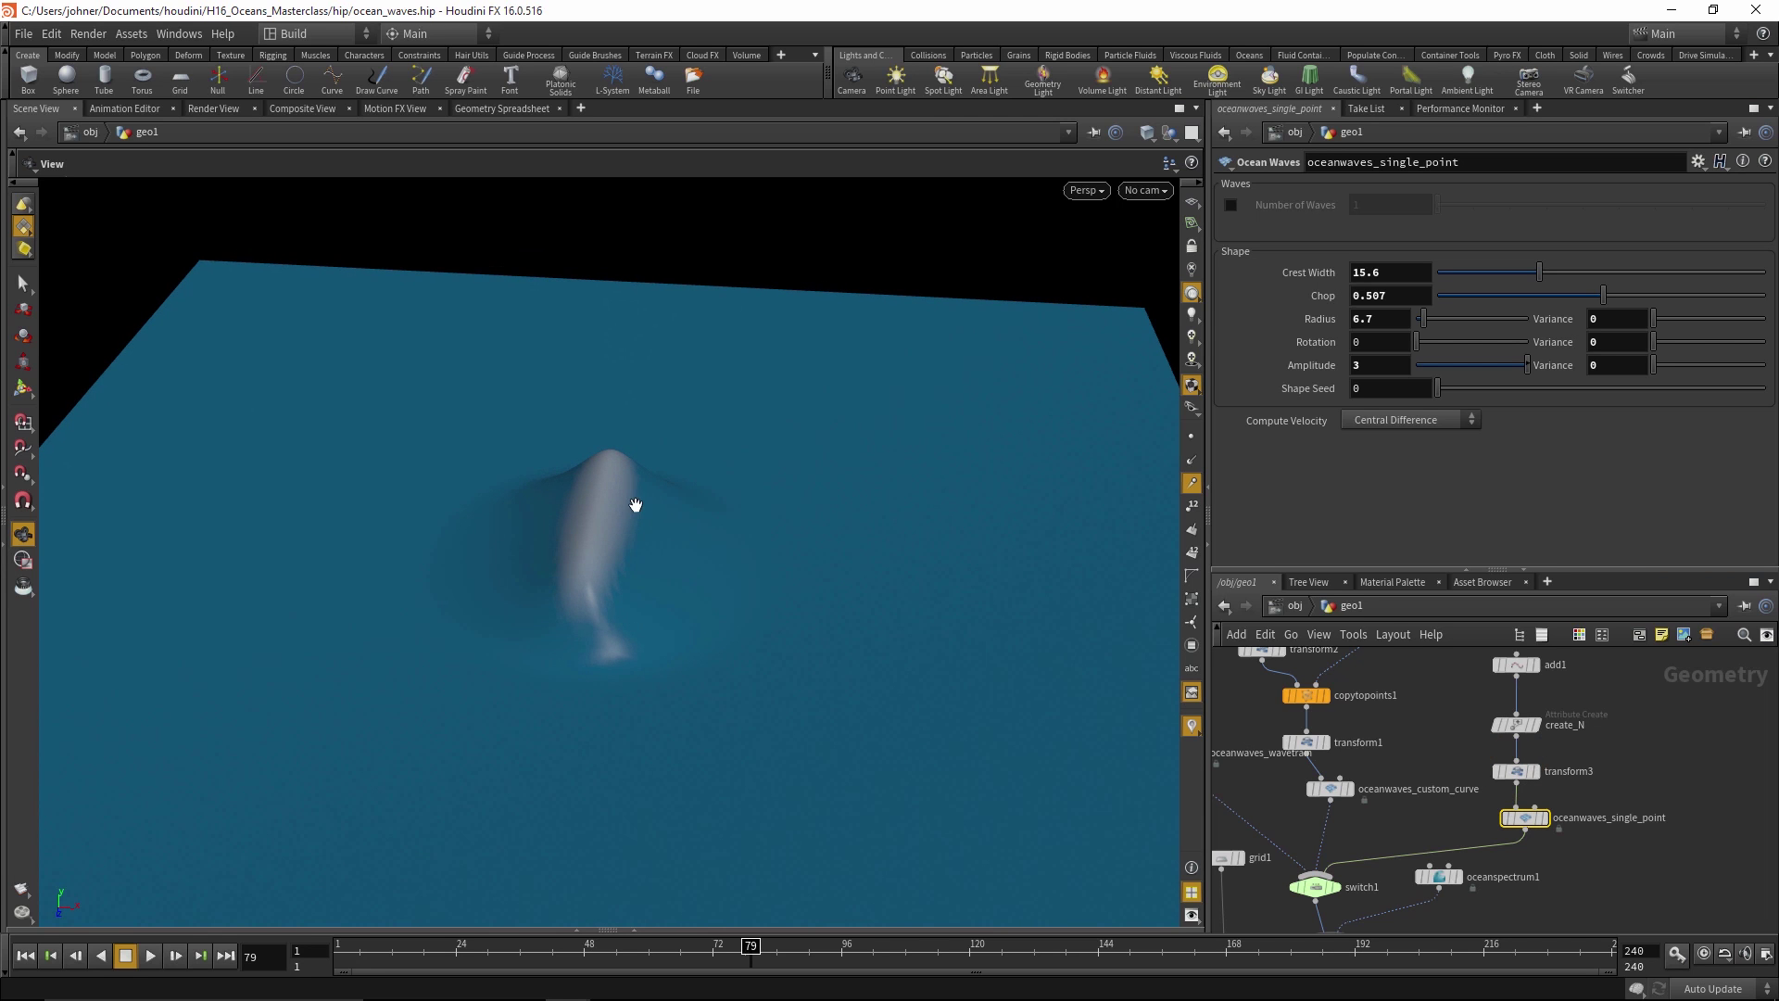
click(1517, 784)
drag(393, 950, 947, 921)
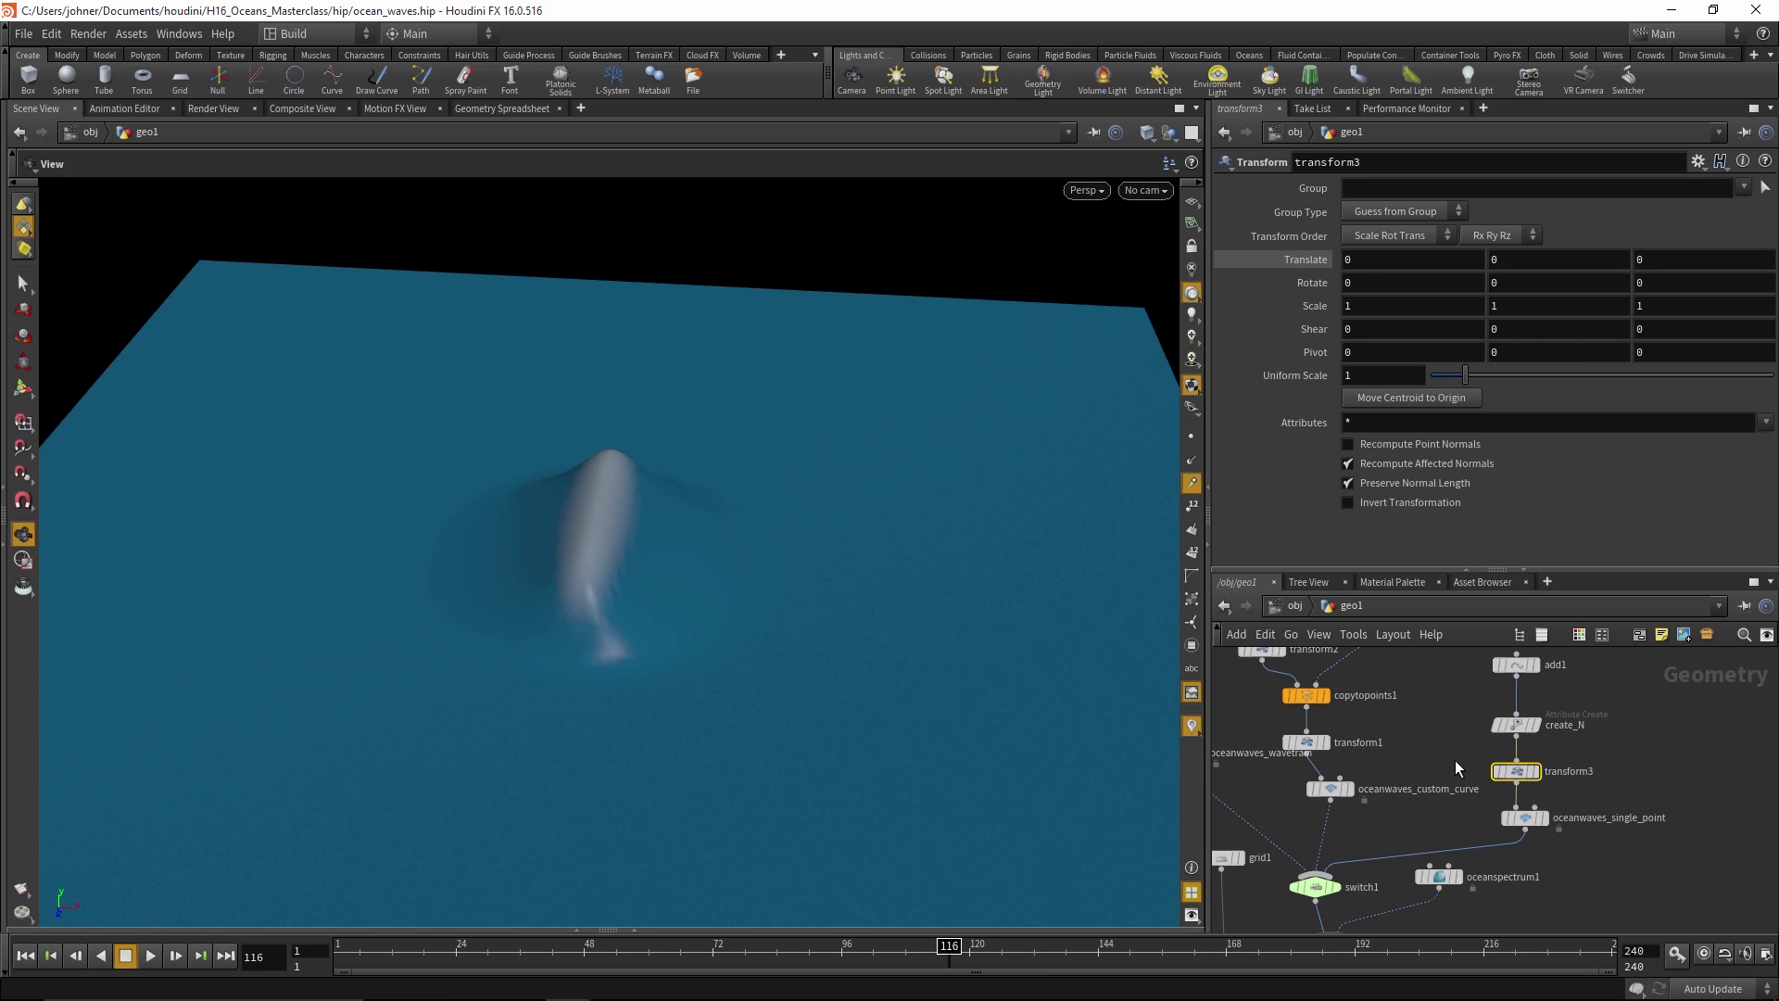
key(Return)
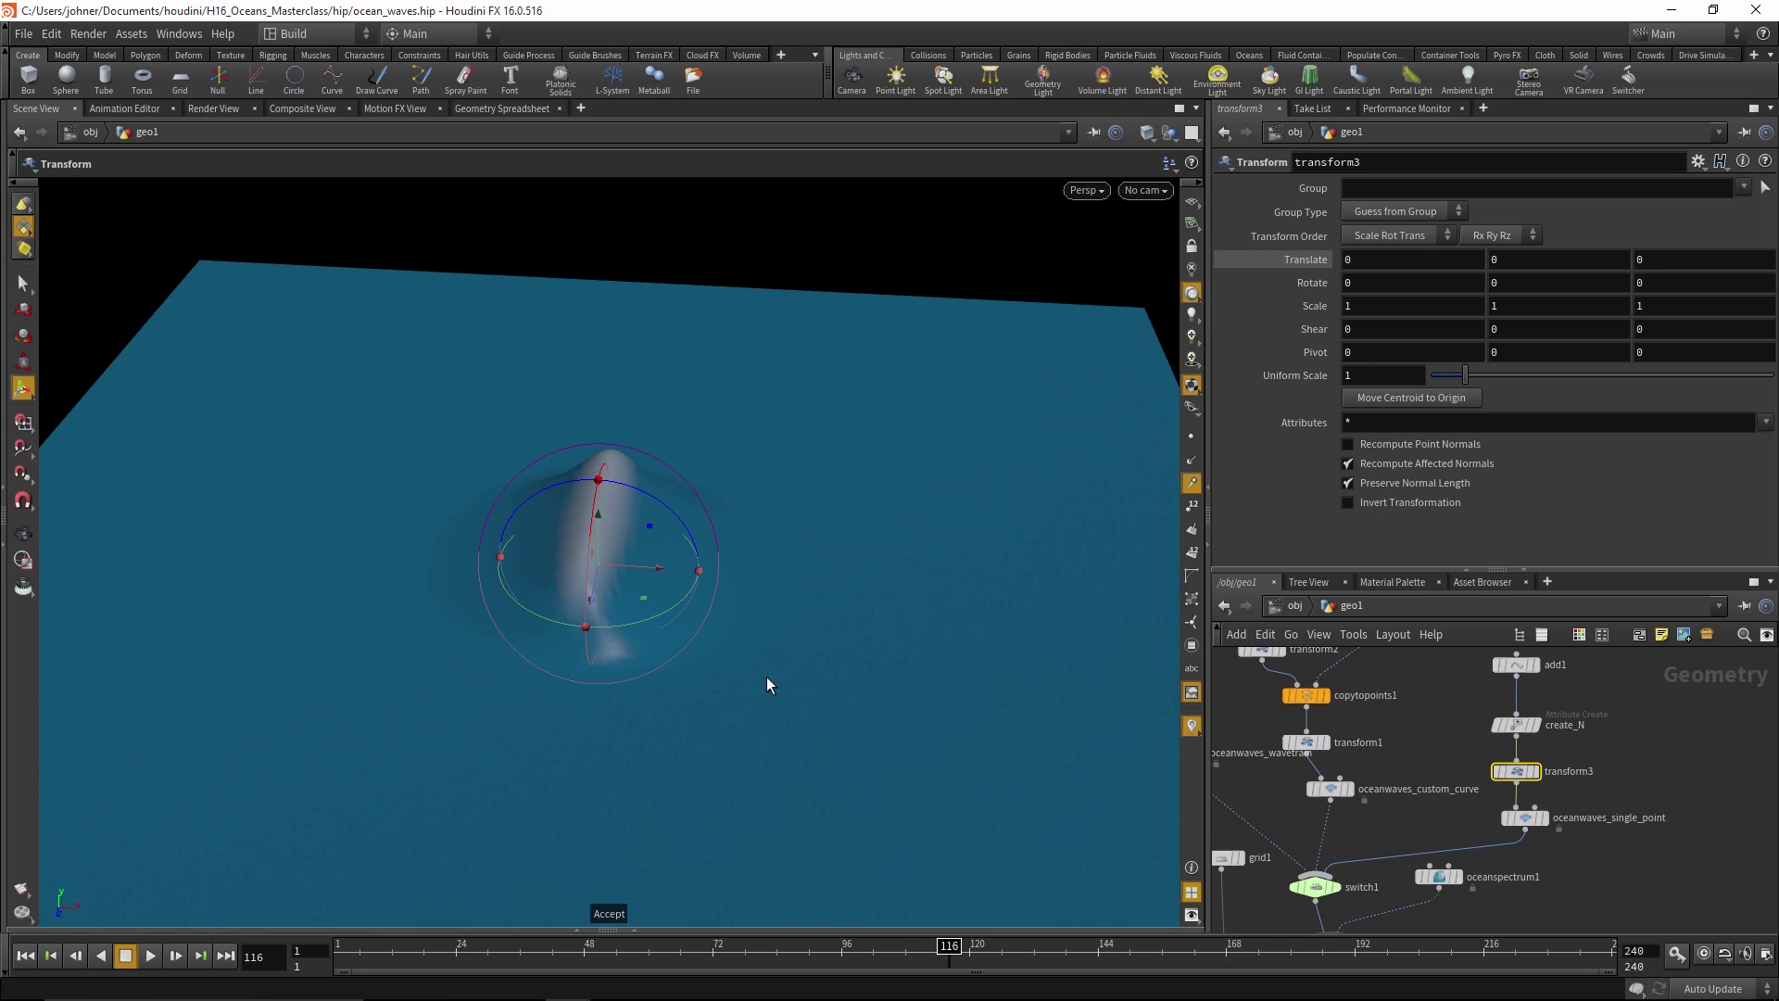
drag(675, 604, 353, 498)
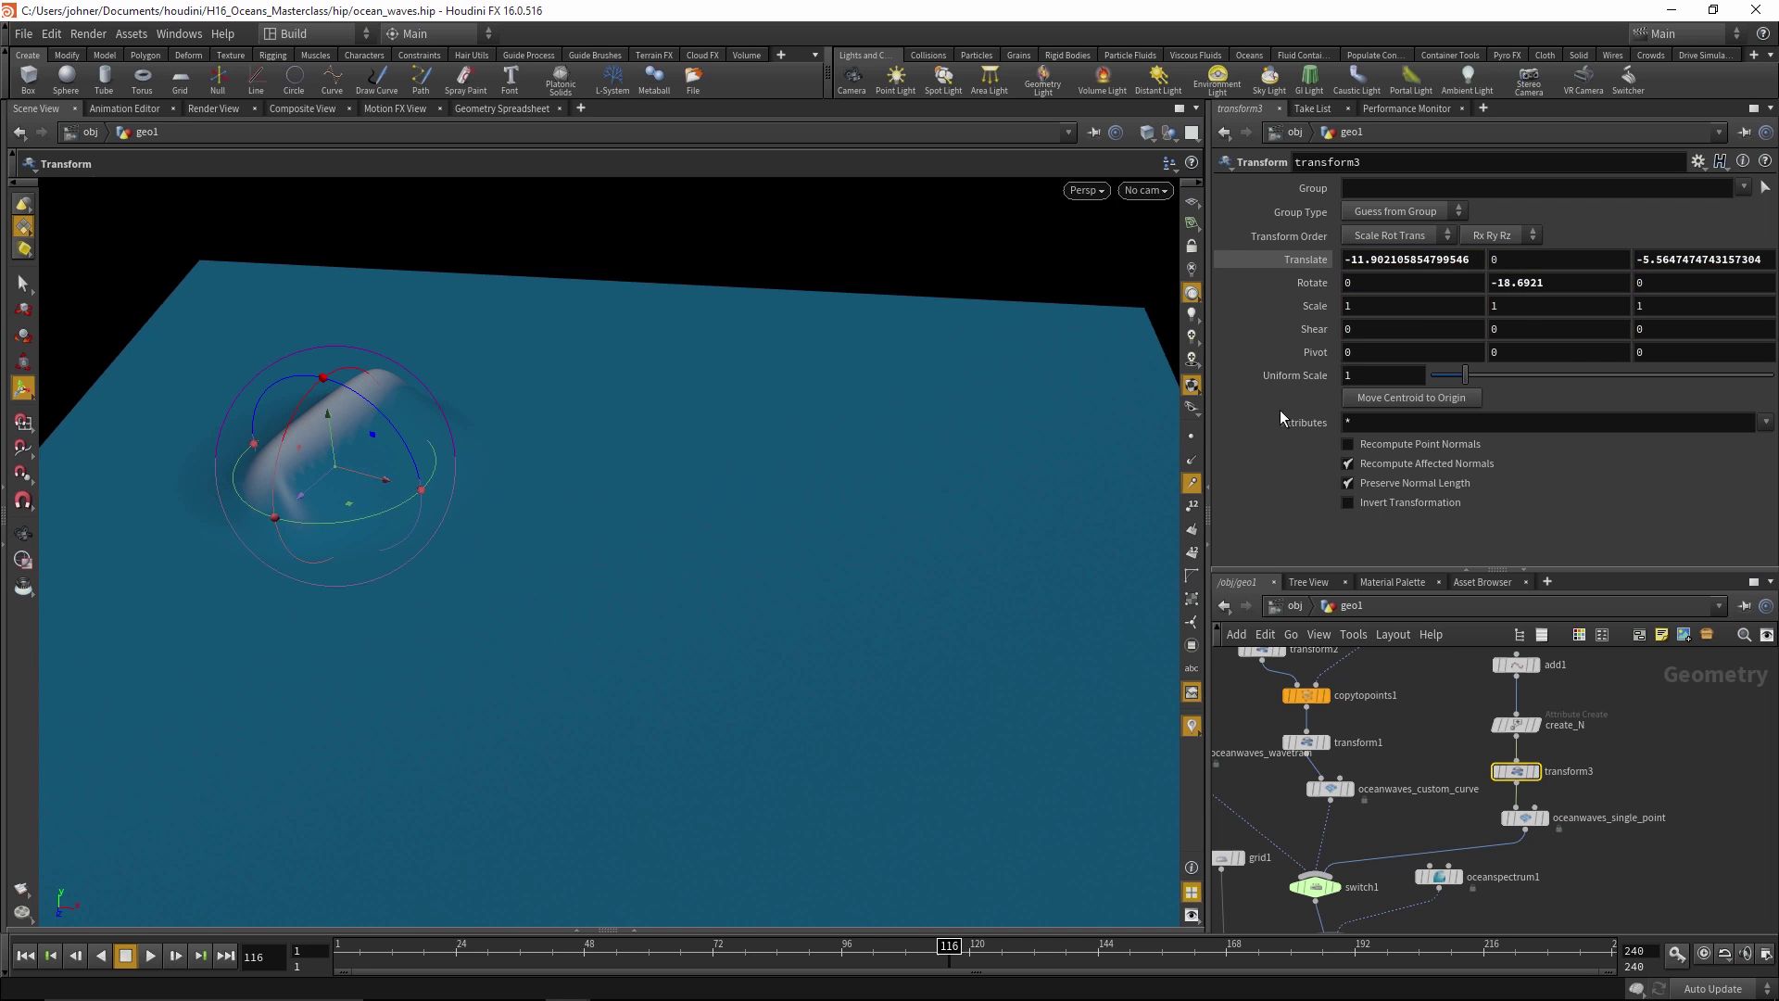
Animate transform3's X translation with the expression $T * 8 and return the timeline to frame 1
click(1385, 264)
text($T * *)
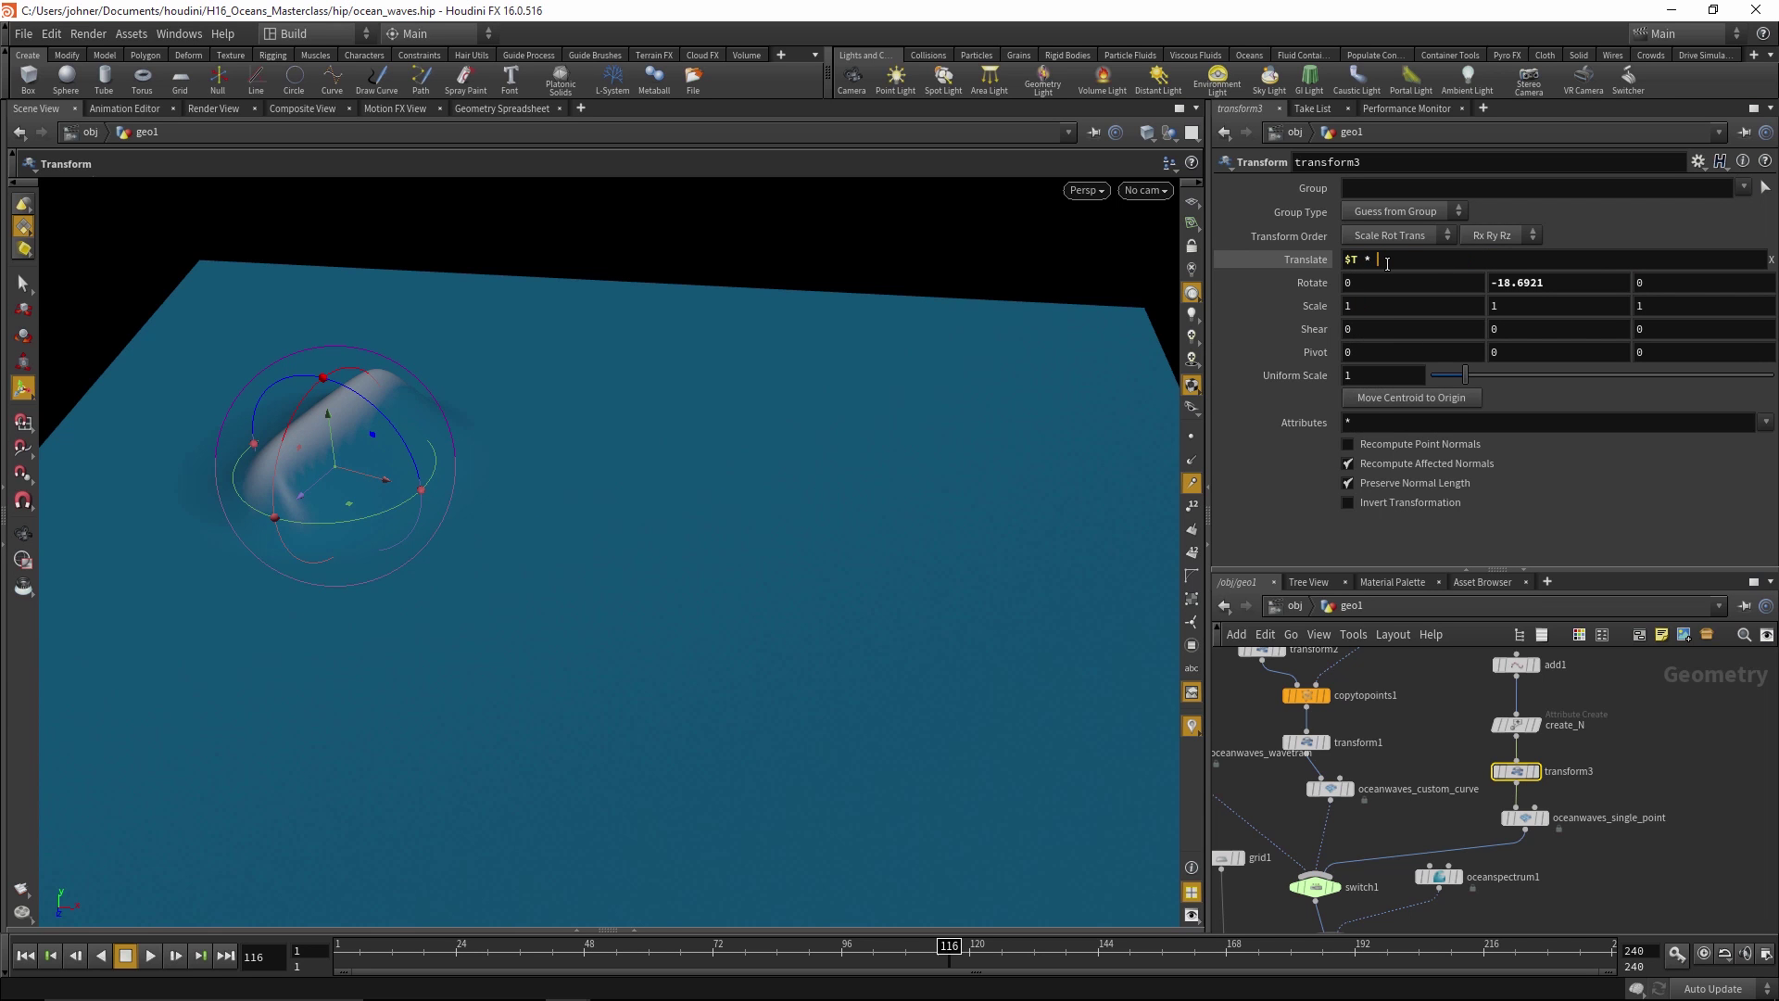
key(Return)
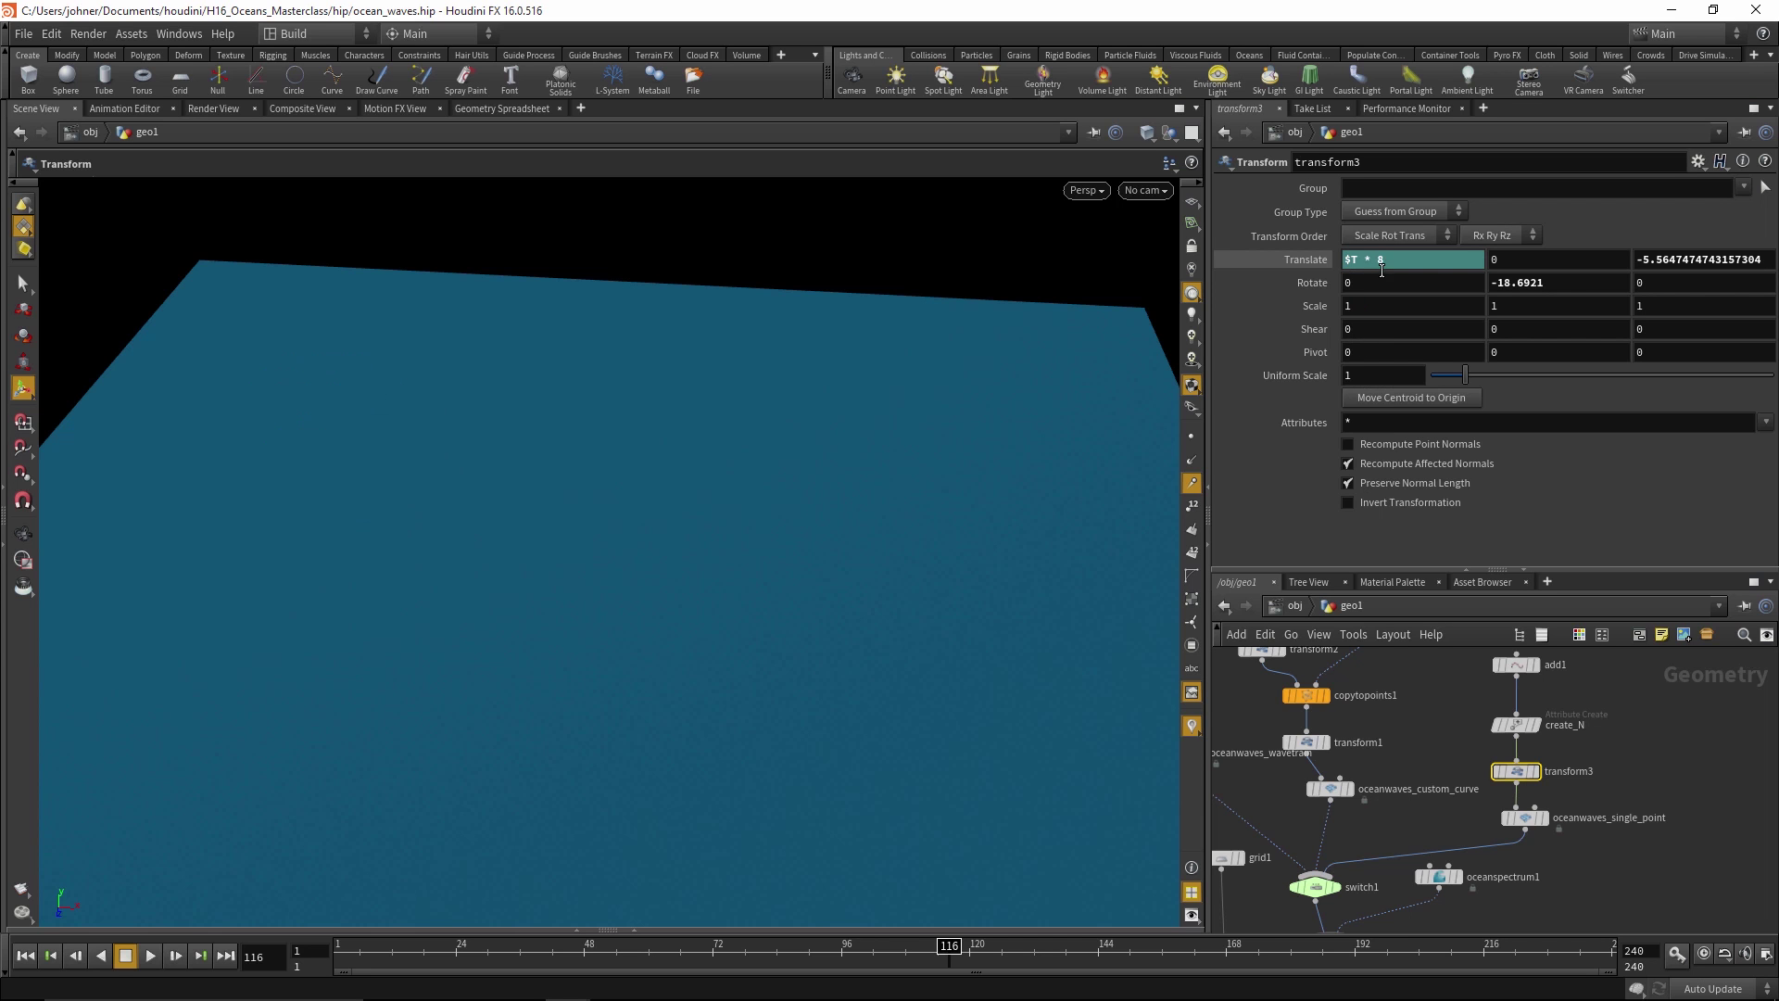
drag(779, 948, 256, 971)
key(Escape)
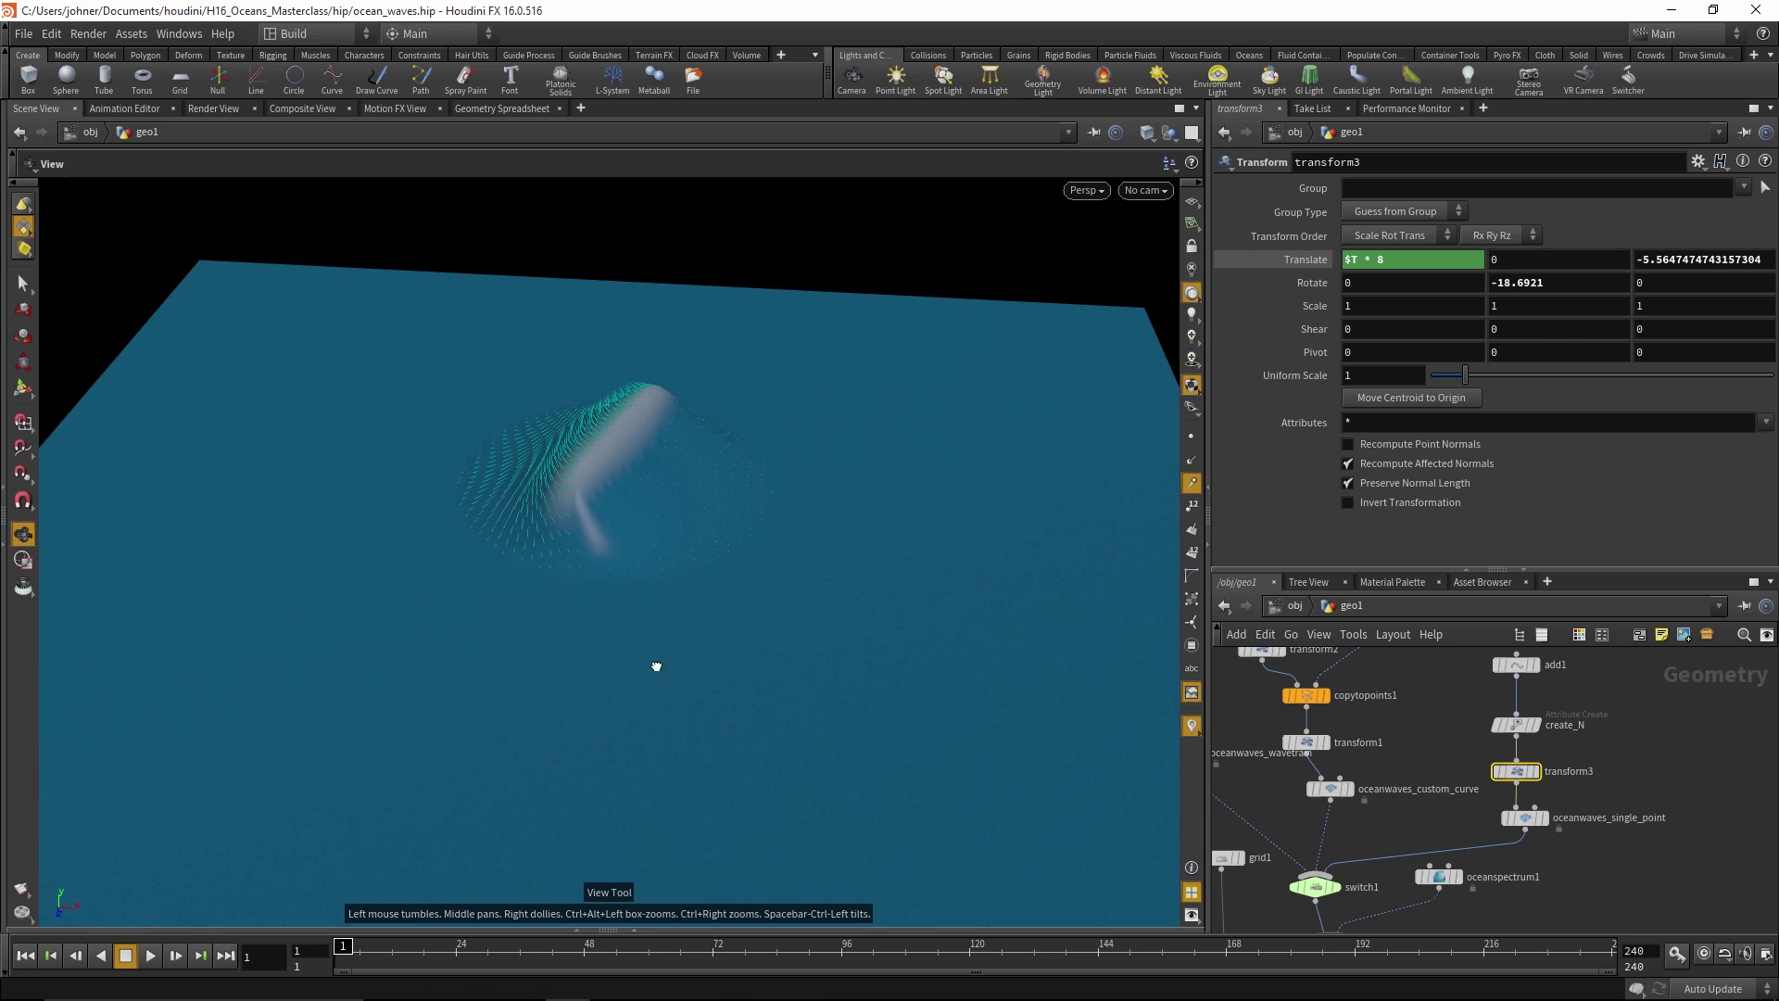
drag(656, 667, 1172, 741)
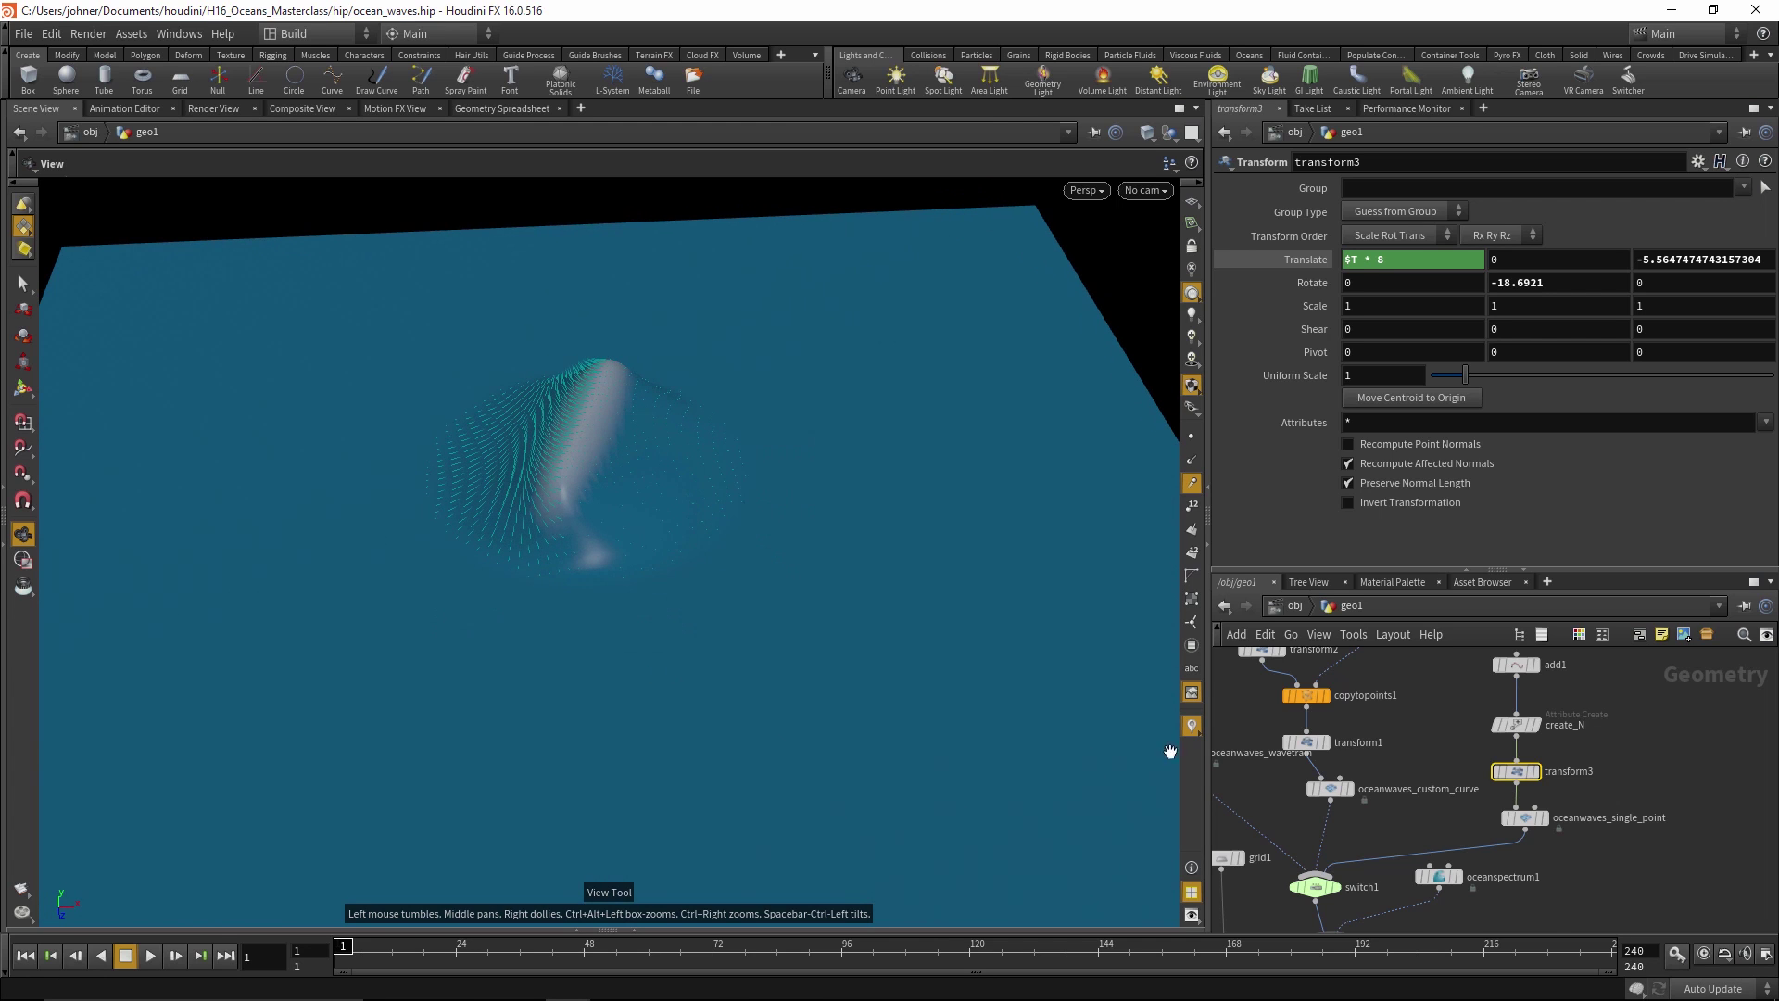
Review transform3 and oceanwaves_single_point, and scrub the timeline to examine the single wave's motion across the surface
click(1543, 825)
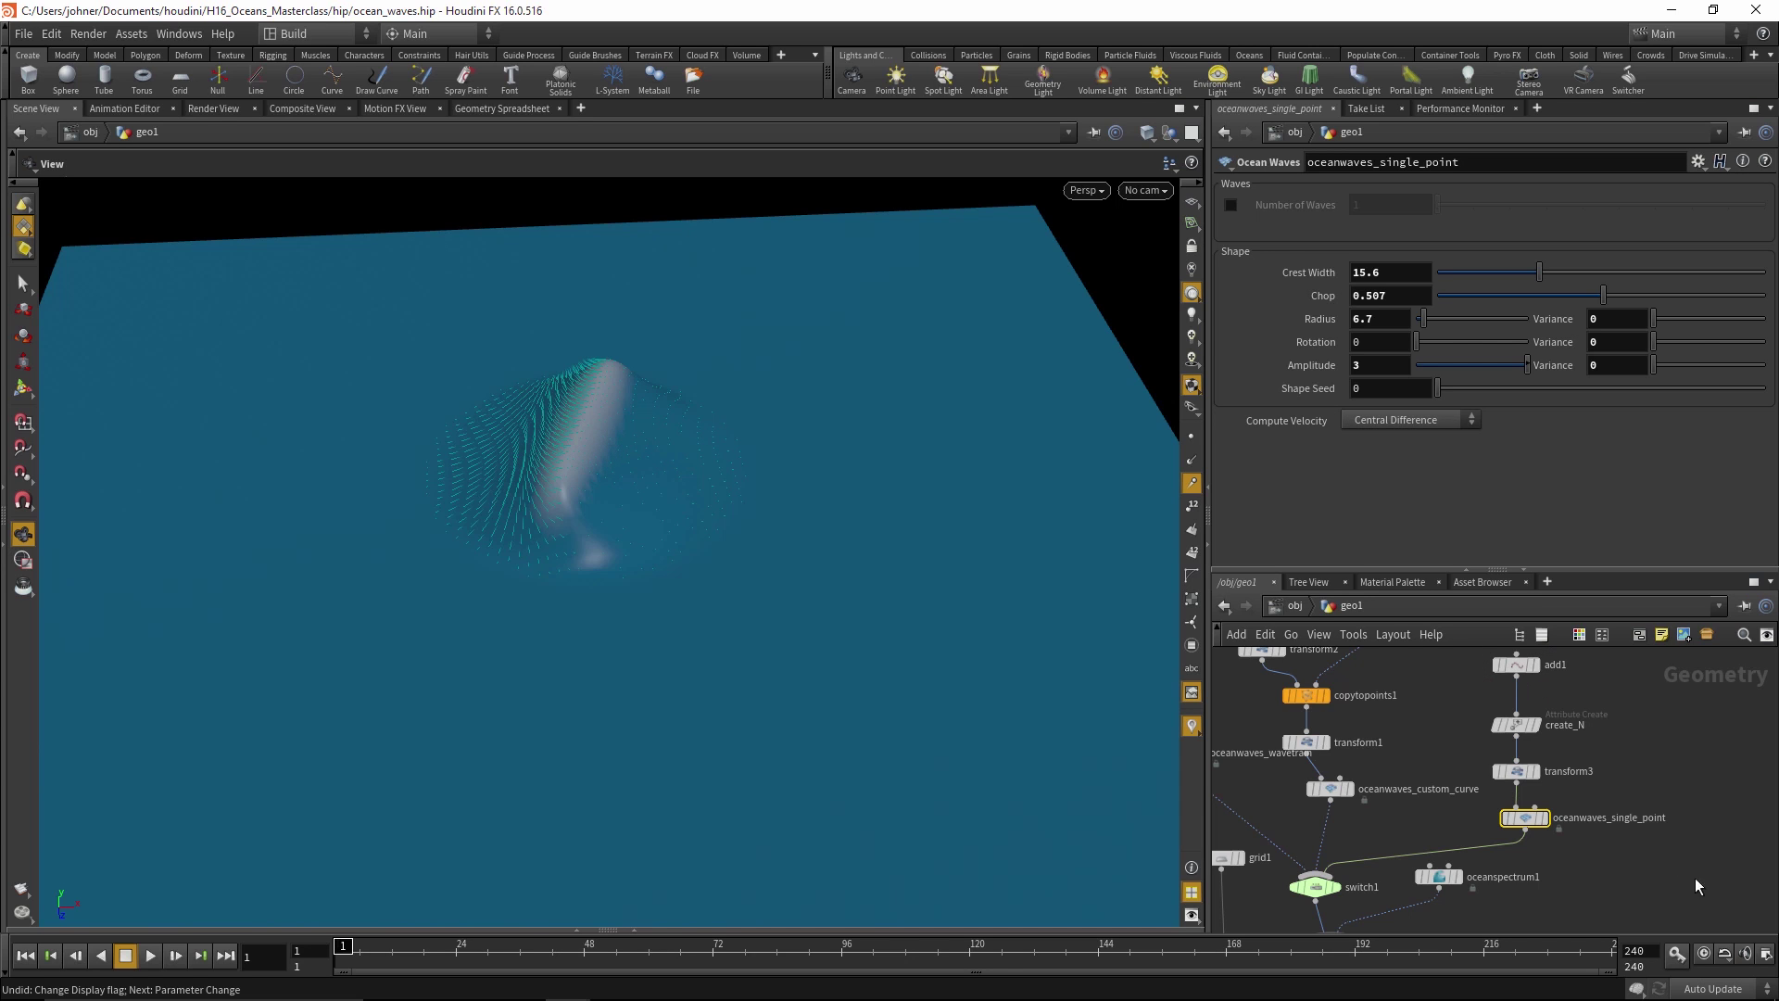
double_click(1525, 818)
click(1358, 608)
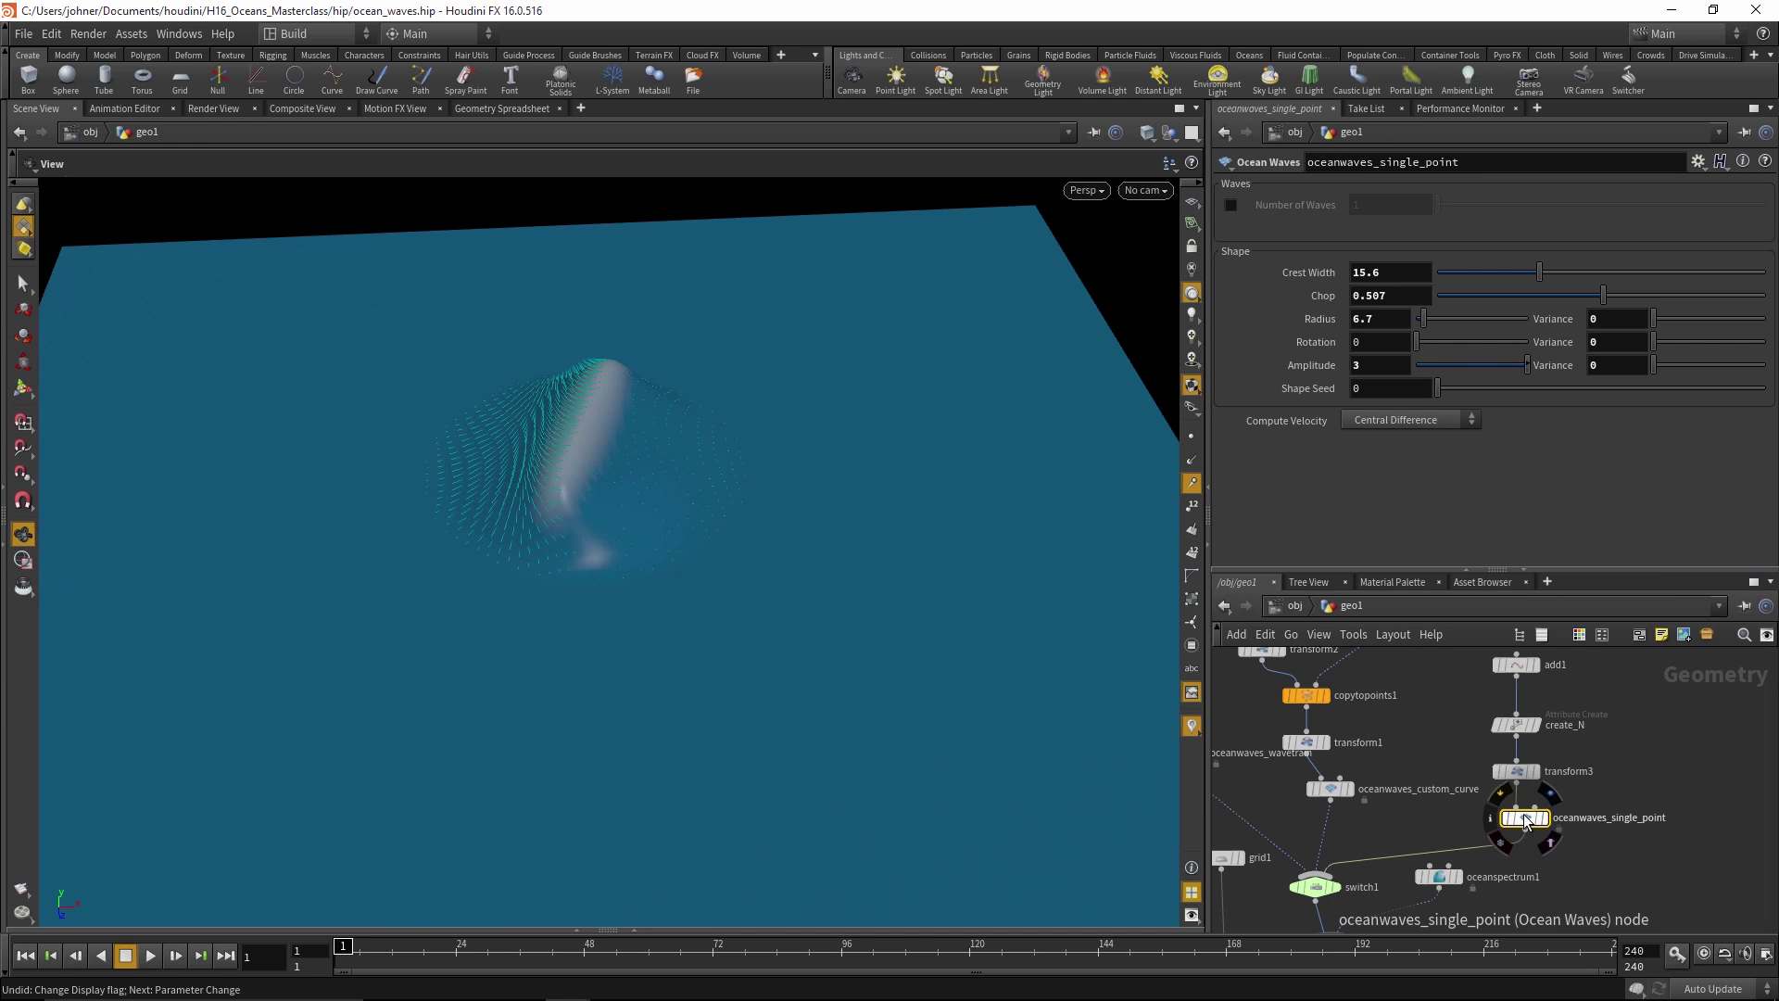
click(1516, 773)
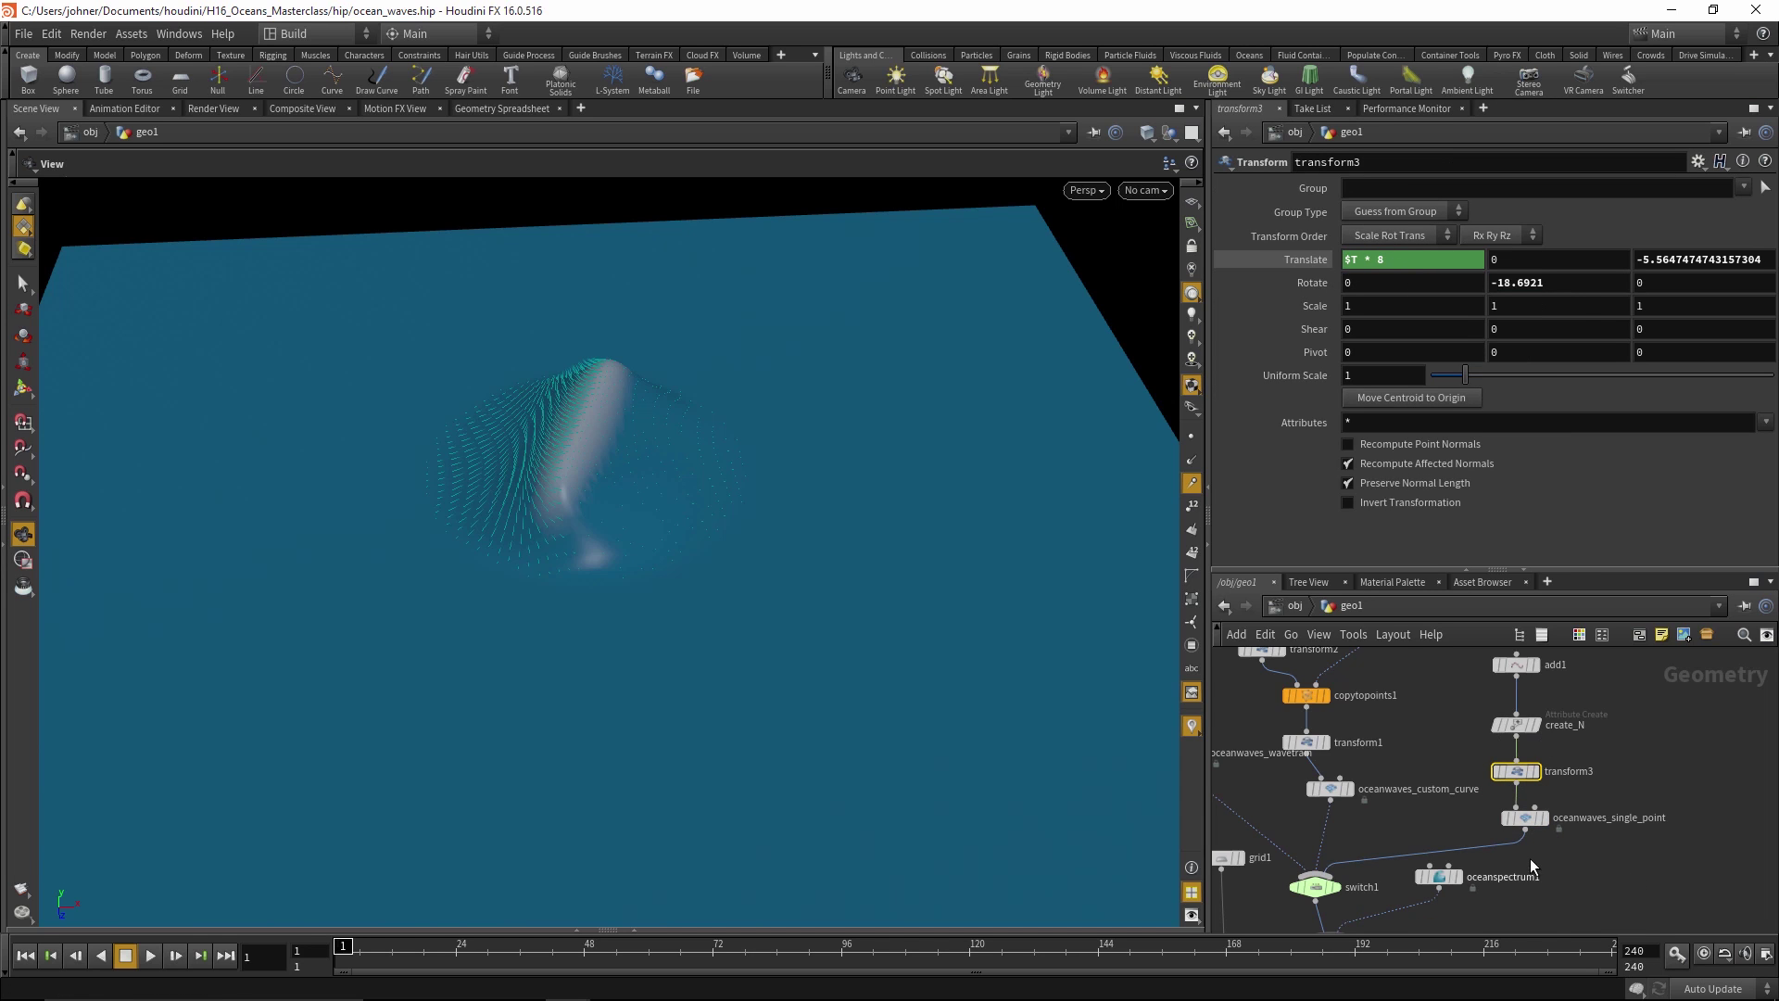
click(1527, 818)
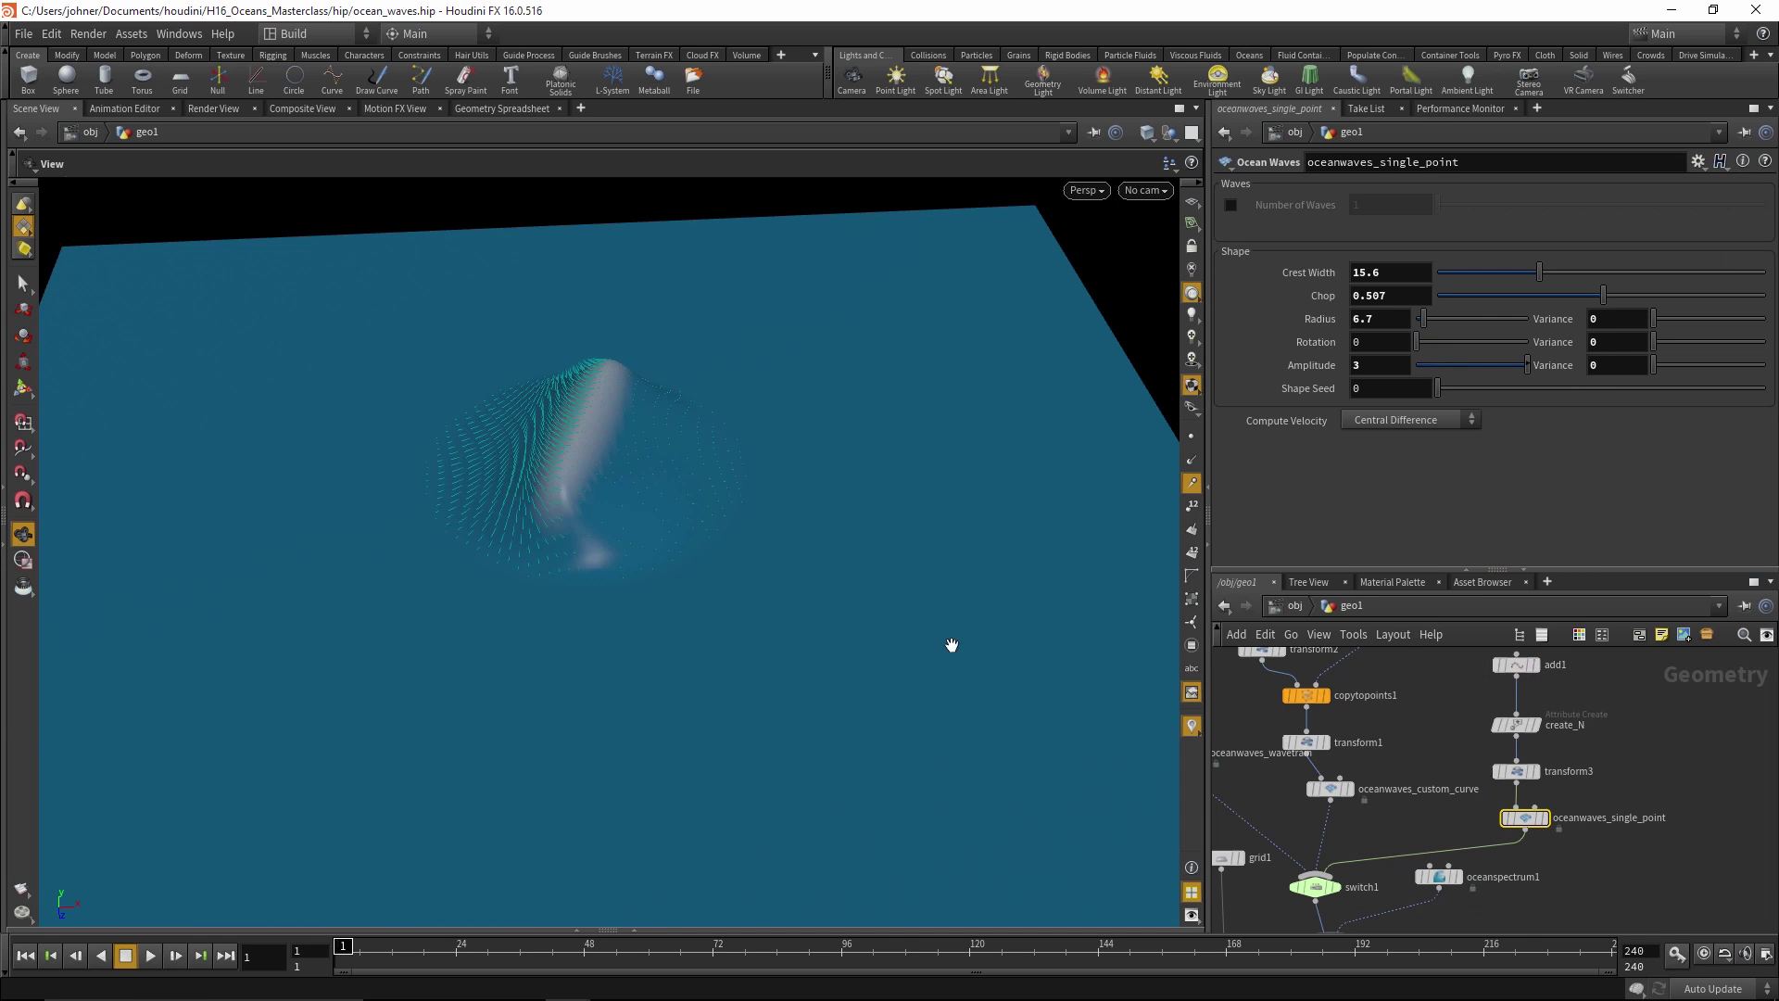
drag(619, 525, 633, 478)
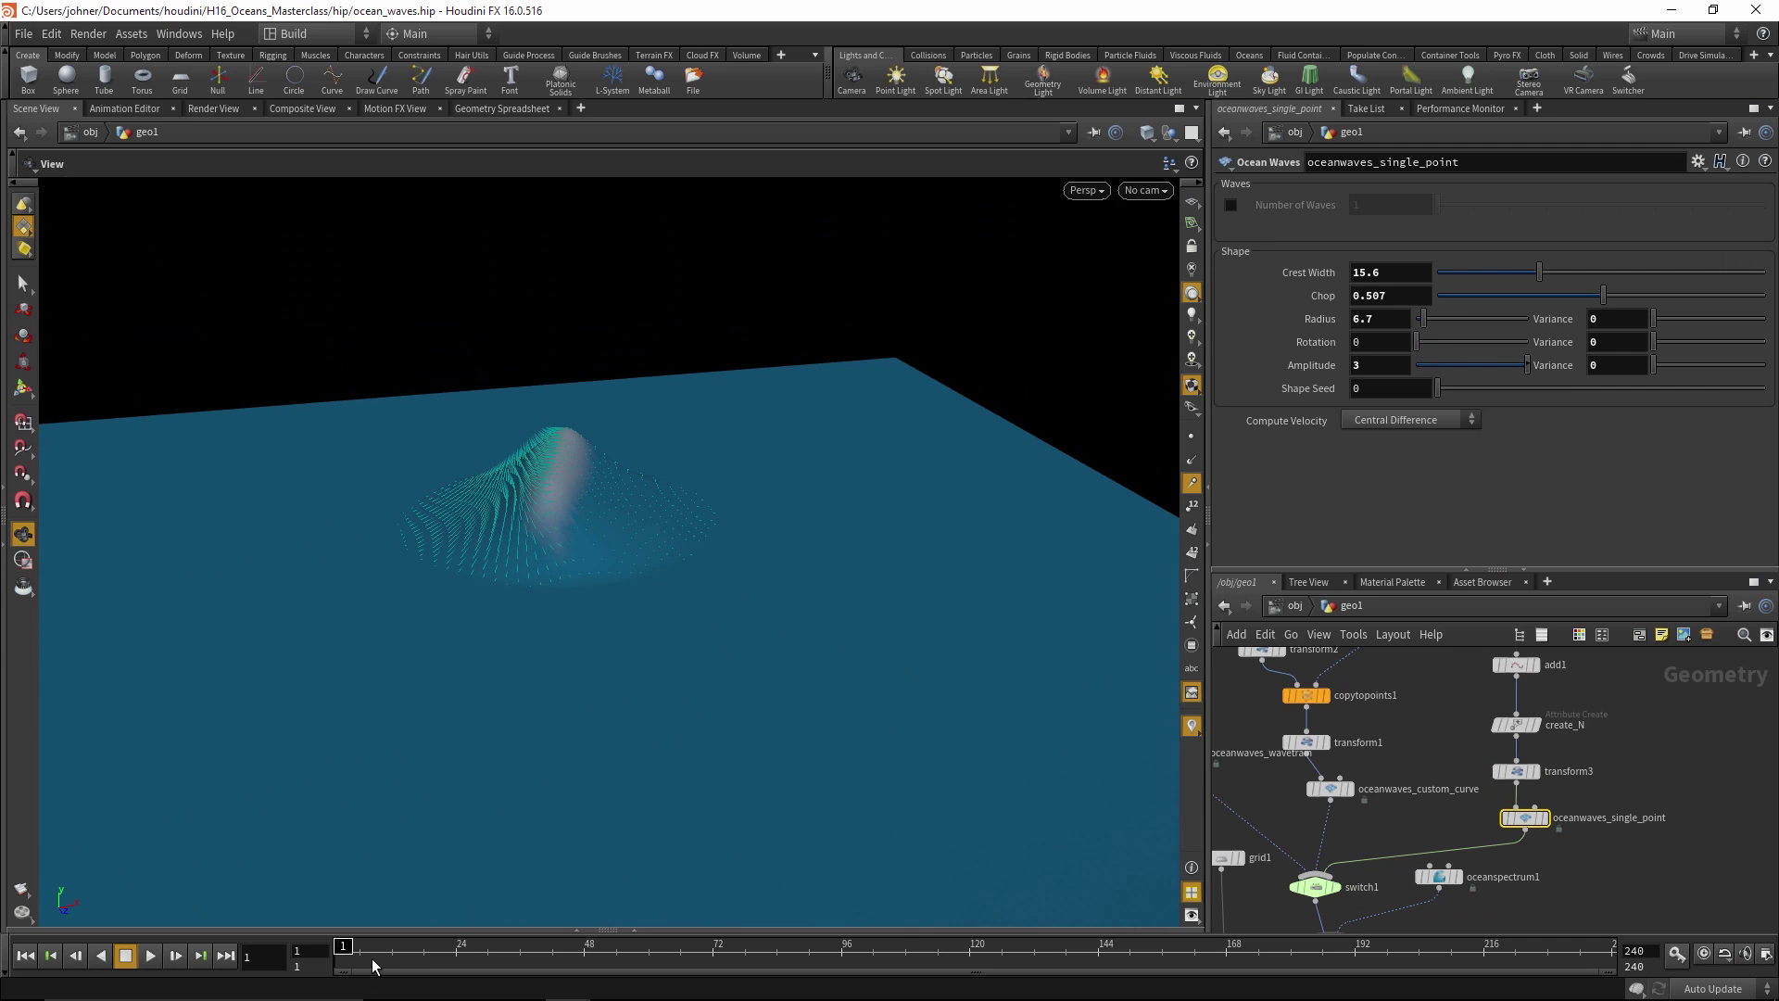
drag(354, 952, 536, 962)
drag(809, 758, 575, 781)
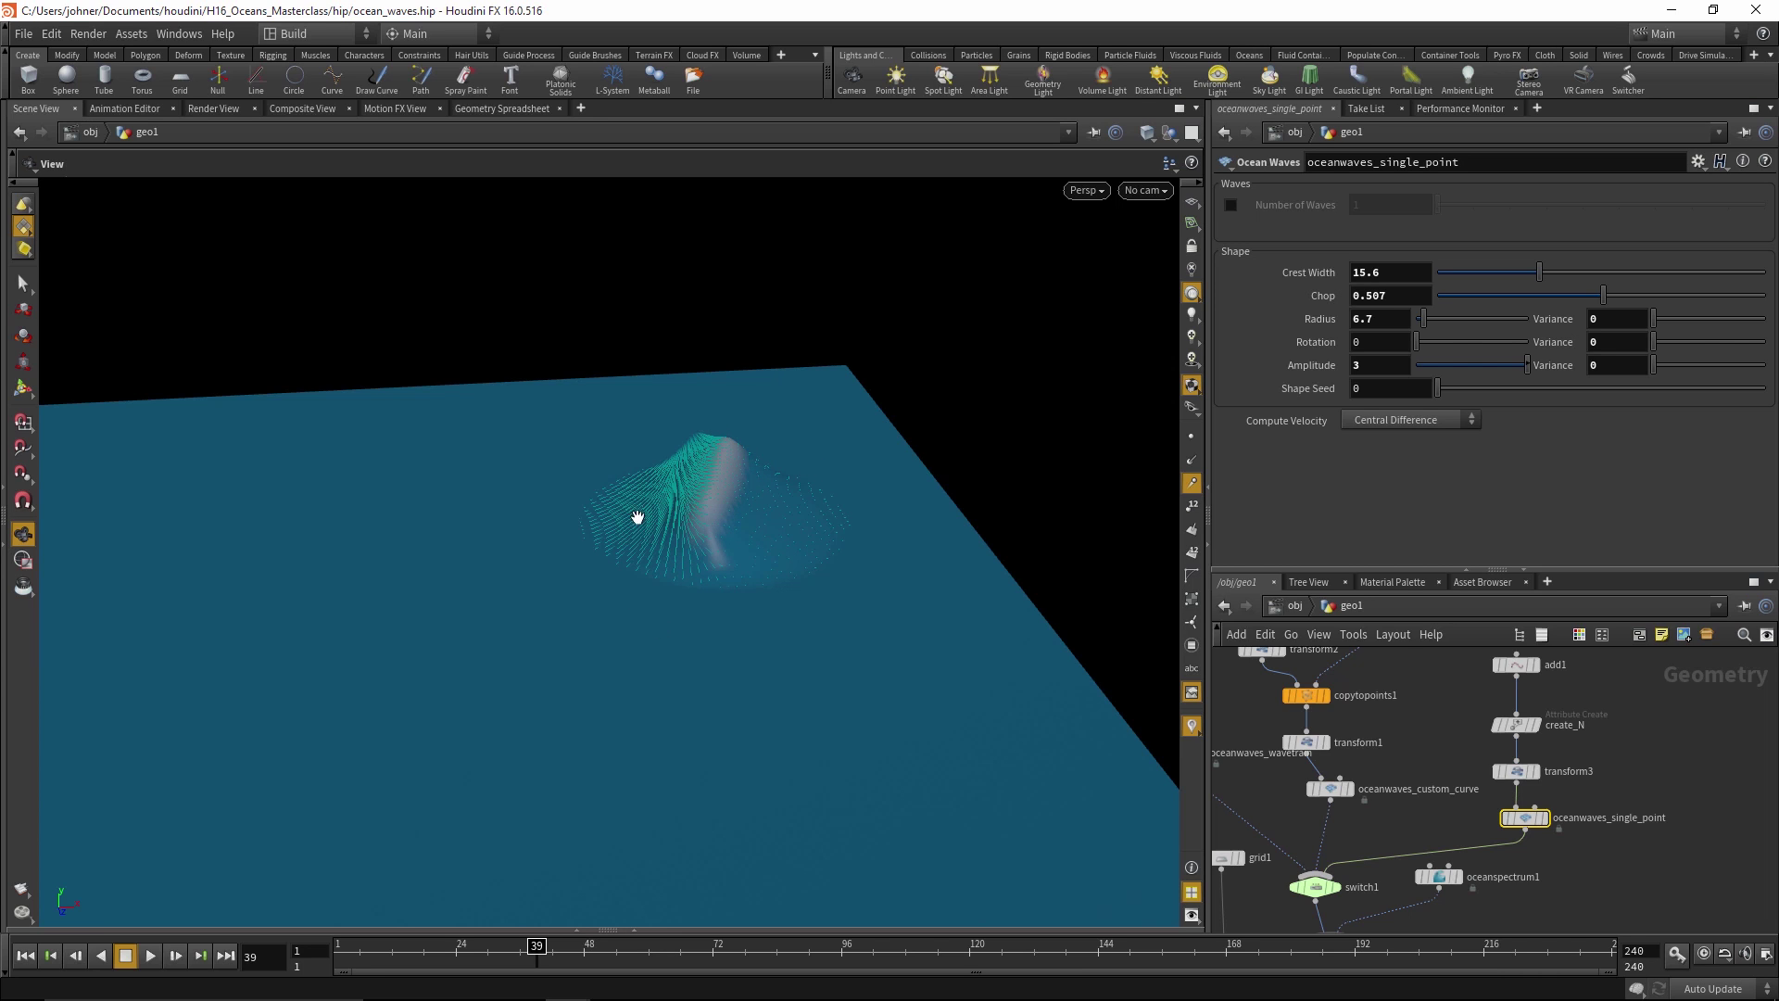
mouse_move(498, 954)
mouse_down()
mouse_move(408, 953)
mouse_move(462, 953)
mouse_up()
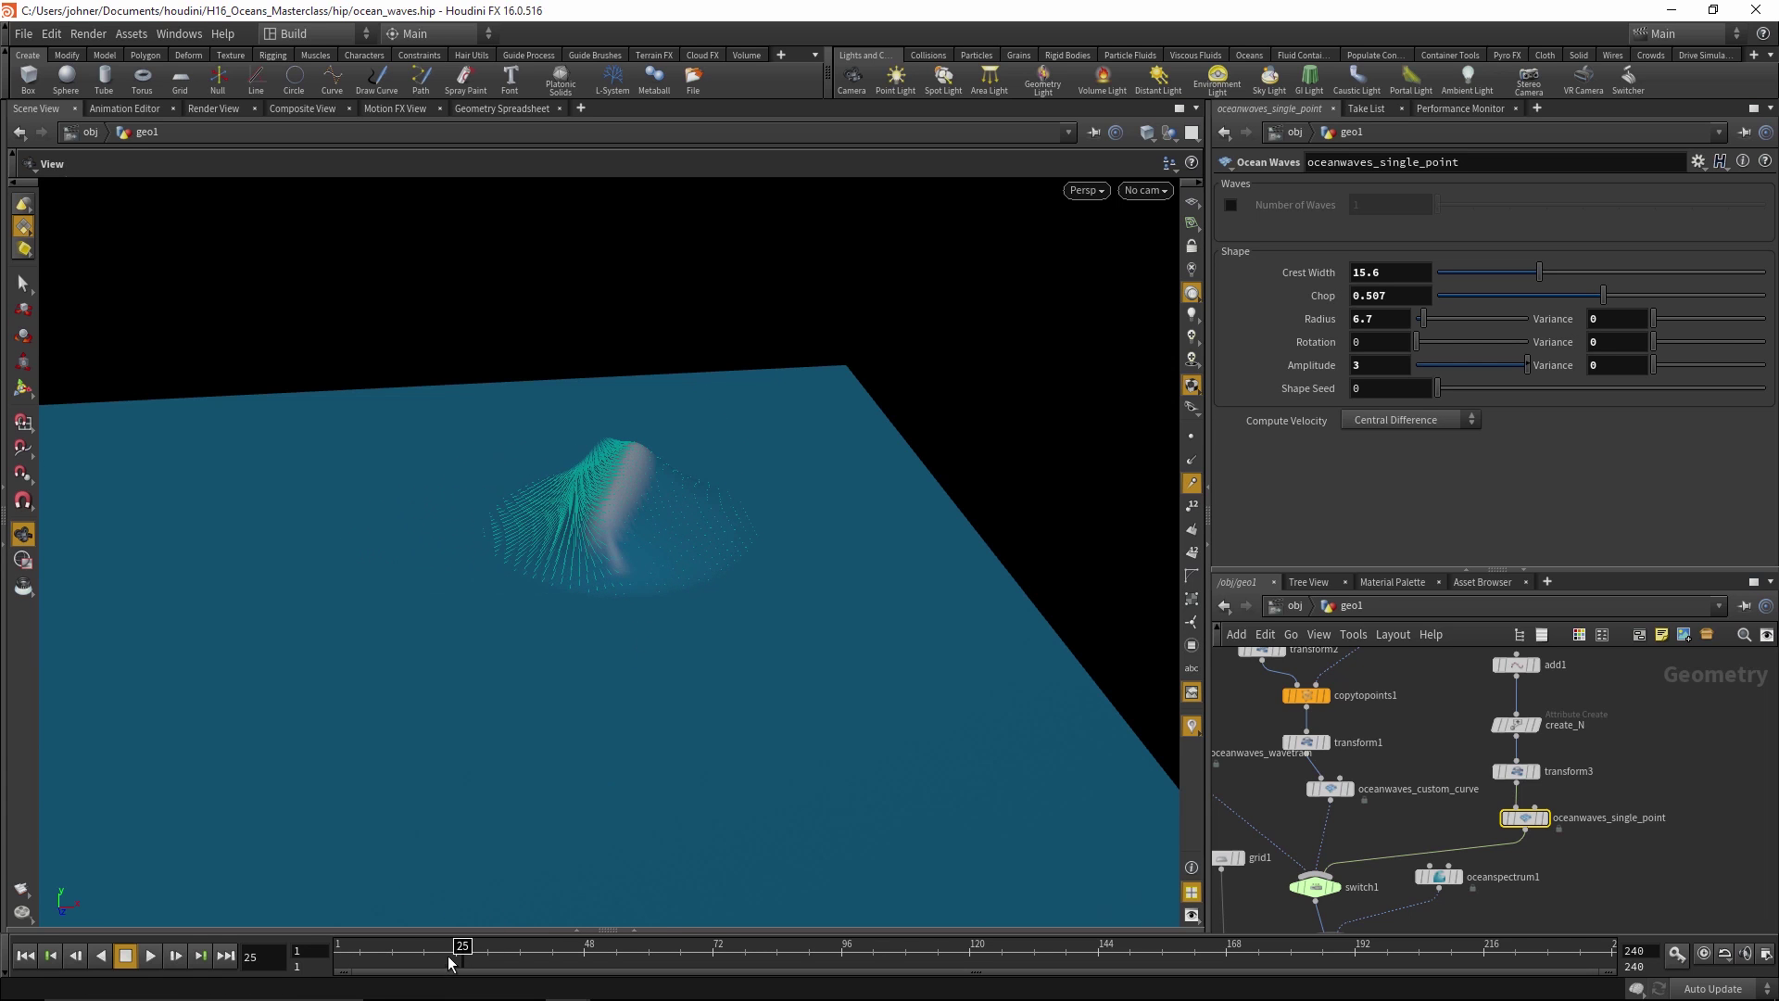
drag(448, 954, 702, 954)
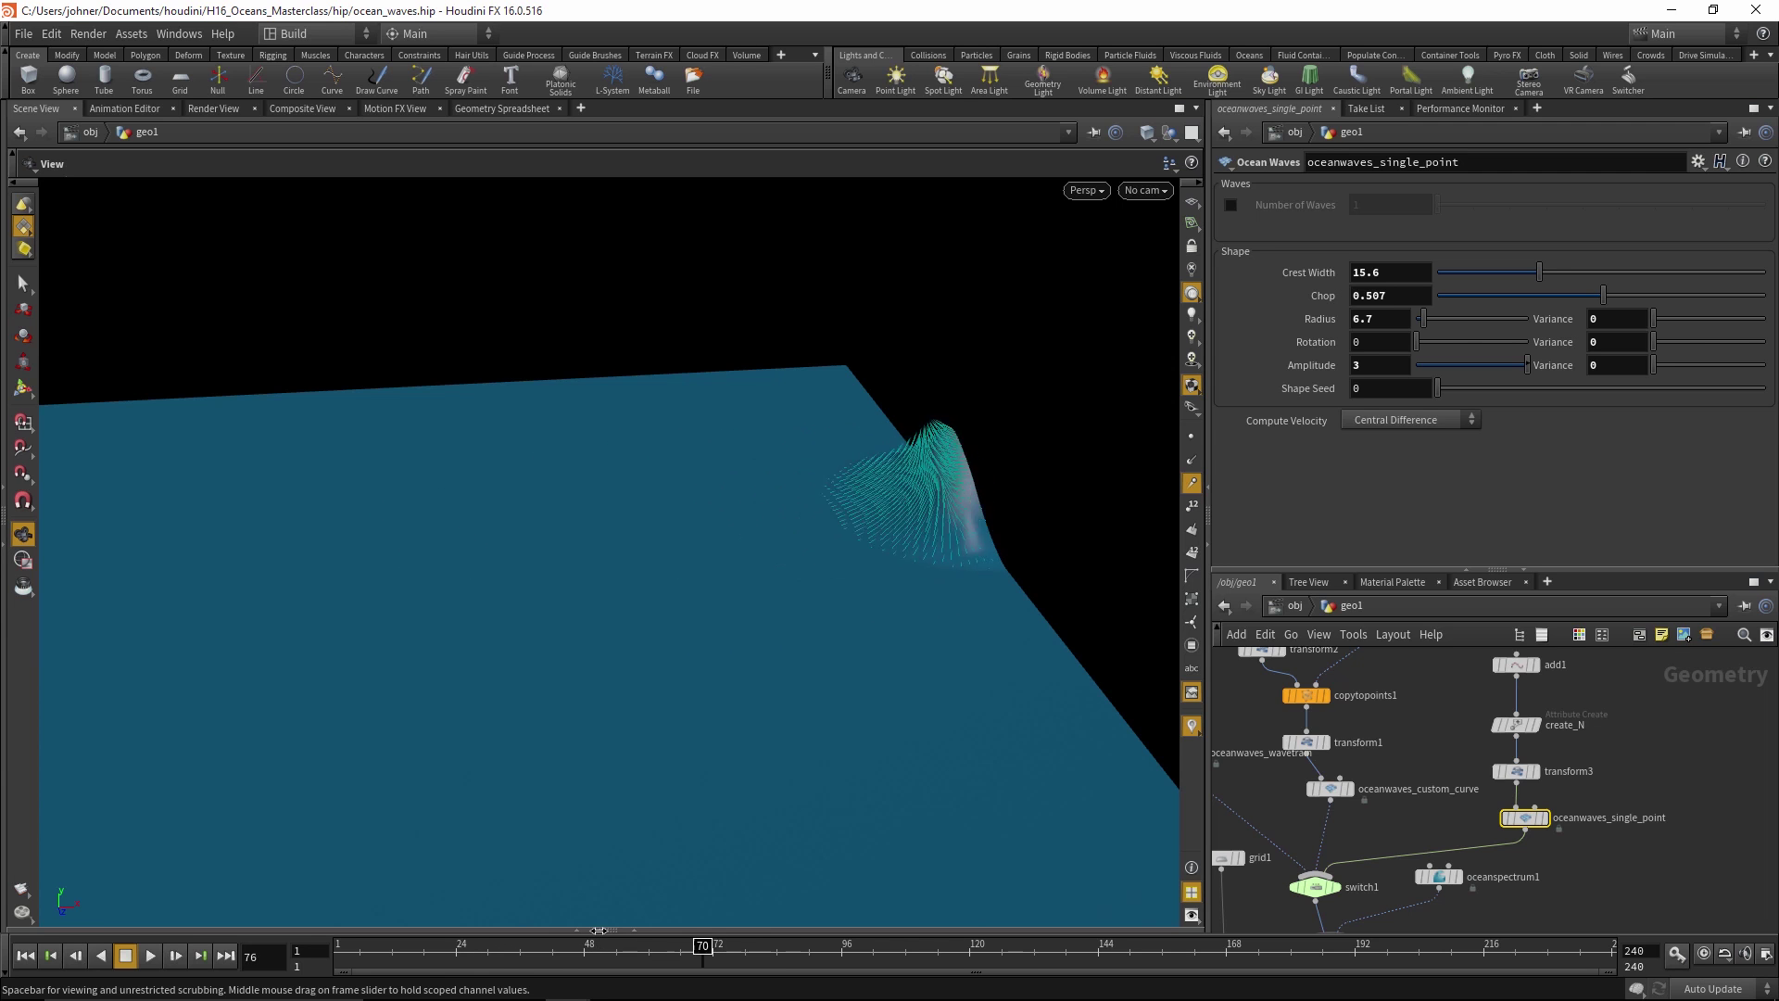
mouse_move(599, 929)
mouse_down()
mouse_move(435, 953)
mouse_move(494, 953)
mouse_up()
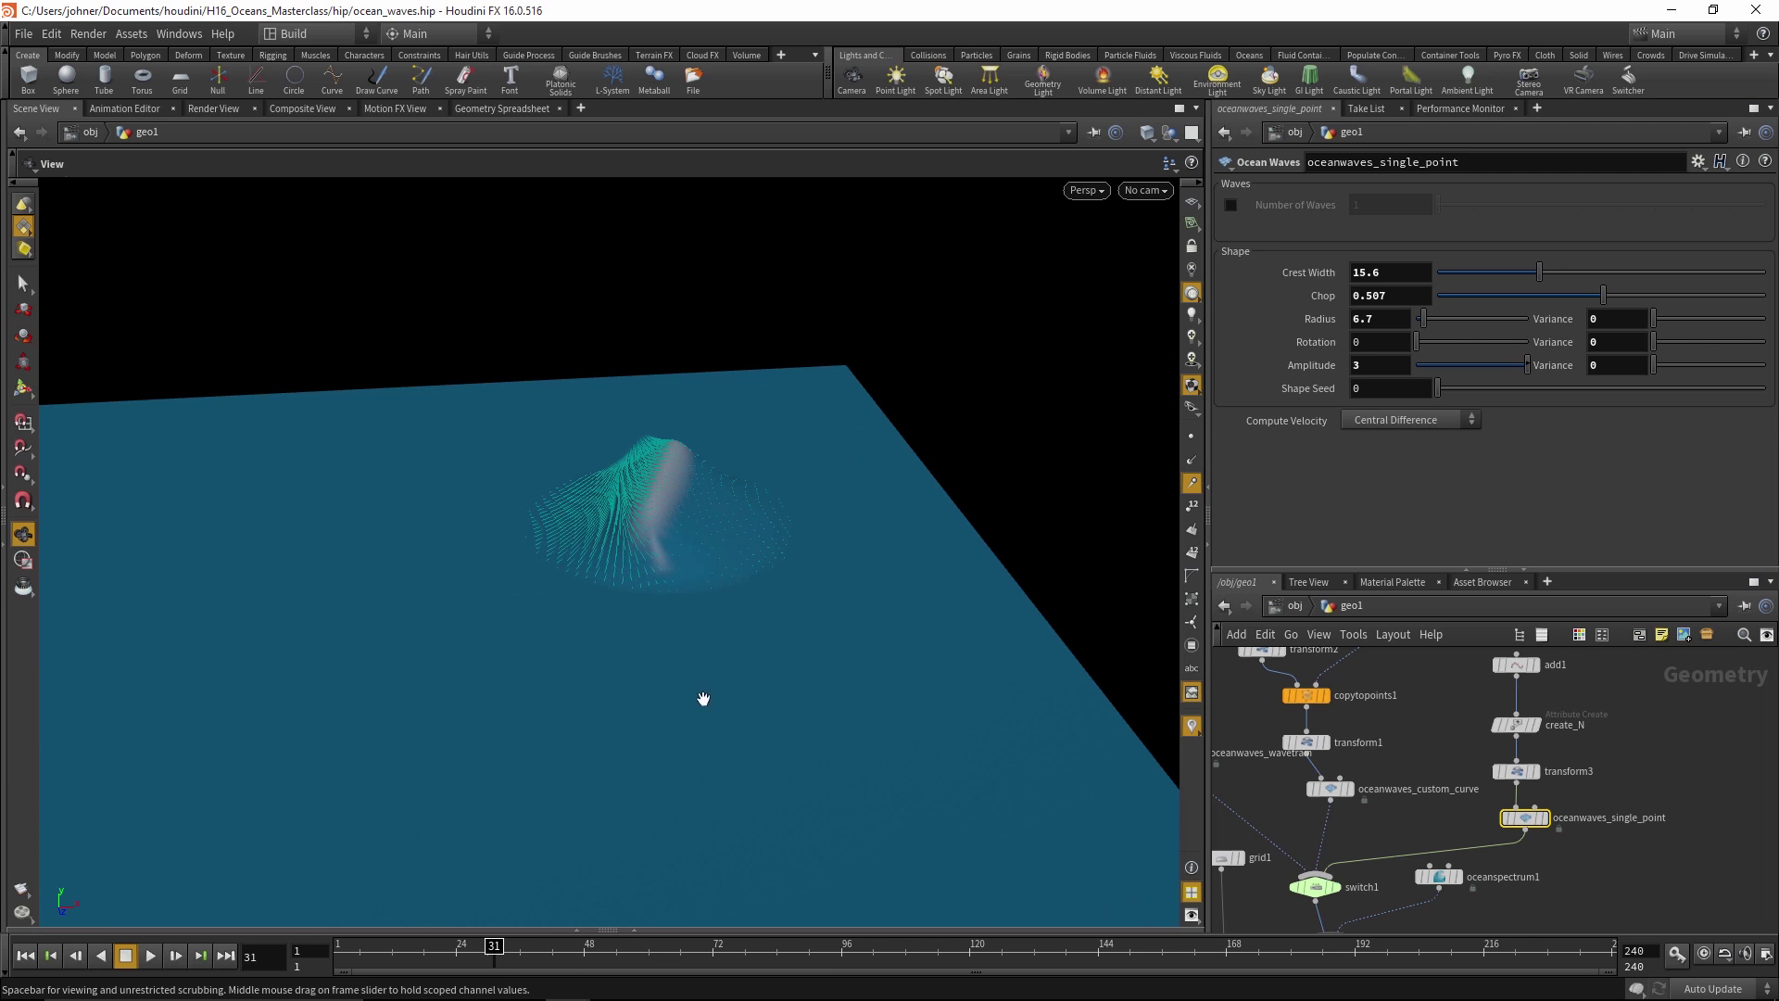
drag(641, 786, 615, 675)
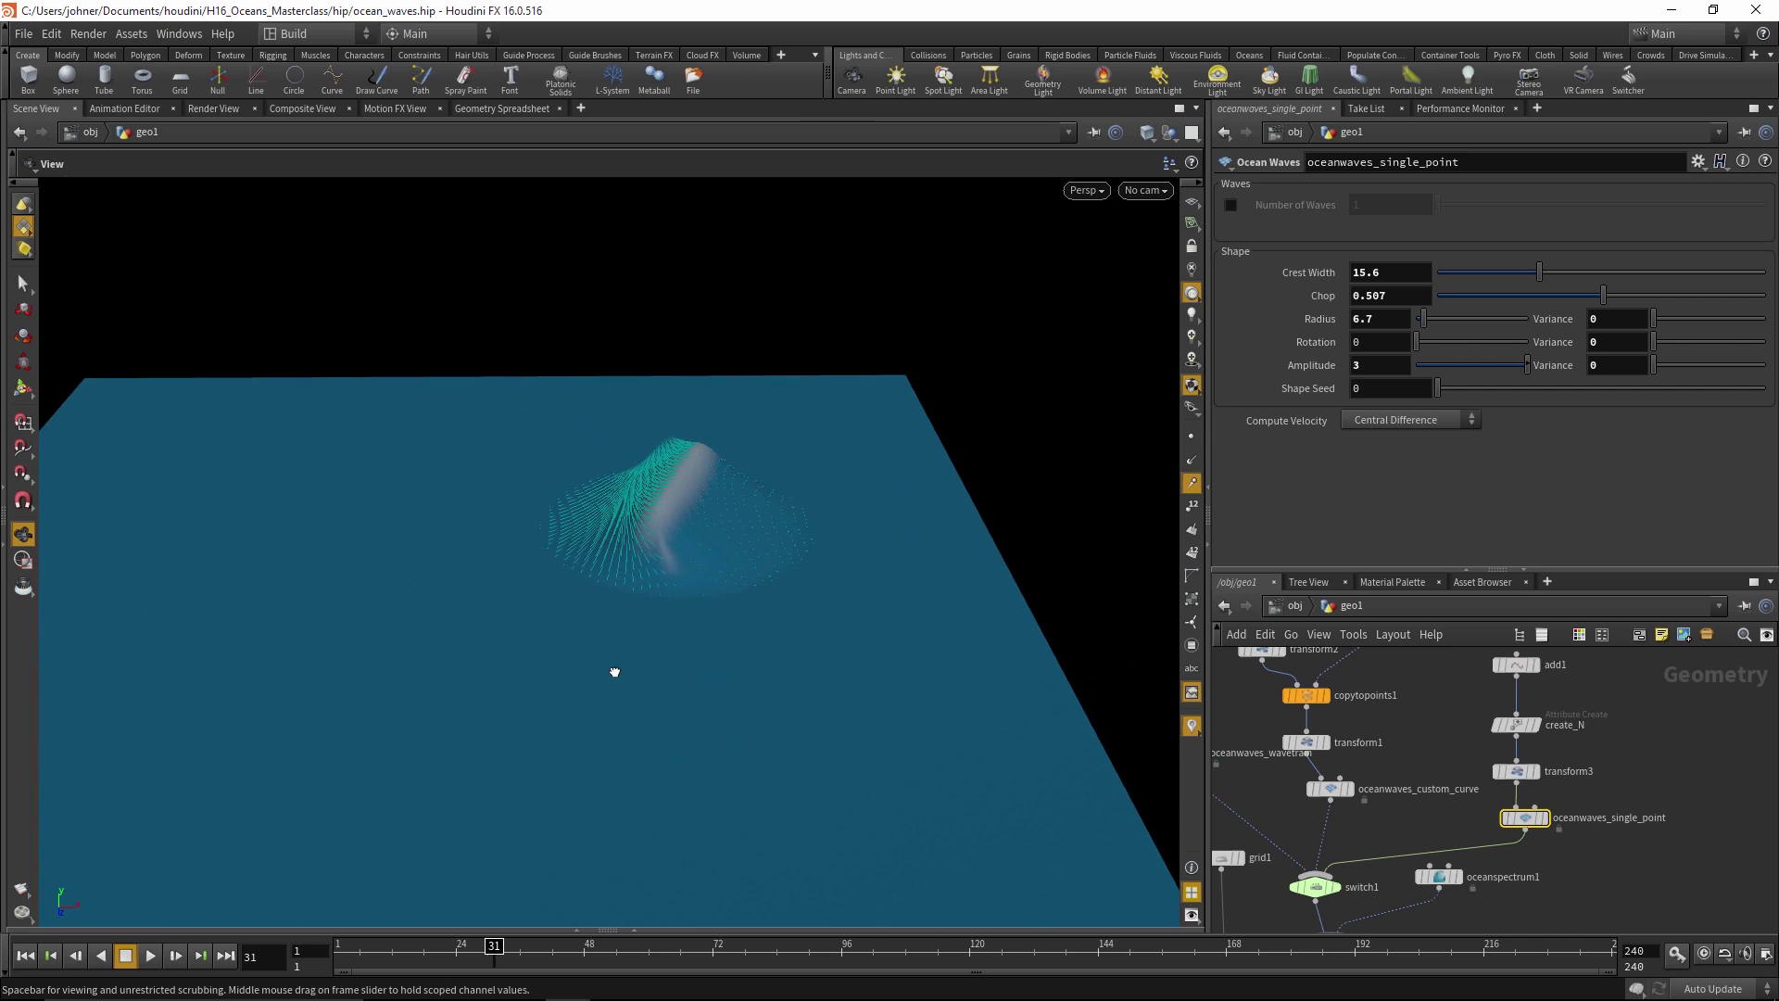
Return to frame 1 and display the outputs of curve1 and resample1 in turn, checking the resampled curve's points
scroll(1459, 704, down, 2)
middle_drag(1457, 695, 1459, 734)
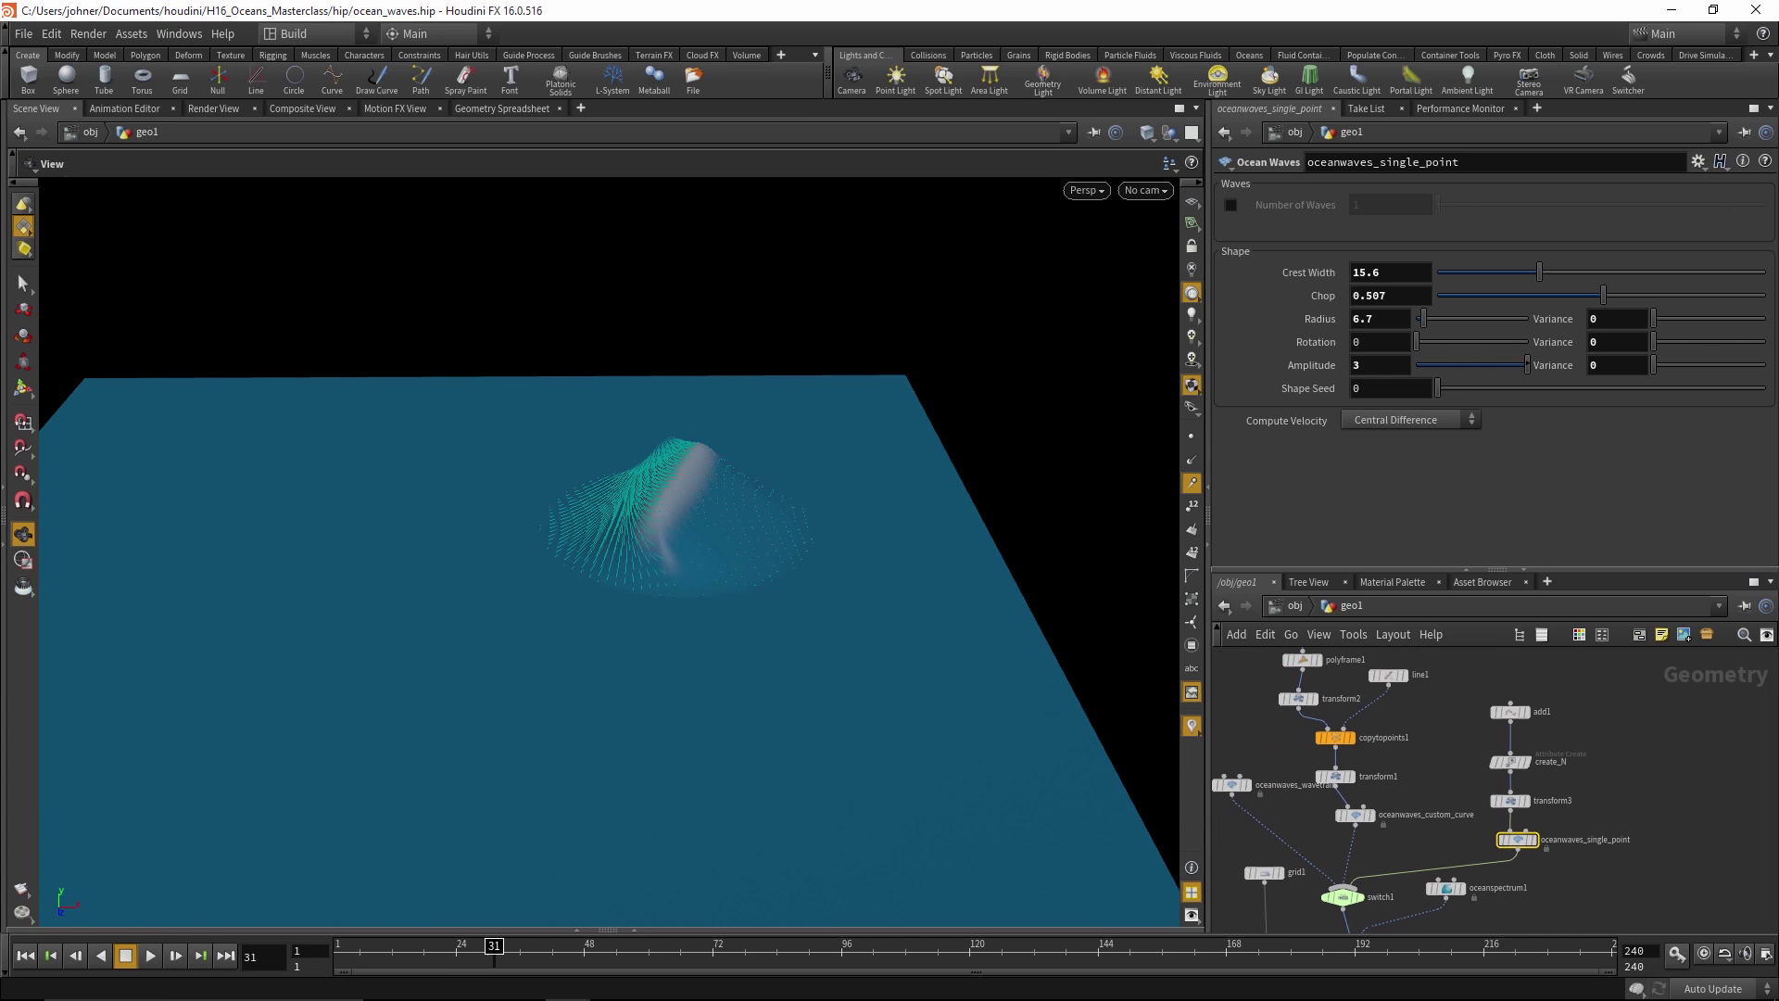
key(ctrl+Up)
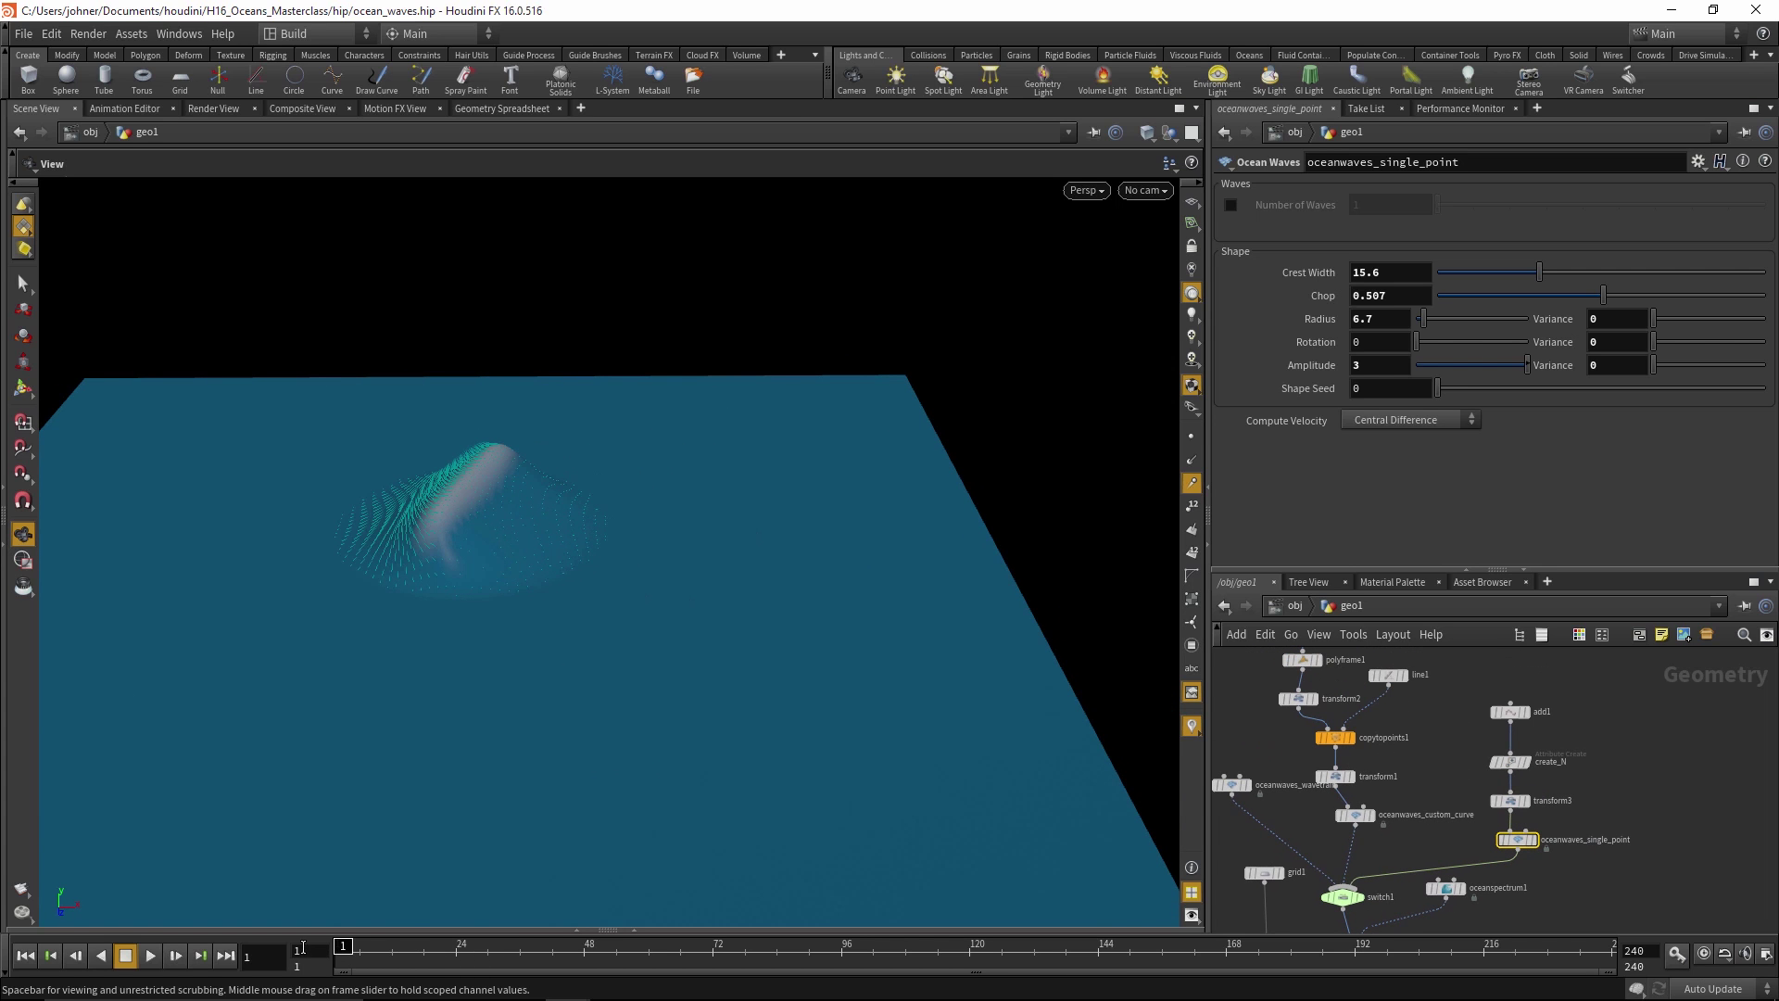
middle_drag(1473, 727, 1524, 795)
middle_drag(1494, 680, 1543, 778)
click(1424, 683)
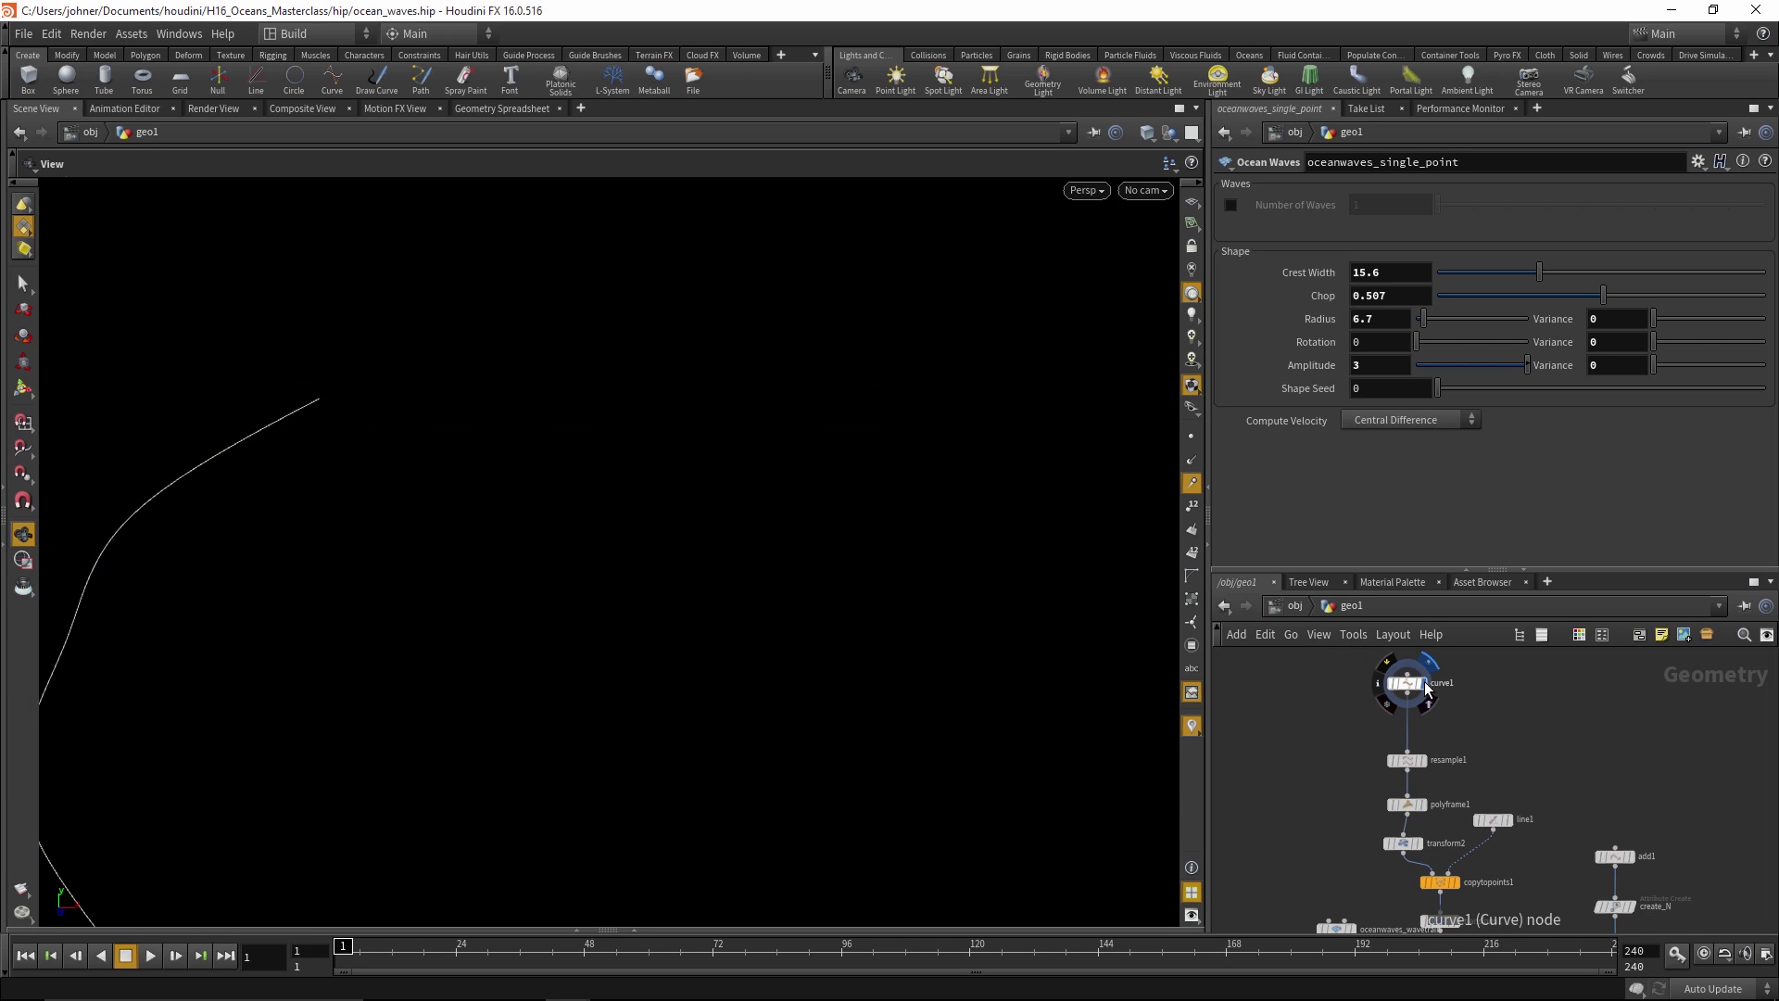
scroll(365, 484, down, 3)
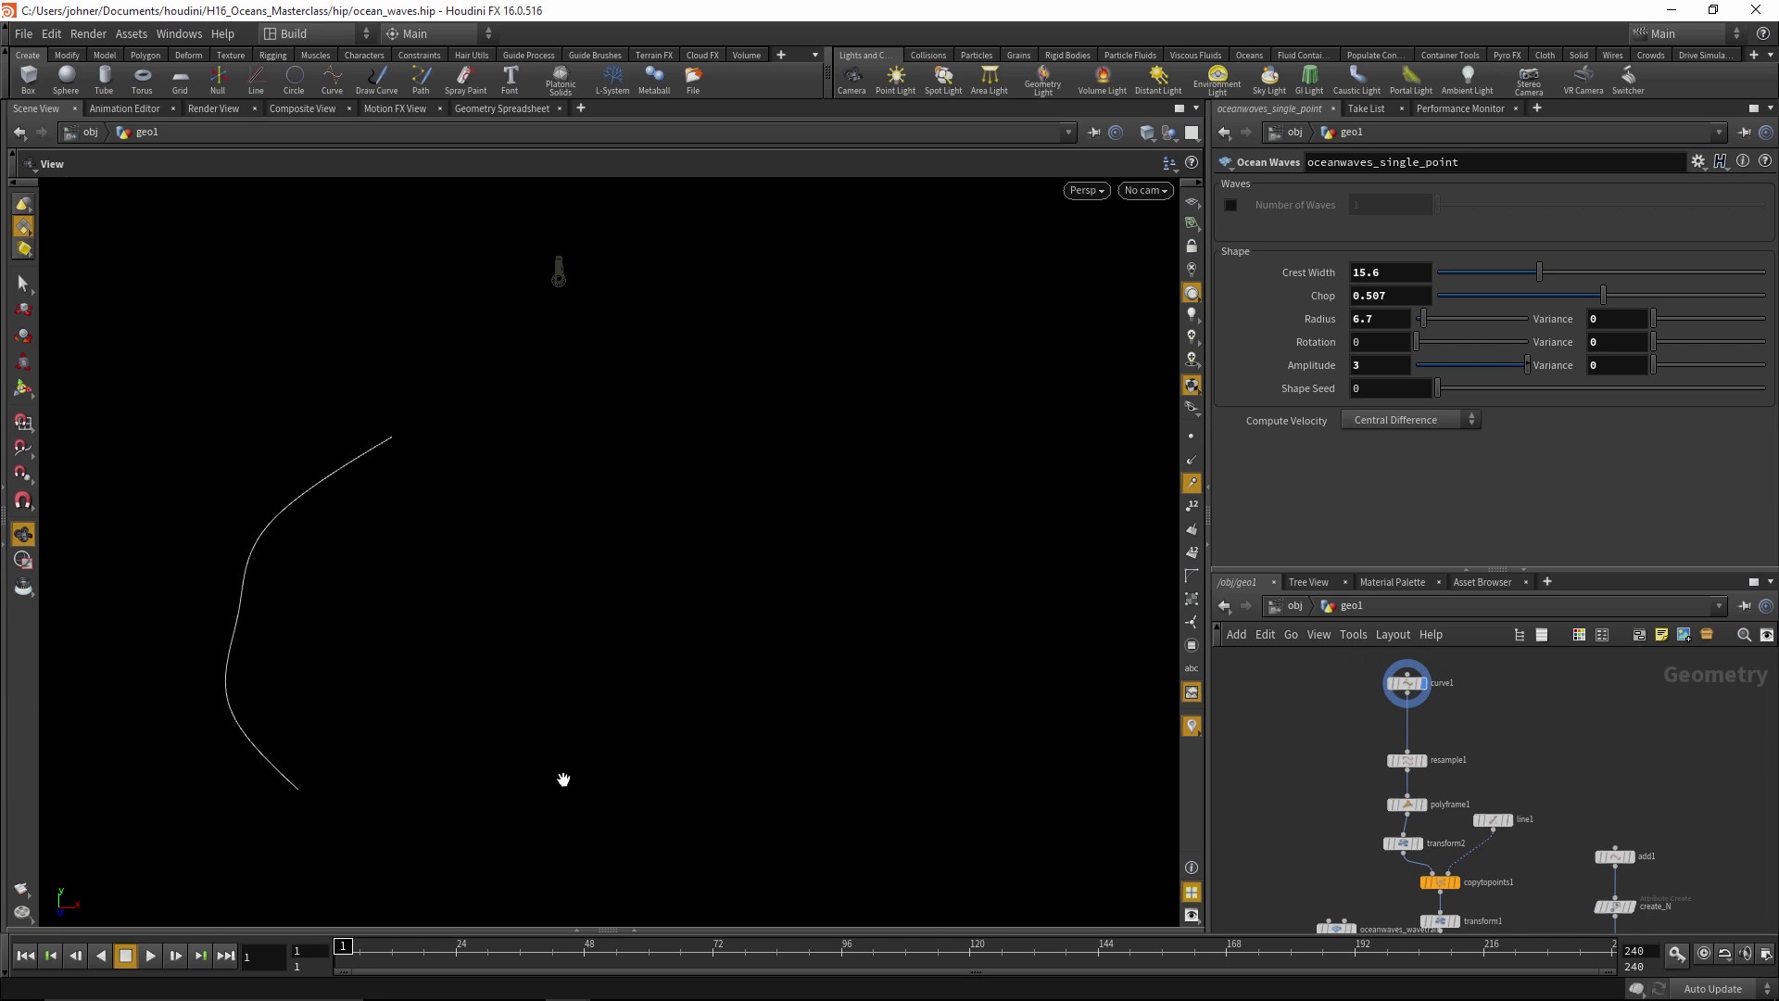
click(1424, 762)
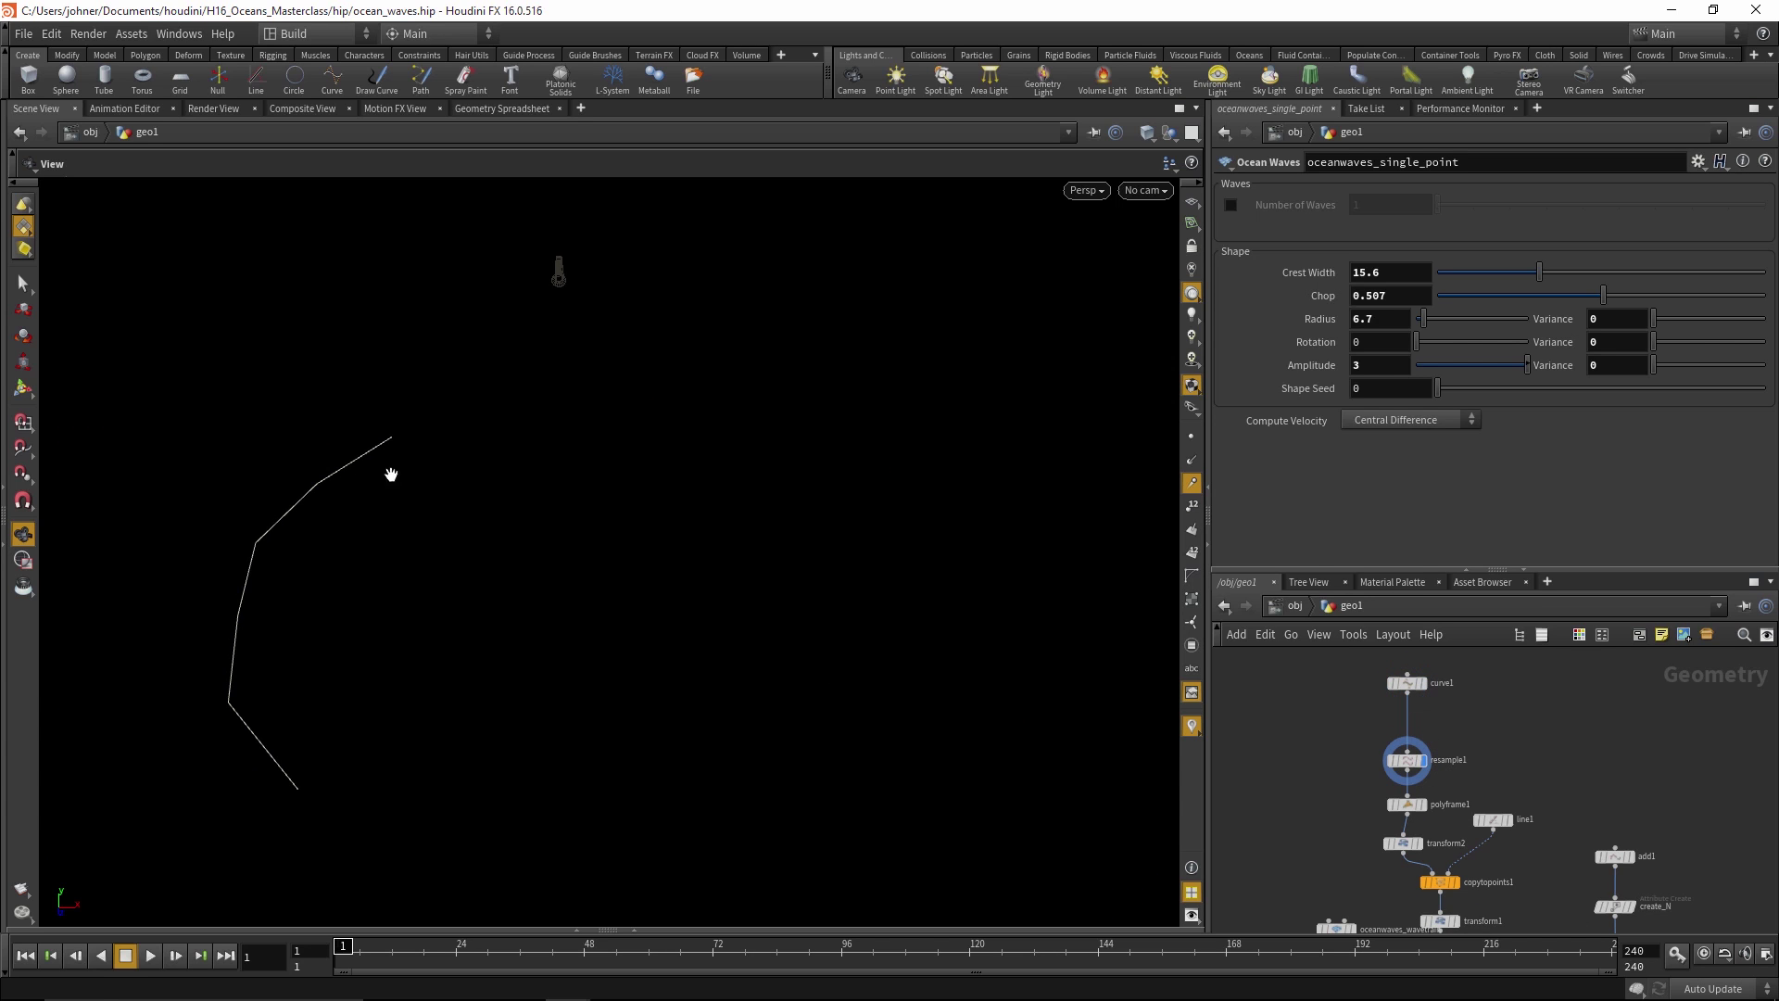
click(1192, 437)
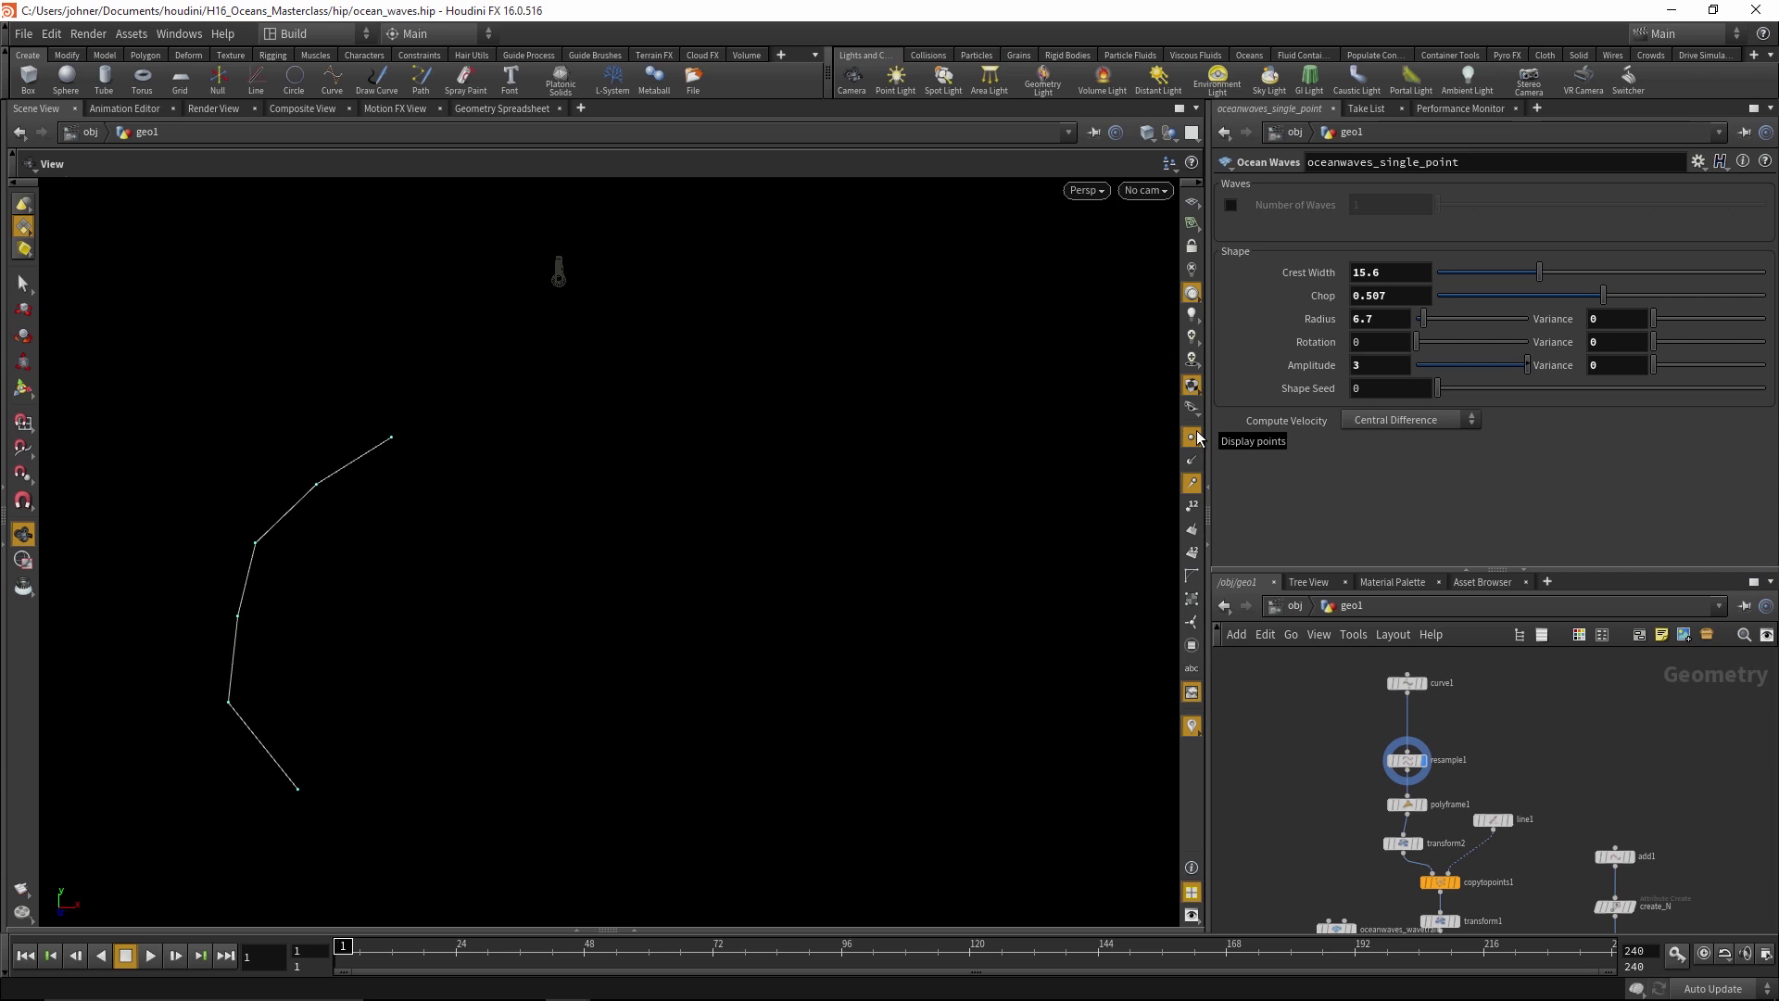
click(1192, 437)
Display polyframe1's output with its parameters open and turn on the point normals in the viewport
middle_drag(1426, 812, 1388, 718)
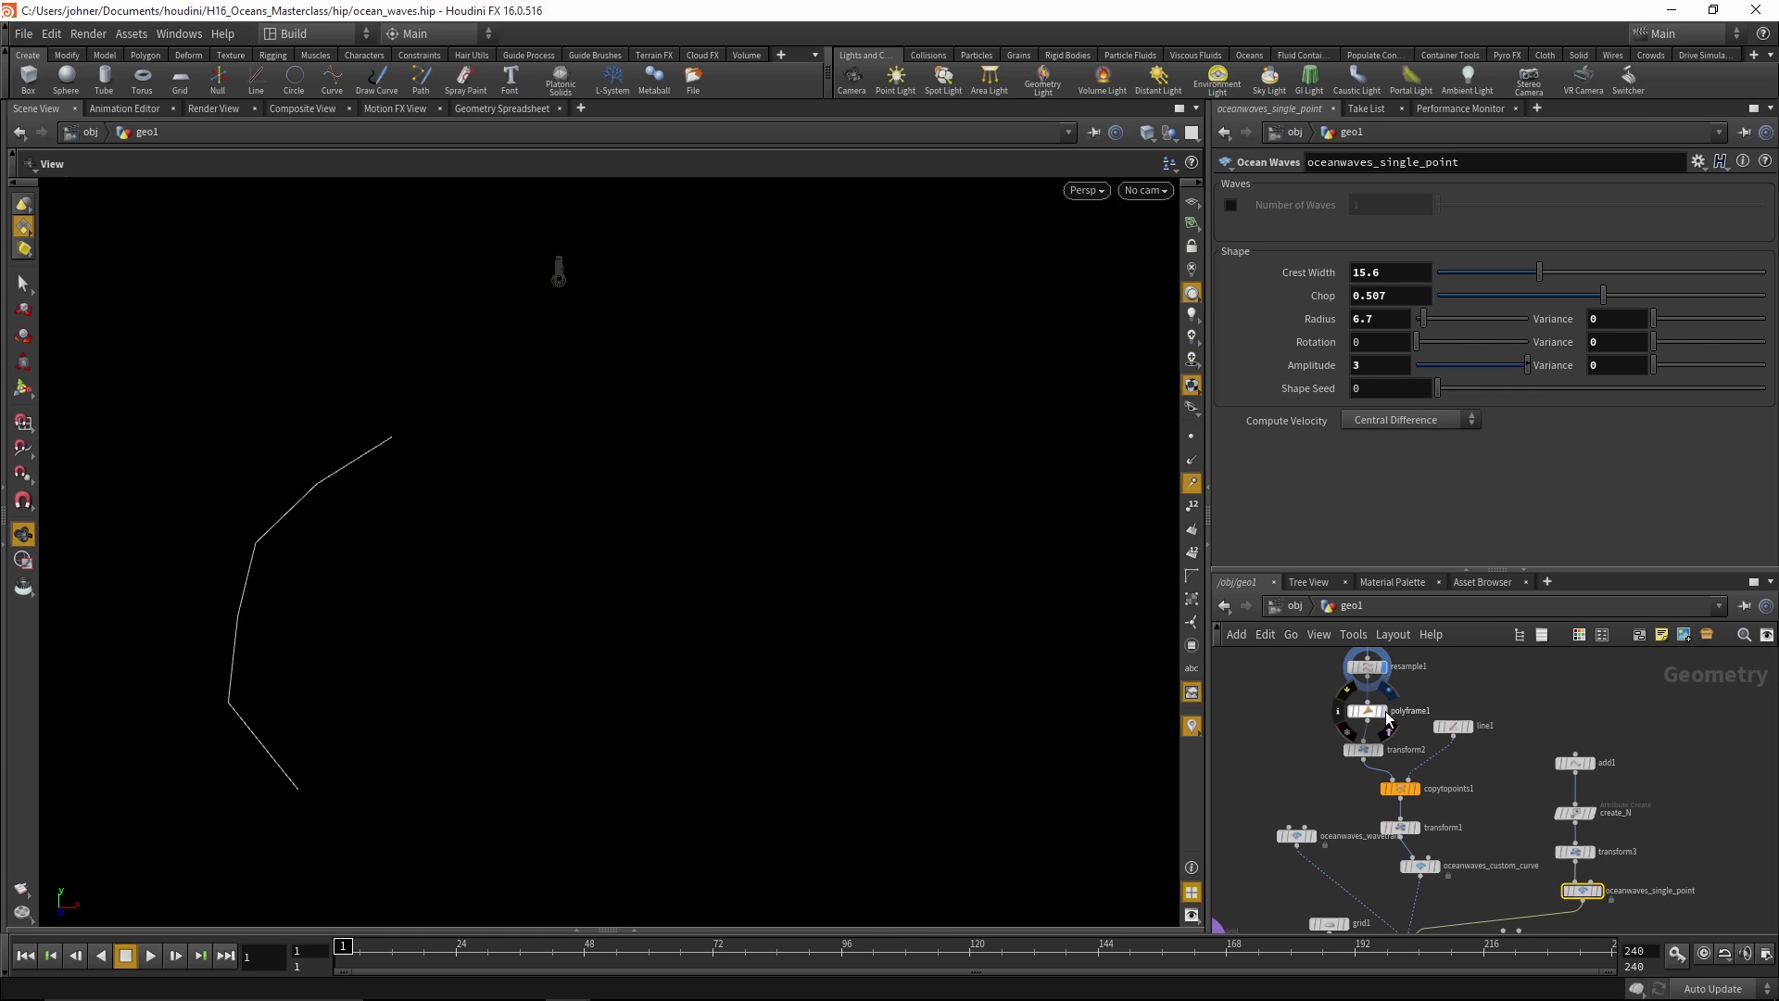
click(1385, 714)
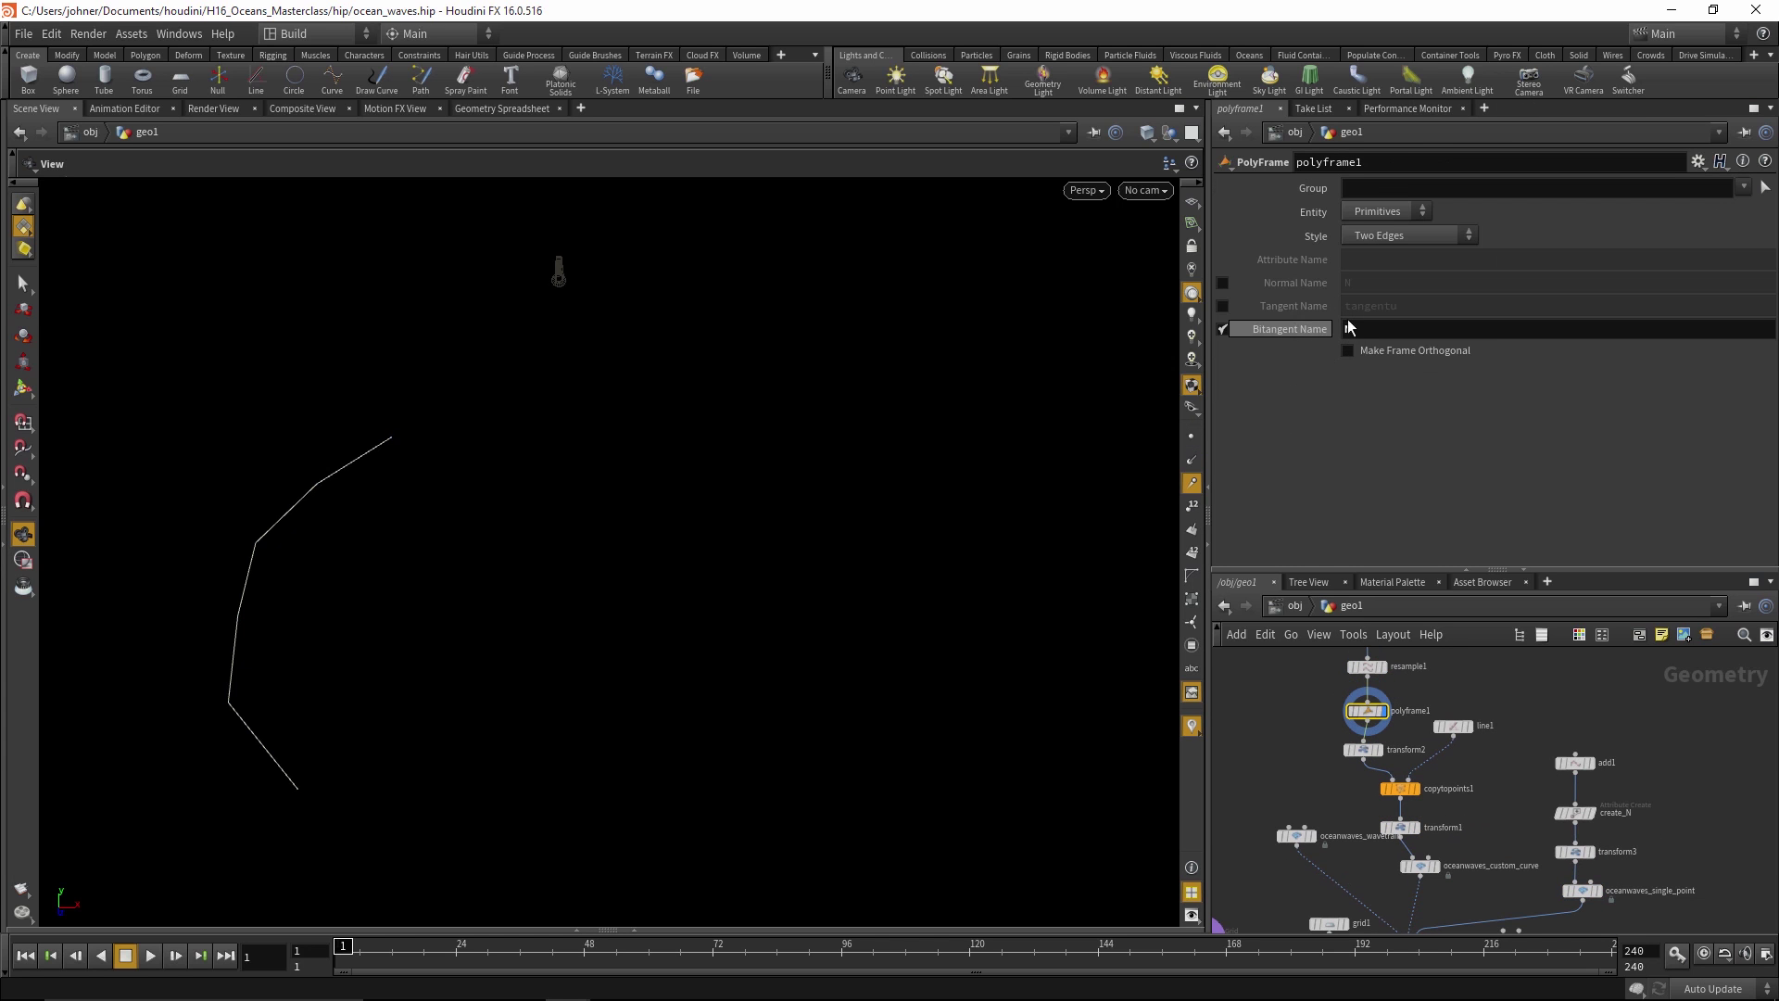
click(1193, 460)
Examine the direction of polyframe1's point normals along the whole curve from several angles
middle_drag(513, 612, 932, 574)
scroll(421, 588, up, 6)
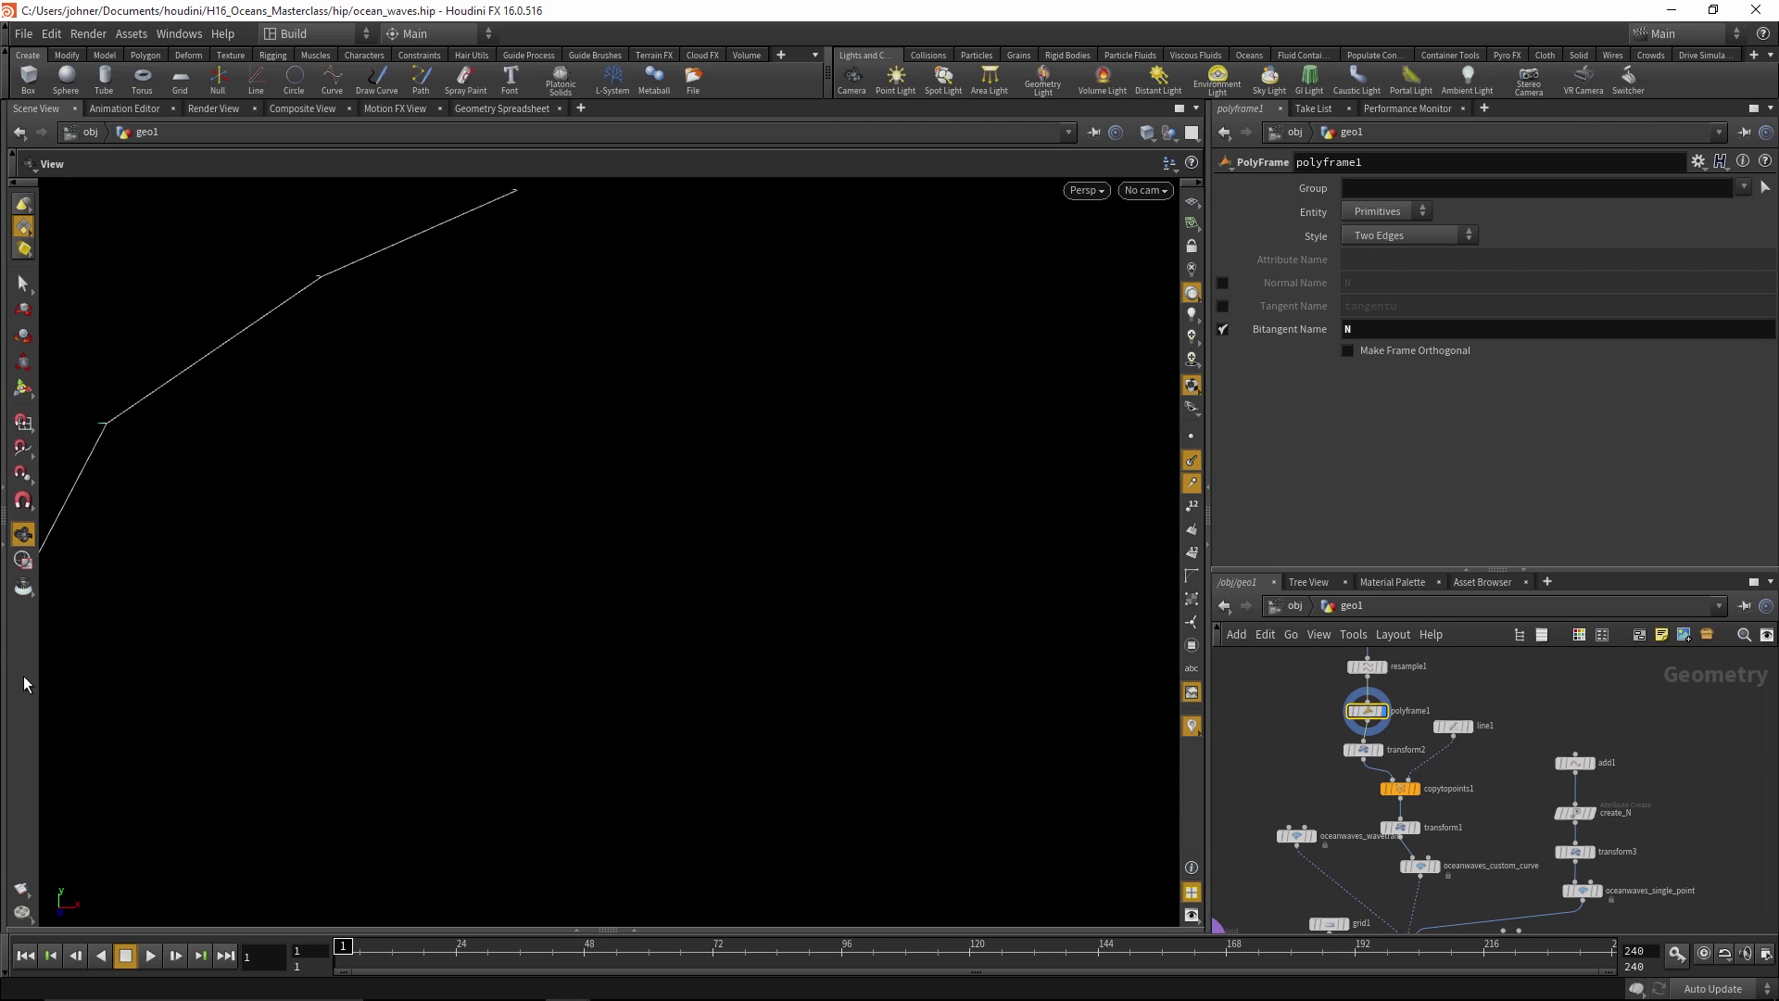
middle_drag(278, 611, 596, 562)
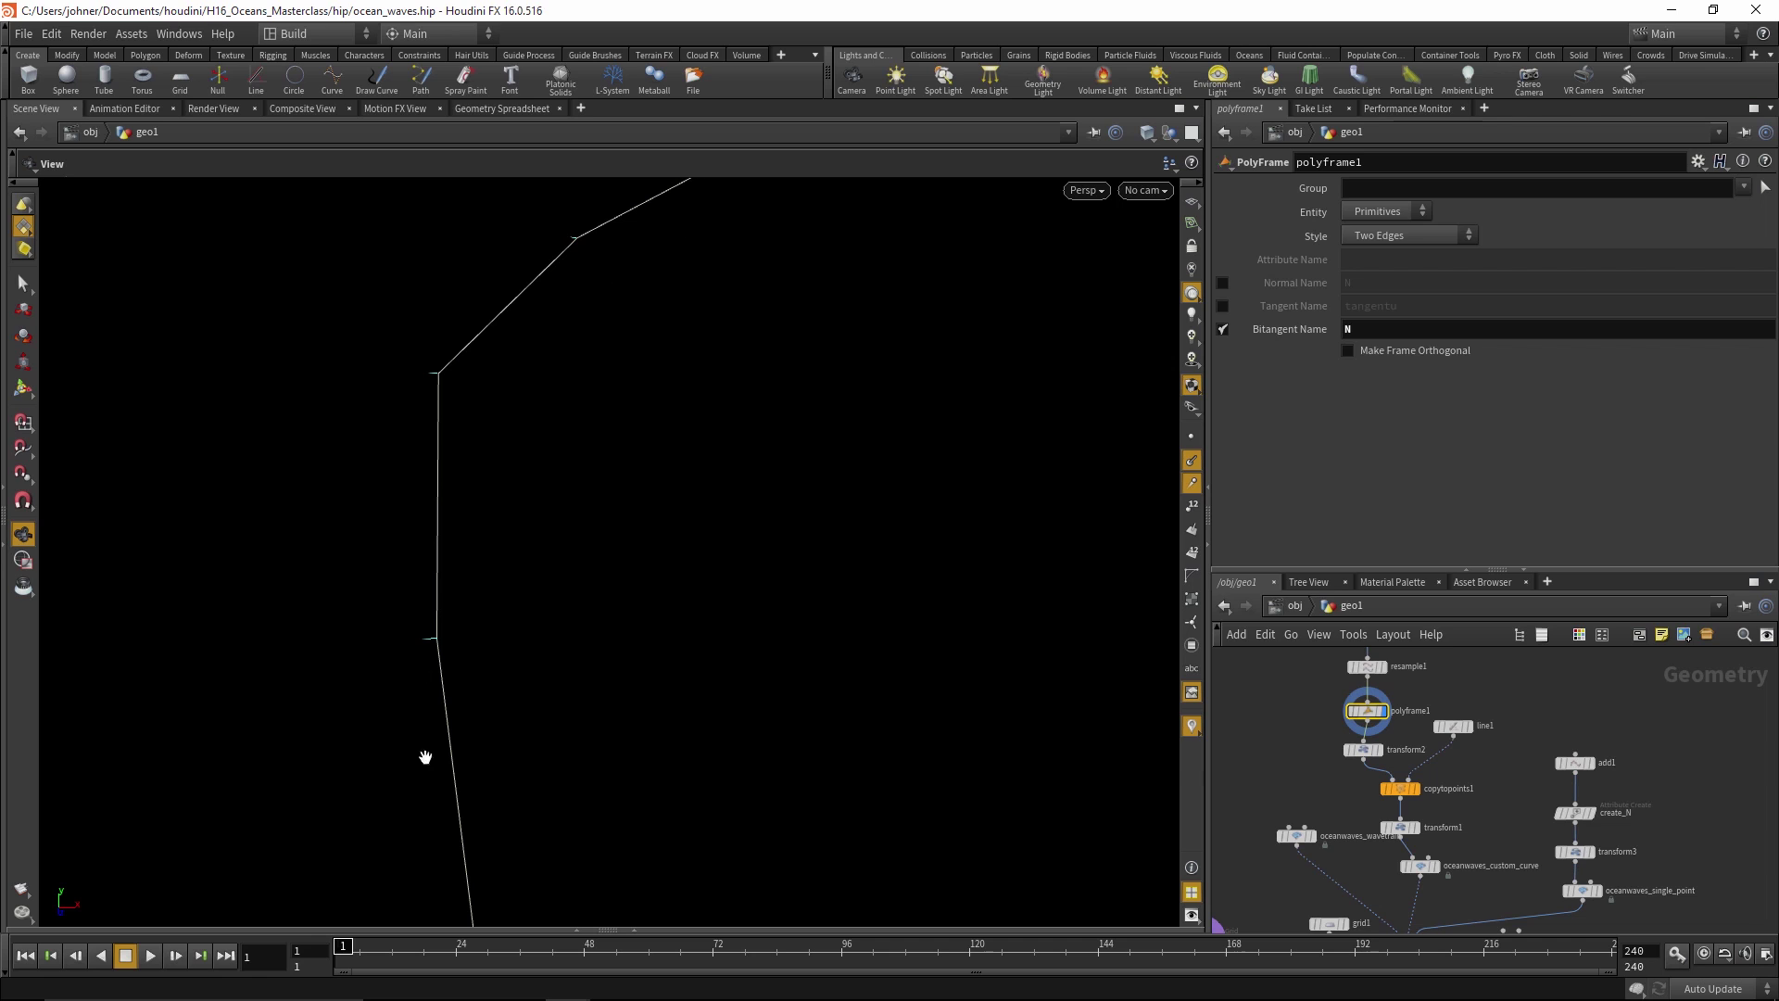
drag(444, 628, 500, 650)
scroll(500, 650, down, 2)
middle_drag(600, 652, 593, 619)
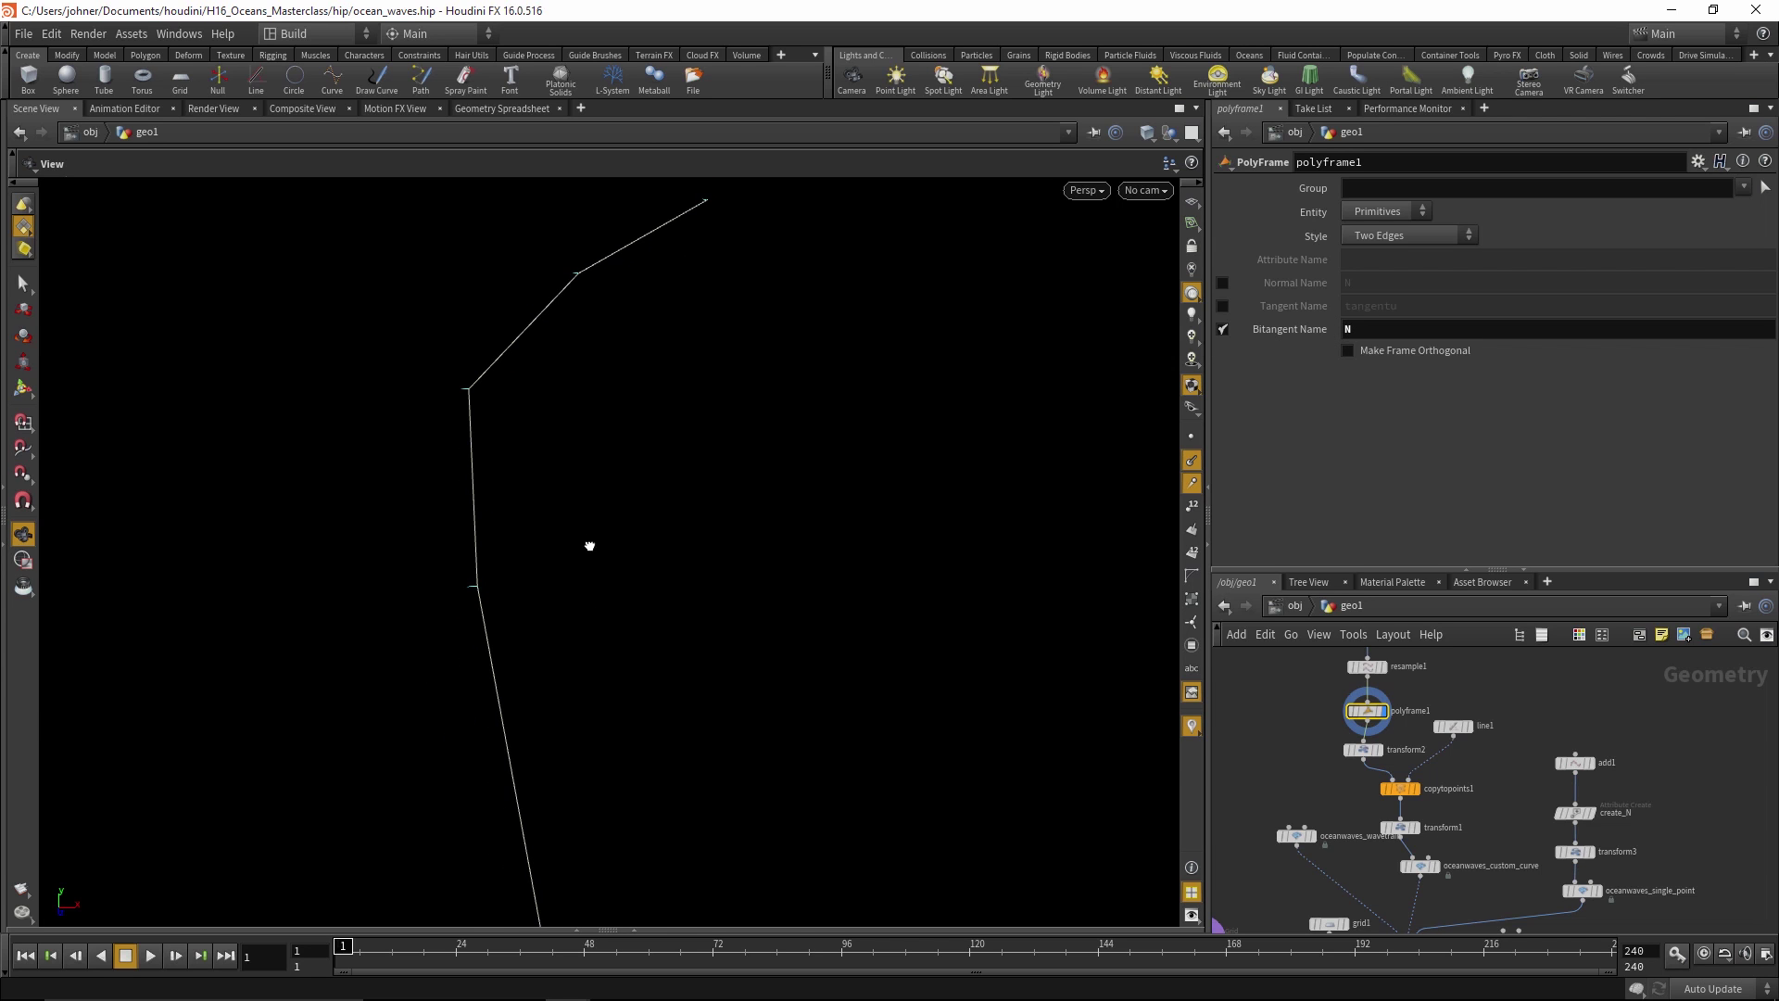
drag(589, 546, 587, 504)
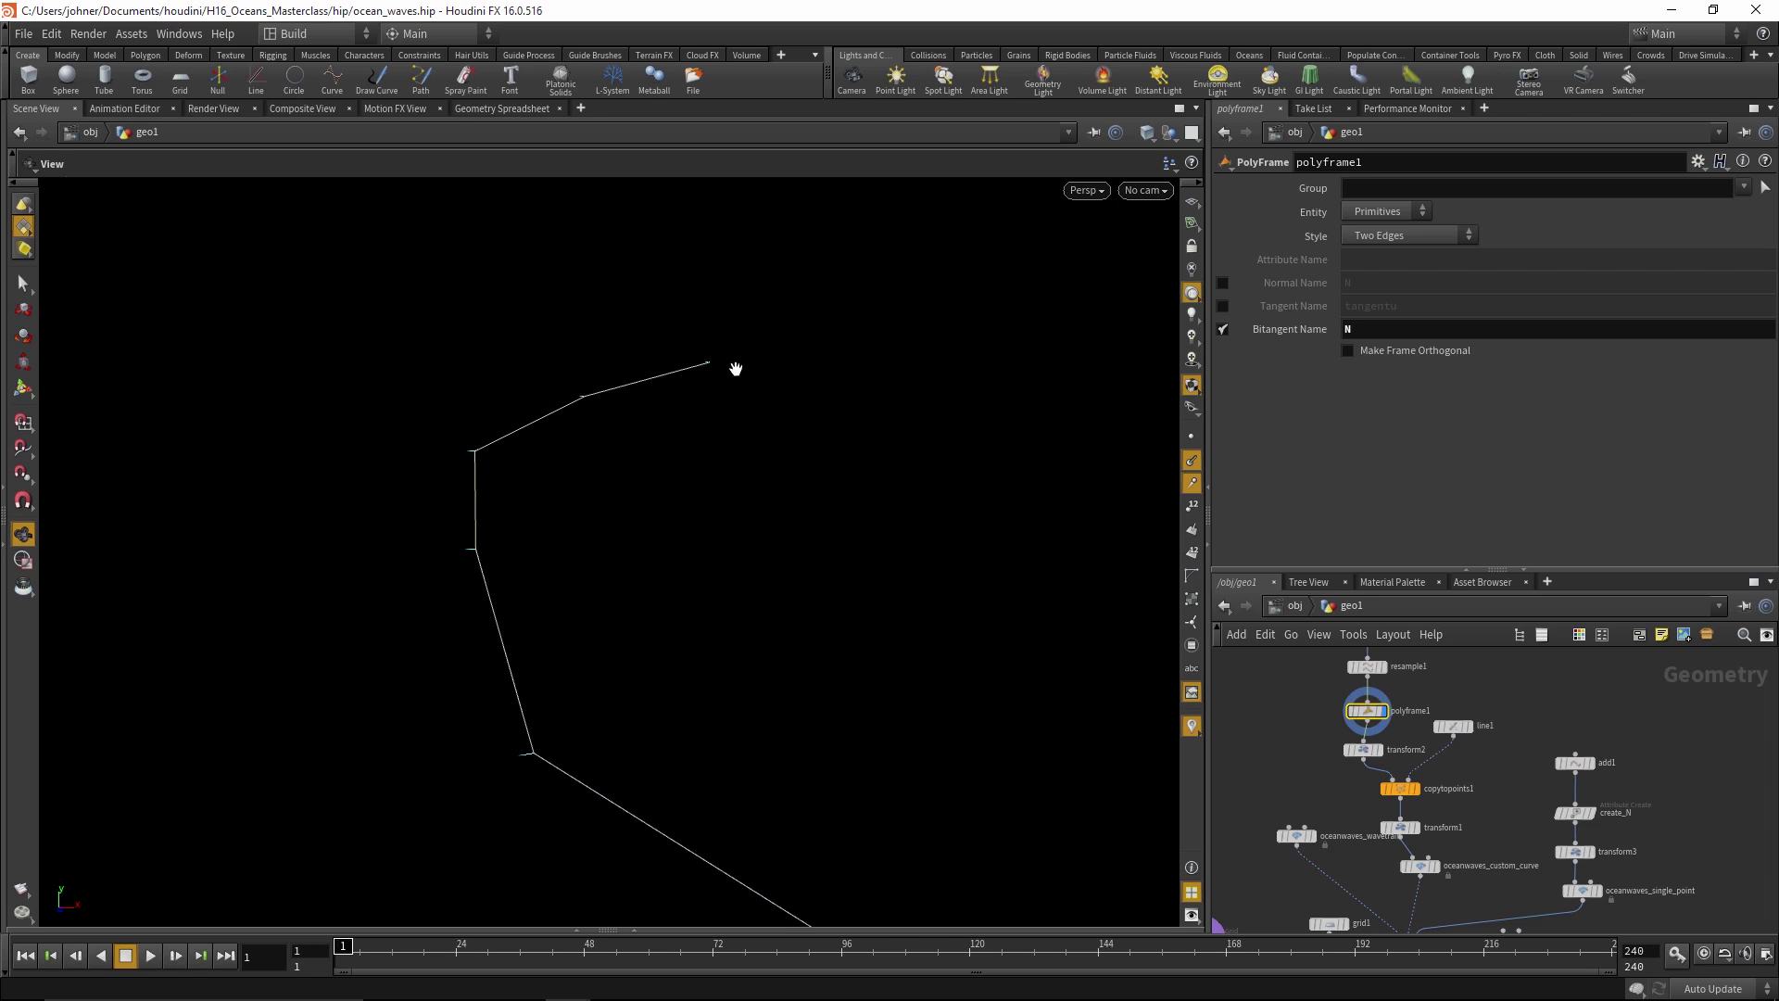
drag(683, 619, 806, 593)
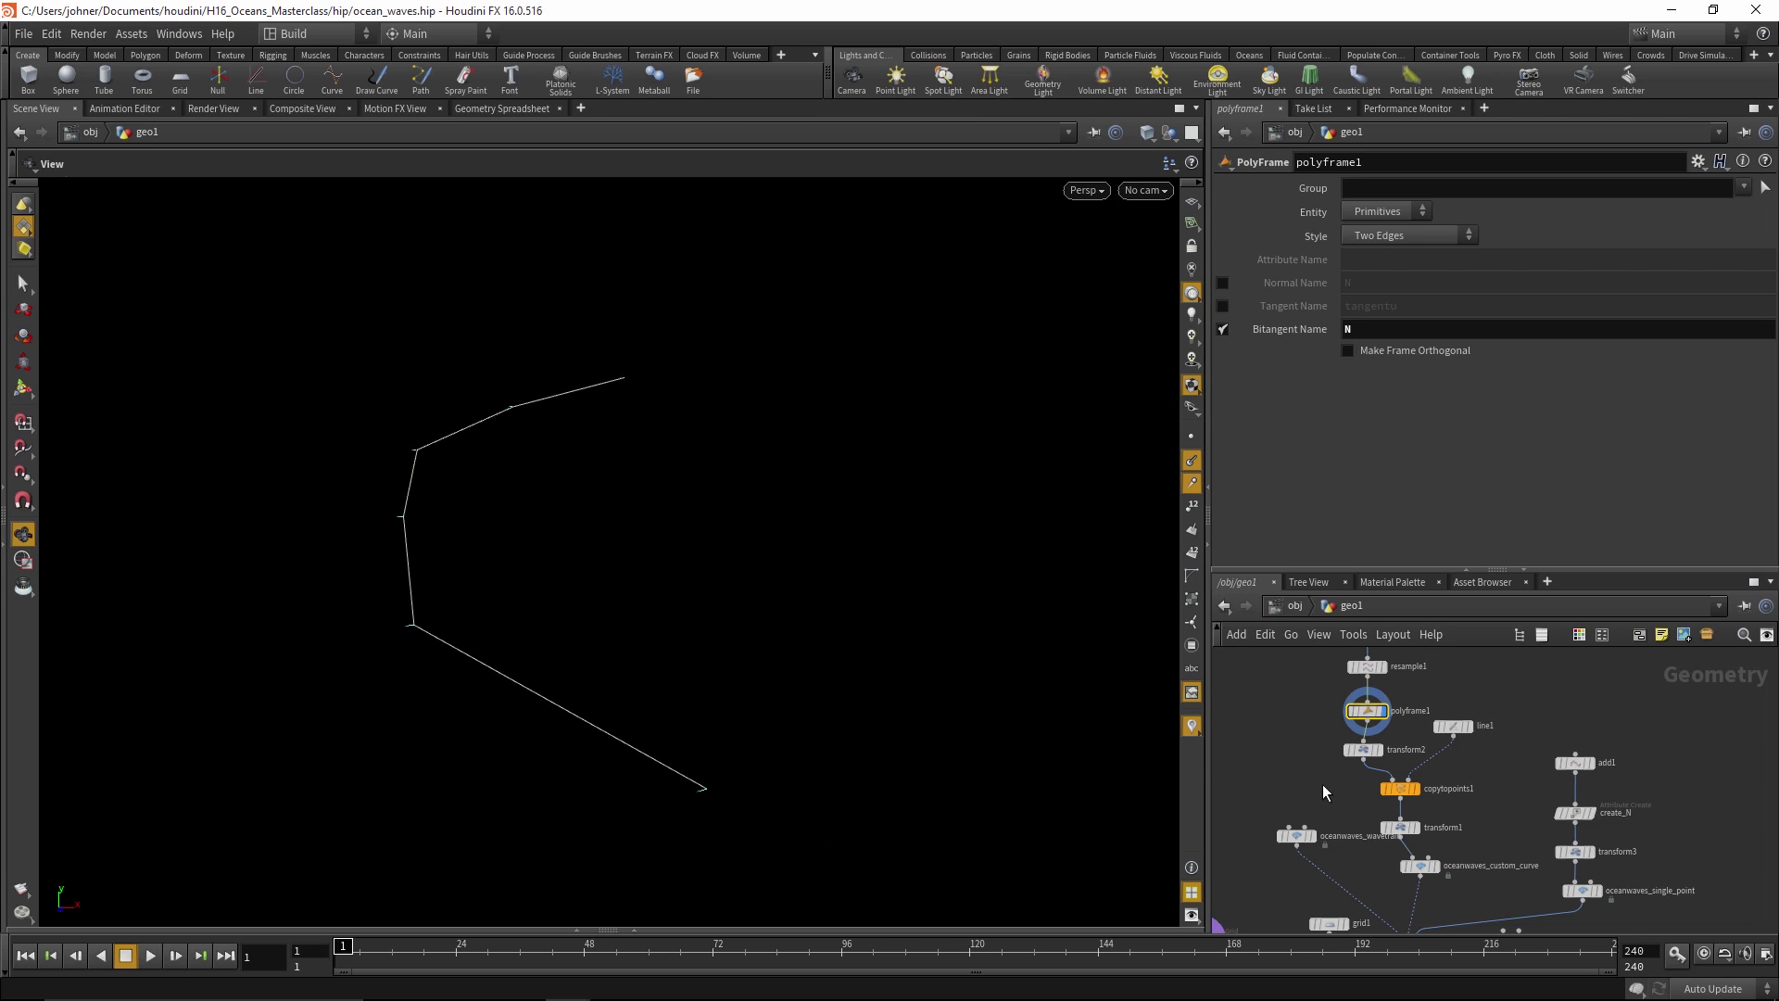
Display the curves copied by copytopoints1 and review the parameters of transform2 and line1
mouse_move(1418, 774)
click(1363, 749)
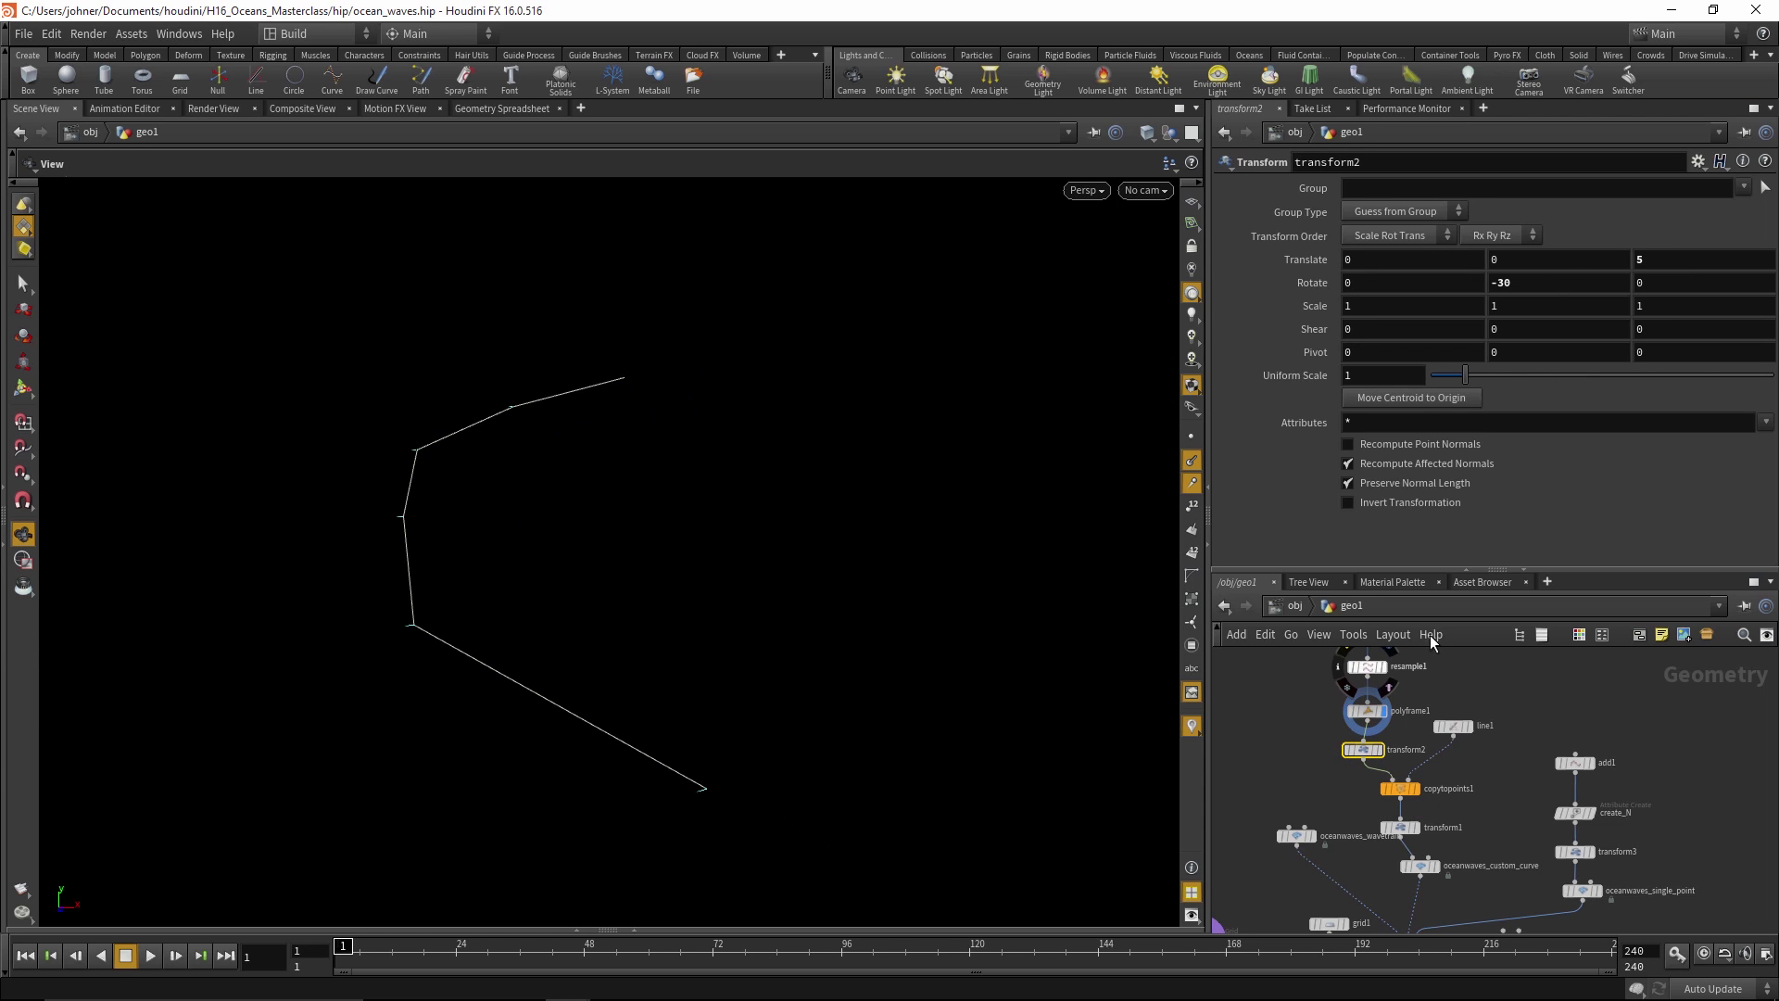
click(1379, 750)
click(1416, 790)
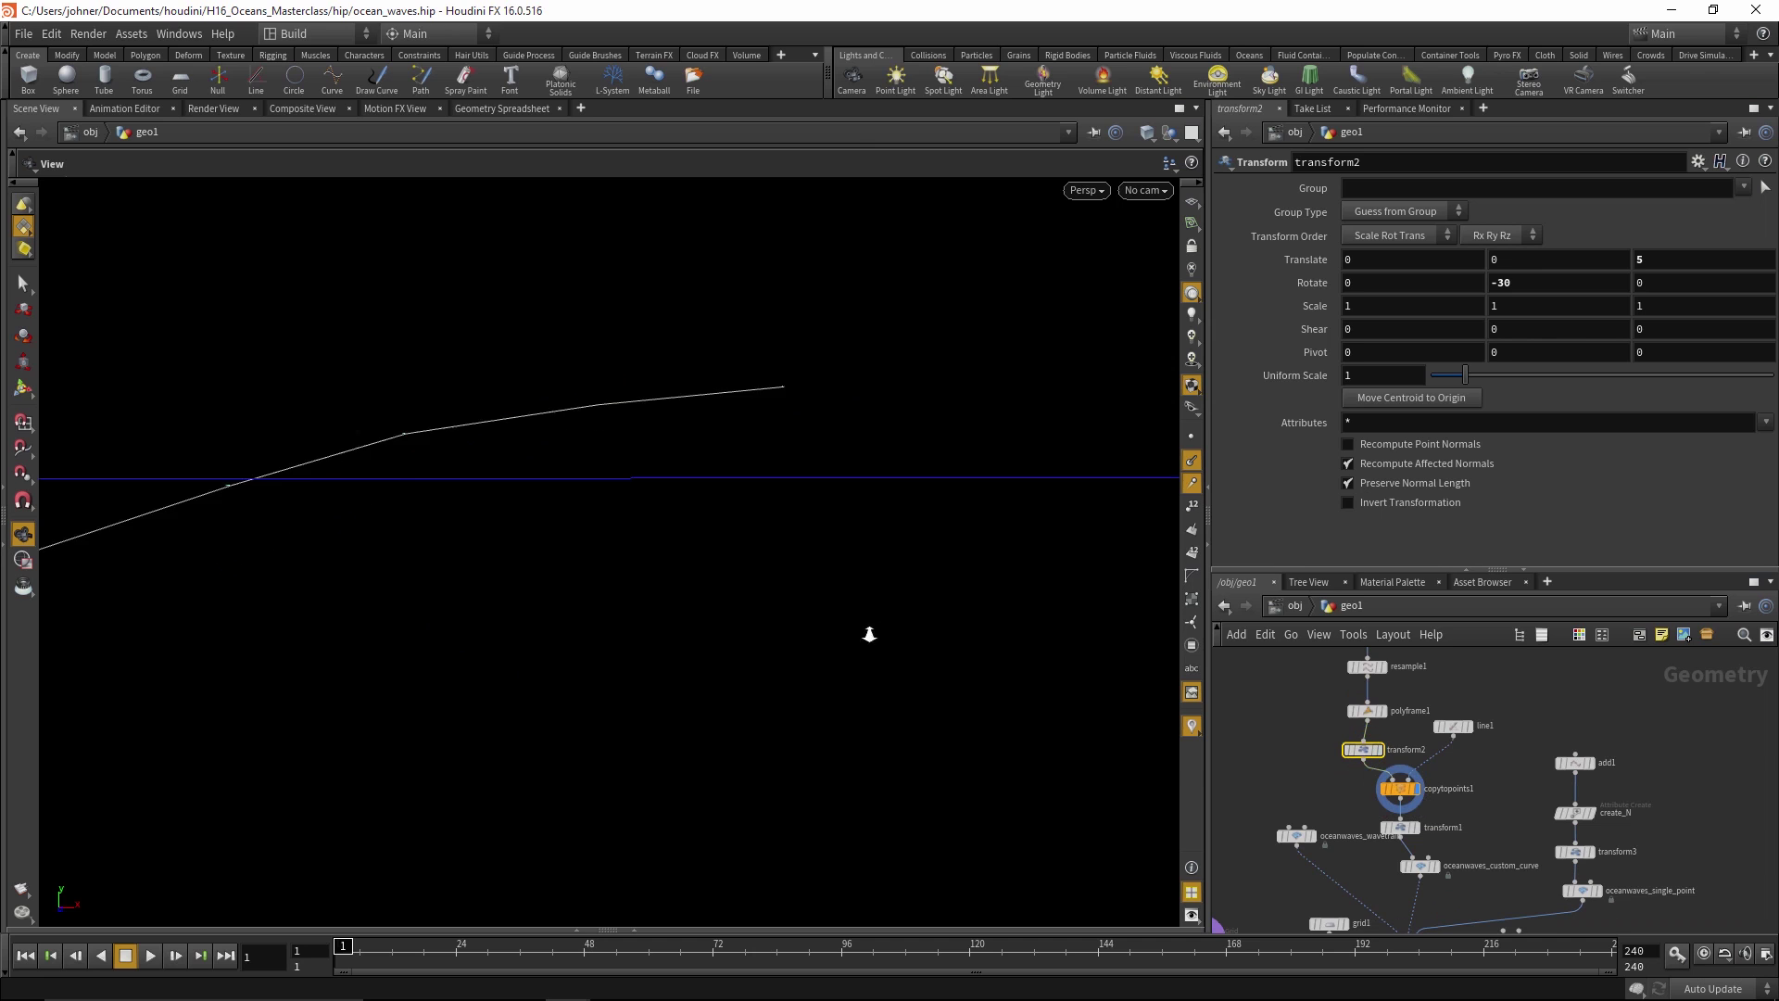
scroll(715, 680, down, 5)
drag(659, 668, 691, 787)
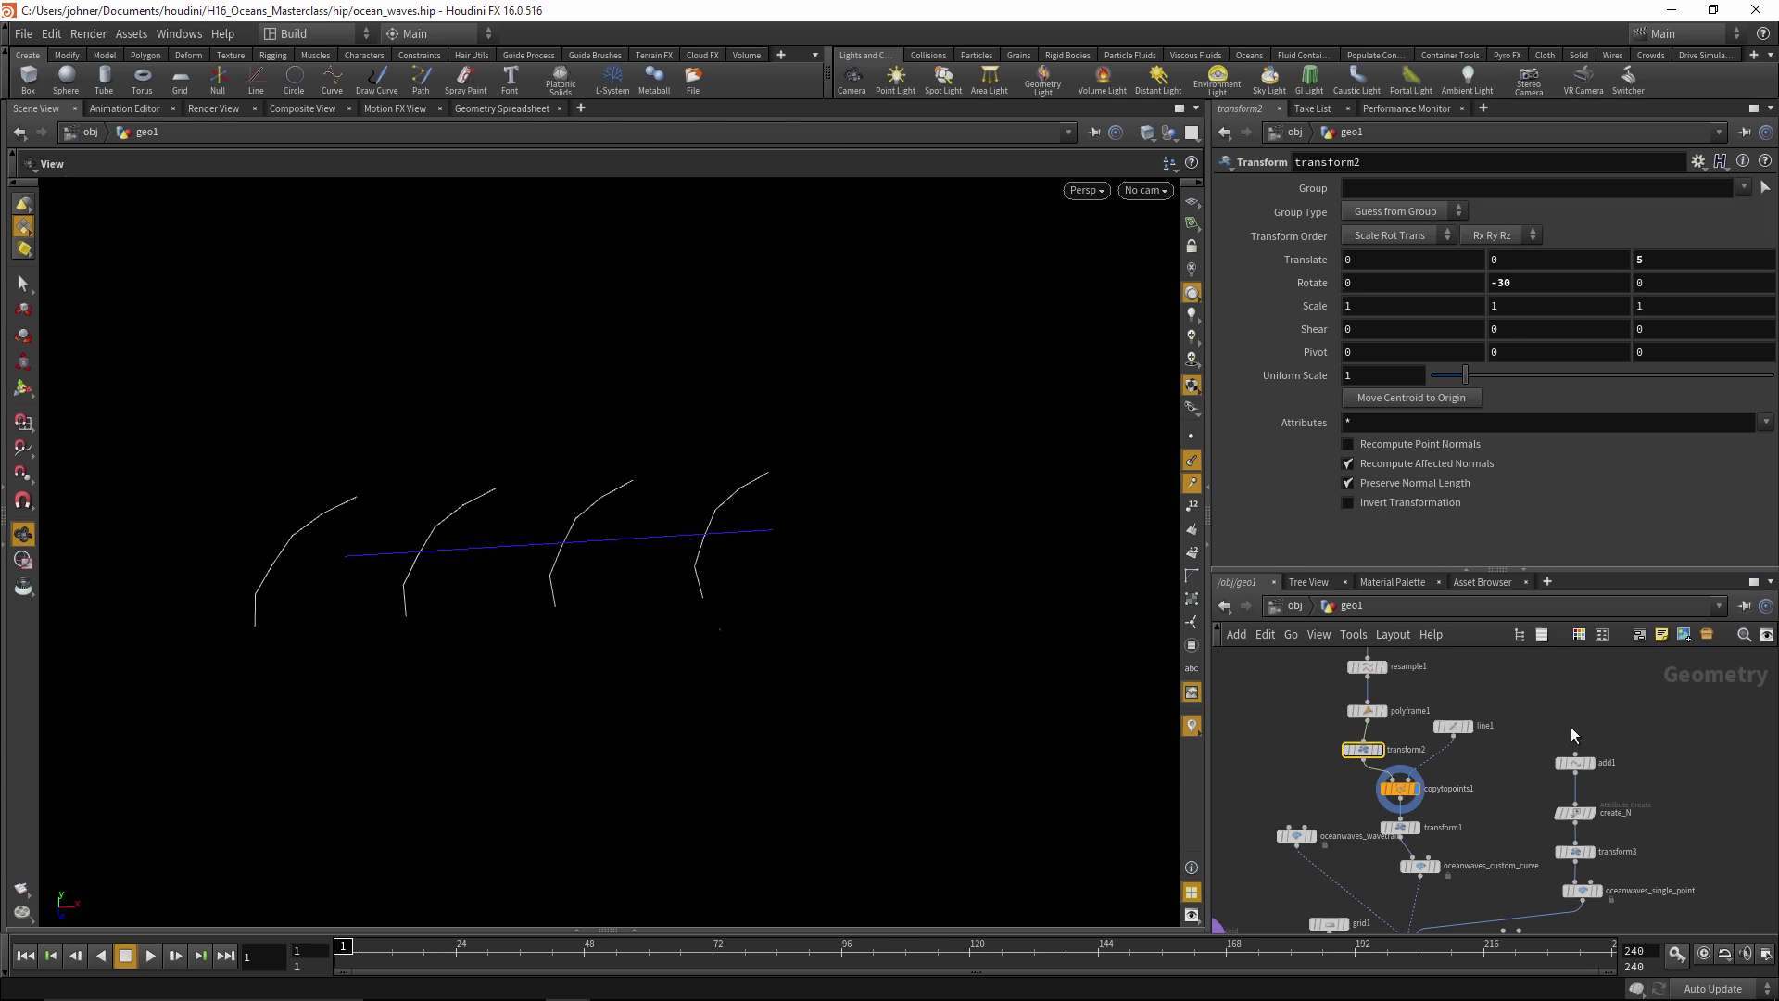
click(1453, 728)
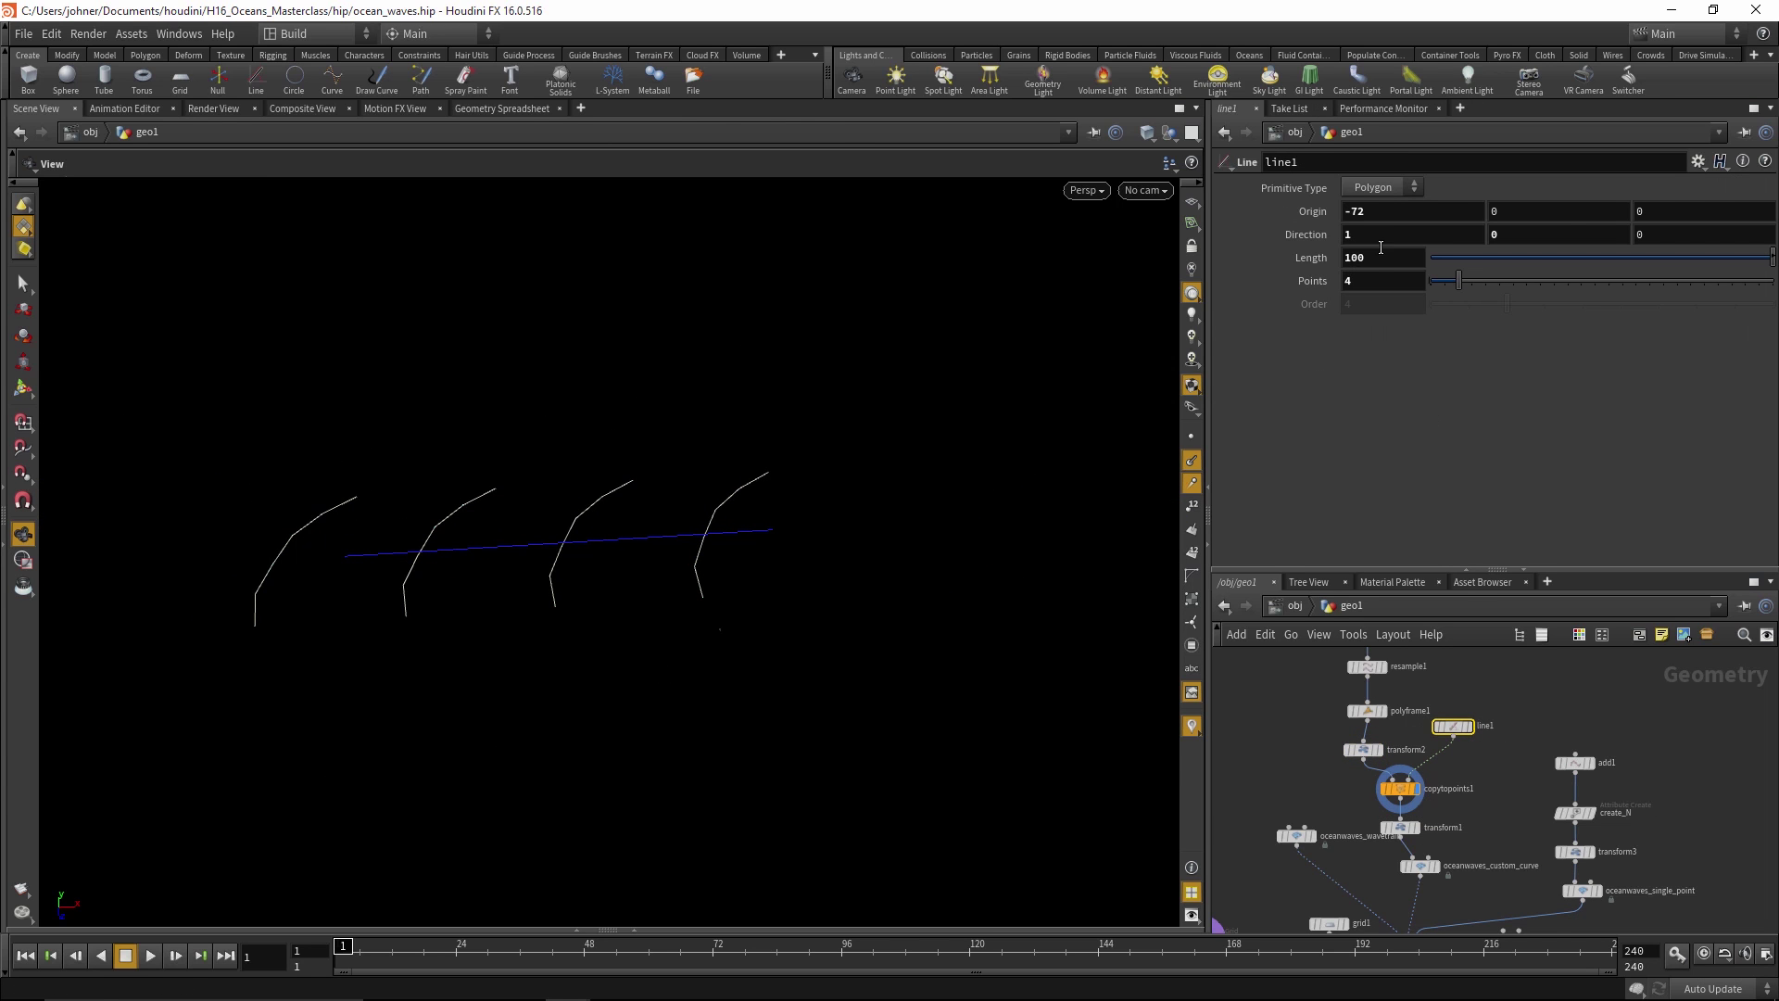
Set switch1's Select Input to 1 and display oceanevaluate1's output with the point normals turned off
click(1401, 827)
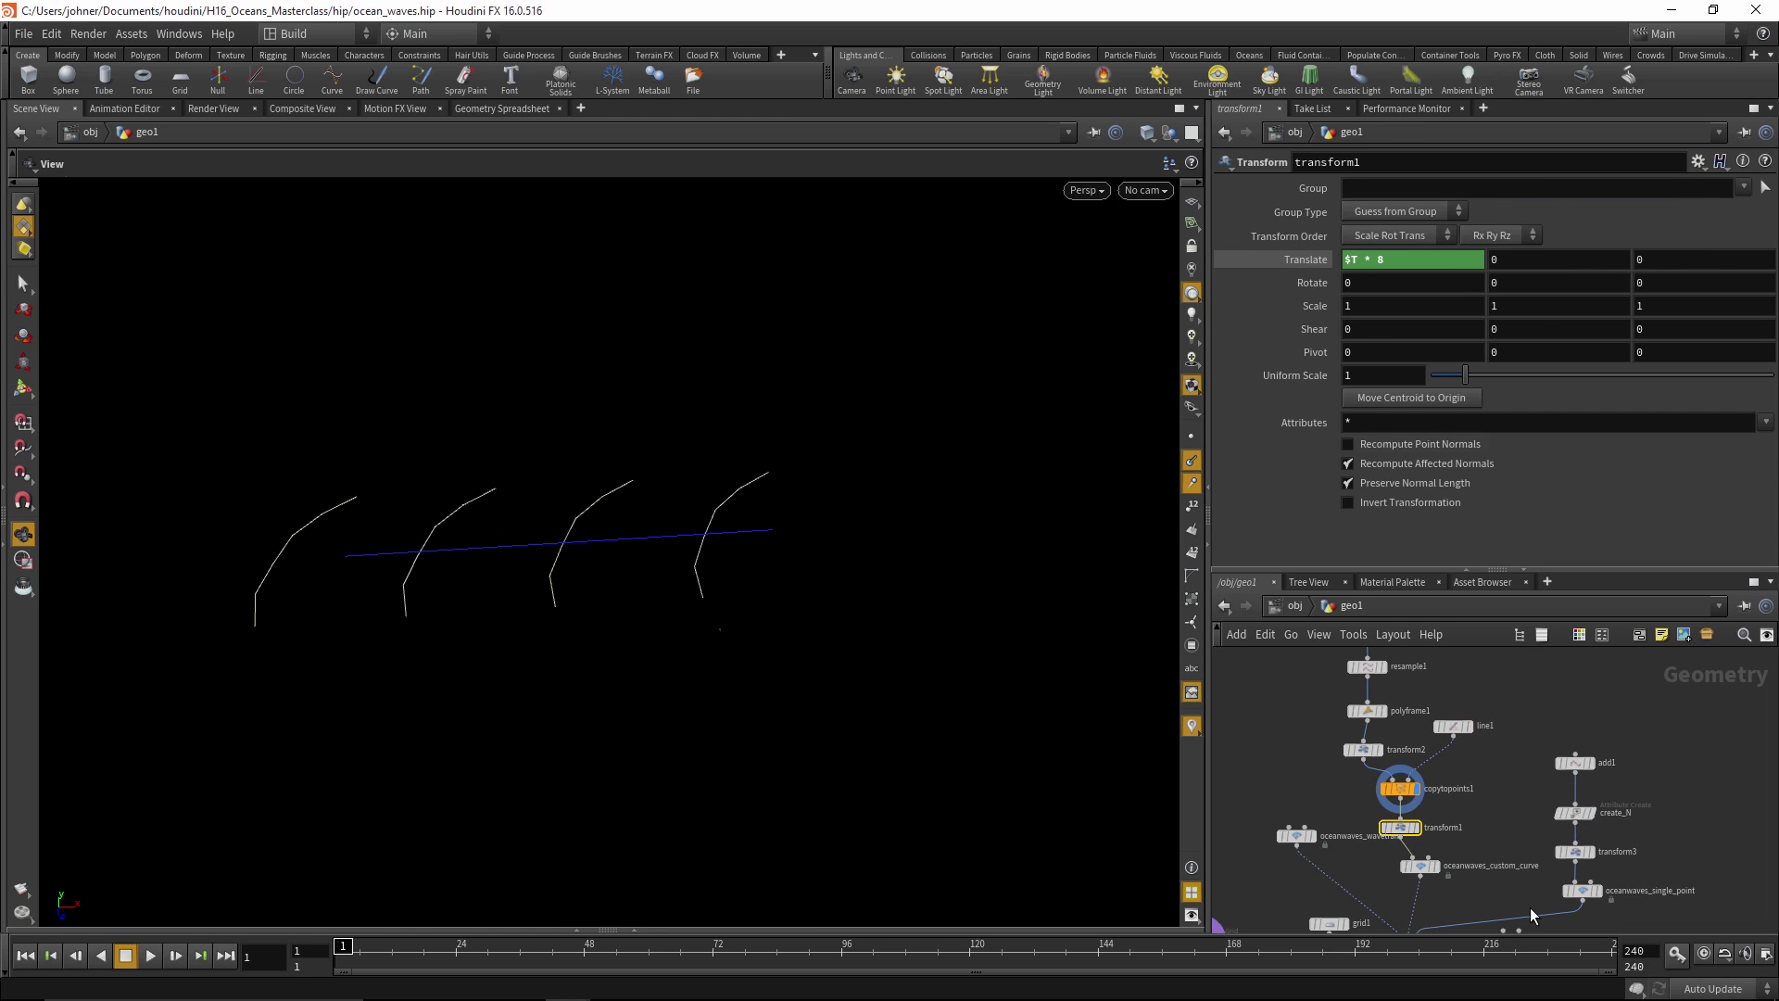
scroll(1503, 821, down, 3)
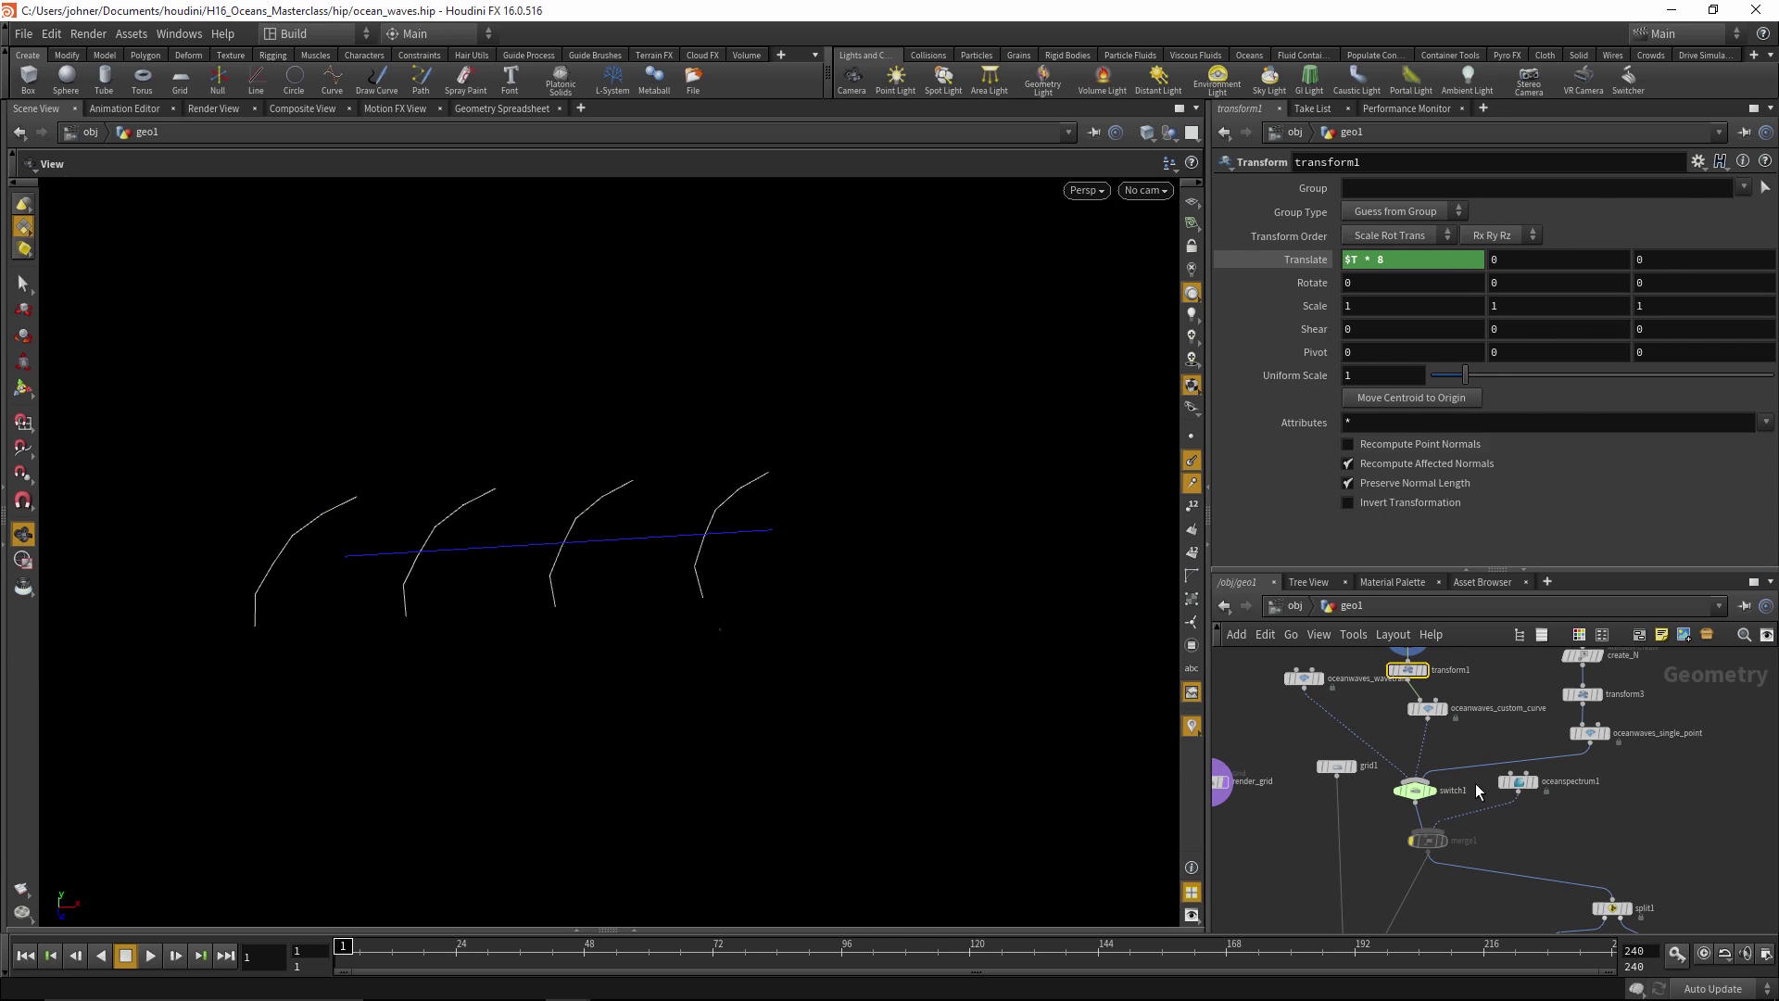
click(1415, 790)
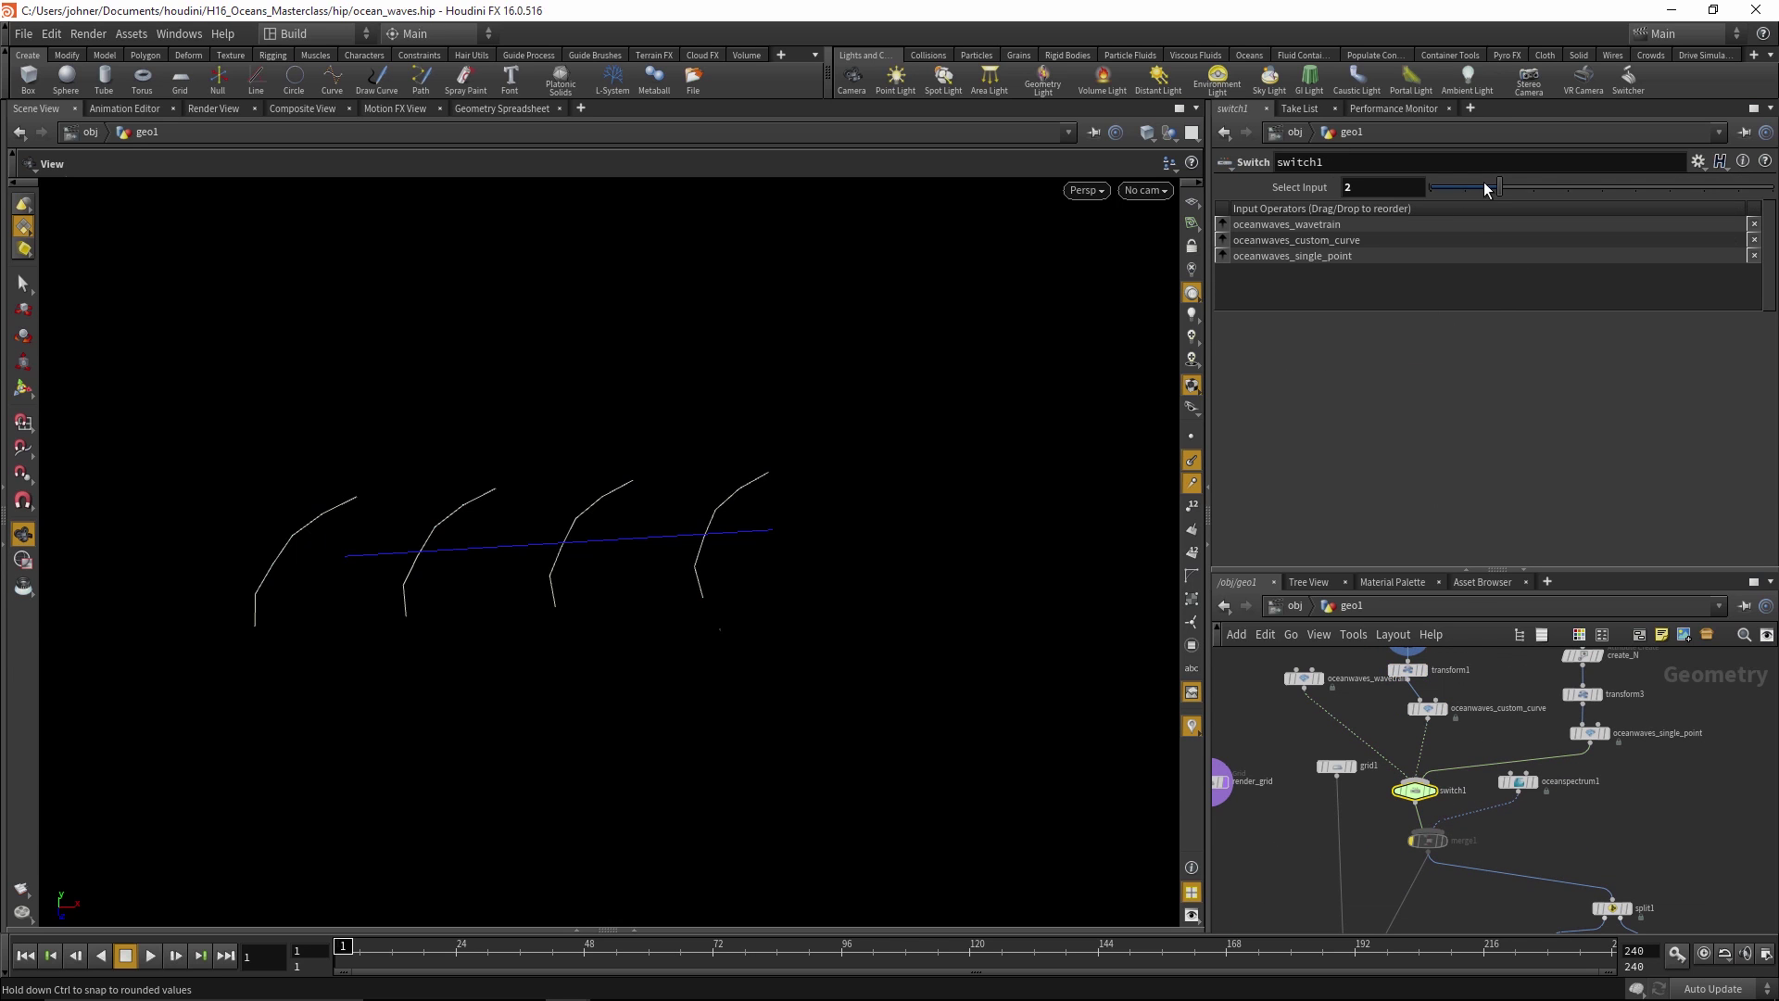
scroll(1509, 854, down, 5)
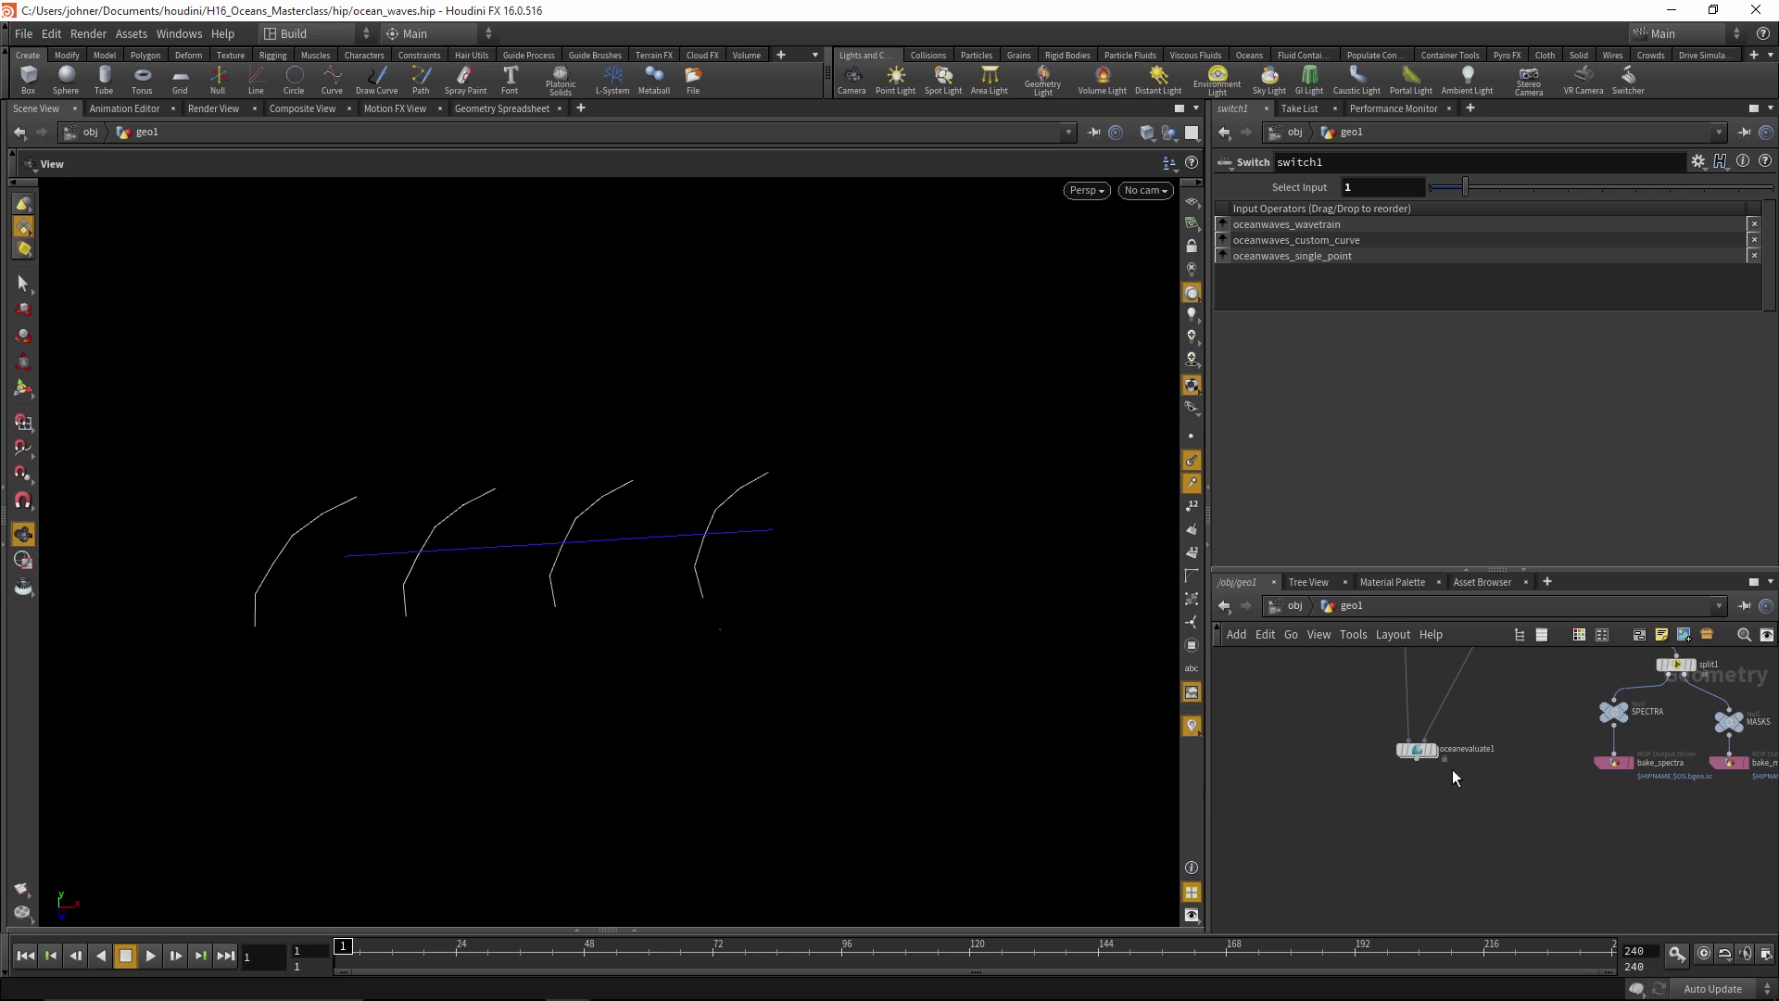
click(1434, 758)
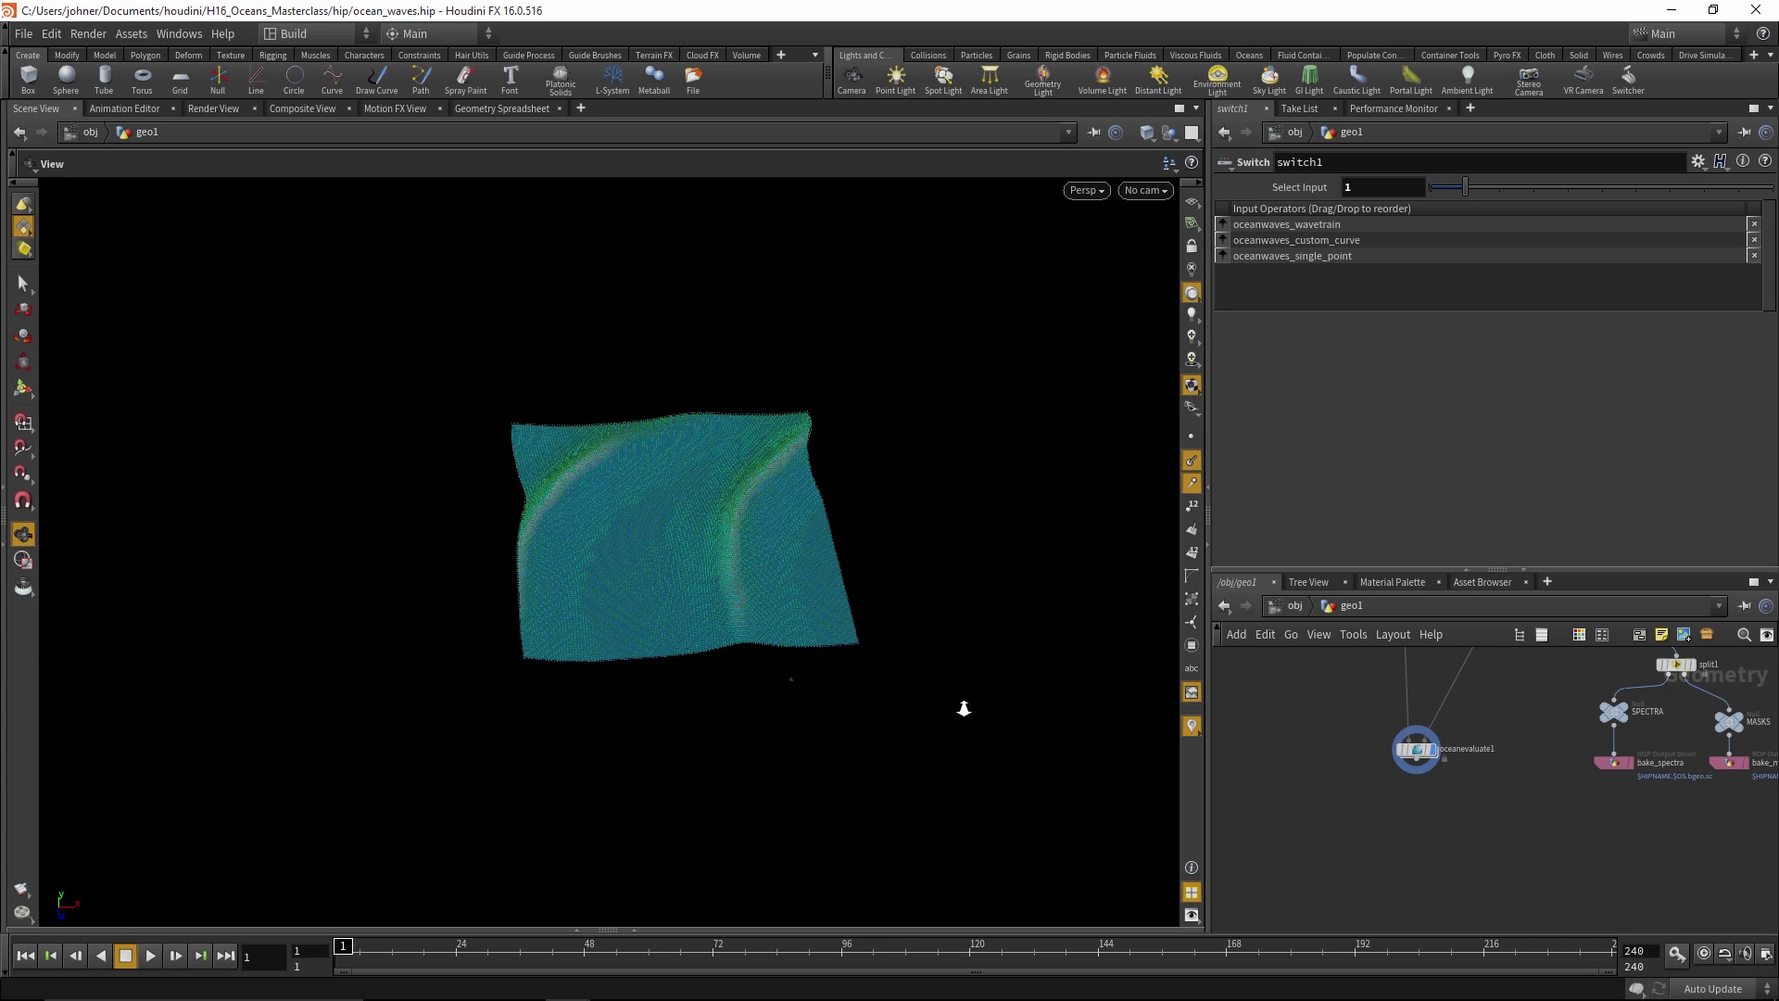
scroll(1103, 576, up, 3)
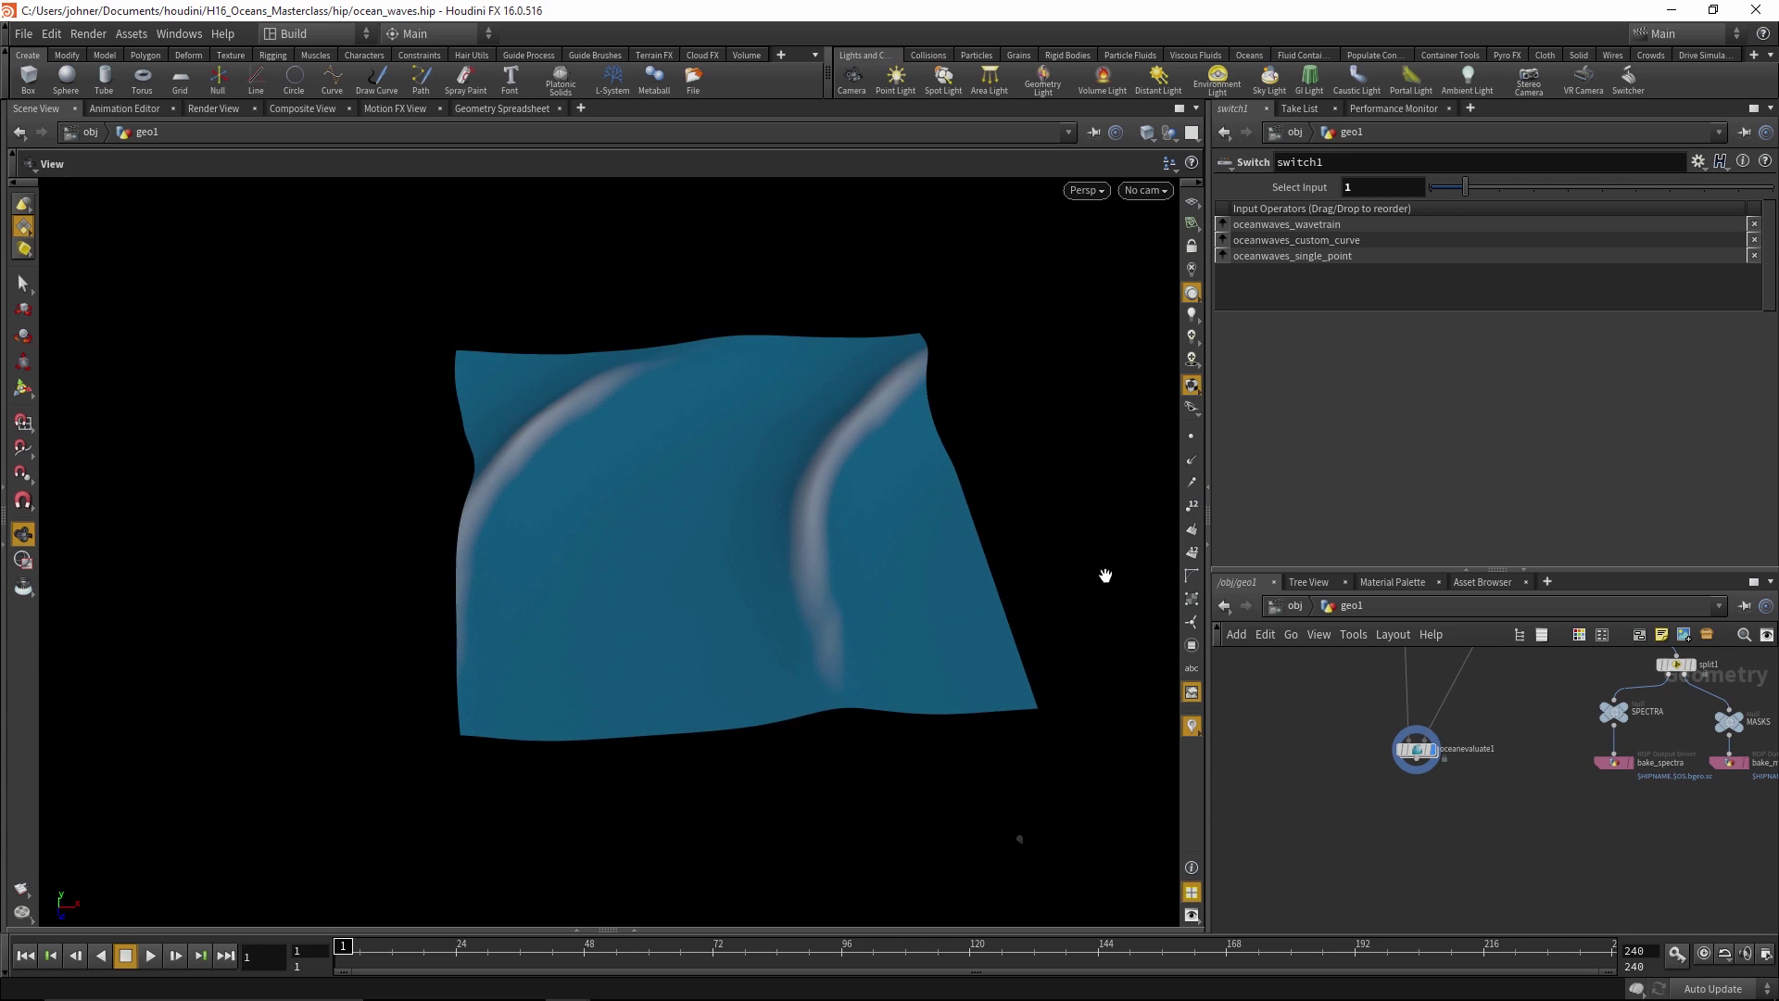
mouse_move(1104, 576)
mouse_down()
mouse_move(803, 618)
mouse_move(763, 588)
mouse_move(1059, 673)
mouse_up()
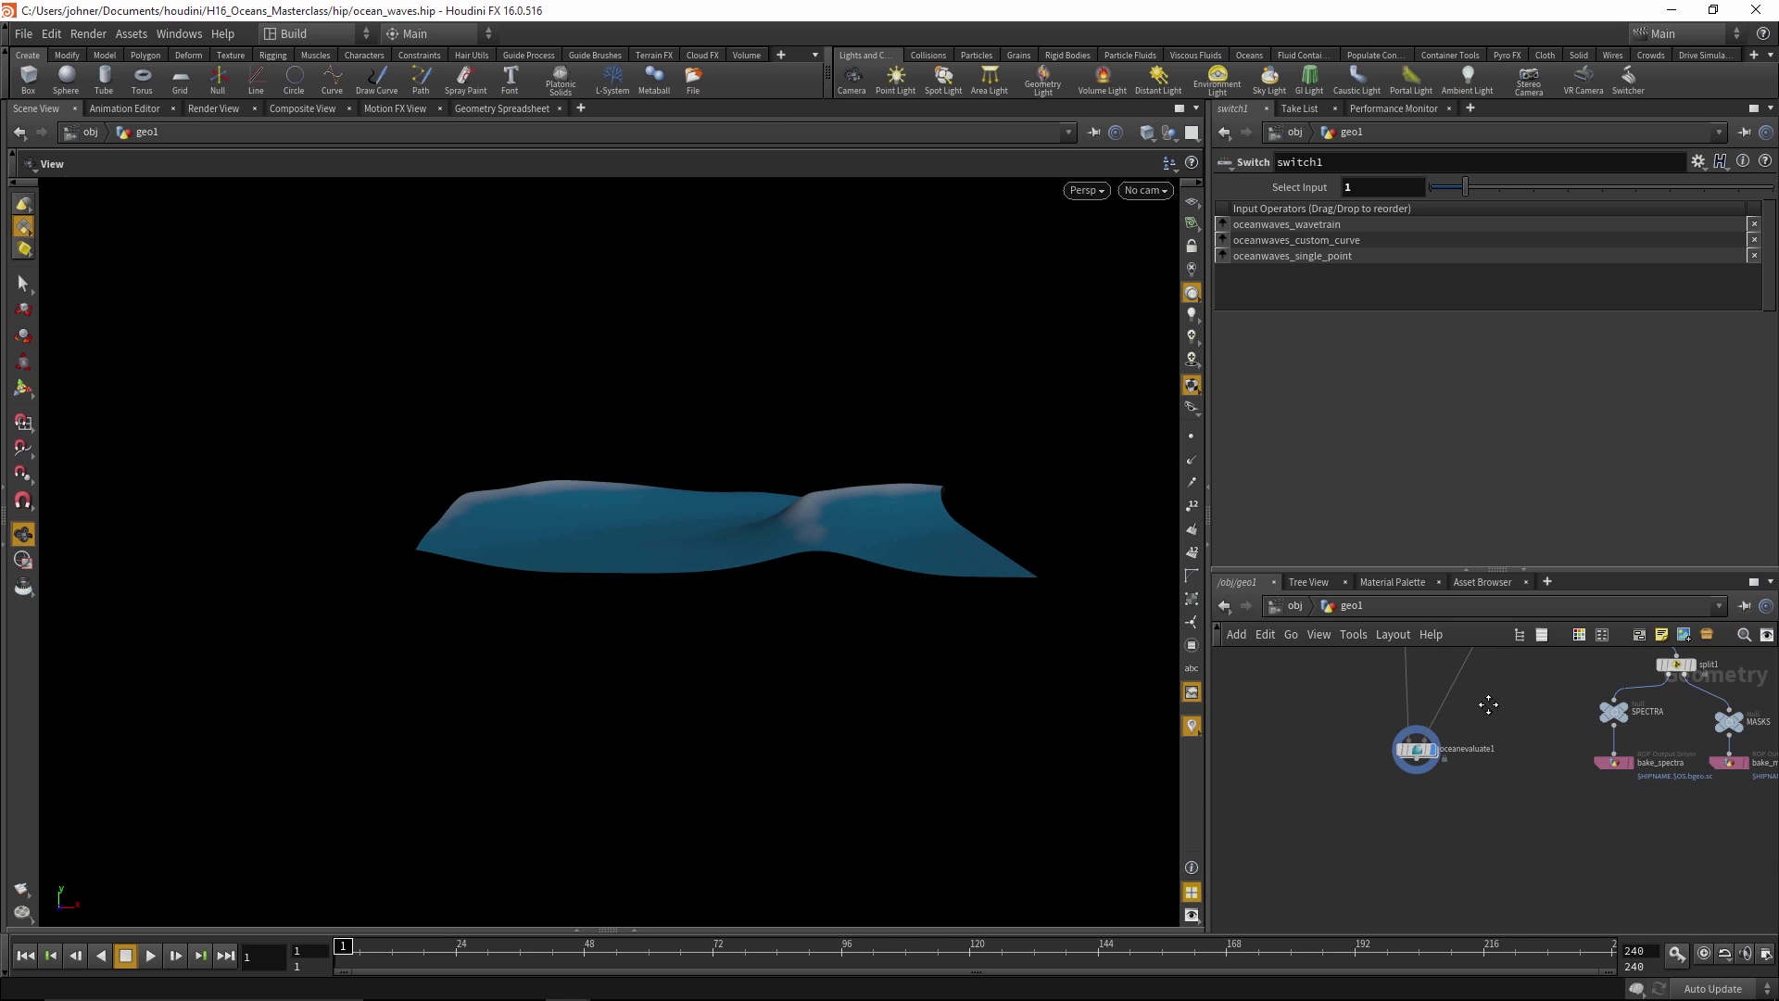
Template transform1's curves over the ocean surface and scrub the animation to frame 205 to compare curve and wave positions
middle_drag(1488, 704, 1526, 844)
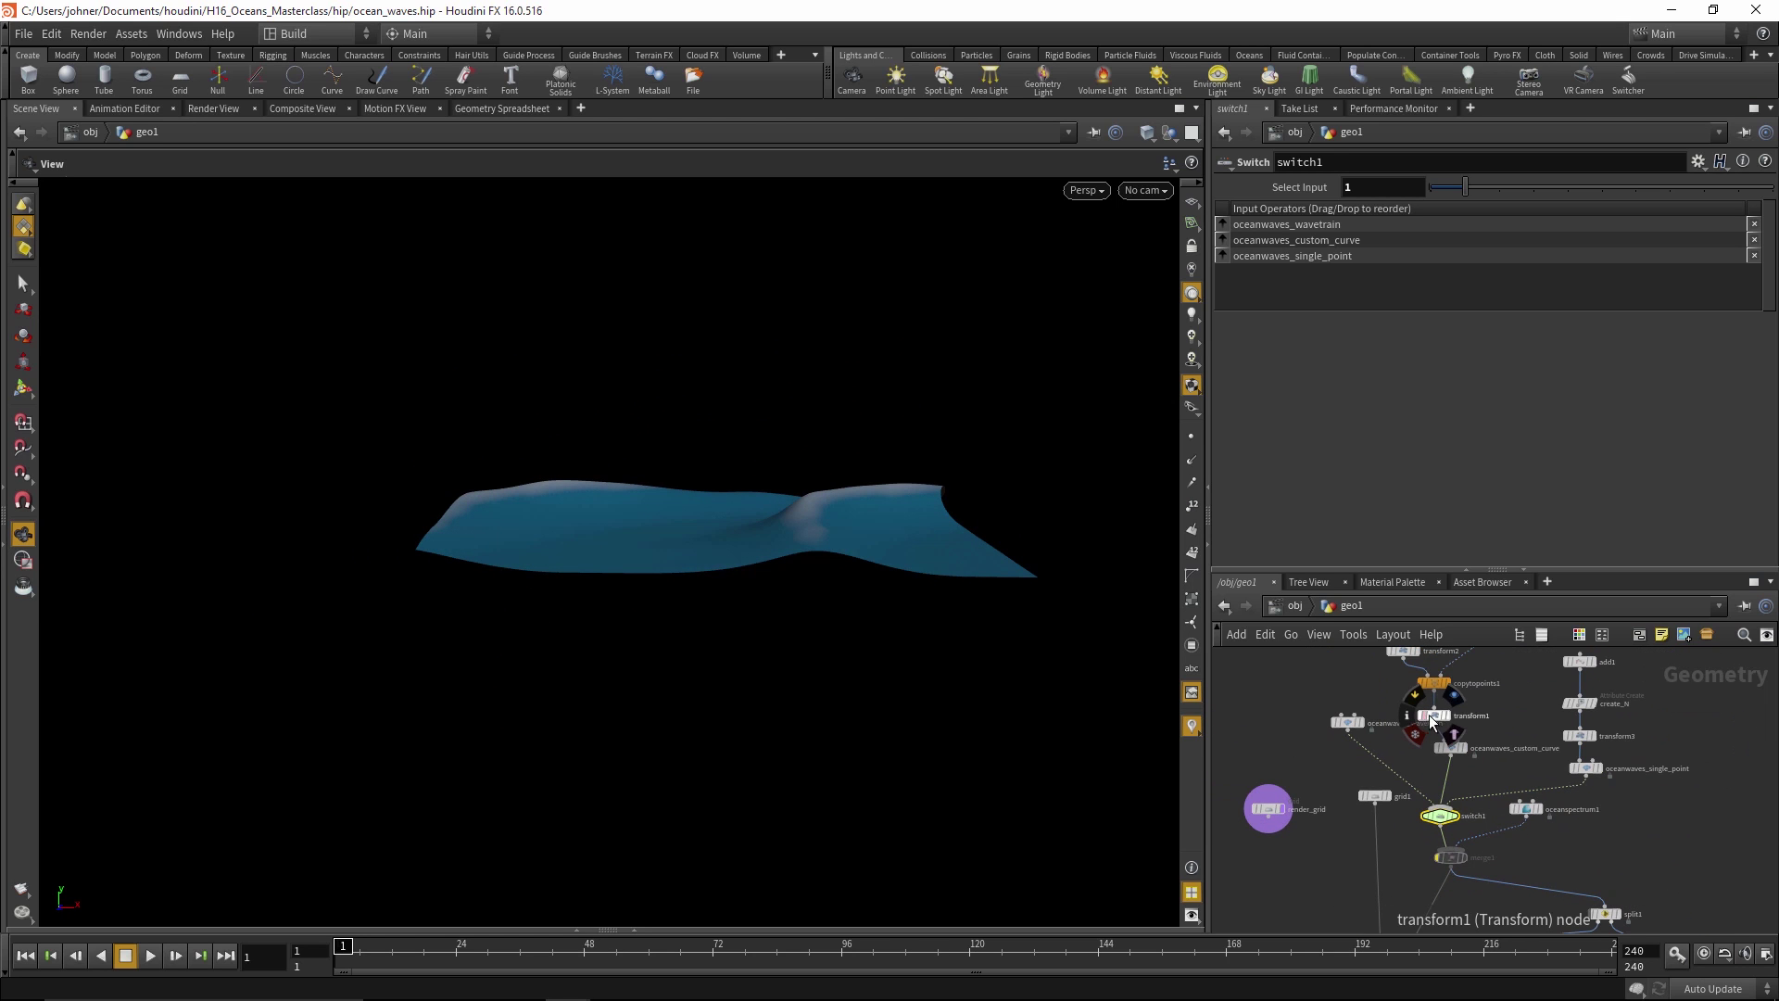
drag(909, 675, 659, 750)
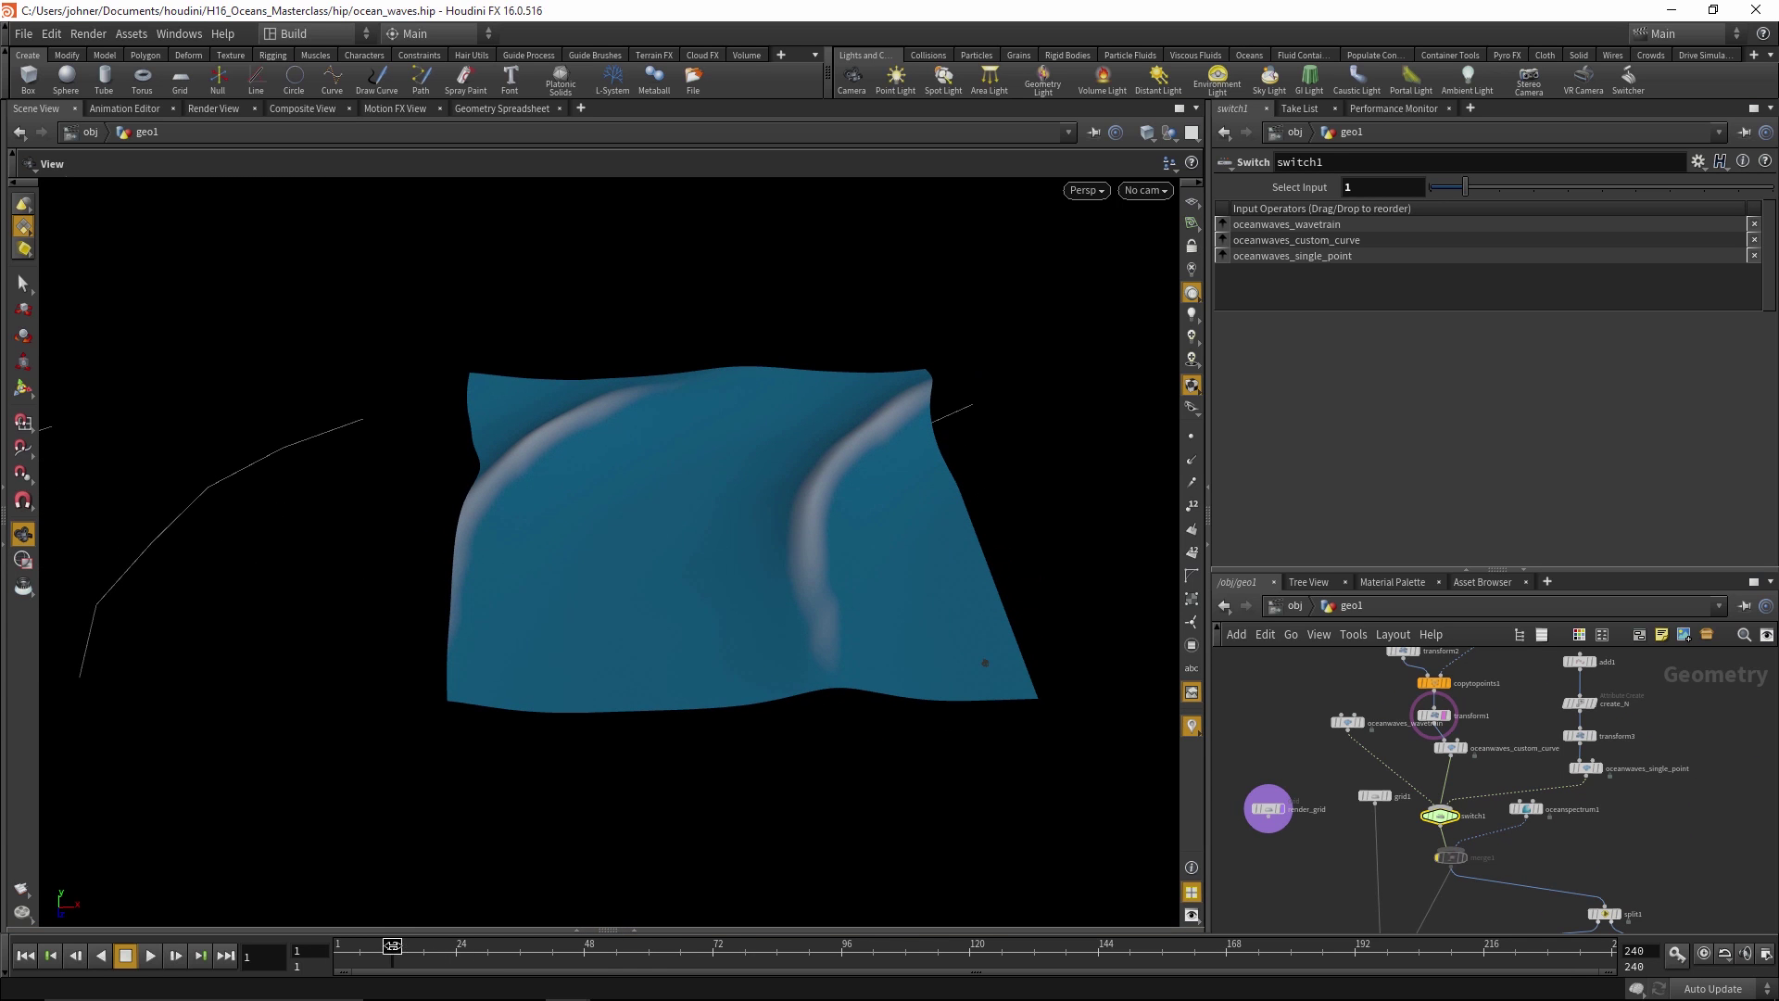
drag(392, 945, 1424, 947)
drag(311, 649, 422, 574)
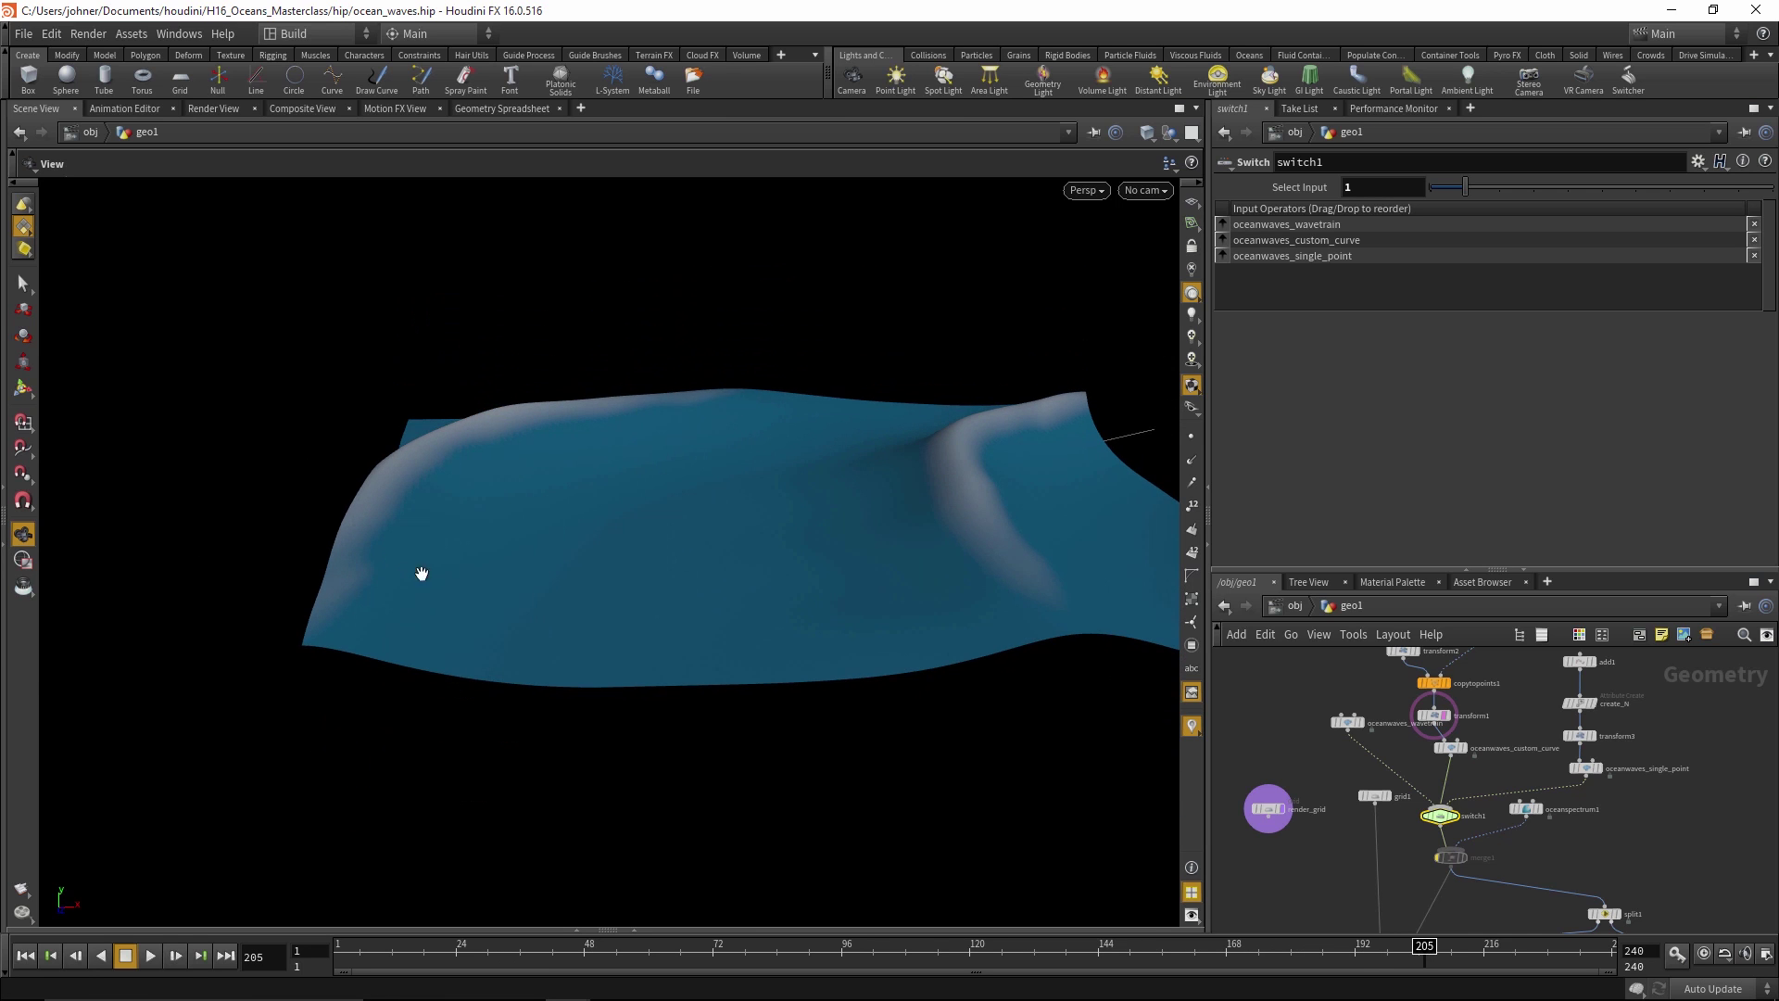
Bypass copytopoints1, scrub to frame 44 and set oceanwaves_custom_curve's Shape Seed to 3.26
click(1421, 683)
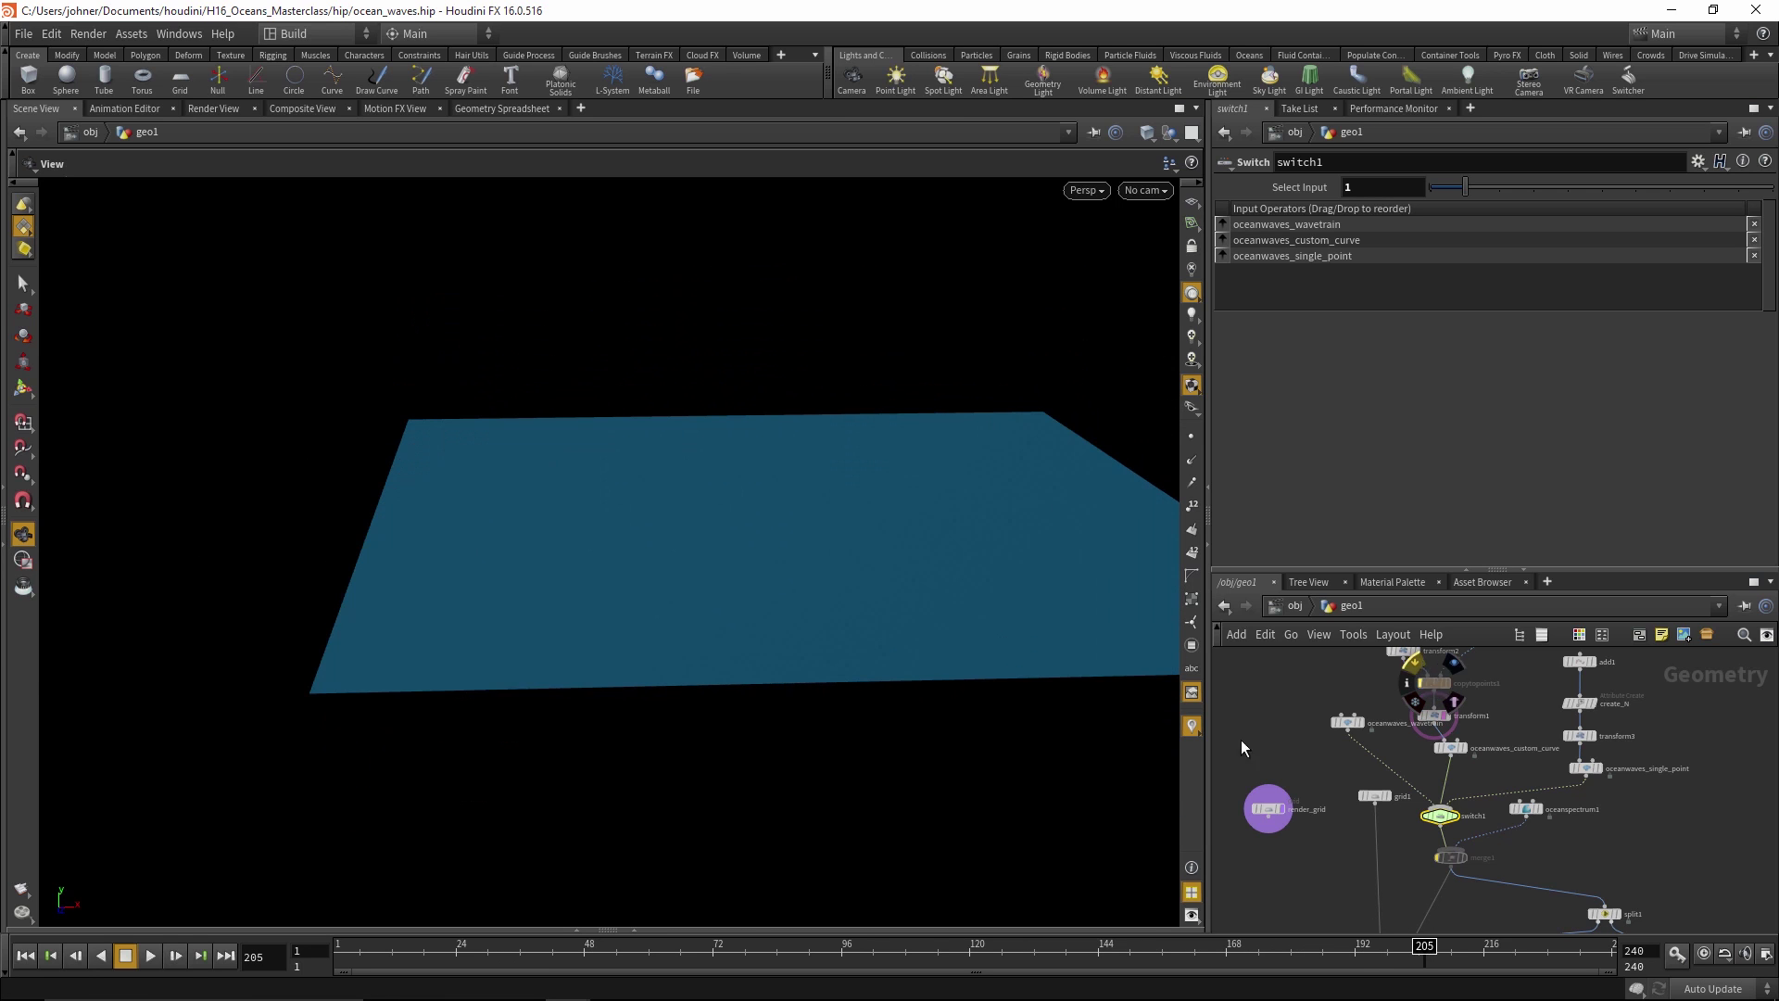
drag(820, 953, 563, 997)
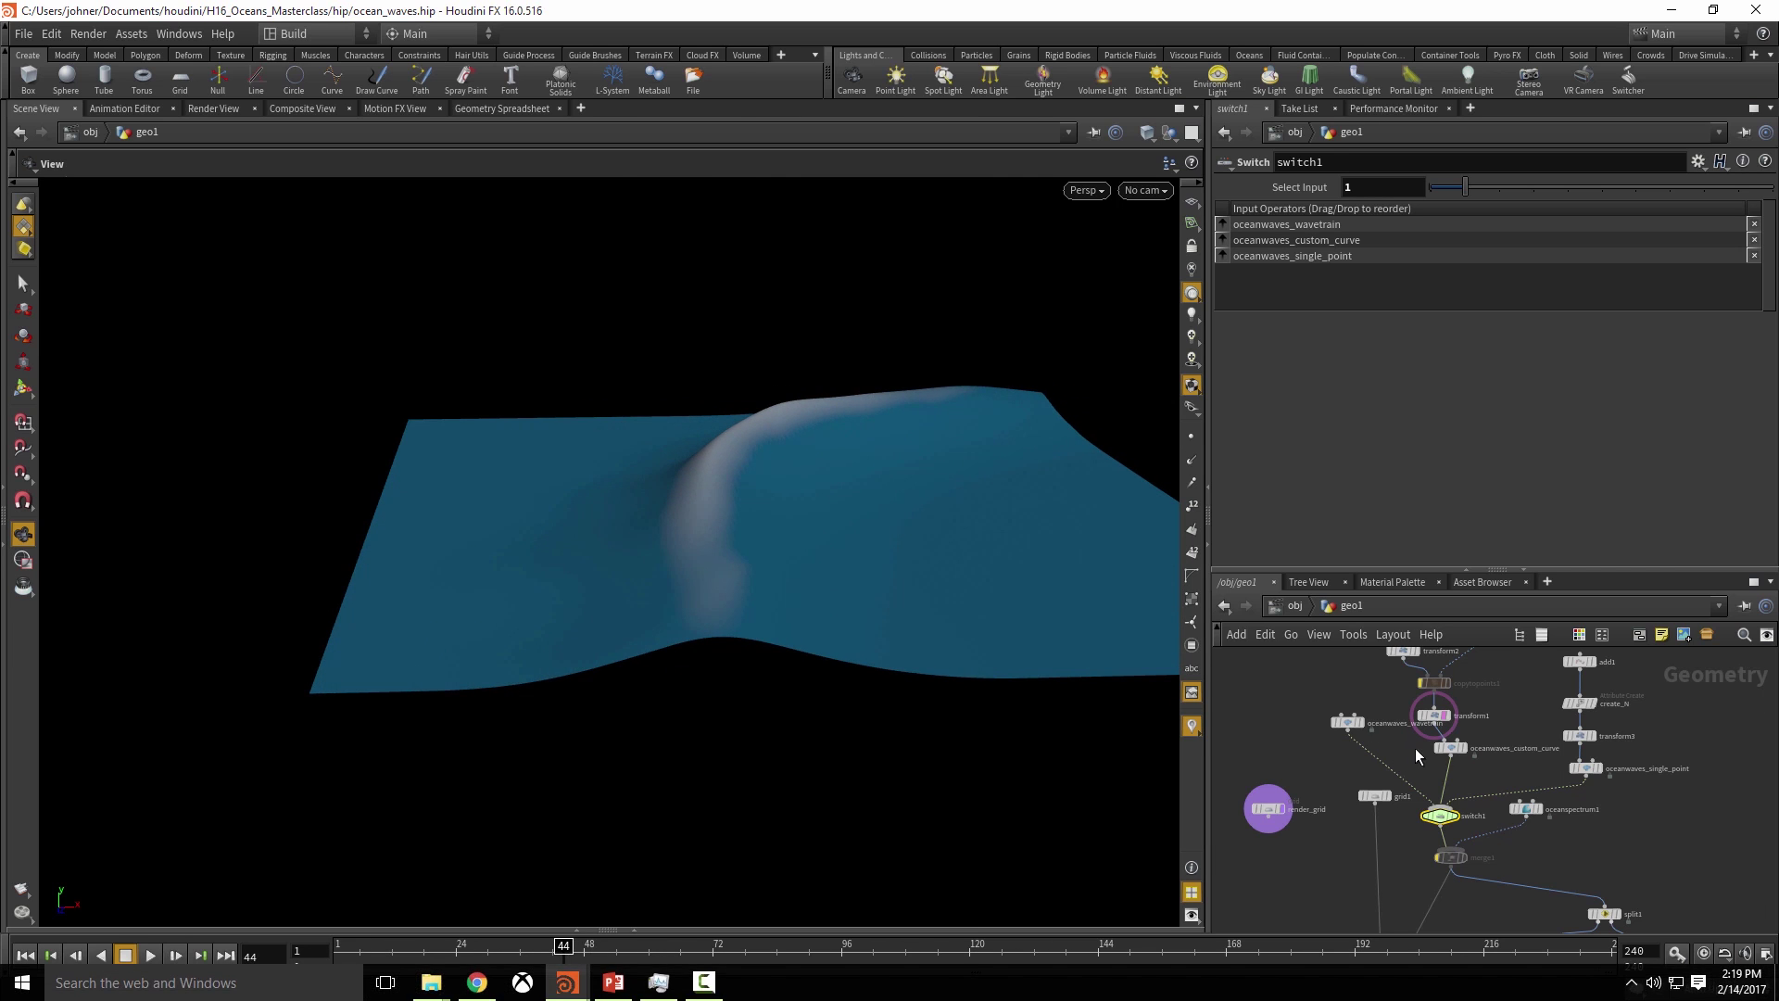
click(1448, 748)
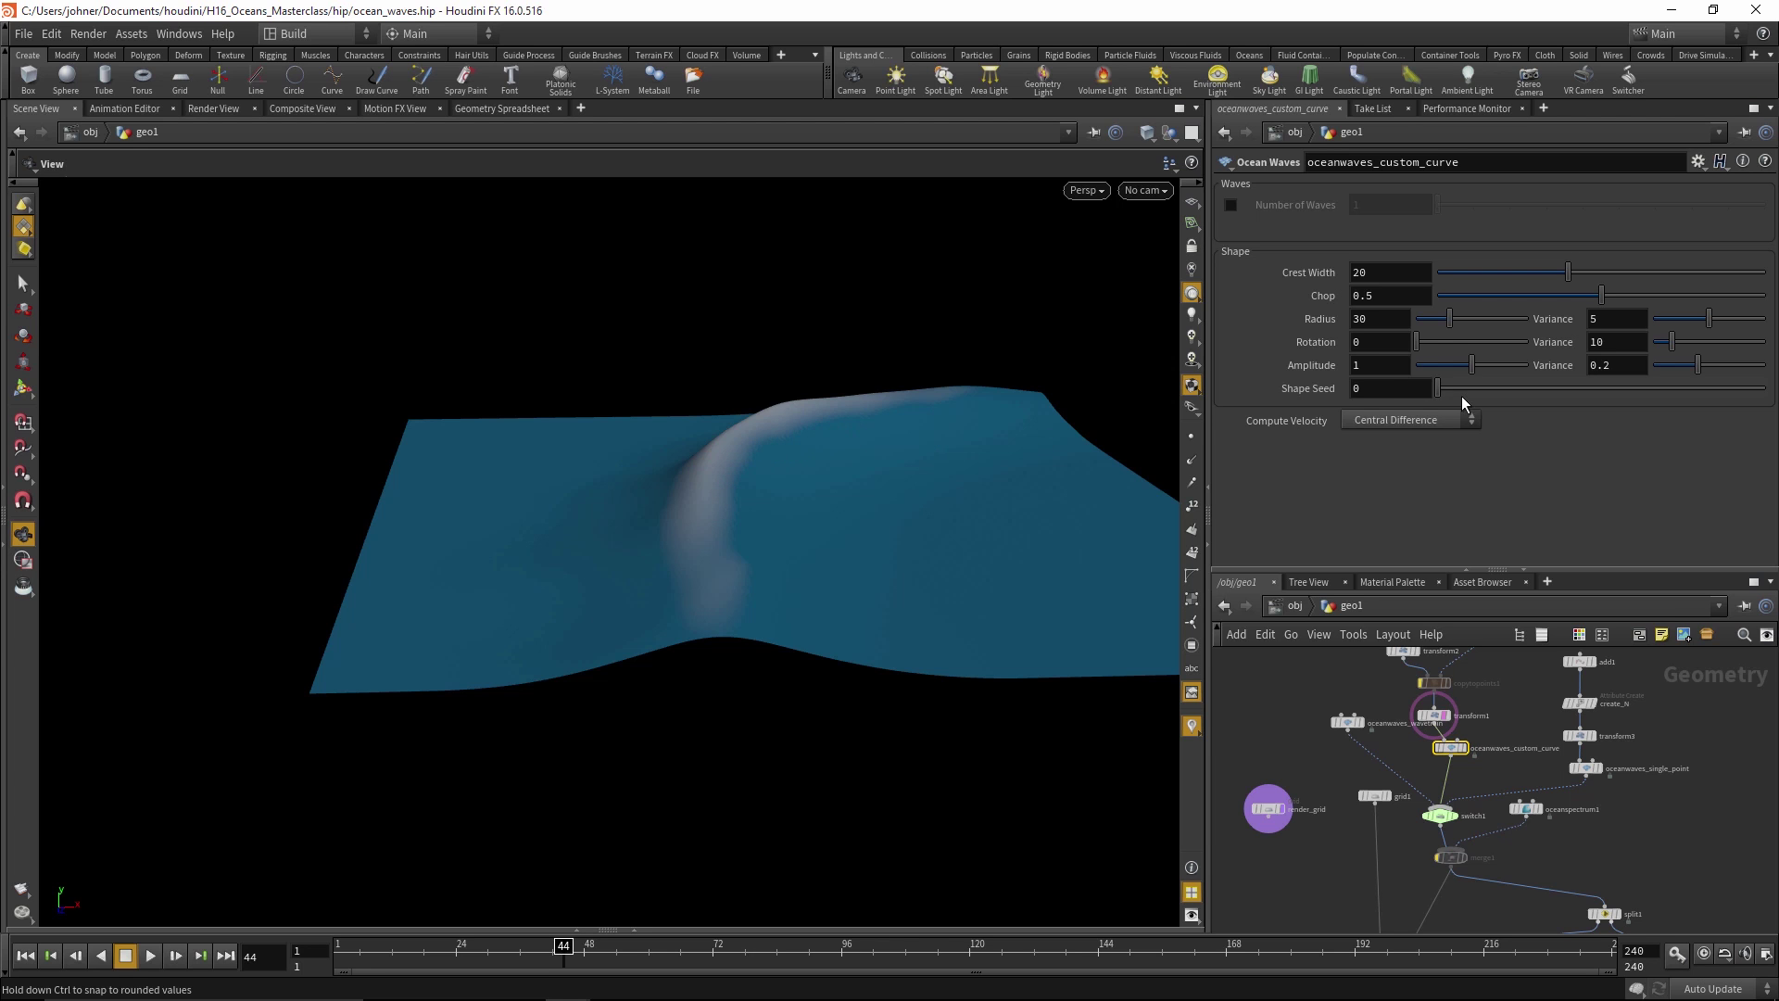
drag(1463, 390, 1544, 391)
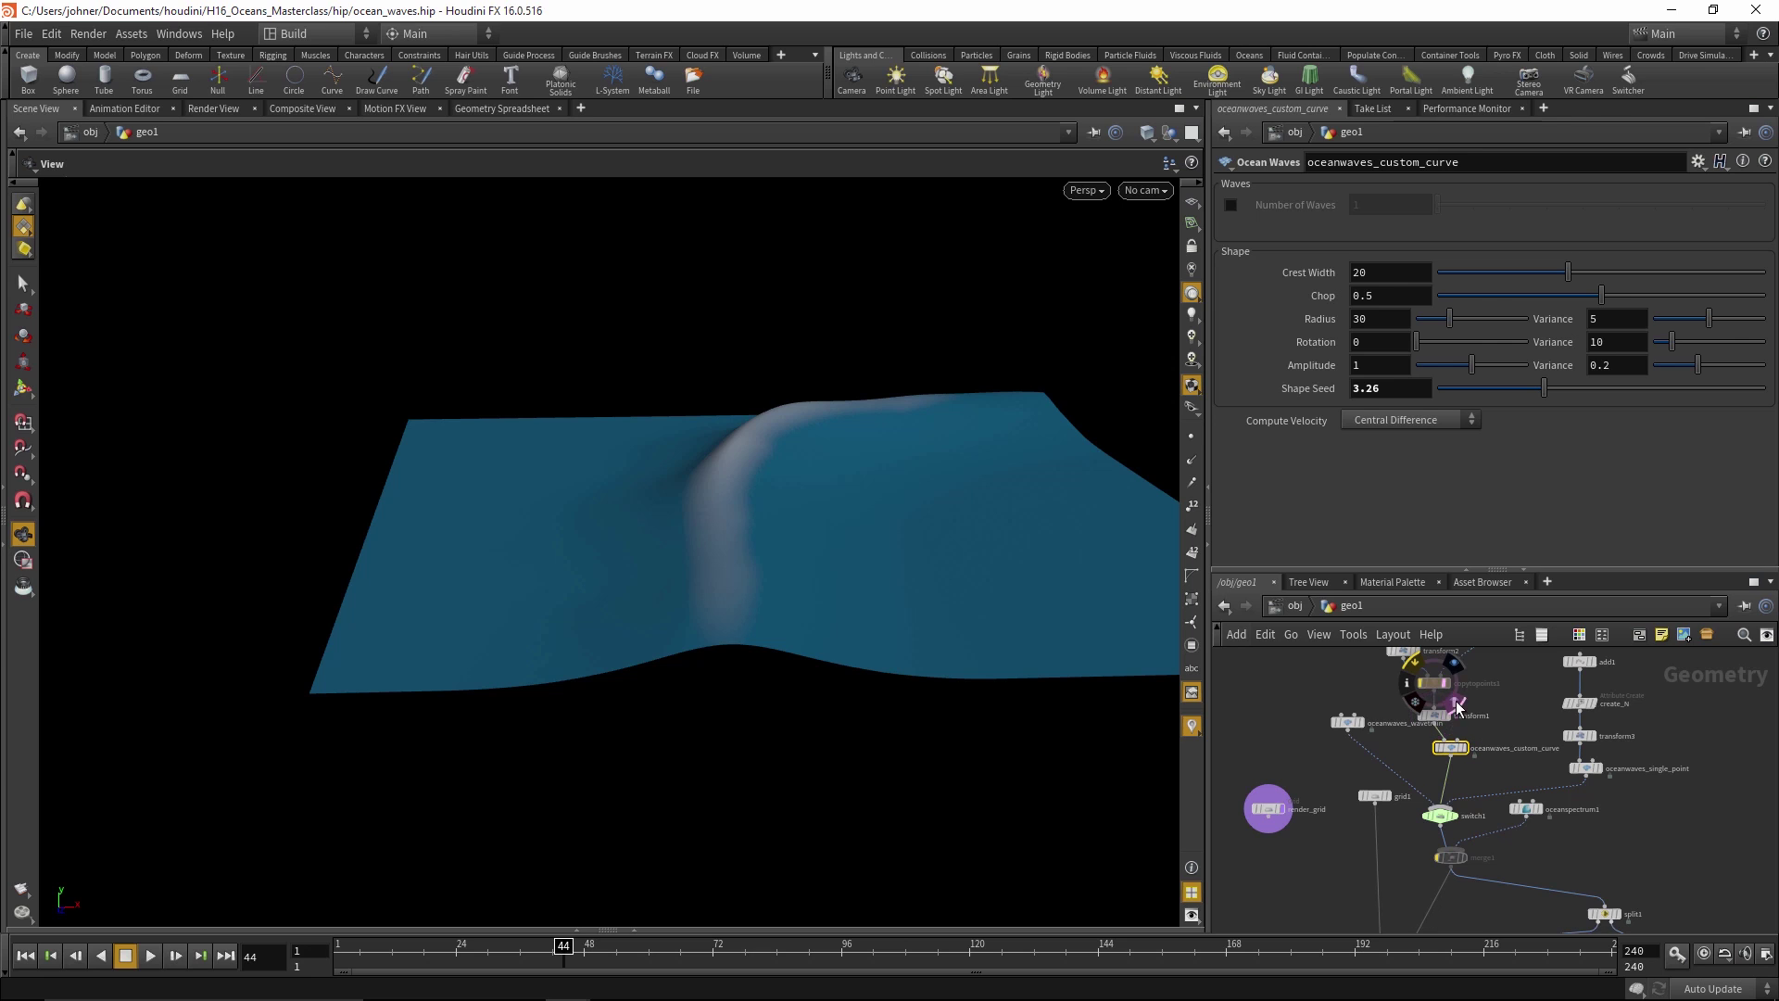
Re-enable copytopoints1, turn off the template display and scrub the ocean animation to frame 101
click(1436, 683)
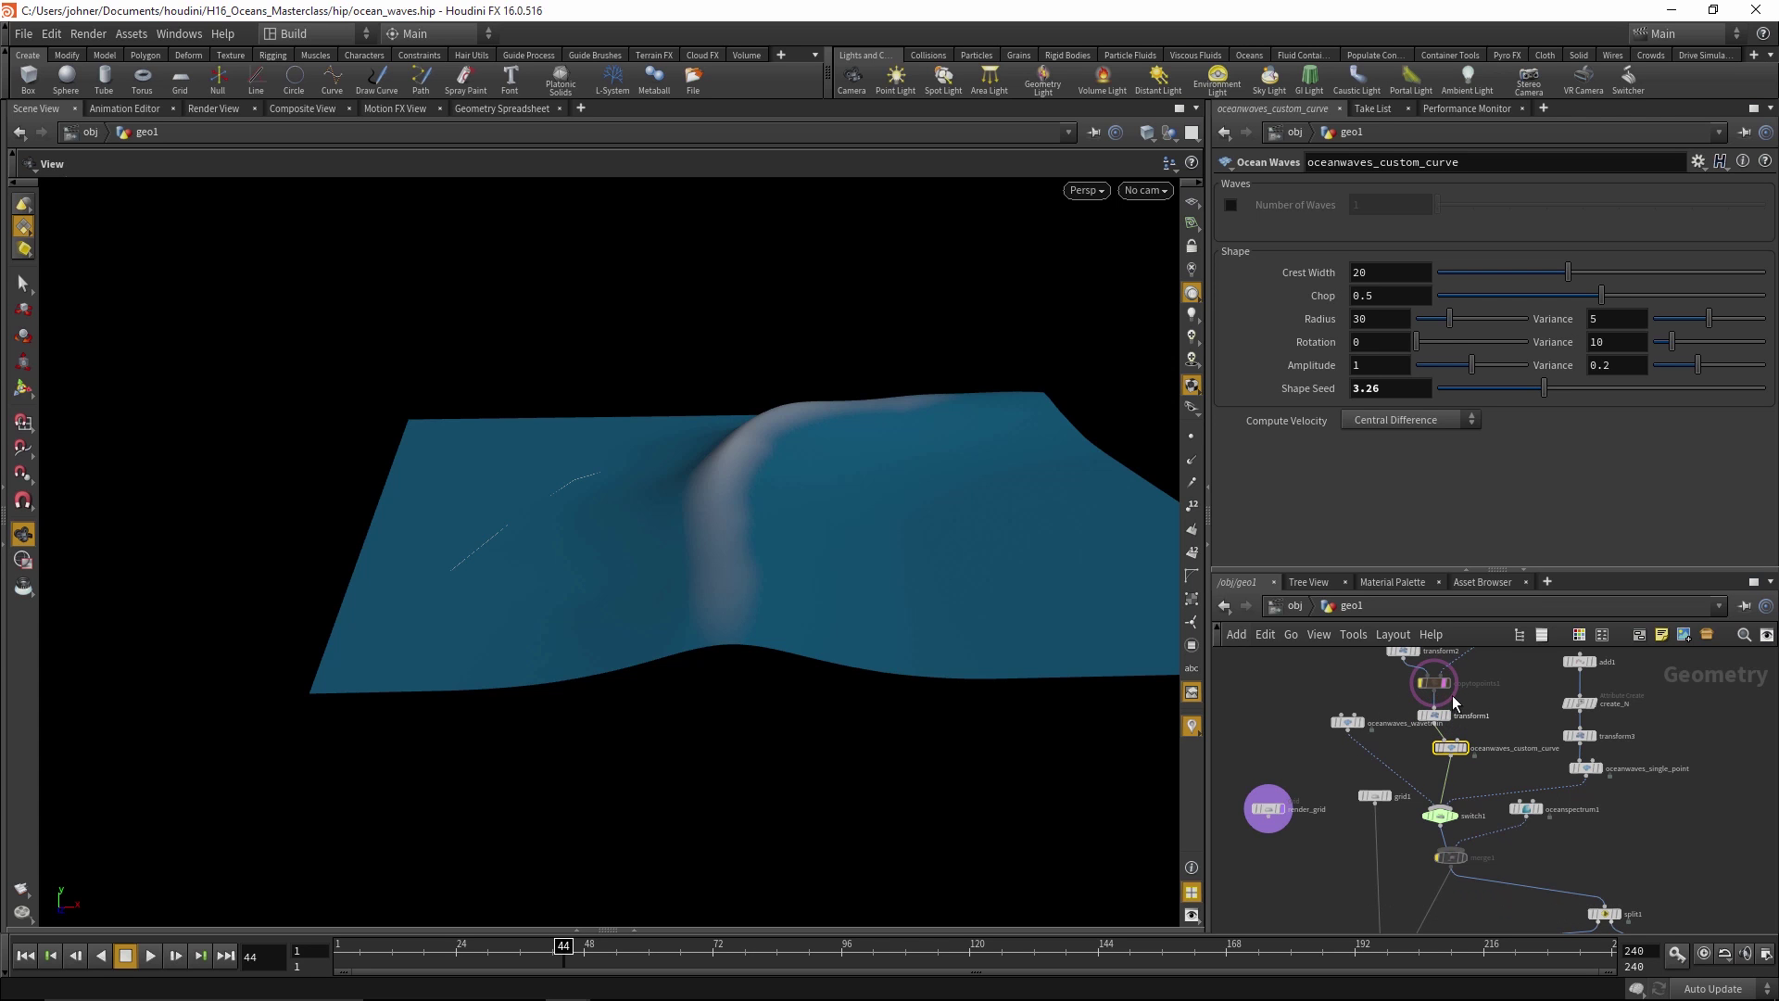
click(1413, 668)
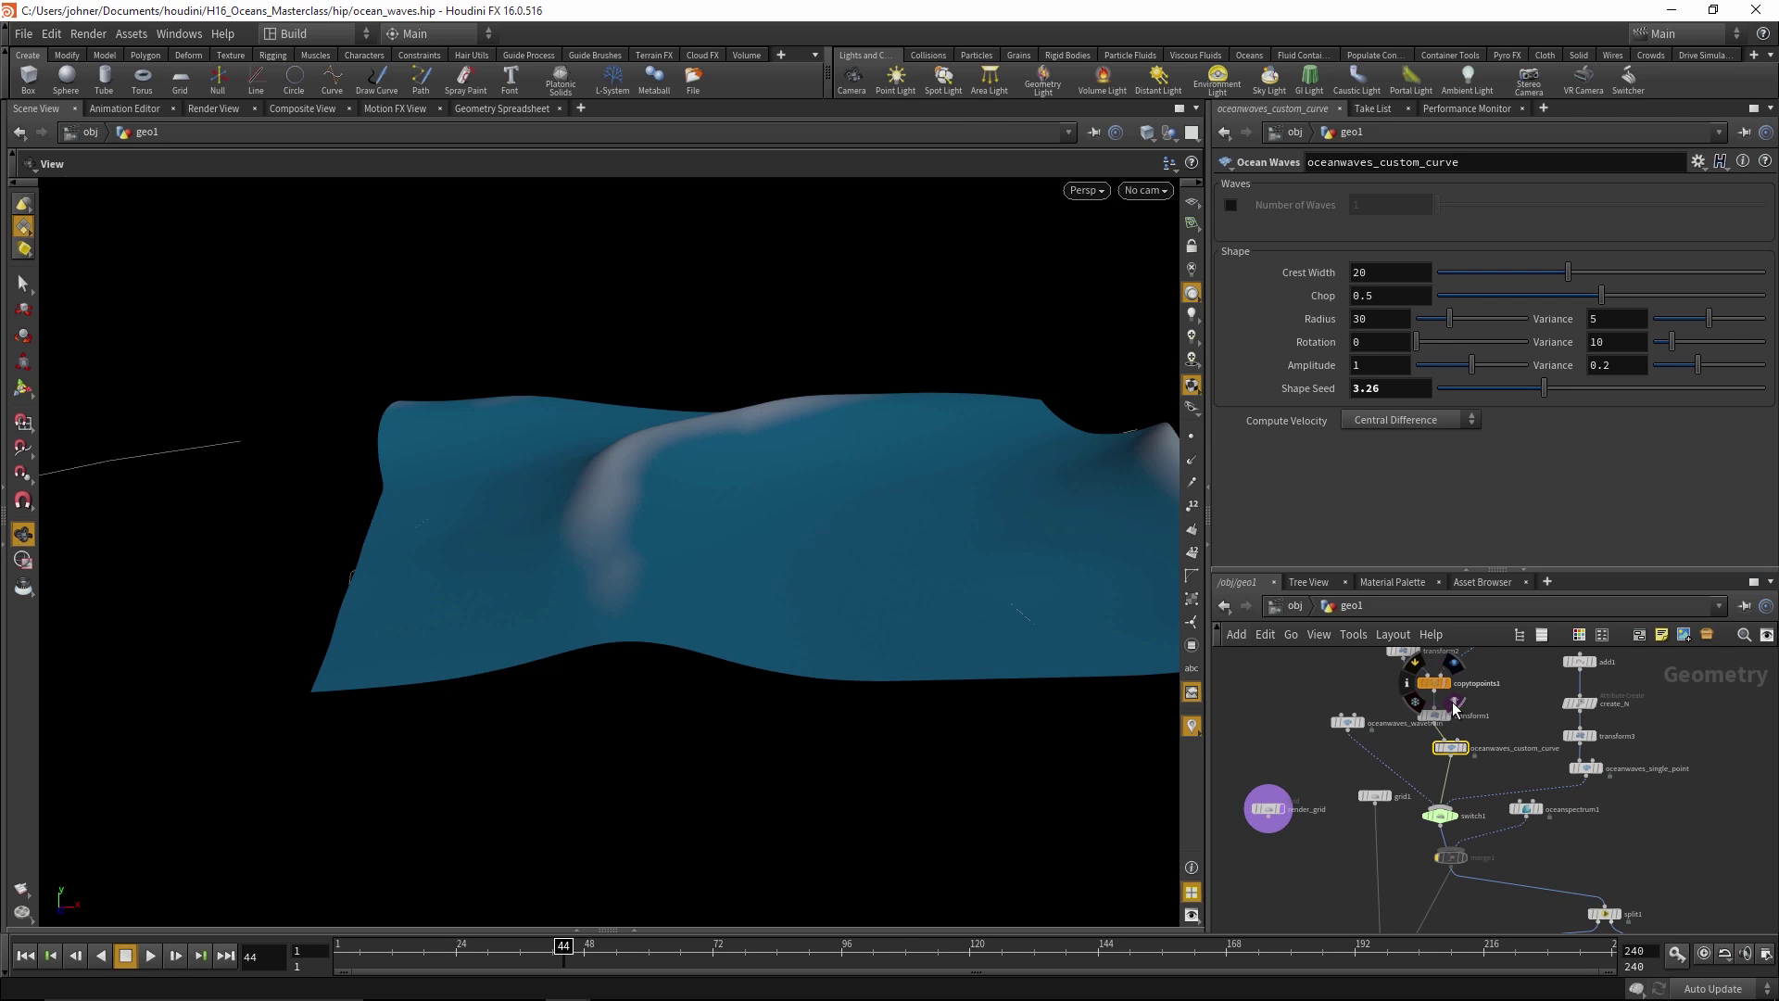
click(1454, 706)
right_drag(706, 738, 586, 921)
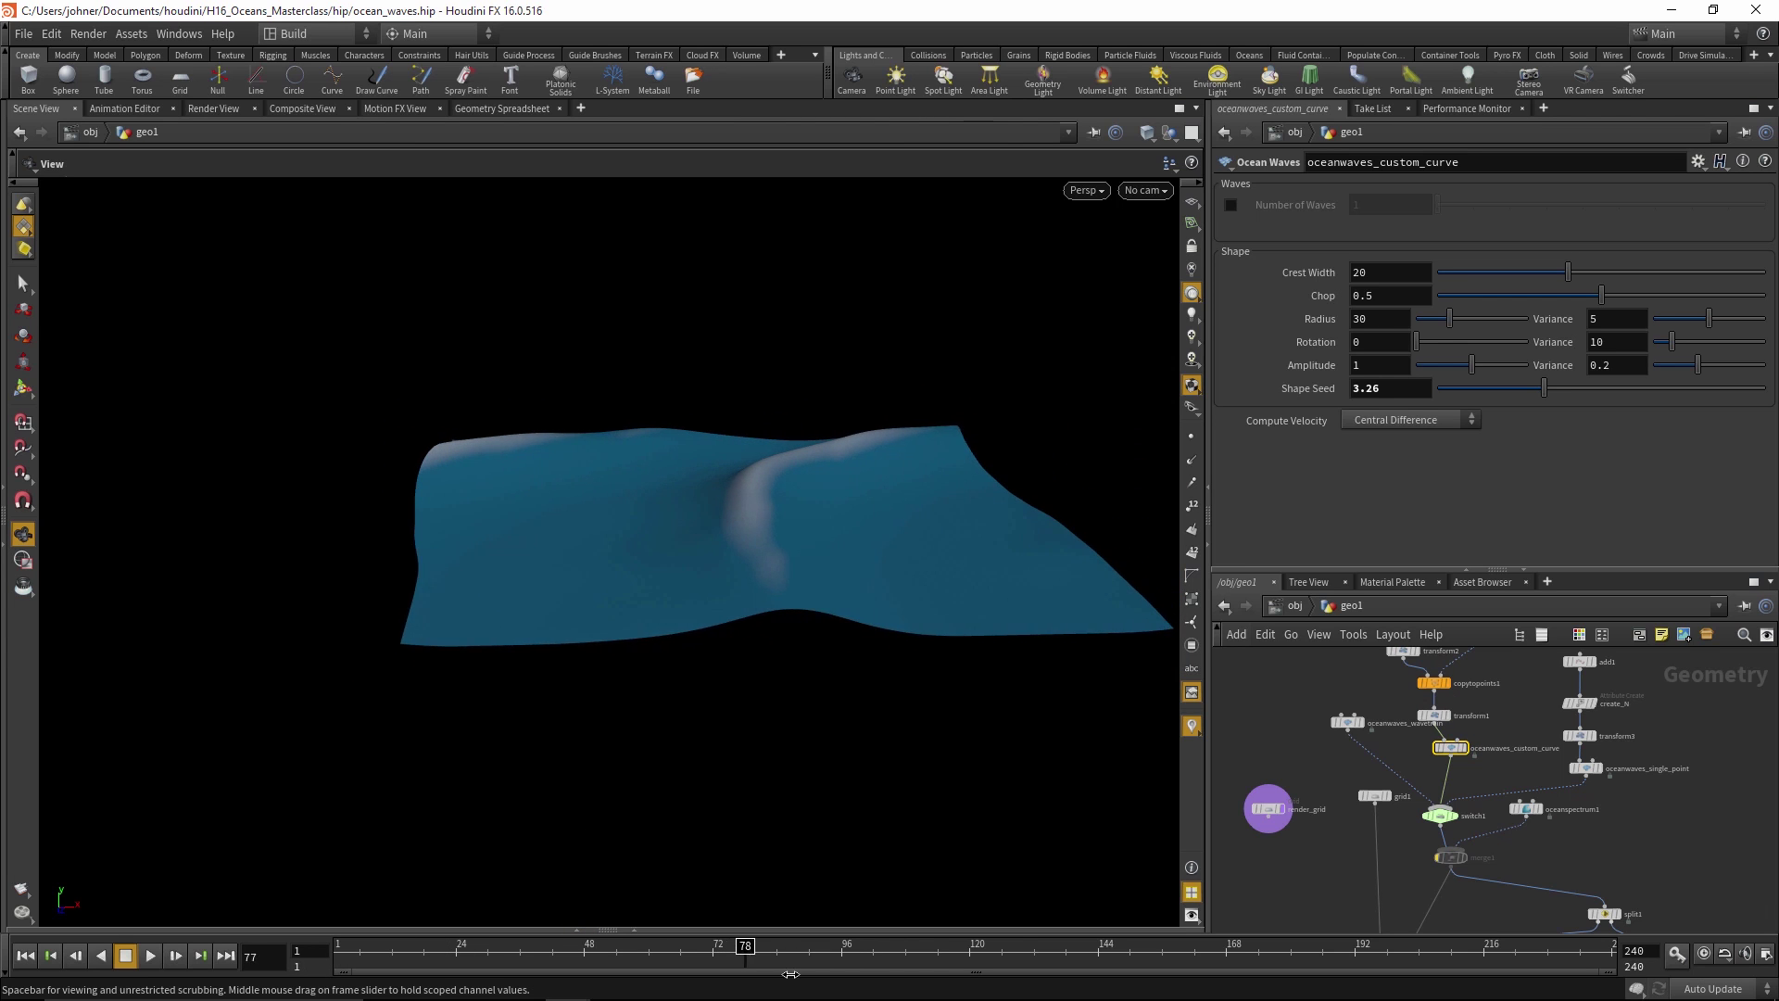
Set oceanwaves_custom_curve's Shape Seed to 3.91 and inspect the wave crests up close
mouse_move(1544, 389)
mouse_down()
mouse_move(1499, 390)
mouse_move(1570, 395)
mouse_up()
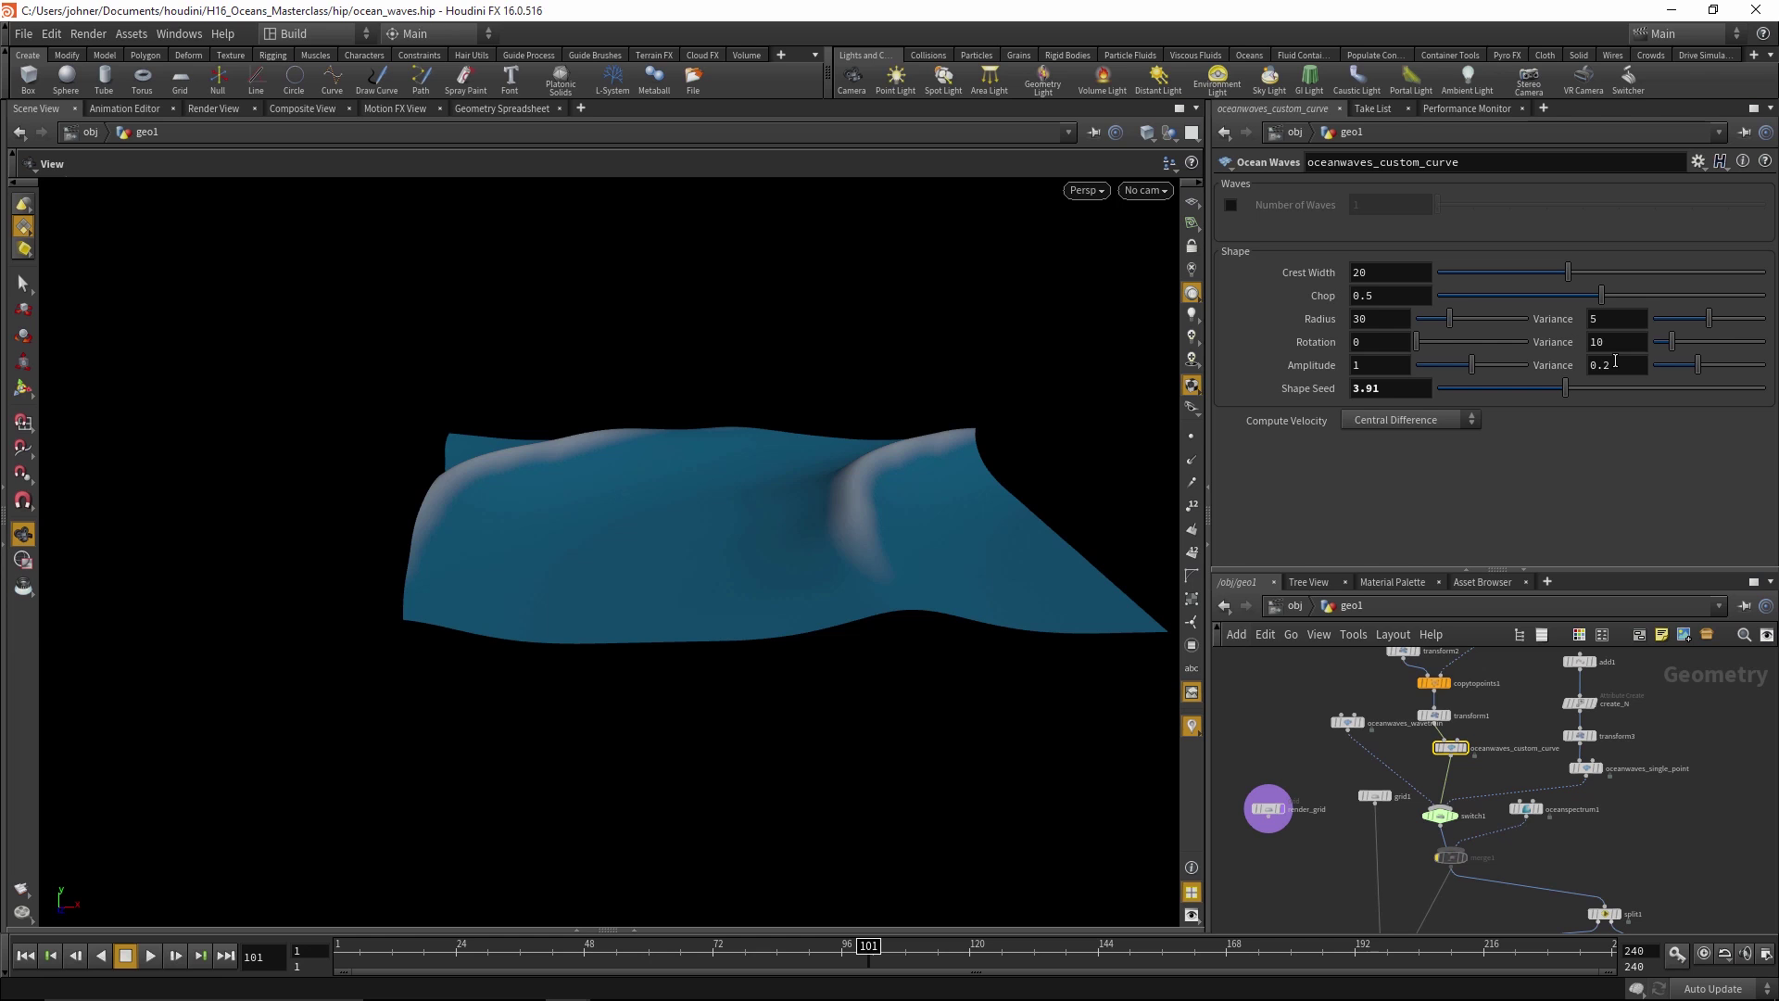
mouse_move(664, 970)
drag(776, 598, 773, 608)
right_drag(723, 607, 912, 674)
Turn off merge1's bypass to combine the custom-curve waves with oceanspectrum1, and shift the oceanspectrum1 node slightly away from merge1
middle_drag(1595, 825, 1607, 720)
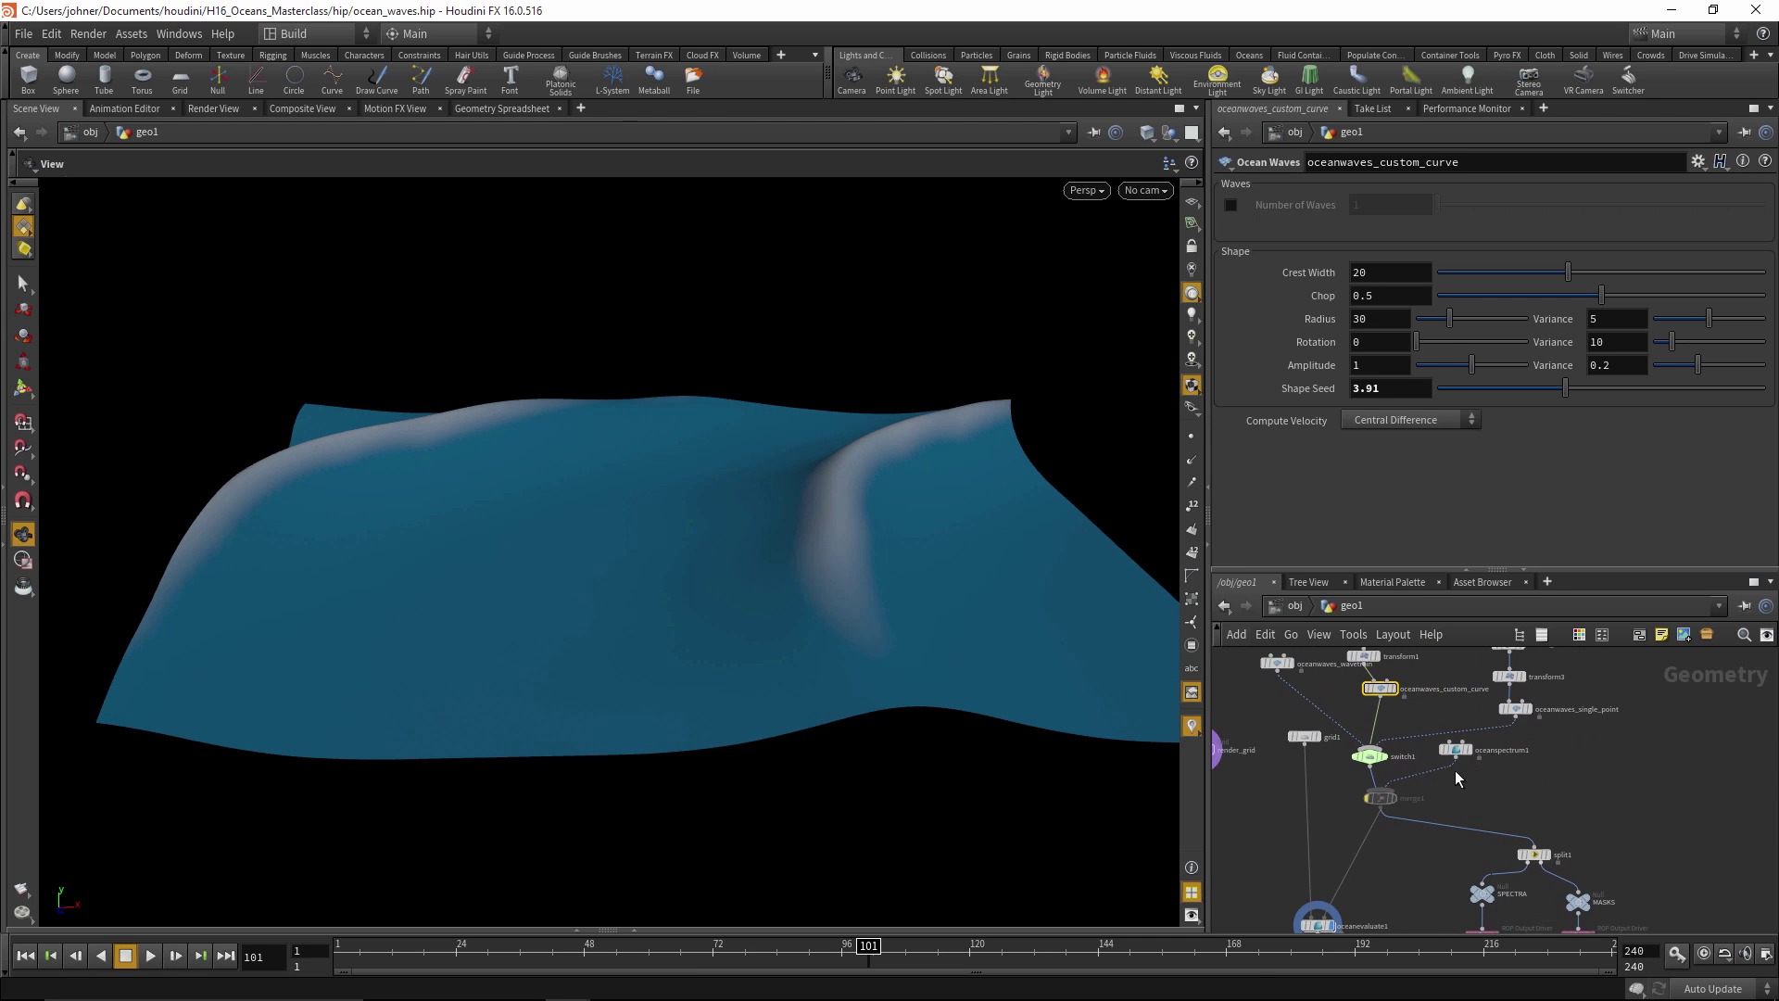
mouse_move(1449, 754)
click(1360, 780)
drag(739, 784, 740, 764)
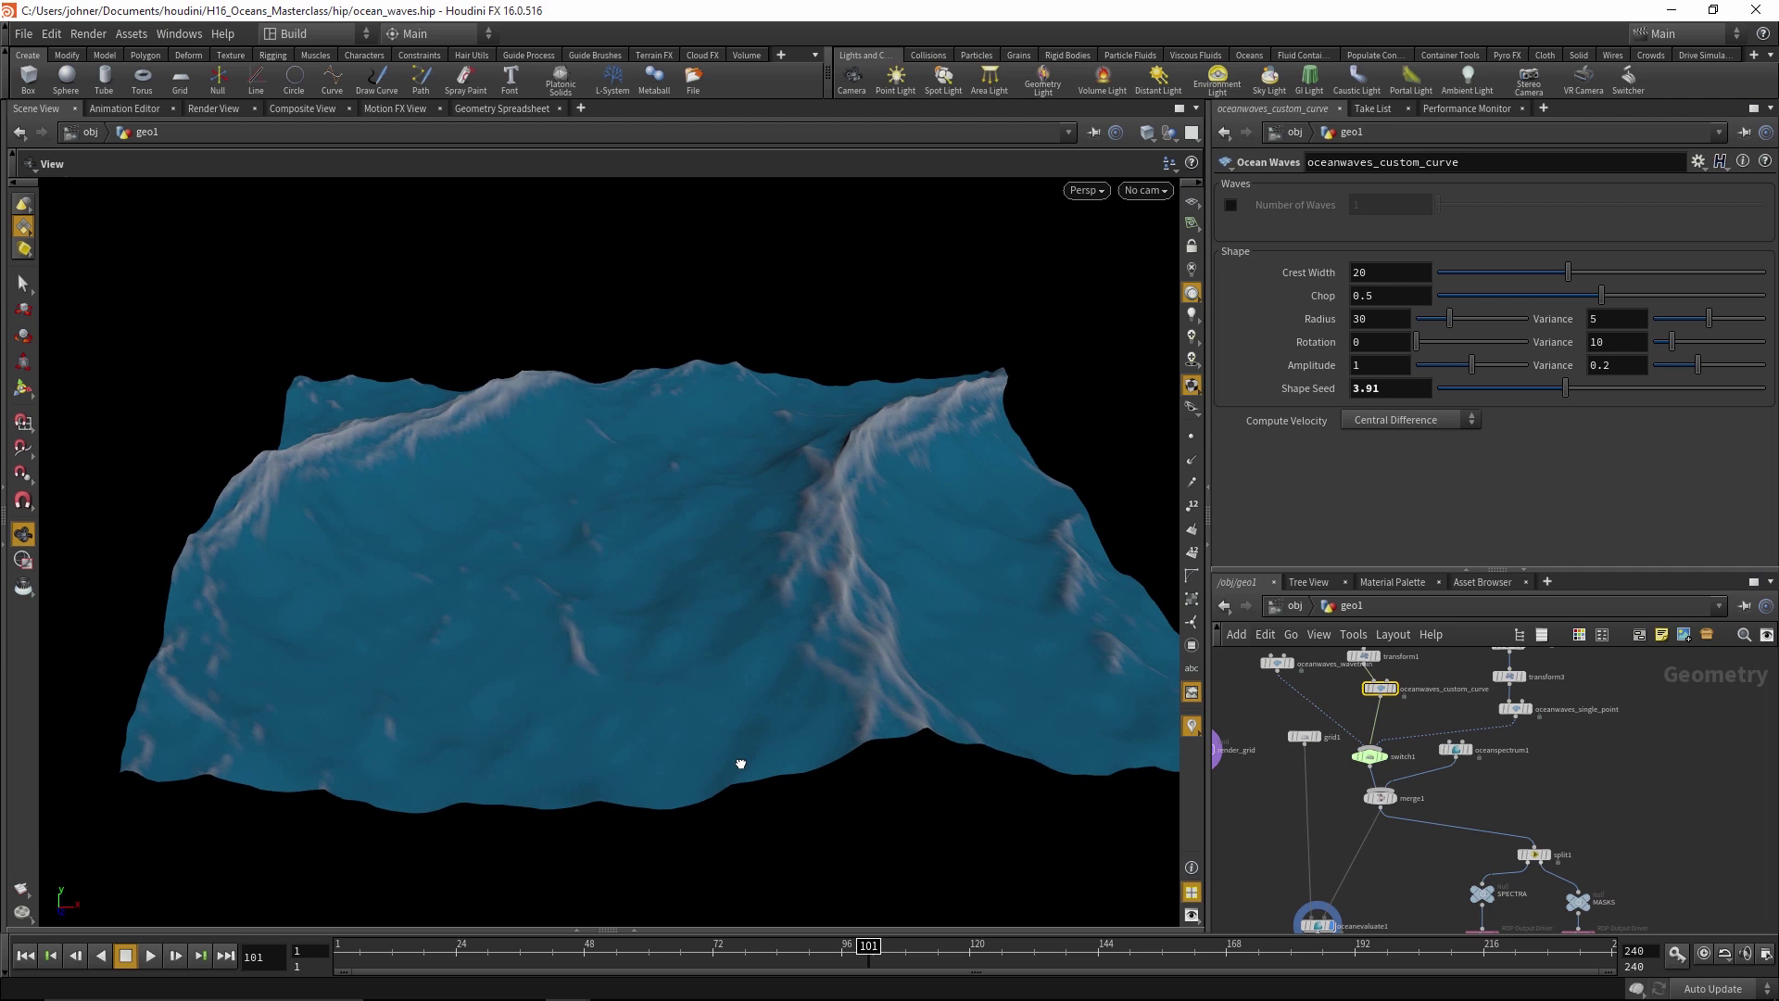
drag(1460, 747, 1477, 764)
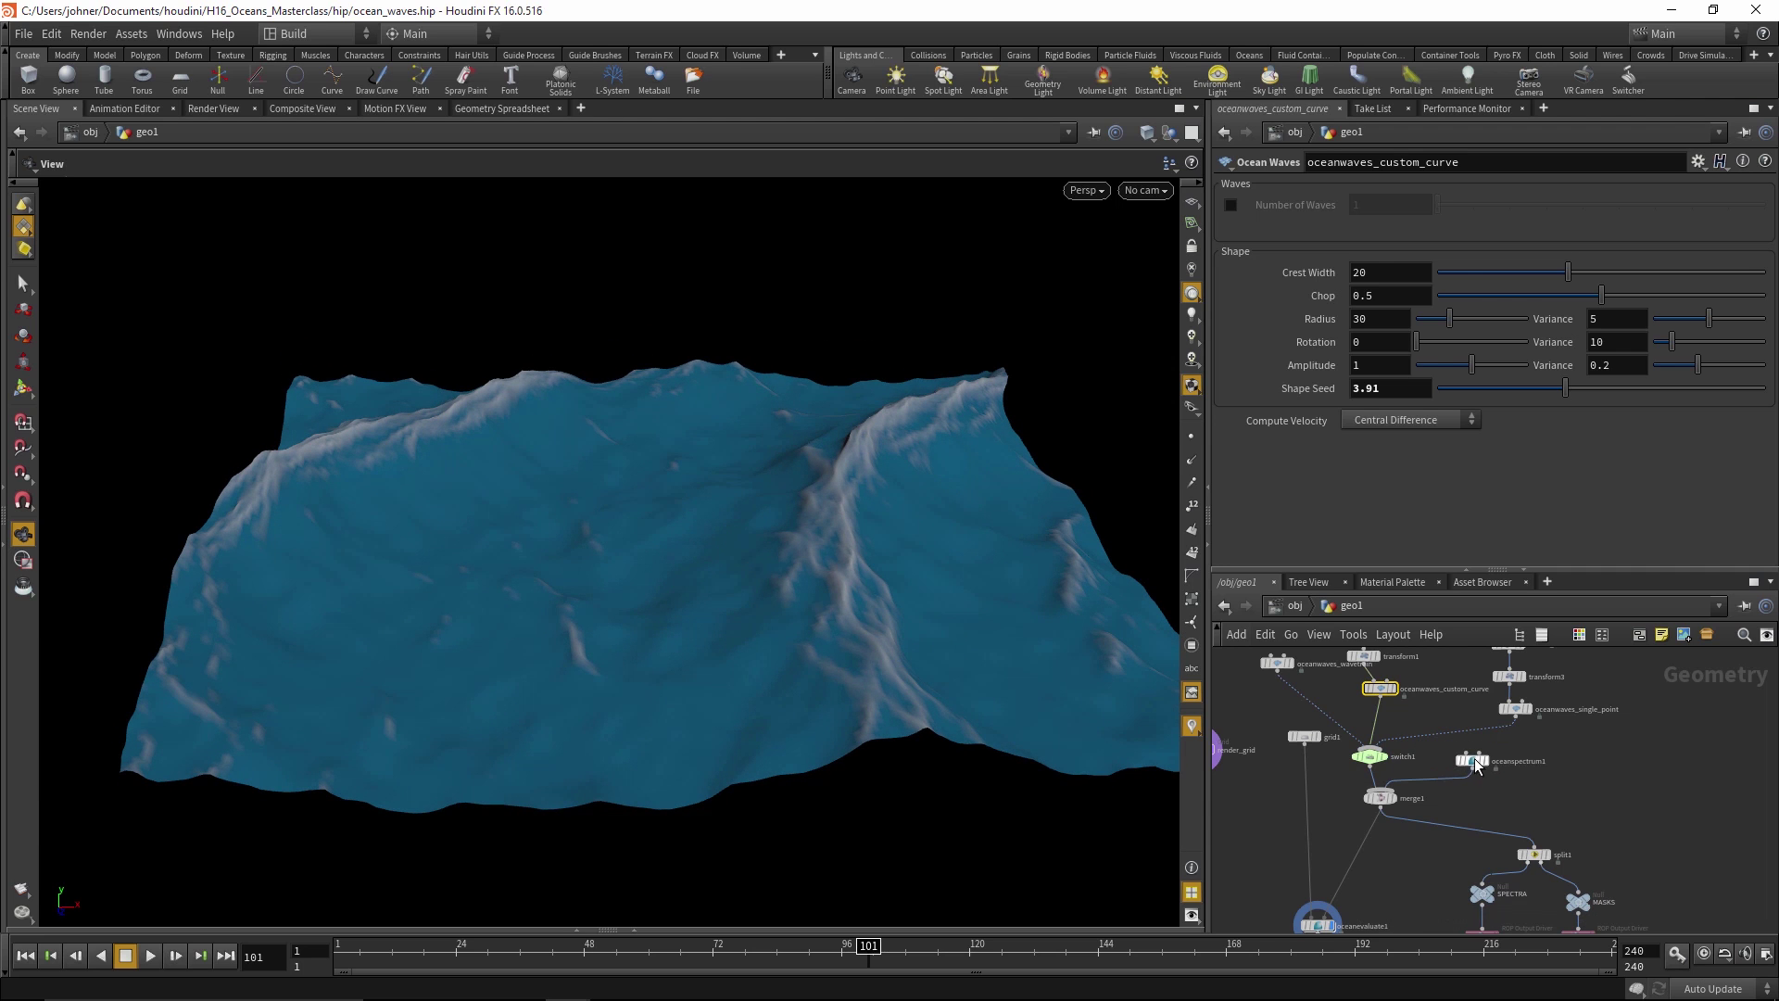
Review merge1's input operators and scrub the combined ocean animation, stopping at frame 42
click(1380, 797)
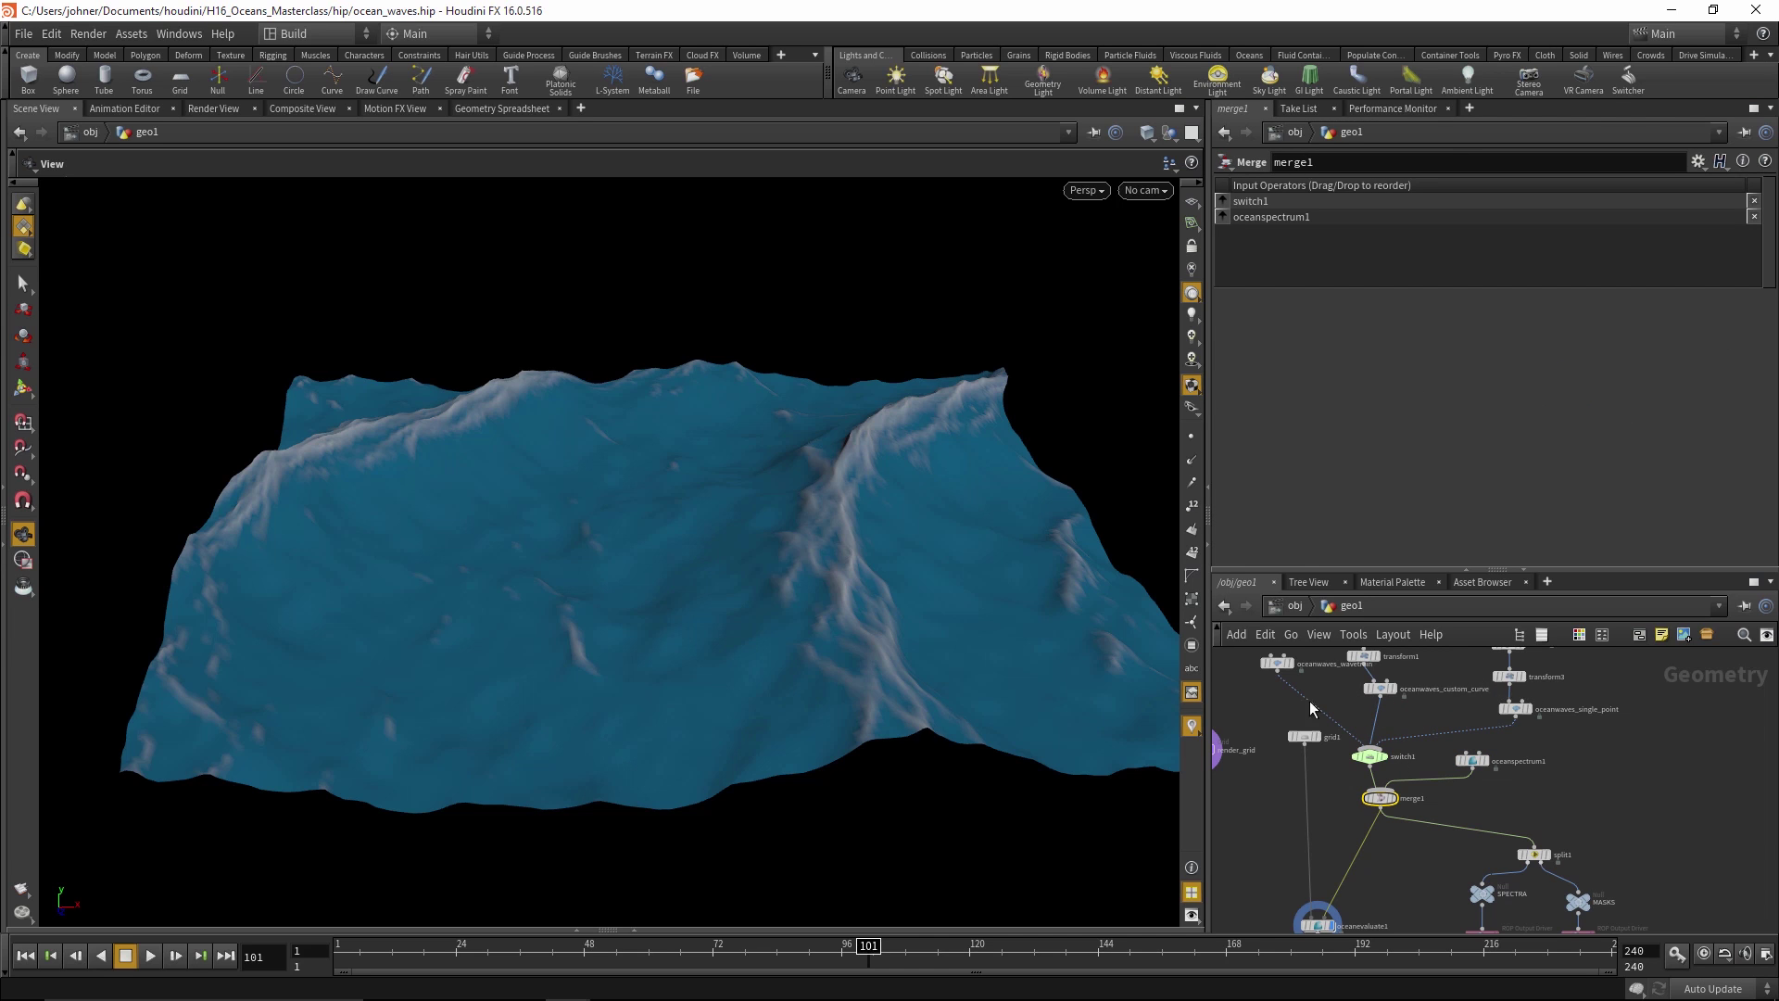
mouse_move(1389, 702)
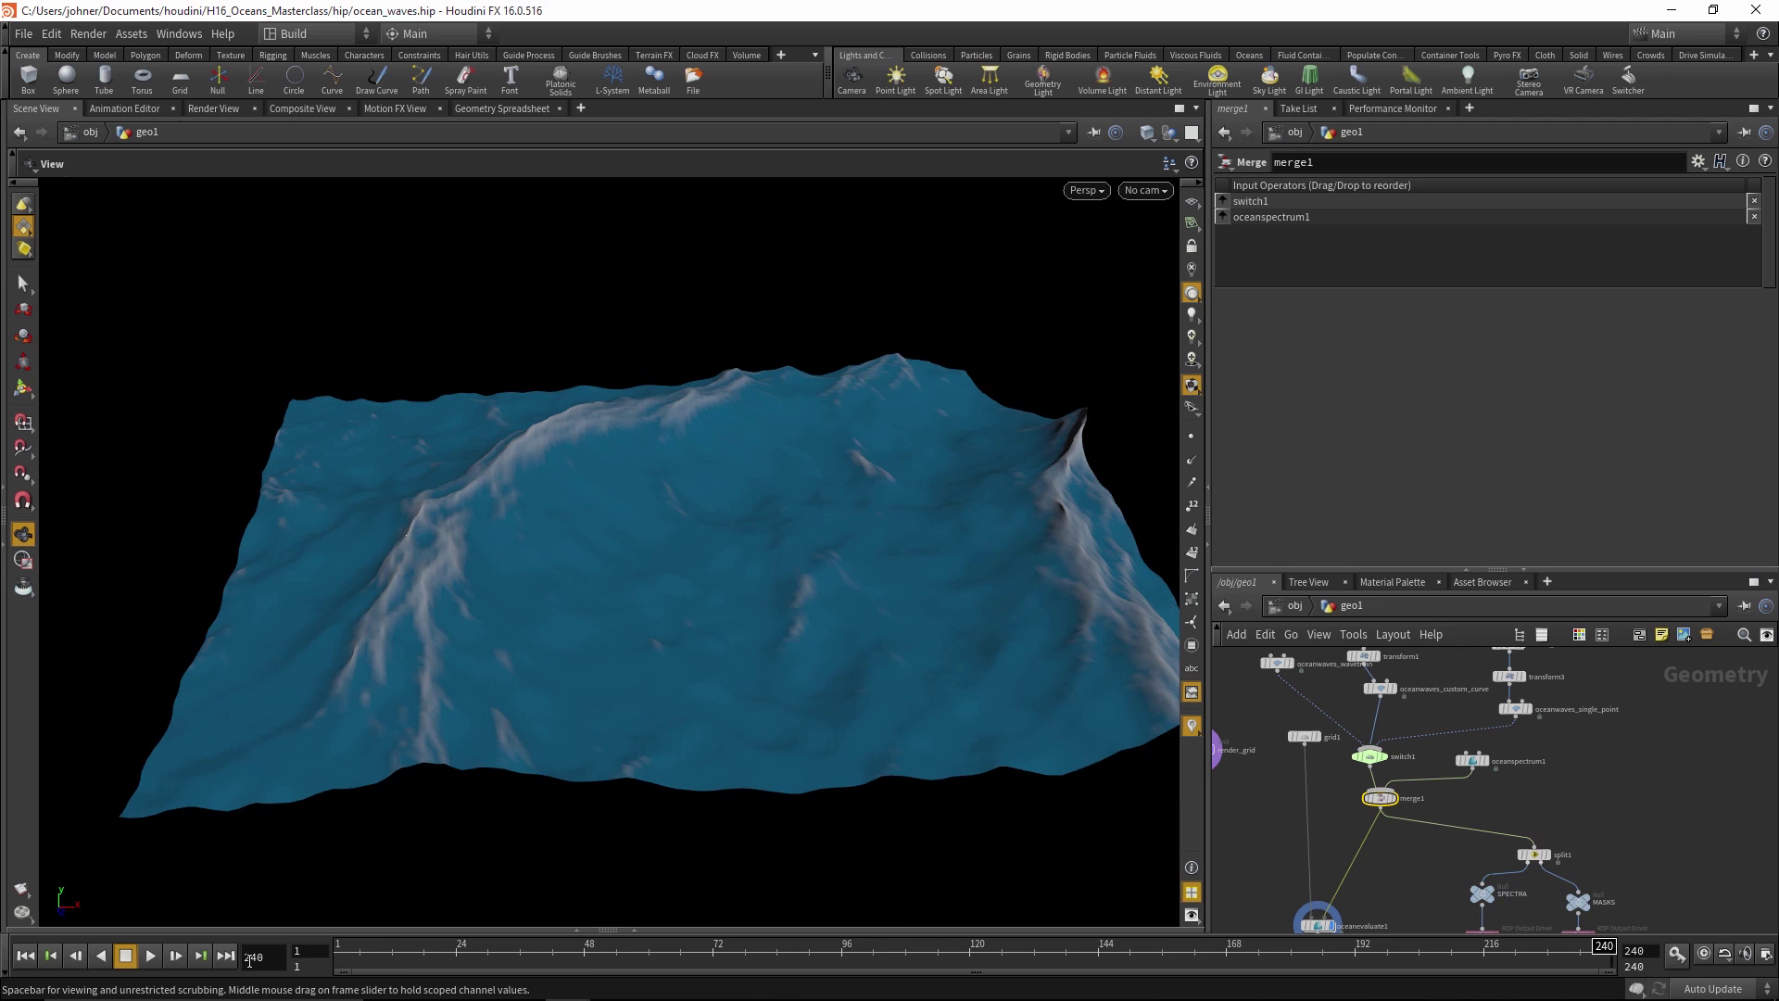
drag(389, 957, 553, 959)
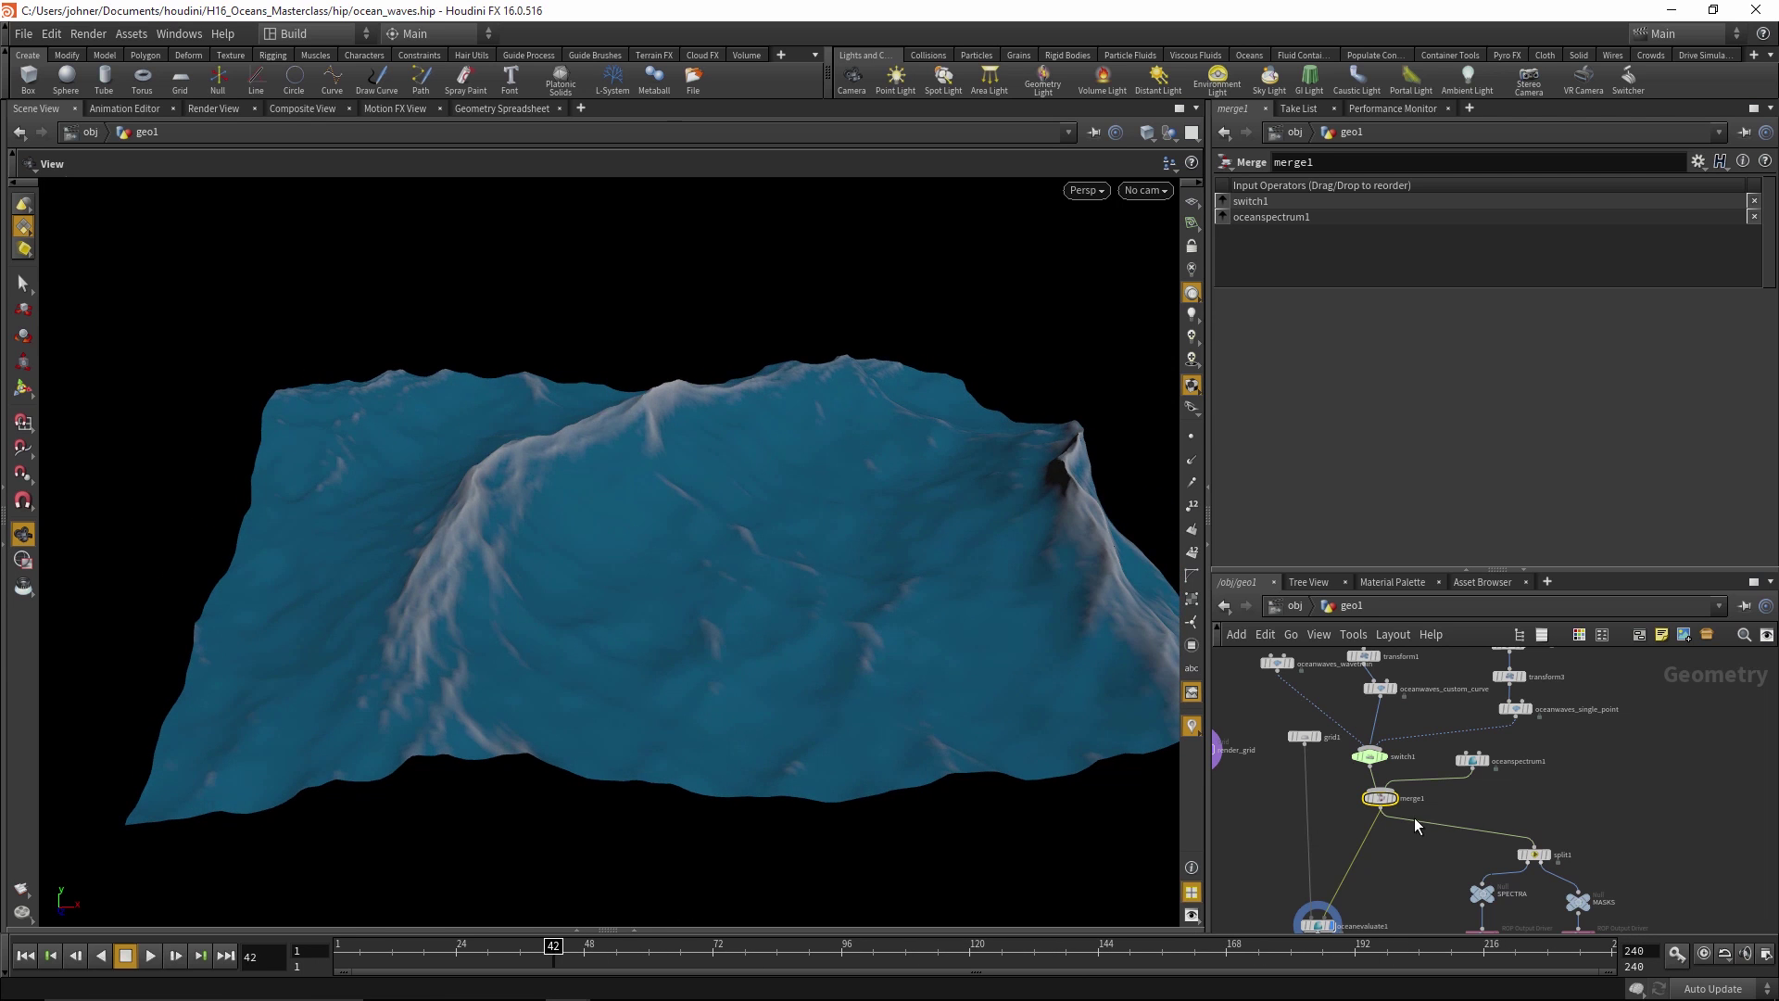
Set switch1's Select Input to 0 so the ocean uses oceanwaves_wavetrain
middle_drag(1320, 687, 1361, 729)
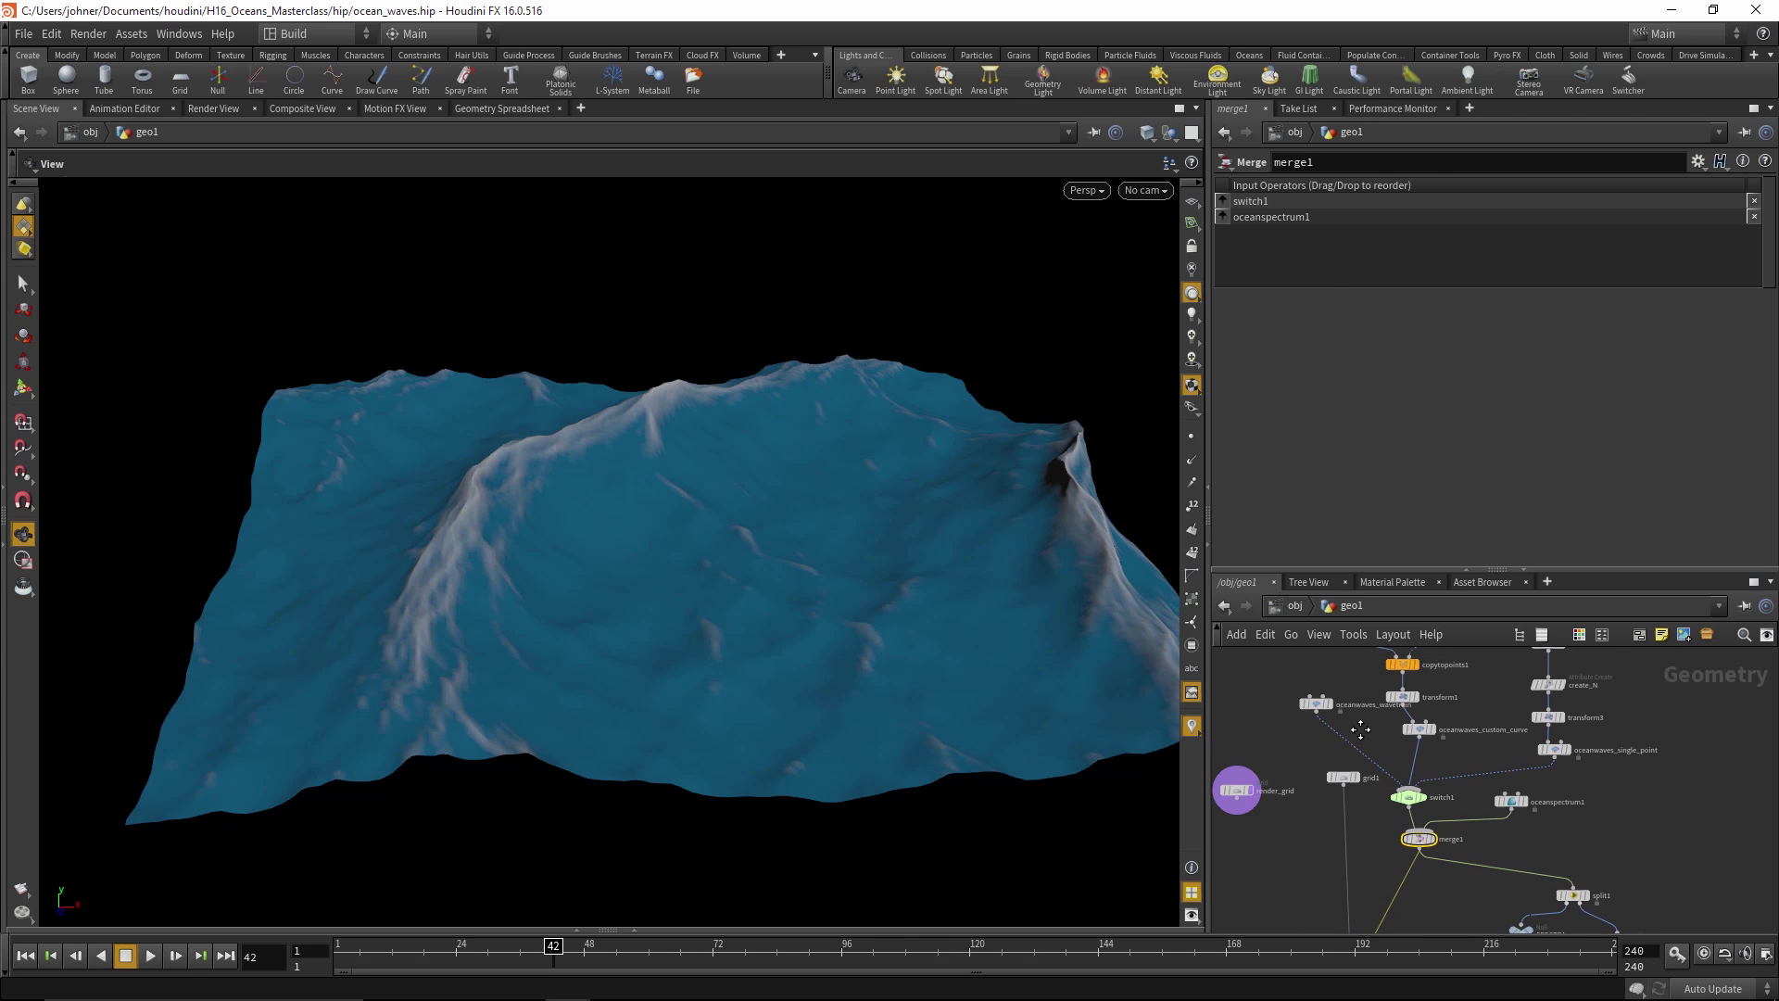
click(1314, 703)
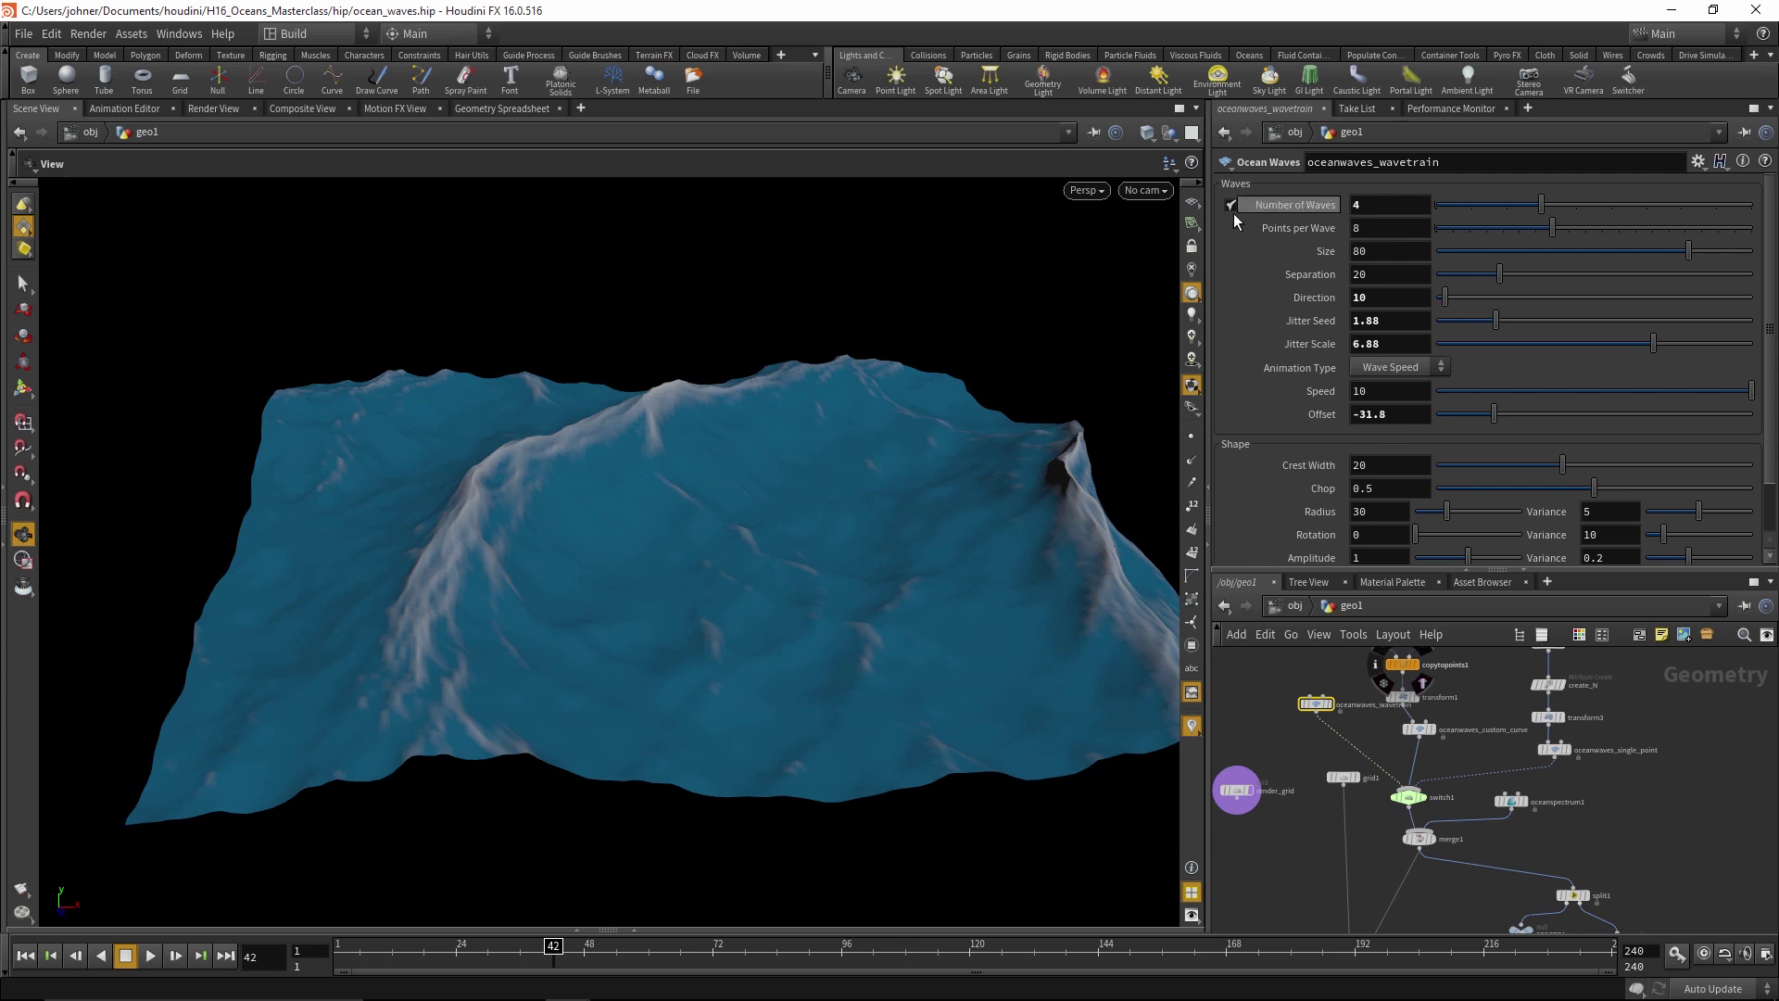
click(1409, 797)
click(1446, 189)
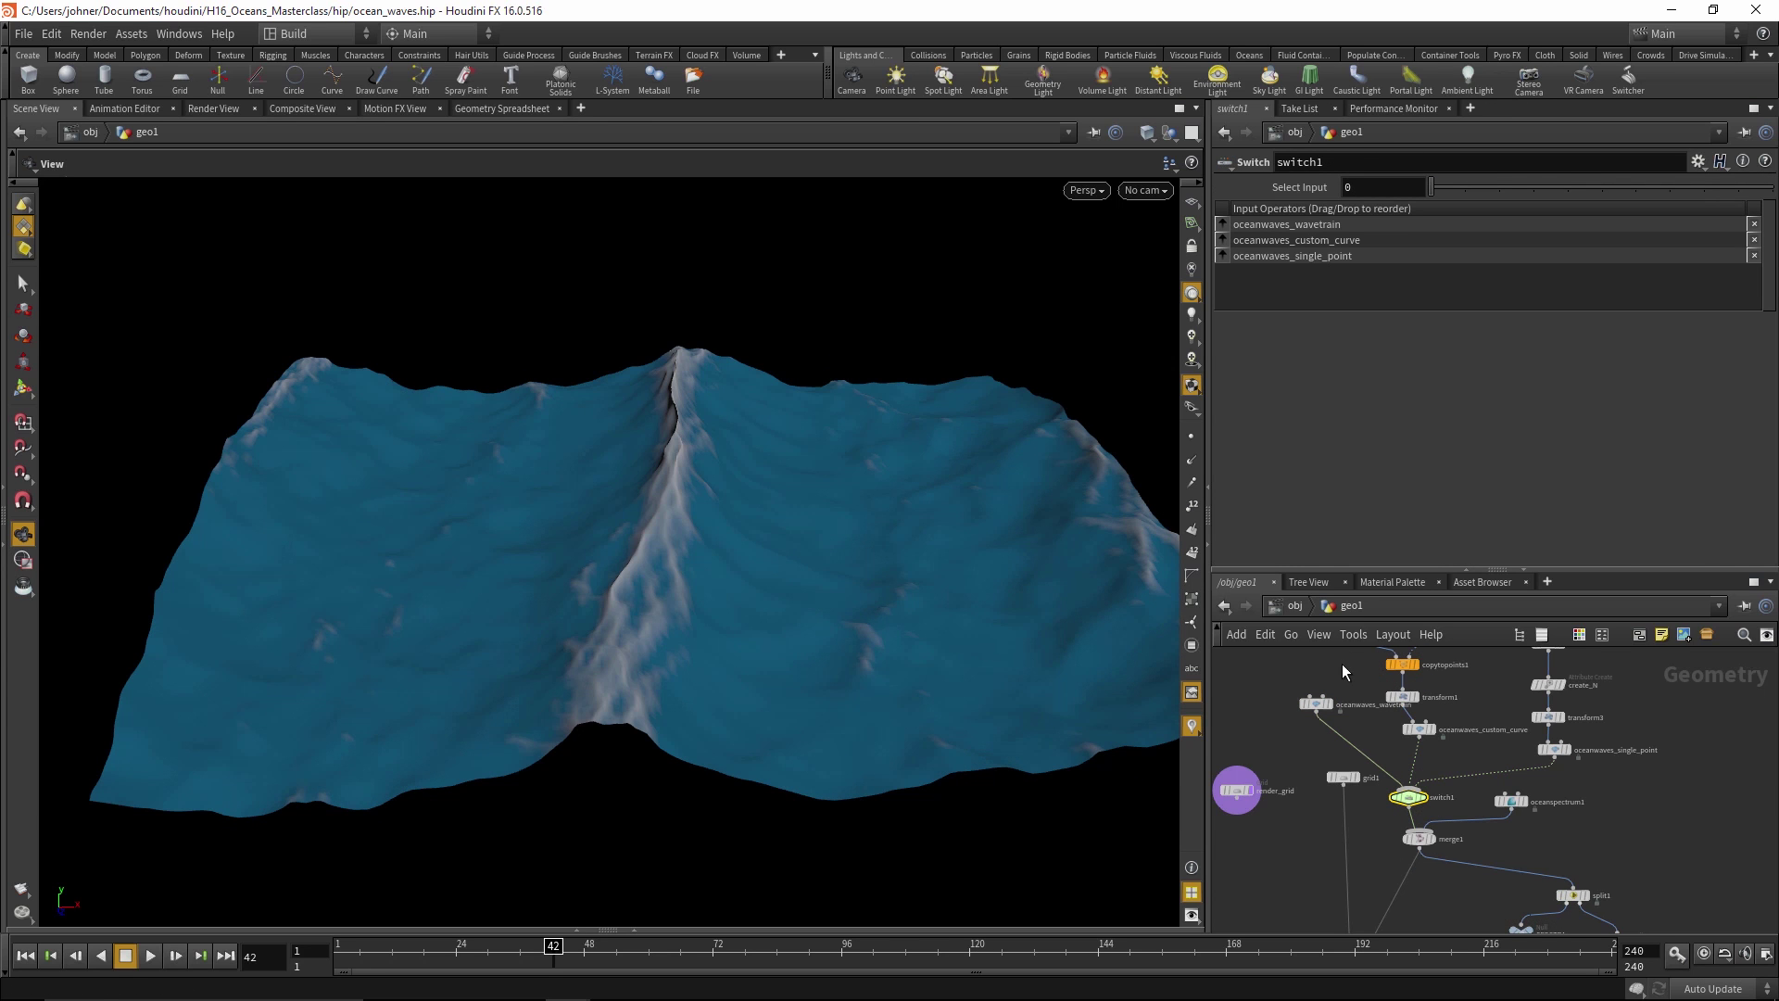
Template and display oceanwaves_wavetrain's curves at frame 66 and review the node's wave and shape parameters
click(1316, 703)
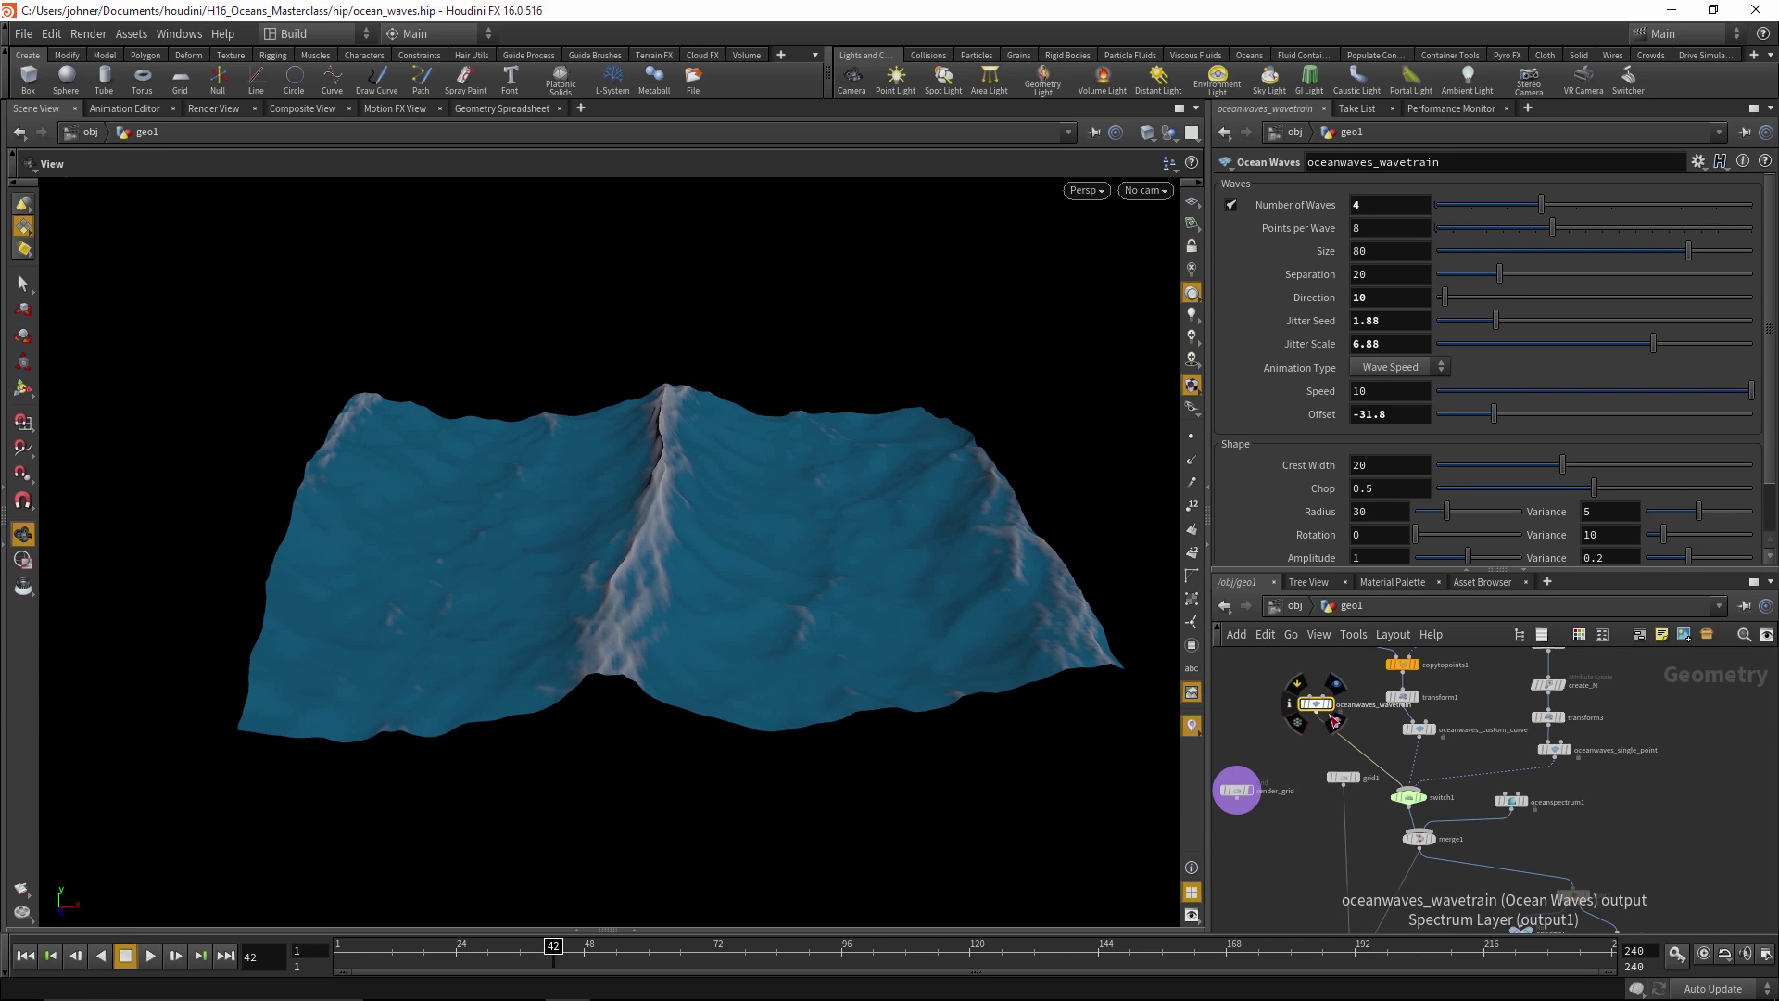
click(1337, 726)
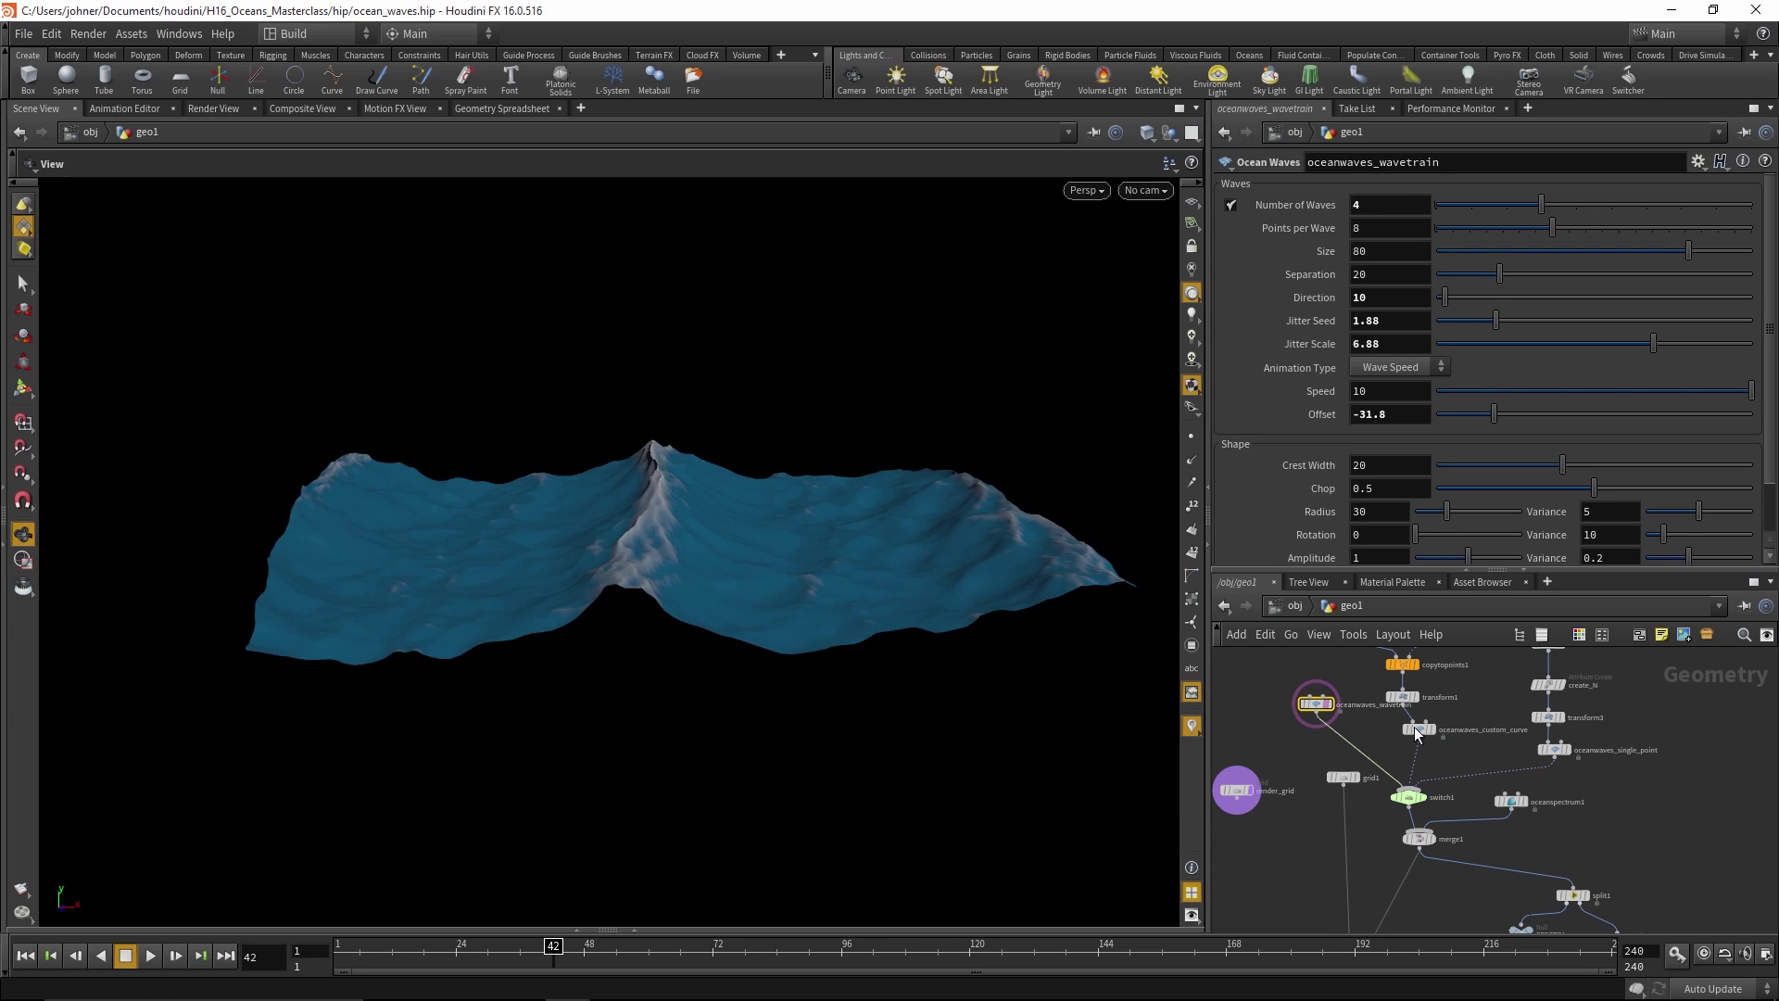
click(1338, 694)
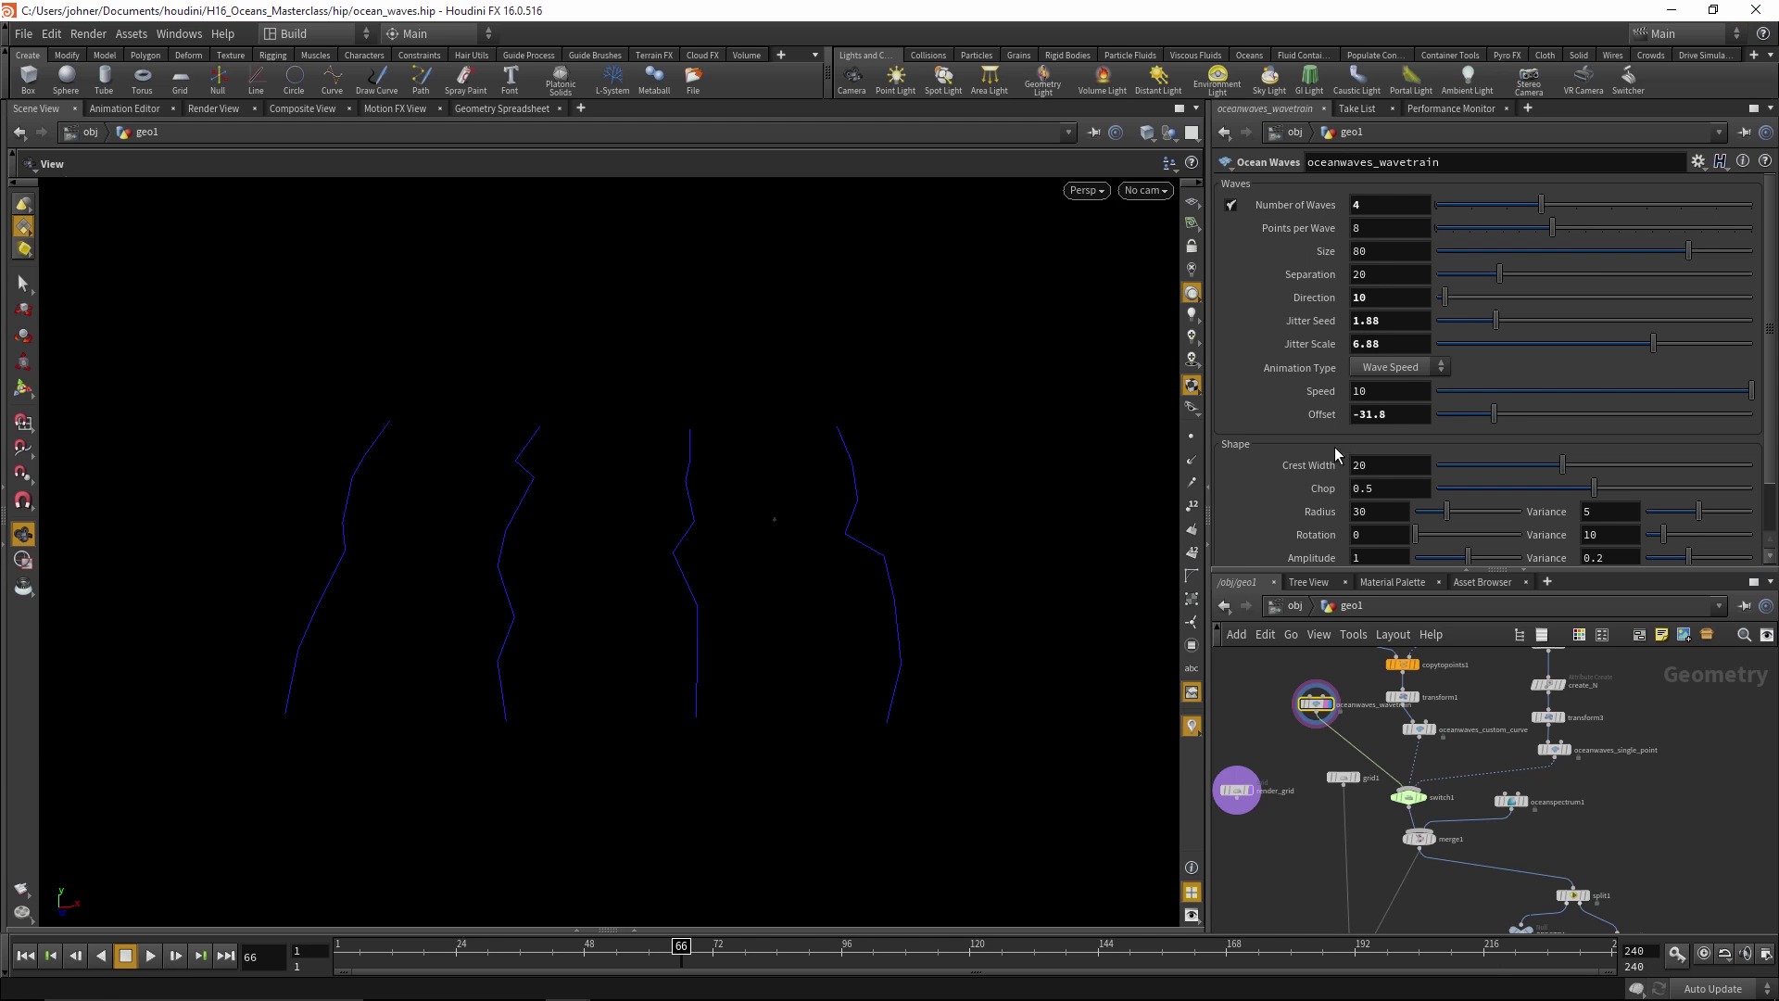
scroll(1382, 464, down, 1)
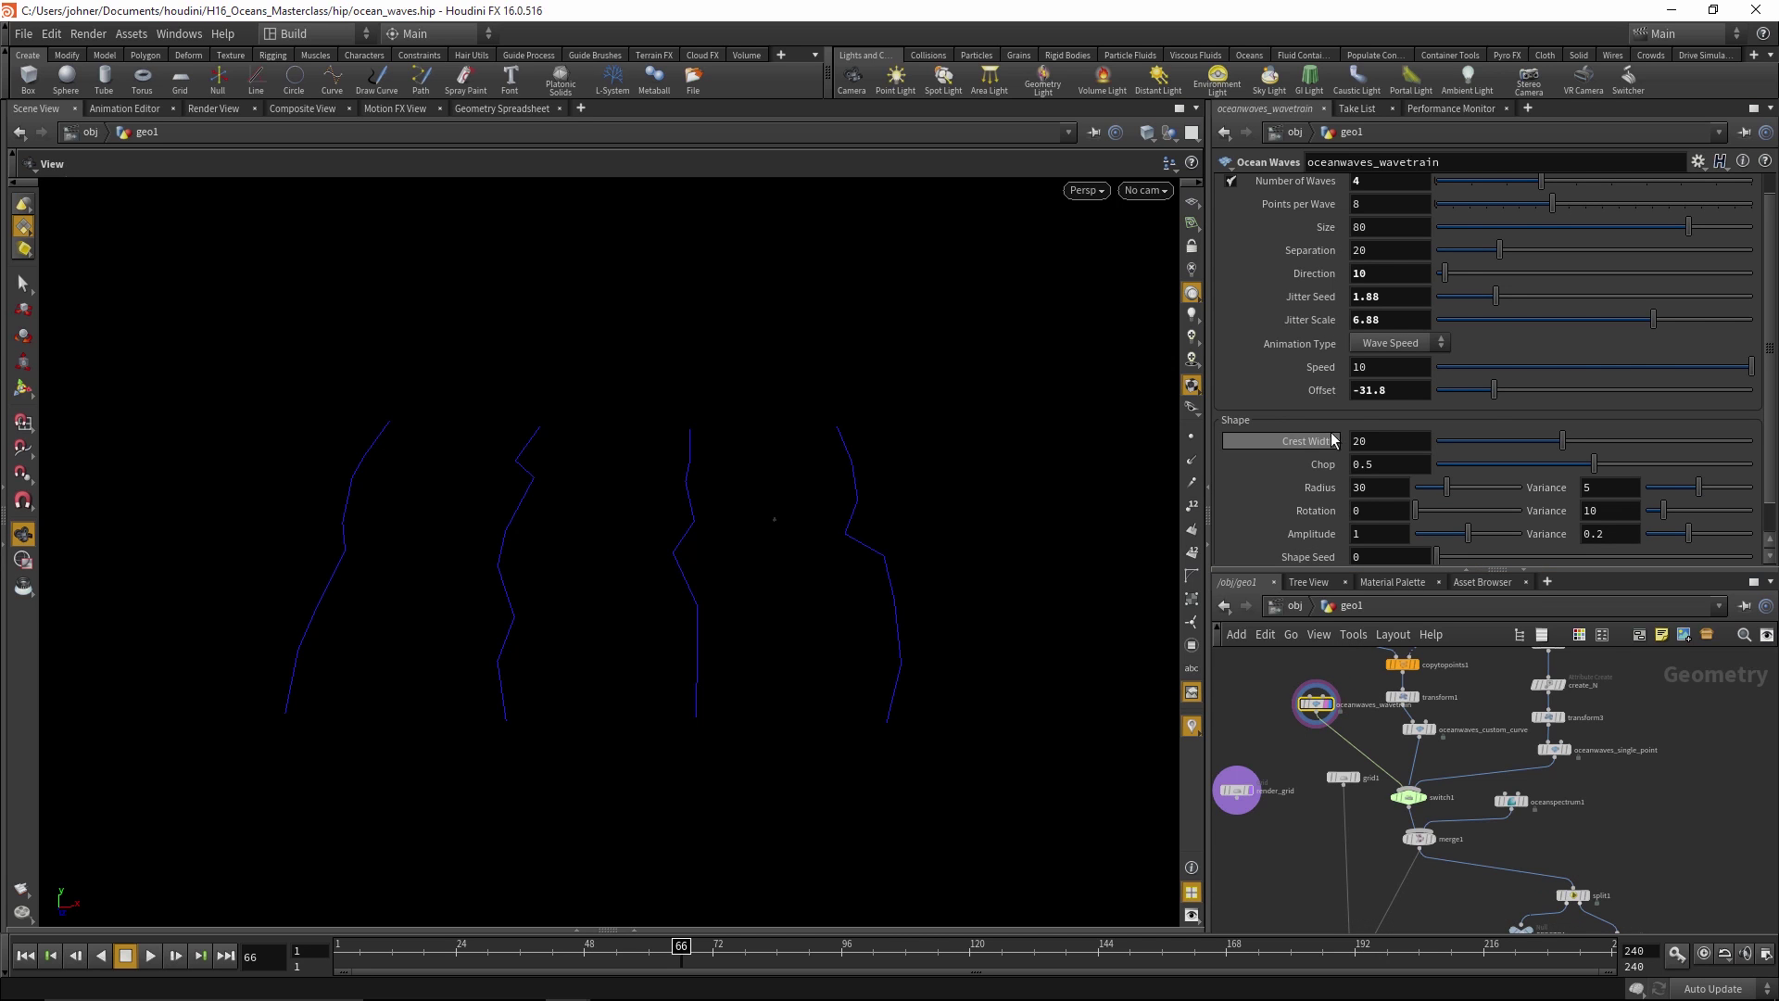
scroll(1391, 330, up, 1)
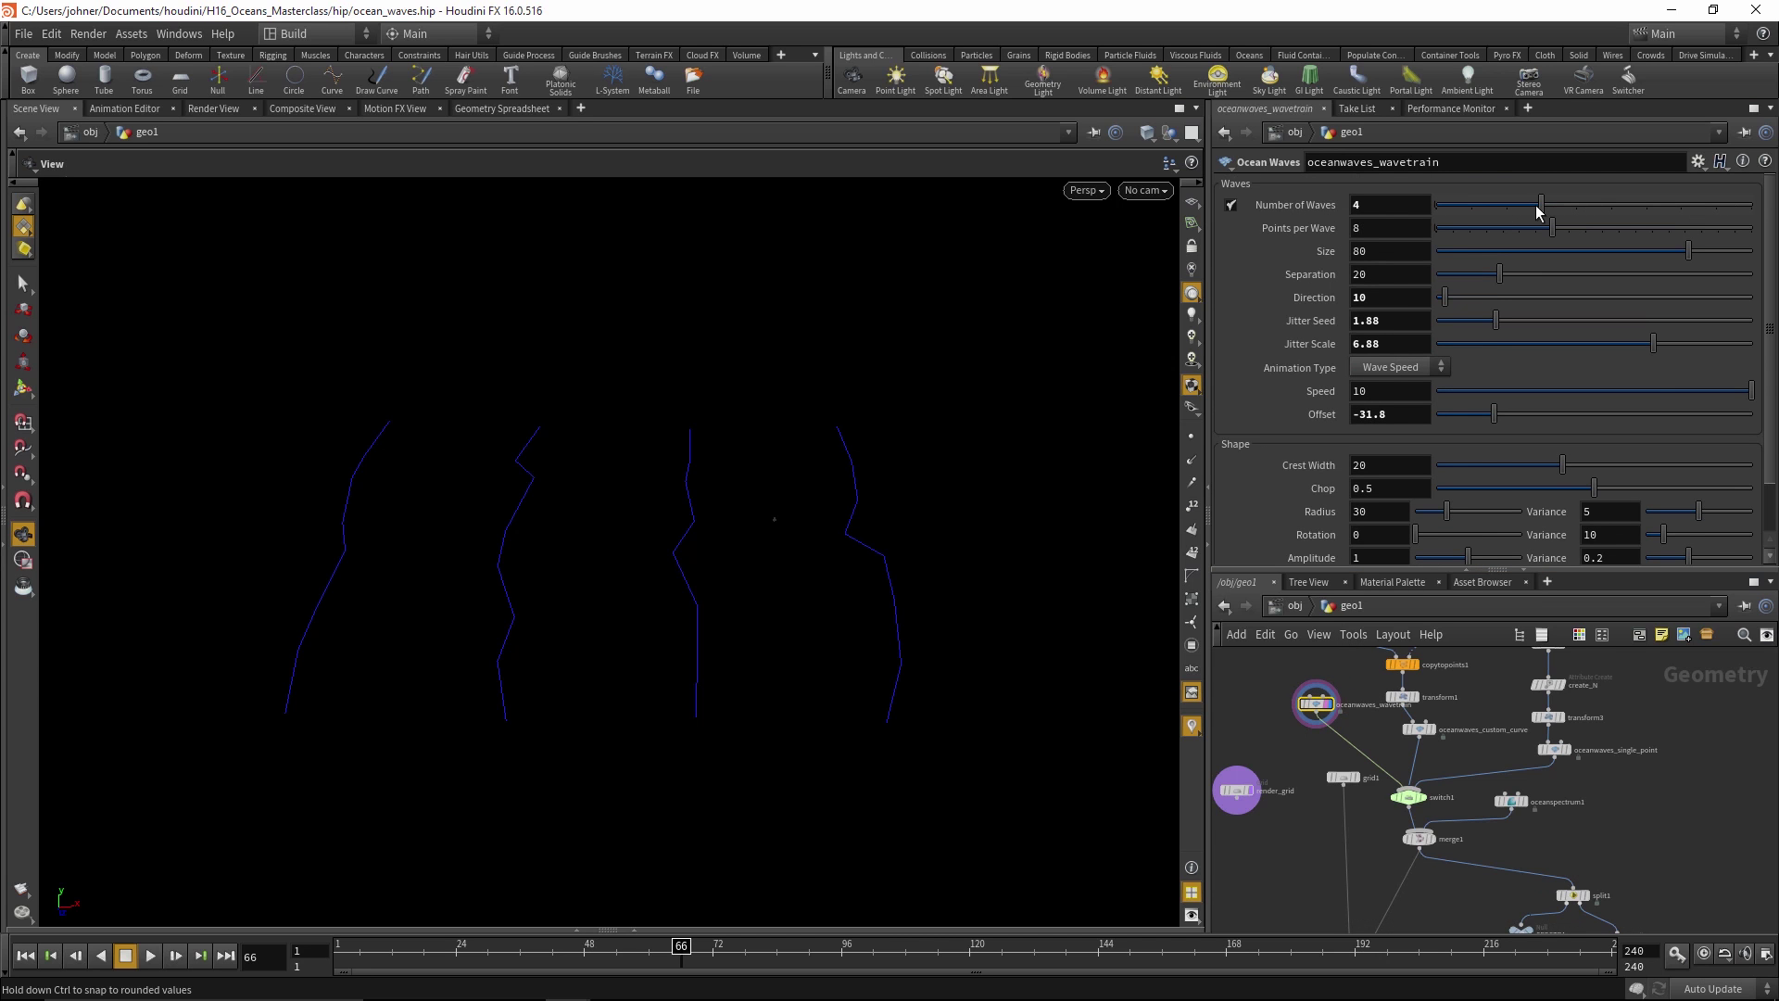
On oceanwaves_wavetrain, set Points per Wave to 7, Size to 83.2, Separation to 36.8, Direction to 29 and Animation Type to Center
mouse_move(1537, 211)
mouse_down()
mouse_move(1469, 211)
mouse_move(1551, 206)
mouse_move(1514, 225)
mouse_move(1534, 232)
mouse_up()
drag(1649, 249, 1694, 256)
drag(1501, 273, 1554, 285)
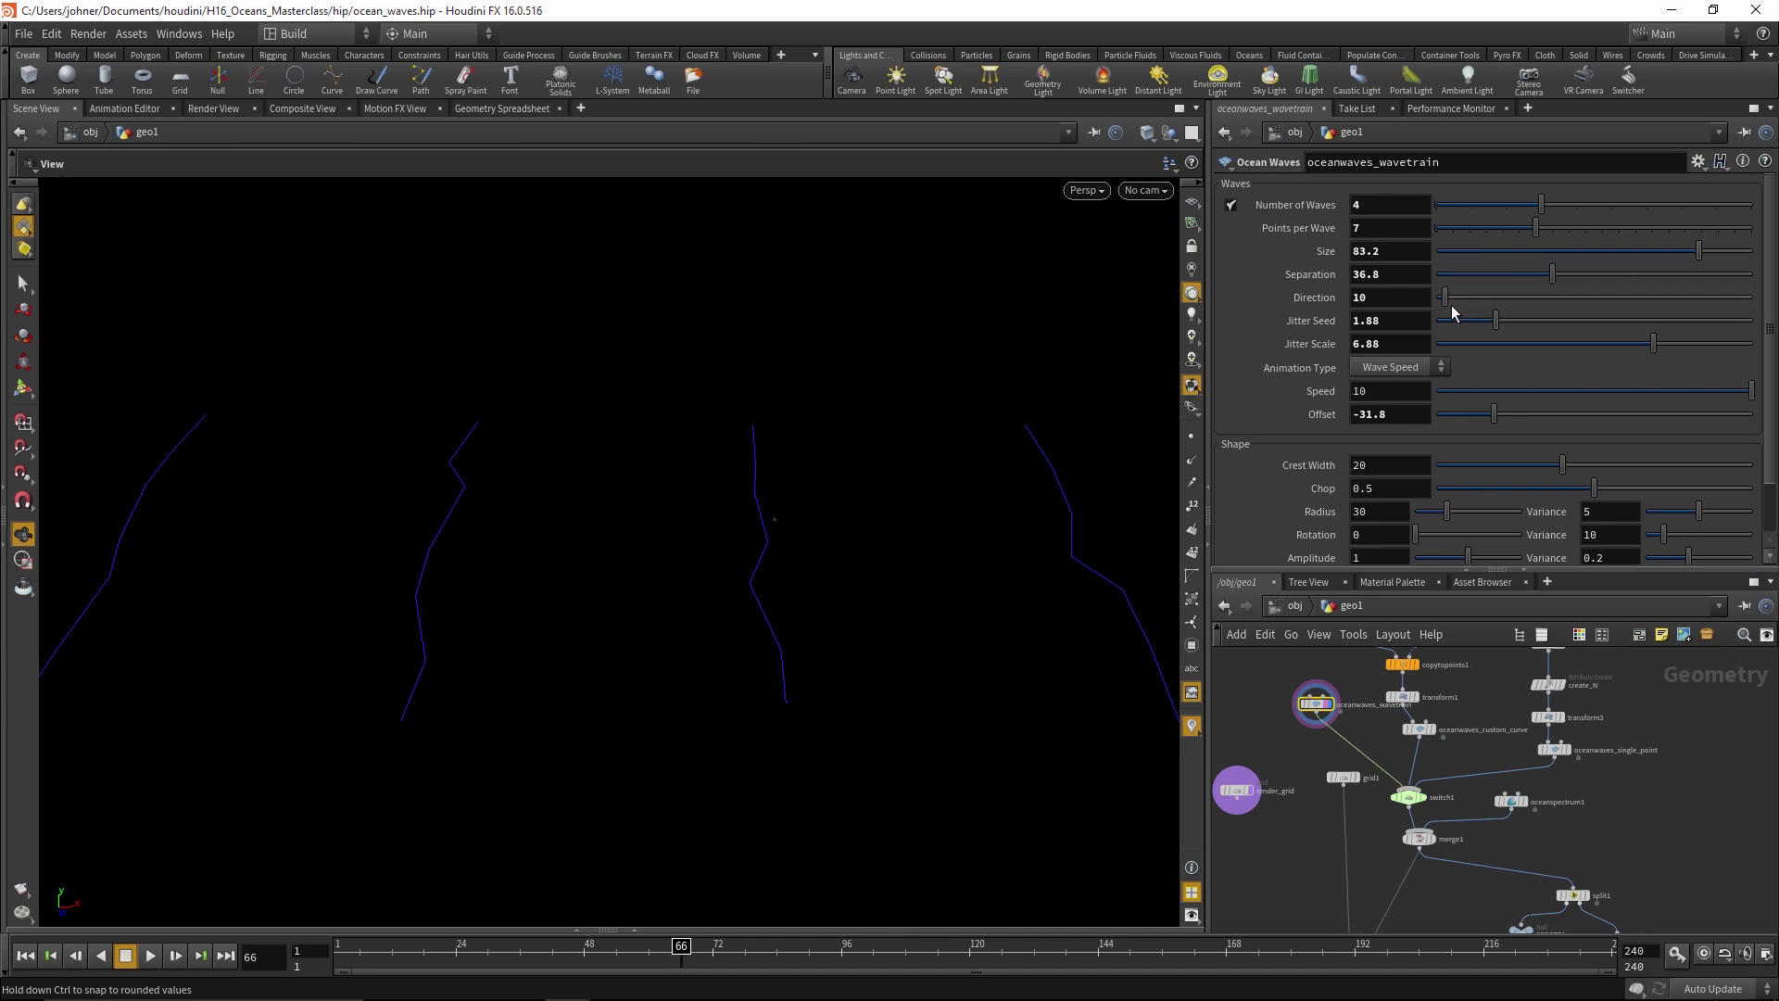
mouse_move(1452, 309)
mouse_down()
mouse_move(1482, 310)
mouse_move(1462, 311)
mouse_up()
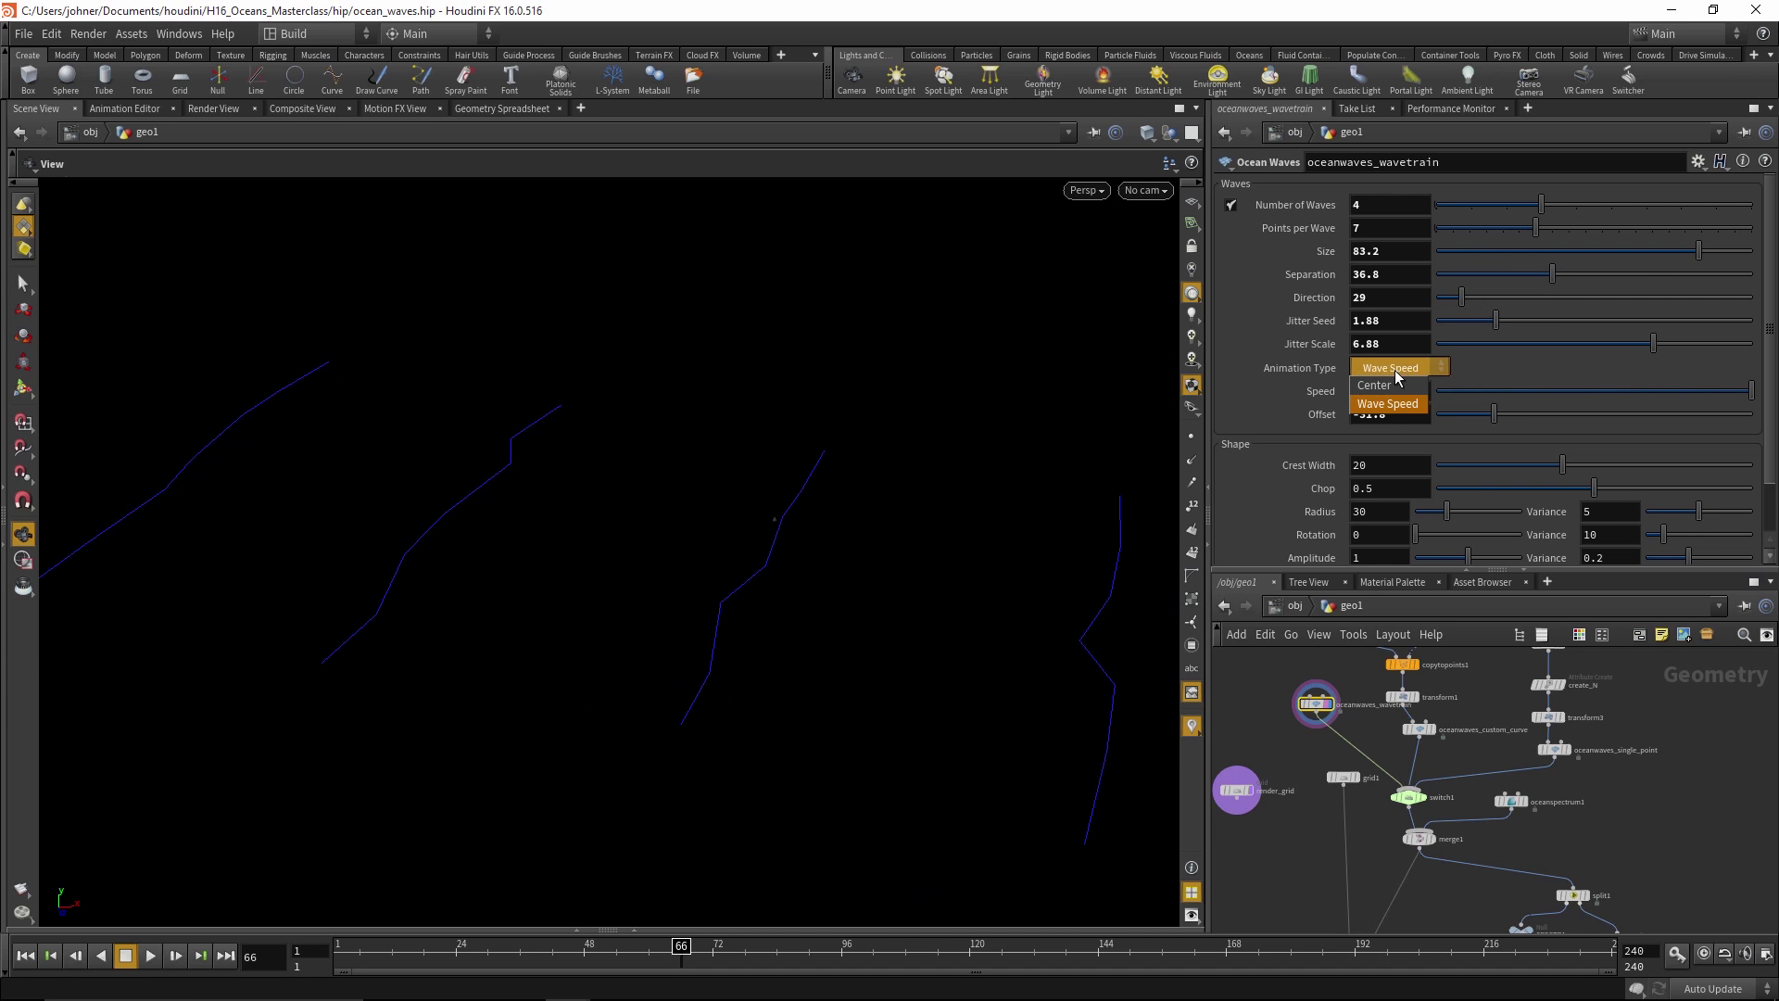
click(1399, 386)
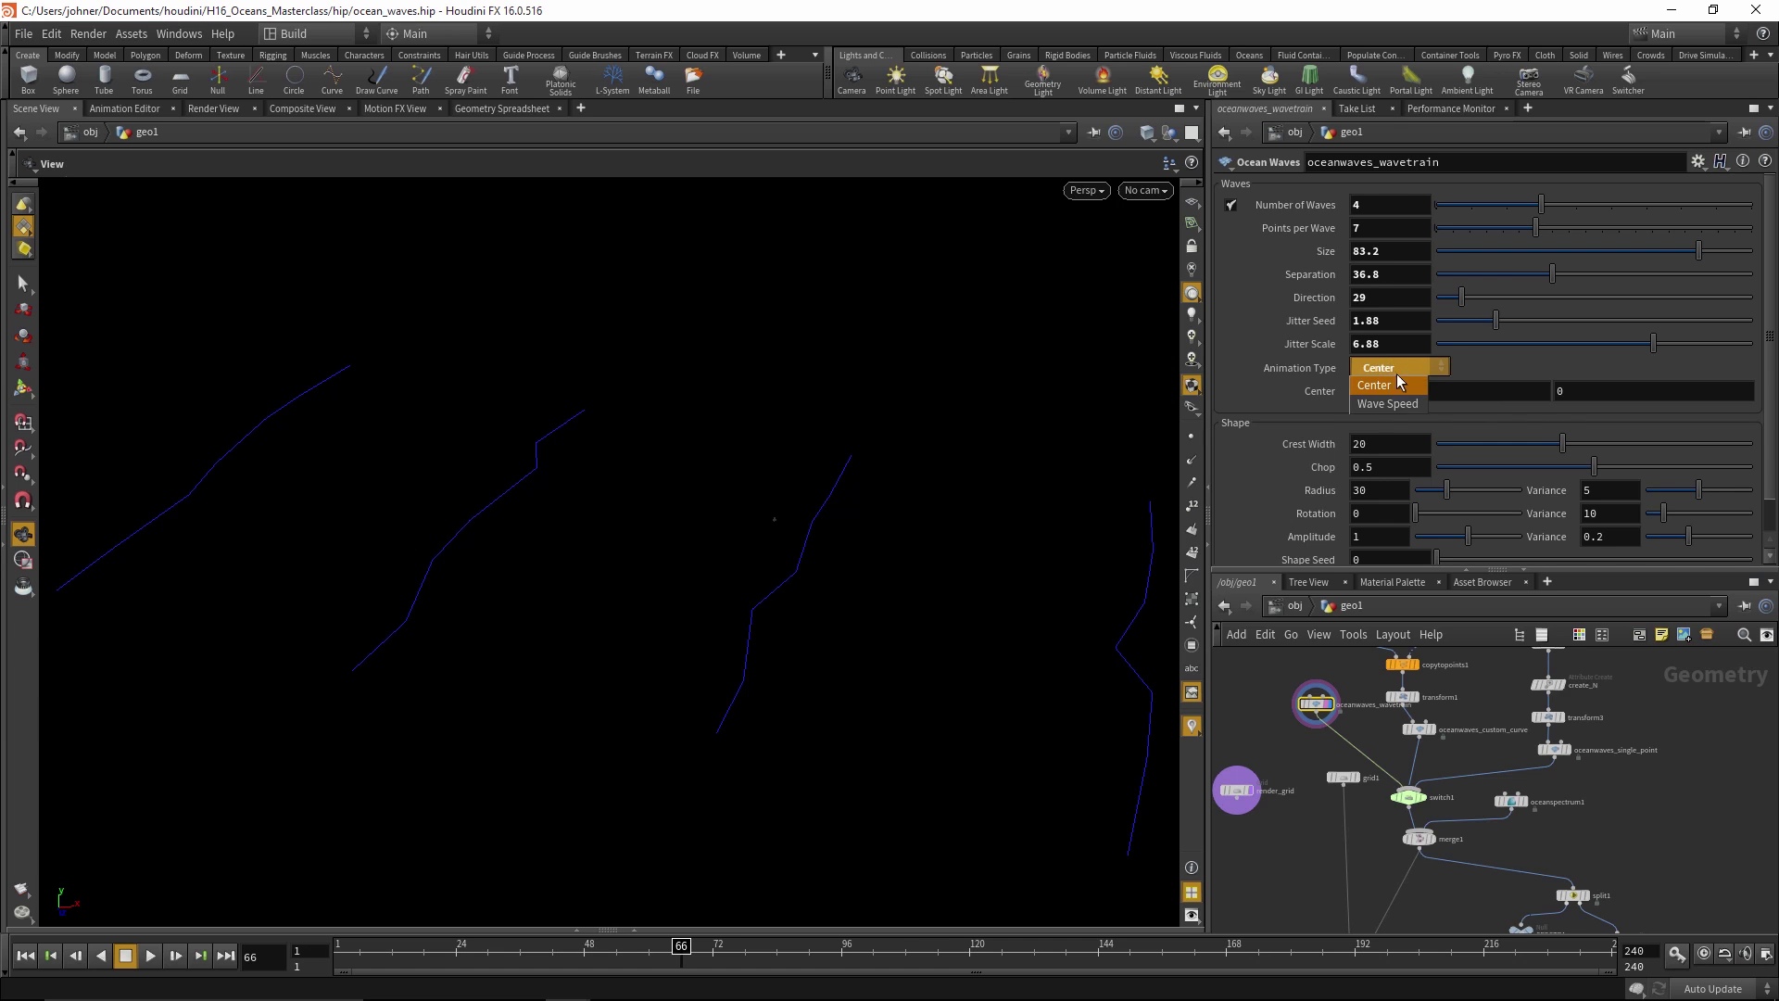
Set oceanwaves_wavetrain's Animation Type to Wave Speed with Offset -31.8, and scrub the moving waves on oceanevaluate1's displayed surface
click(1401, 405)
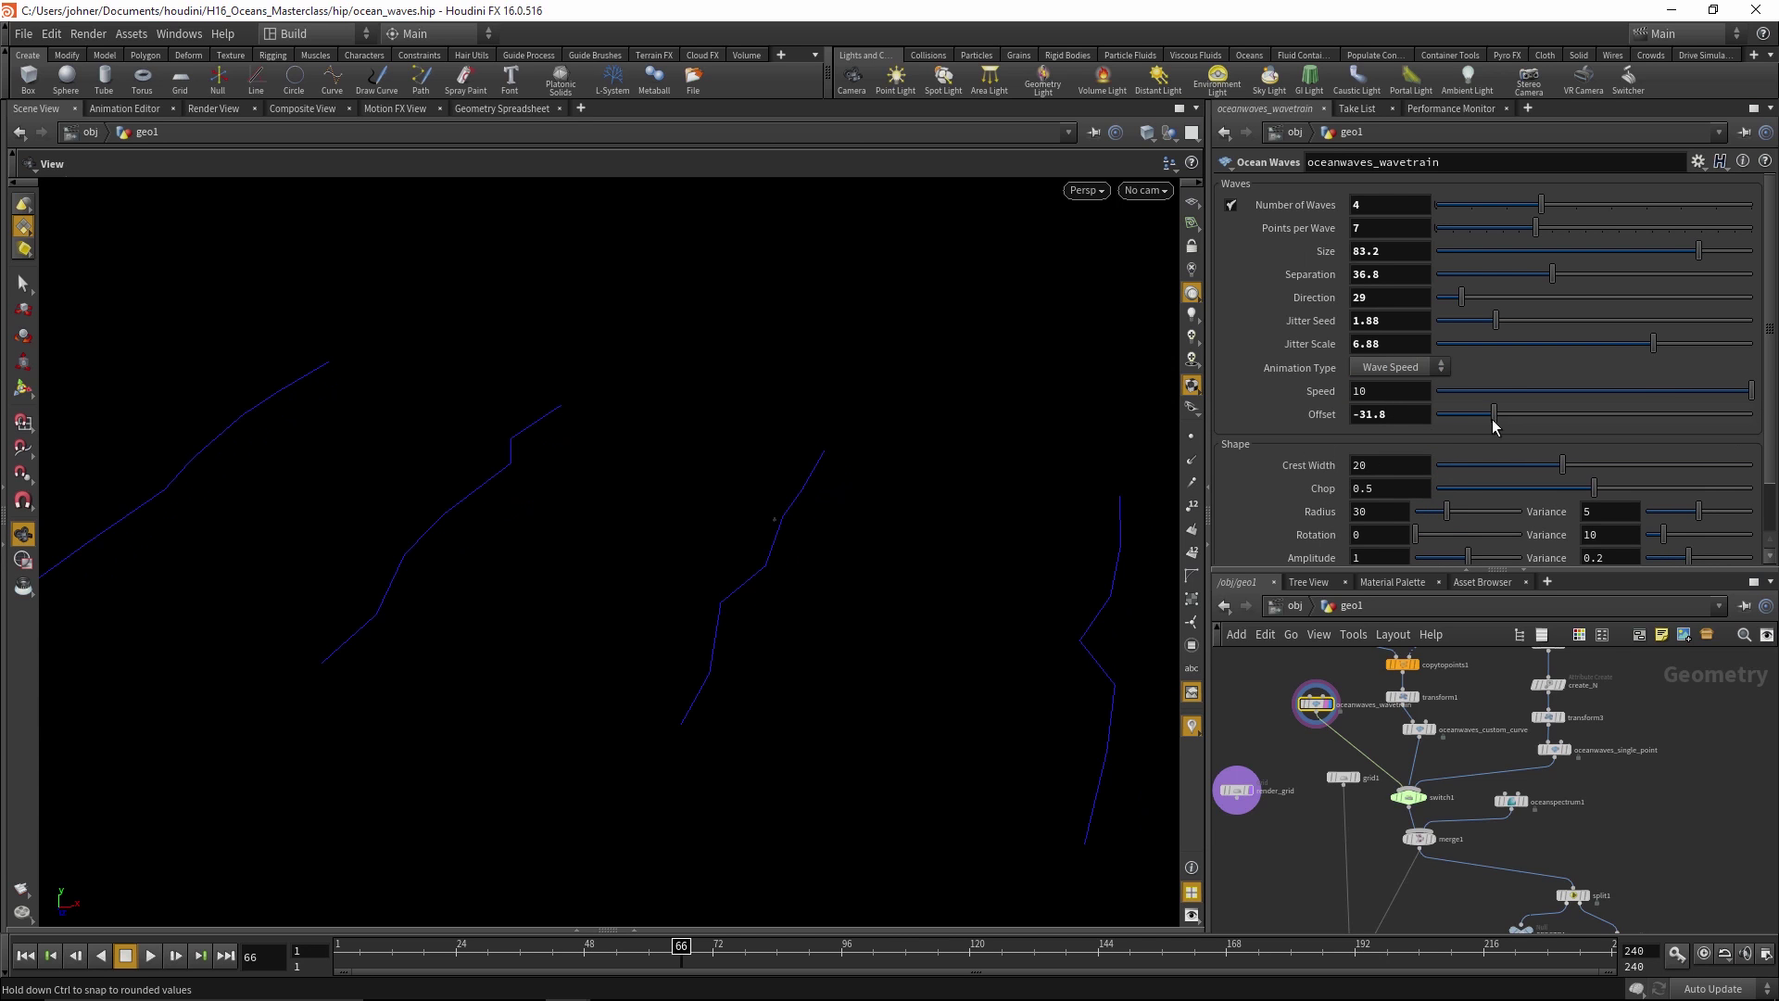
middle_drag(1293, 758, 1266, 675)
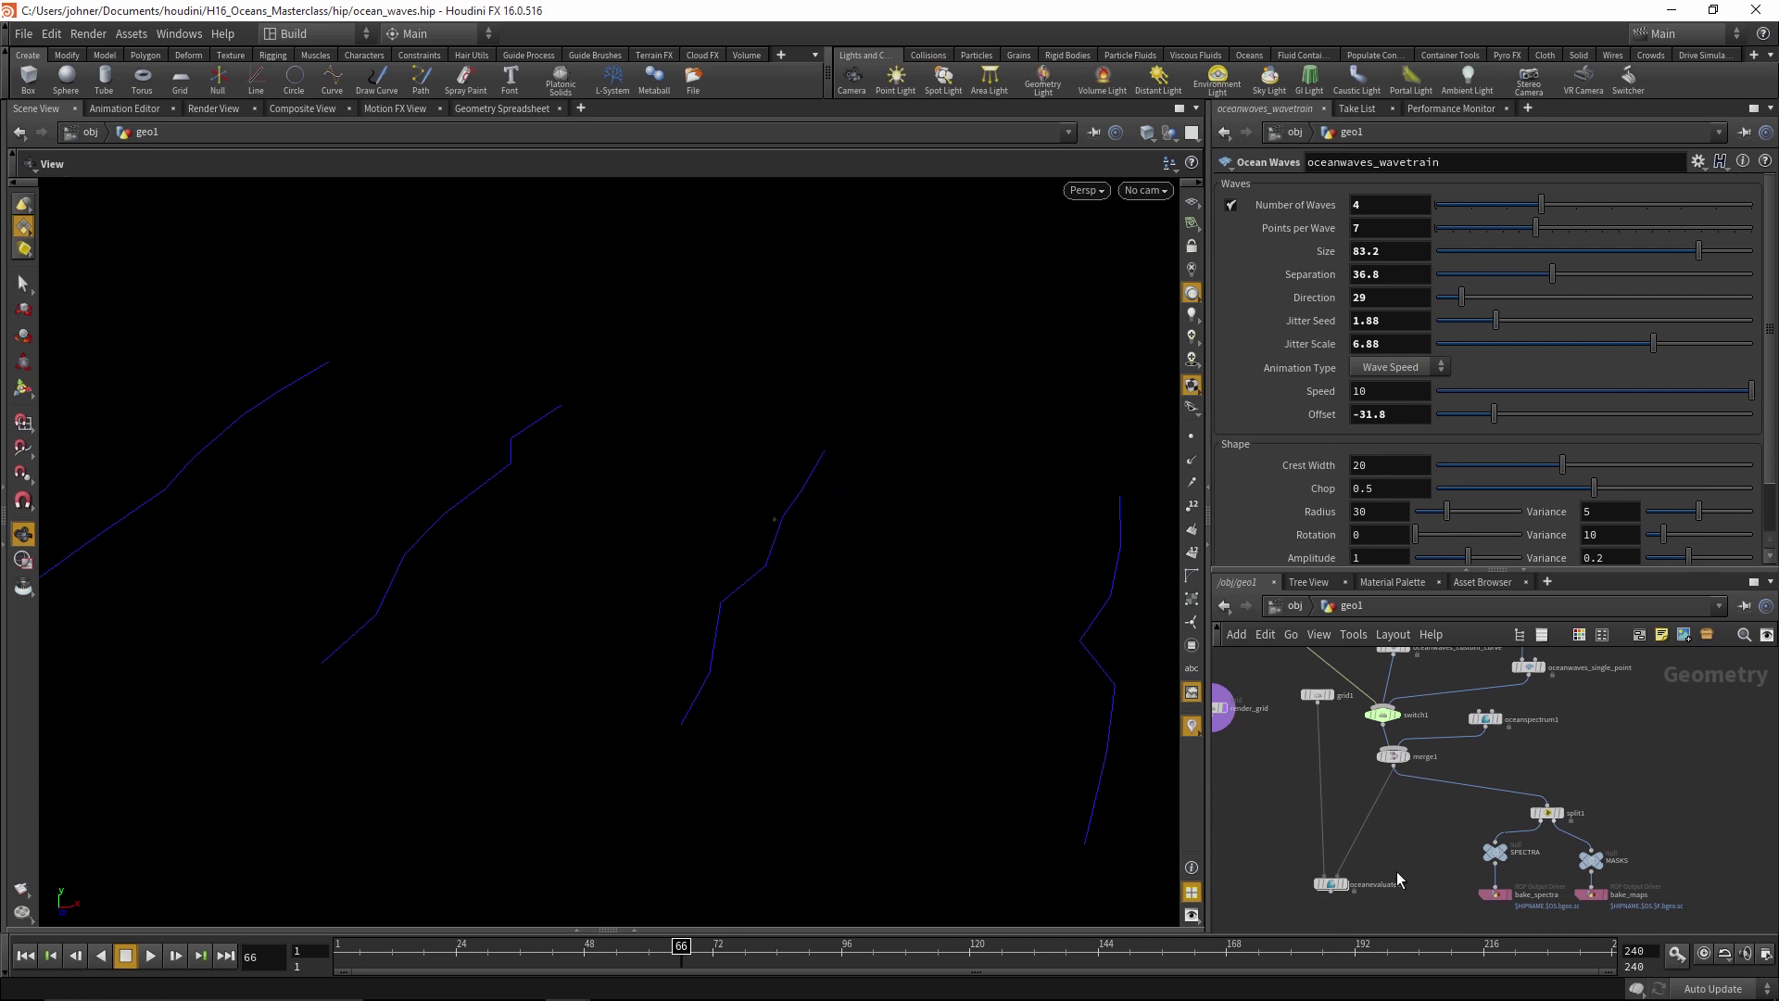
click(1350, 895)
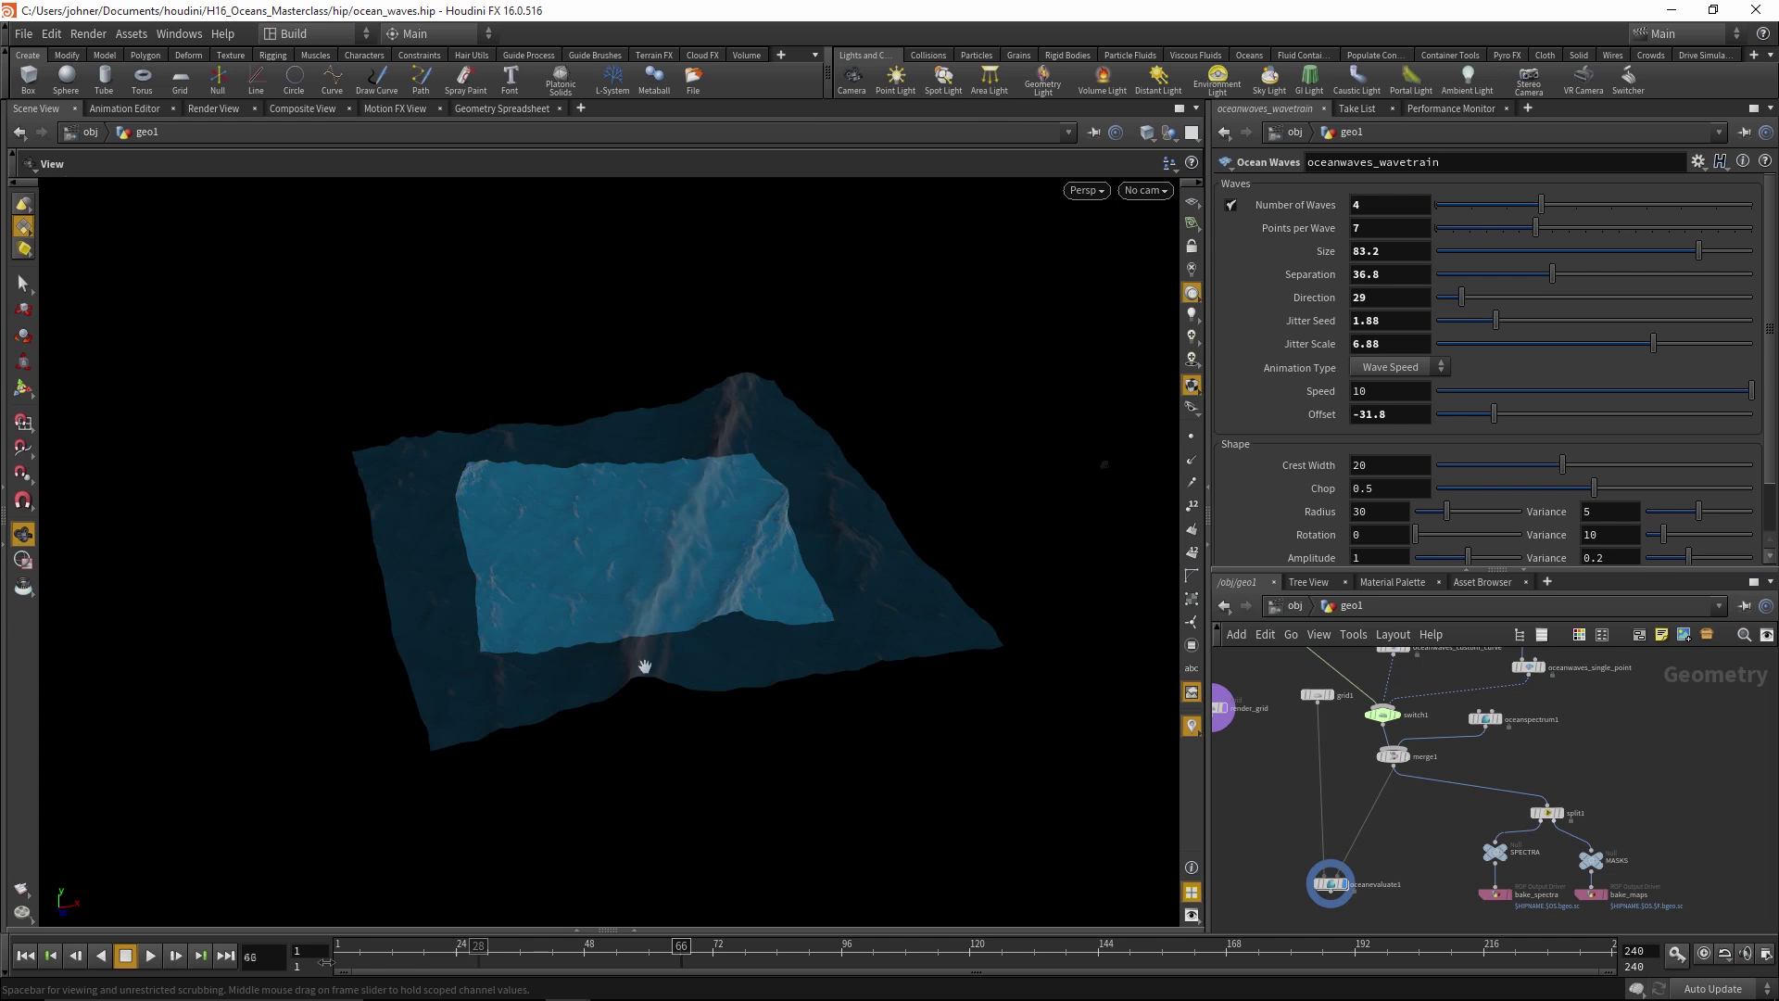
mouse_move(708, 988)
mouse_down()
mouse_move(1331, 972)
mouse_move(1032, 934)
mouse_move(740, 938)
mouse_up()
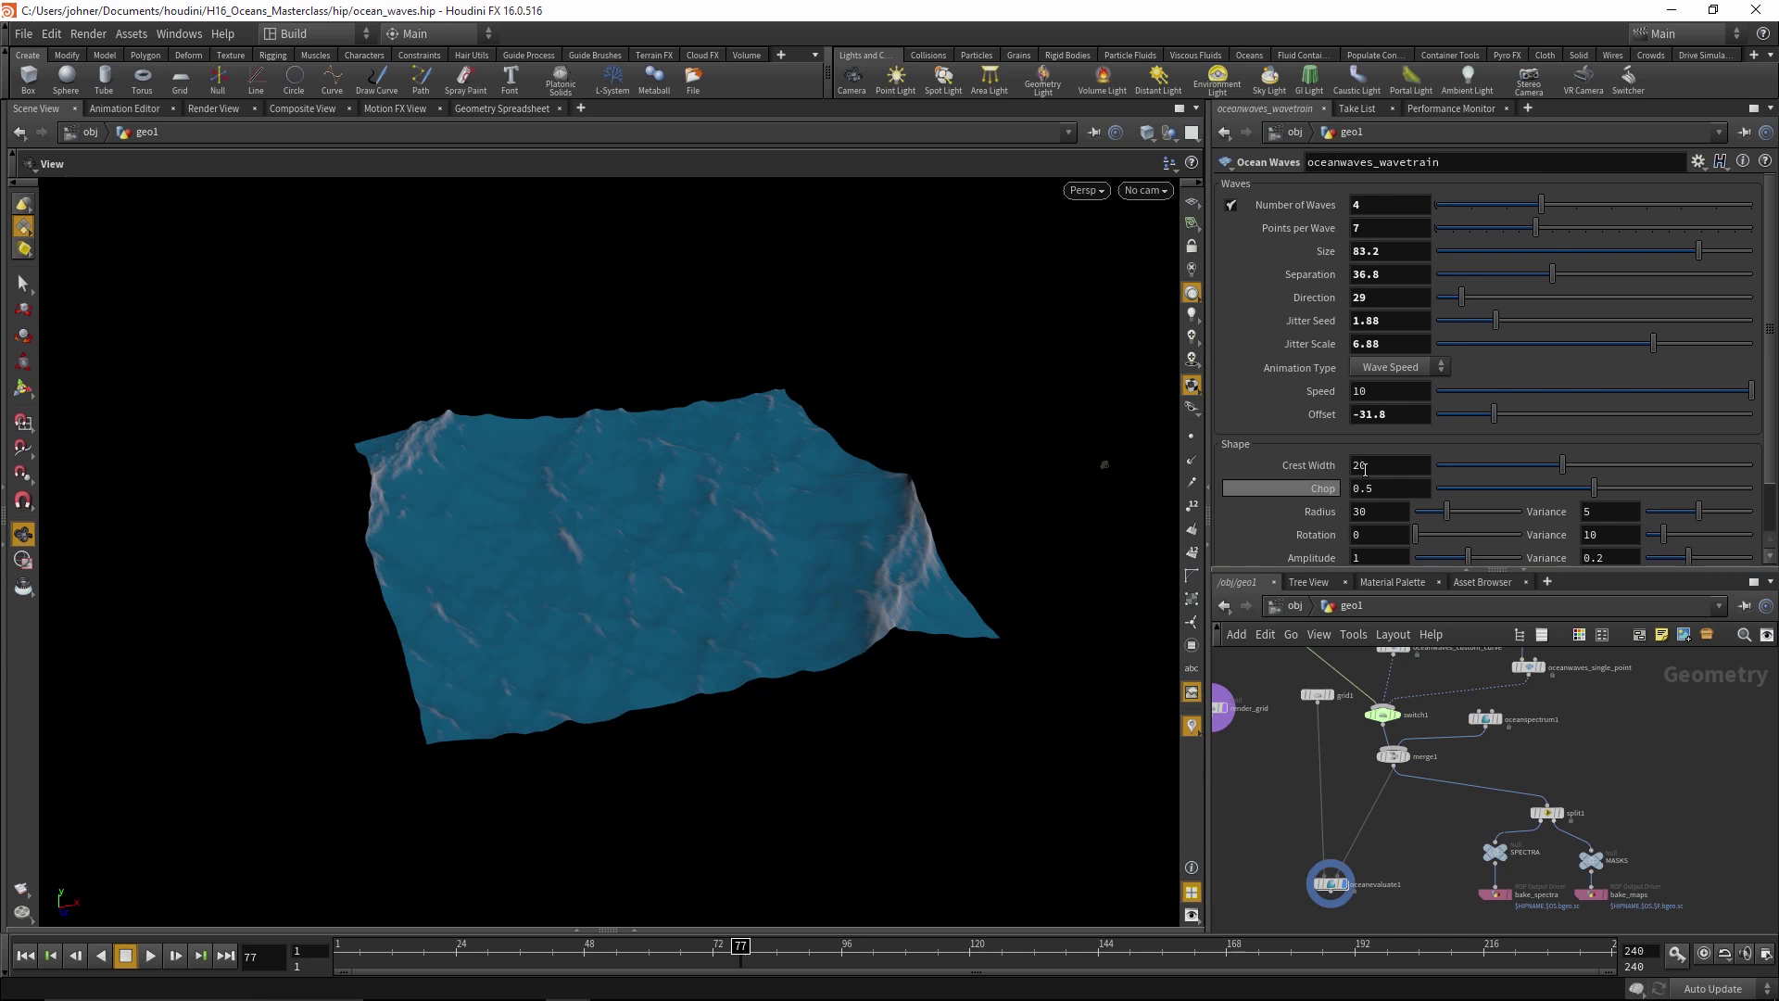
scroll(1373, 485, down, 2)
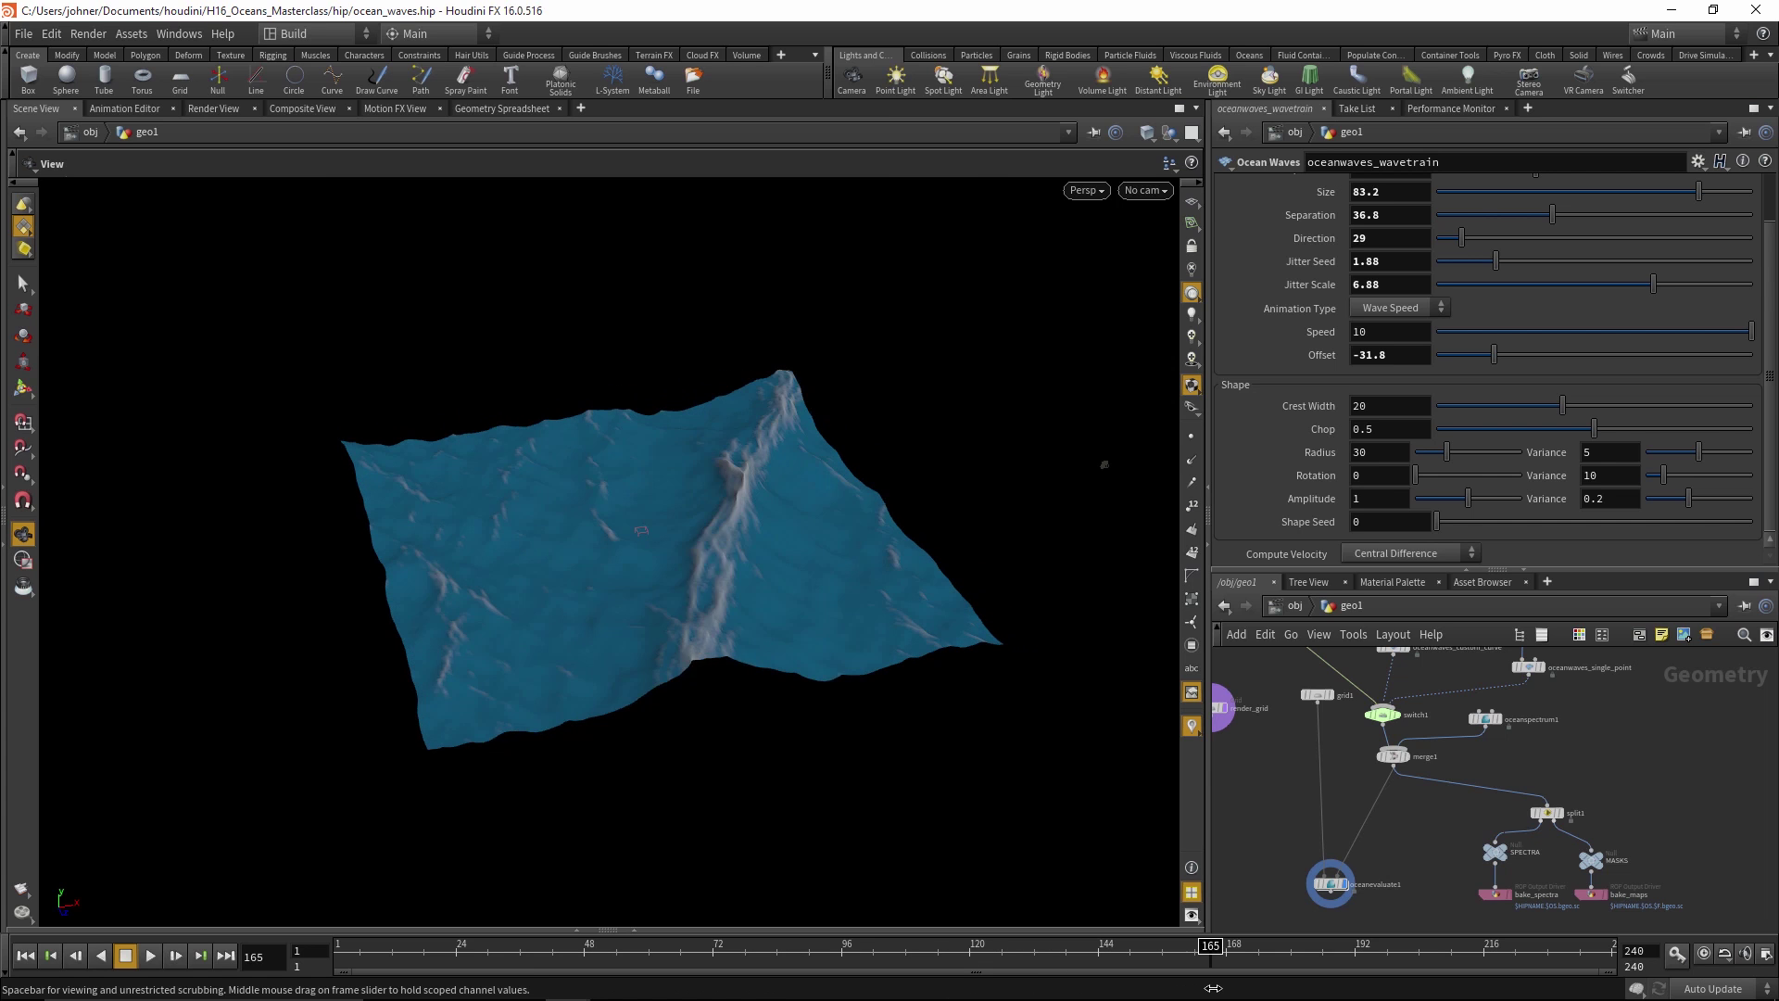
Review split1's group setting and how its SPECTRA and MASKS outputs relate to merge1 and oceanspectrum1
scroll(1393, 820, up, 1)
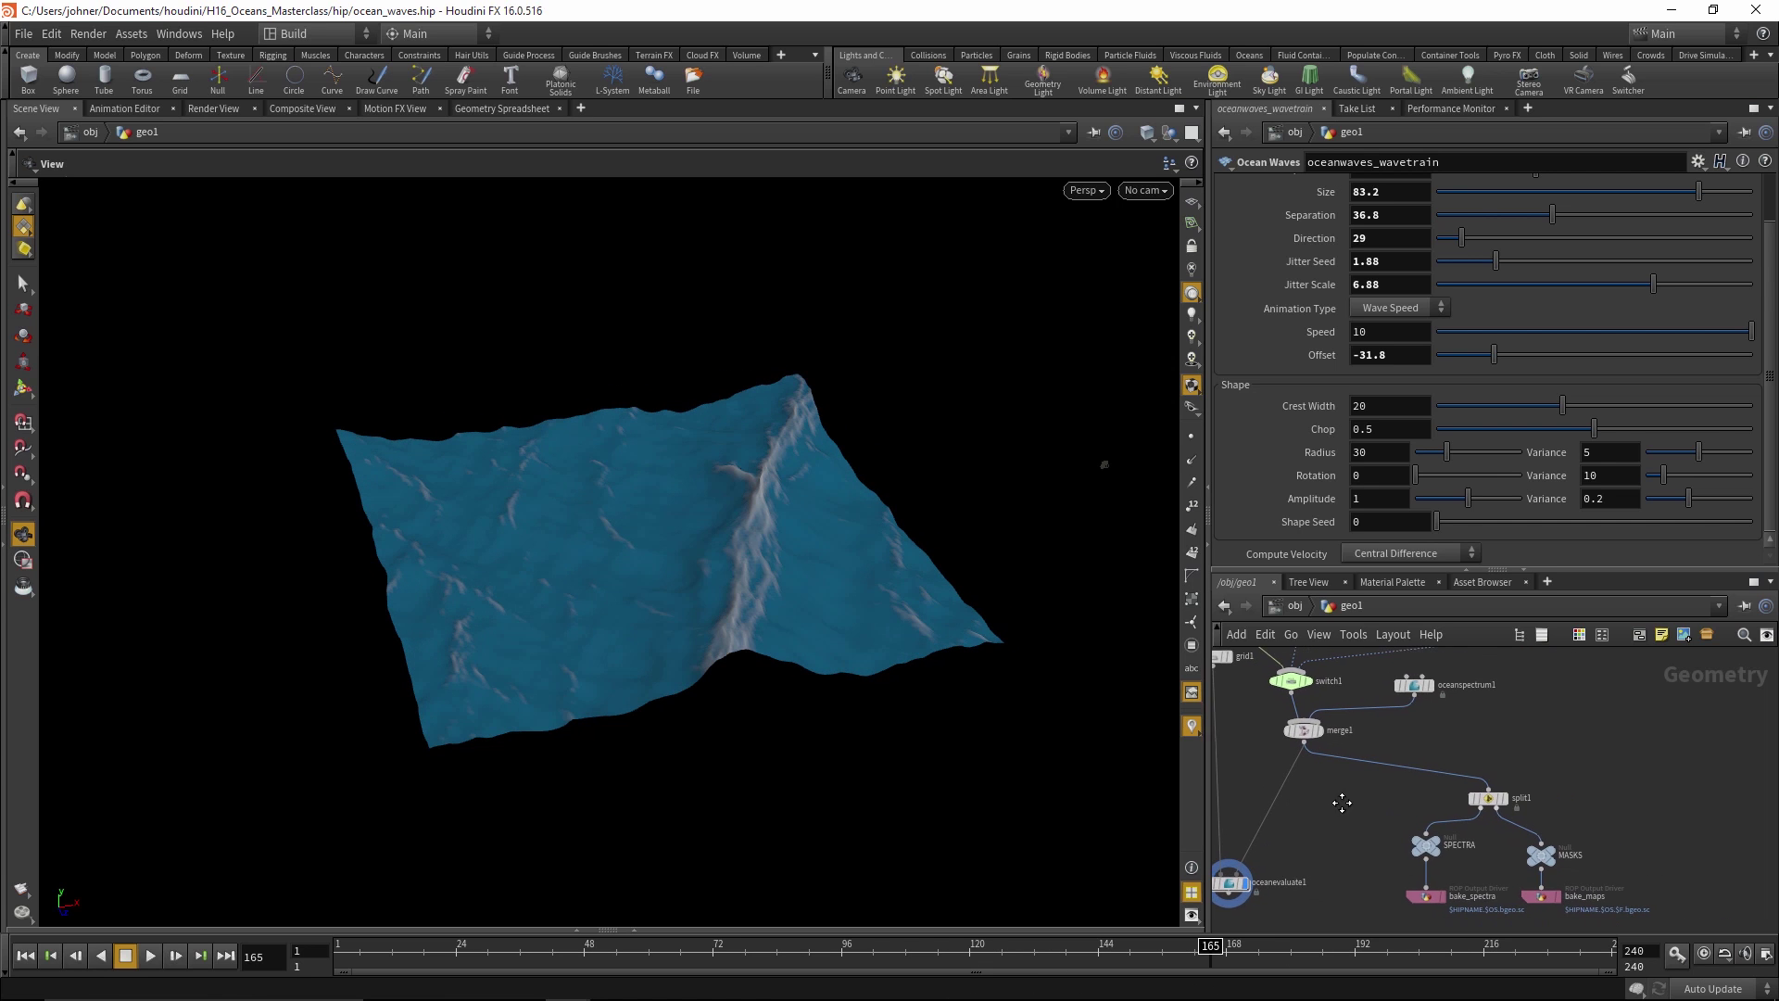
middle_drag(1427, 817, 1373, 818)
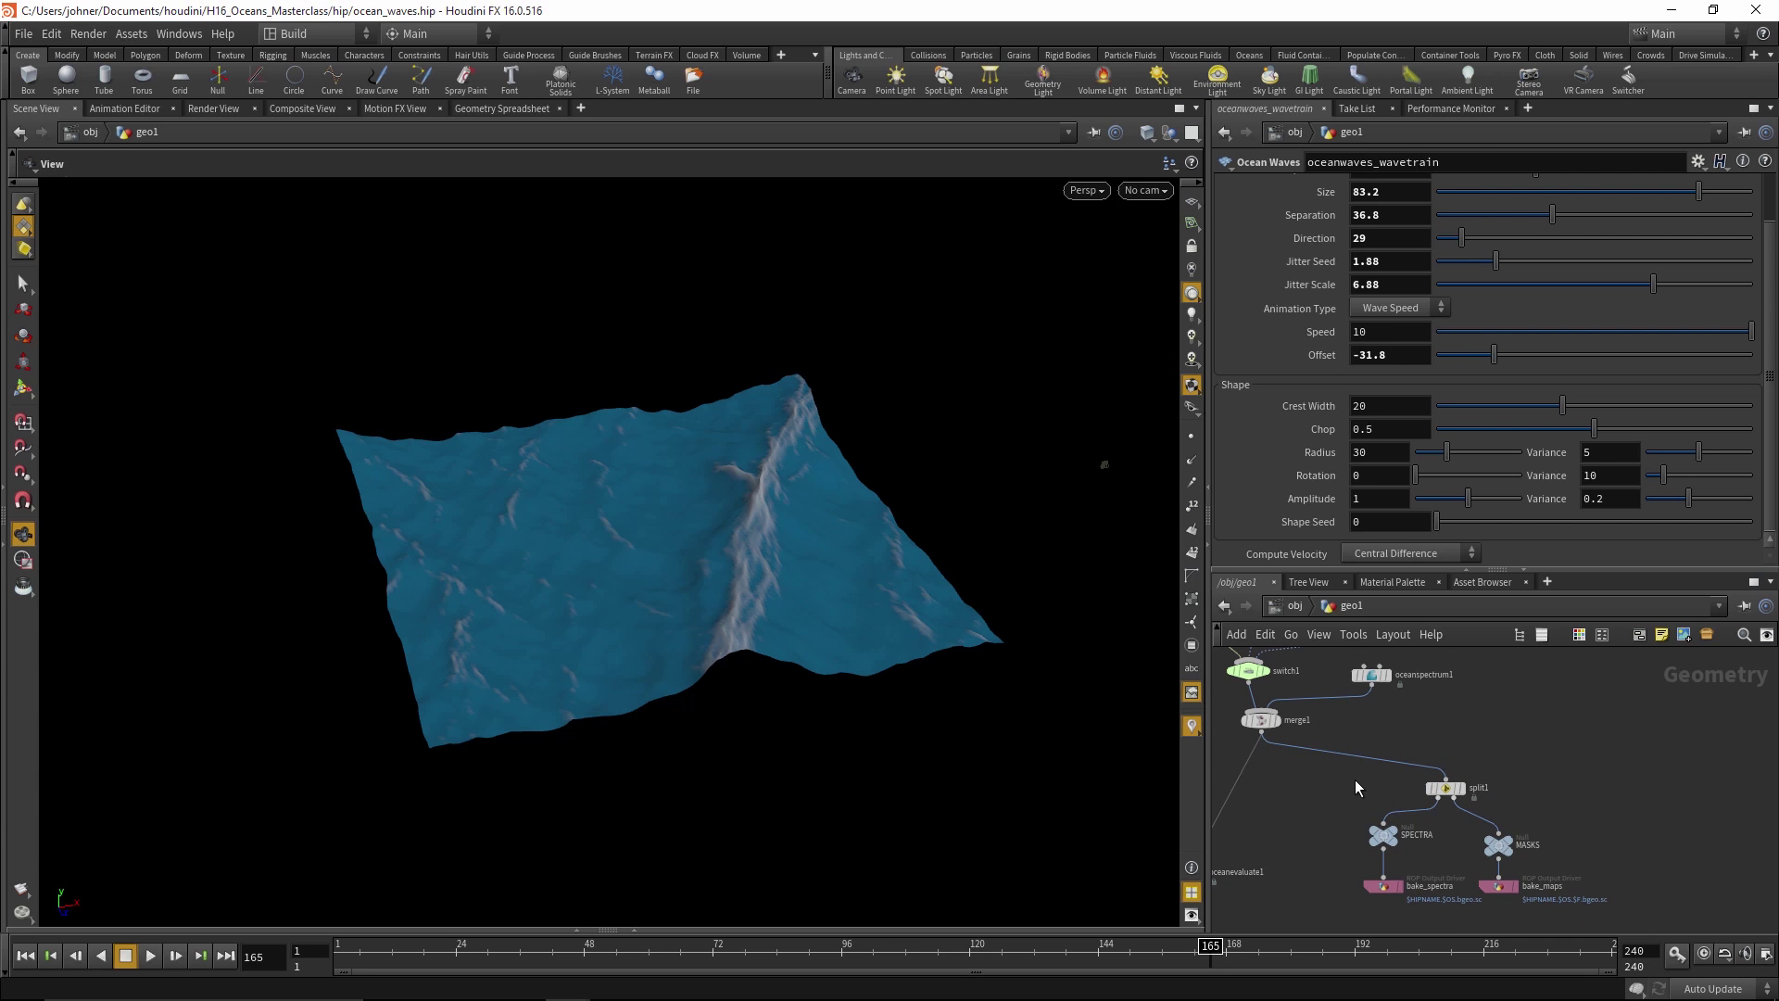
click(1450, 785)
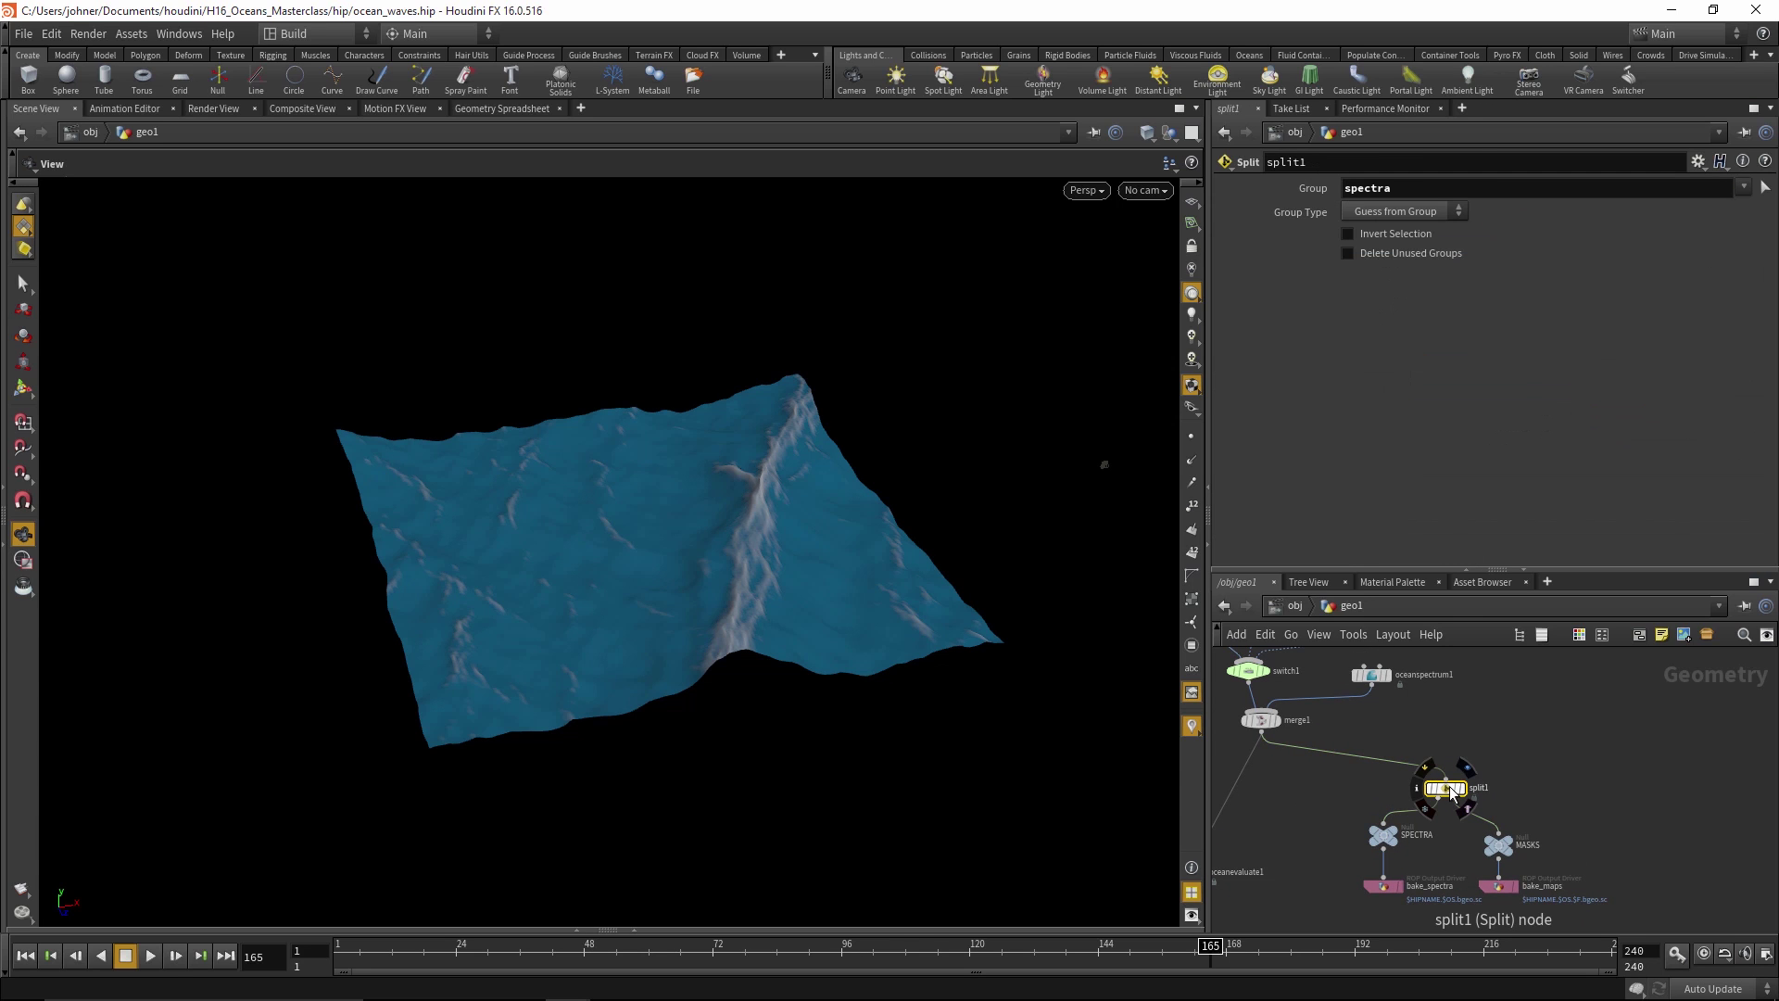
scroll(1350, 827, up, 3)
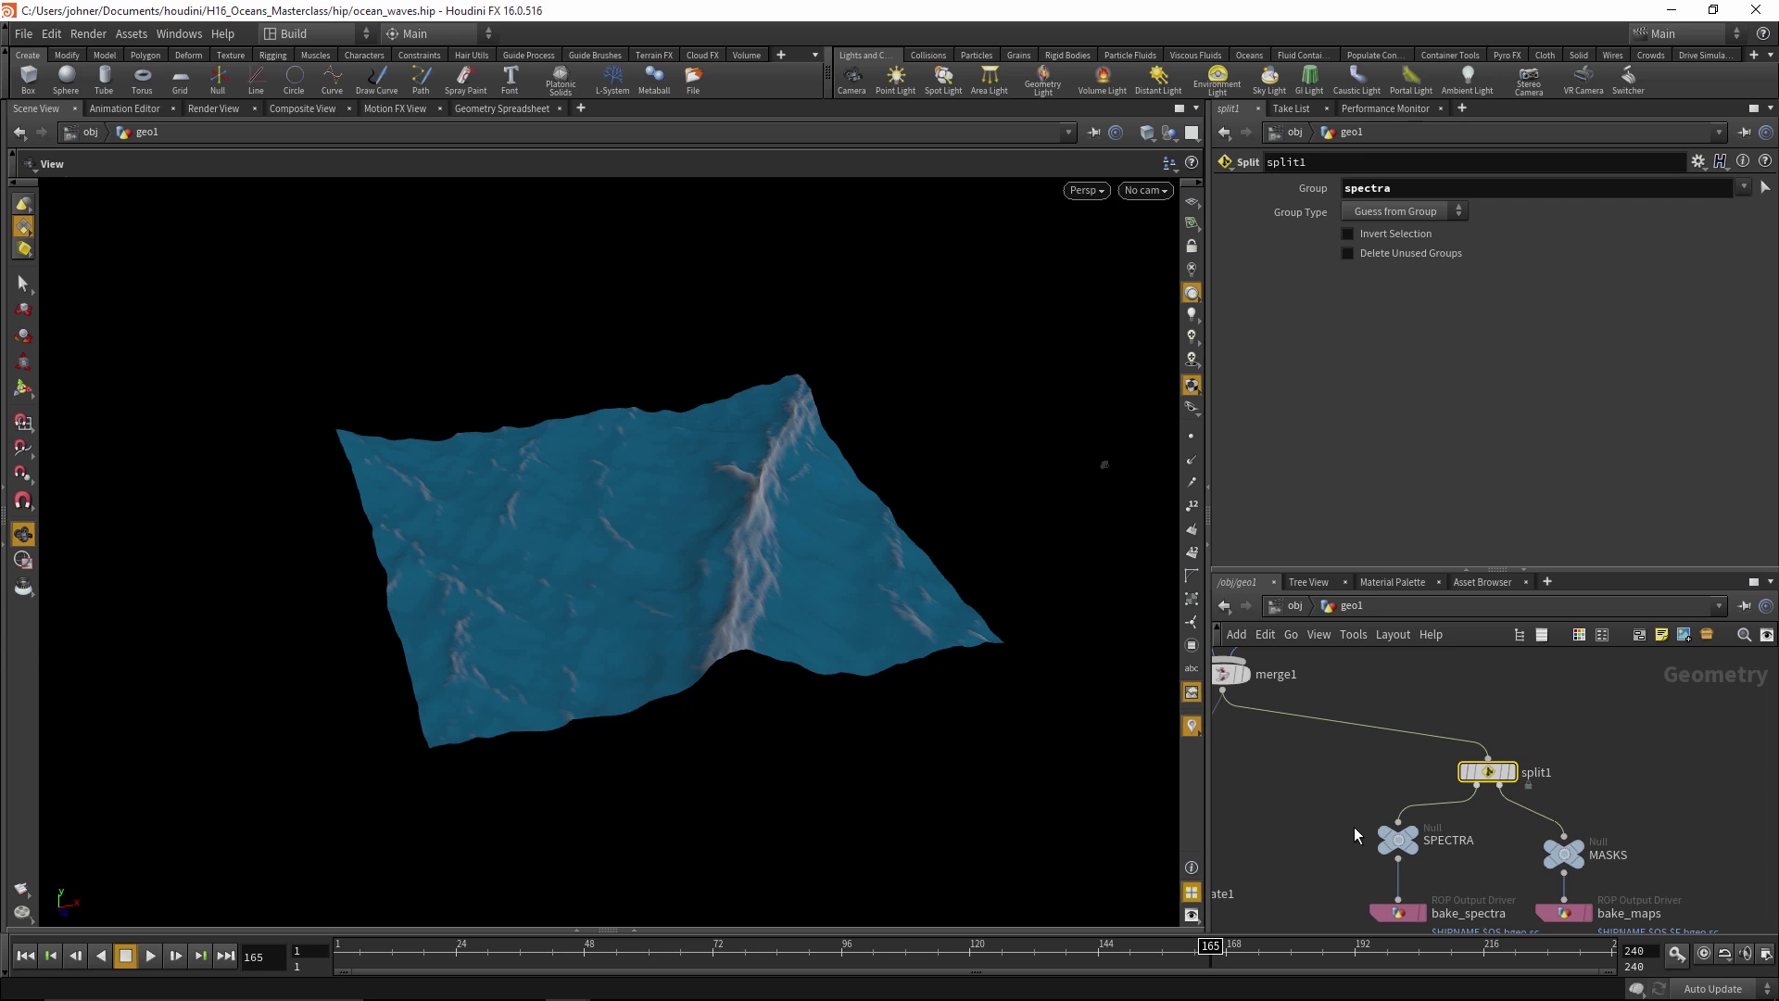
click(1399, 838)
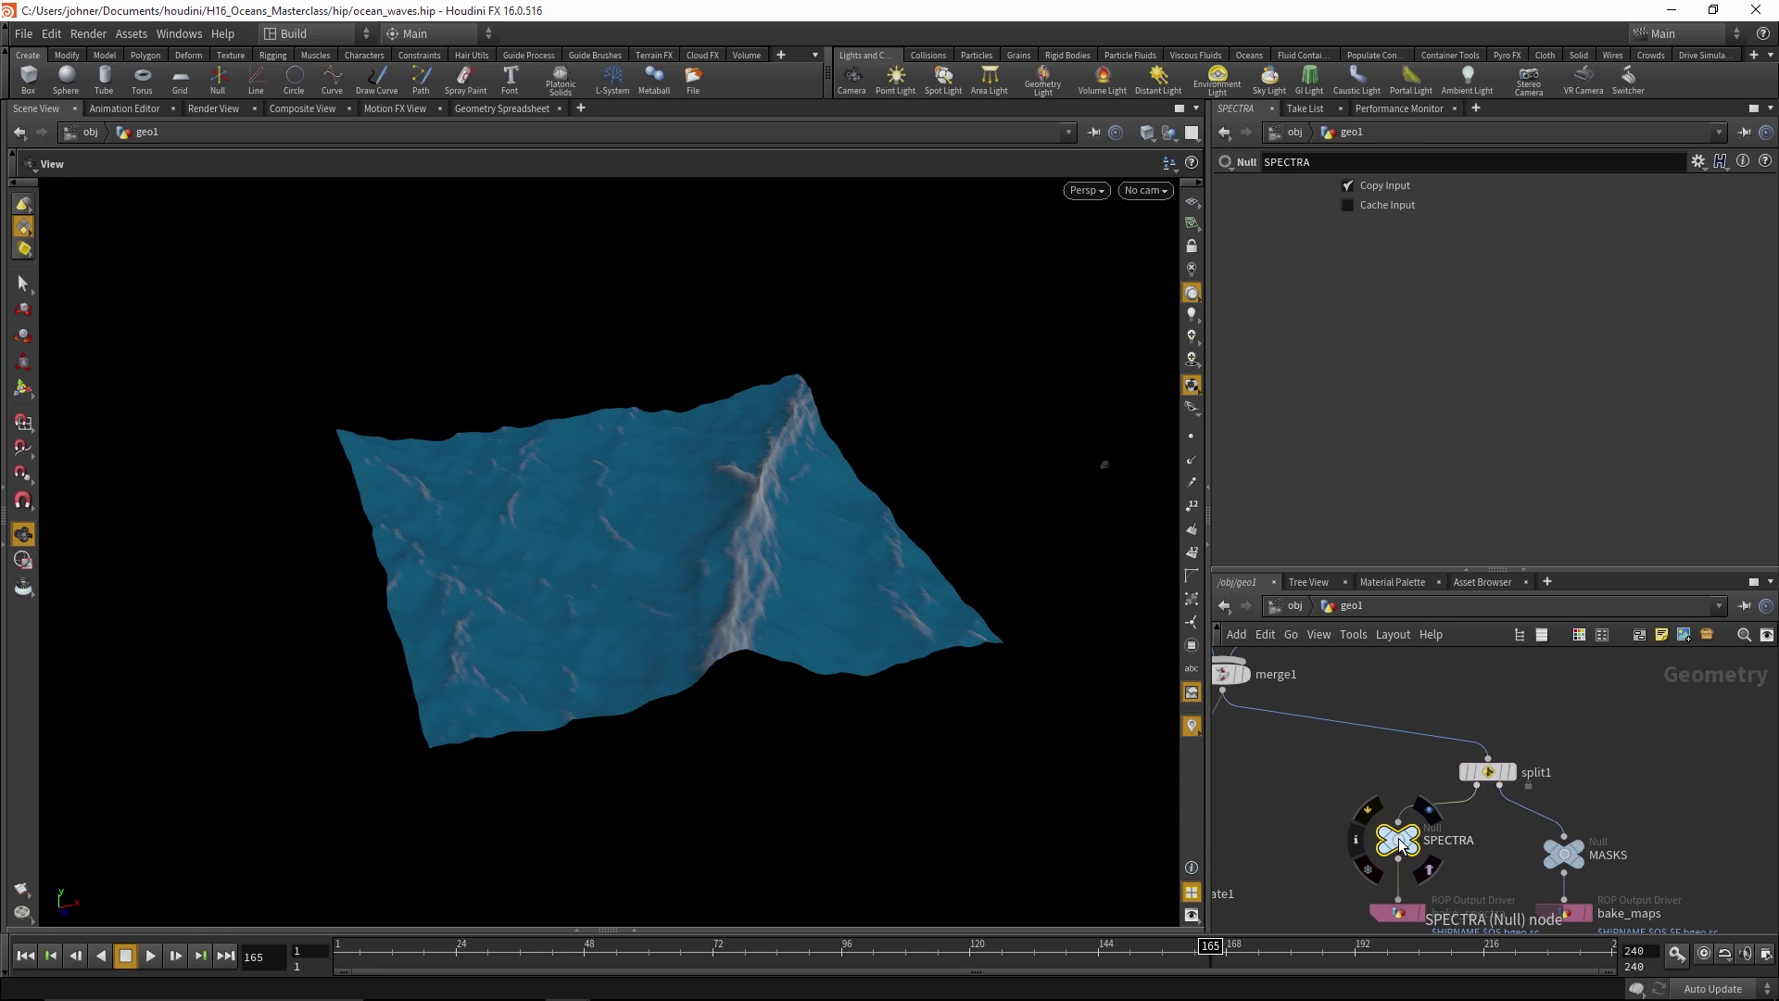
scroll(1293, 762, down, 3)
scroll(1360, 736, down, 2)
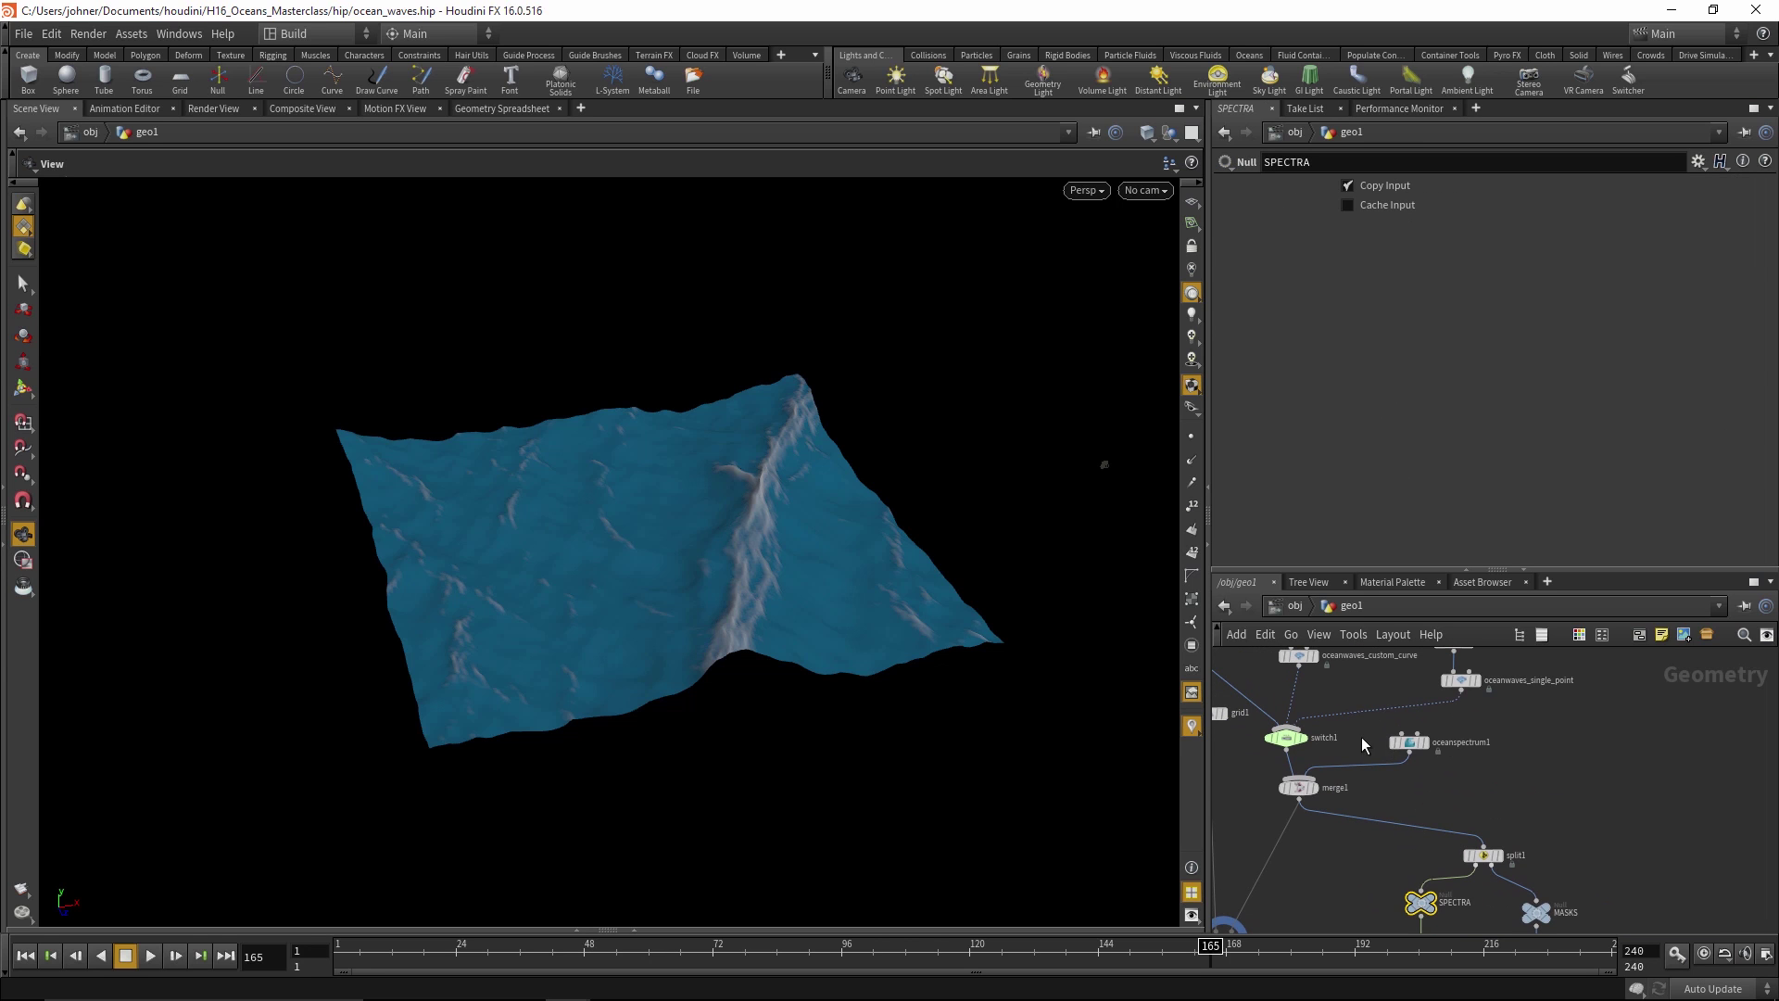
mouse_move(1407, 743)
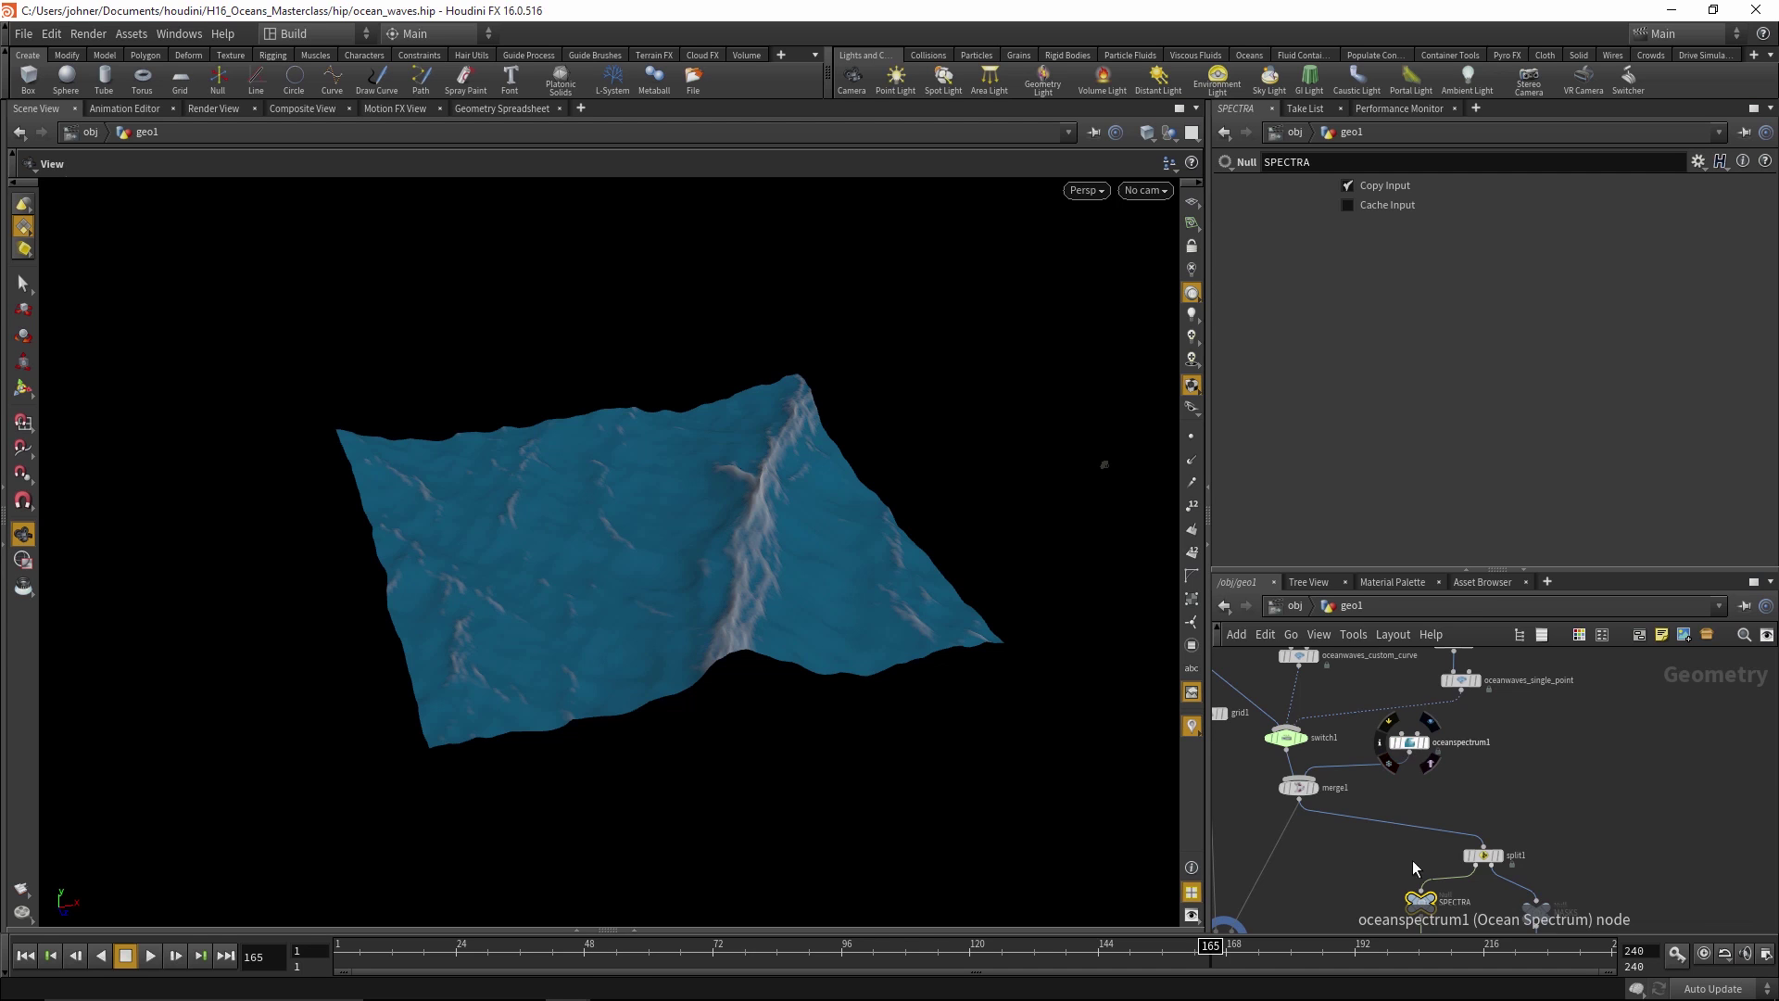
middle_drag(1412, 860, 1424, 795)
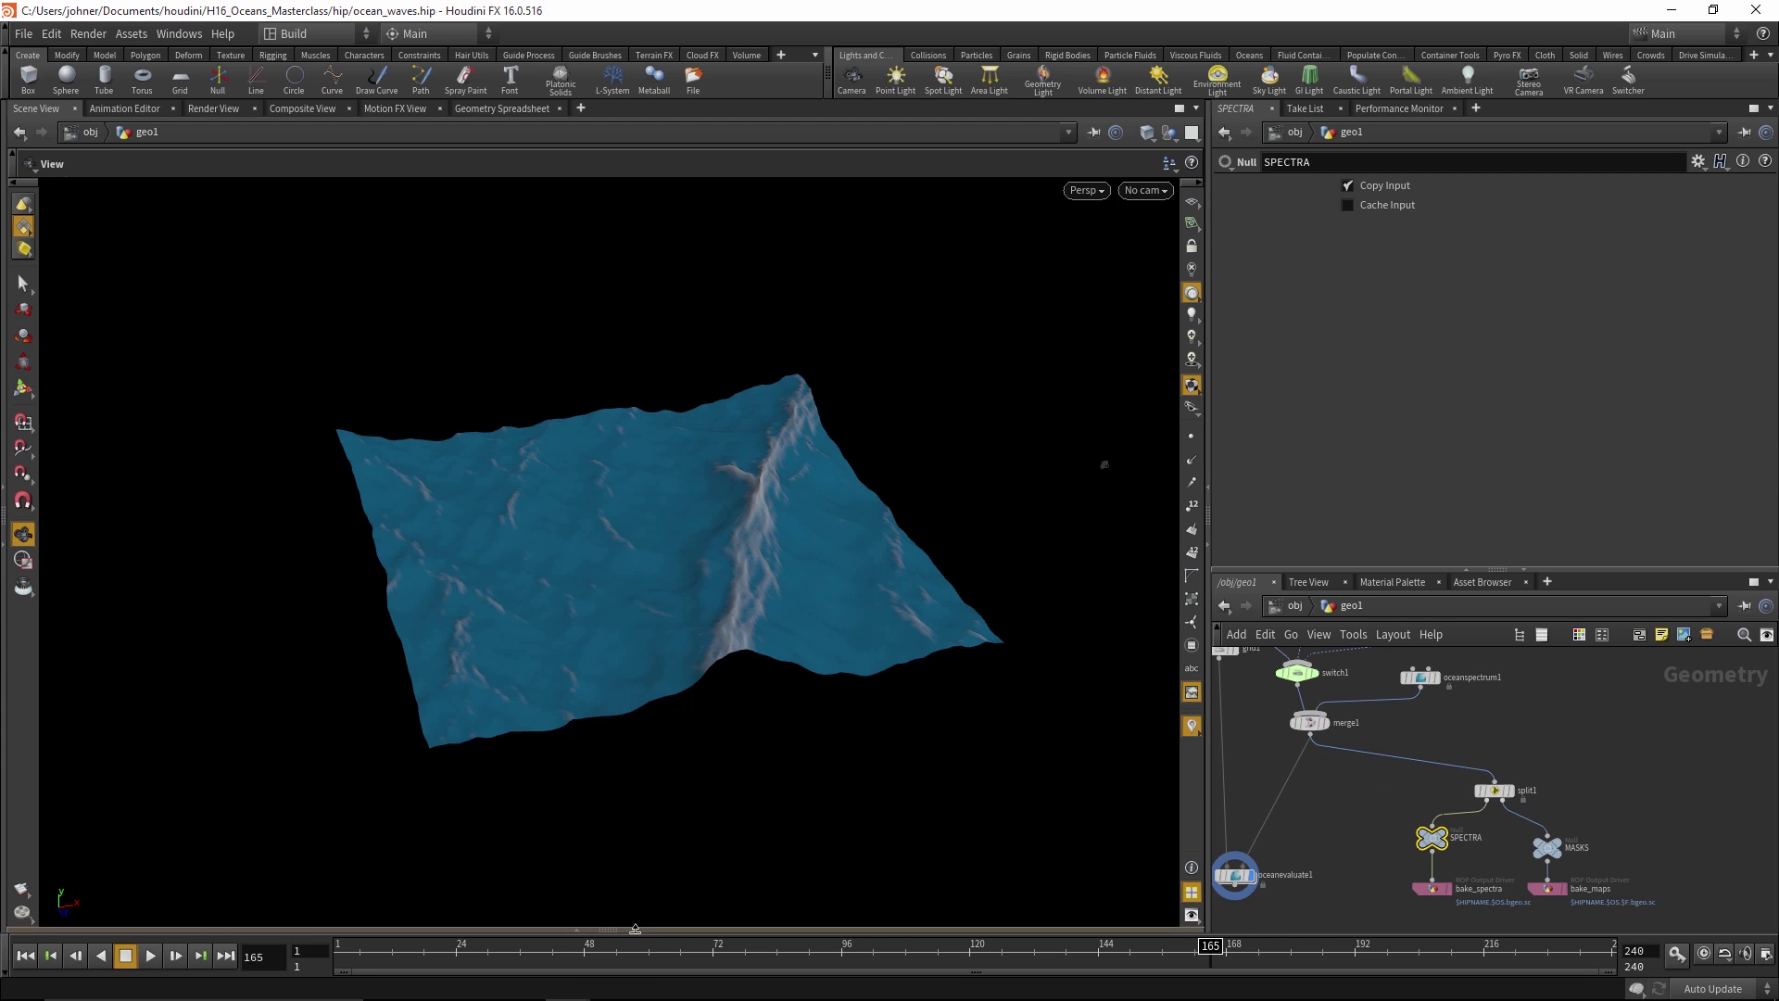
Open the Geometry Spreadsheet below the viewport and compare the primitive attributes of SPECTRA and oceanspectrum1
click(631, 924)
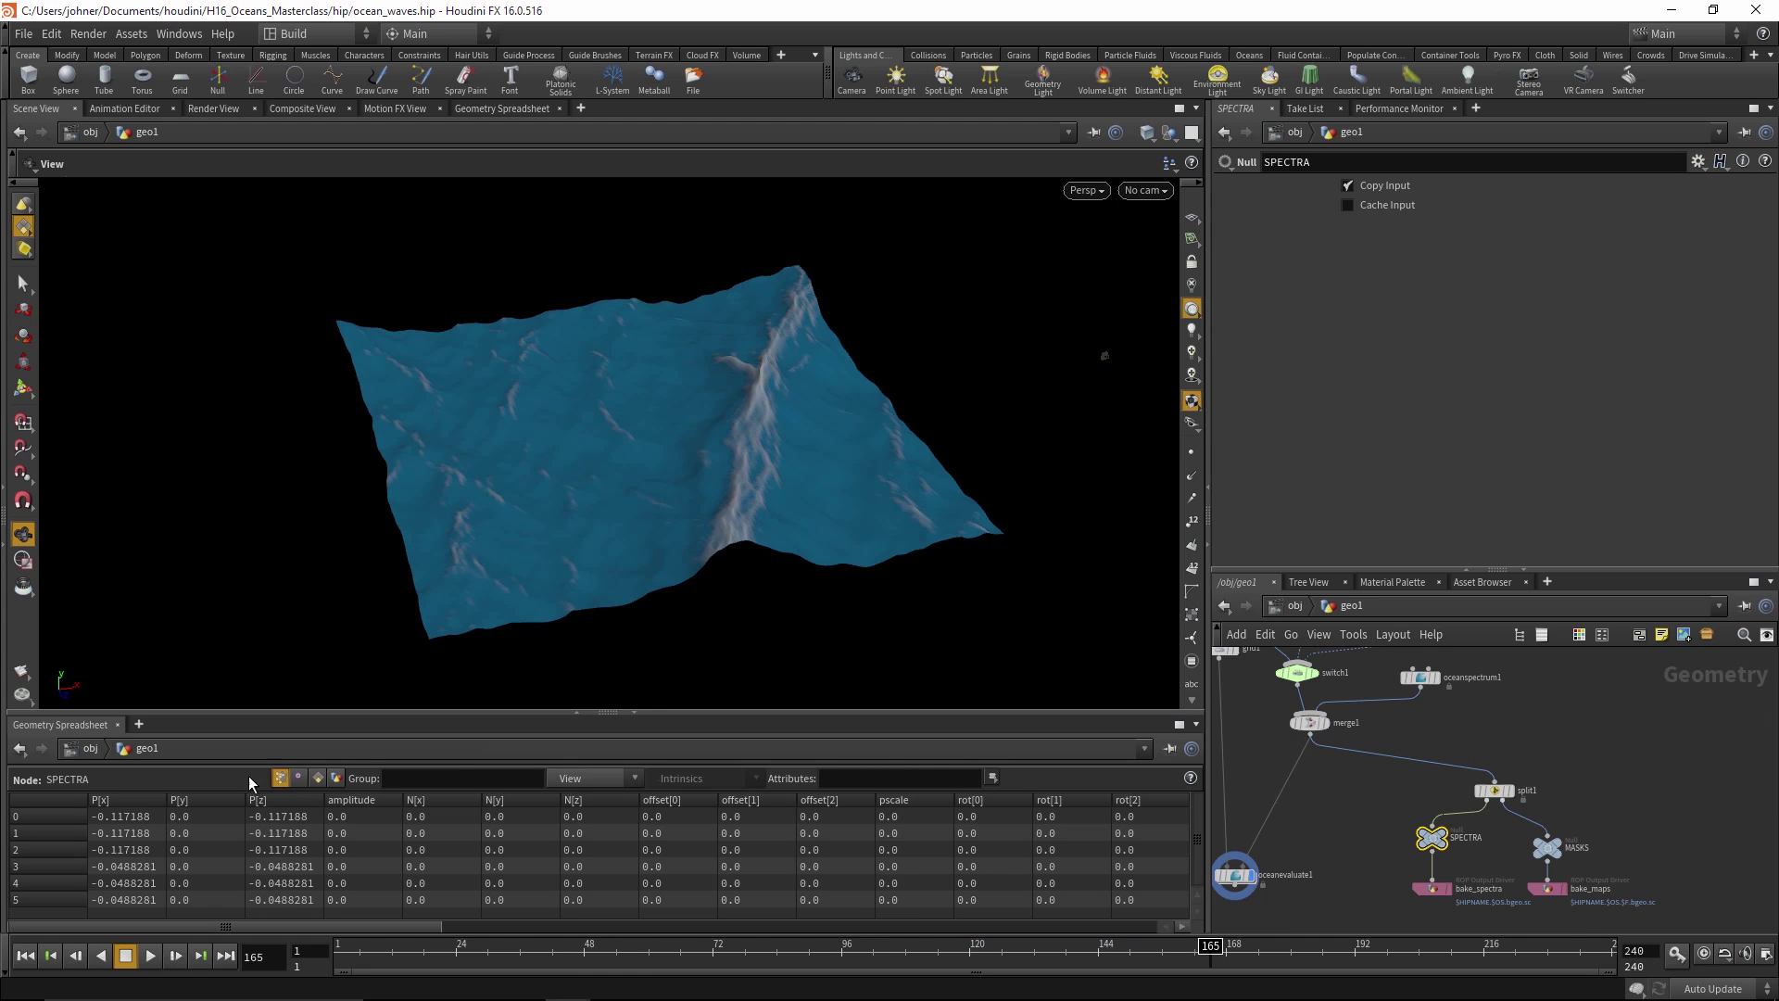
click(317, 777)
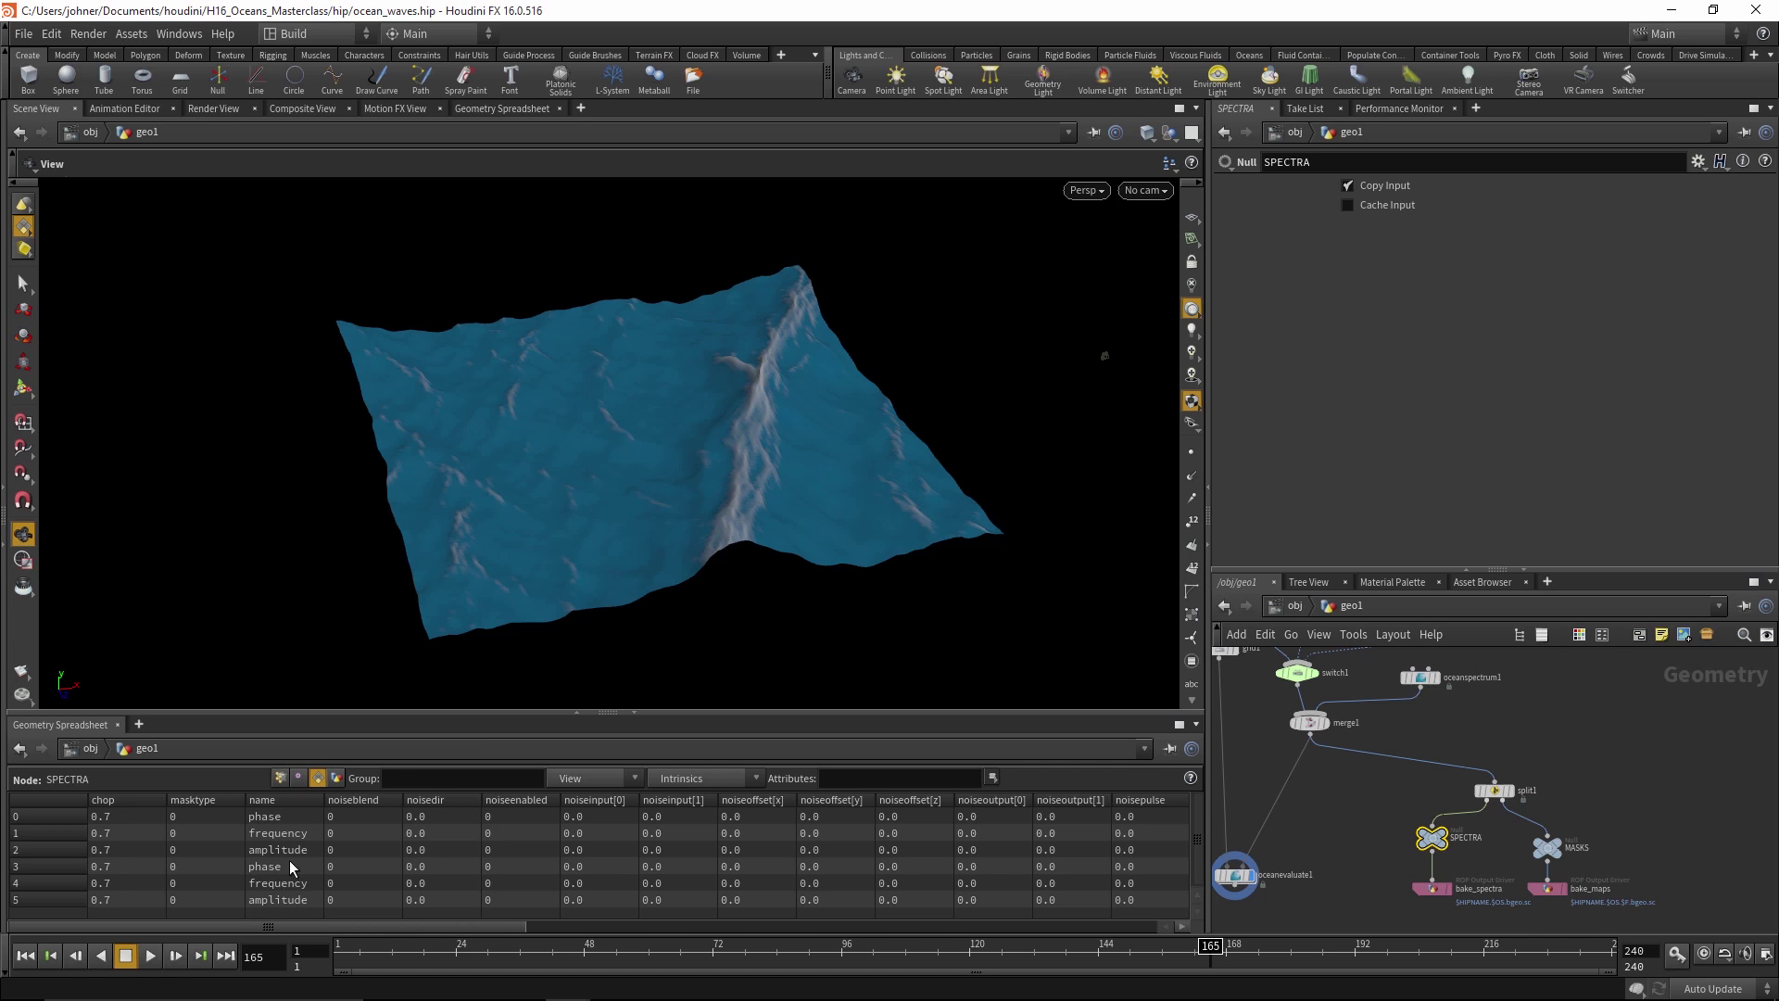
middle_drag(1457, 741, 1575, 905)
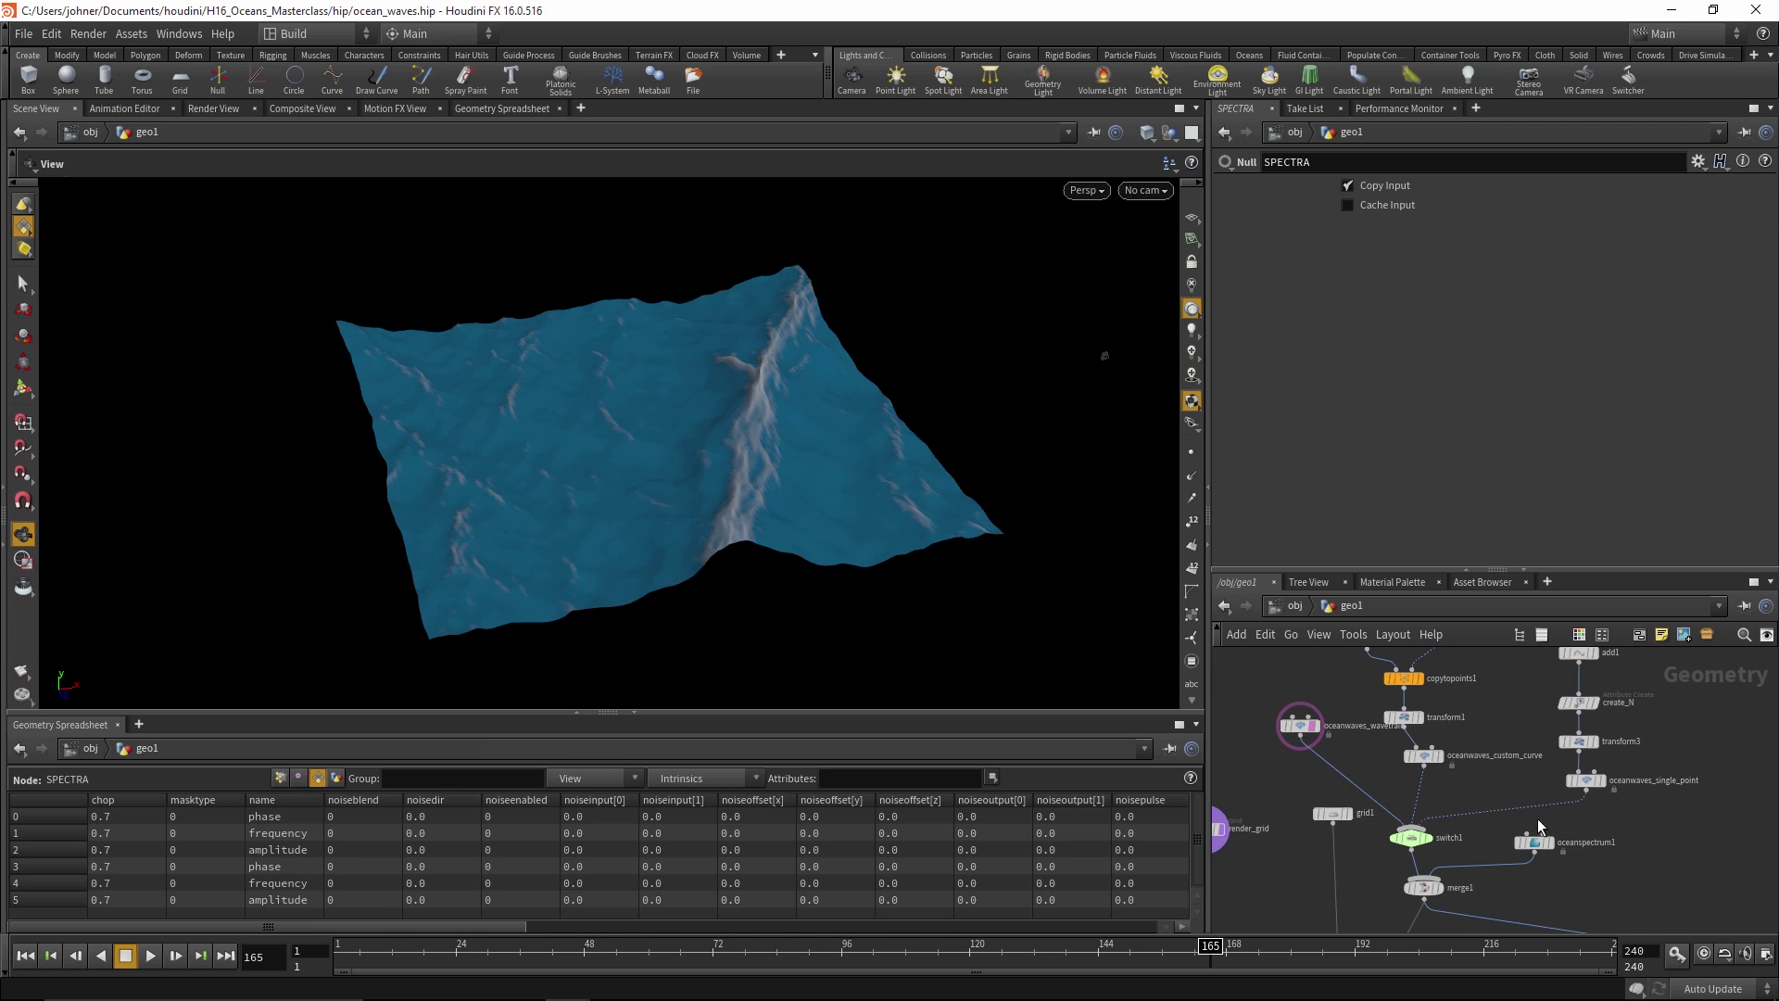
click(1536, 842)
middle_drag(1646, 858, 1590, 704)
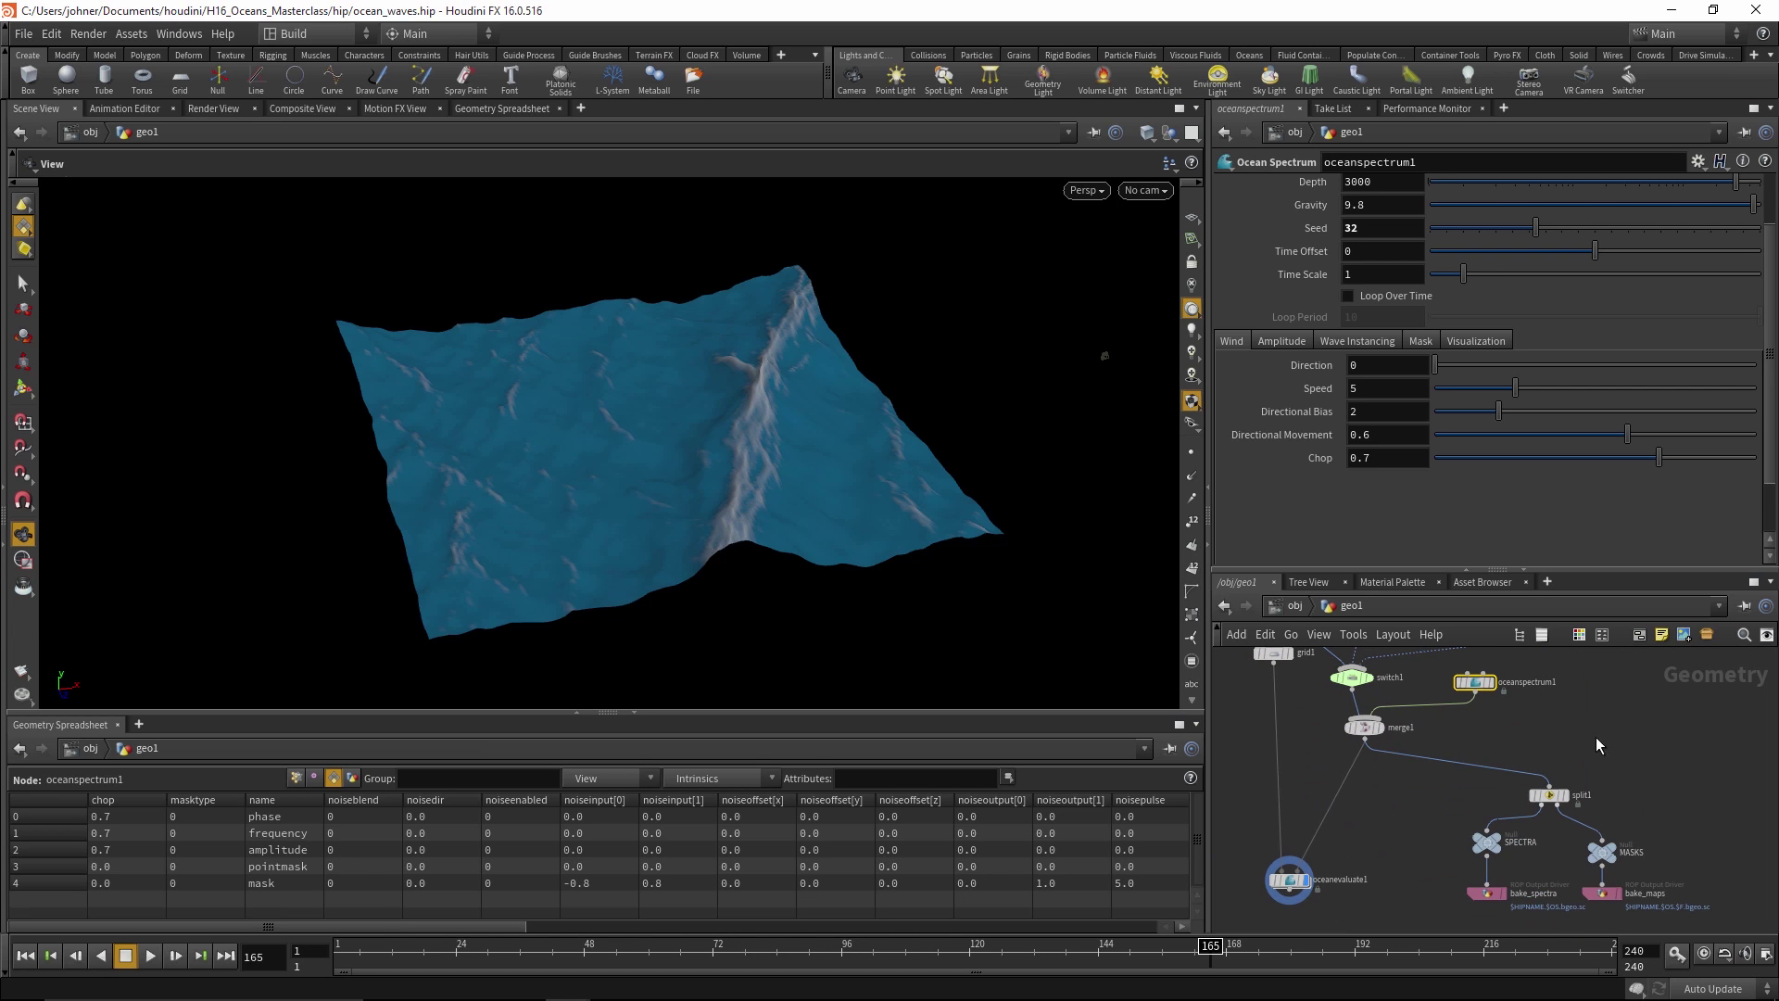
Compare the primitive volume names on the MASKS null with those on the SPECTRA null
click(1602, 850)
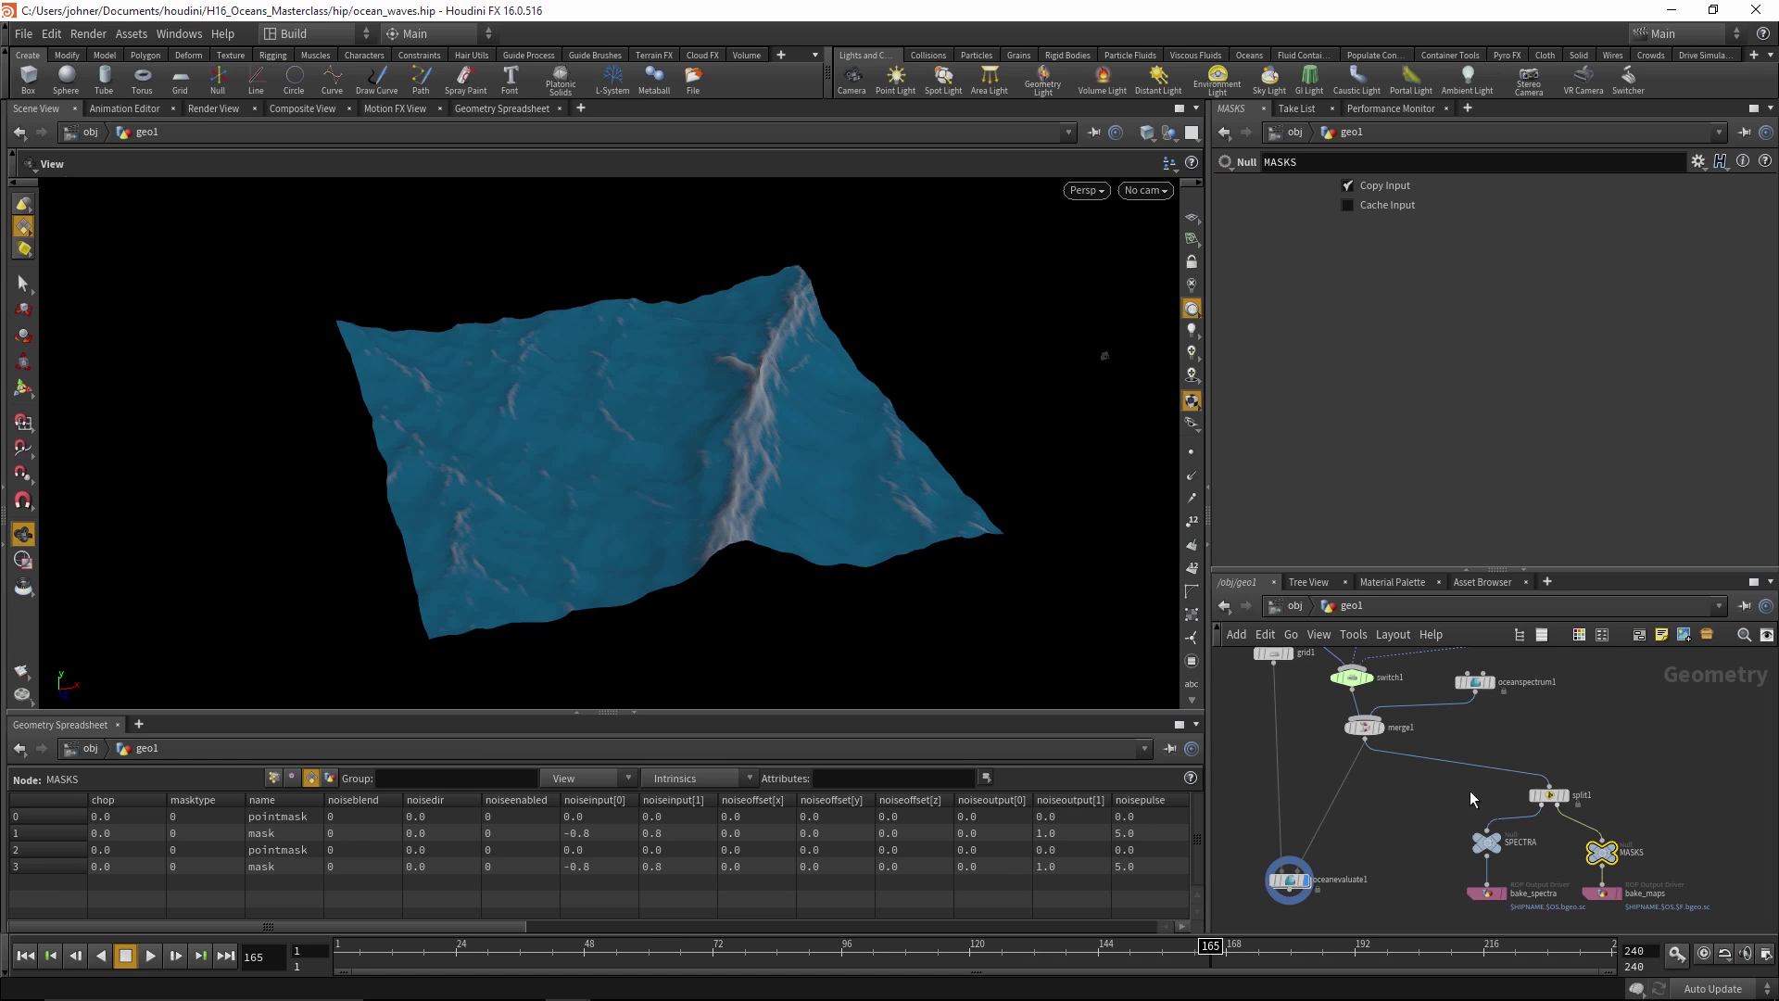
middle_drag(1674, 781, 1648, 765)
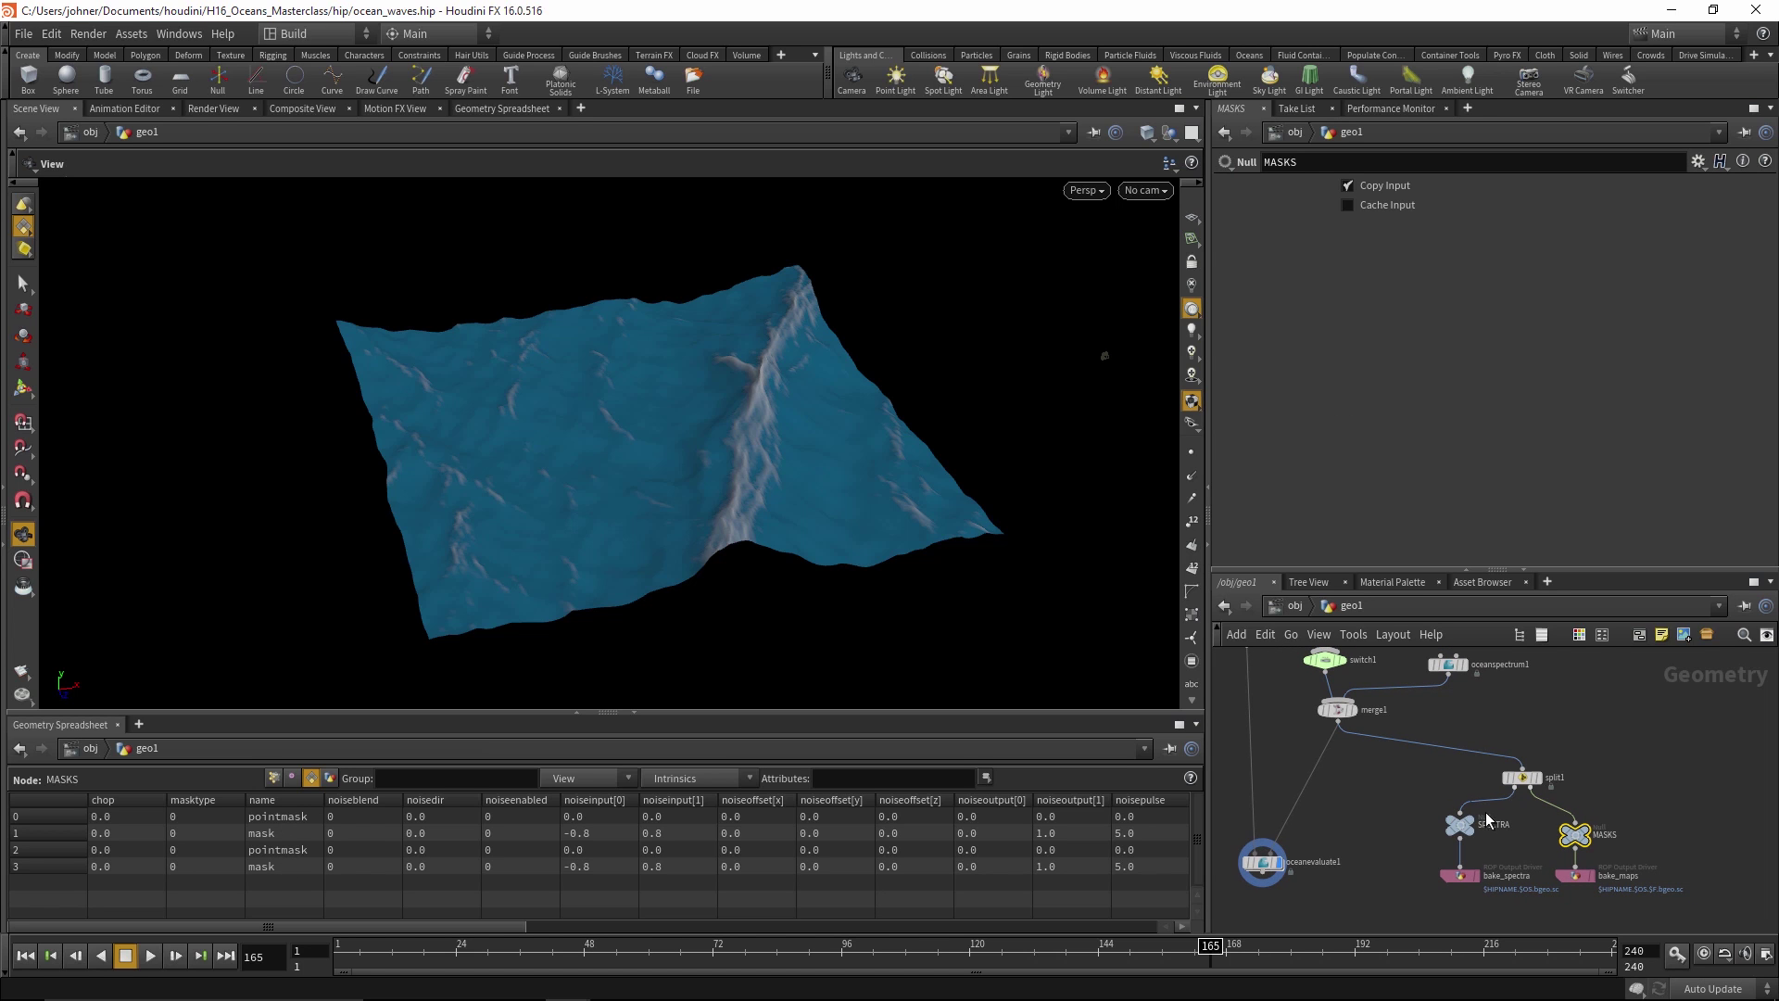
click(1461, 823)
mouse_move(1569, 702)
middle_down()
mouse_move(1573, 742)
mouse_move(1581, 706)
middle_up()
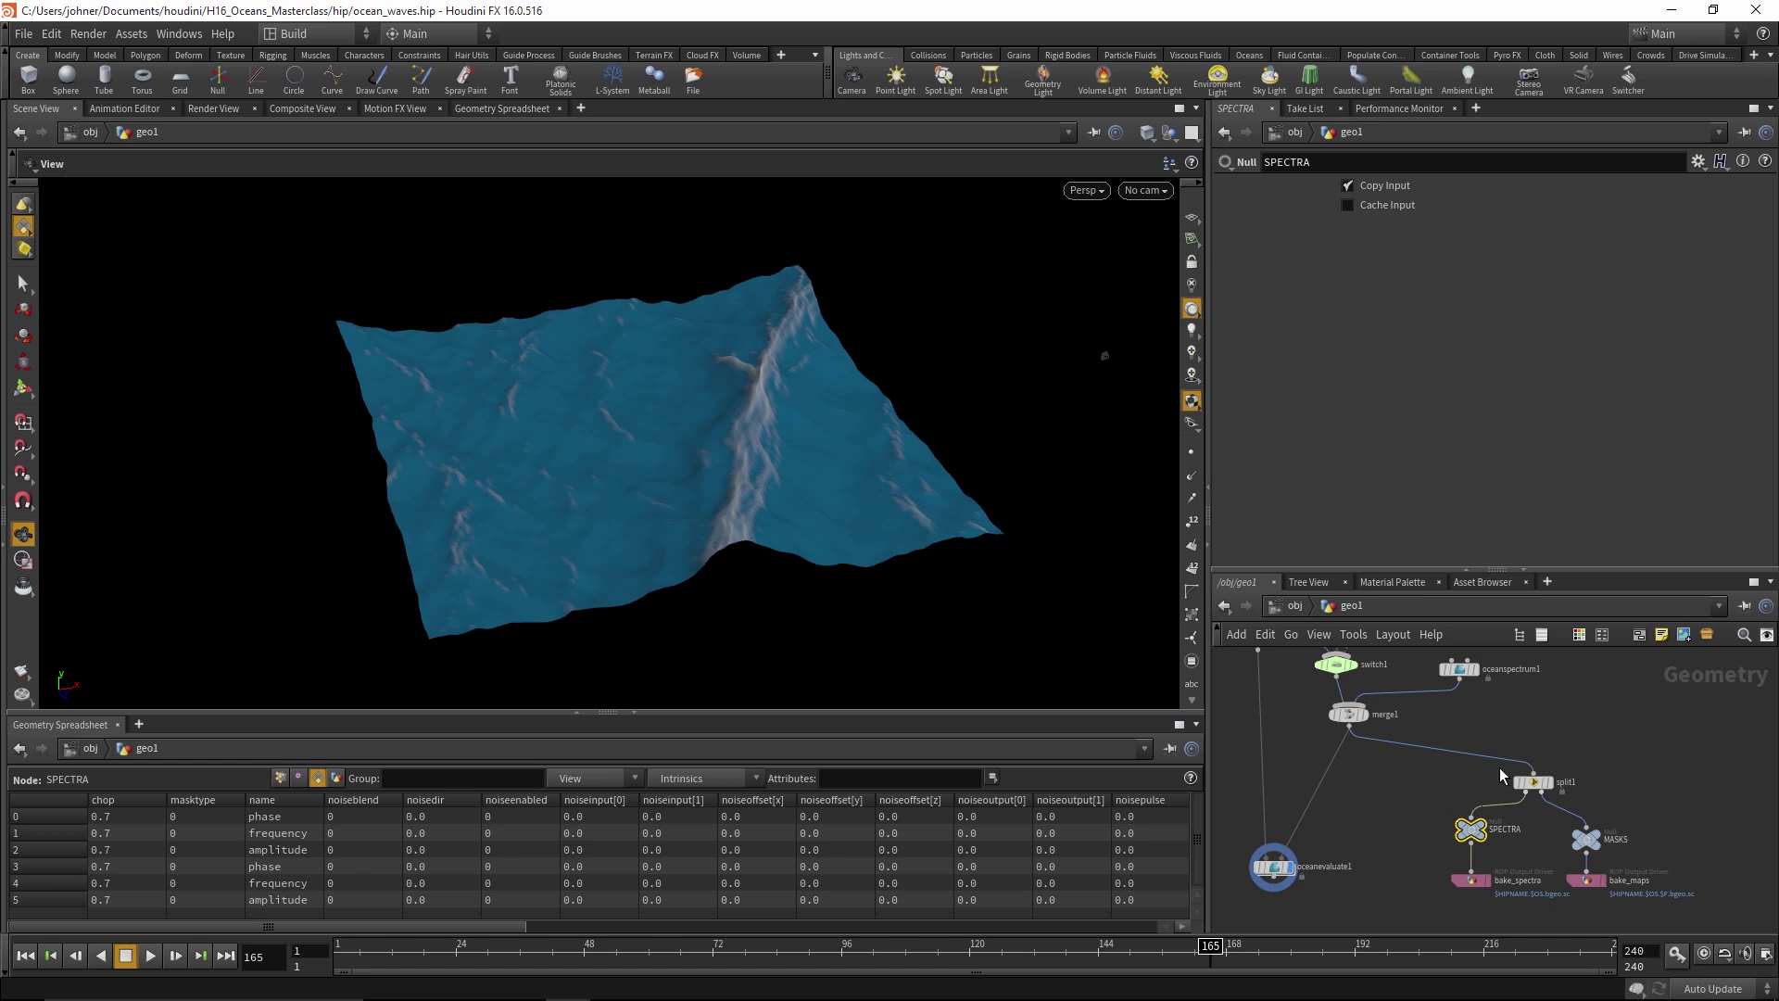
click(1586, 839)
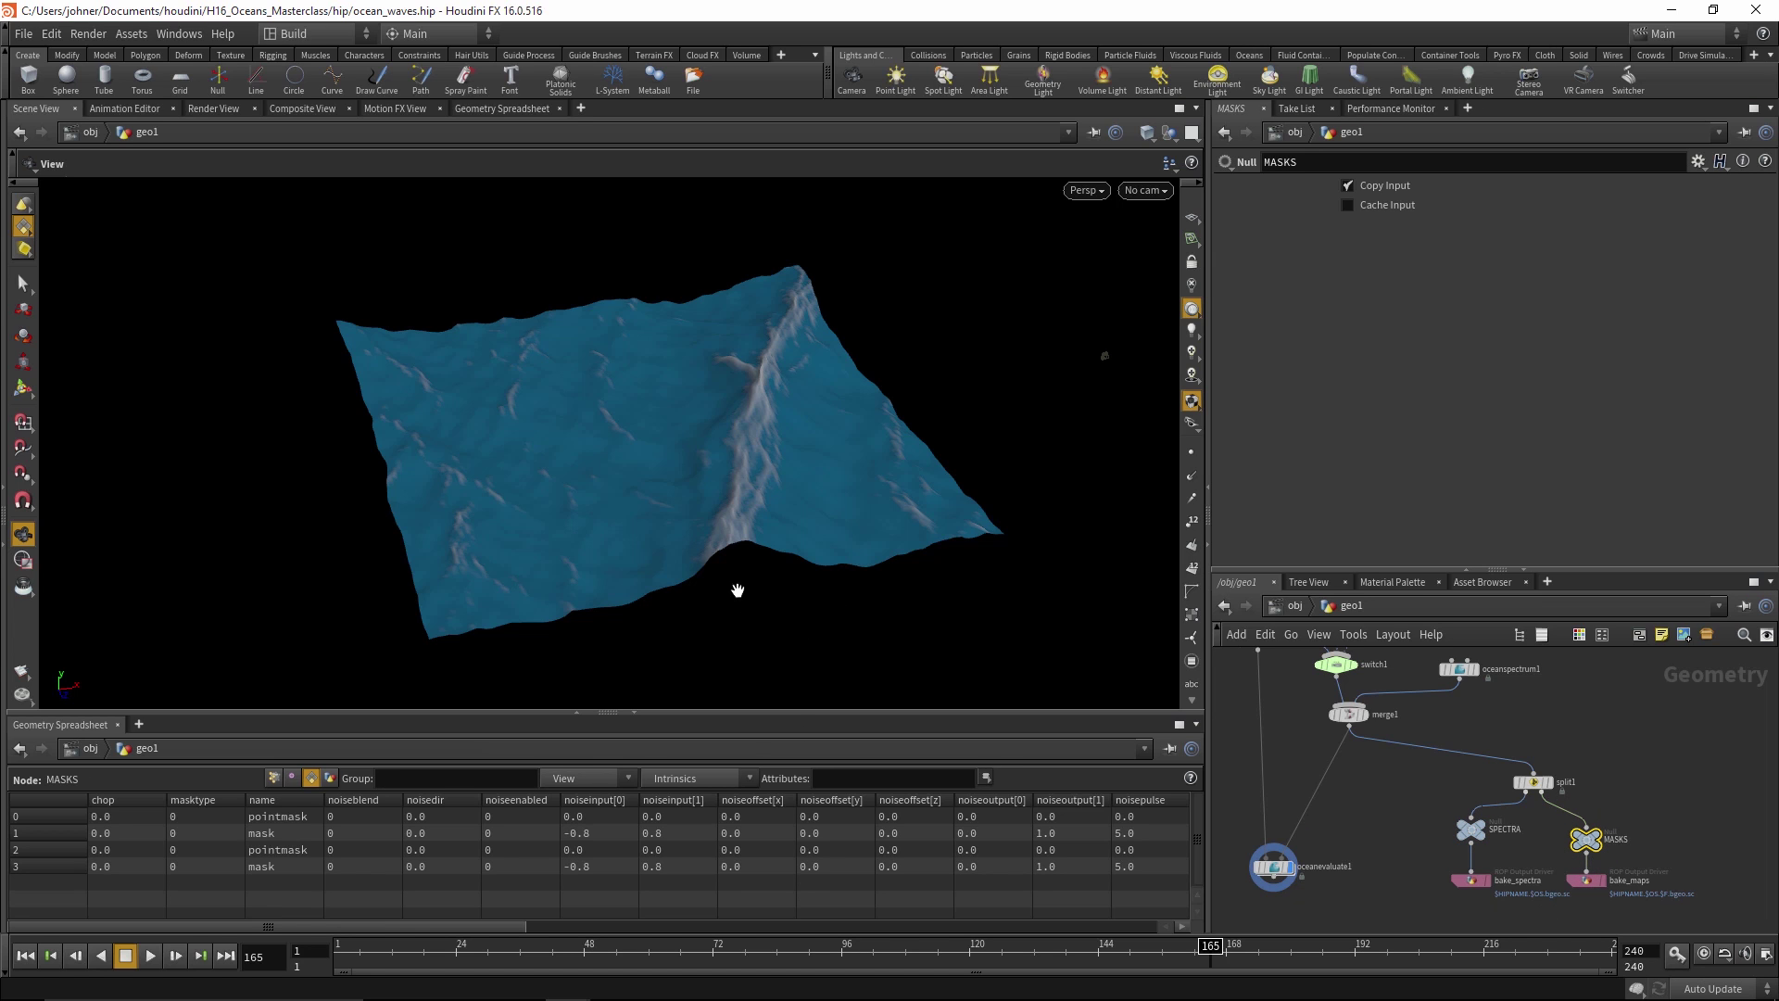
Show the MASKS point attributes in the spreadsheet and scrub the timeline to frame 104 to check how they change
middle_drag(1585, 714, 1588, 769)
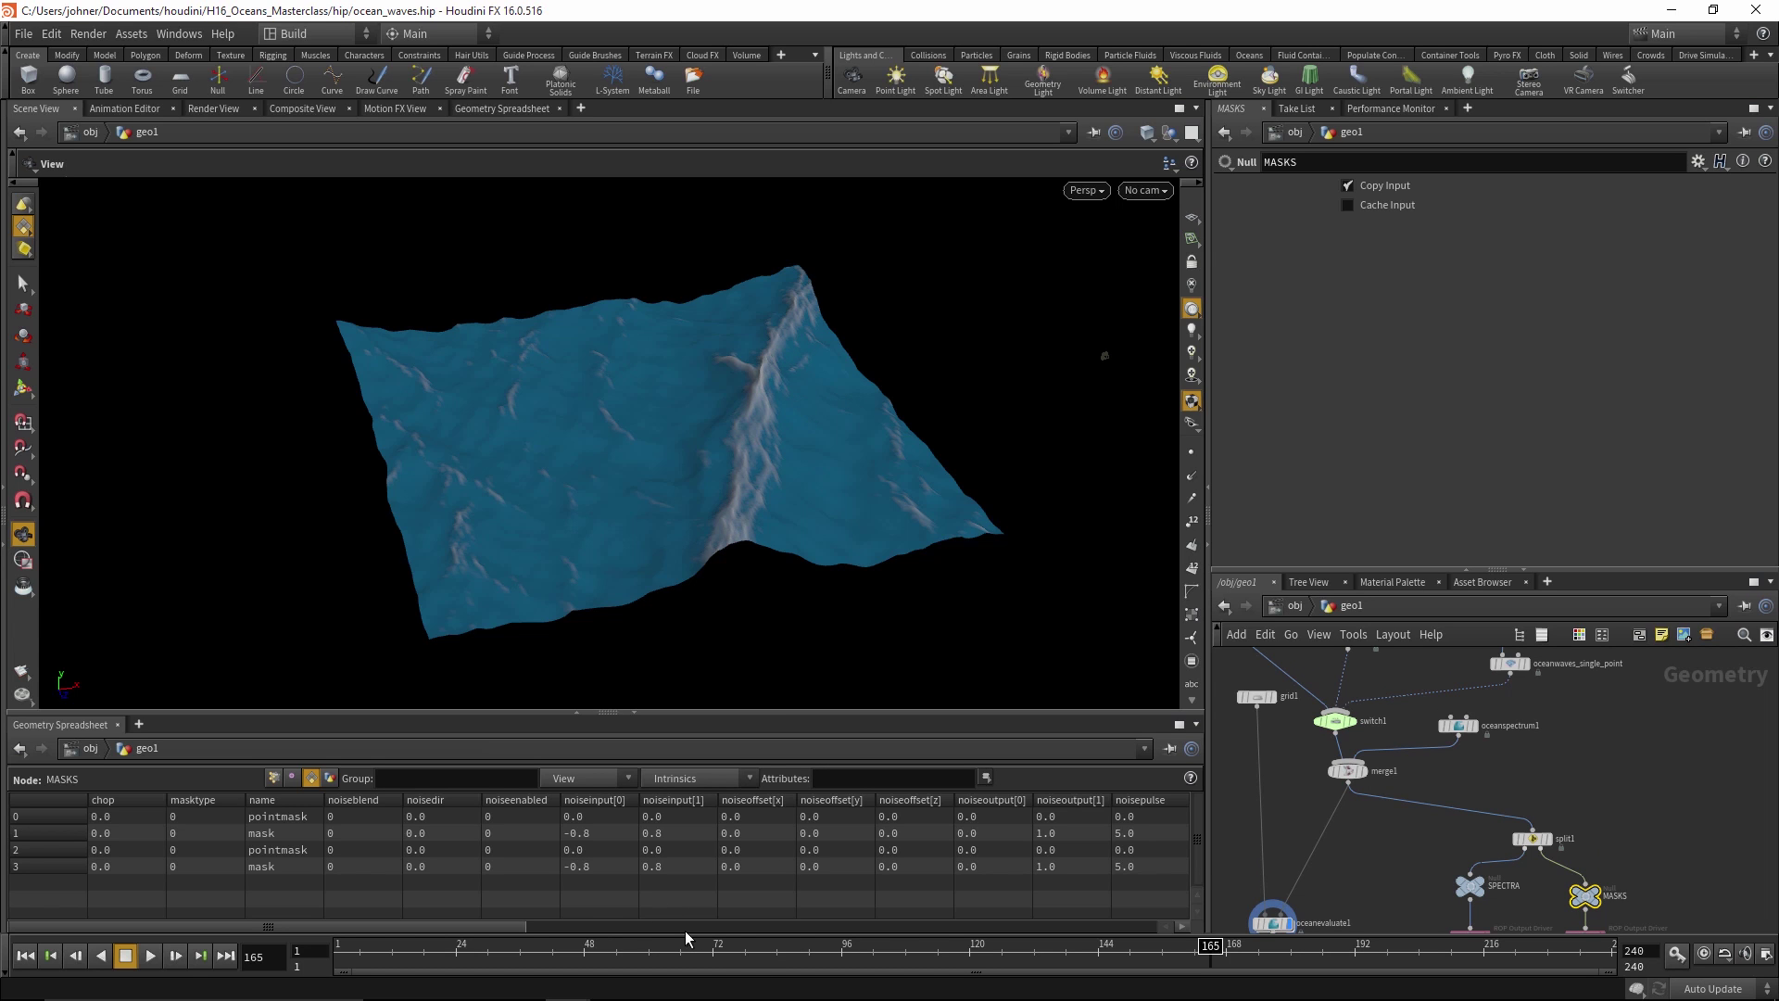
click(292, 779)
click(273, 779)
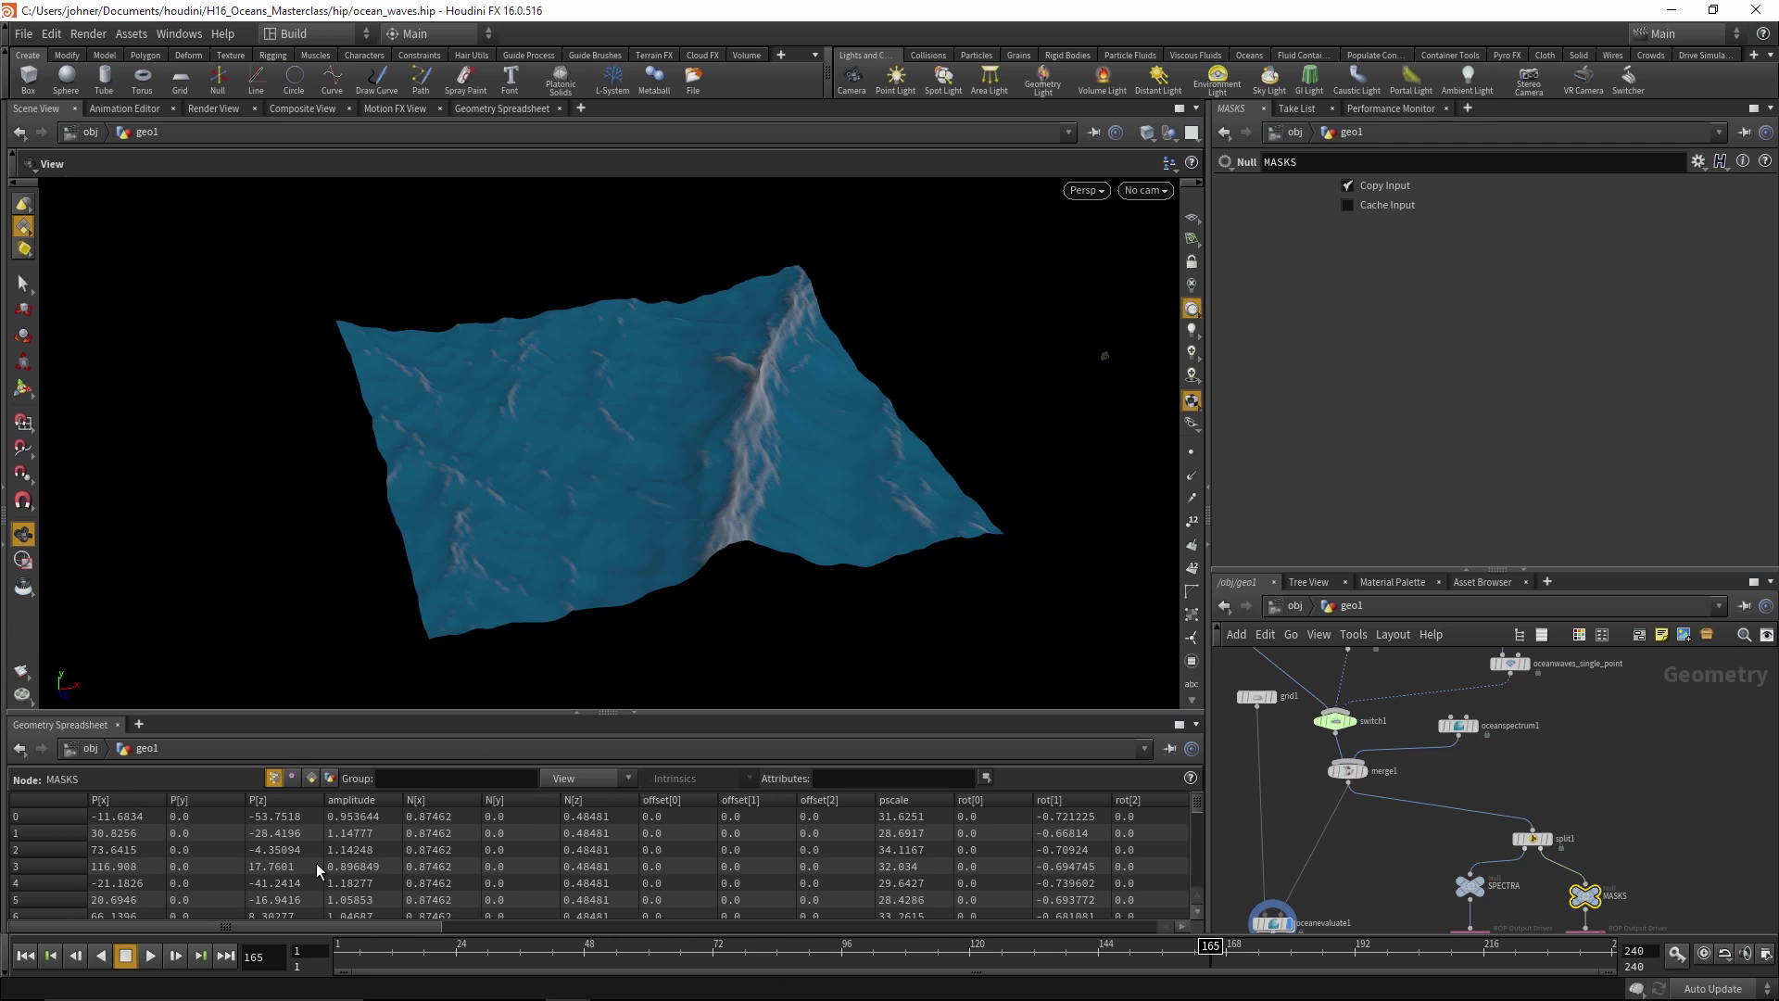
click(442, 955)
drag(498, 964, 885, 946)
Review the frame range and output file settings of the bake_spectra and bake_maps output drivers
middle_drag(1573, 789, 1531, 721)
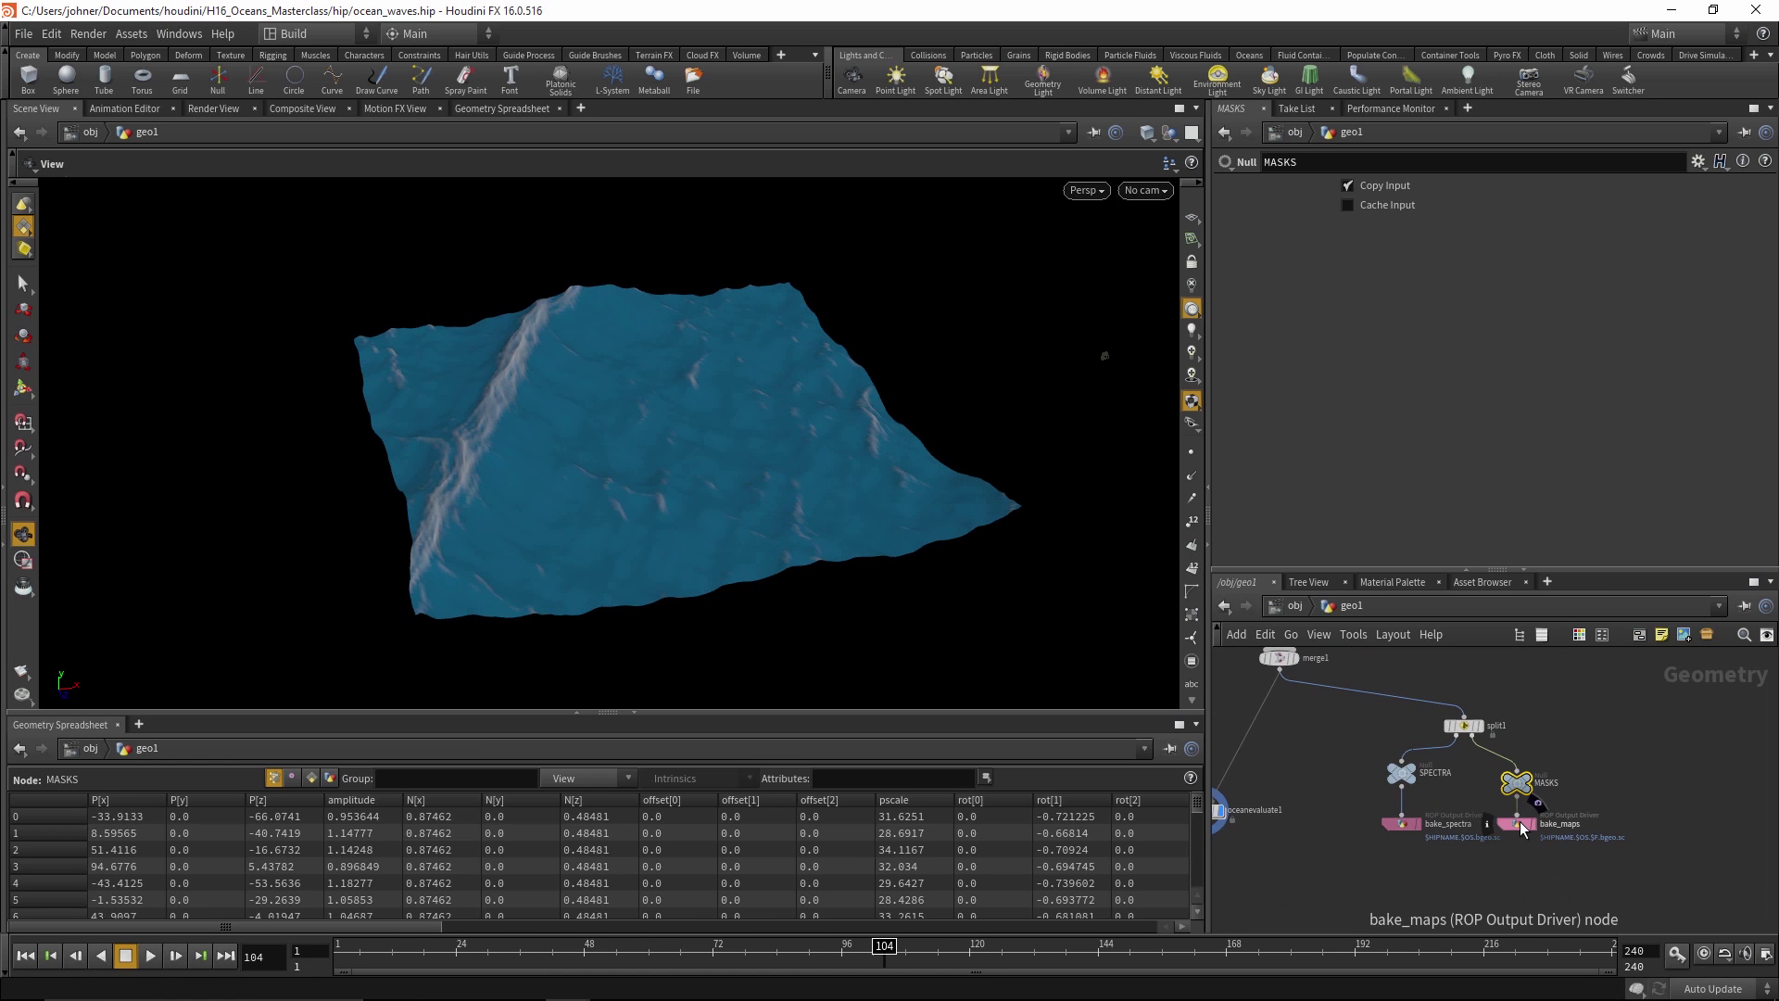
click(1401, 823)
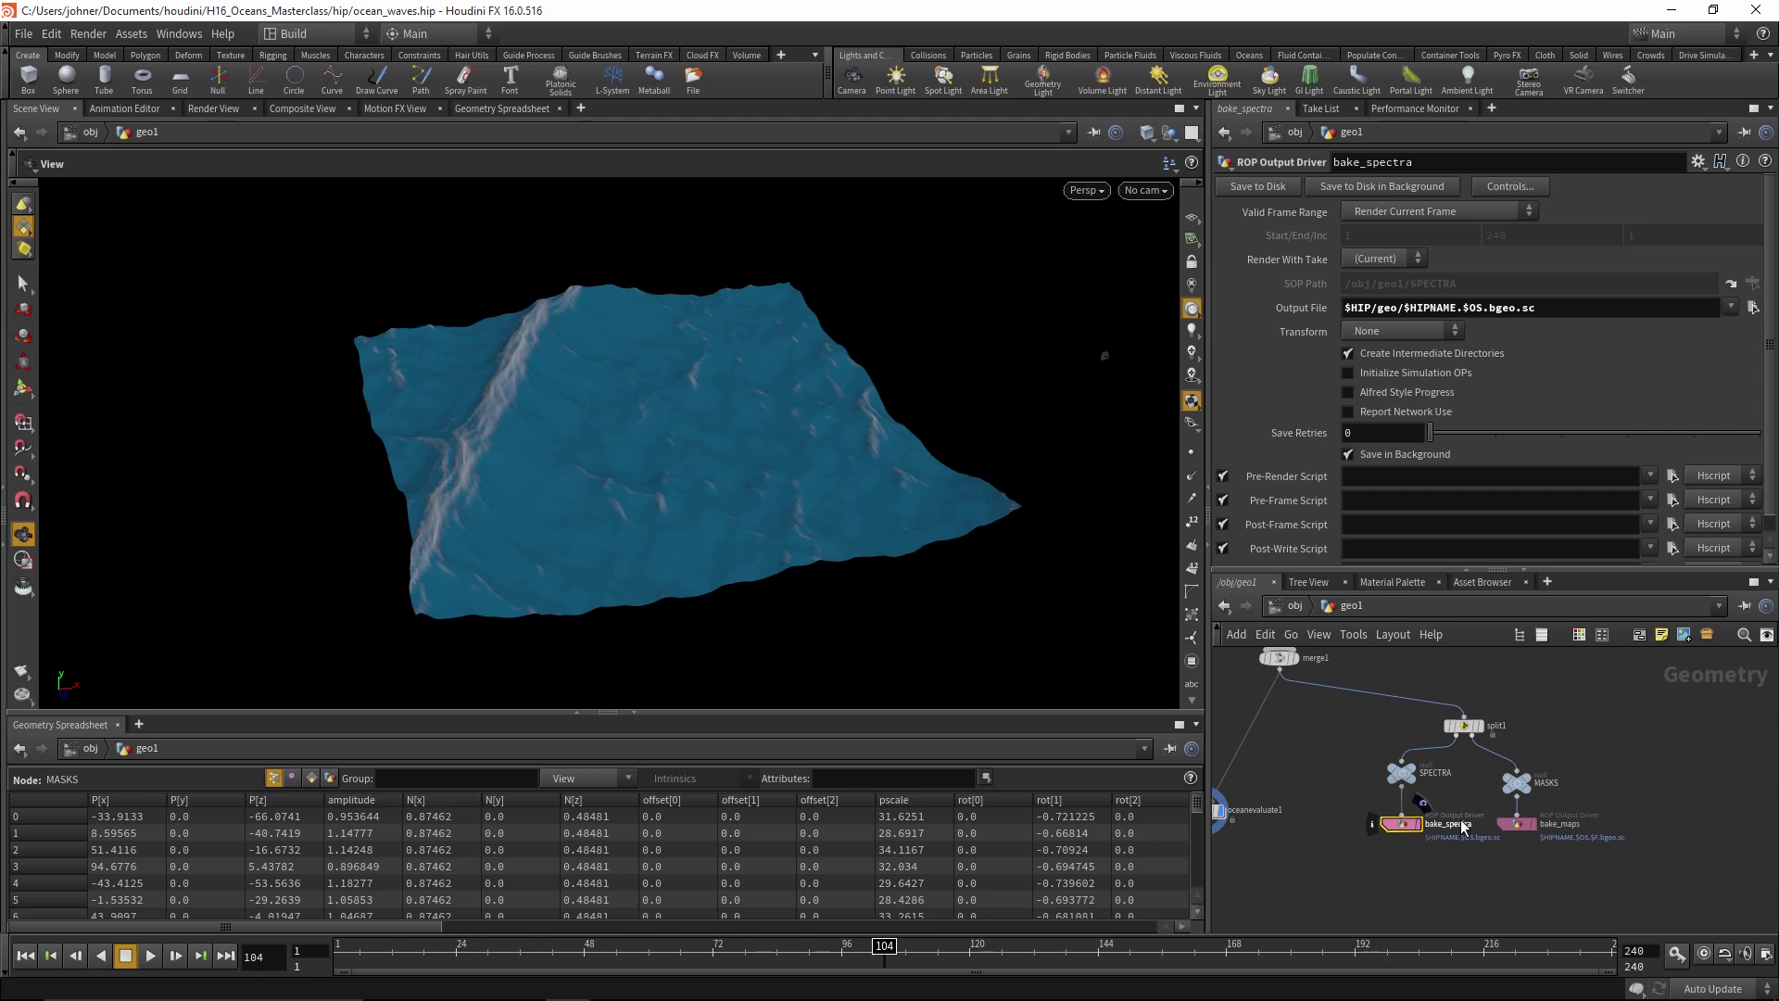
click(1517, 823)
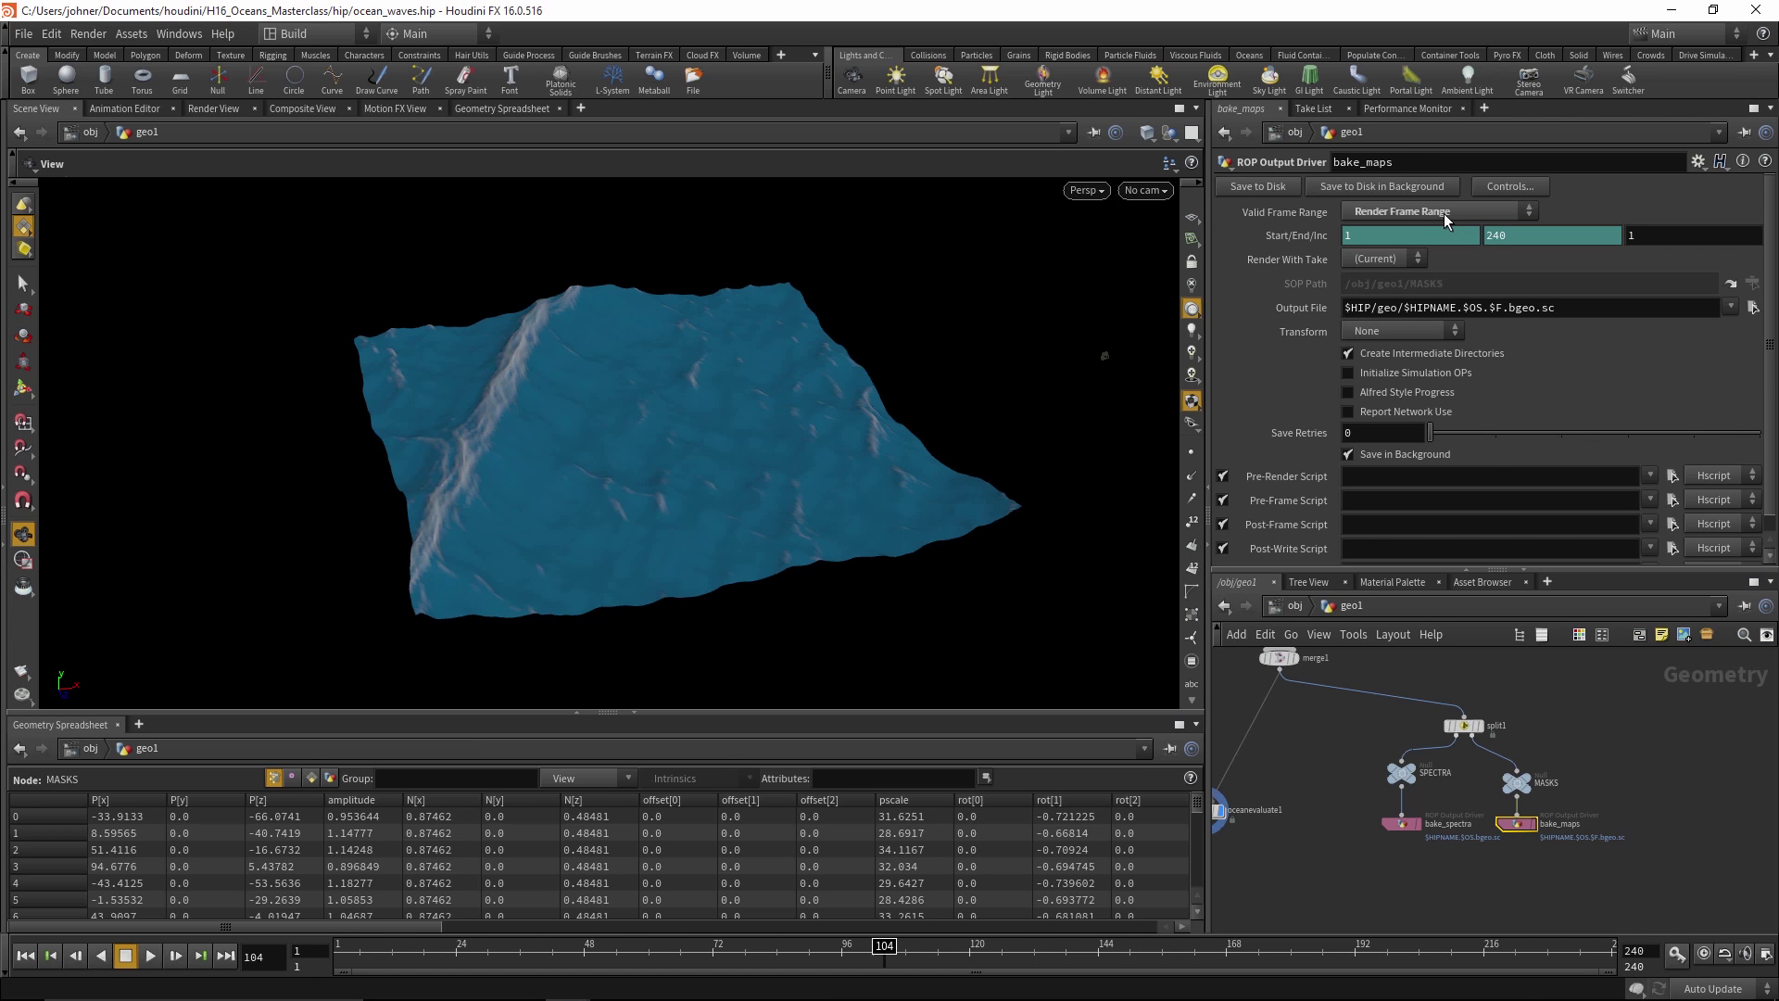
Add a File node beside the MASKS branch in the geo1 network
click(1583, 771)
key(Tab)
text(file)
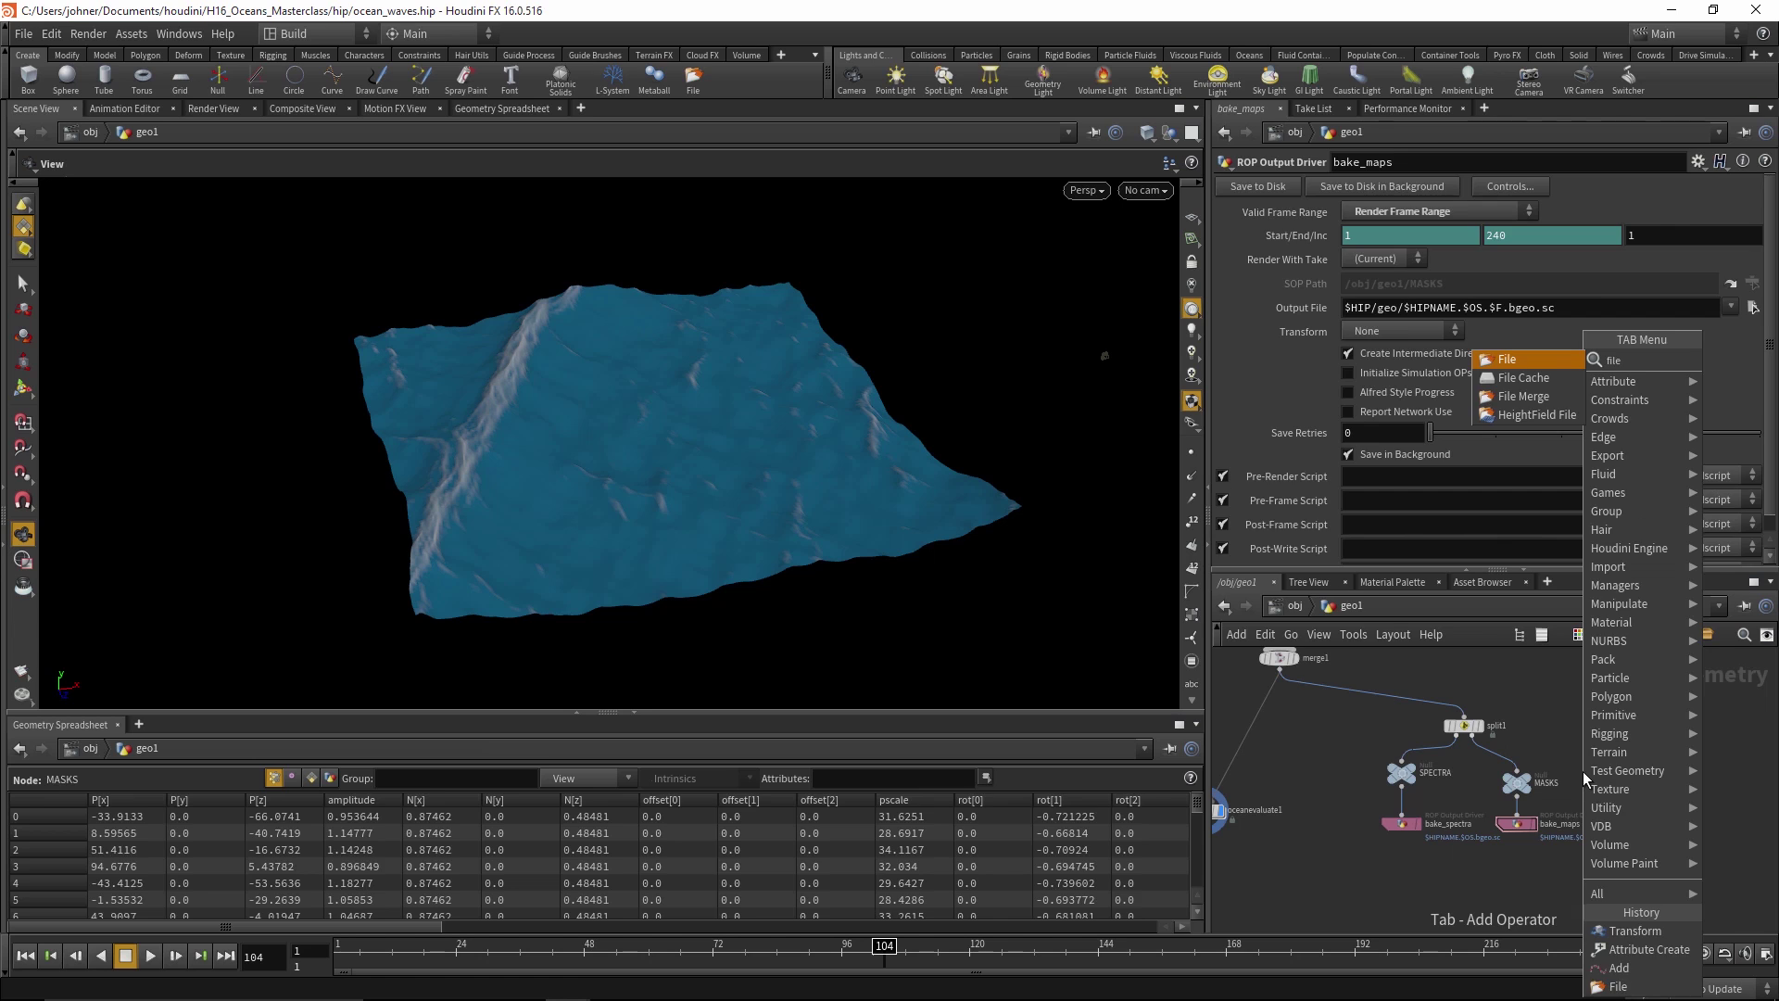
key(Return)
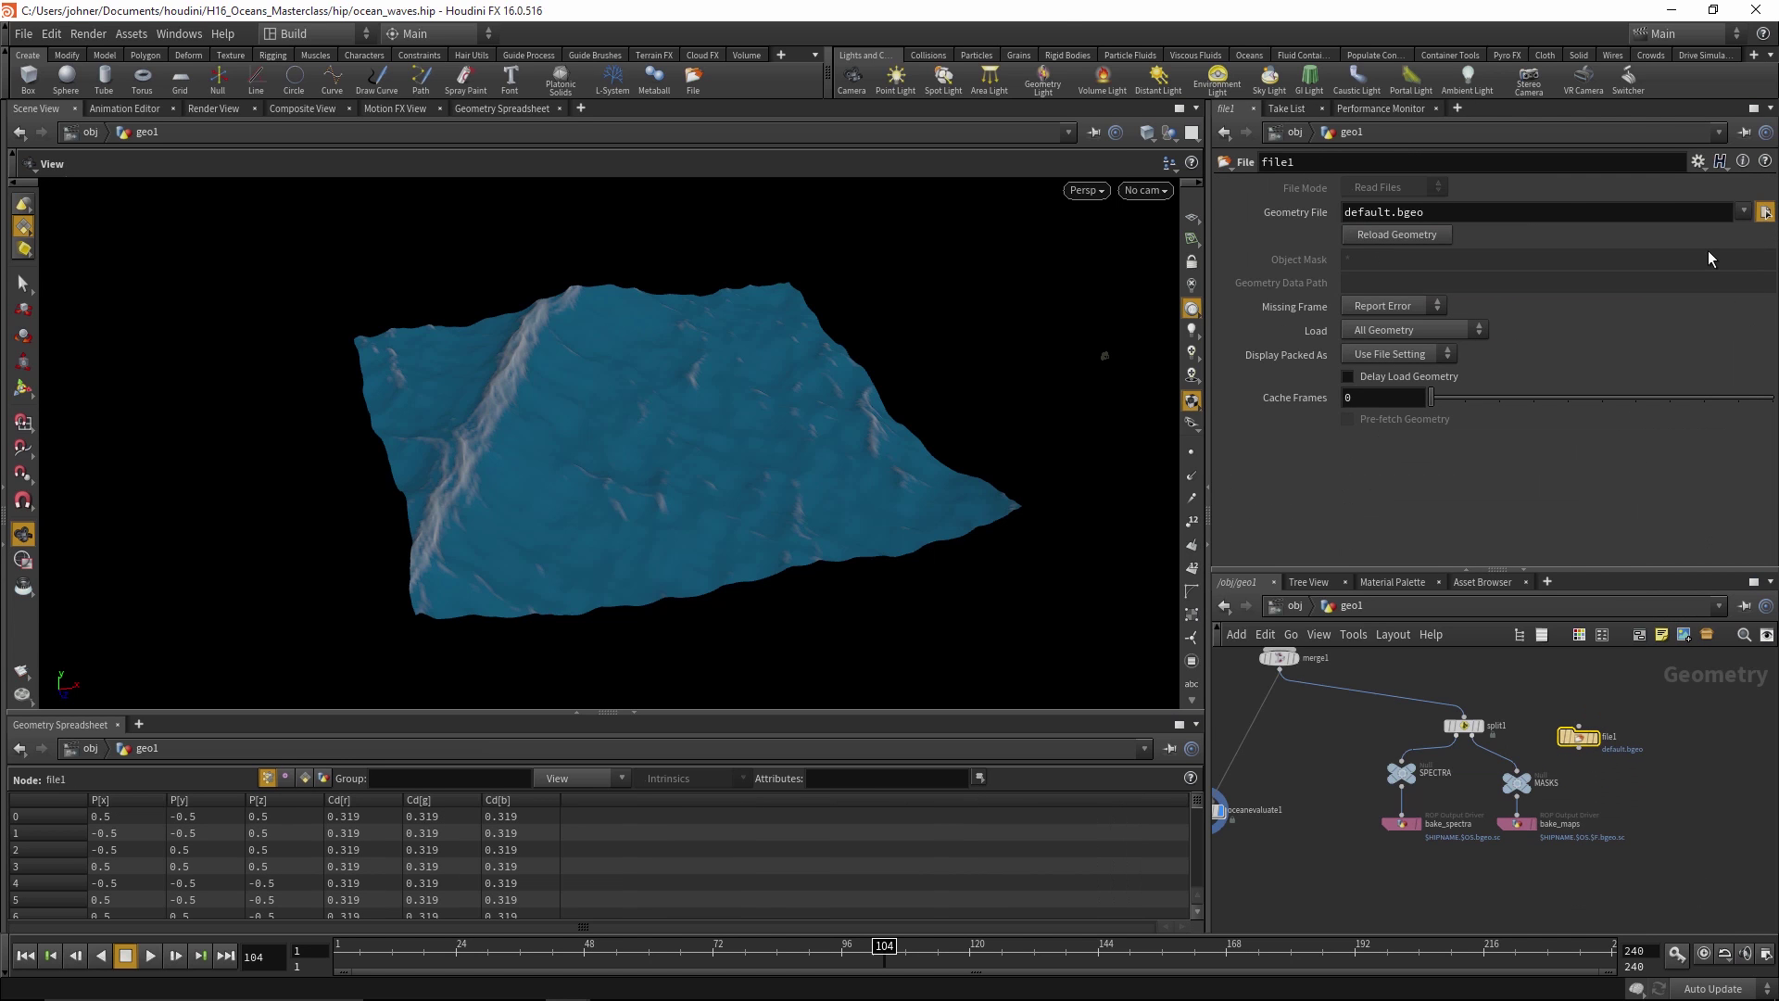
Compare the ocean_waves.bake_maps and ocean_waves.bake_spectra files in $HIP/geo, and leave the file chooser without loading one
click(1765, 213)
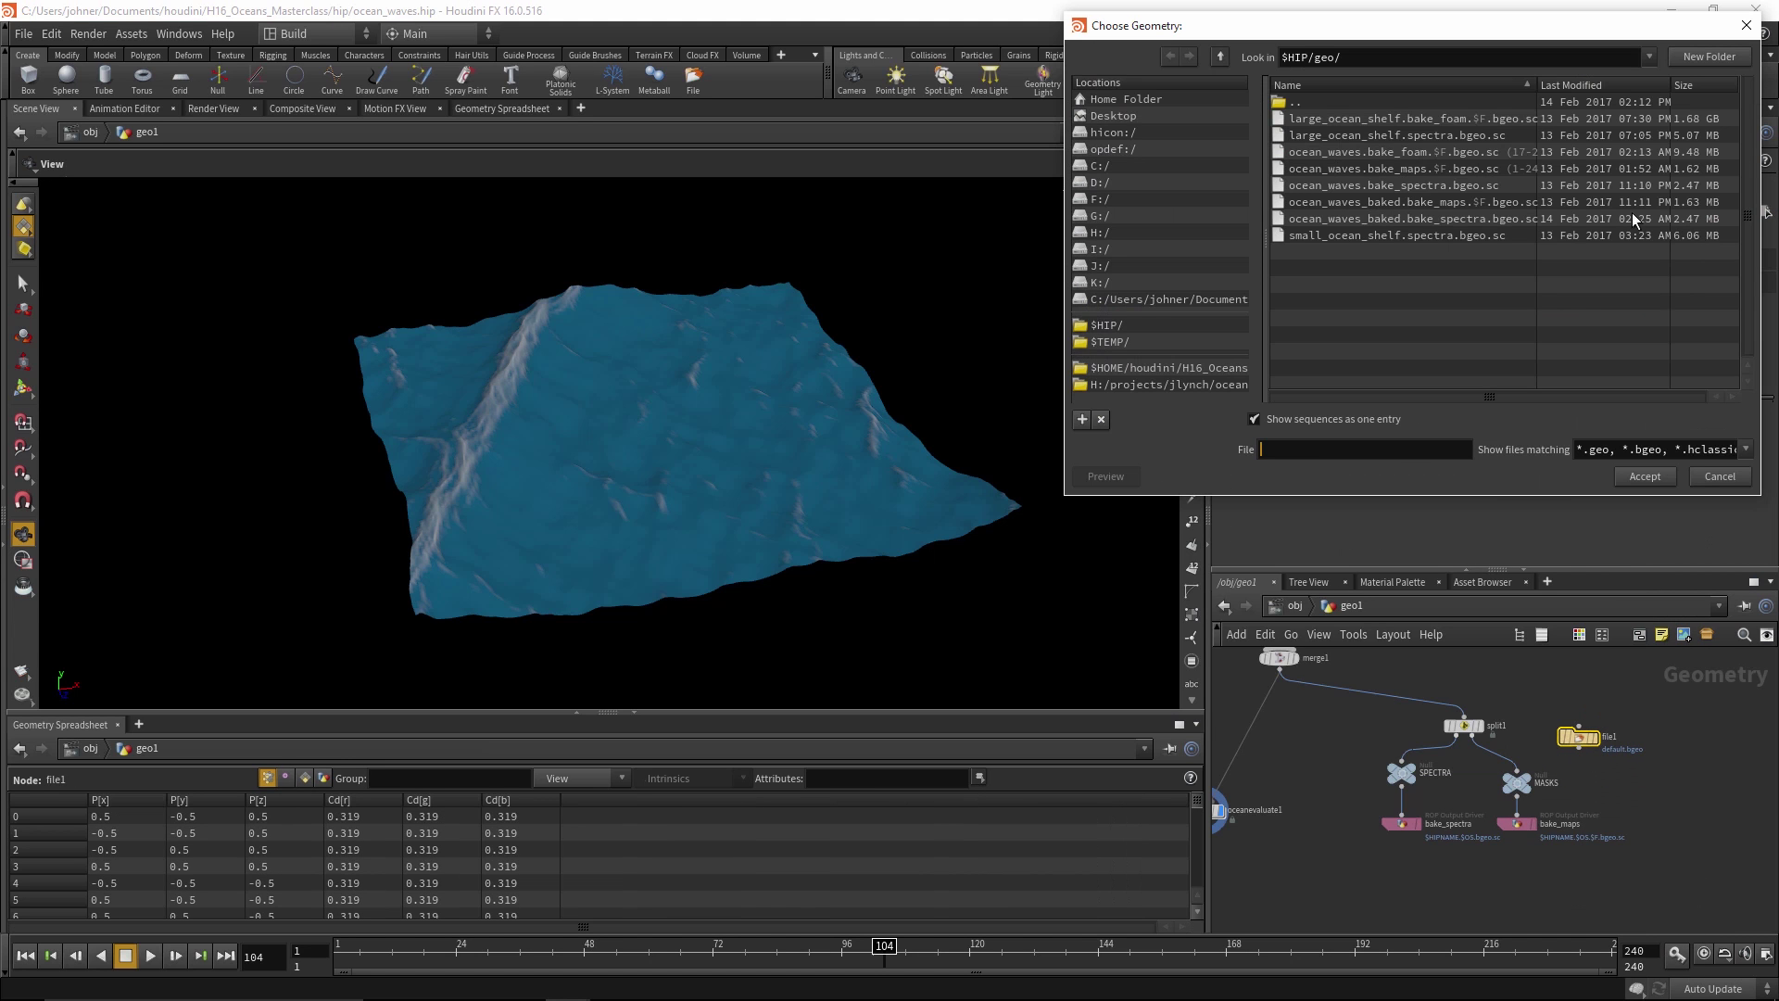
click(1382, 171)
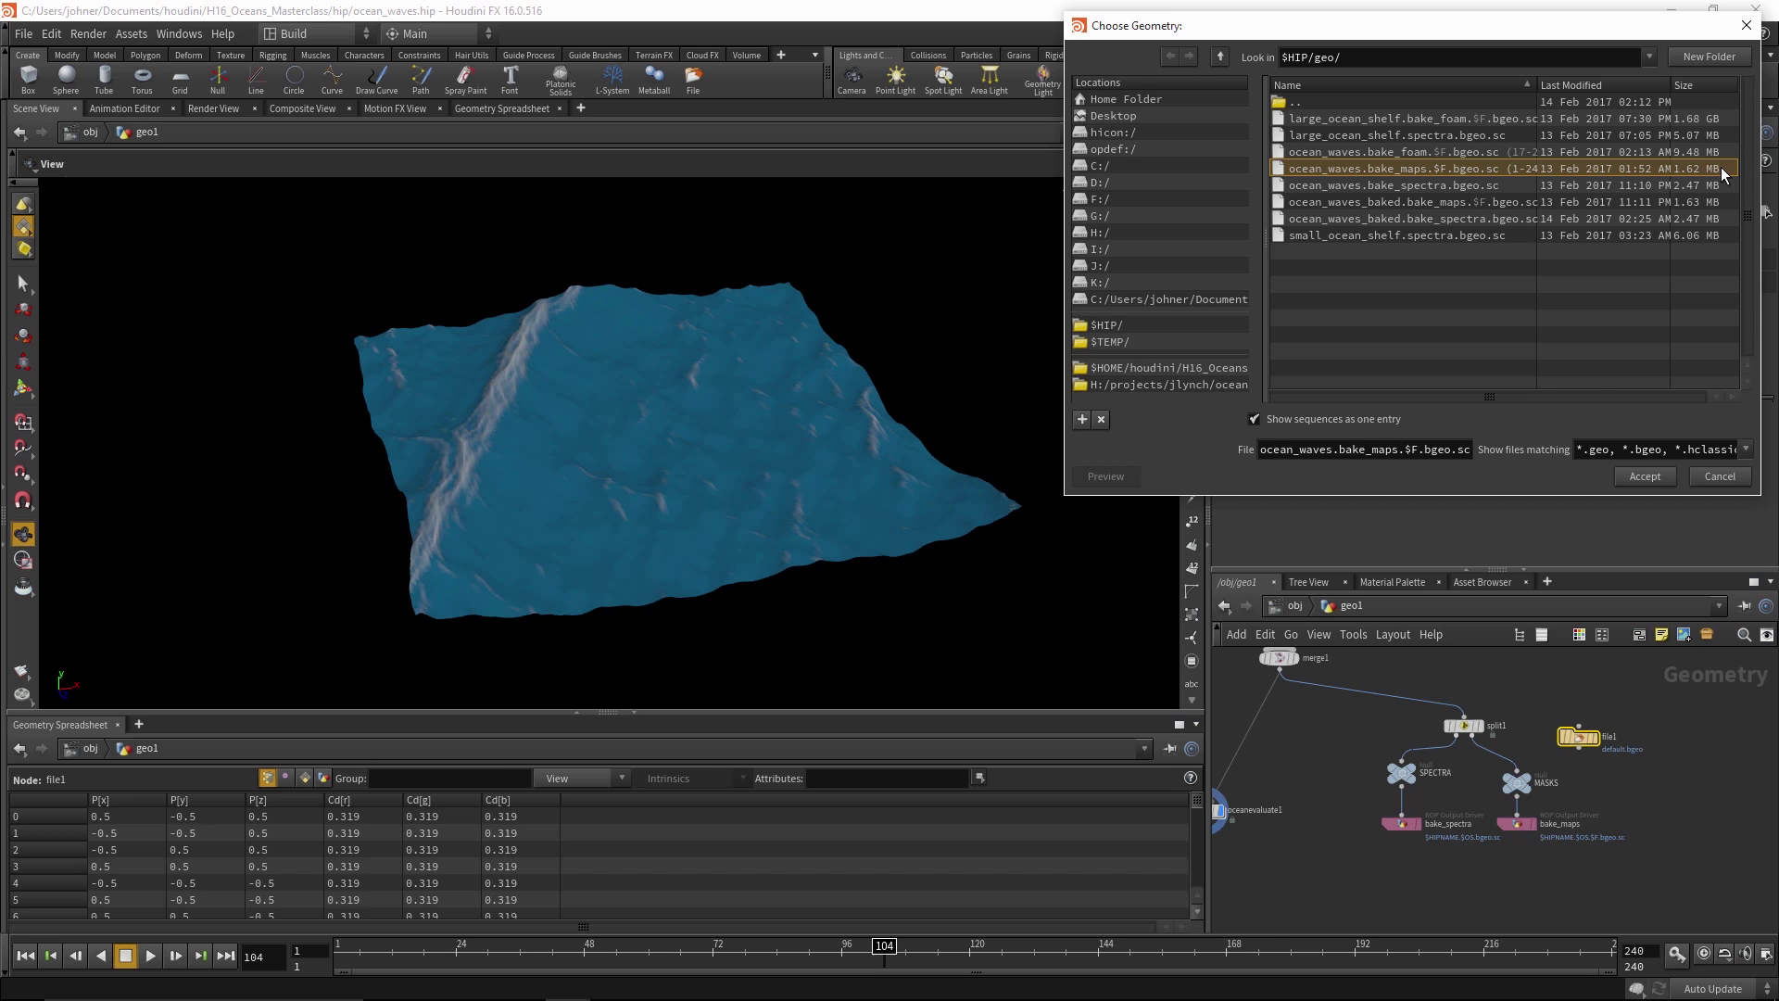
click(1446, 186)
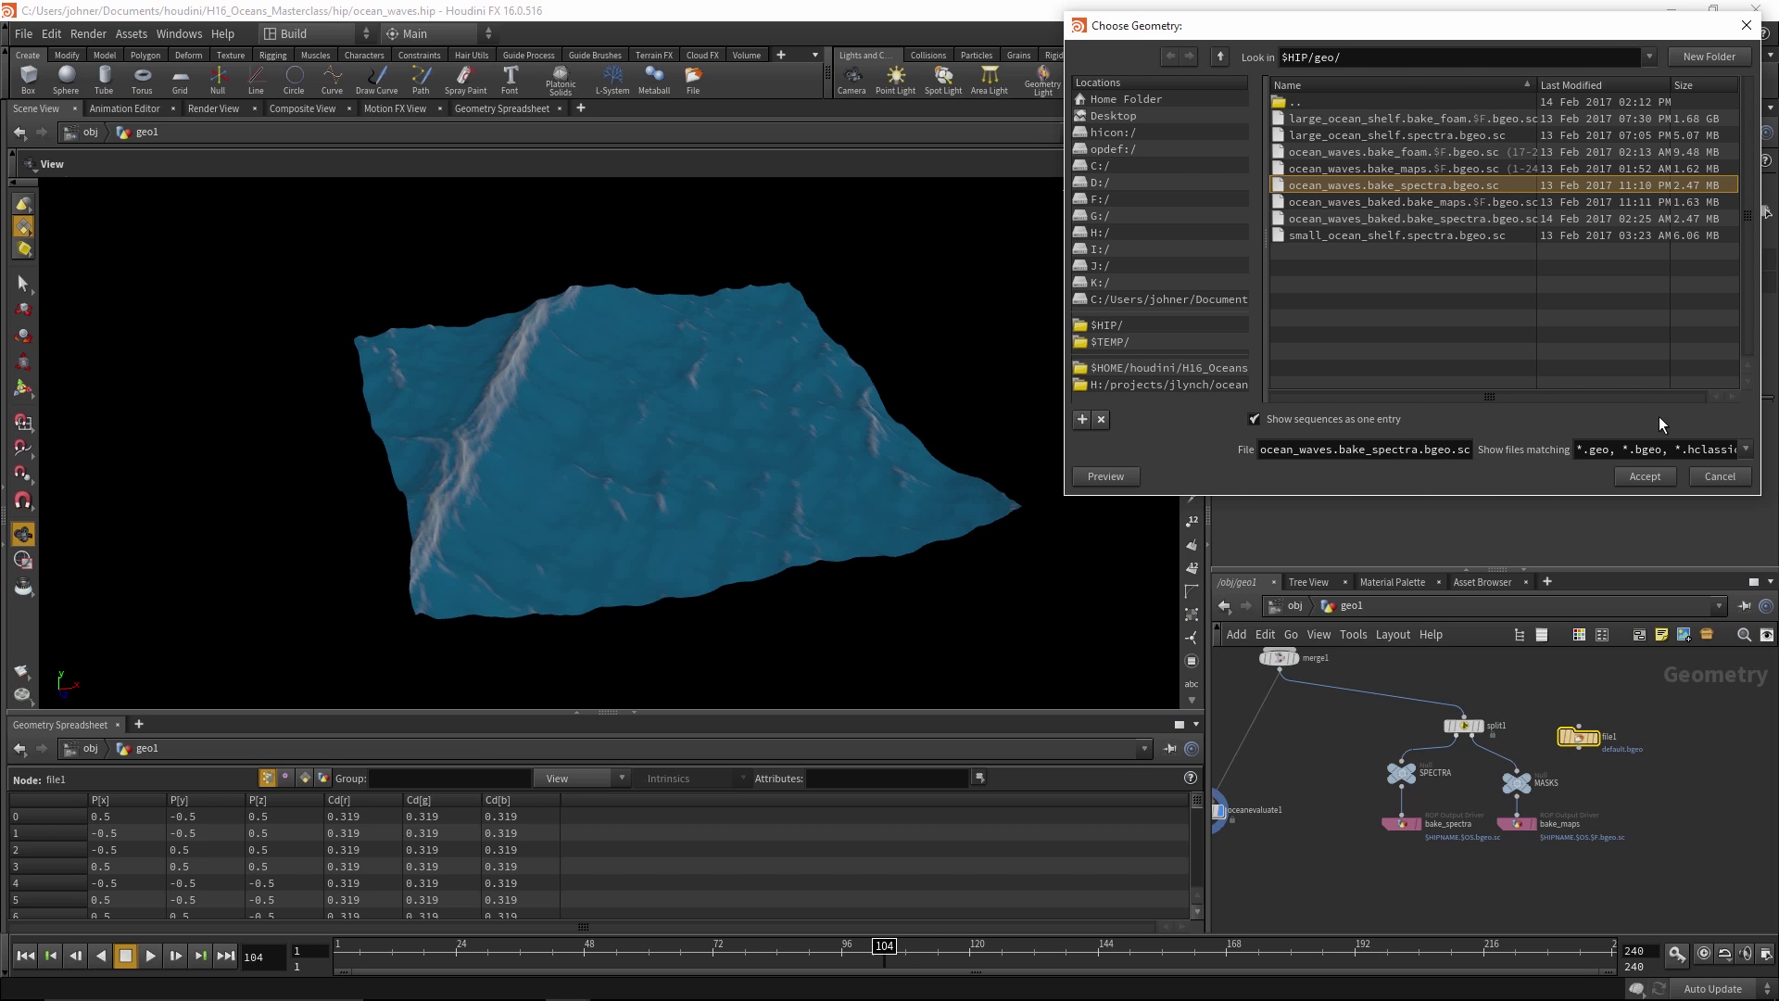
click(1719, 476)
Scrub the ocean animation to frame 157 and review bake_spectra's output settings again
drag(384, 956, 1170, 922)
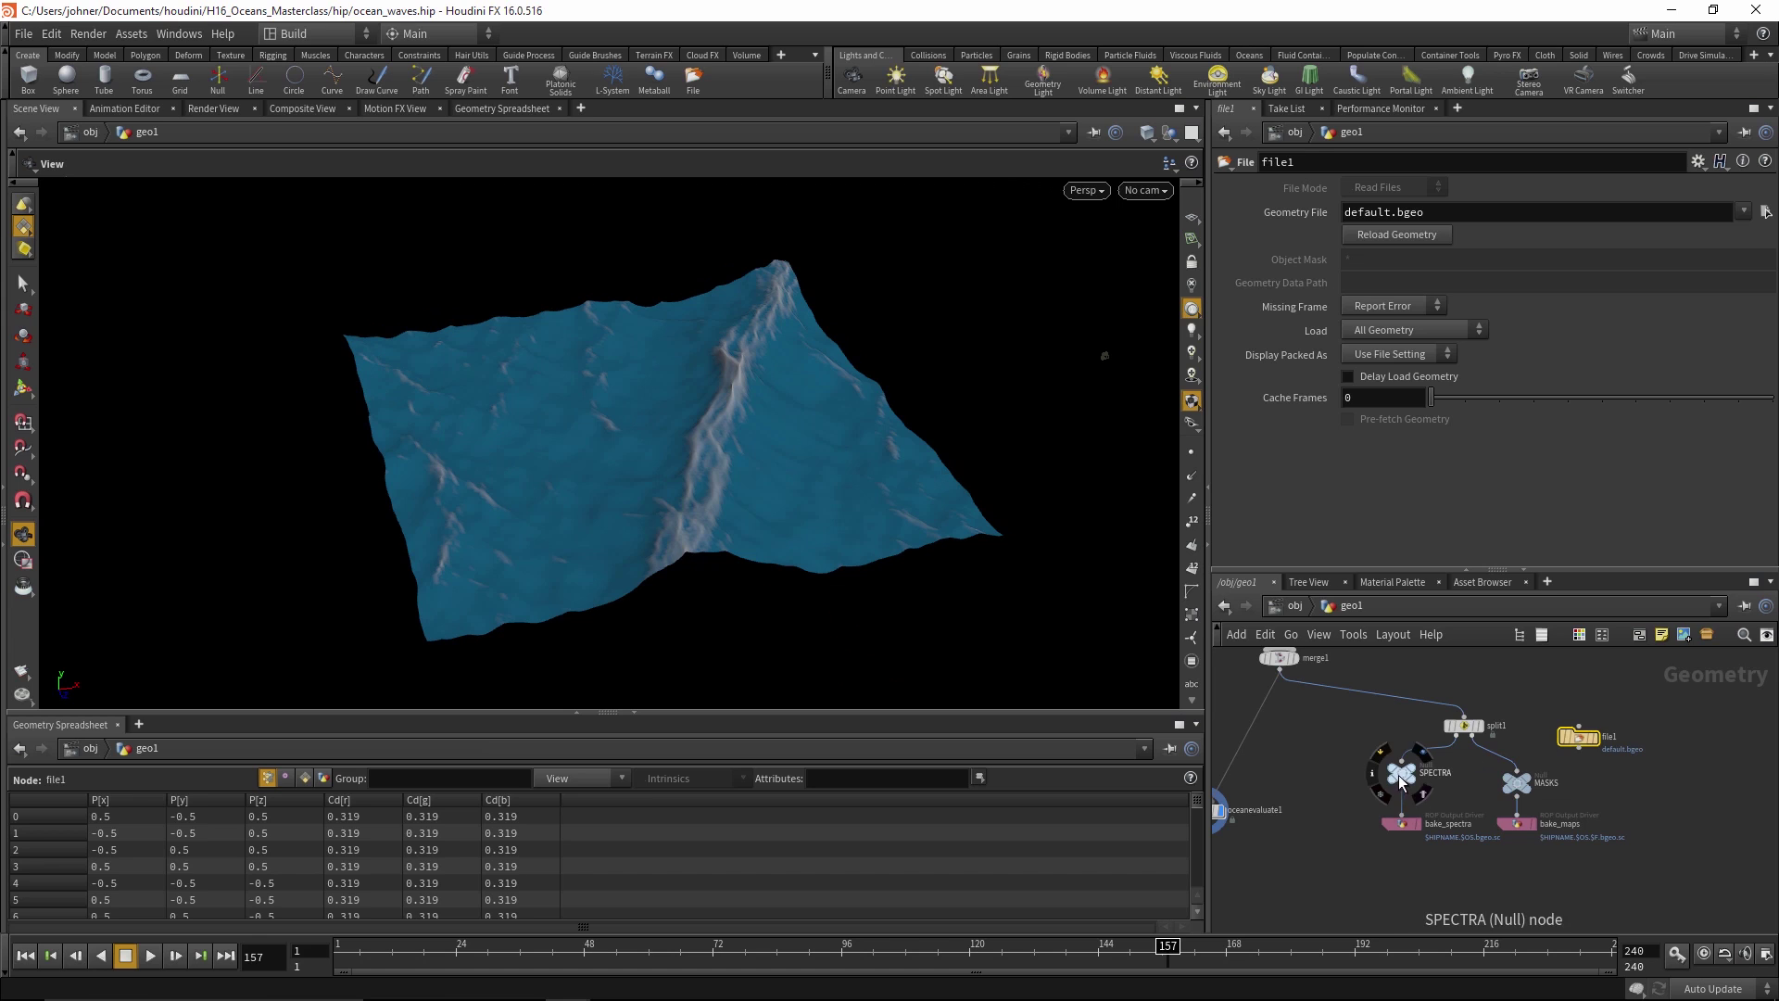
click(1406, 825)
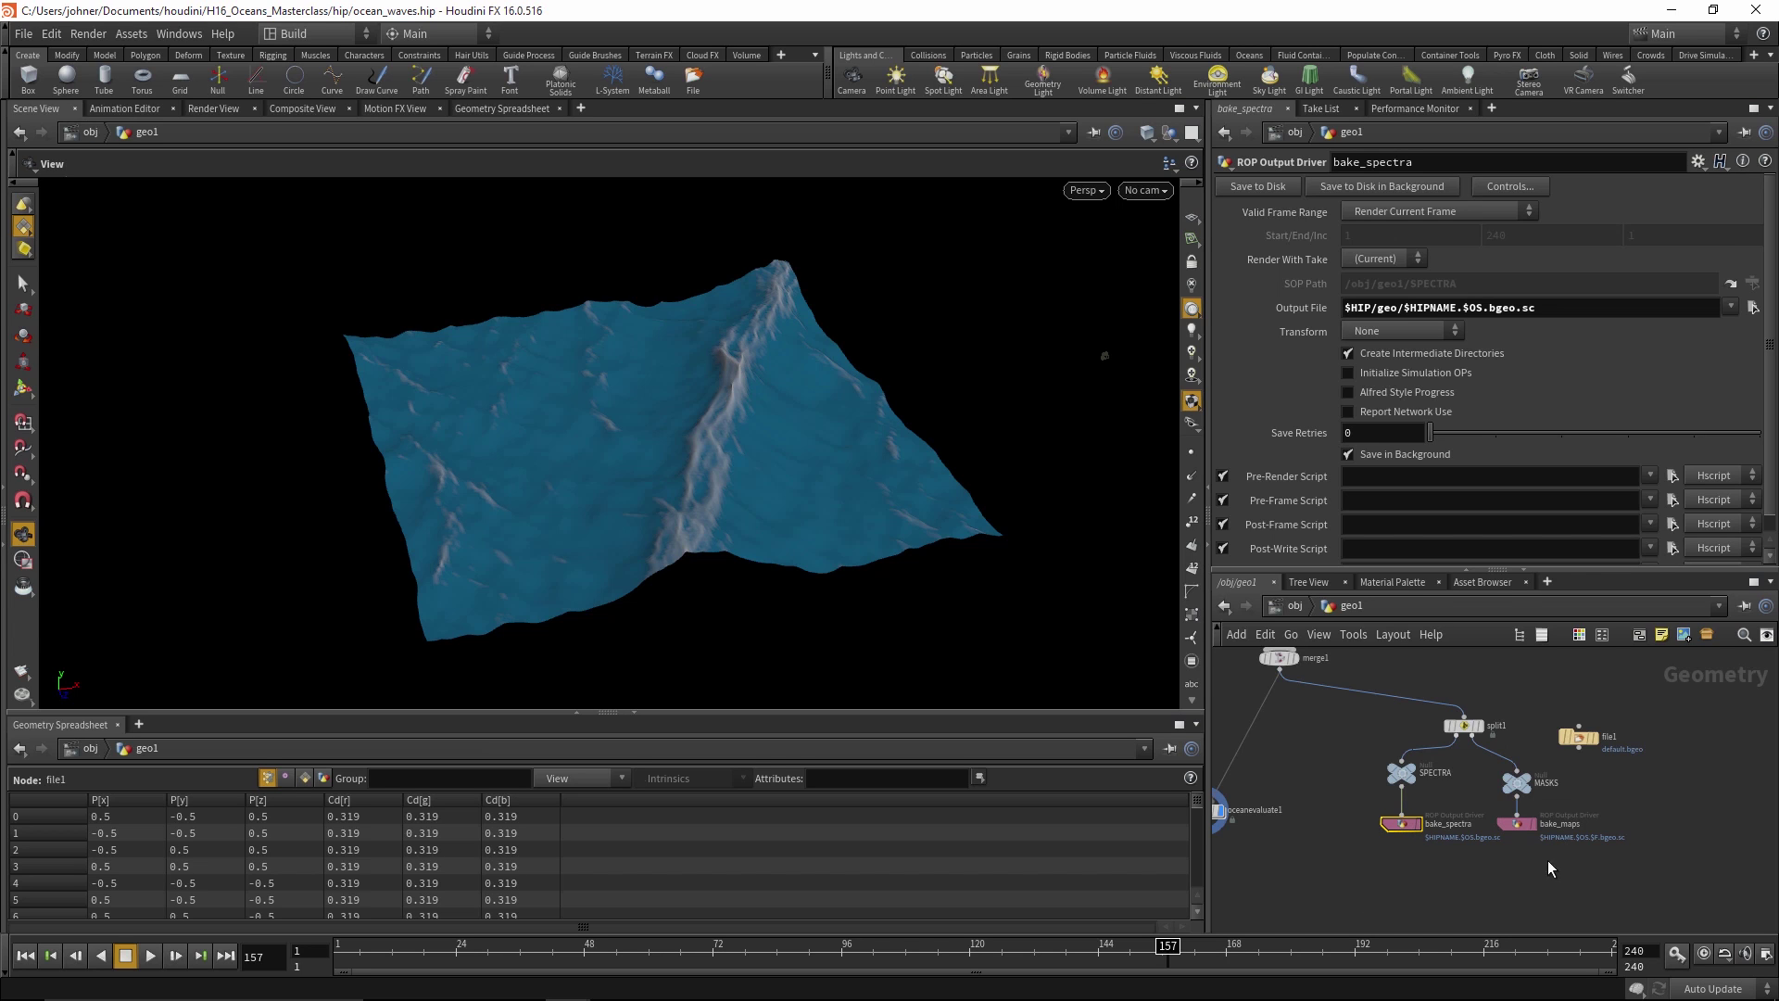
drag(1475, 848, 1331, 826)
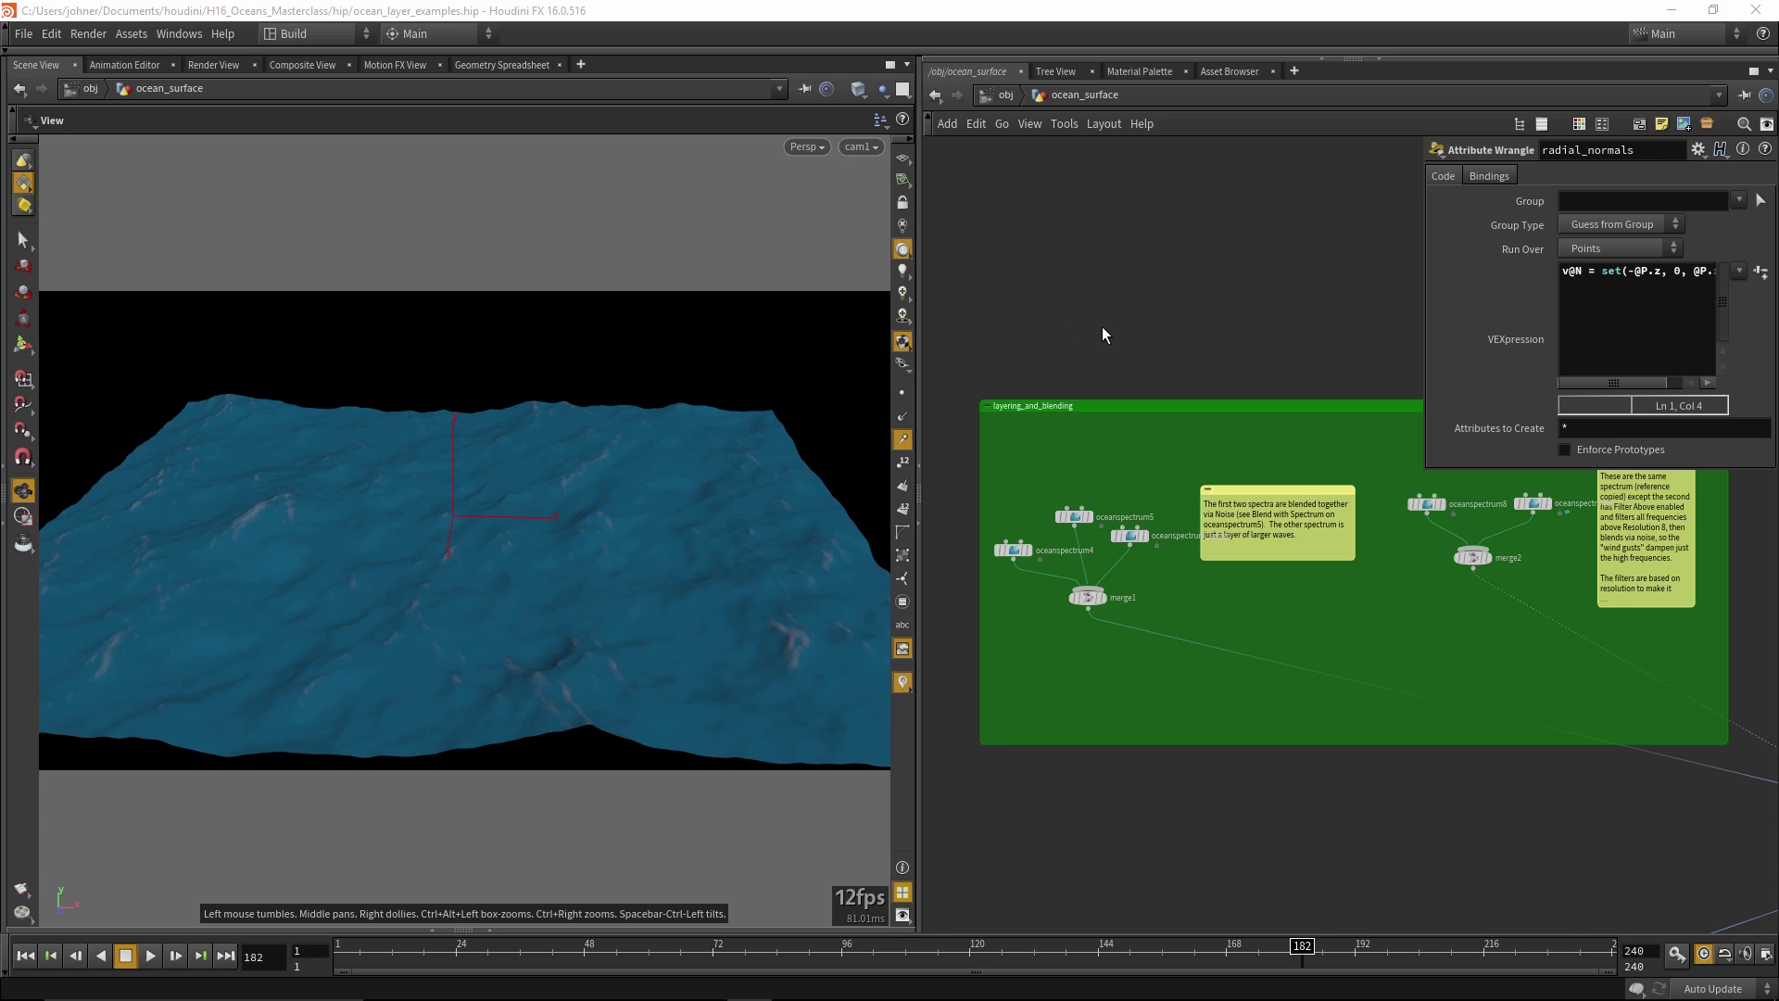
Survey the ocean_surface network in ocean_layer_examples.hip and find the spectra in the layering_and_blending box
scroll(1257, 336, down, 4)
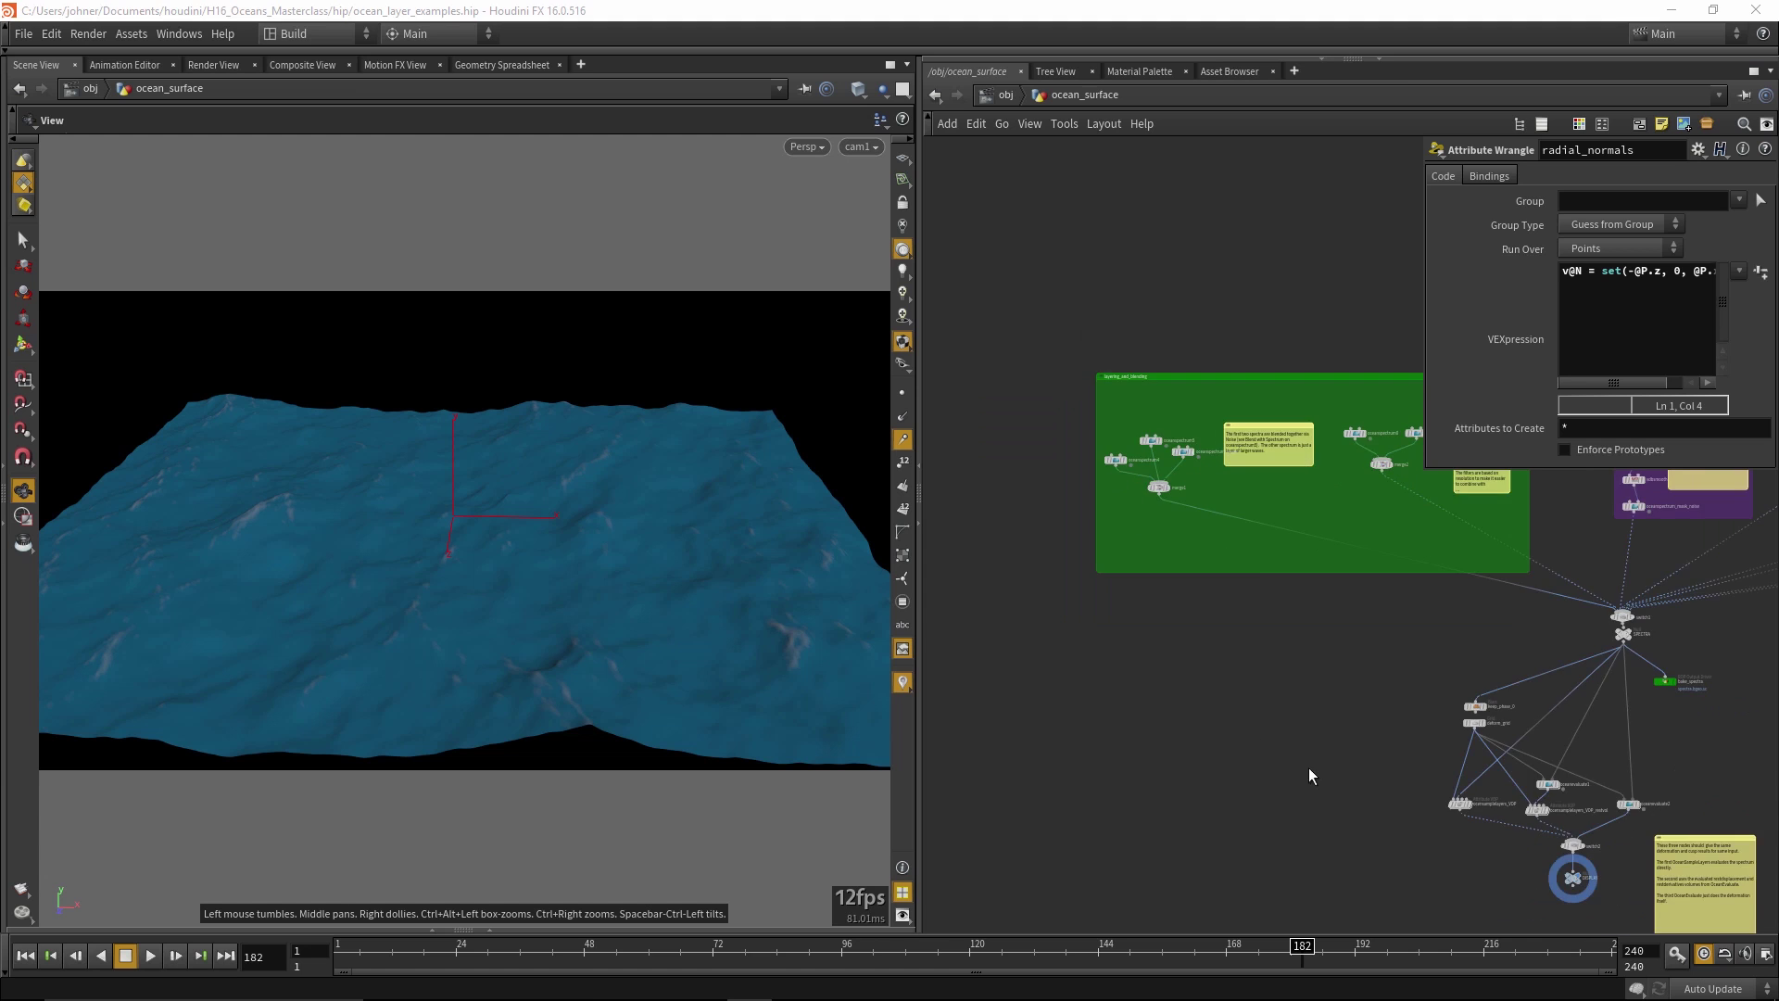
middle_drag(1309, 768, 1001, 842)
scroll(1470, 814, up, 4)
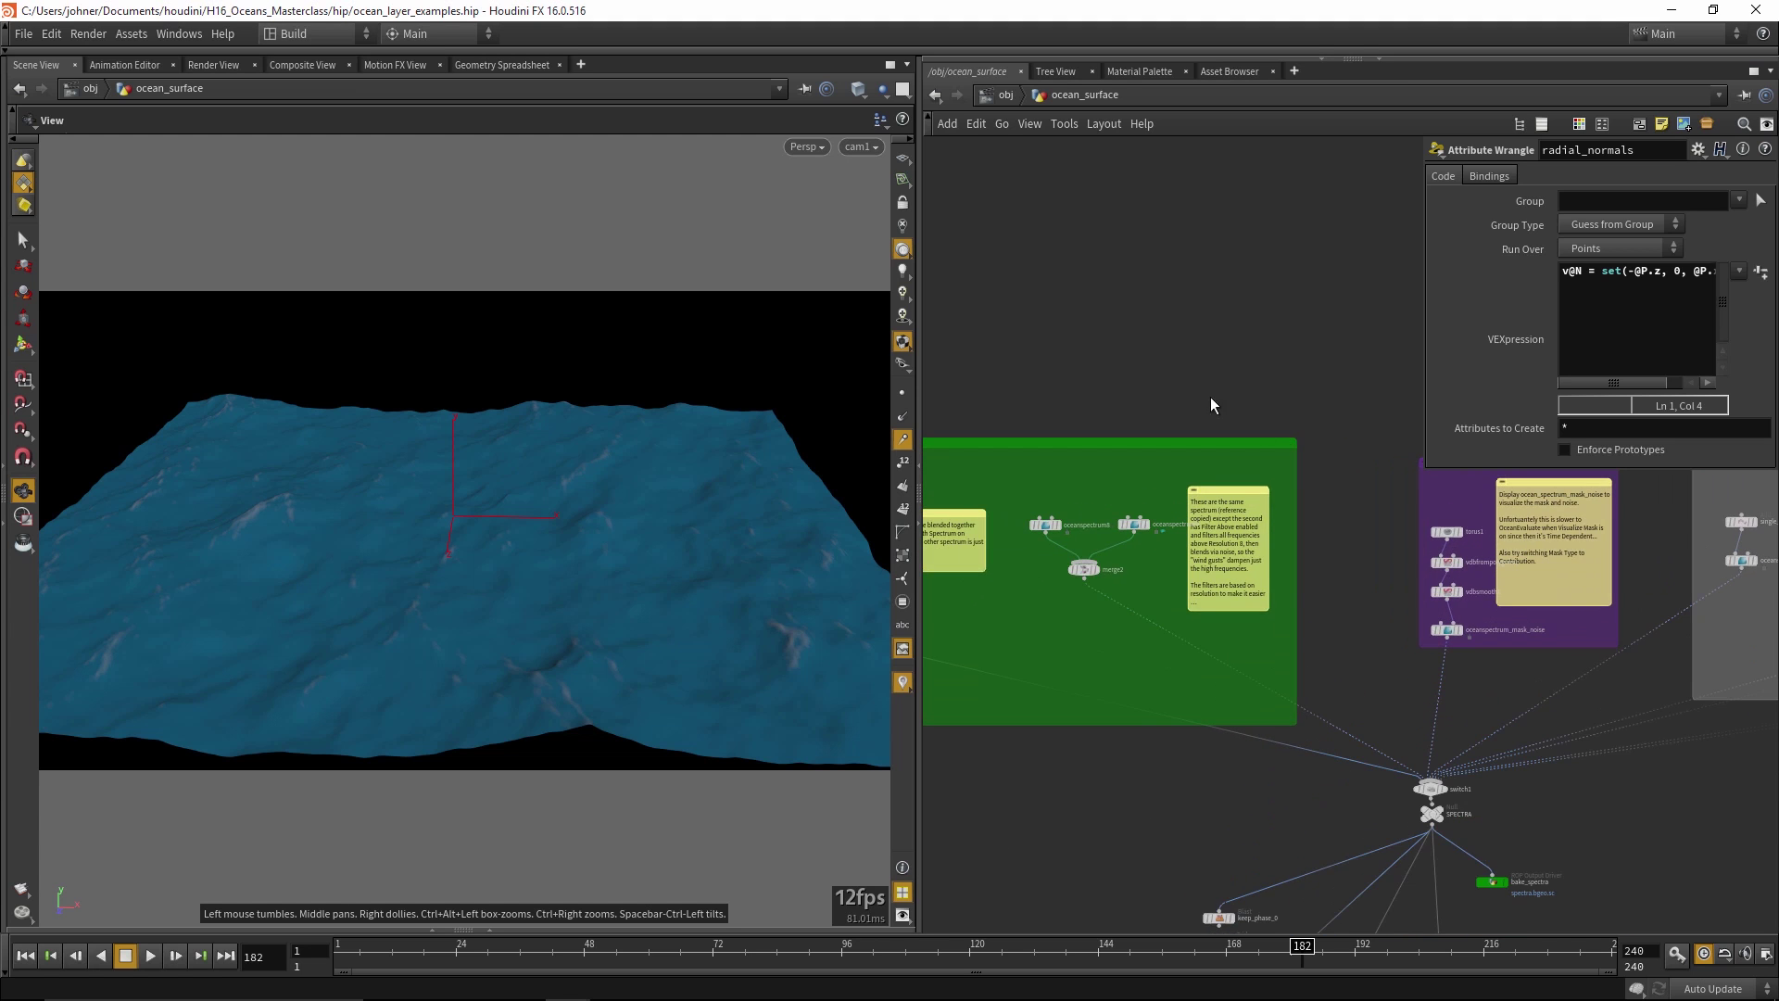
middle_drag(1174, 373, 1350, 366)
scroll(1276, 354, up, 4)
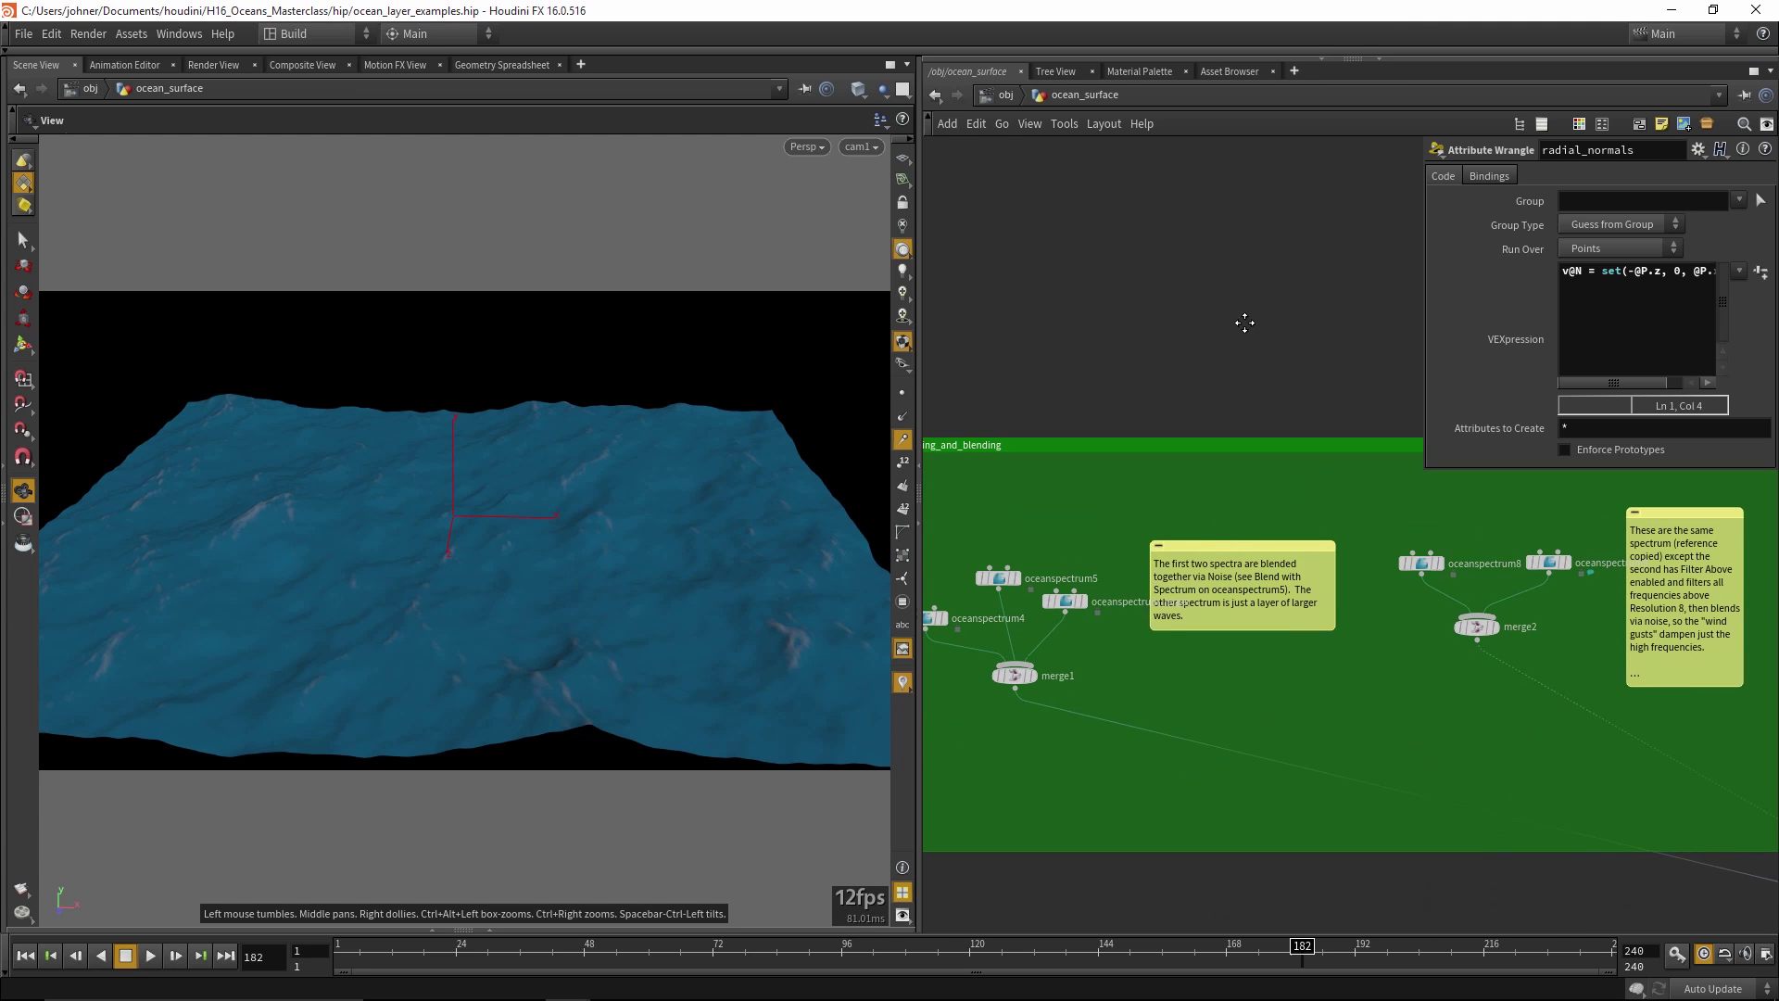
middle_drag(1149, 319, 1221, 270)
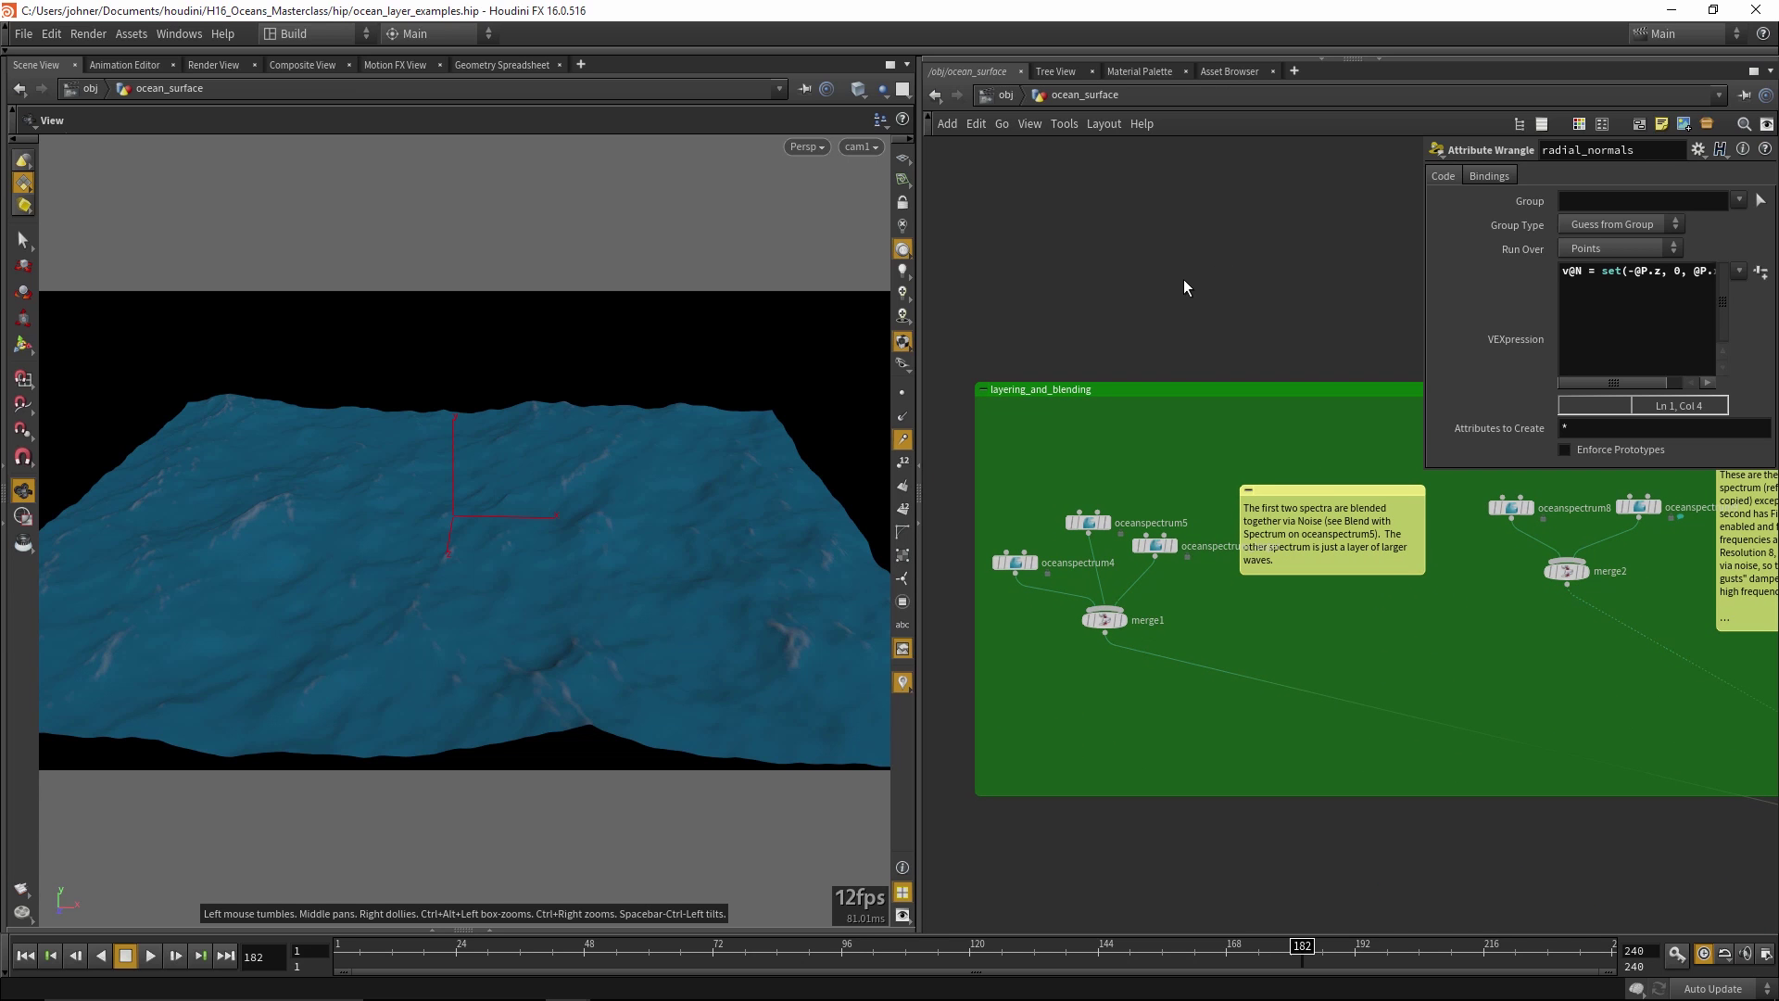
Bypass the third ocean spectrum feeding merge1, and display oceanspectrum4's Mask parameters in a widened parameter pane
click(1015, 567)
click(1131, 519)
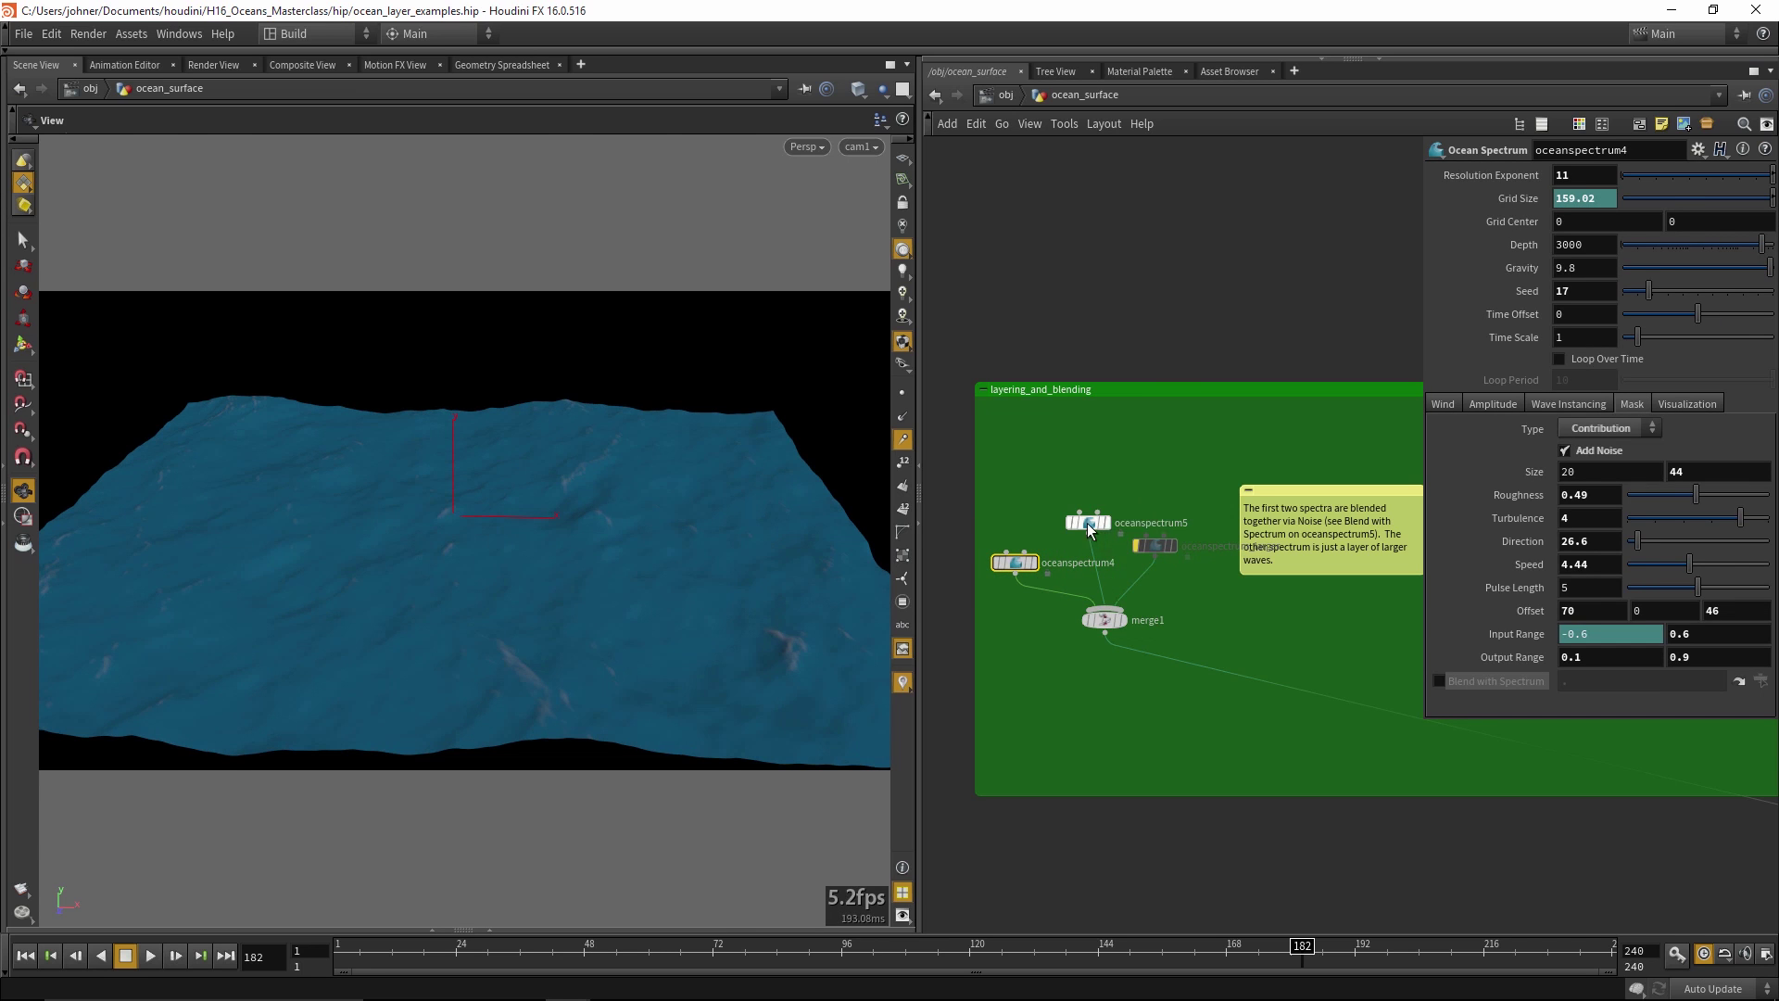
click(1091, 526)
click(1015, 563)
drag(1424, 473, 1371, 474)
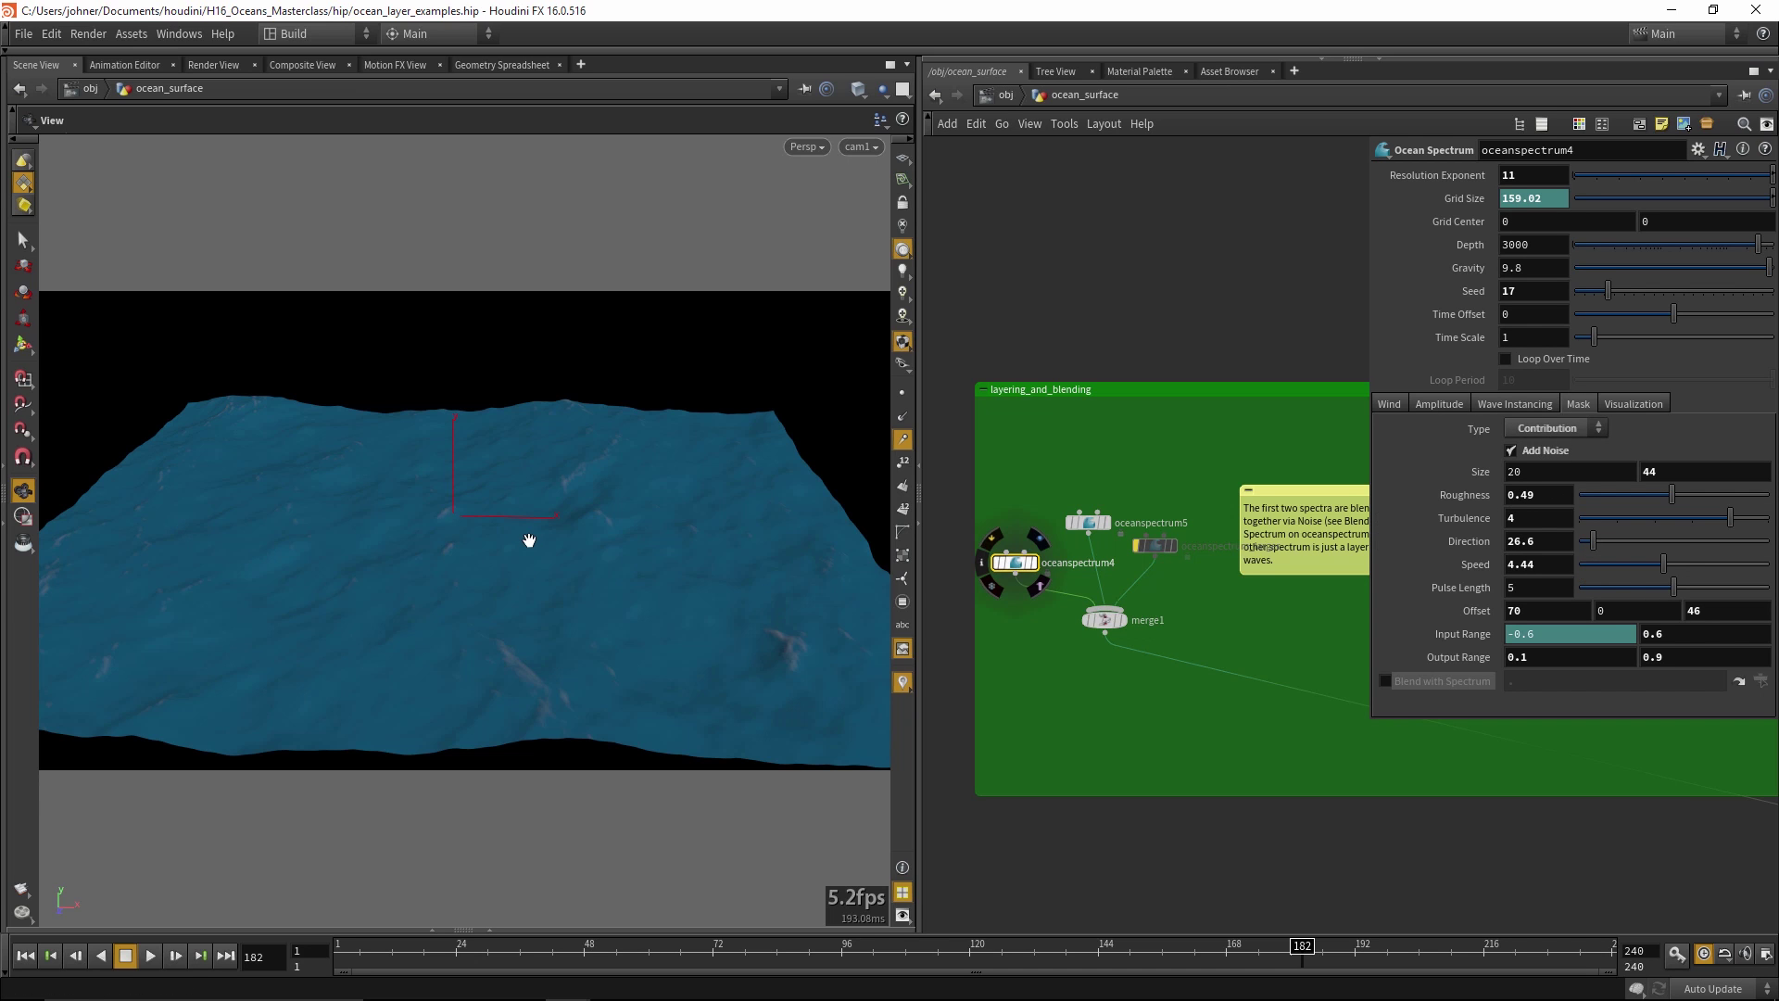
Inspect the Mask settings of oceanspectrum5 and its Blend with Spectrum reference
mouse_move(1022, 569)
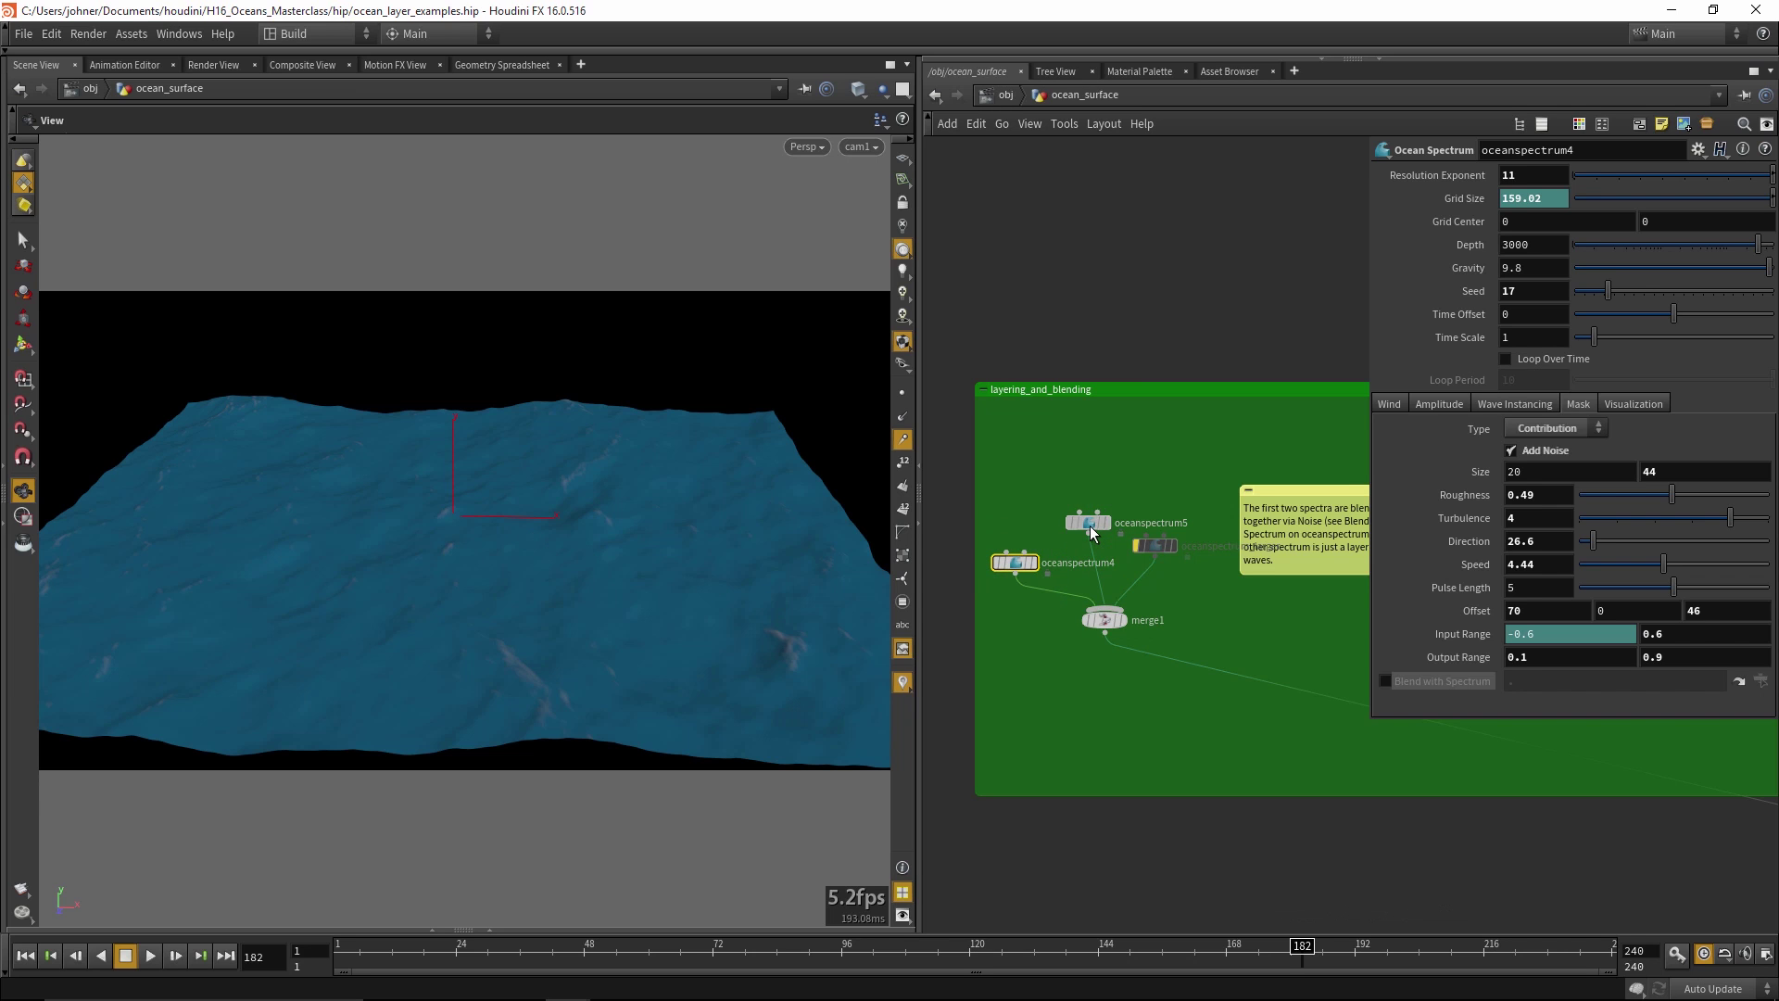
click(1088, 522)
click(1442, 683)
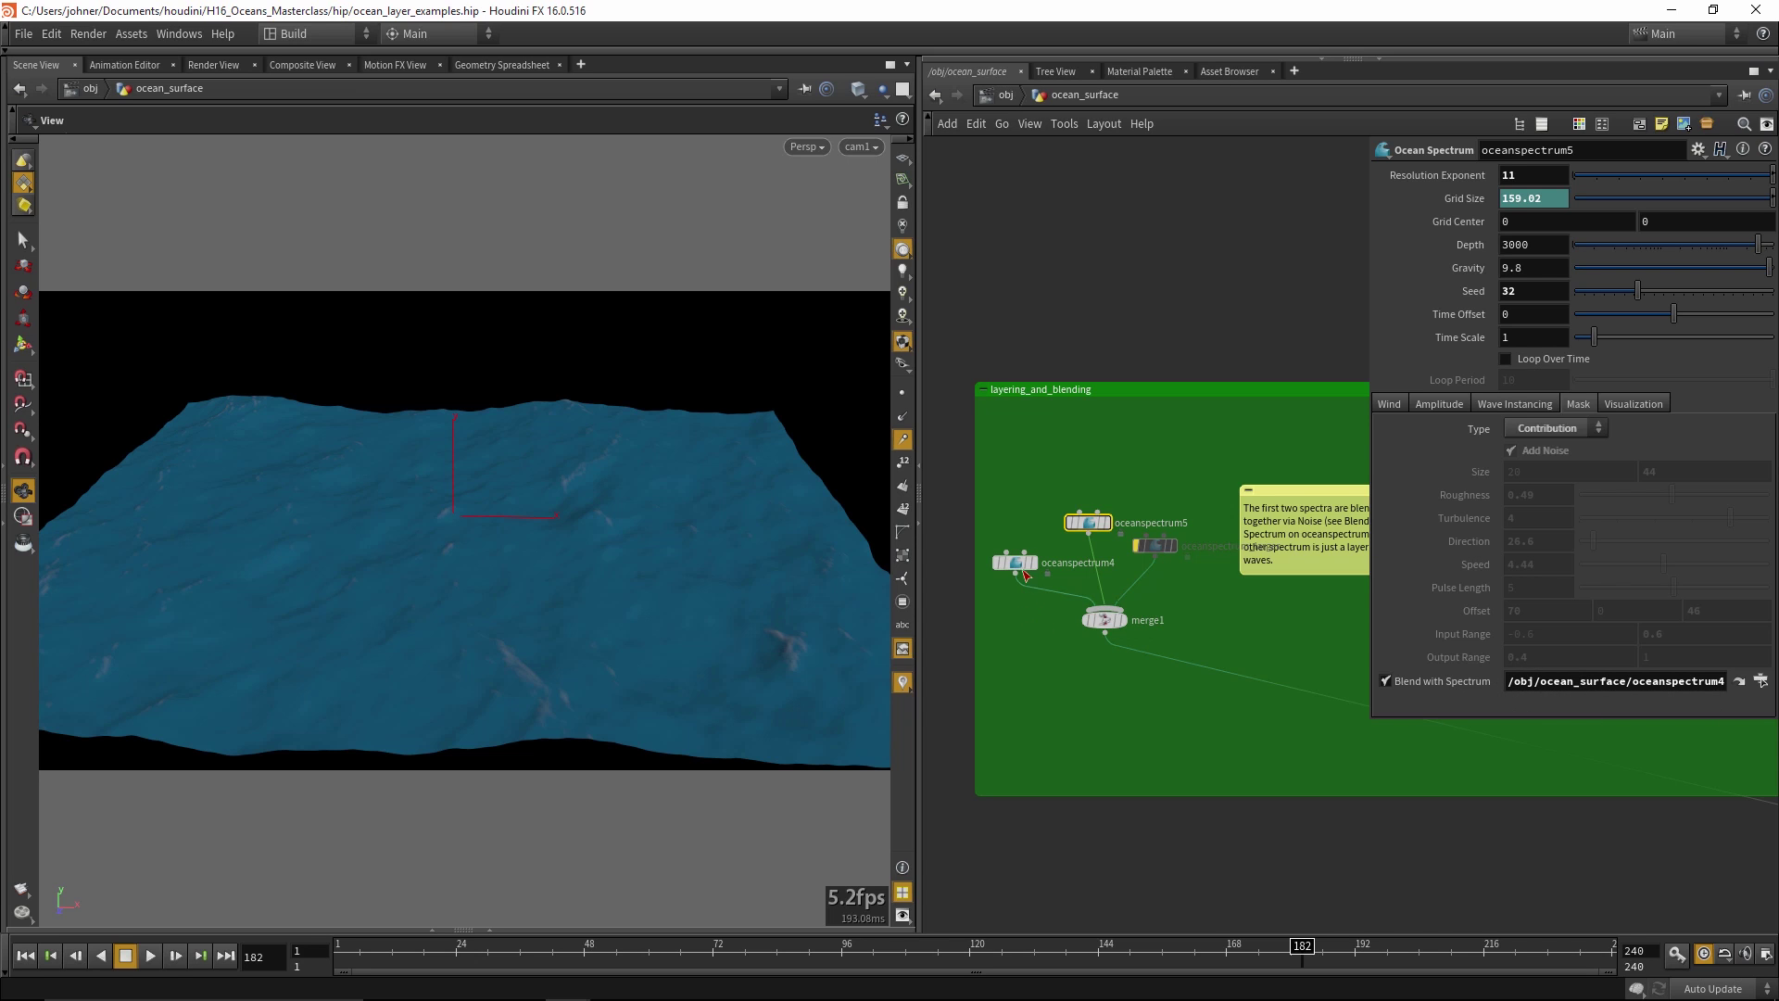
mouse_move(1022, 565)
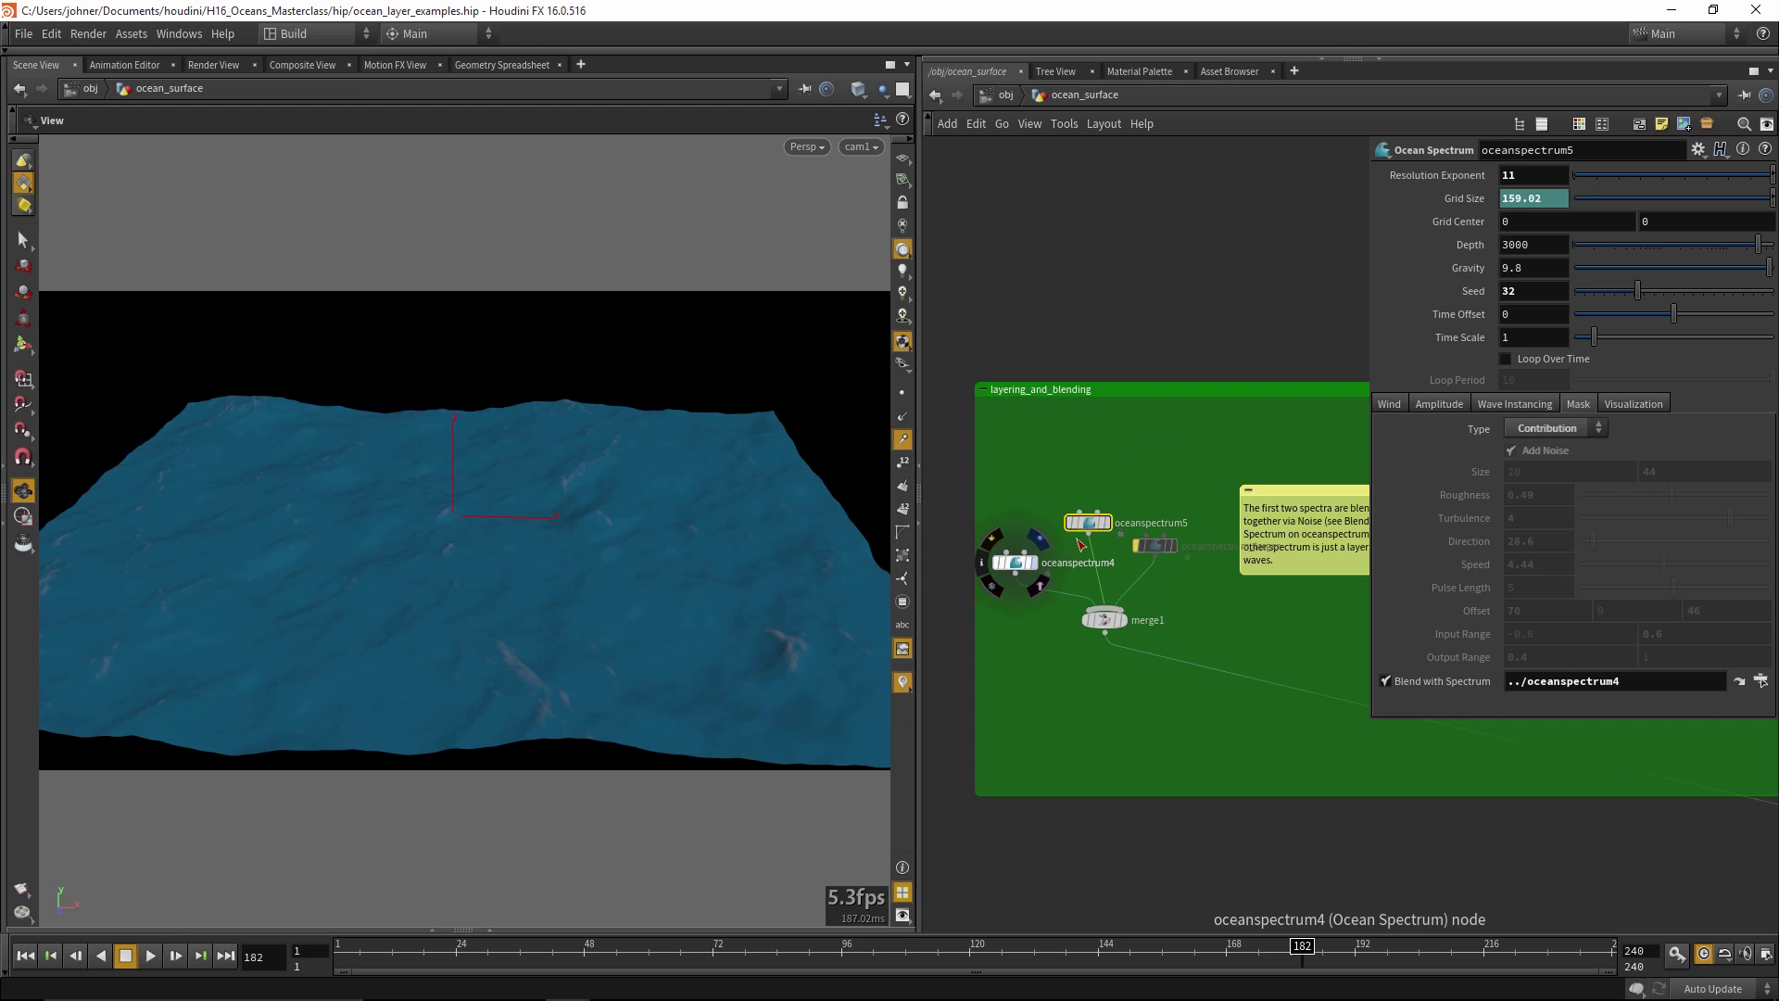
Bypass oceanspectrum4 and re-enable it to compare the blended ocean surface with and without it
mouse_move(675, 584)
mouse_down()
mouse_move(683, 616)
mouse_move(687, 593)
mouse_up()
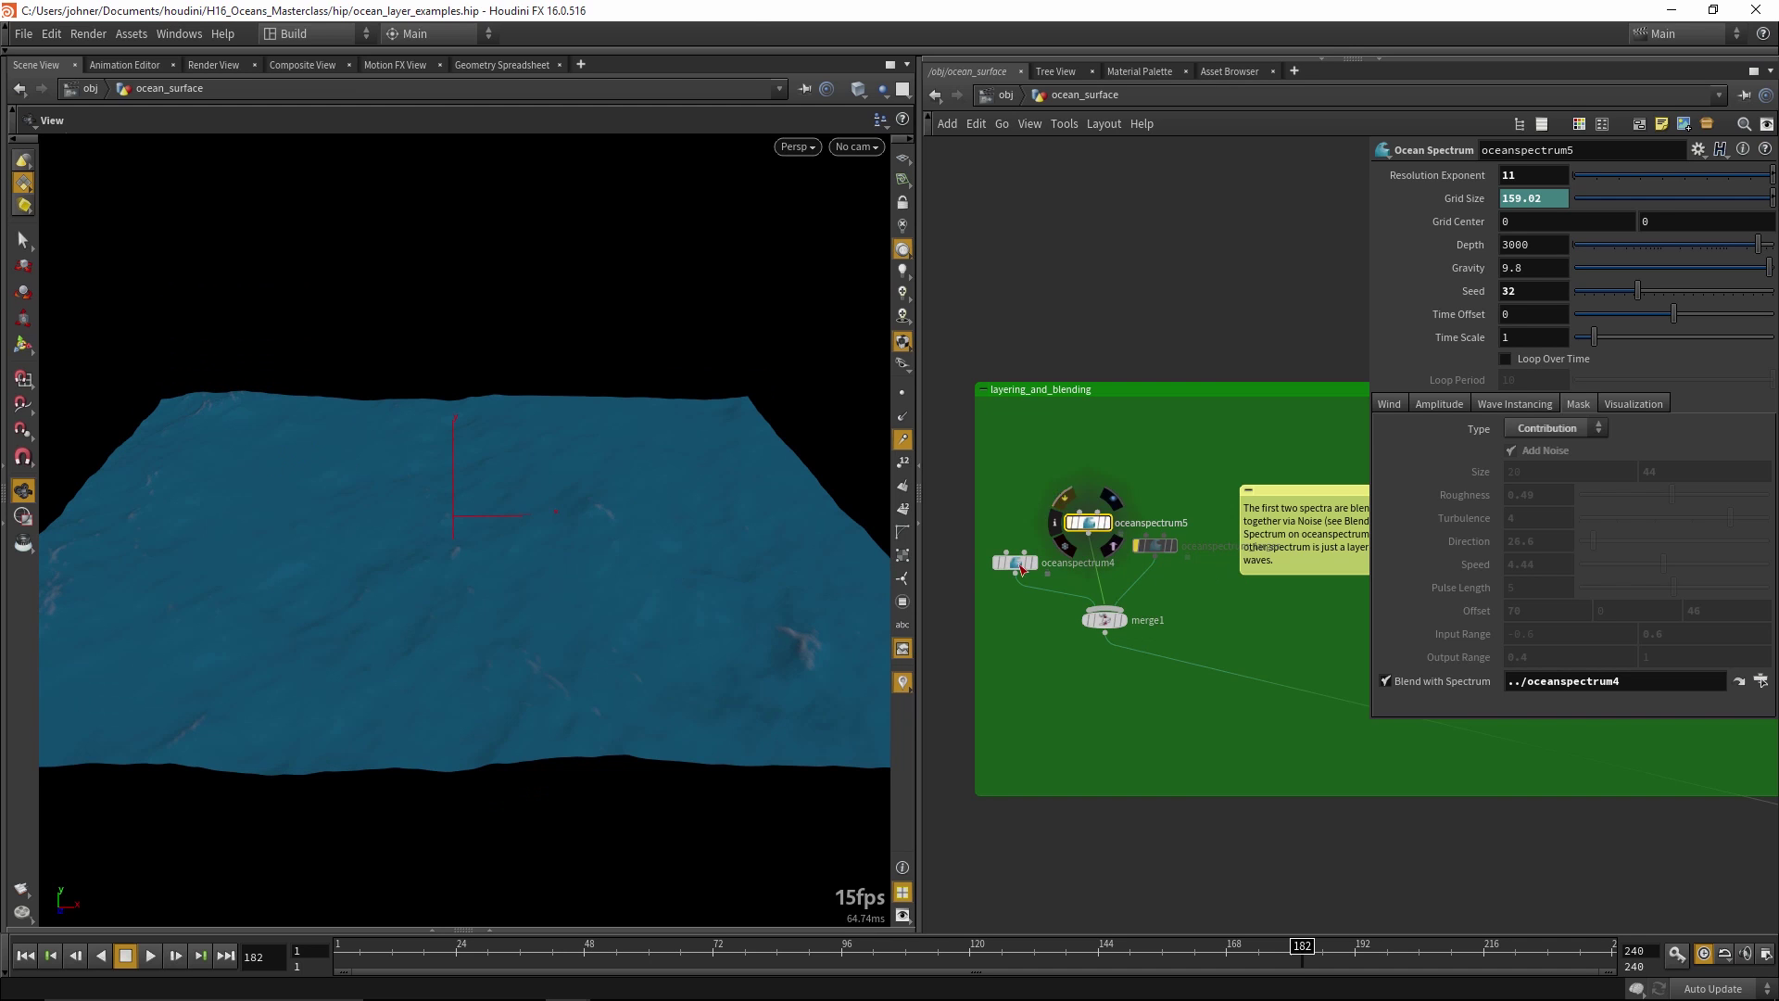
click(993, 537)
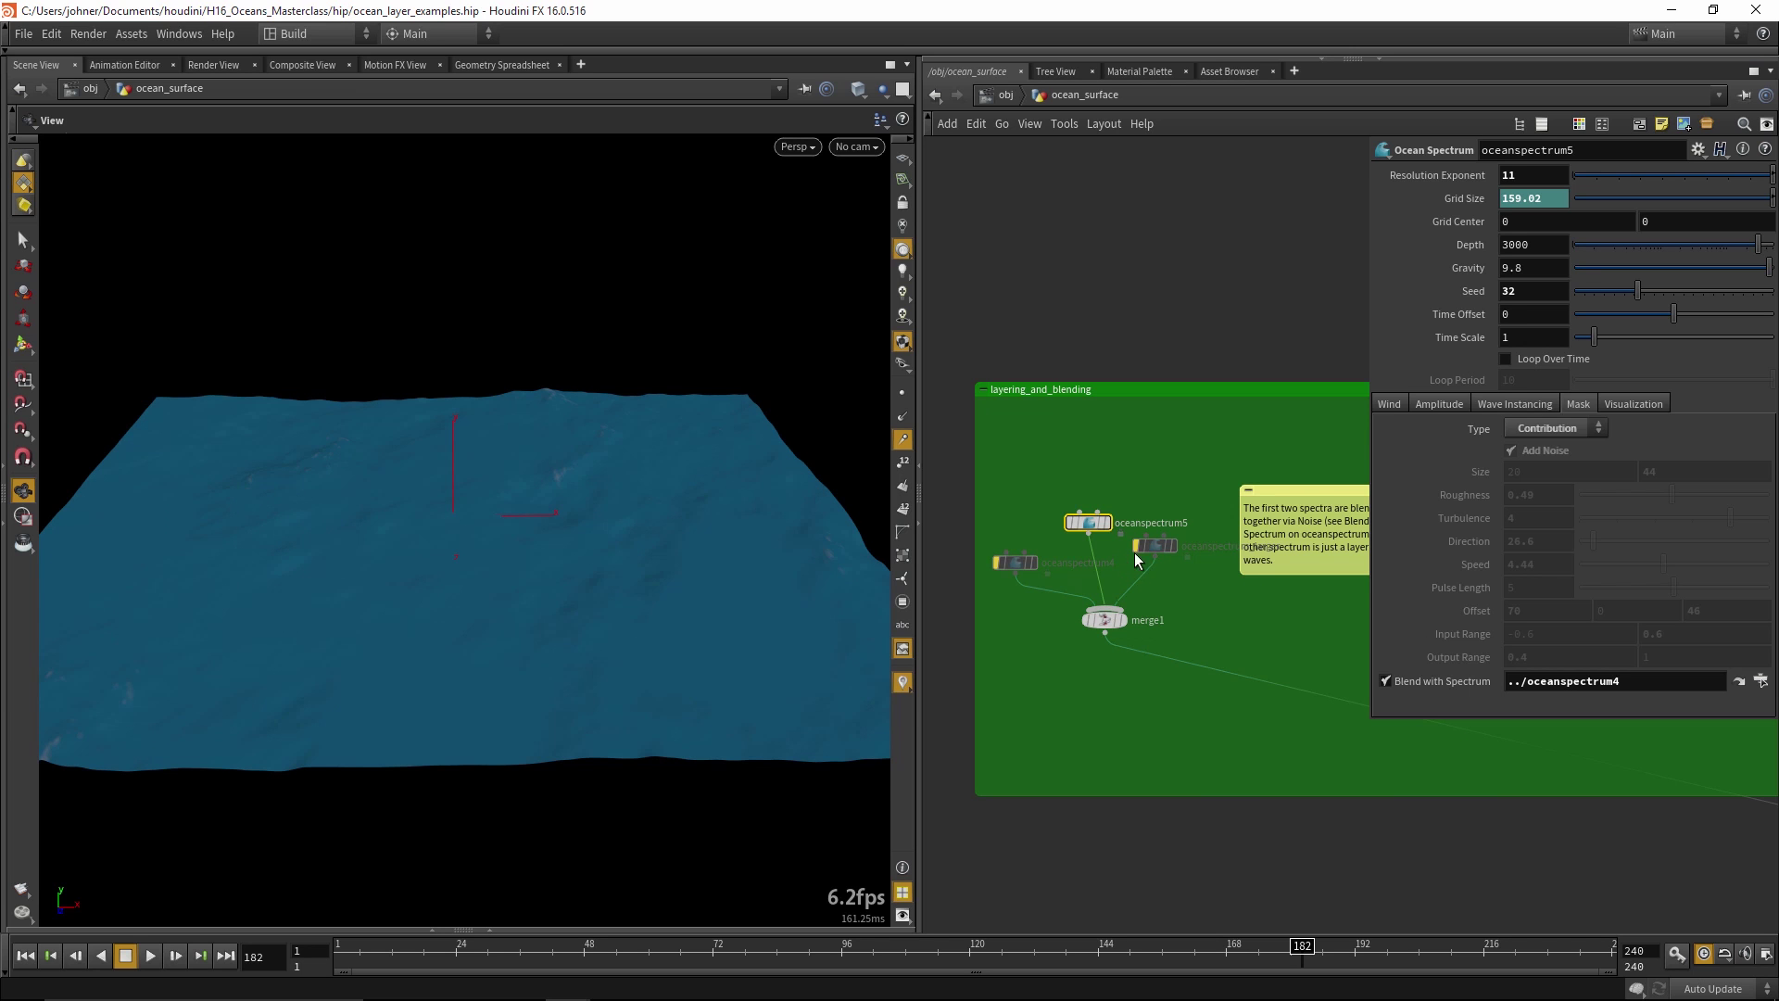
click(992, 542)
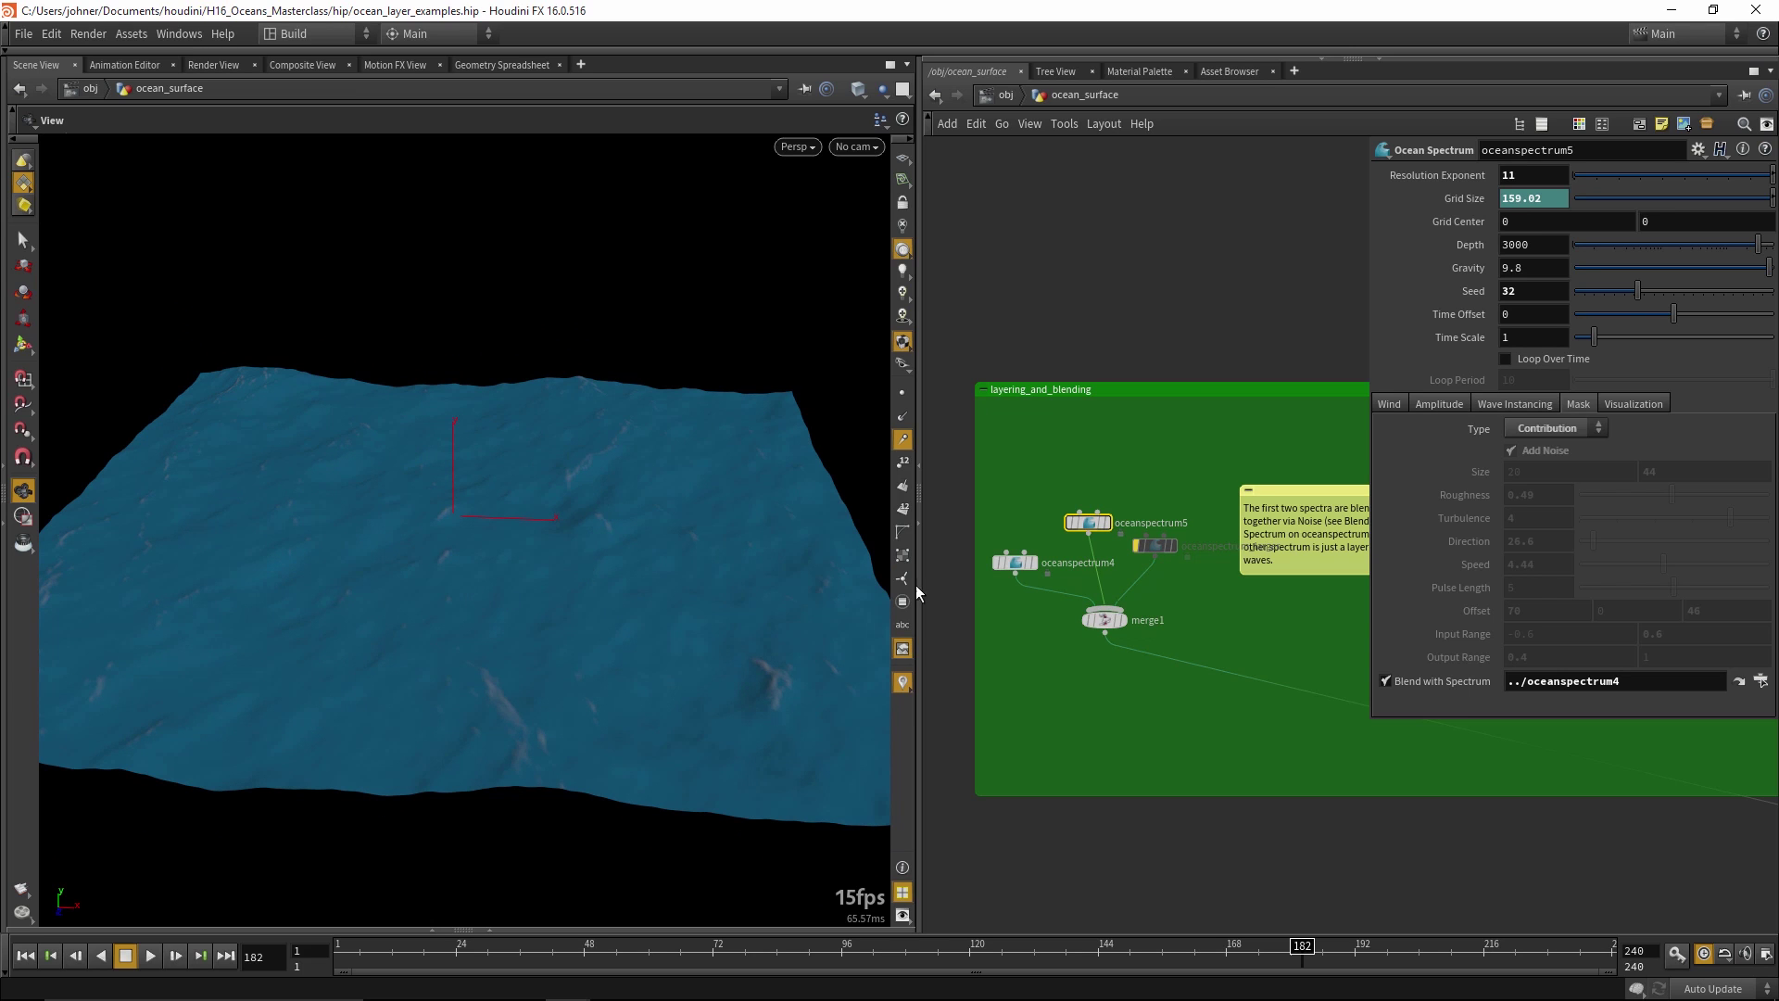
Enable the bypassed third ocean spectrum feeding merge1 and view the layered surface from another angle
click(1140, 543)
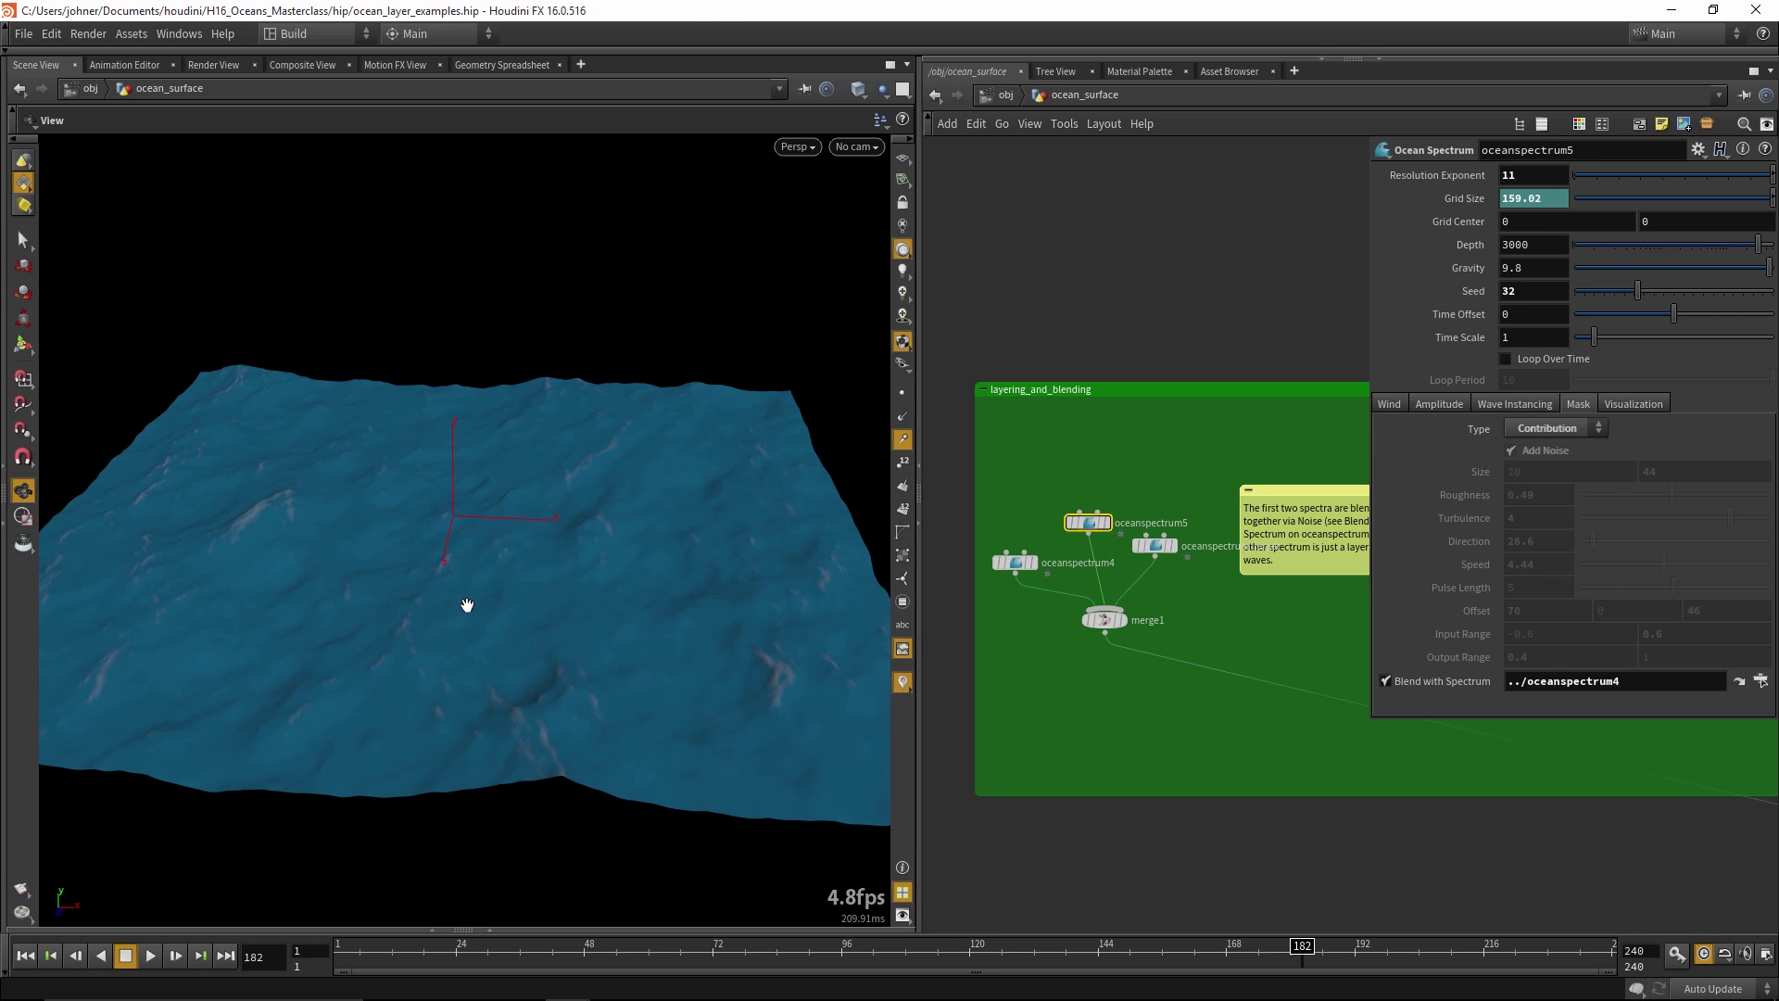
drag(491, 587, 335, 561)
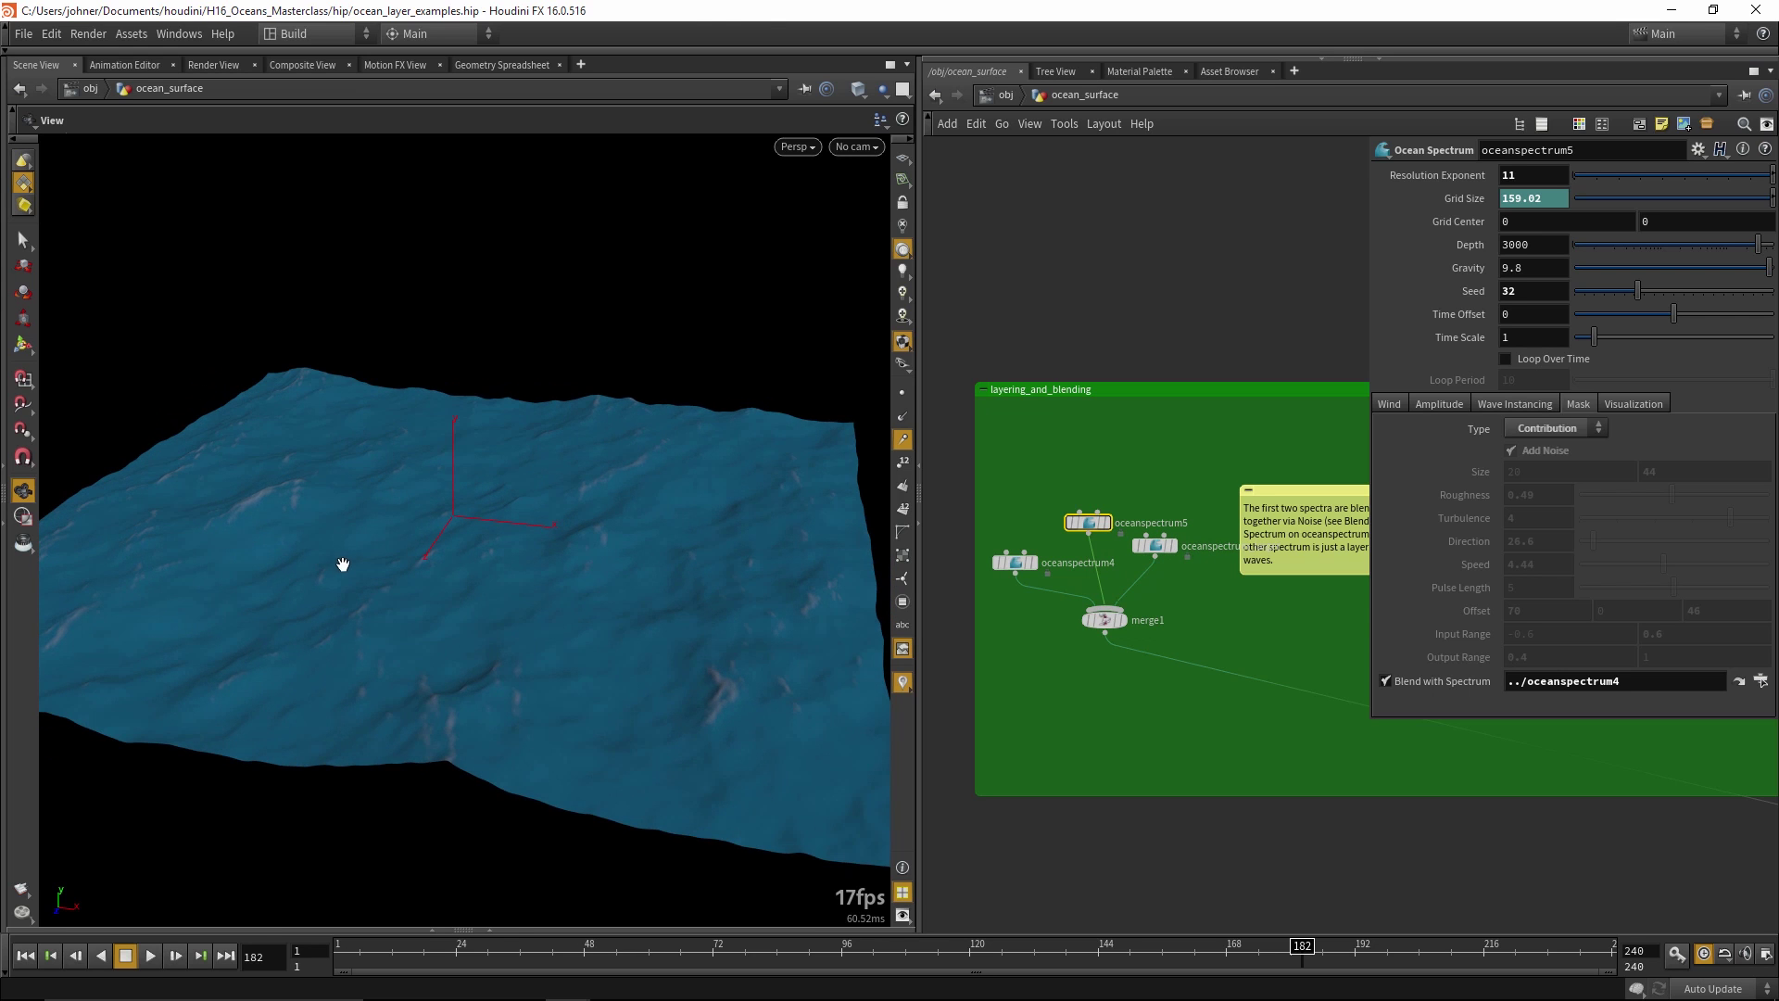
Compare the amplitude and mask settings of the two ocean spectrum nodes feeding merge2
middle_drag(1244, 334, 991, 309)
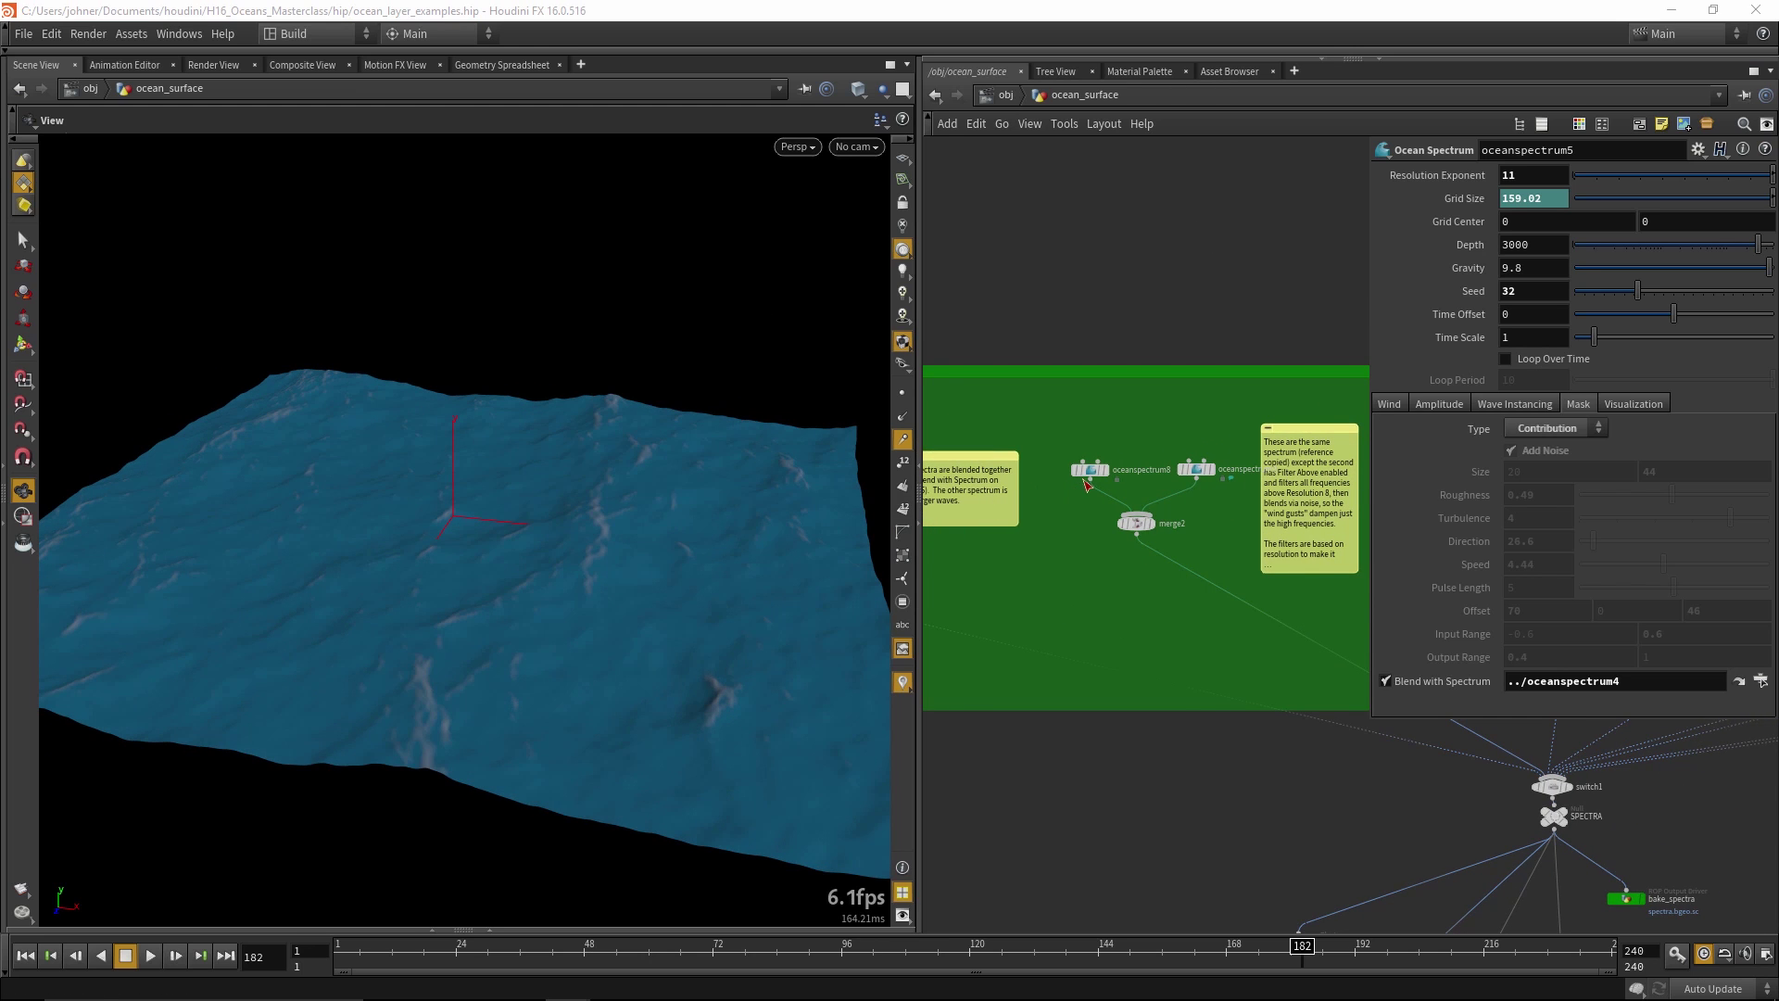
click(1089, 472)
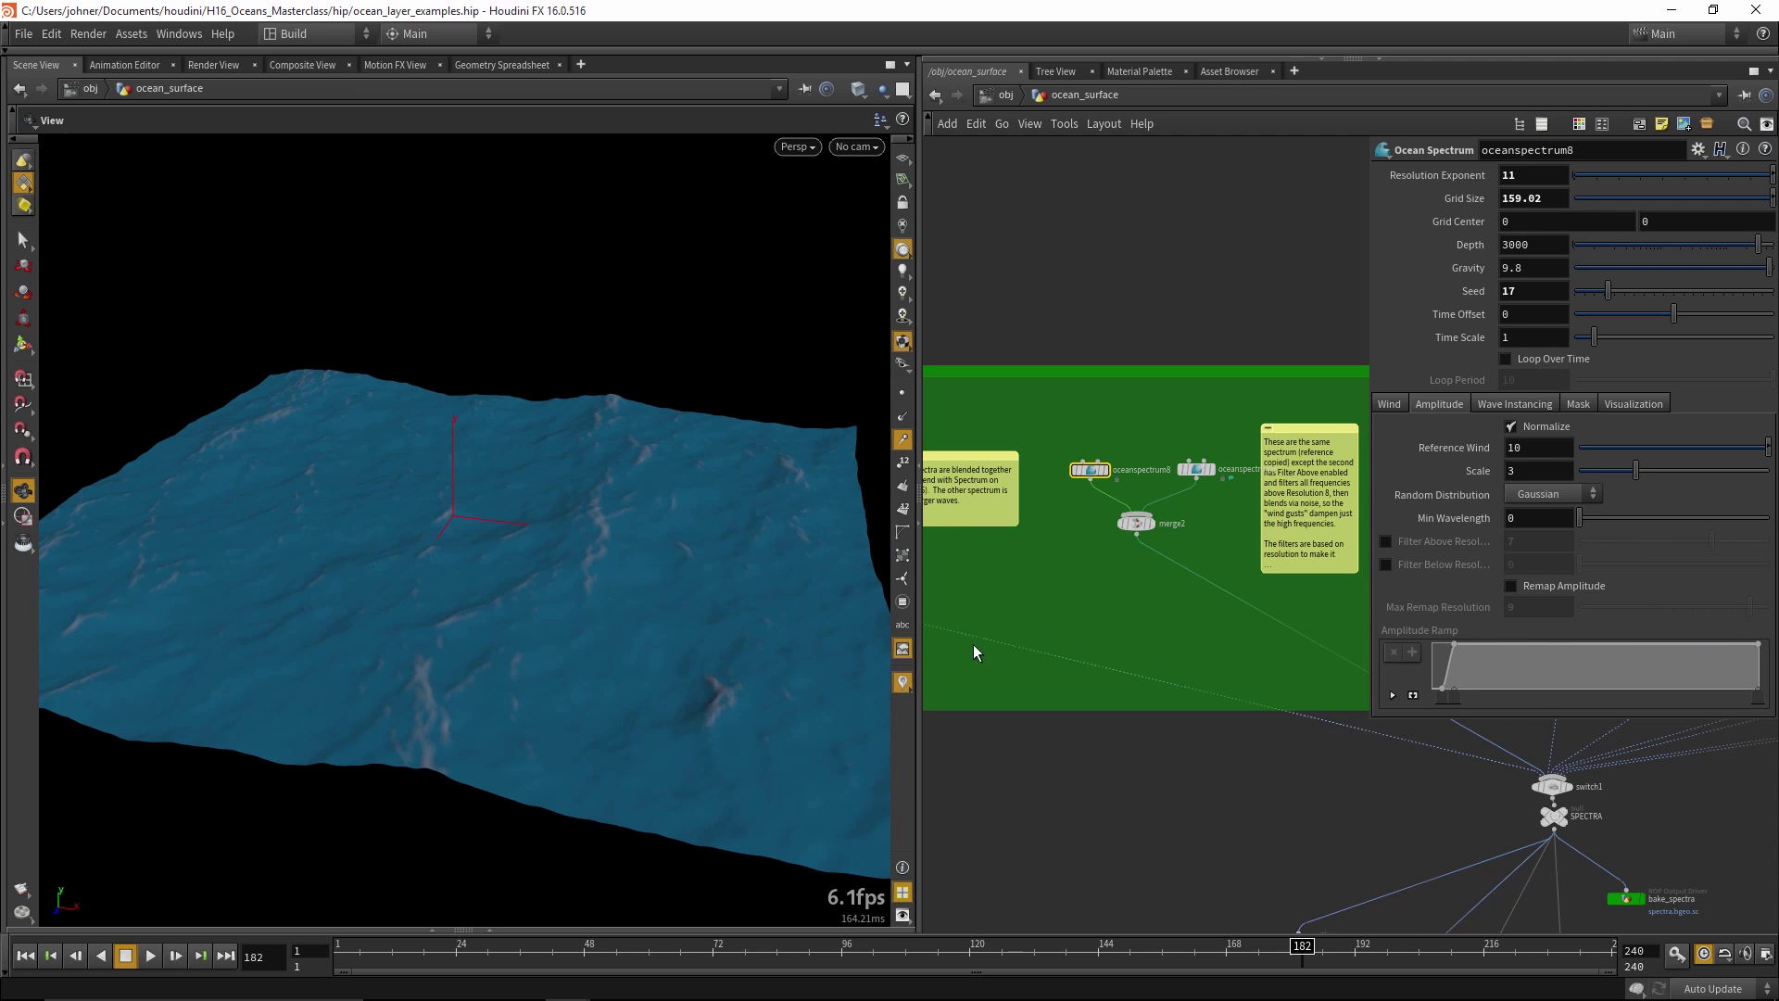
click(1200, 468)
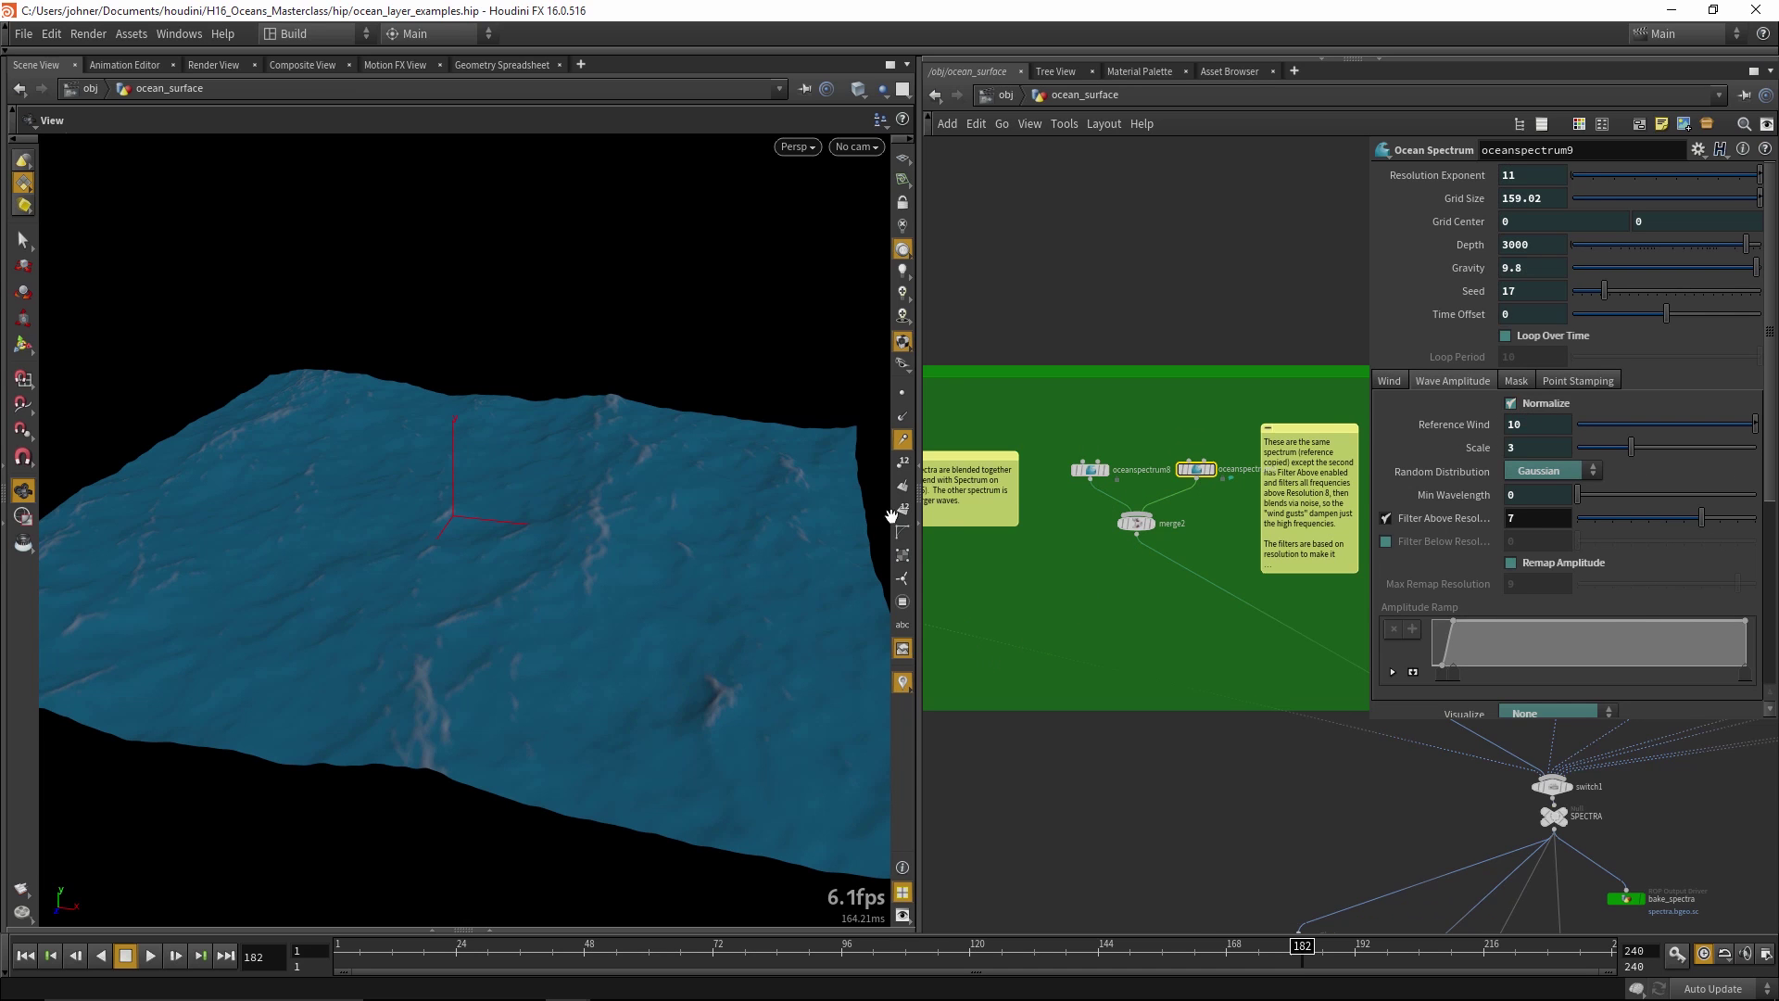
mouse_move(1080, 475)
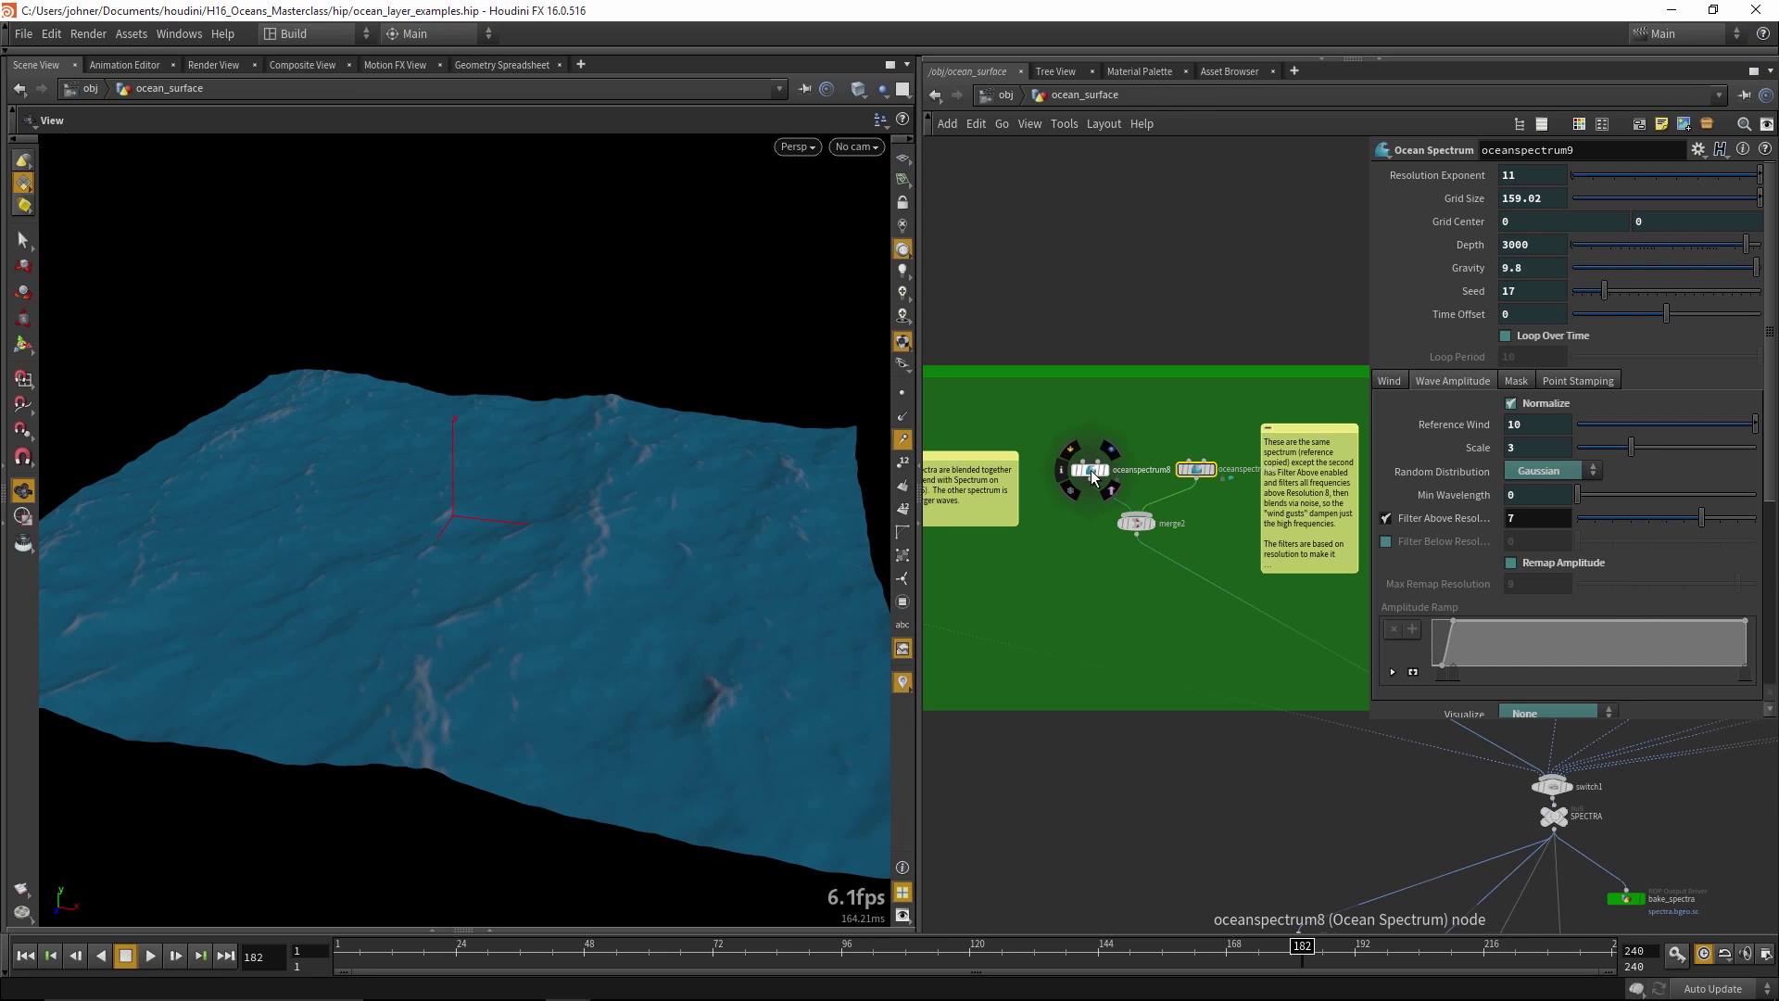
click(1092, 470)
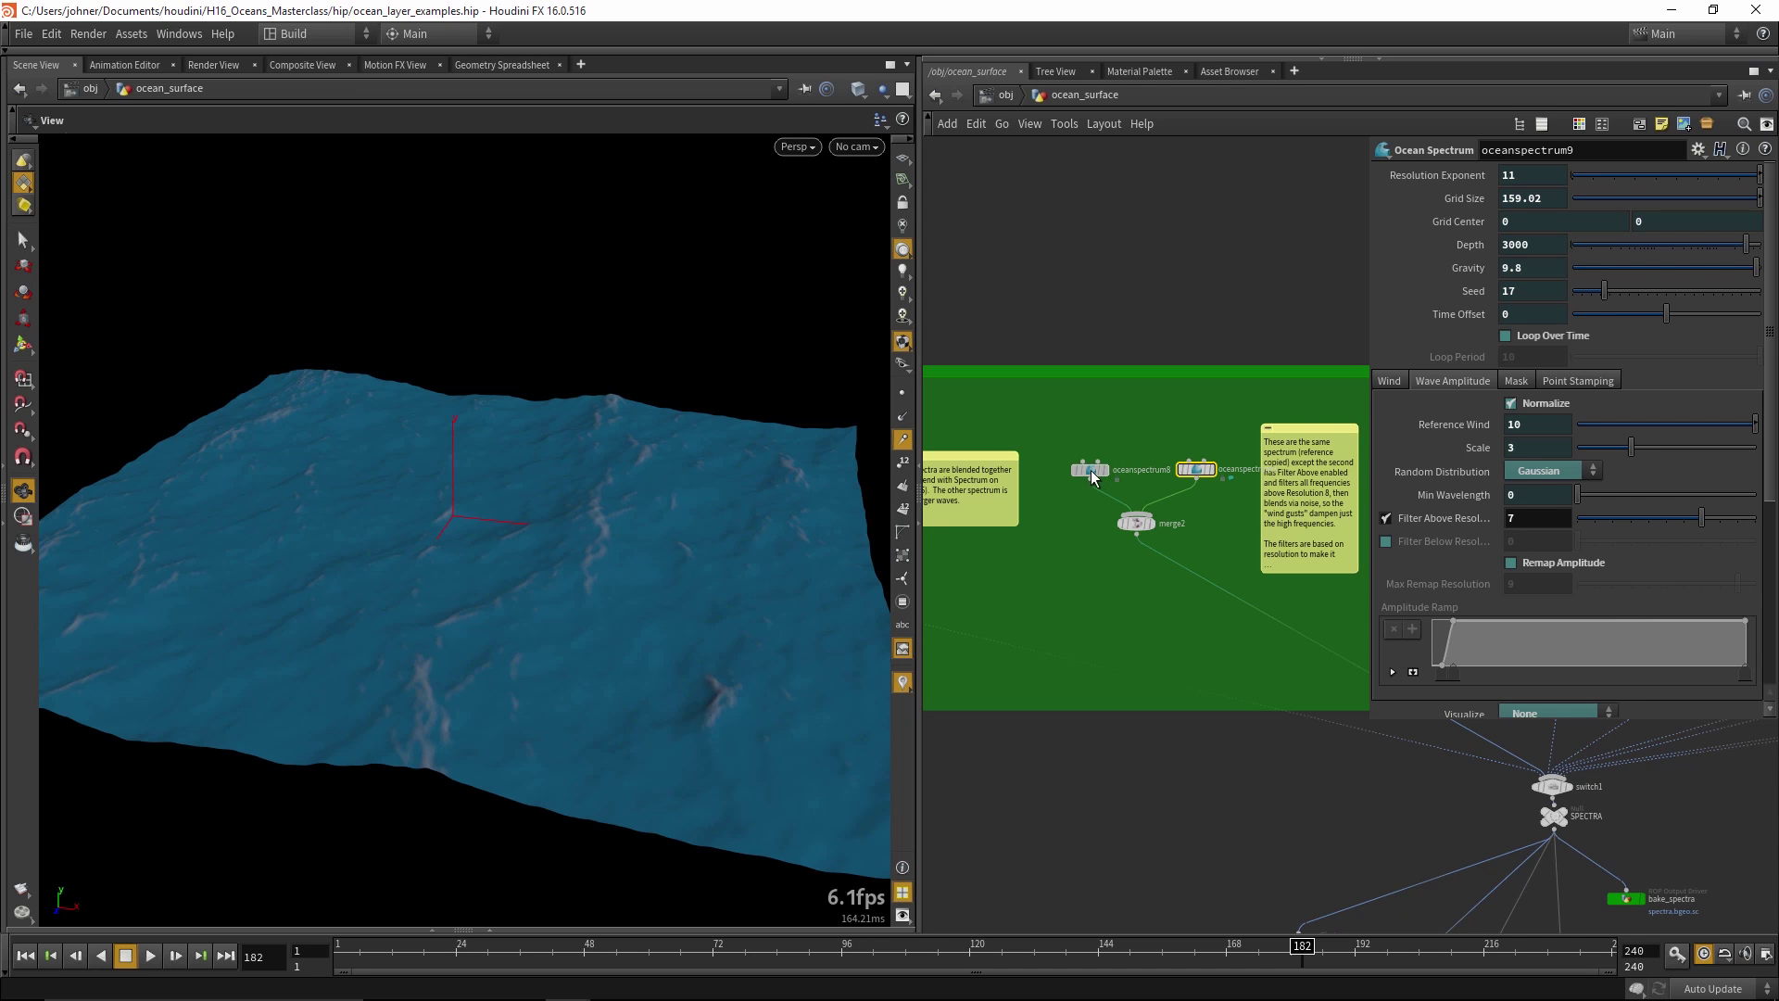
click(1533, 399)
click(1571, 404)
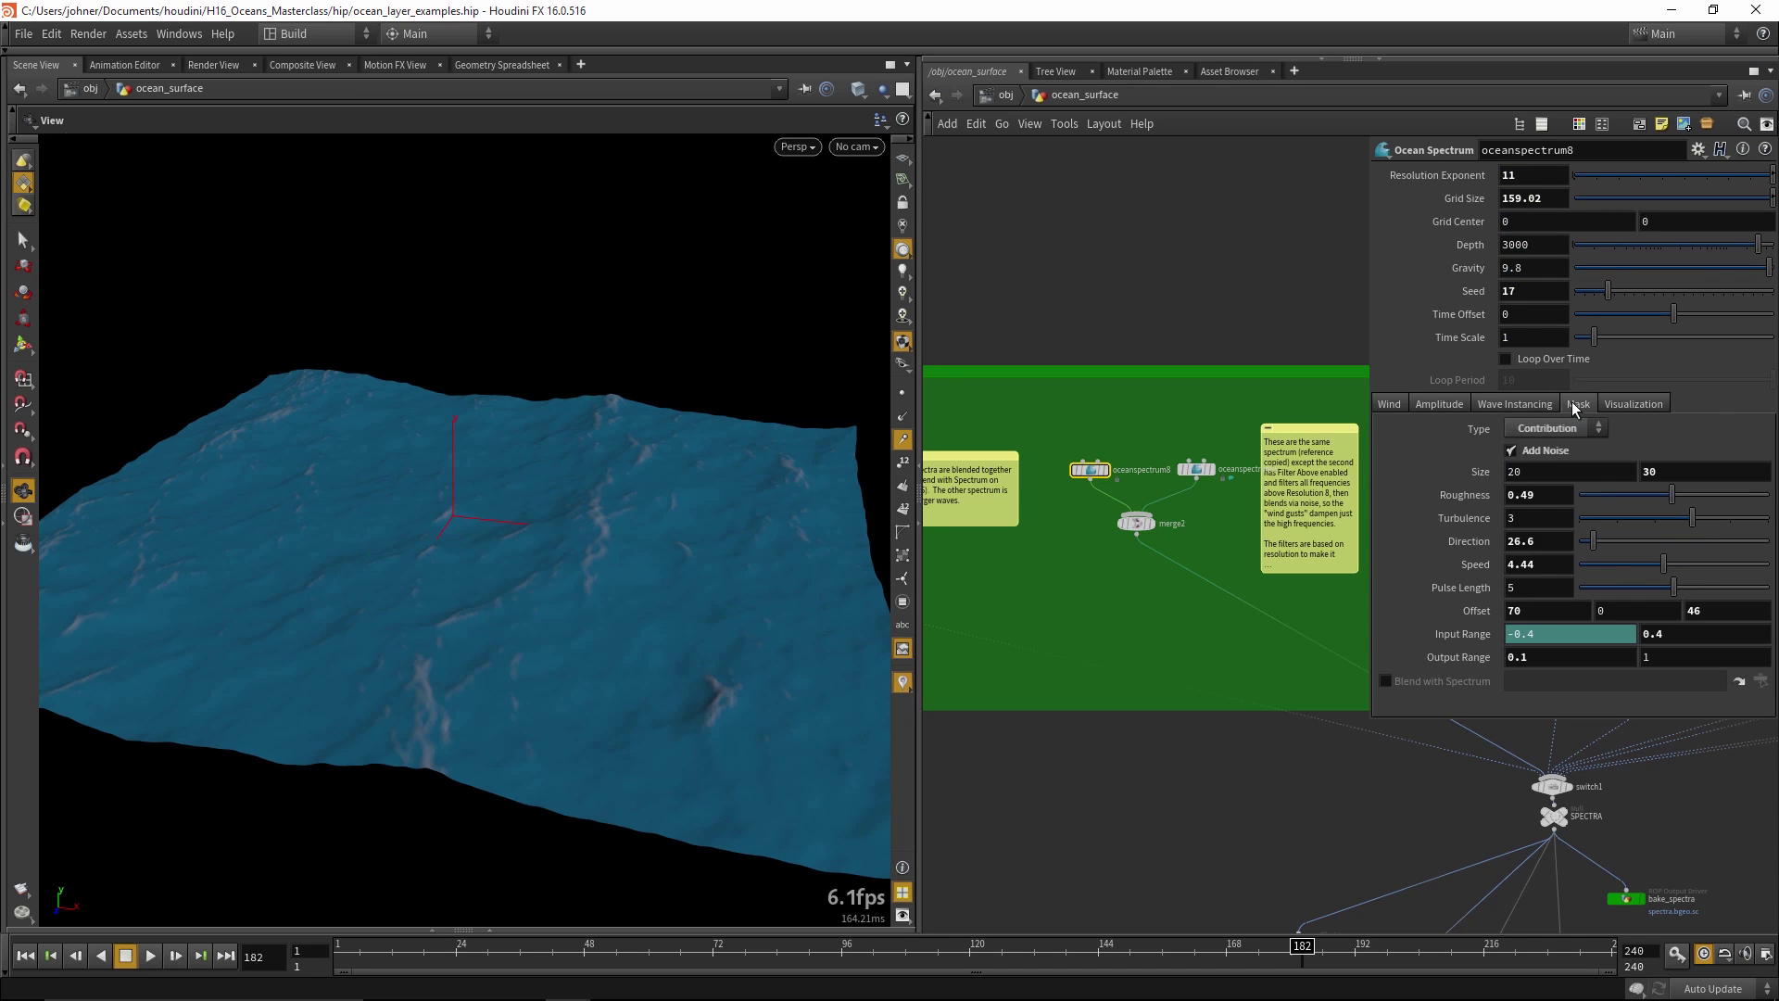
click(1196, 469)
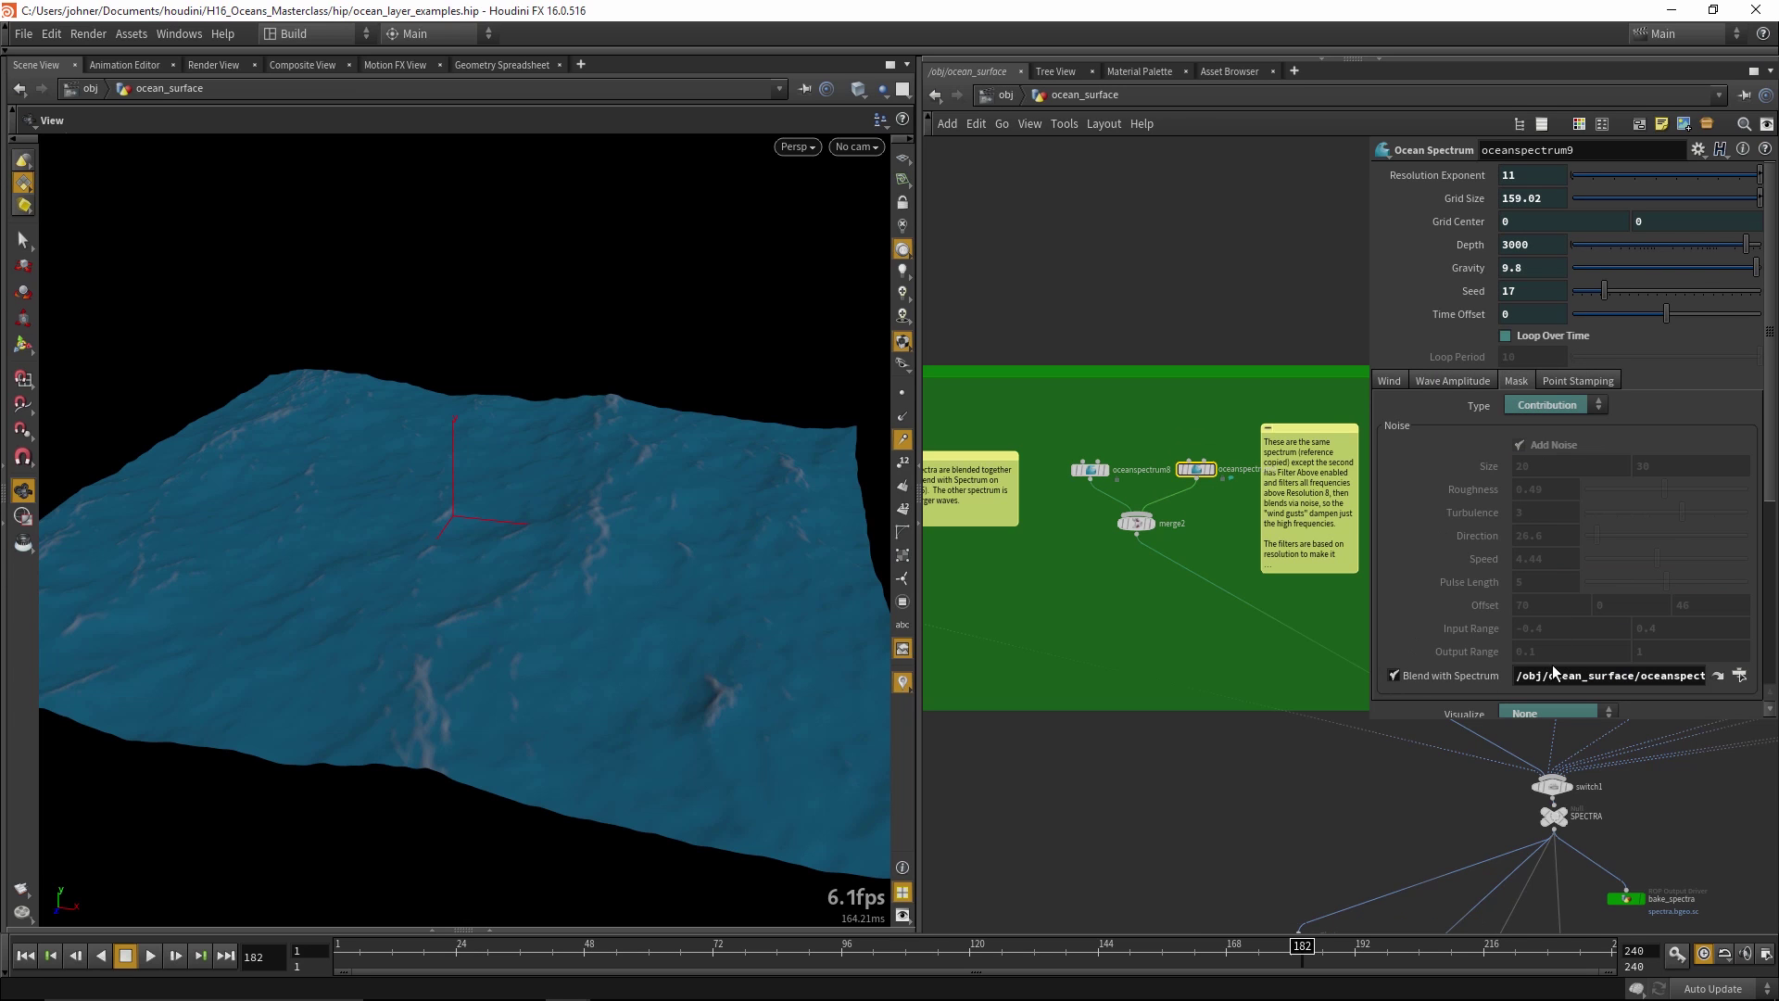
Examine the Filter Above Resolution setting of oceanspectrum9 and look at the existing ocean render
click(1453, 380)
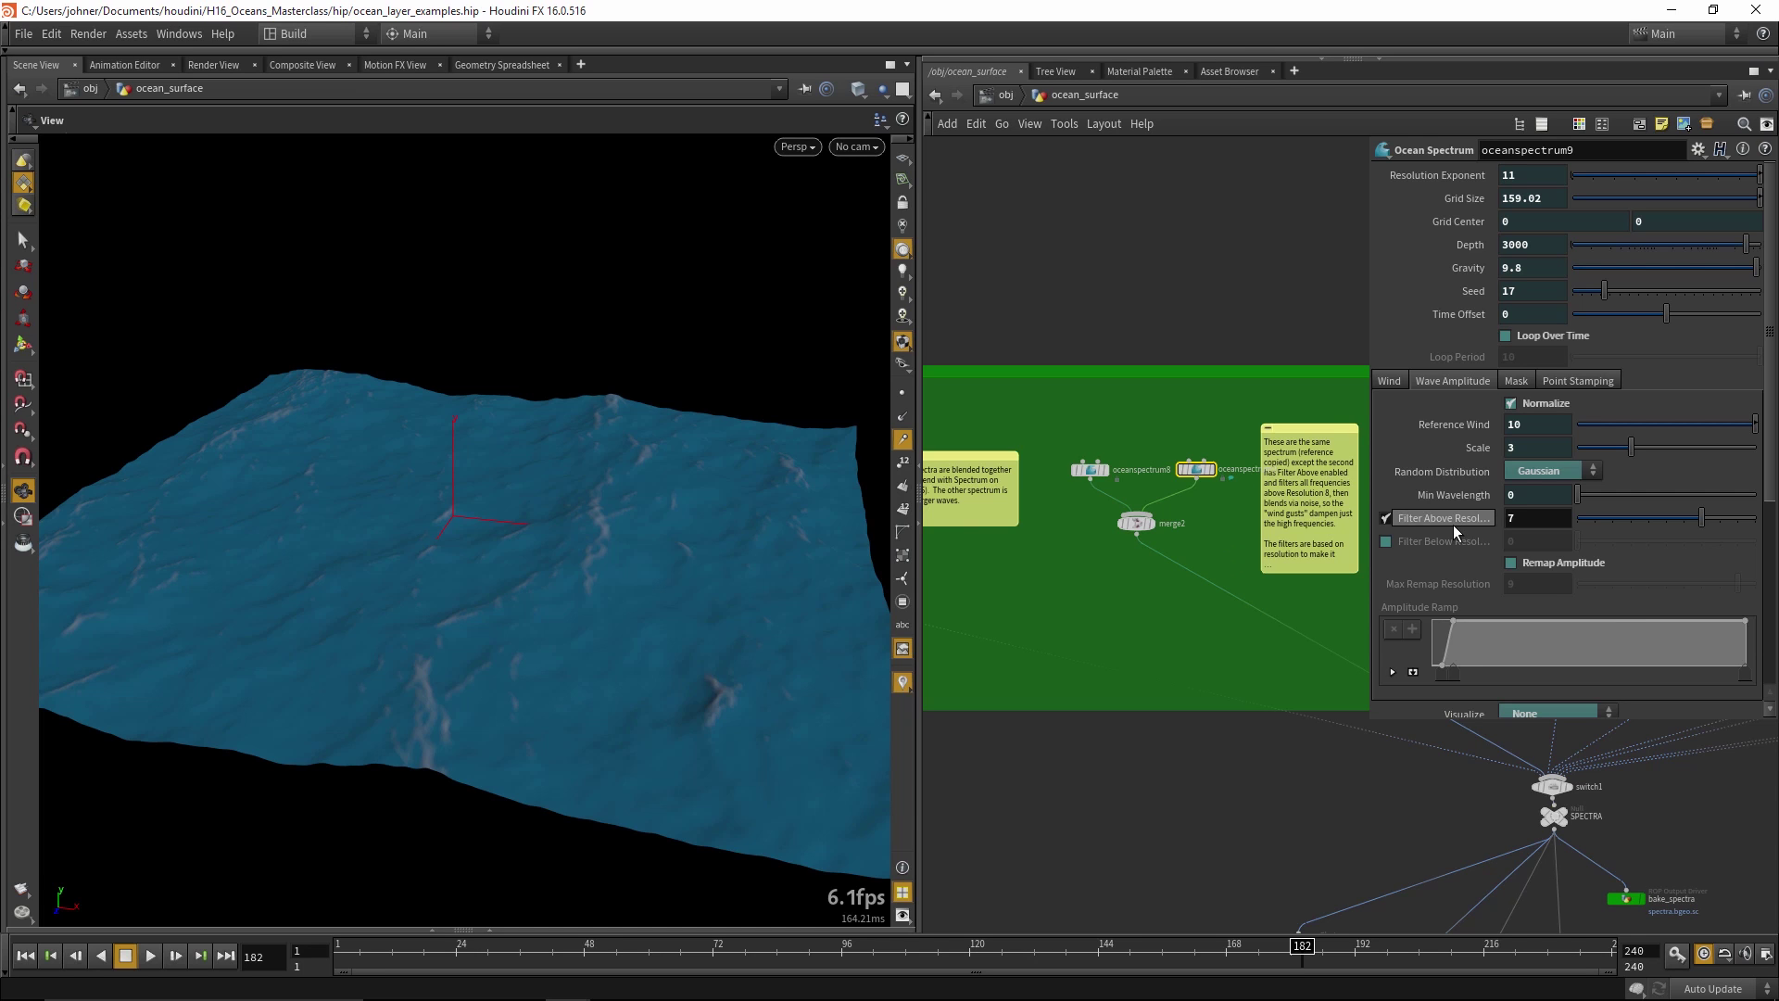
mouse_move(1453, 524)
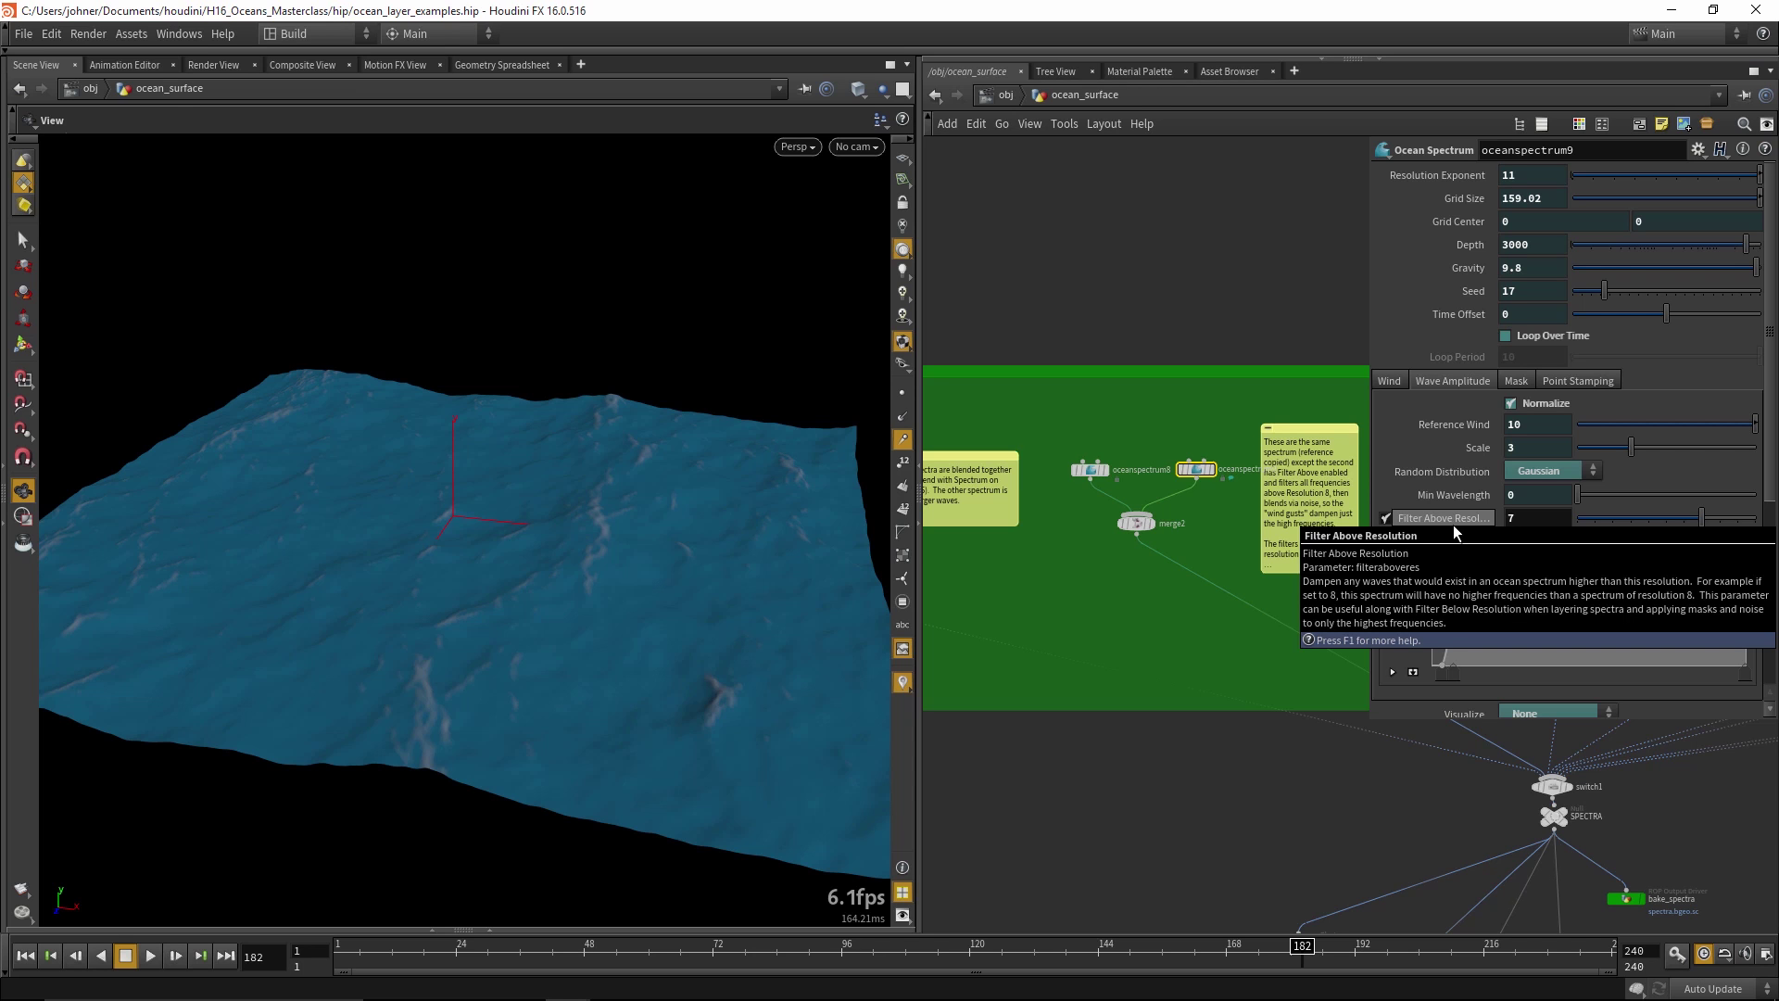
click(217, 65)
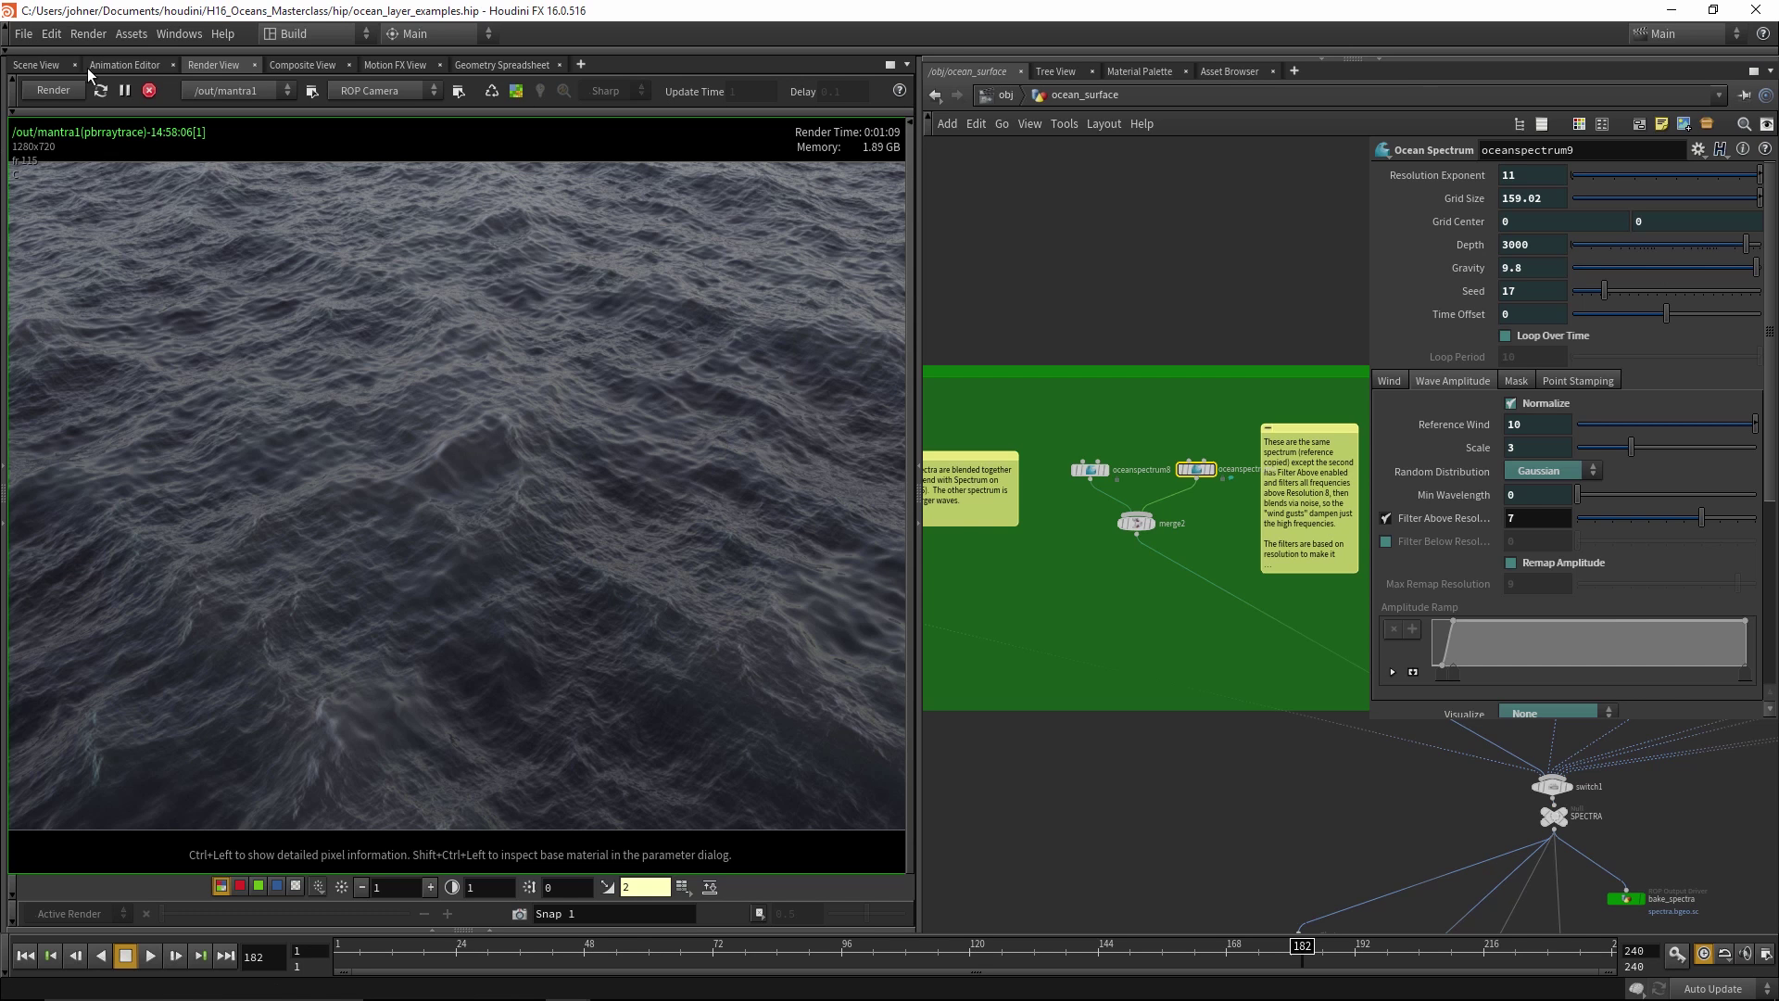
click(37, 65)
Display the oceanspectrum_mask_noise node in the masking network and scrub the timeline to view the mask and noise
scroll(1168, 445, down, 1)
mouse_move(1182, 482)
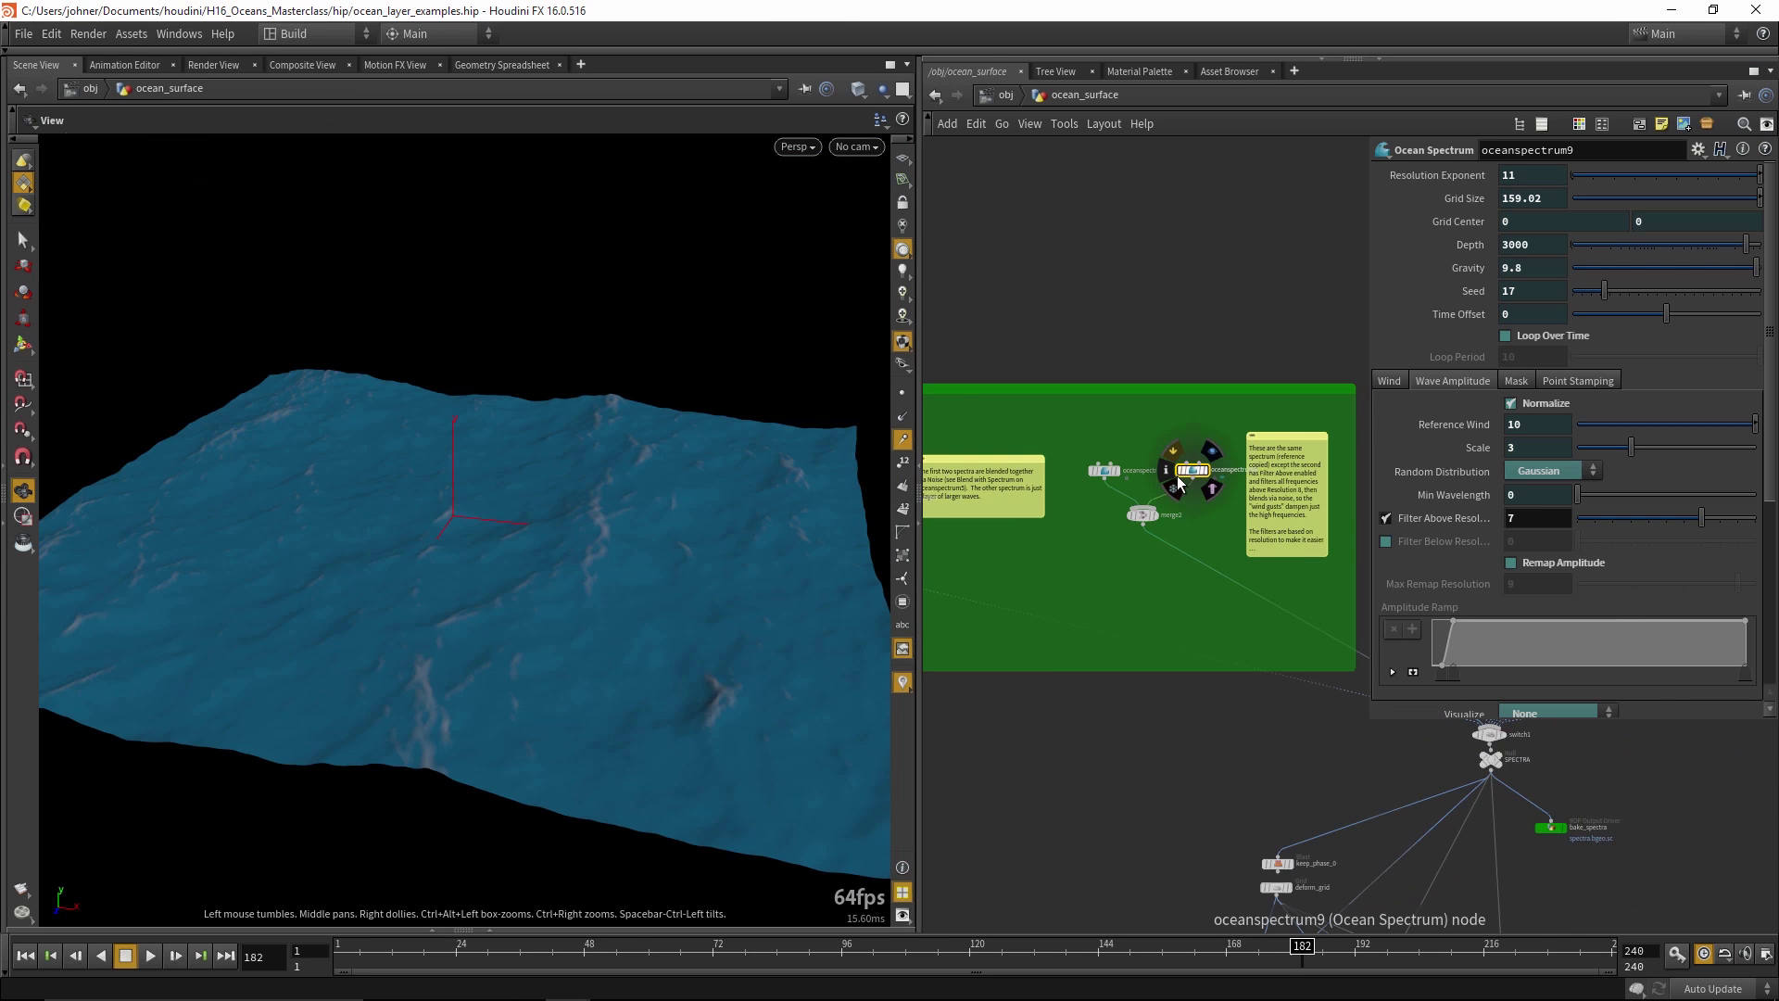
key(2)
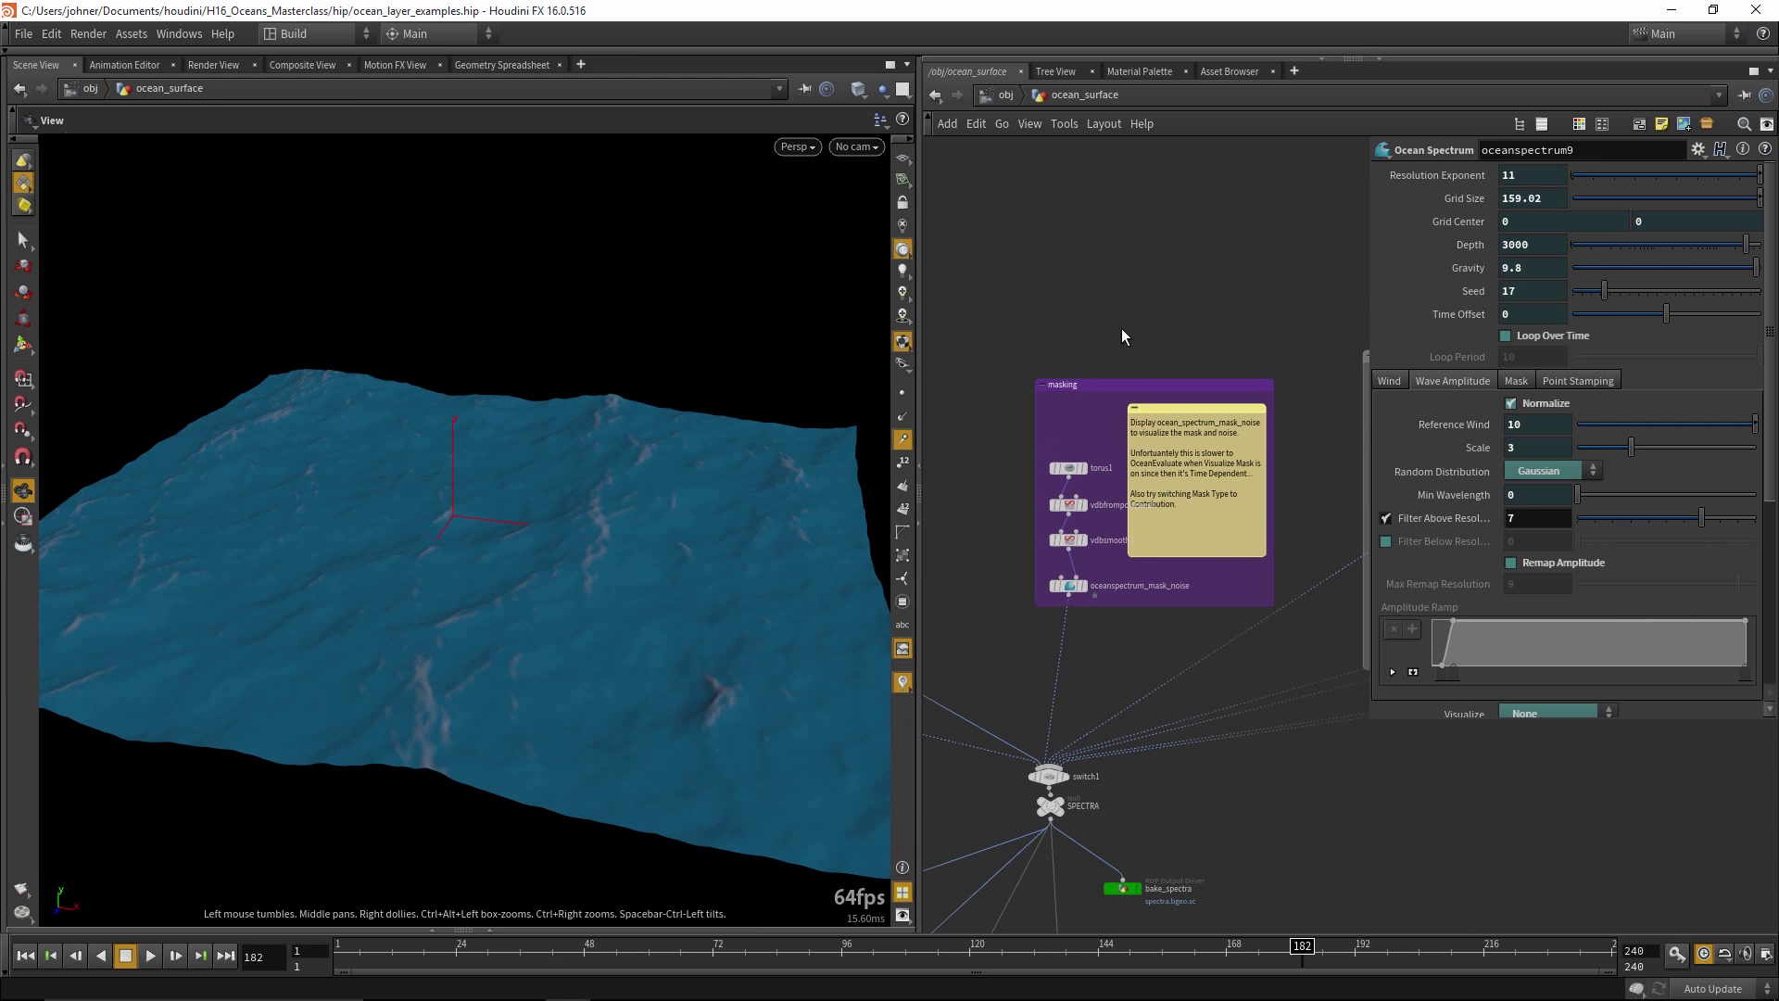
click(1083, 588)
scroll(822, 612, up, 2)
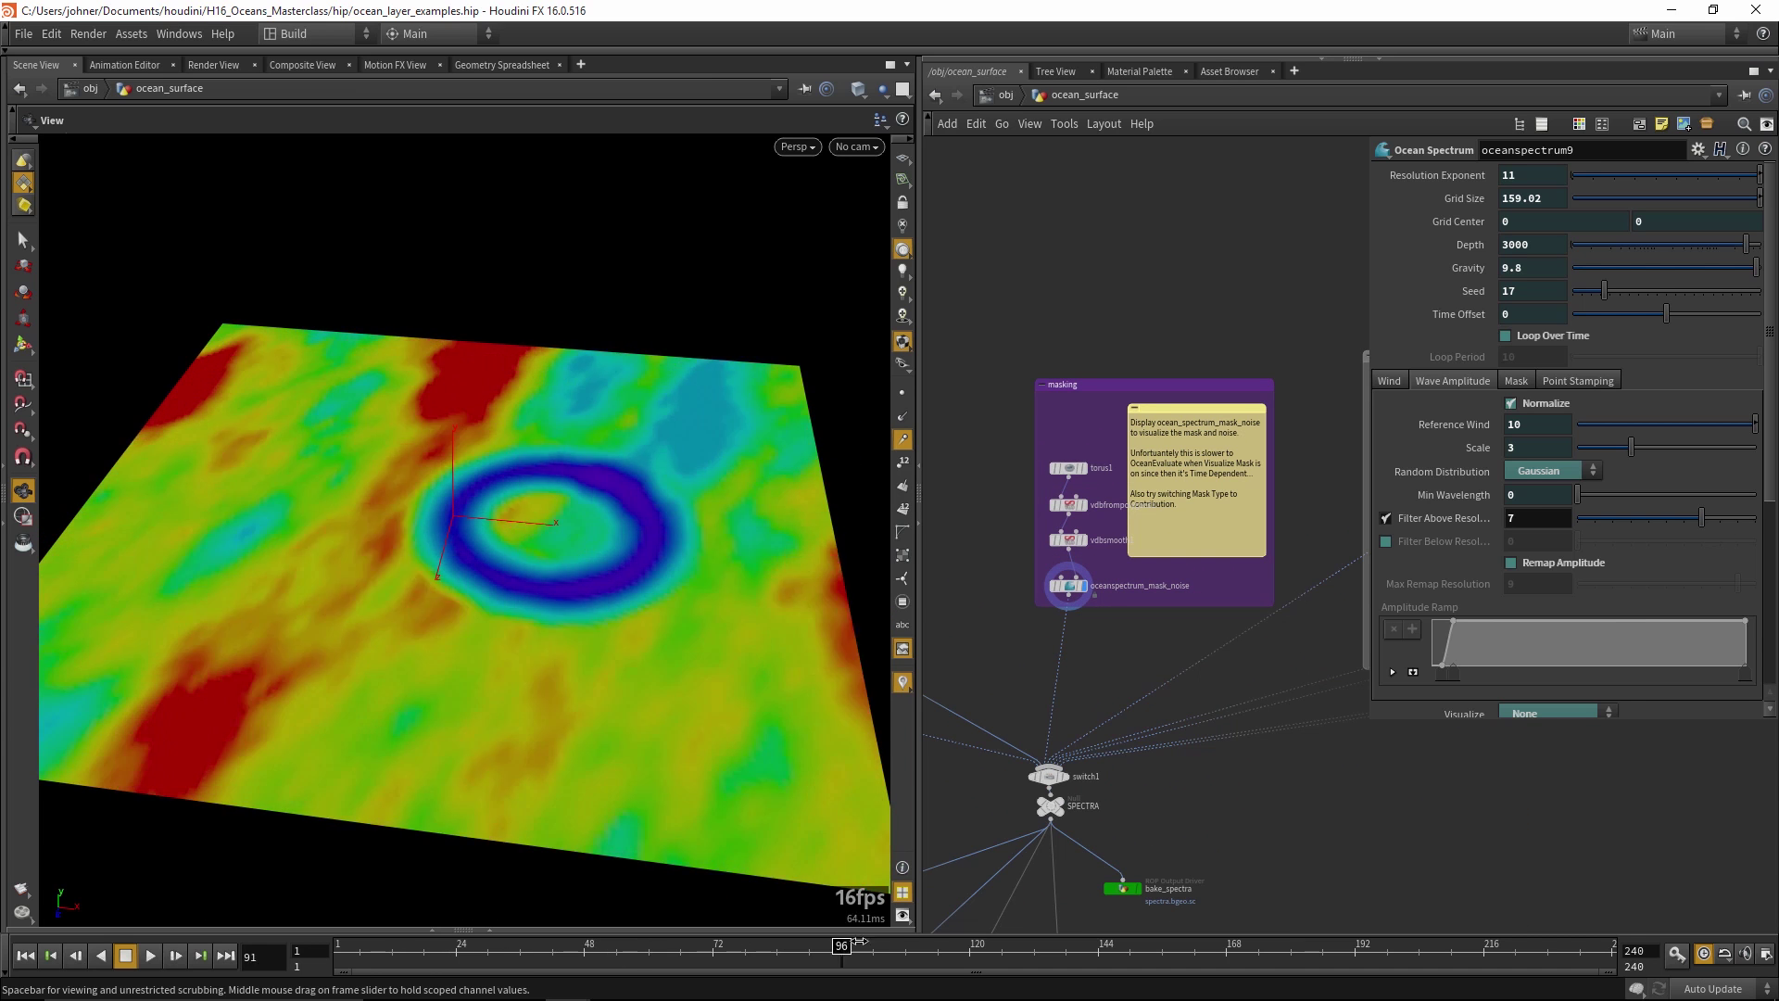
scroll(1112, 472, up, 2)
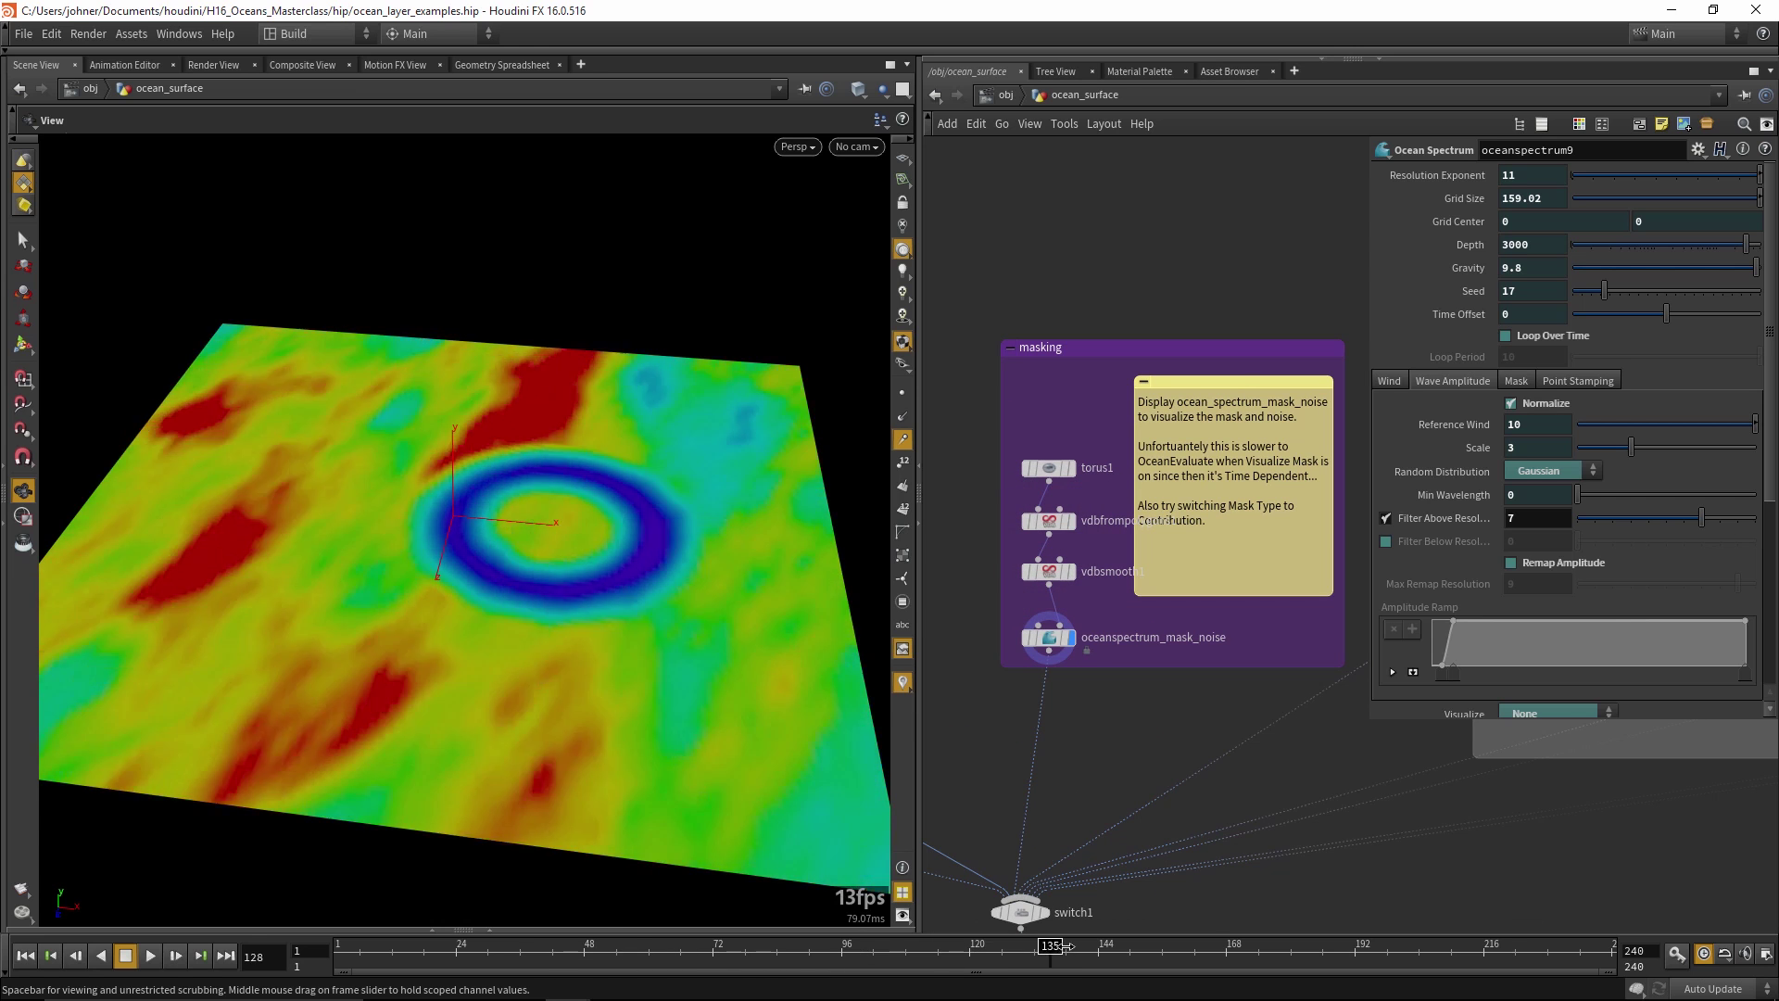
drag(1066, 946, 932, 946)
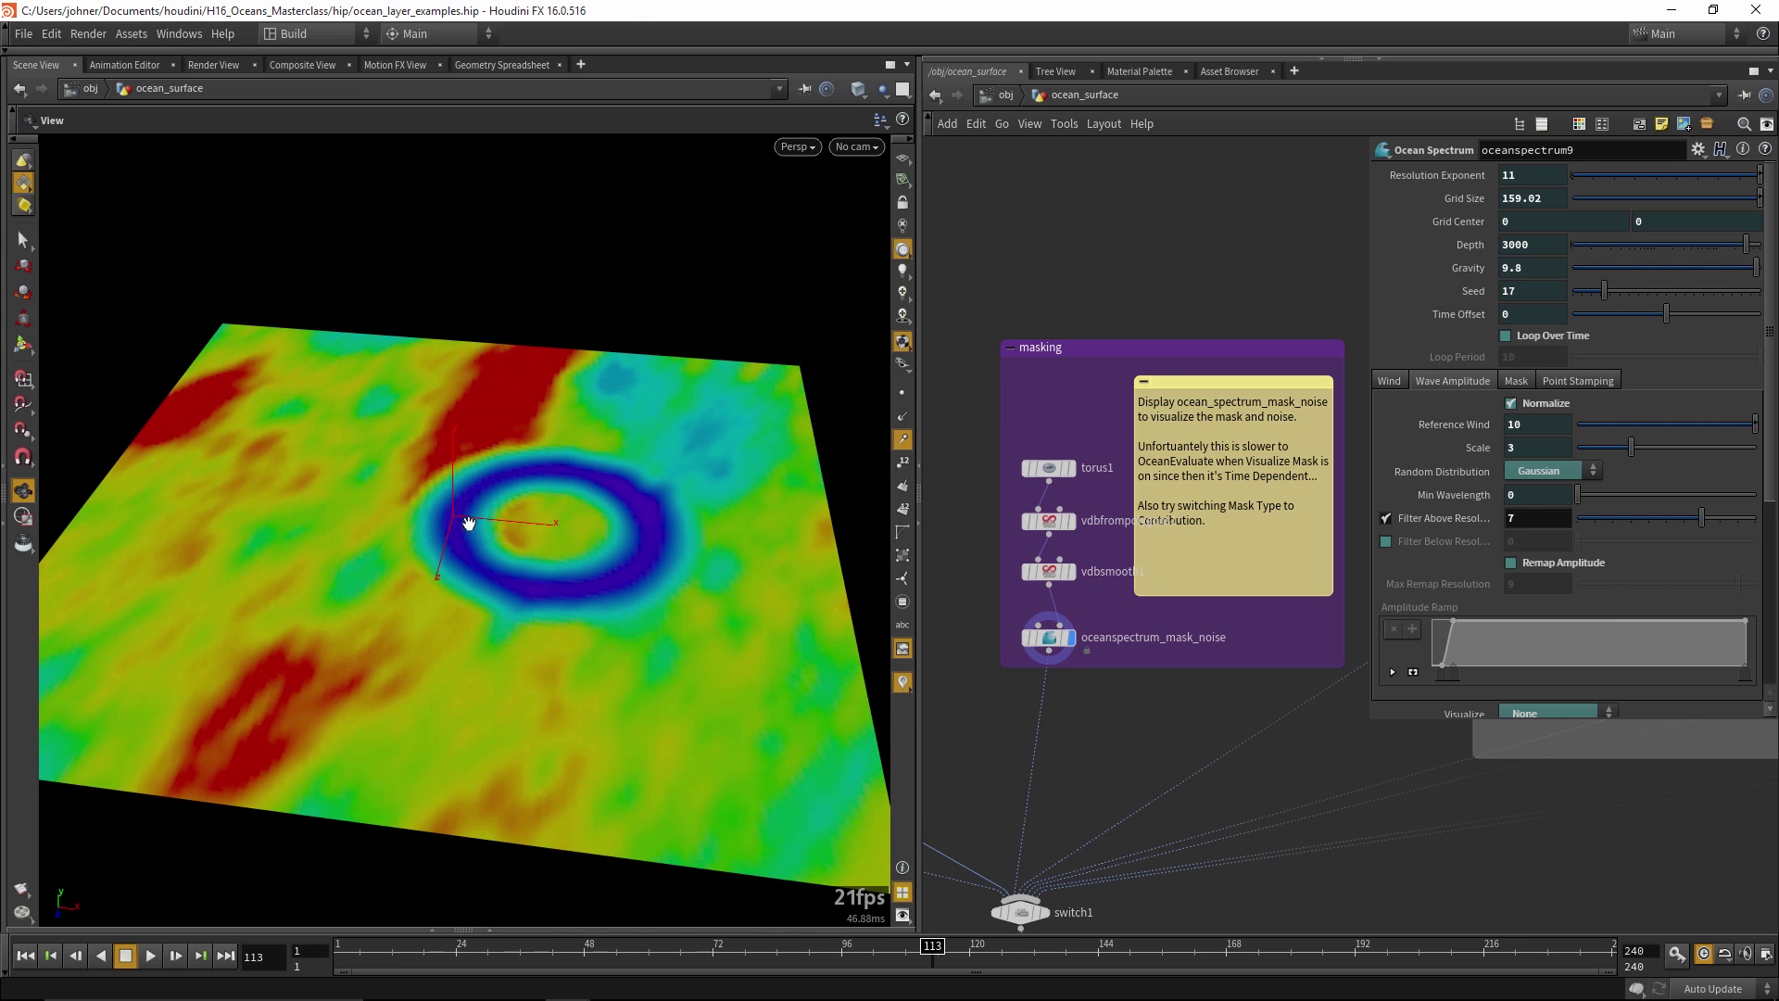
Show the final DISPLAY node and examine the masked ocean surface at other frames
middle_drag(1344, 851, 1287, 361)
click(1001, 718)
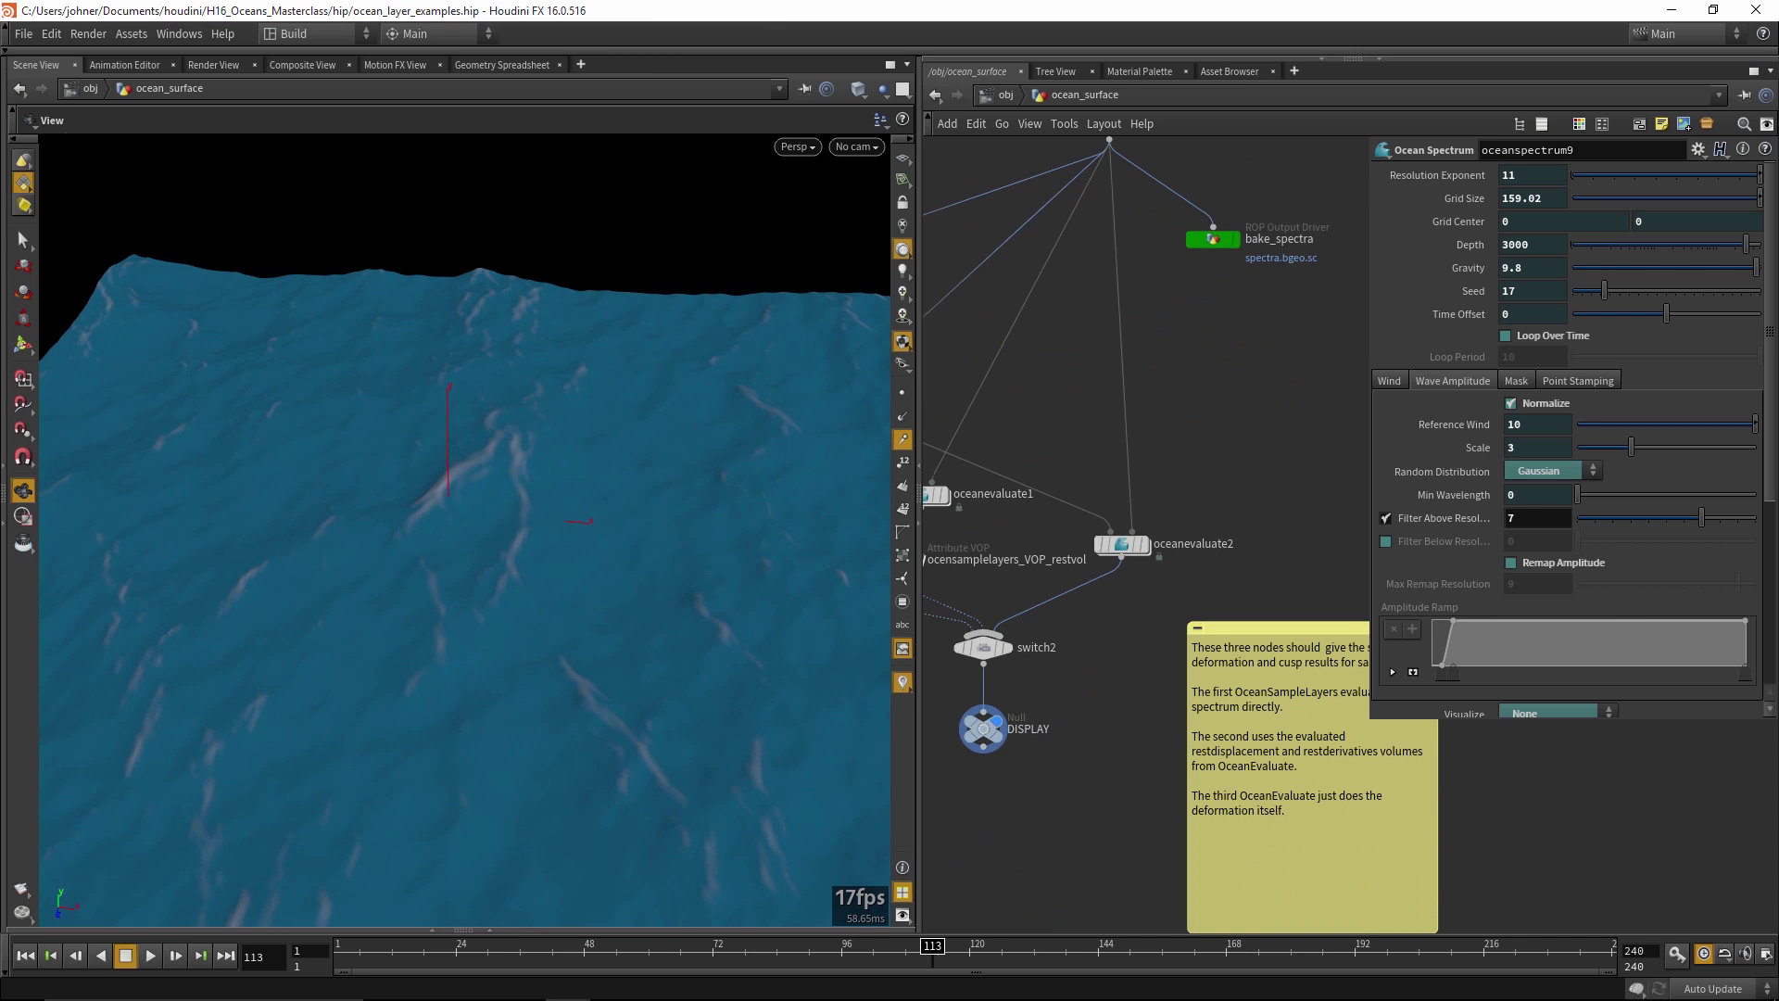
drag(704, 797, 709, 707)
drag(519, 949, 584, 994)
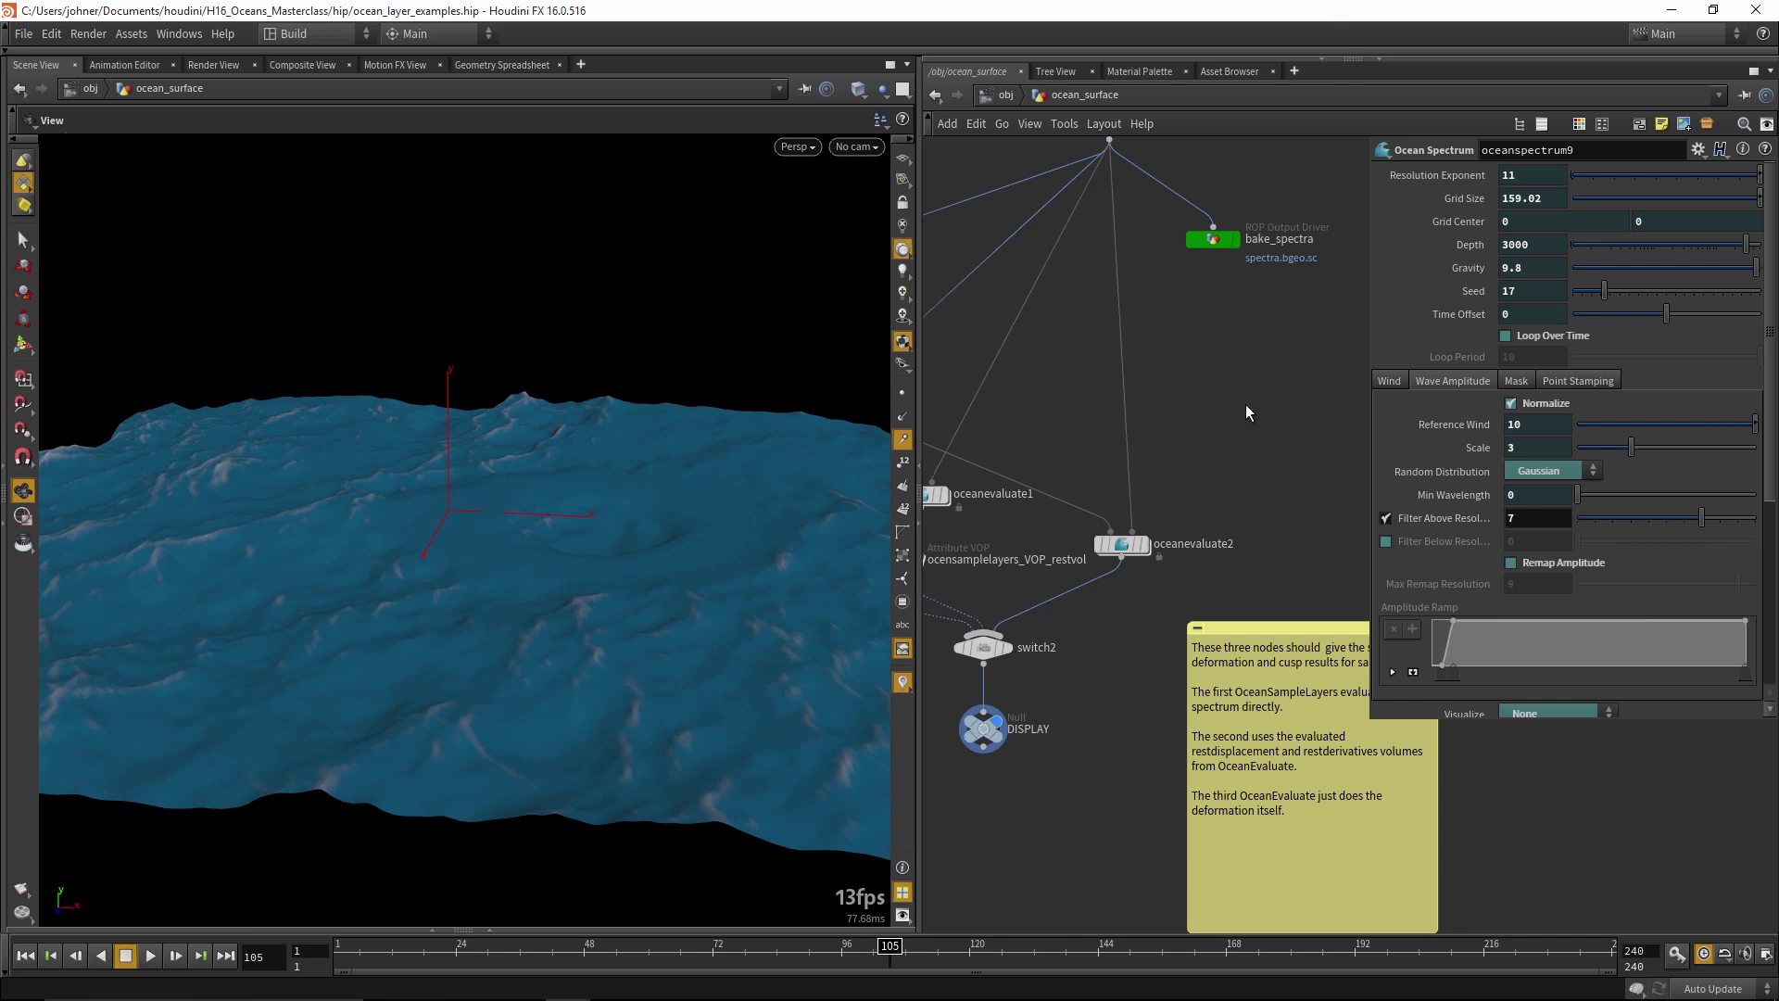
Try the Contribution mask type on oceanspectrum_mask_noise, preview it at other frames, and restore Suppression
middle_drag(1215, 390, 1230, 656)
middle_drag(1147, 354, 1075, 465)
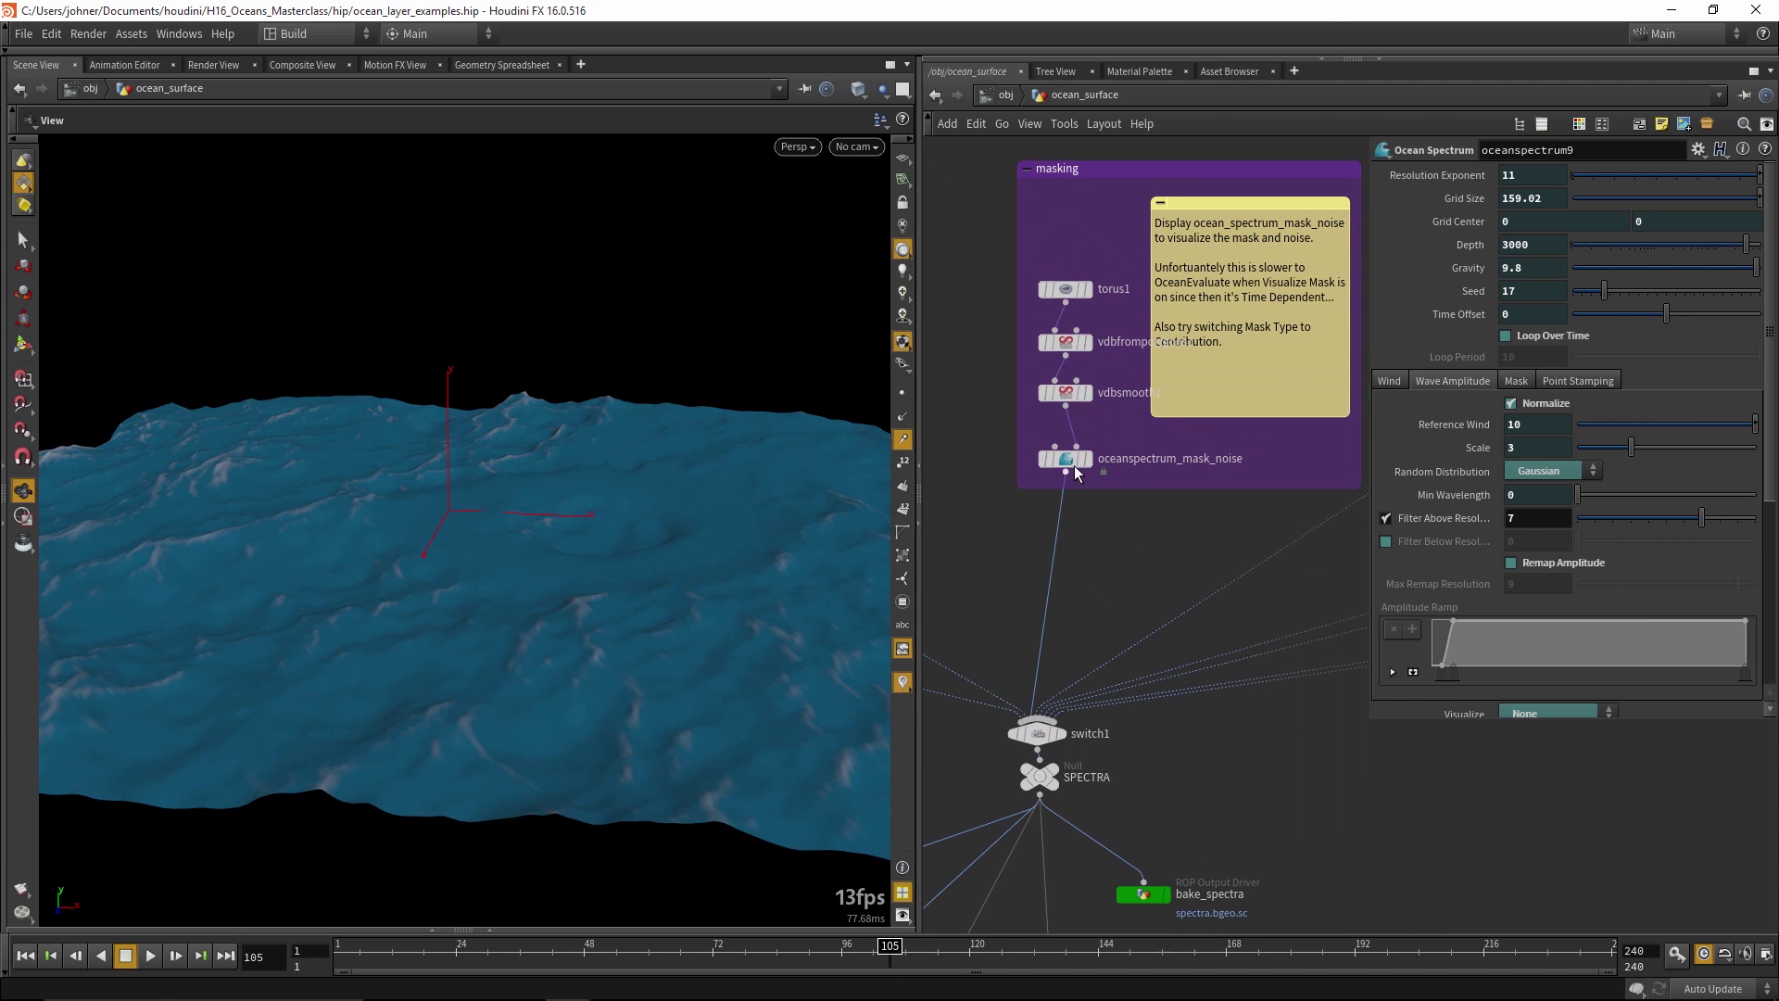
click(1072, 460)
click(1578, 404)
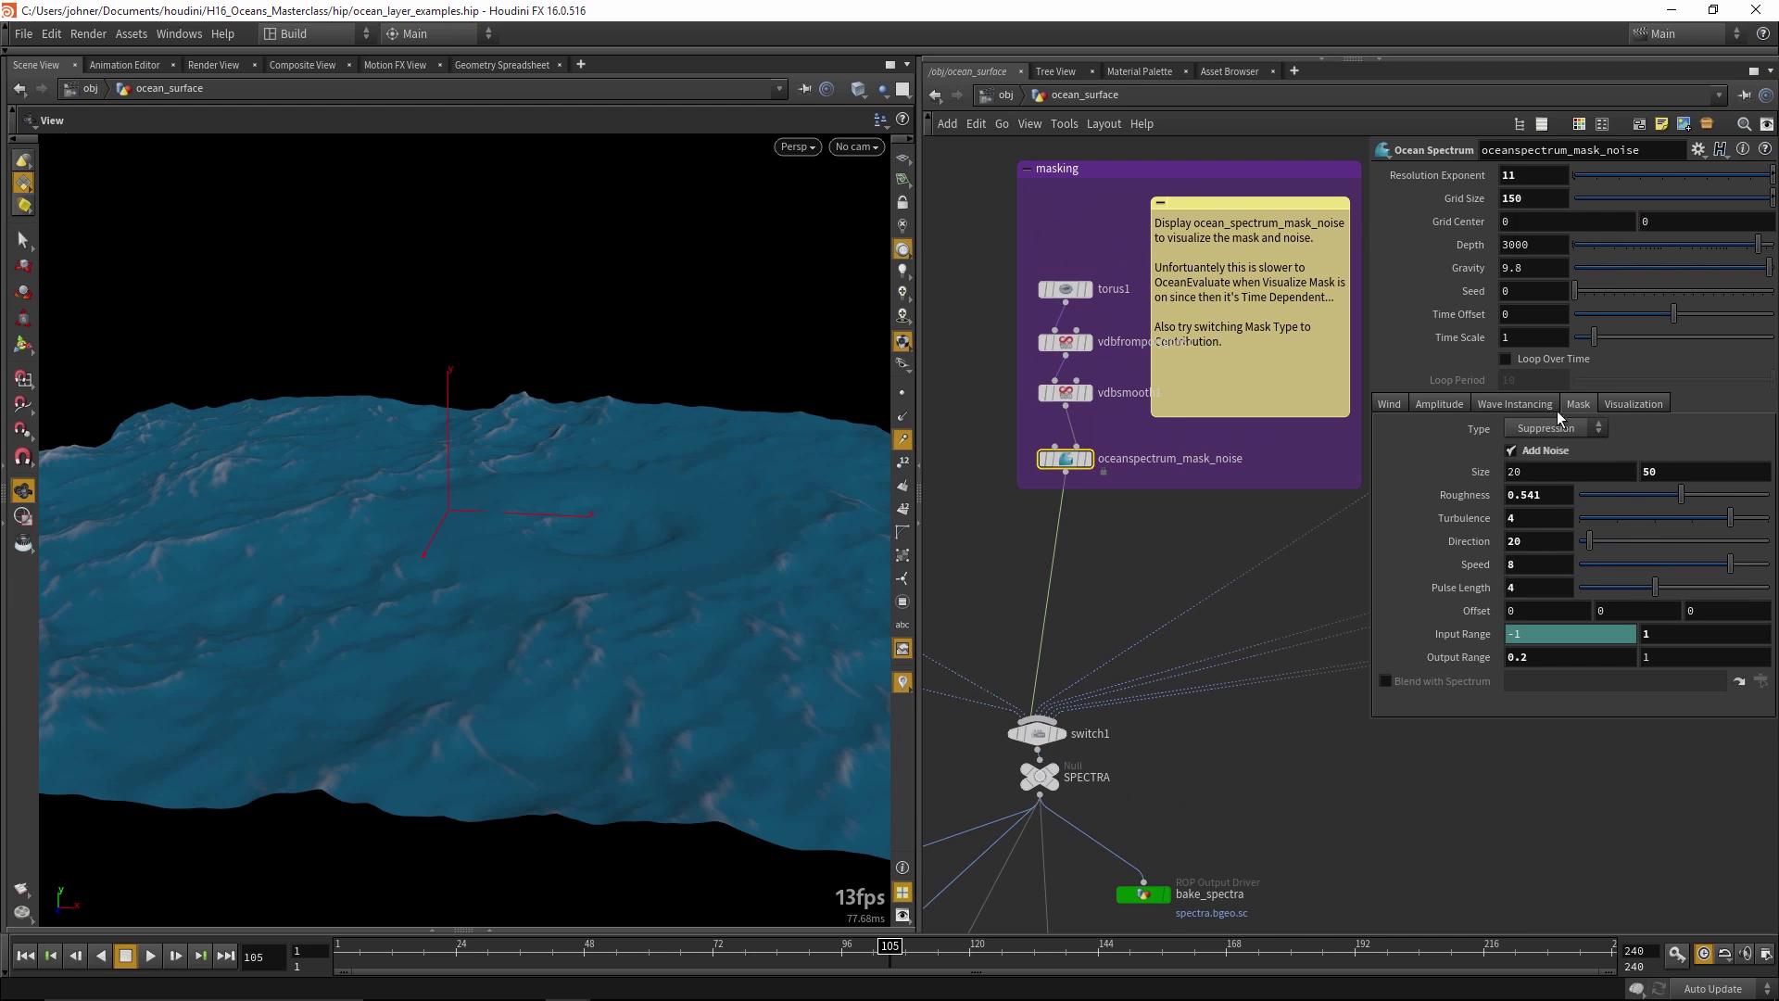
click(1552, 428)
click(1543, 465)
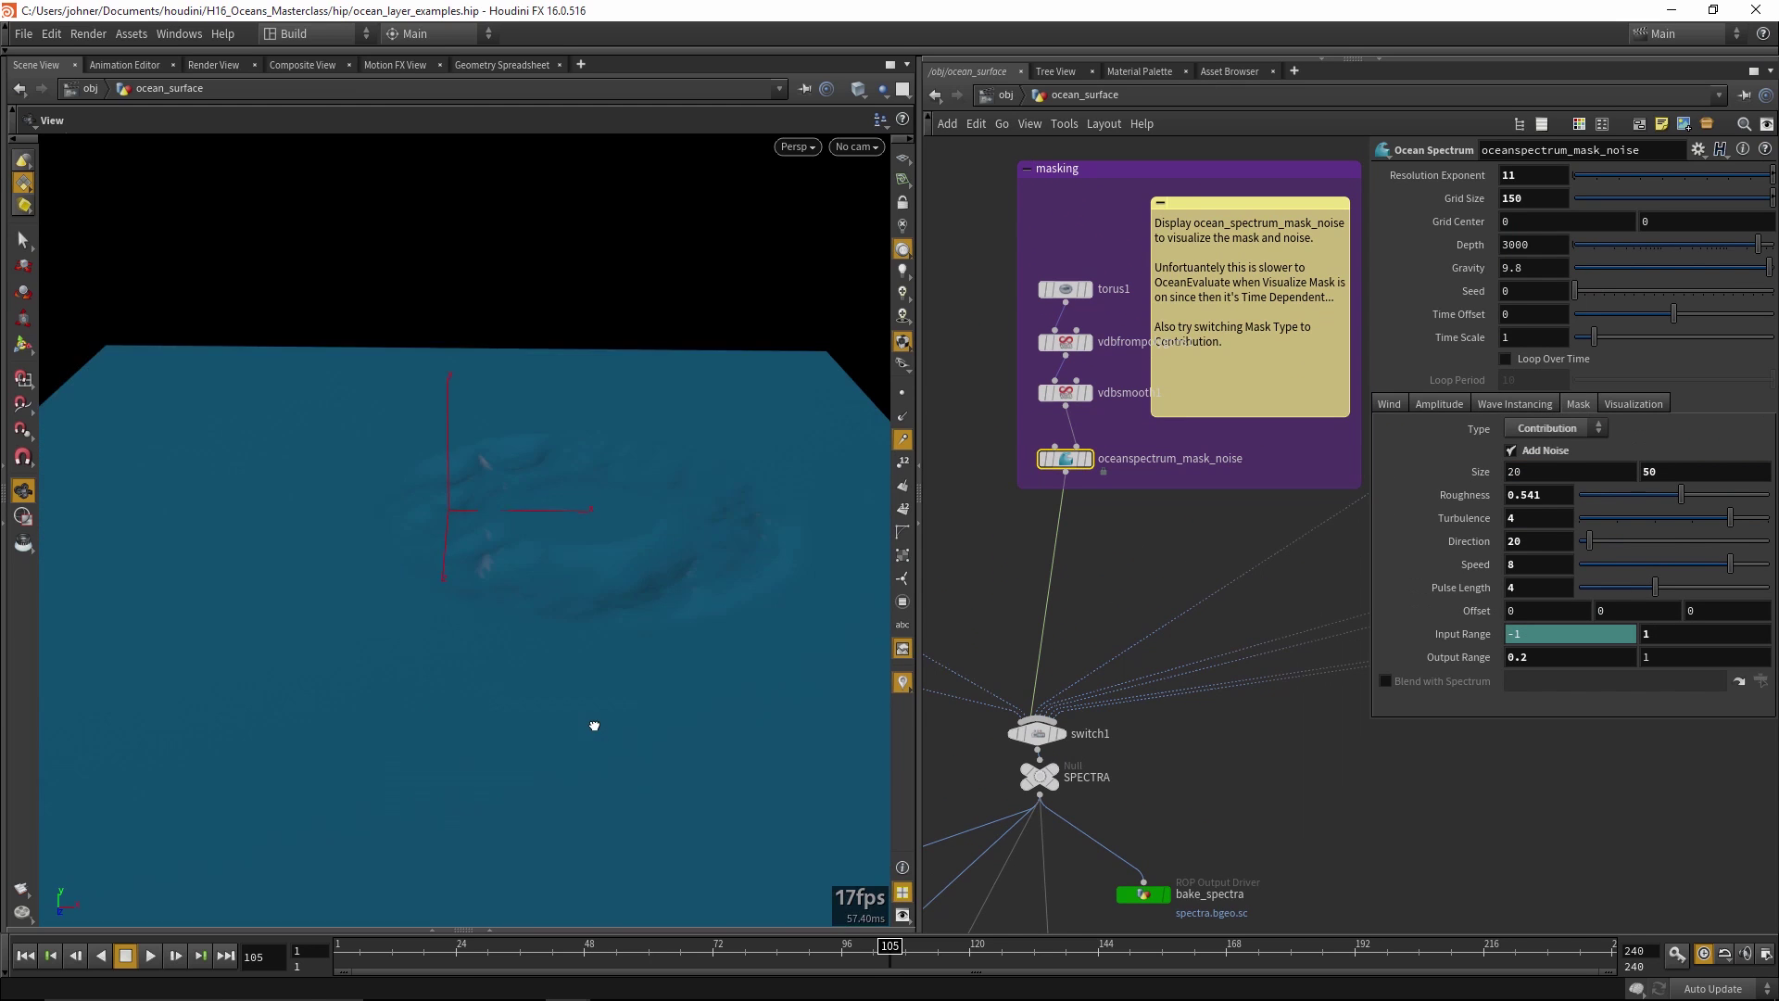
click(449, 953)
drag(531, 957, 404, 957)
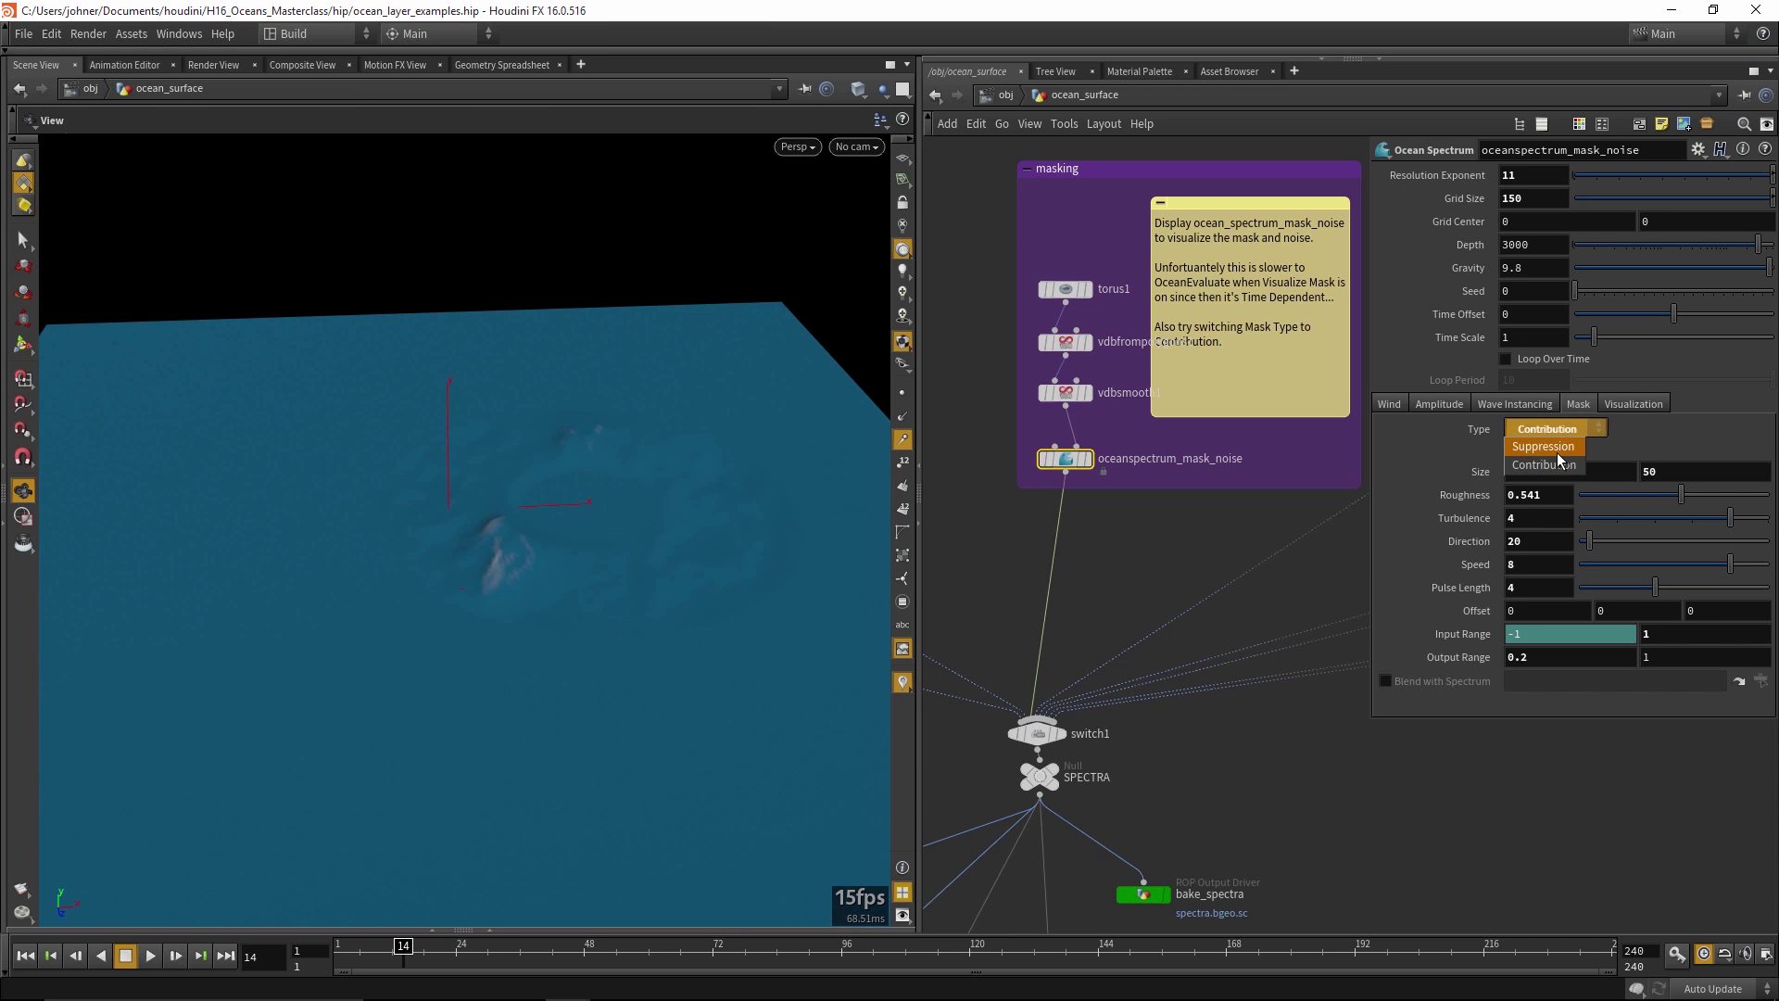
click(1557, 449)
Display the curve1 node above oceanspectrum2 and inspect the parameters of resample1, including its tangent attribute
scroll(1126, 556, down, 3)
middle_drag(1220, 556, 997, 584)
middle_drag(1318, 683, 1050, 713)
middle_drag(1148, 648, 1052, 661)
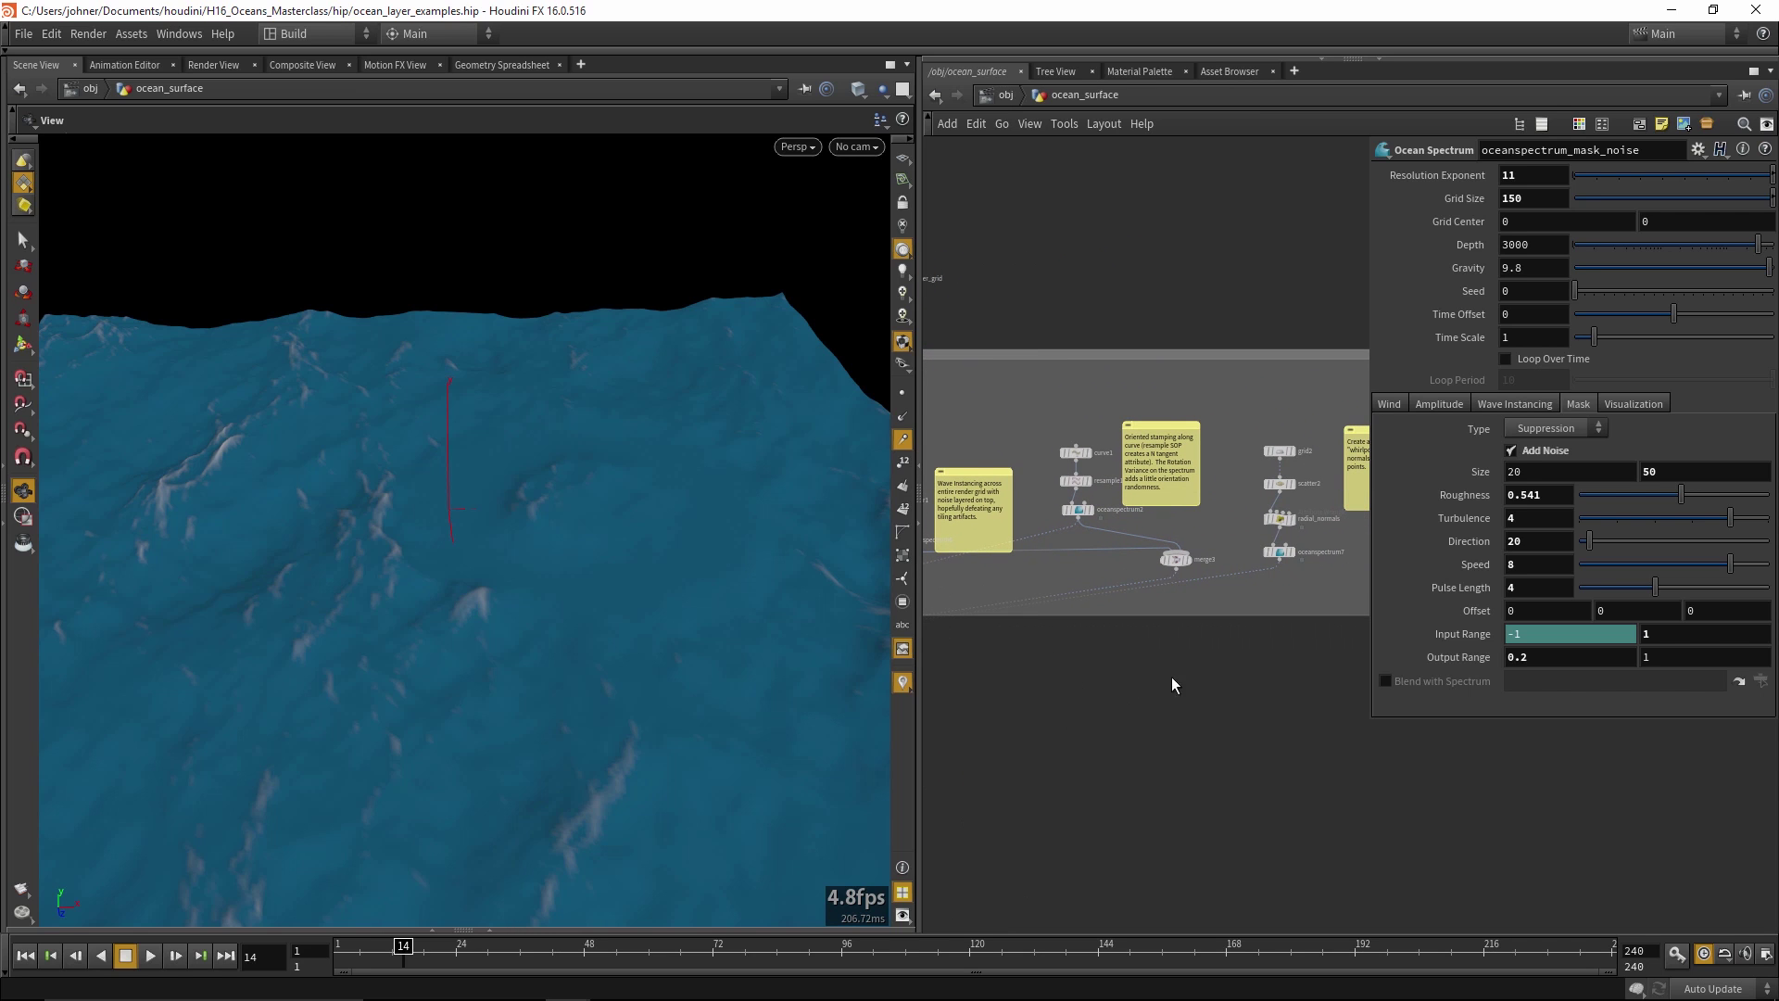
middle_drag(1173, 677, 1154, 711)
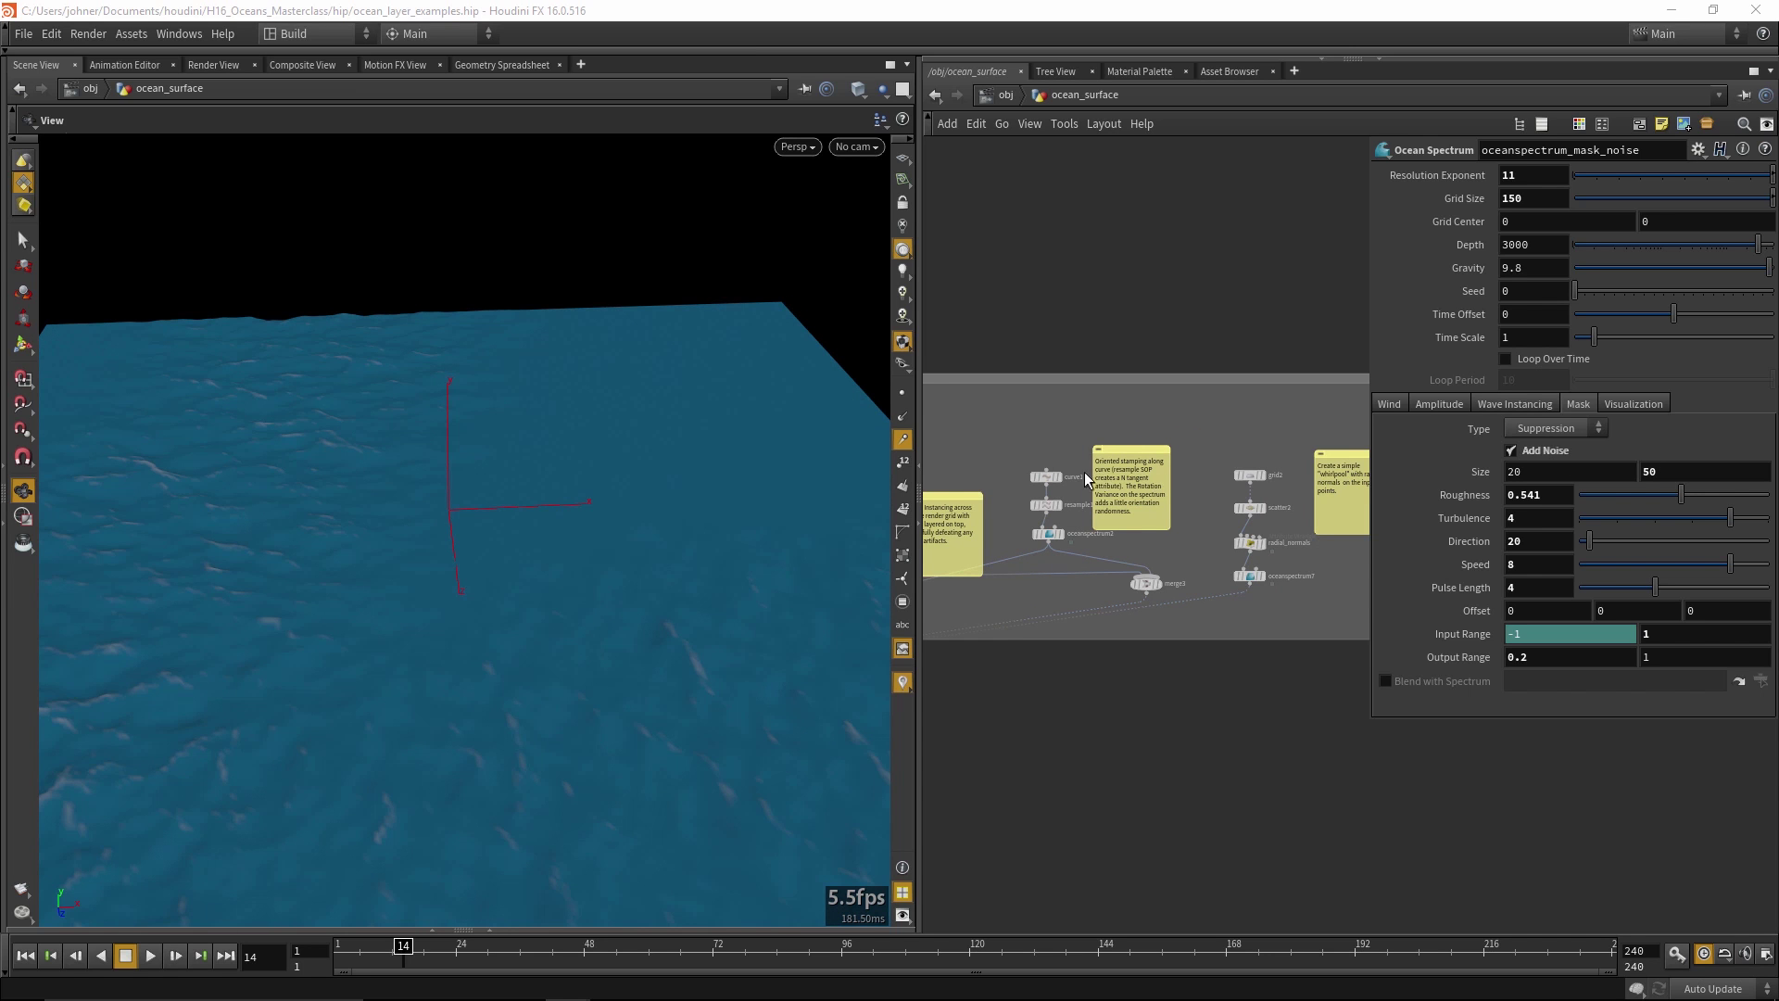
scroll(1084, 471, up, 2)
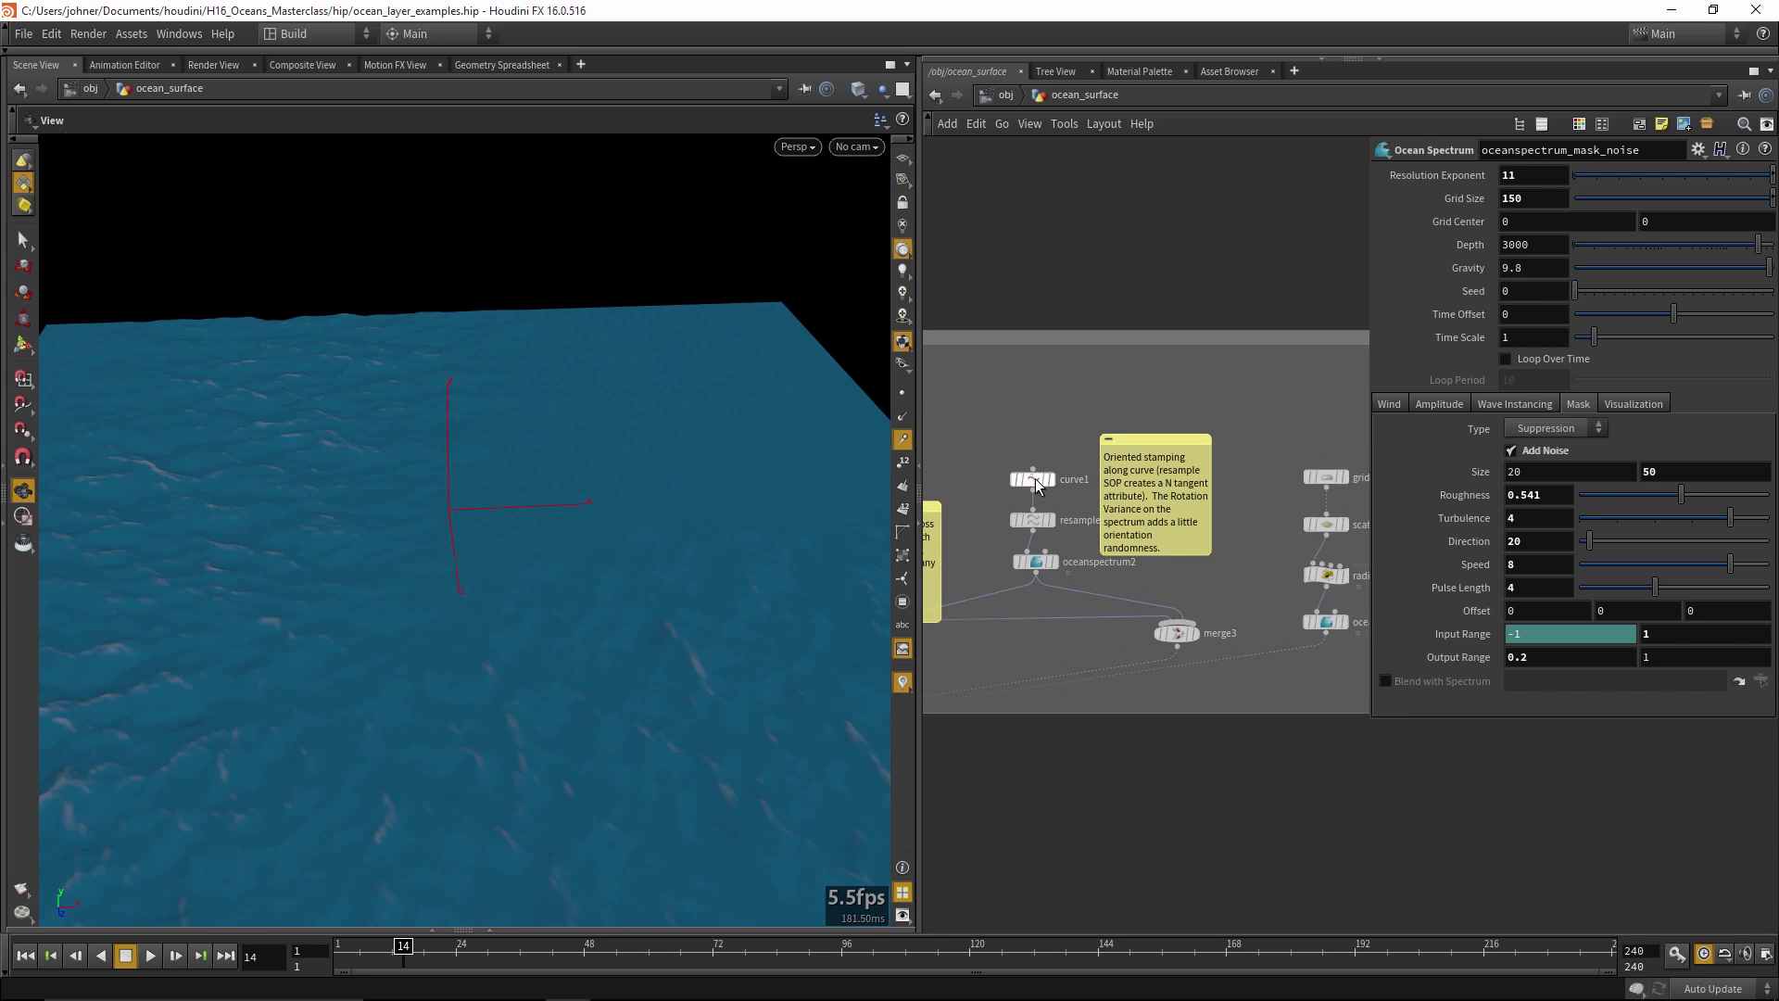
click(1051, 480)
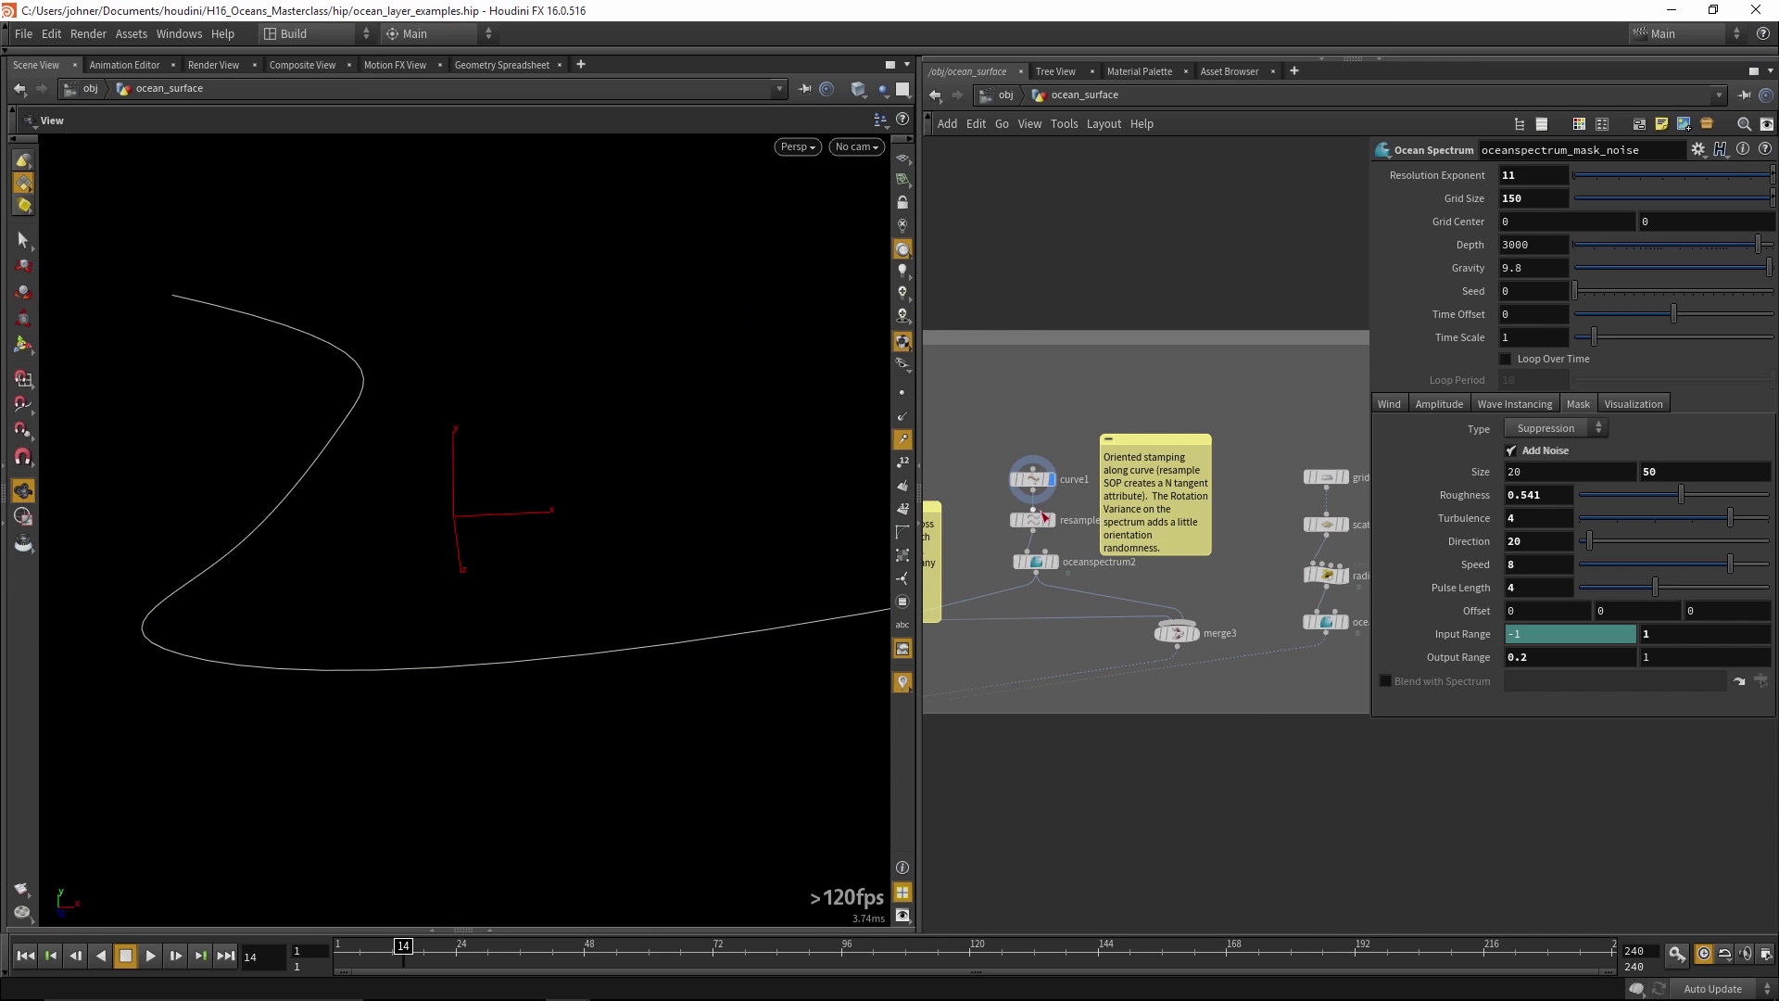
click(1032, 520)
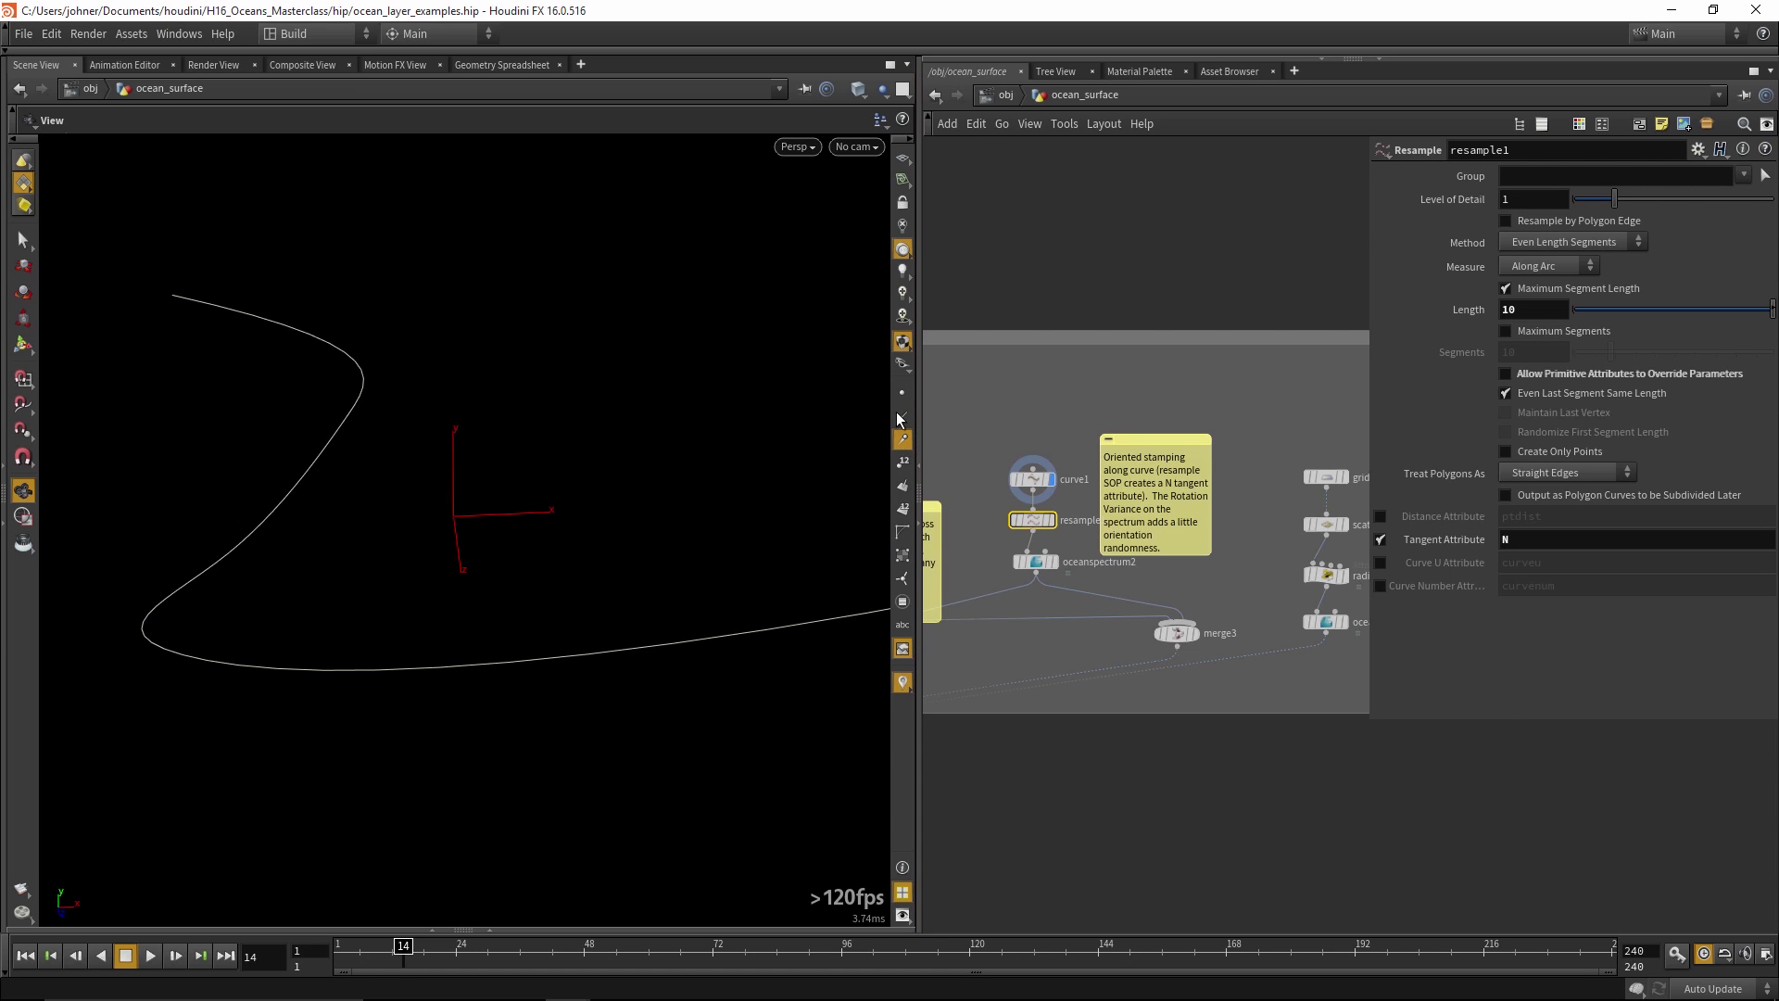
right_drag(135, 568, 262, 476)
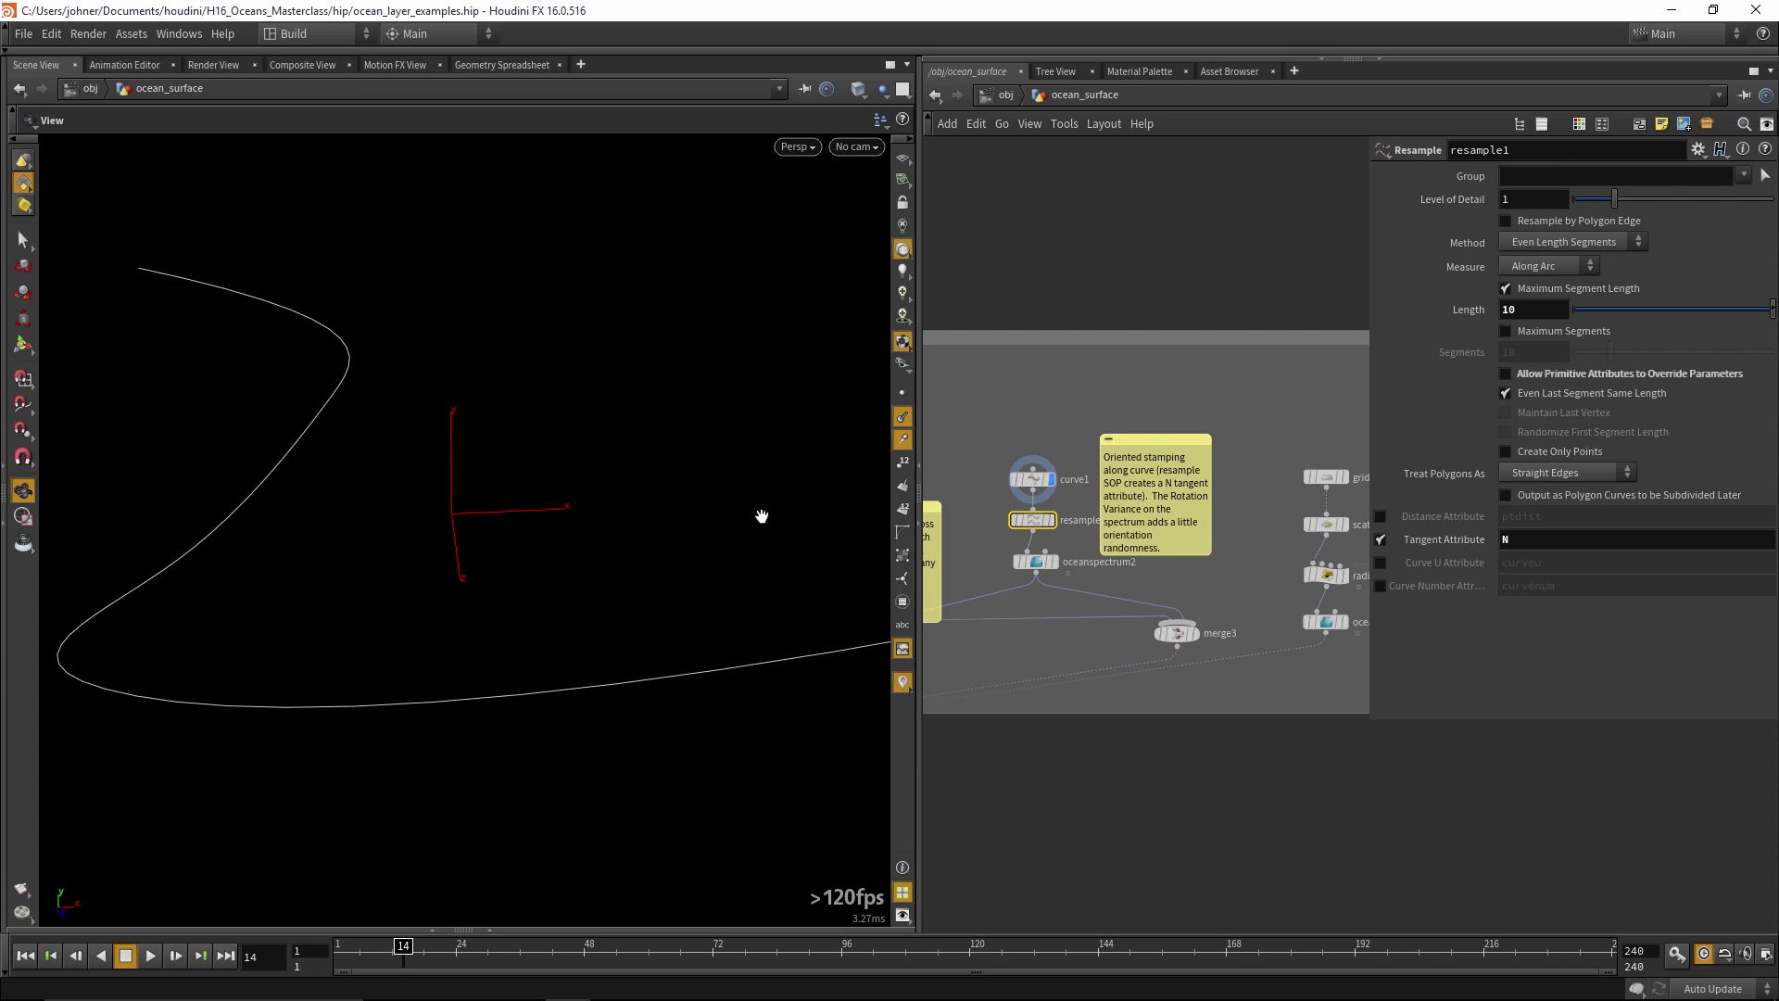
Display the final DISPLAY node and scrub the timeline to frame 192 to examine the waves instanced along the curve
mouse_move(1062, 575)
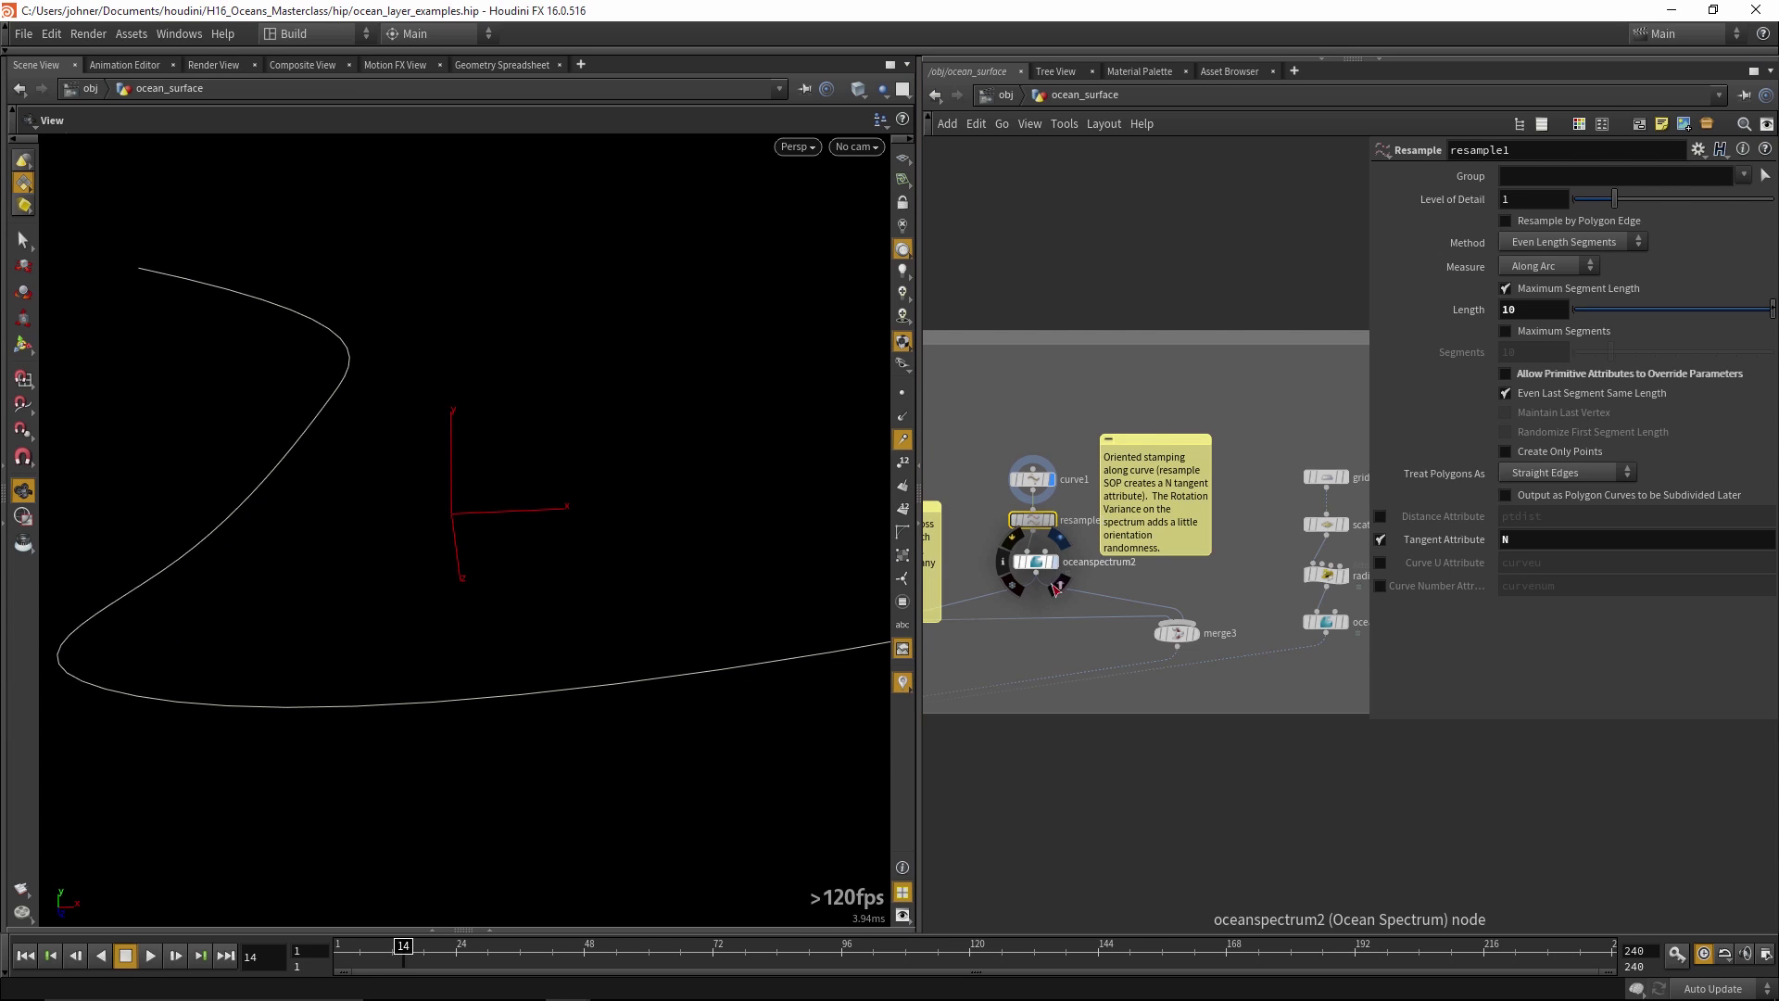
middle_drag(1086, 755, 1265, 765)
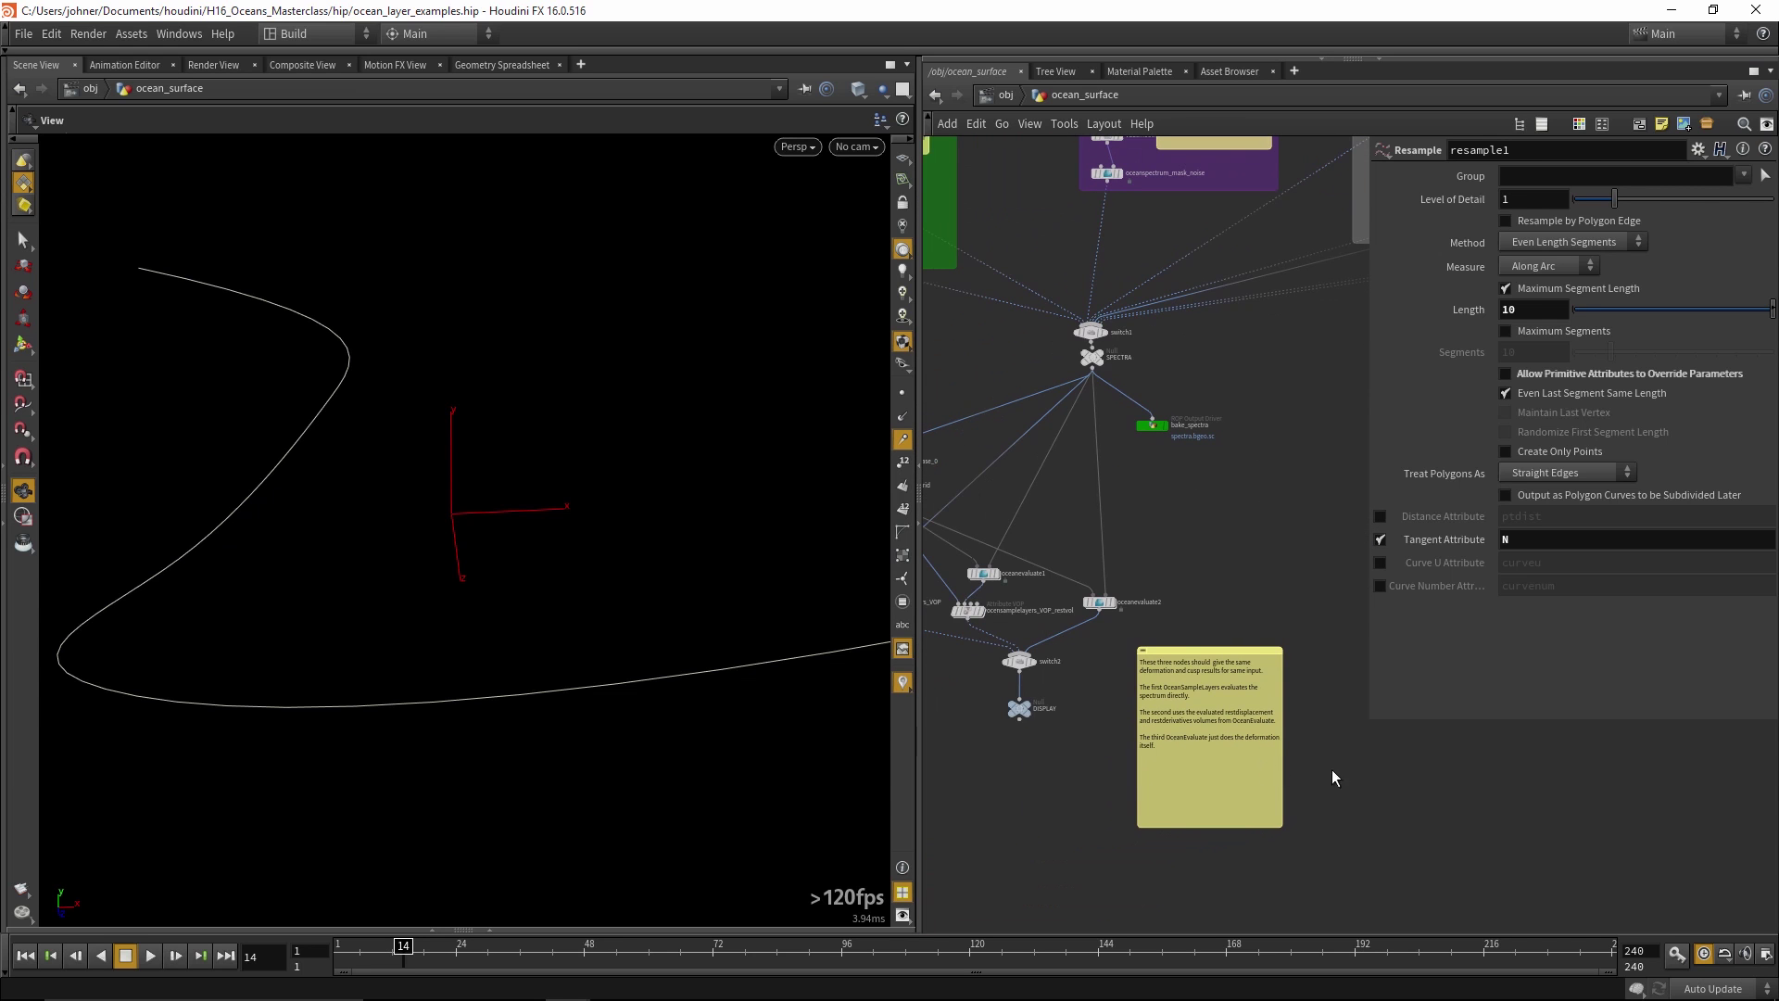
click(1036, 707)
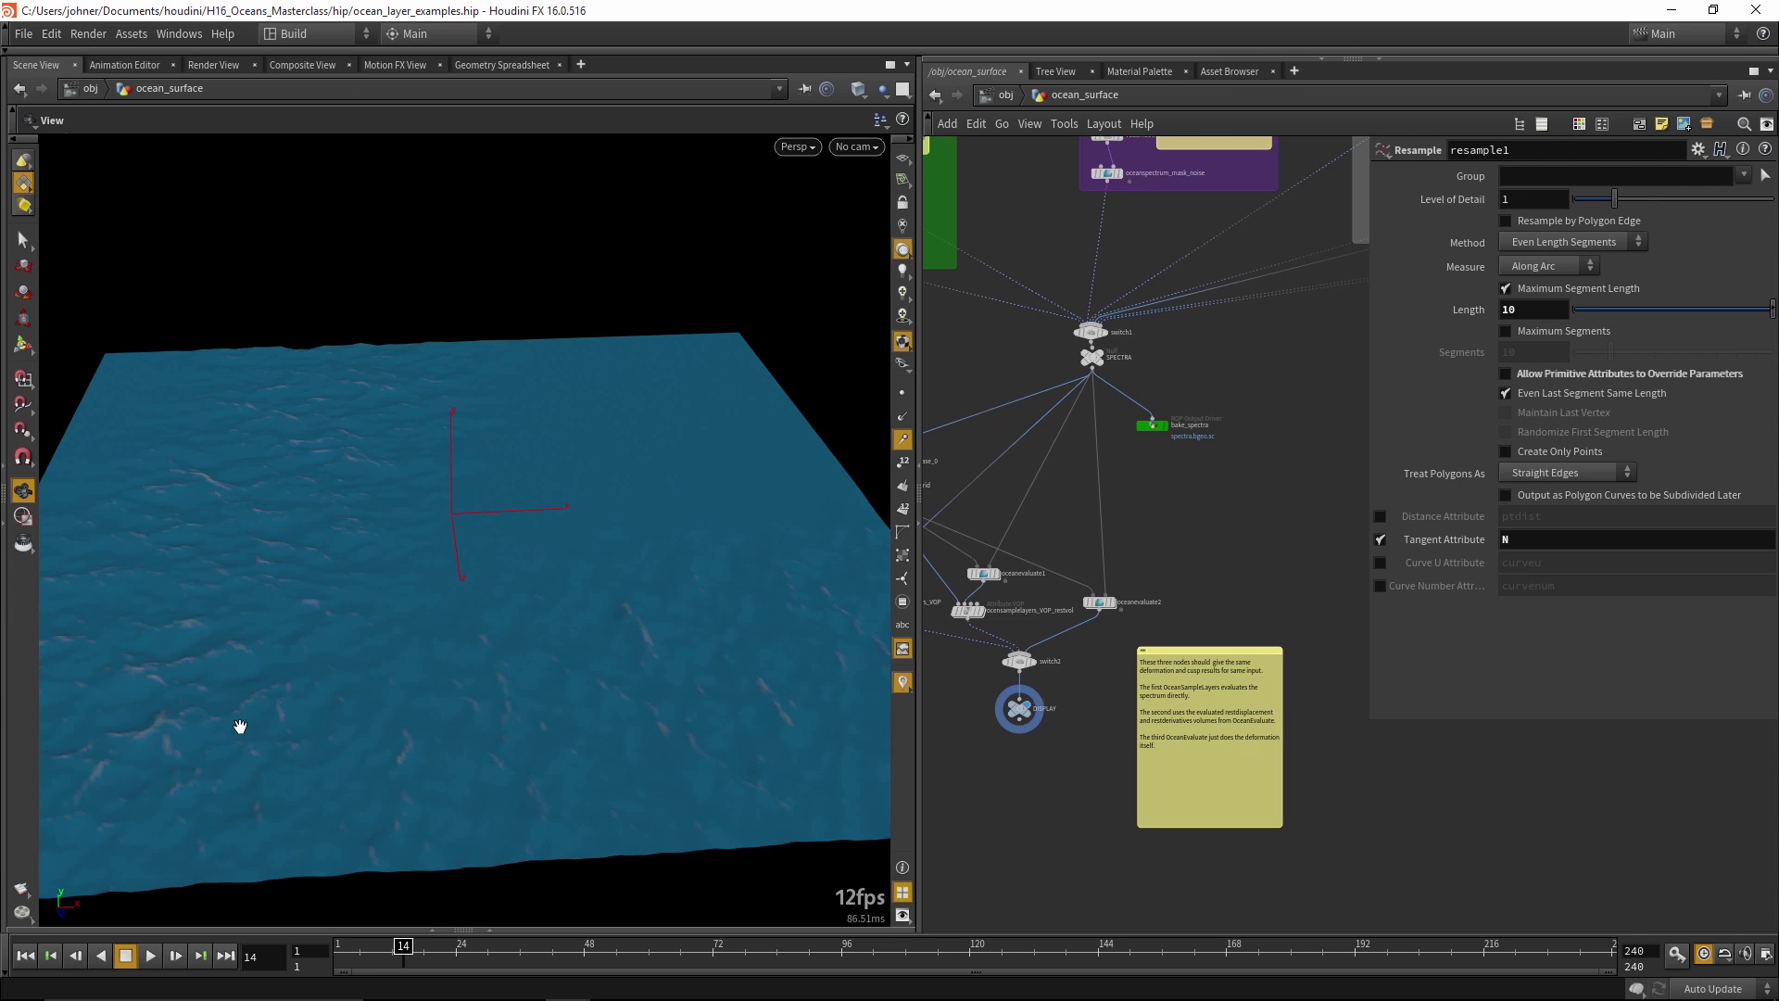
drag(727, 707, 463, 861)
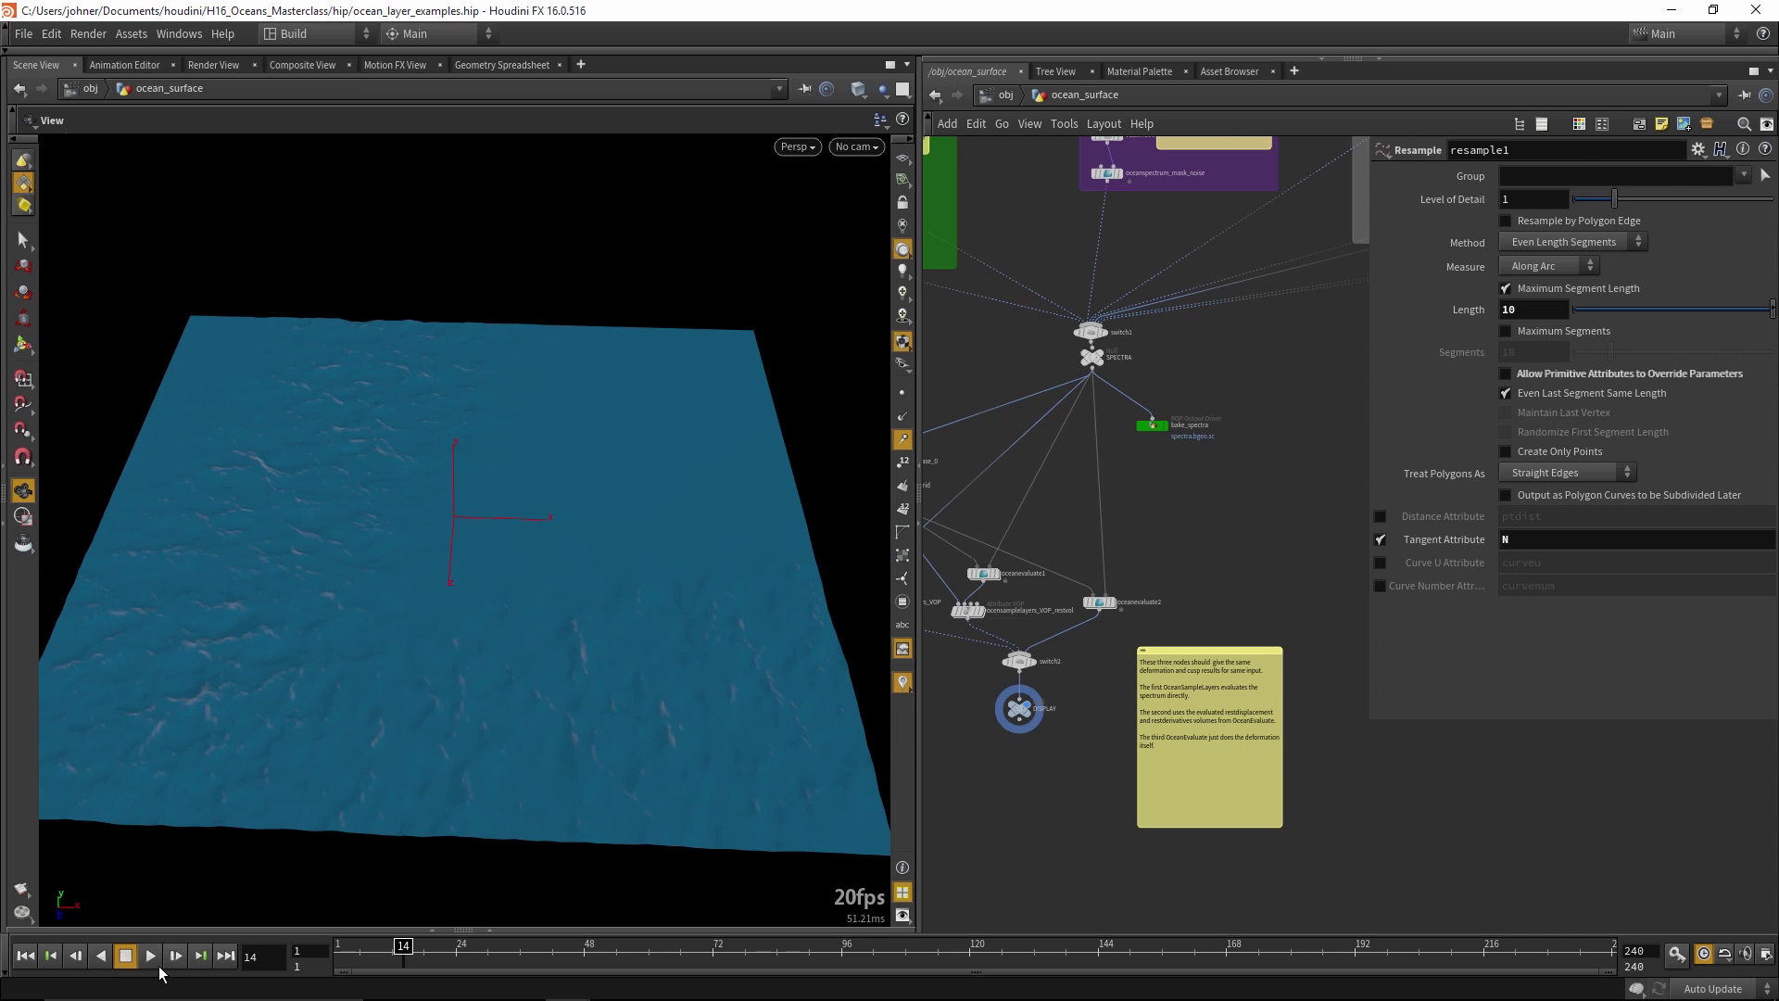
click(150, 955)
drag(444, 950, 1355, 945)
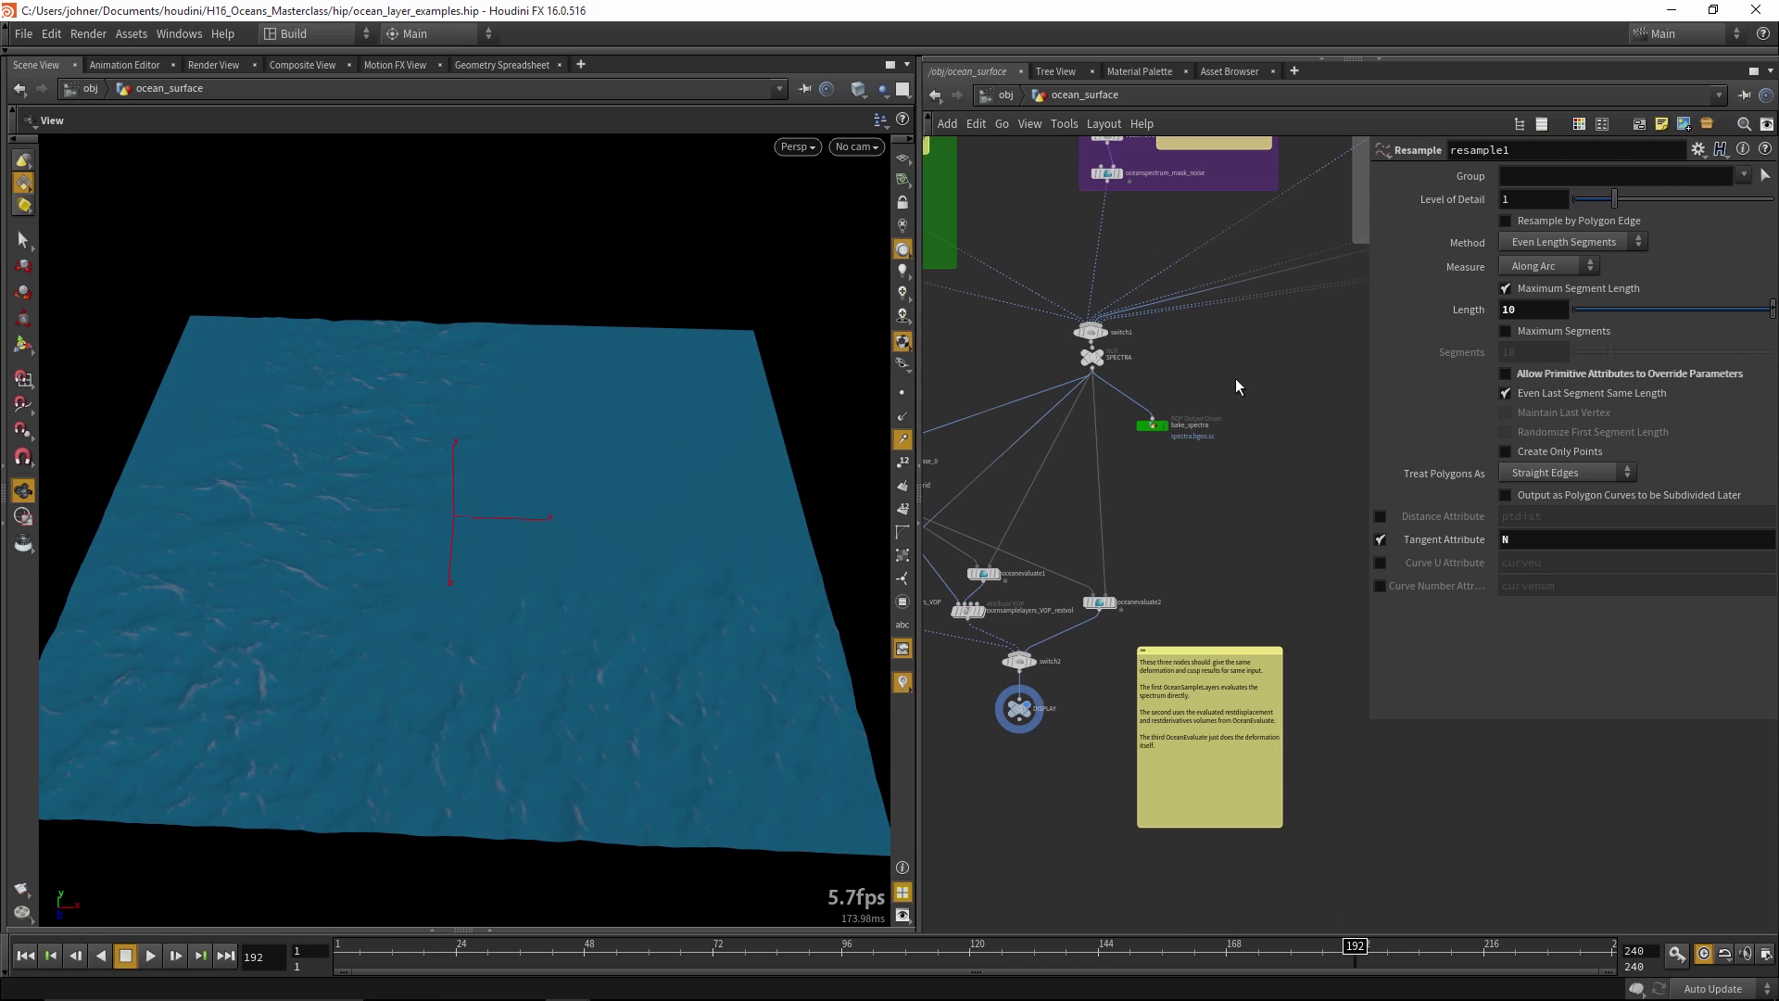
Inspect the curve1, resample1 and oceanspectrum2 nodes in the point stamping network and scrub the ocean surface to frame 153
middle_drag(1236, 378, 1244, 408)
middle_drag(1193, 182, 1116, 203)
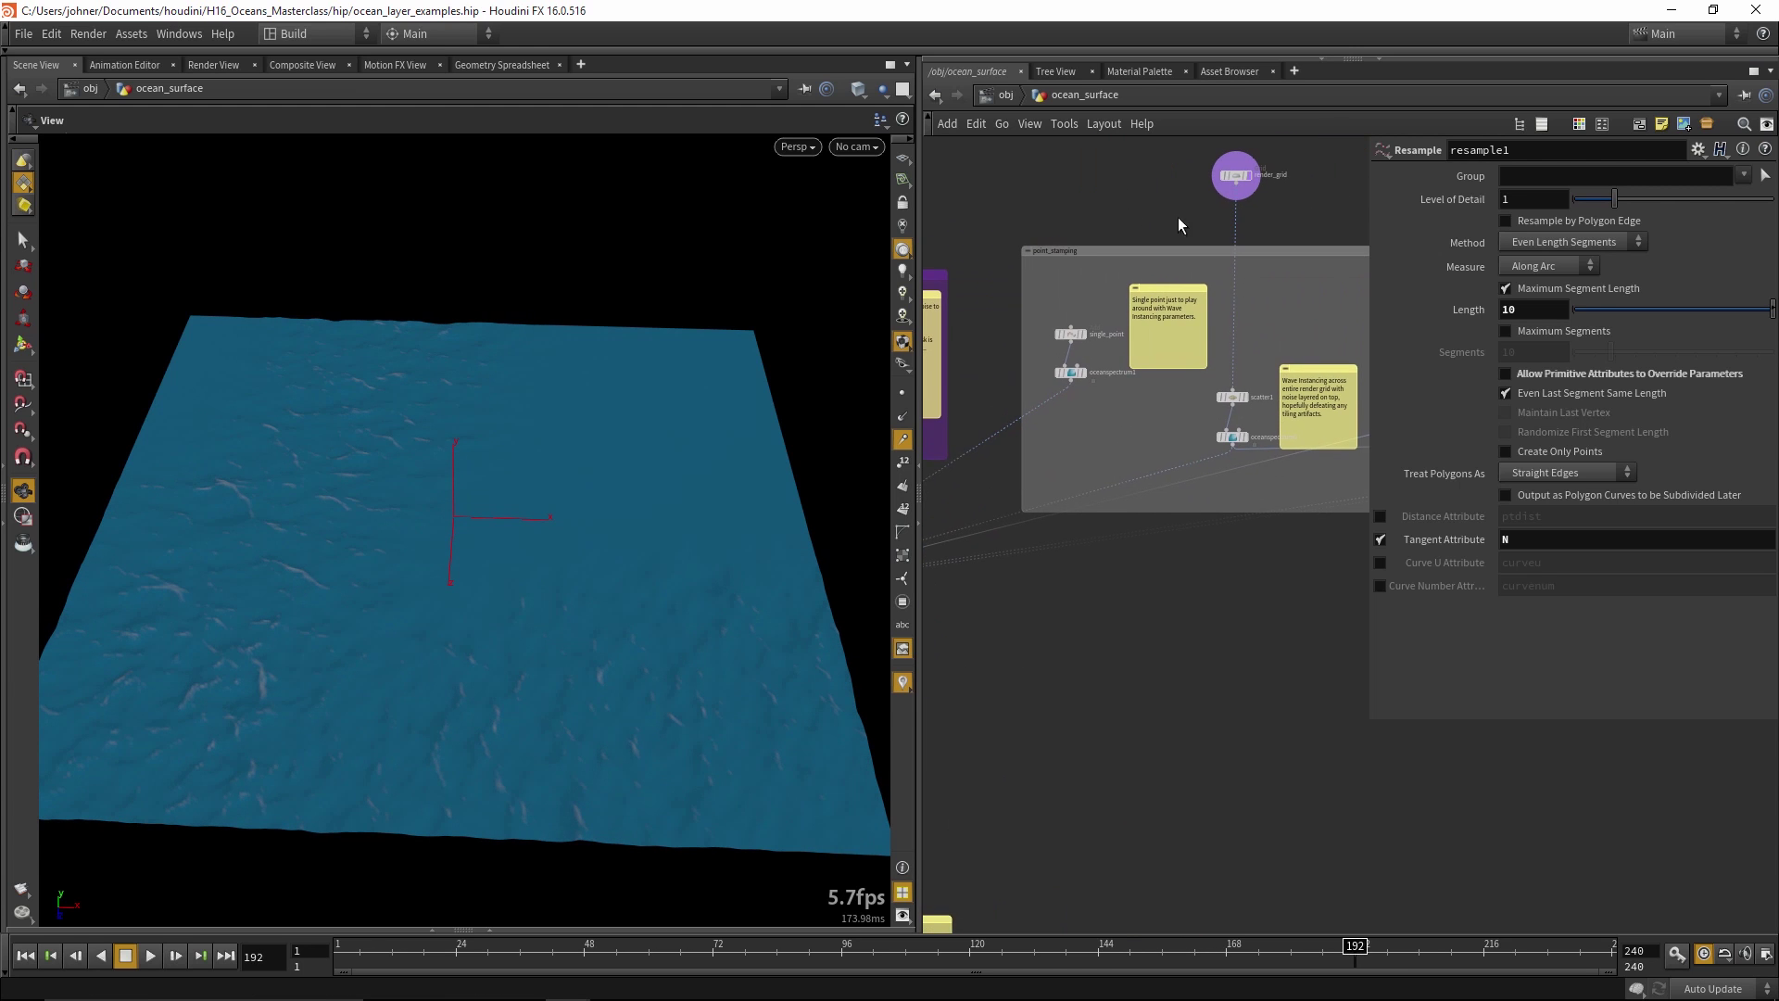
middle_drag(1348, 196, 1144, 249)
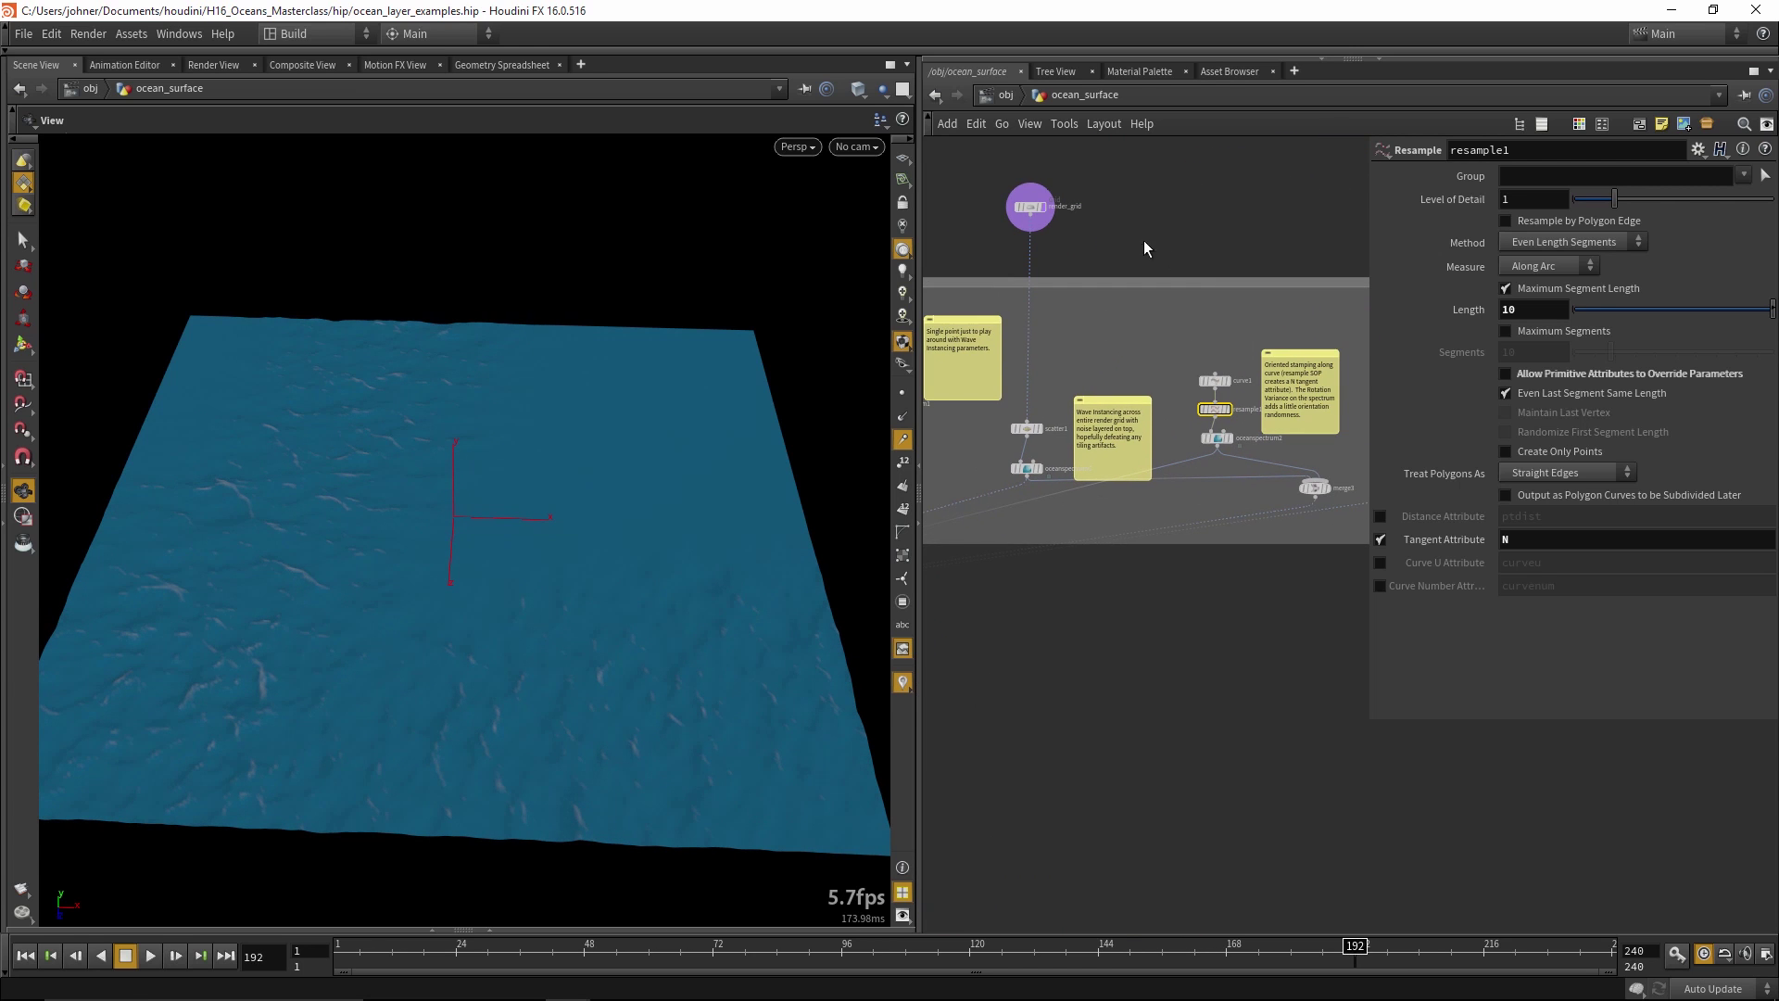
click(1218, 382)
click(1218, 408)
click(1217, 439)
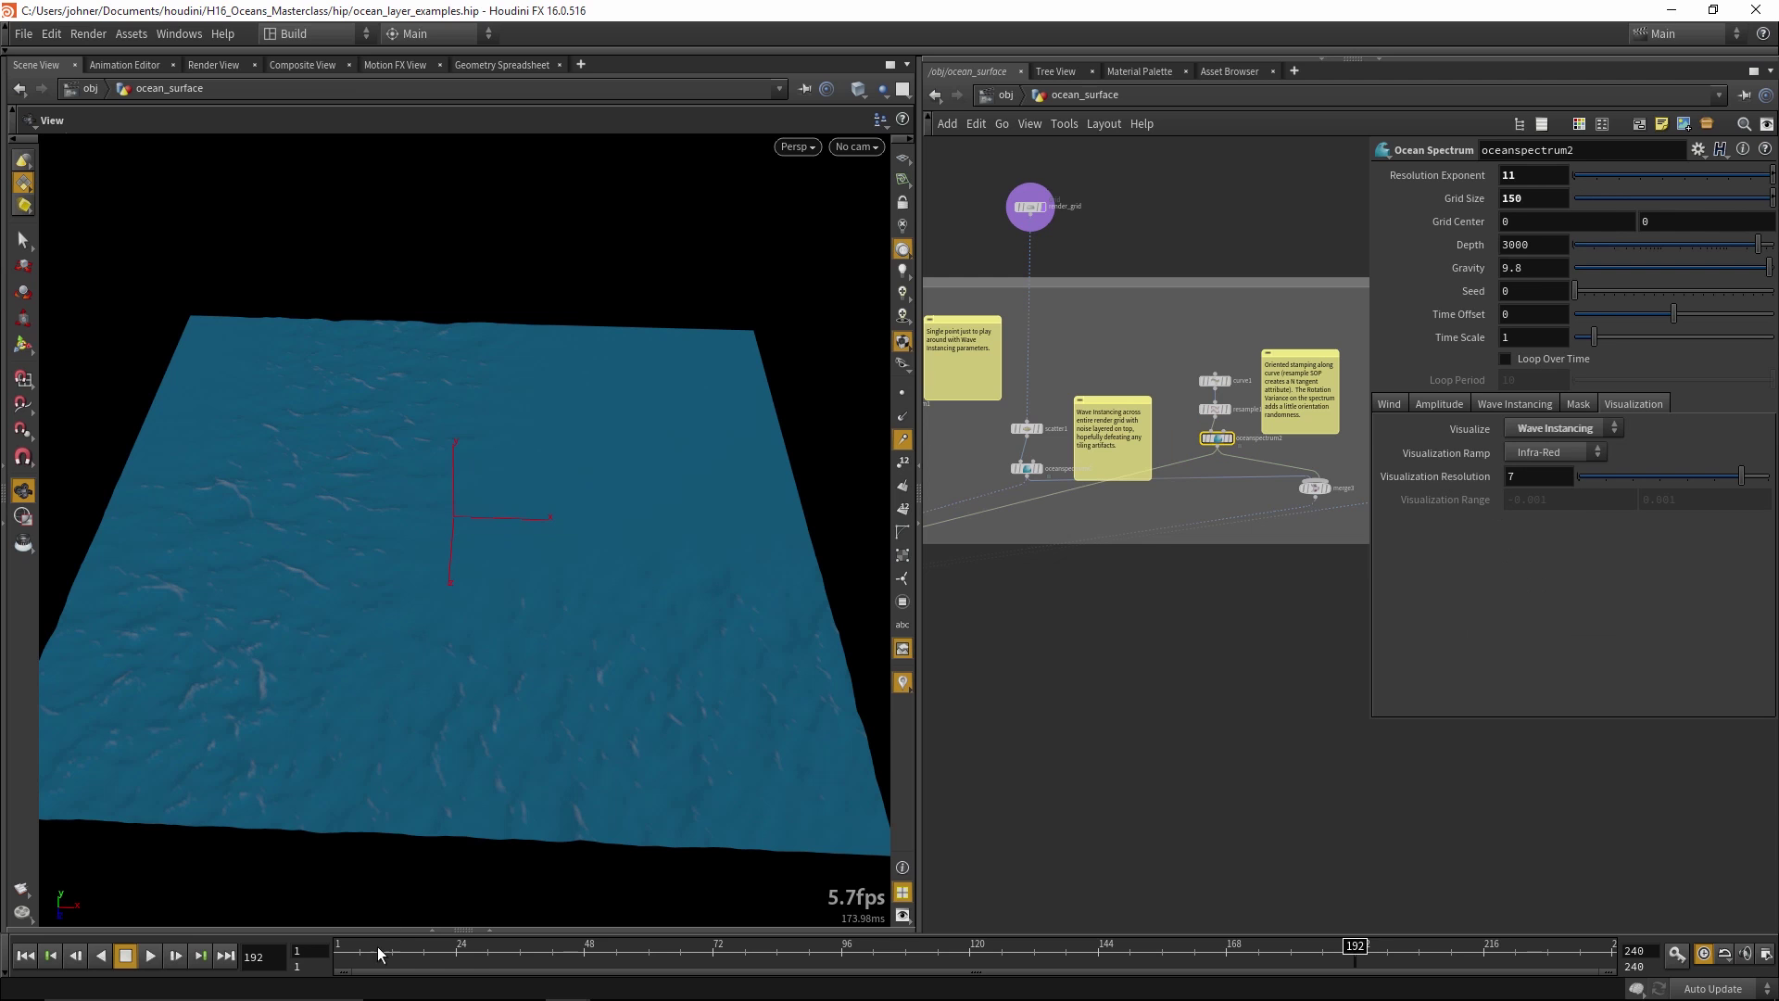
drag(378, 953, 1152, 946)
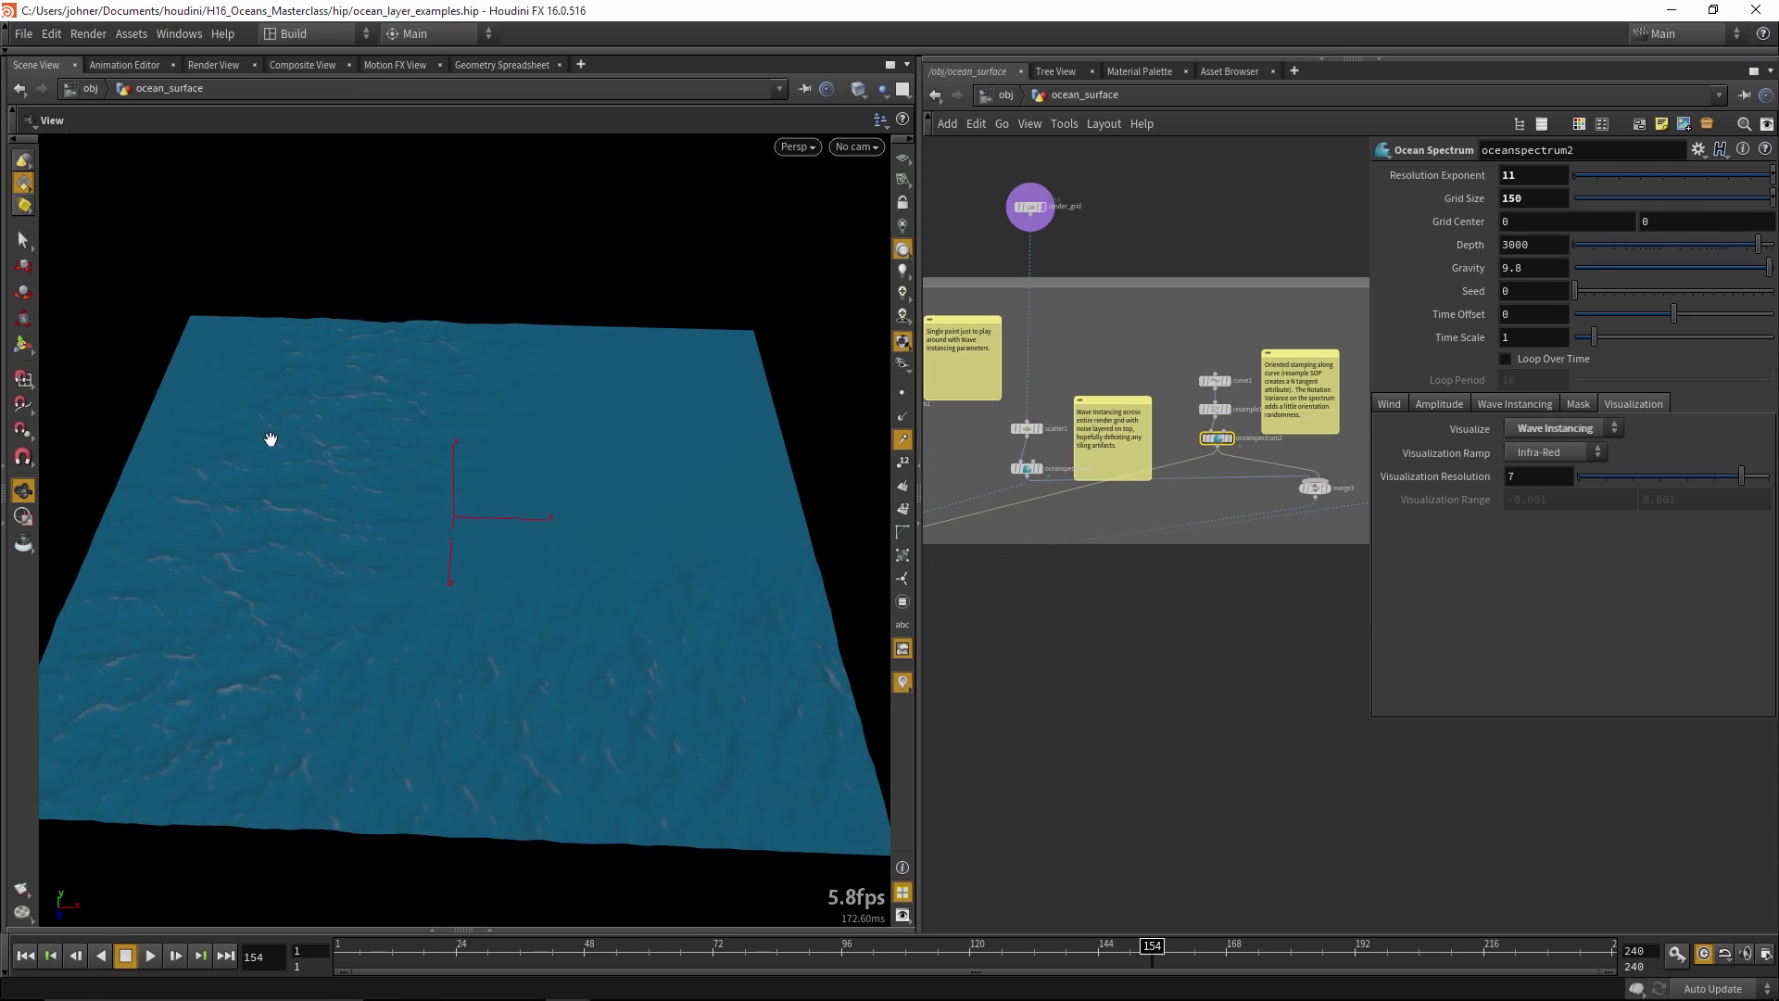
drag(1038, 952, 1146, 945)
Display the whirlpool network's nodes from grid2 to radial_normals, show point normals, and inspect the radial_normals VEX code
mouse_move(1269, 615)
middle_down()
mouse_move(1215, 596)
mouse_move(1117, 636)
middle_up()
middle_drag(1219, 664, 1081, 690)
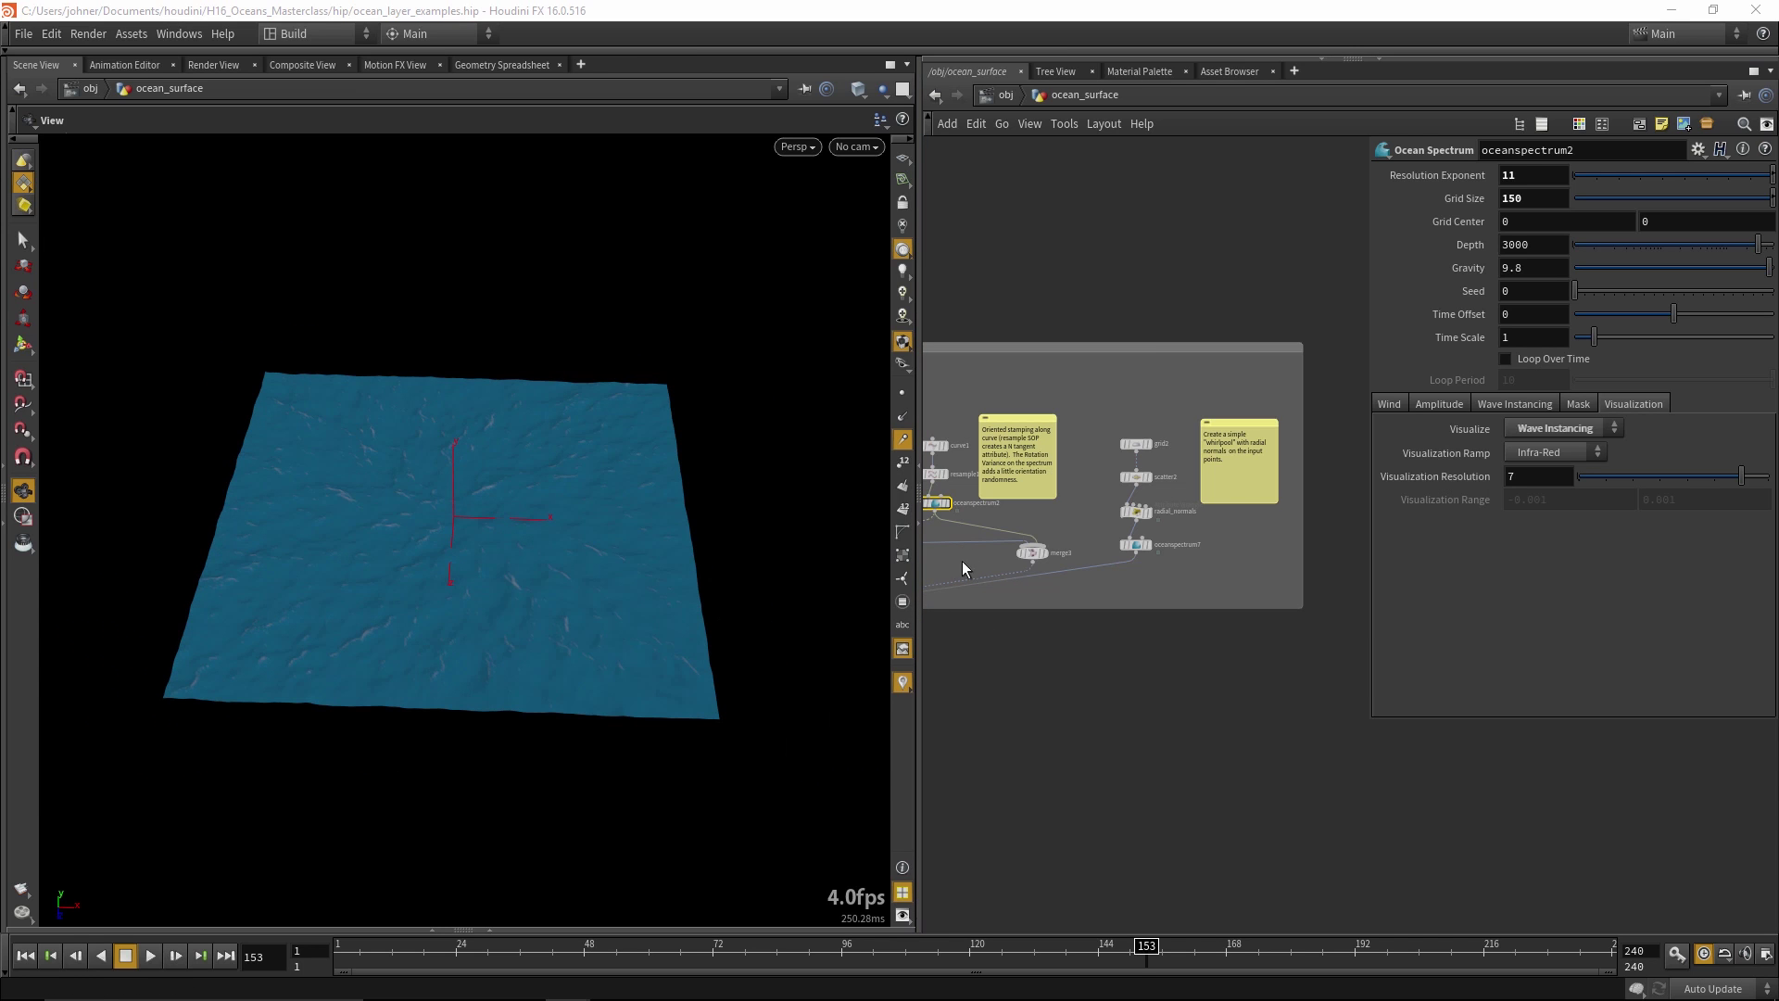
right_drag(238, 512, 397, 525)
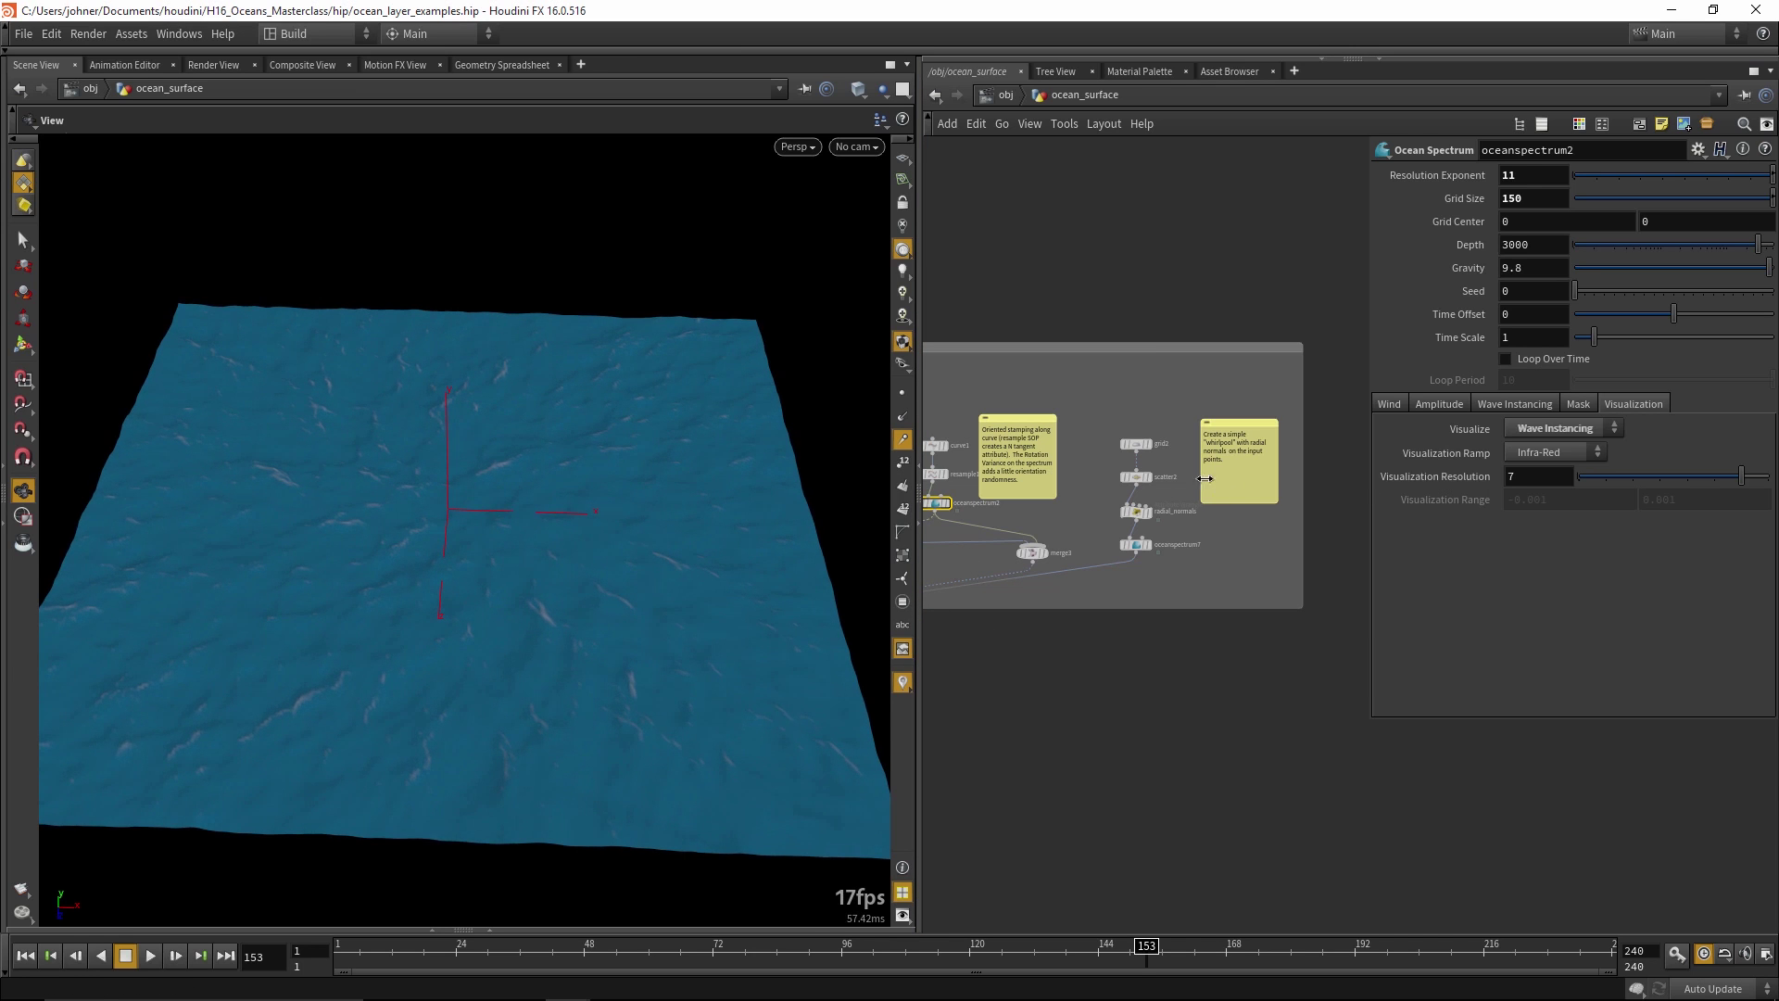
click(1137, 444)
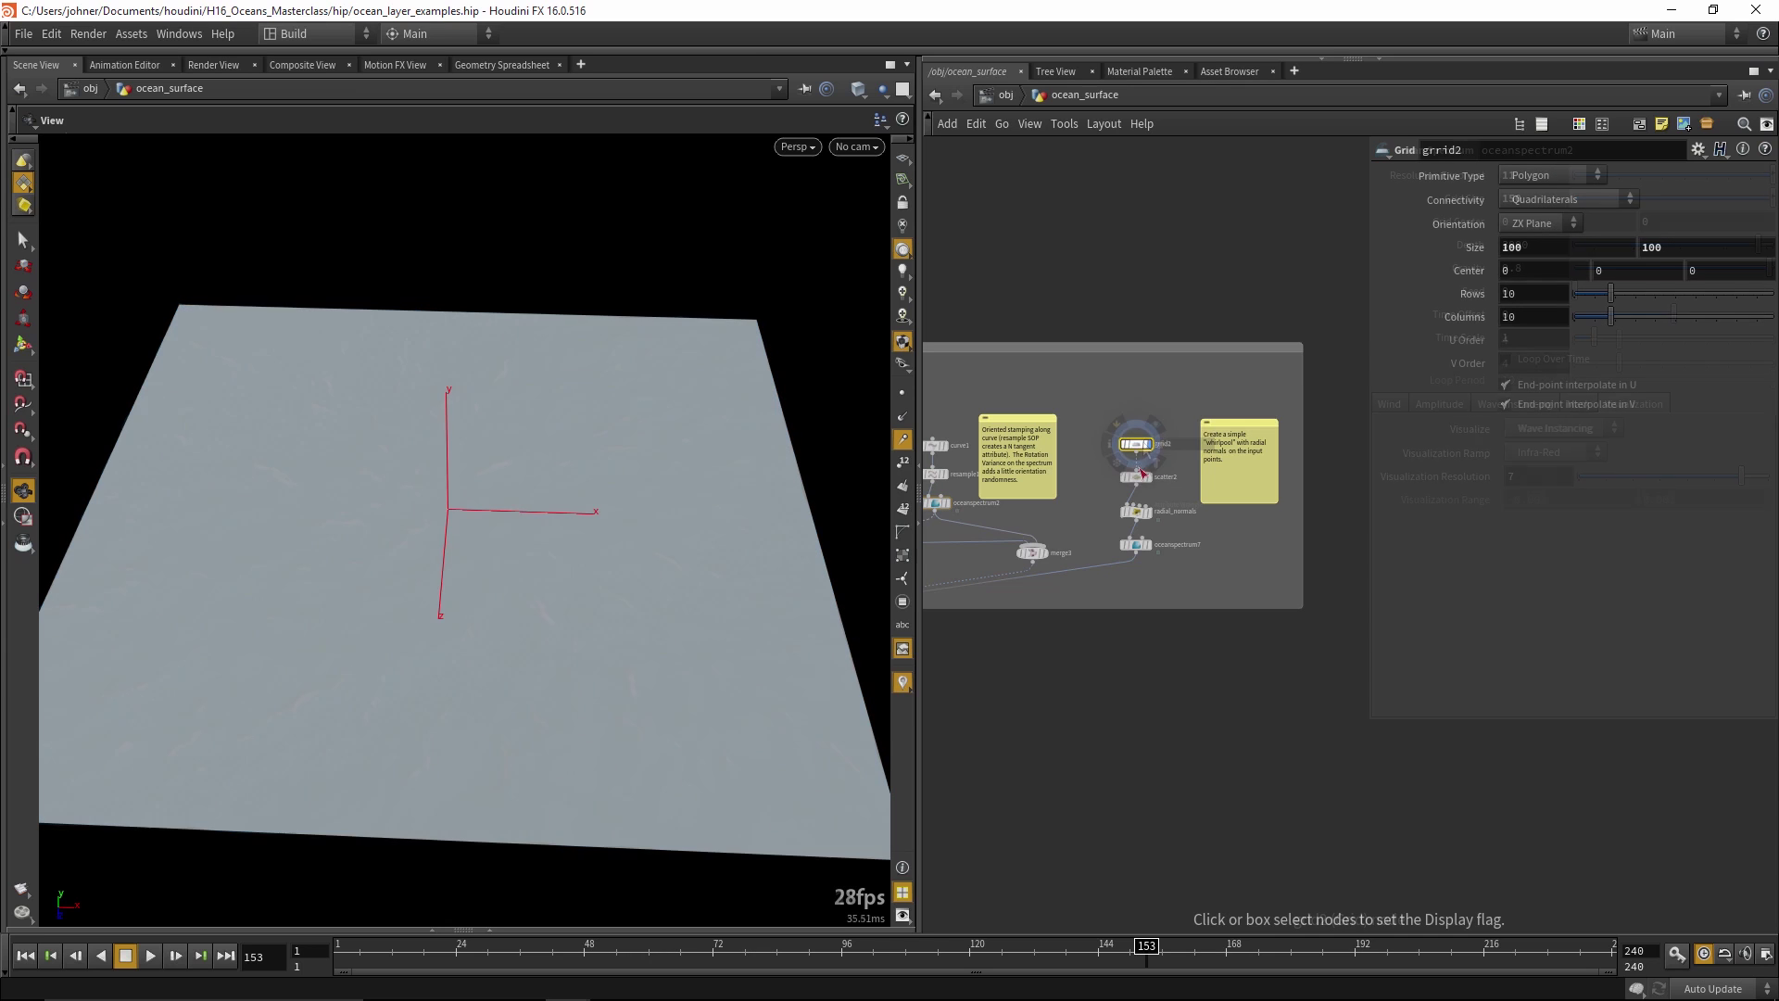
click(1137, 476)
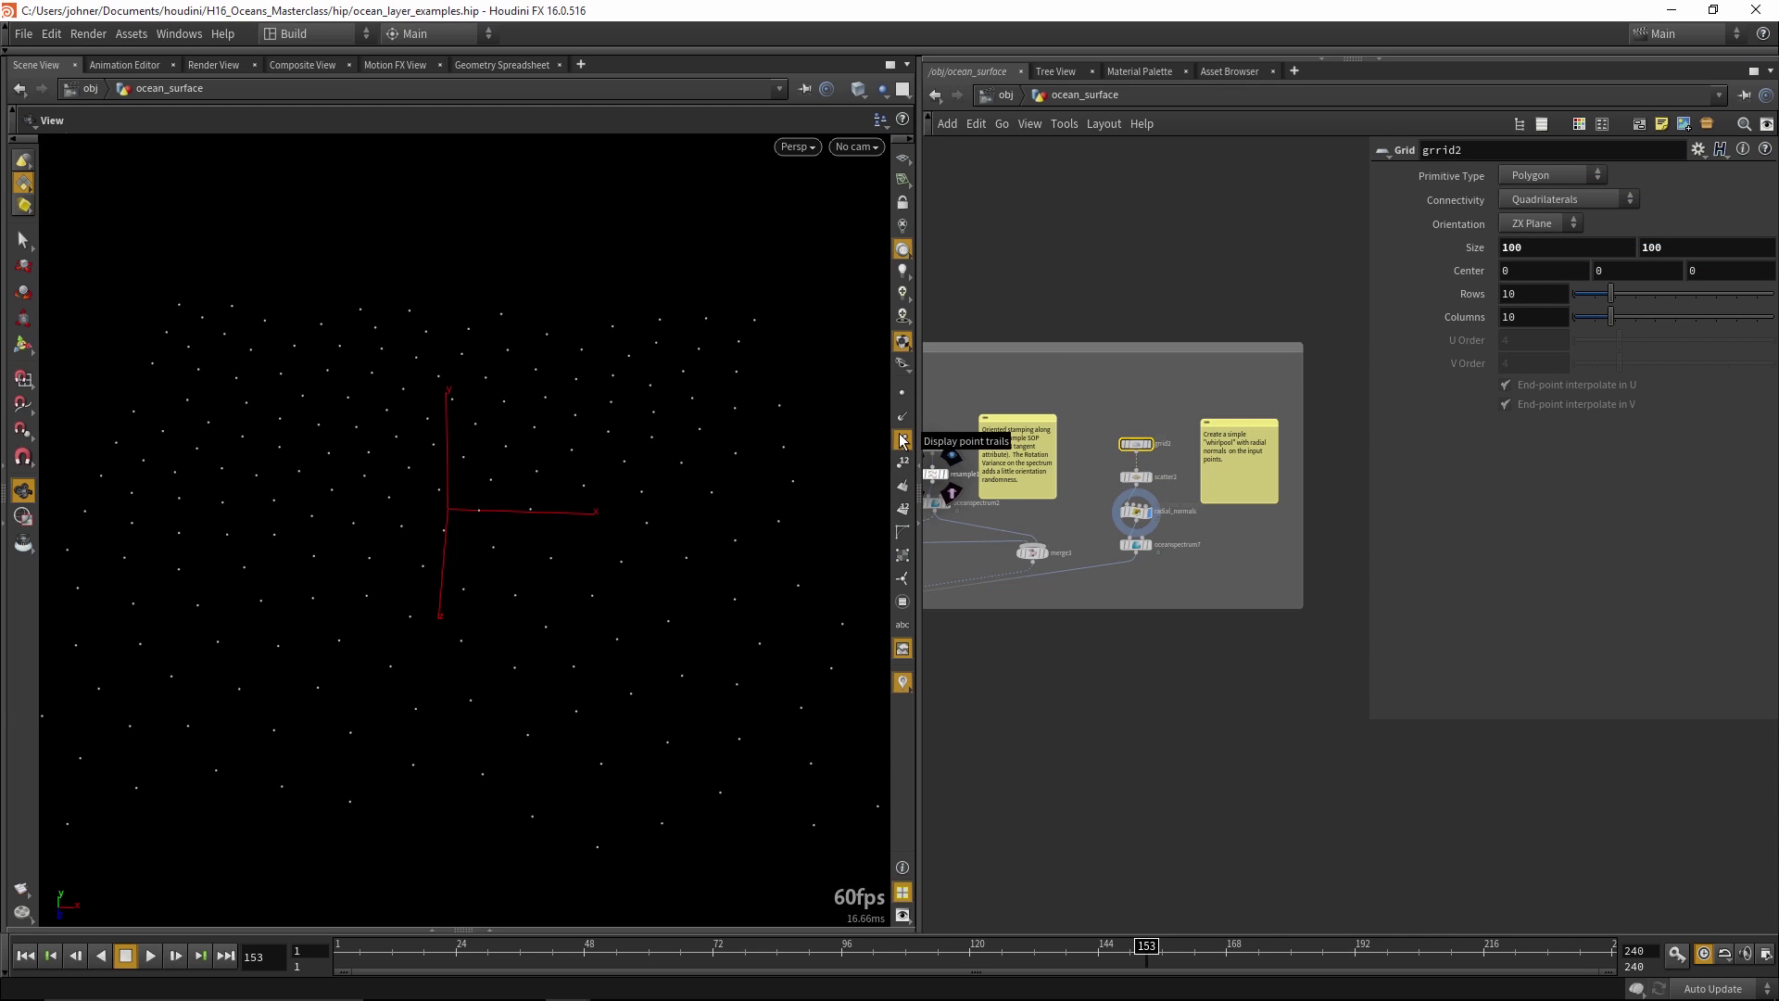
click(901, 416)
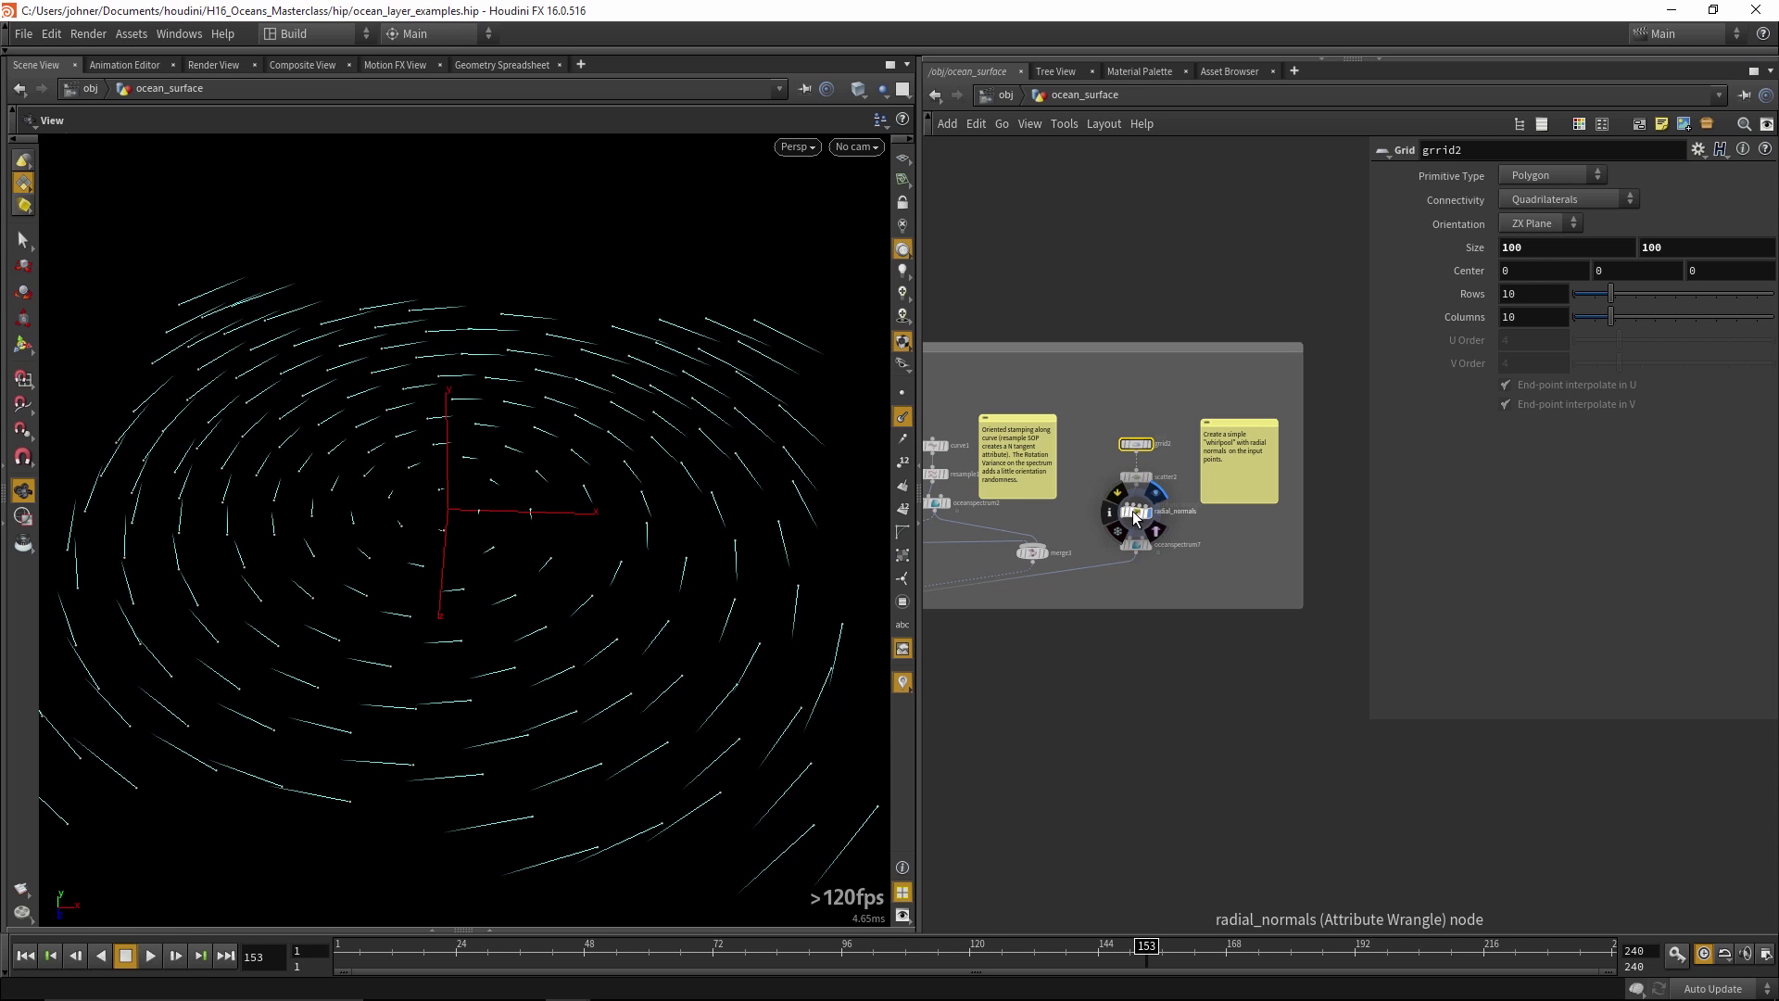
click(1136, 512)
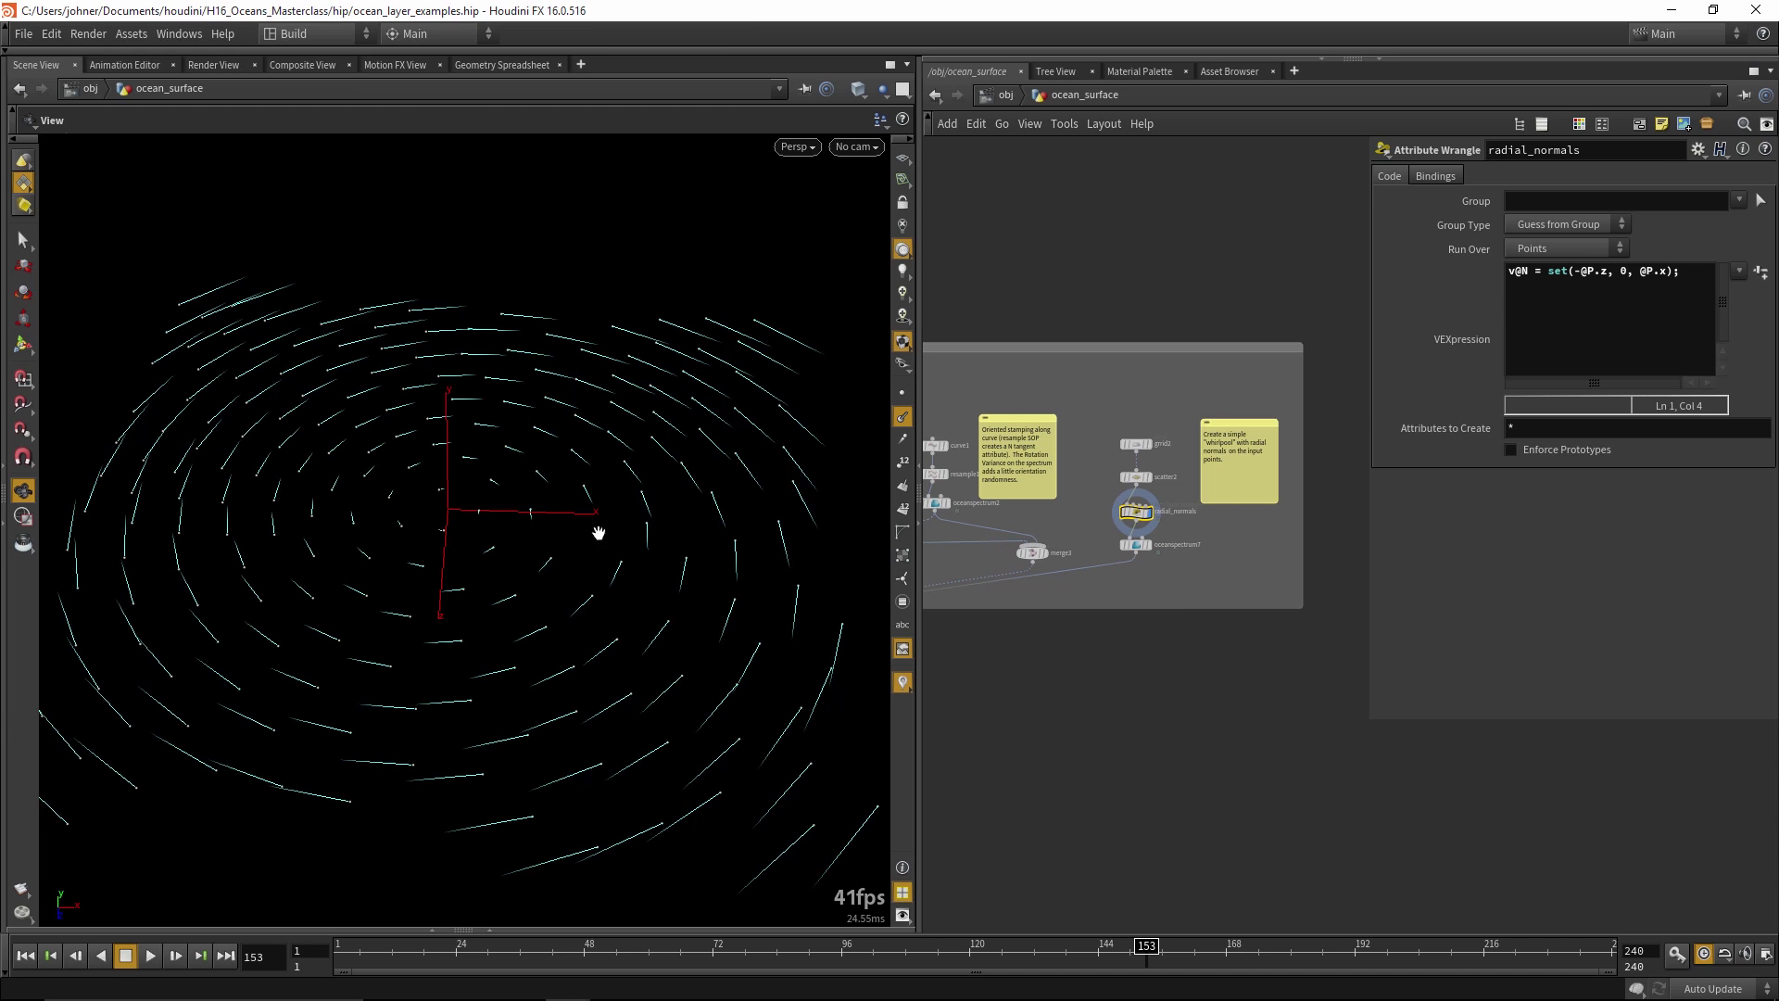
drag(648, 598, 676, 614)
Display the DISPLAY node without point normals, scrub the whirlpool ocean's timeline, and play radial_ocean_foam.mp4 in VLC media player
key(1)
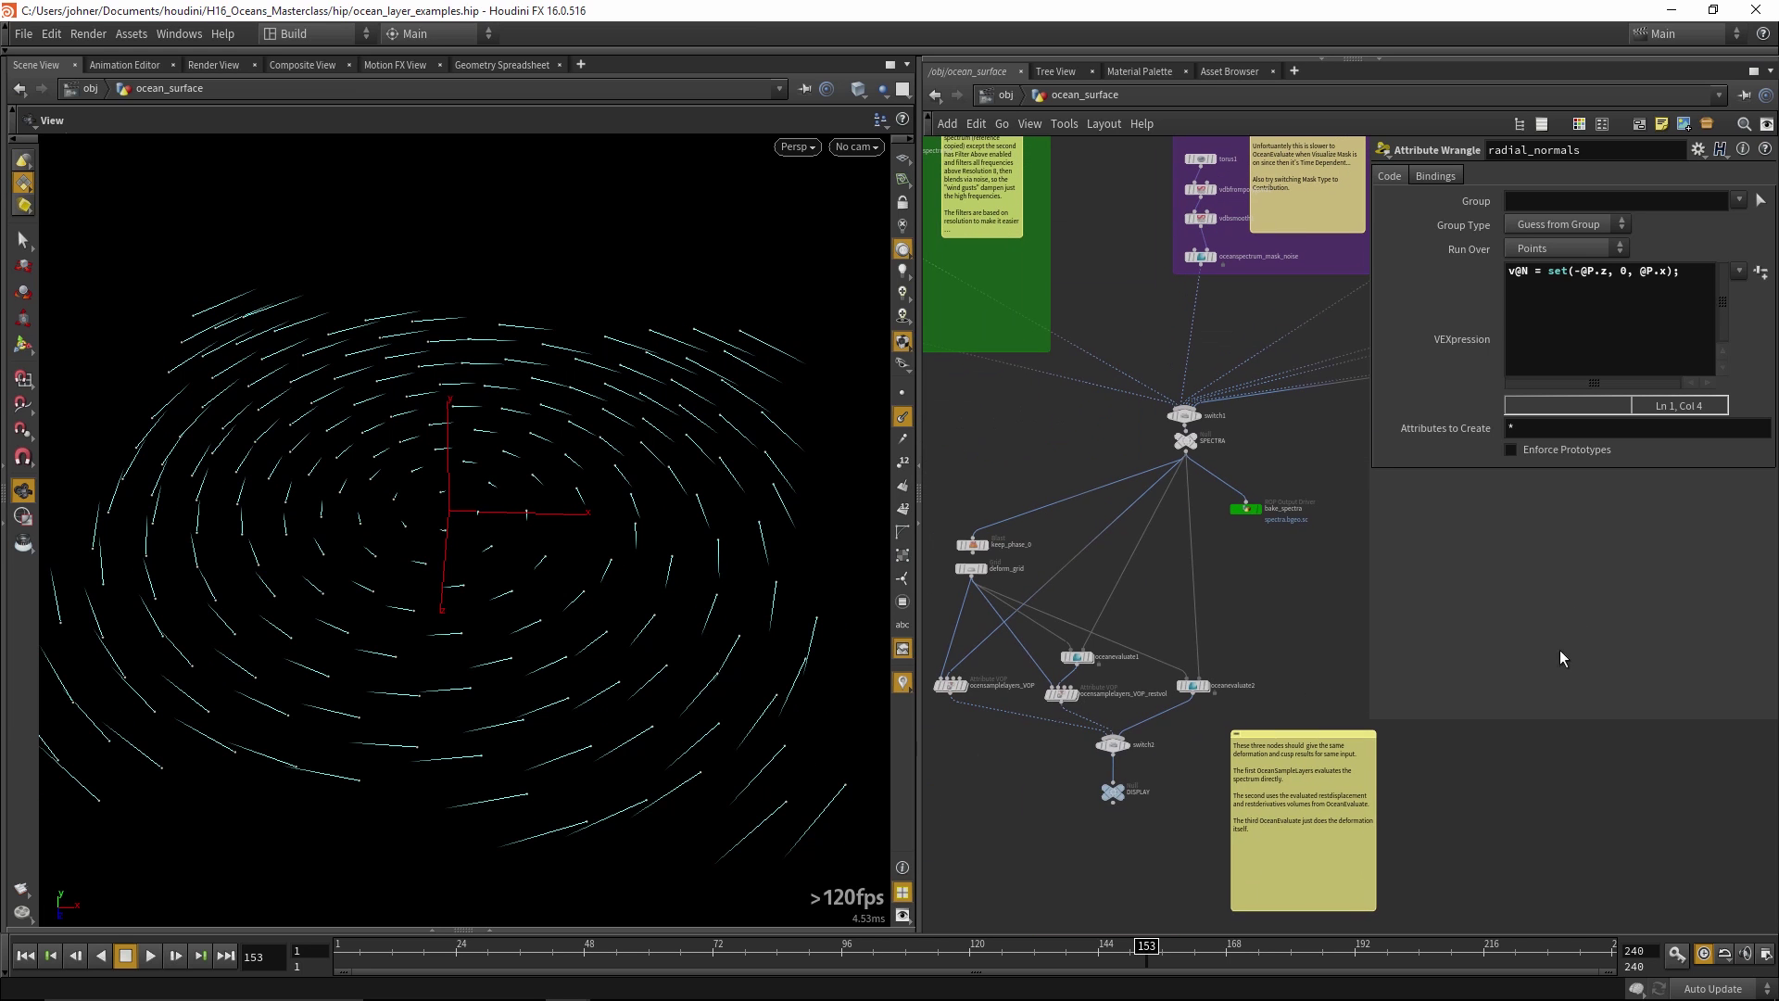
click(1116, 793)
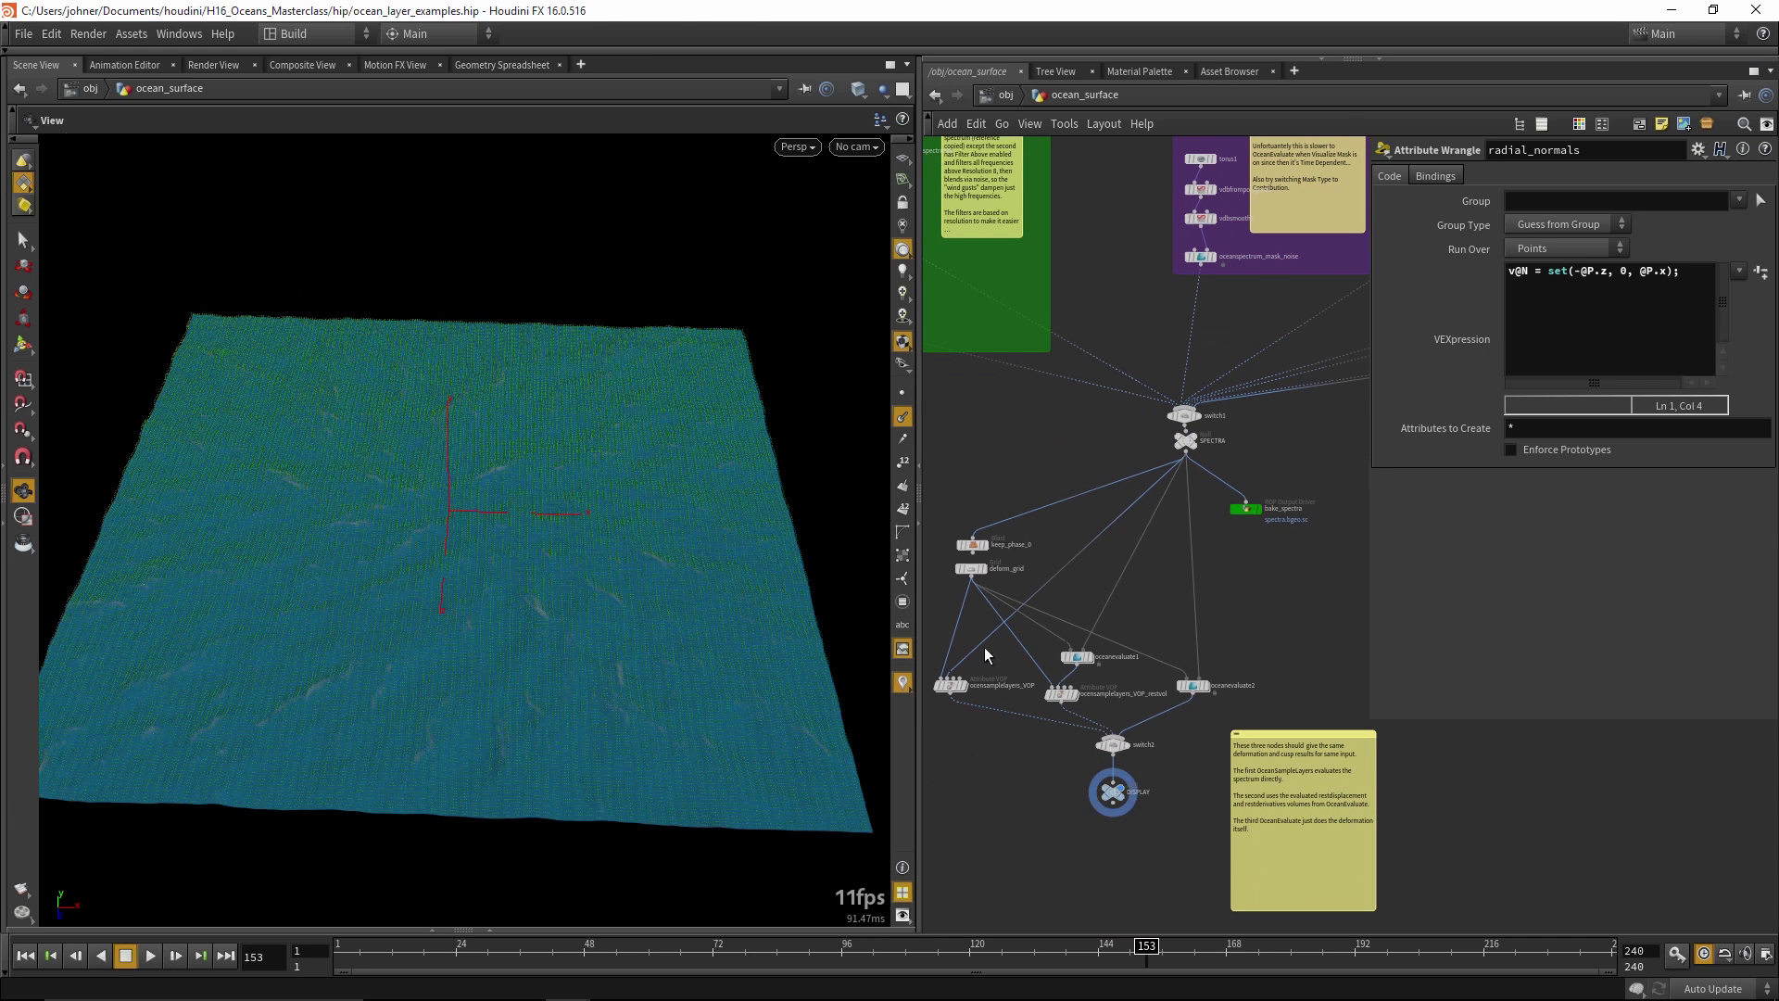
scroll(624, 659, up, 4)
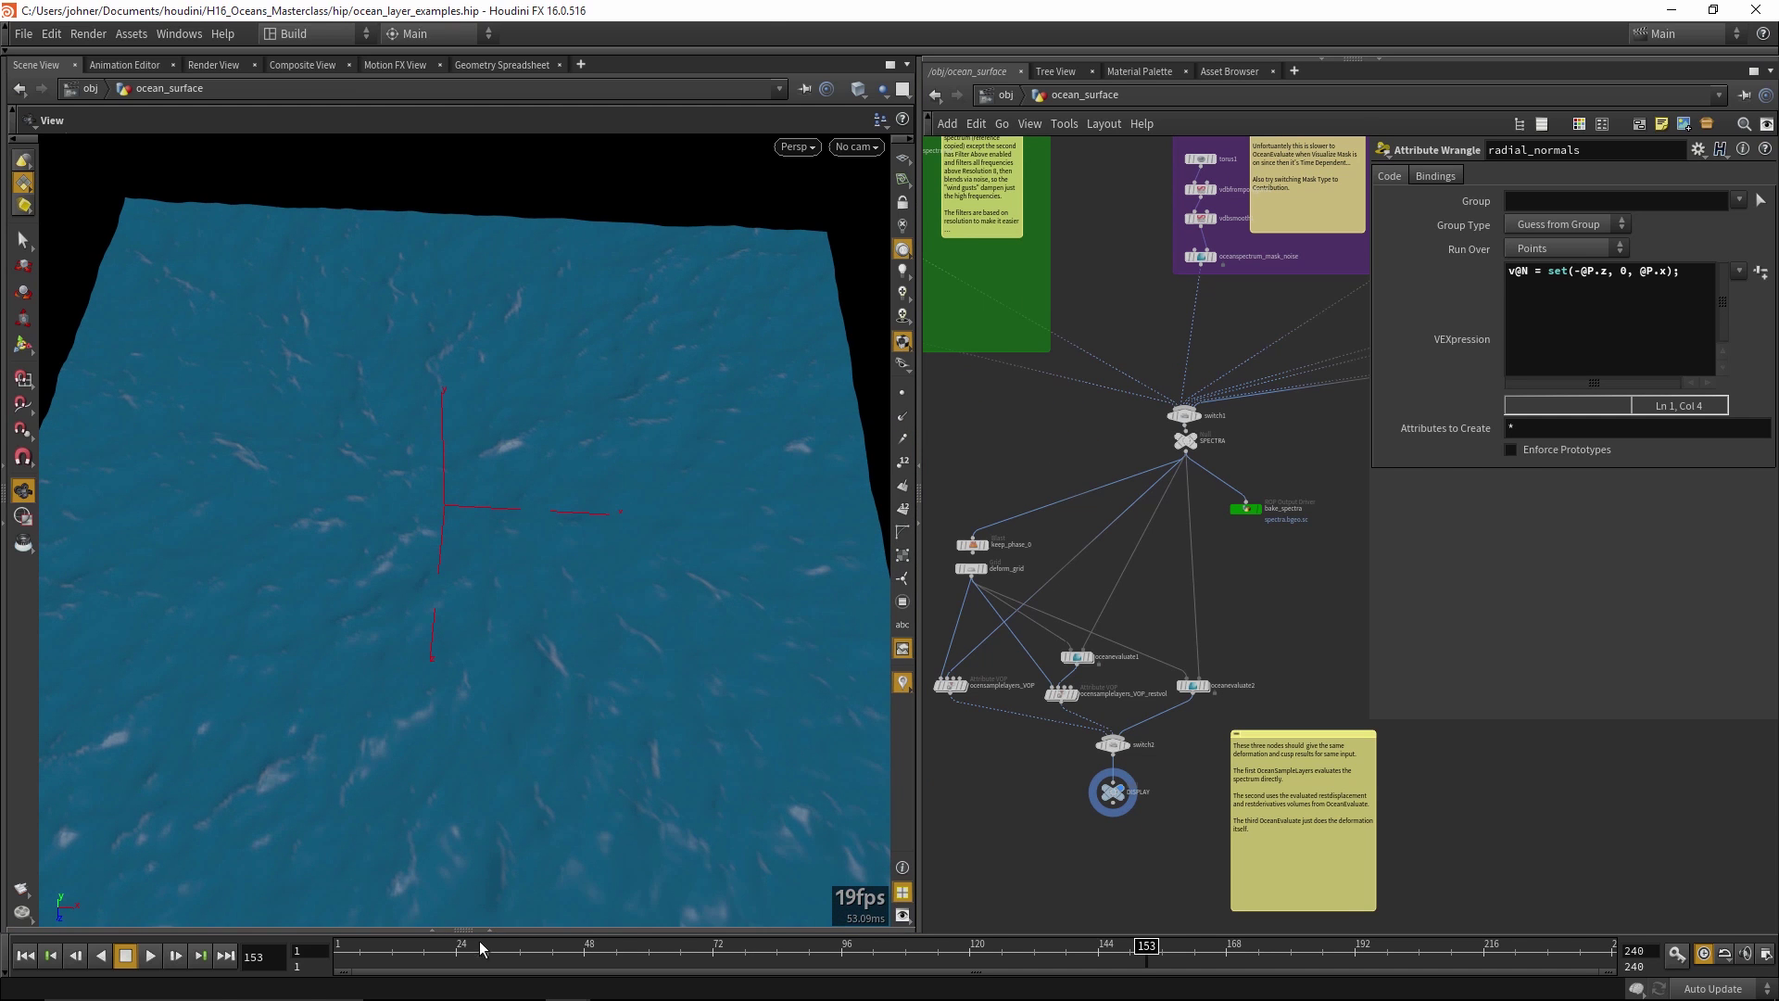
drag(481, 947, 1061, 947)
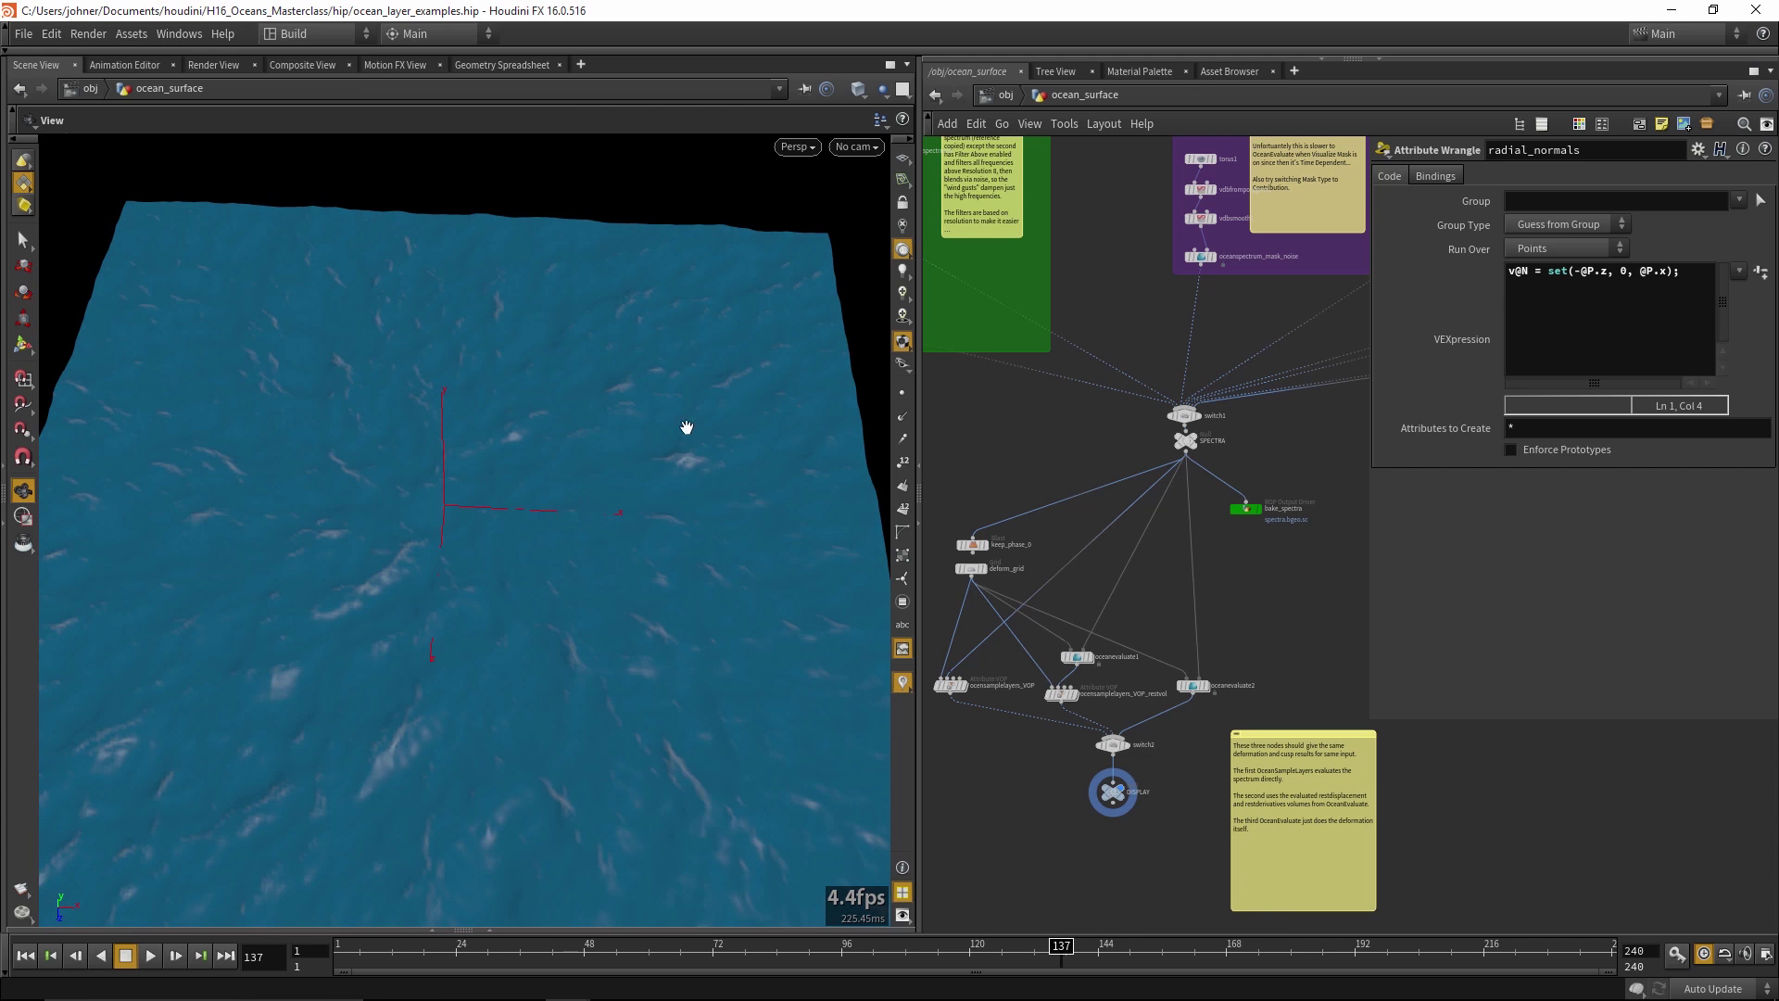
mouse_move(481, 950)
mouse_down()
mouse_move(1242, 926)
mouse_move(1297, 945)
mouse_up()
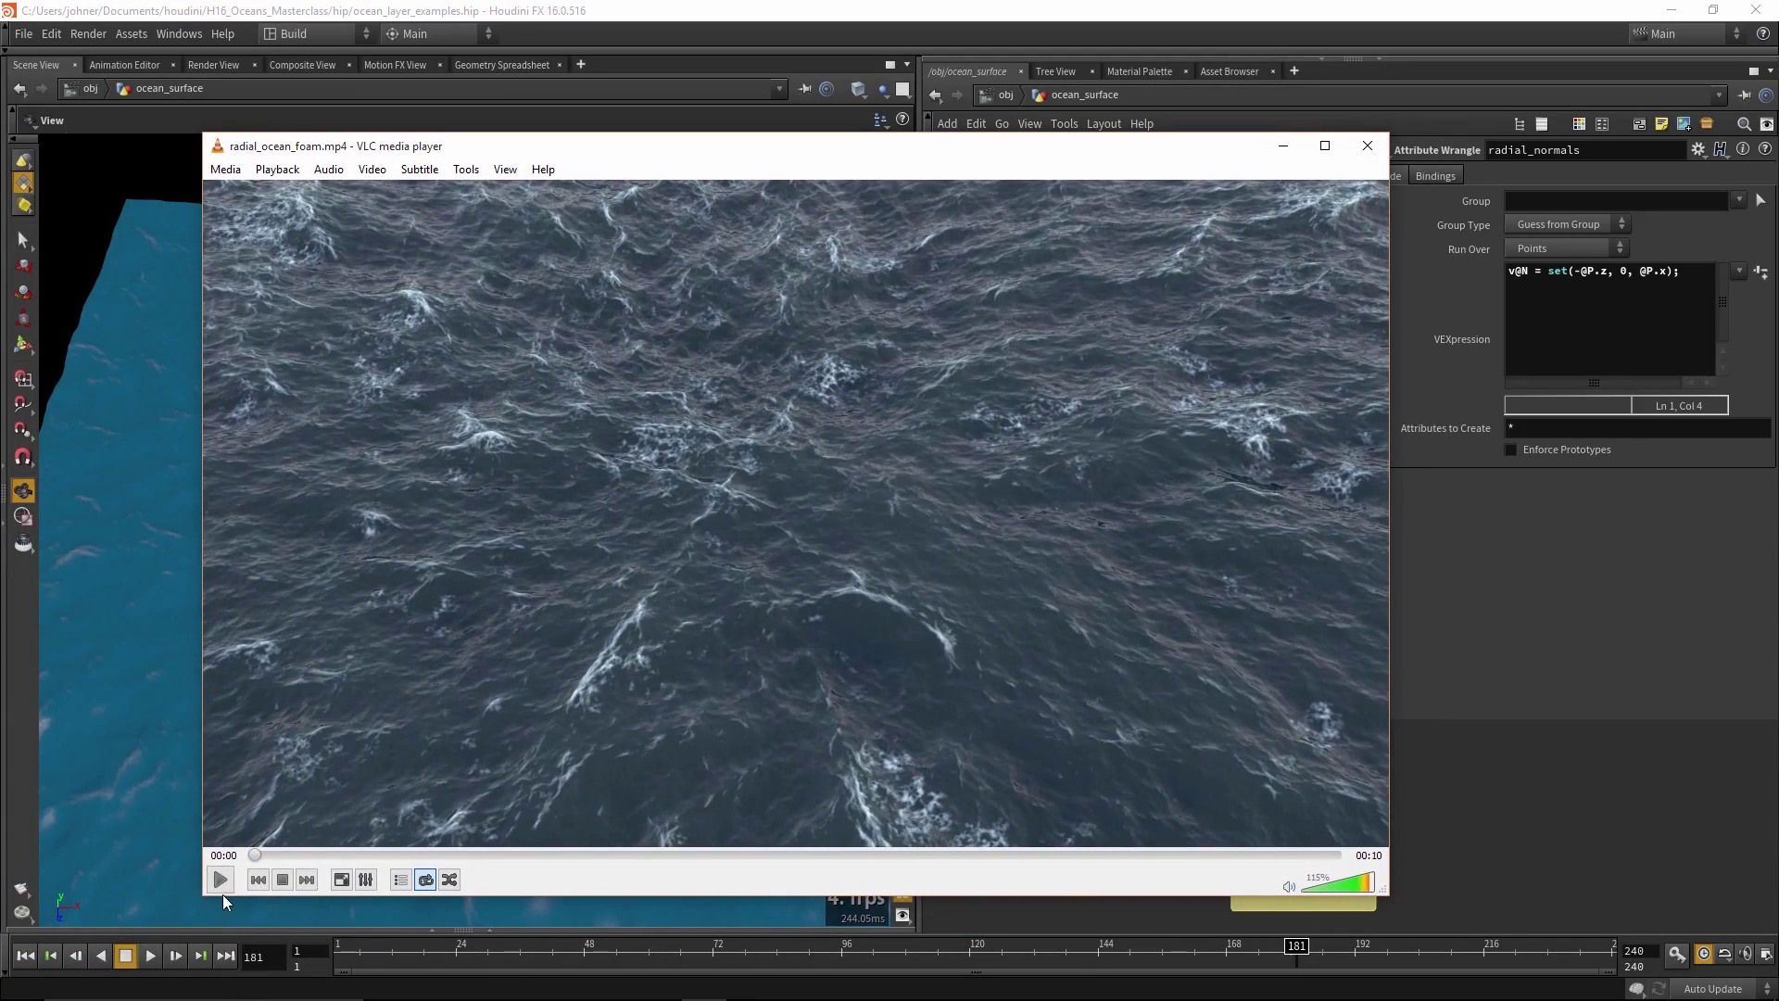
click(220, 882)
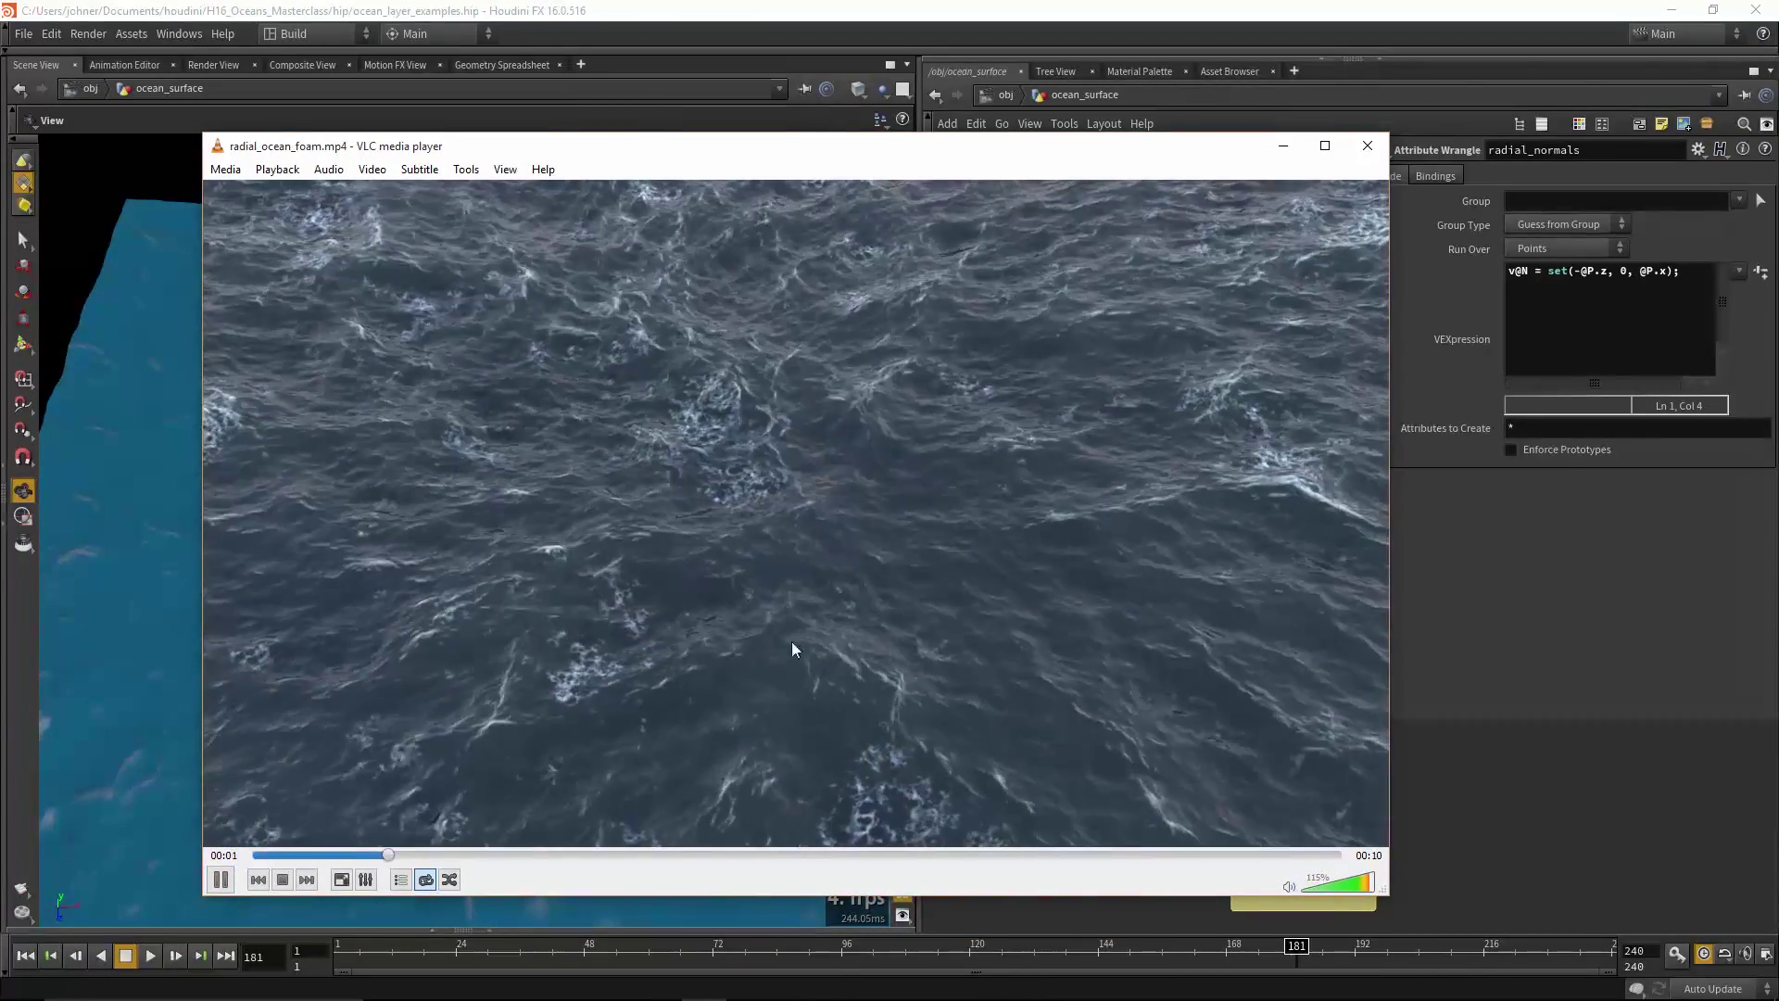
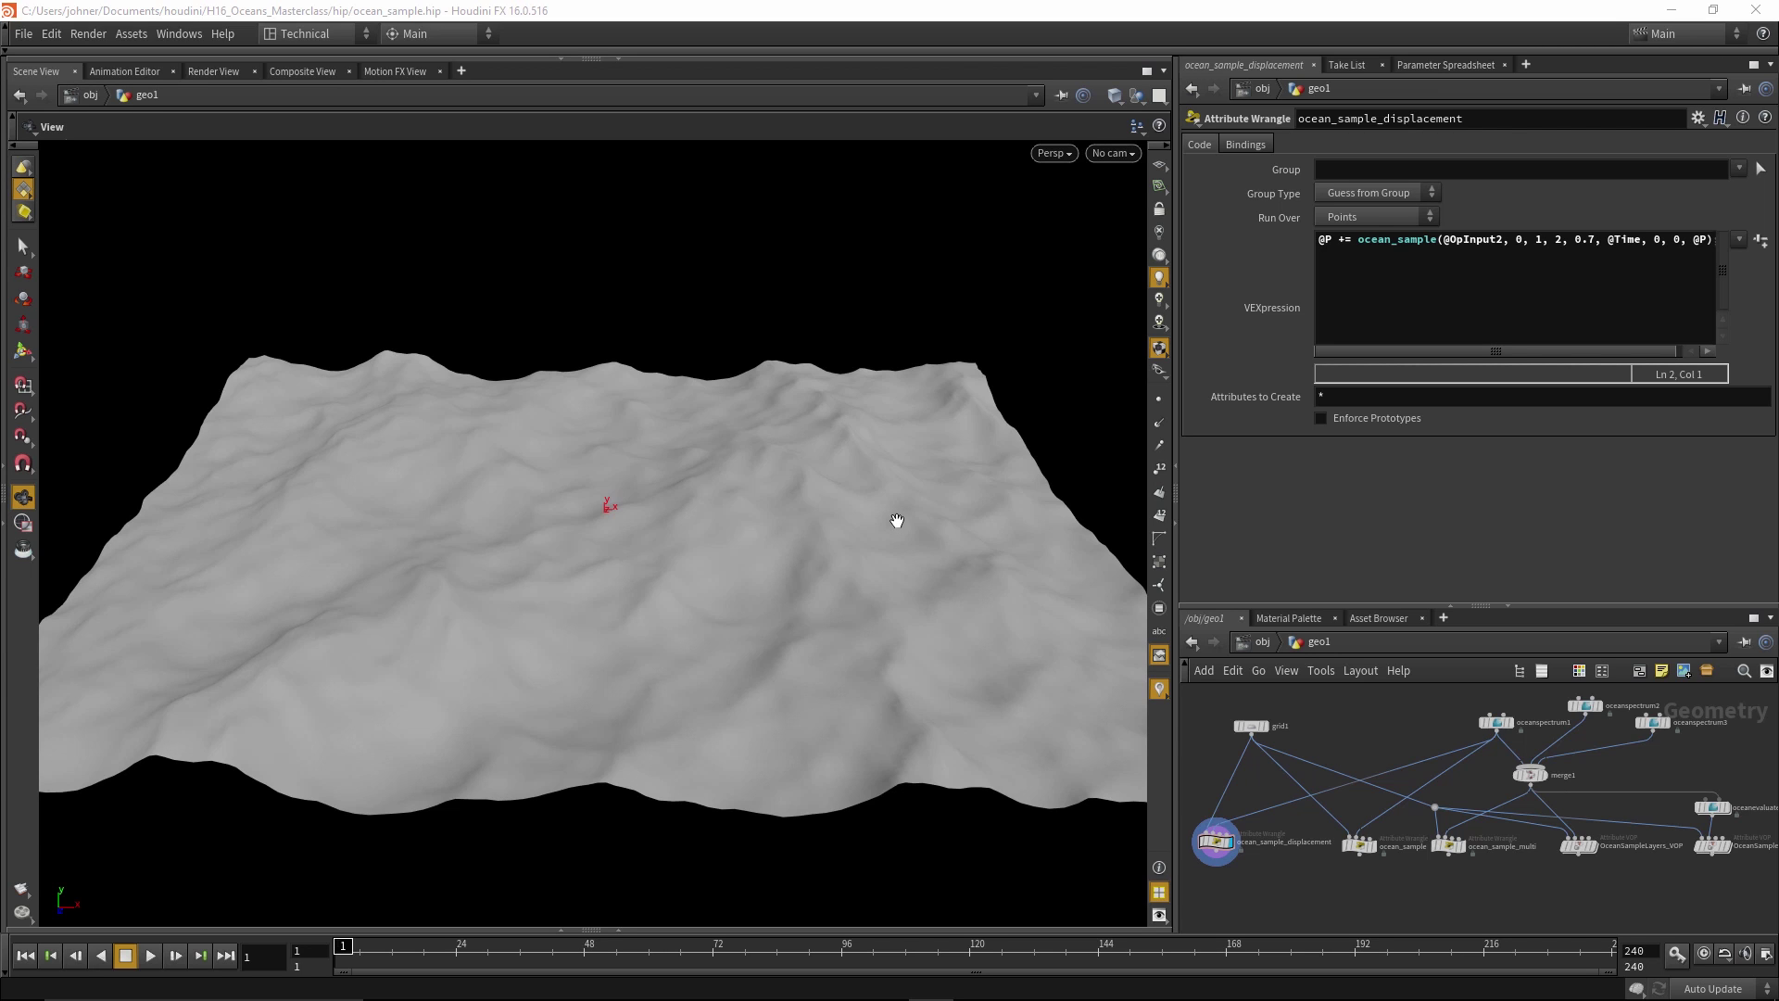
In Houdini's ocean_sample.hip, open ocean_sample_displacement's expression in a larger editor and read the ocean_sample function's help on arguments and examples
click(1346, 310)
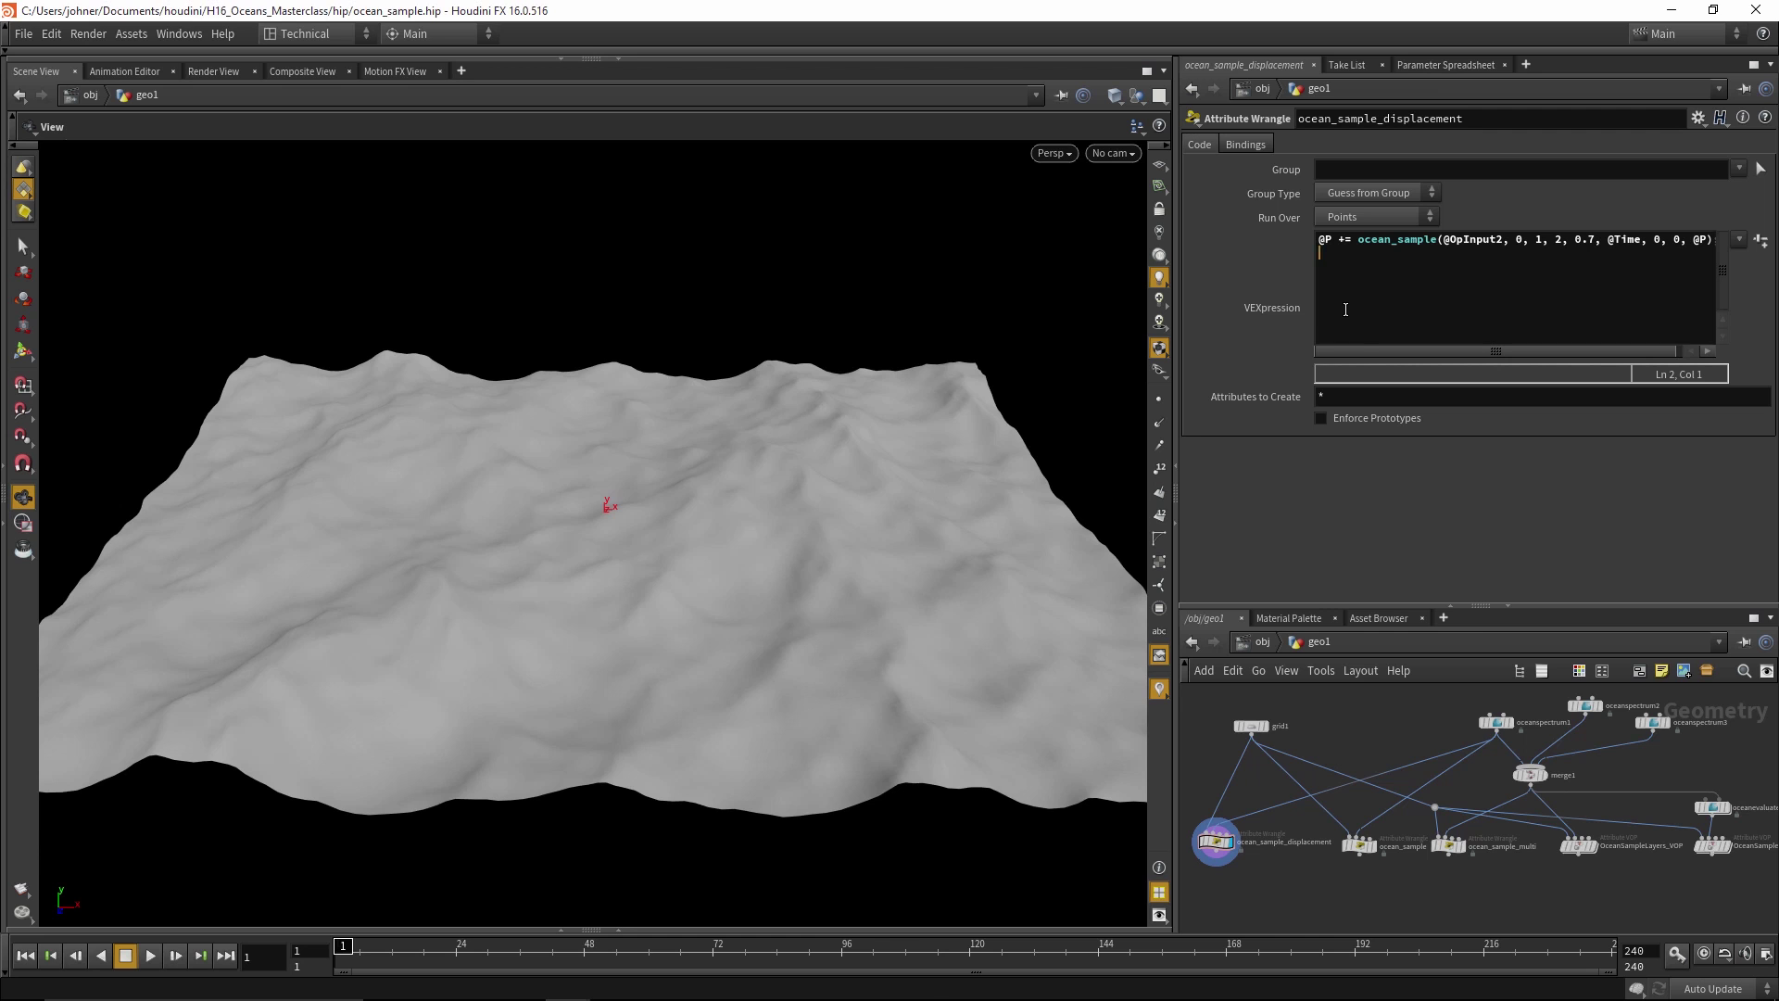
key(alt+e)
drag(974, 363, 961, 396)
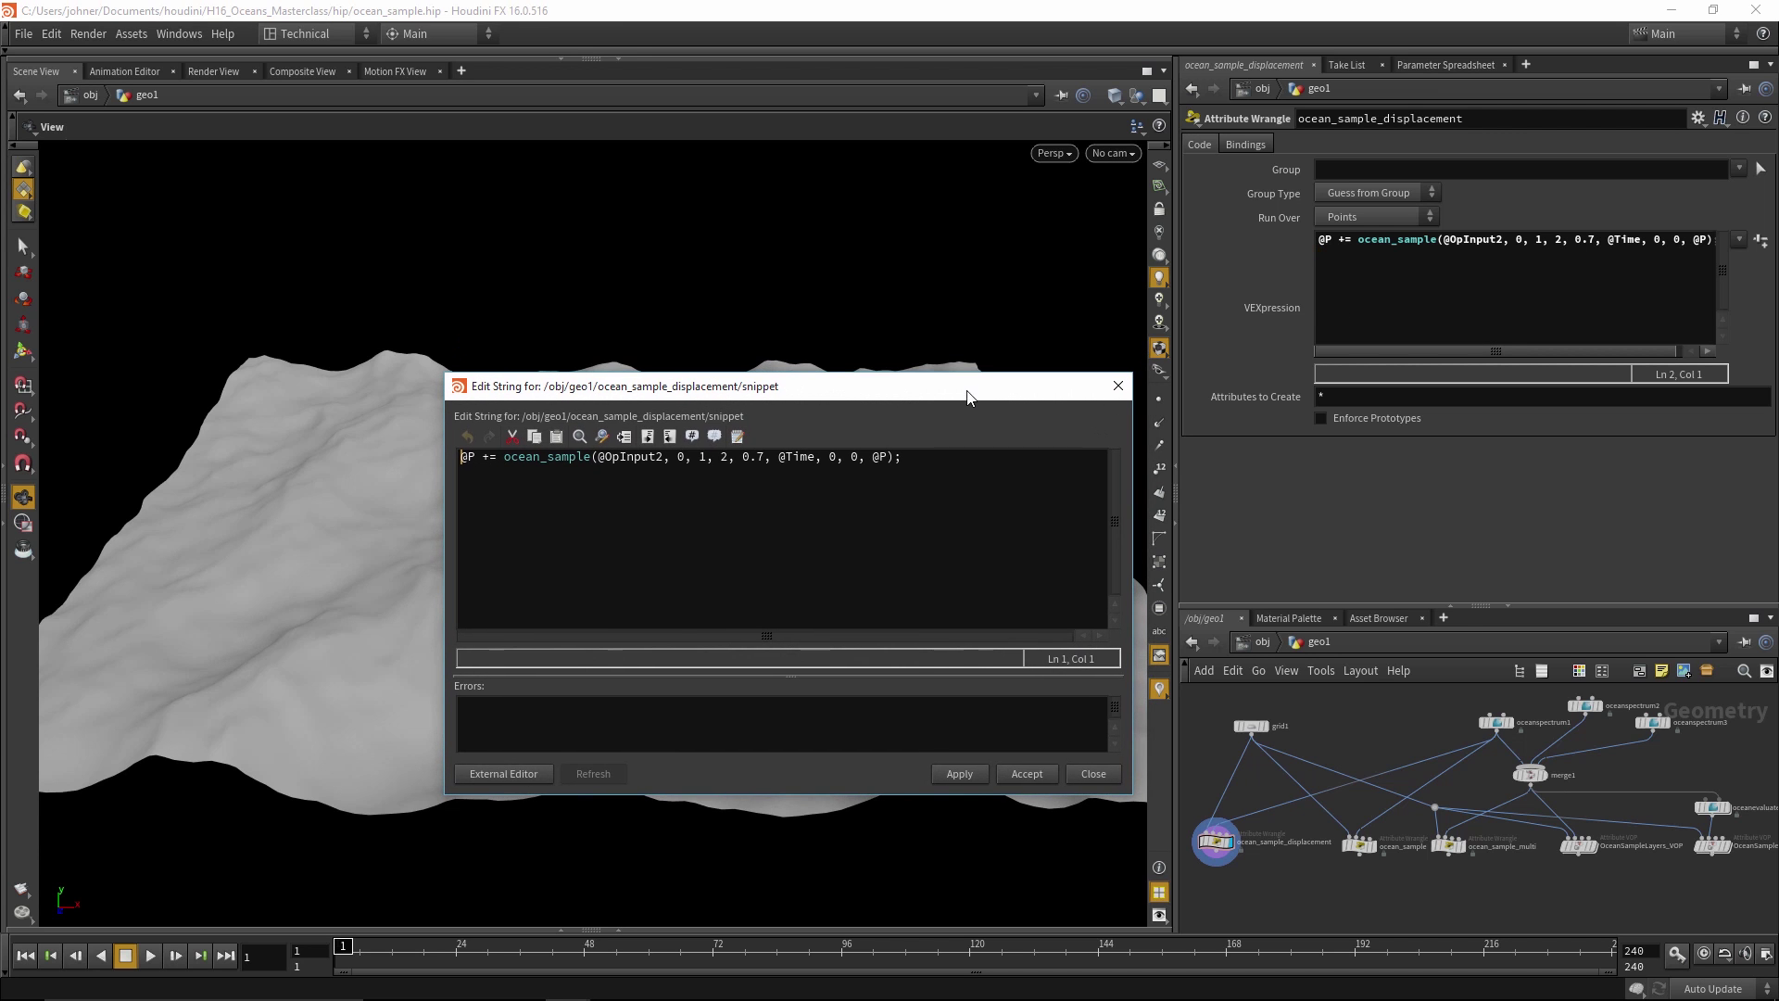
key(F1)
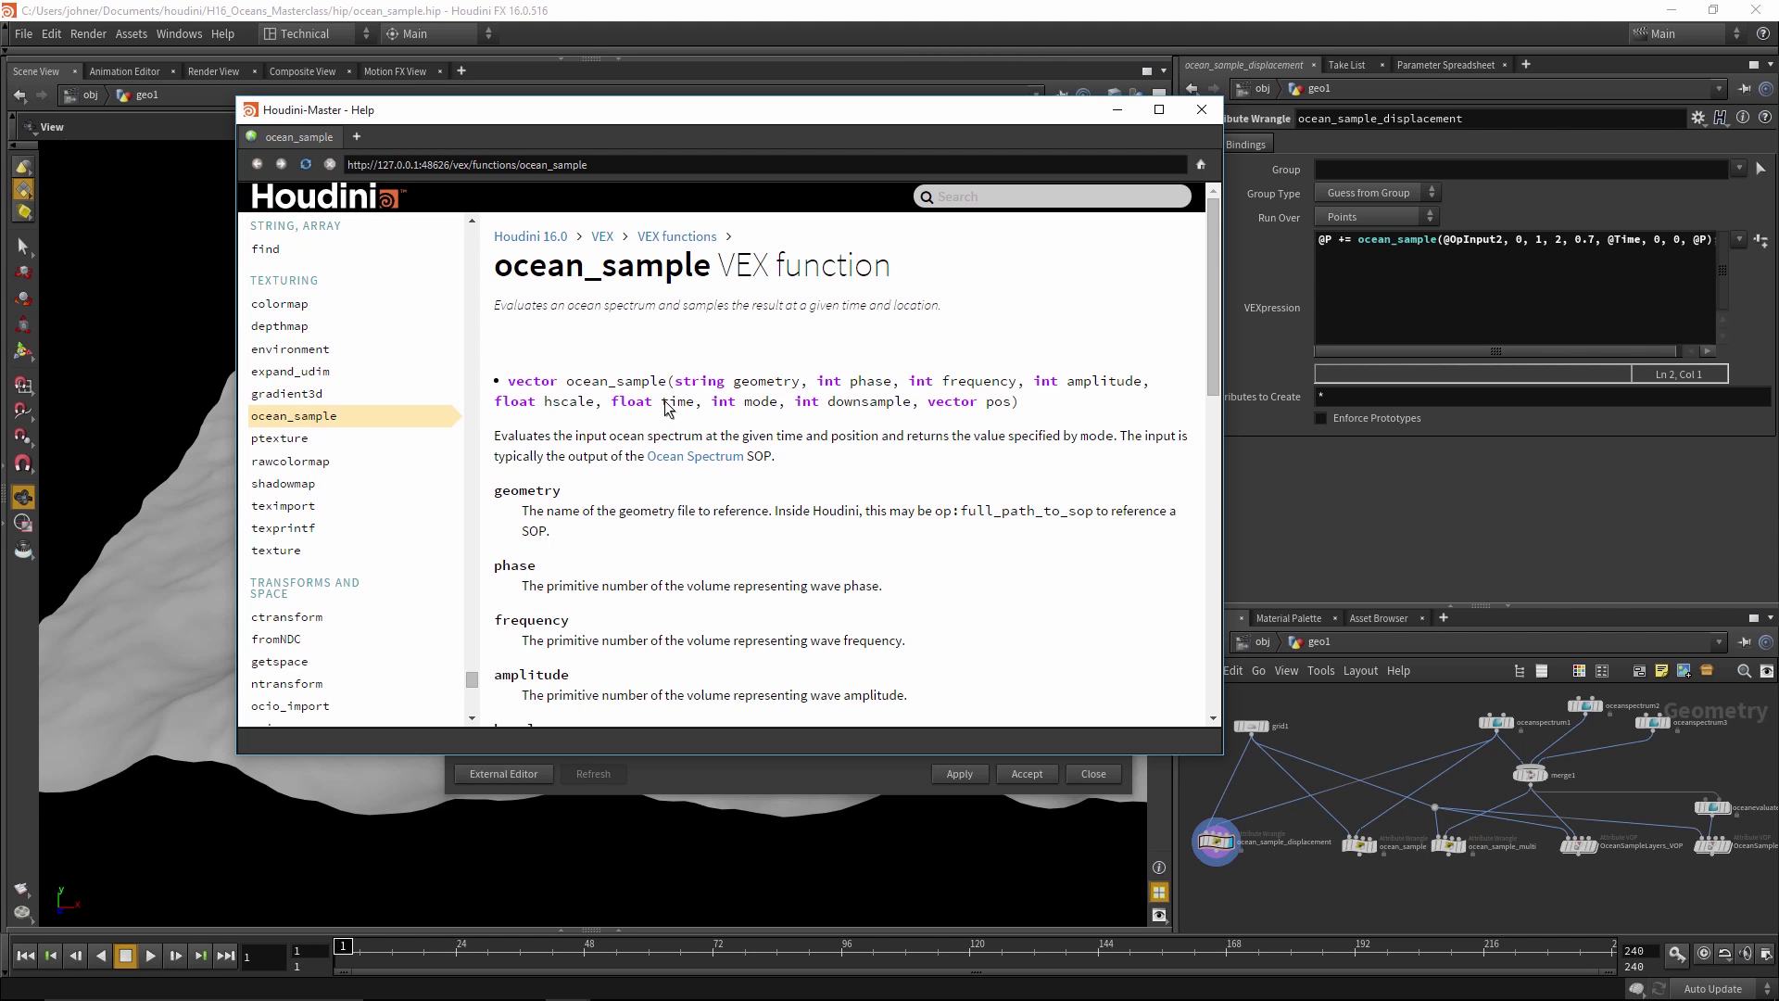
scroll(784, 475, down, 3)
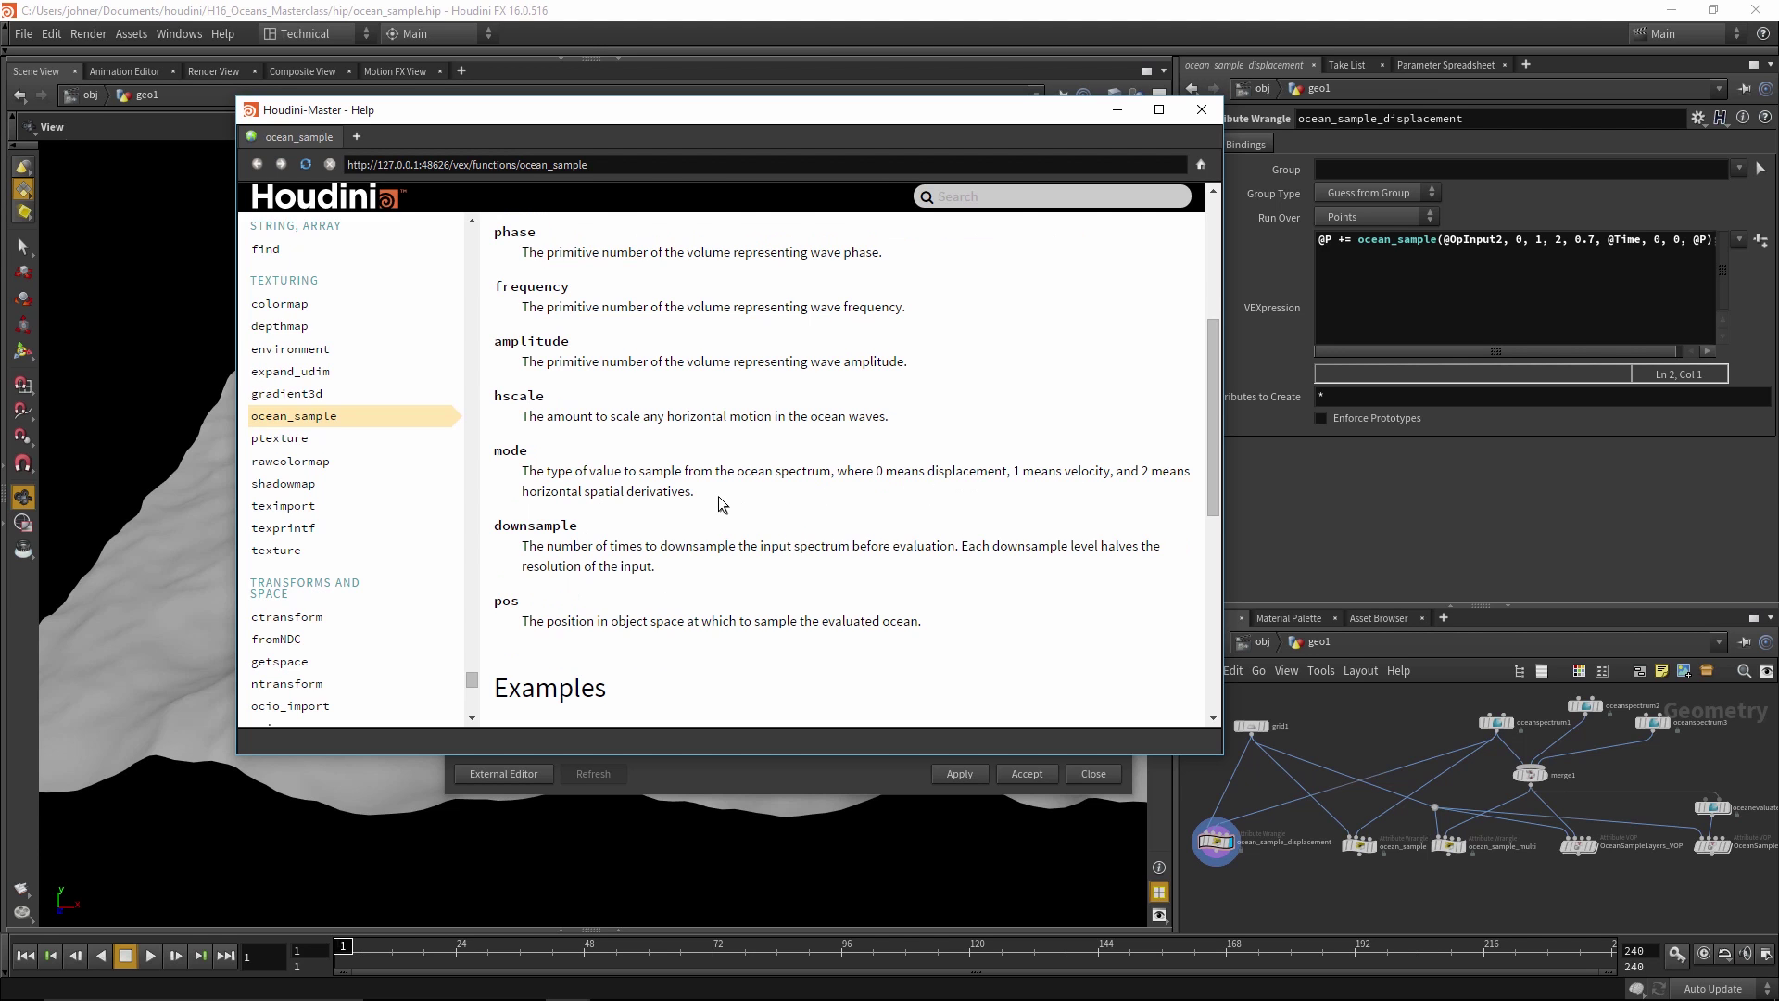
scroll(720, 504, up, 3)
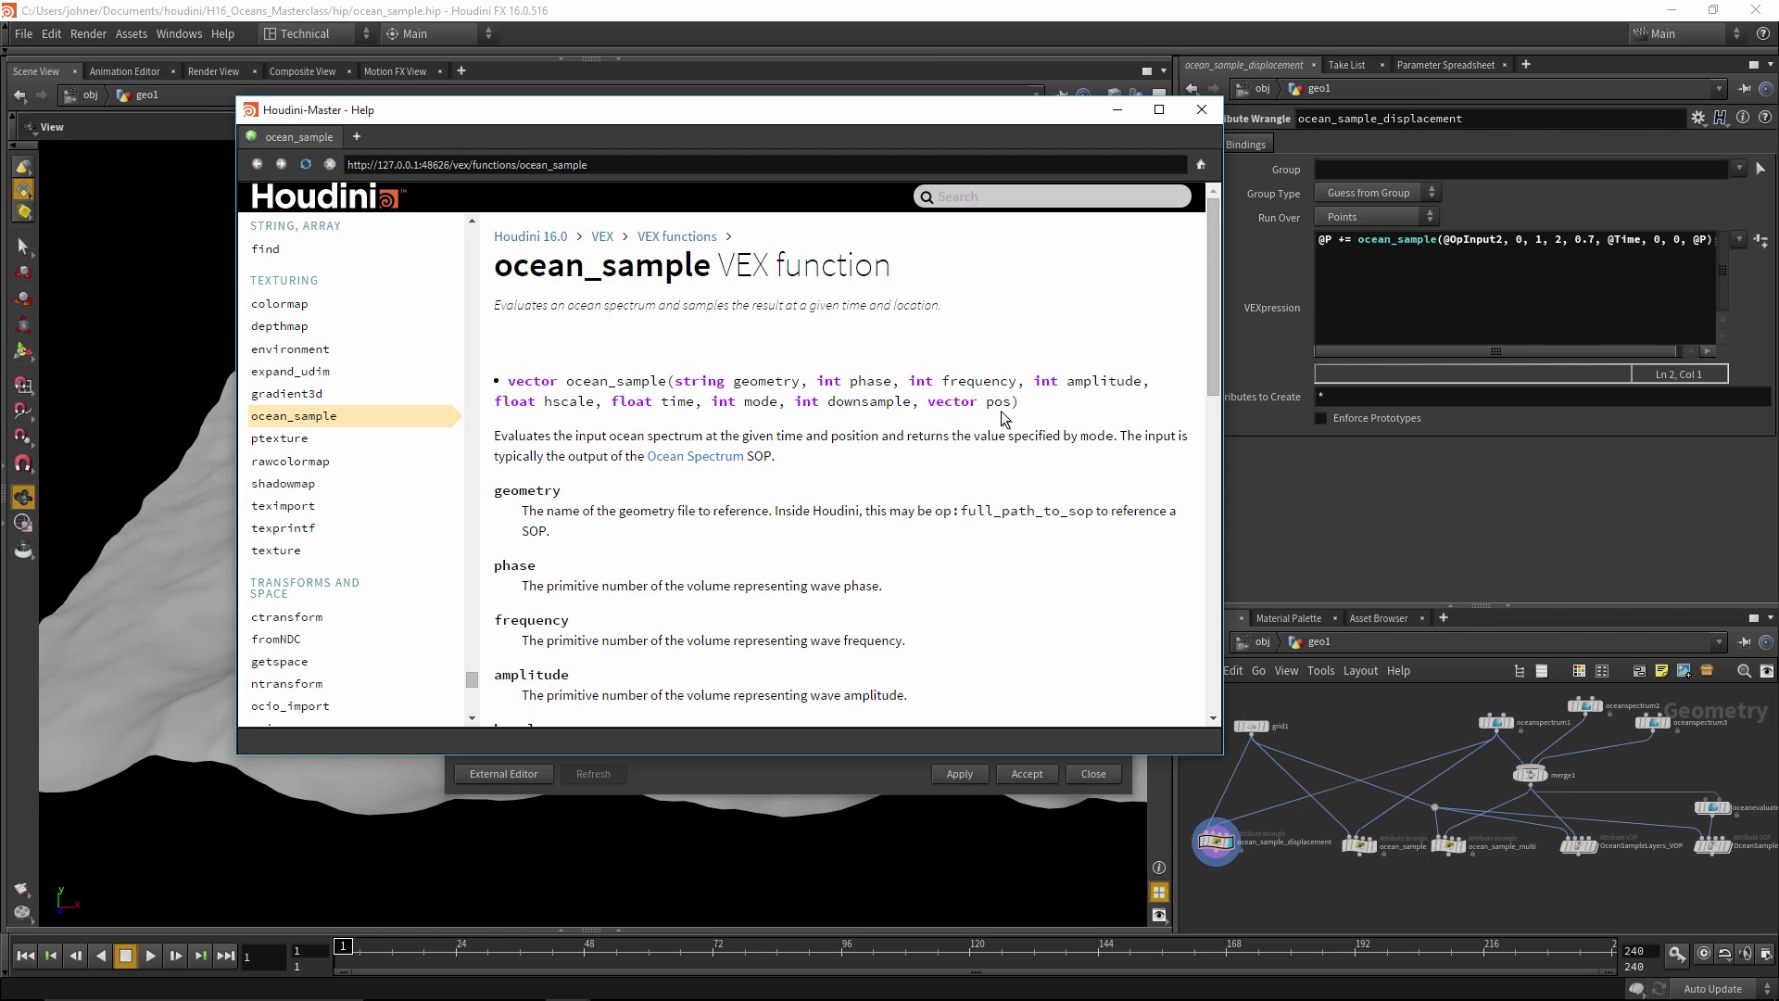
scroll(1001, 419, down, 8)
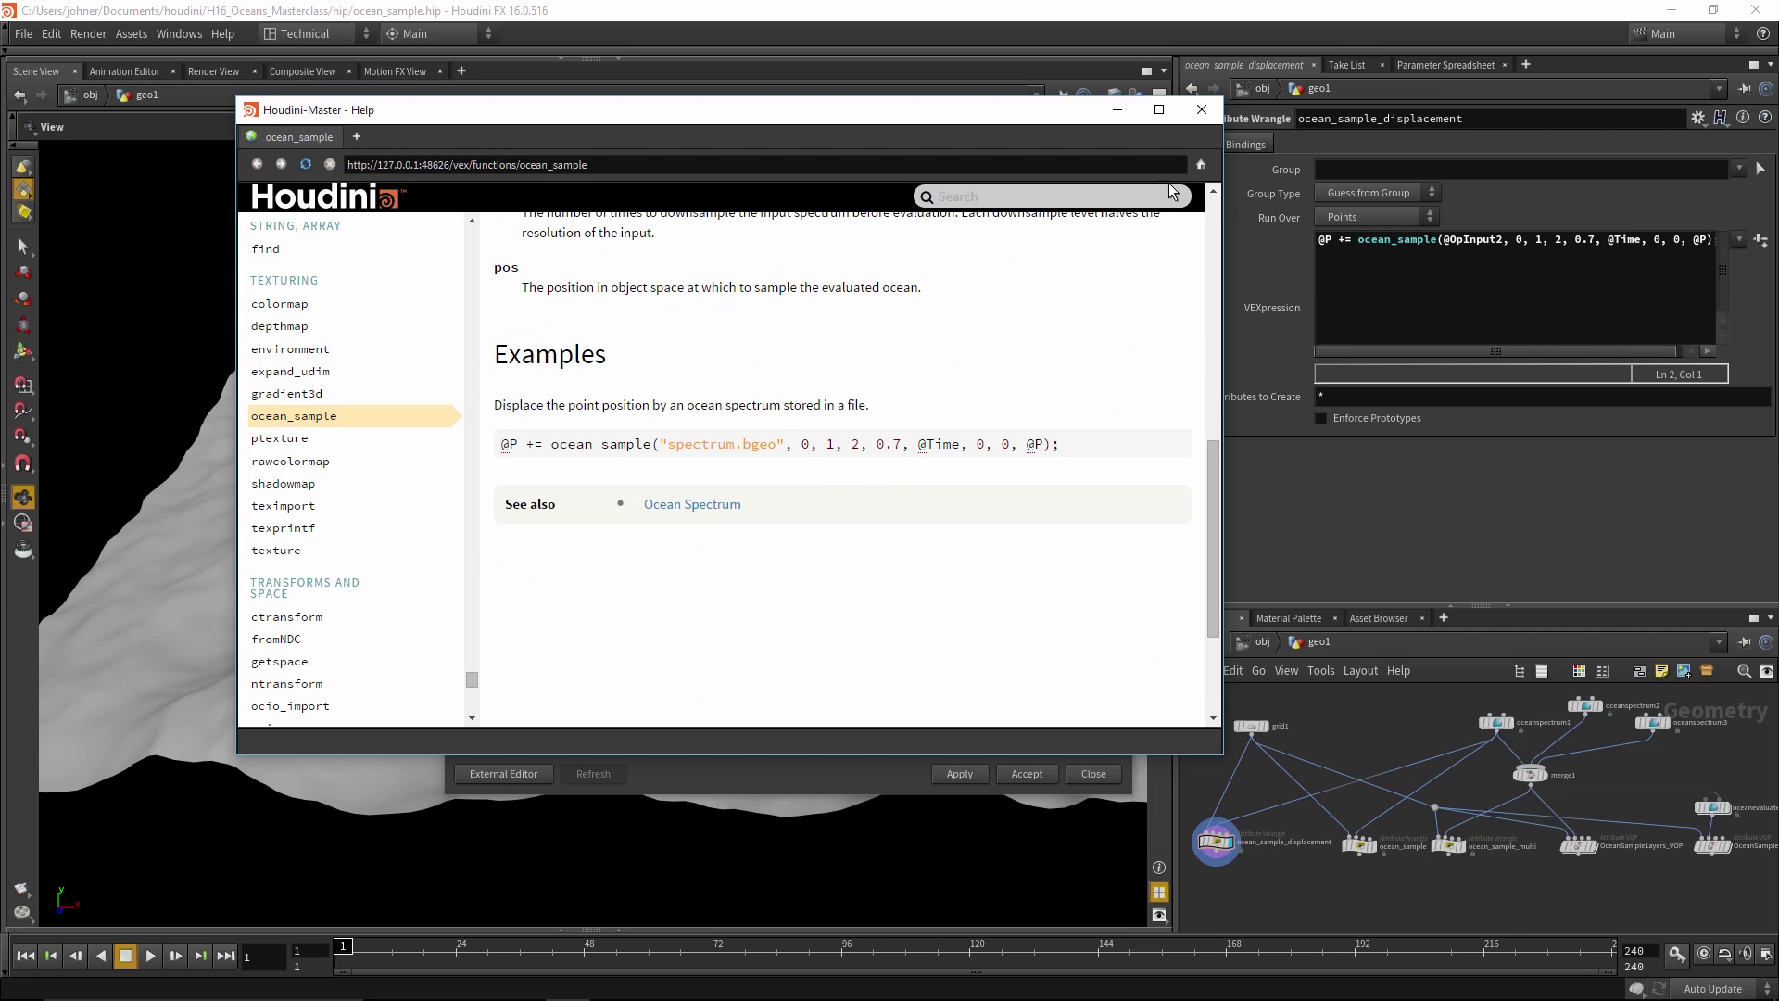
click(1202, 110)
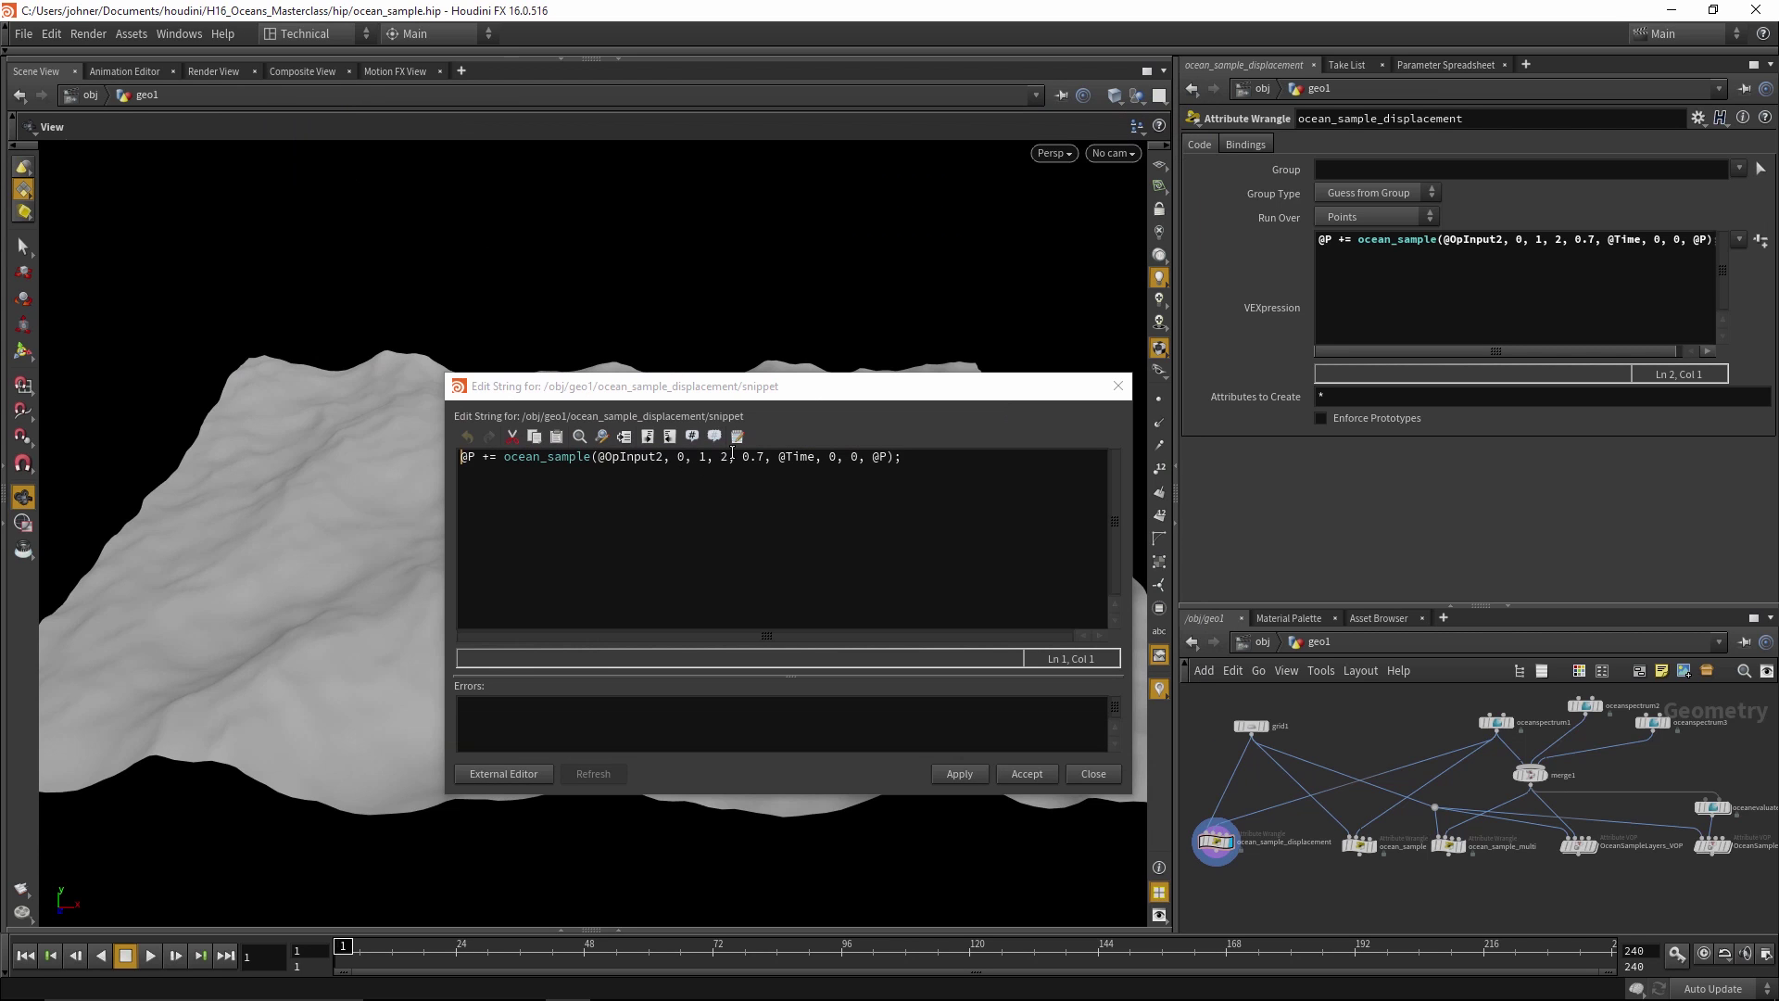
Close the expression editor, play the displaced grid's animation, and return to frame 1
mouse_move(1494, 724)
click(1016, 773)
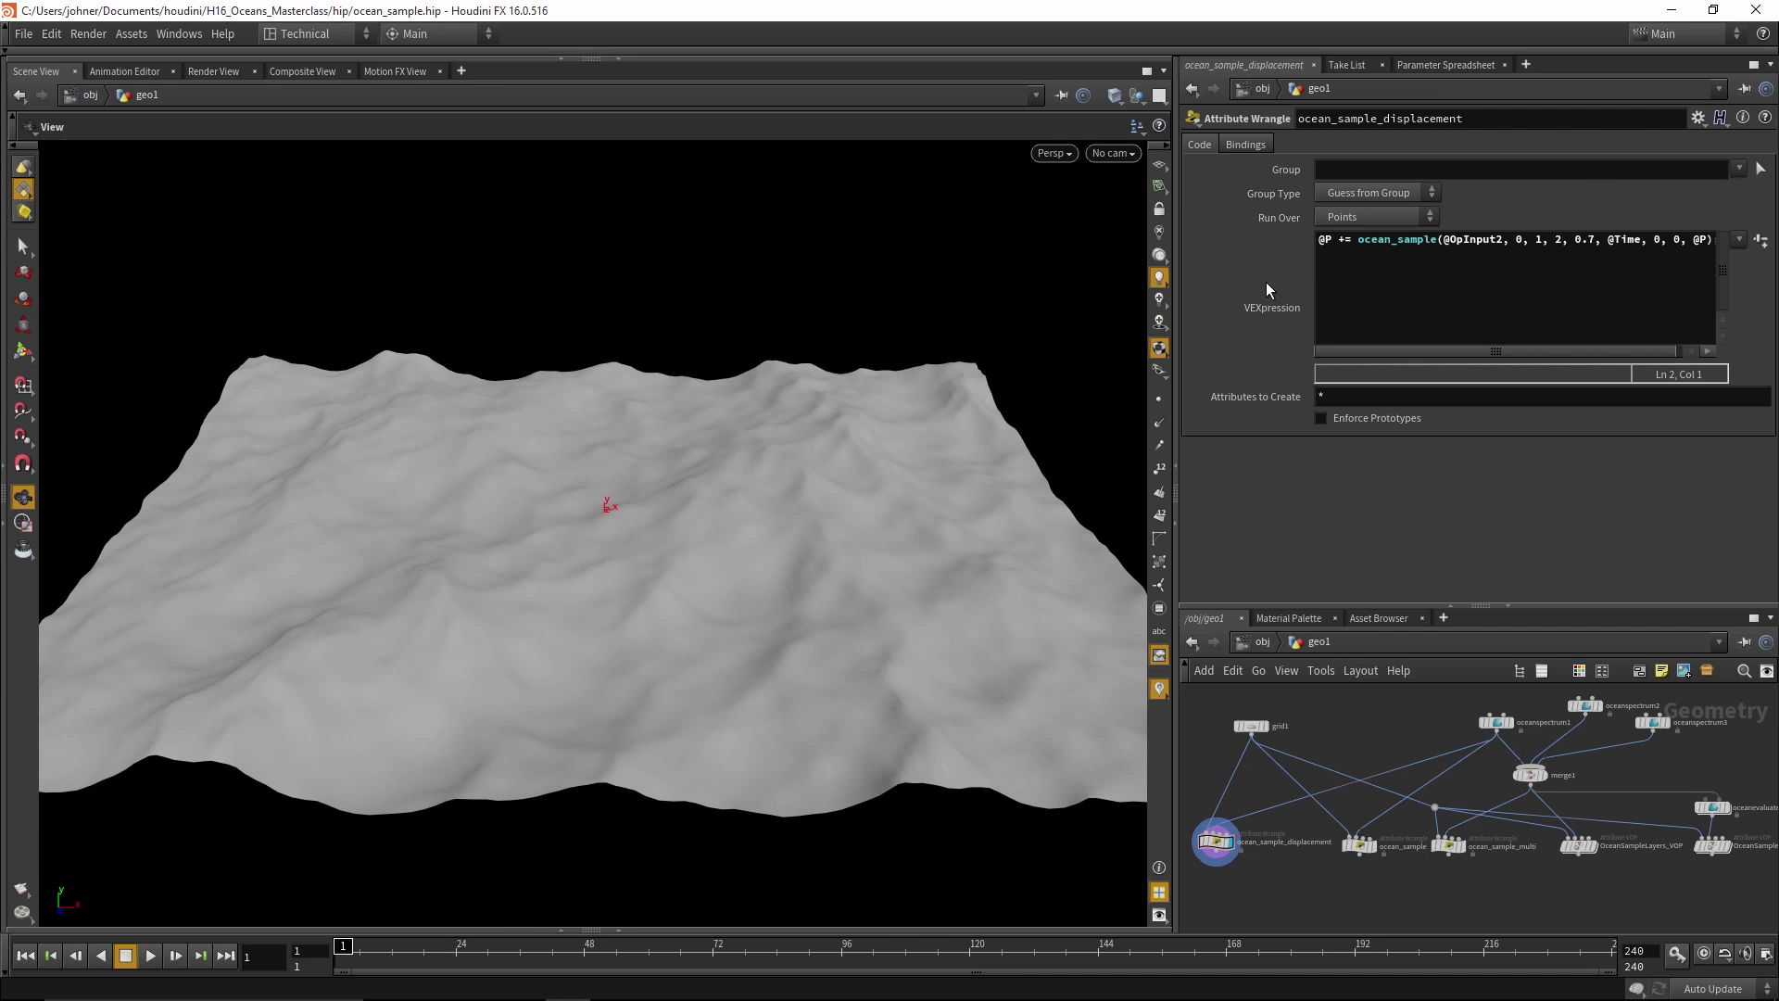
click(150, 955)
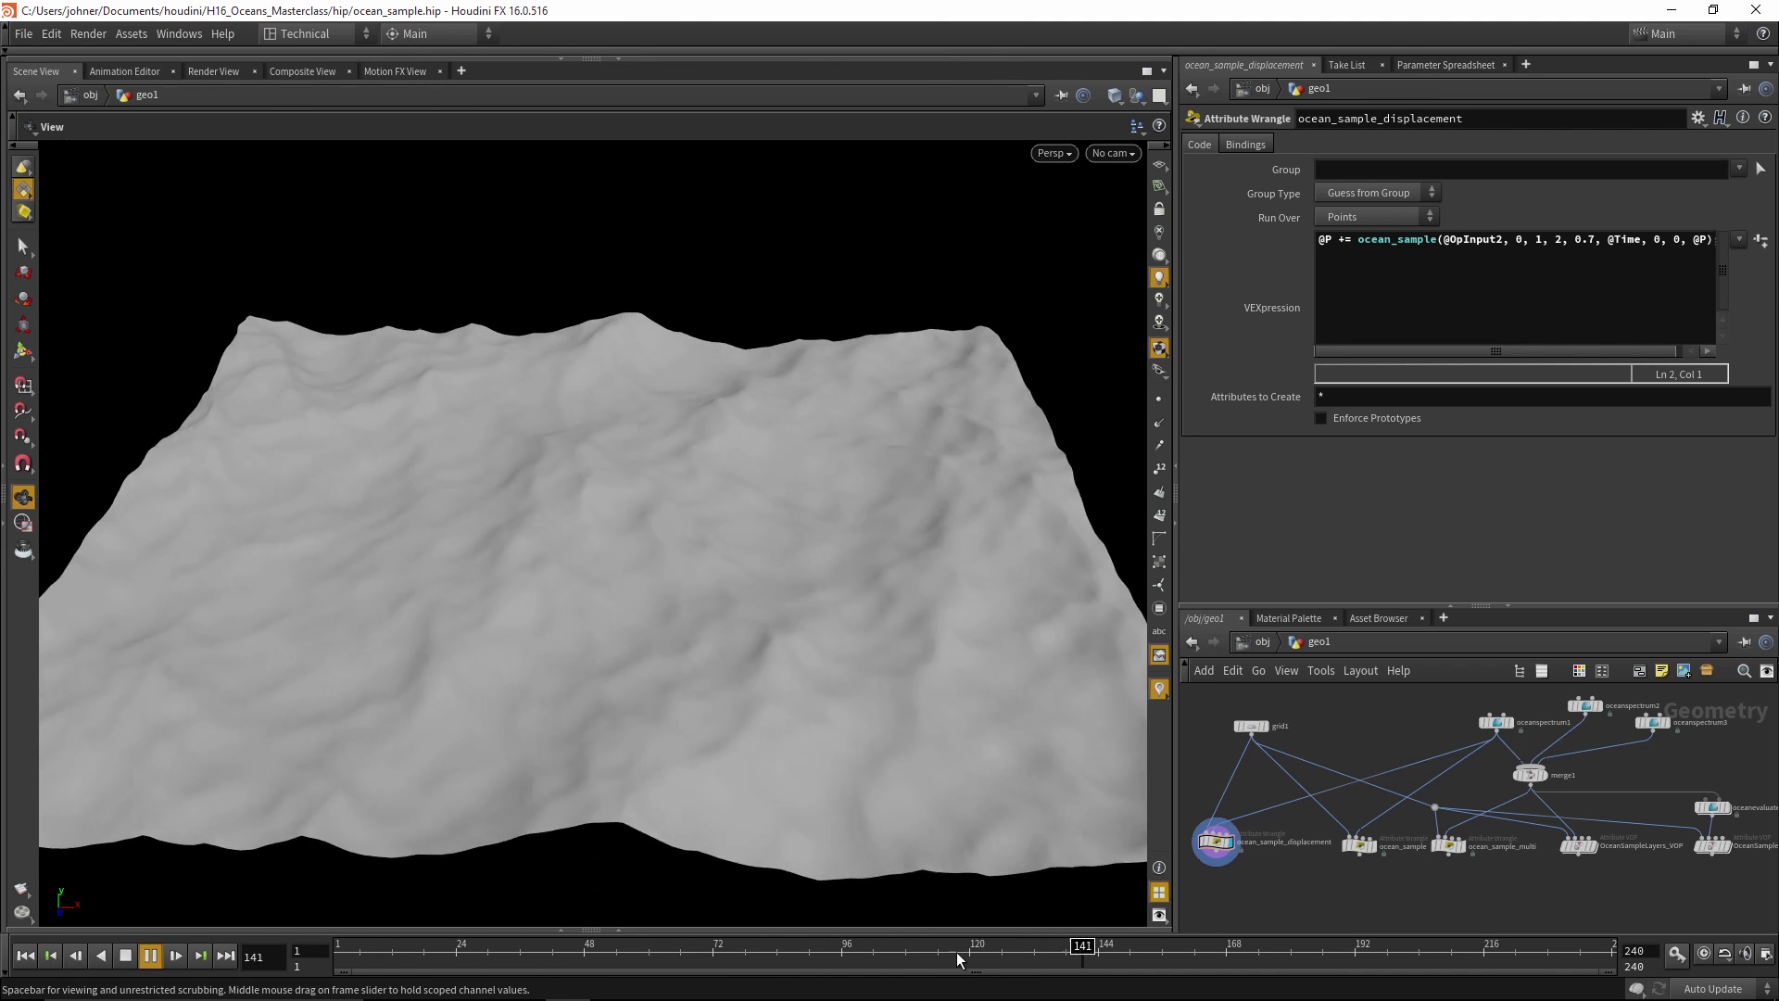
key(ctrl+Up)
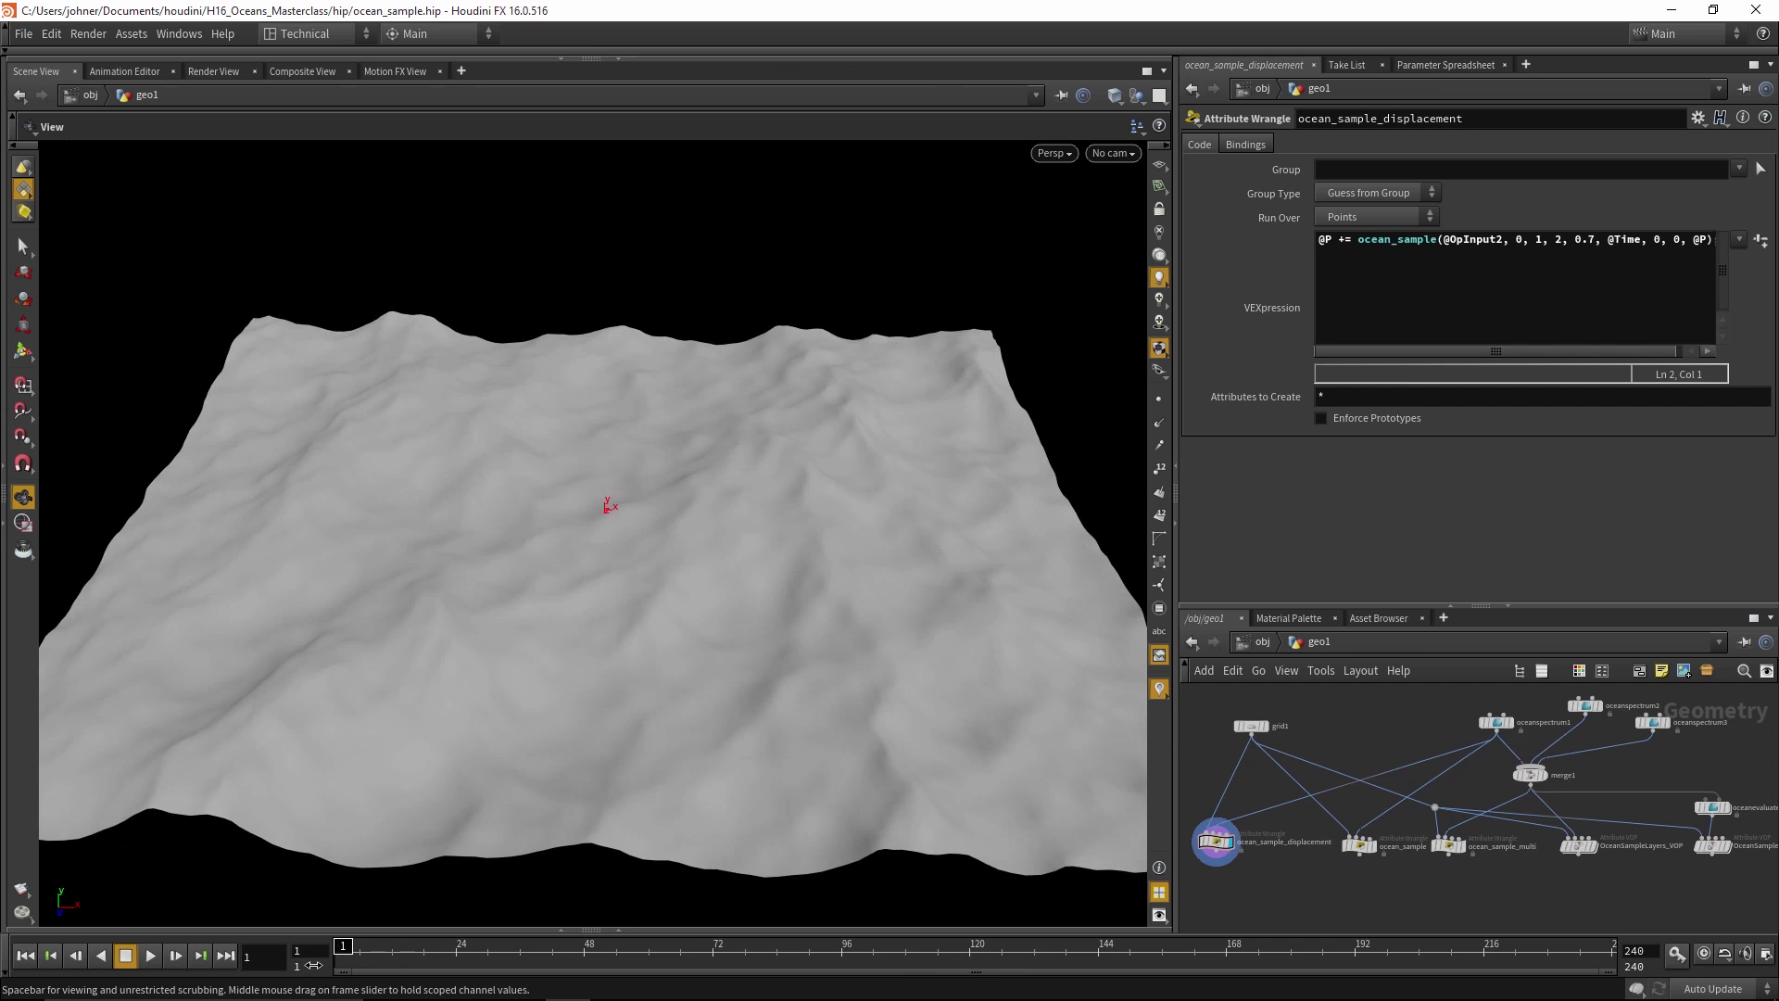
Inspect the ocean_sample wrangle's VEX code, display the node, and turn on point trails to view its velocities
click(1359, 846)
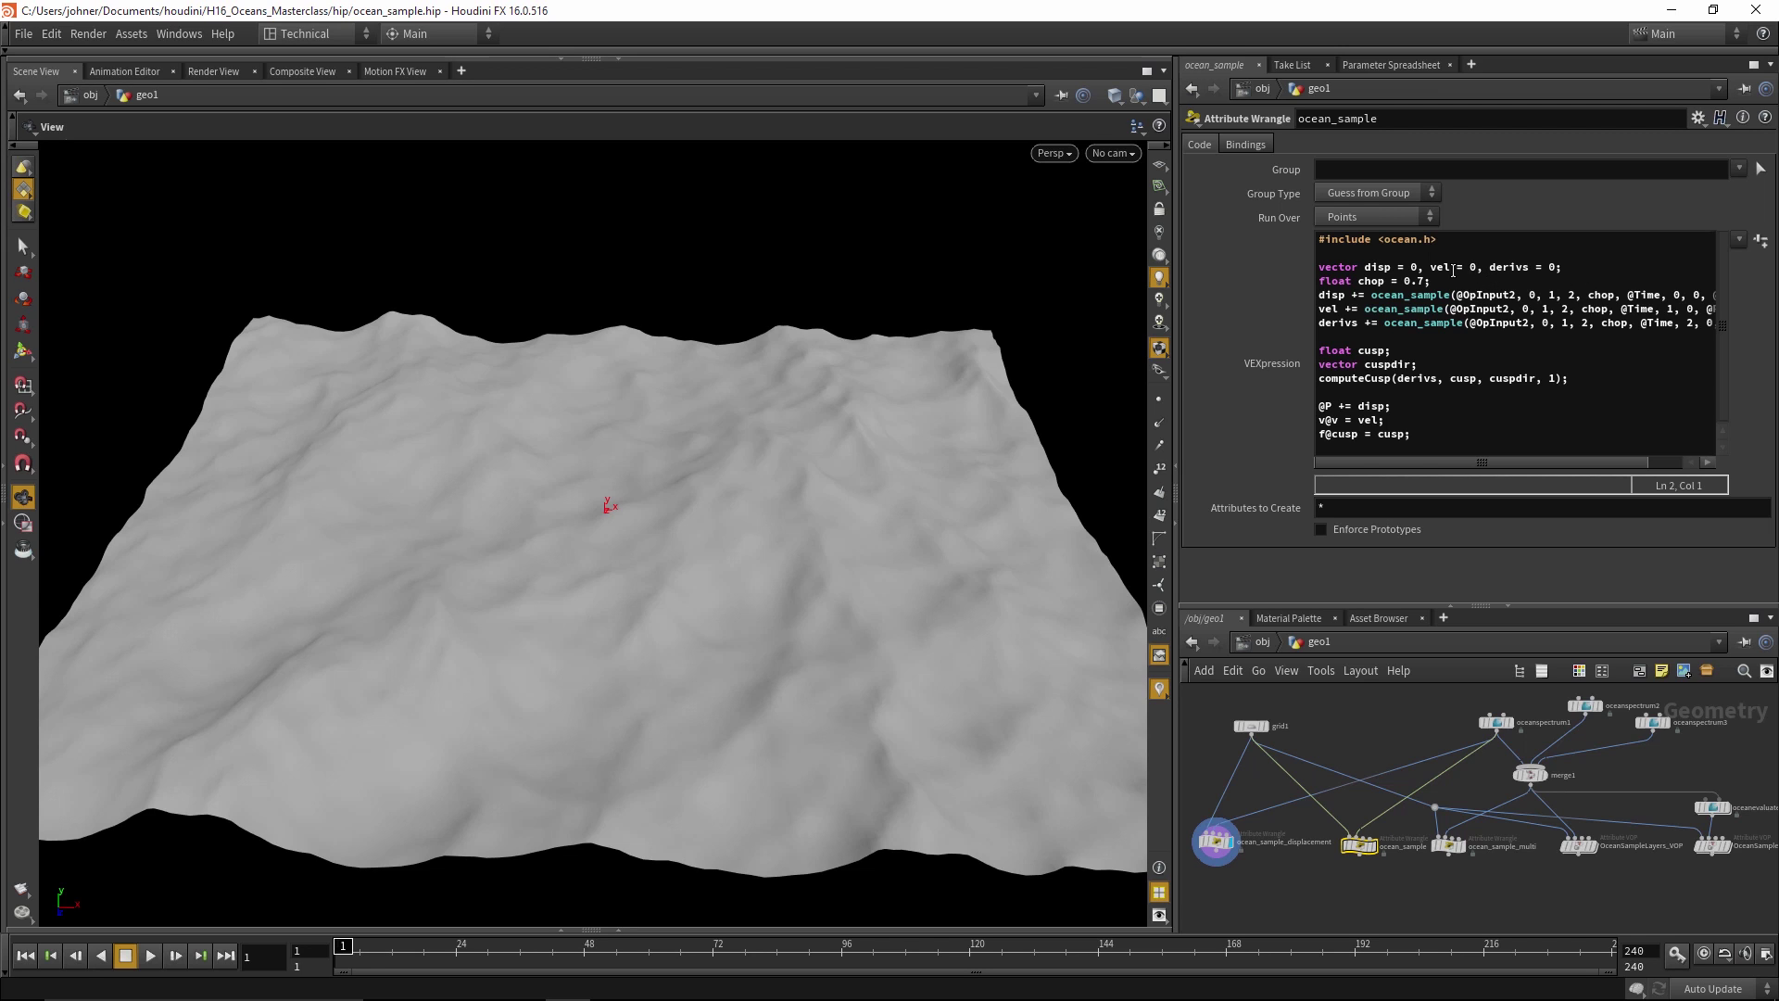
click(1370, 845)
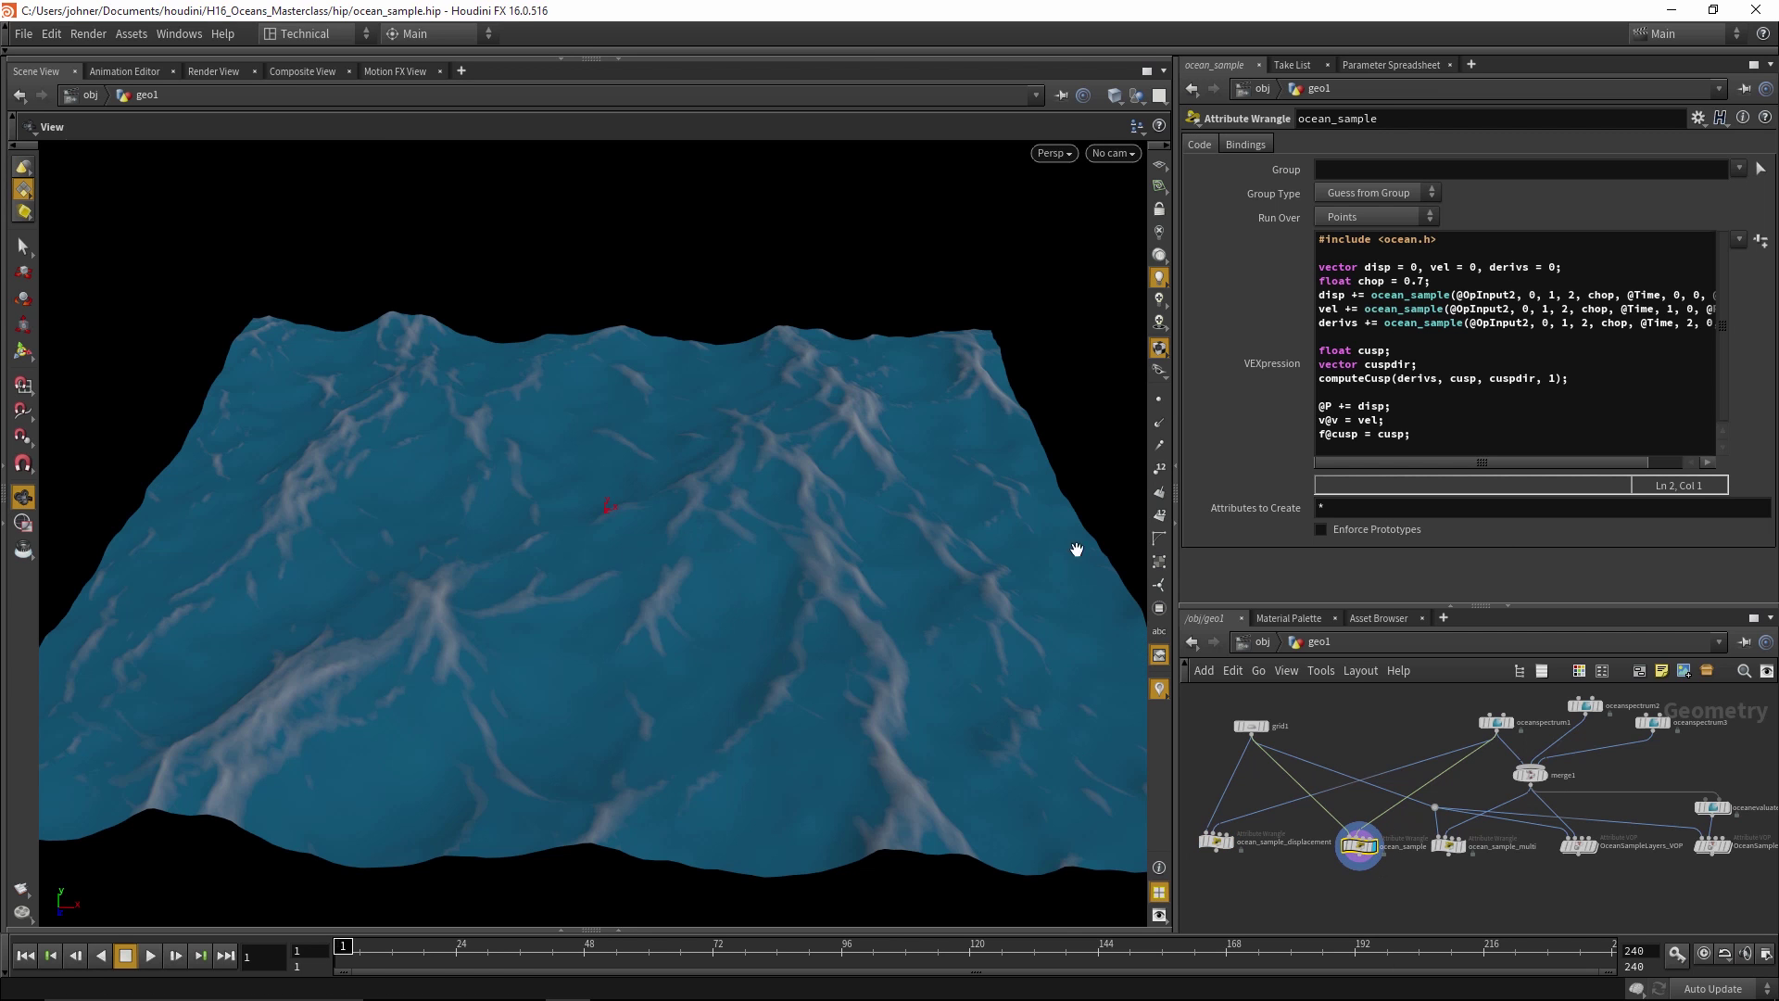
click(1158, 449)
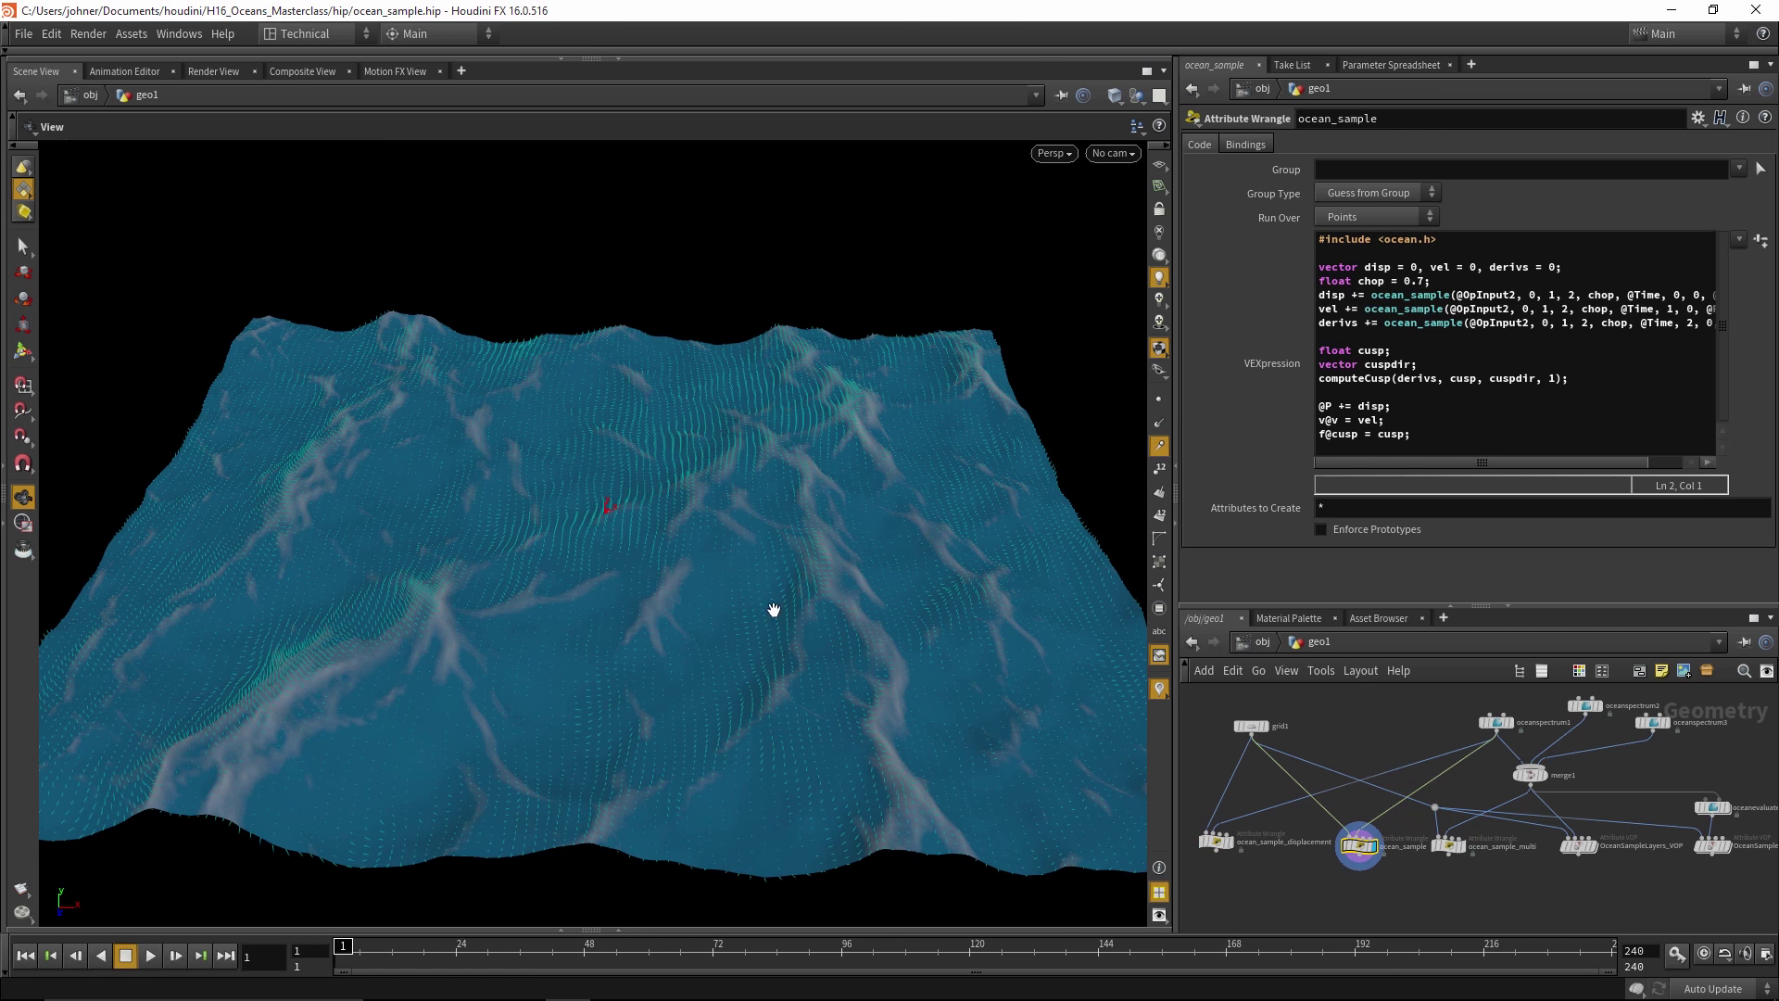
Play the ocean_sample node's animation with its velocity trails, toggle the cusp colour visualization off and on, and return to frame 1
drag(774, 608, 743, 624)
click(150, 954)
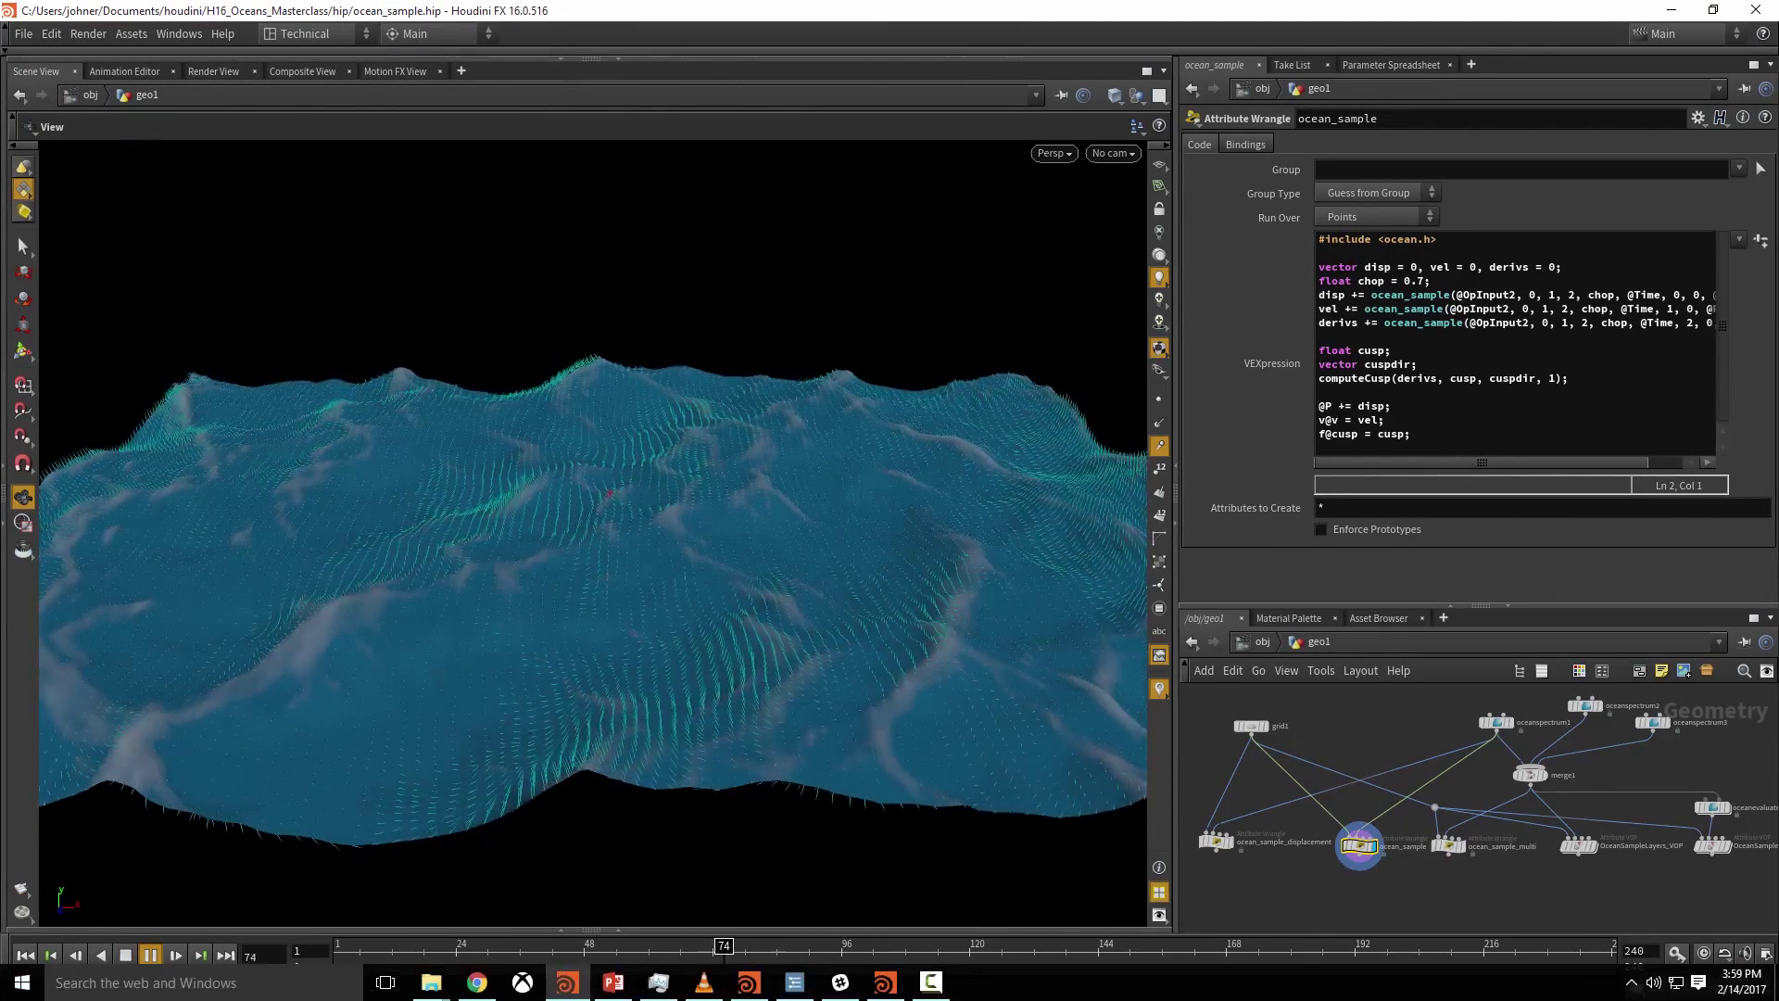
click(150, 955)
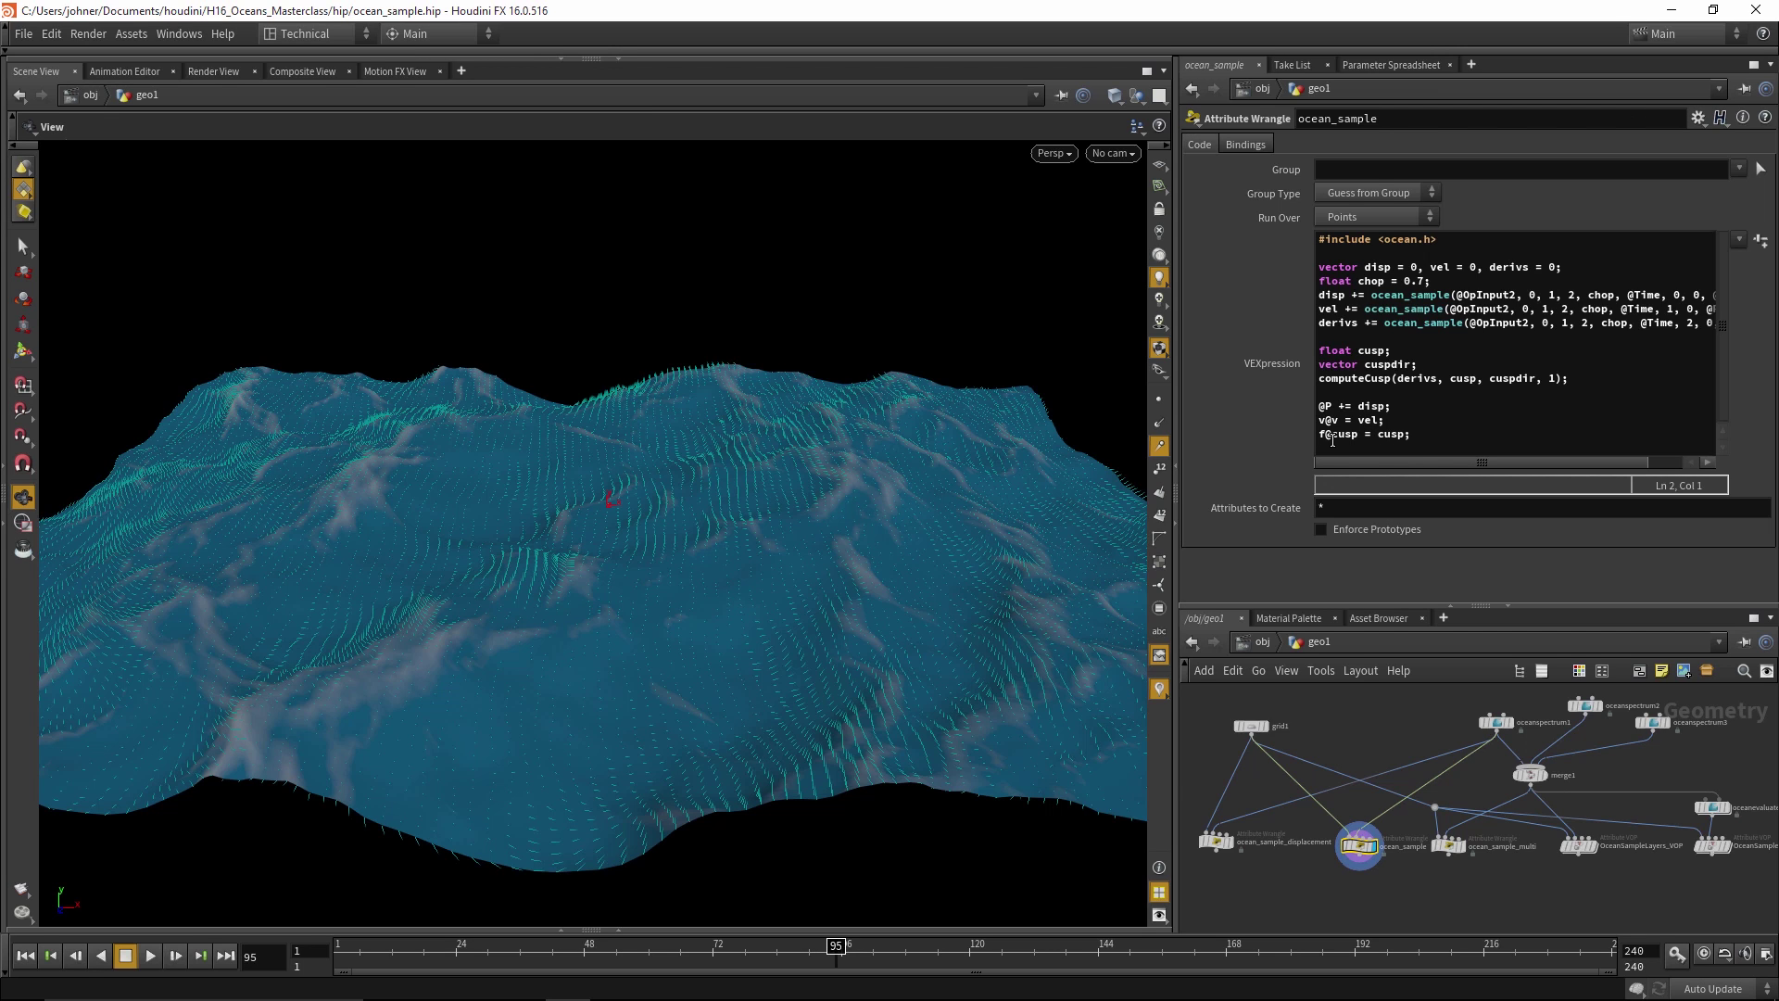
click(1159, 691)
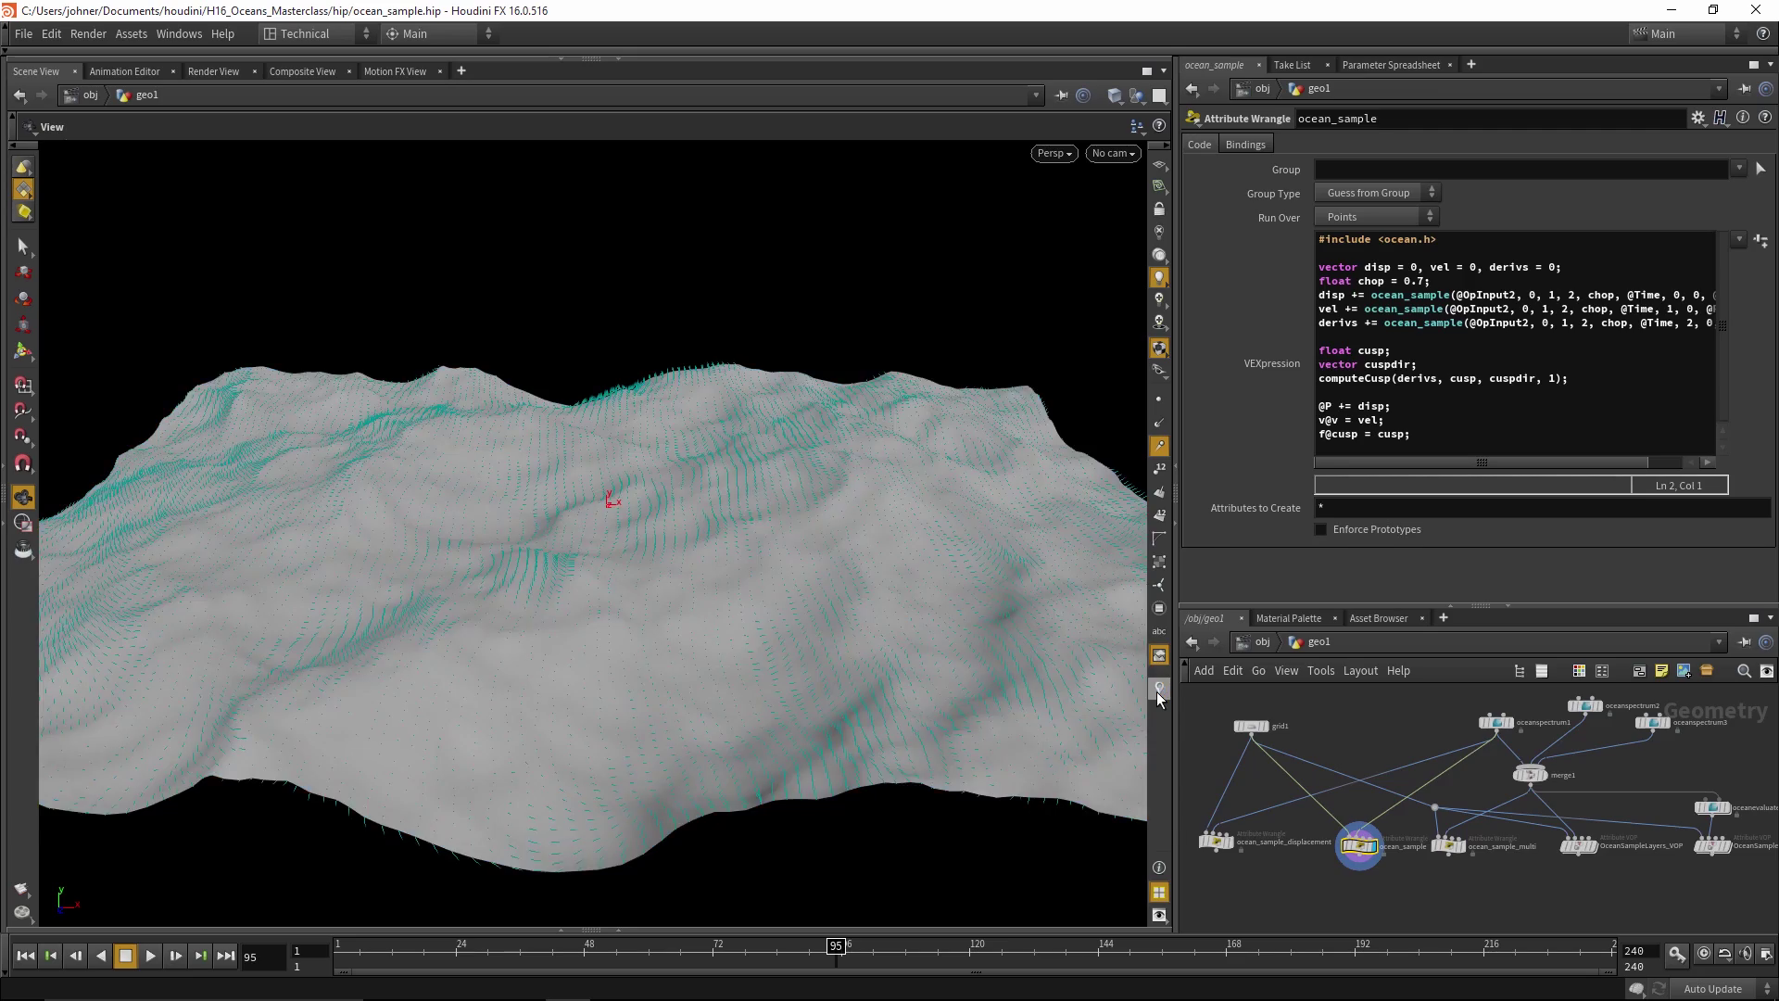
click(1158, 691)
click(151, 955)
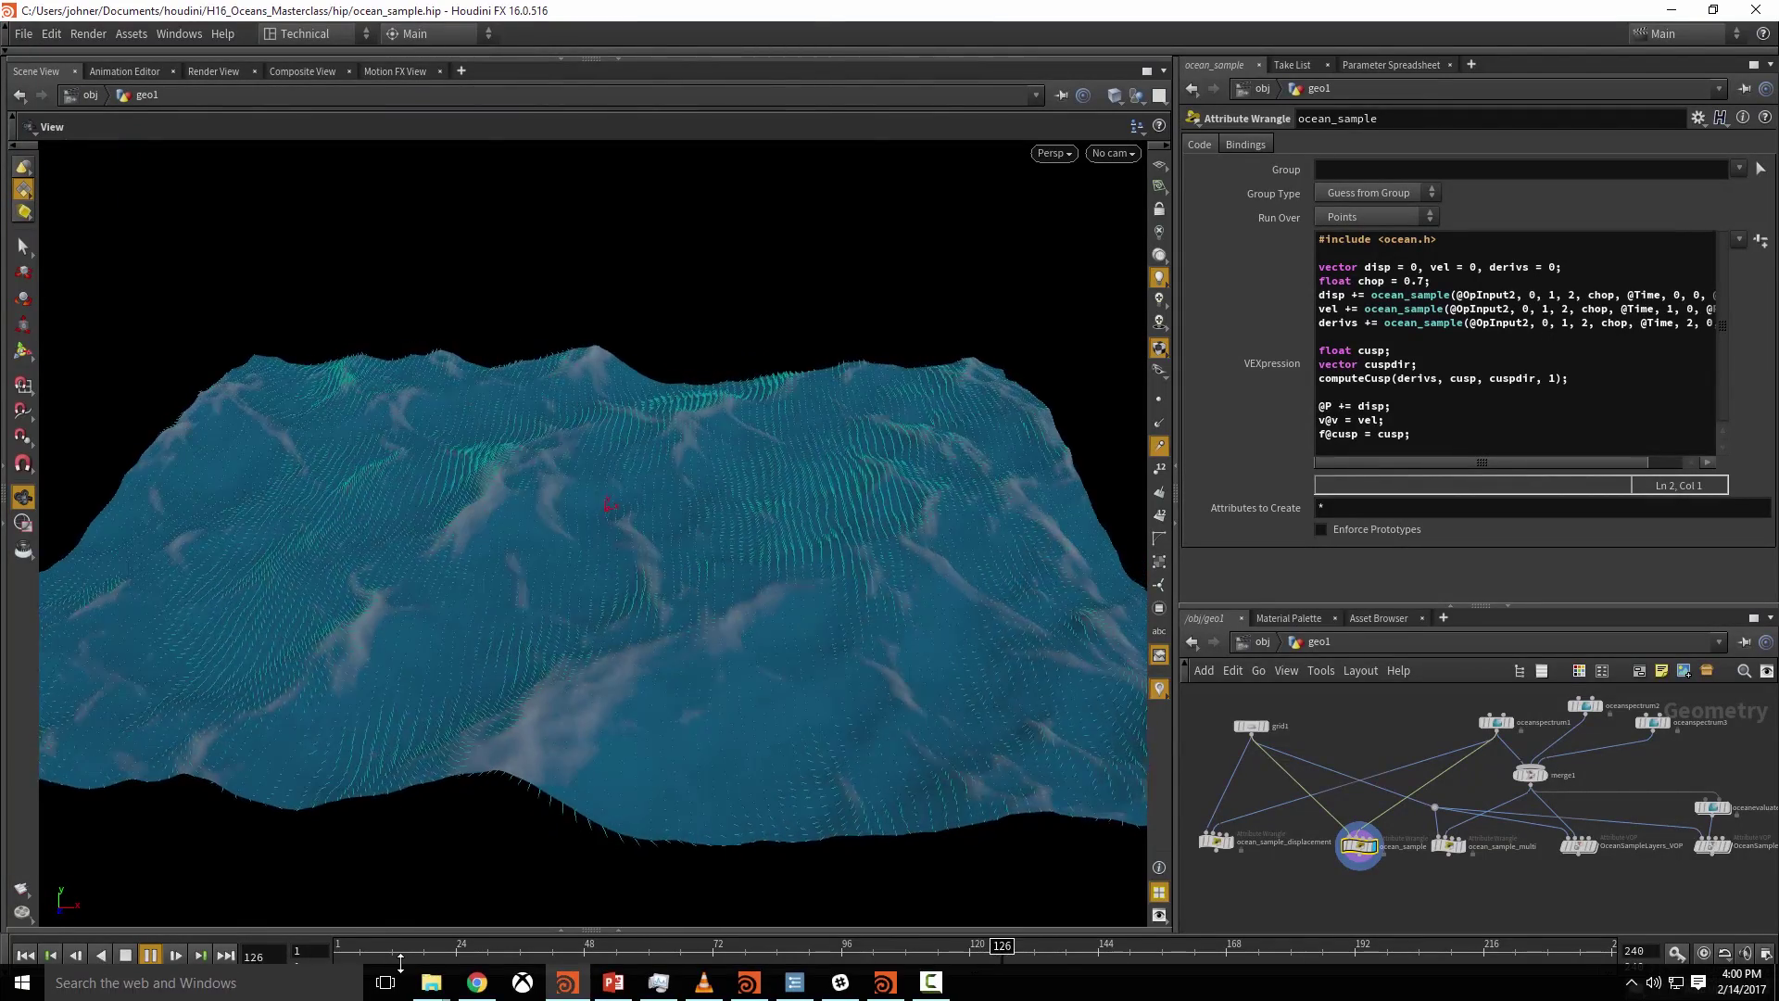
key(ctrl+Left)
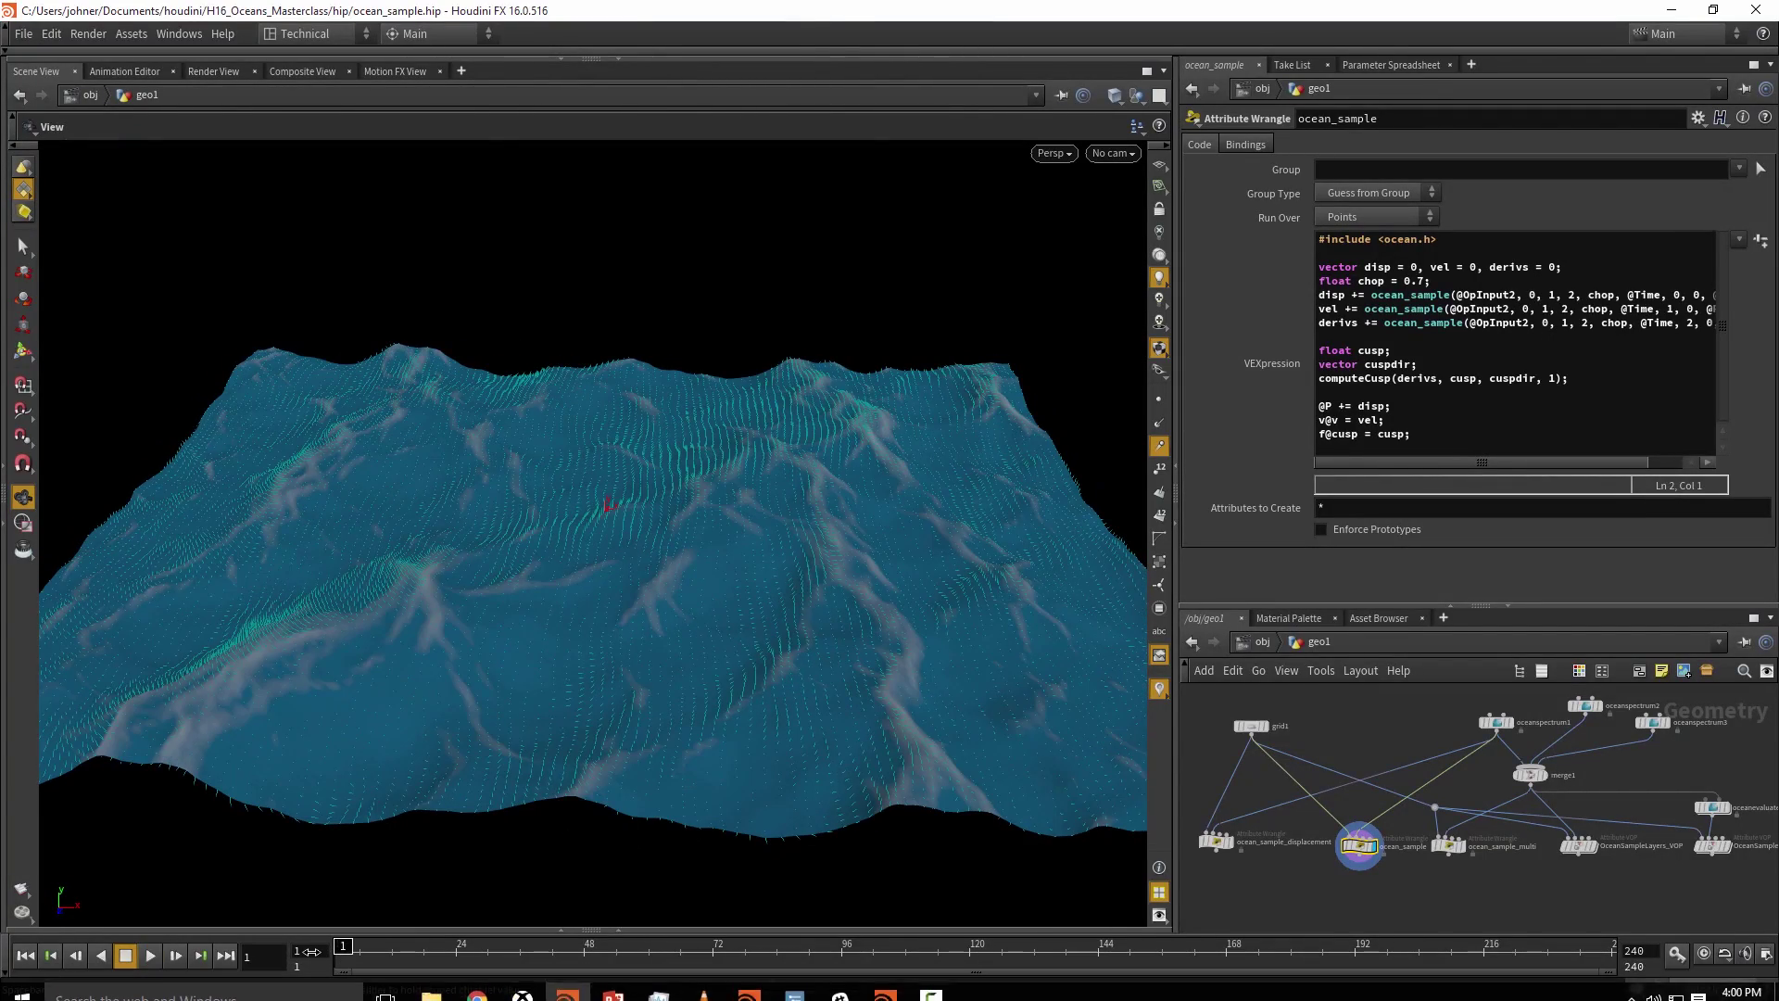
Inspect ocean_sample_multi's VEX code, including the layer count and the per-layer phase, frequency and amplitude indices in the loop
click(1448, 847)
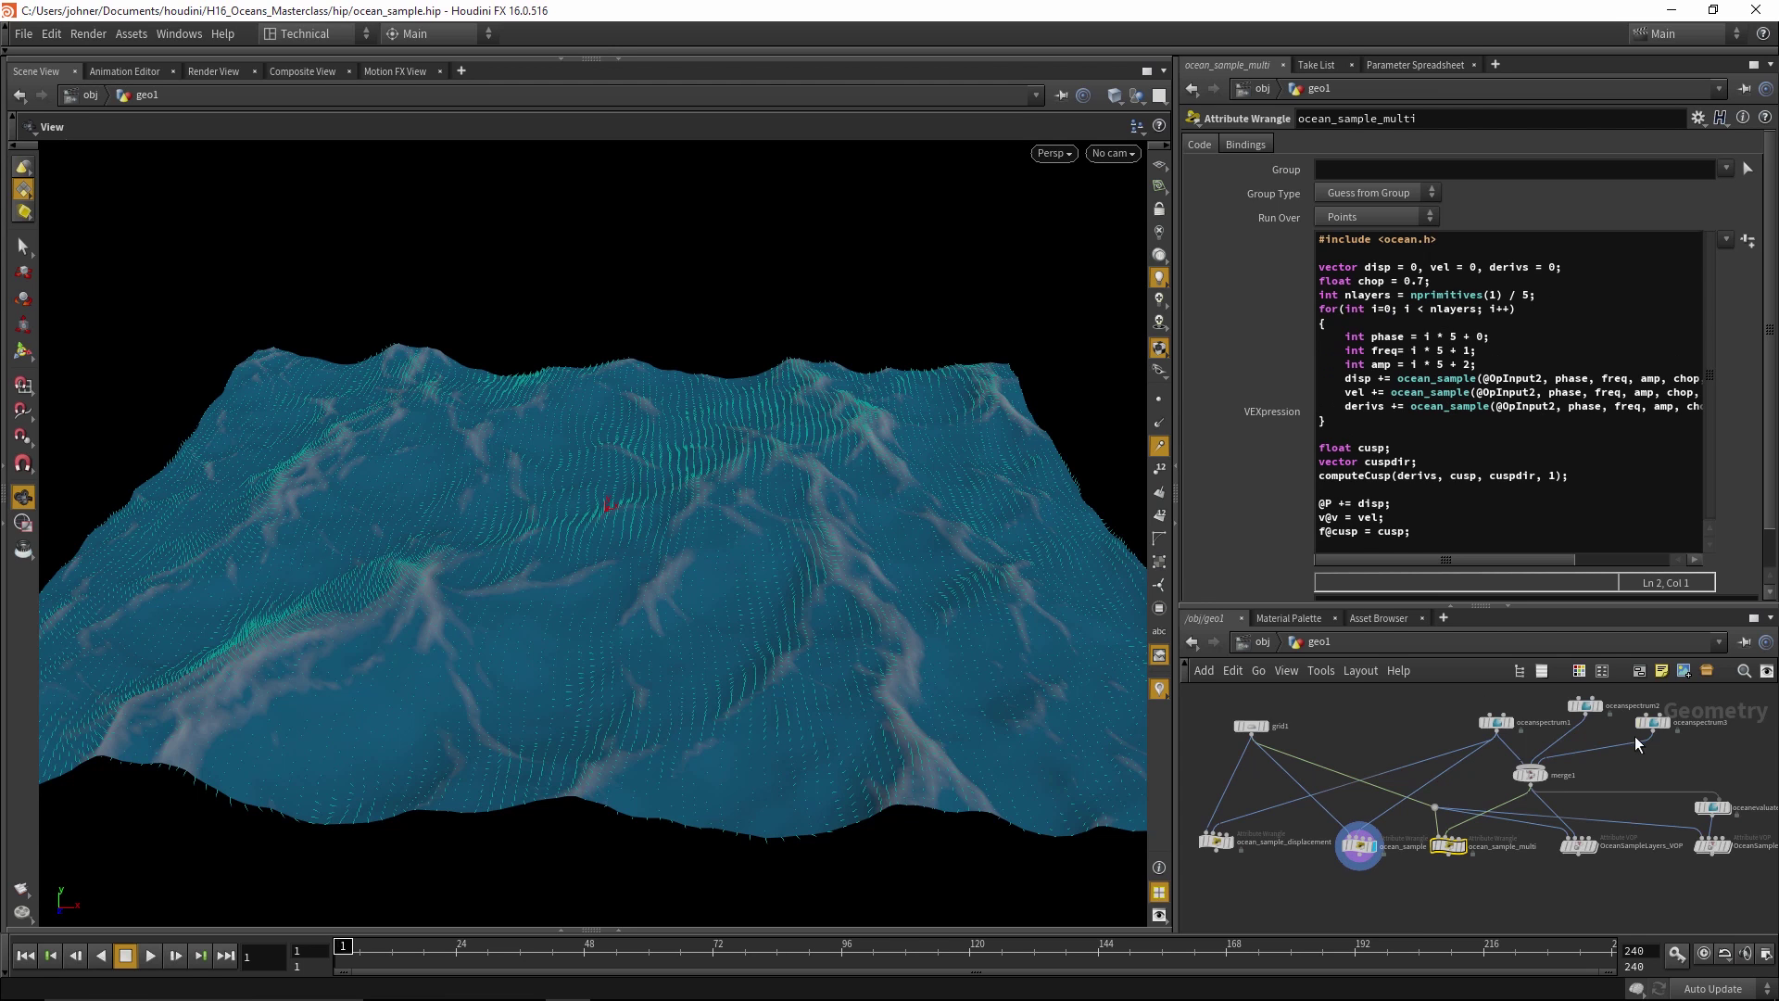
mouse_move(1490, 719)
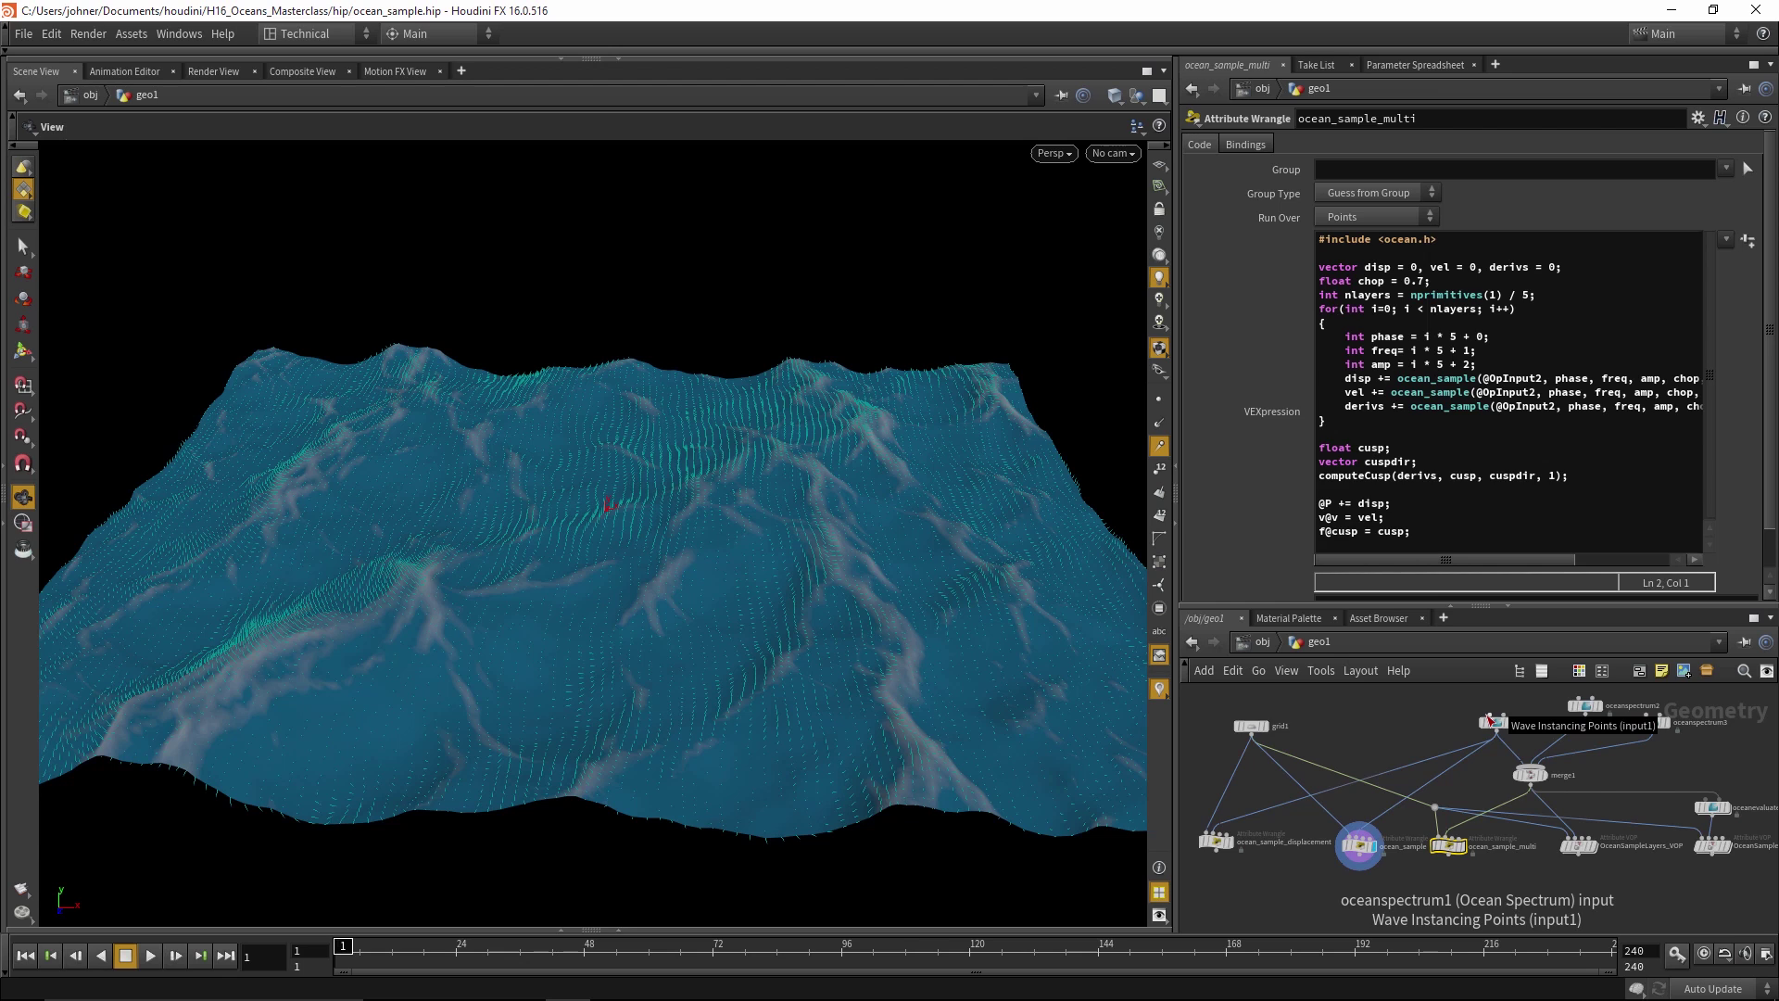
drag(1533, 294, 1512, 295)
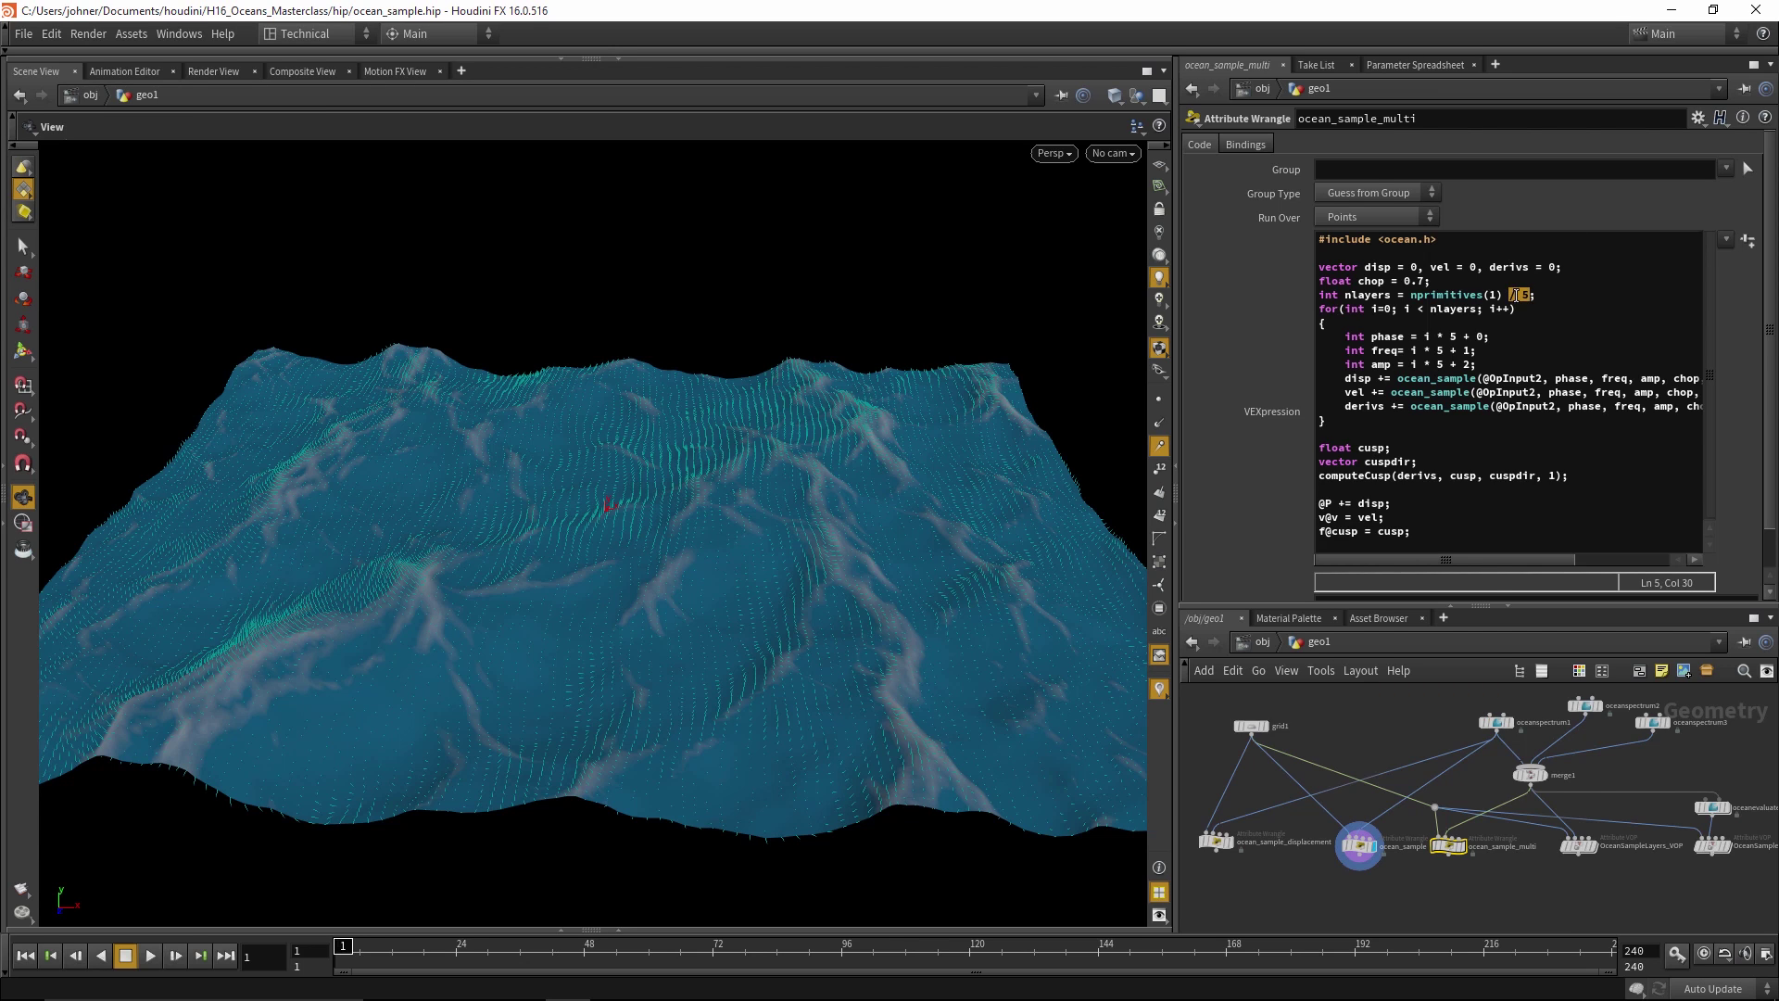
click(1523, 294)
click(1363, 295)
click(1399, 336)
click(1388, 364)
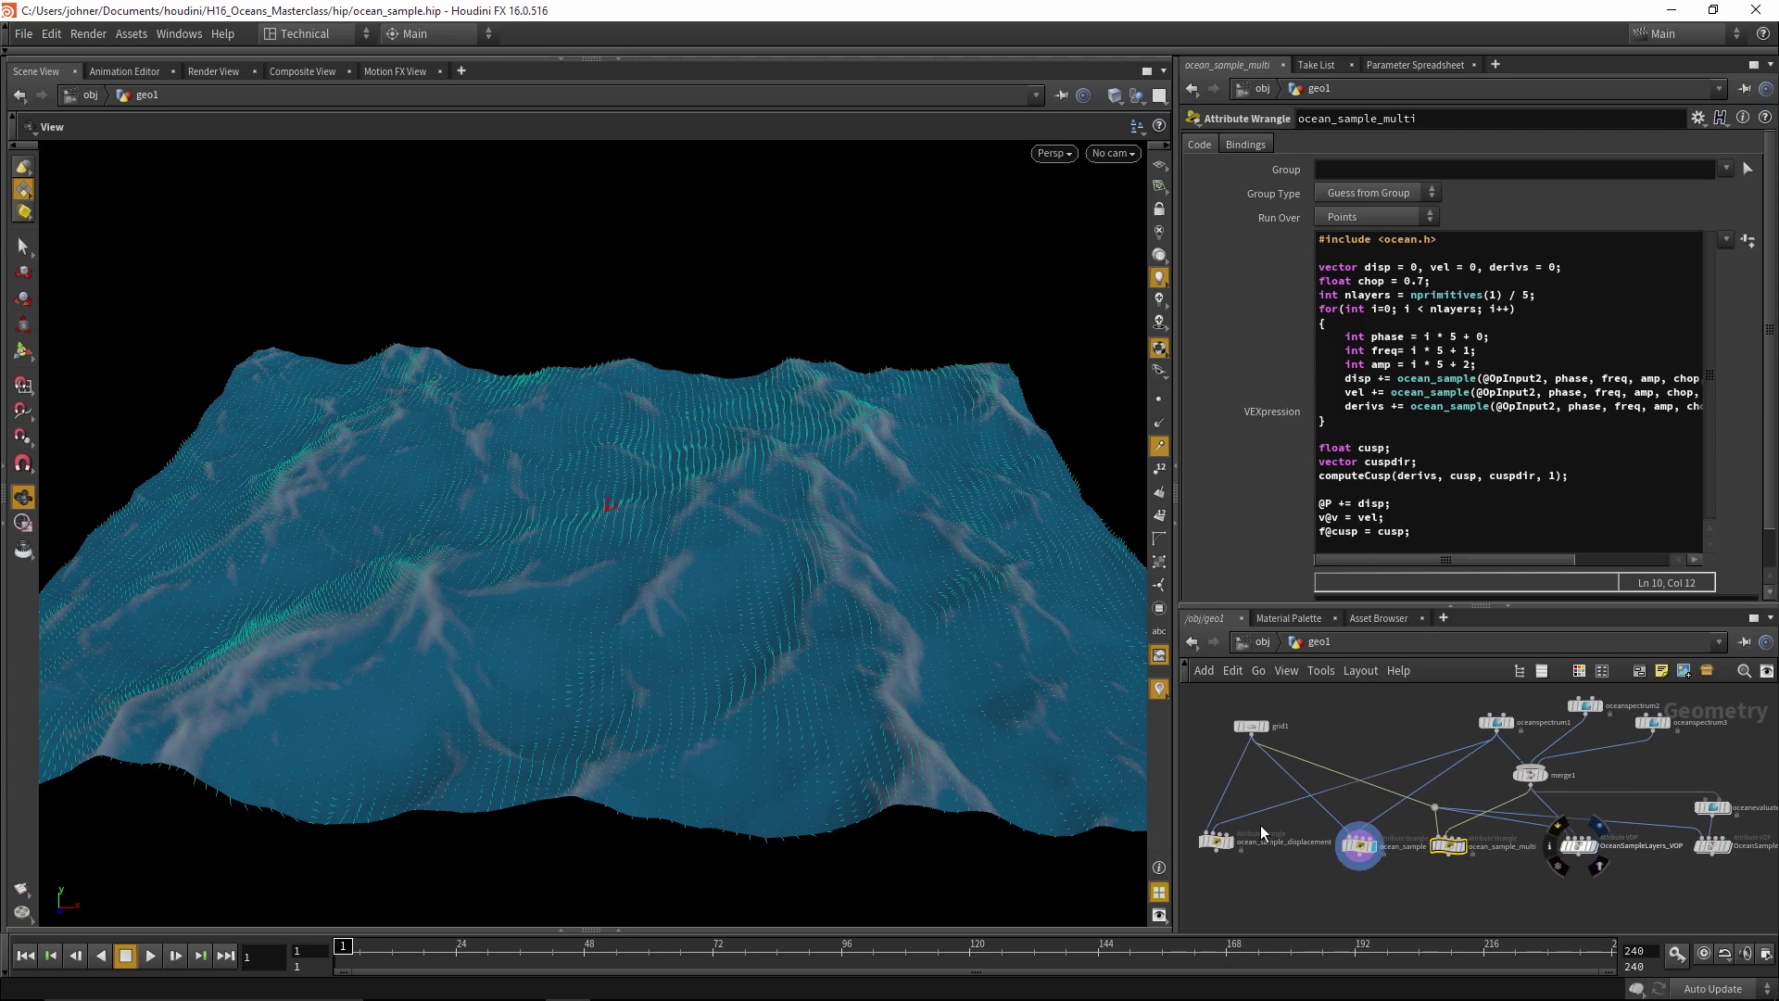
Display the OceanSampleLayers_VOP node and scrub the layered ocean's animation to frame 108
click(1598, 825)
click(421, 951)
drag(439, 954, 906, 951)
scroll(769, 677, up, 3)
scroll(769, 677, down, 3)
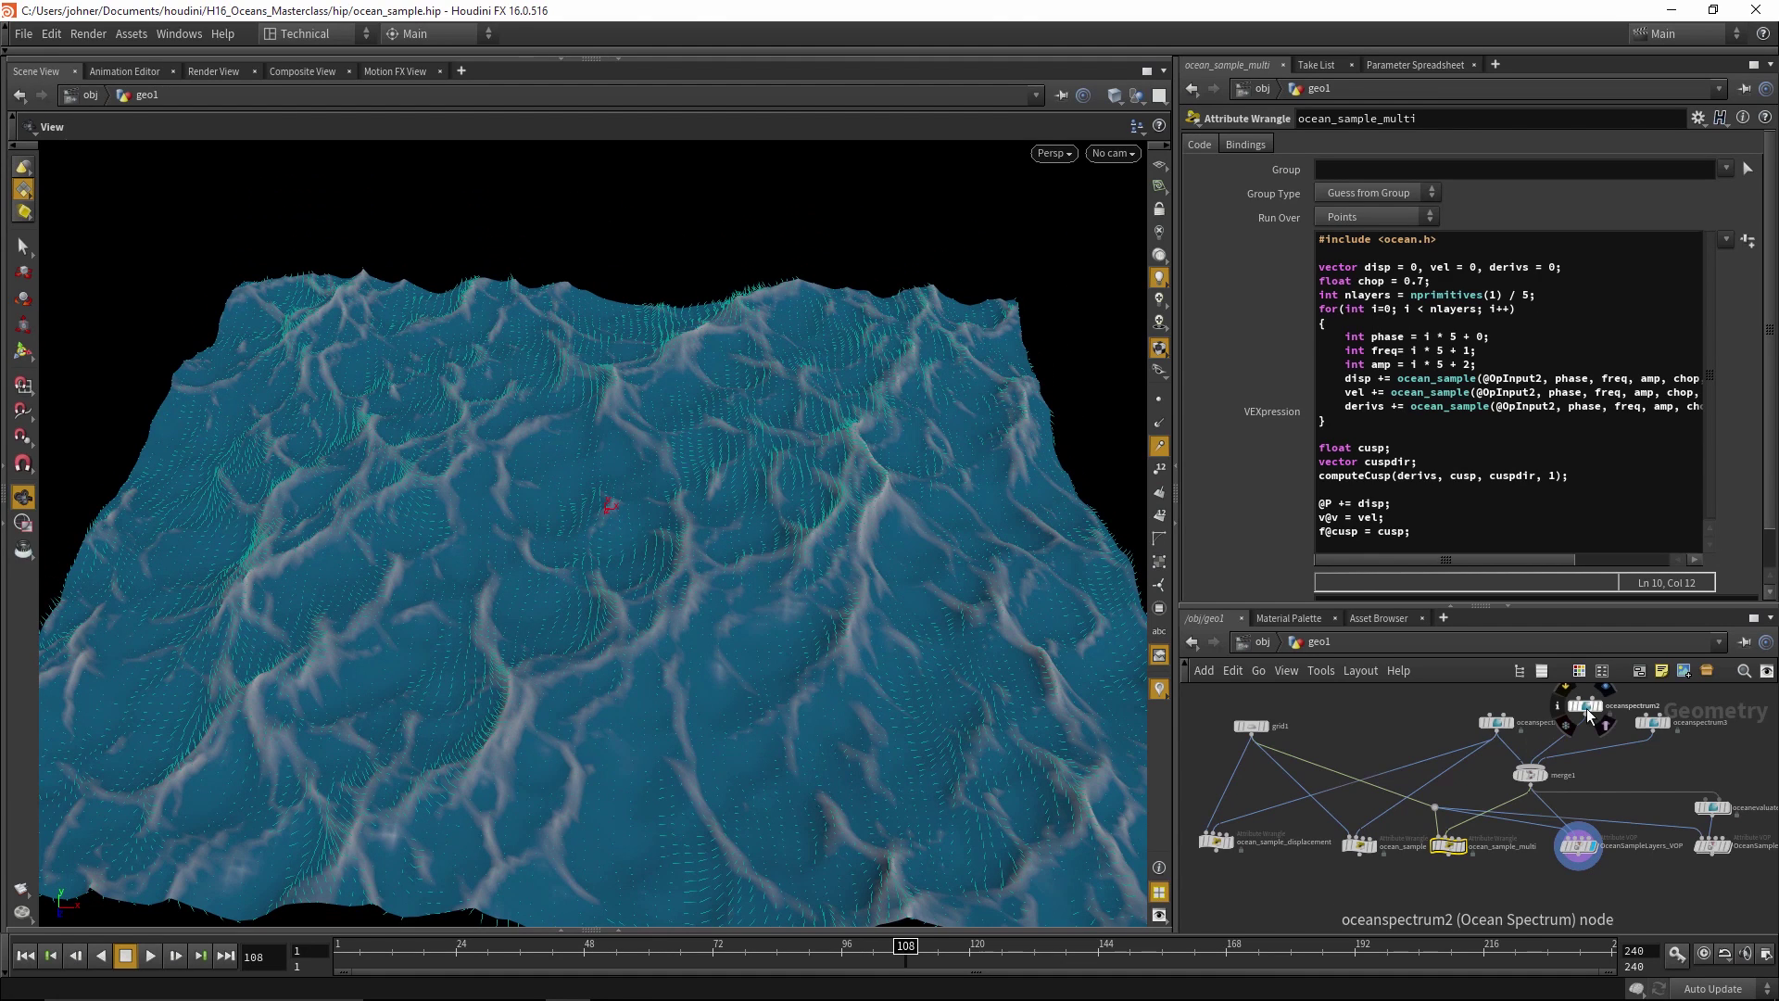
Toggle the bypass of oceanspectrum2 repeatedly to compare the layered ocean with and without that spectrum
click(1566, 691)
click(1567, 691)
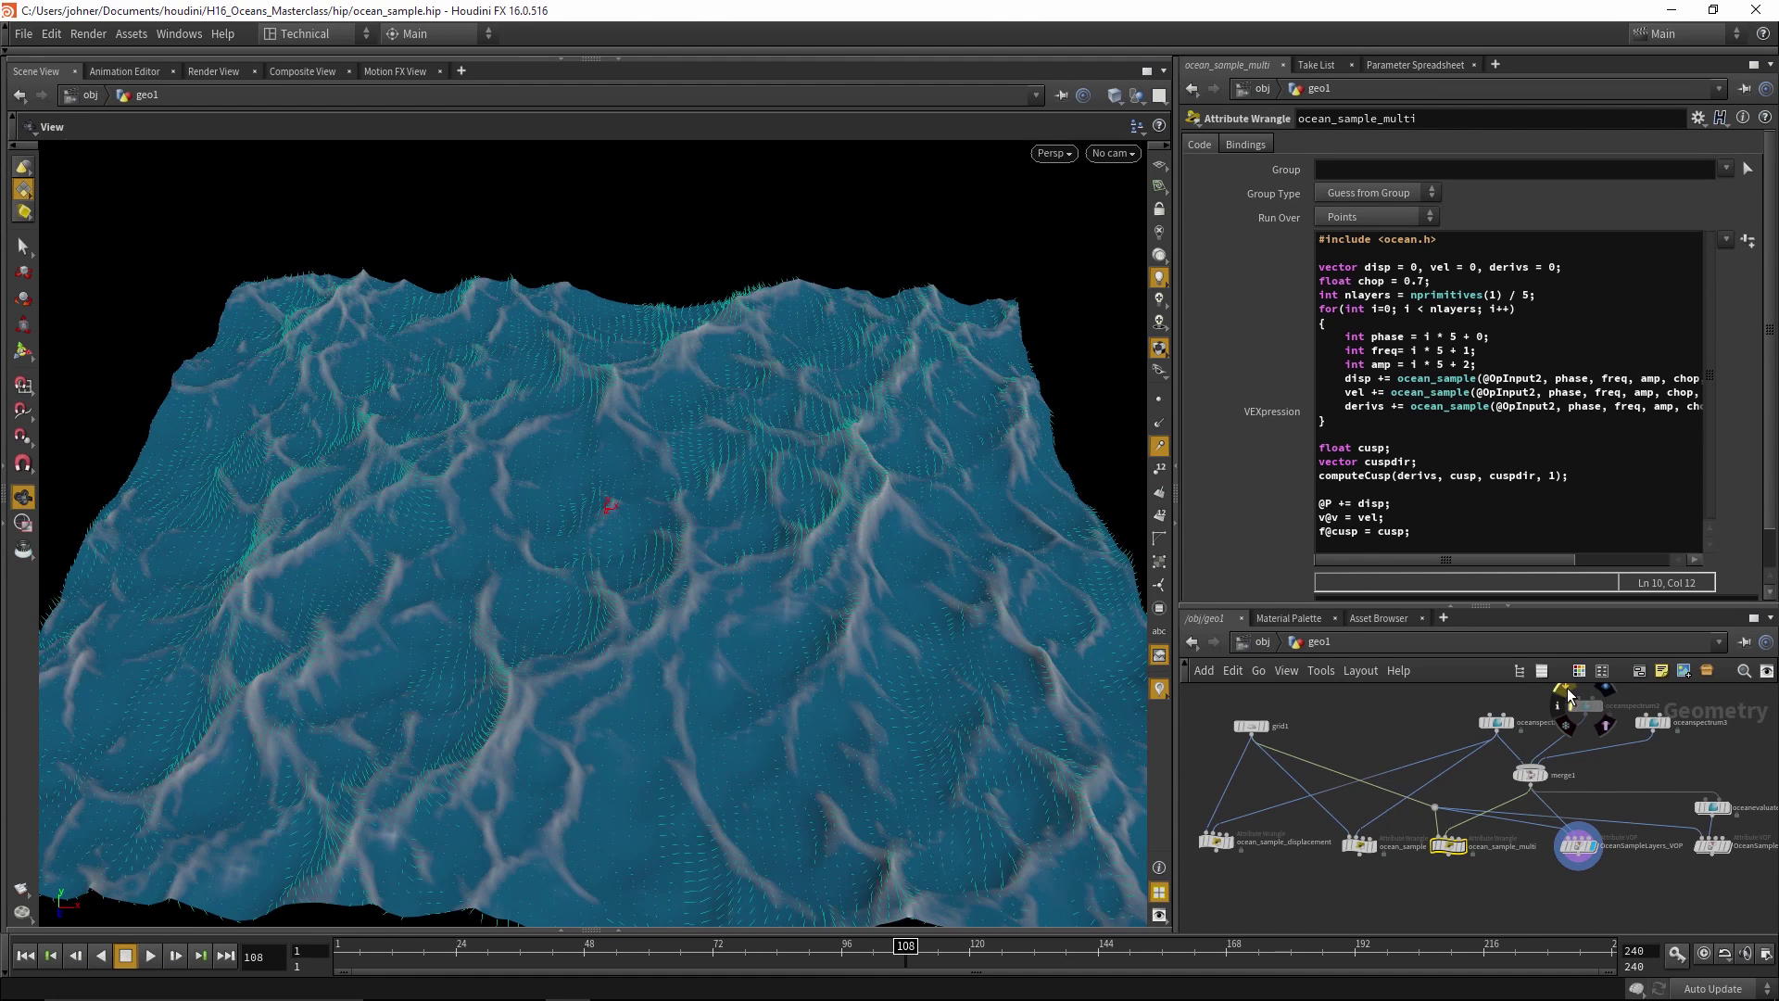
click(1567, 691)
click(1567, 691)
click(1567, 691)
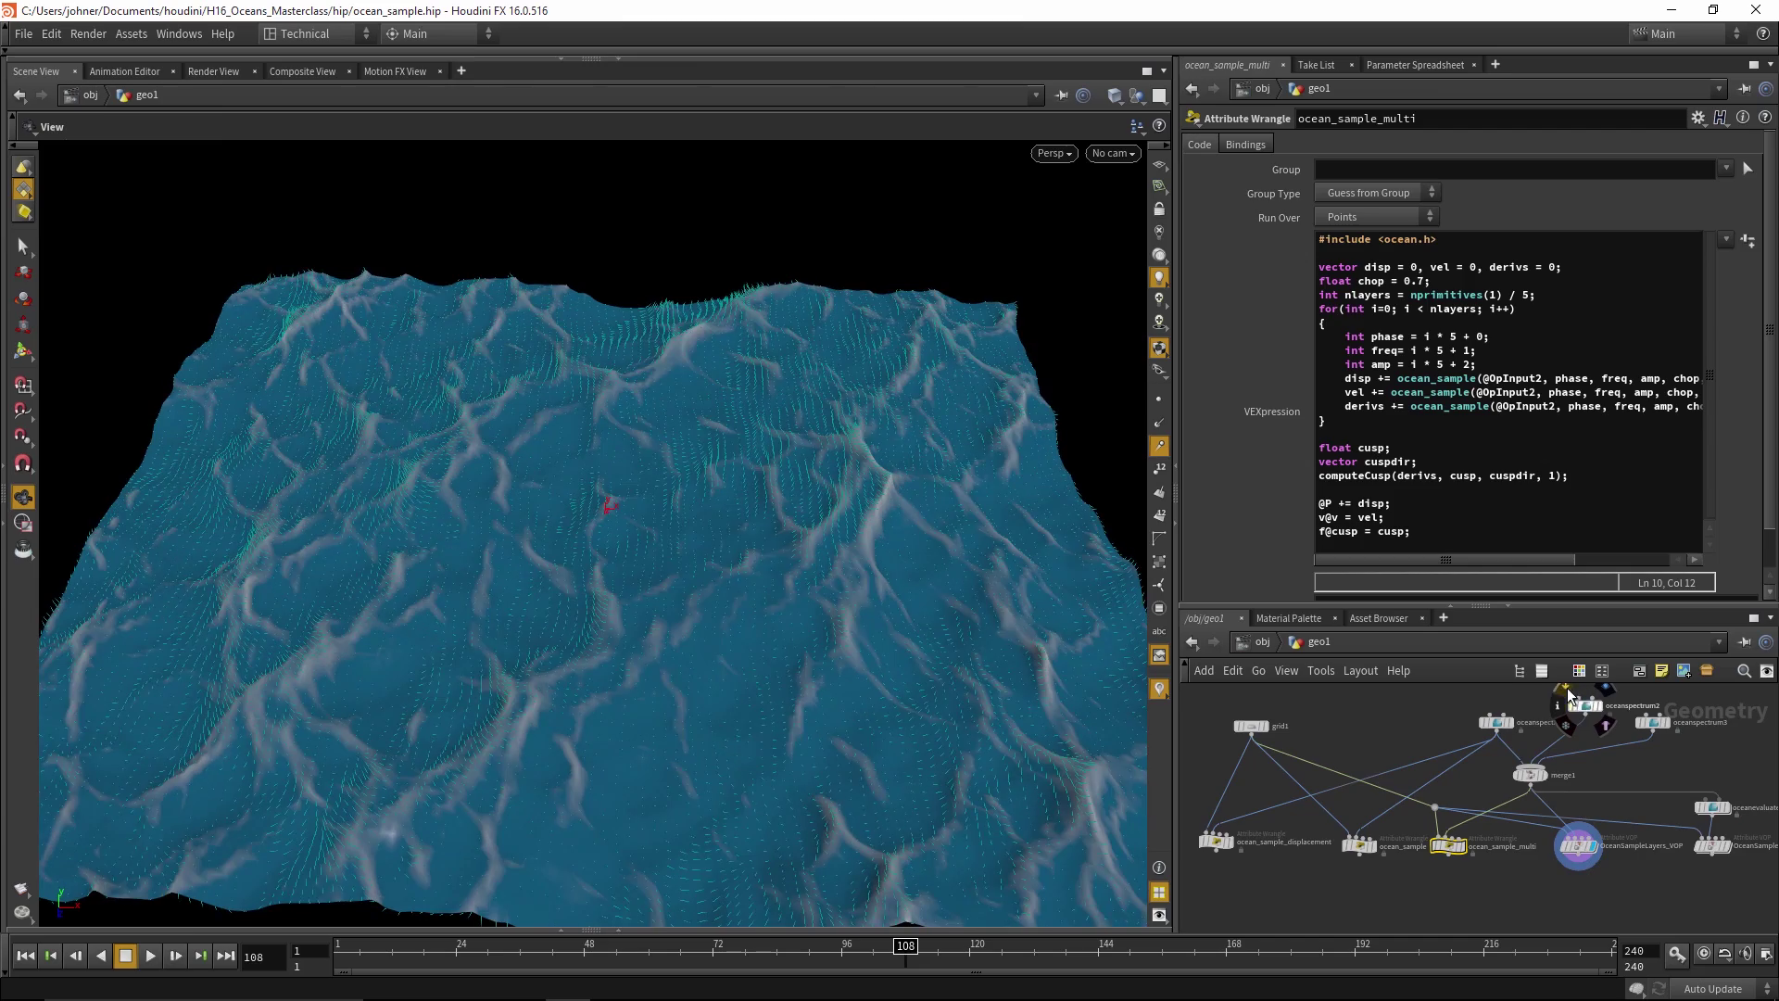
View the layered ocean from a lower angle and step the animation back to frame 97
drag(814, 704, 814, 664)
key(Left)
key(Left)
key(Left)
key(Left)
key(Left)
key(Left)
key(Left)
key(Left)
key(Left)
key(Left)
key(Left)
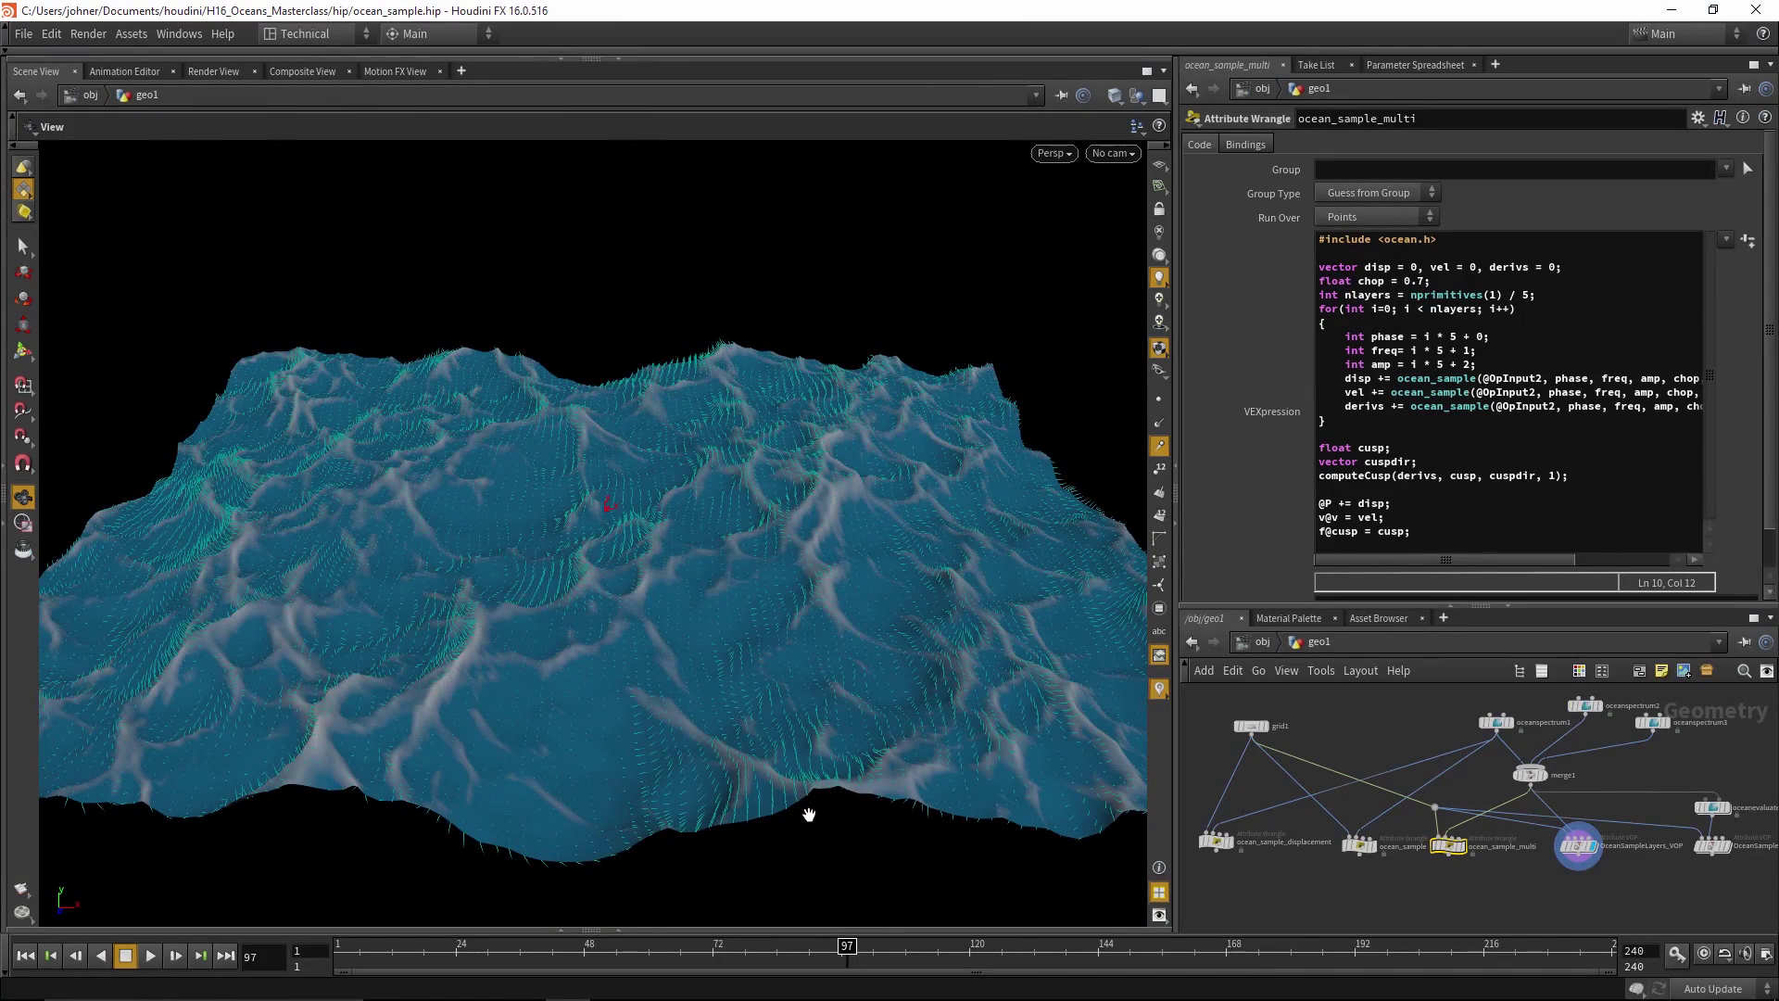
Display the ocean_sample_multi node, move the animation to frame 80, and examine the summed waves
click(1469, 827)
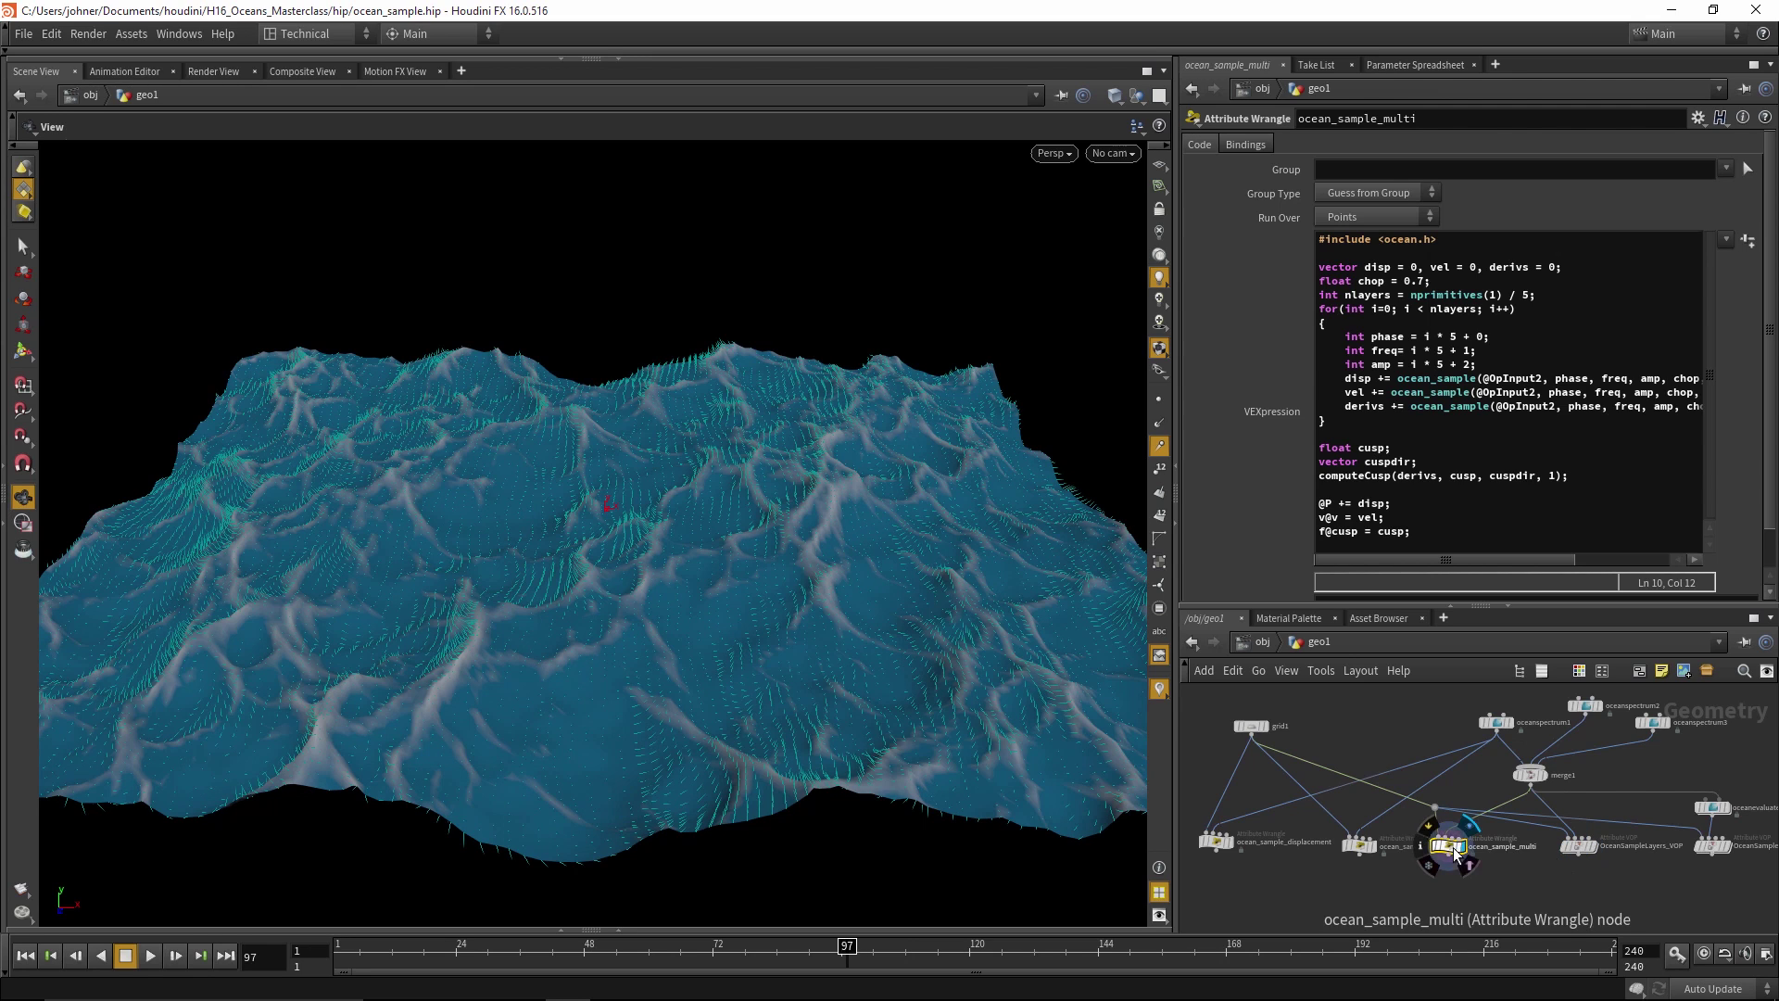
drag(649, 593, 726, 604)
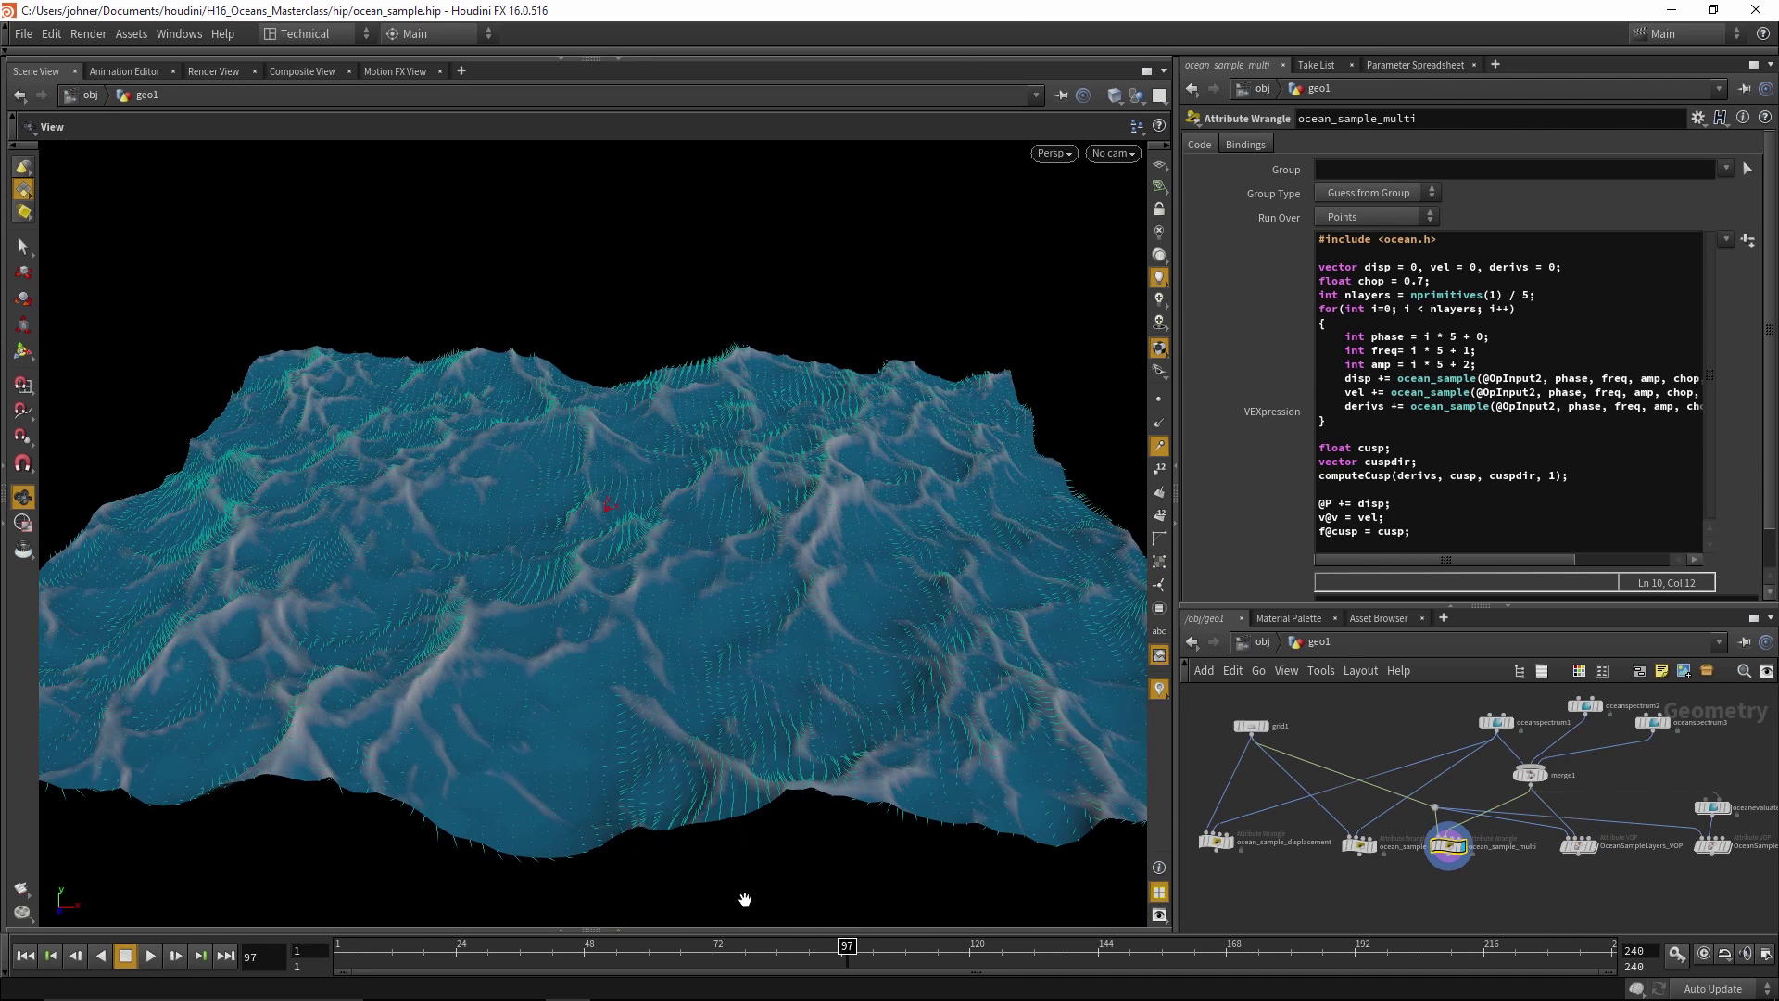
drag(765, 954, 757, 955)
drag(788, 602, 880, 480)
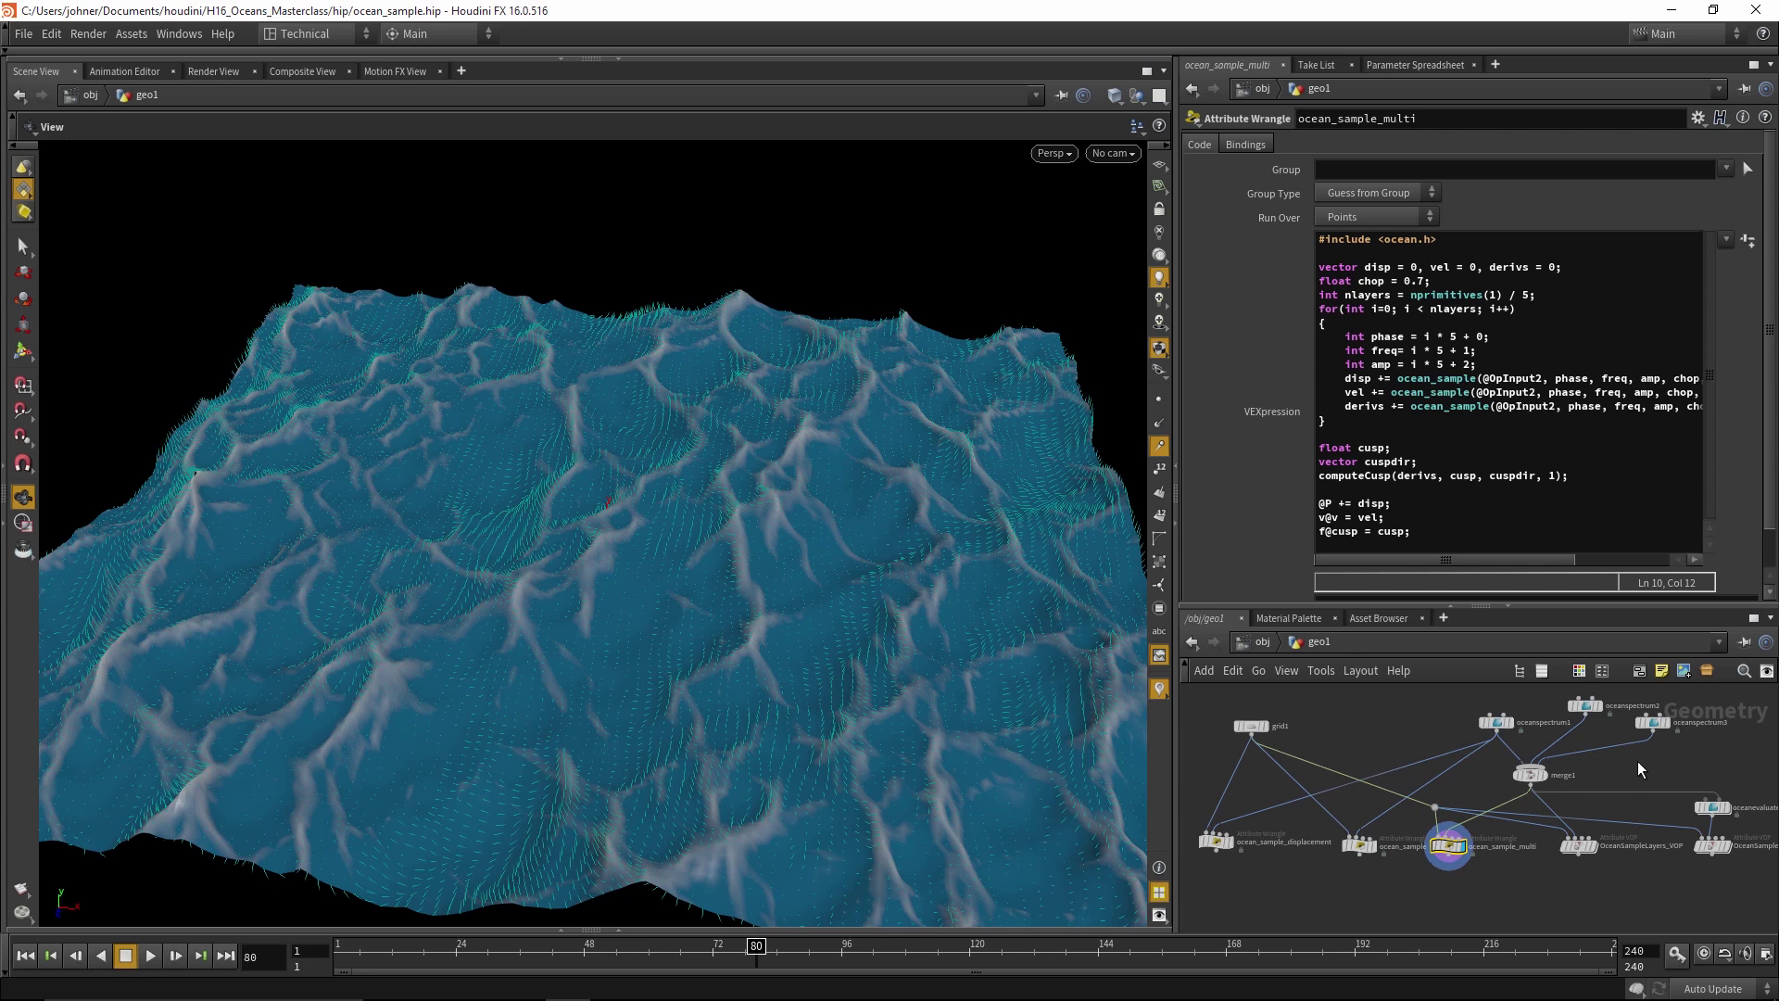
Enable Add Noise in the mask settings of all three ocean spectrum nodes, and reselect ocean_sample_multi to check the surface
middle_drag(1641, 769, 1586, 804)
drag(1379, 732, 1622, 783)
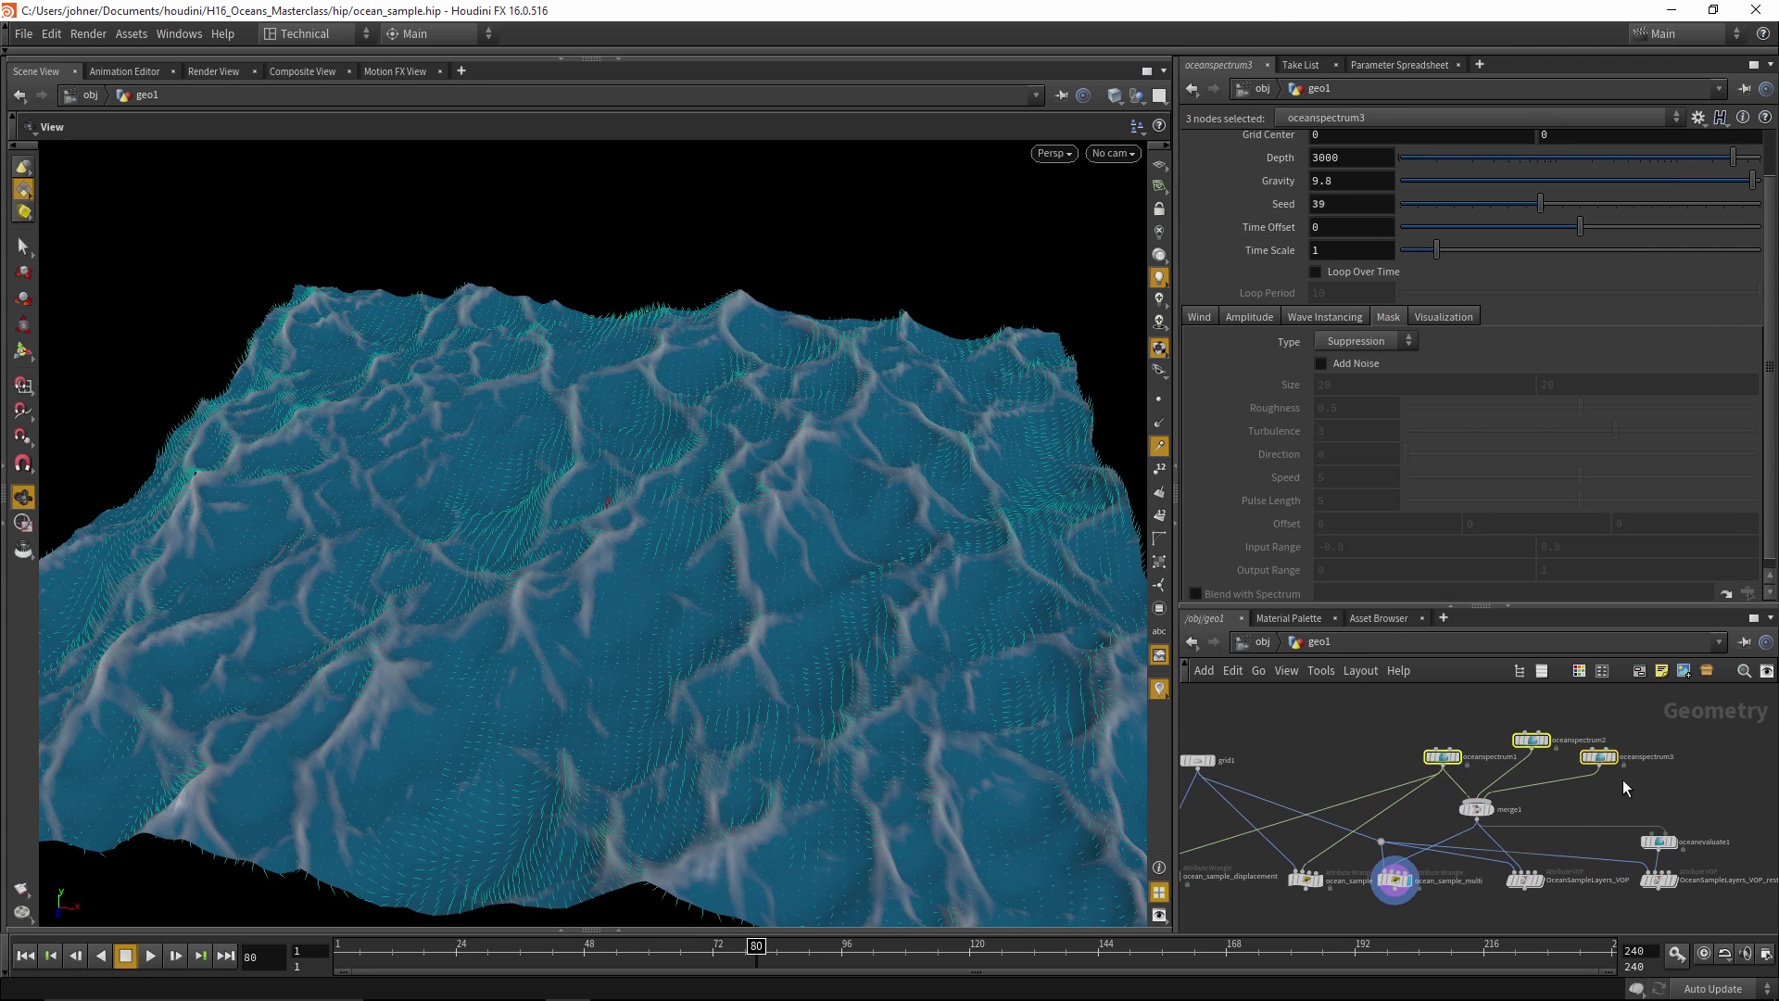
click(1322, 362)
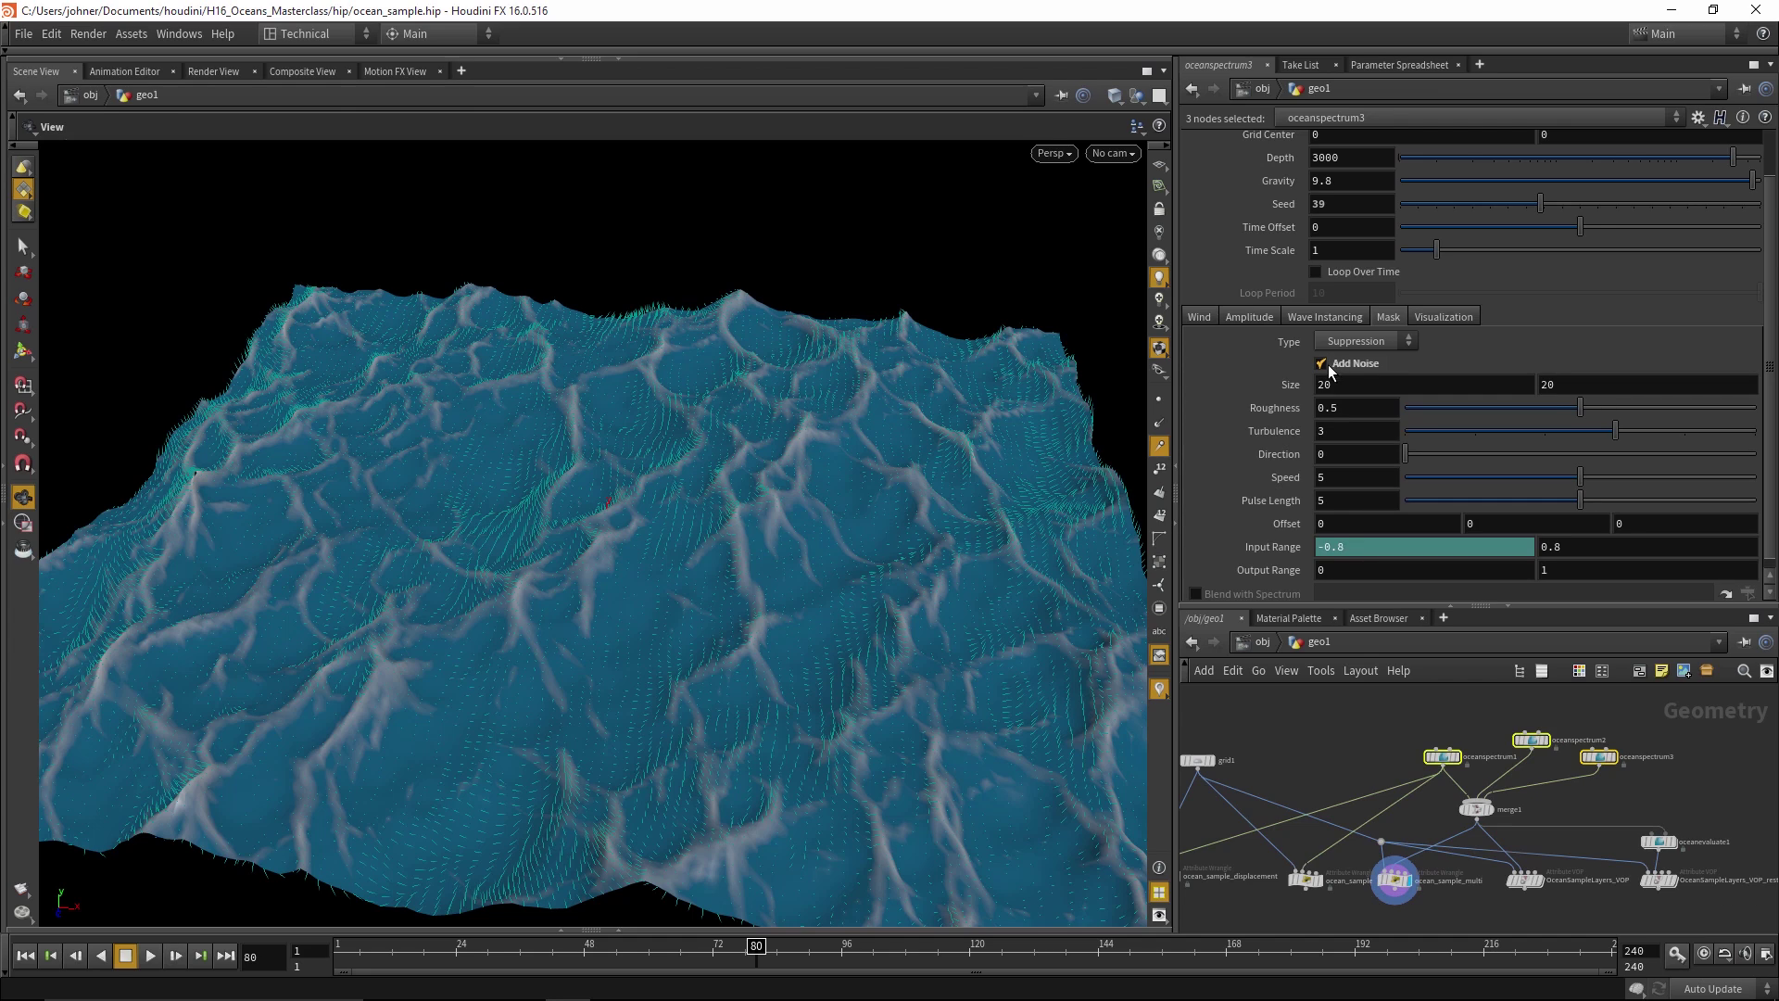
mouse_move(767, 556)
mouse_down()
mouse_move(762, 469)
mouse_move(732, 556)
mouse_up()
click(1402, 893)
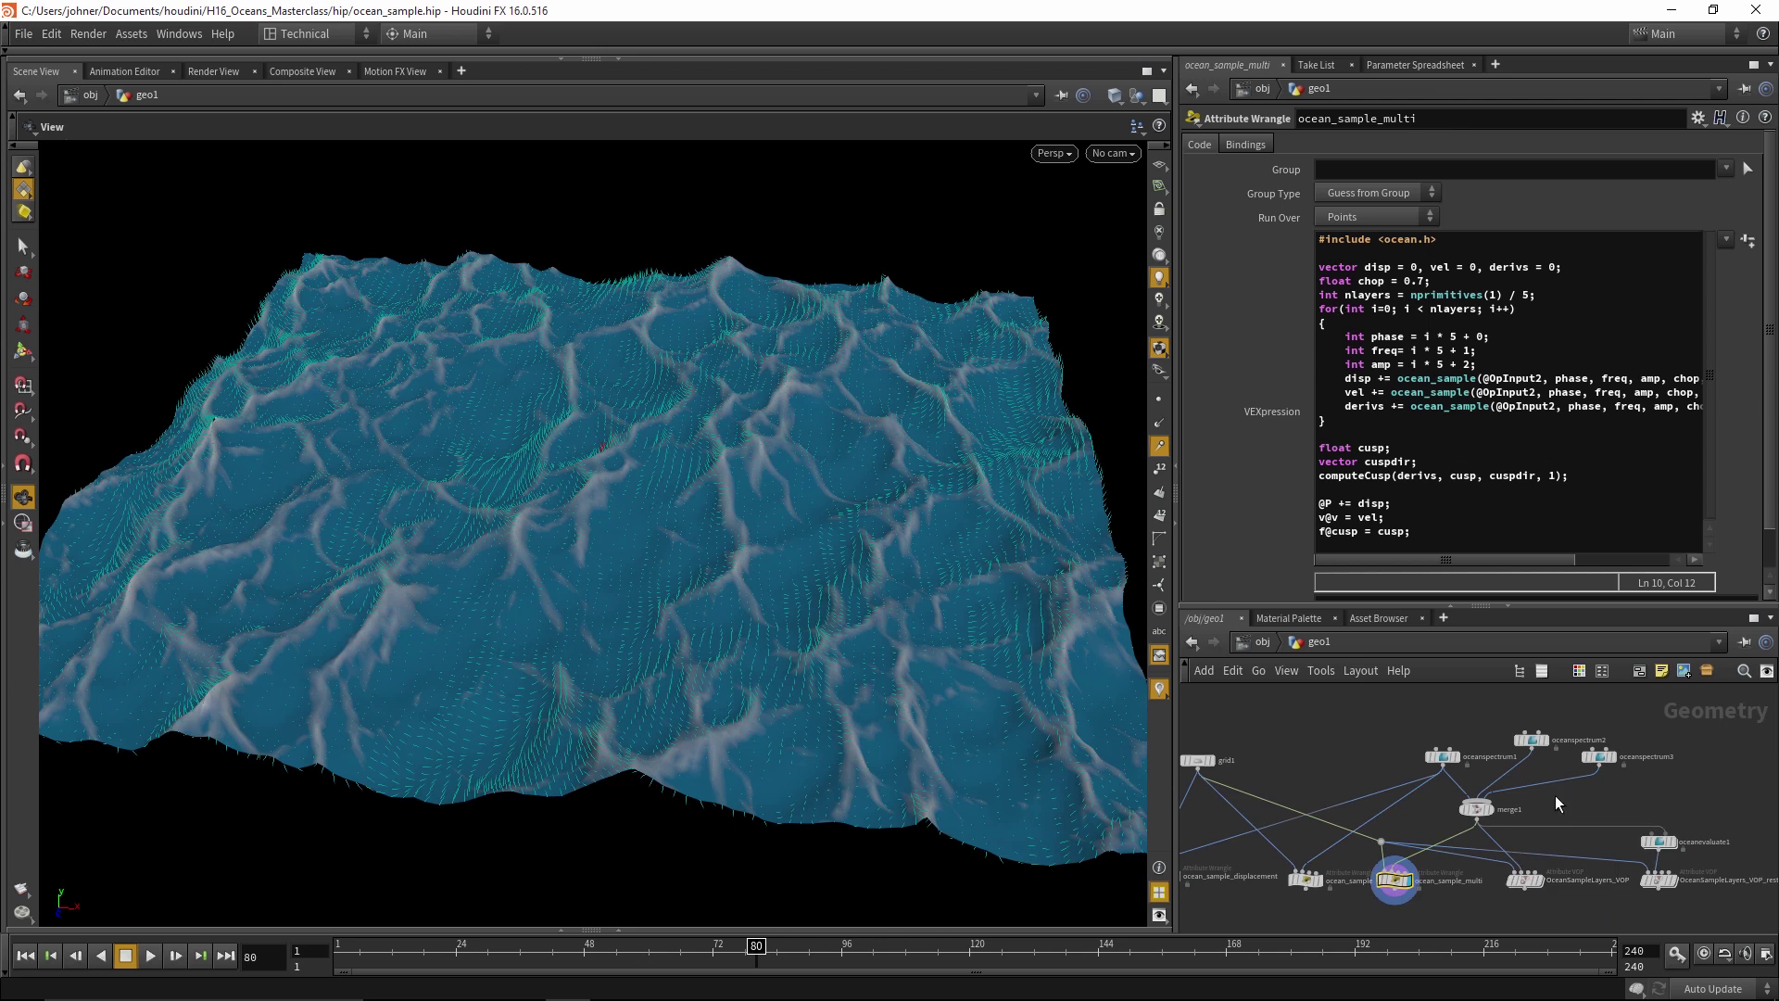
Display OceanSampleLayers_VOP and review the noise mask settings of the three ocean spectrum nodes
middle_drag(1558, 805, 1491, 787)
click(1476, 864)
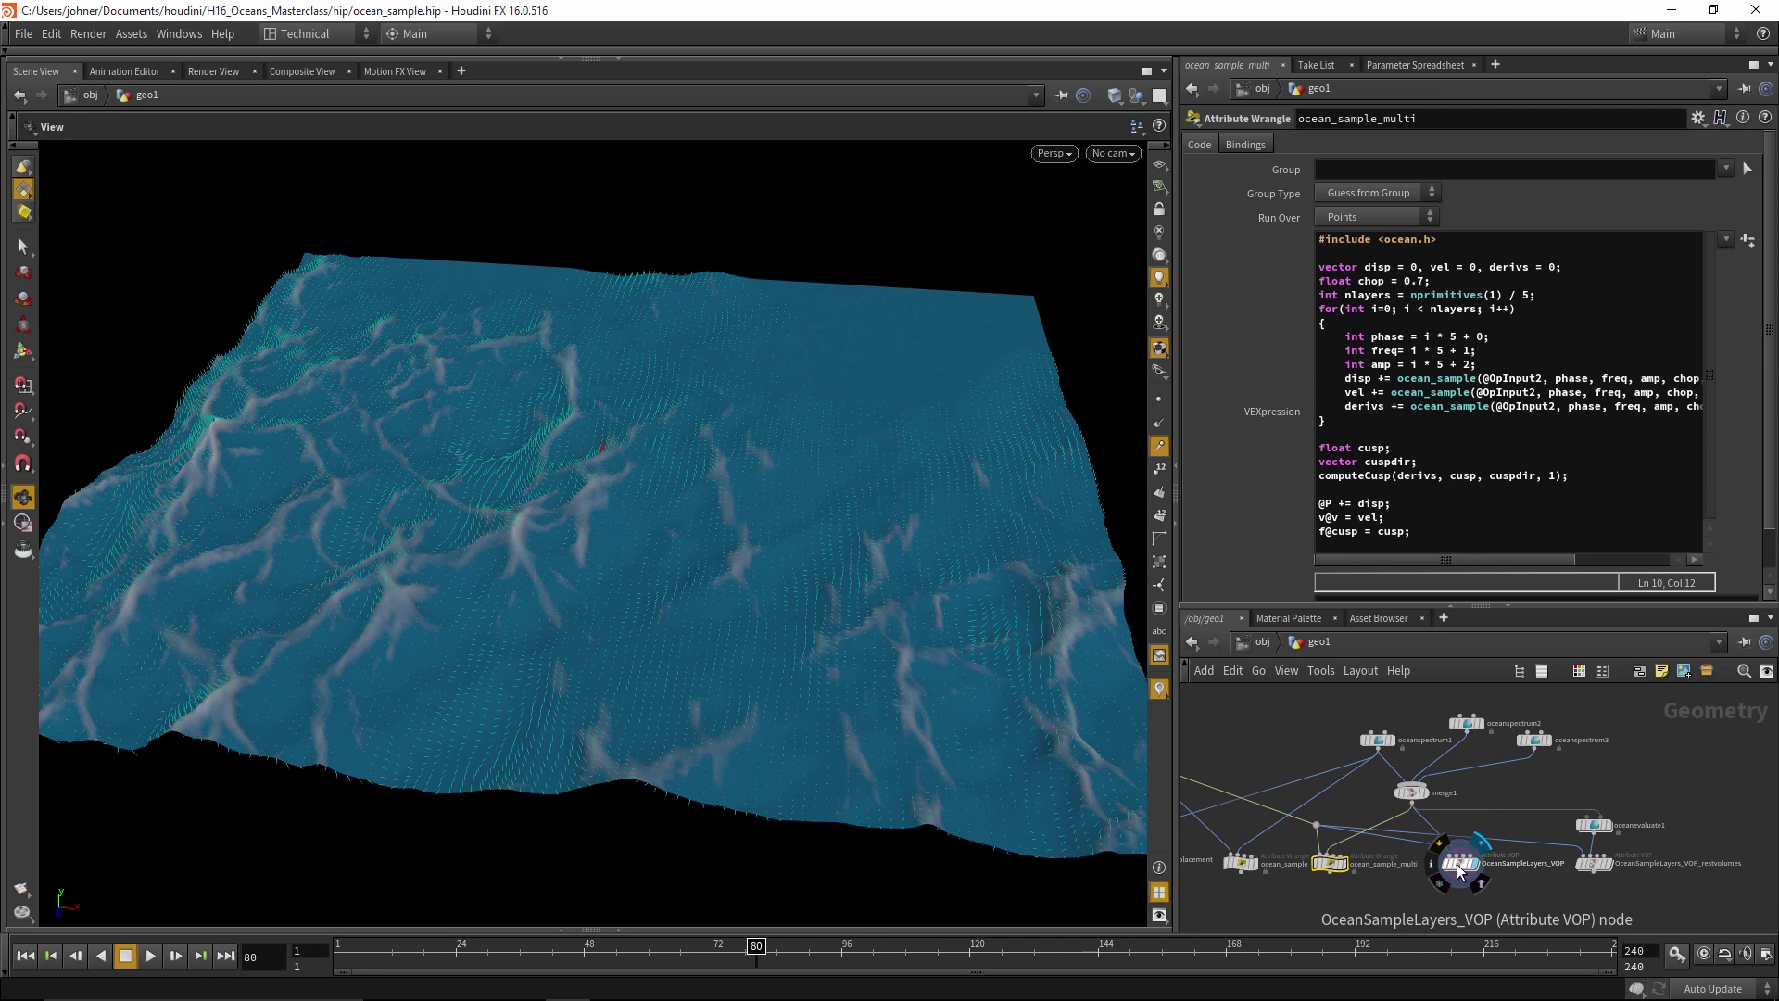
drag(1546, 768, 1344, 709)
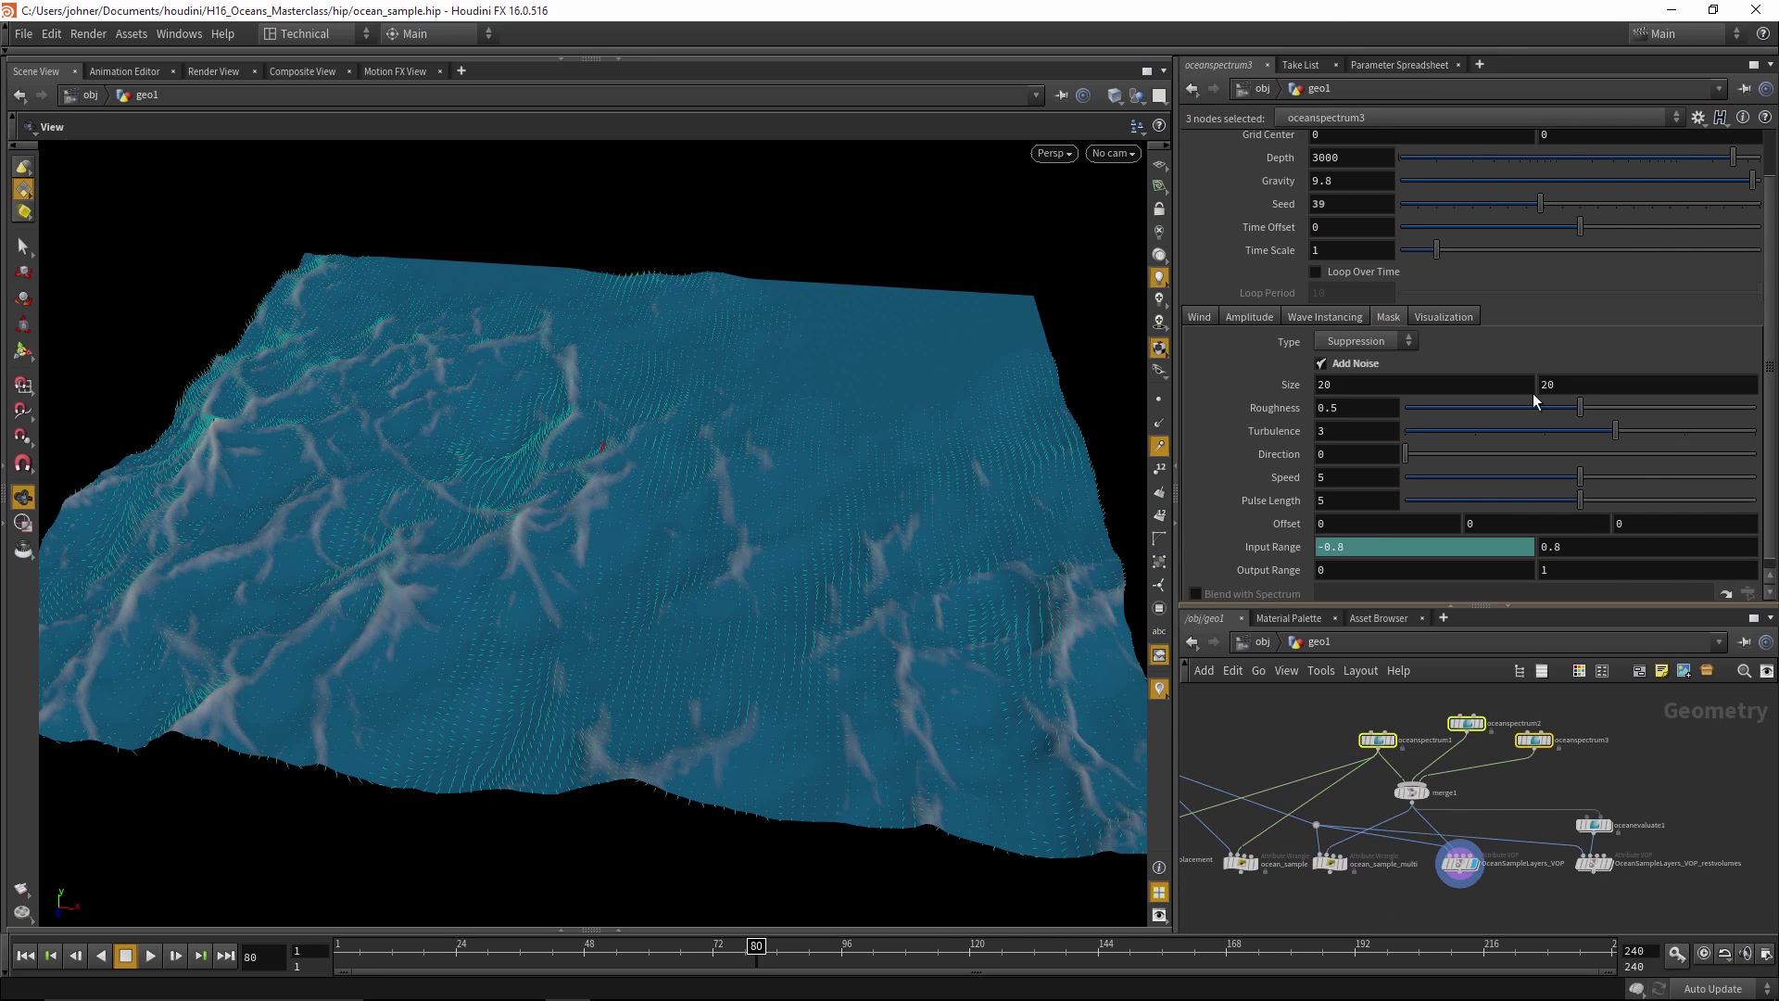
click(1346, 370)
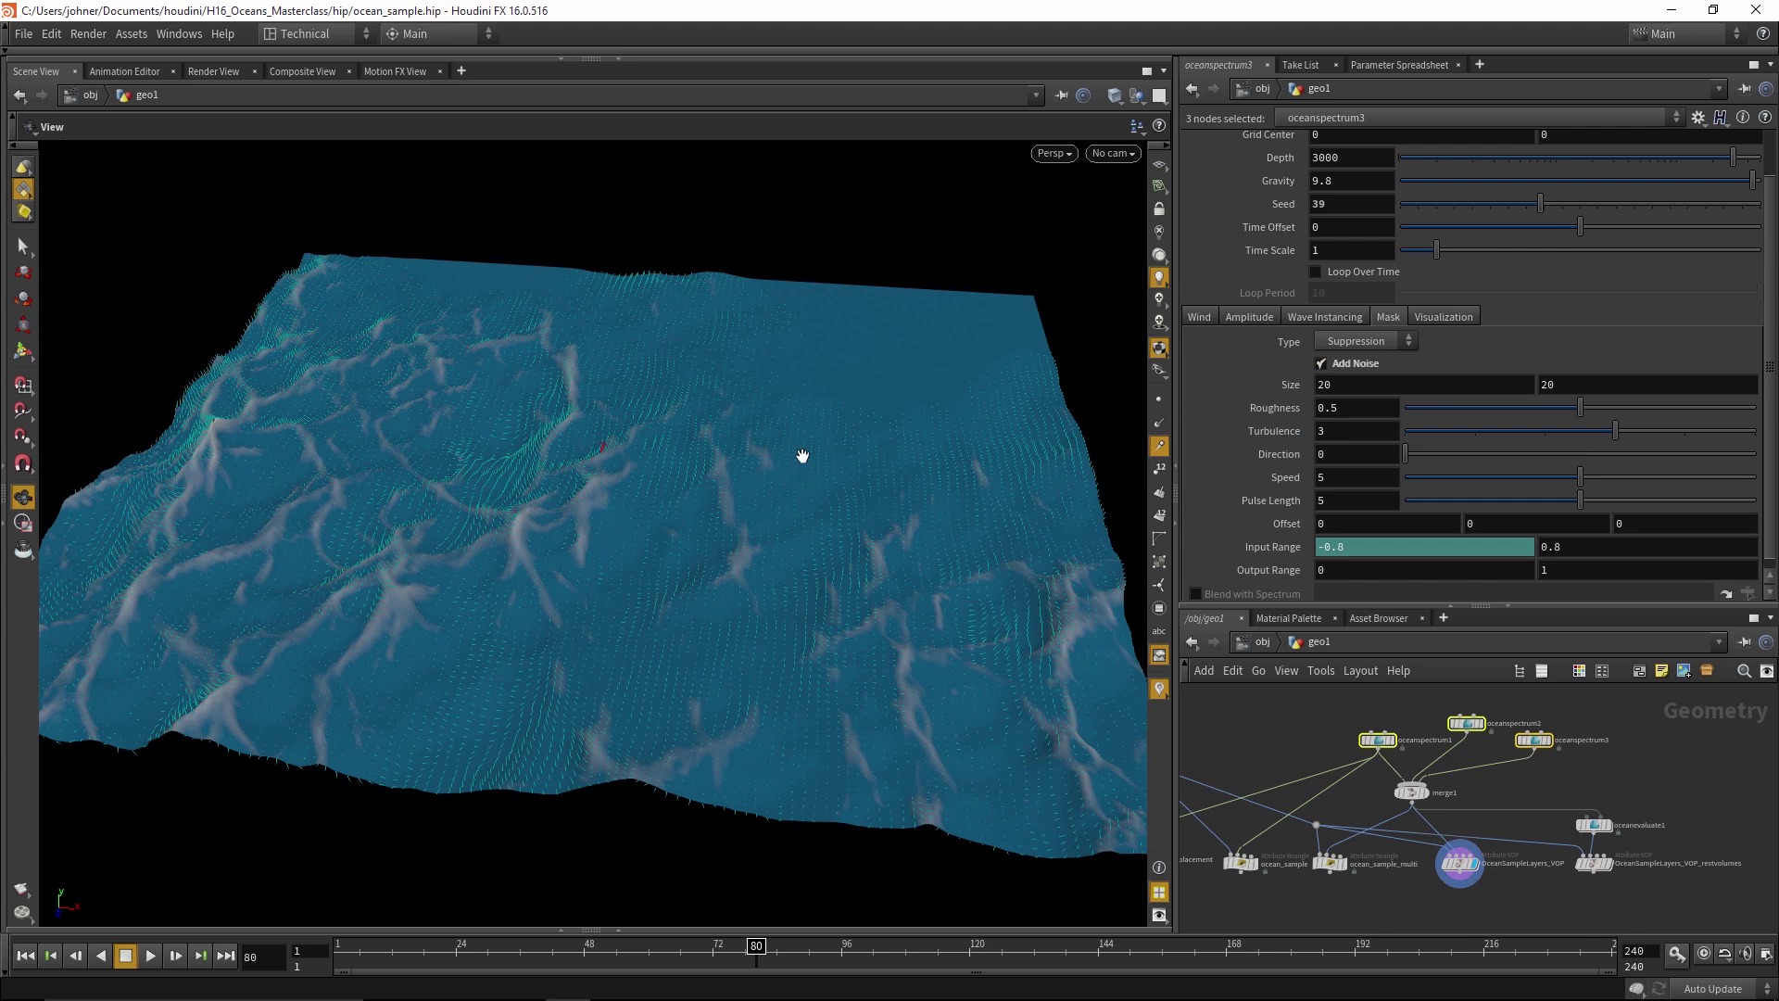
Look inside OceanSampleLayers_VOP at the Ocean Sample Layers node's parameters and connections, and return to the geo1 network
double_click(1462, 866)
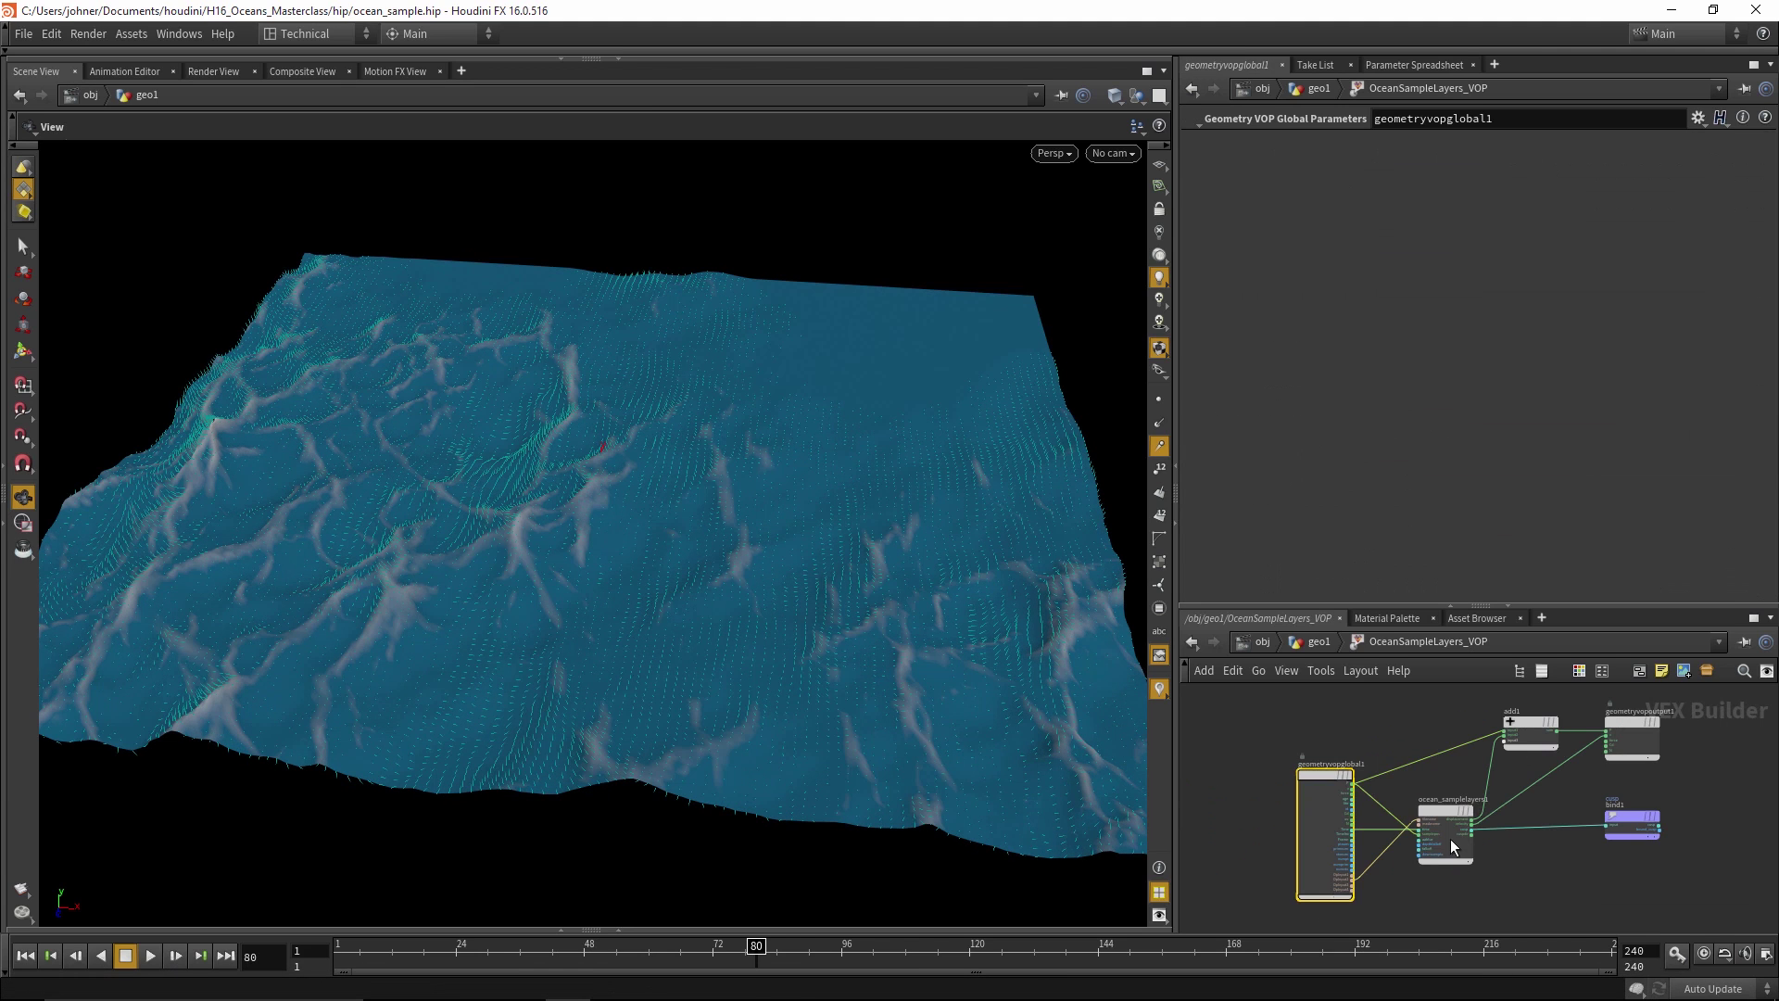
click(1453, 815)
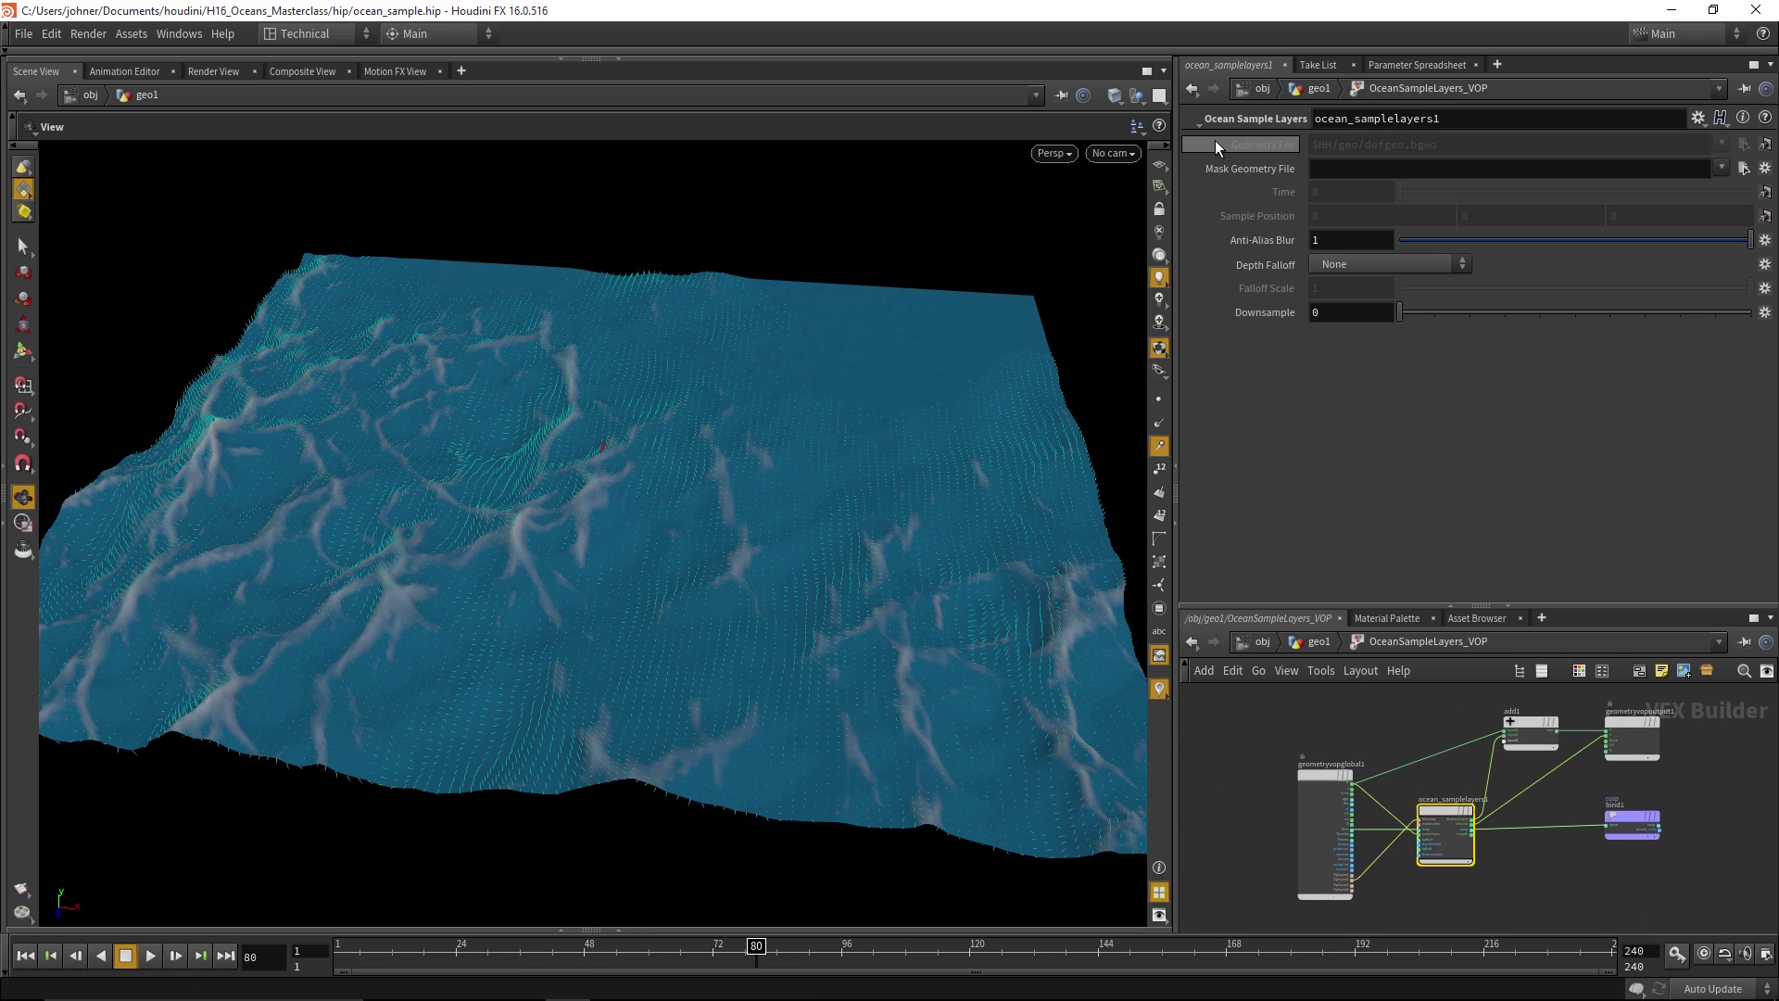
scroll(1467, 819, up, 1)
middle_drag(1467, 819, 1405, 801)
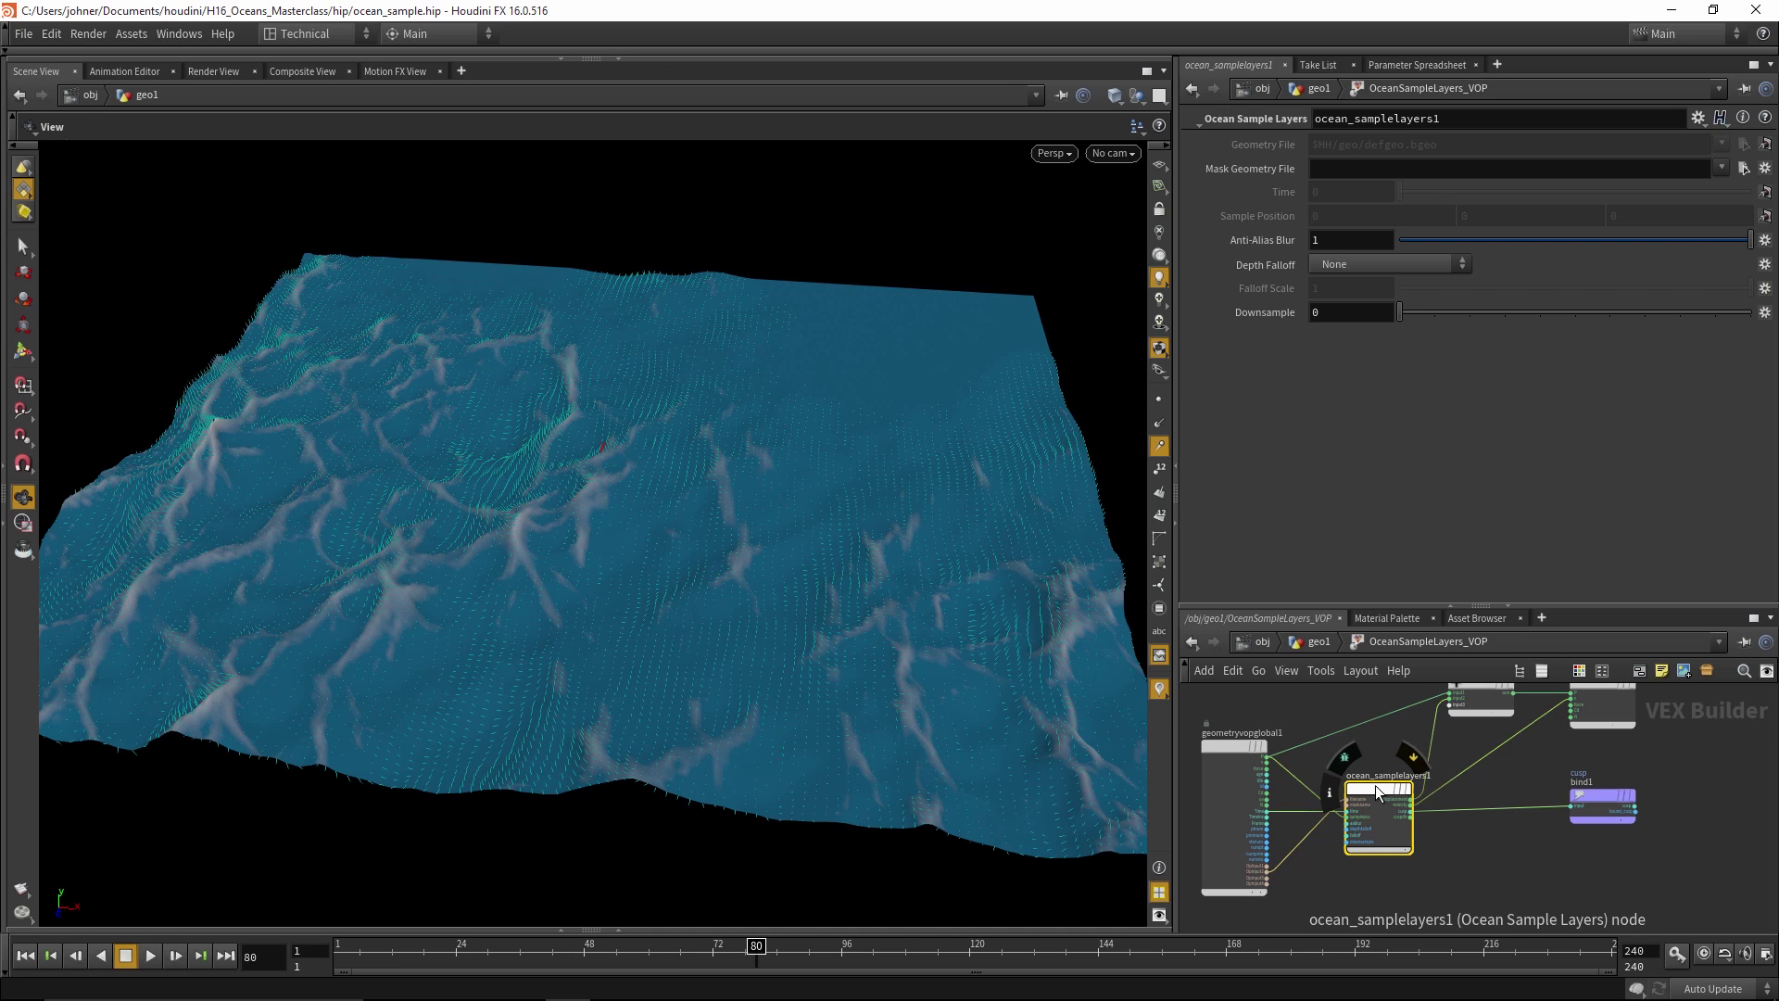
click(1313, 644)
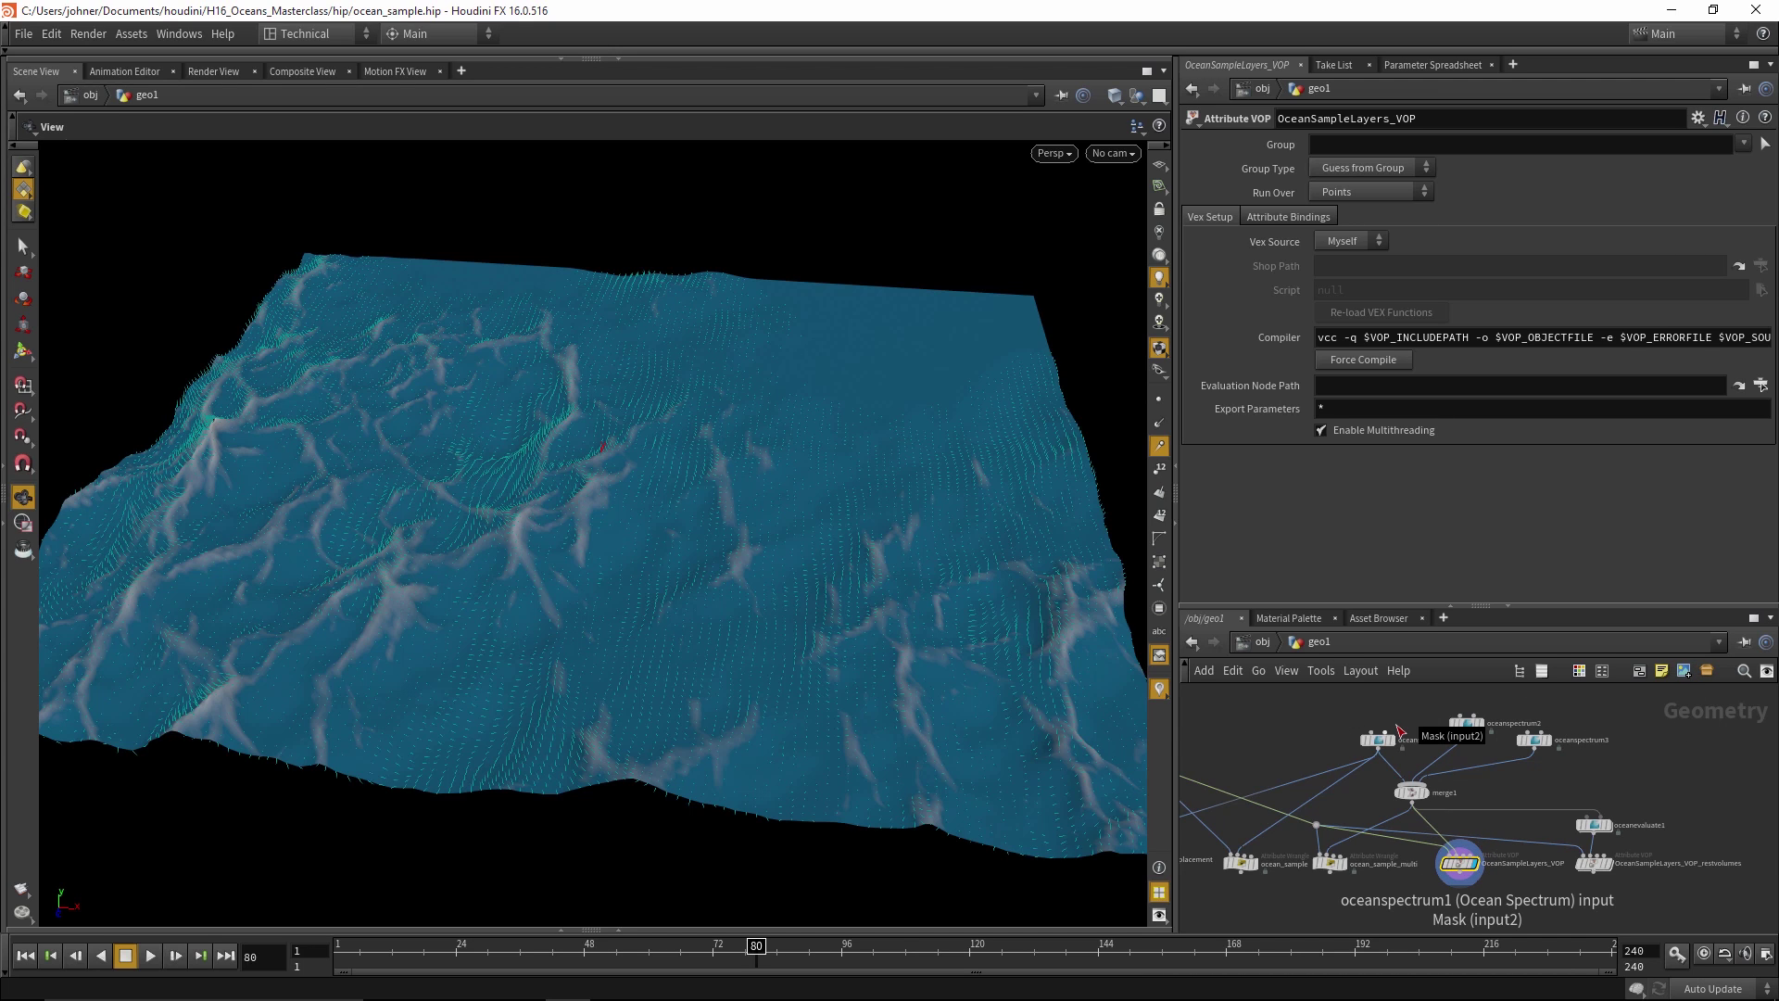
double_click(1458, 861)
mouse_move(1366, 791)
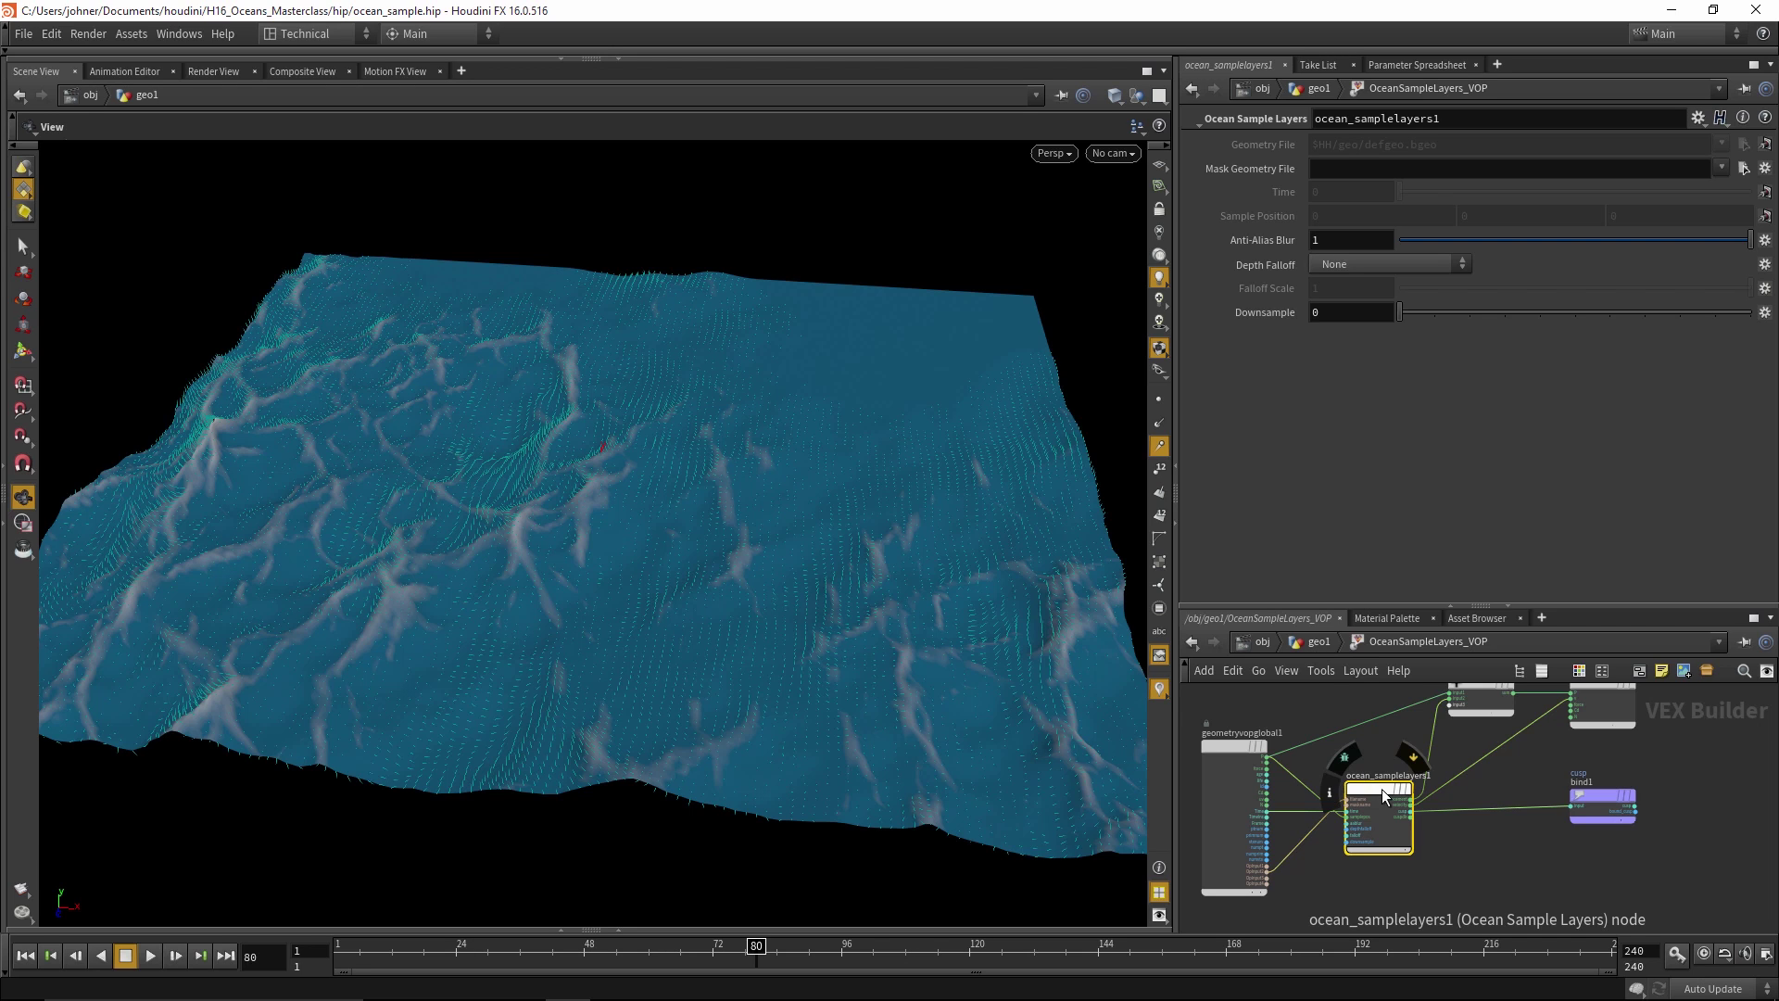
click(1317, 643)
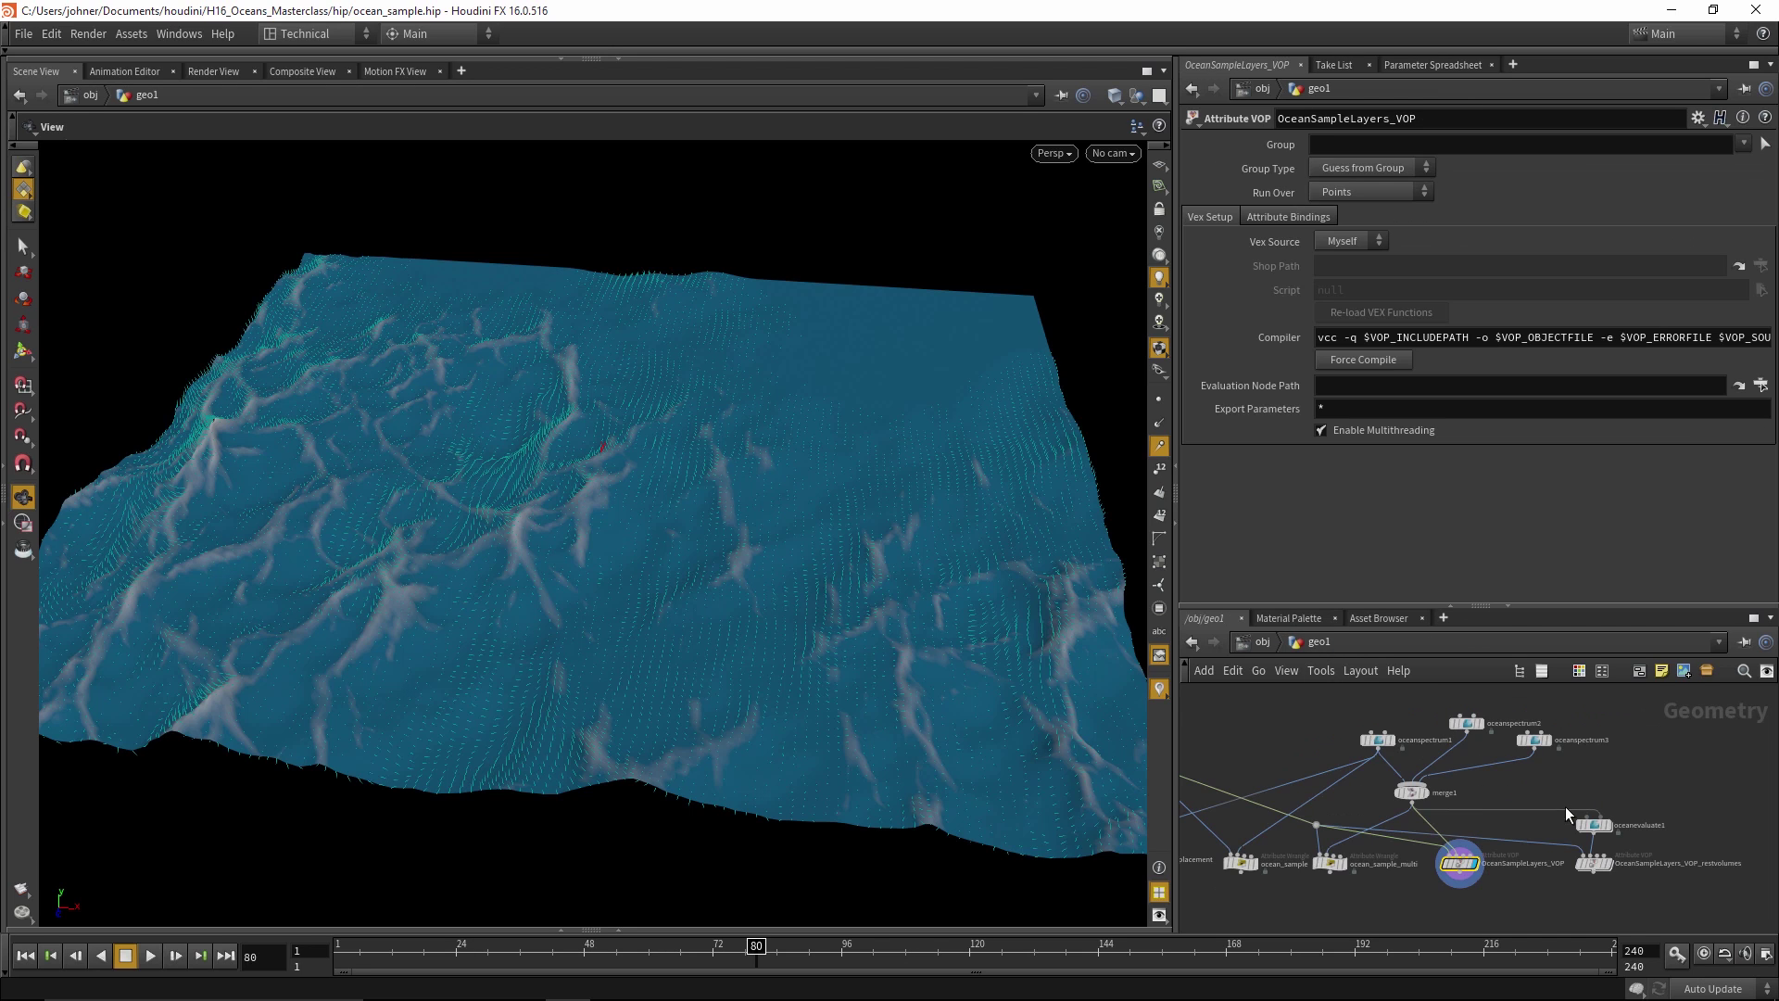
Inspect oceanevaluate1's Rest Volumes options for displacement, velocity and derivatives, and display the OceanSampleLayers_VOP_restvolumes node
scroll(1541, 739, up, 3)
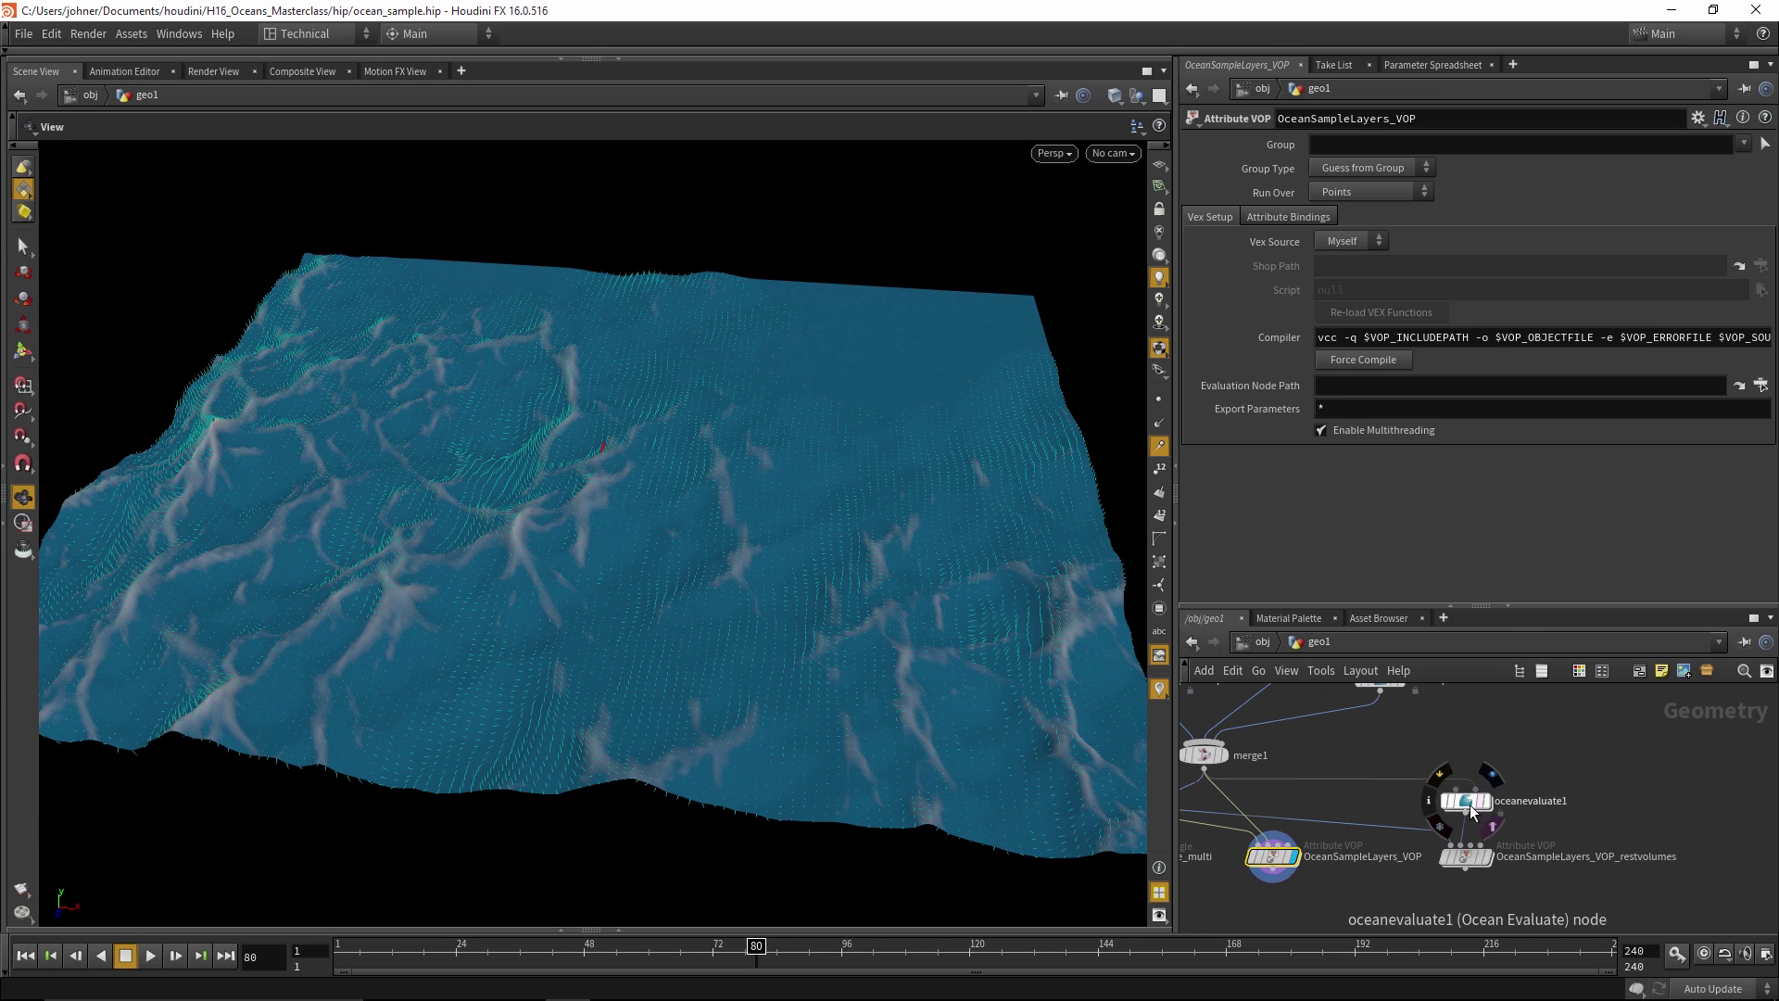
click(1467, 805)
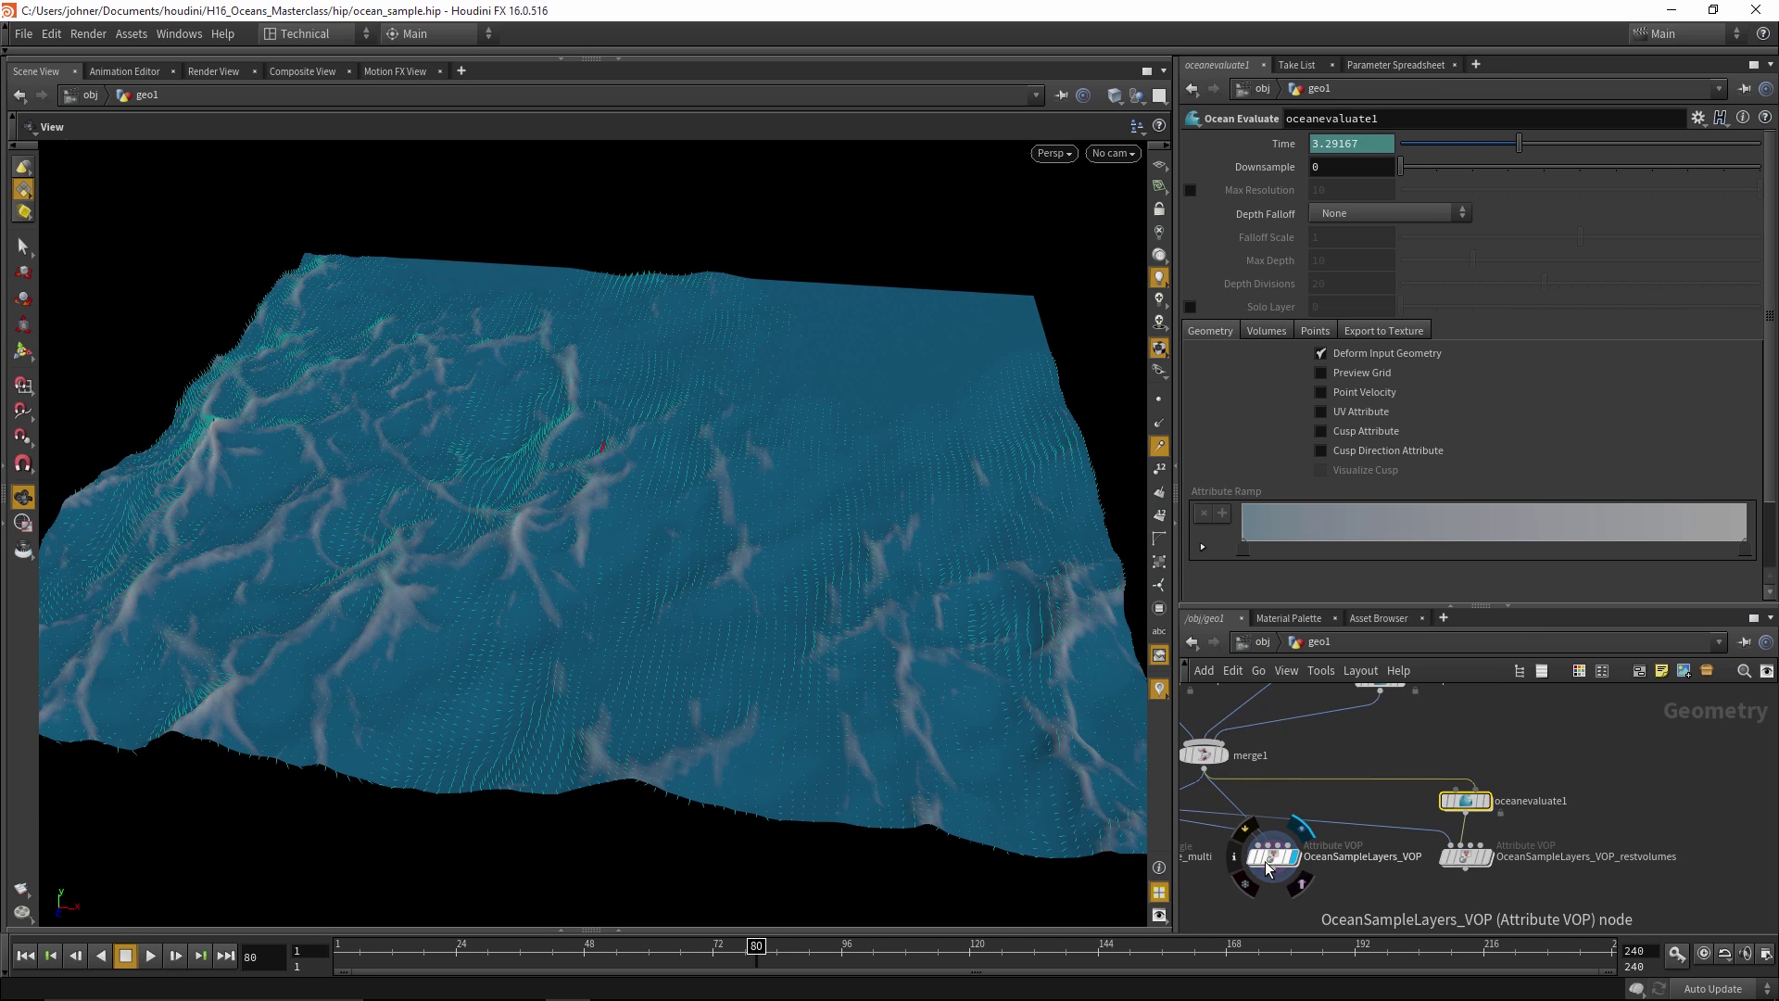
click(1267, 331)
scroll(1374, 416, down, 1)
scroll(1375, 415, down, 1)
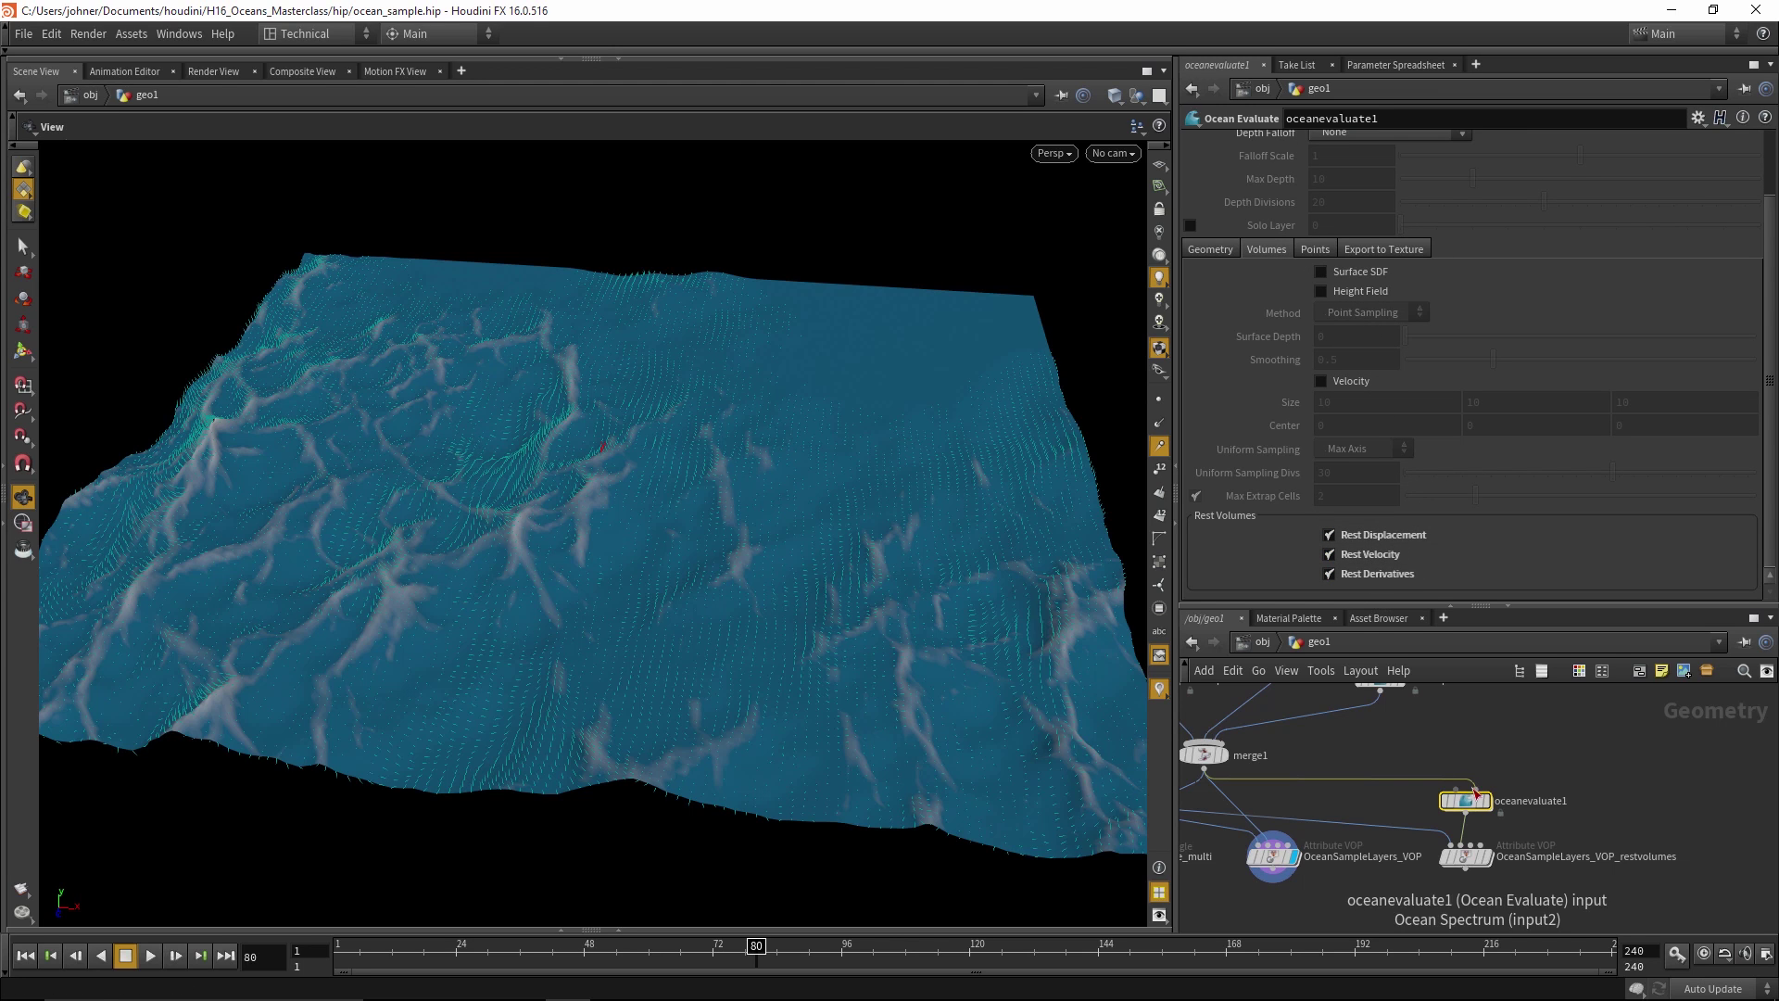
mouse_move(1469, 806)
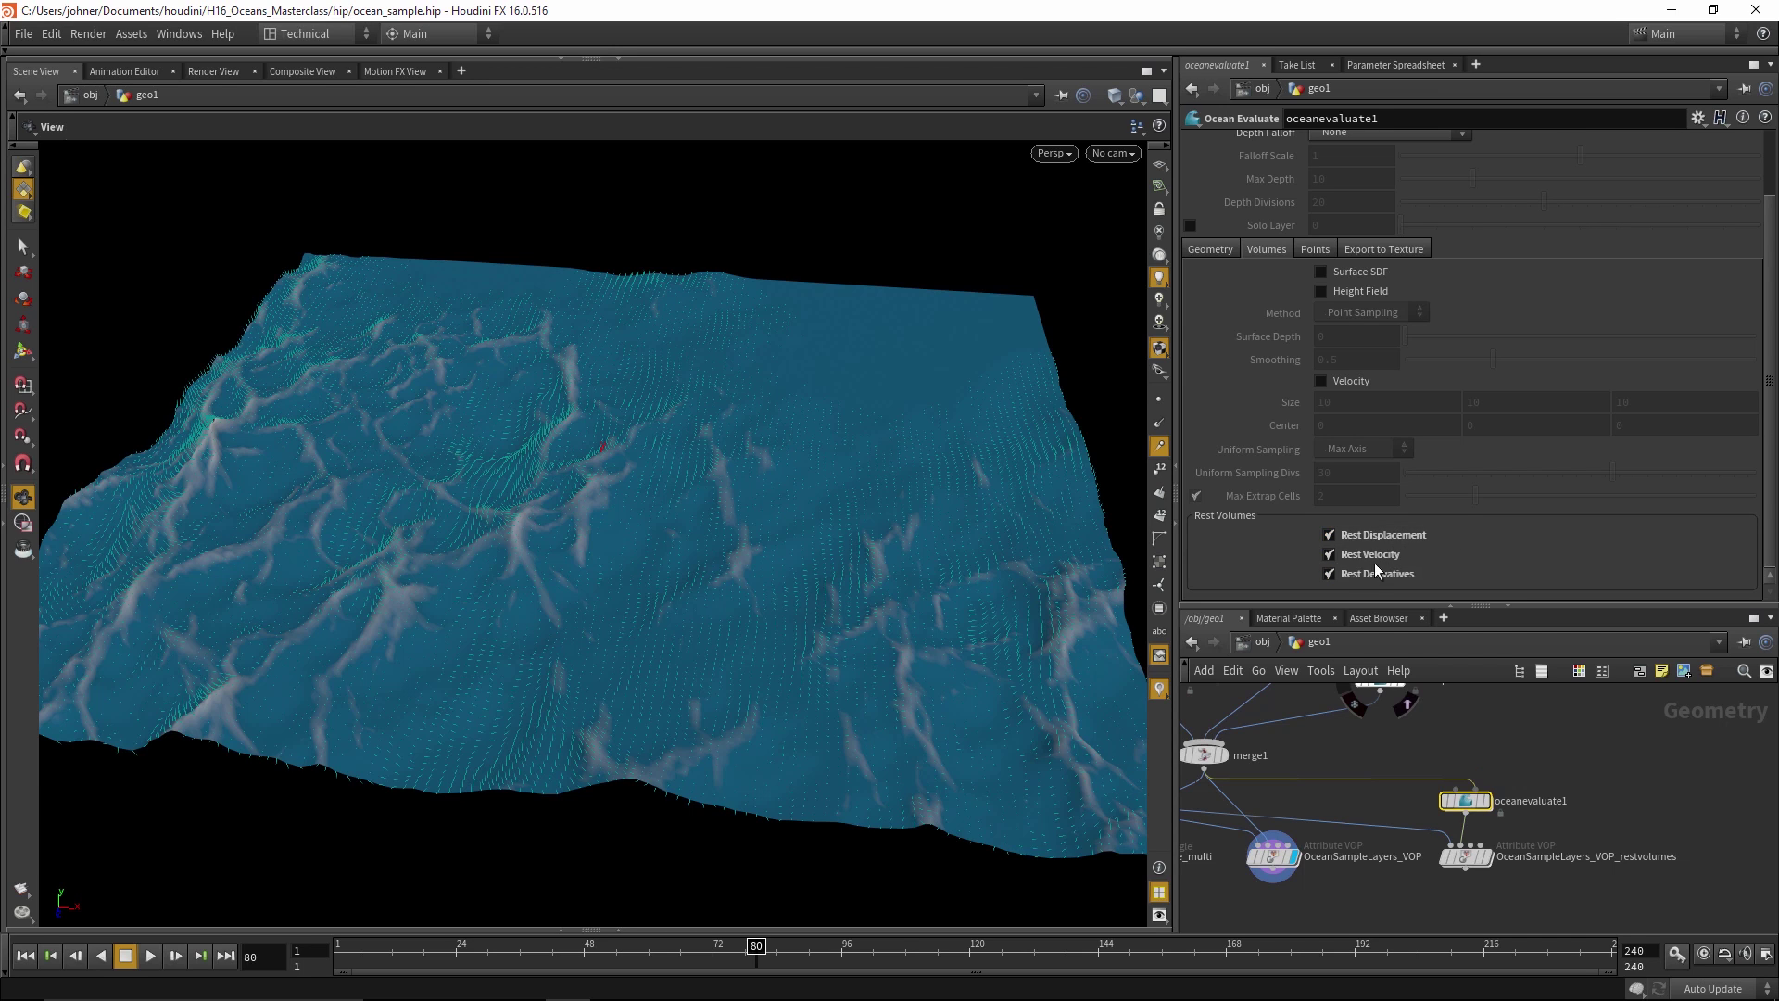
mouse_move(1390, 561)
mouse_move(1474, 869)
click(1487, 862)
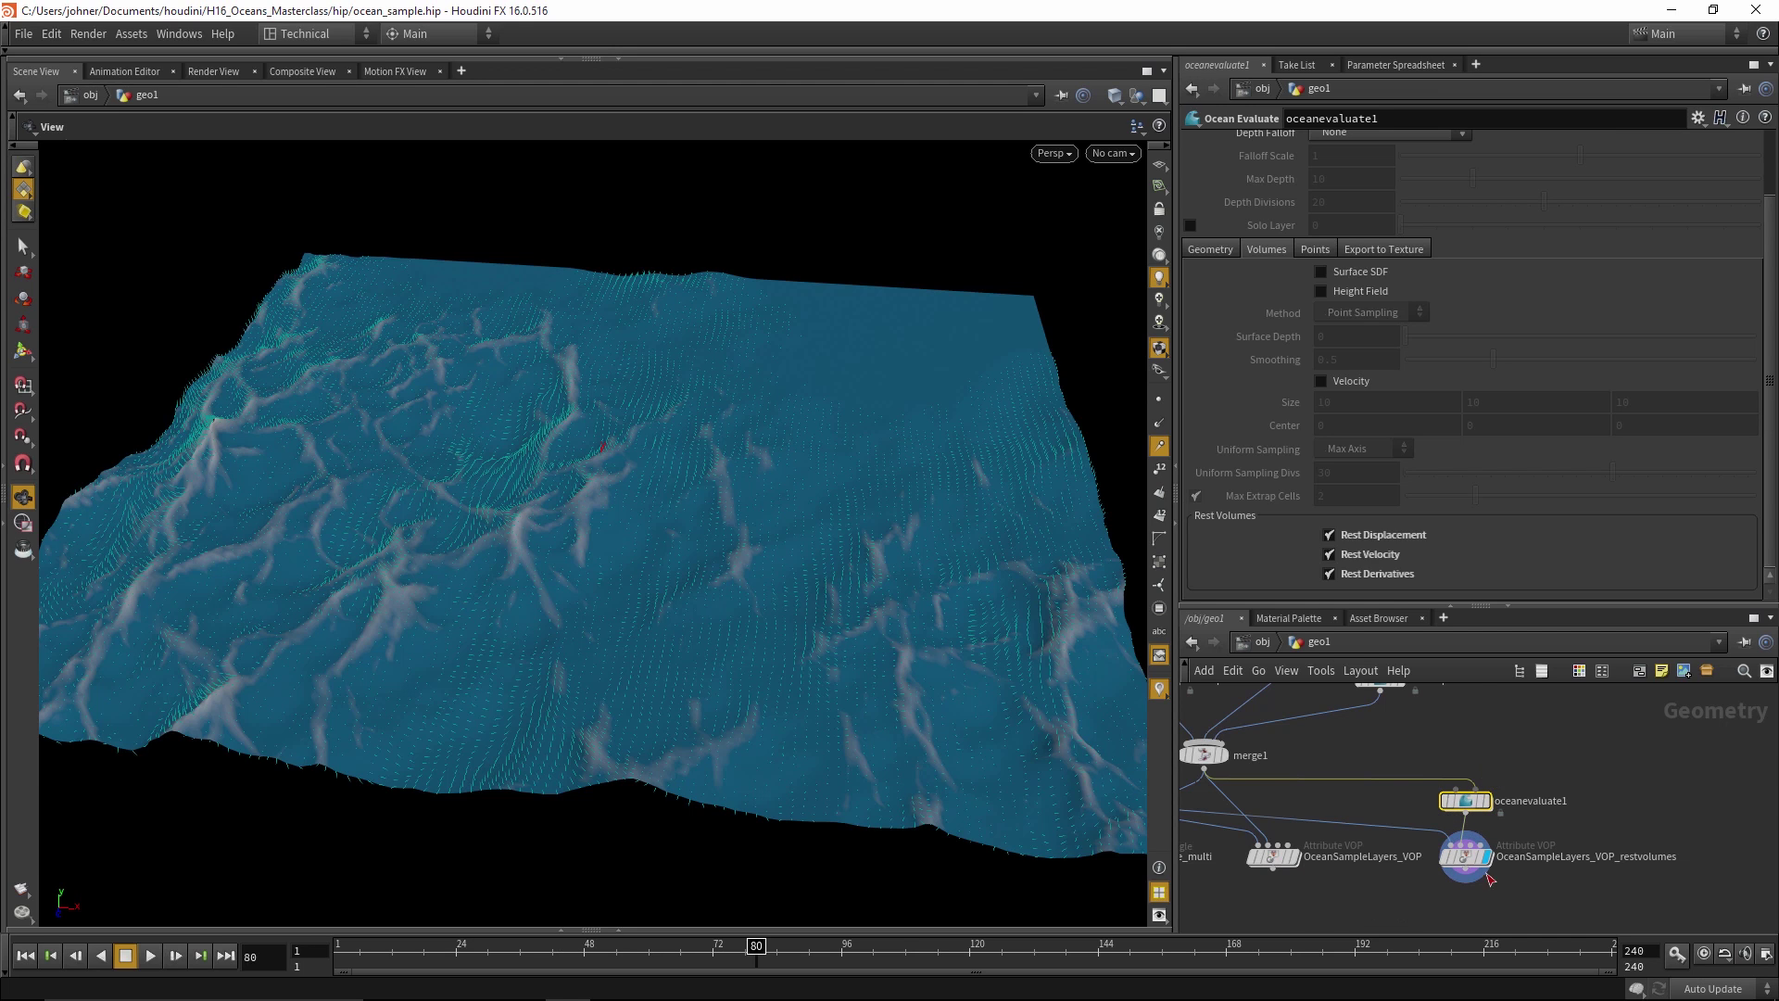
mouse_move(1471, 866)
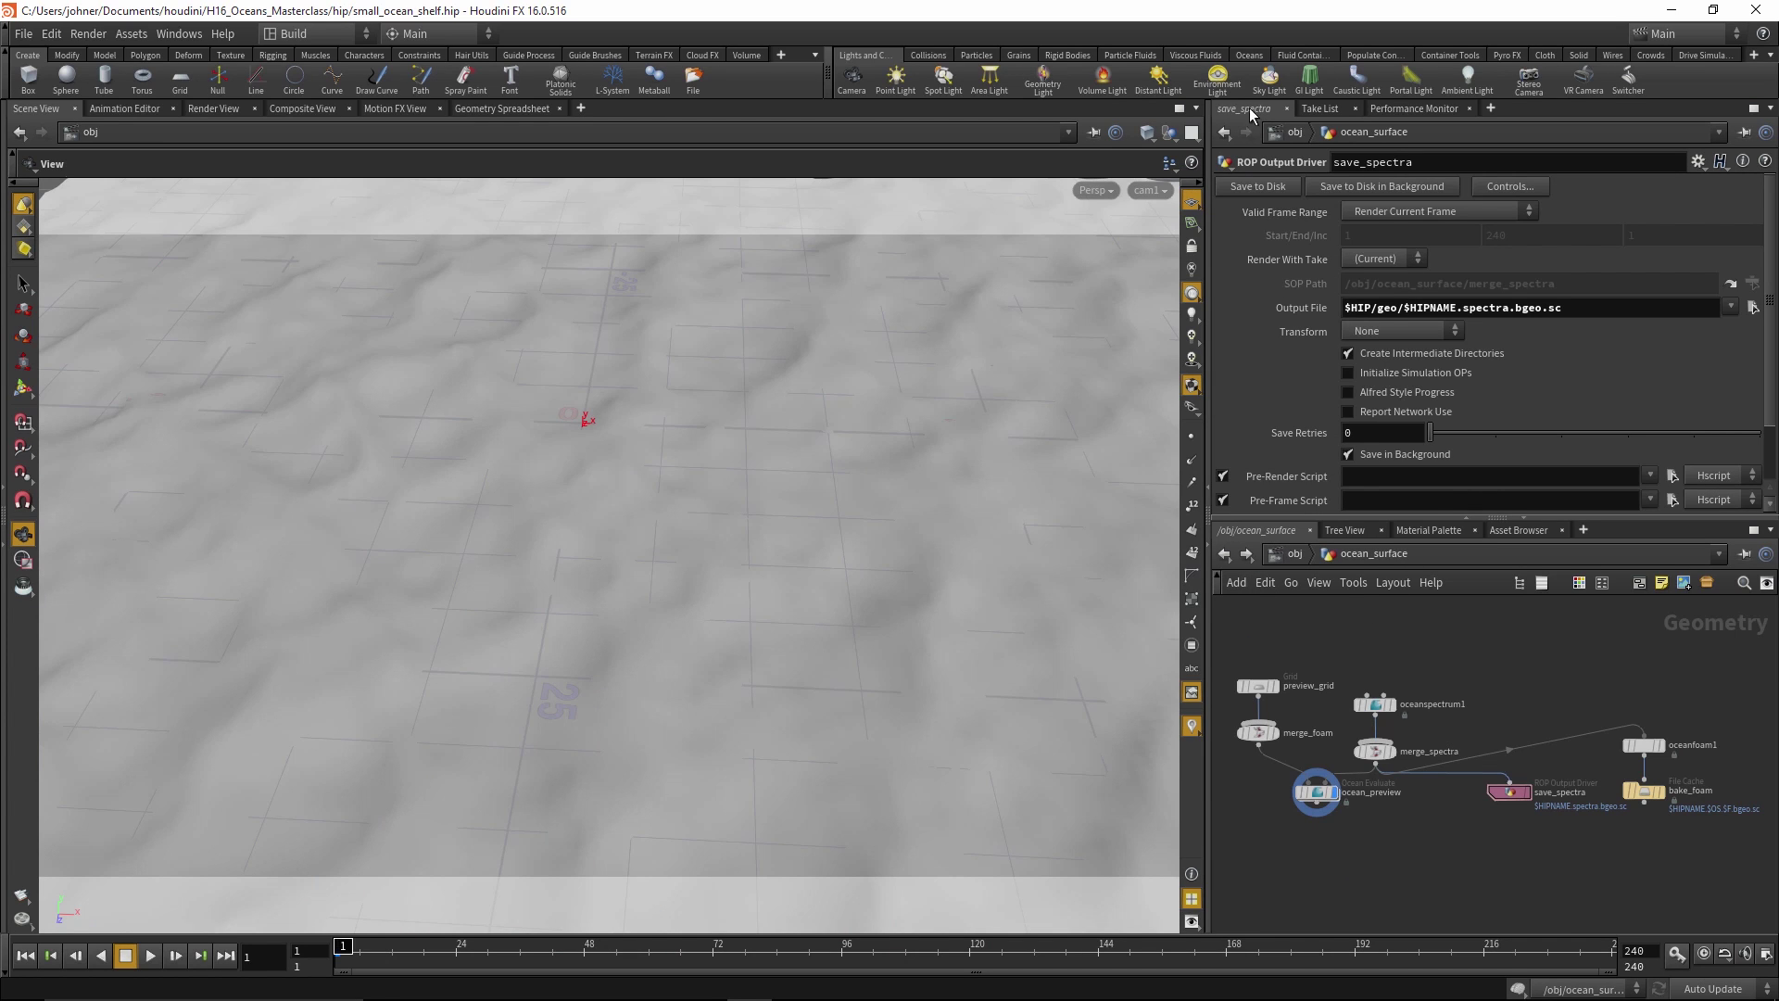
Switch to small_ocean_shelf.hip and show the Oceans shelf tools
click(1250, 56)
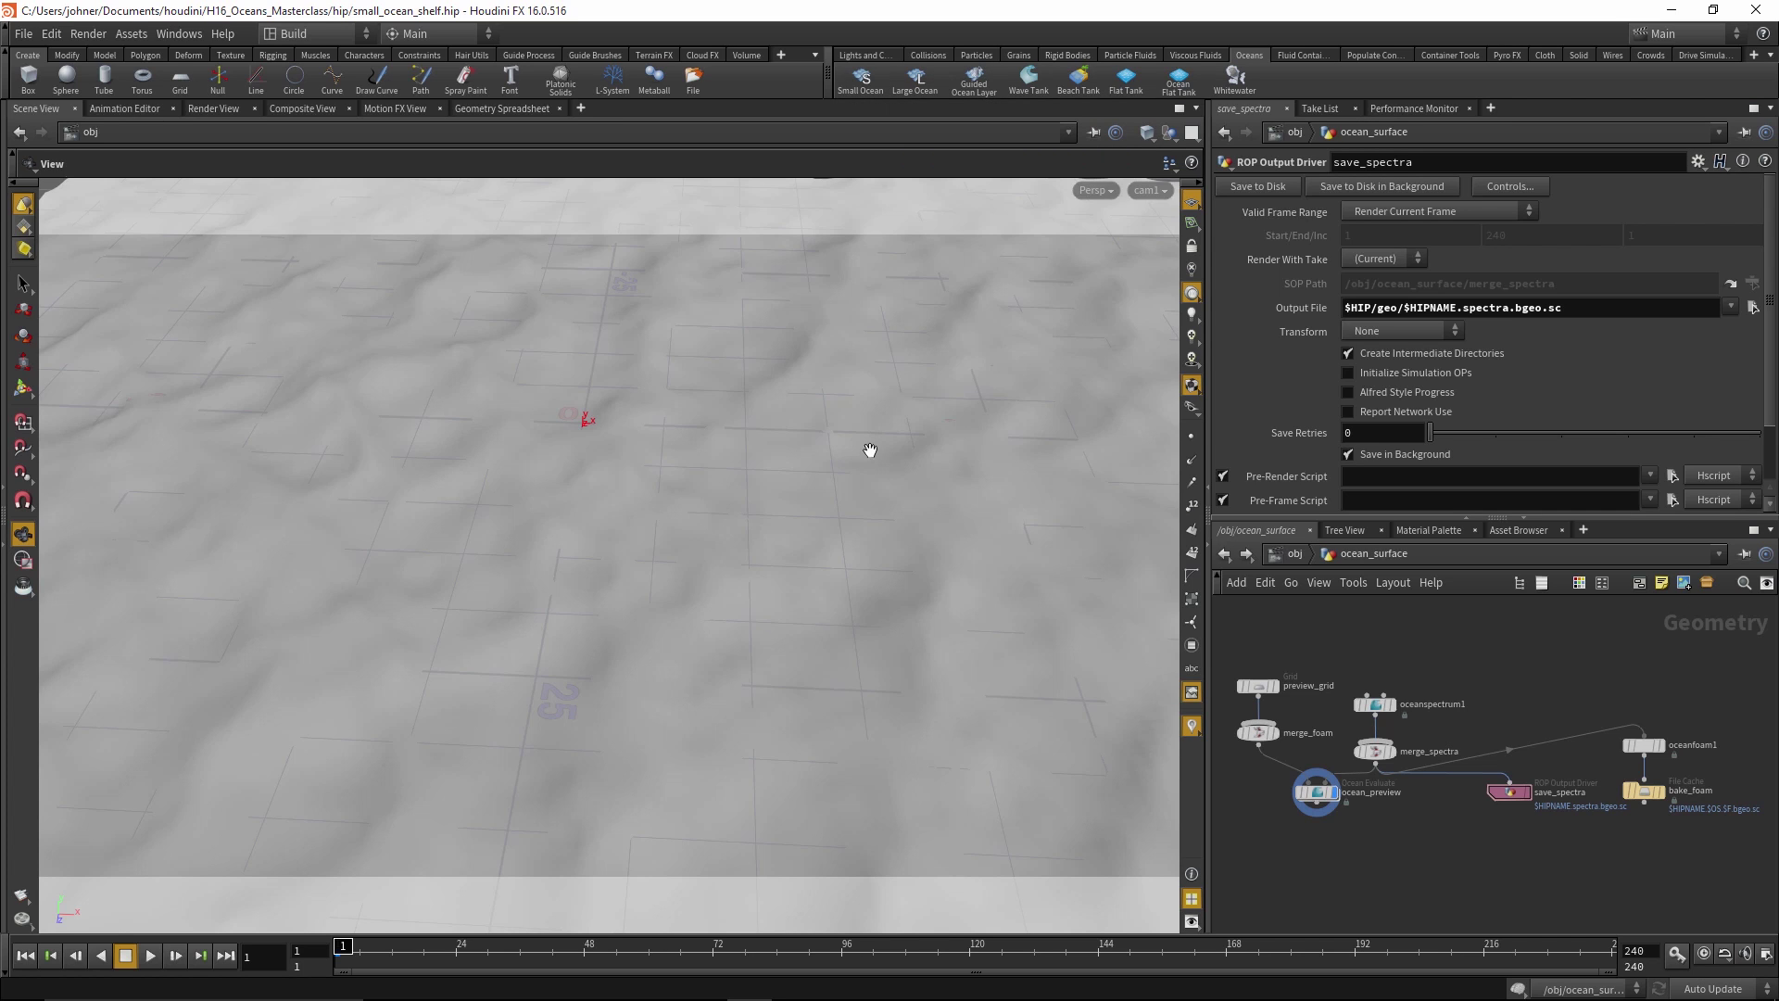
Review oceanspectrum1's parameters, frame the whole ocean surface, scrub the animation to frame 89, and look through cam1 again
click(1375, 704)
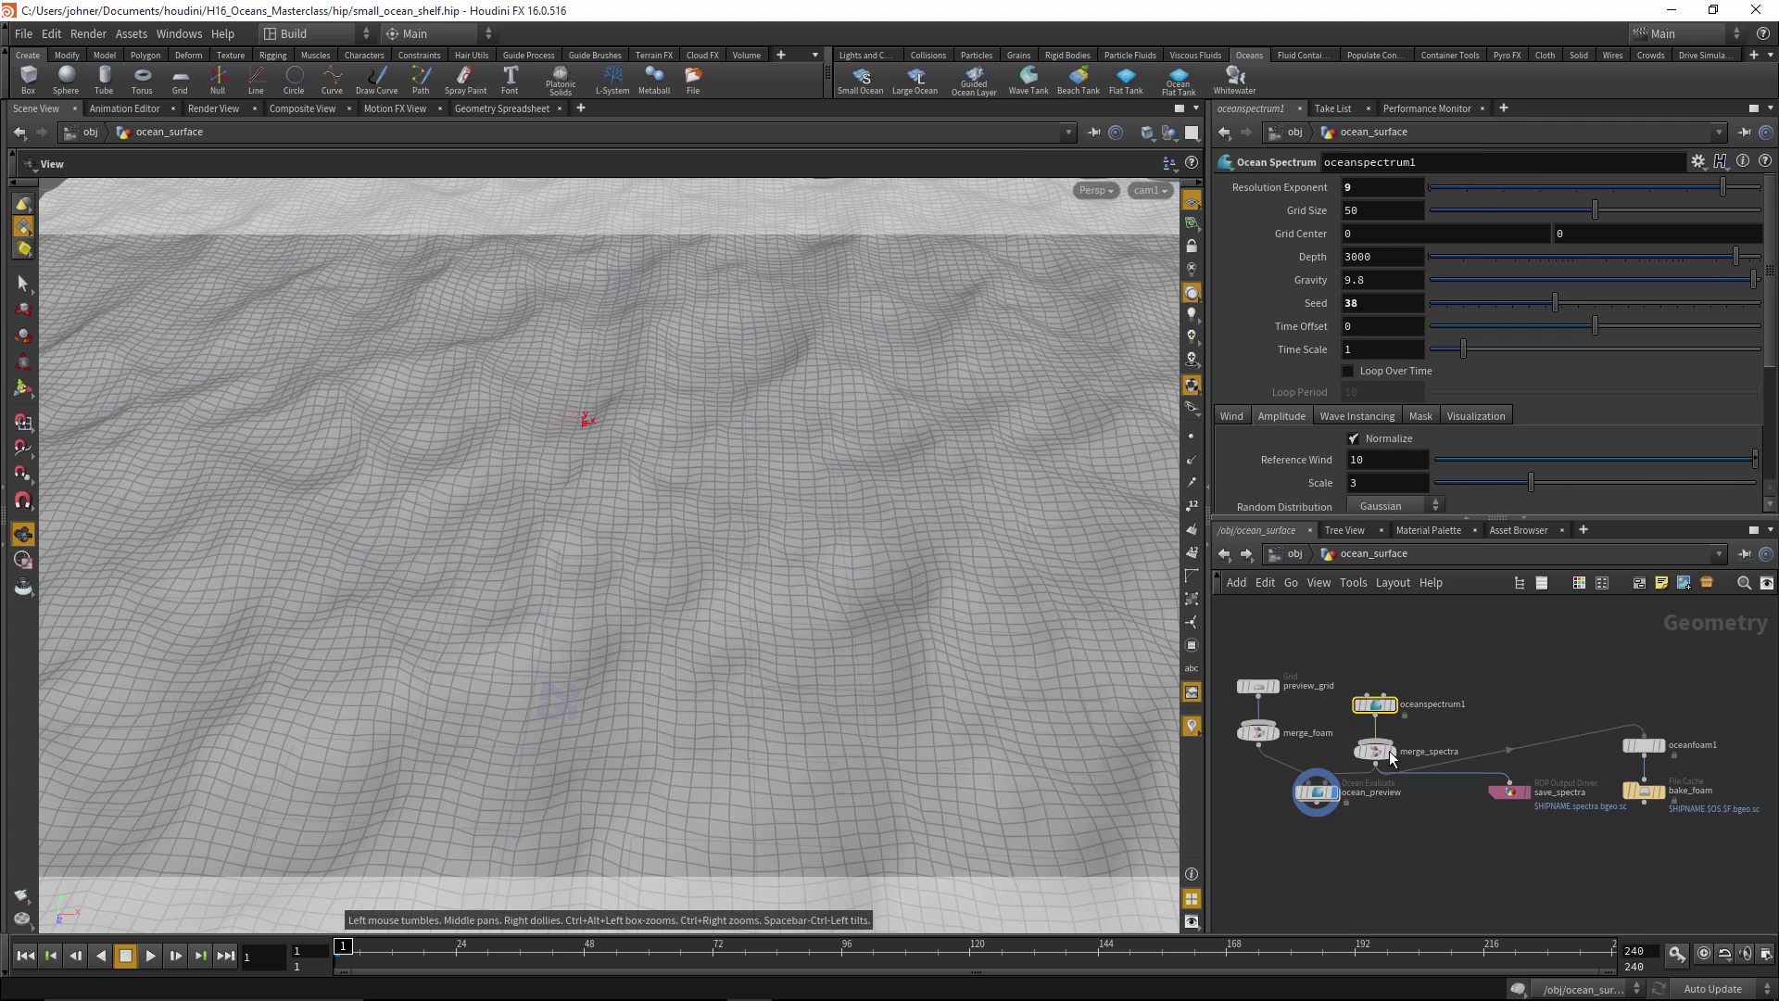
mouse_move(1385, 756)
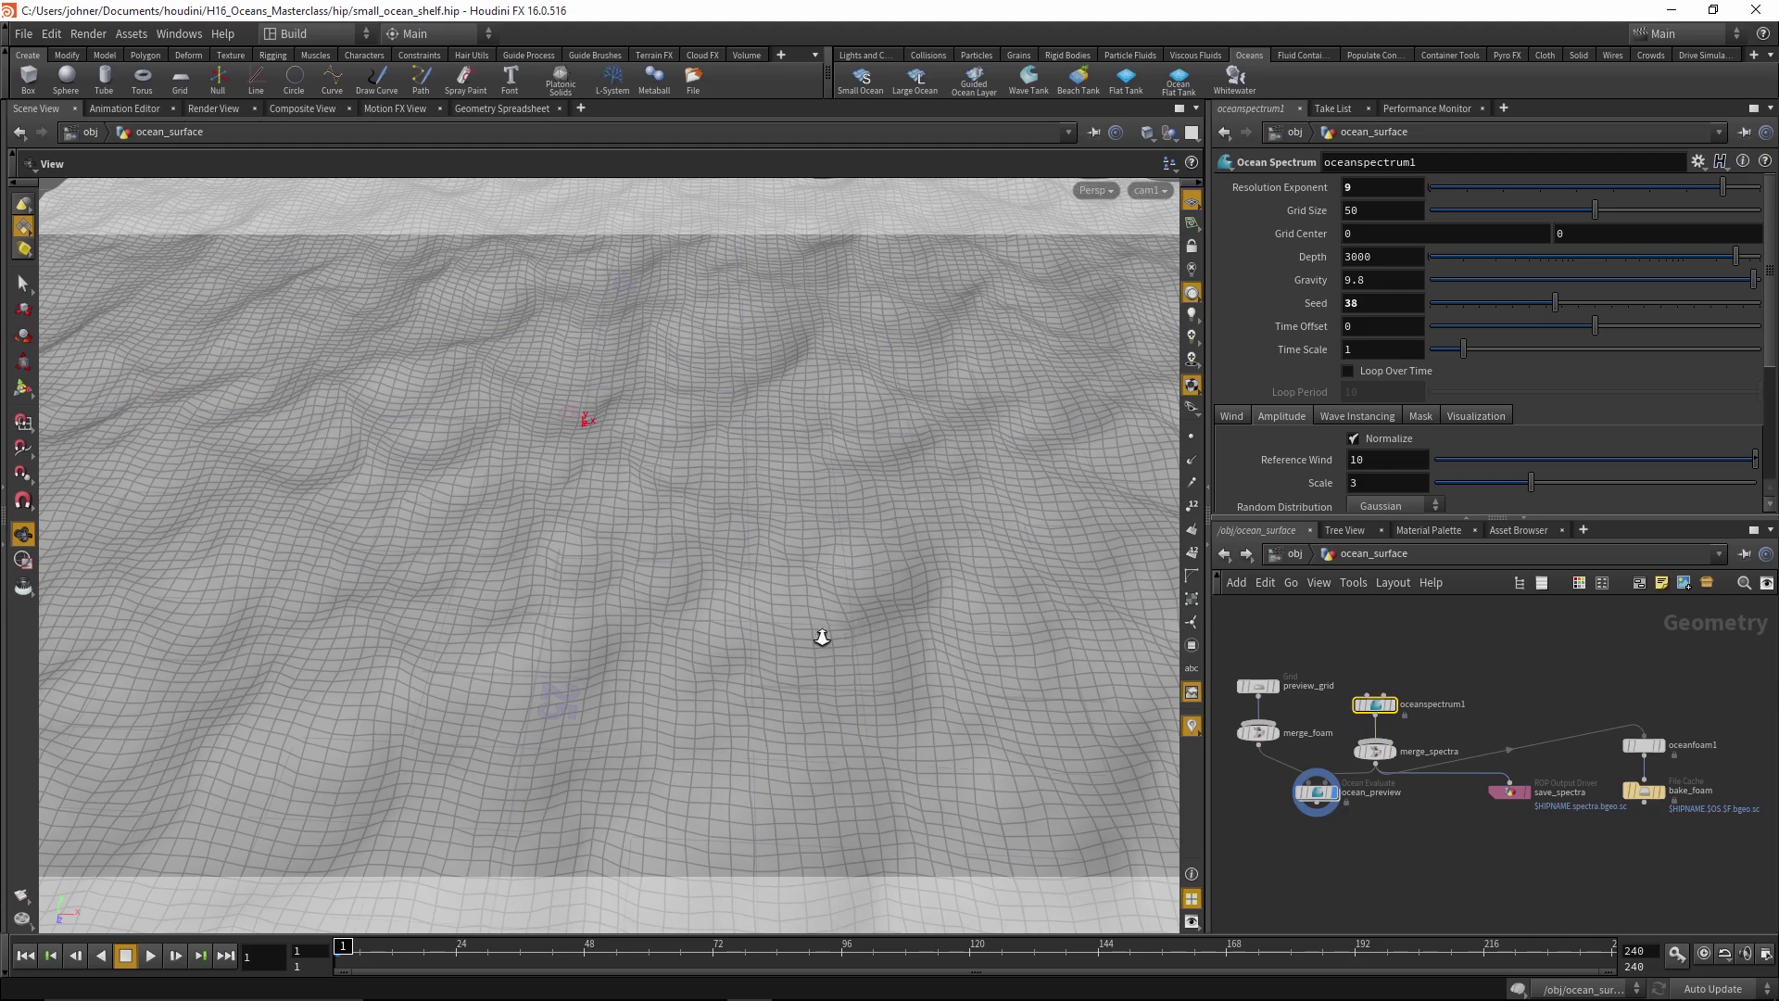
key(h)
drag(436, 955, 585, 950)
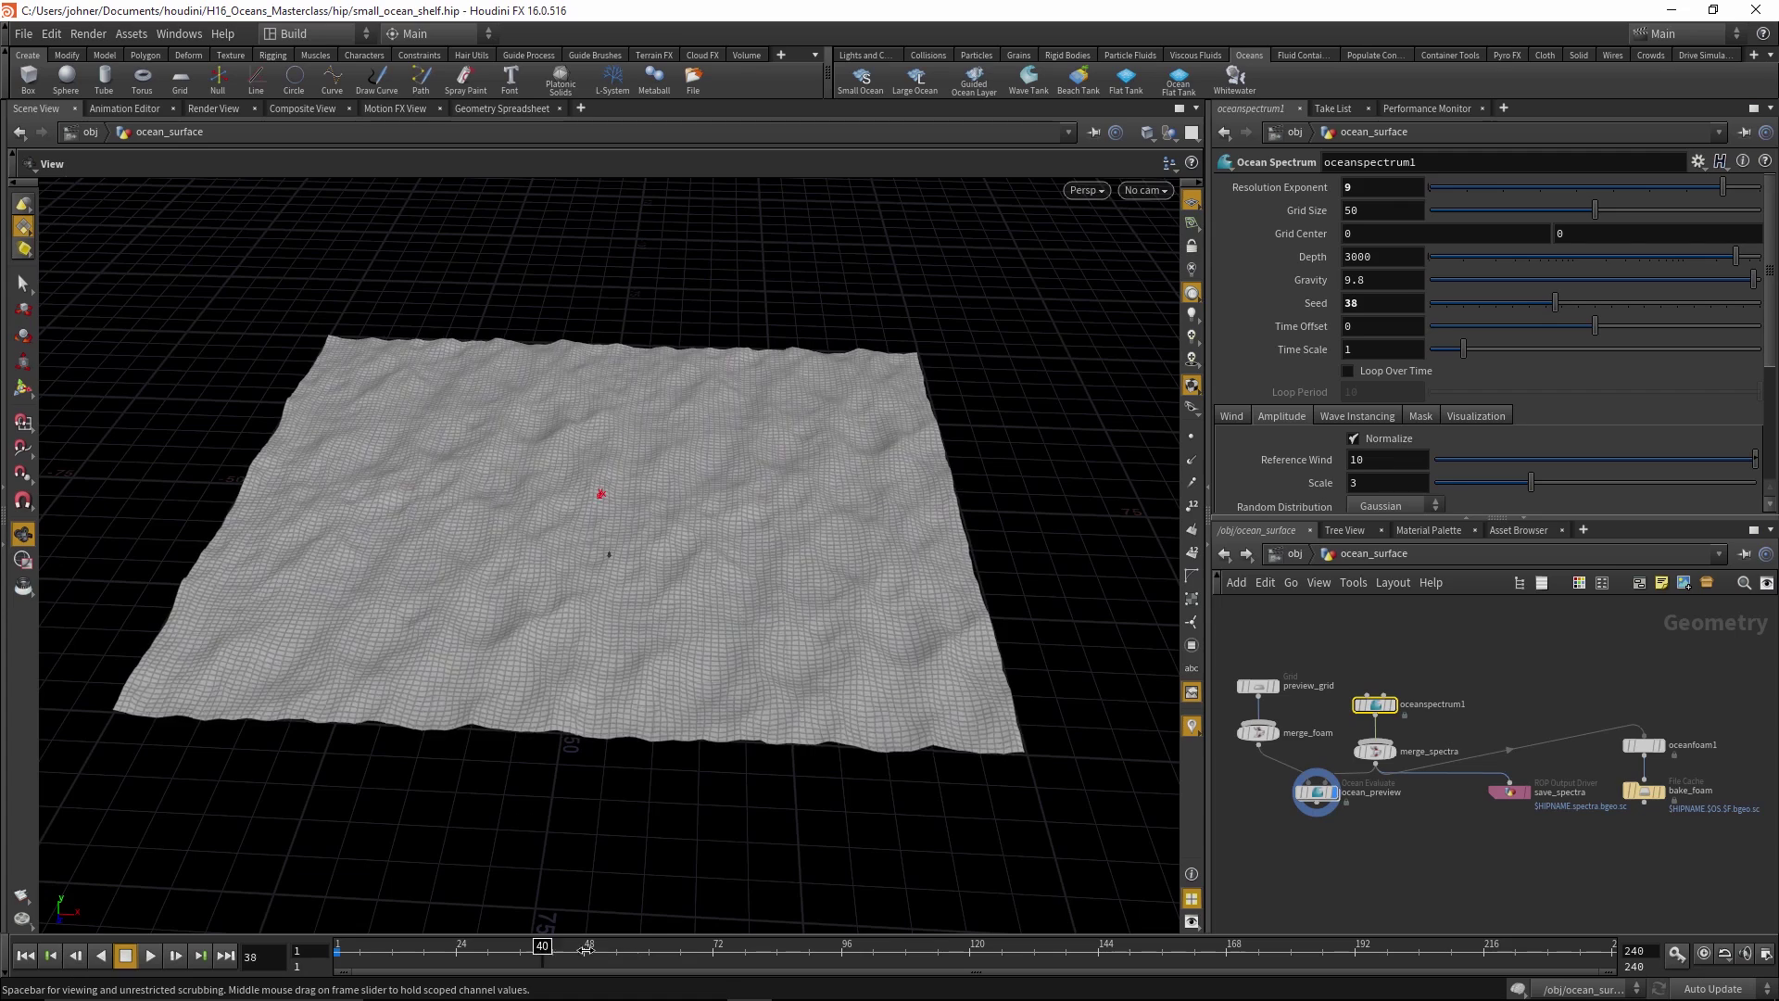
click(1146, 190)
click(1154, 278)
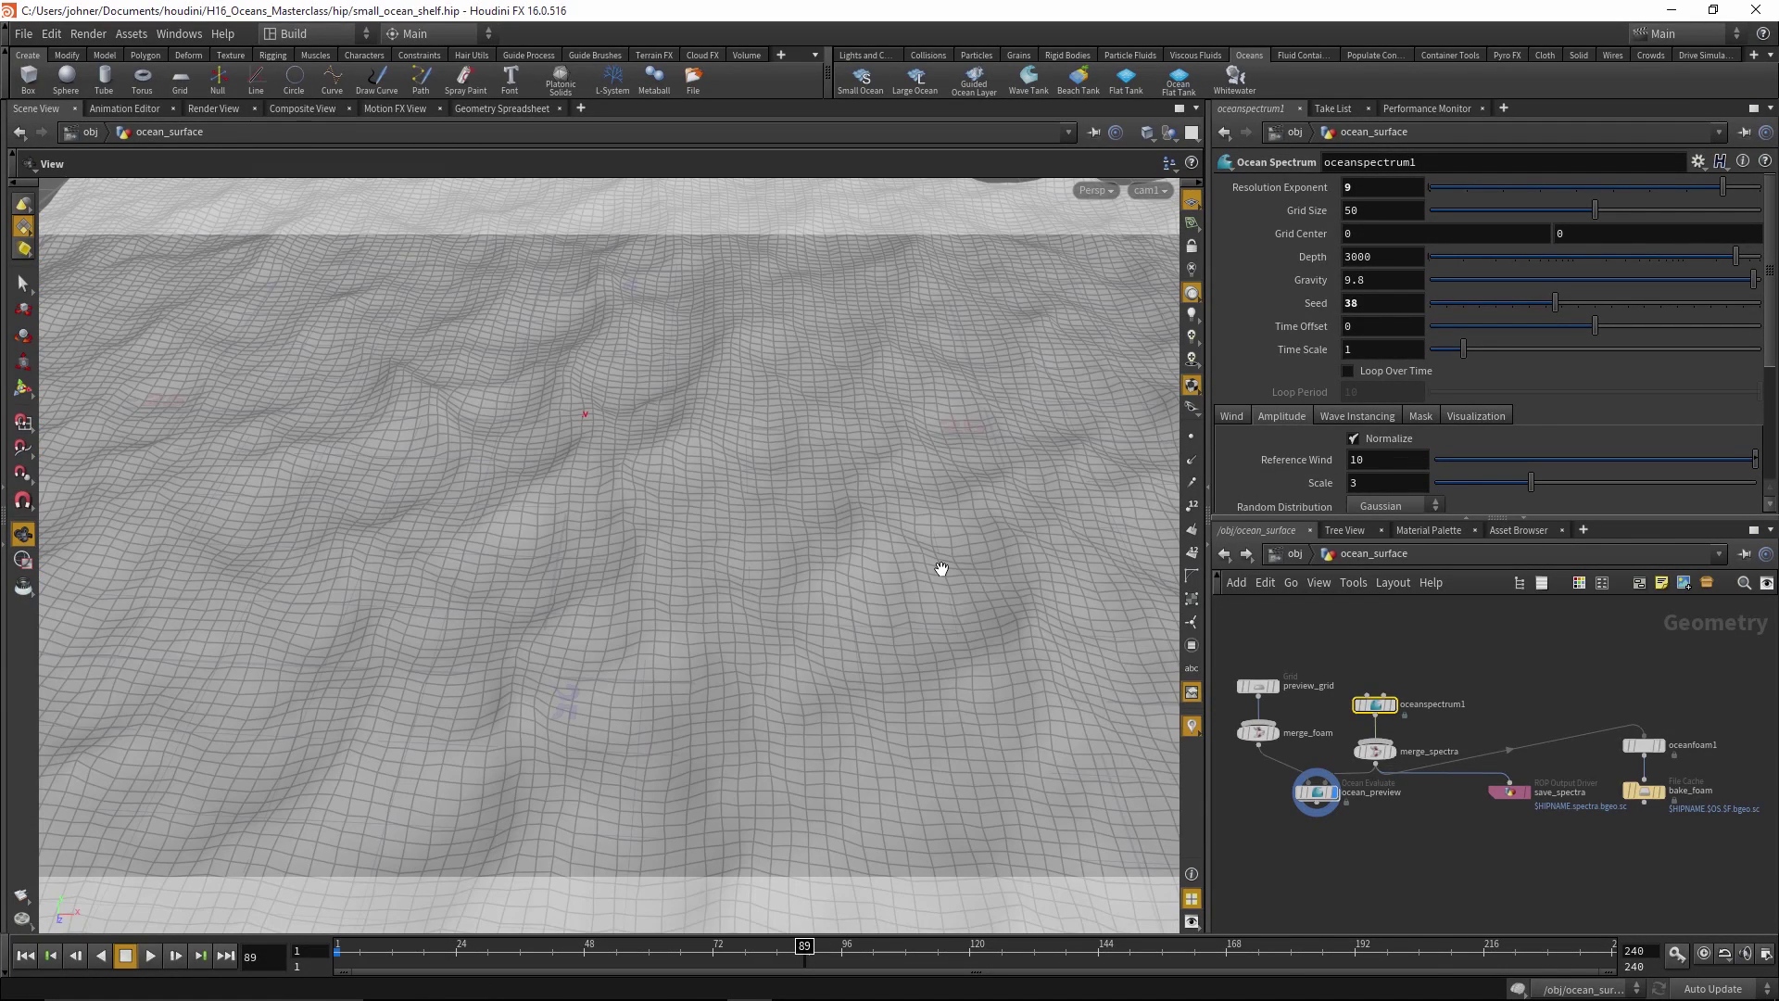
Compare the save_spectra output settings with ocean_preview's Export to Texture options for saving displacement maps
click(1508, 792)
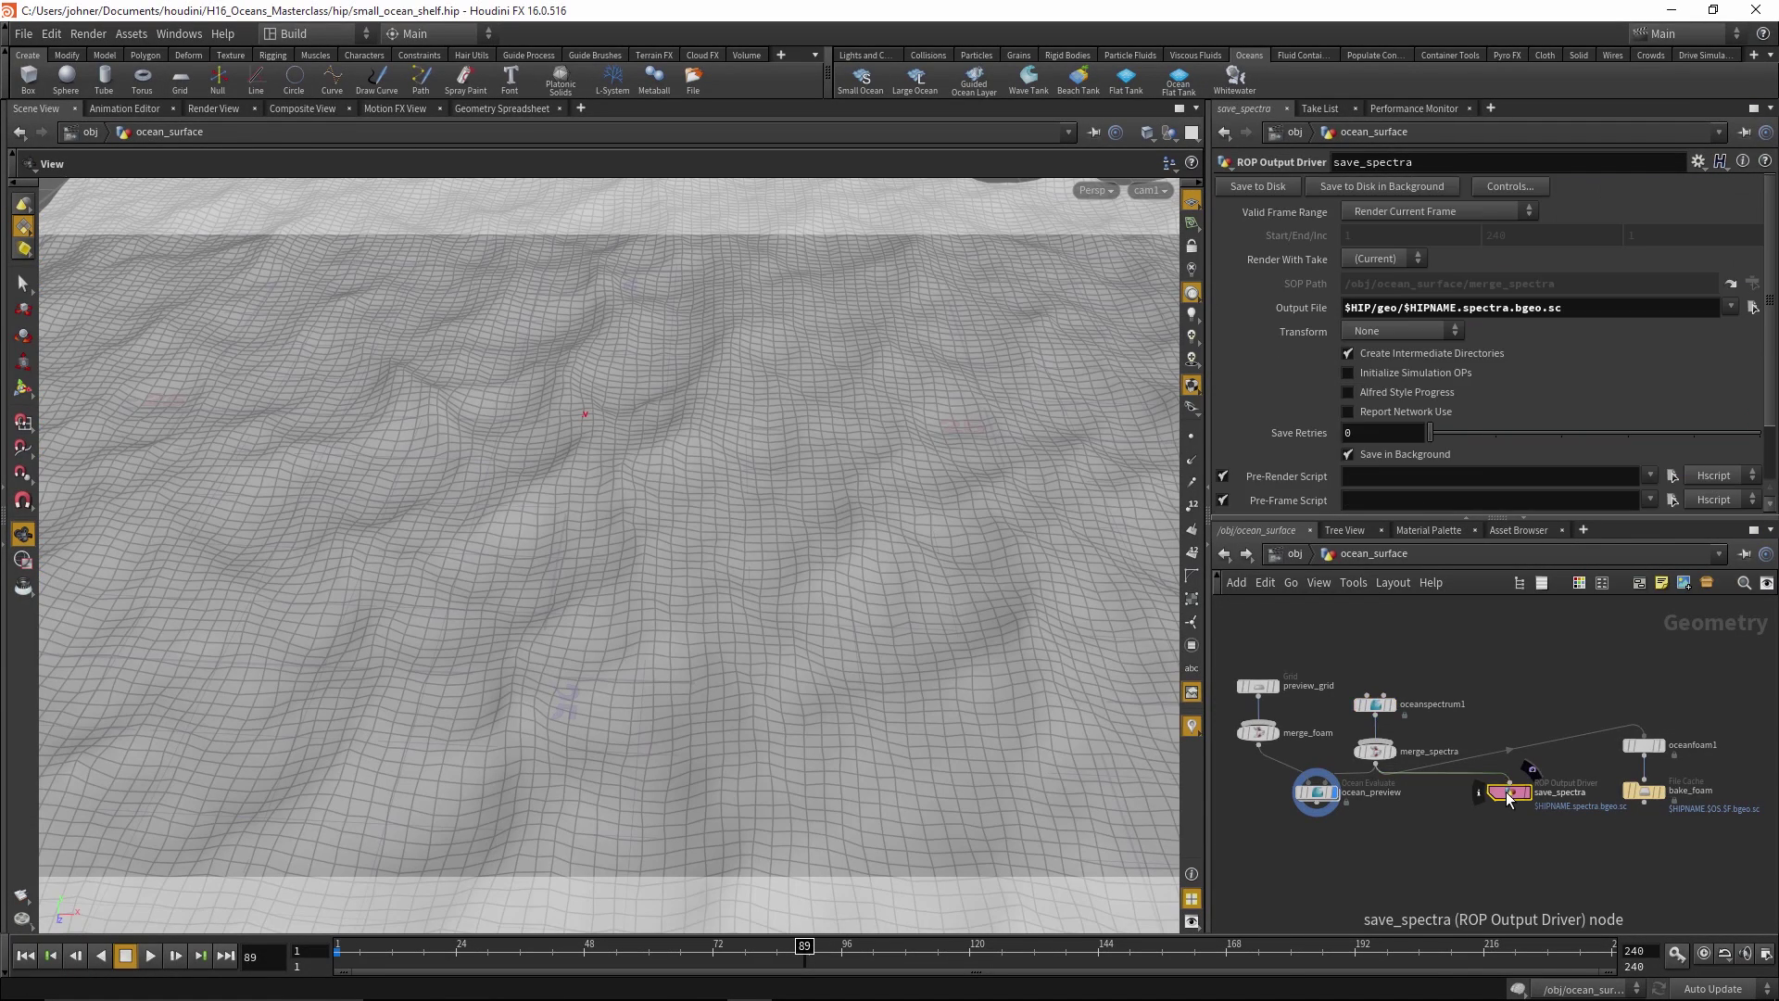
click(1317, 793)
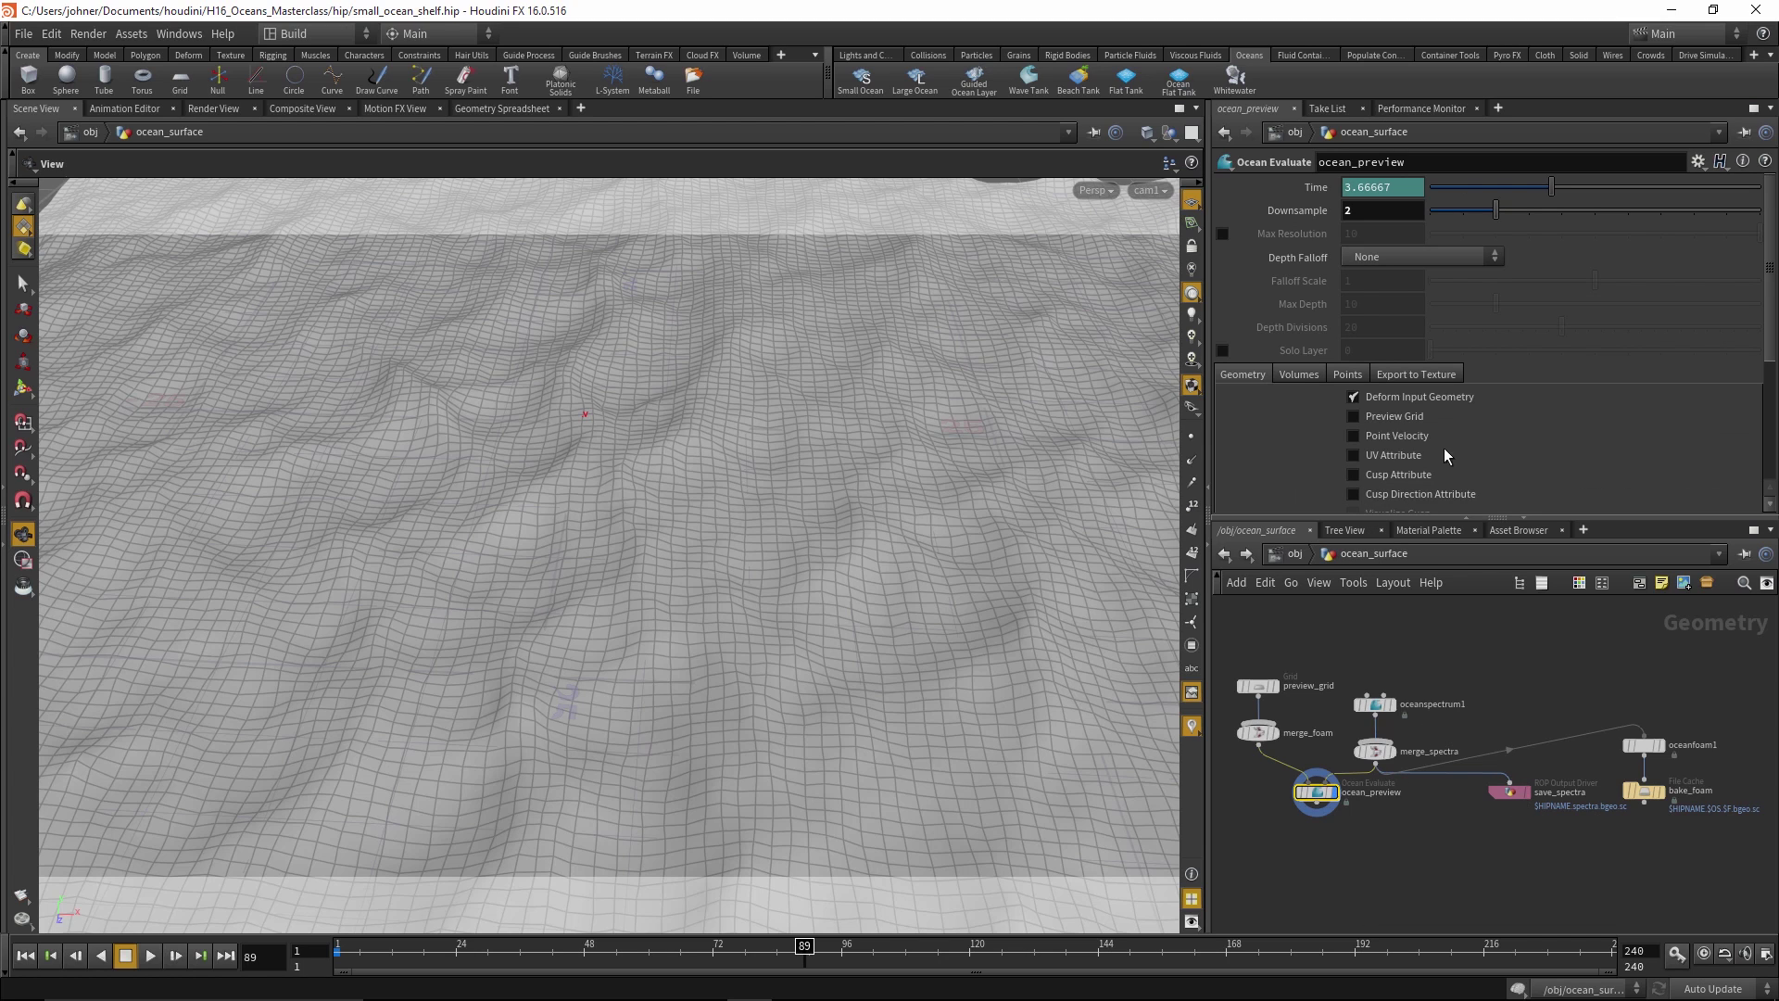
click(1416, 376)
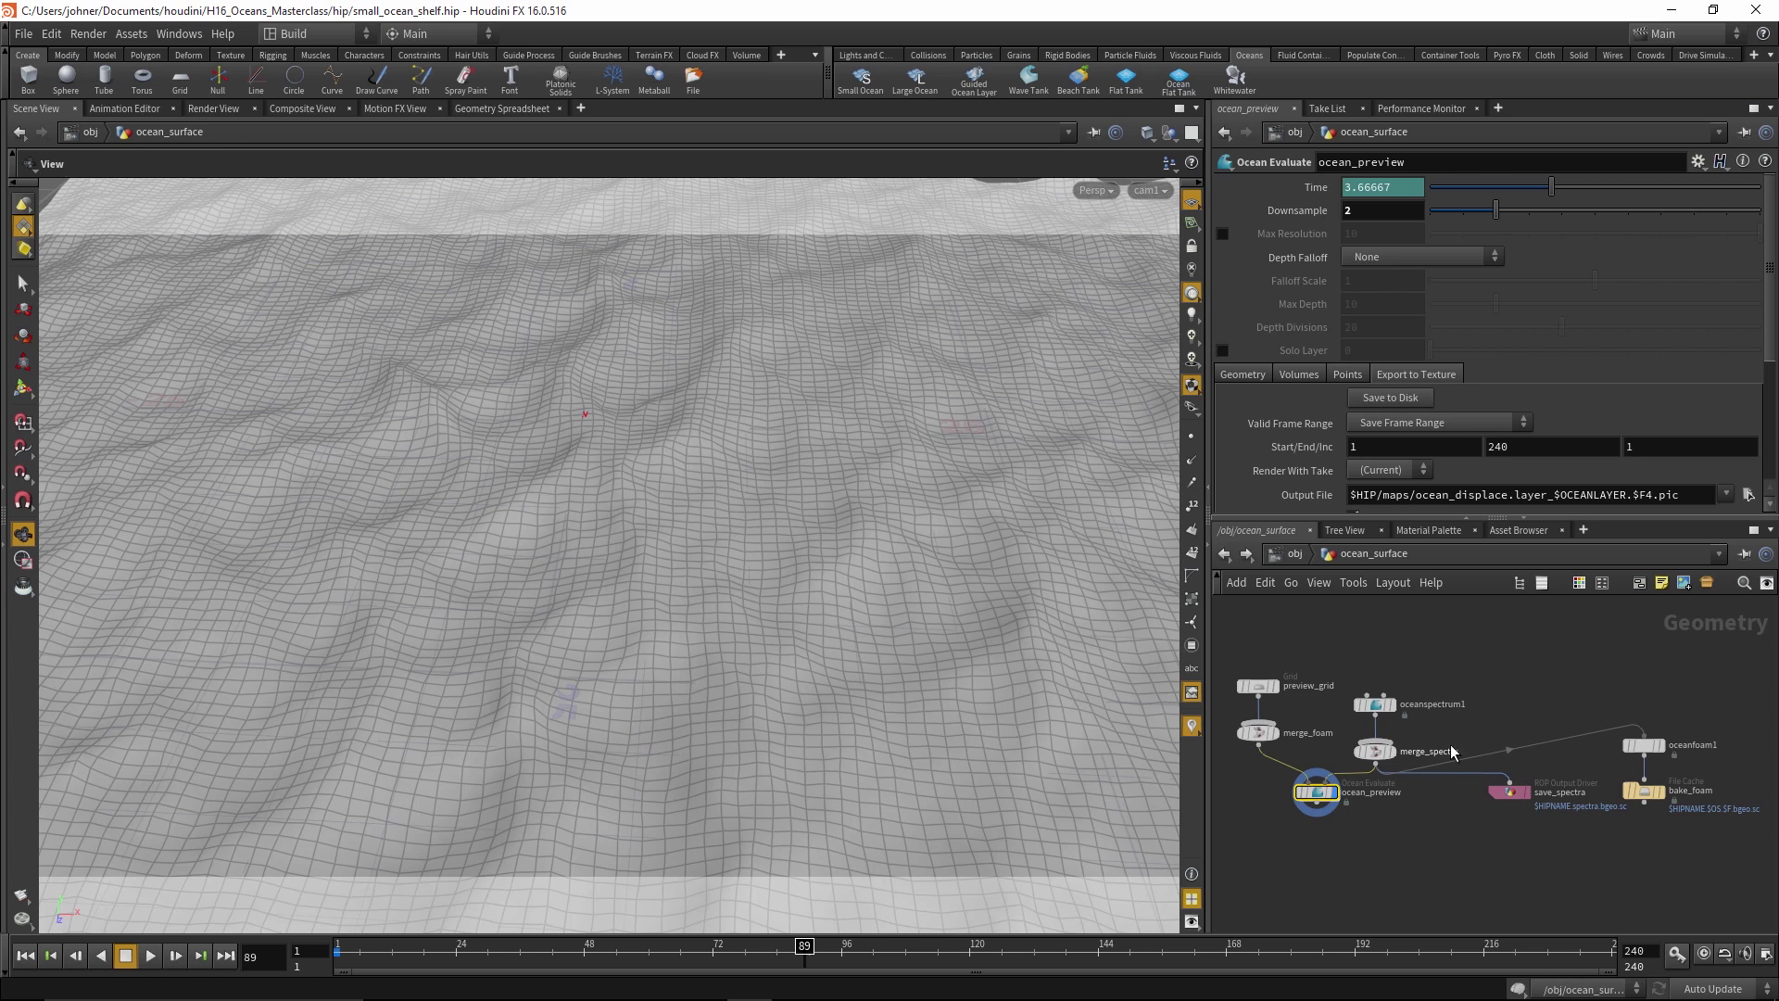
click(1511, 791)
click(1325, 795)
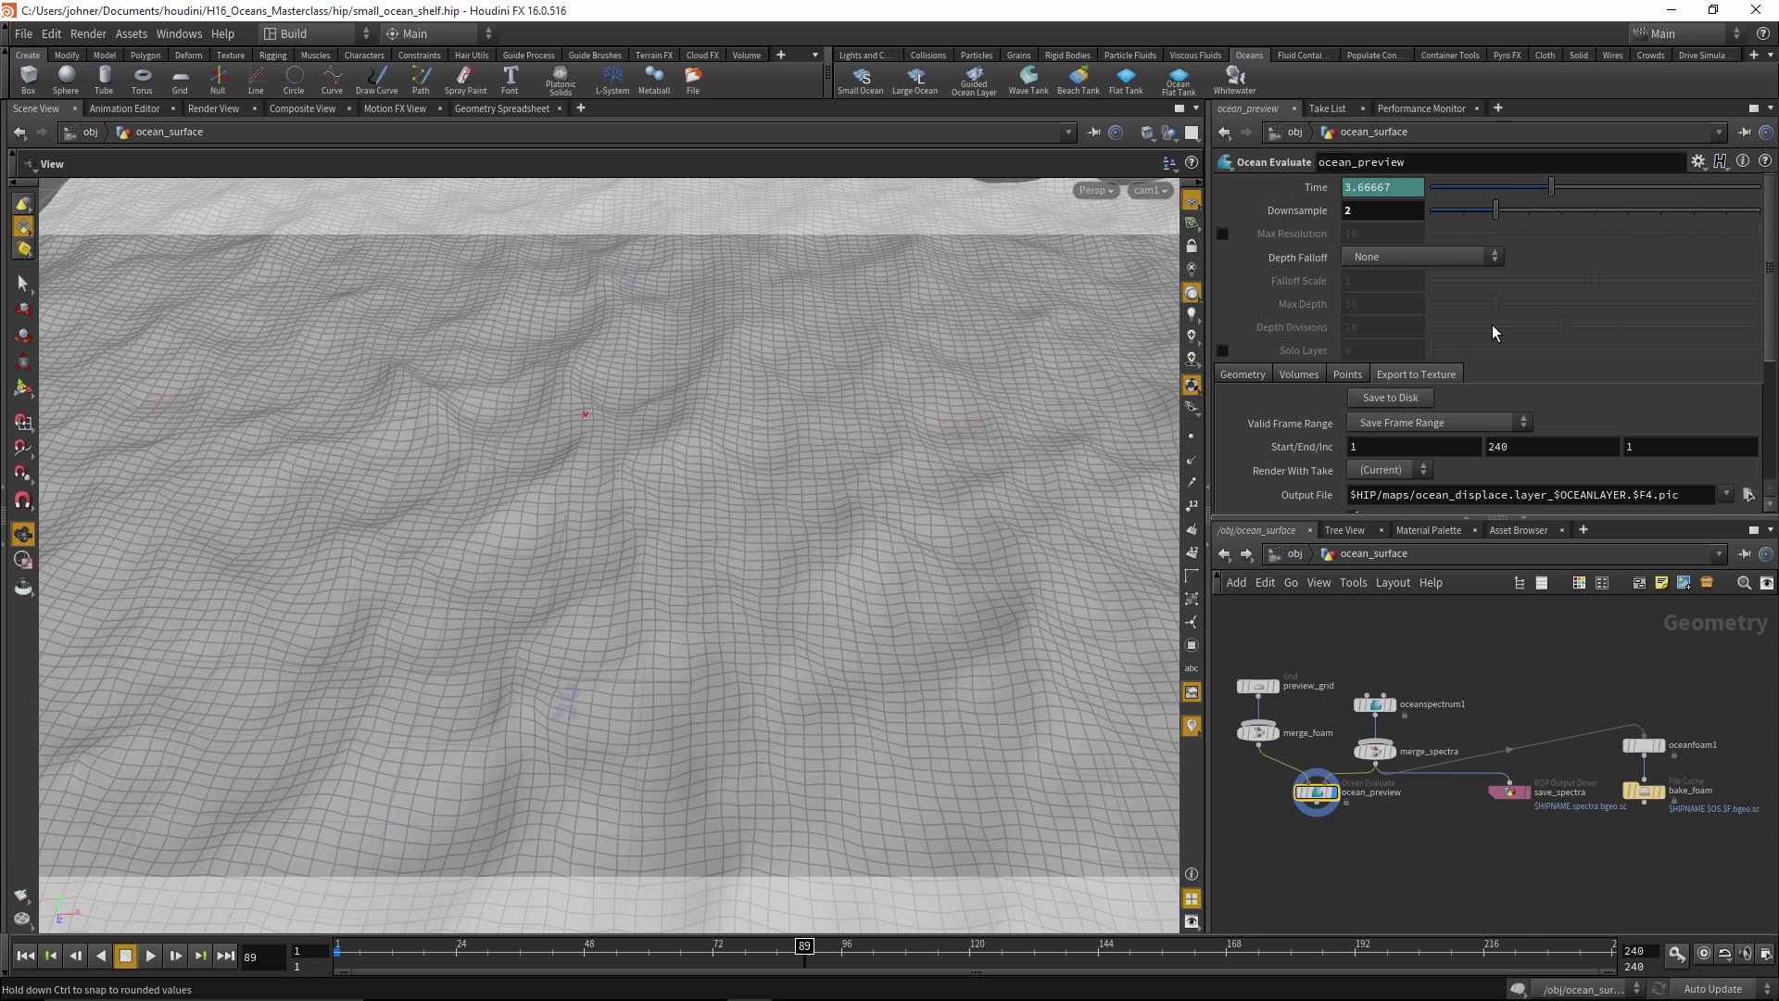
click(1510, 790)
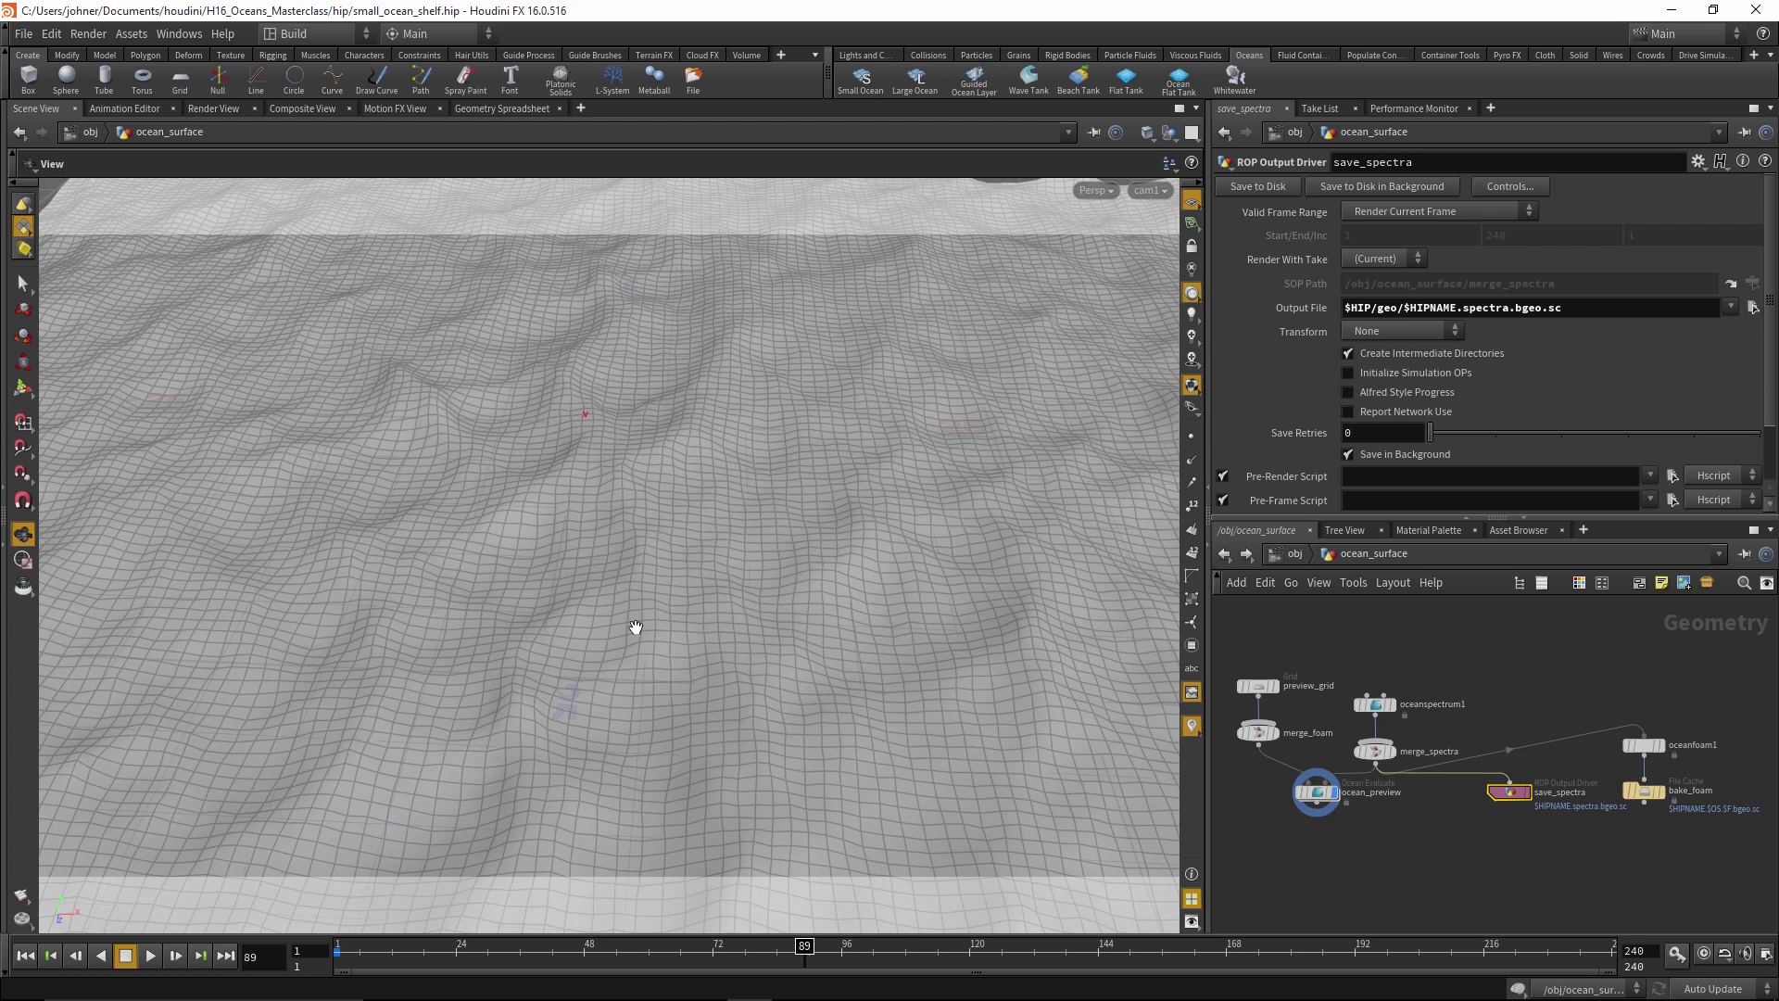
Play the rendered oceanwaves_defaults.mp4 in VLC media player, and close it to return to Houdini
mouse_move(1258, 685)
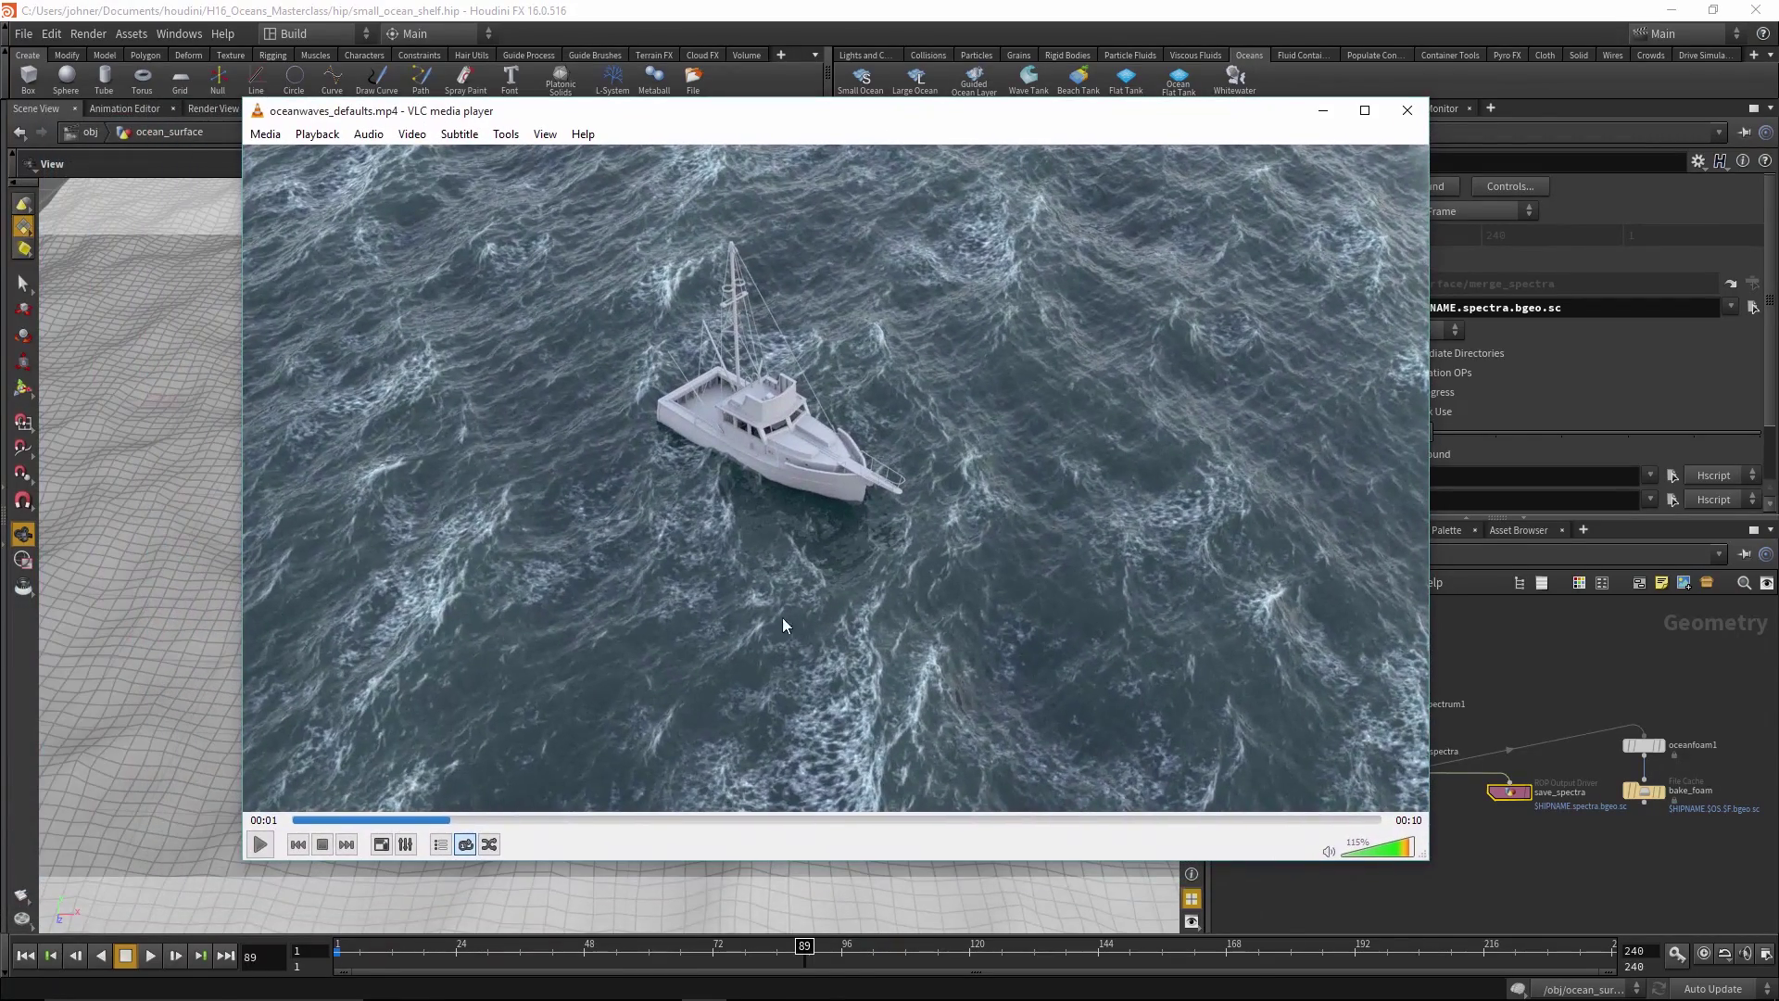
click(260, 844)
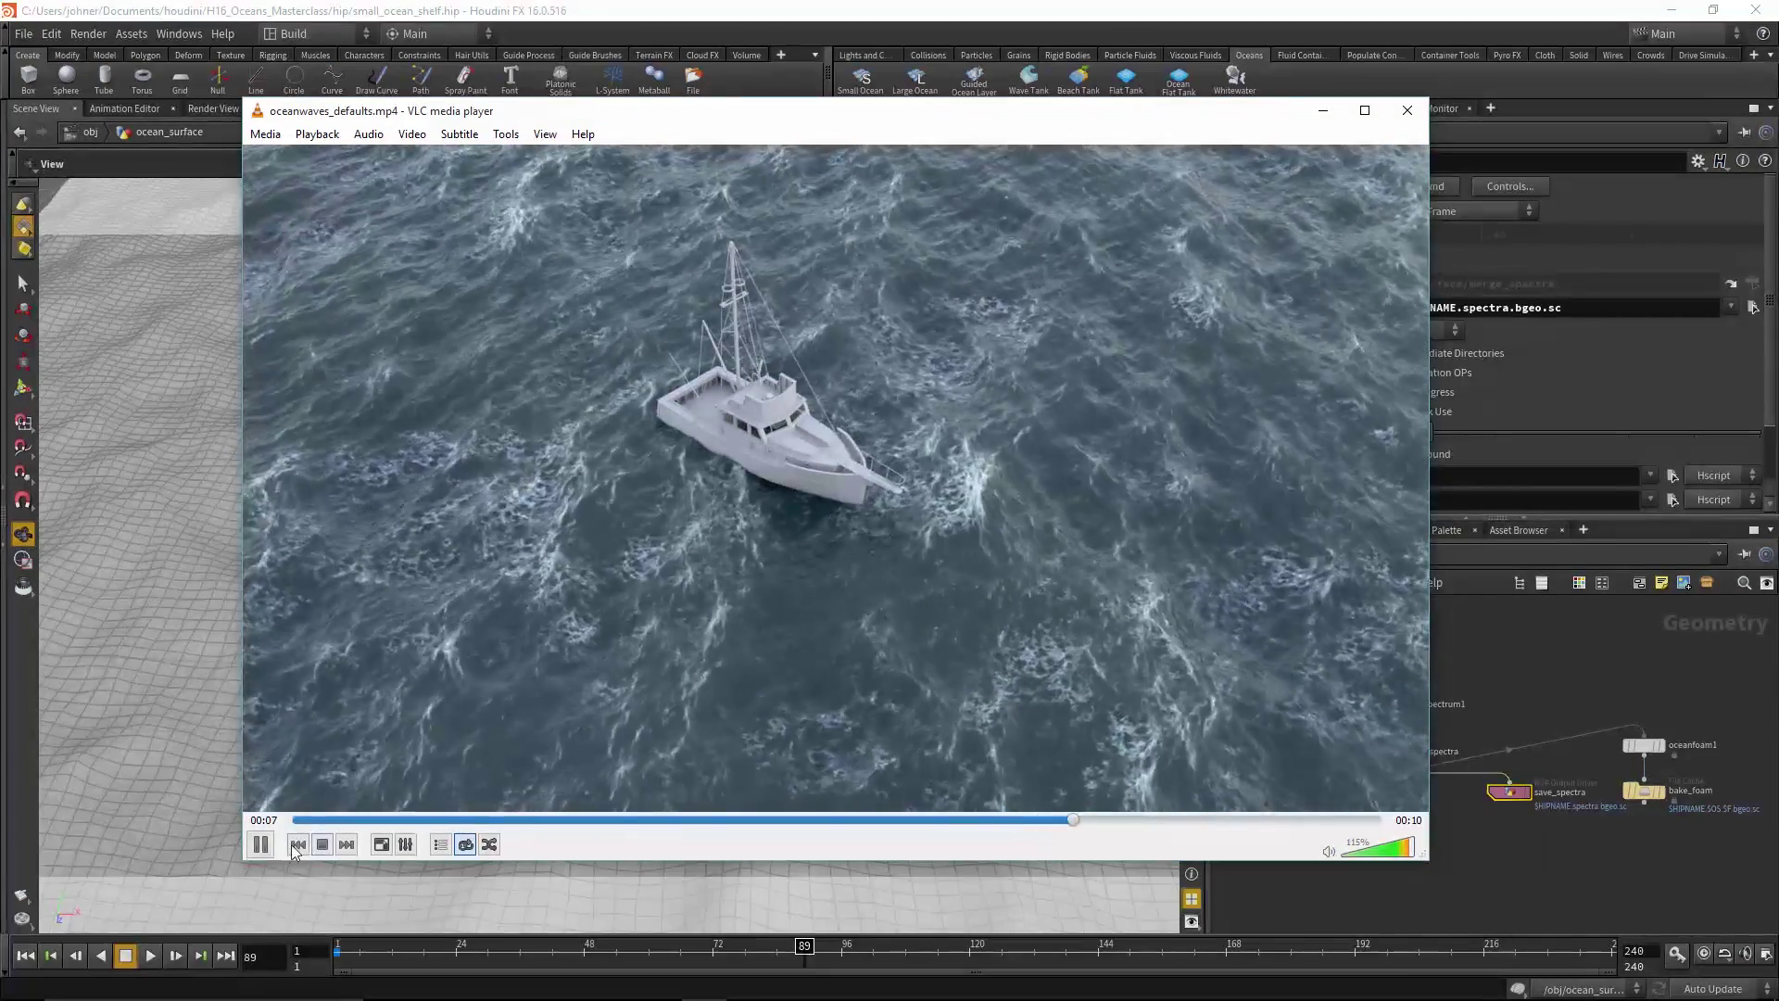
key(space)
key(ctrl+q)
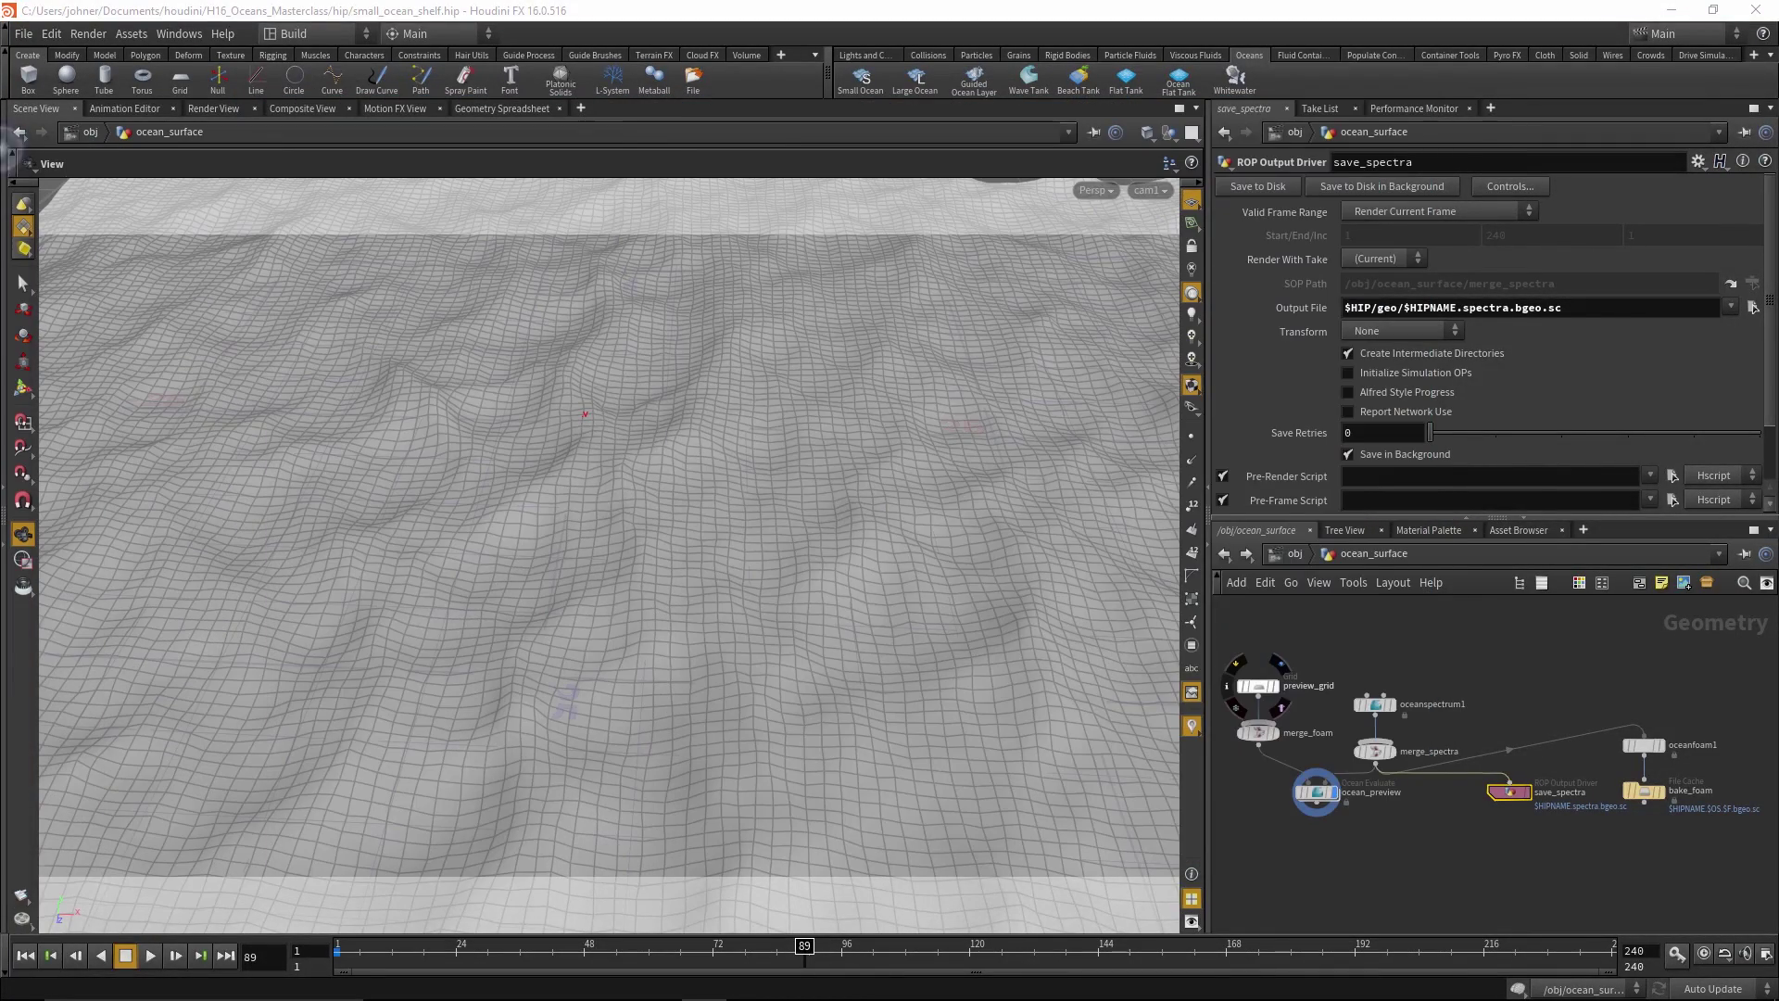
Open the oceansurface material's network in the mat context and maximize the network view with node parameters overlaid
click(1298, 555)
click(1315, 635)
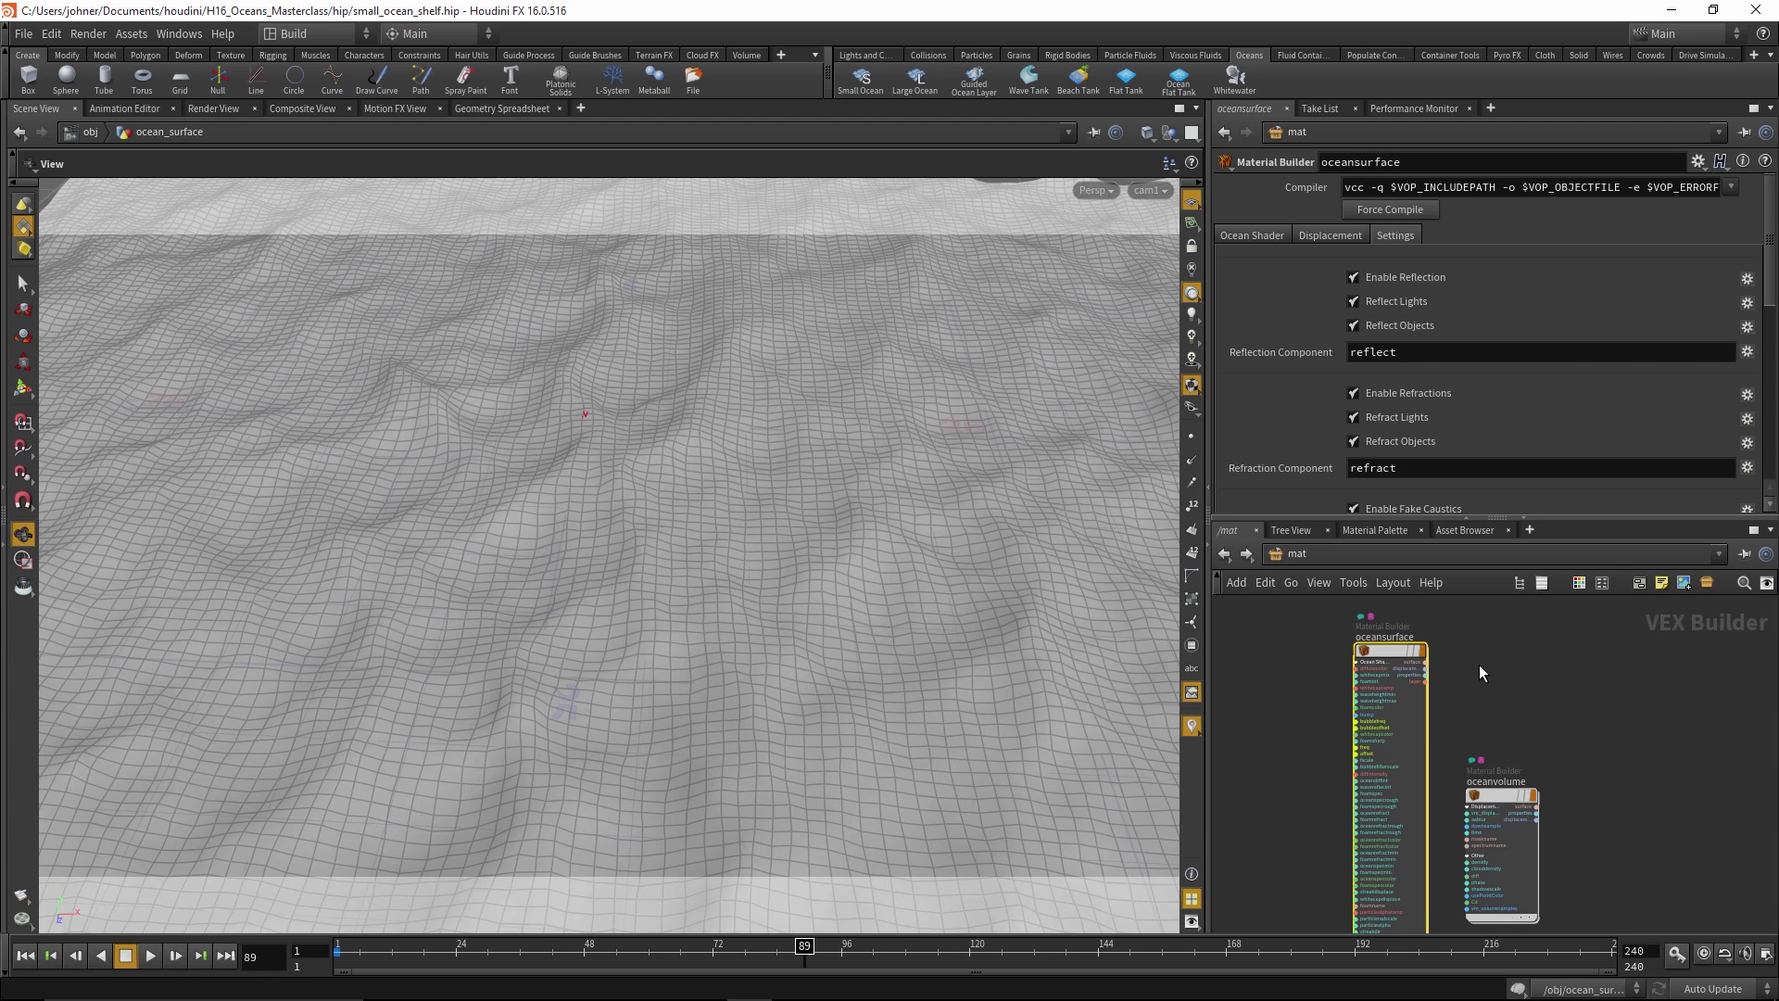
double_click(1389, 650)
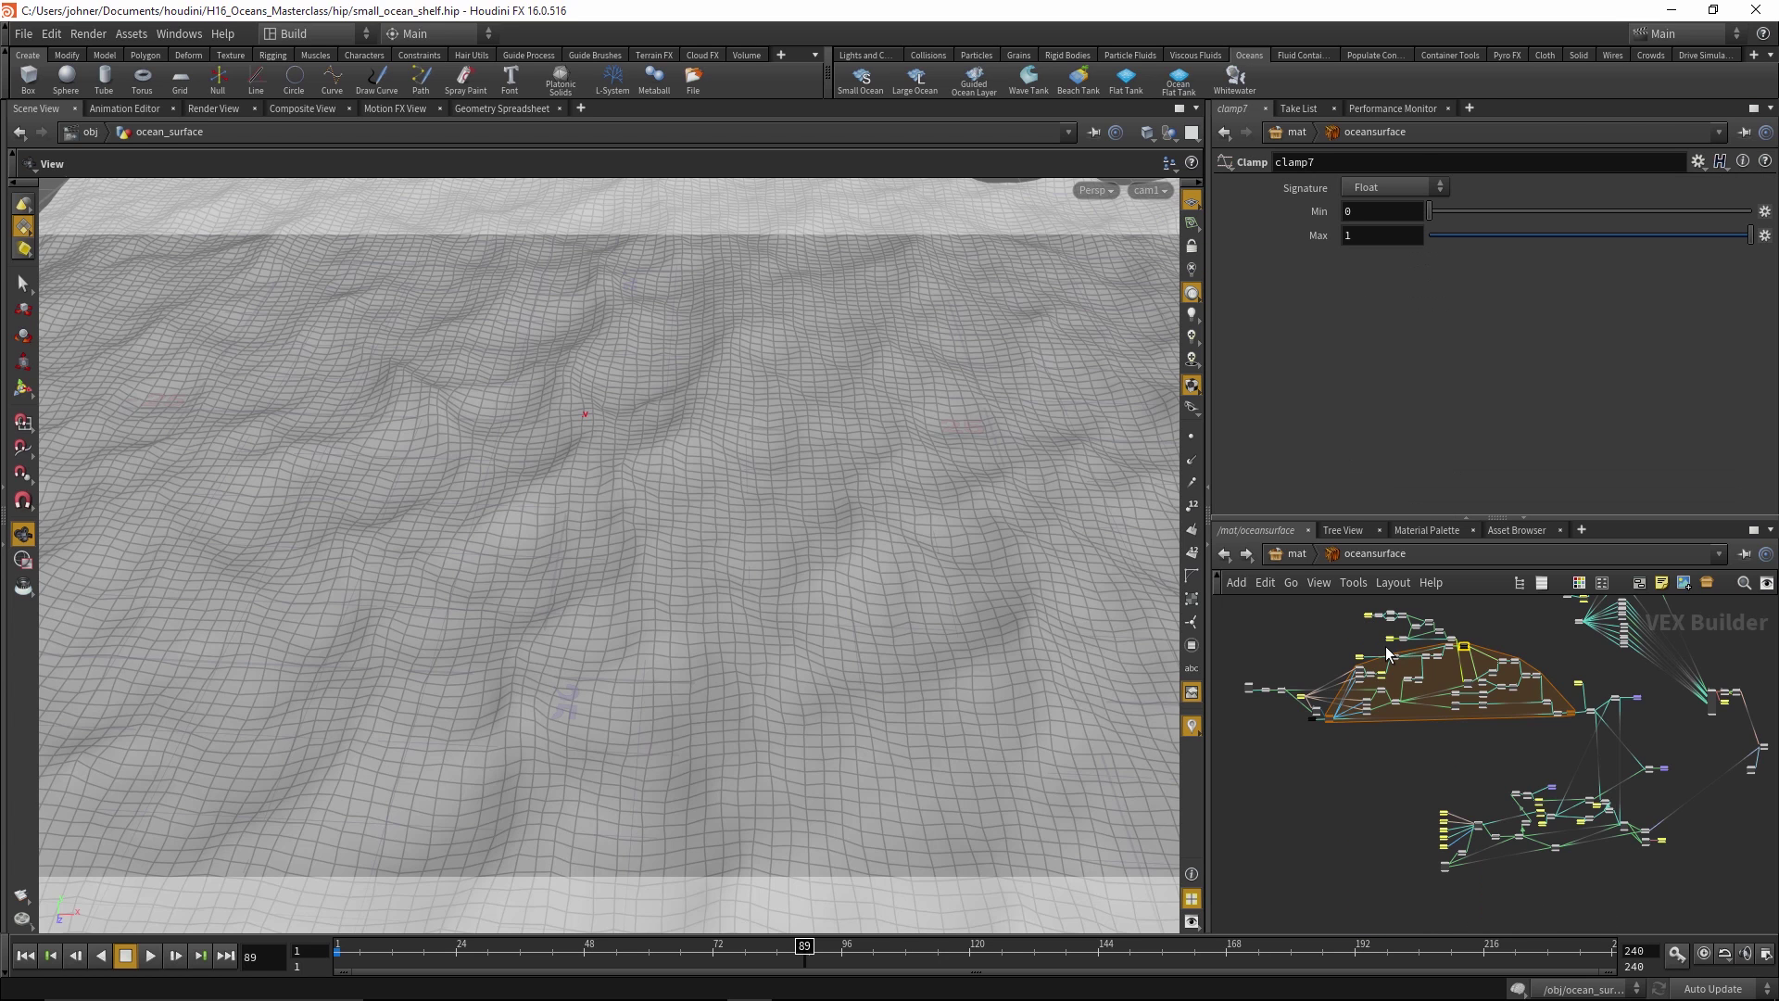
key(ctrl+b)
key(p)
scroll(1068, 615, up, 5)
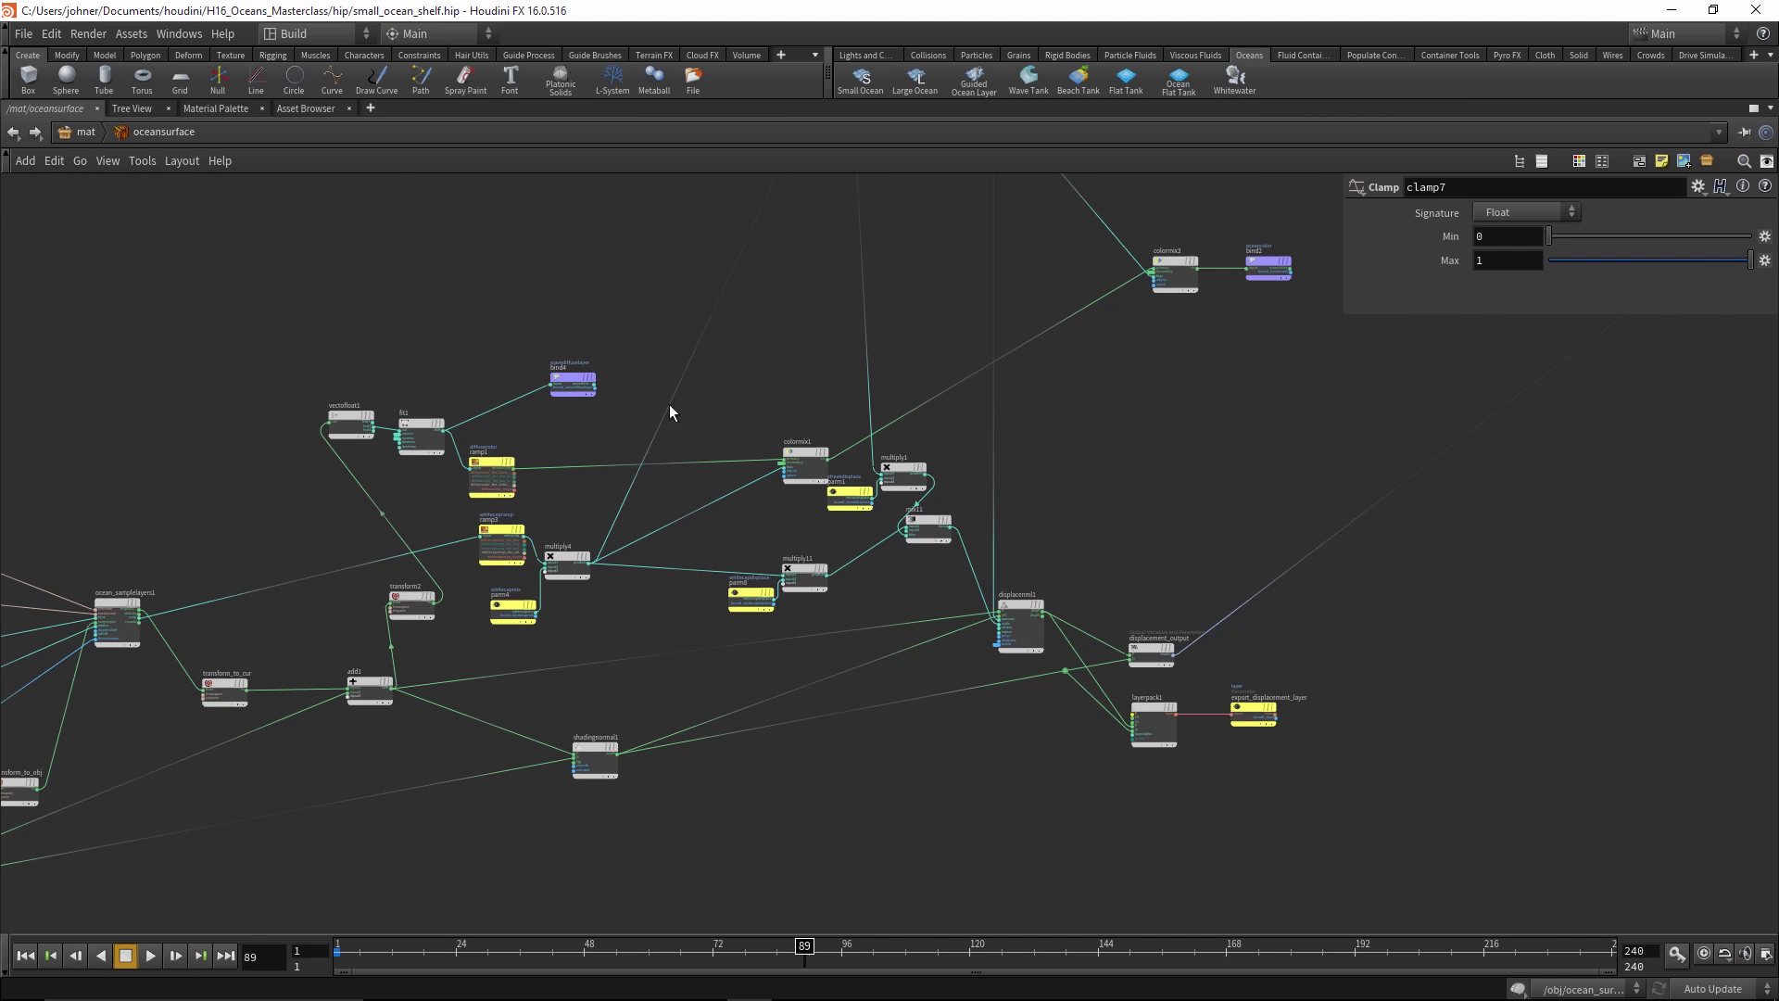
Locate ocean_samplelayers1 in the oceansurface network and examine its parameters, inputs and outputs
middle_drag(669, 404, 1025, 408)
scroll(469, 481, up, 3)
middle_drag(469, 481, 722, 432)
click(570, 565)
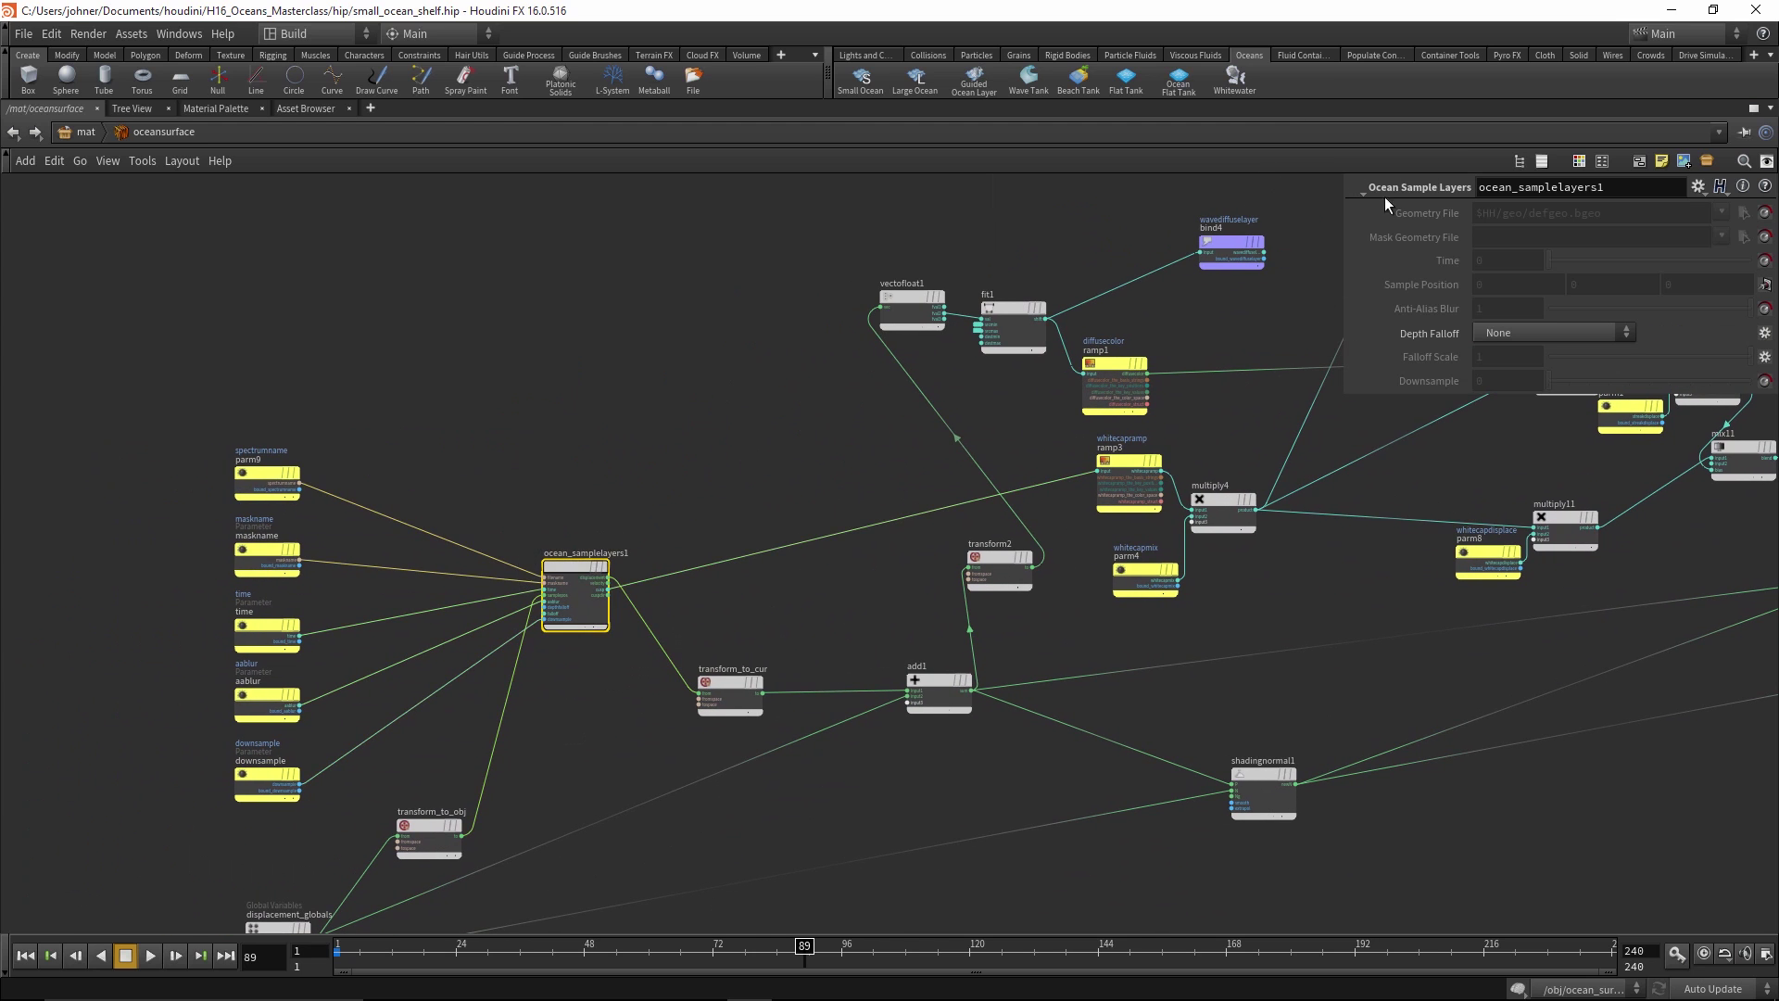
scroll(593, 576, up, 6)
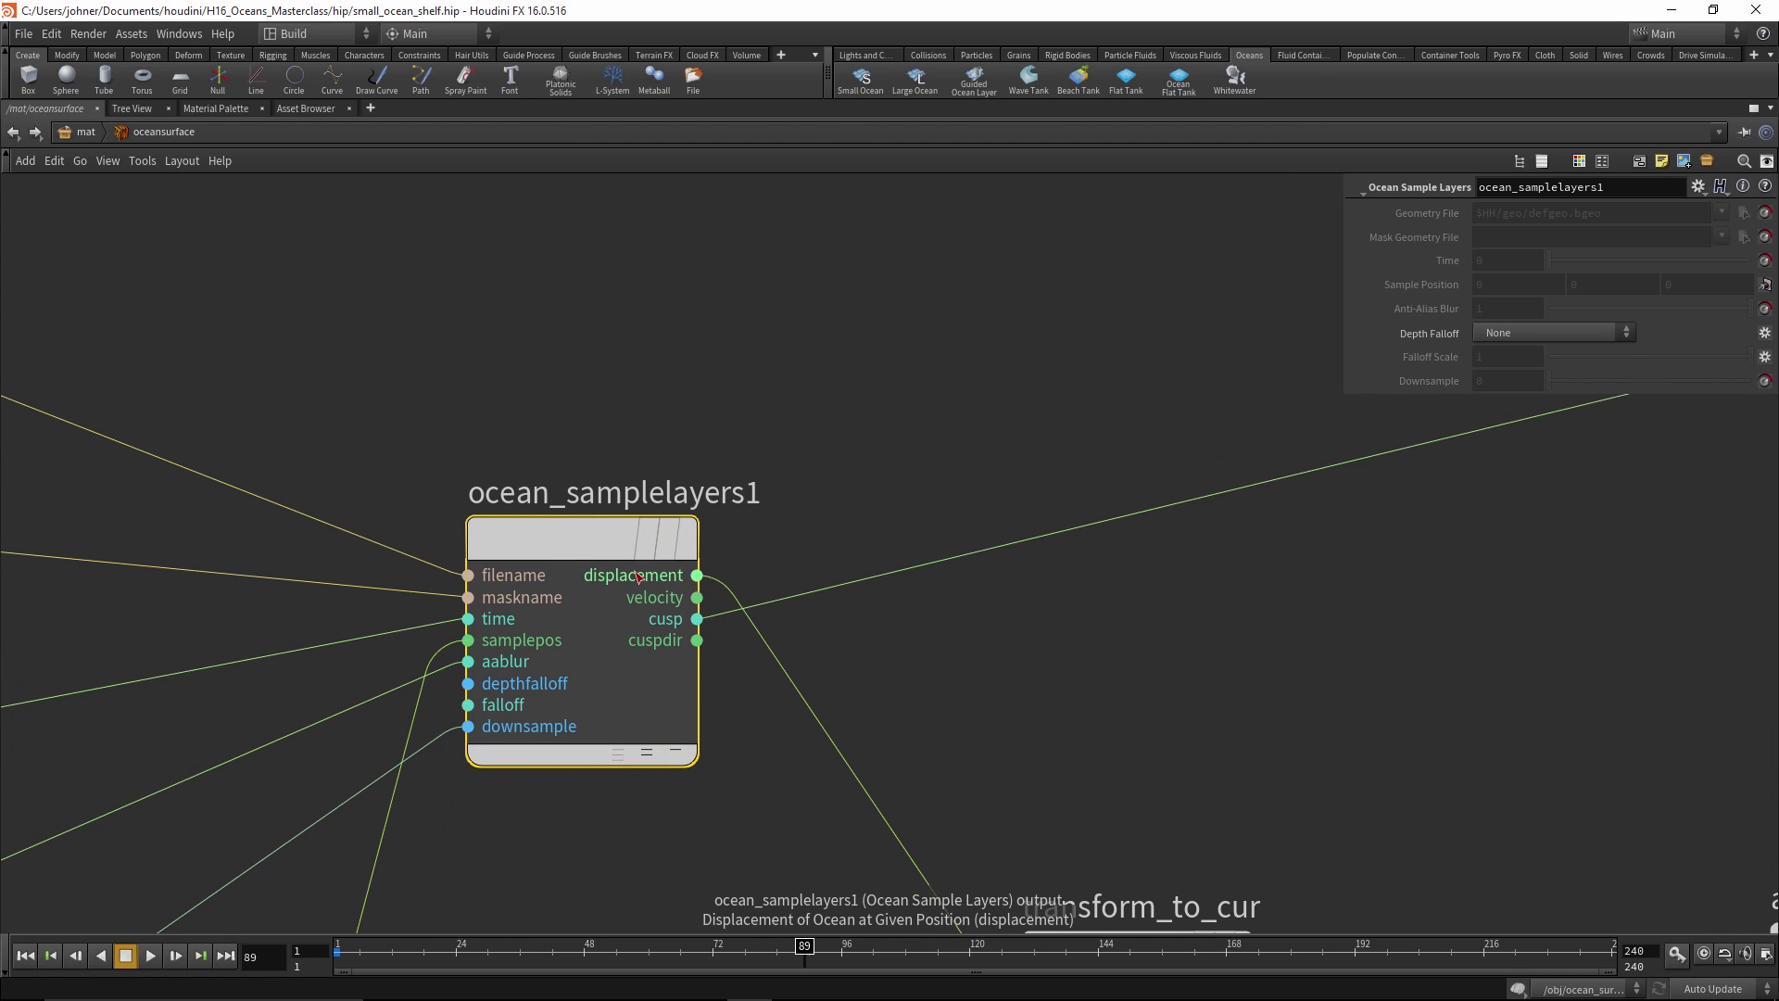
scroll(719, 508, down, 5)
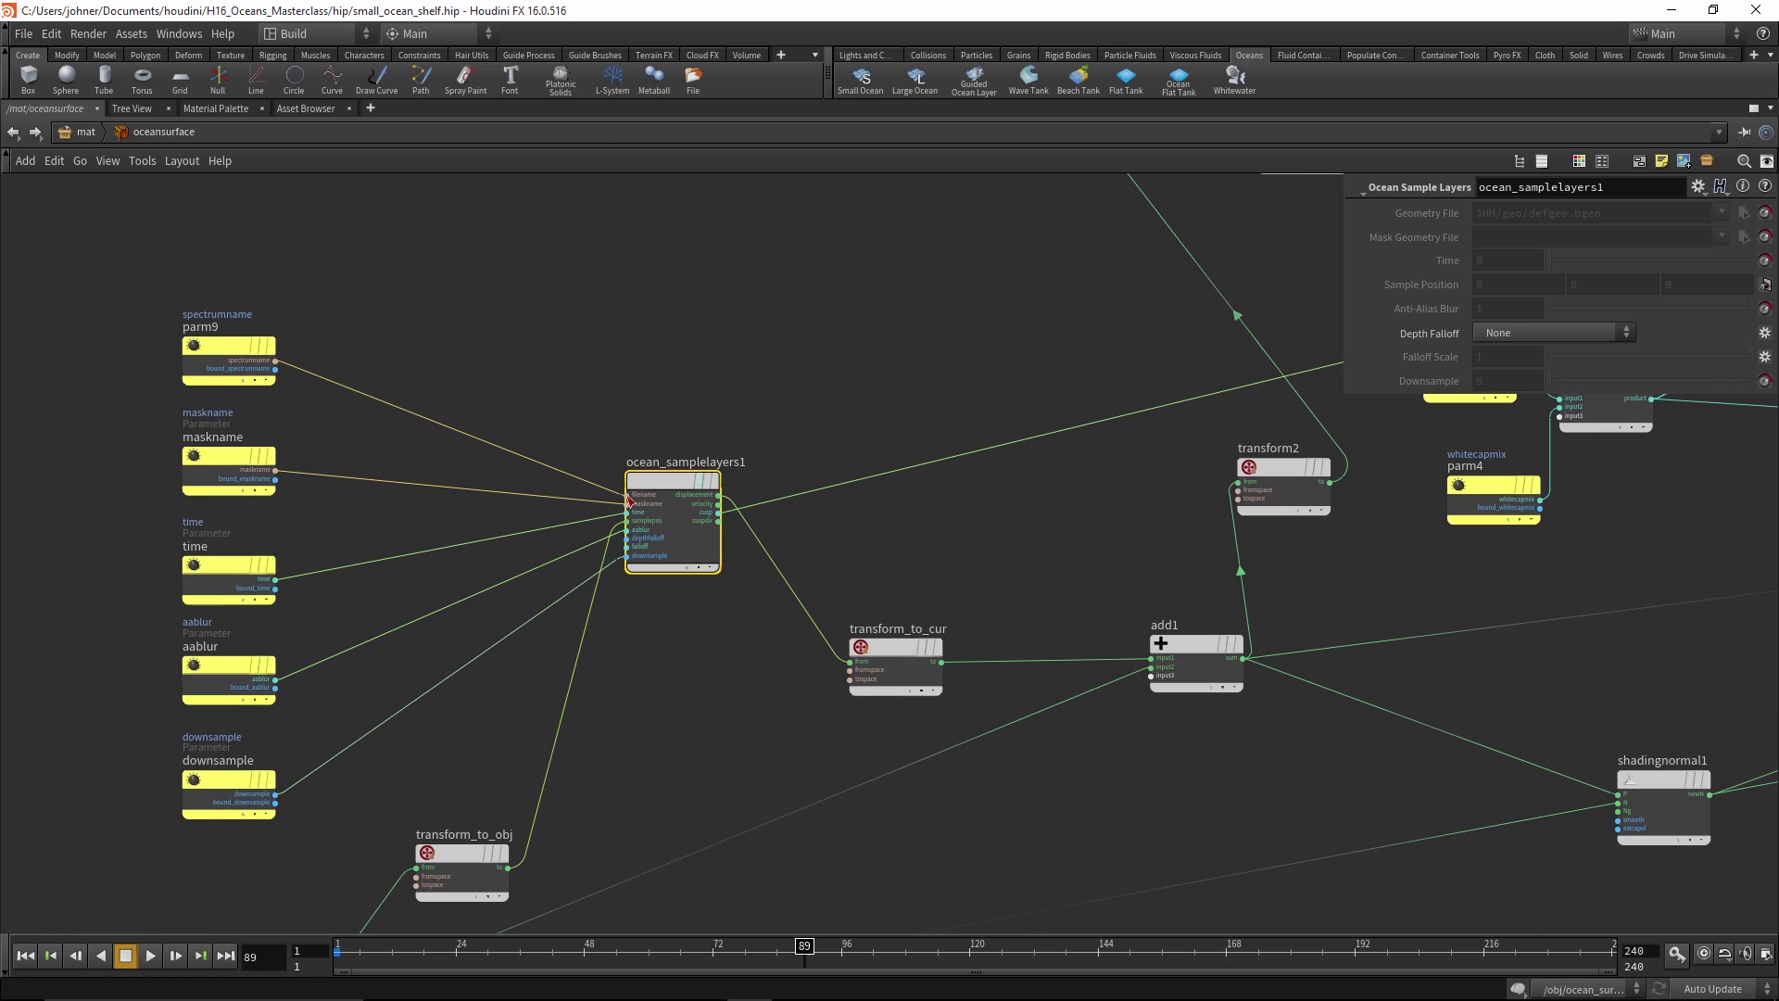
Trace ocean_samplelayers1's sample position from displacement_globals, and its outputs through the transform nodes, diffusecolor ramp and whitecapramp
mouse_move(684, 479)
middle_drag(598, 742, 653, 555)
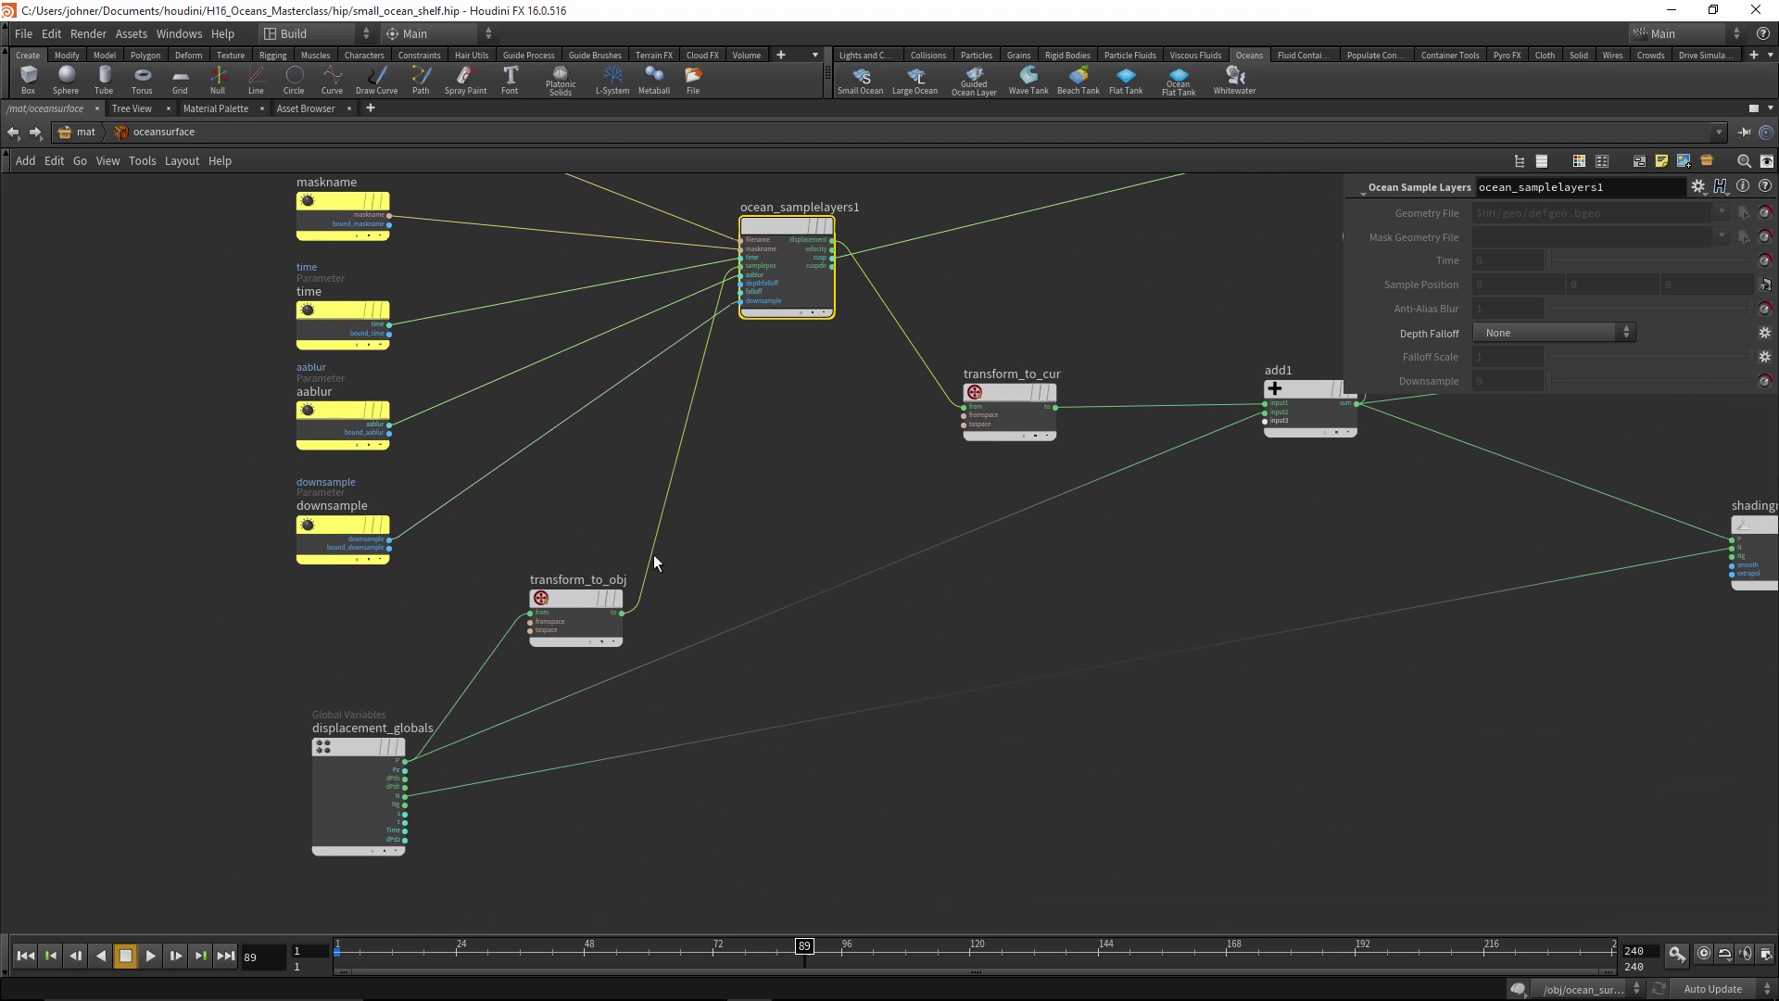
middle_drag(771, 464, 547, 839)
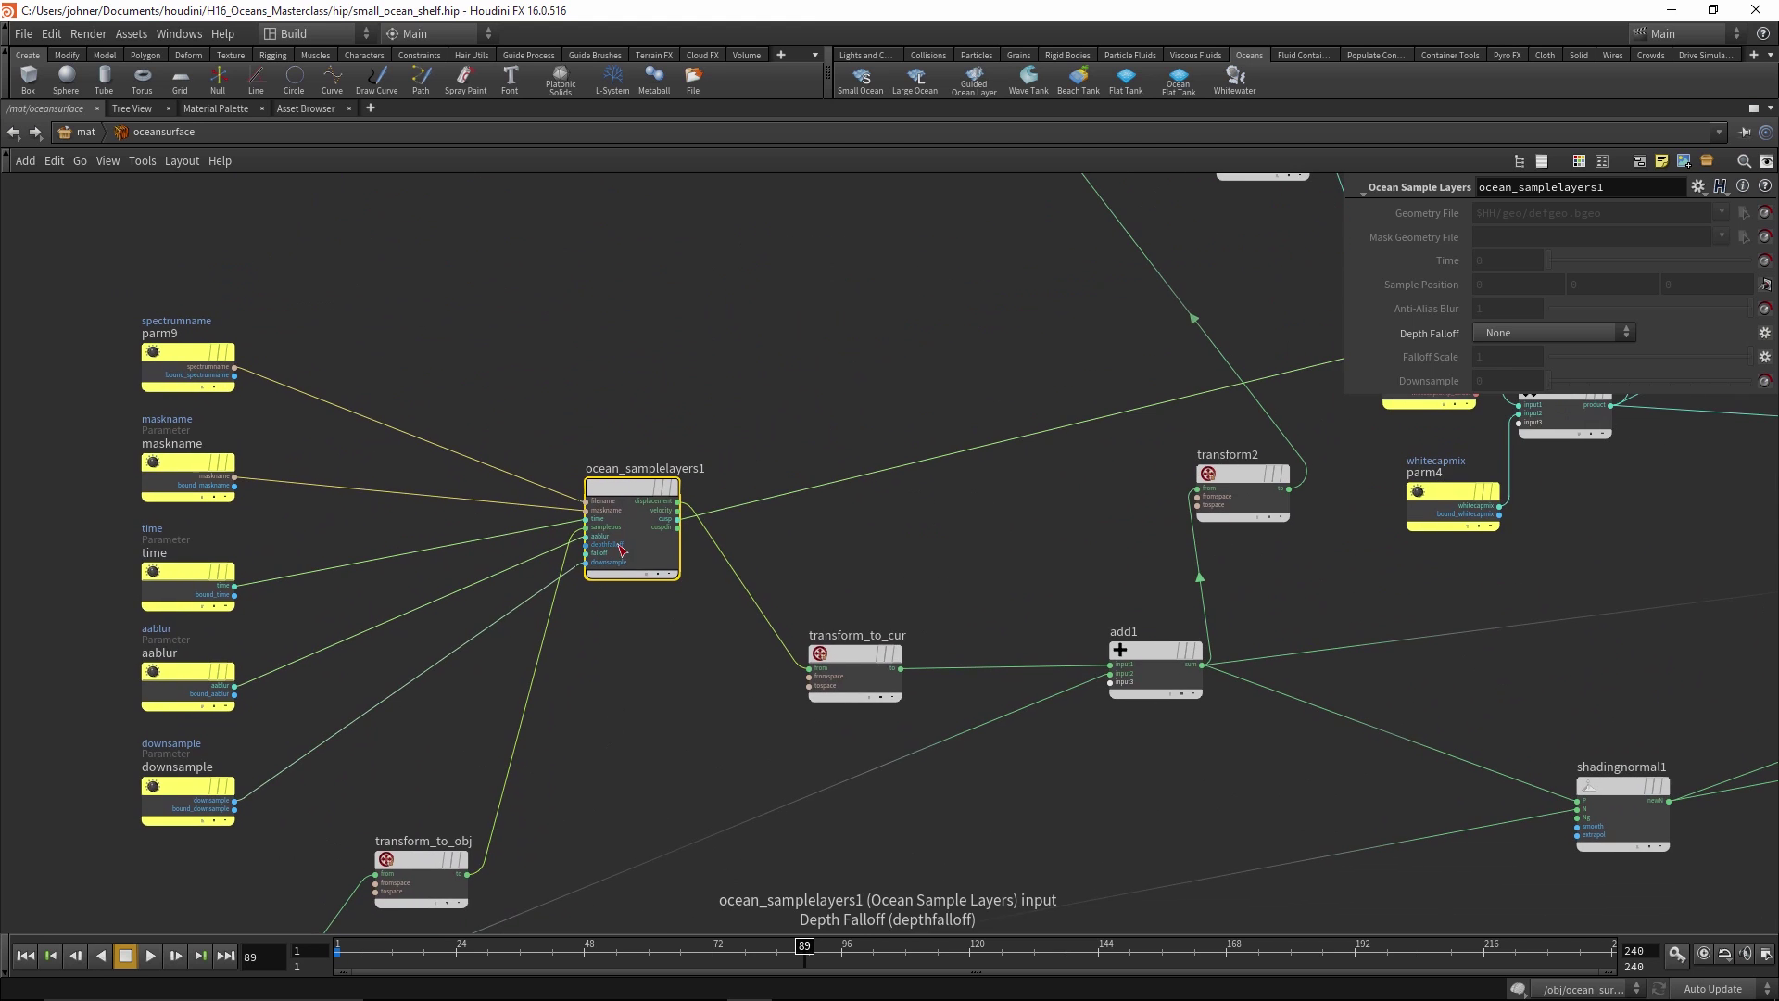
scroll(640, 556, up, 3)
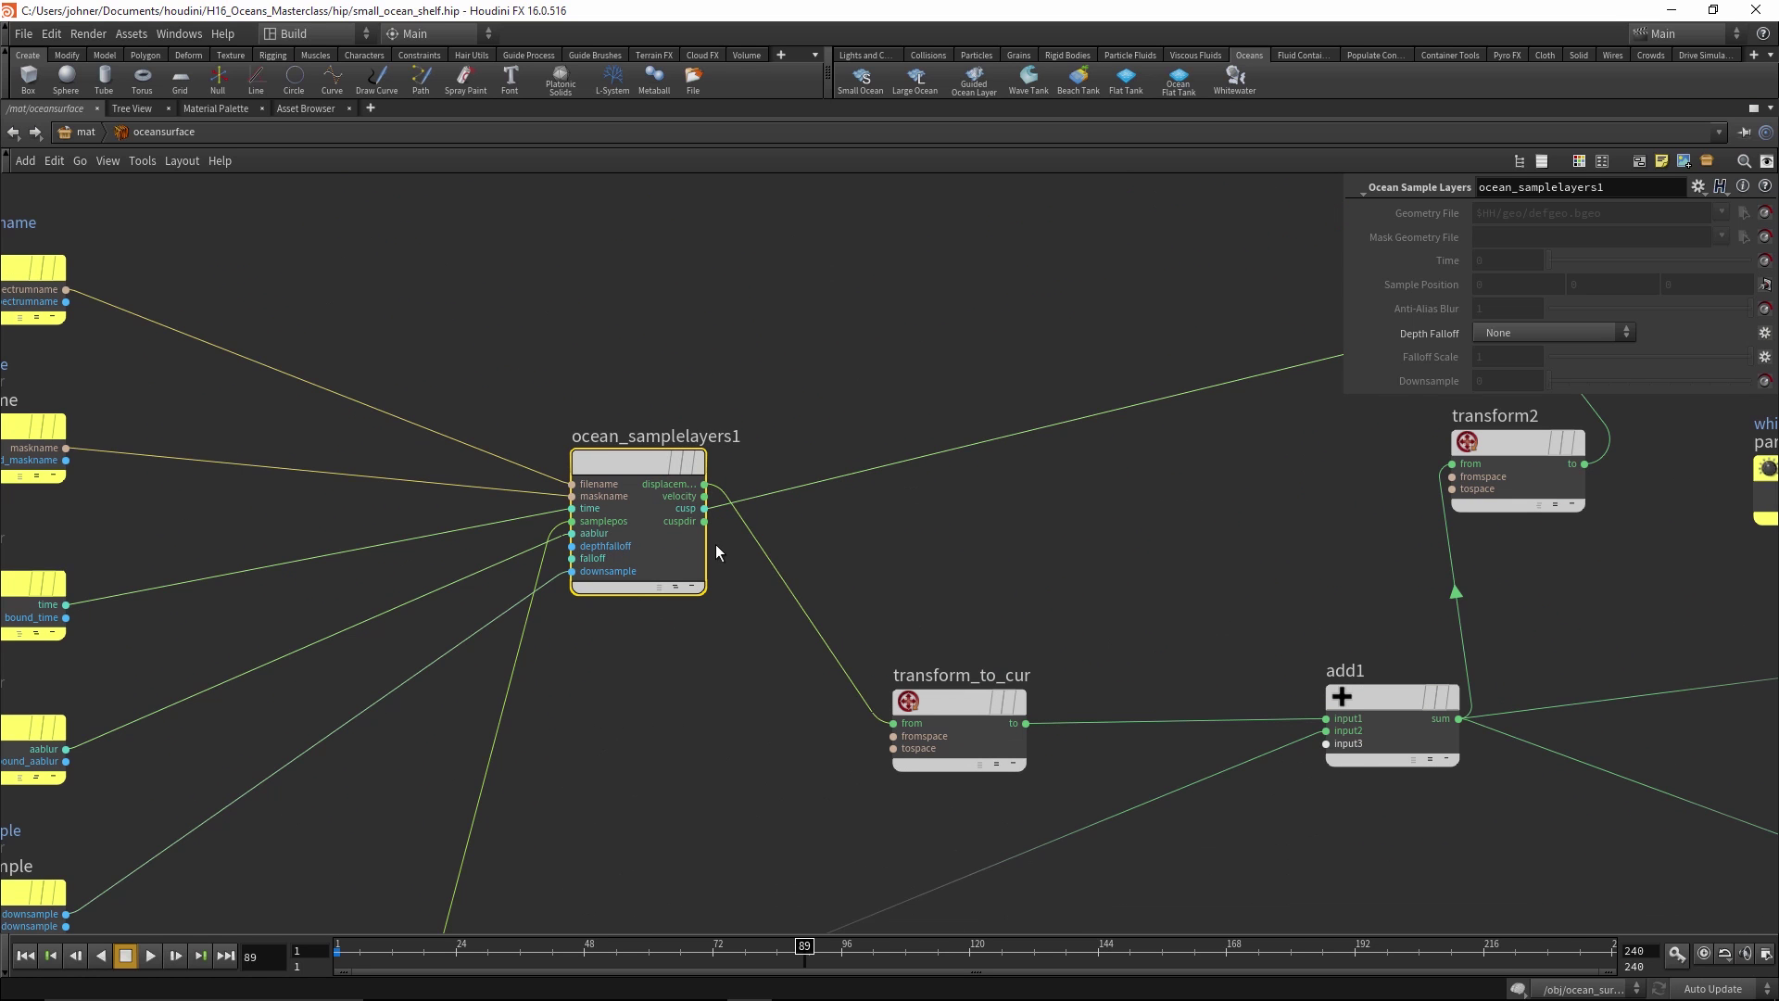
middle_drag(1025, 477, 504, 796)
mouse_move(126, 787)
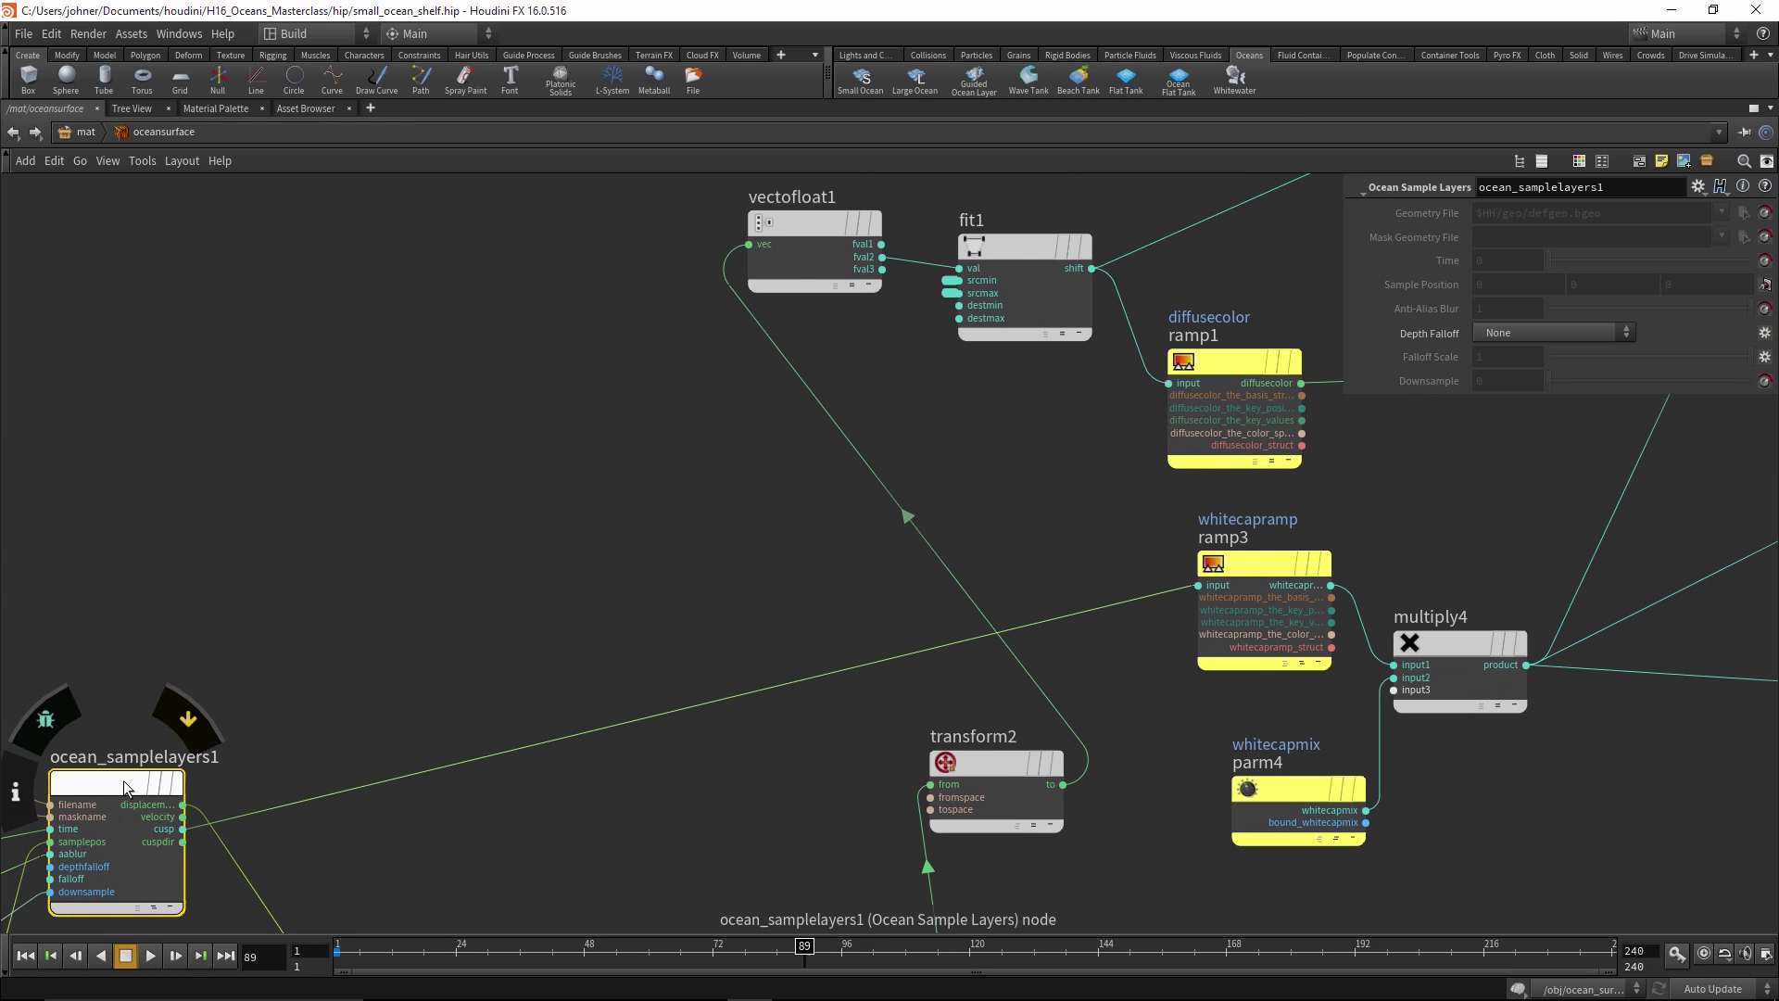
middle_drag(437, 577, 481, 620)
scroll(556, 551, down, 3)
scroll(741, 492, up, 2)
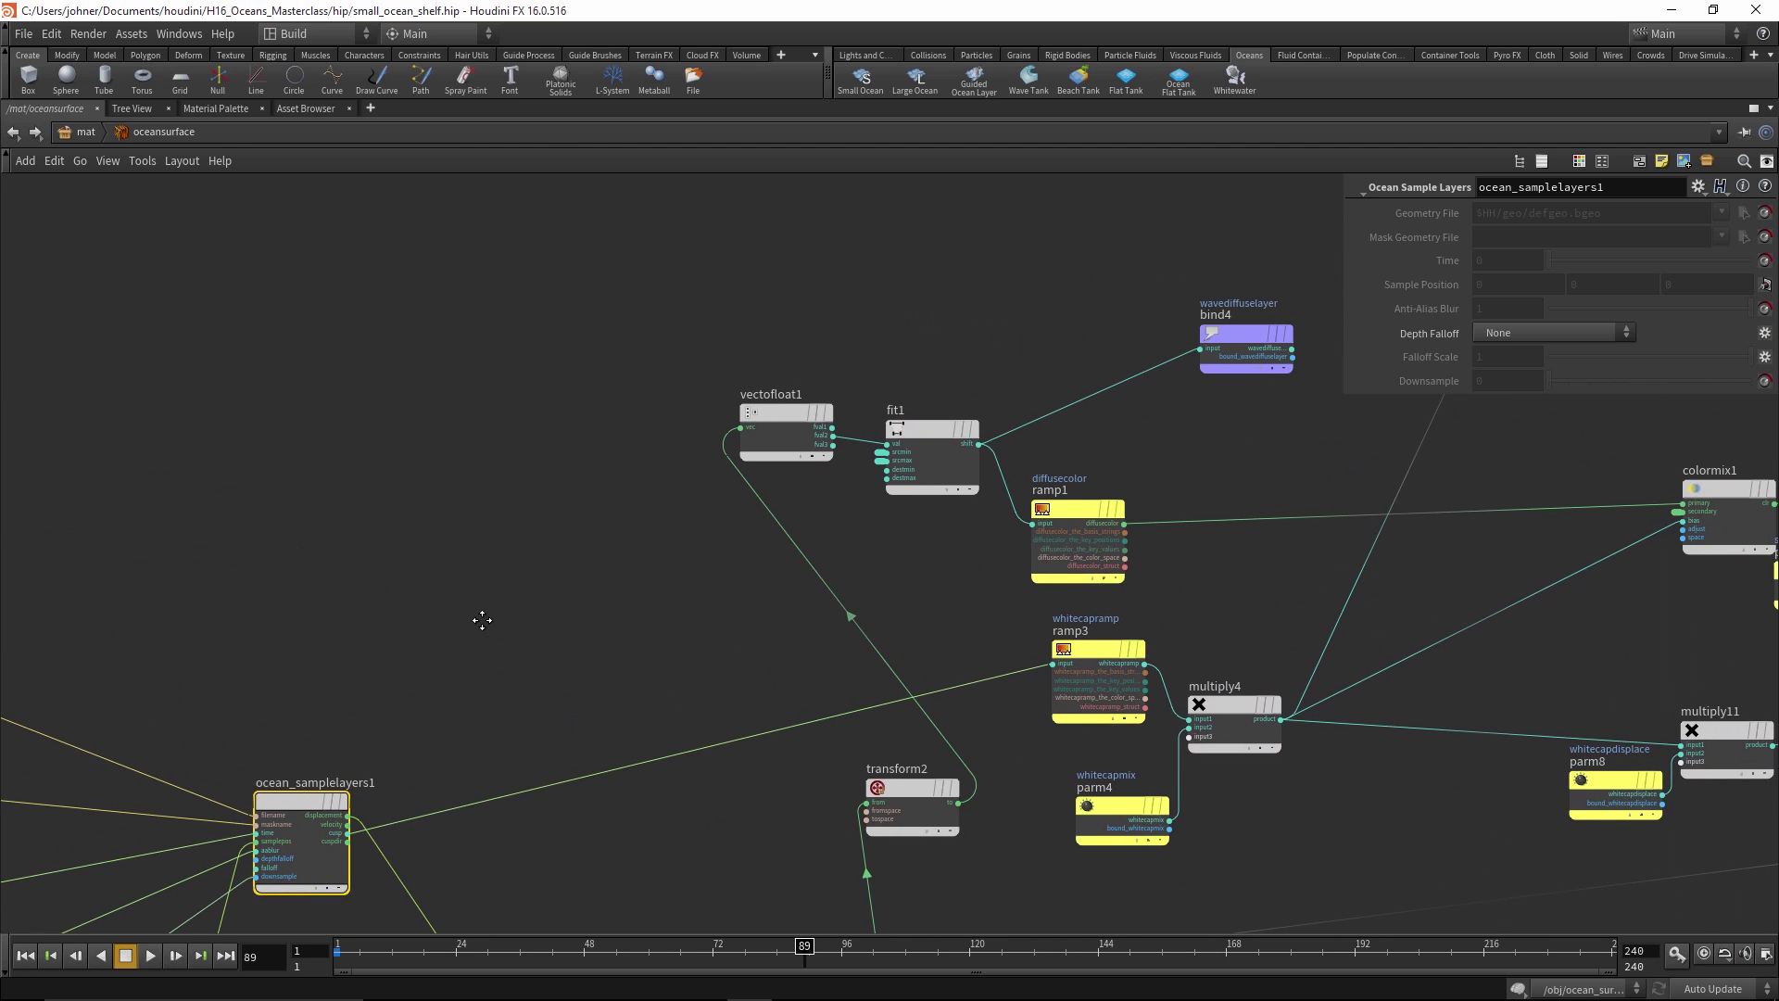
Examine the for-each loop of foam noise nodes in the oceansurface network, from foreach_begin1 to its end node
scroll(481, 620, down, 3)
middle_drag(579, 429, 611, 715)
middle_drag(843, 351, 905, 887)
scroll(659, 798, up, 2)
scroll(906, 887, down, 2)
middle_drag(671, 838, 976, 852)
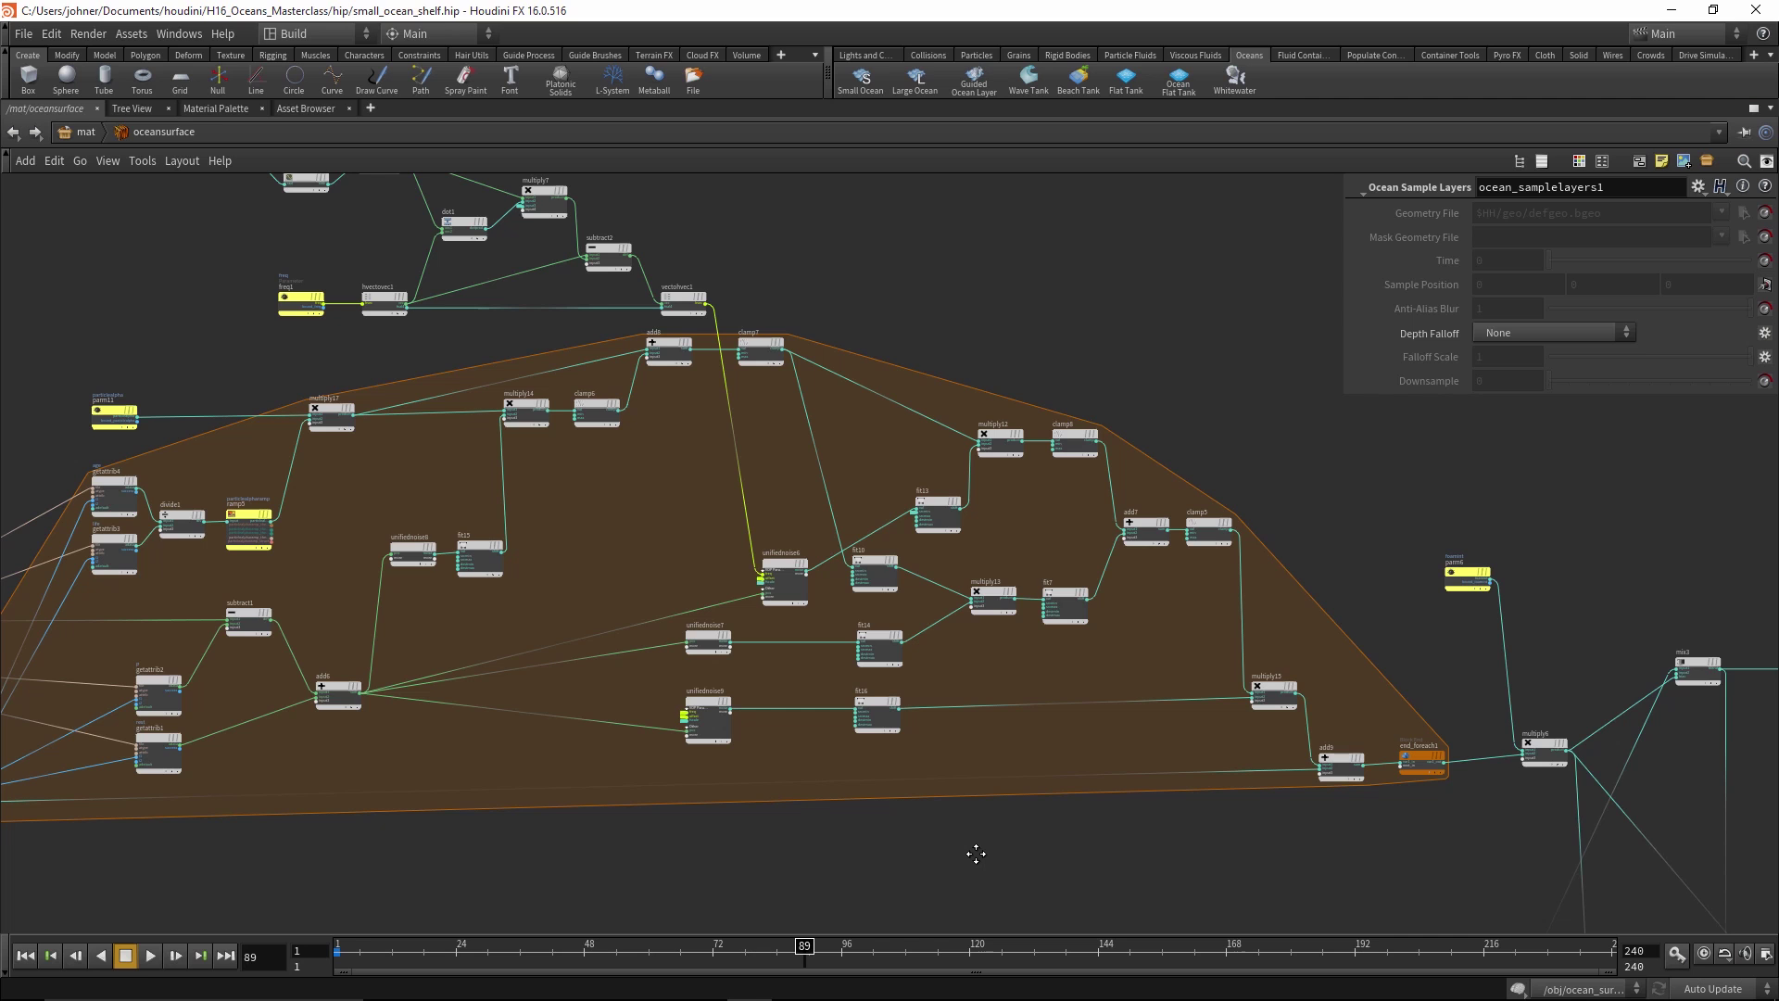
middle_drag(1020, 842, 1168, 788)
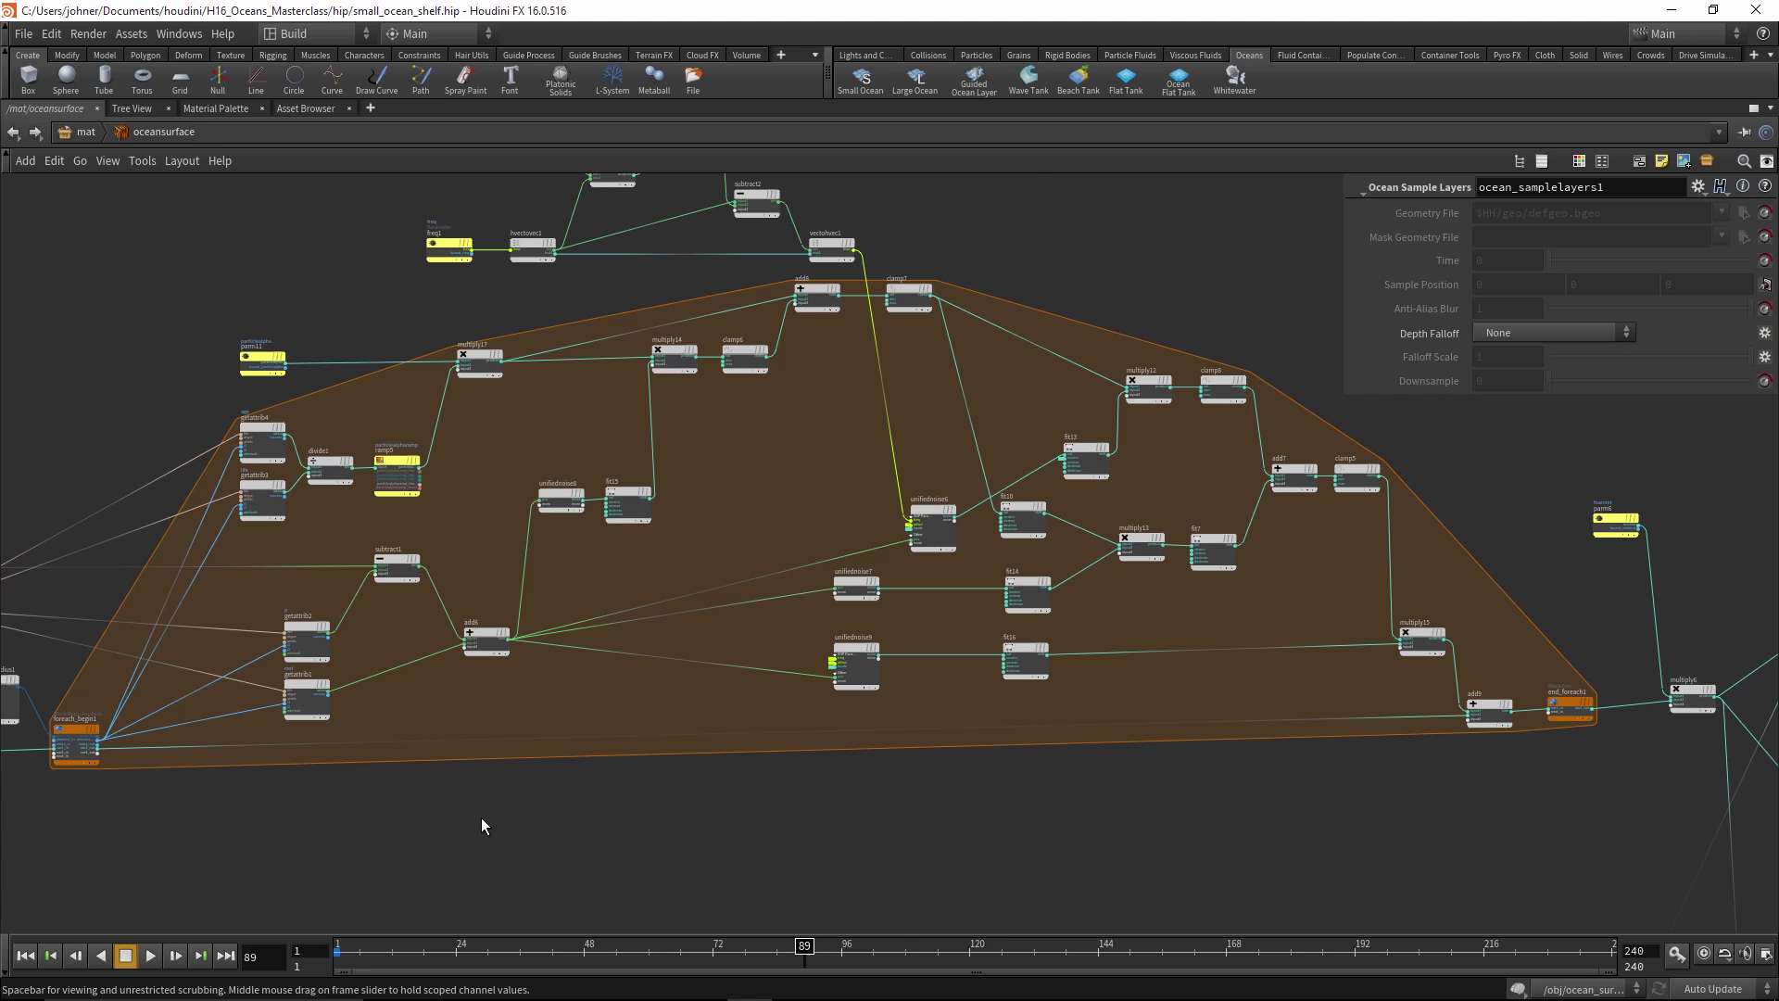
Inspect the streak direction nodes above the foam loop and the attribute fetched by the getattrib1 node
scroll(481, 818, up, 4)
middle_drag(903, 226, 950, 644)
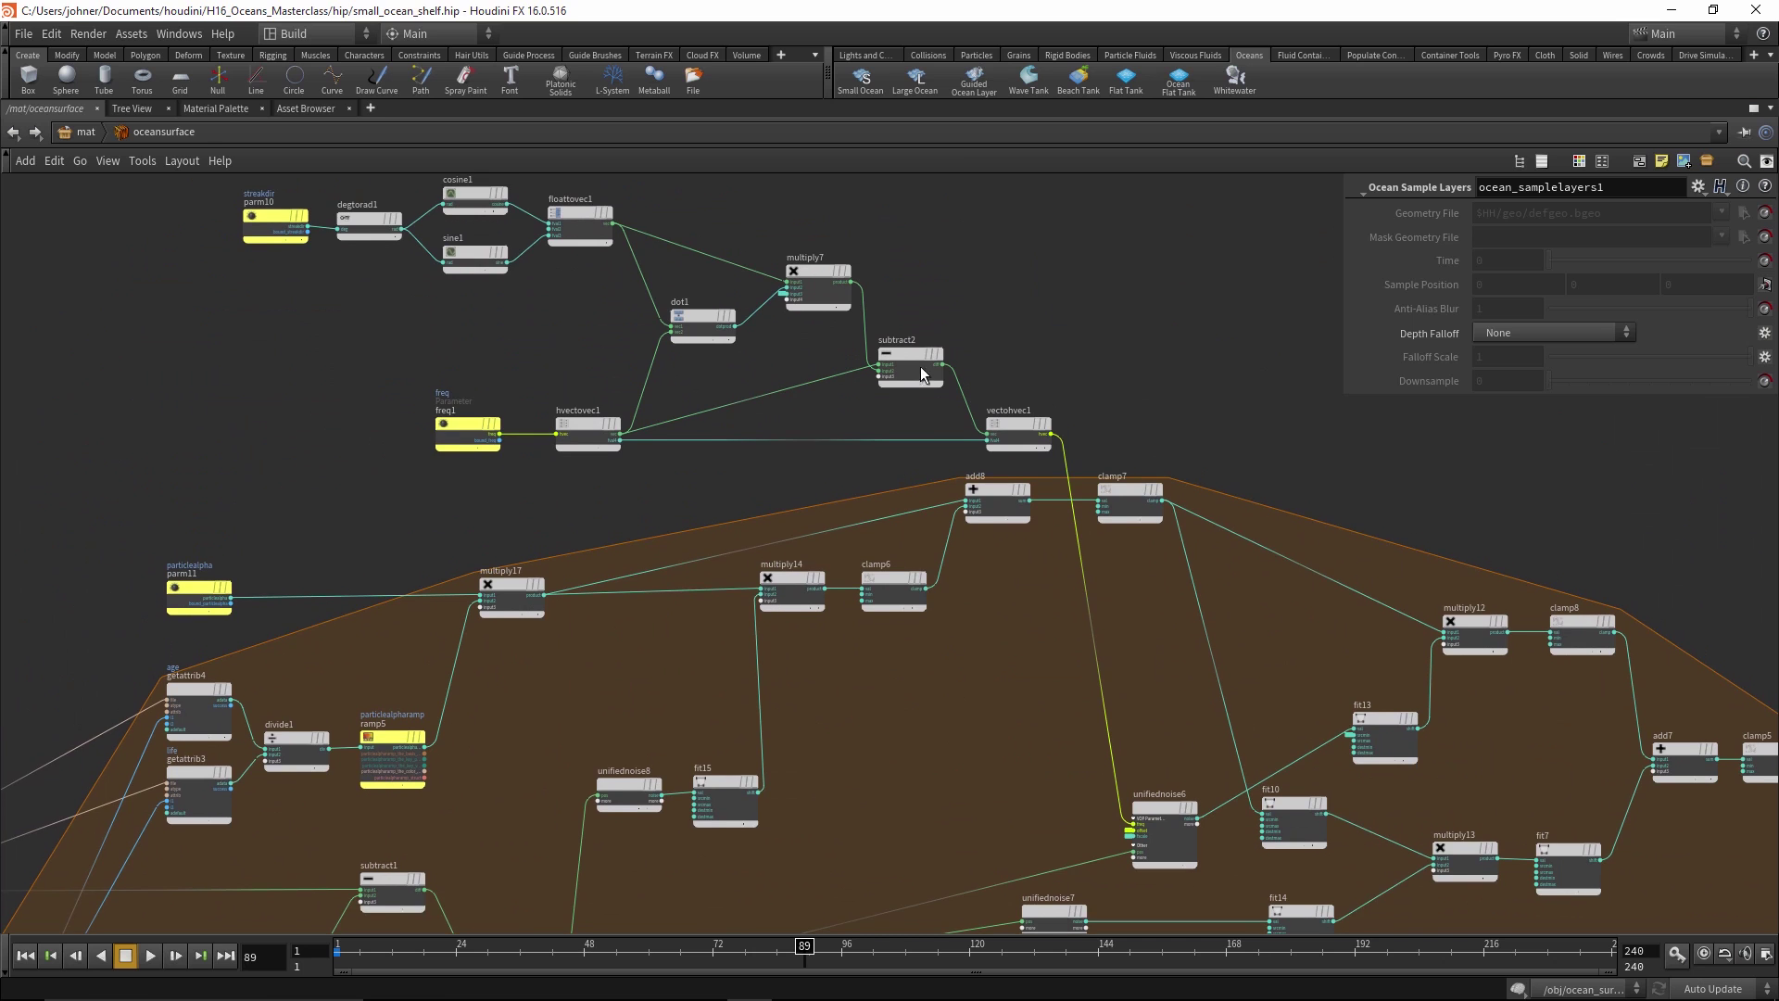
middle_drag(922, 374, 1033, 327)
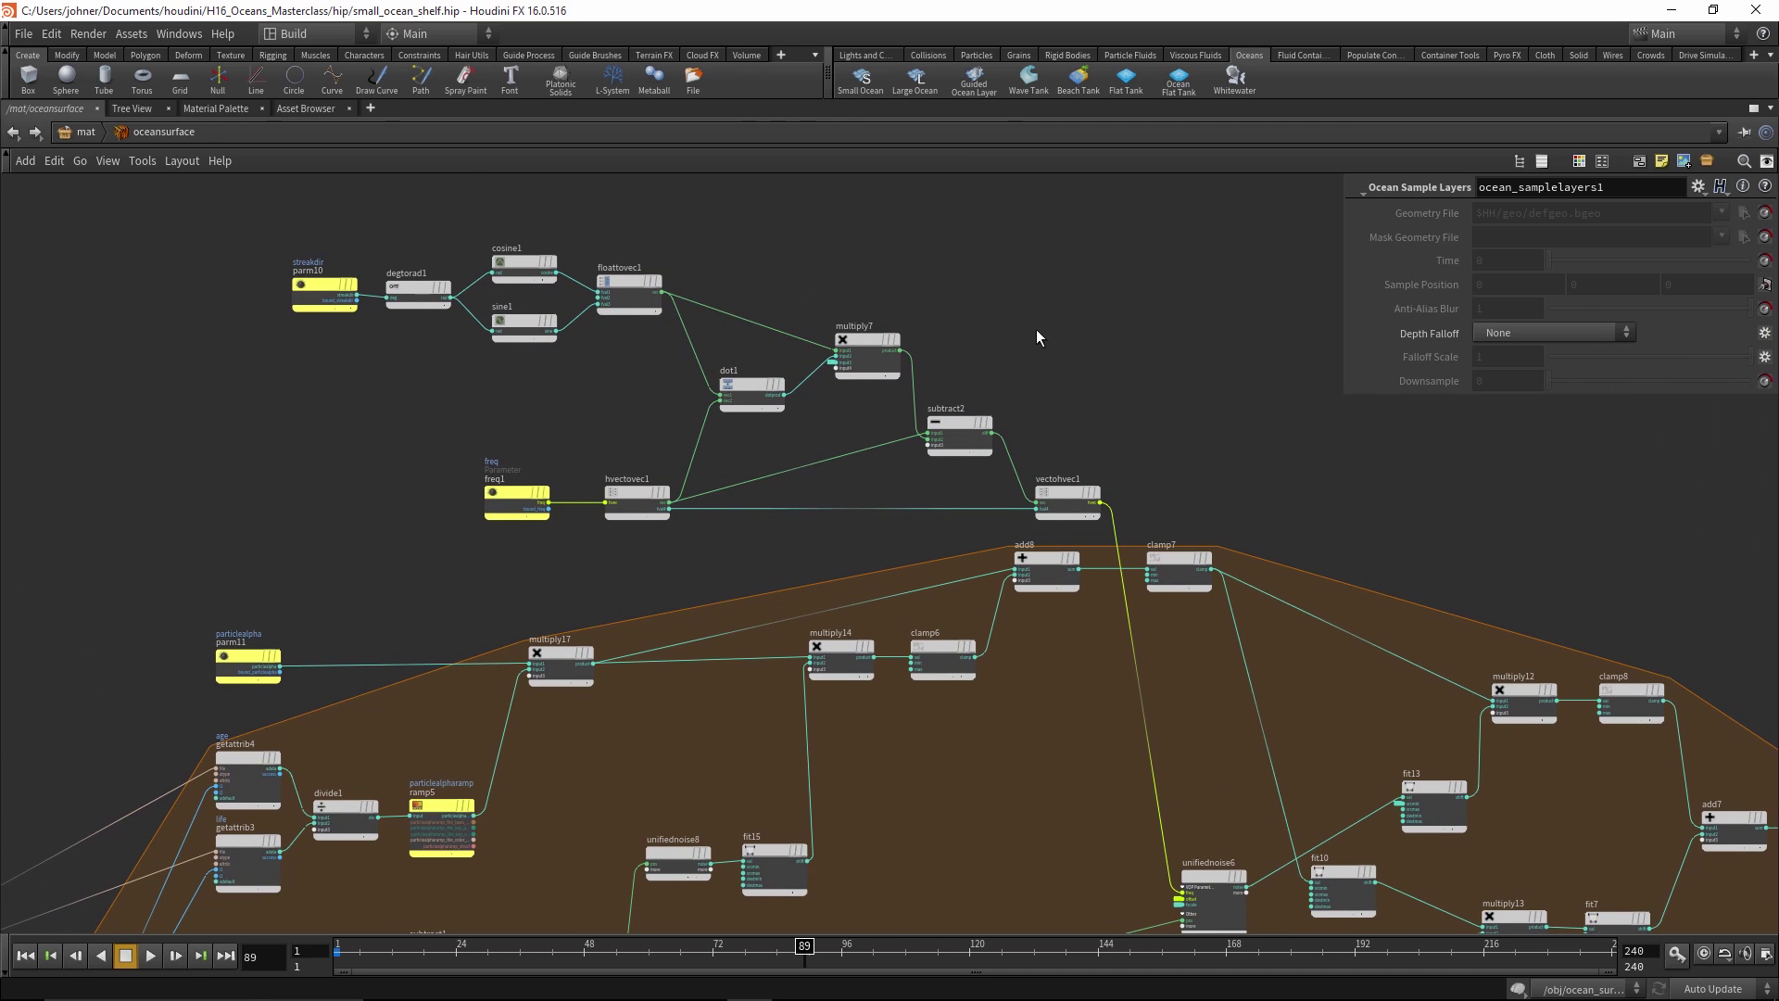
middle_drag(1144, 365, 971, 70)
middle_drag(419, 869, 766, 776)
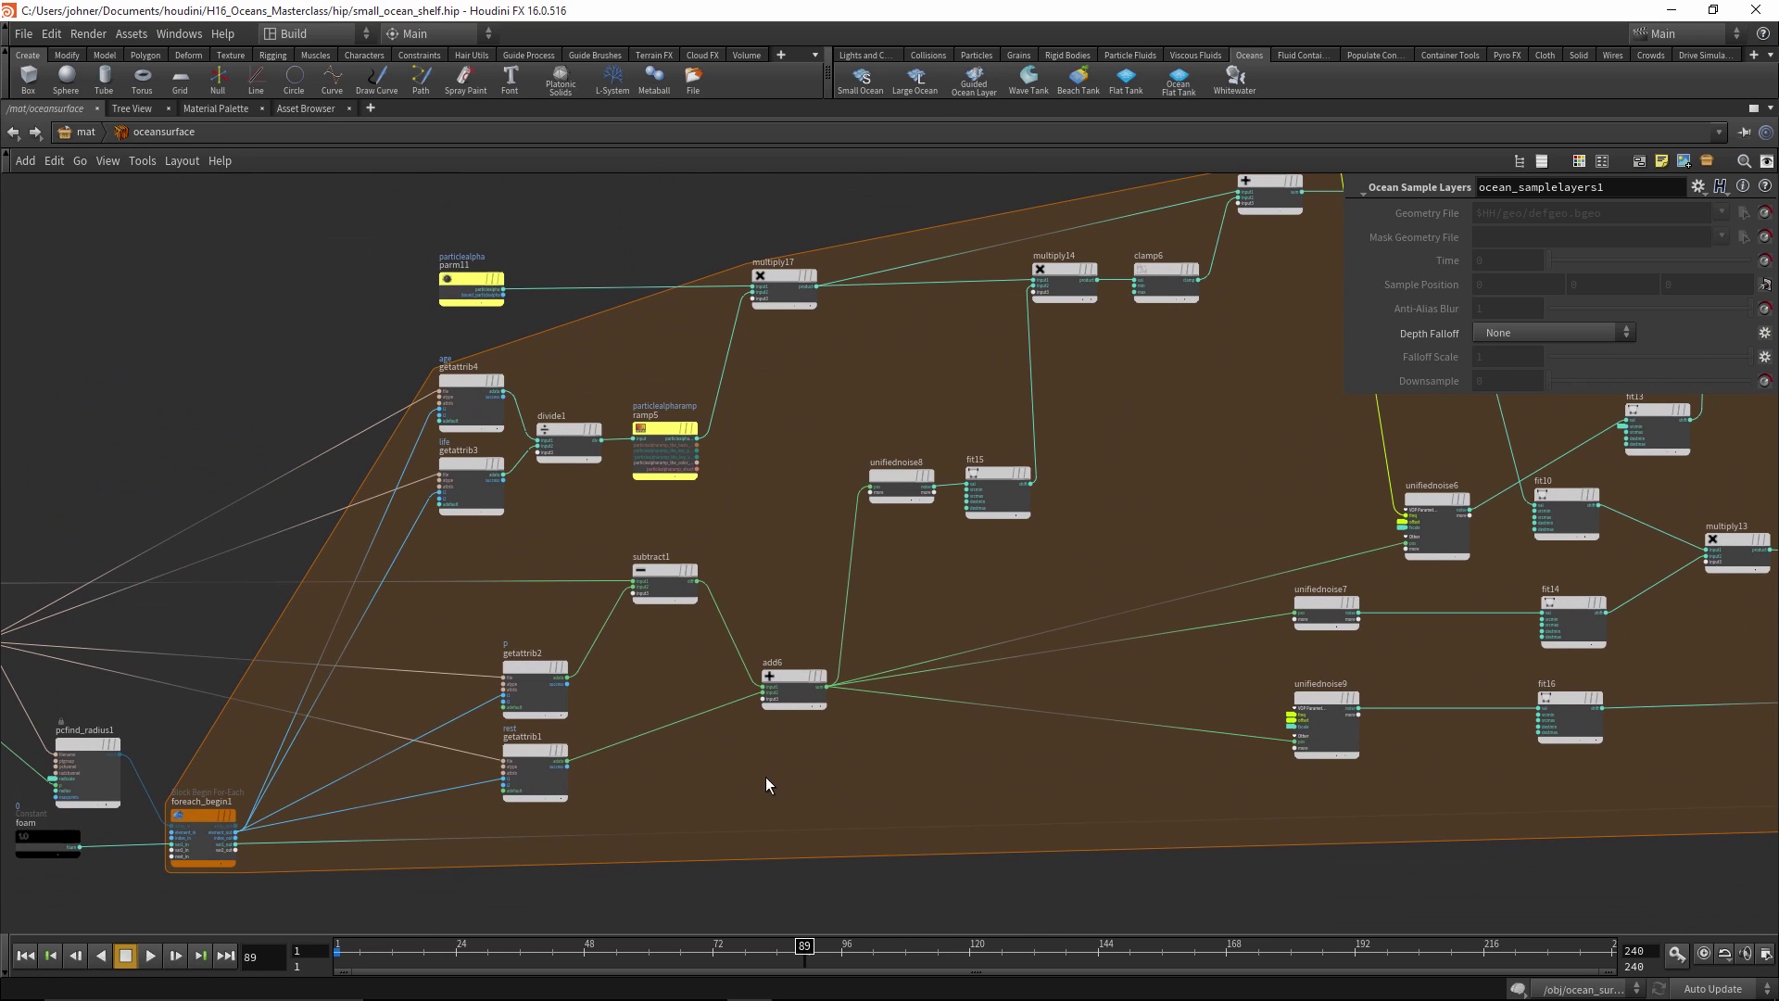
click(524, 755)
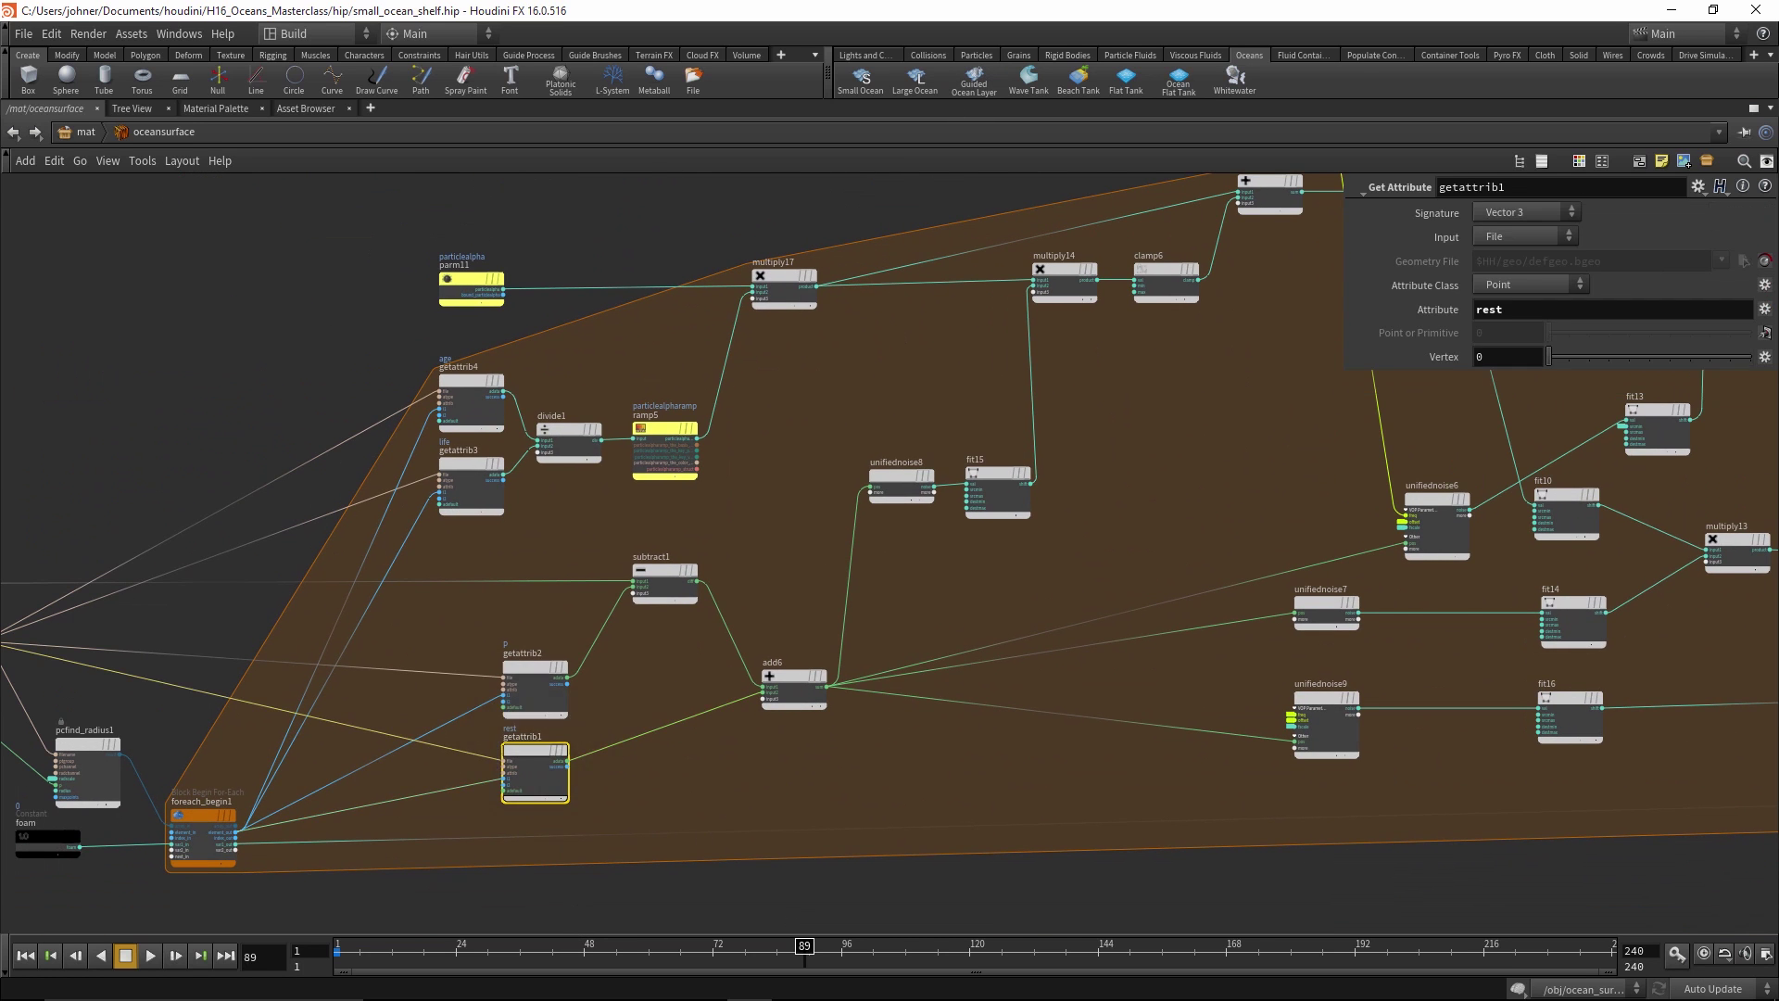
mouse_move(1451, 319)
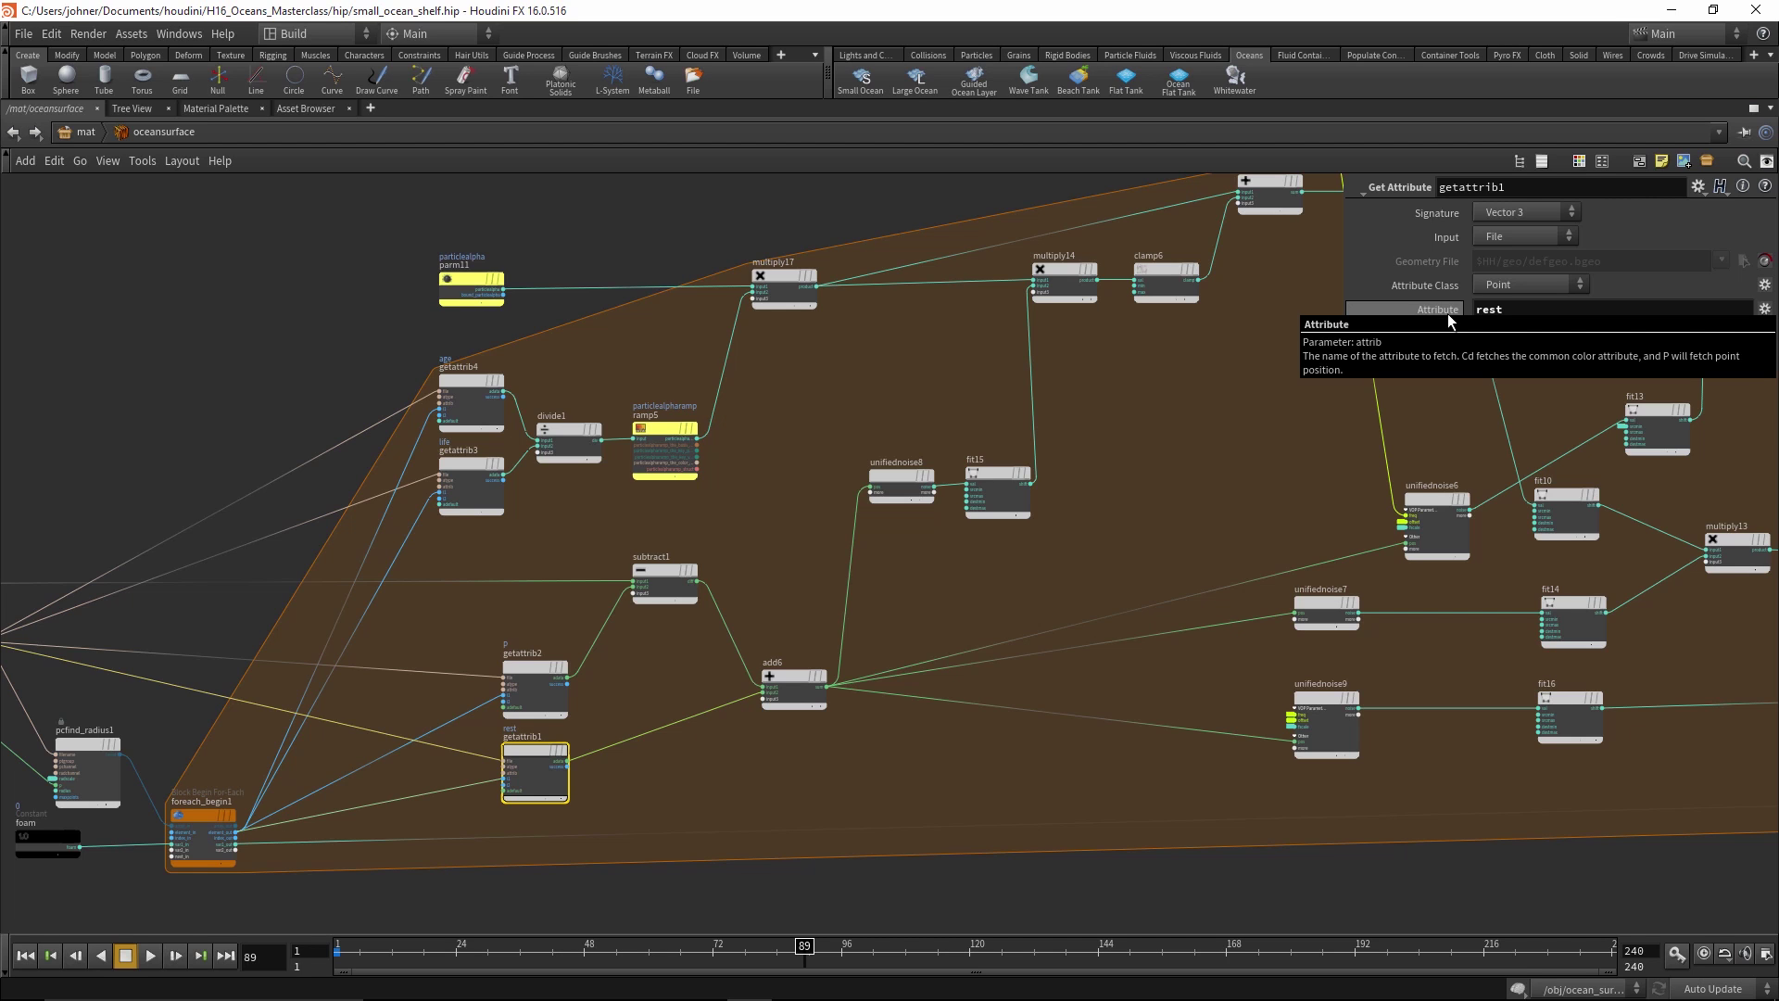
Return to the mat network, review the oceanvolume material's parameters, and examine the displacement nodes inside it
click(78, 132)
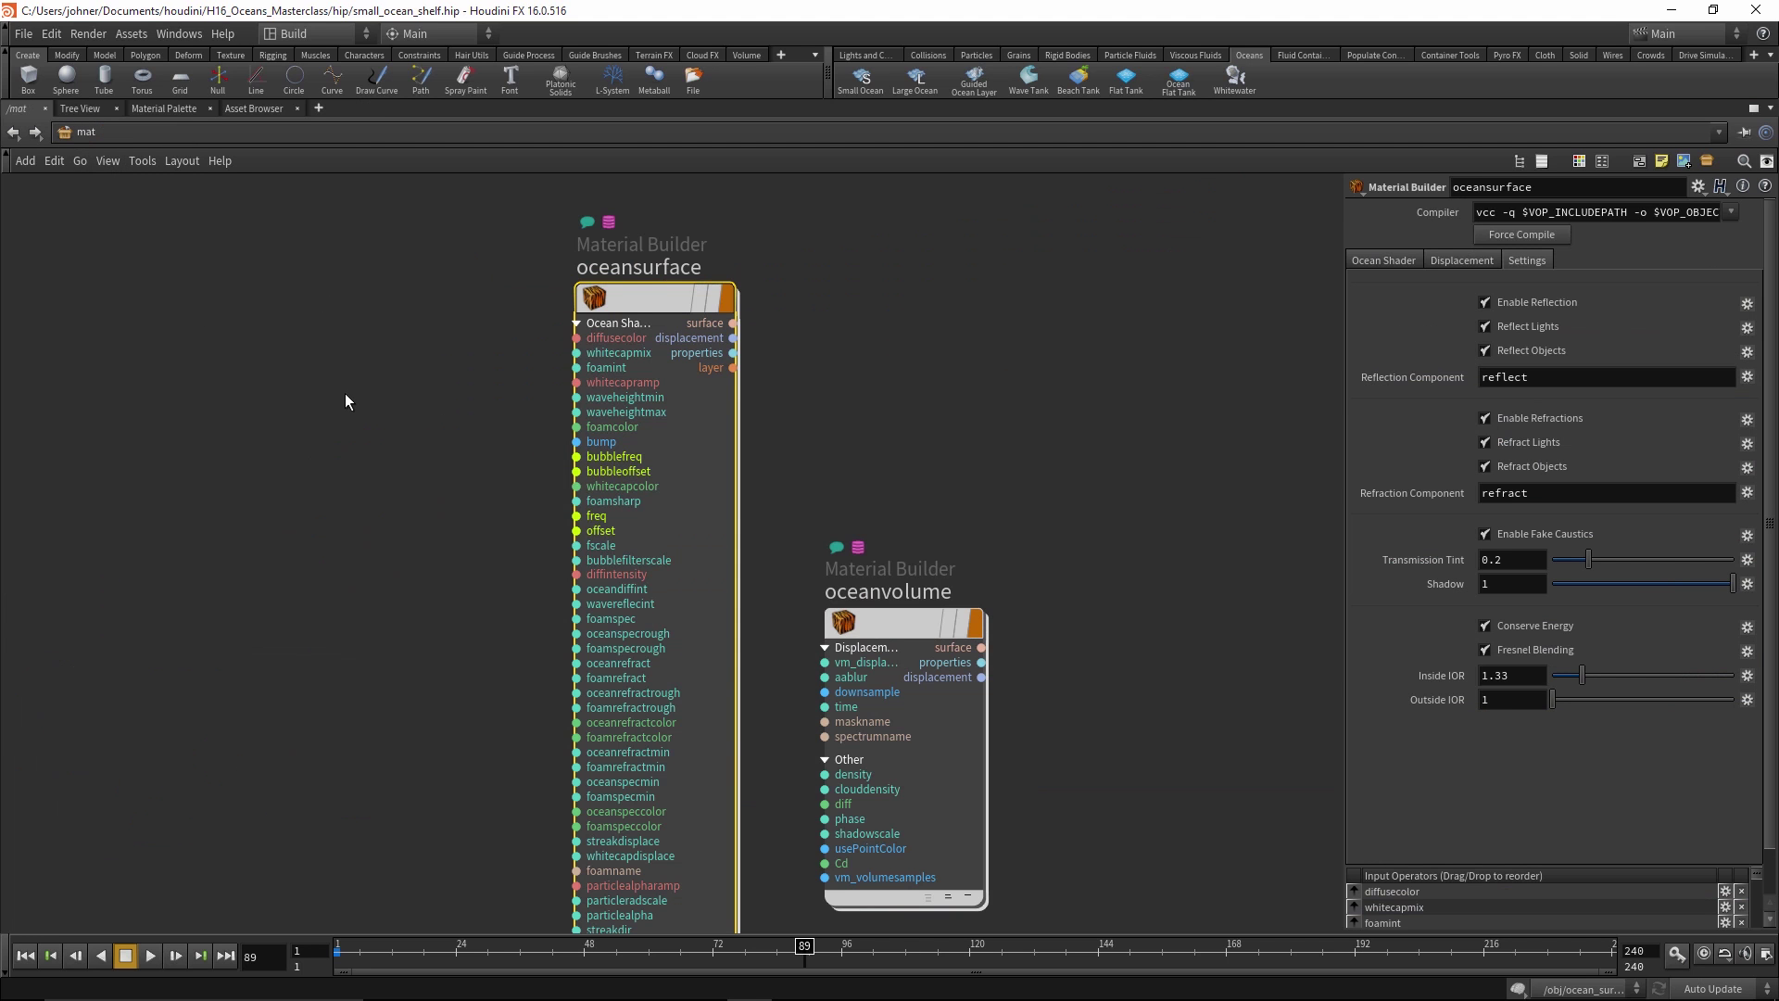
scroll(346, 400, down, 2)
middle_drag(343, 422, 278, 318)
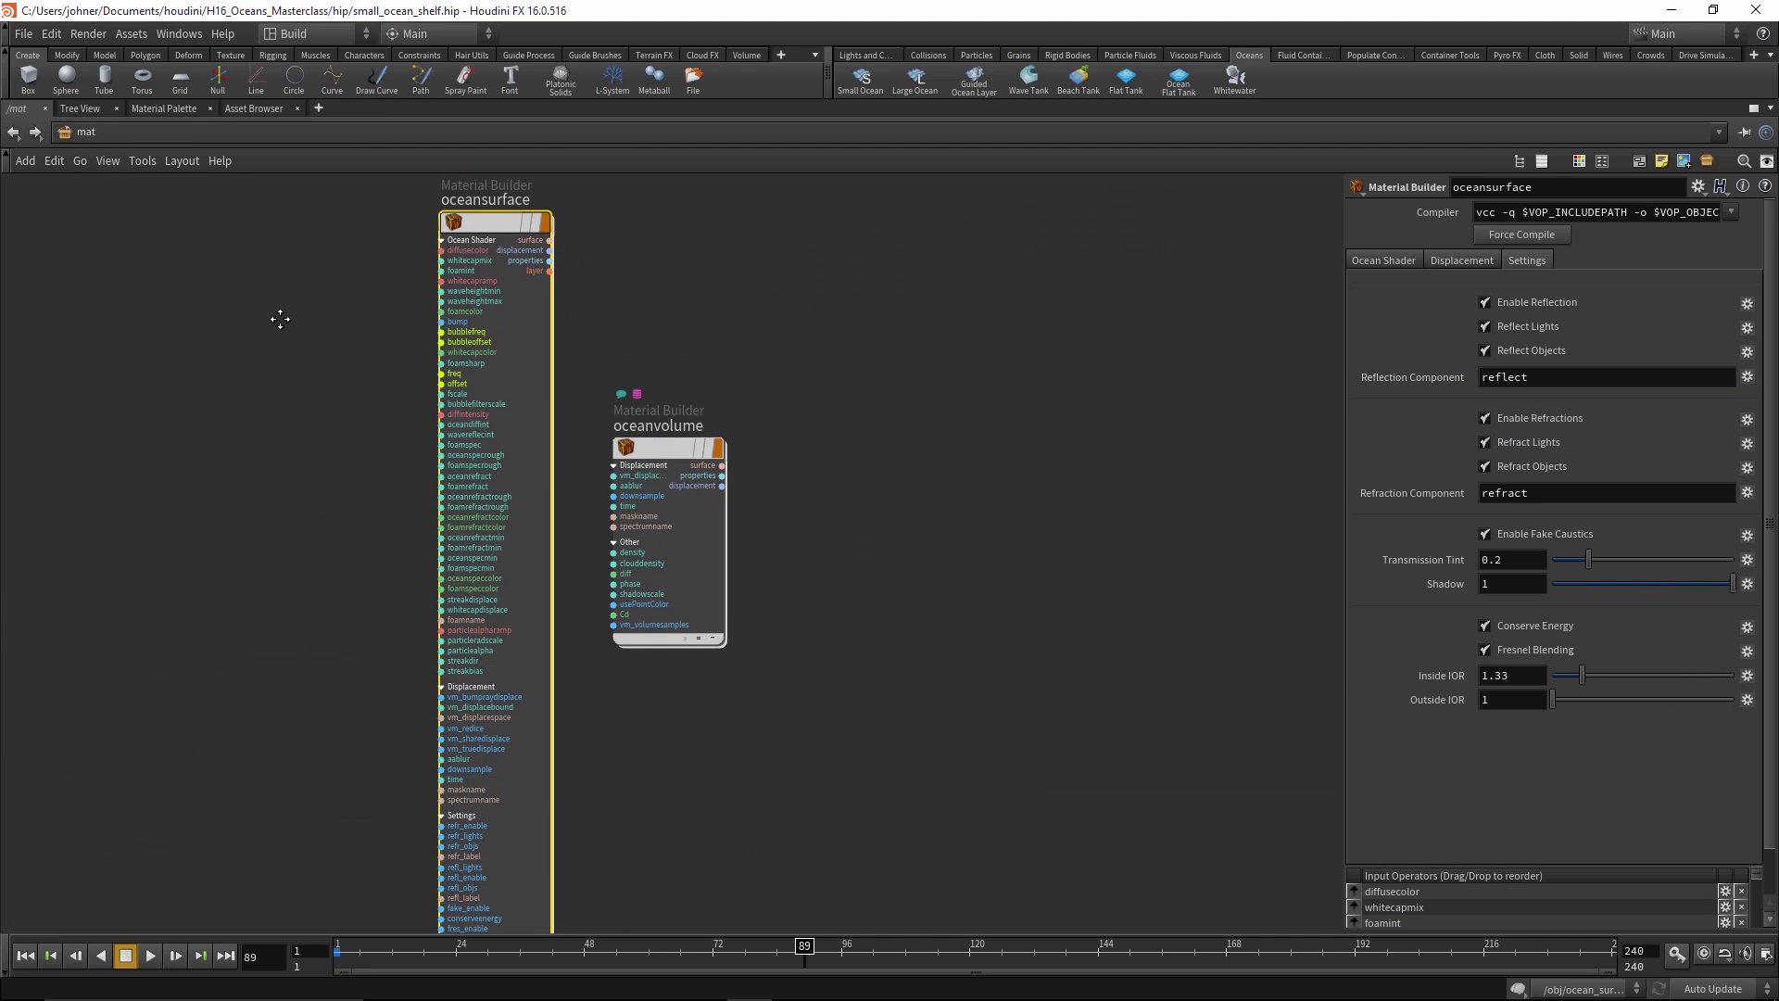
click(637, 452)
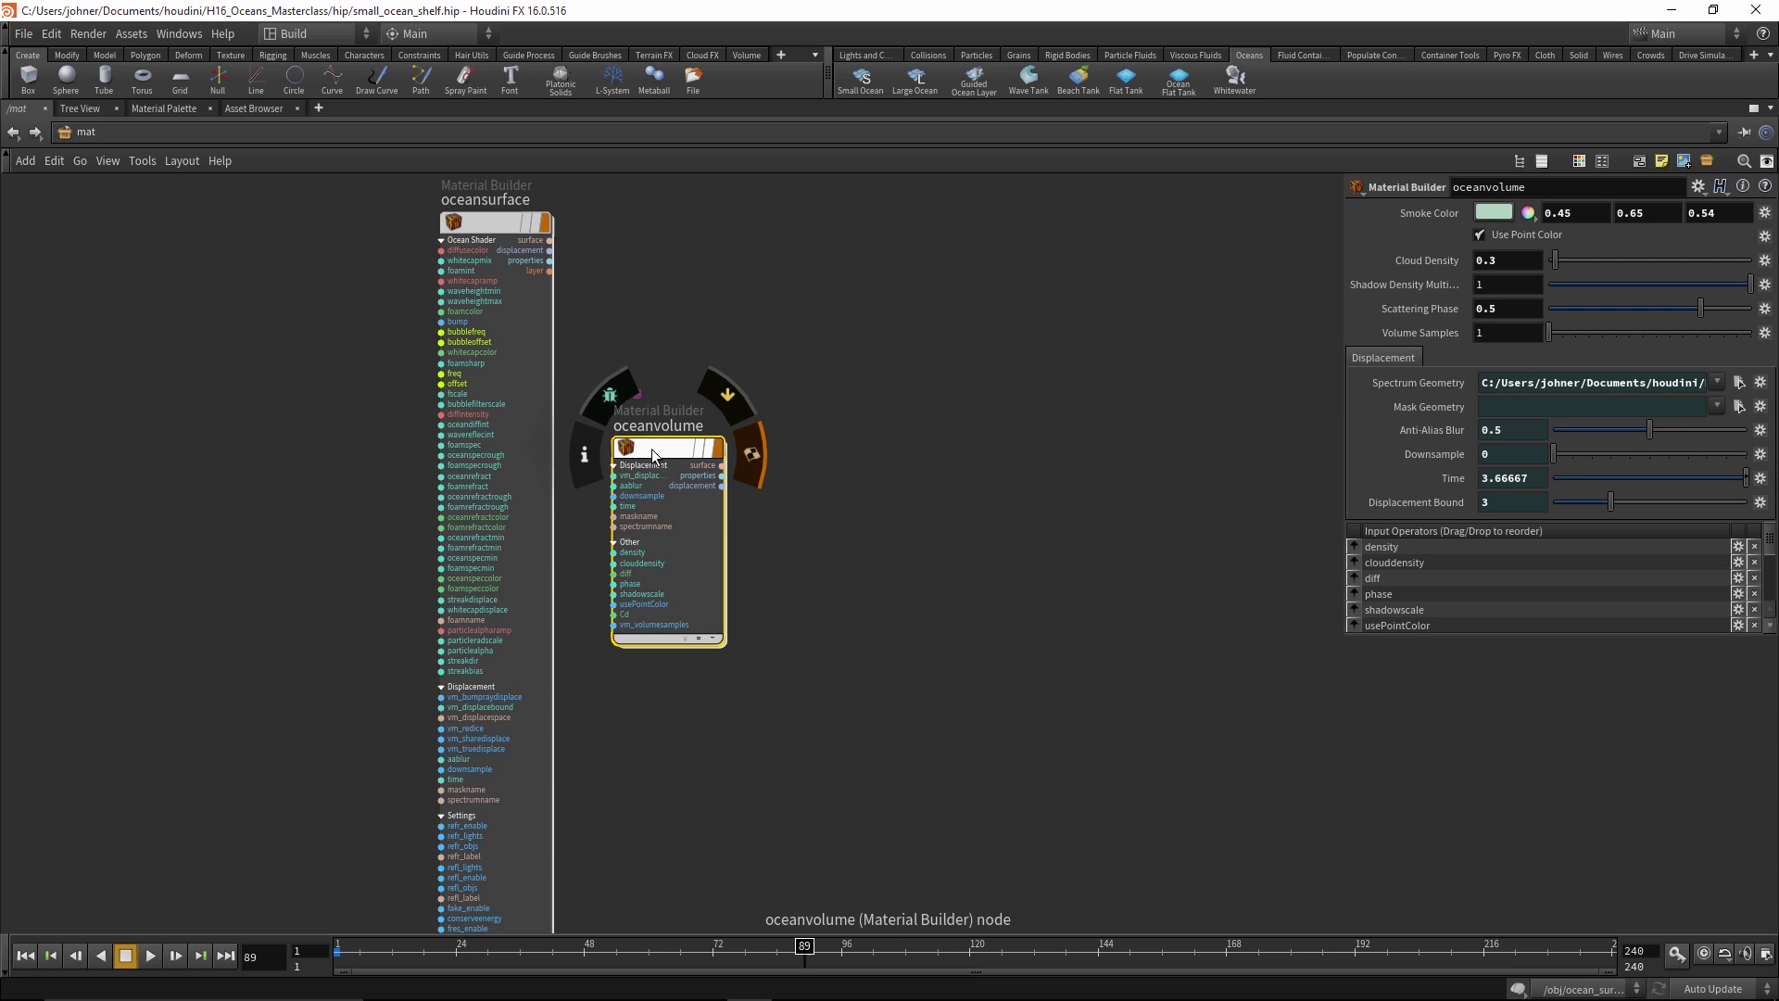
double_click(653, 450)
scroll(742, 401, up, 1)
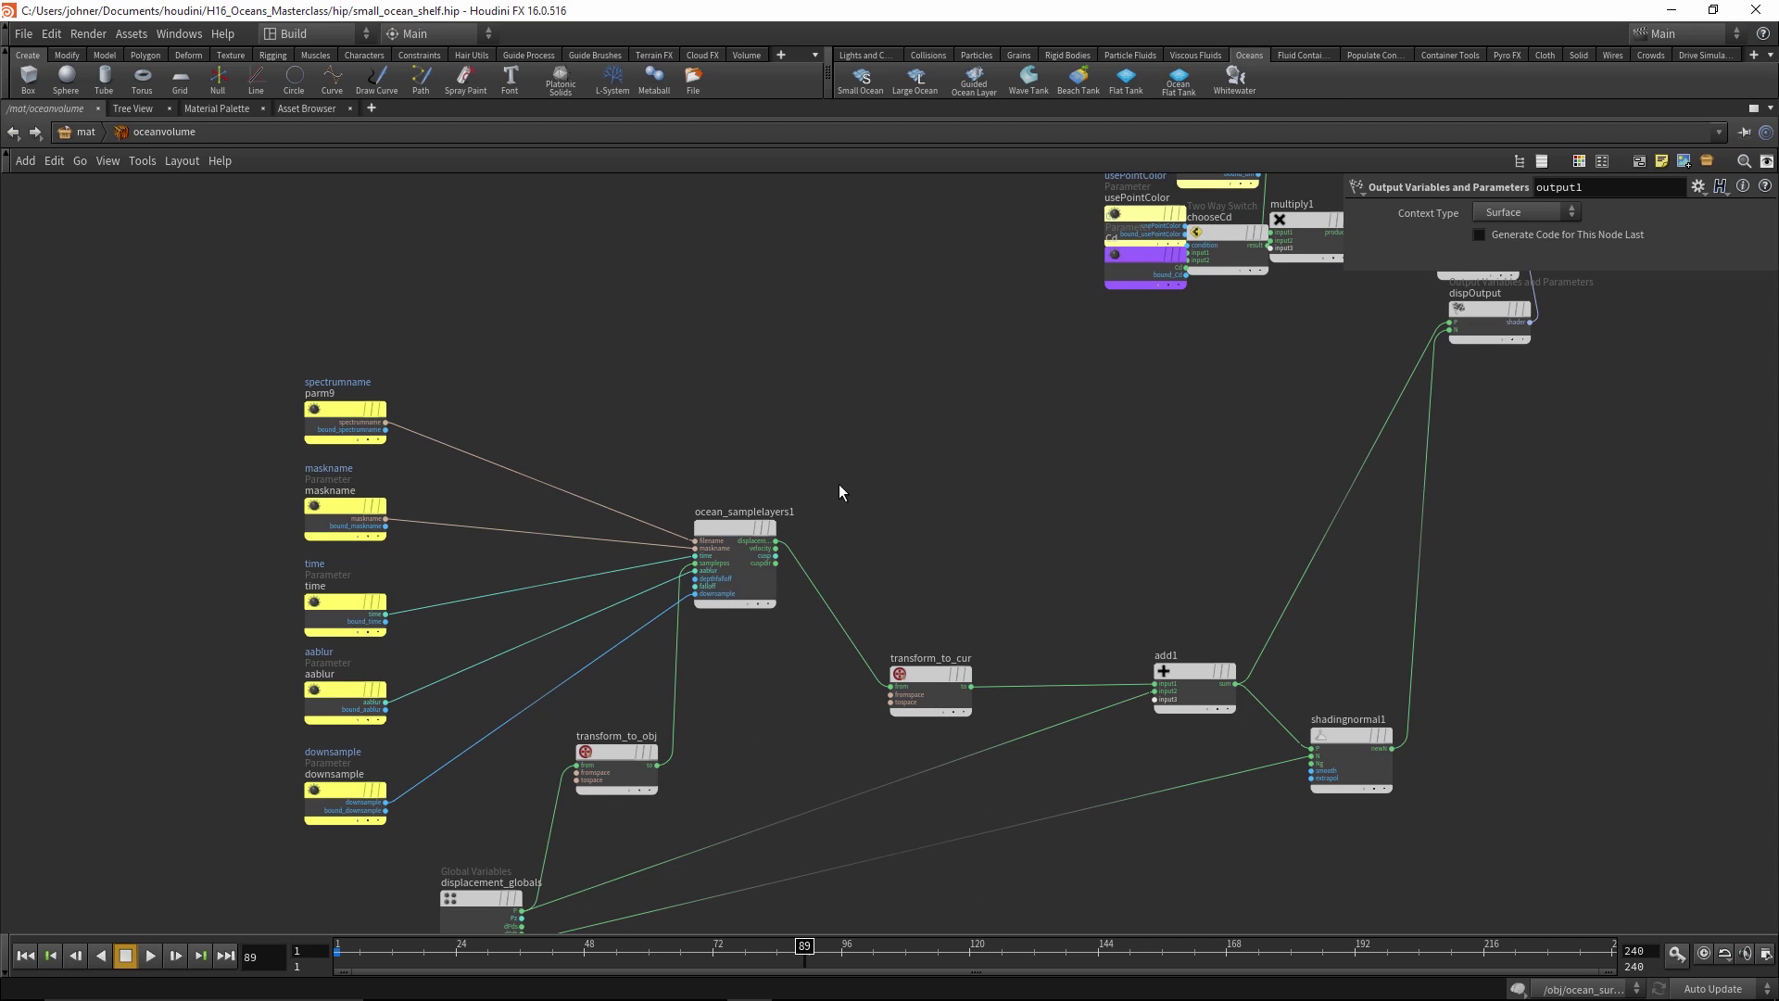
middle_drag(814, 397, 834, 372)
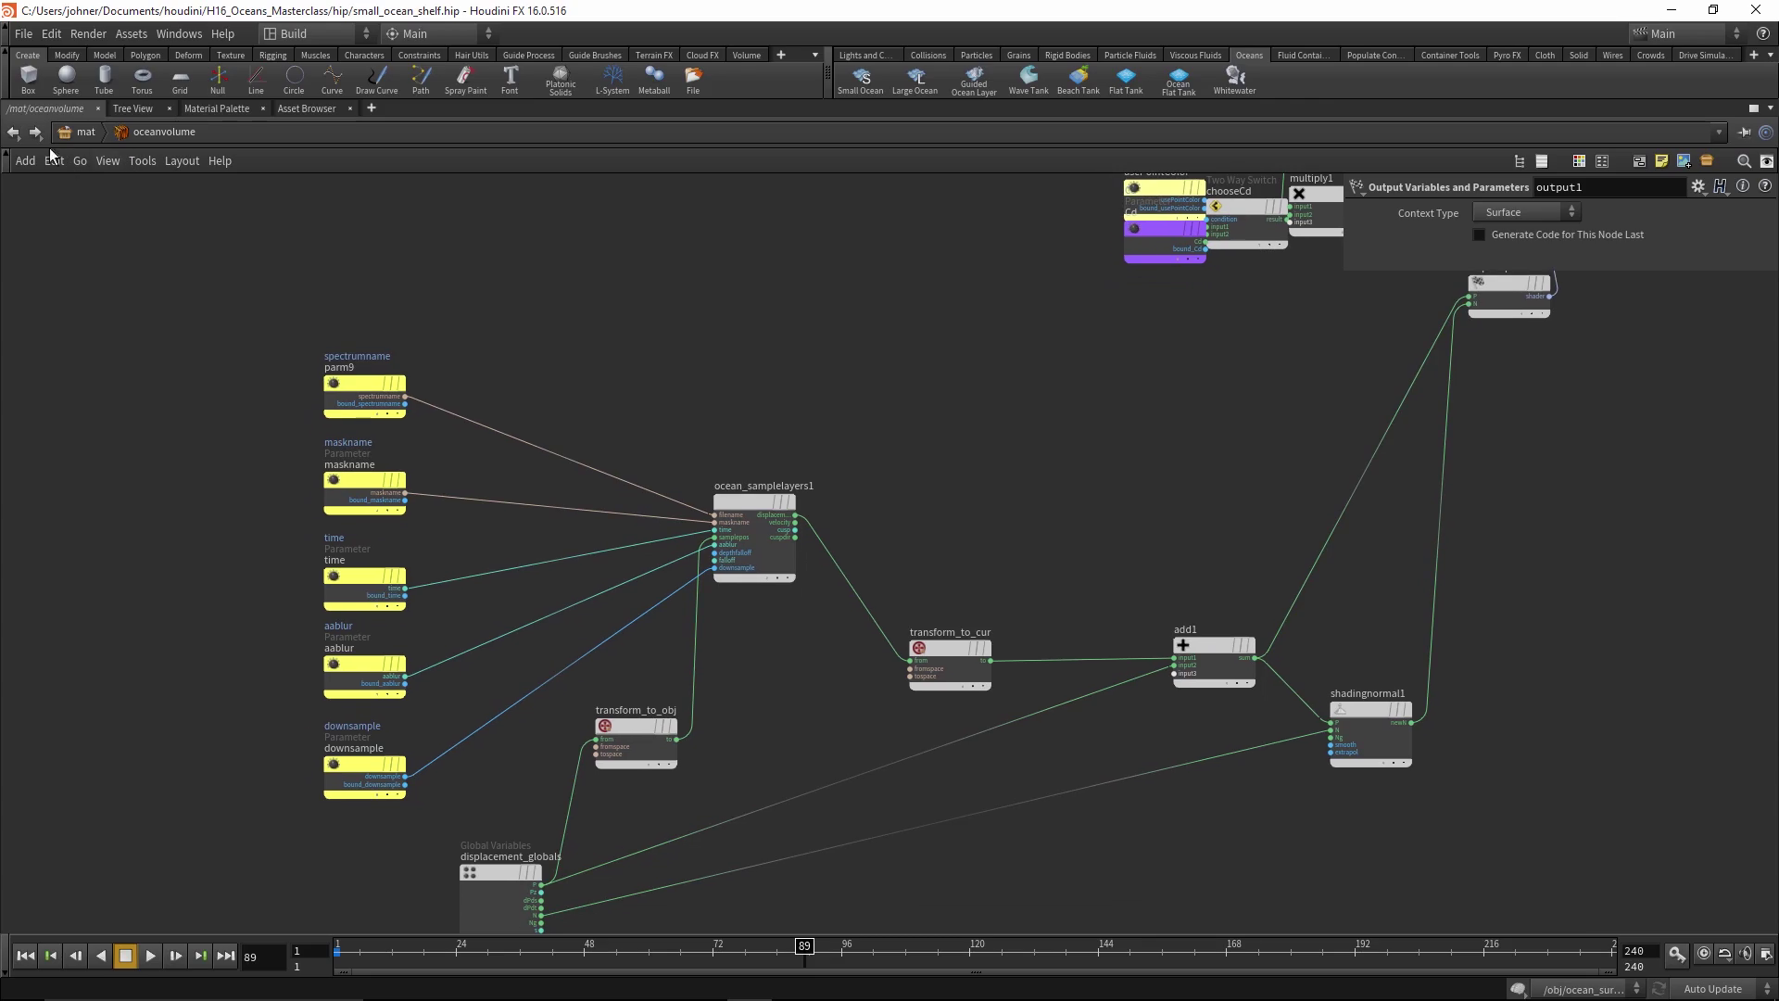
Return to the object level, restore the full pane layout, and select the ocean_interior object
click(79, 131)
click(87, 209)
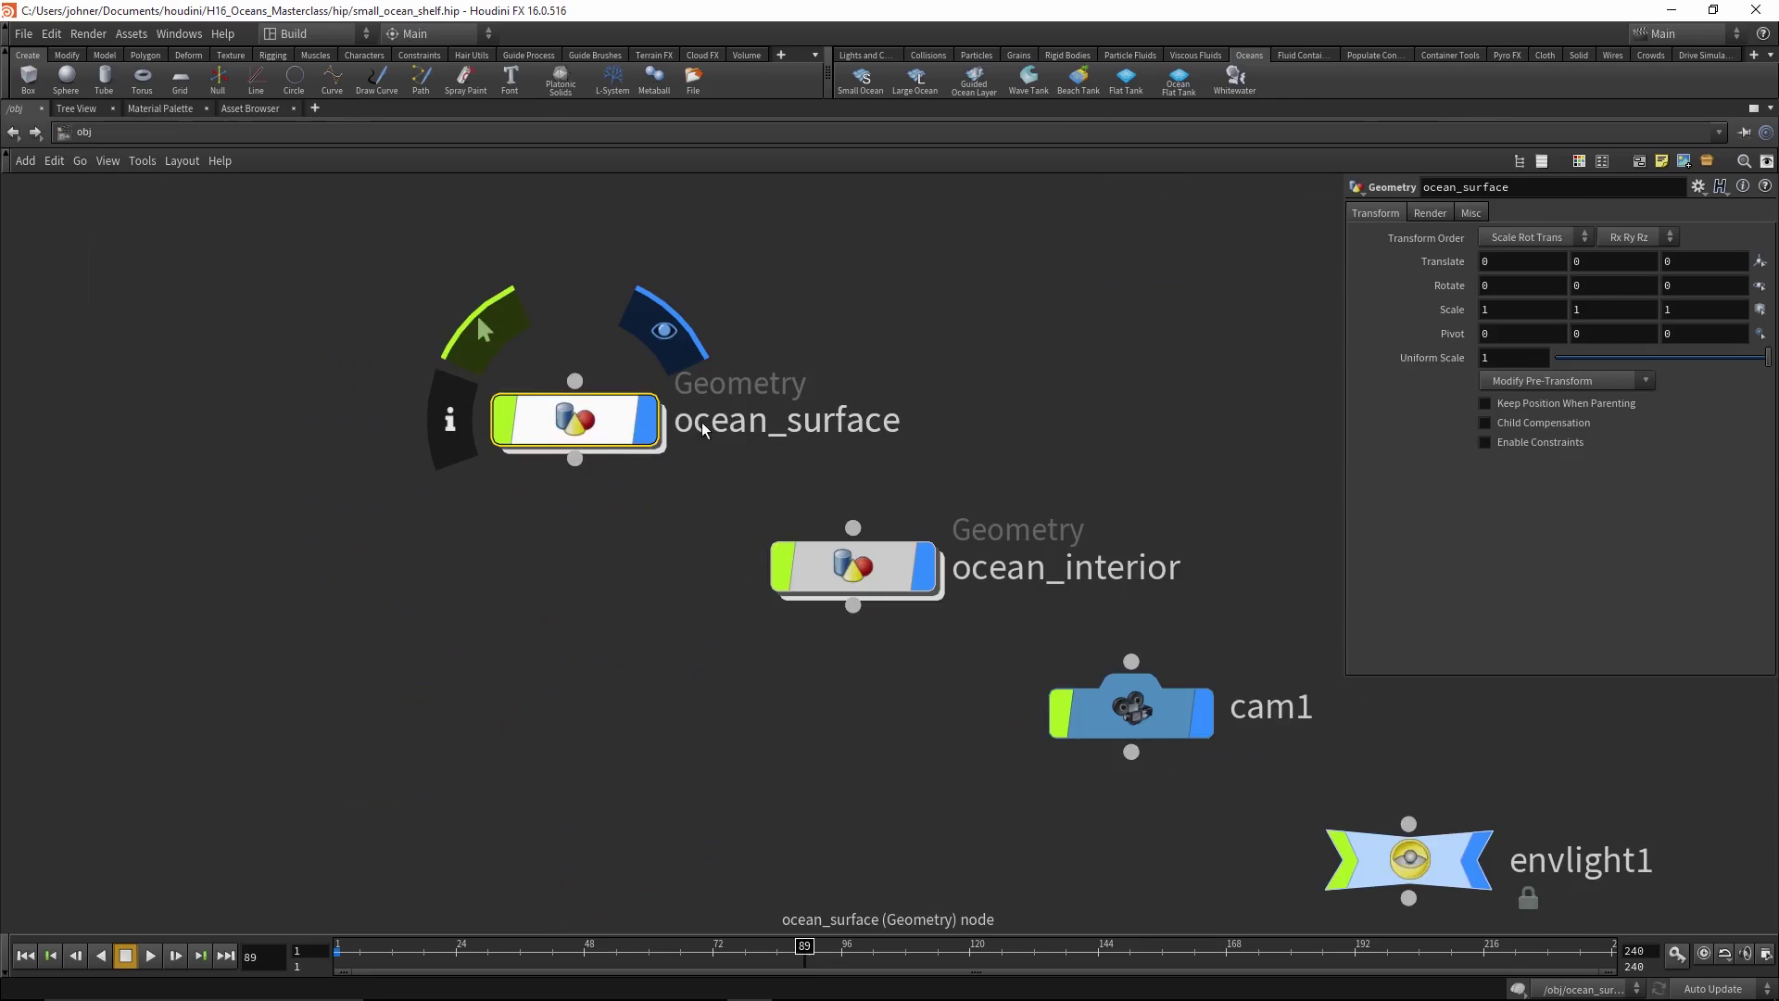
key(ctrl+b)
key(h)
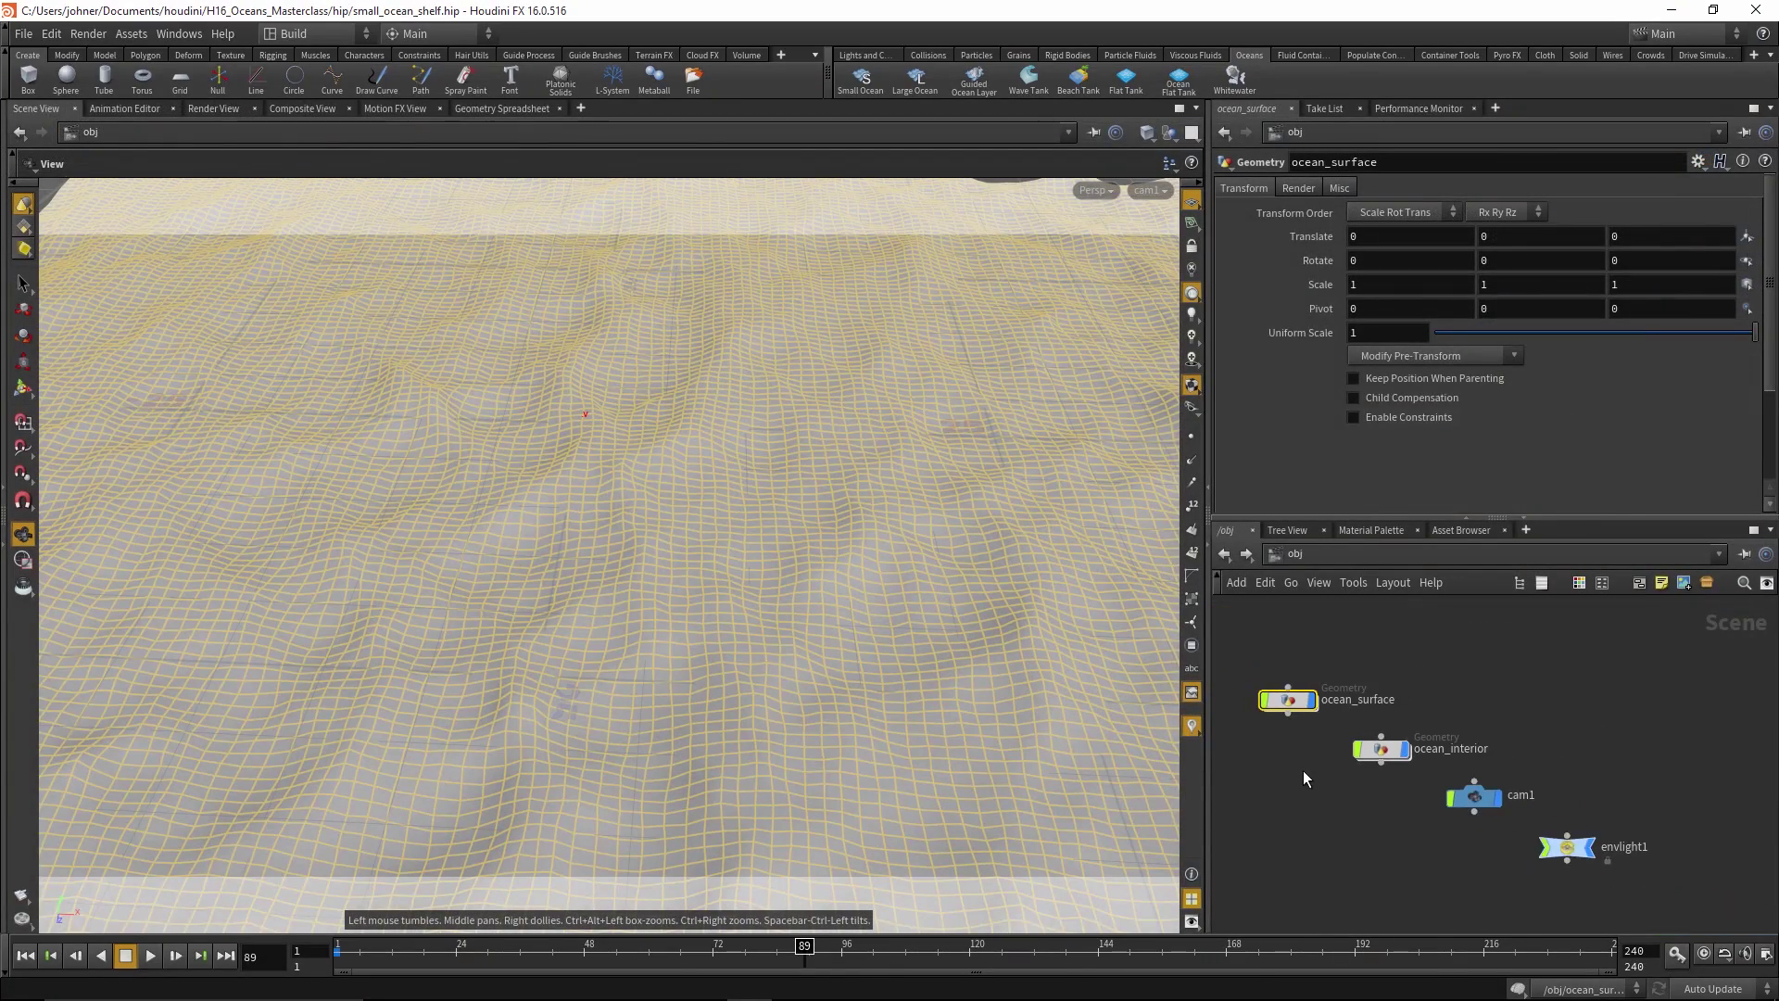
middle_drag(1303, 770, 1361, 733)
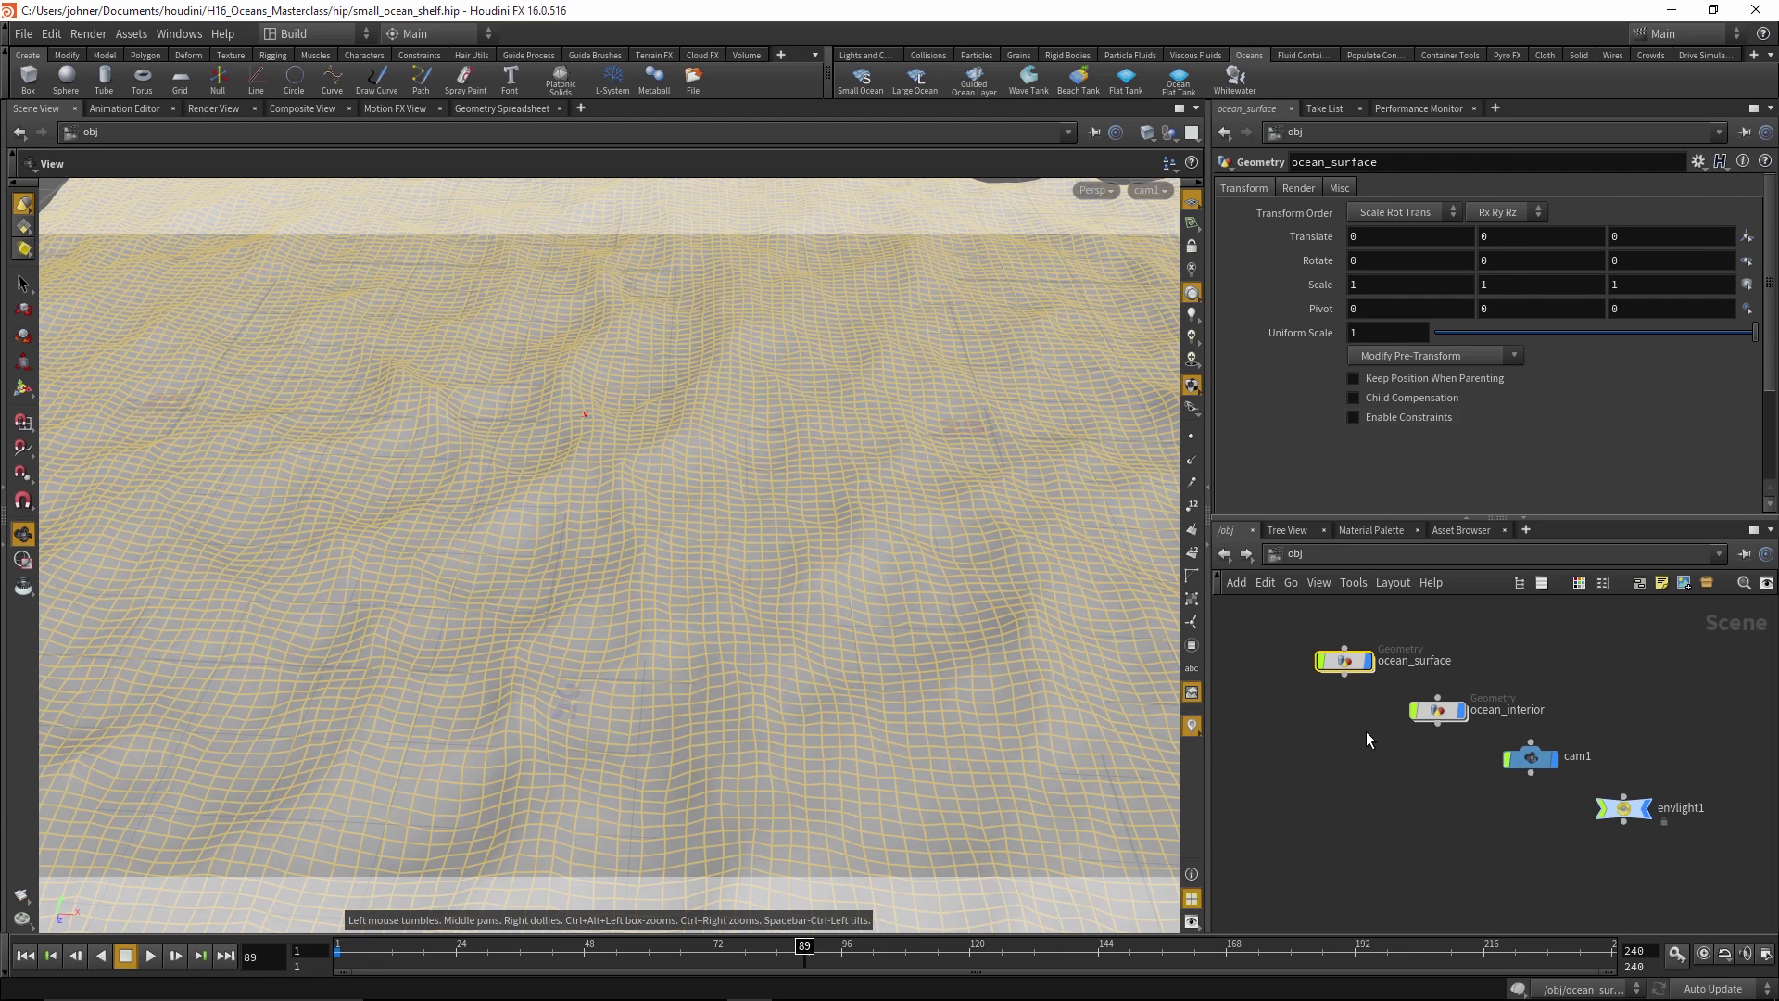
click(1442, 716)
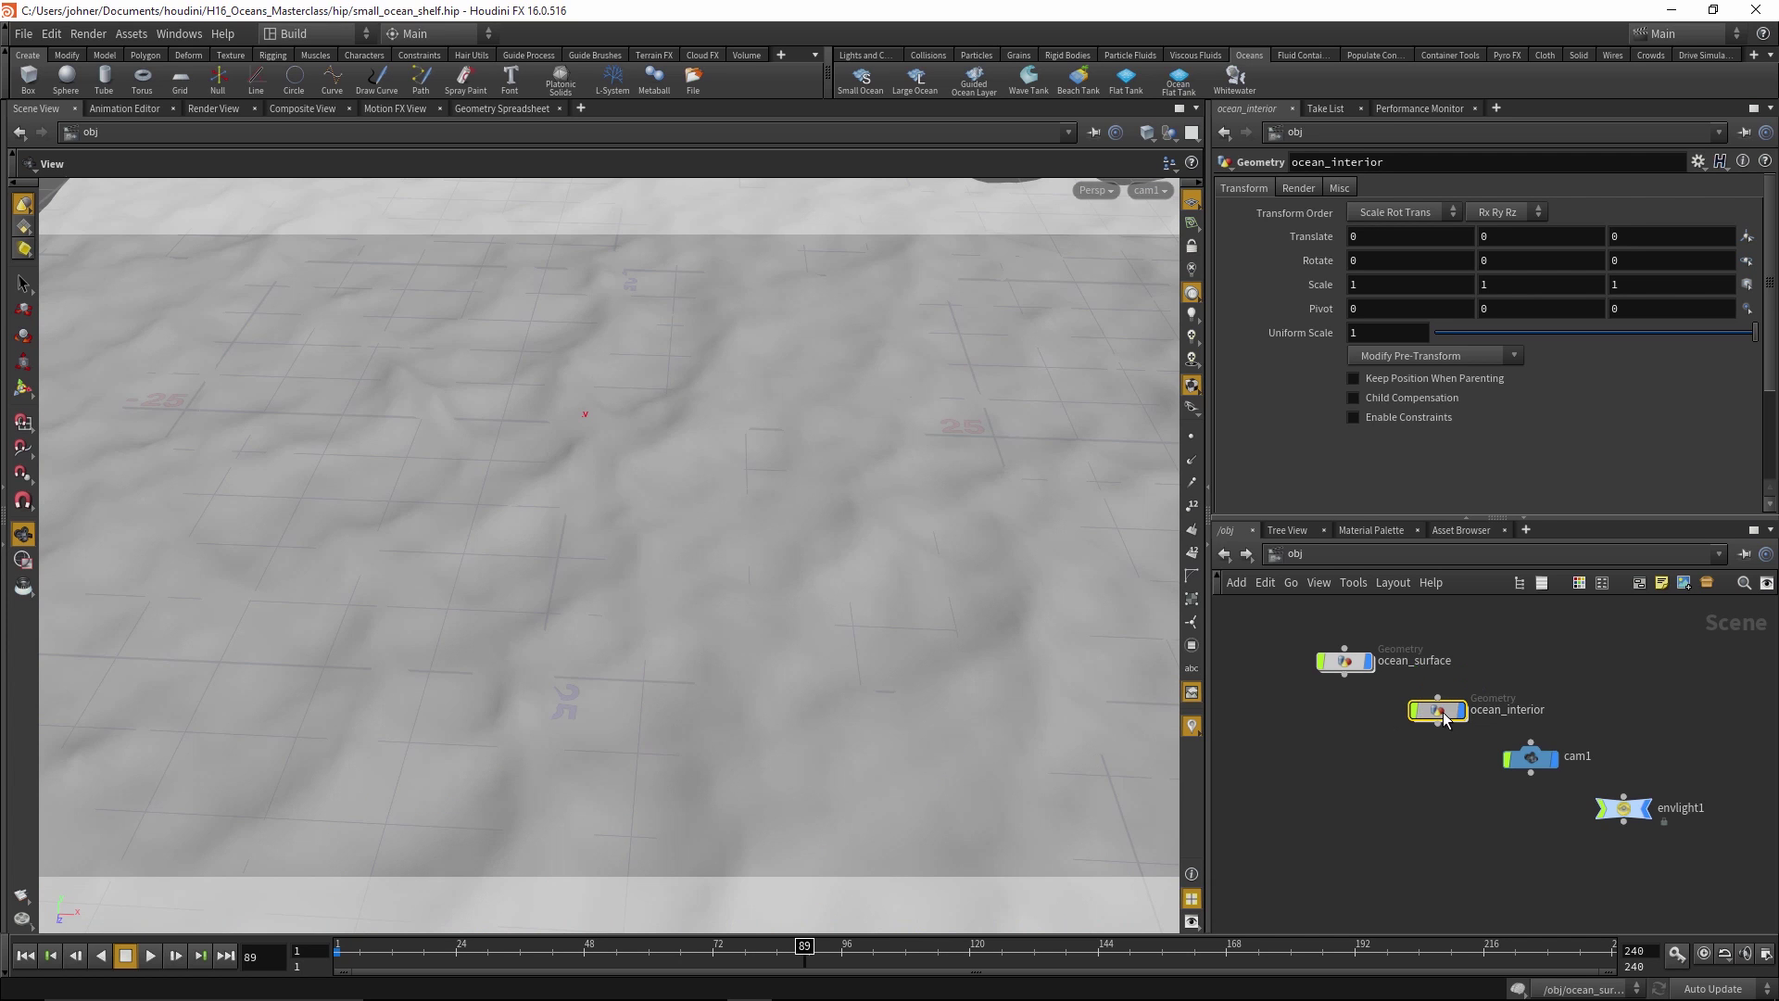
Open the ocean_interior network, display the extrudevolume1 node, and examine the extruded volume from outside the camera
double_click(1442, 714)
click(1360, 816)
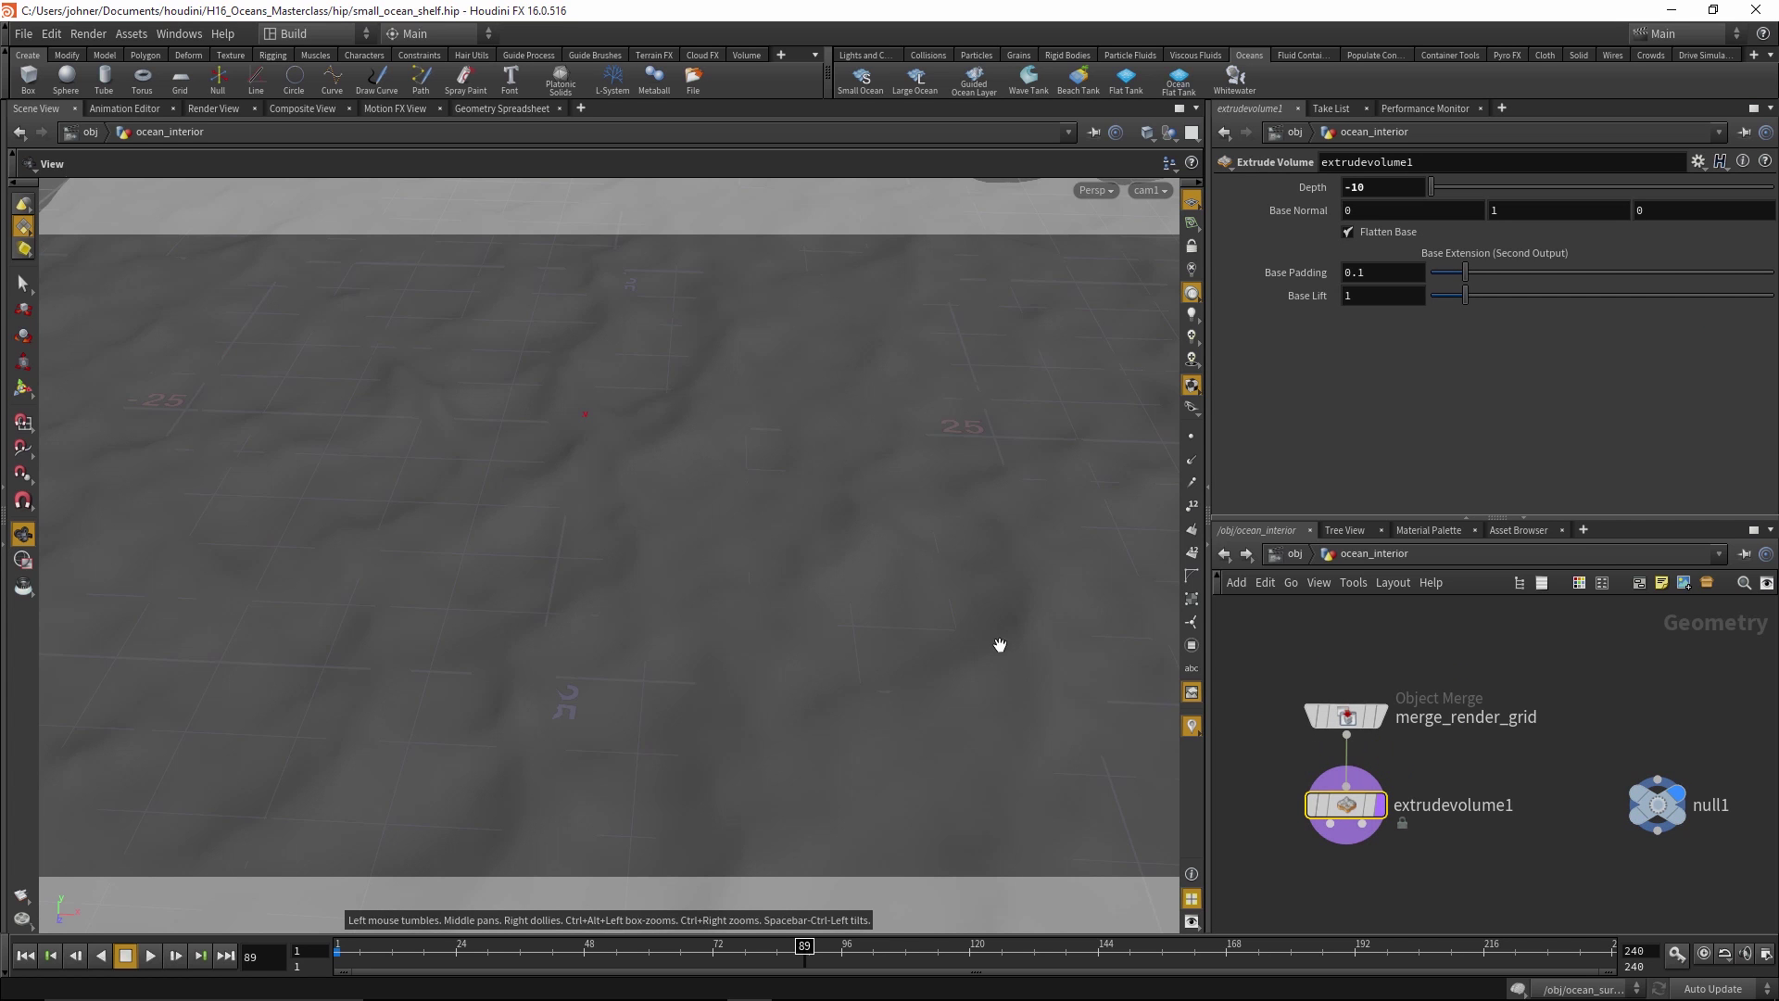
click(1379, 805)
key(h)
drag(600, 667, 548, 655)
right_drag(548, 655, 817, 565)
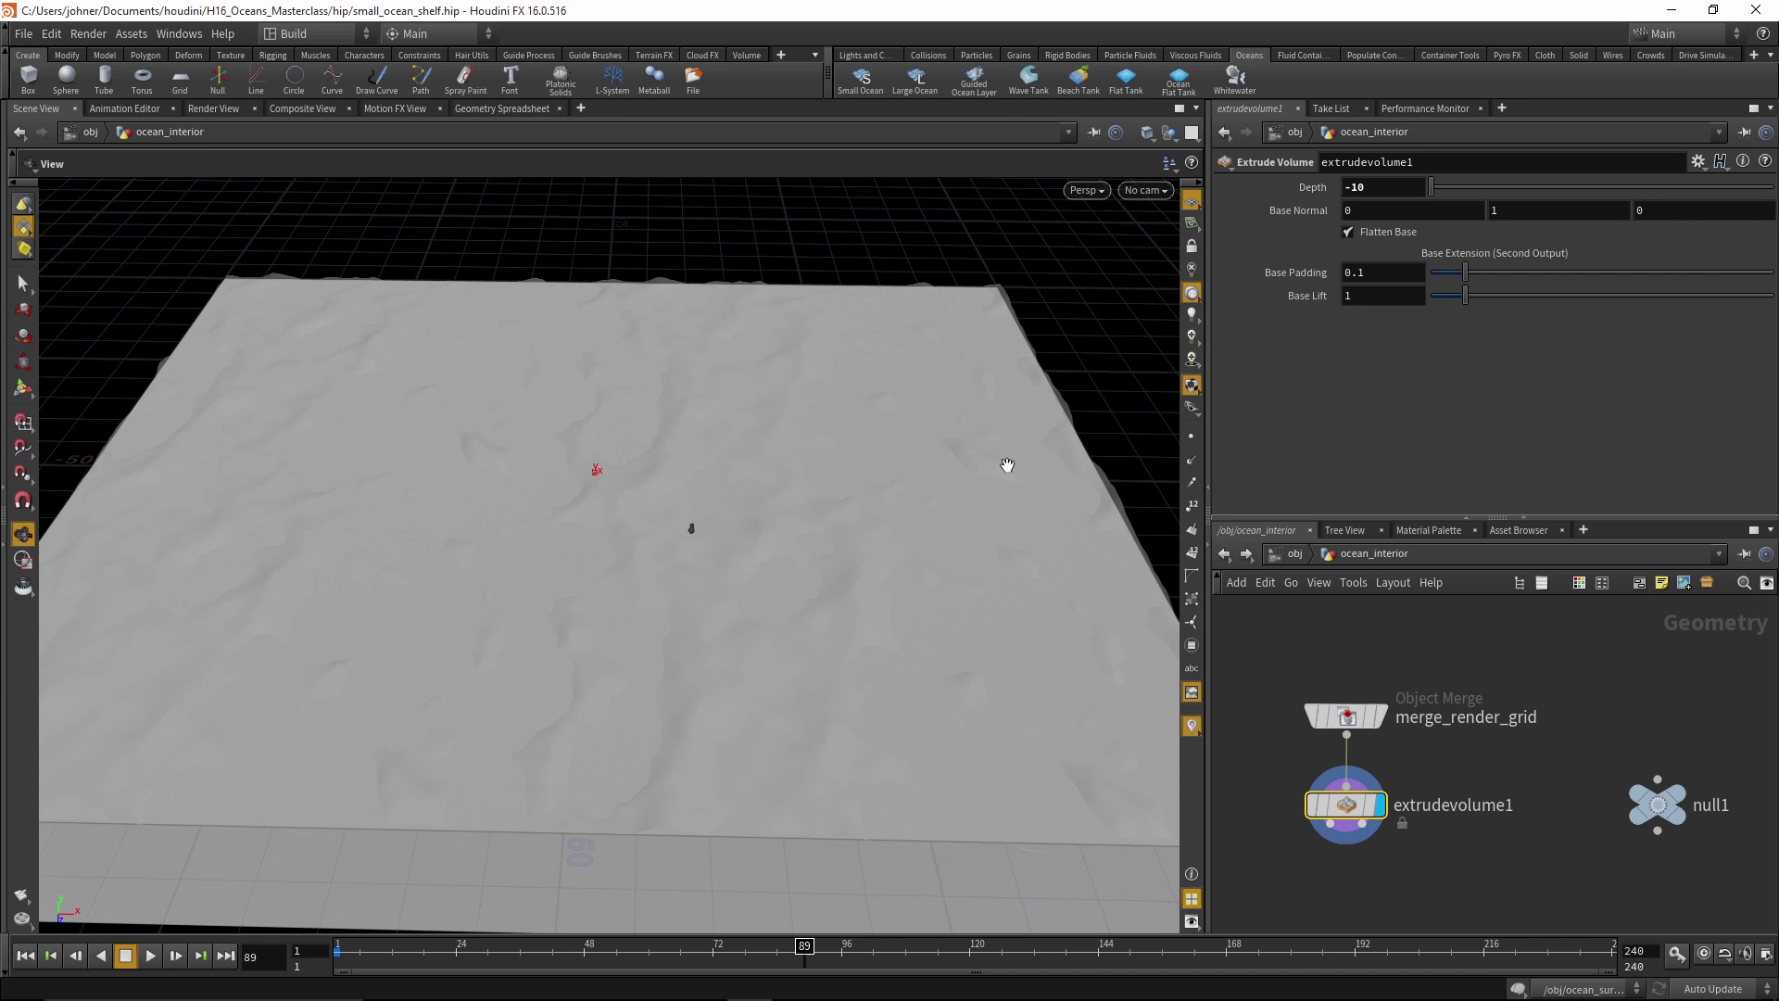
Set null1 as the displayed node inside ocean_interior and return to the object level
click(1295, 554)
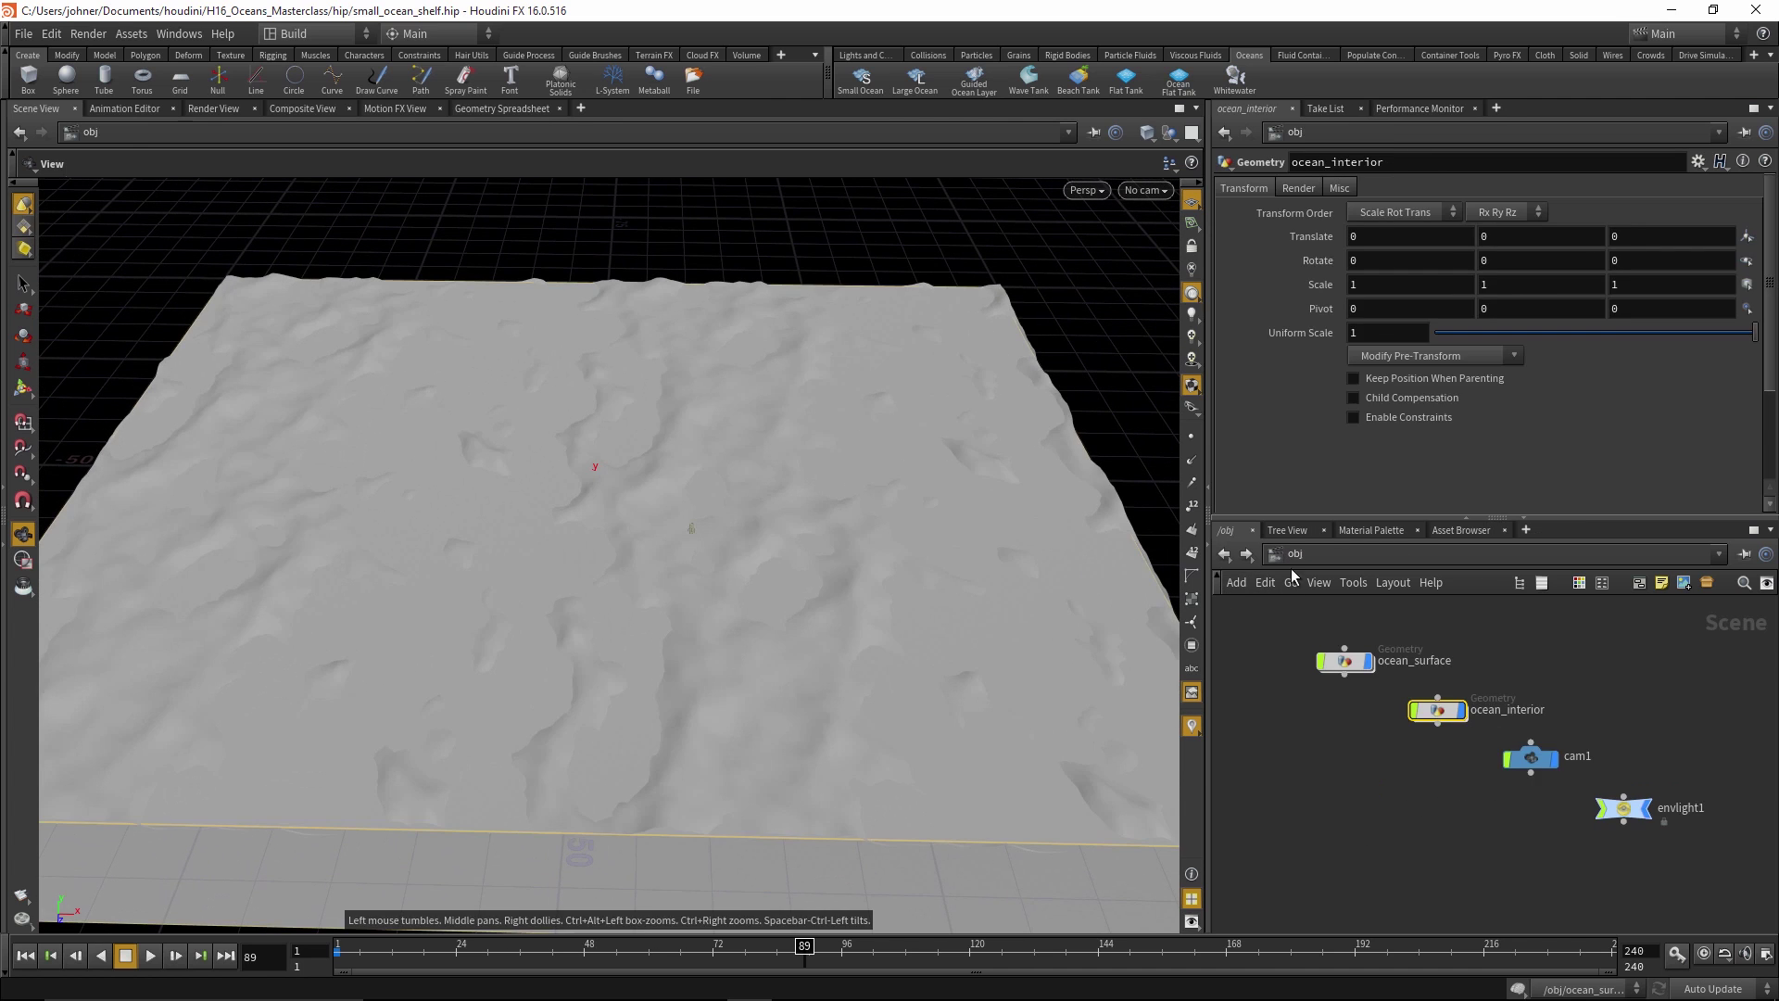
double_click(1461, 715)
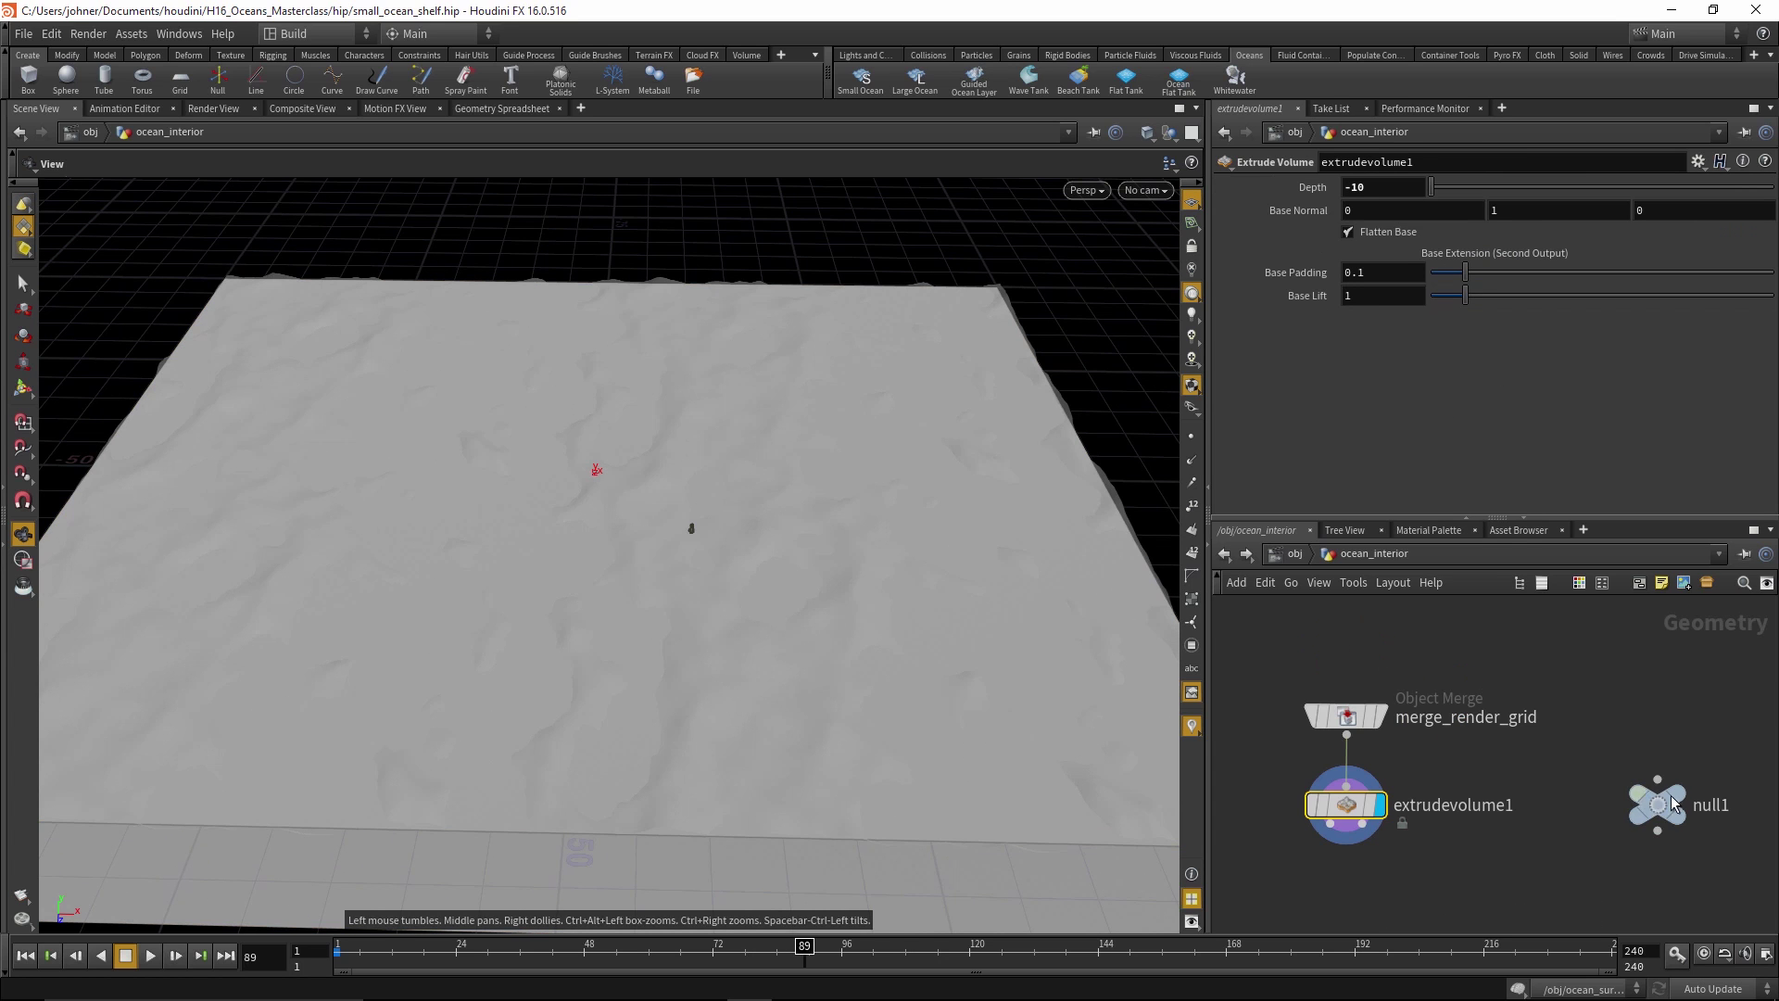
click(1694, 767)
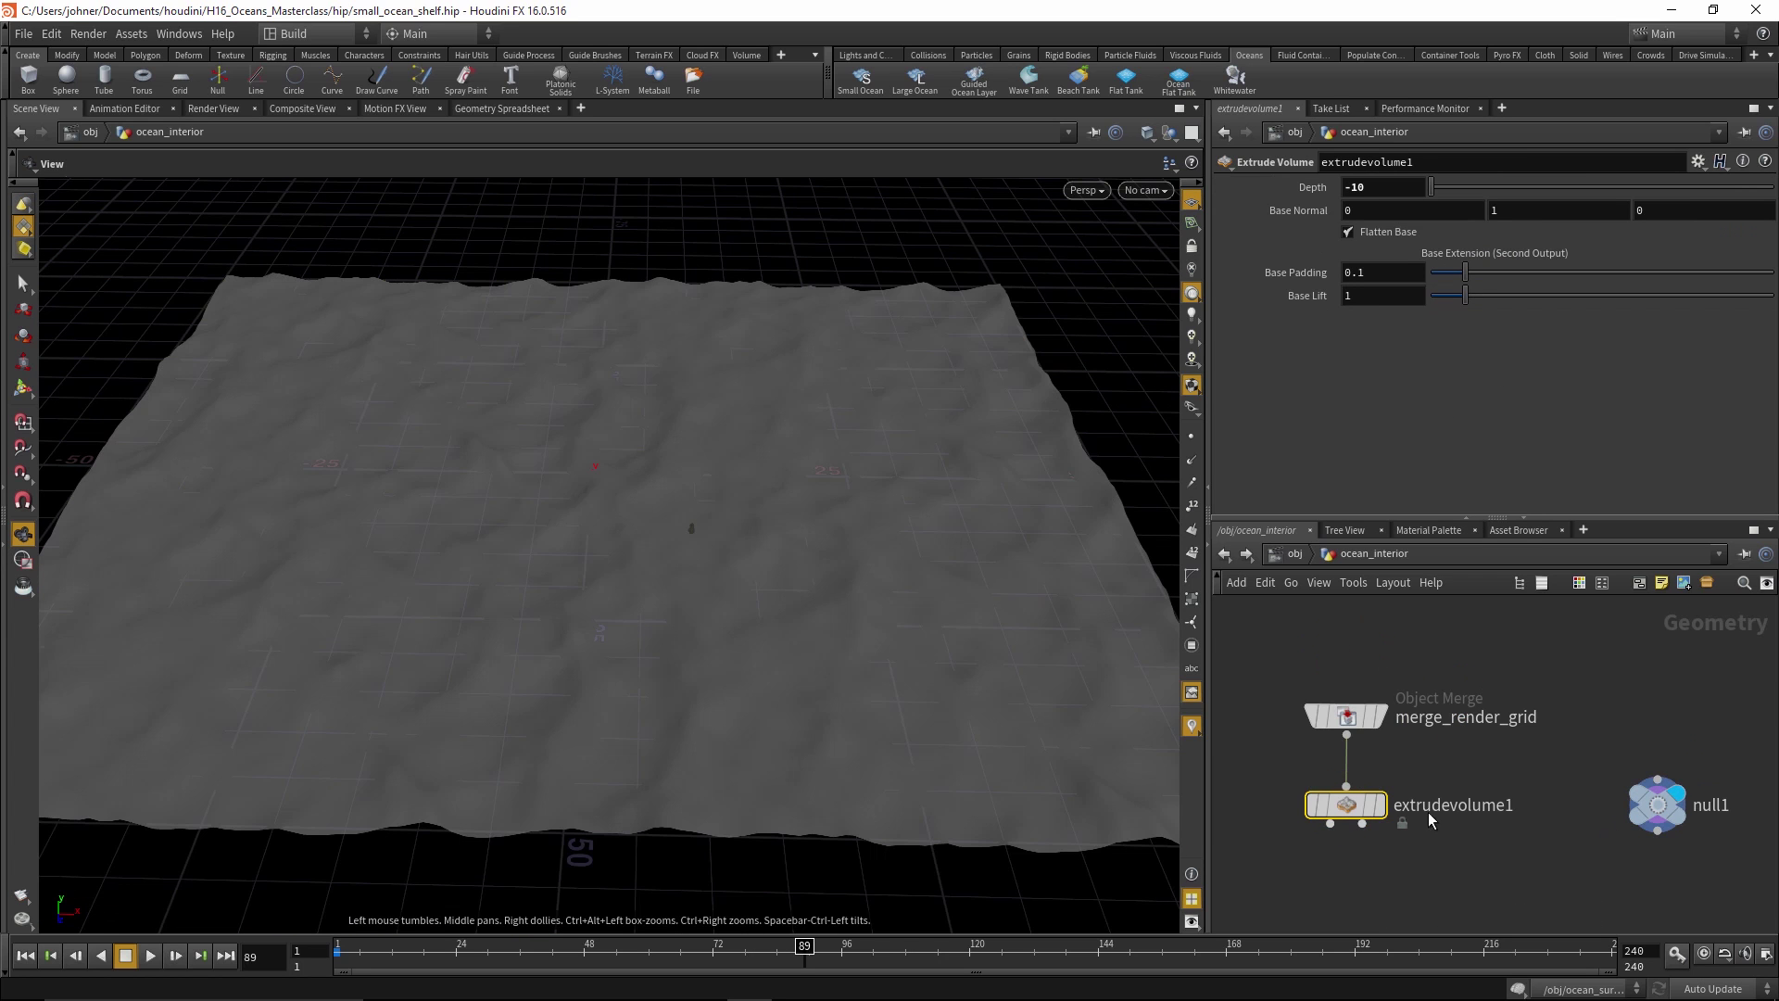
click(1294, 553)
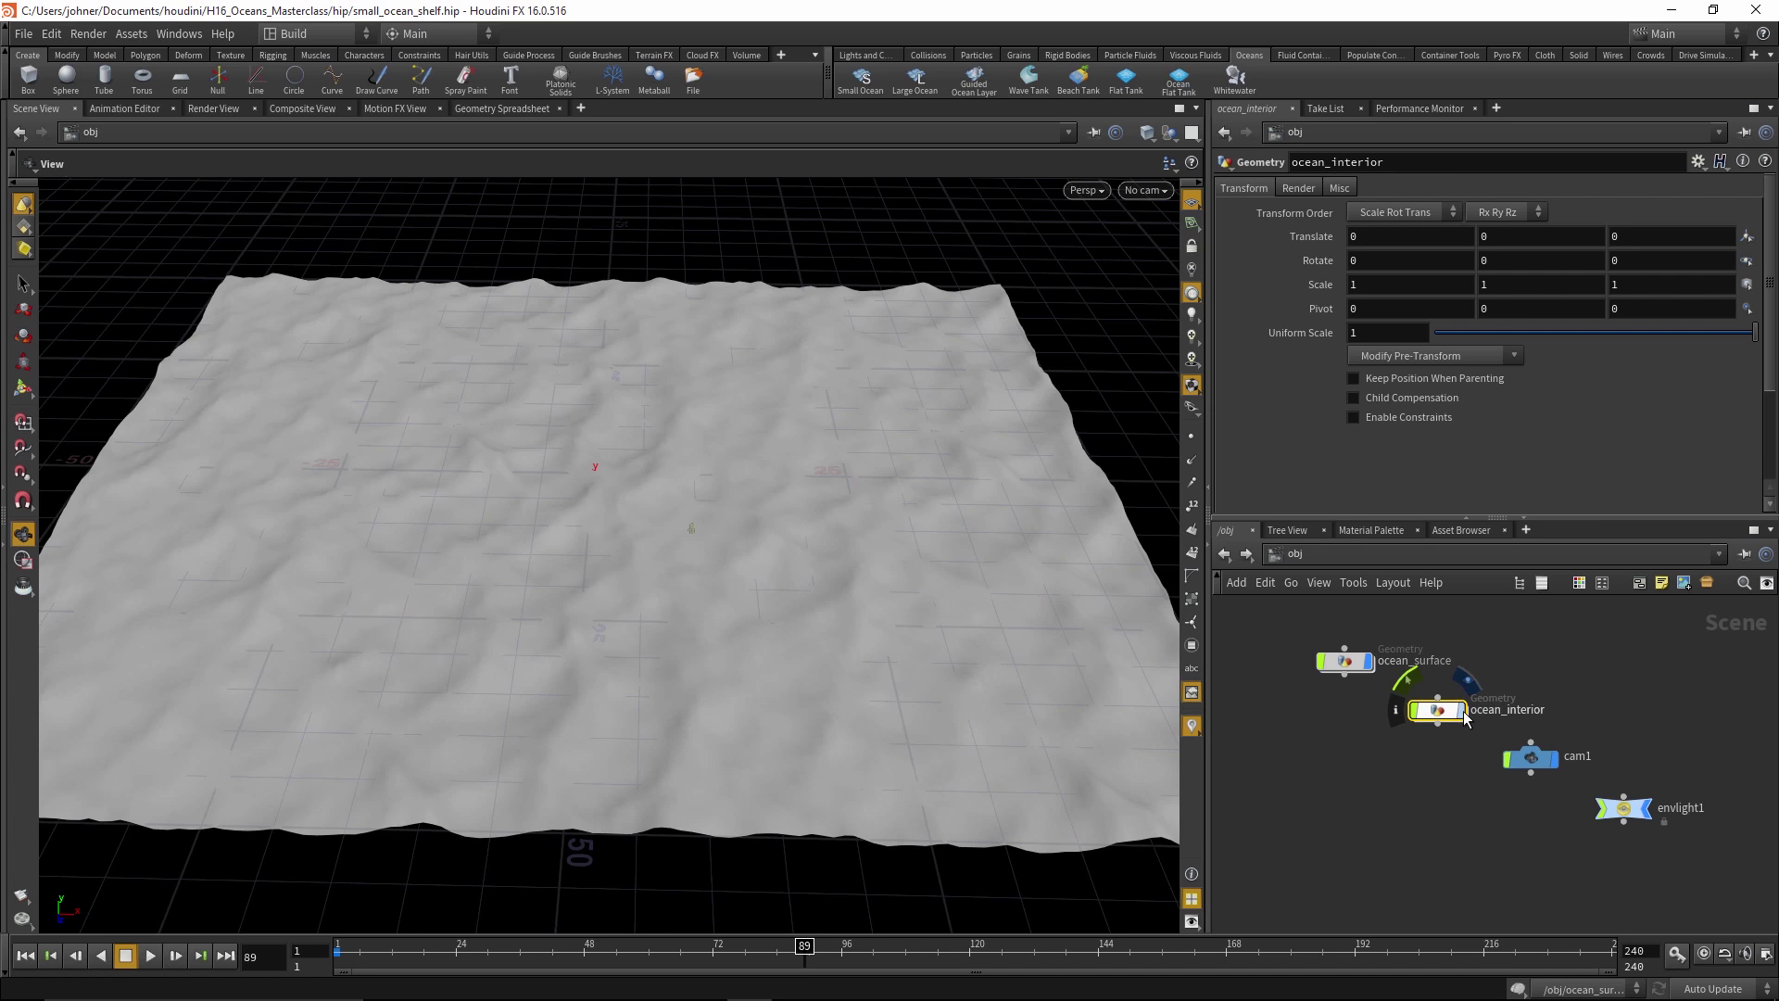
Review the ocean materials in the Material Palette, and compare frames 2 and 3 of the mantra1 render in MPlay
click(1370, 530)
click(1384, 396)
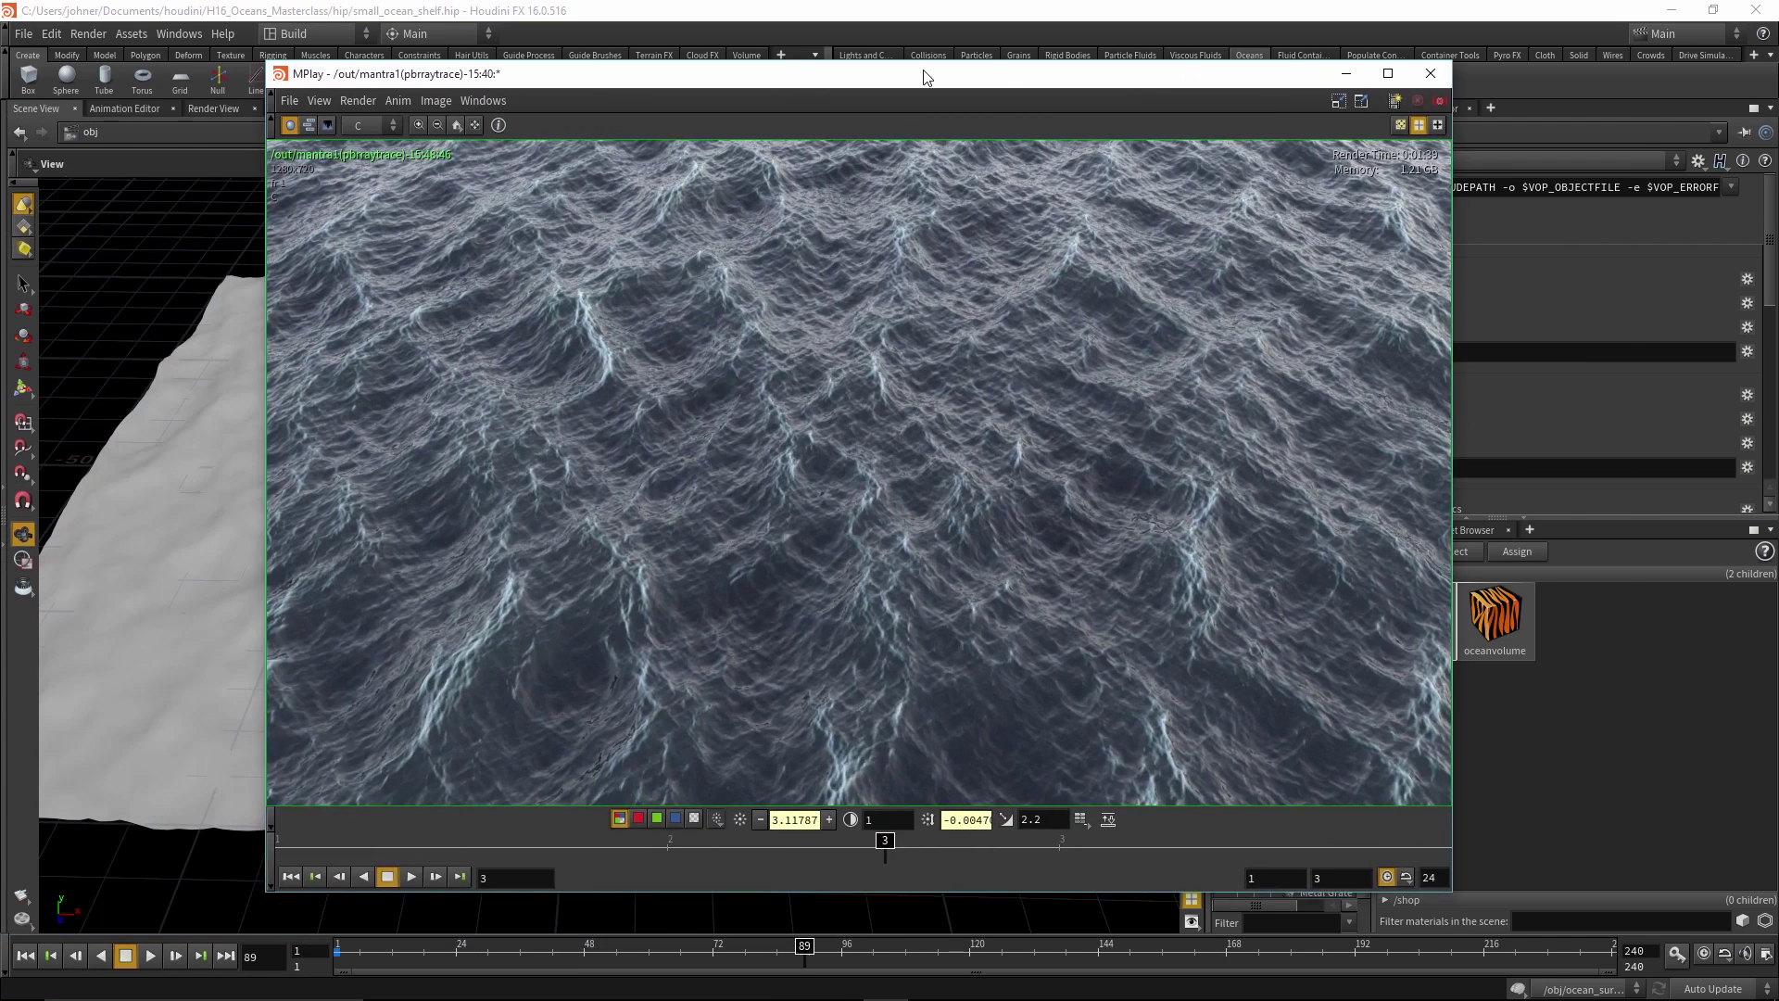
drag(763, 75, 816, 74)
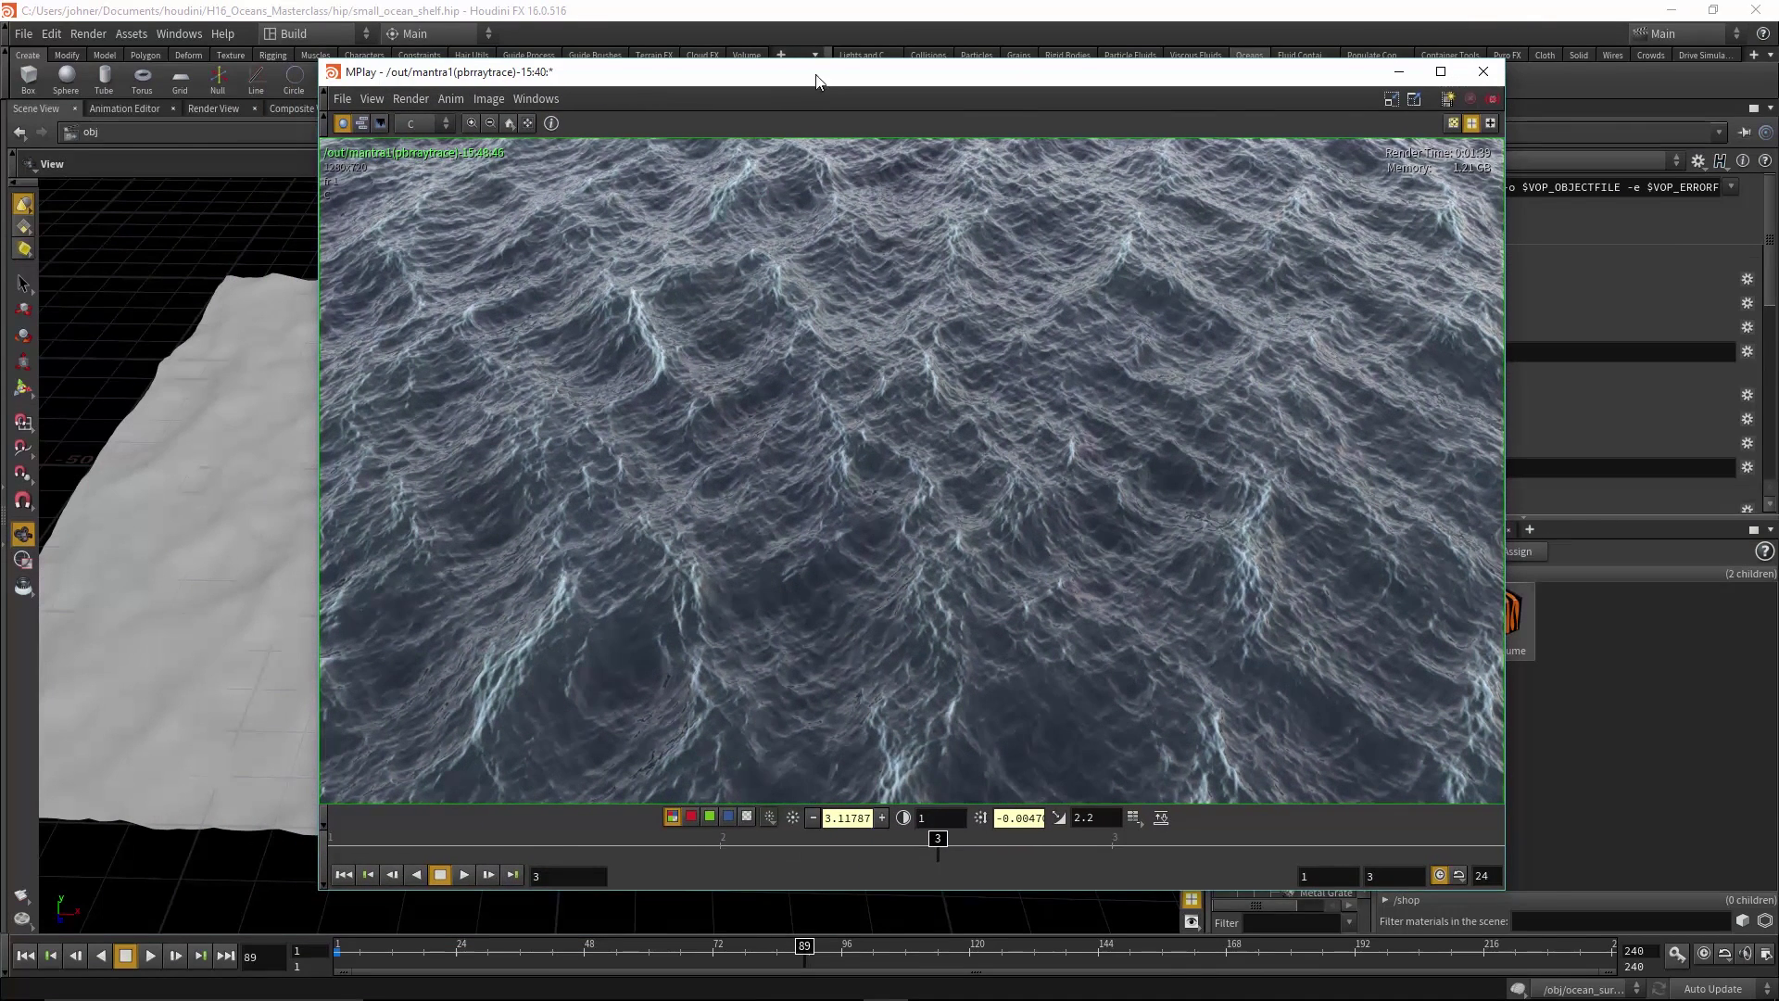
click(560, 855)
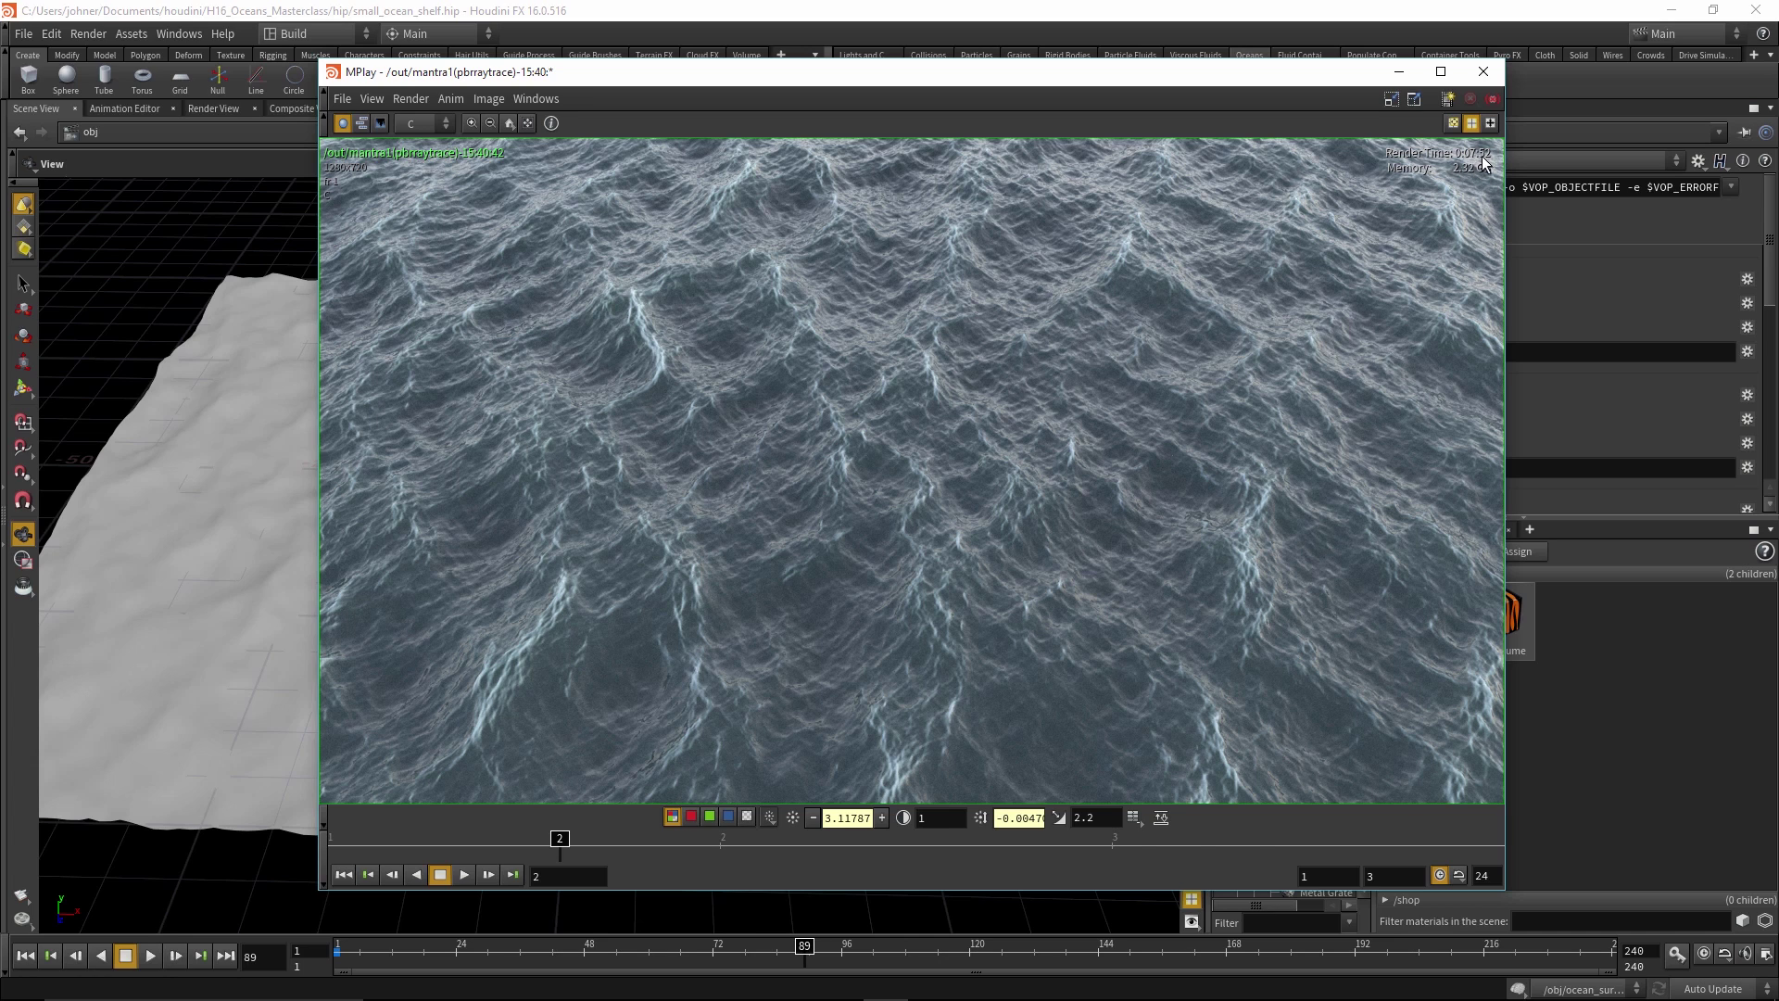
drag(764, 845, 954, 850)
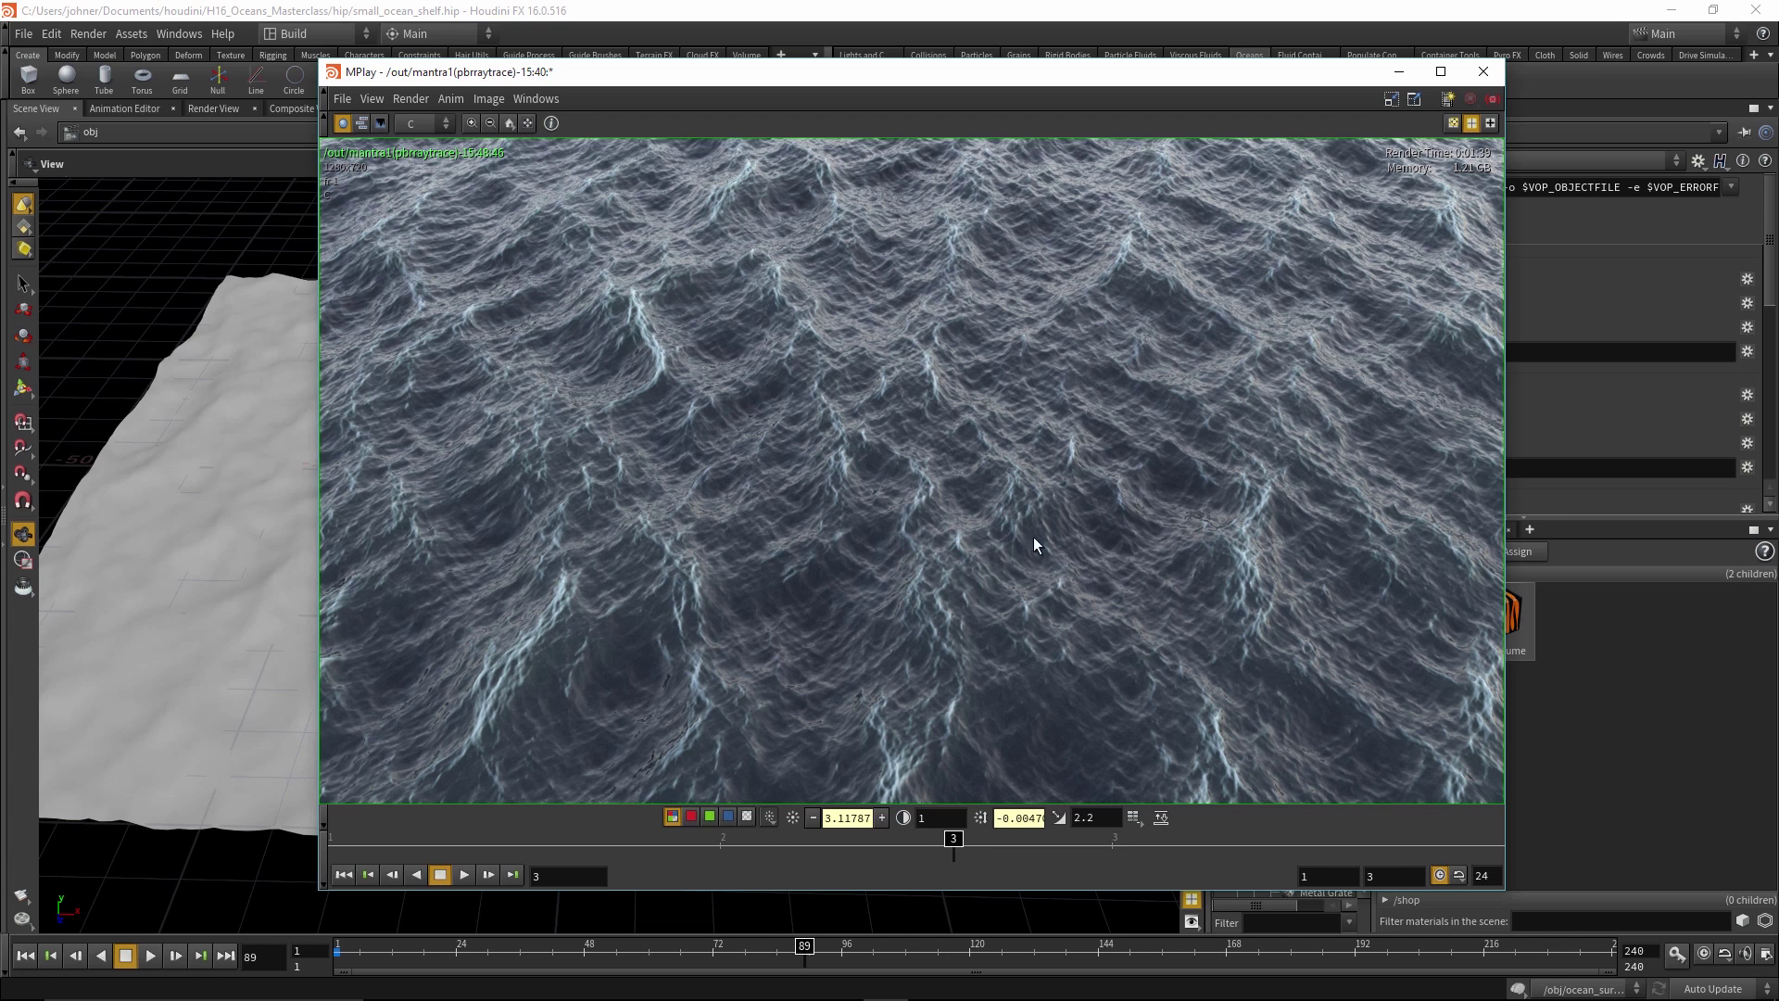
mouse_move(947, 850)
mouse_down()
mouse_move(881, 849)
mouse_move(931, 856)
mouse_up()
mouse_move(836, 864)
mouse_down()
mouse_move(1032, 866)
mouse_move(757, 866)
mouse_move(925, 871)
mouse_up()
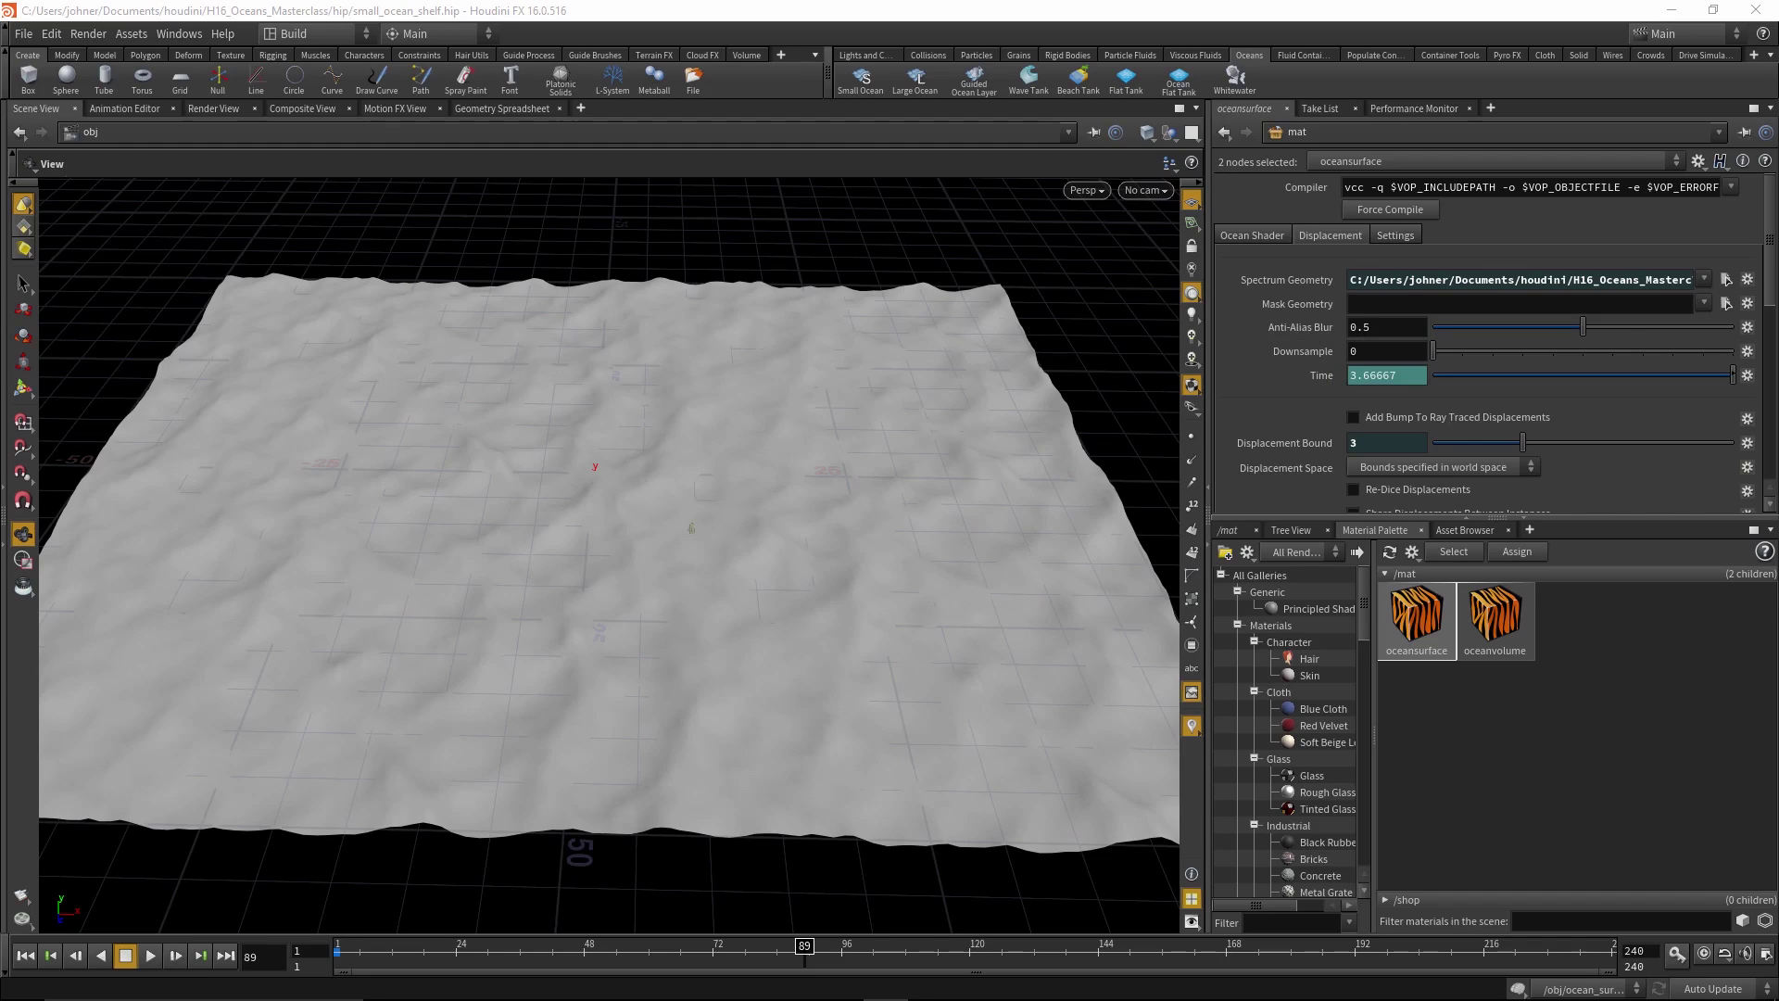
Switch to VLC and compare the large_ocean_shelf clips rendered with anti-alias blur 0, 0.5 and 1
key(alt+Tab)
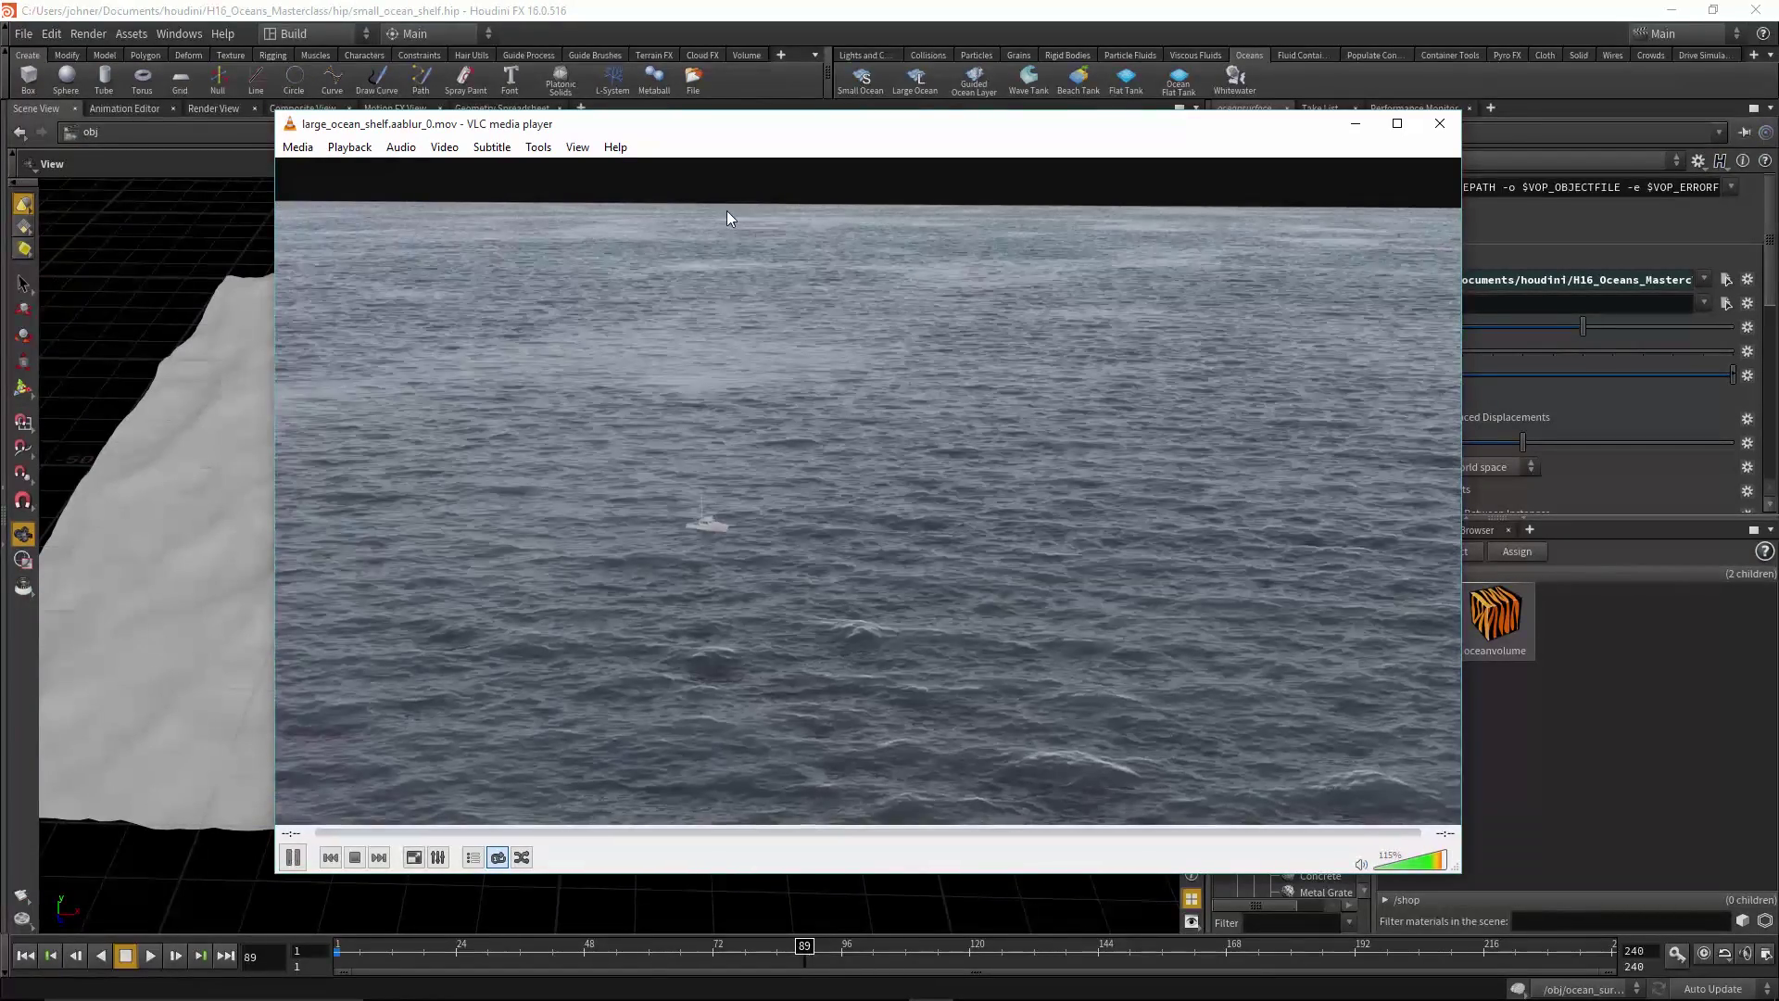
key(n)
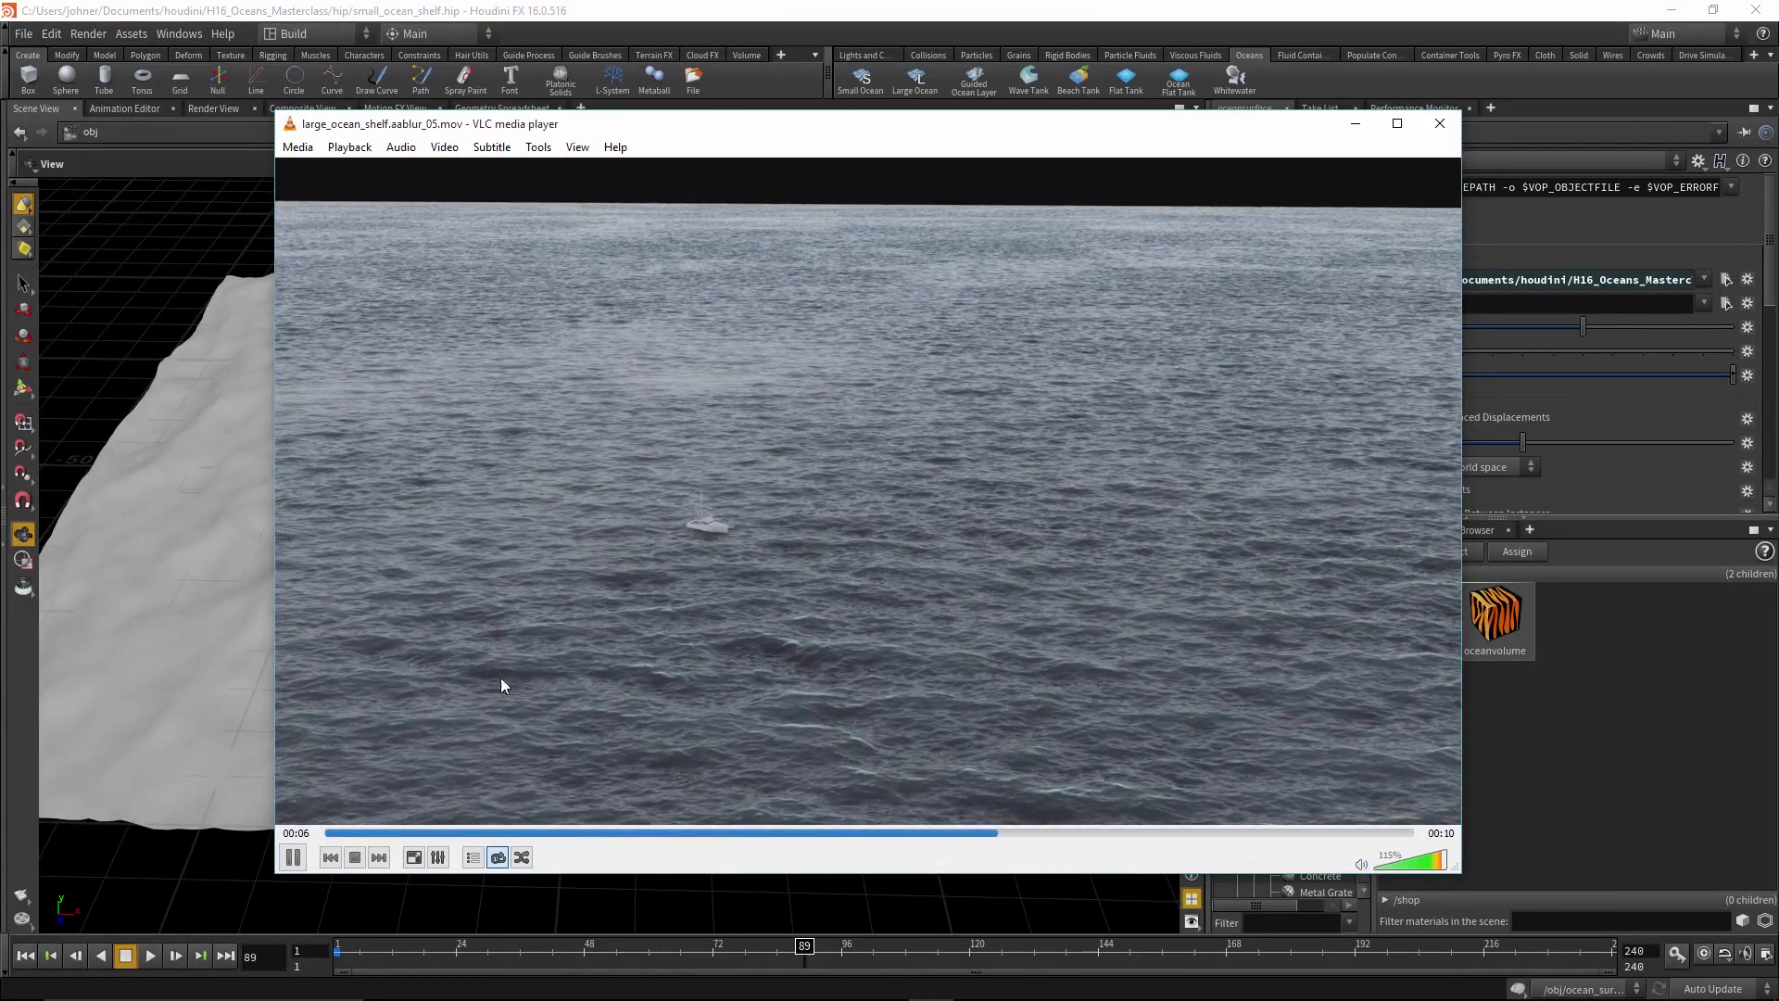
click(379, 857)
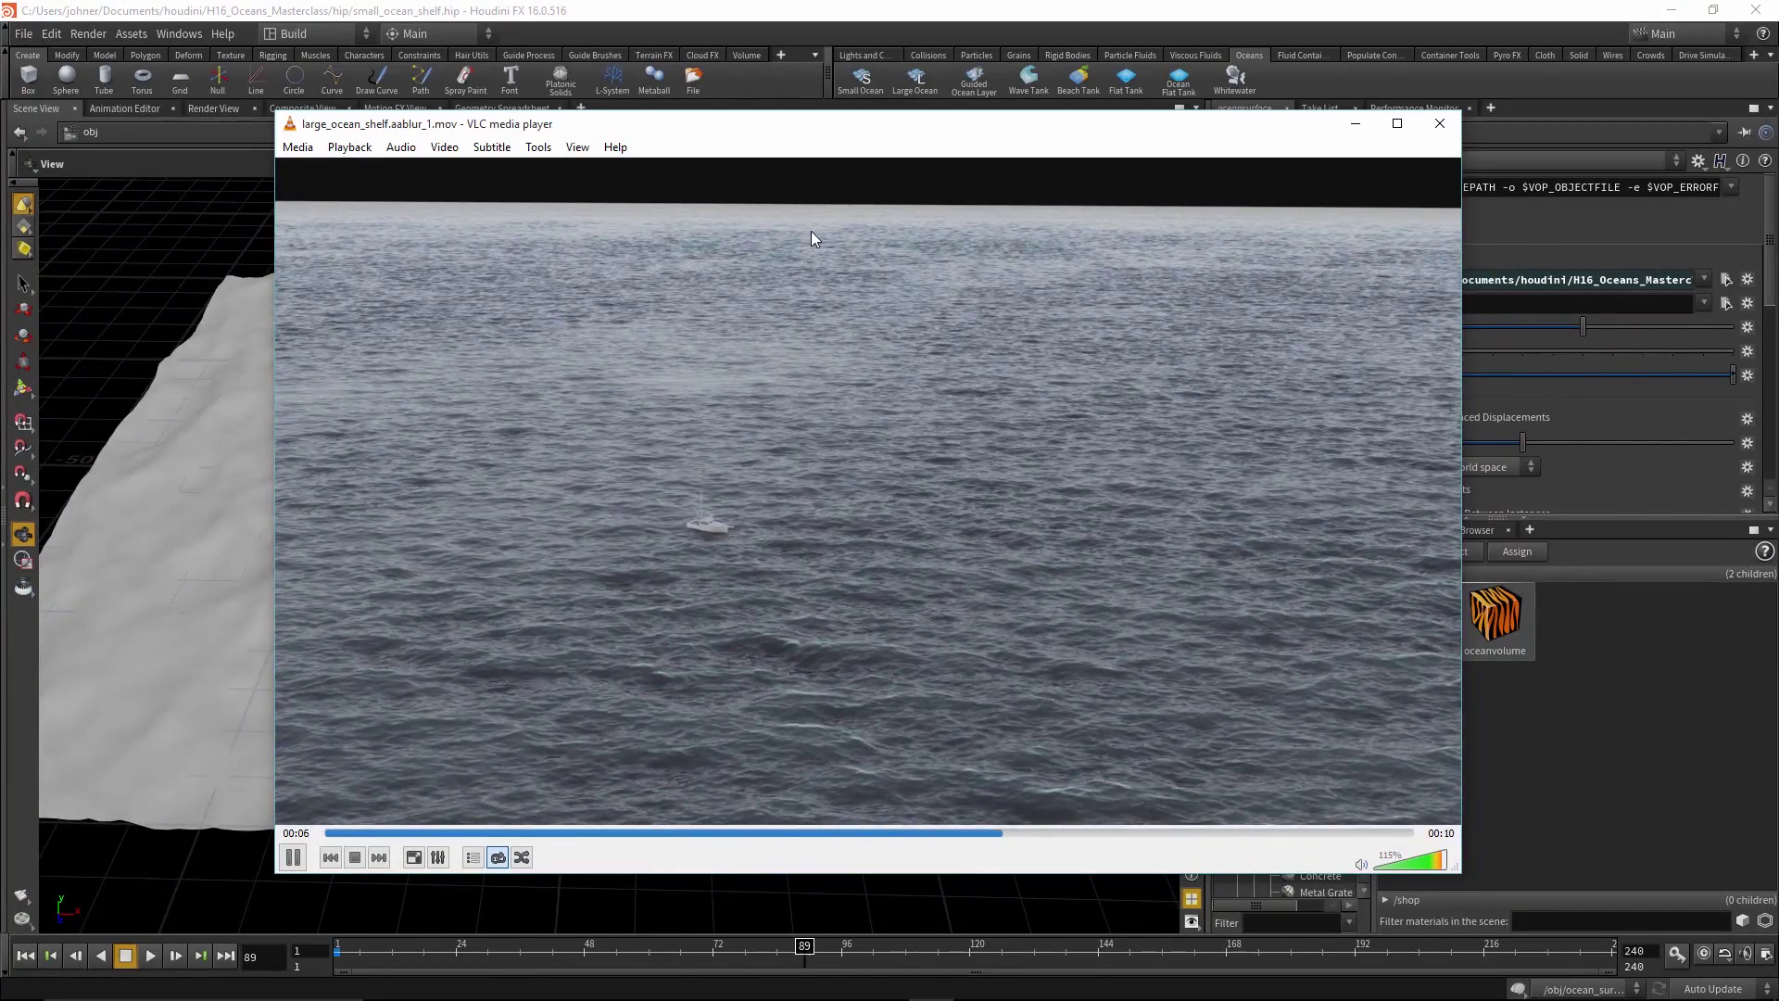
key(p)
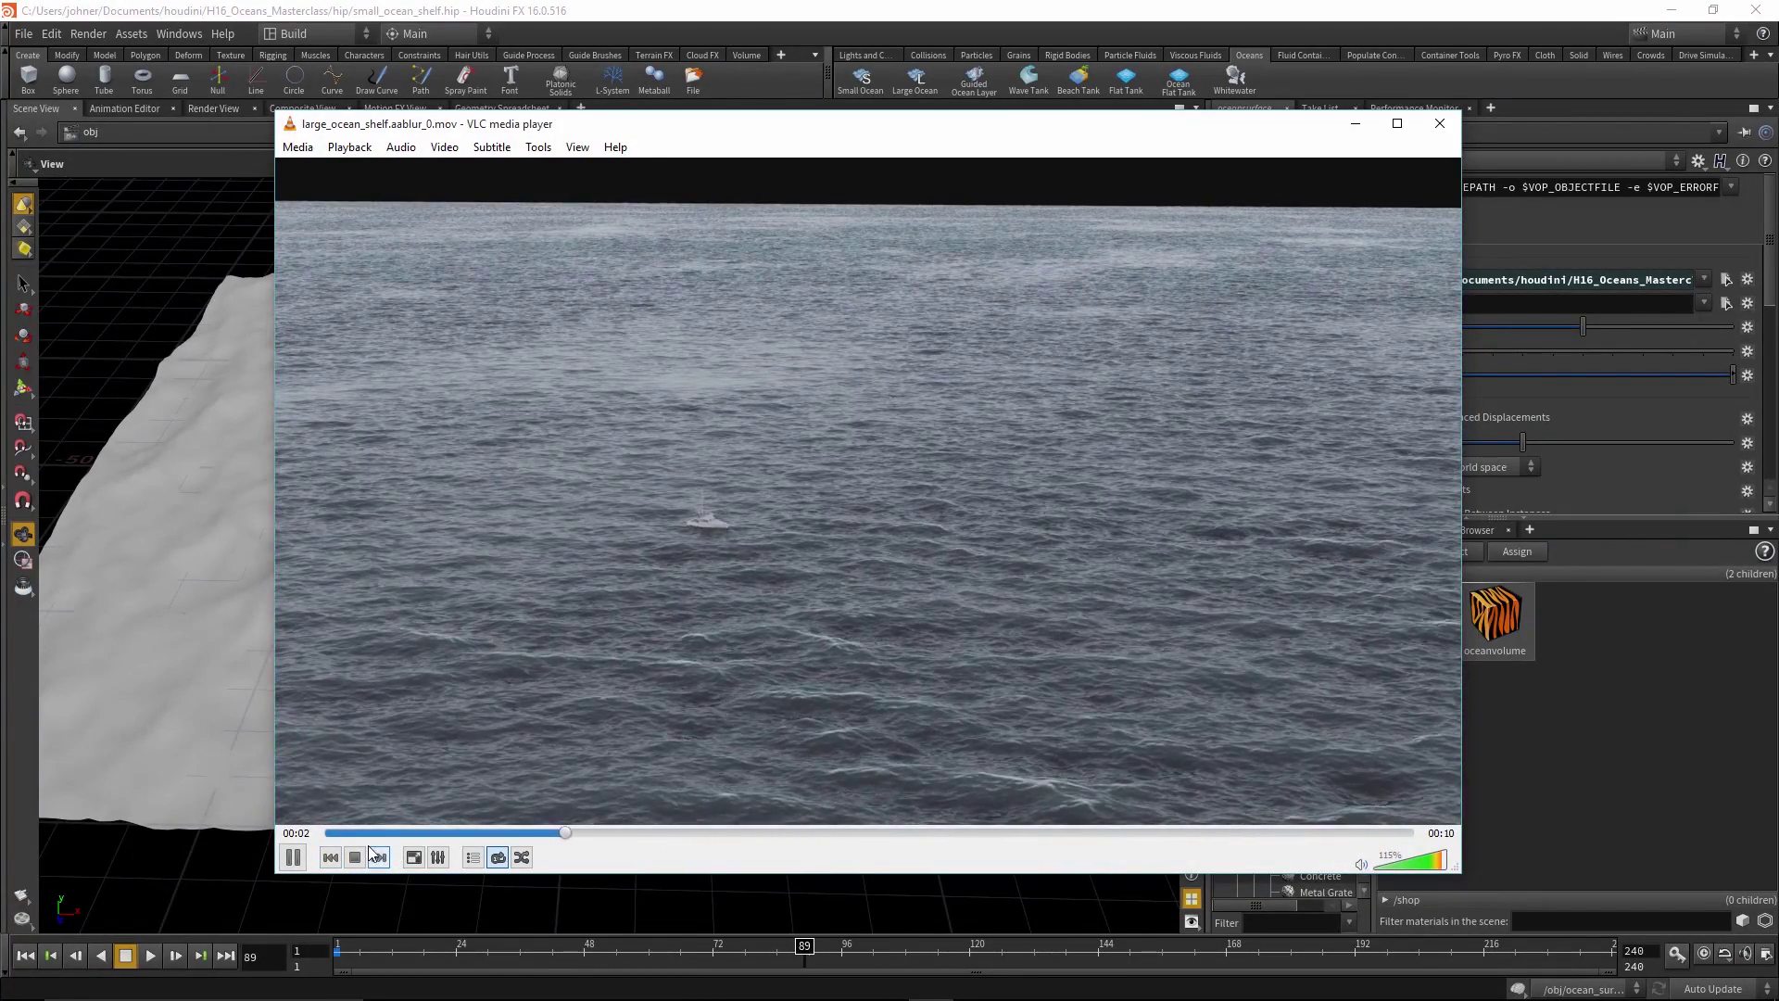
key(n)
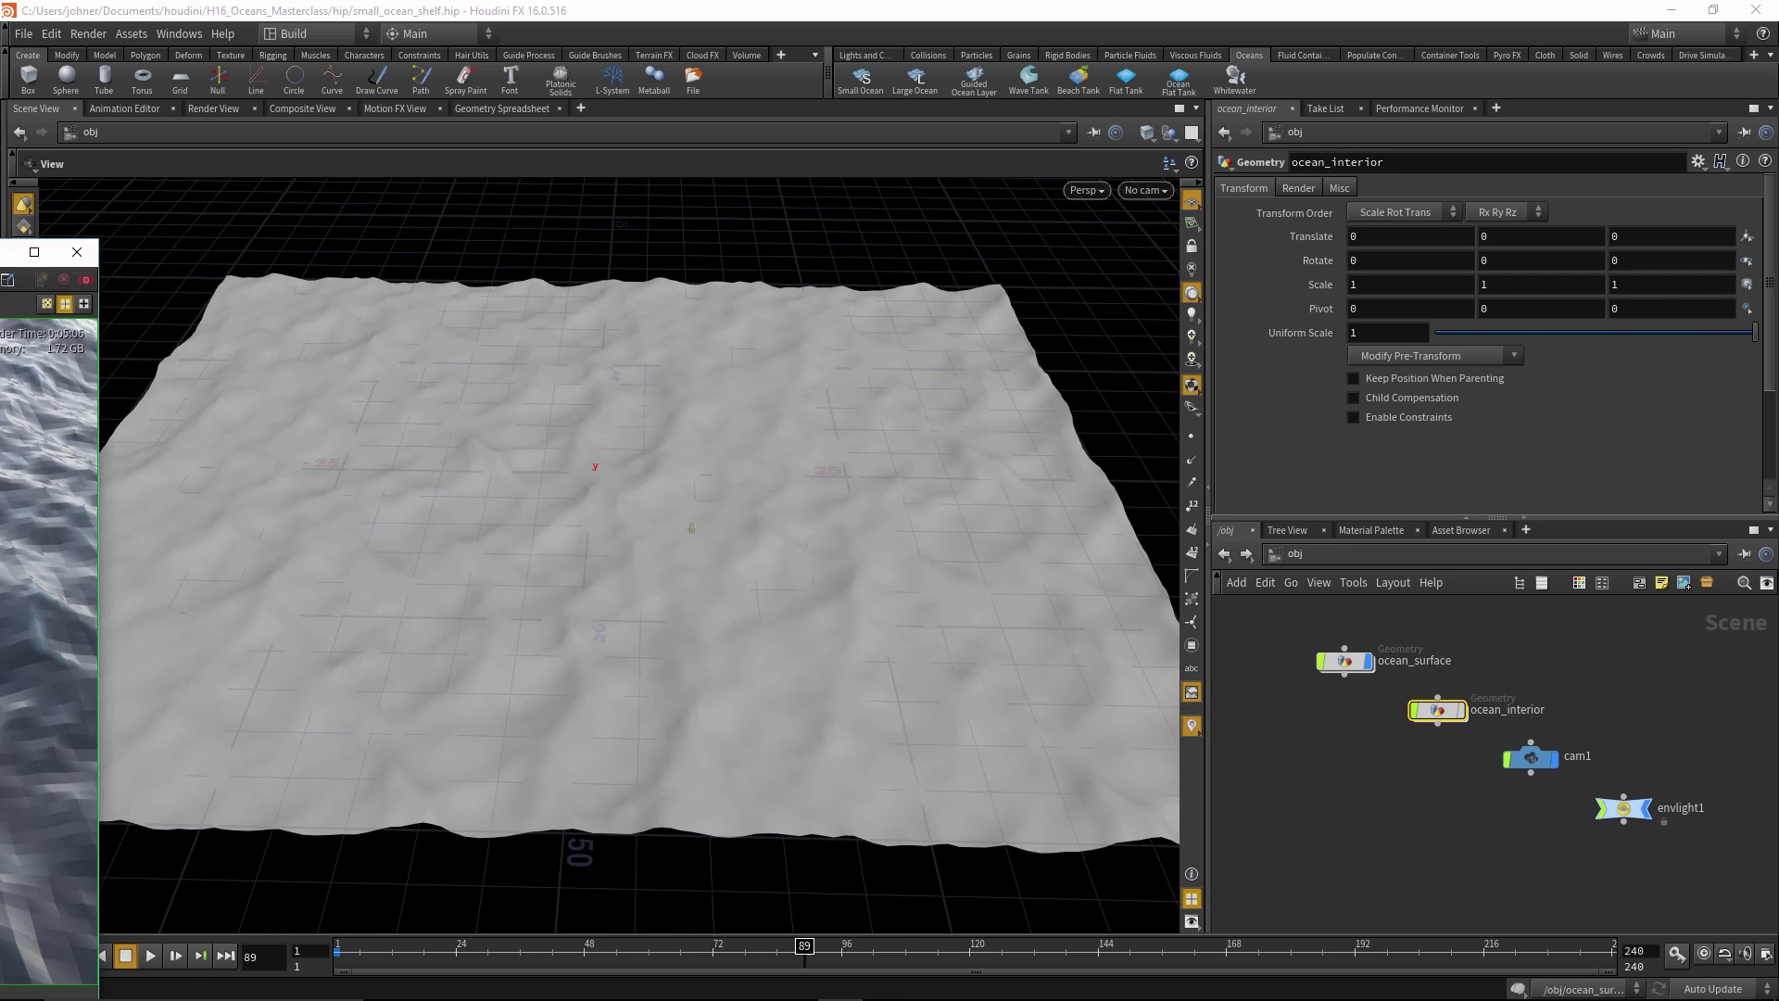
Bring the res_artifacts render sequence into view in MPlay and compare frames 1 and 2
drag(0, 253, 946, 112)
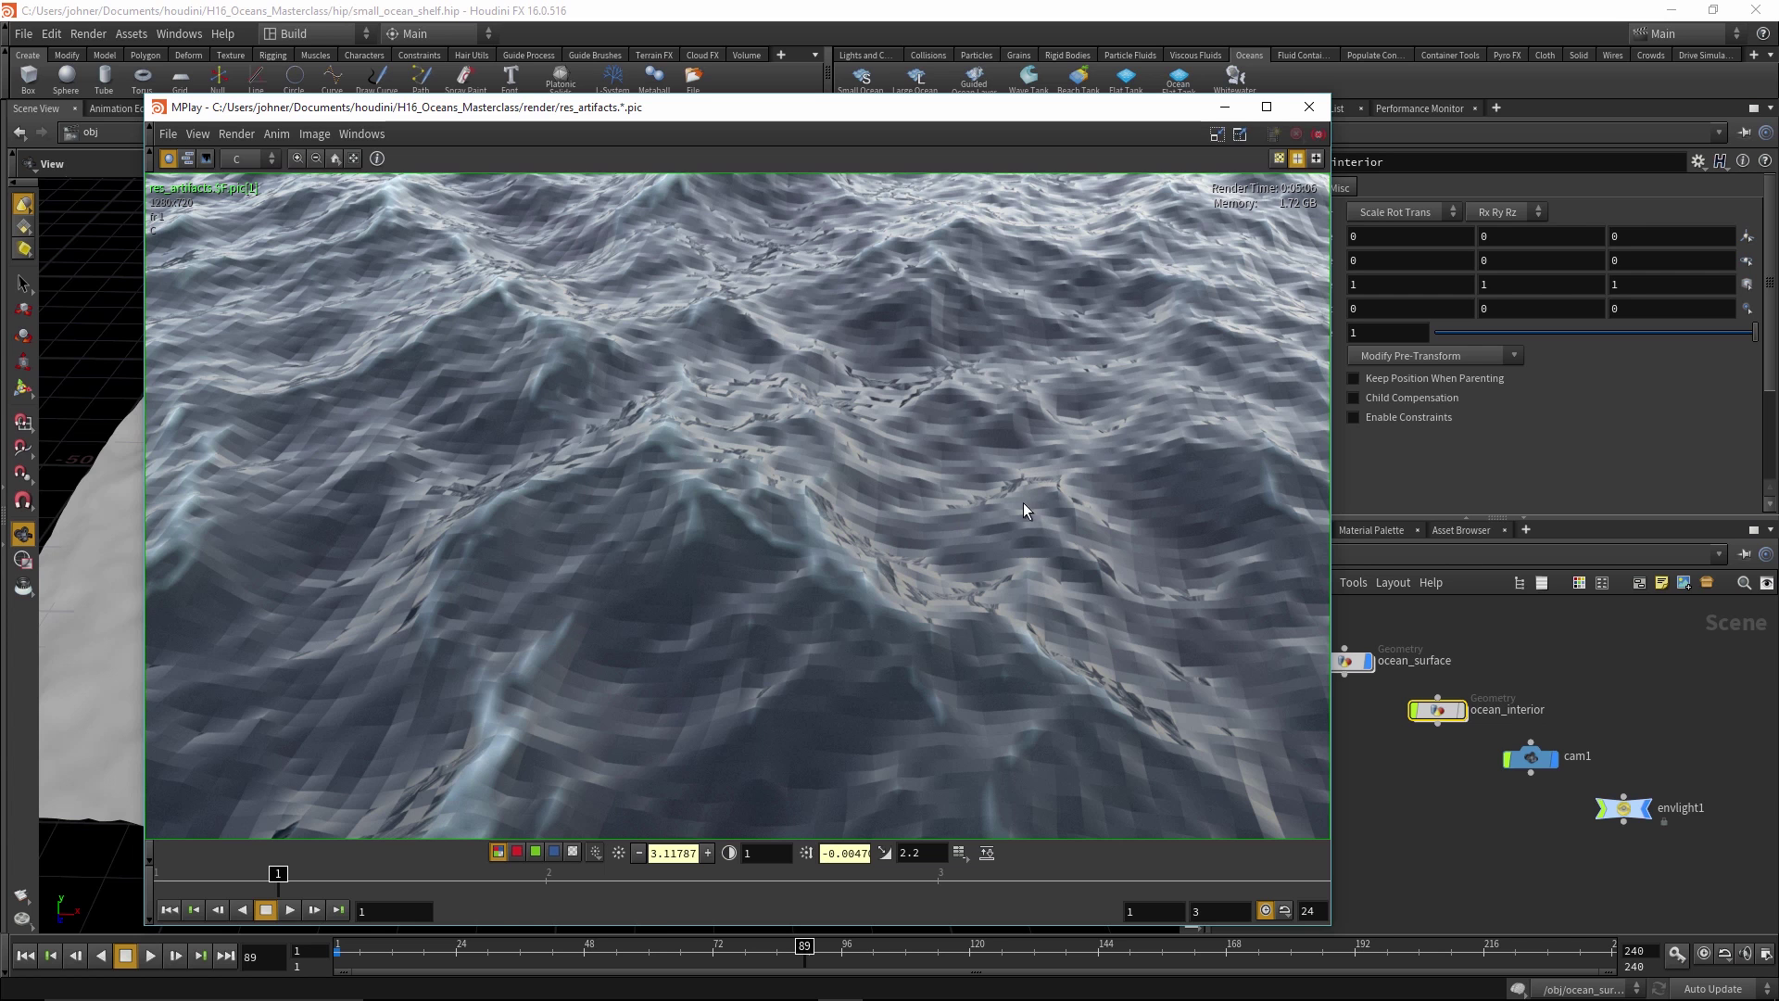
click(546, 876)
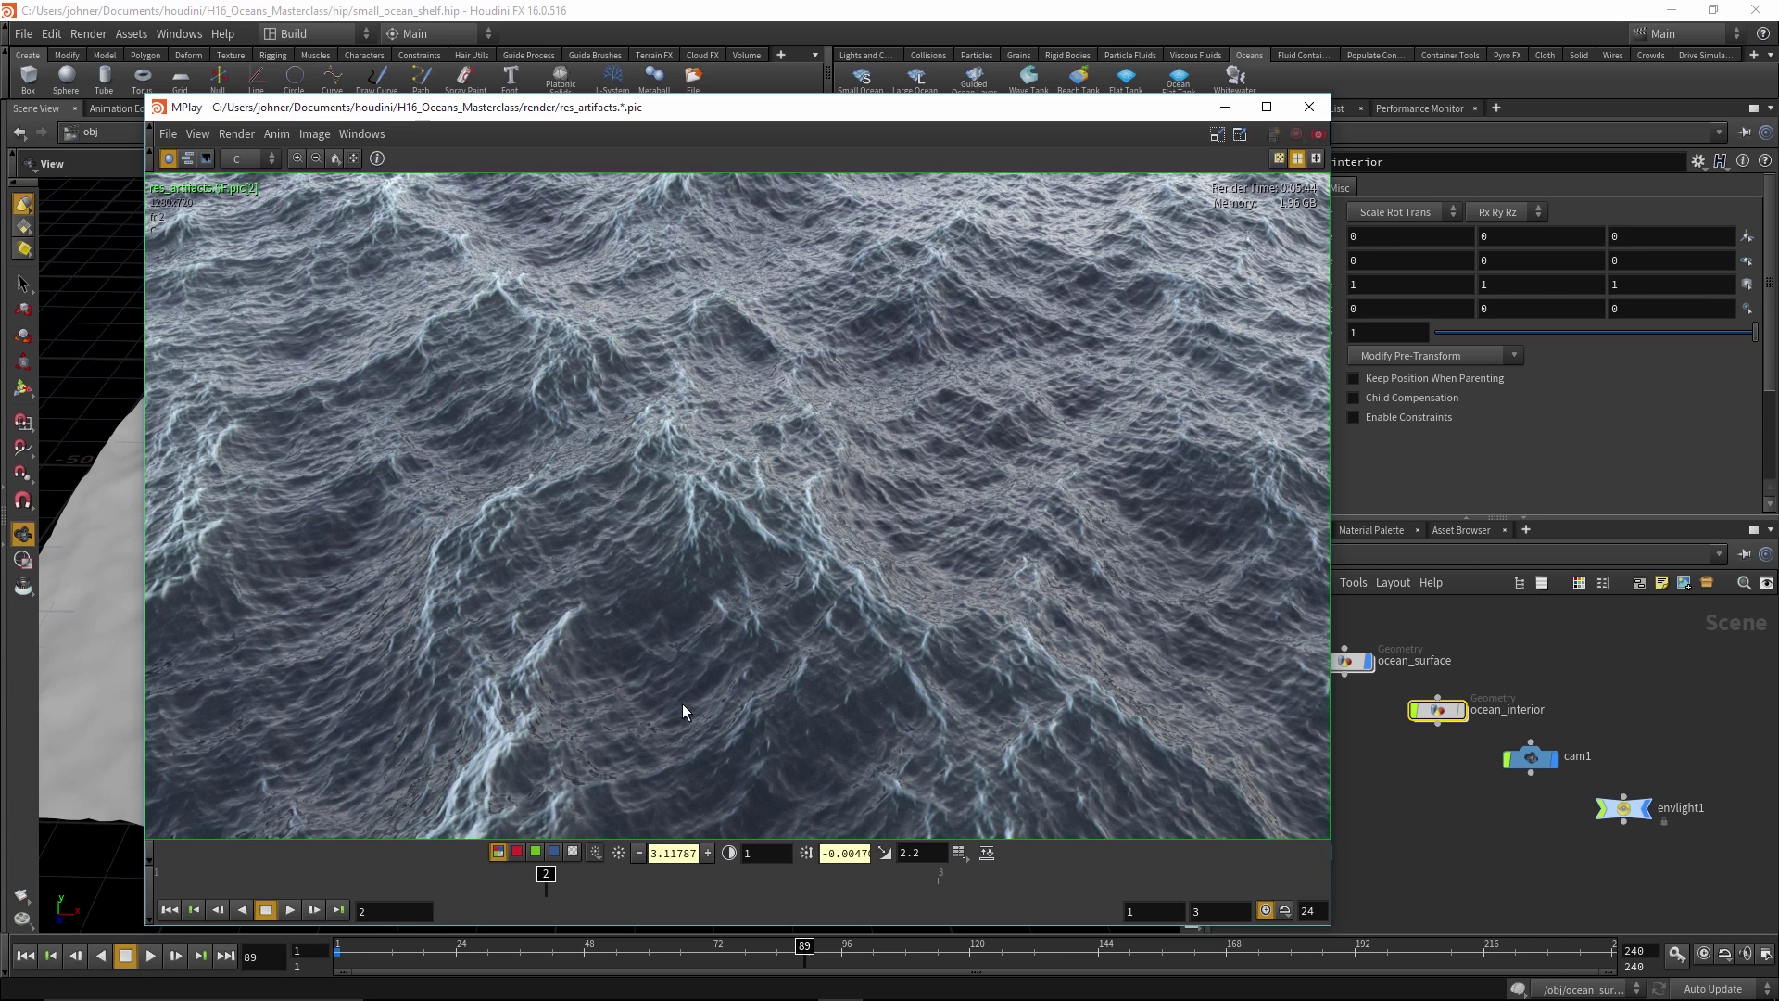
drag(345, 871, 248, 872)
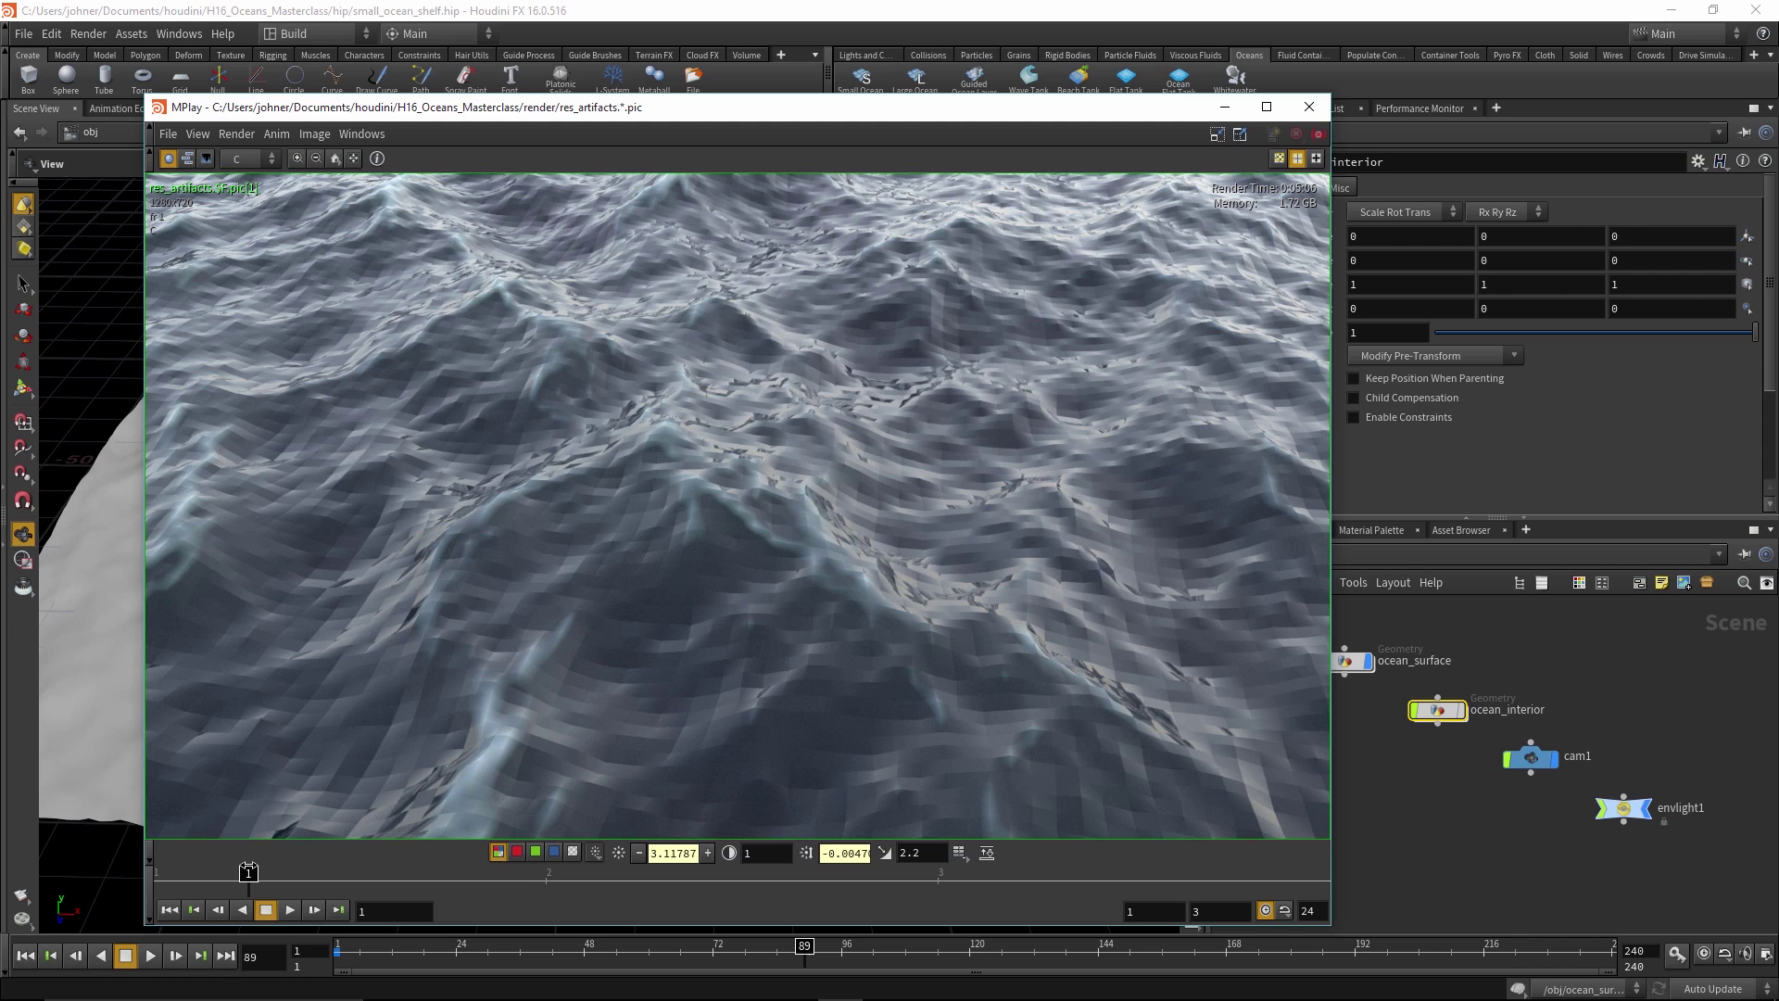
drag(248, 871, 545, 872)
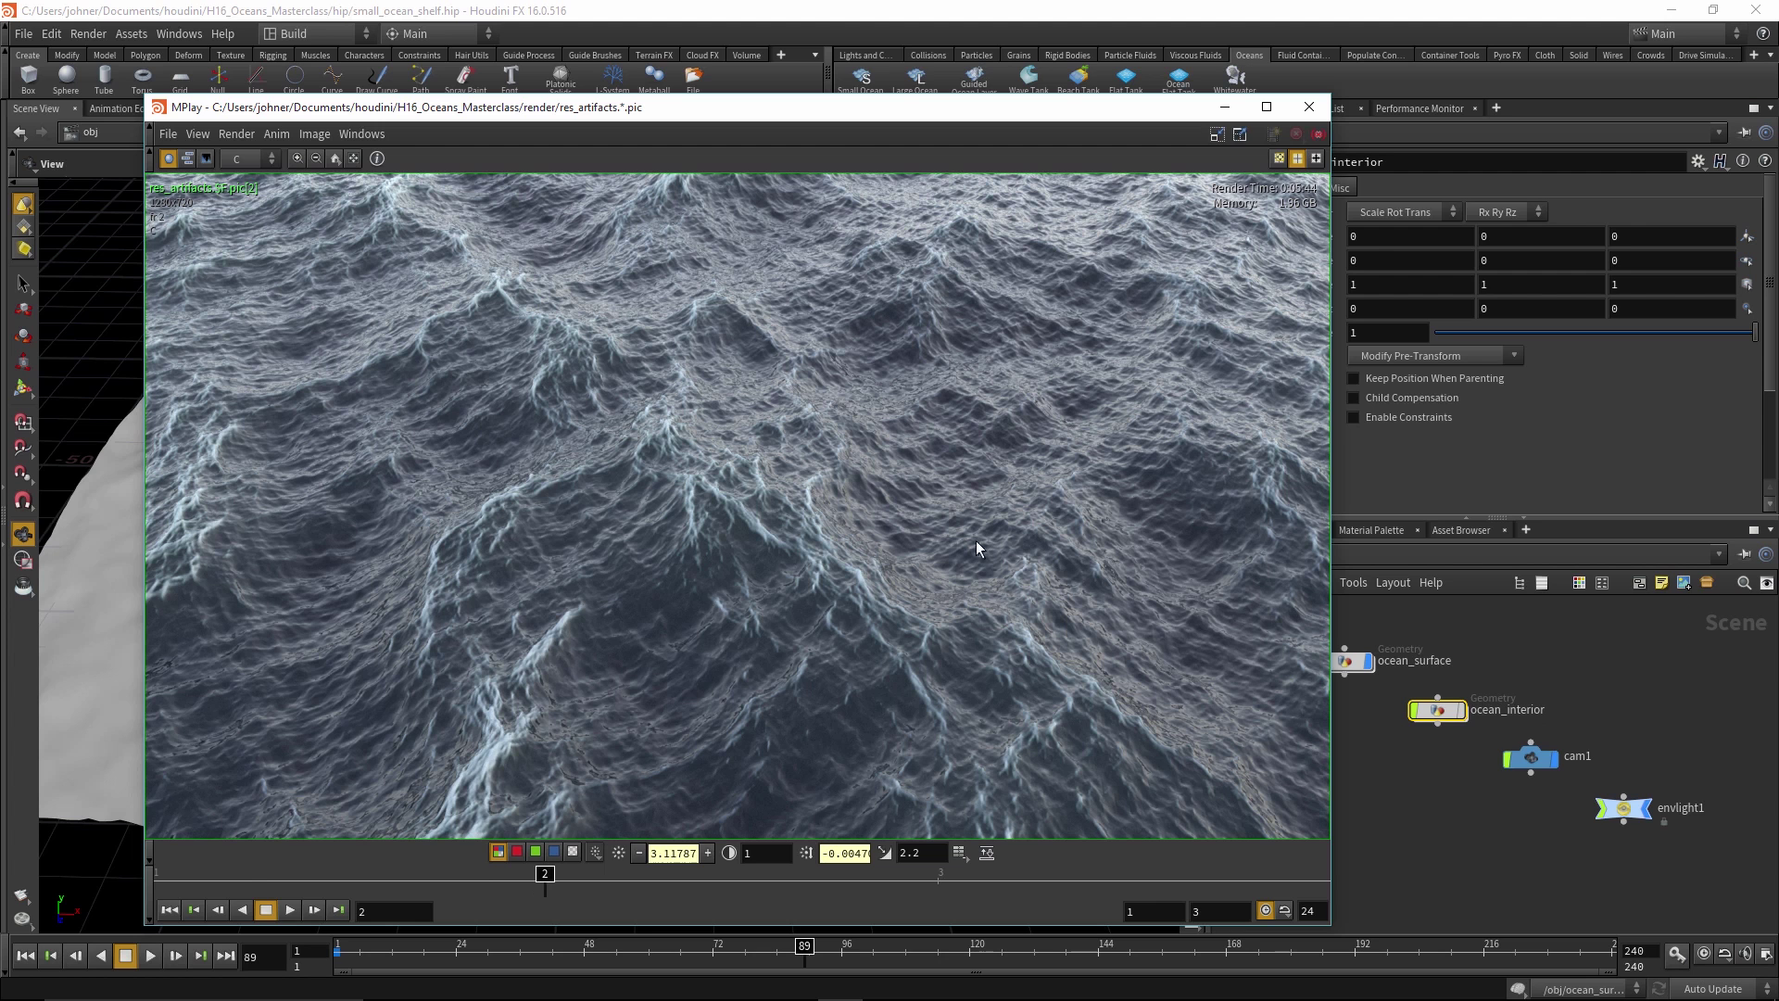
Inside ocean_surface, lower oceanspectrum1's Resolution Exponent and enable Filter Above Resolution at 7
double_click(1350, 660)
click(1379, 704)
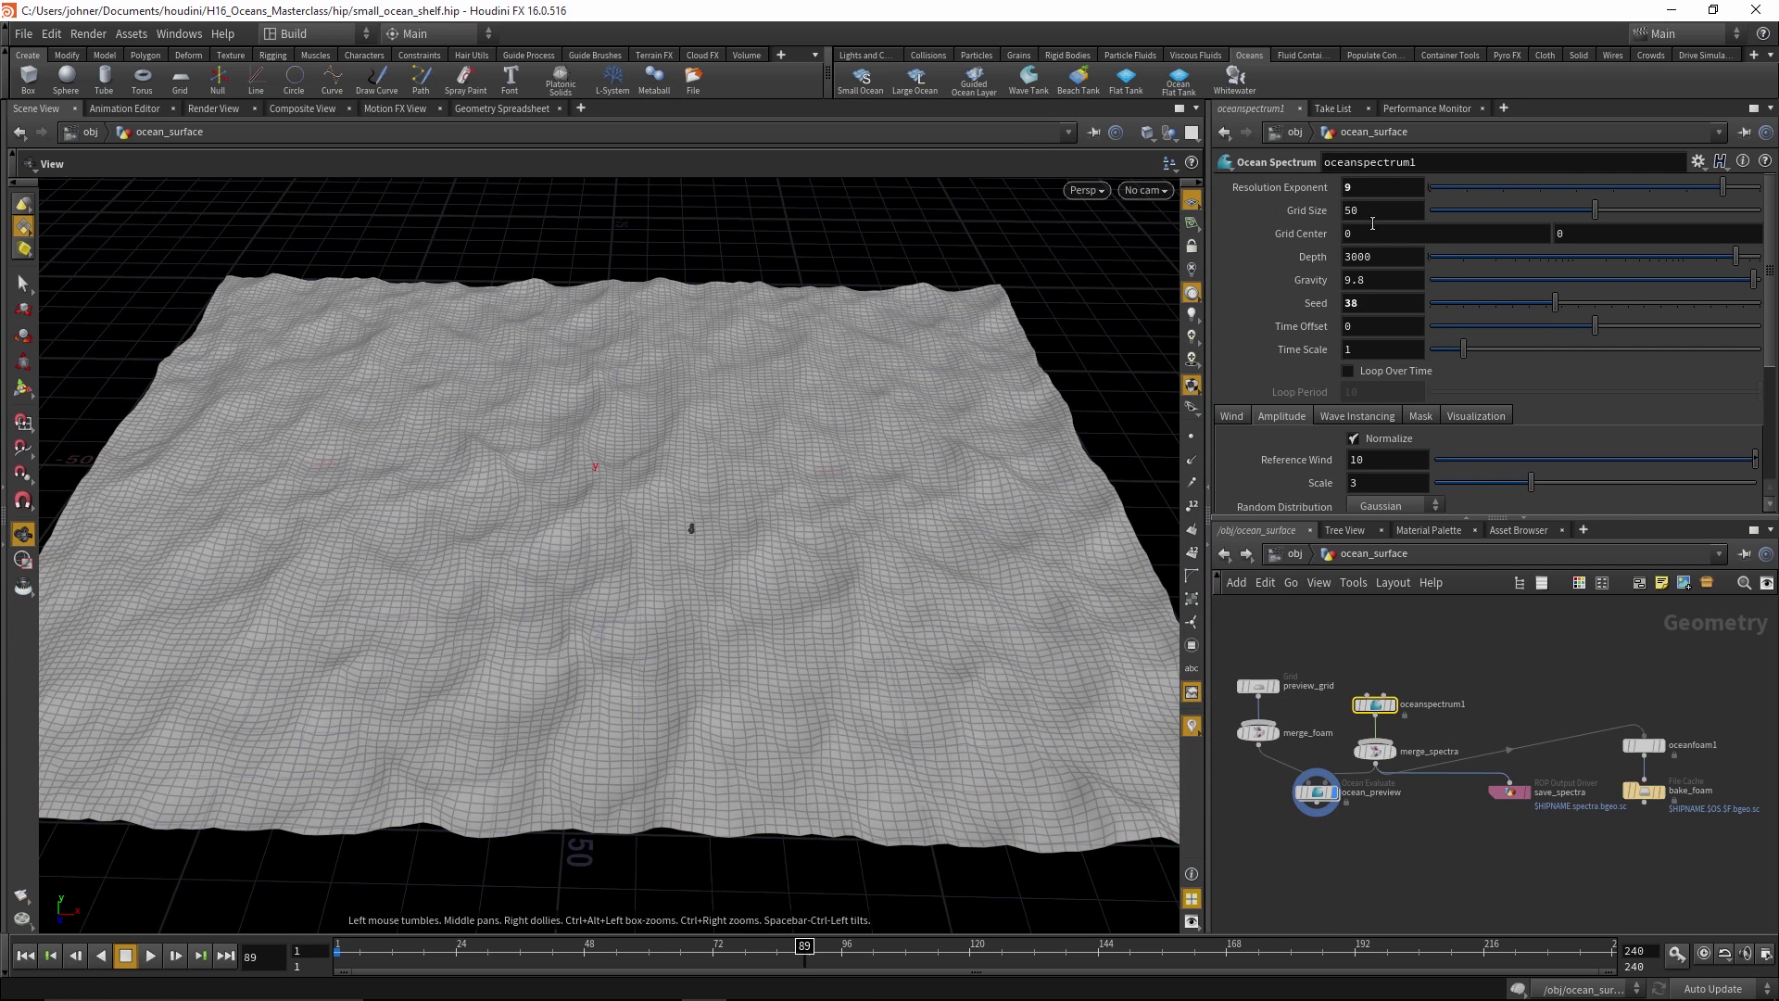
drag(1721, 188, 1652, 188)
scroll(1337, 424, down, 3)
click(1229, 465)
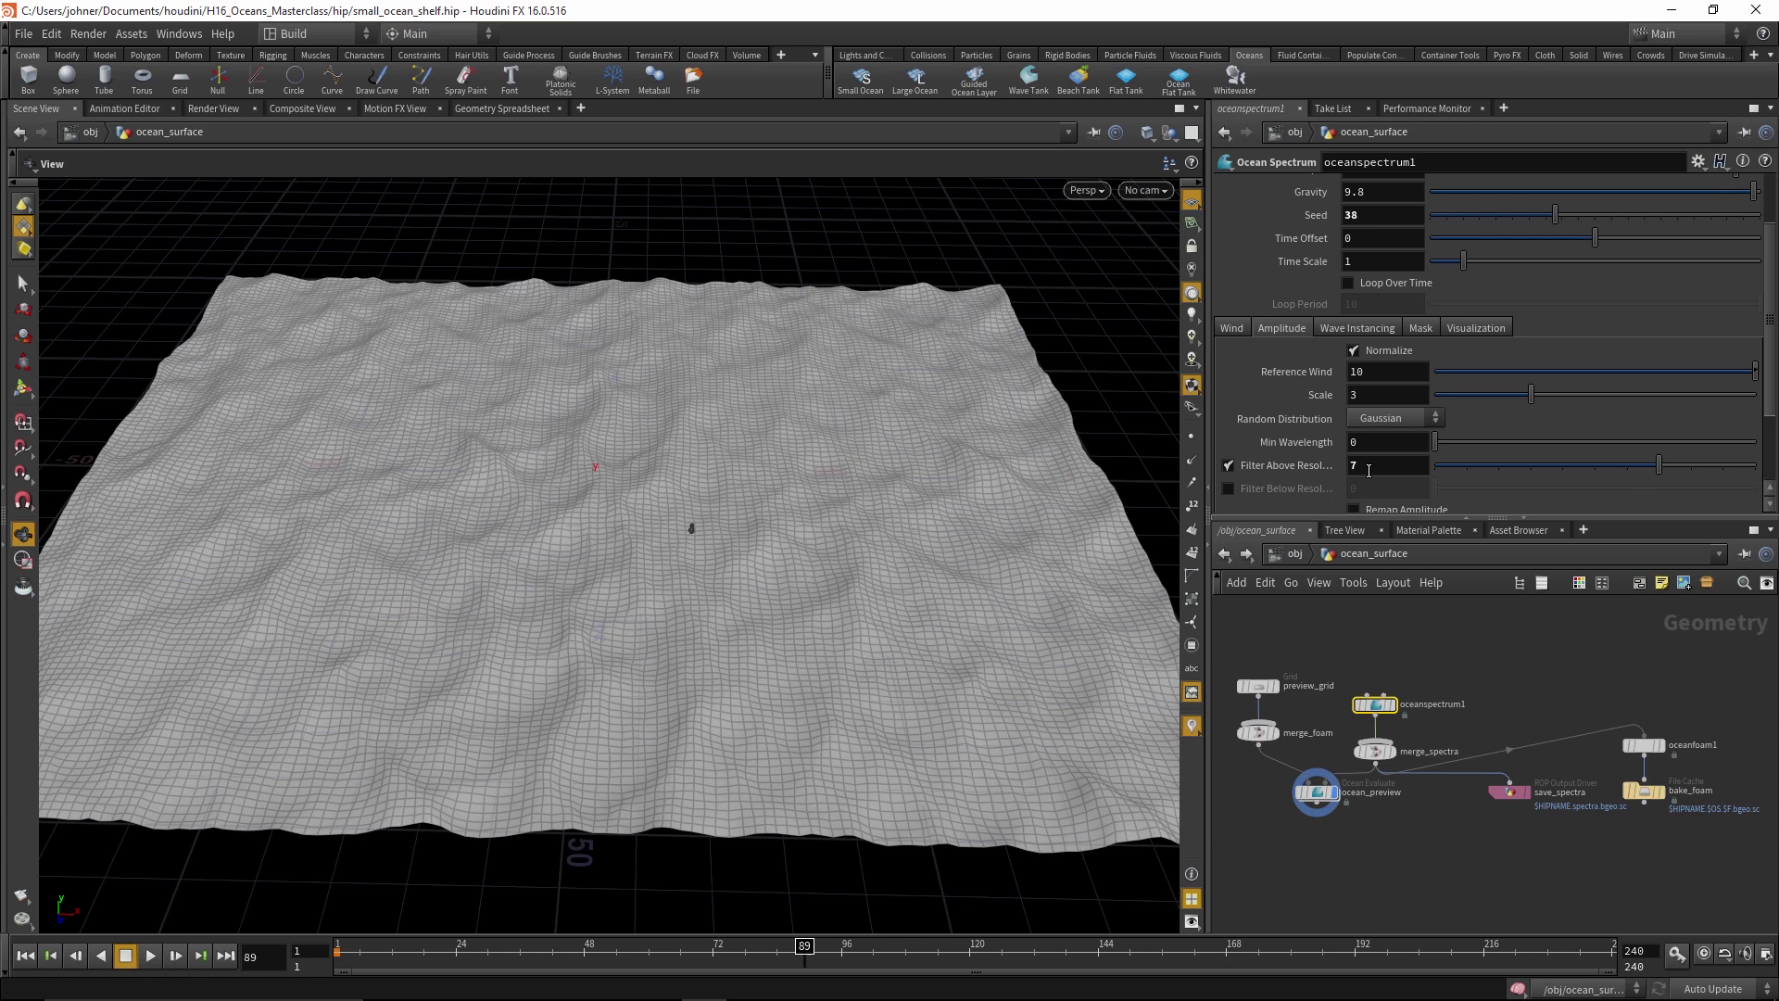
Switch back to the res_artifacts renders in MPlay and compare frame 3 against frame 1
key(alt+Tab)
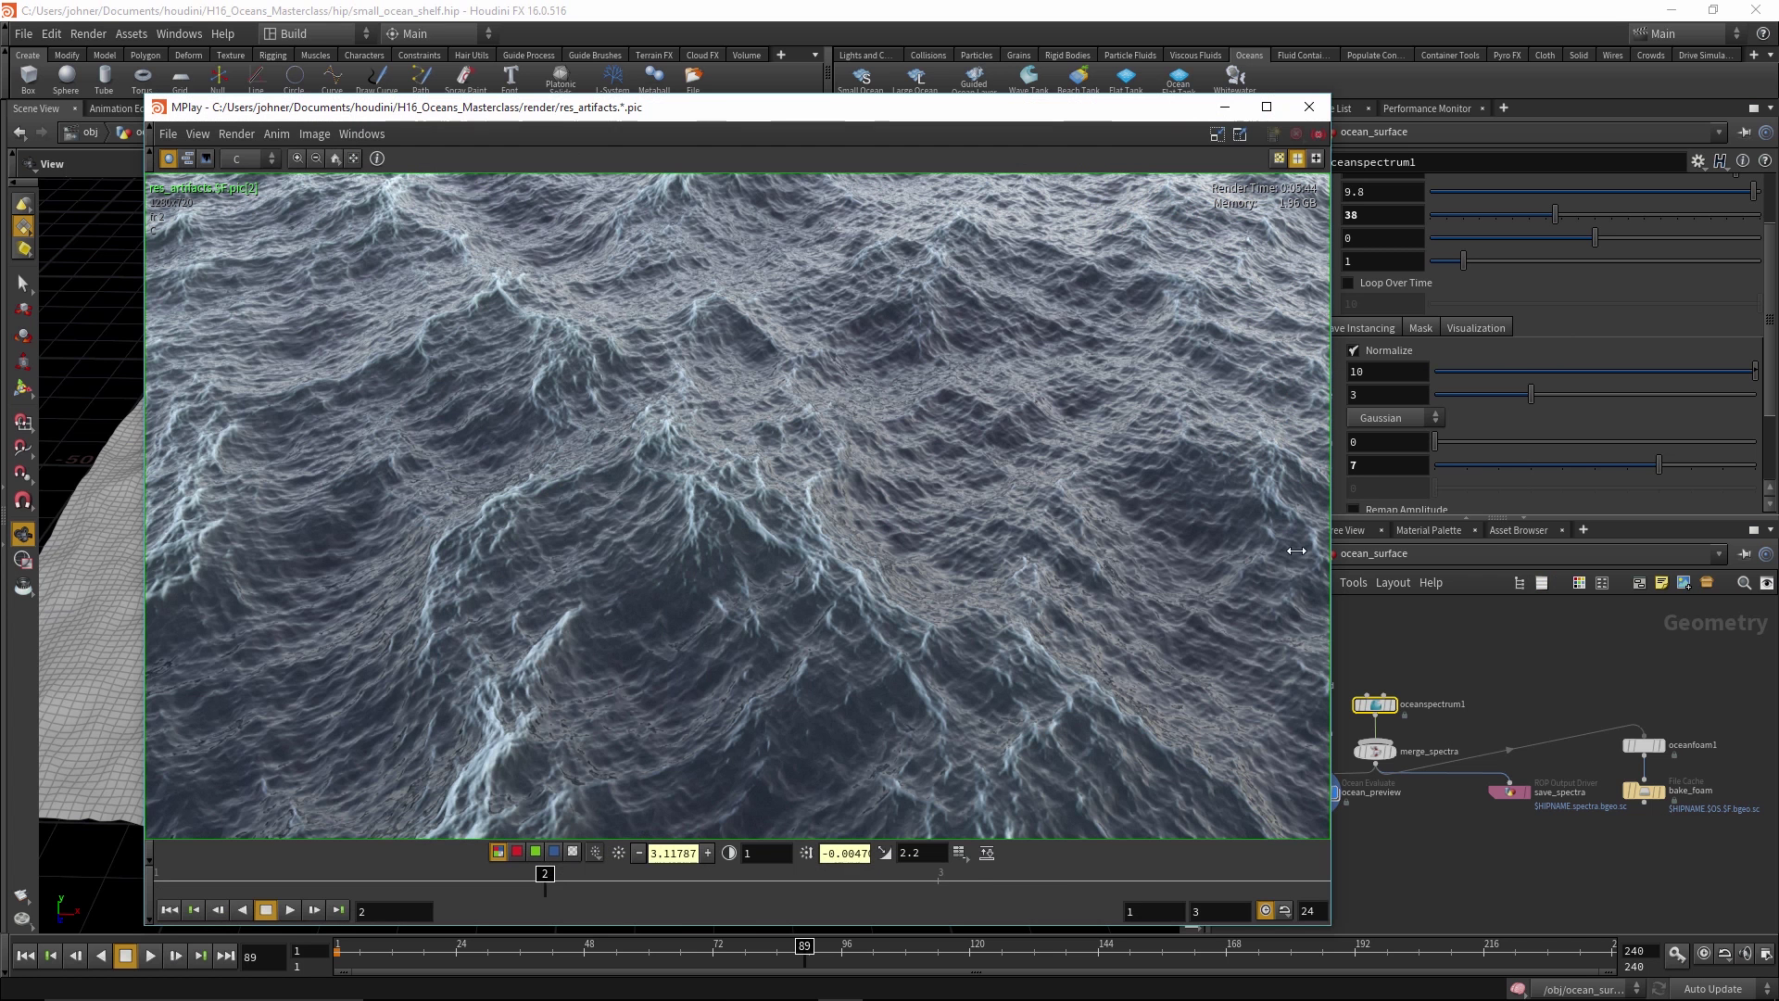
click(939, 892)
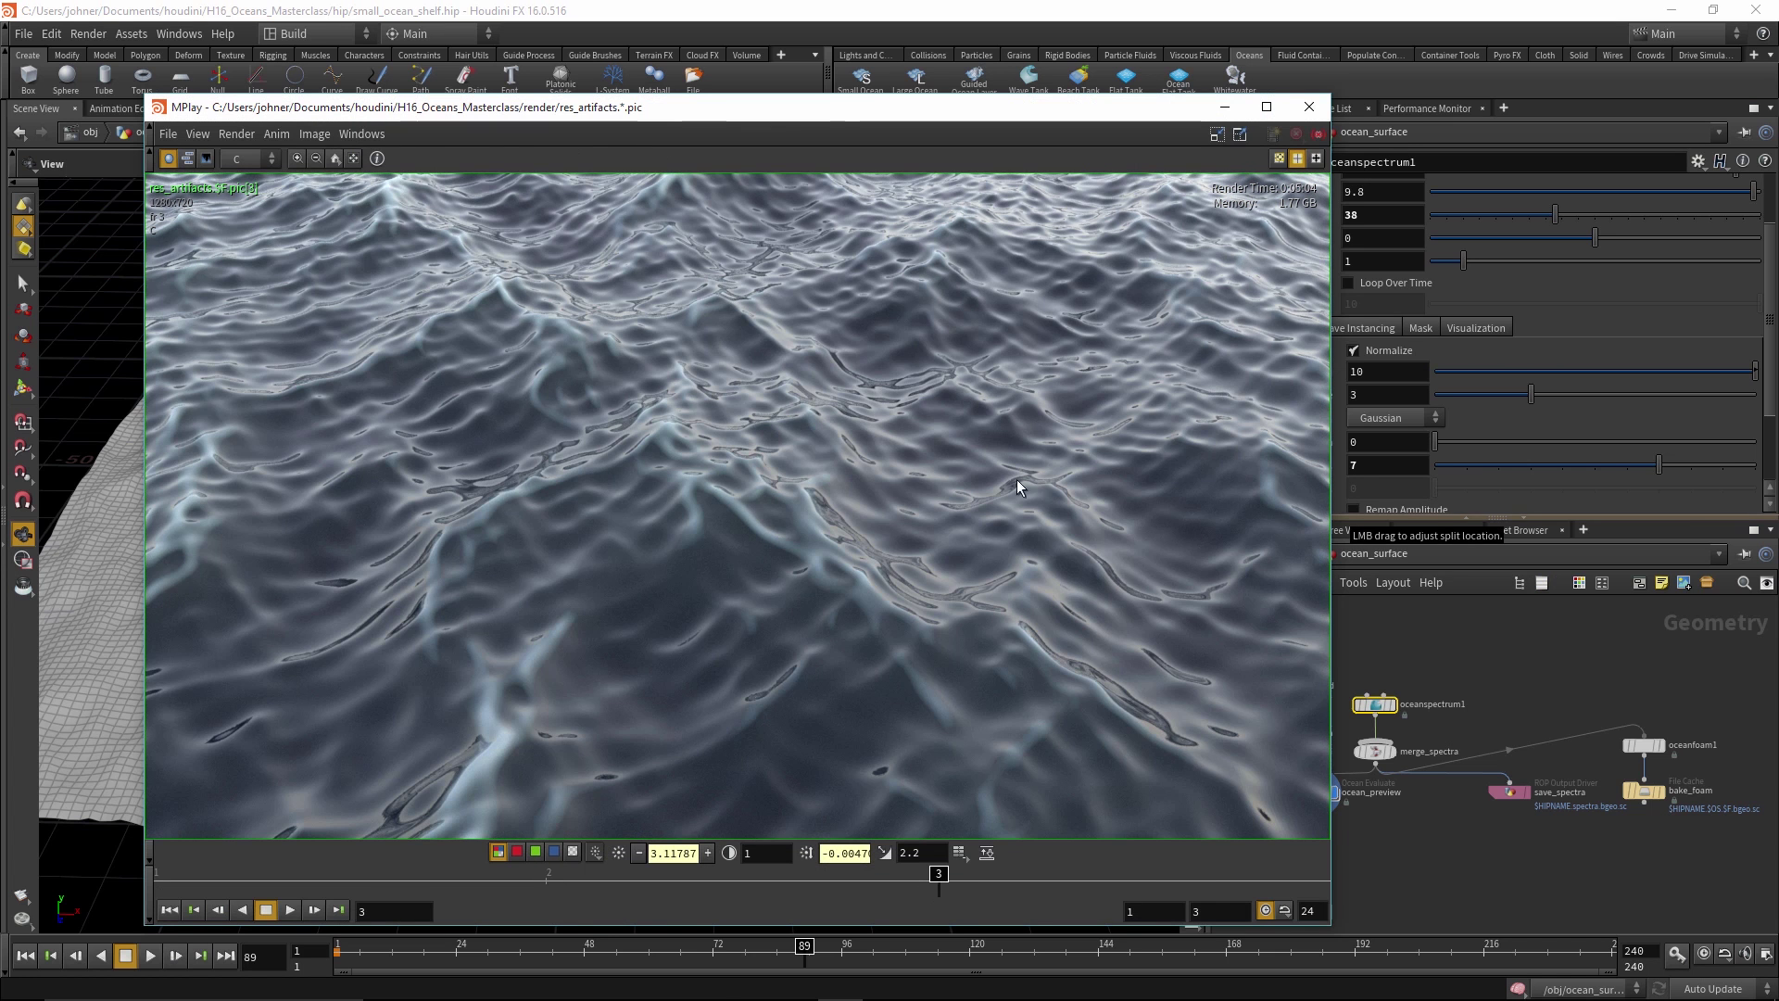
click(329, 876)
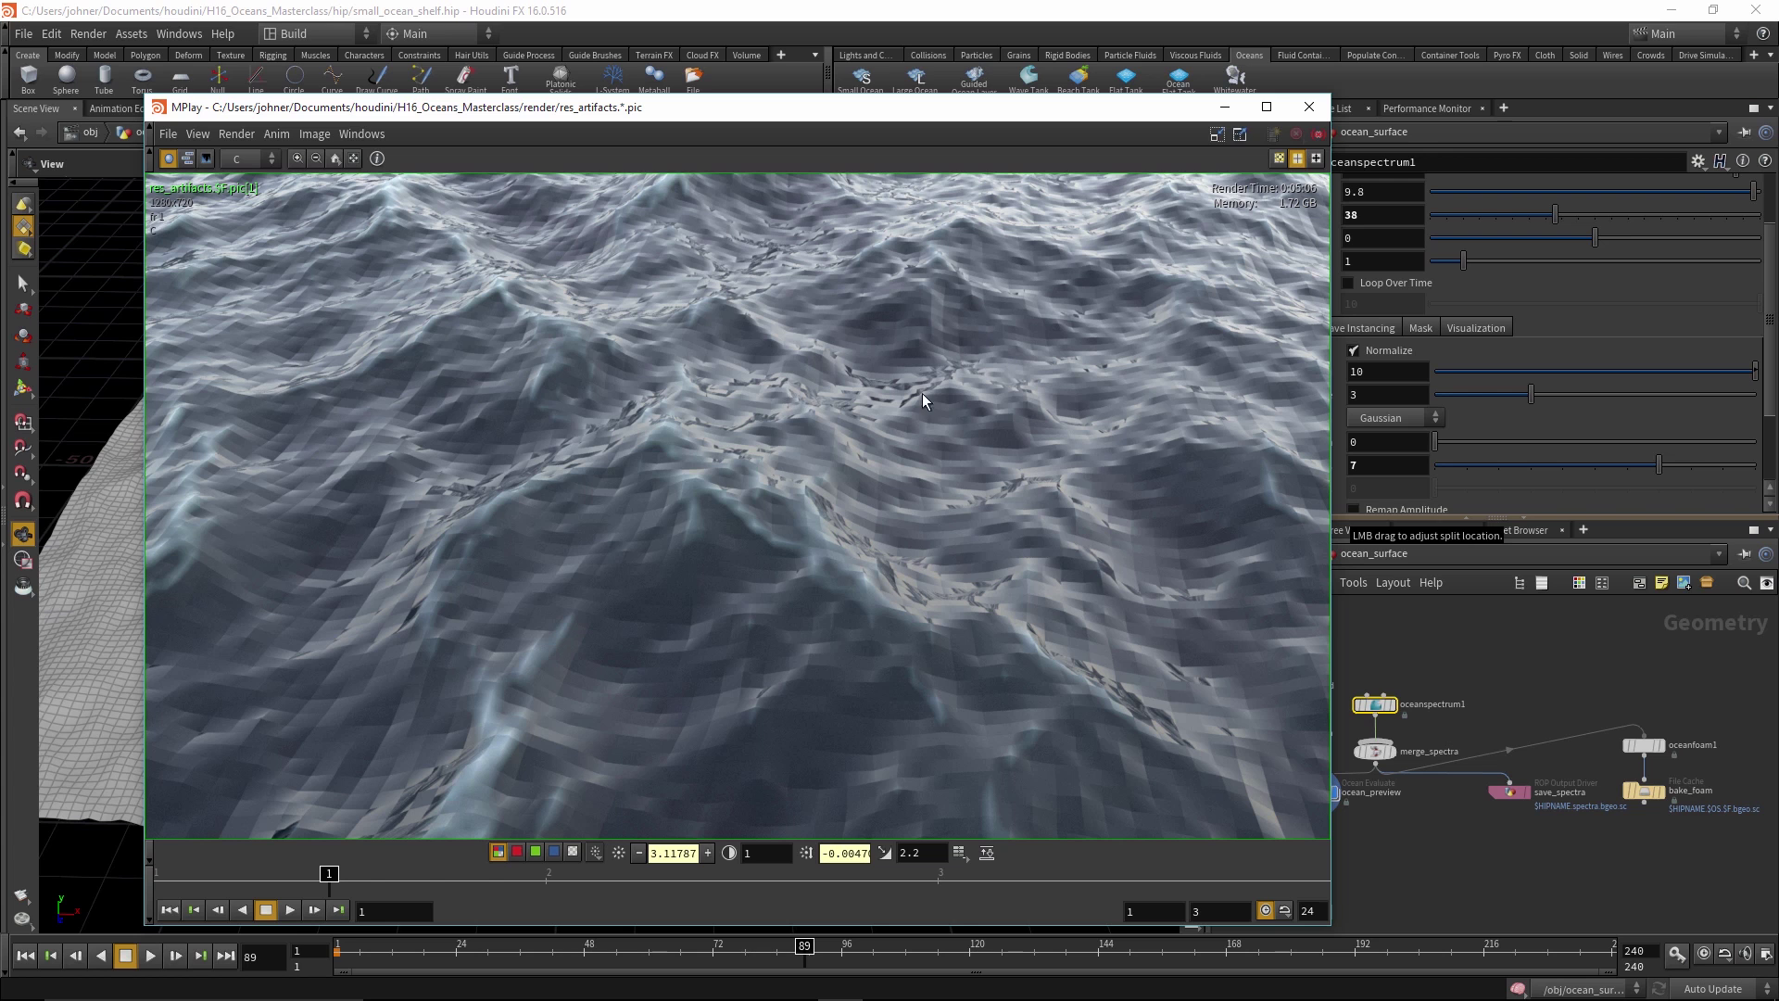
click(941, 891)
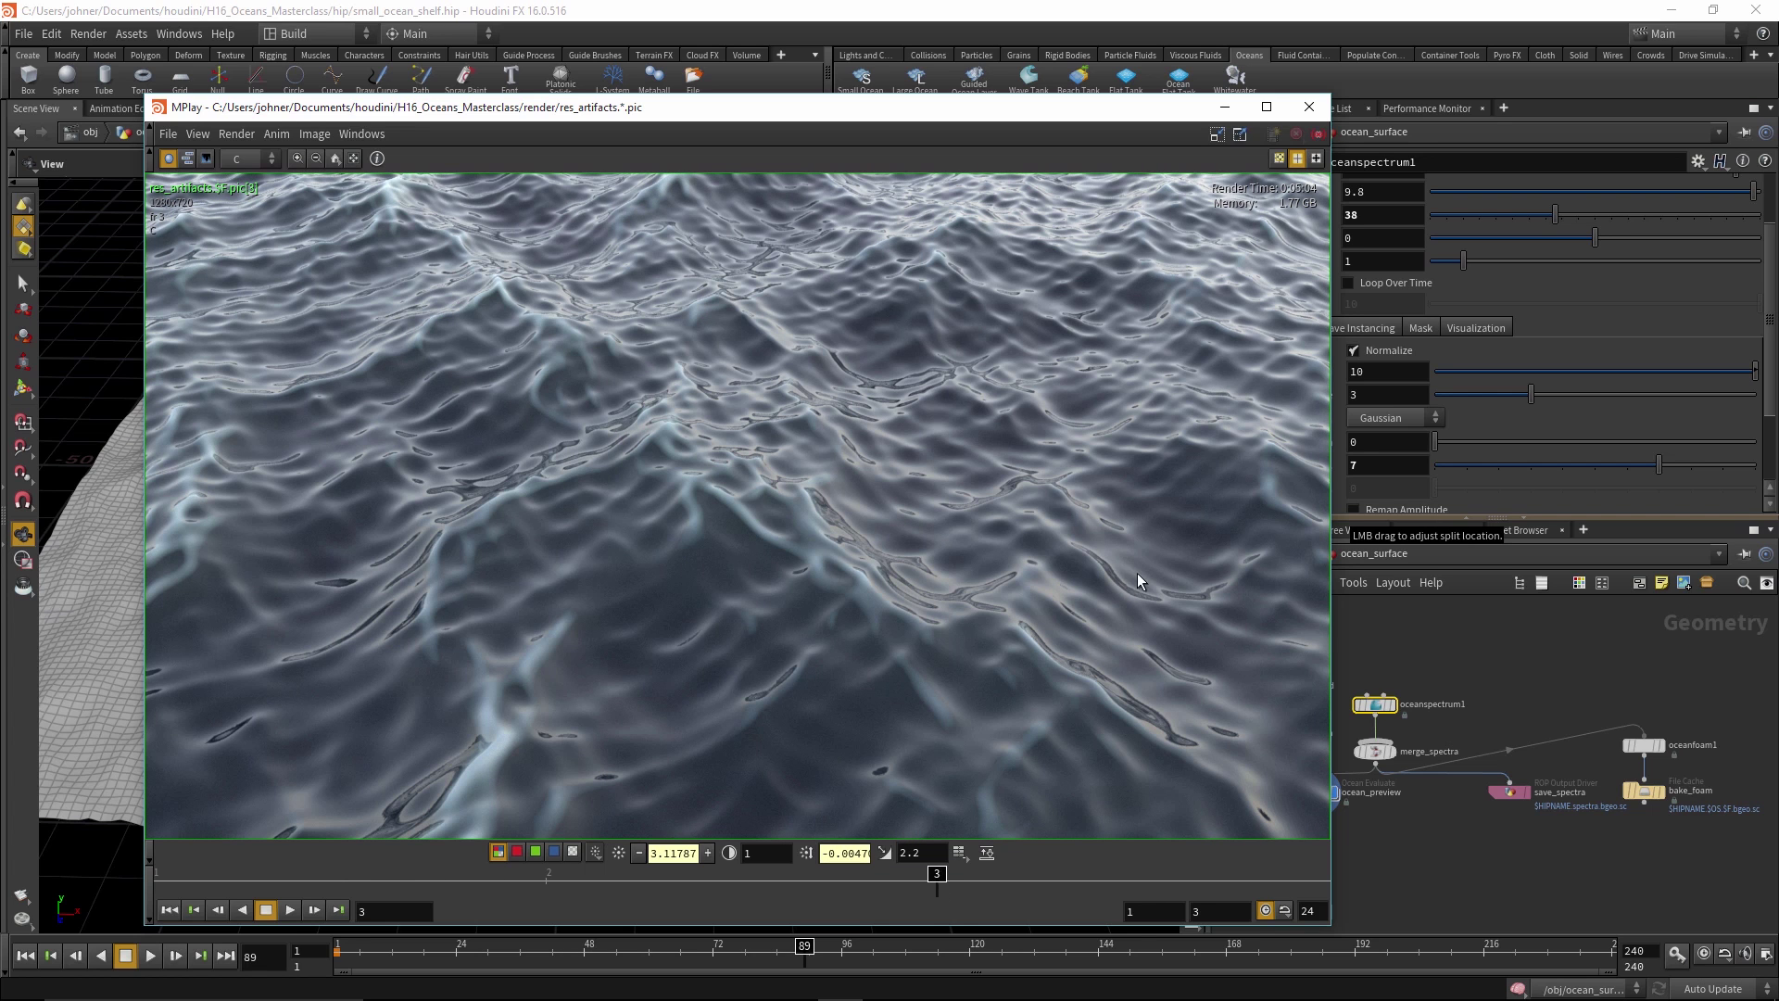
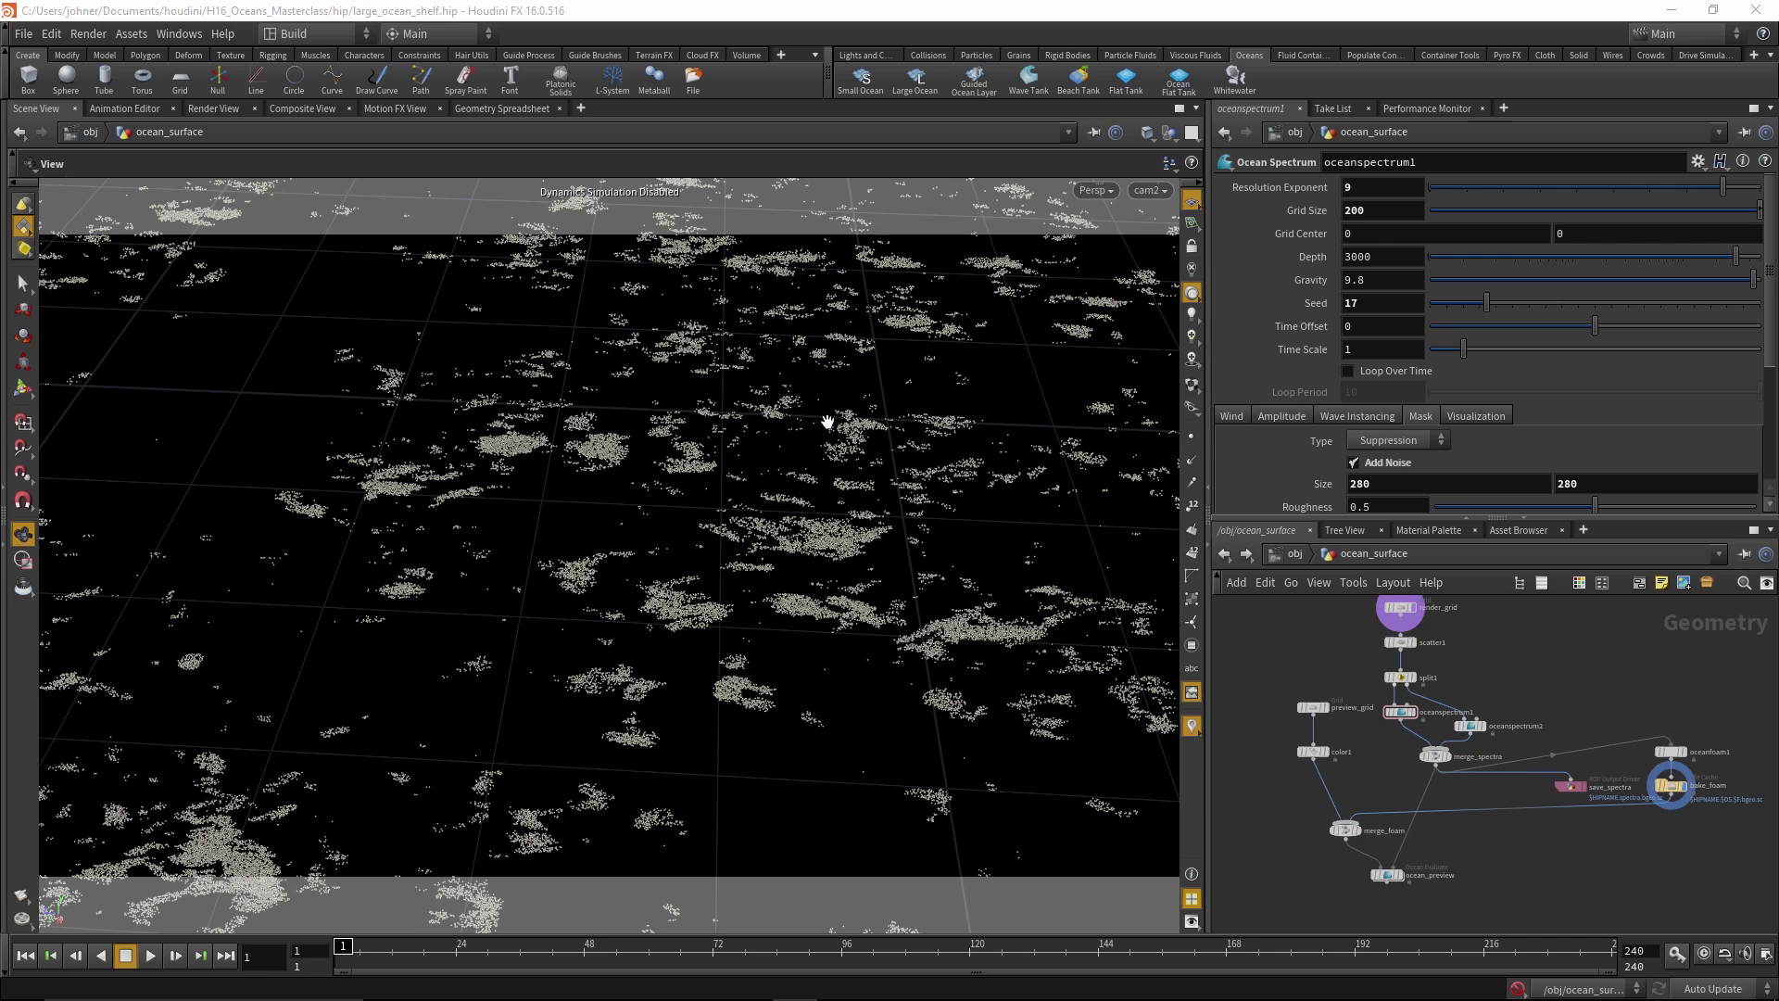
Play the largeocean_defaults.mp4 clip in VLC, review the large ocean render, and close the player
click(263, 991)
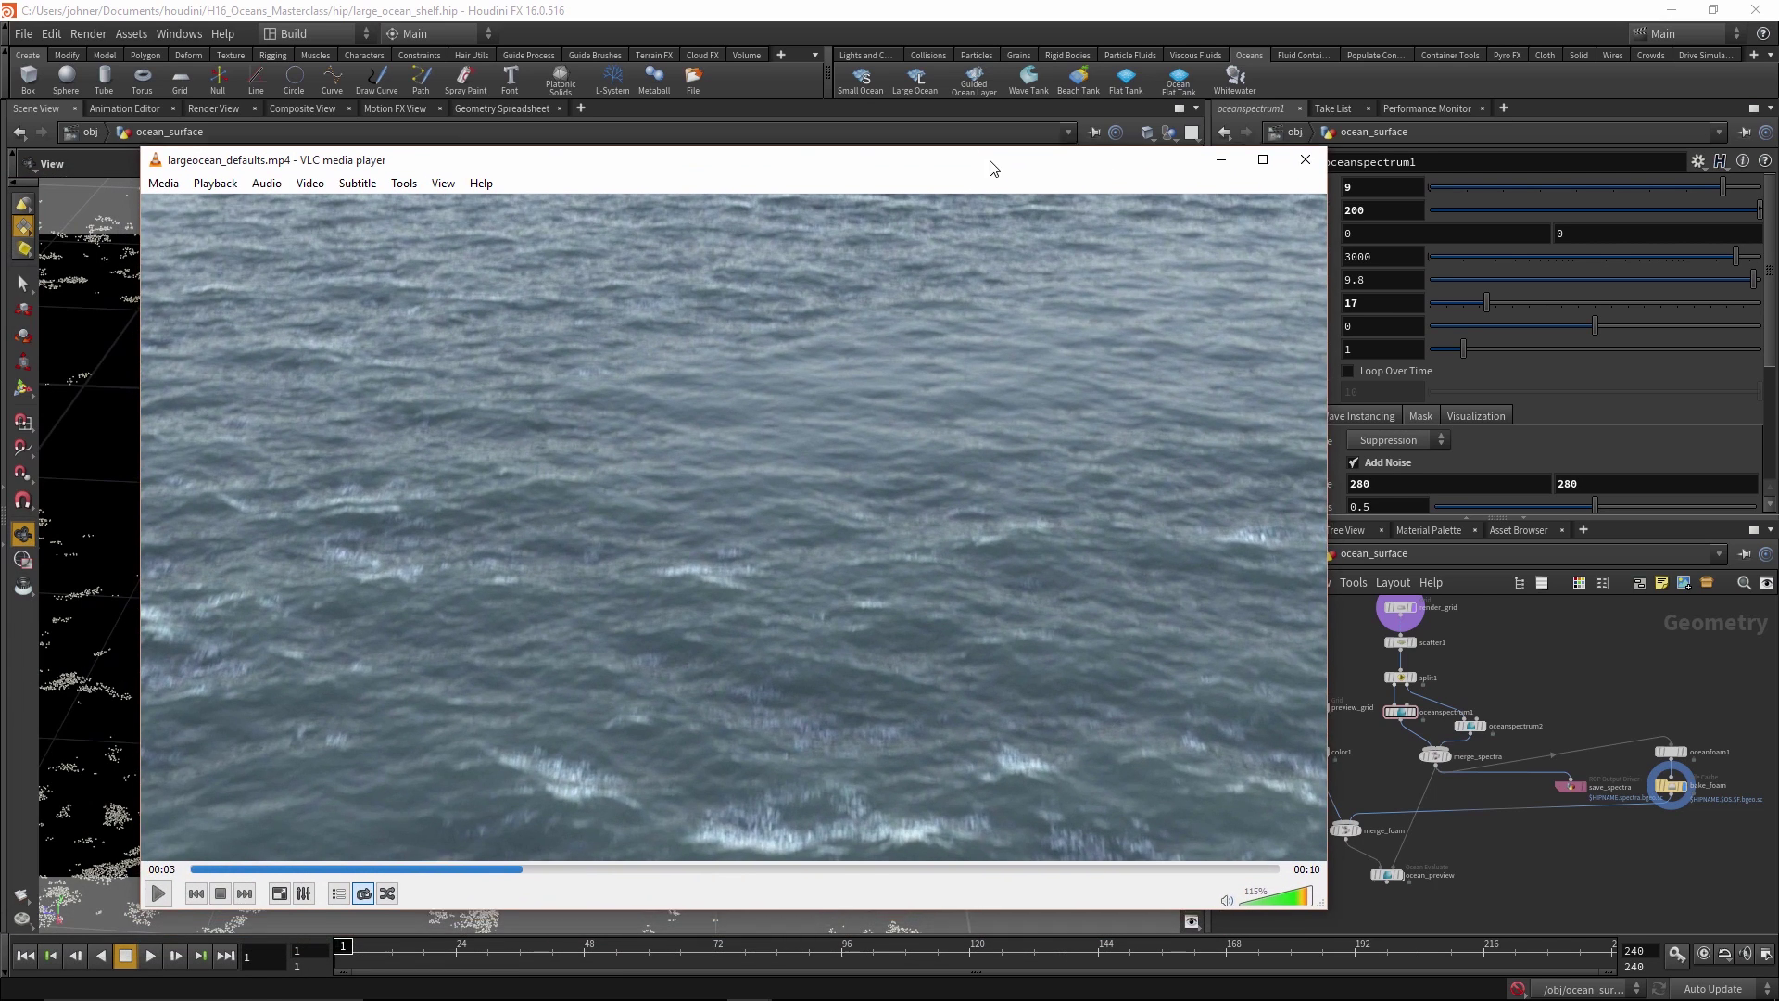
click(184, 887)
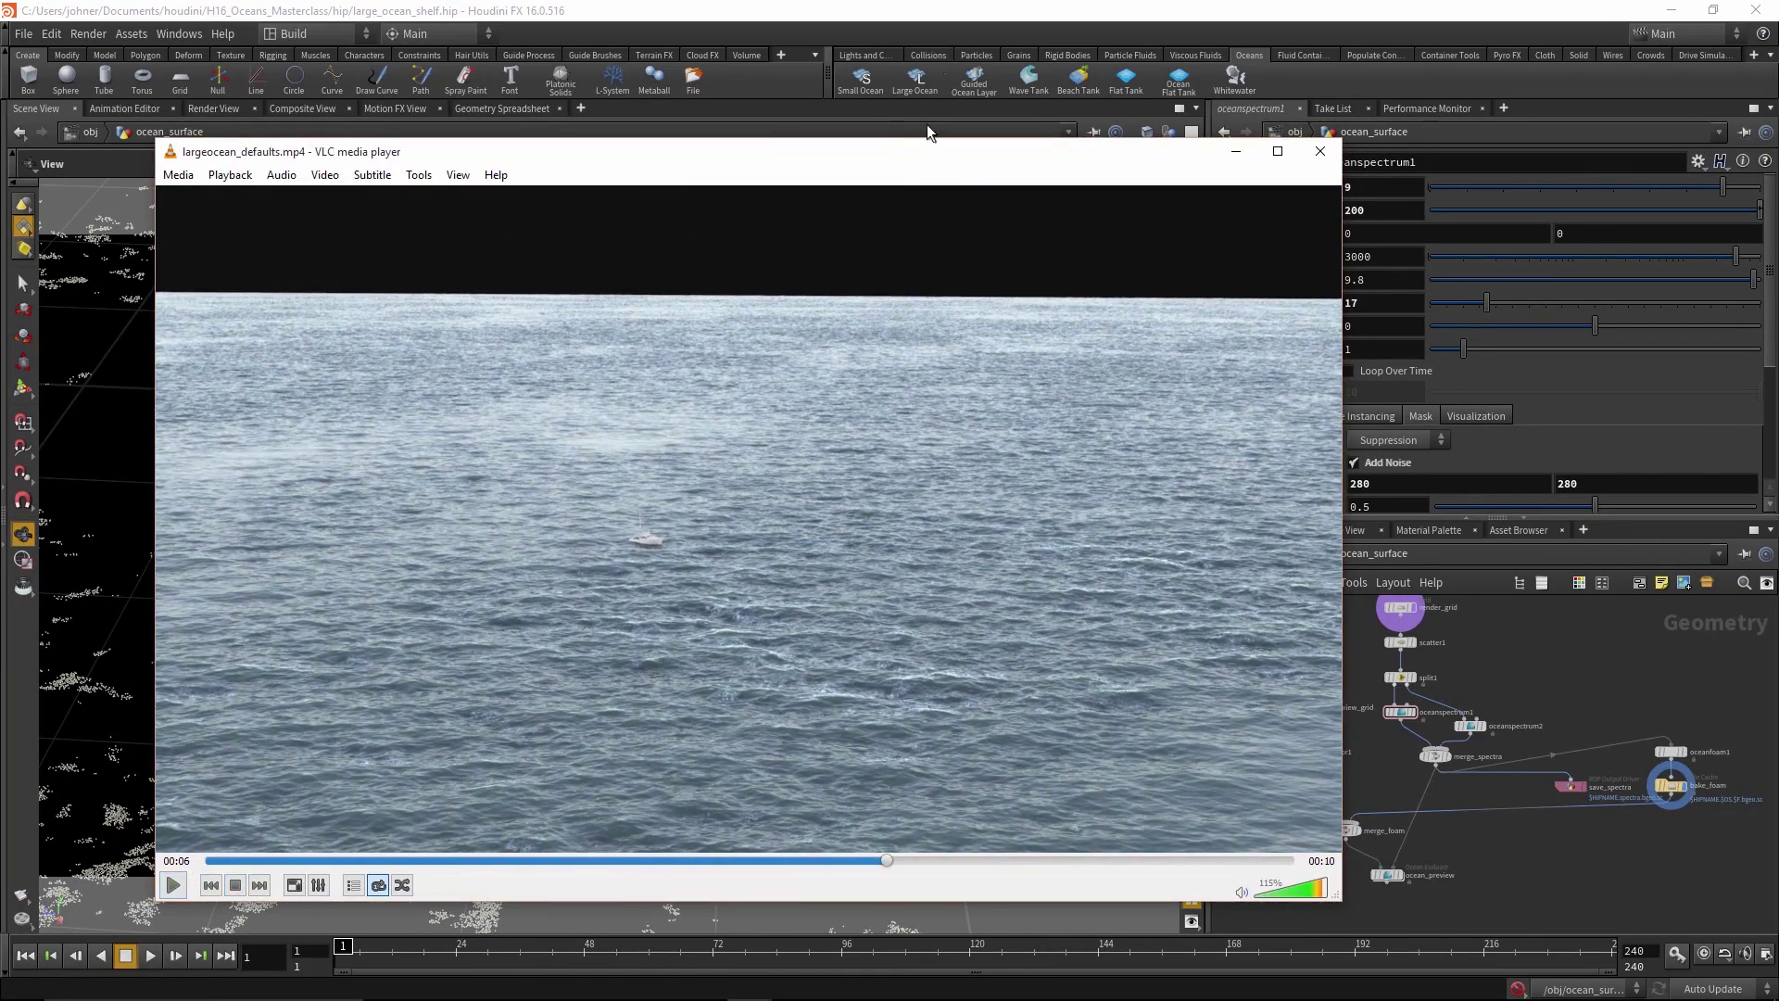
key(alt+F4)
Inspect the render_grid node's parameters in the large ocean_surface network and view the foam particles from outside the camera
middle_drag(1412, 607, 1484, 728)
click(1479, 728)
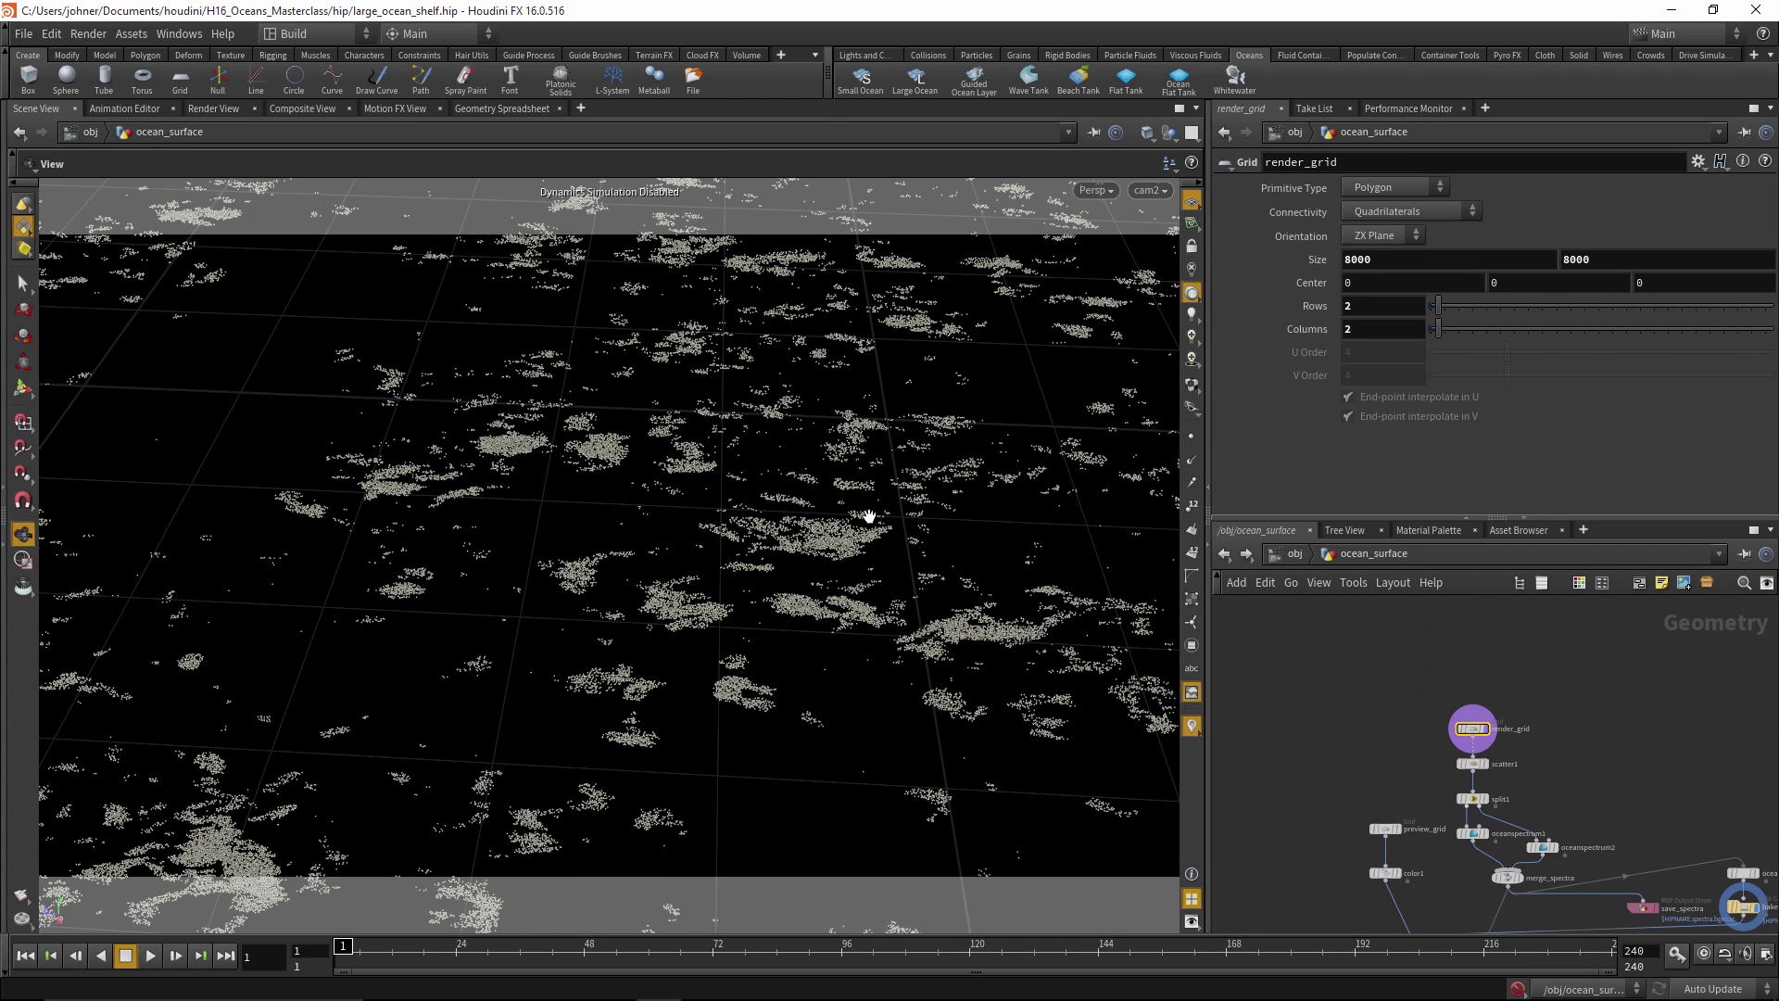
scroll(683, 596, down, 10)
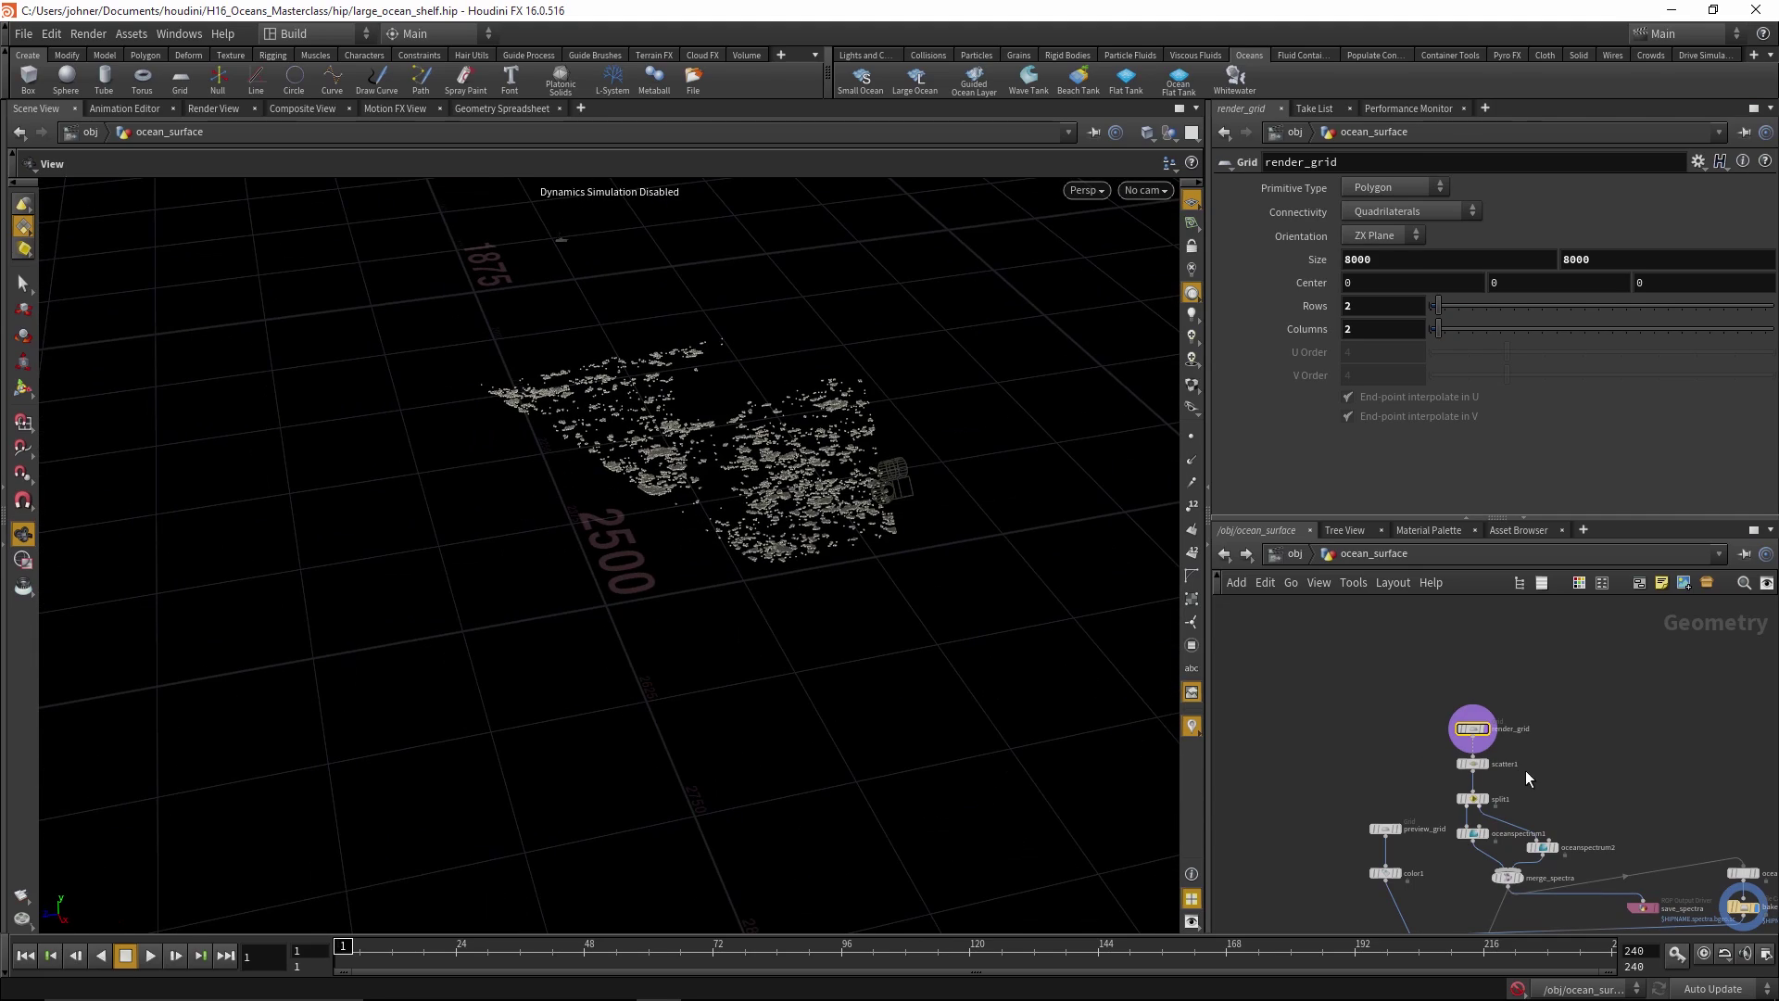
Display the scatter1 node in the ocean_surface network and inspect its point scattering parameters
click(1484, 764)
scroll(707, 738, down, 5)
click(1472, 763)
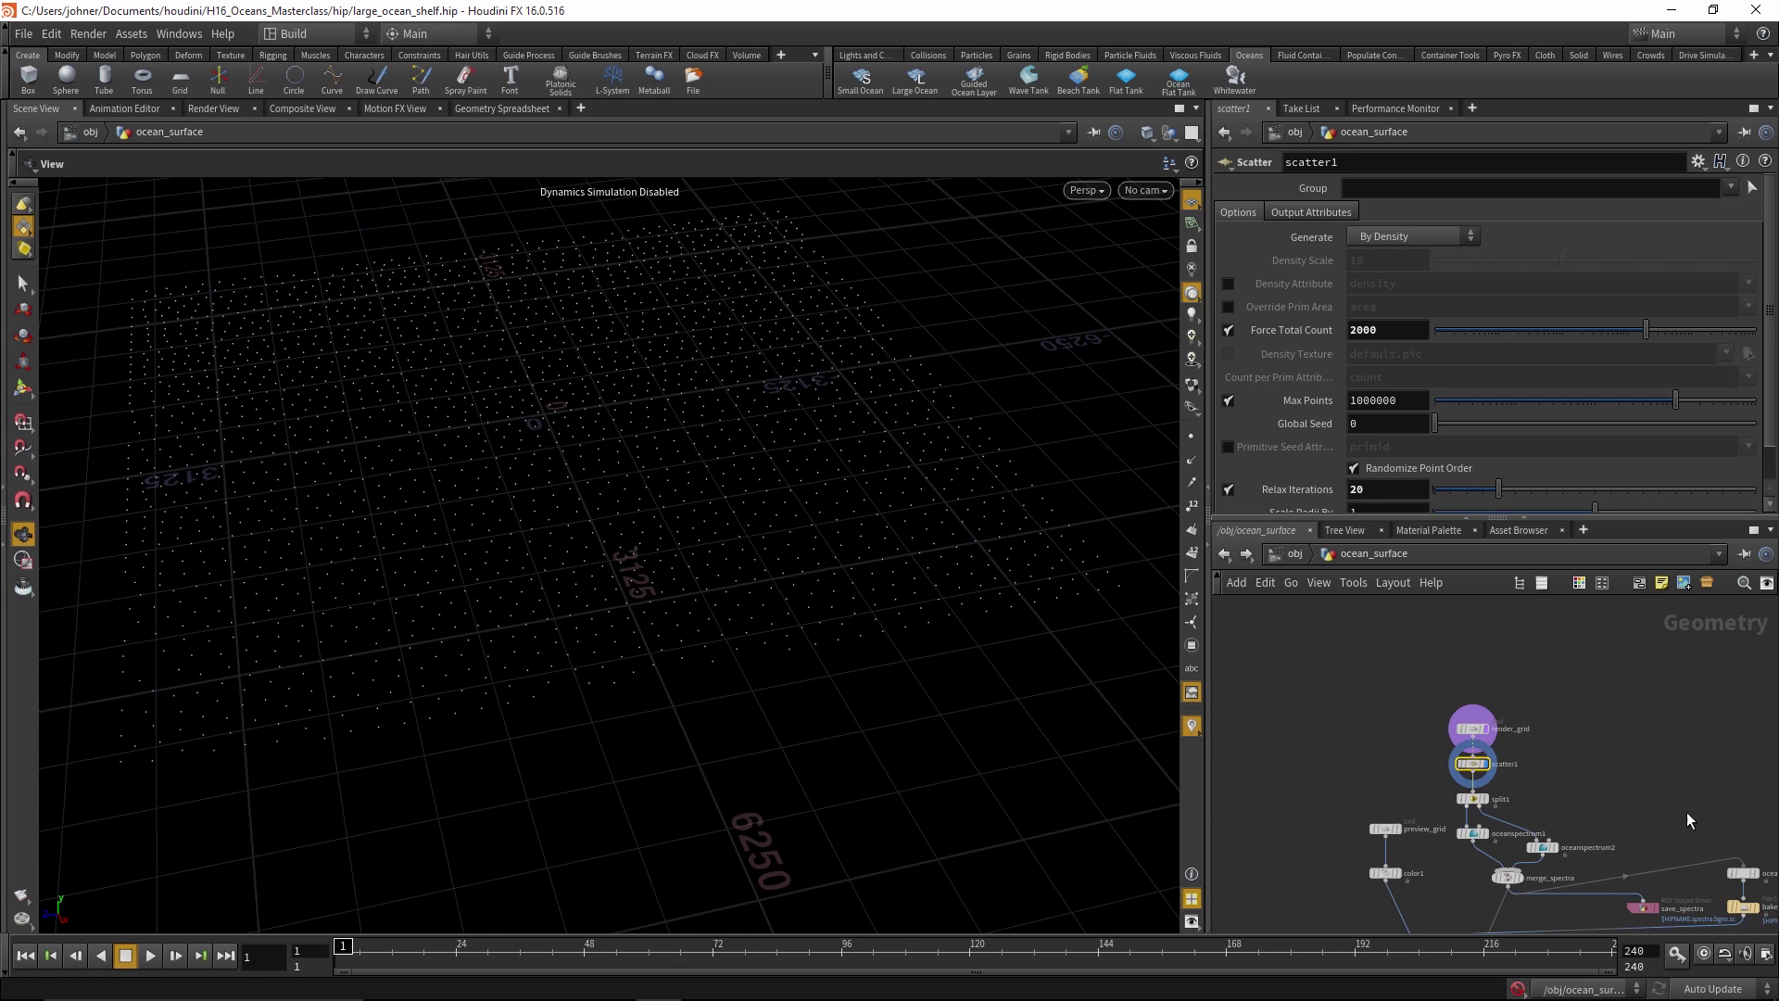
Select the split1 node and examine the Group expression that divides the scattered points between the two spectra
middle_drag(1696, 828, 1664, 768)
click(1442, 739)
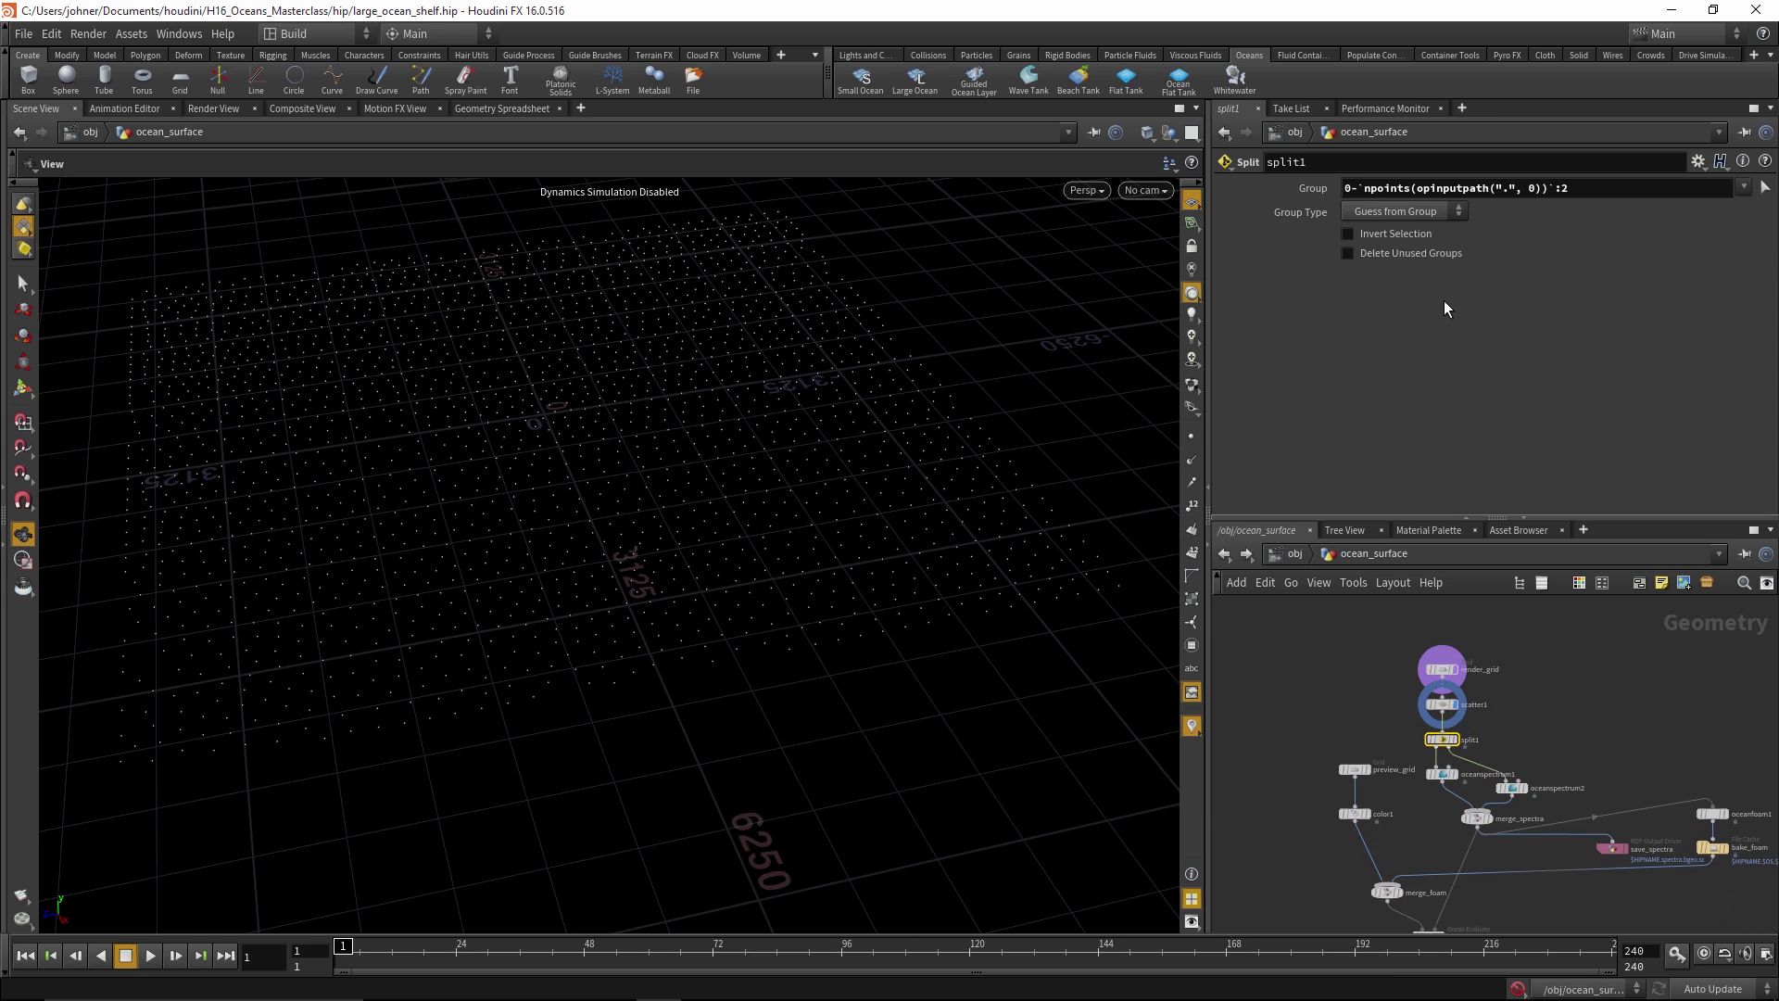
click(1312, 190)
click(1320, 188)
scroll(1425, 774, up, 2)
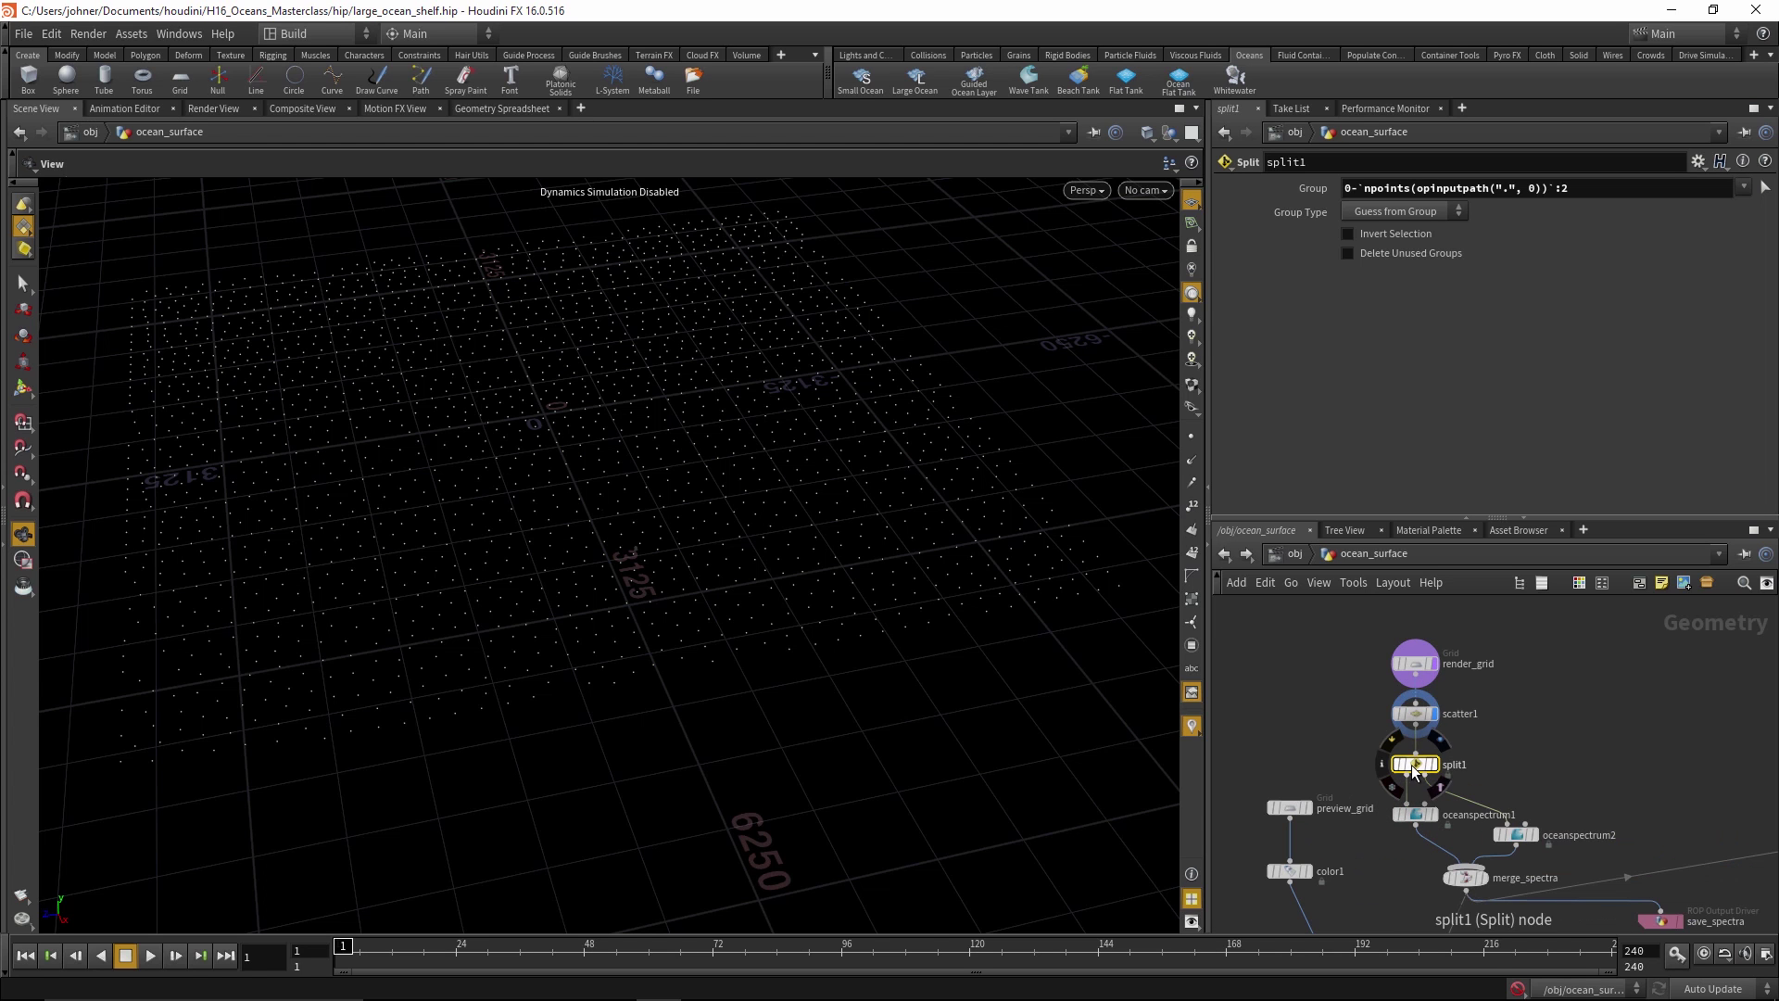
scroll(1531, 754, down, 1)
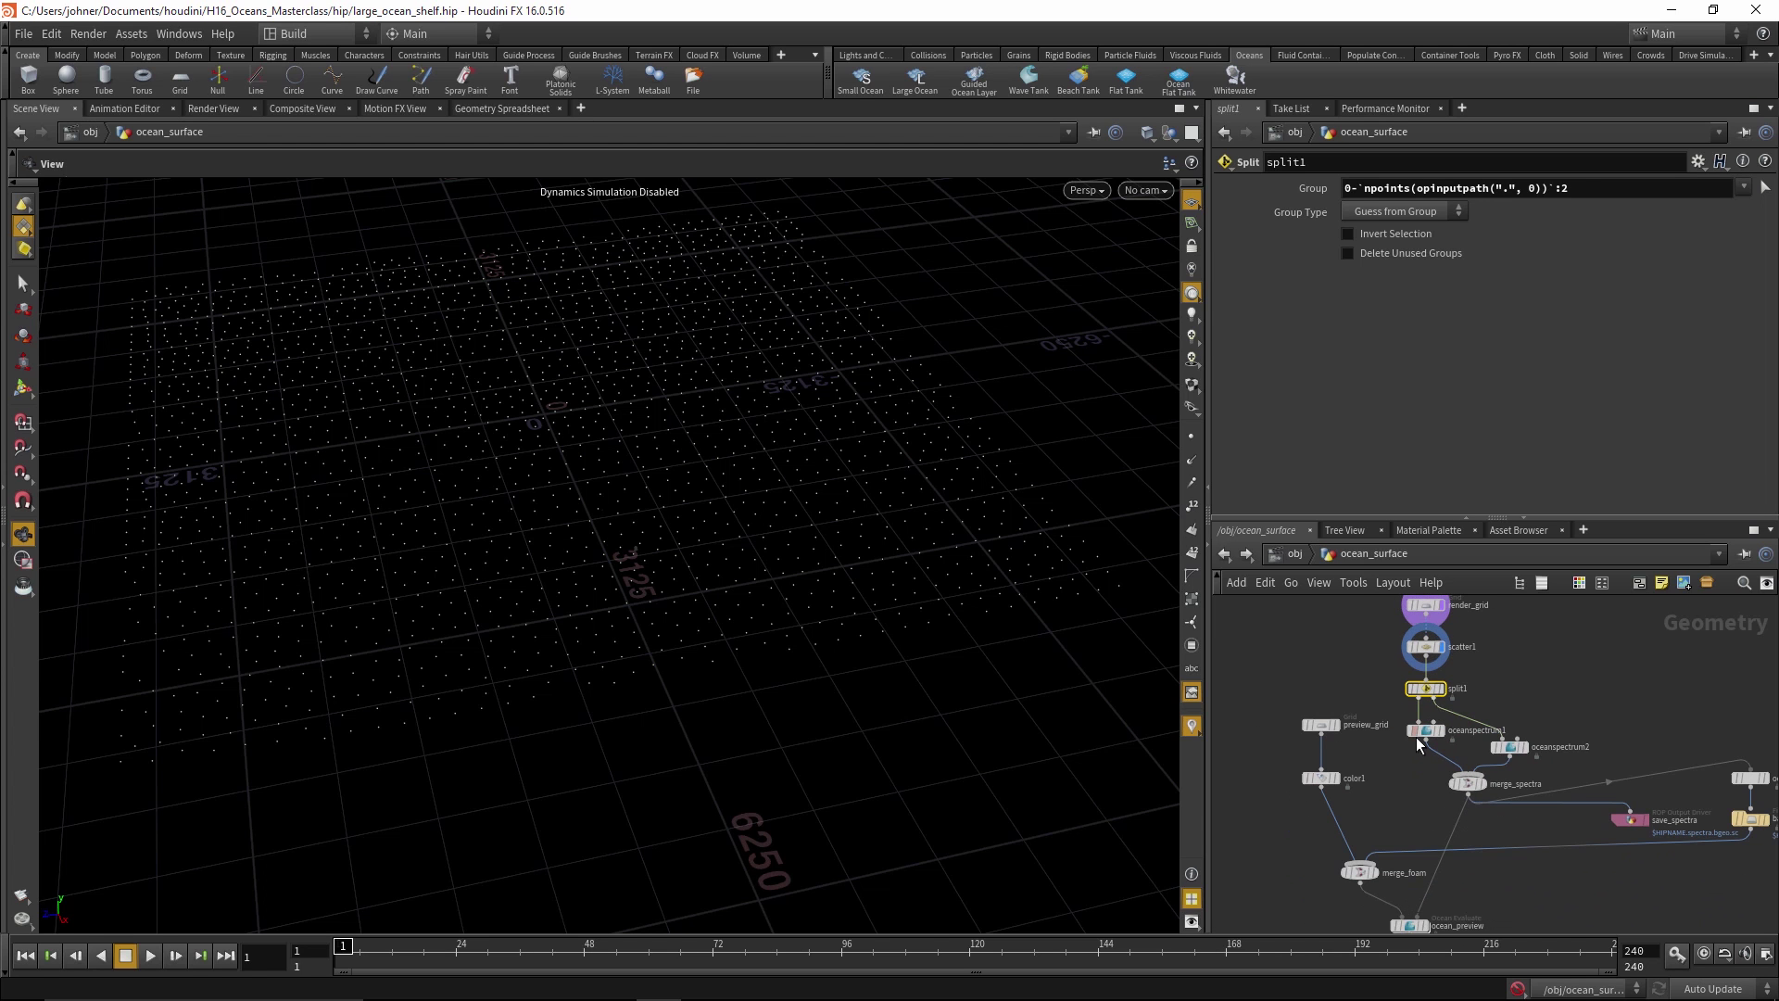
Compare the seed and mask parameters of oceanspectrum1 and oceanspectrum2
click(1425, 731)
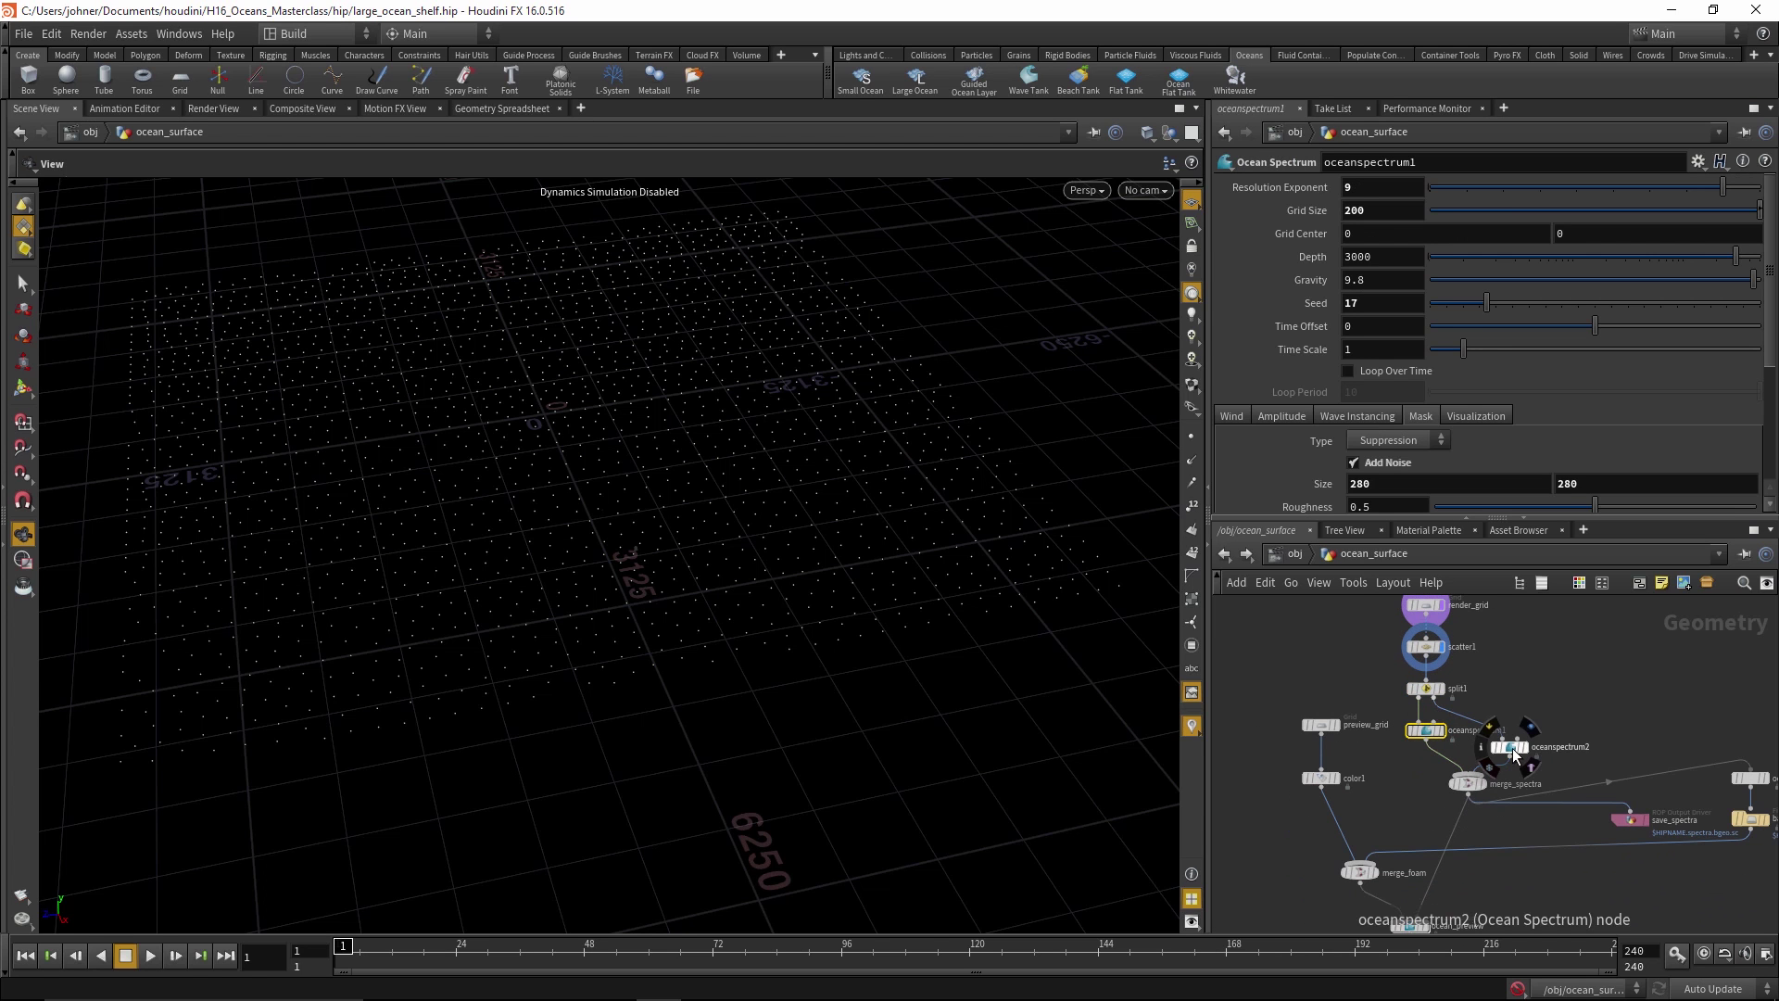
click(1510, 747)
click(1425, 731)
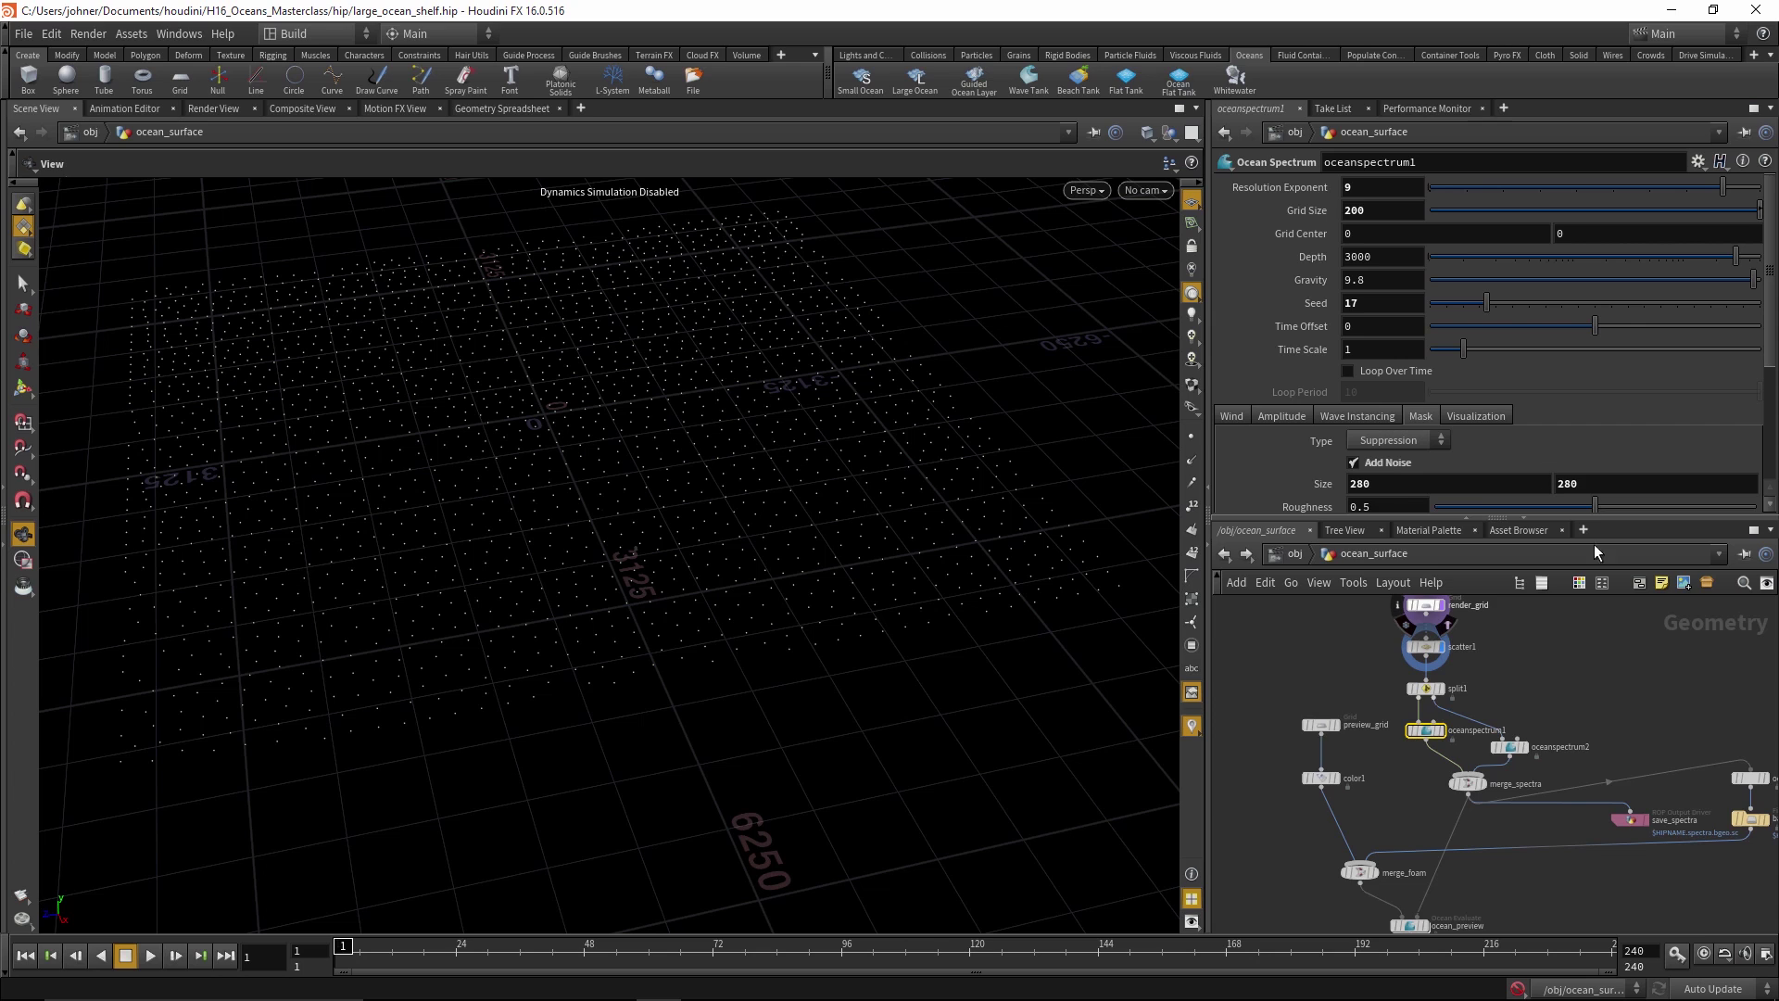
click(1510, 747)
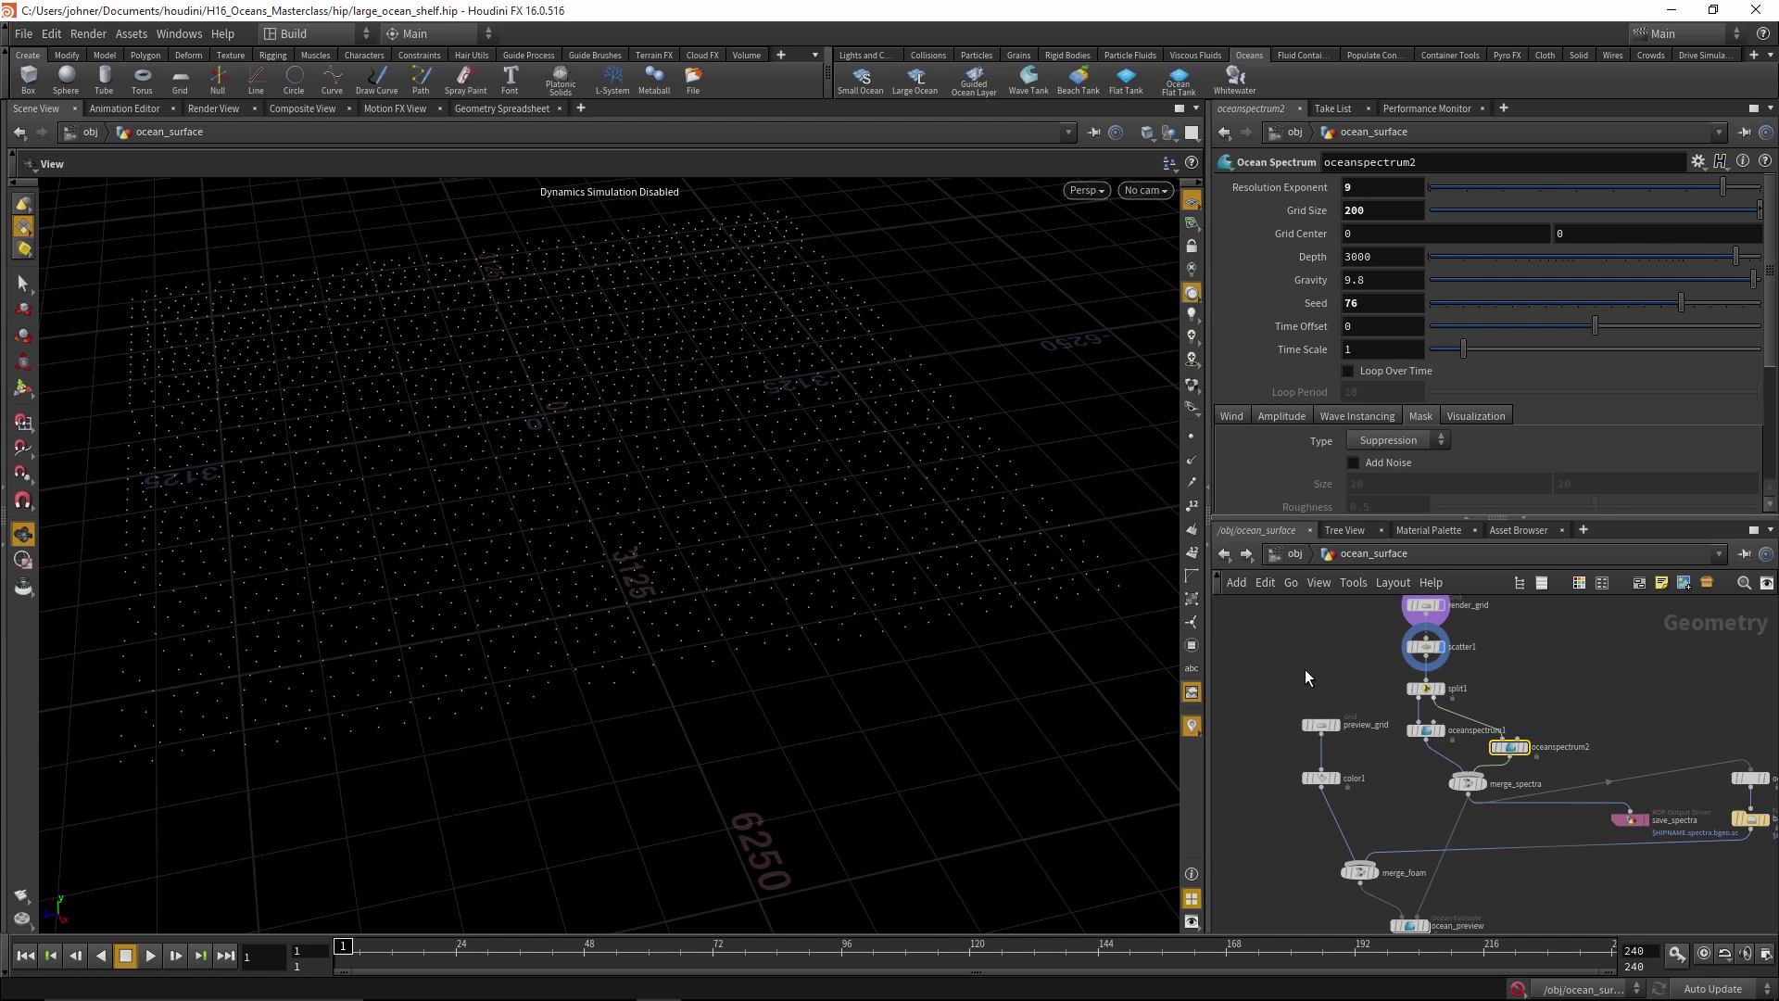
Display the ocean_preview node and examine the large ocean surface and foam from several distances and angles
middle_drag(1309, 670, 1297, 618)
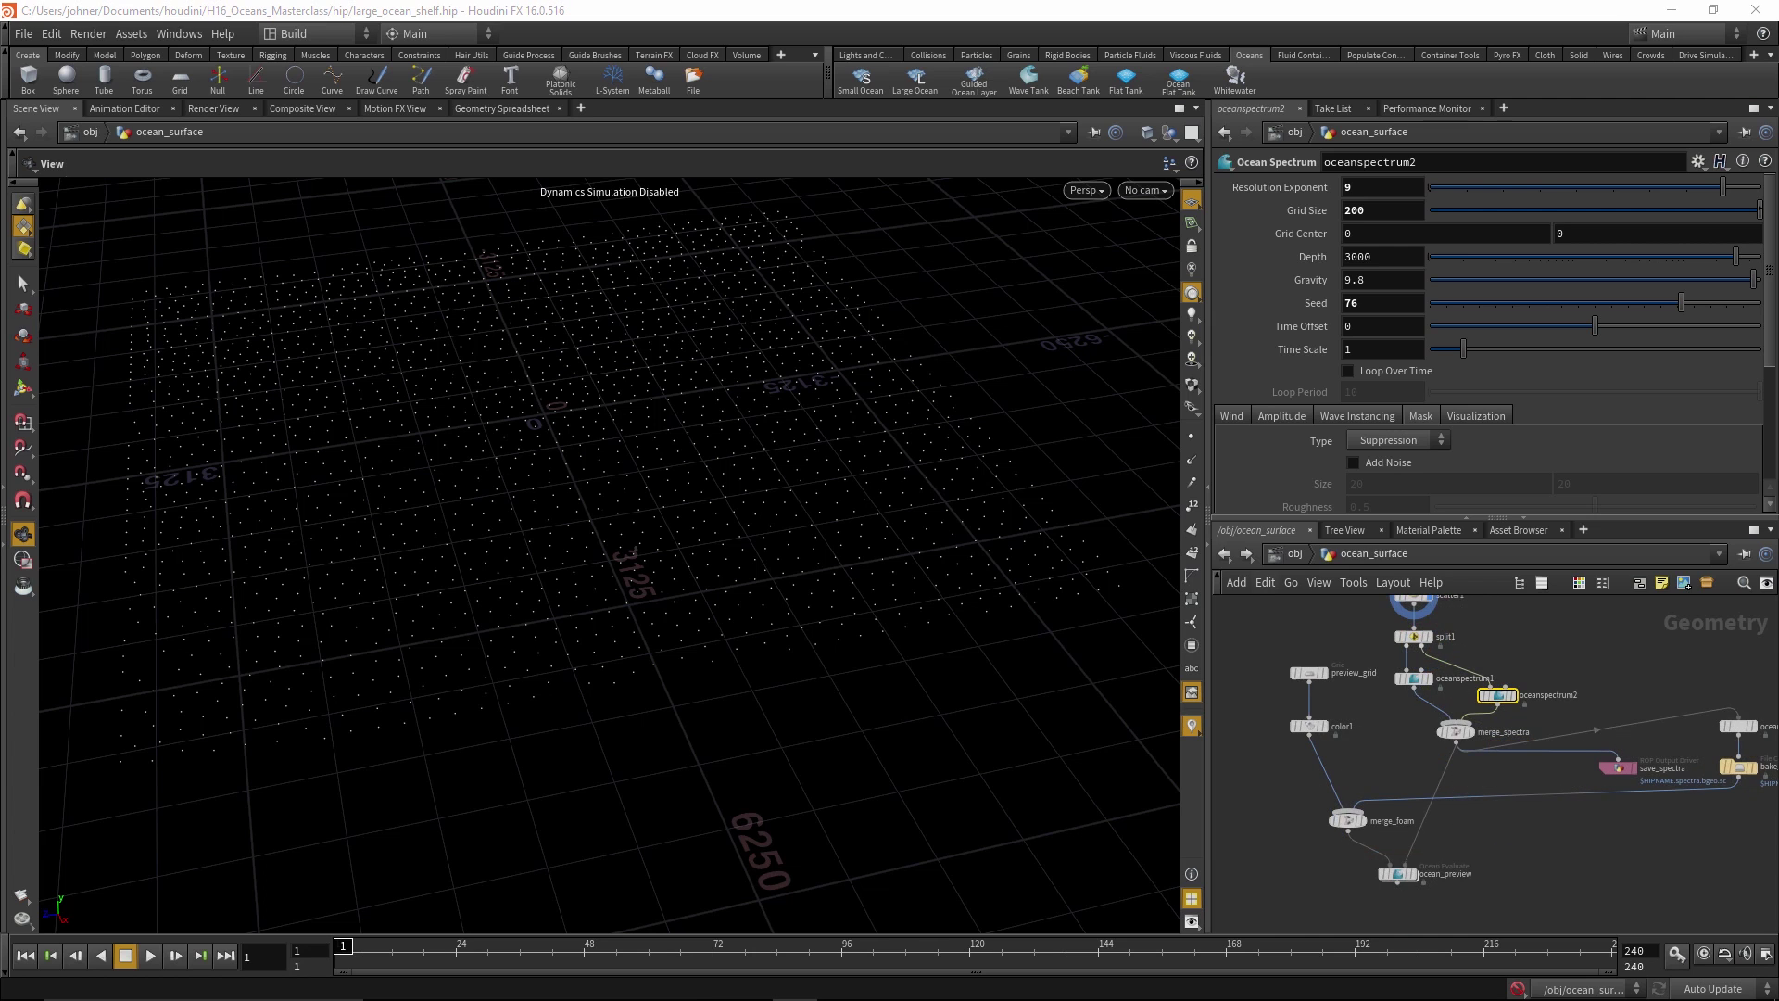
click(1417, 876)
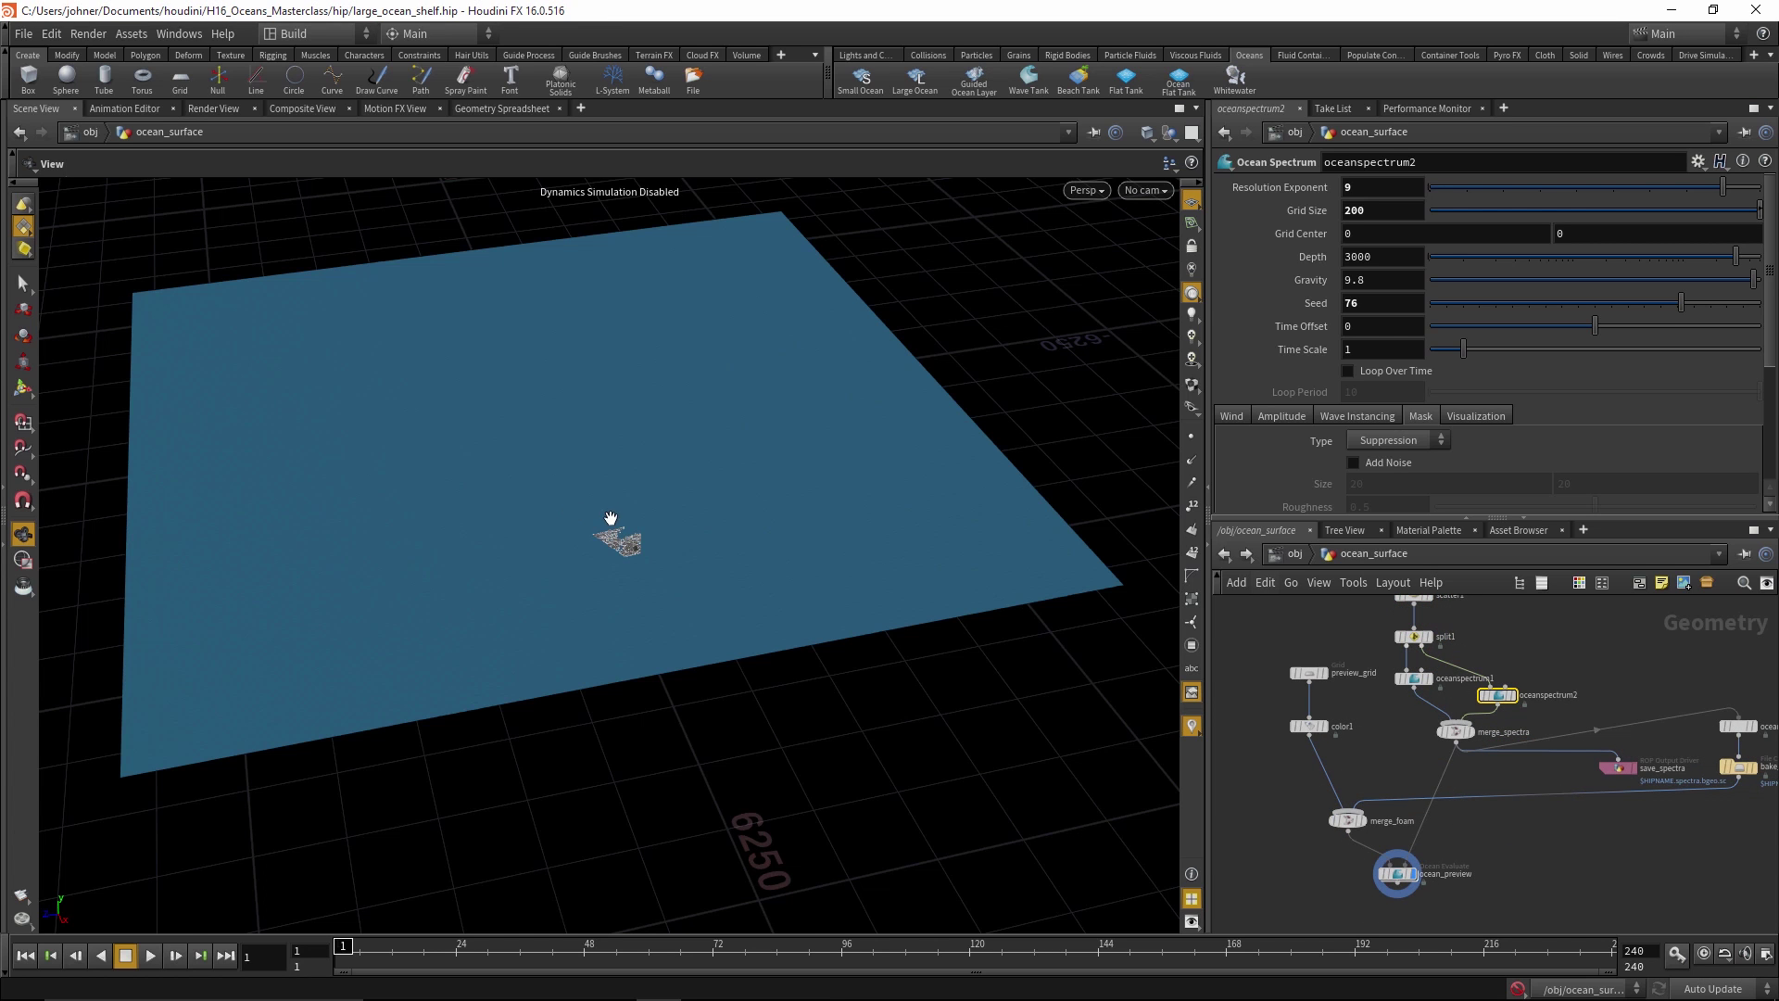
right_drag(529, 585, 1009, 504)
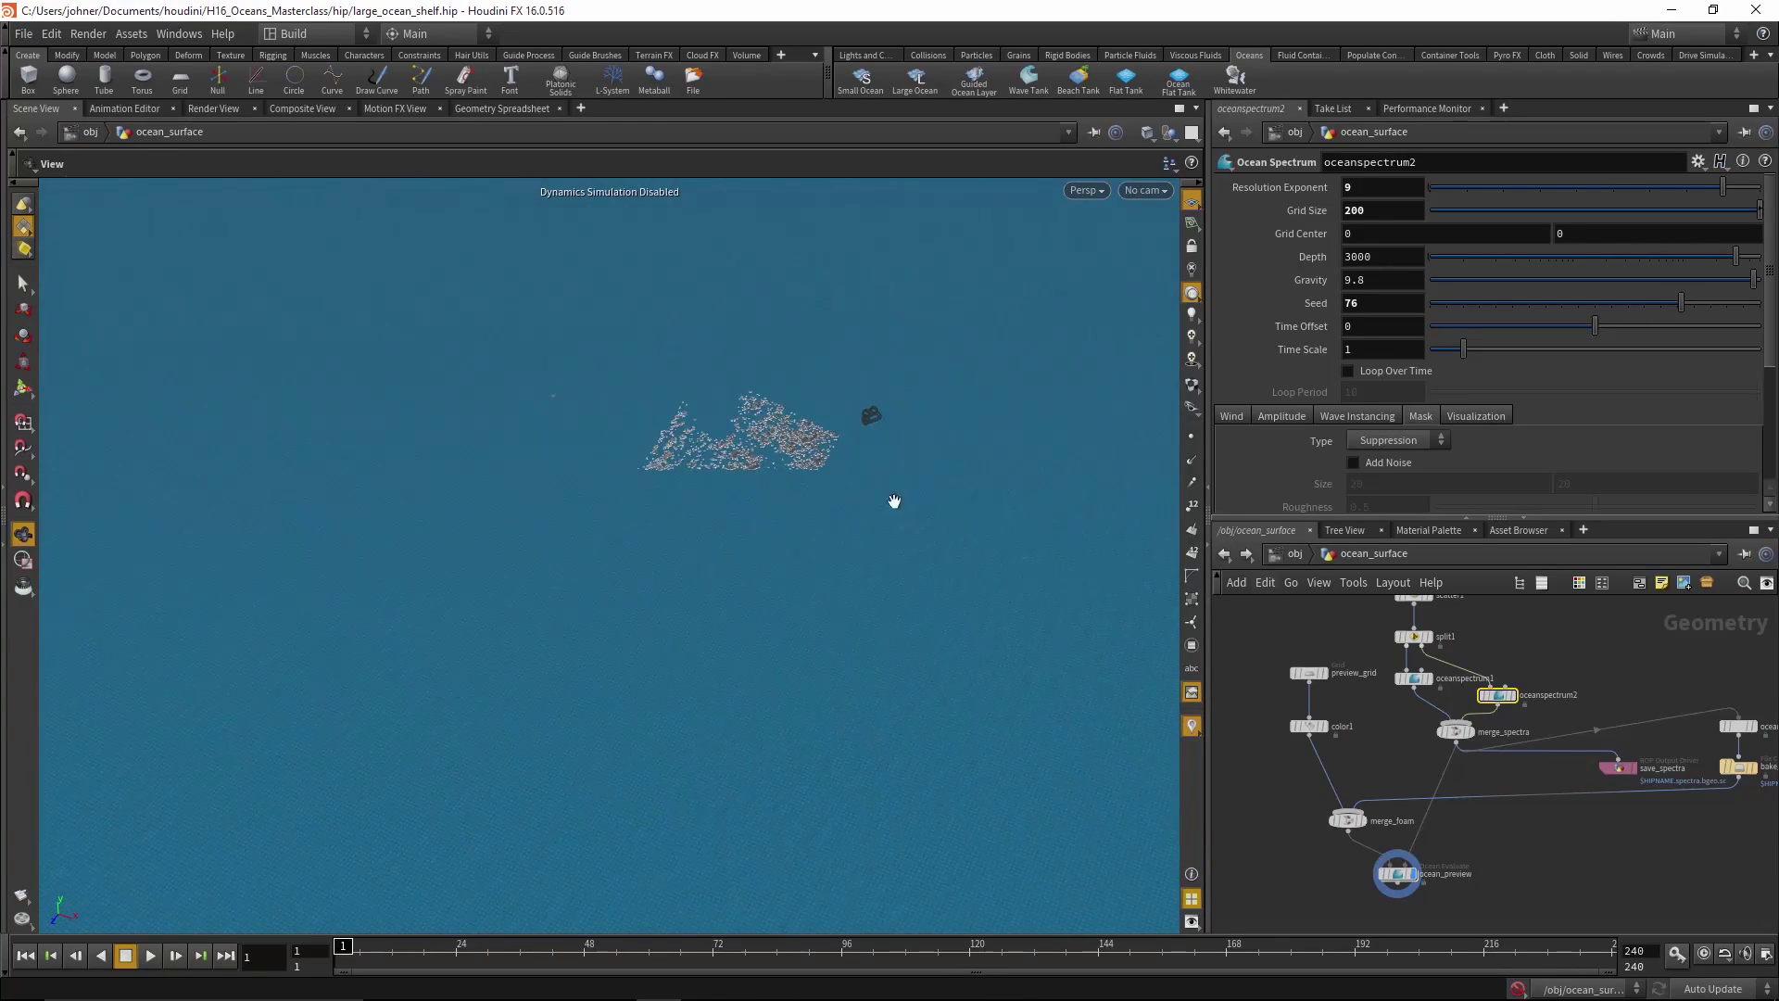
right_drag(642, 574, 1076, 501)
right_drag(532, 611, 160, 753)
right_drag(695, 635, 948, 464)
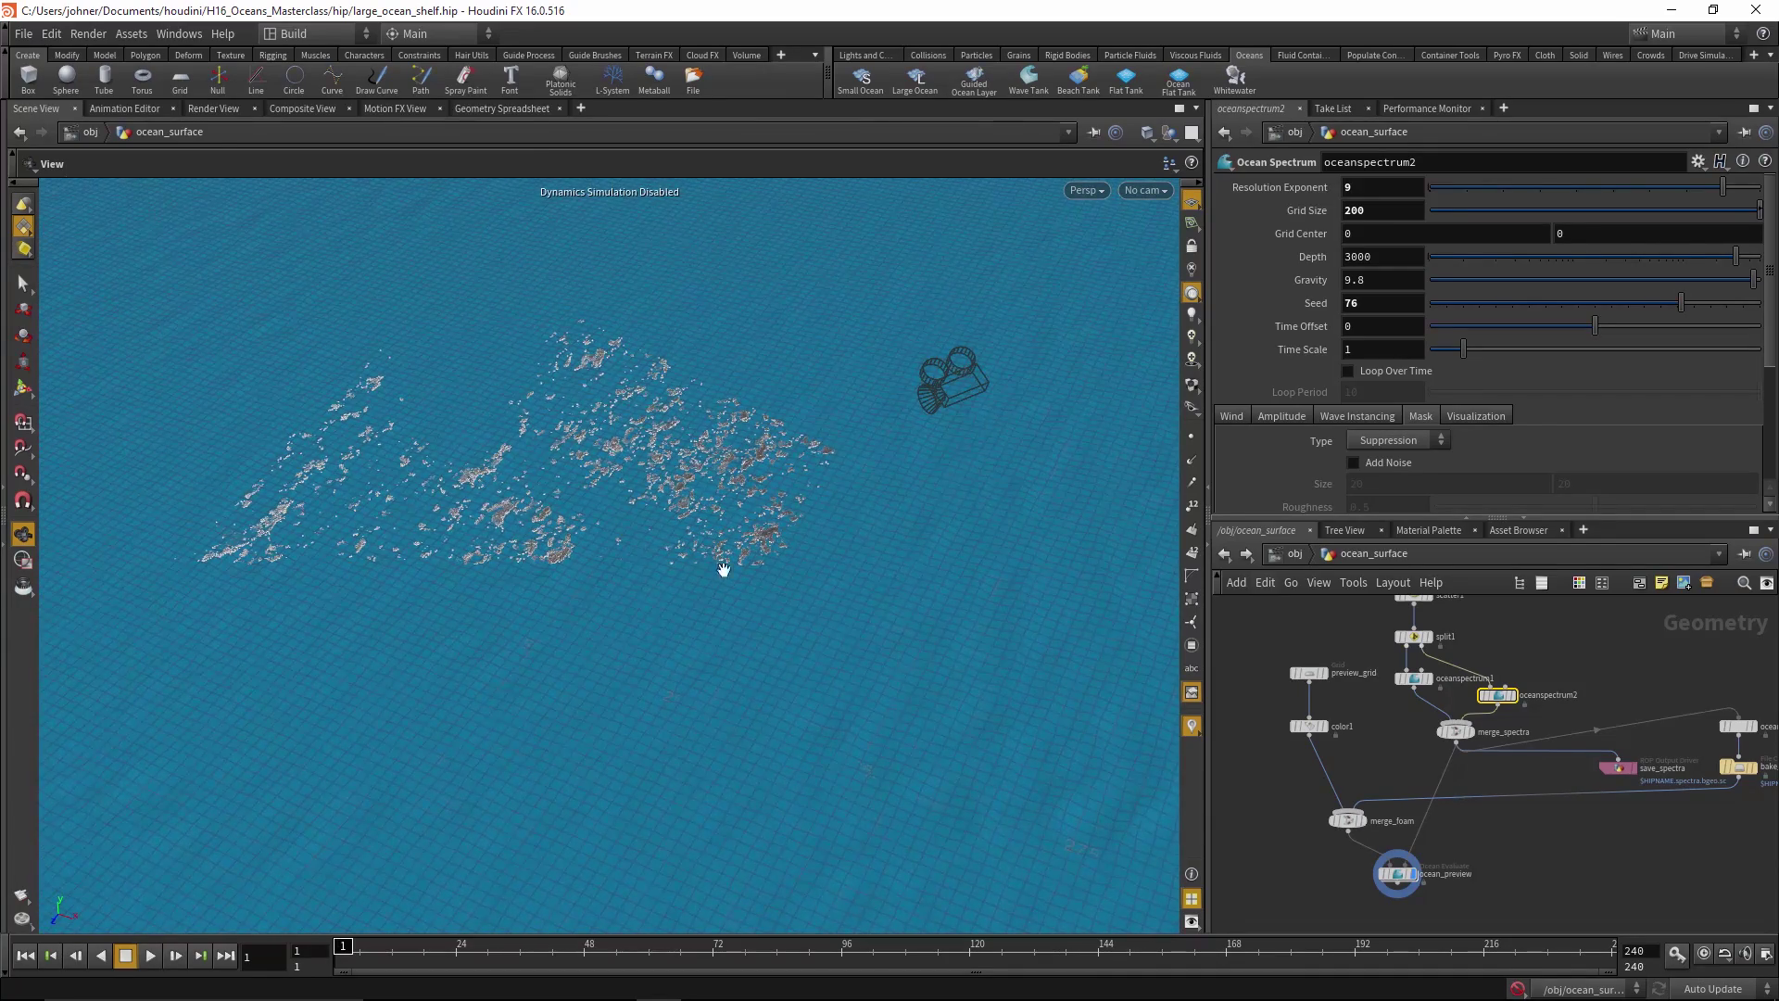
right_drag(468, 612, 715, 508)
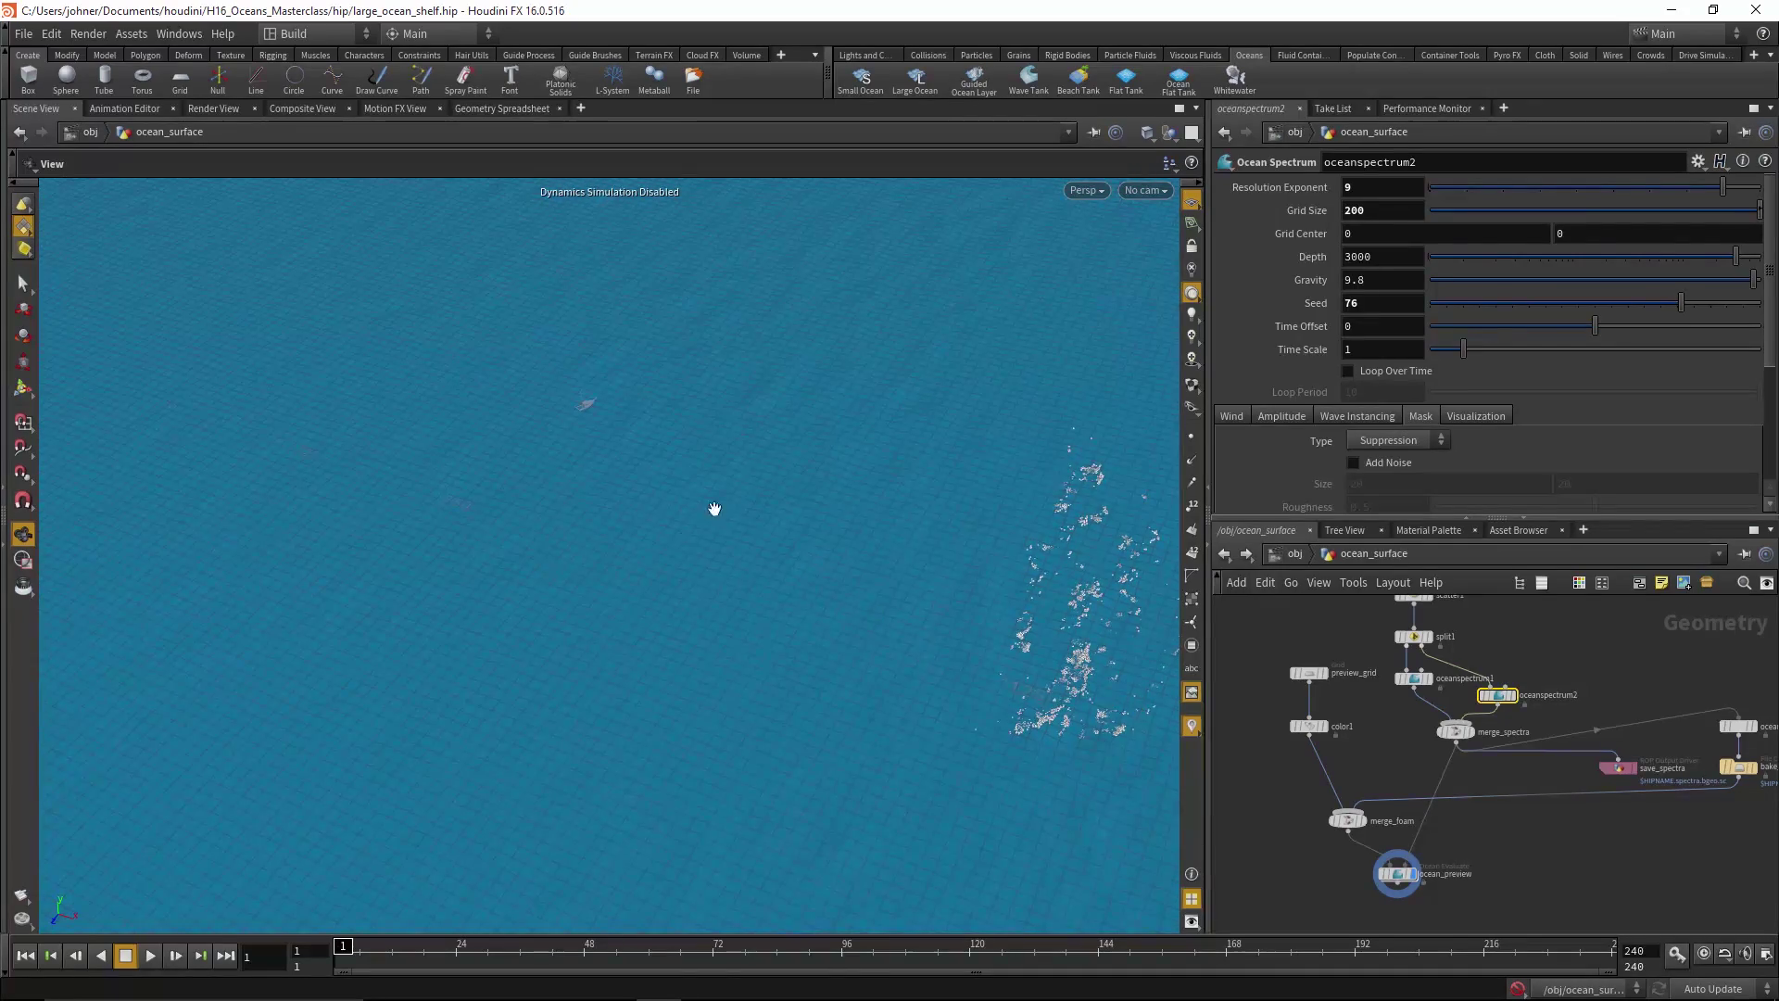
right_drag(542, 763, 494, 720)
drag(494, 720, 860, 662)
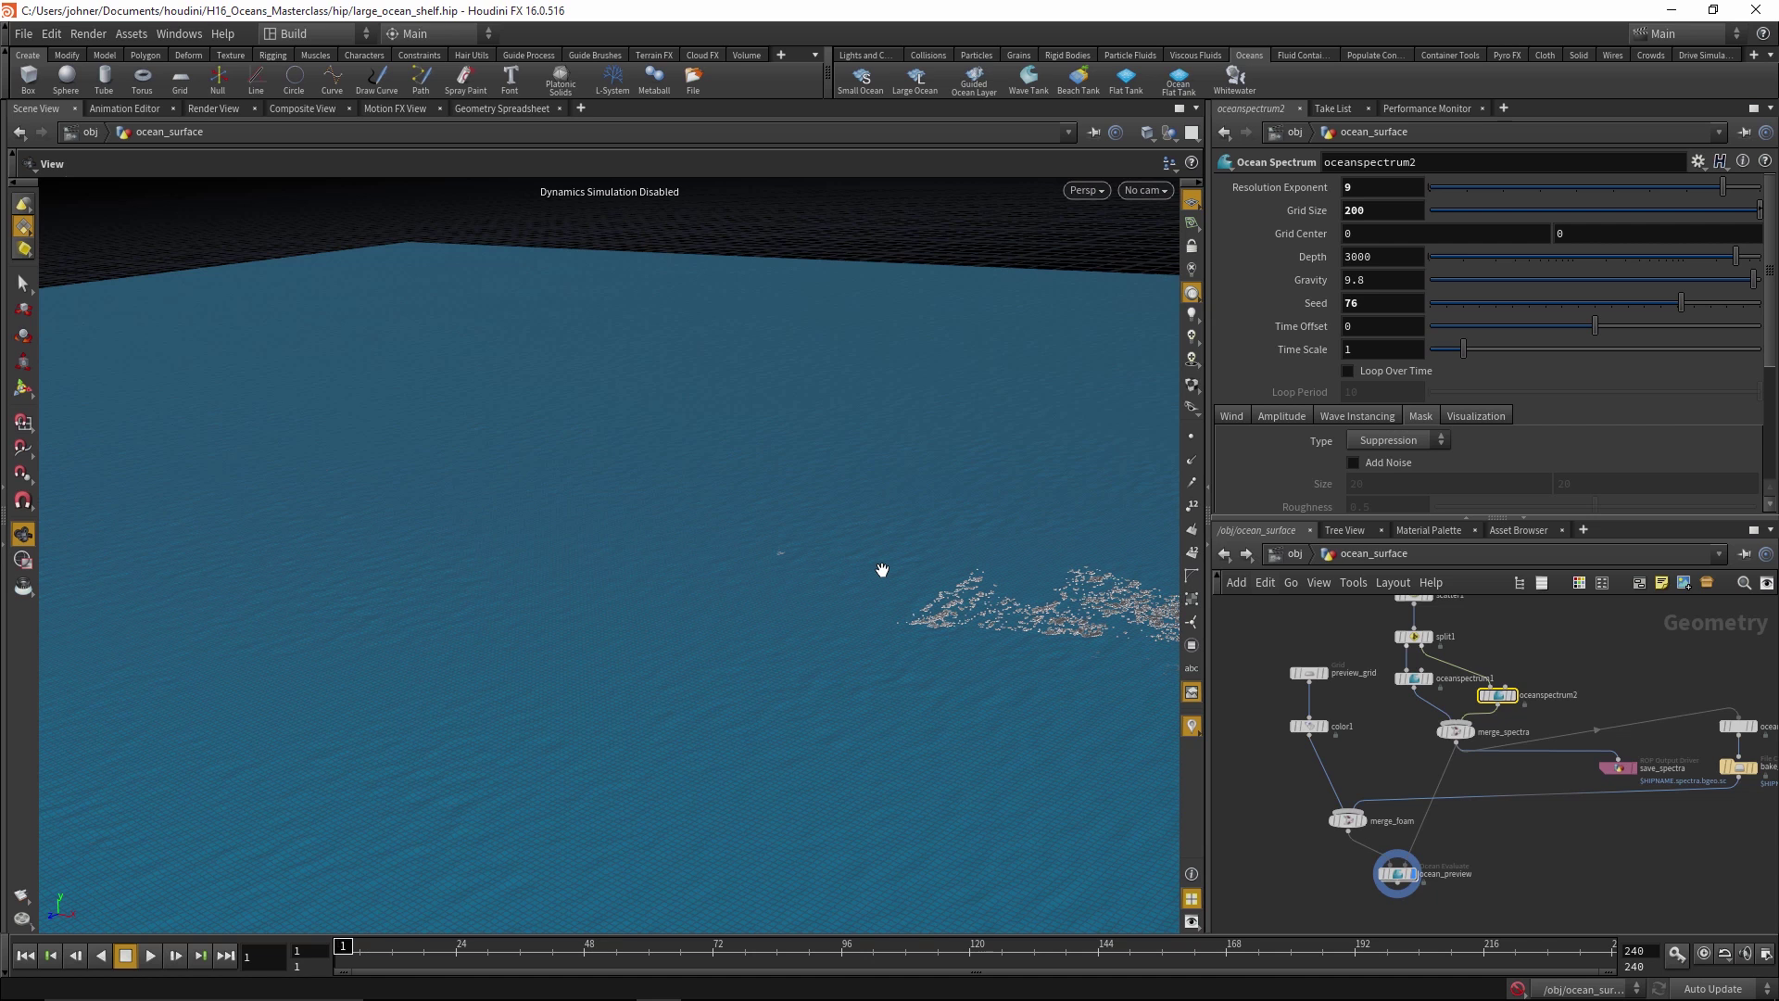
mouse_move(881, 570)
mouse_down()
mouse_move(739, 497)
mouse_move(898, 595)
mouse_up()
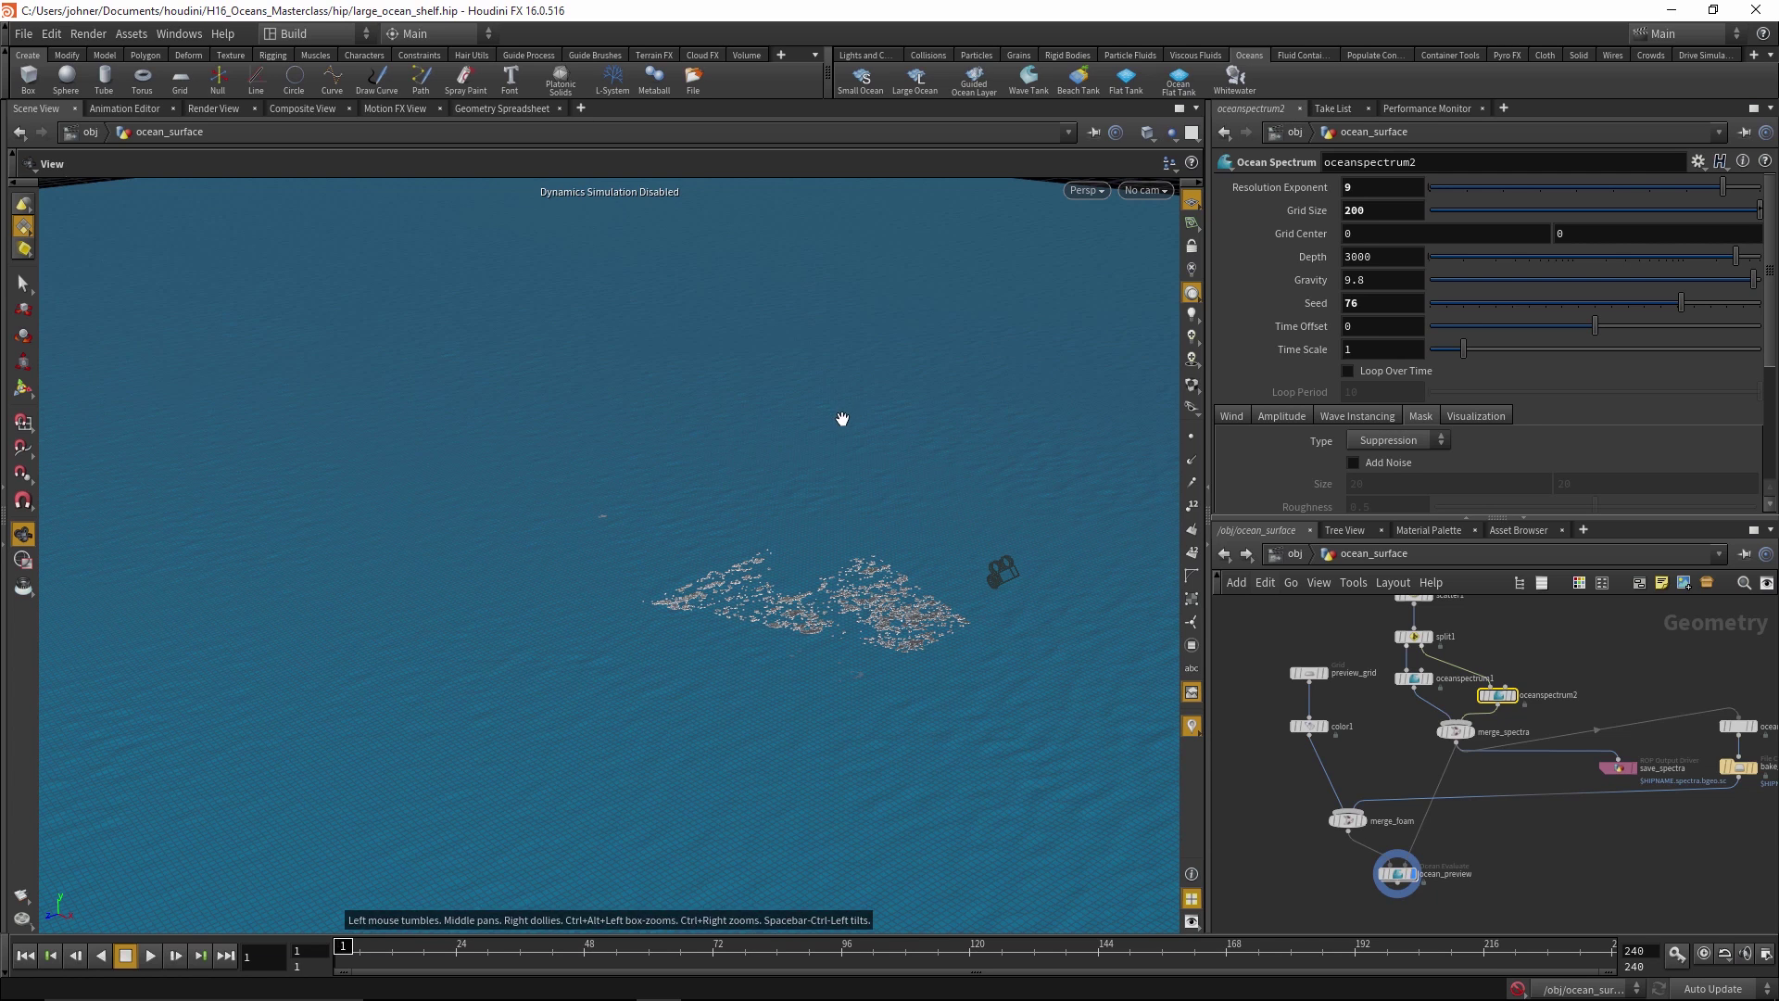
Open the floating_boat network and frame the boat on its ocean grid in the viewport
click(1357, 555)
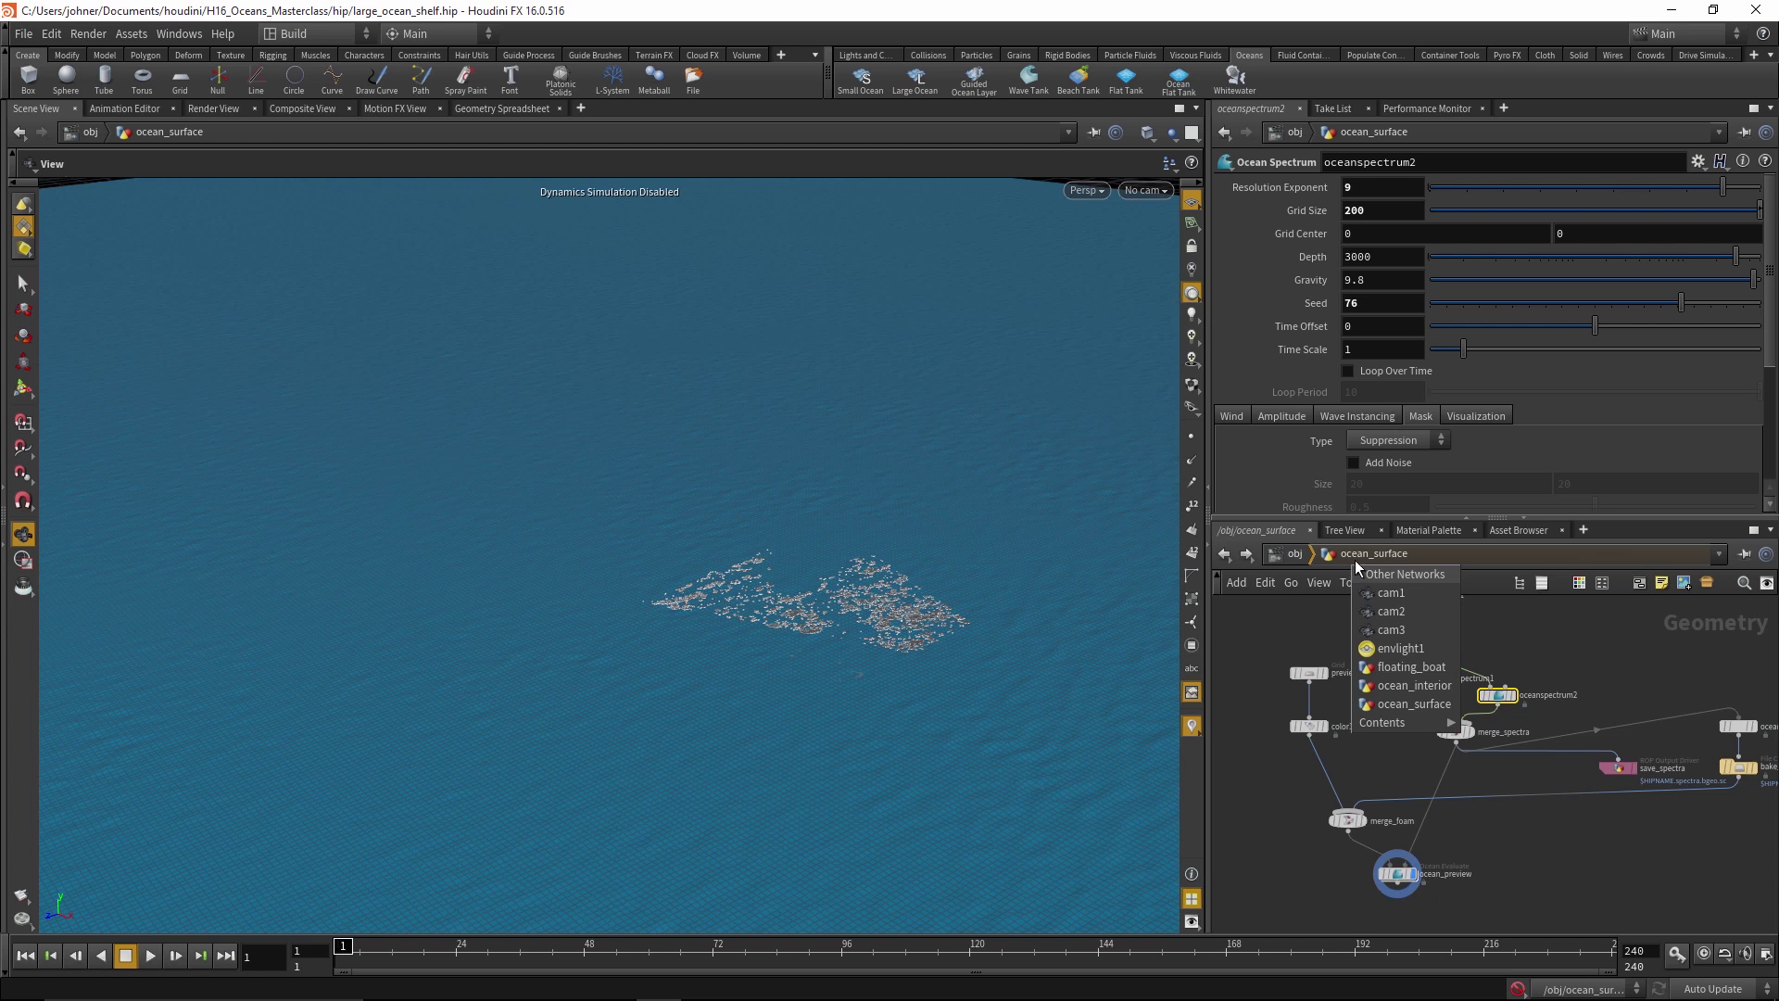
click(1385, 667)
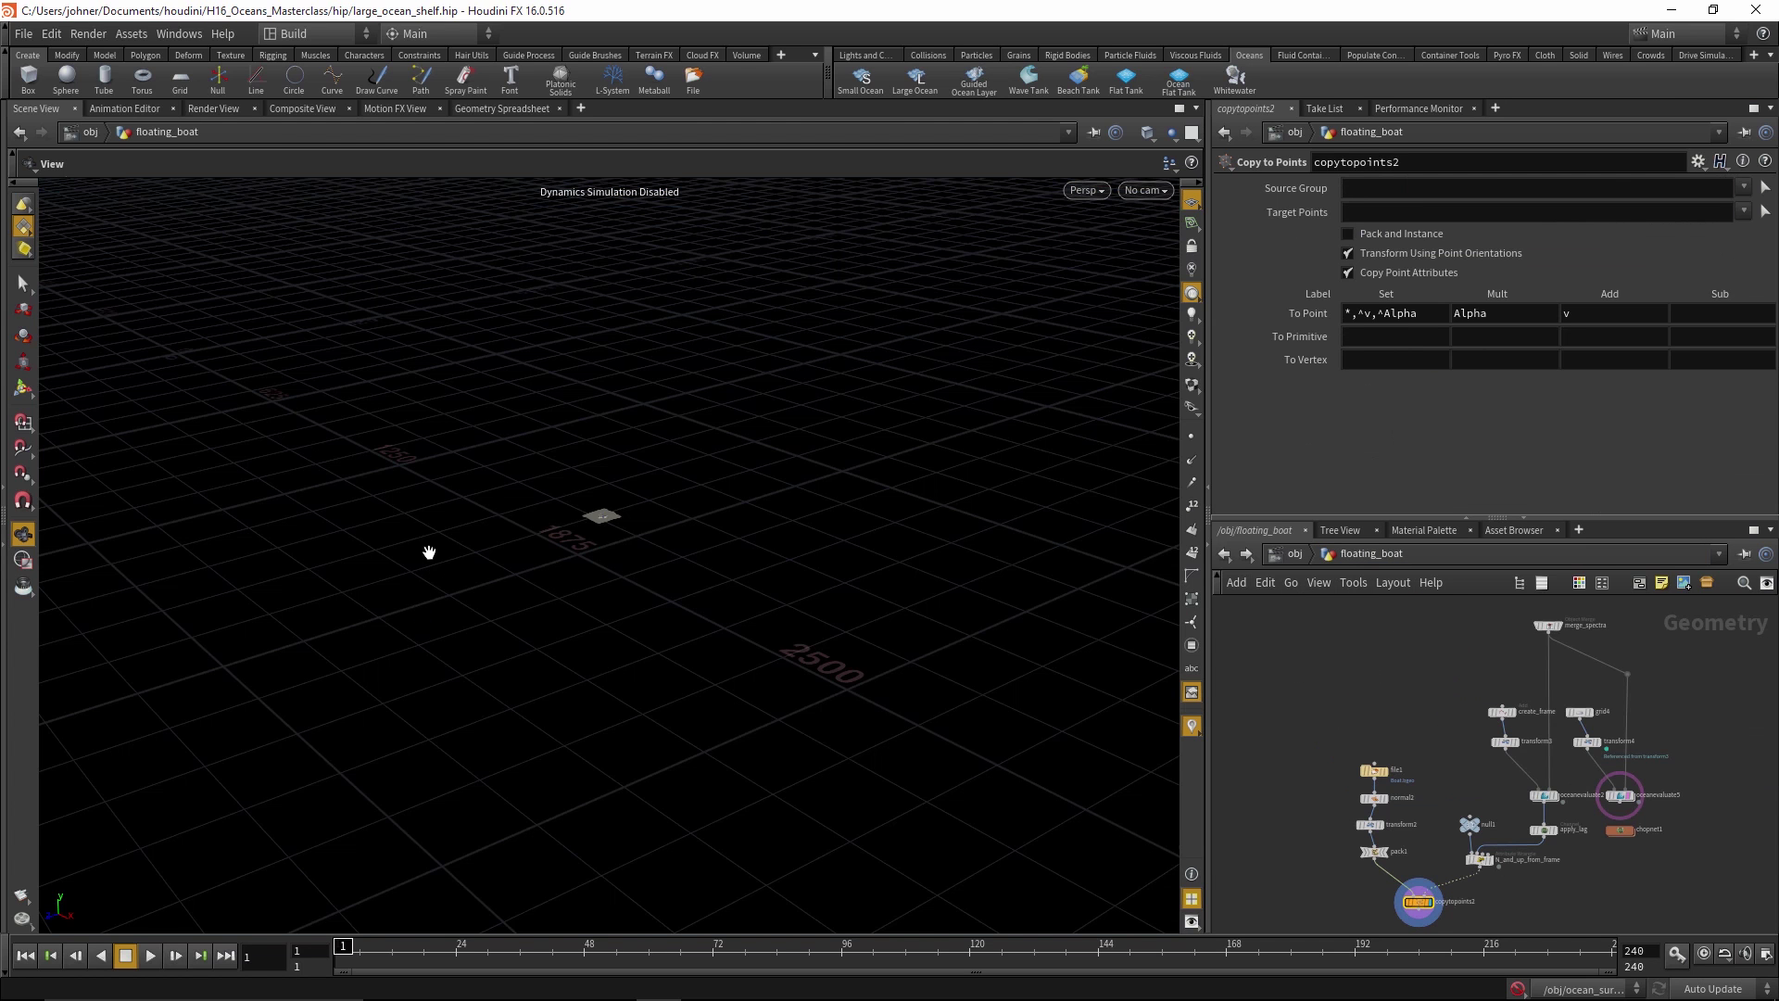
right_drag(429, 552, 1195, 532)
middle_drag(445, 501, 457, 655)
right_drag(457, 655, 756, 634)
middle_drag(756, 634, 315, 719)
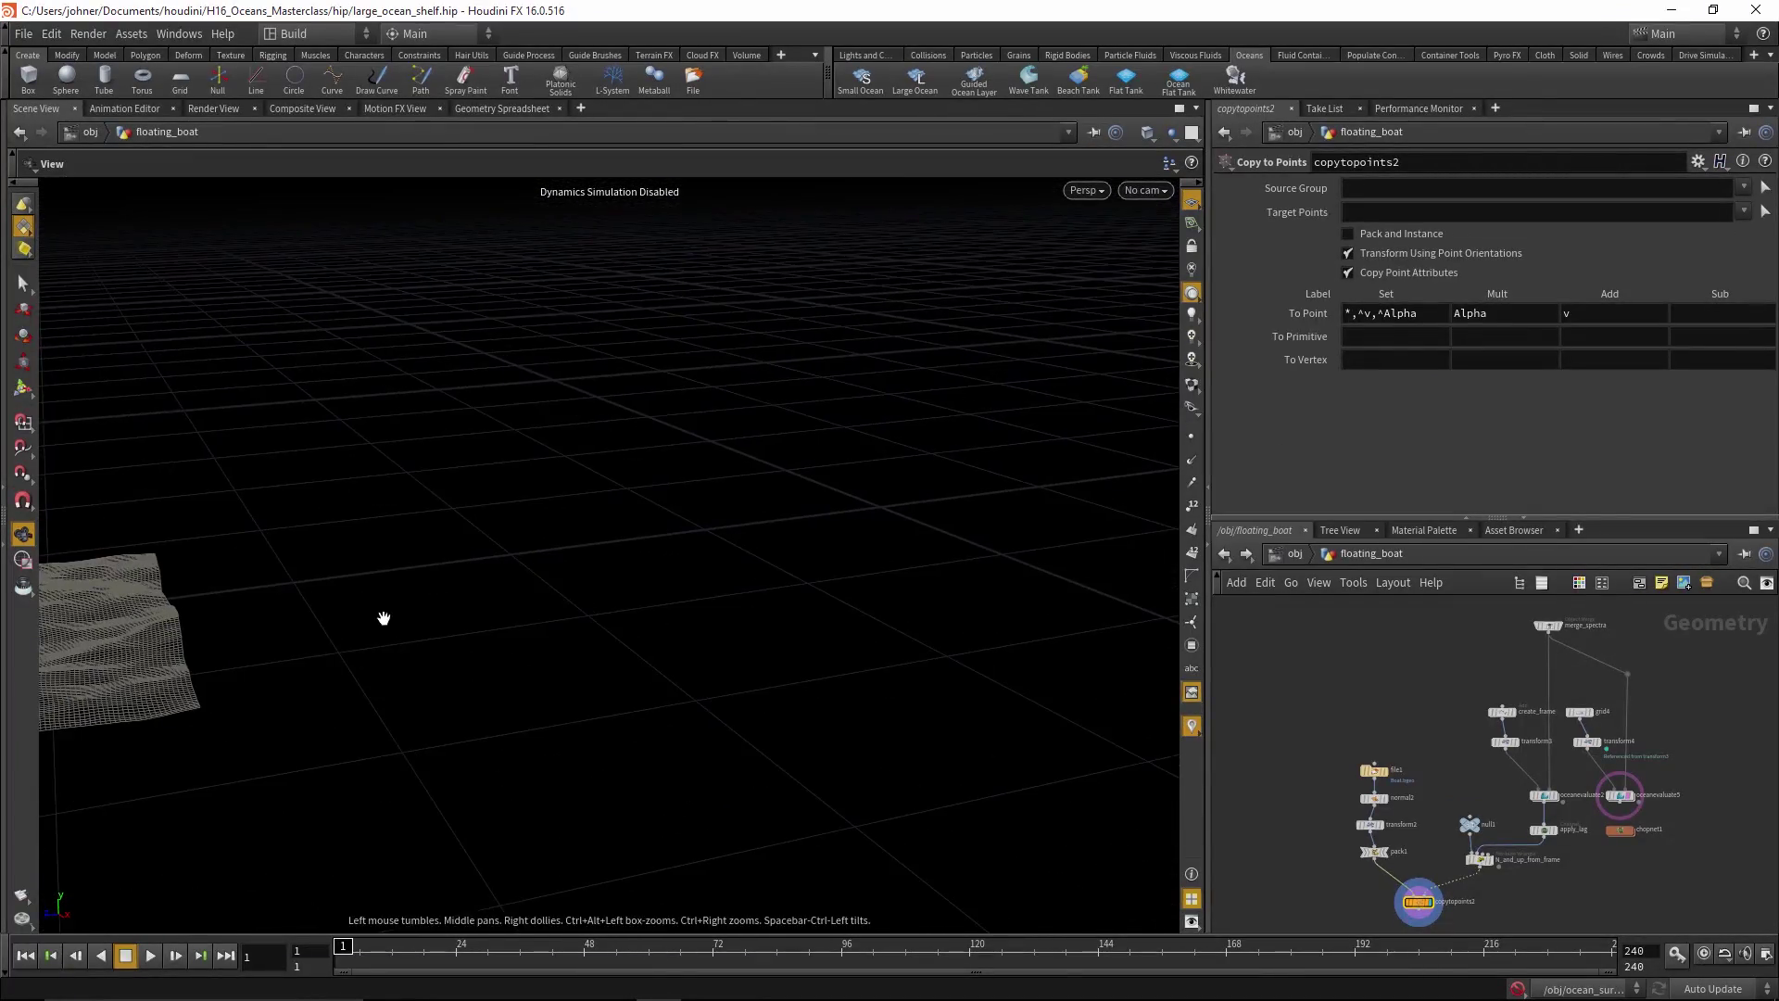
key(space+g)
drag(383, 618, 287, 484)
Inspect the grid4 parameters and the merge_spectra object merge that feed the boat's ocean preview
middle_drag(1521, 654, 1448, 649)
click(1509, 706)
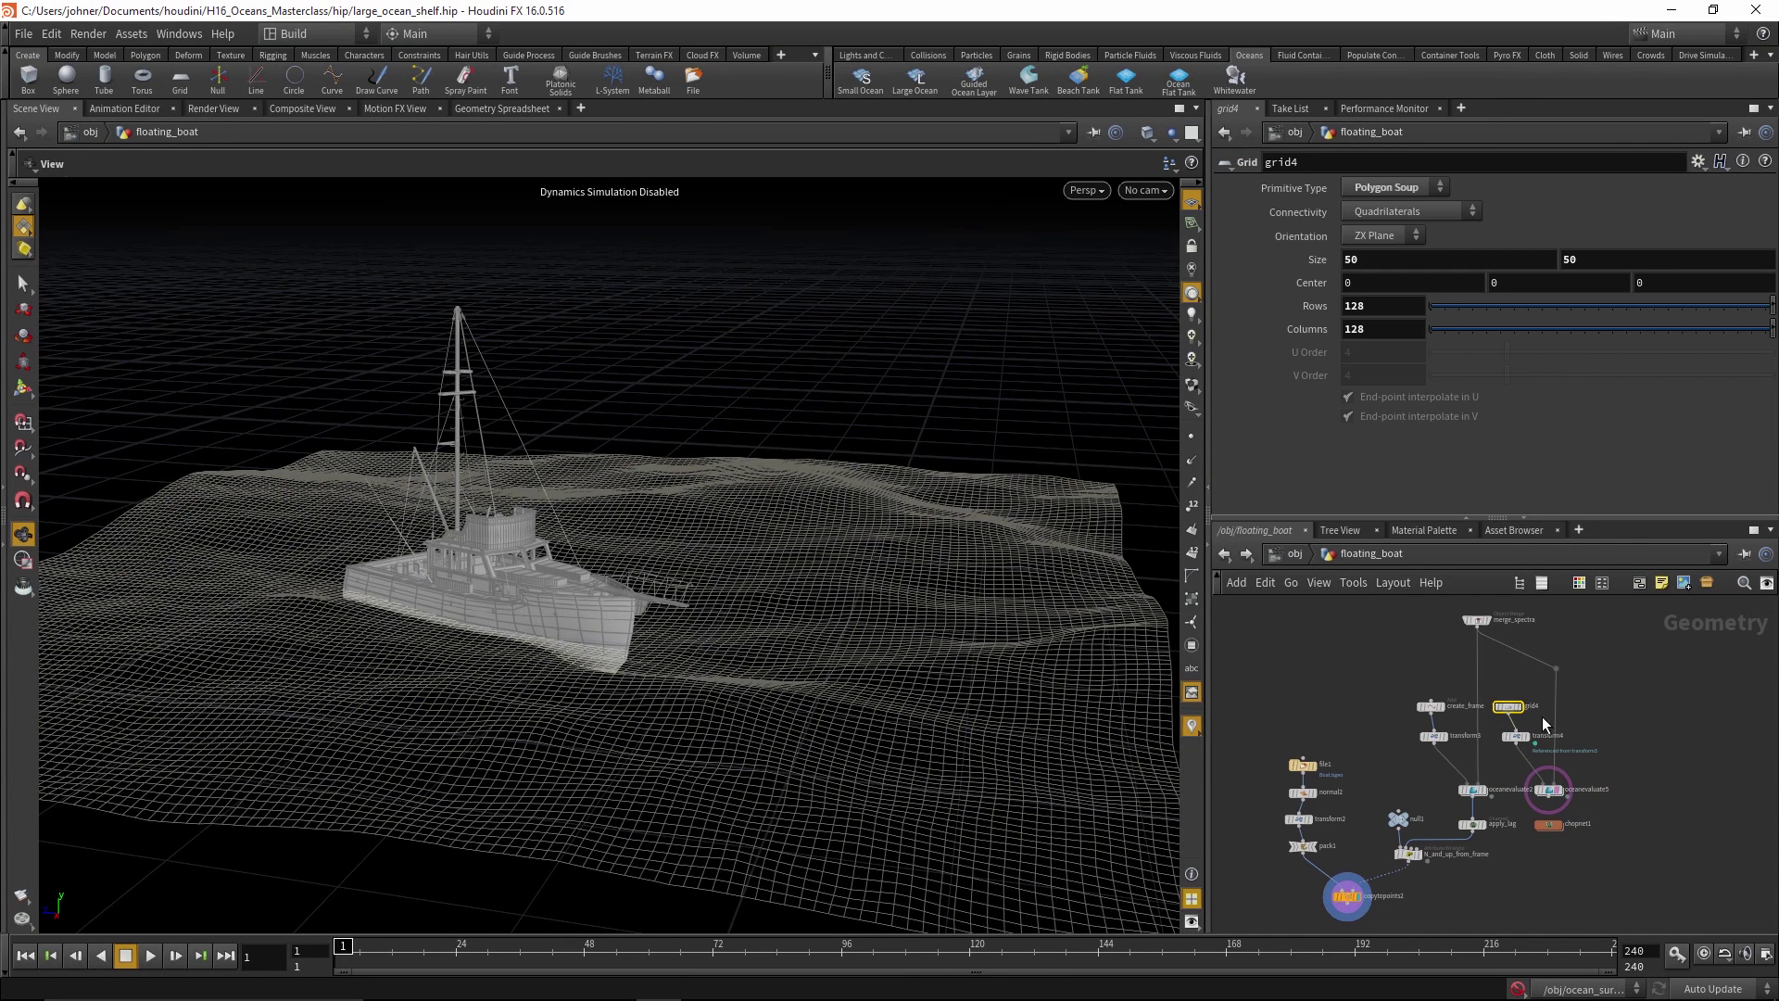
click(1475, 621)
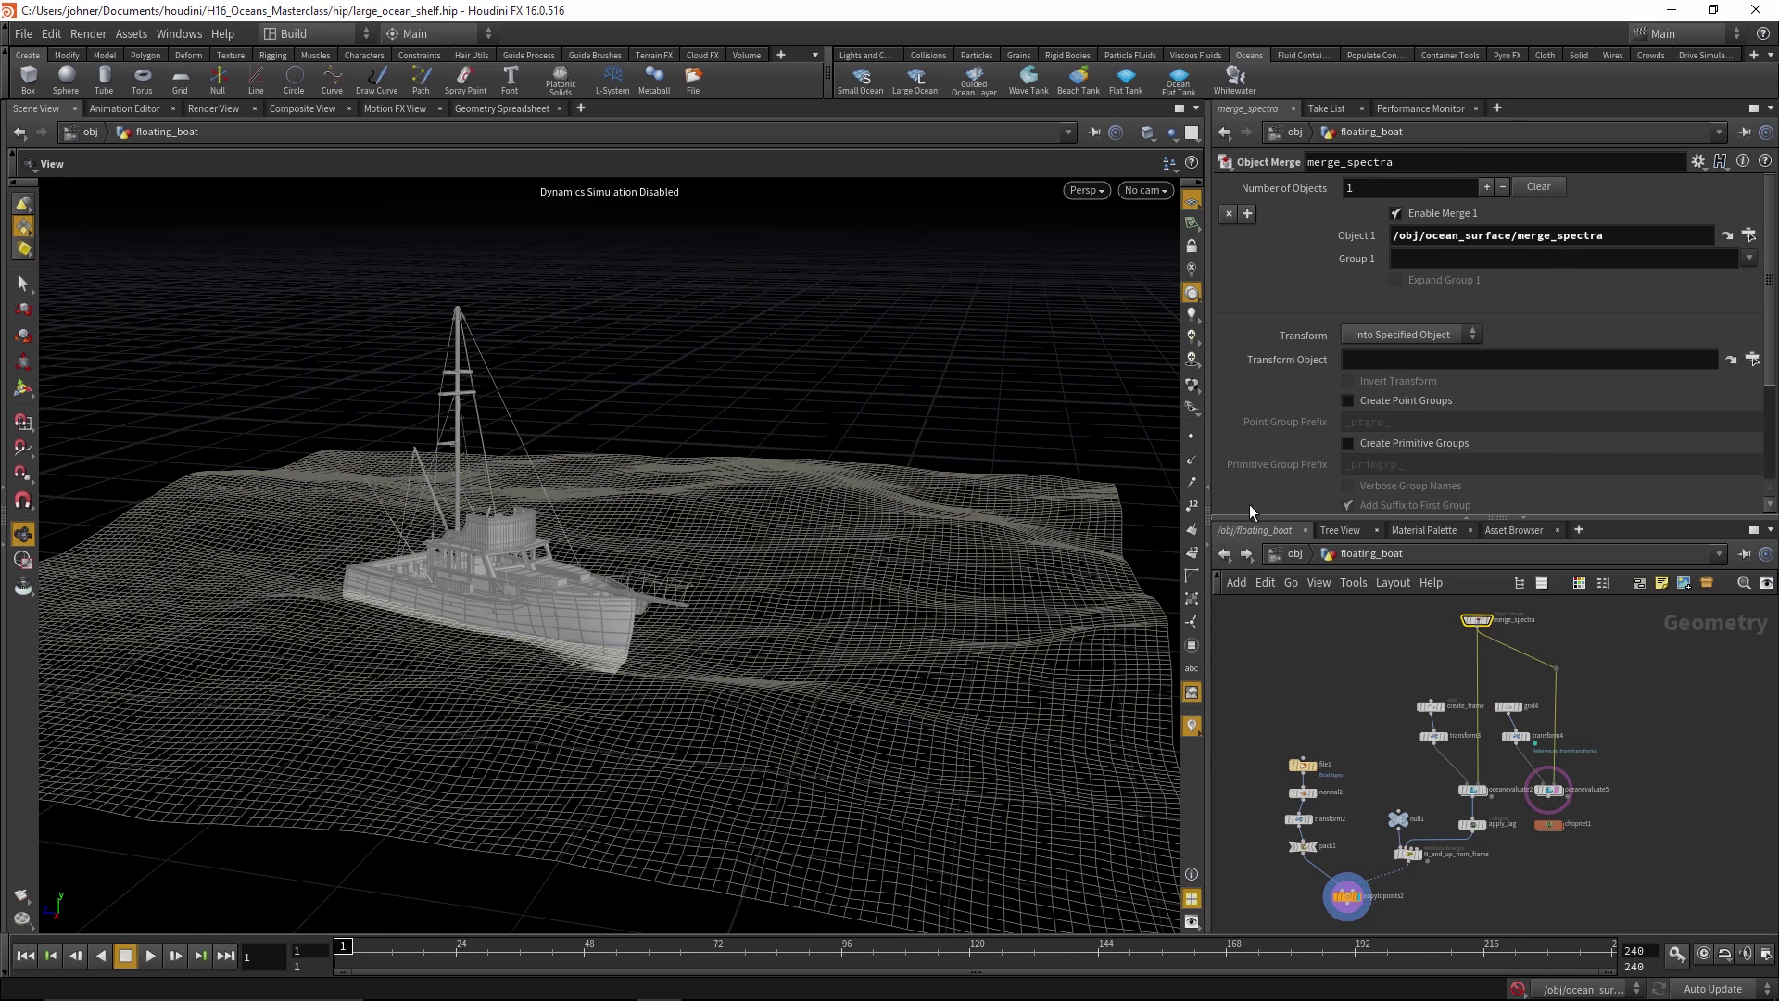
Play the boat's floating animation over the waves and stop it
drag(882, 664, 616, 512)
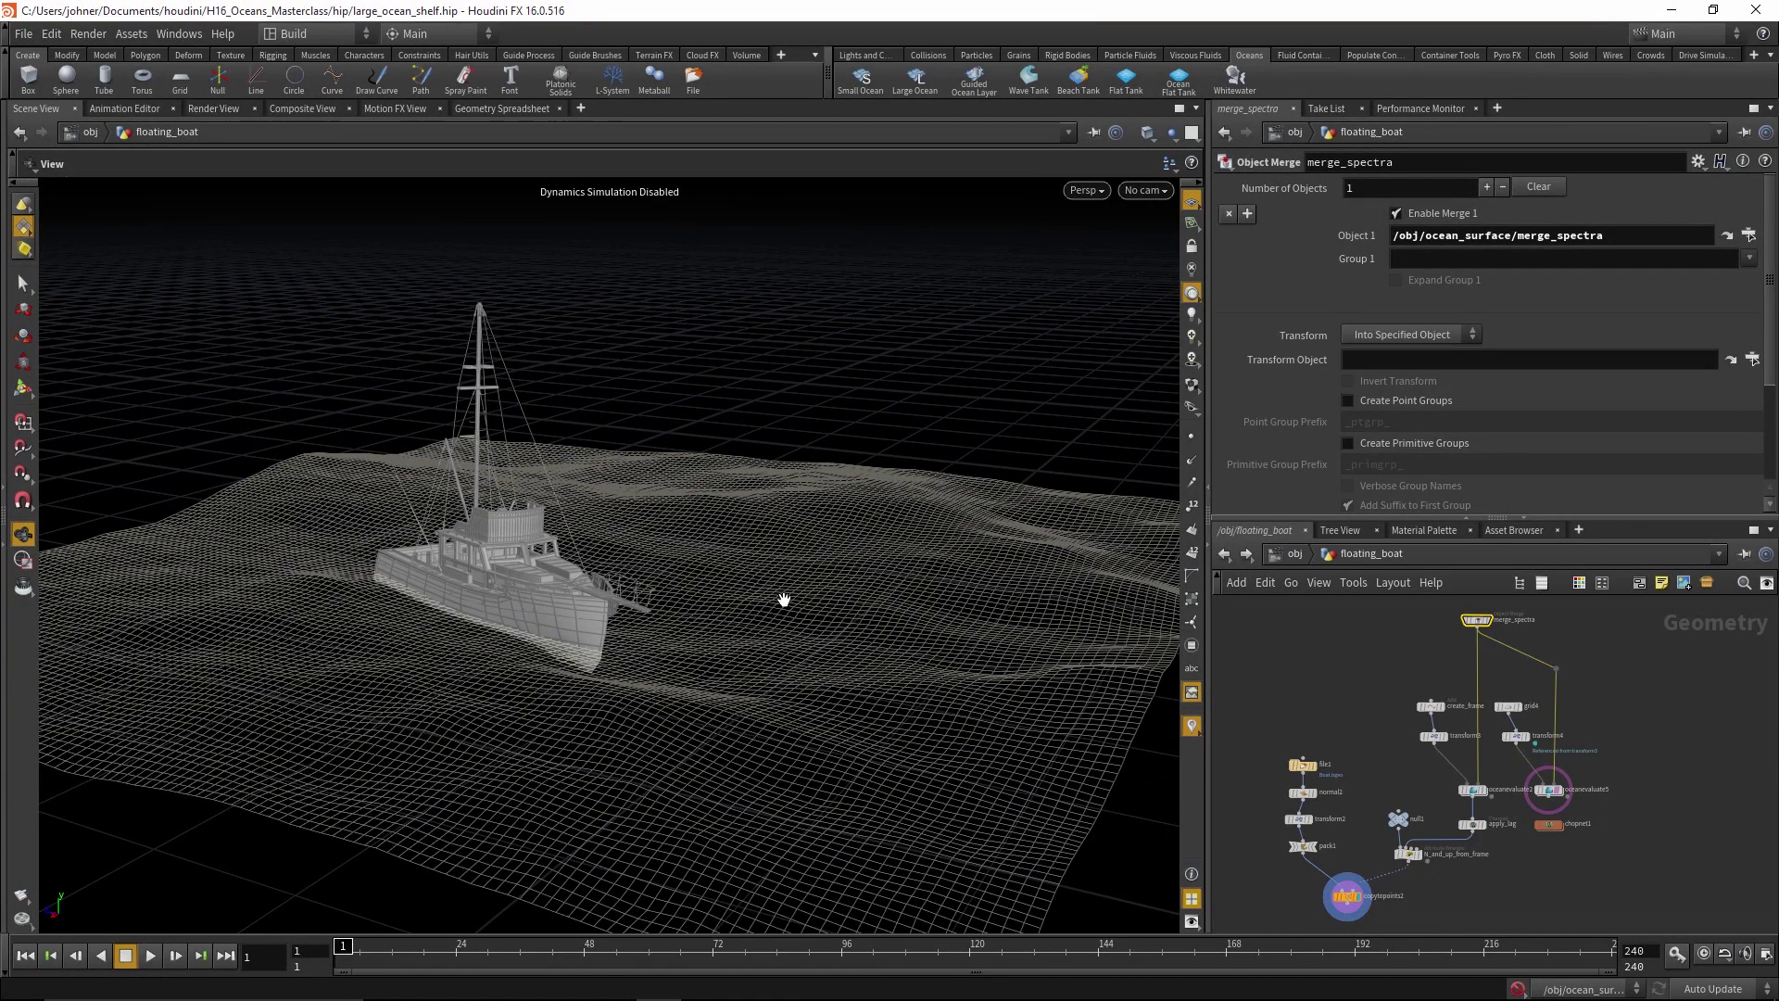
key(Up)
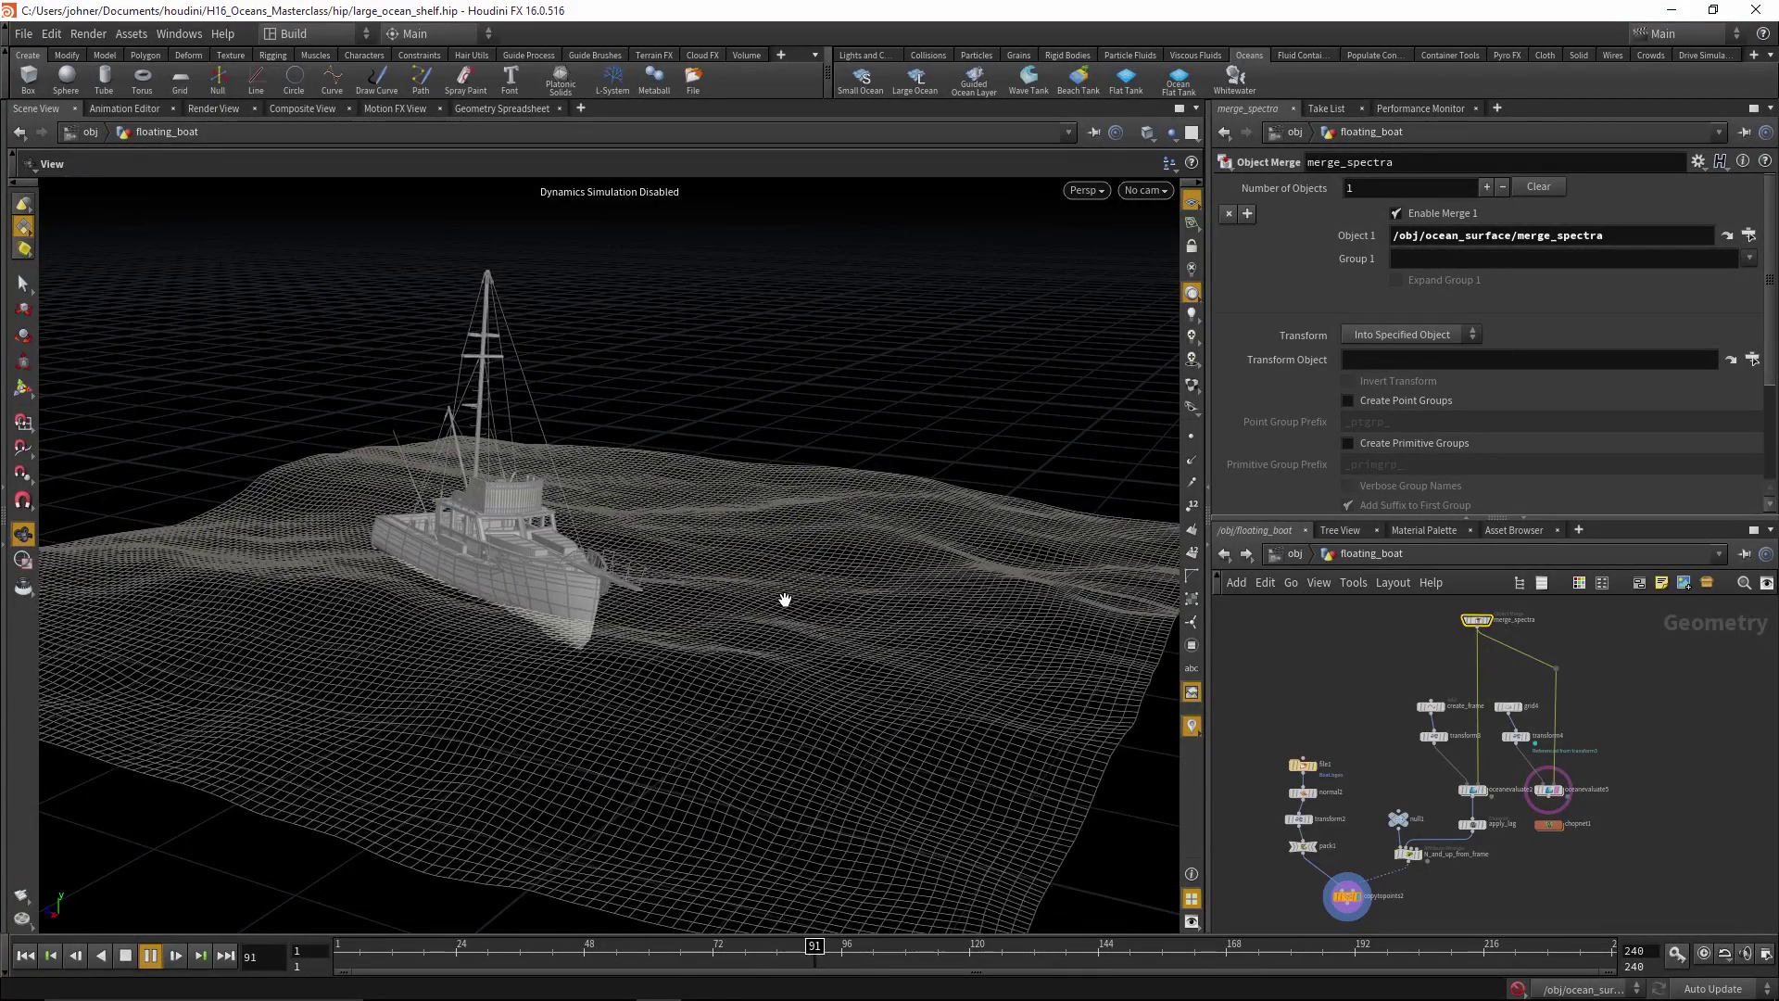
key(Up)
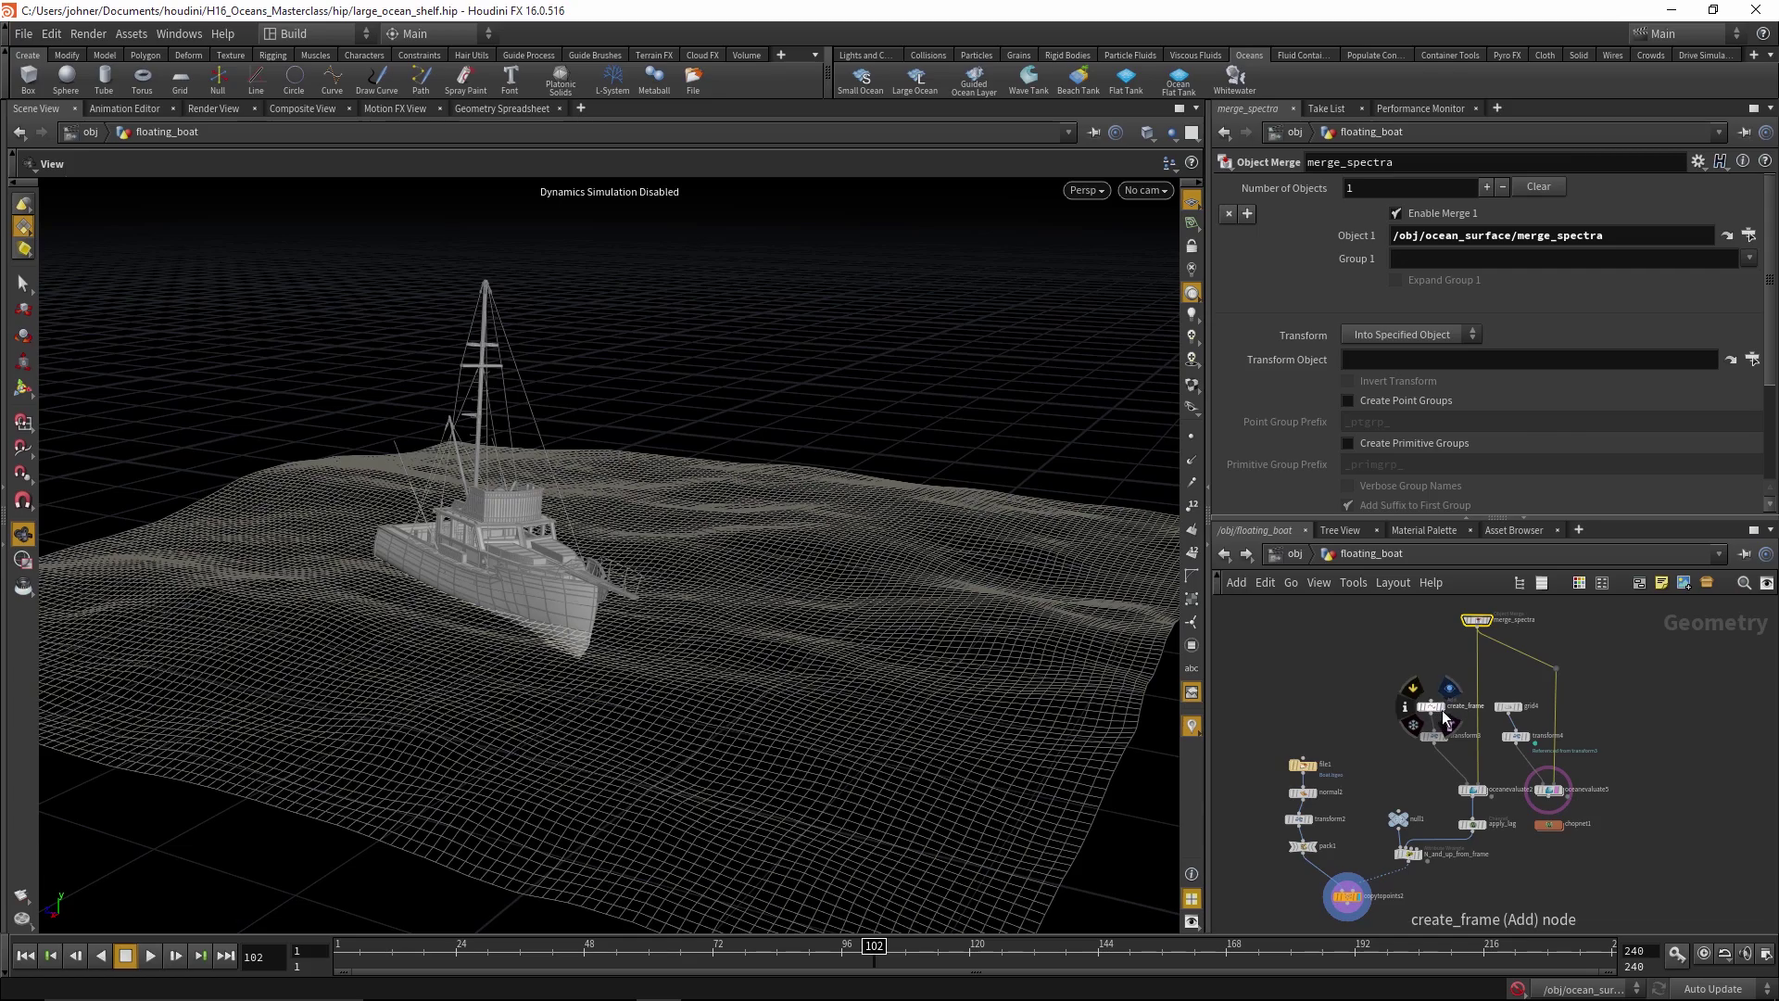
Inspect the create_frame points, display transform3, and view the three-point frame against the ocean grid
click(1441, 707)
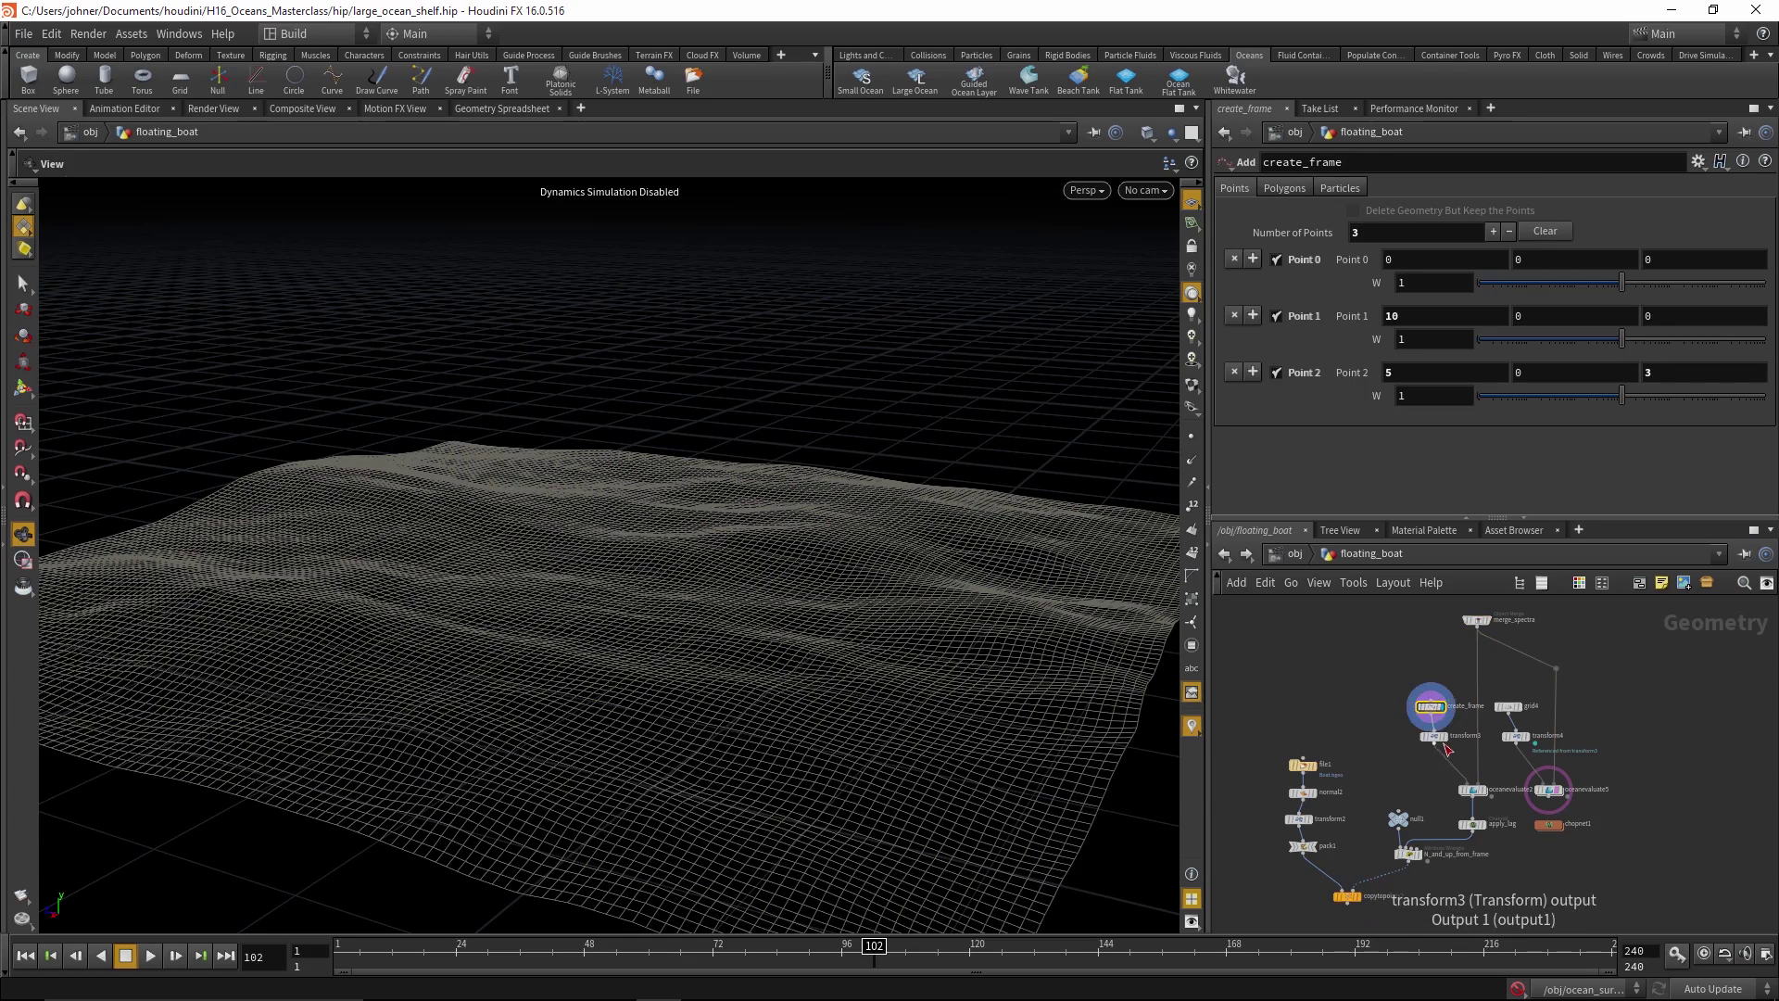
click(1446, 736)
drag(861, 666, 575, 683)
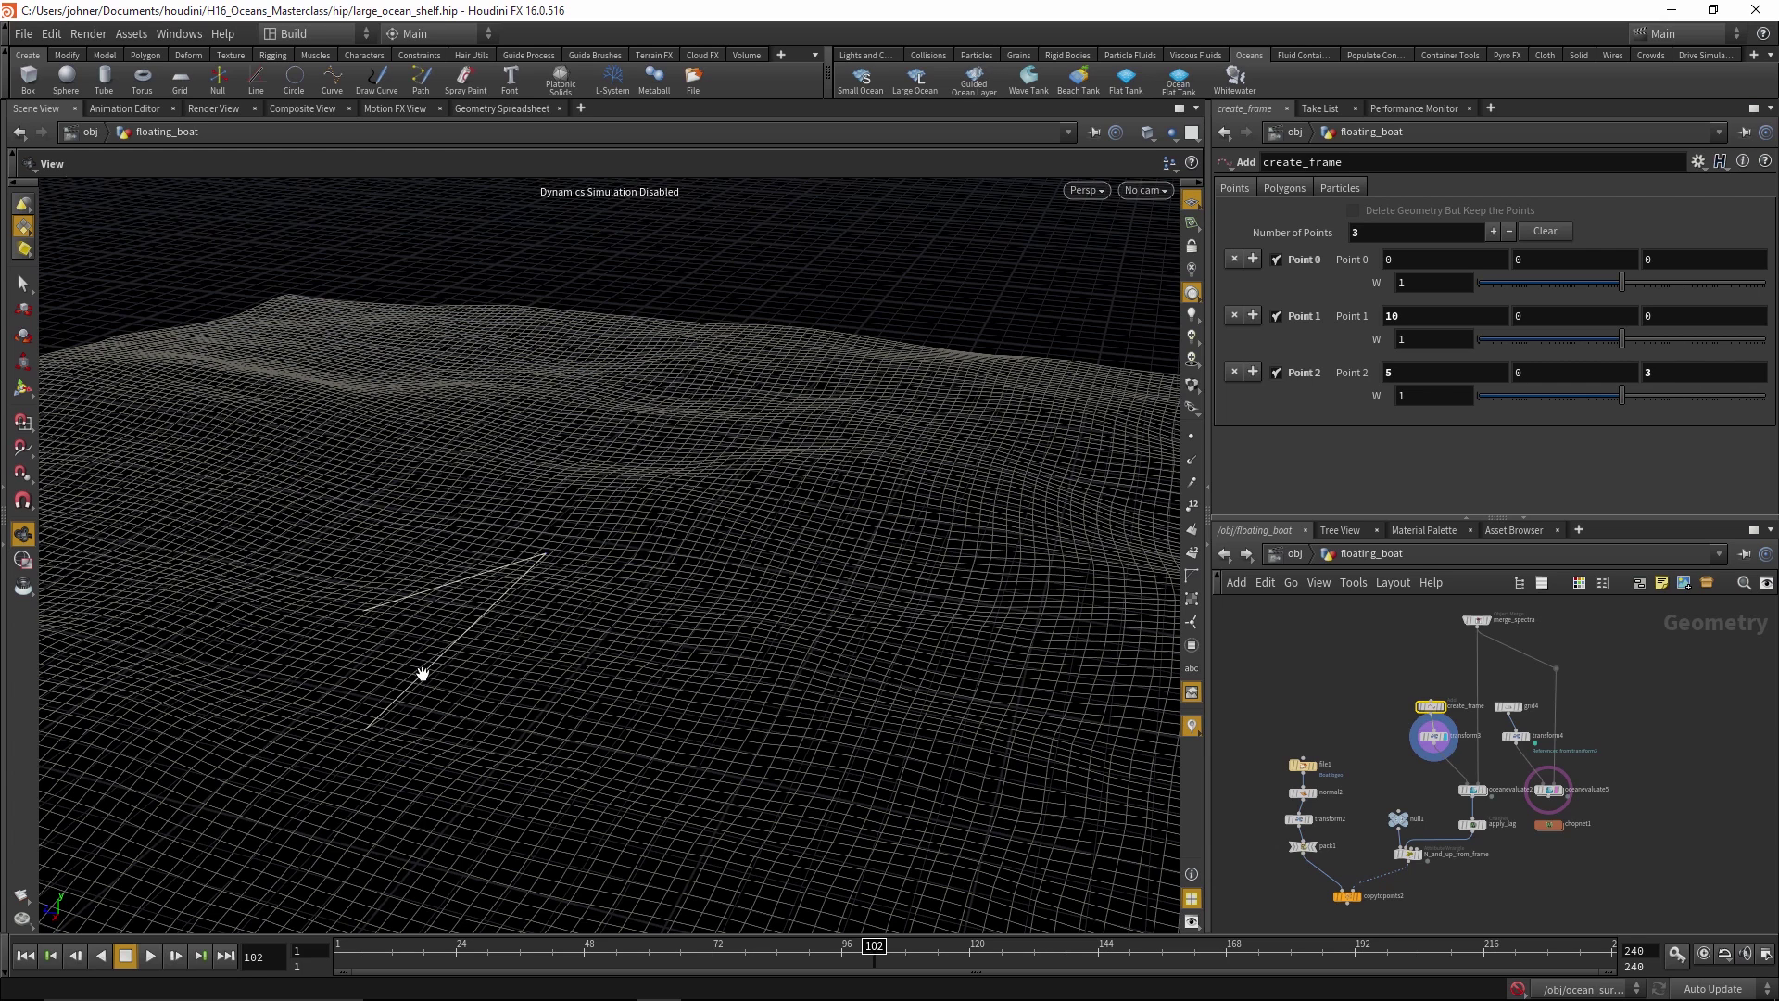
drag(603, 655, 971, 714)
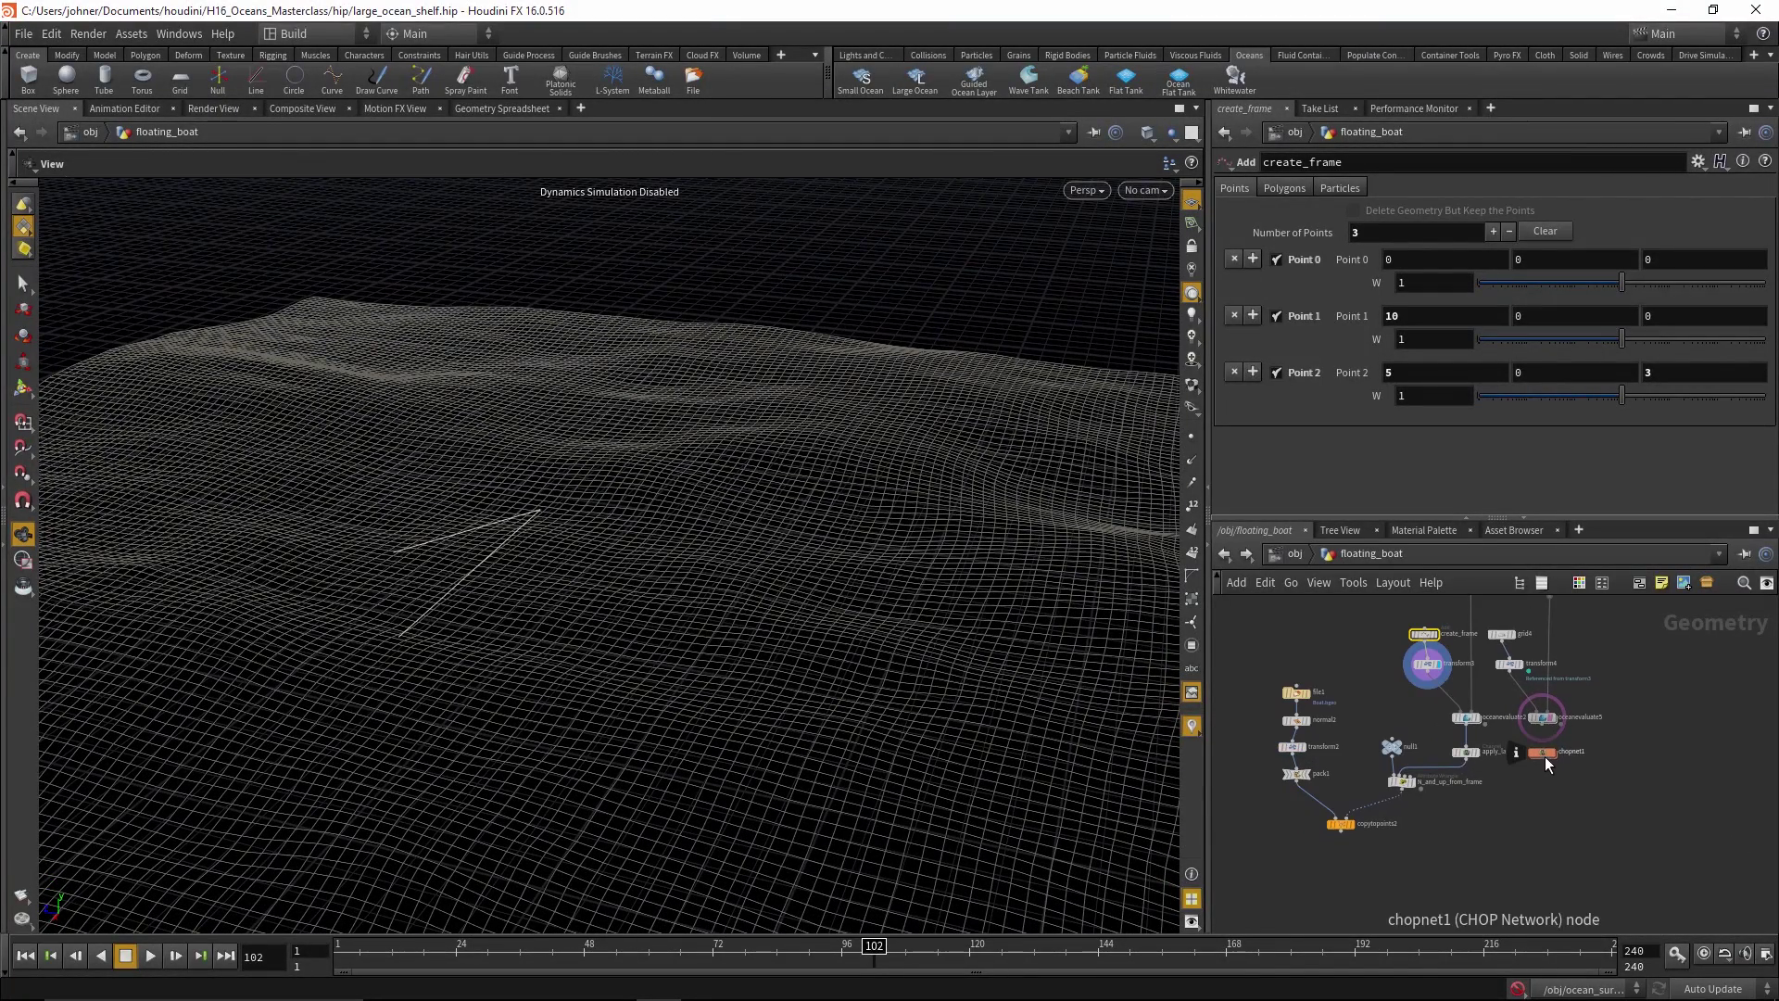
Inspect the geometry1 and lag1 nodes inside chopnet1 and return to the floating_boat network
double_click(1545, 755)
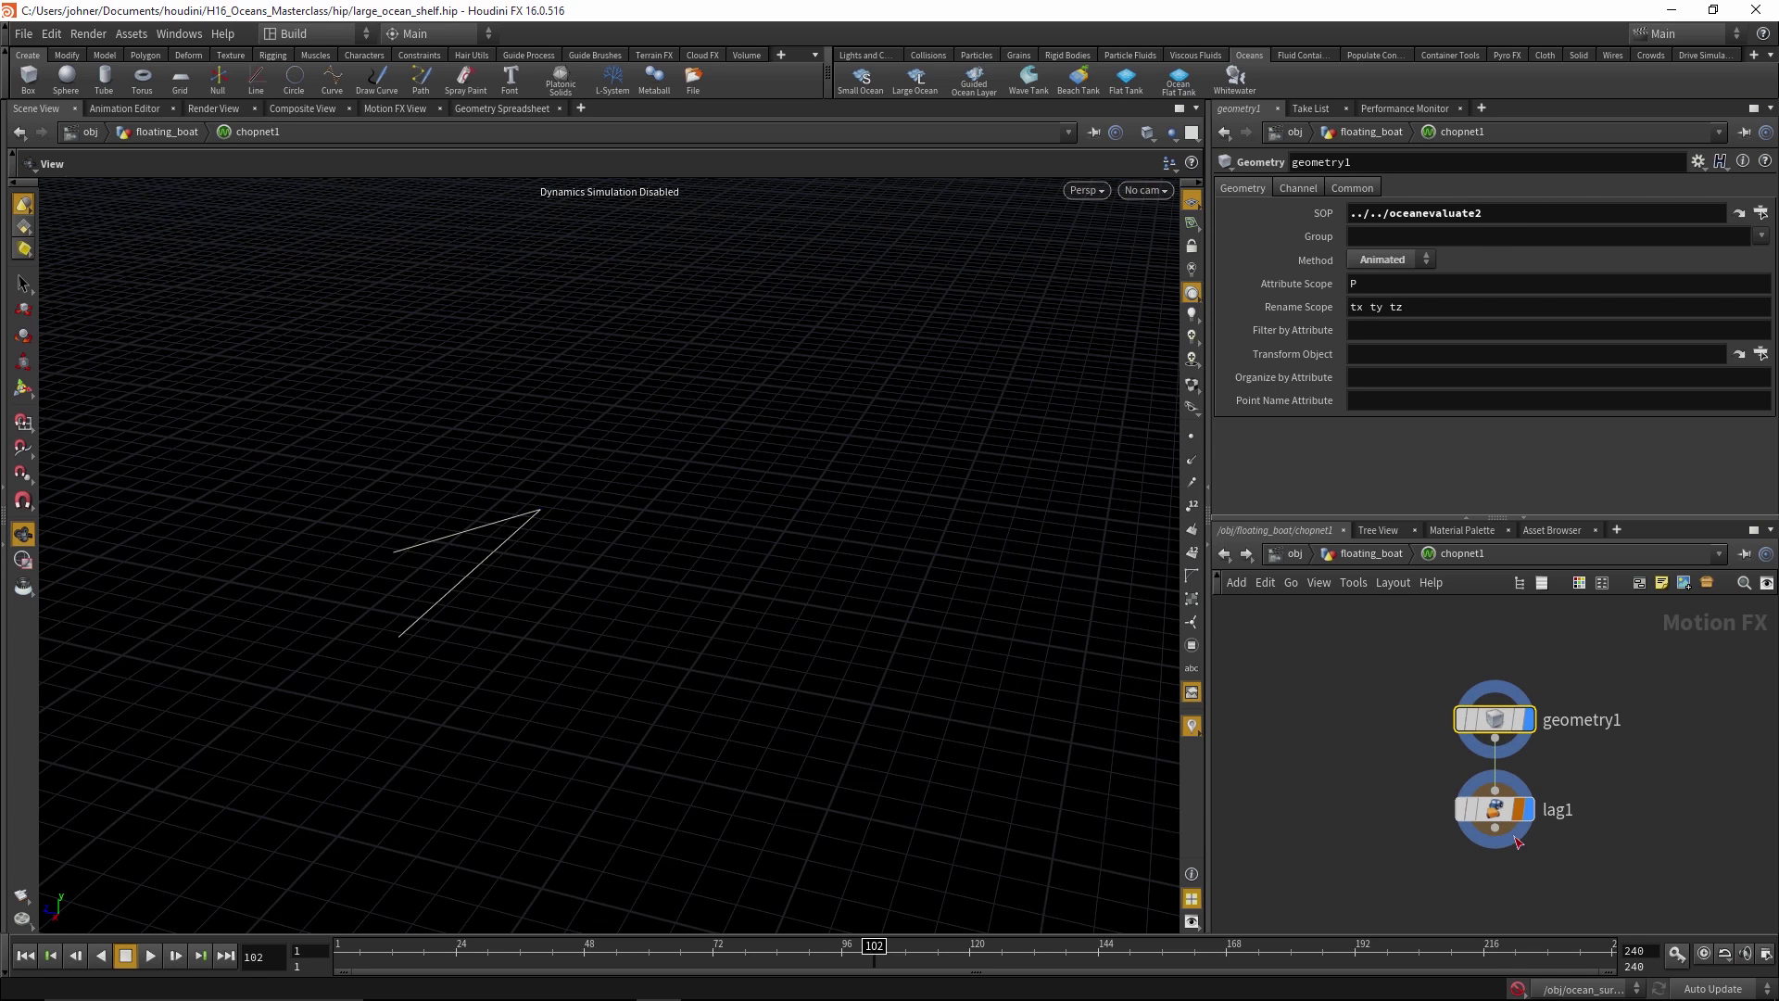
click(1496, 809)
click(1371, 553)
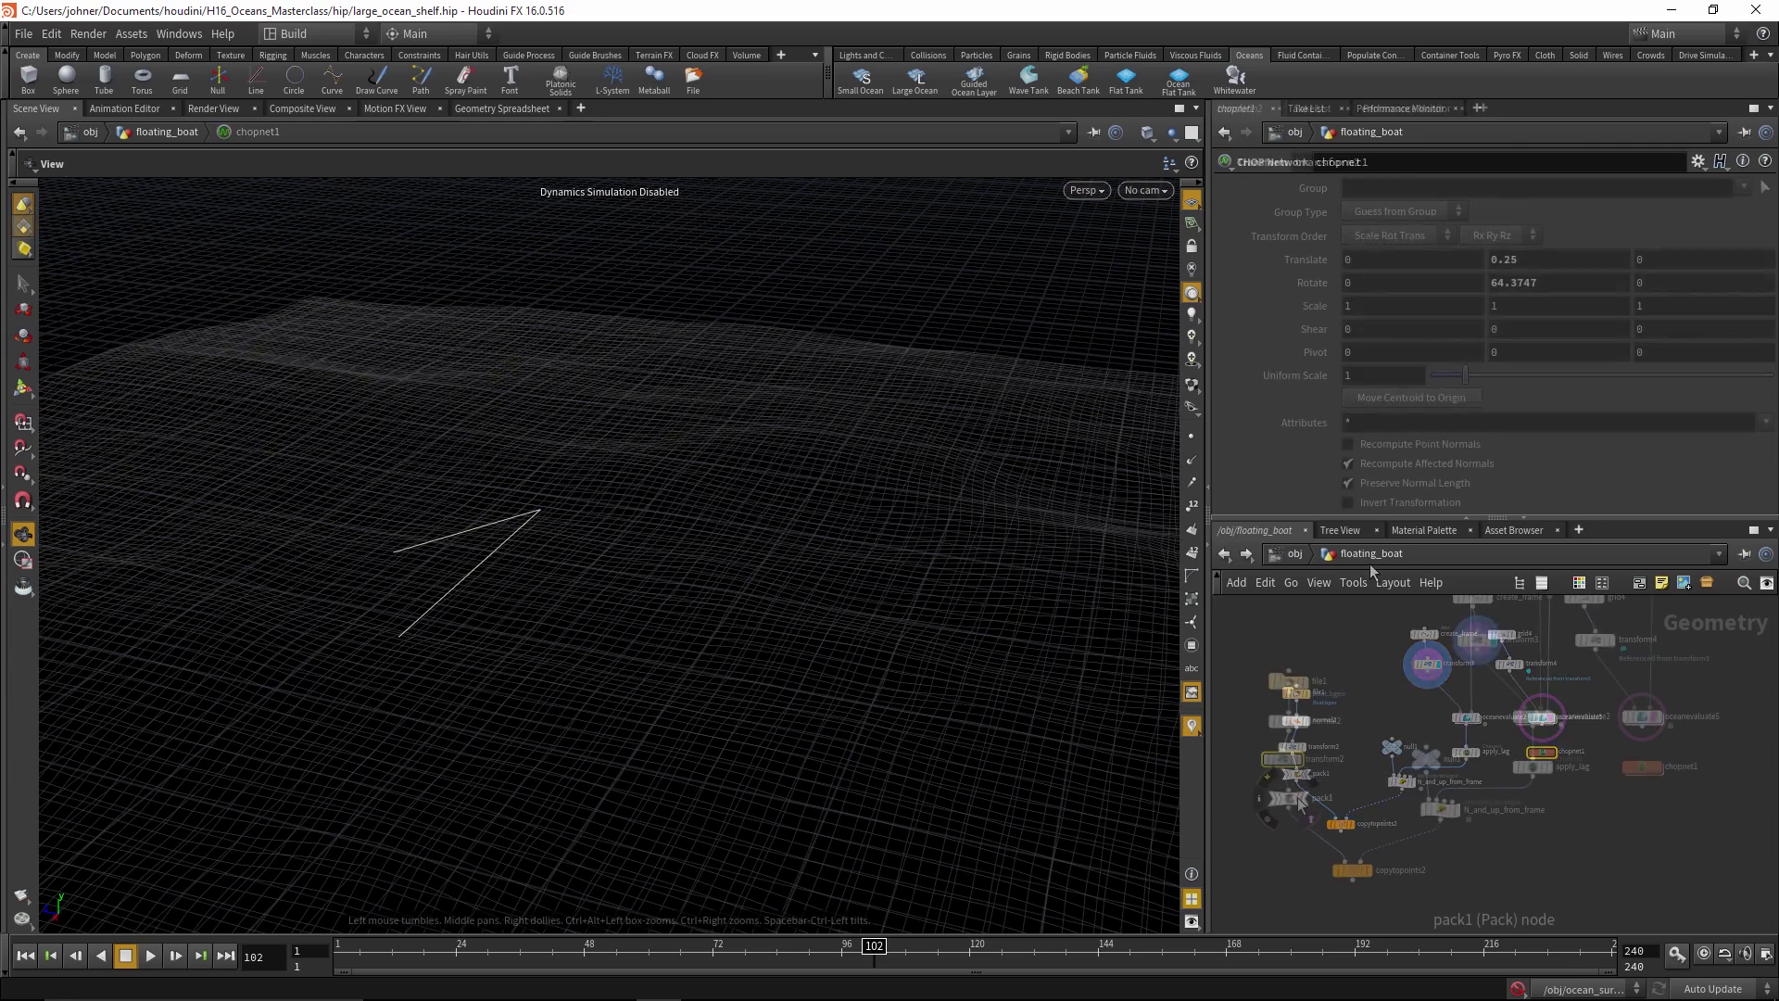
Display the copytopoints2 node and pin the scene view to the floating_boat network
scroll(1312, 717, up, 3)
click(1288, 797)
click(1375, 871)
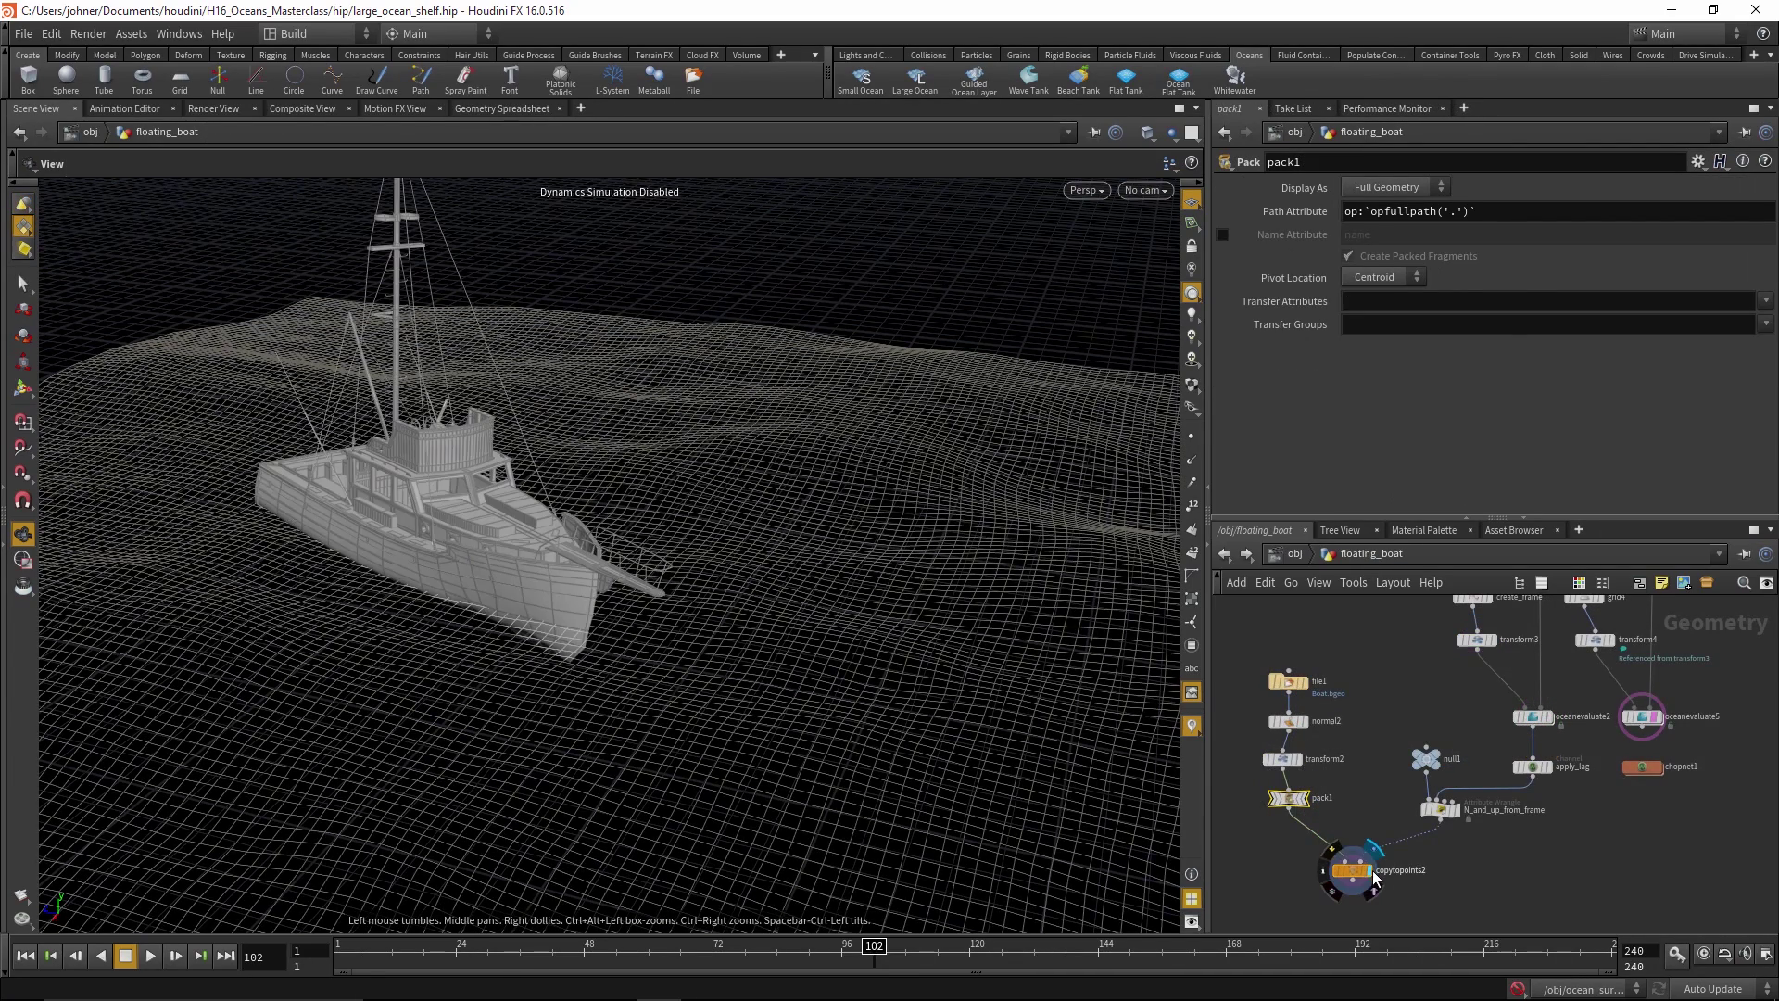
click(1146, 132)
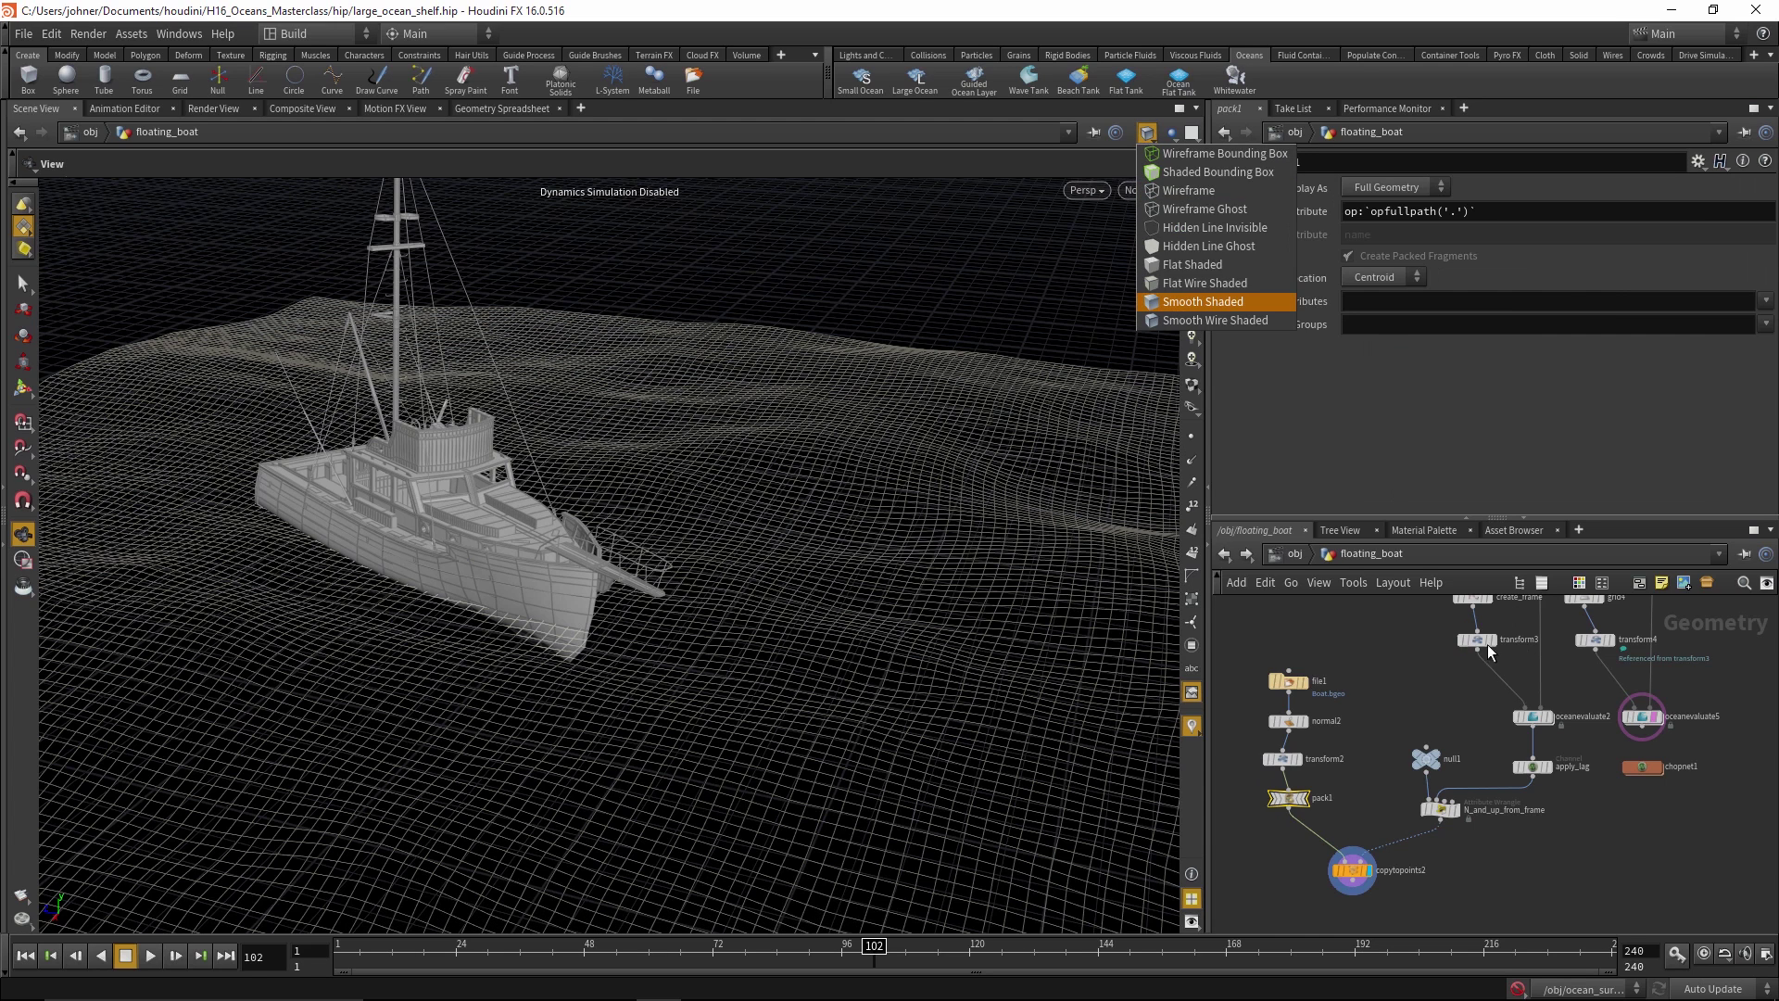
click(1214, 266)
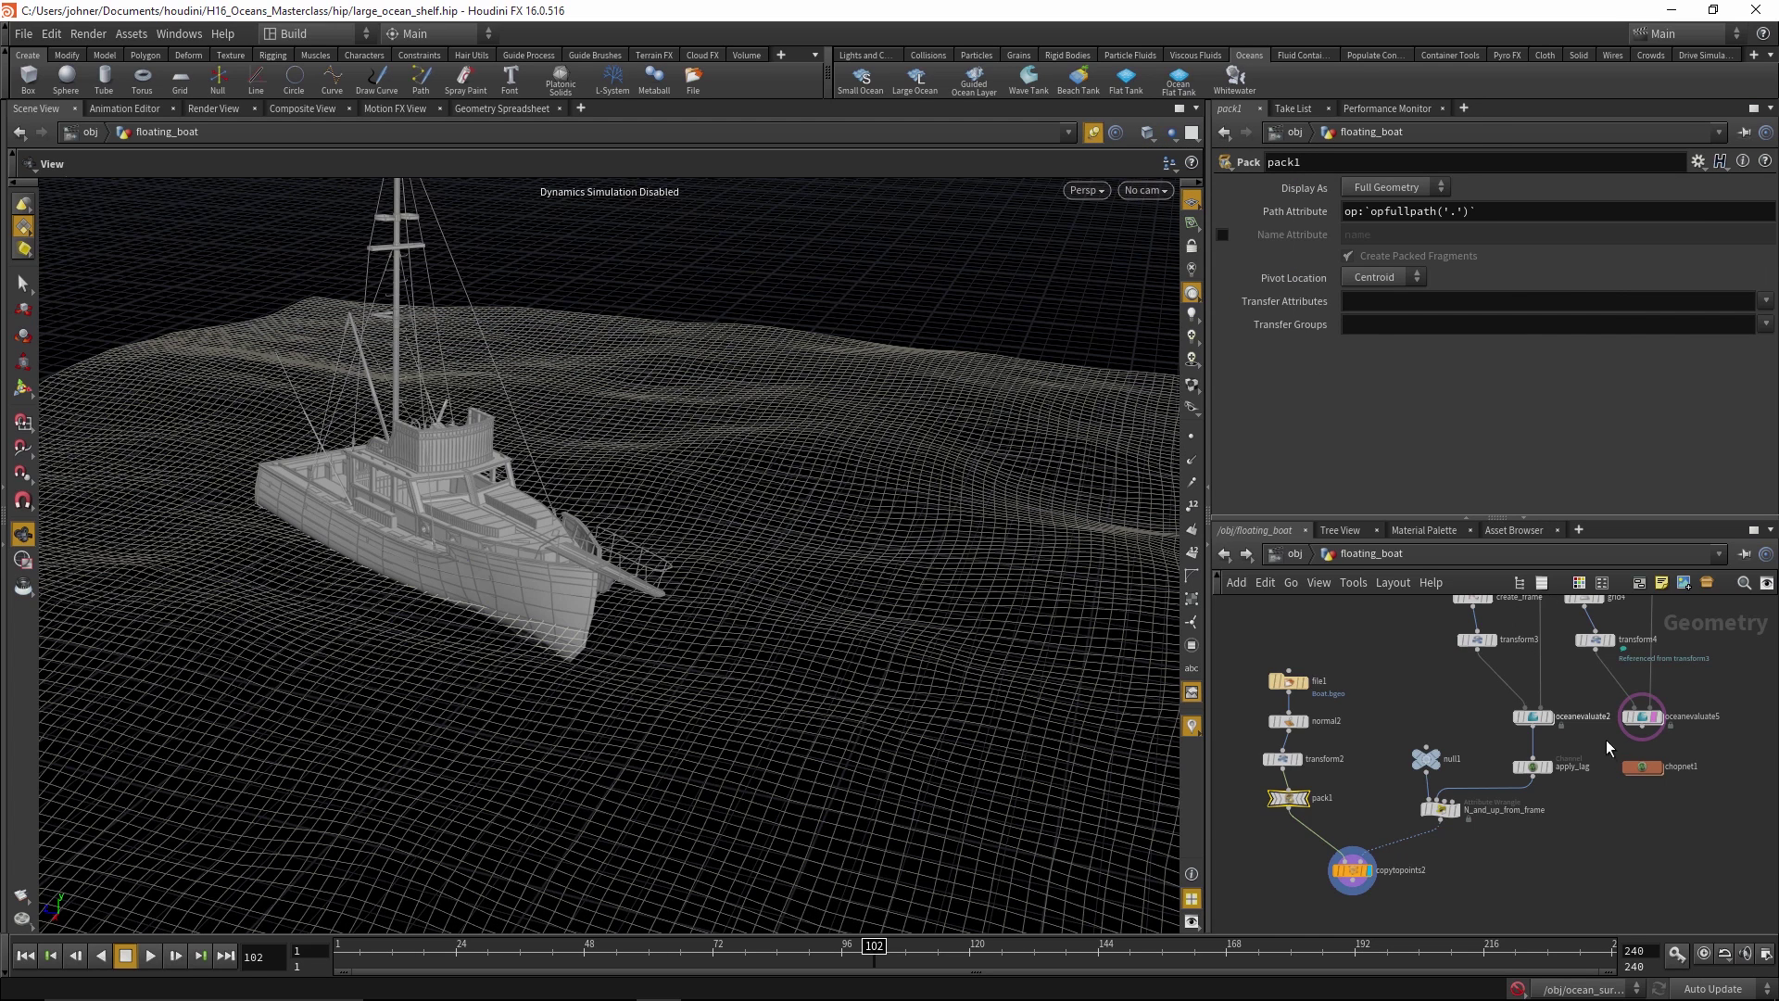
Try a Lag of 2.9 on lag1 in chopnet1, play the boat animation, and set the Lag back to 0.8
double_click(1643, 767)
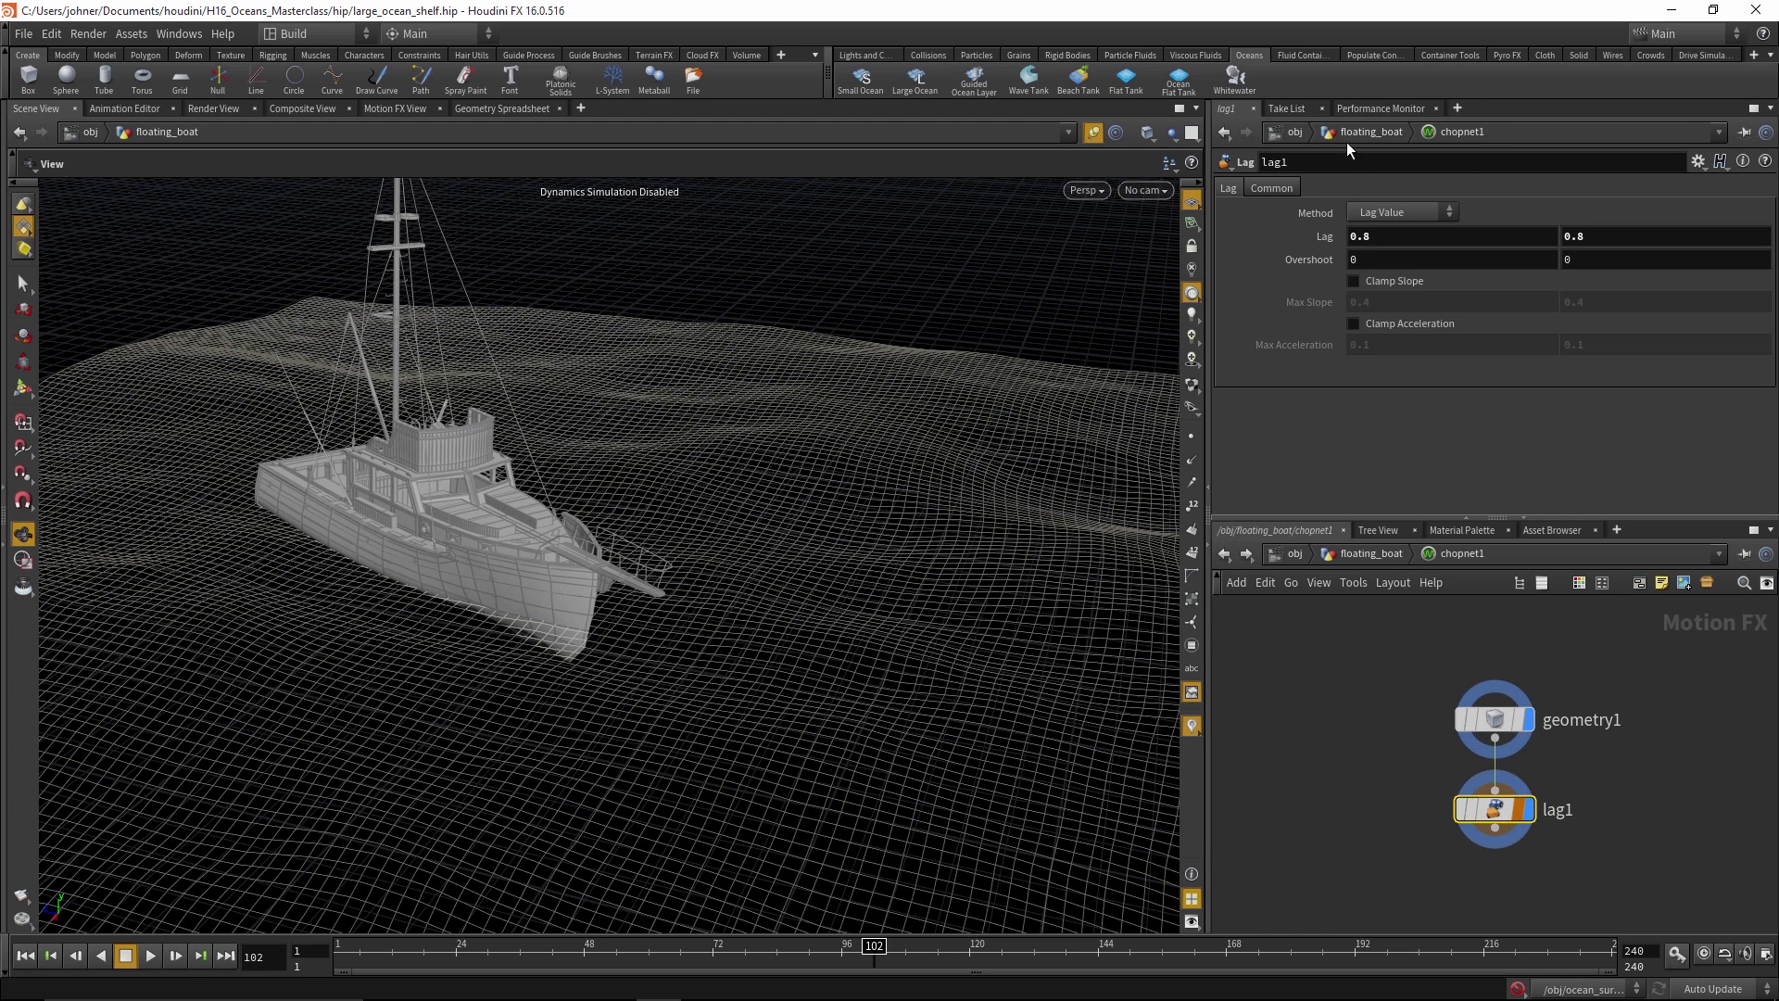
middle_drag(1308, 237, 1503, 227)
key(Up)
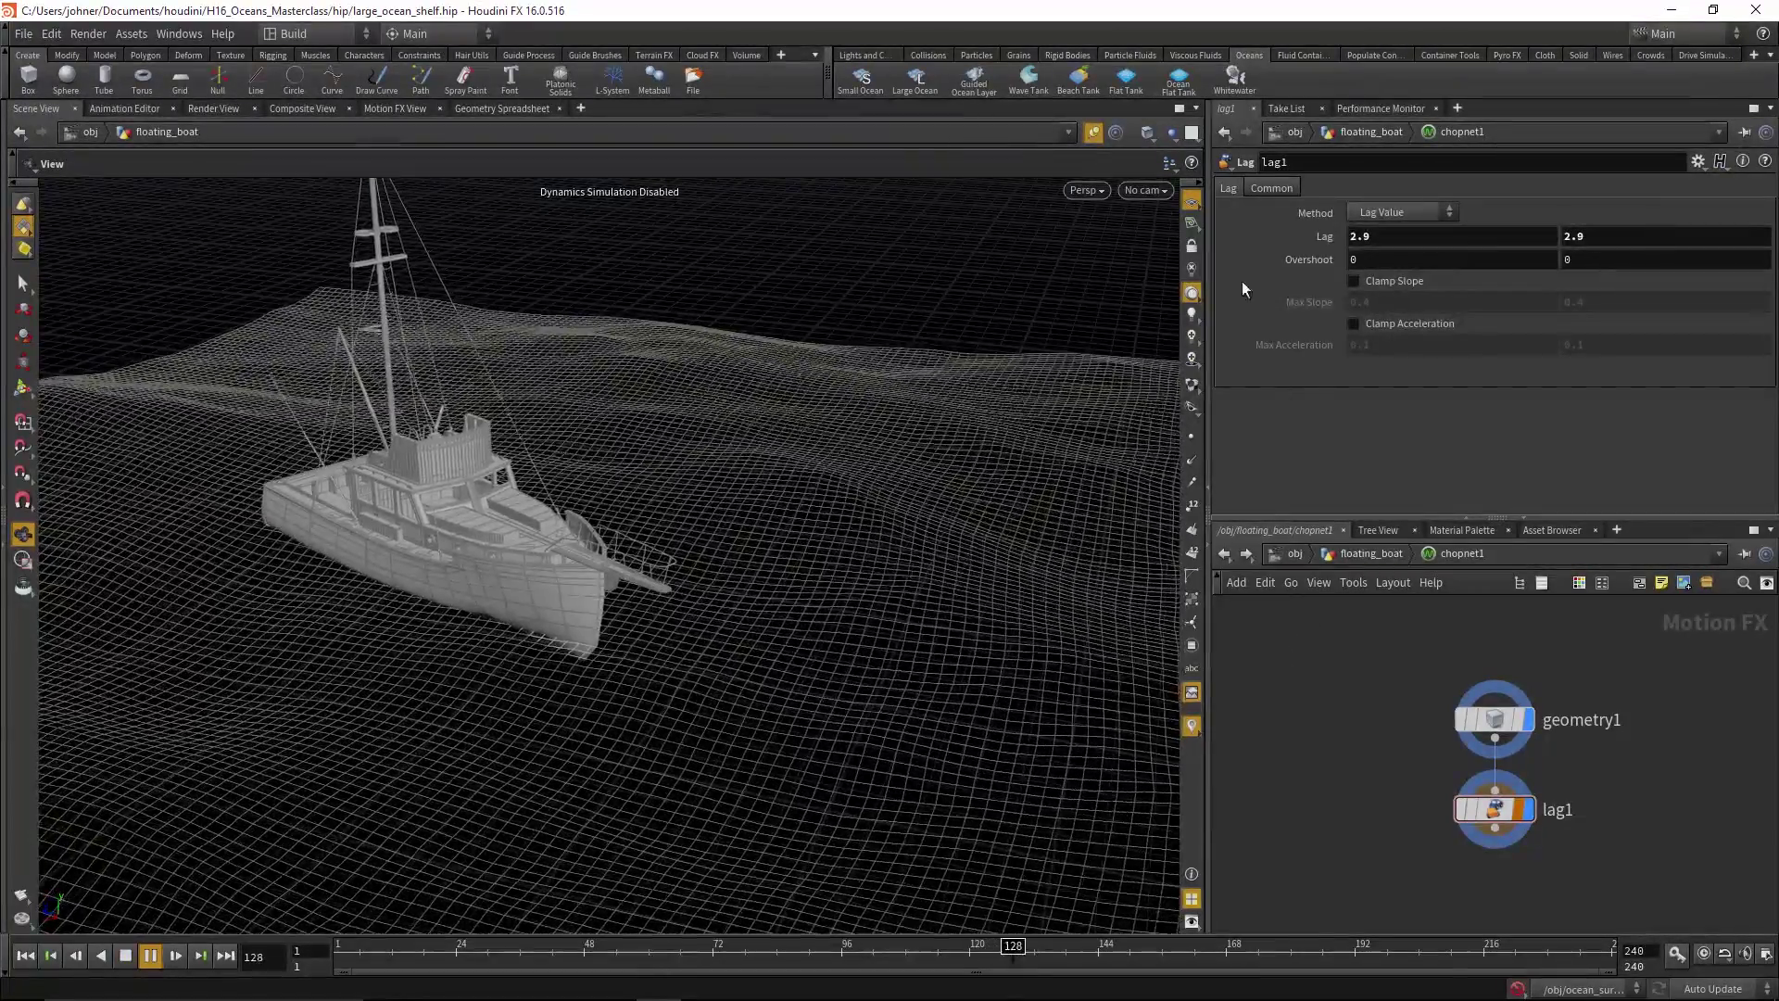
middle_drag(1333, 236, 1236, 229)
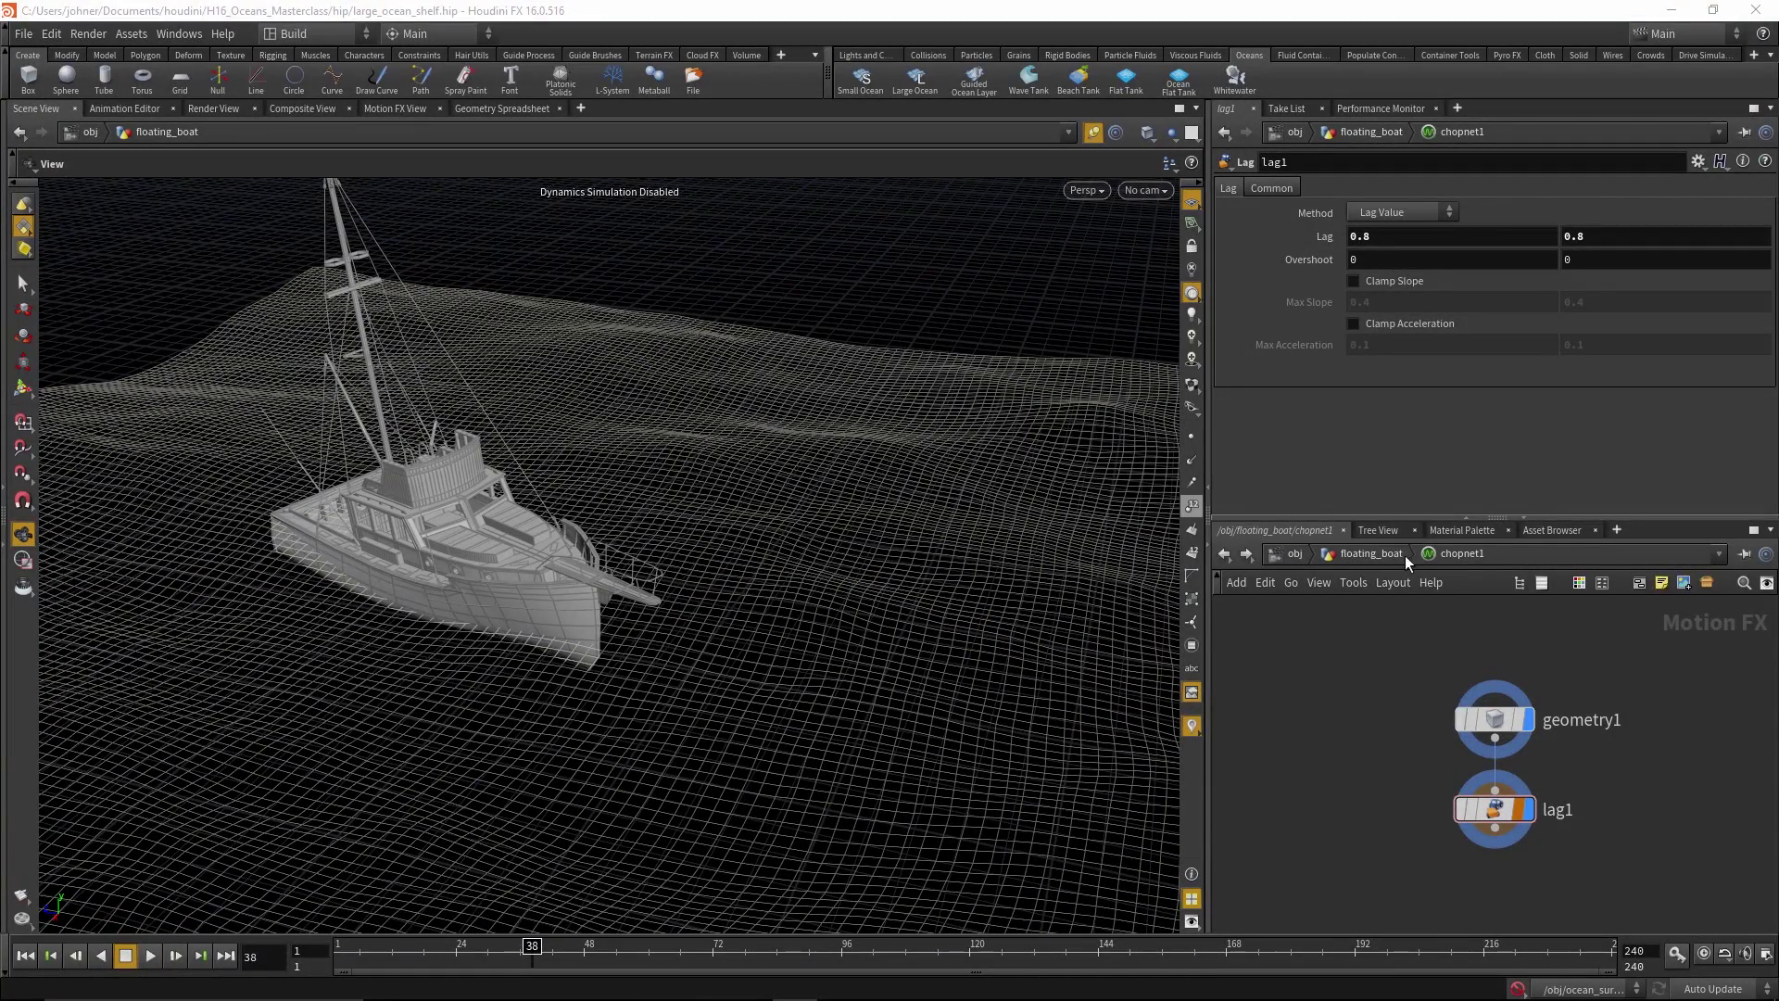
Switch the network editor to the ocean_surface network while the scene view stays on the boat
click(1381, 554)
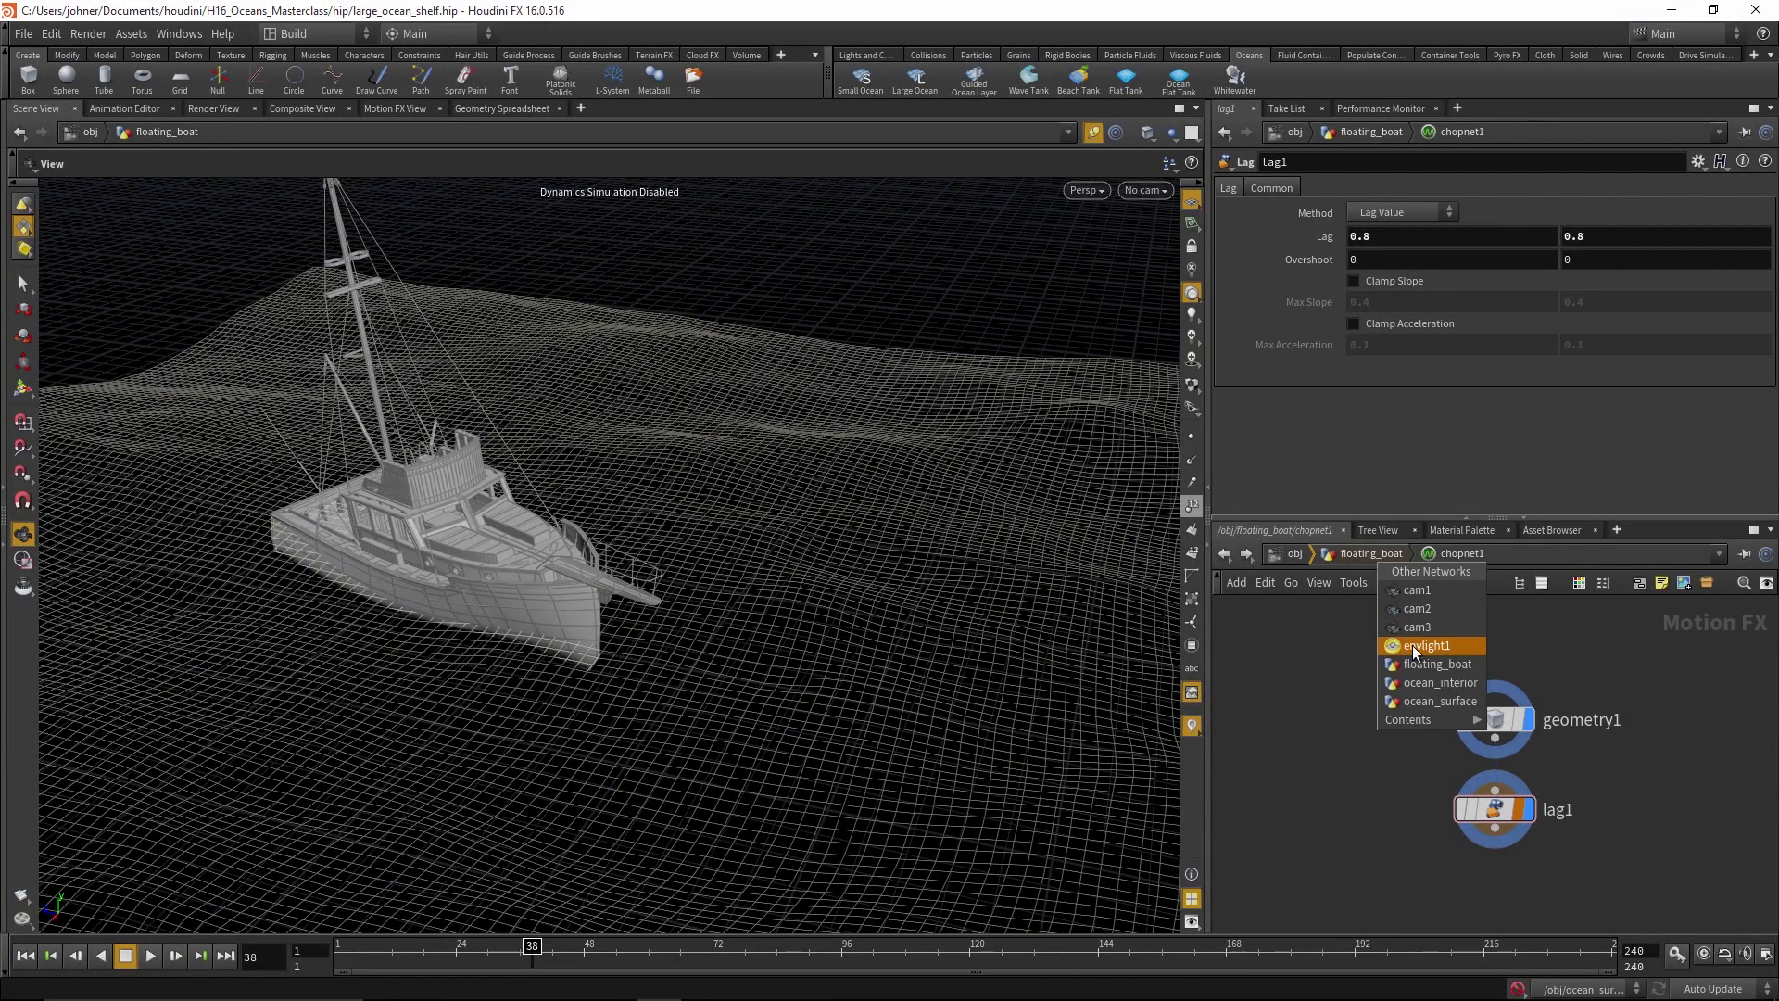
click(1422, 701)
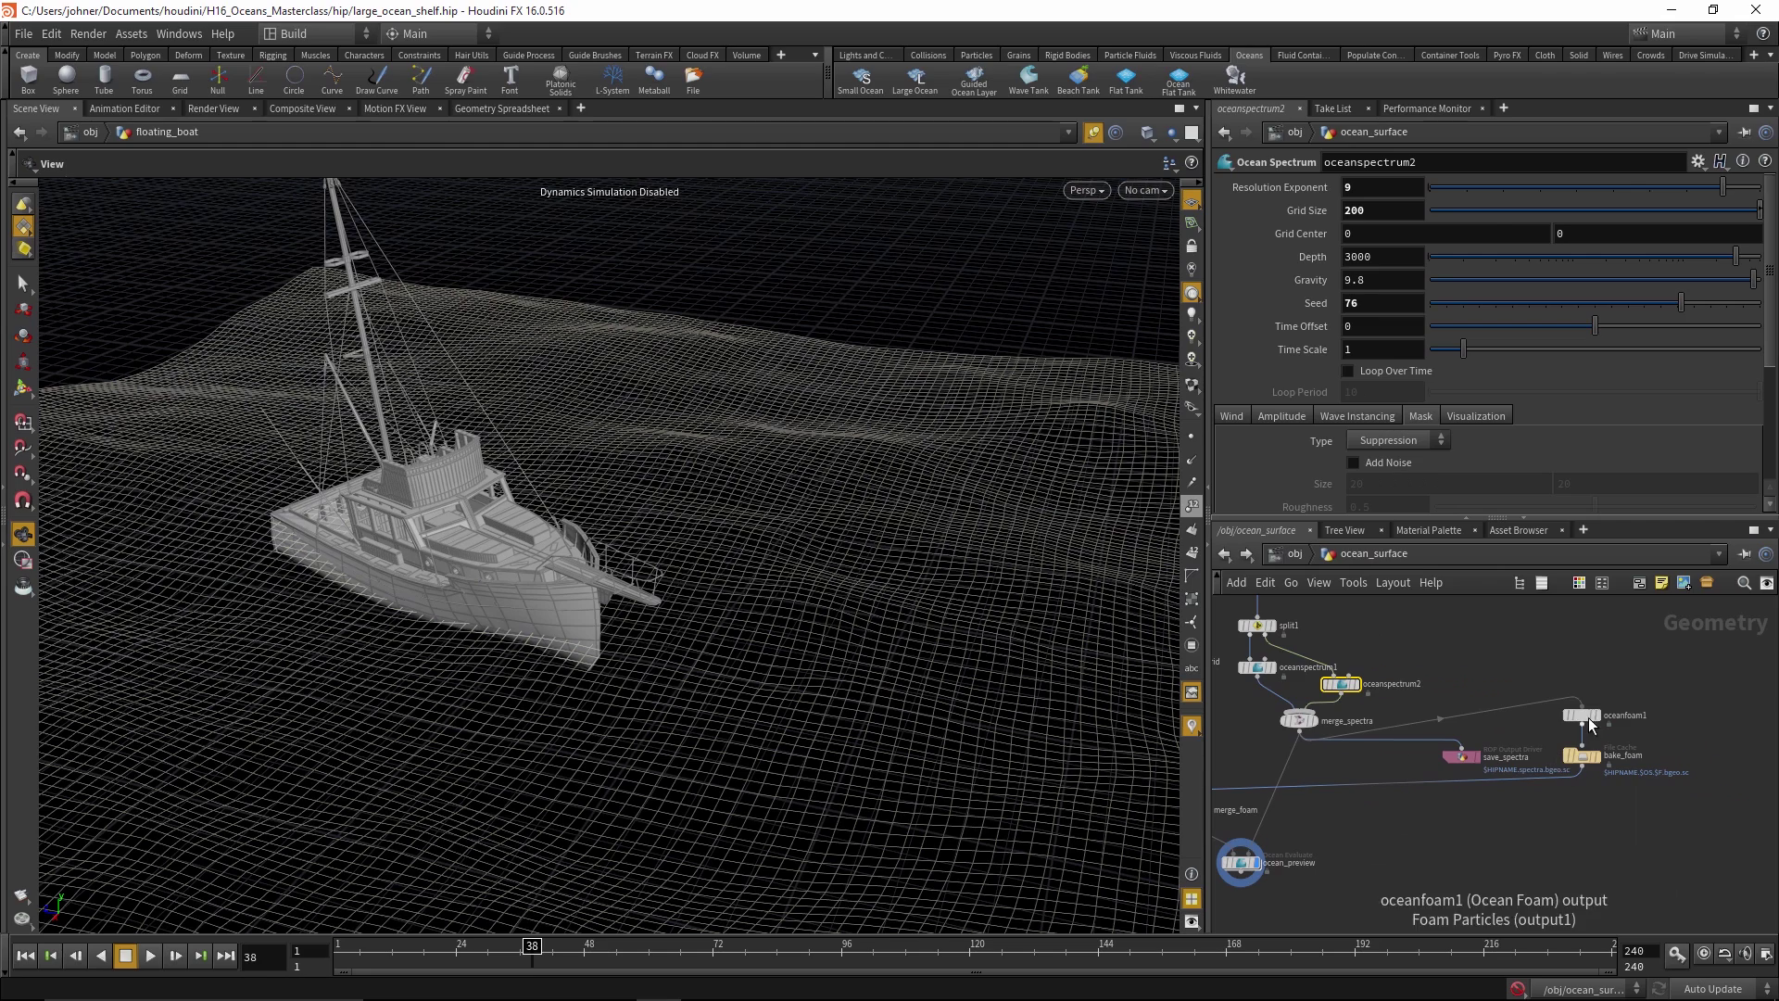
Display the oceanfoam1 node in an unpinned scene view that follows ocean_surface and scrub the timeline to frame 26
click(1602, 719)
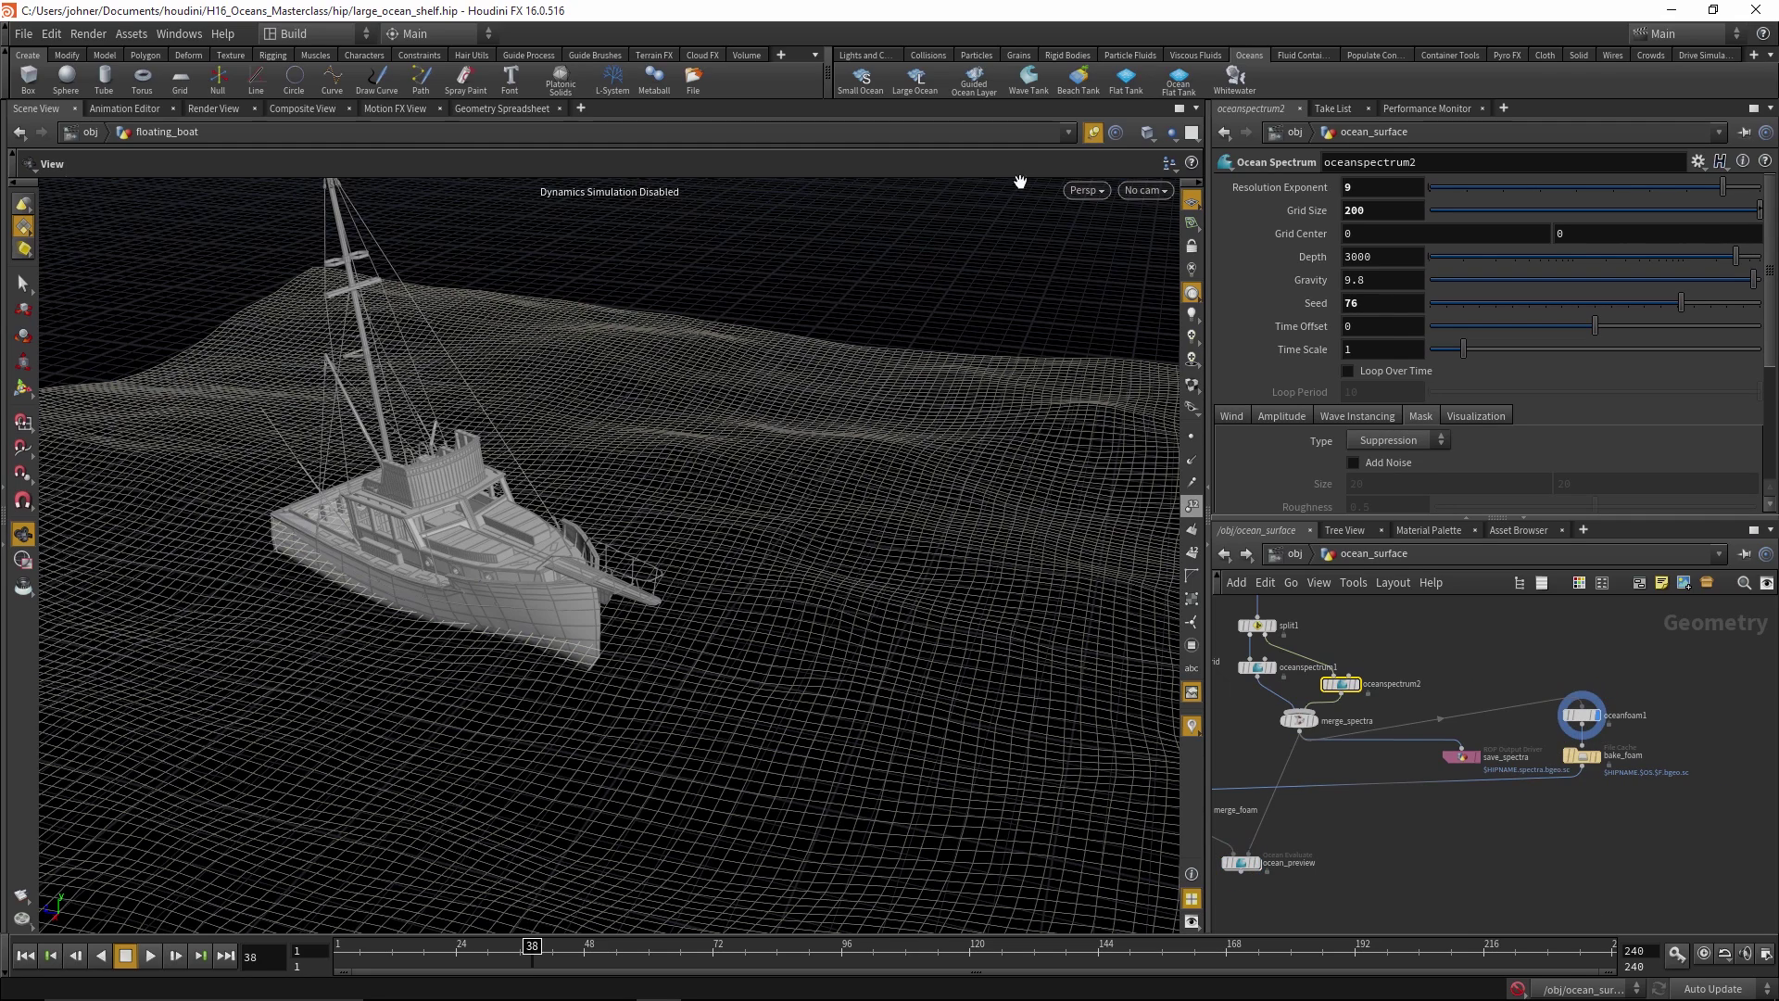
click(1091, 132)
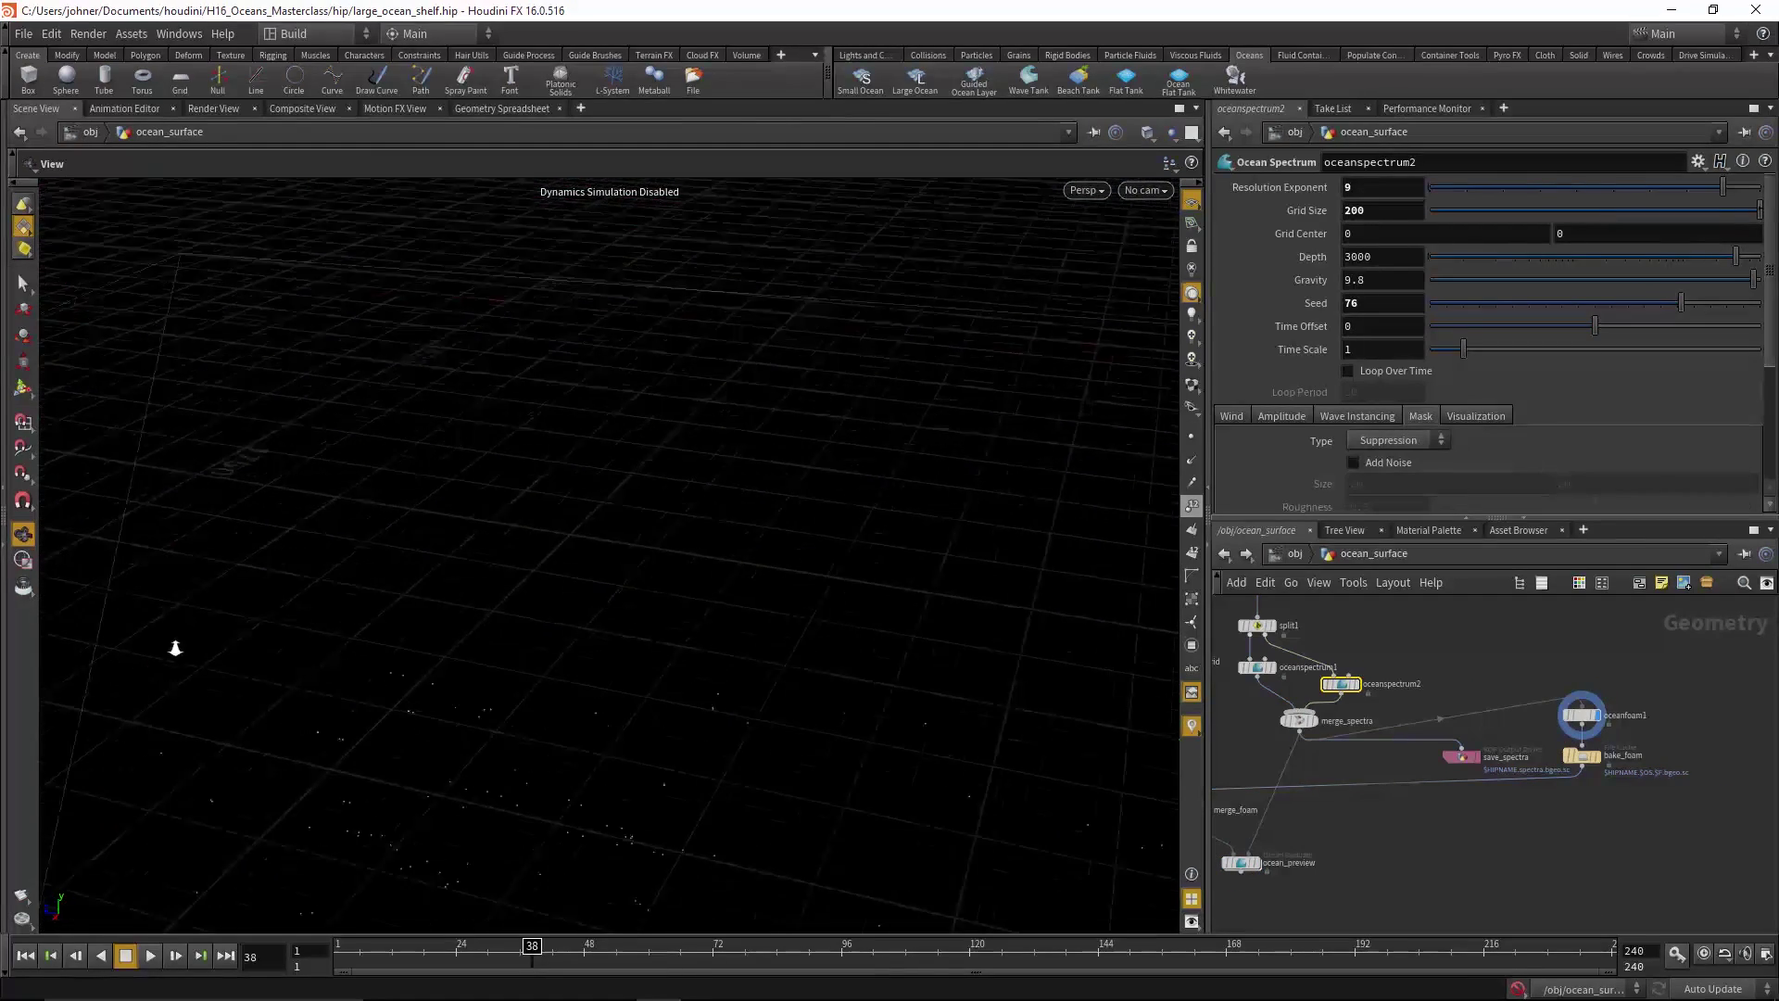
drag(662, 734, 681, 623)
middle_drag(680, 624, 492, 683)
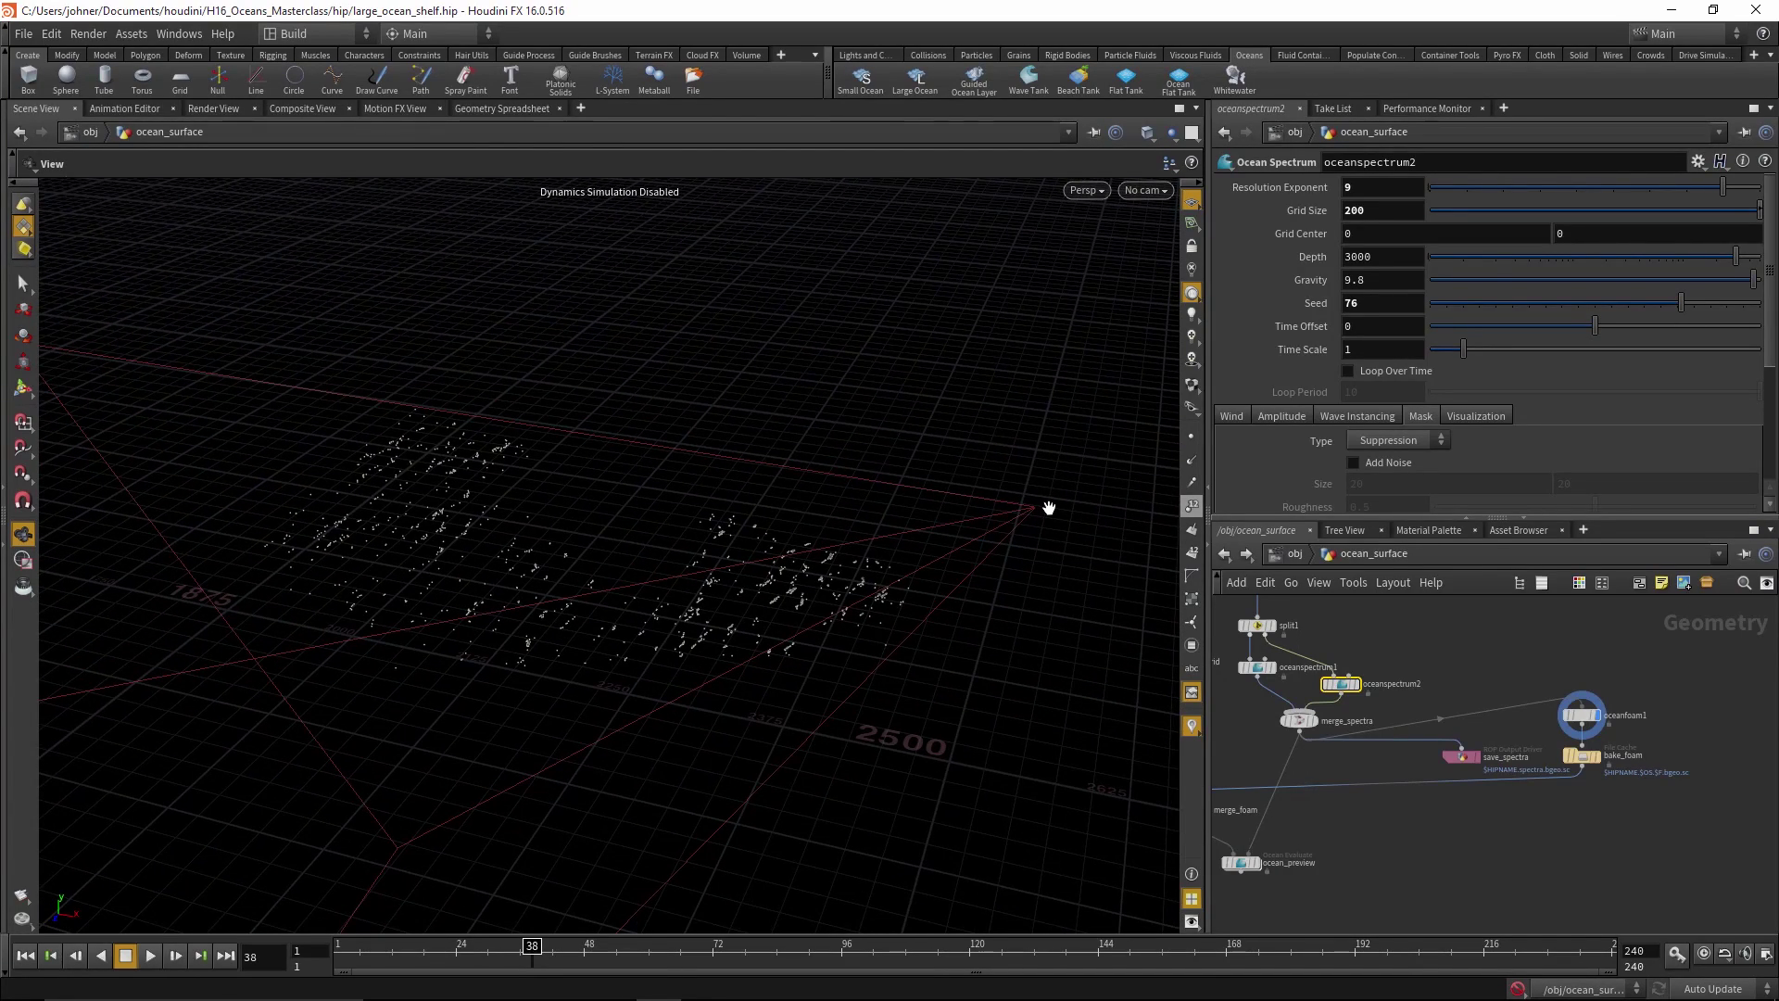
right_drag(795, 596, 683, 698)
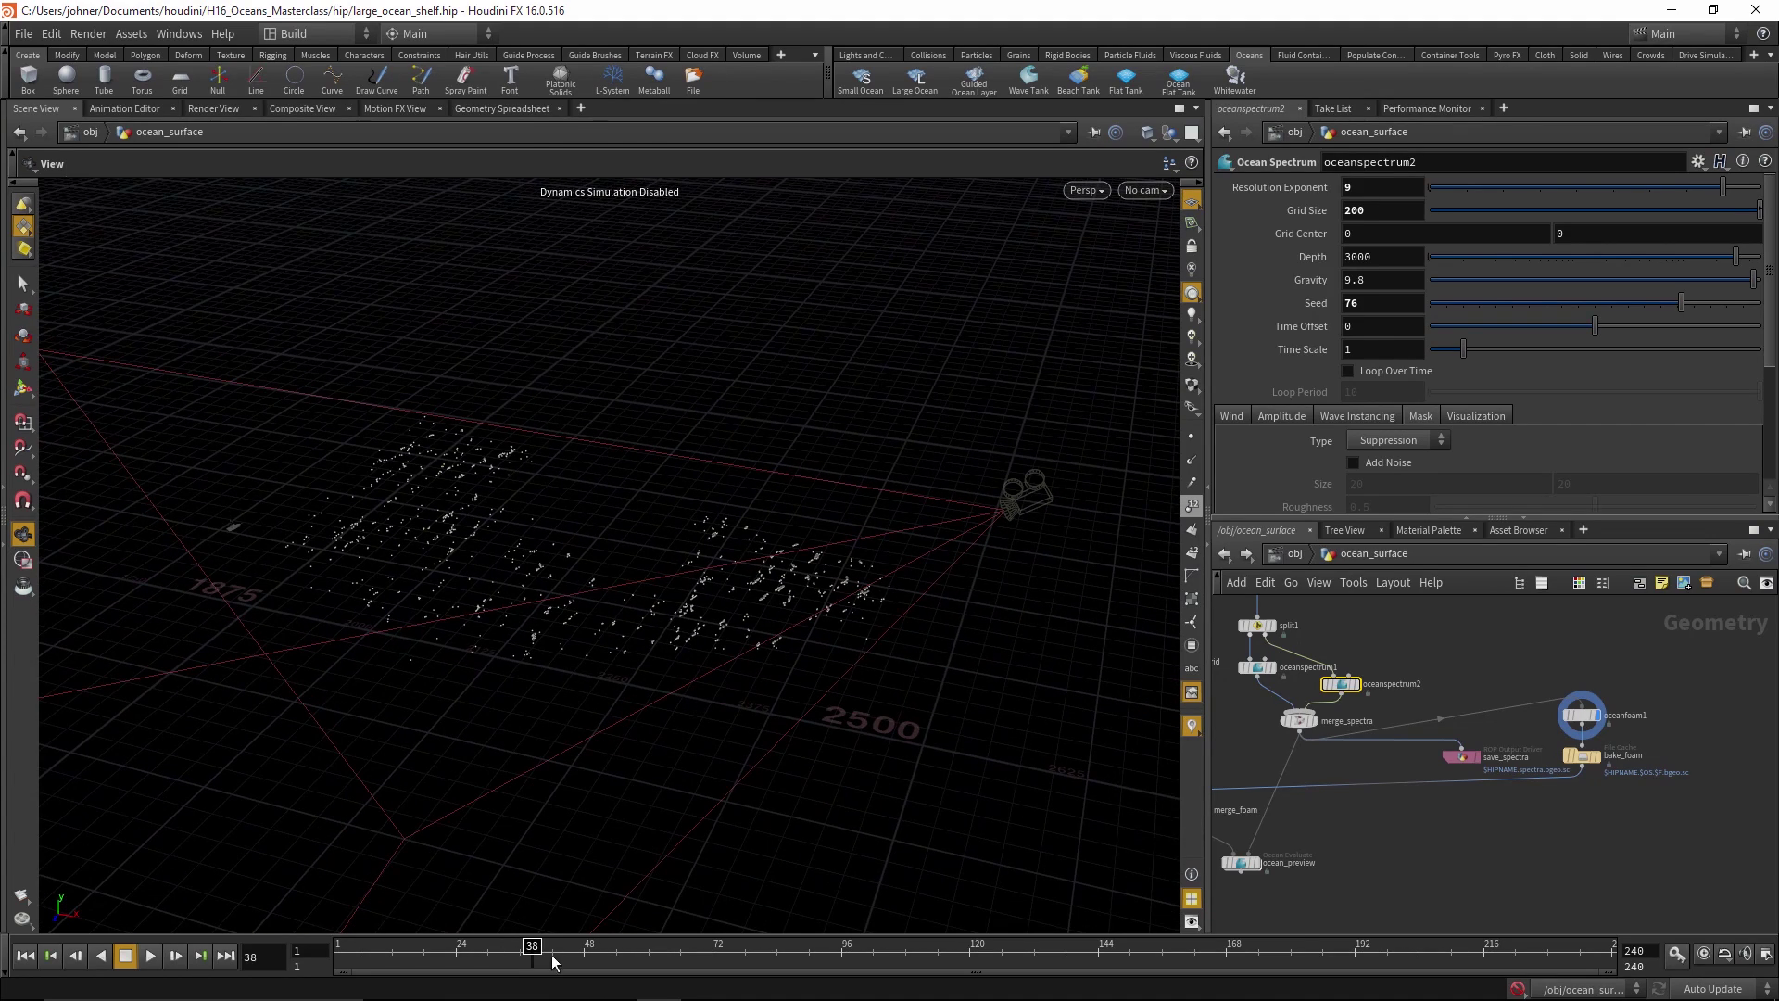
drag(529, 945, 485, 978)
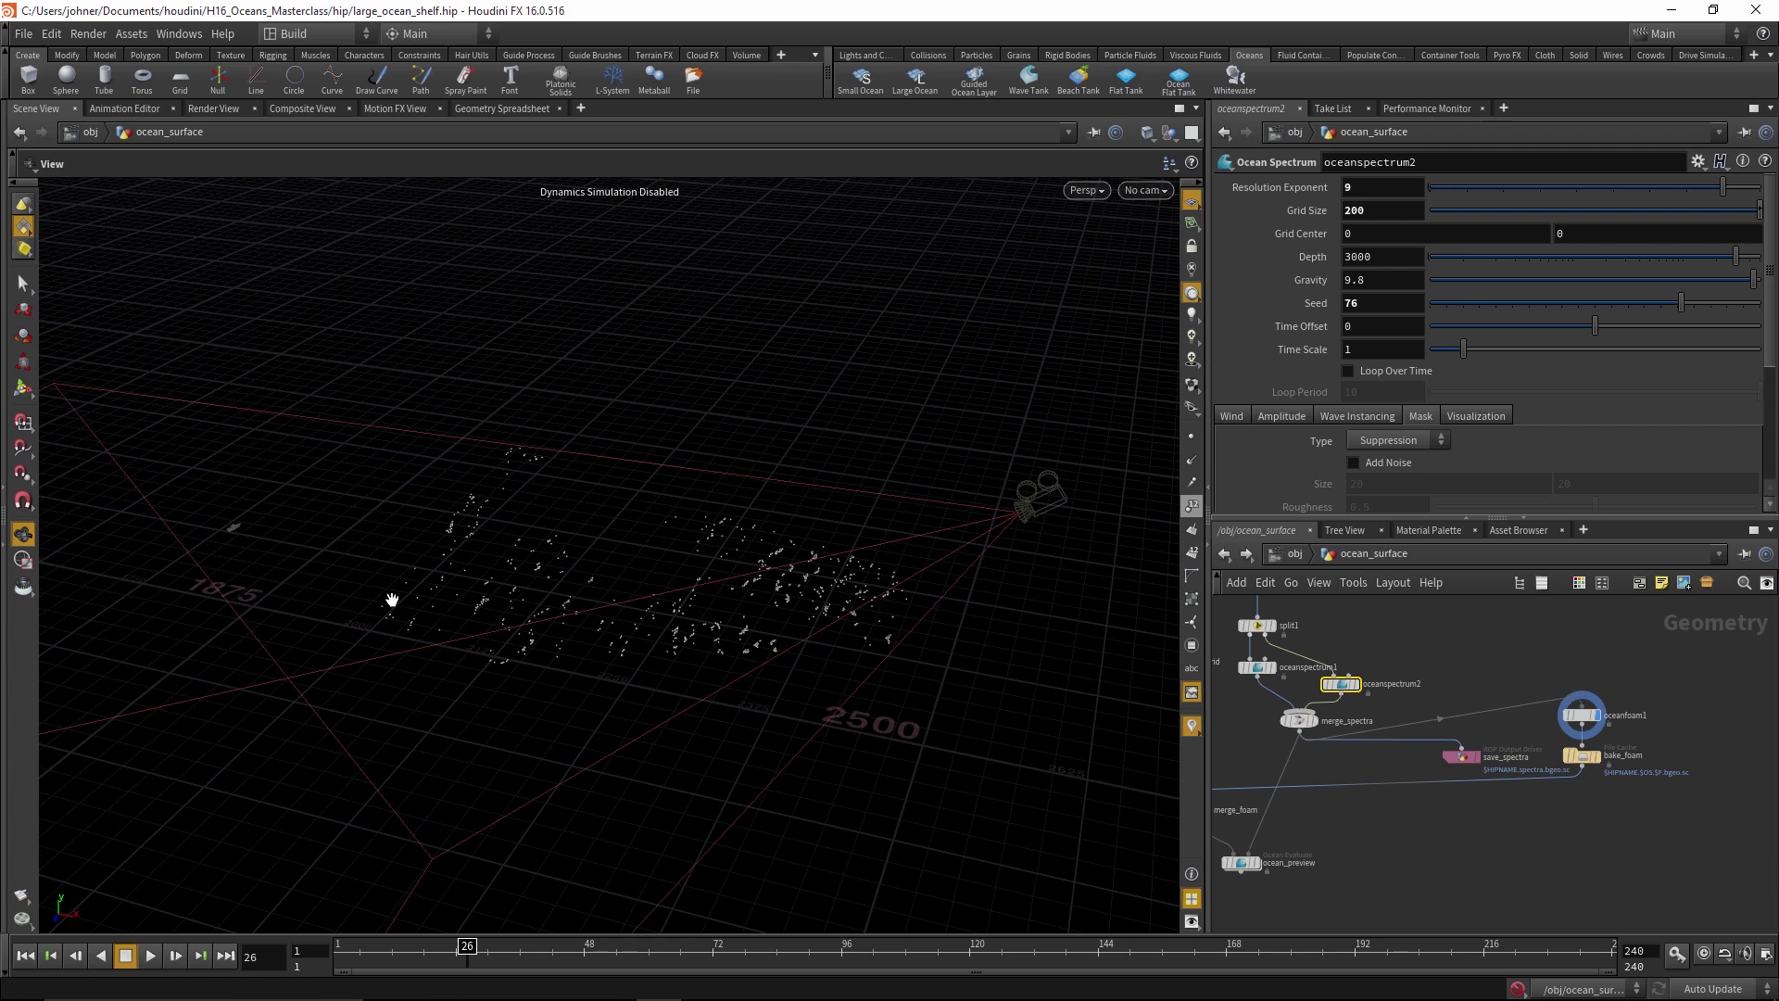
drag(711, 723, 612, 695)
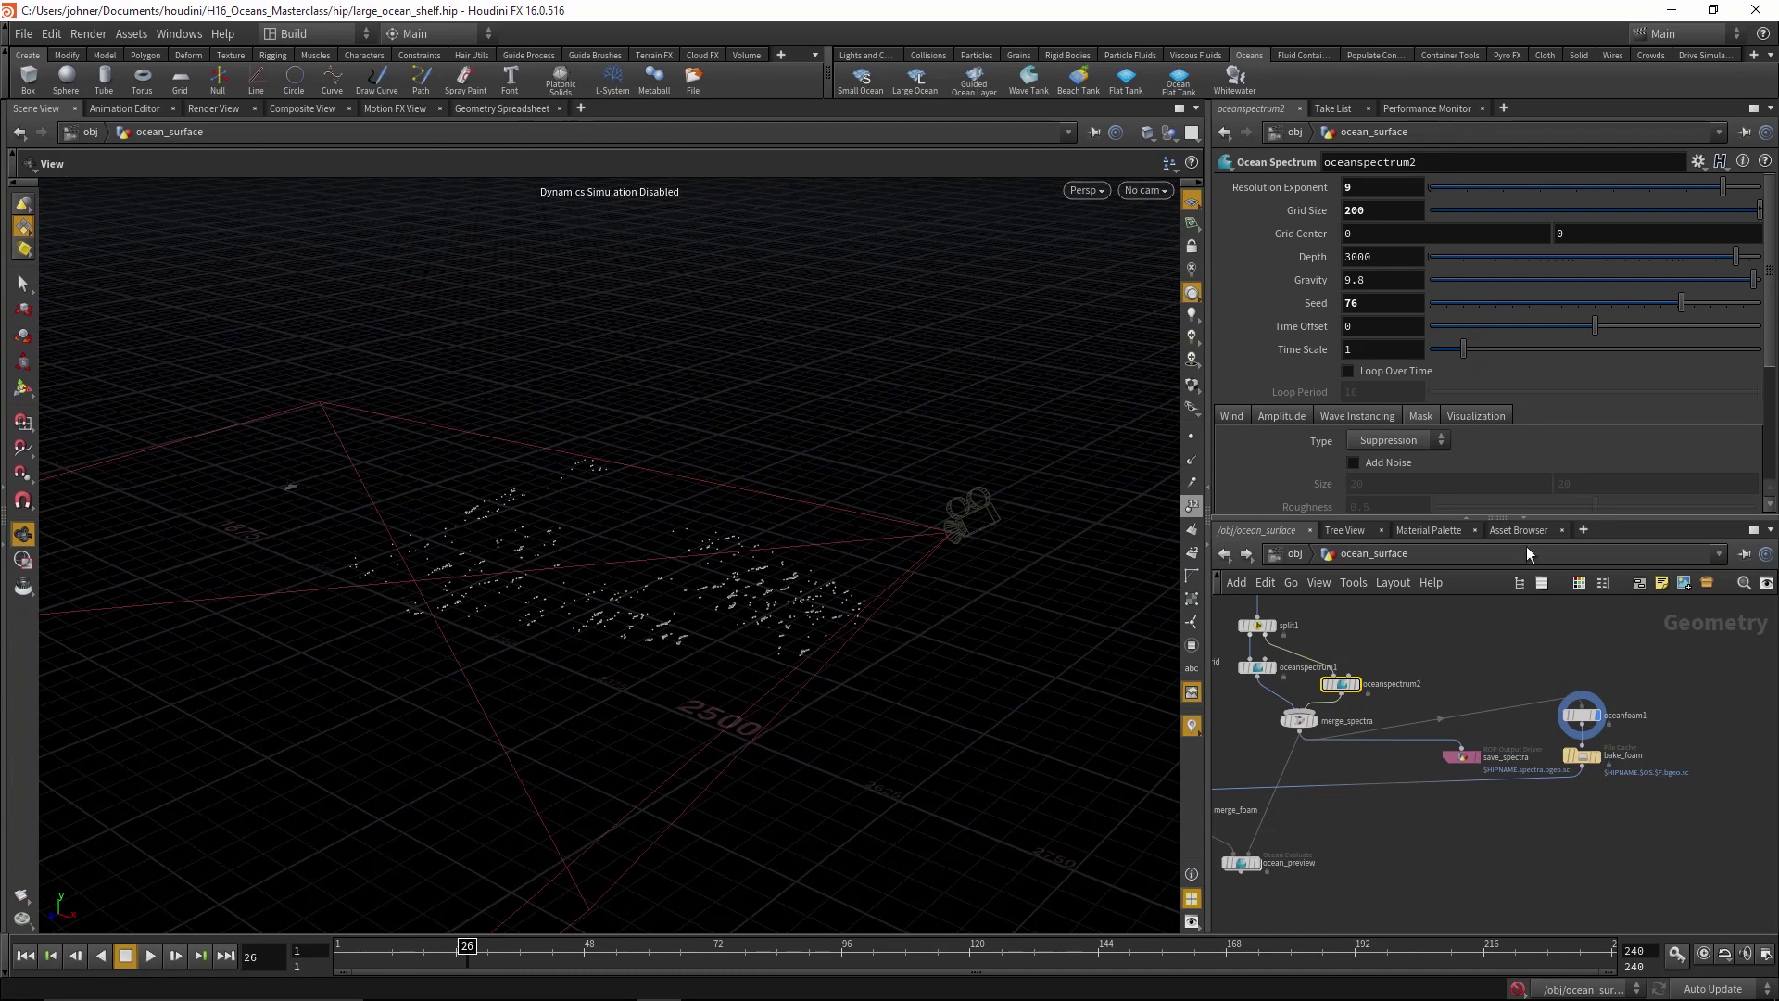
Select oceanfoam1 and examine its emission settings, from the camera region and conditions to the ocean evaluation and particle density
click(1585, 718)
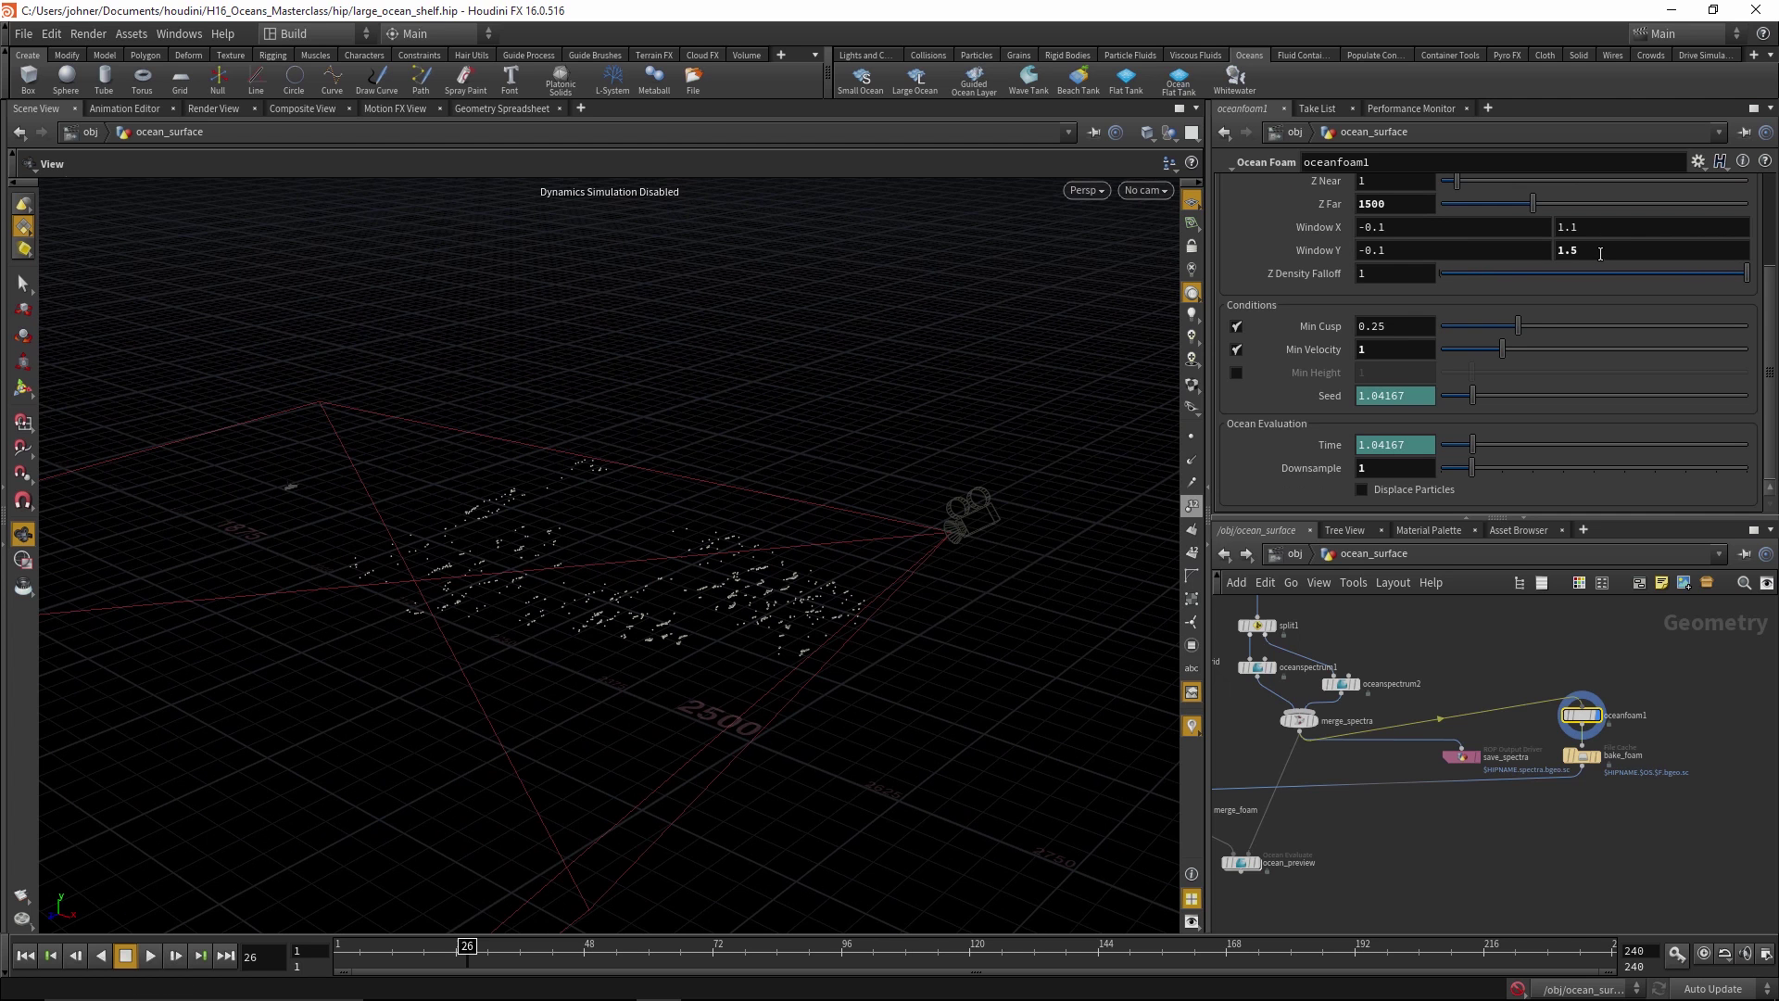
drag(862, 699, 483, 521)
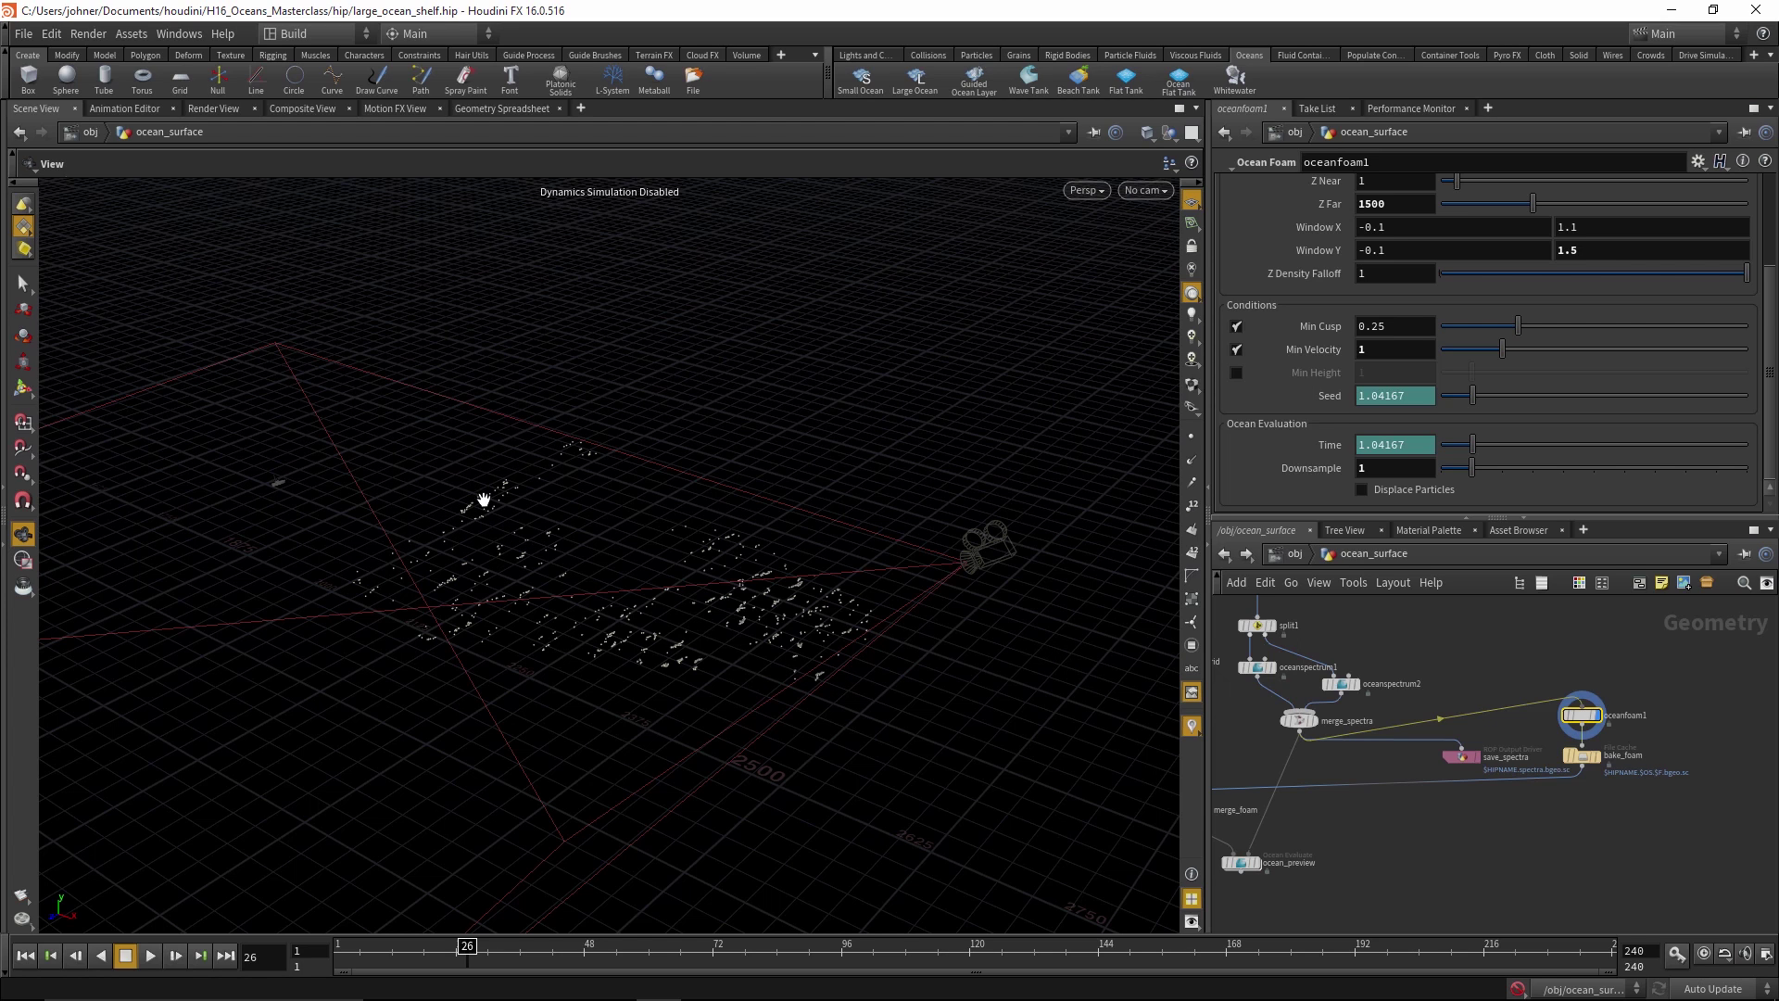
scroll(1438, 404, up, 3)
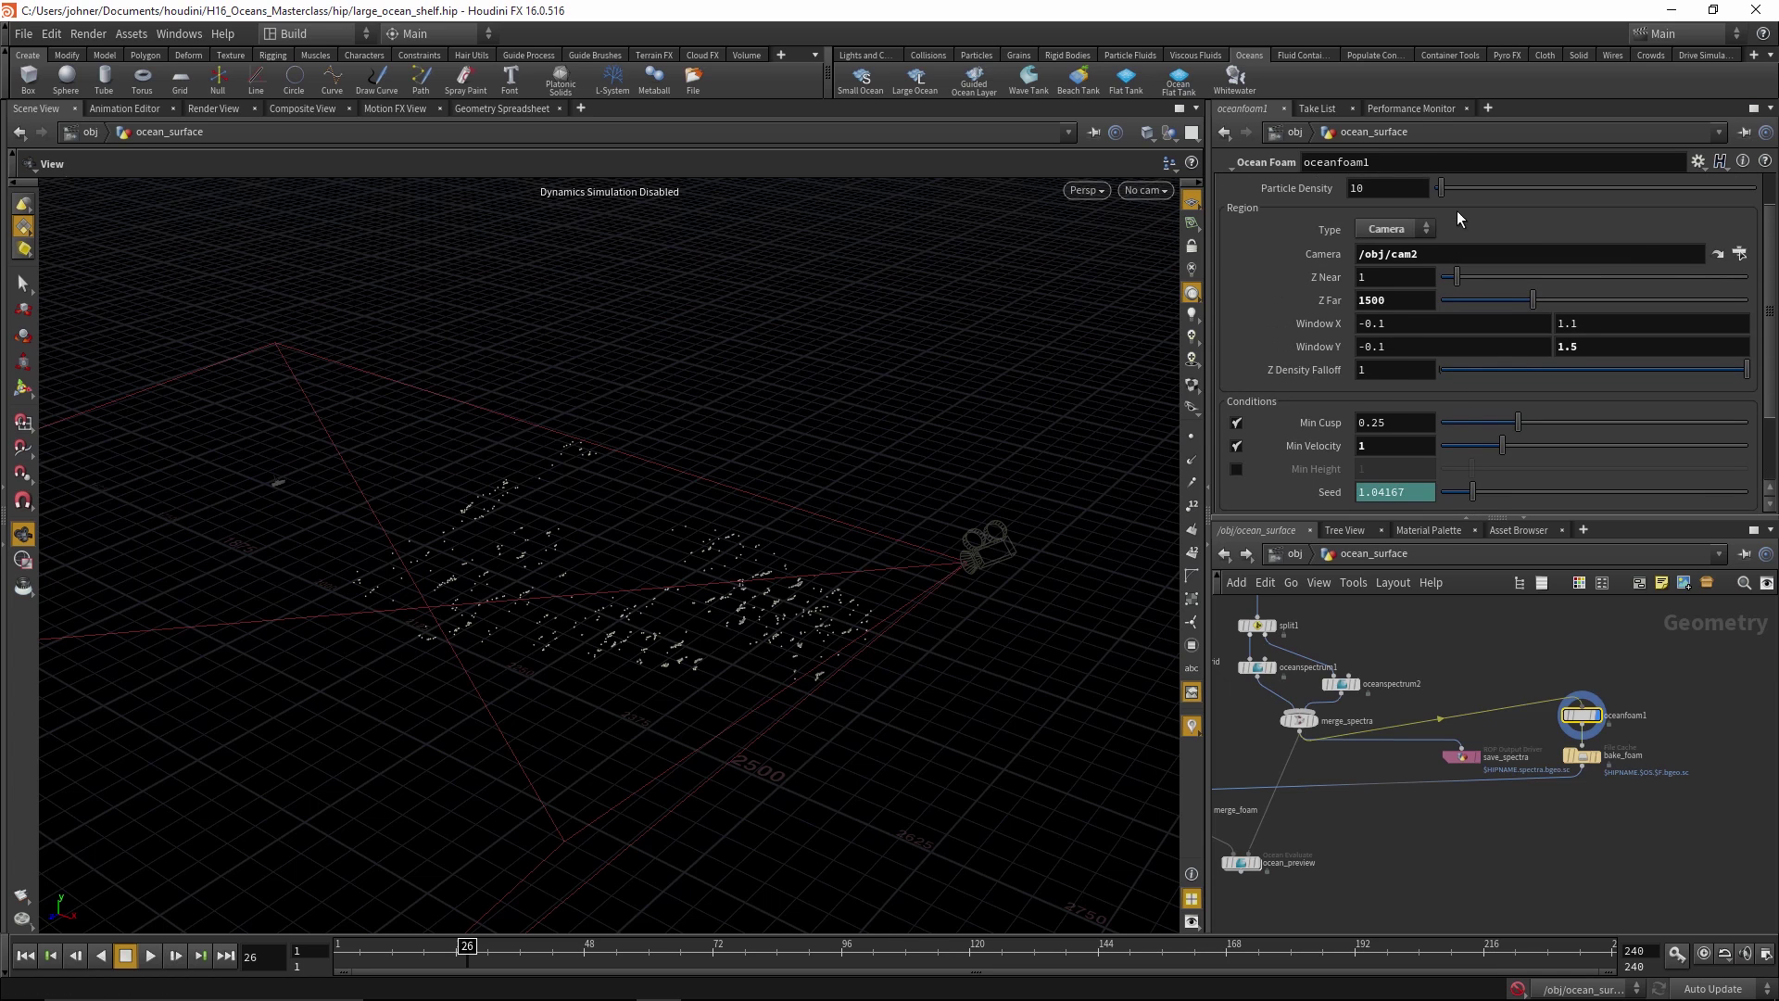
scroll(1415, 200, up, 1)
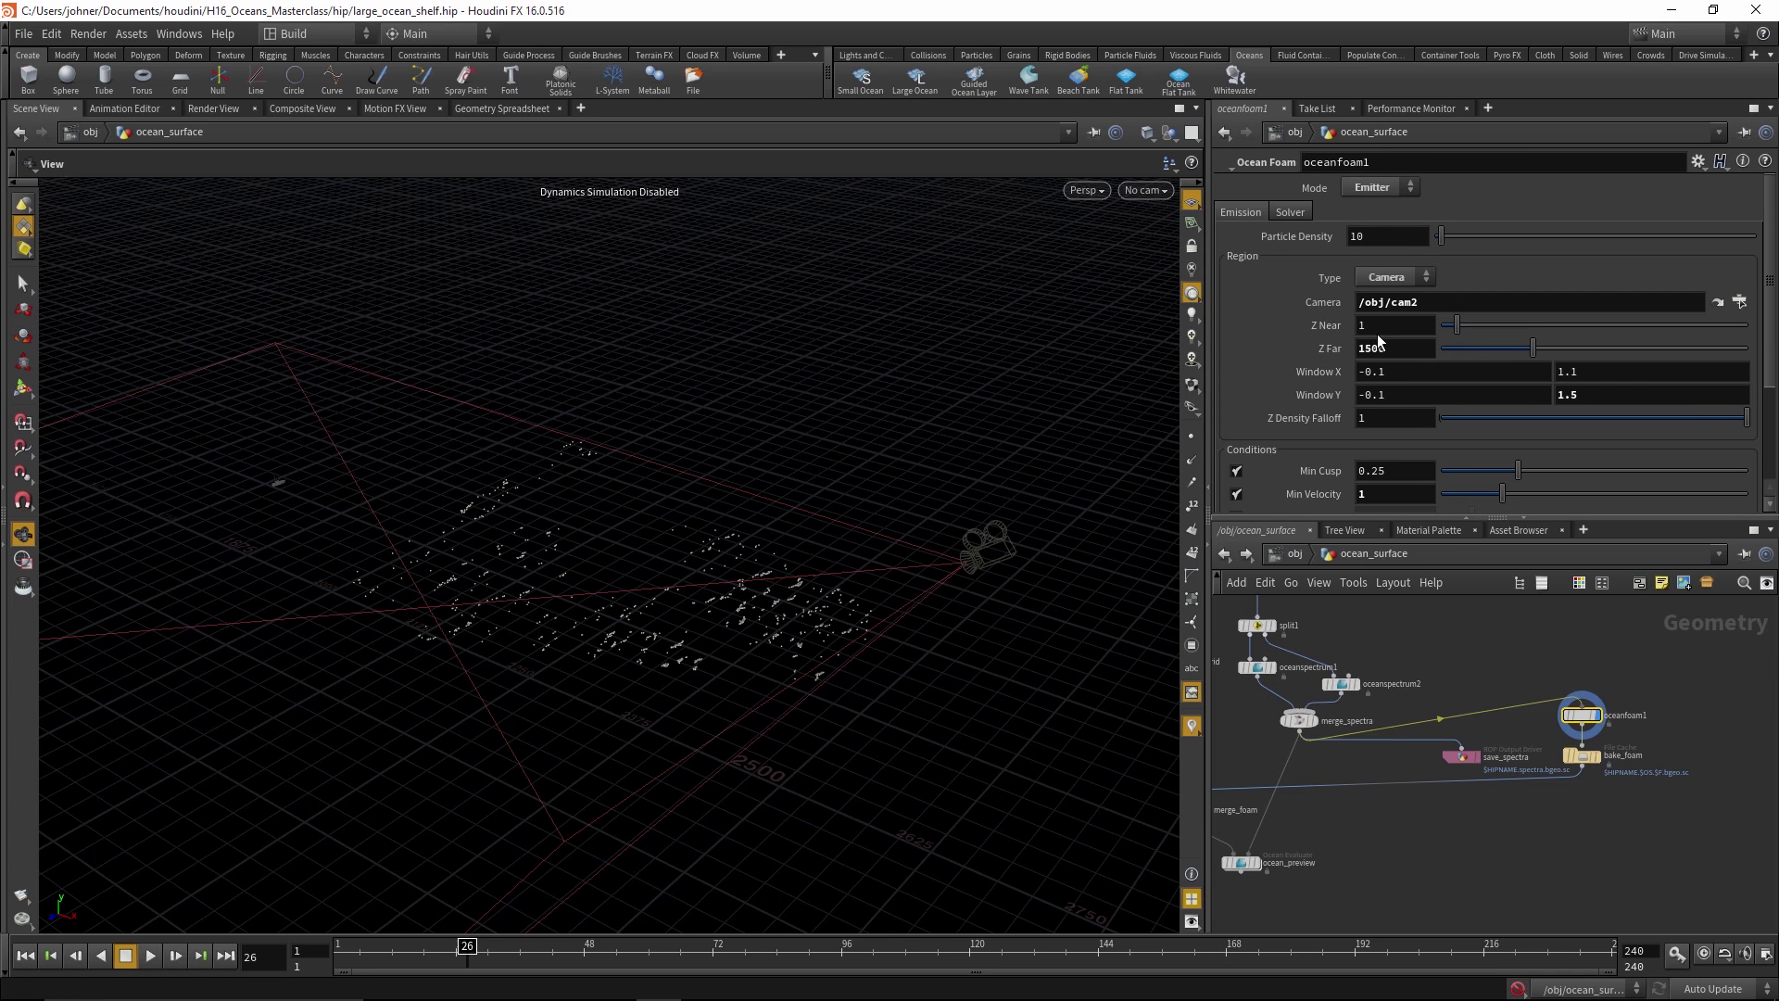
drag(687, 647, 900, 646)
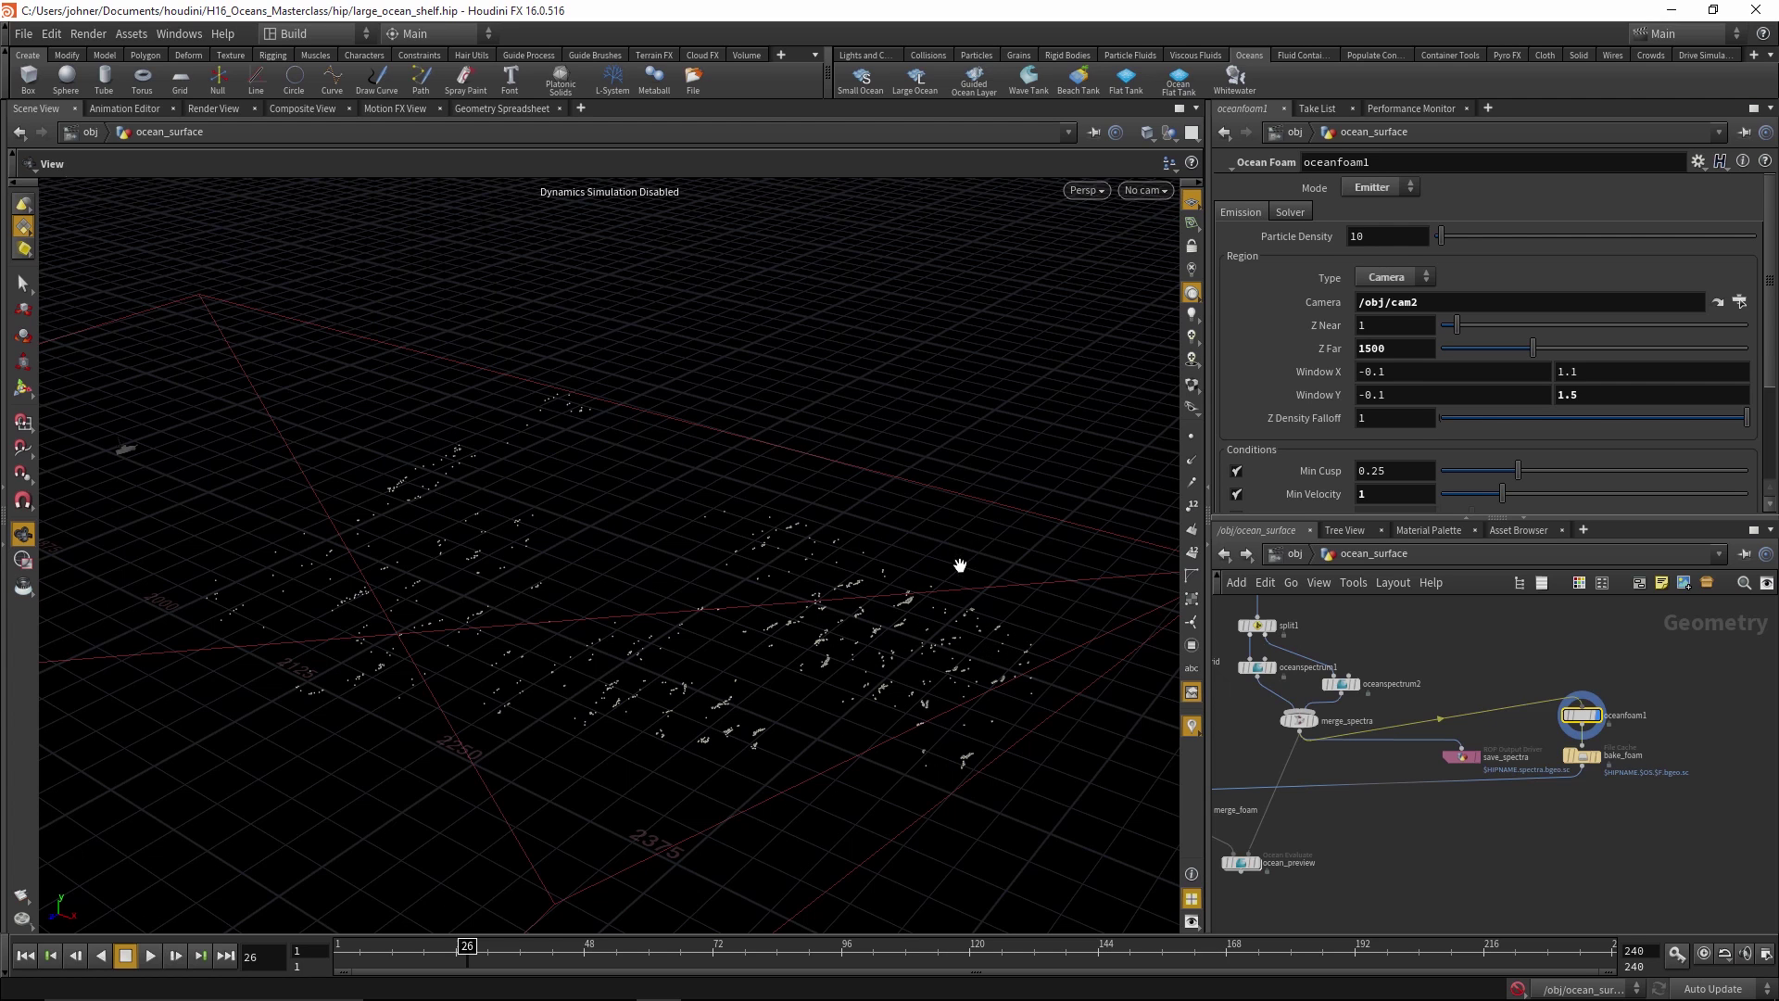
scroll(1415, 430, down, 3)
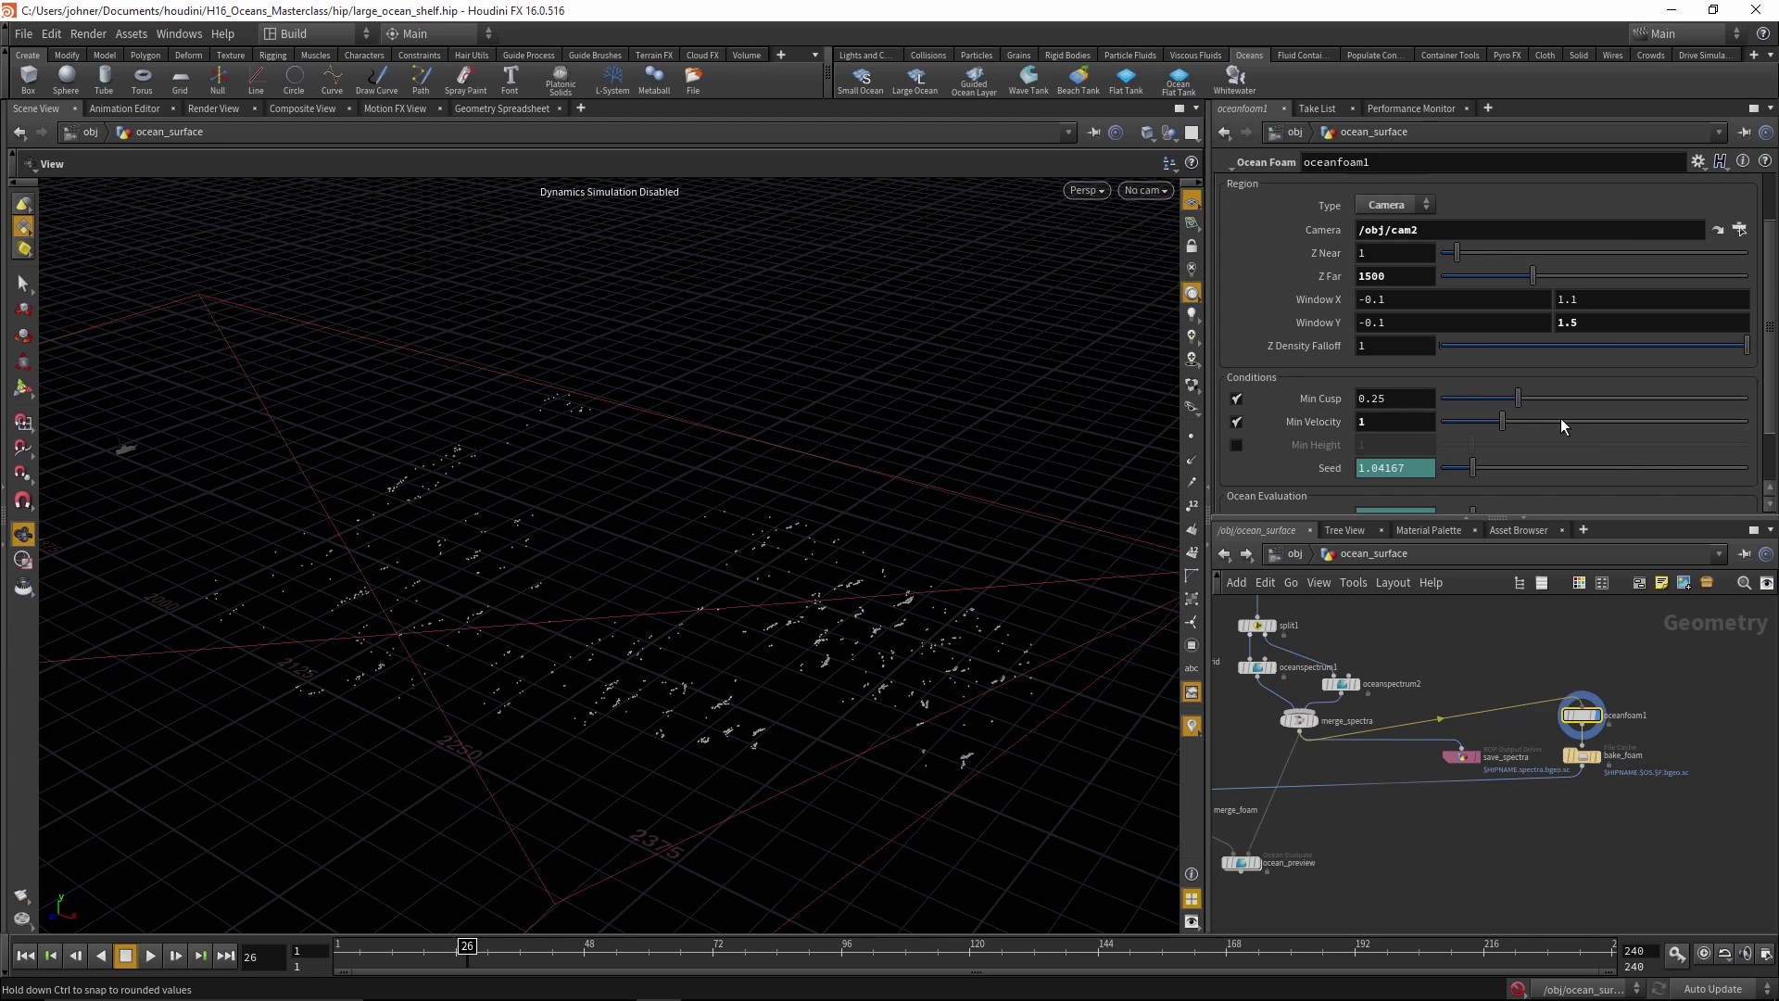
scroll(1560, 418, down, 3)
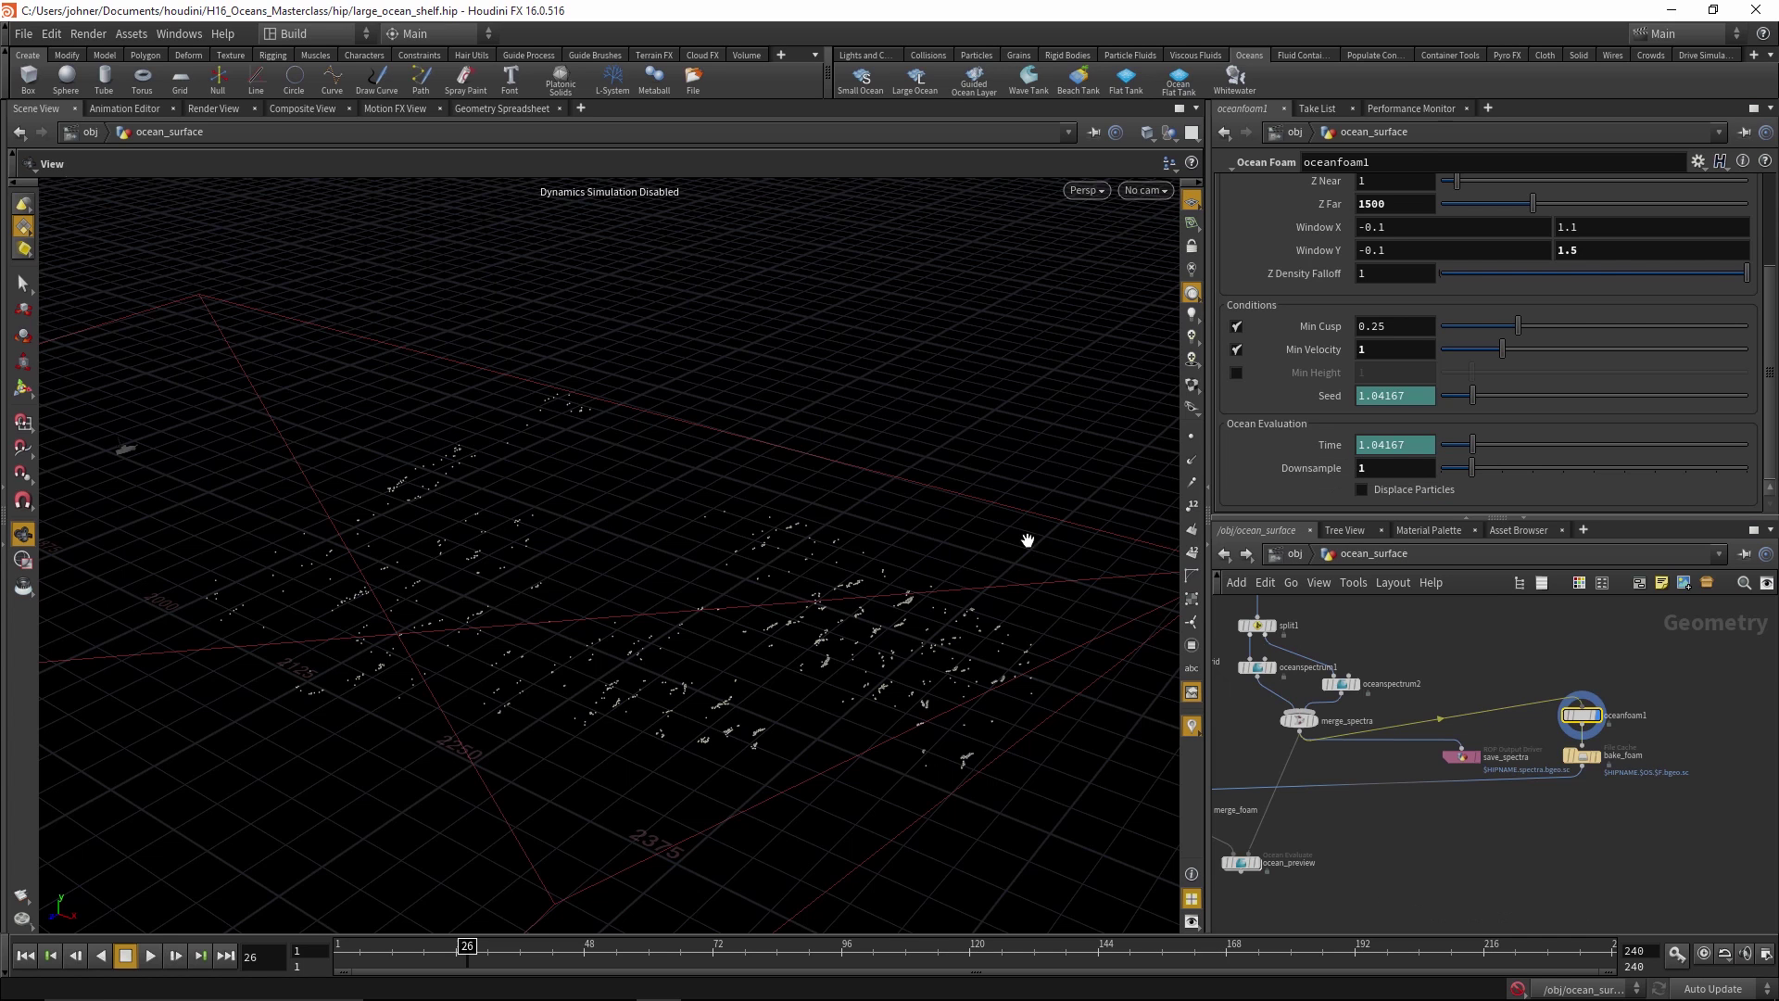
scroll(1422, 251, up, 3)
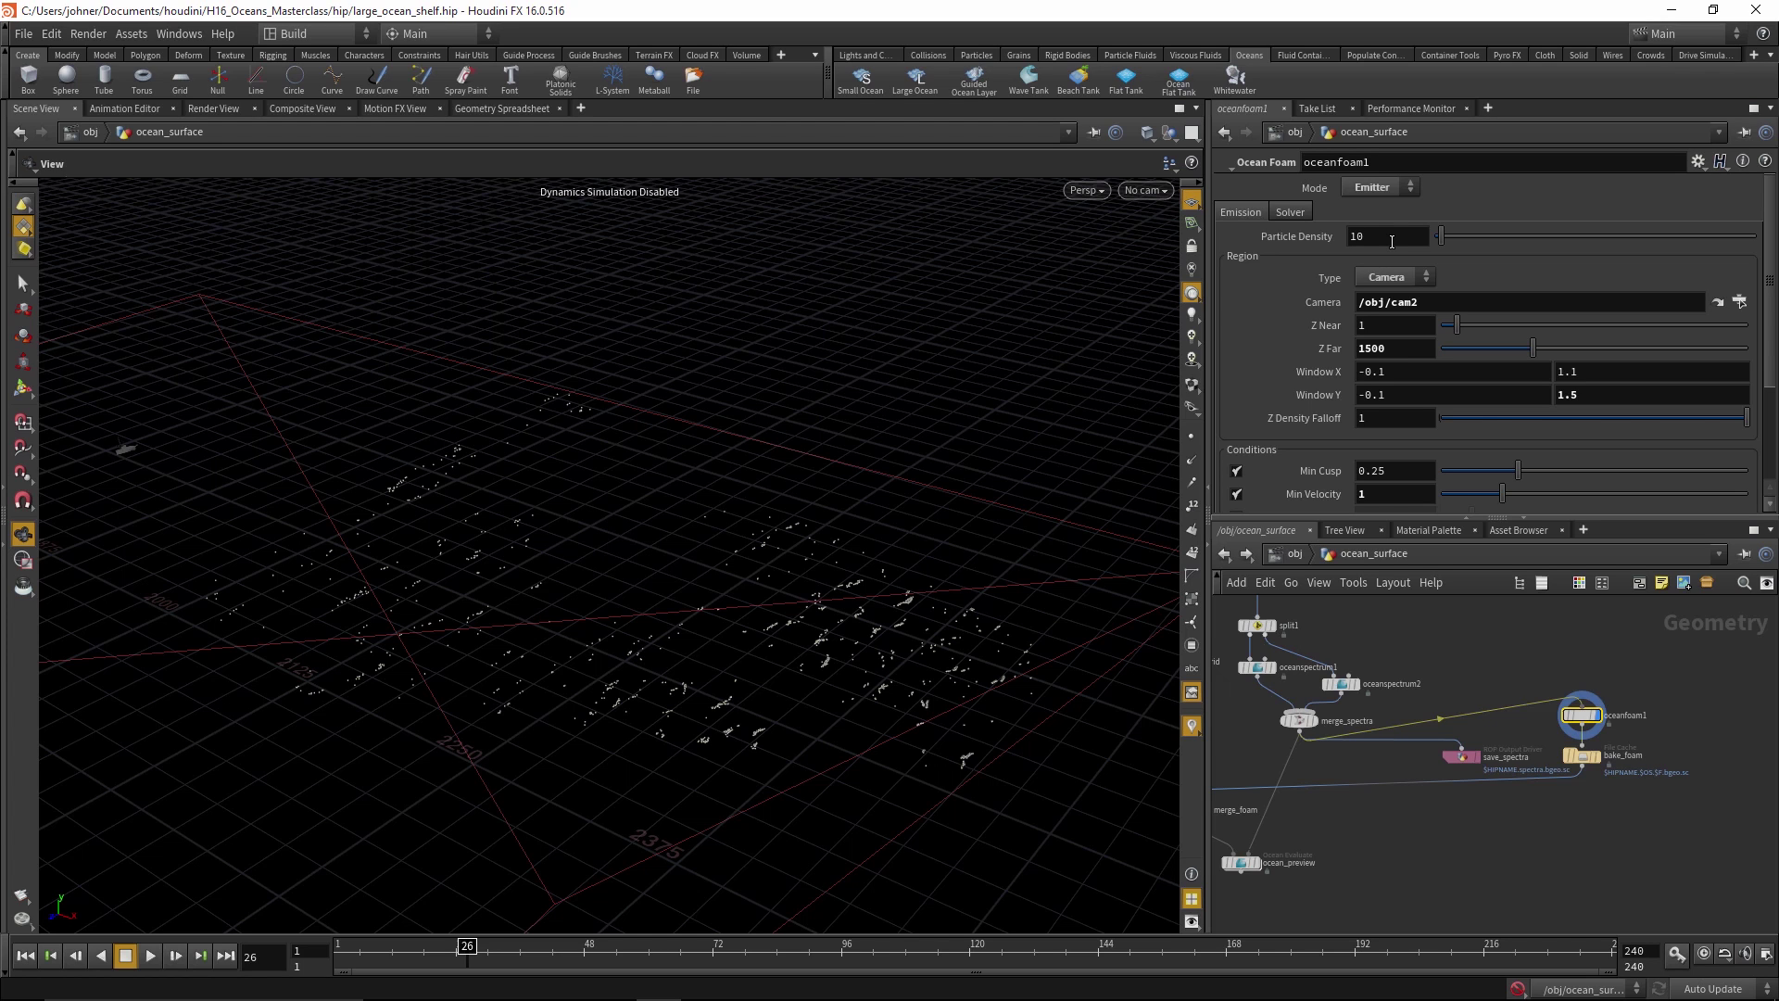
Set oceanfoam1's Mode to Solver and review its foam preservation and simulation settings
click(1360, 190)
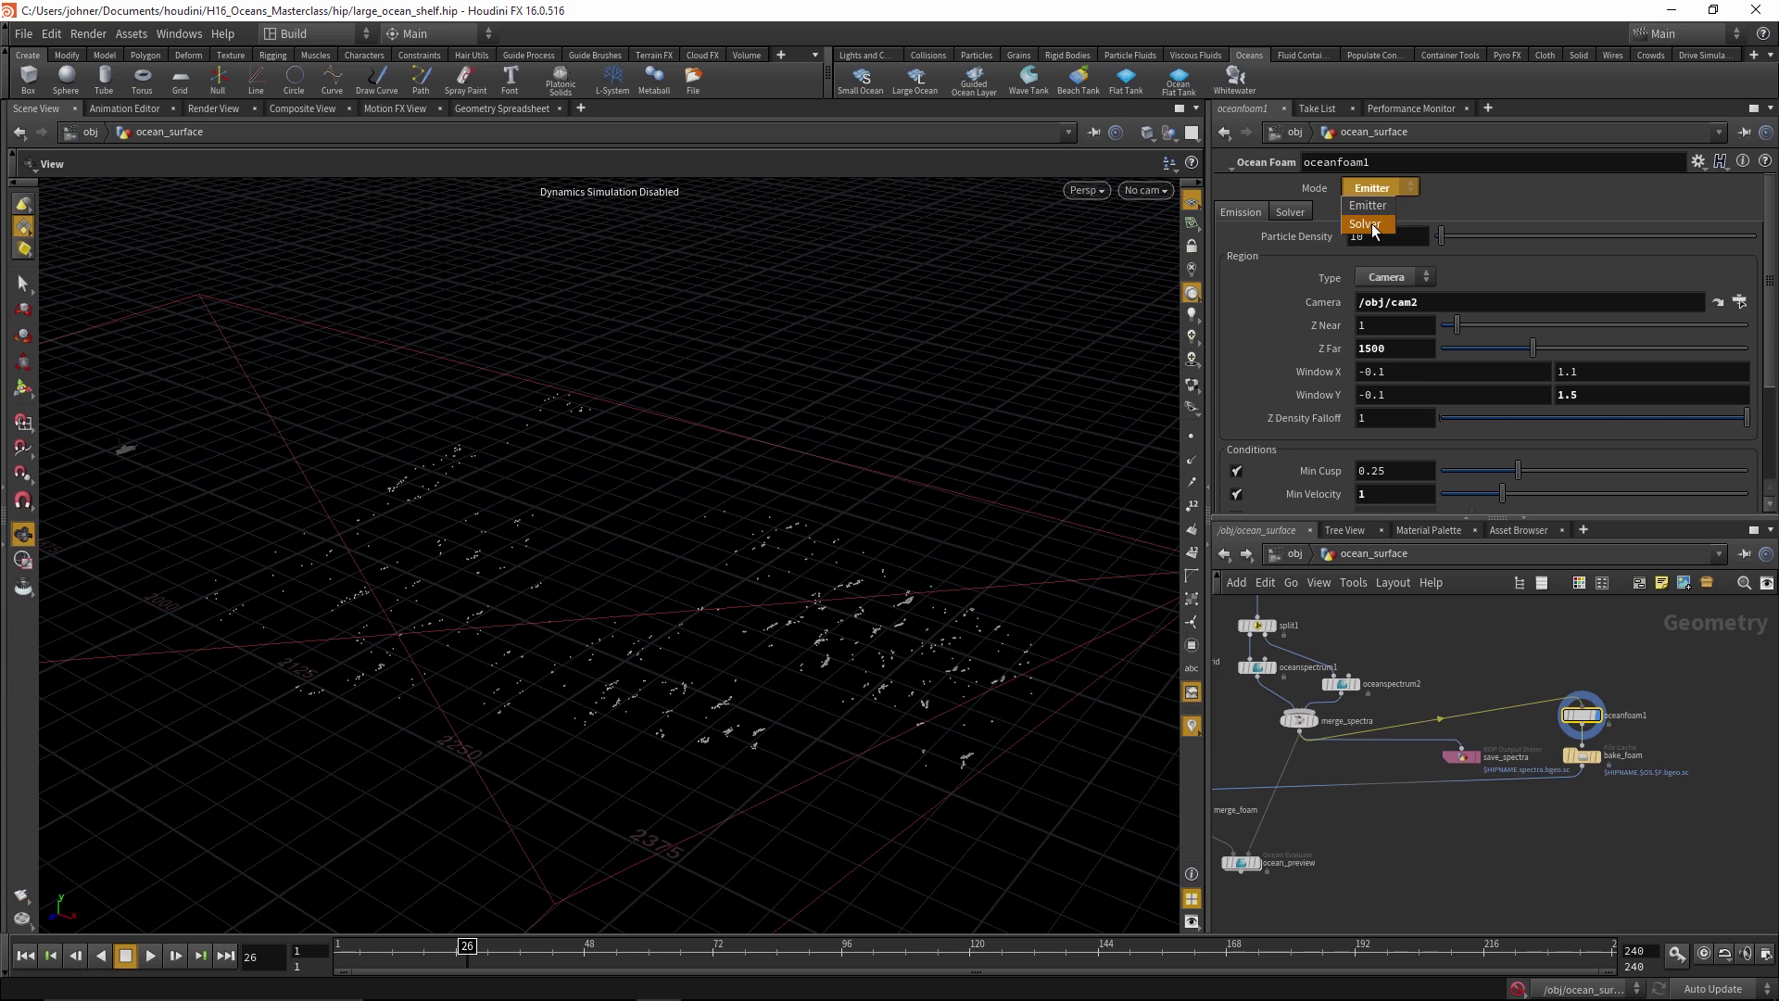
click(1373, 223)
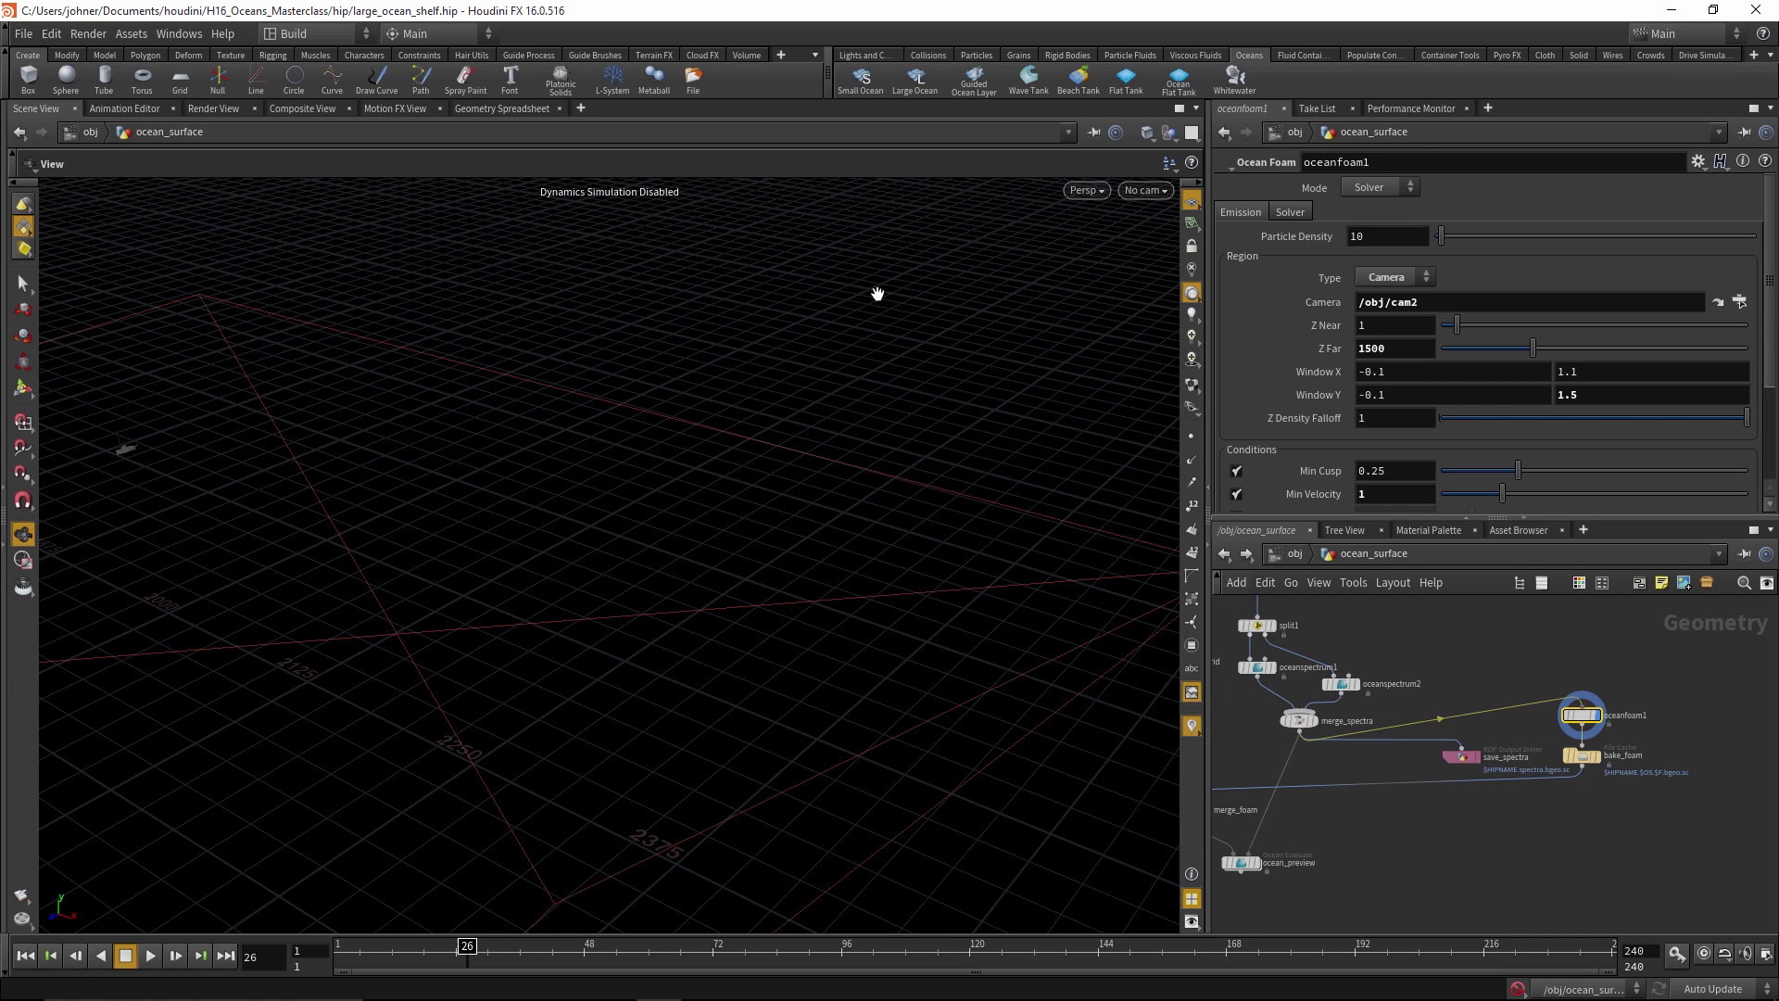
click(1290, 213)
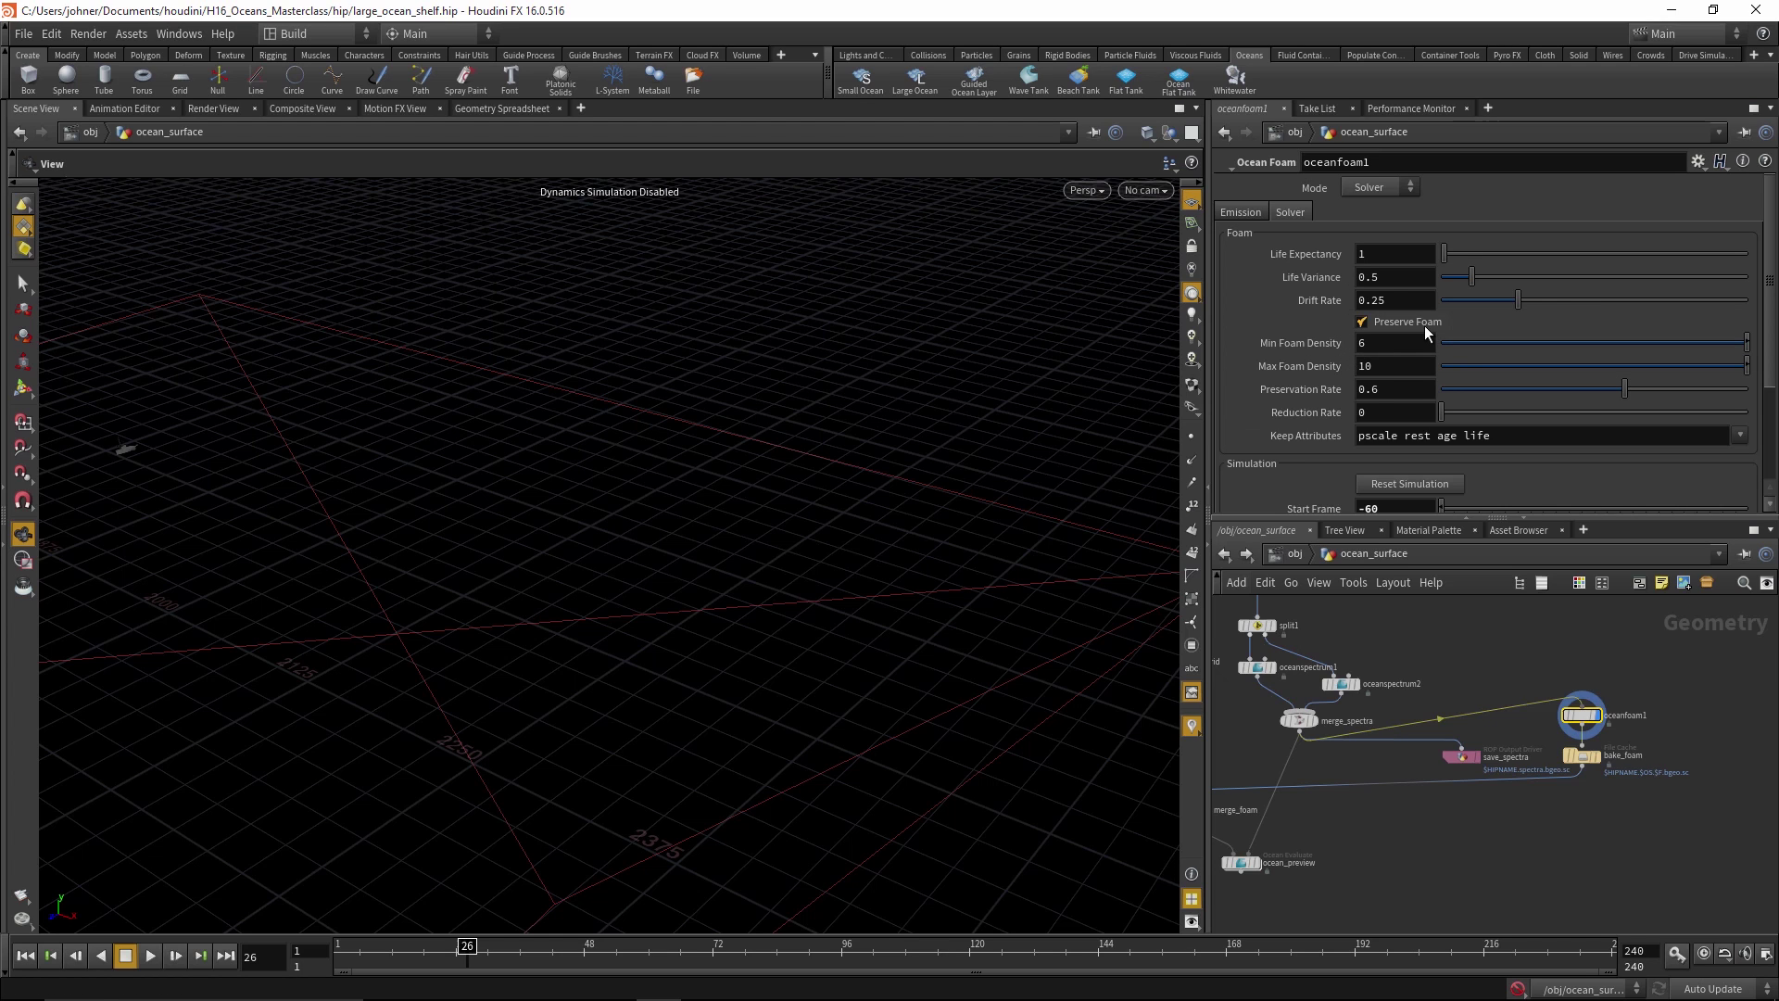
mouse_move(1425, 325)
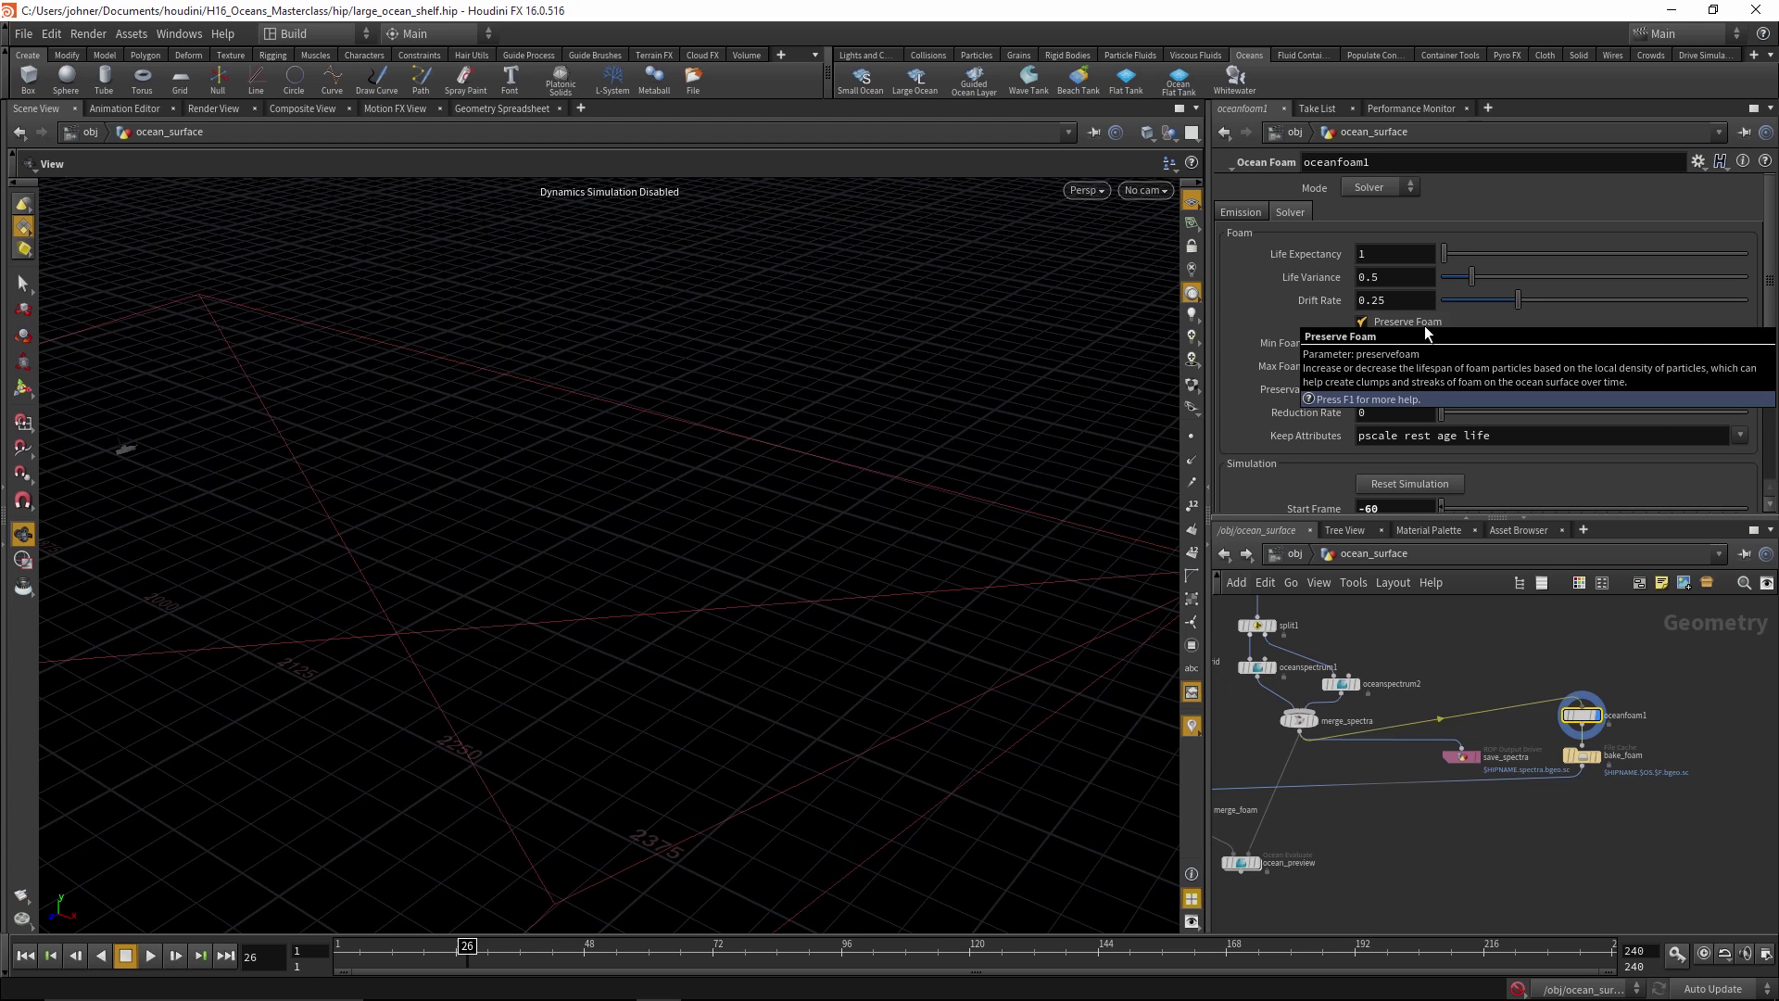
mouse_move(1316, 351)
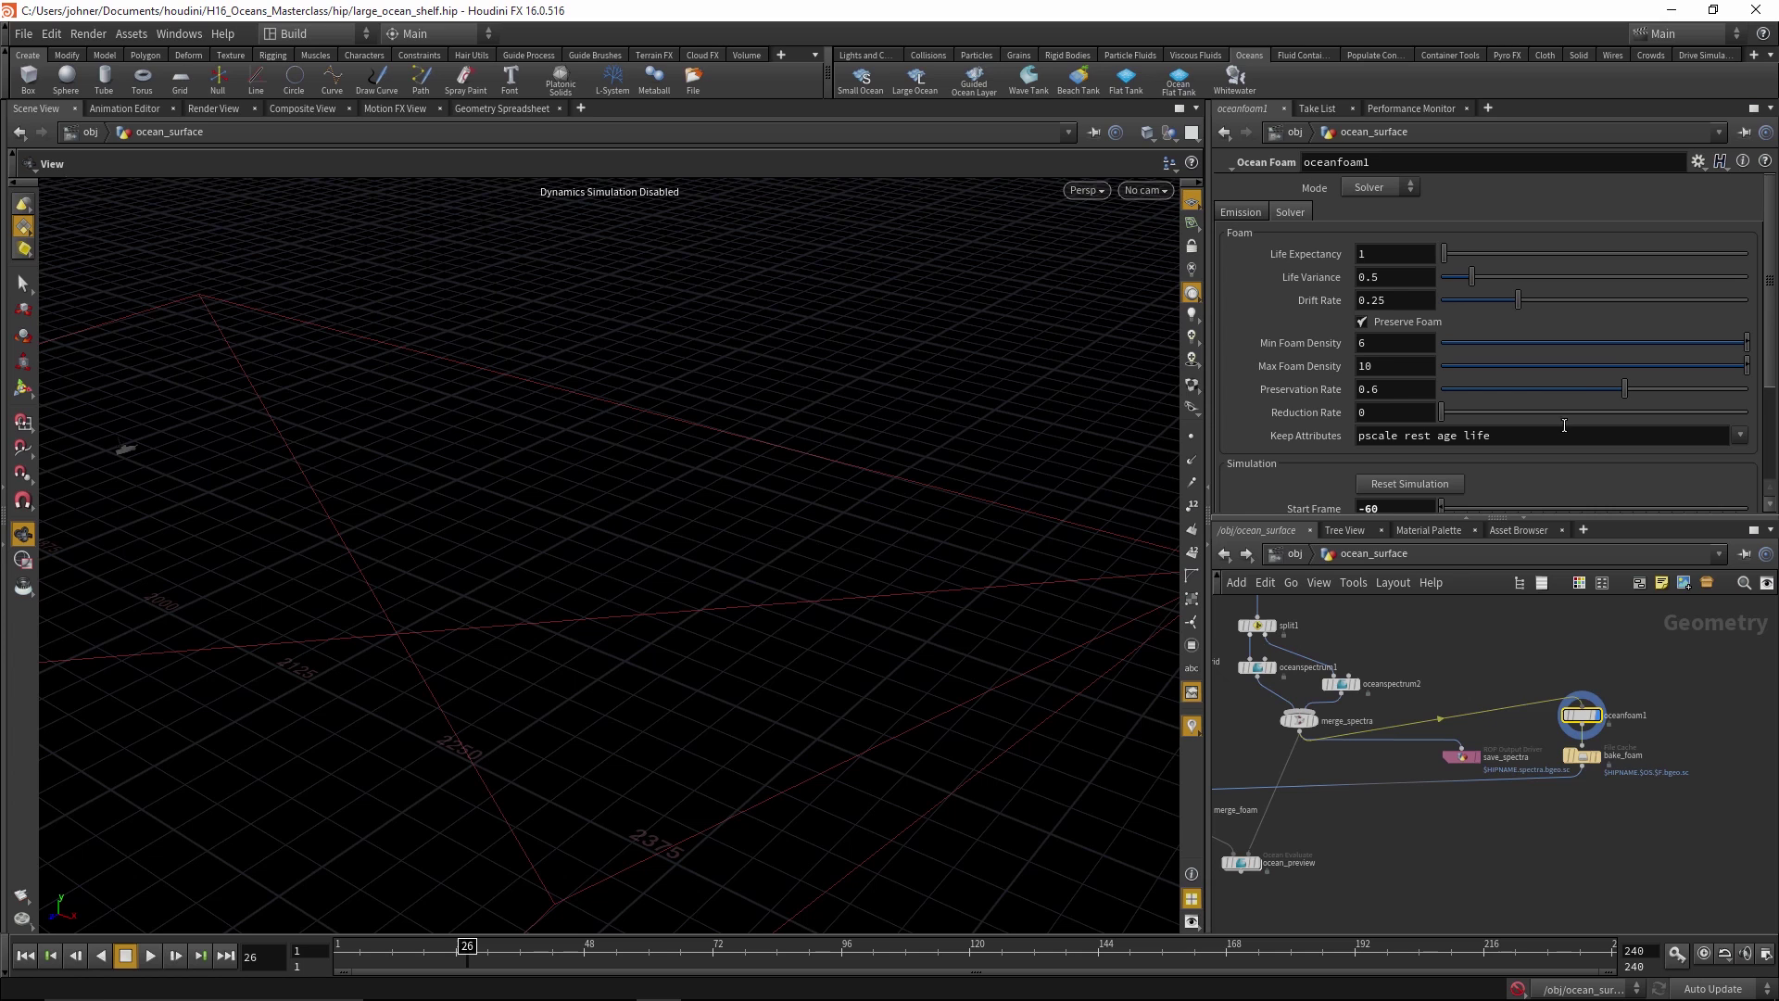
scroll(1582, 389, down, 2)
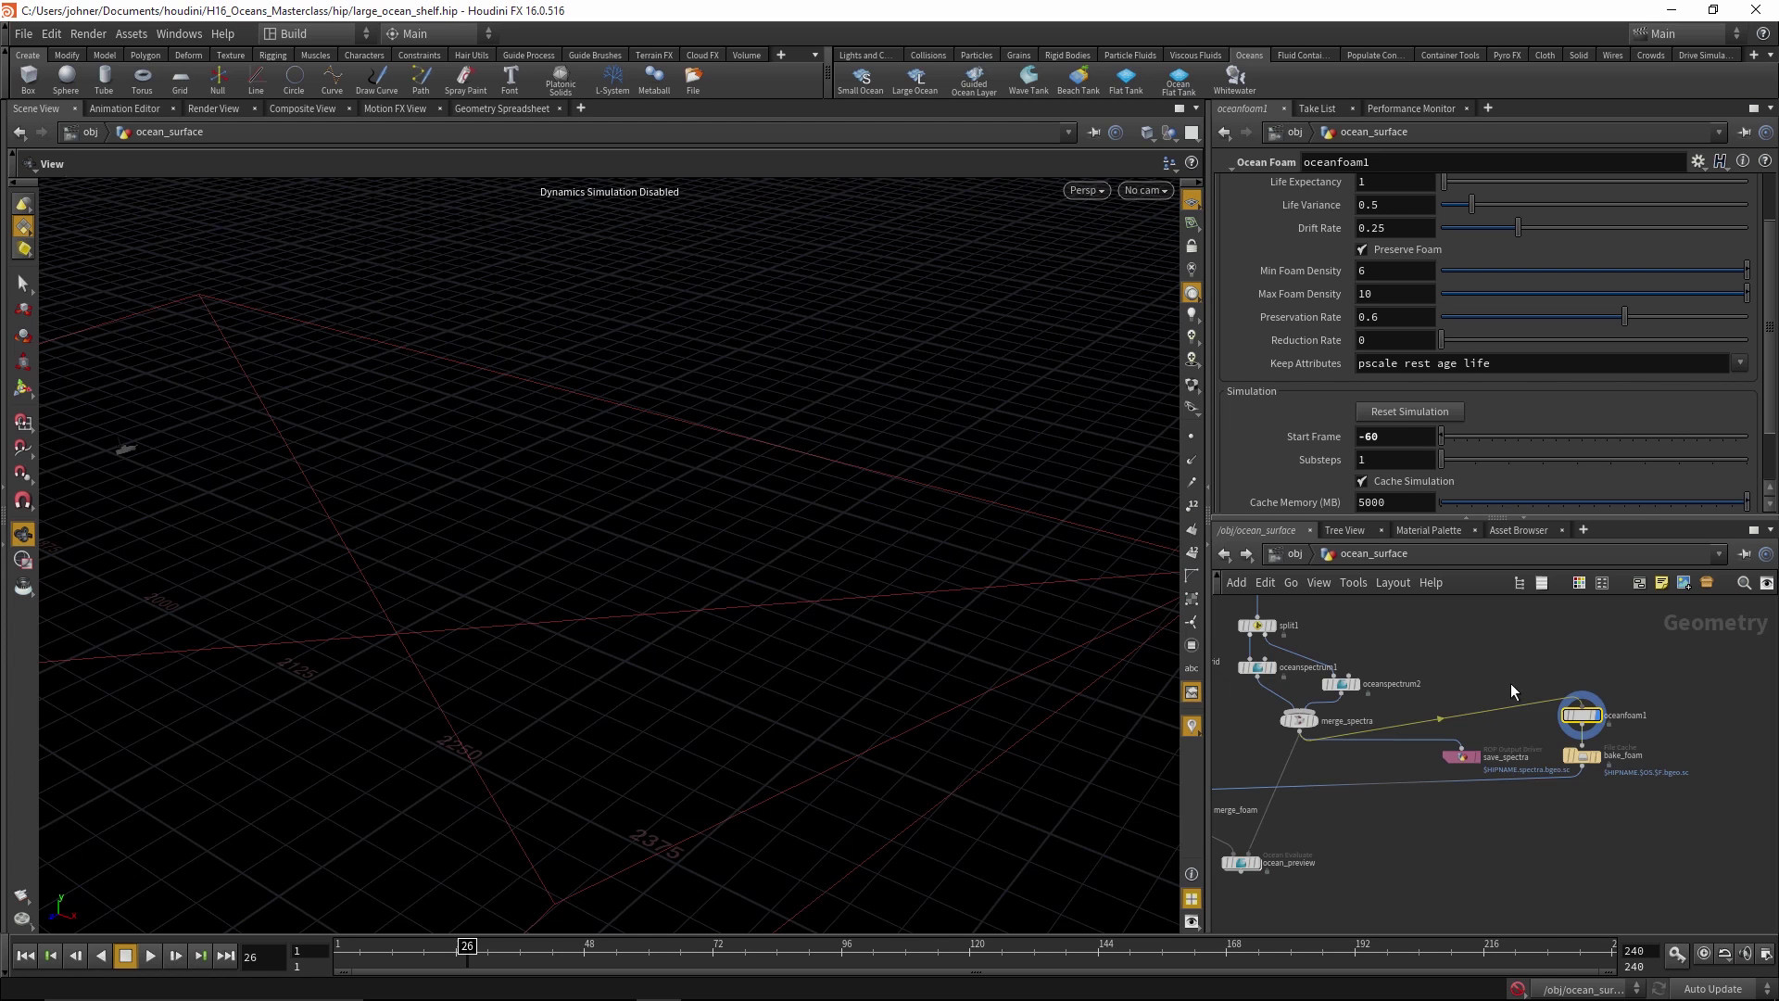
Display and select the bake_foam file cache and play its cached foam particles in the scene view
mouse_move(1596, 764)
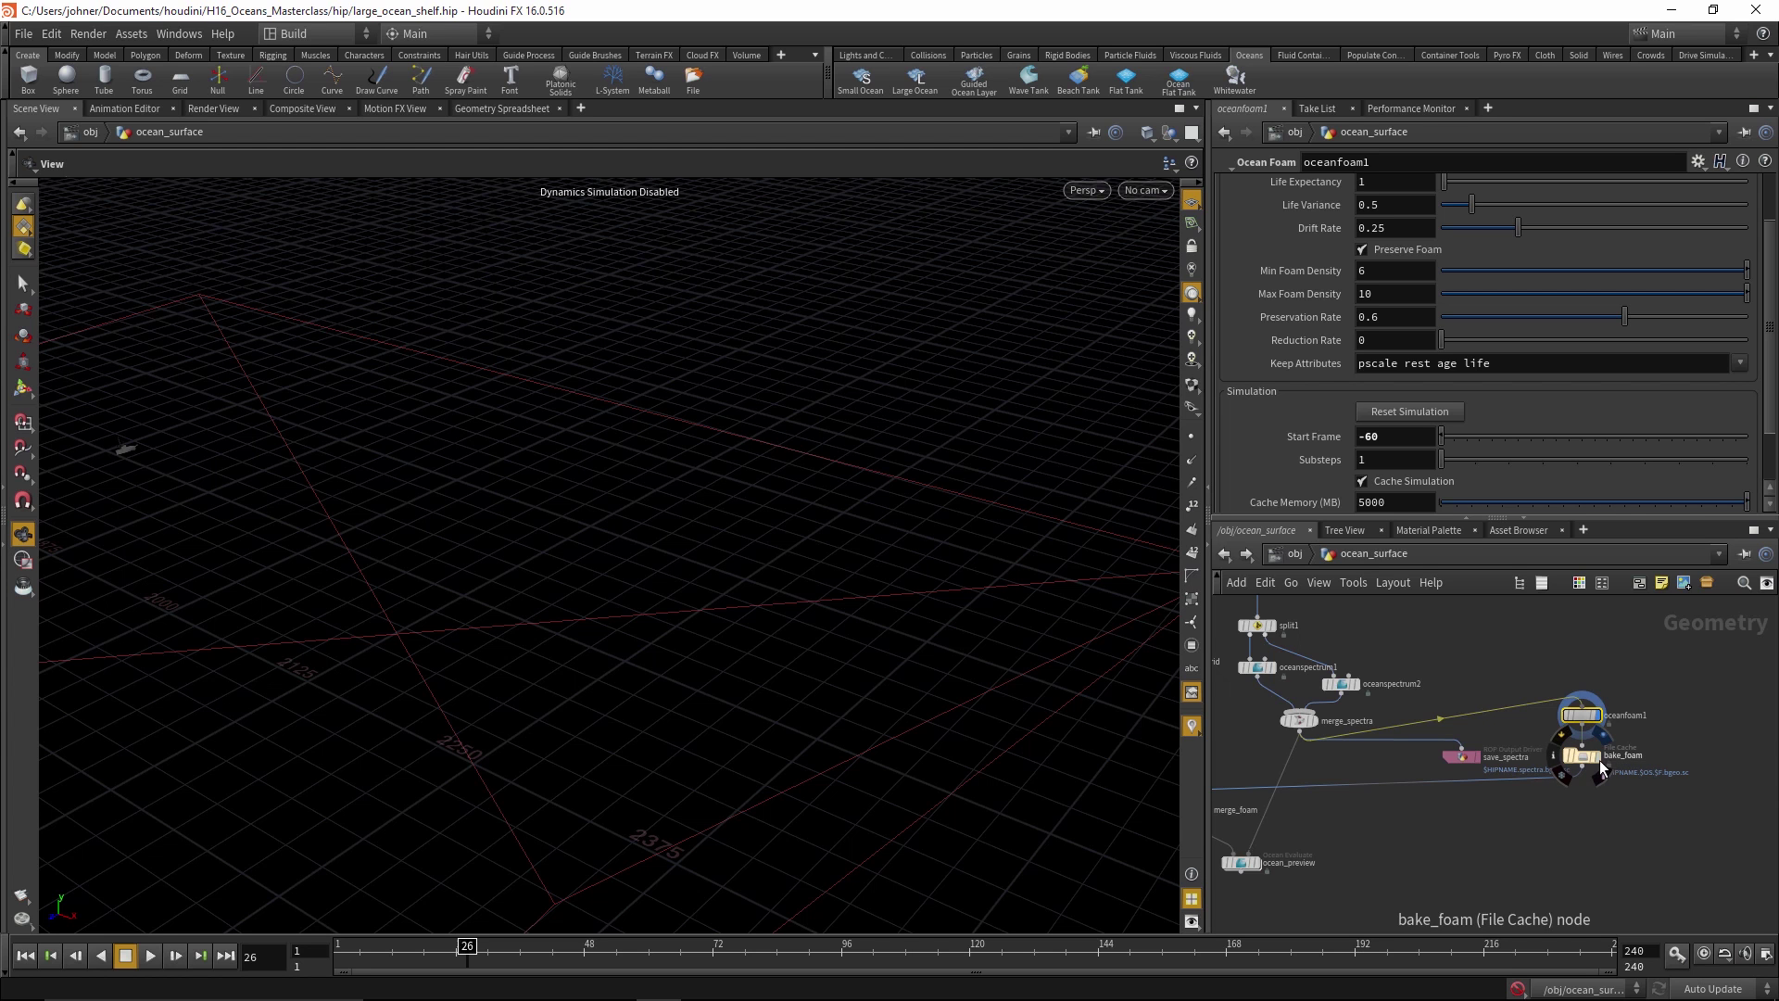
click(1598, 765)
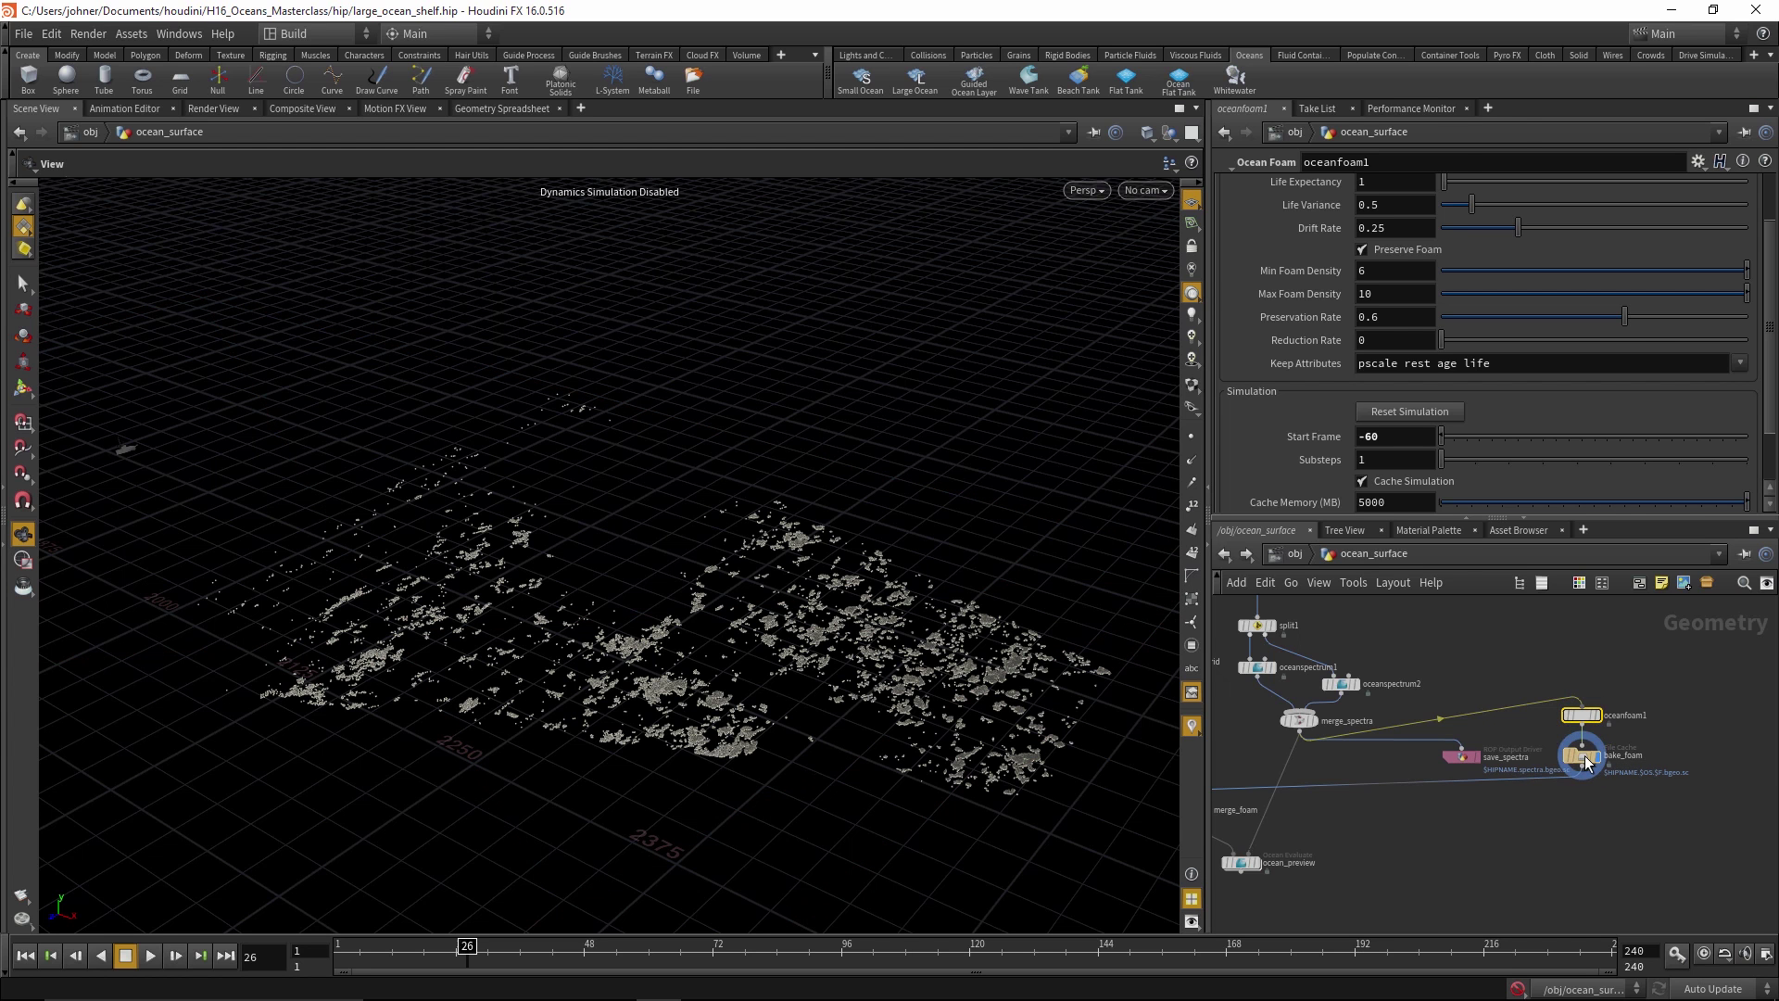
click(1584, 756)
mouse_move(716, 735)
mouse_down()
mouse_move(615, 742)
mouse_move(709, 737)
mouse_up()
click(150, 956)
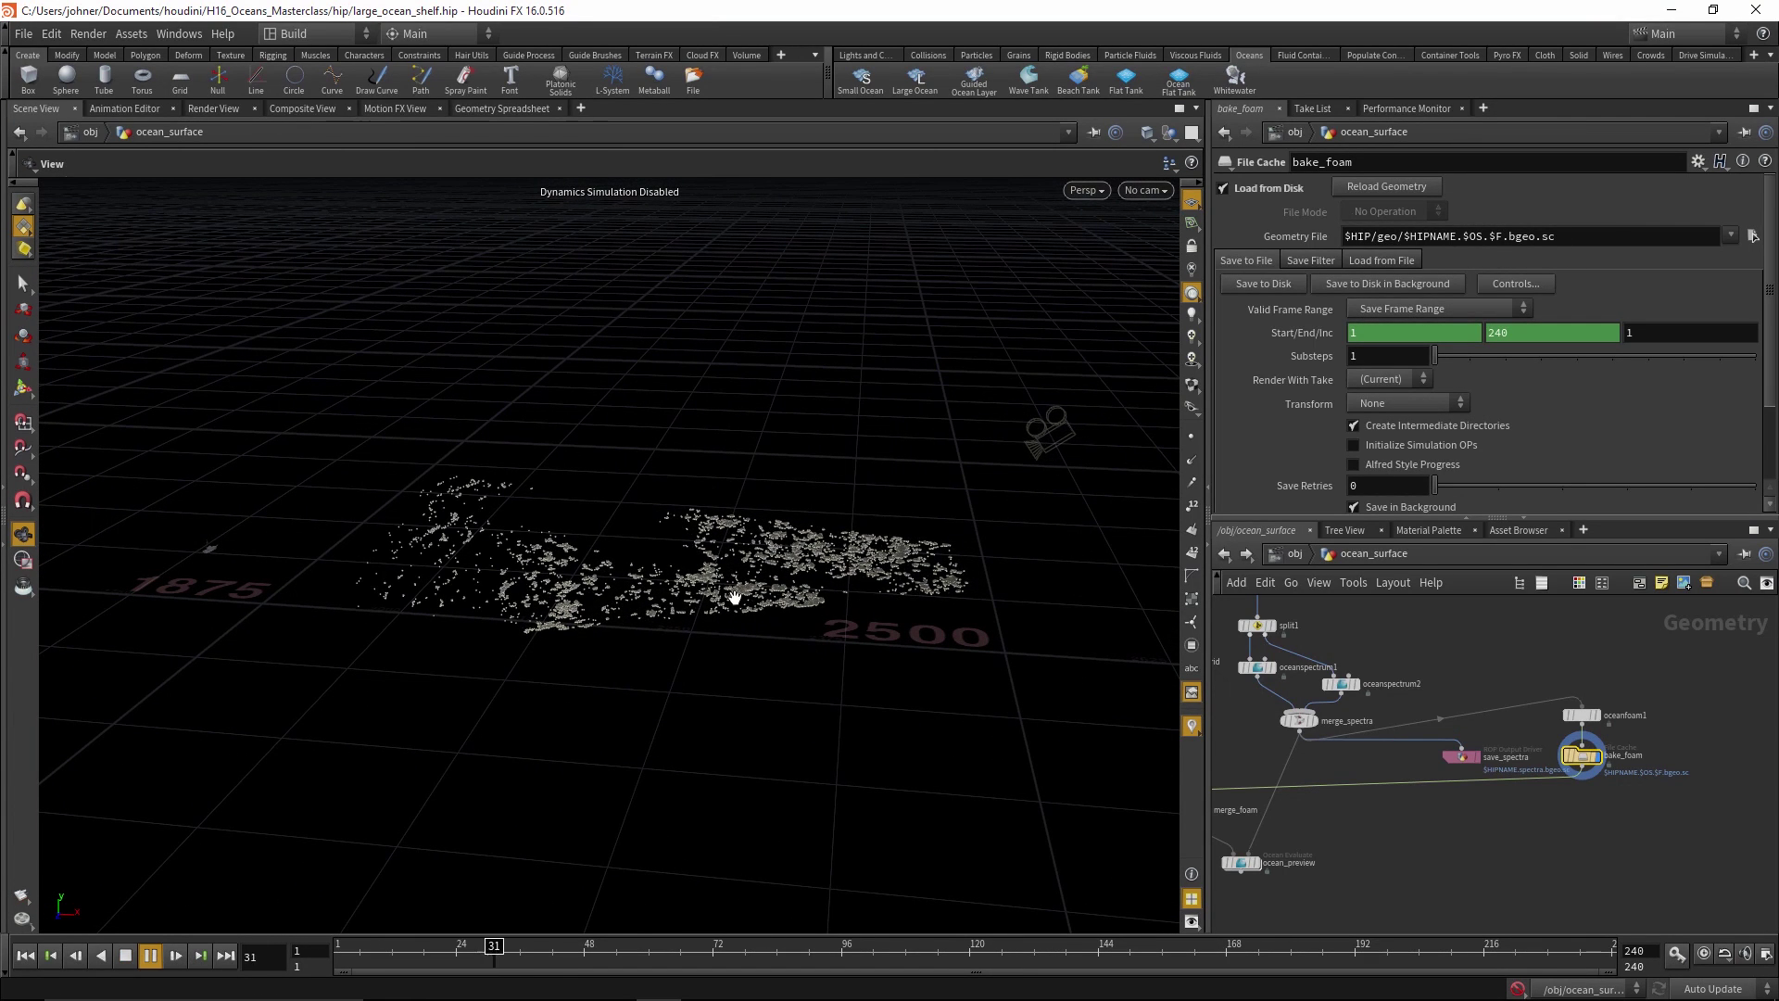
drag(584, 616, 684, 734)
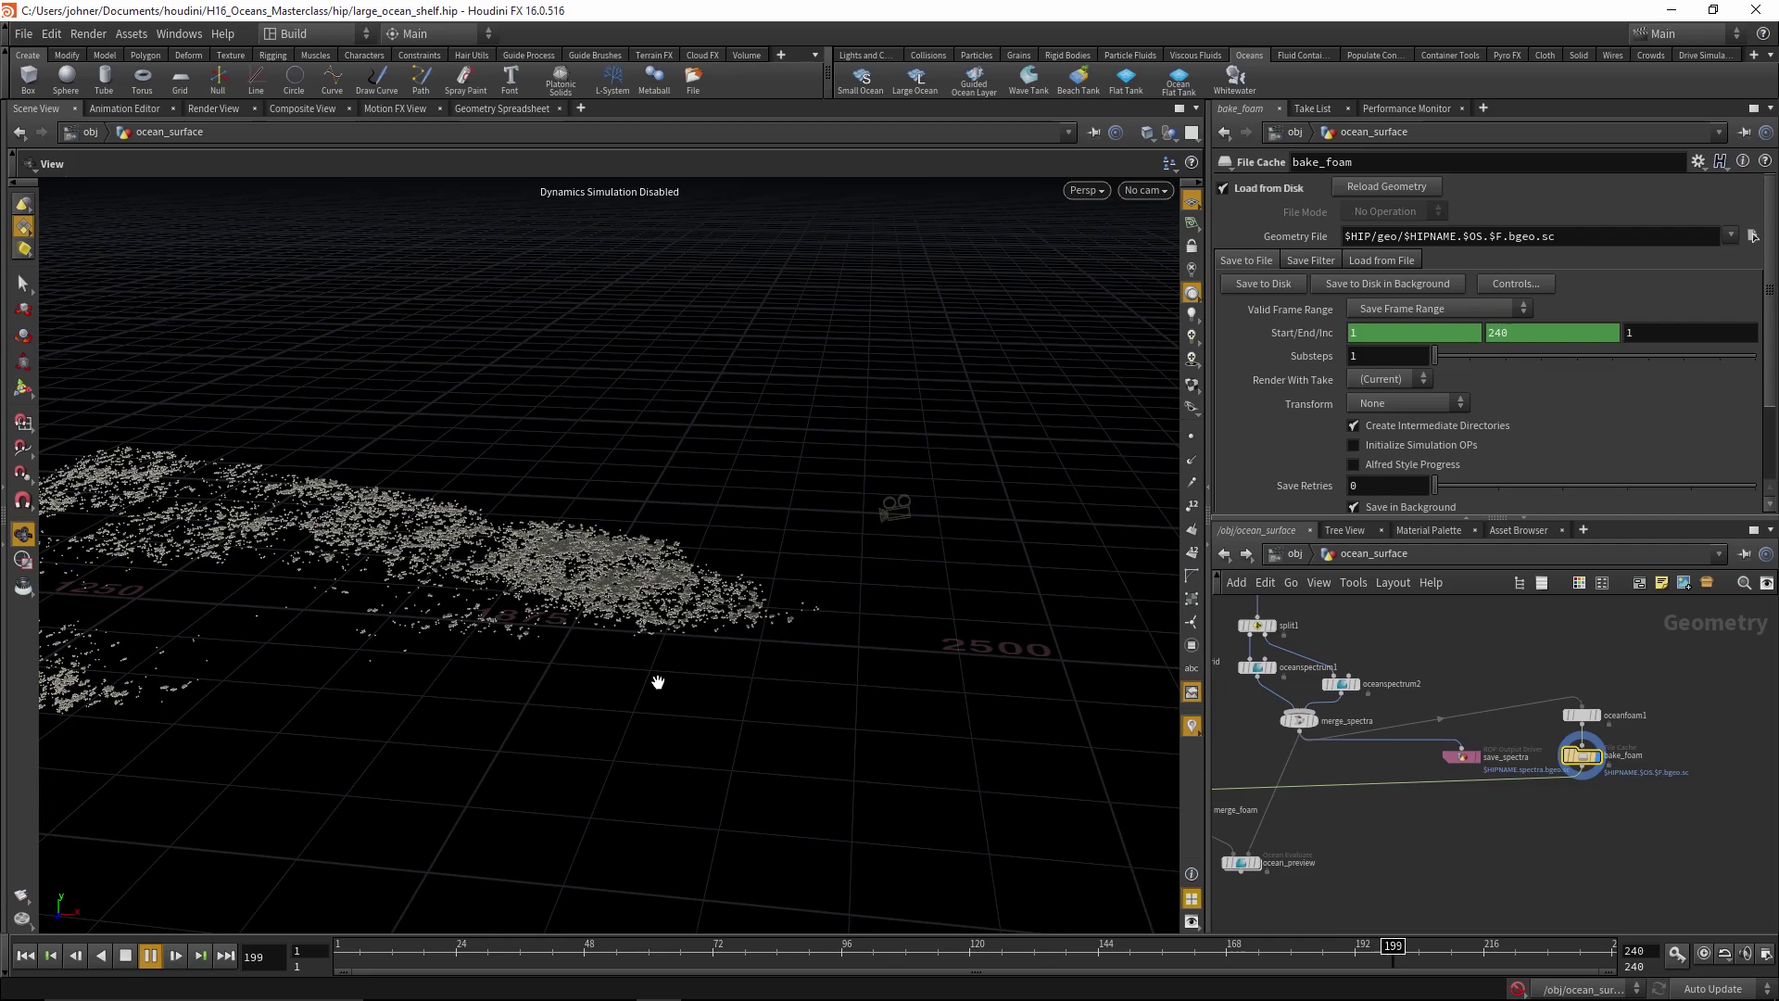
middle_drag(786, 695, 921, 715)
middle_drag(742, 719, 798, 838)
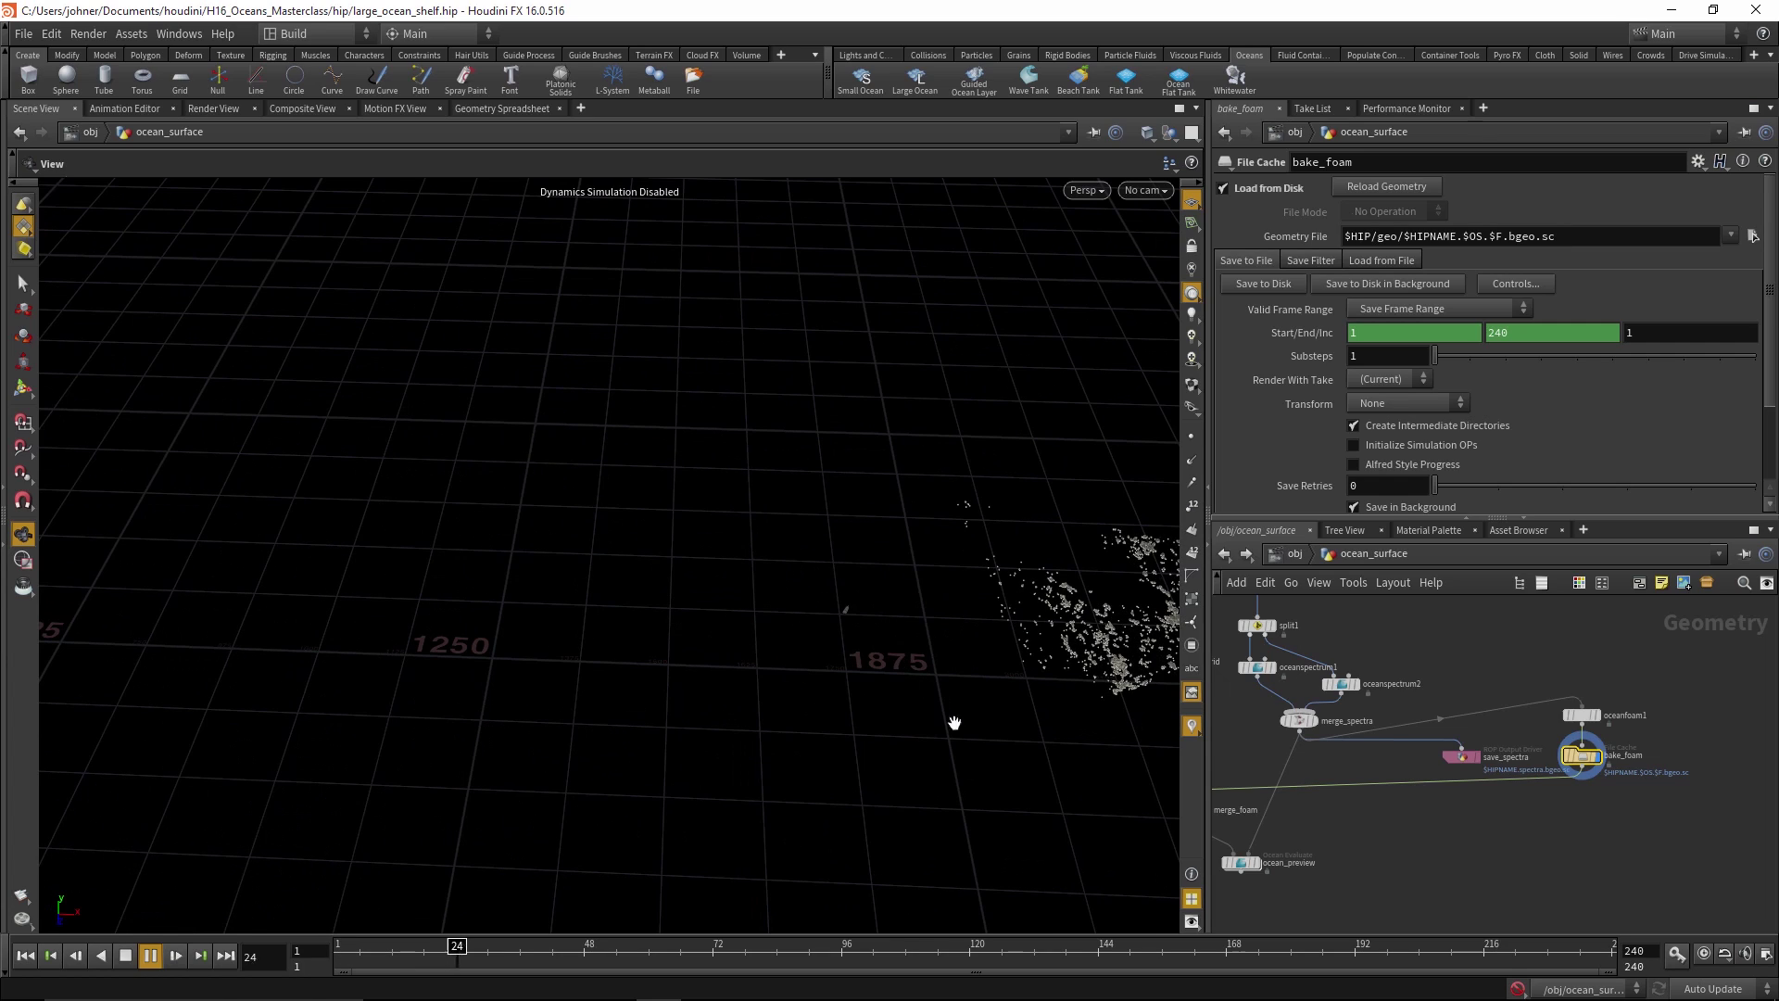
Stop the foam playback at frame 149 and frame the cached particles
click(1078, 954)
click(1125, 954)
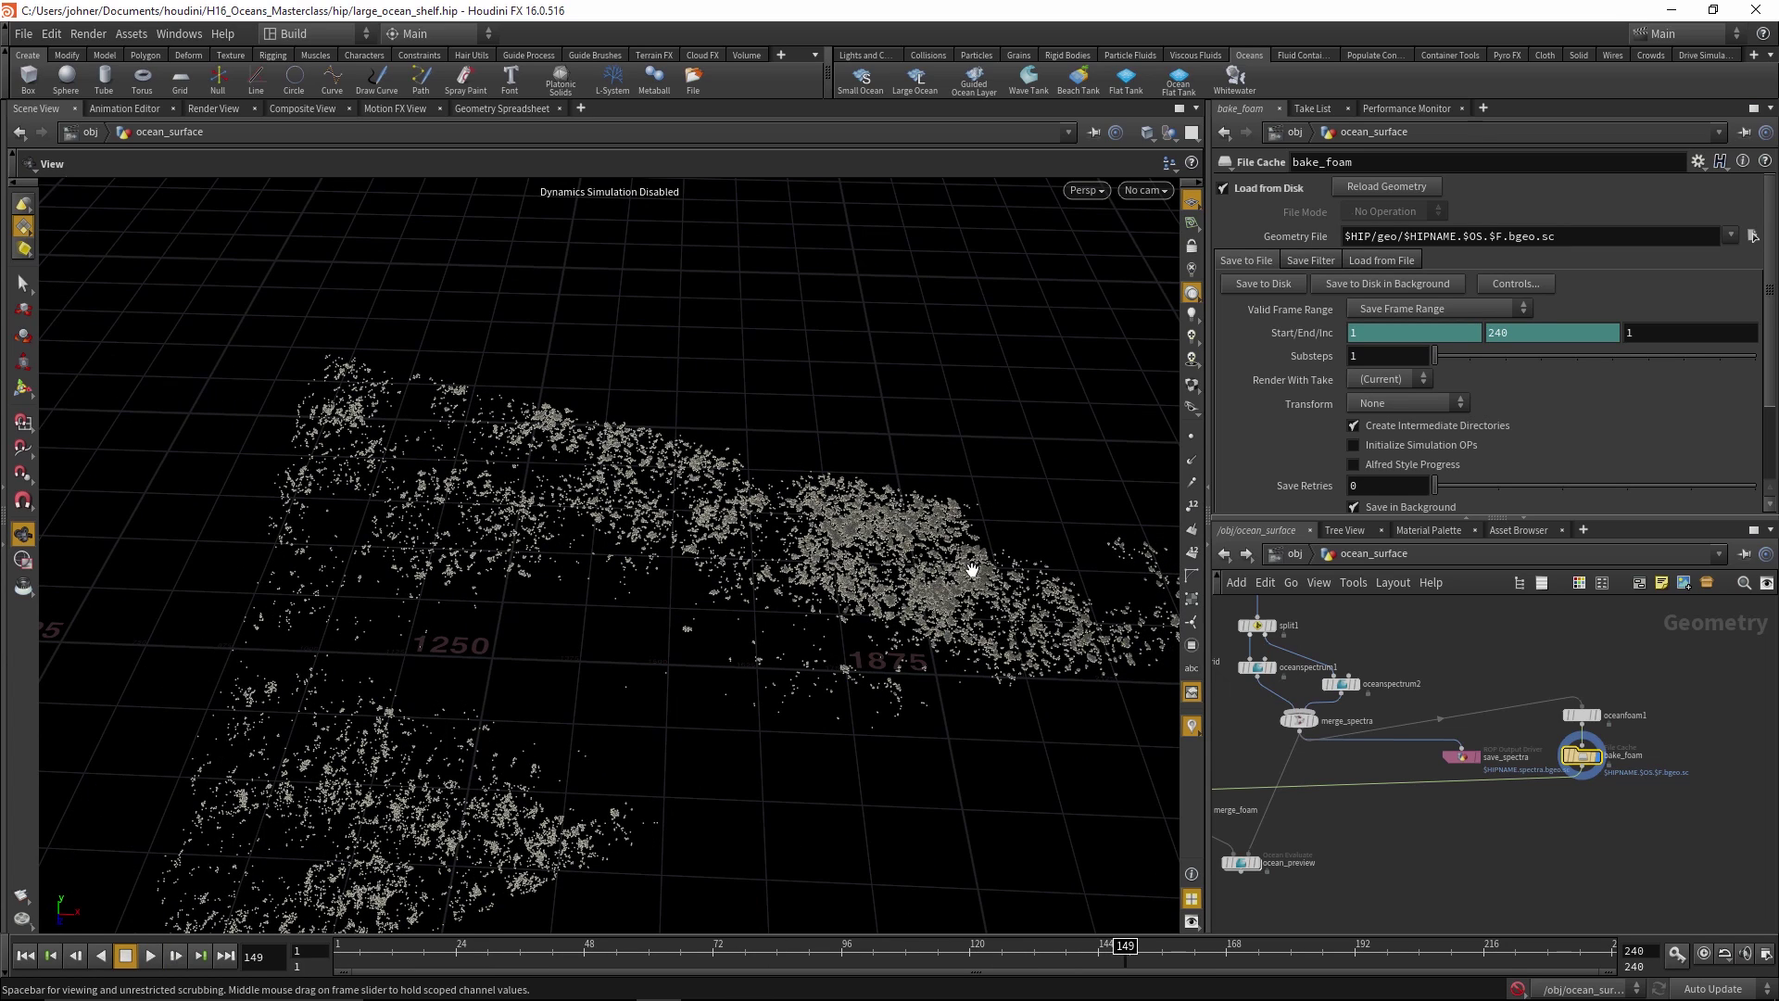
middle_drag(945, 688, 815, 646)
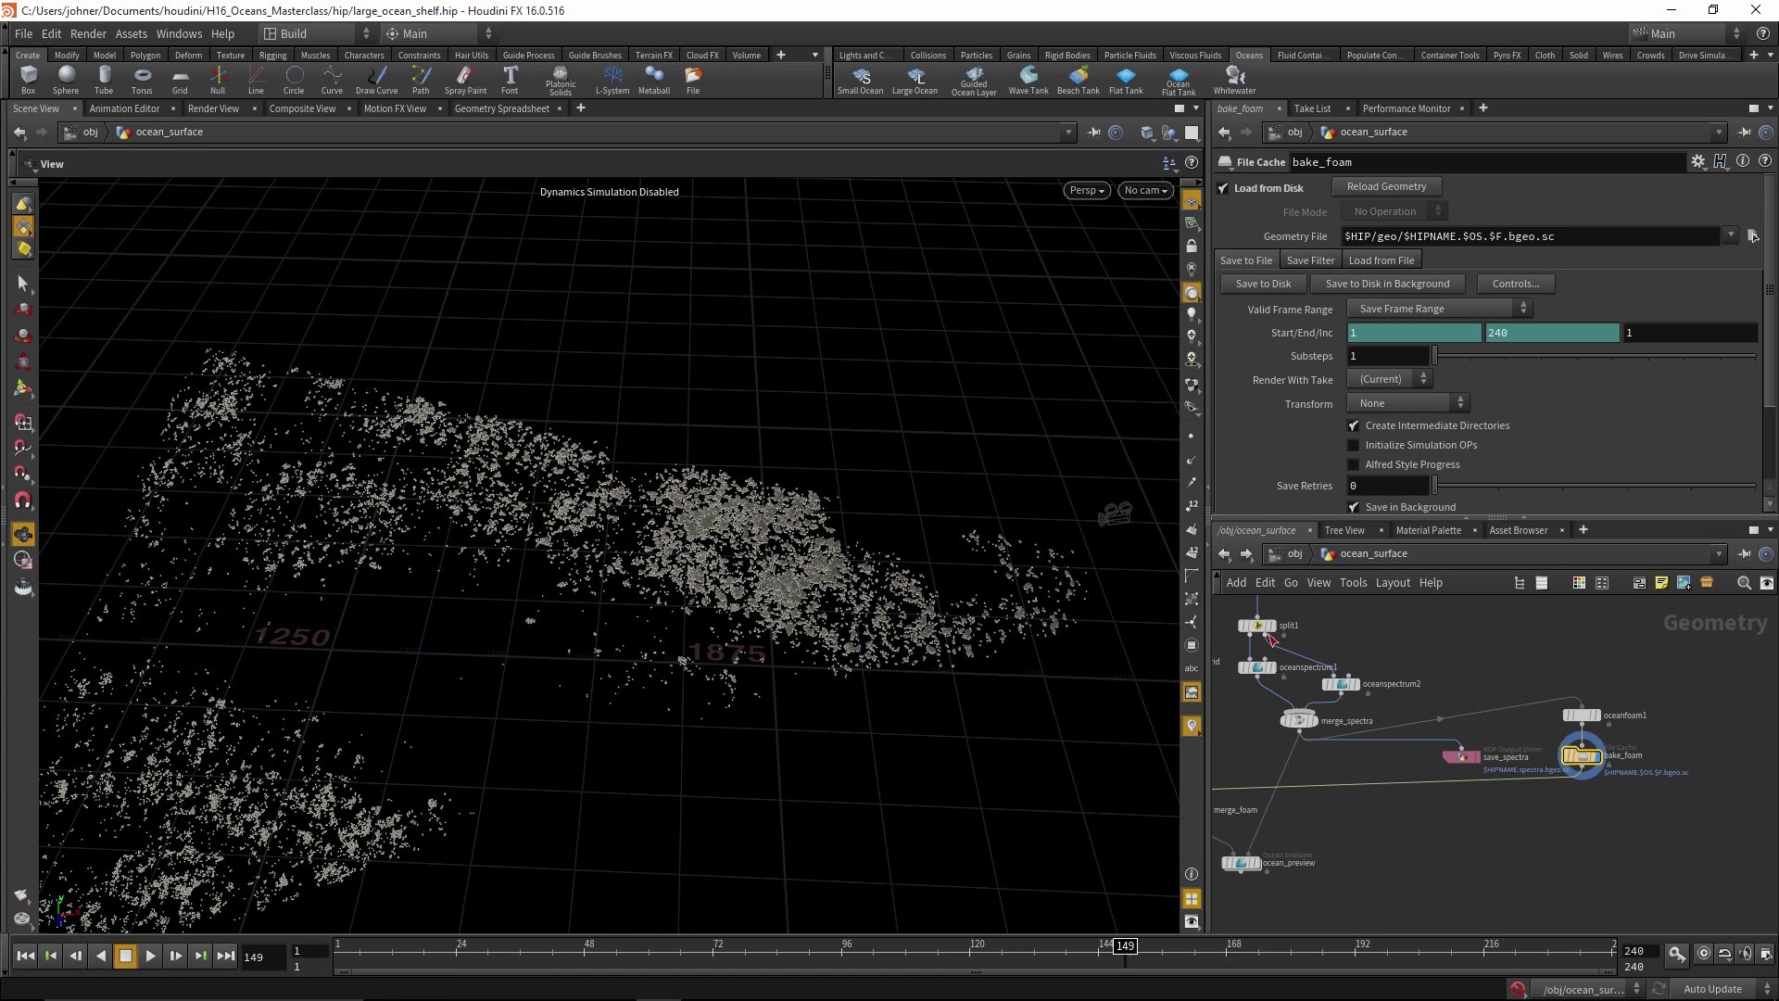
Select oceanfoam1 while bake_foam stays displayed and compare its emission region and conditions with the cached foam's distribution
click(1589, 719)
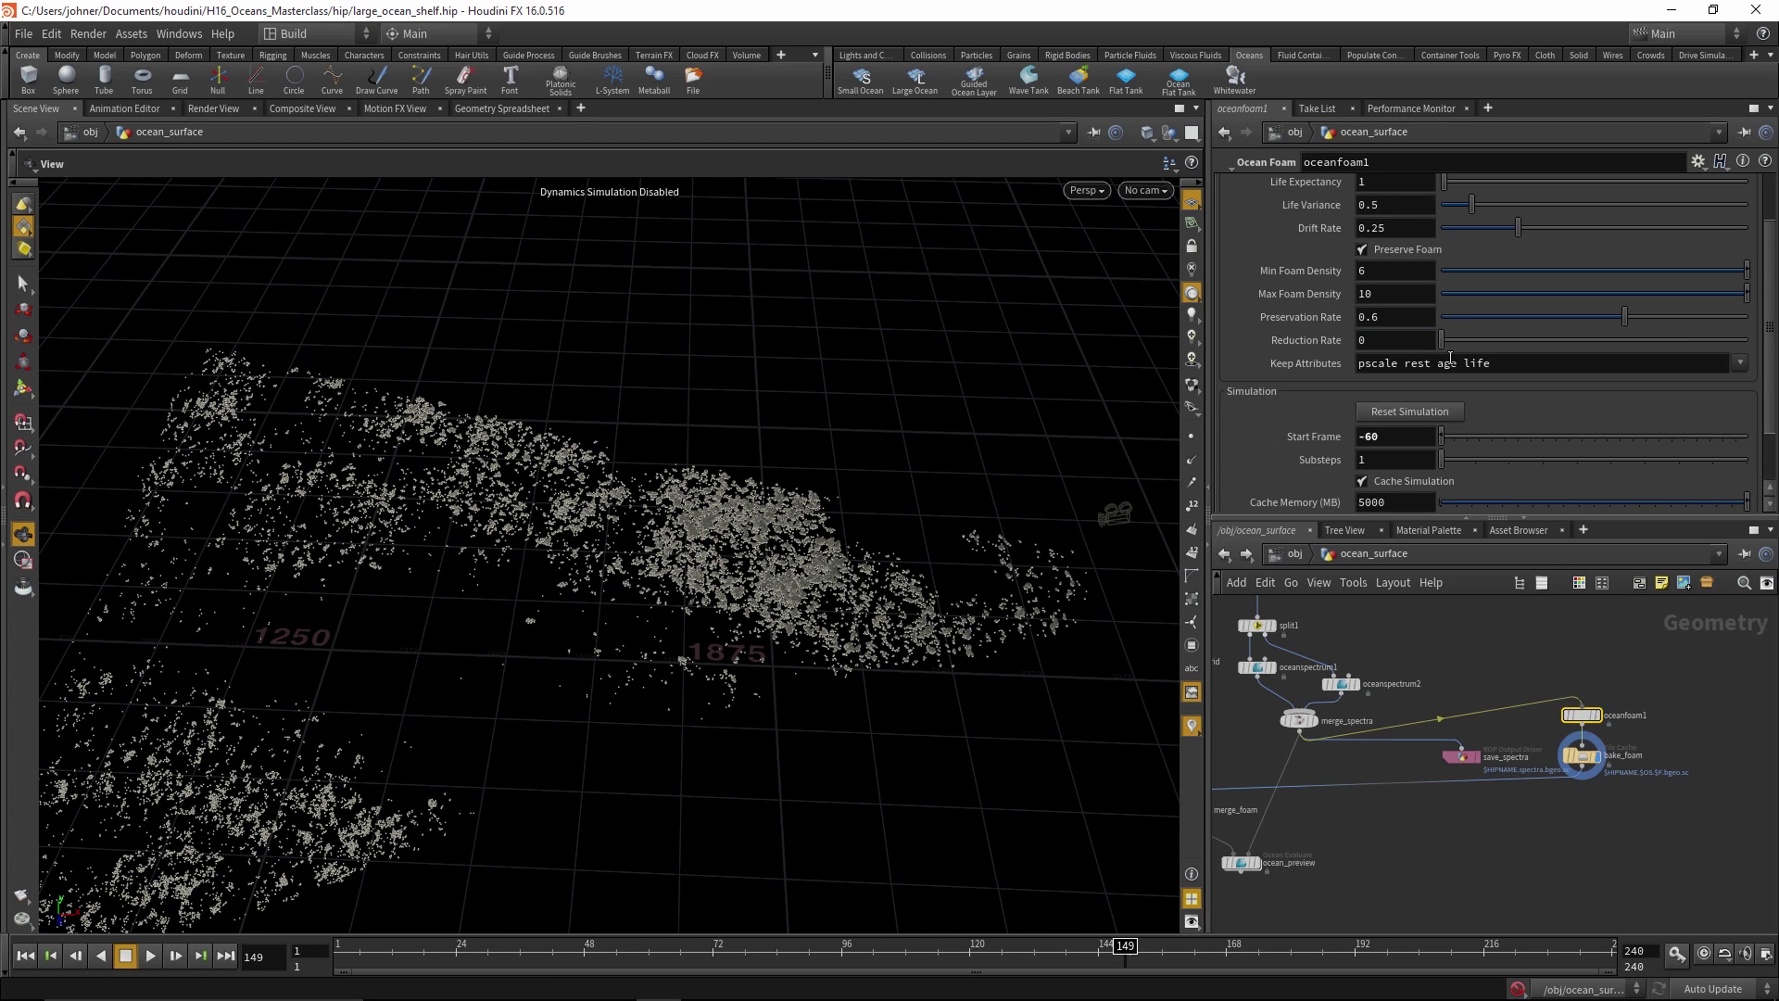
scroll(1264, 232, up, 2)
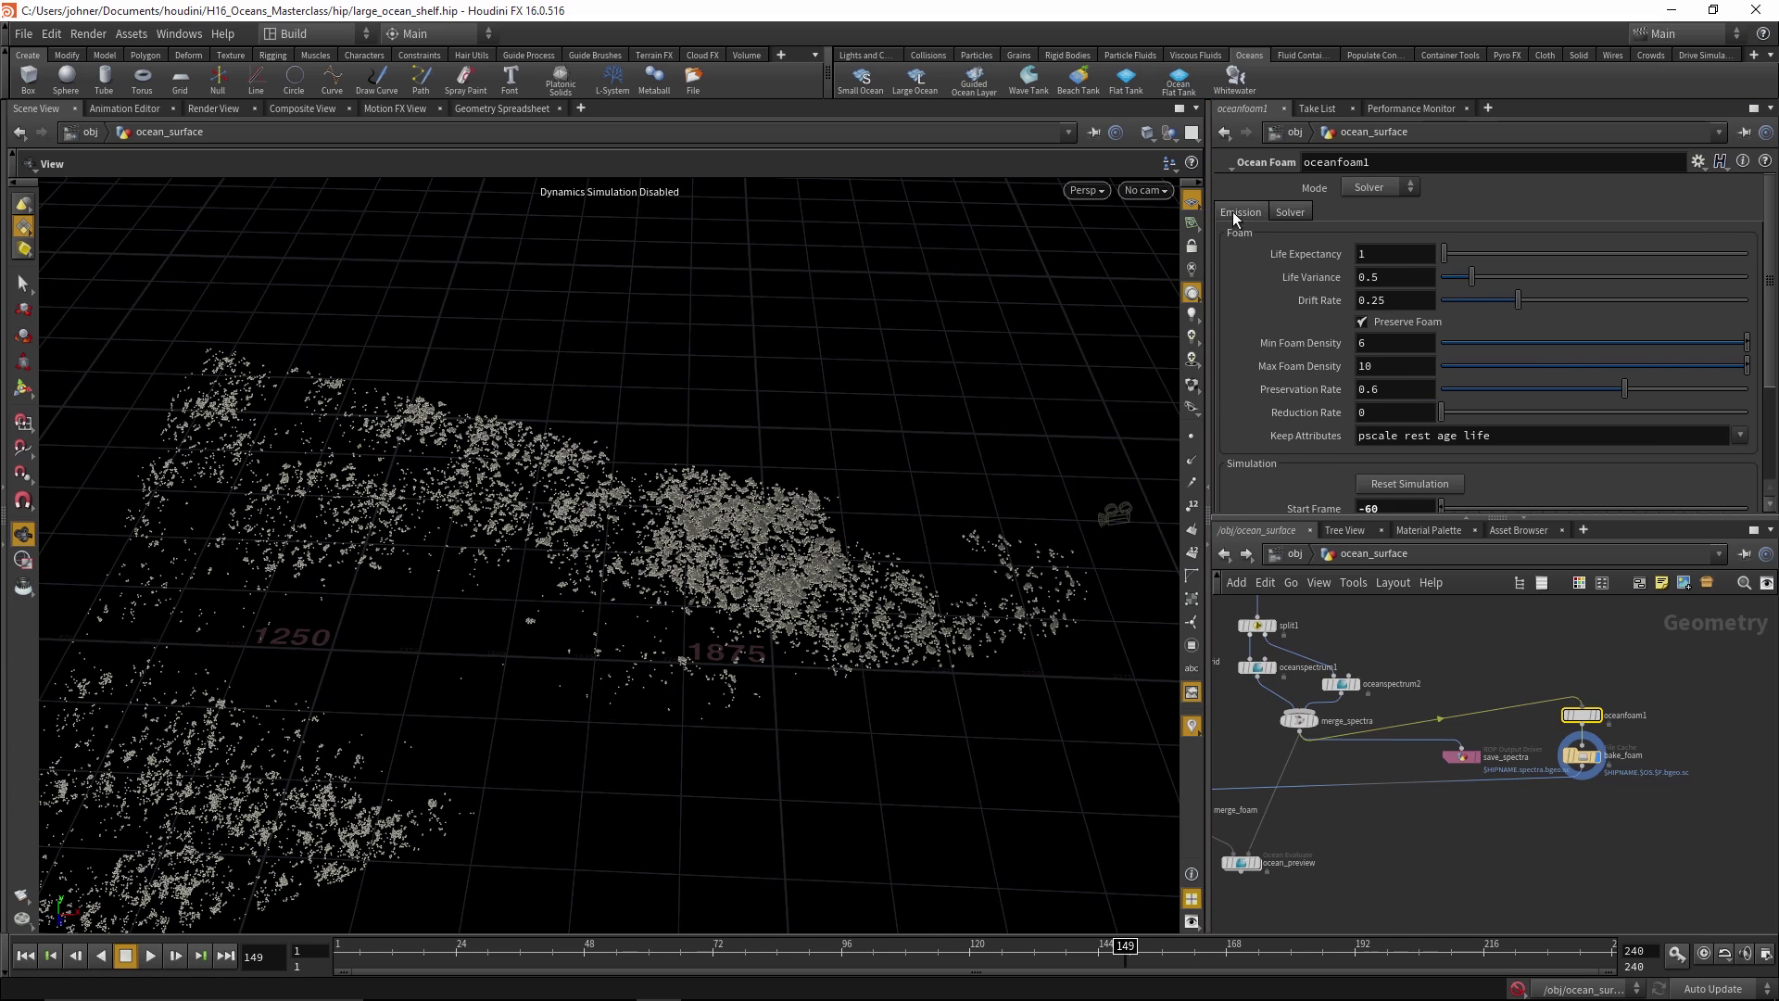
click(1240, 213)
scroll(1286, 352, down, 2)
mouse_move(1286, 352)
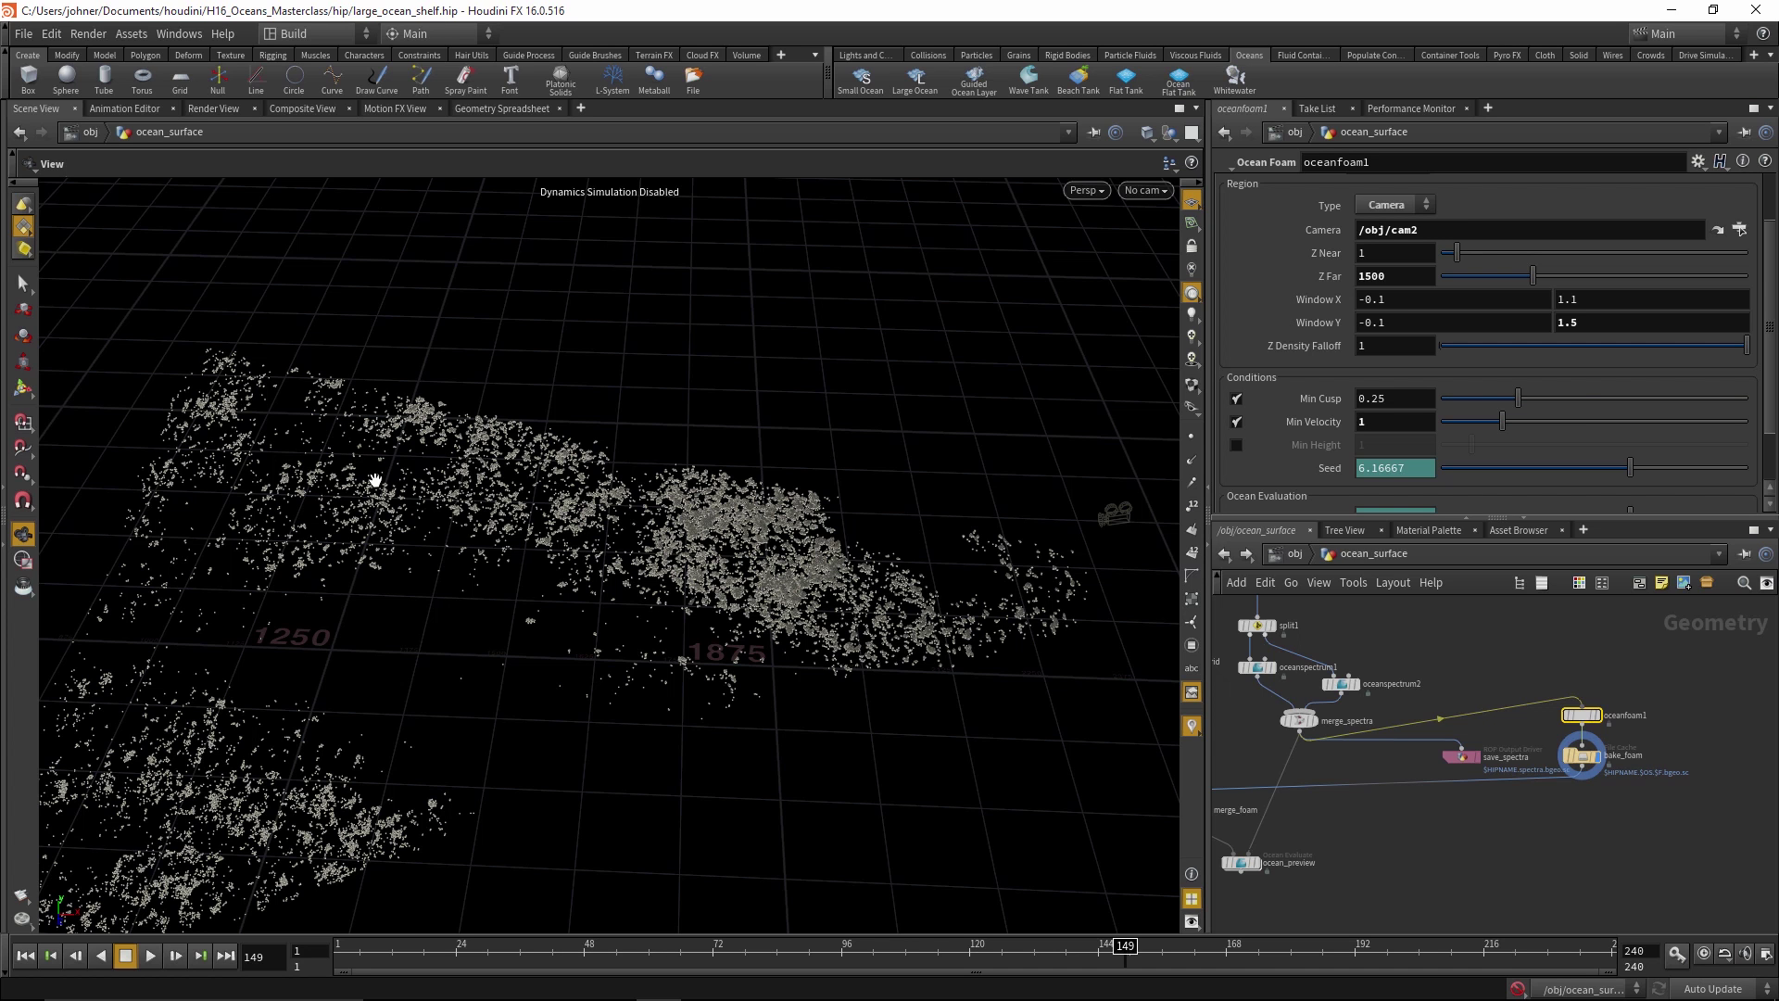
middle_drag(271, 524, 339, 520)
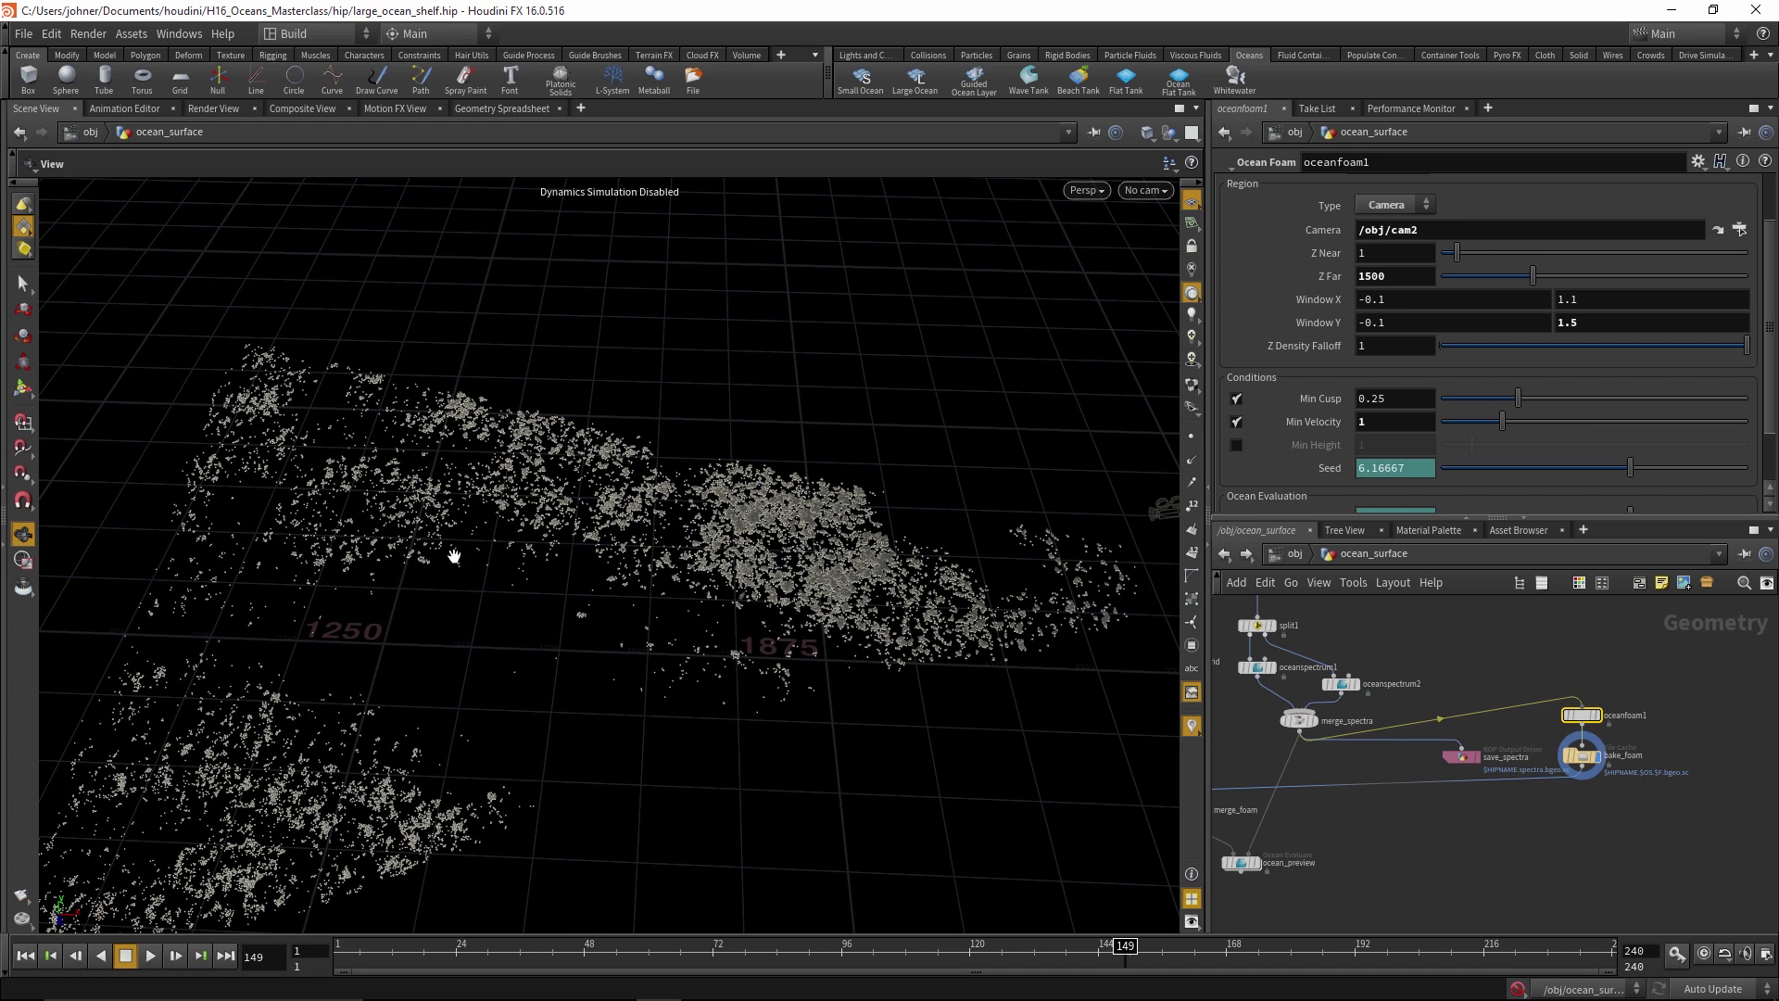
scroll(834, 588, up, 2)
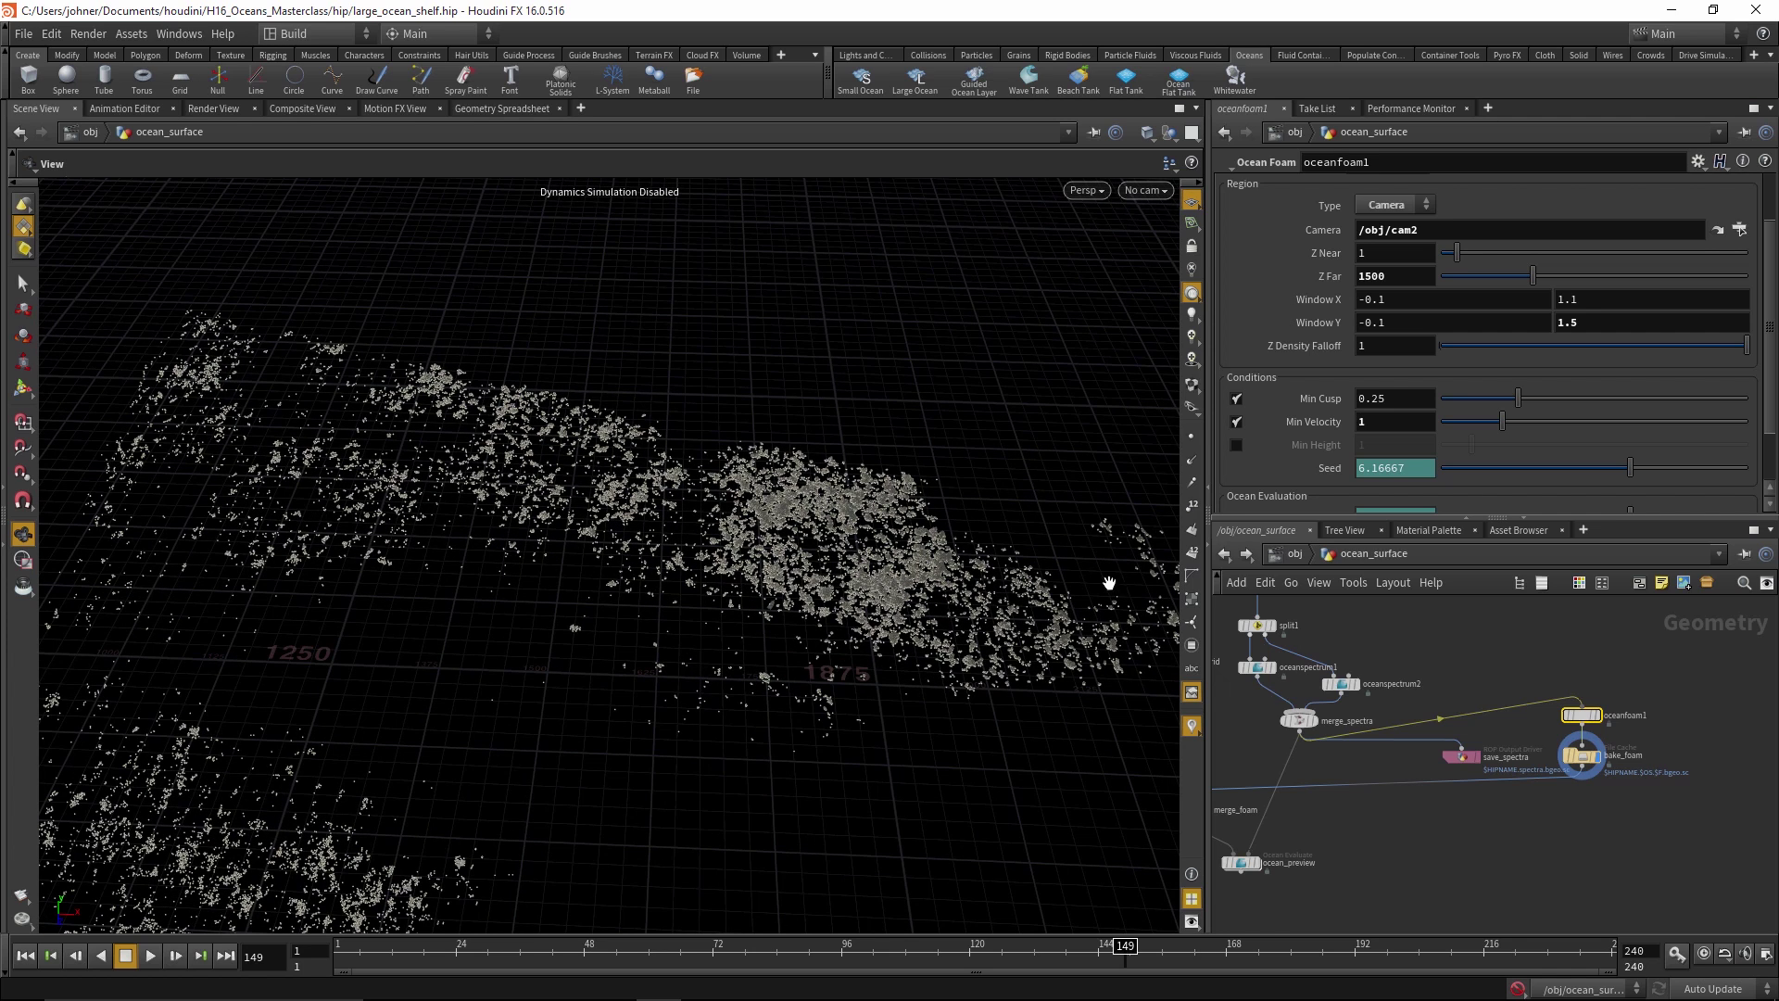
middle_drag(785, 605, 755, 596)
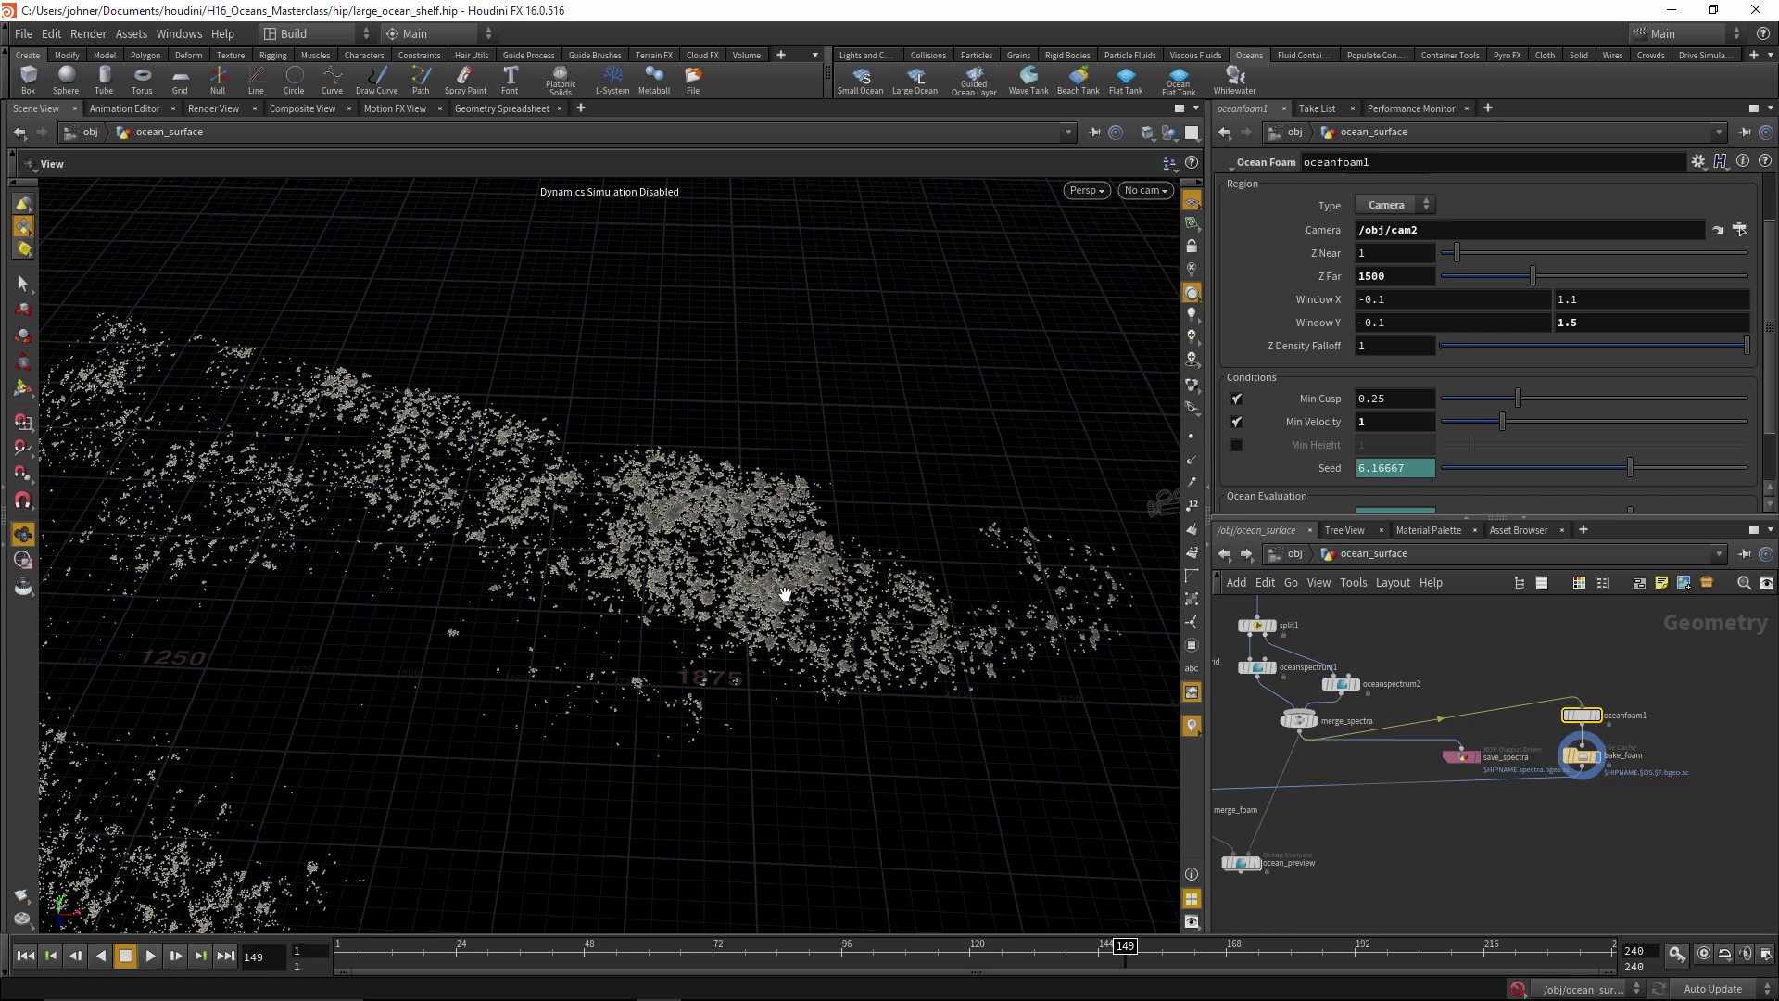
middle_drag(548, 558, 636, 586)
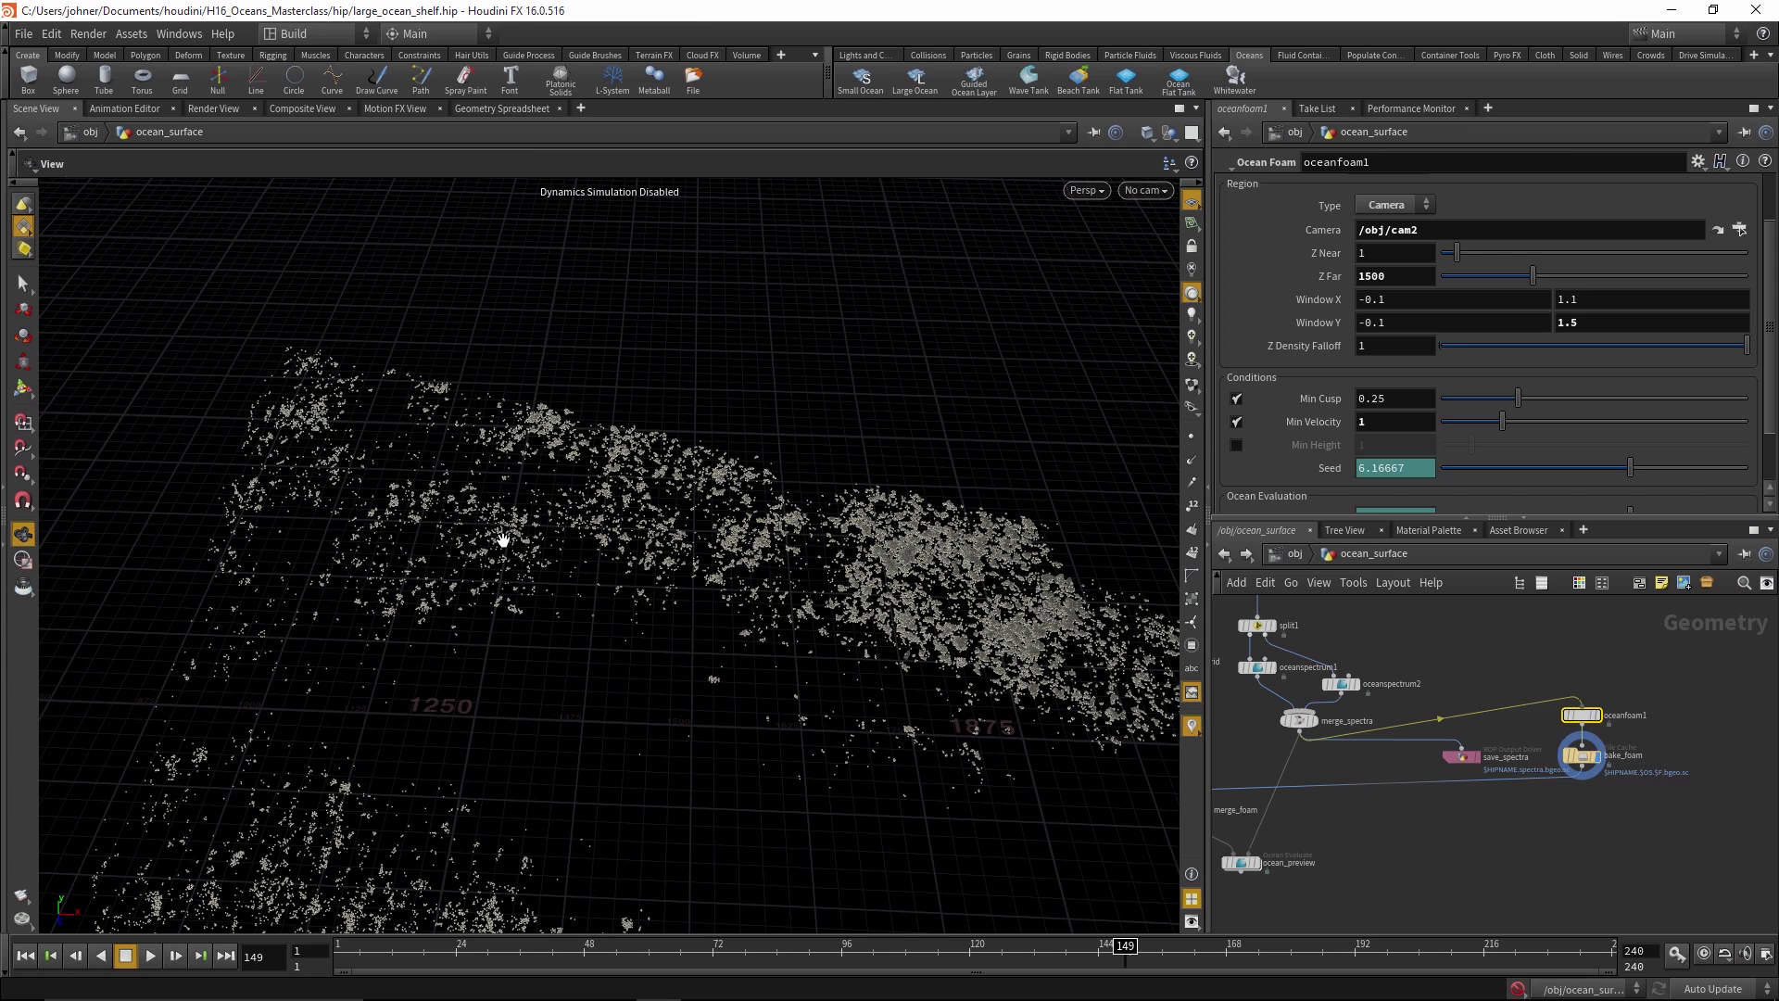
middle_drag(481, 524, 438, 562)
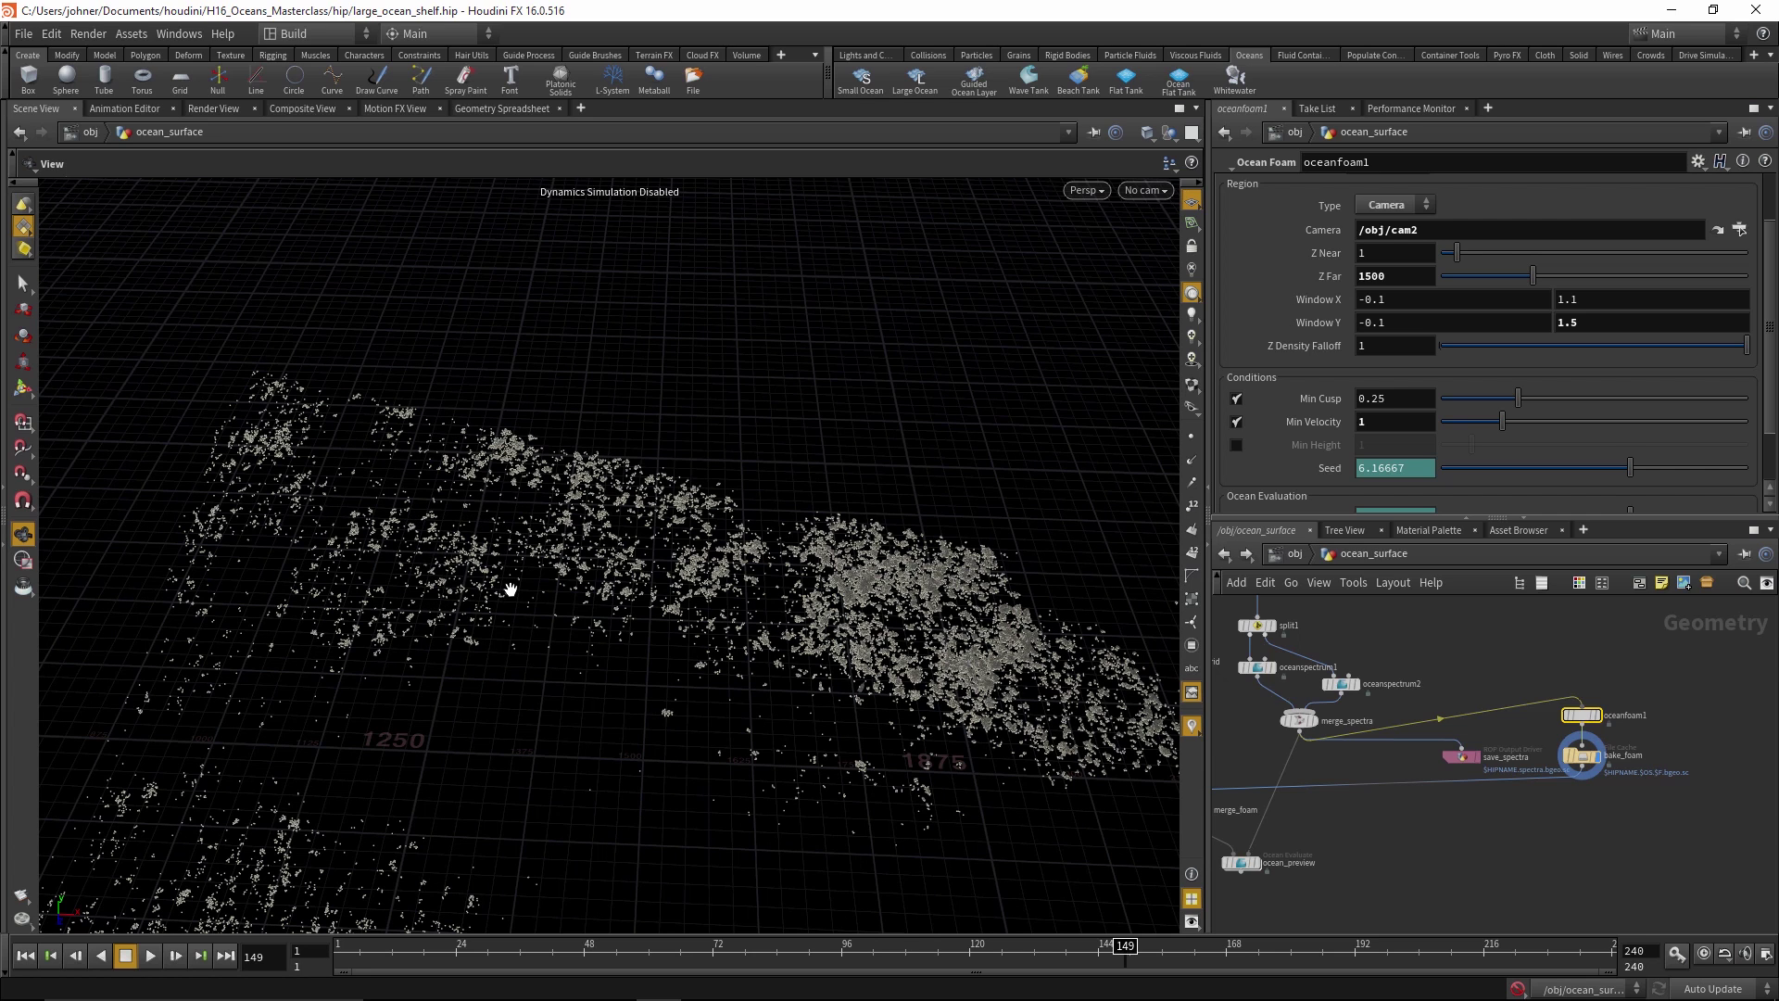
Compare the bake_foam cache's geometry file path with the Foam Particles path in the oceansurface material's foam settings
middle_drag(518, 582, 516, 584)
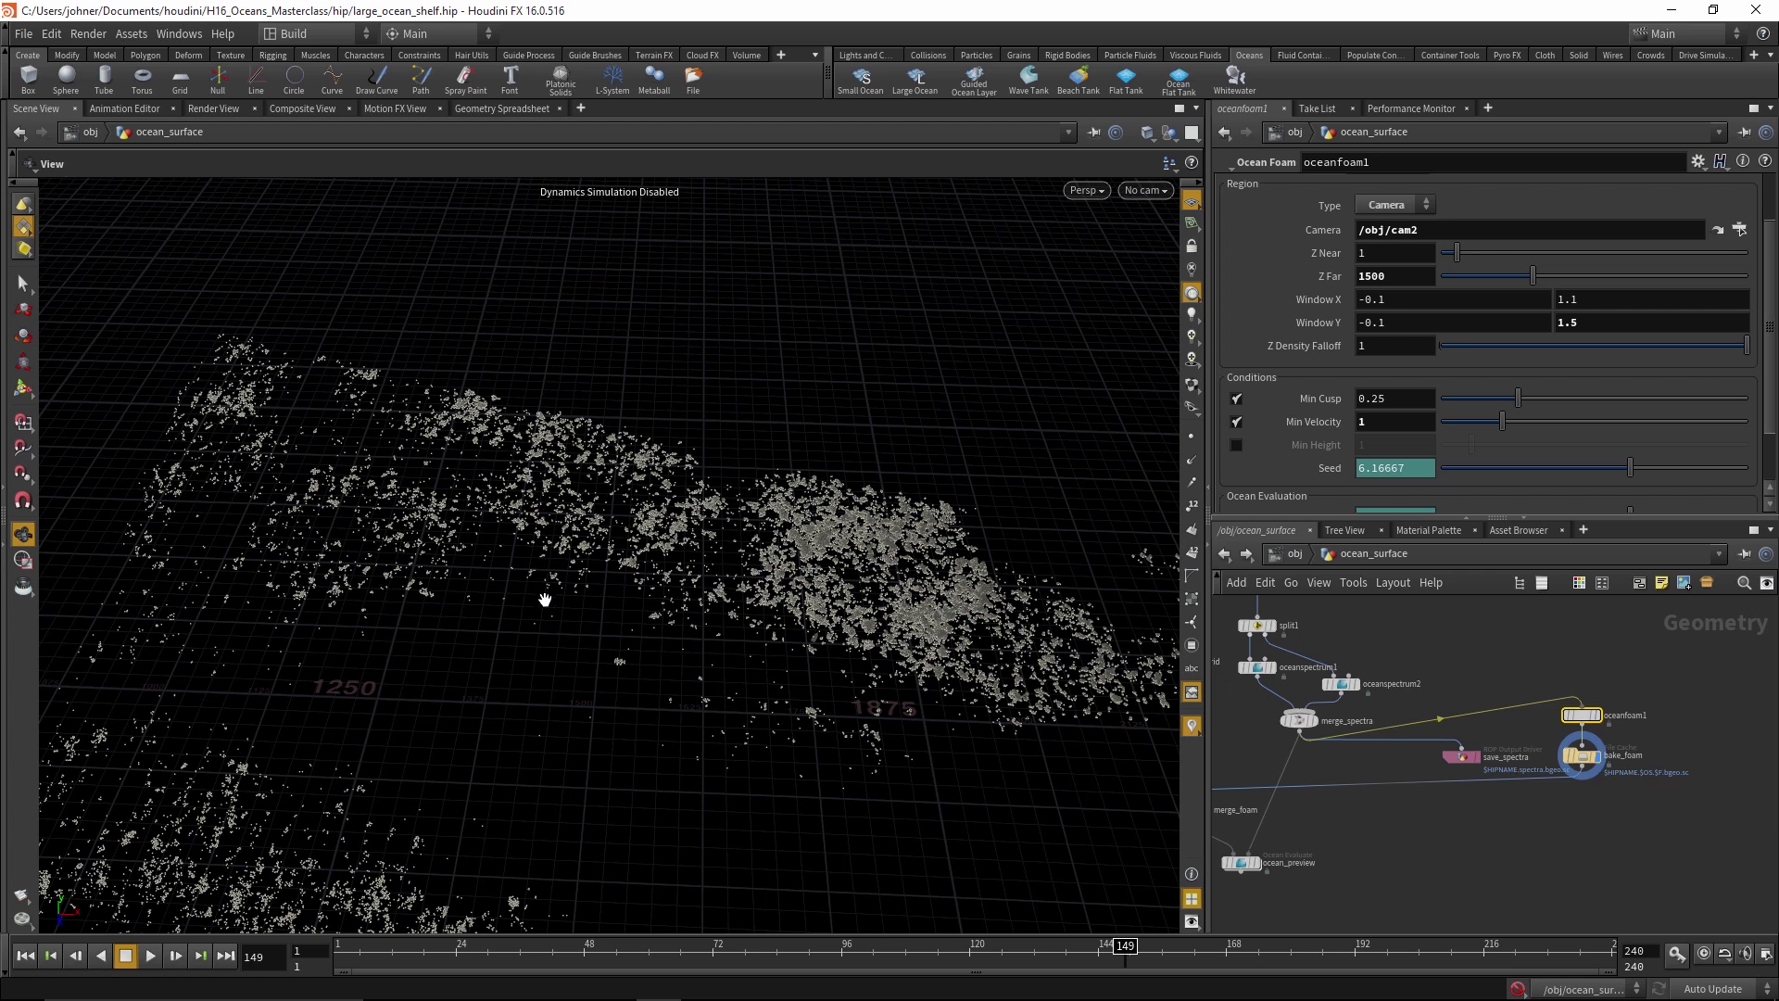
scroll(722, 614, down, 3)
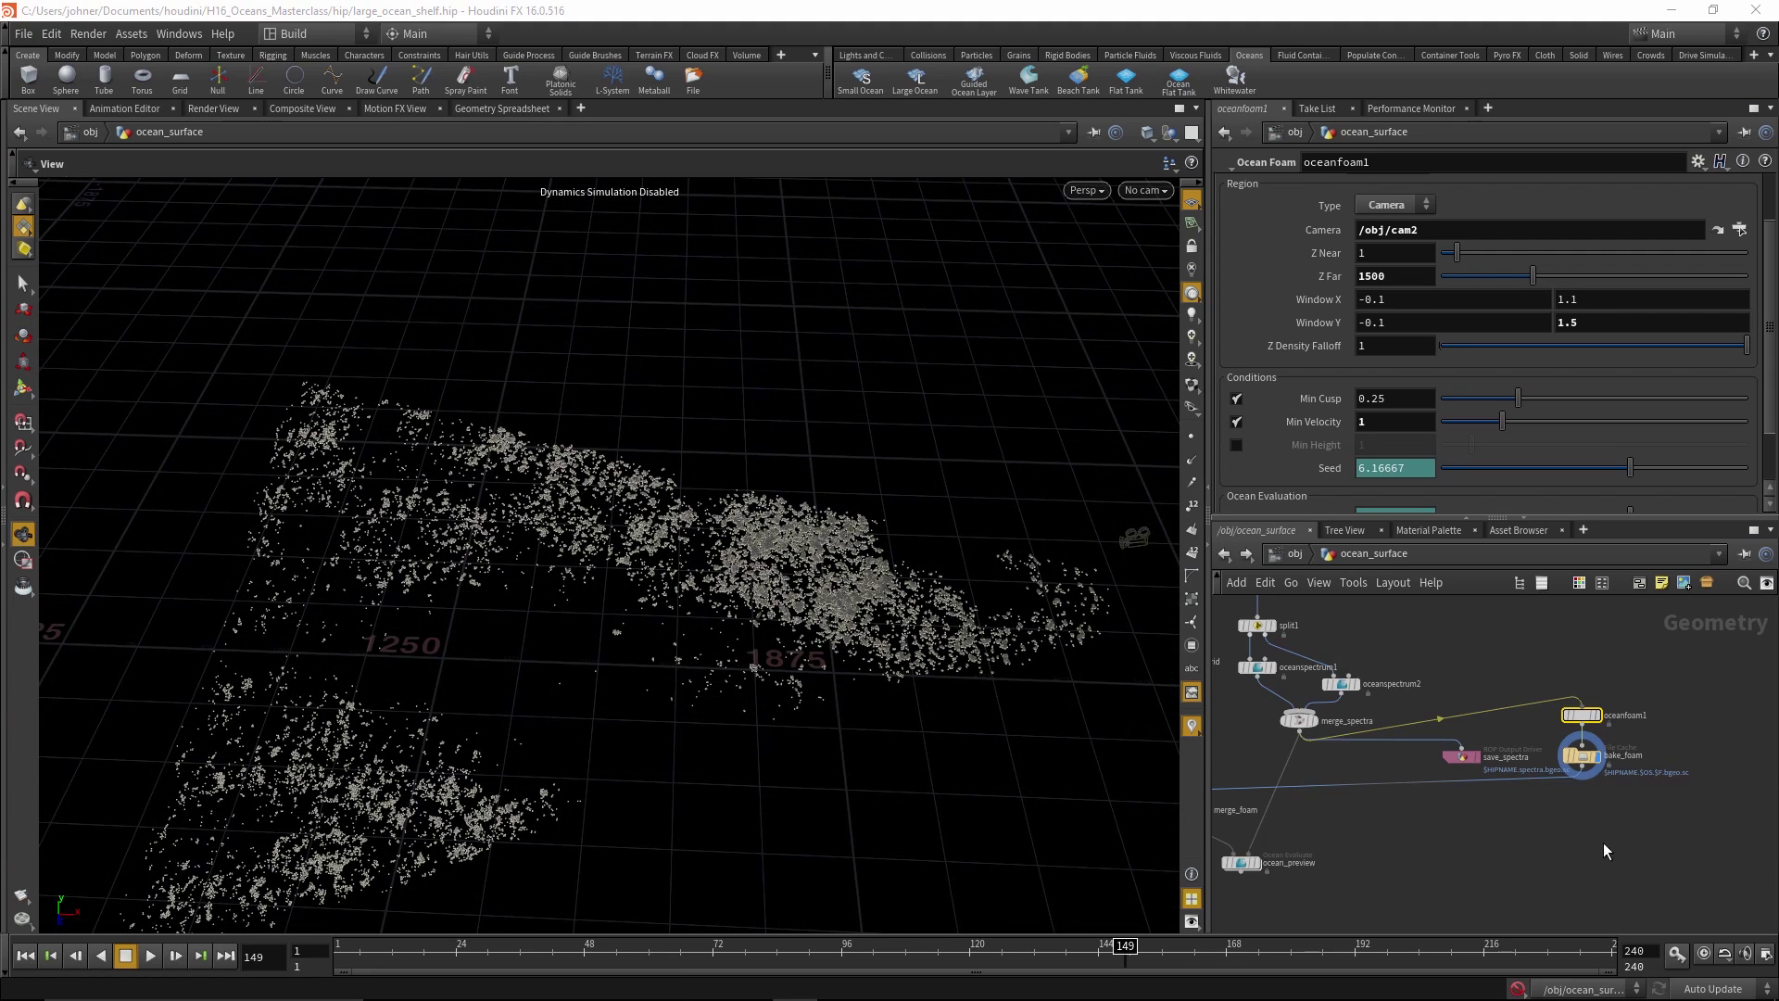
click(1582, 758)
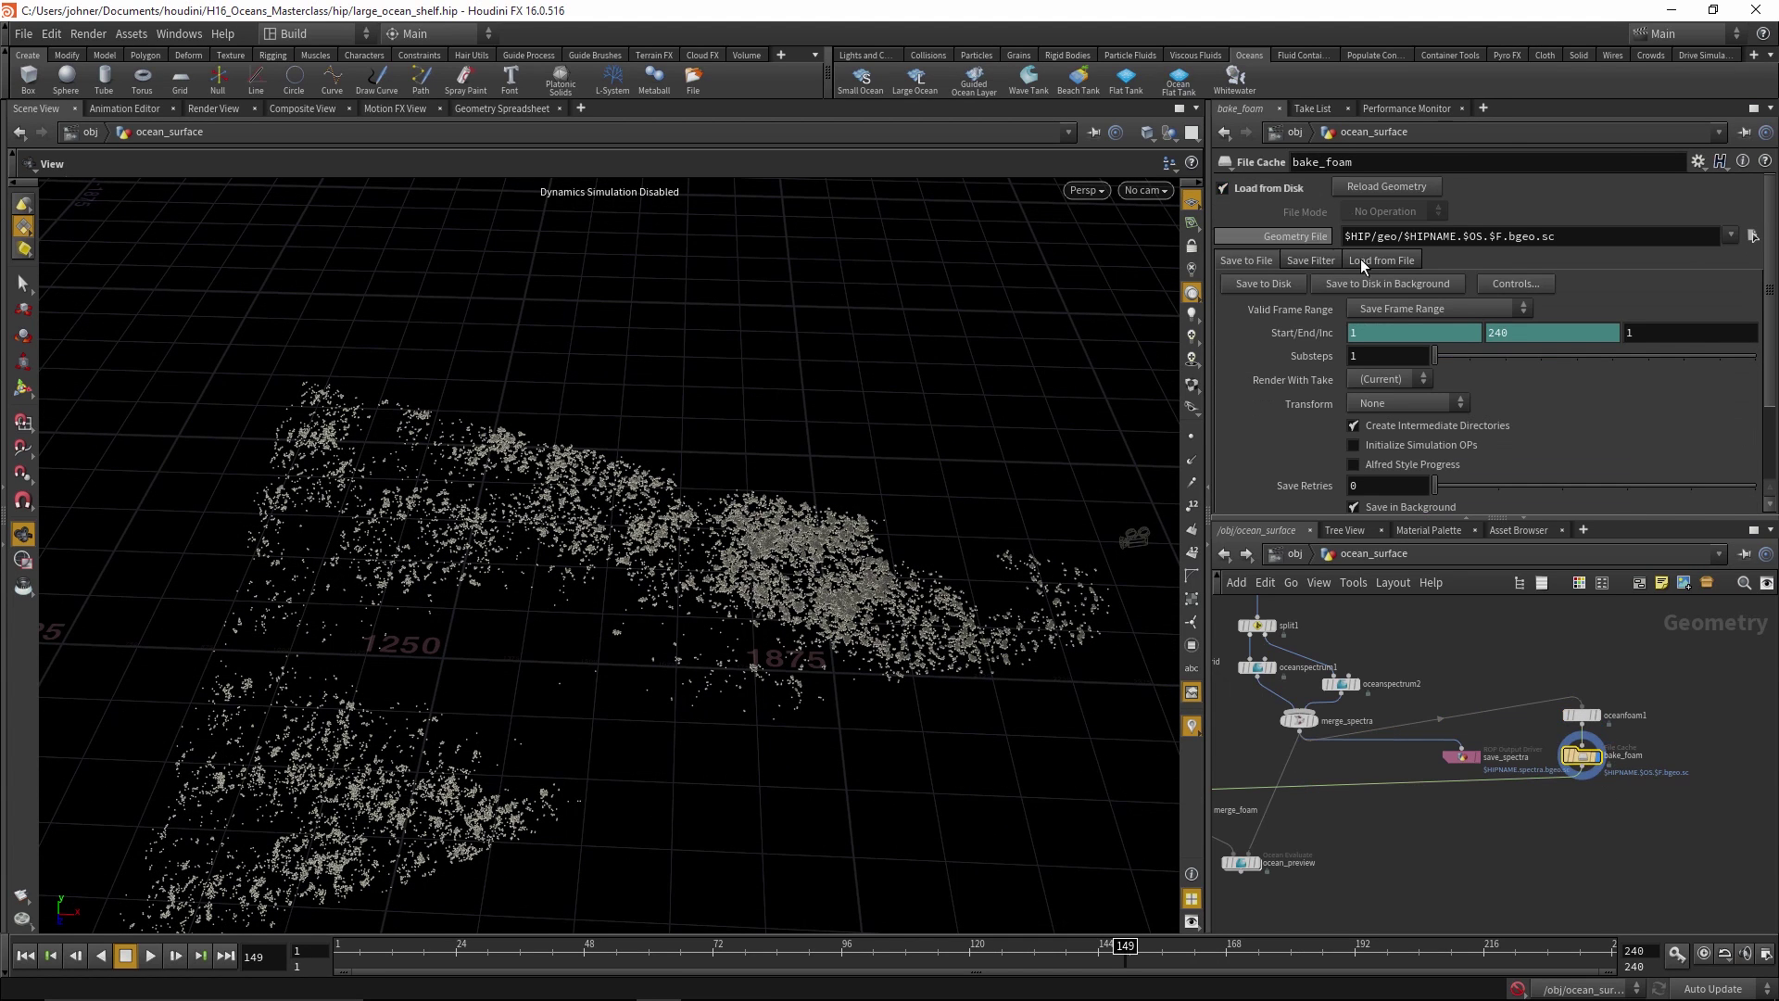
click(1428, 530)
click(1430, 624)
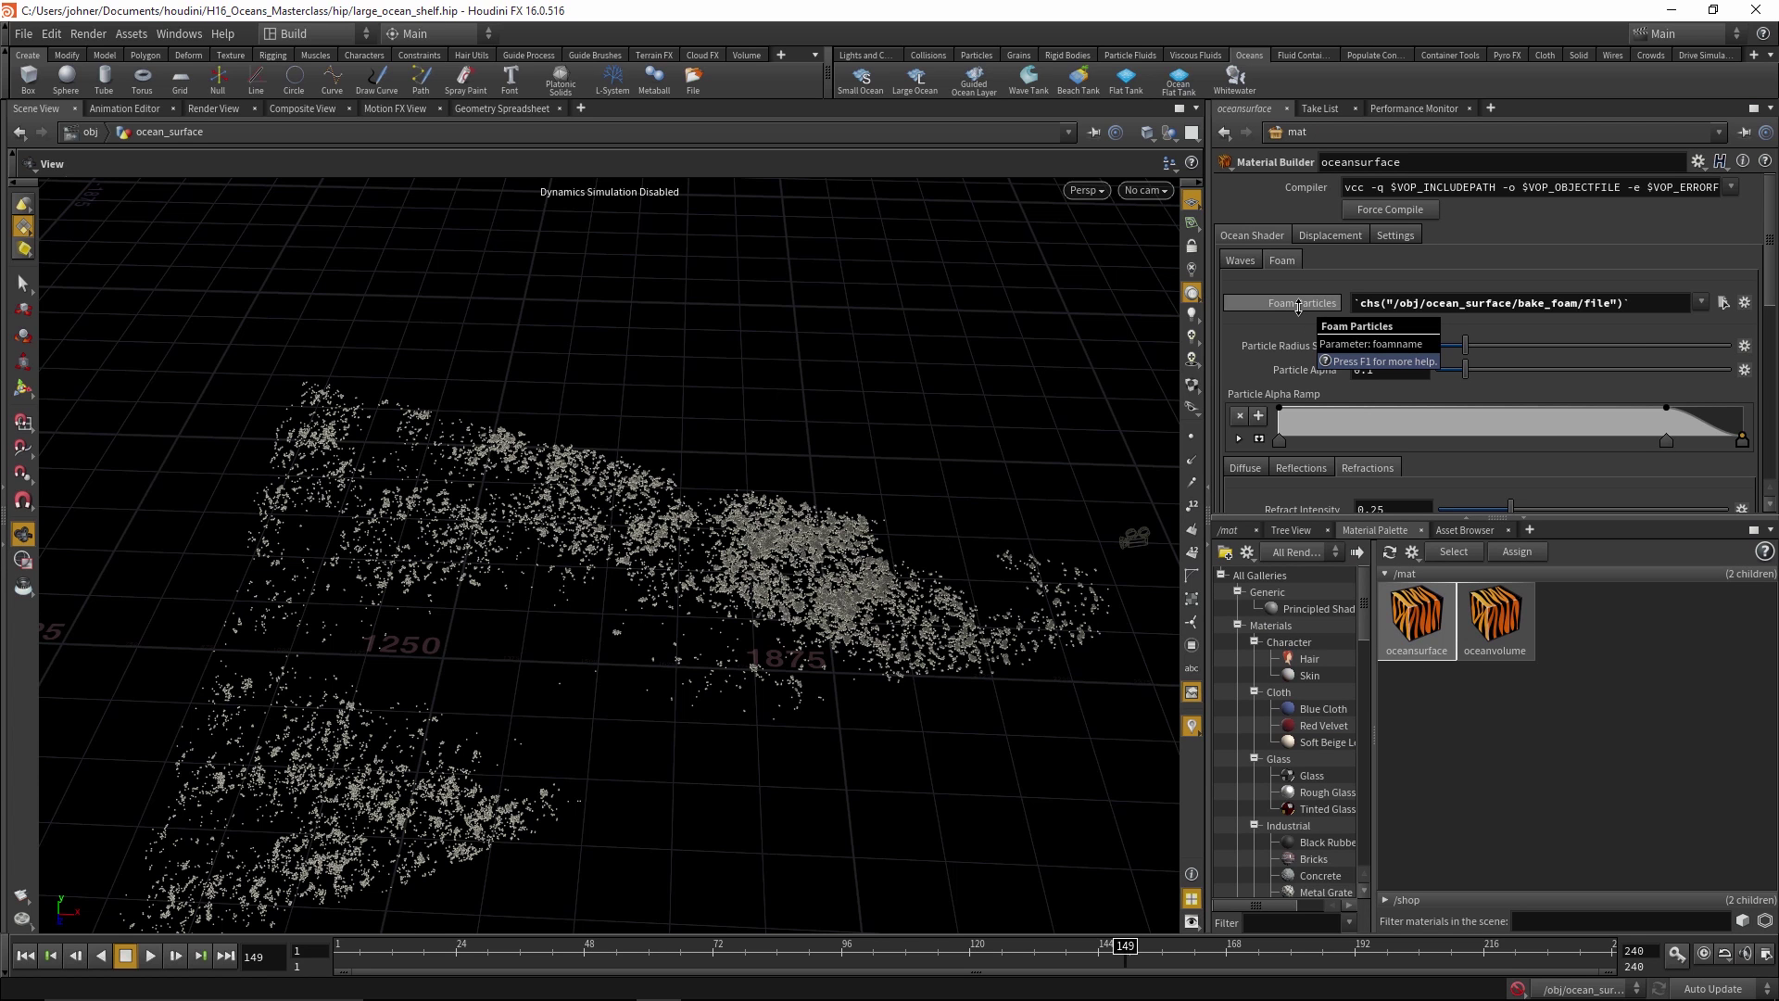
Go to frame 116 and inspect the cached foam particles from several angles
drag(985, 639, 845, 619)
drag(739, 955, 949, 950)
drag(785, 814, 798, 732)
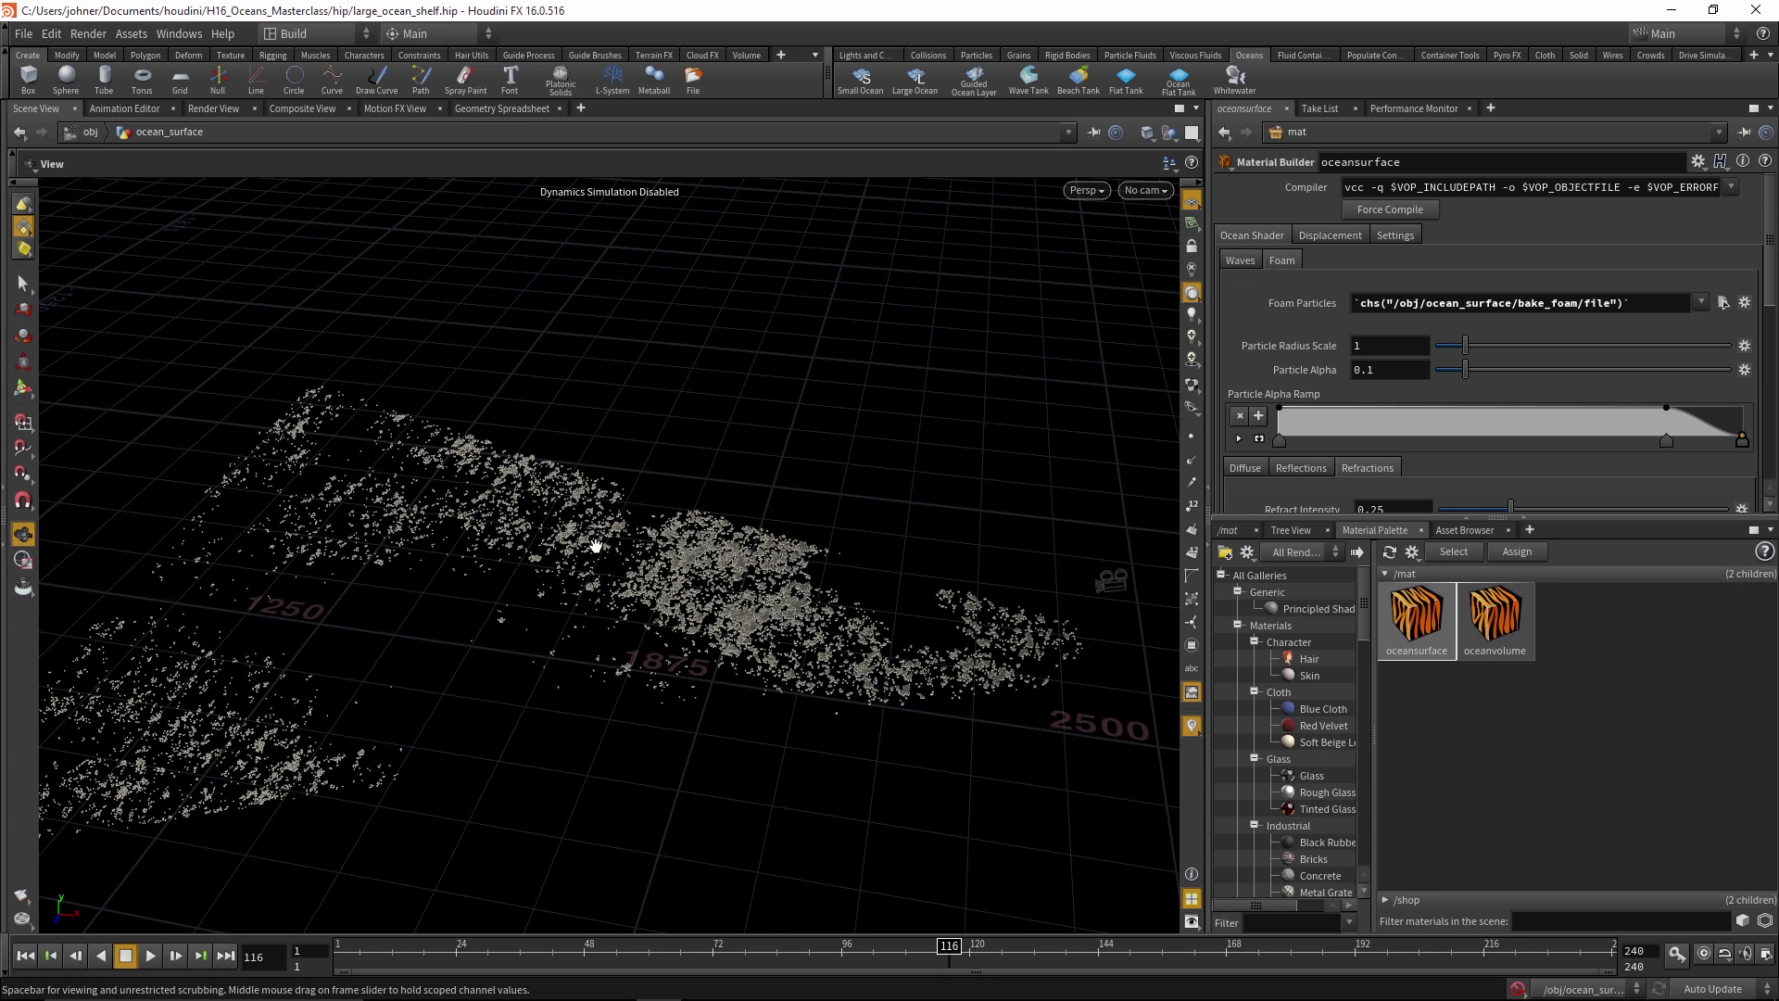
drag(748, 651, 841, 691)
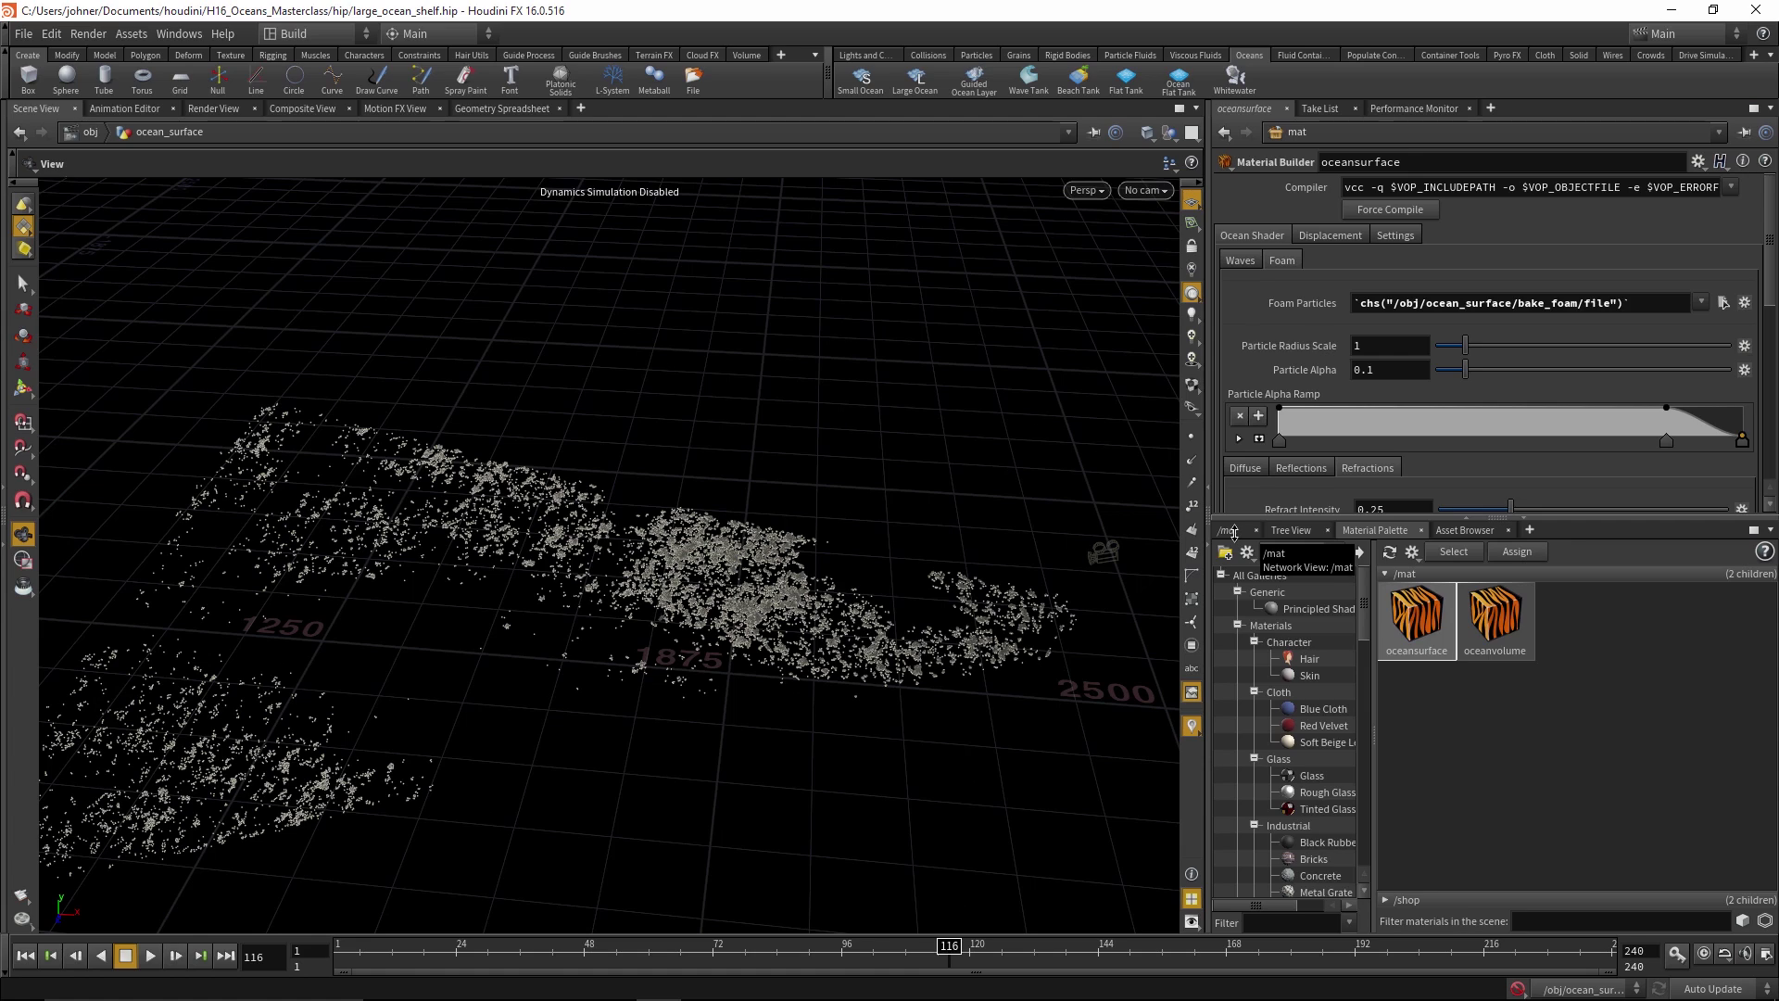
Switch to VLC media player and play the rendered clip particlefoam_pcloud_camera.mp4
key(alt+Tab)
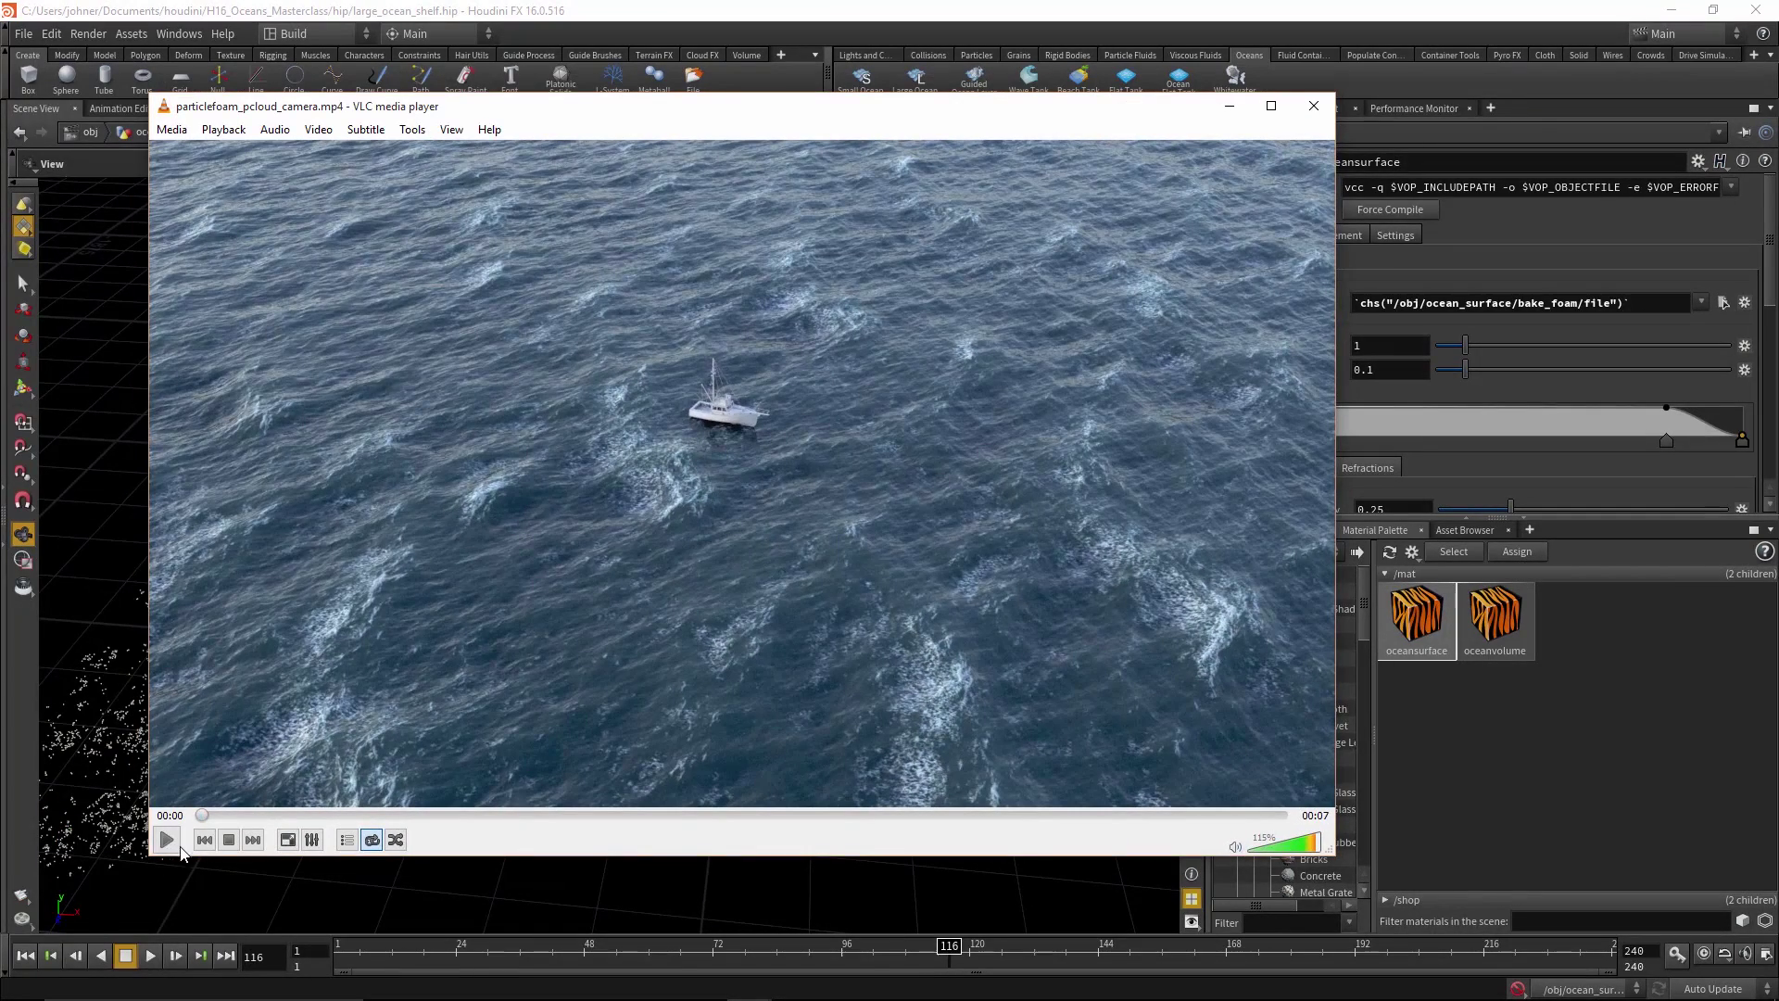
click(167, 840)
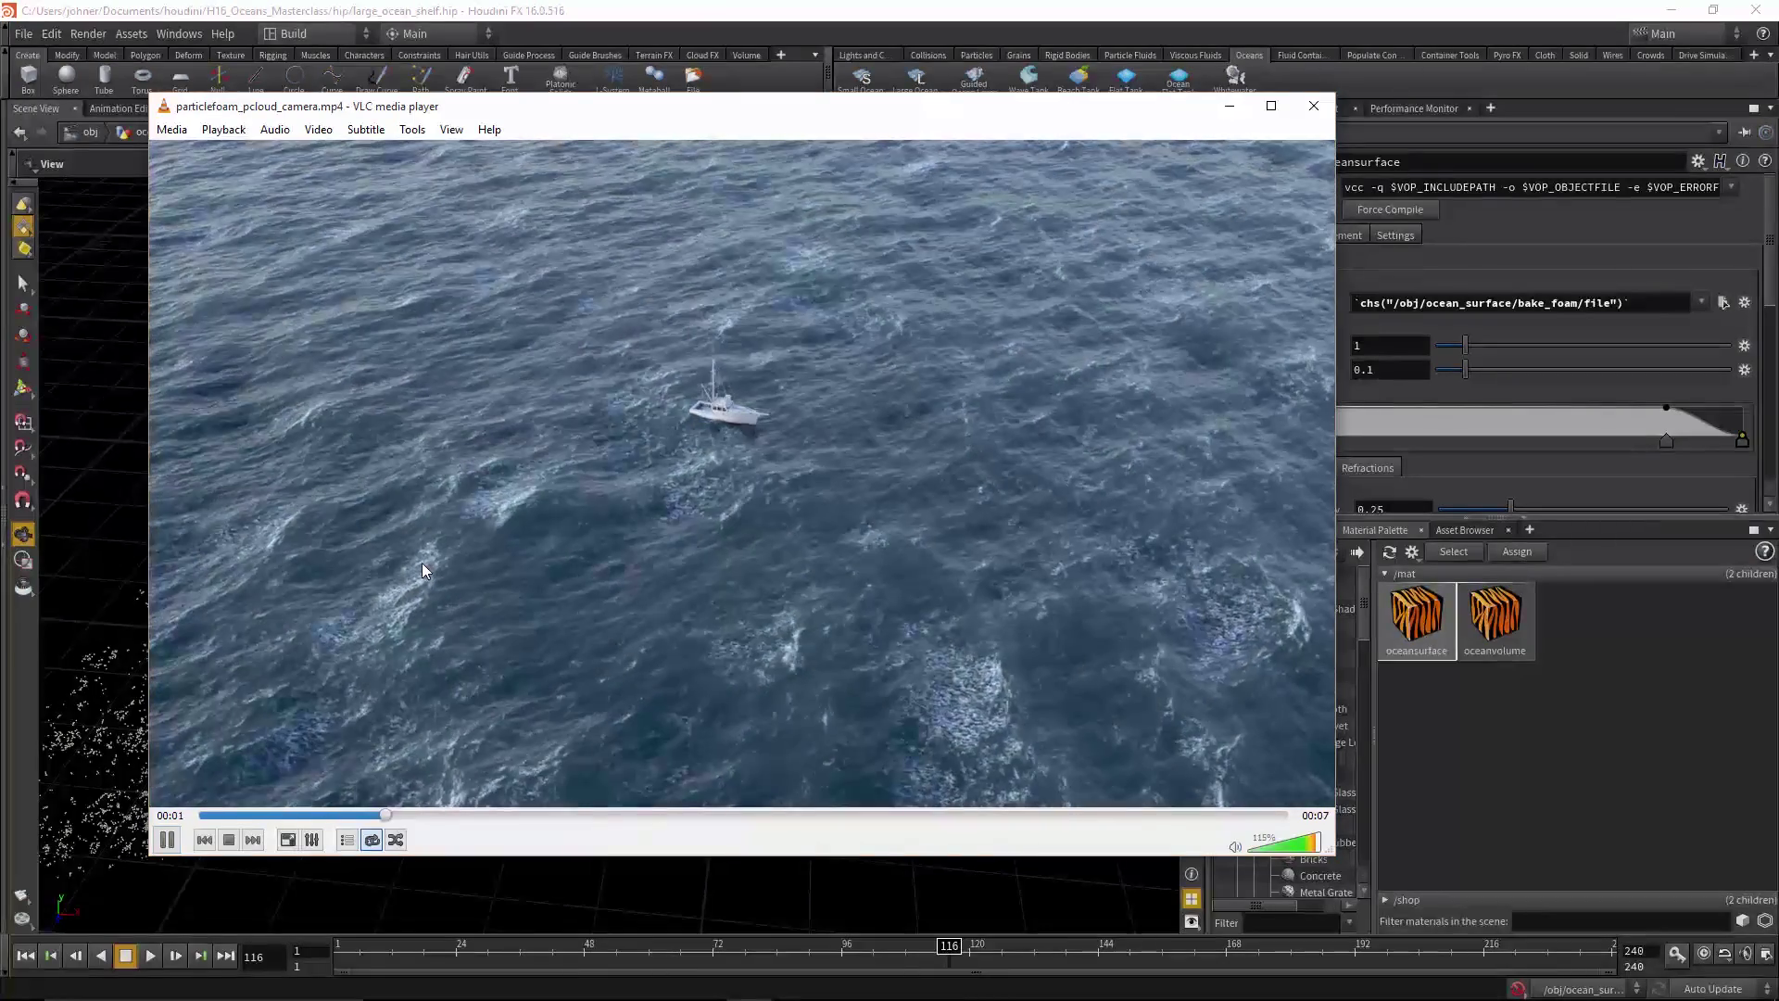
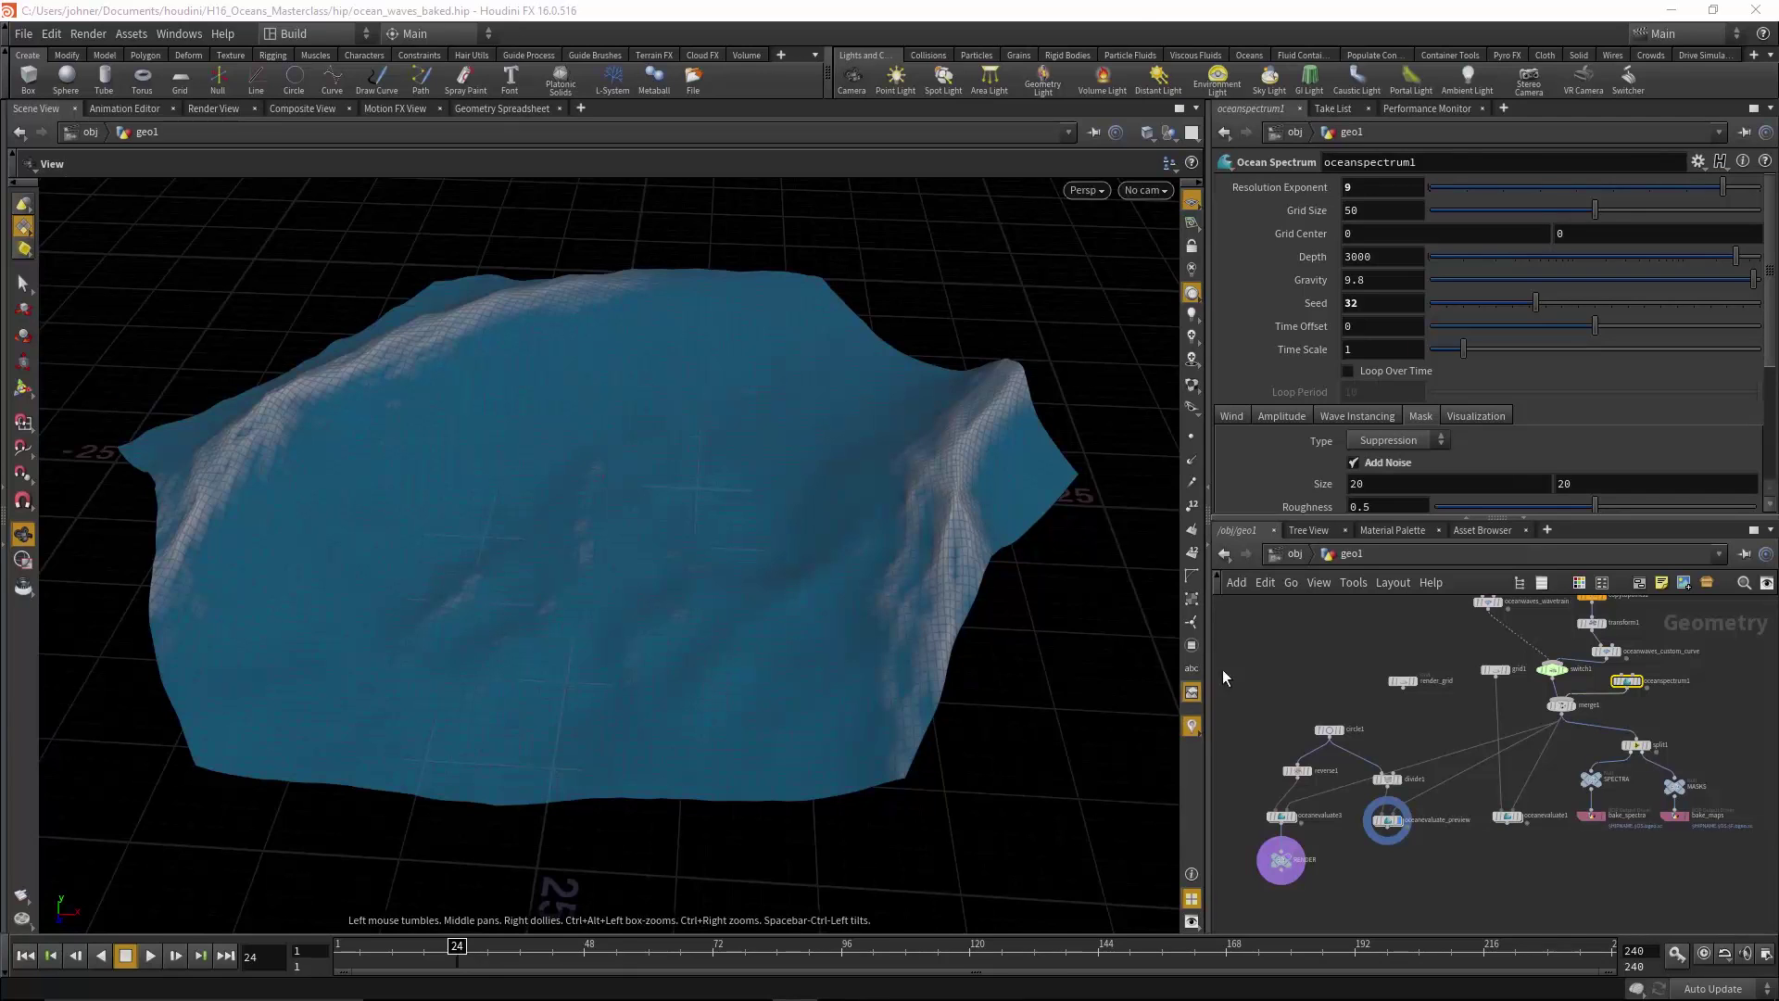
Examine the geo1 network from the curve nodes down to the evaluate nodes, and the wave surface from above
middle_drag(1412, 639, 1397, 765)
scroll(1333, 679, up, 3)
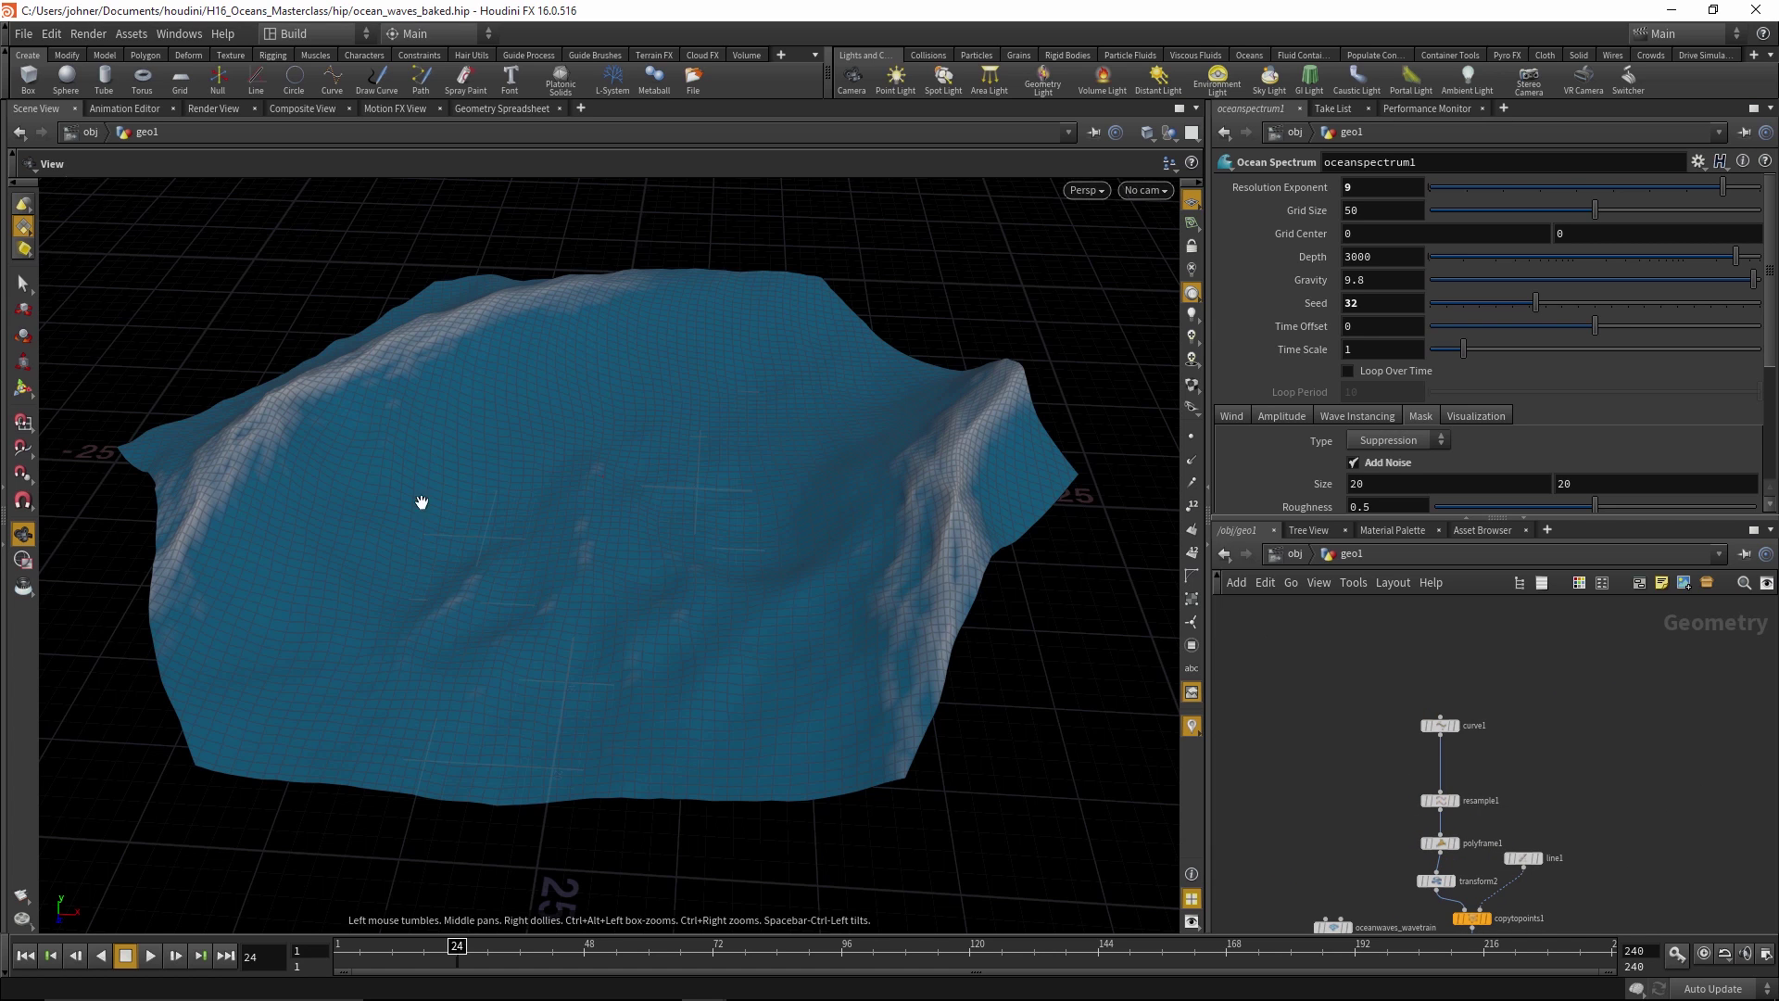
middle_drag(1693, 802, 1698, 655)
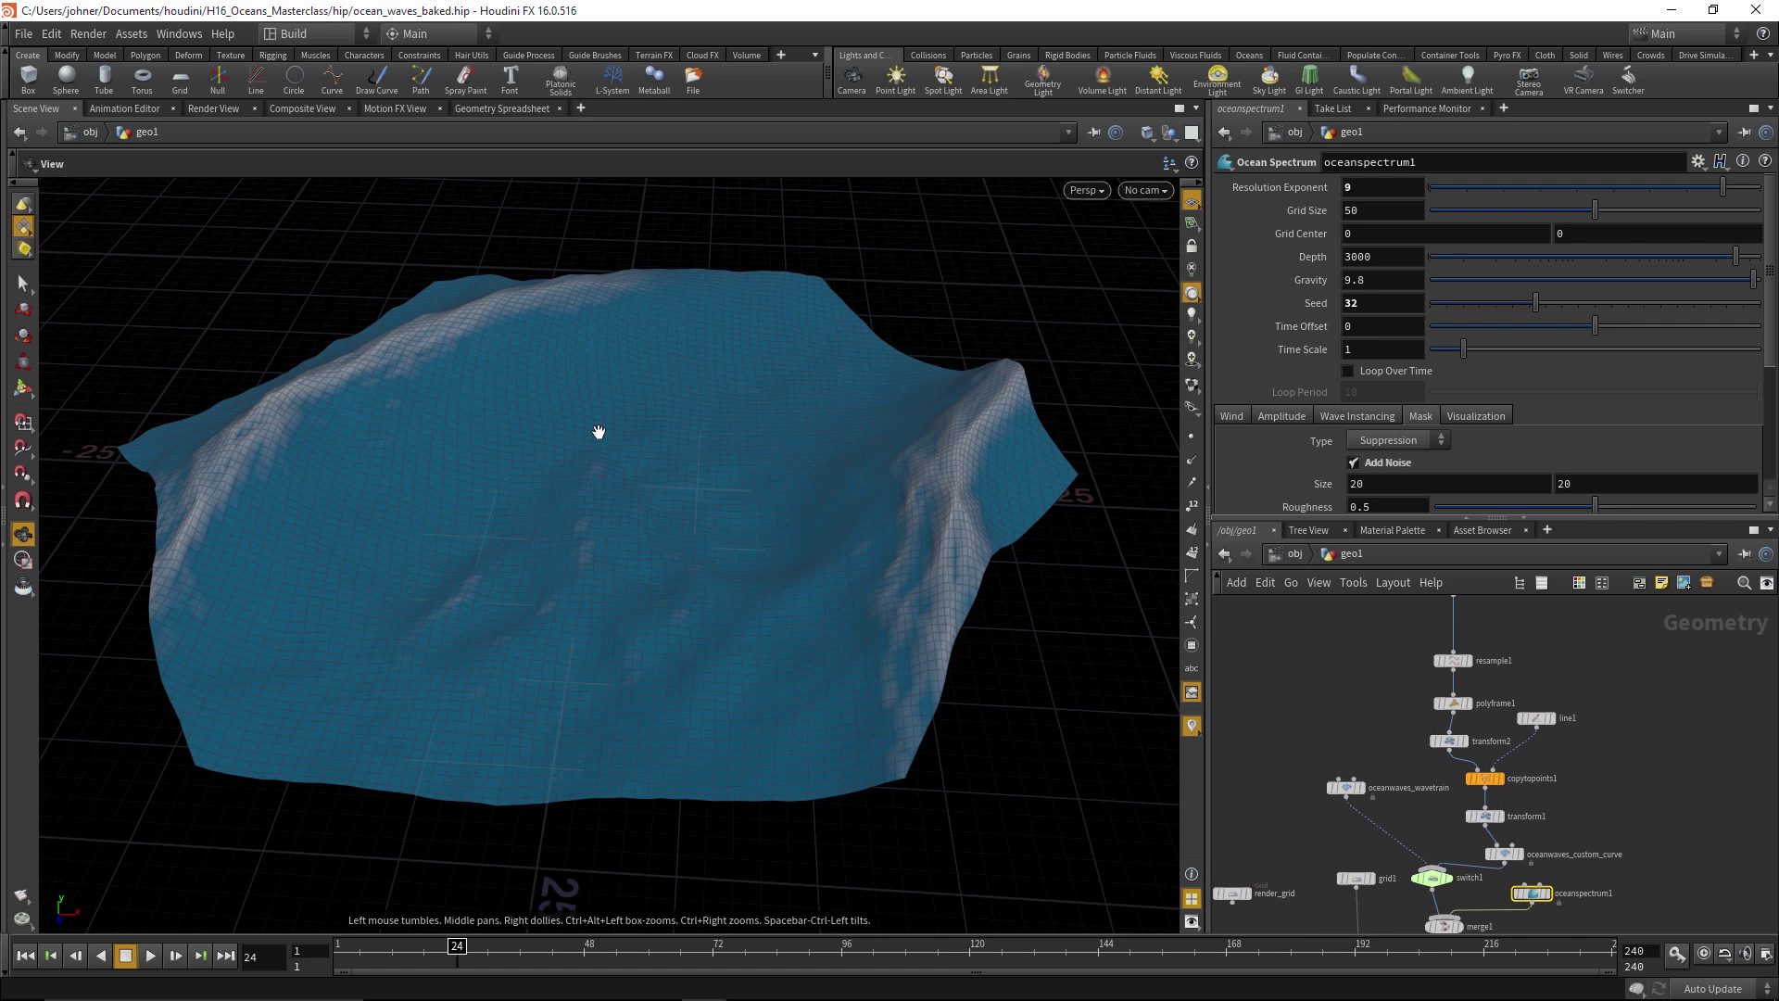
drag(599, 432, 624, 575)
scroll(616, 643, down, 3)
scroll(622, 661, up, 2)
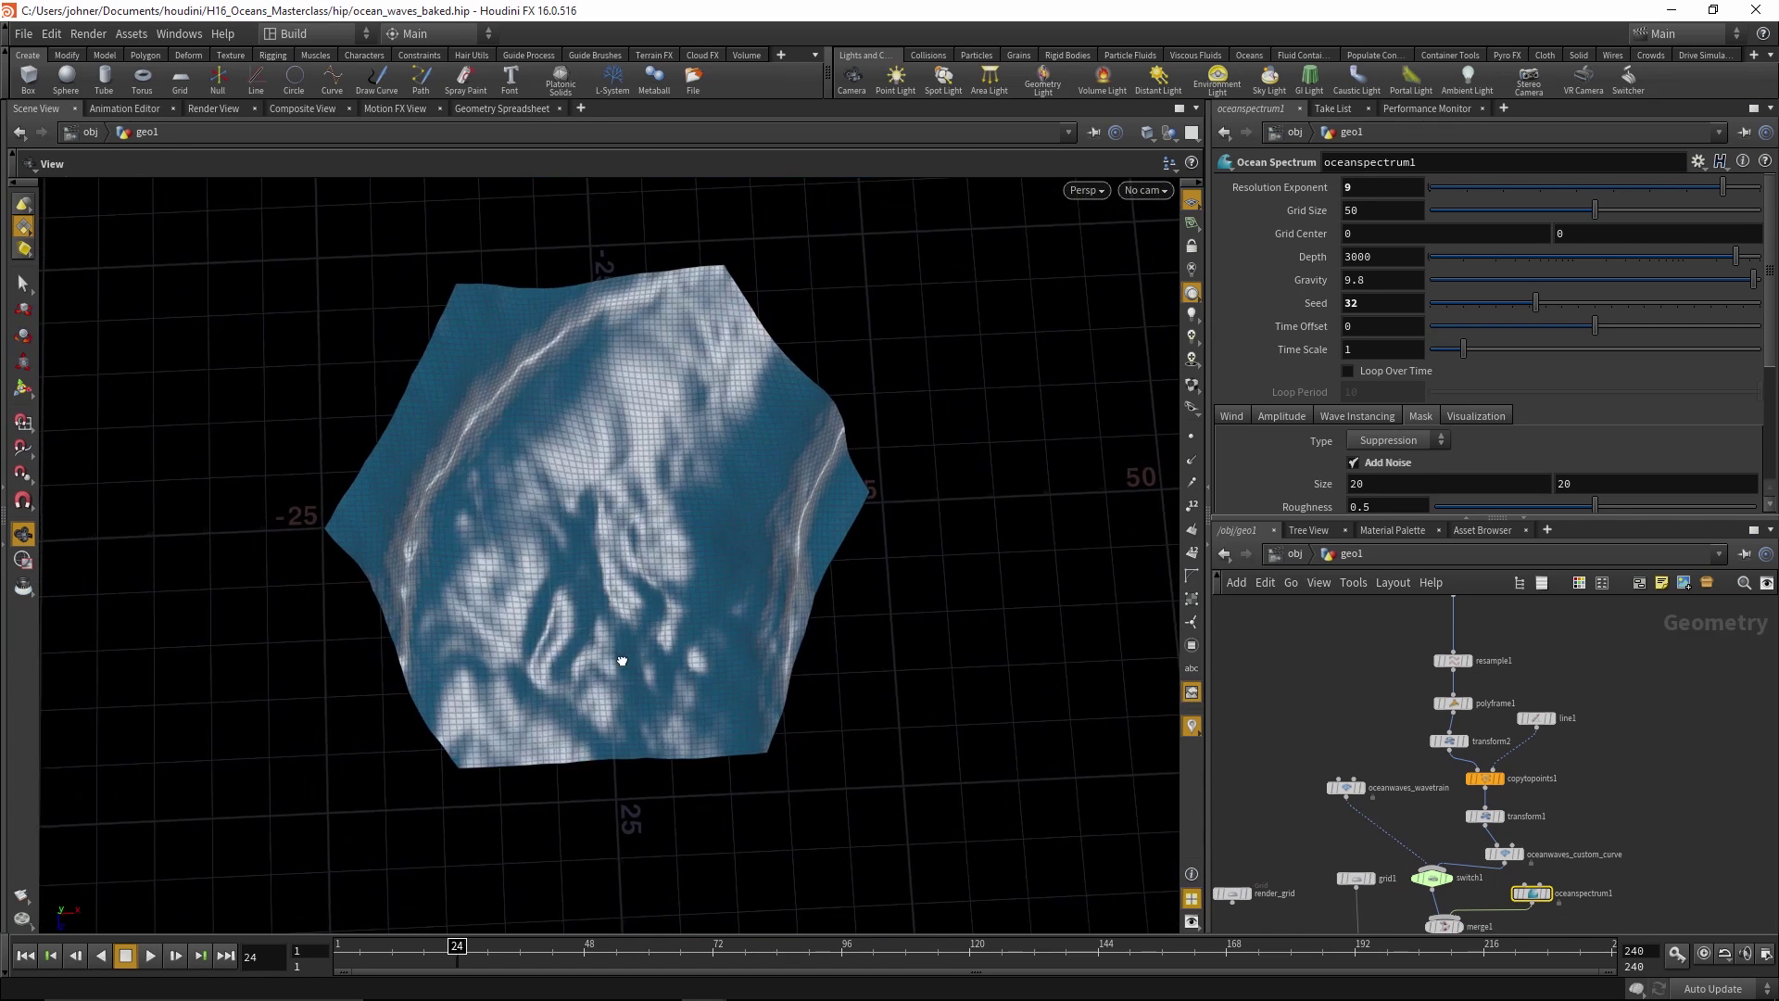
mouse_move(1226, 796)
middle_down()
mouse_move(1344, 722)
mouse_move(1432, 612)
middle_up()
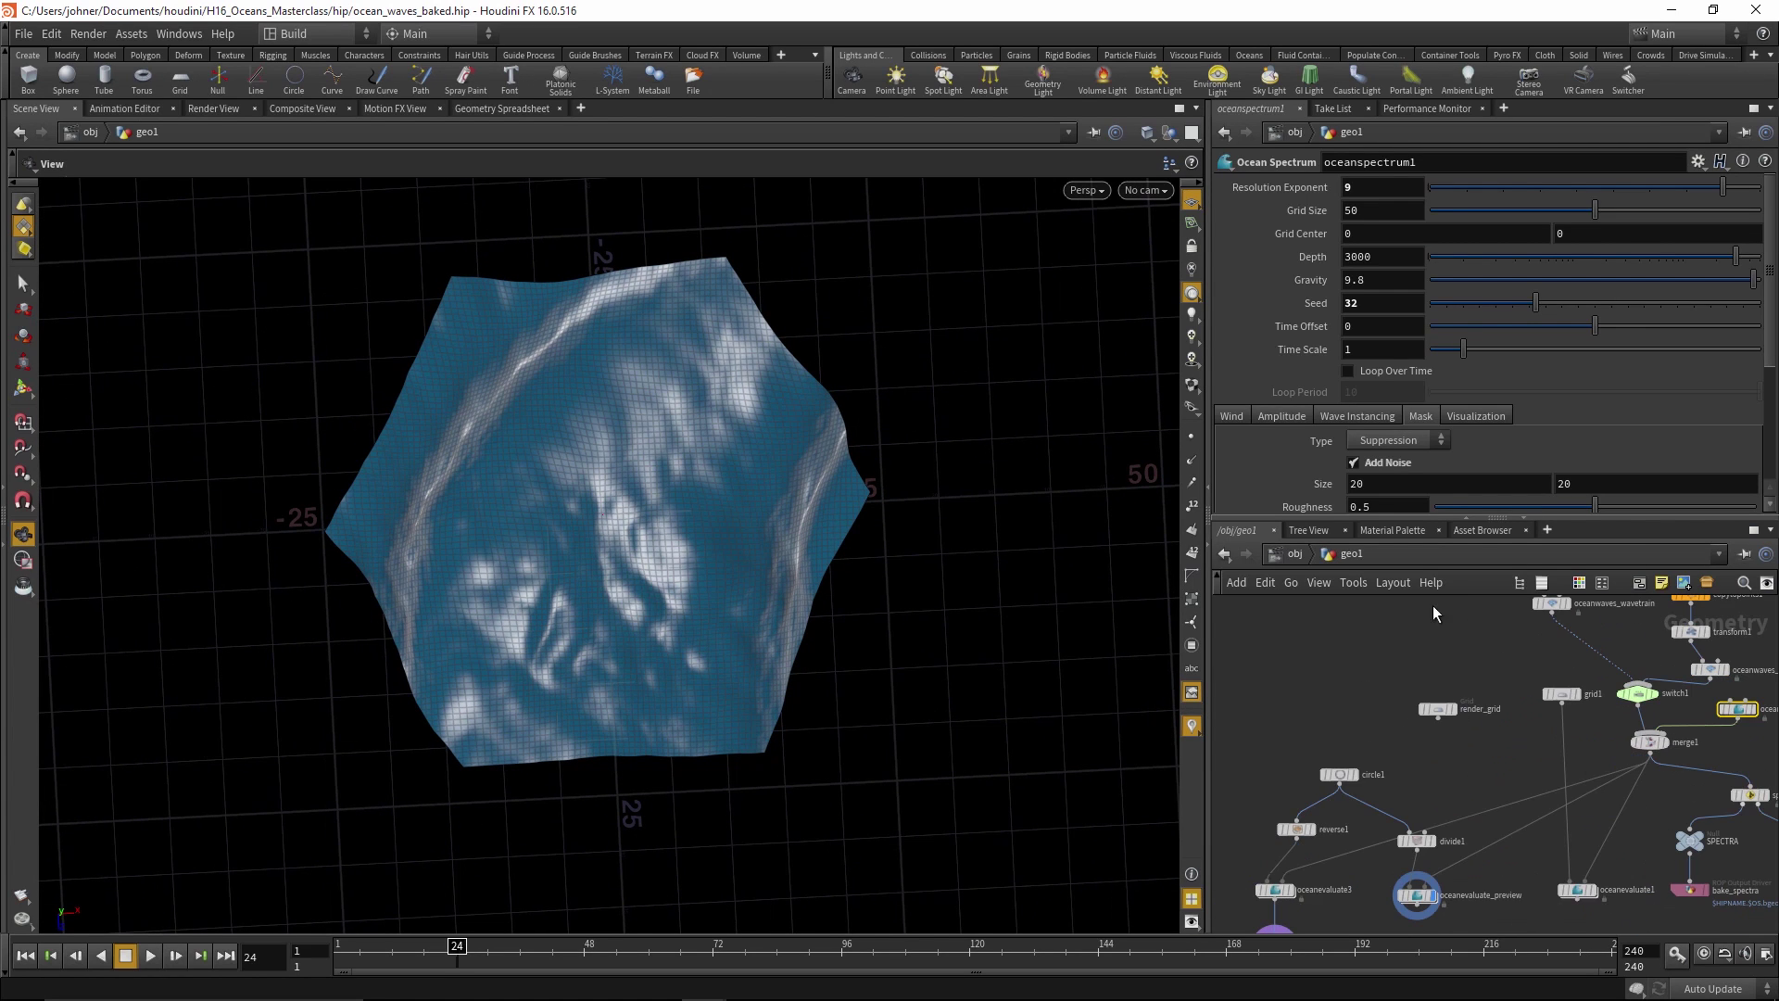
Show the undeformed polygon of circle1, and return the display to oceanevaluate_preview to compare the deformed waves
click(1356, 775)
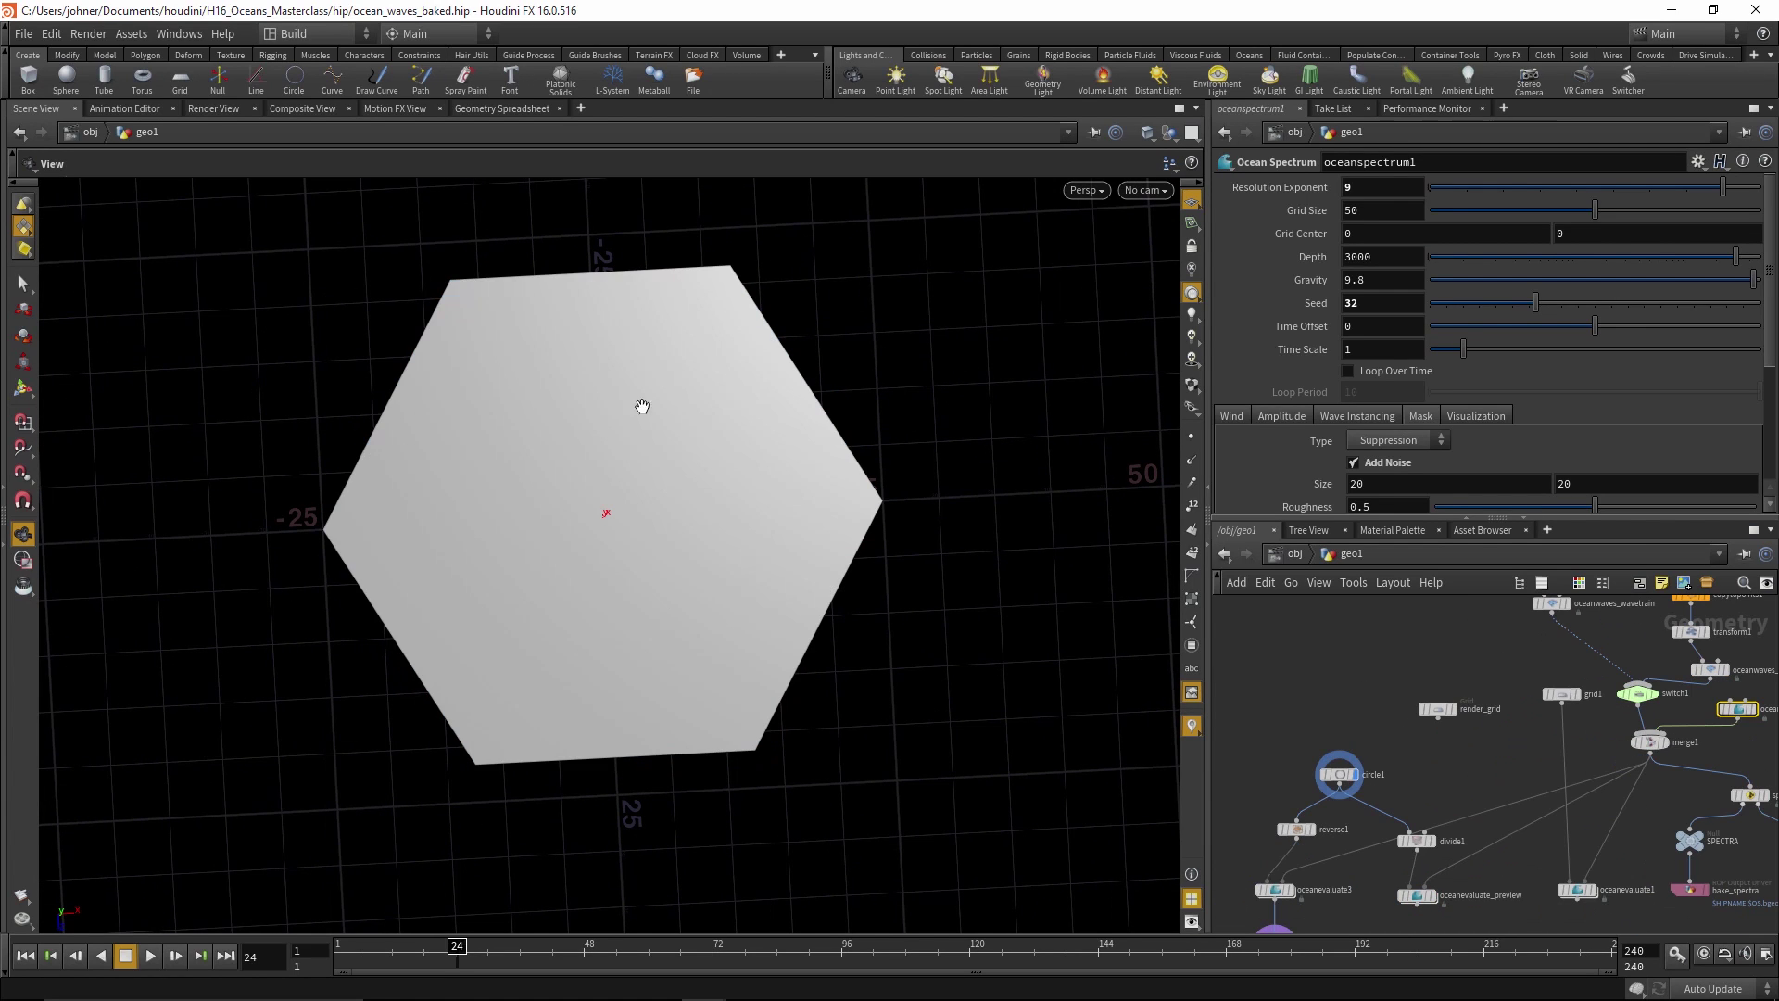
drag(583, 498, 593, 361)
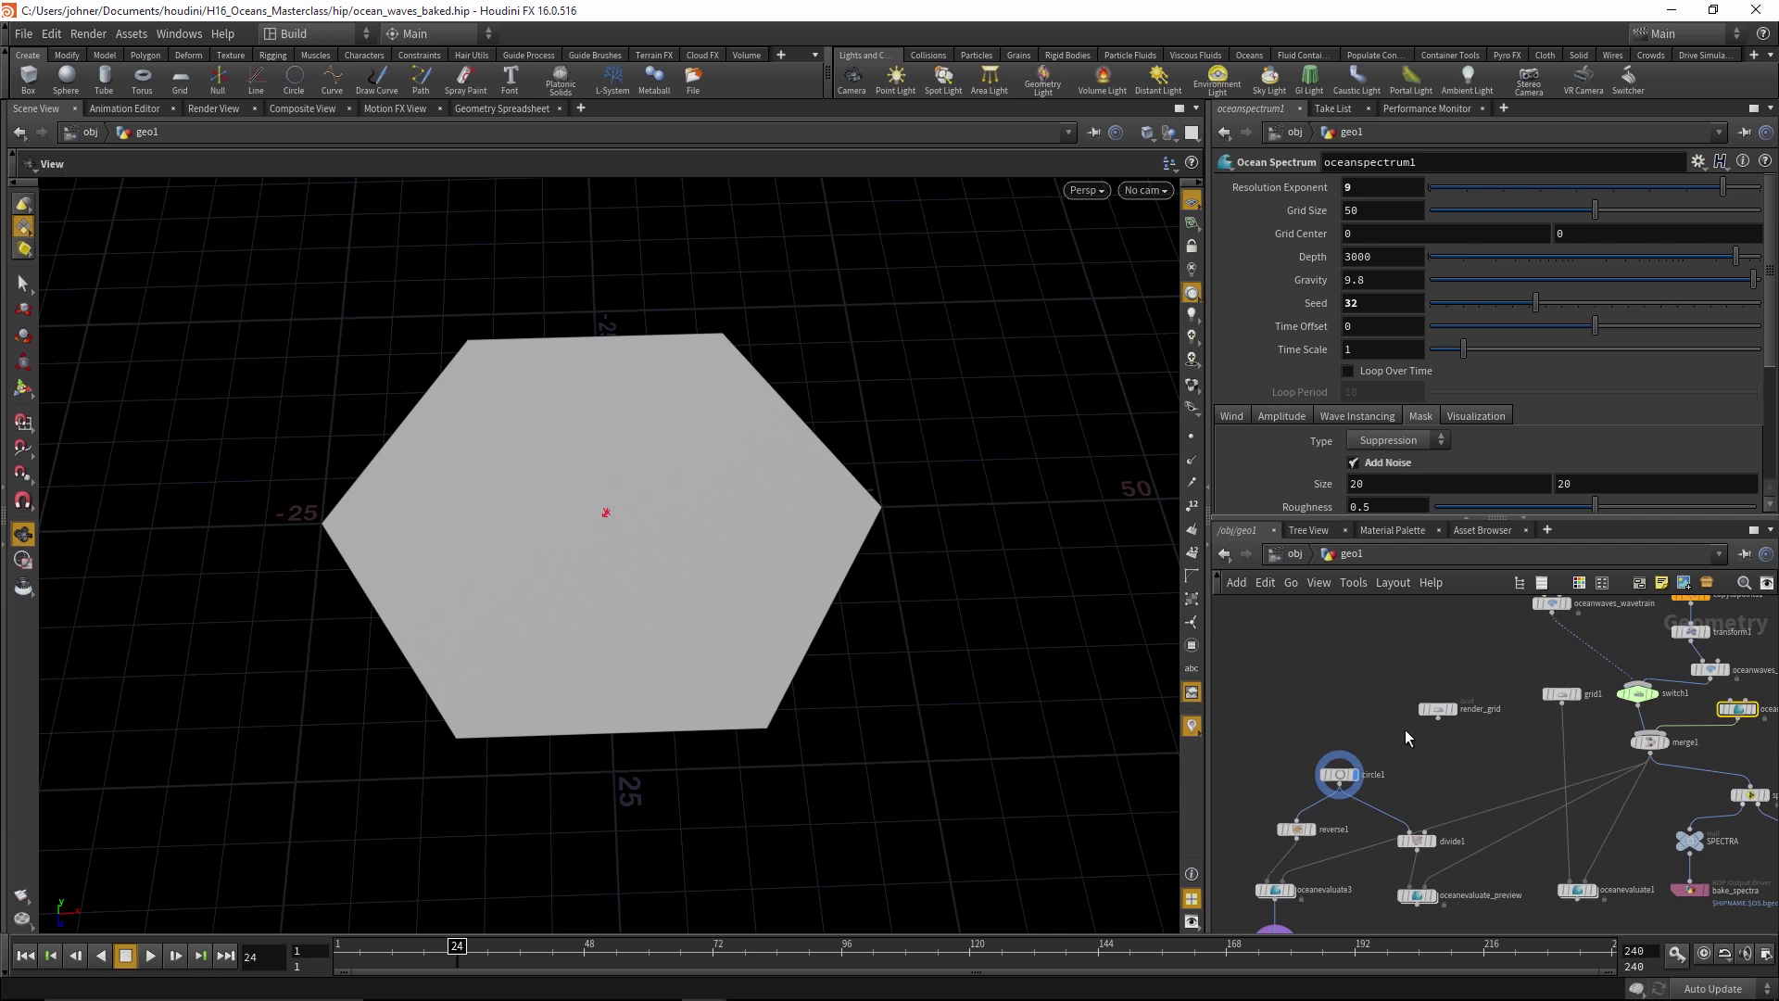
middle_drag(1405, 731, 1435, 597)
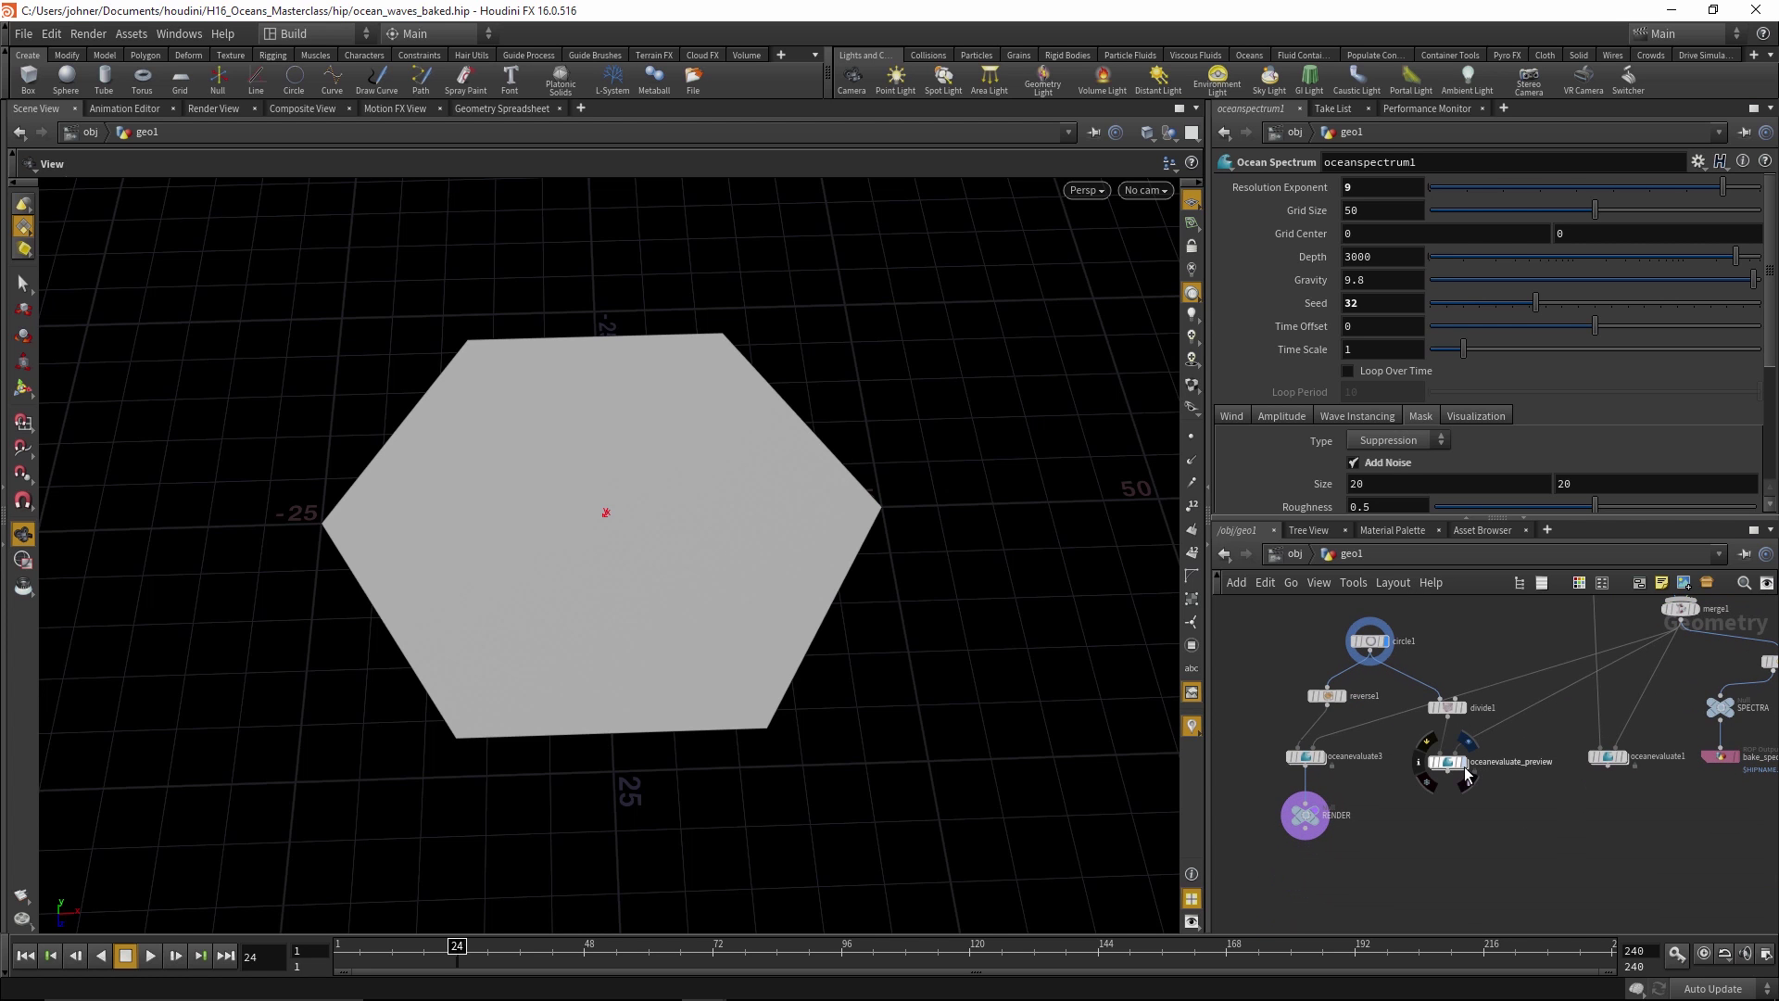
click(1466, 771)
scroll(644, 593, up, 3)
drag(645, 592, 531, 582)
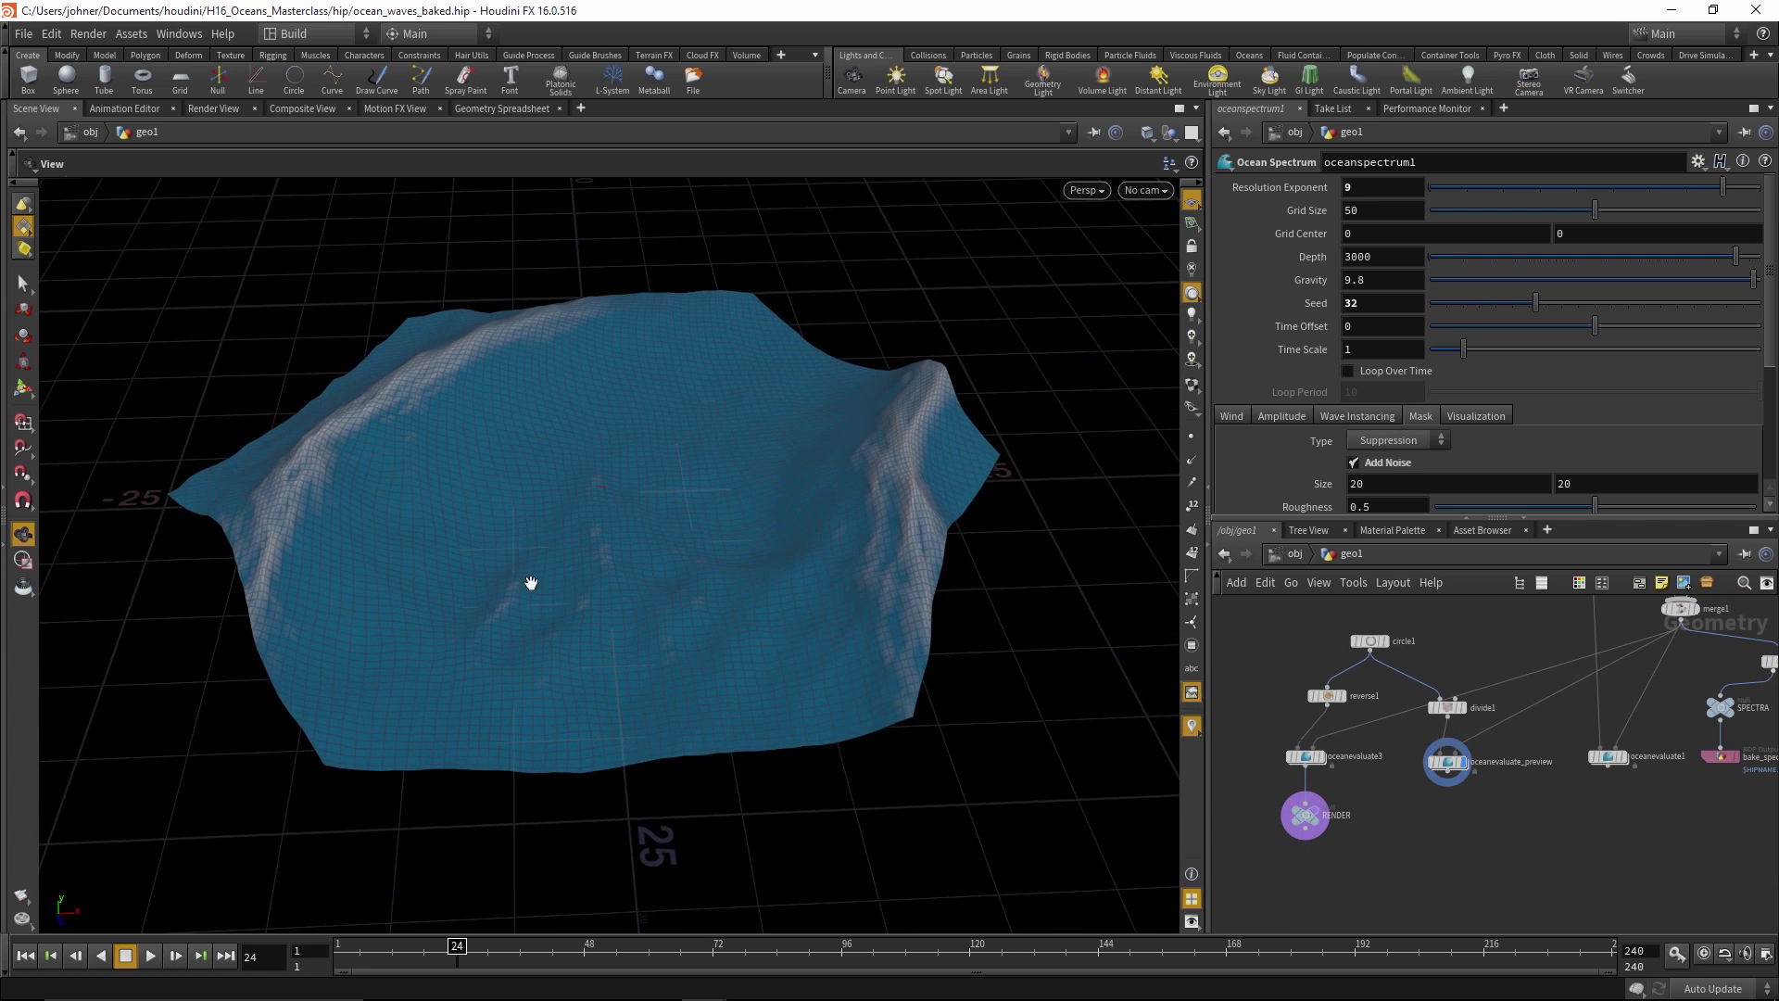
scroll(531, 582, up, 2)
Select oceanevaluate3 and review its UV Attribute option and its Export to Texture settings for the displacement maps
middle_drag(1543, 847, 1364, 897)
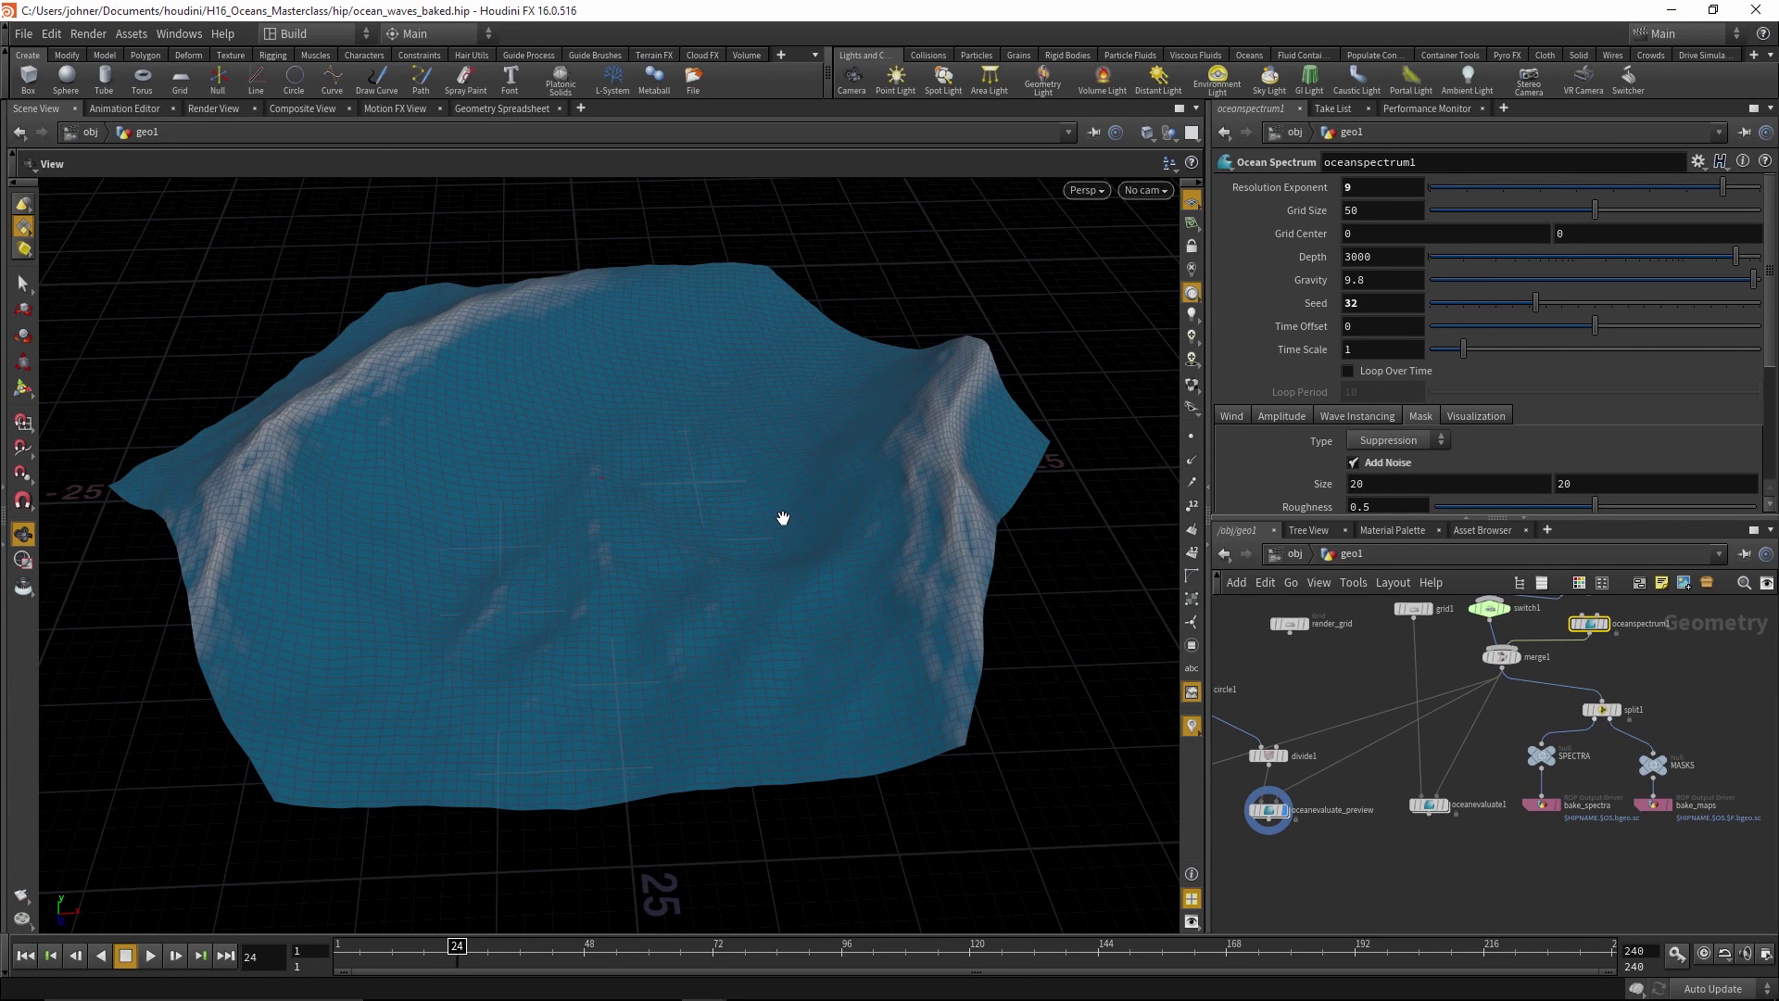
middle_drag(1319, 696, 1548, 654)
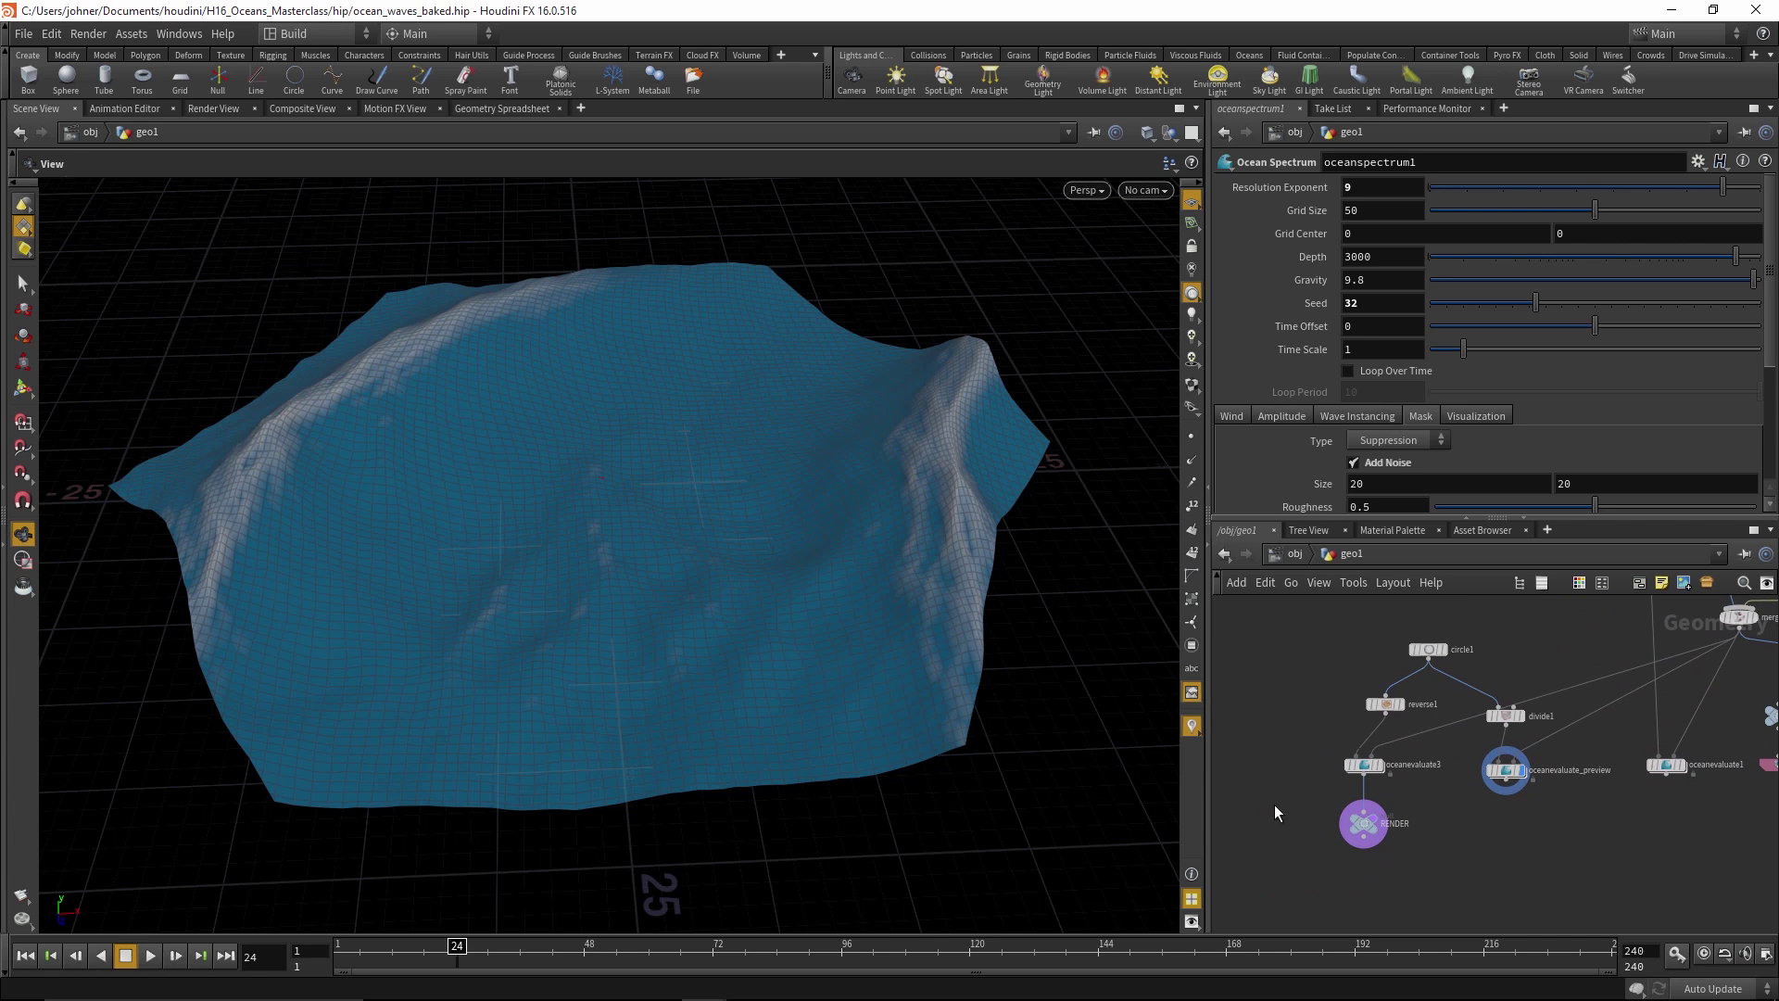
click(1363, 766)
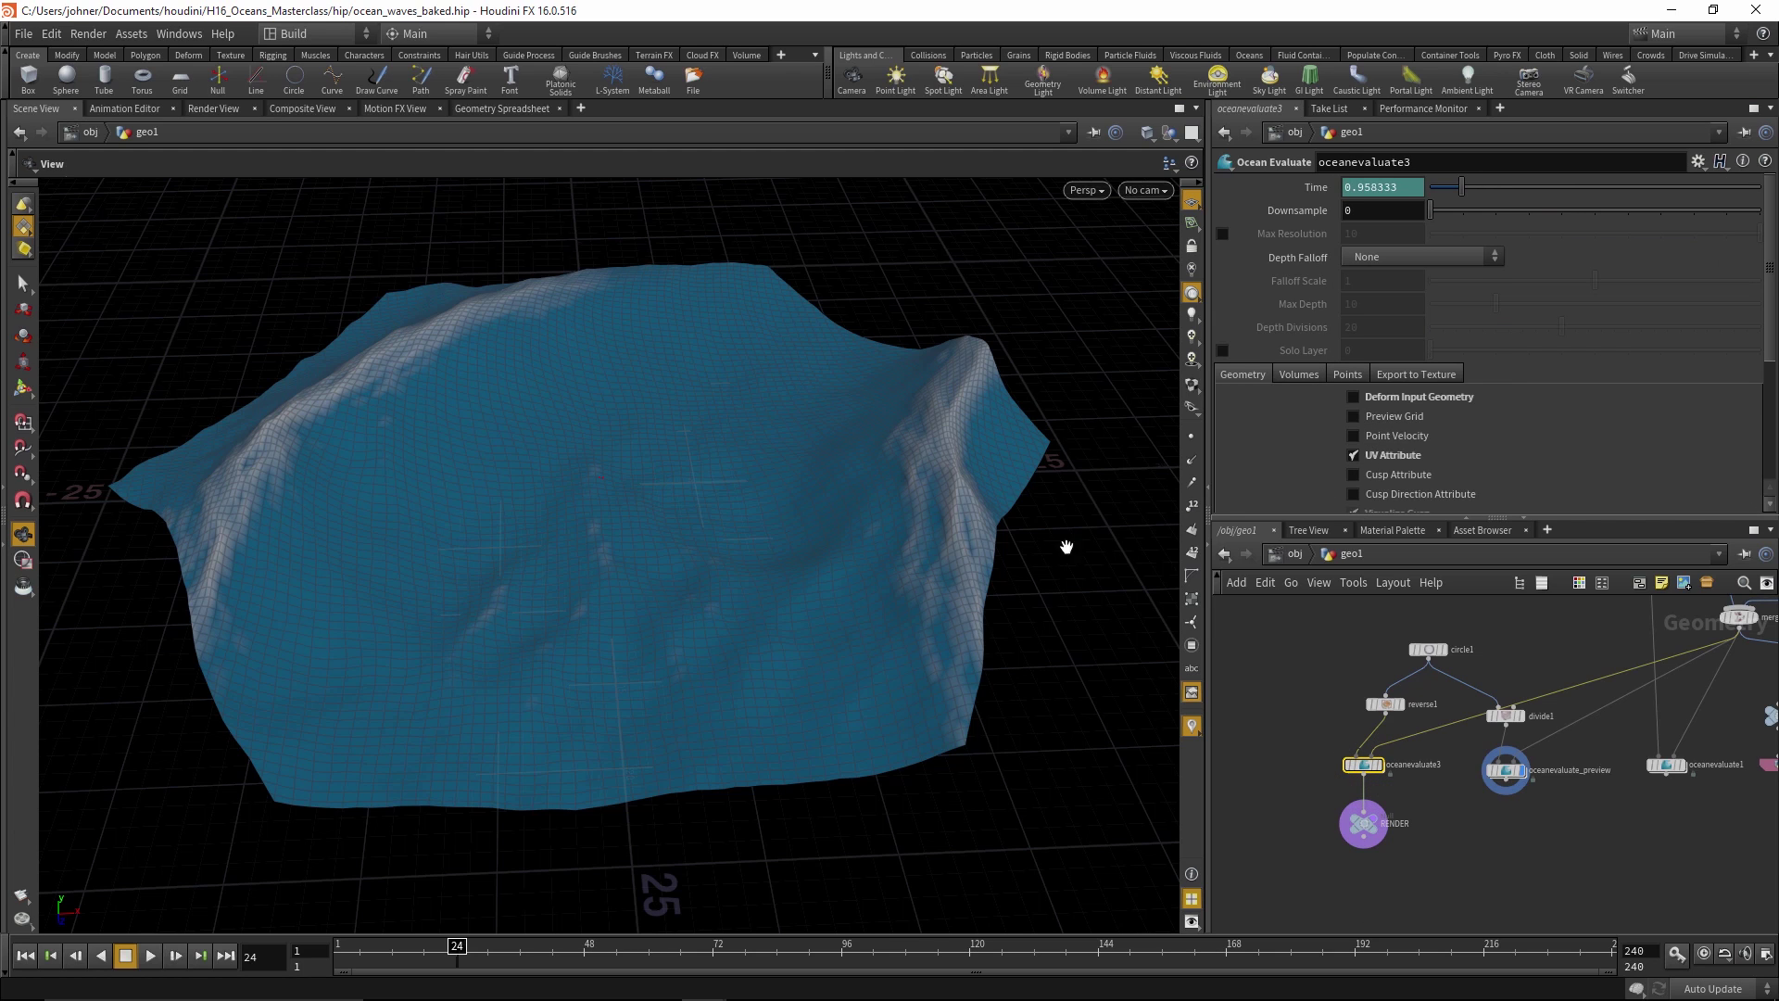
scroll(1379, 431, down, 1)
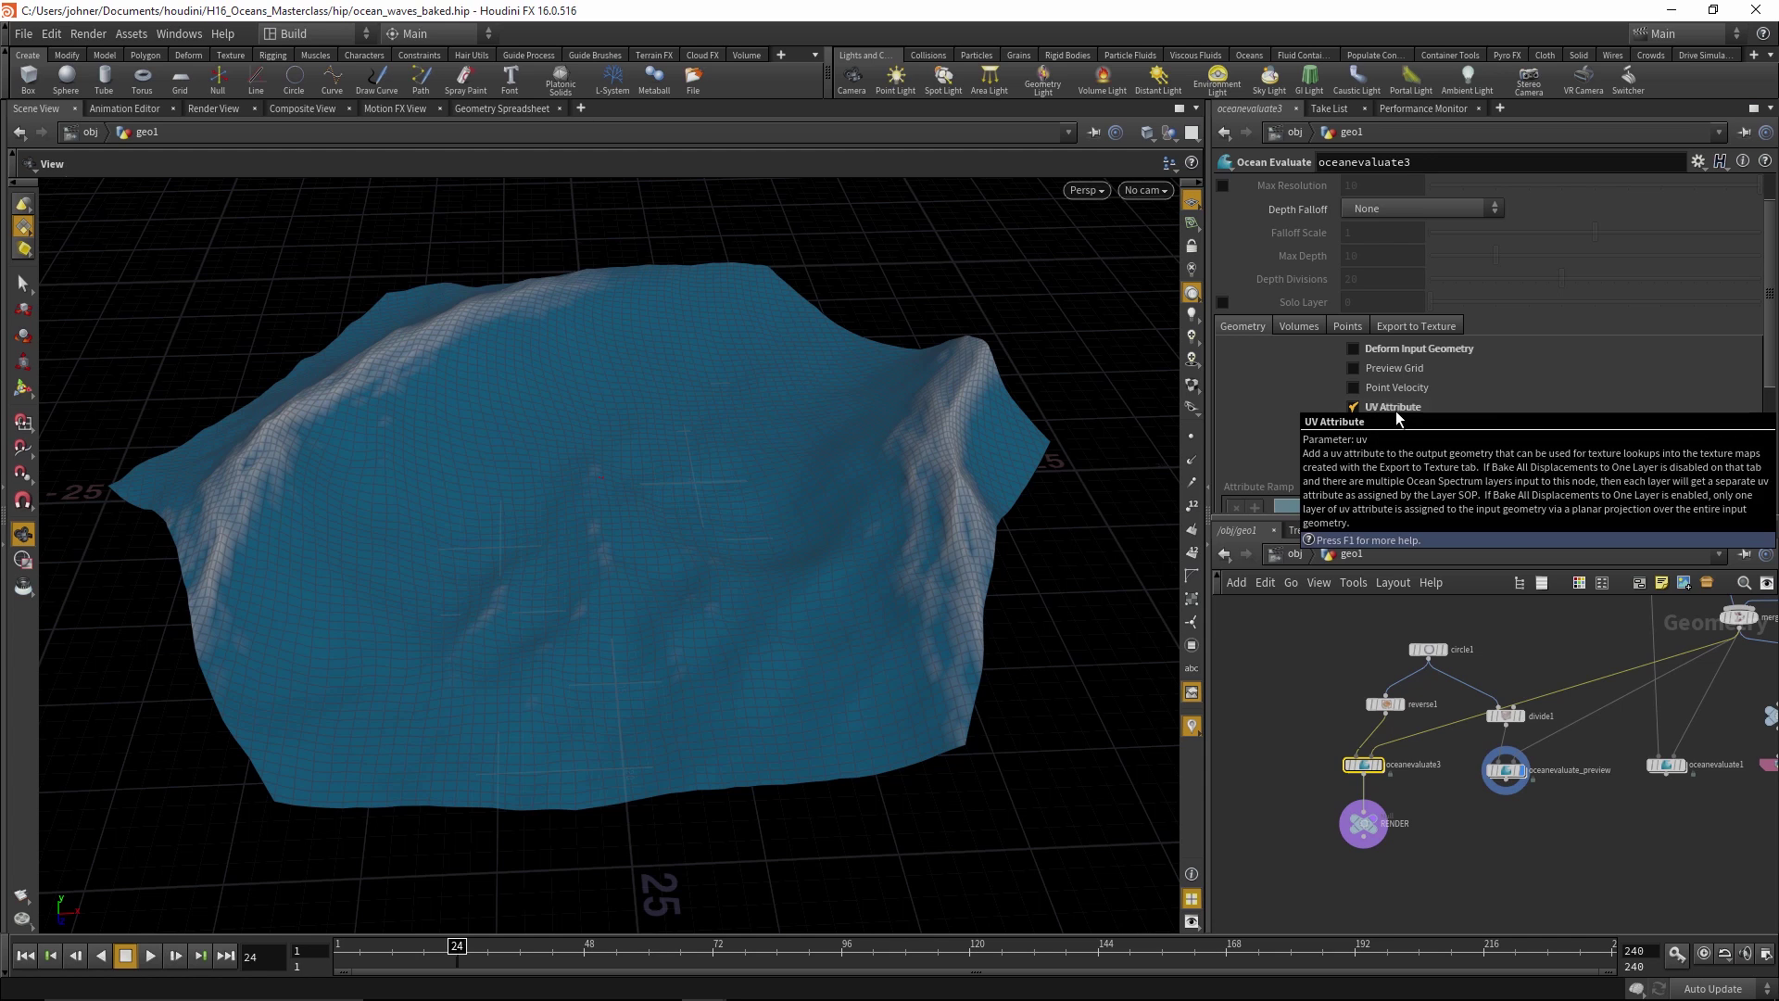
click(1394, 328)
scroll(1400, 333, down, 1)
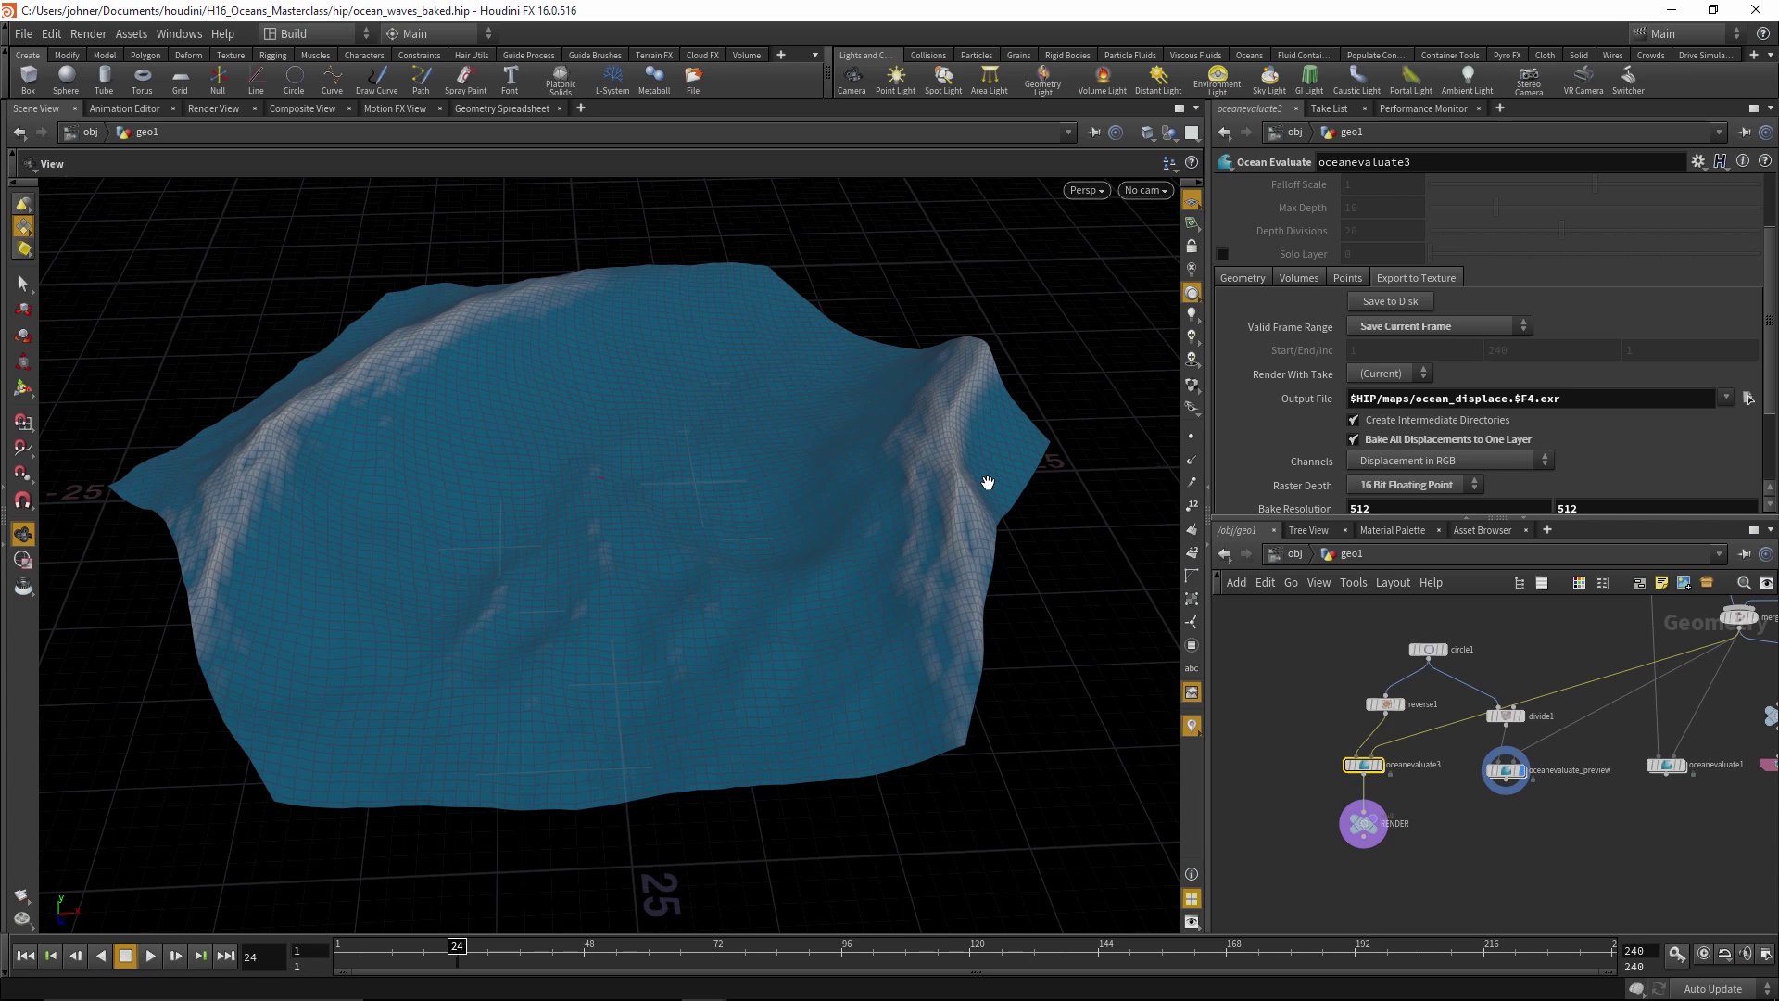
scroll(1270, 473, down, 1)
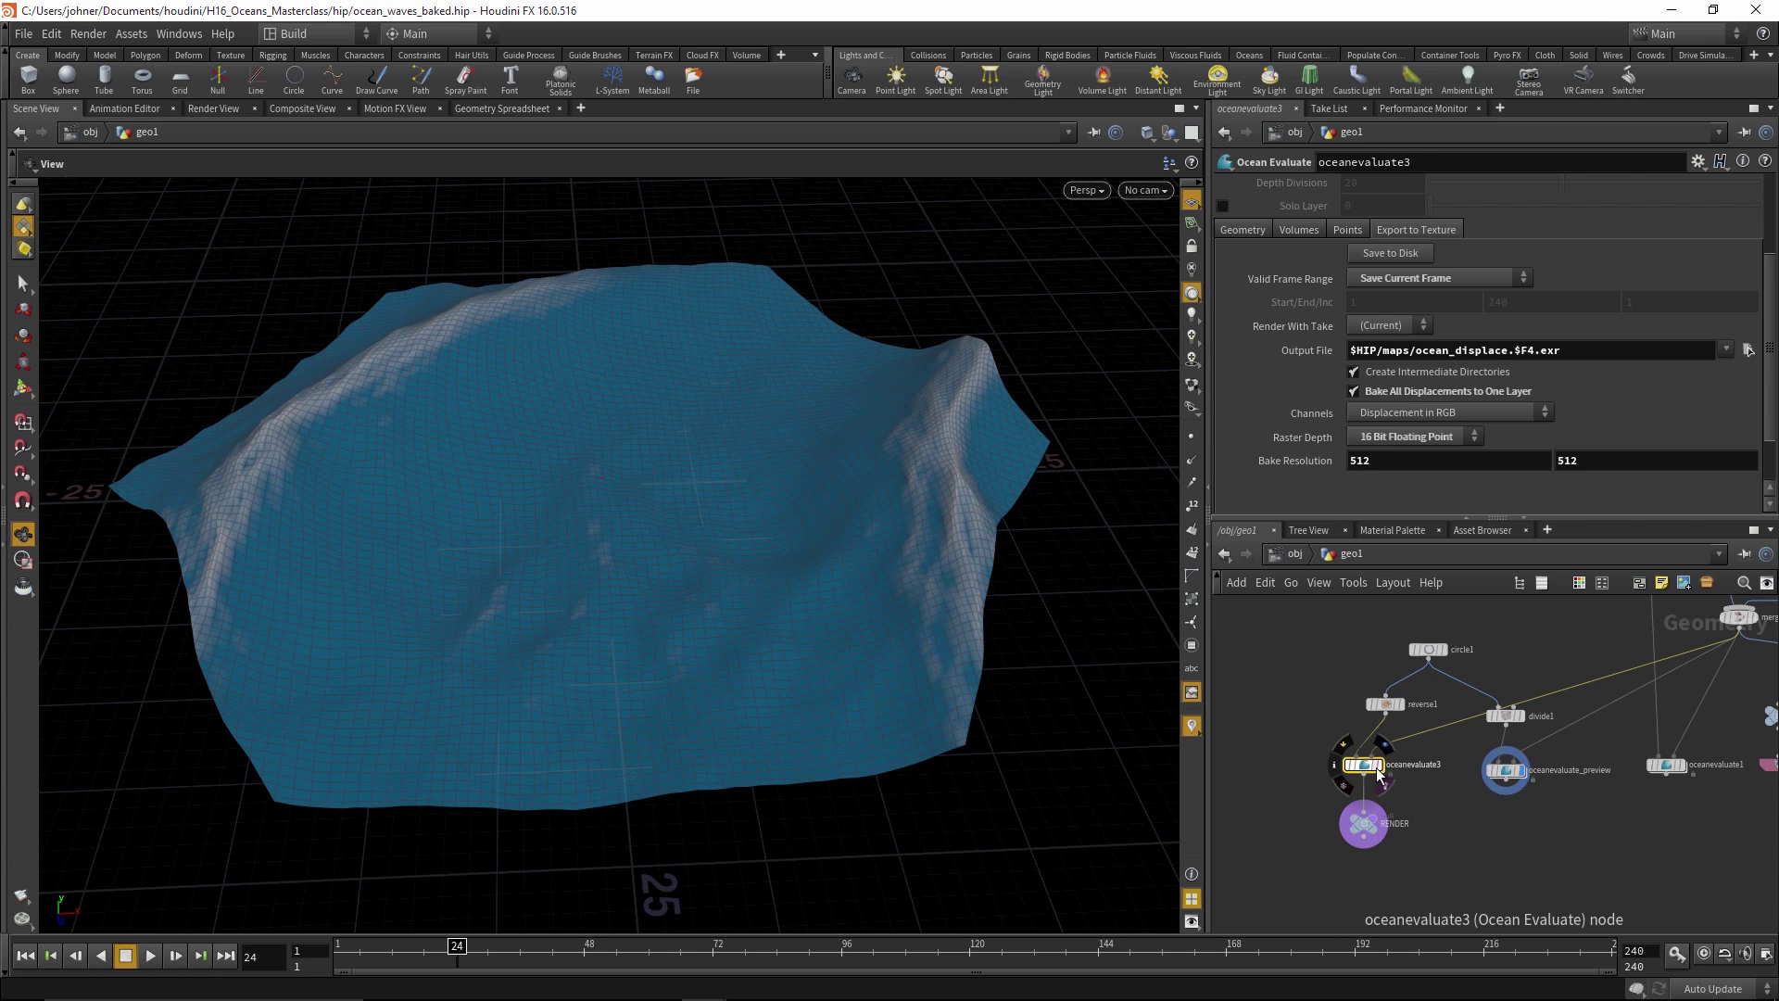
Display oceanevaluate3, check its UV layout, and return to the perspective view
key(r)
key(space+5)
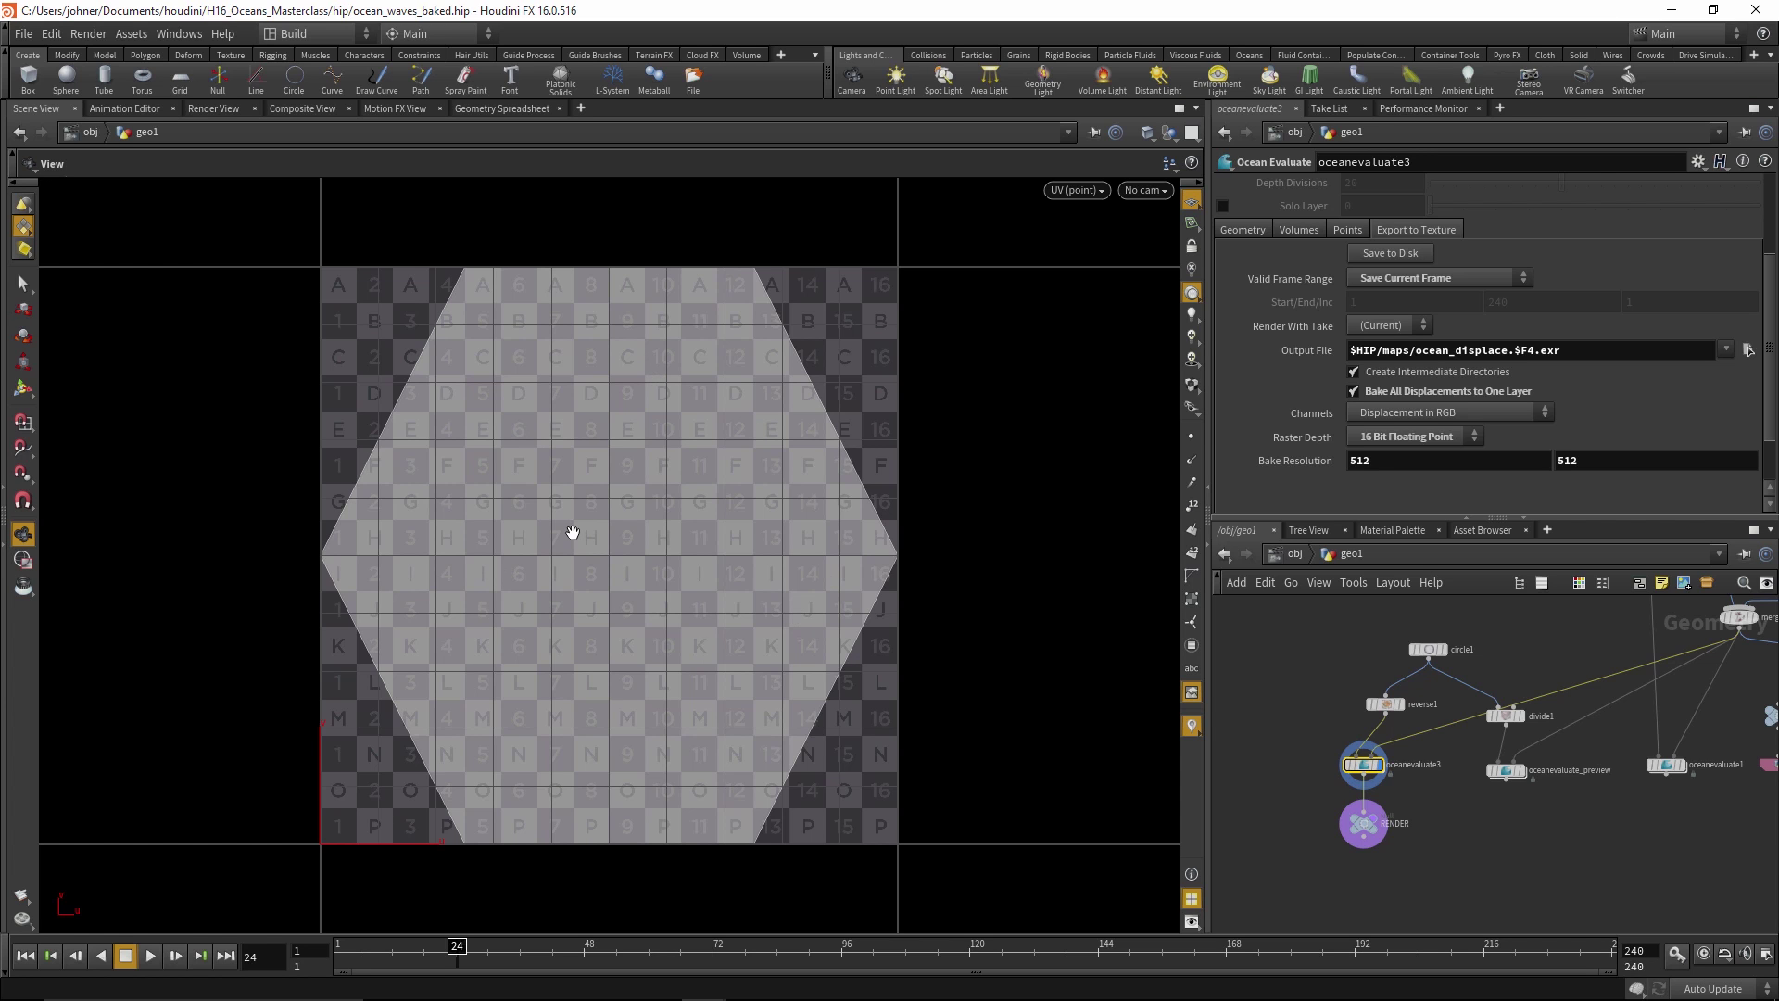
key(space+1)
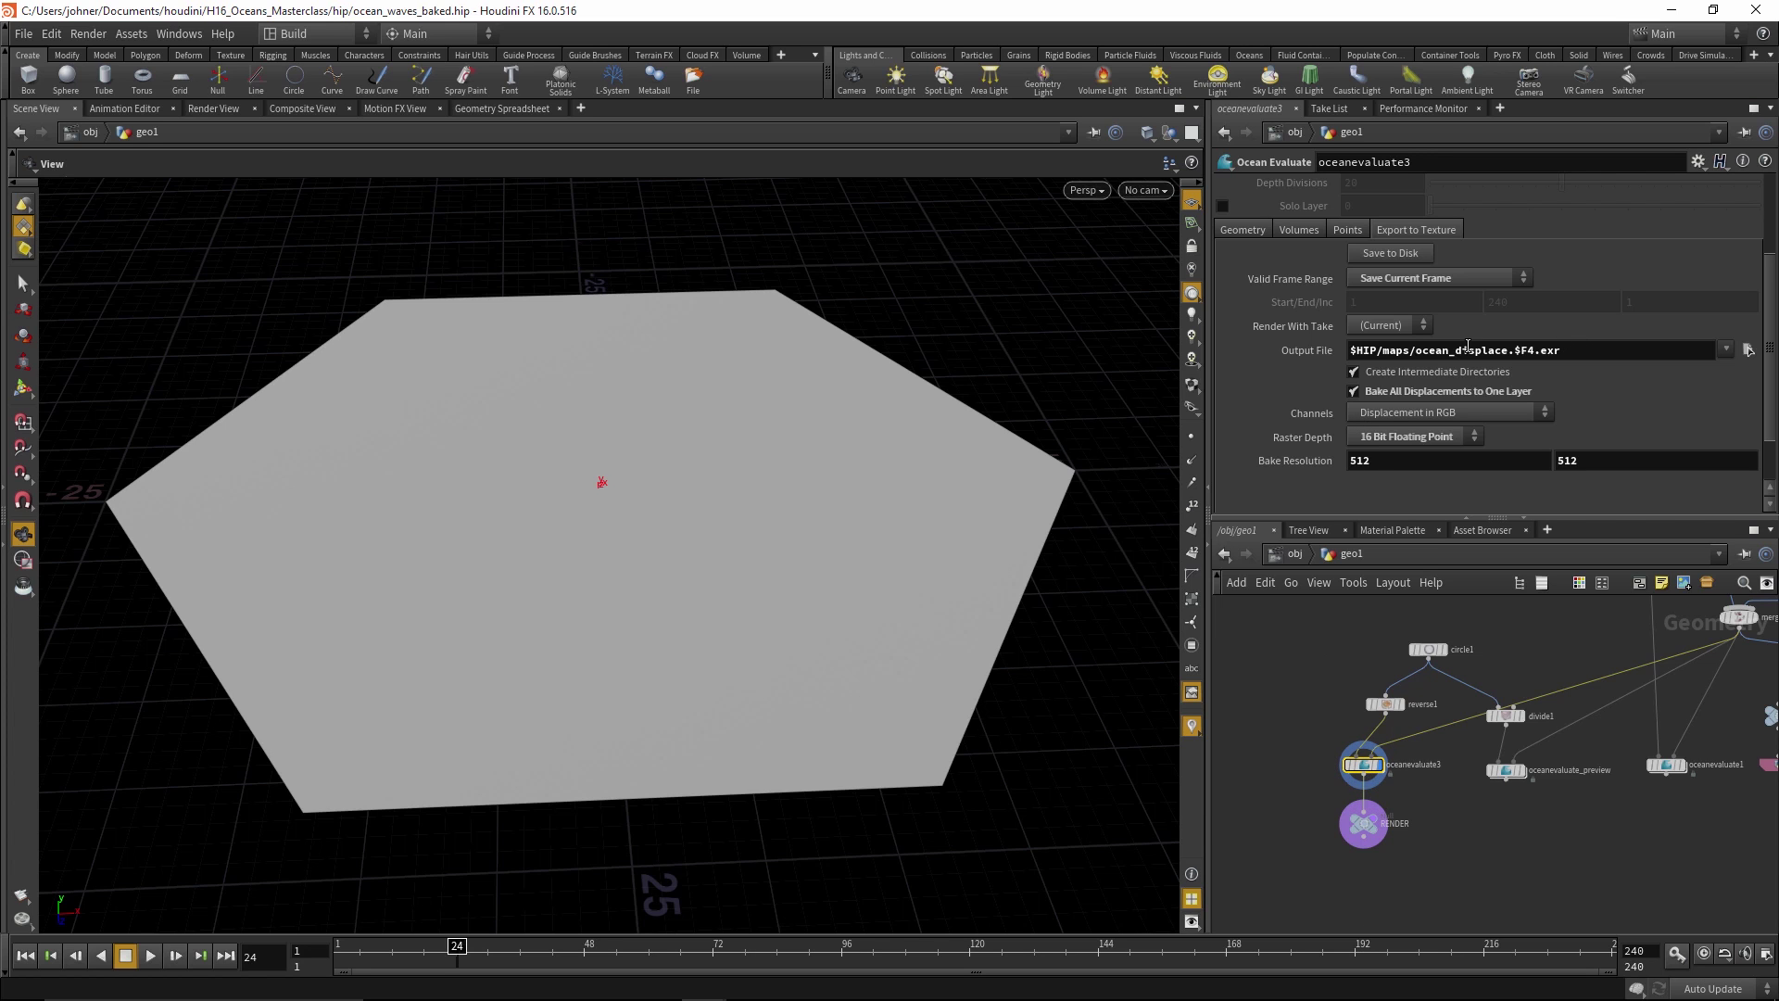
Show the mantra1 render of the ocean and resume its paused automatic updates
click(209, 109)
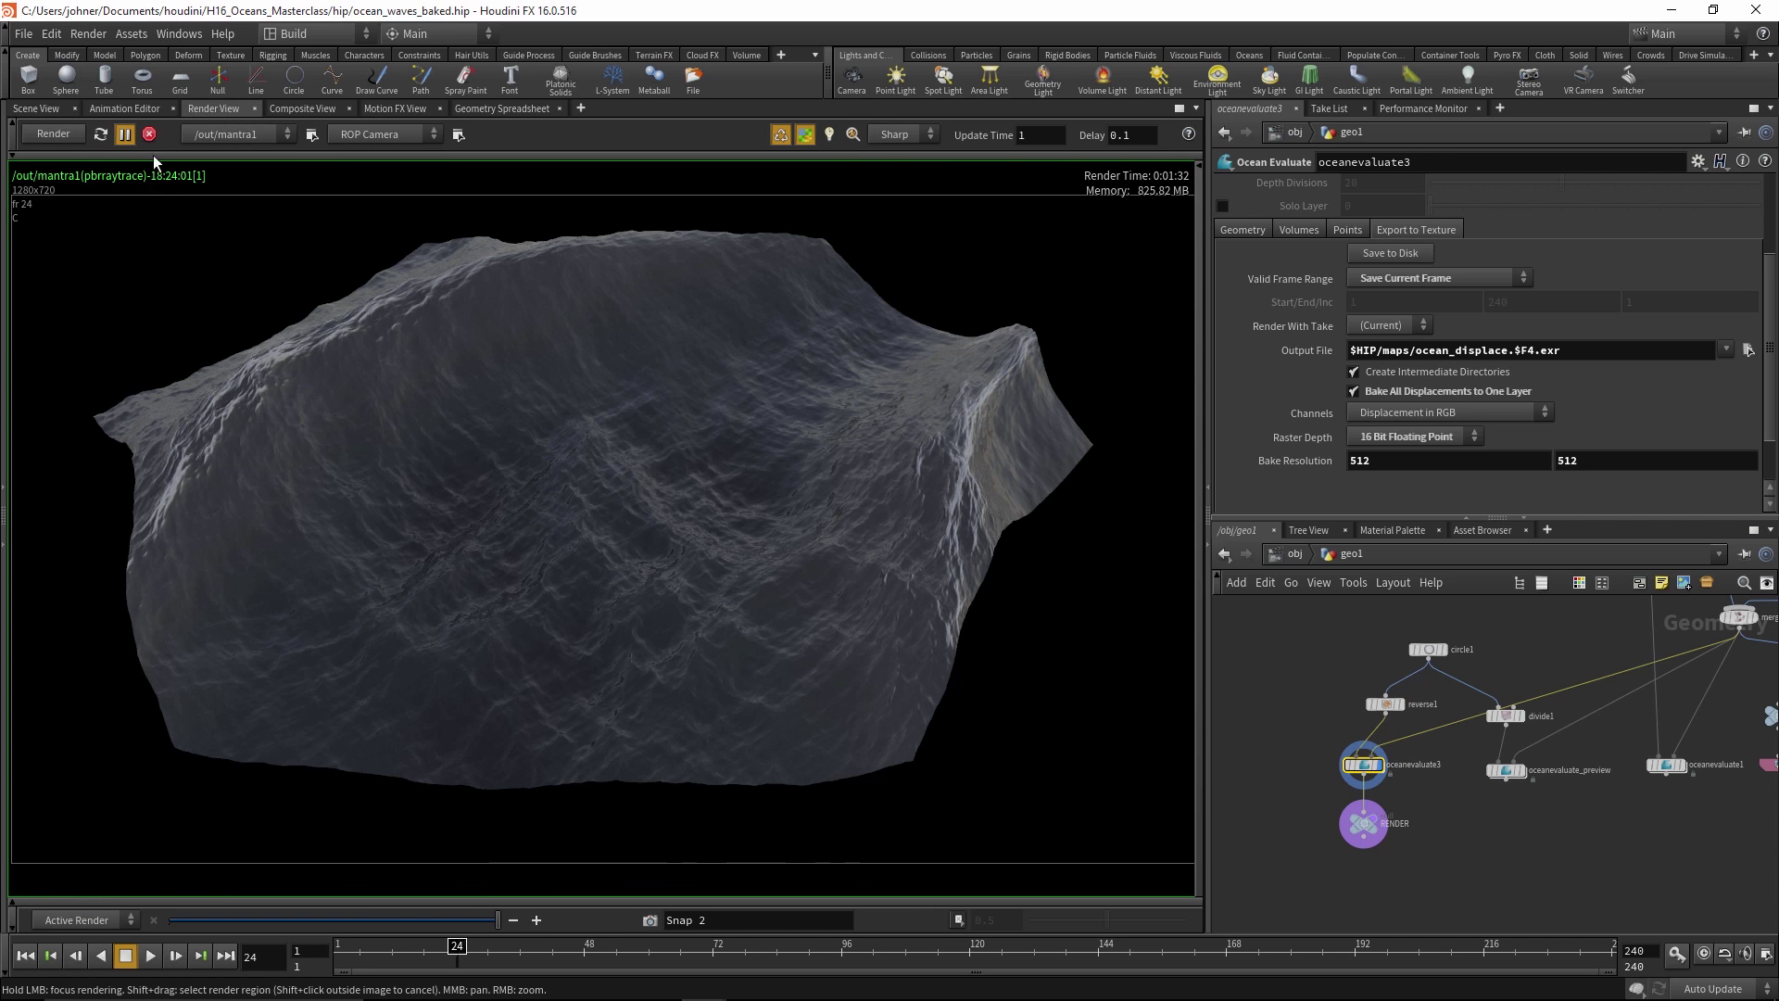
click(124, 134)
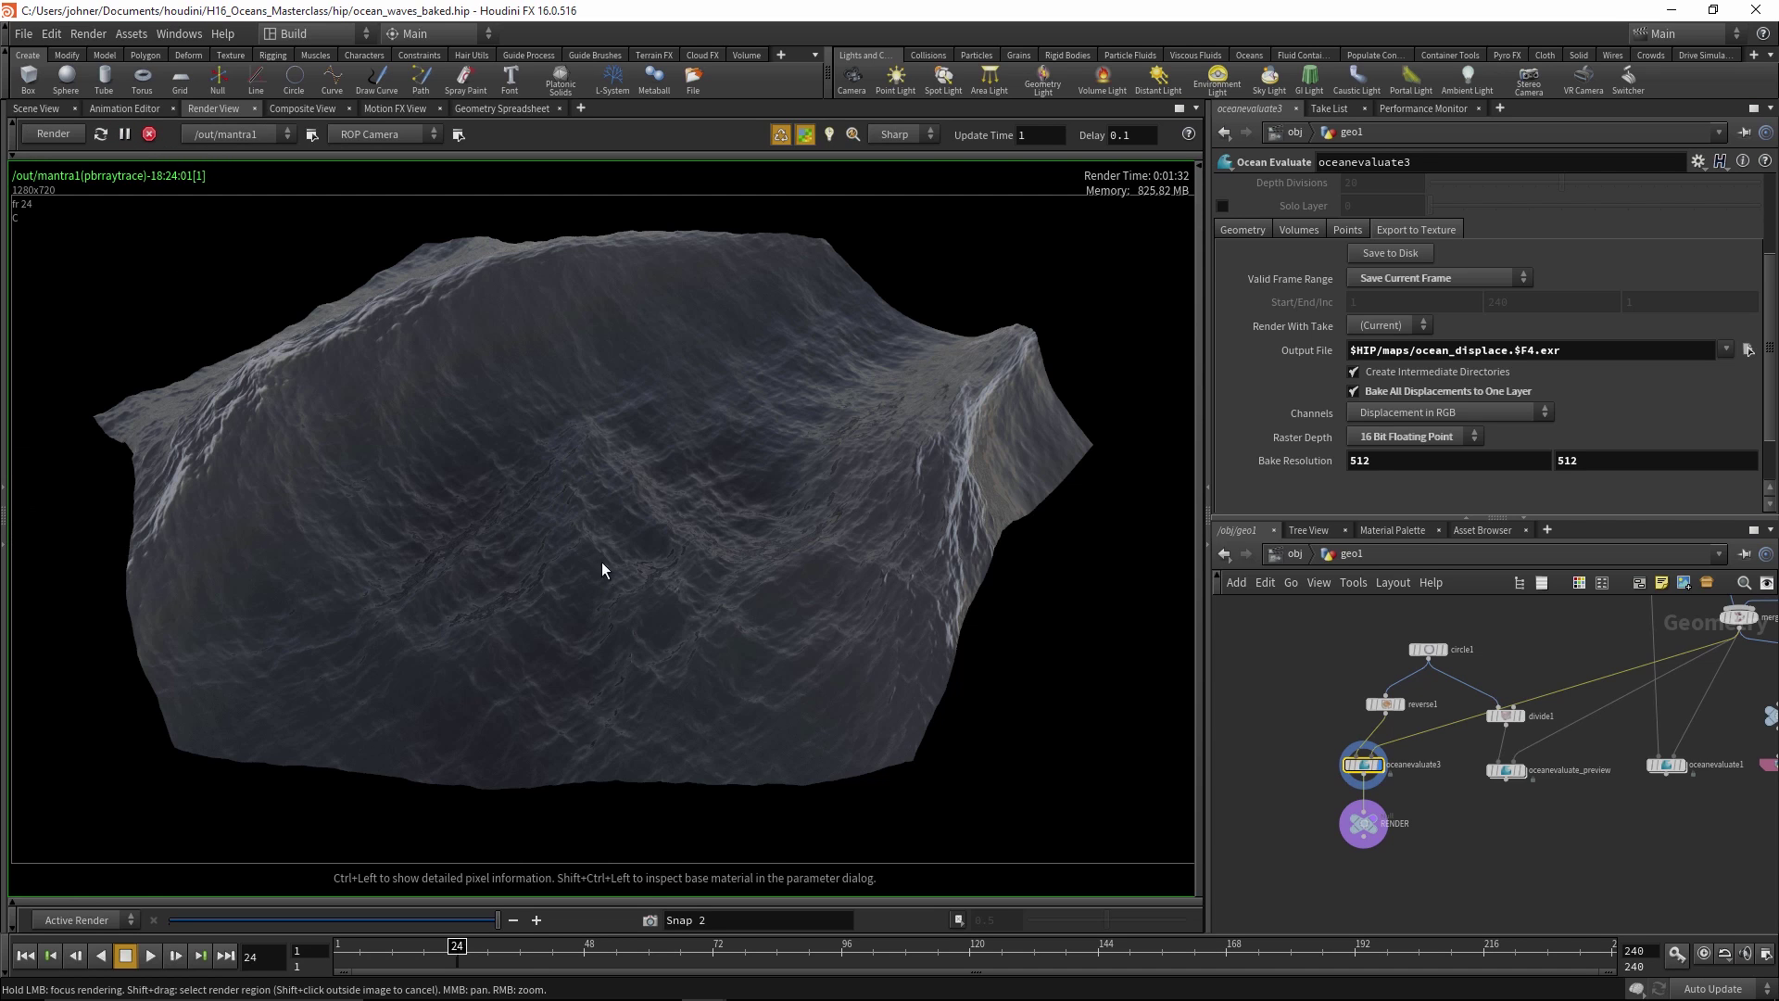
Review the principledshader material's vector displacement texture settings and assign it to the rendered ocean surface
click(1386, 533)
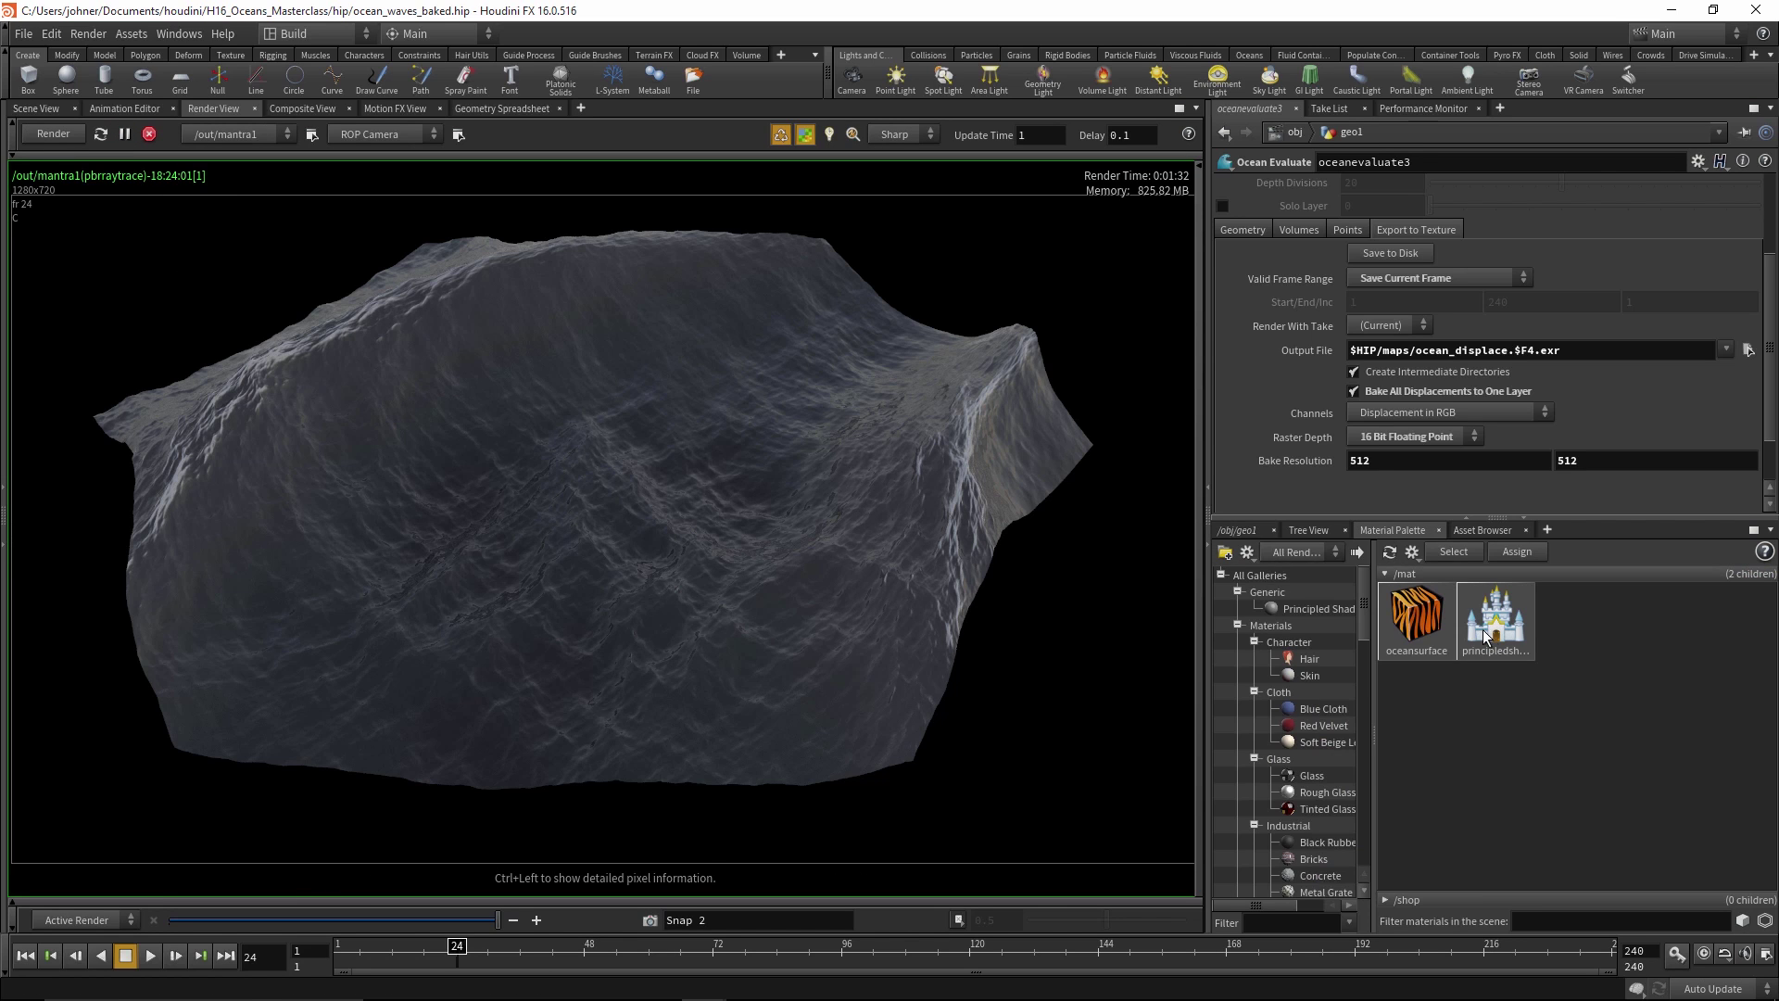
click(1499, 598)
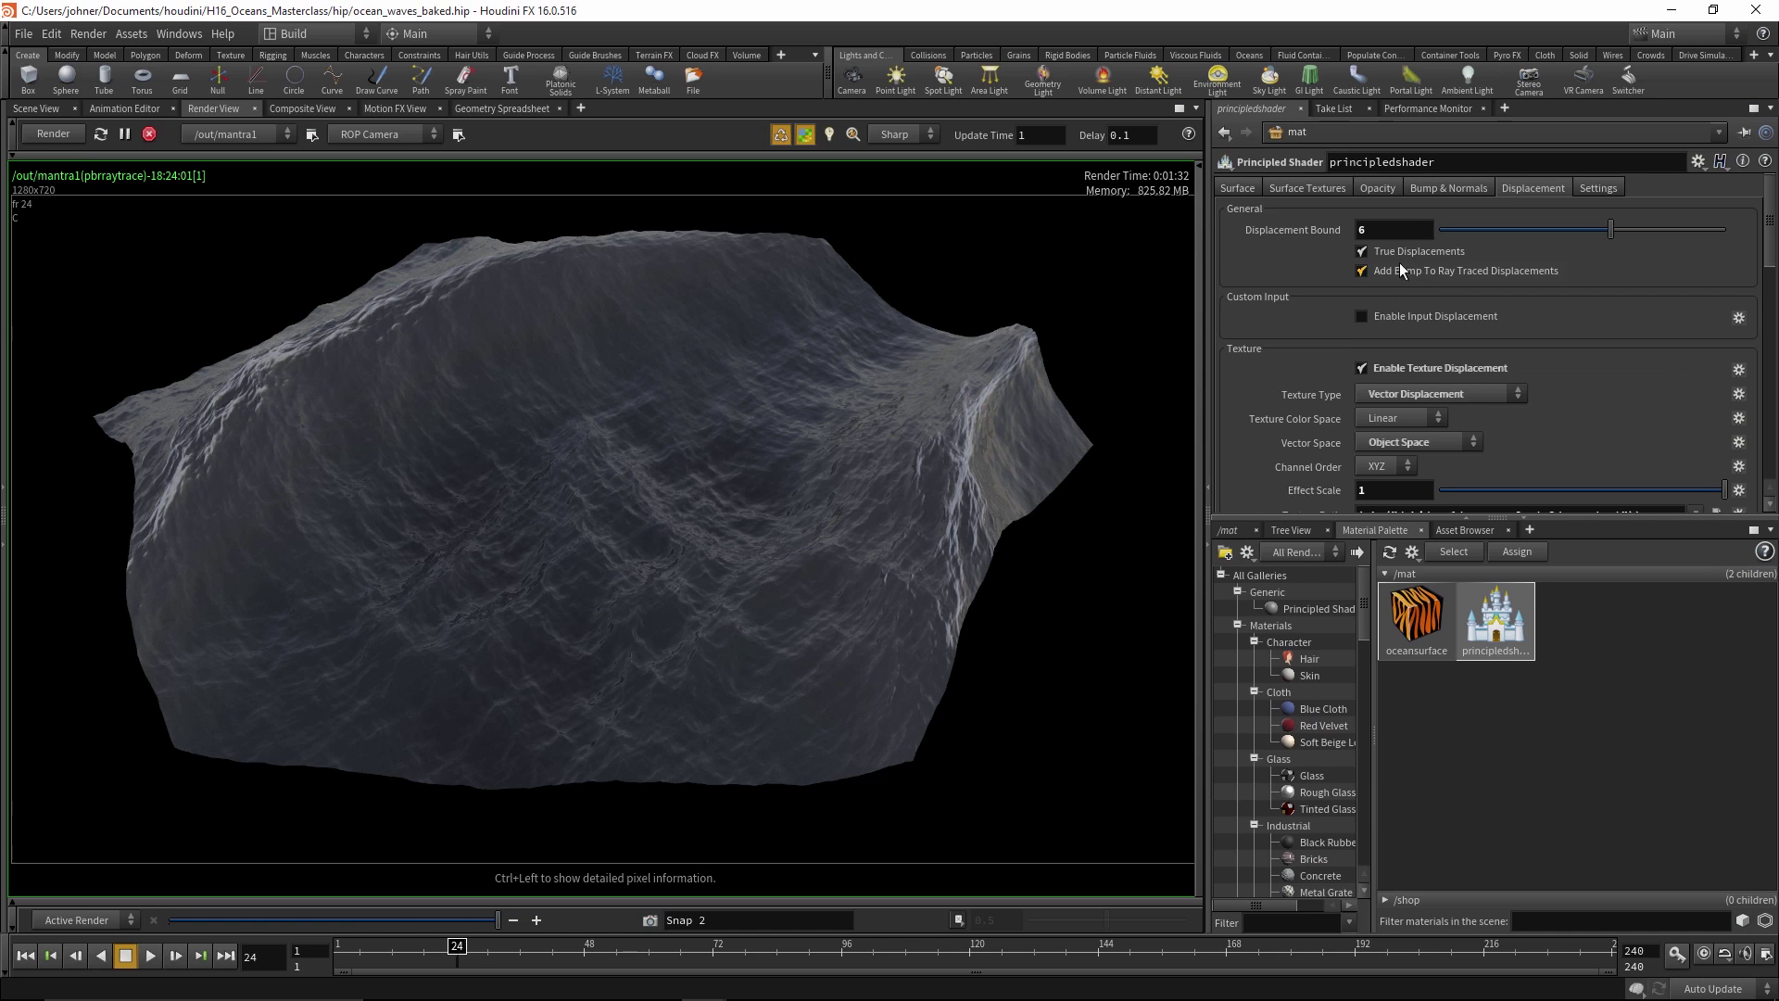
scroll(1487, 364, down, 3)
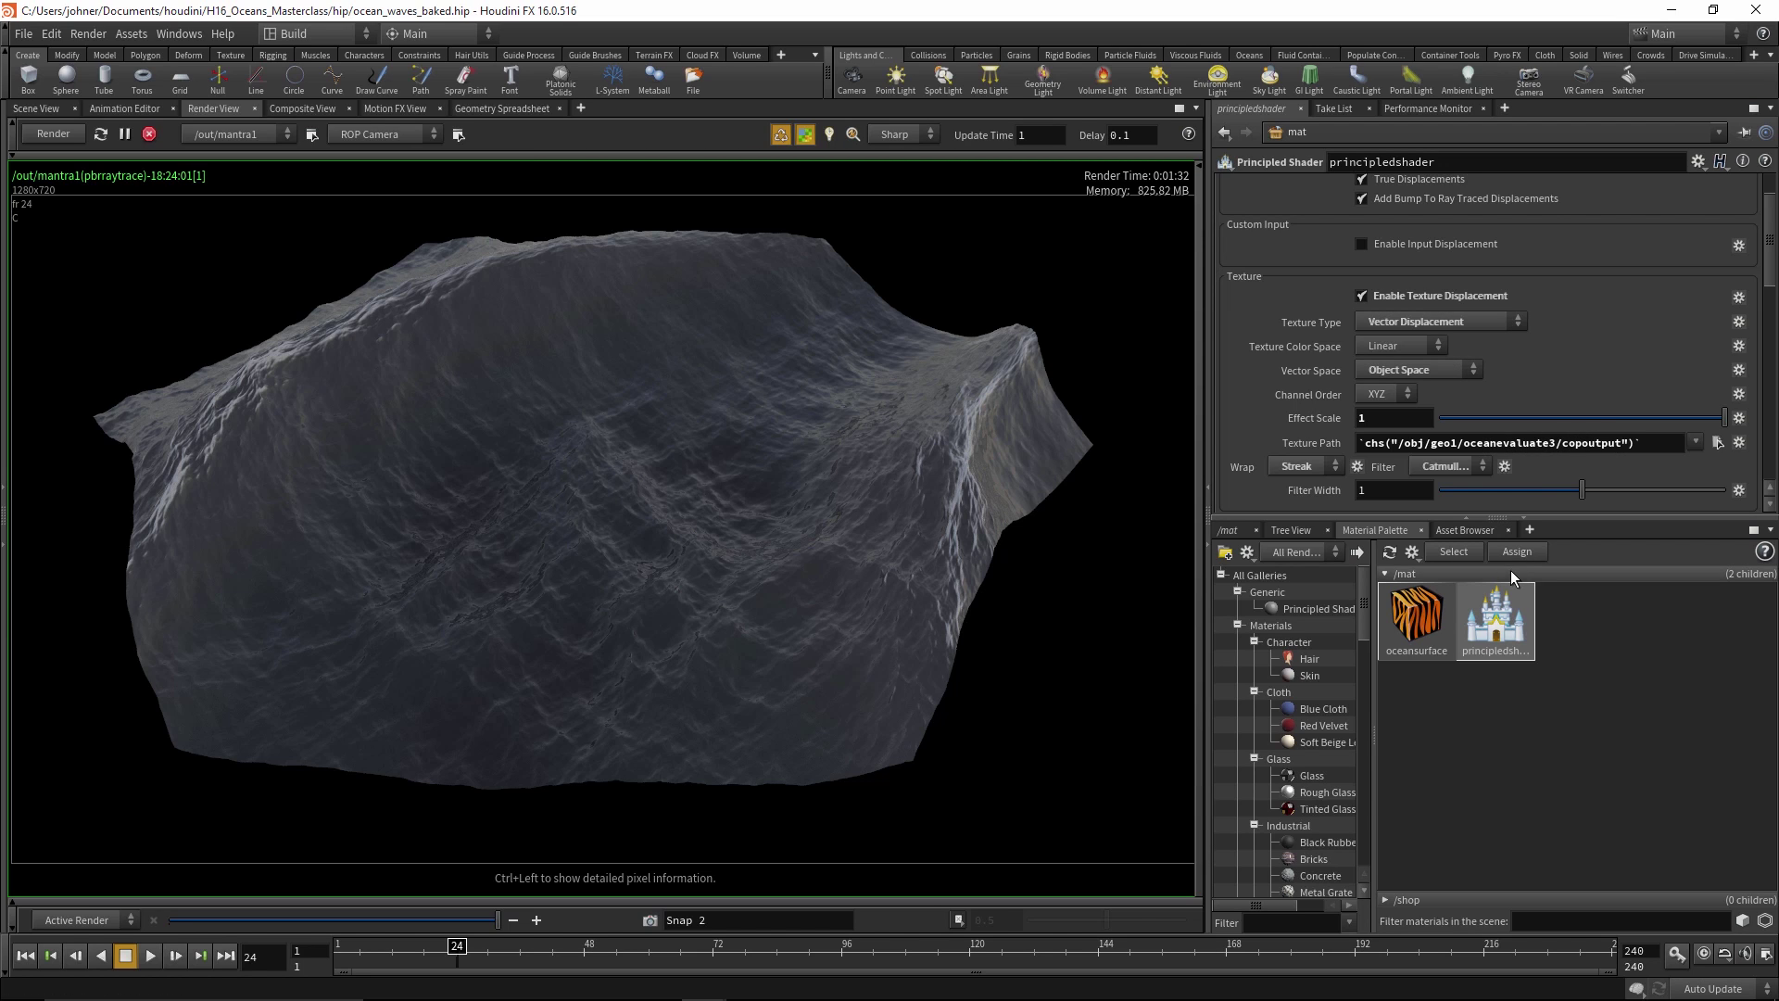
drag(1507, 622, 758, 521)
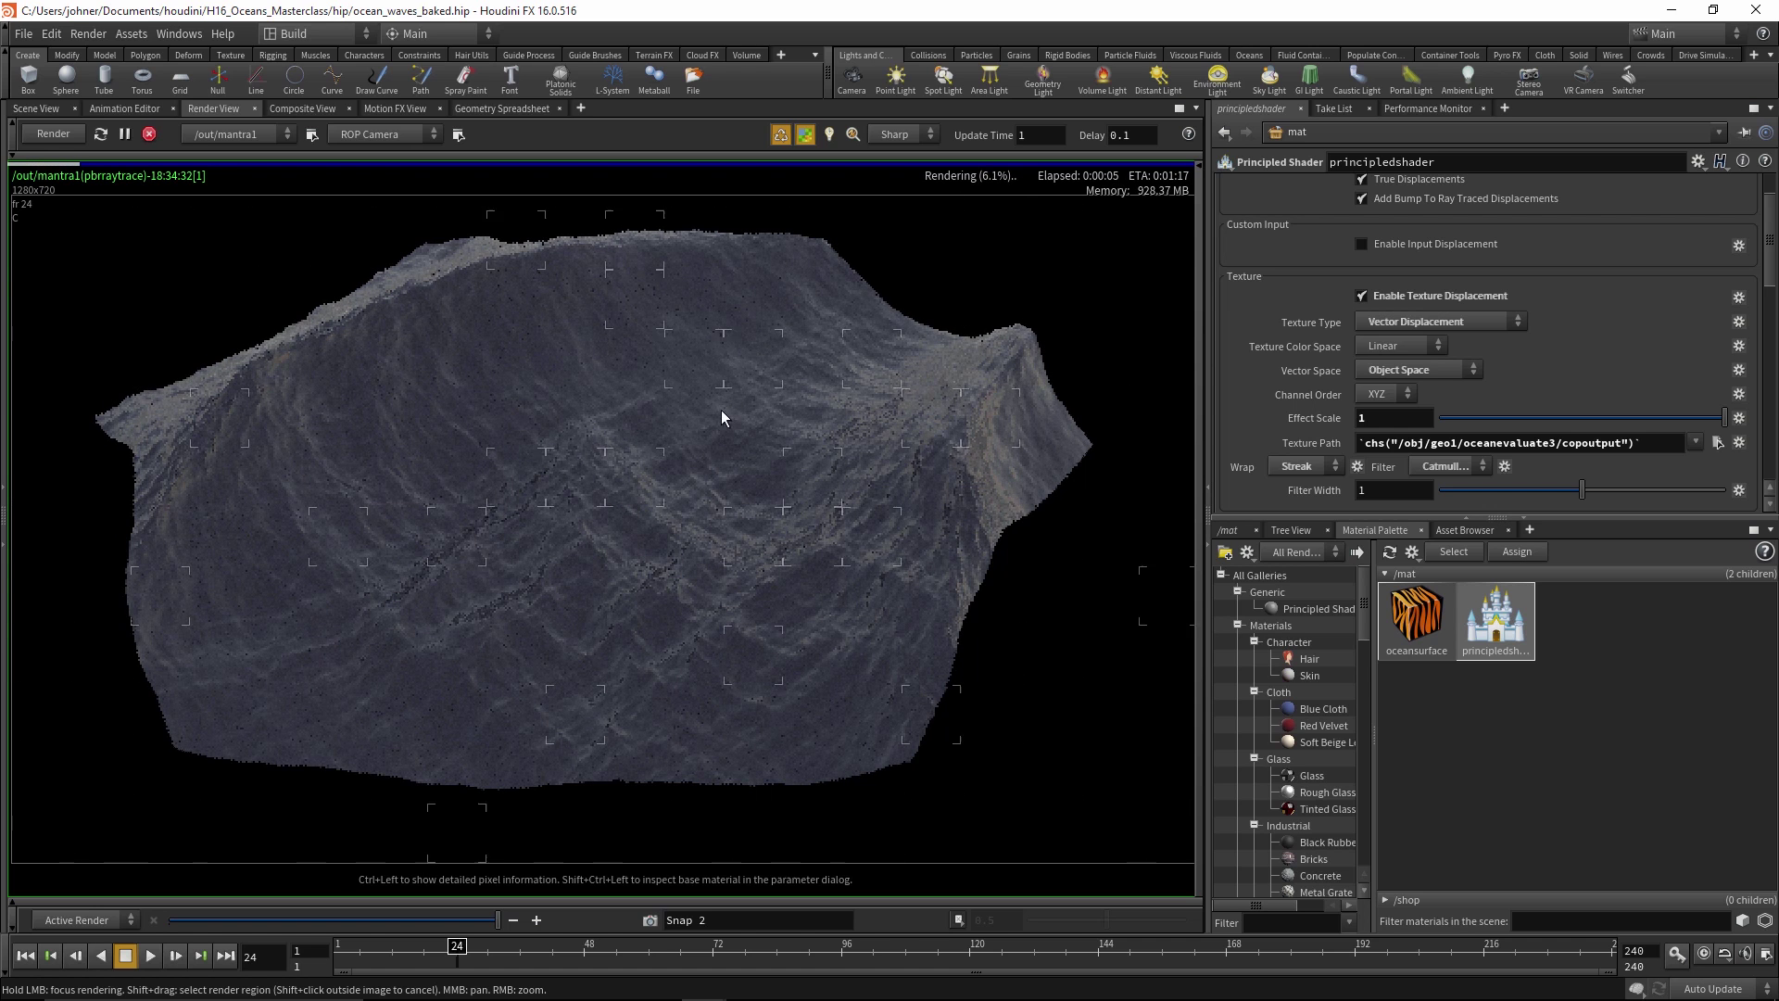
Enable comparison with Snap 1 and blend between the snapshot and the current render, ending at a blend of 1
click(954, 919)
drag(1107, 919, 1031, 916)
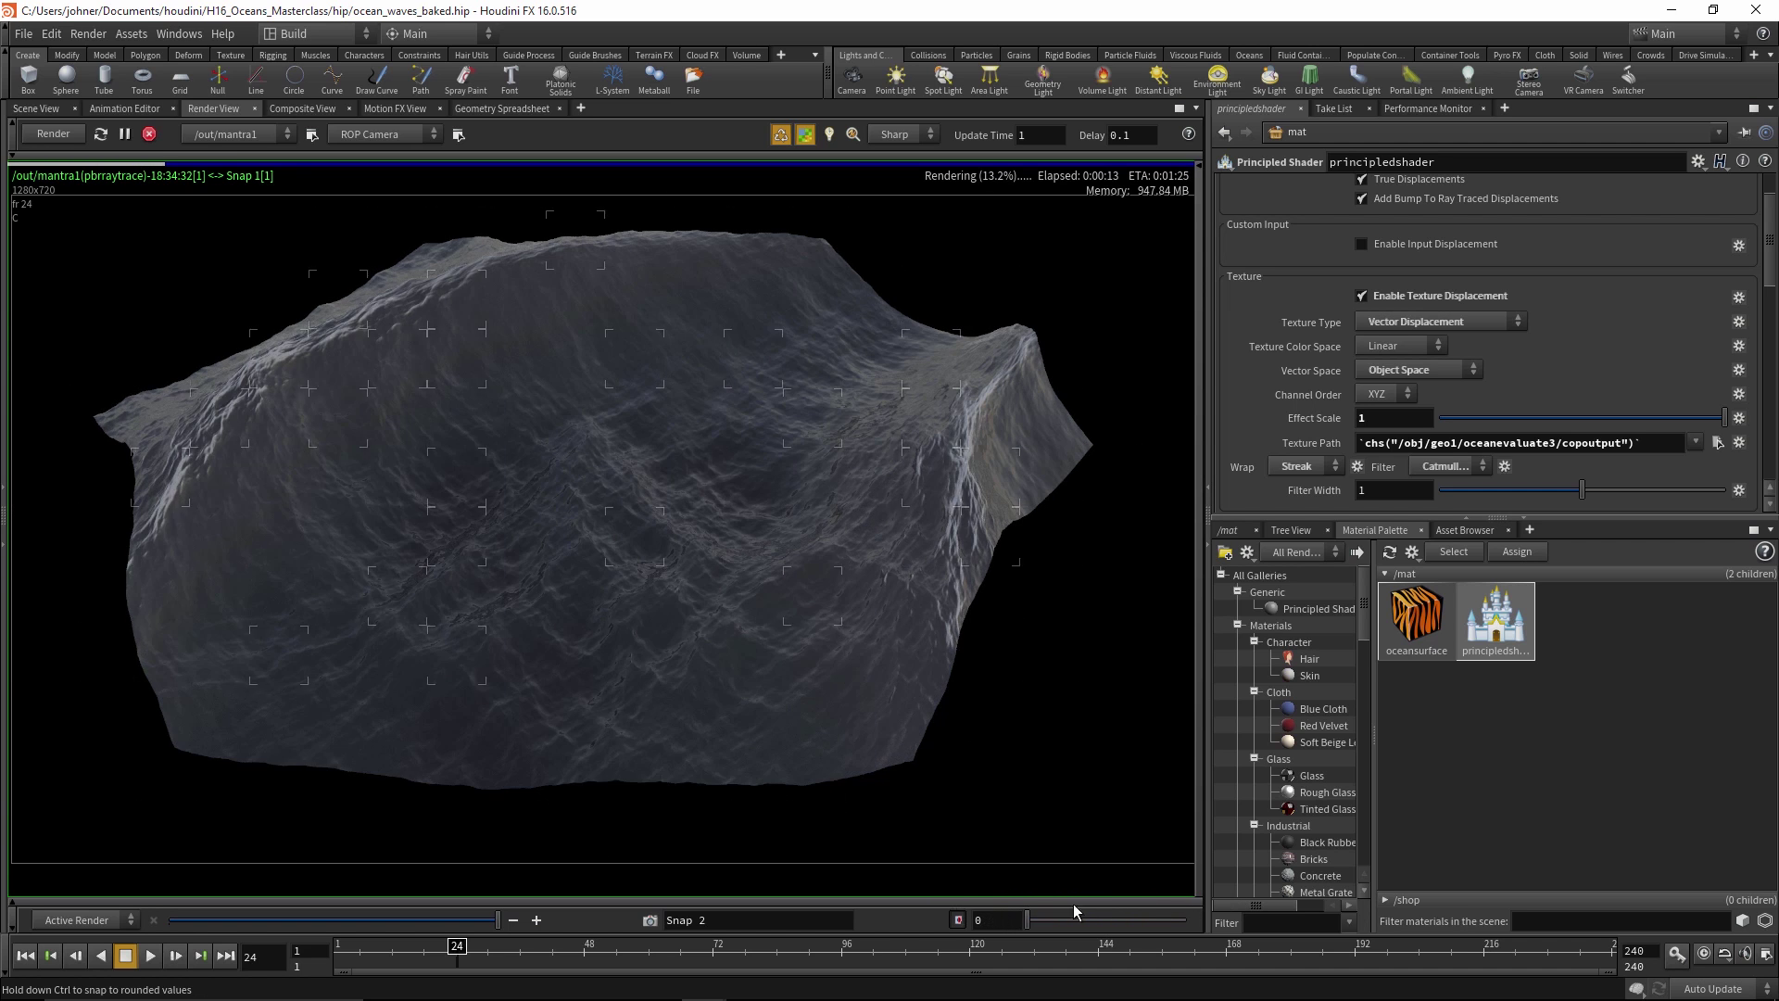
click(1185, 920)
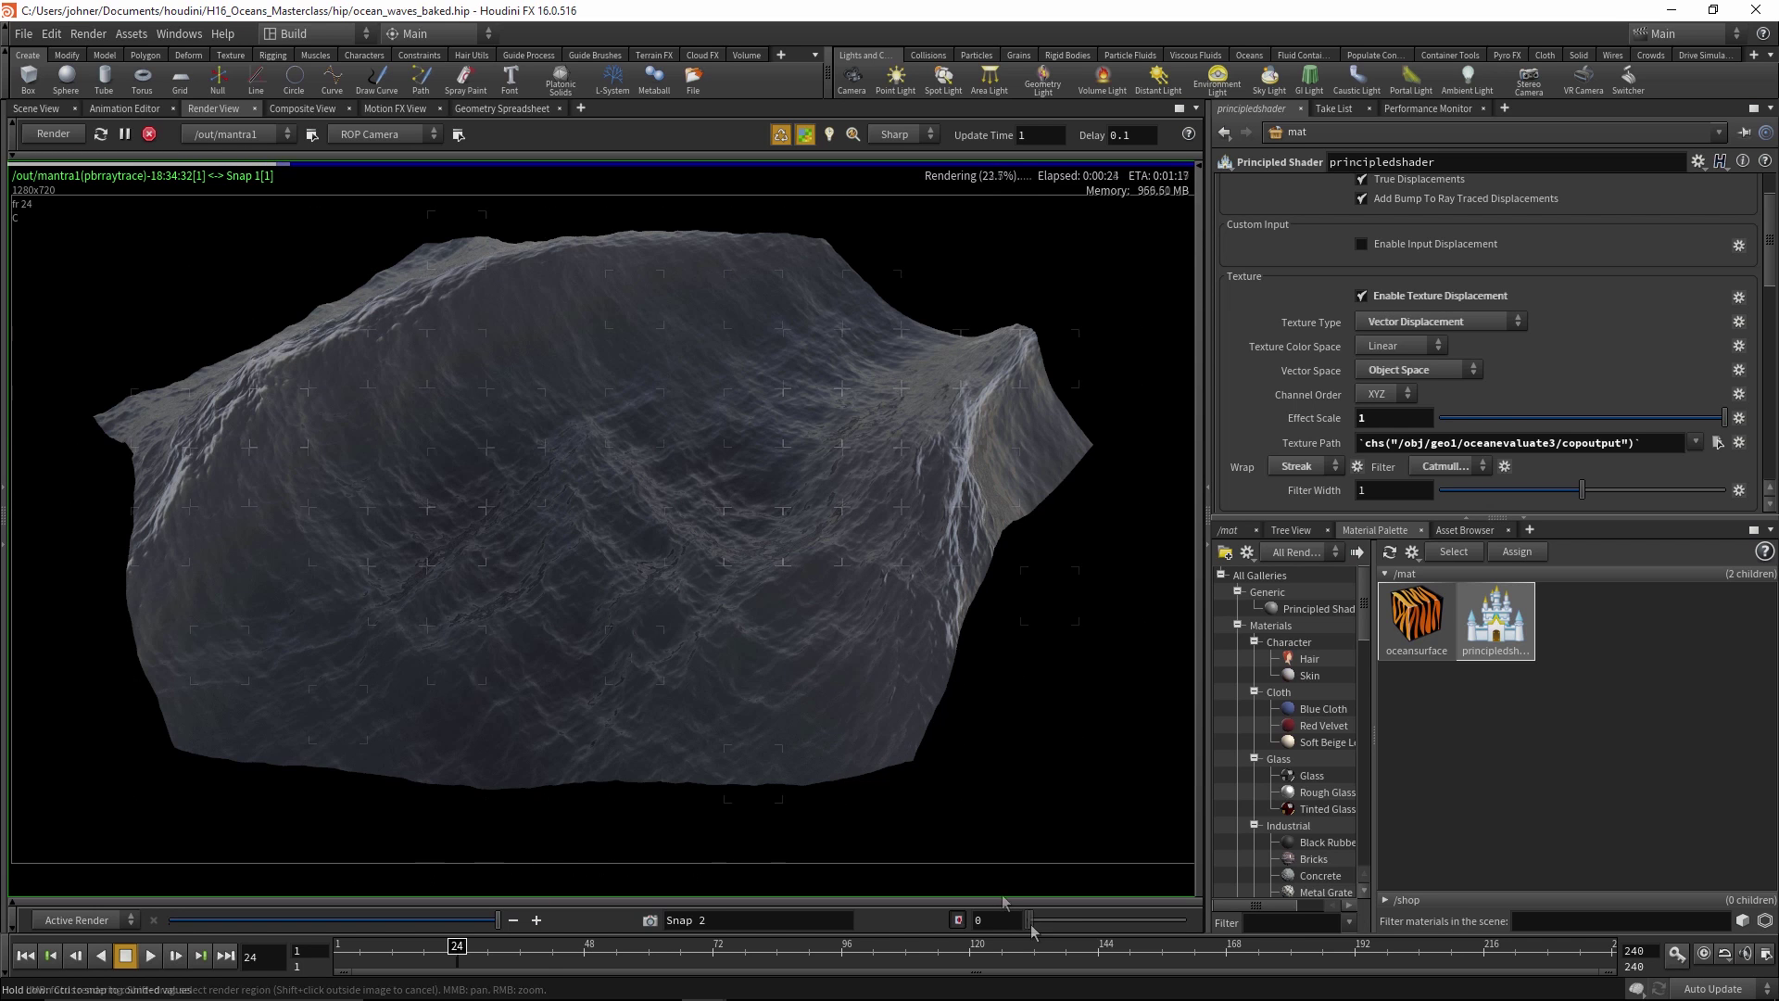
drag(1027, 919, 1214, 927)
Preview the displaced ocean render at frames 47, 75, 116 and 138, and pause the render updates
click(579, 955)
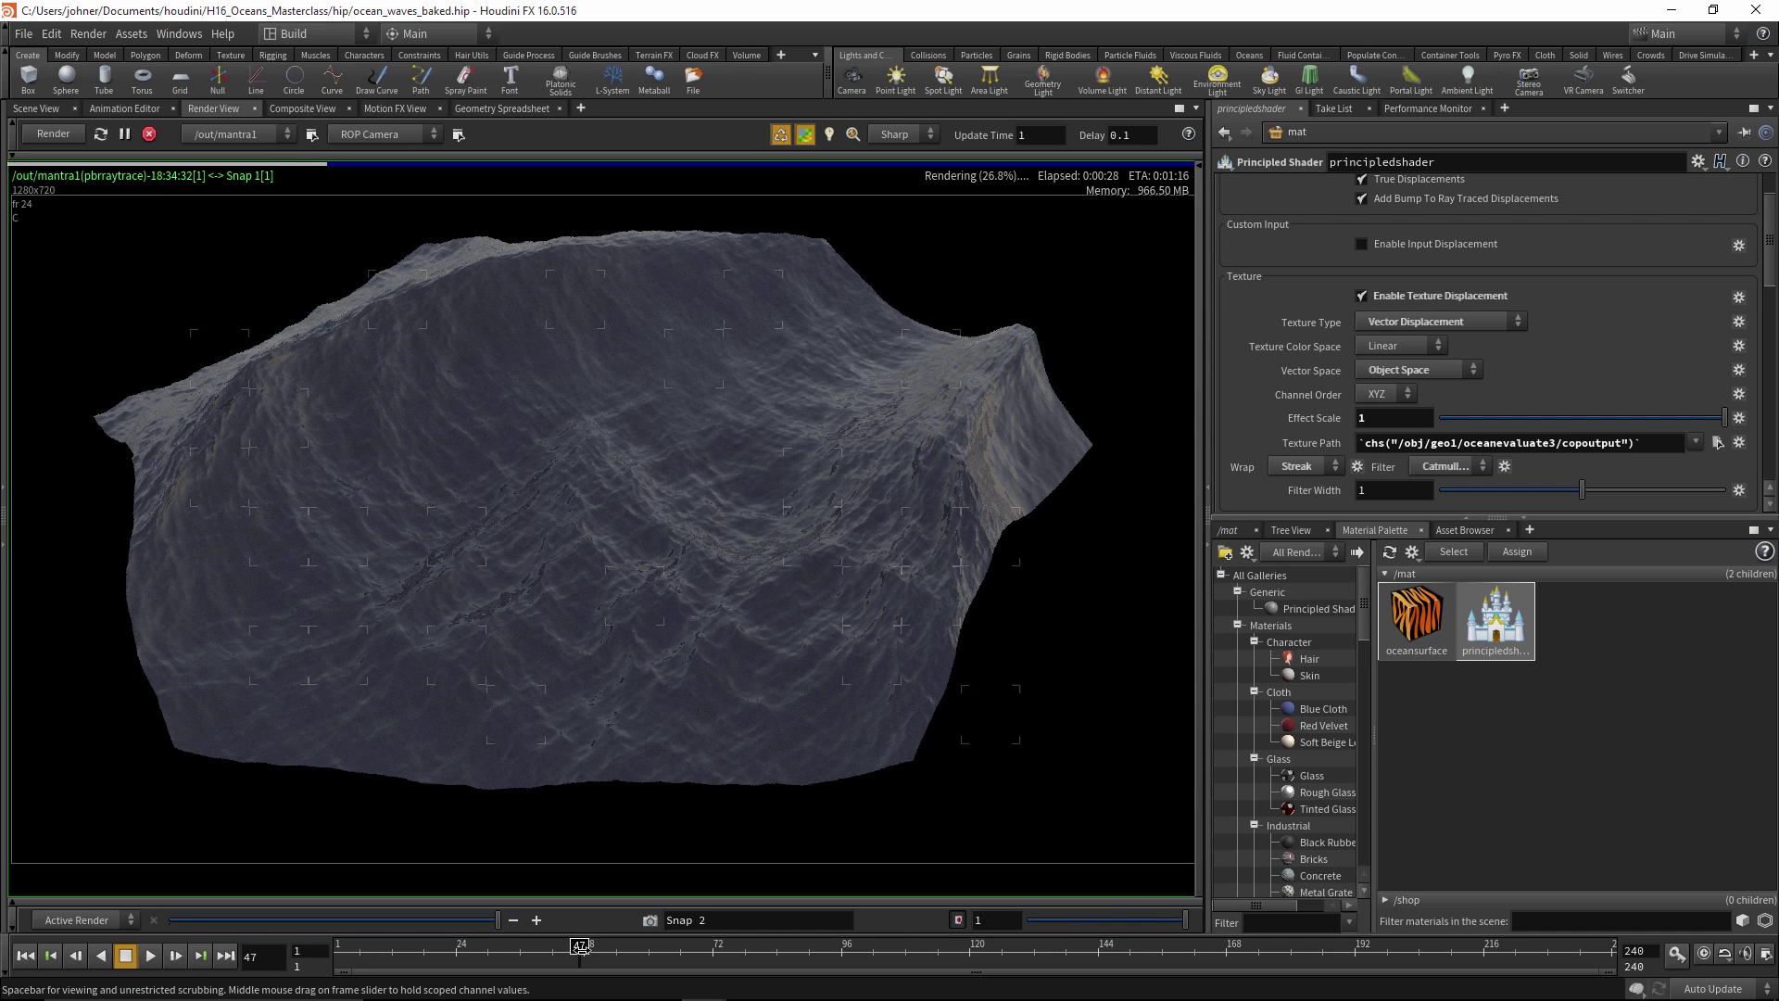
mouse_move(699, 959)
mouse_down()
mouse_move(673, 954)
mouse_move(730, 955)
mouse_up()
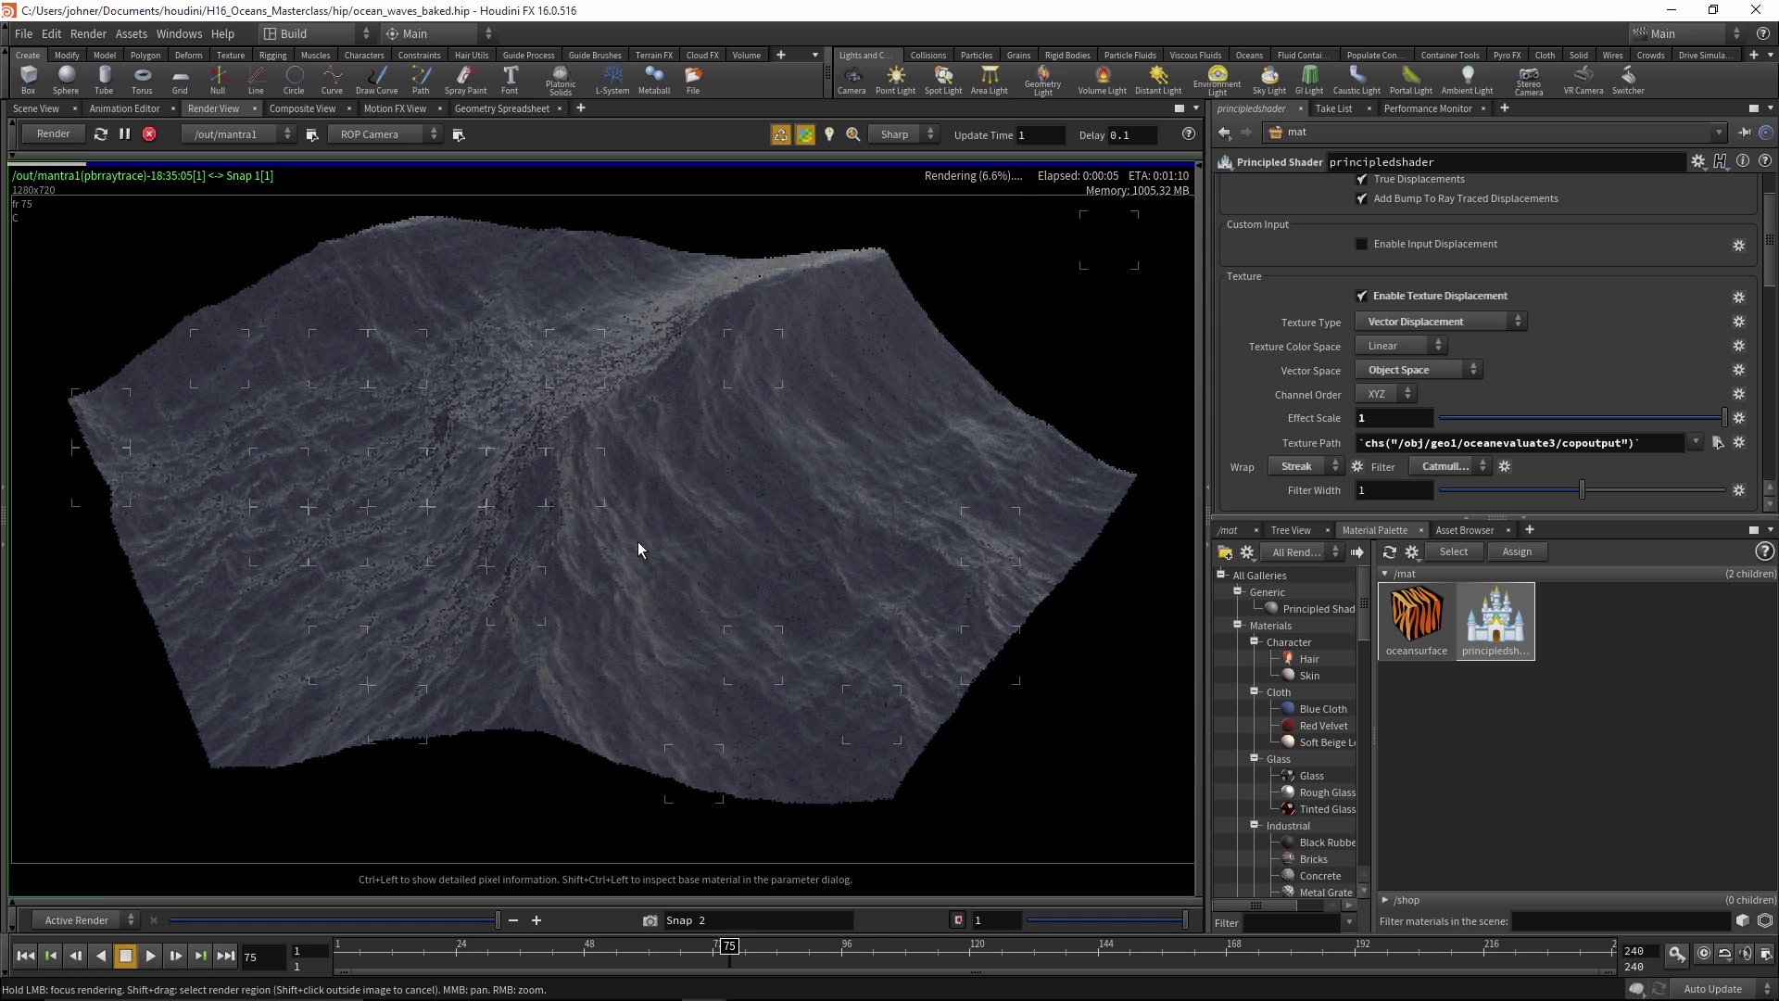
click(953, 947)
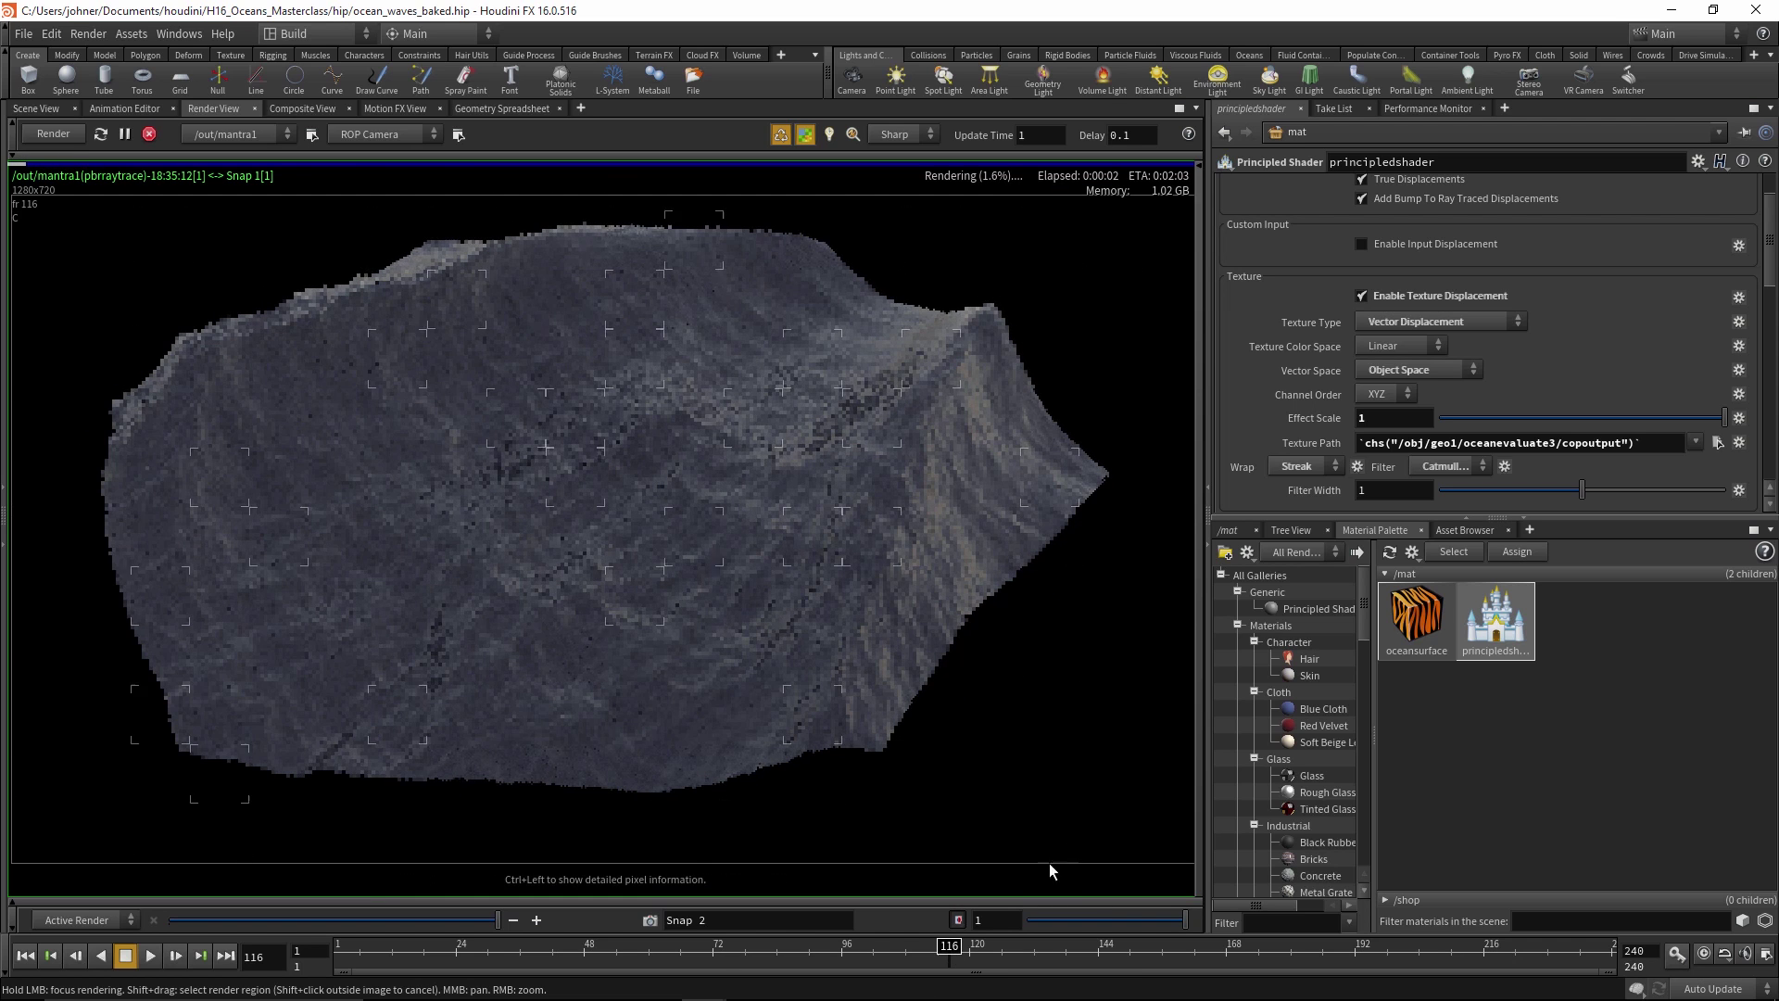
click(1066, 955)
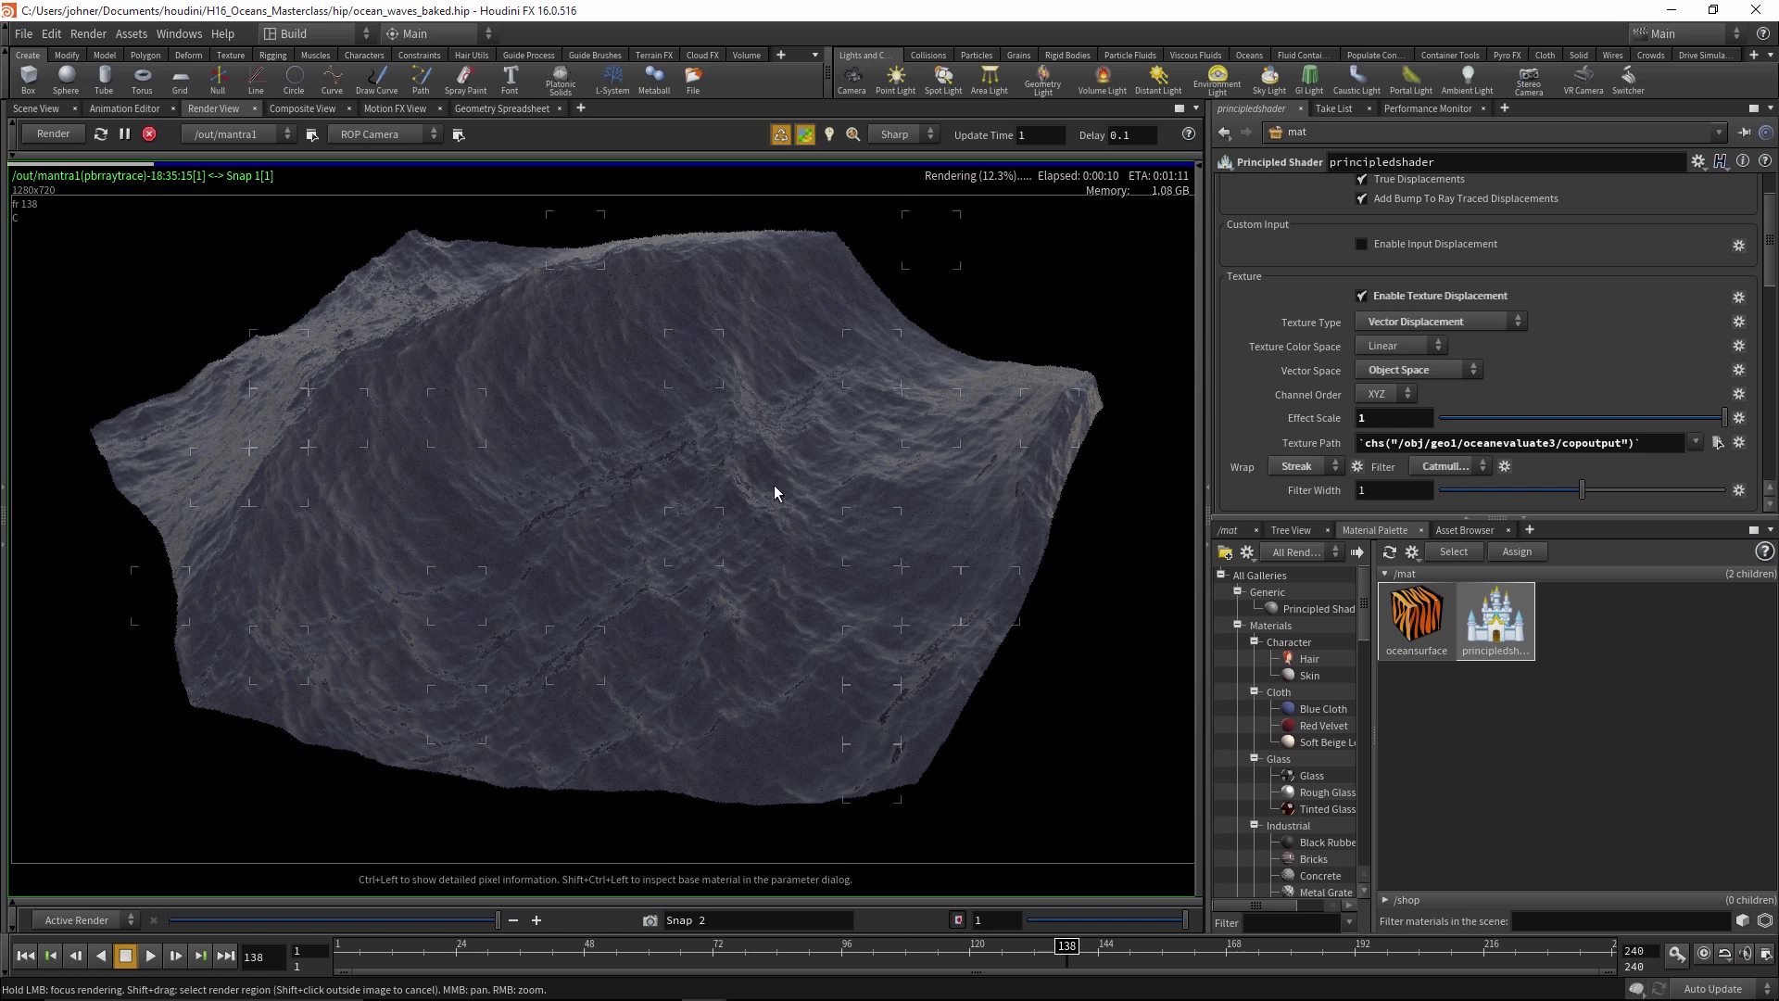
click(126, 134)
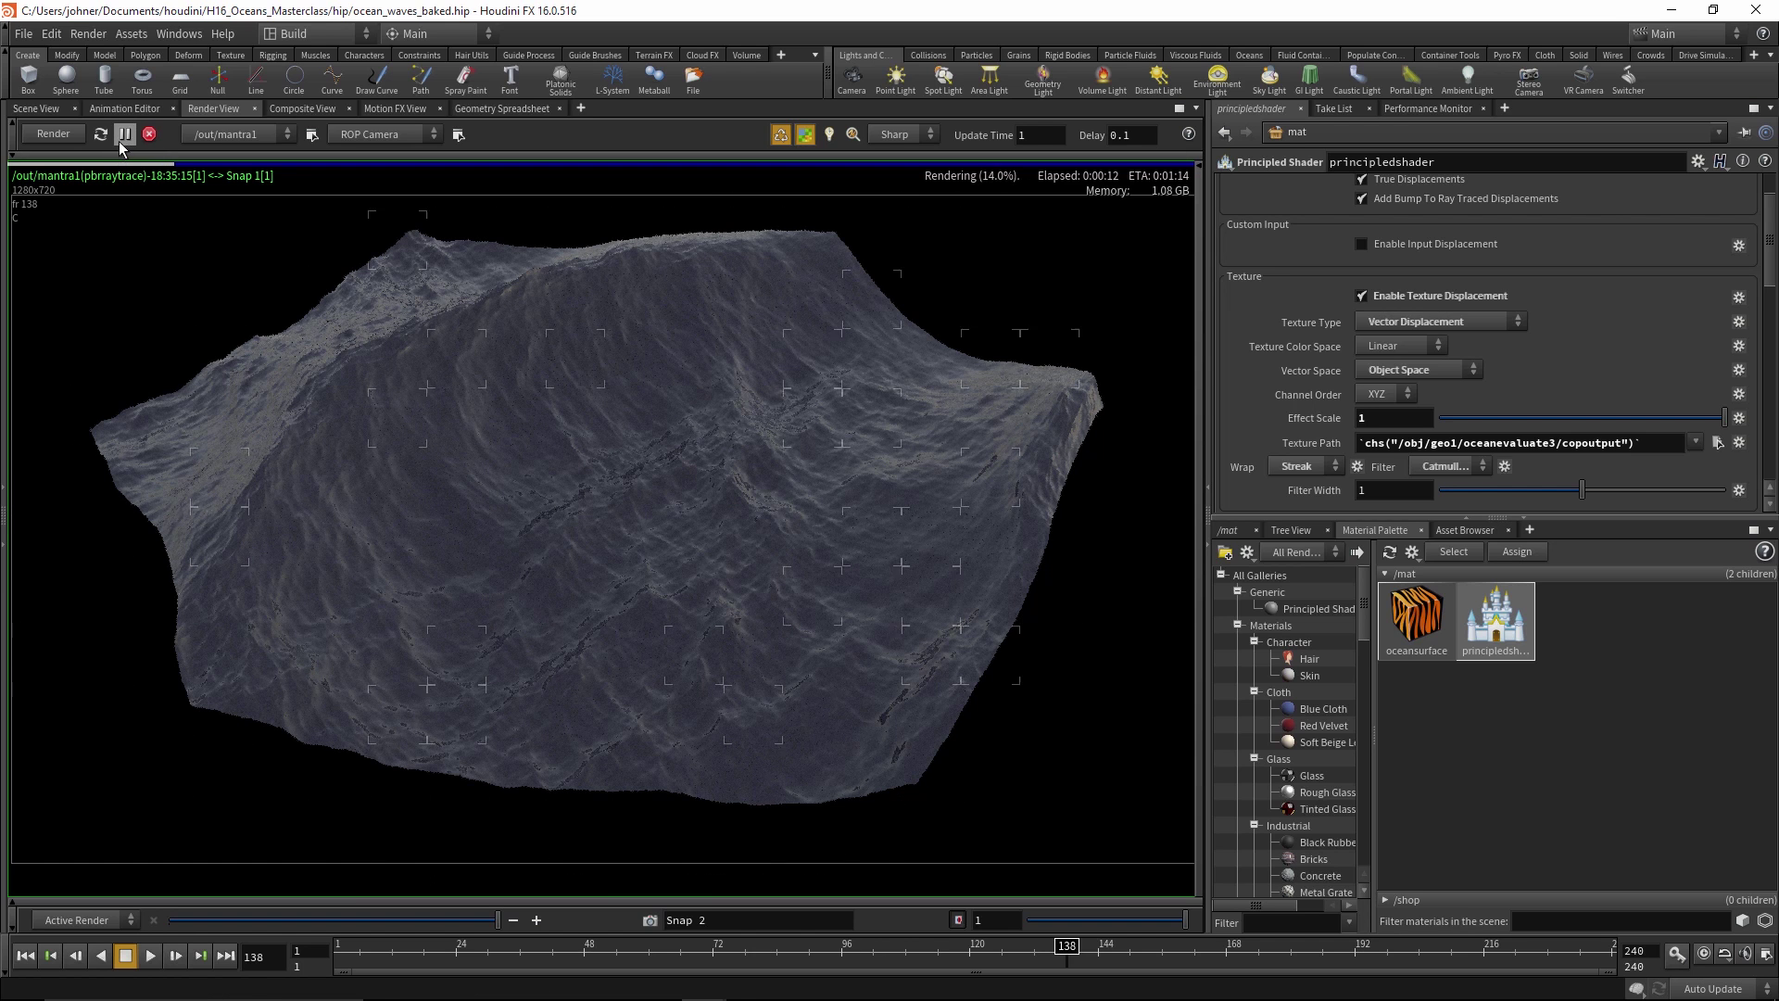
Switch to MPlay and compare the frames largeocean_oceansurface.jpg, largeocean_principled.jpg and largeocean_prman.jpg
mouse_move(575, 996)
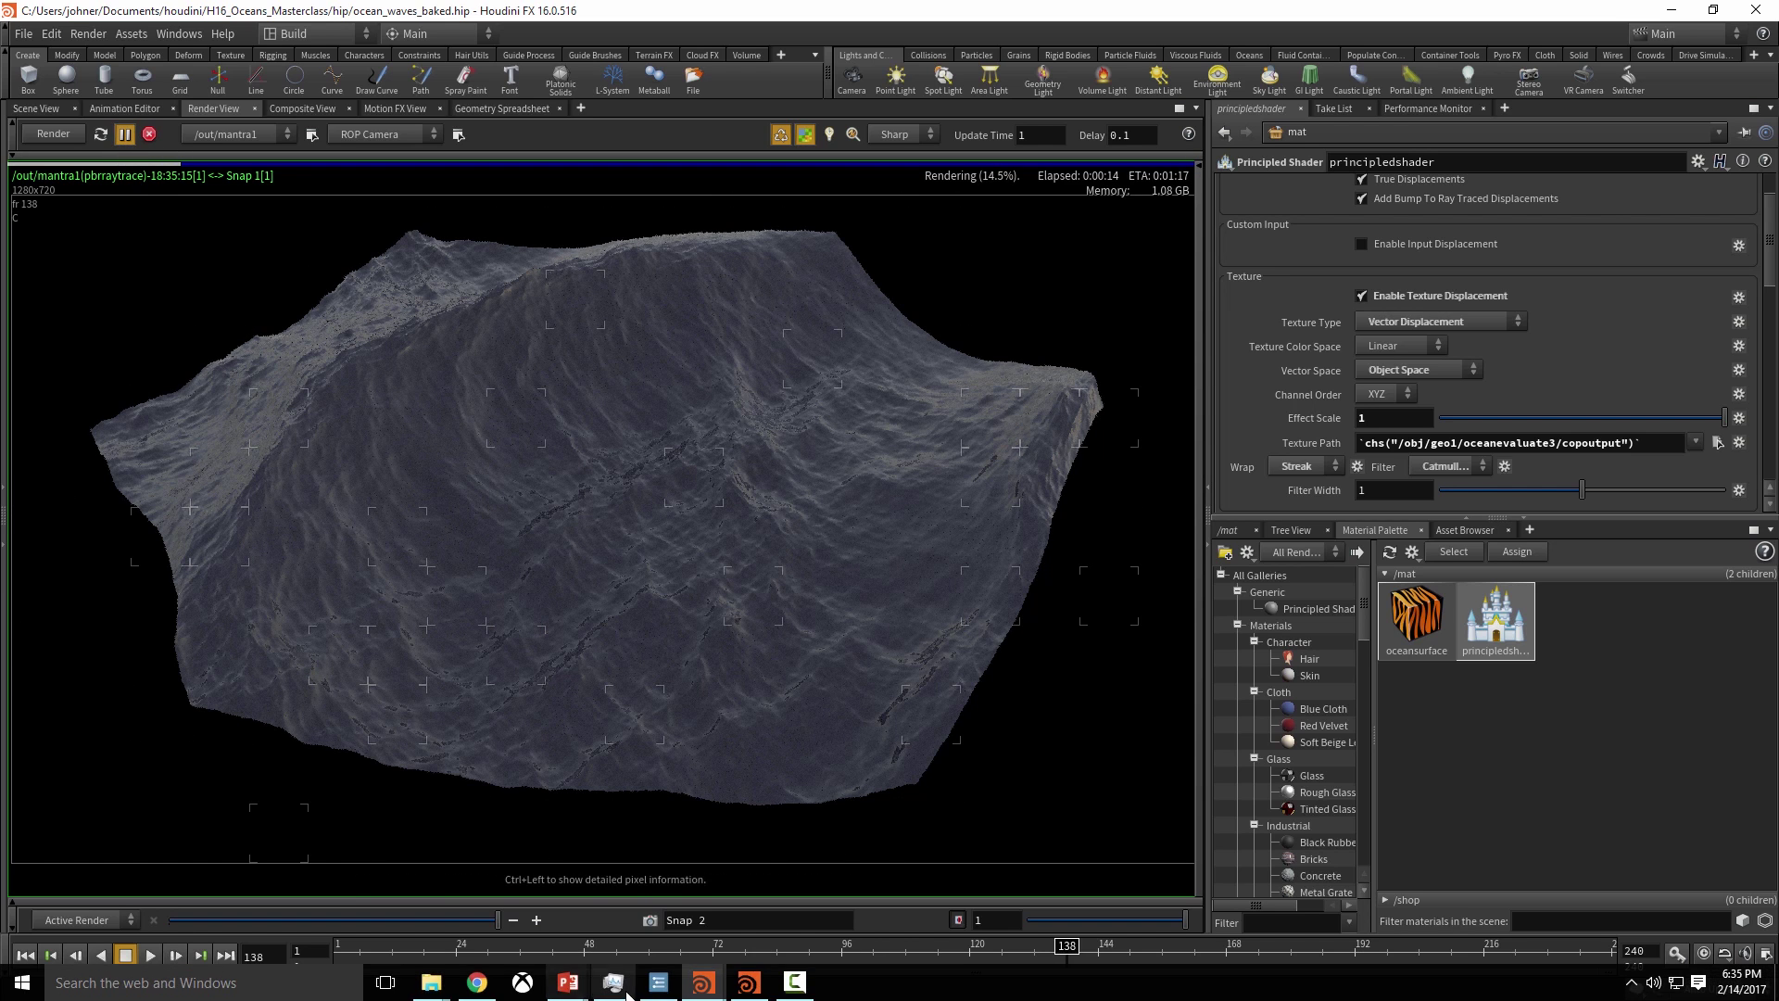
click(751, 984)
drag(1217, 135, 1038, 84)
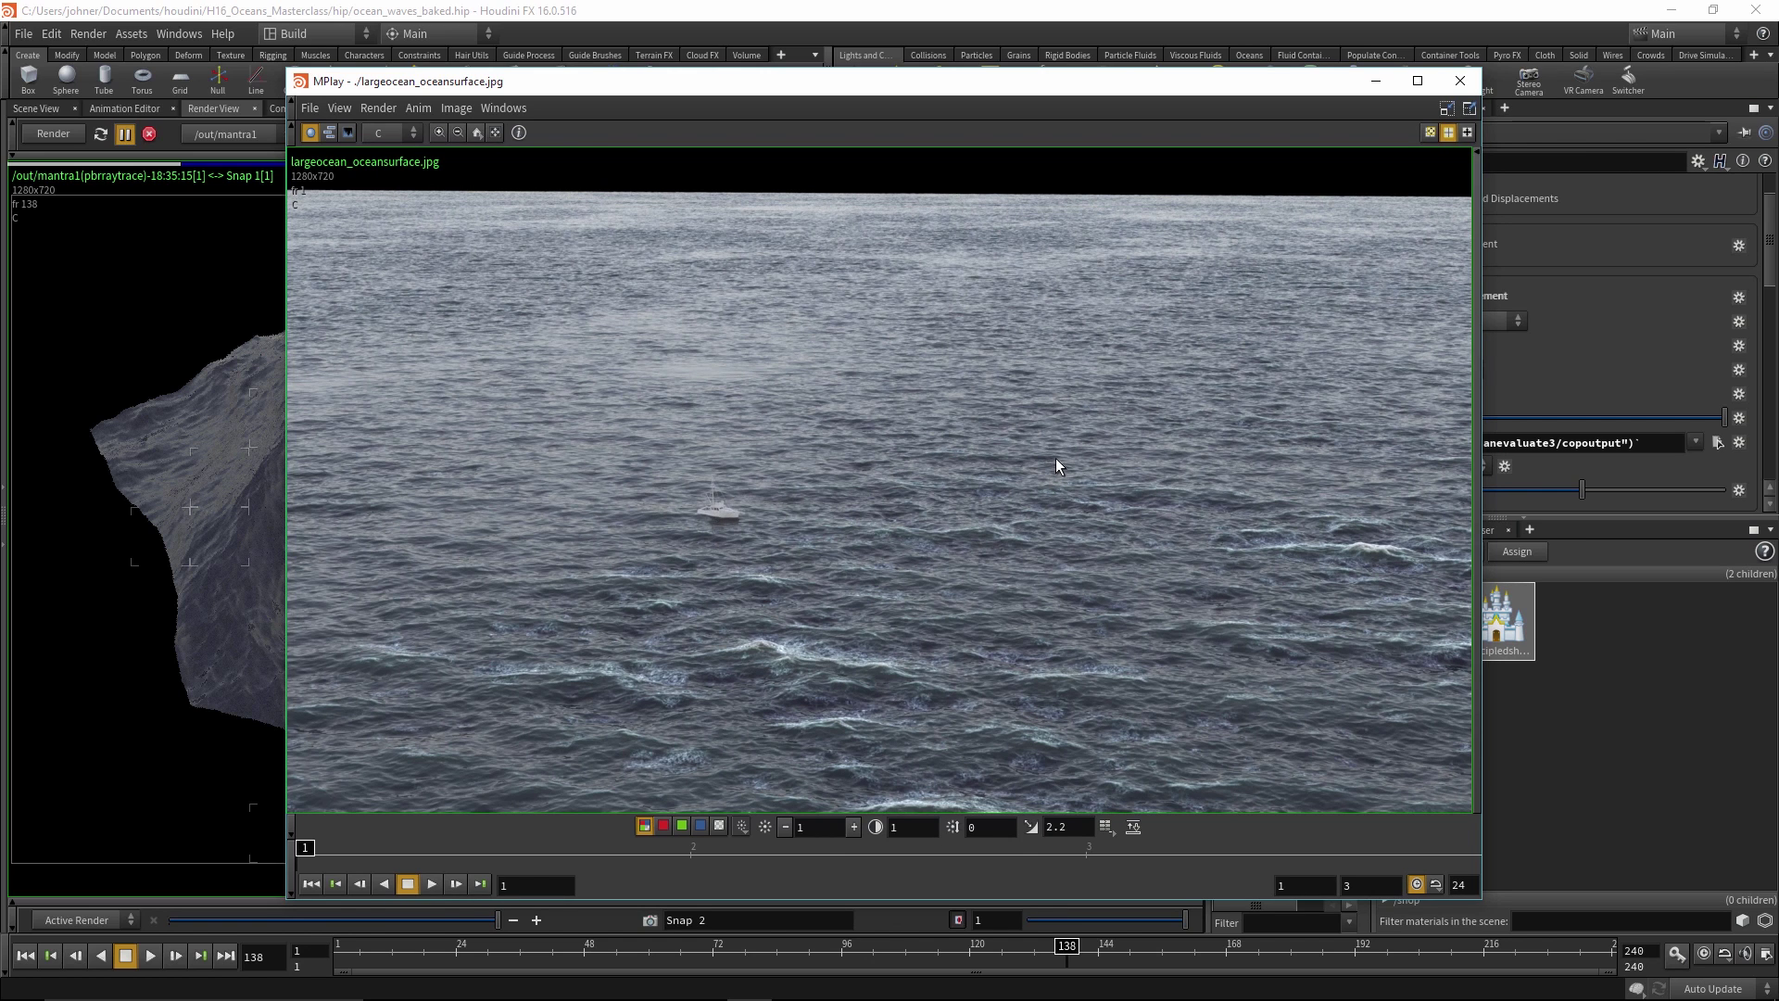
click(683, 858)
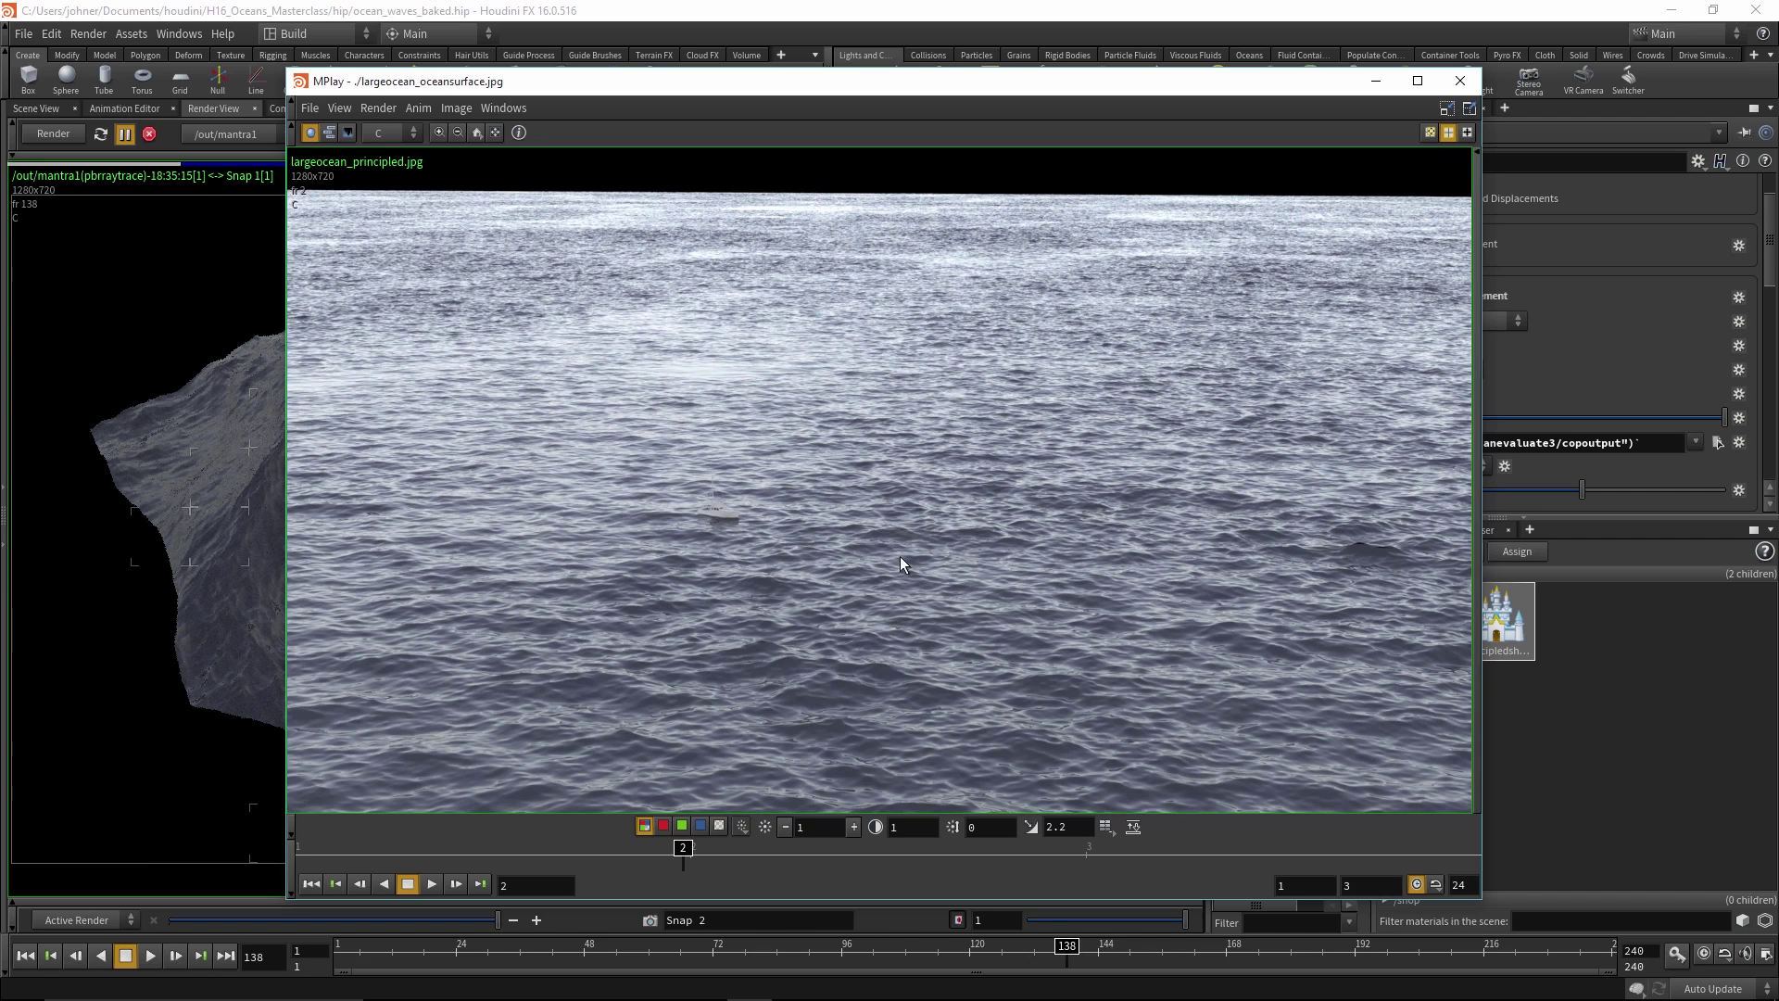
mouse_move(683, 858)
mouse_down()
mouse_move(437, 858)
mouse_move(610, 859)
mouse_up()
mouse_move(692, 851)
mouse_down()
mouse_move(655, 851)
mouse_move(1105, 863)
mouse_up()
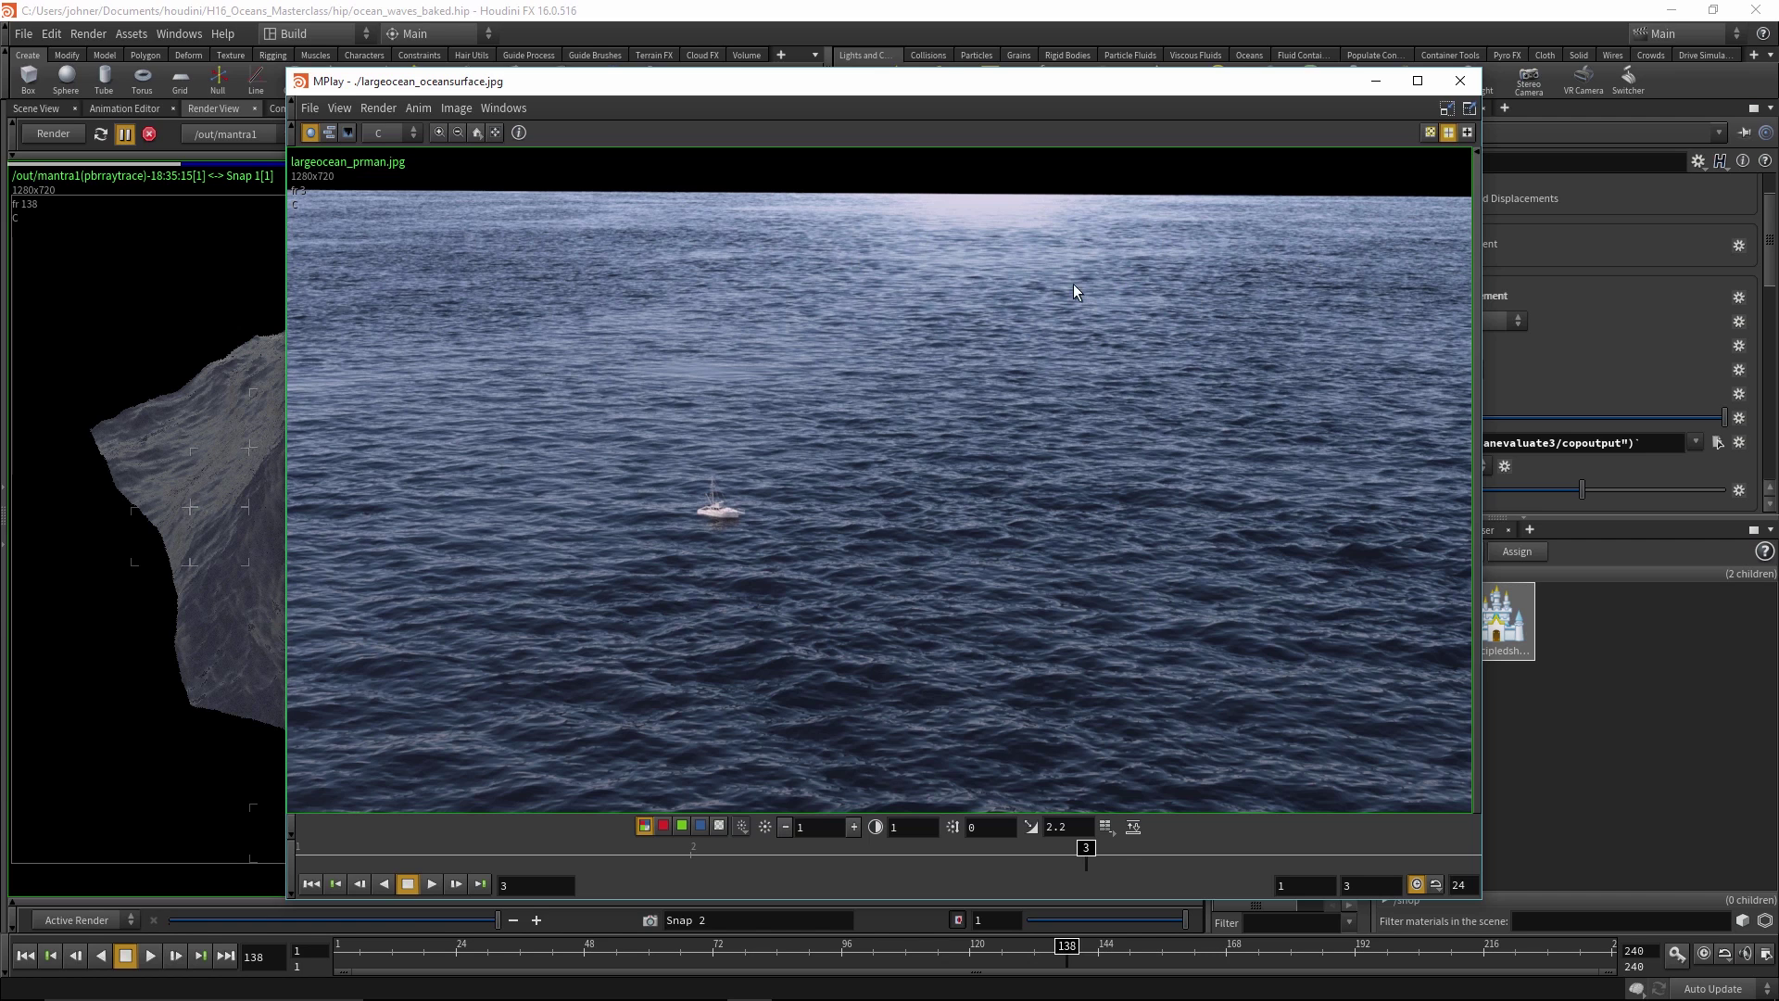
mouse_move(1100, 867)
mouse_down()
mouse_move(553, 862)
mouse_move(1089, 866)
mouse_up()
key(Left)
key(Left)
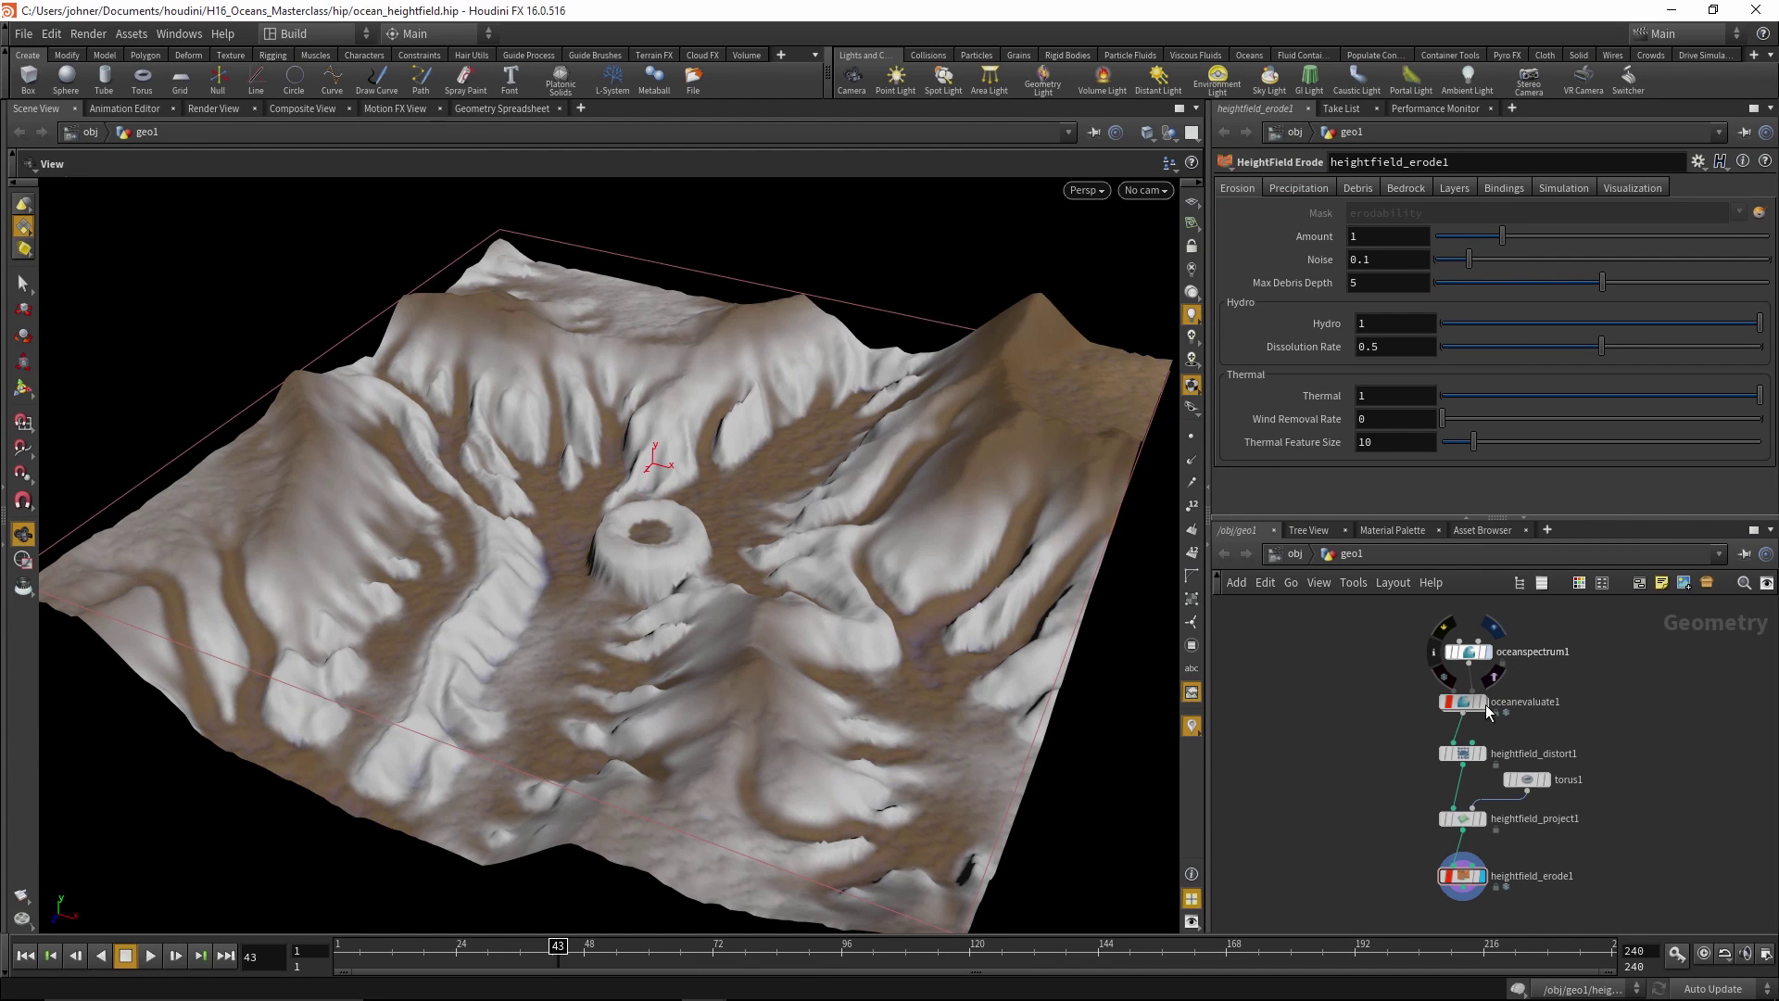
Display the oceanevaluate1 node and examine its height field volume settings and resulting surface from several angles
click(1483, 703)
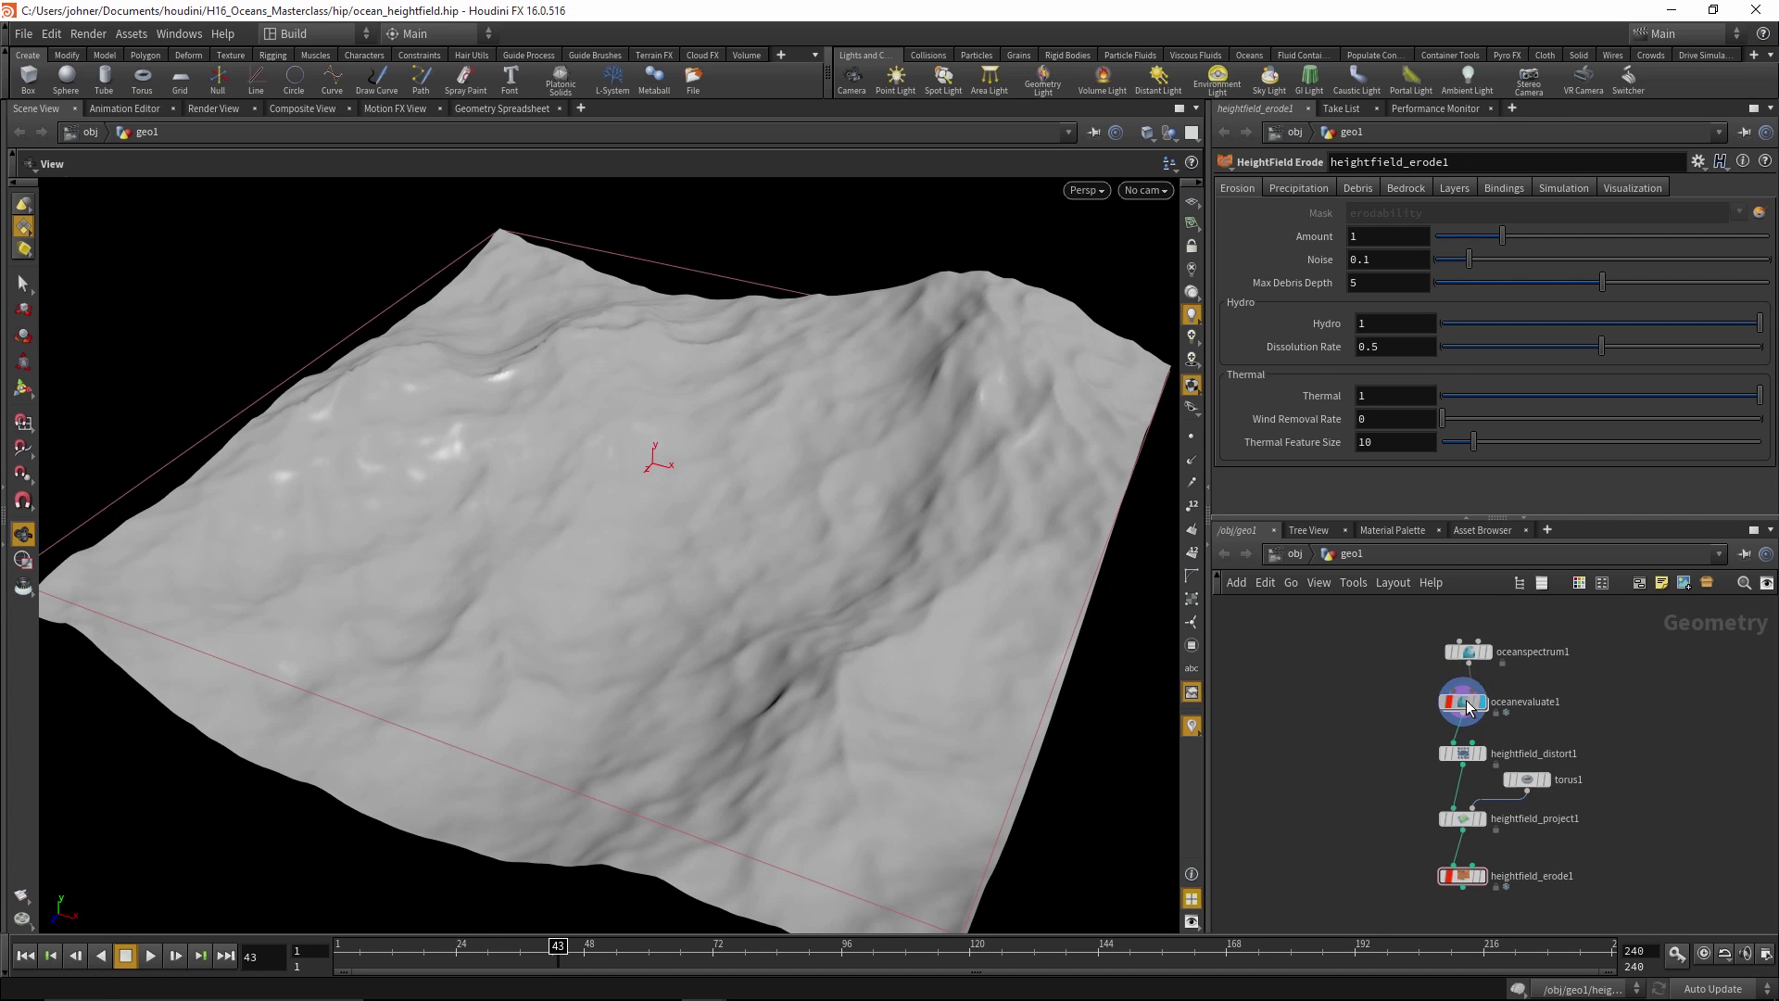
click(1464, 702)
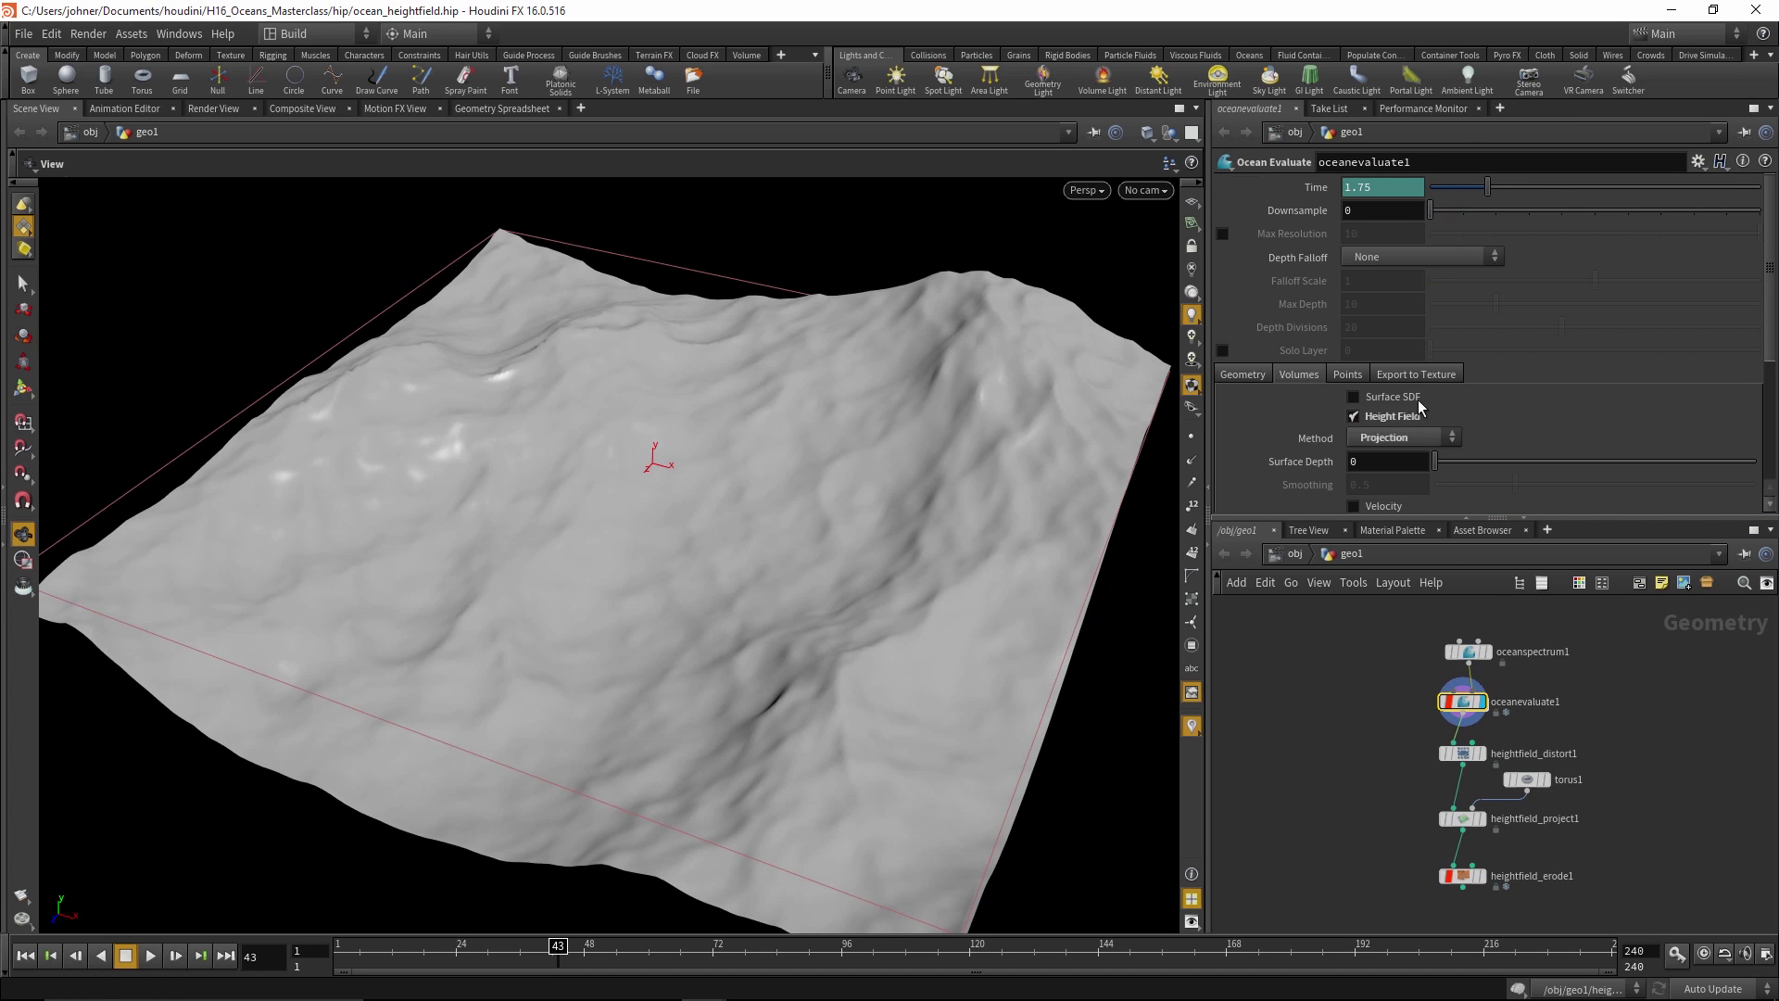
scroll(1503, 404, down, 5)
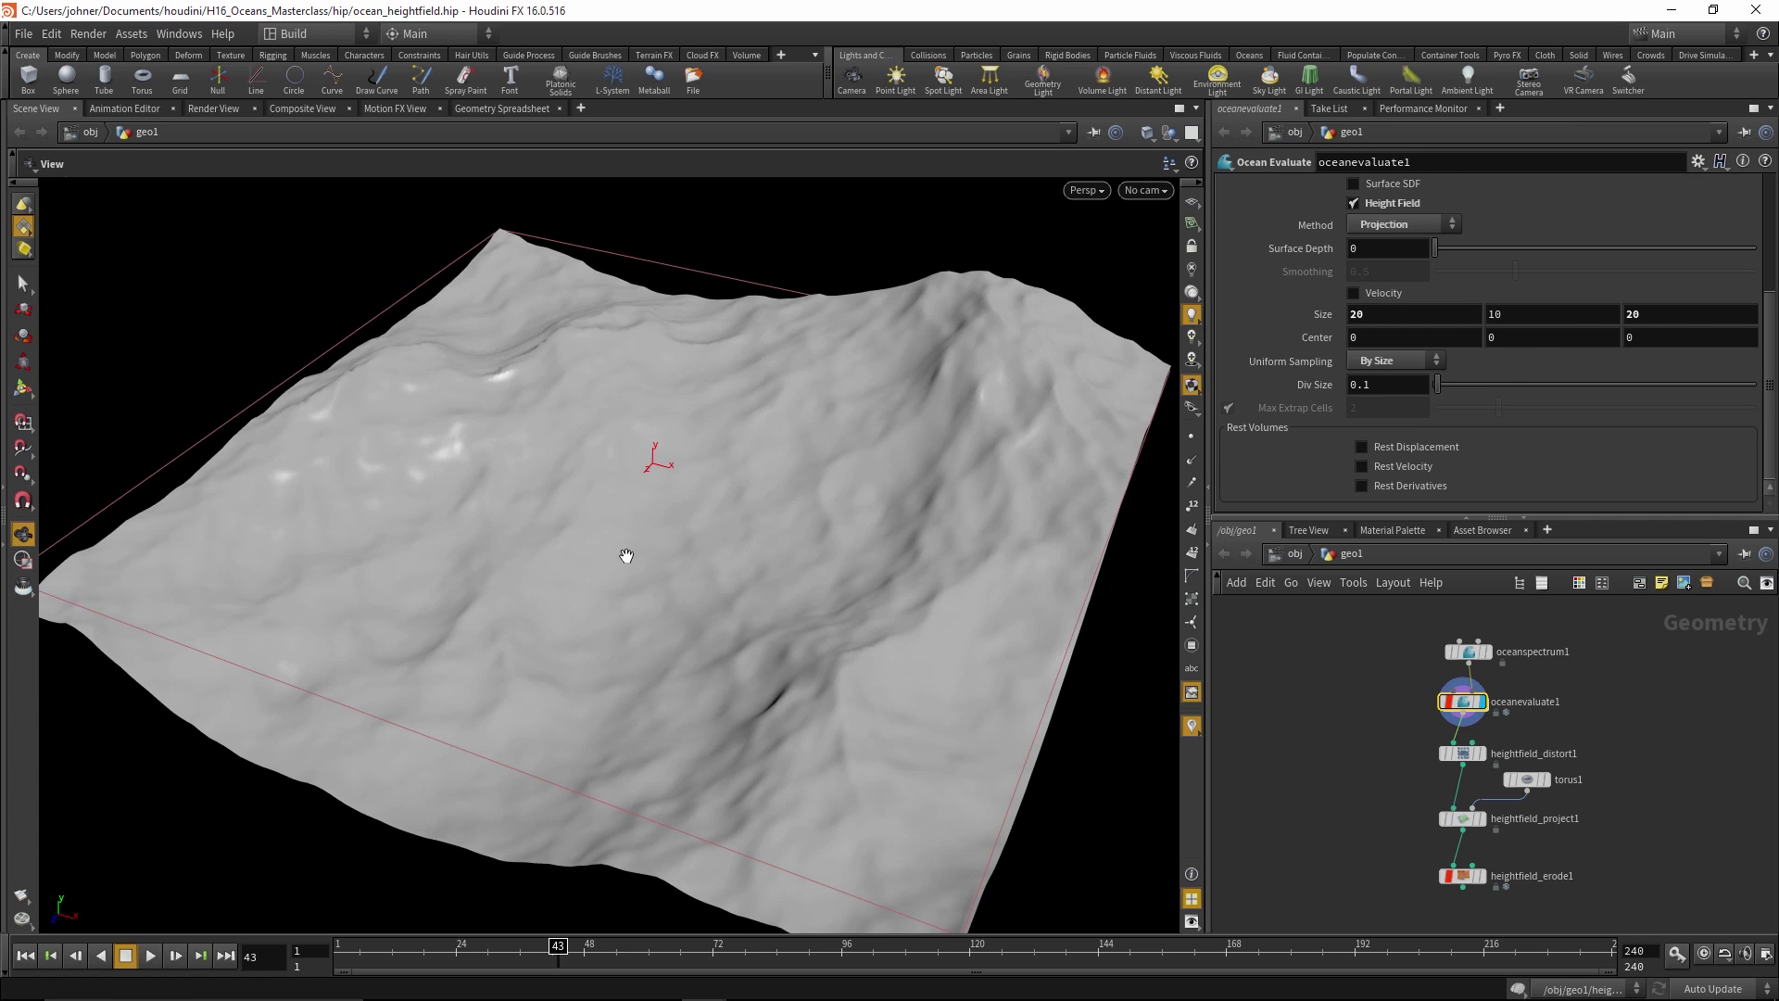
drag(434, 608, 473, 593)
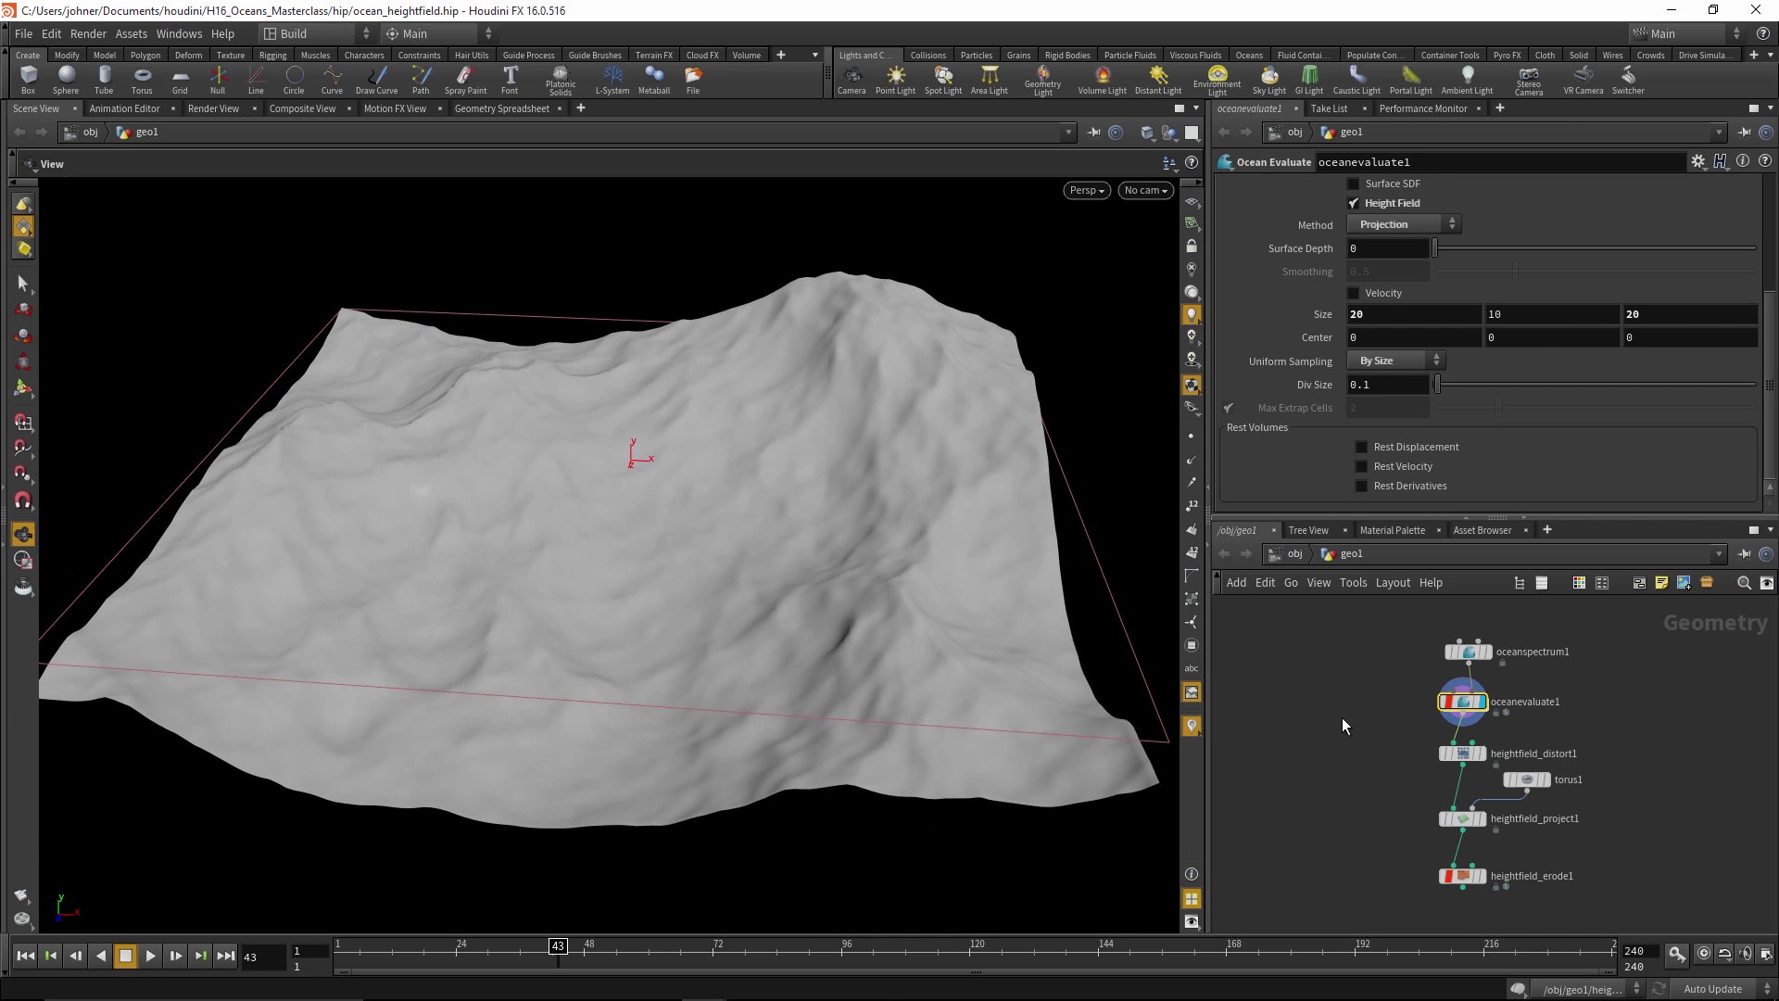
mouse_move(1472, 709)
drag(866, 556, 389, 558)
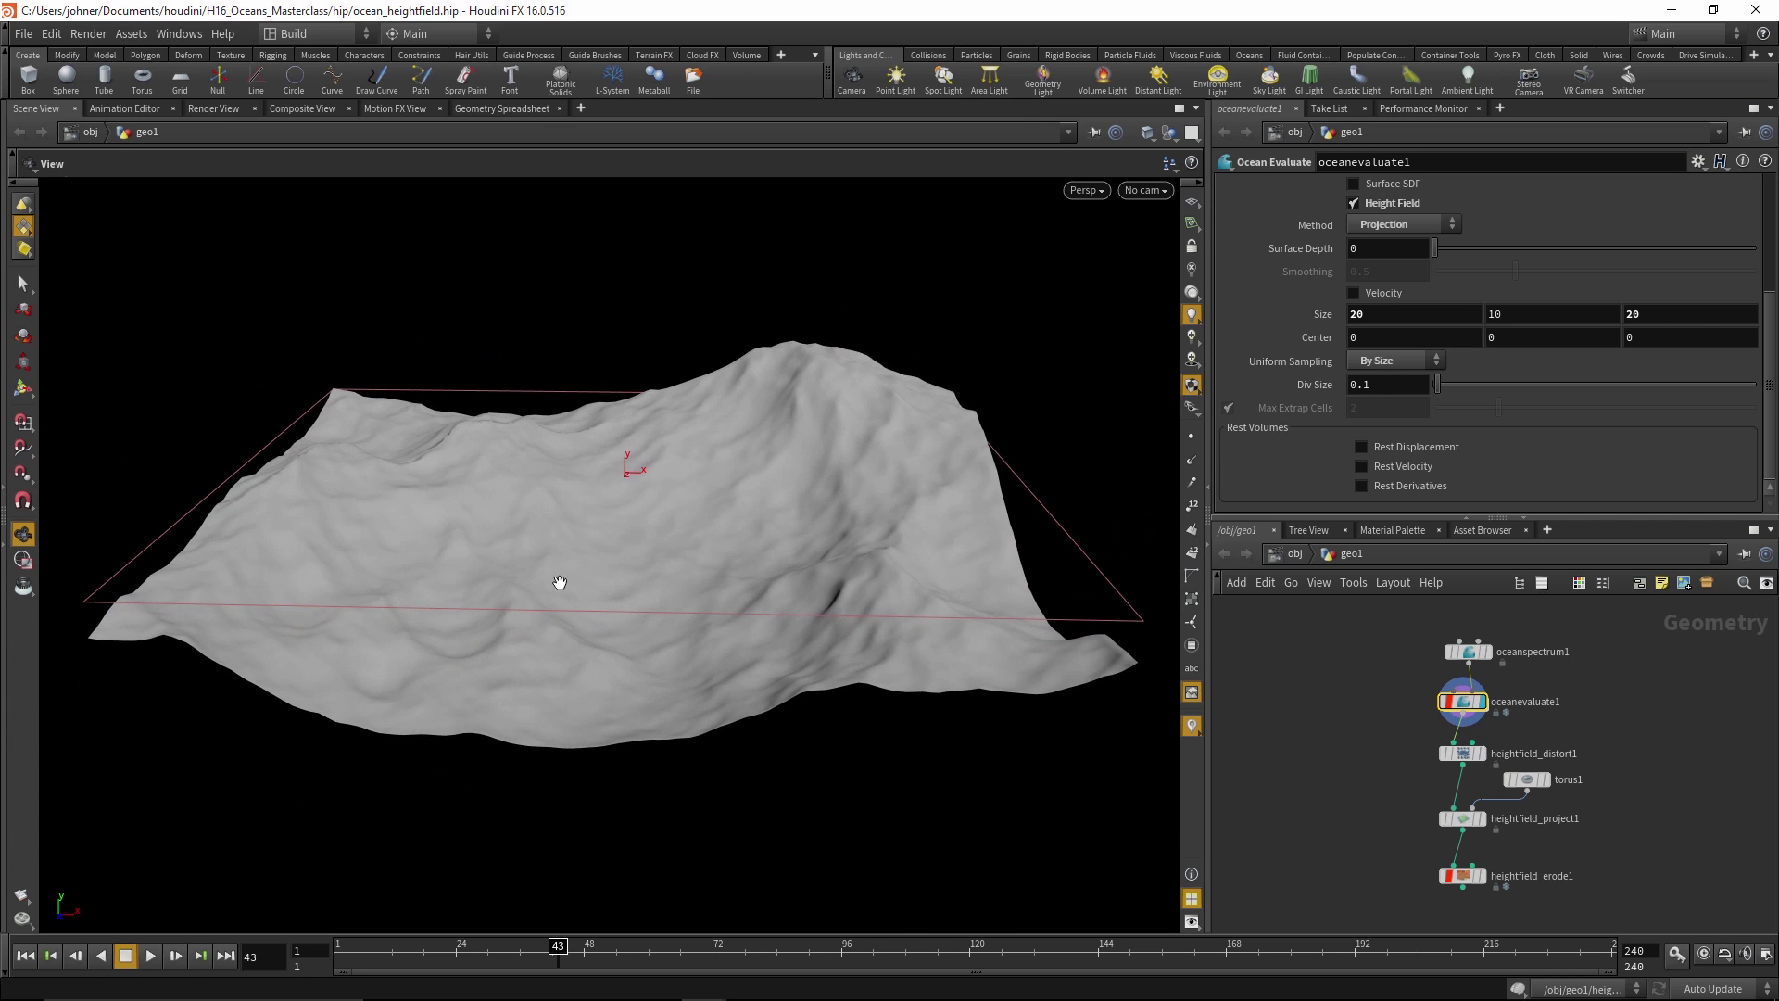
drag(769, 536, 727, 635)
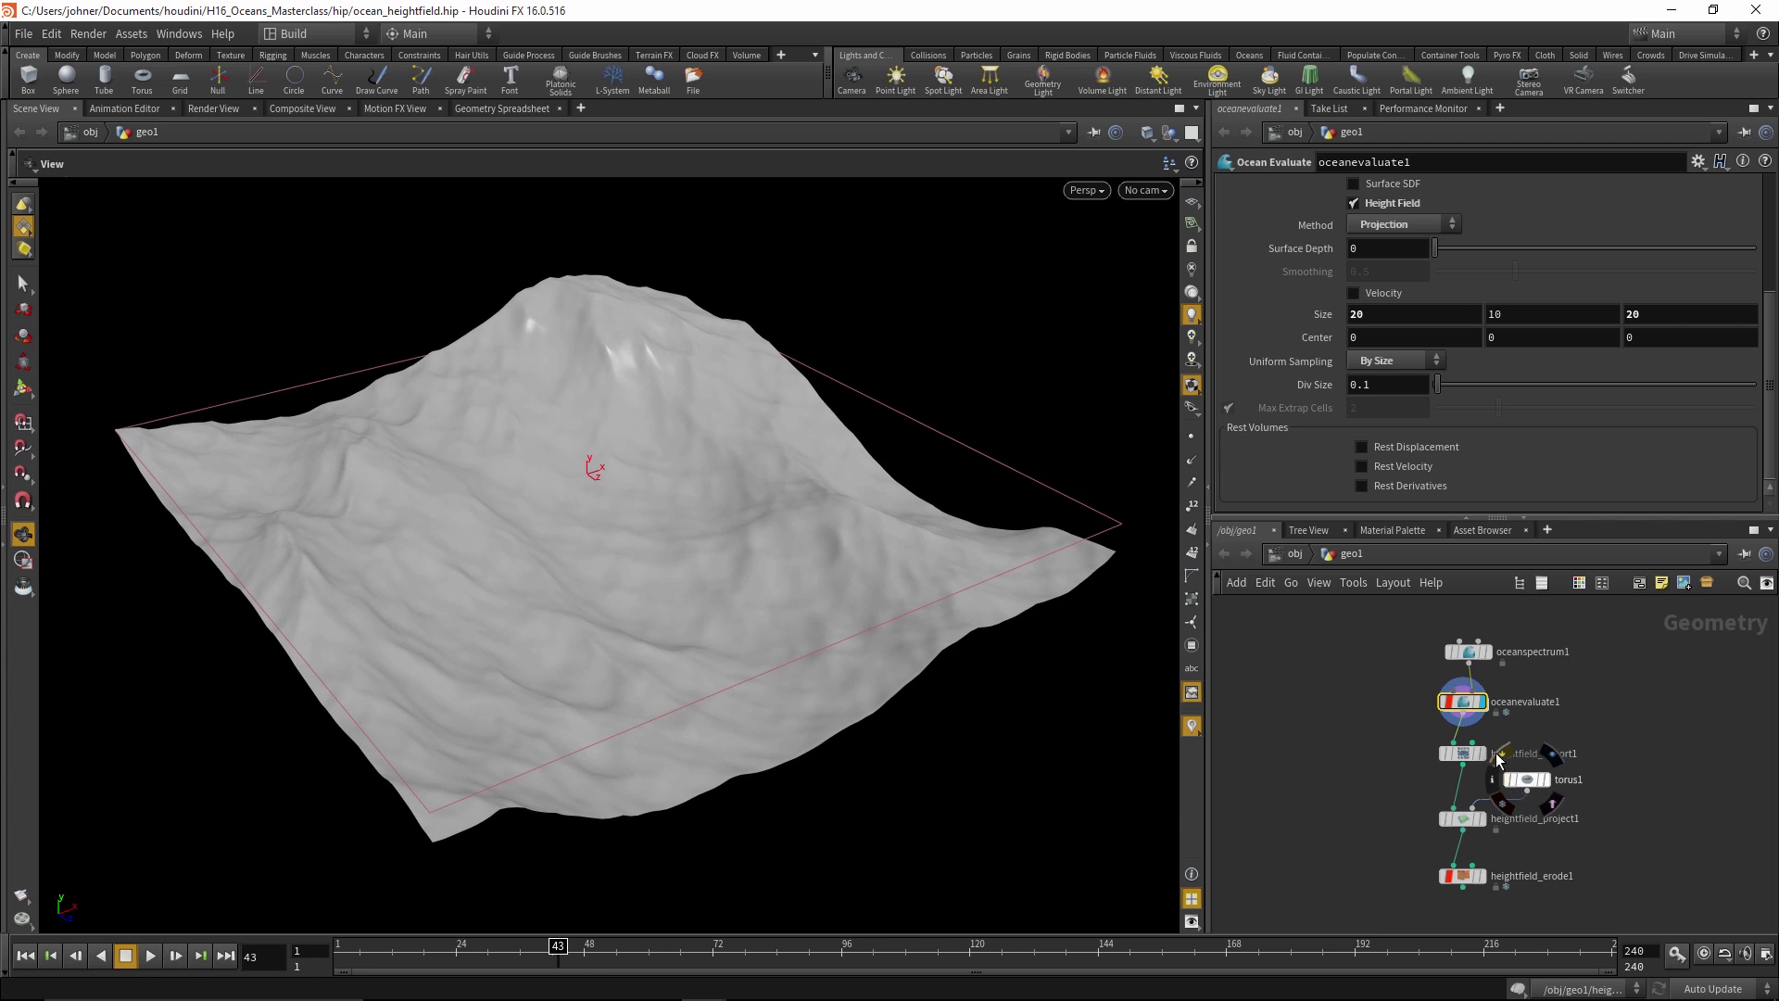
Display heightfield_distort1 and after it heightfield_project1 to inspect the distorted terrain and the projected torus
click(1483, 754)
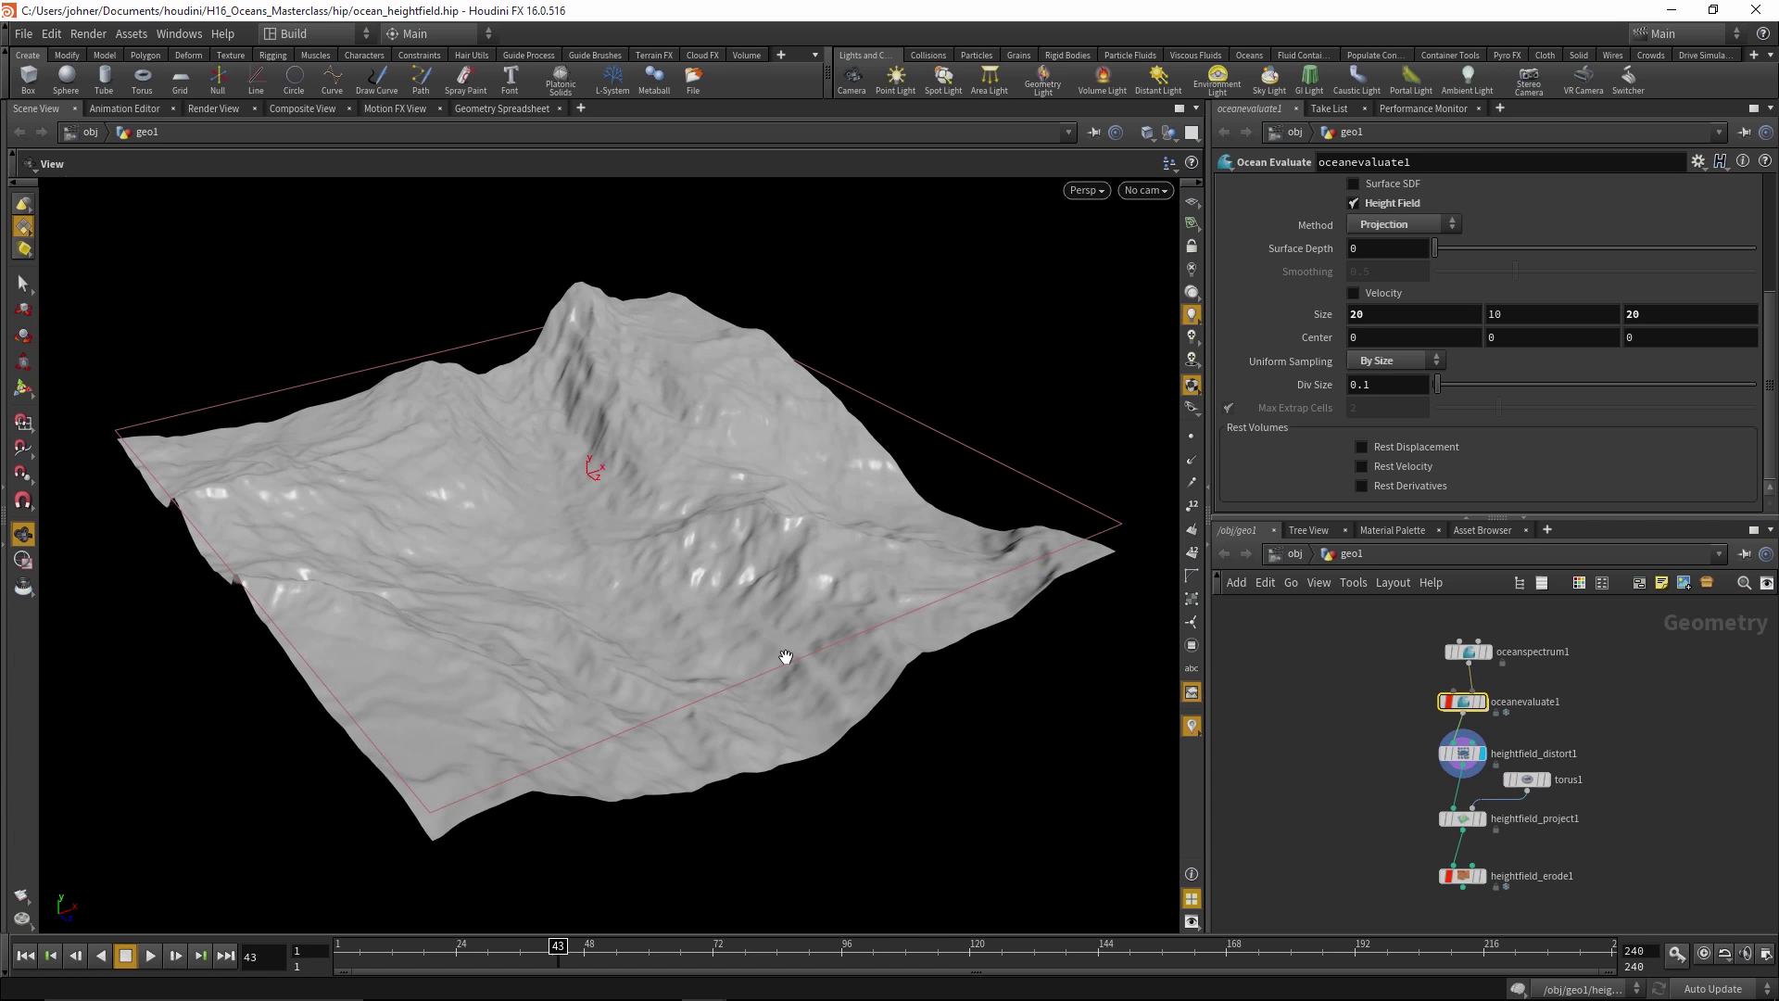
click(1482, 818)
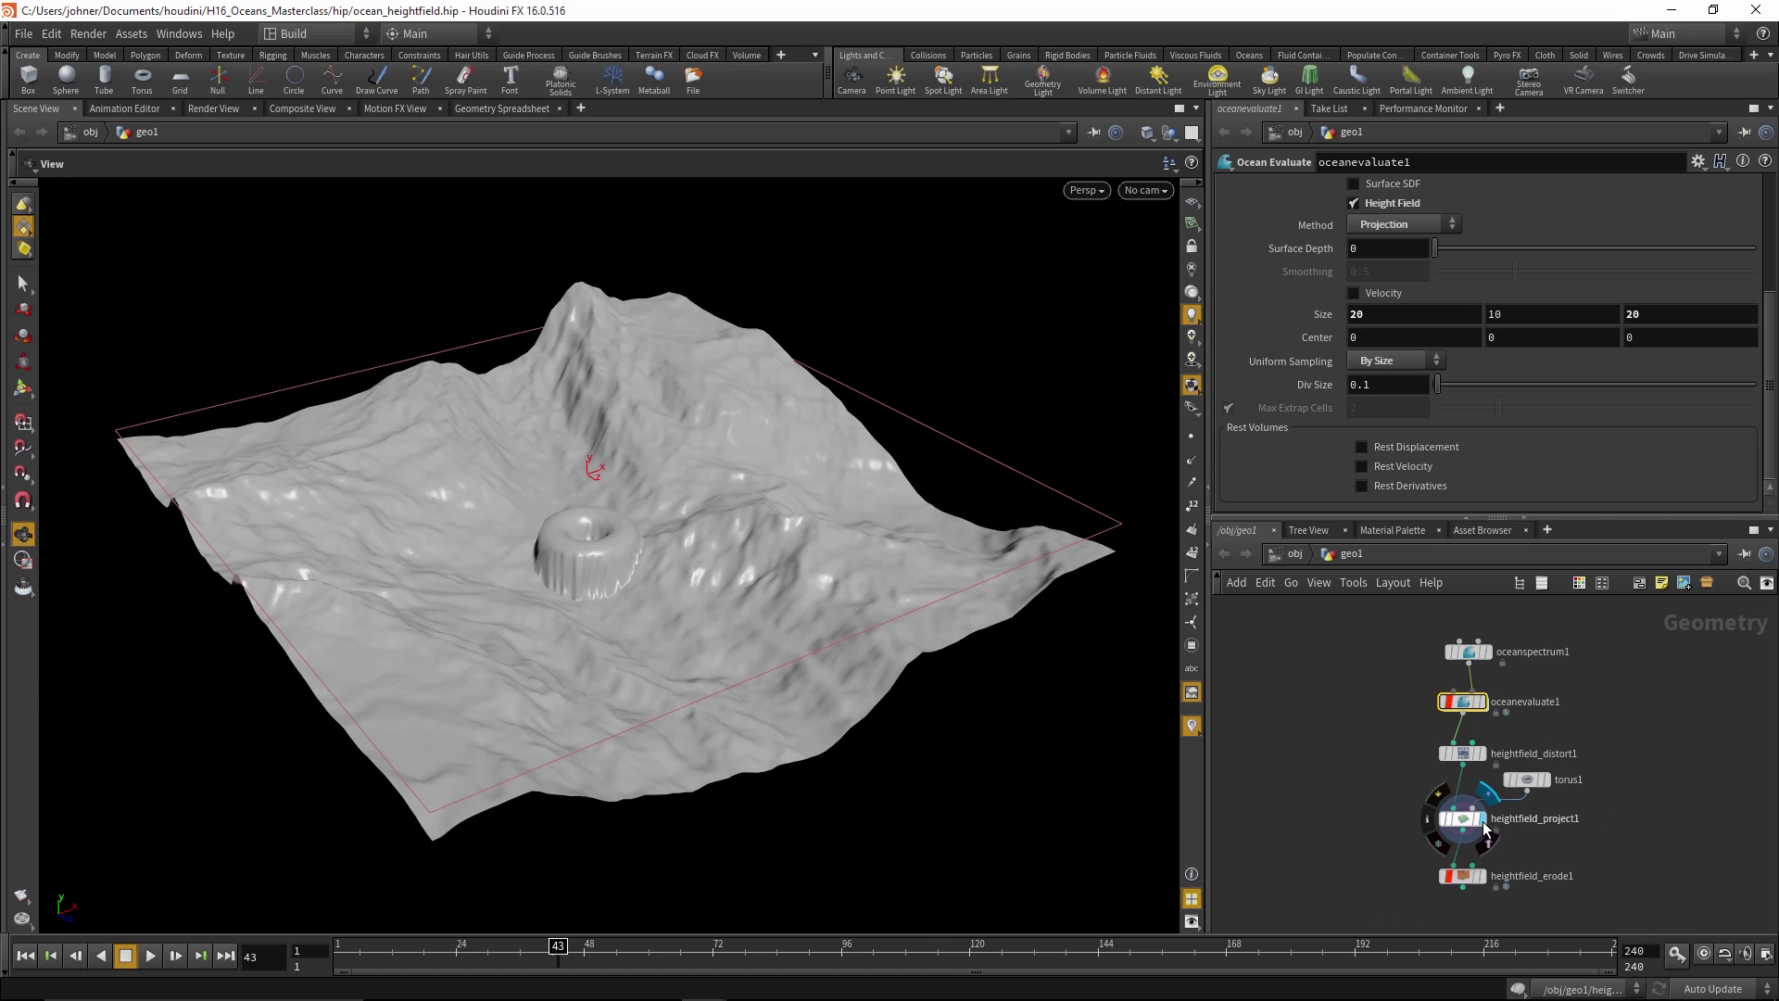
drag(435, 598, 466, 593)
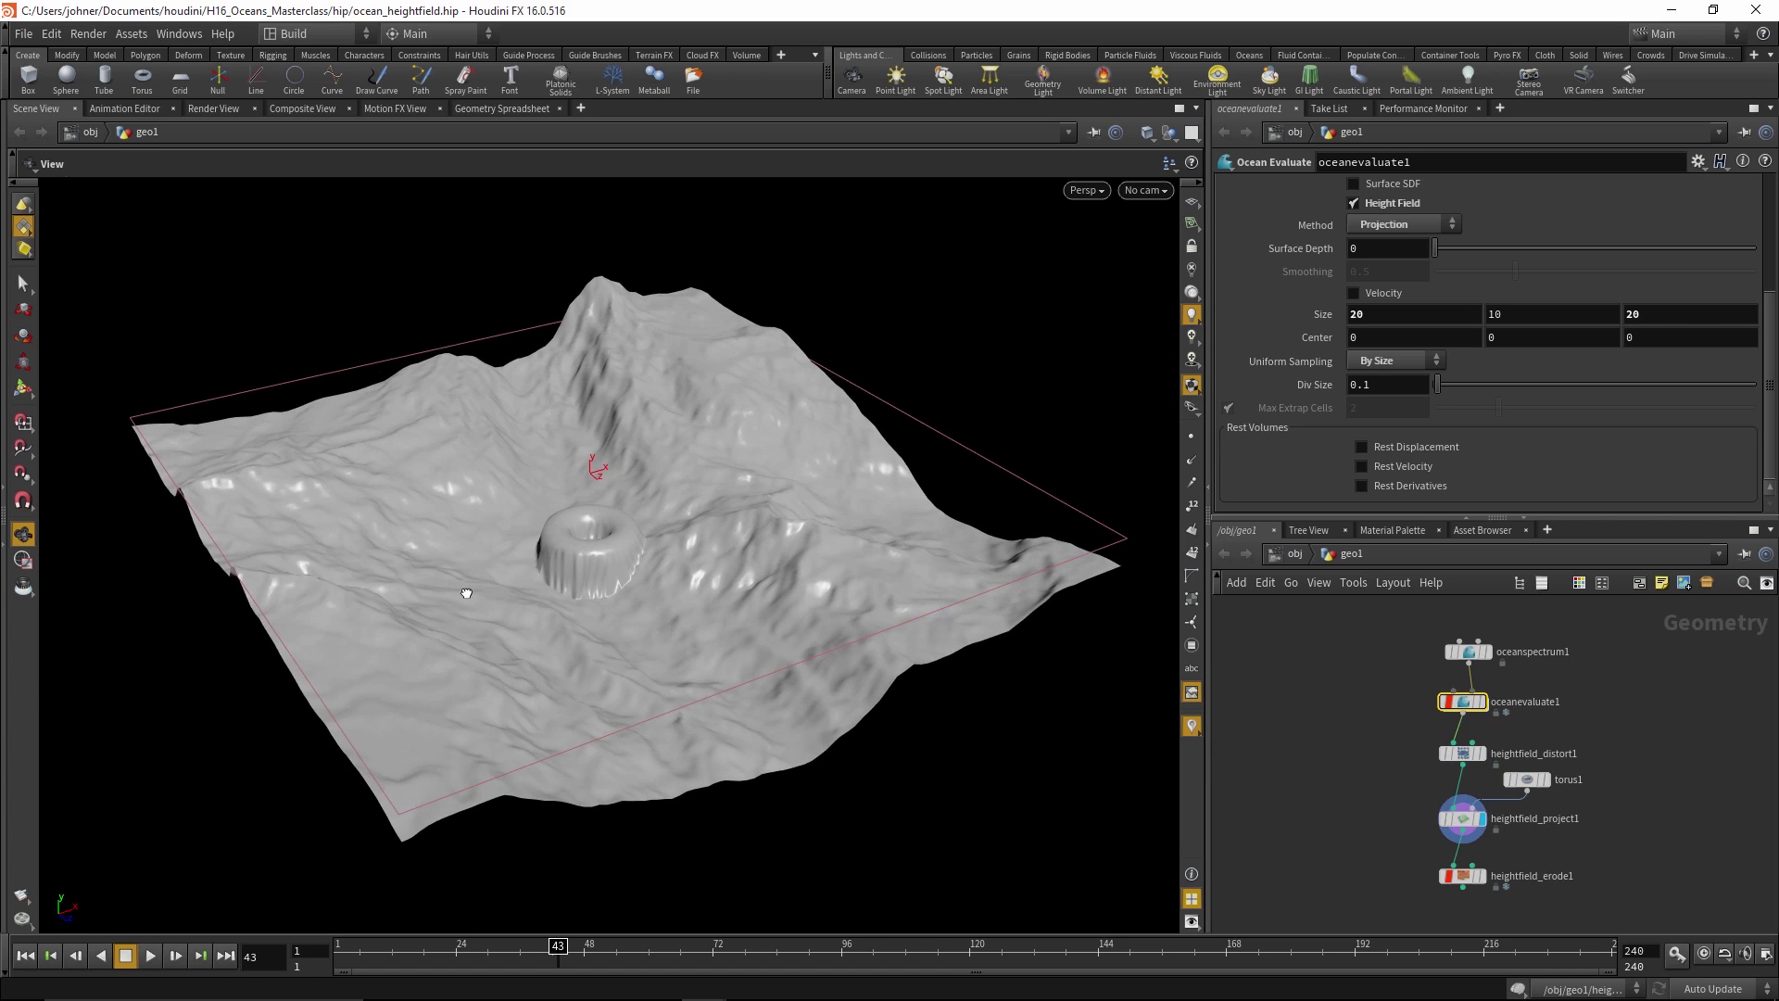
Display heightfield_erode1 and examine the eroded terrain around the torus crater from several angles
click(1484, 877)
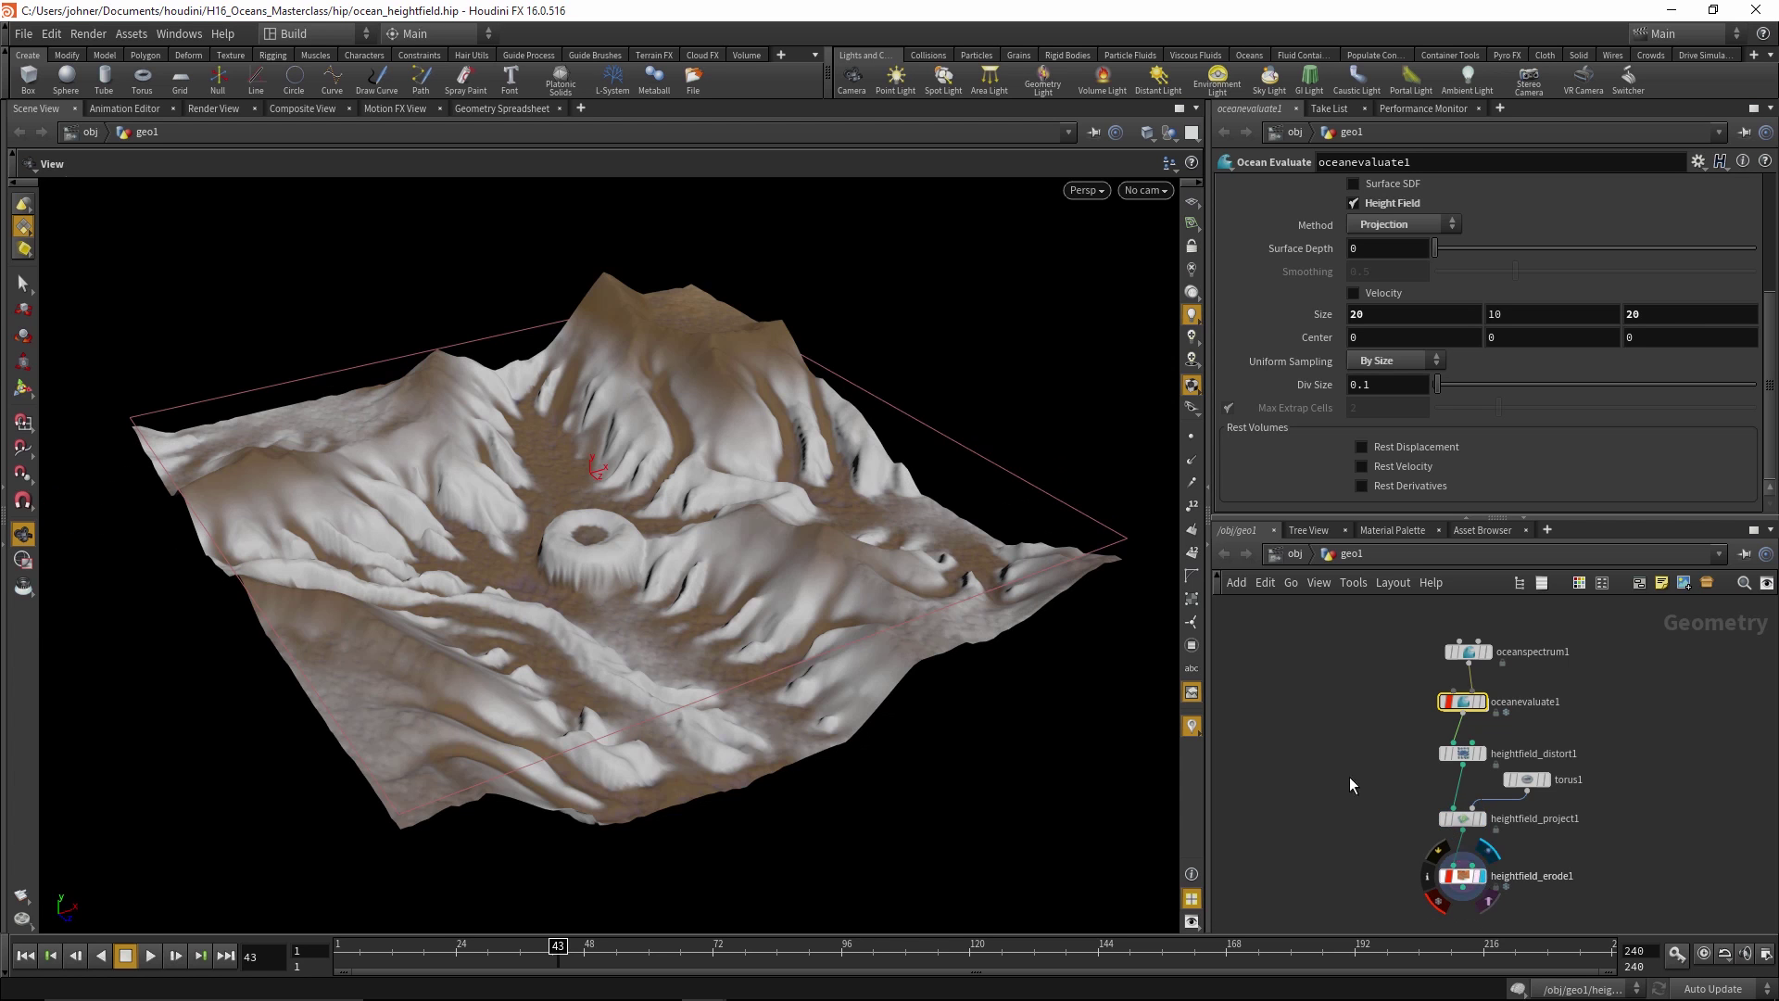
scroll(683, 628, up, 6)
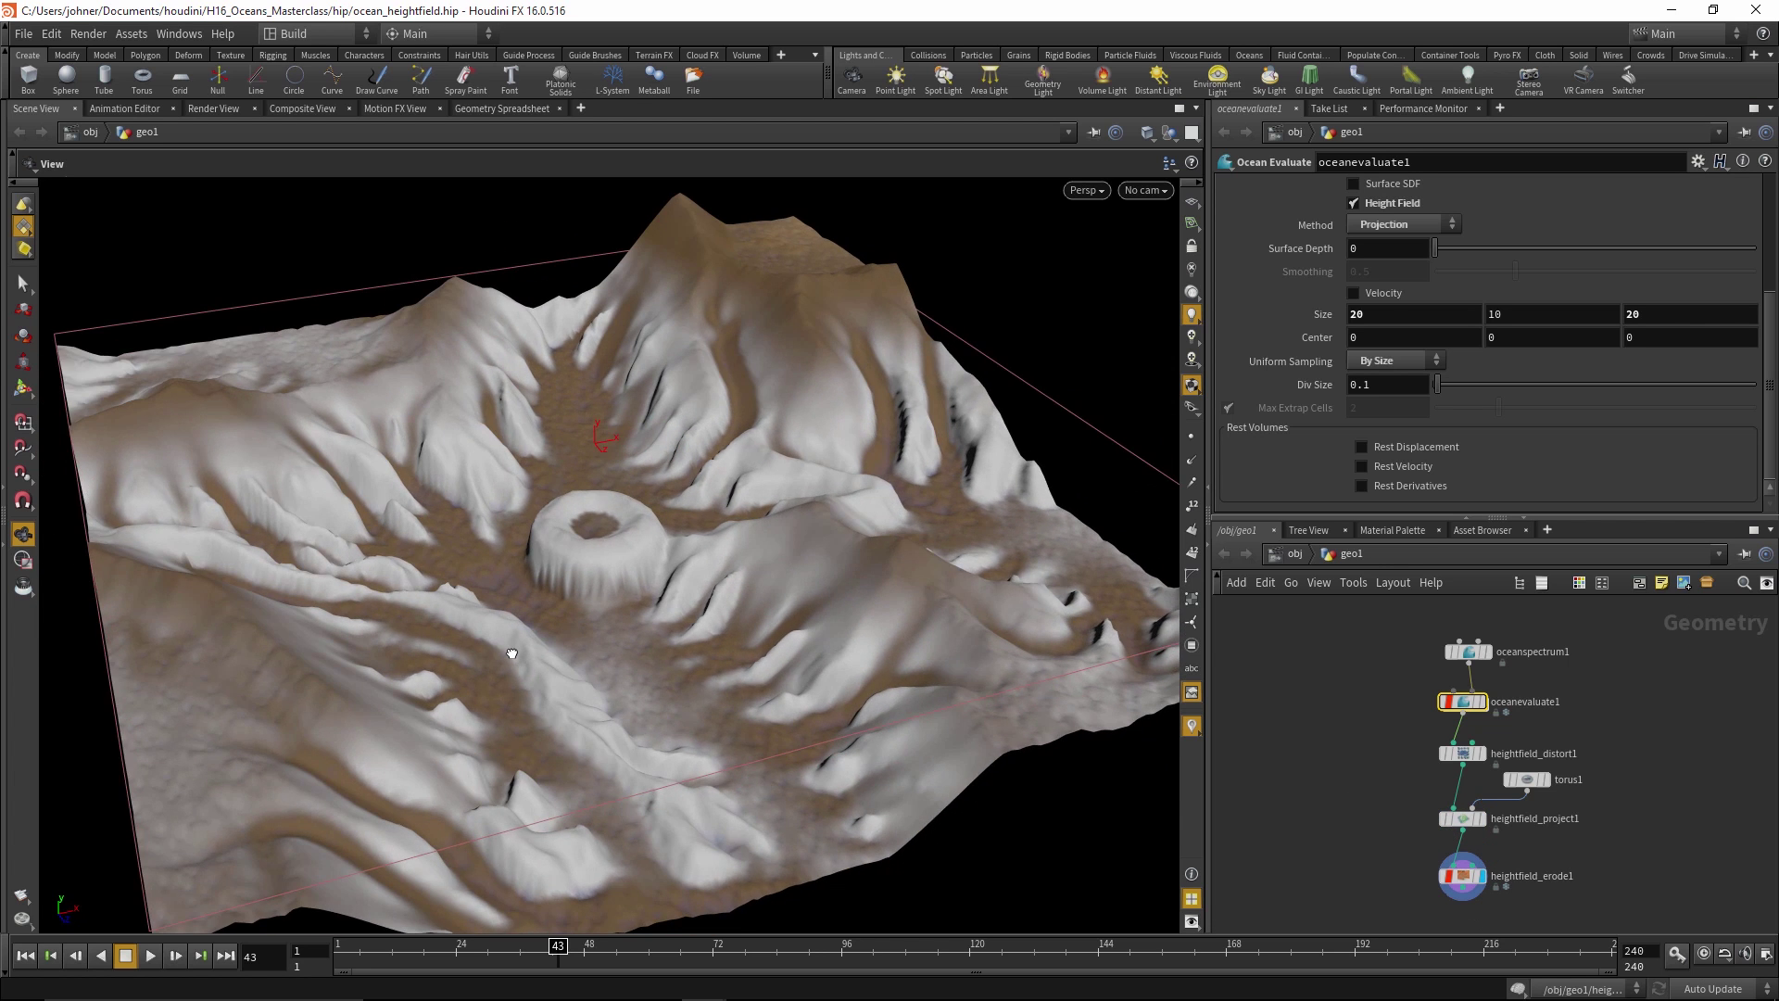
drag(512, 653, 866, 363)
drag(634, 431, 778, 375)
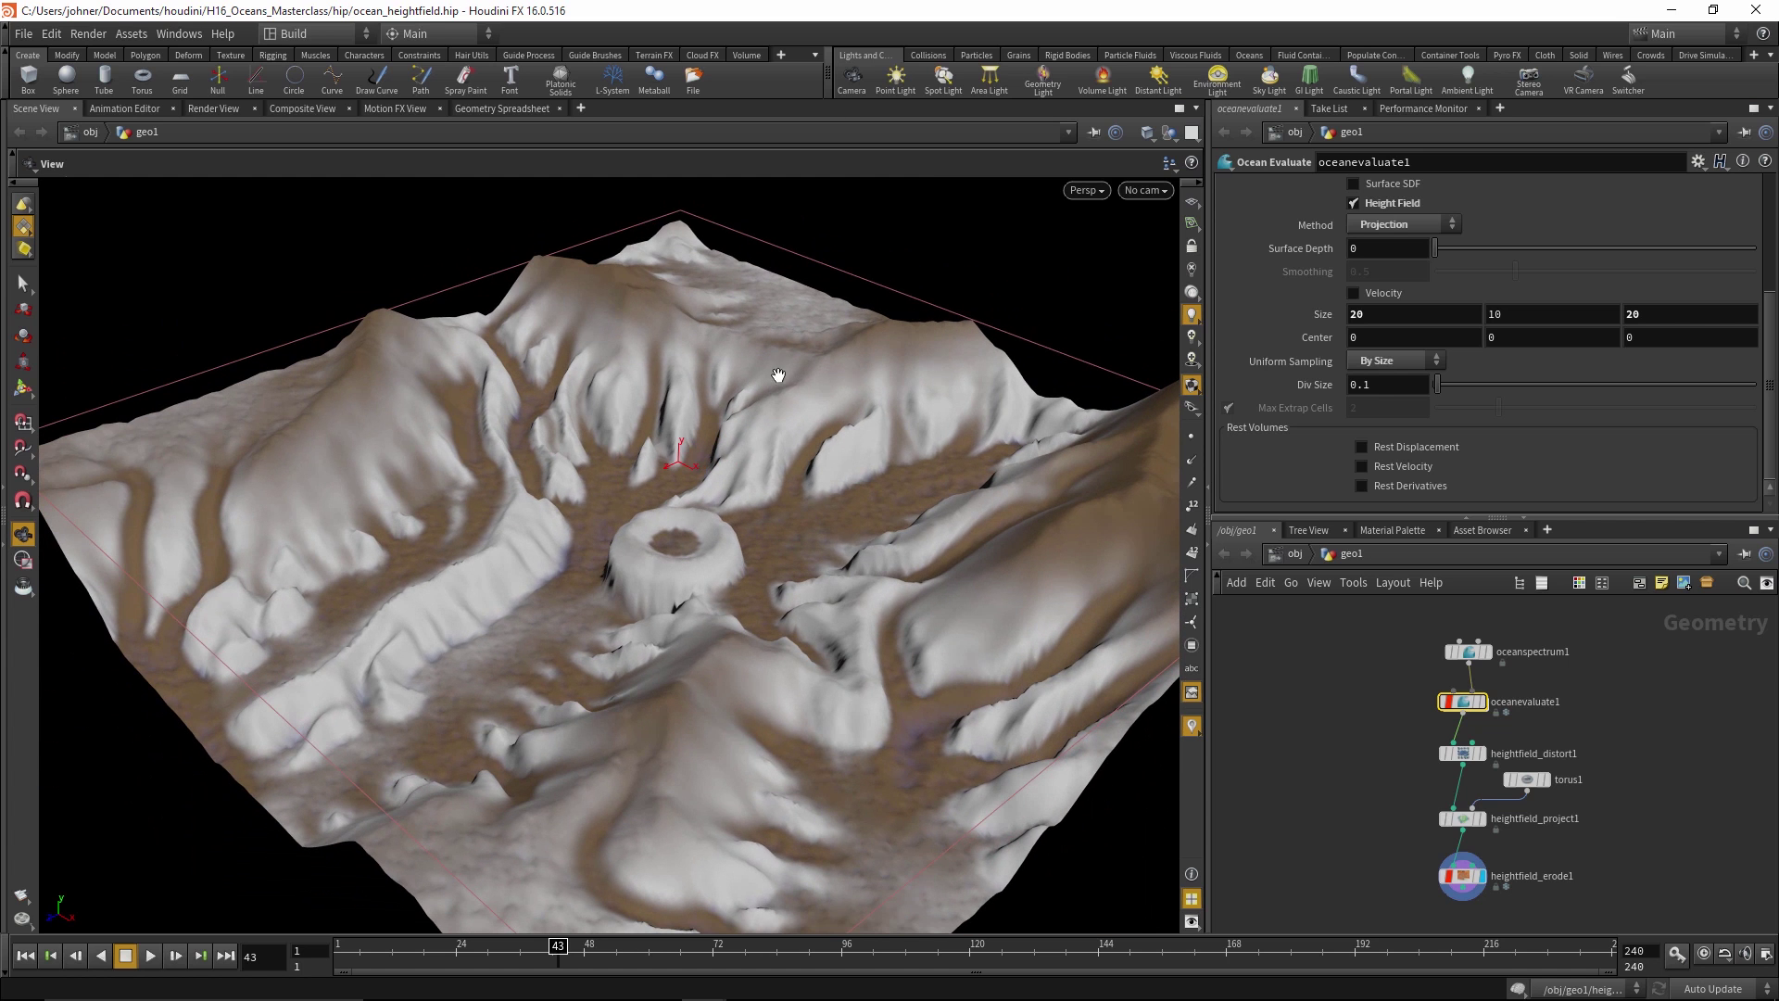
drag(942, 523, 710, 564)
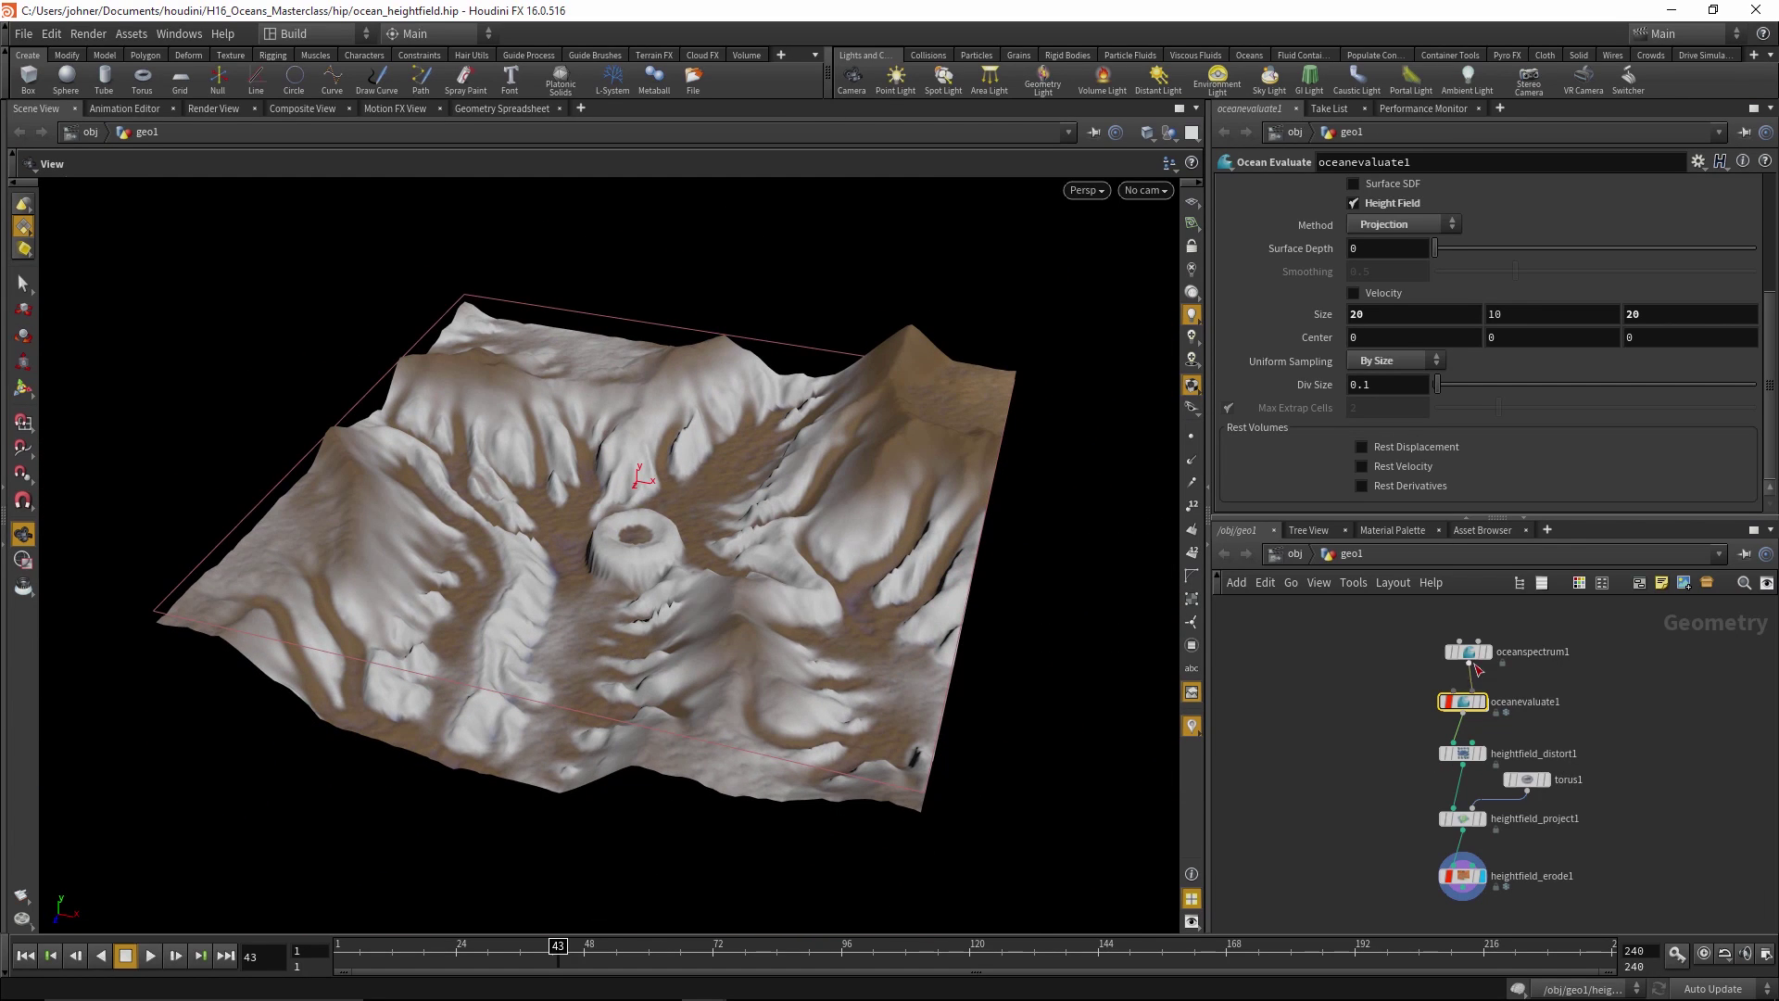
Display heightfield_distort1 and unlock the oceanevaluate1 node so the height field animates over the timeline
scroll(1519, 737, up, 2)
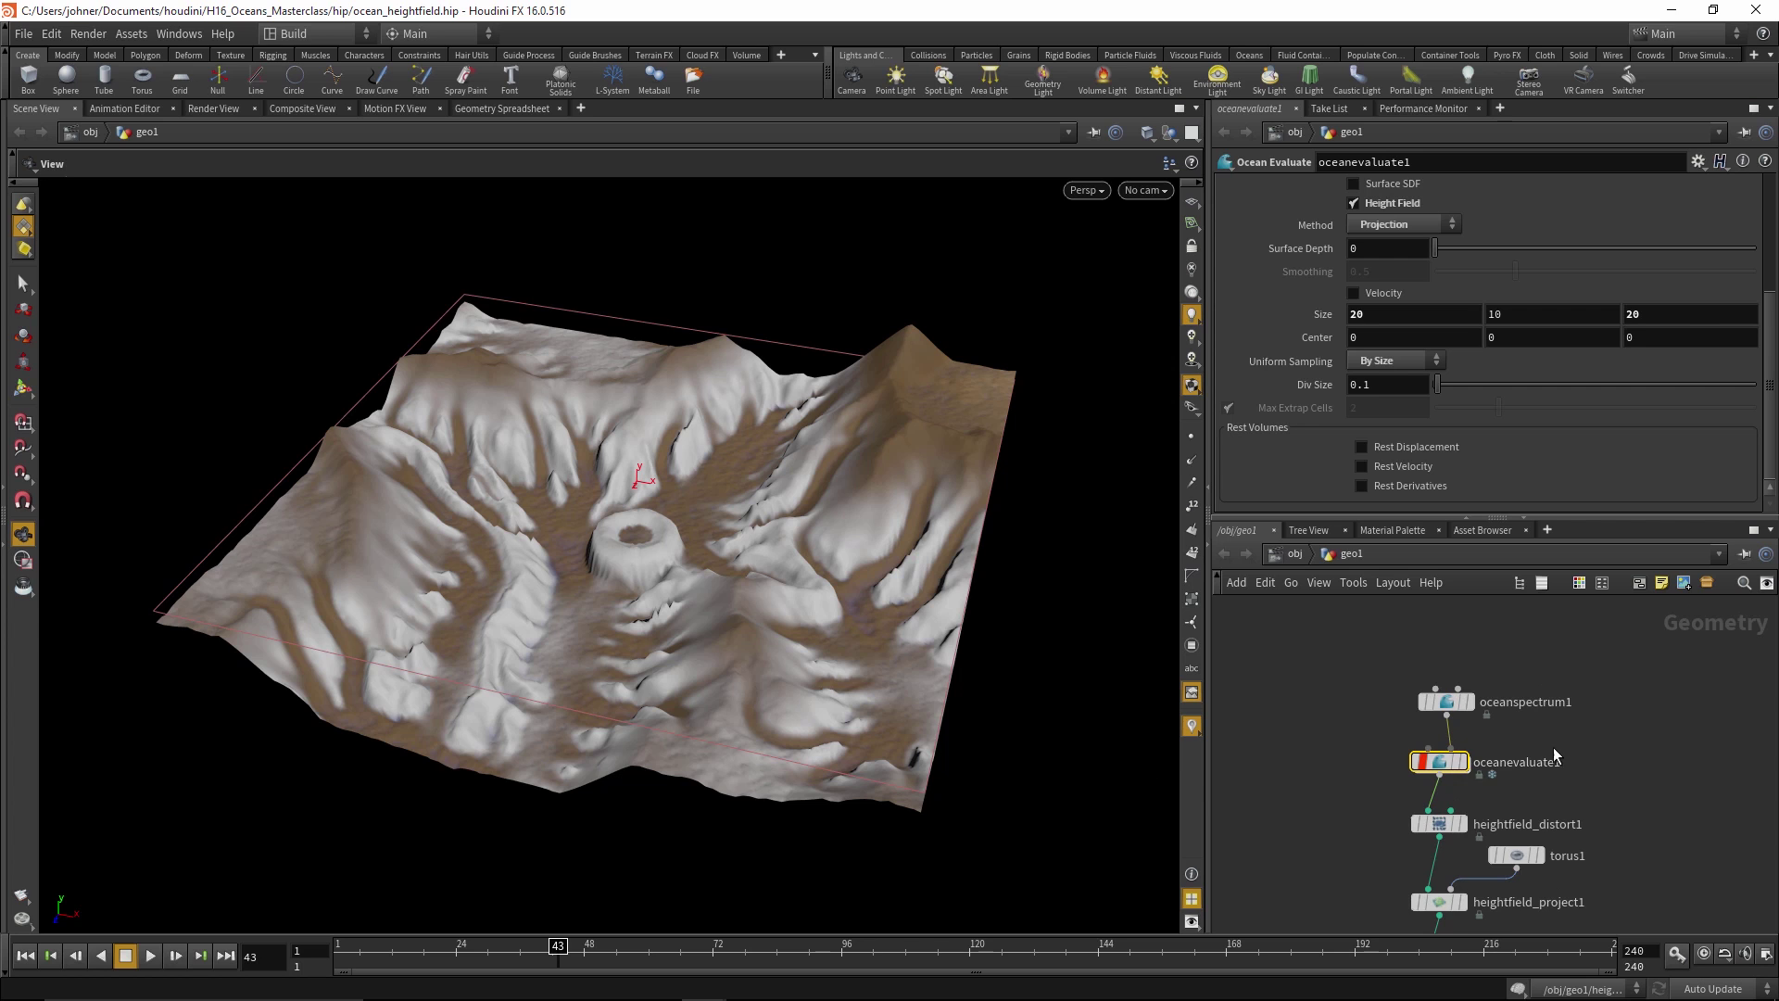
click(1460, 786)
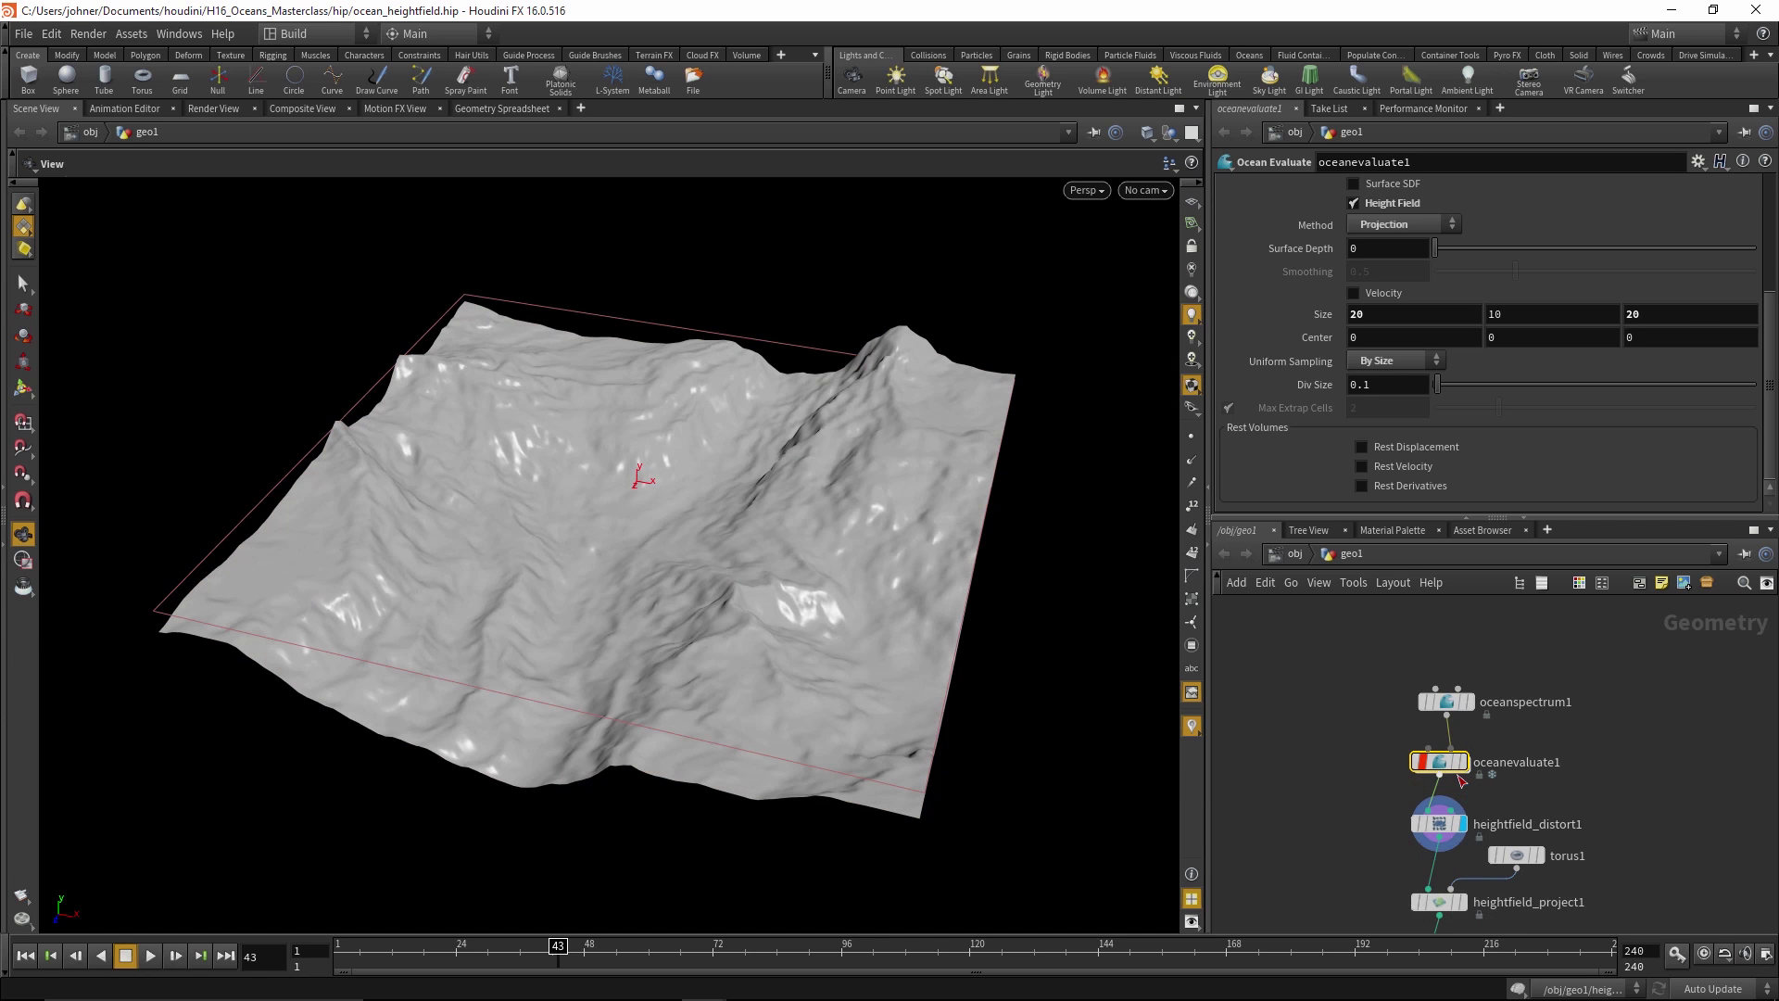
click(1434, 759)
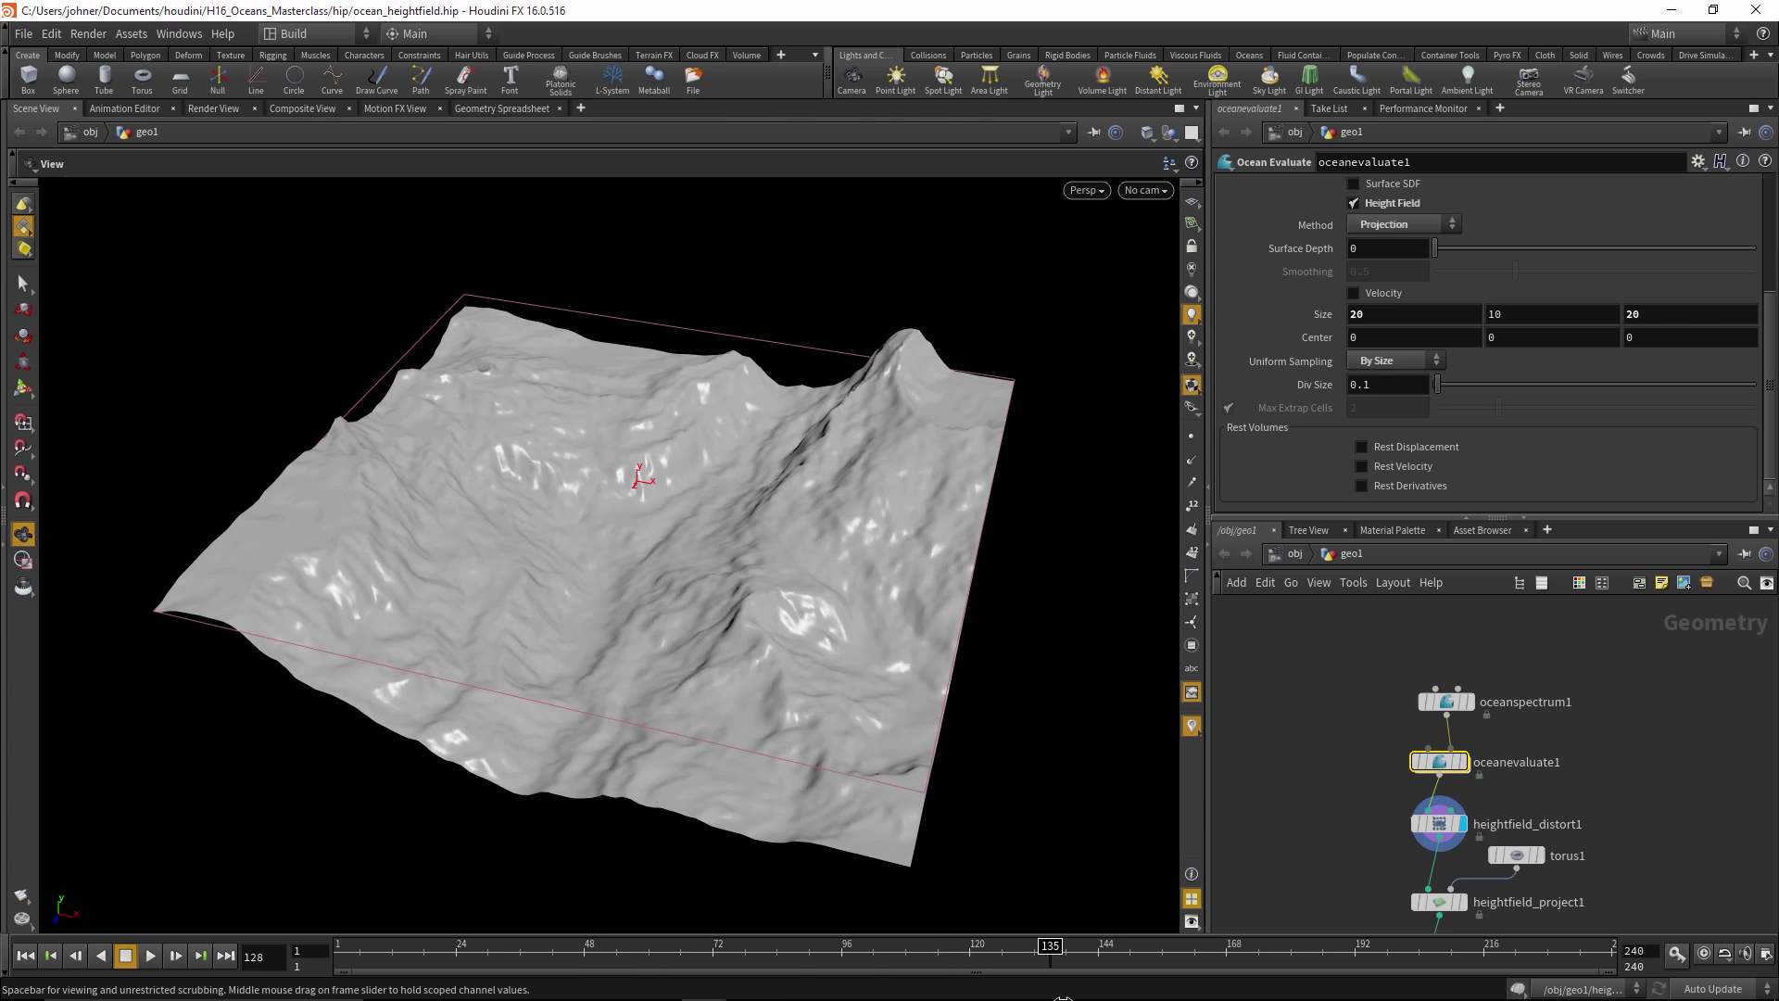
Display heightfield_project1 and scrub the animation to frame 160 to view the waves with the torus
click(1467, 906)
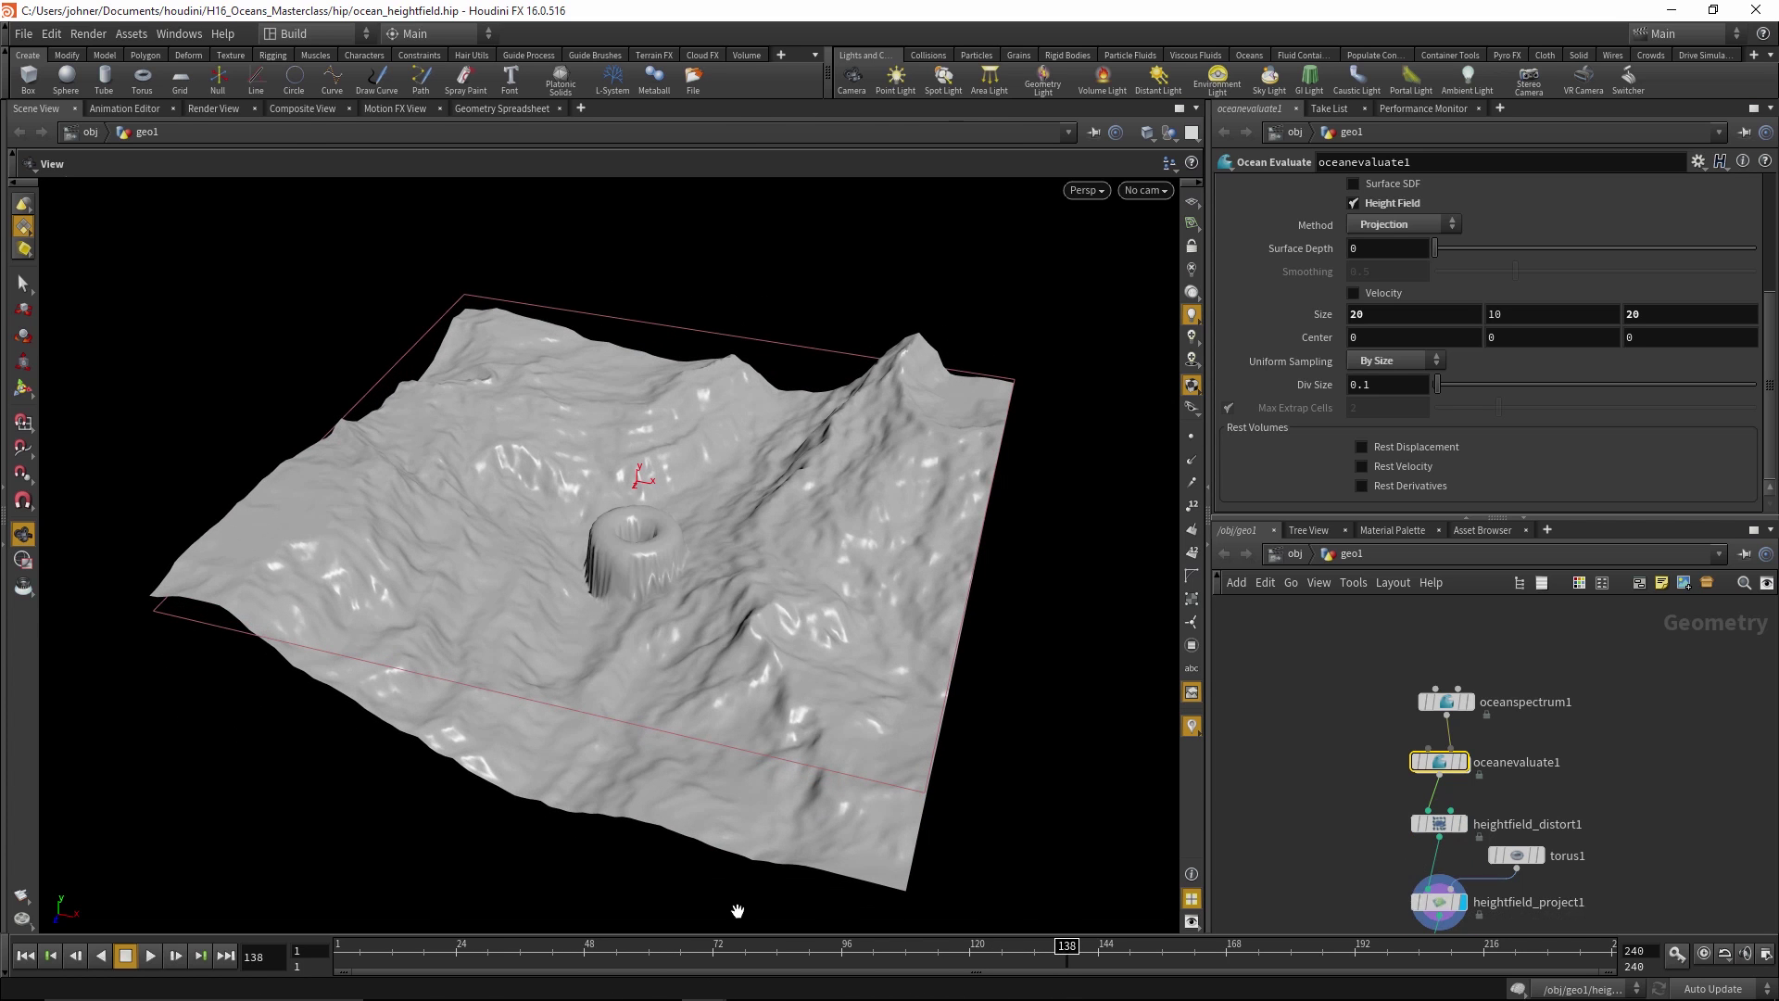
mouse_move(734, 950)
mouse_down()
mouse_move(1068, 982)
mouse_move(1181, 973)
mouse_up()
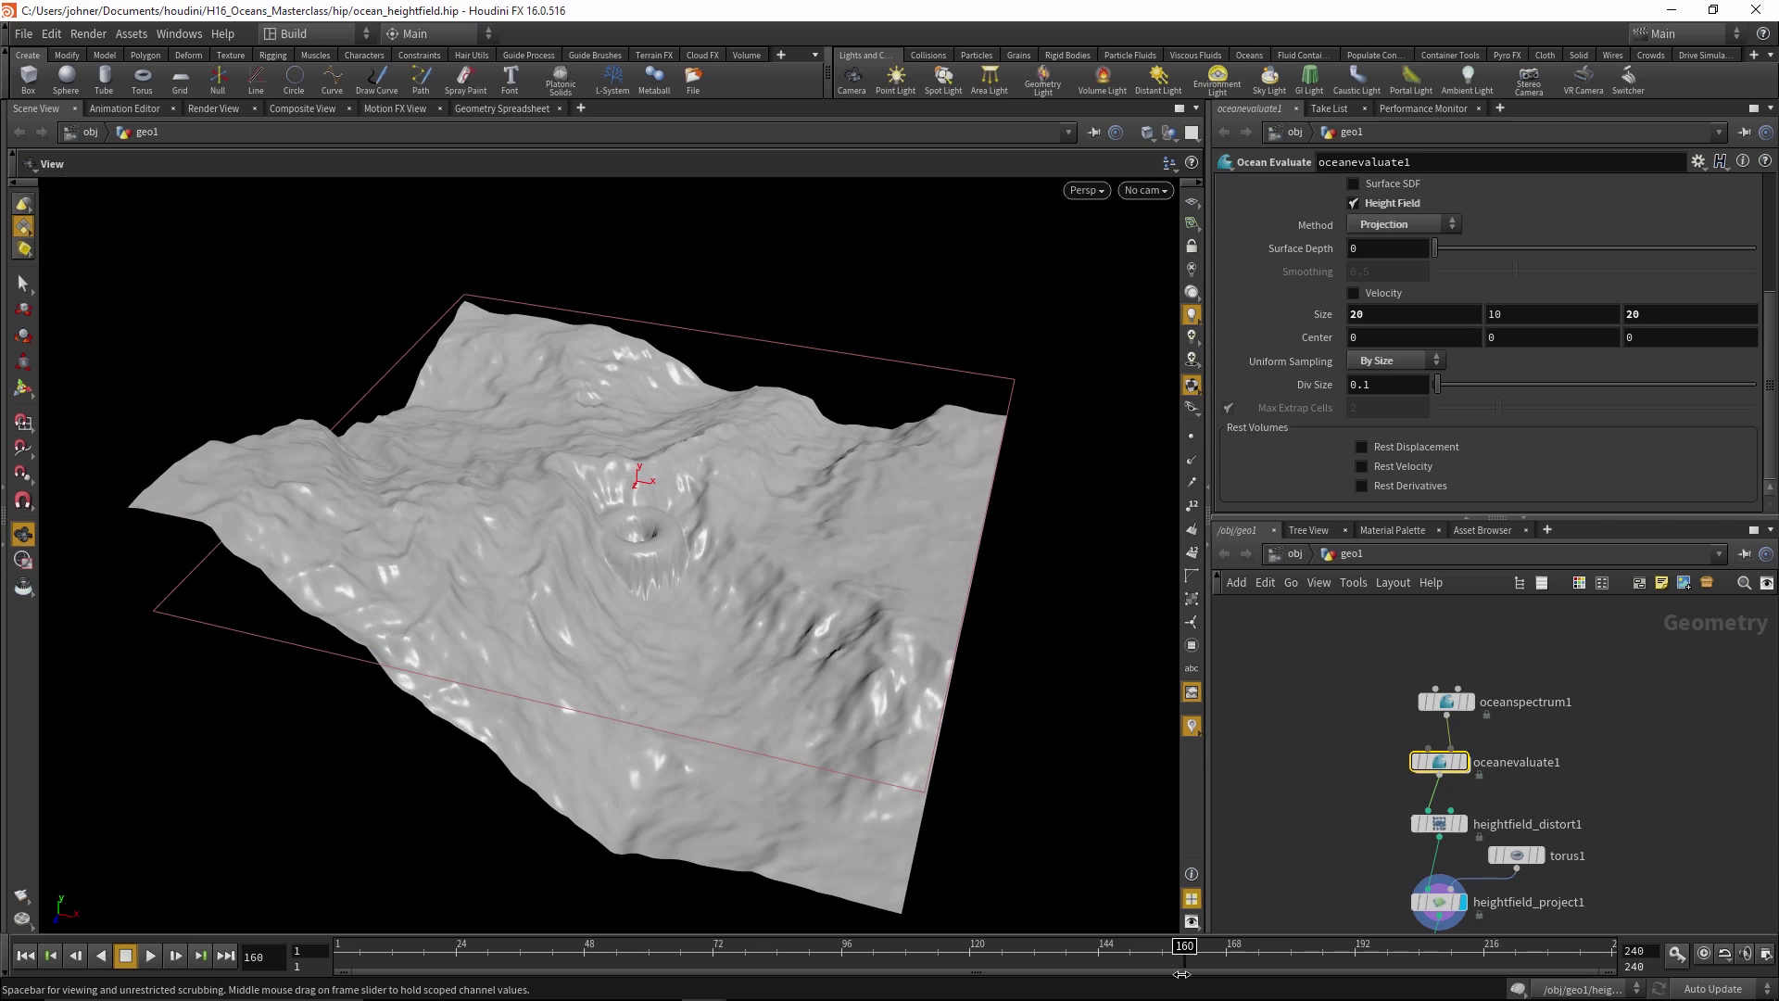
drag(767, 692, 404, 645)
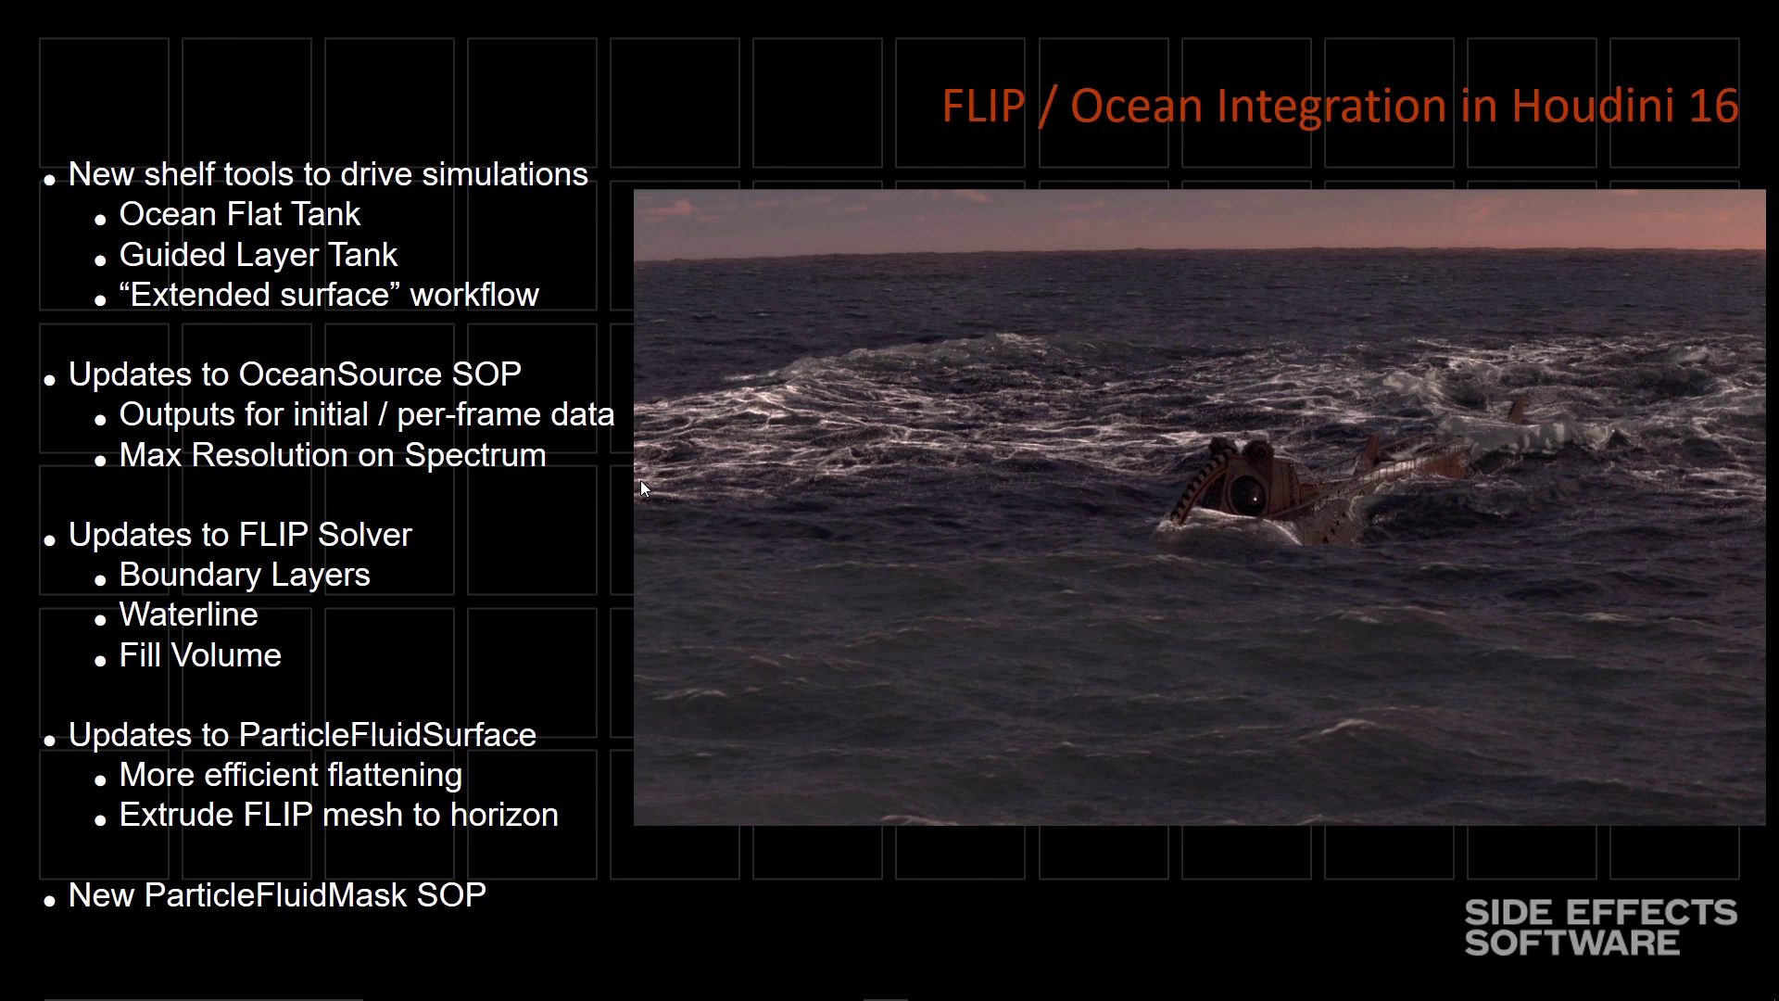
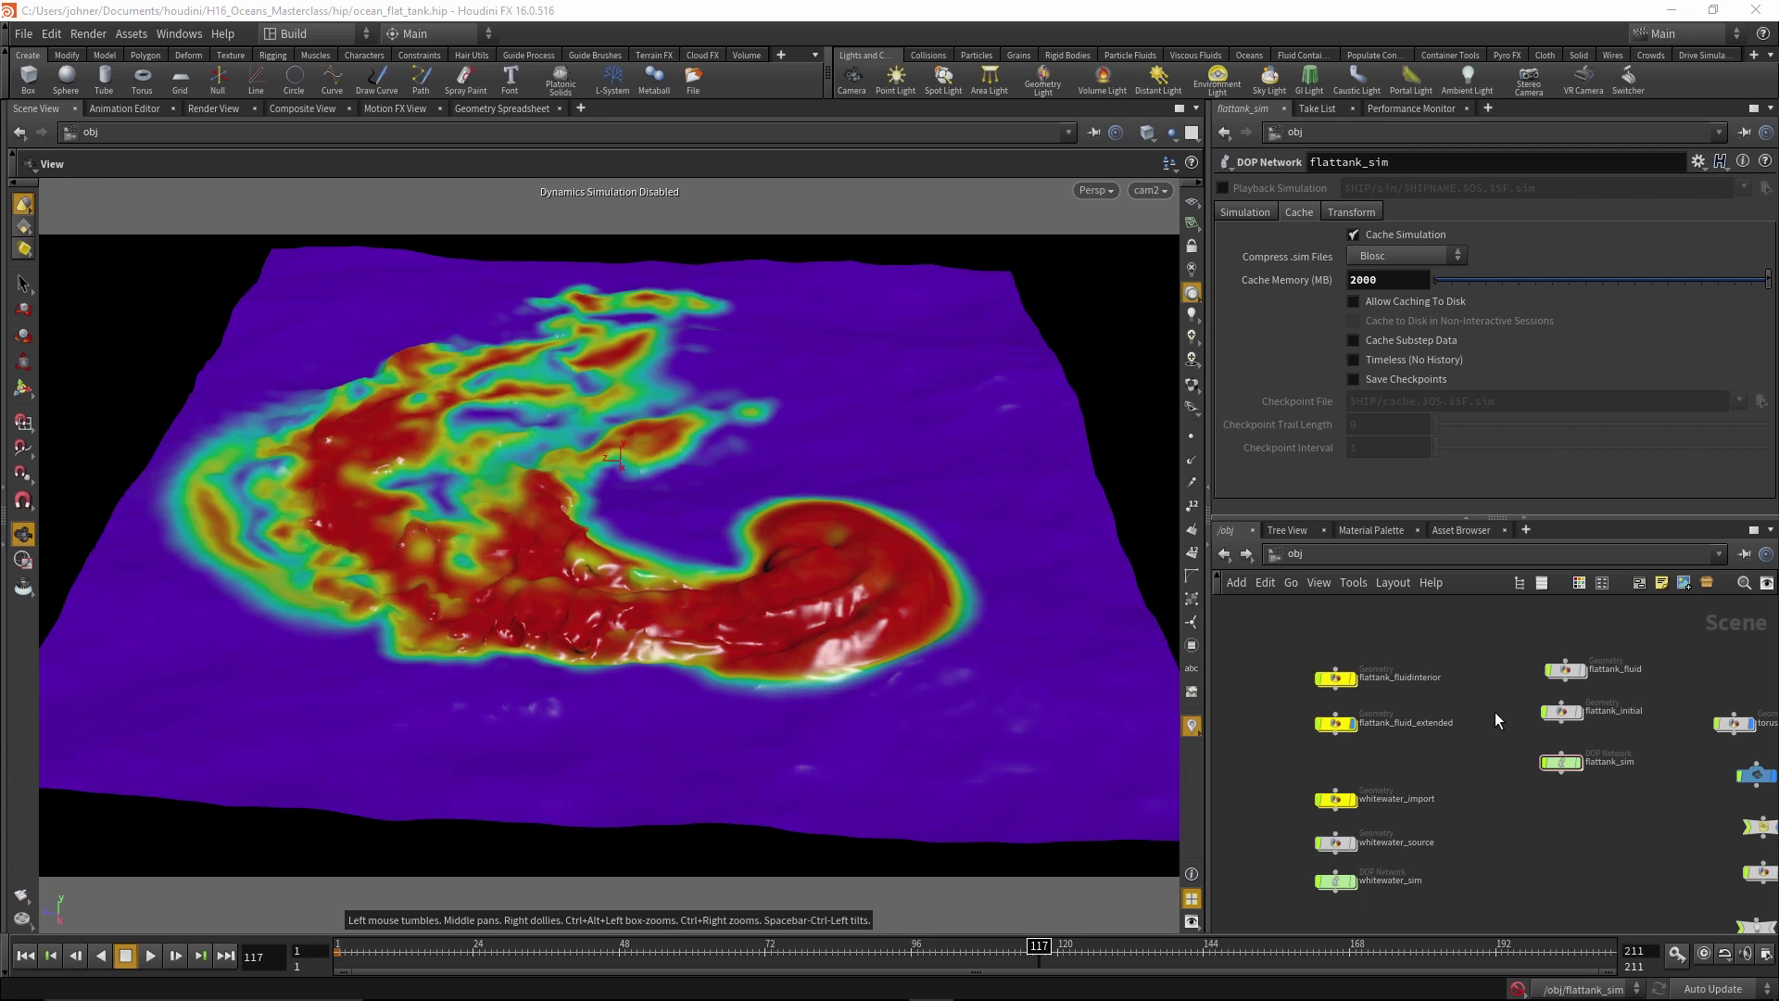
Enter the flattank_initial network and display its OUT_INITIAL node to view the initial fluid particles
mouse_move(1567, 716)
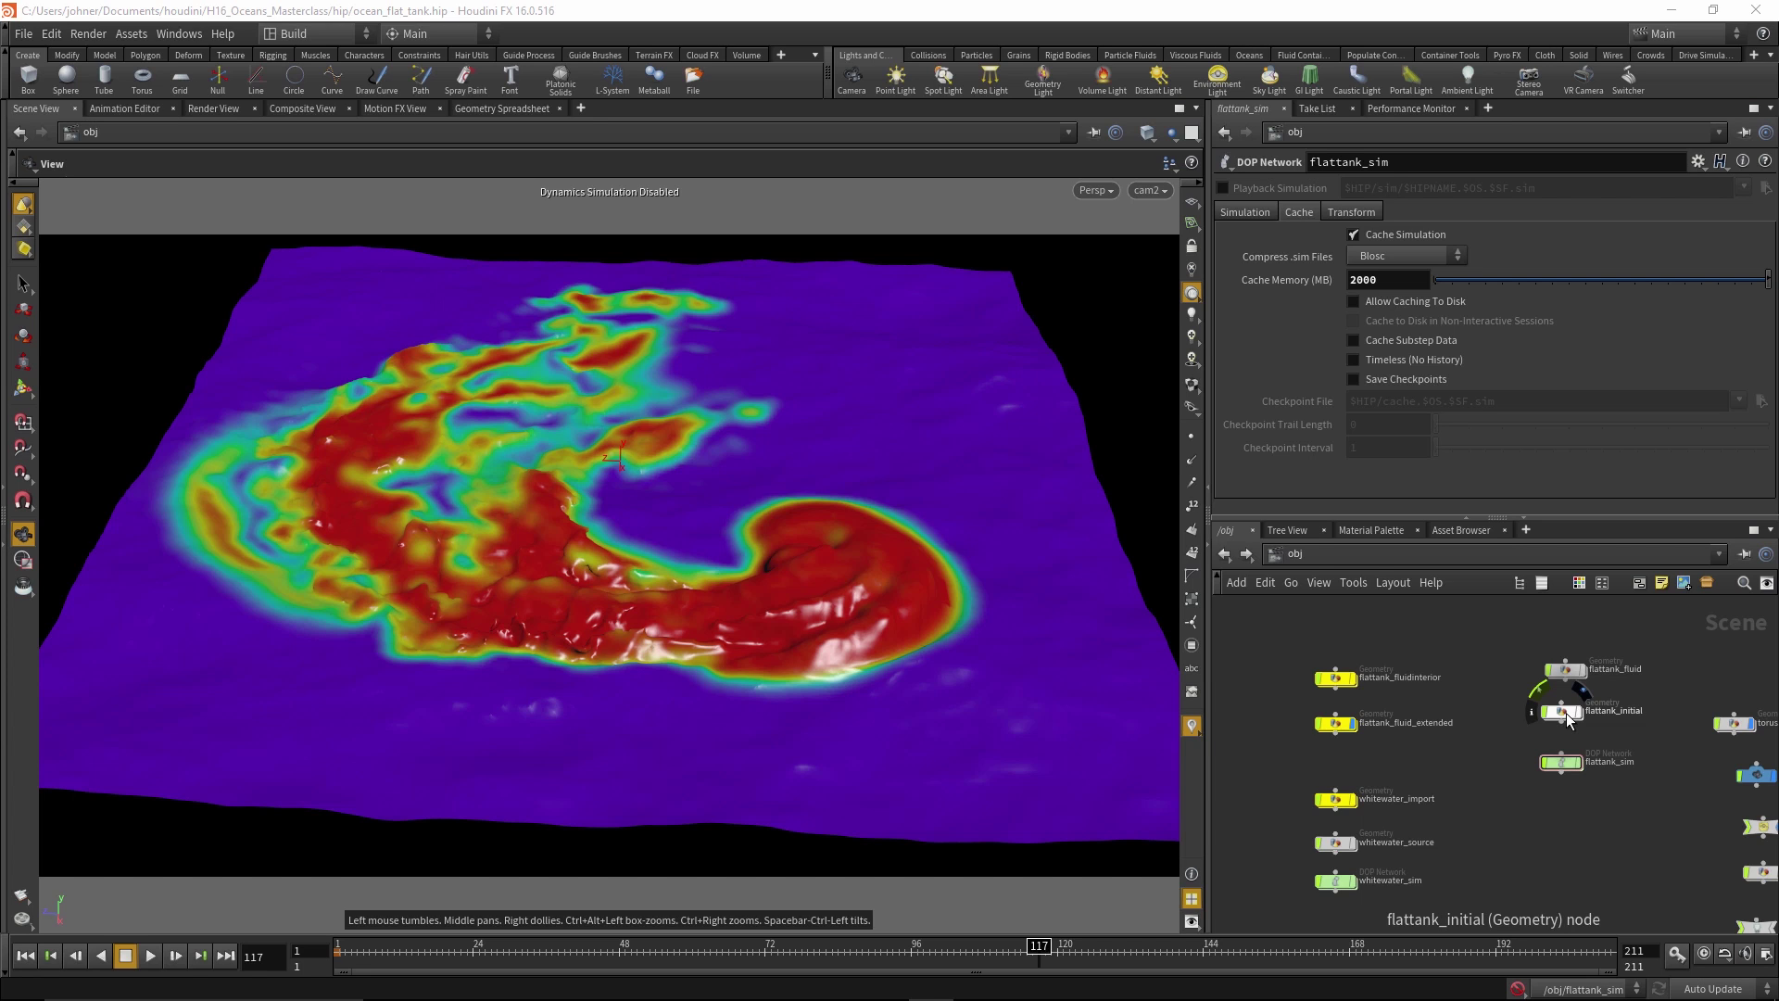
double_click(1567, 714)
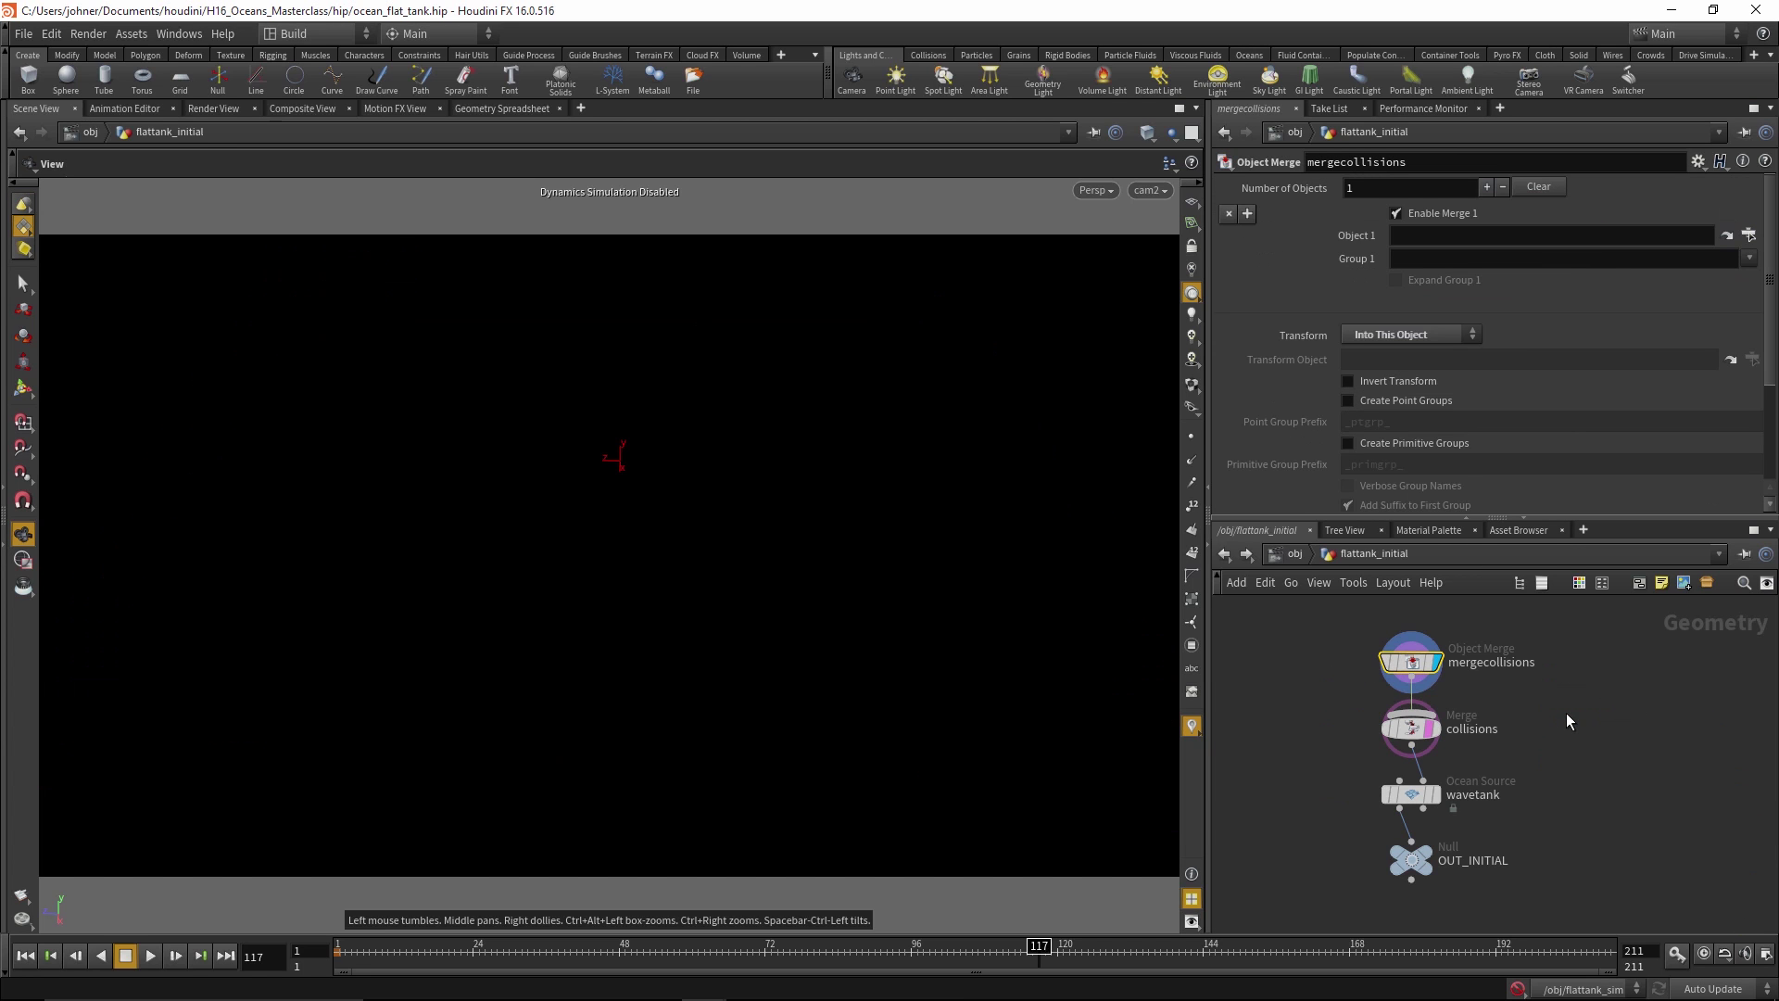
mouse_move(1426, 849)
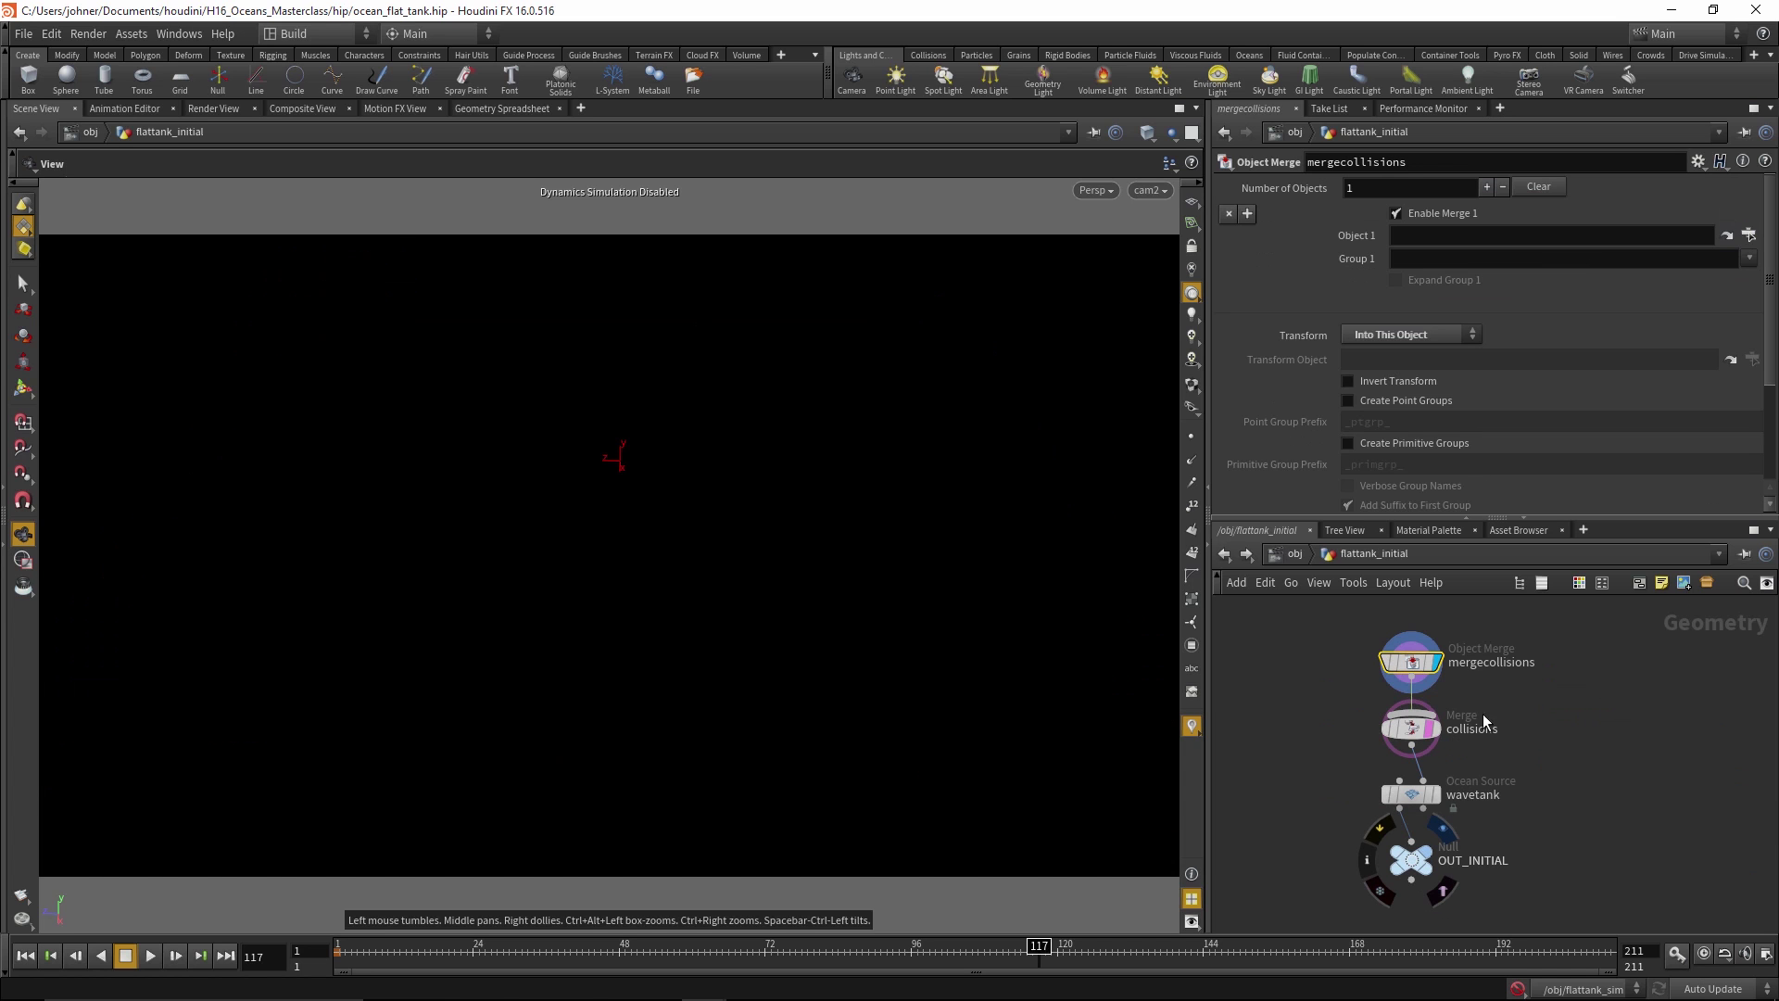
click(1442, 828)
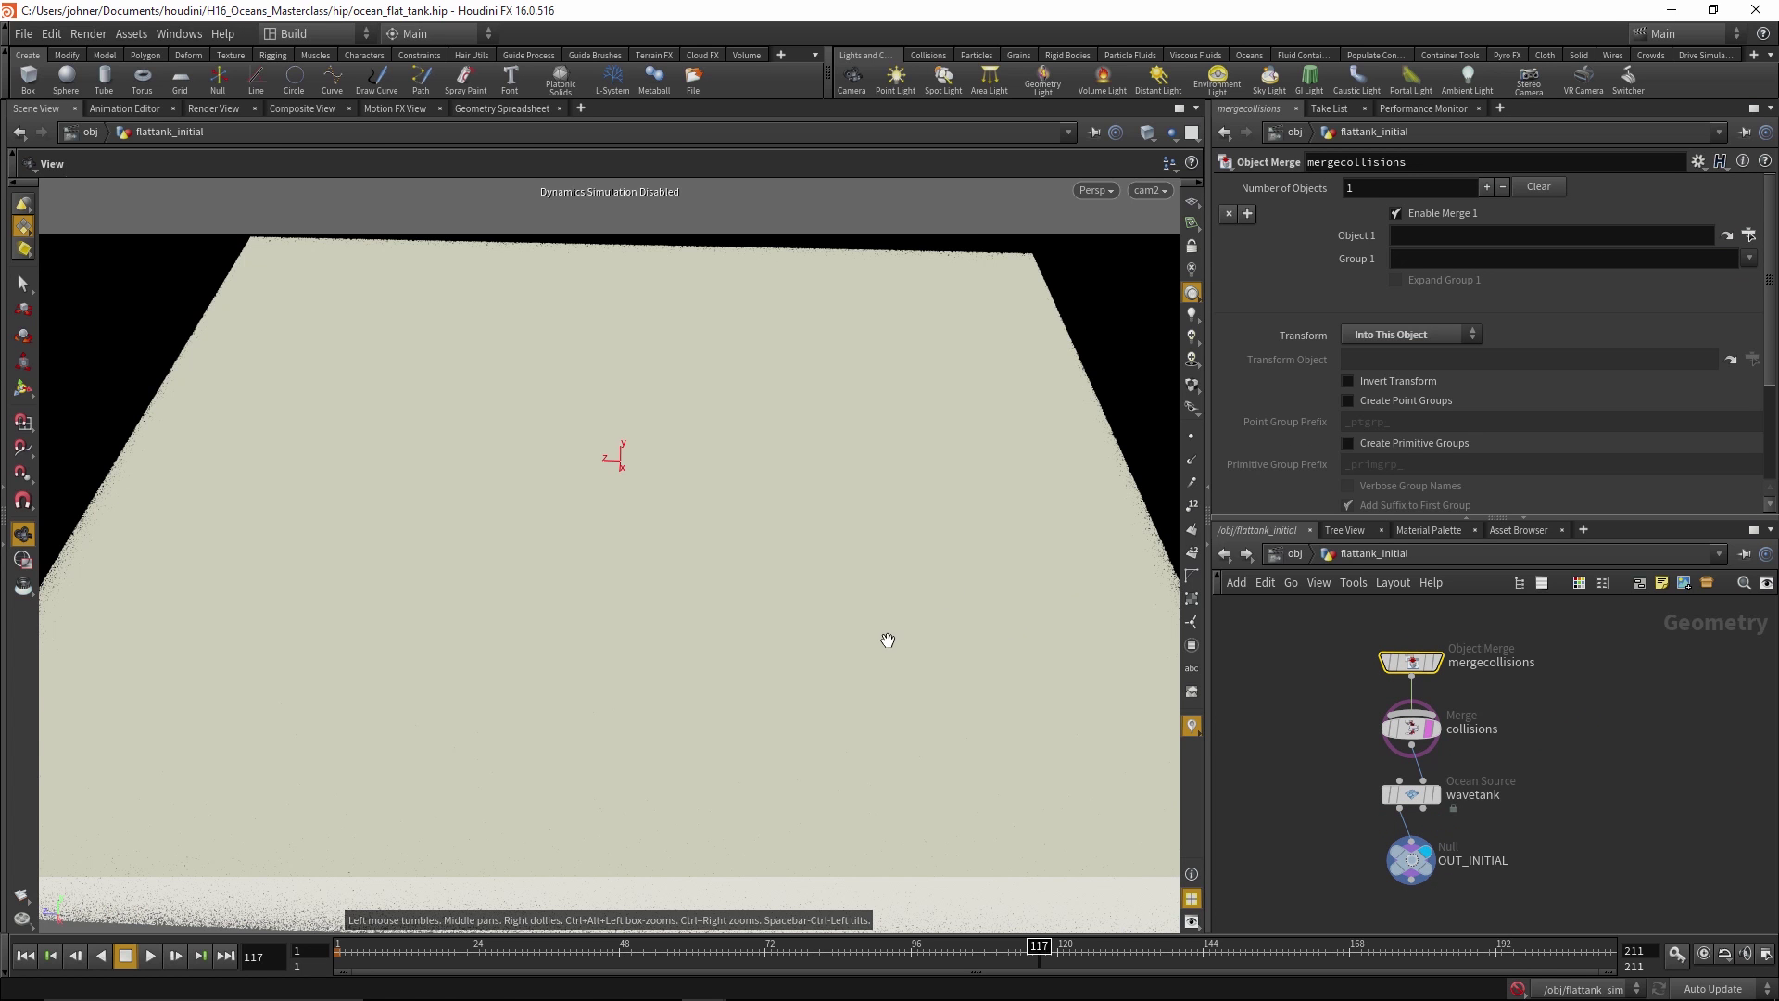
drag(874, 580, 885, 627)
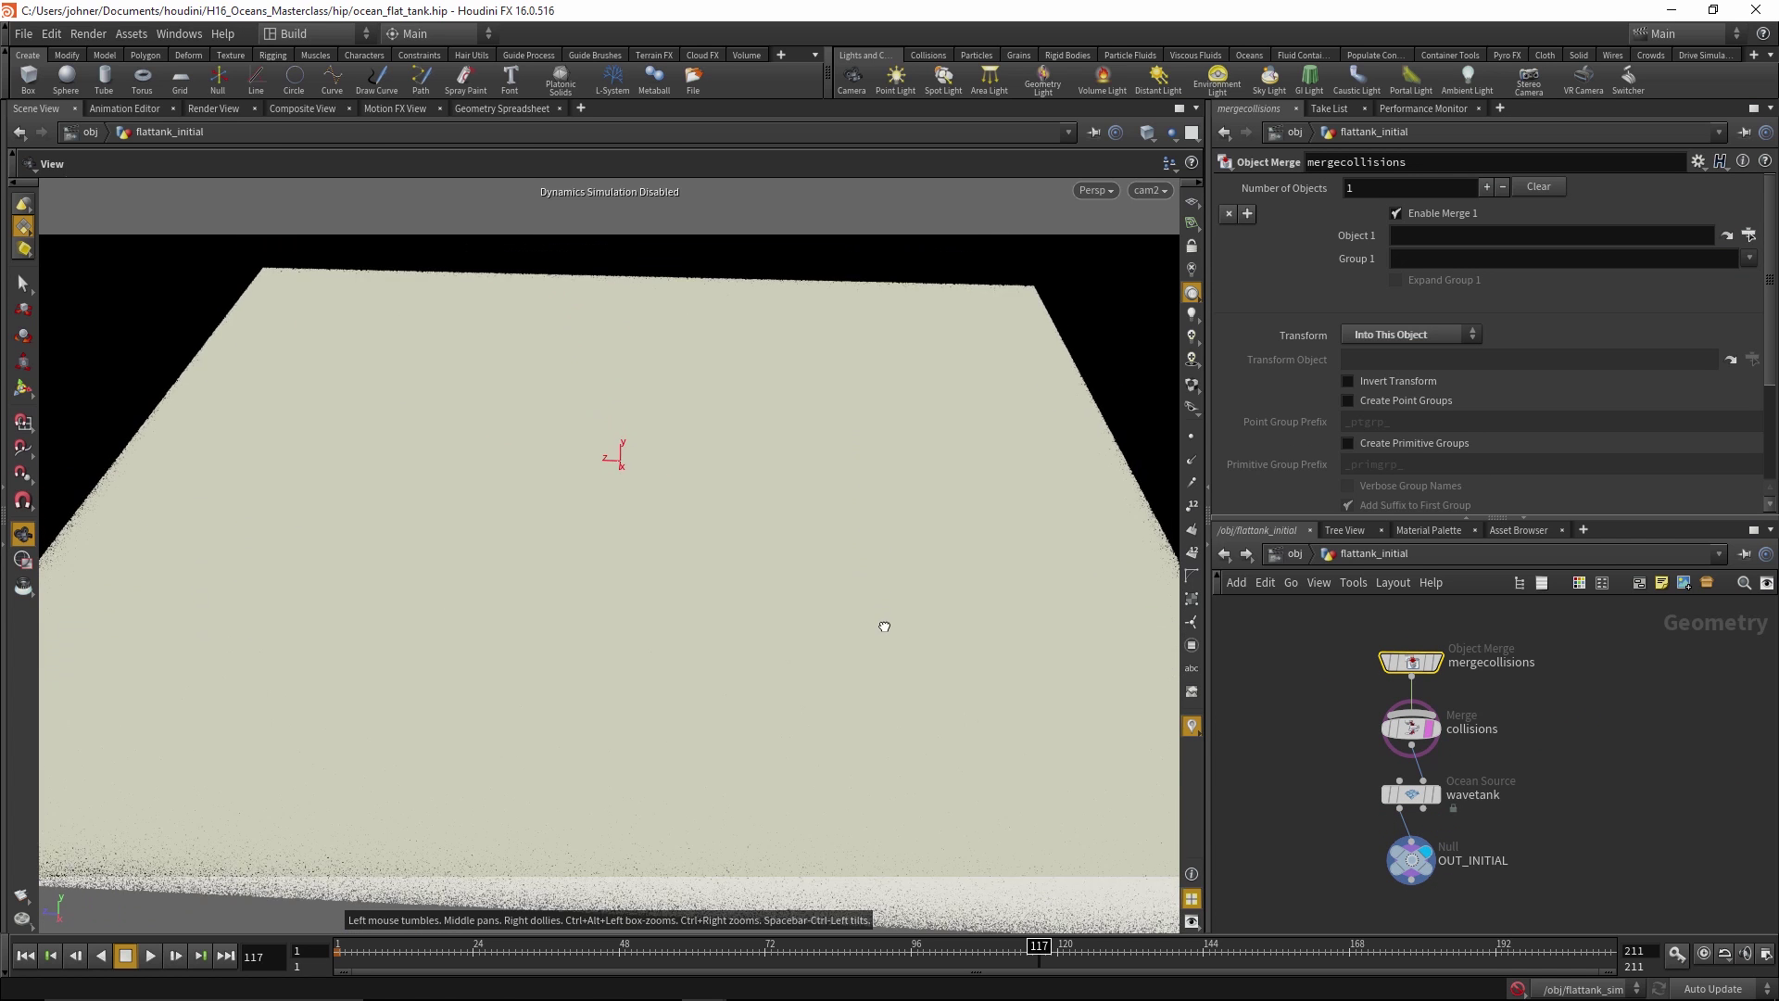
Go to the flattank_sim network and examine the fill volume, waterline and boundary layer settings of flipsolver2
click(1367, 553)
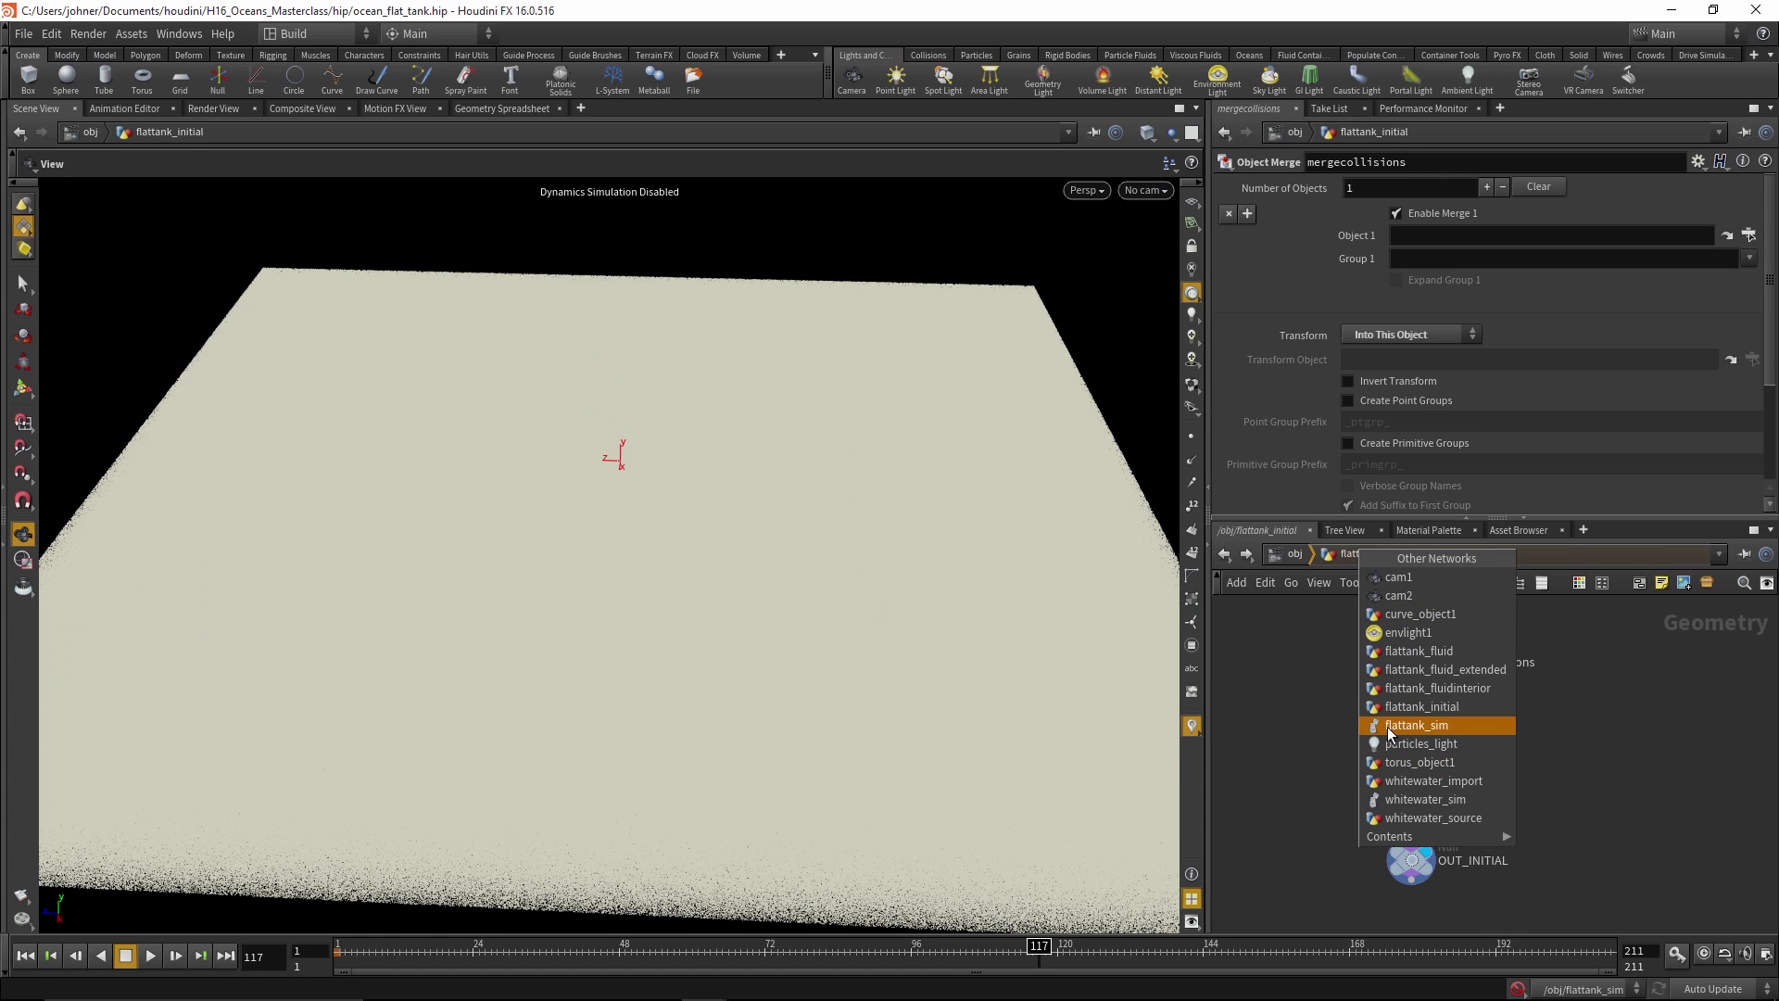
click(1416, 725)
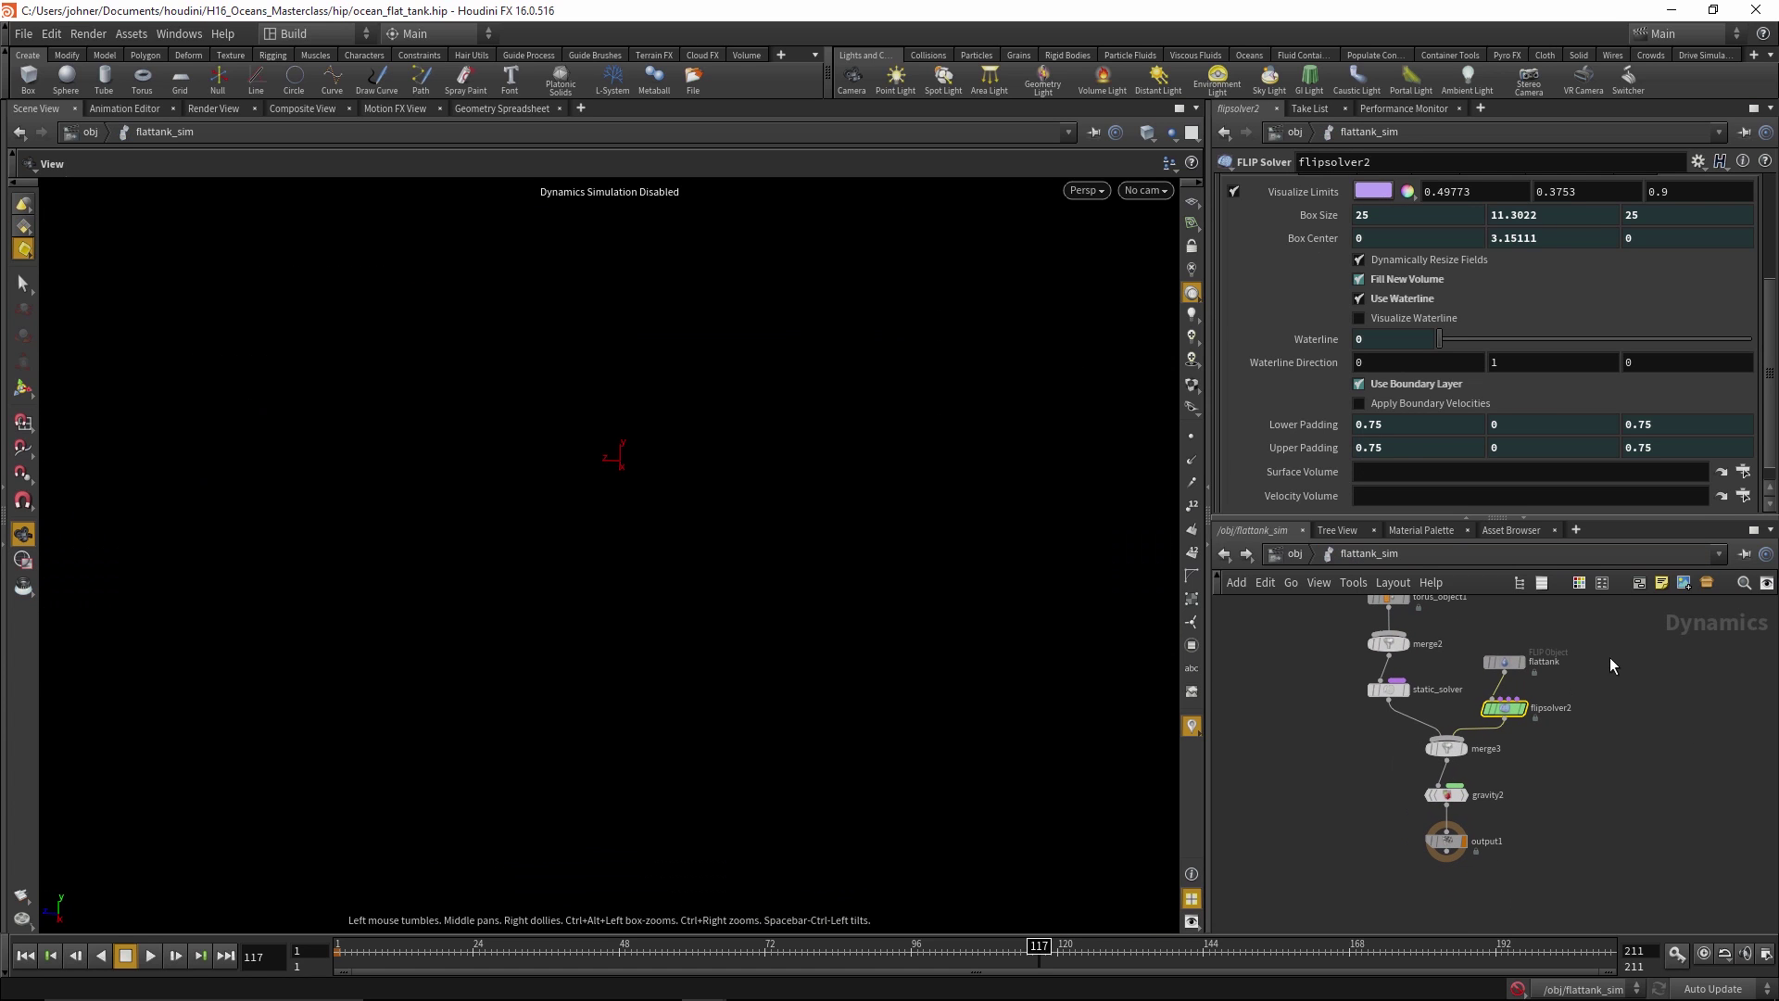
key(h)
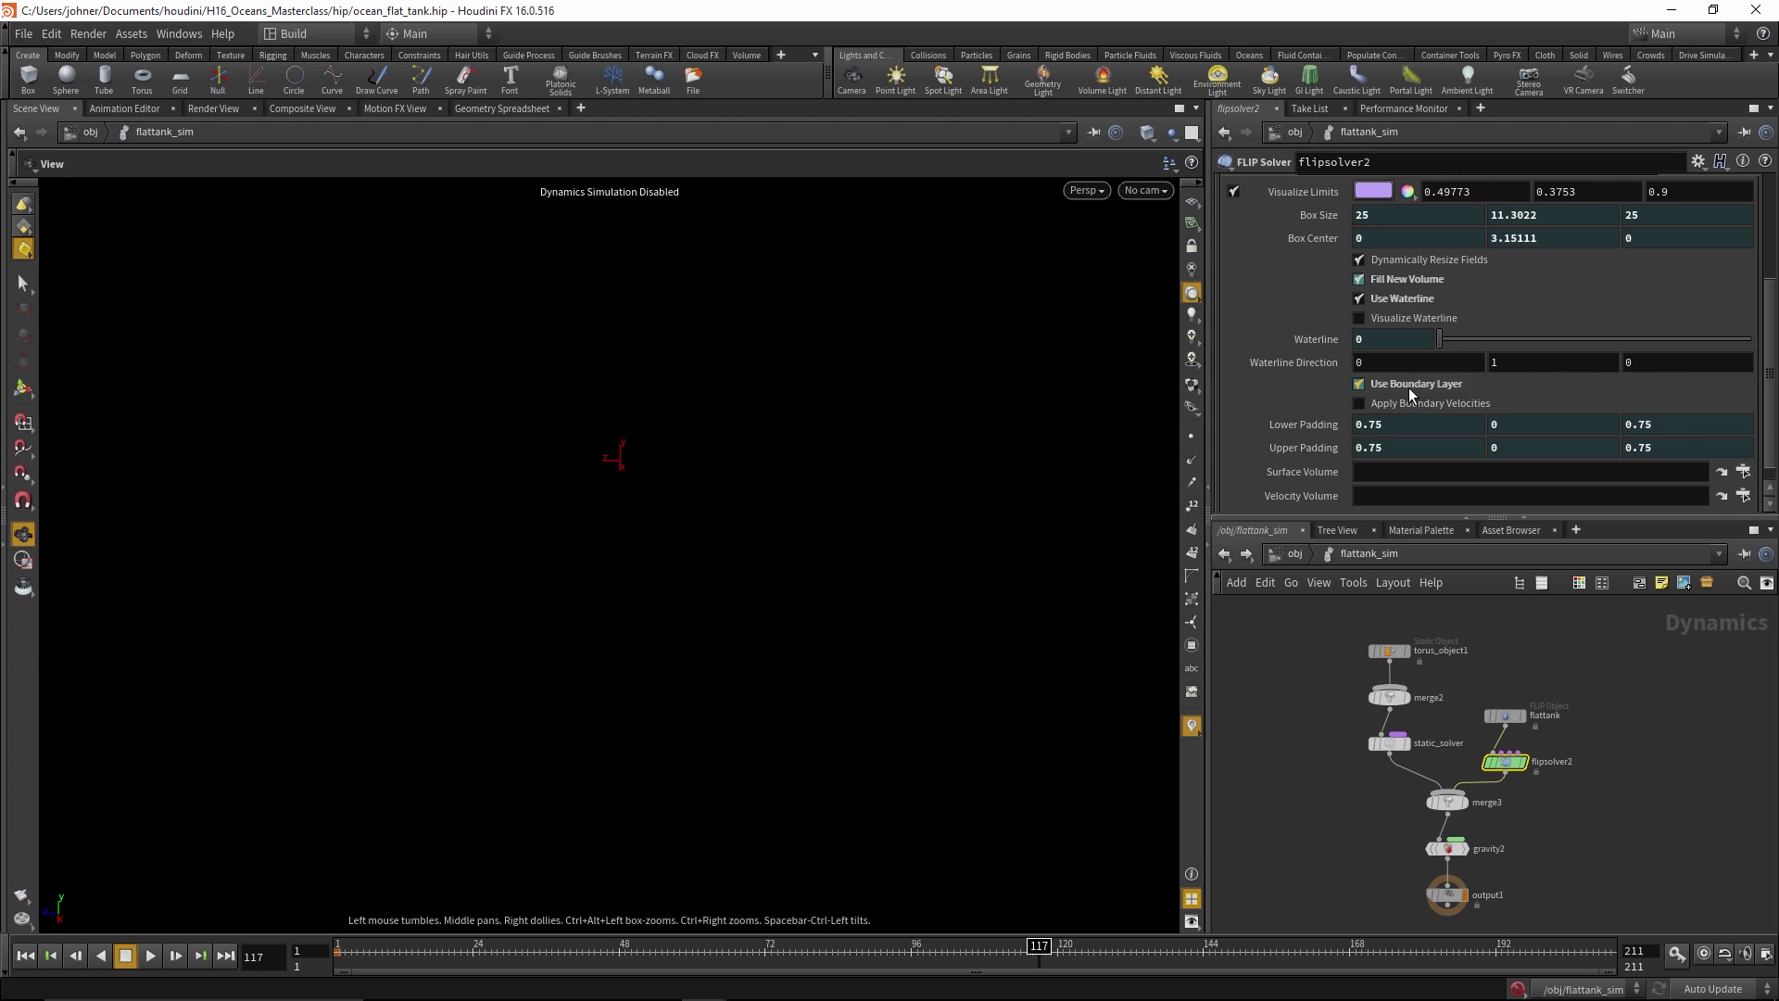
mouse_move(1418, 305)
mouse_move(1445, 278)
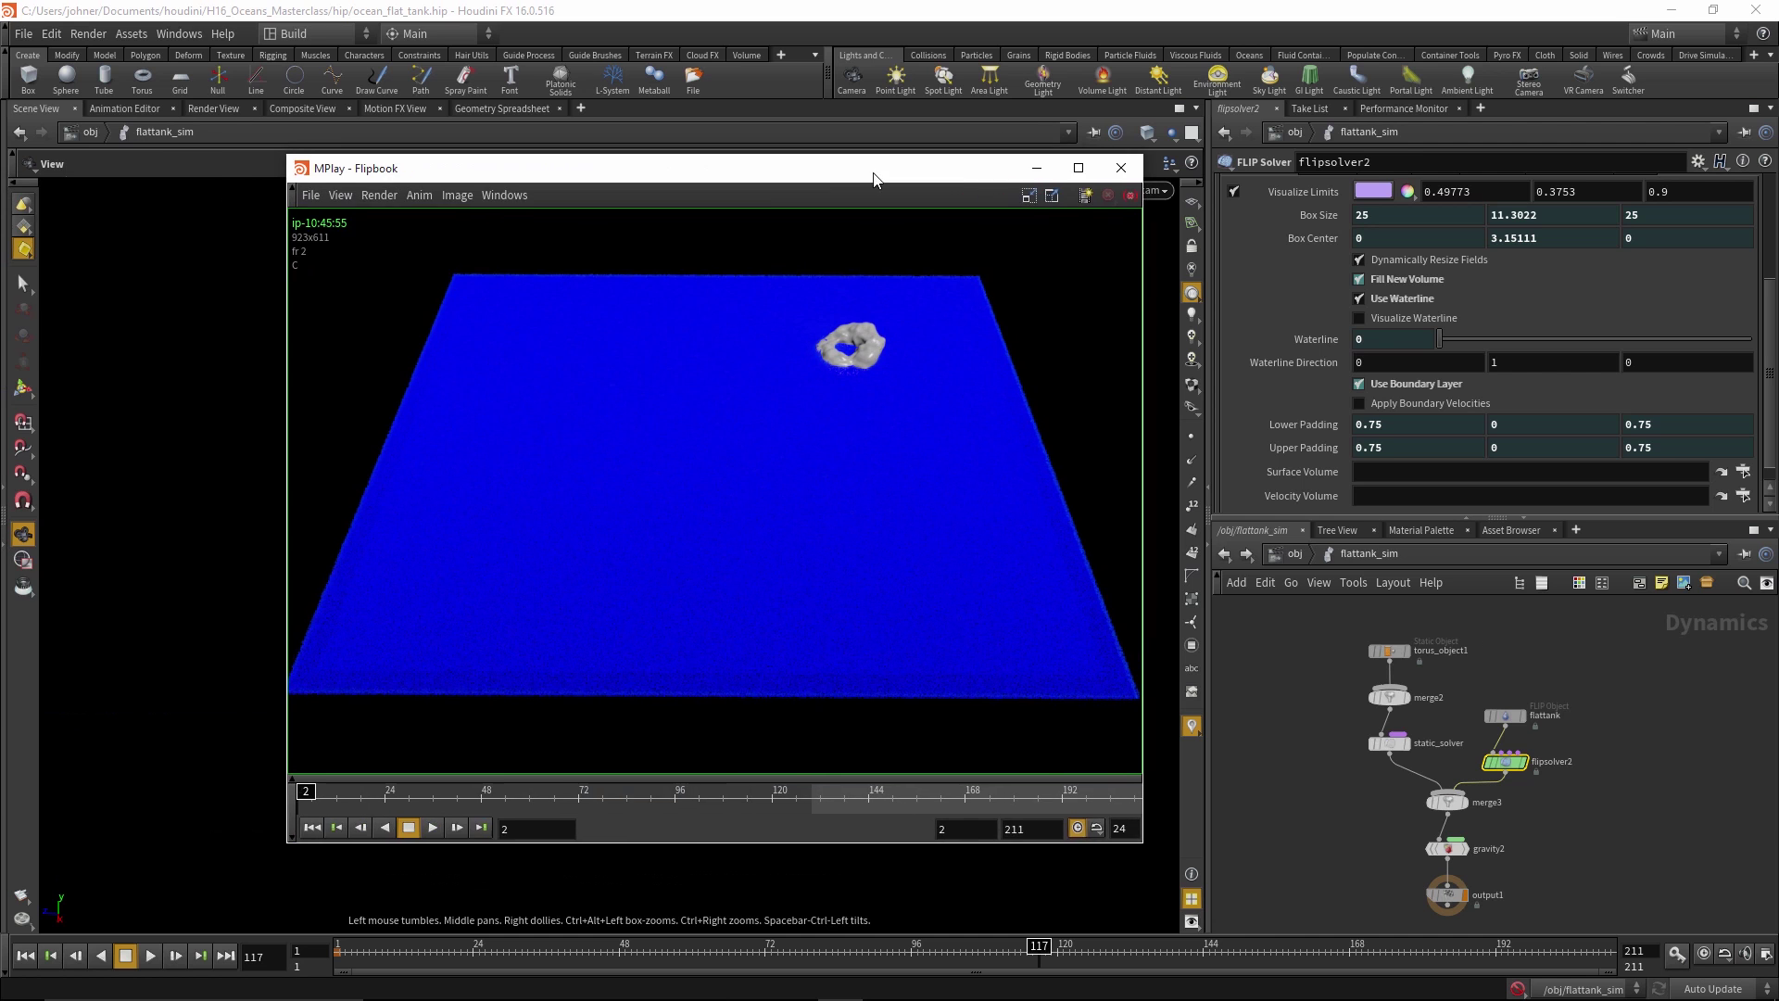
Play the MPlay flipbook of the flat tank simulation
click(426, 799)
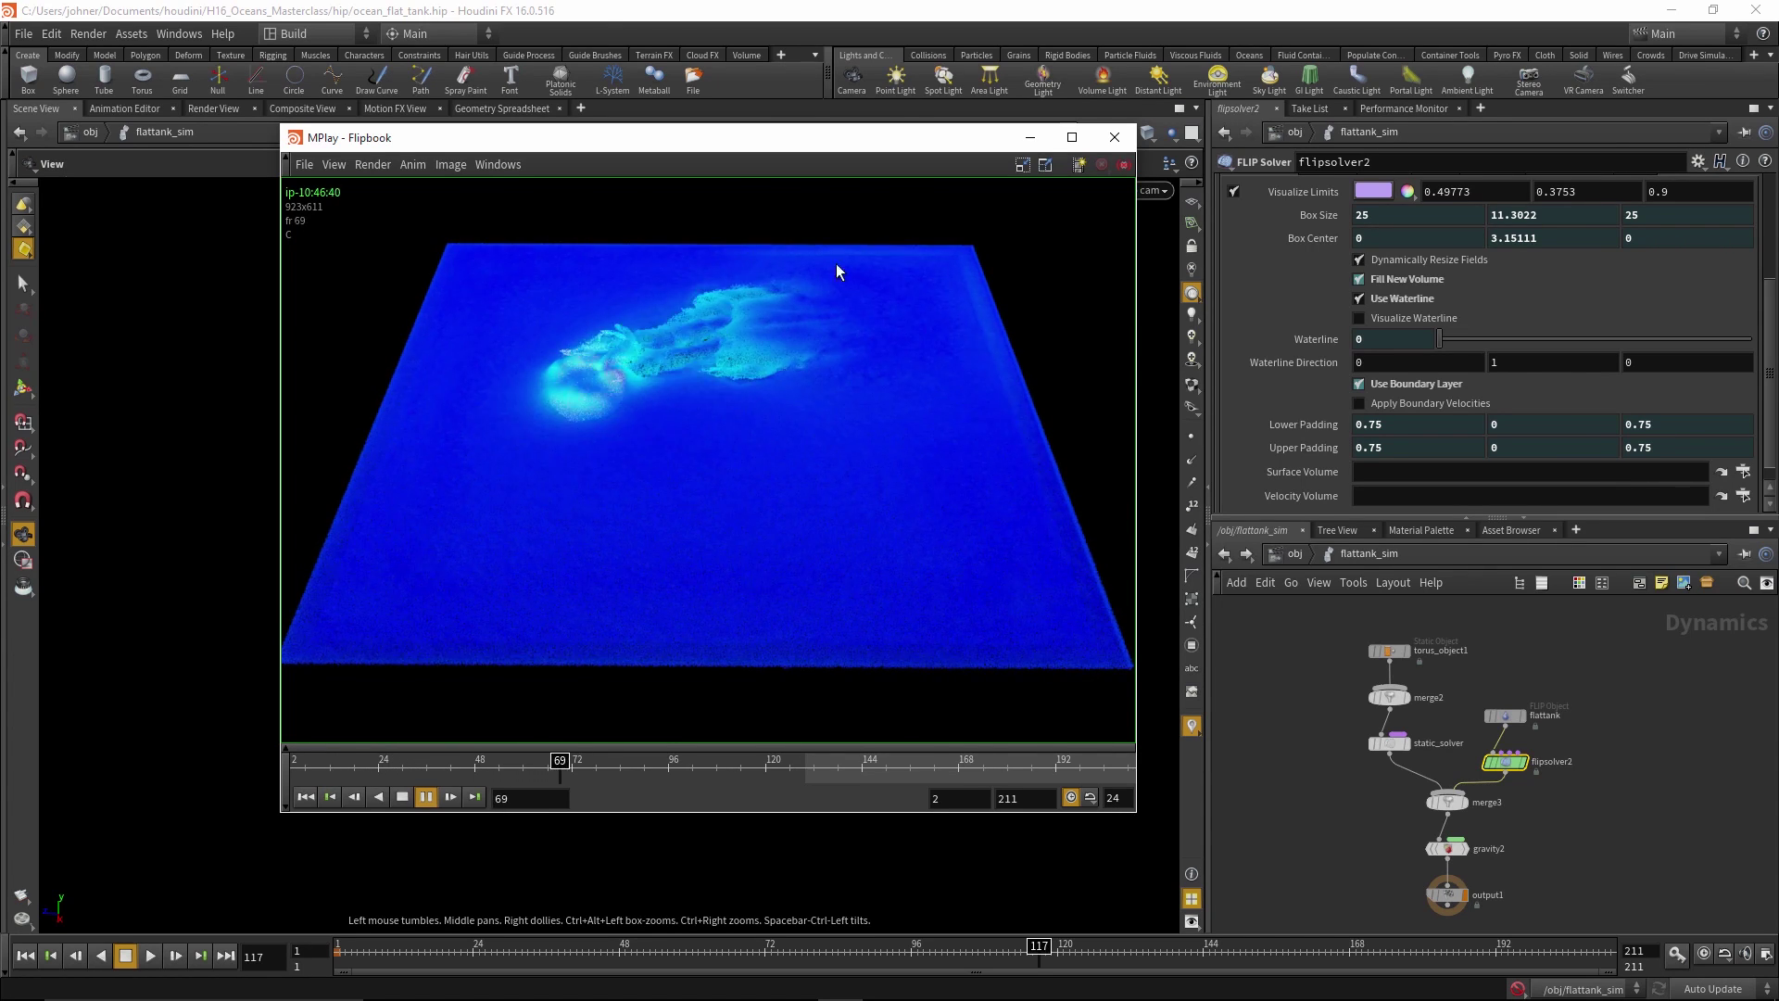
Close the MPlay flipbook and return to the obj level to view the flat tank and whitewater objects
key(Escape)
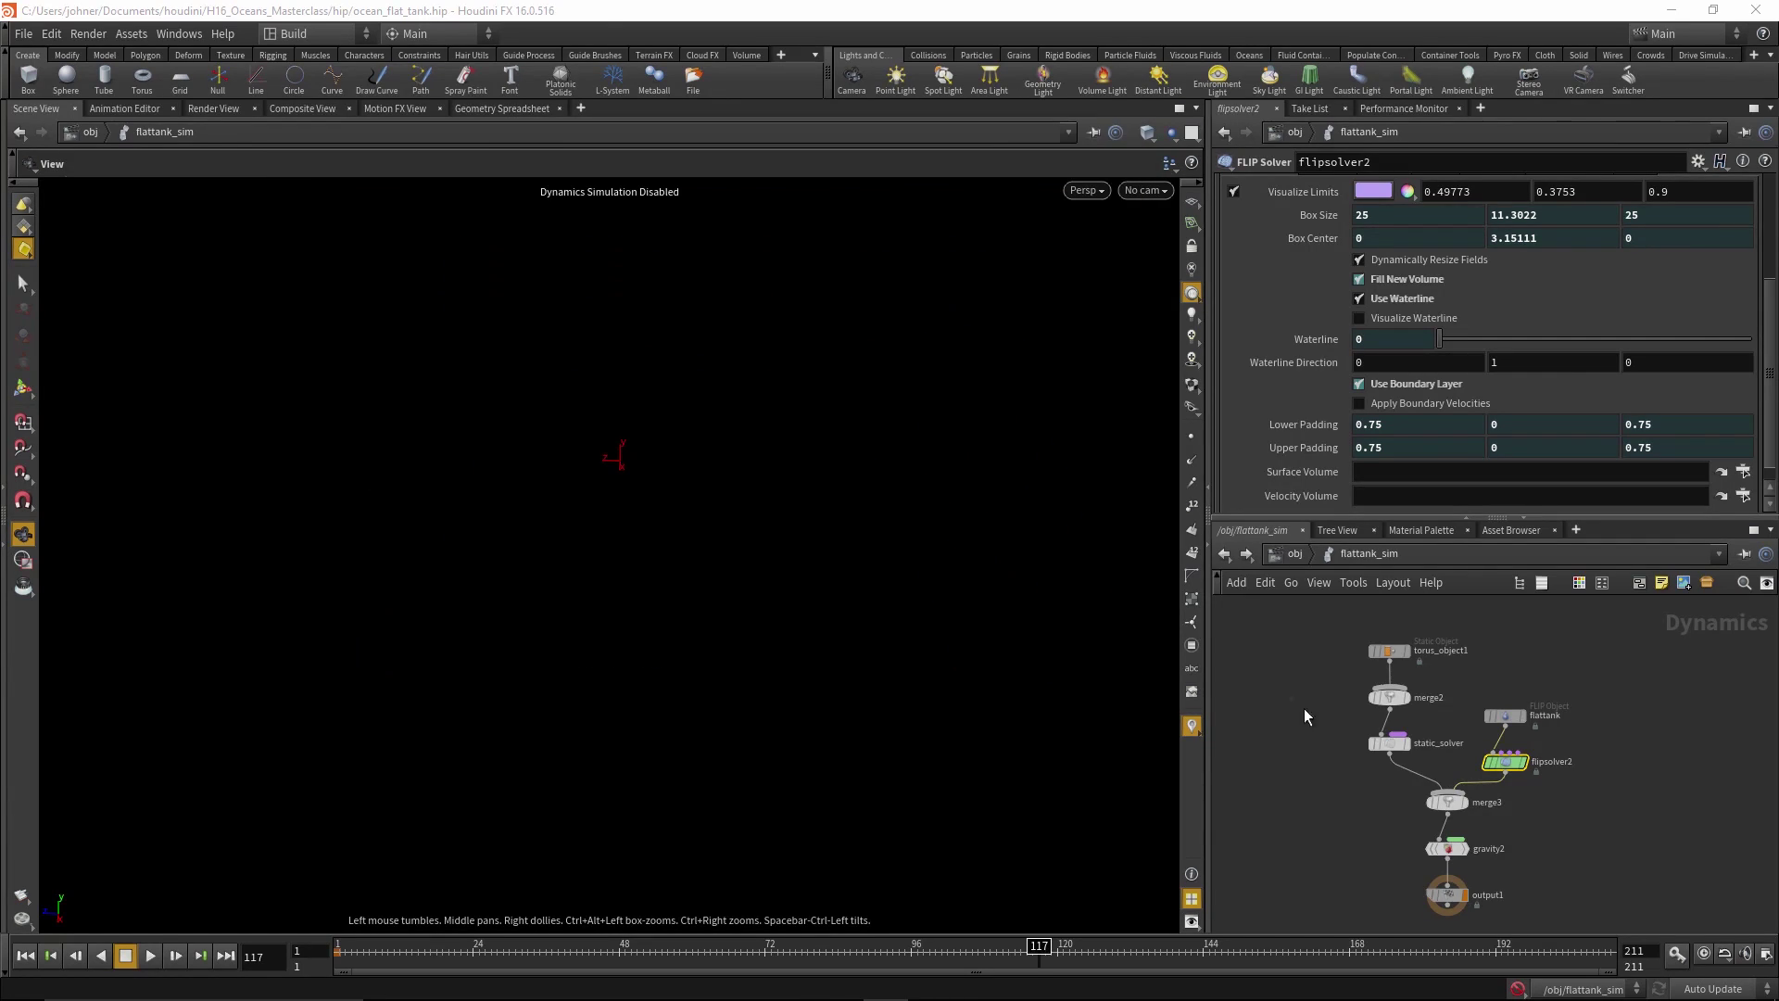
click(1295, 553)
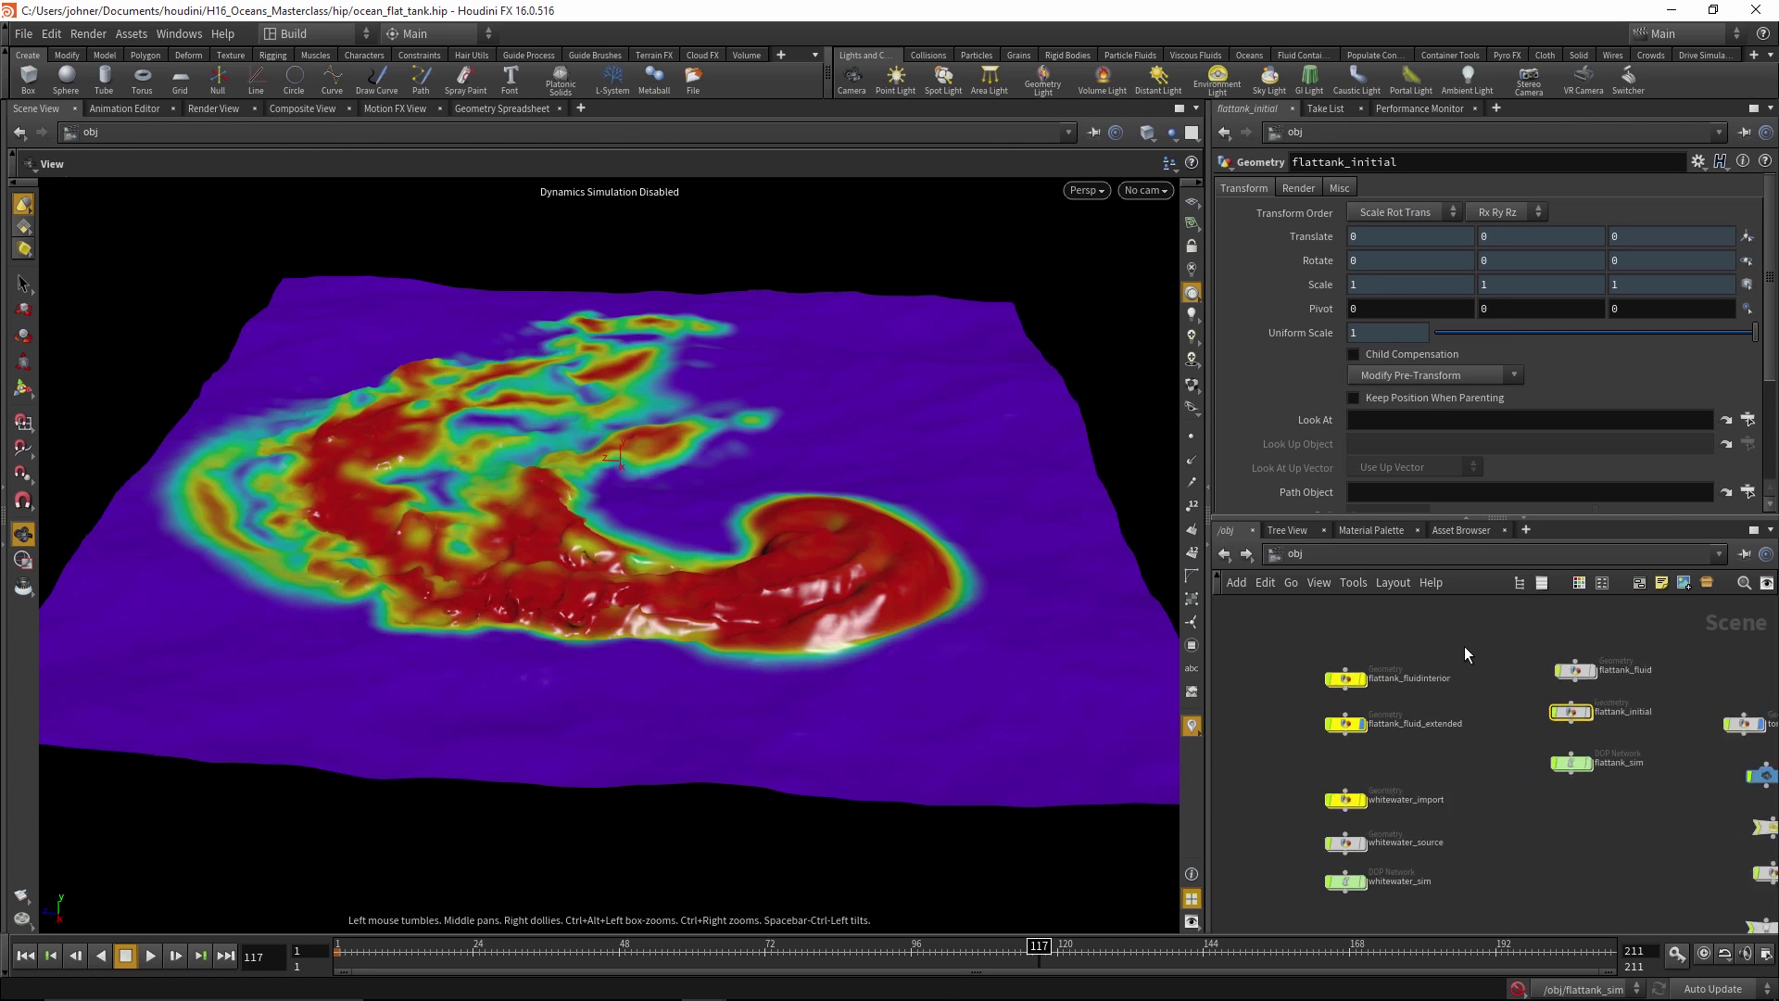
scroll(1468, 647, up, 2)
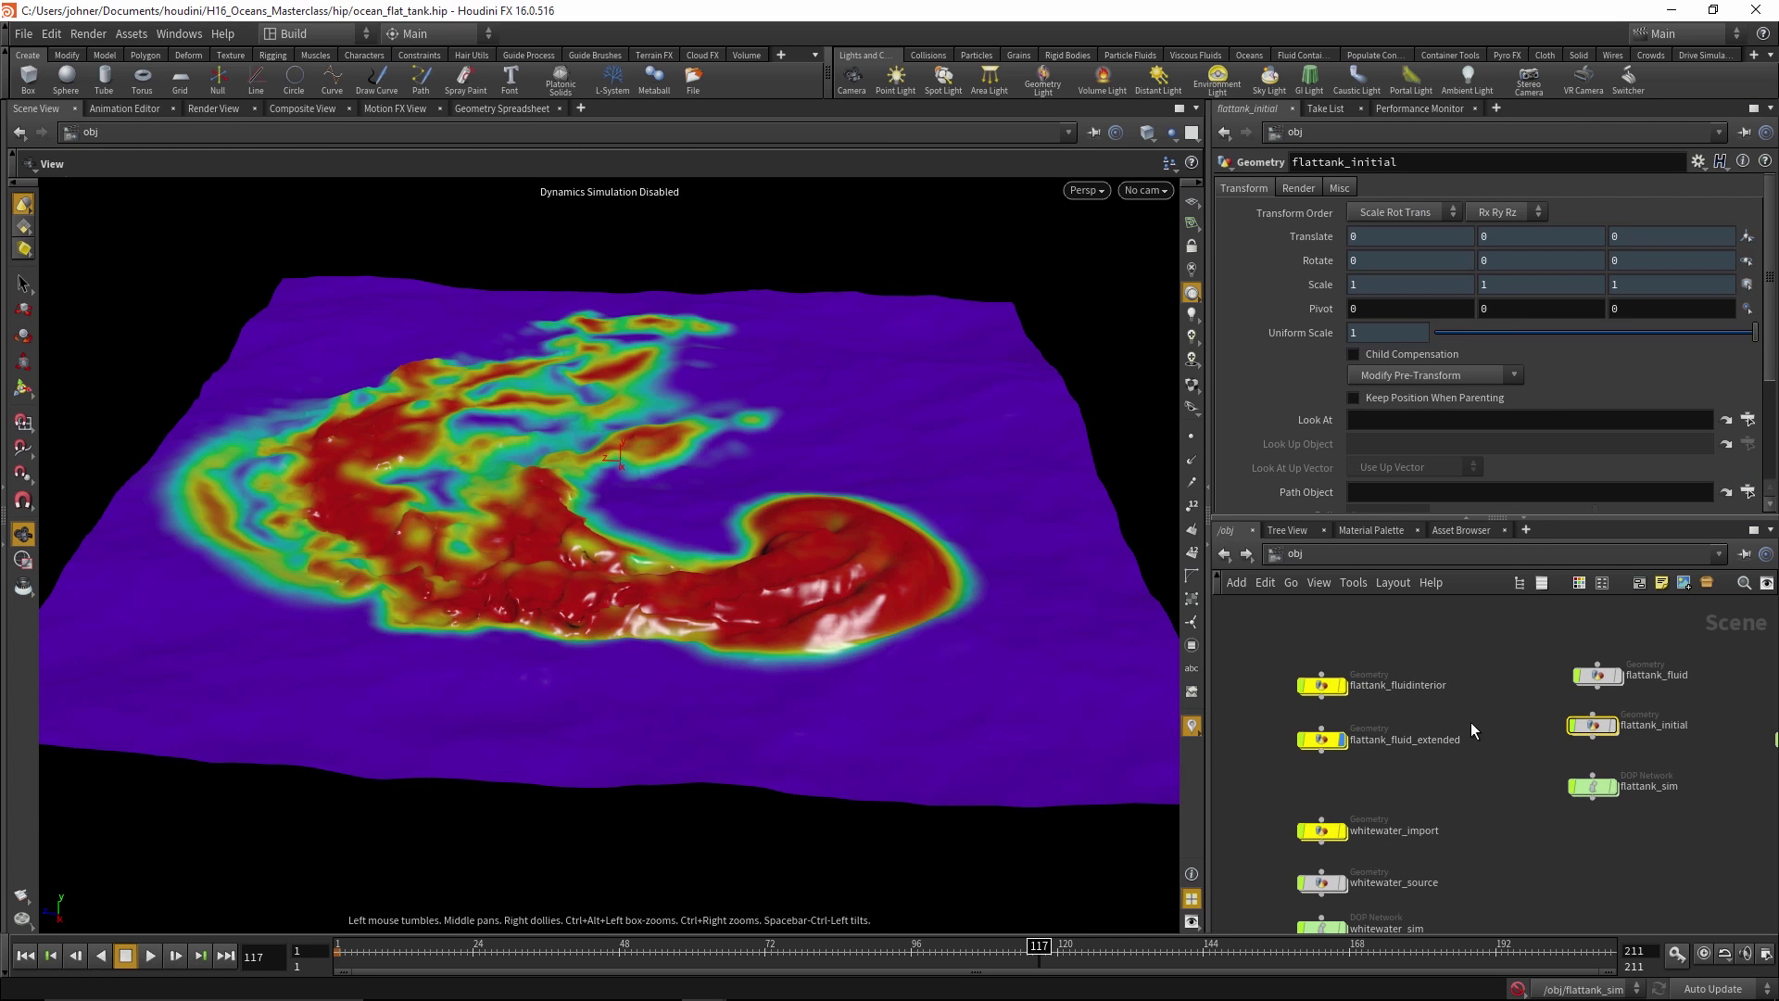
scroll(1459, 709, down, 1)
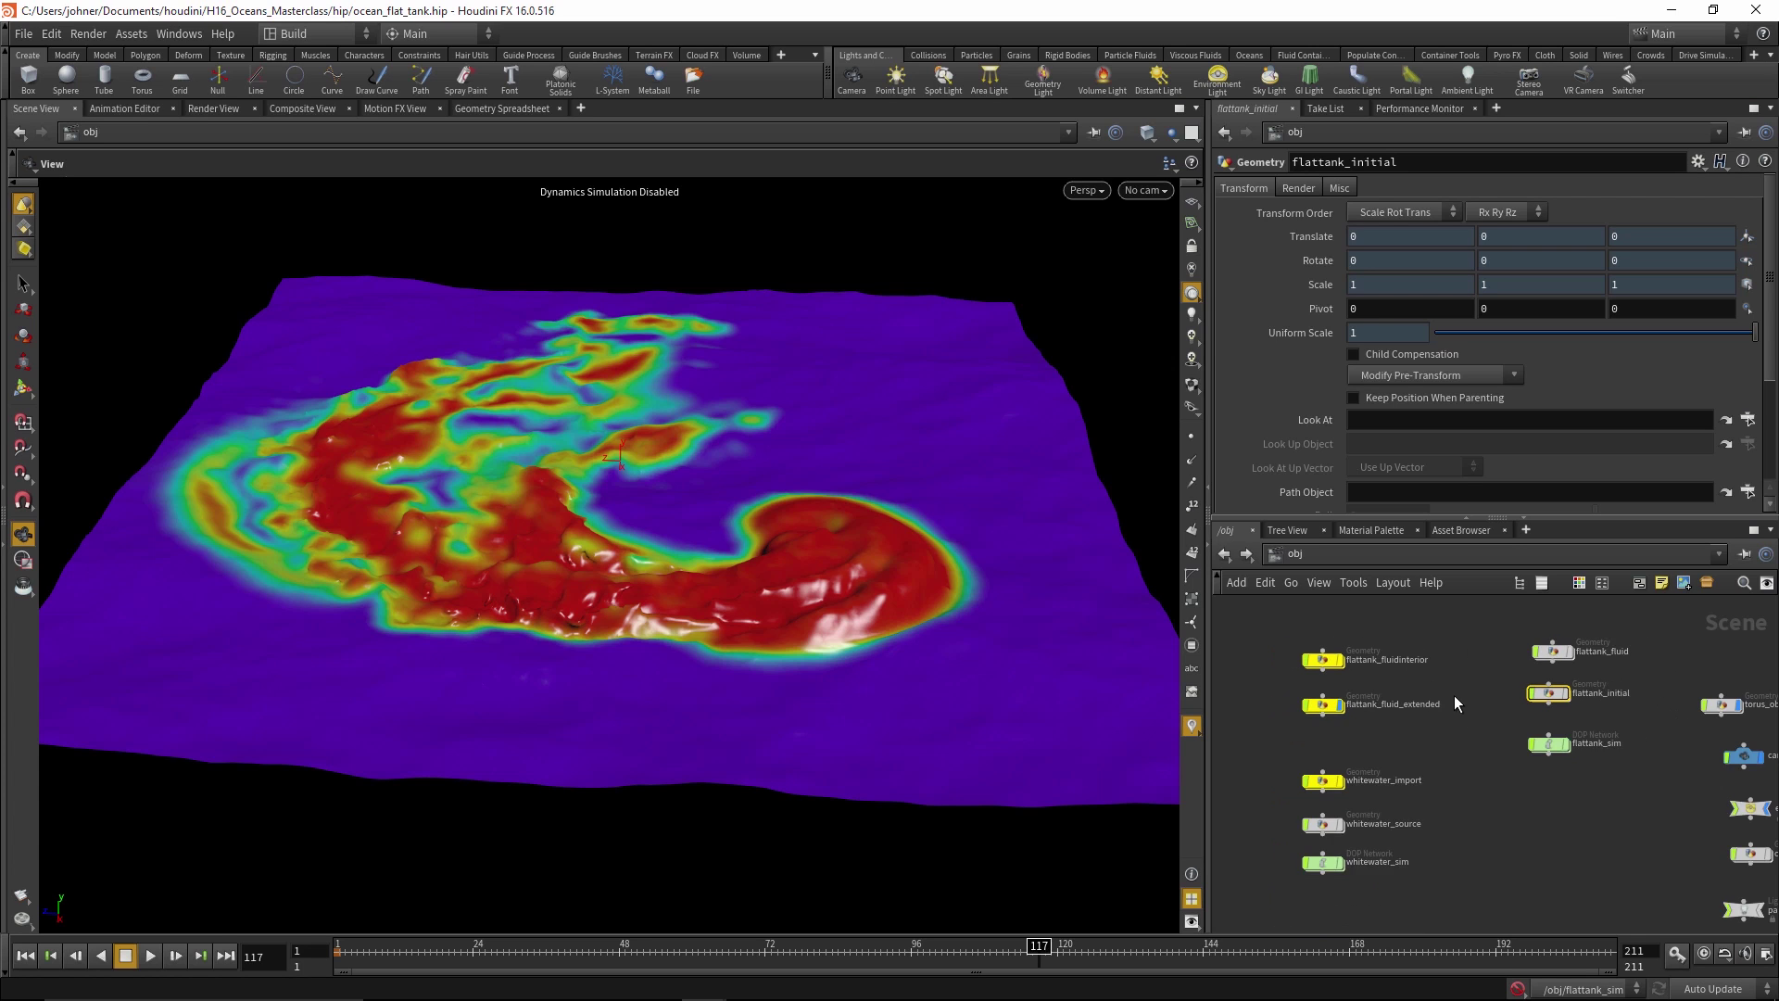
scroll(1454, 702, up, 1)
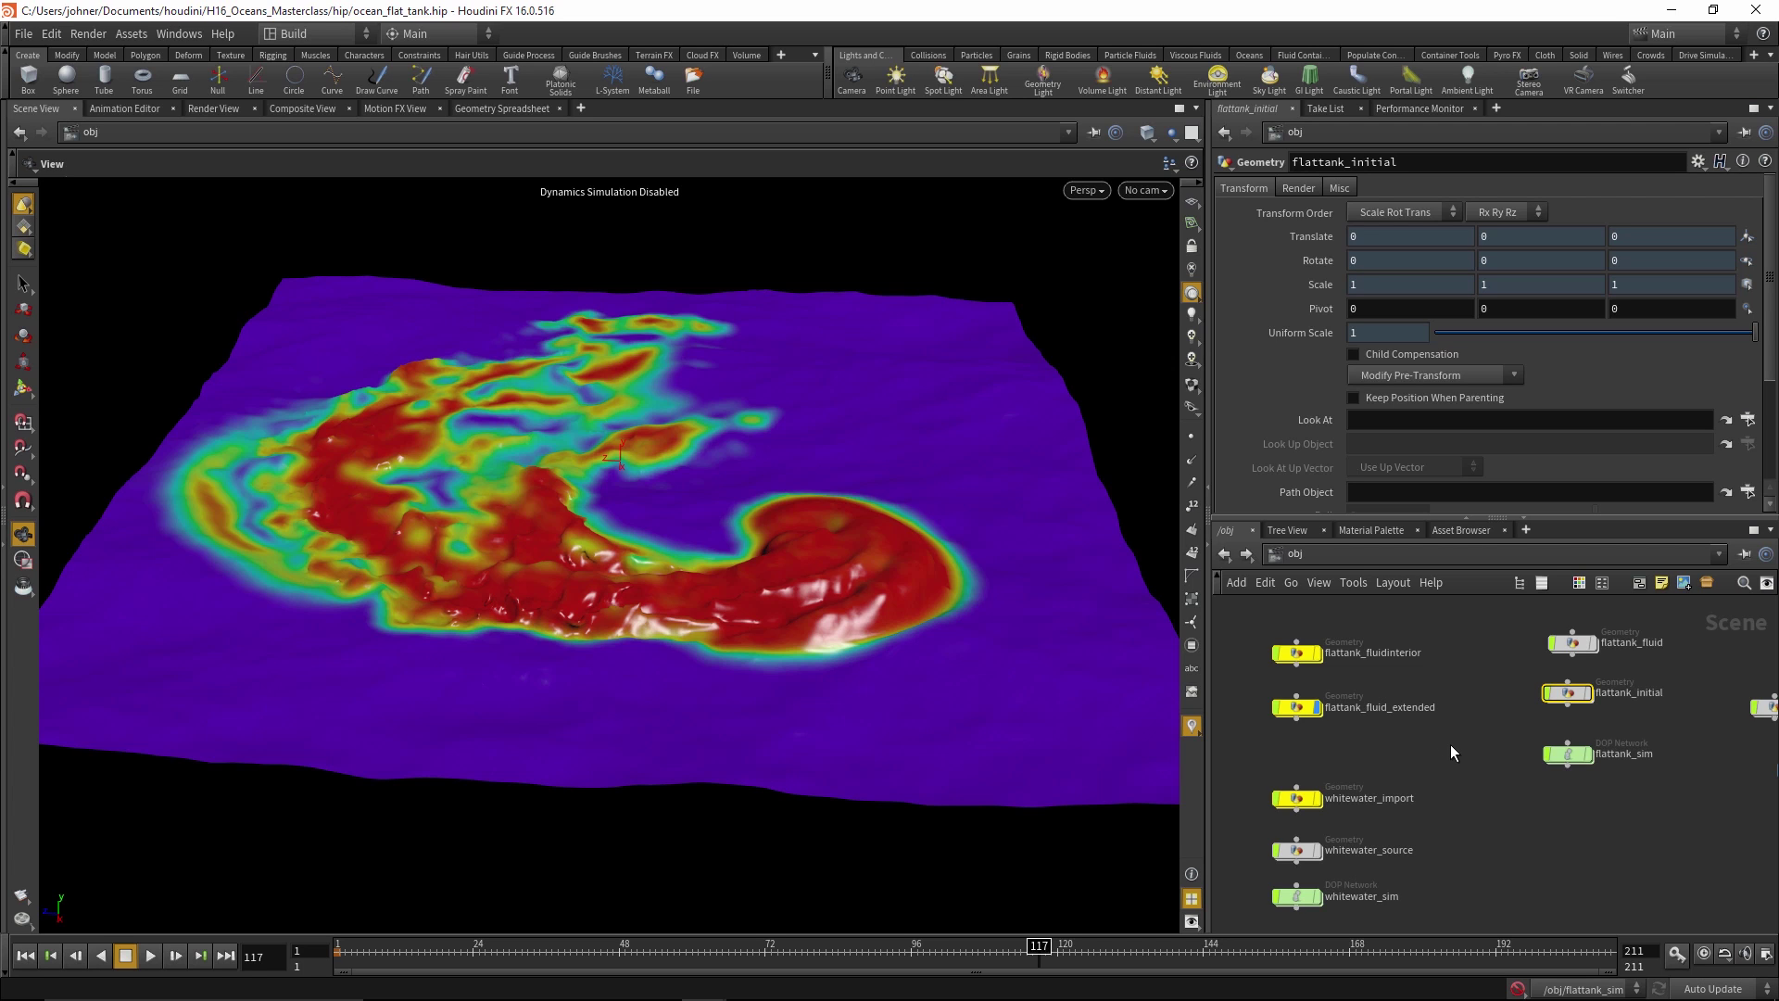
Hide and redisplay the flattank_fluid_extended object, and select flattank_fluidinterior to check its settings
mouse_move(1331, 647)
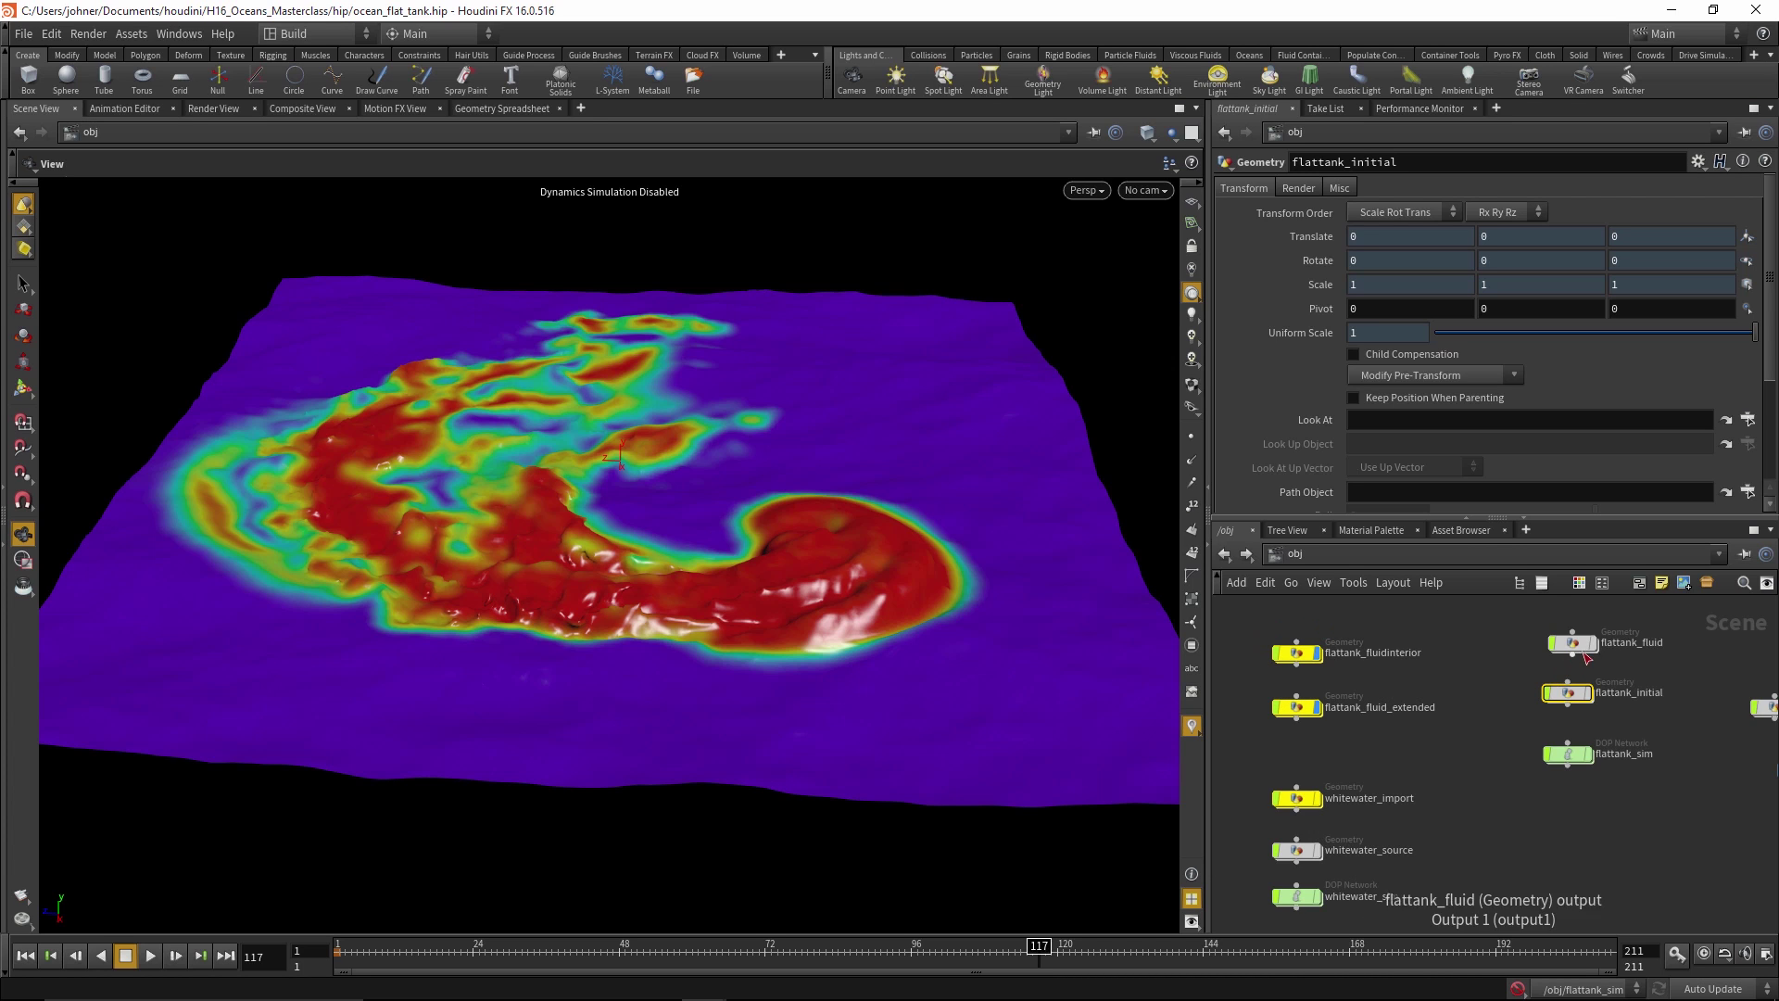
click(1317, 710)
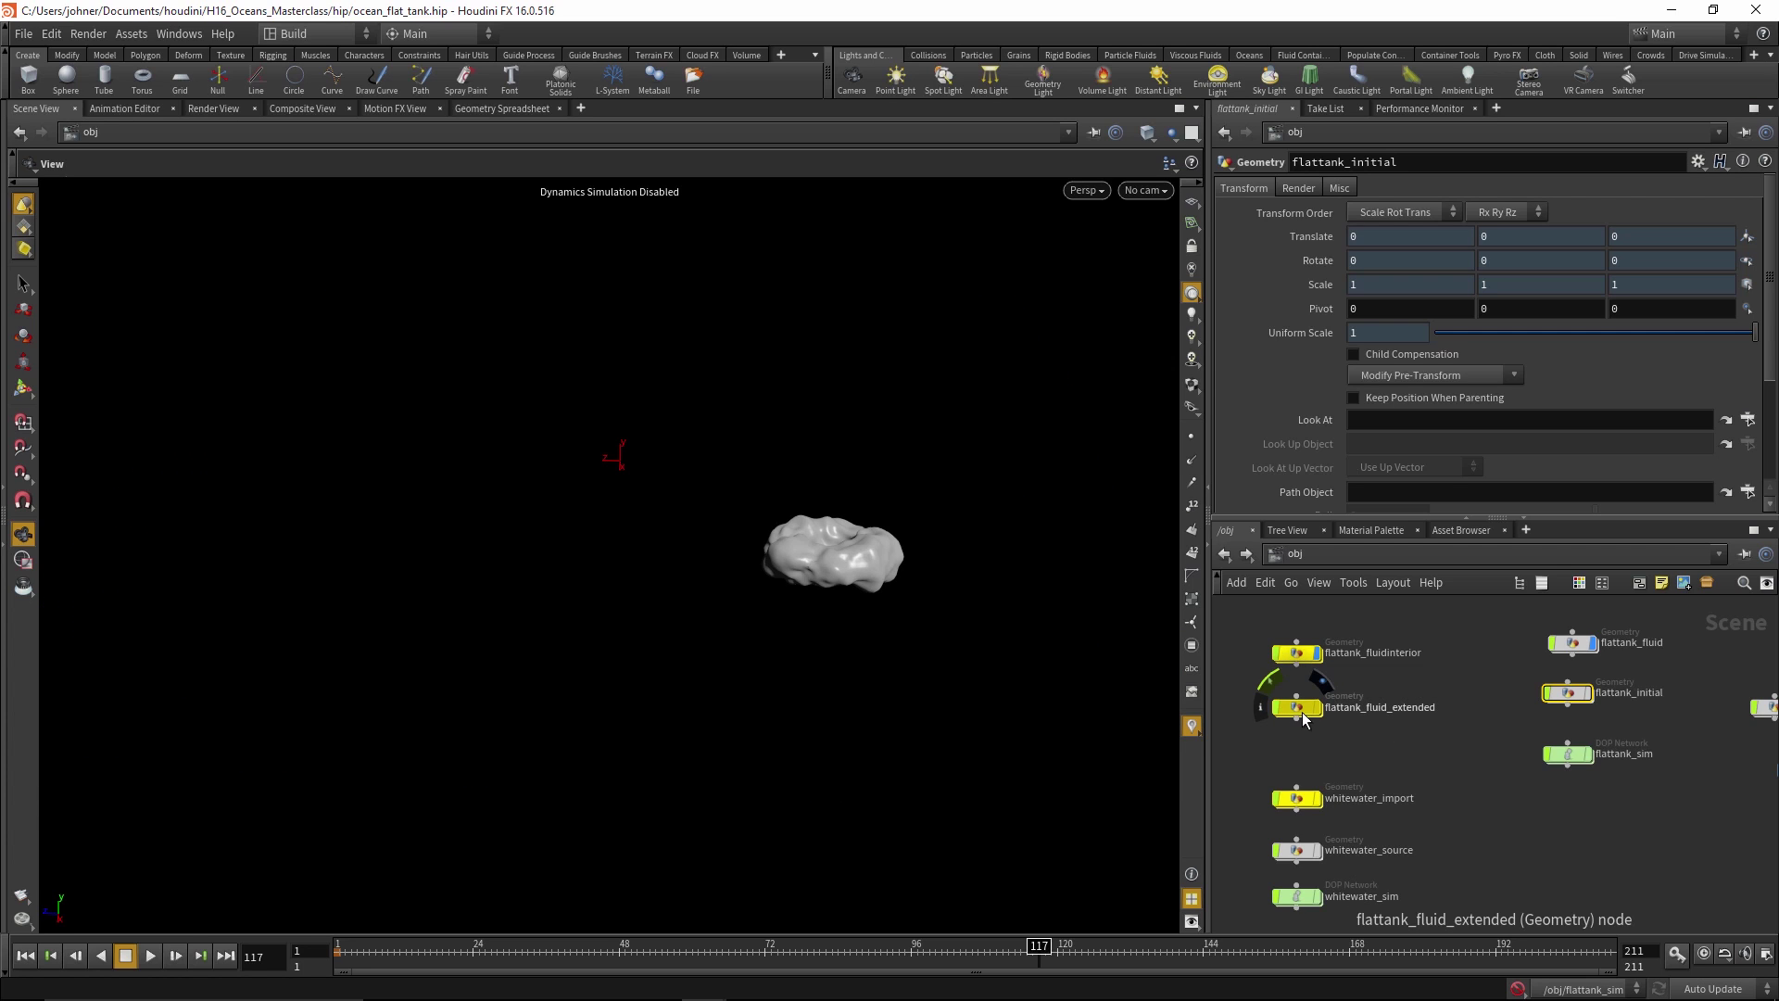
mouse_move(1320, 721)
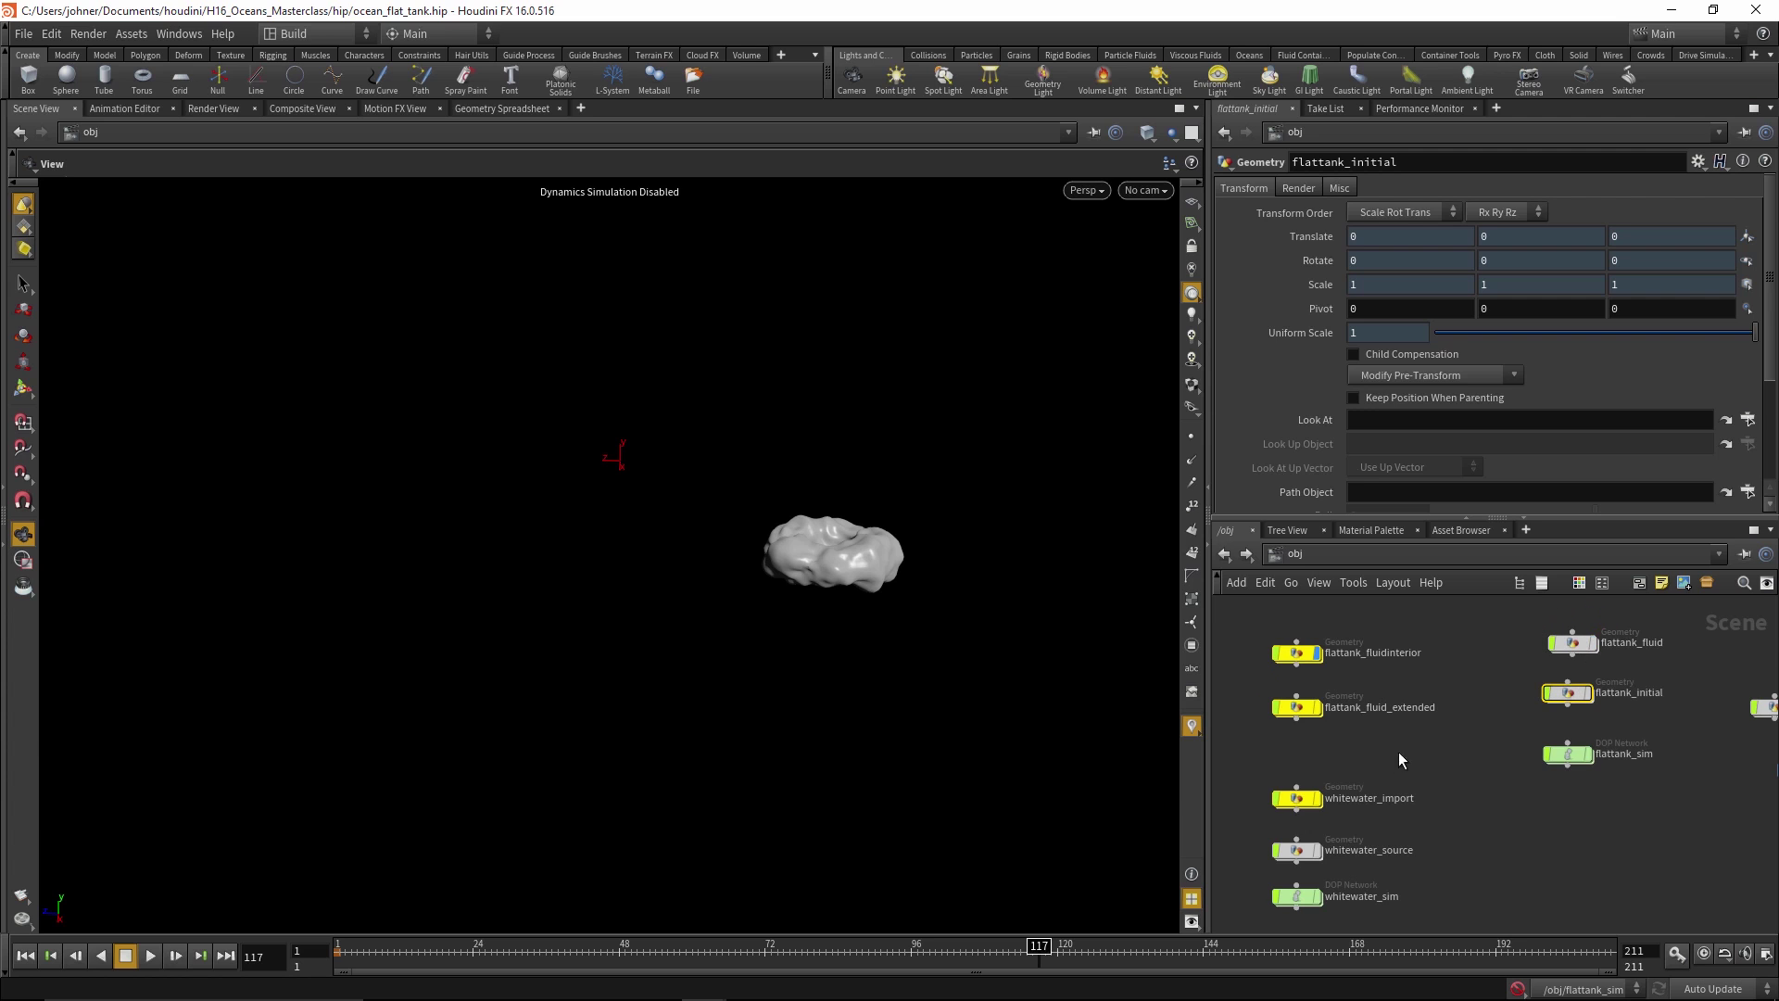
click(1317, 707)
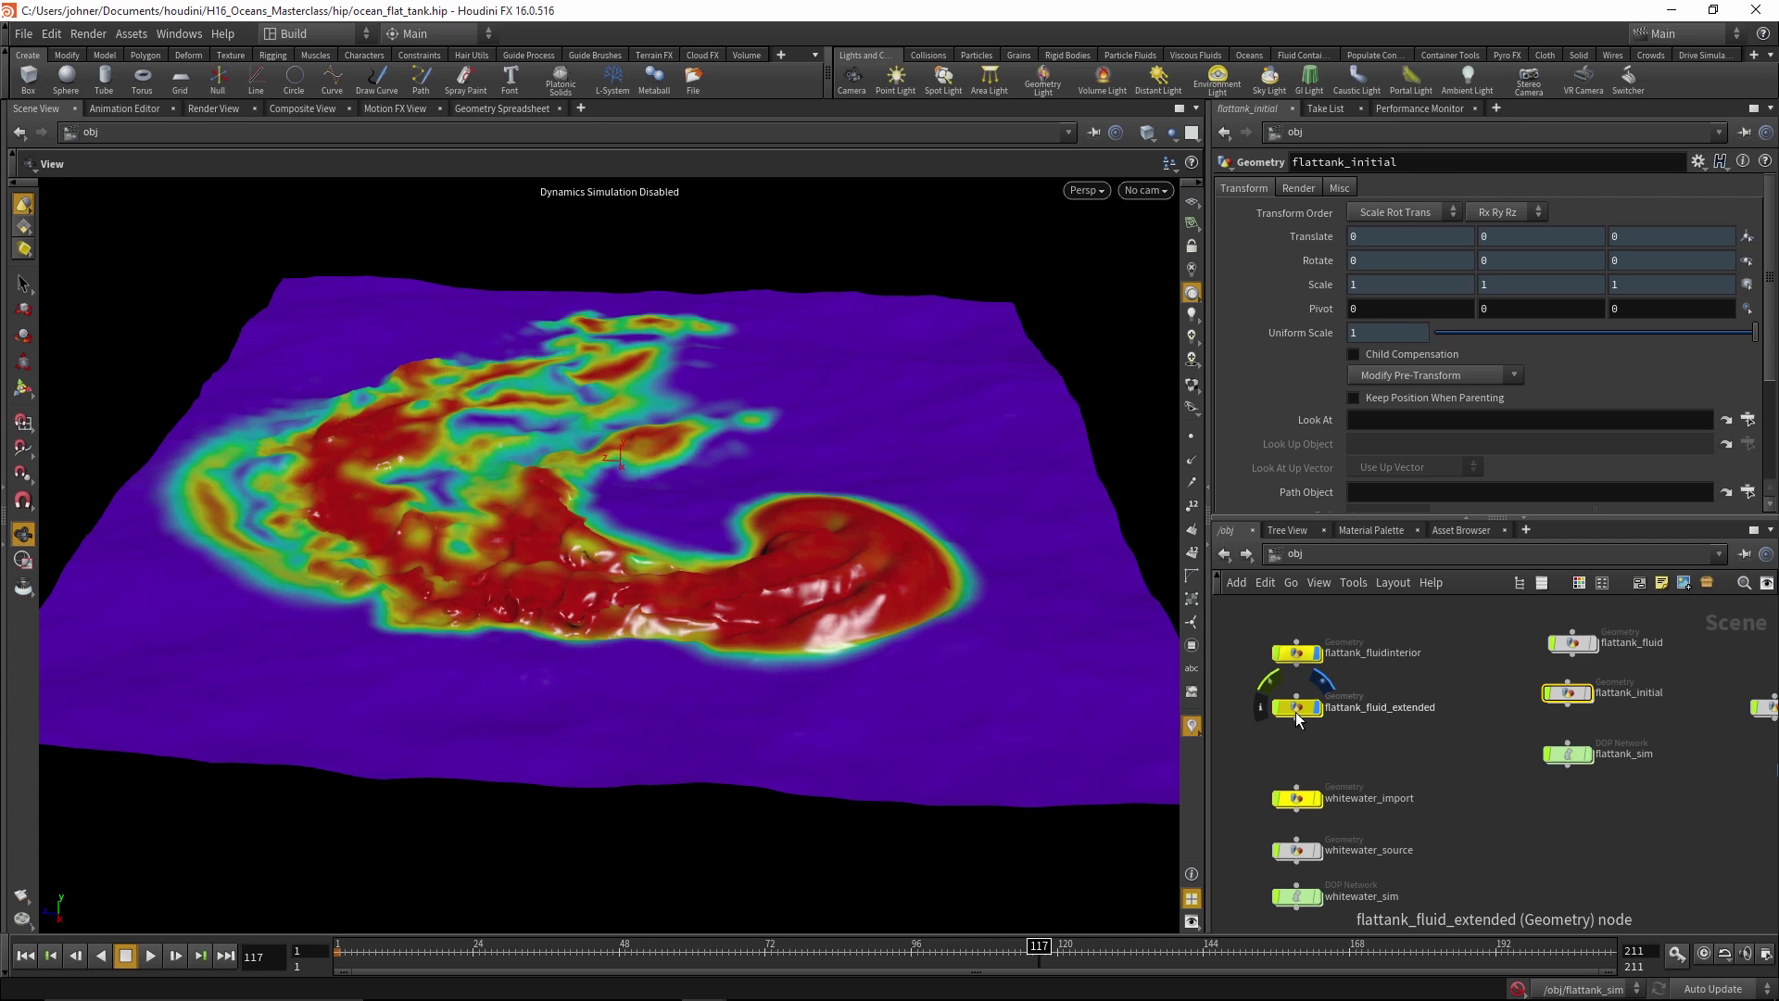
click(1298, 652)
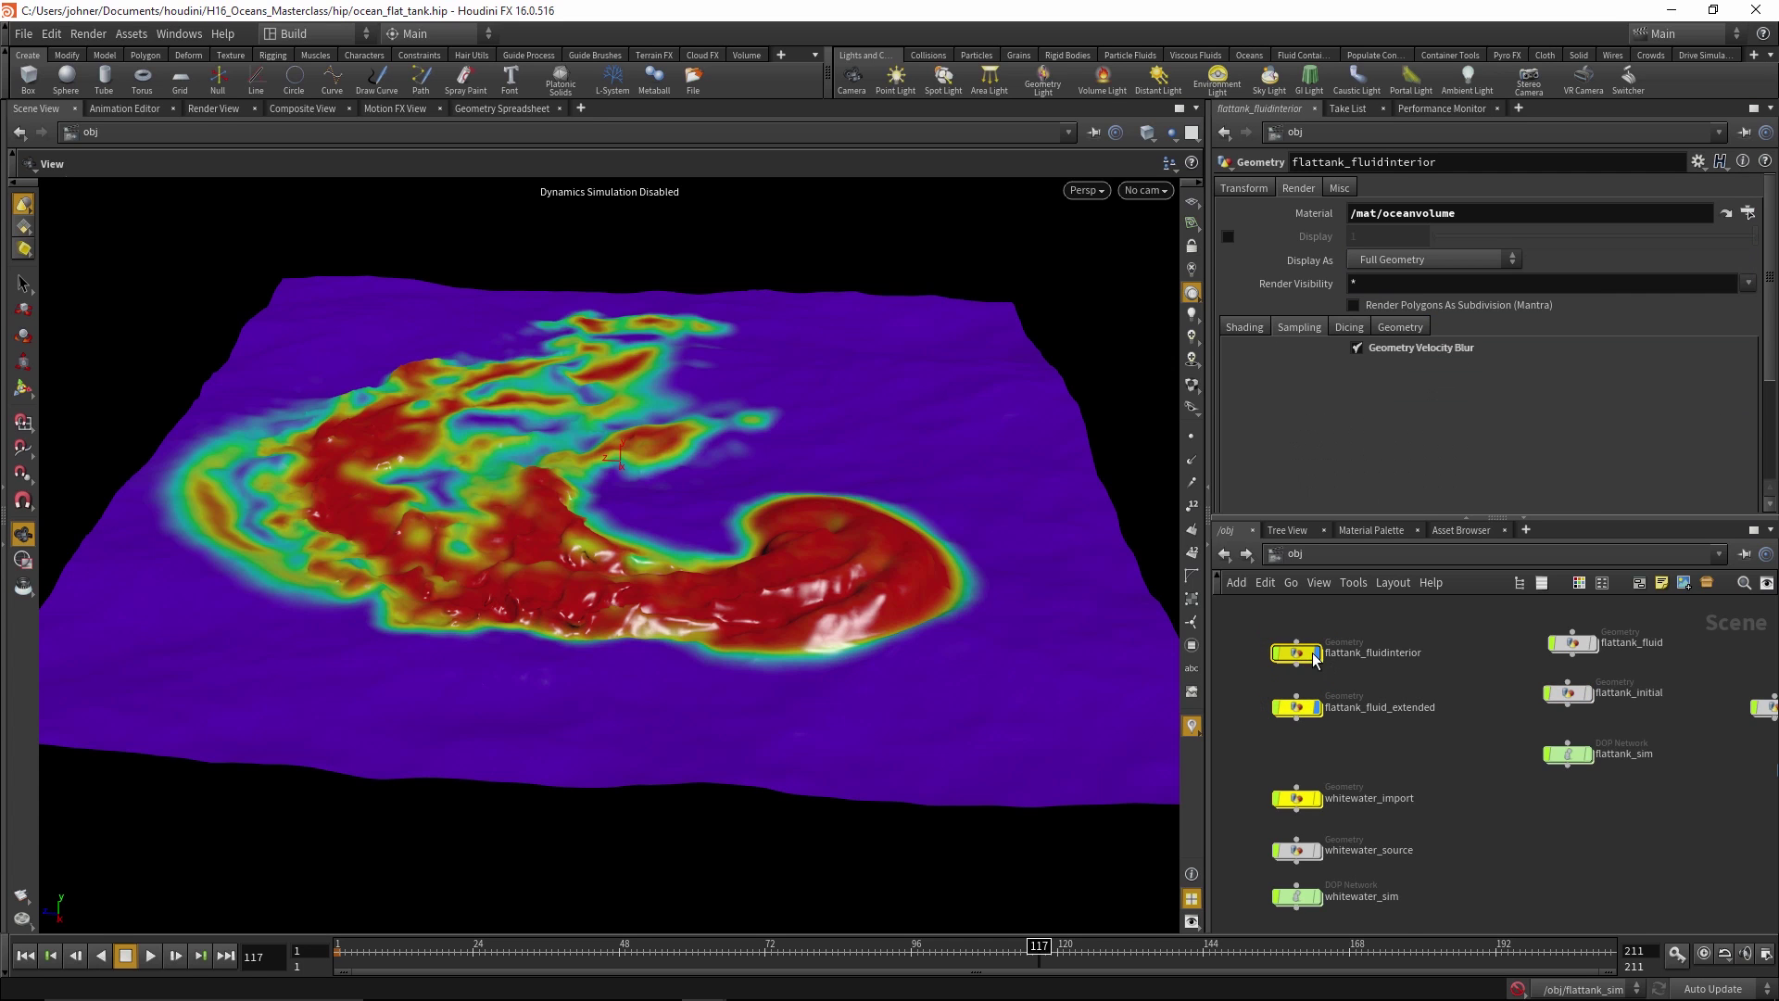
Enter the flattank_fluid_extended network and enlarge the network editor to show its nodes
double_click(1303, 708)
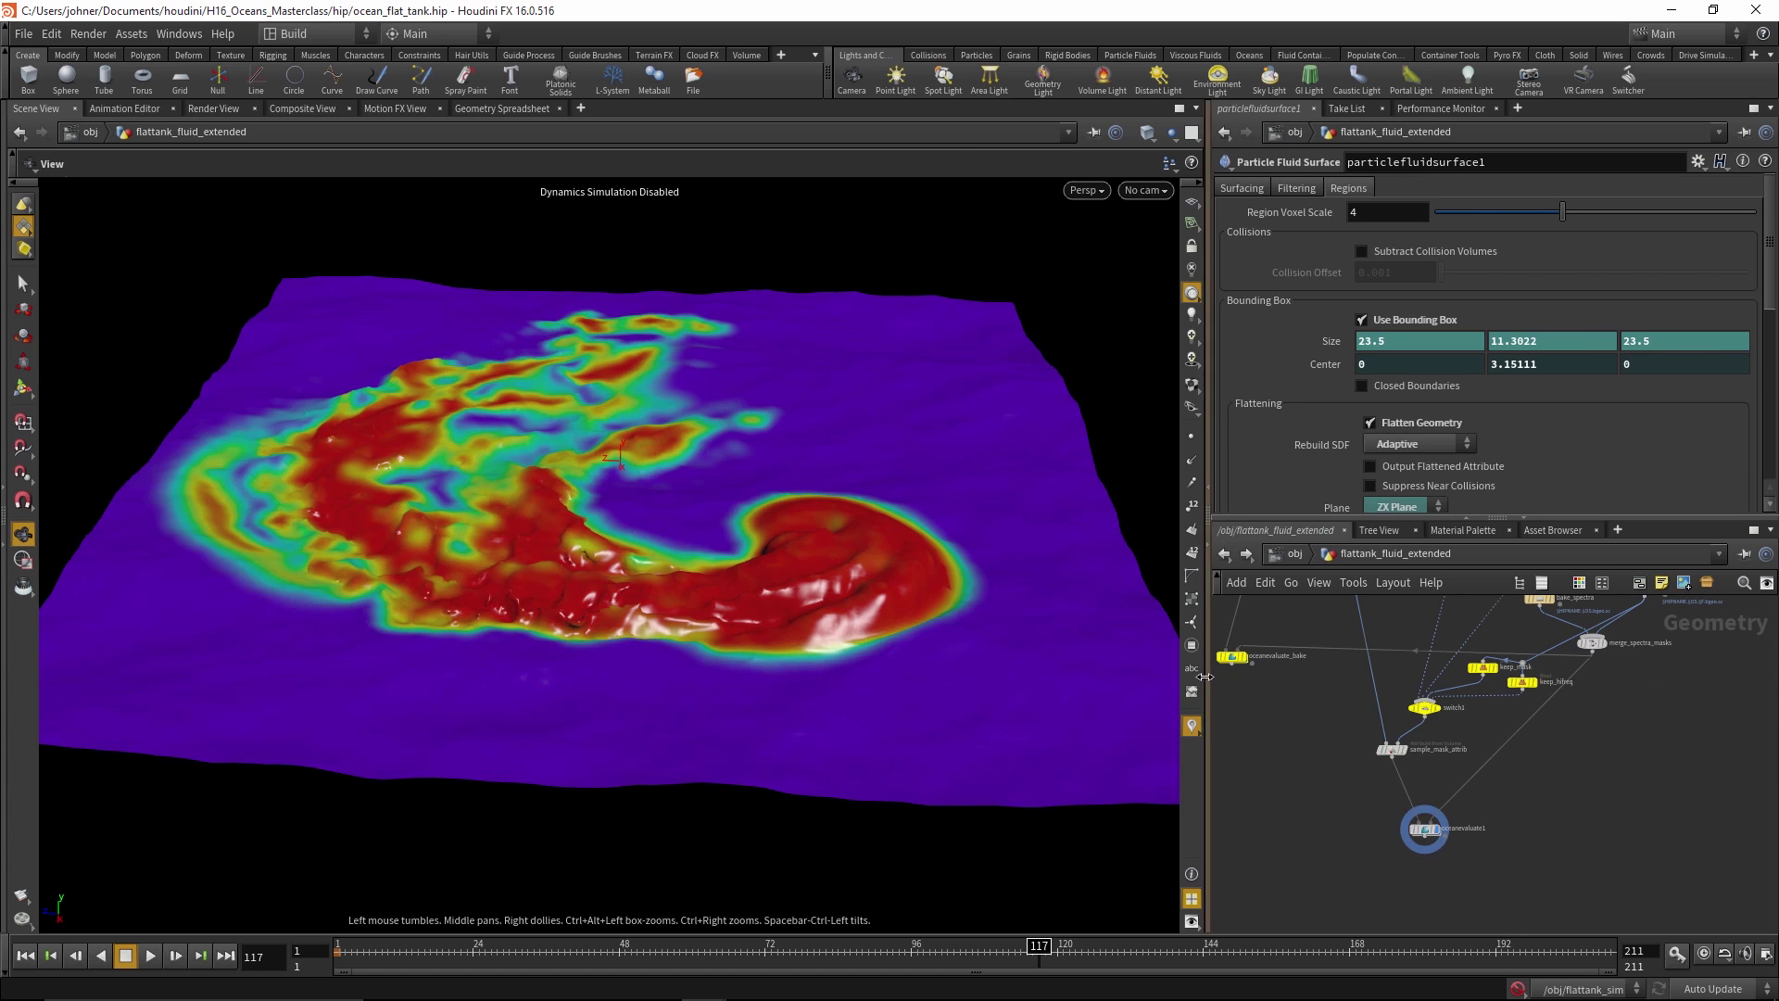
drag(1205, 676, 979, 677)
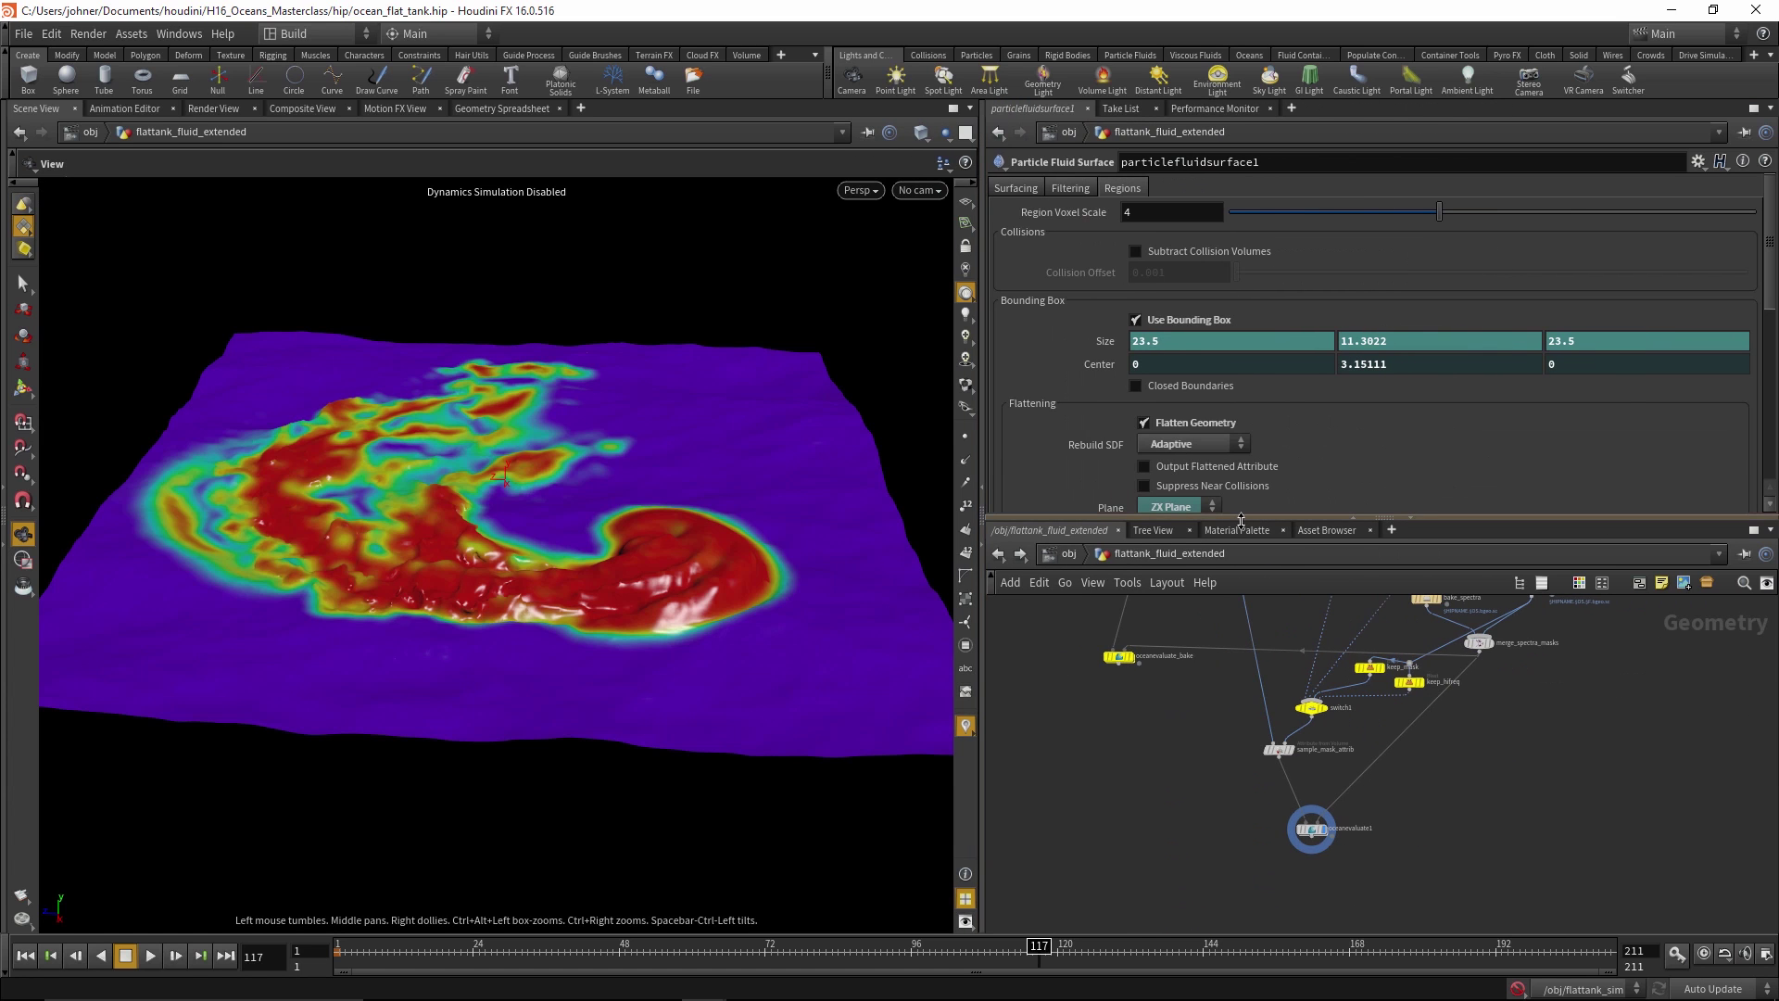
drag(1242, 521, 1241, 397)
middle_drag(1283, 481, 1224, 753)
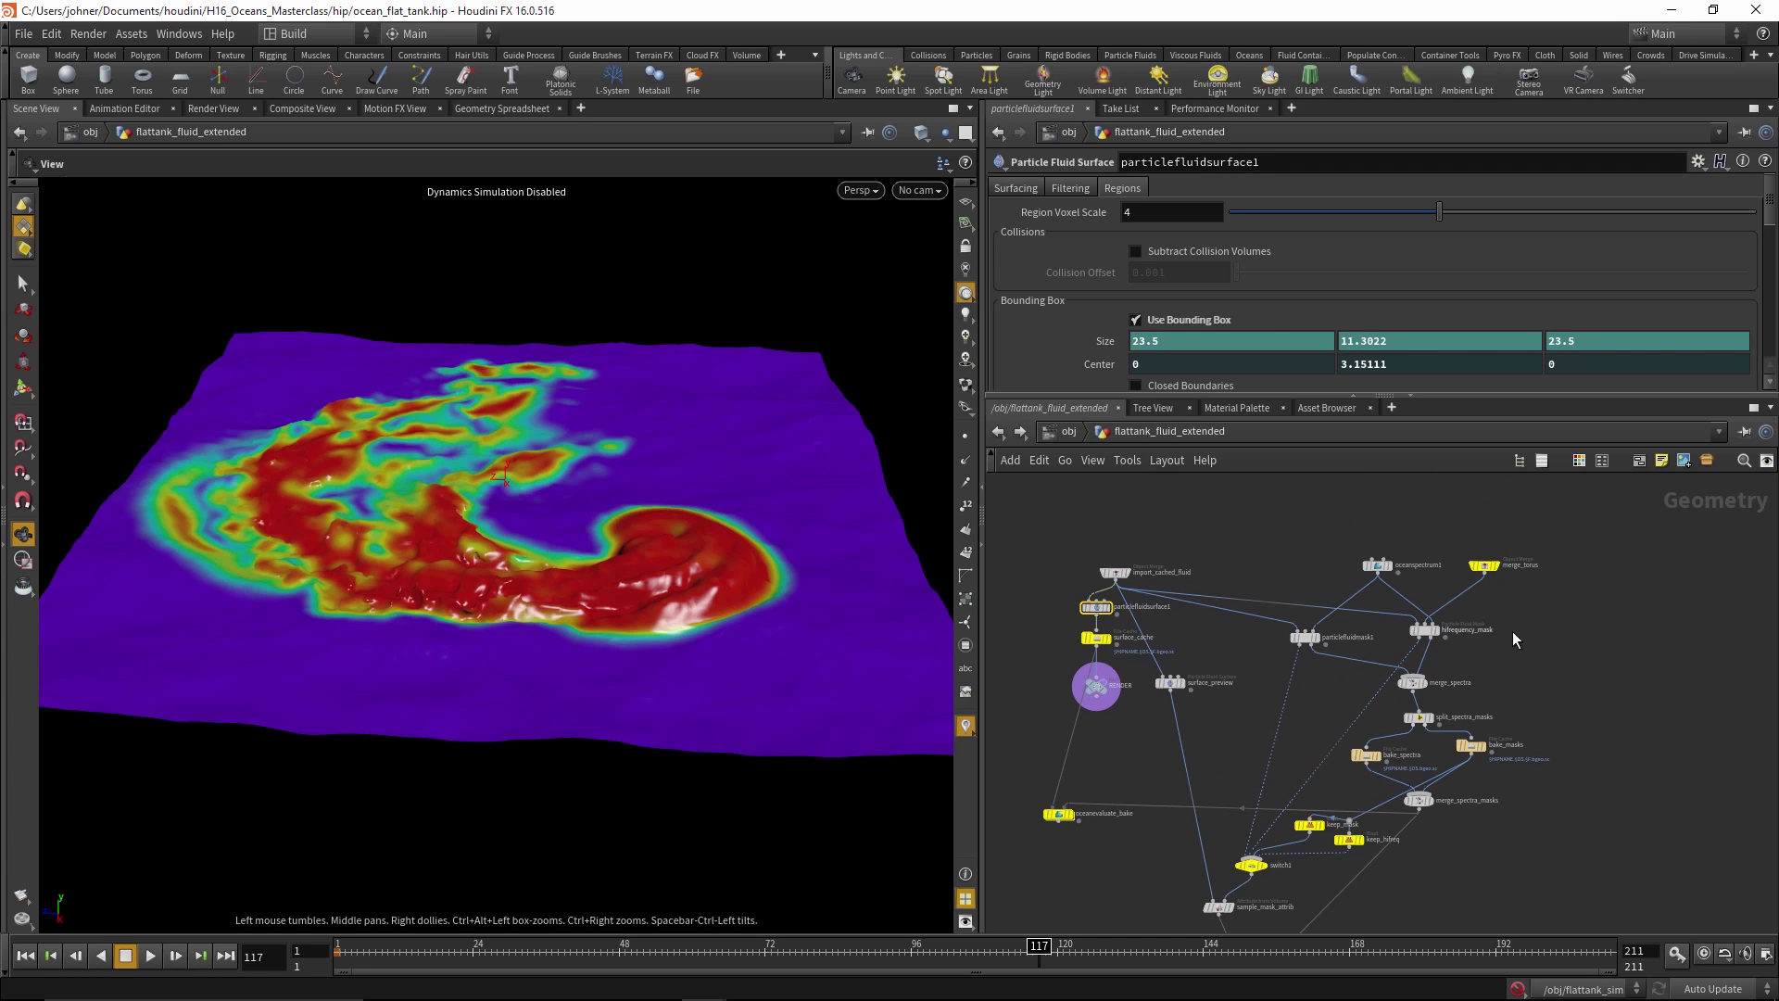
key(h)
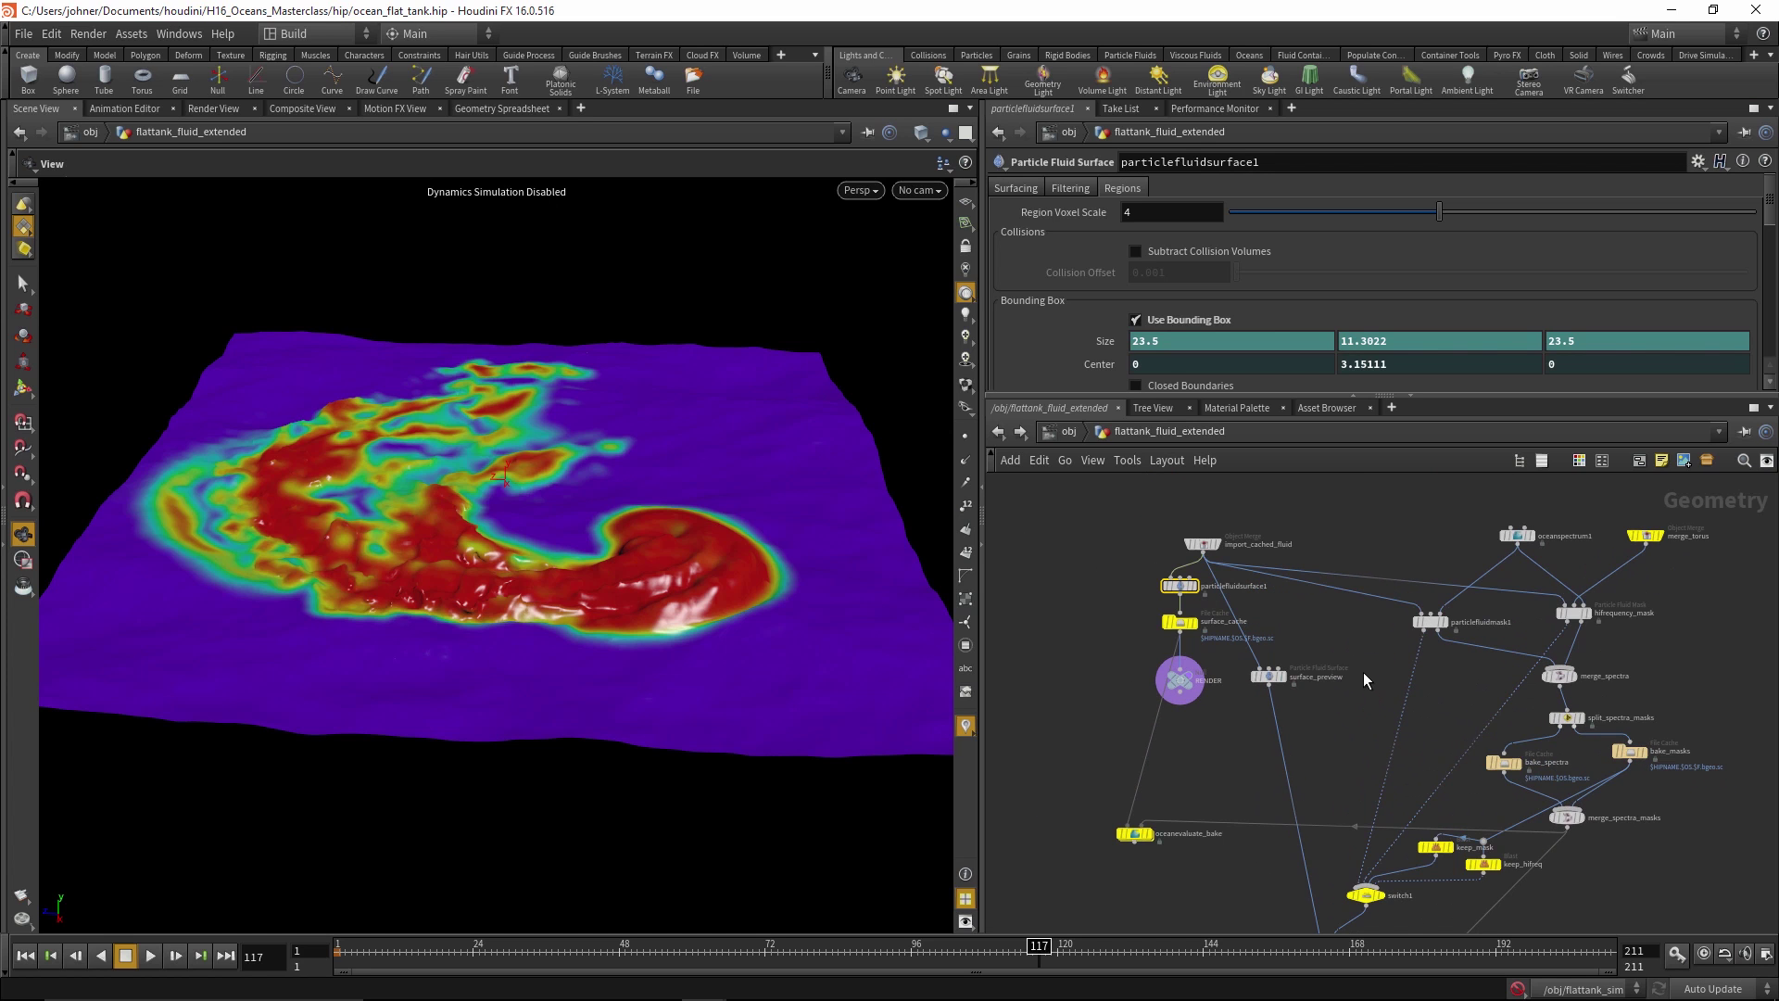
Select import_cached_fluid to check which object it merges into the surfacing network
click(1201, 547)
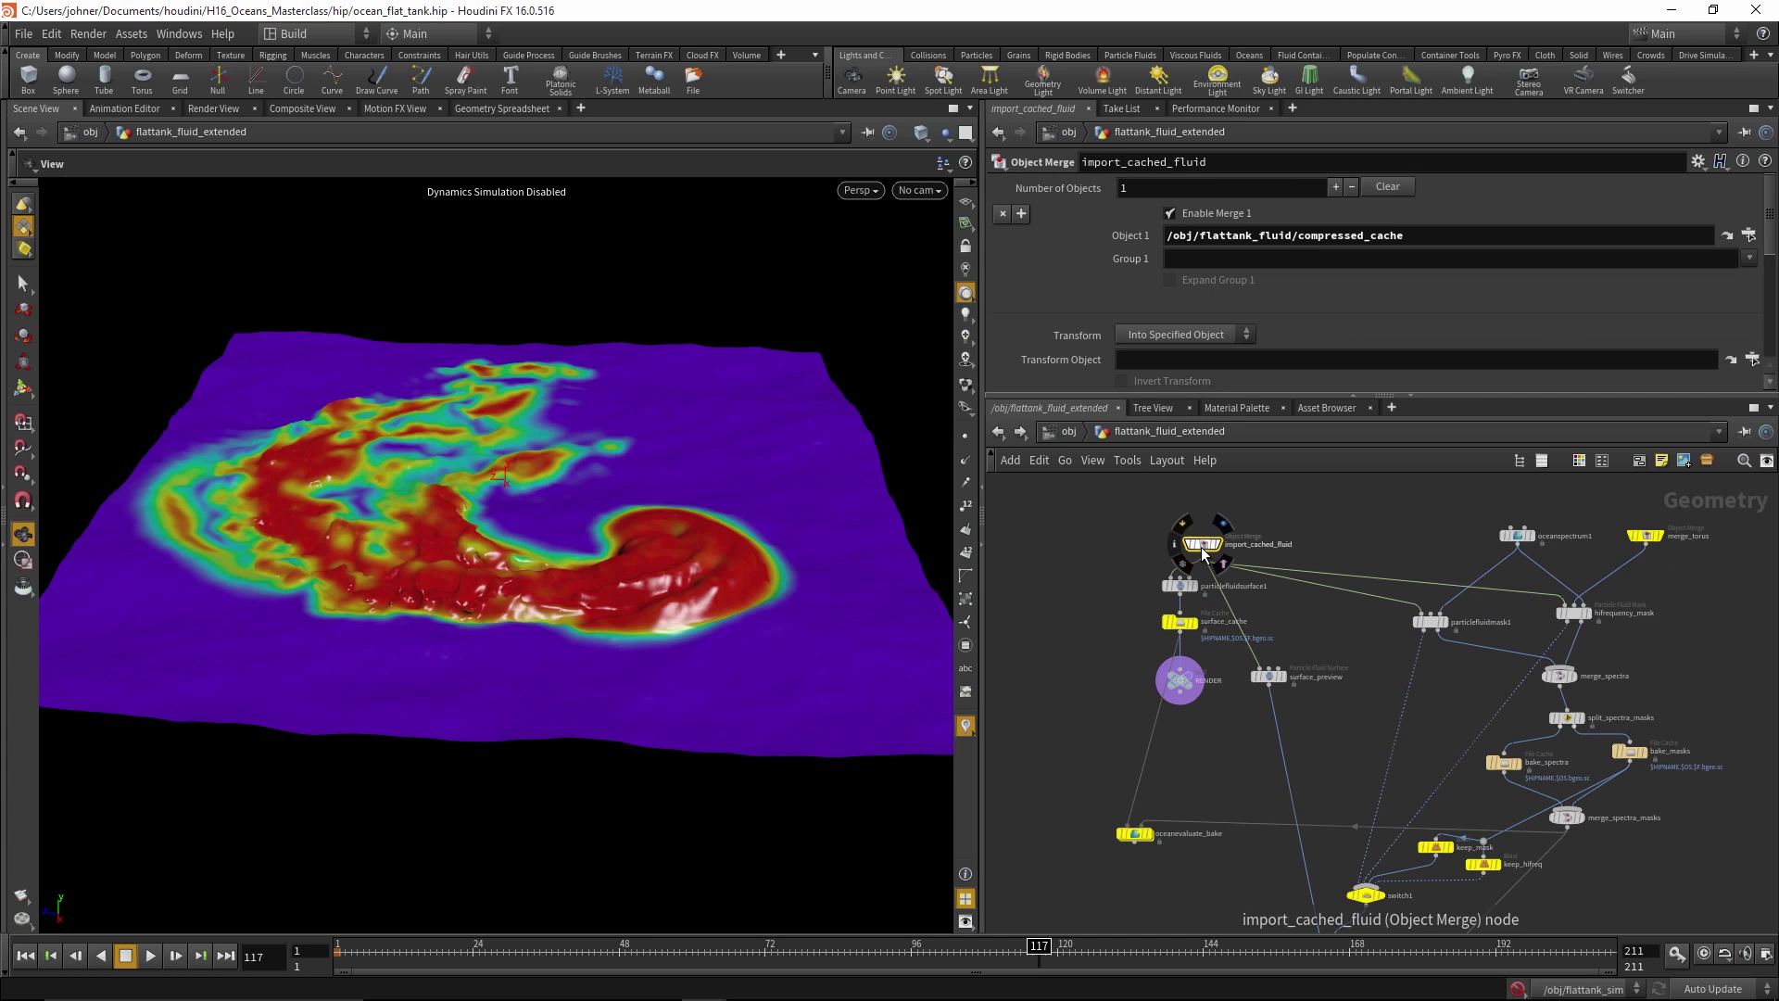
middle_drag(1356, 742, 1249, 656)
scroll(449, 619, up, 3)
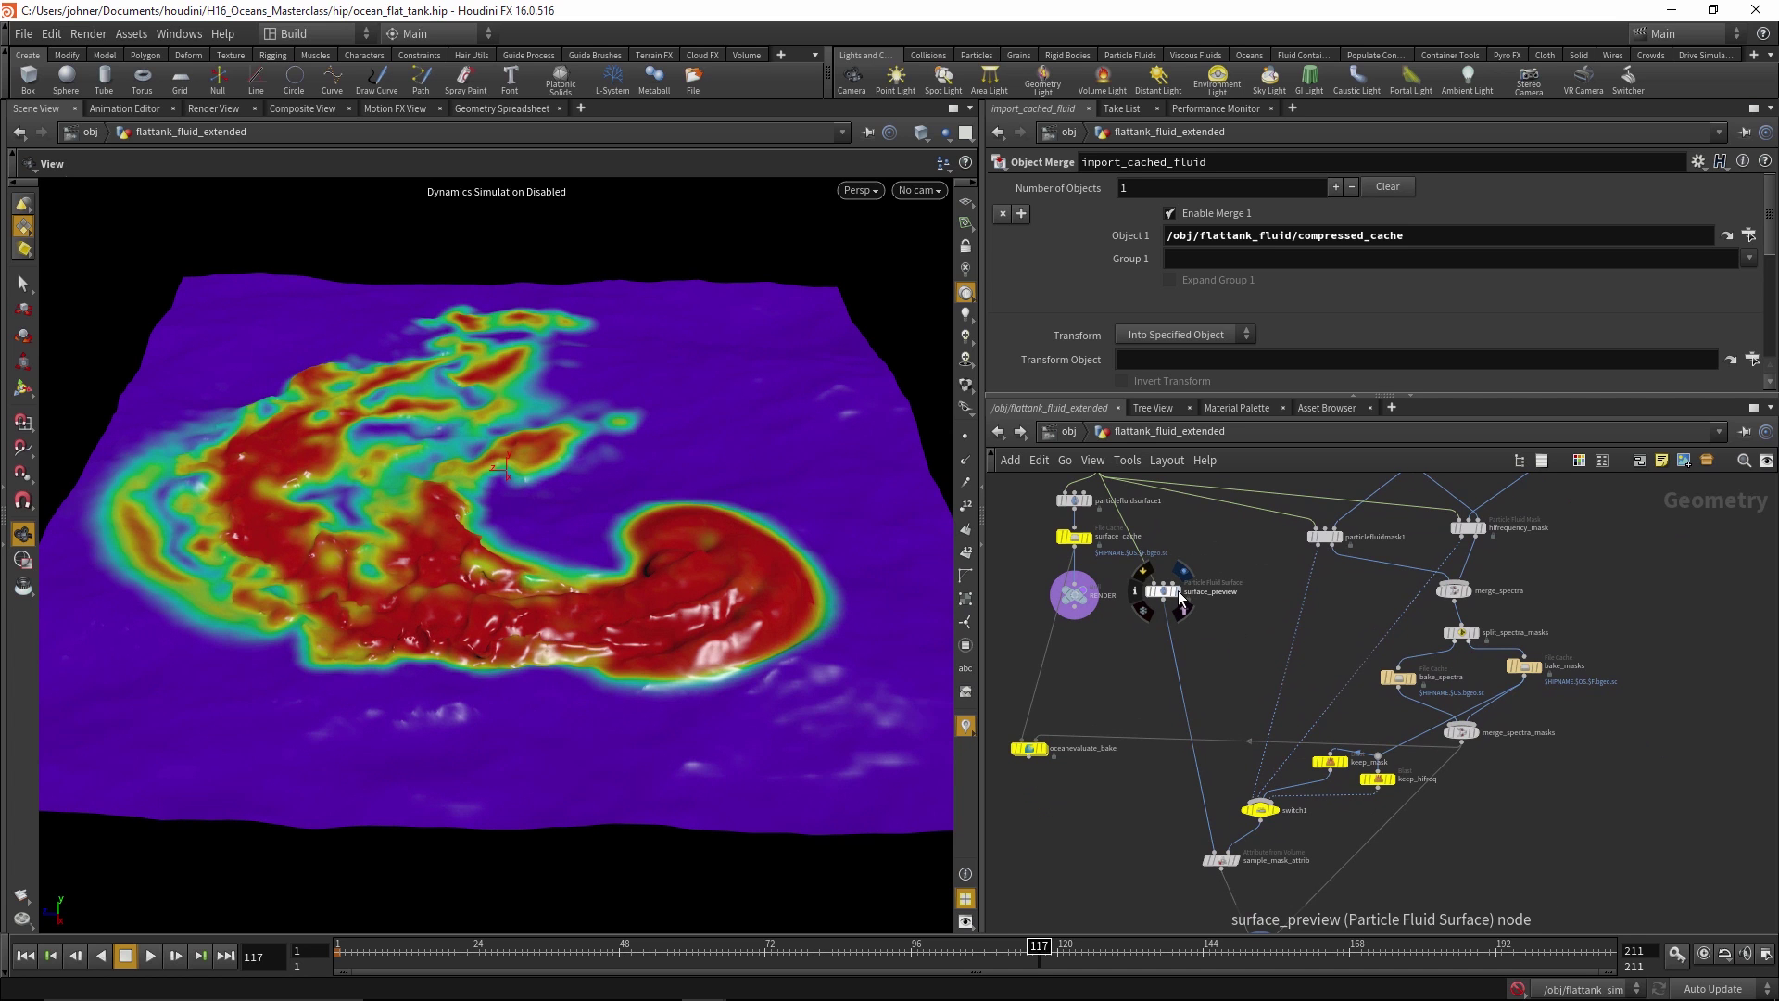
Select and display the surface_preview node, with the viewport in wireframe
click(1181, 572)
click(1166, 593)
key(w)
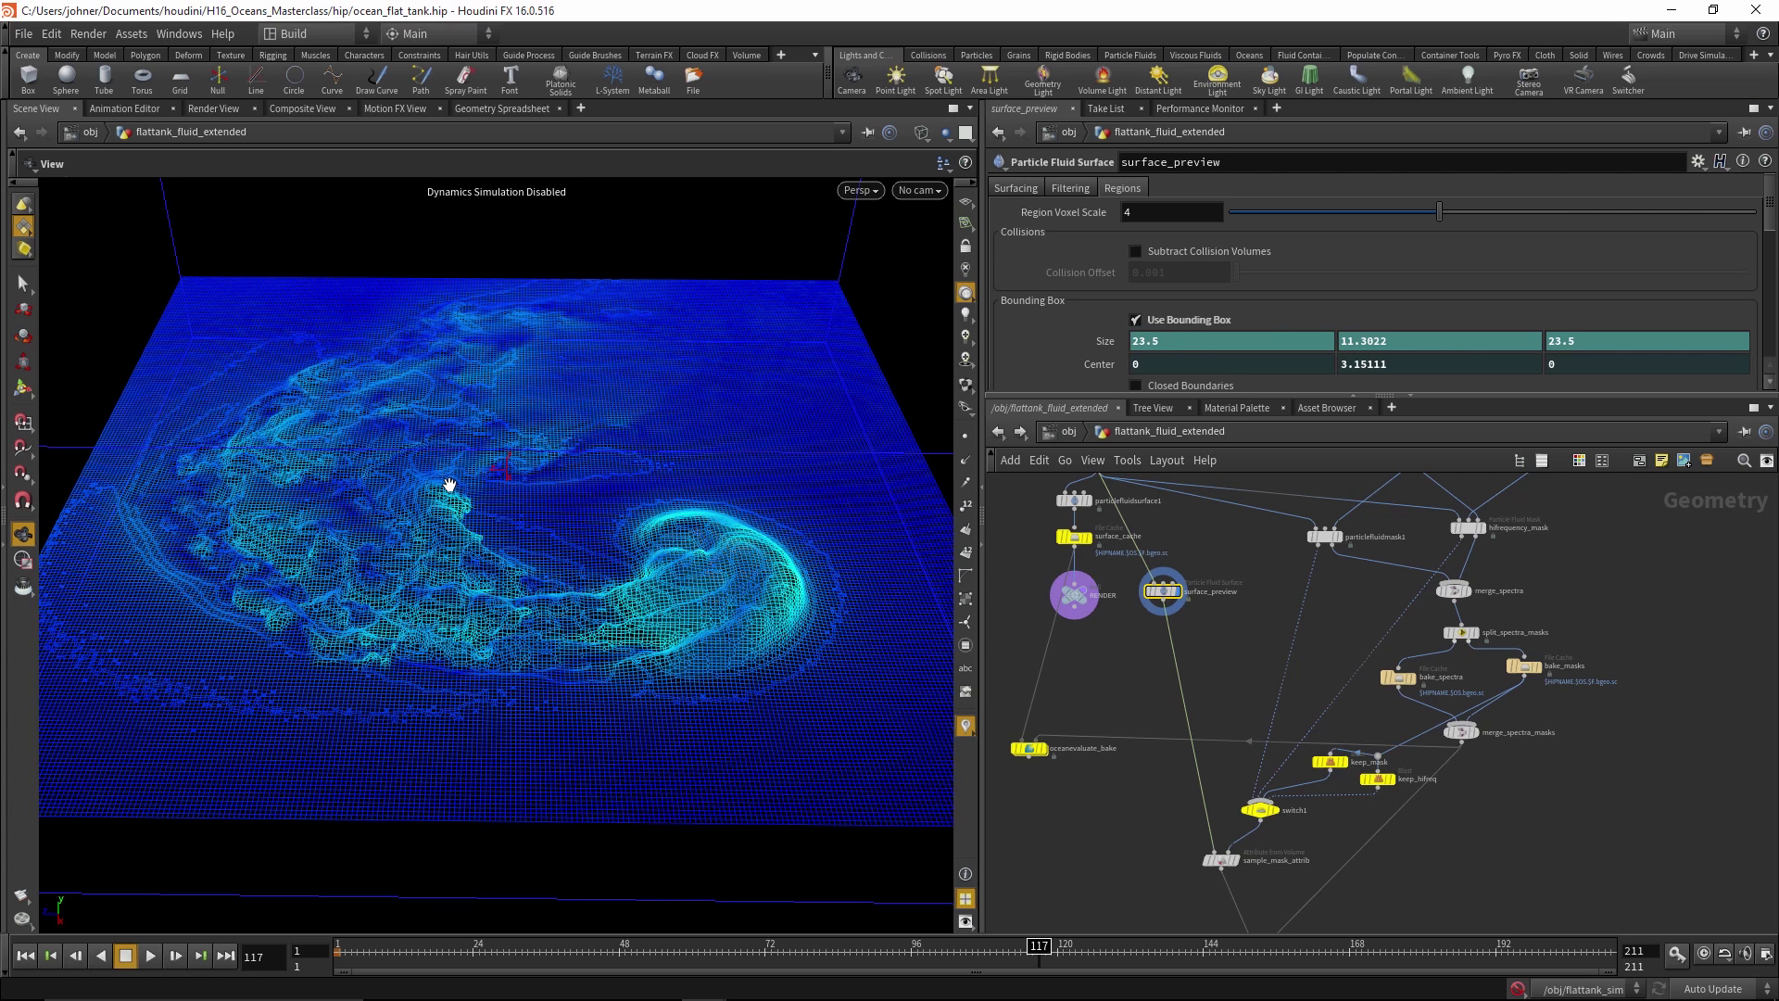
Examine the region, surfacing and output conversion settings of surface_preview
scroll(1207, 252, down, 3)
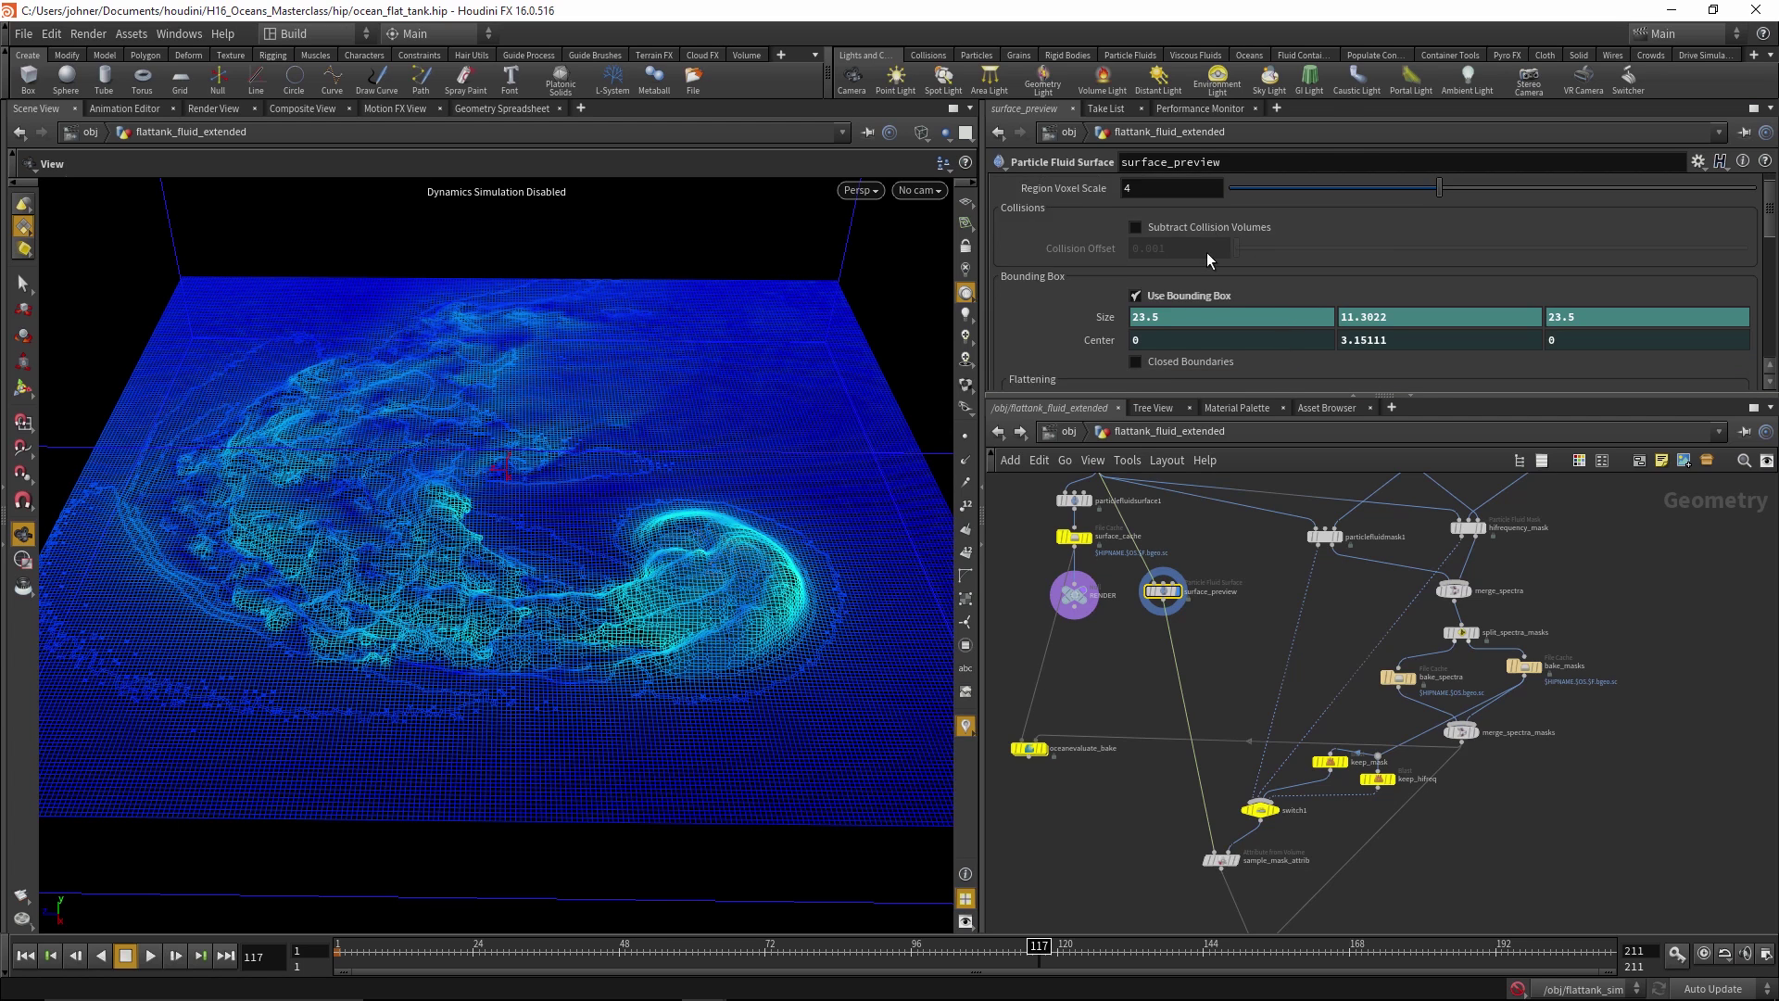
scroll(1247, 326, up, 2)
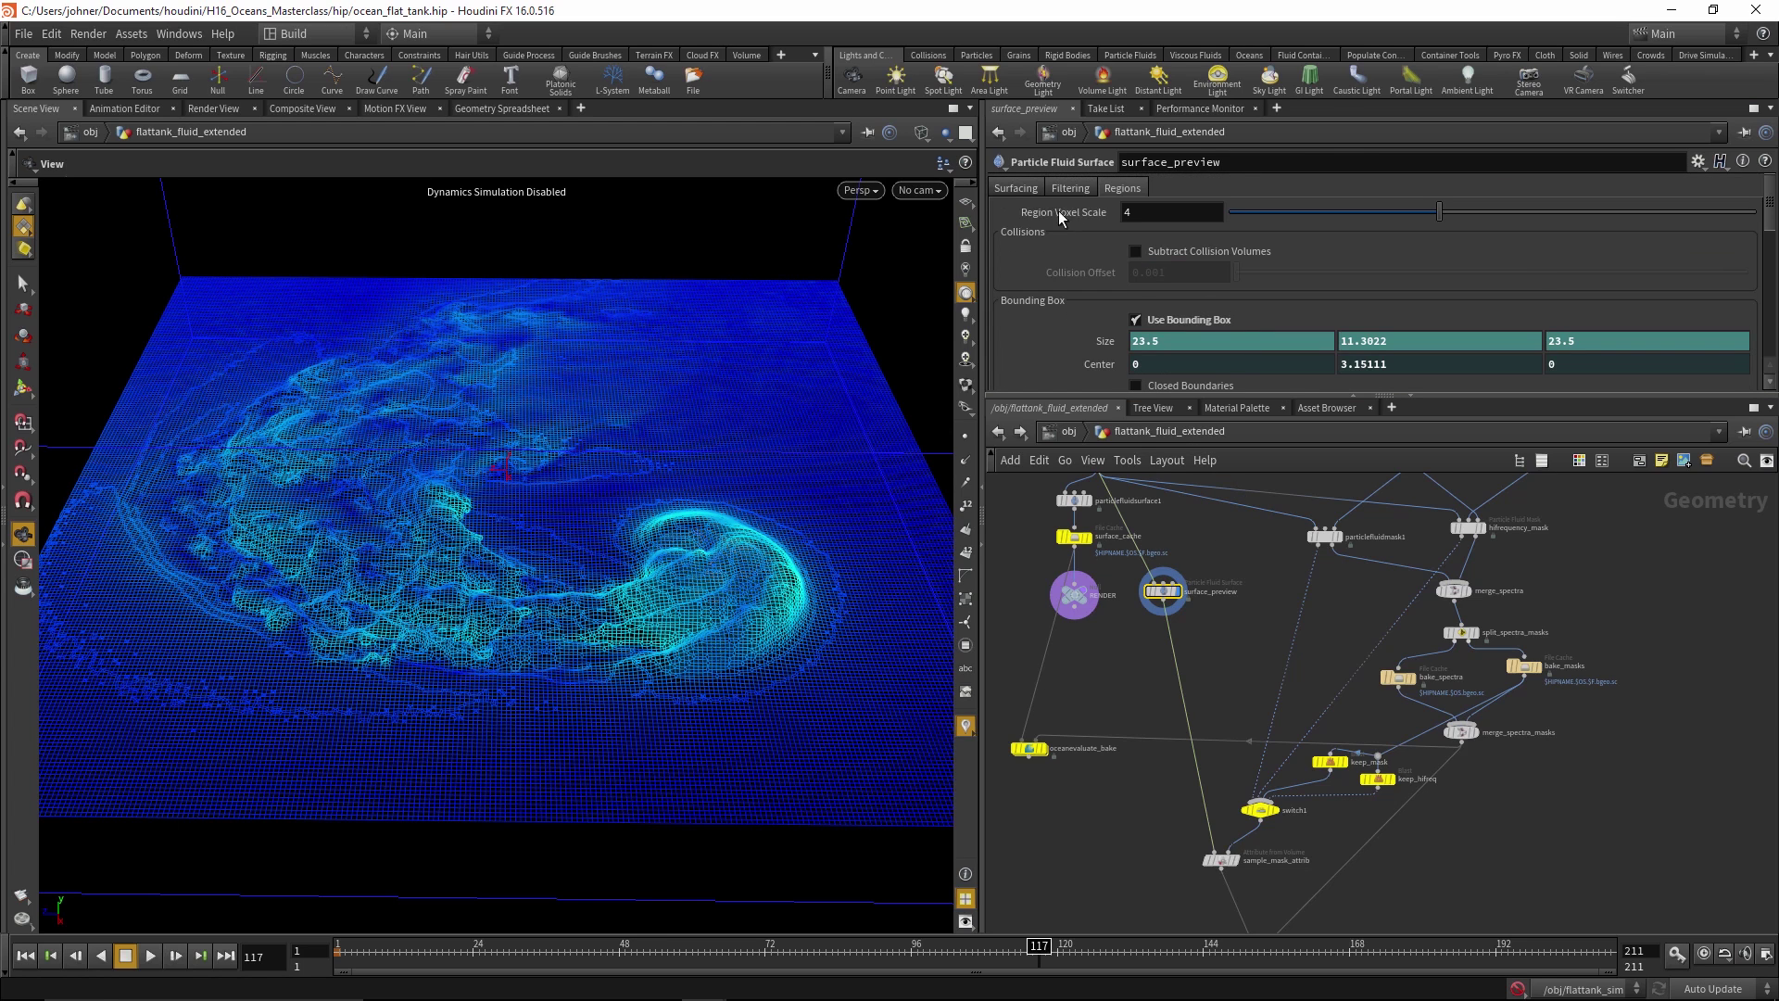
click(1015, 187)
scroll(1205, 329, down, 3)
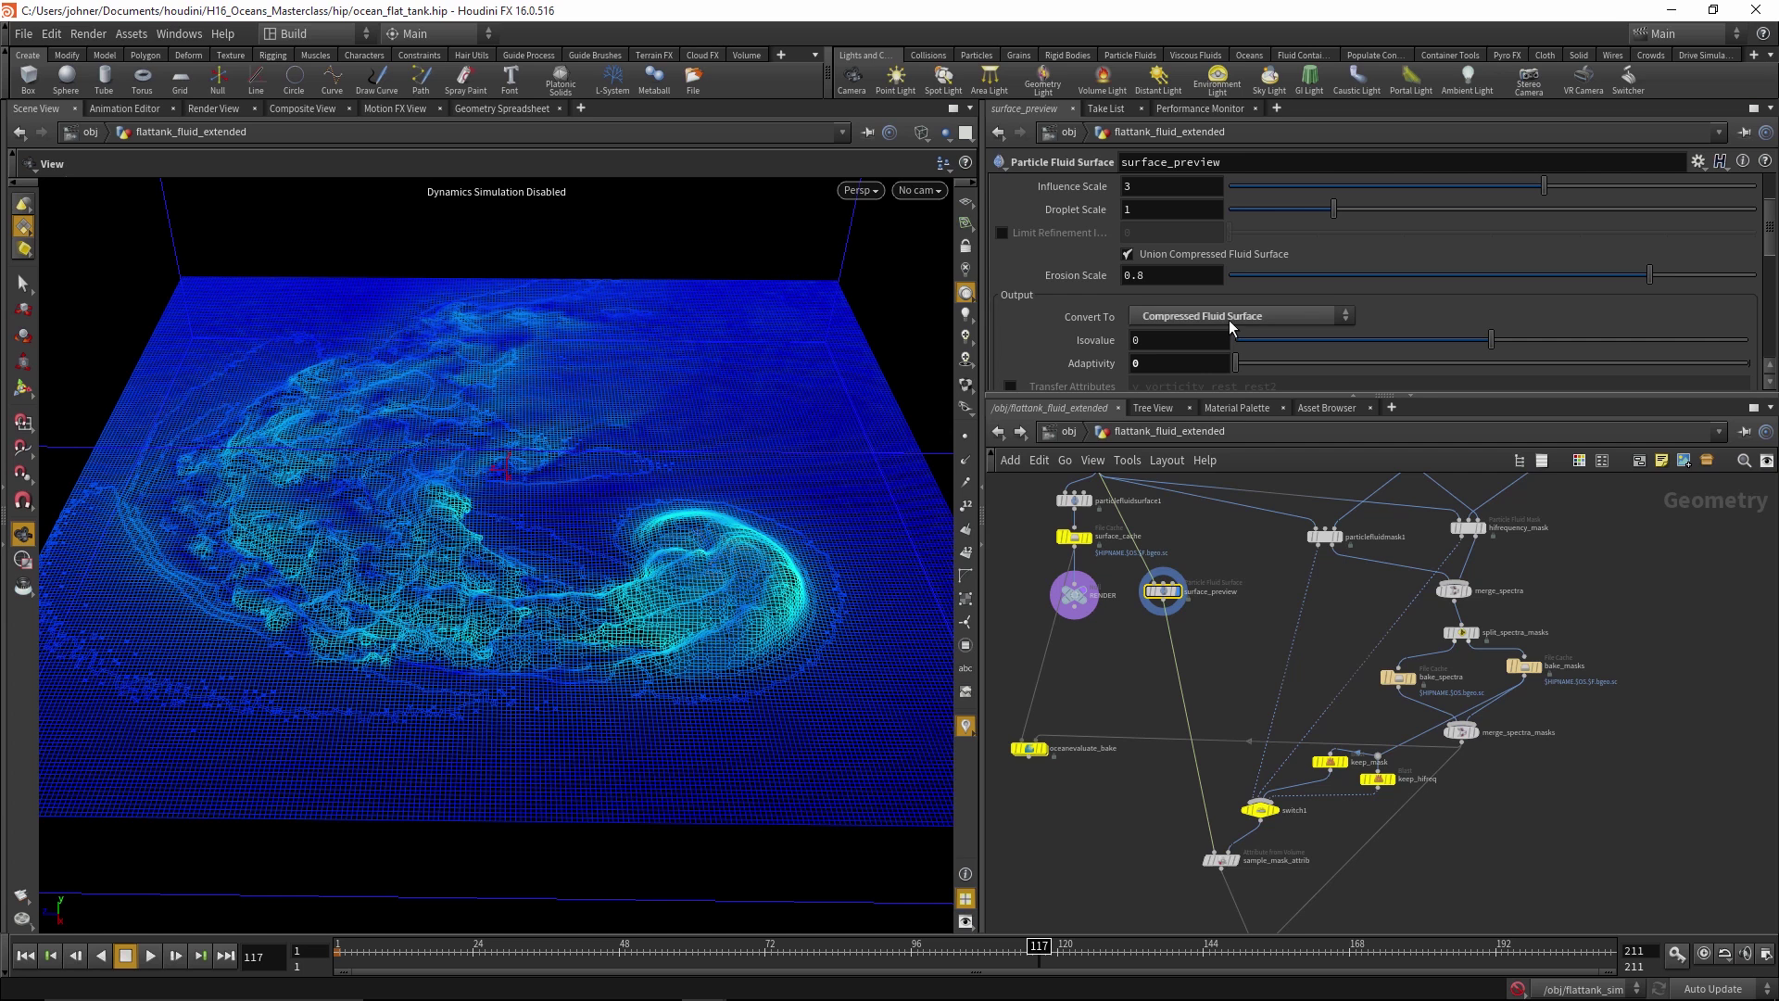
Scrub the animation to frame 134 and switch the viewport to shaded display
click(687, 943)
mouse_move(687, 942)
mouse_down()
mouse_move(1205, 996)
mouse_move(1146, 966)
mouse_up()
key(w)
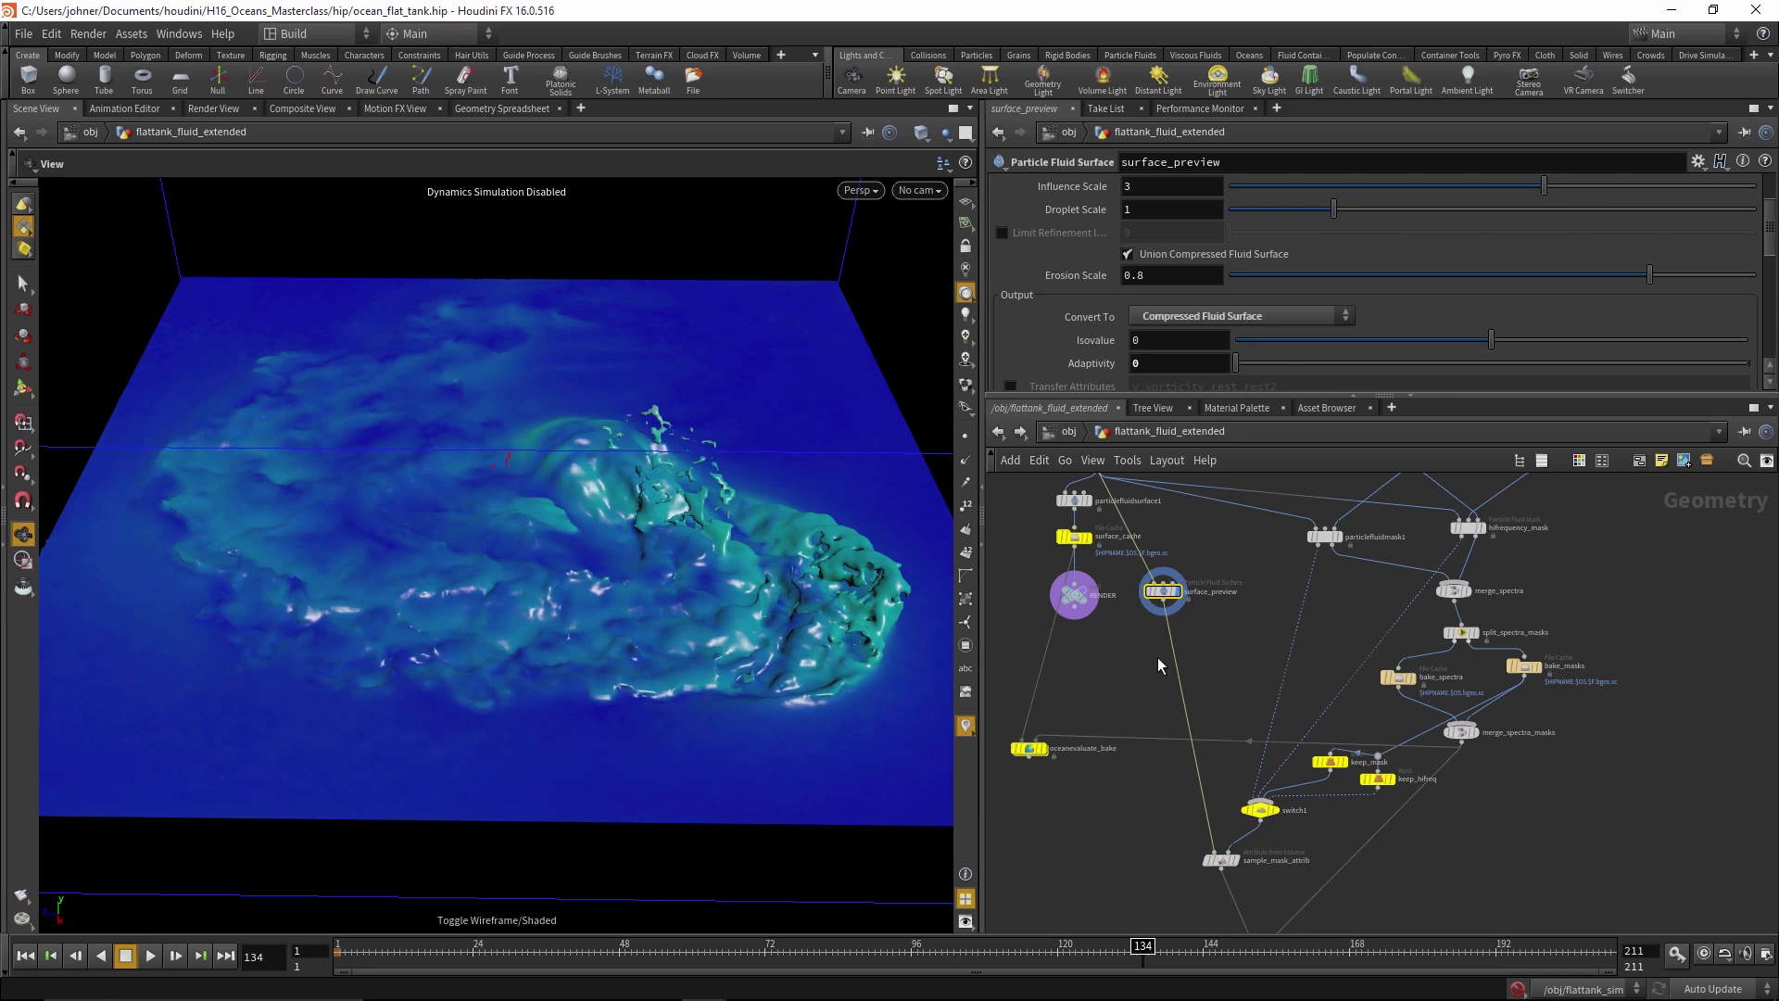
Inspect the hifrequency_mask and particlefluidmask1 nodes and enlarge the parameter area to show the mask conditions
scroll(1293, 348, down, 2)
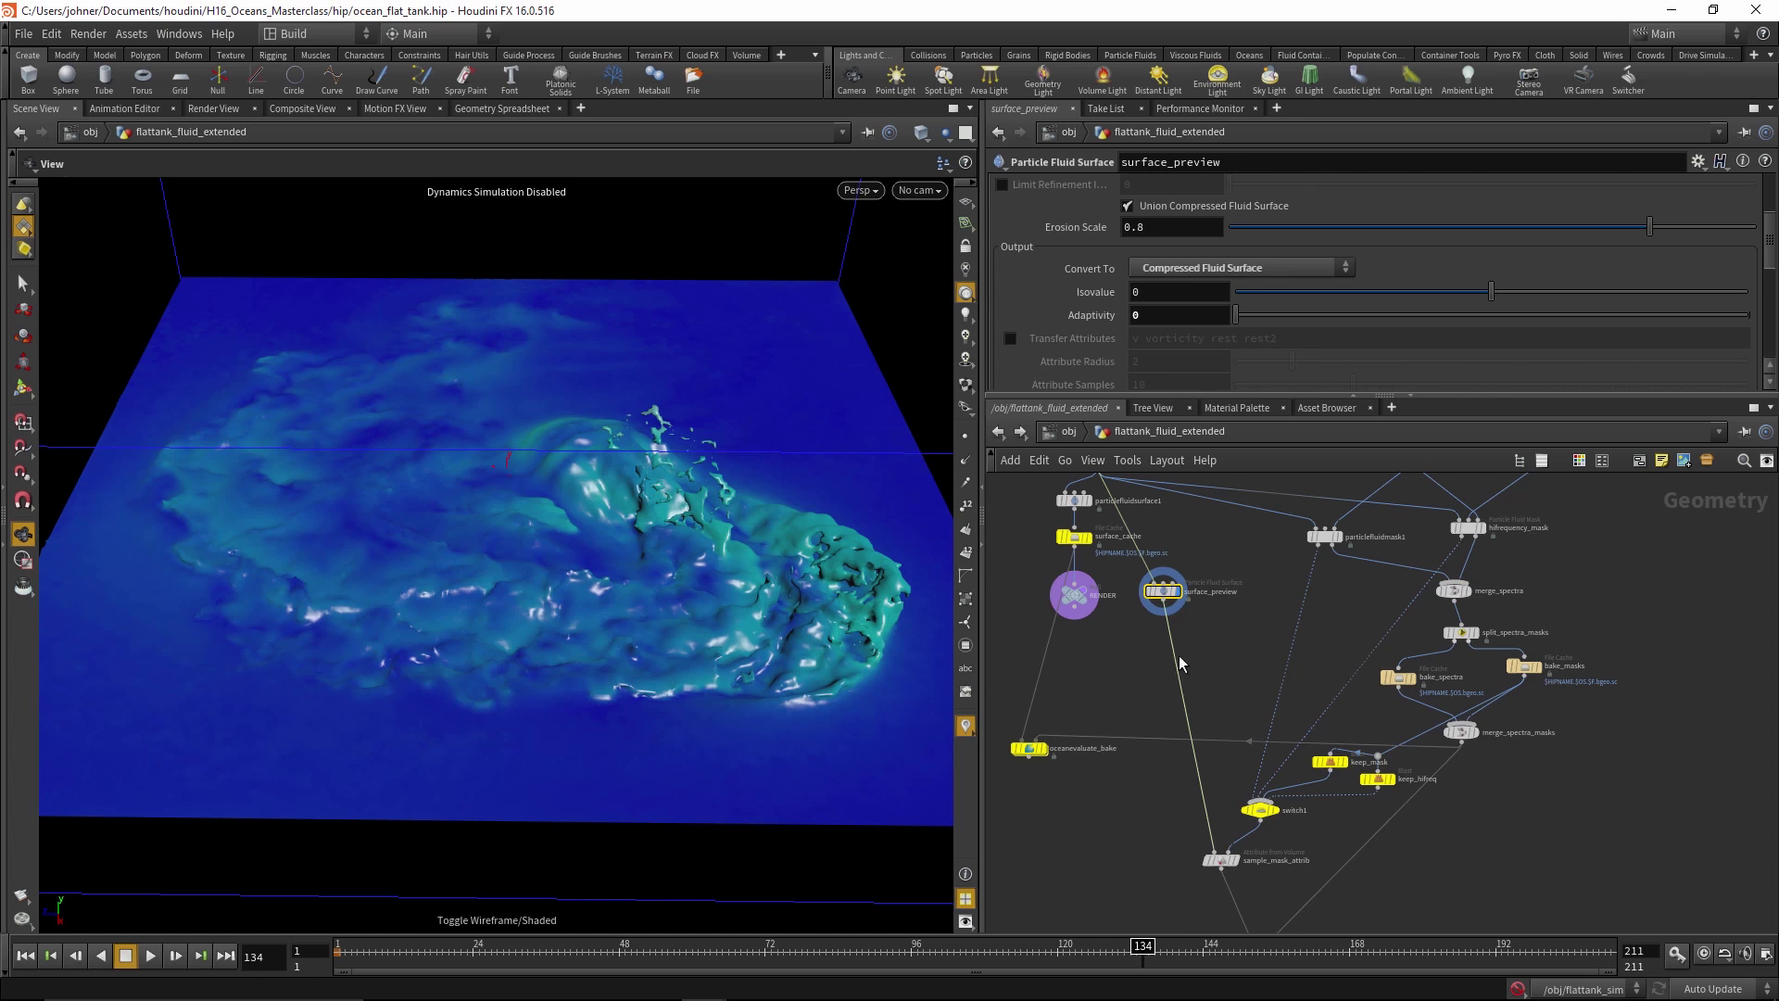
middle_drag(1245, 605, 1087, 721)
middle_drag(1171, 599, 1195, 568)
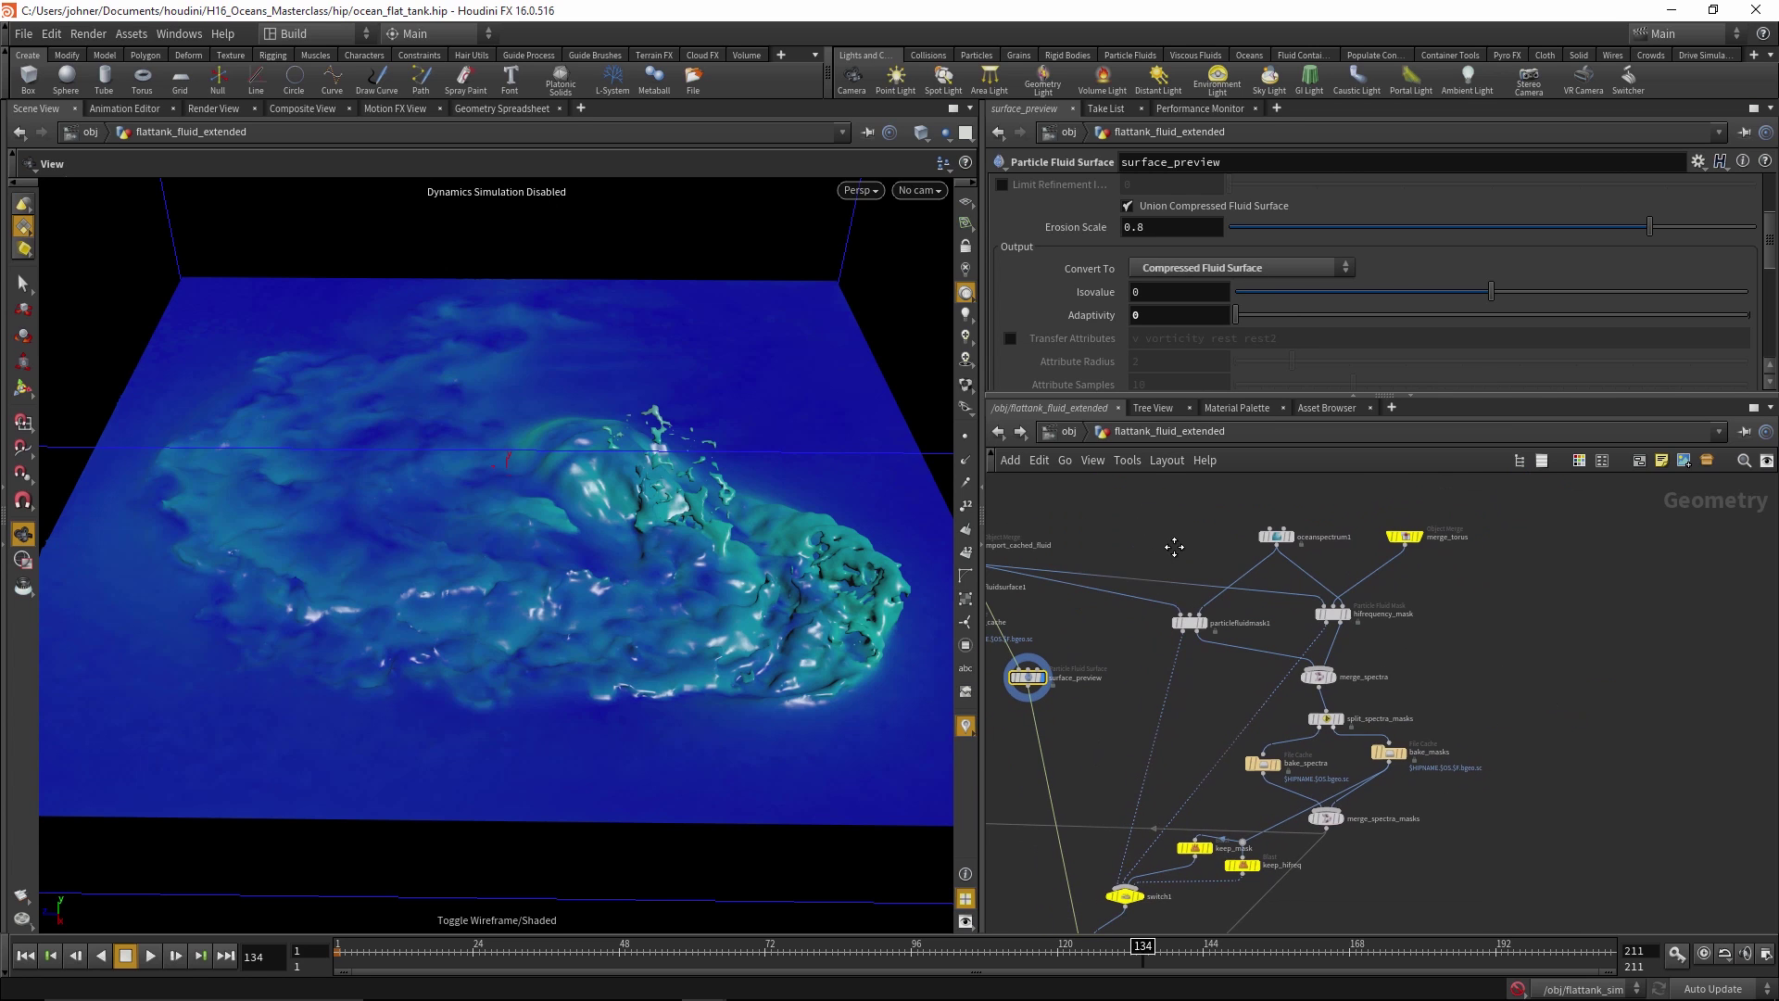
click(1337, 615)
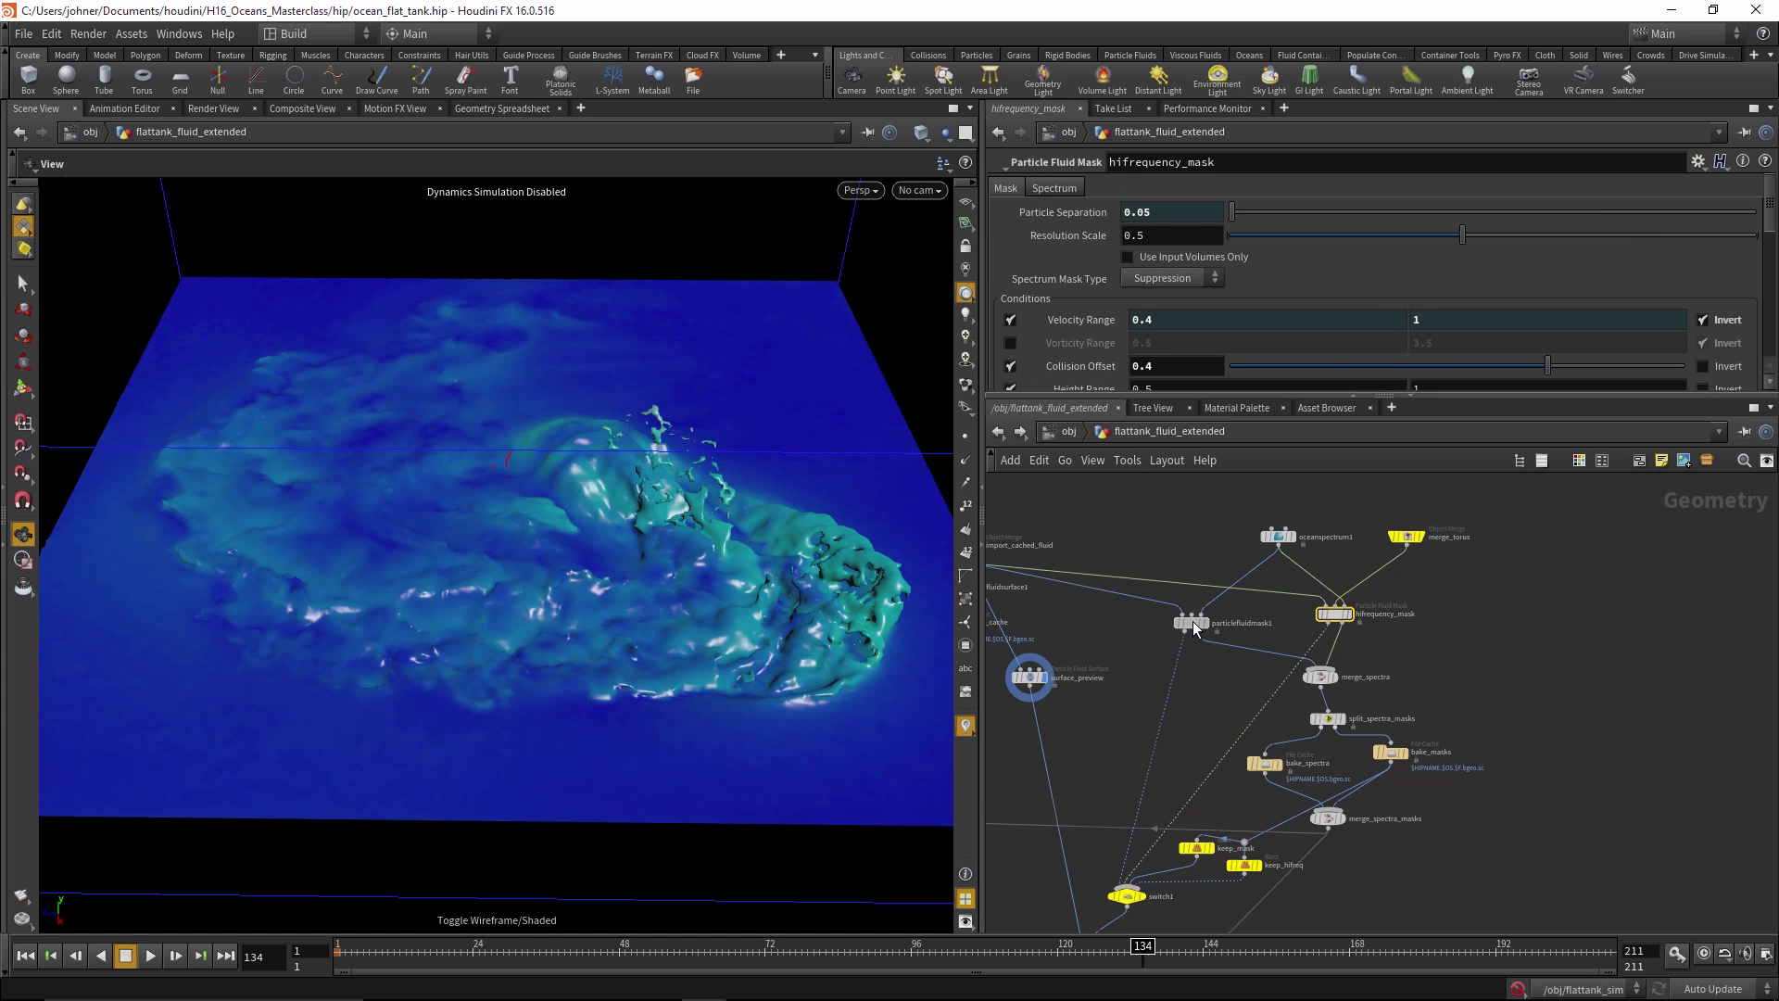
click(1193, 621)
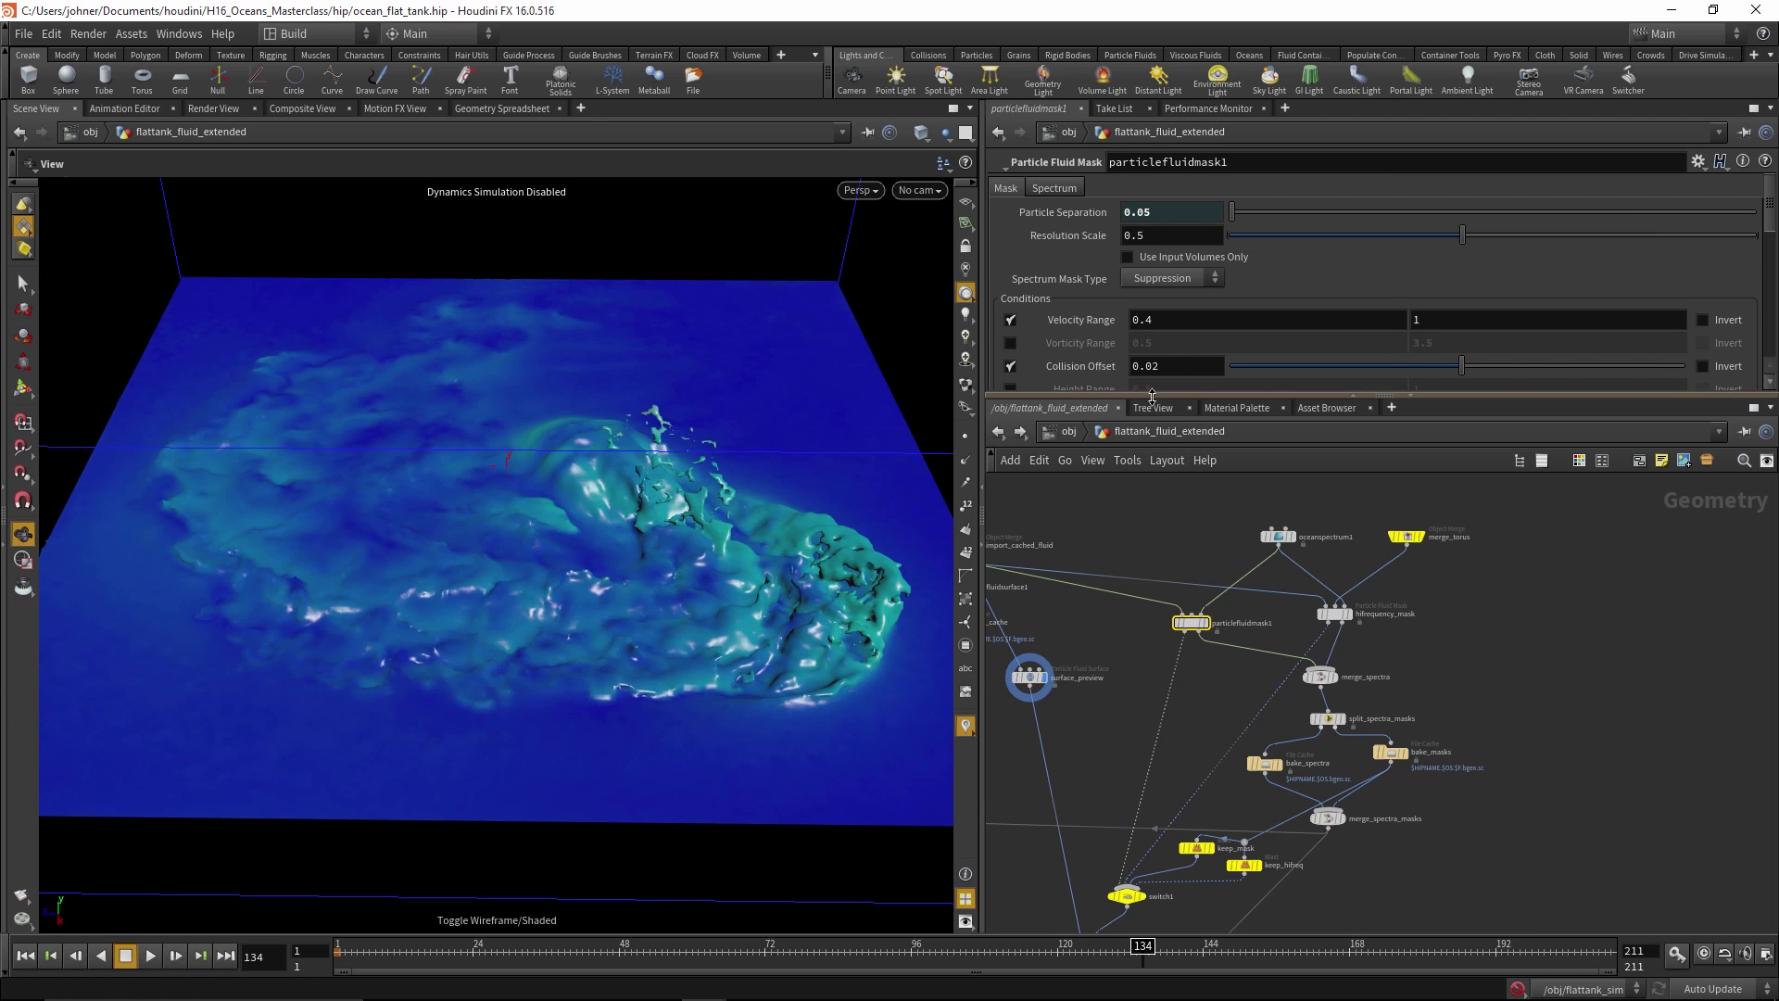
drag(1153, 398, 1153, 505)
middle_drag(1155, 610, 1313, 661)
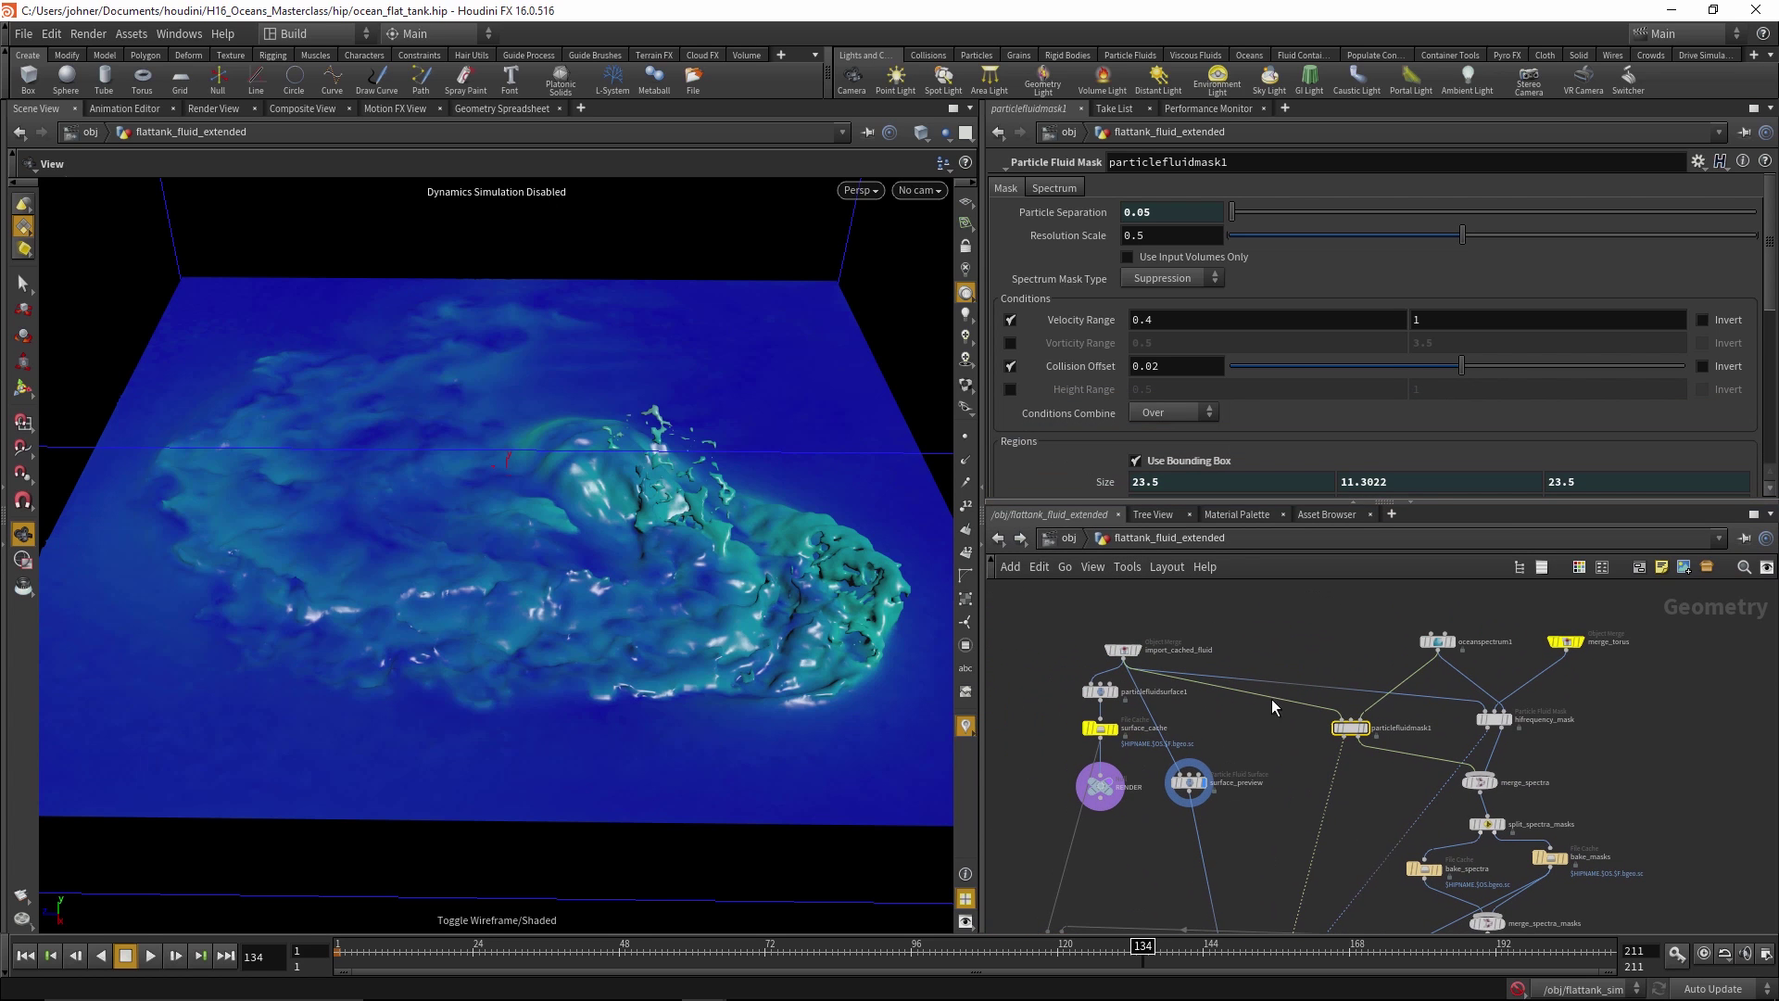
Examine the flattening, filtering and mask settings of particlefluidsurface1
click(1101, 693)
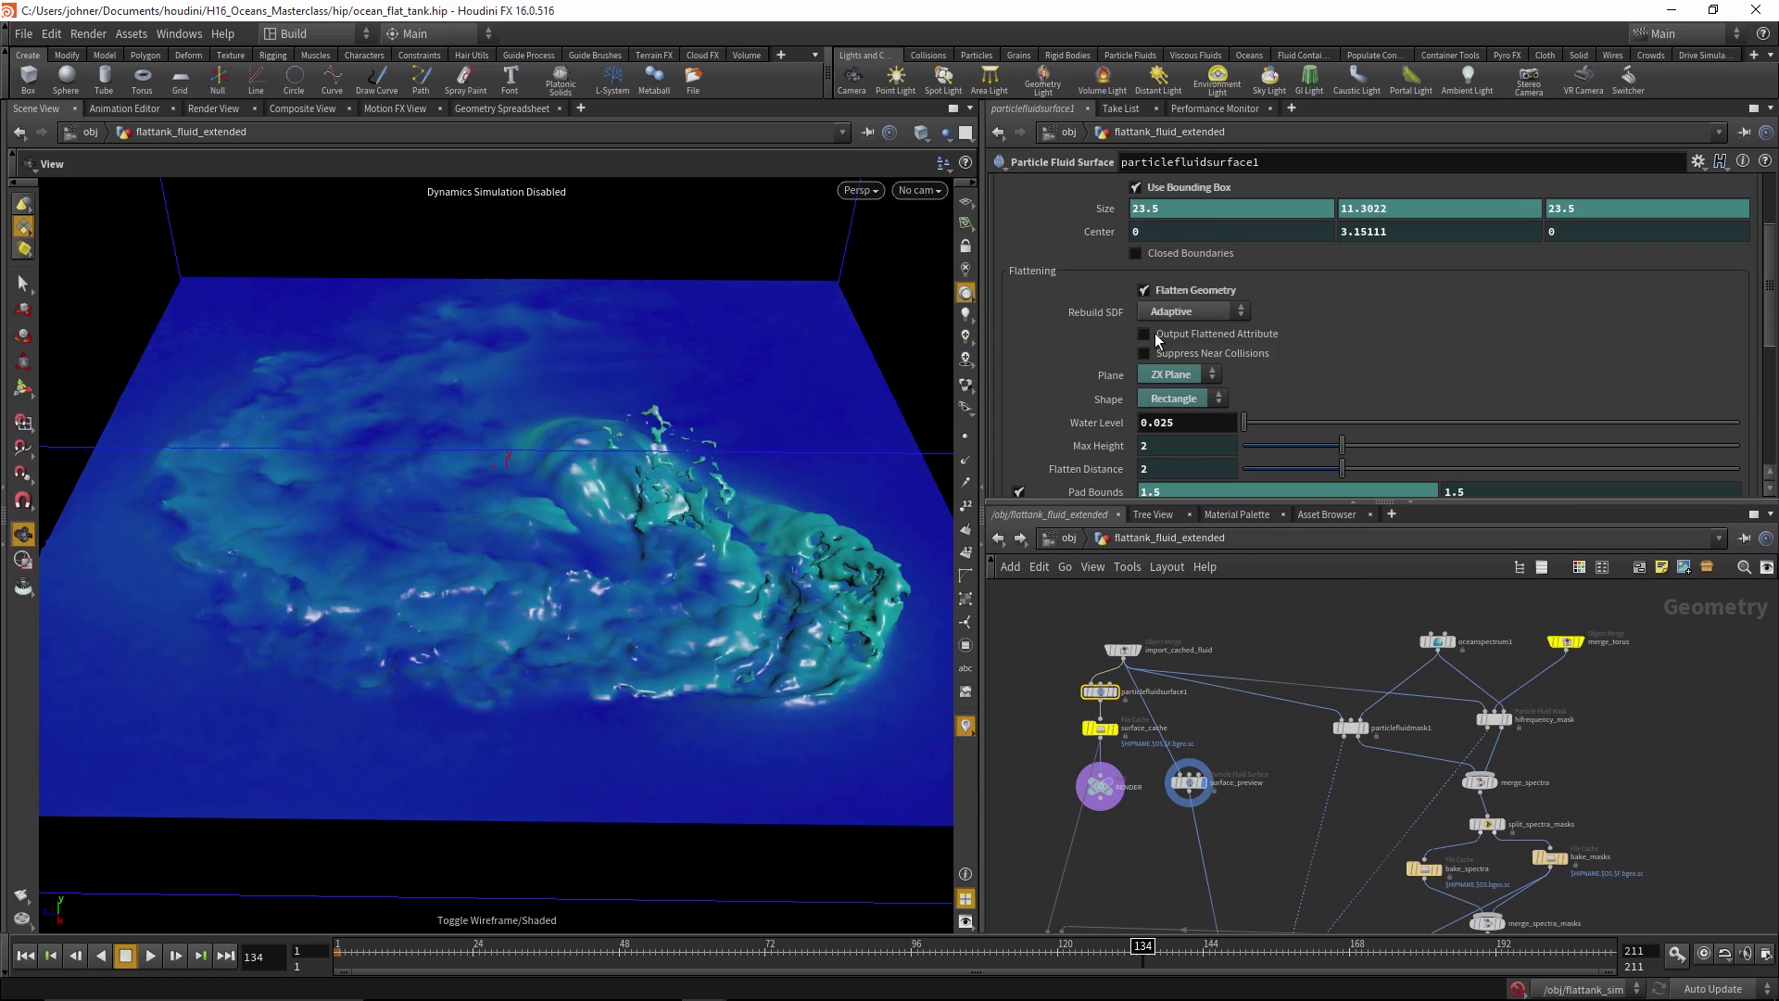
scroll(1099, 216, up, 3)
click(1082, 189)
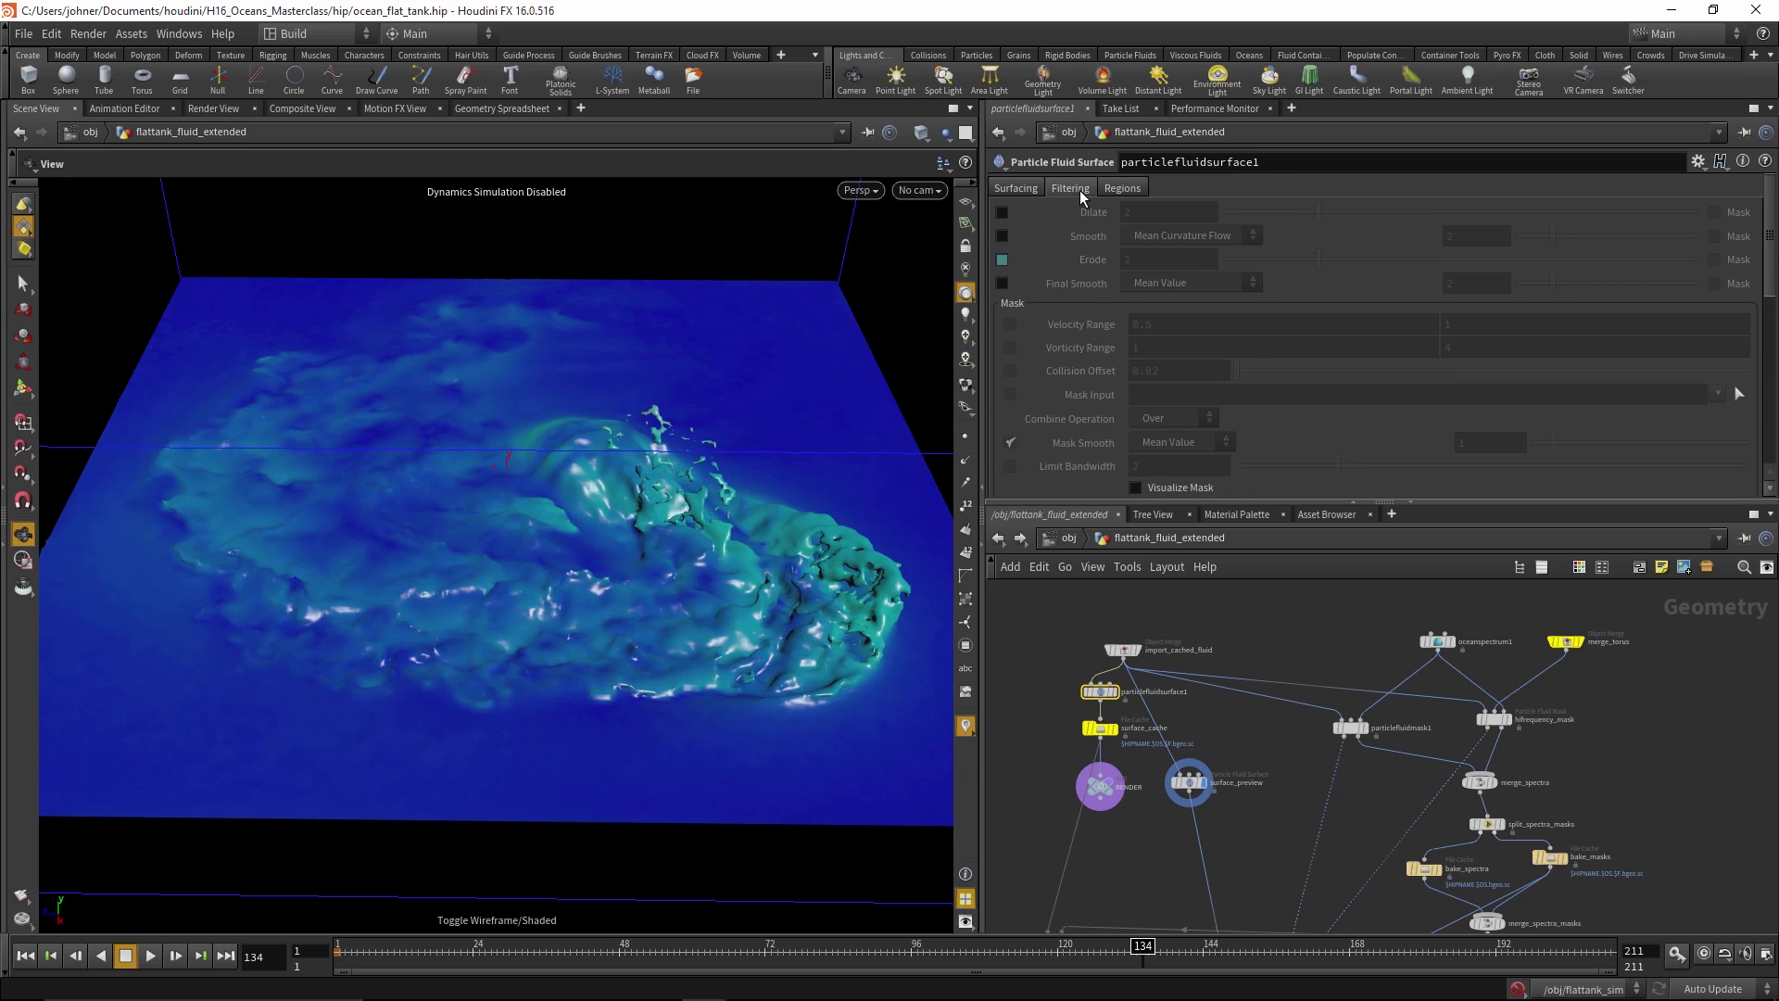
scroll(1080, 353, down, 4)
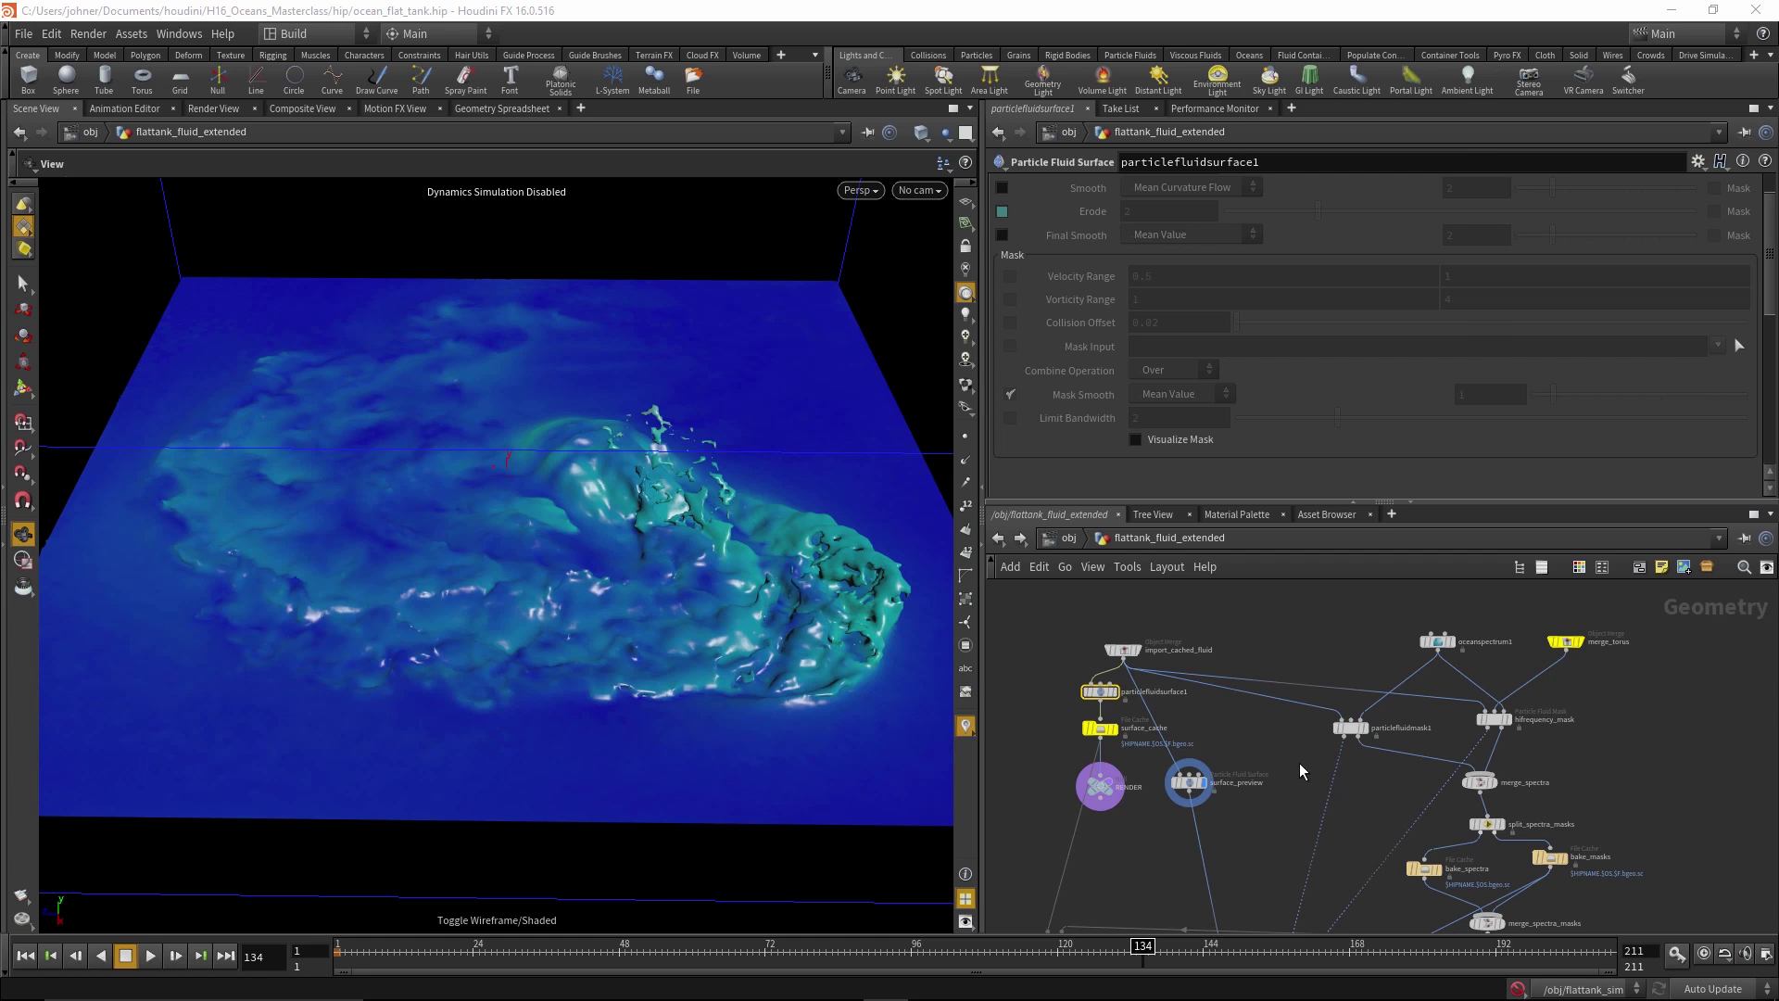
Display the sample_mask_attrib node to view the mask colours on the fluid surface
middle_drag(1302, 771, 1253, 713)
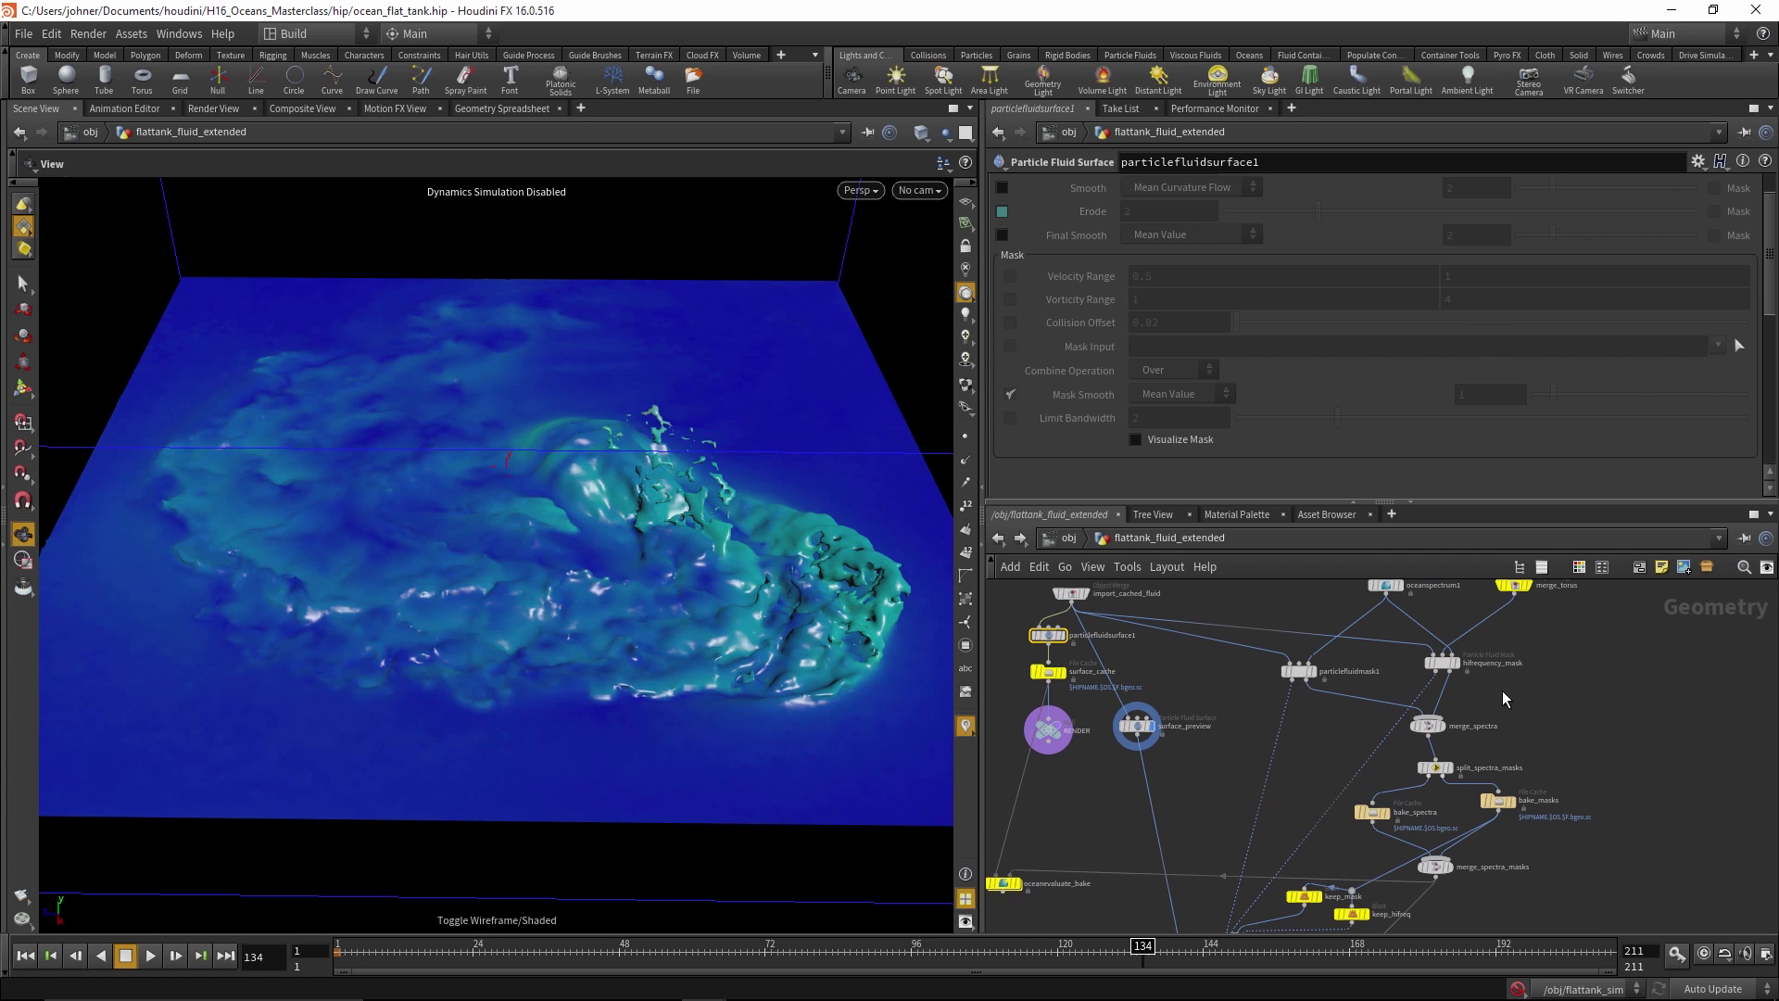
middle_drag(1354, 755, 1409, 658)
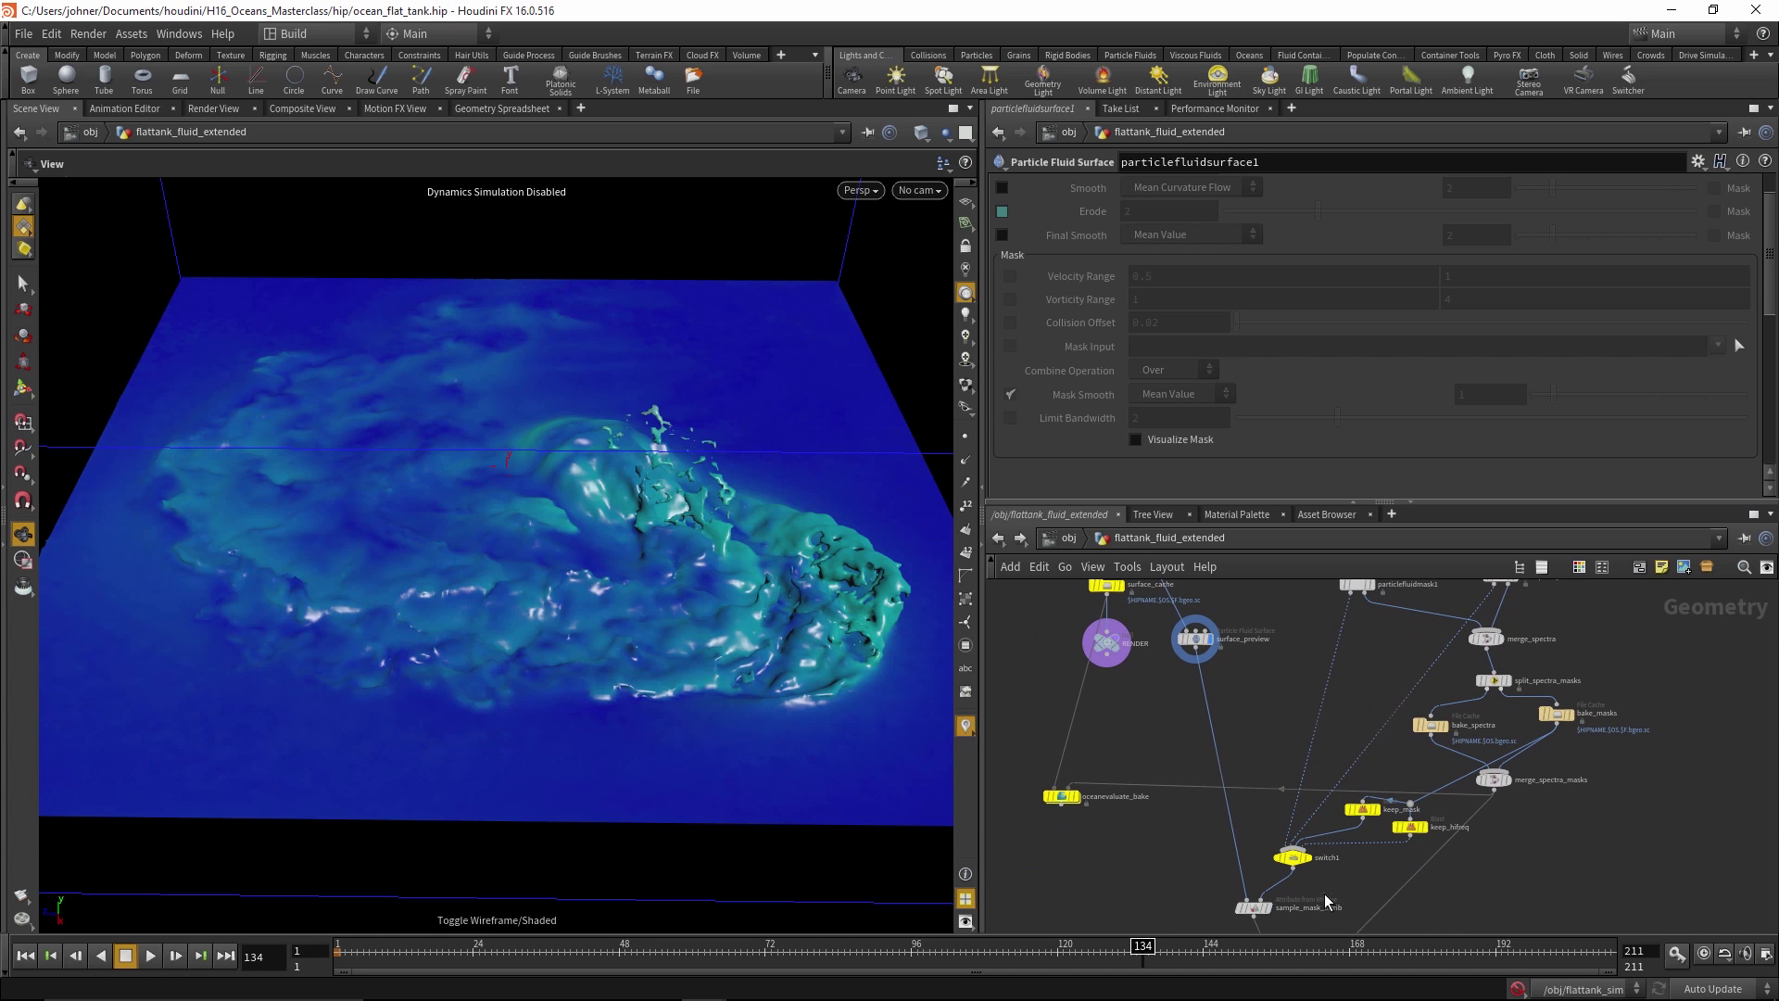
click(1265, 907)
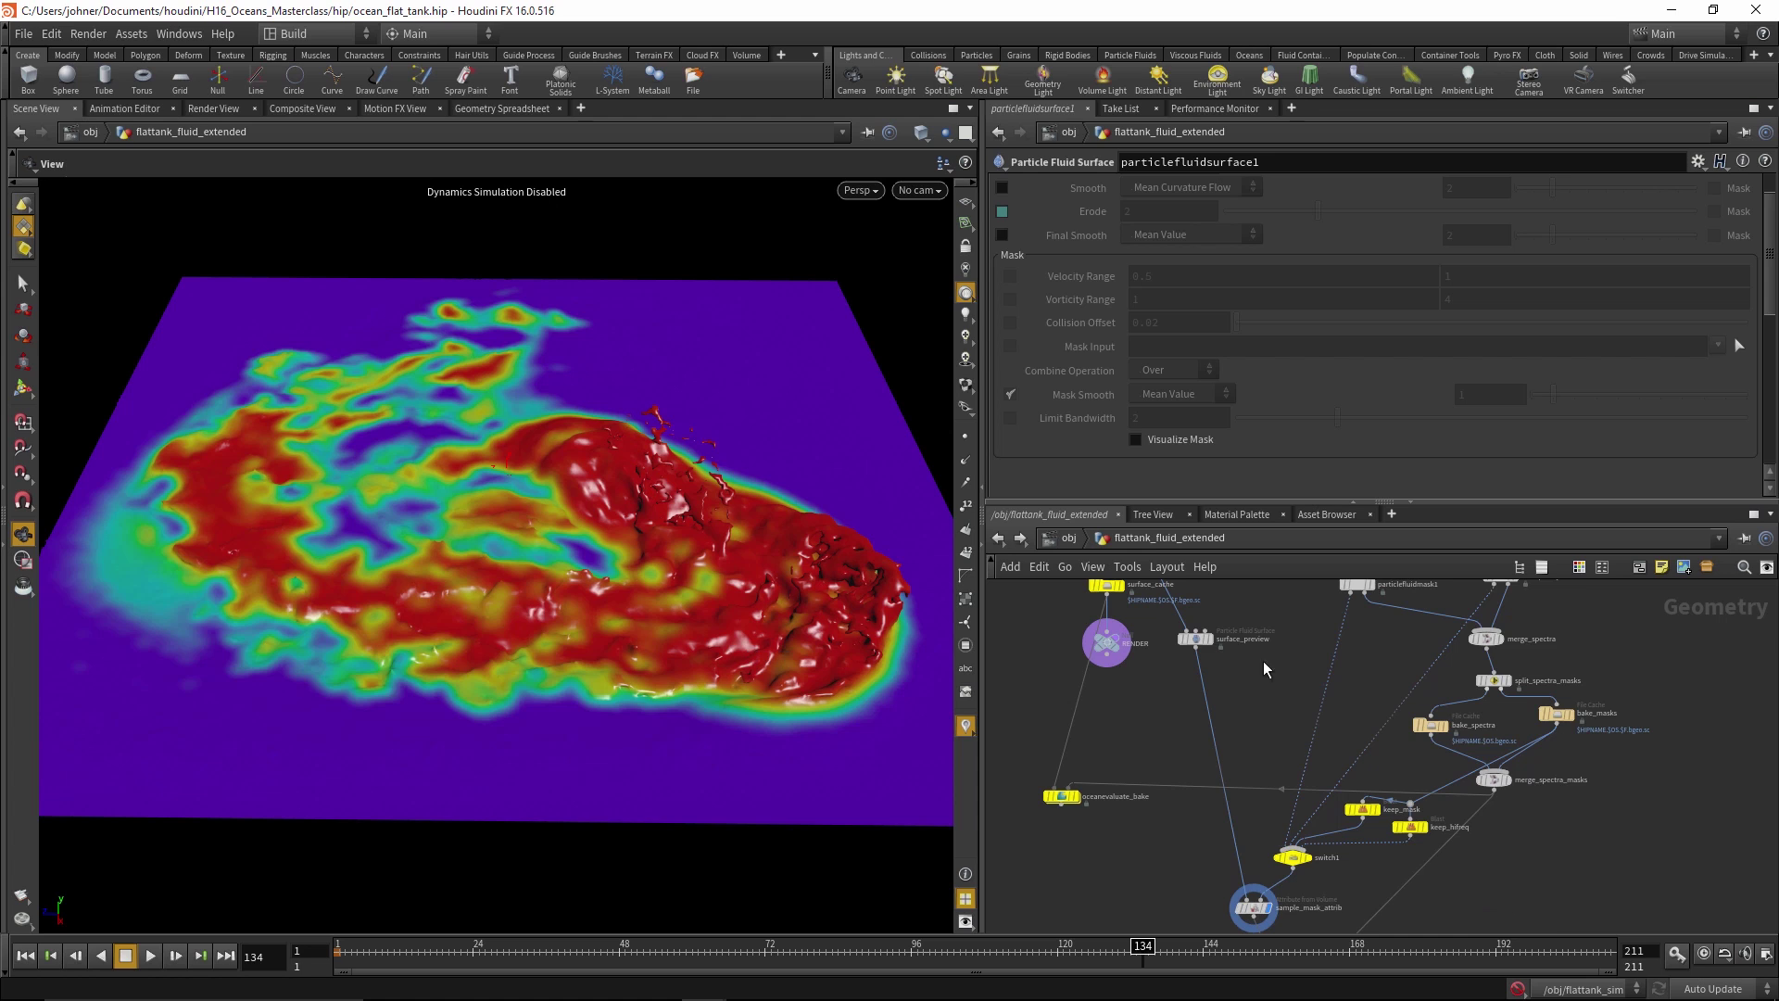
Select particlefluidmask1, check its velocity range, and connect the merge_torus output to it
middle_drag(1359, 598, 1311, 674)
click(1309, 664)
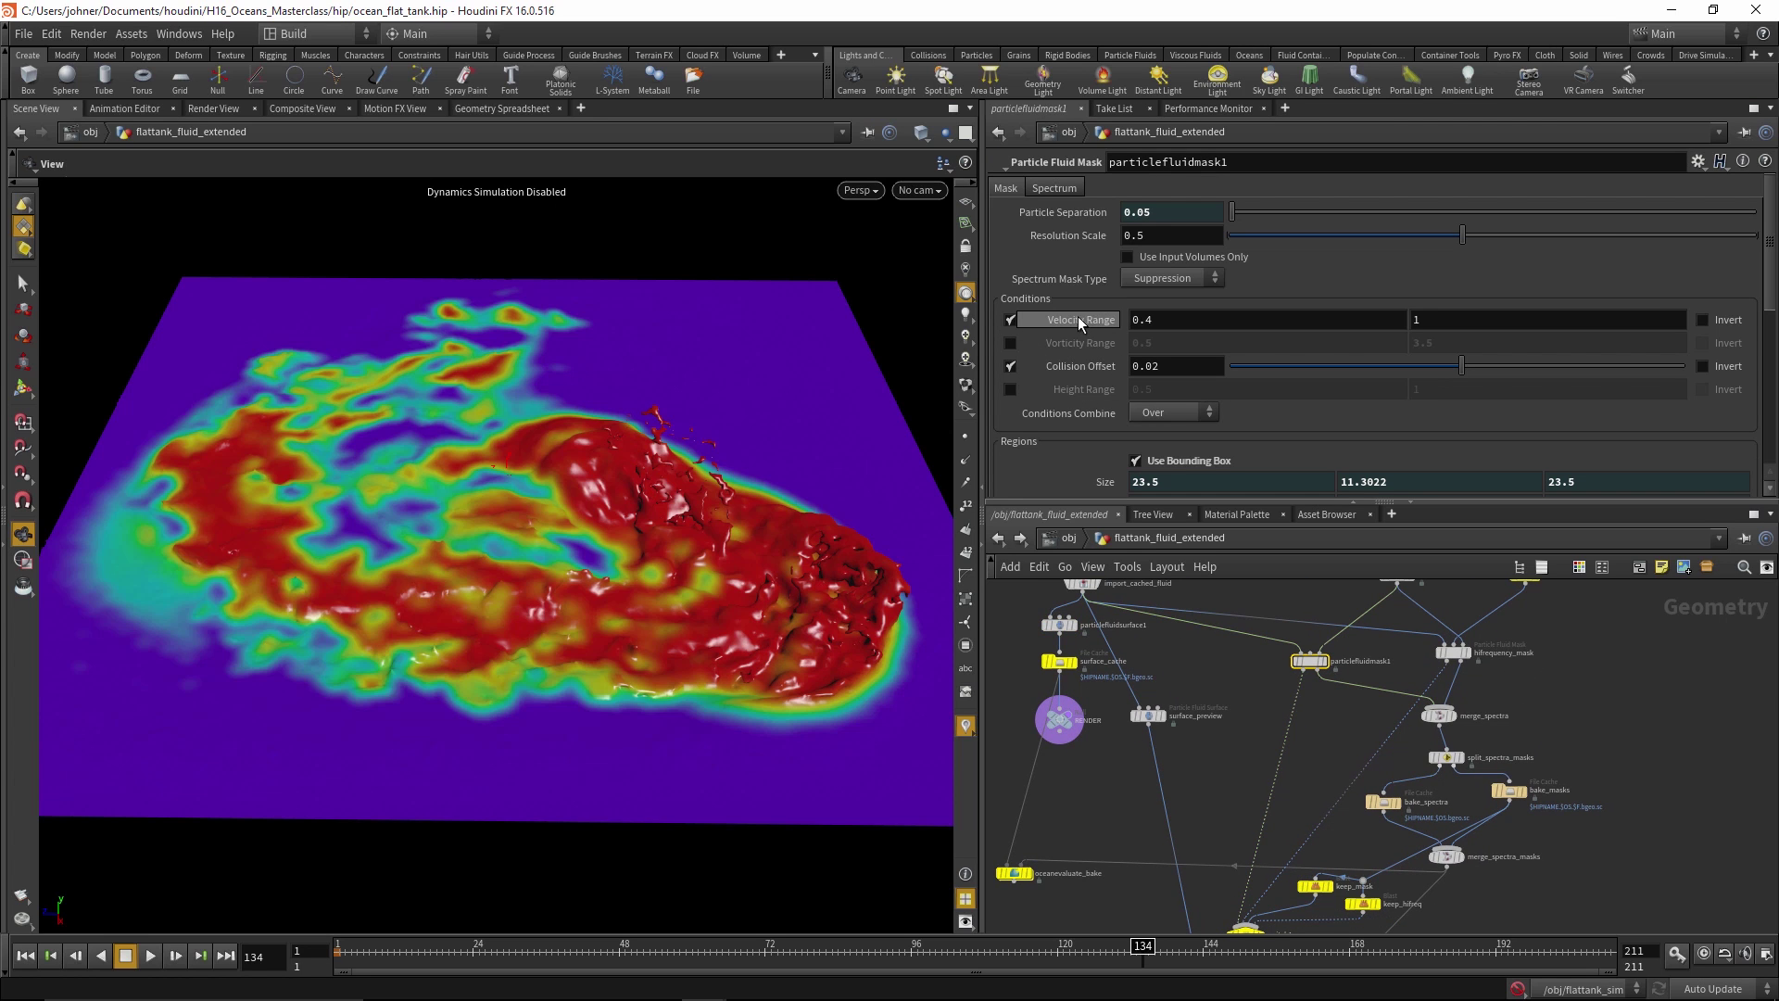
mouse_move(1087, 319)
middle_drag(1353, 732, 1350, 790)
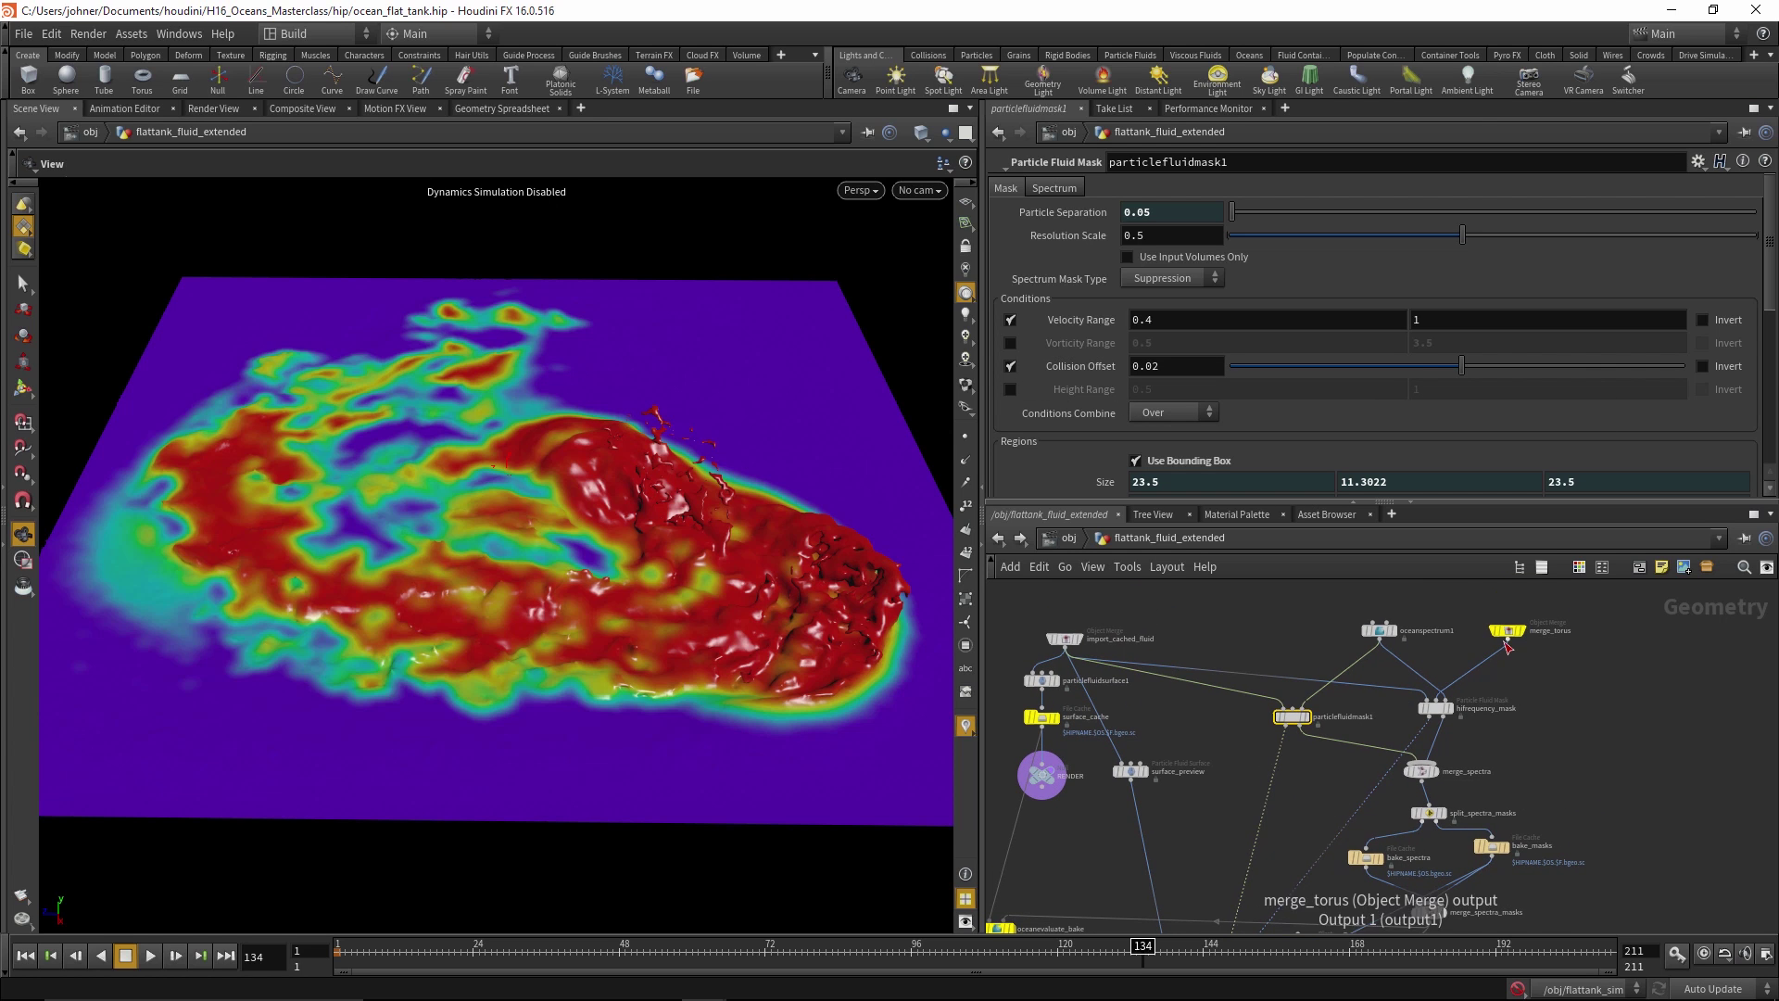
drag(1508, 639, 1296, 706)
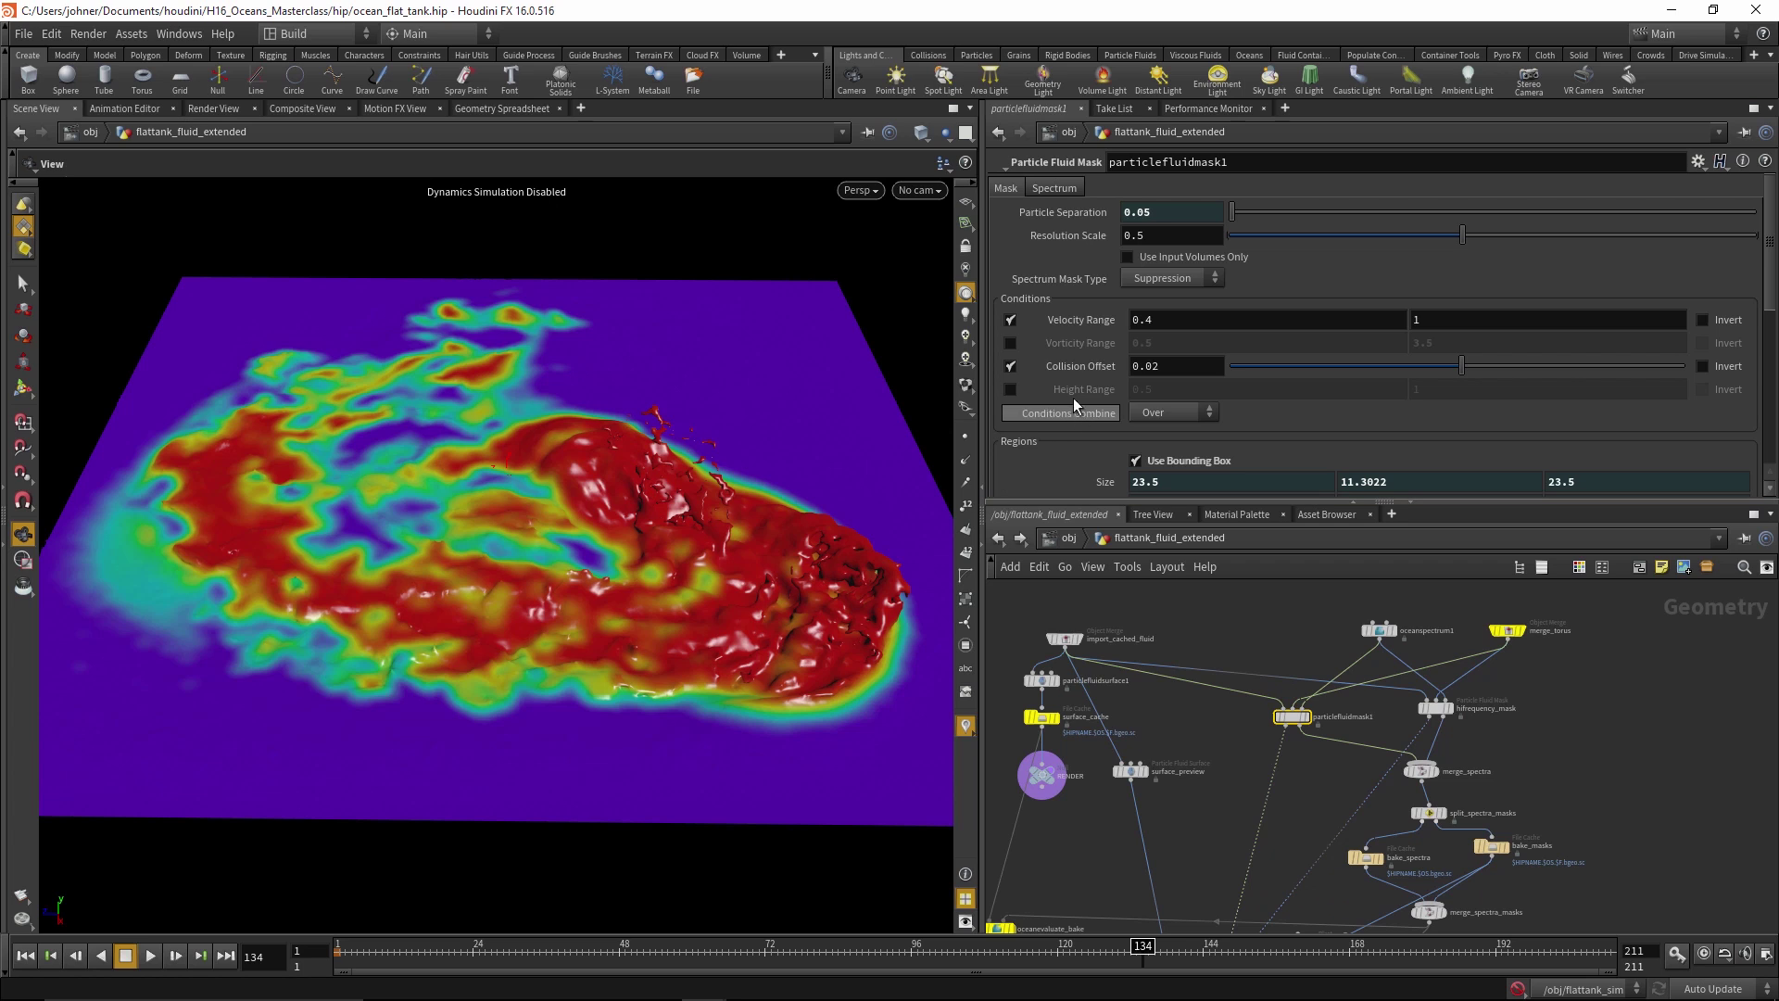
Toggle the viewport visualization off and back on to compare the fluid surface with and without the mask colours
mouse_move(1062, 364)
click(965, 727)
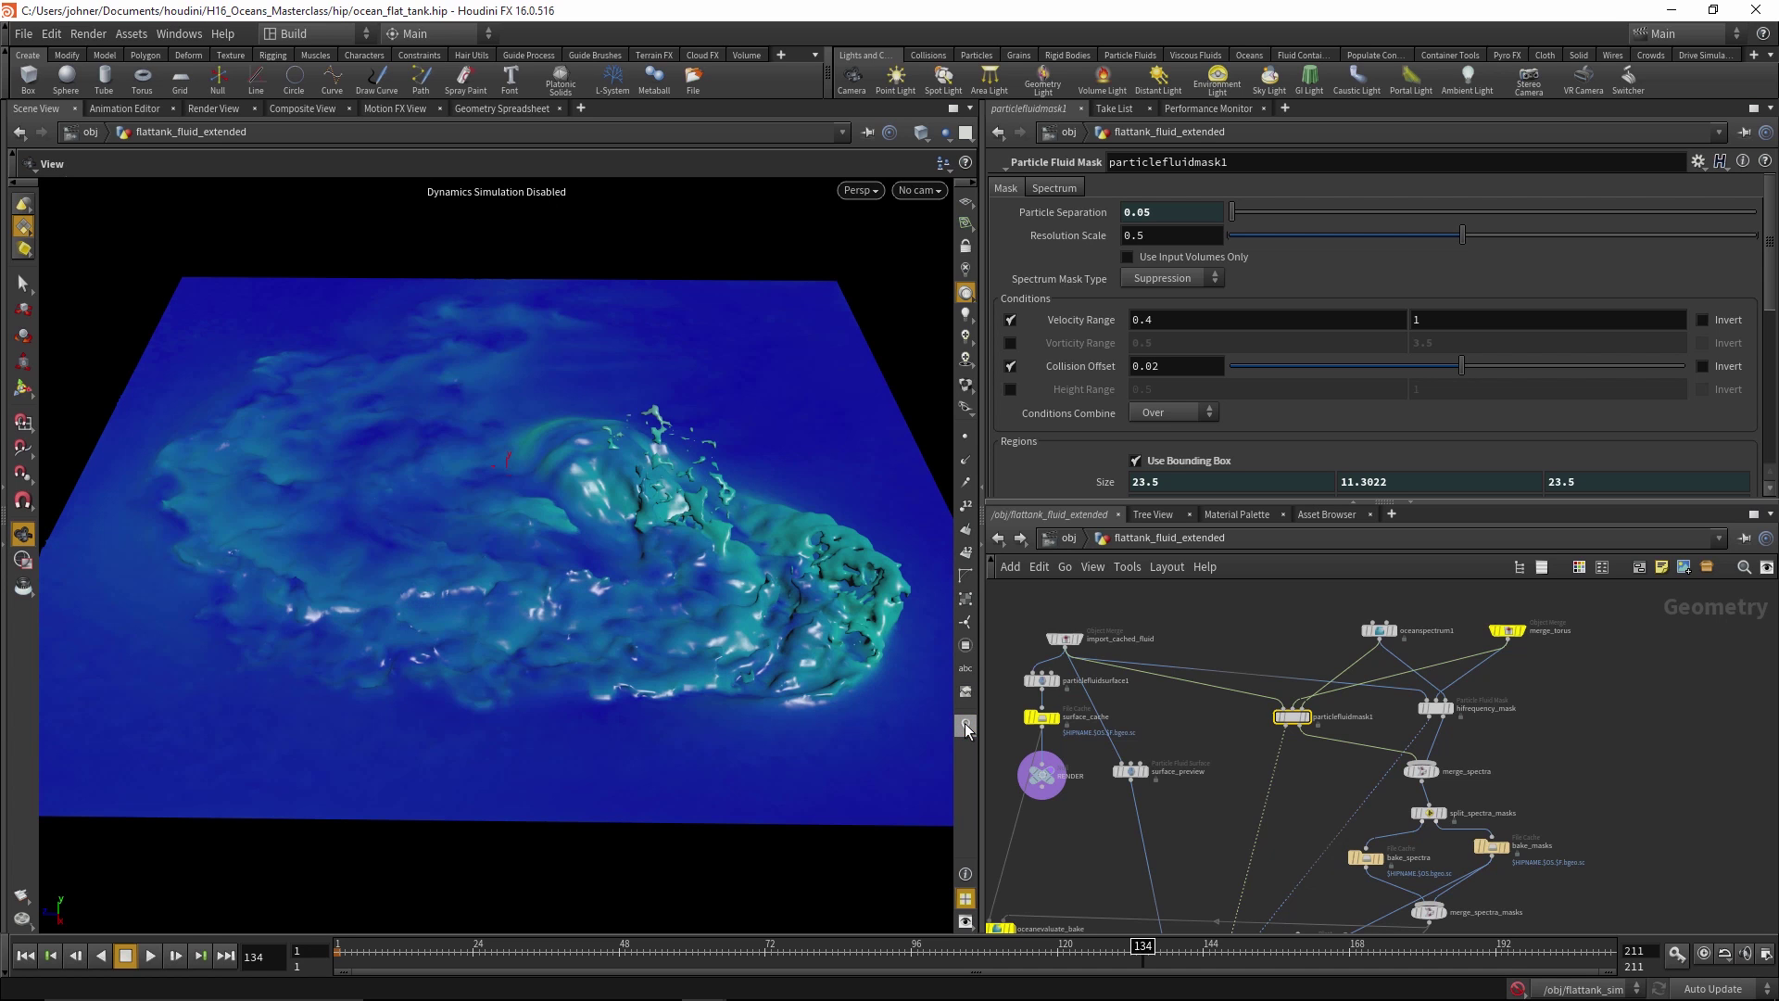
click(966, 727)
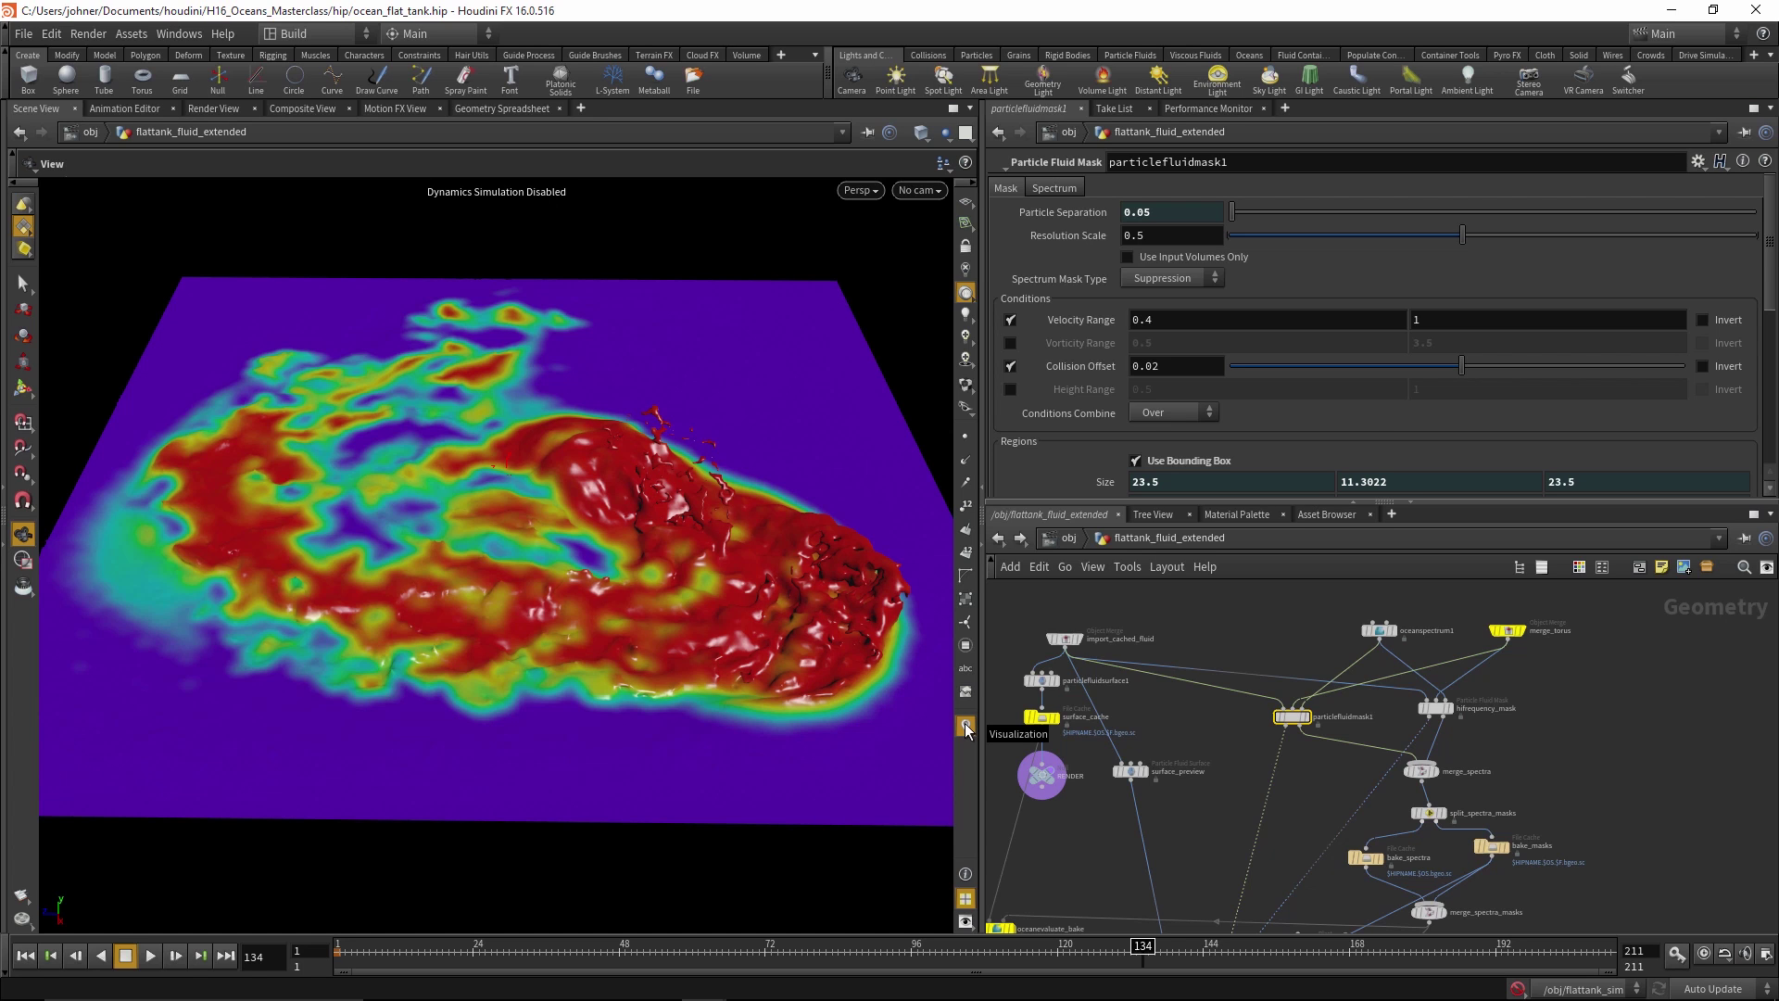
Apply the Infra-Red colour ramp preset in the mask visualizer under flattank_fluid and close its editor
right_click(965, 726)
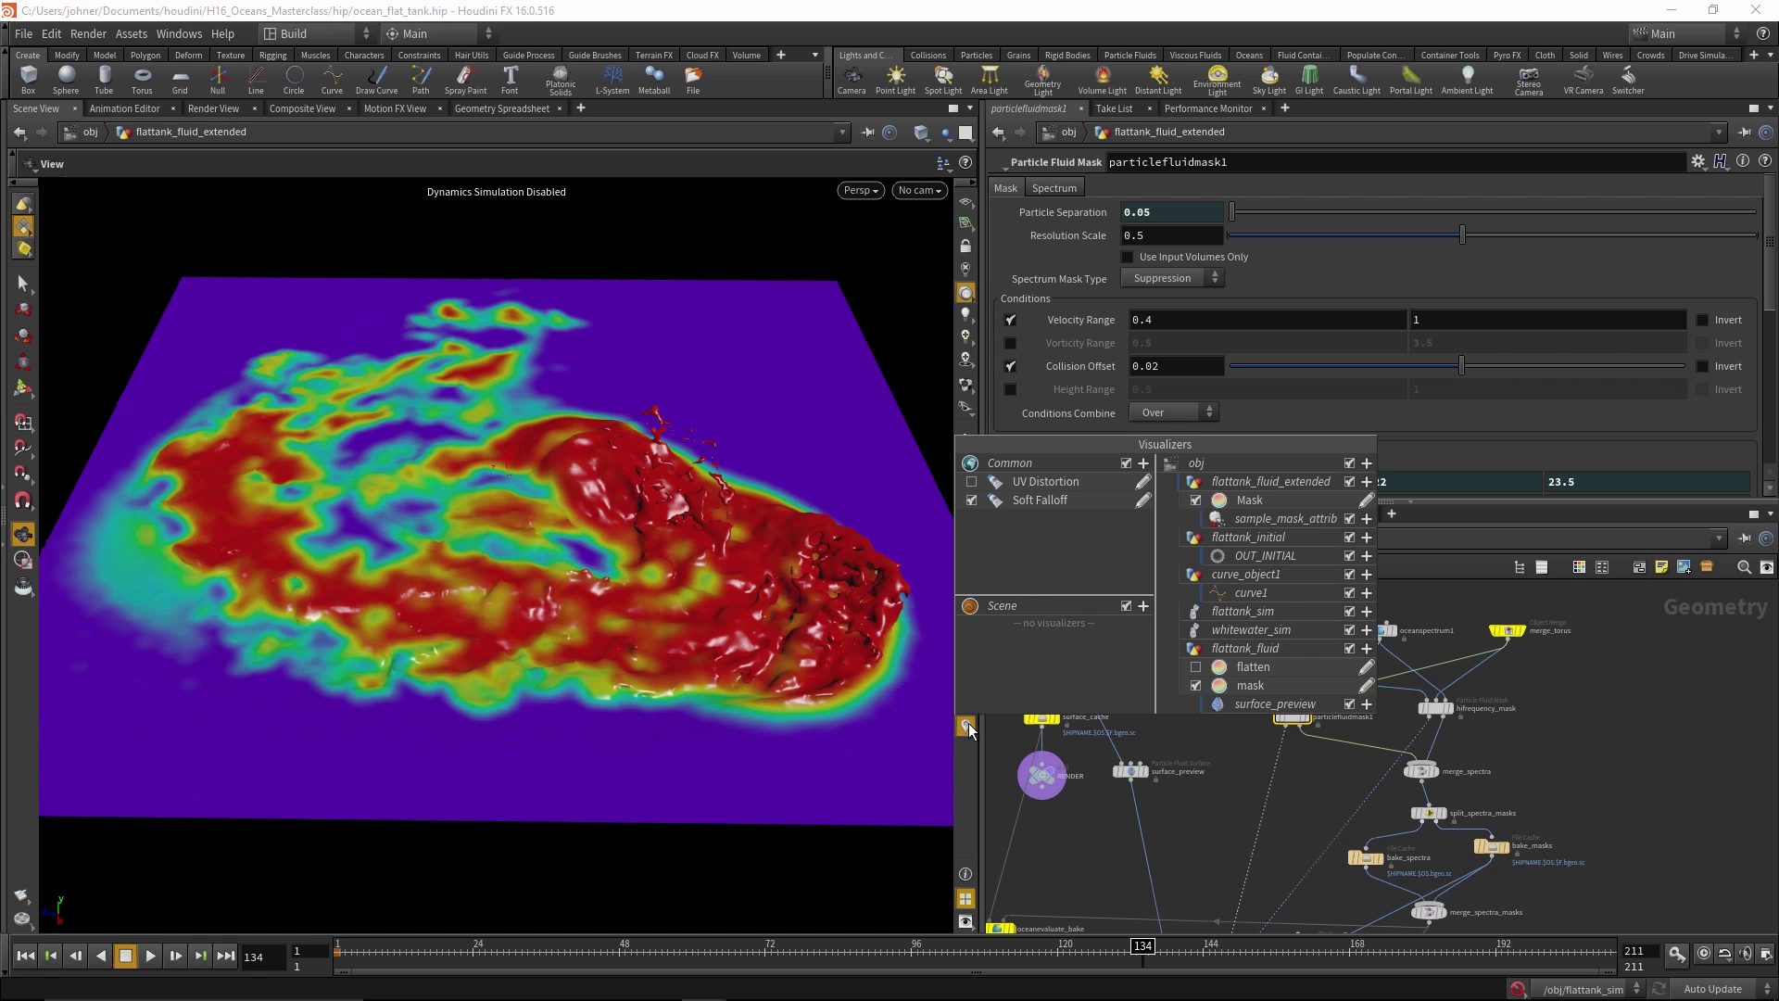
click(1366, 687)
click(1249, 798)
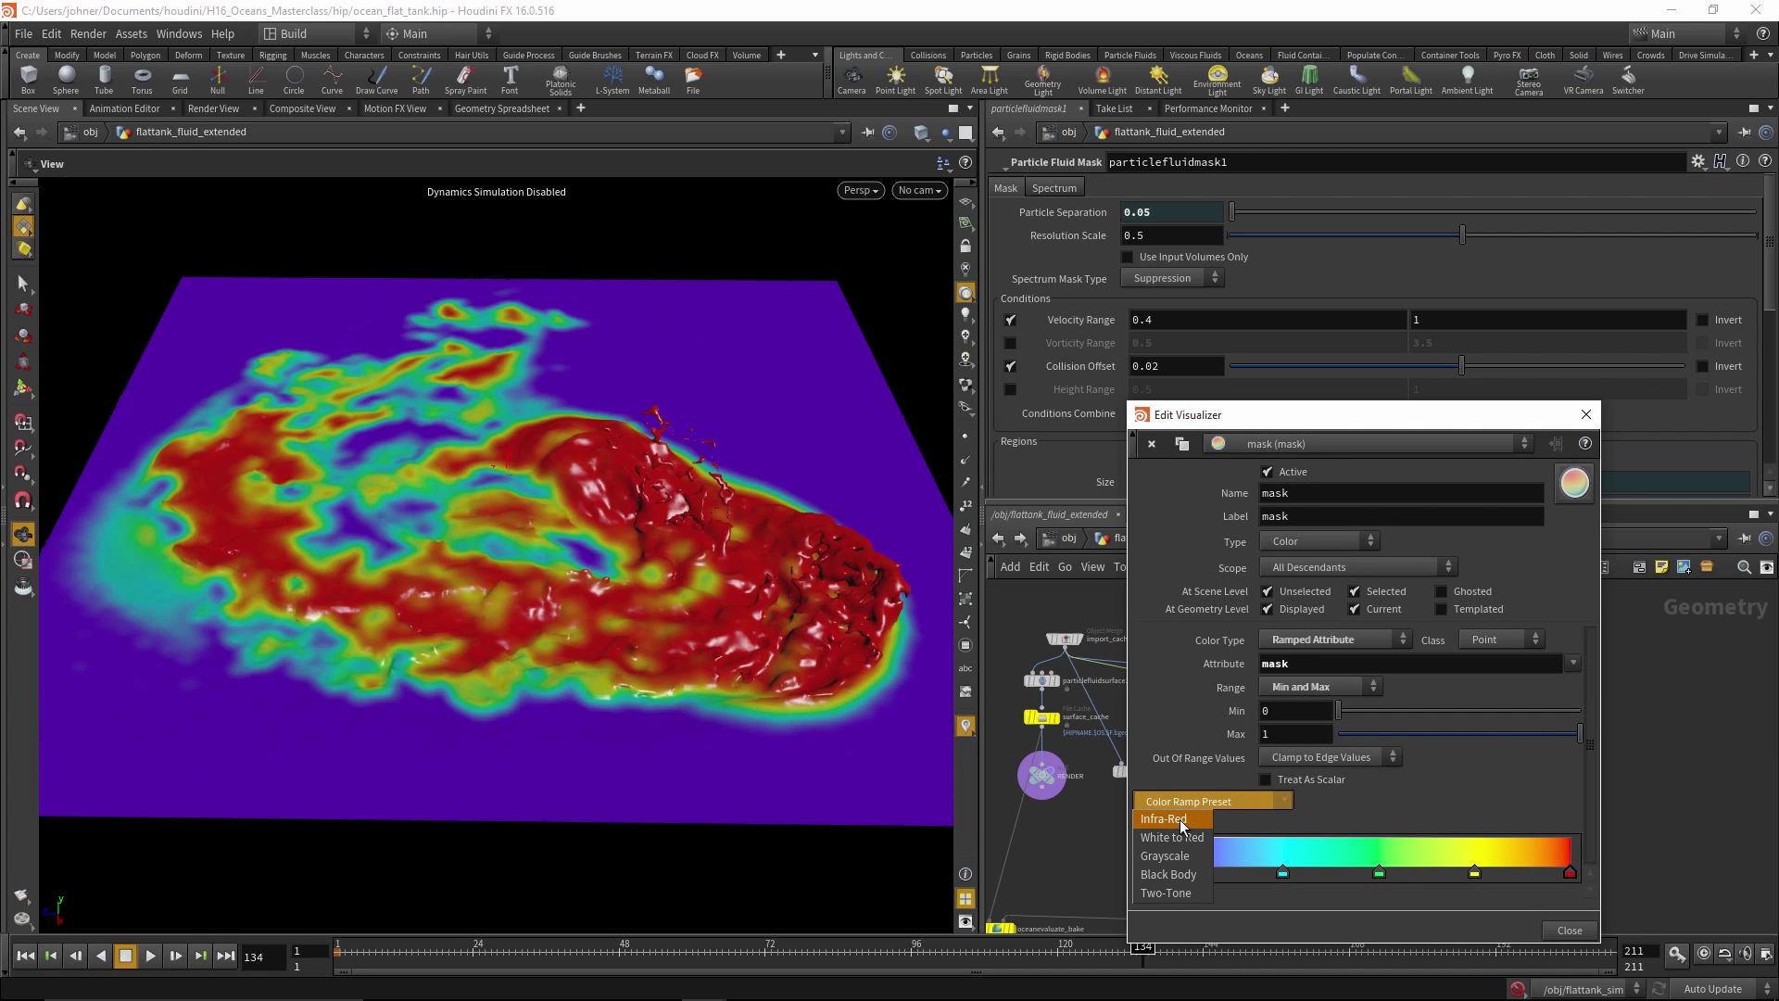
click(1183, 824)
click(1204, 800)
click(1169, 820)
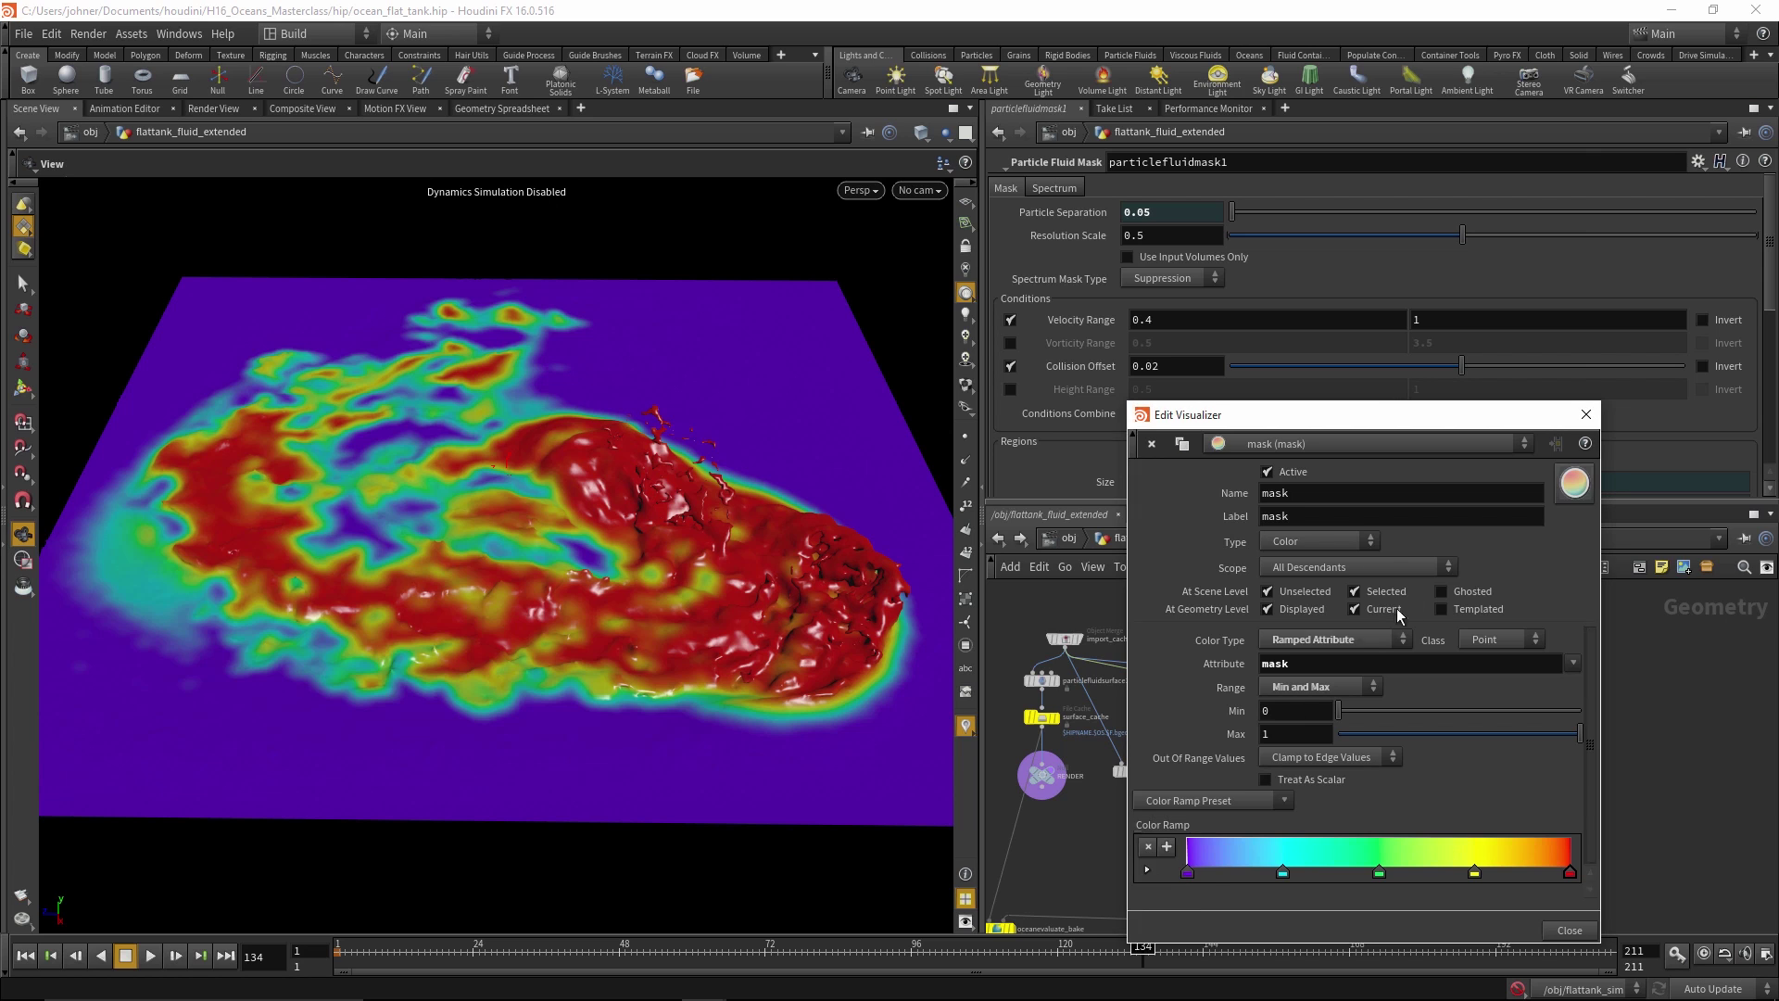
click(1586, 414)
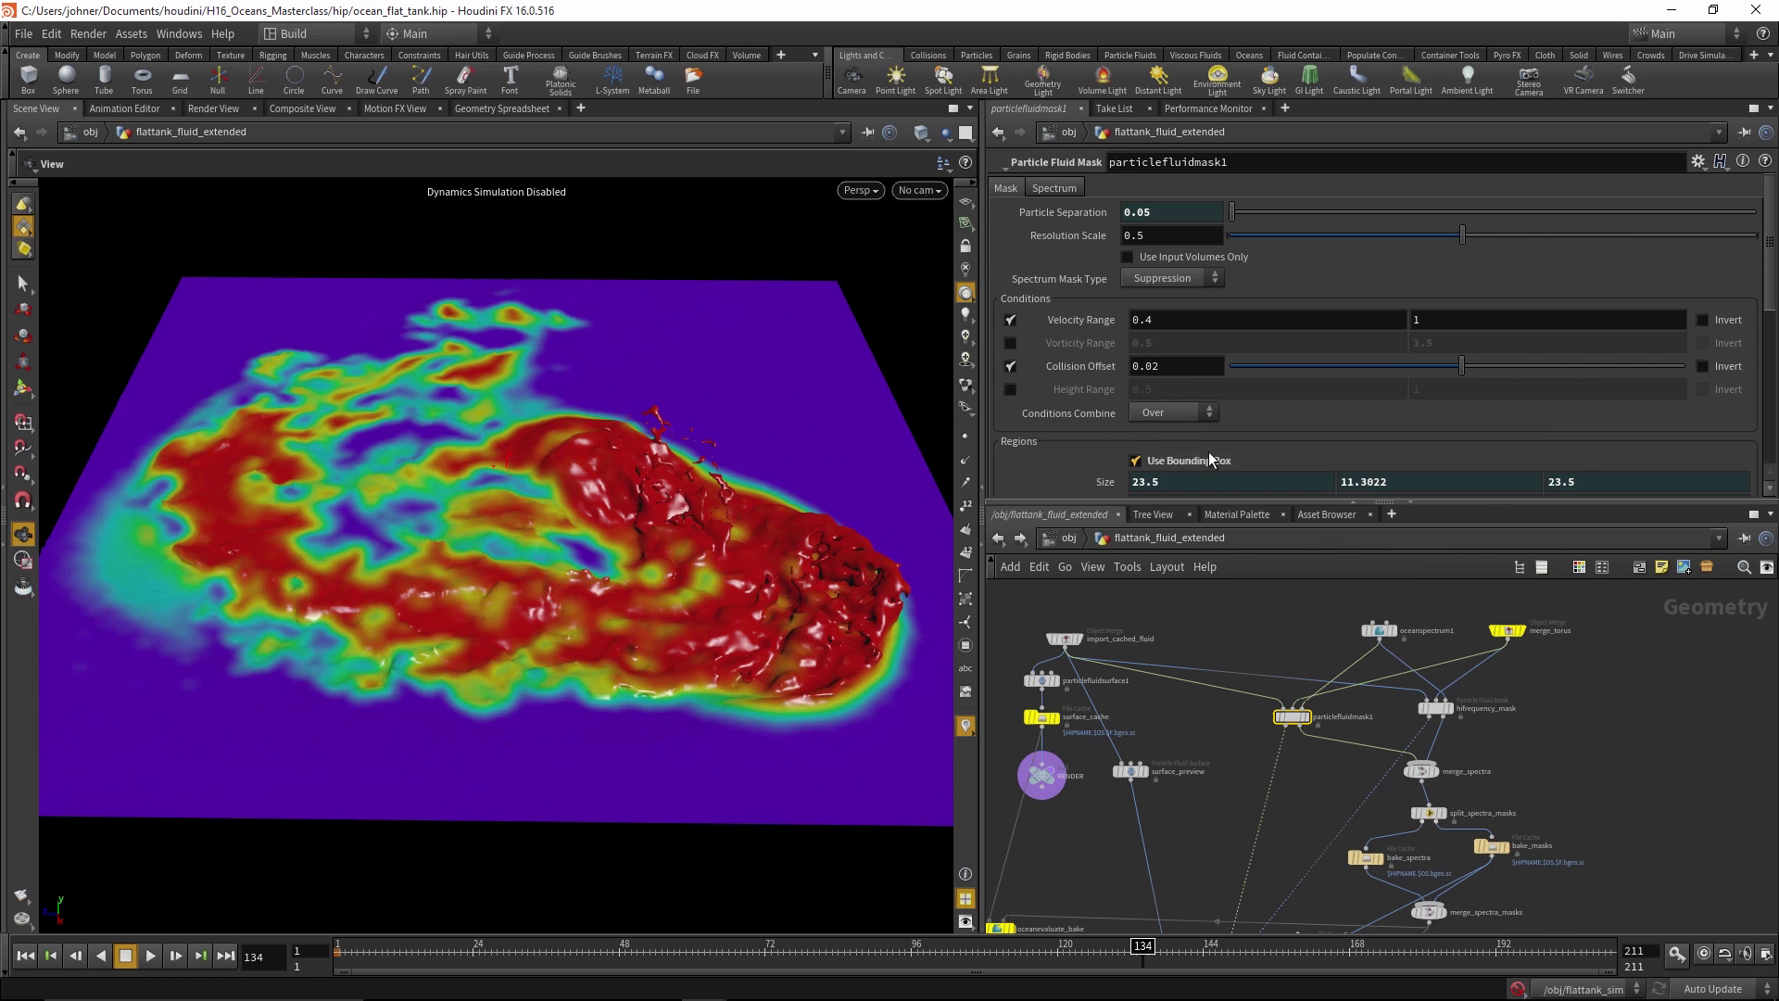
Review the bounding box, falloff and plane settings in the Regions section of particlefluidmask1 against the masked surface
scroll(1169, 347, down, 3)
scroll(1158, 404, down, 2)
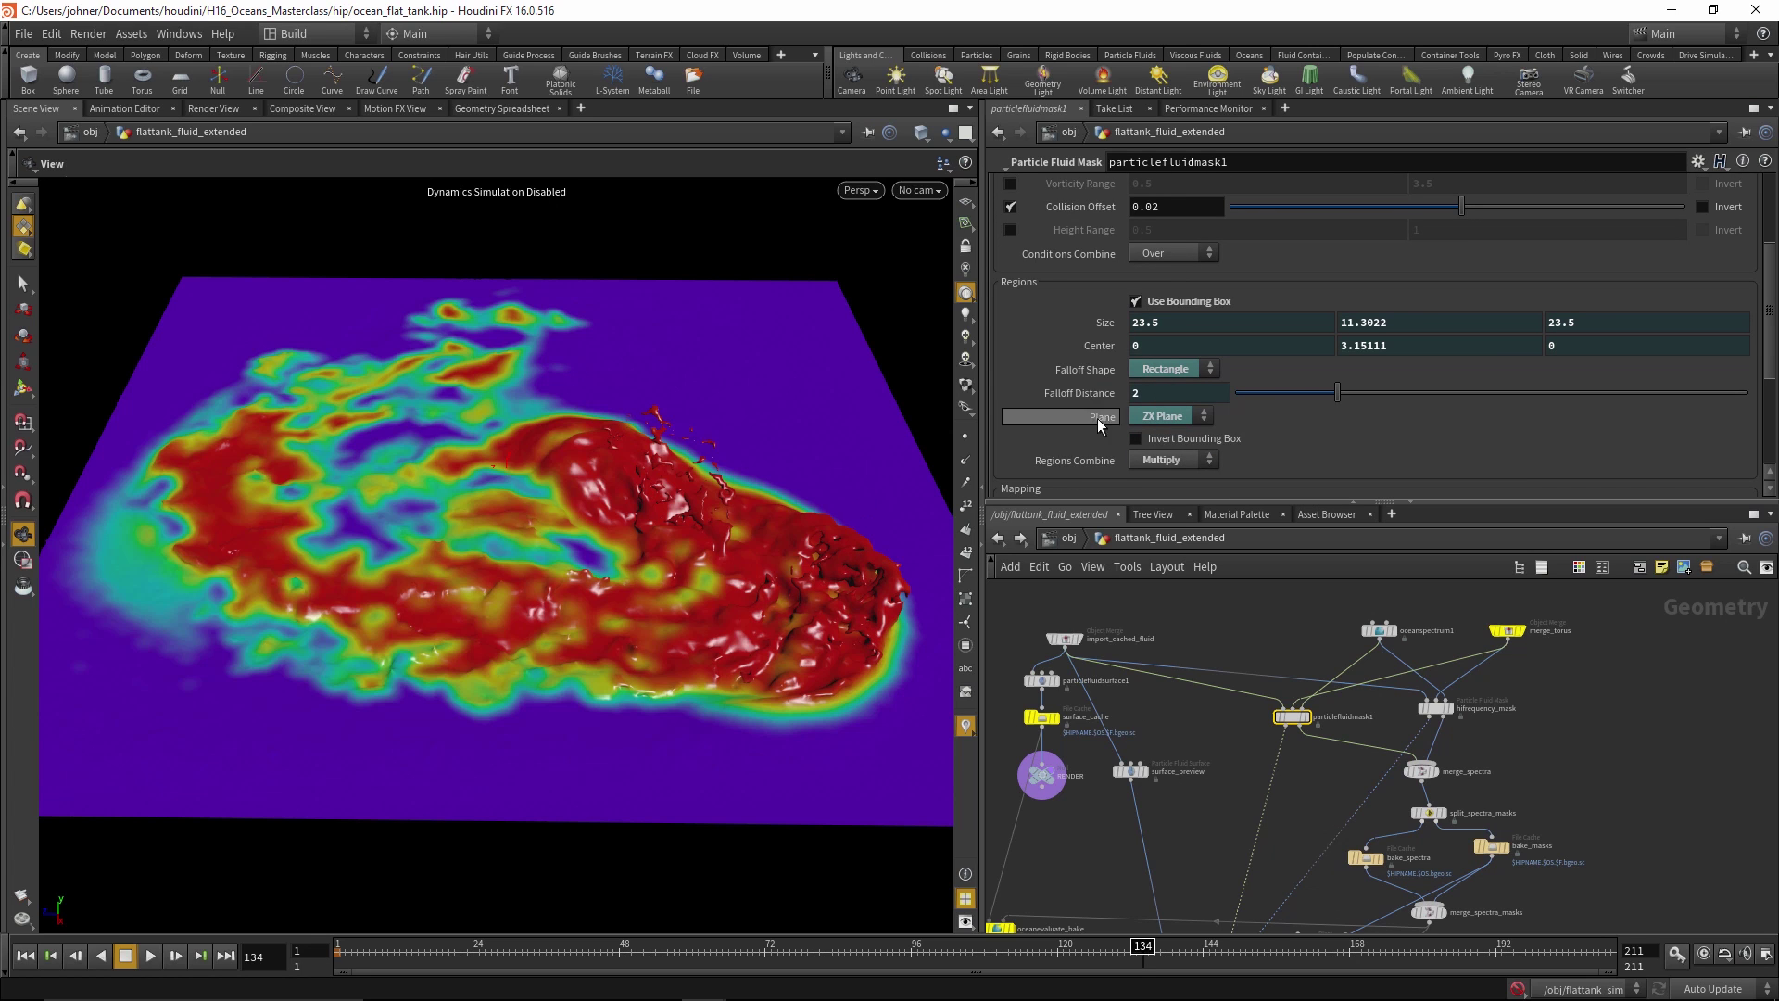
drag(776, 471, 779, 573)
drag(734, 640, 733, 629)
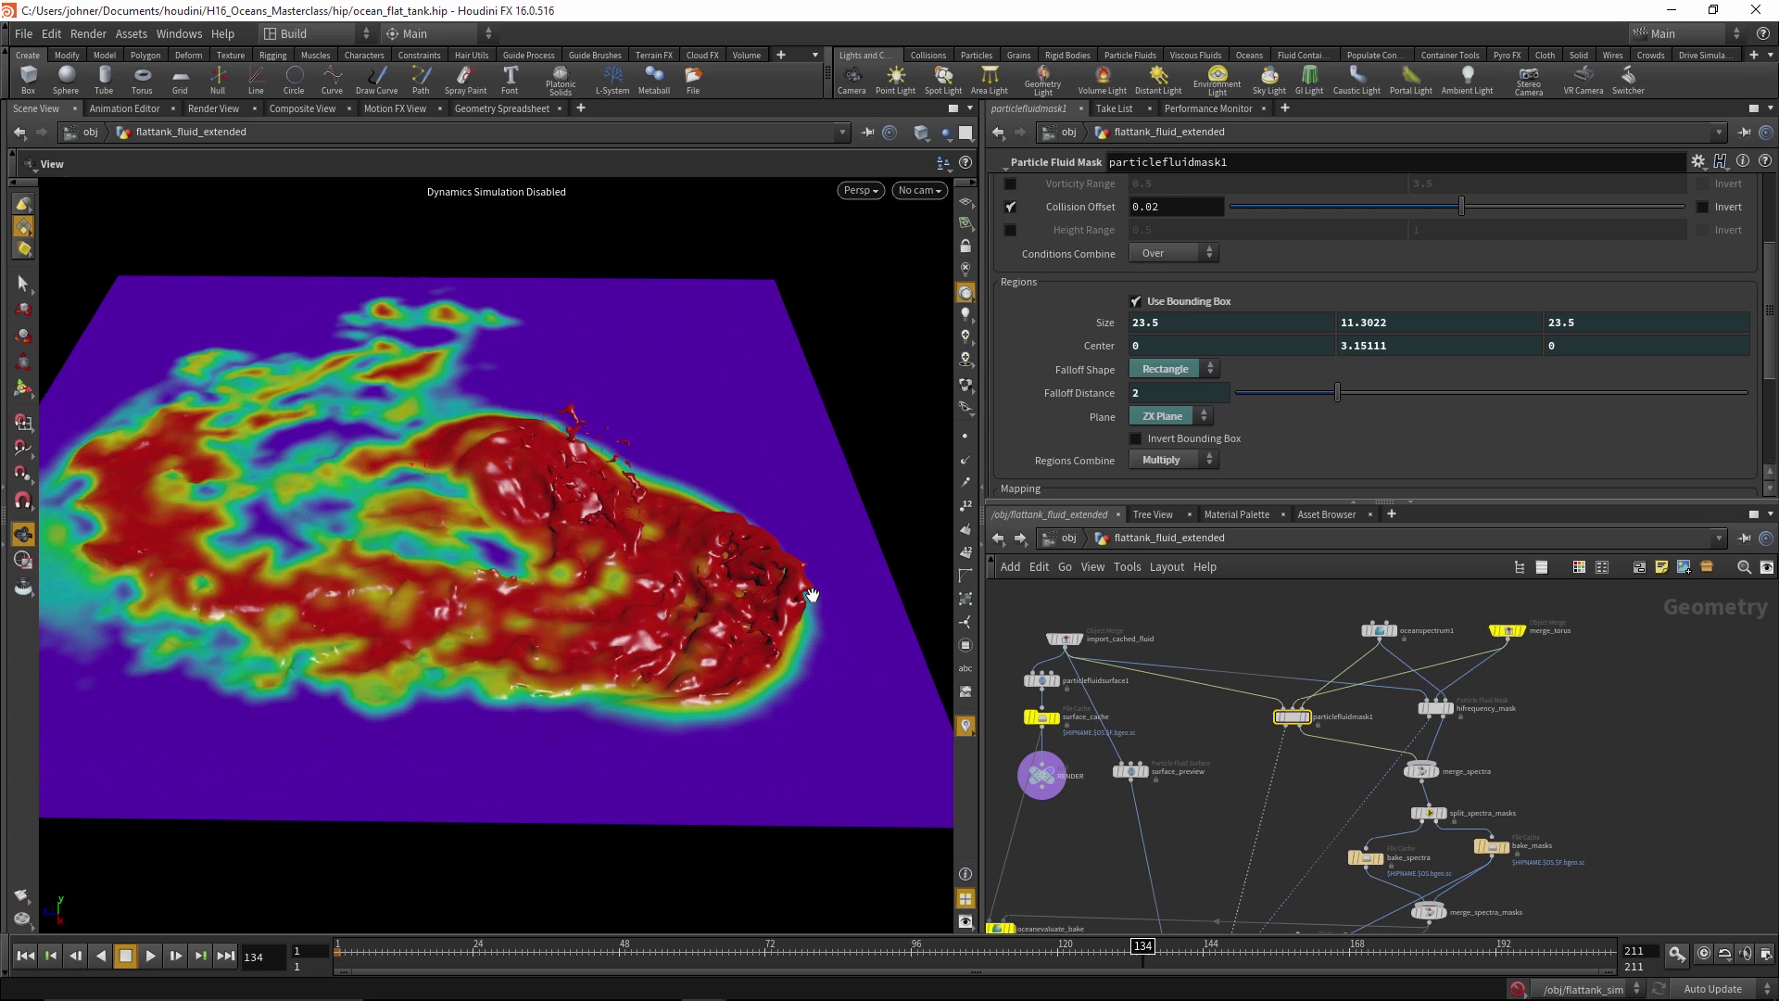
Select the sample_mask_attrib node and inspect the mask it samples onto the fluid surface
middle_drag(1205, 834, 1236, 664)
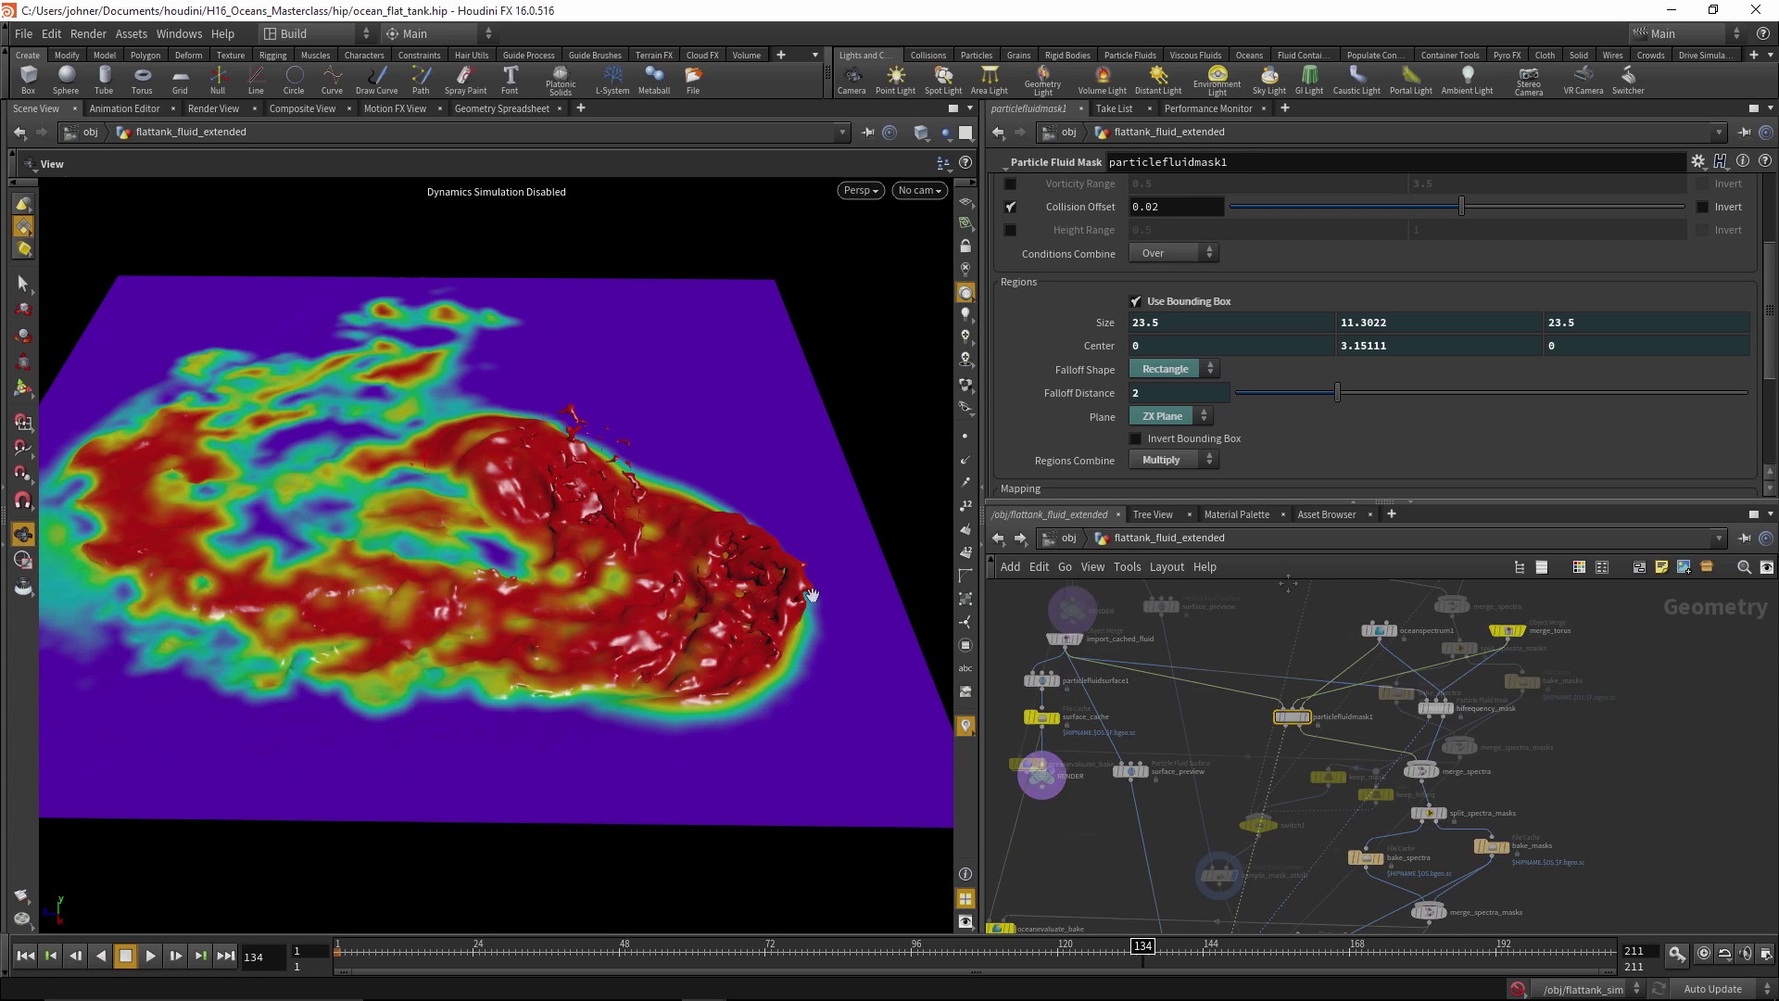
click(1219, 871)
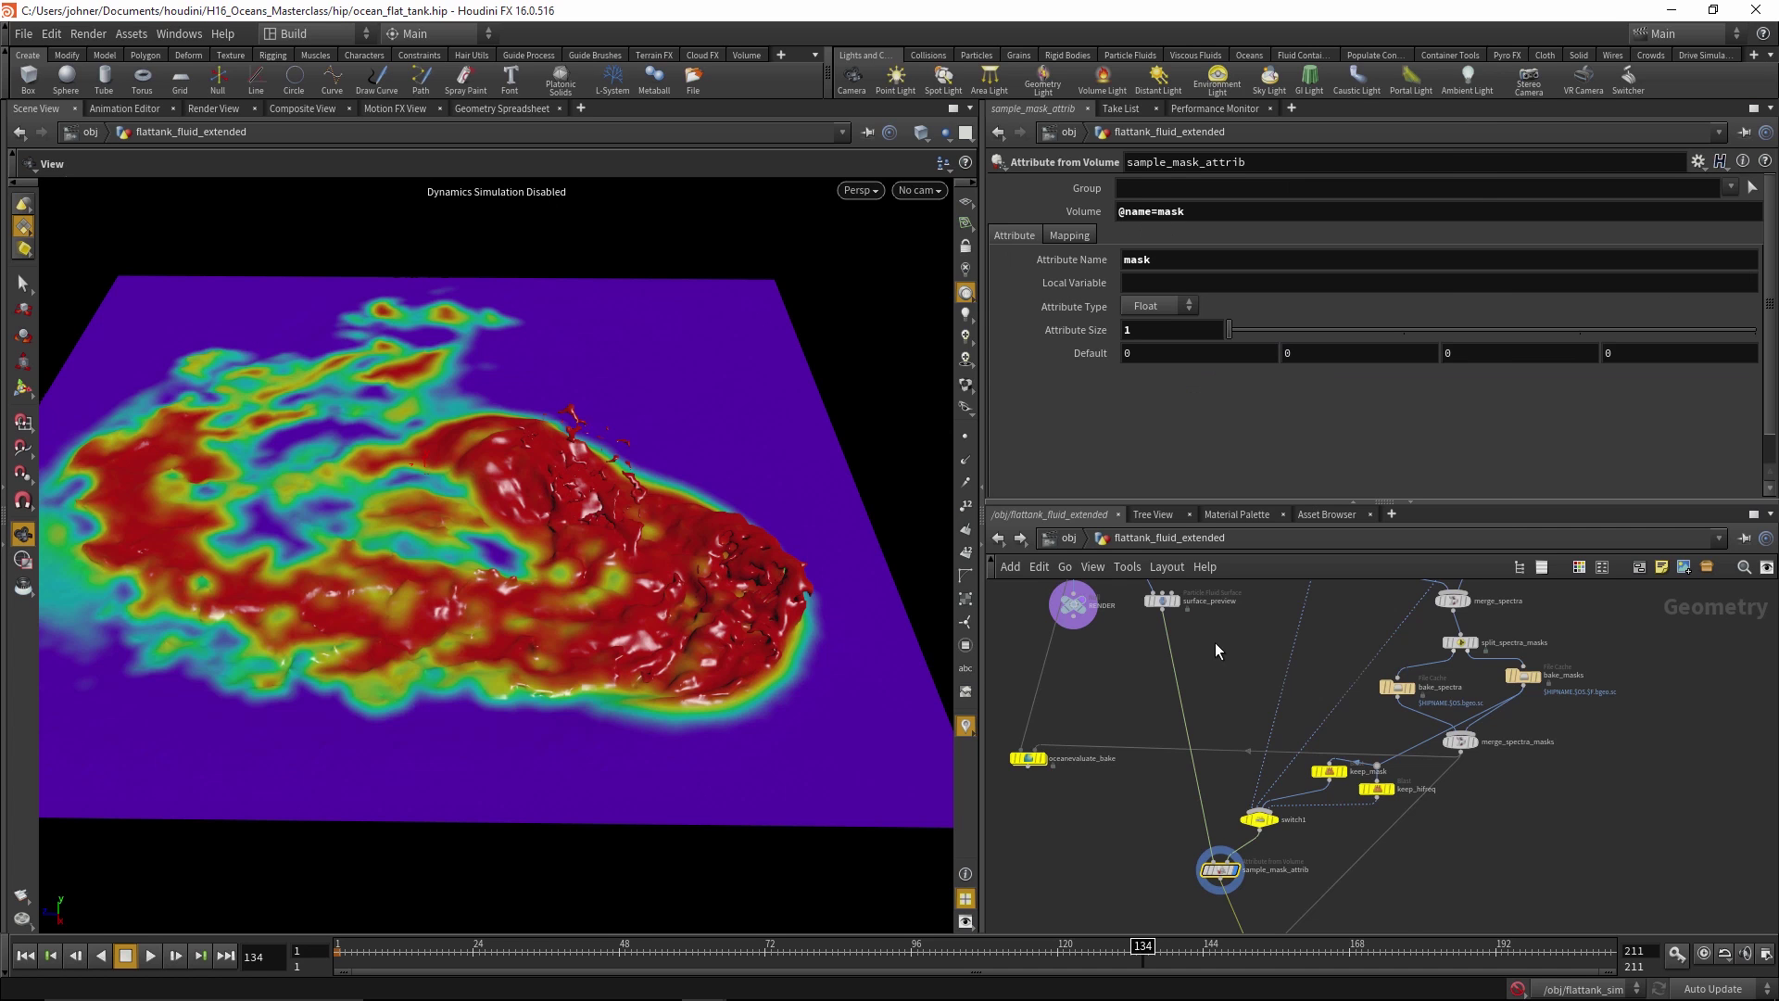
middle_drag(1215, 643, 1199, 775)
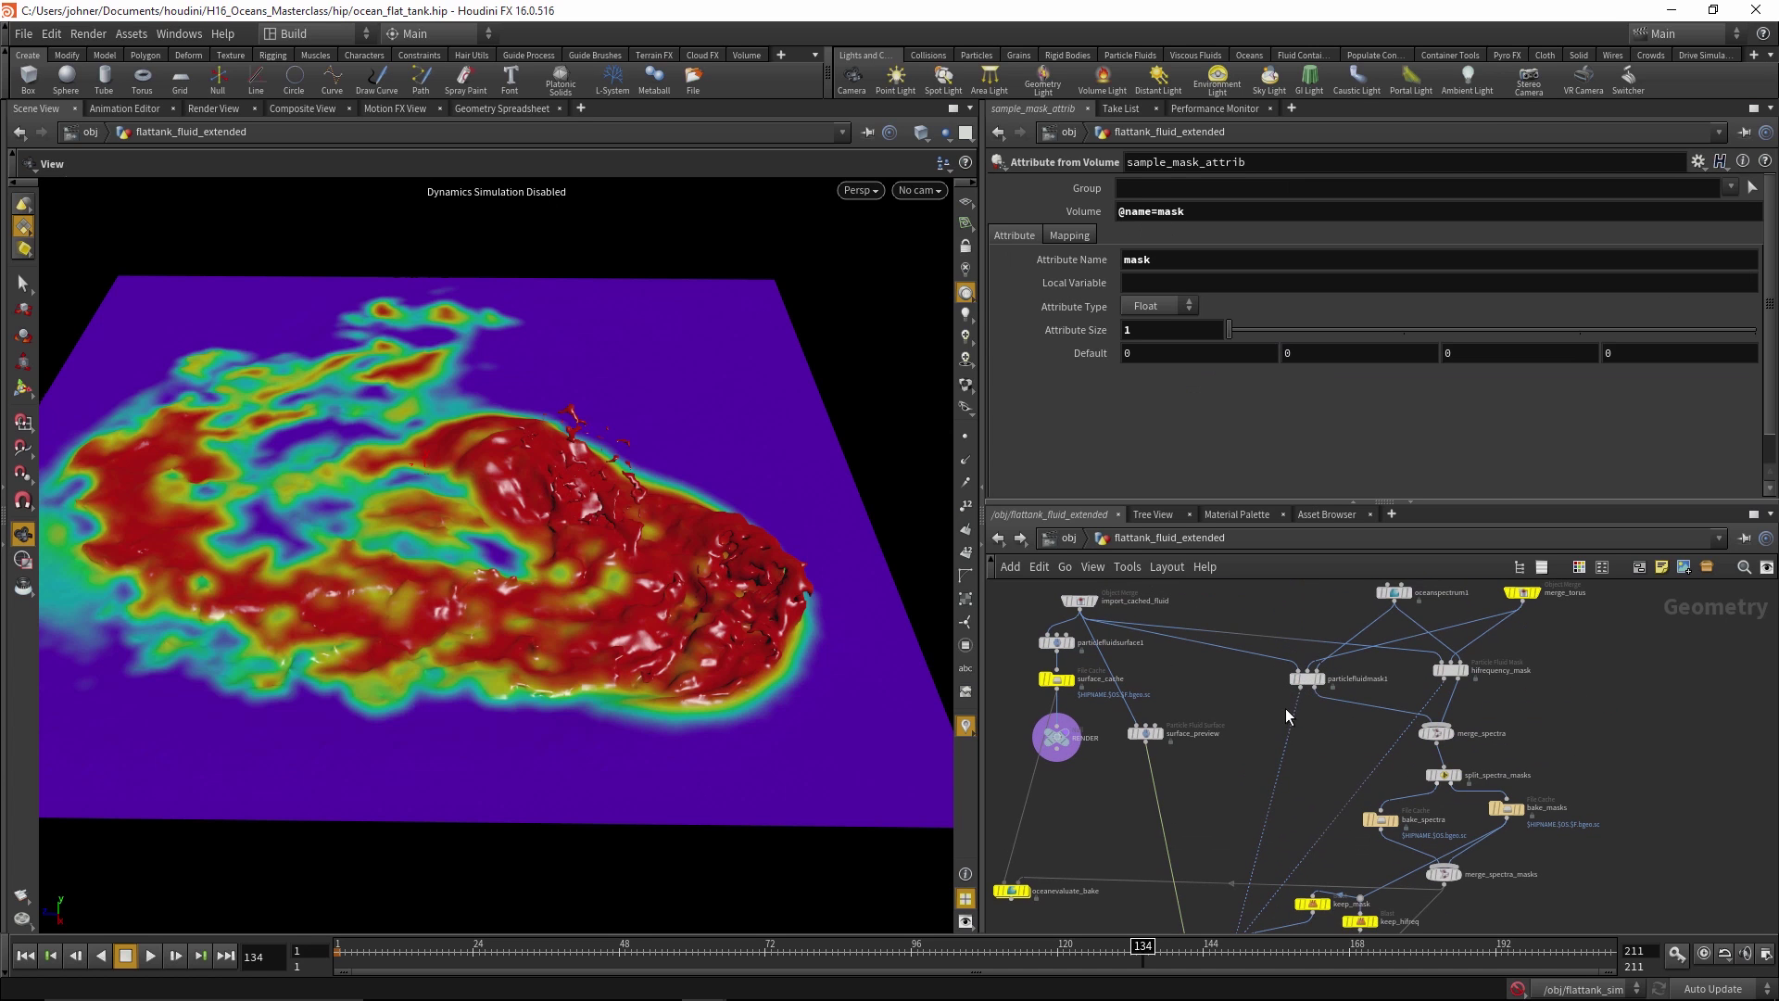
middle_drag(687, 686, 728, 626)
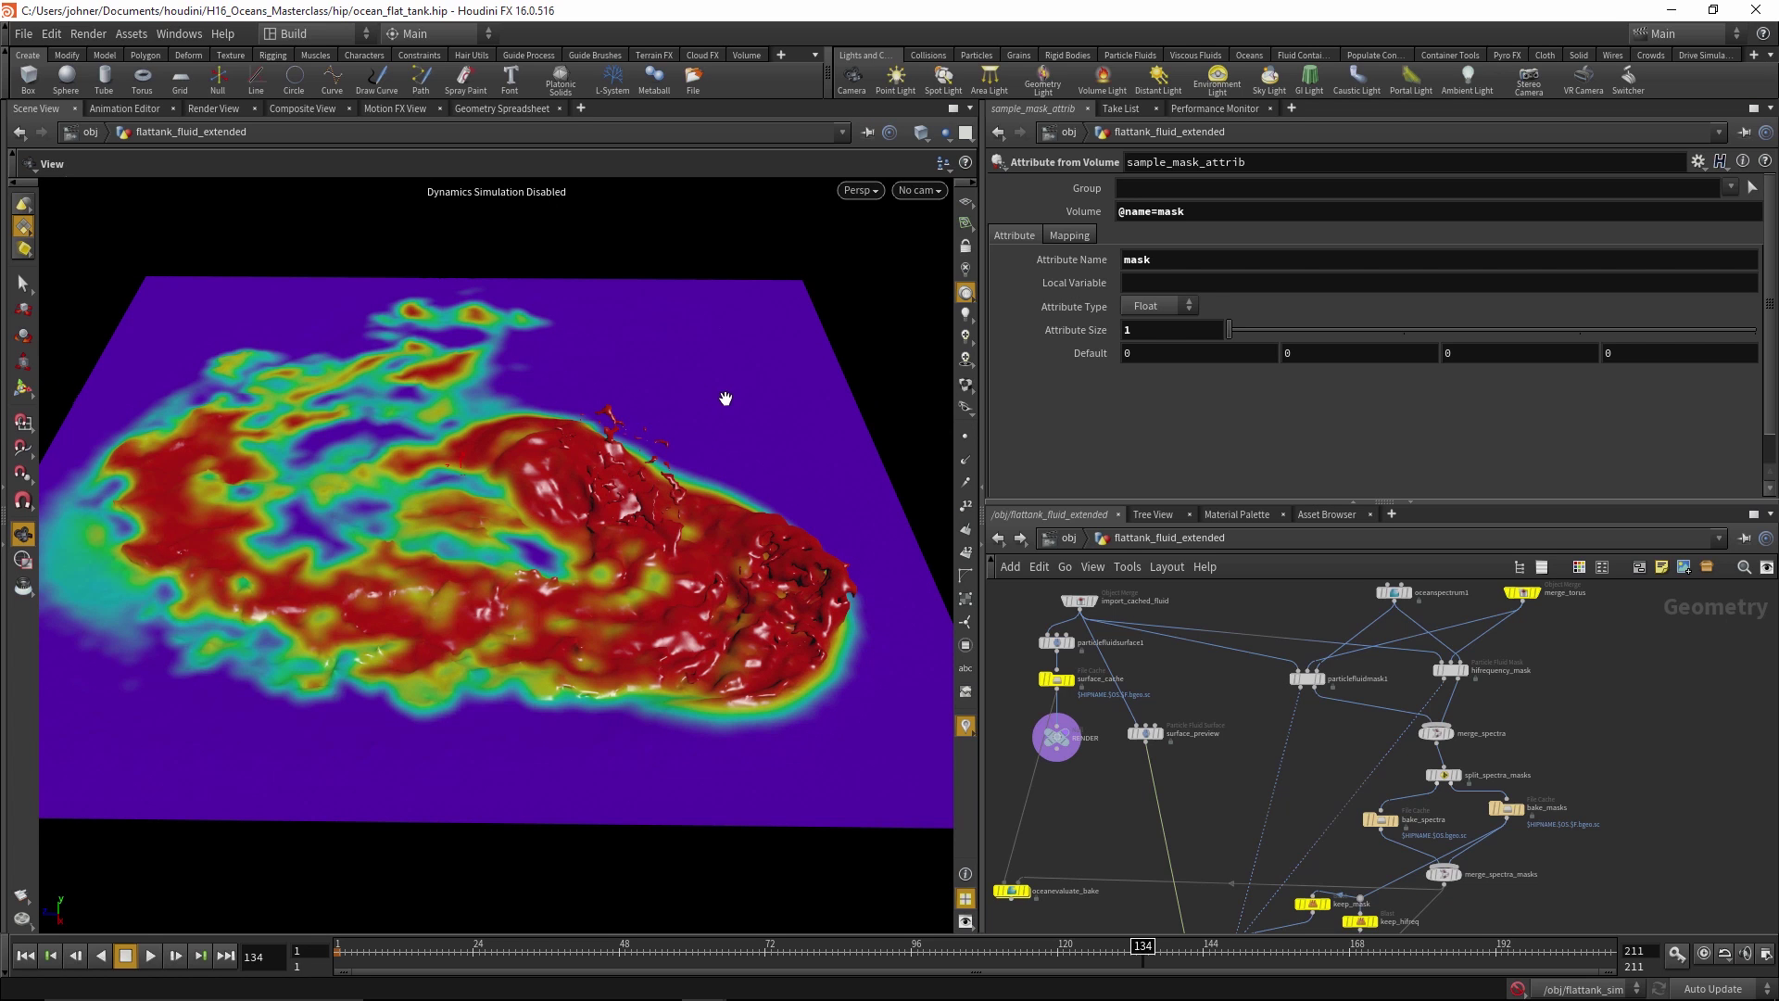
Display the surface_cache node, go to frame 136 and view the full extent of the cached surface
middle_drag(1057, 642, 1196, 639)
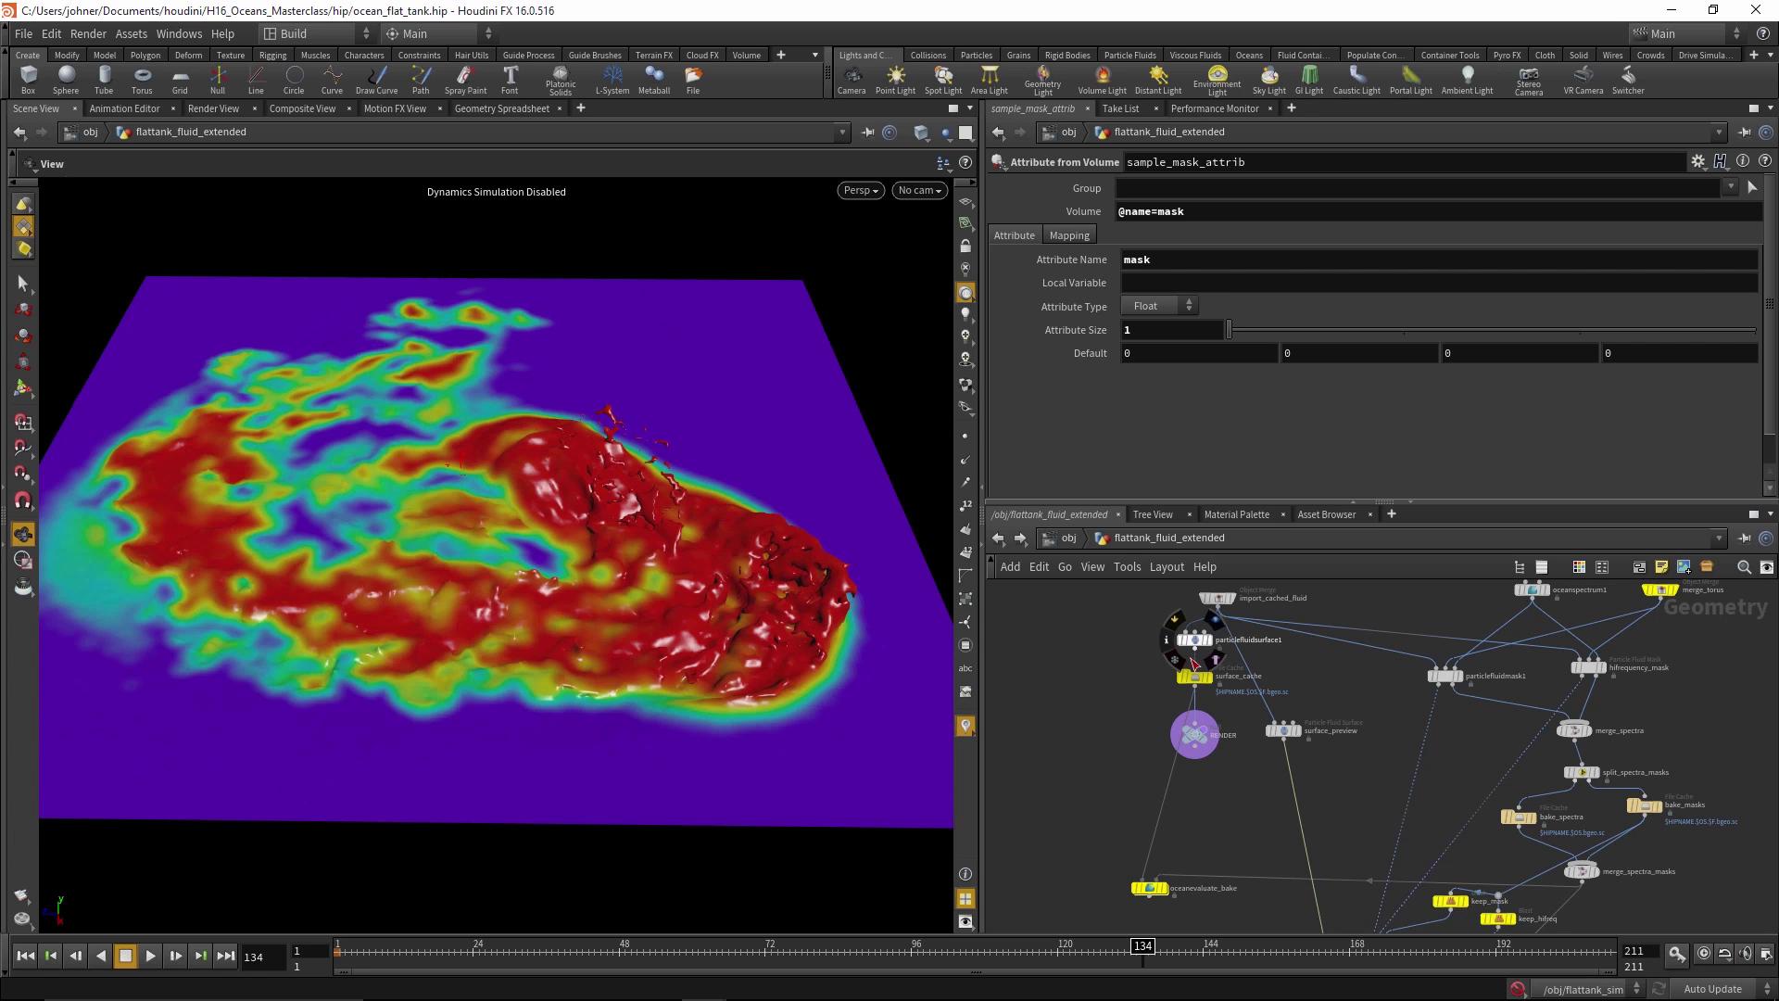
key(r)
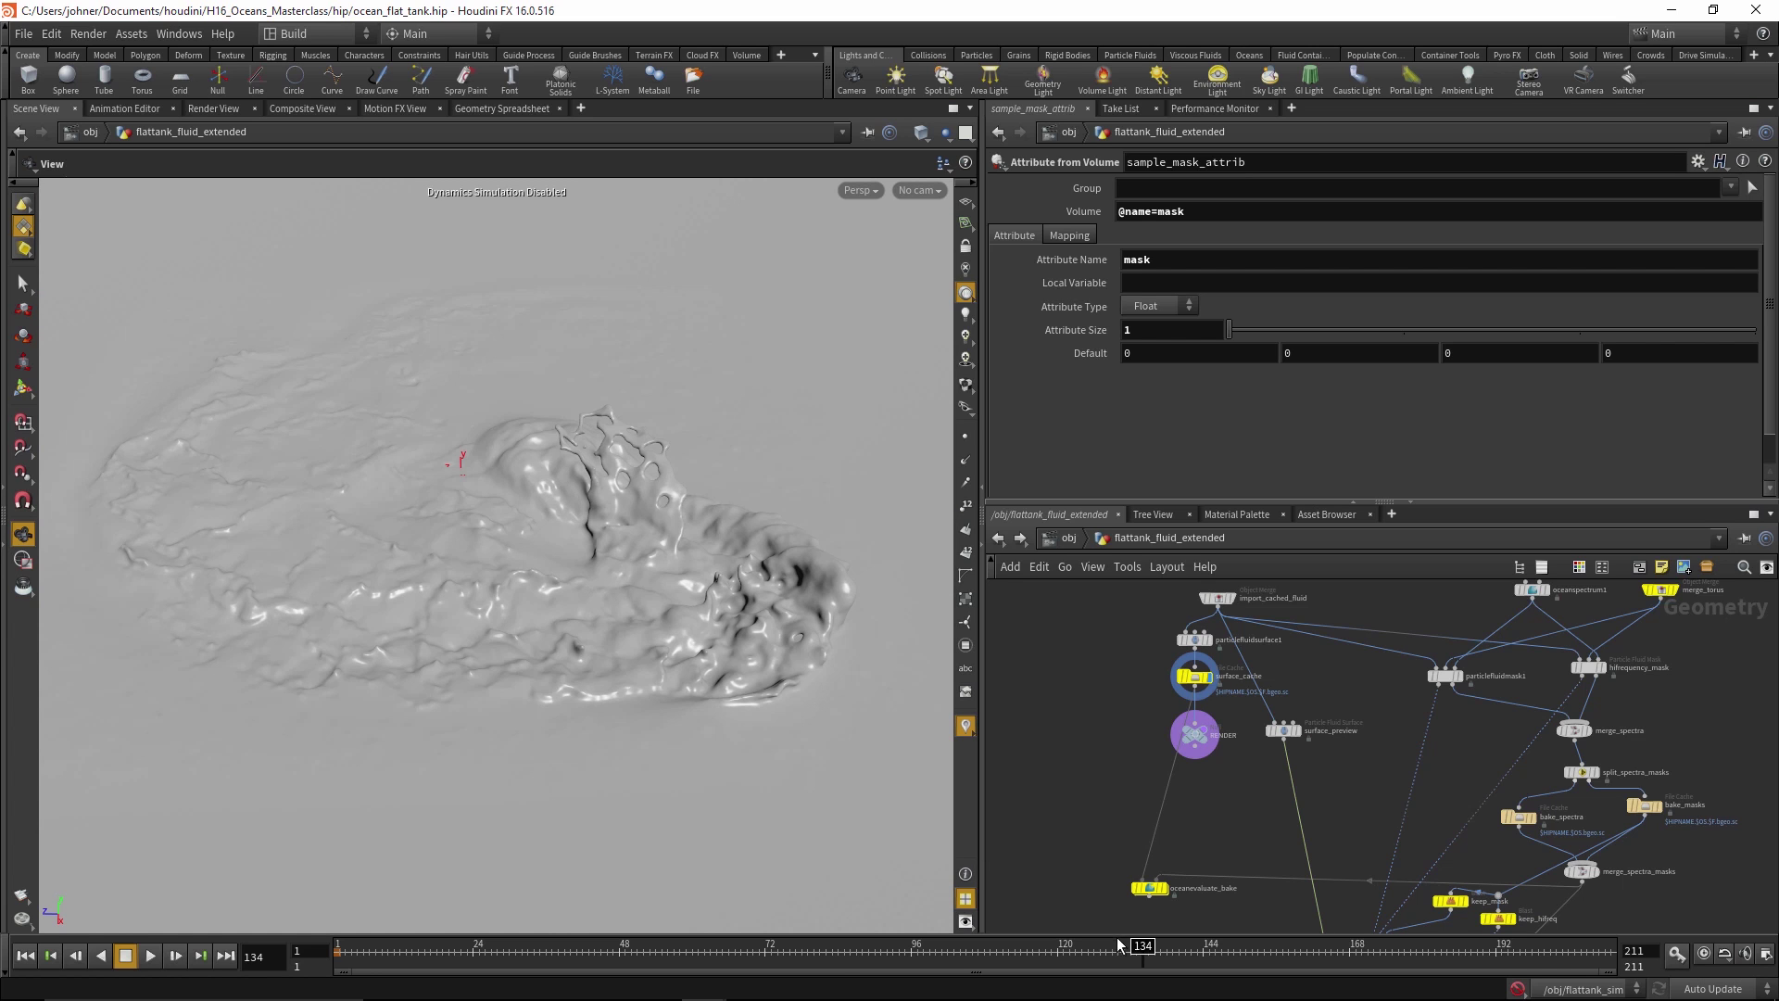
mouse_move(1119, 944)
mouse_down()
mouse_move(564, 969)
mouse_move(1155, 976)
mouse_up()
scroll(493, 608, down, 6)
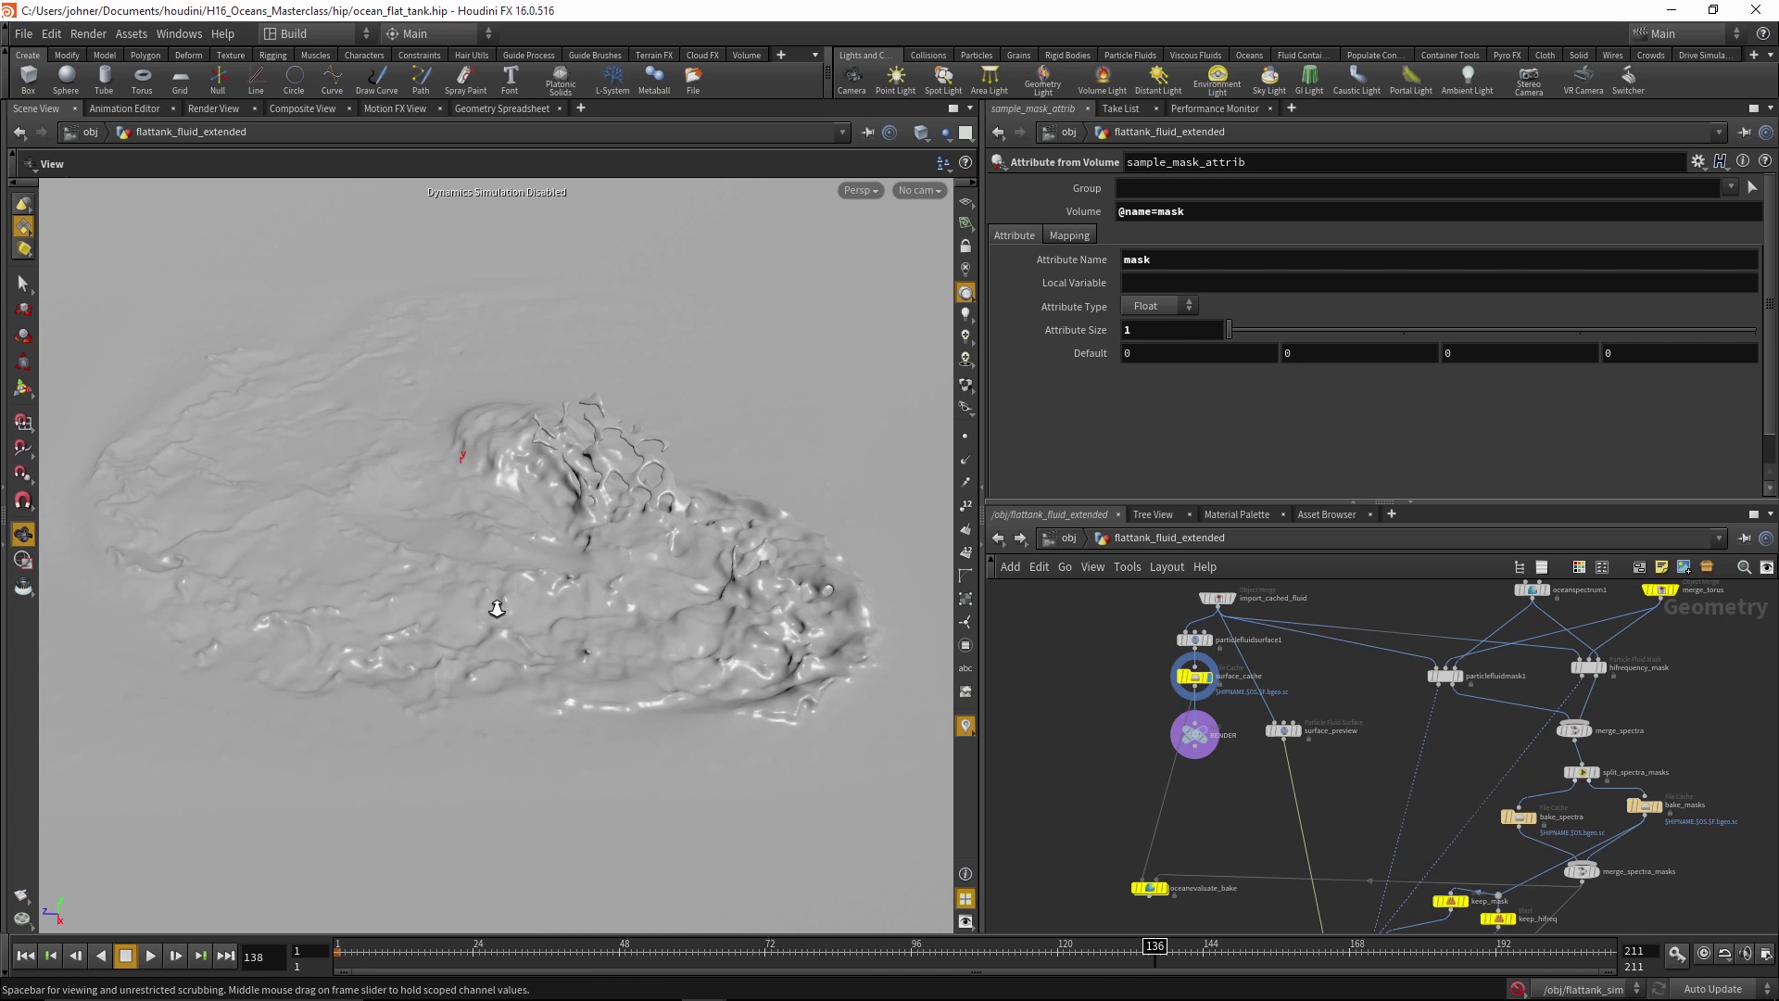
drag(667, 631, 508, 698)
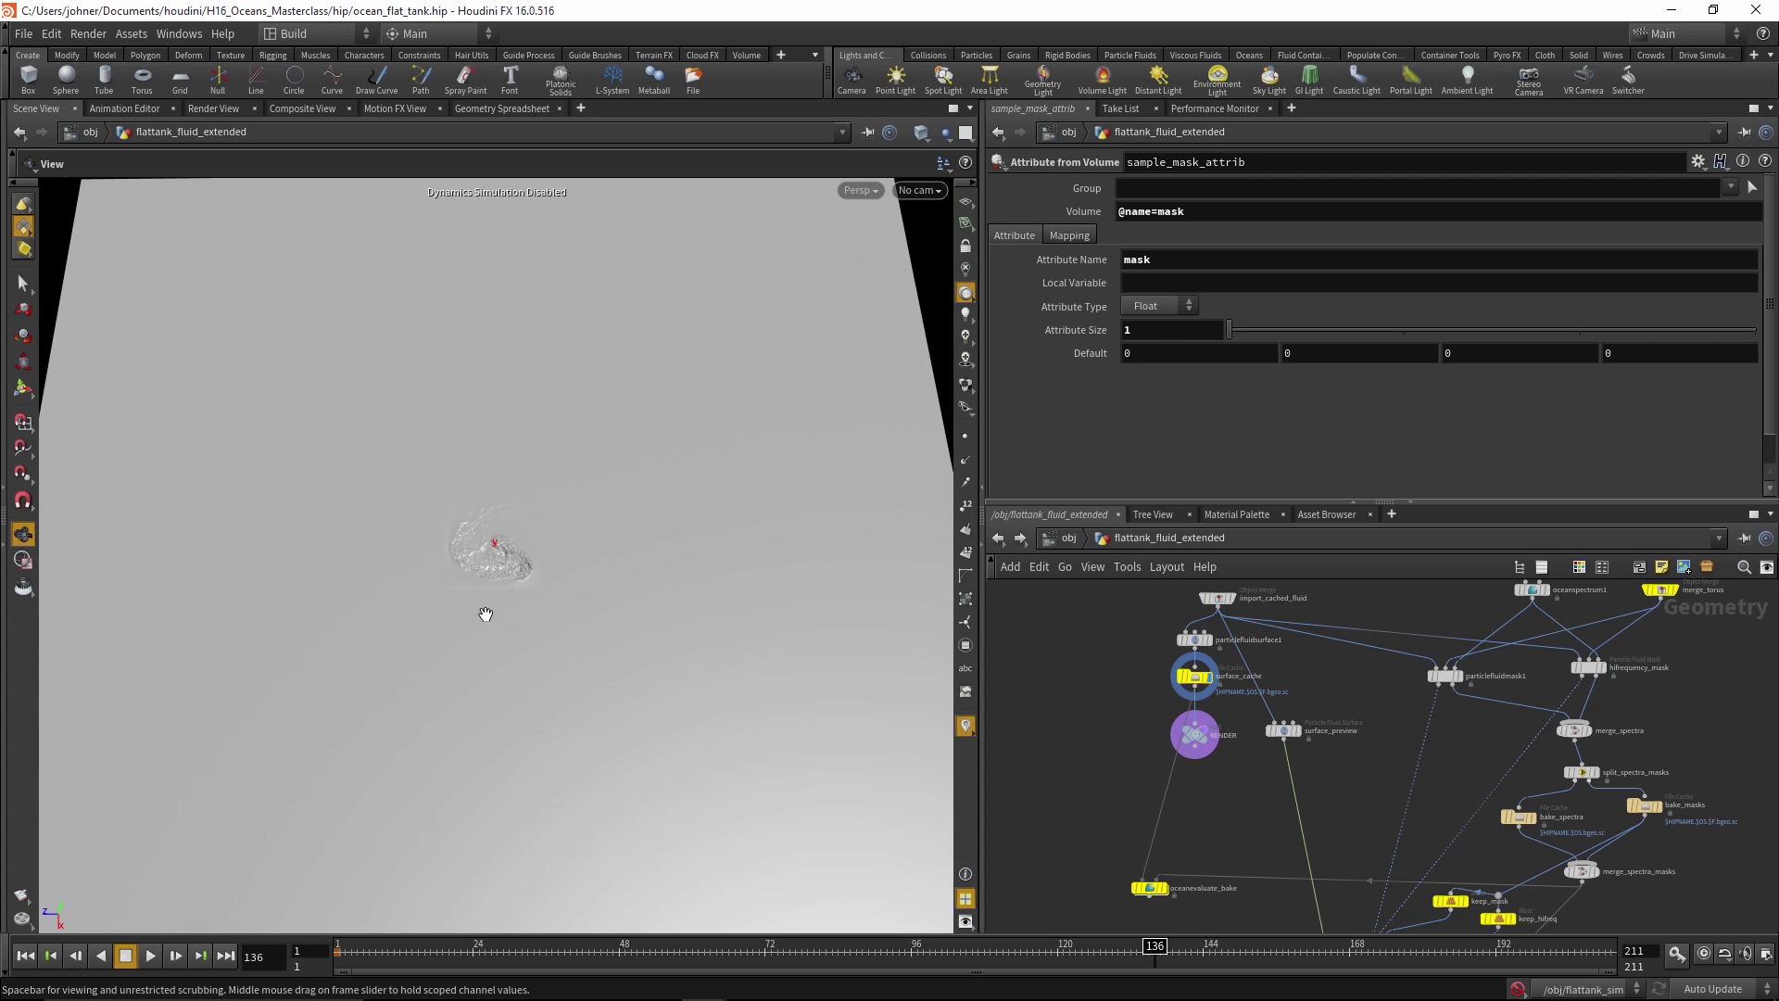
drag(685, 667, 787, 743)
right_drag(786, 742, 259, 898)
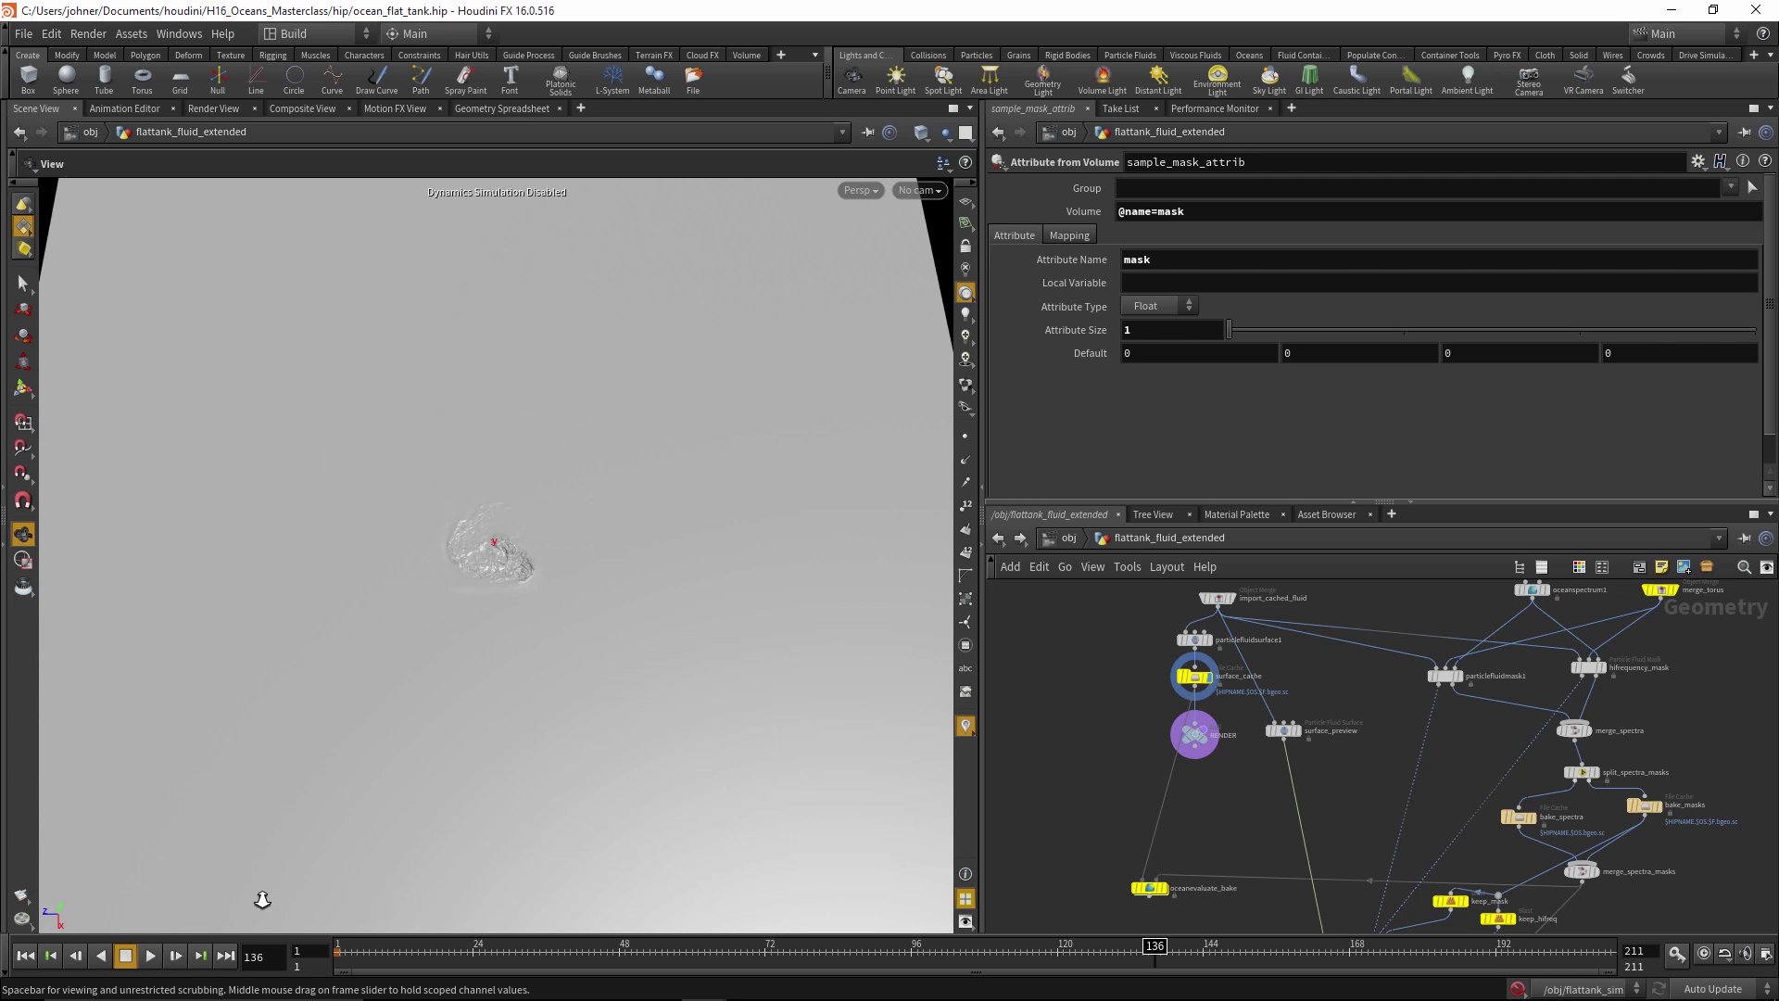
drag(258, 898, 791, 434)
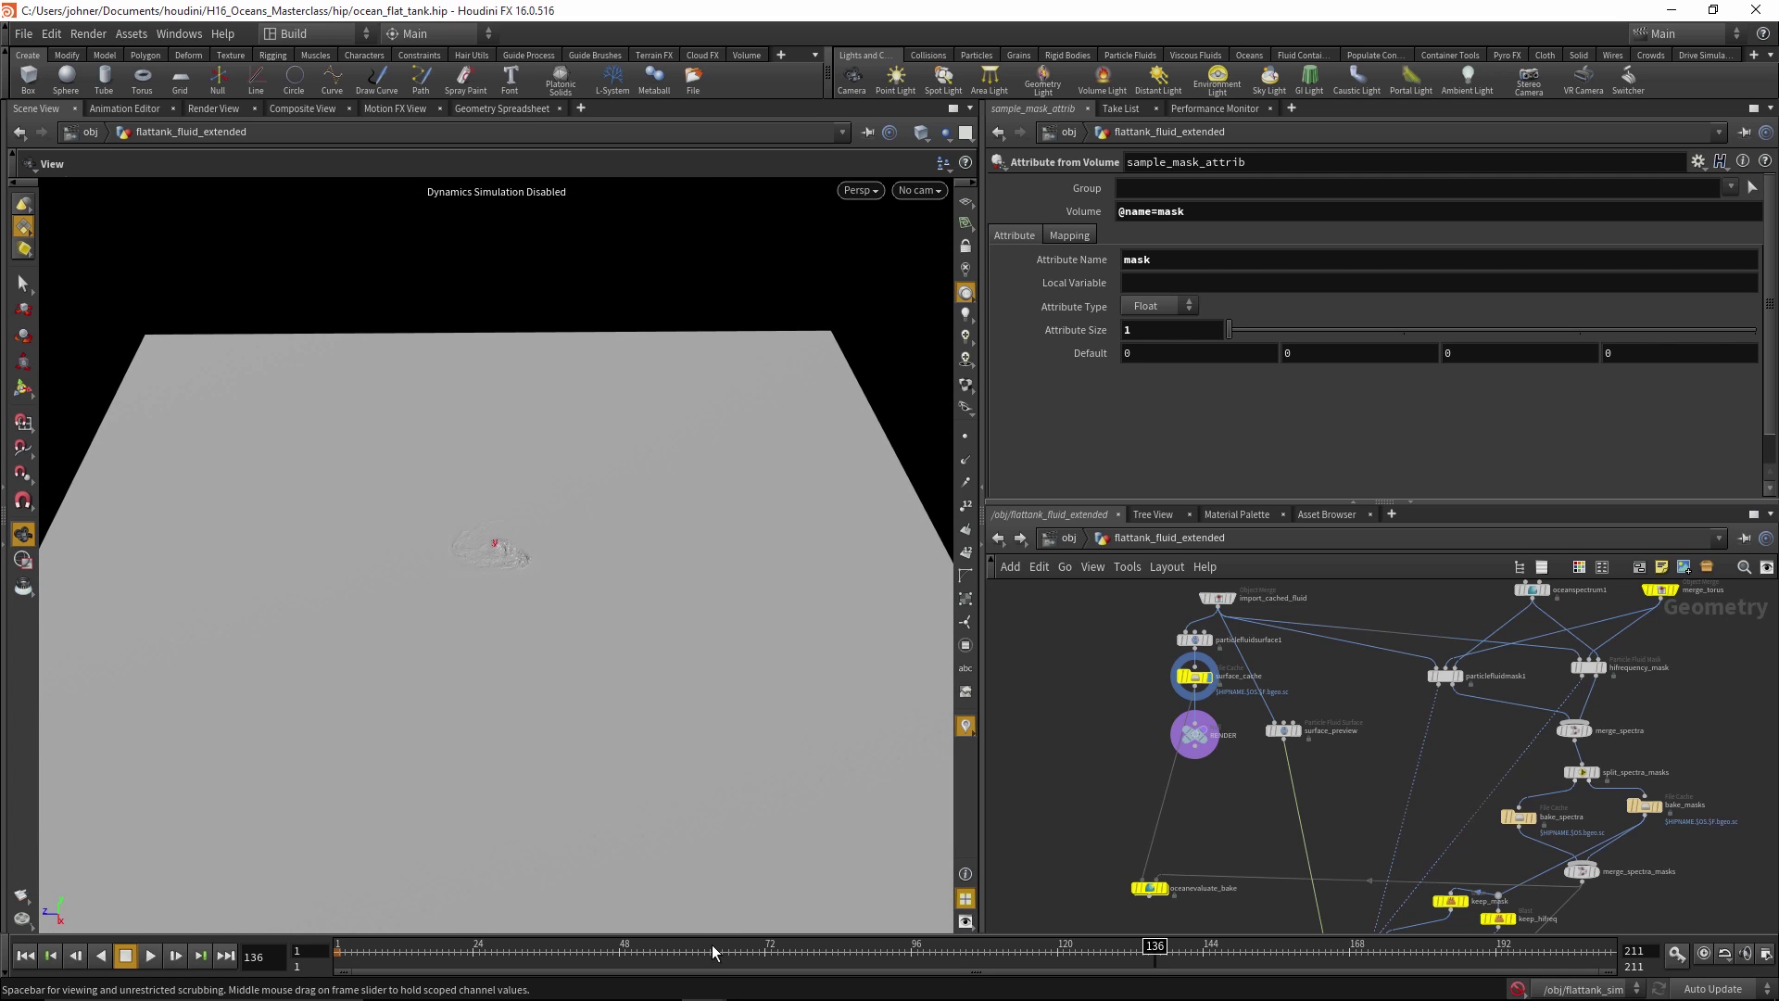
Scrub the cached surface to frame 121 and frame the simulated area up close
drag(713, 952, 1349, 951)
middle_drag(448, 532, 456, 664)
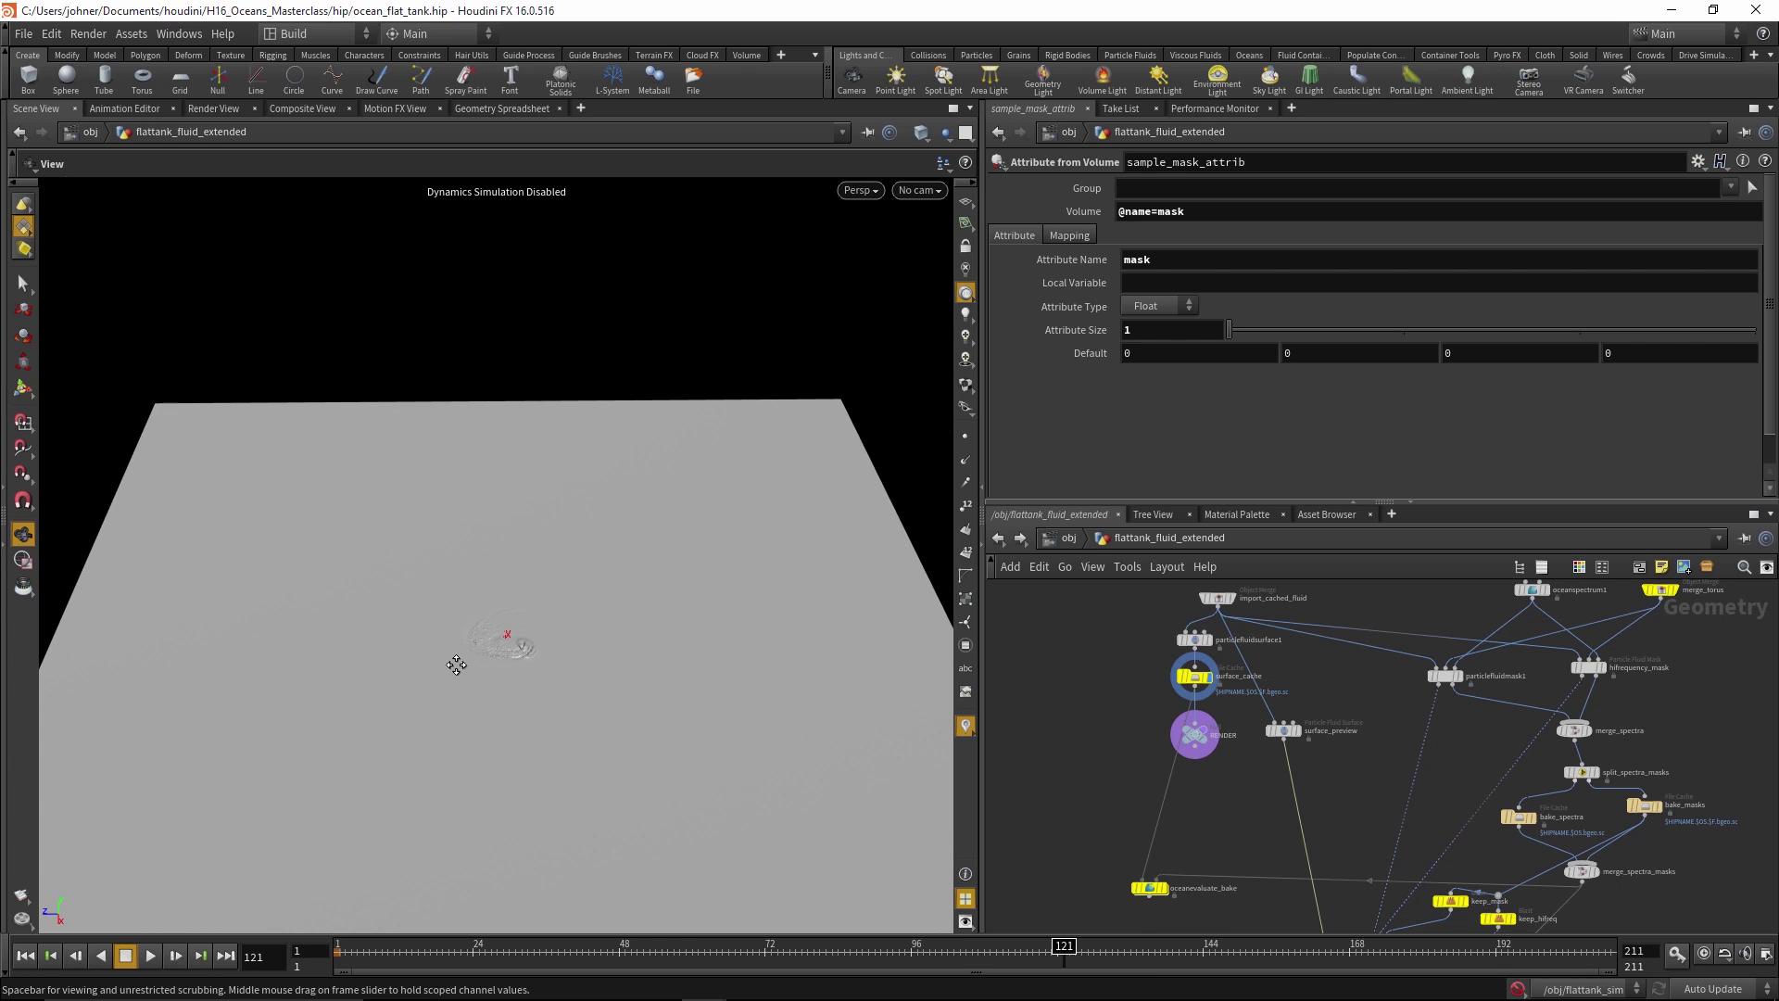
drag(456, 664, 914, 270)
Set the viewport shading to Smooth Wire Shaded to show the polygons of the extended surface
click(920, 190)
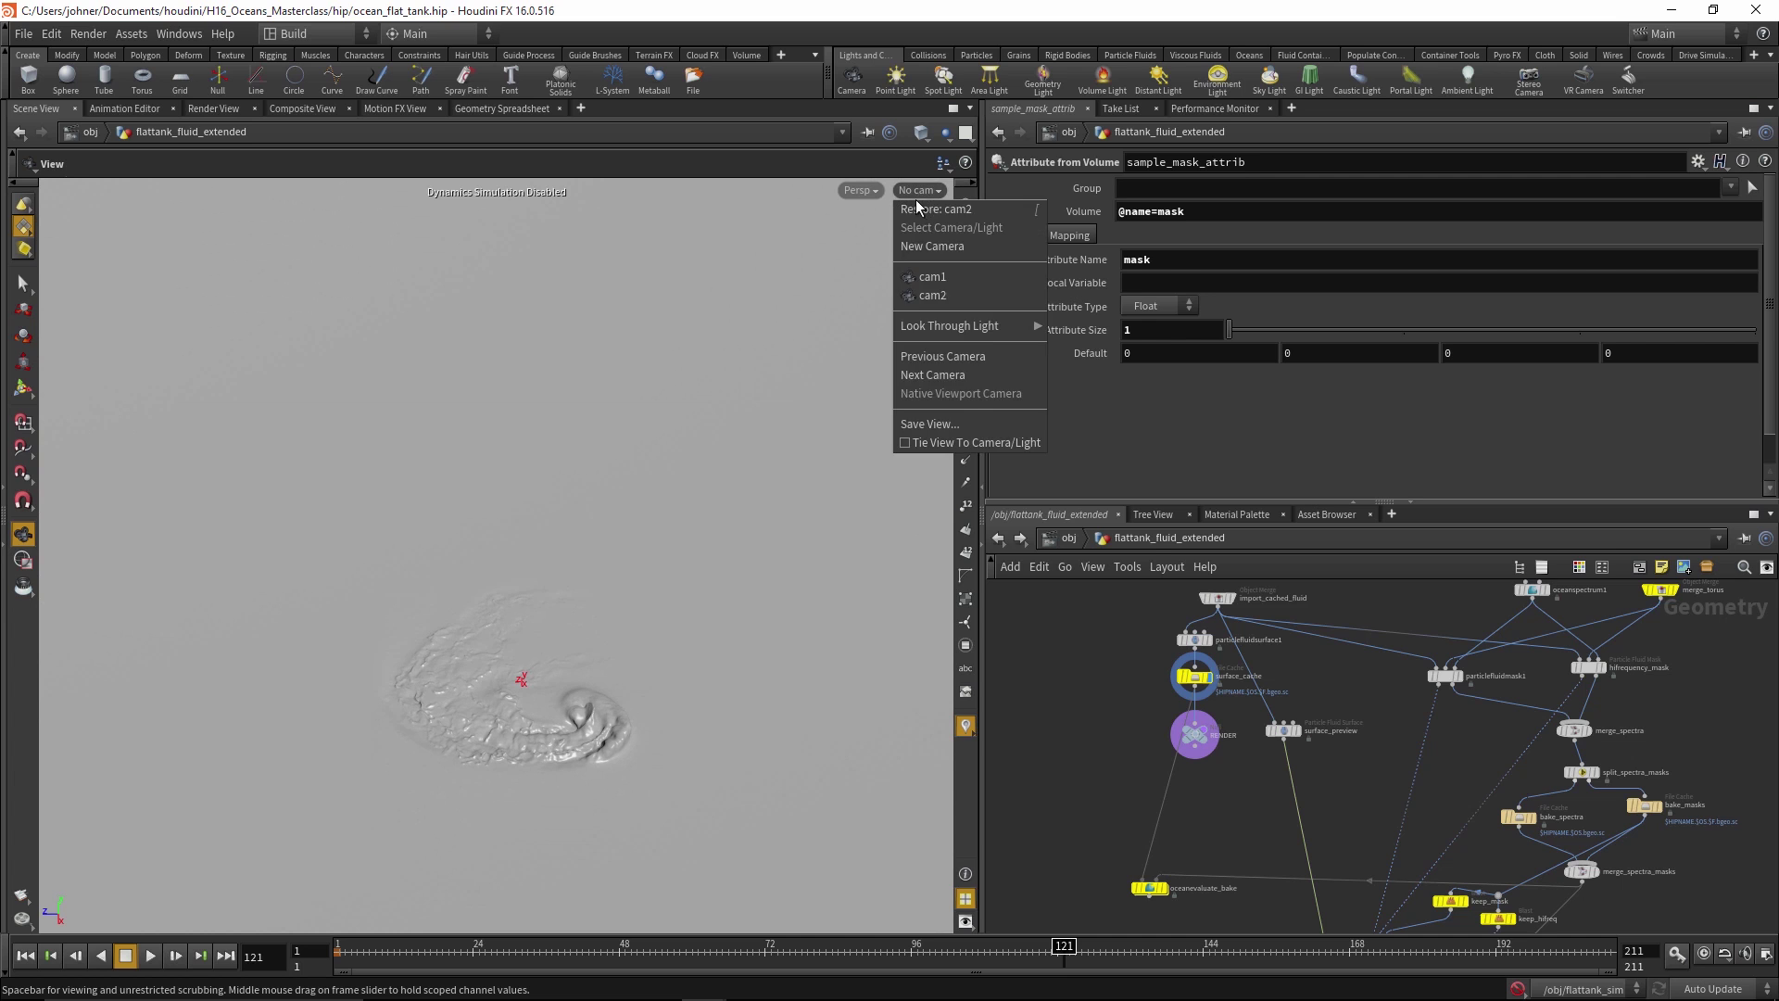
click(814, 171)
click(917, 133)
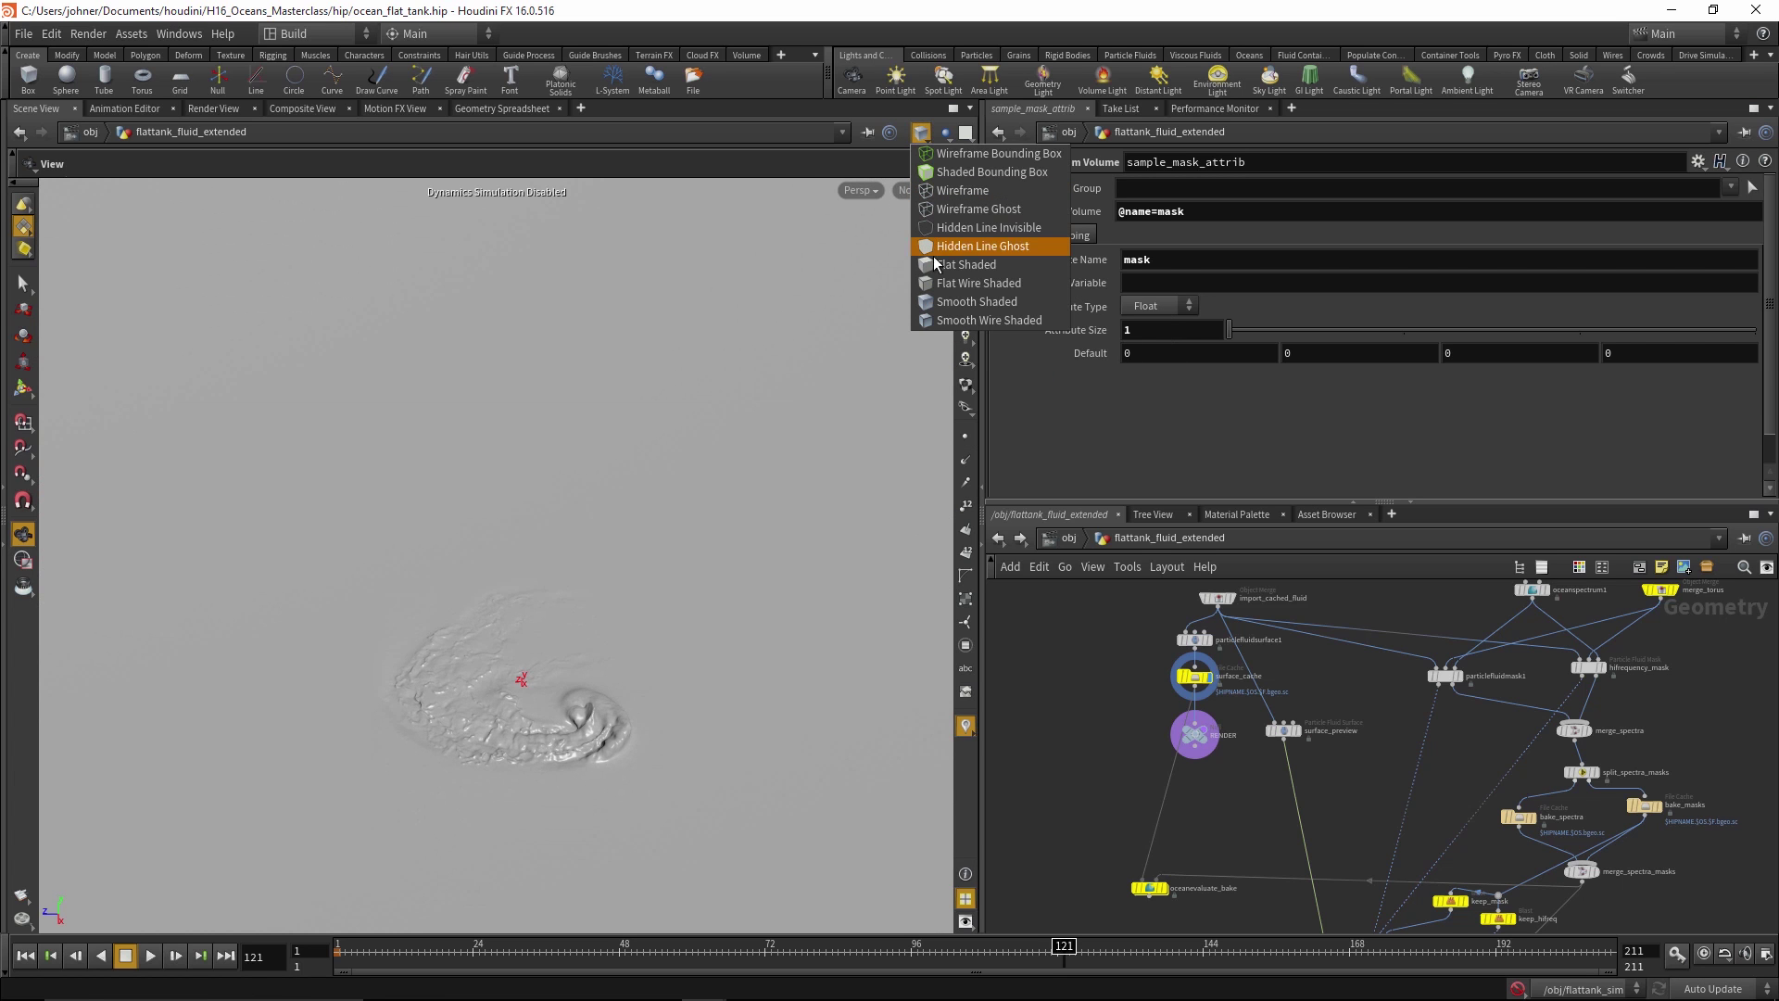
click(952, 321)
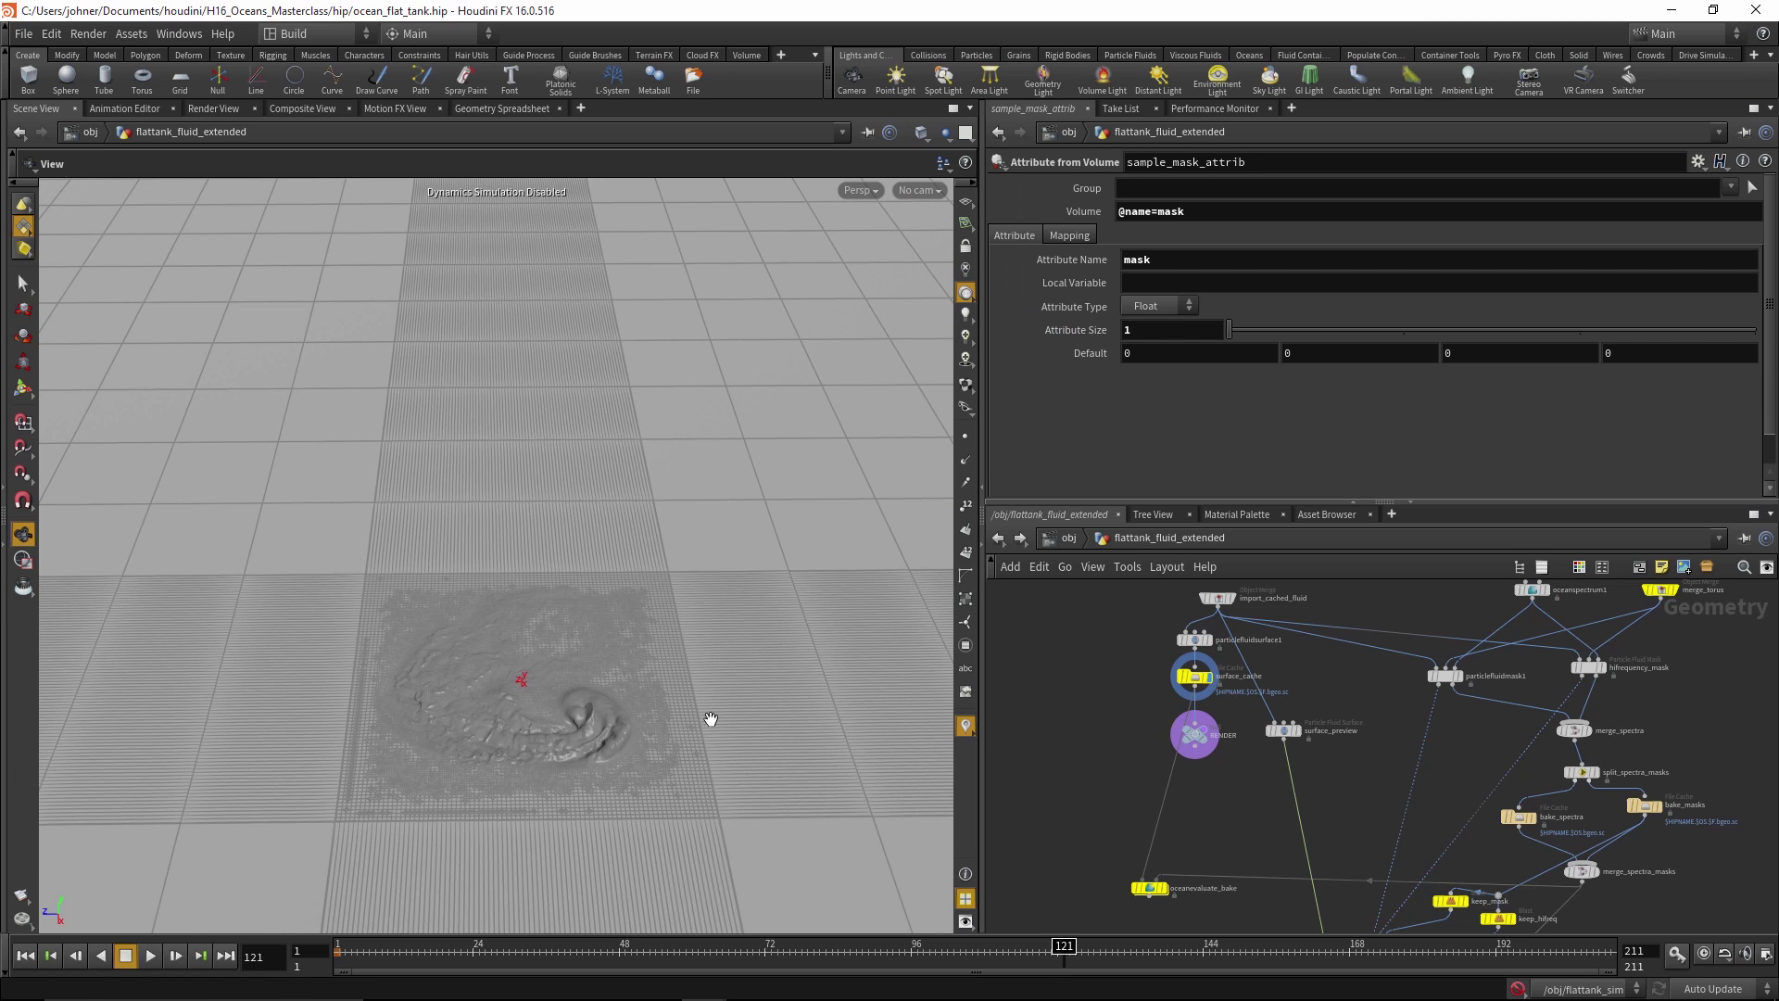
mouse_move(707, 719)
right_down()
mouse_move(659, 568)
mouse_move(575, 573)
mouse_move(456, 630)
right_up()
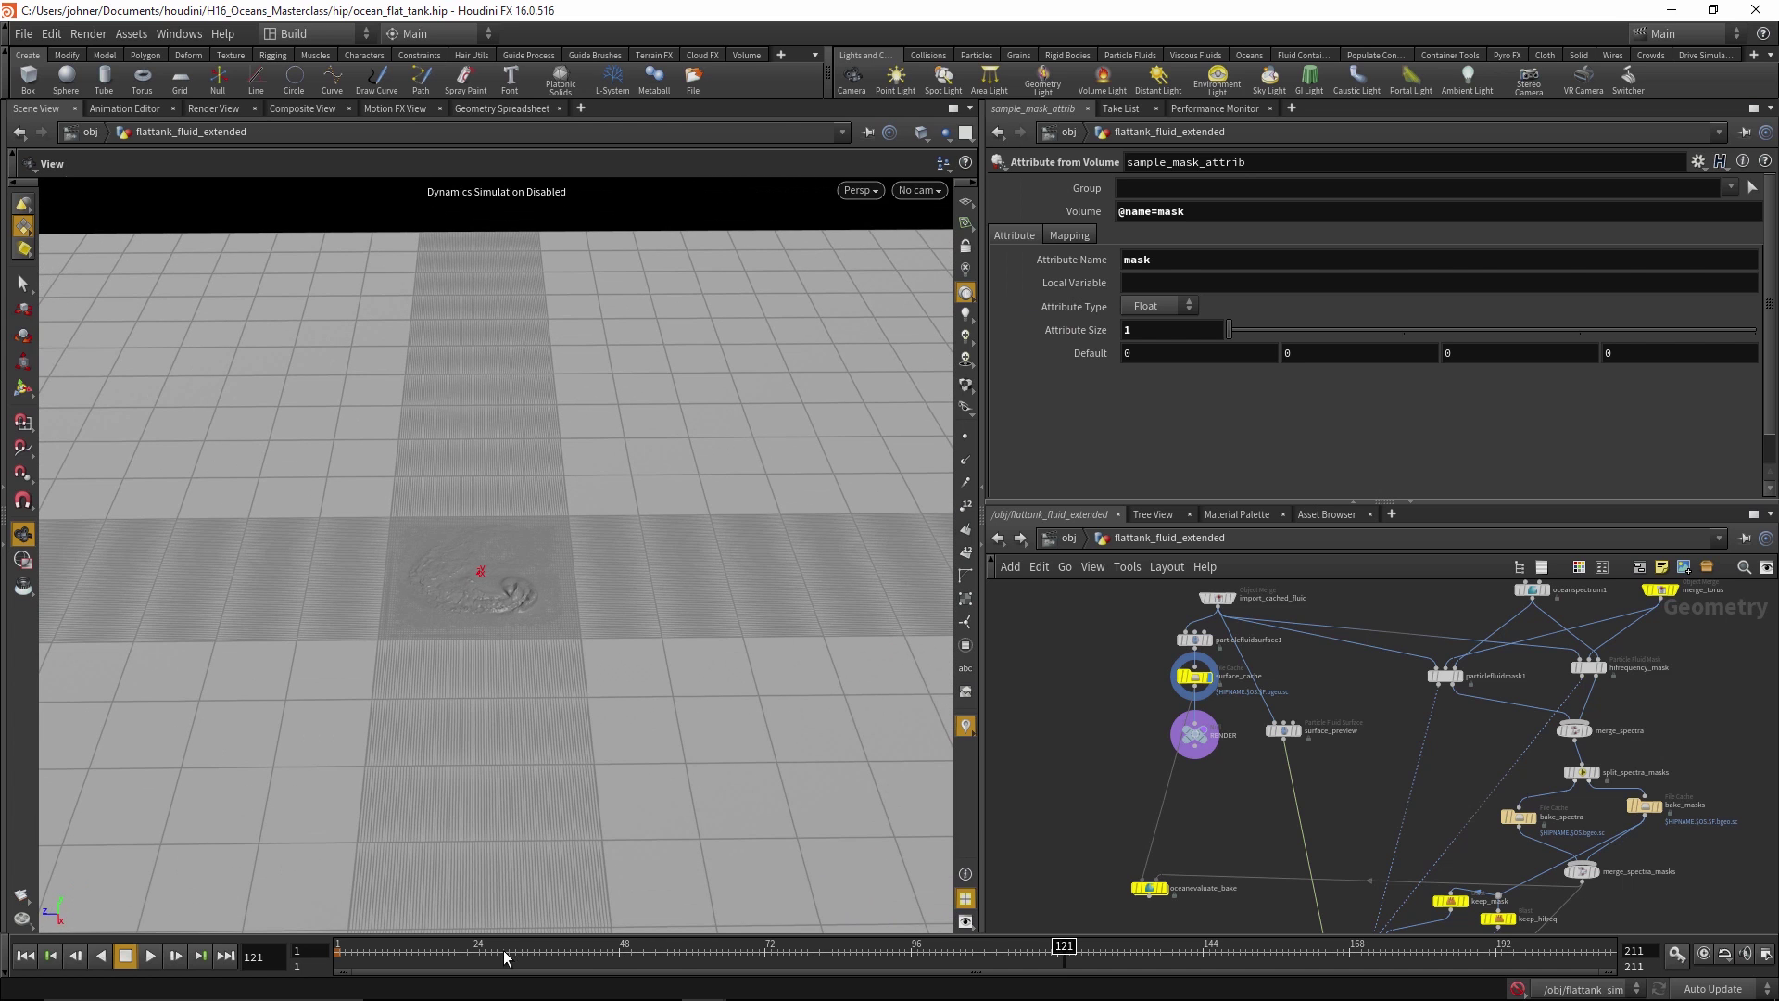
Scrub to frame 163 and examine the mesh density where the simulated region meets the extended flat surface
drag(505, 958, 1167, 953)
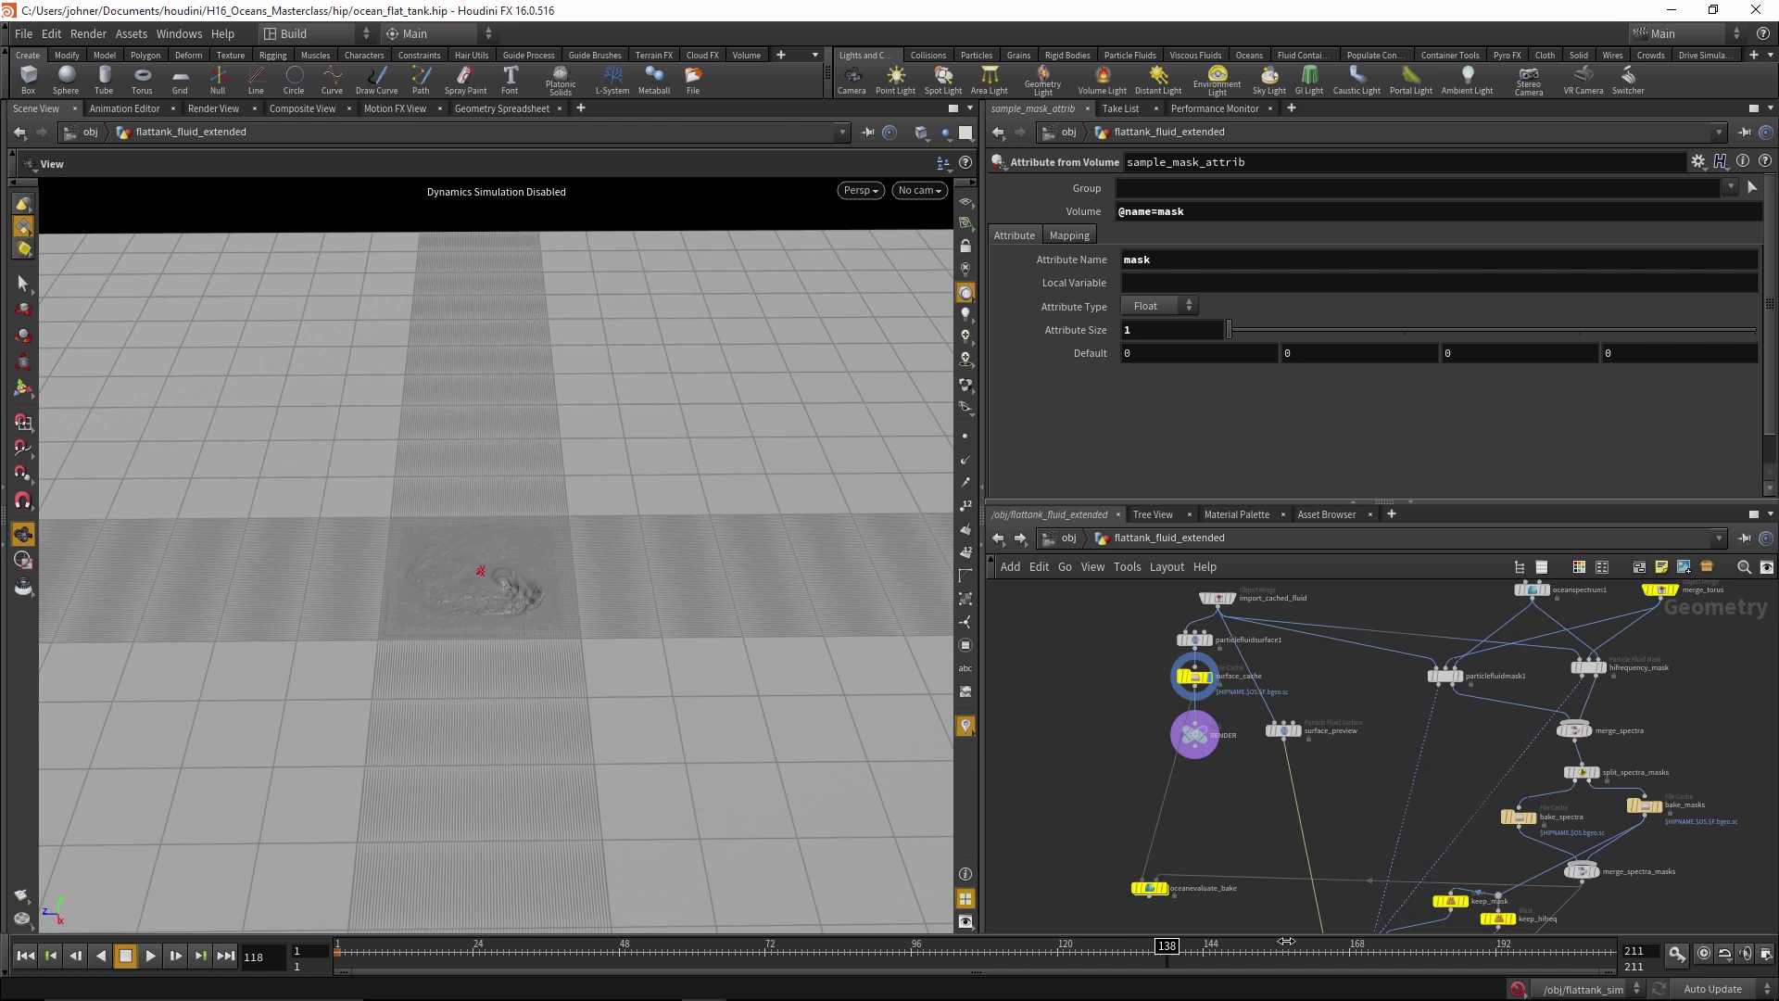
drag(1286, 942, 1321, 952)
right_drag(516, 588, 774, 464)
drag(775, 465, 350, 679)
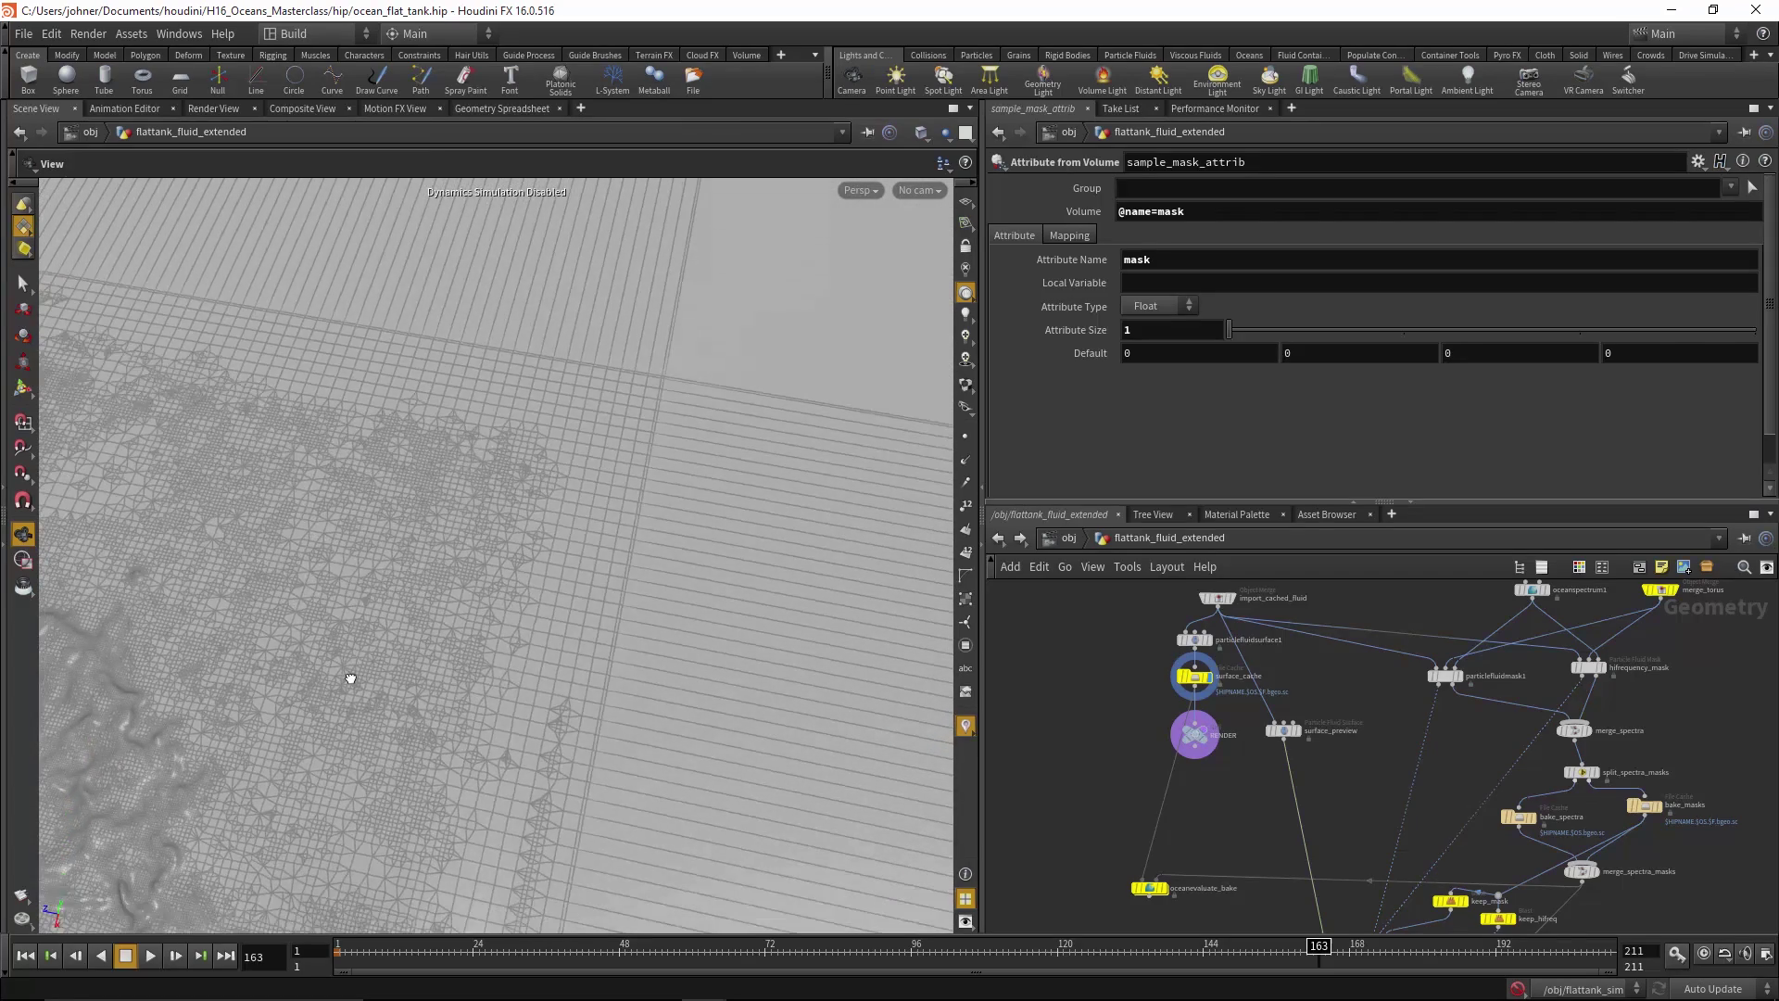
drag(514, 479, 417, 858)
right_drag(553, 357, 366, 512)
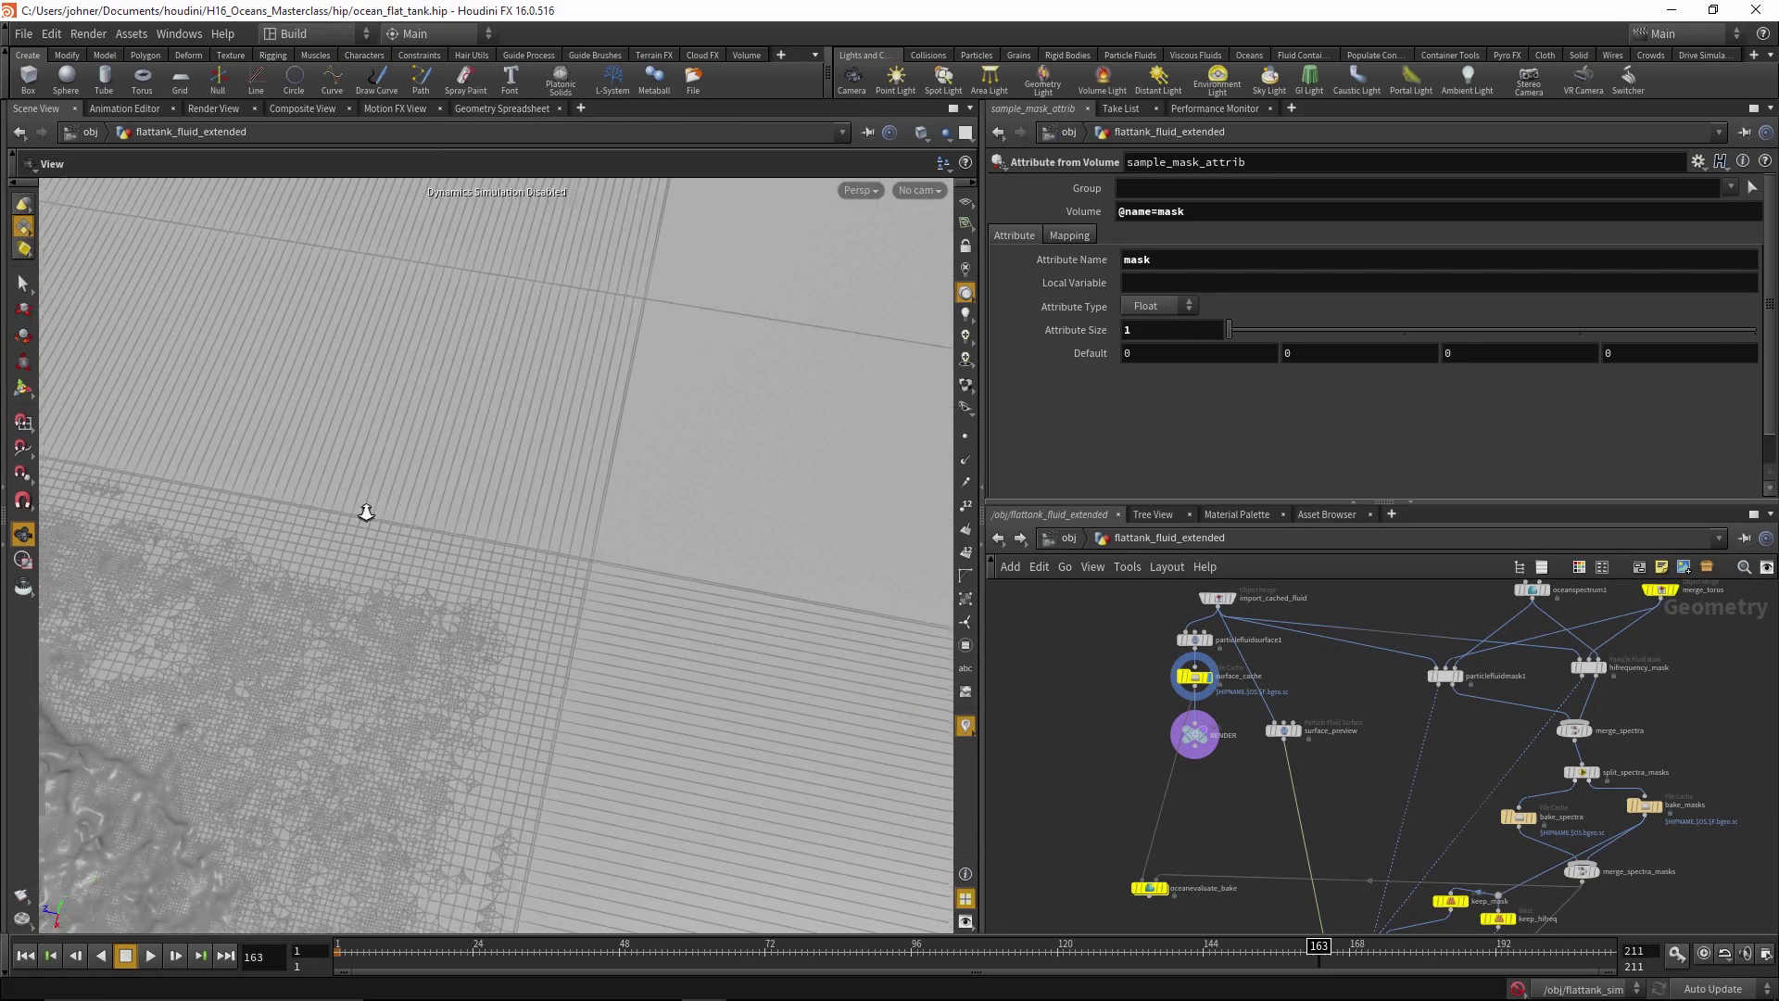
drag(366, 512, 548, 520)
middle_drag(552, 535, 630, 476)
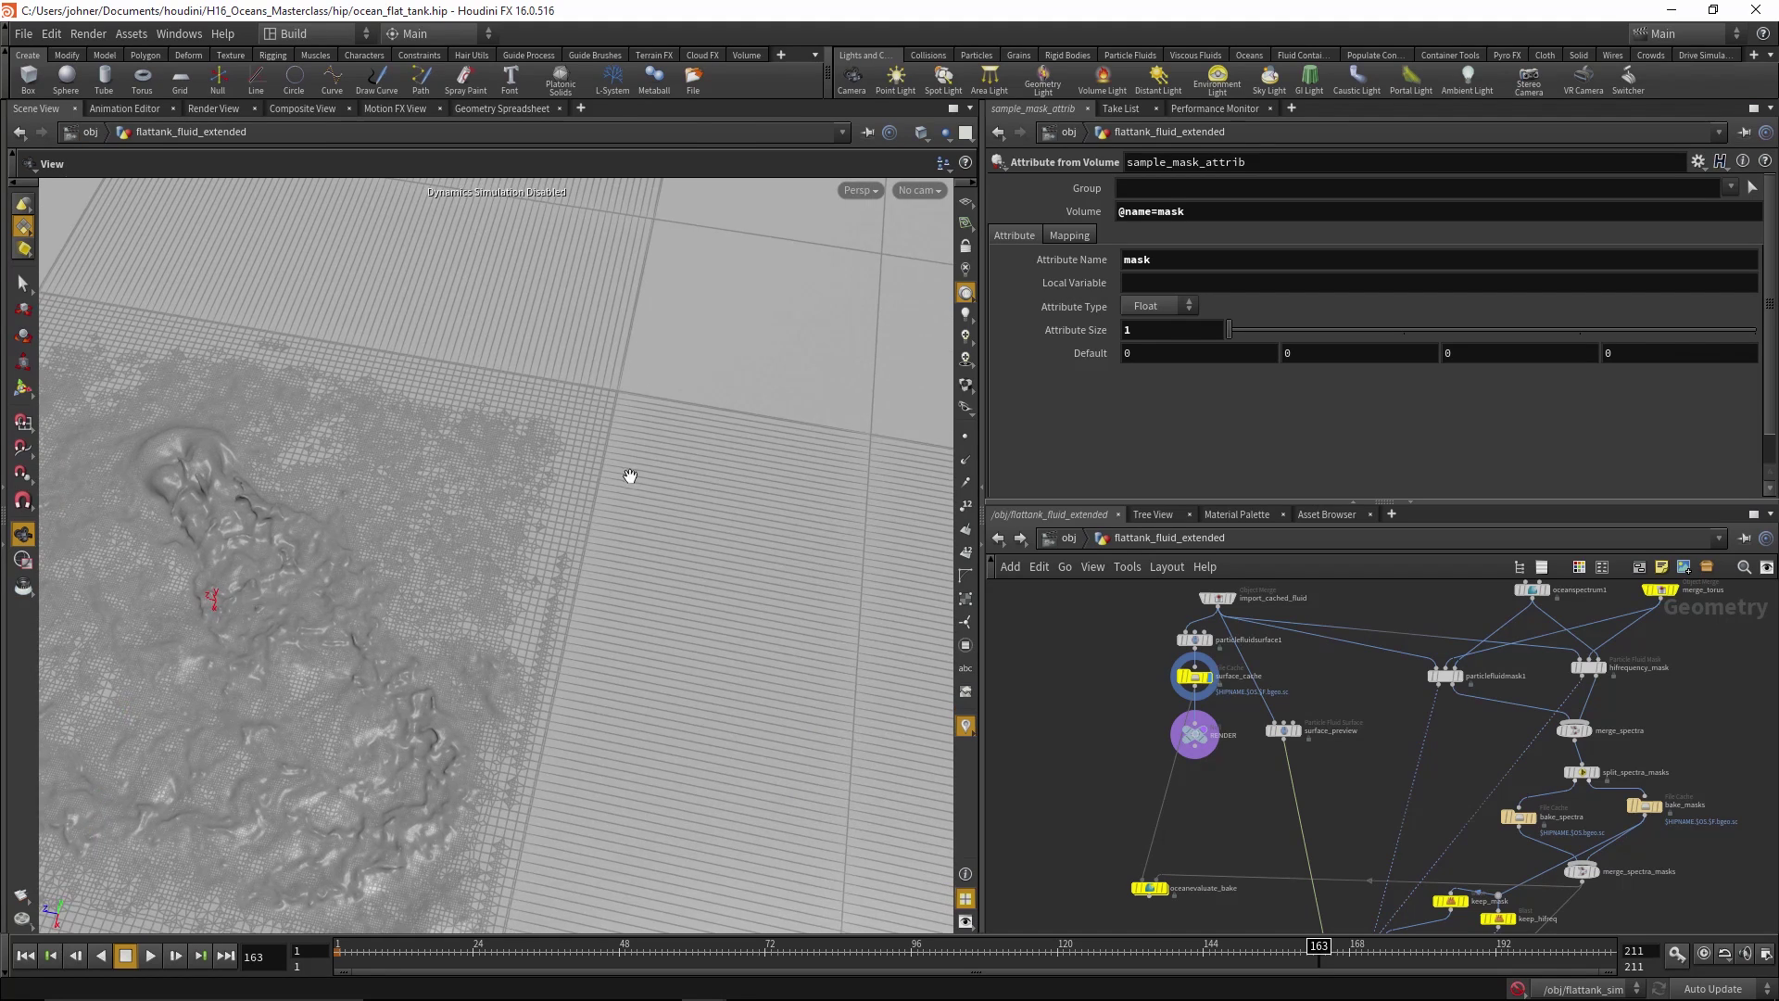
right_drag(630, 475, 381, 707)
drag(381, 708, 386, 608)
drag(314, 699, 450, 222)
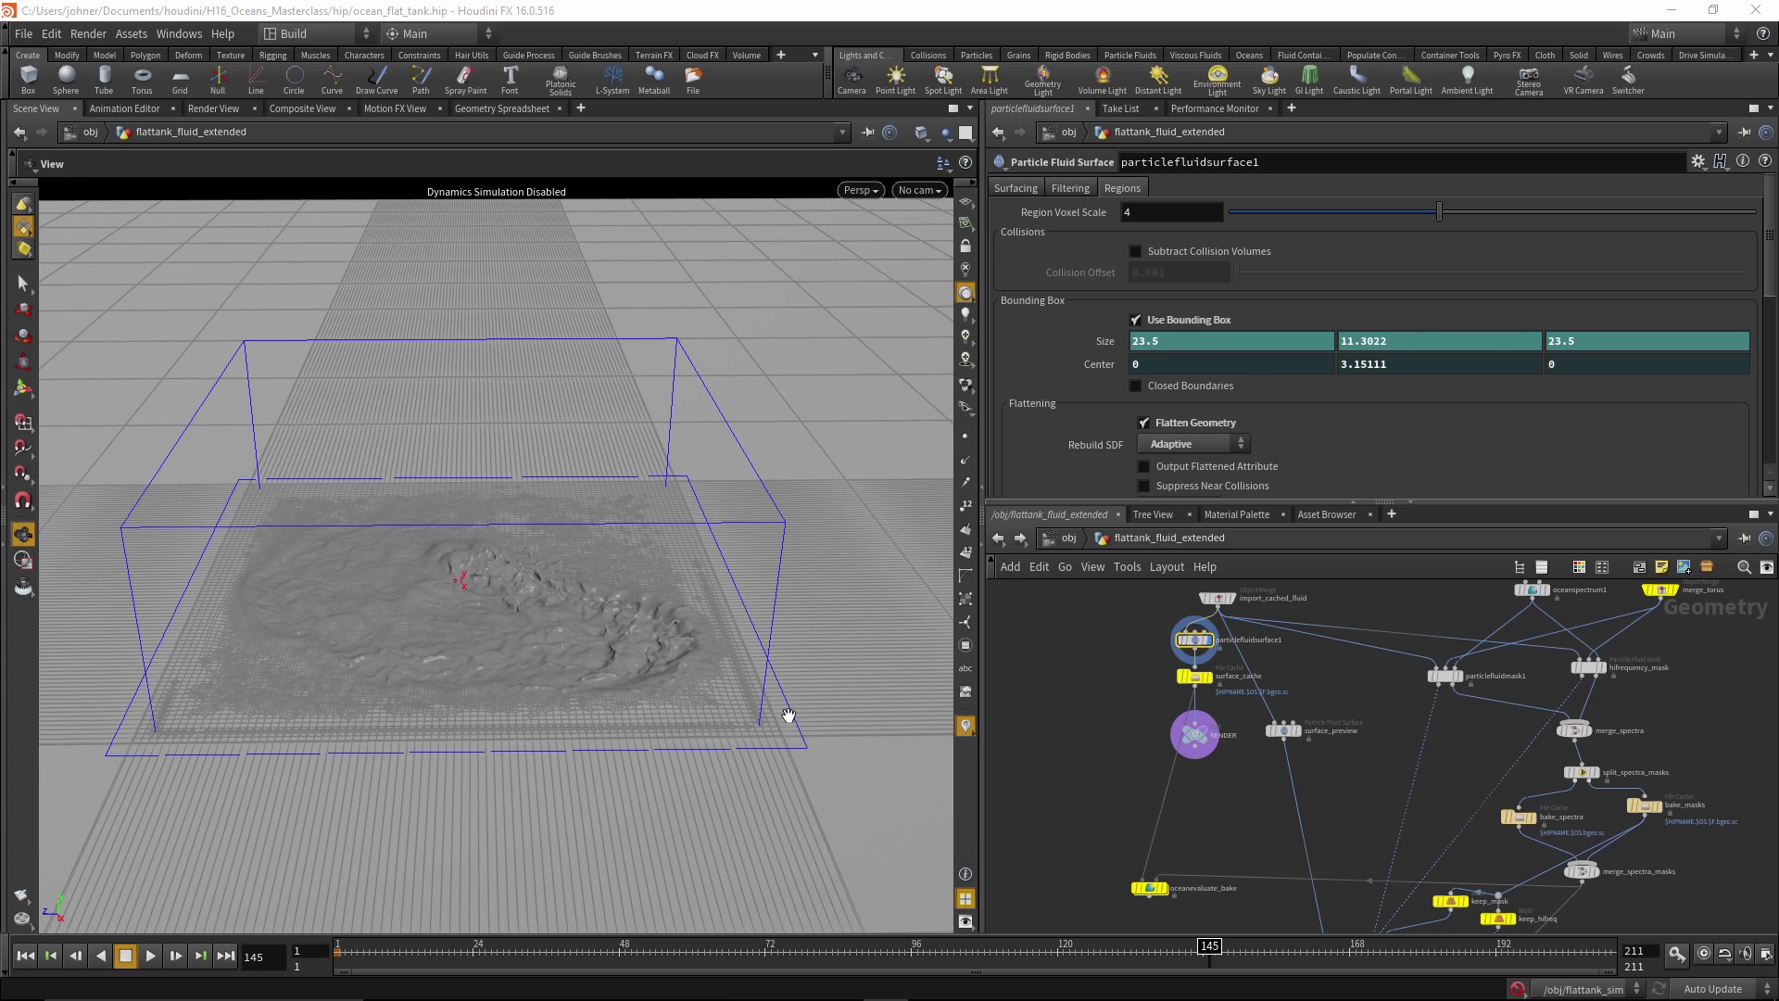
Examine the bounding box and flattening settings of particlefluidsurface1 against its guide box around the fluid
drag(787, 716, 778, 583)
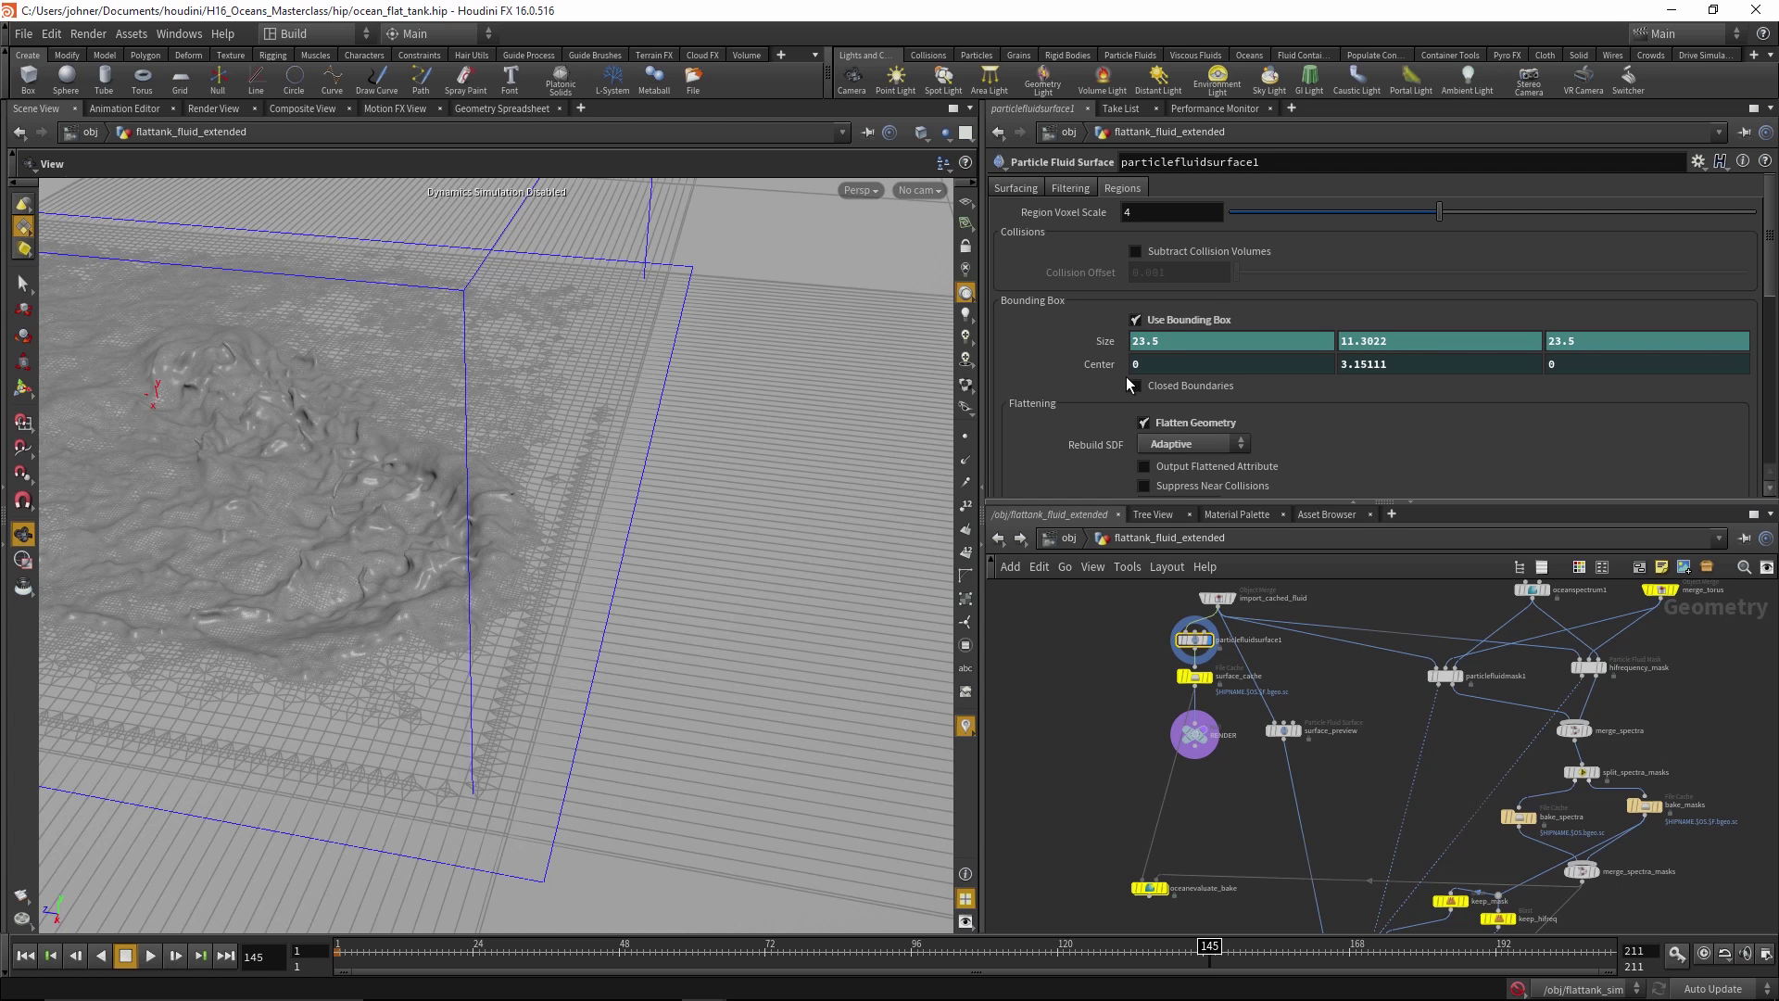
scroll(1126, 376, down, 3)
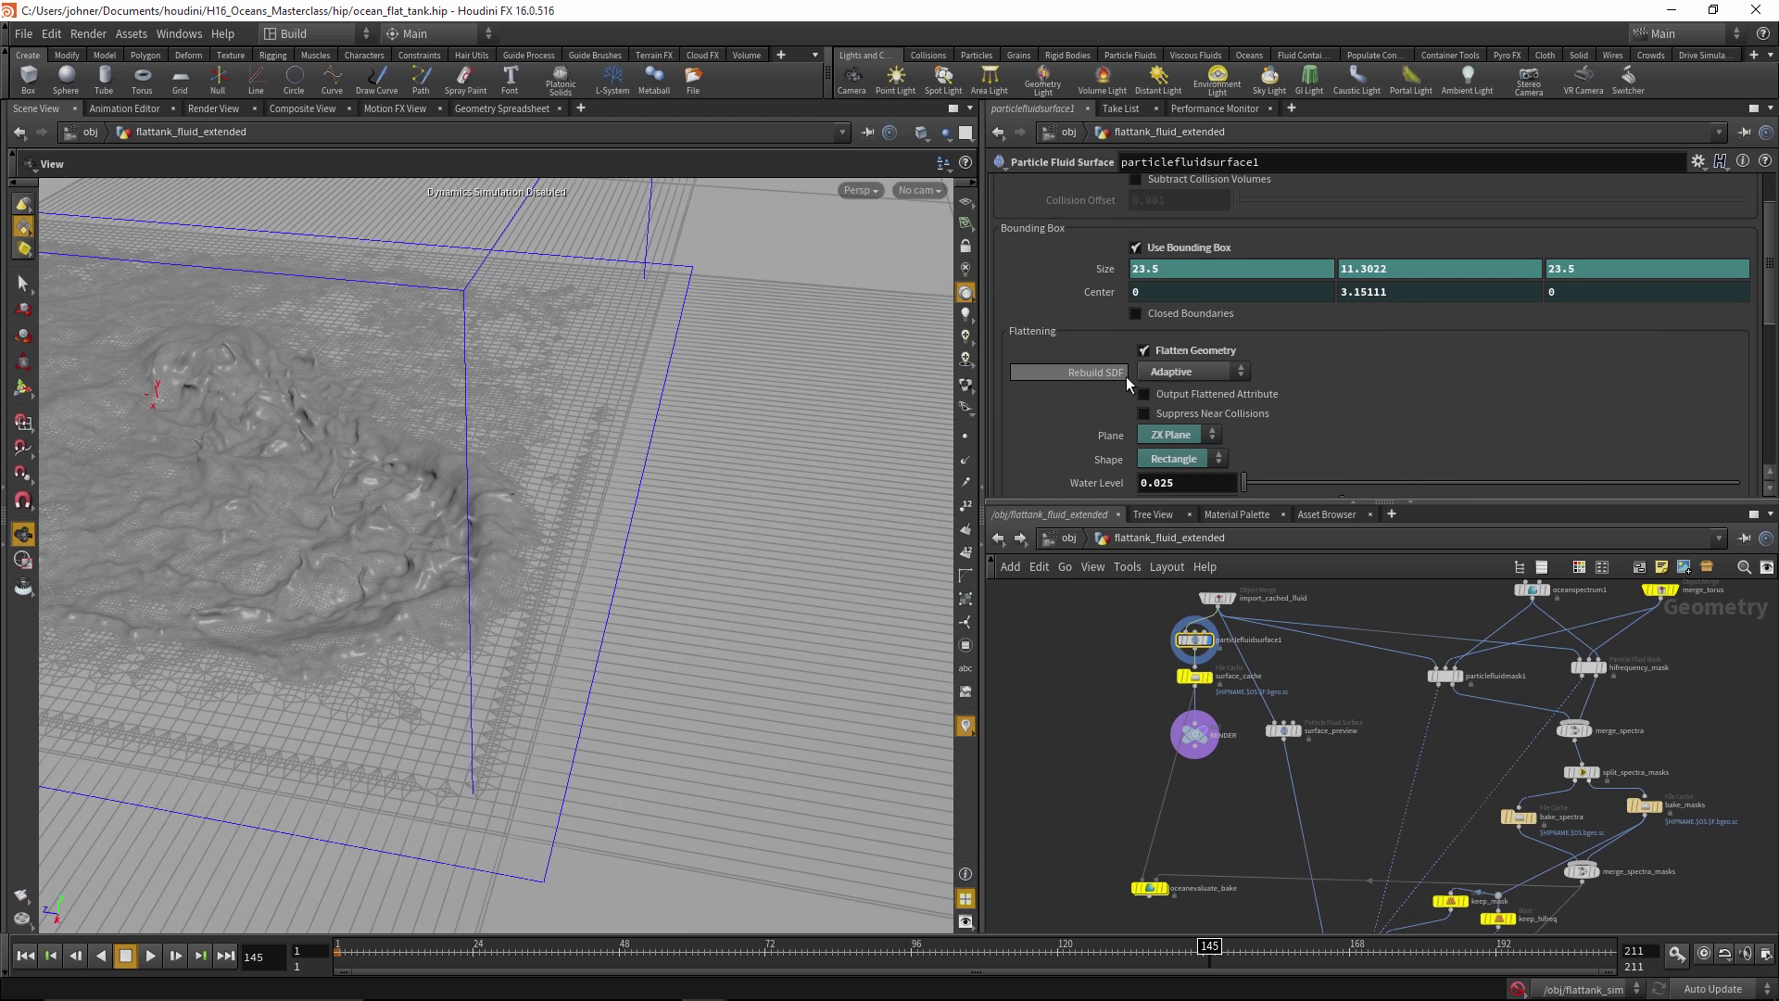
drag(715, 559, 761, 323)
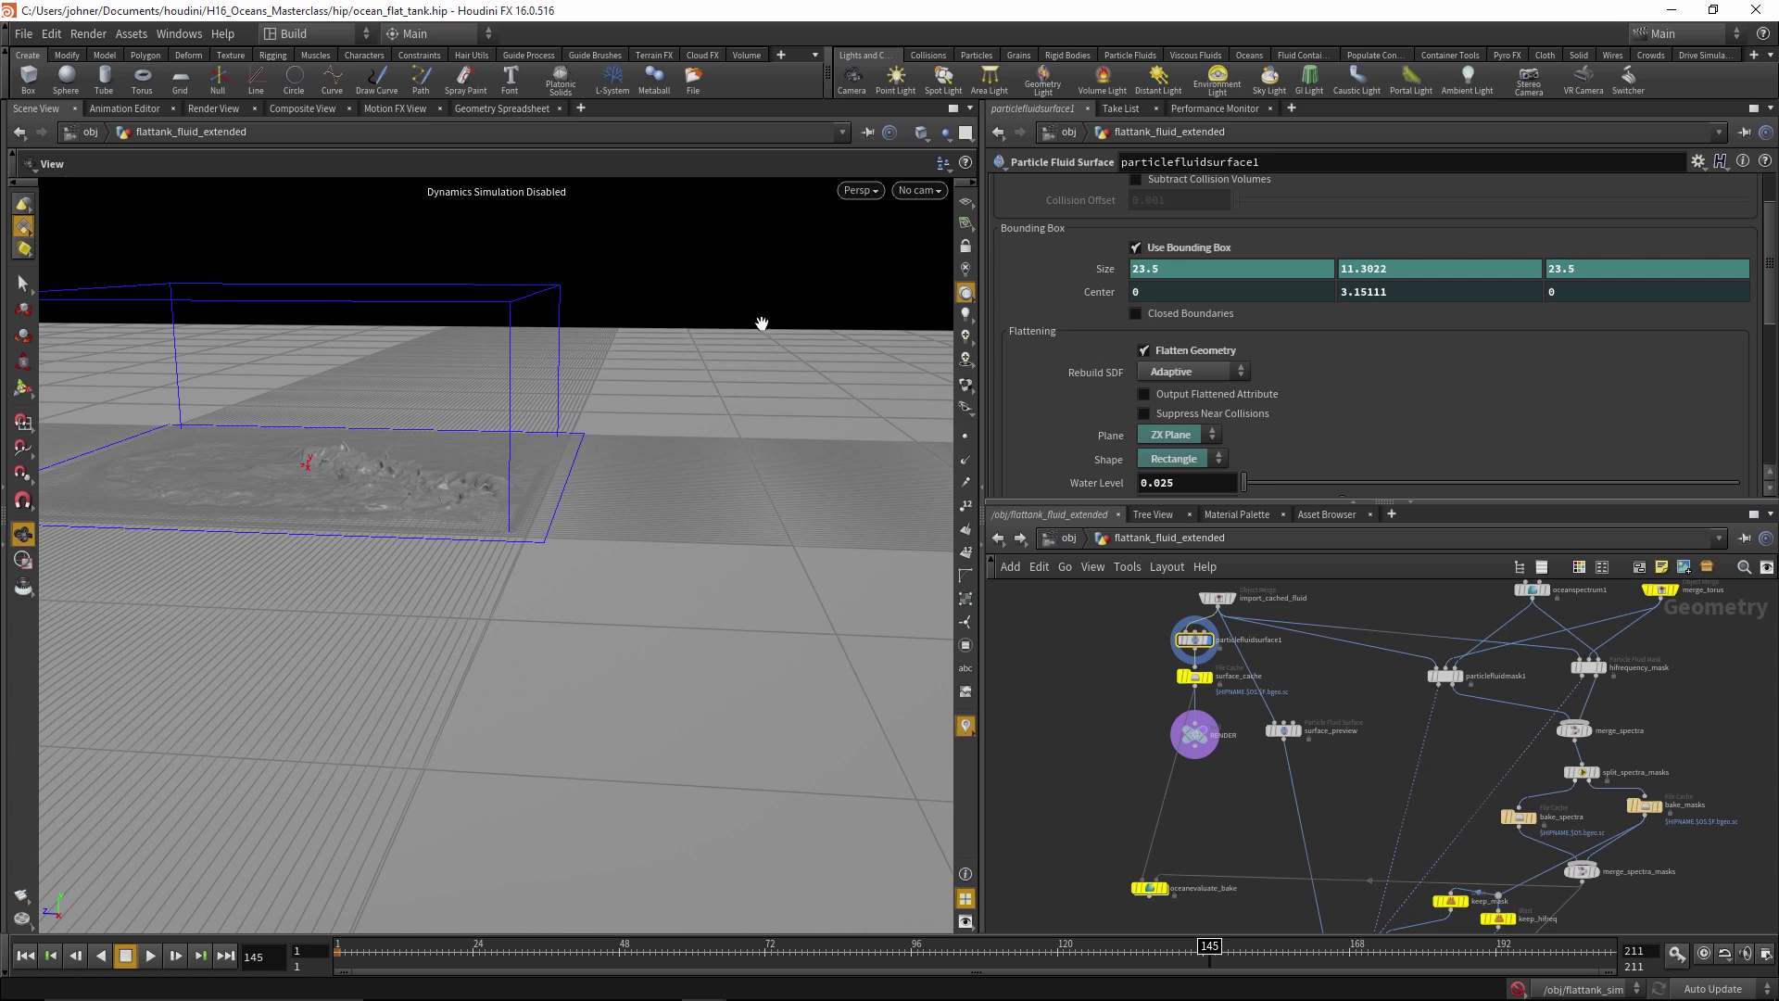
drag(680, 556, 690, 543)
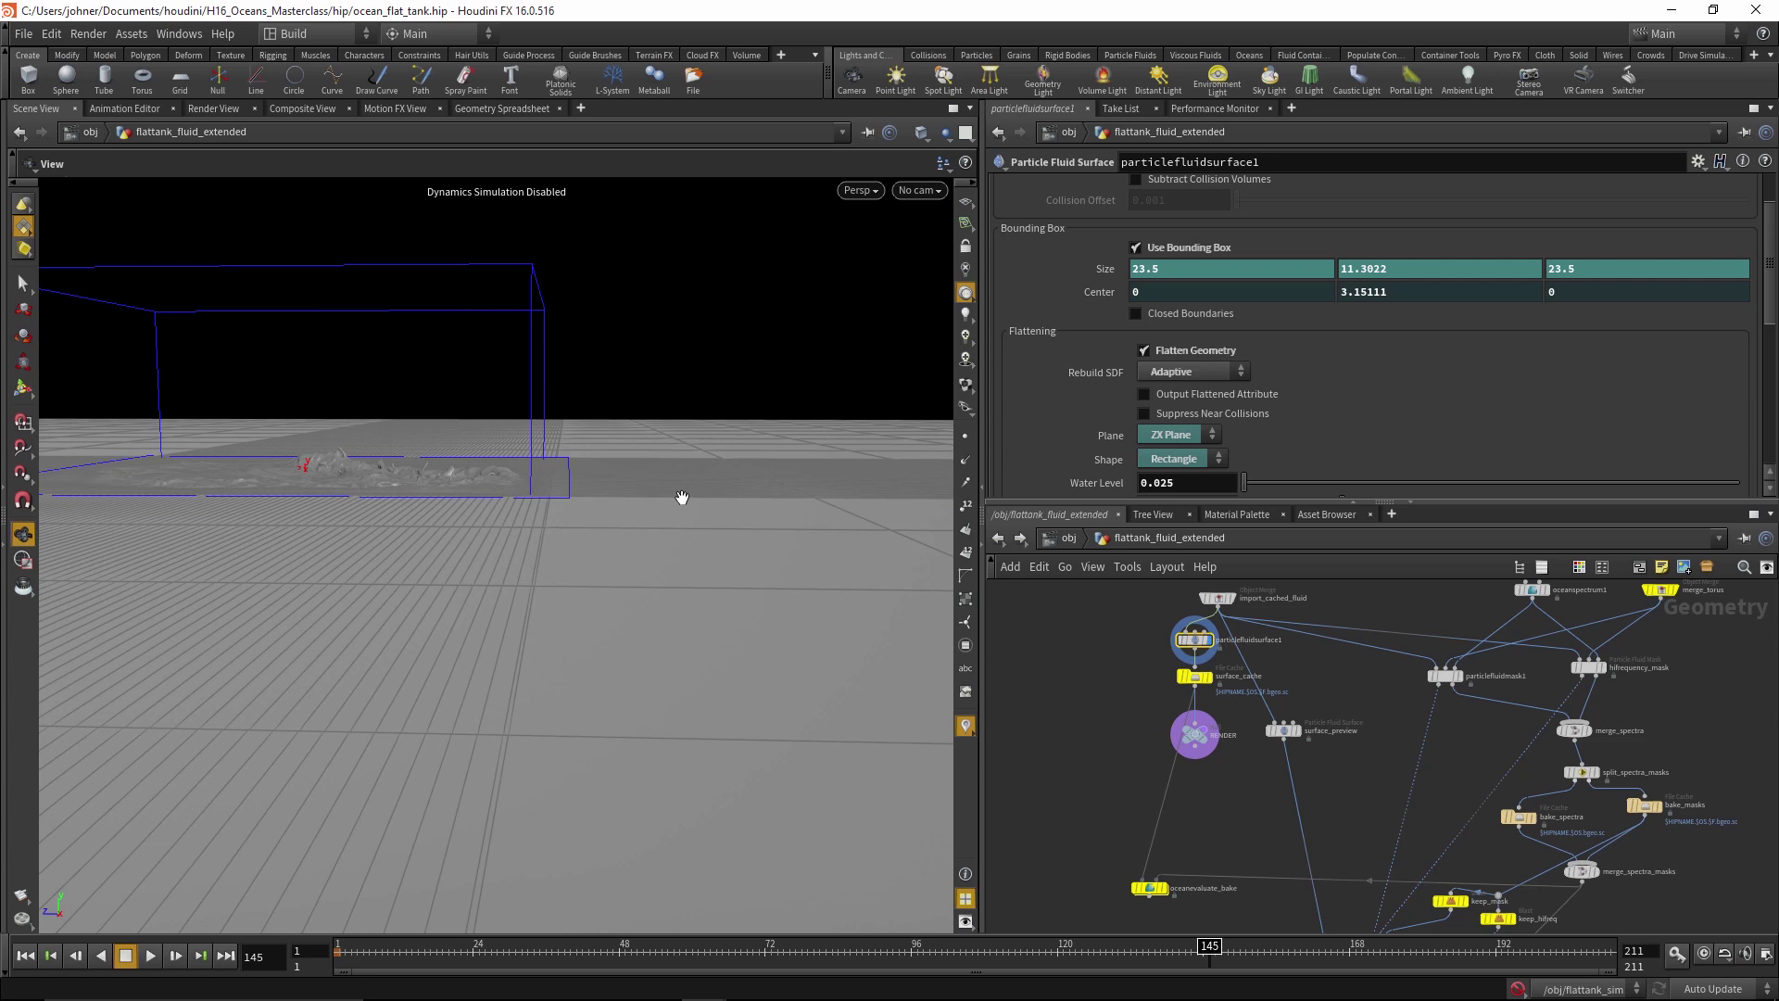
Switch to the Front view and inspect the bounding box edge around the water level
key(space+3)
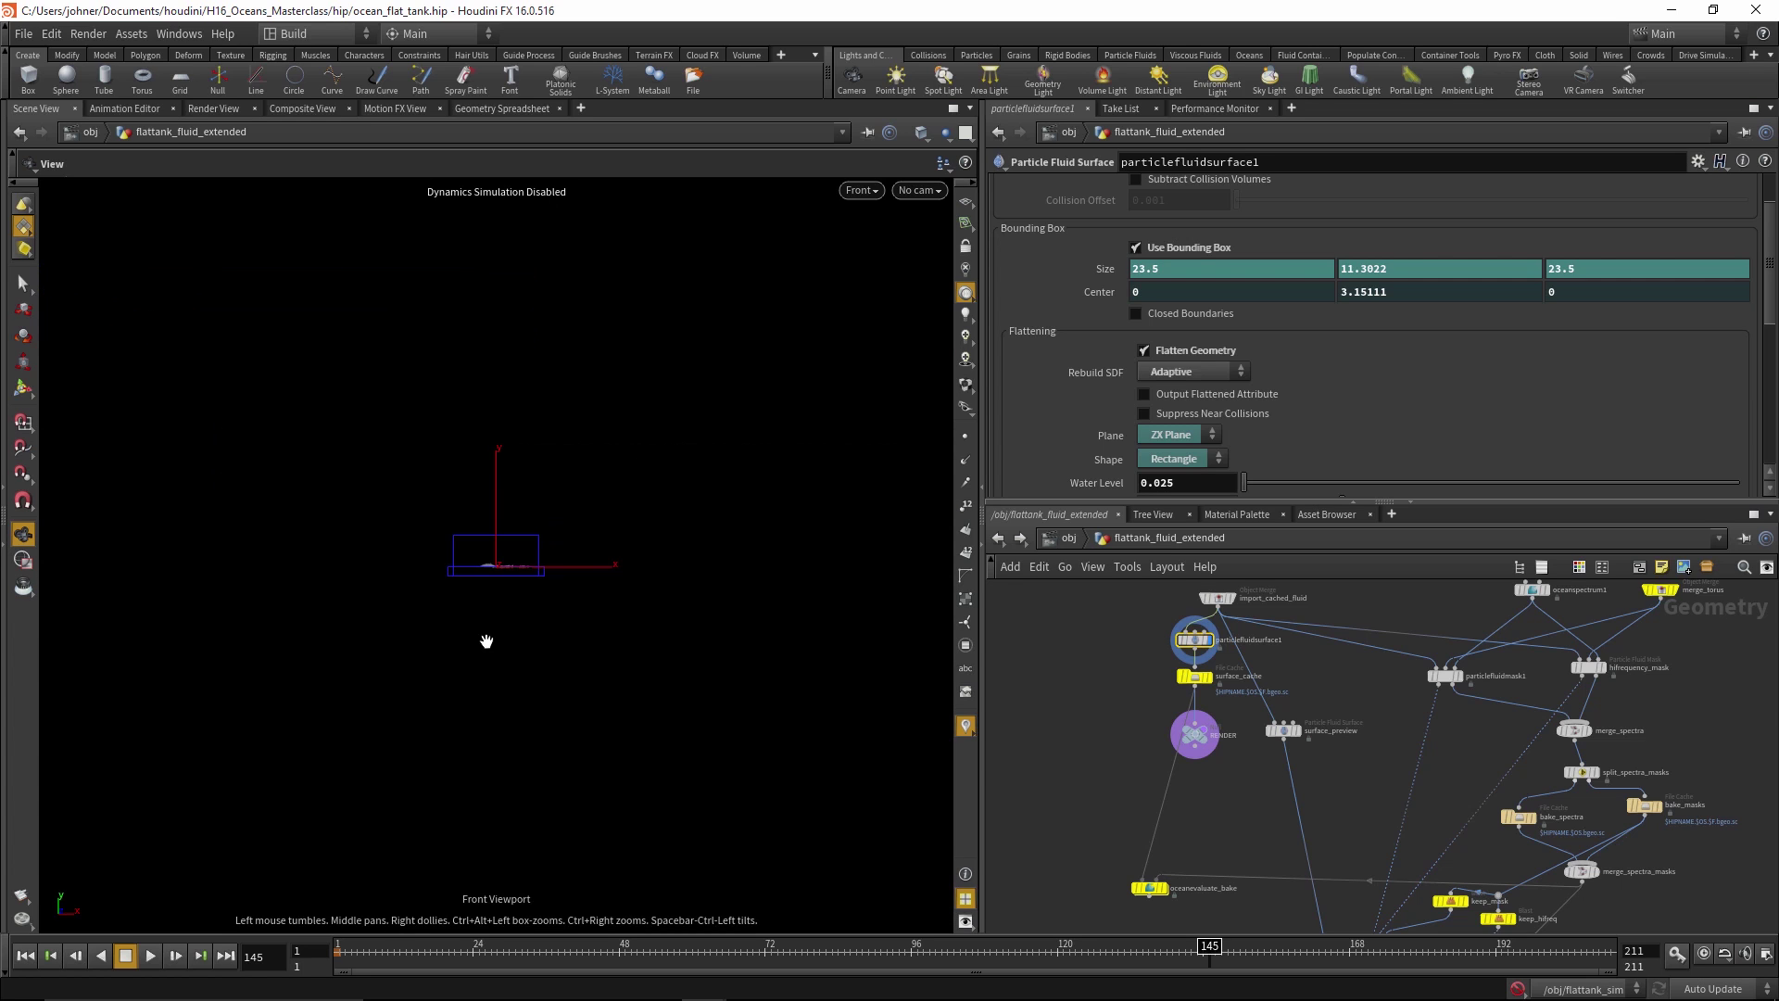
scroll(487, 642, up, 10)
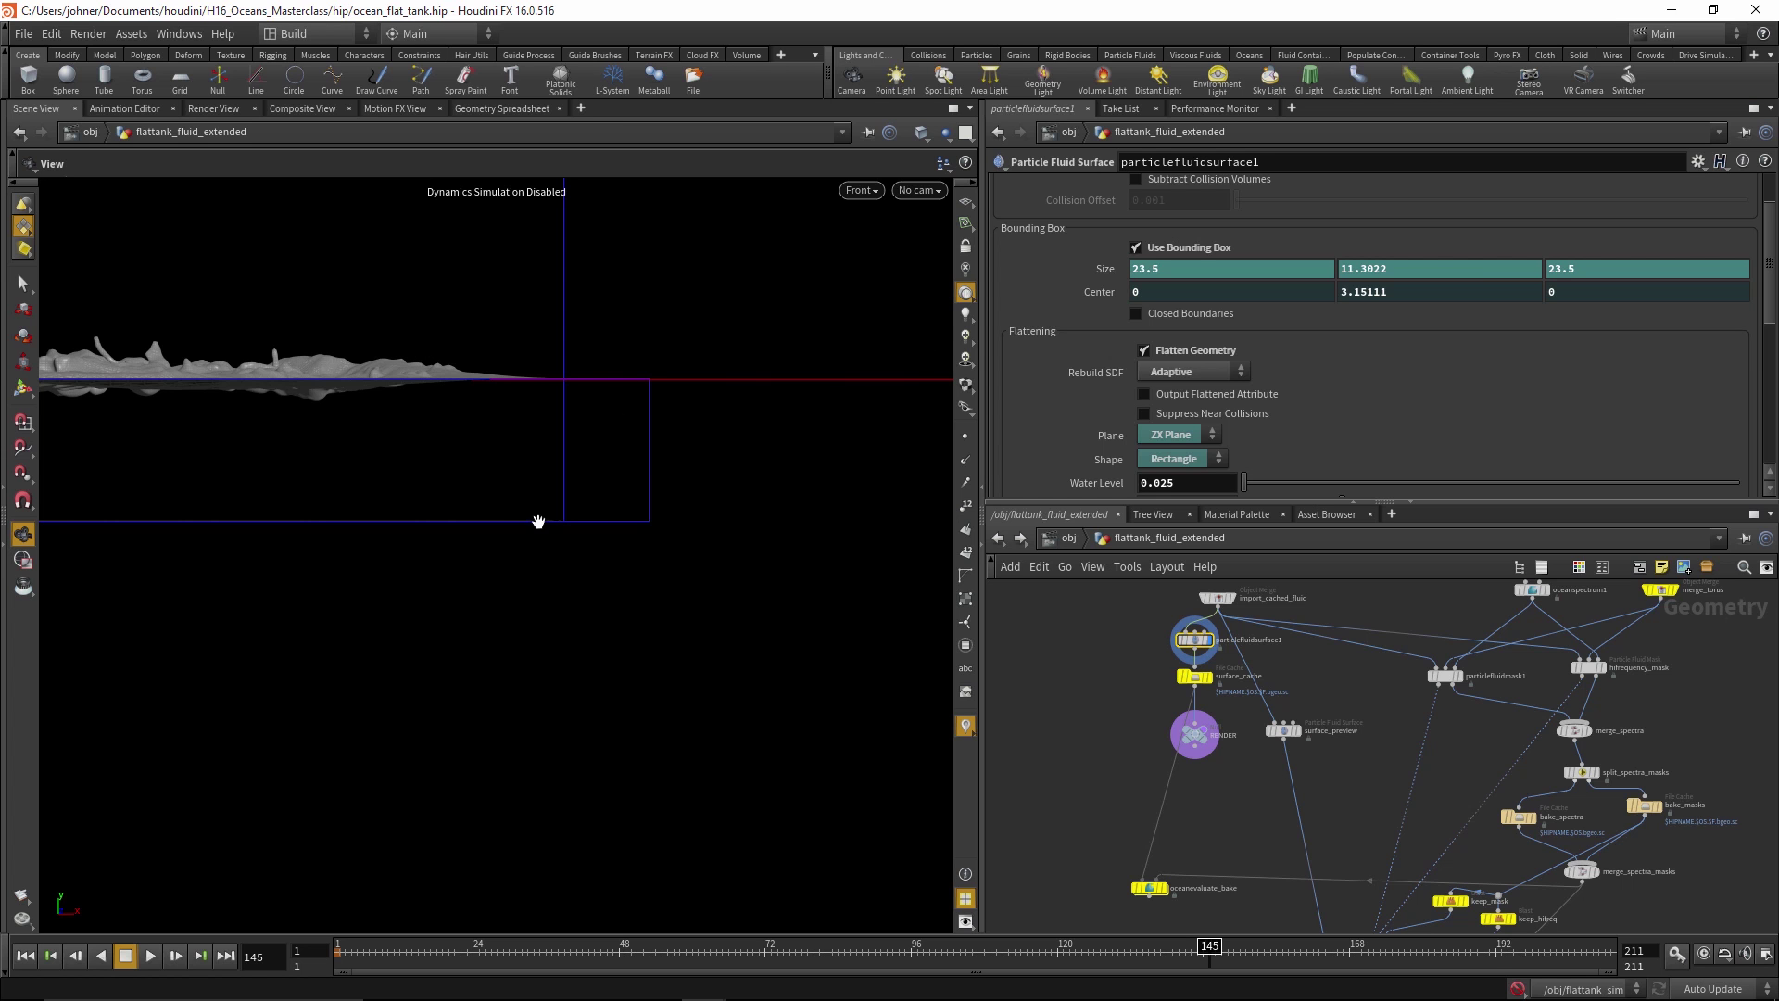
drag(541, 516, 708, 578)
Turn off Flatten Geometry on particlefluidsurface1 to view the unflattened fluid edge
click(1239, 359)
scroll(708, 584, up, 3)
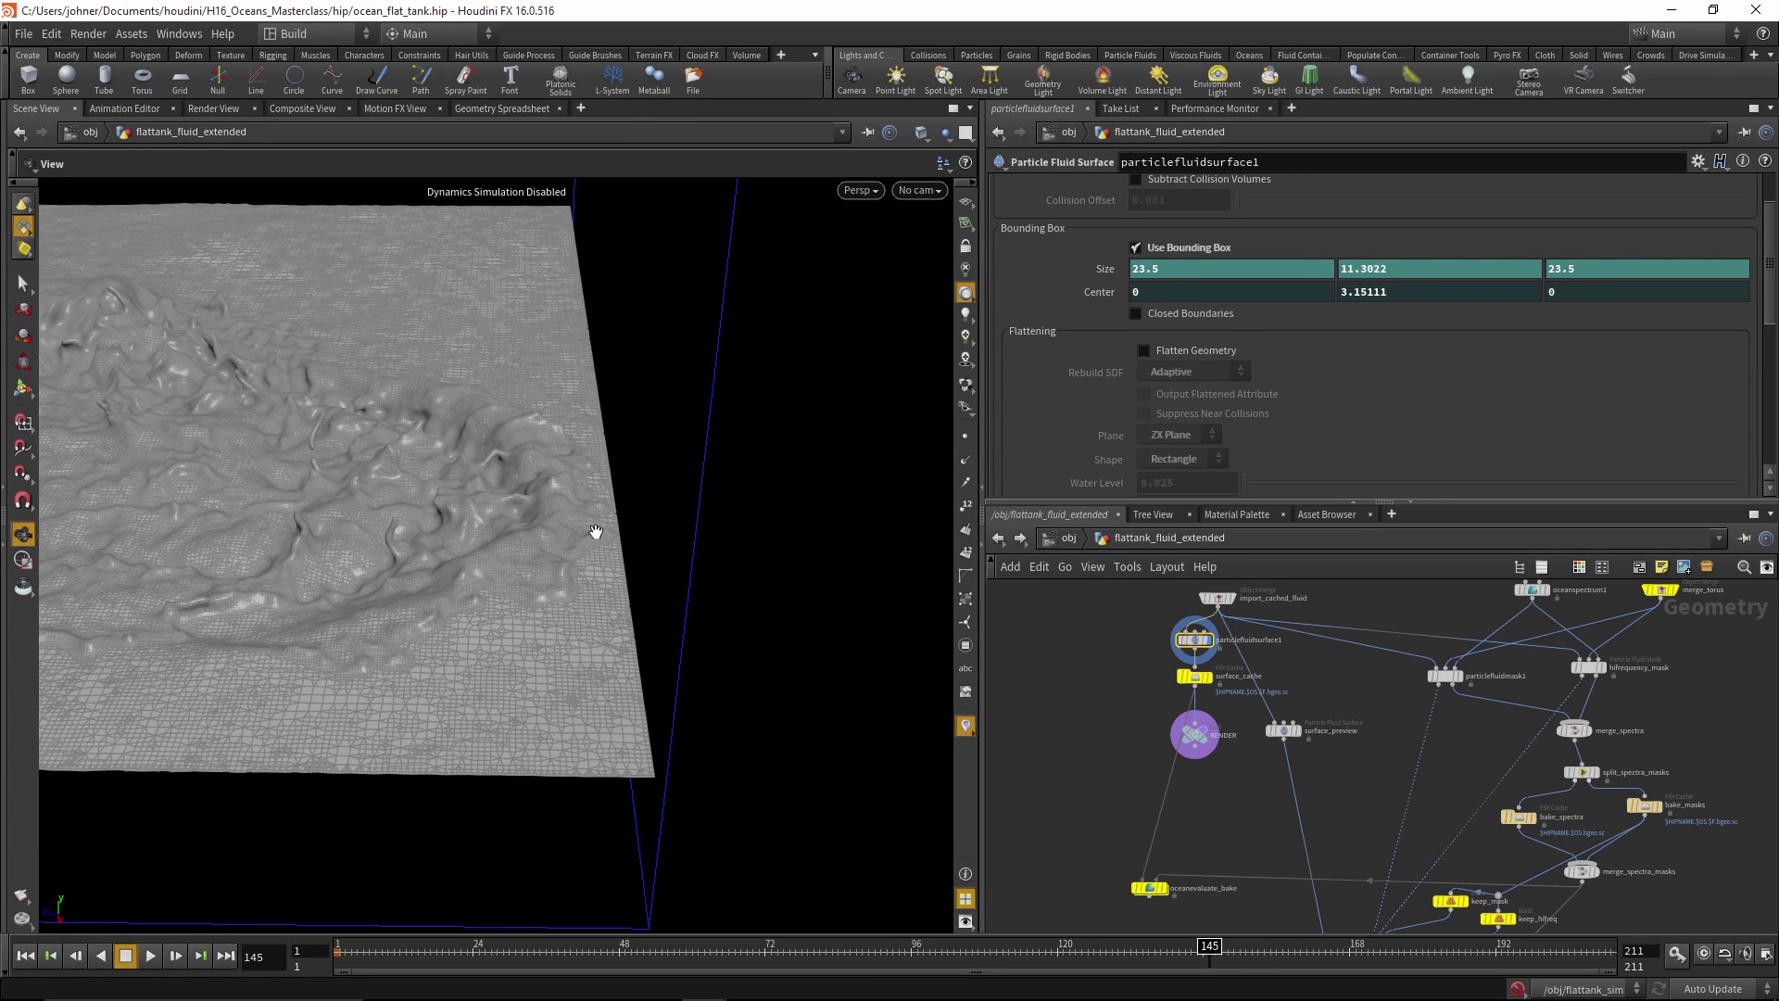
Display the fluid surface as Smooth Shaded and turn Flatten Geometry back on to view the blended edge
click(921, 131)
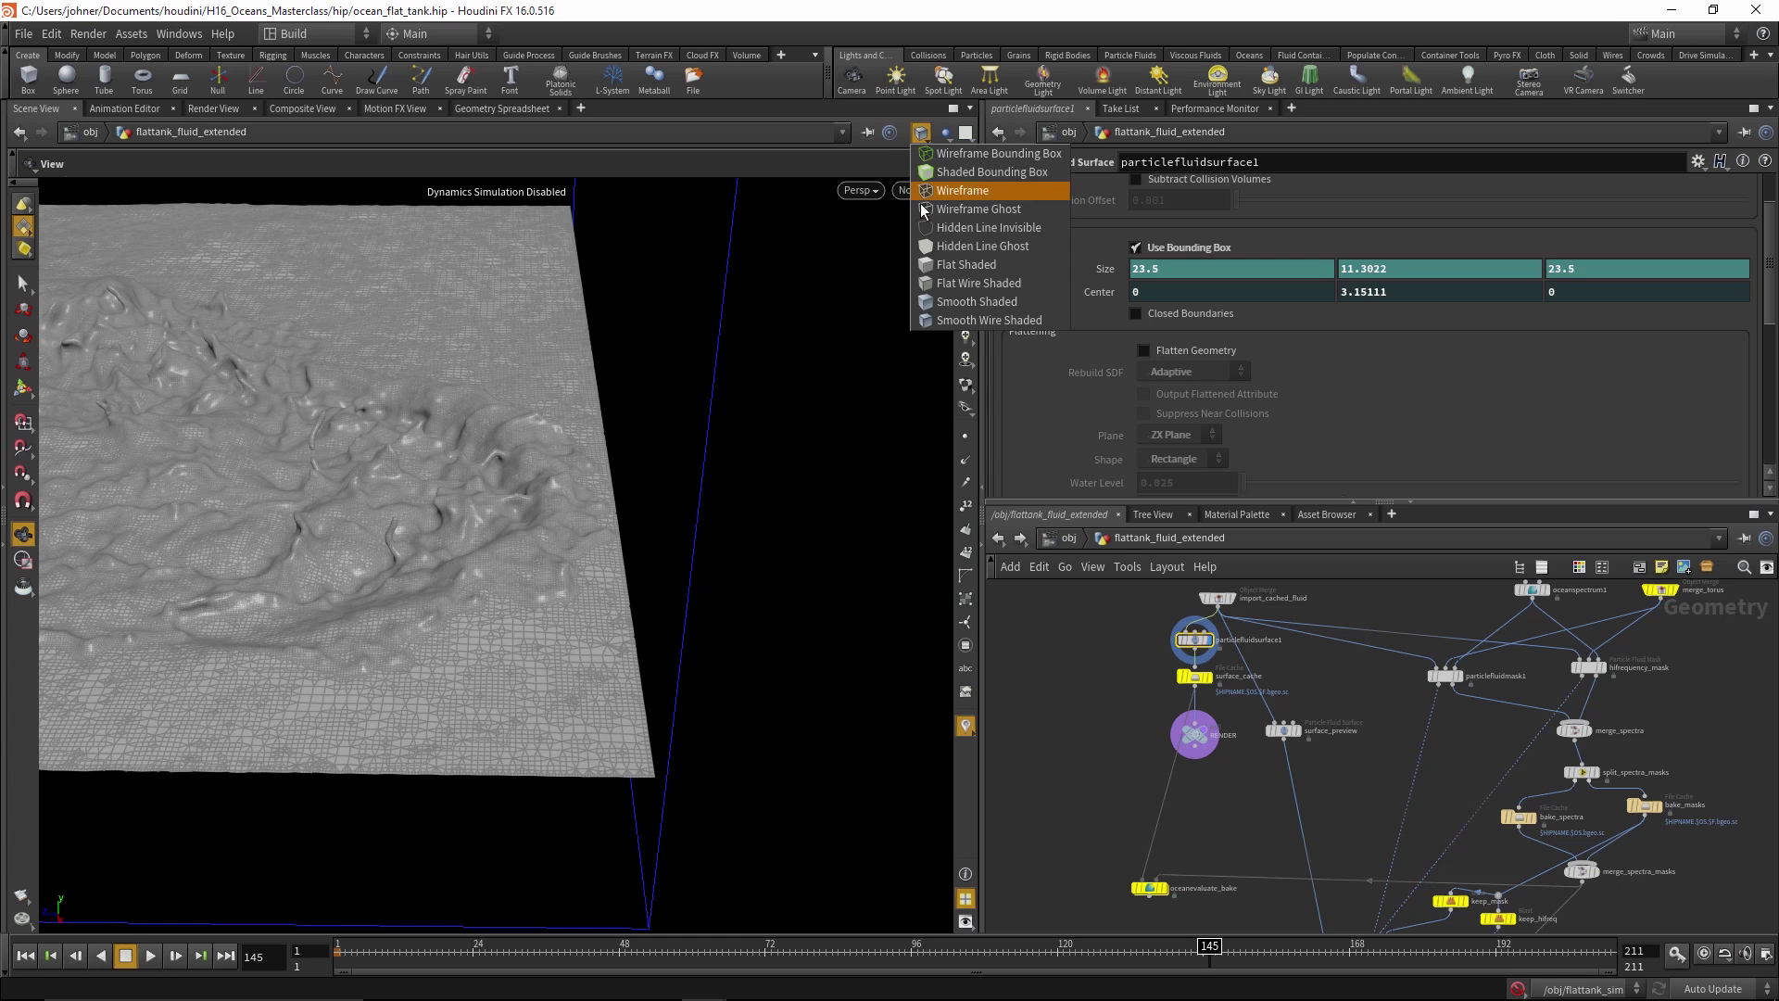
click(938, 304)
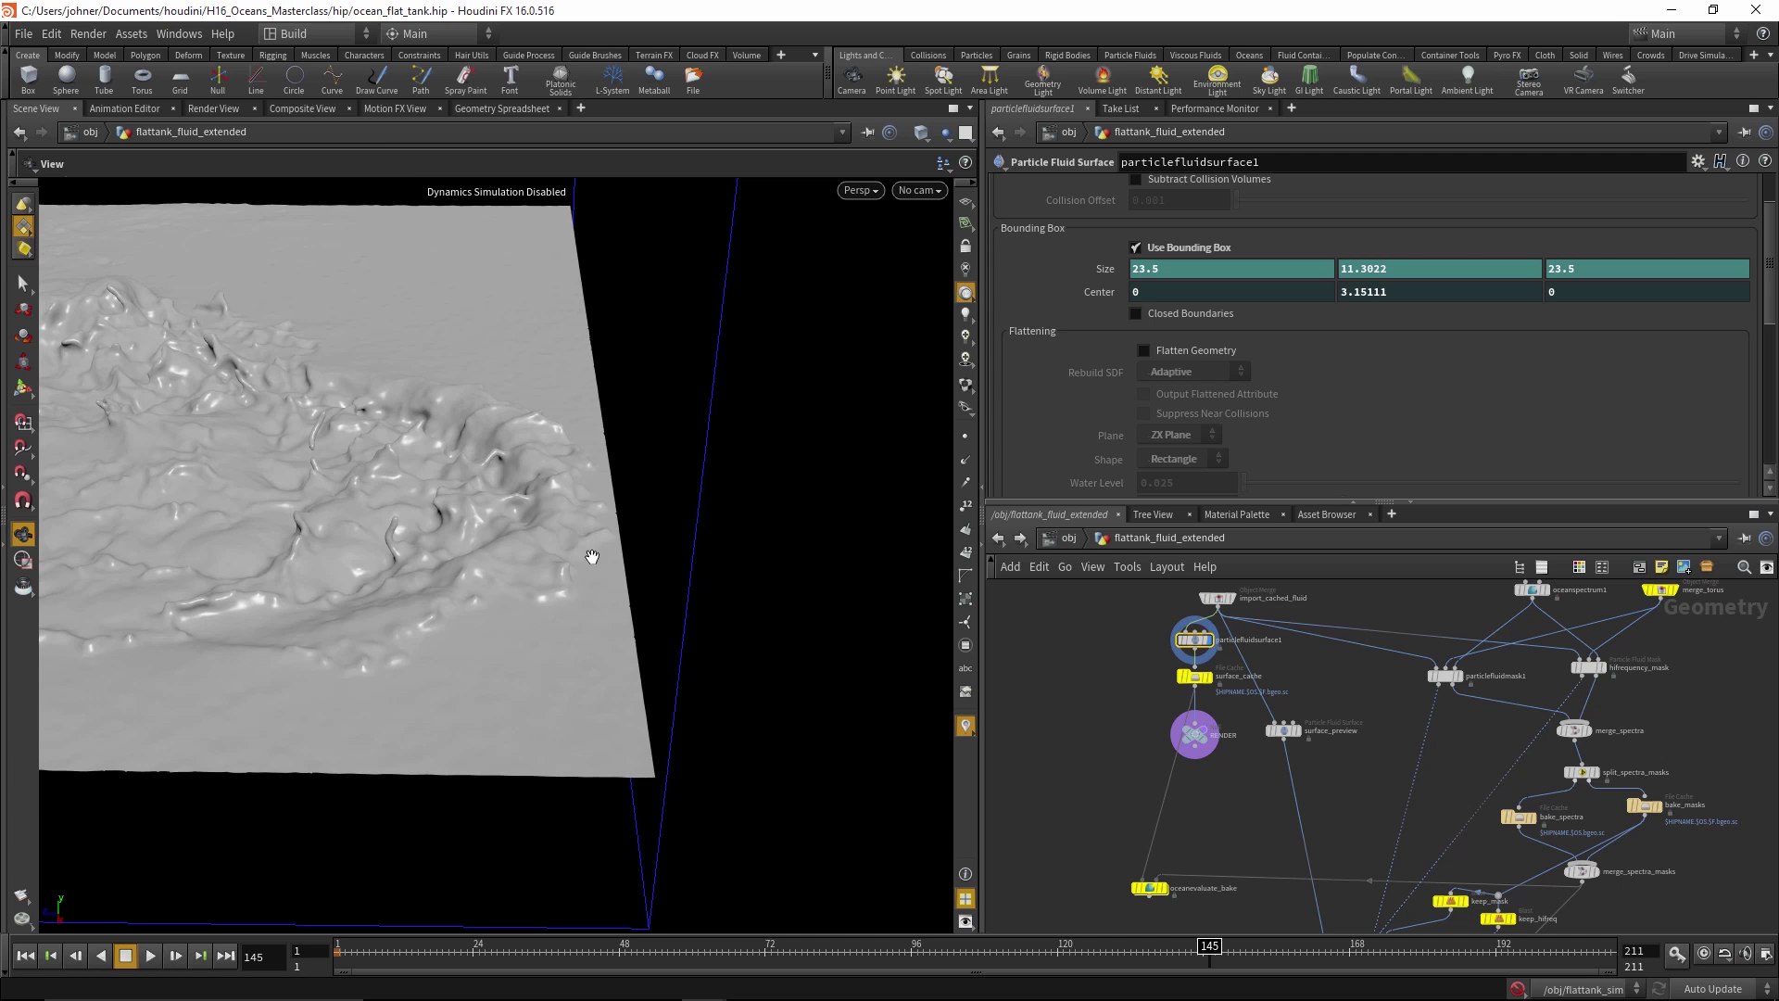
mouse_move(589, 552)
mouse_down()
mouse_move(583, 489)
mouse_move(590, 543)
mouse_up()
drag(616, 441, 428, 554)
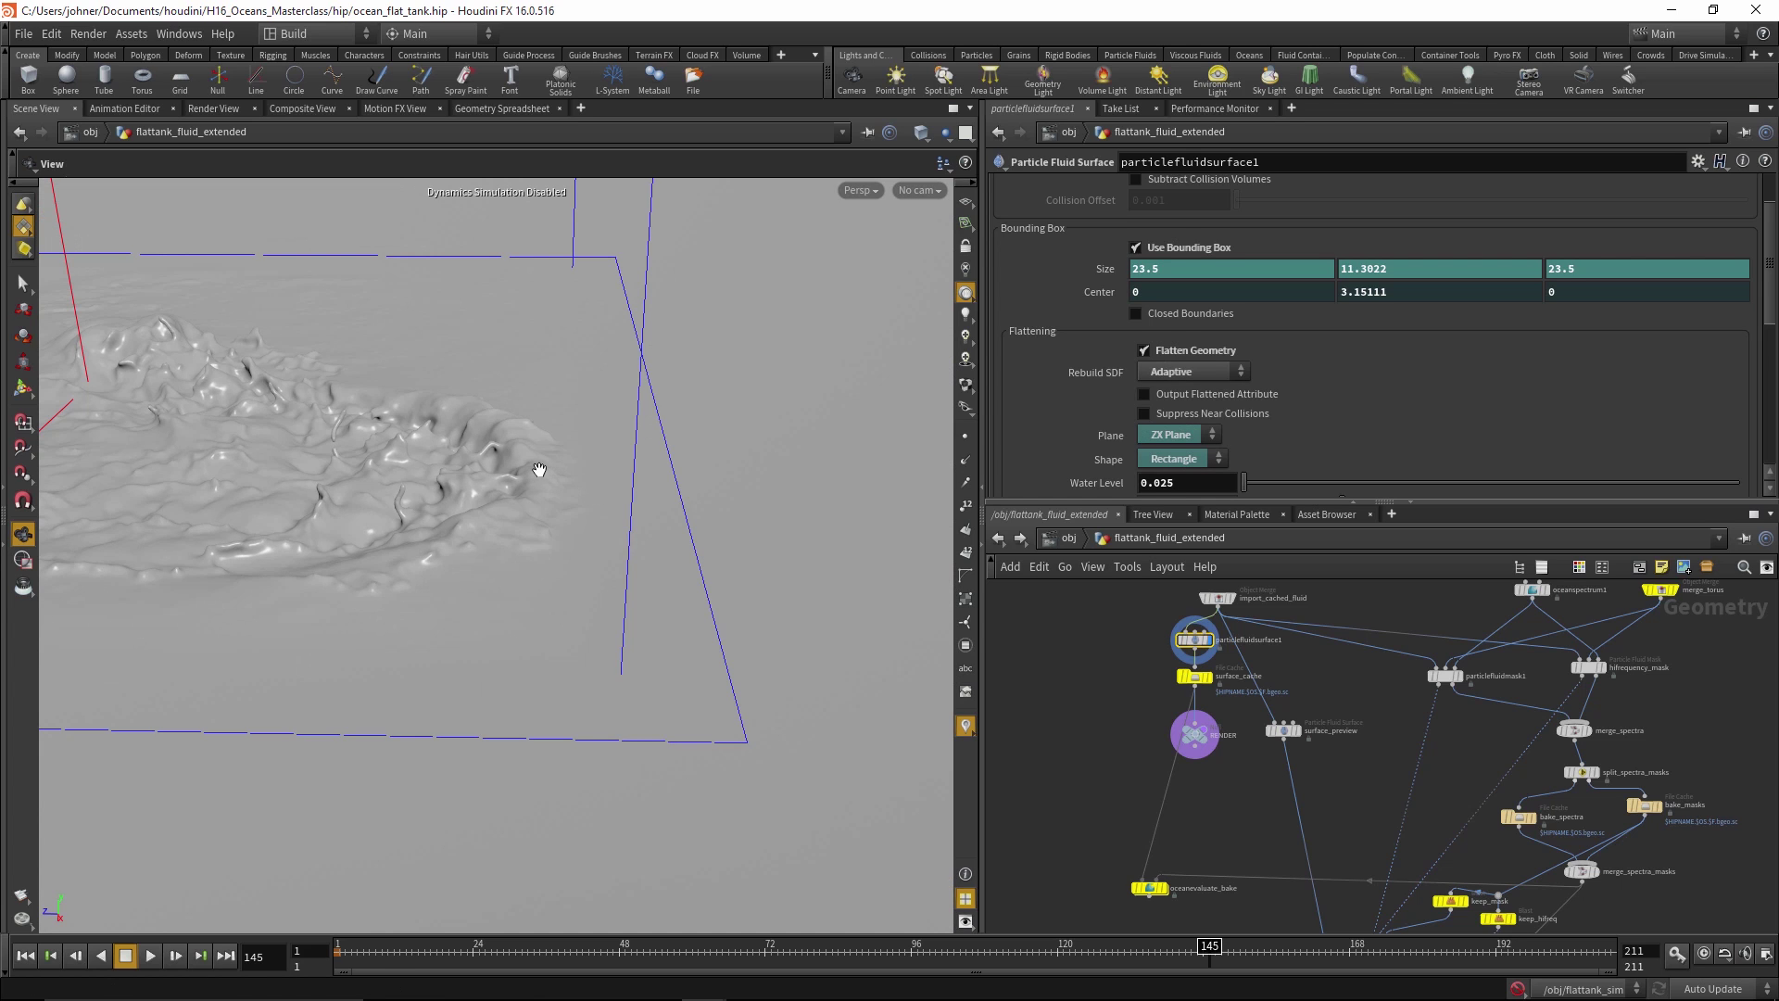
scroll(1277, 432, down, 2)
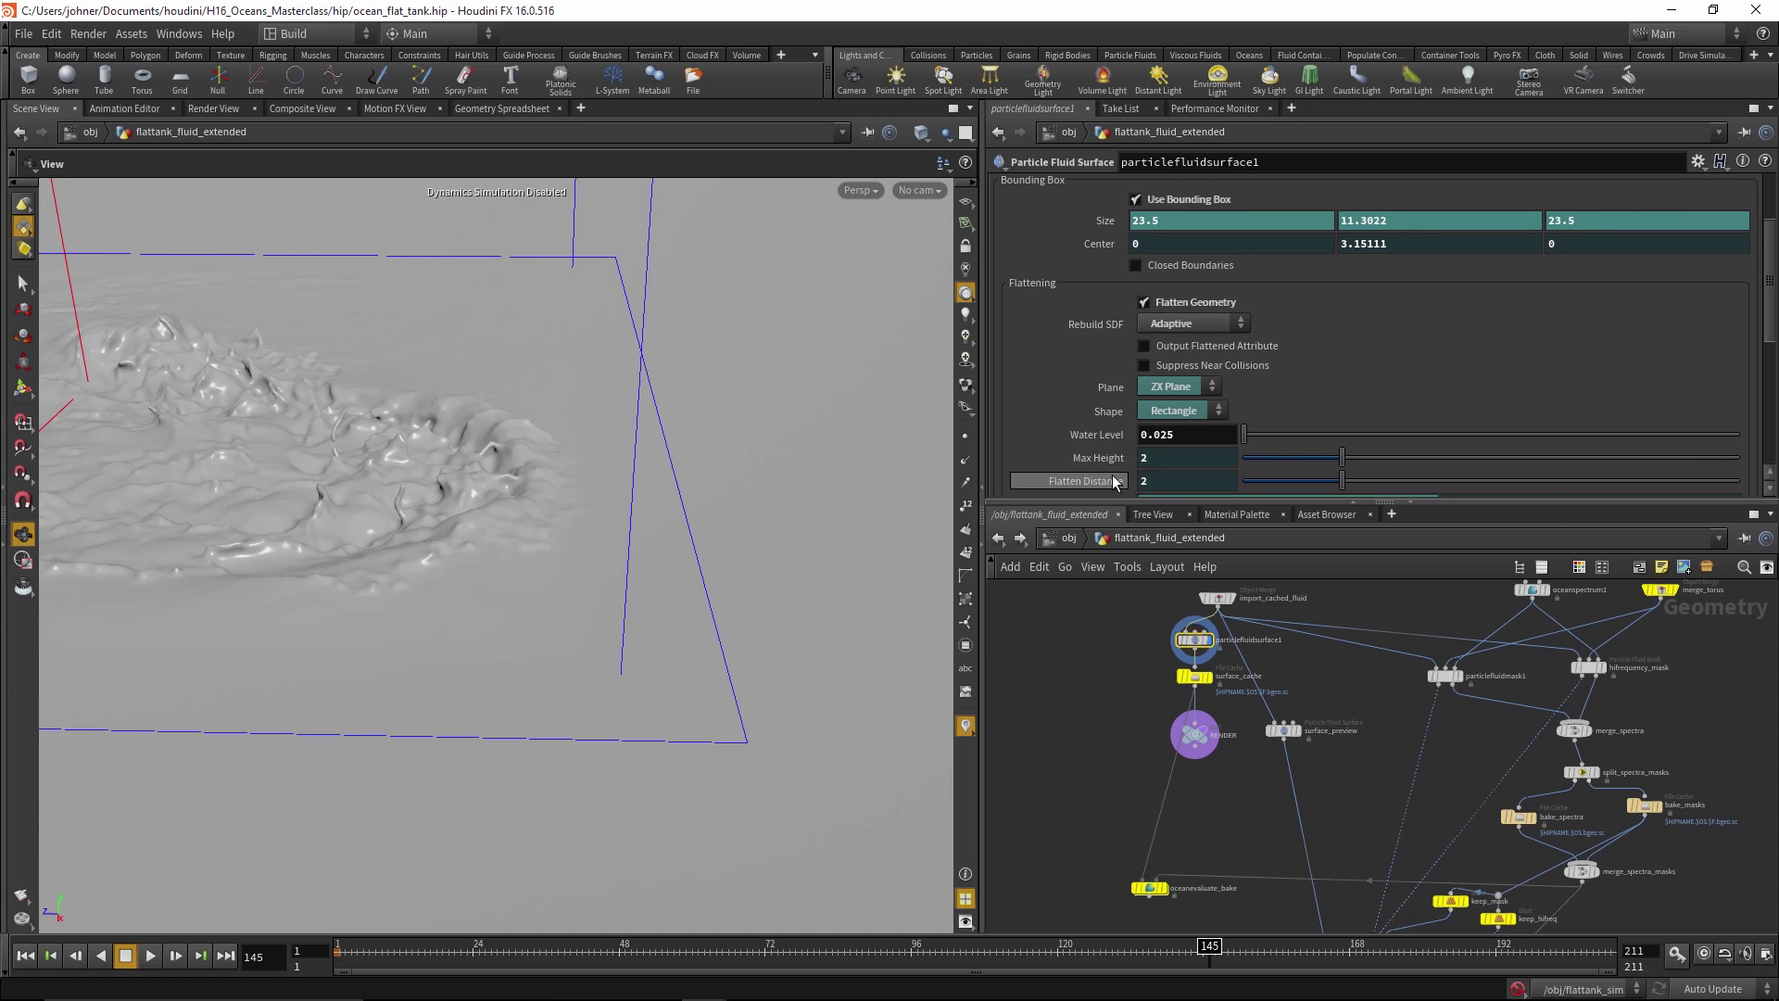
scroll(1281, 393, up, 2)
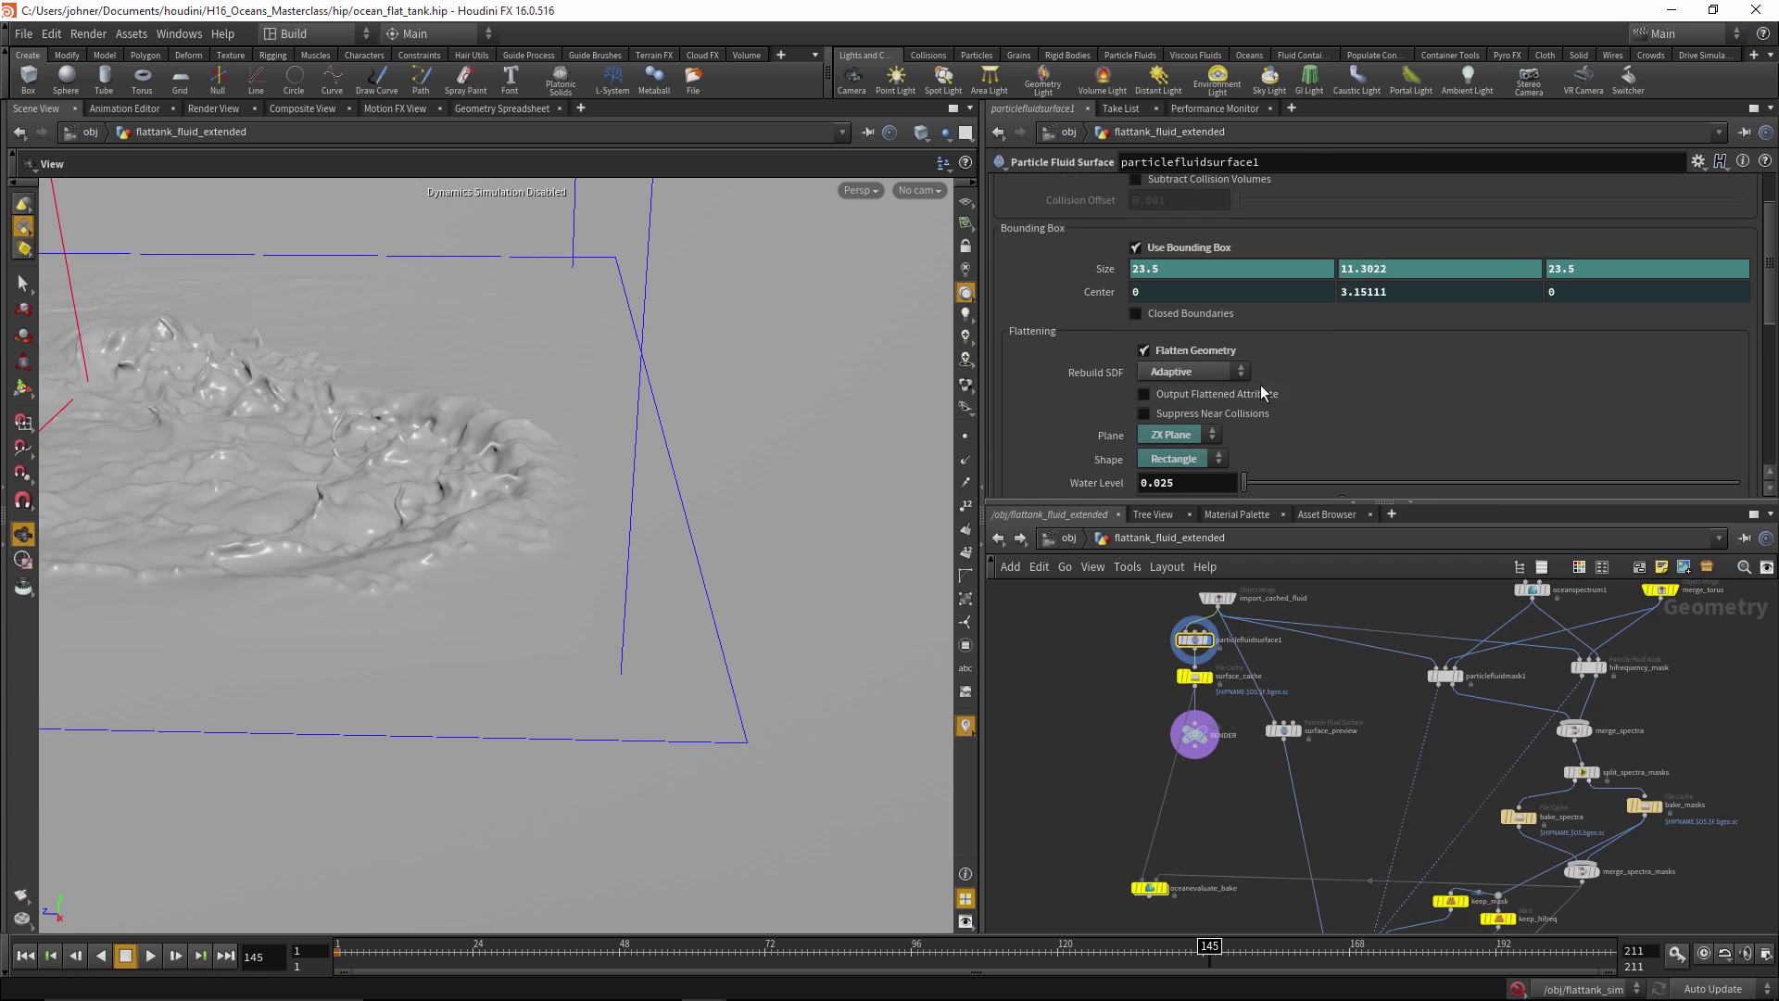
drag(540, 519, 531, 475)
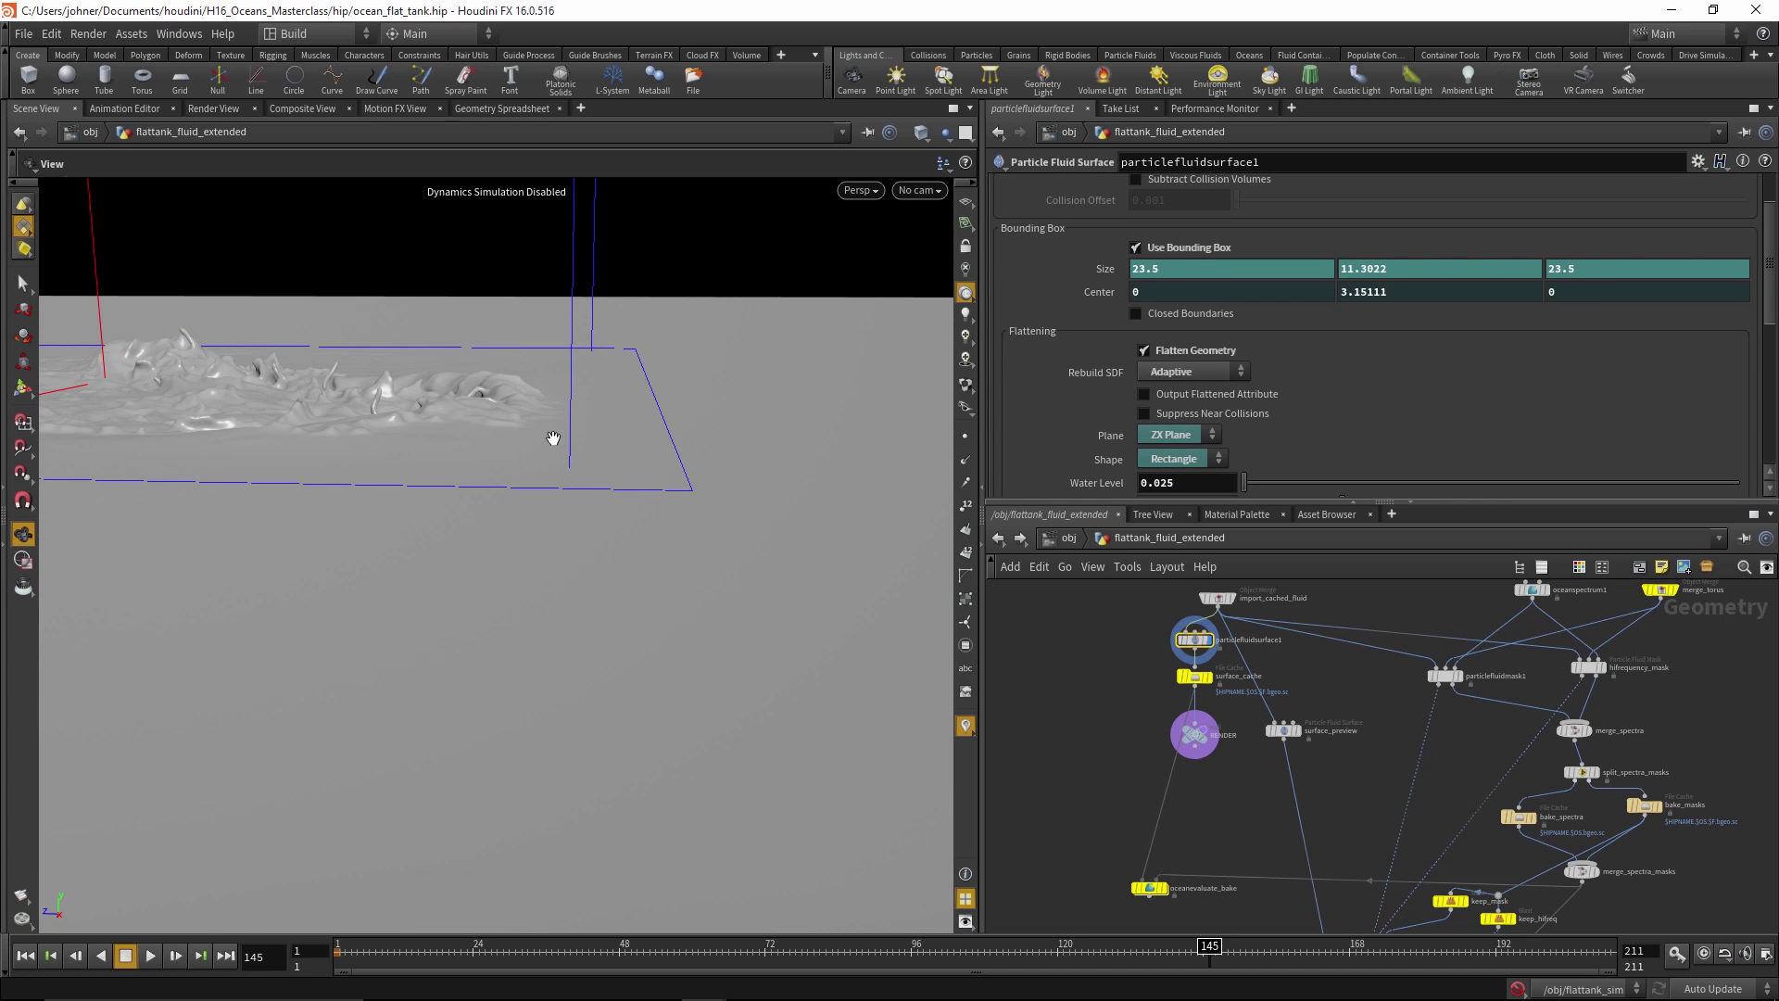
drag(562, 477, 556, 469)
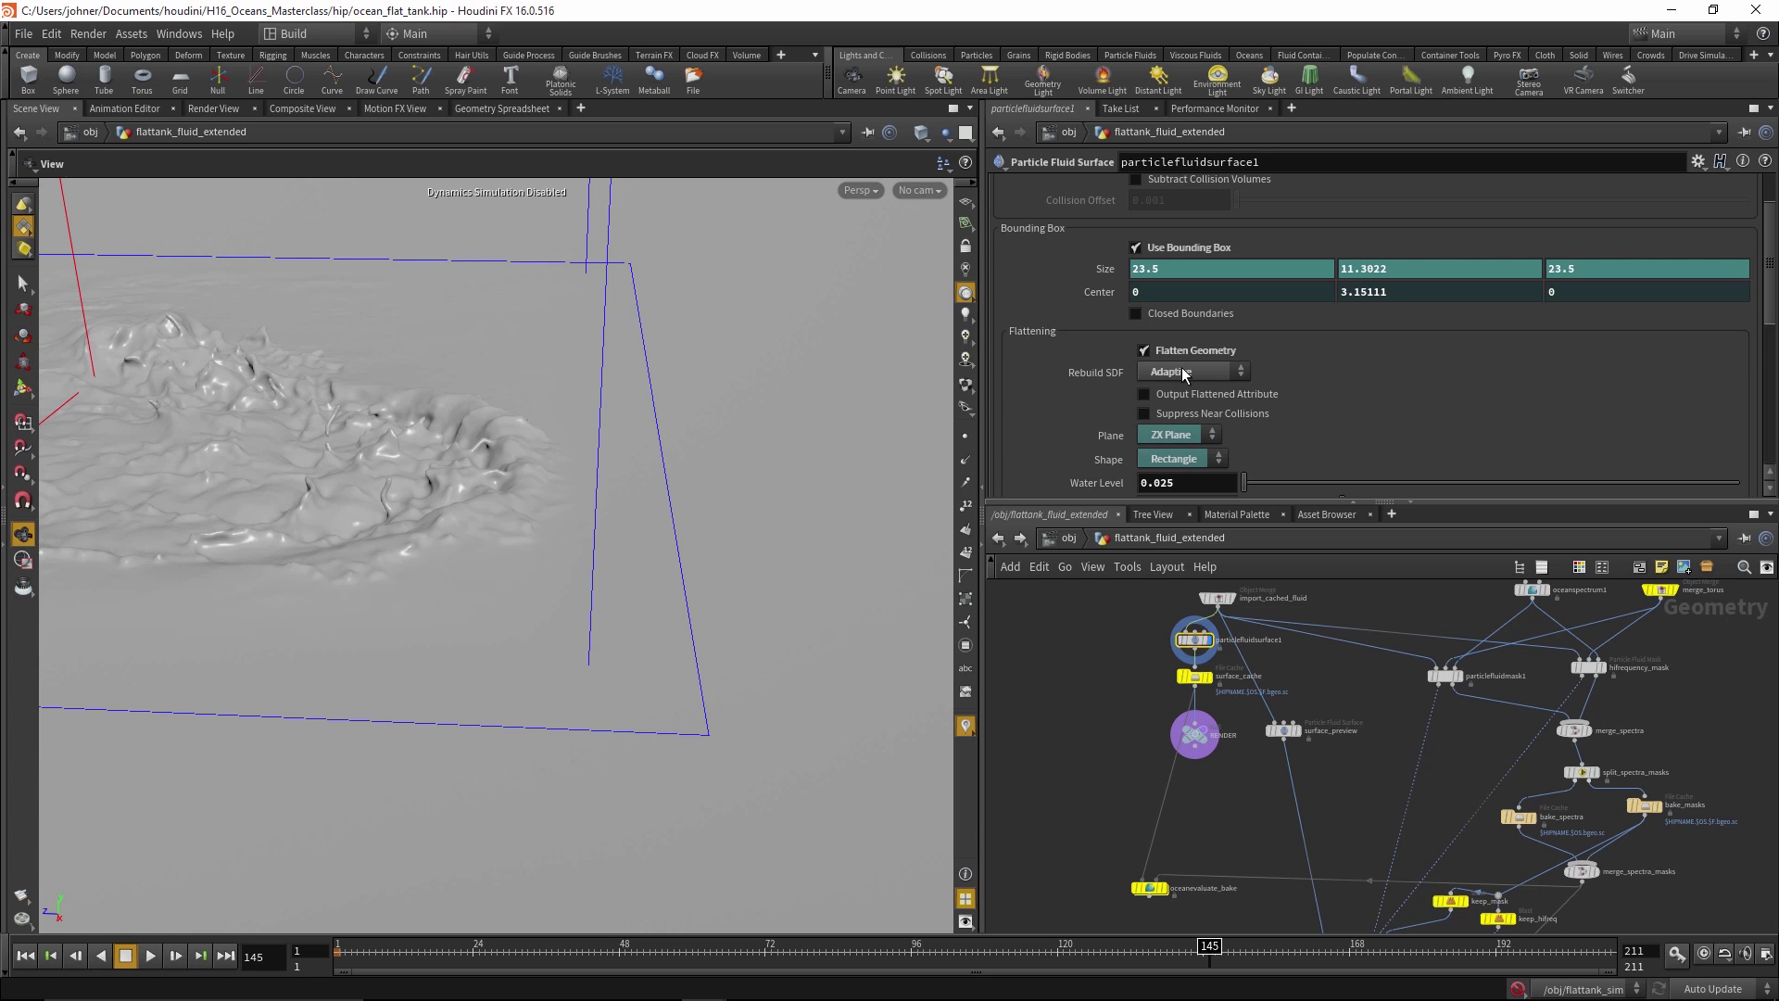
Review the Adaptivity setting and the Rebuild SDF options of particlefluidsurface1 without changing them
scroll(1054, 224, up, 10)
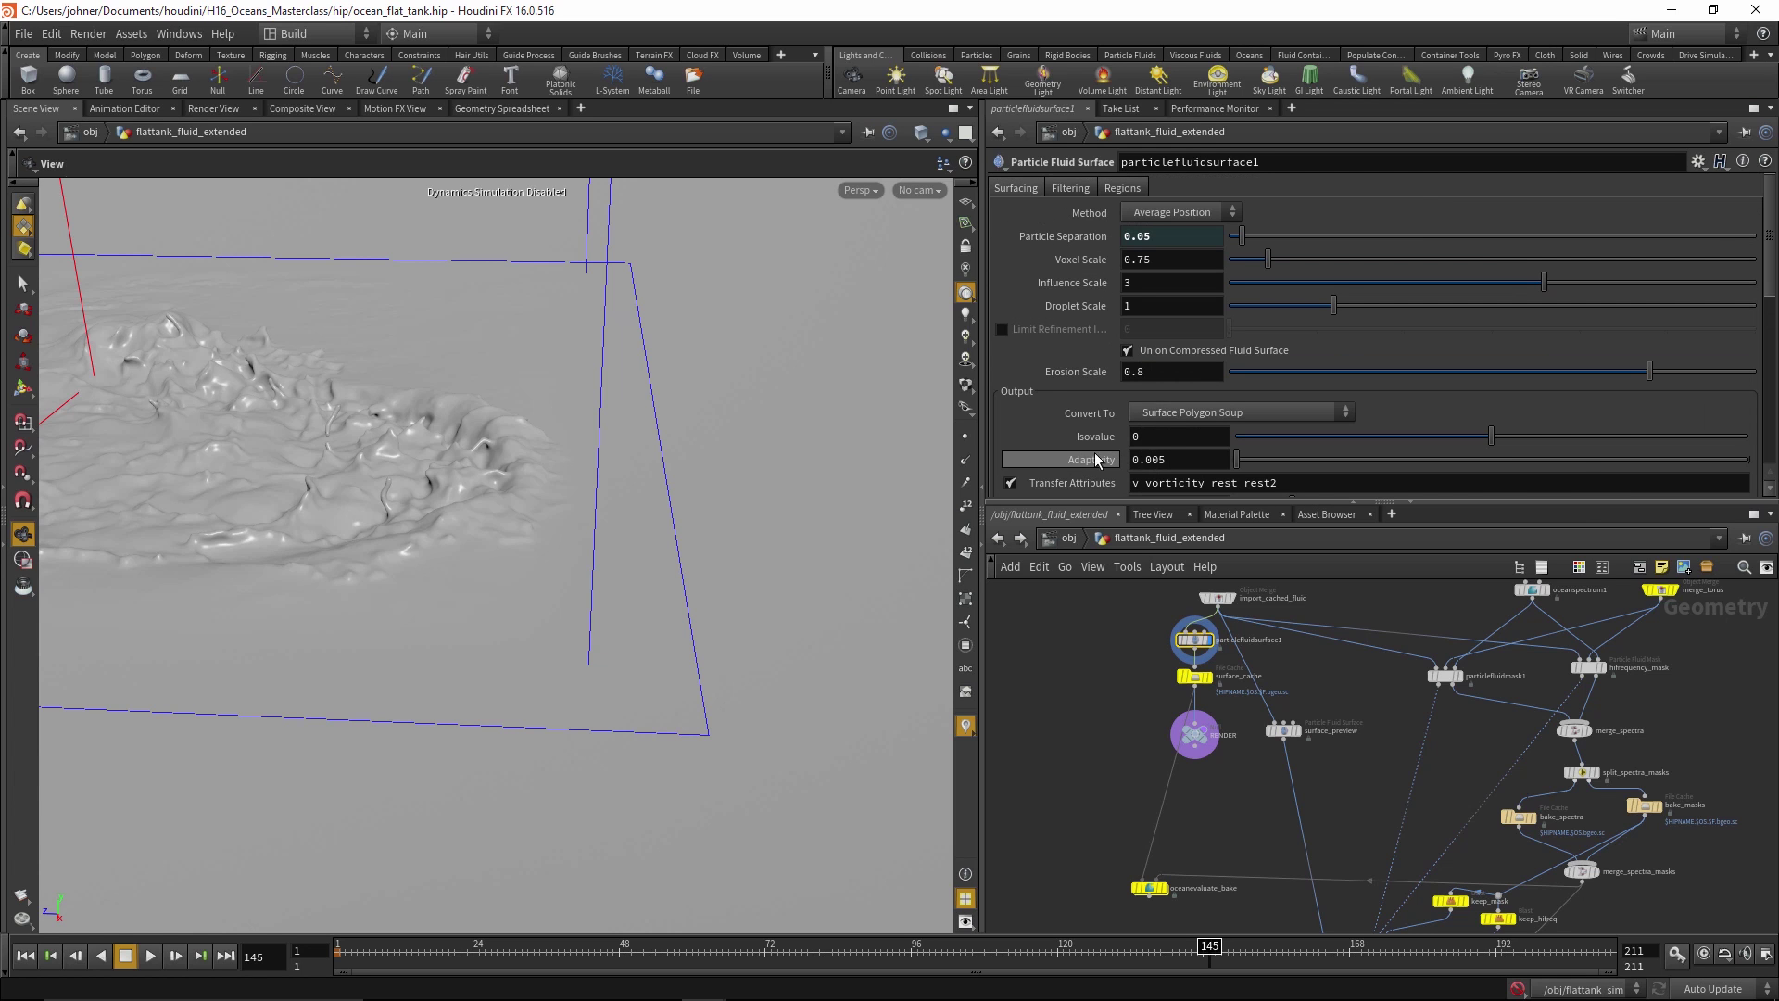
mouse_move(1093, 457)
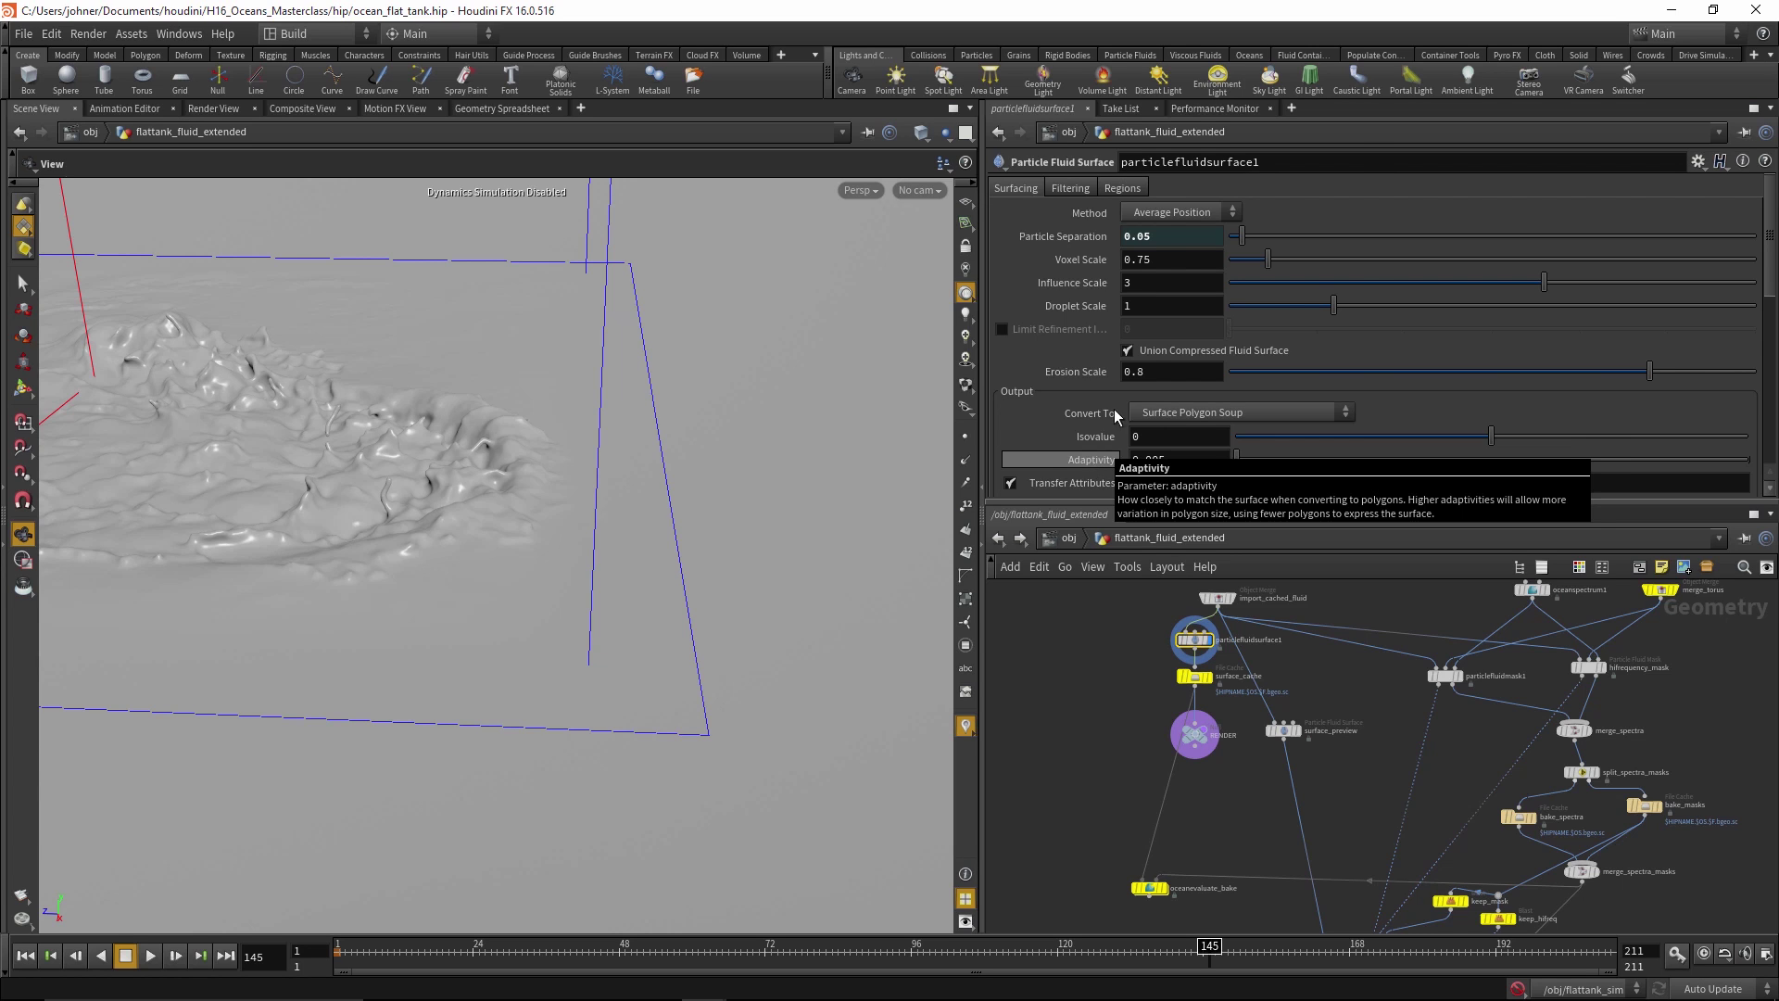
click(1121, 185)
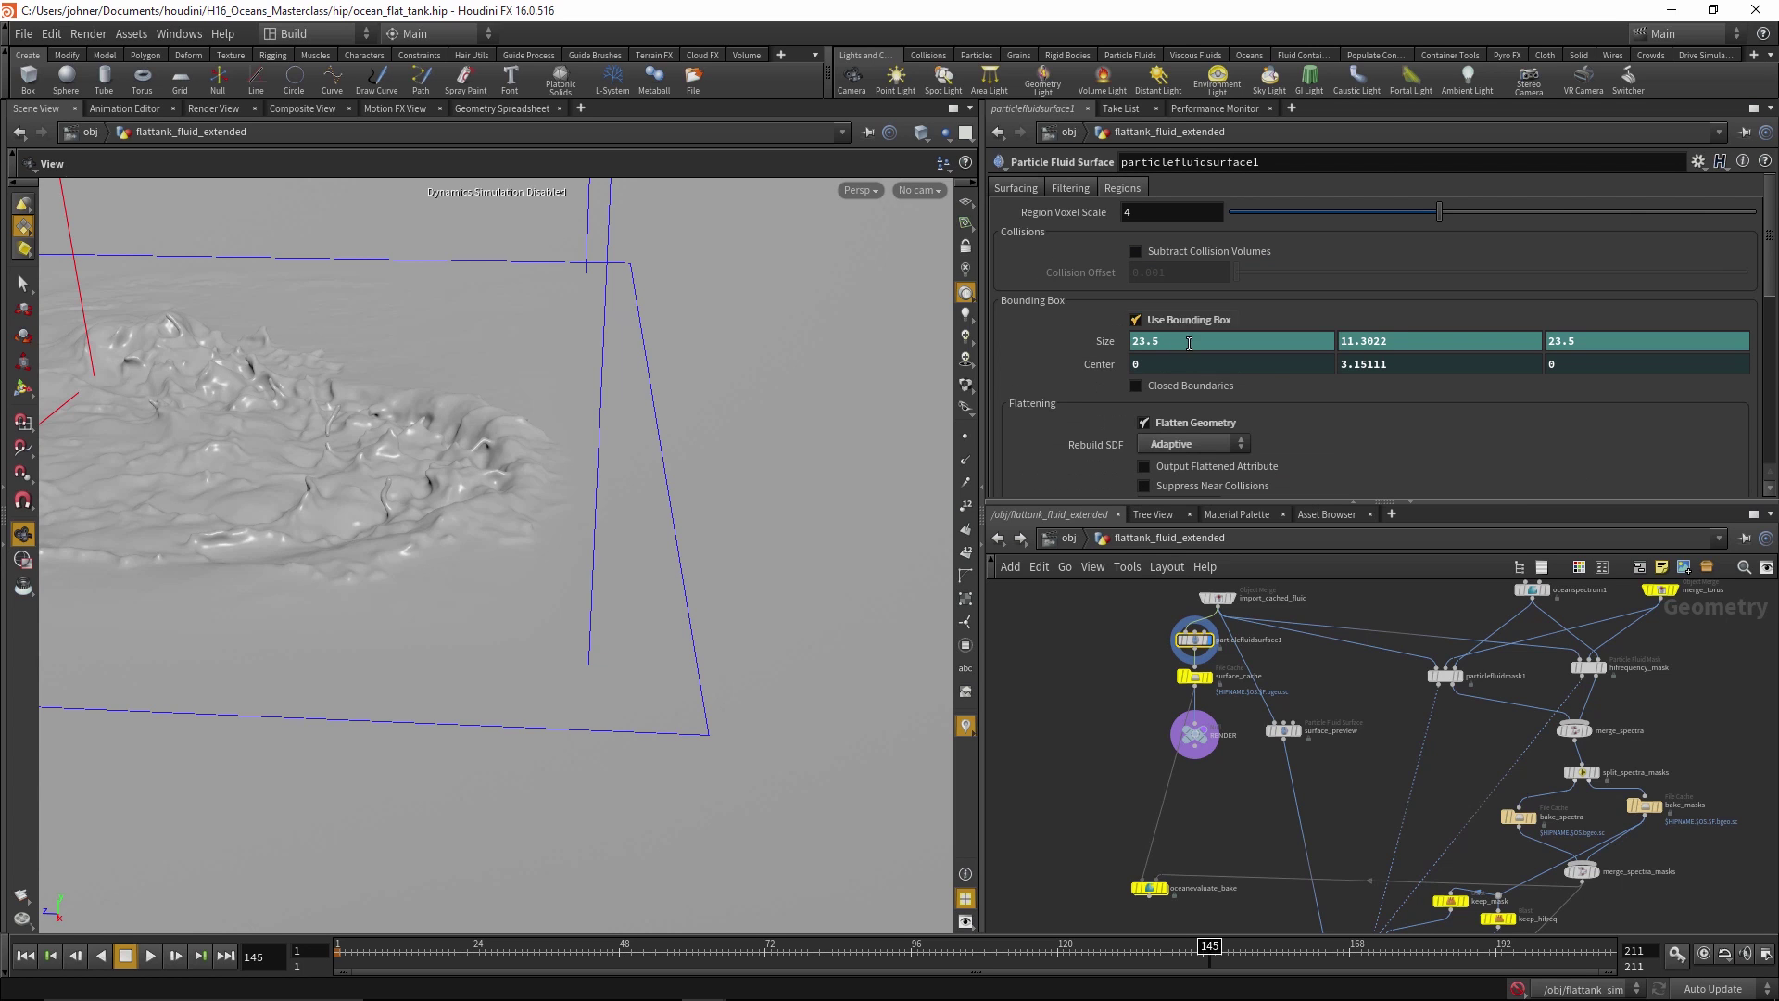
click(1210, 445)
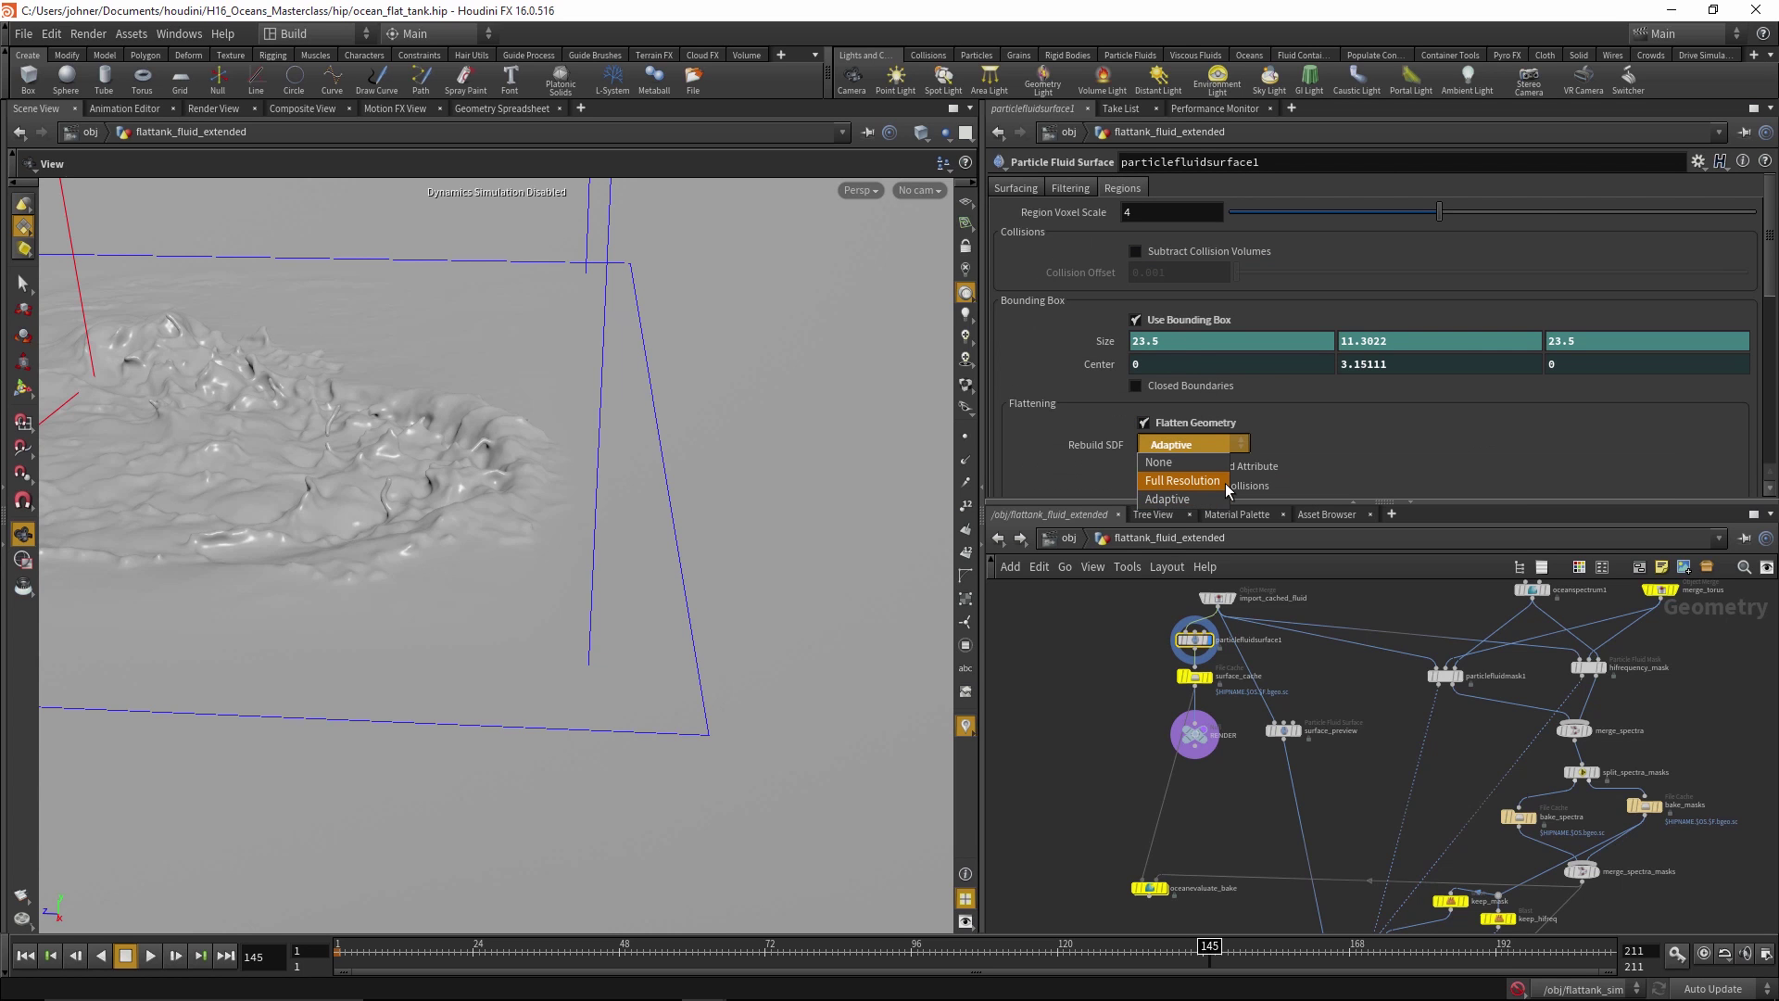
click(1315, 414)
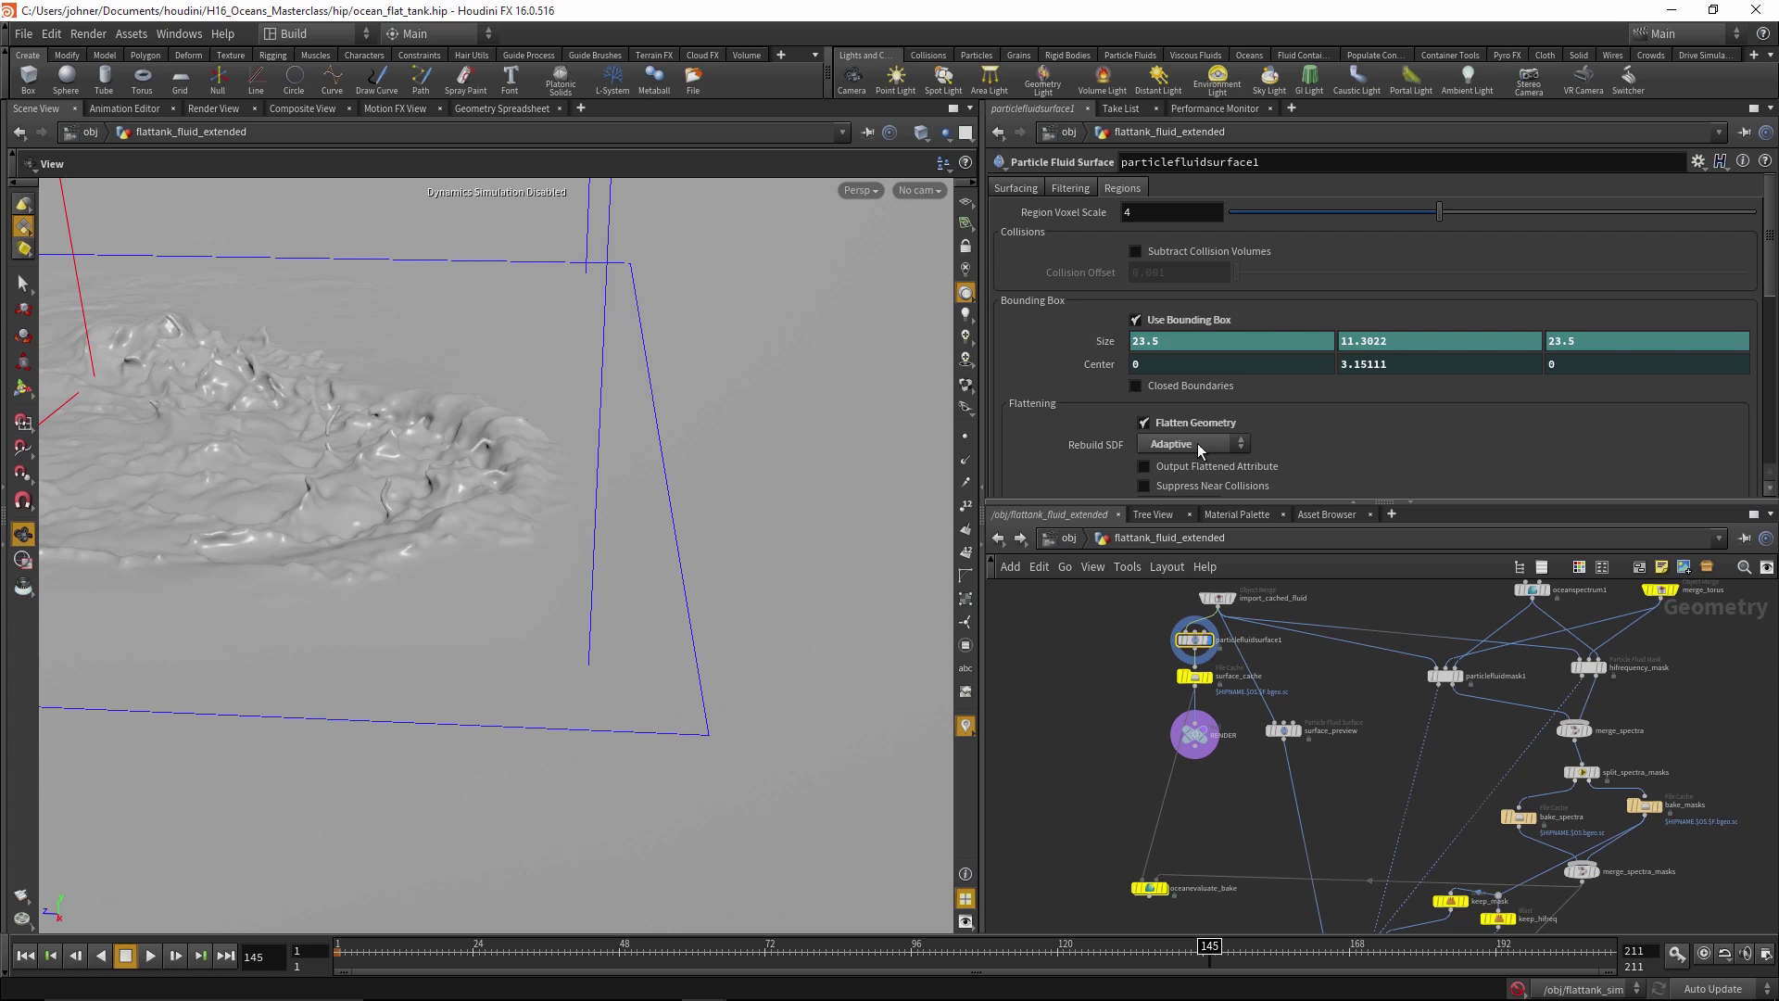
Switch the viewport shading to Smooth Wire Shaded to see the mesh around the flattened and extruded edges
scroll(1204, 443, down, 5)
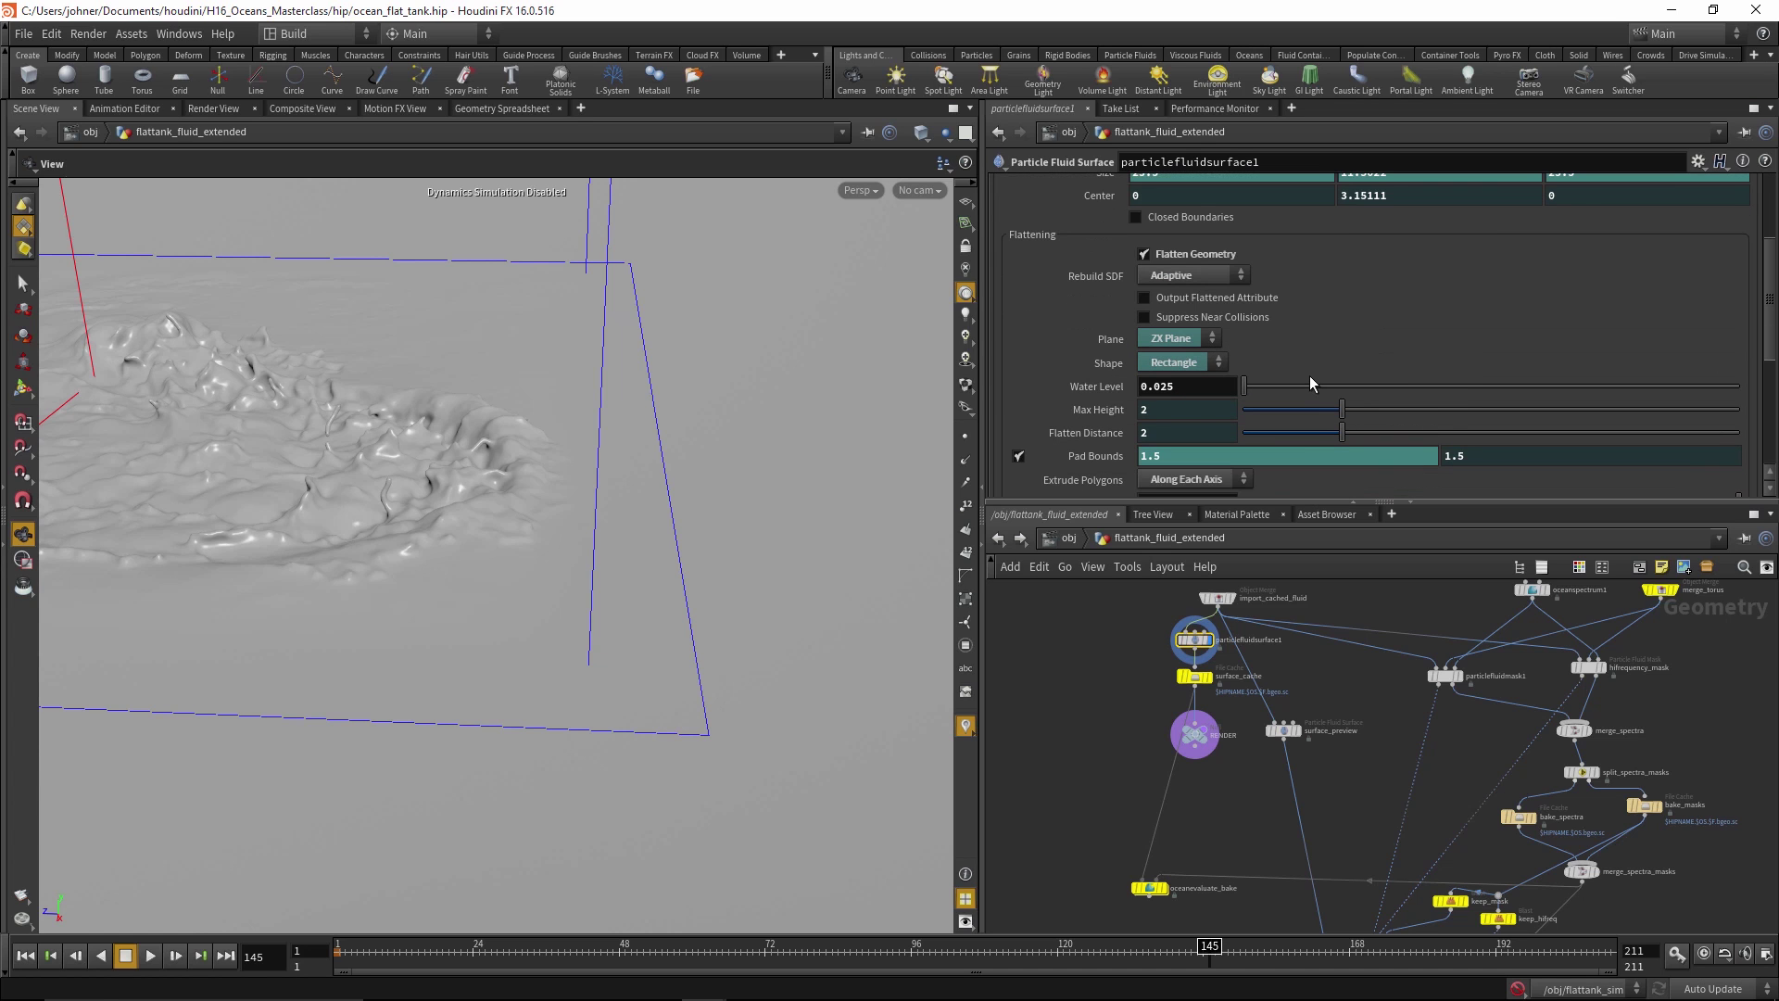
scroll(1309, 375, down, 3)
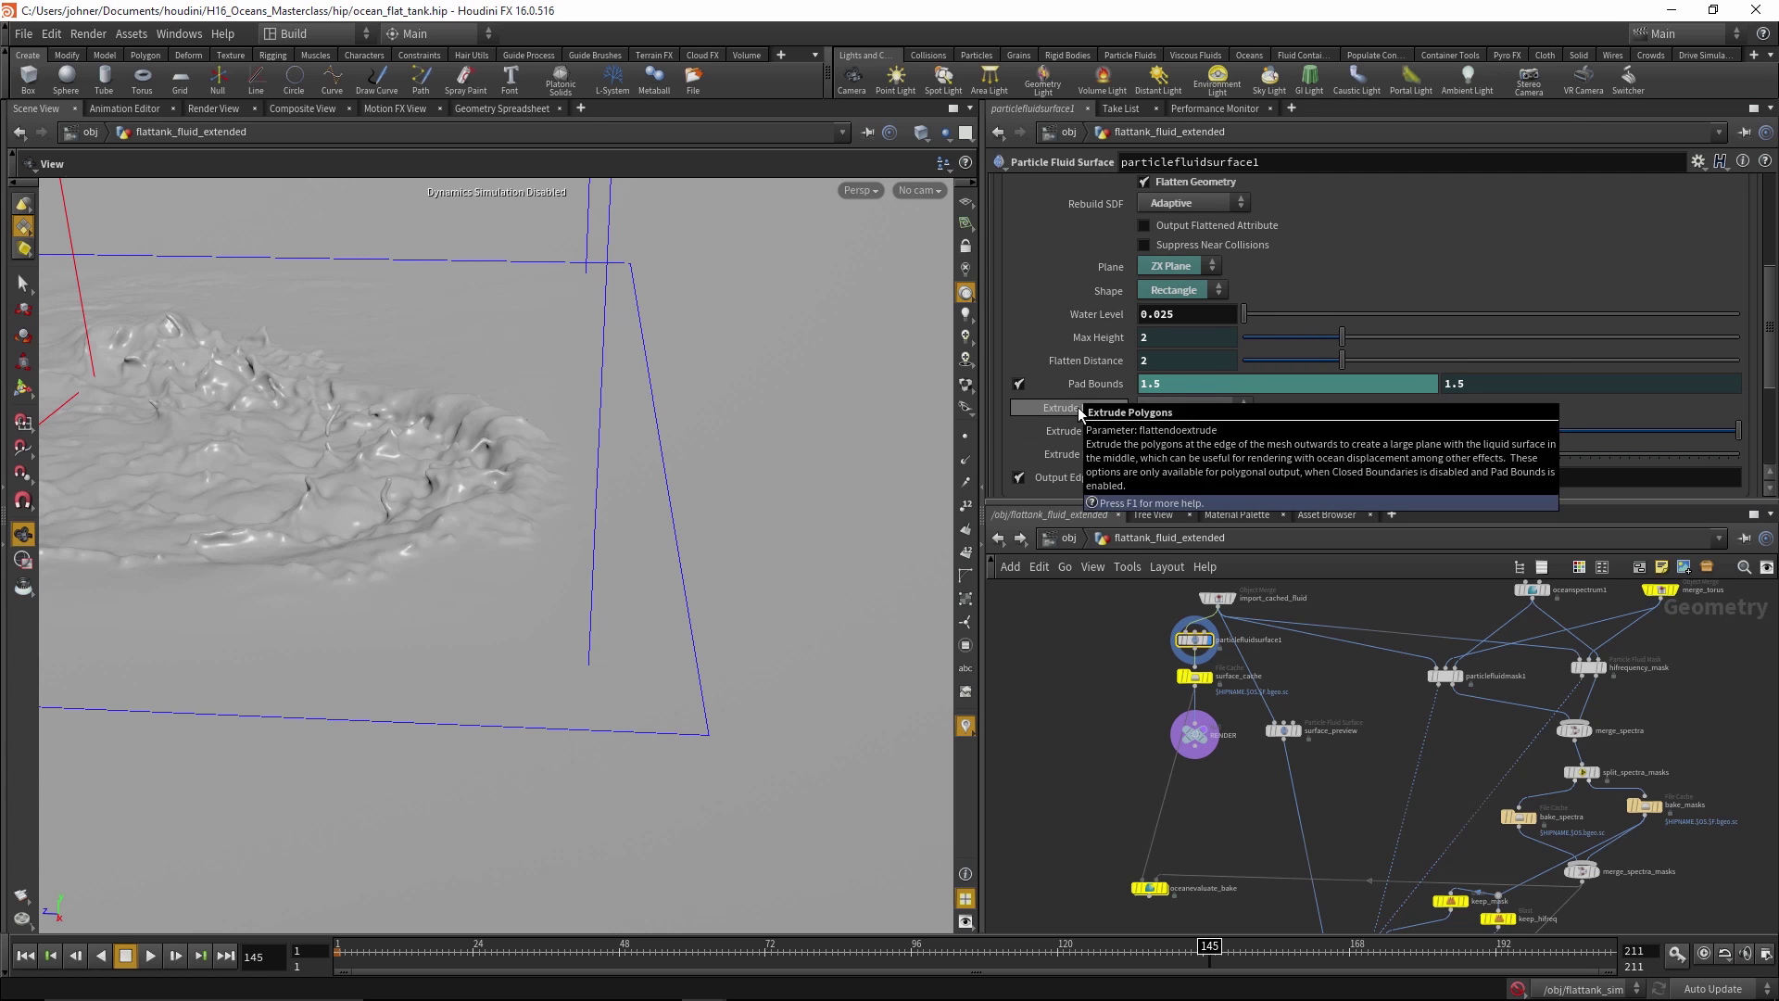
click(923, 139)
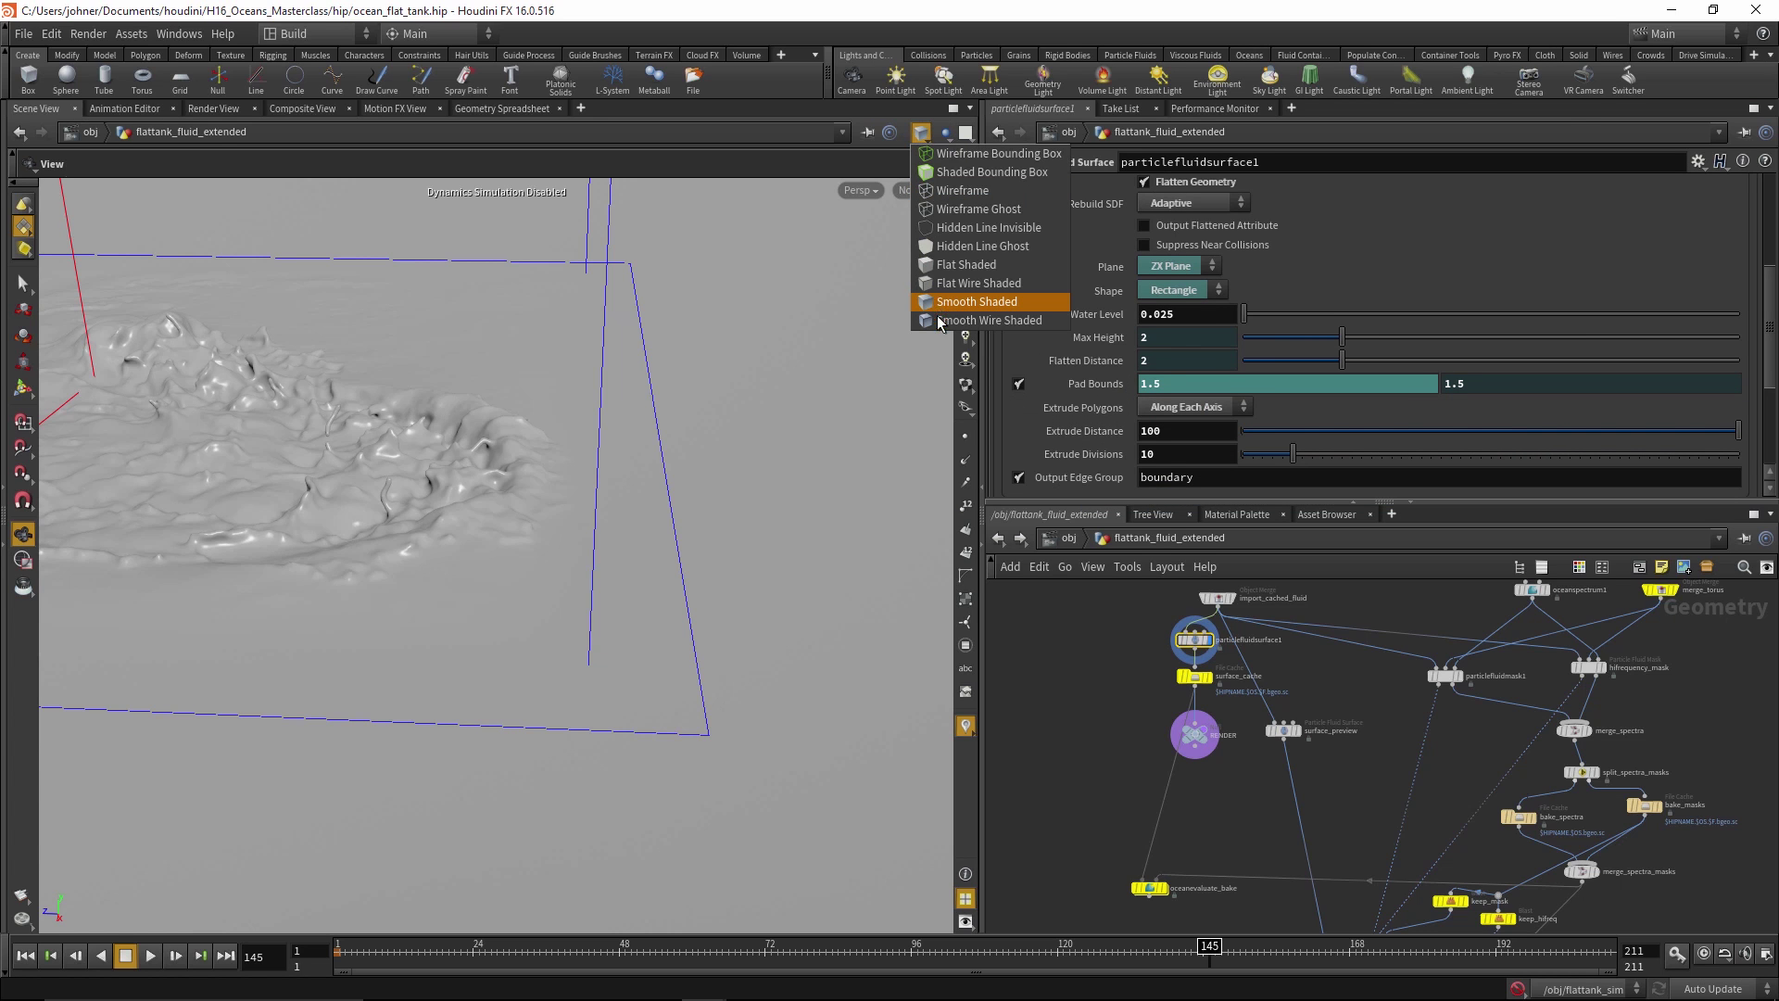
click(942, 321)
key(h)
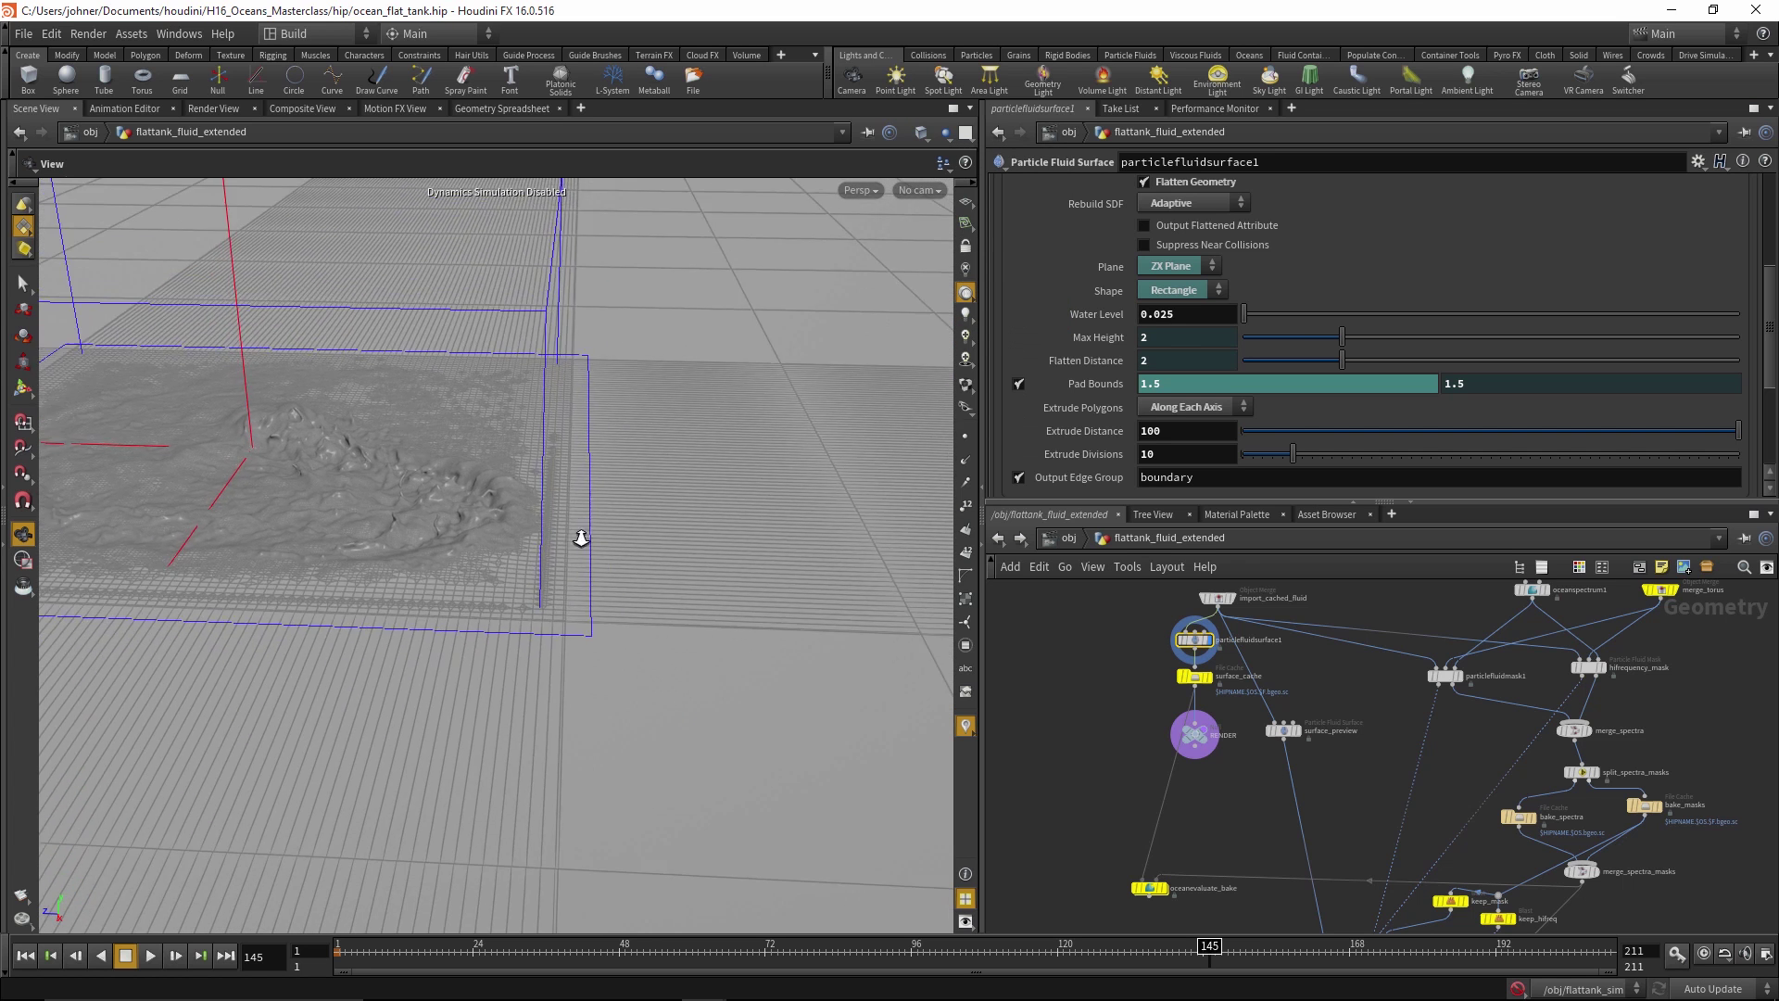
Set Extrude Polygons to None and inspect the padded border of the fluid surface against its bounding box
click(1195, 406)
click(1188, 431)
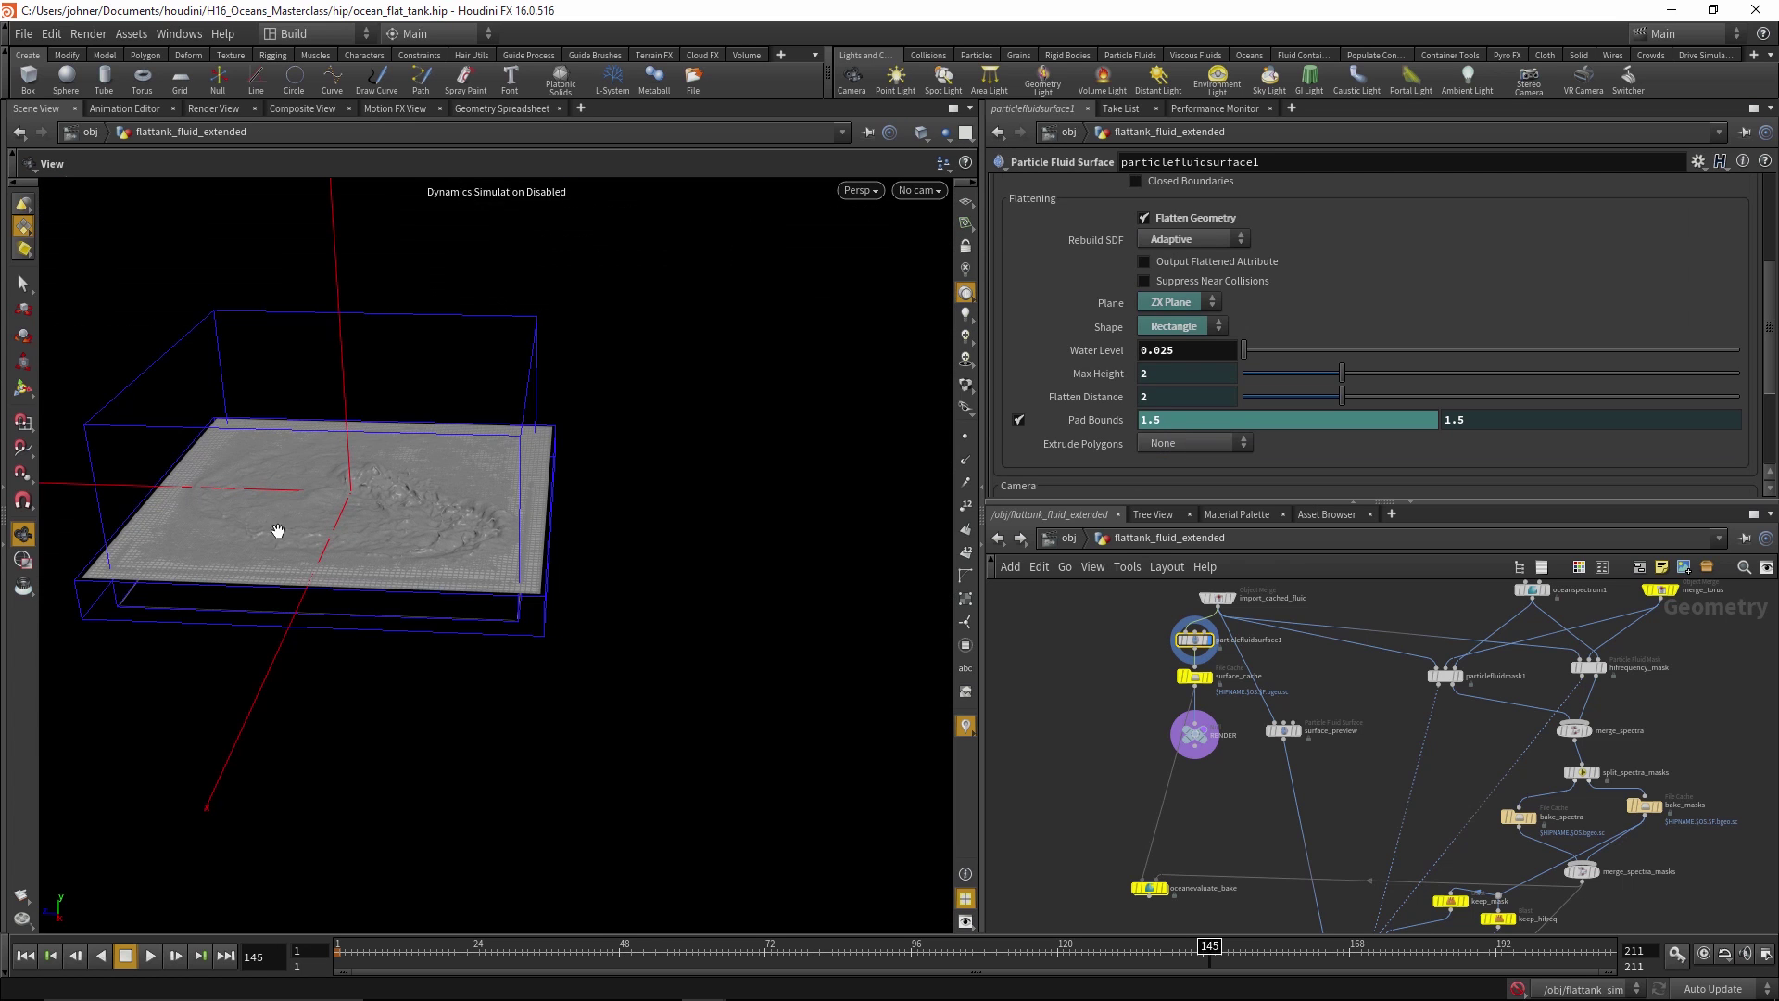
drag(268, 542, 660, 343)
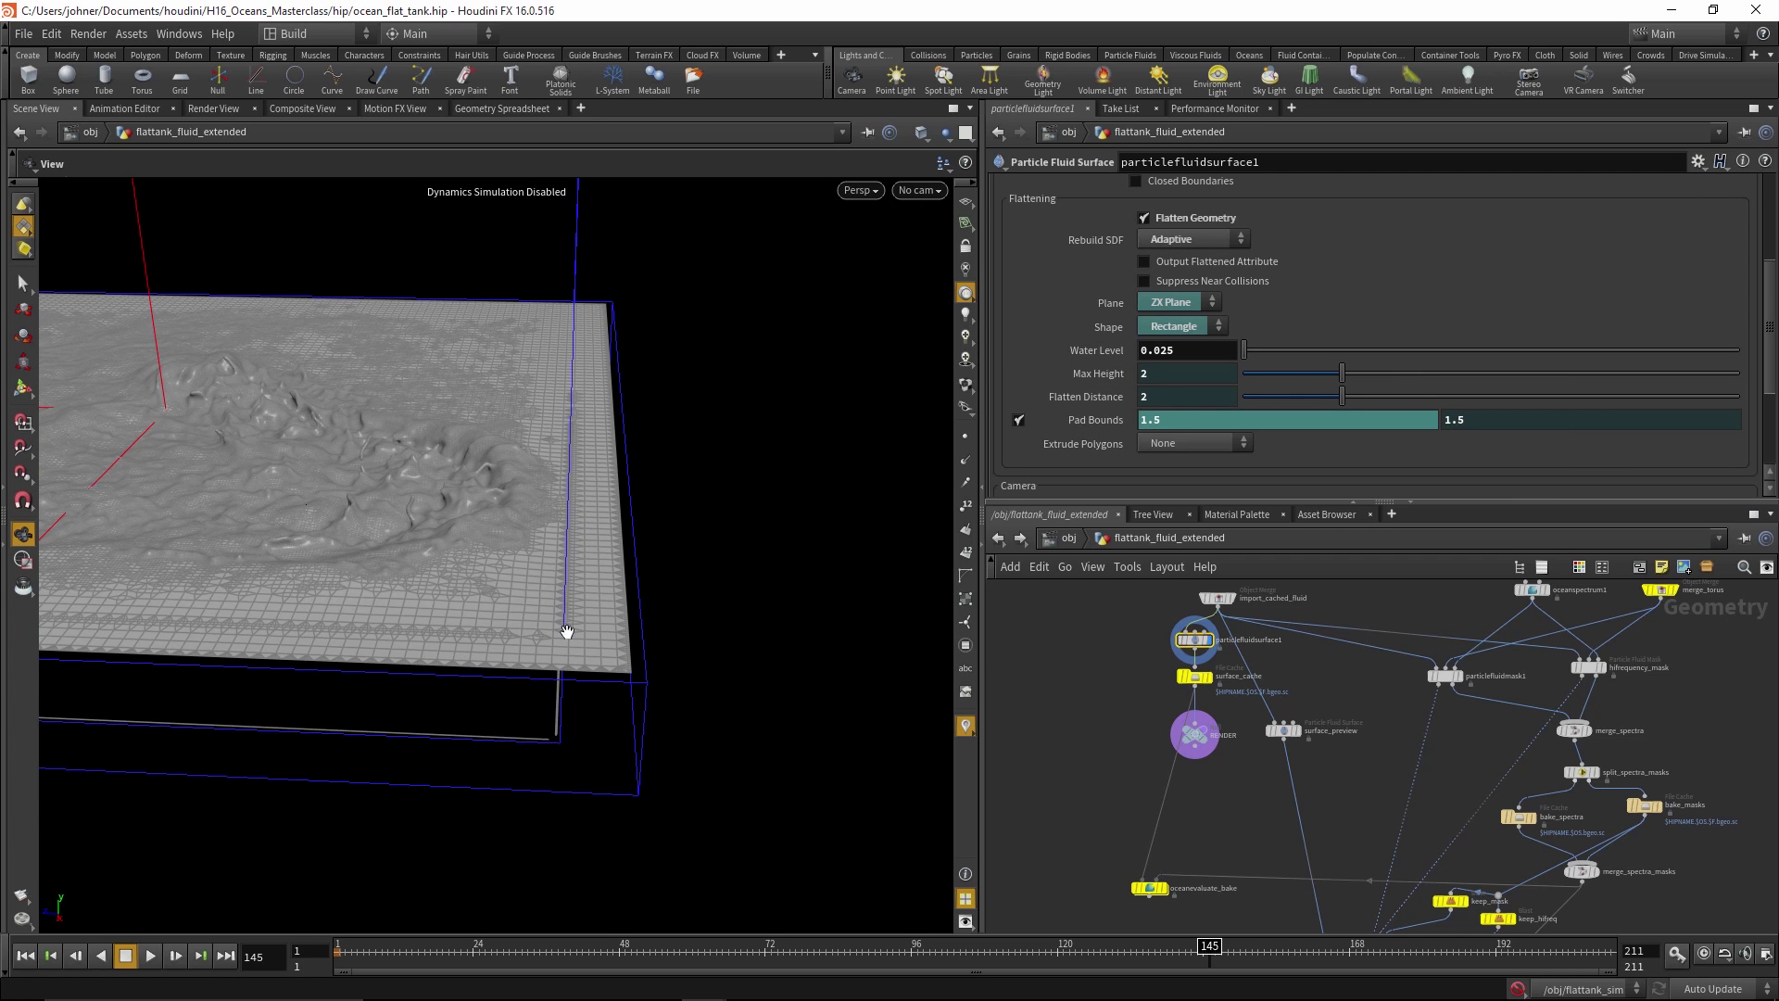
drag(597, 690, 587, 664)
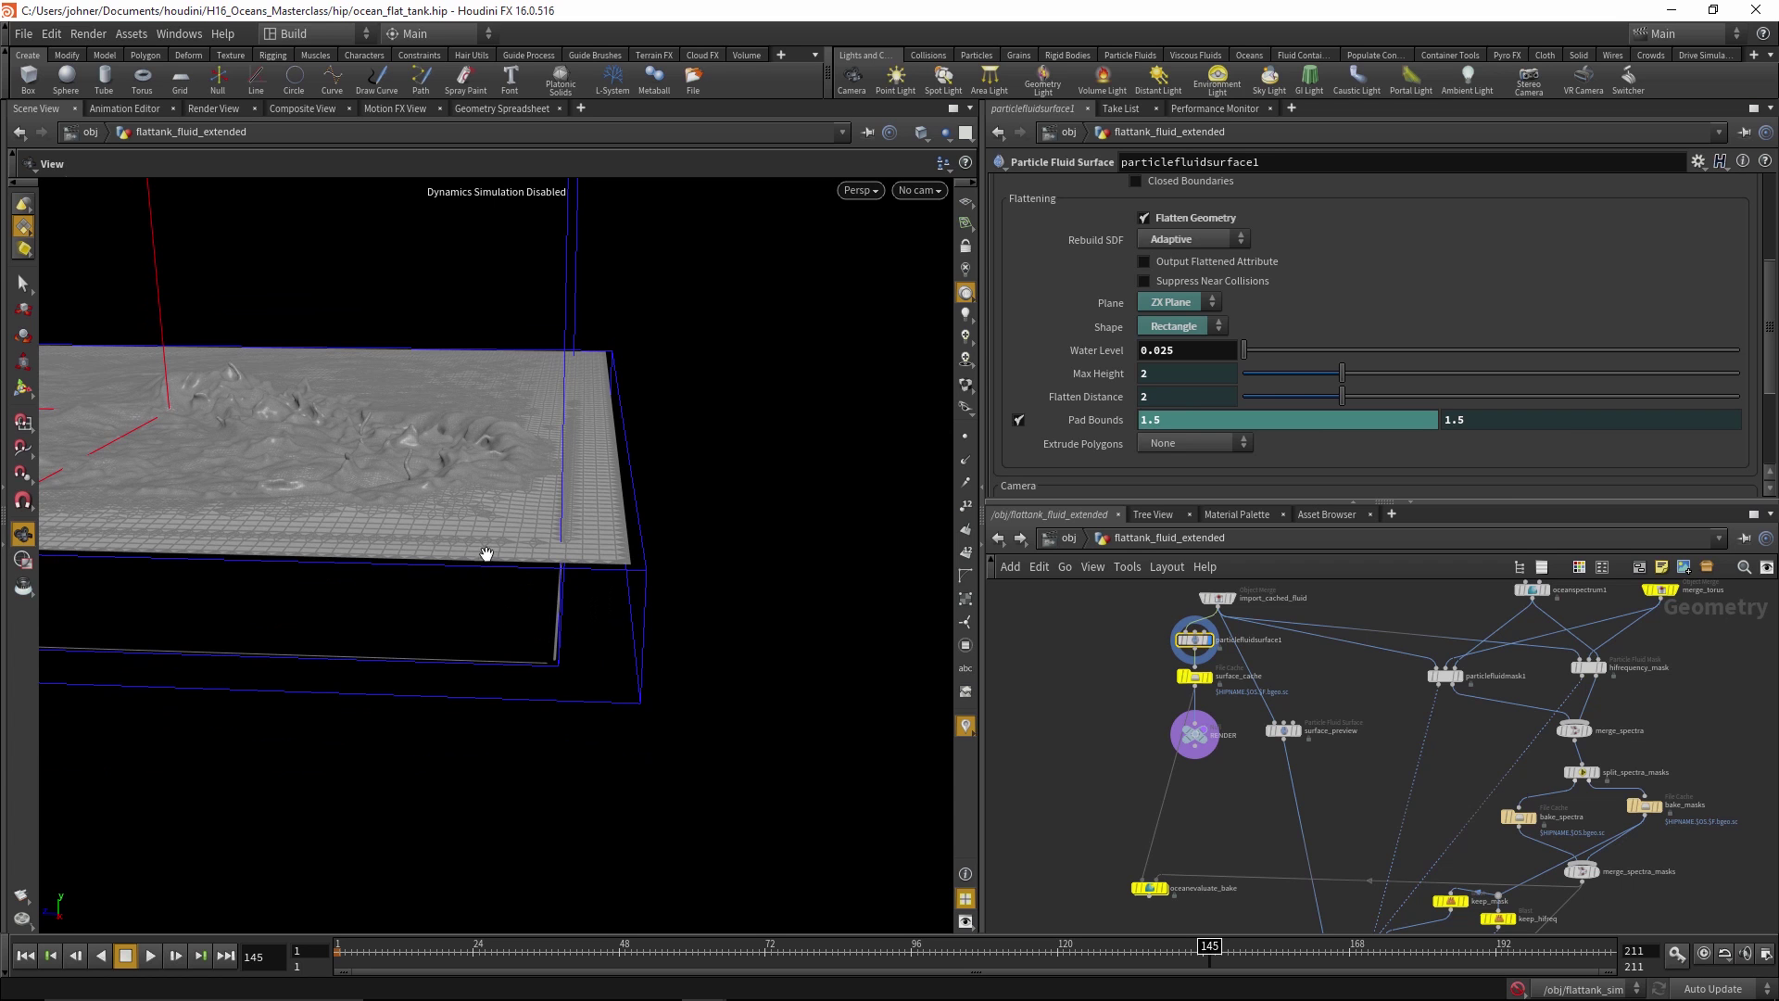
drag(564, 519, 569, 557)
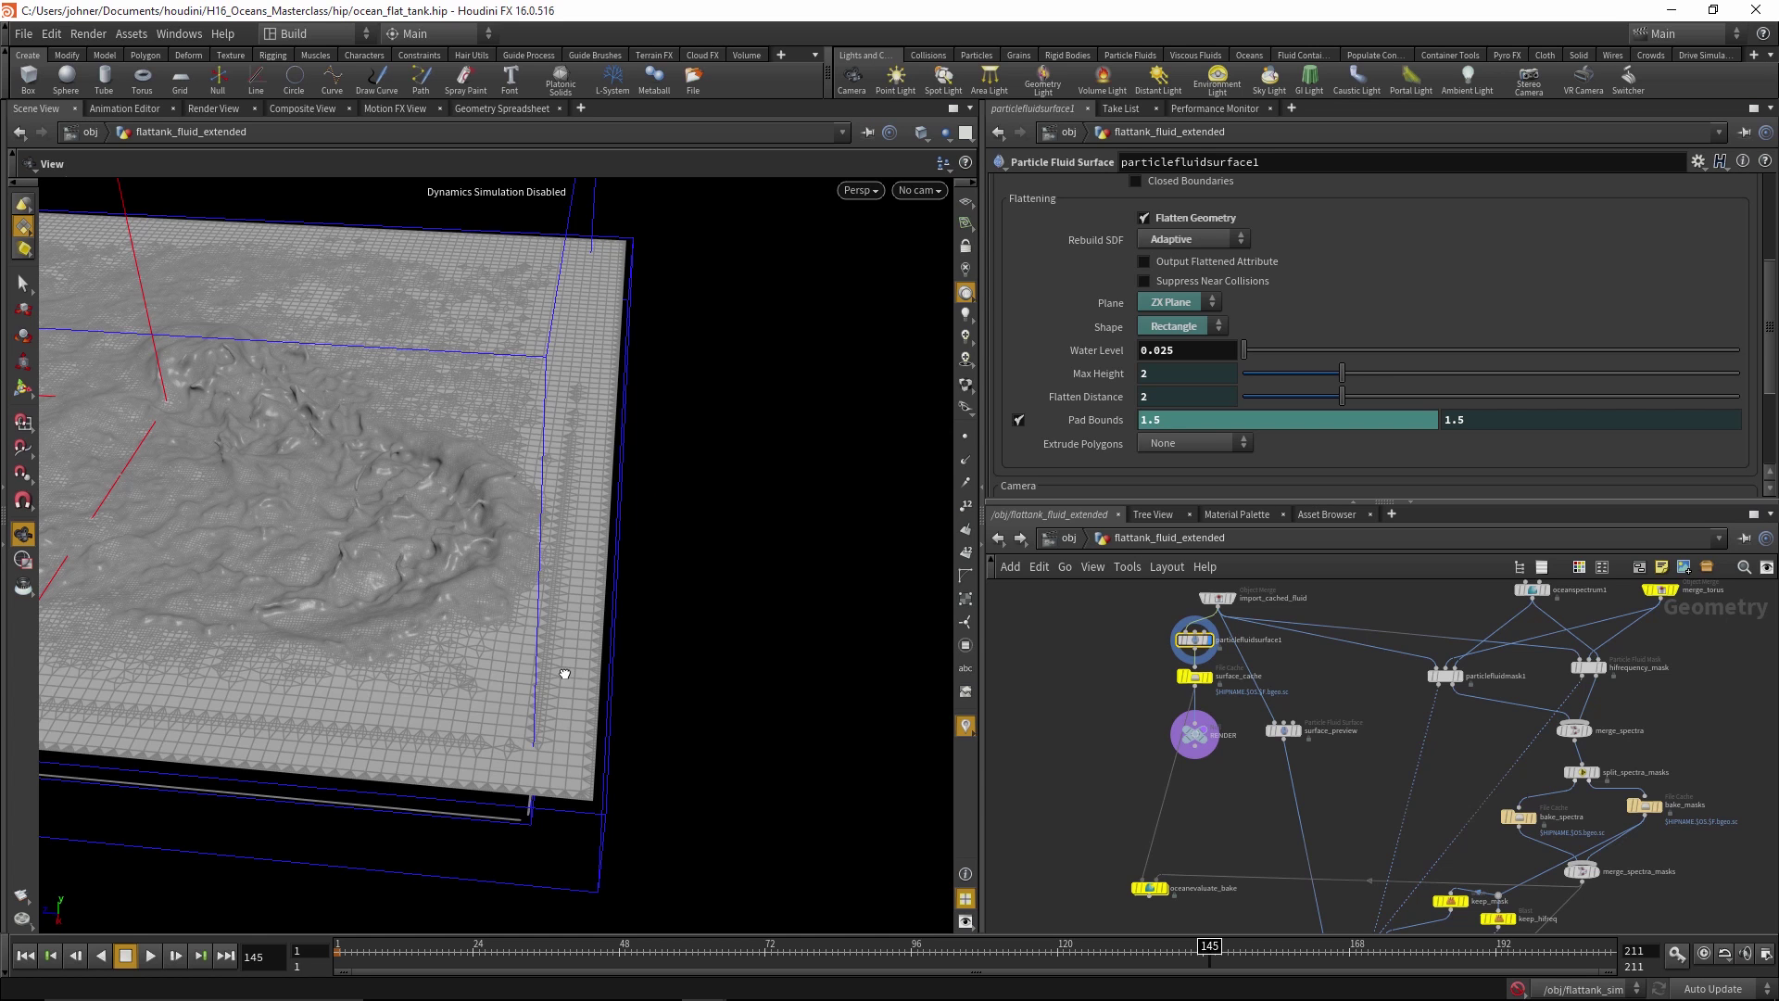
drag(564, 672, 568, 667)
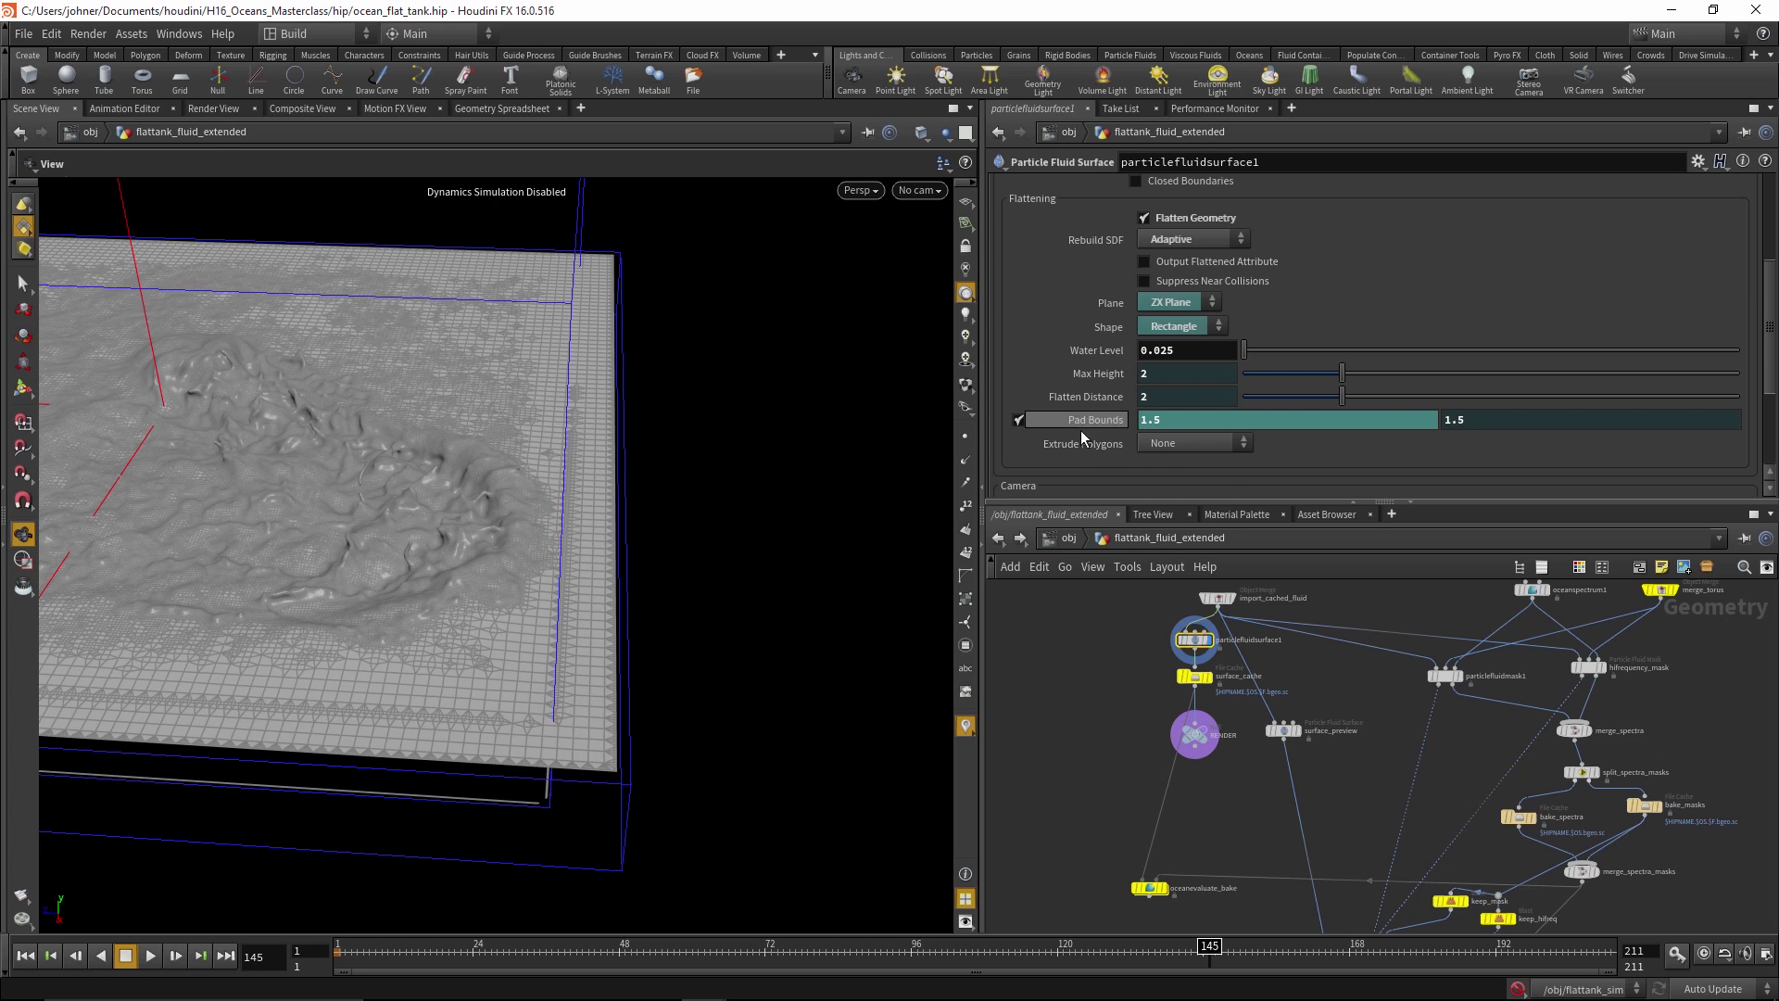
Try the Planar option for Extrude Polygons and view the whole extended surface
click(1195, 443)
click(1167, 464)
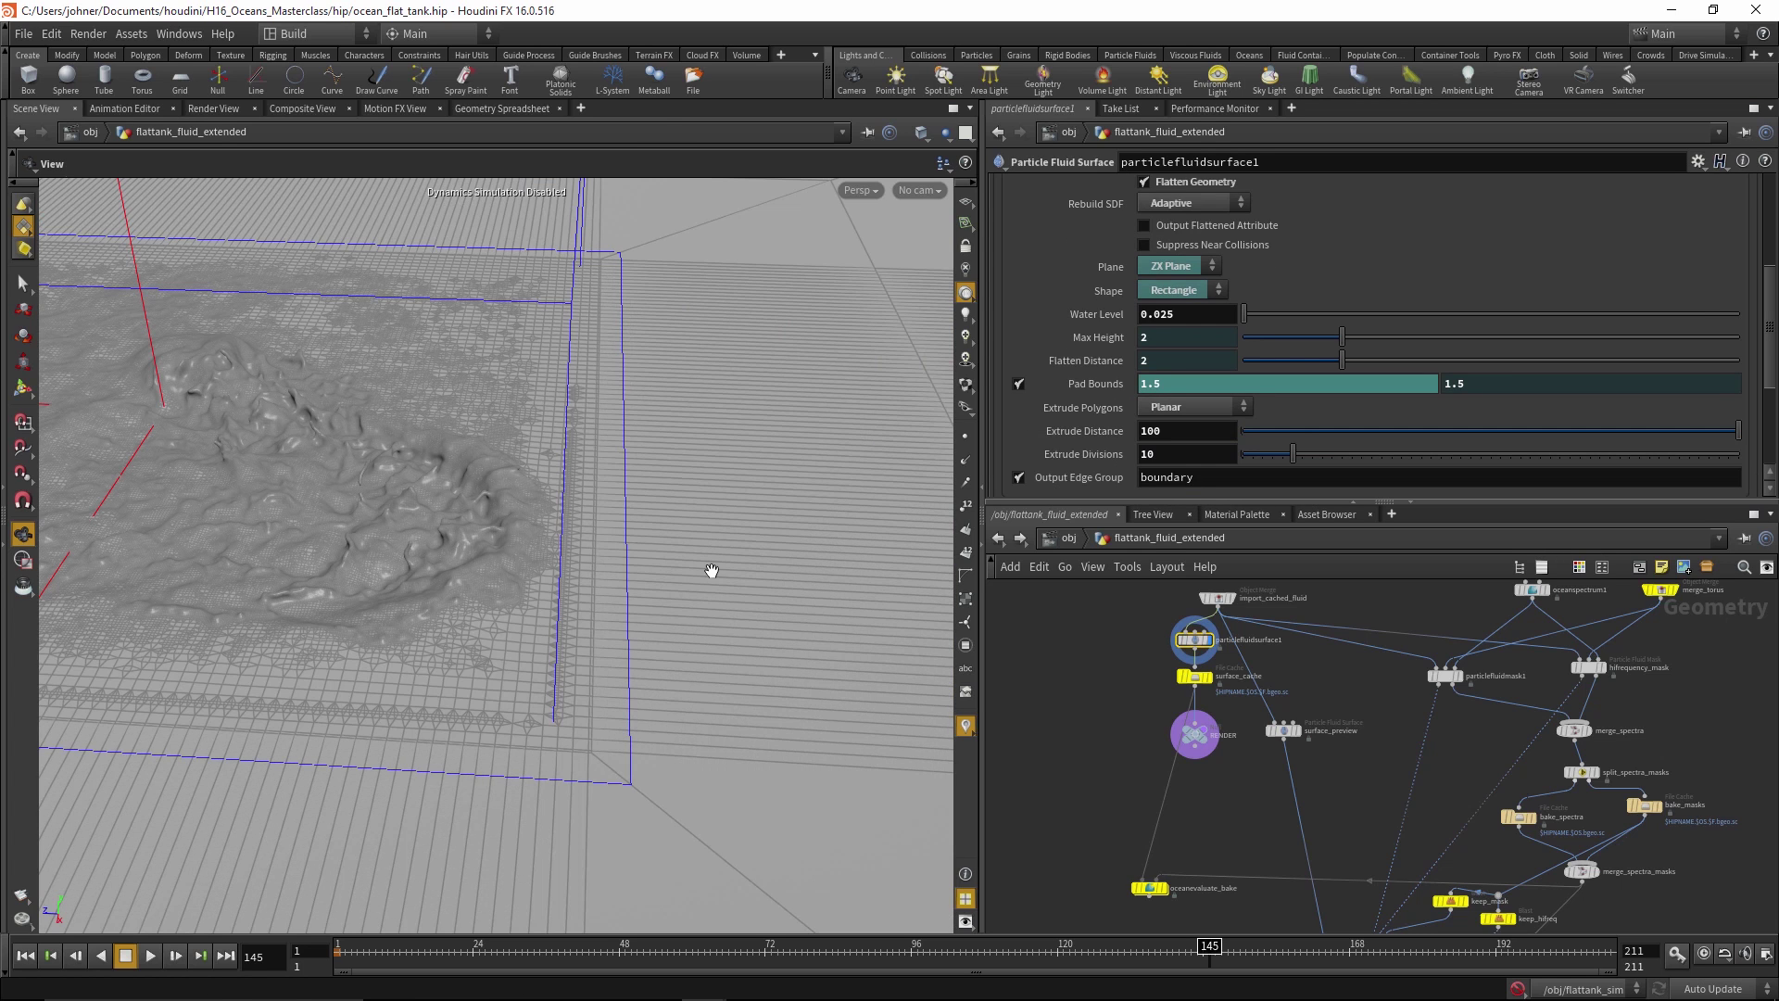
scroll(214, 695, down, 10)
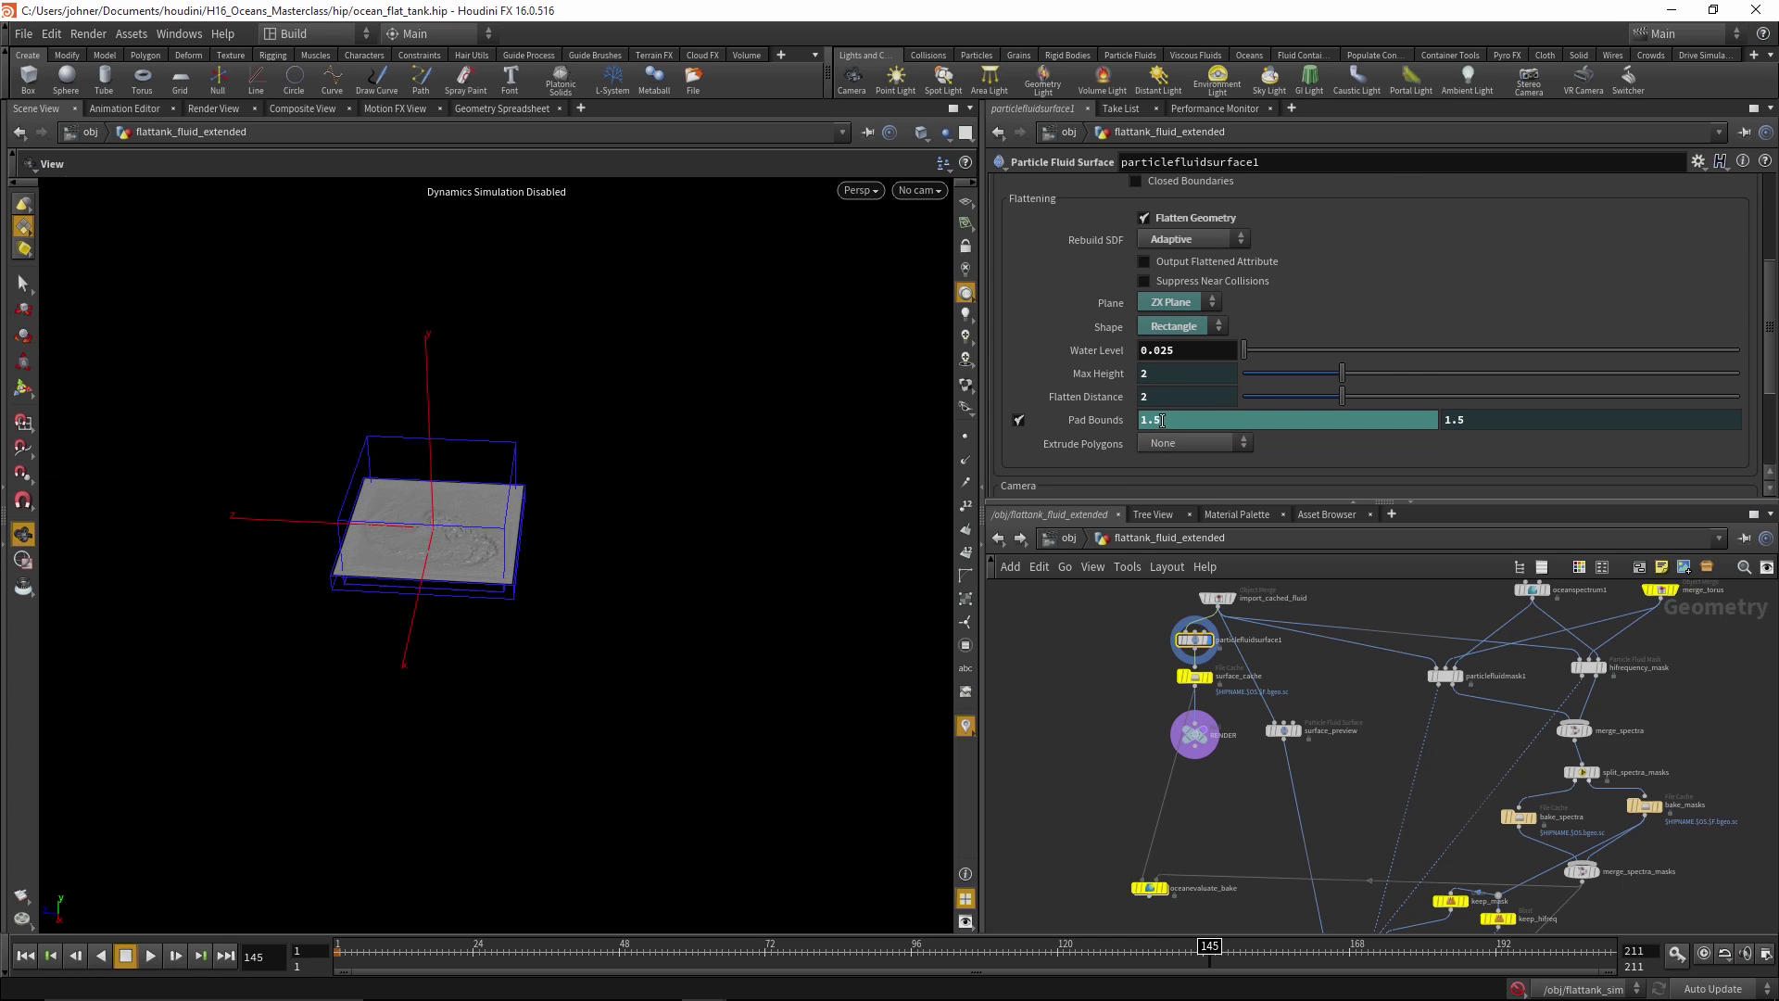
Set Extrude Polygons to Along Each Axis and examine the divisions and outer boundary of the extended surface
click(1196, 408)
click(1186, 491)
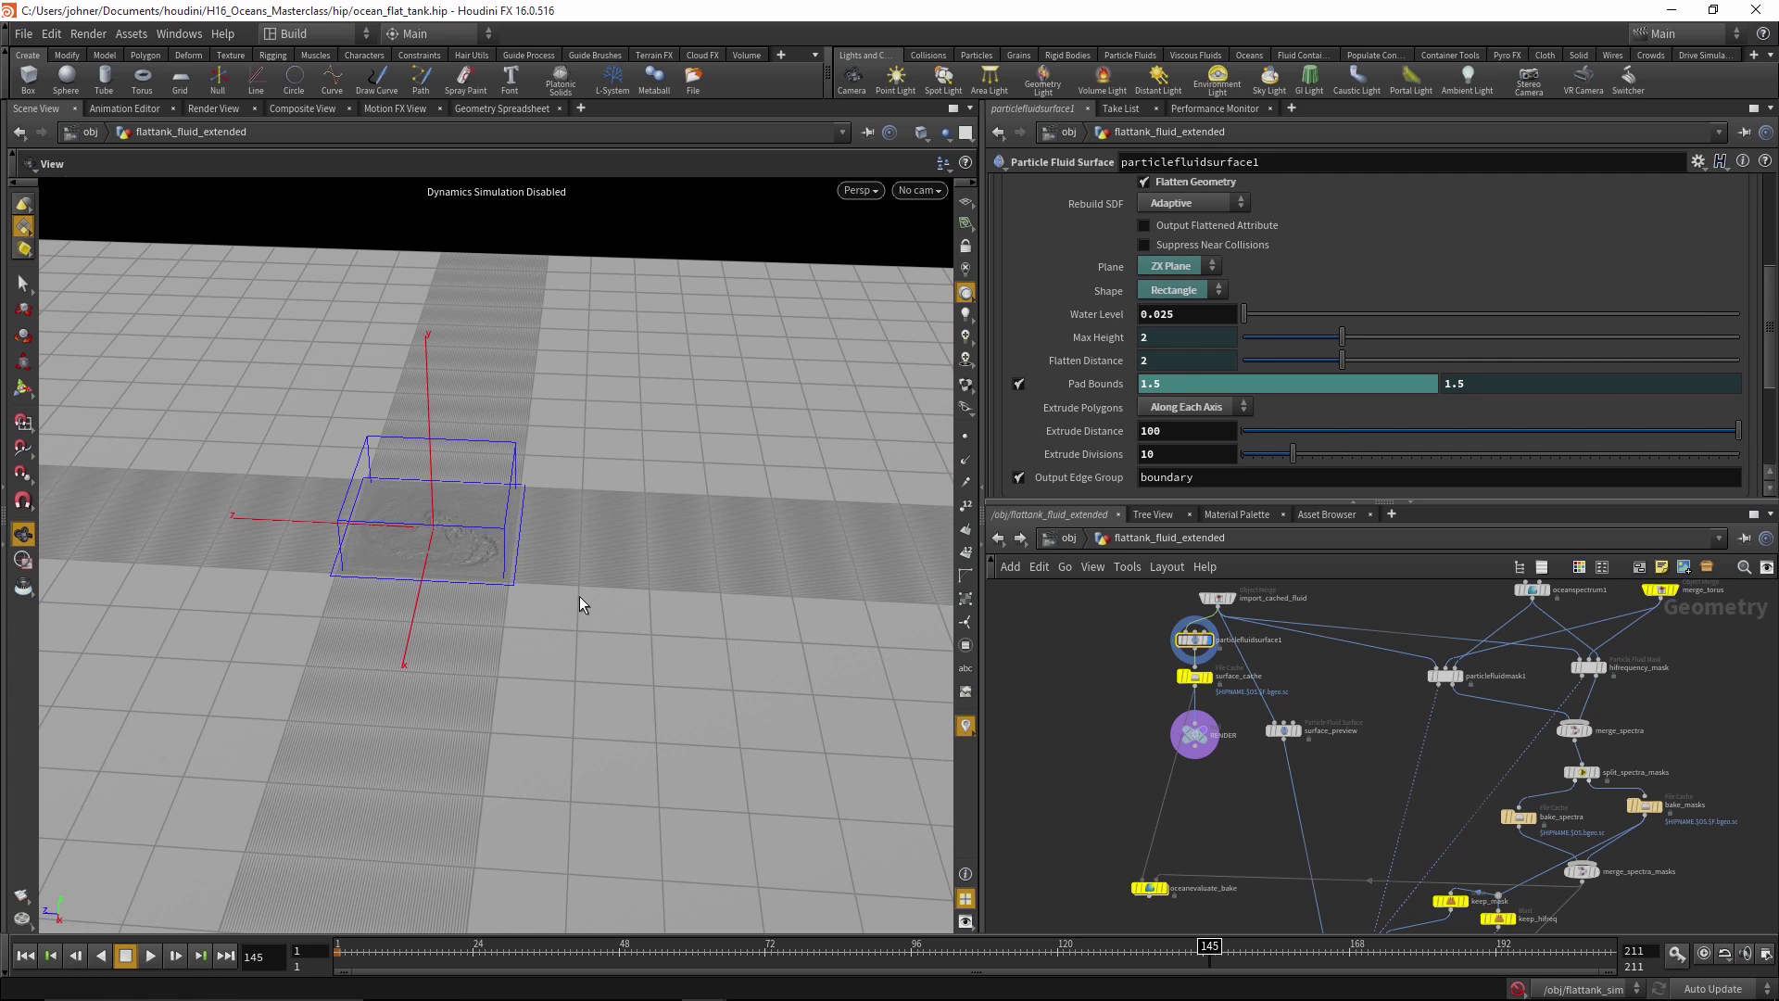
mouse_move(1103, 437)
scroll(467, 547, up, 5)
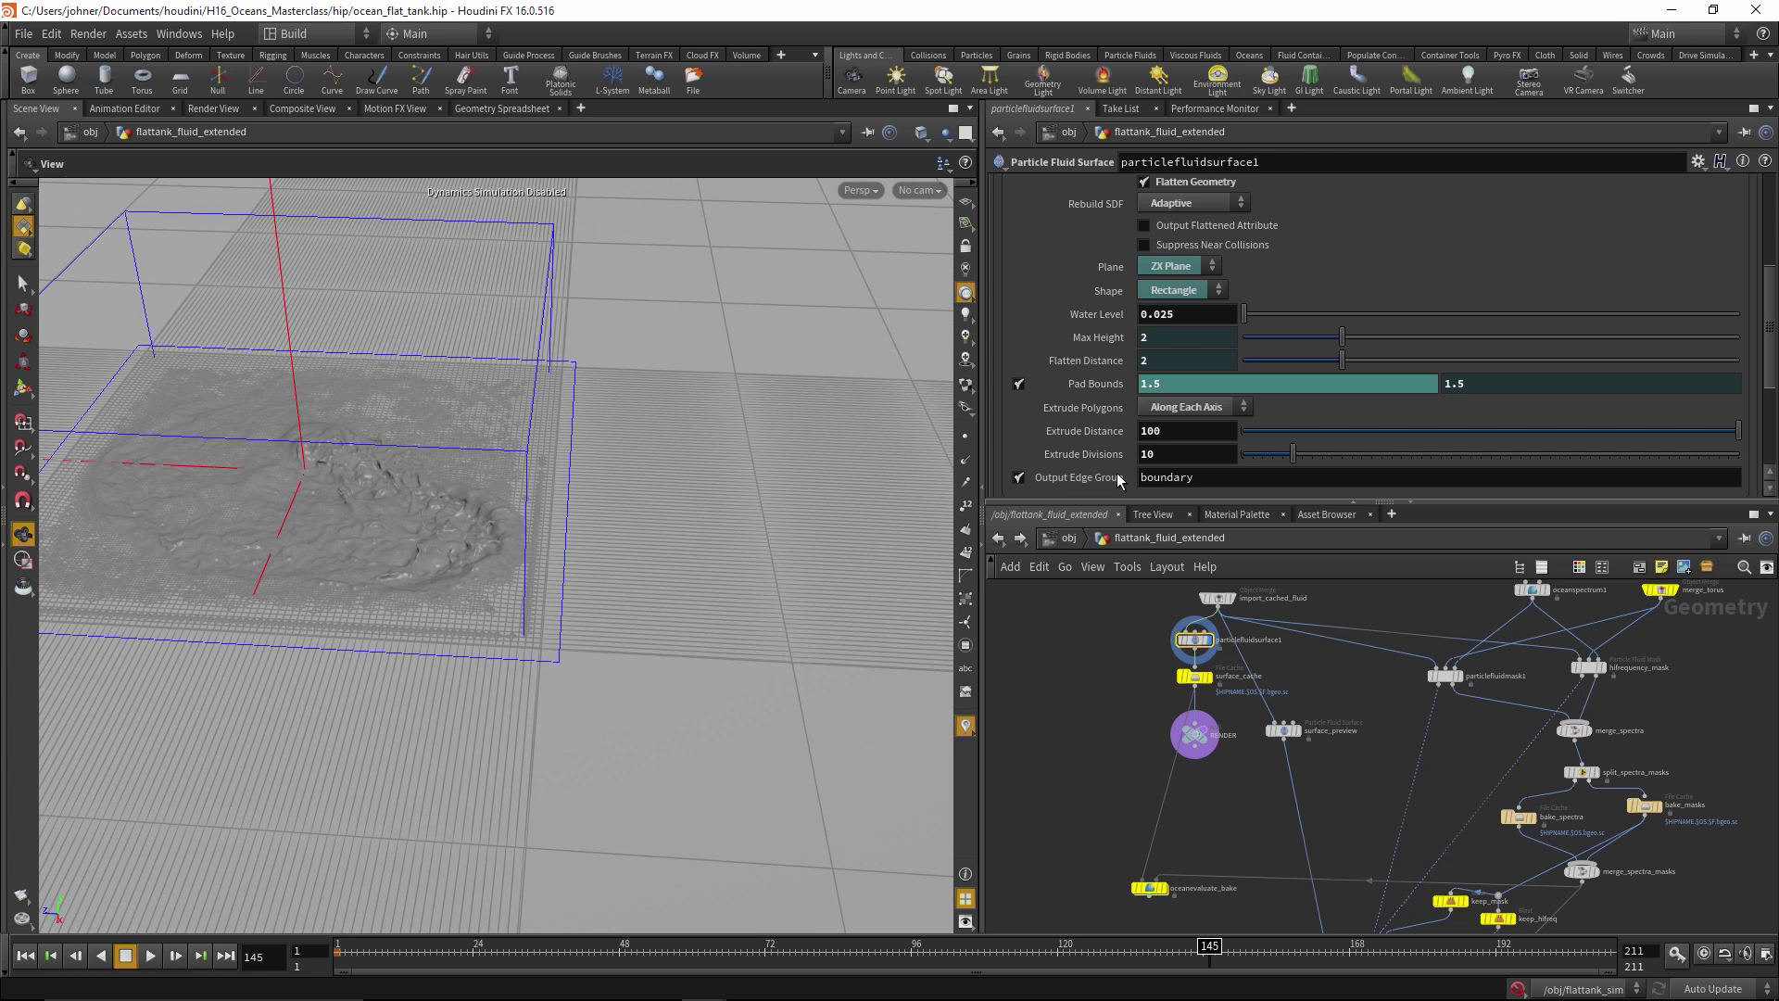
scroll(542, 553, down, 5)
scroll(542, 553, down, 3)
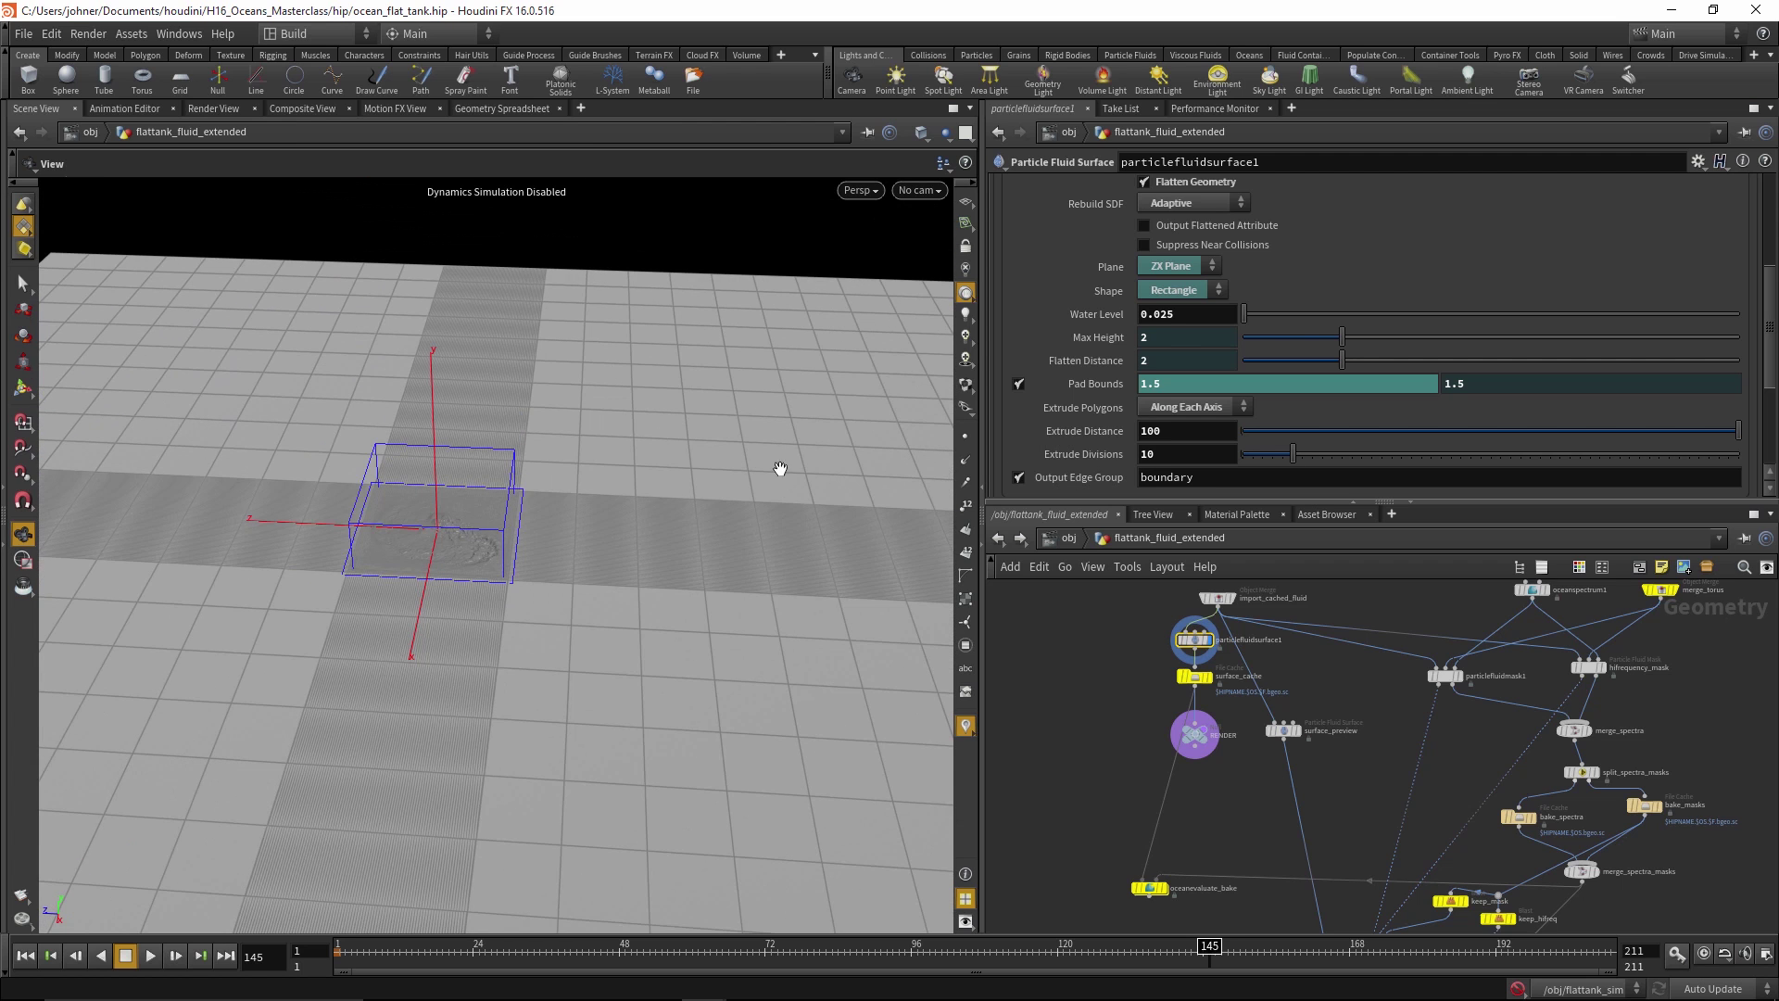
scroll(760, 445, up, 6)
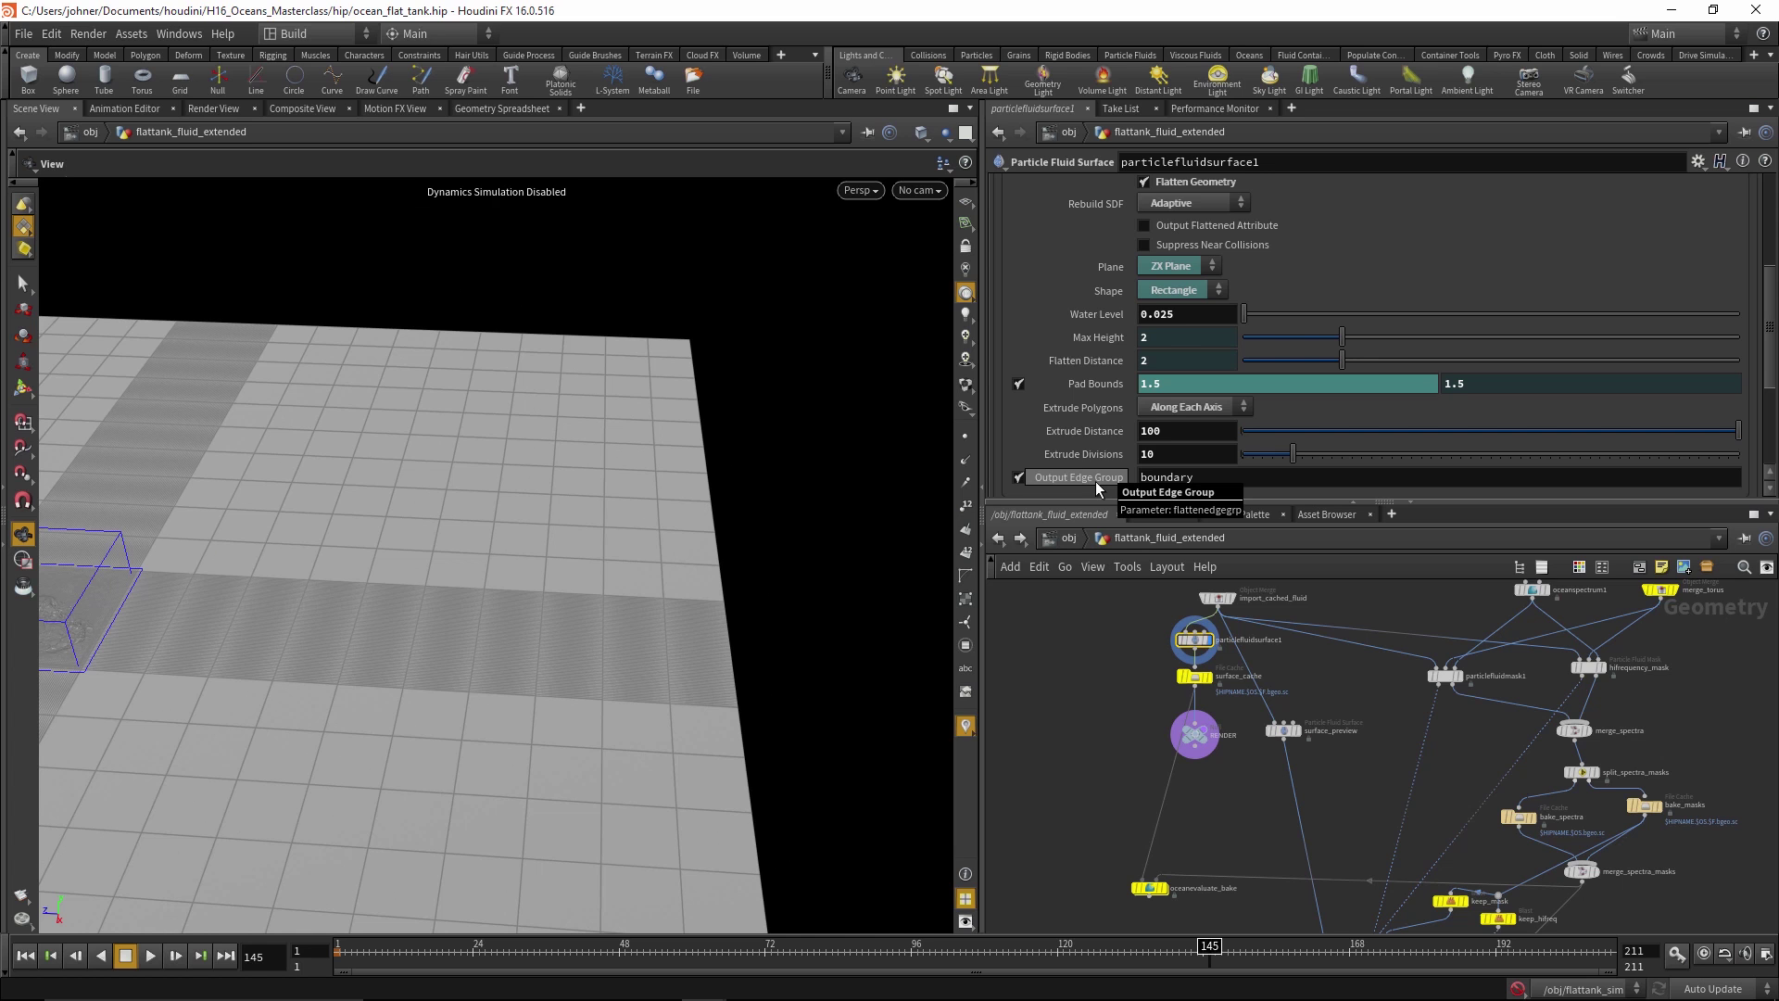
scroll(536, 727, down, 5)
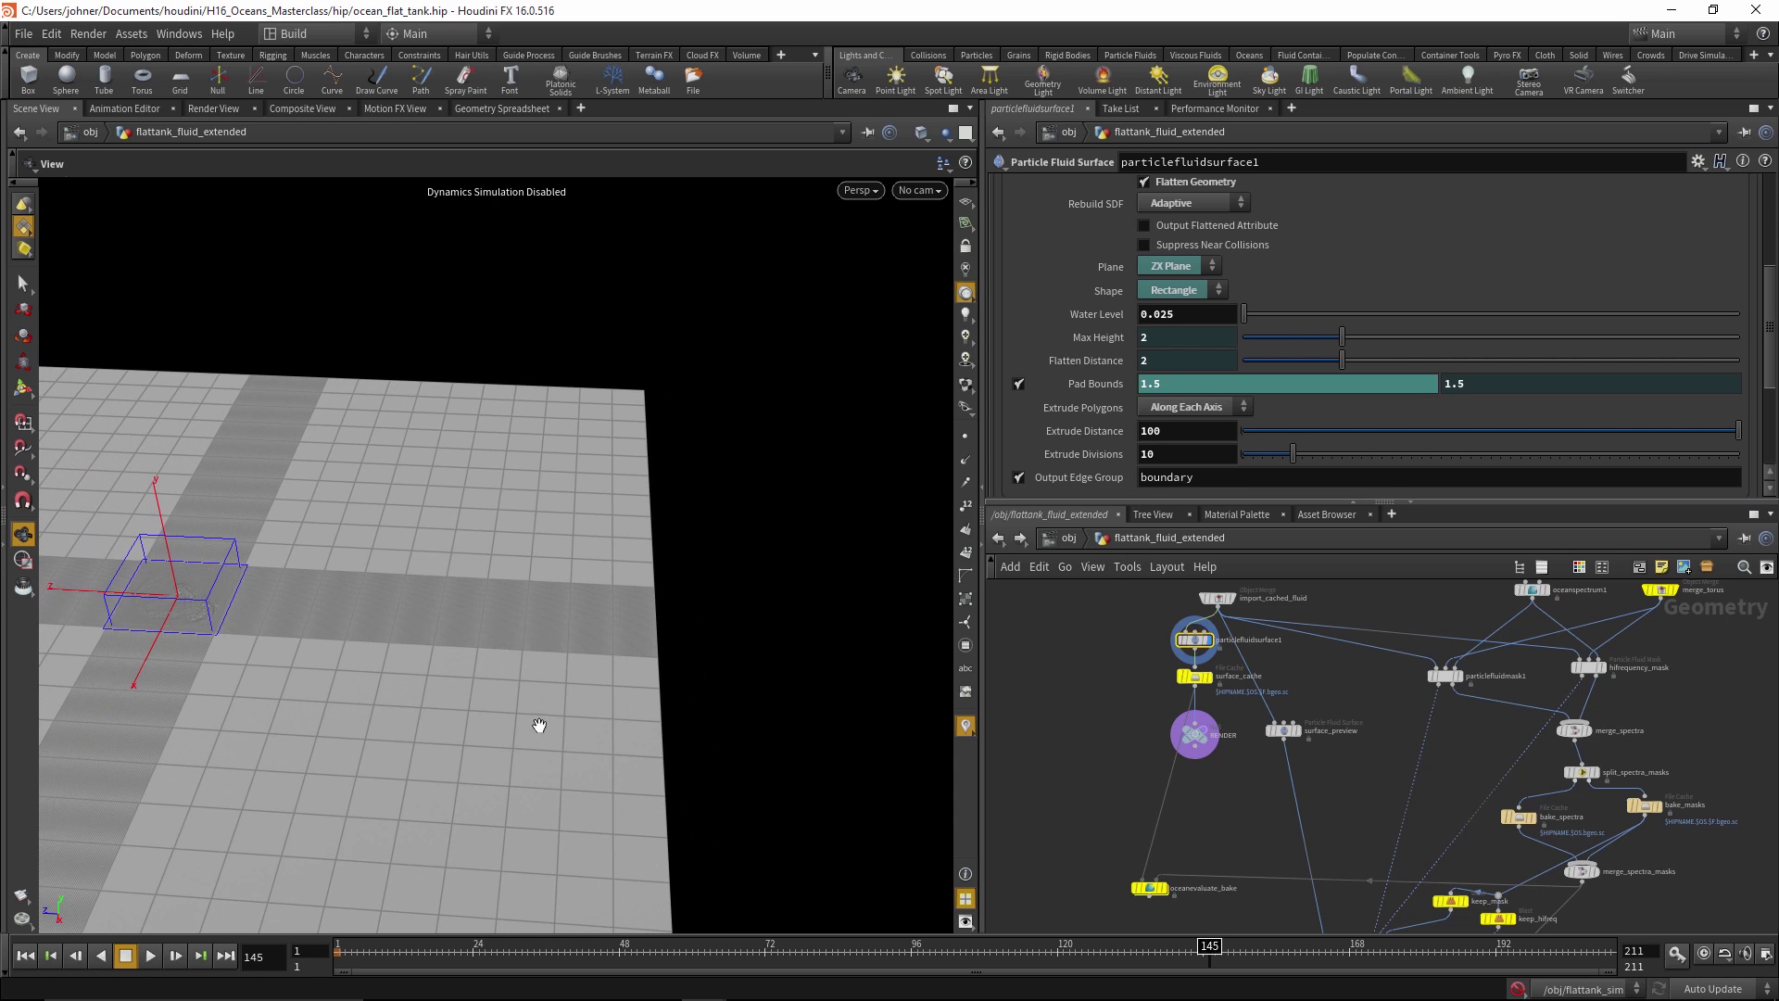
middle_drag(246, 636, 377, 624)
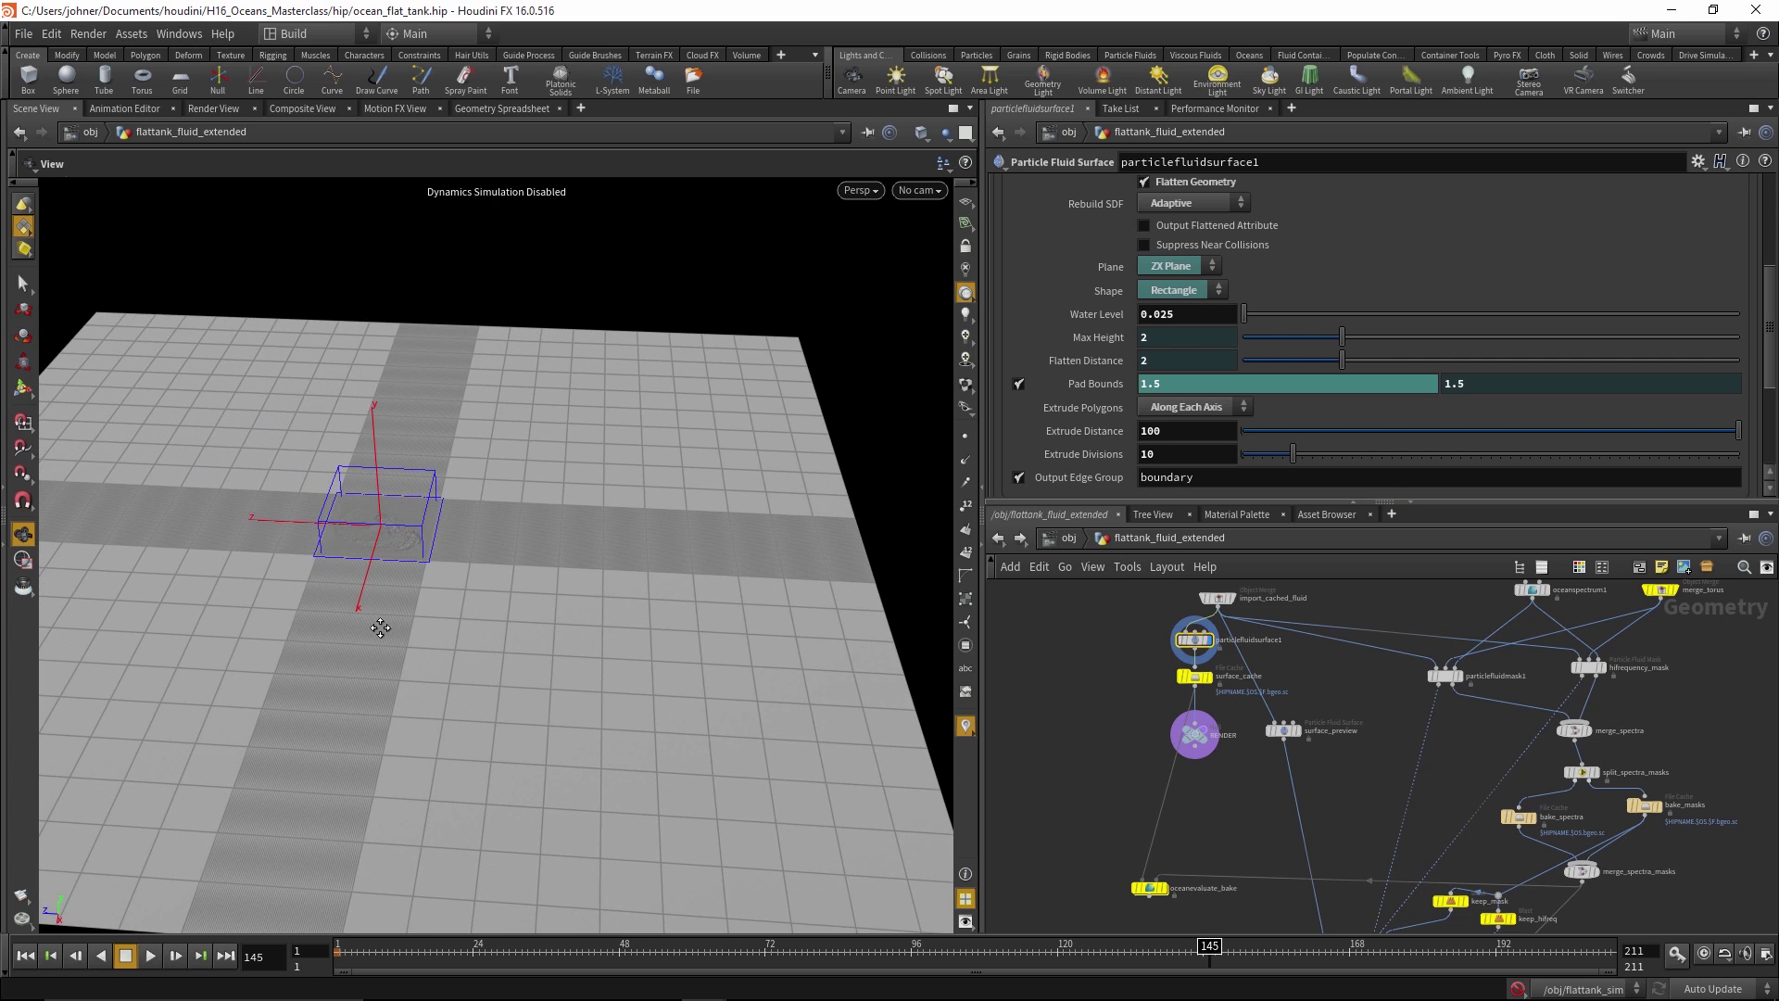
Examine the particlefluidmask1 region settings and the oceanspectrum1 node that feeds it
middle_drag(1356, 669, 1140, 704)
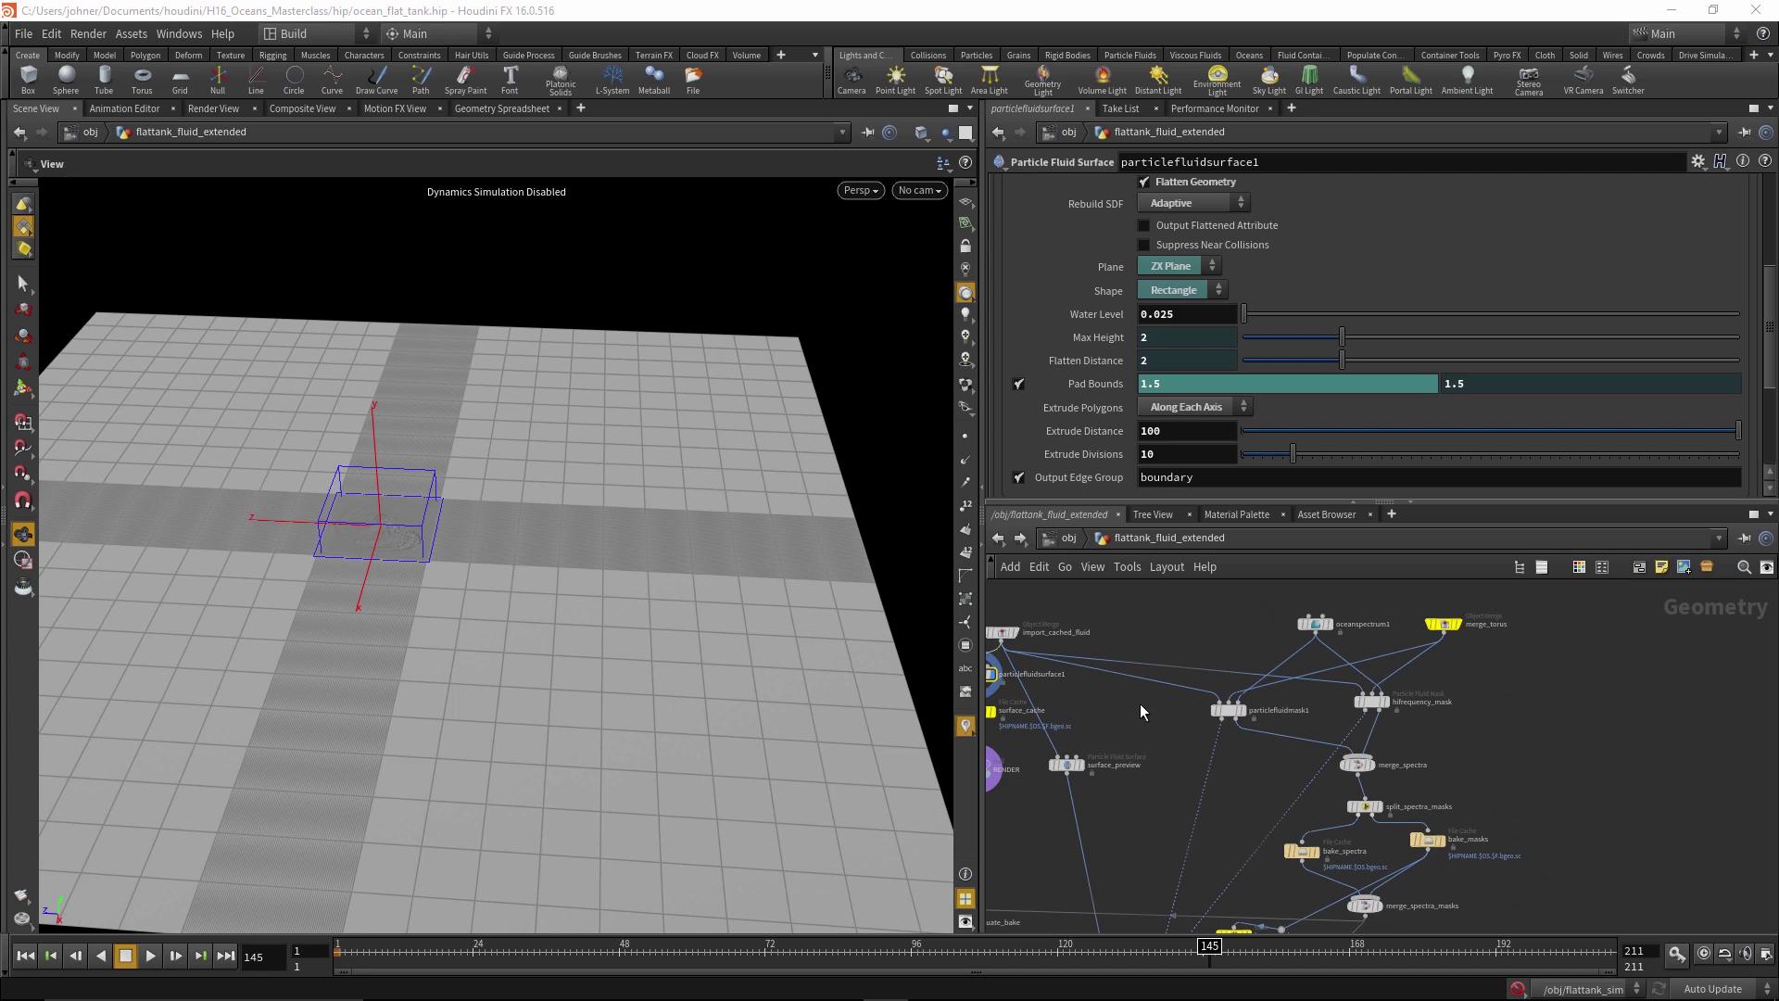
click(1227, 708)
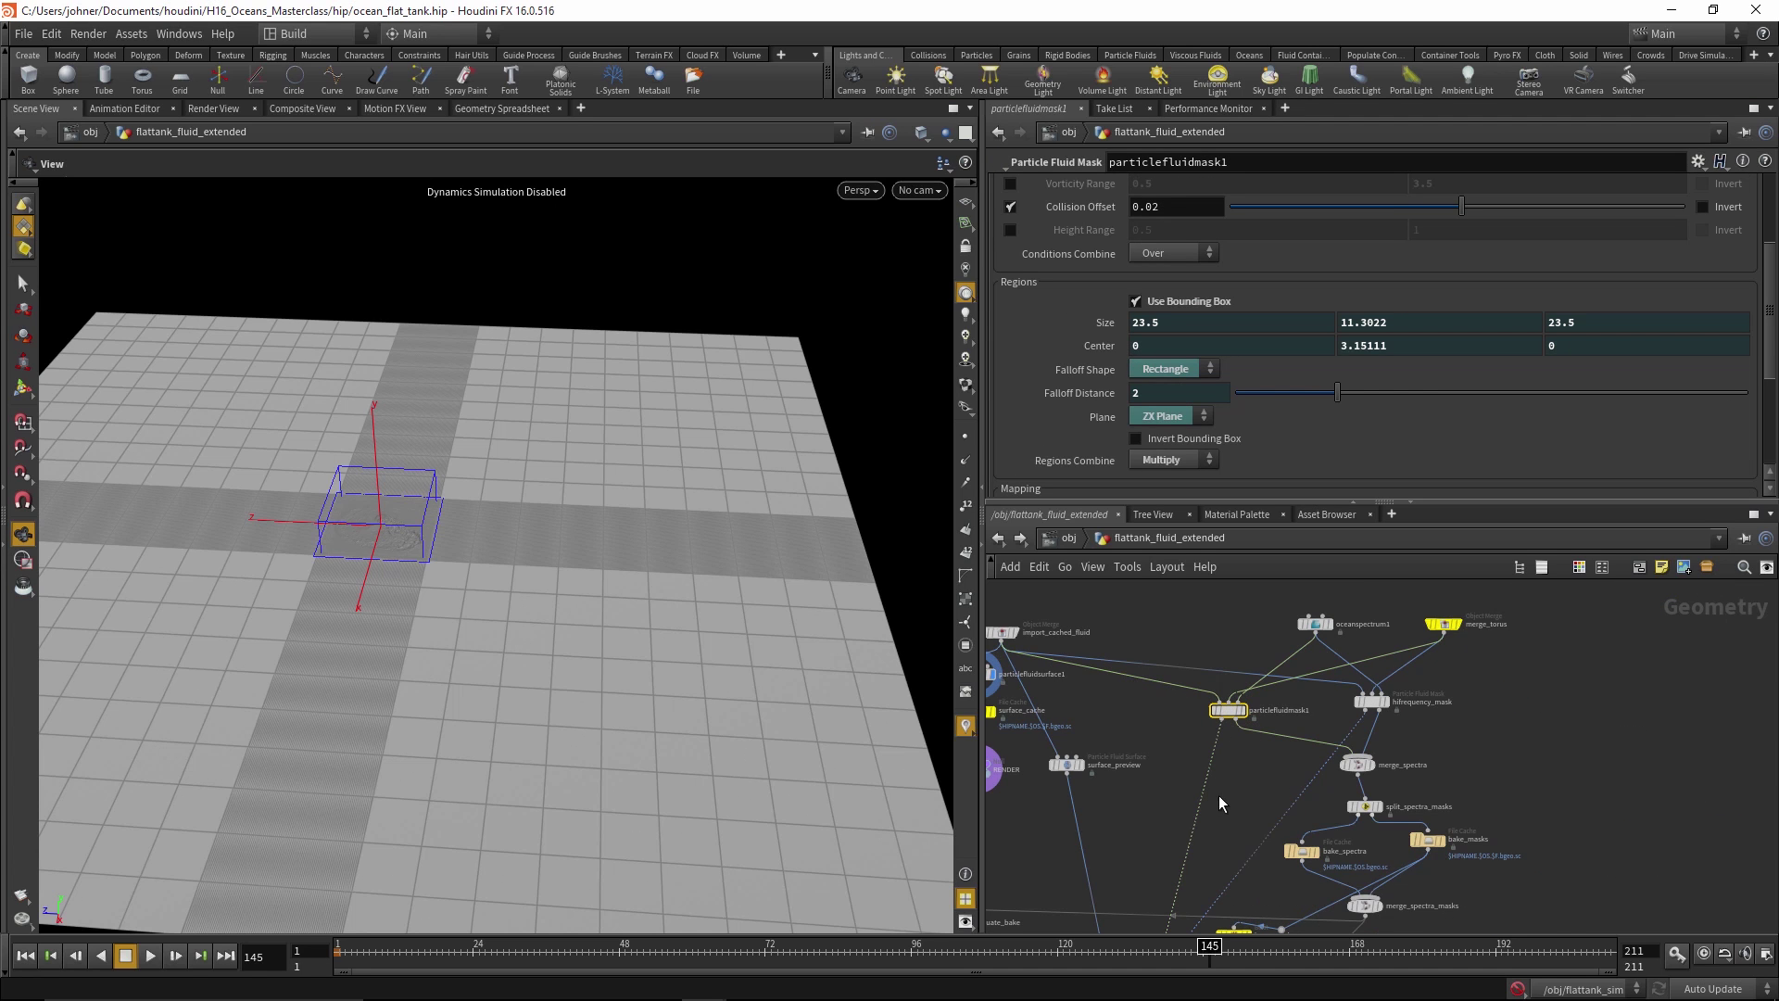
middle_drag(1220, 795, 1194, 840)
click(1290, 668)
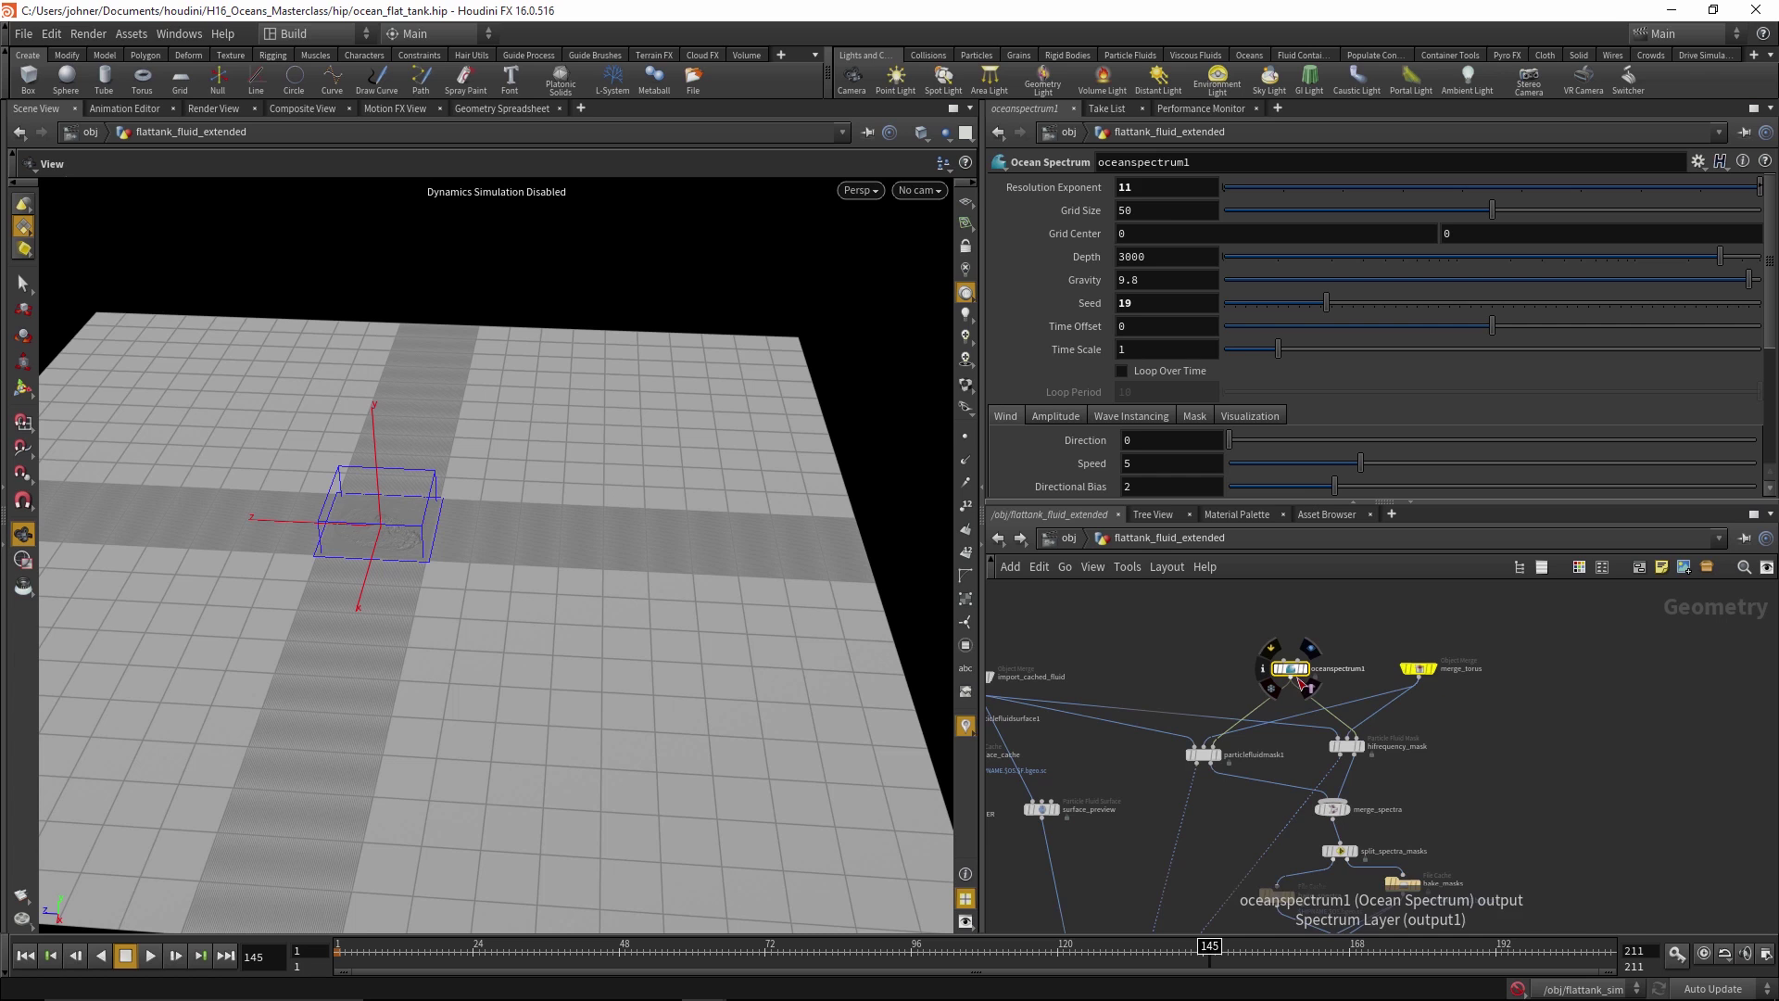
scroll(1291, 702, up, 2)
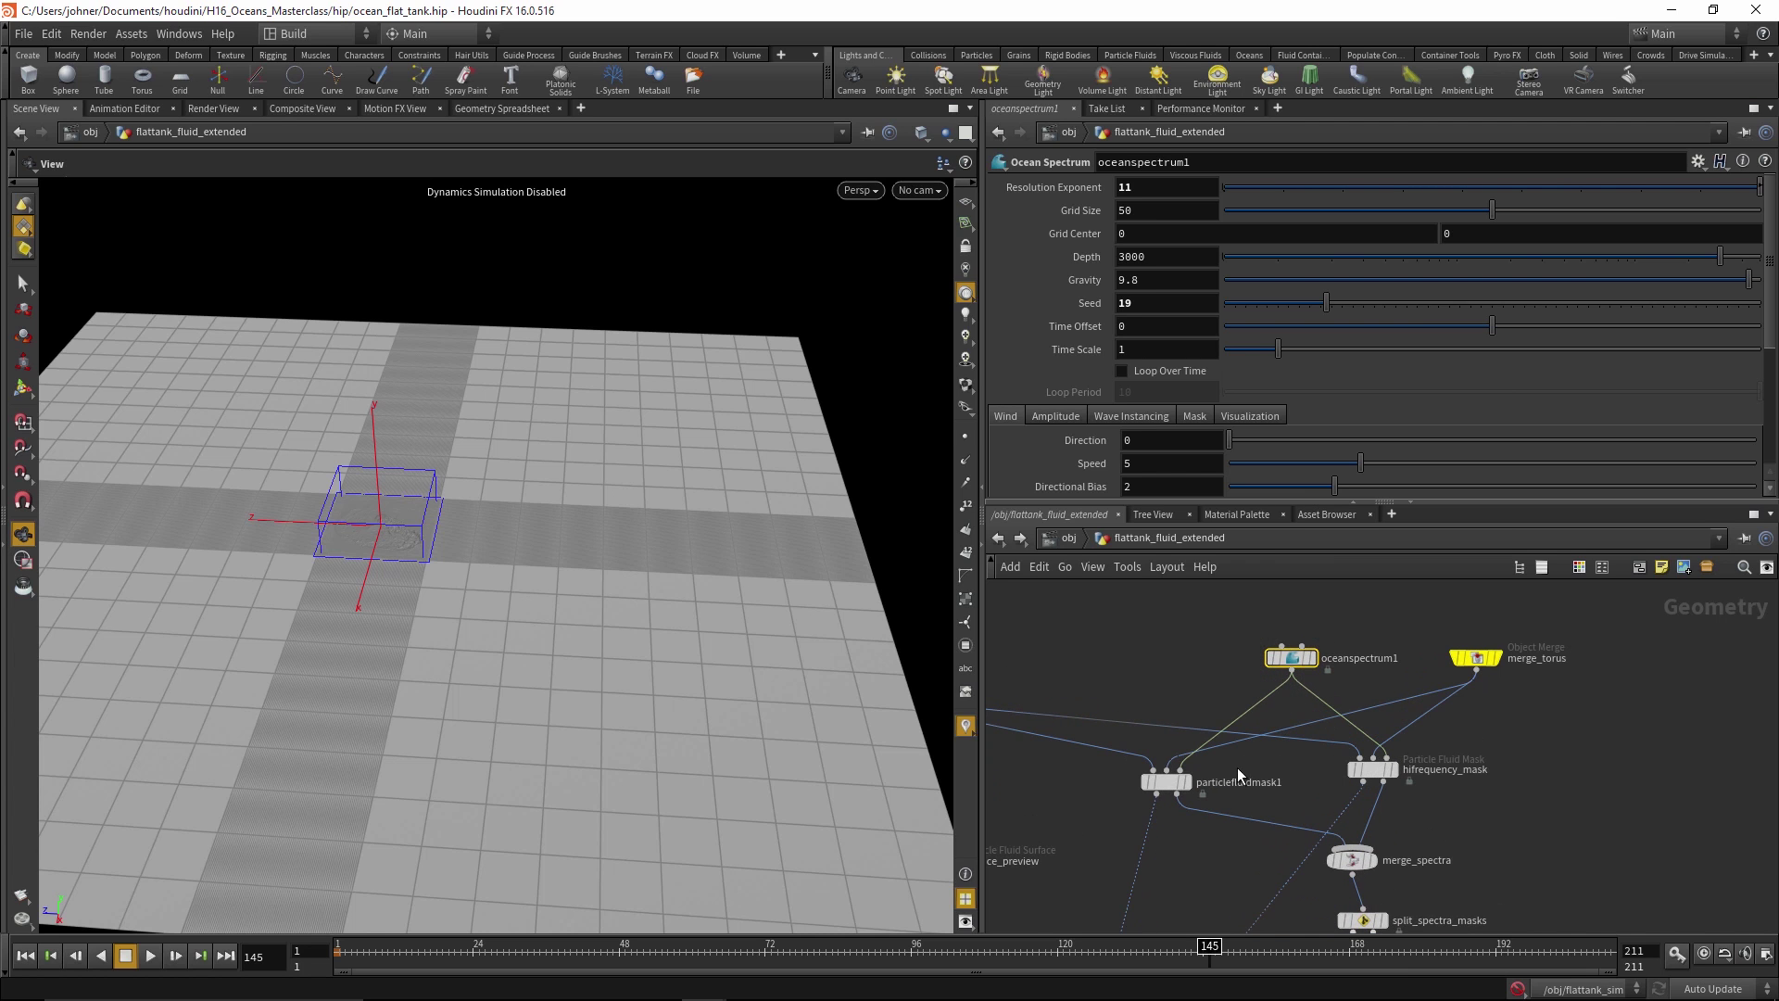
click(1169, 783)
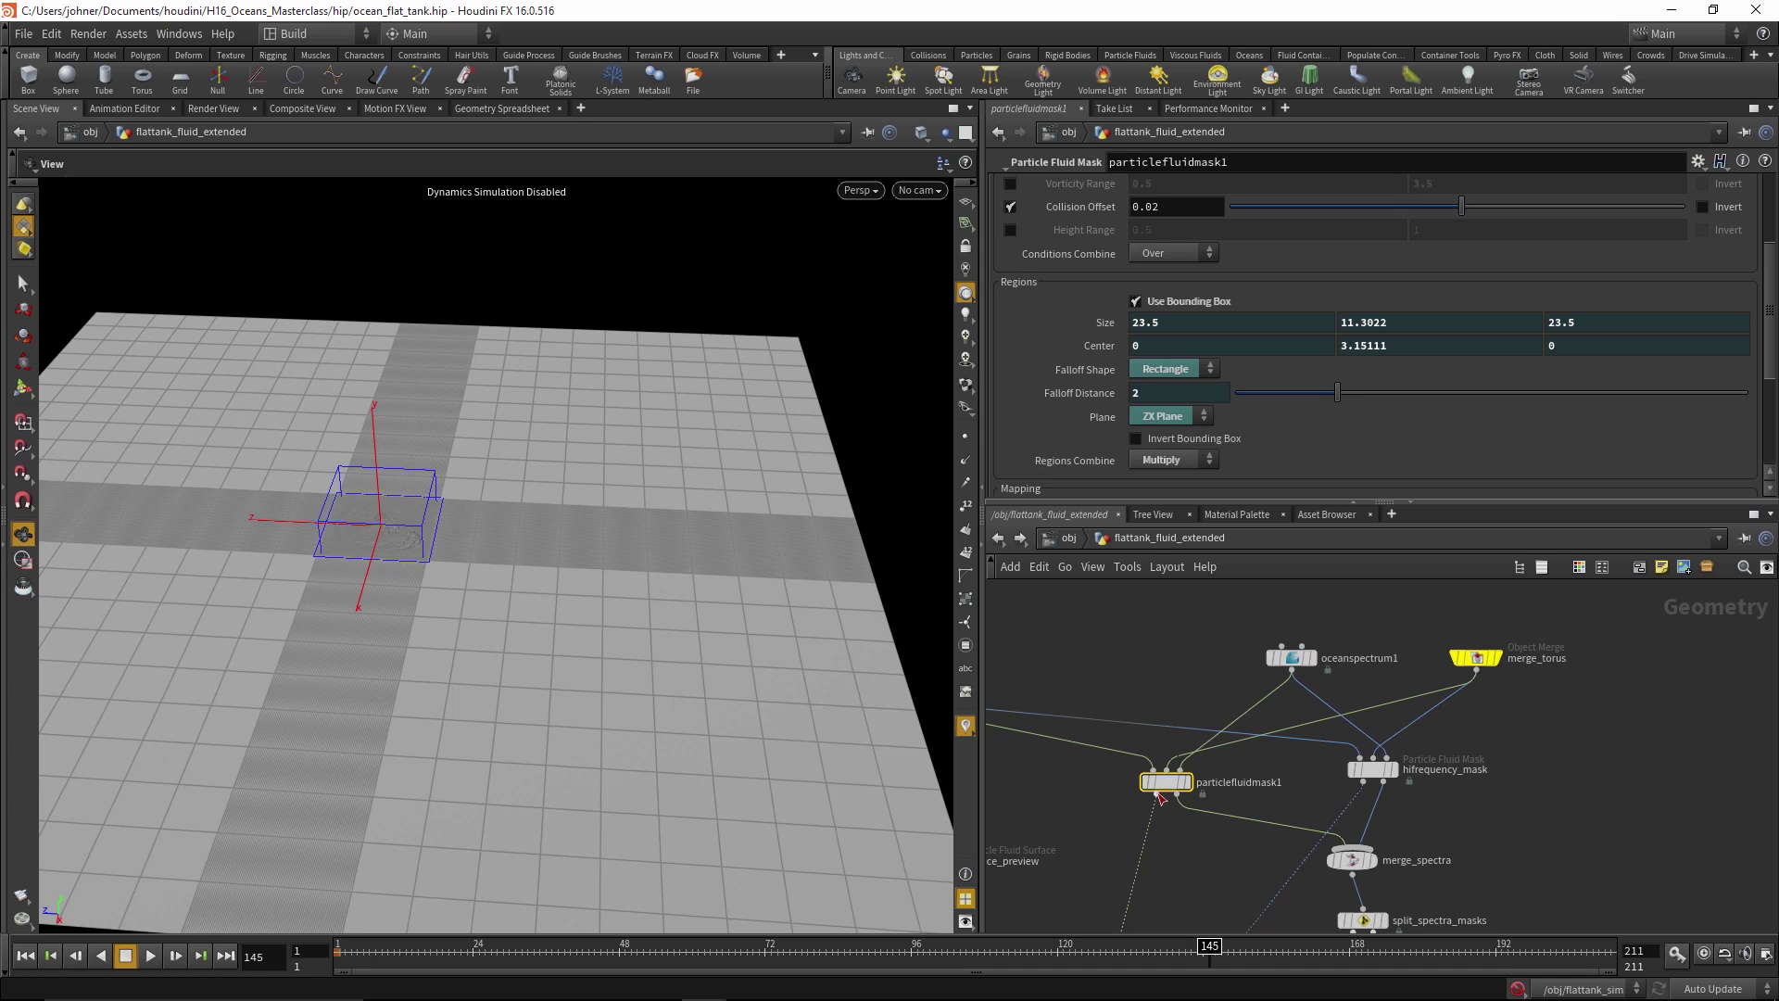
middle_drag(1165, 781, 1217, 804)
mouse_move(1330, 650)
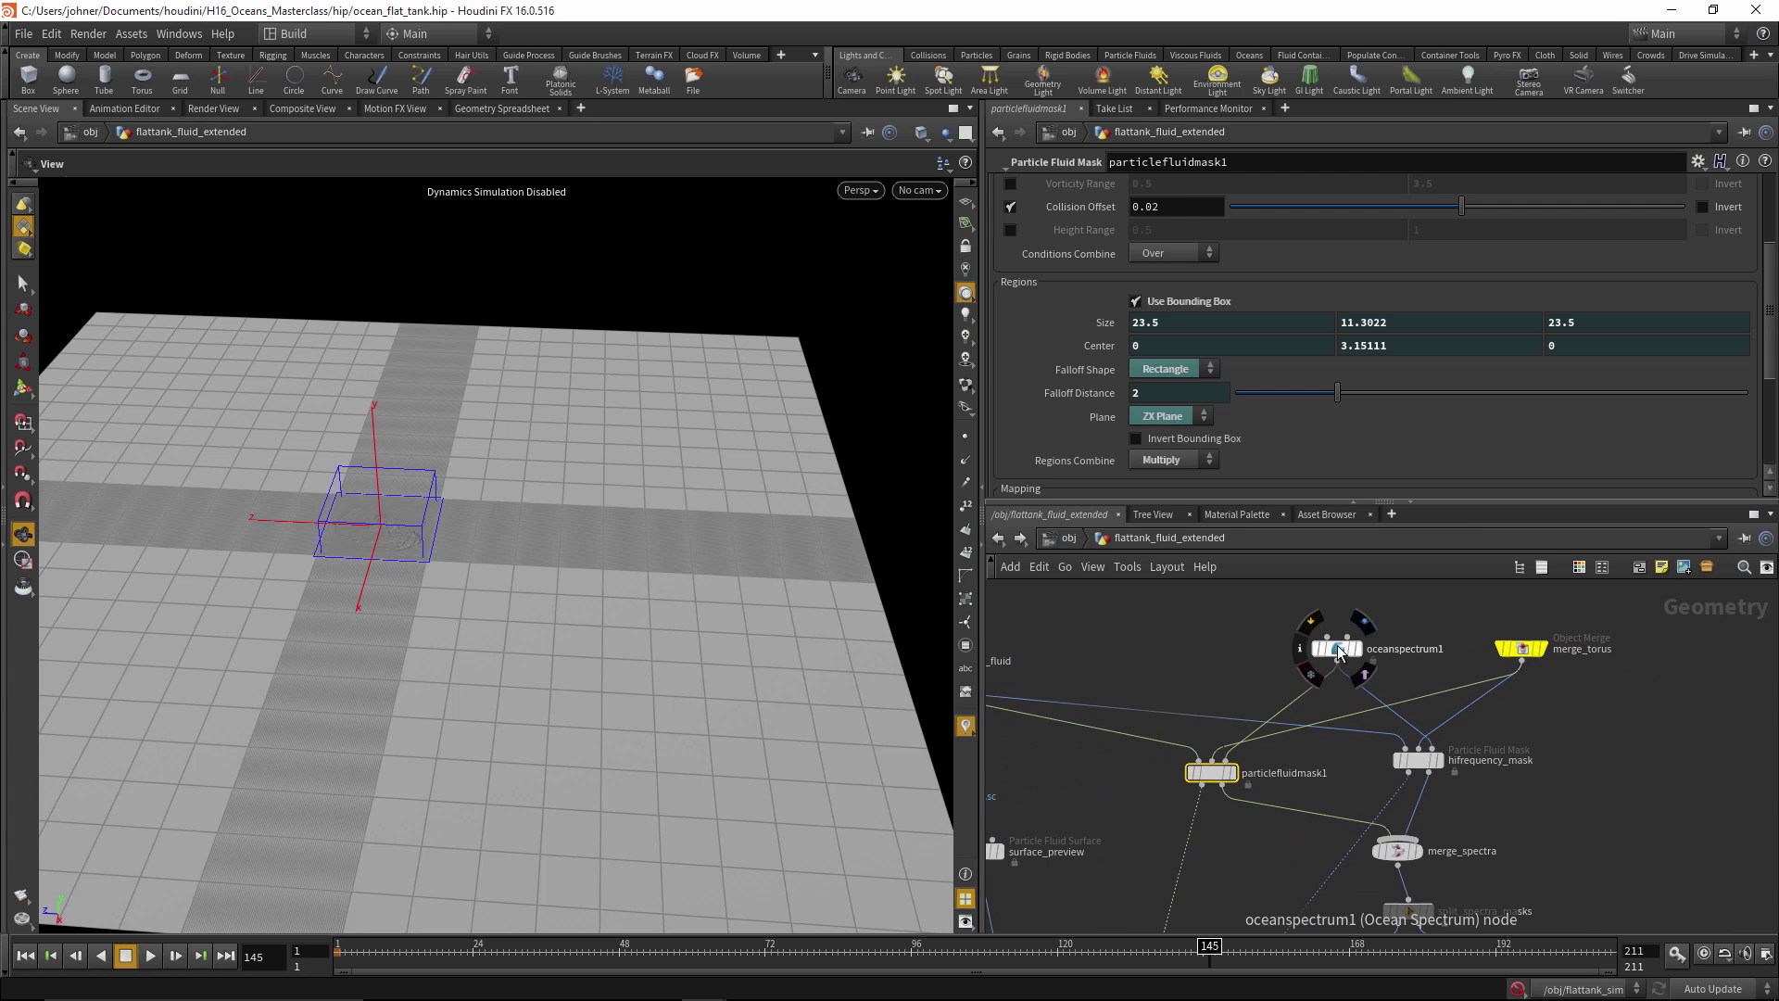
Examine the condition and region settings of the hifrequency_mask node beside particlefluidmask1
mouse_move(1212, 777)
middle_drag(1348, 675, 1286, 717)
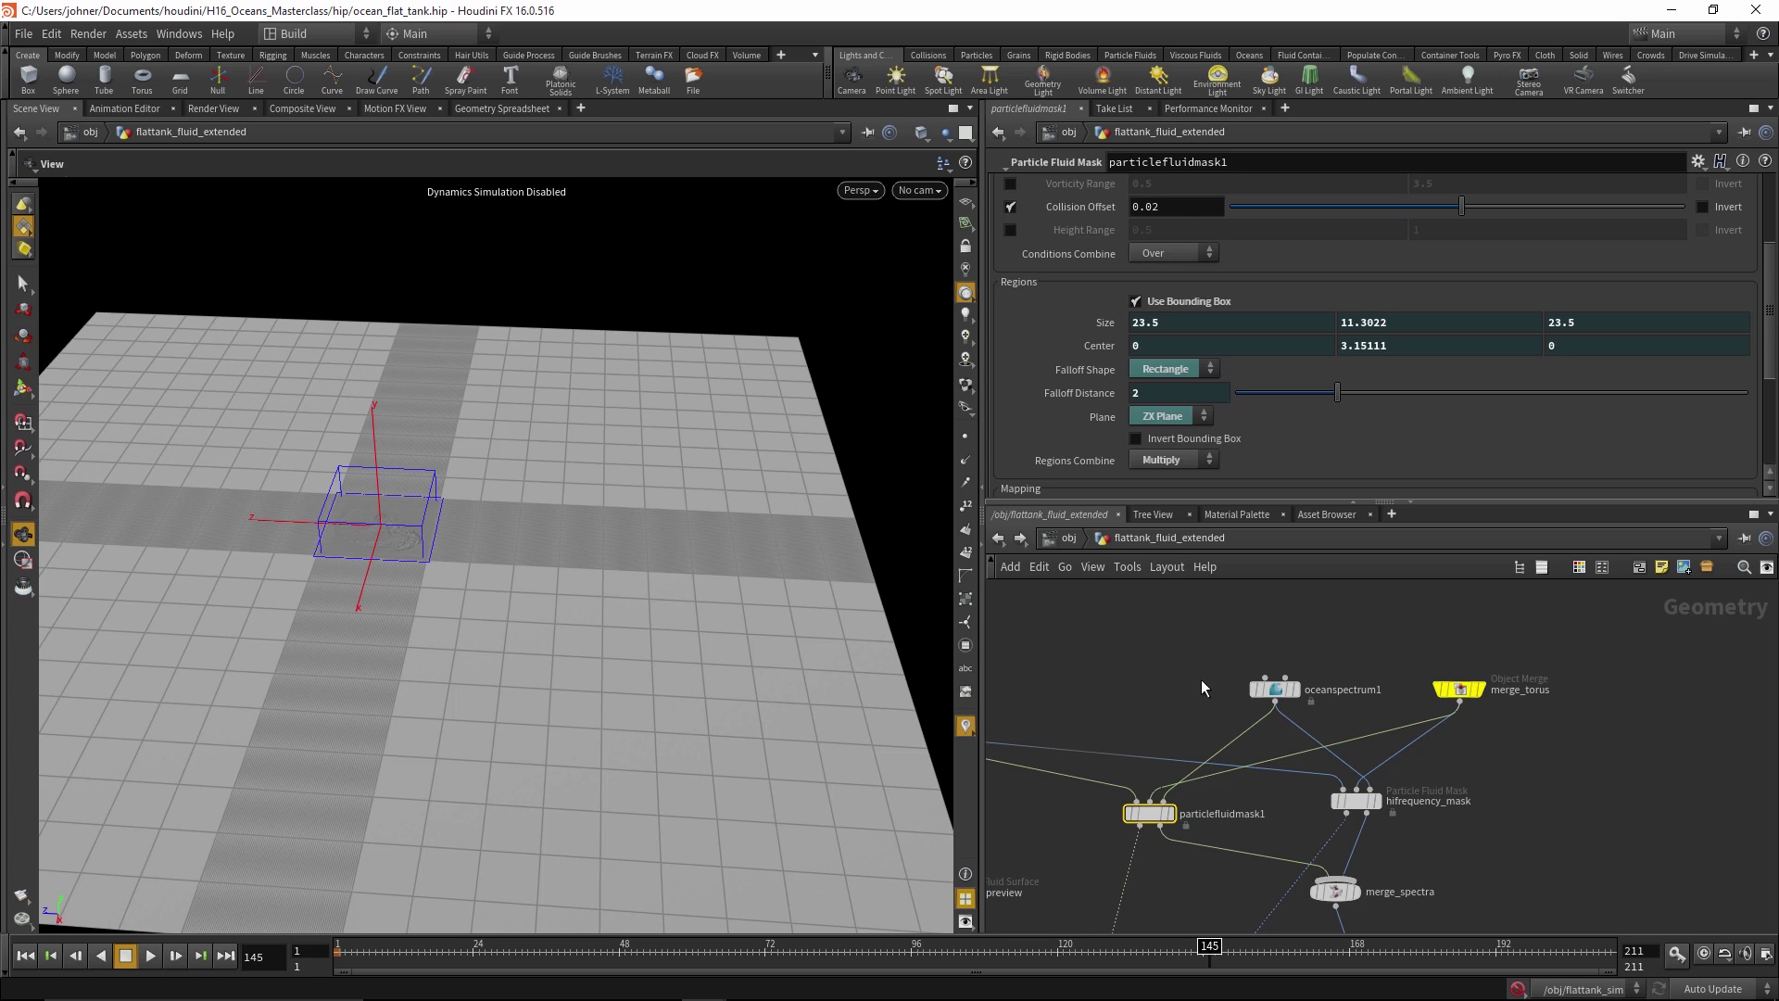
middle_drag(1201, 680, 1155, 613)
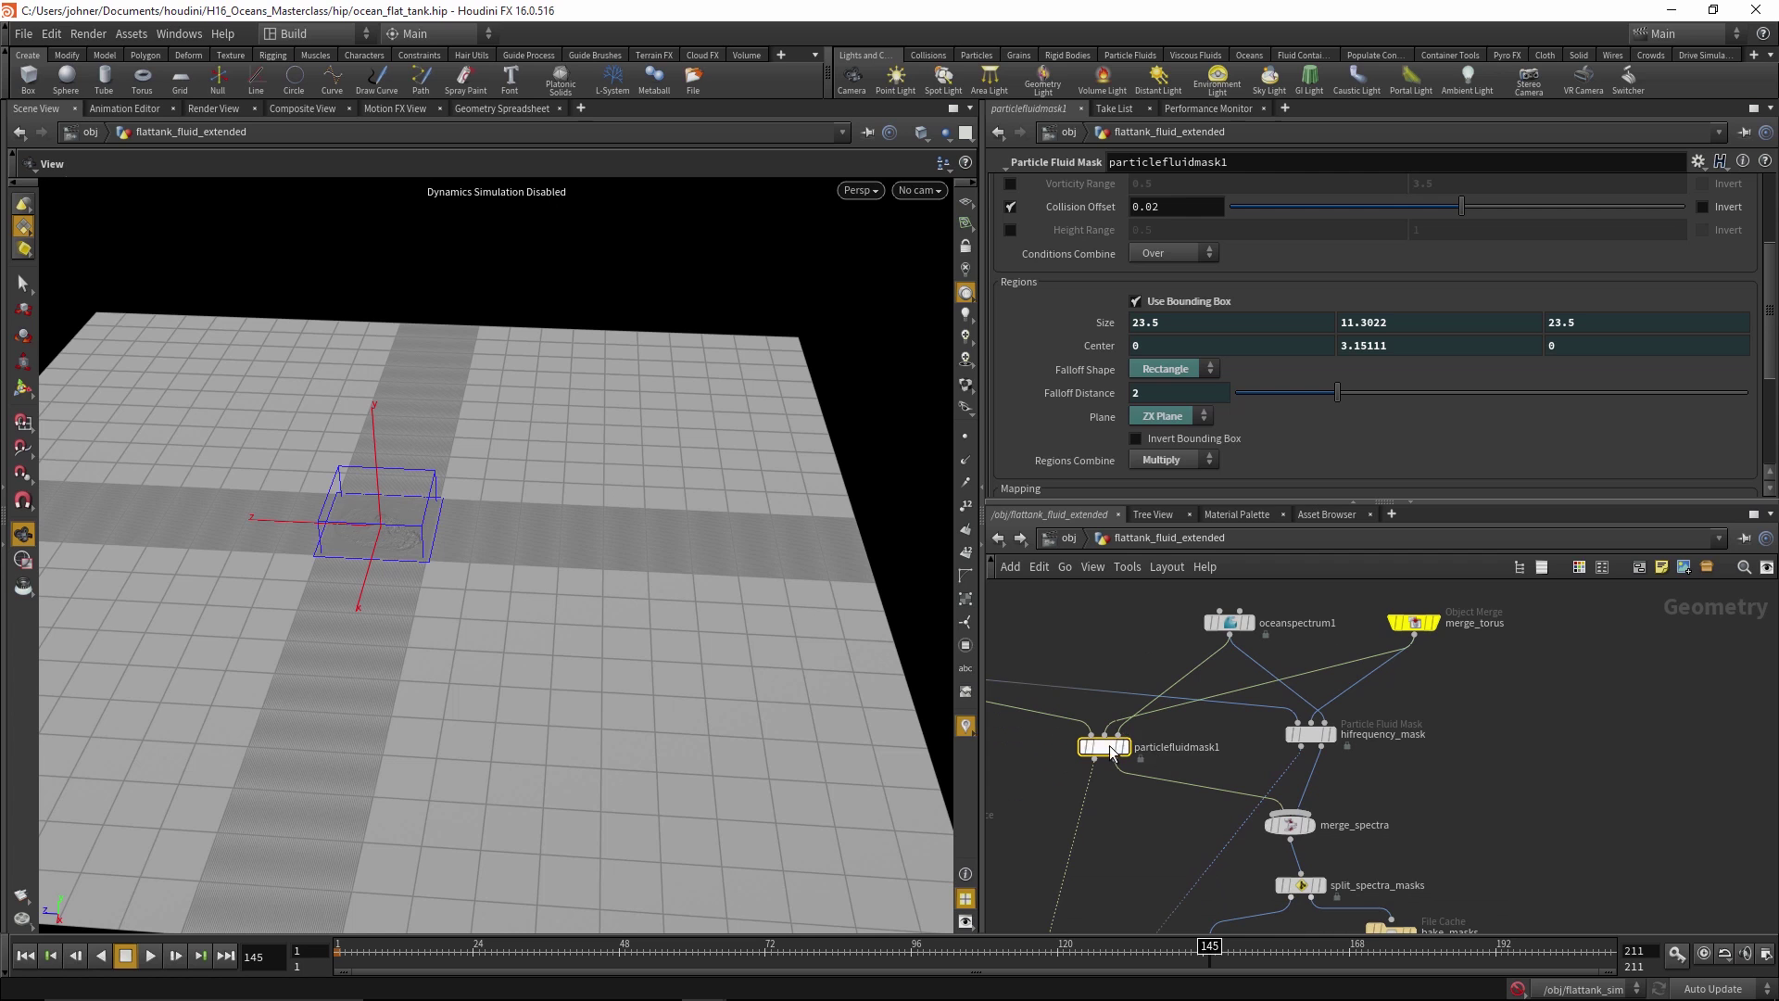
click(1310, 734)
middle_drag(1407, 778, 1395, 701)
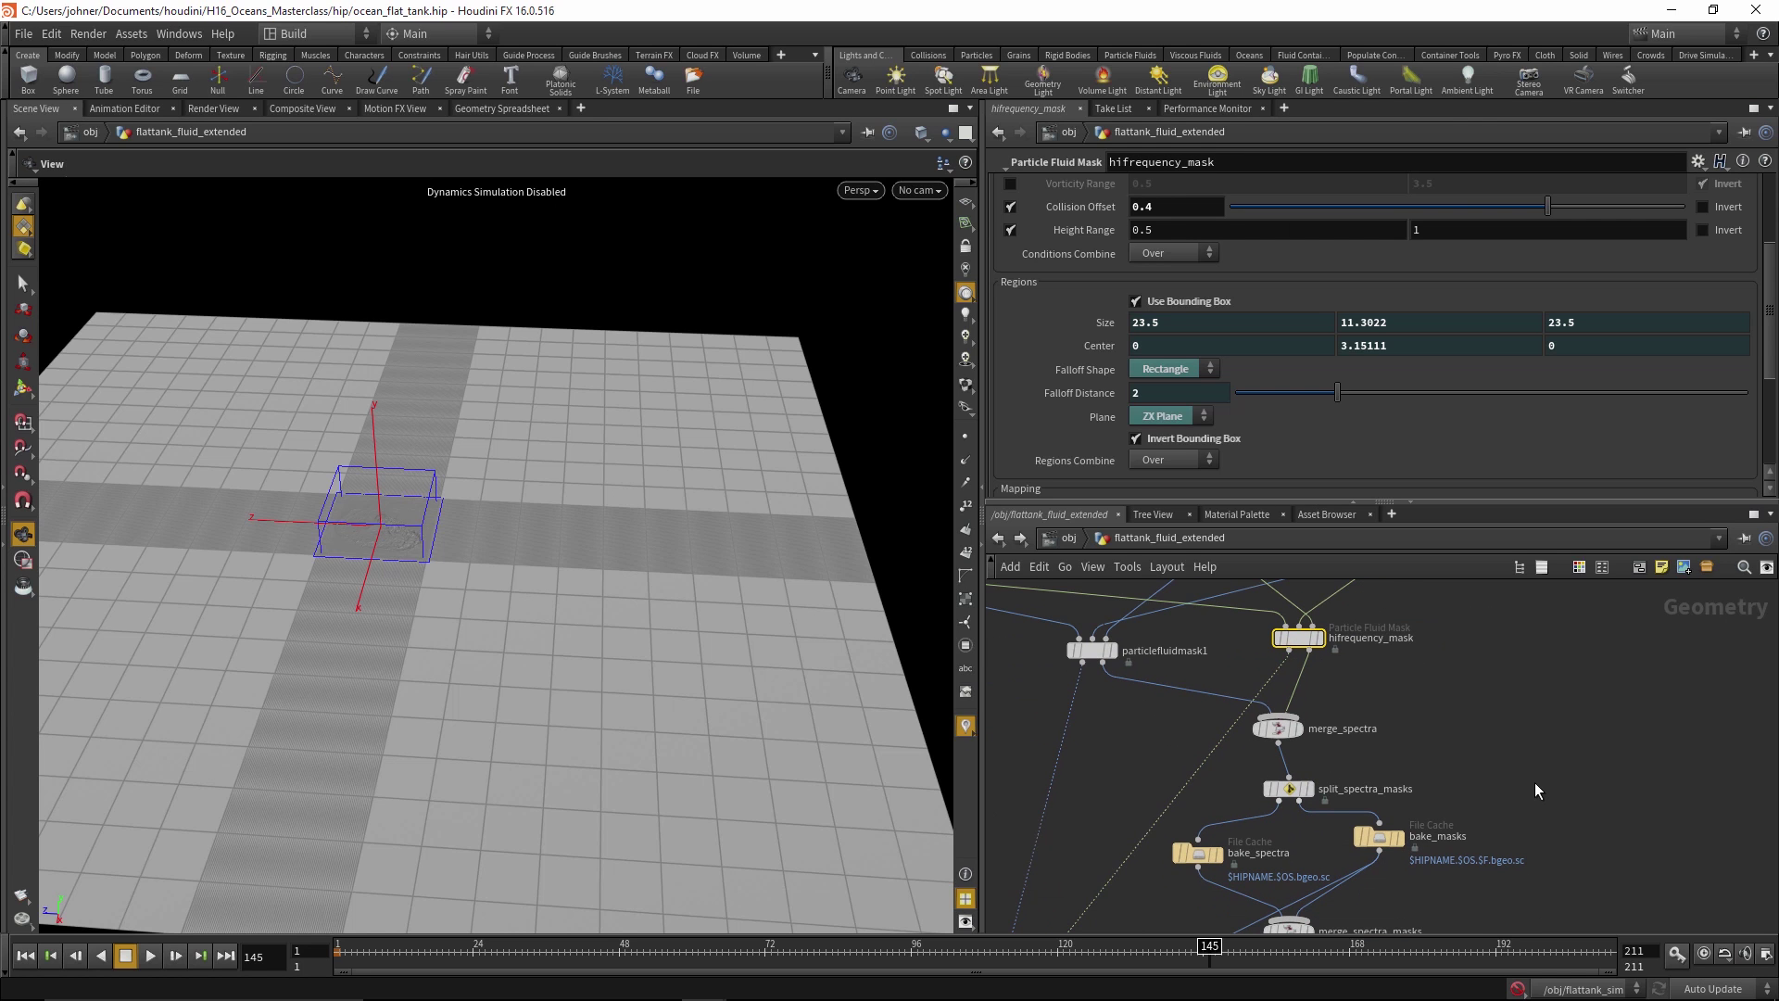
Inspect the bake_spectra and bake_masks file caches that follow split_spectra_masks, including their geometry file paths and frame range options
middle_drag(1535, 782, 1477, 687)
mouse_move(1288, 656)
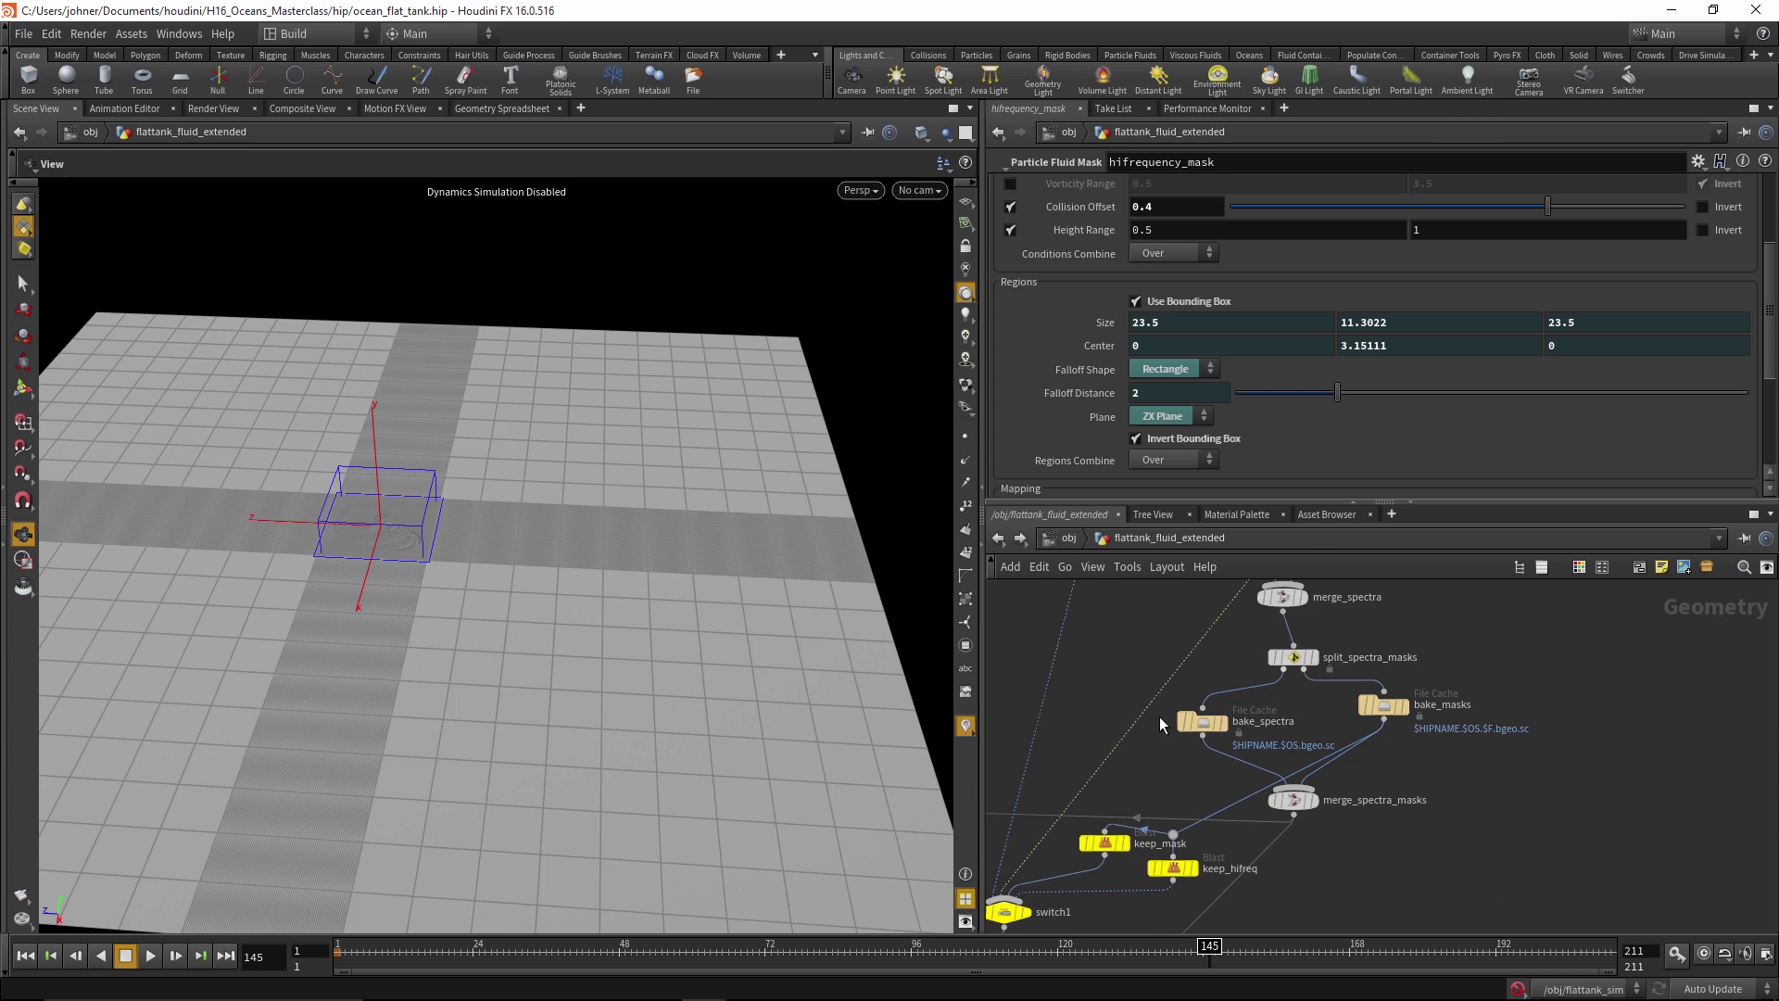
click(1200, 719)
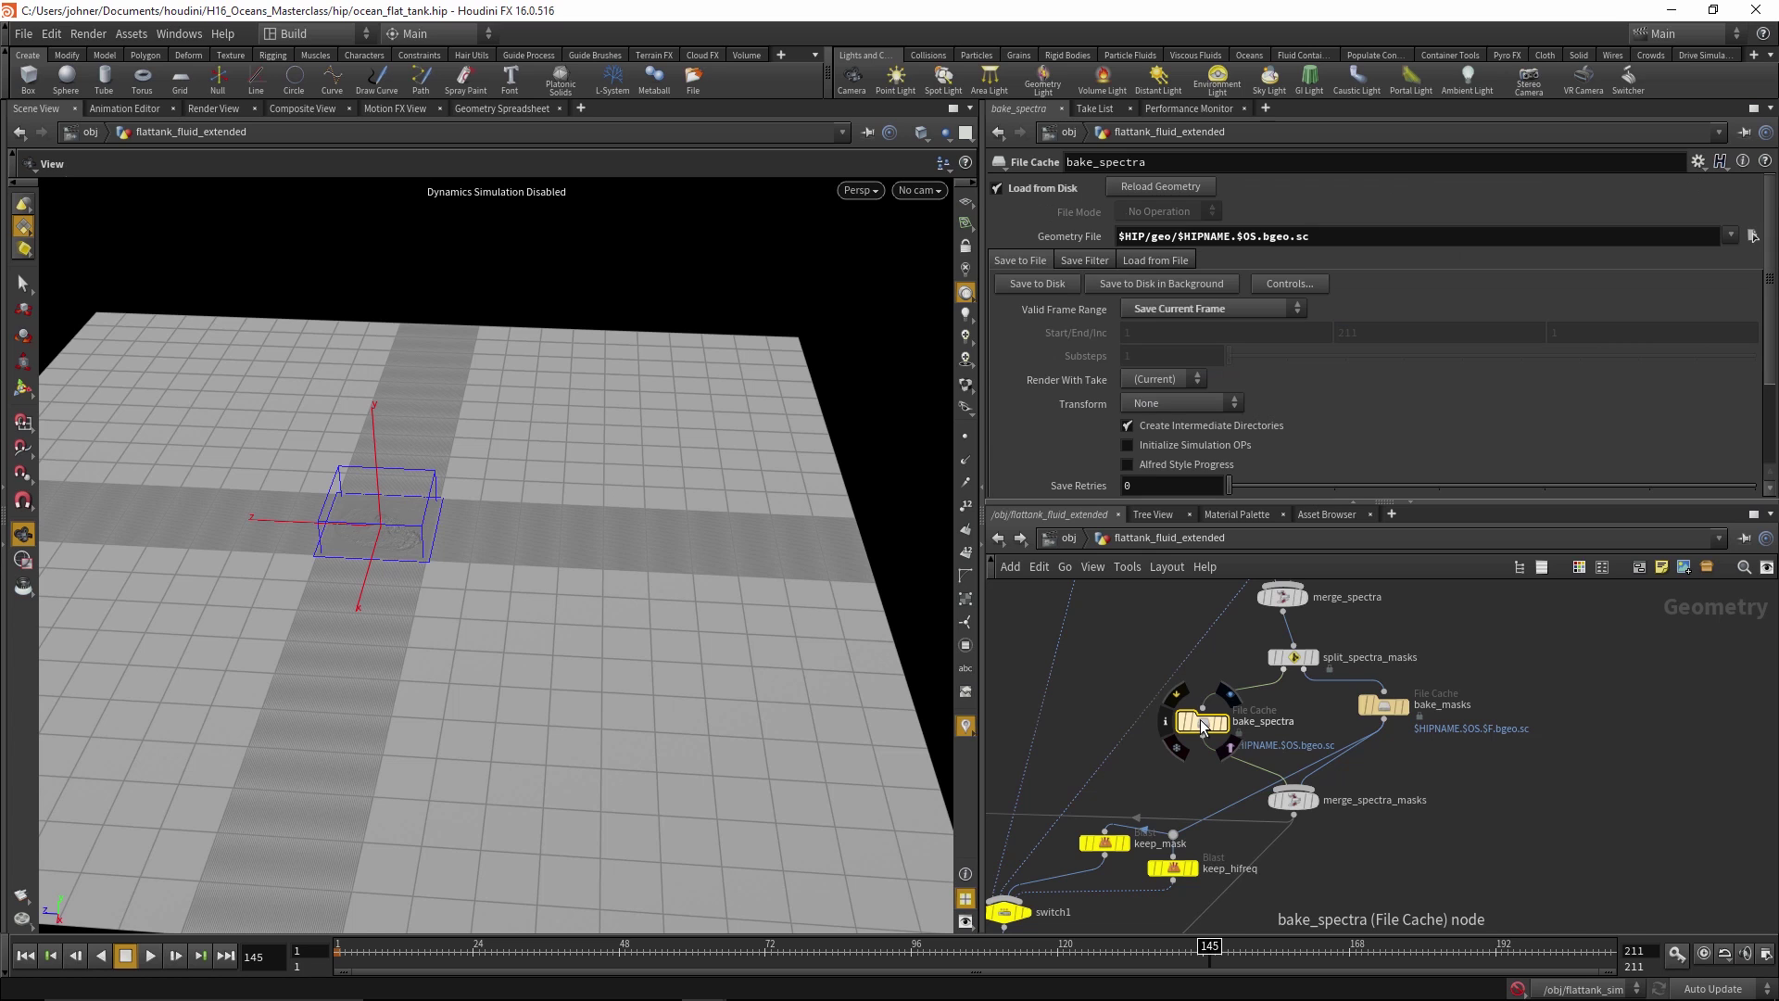
click(1382, 709)
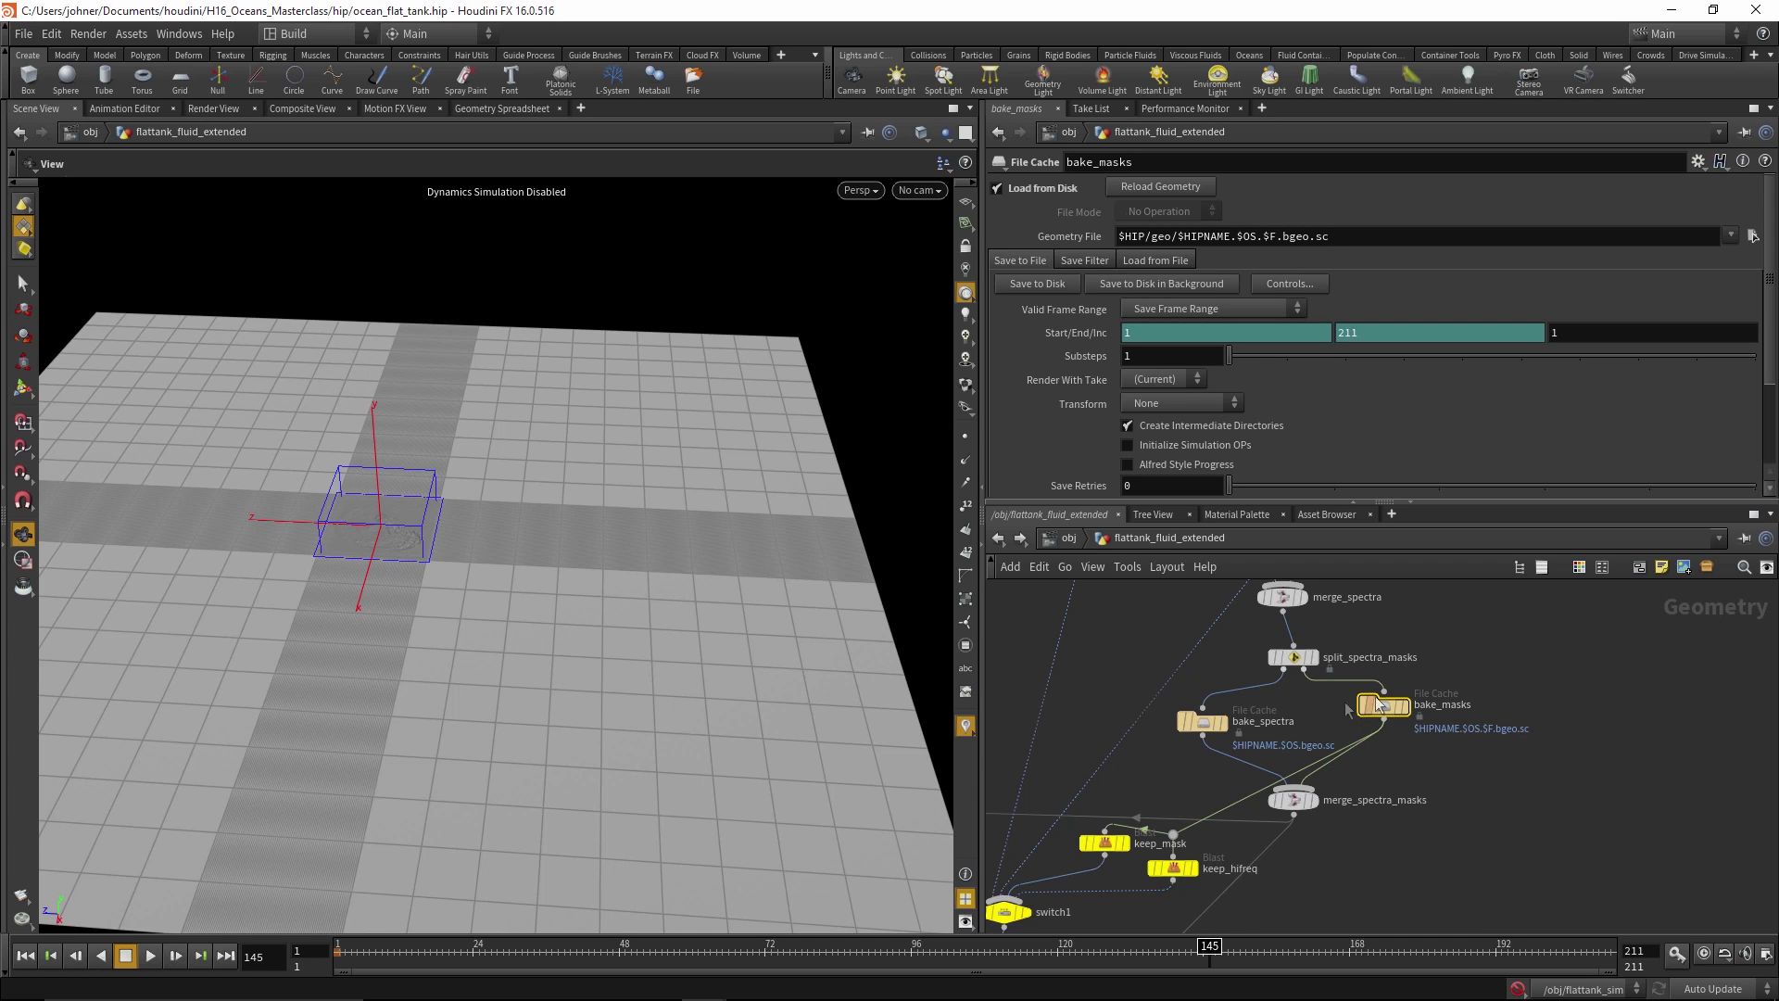
mouse_move(1356, 704)
Check the Spectrum Geometry and Mask Geometry references in the displacement settings of the oceanvolume and oceansurface materials
click(1240, 515)
click(1325, 616)
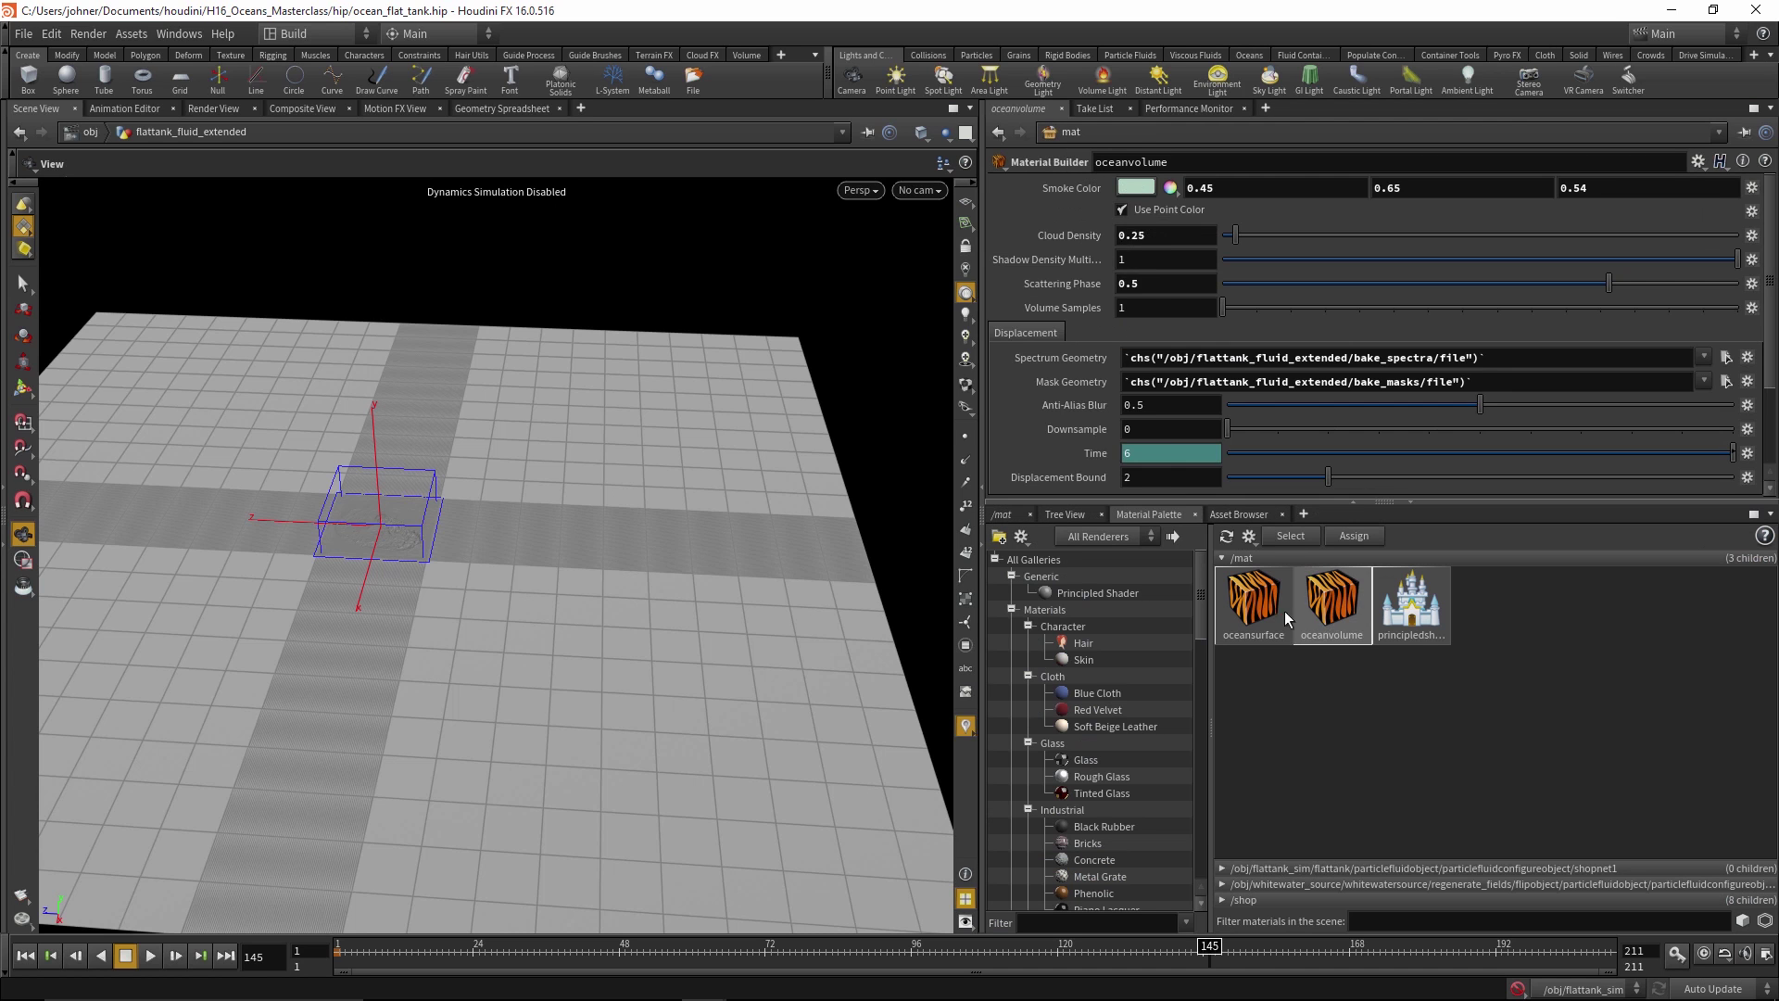
click(1283, 616)
click(1110, 235)
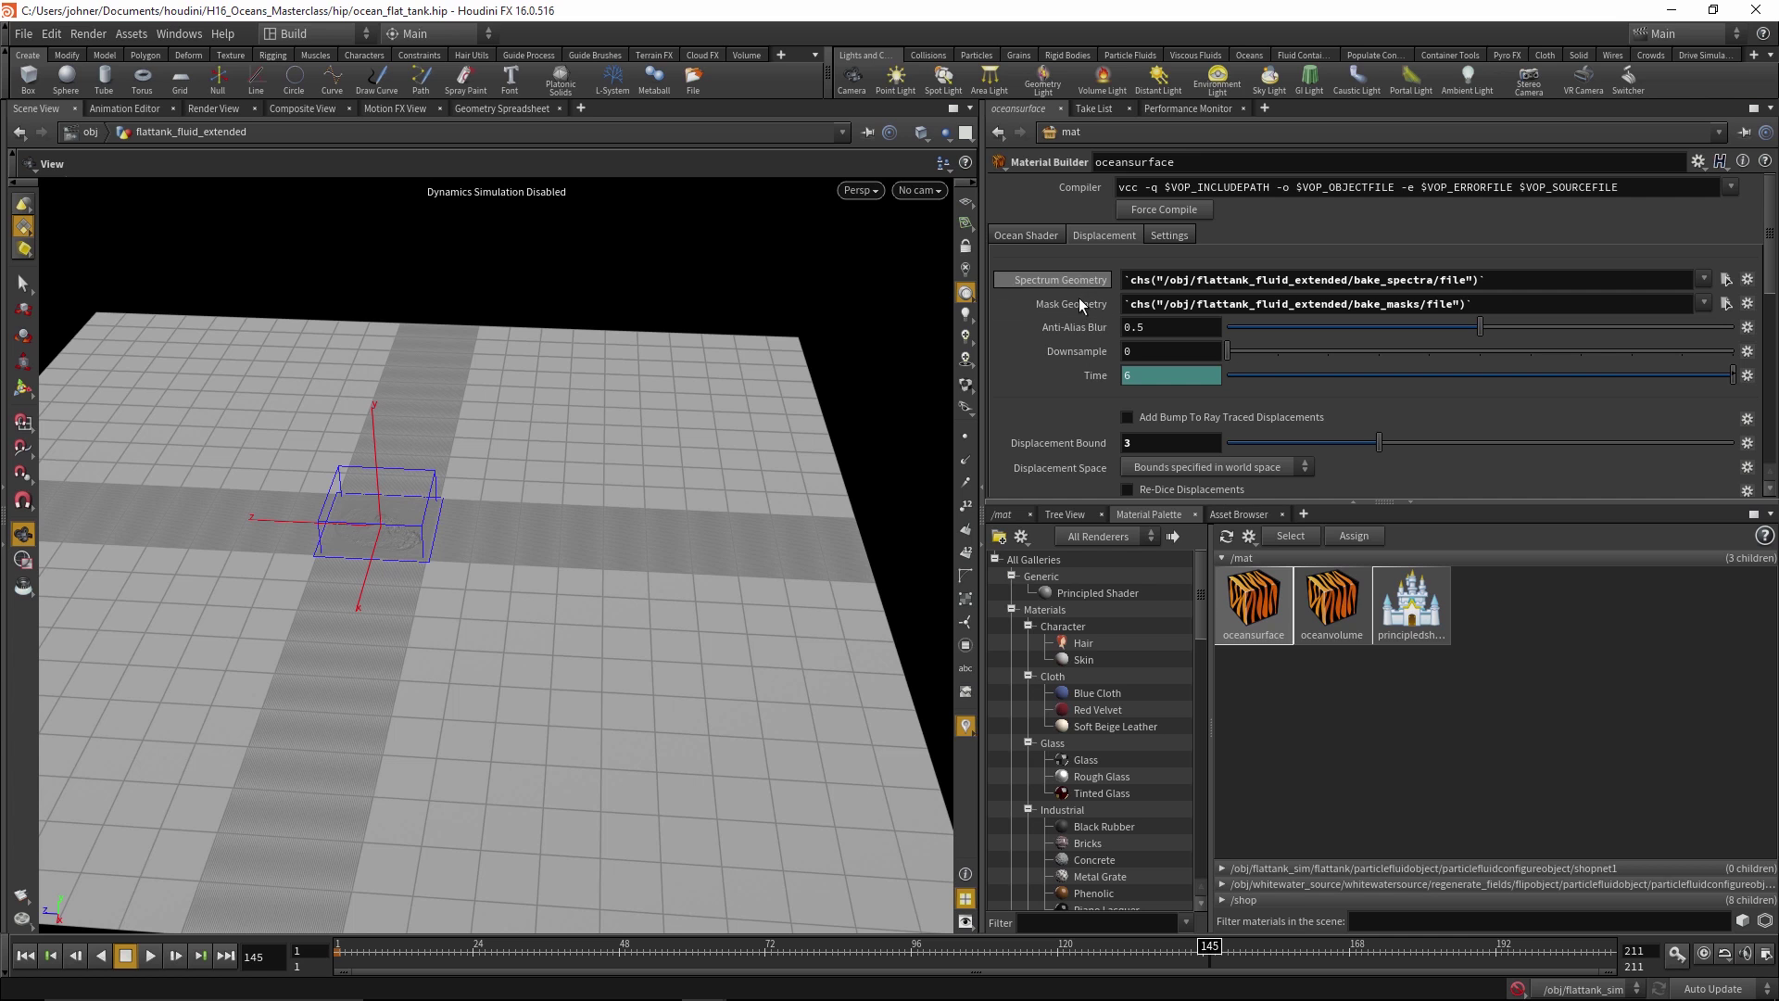
Return to the flattank_fluid_extended network and display the sample_mask_attrib node to view the mask on the fluid surface
click(1006, 514)
click(1093, 537)
click(1116, 634)
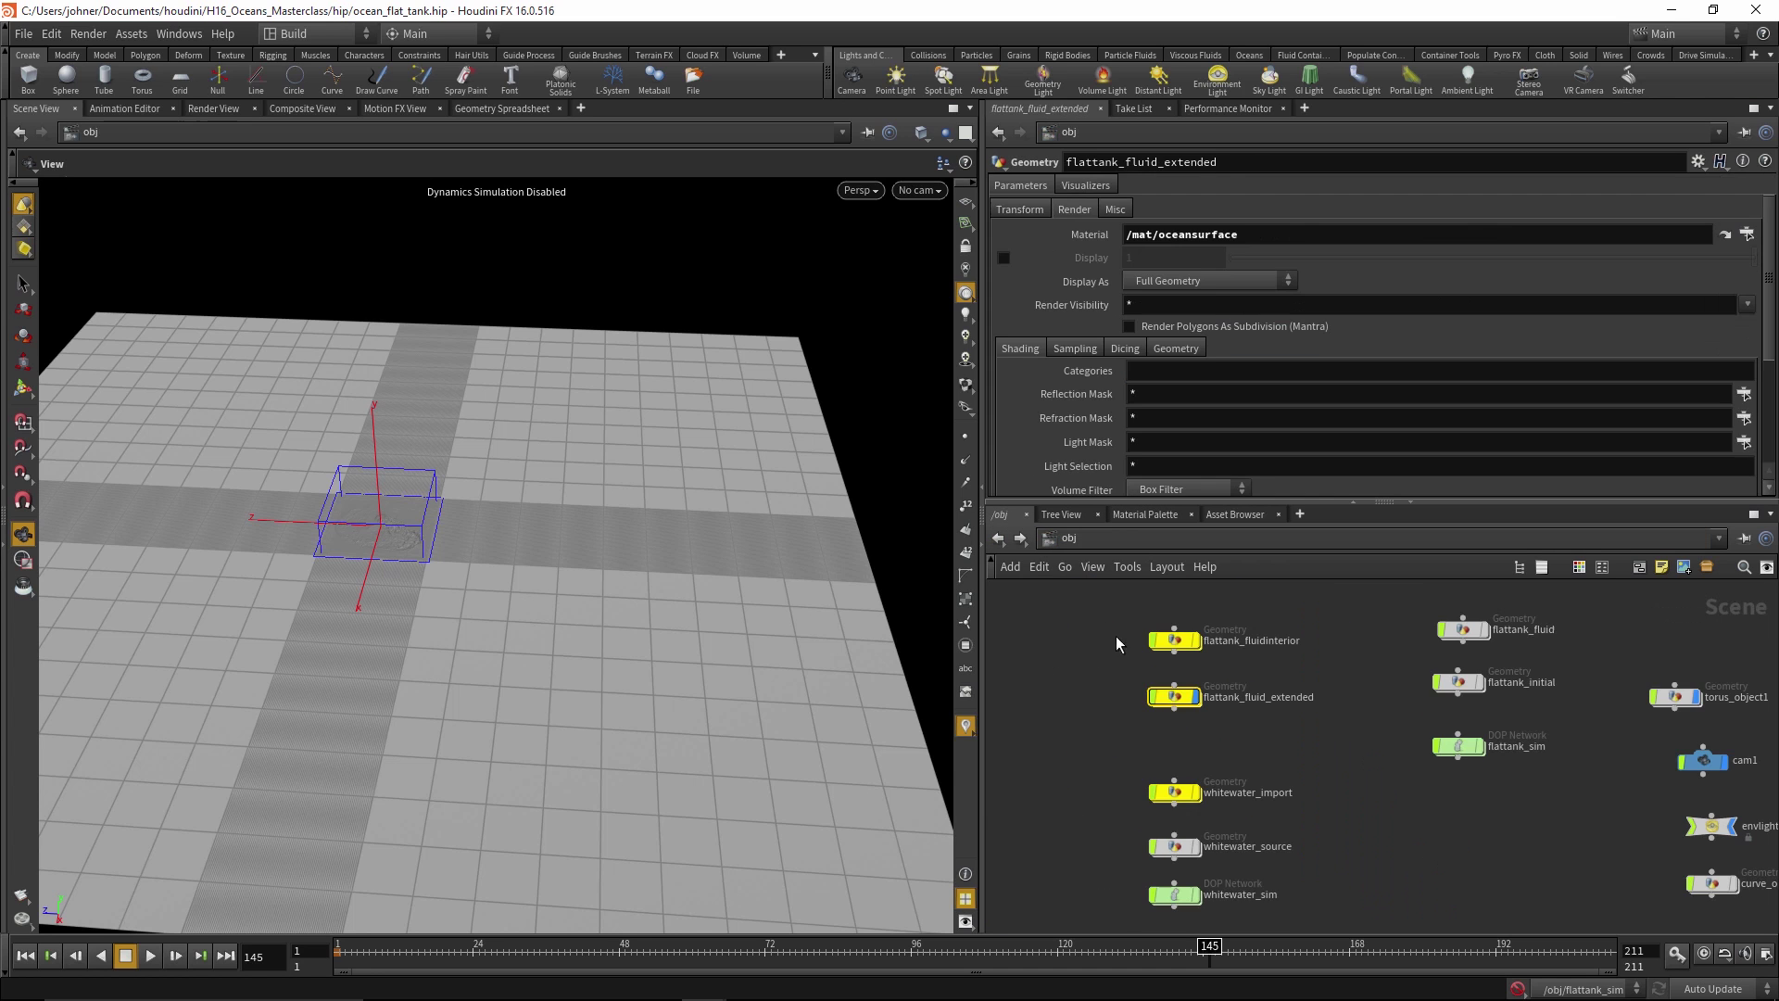
click(1186, 698)
double_click(1187, 698)
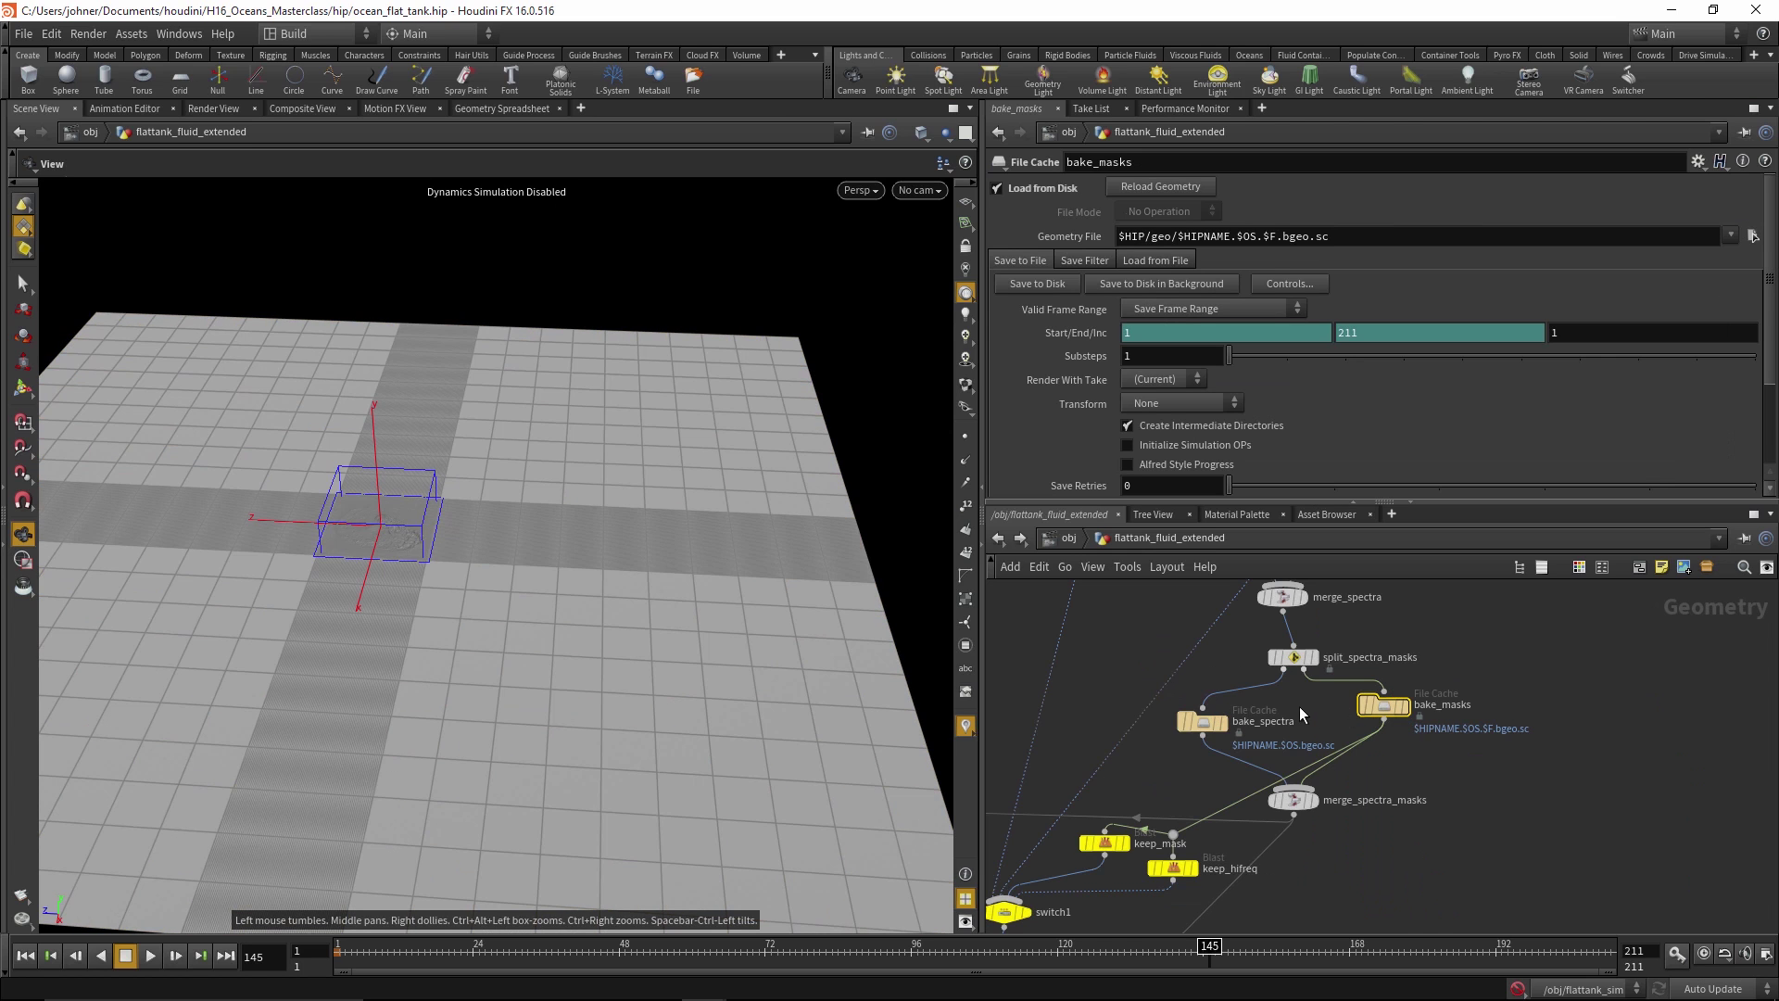
middle_drag(1514, 568, 1520, 791)
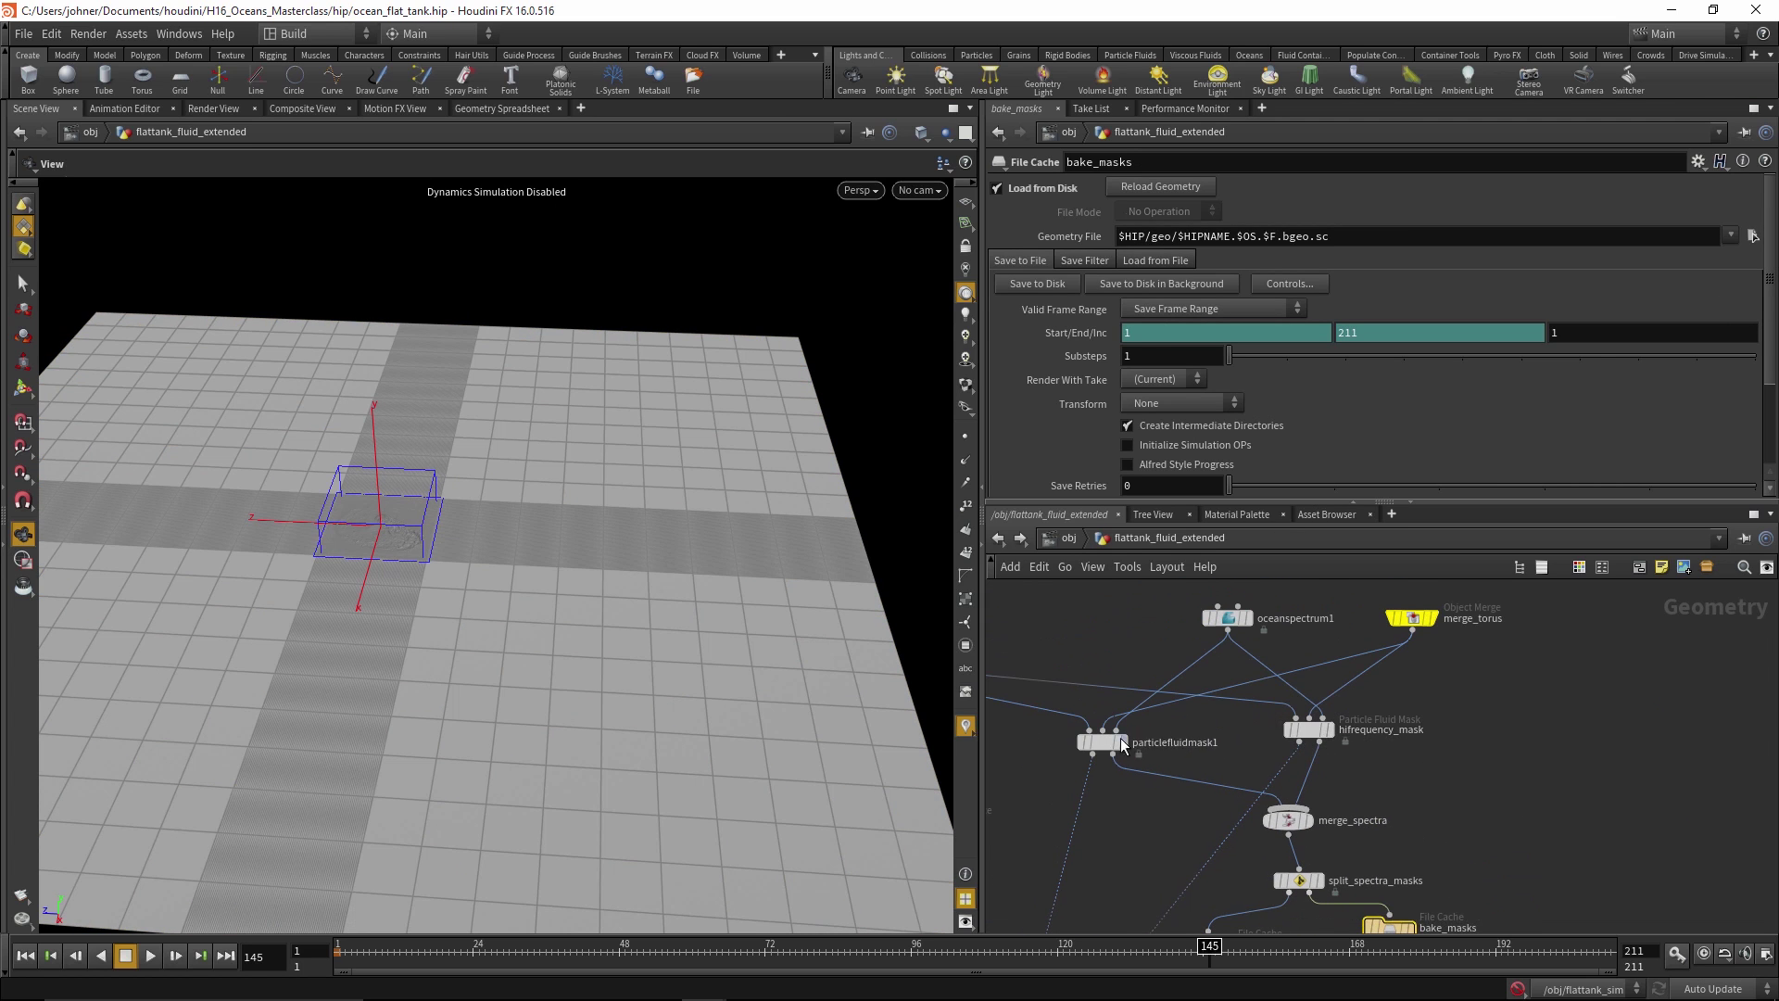
middle_drag(1219, 686, 1388, 311)
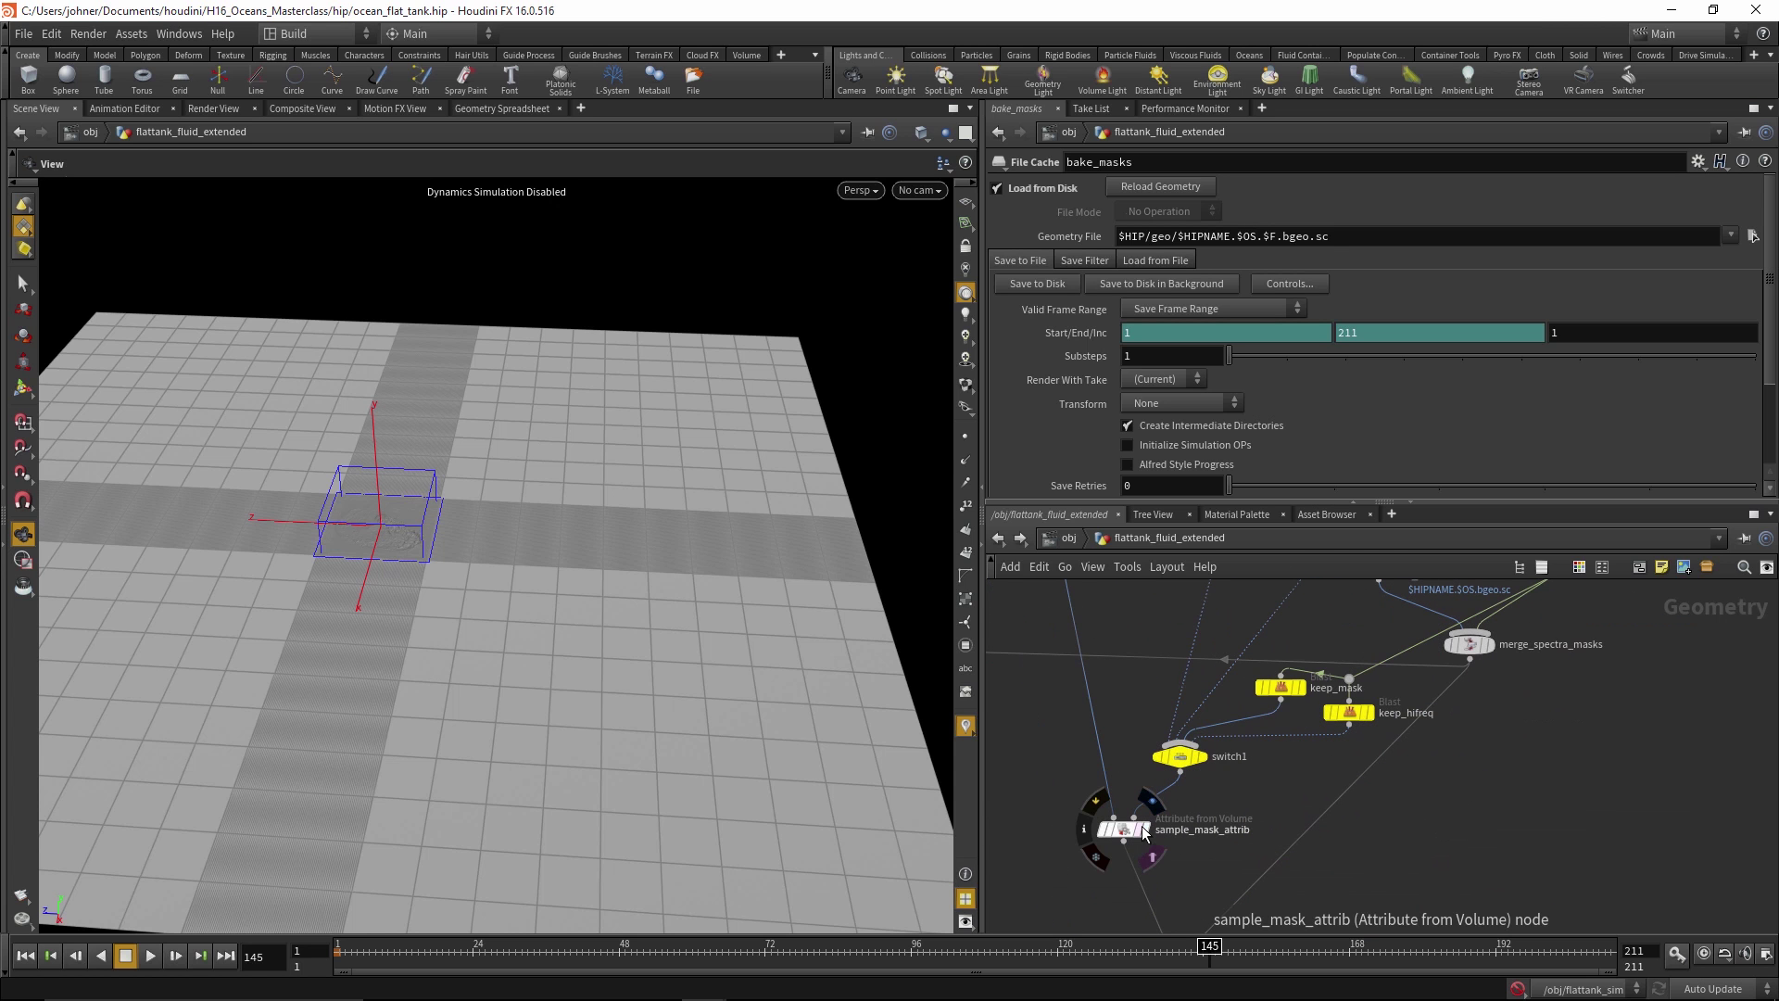
click(1146, 829)
right_drag(417, 593, 450, 734)
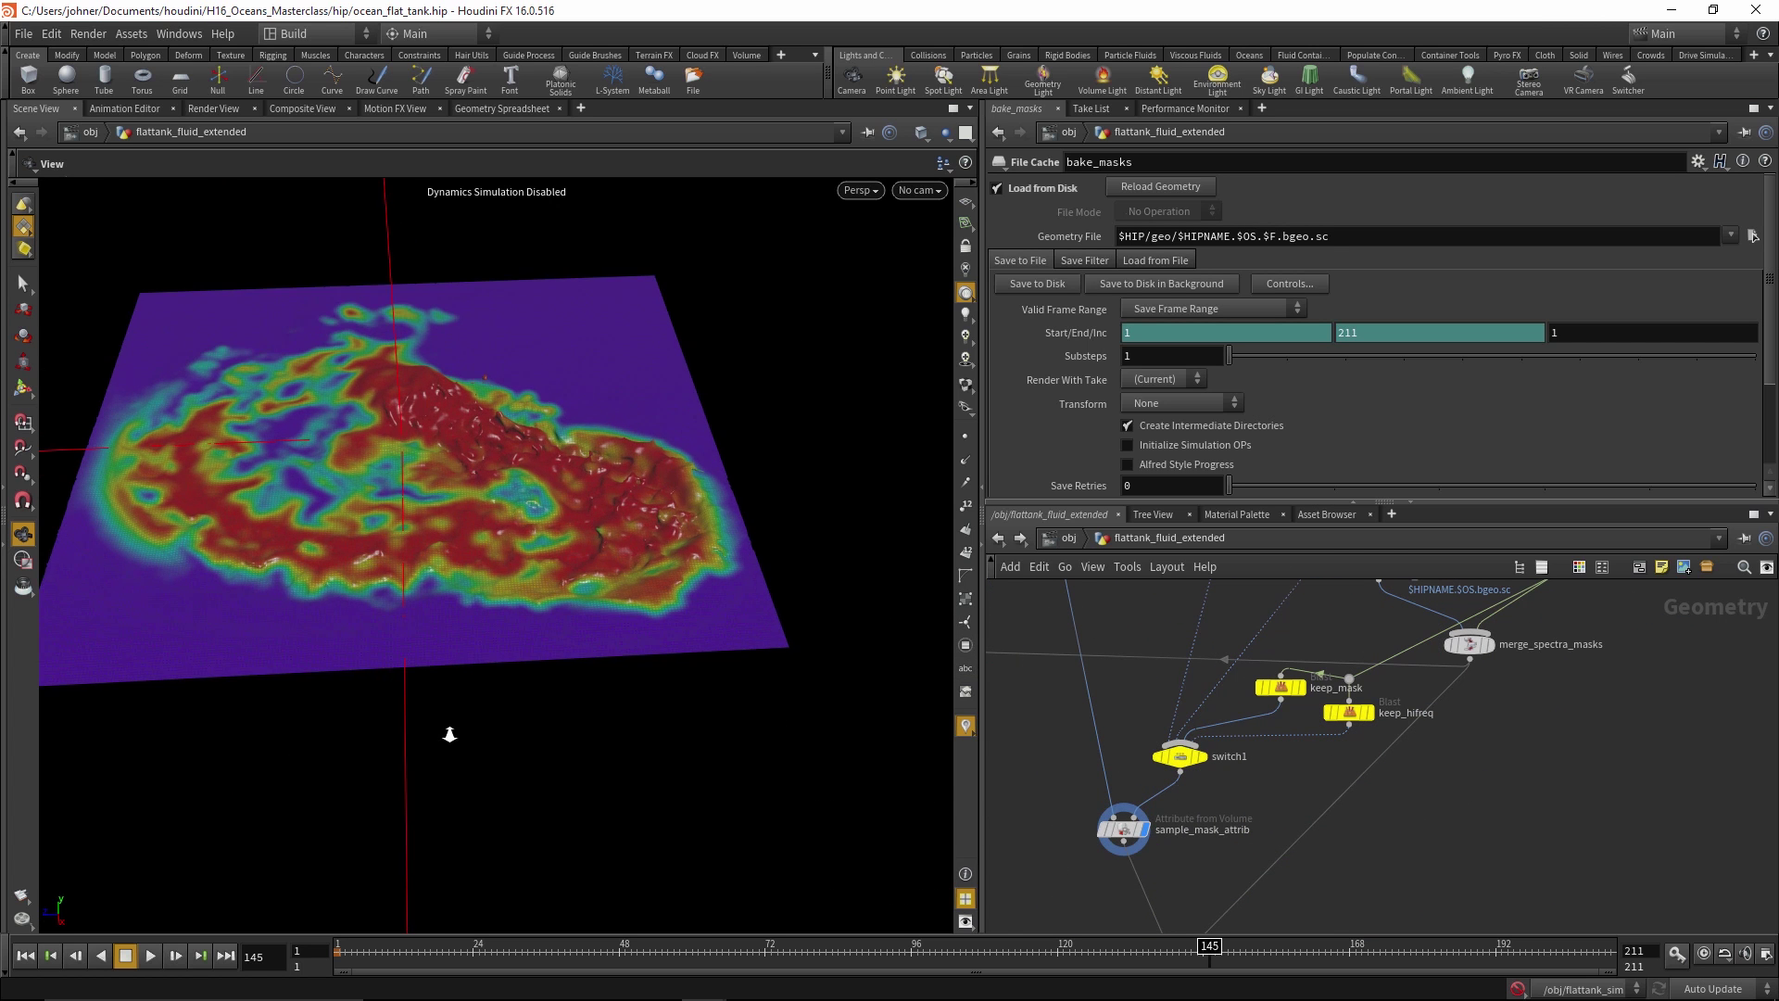
drag(450, 734, 493, 786)
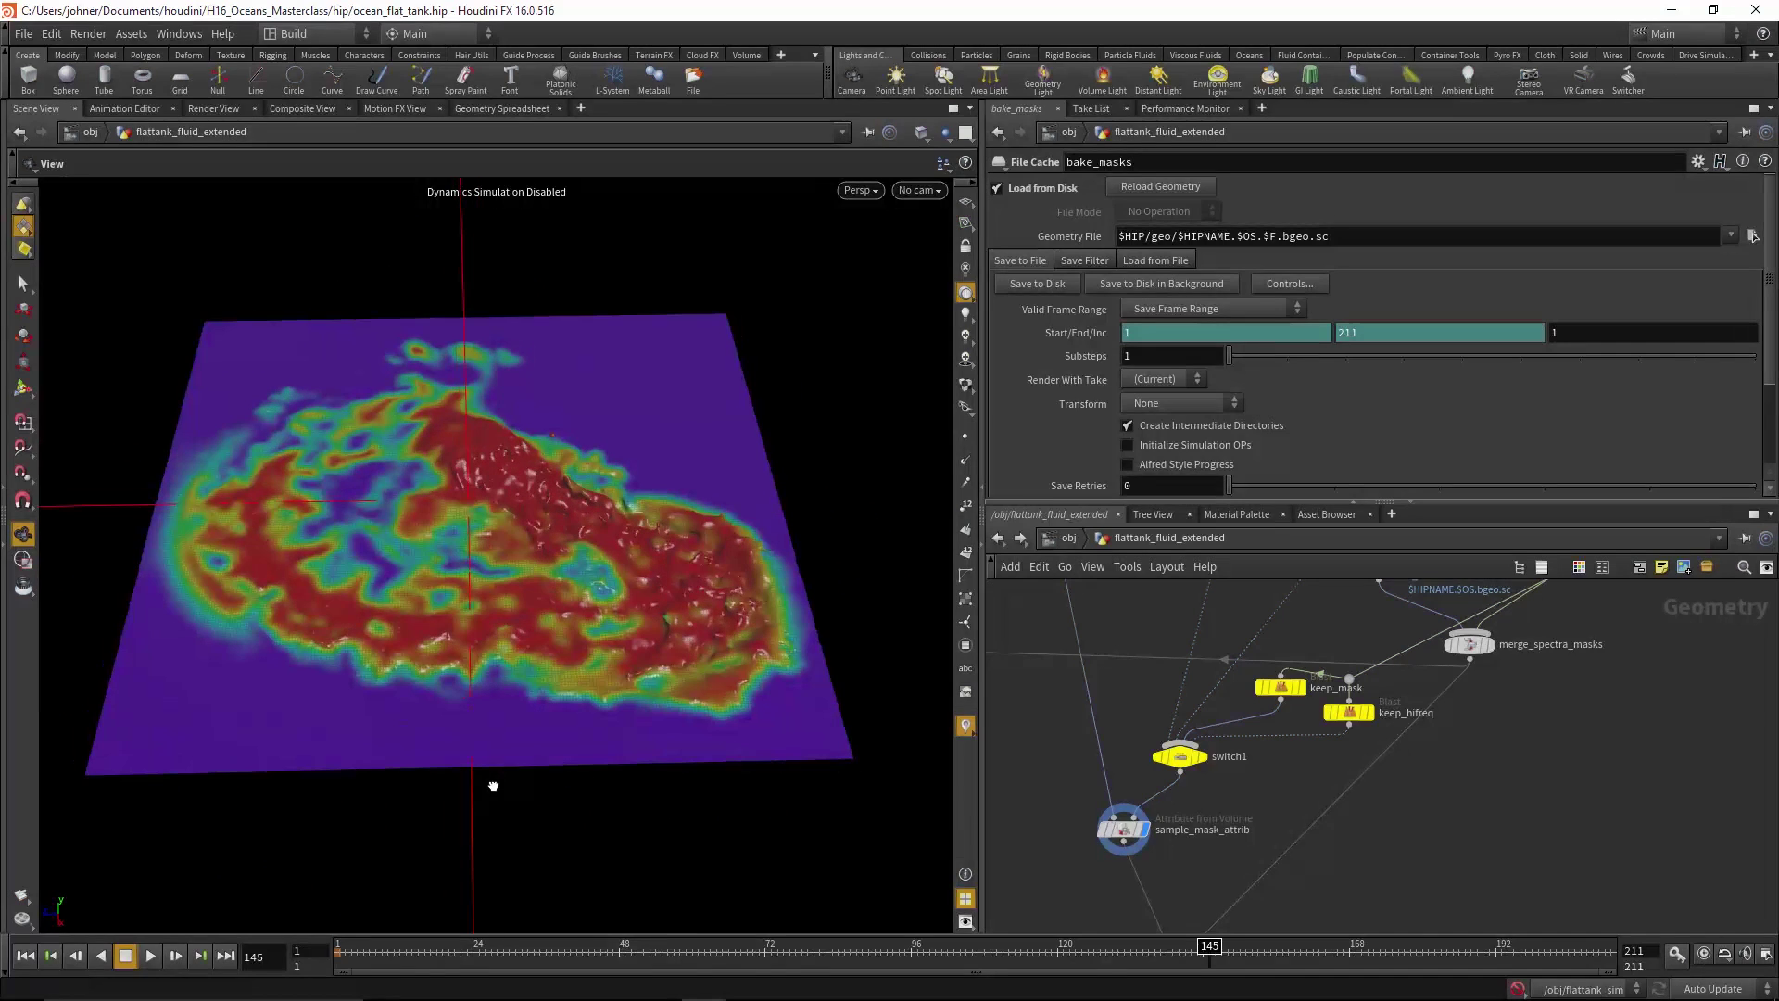
Set the viewport shading to Smooth Shaded and look at the masked surface through cam2
click(920, 132)
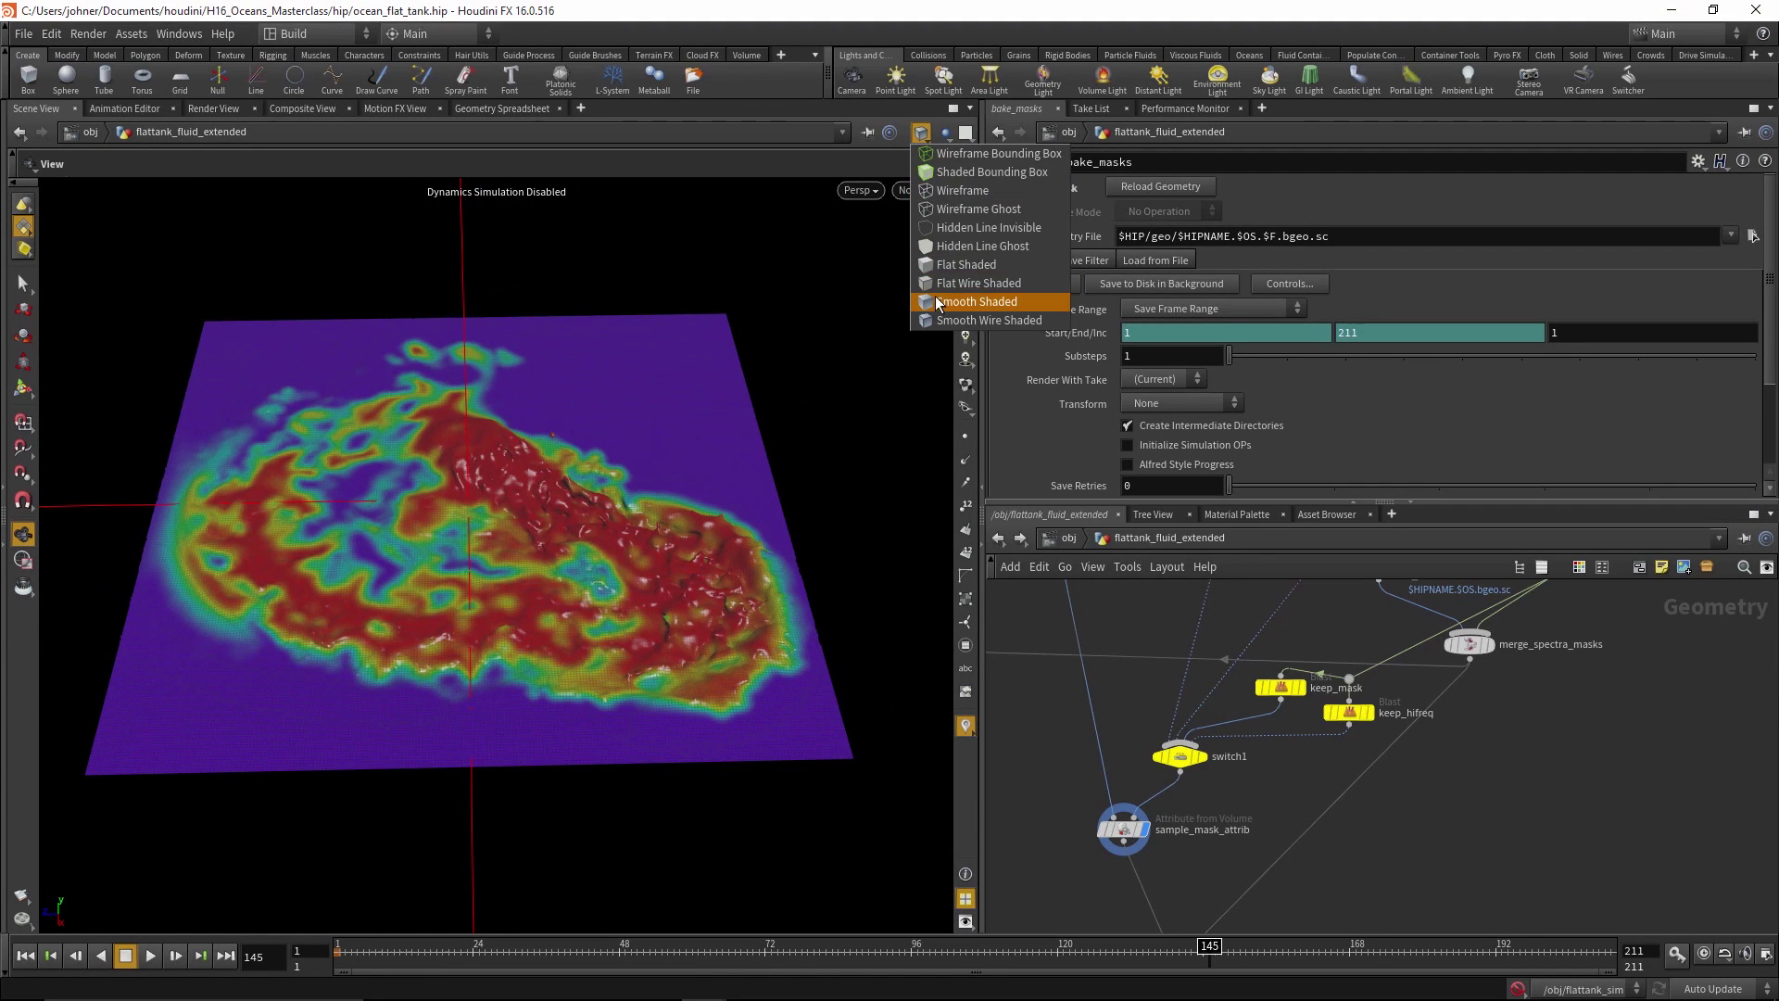
click(939, 302)
drag(691, 464, 782, 278)
click(920, 190)
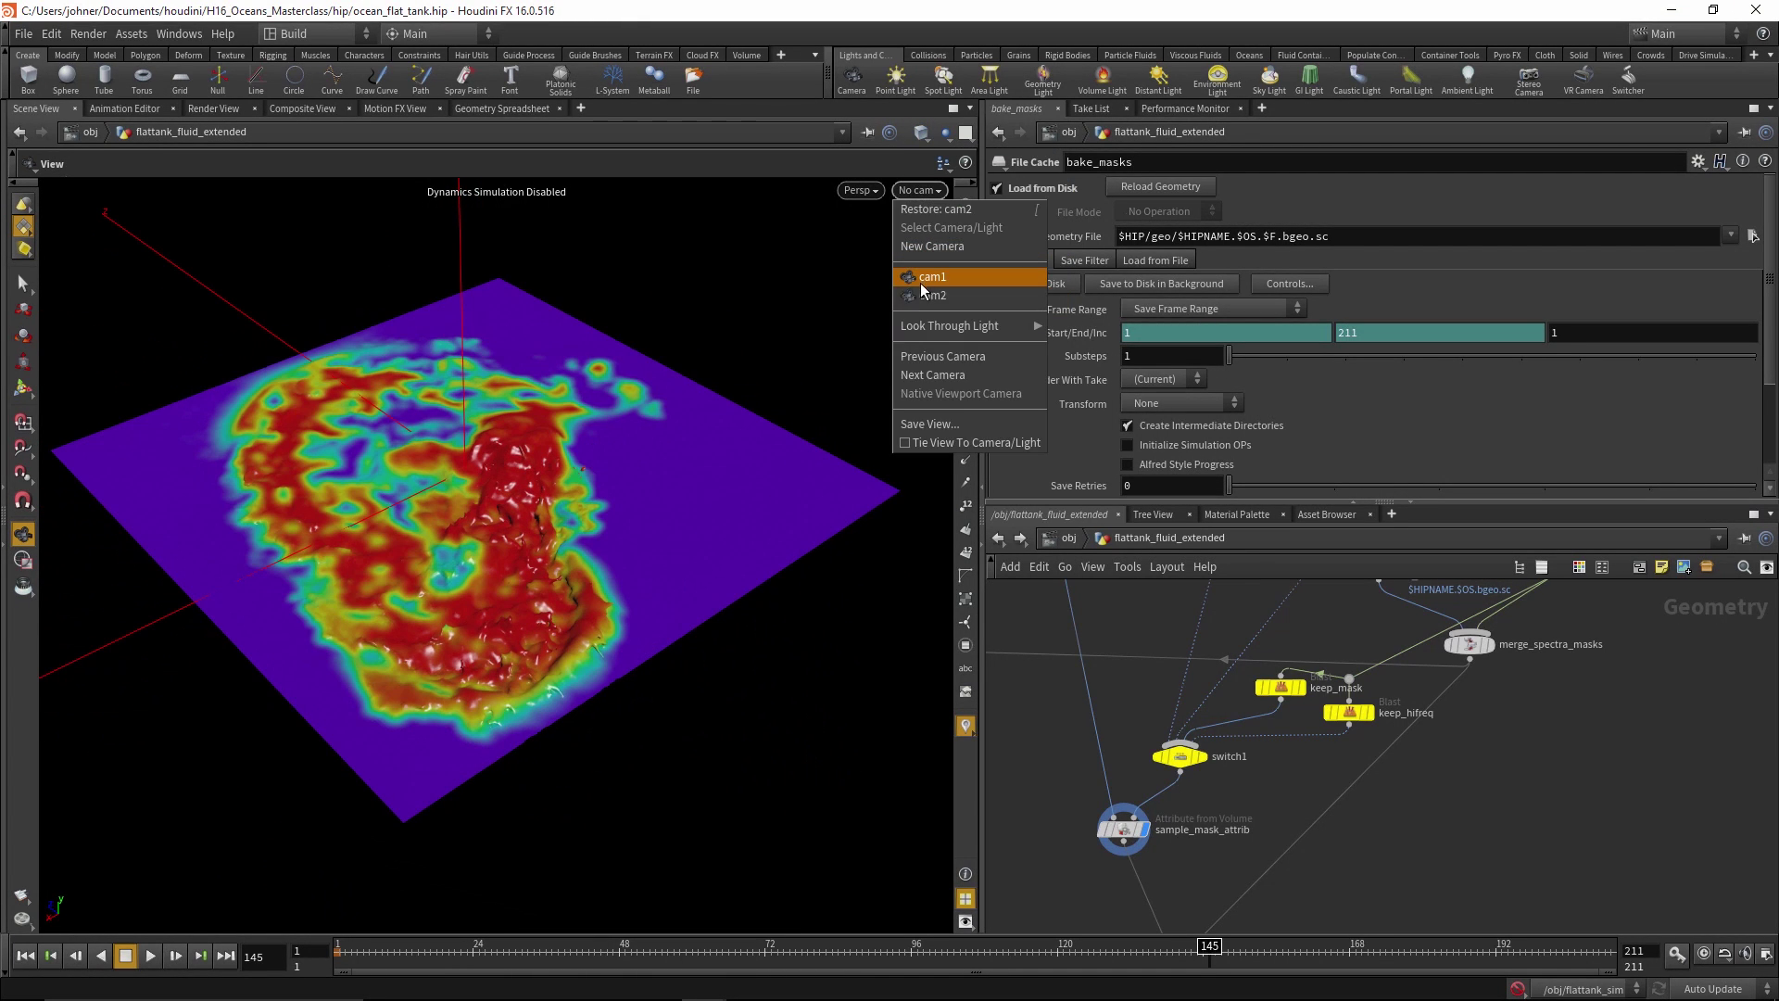
click(927, 294)
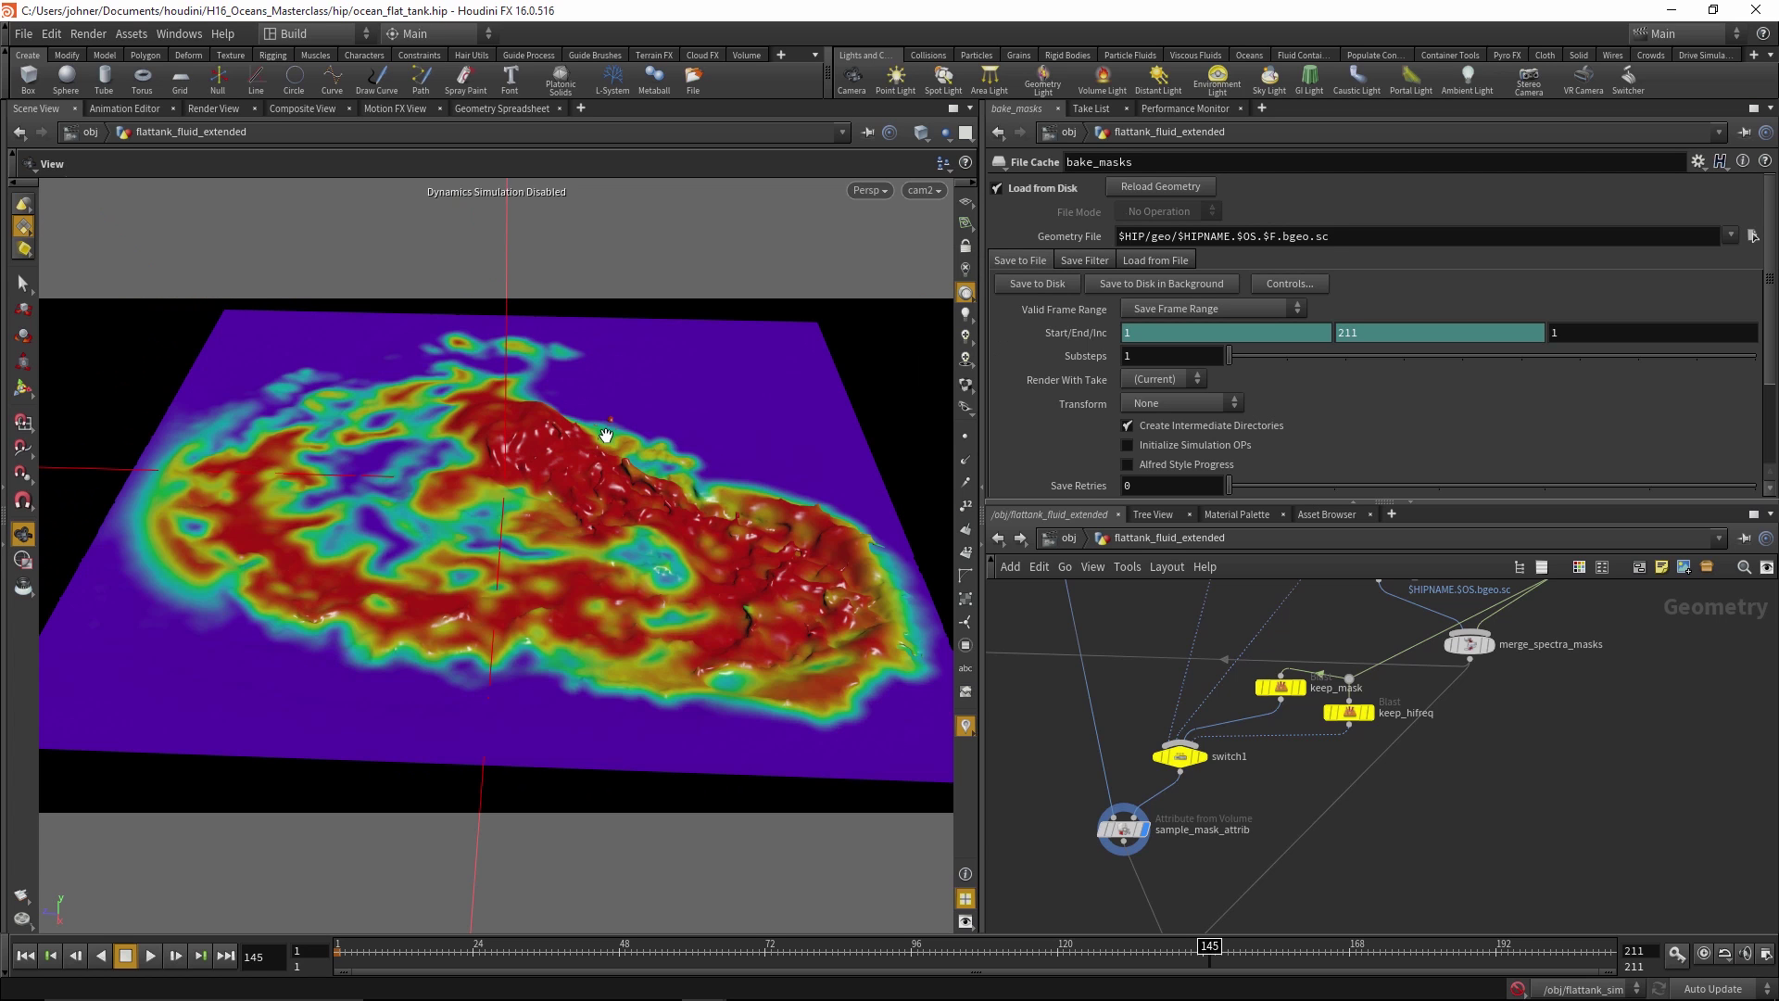
Hide the red axis guide lines through the viewport display options
key(d)
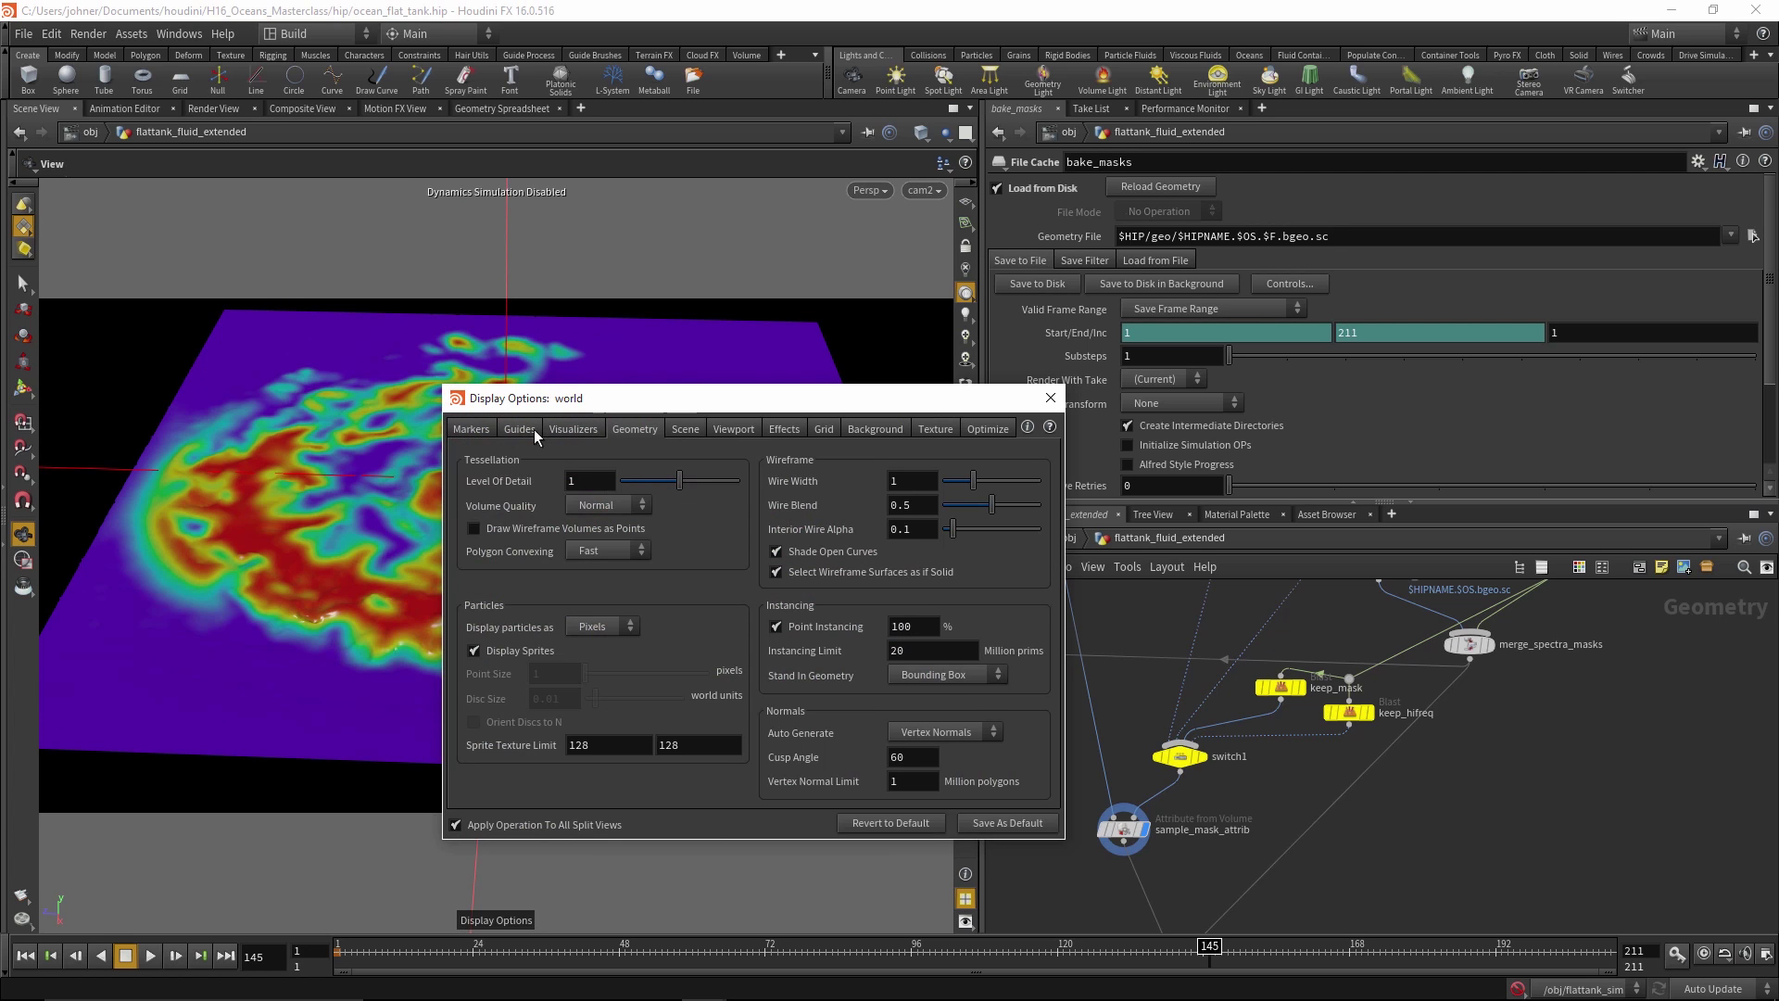
click(537, 428)
click(1050, 398)
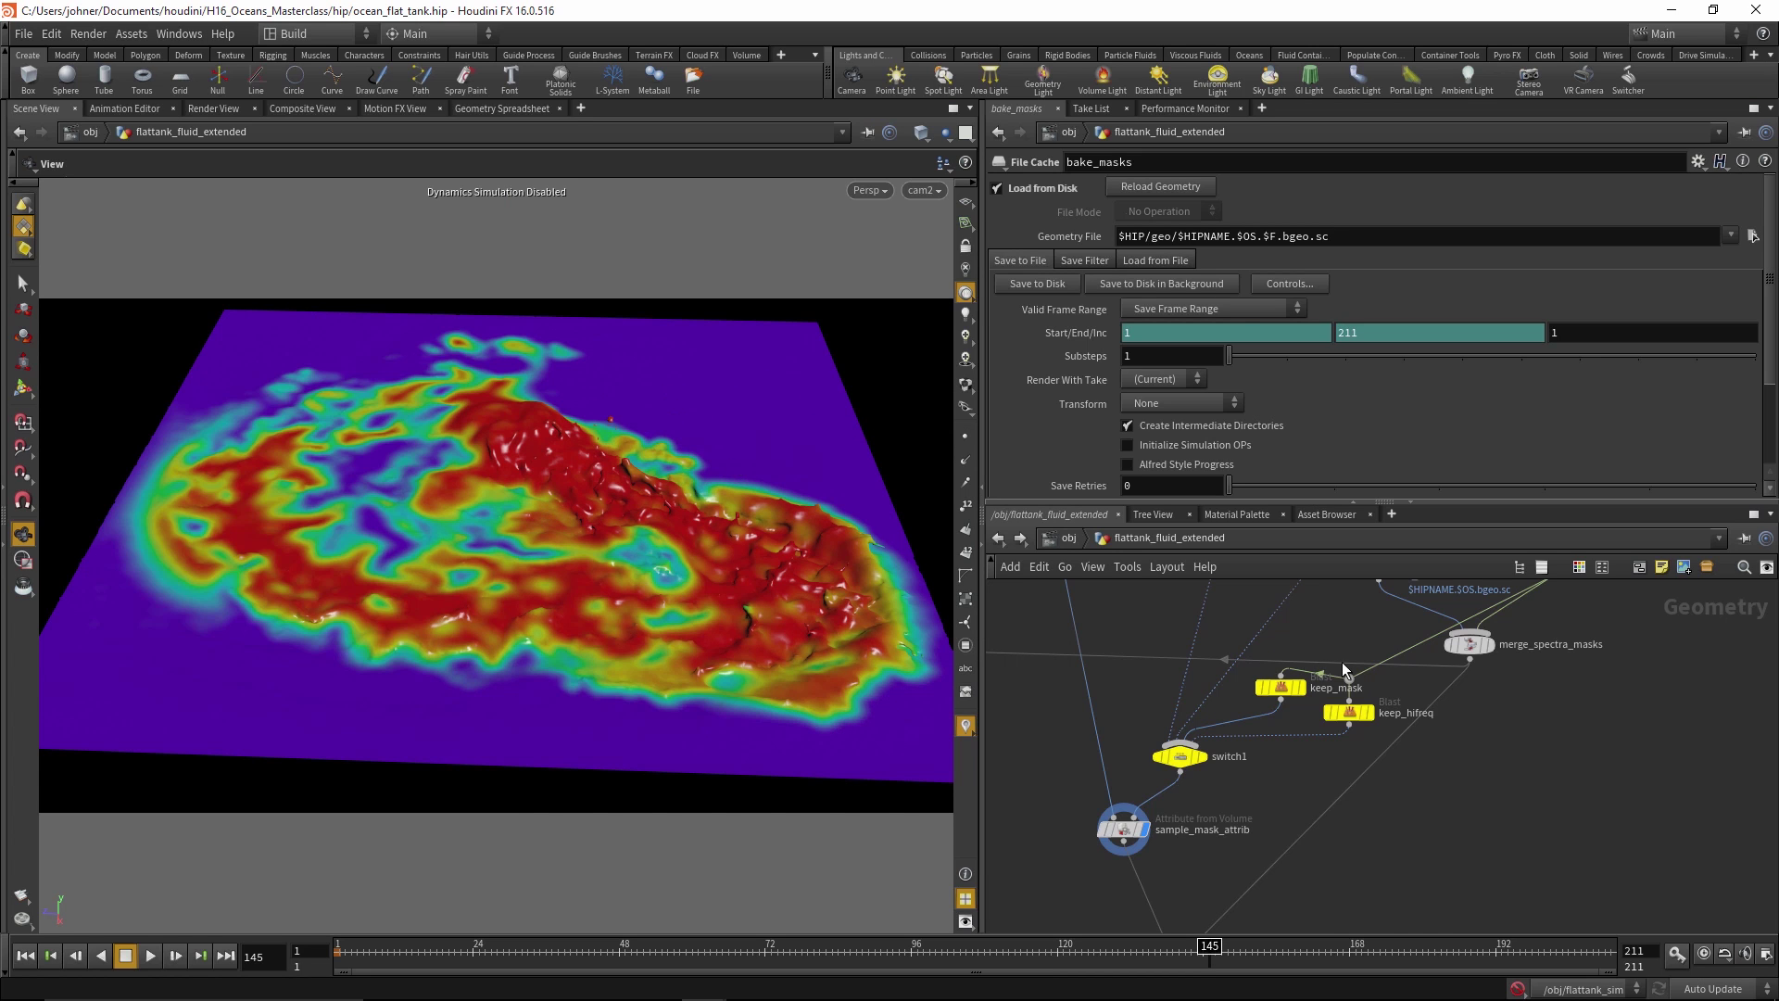
Review the mask conditions and the spectrum amplitude filter settings of the hifrequency_mask node
scroll(1328, 616, up, 5)
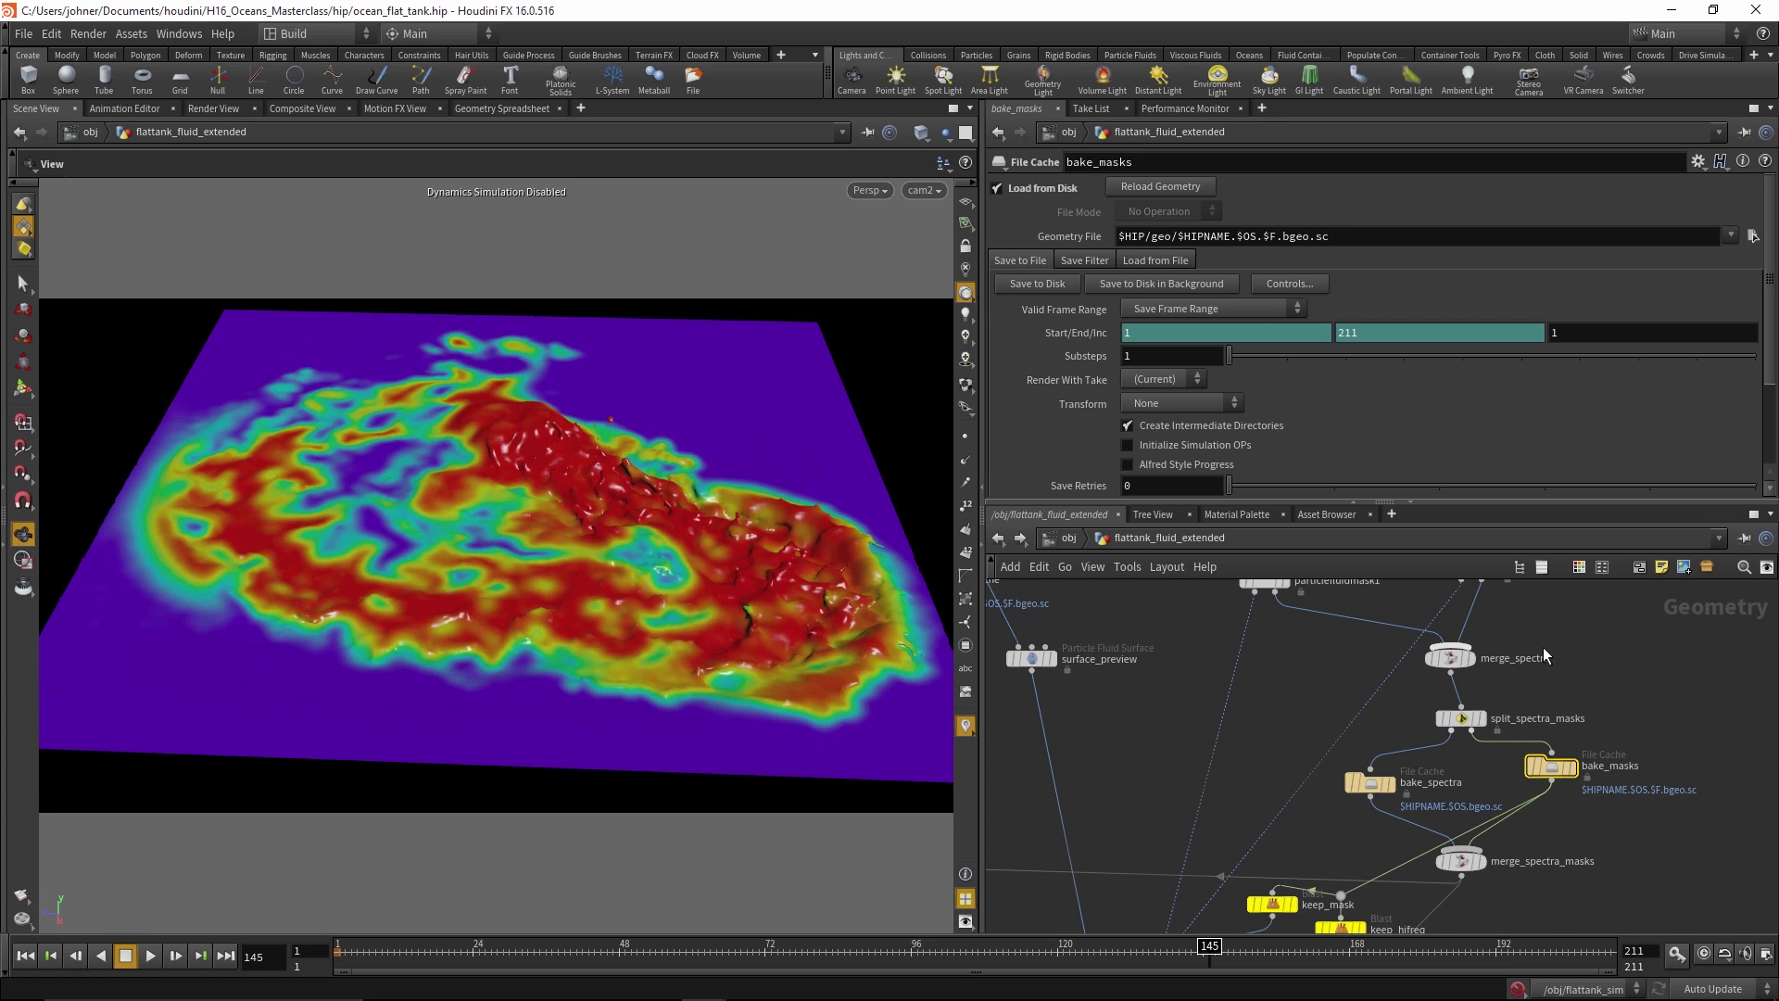
middle_drag(1475, 568, 1240, 763)
click(1238, 763)
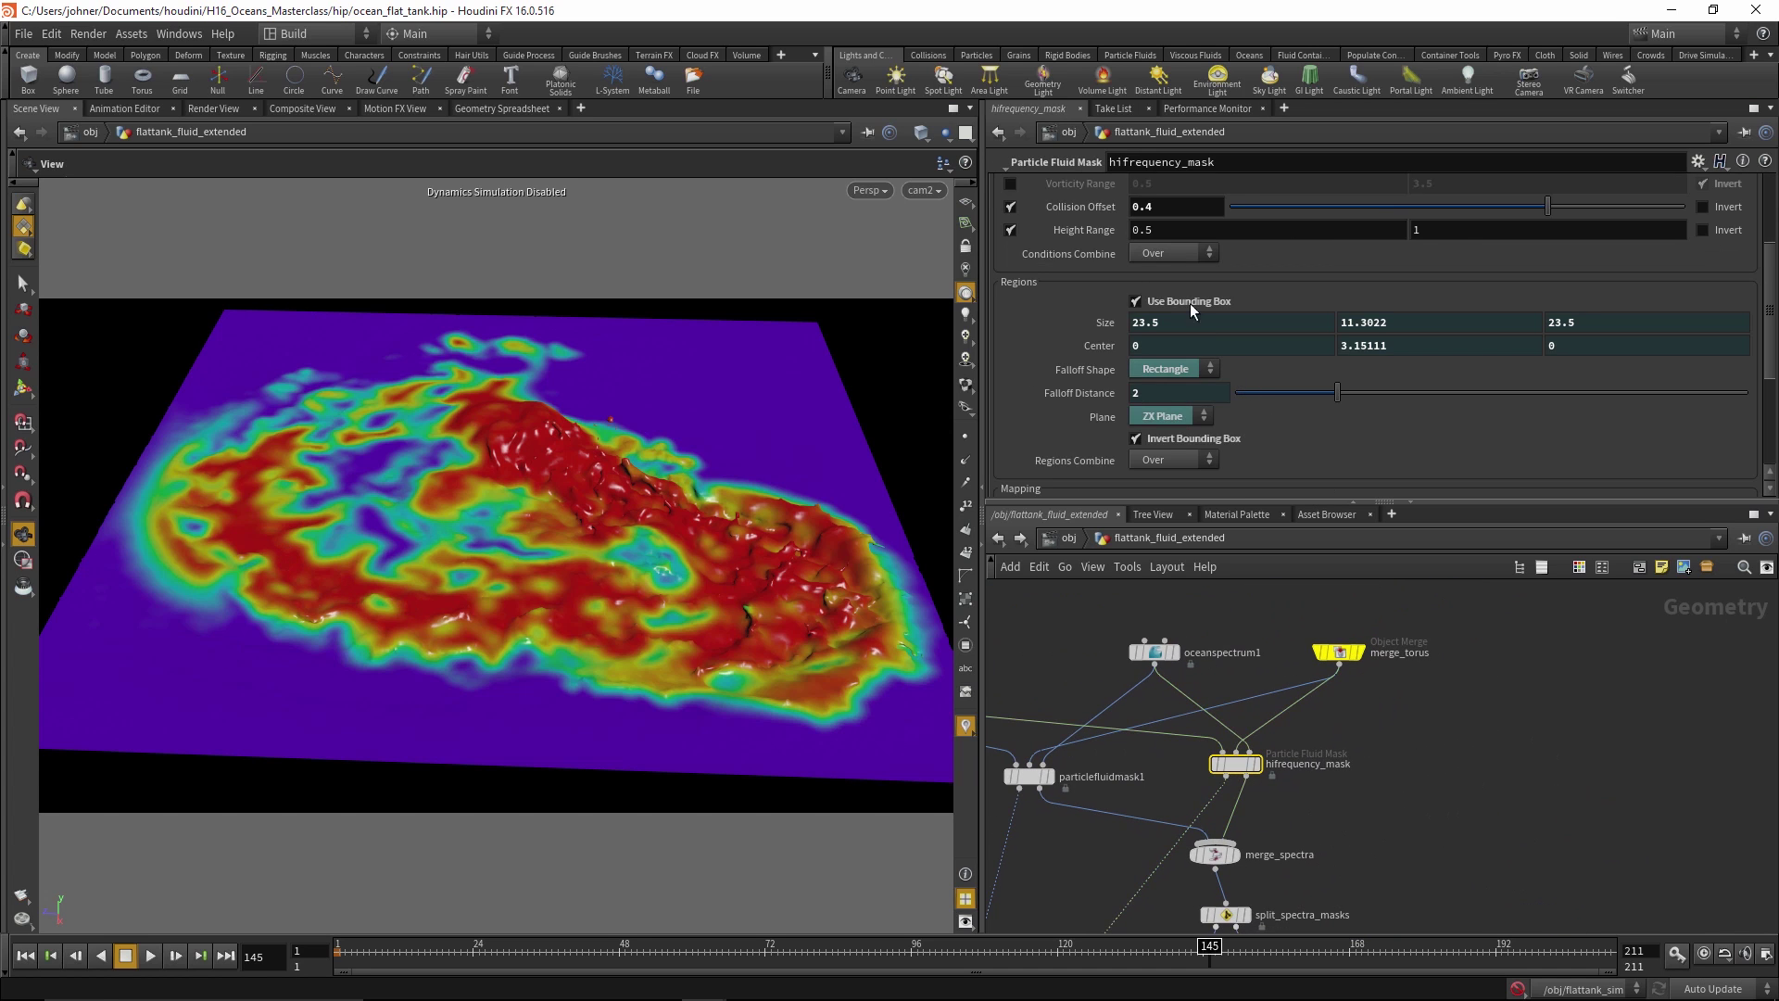
scroll(1297, 216, up, 5)
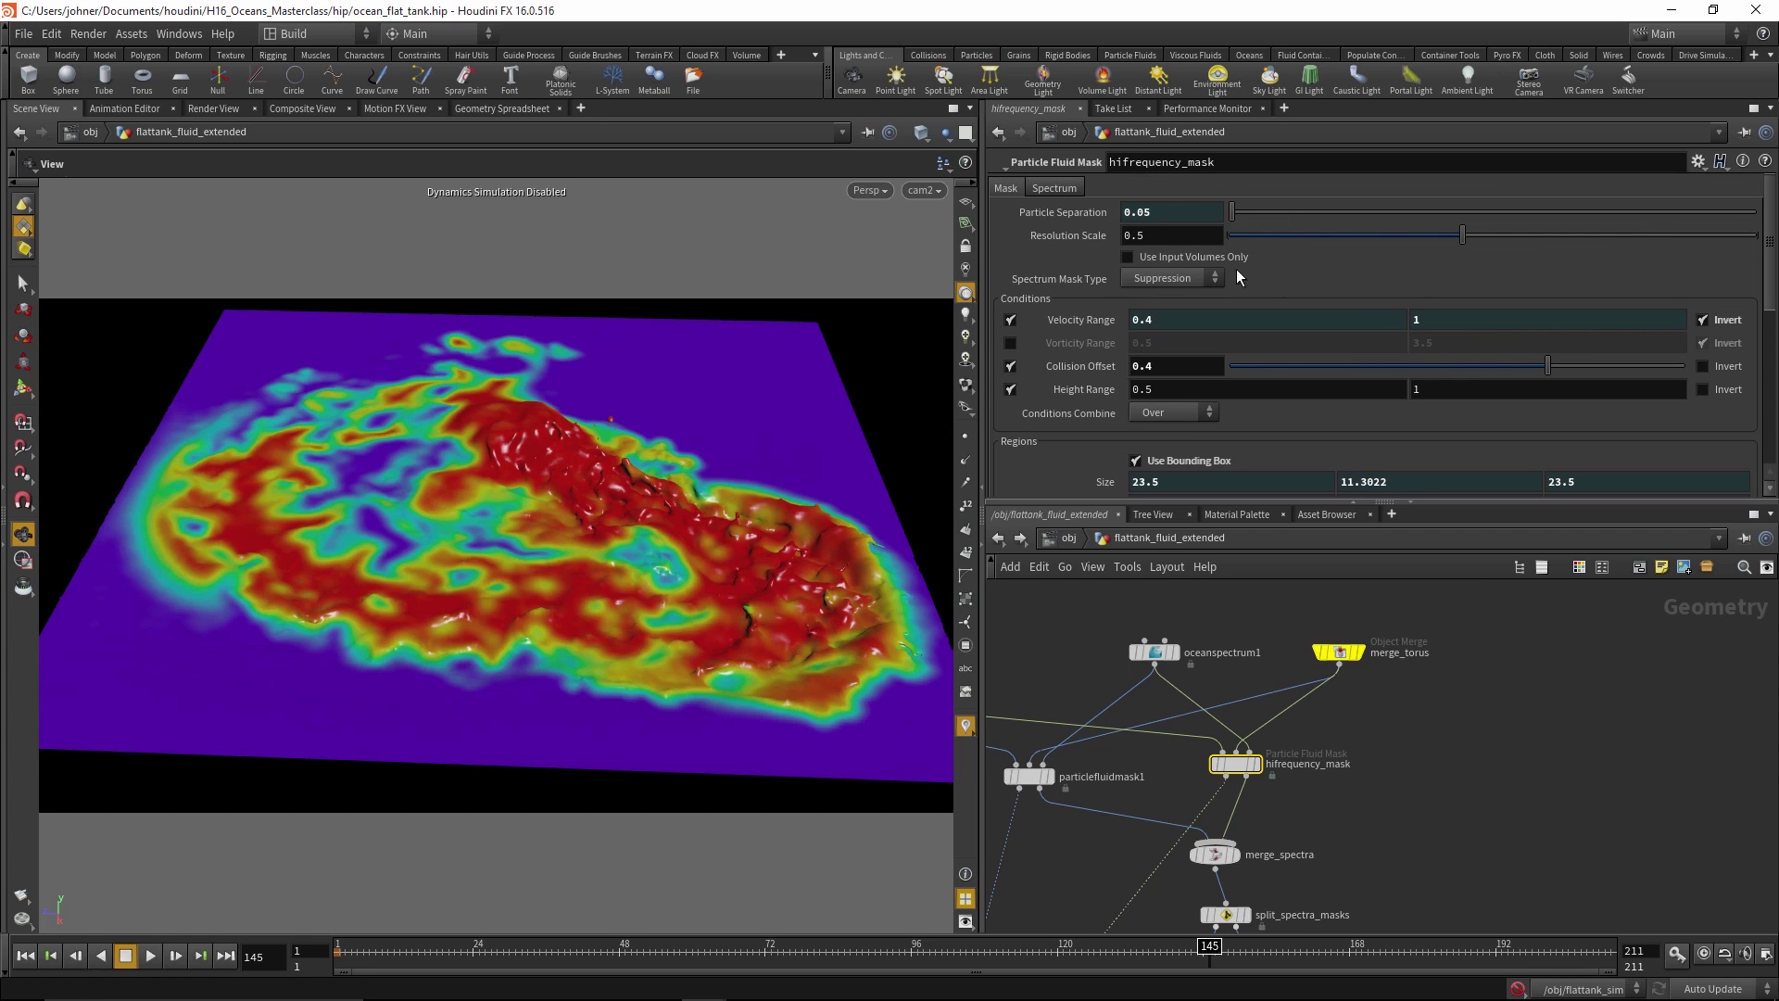
click(1066, 189)
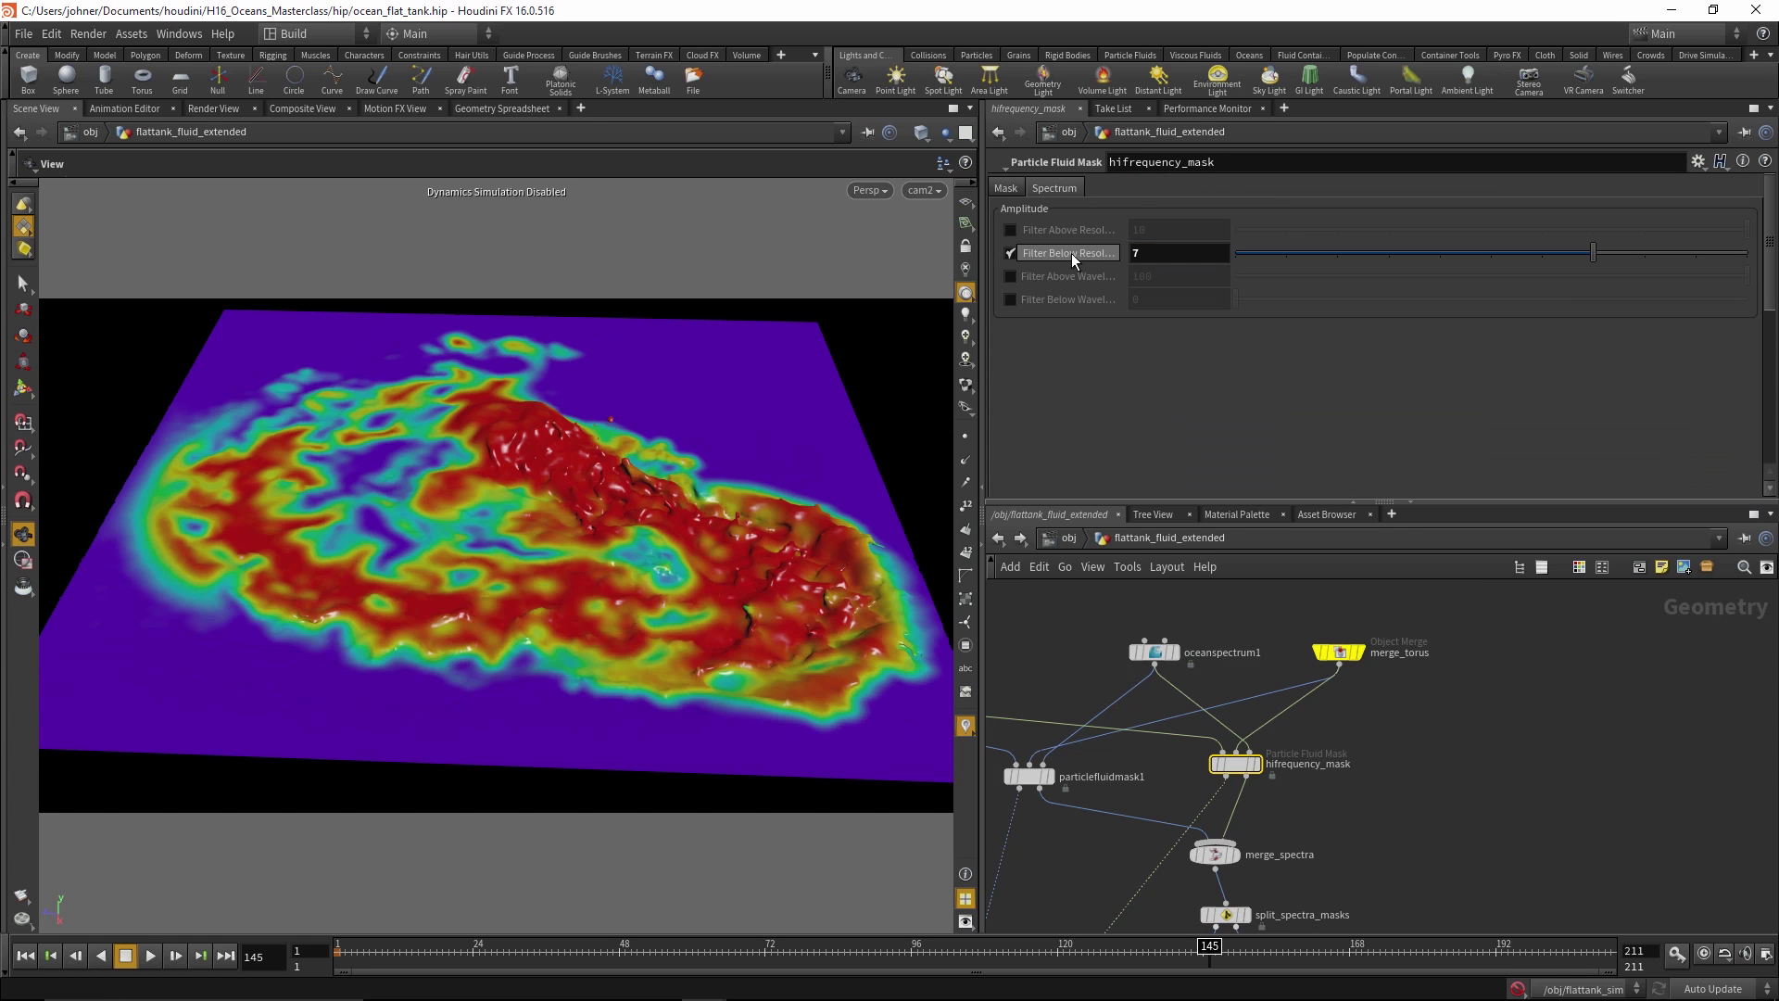
mouse_move(1072, 252)
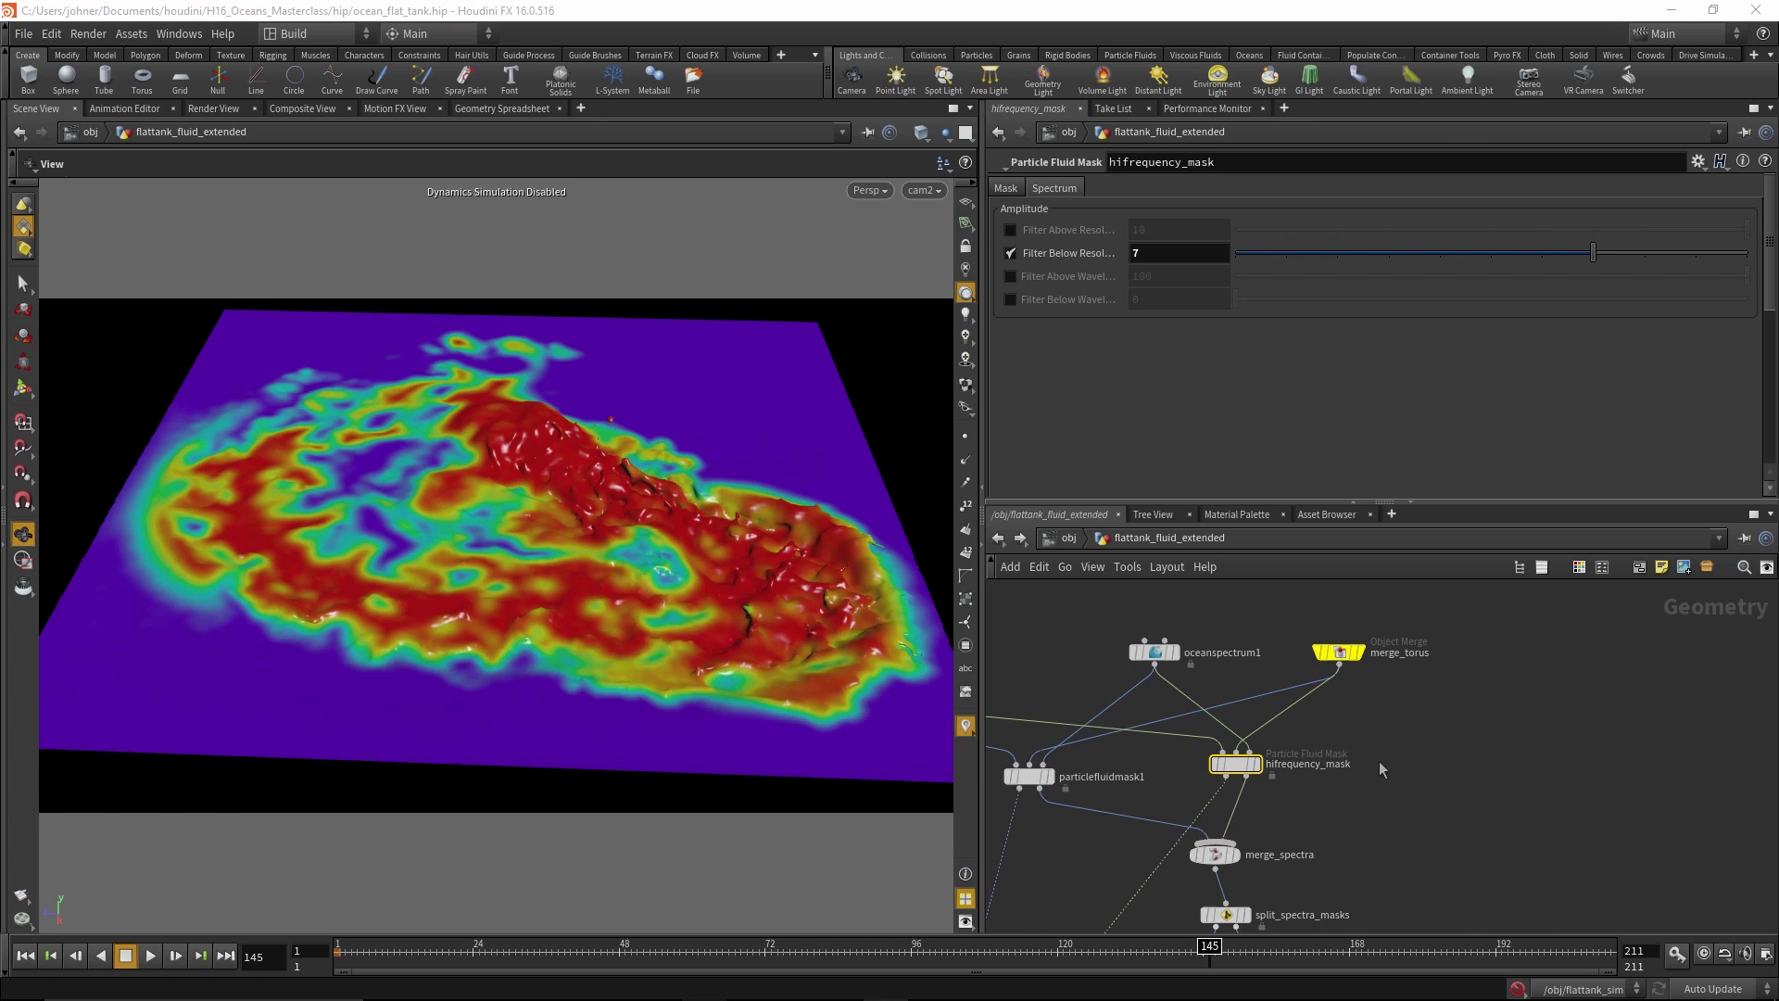
Set Select Input on switch1 to 3 to view the keep_hifreq mask on the surface
middle_drag(1351, 780, 1454, 708)
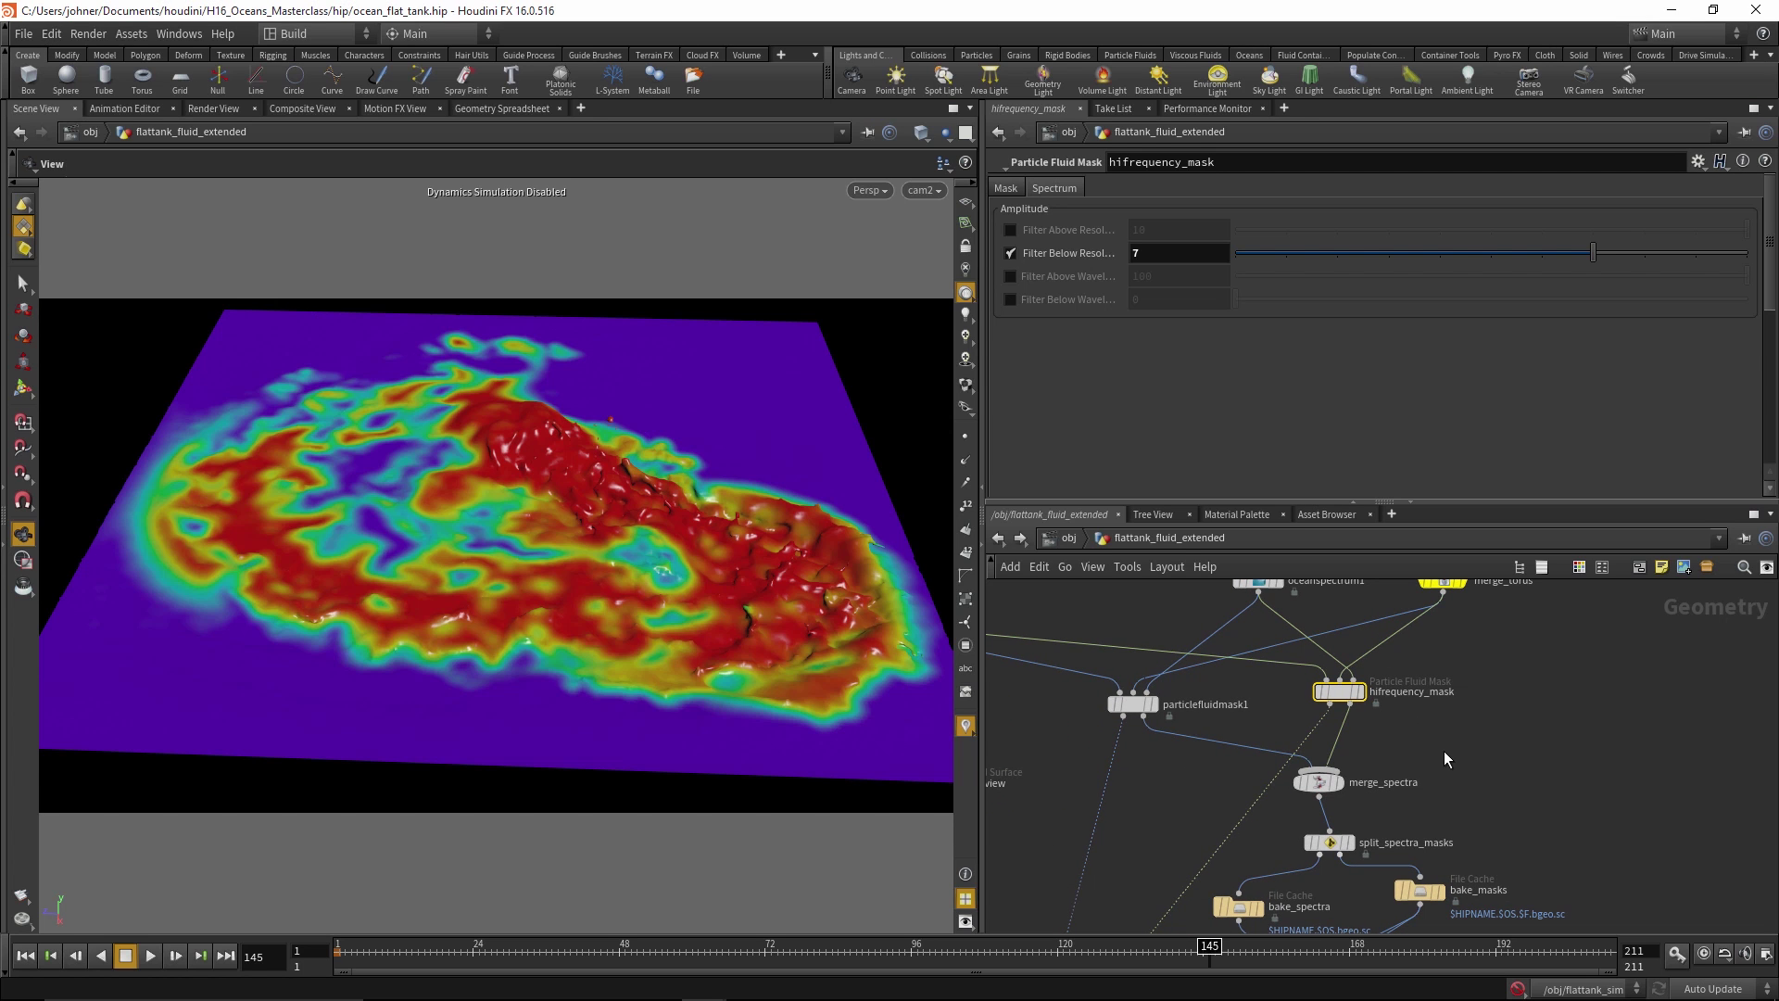
middle_drag(1446, 746, 1556, 620)
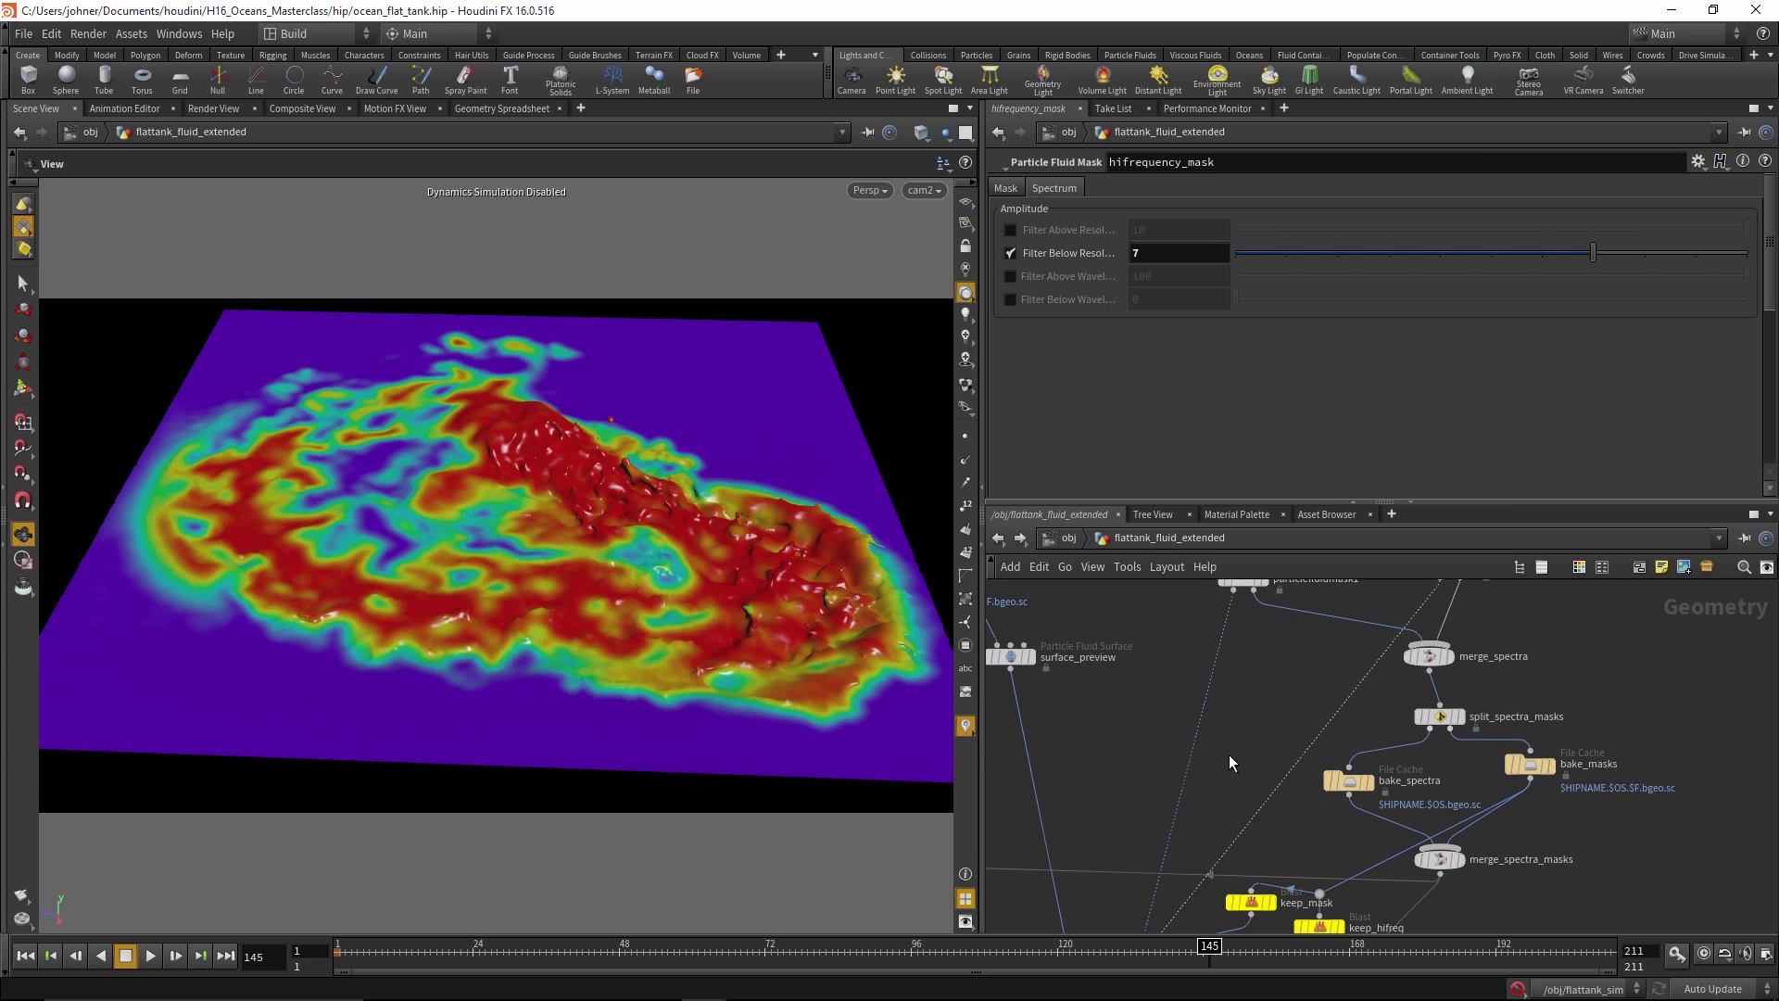
middle_drag(1230, 762, 1238, 714)
click(1181, 831)
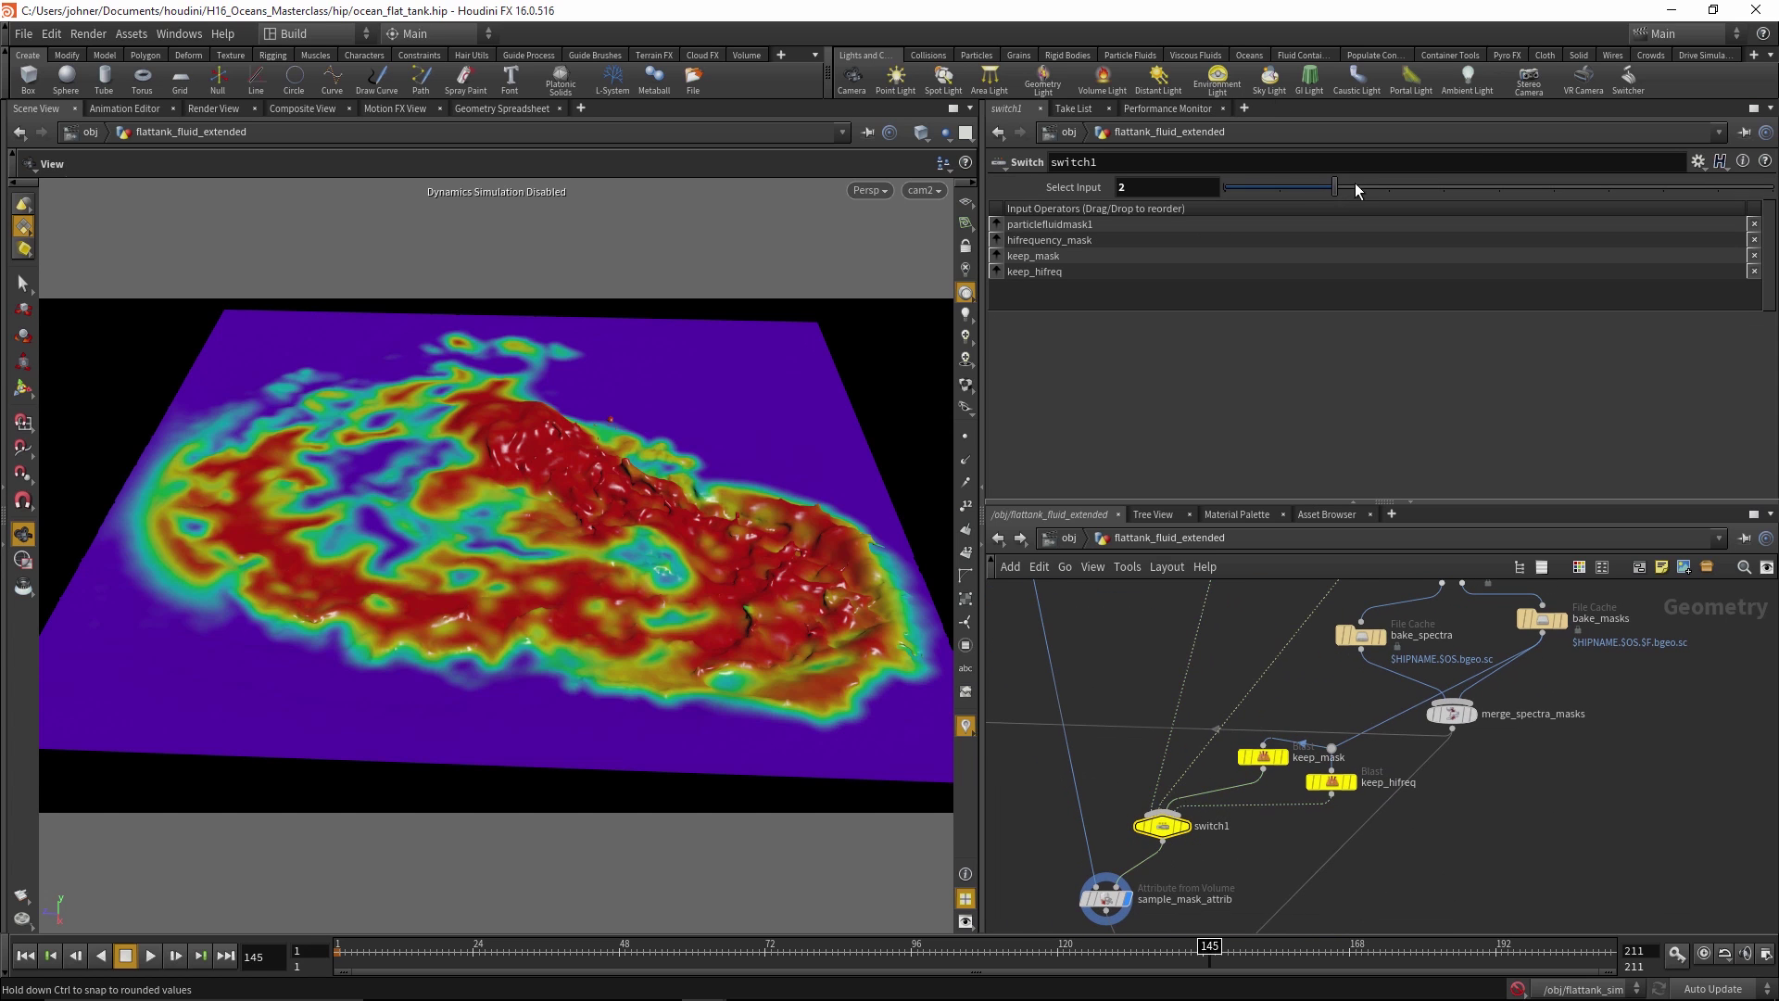
click(1376, 187)
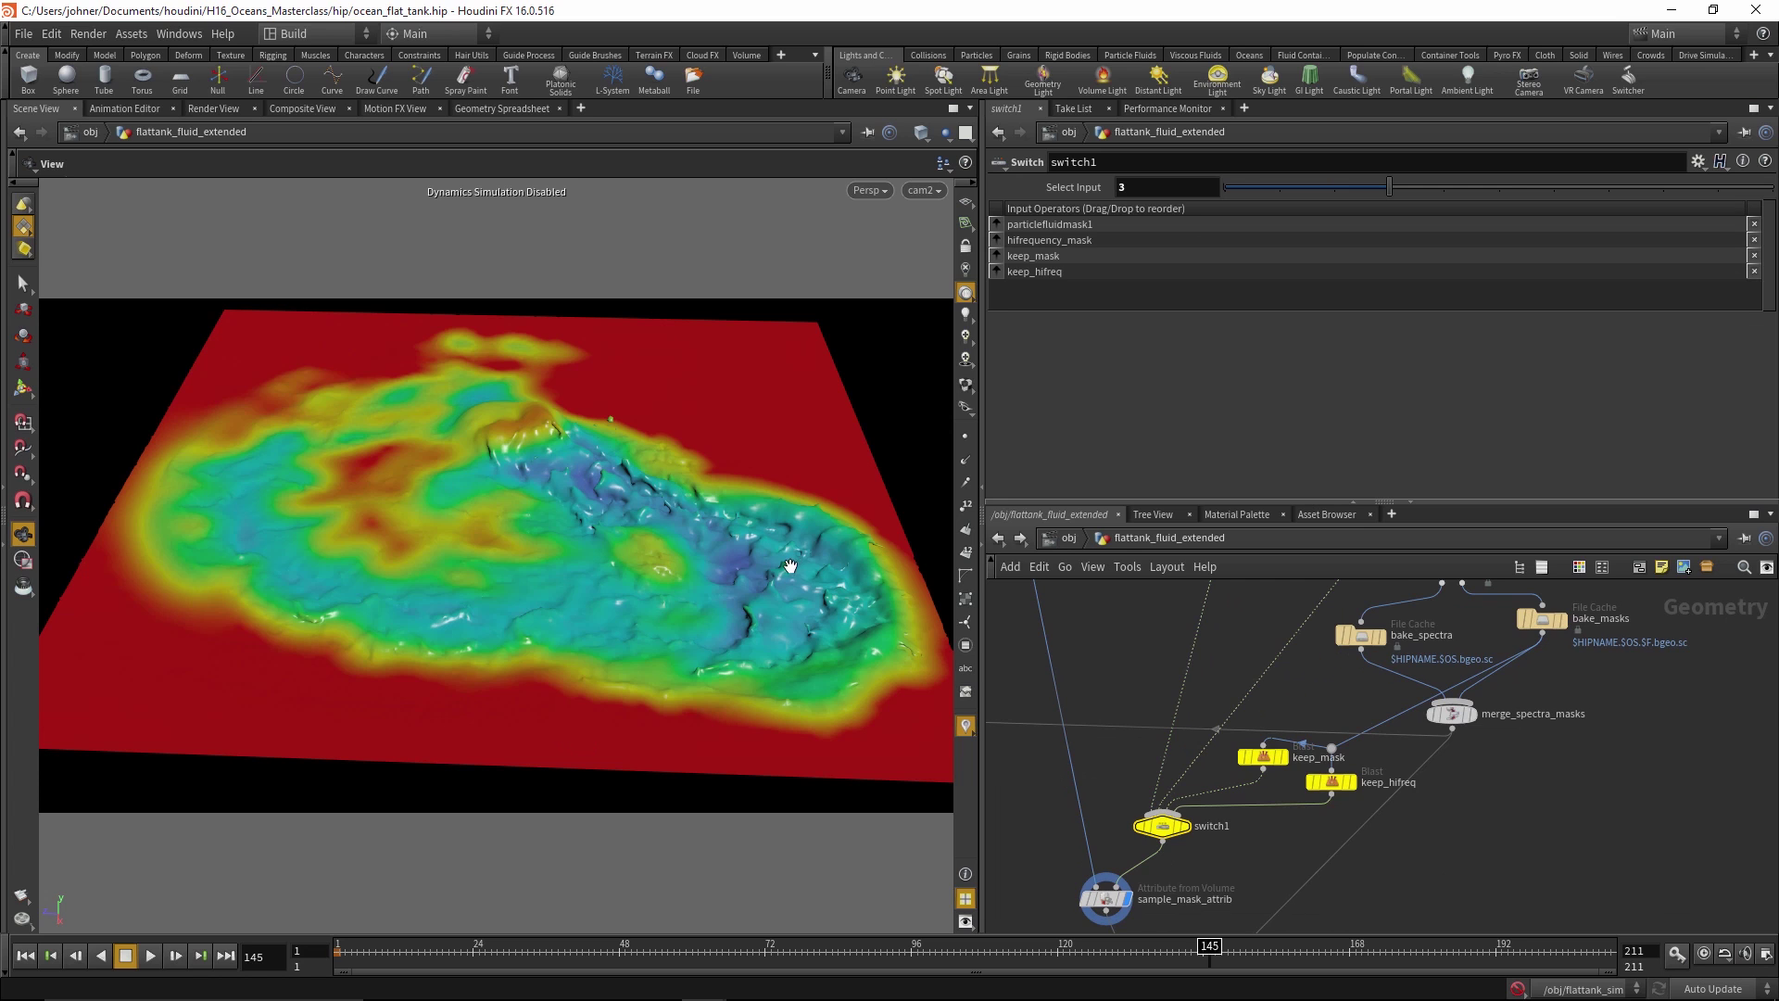
Review the region and mapping settings of hifrequency_mask and move the timeline to frame 96
middle_drag(1630, 721, 1547, 881)
middle_drag(1571, 682, 1505, 765)
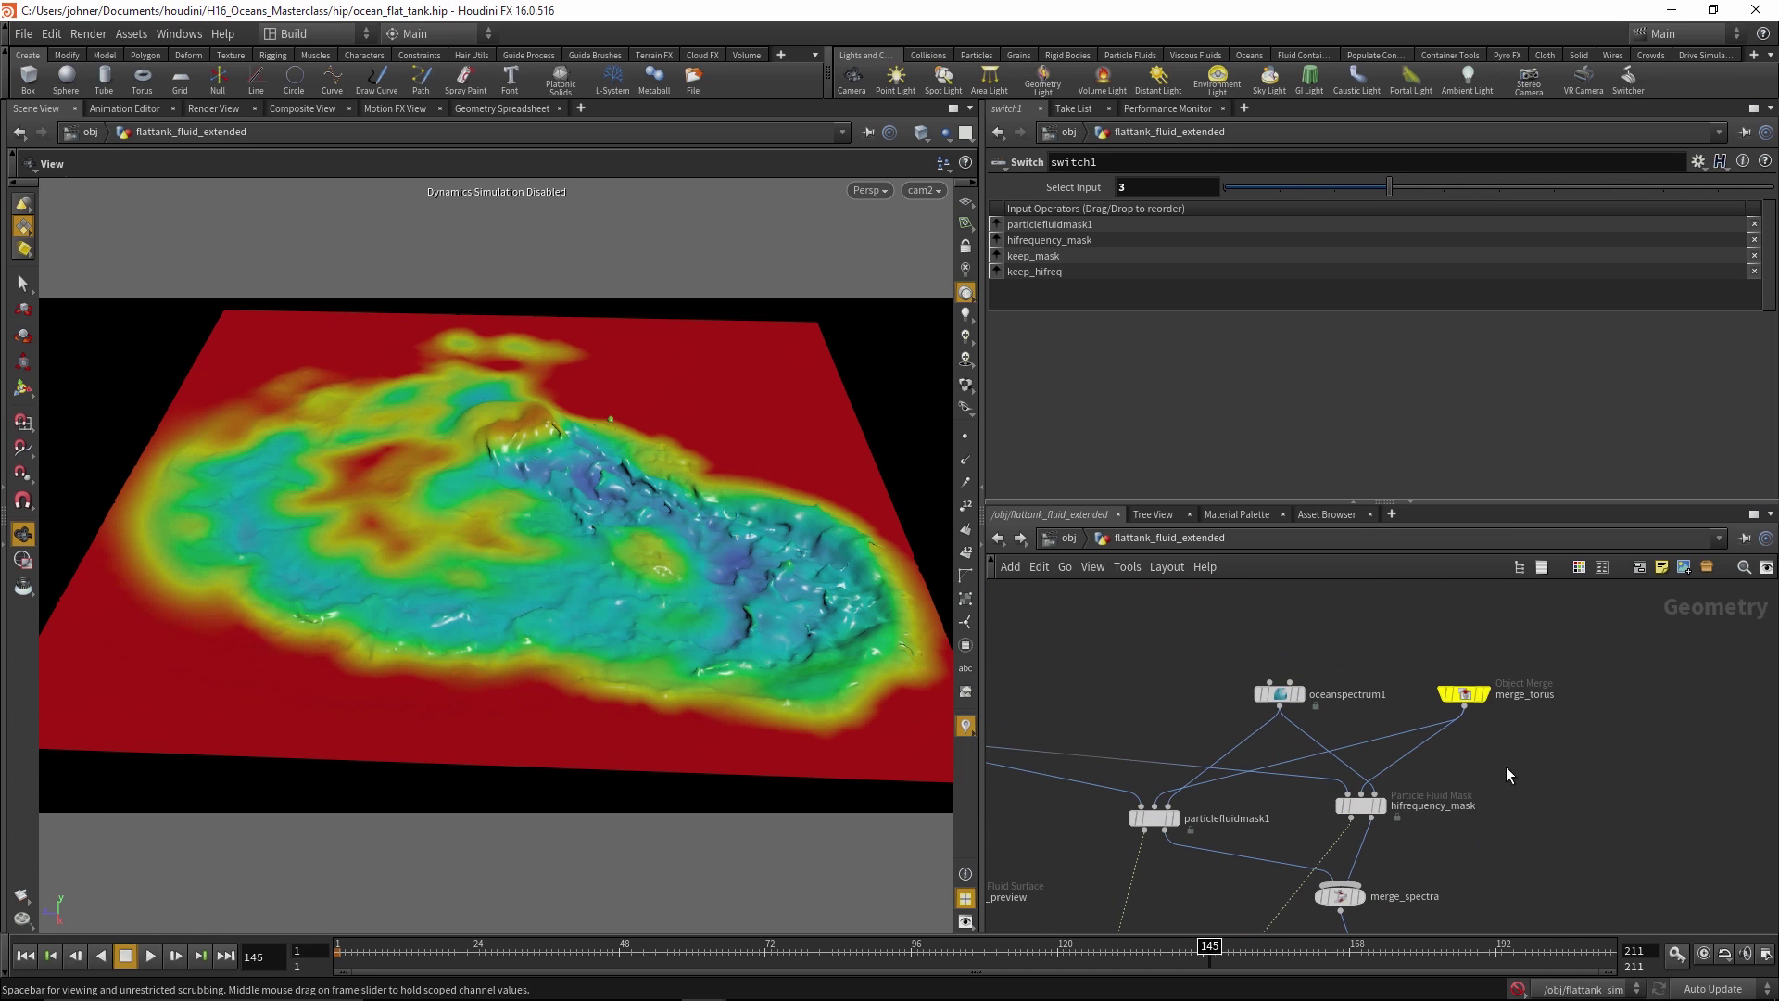
click(1364, 805)
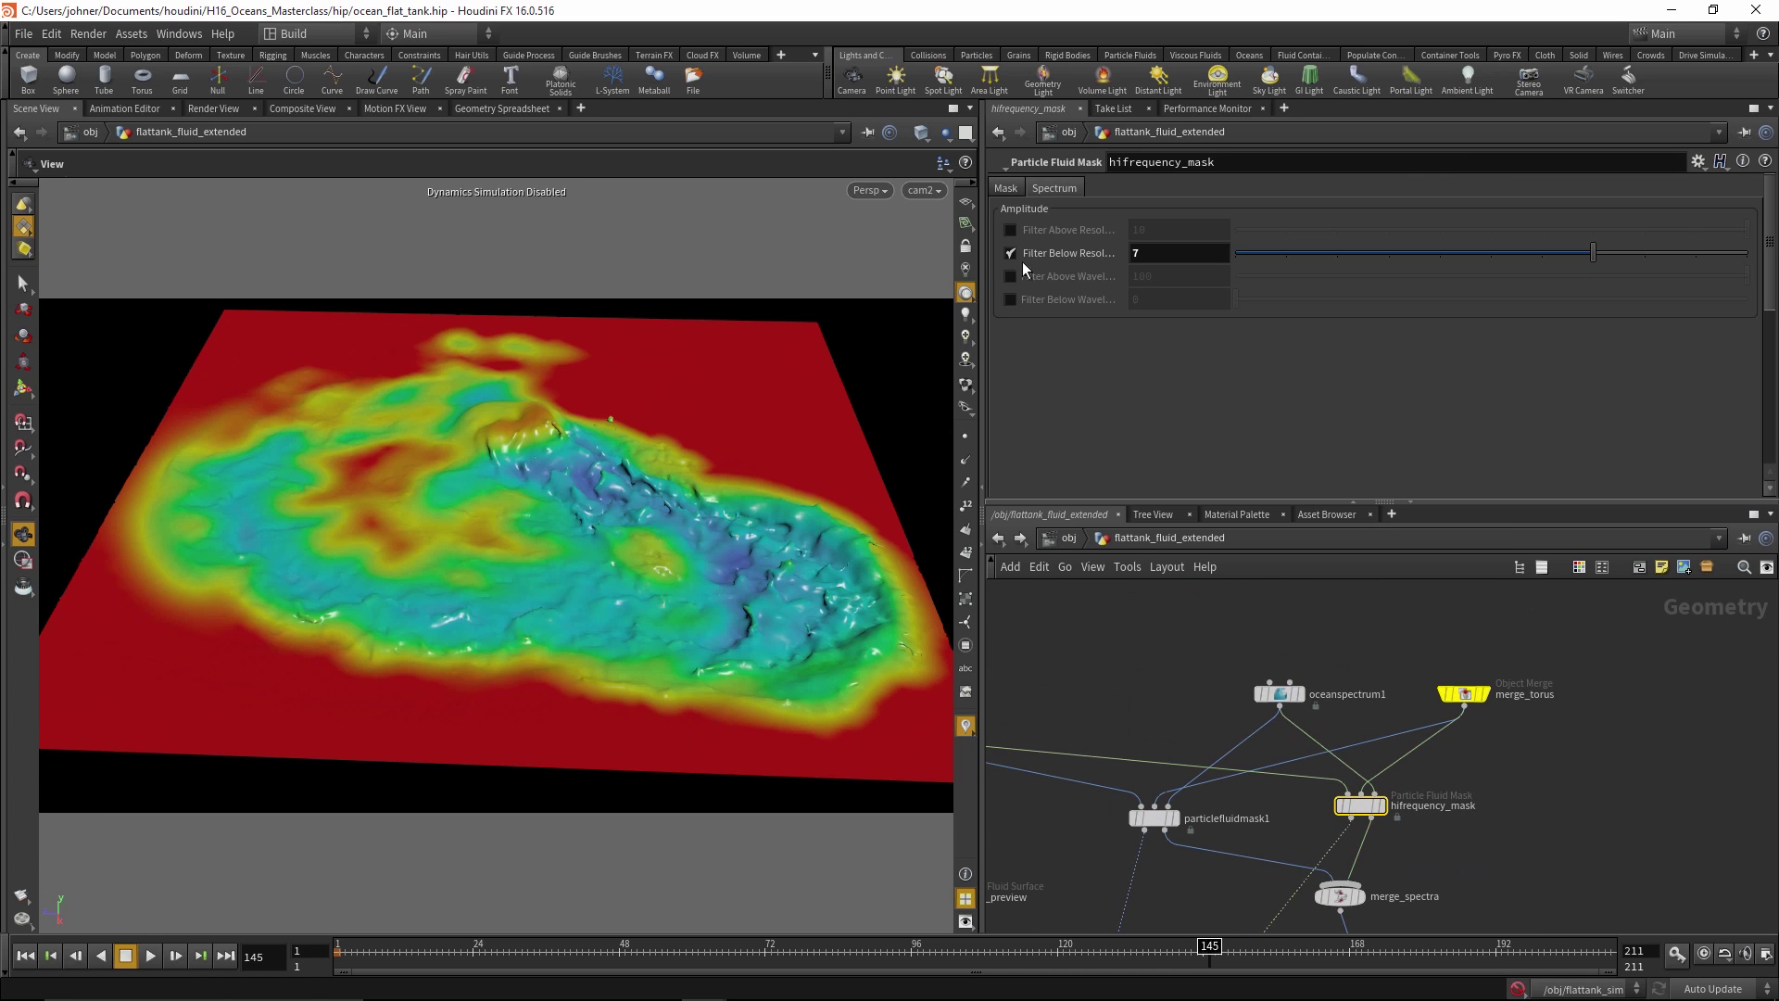
click(1005, 188)
scroll(1204, 426, down, 3)
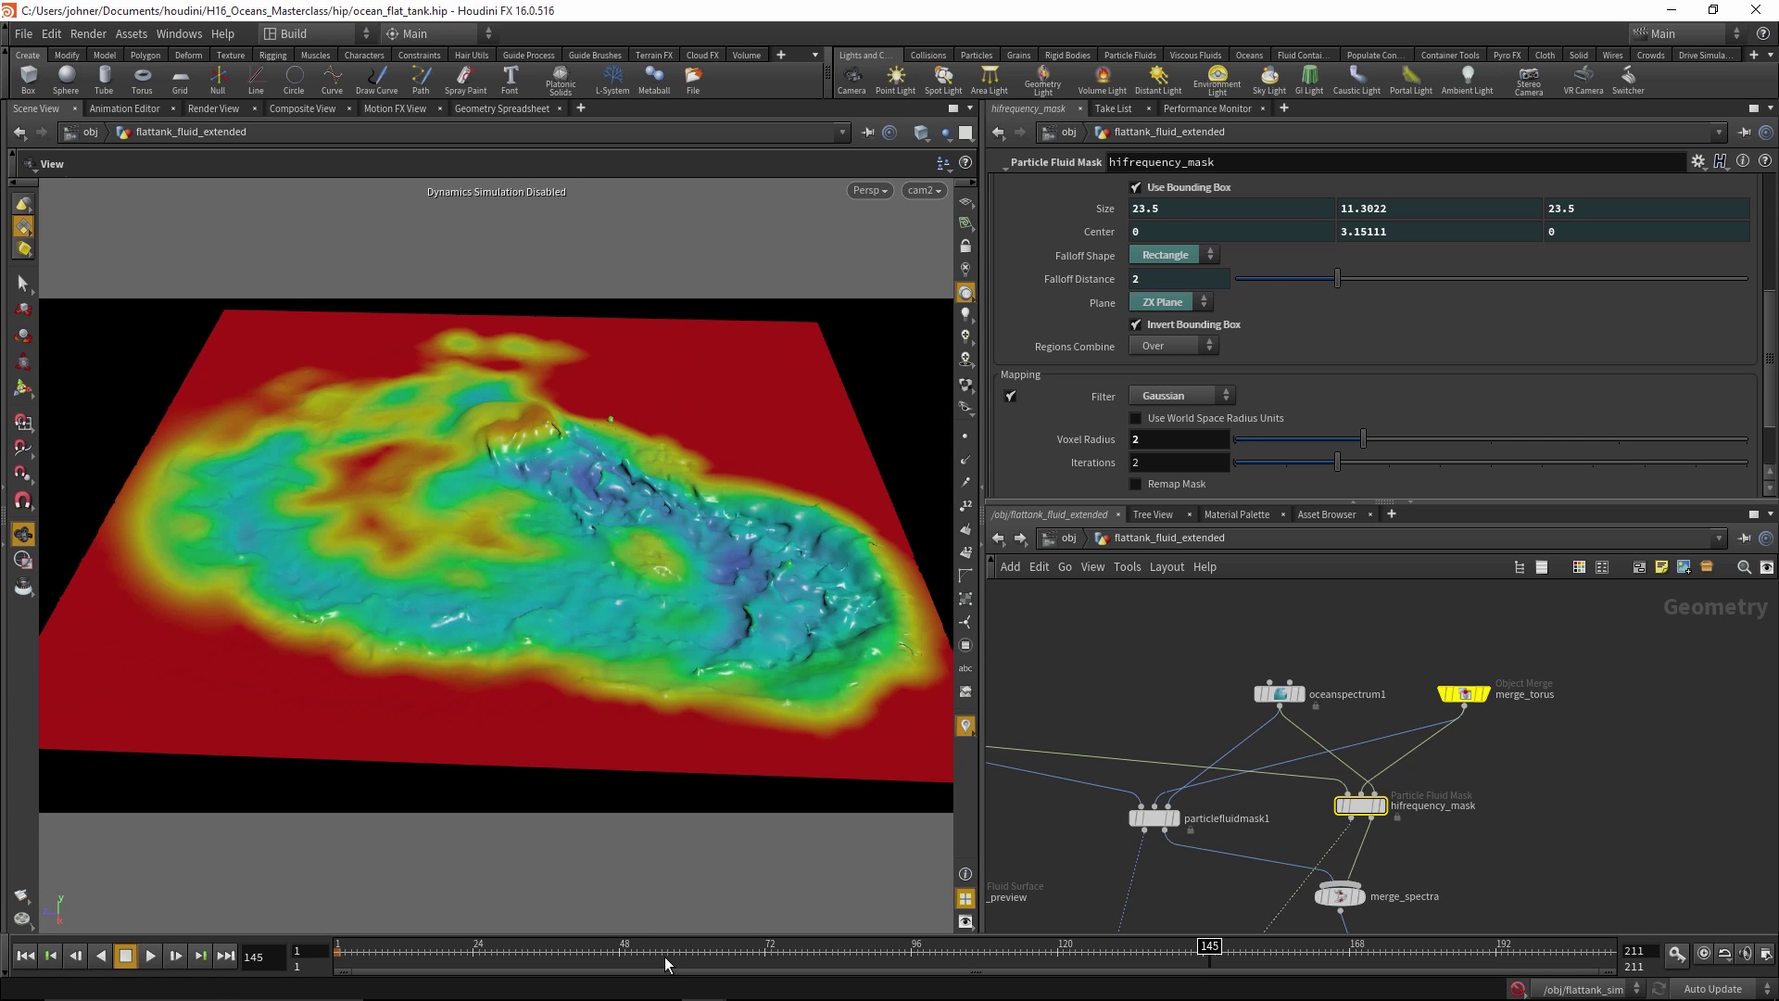
drag(664, 964, 913, 952)
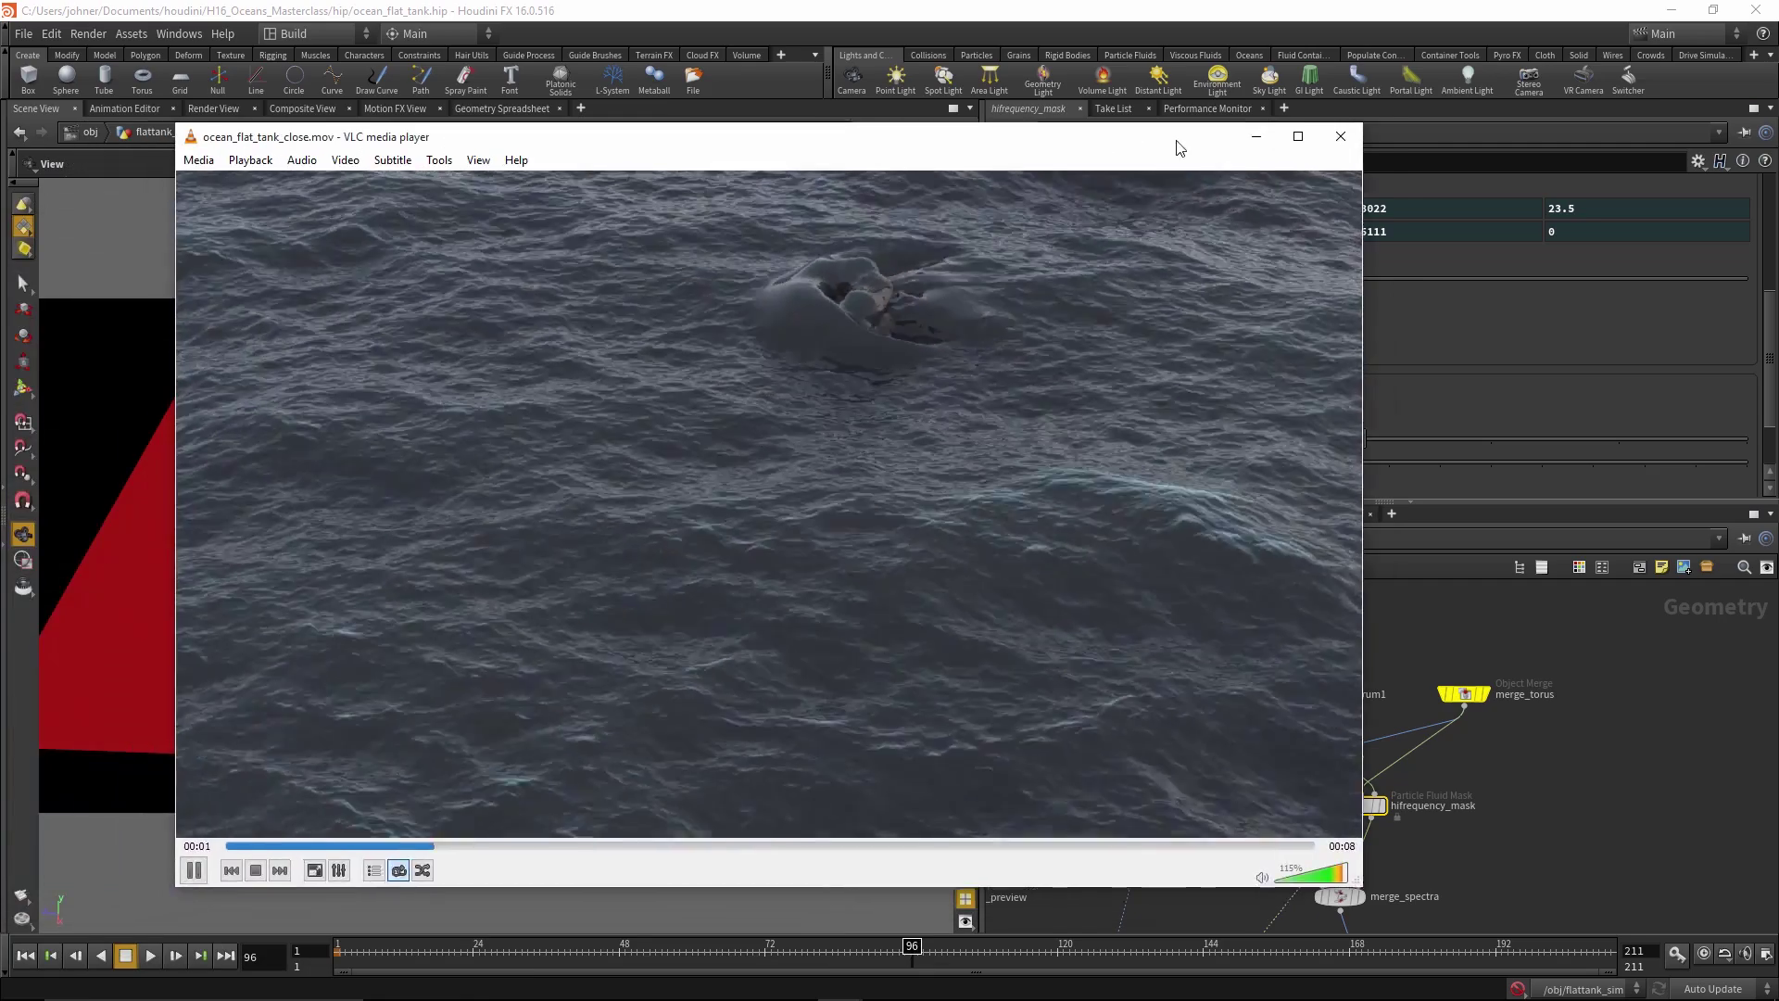
Compare the ocean_flat_tank_close.mov and ocean_flat_tank_close_hifreq.mov renders in VLC, then return to the mask nodes in Houdini
drag(1179, 149, 1212, 141)
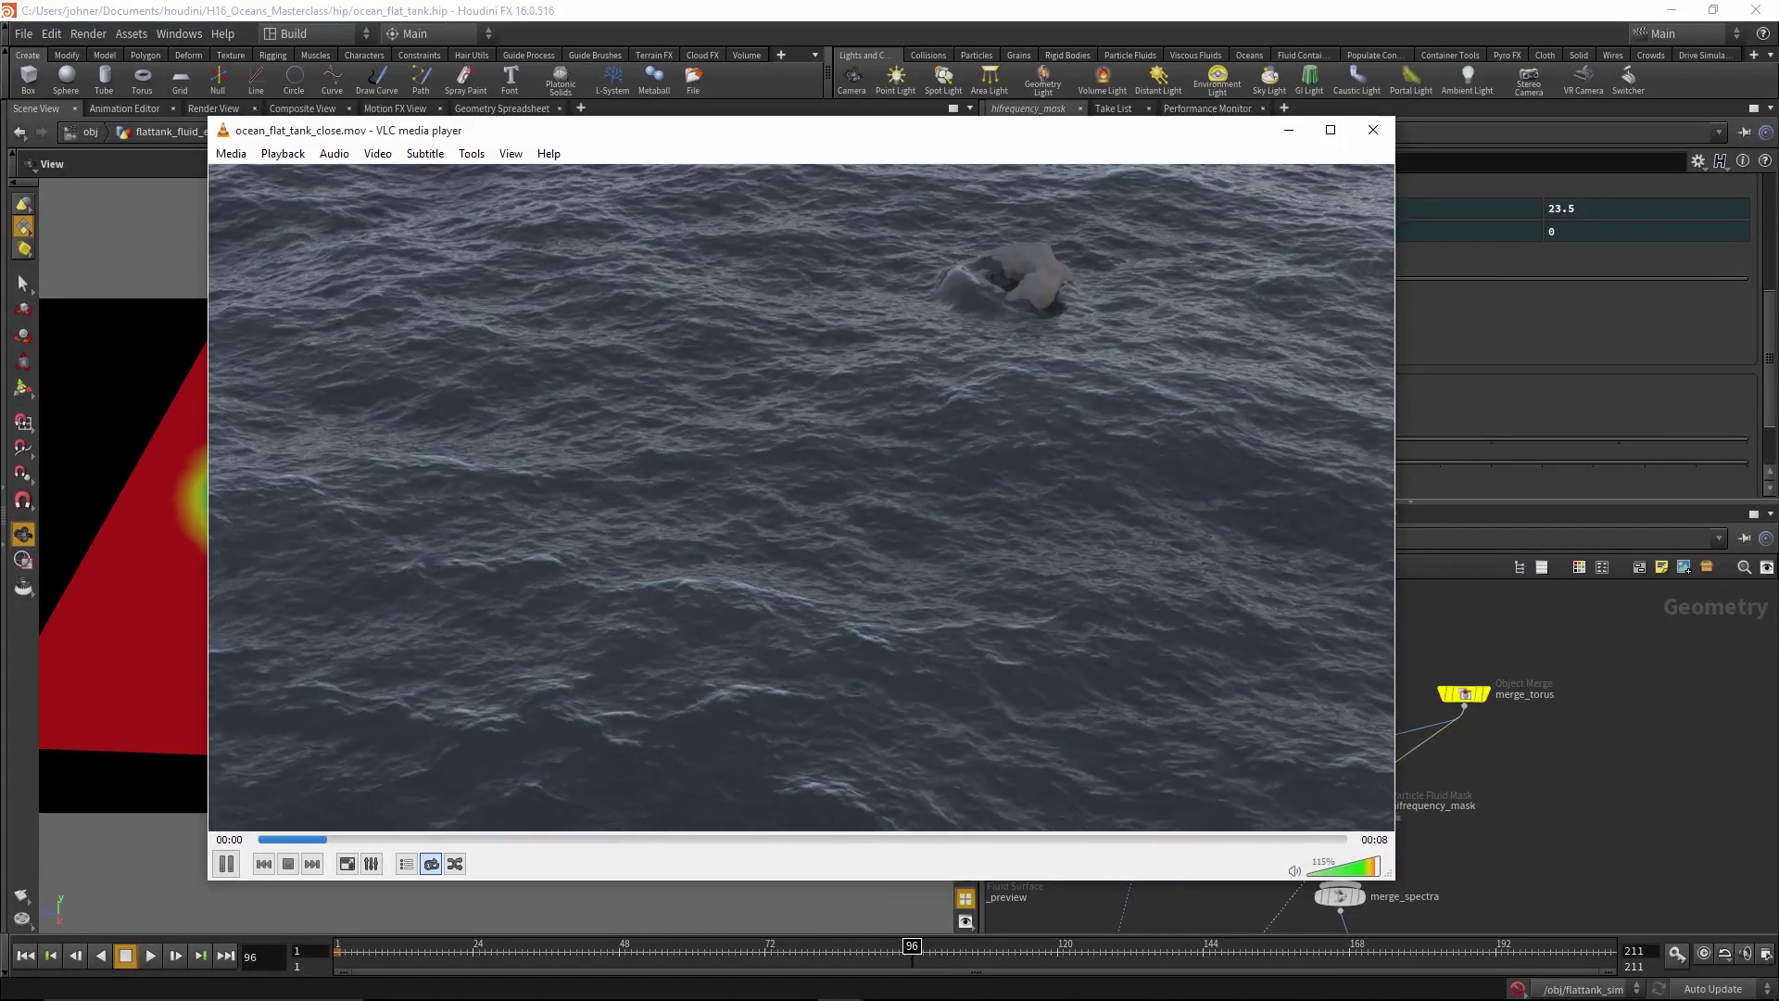
key(n)
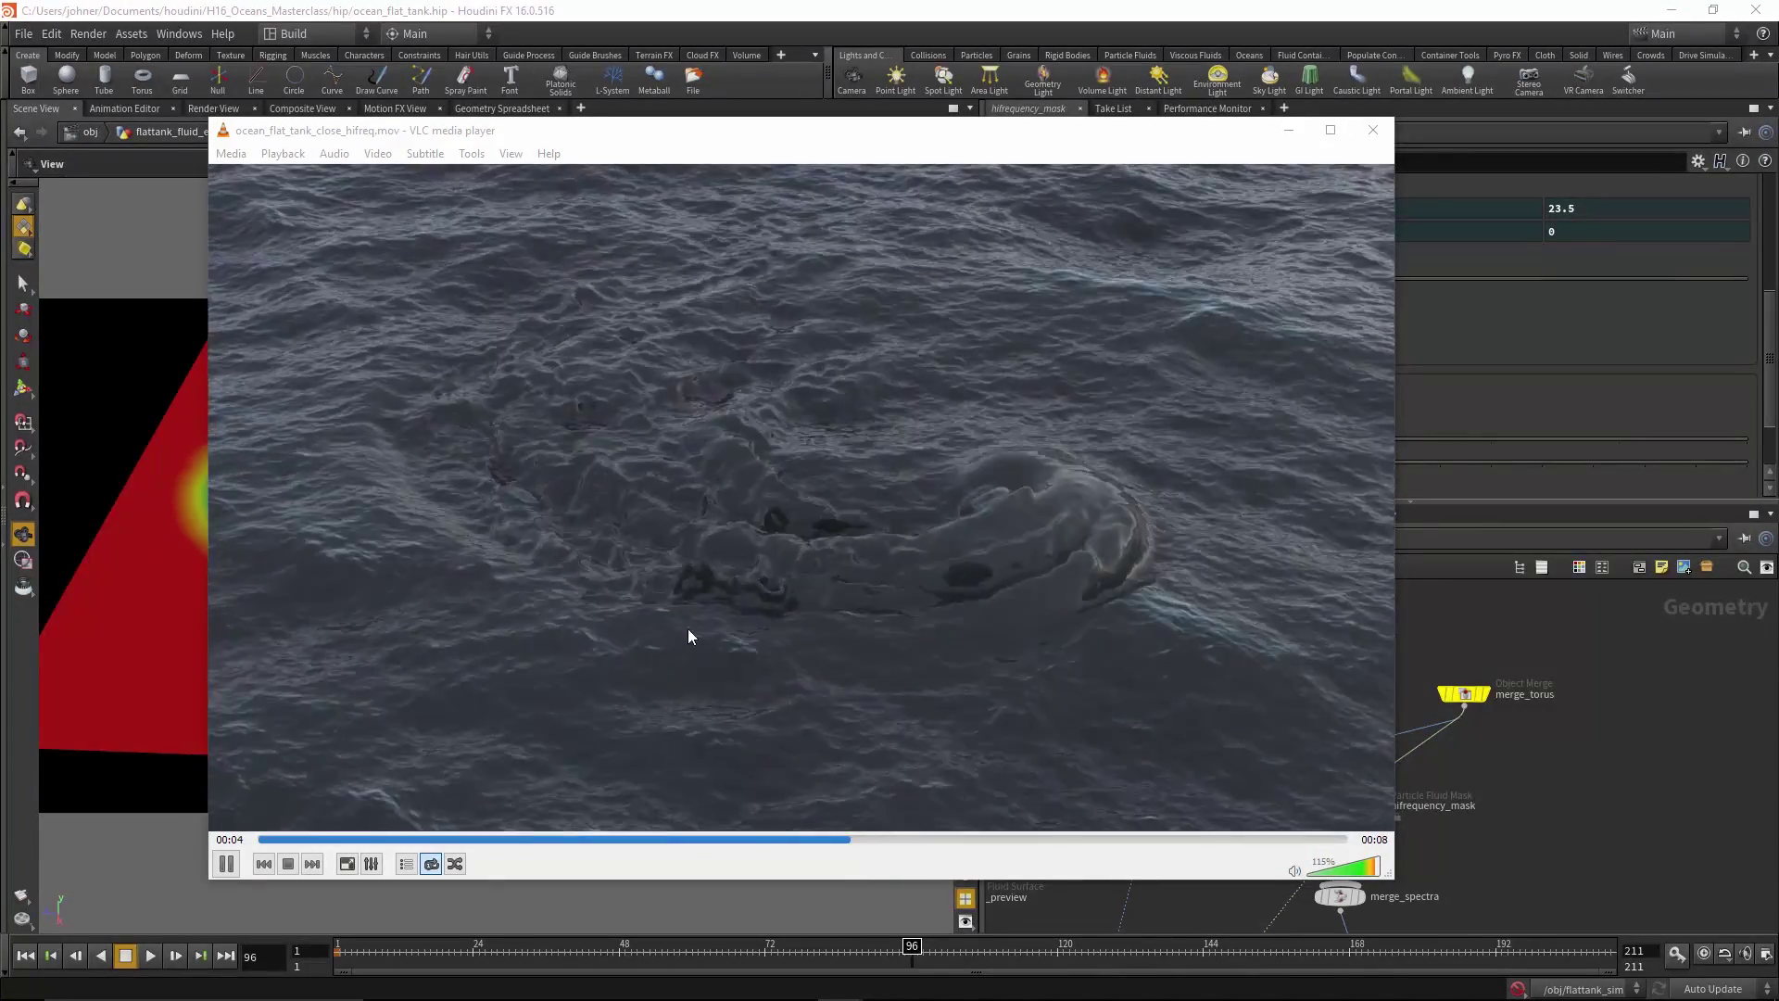
click(1501, 714)
middle_drag(1506, 774, 1506, 643)
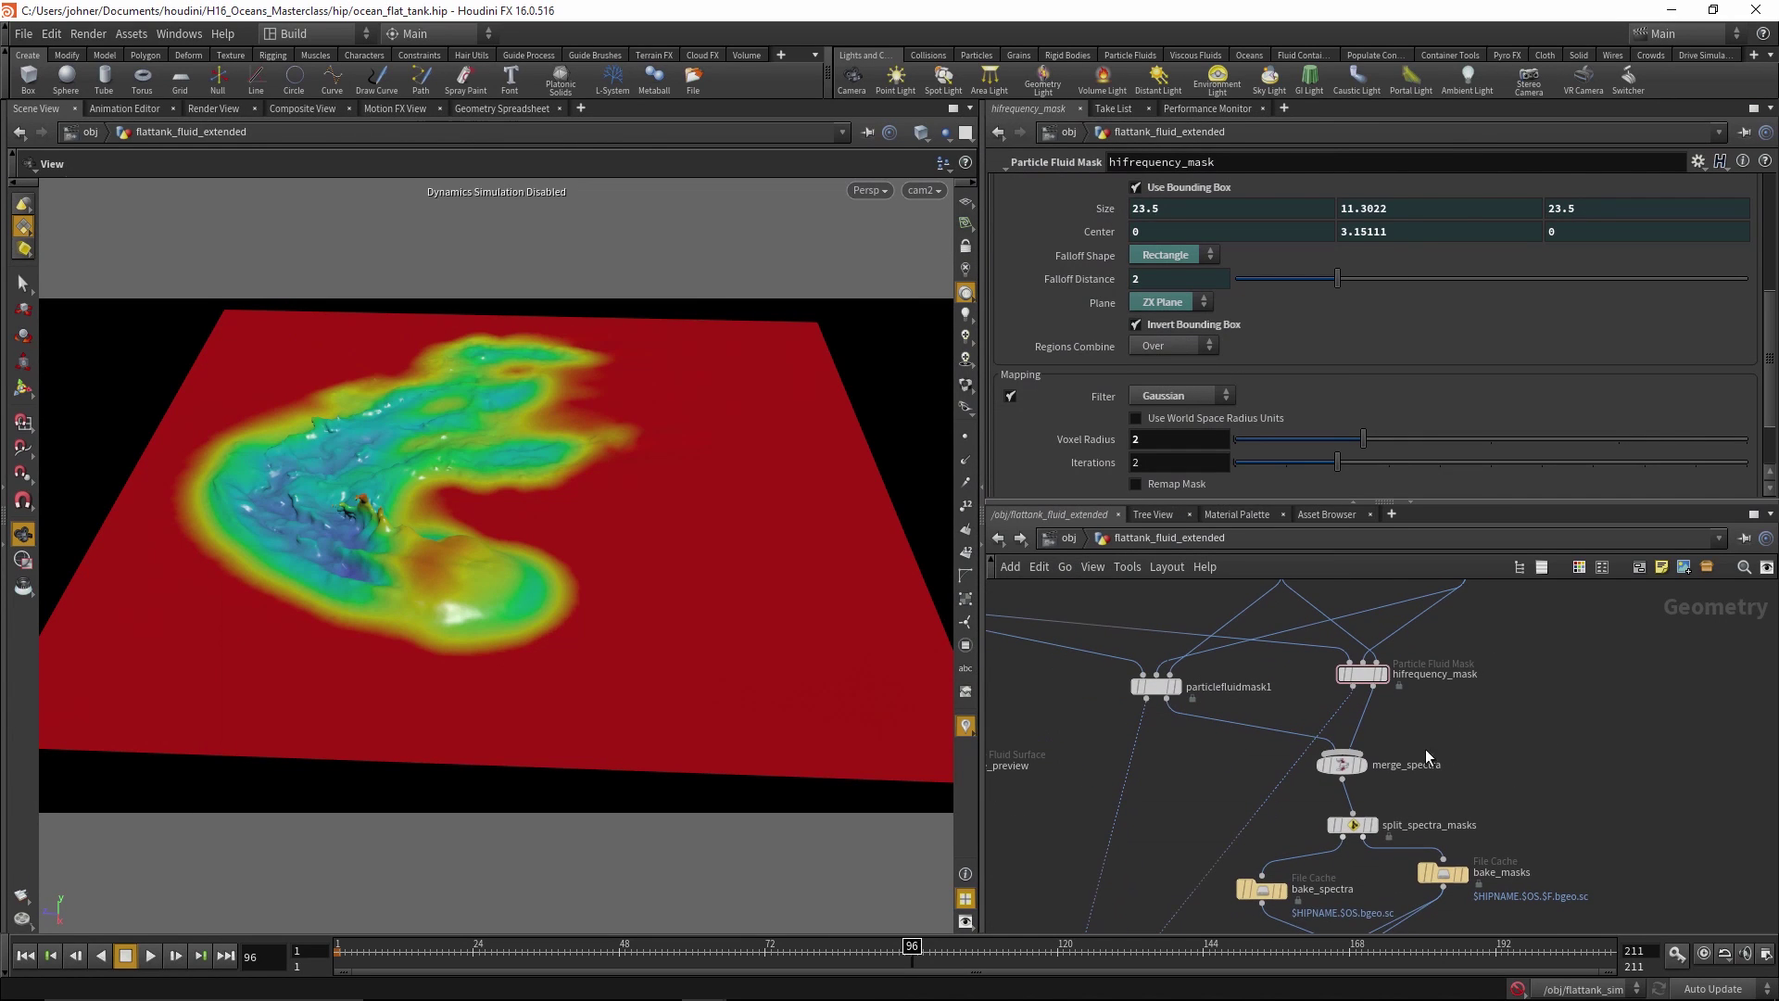
Bypass the merge_spectra node and review the bake_spectra, bake_masks and switch1 branch below it
click(1323, 765)
middle_drag(1548, 760, 1507, 685)
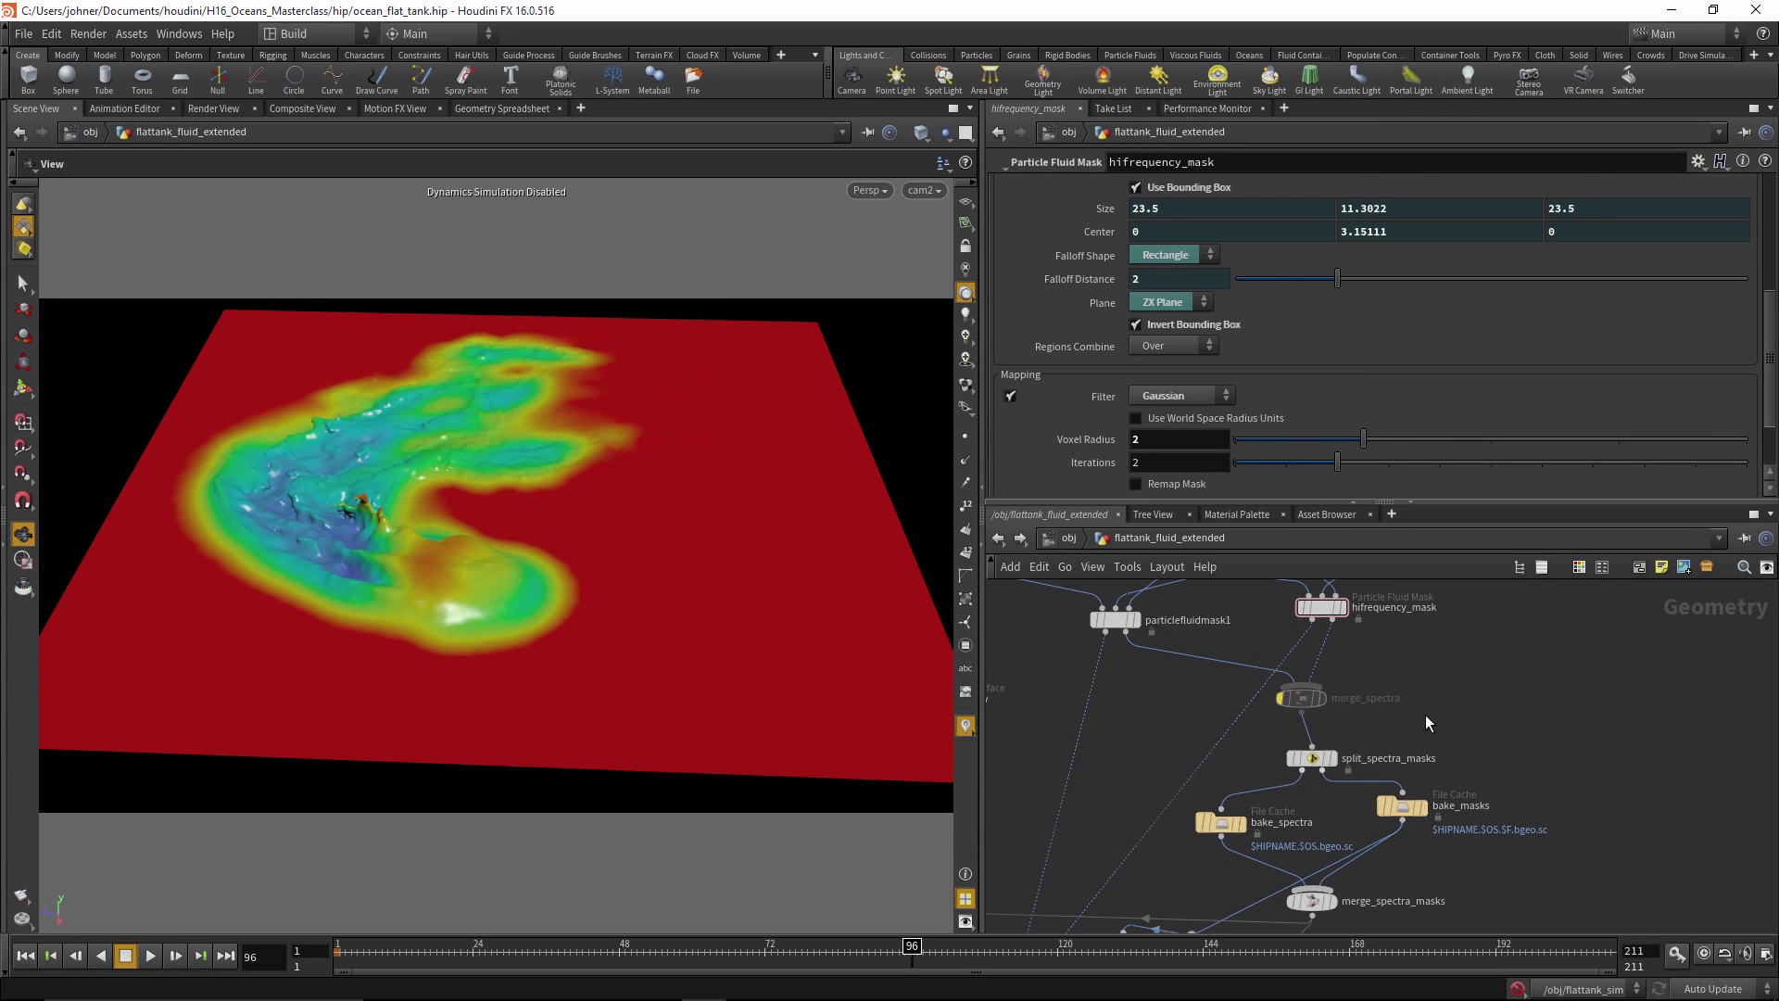
middle_drag(1457, 687, 1481, 546)
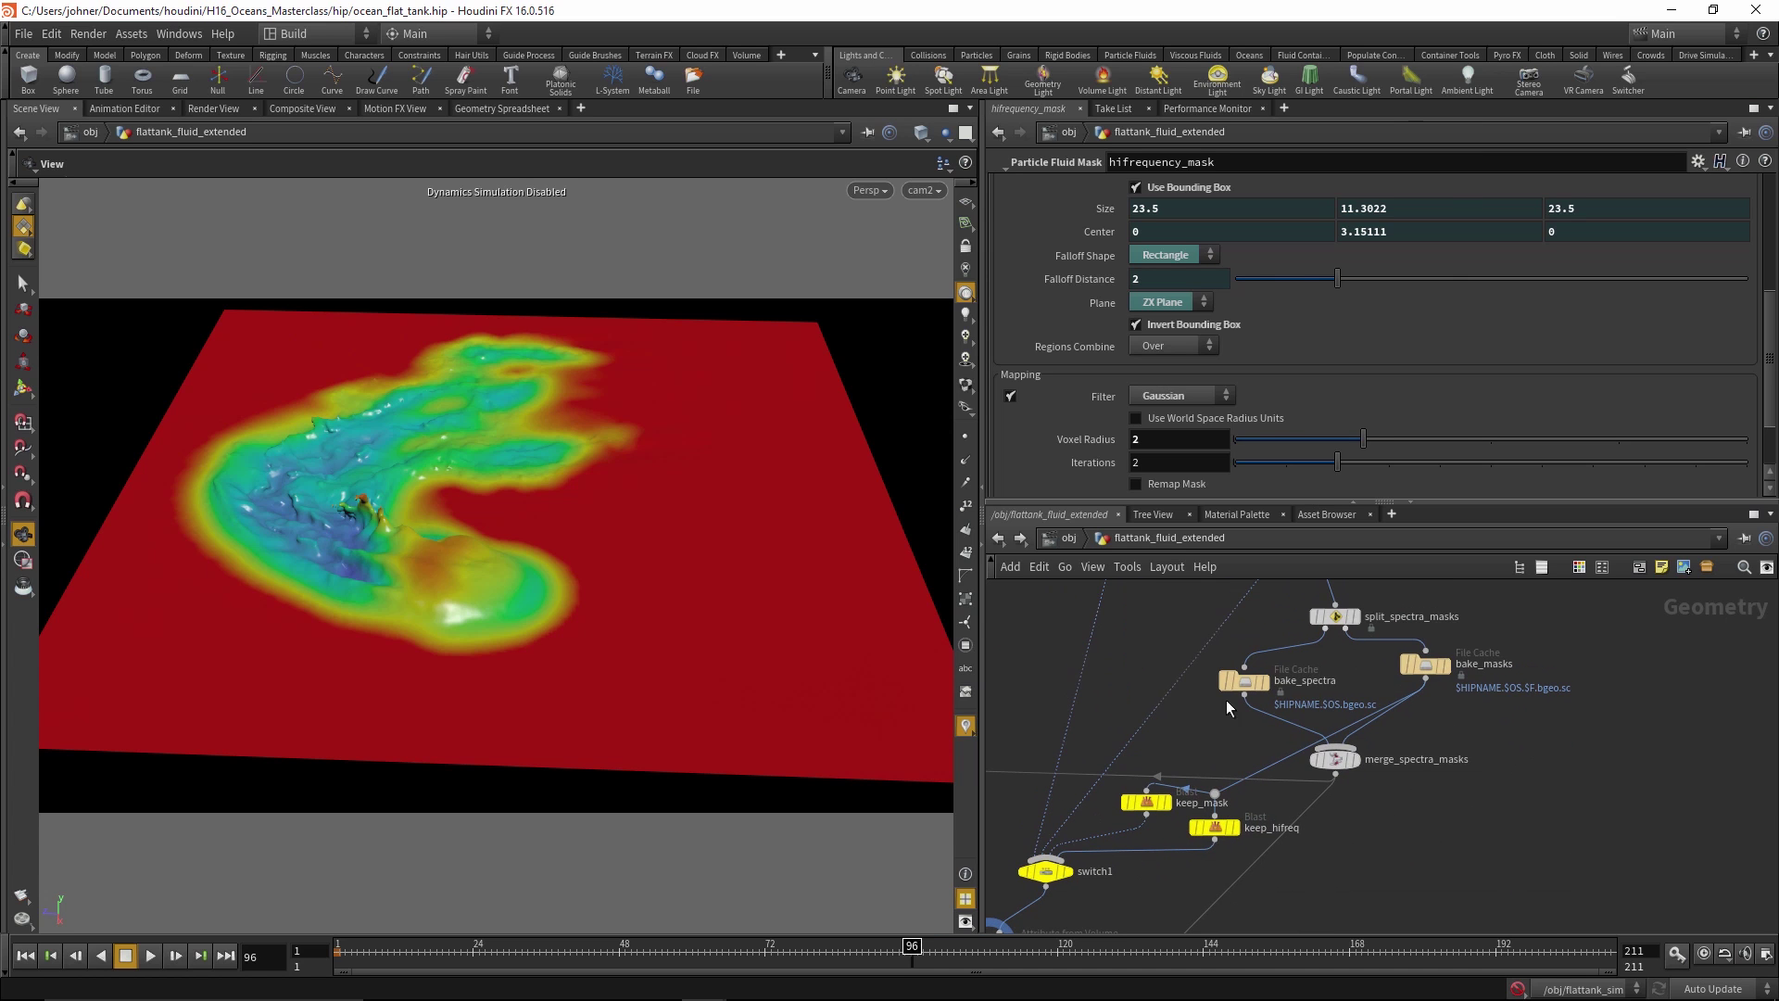
middle_drag(1260, 706, 1270, 858)
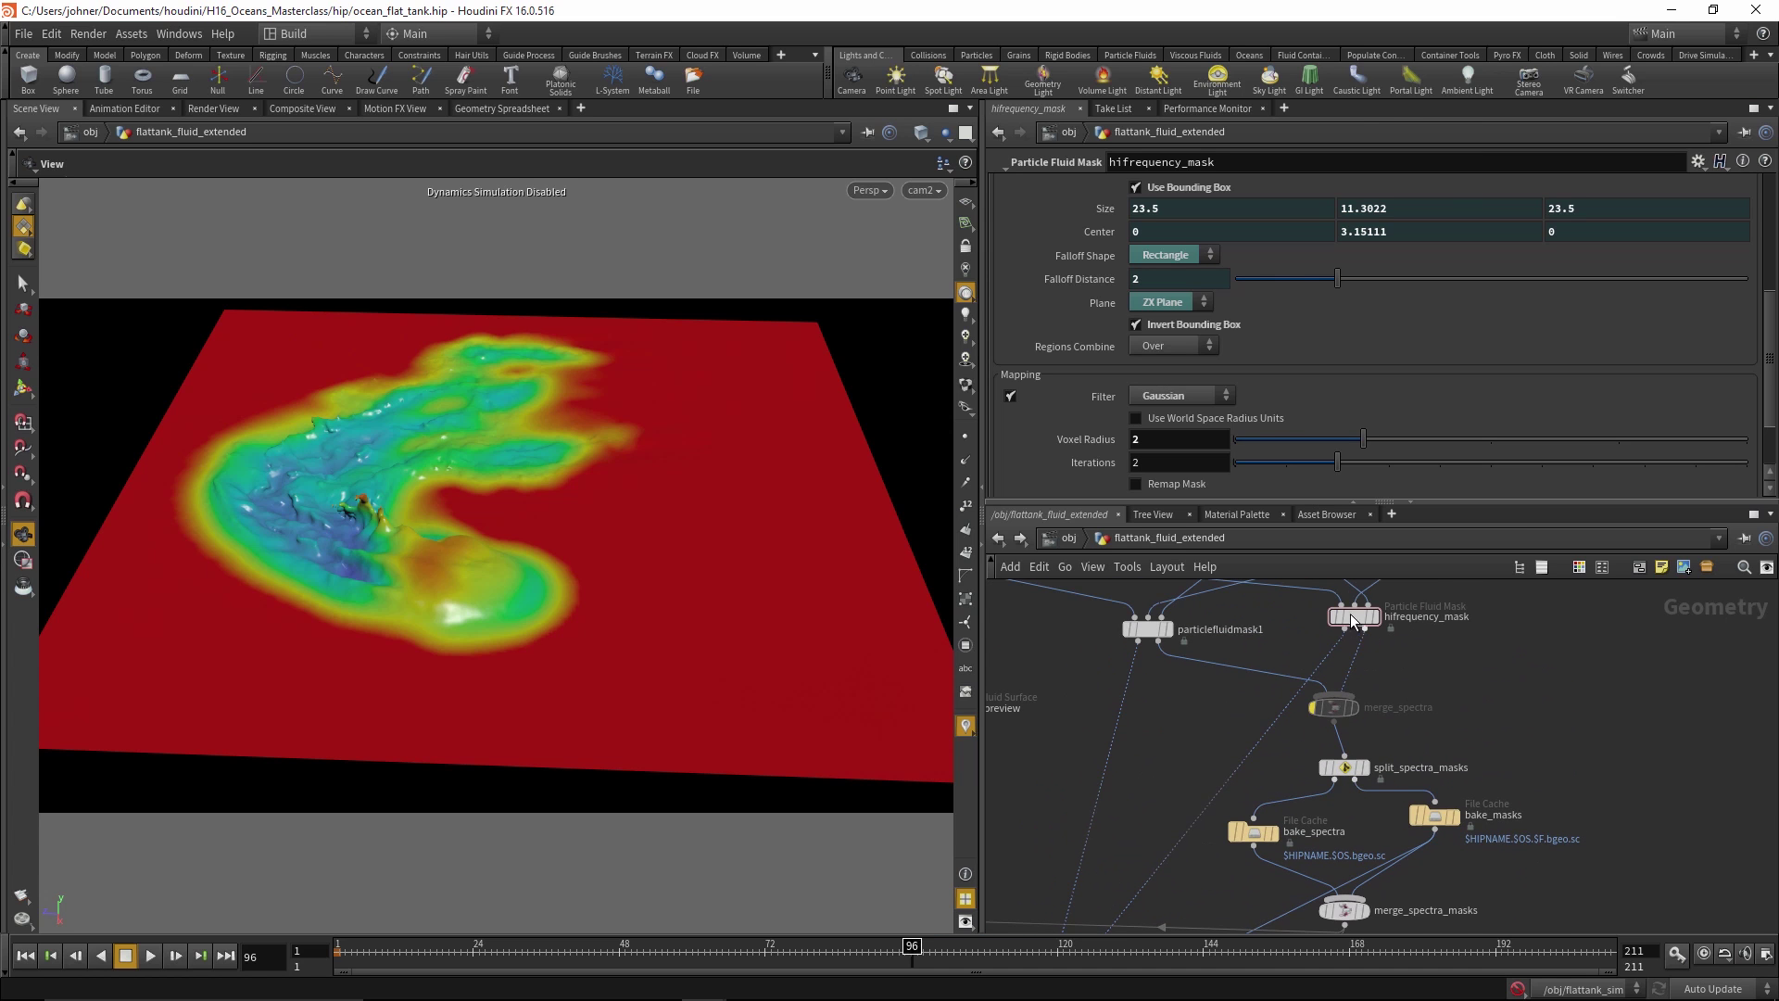
mouse_move(1402, 623)
middle_drag(1484, 723, 1477, 615)
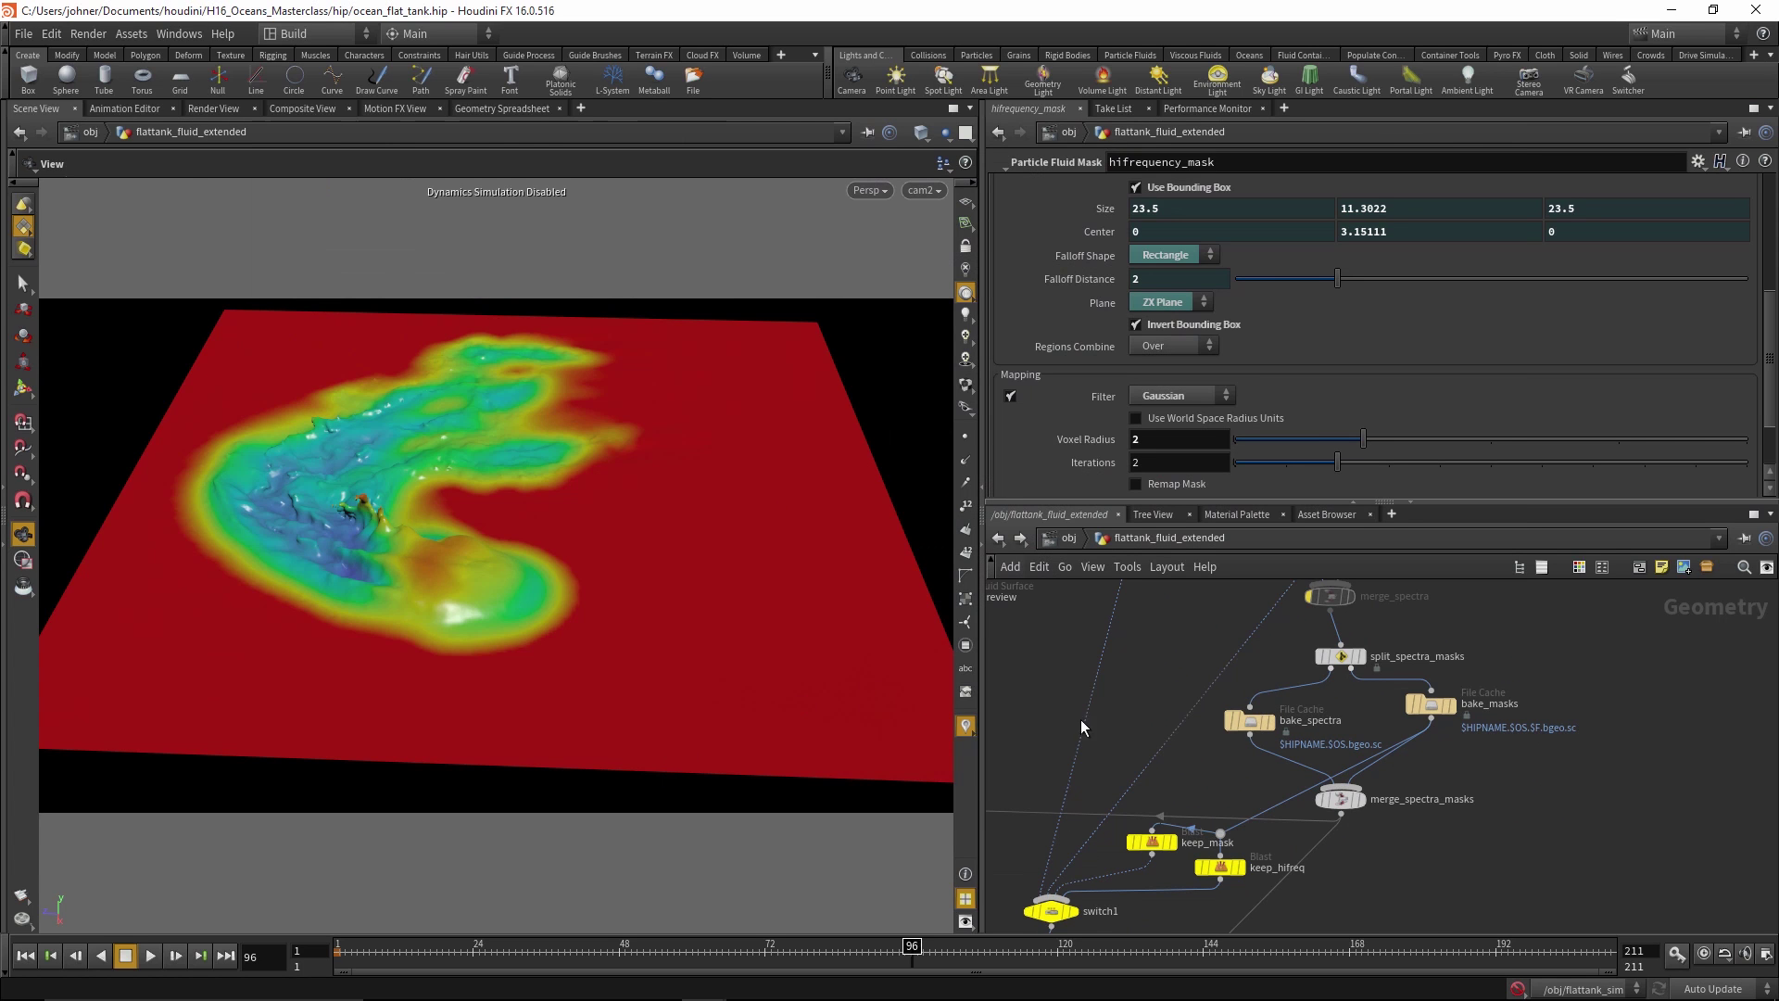
middle_drag(1553, 815, 1557, 683)
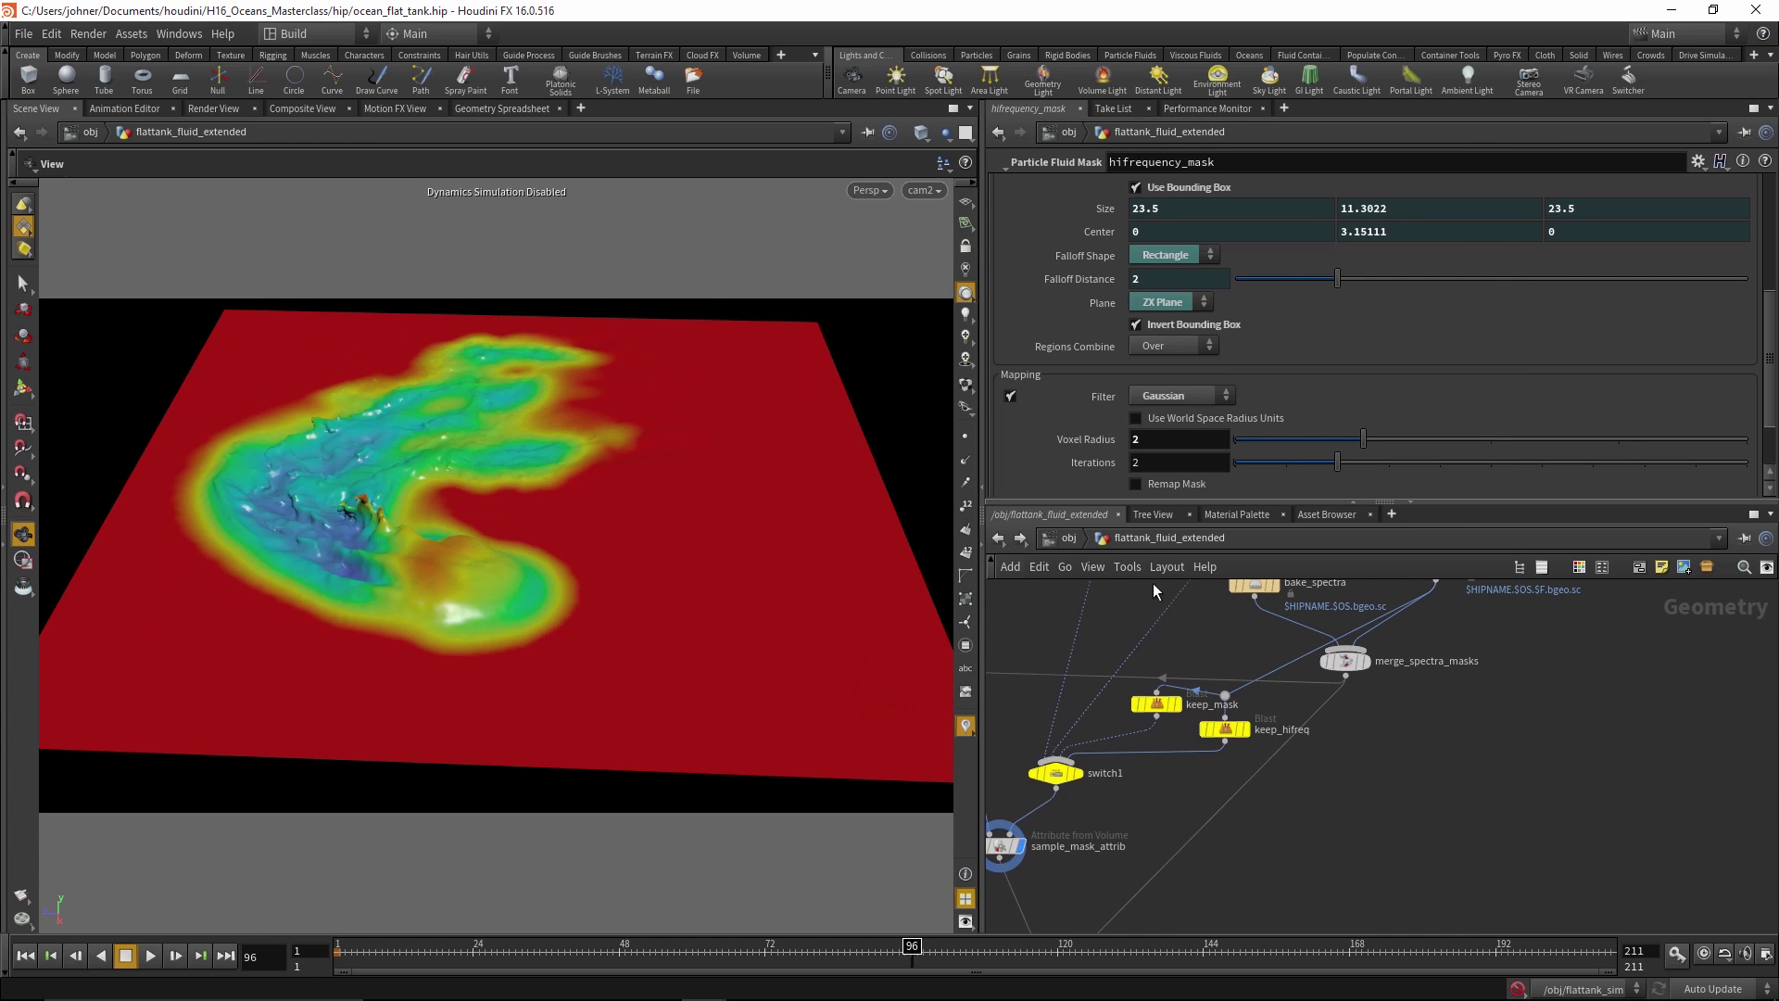
scroll(1576, 691, down, 3)
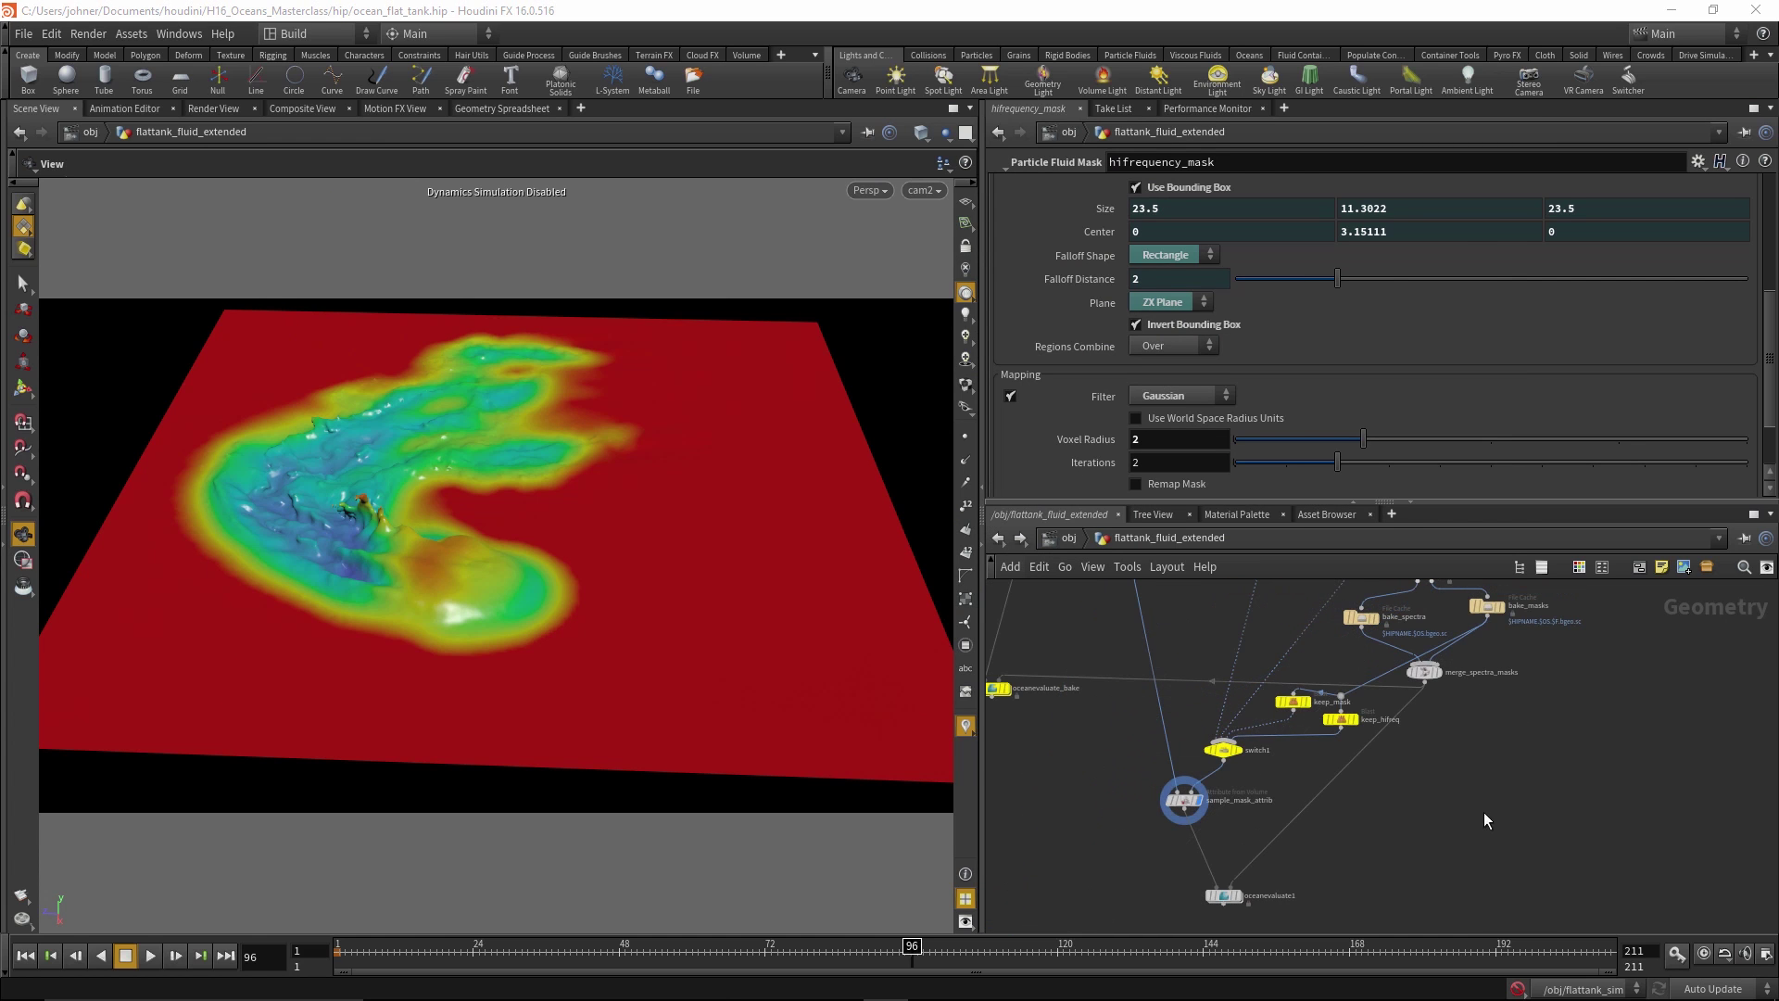
Open the flattank_fluidinterior network, display convert1 on the tank surface and check the source path of object_merge1
click(1196, 537)
click(1236, 688)
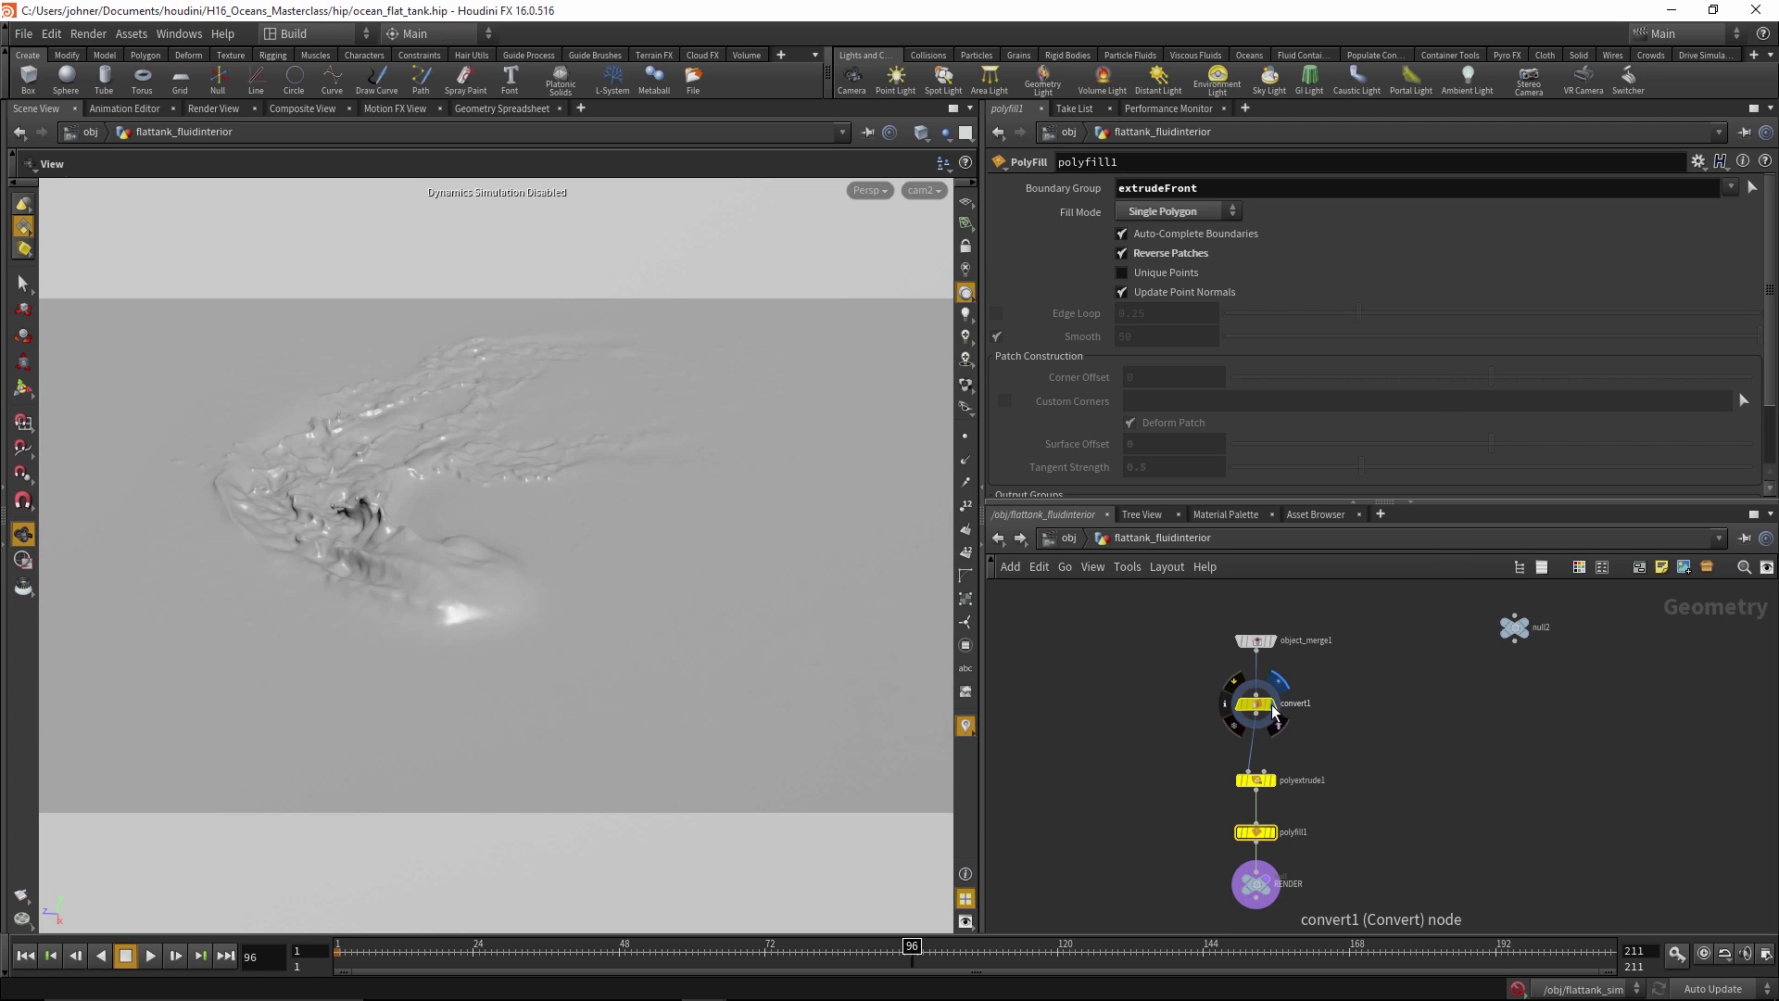
click(1272, 704)
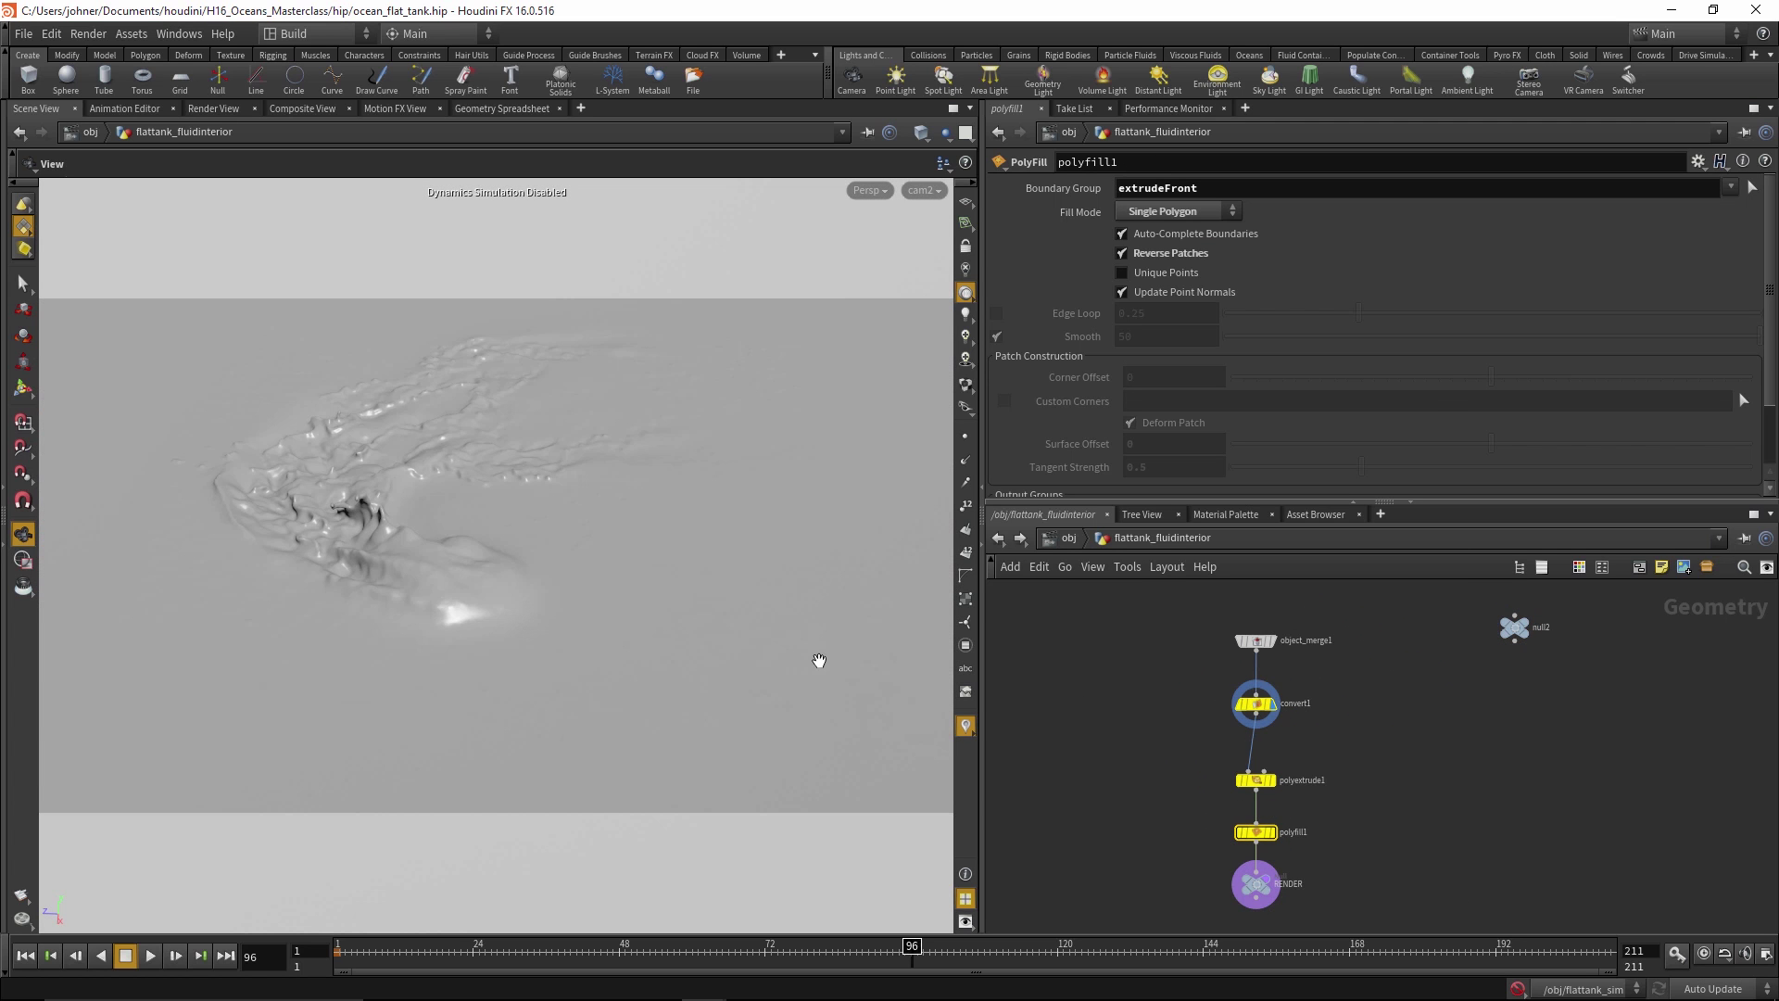
drag(820, 660, 491, 612)
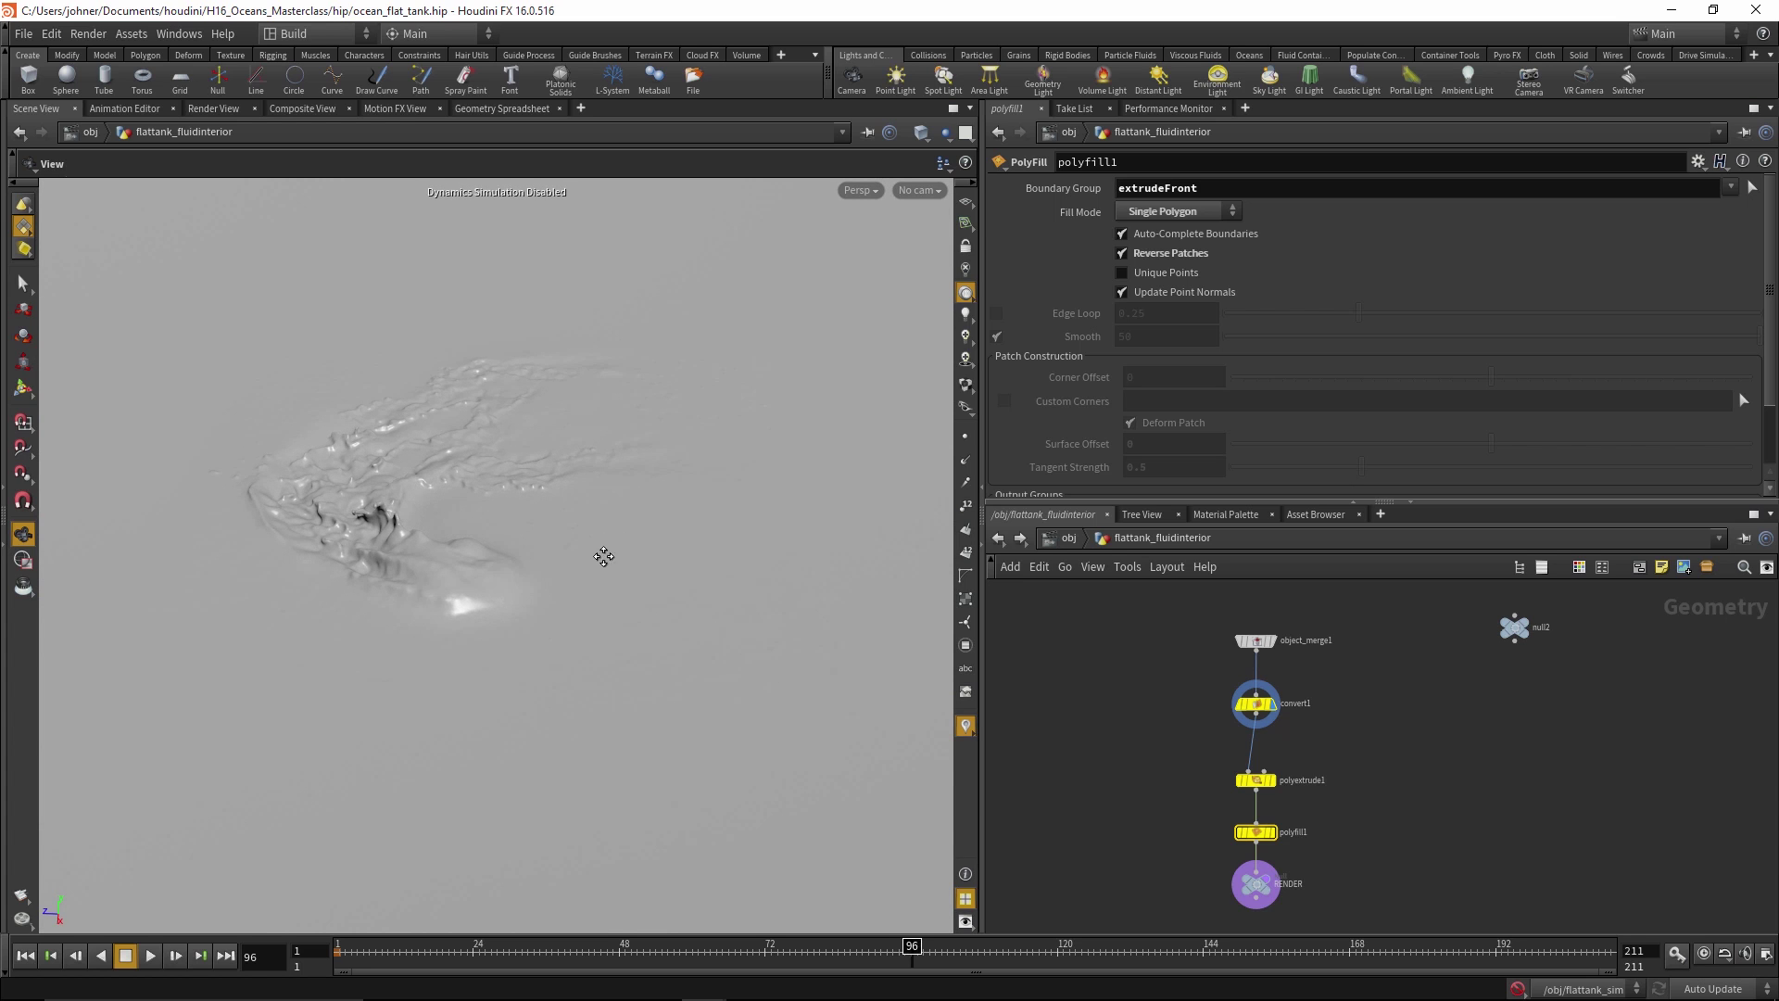
drag(603, 552, 723, 608)
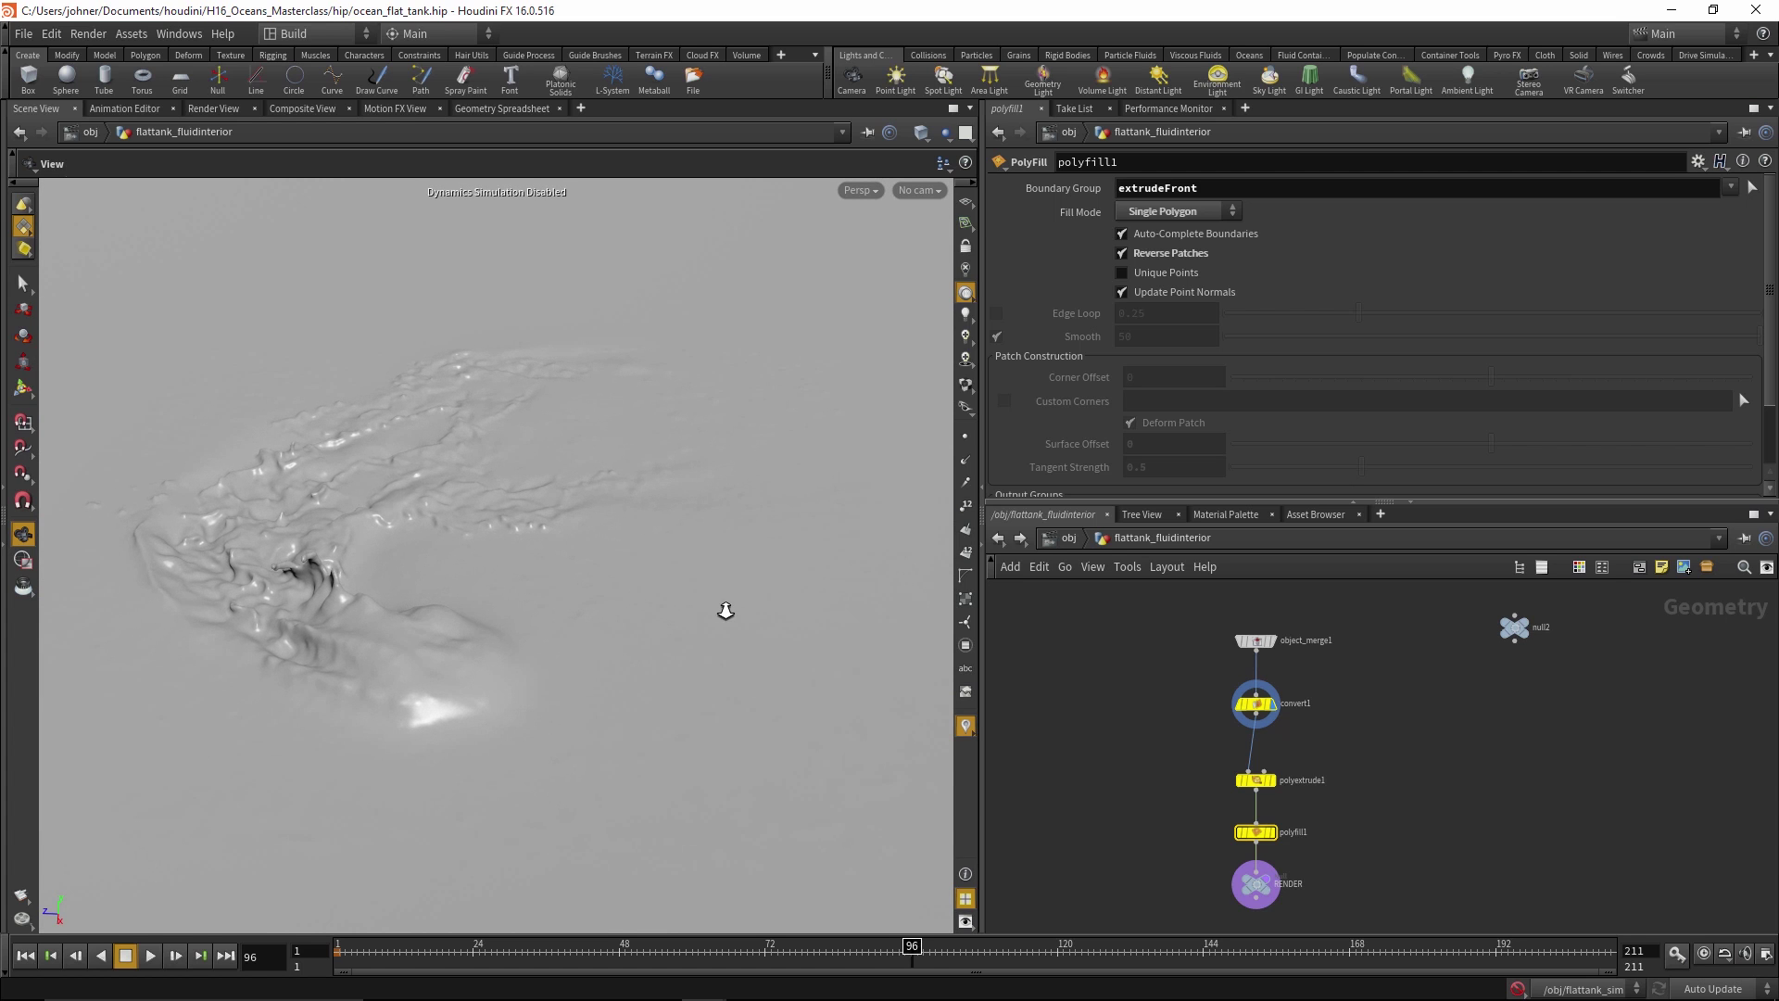
click(1256, 642)
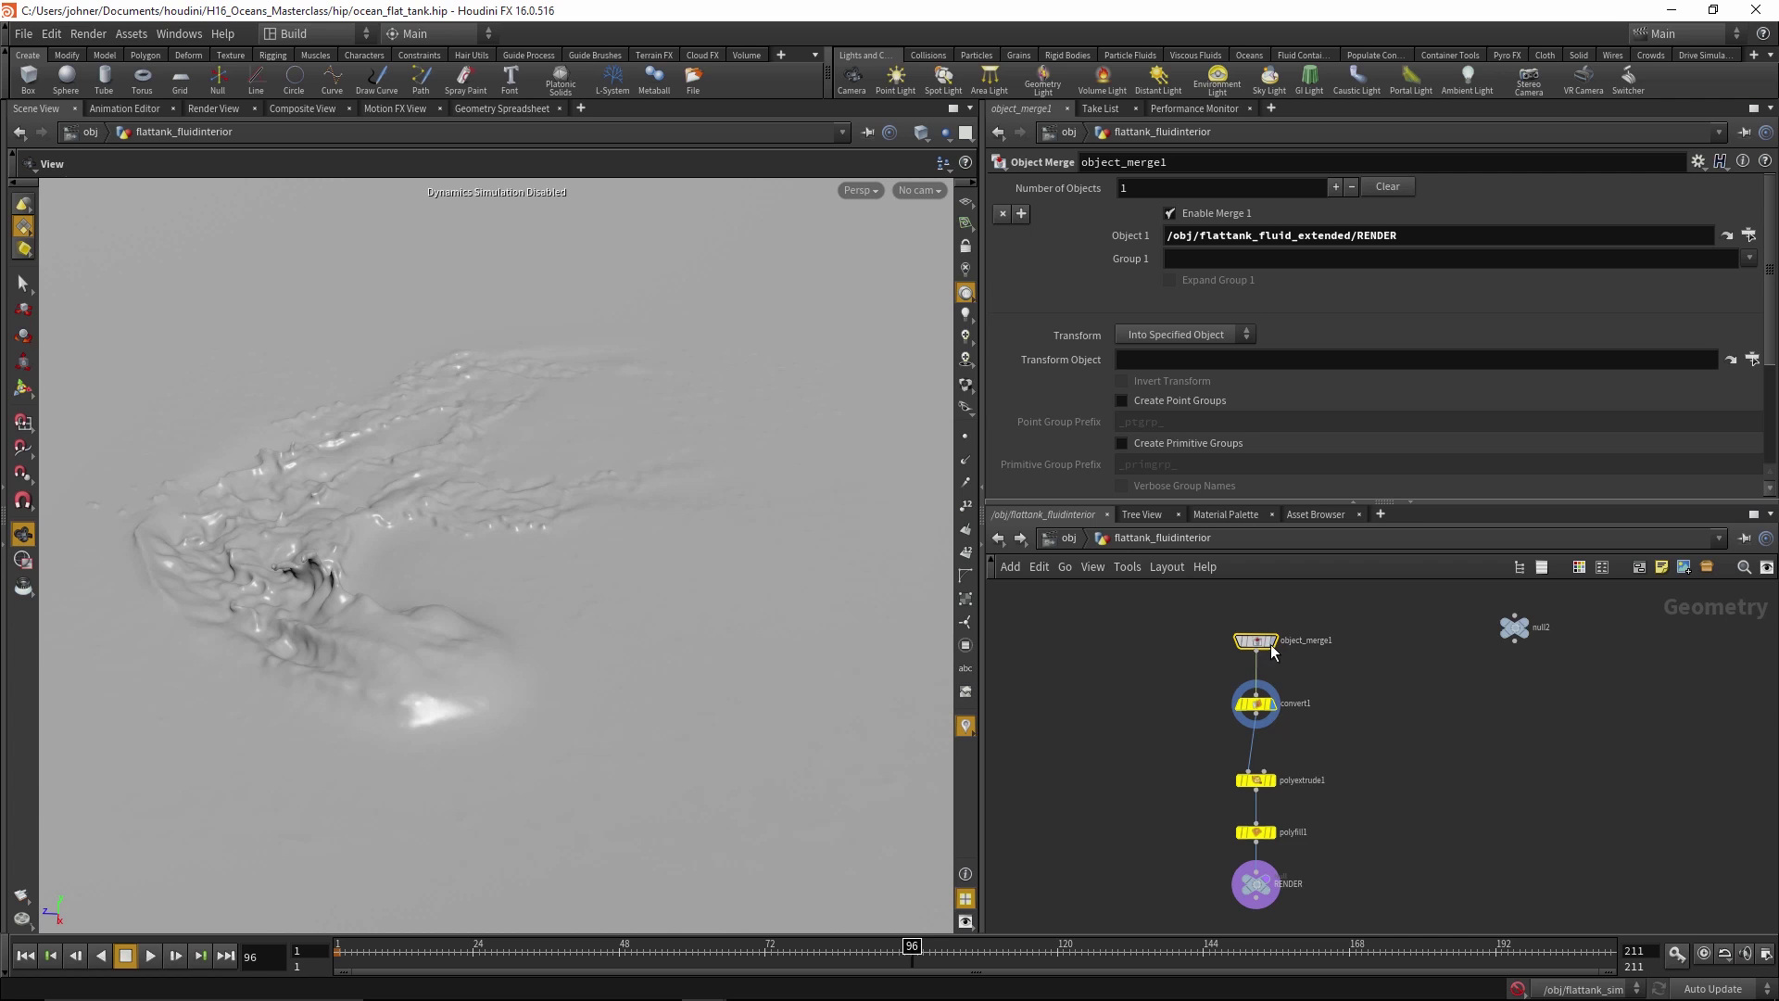
Inspect the boundary extrusion of polyextrude1, then display polyfill1 and view the closed tank from below
click(1275, 784)
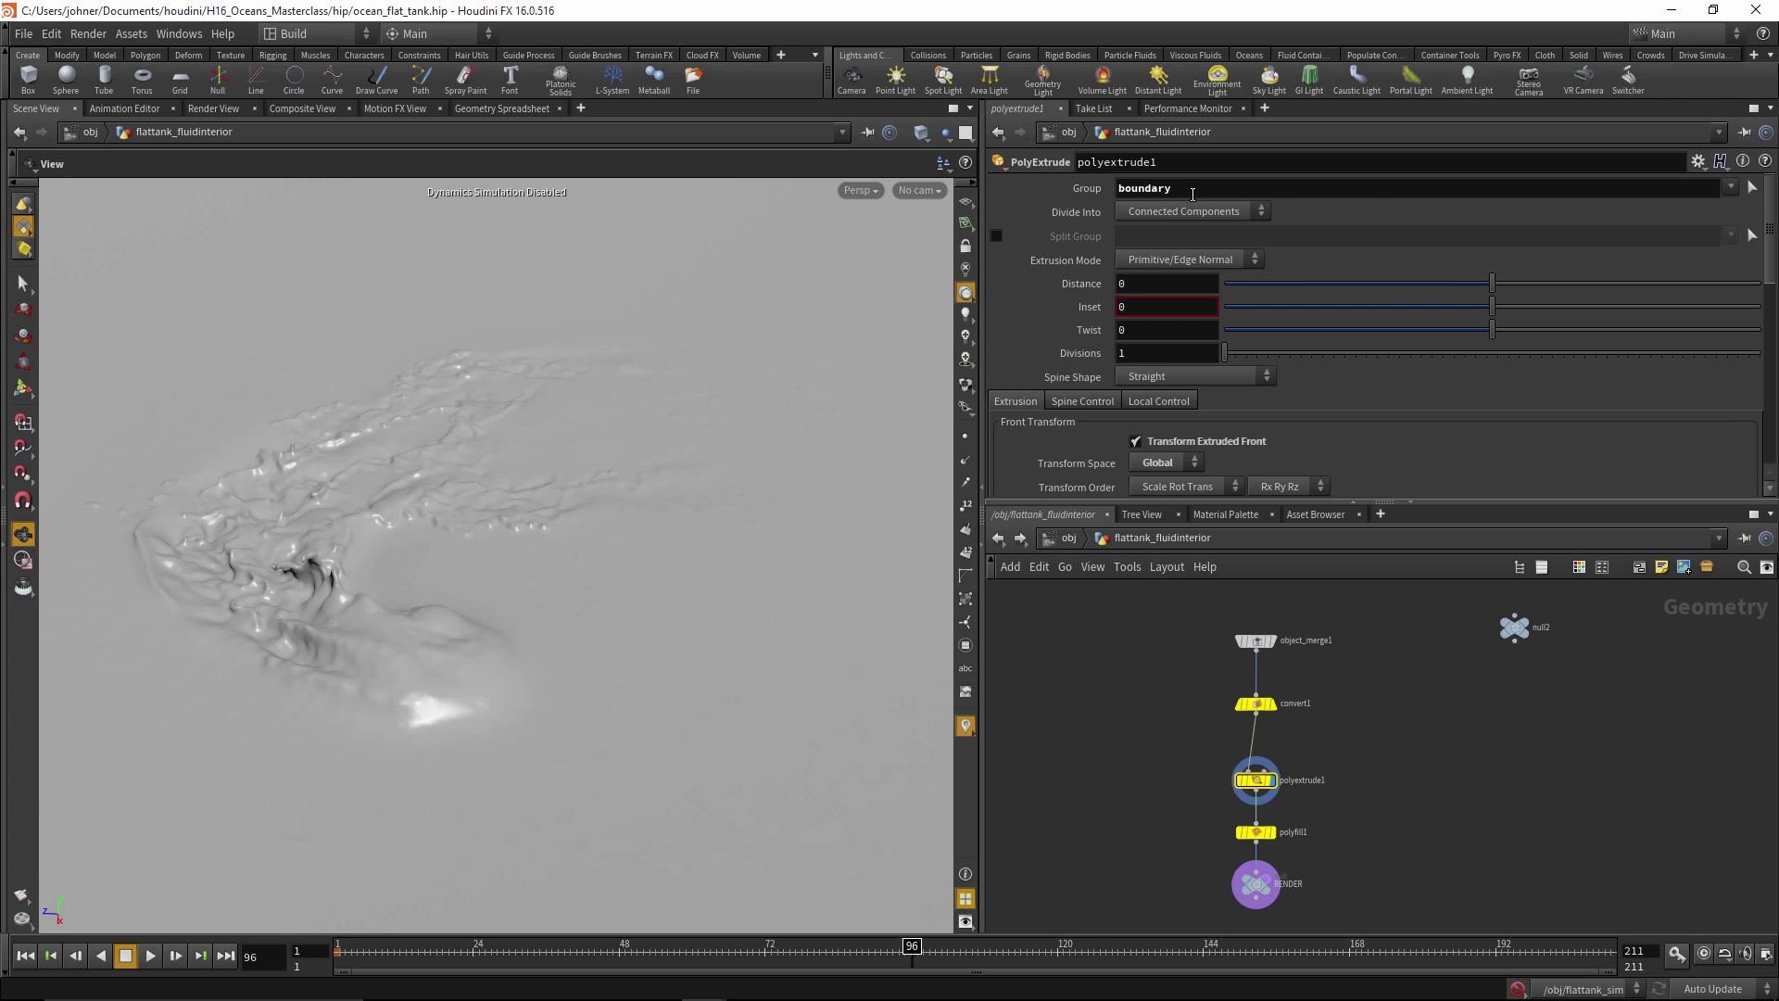
scroll(901, 563, down, 10)
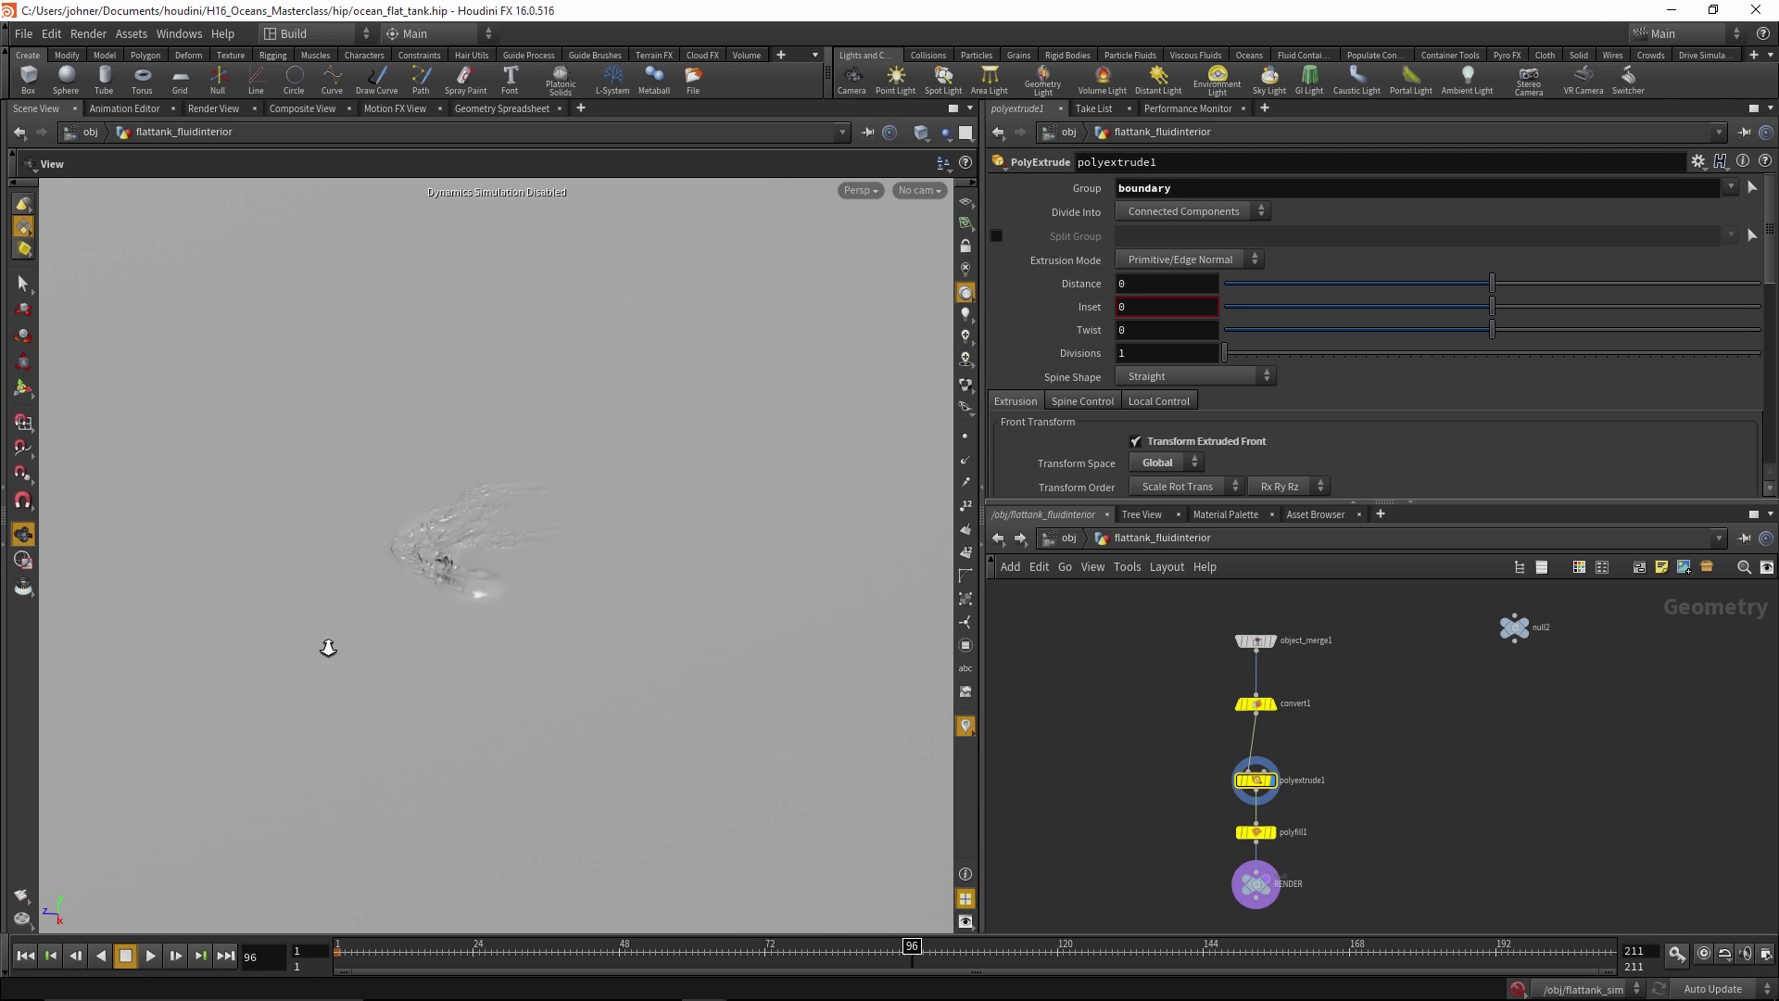
drag(900, 563, 504, 457)
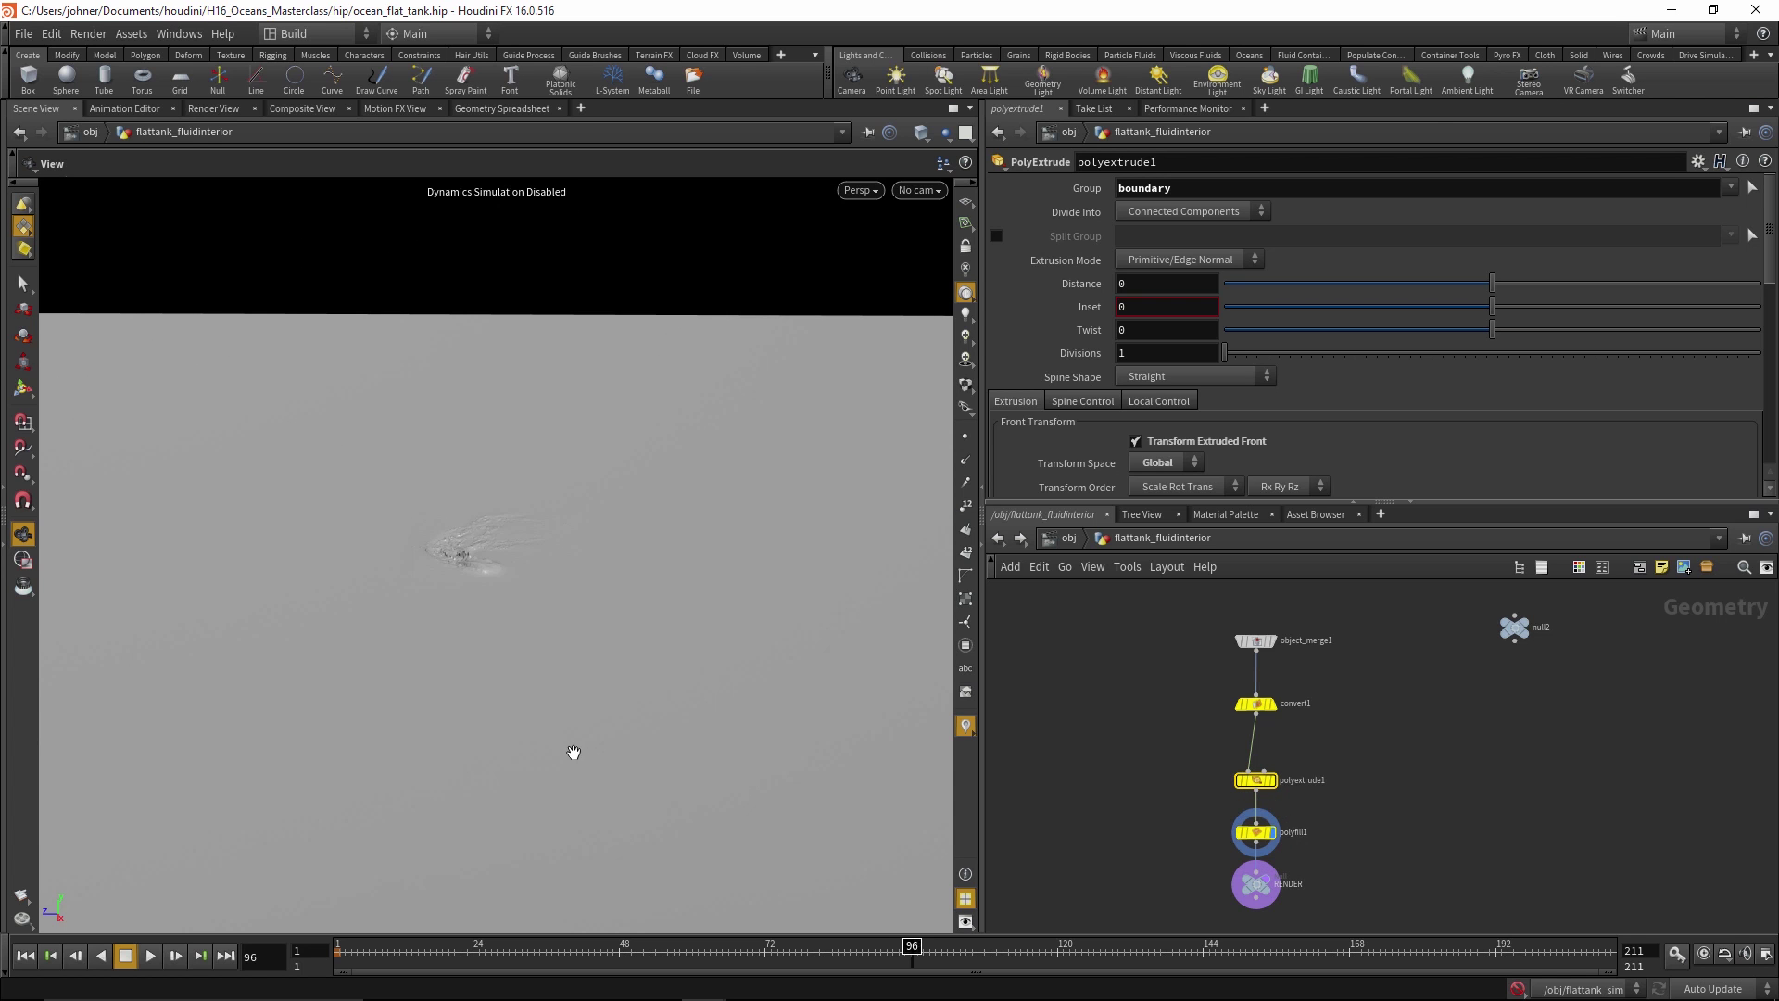
mouse_move(575, 755)
mouse_down()
mouse_move(446, 775)
mouse_move(461, 592)
mouse_move(460, 695)
mouse_move(453, 655)
mouse_move(341, 761)
mouse_move(358, 707)
mouse_up()
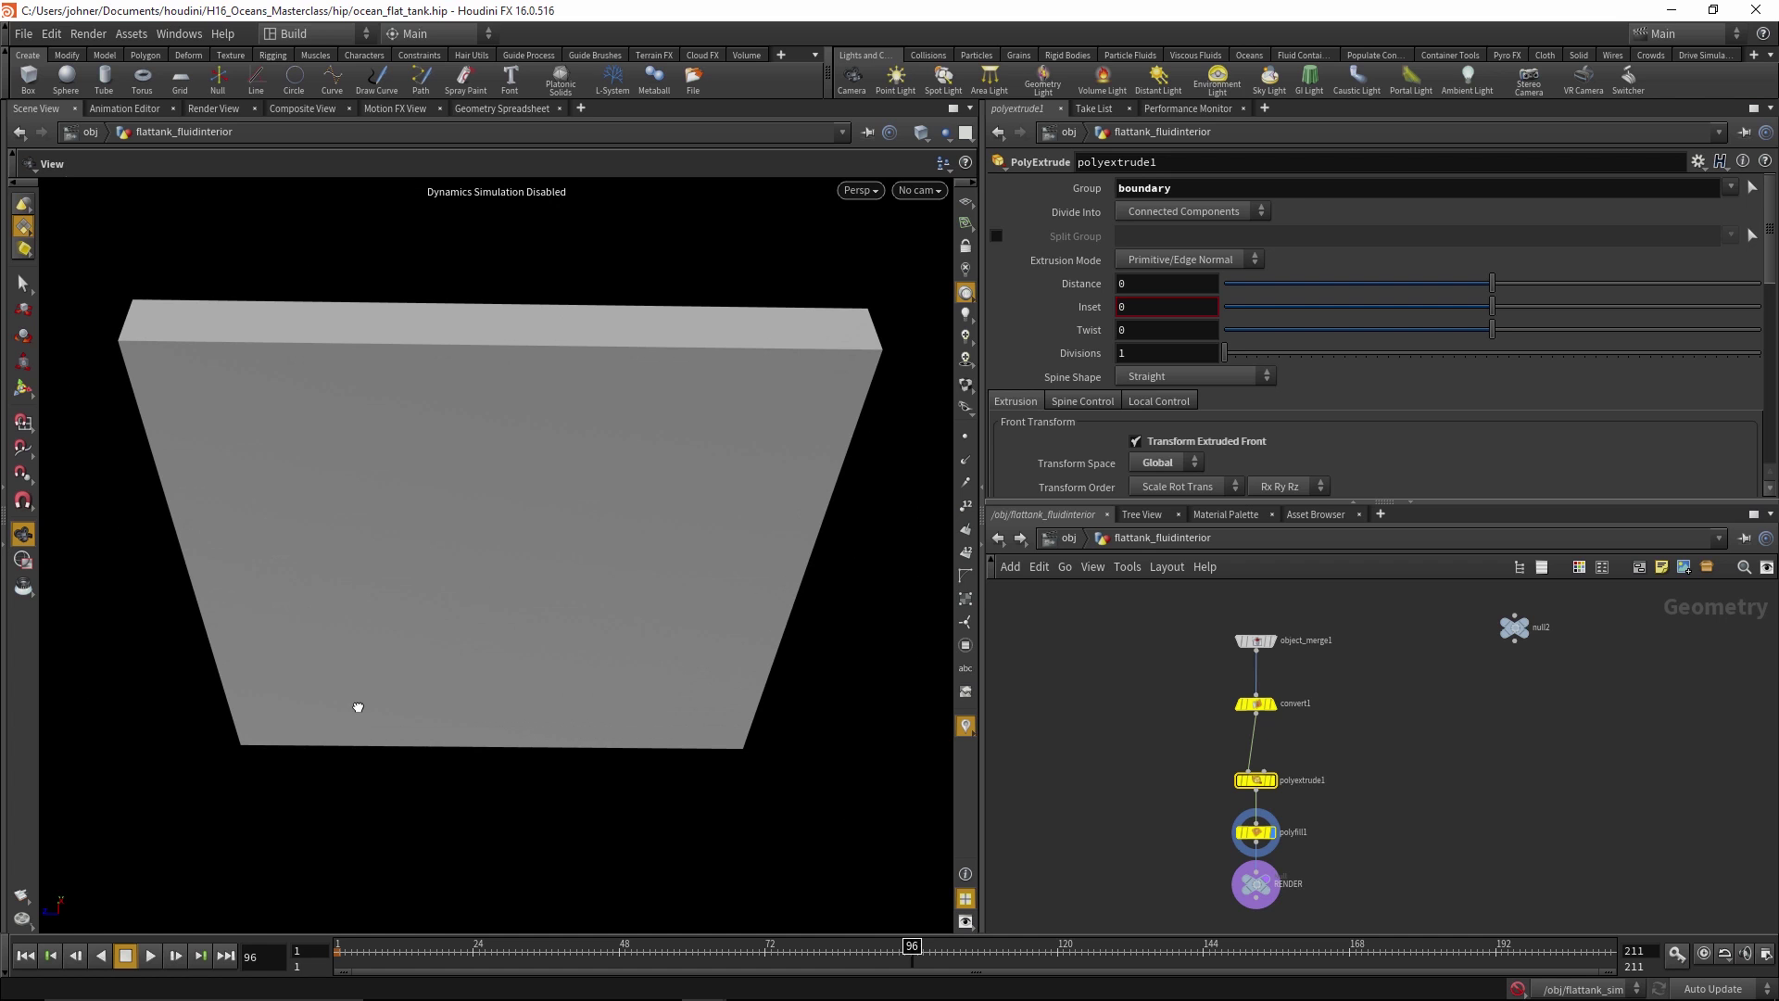
Show wireframe over the shaded geometry and examine the polygon density of the tank's sides and top surface
click(922, 133)
click(941, 320)
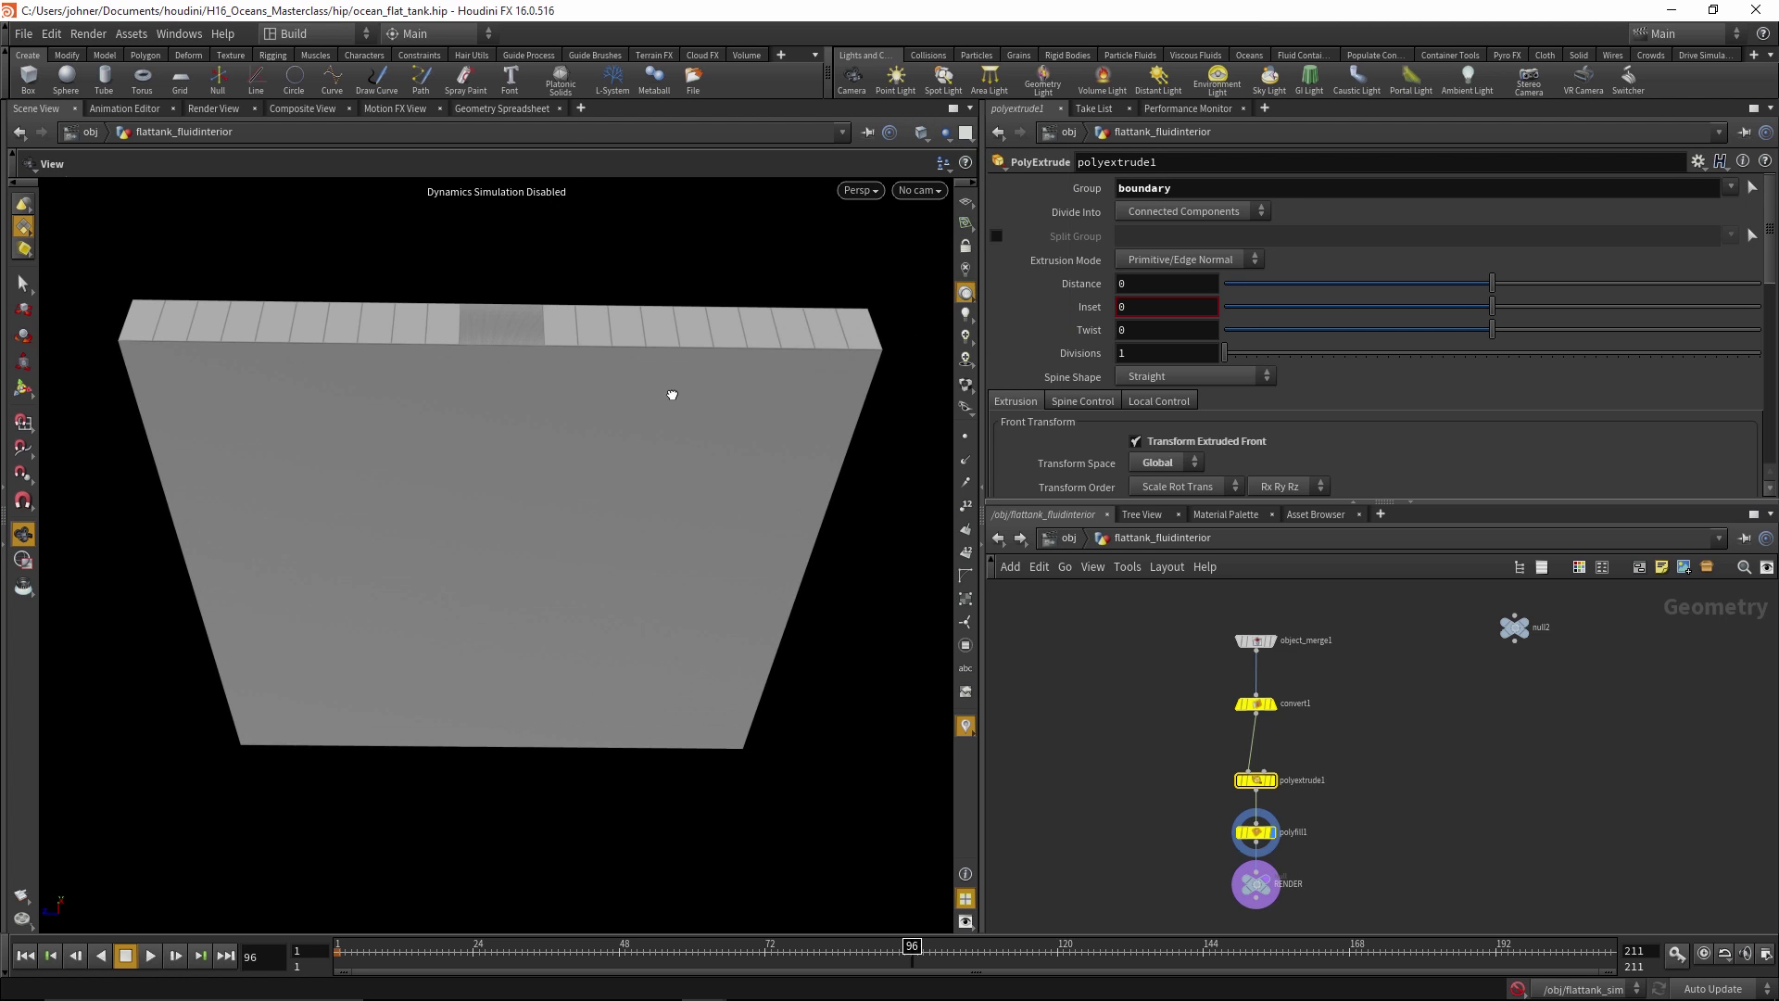
mouse_move(671, 393)
mouse_down()
mouse_move(687, 639)
mouse_move(466, 659)
mouse_up()
right_drag(466, 659, 929, 612)
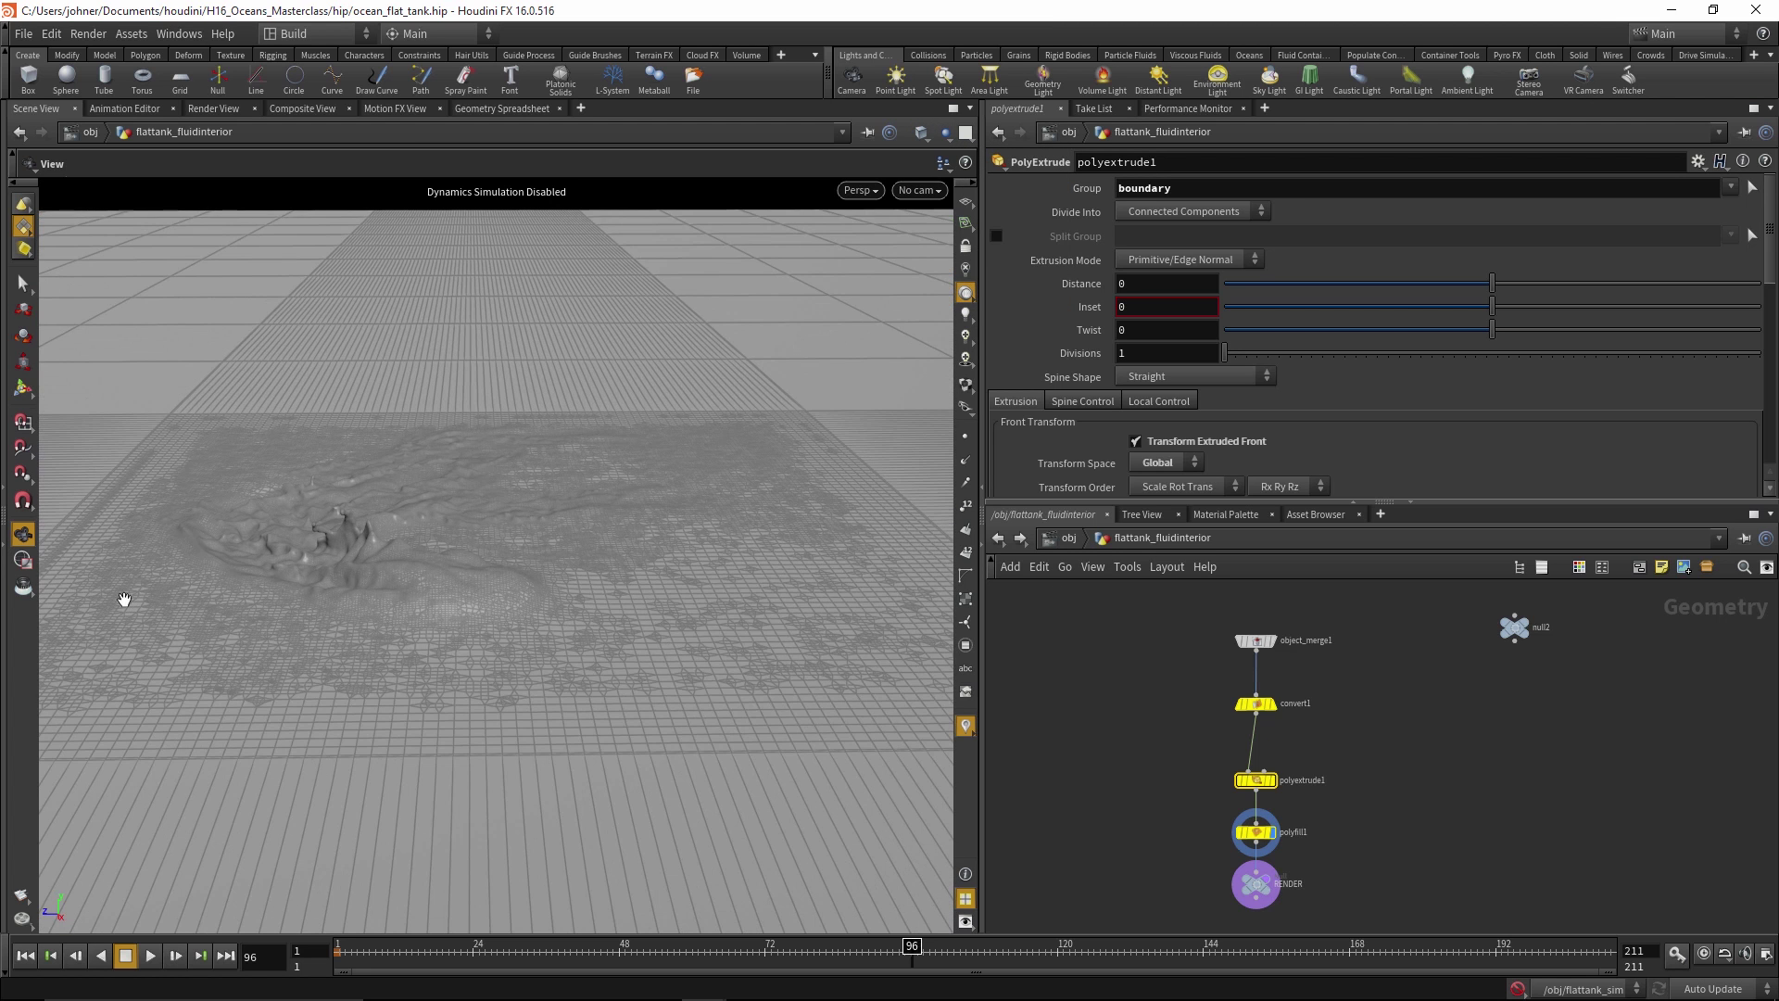
right_drag(741, 595, 262, 760)
drag(262, 759, 500, 667)
right_drag(833, 580, 1202, 562)
right_drag(575, 675, 783, 639)
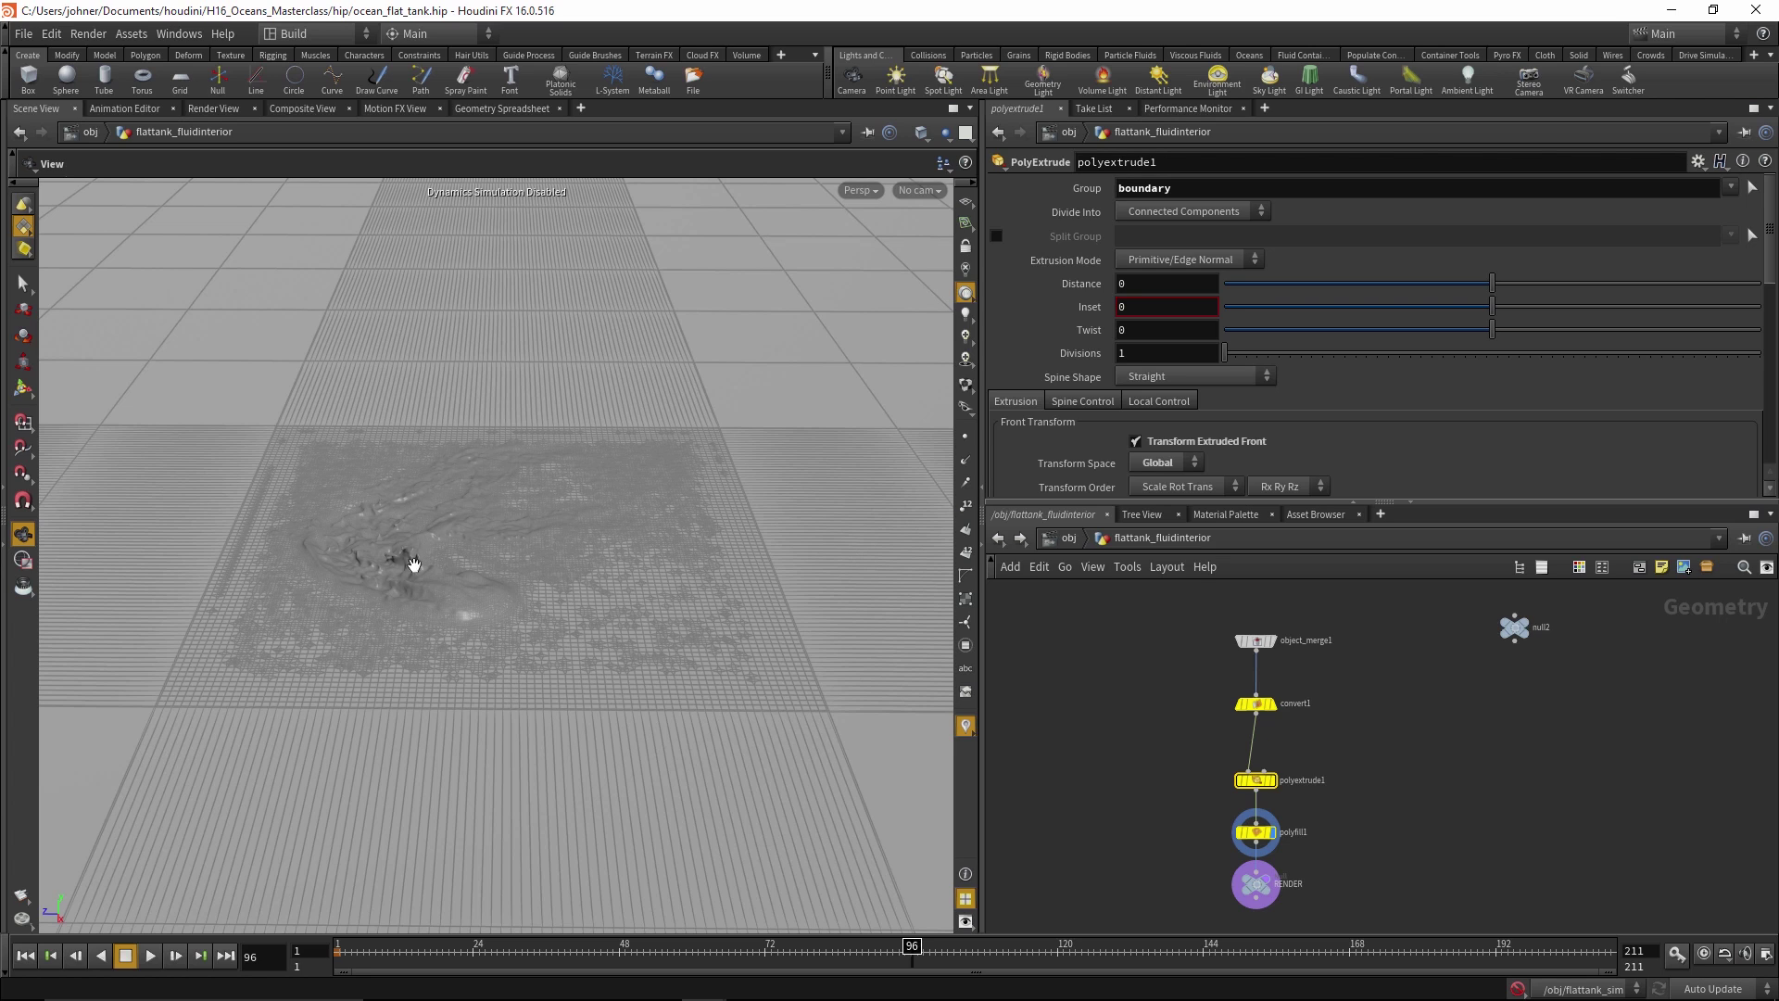
Open the whitewater_import network and display the import_whitewater cache at frame 139
click(1189, 545)
click(1203, 764)
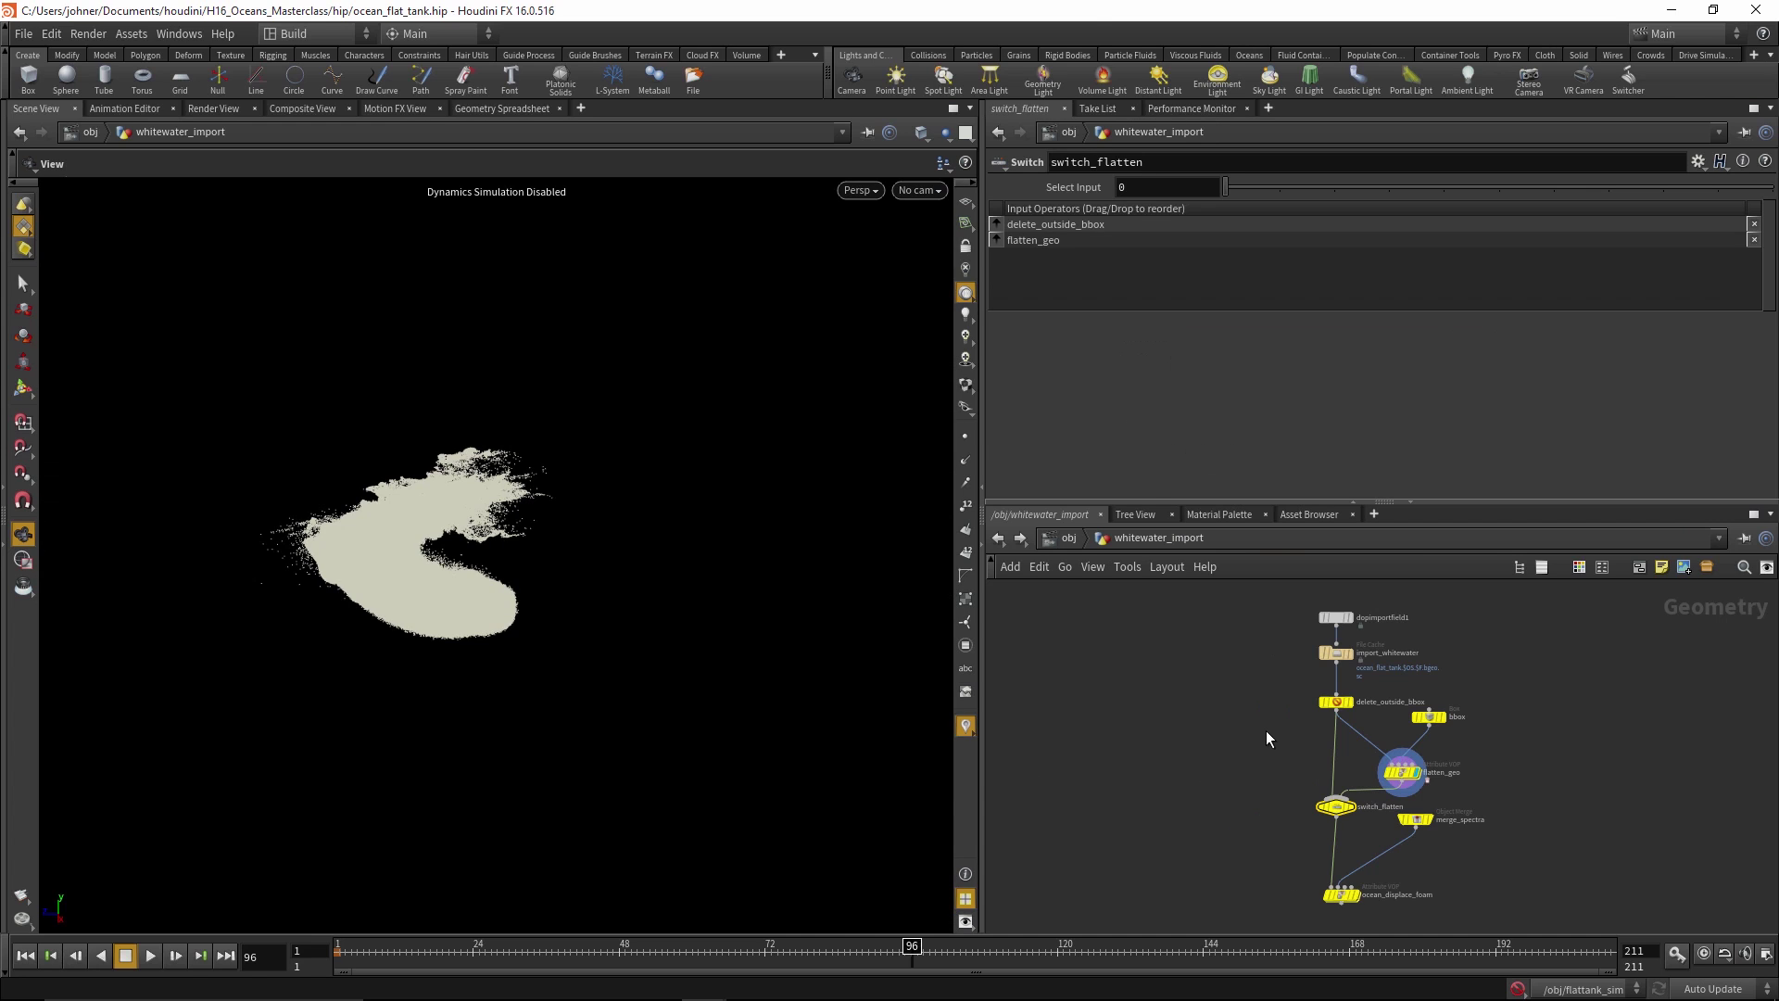
click(1249, 55)
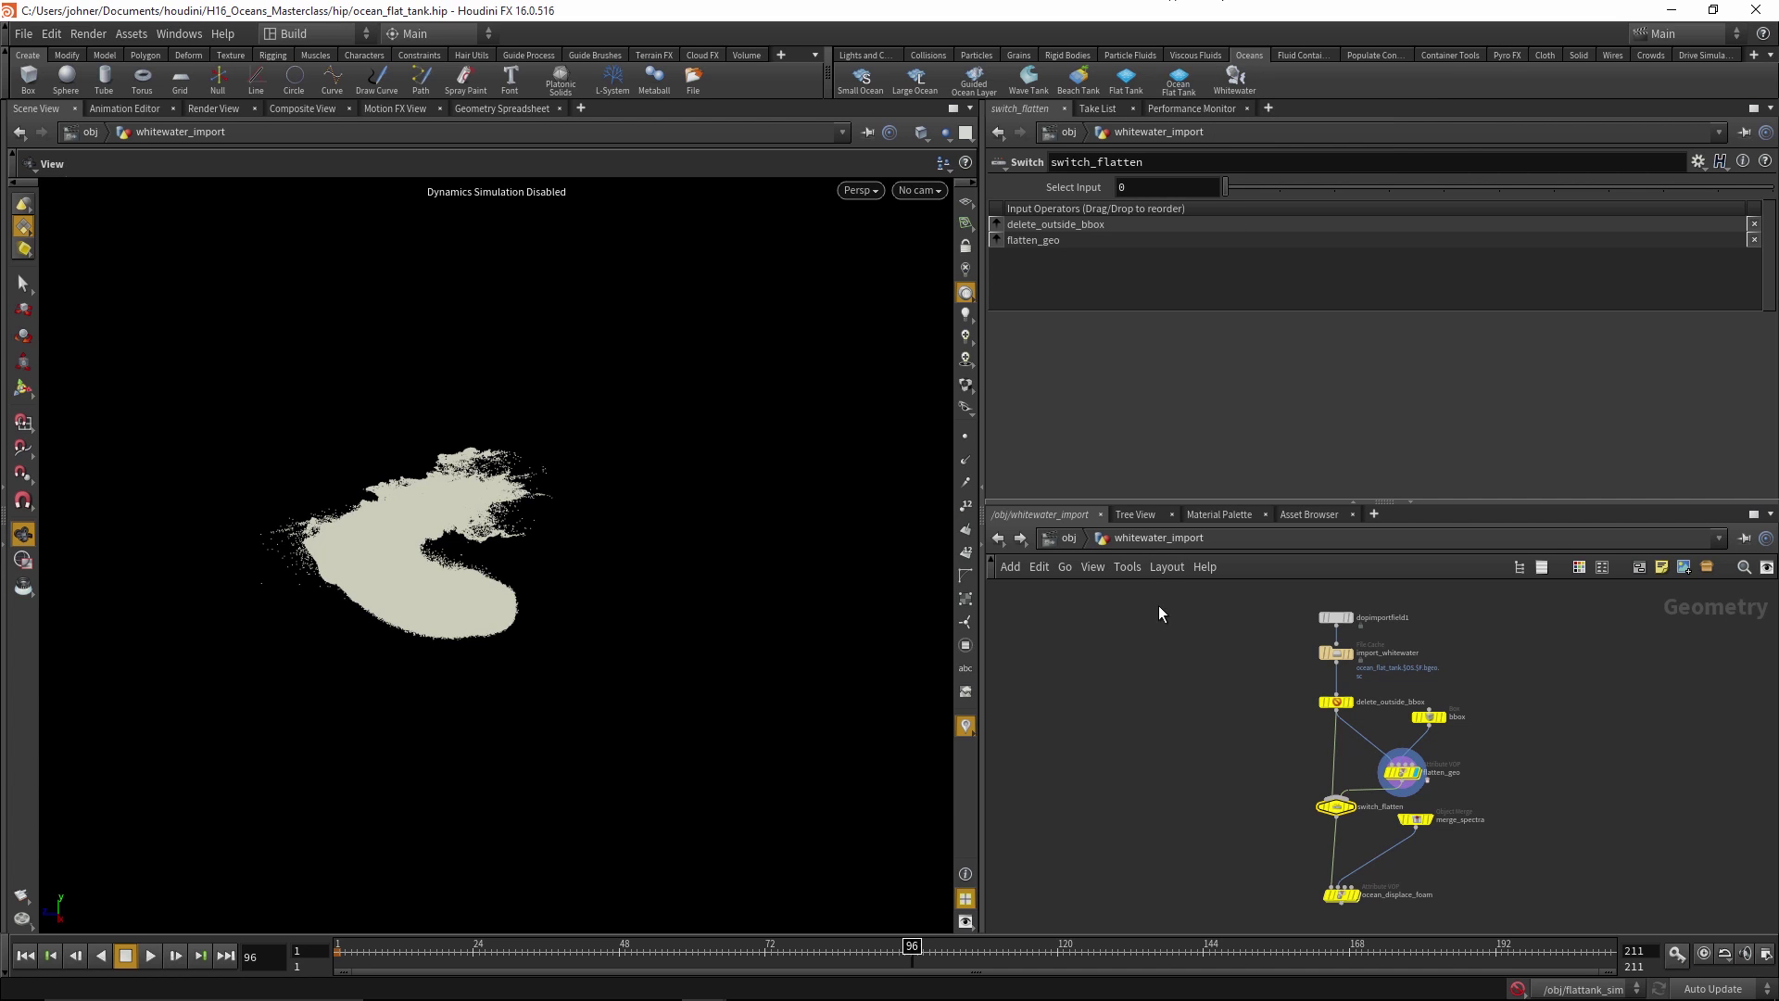
click(1336, 653)
drag(912, 955, 1172, 972)
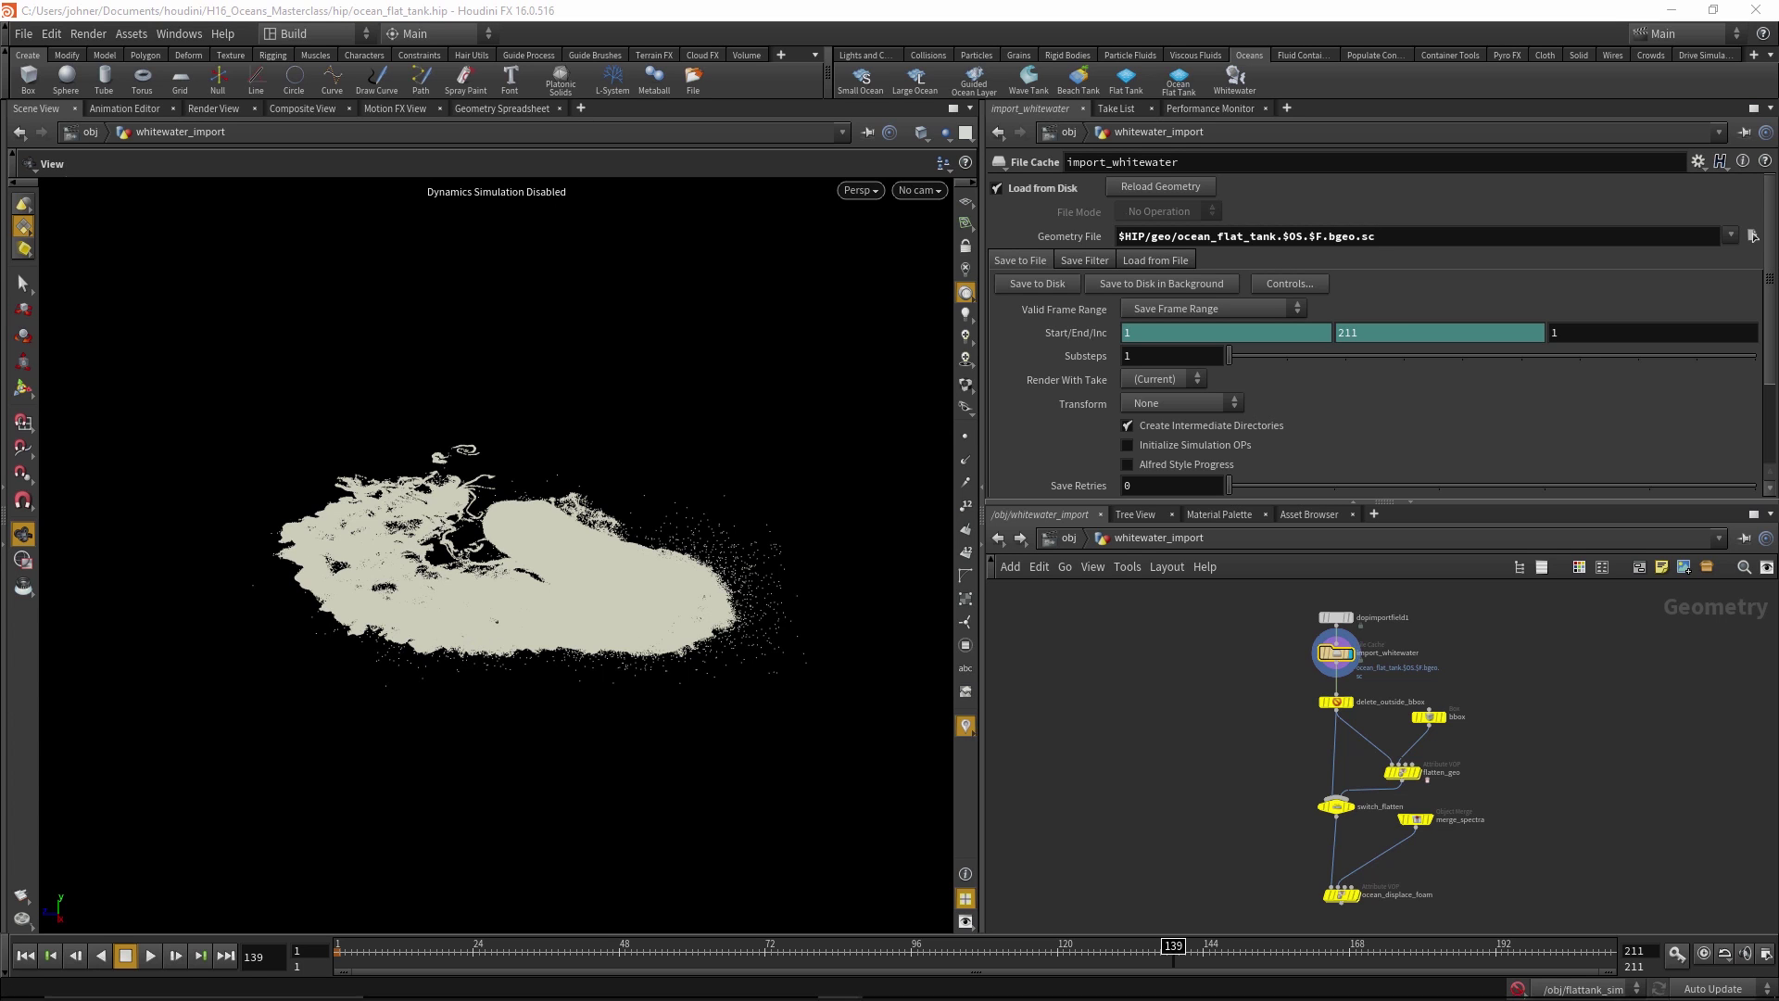
Switch to VLC to watch ocean_flat_tank_ww_surface.mov, pause it, and return to Houdini
mouse_move(837, 984)
click(839, 875)
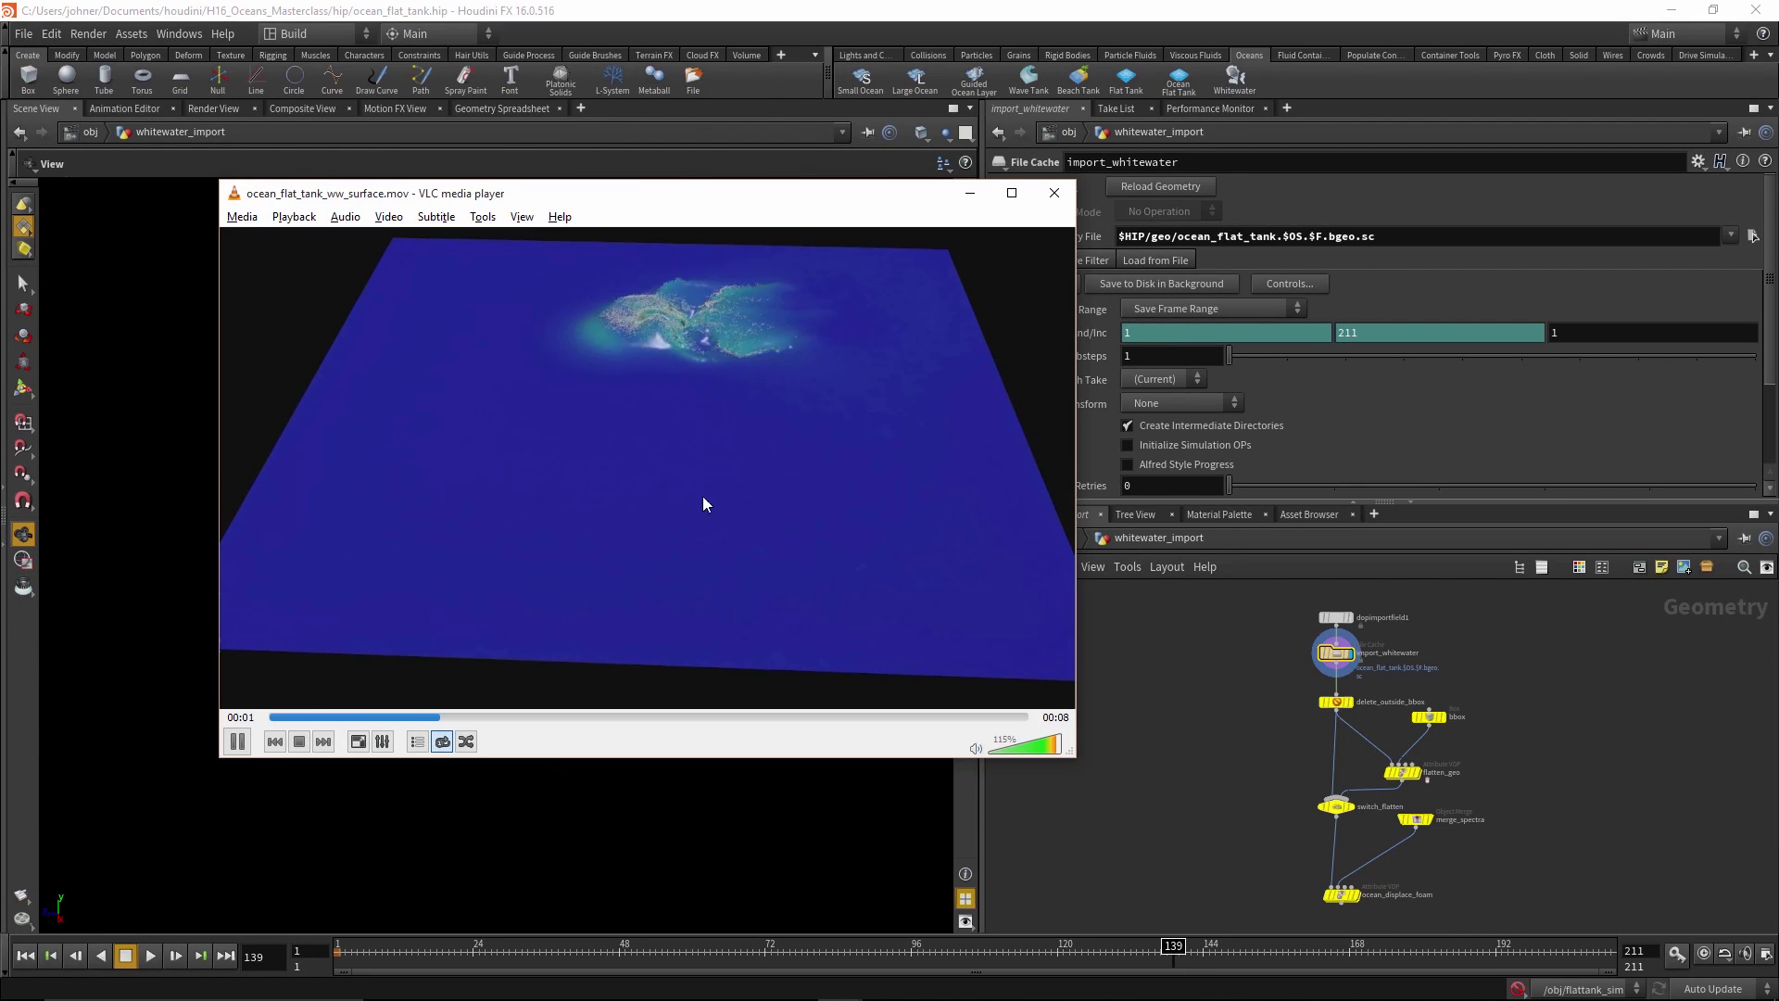
click(237, 743)
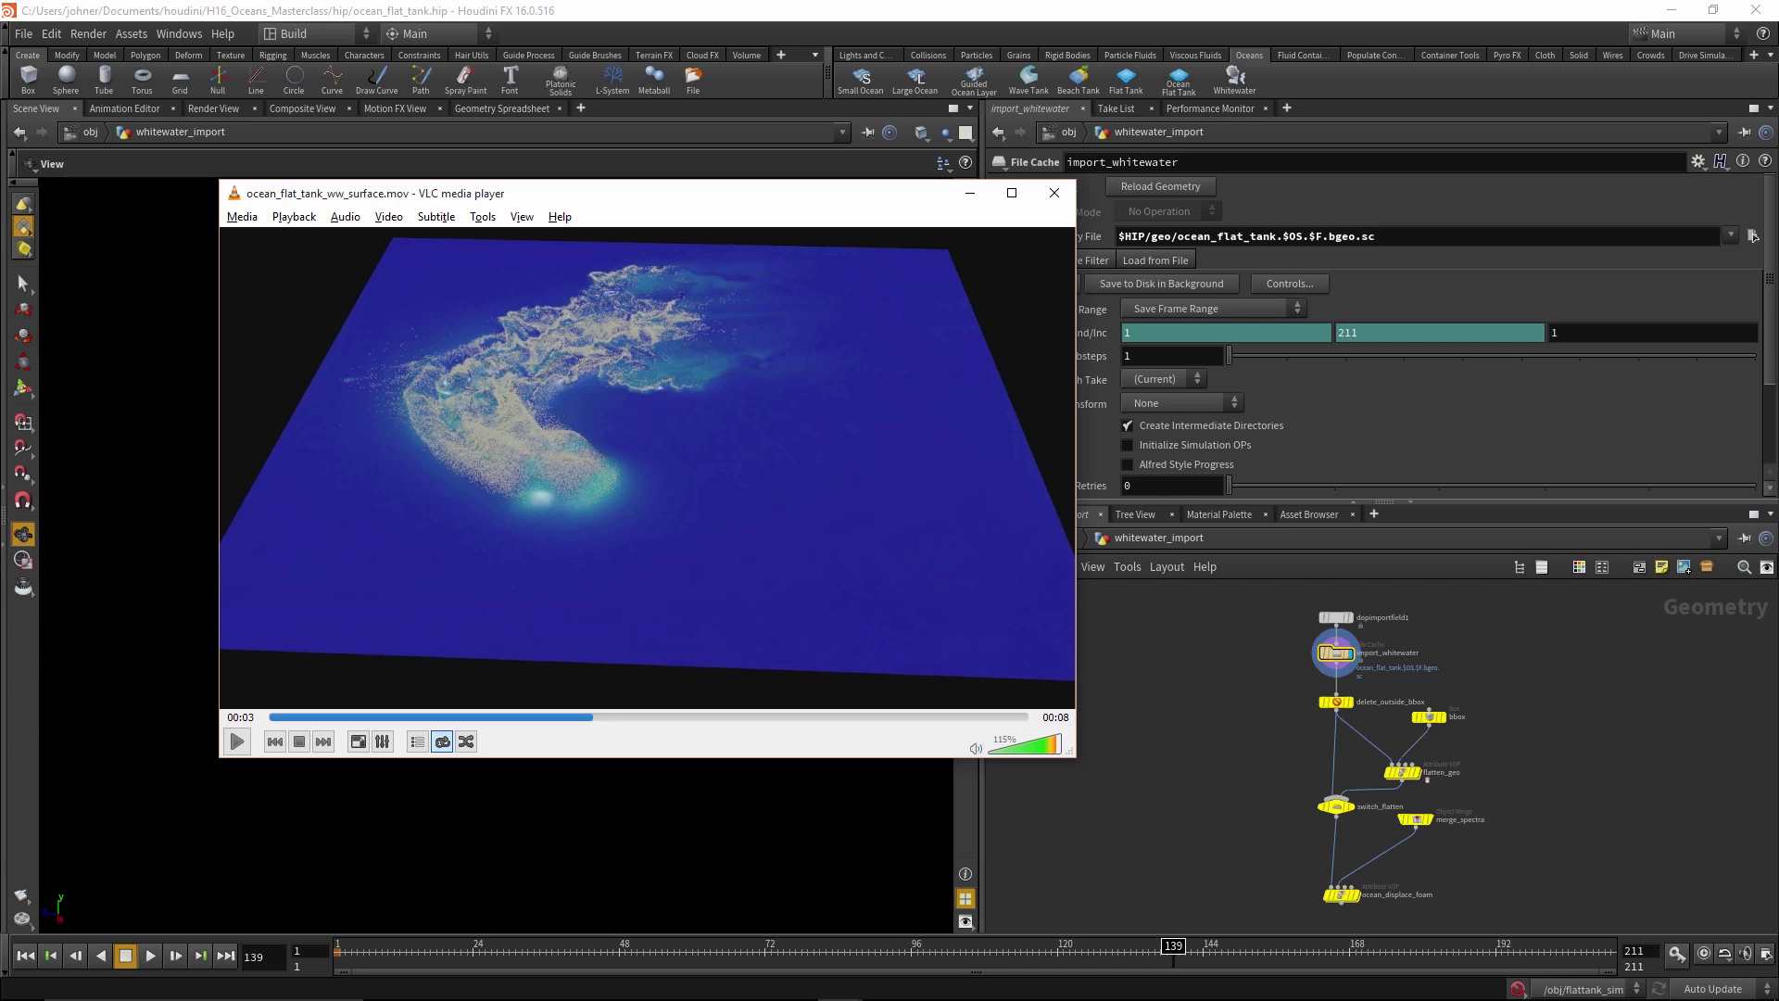
click(1220, 741)
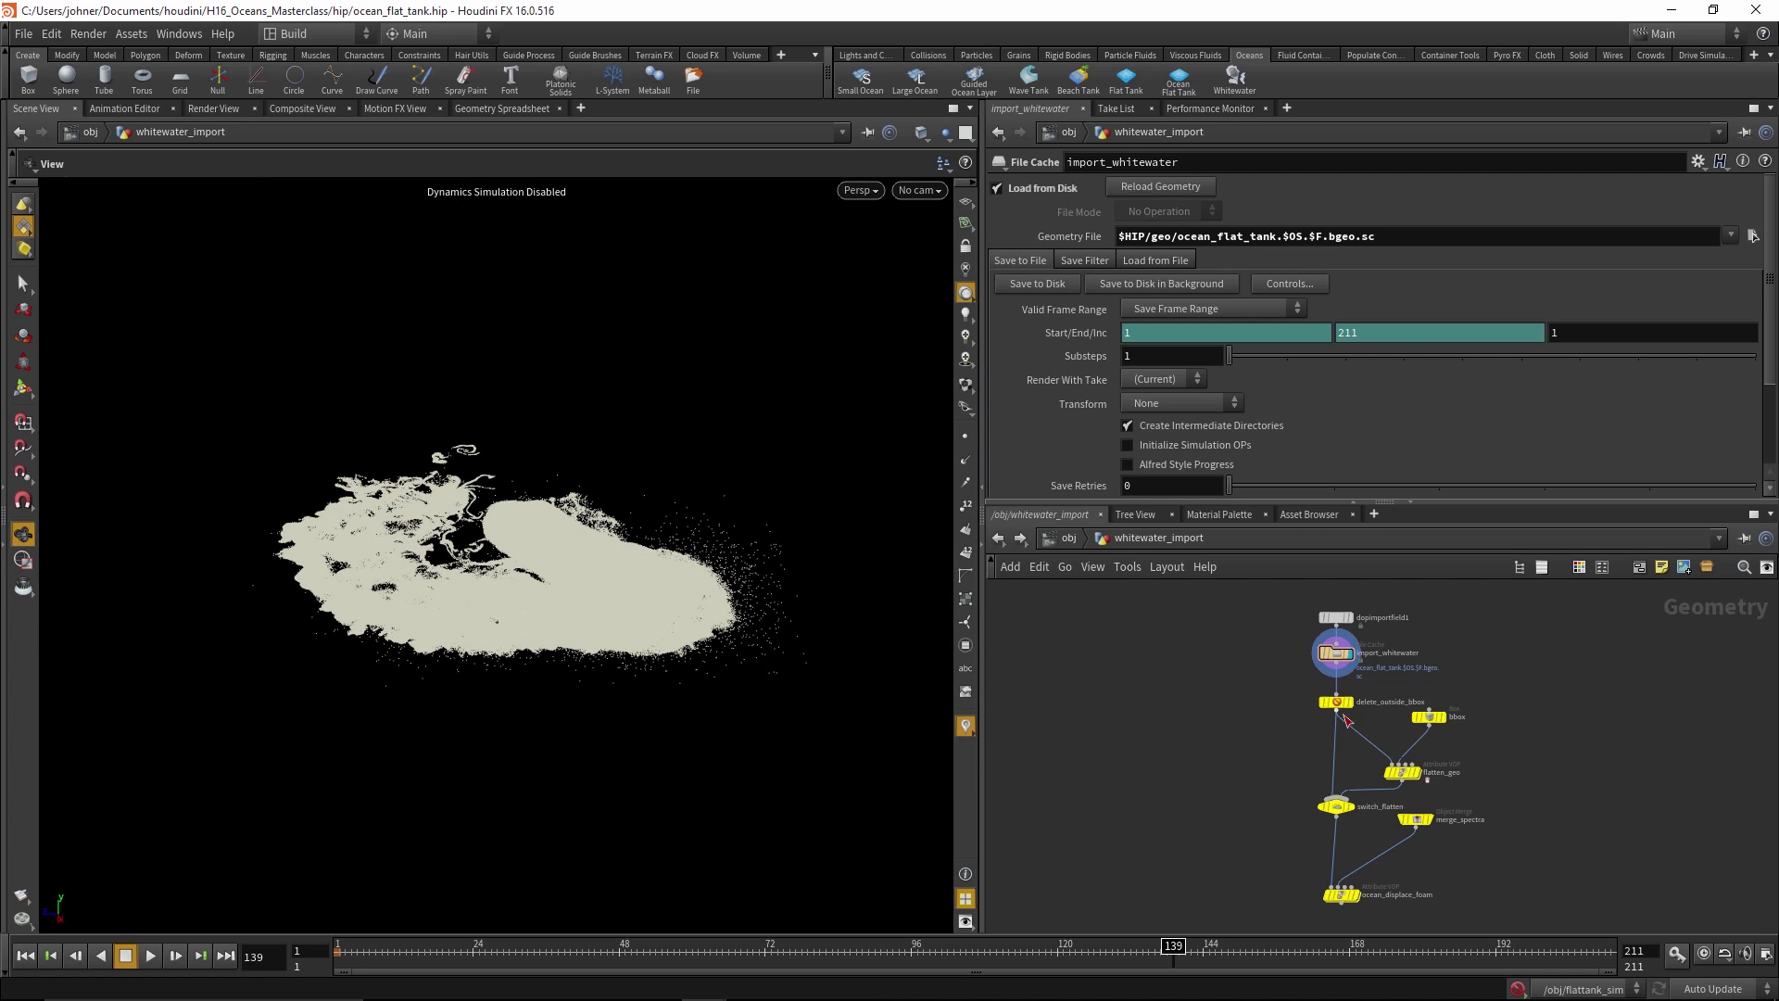
Display delete_outside_bbox, check the inputs of switch_flatten, then display ocean_displace_foam and view the particles from the side
mouse_move(1348, 707)
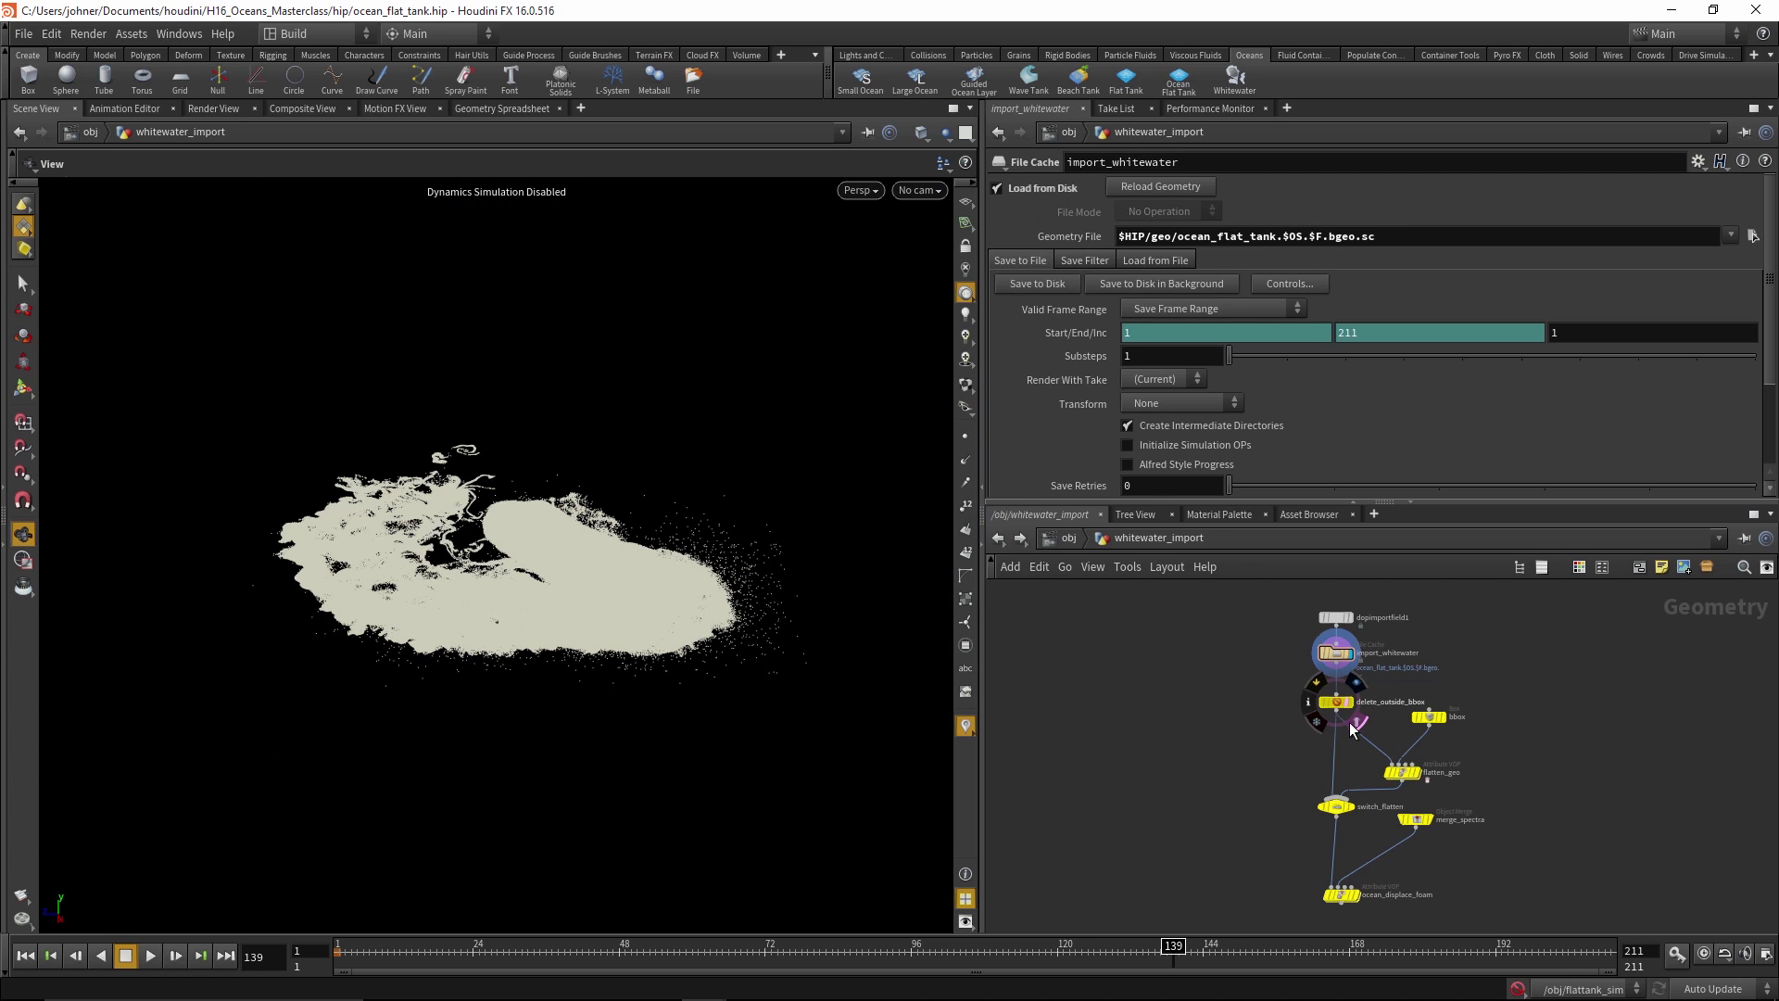
click(1357, 683)
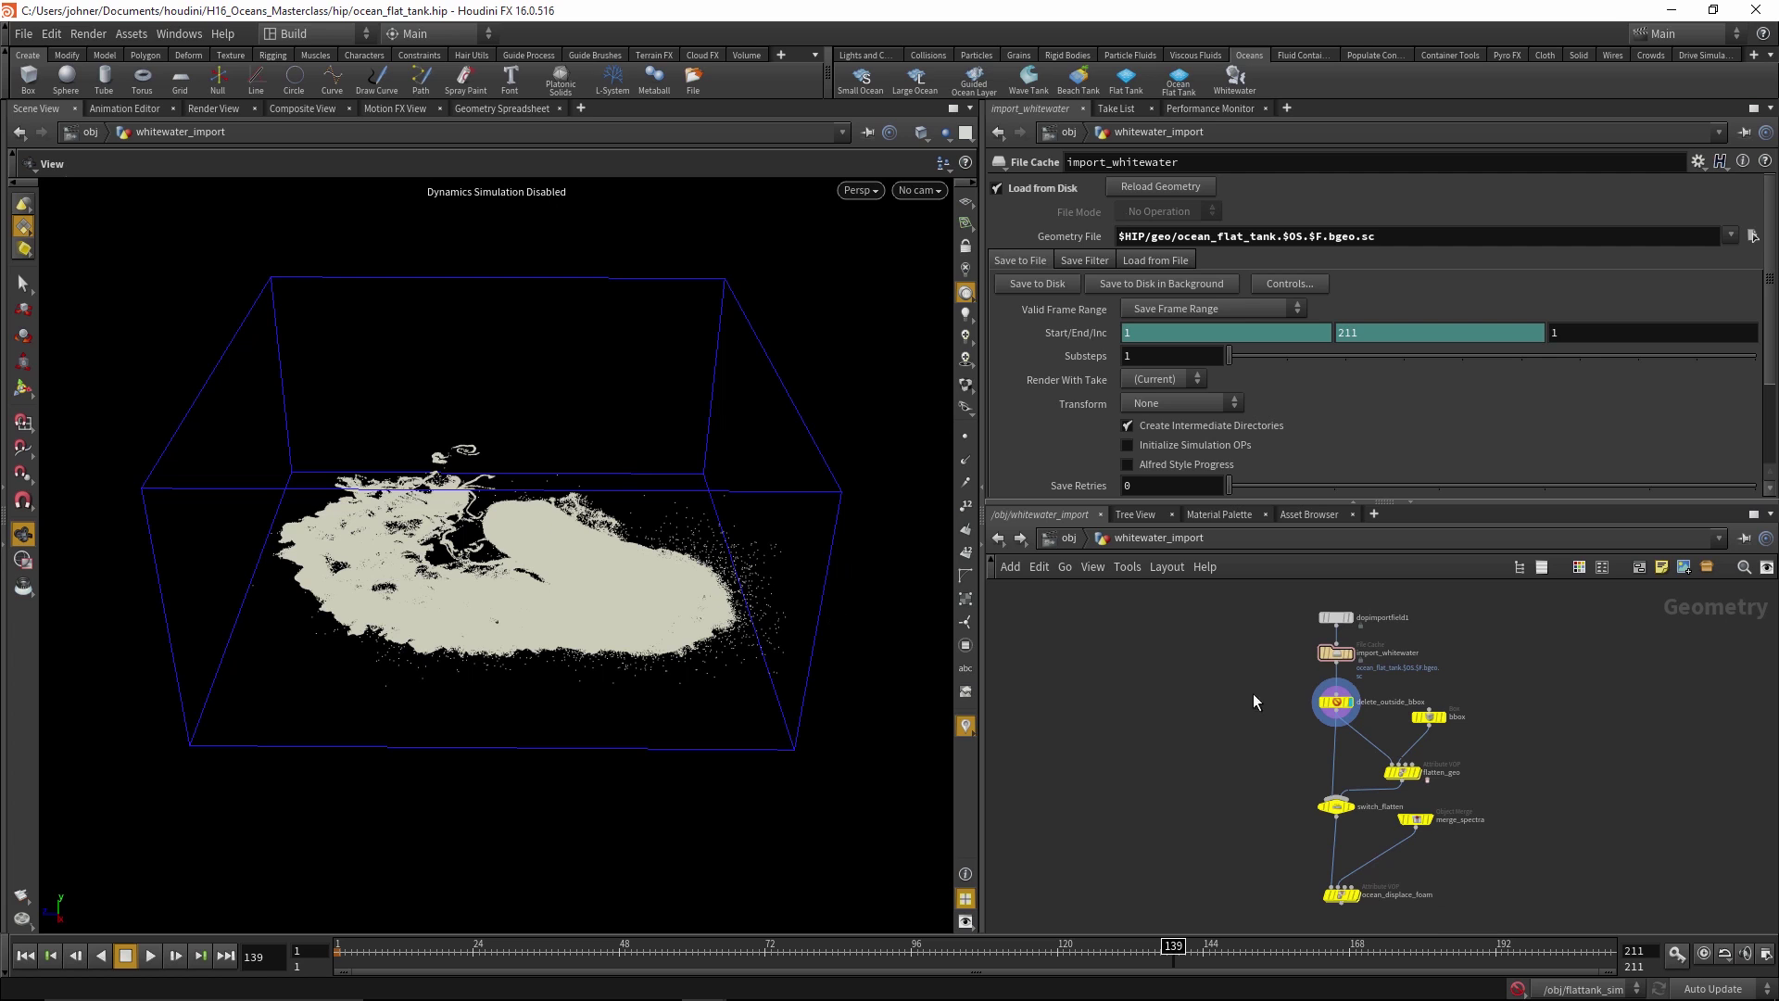
click(1335, 807)
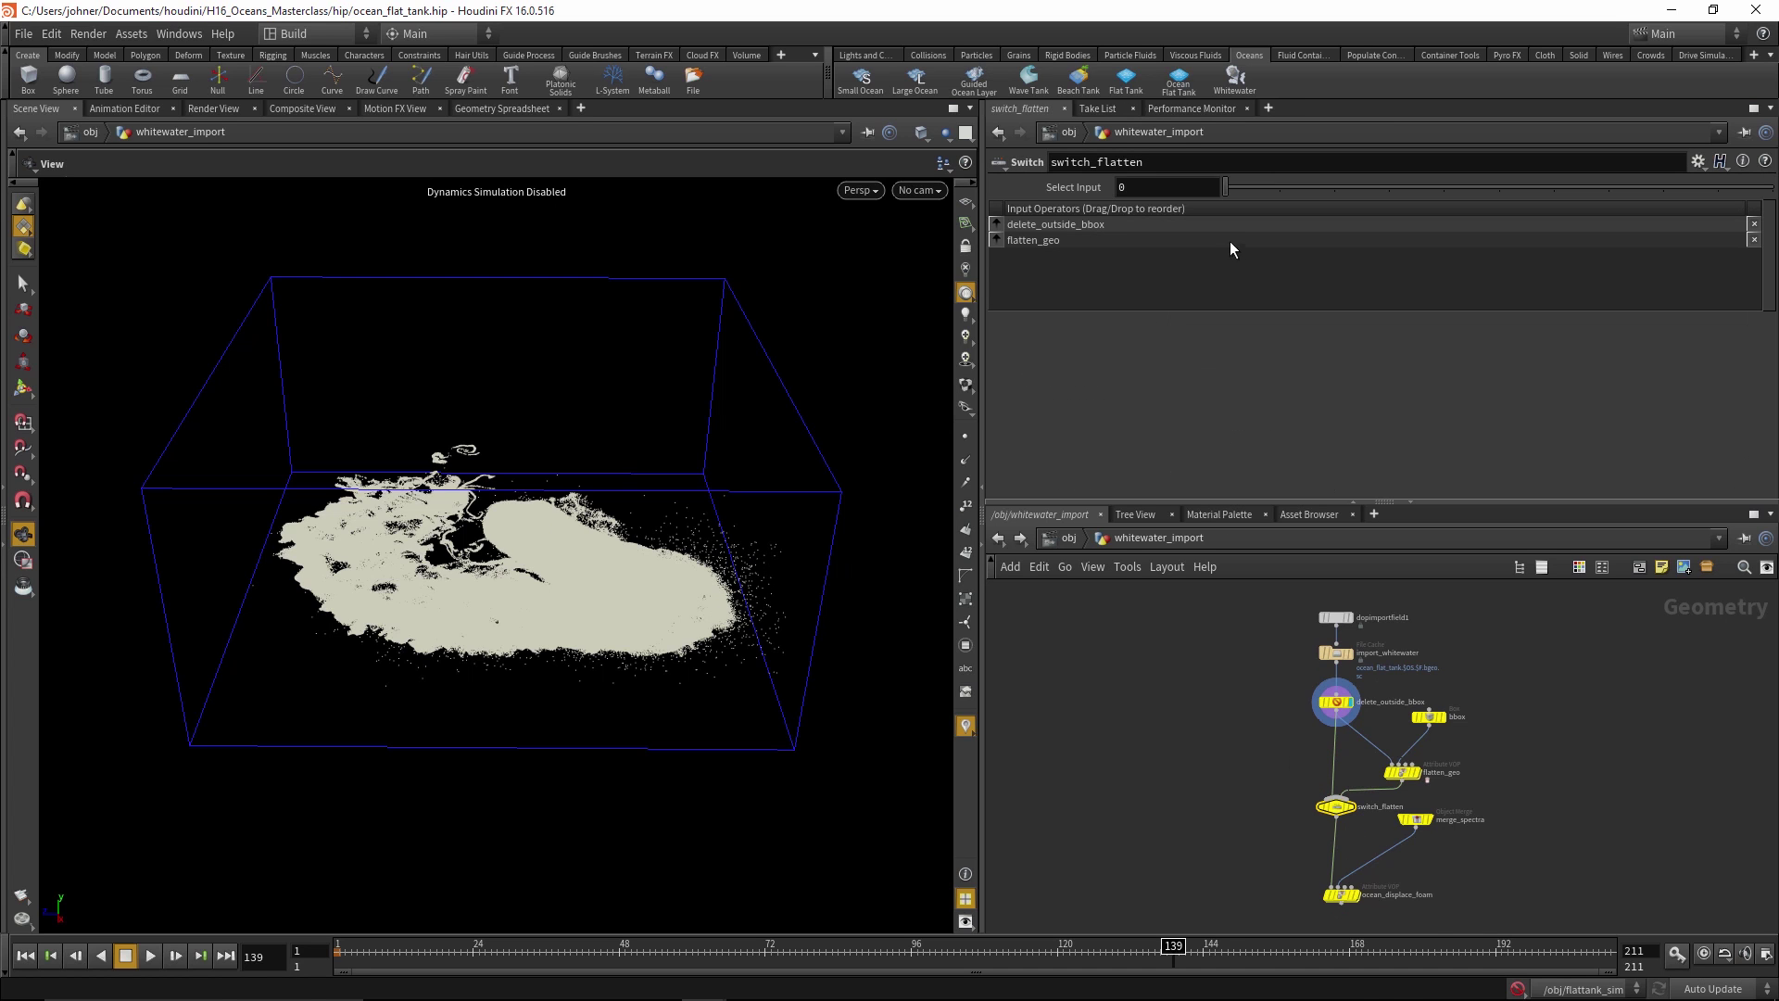
click(1355, 894)
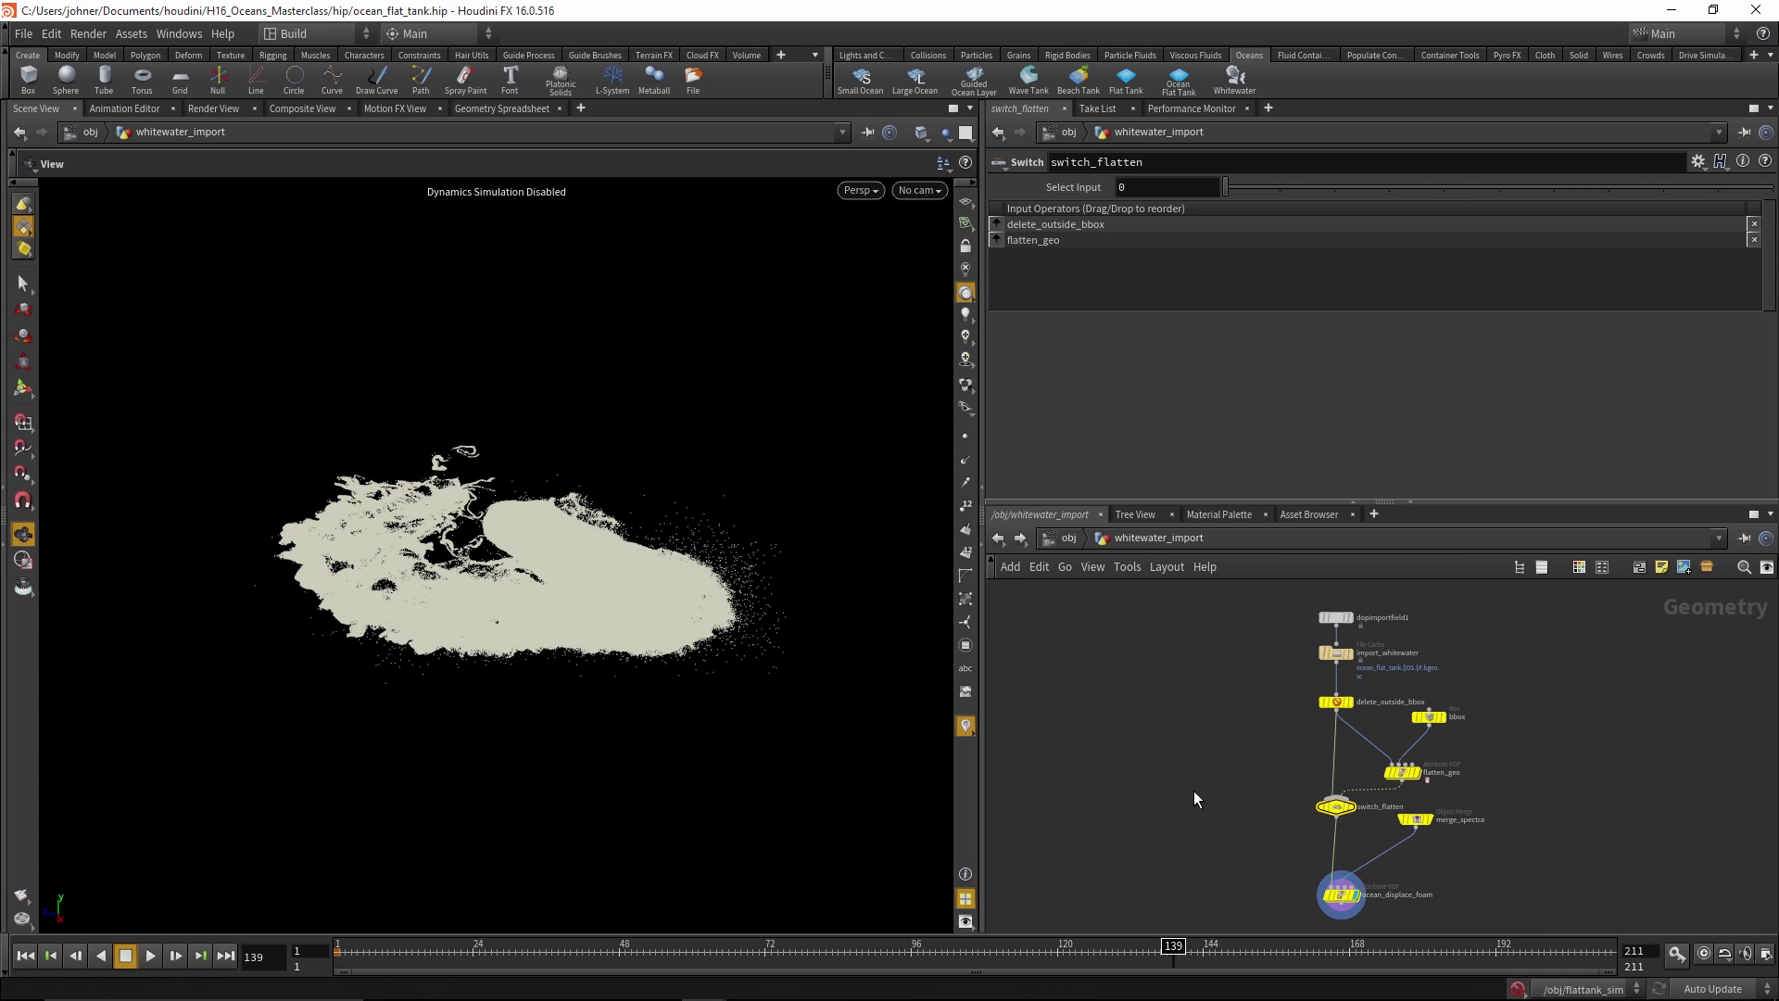
middle_drag(1195, 792, 1164, 719)
drag(539, 660, 728, 584)
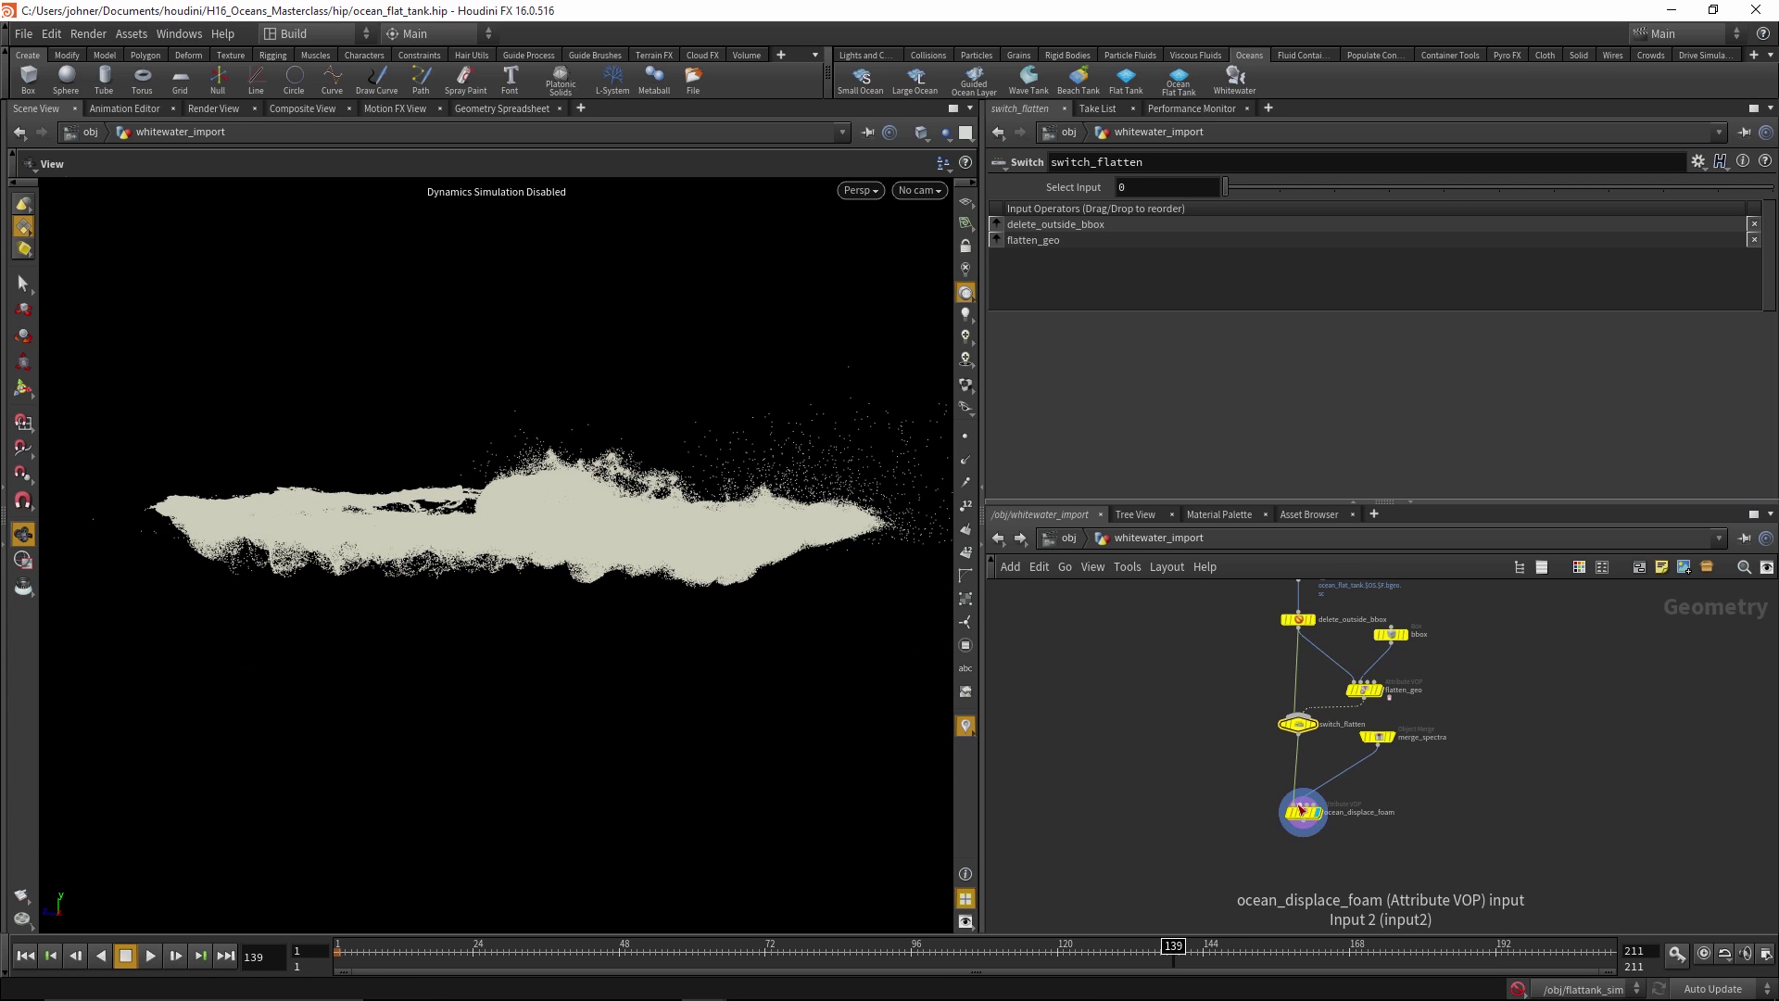
Open the ocean_displace_foam VOP network and review how ocean_samplelayers1 and add1 feed the geometry output
click(1379, 737)
double_click(1306, 813)
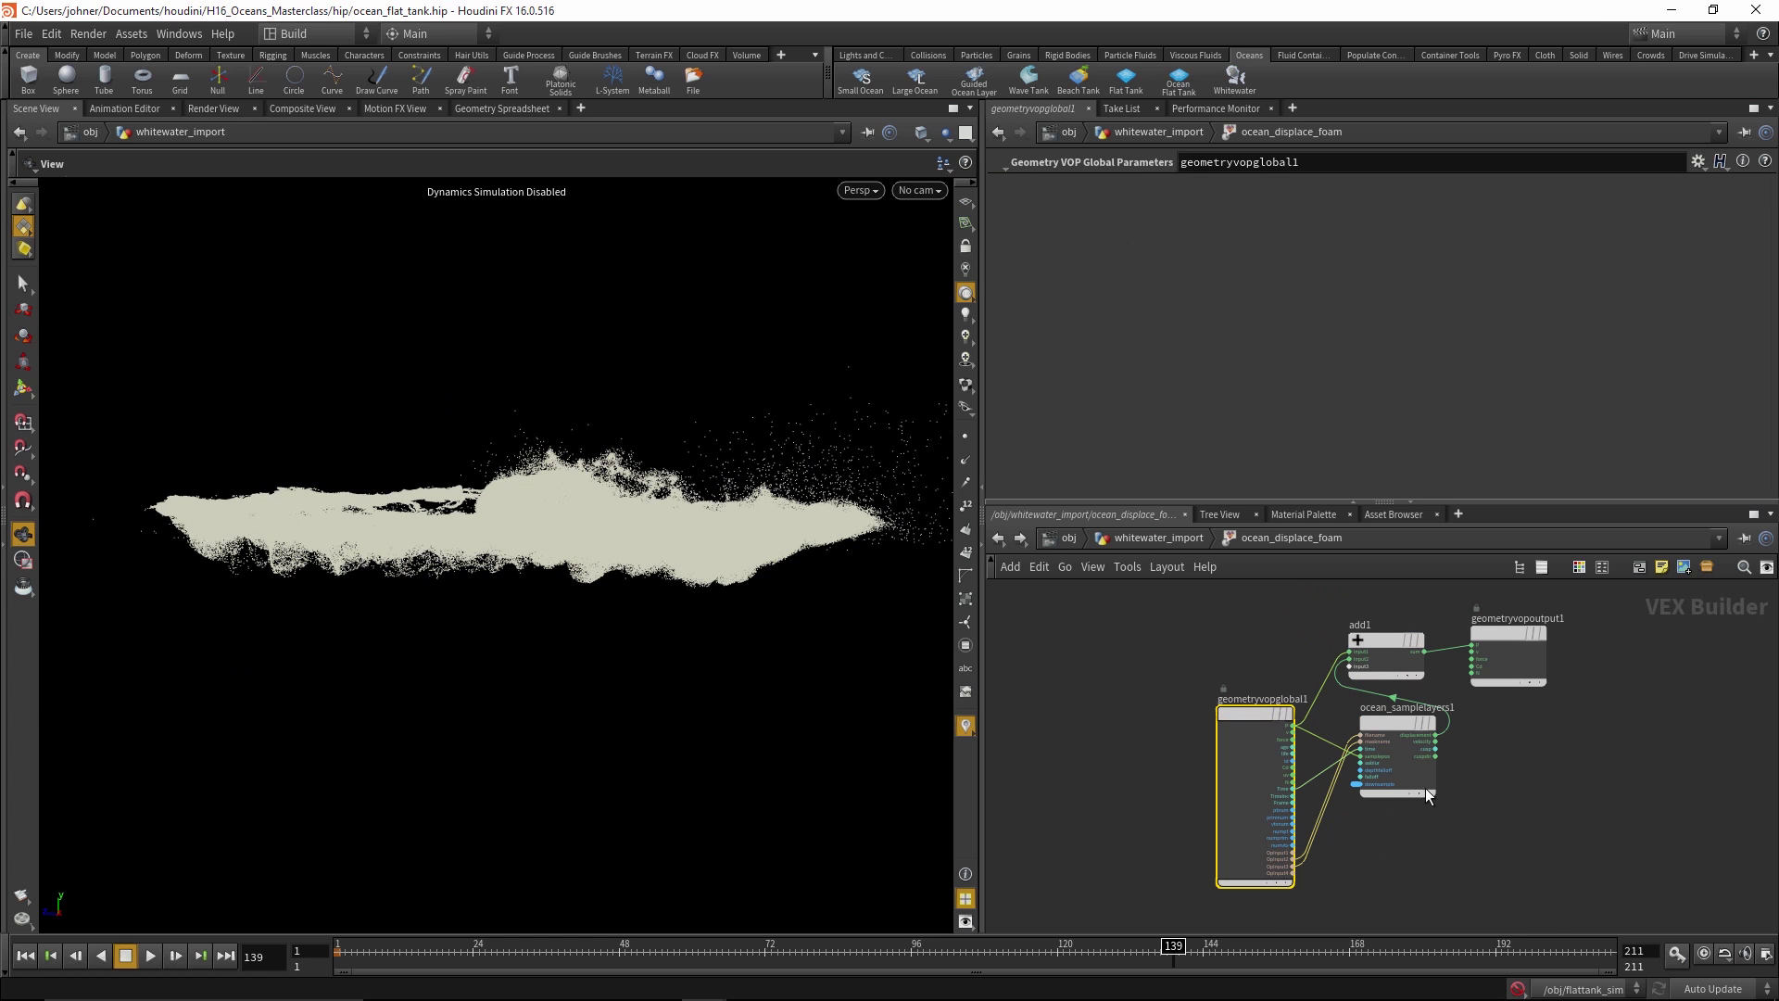
drag(1596, 628, 1348, 798)
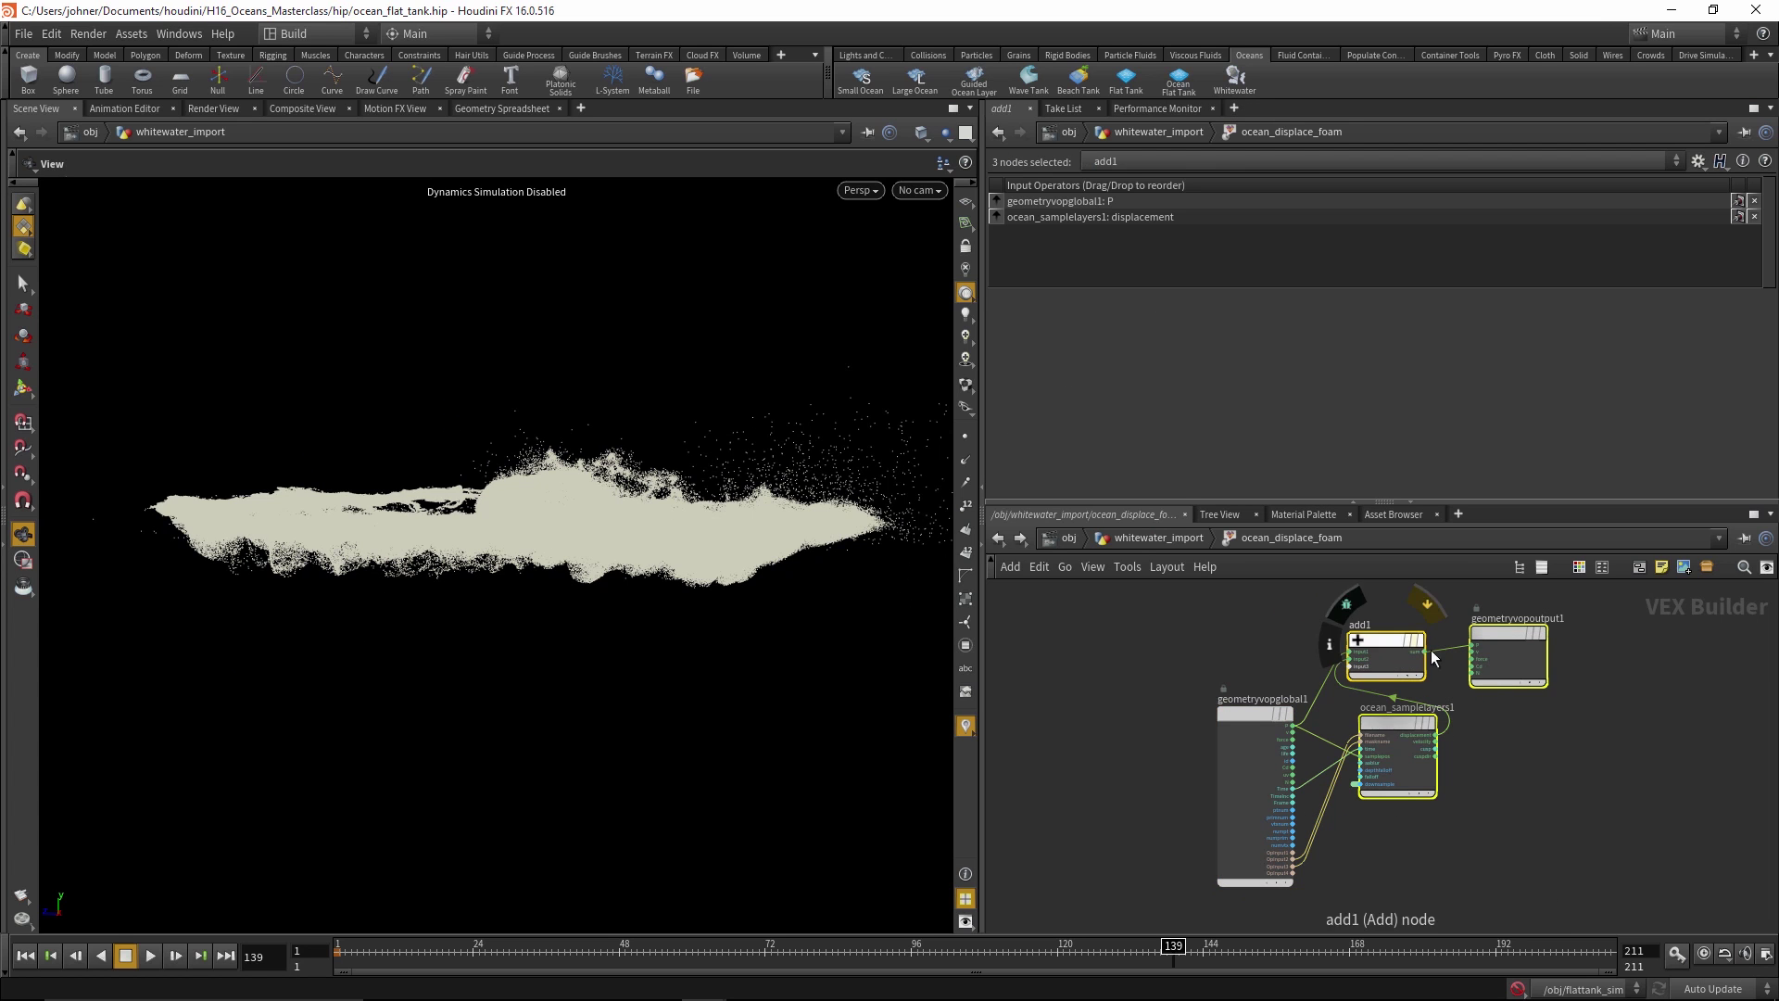
drag(1644, 638, 1506, 631)
click(1392, 613)
Return to the whitewater_import network, check the group setting of ocean_displace_foam and view the displaced particles at frame 132
click(1159, 541)
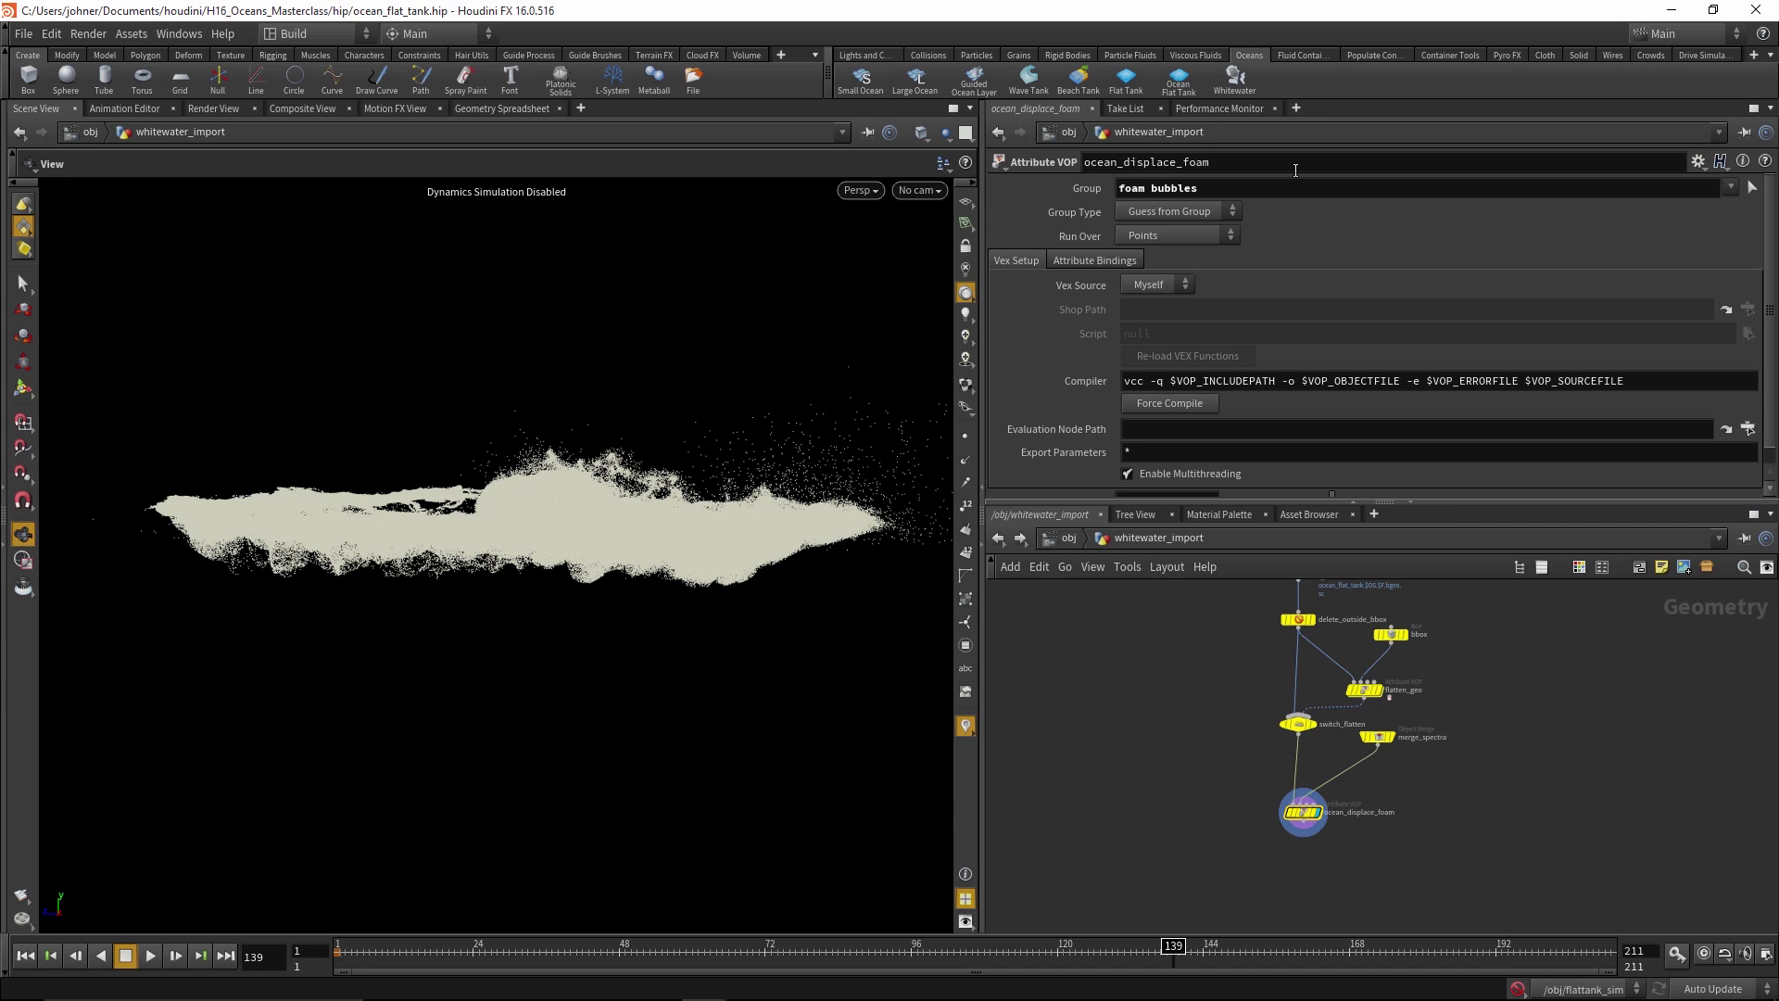
click(1291, 197)
click(1291, 197)
mouse_move(821, 612)
mouse_down()
mouse_move(933, 655)
mouse_move(838, 624)
mouse_up()
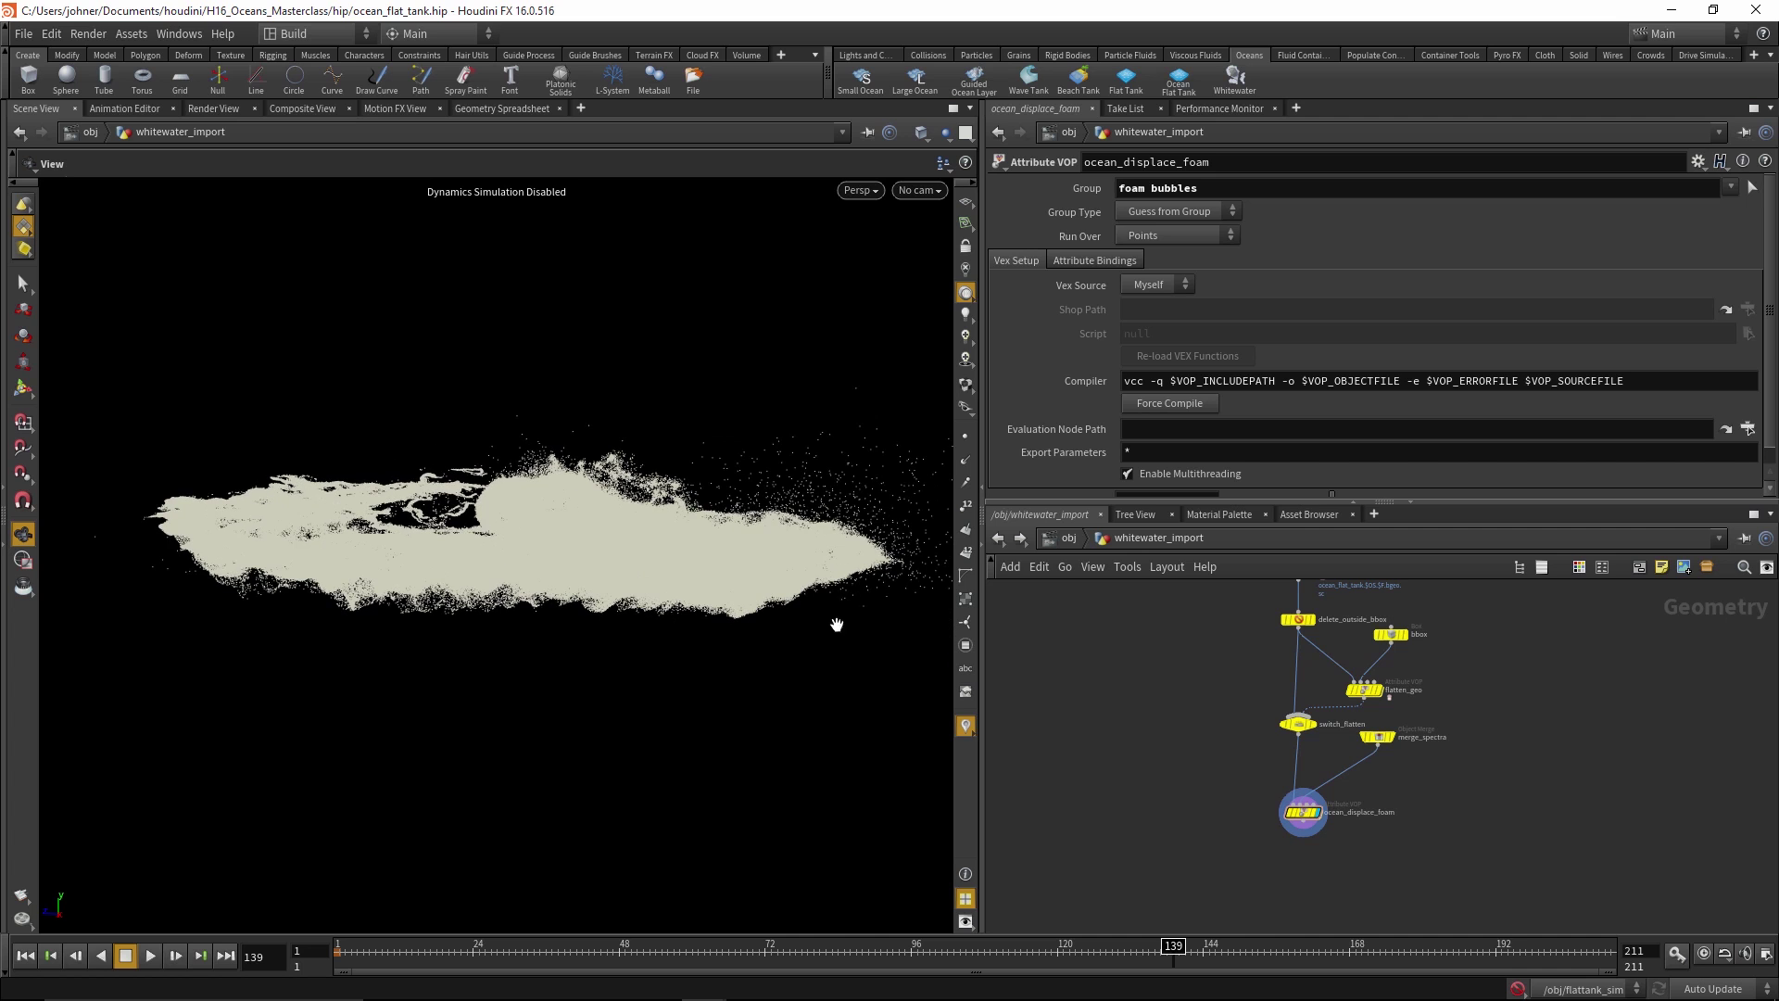
drag(602, 540, 887, 447)
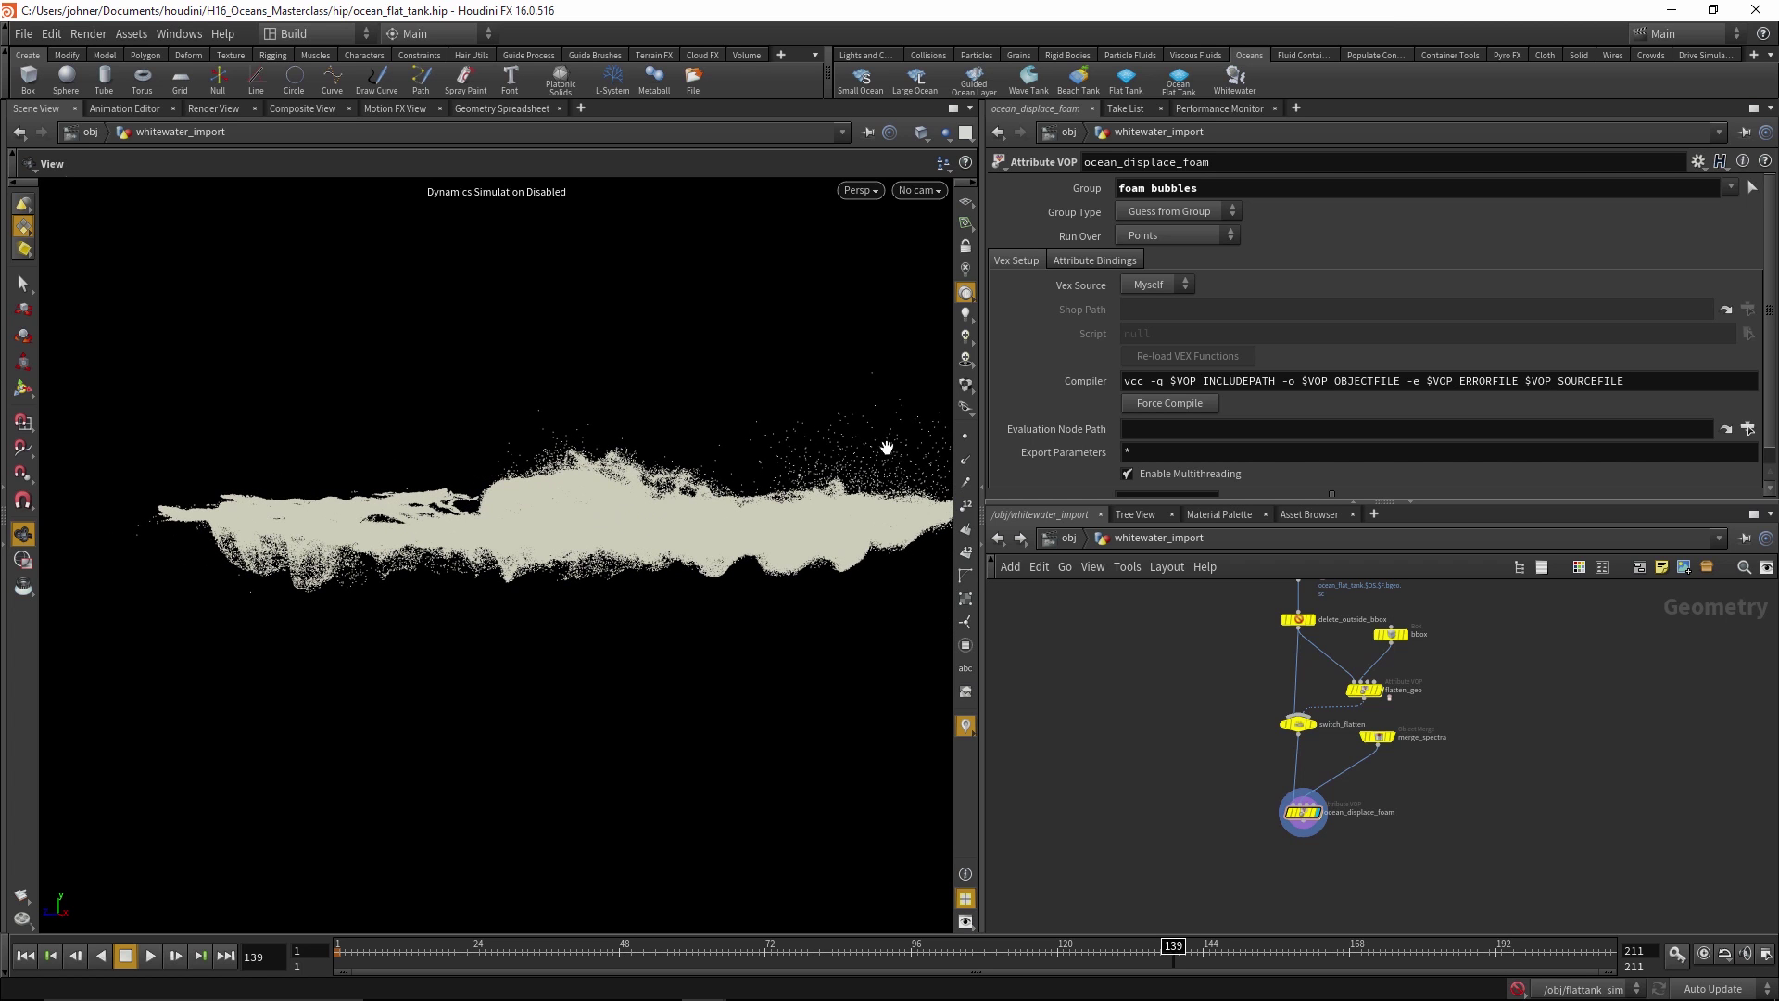
mouse_move(1015, 947)
mouse_down()
mouse_move(781, 947)
mouse_move(911, 956)
mouse_up()
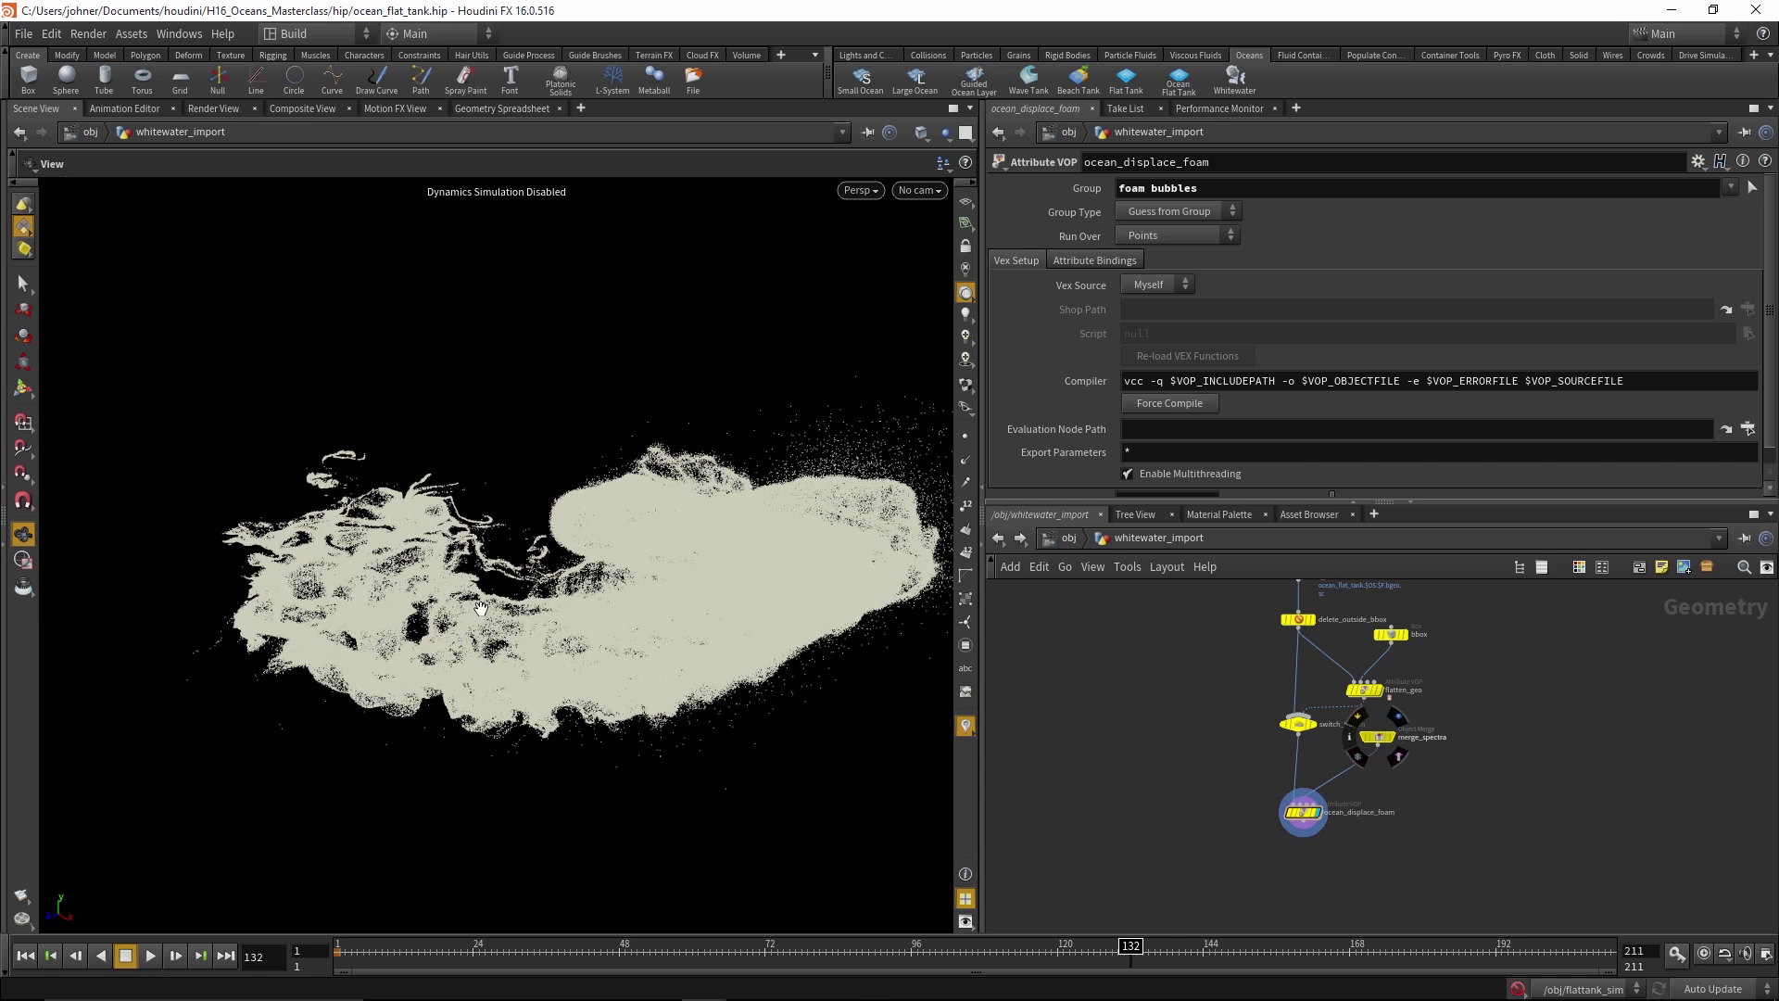
Switch to VLC to watch ocean_flat_tank_ww_deformed_surface.mov, then return to Houdini and check the parameters of flatten_geo
click(893, 983)
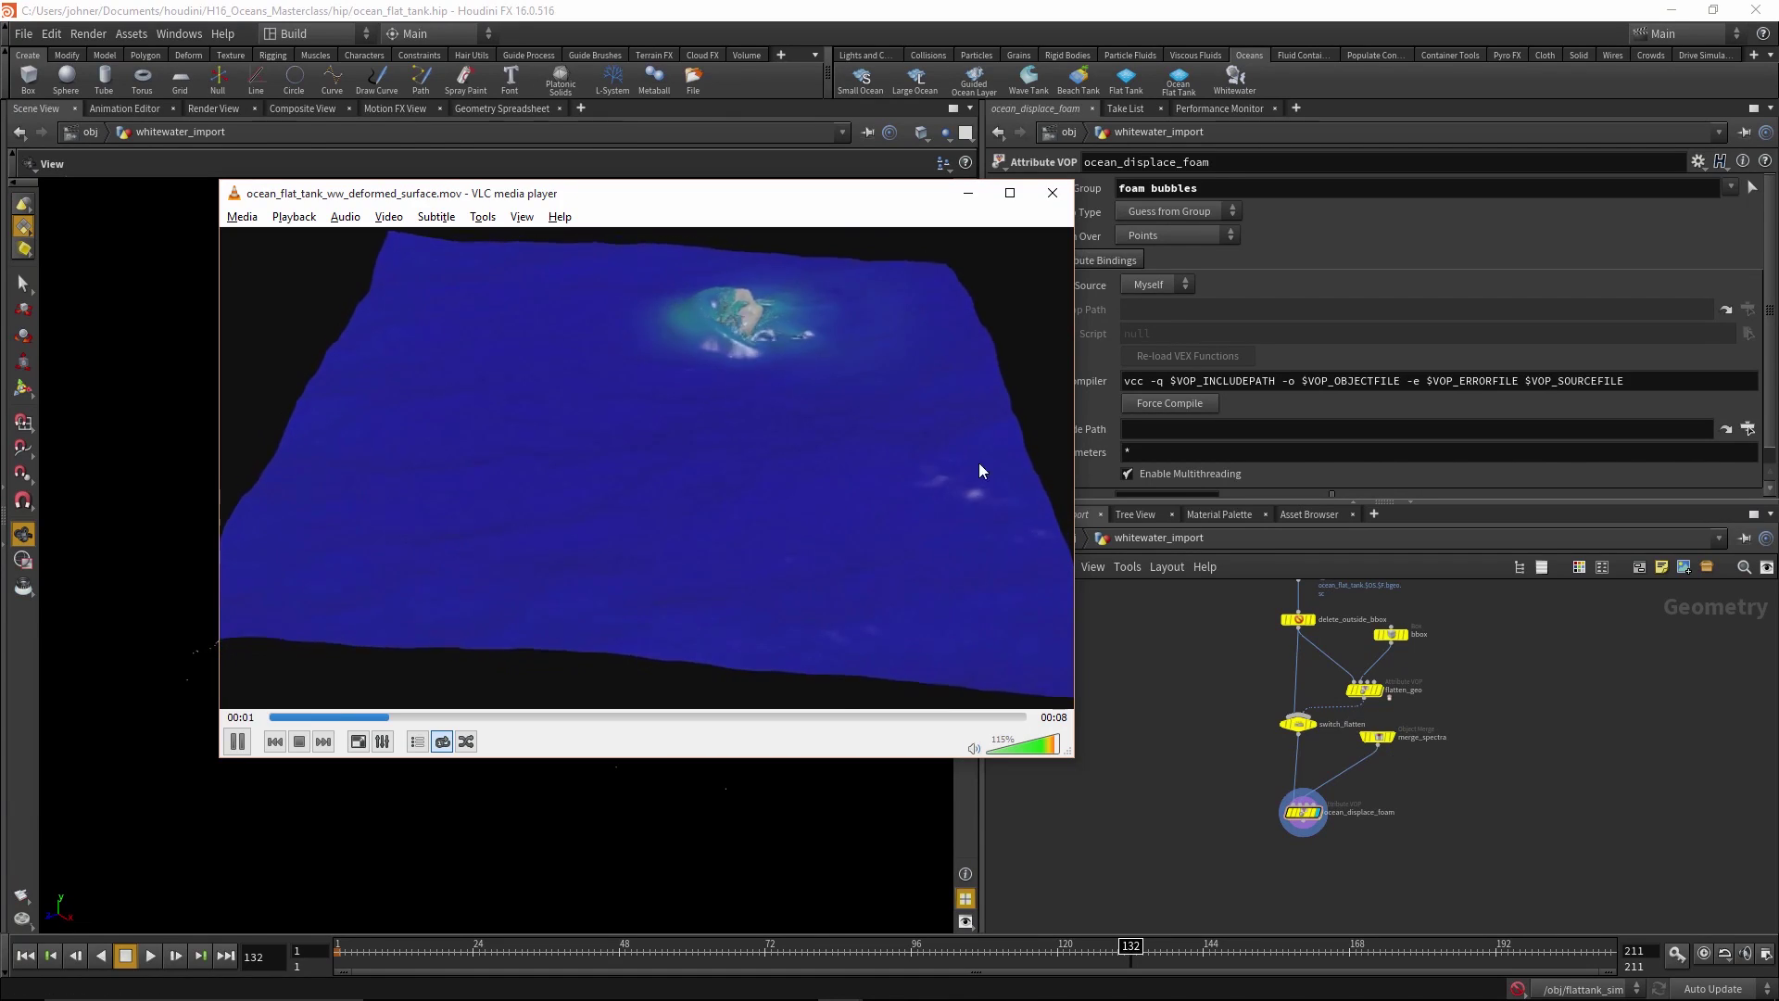
click(832, 715)
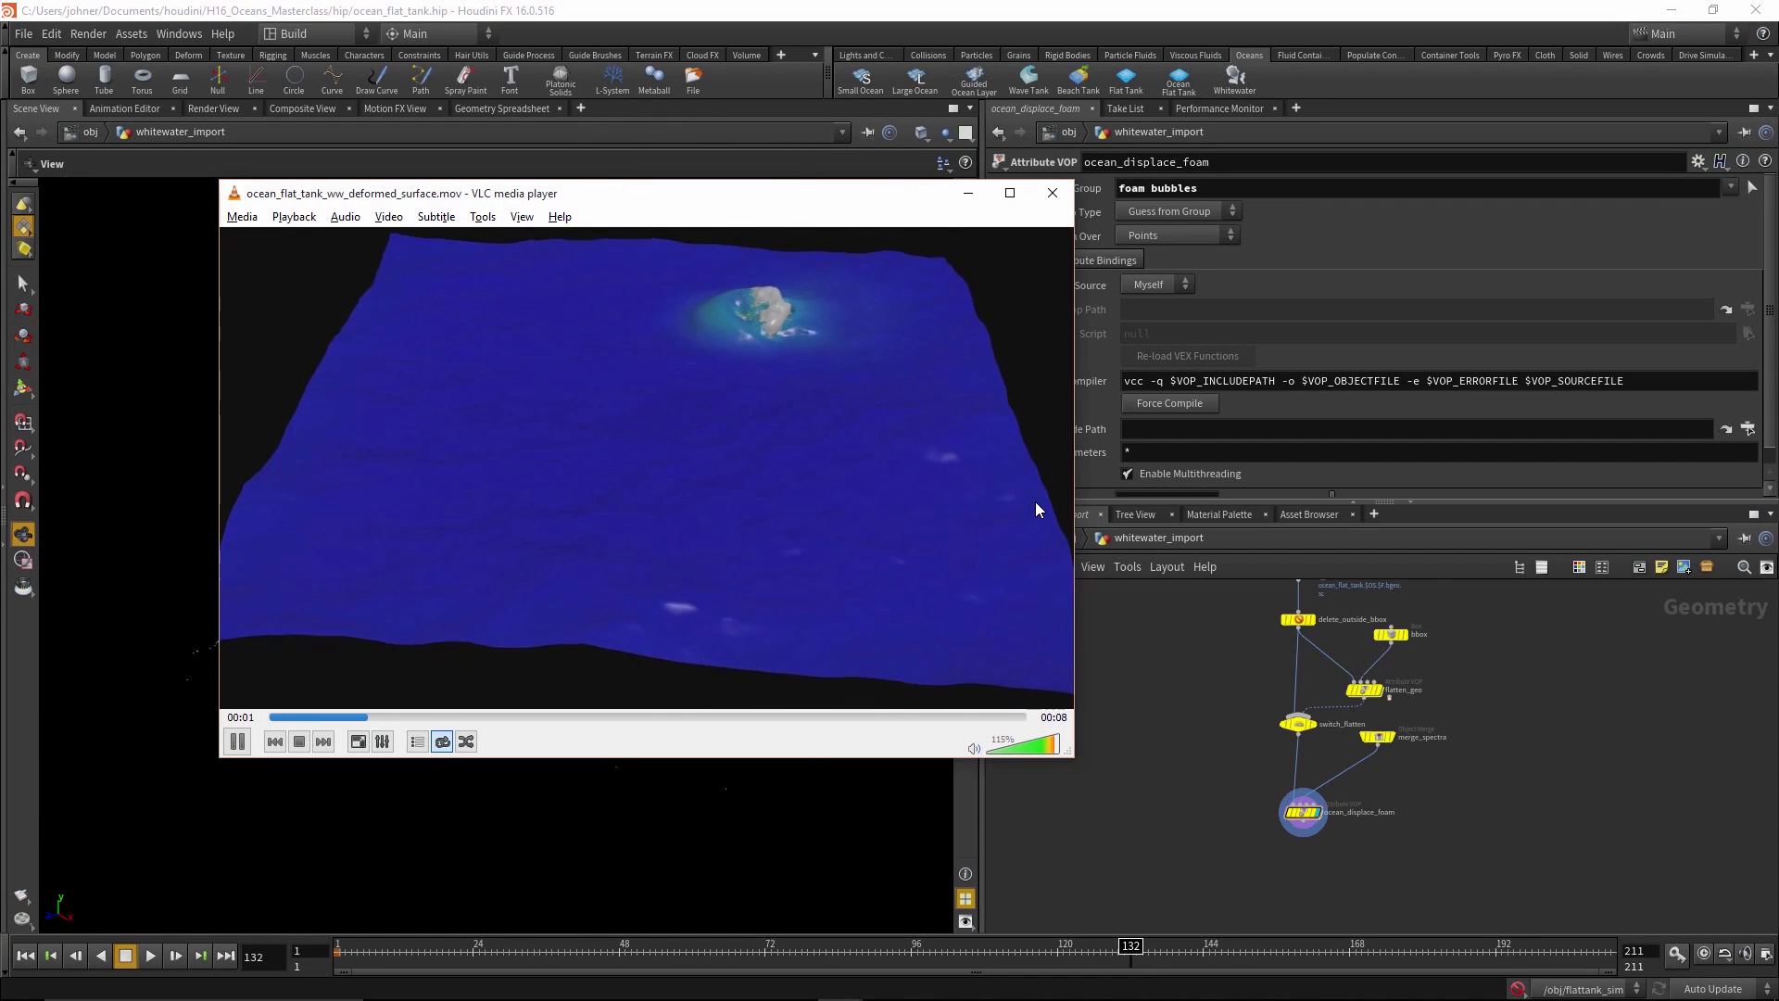
click(1366, 702)
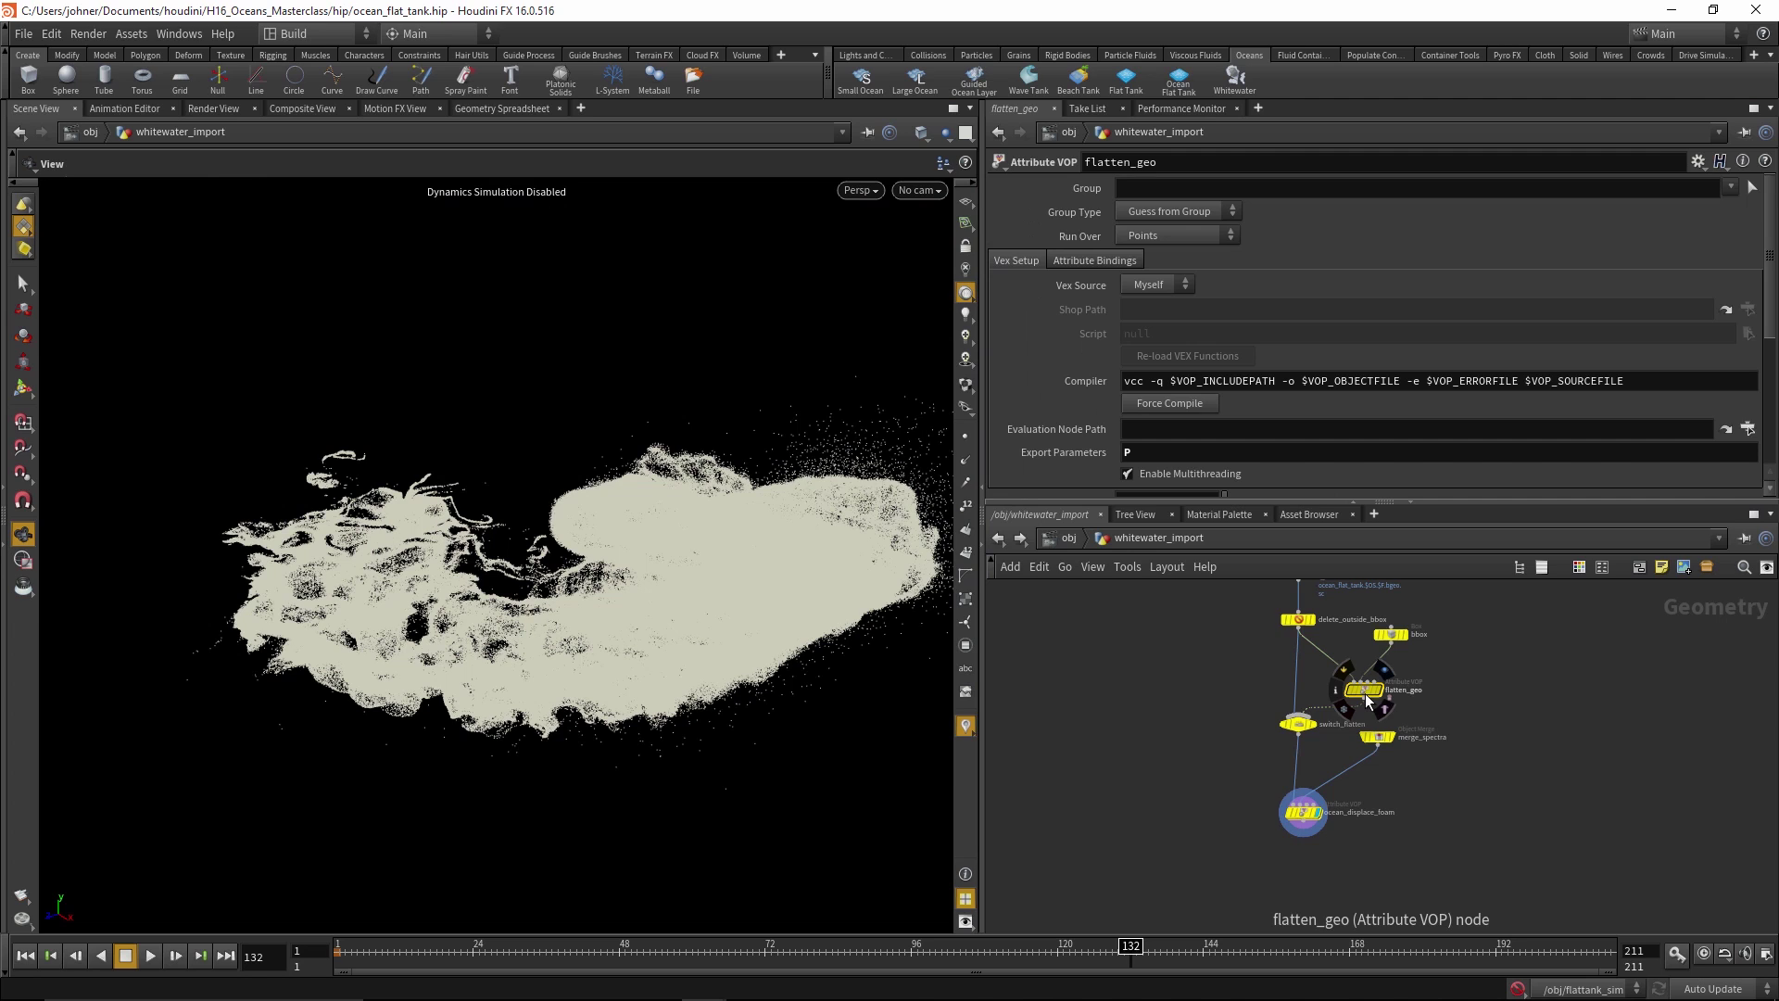
scroll(1768, 322, down, 5)
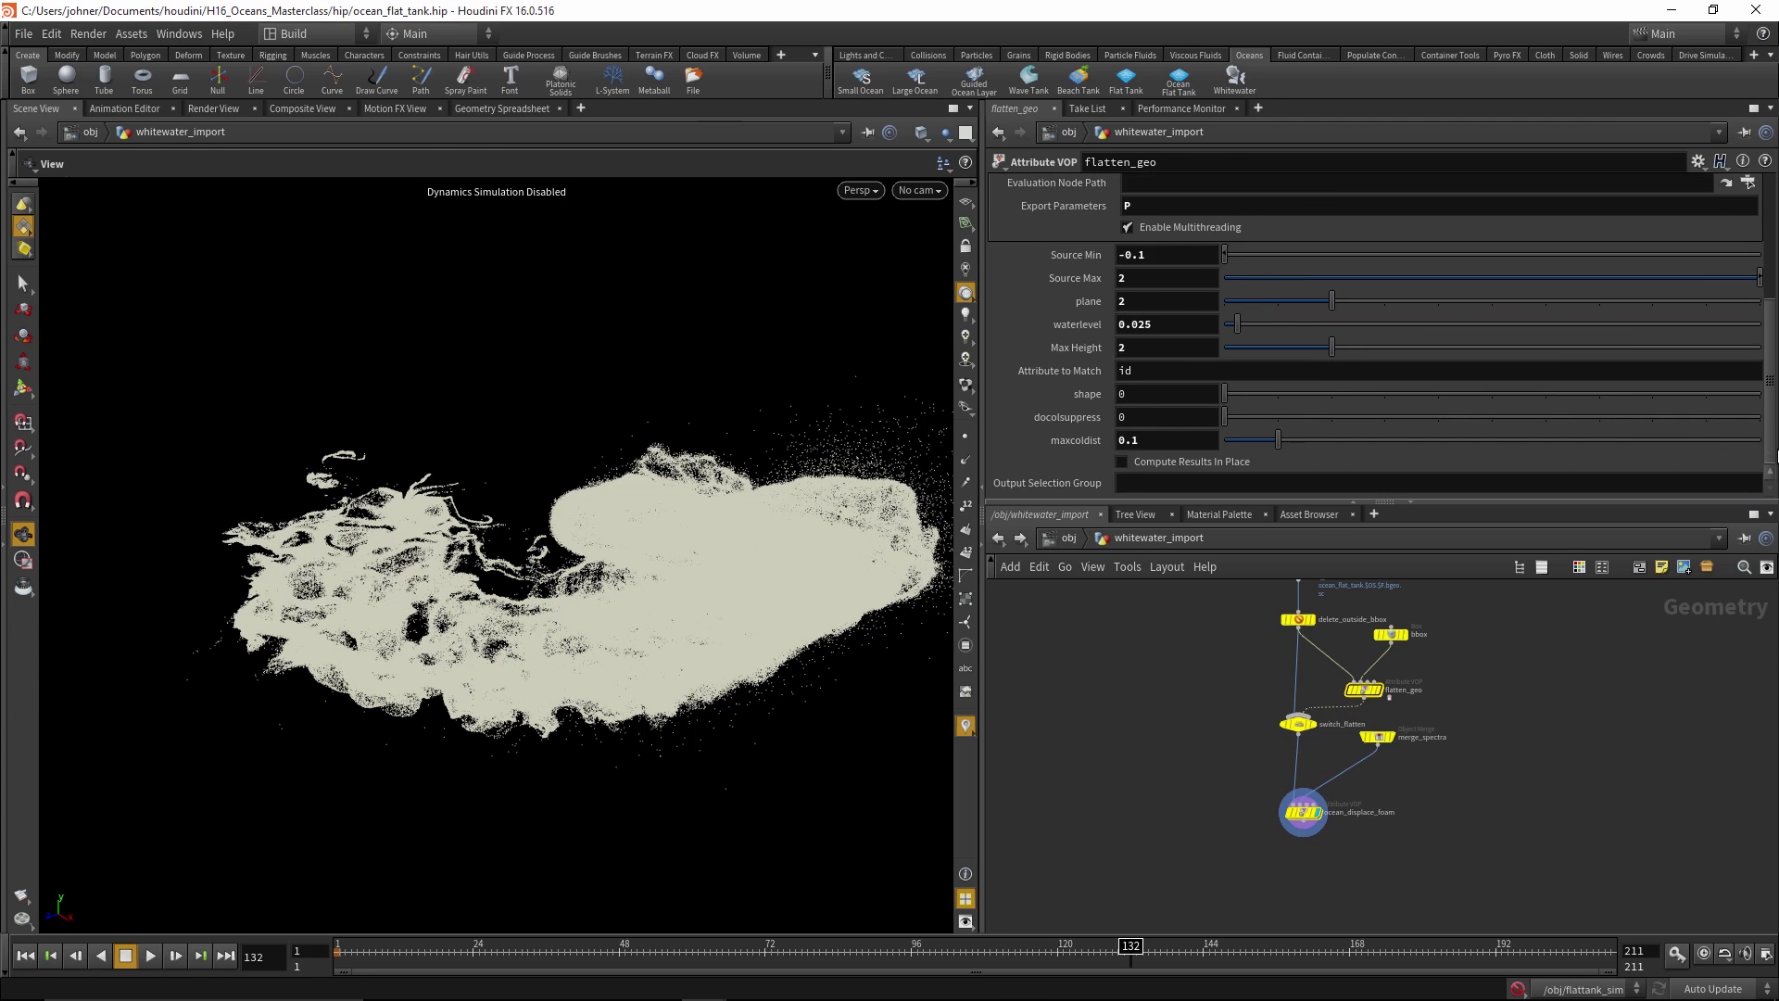
scroll(1759, 301, up, 5)
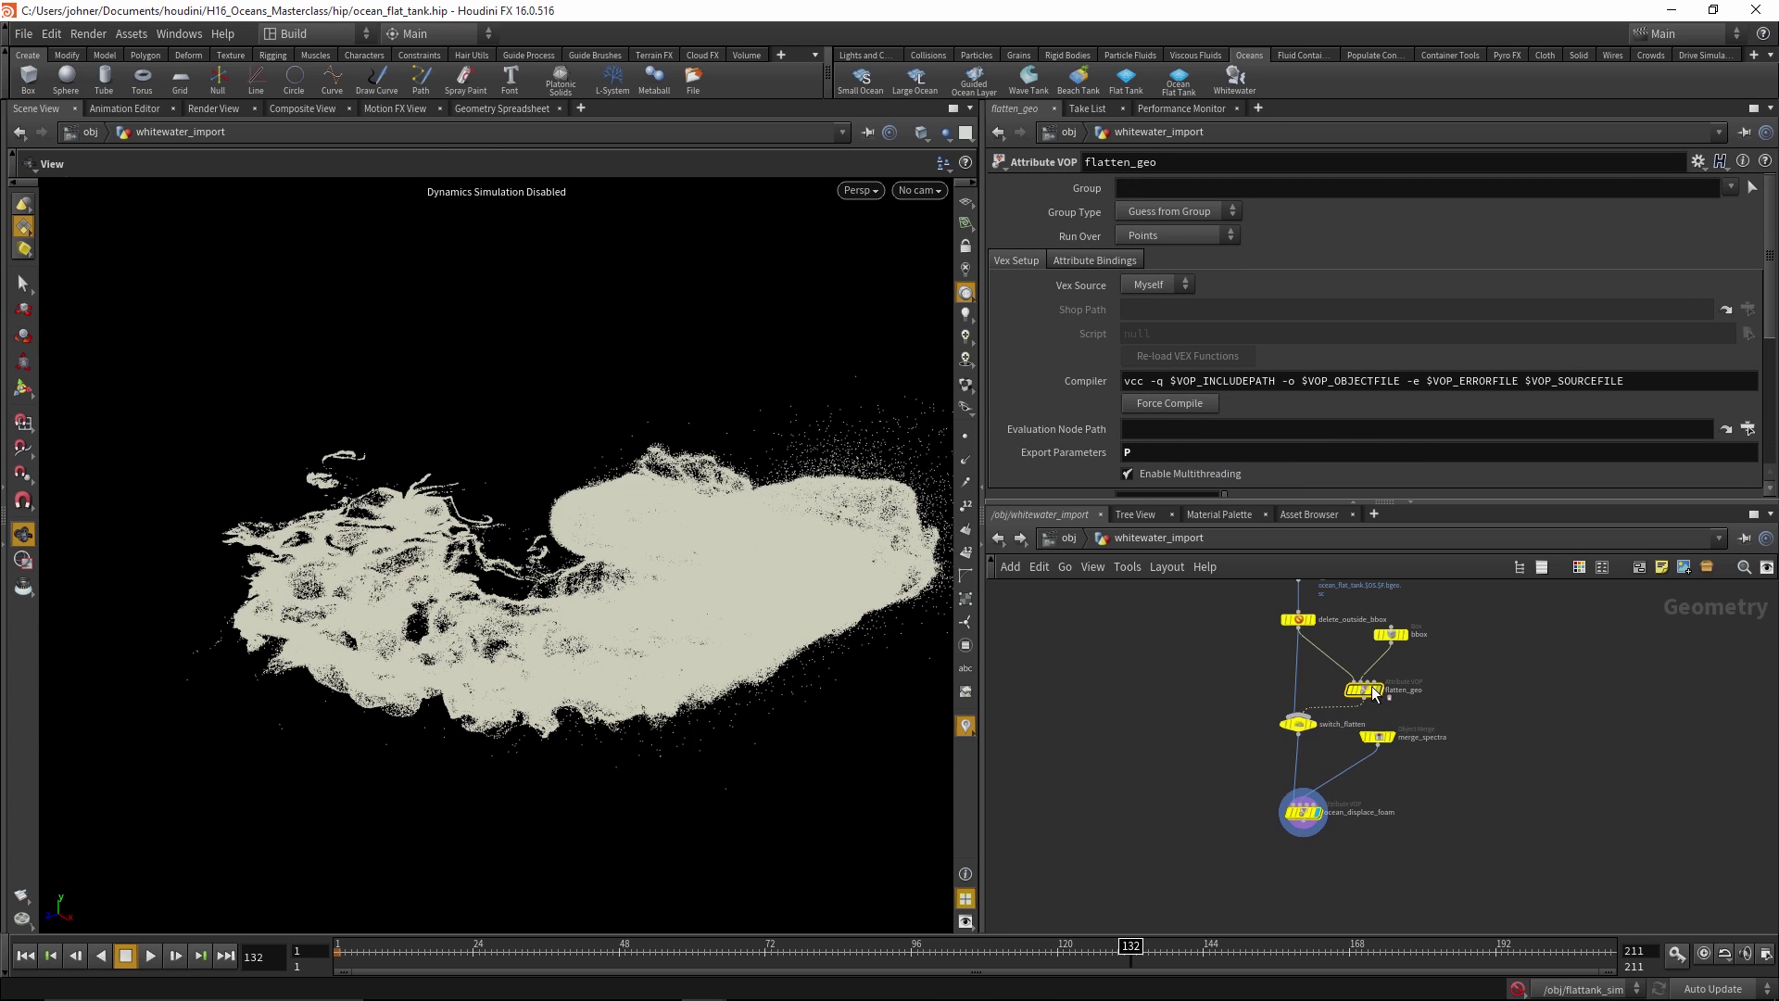
mouse_move(1364, 697)
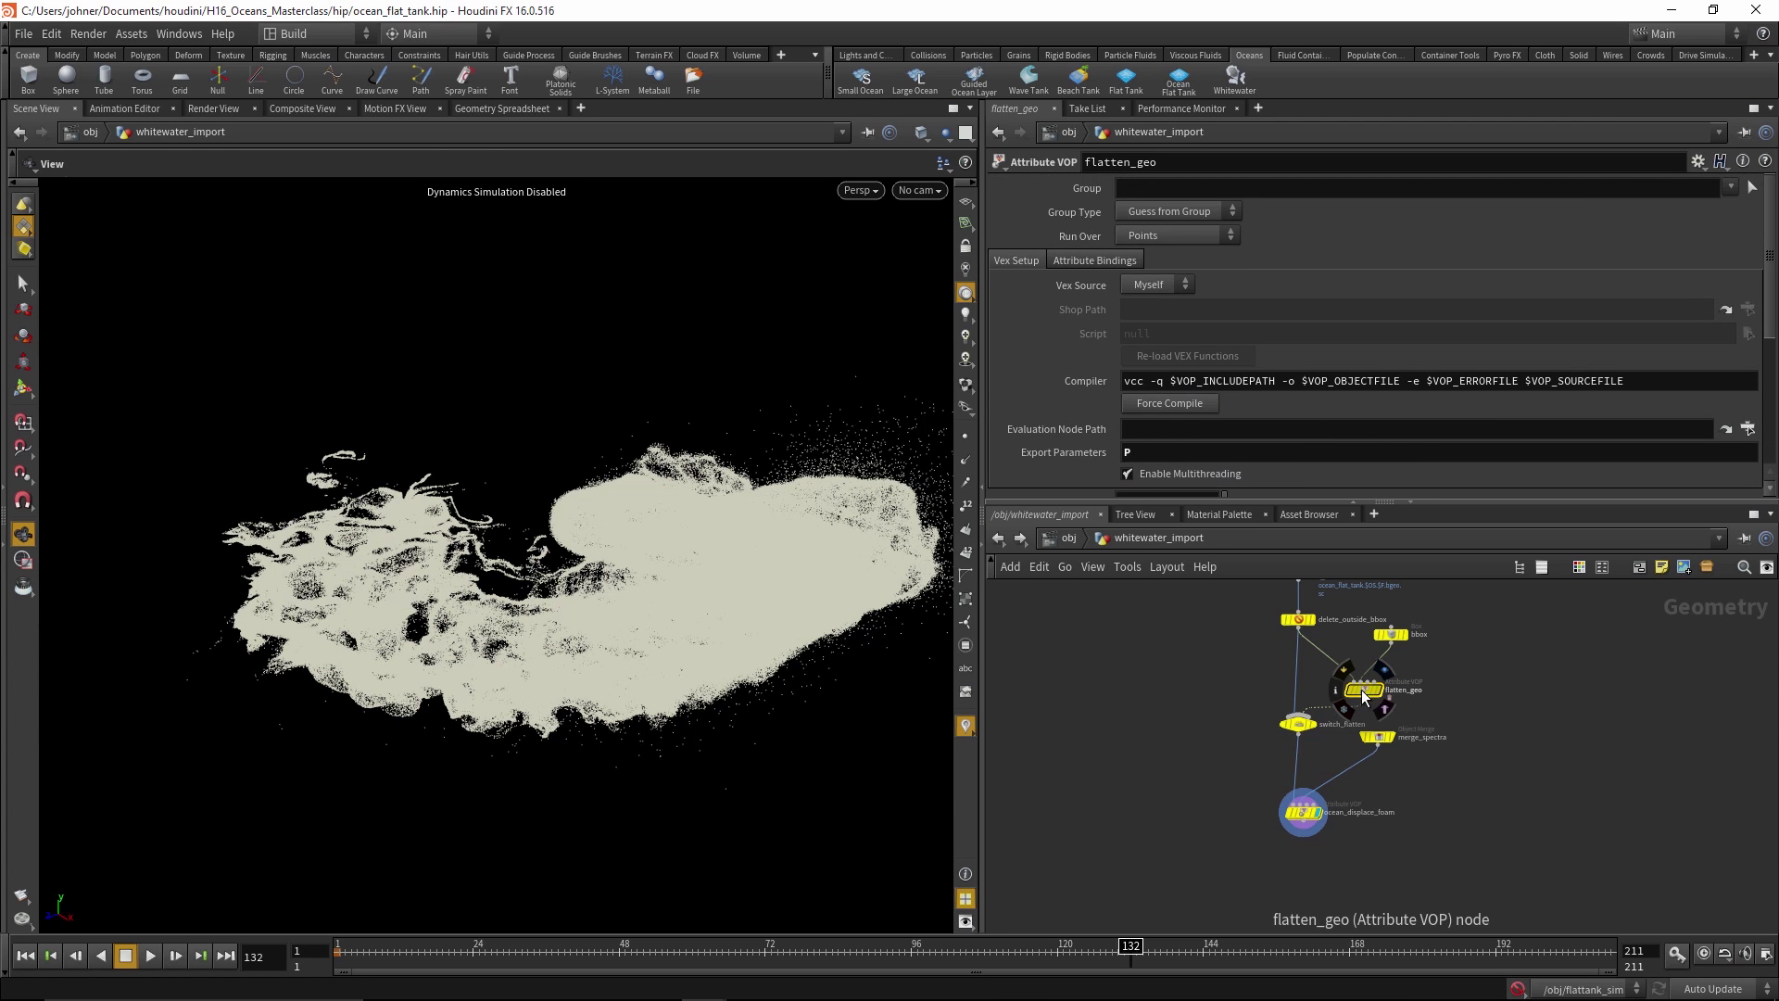
Check the input selection of switch_flatten, then switch to VLC to watch ocean_flat_tank_ww_flattened_deformed_surface.mov
click(1297, 724)
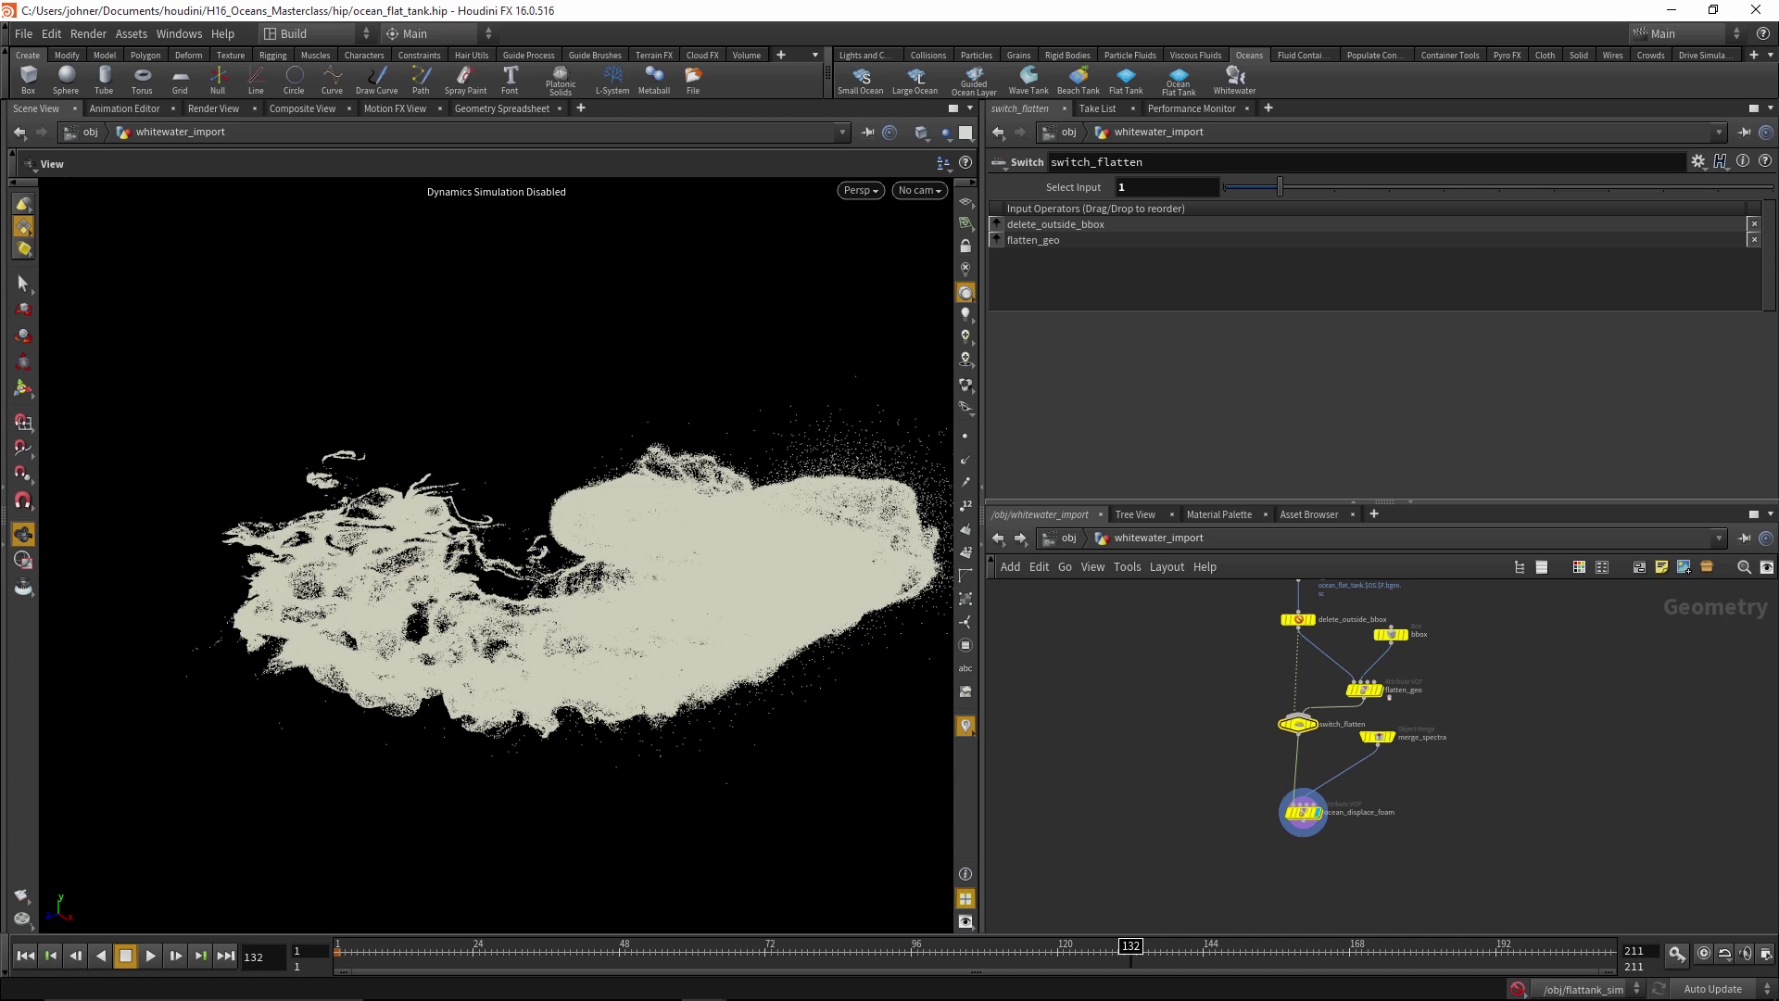
mouse_move(844, 984)
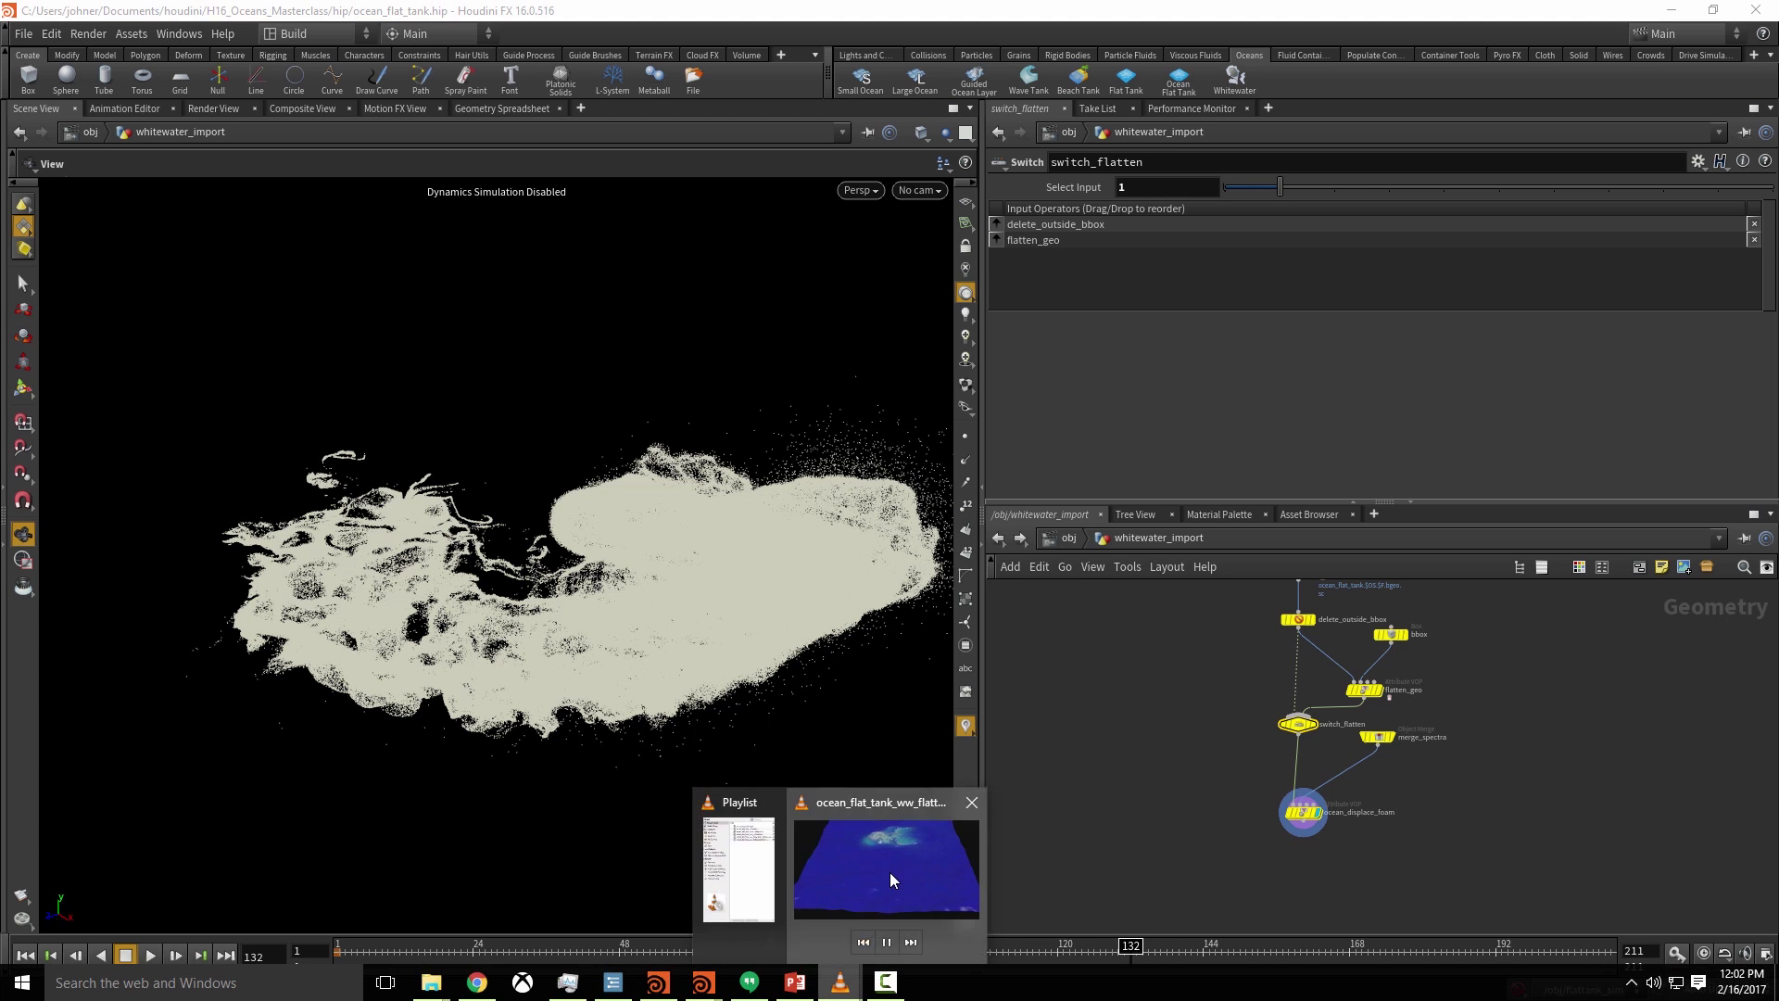
click(894, 853)
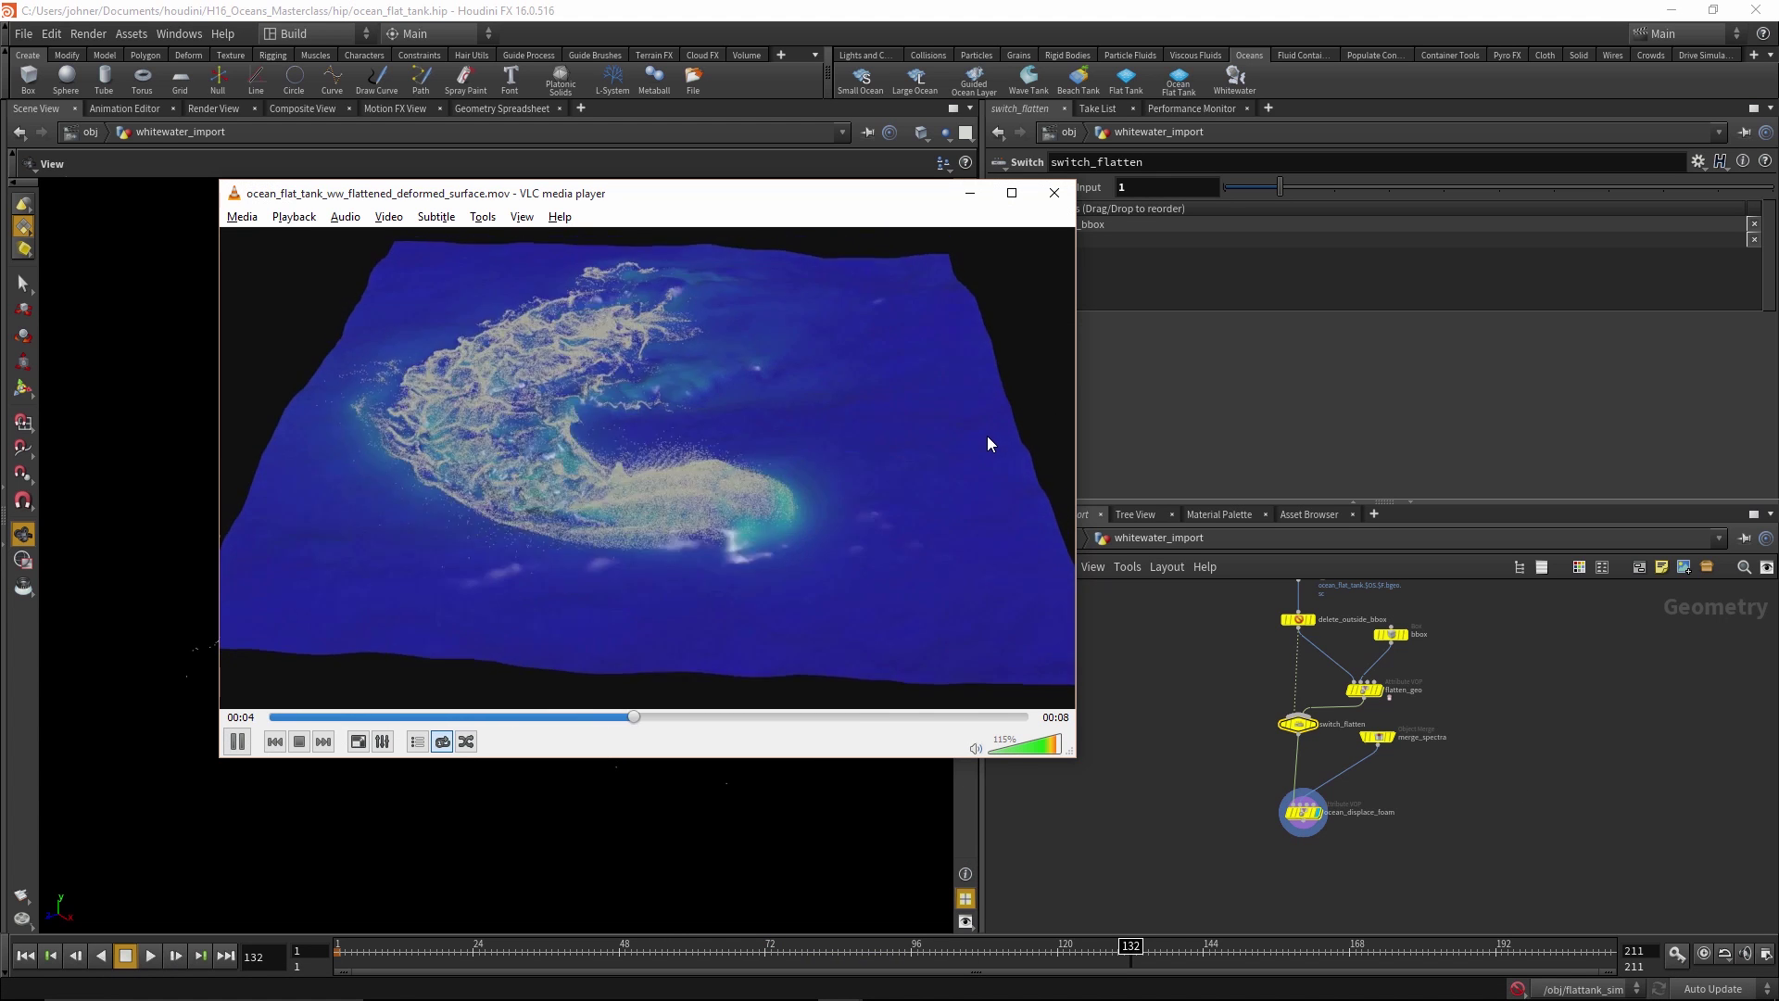
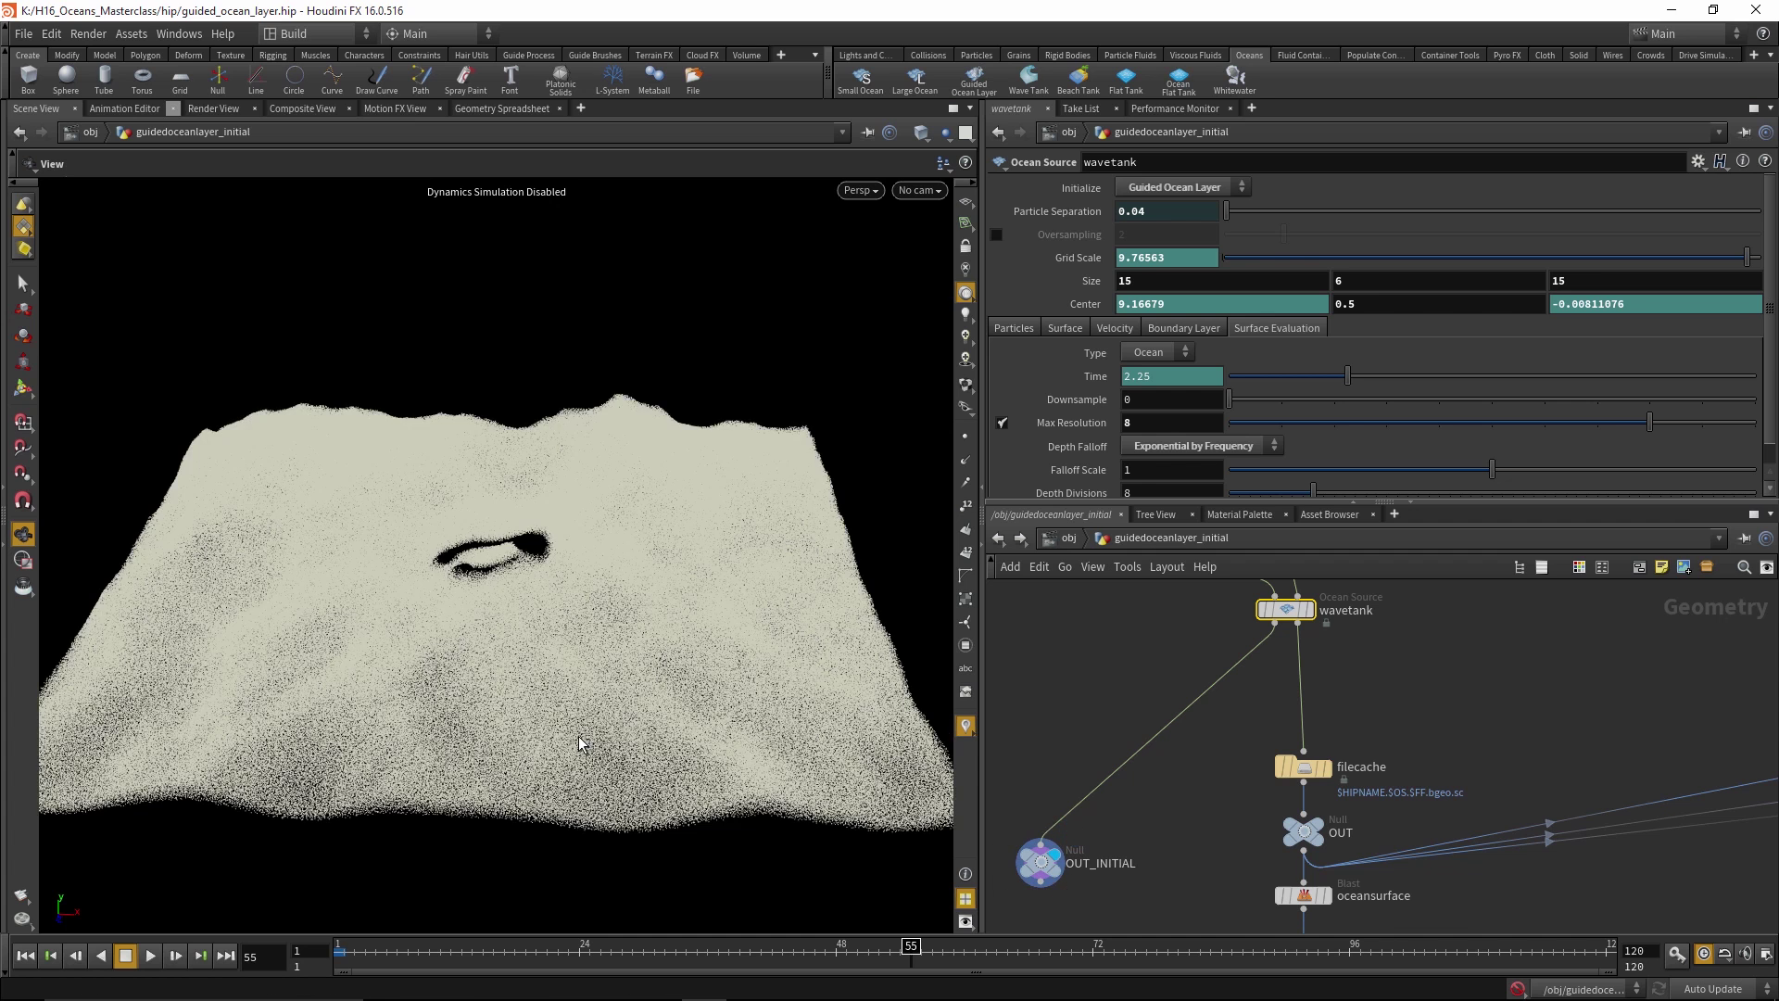
Examine the initial guided ocean layer particles and the nodes around wavetank and filecache in guidedoceanlayer_initial
alt+drag(576, 742, 560, 709)
middle_drag(1351, 612, 1330, 663)
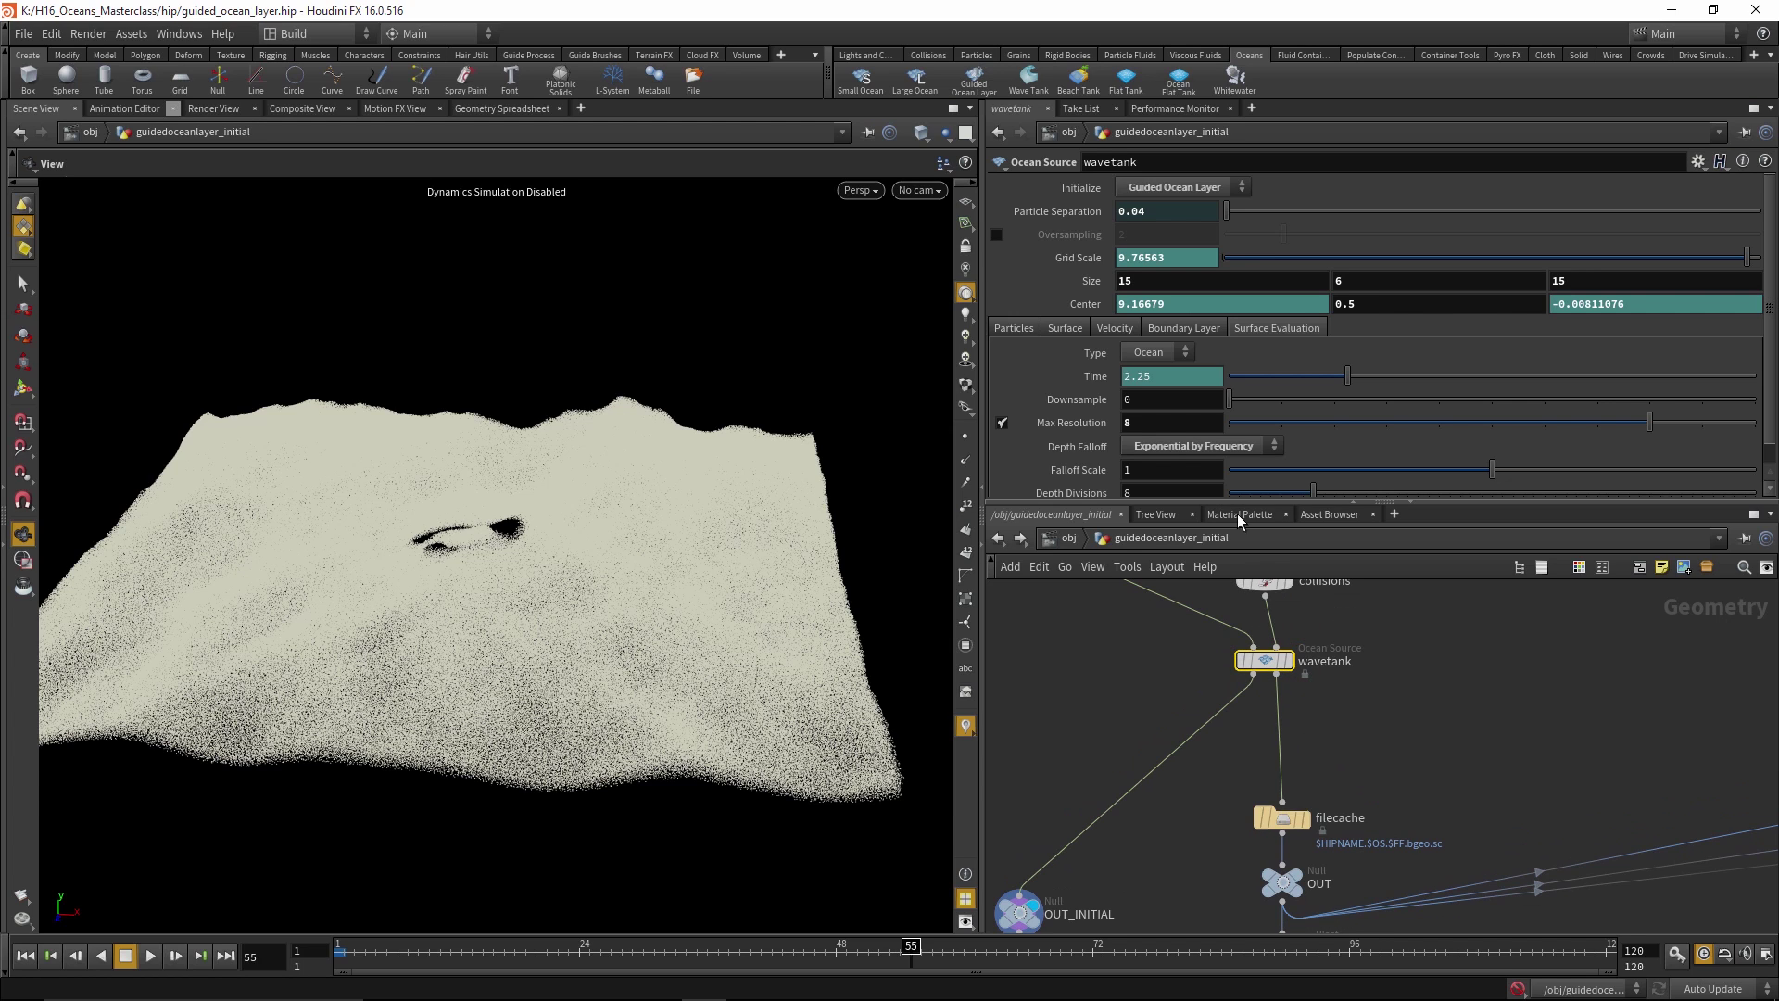
mouse_move(1279, 686)
mouse_move(1291, 823)
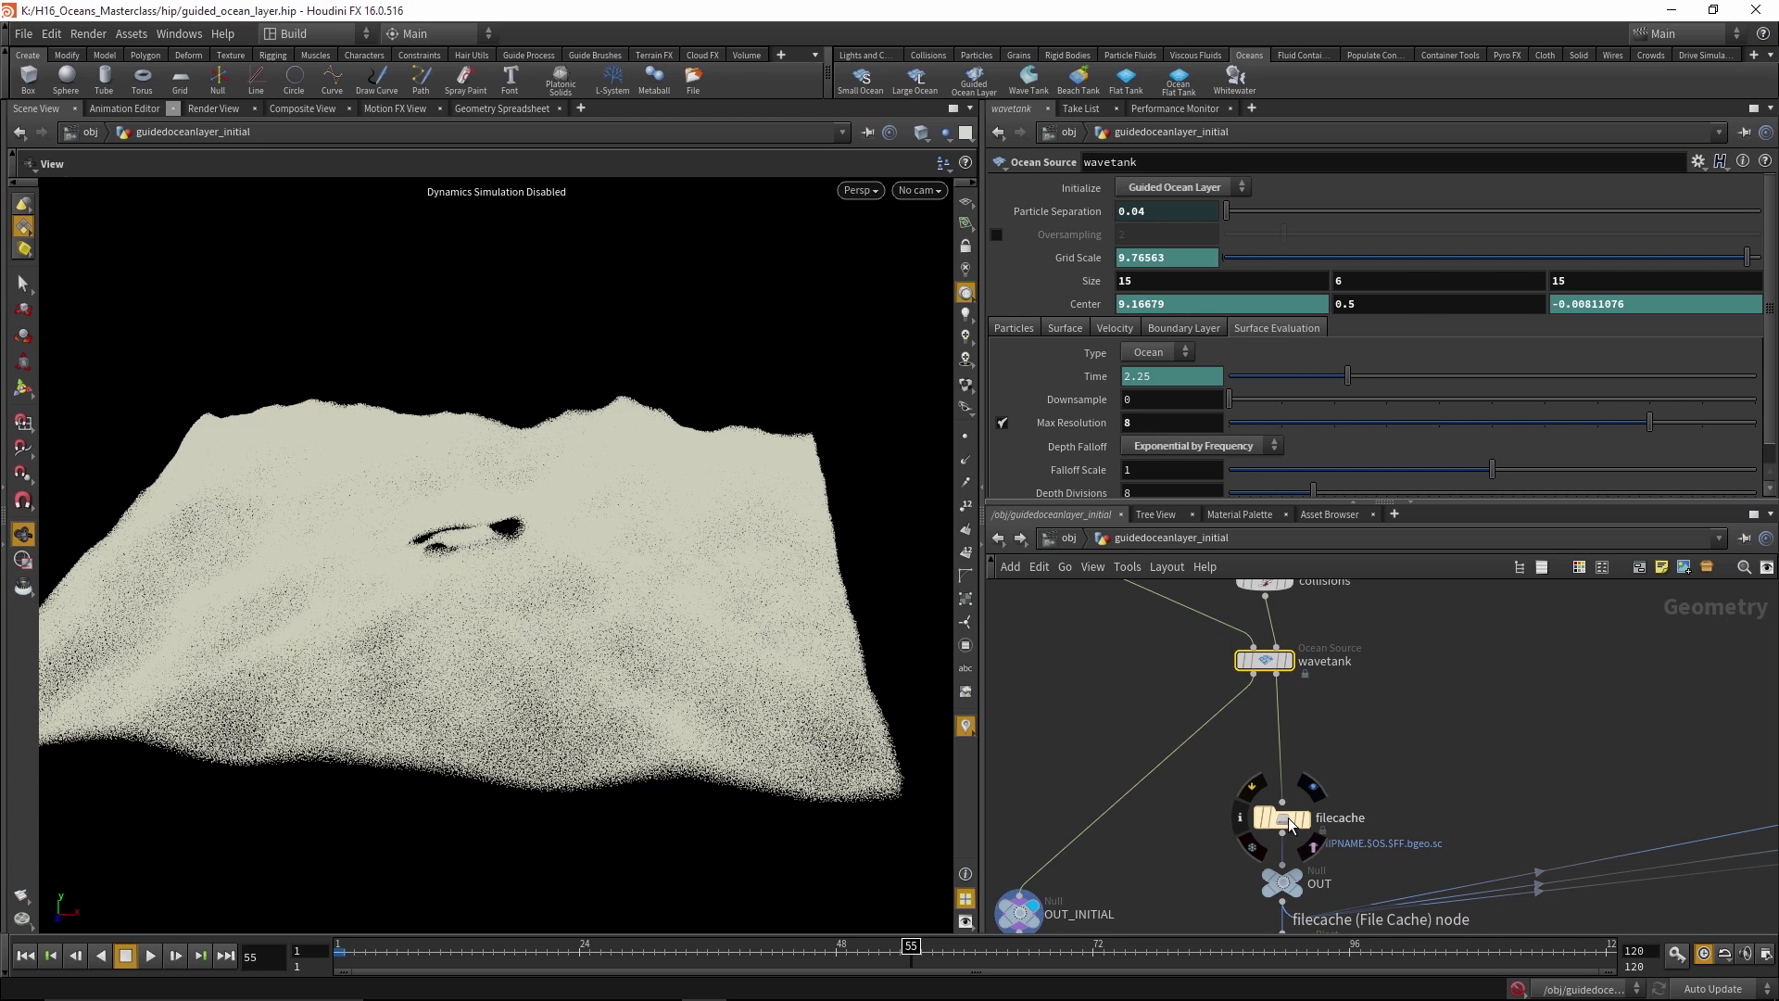
middle_drag(1291, 823, 1314, 927)
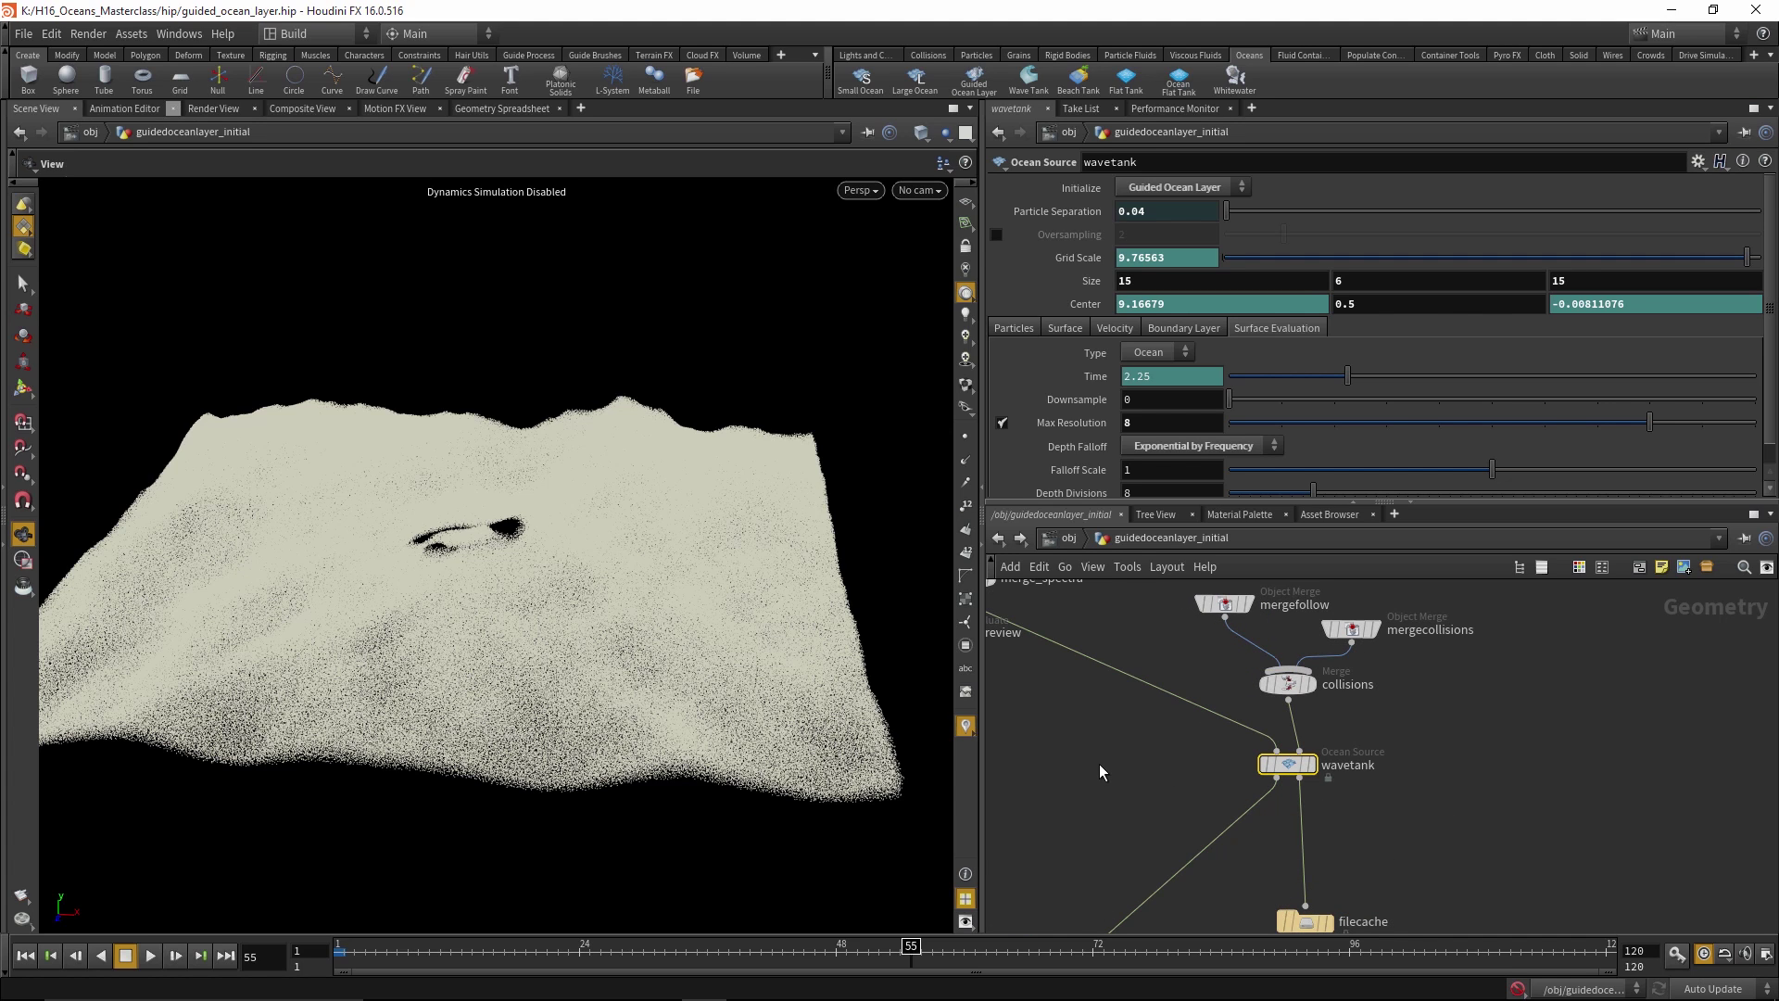
Read the Max Resolution description on the wavetank ocean source and reveal the expression behind its Grid Scale
mouse_move(1070, 432)
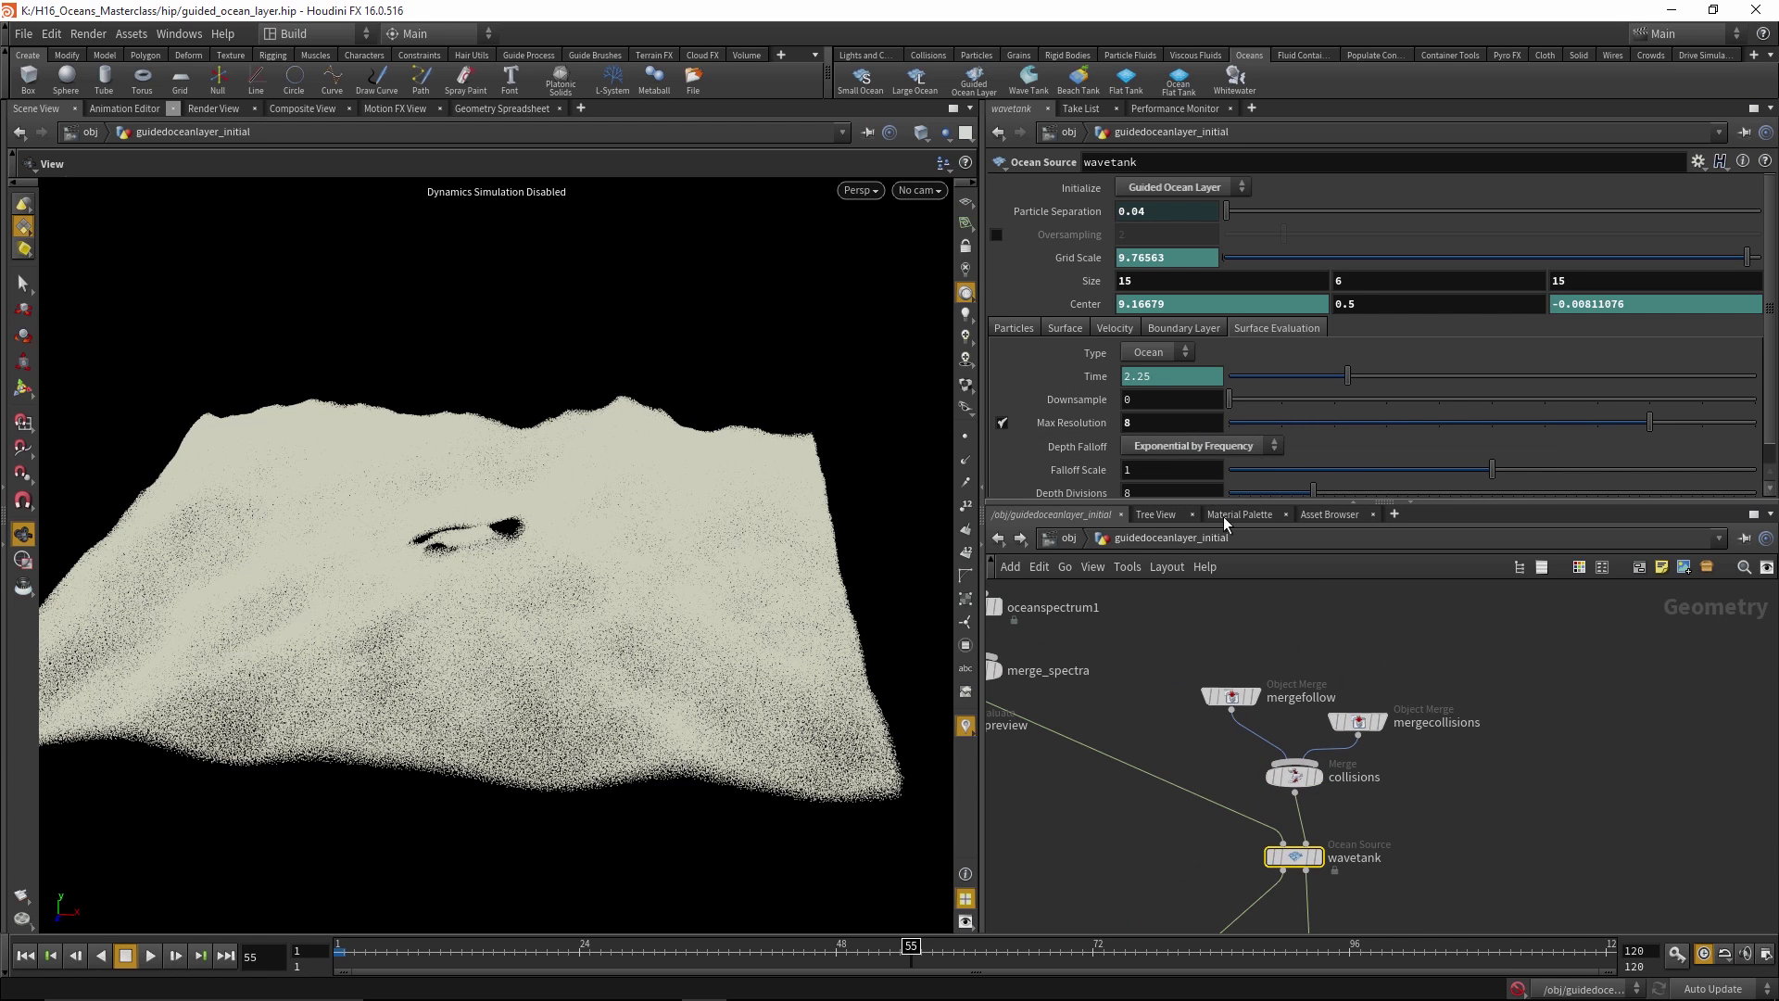
middle_drag(1451, 771, 1458, 864)
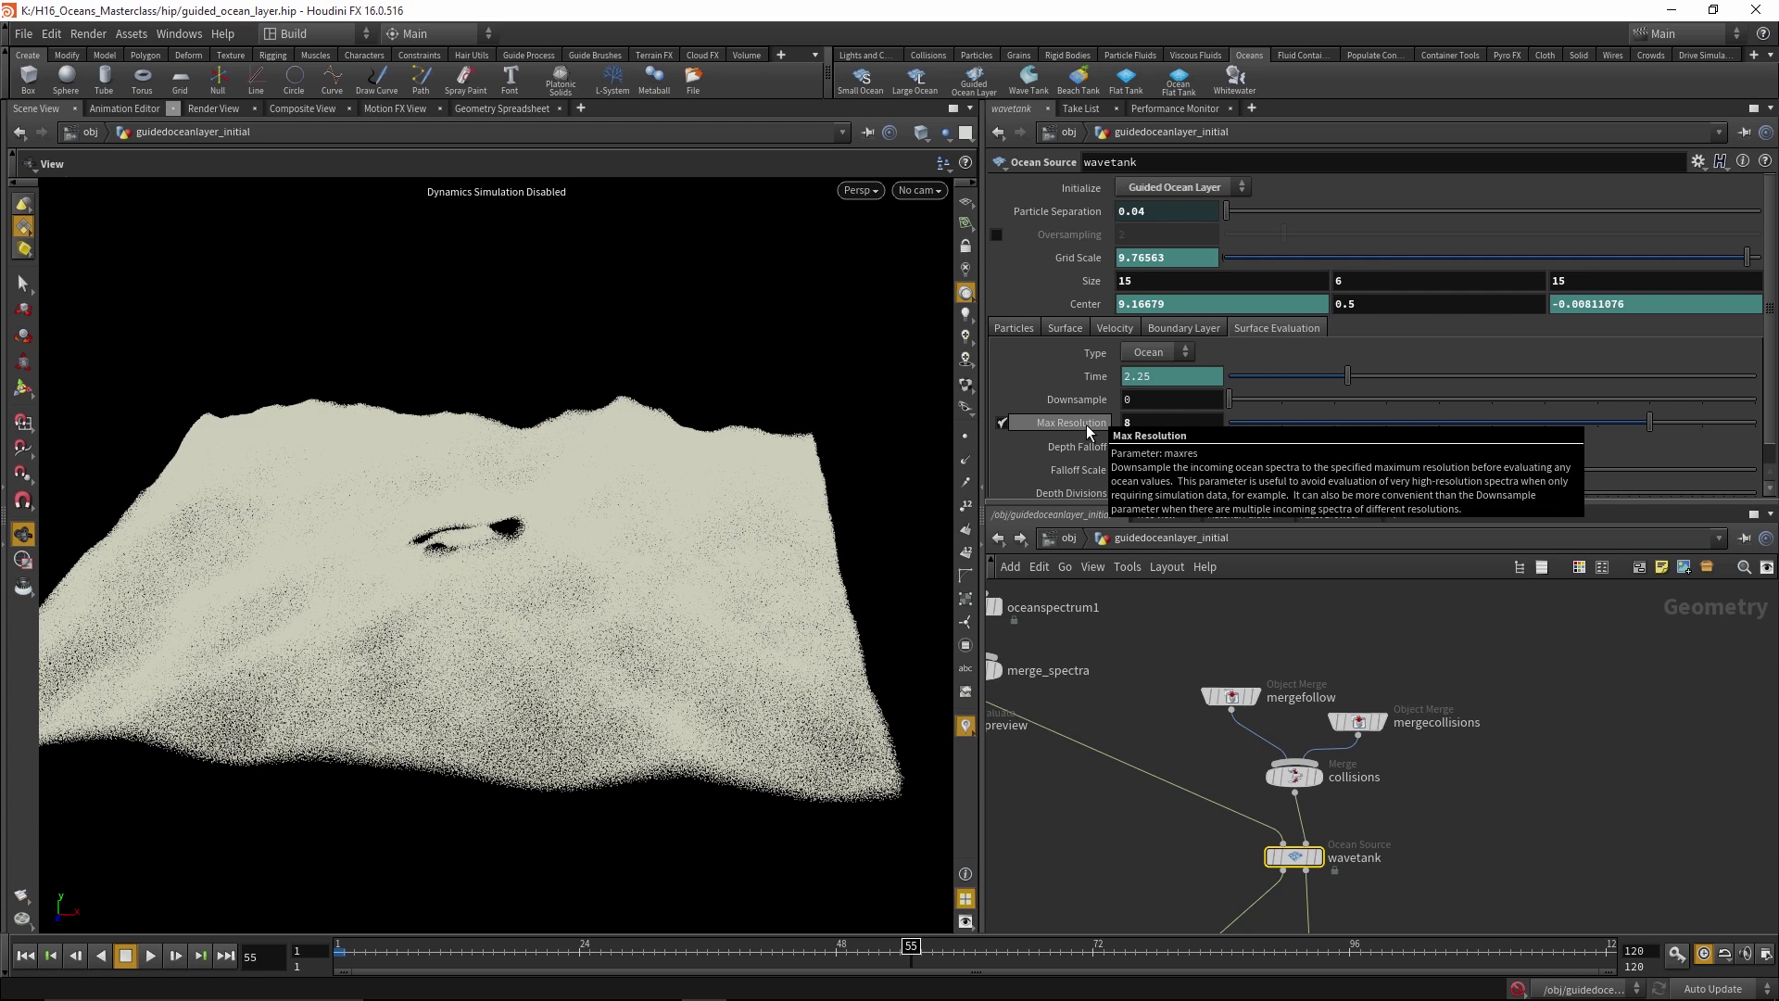
click(1075, 259)
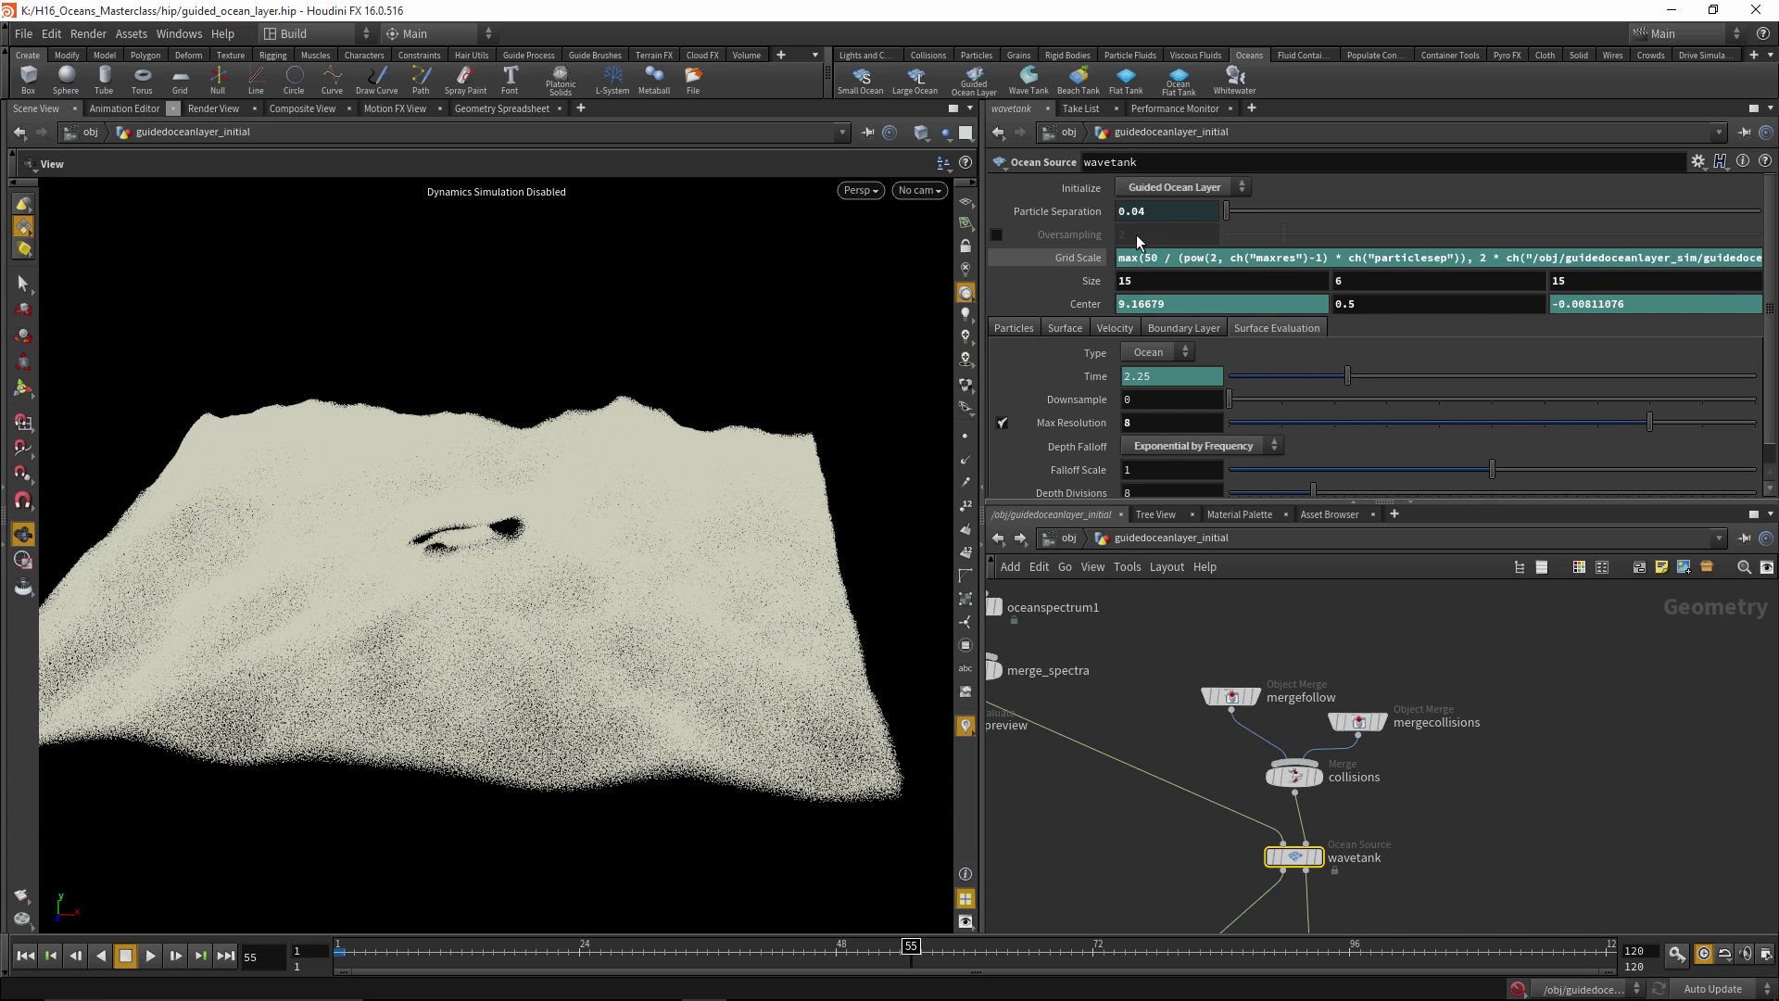
click(1084, 259)
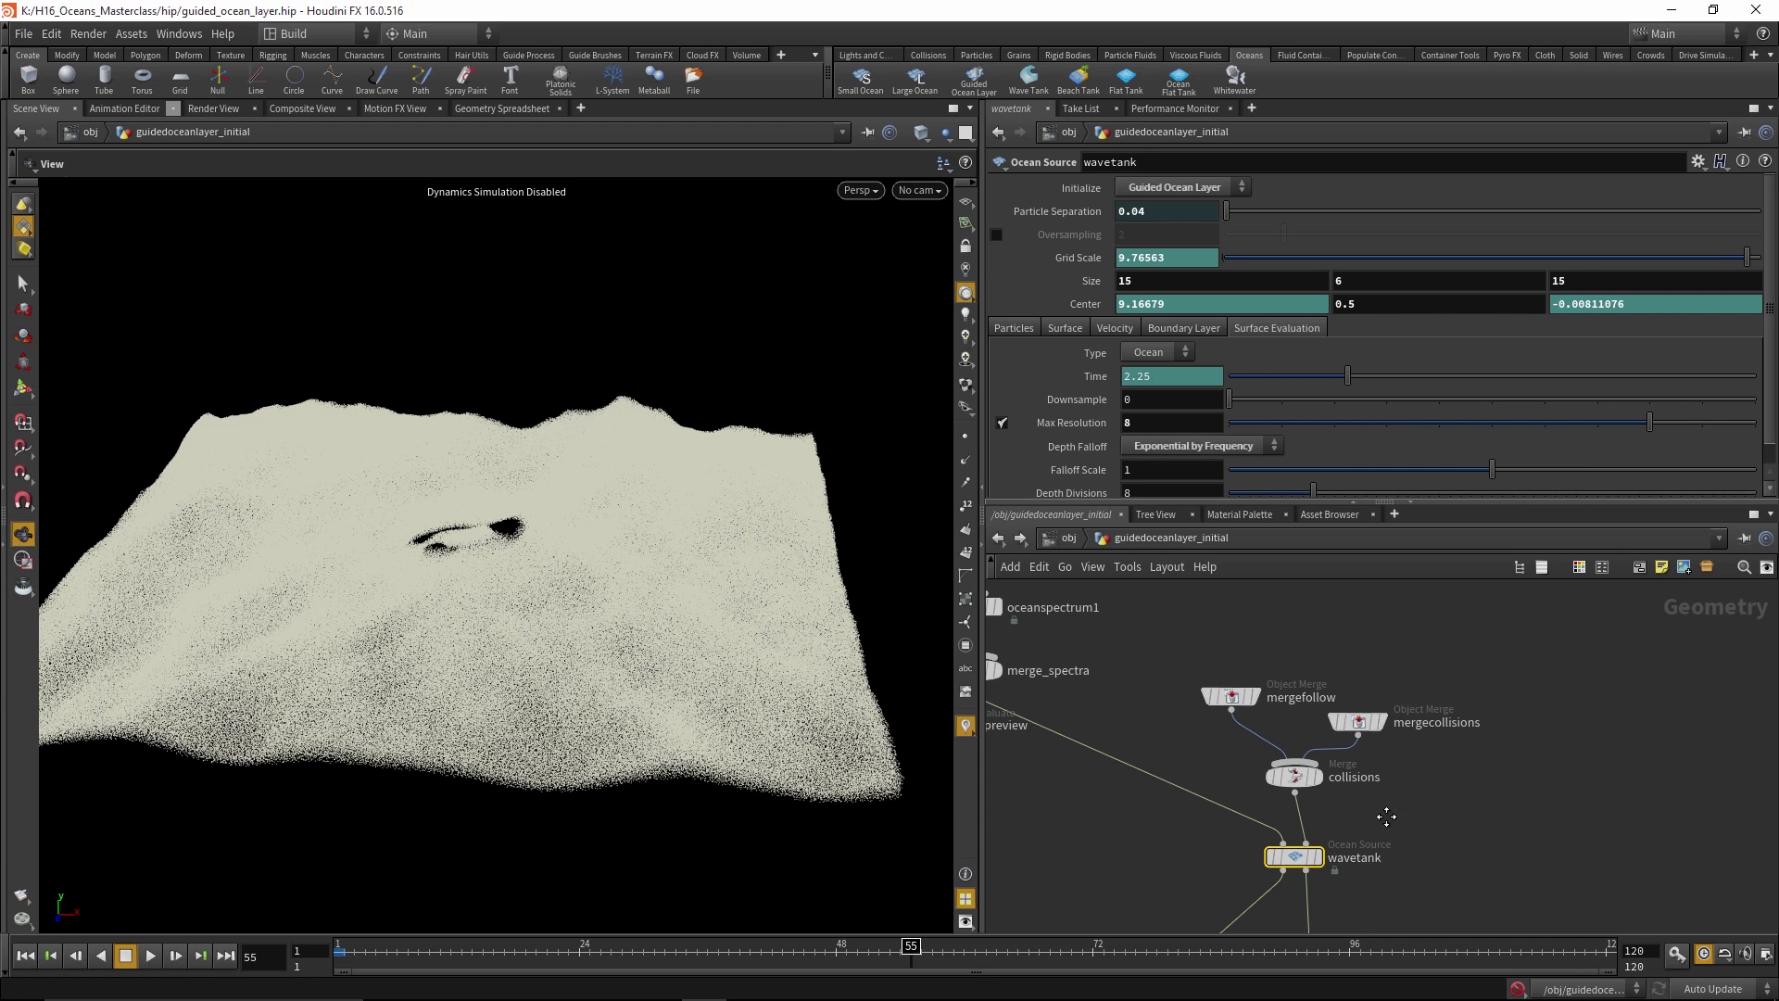
middle_drag(1388, 823, 1356, 762)
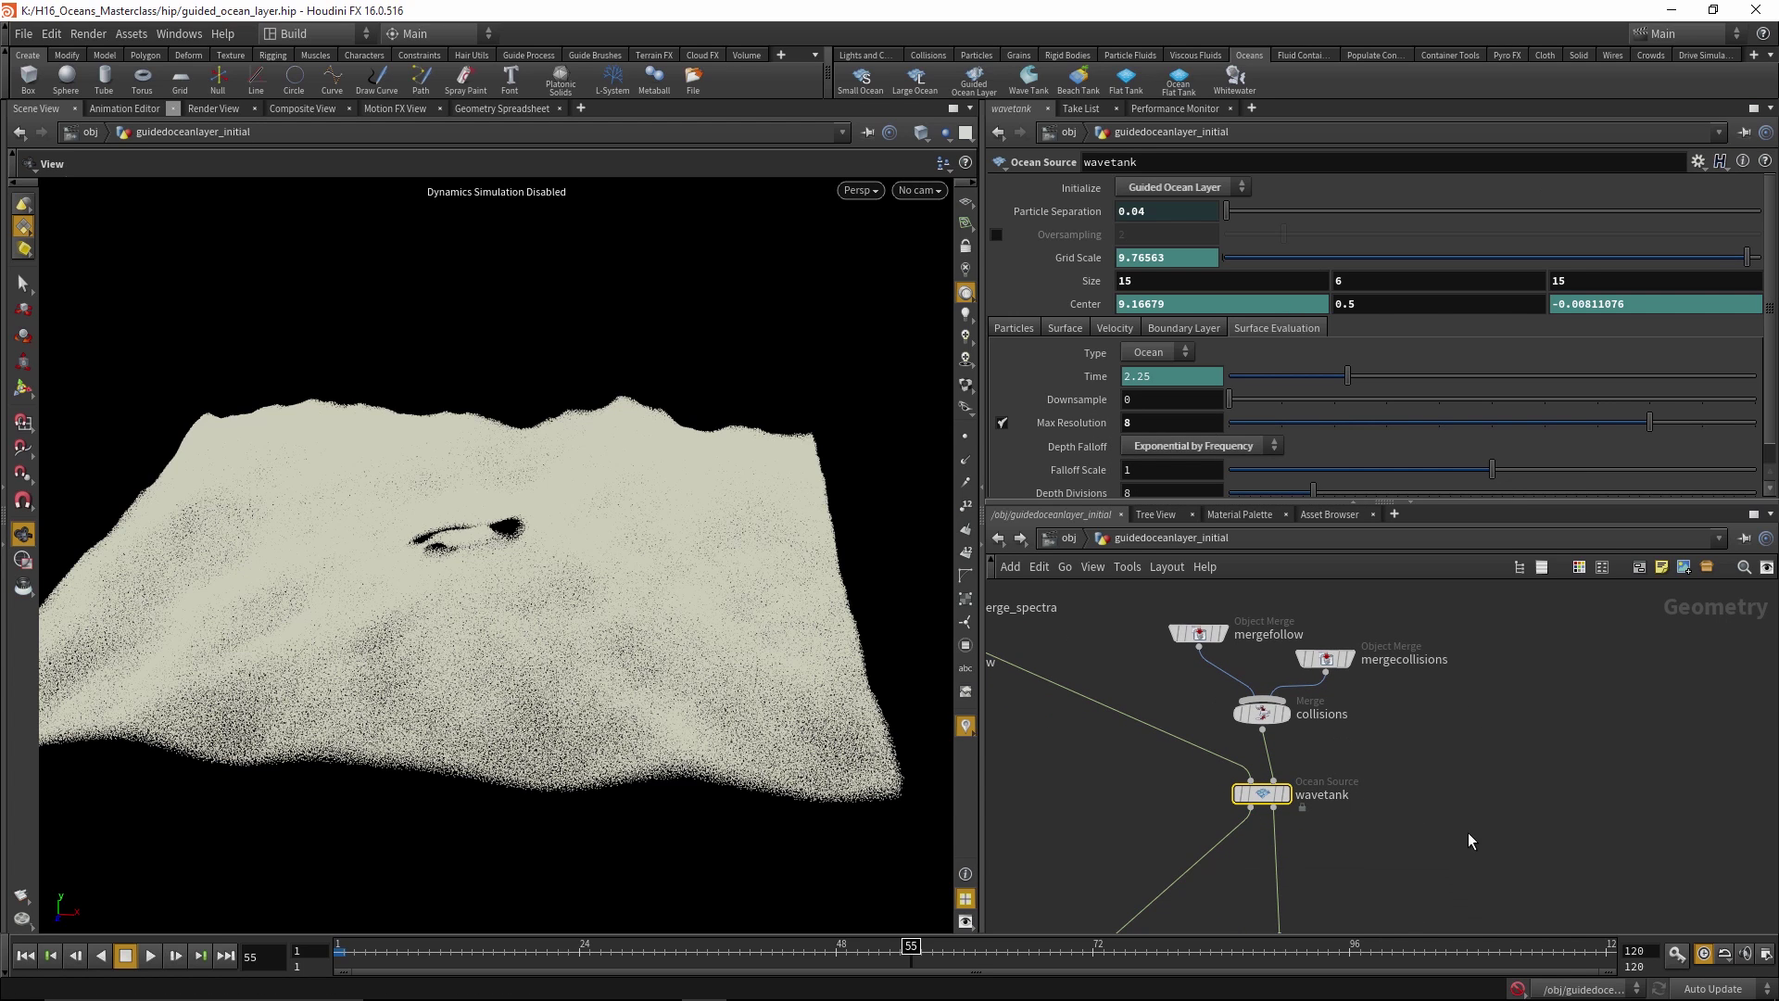
Open the guidedoceanlayer_sim network and review the guiding volumes of guidingoceanvolume and the volume limits of flipsolver1
click(1204, 538)
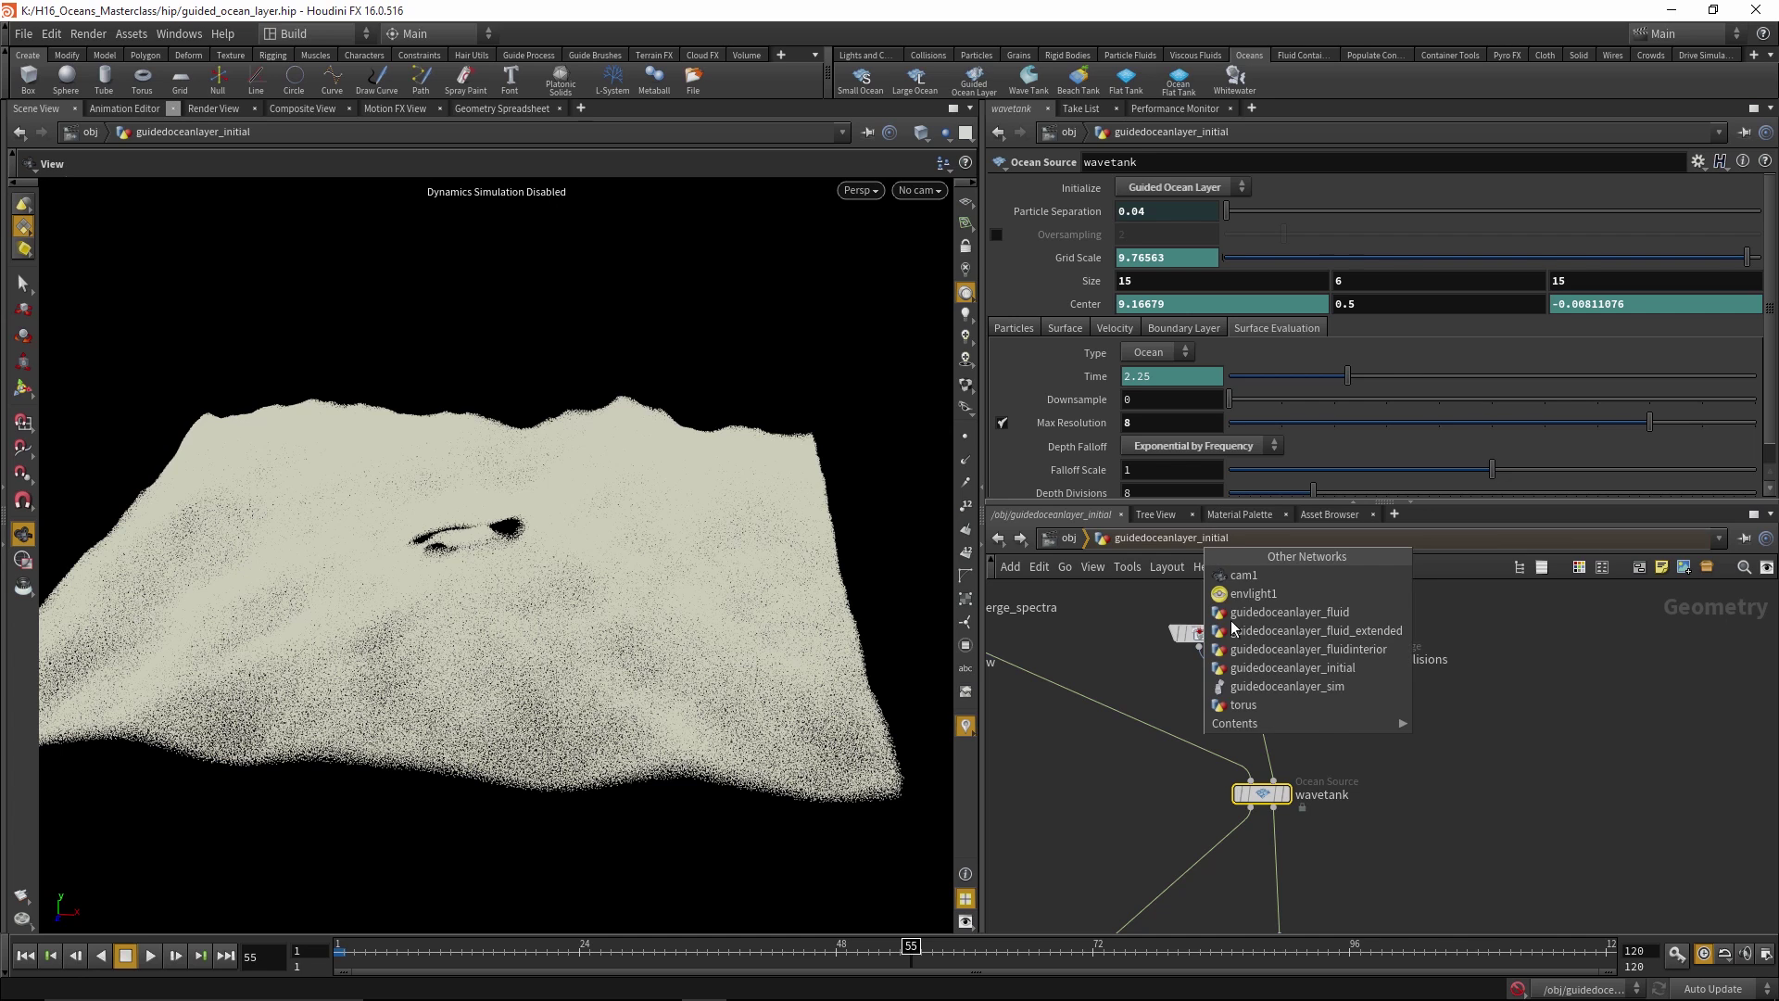
click(1233, 683)
middle_drag(1469, 781, 1371, 794)
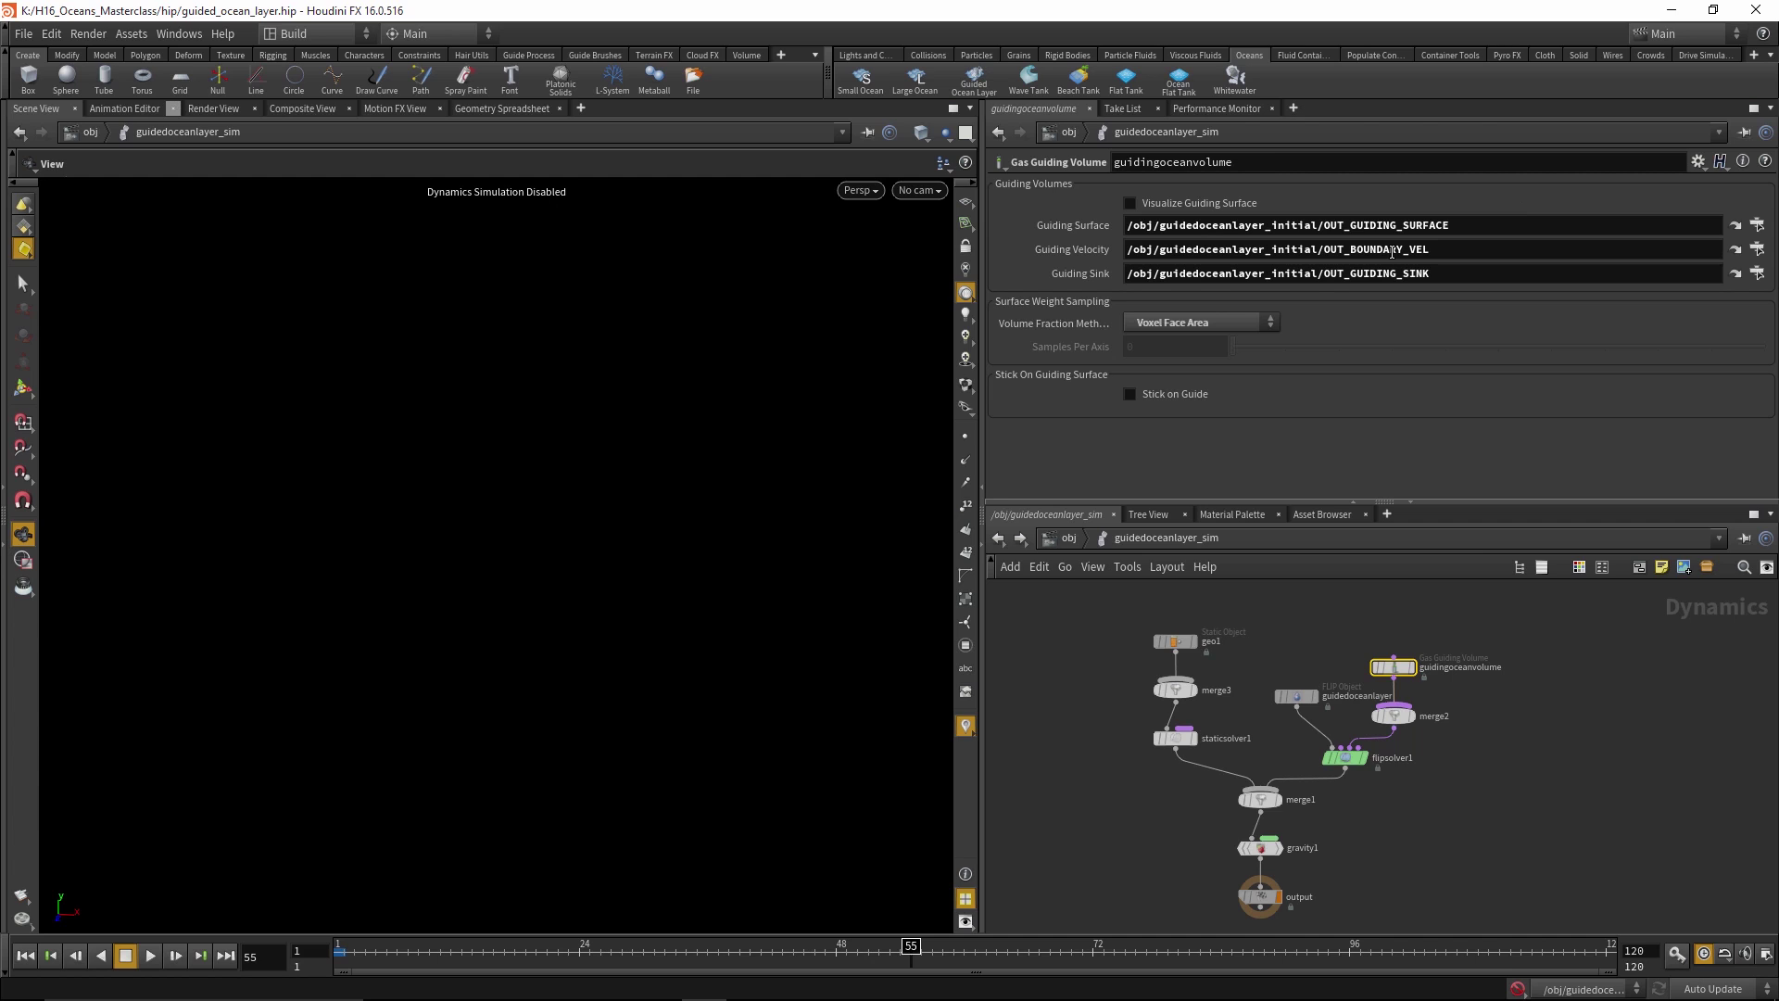
click(1344, 758)
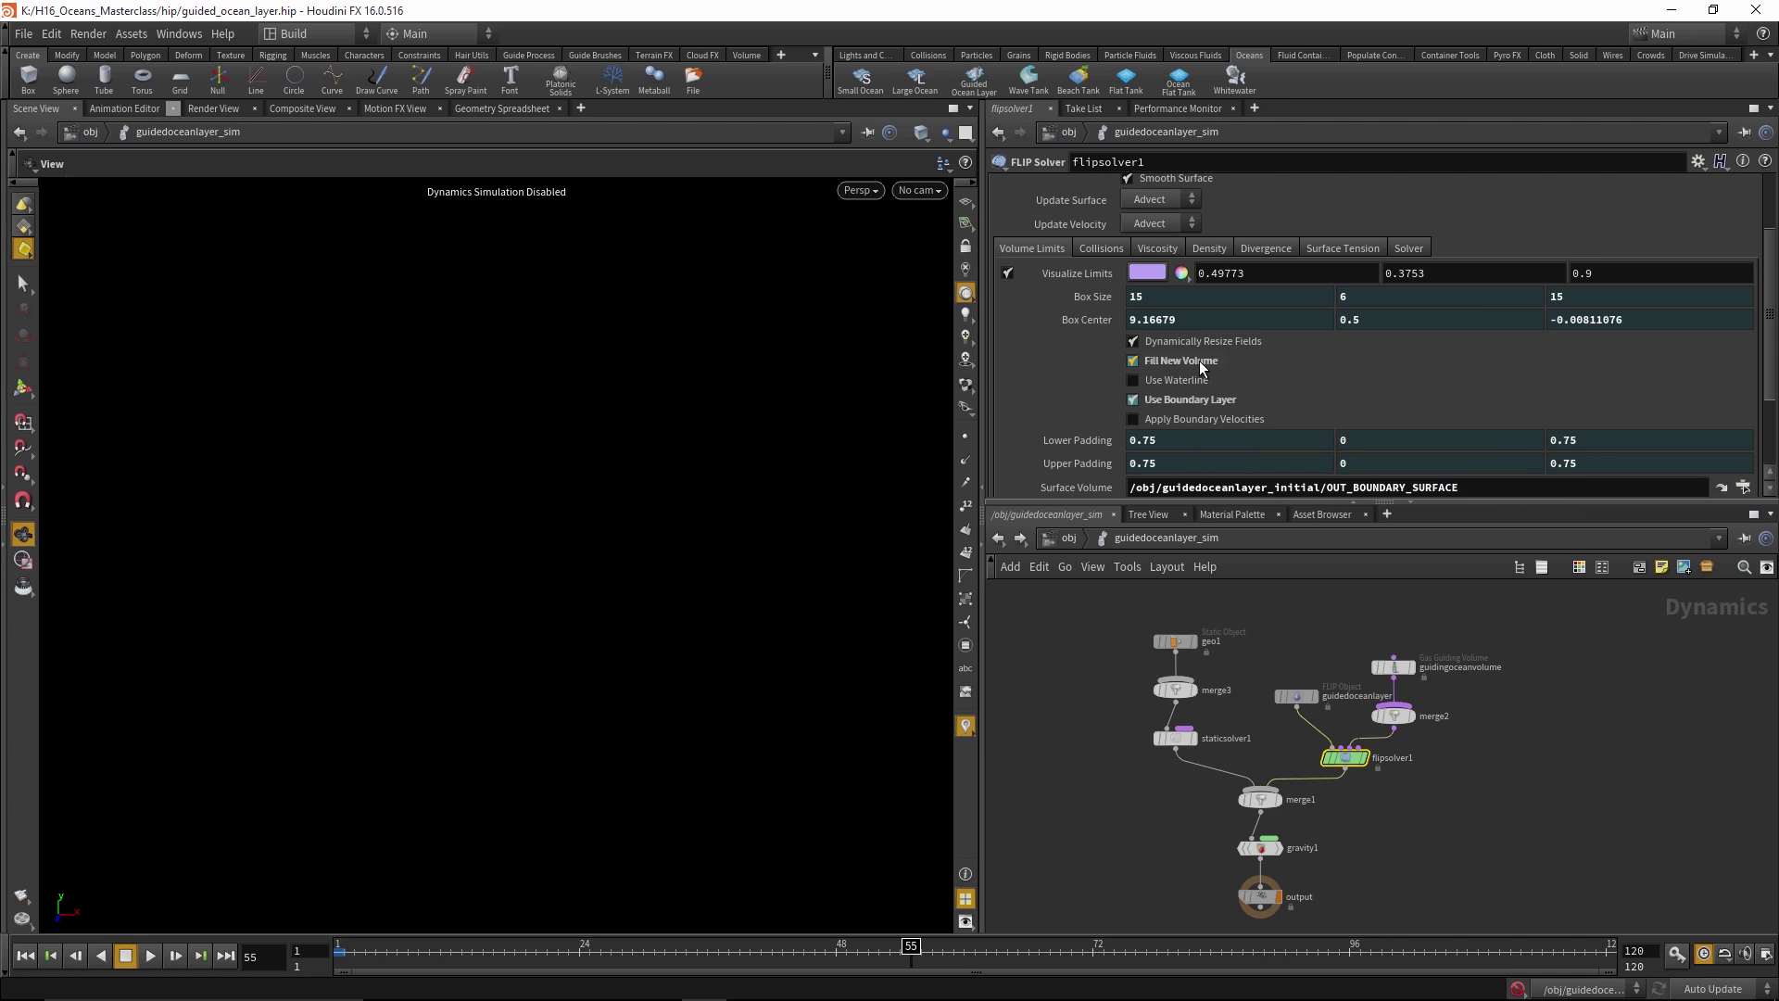
mouse_move(1201, 365)
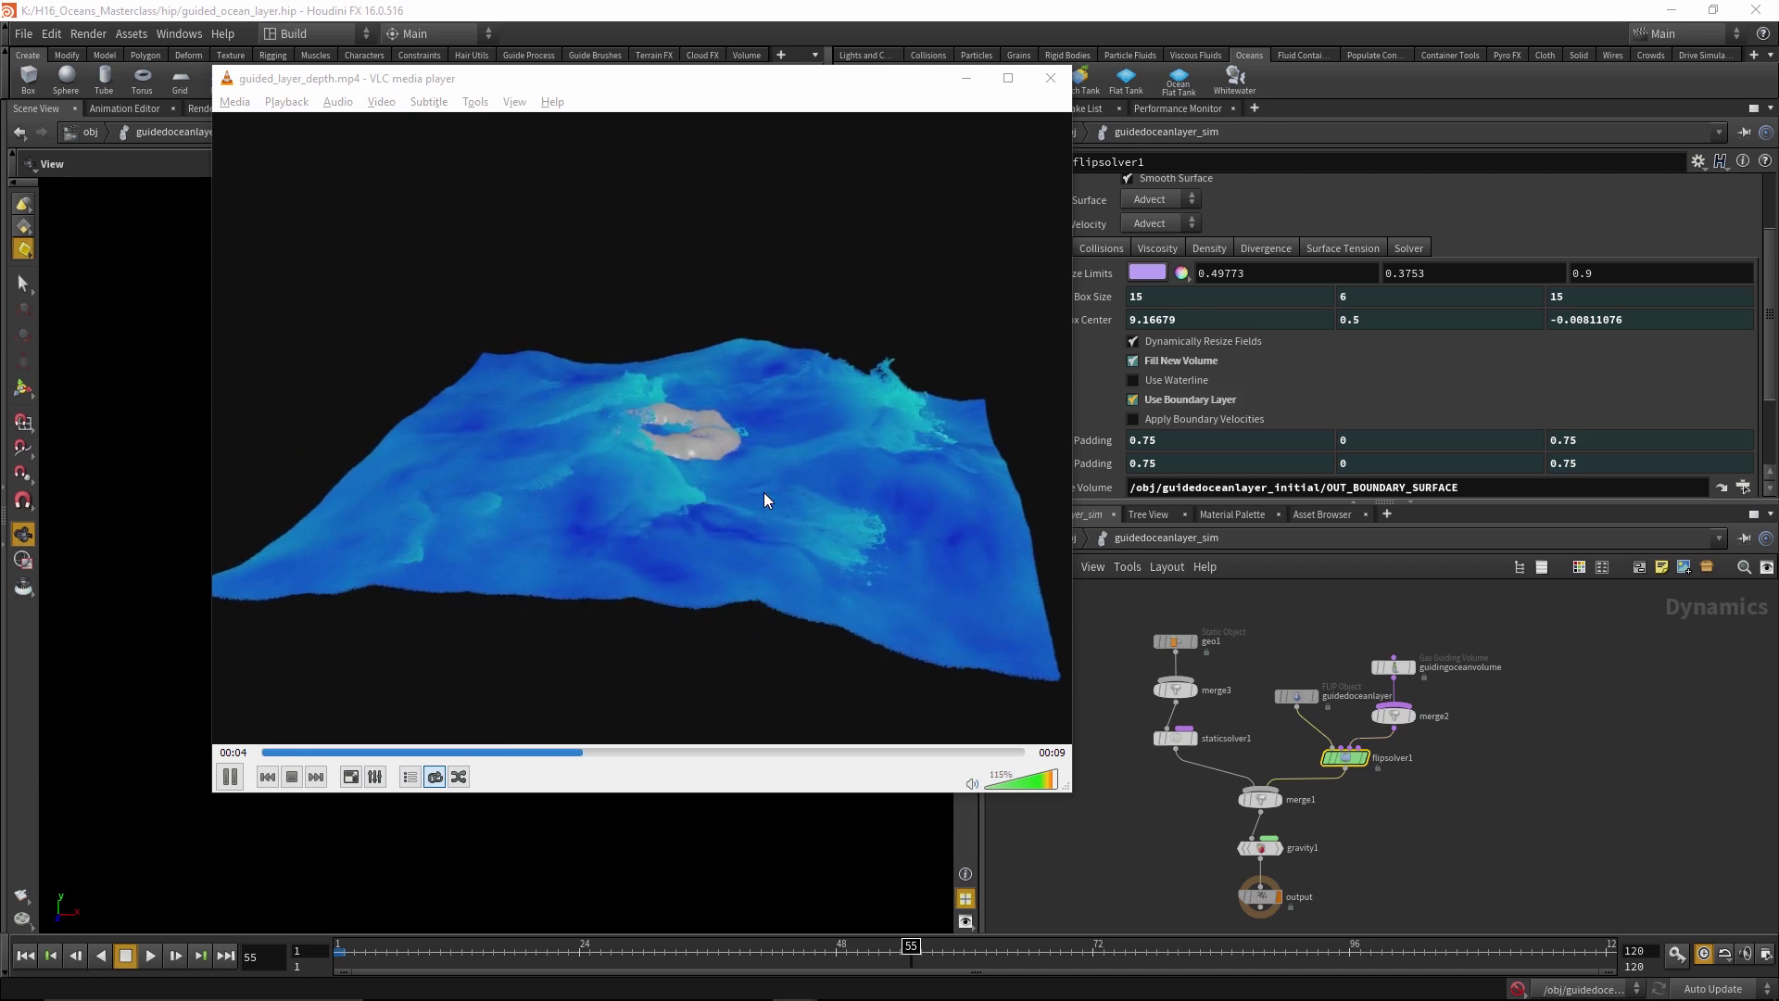
Open the guidedoceanlayer_fluid network and select union_surface_with_sink, renormalize_surface_sdf and fluidcompress1 together to review them
click(1248, 543)
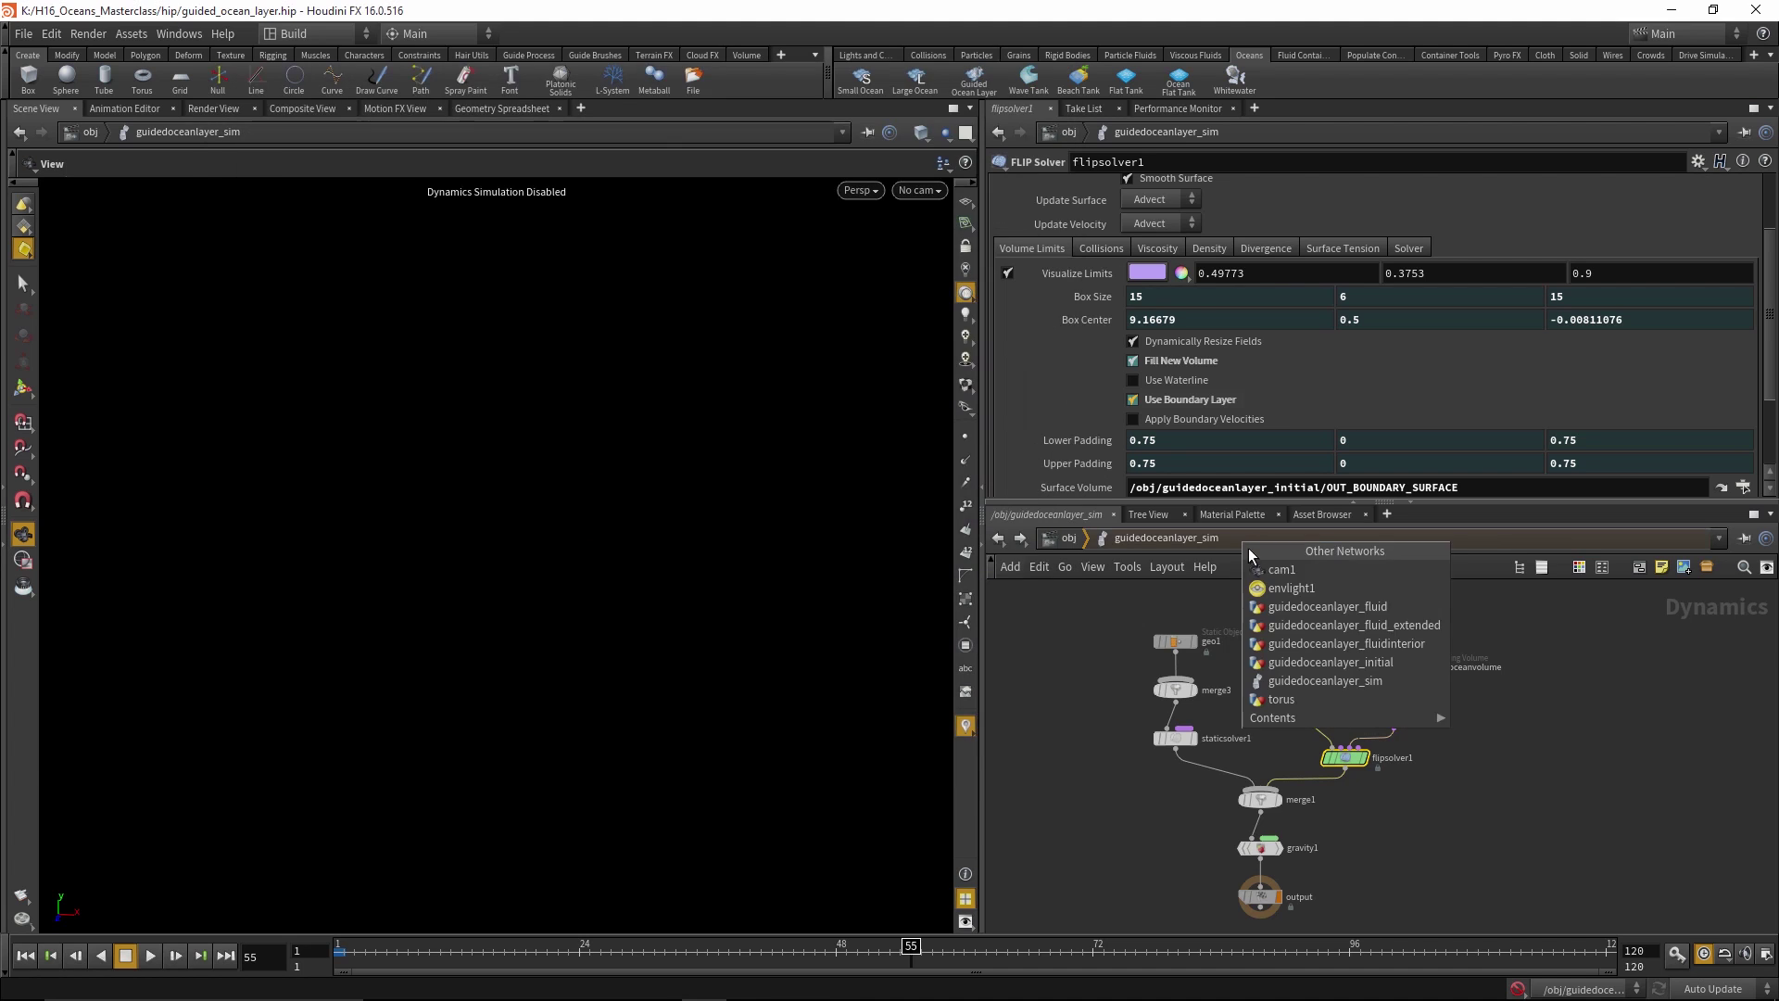
click(1273, 611)
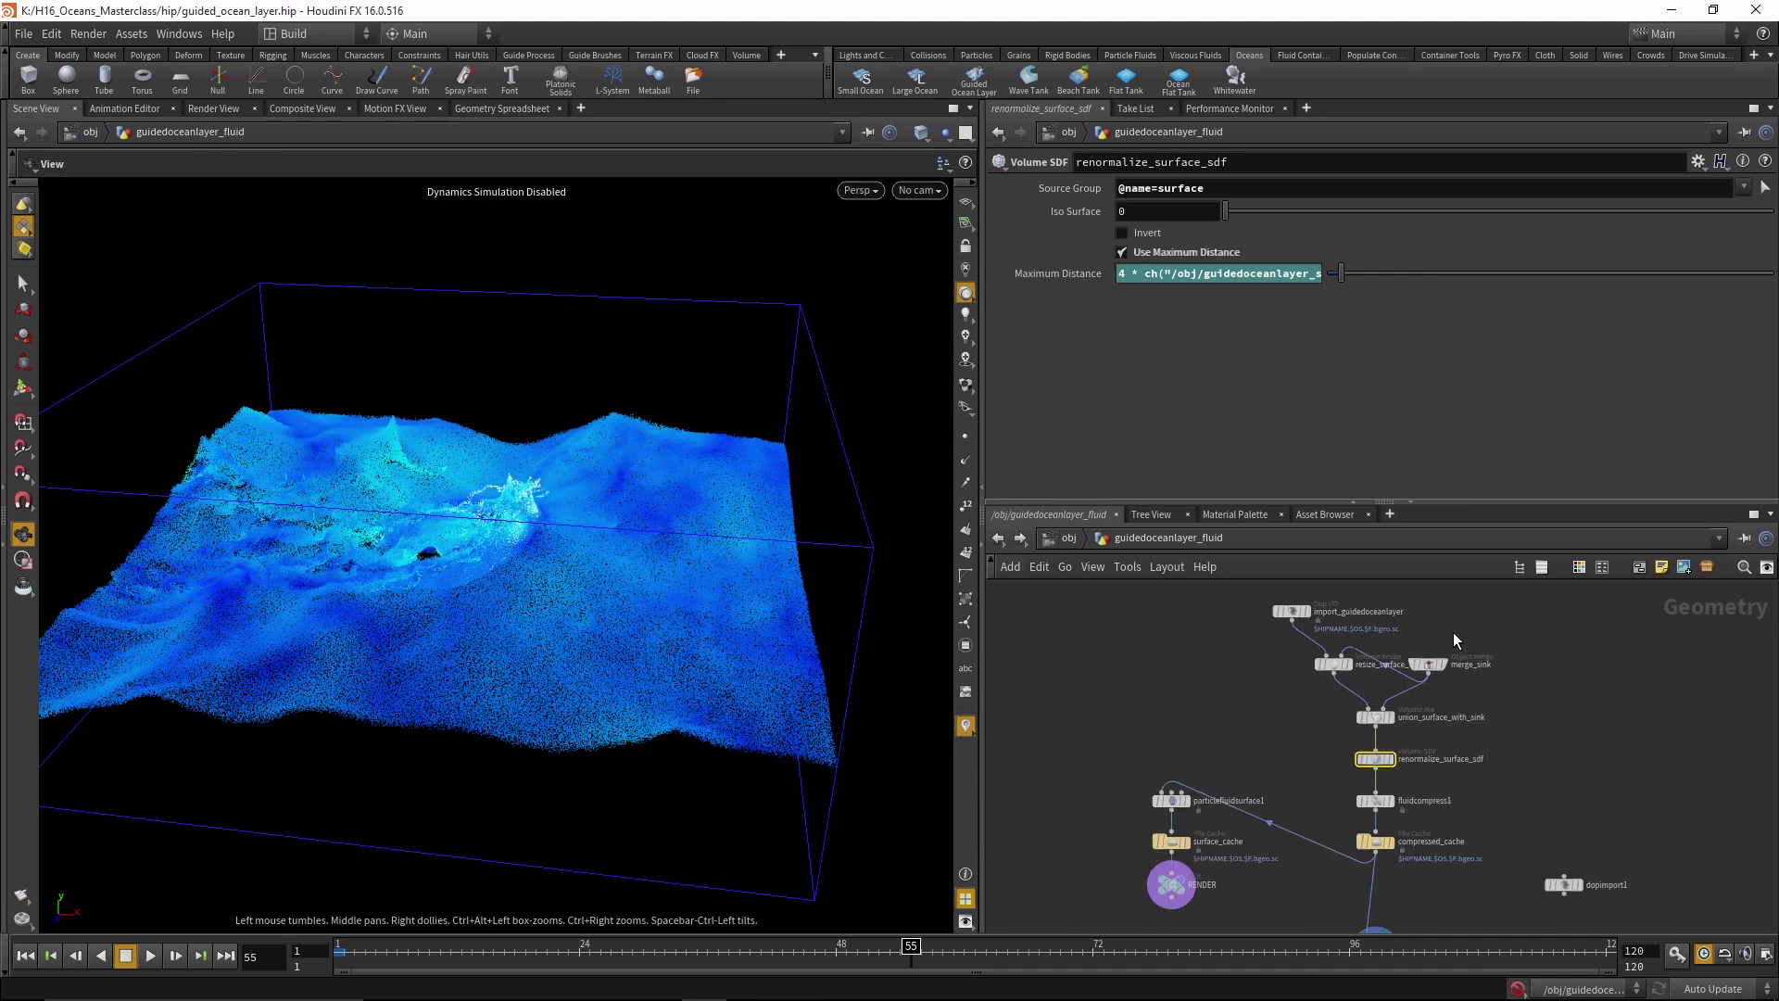
scroll(1453, 632, up, 3)
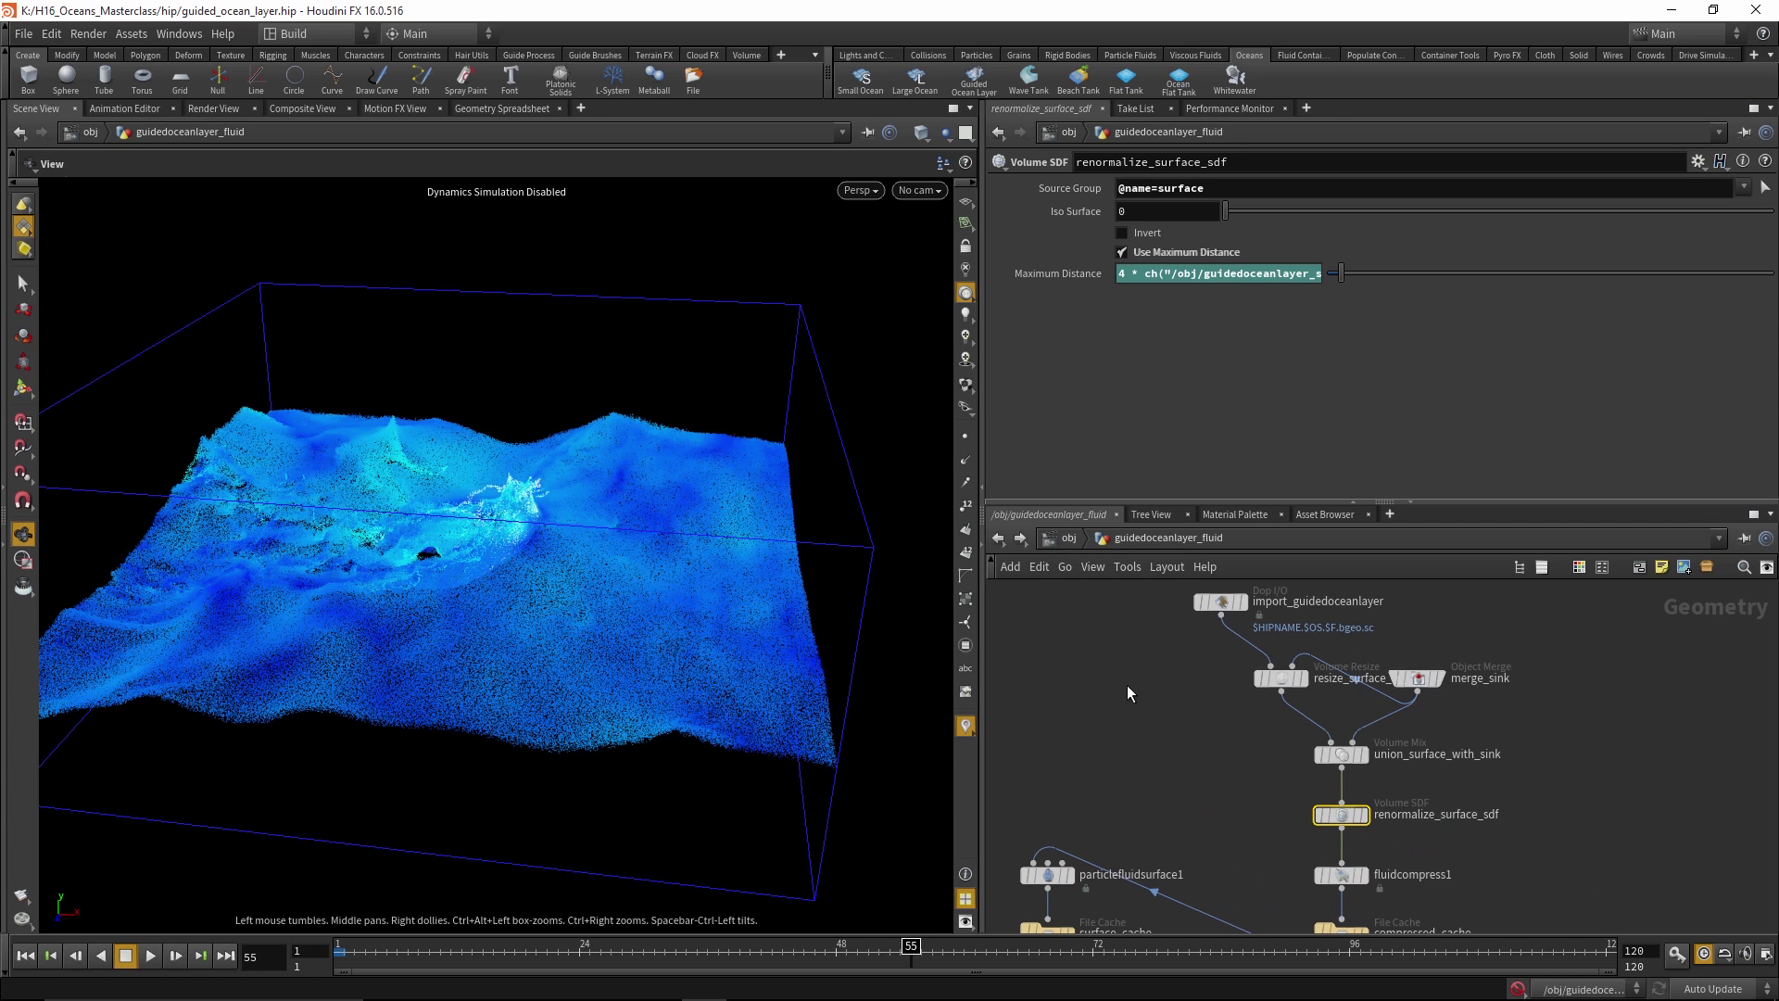
middle_drag(1127, 685, 975, 576)
scroll(1331, 658, down, 1)
drag(1143, 627, 1210, 753)
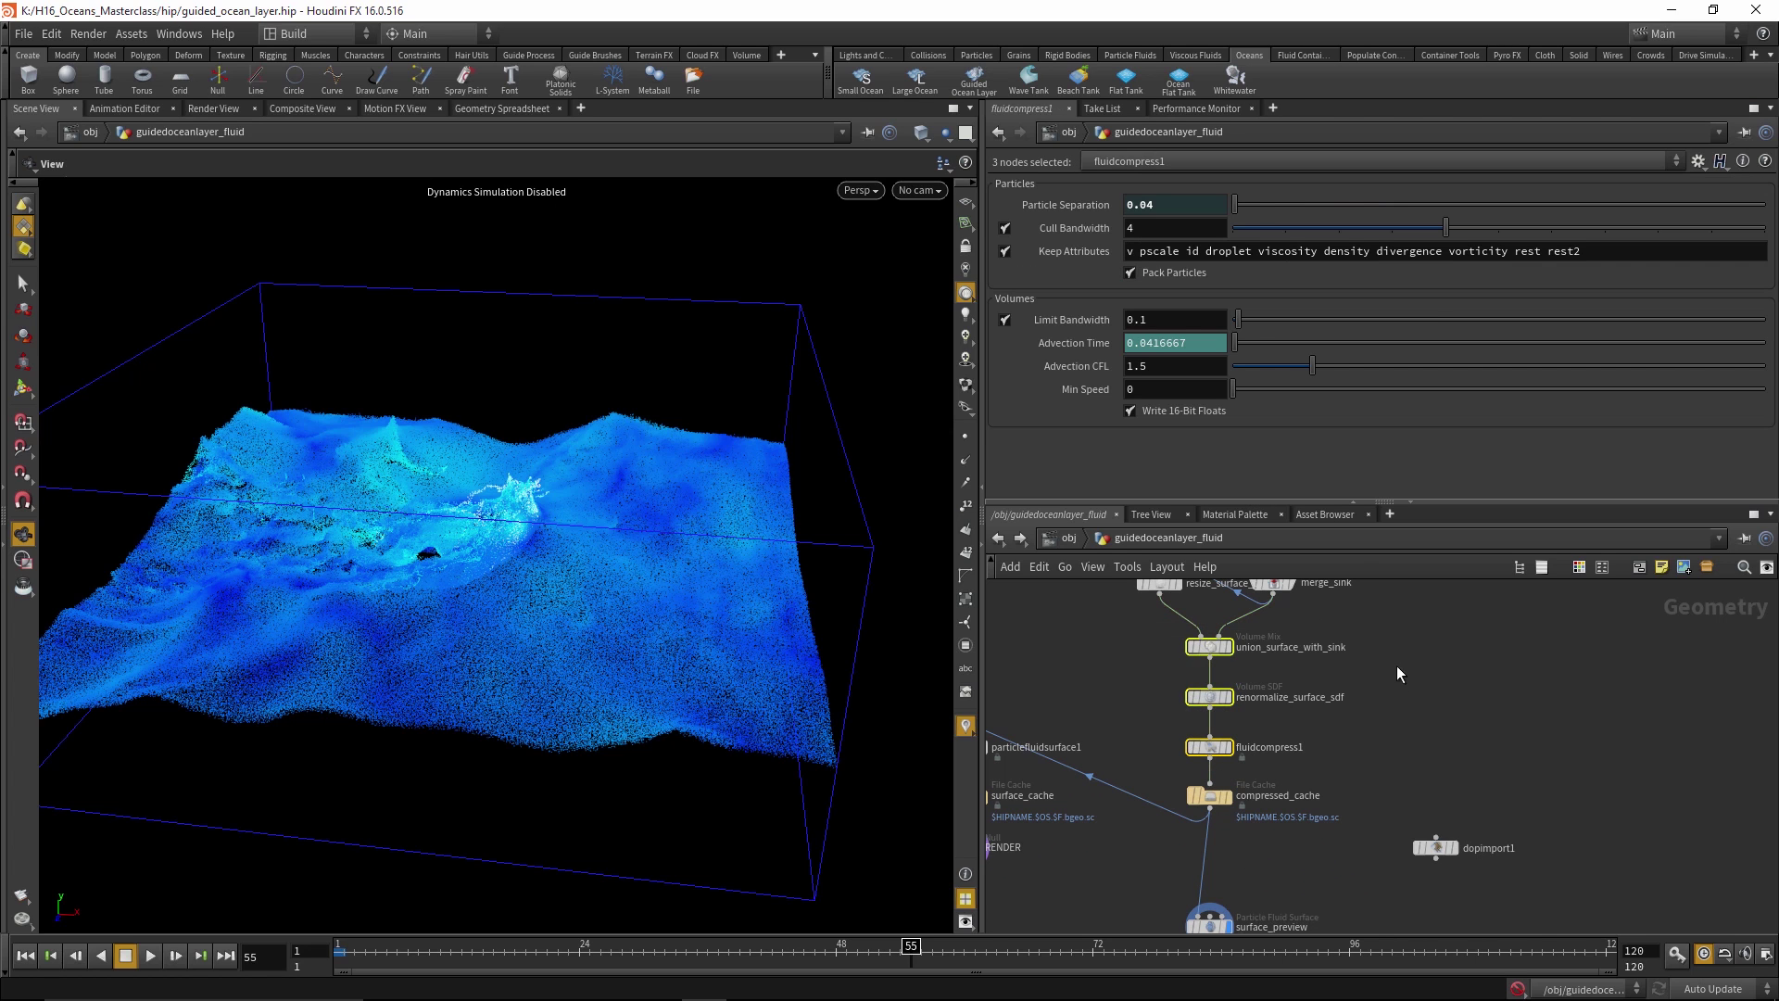
middle_drag(1397, 665, 1402, 795)
View the fluid particles from the side and check which object merge_sink imports
drag(806, 699, 814, 658)
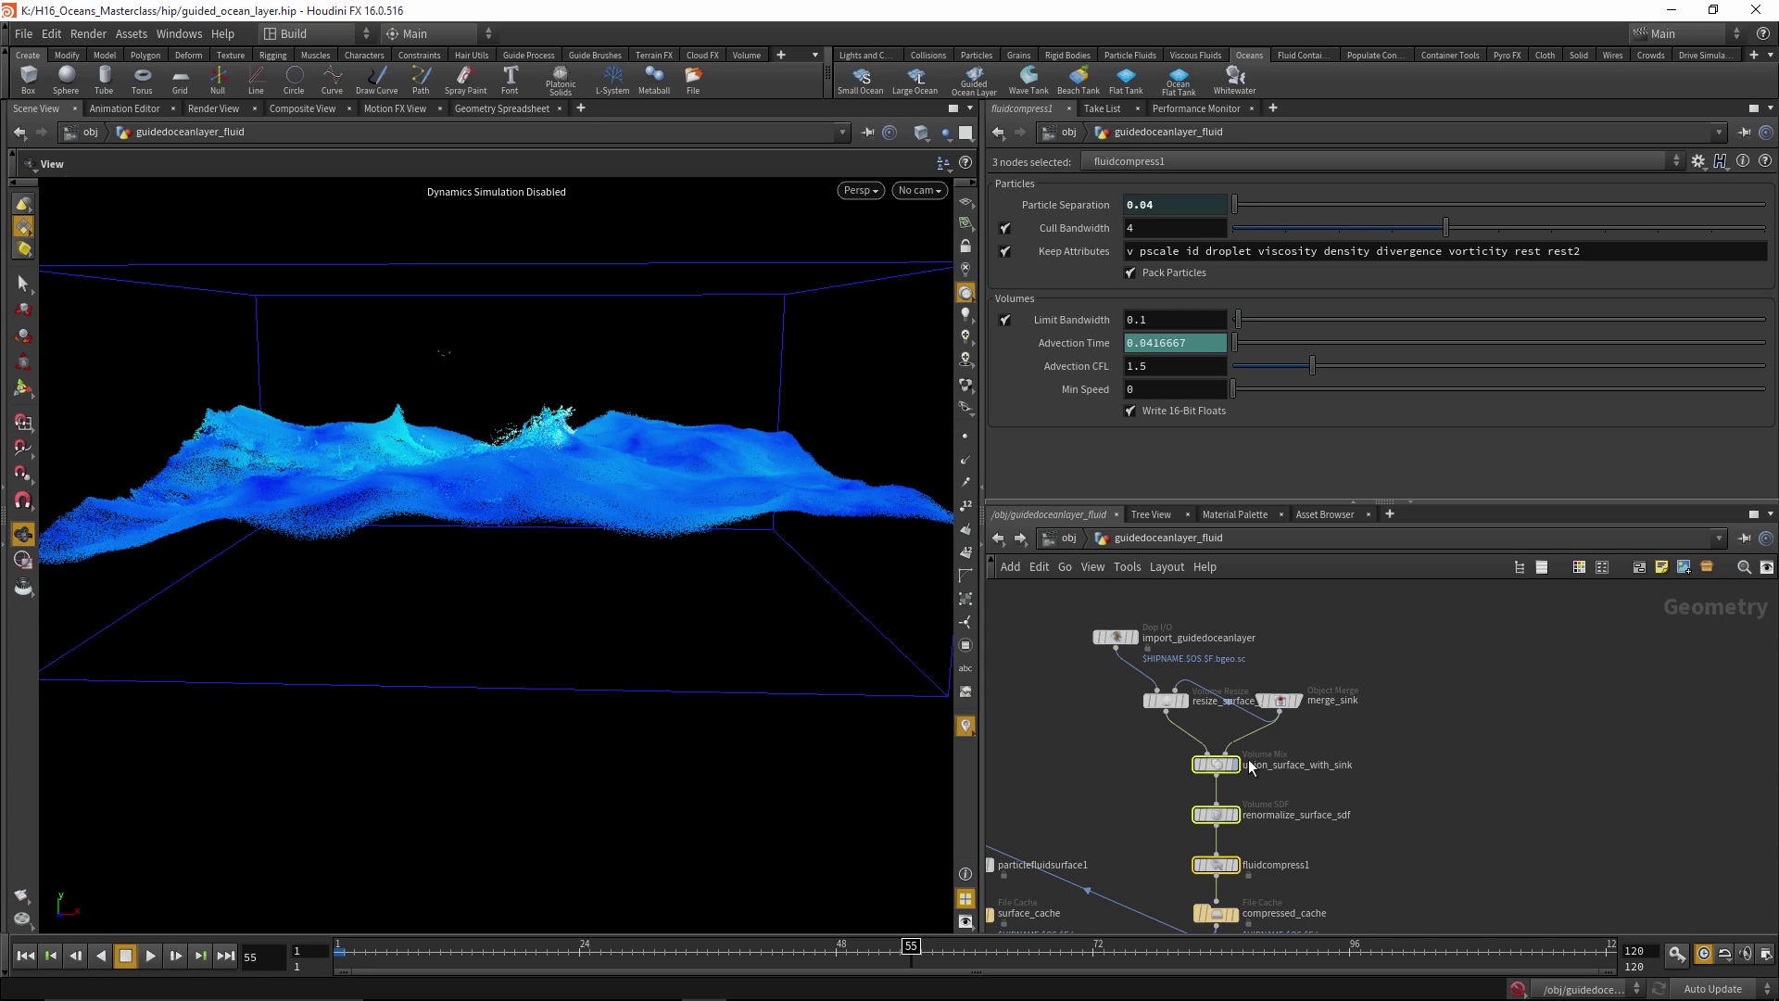
middle_drag(1384, 766, 1334, 710)
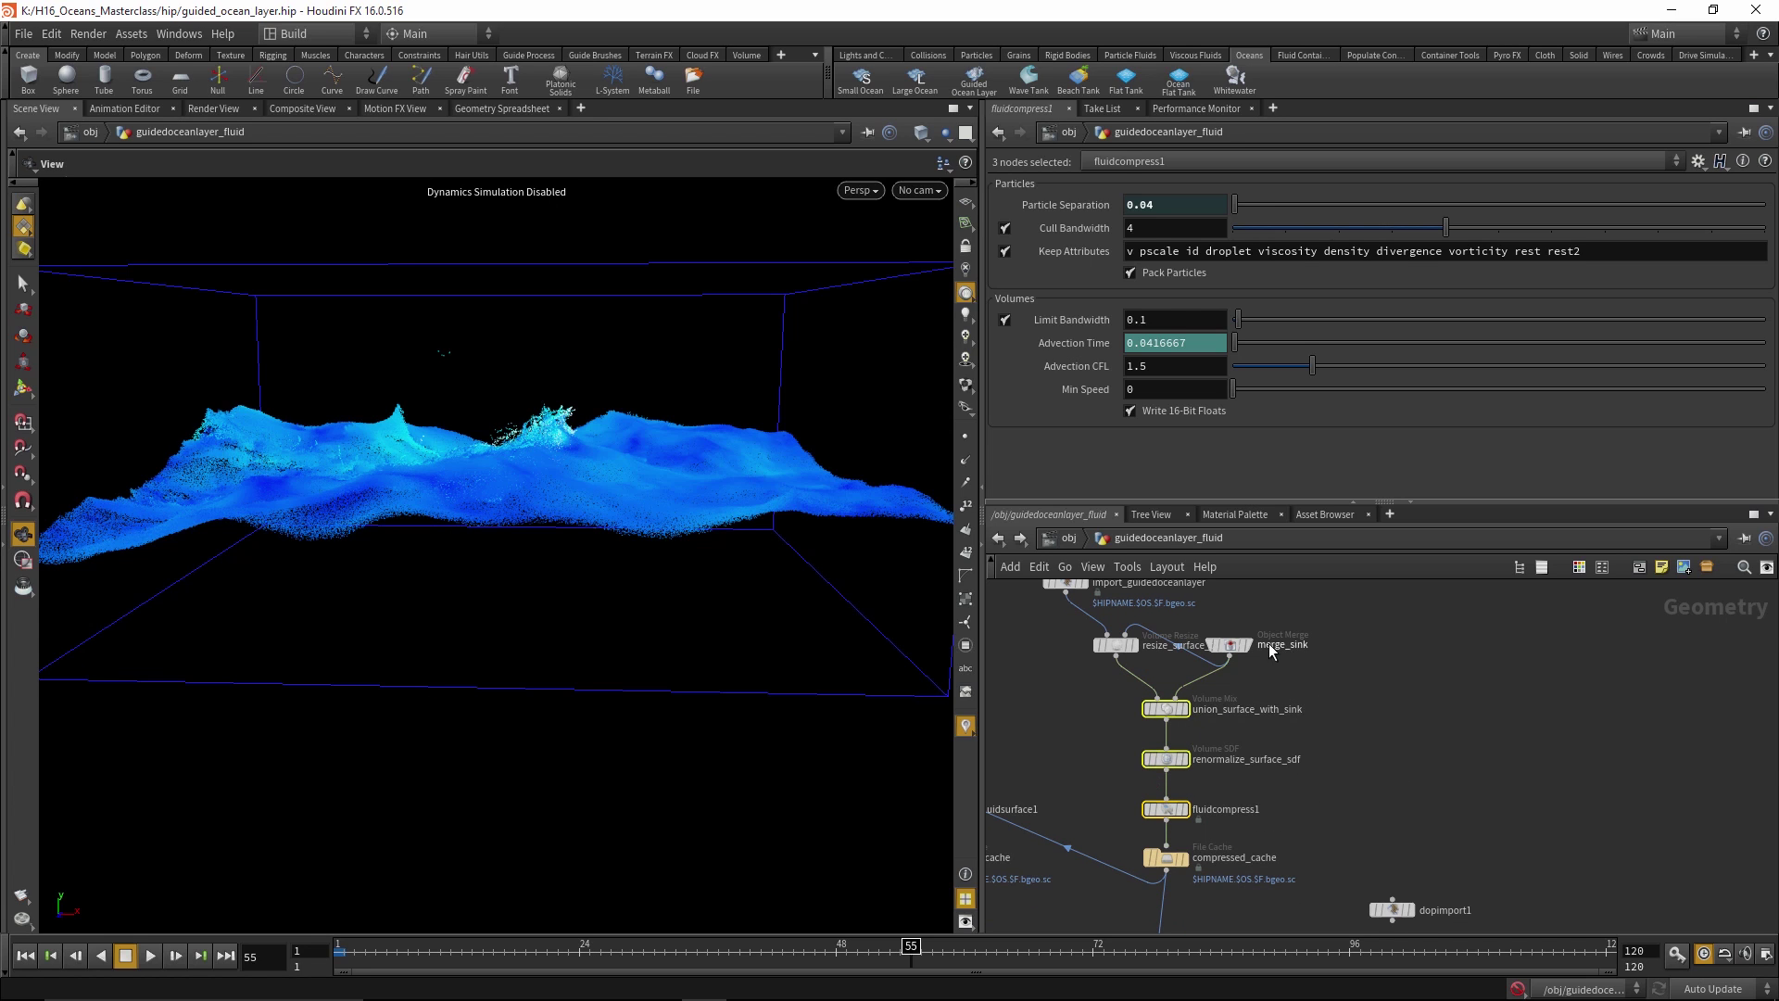
click(1230, 647)
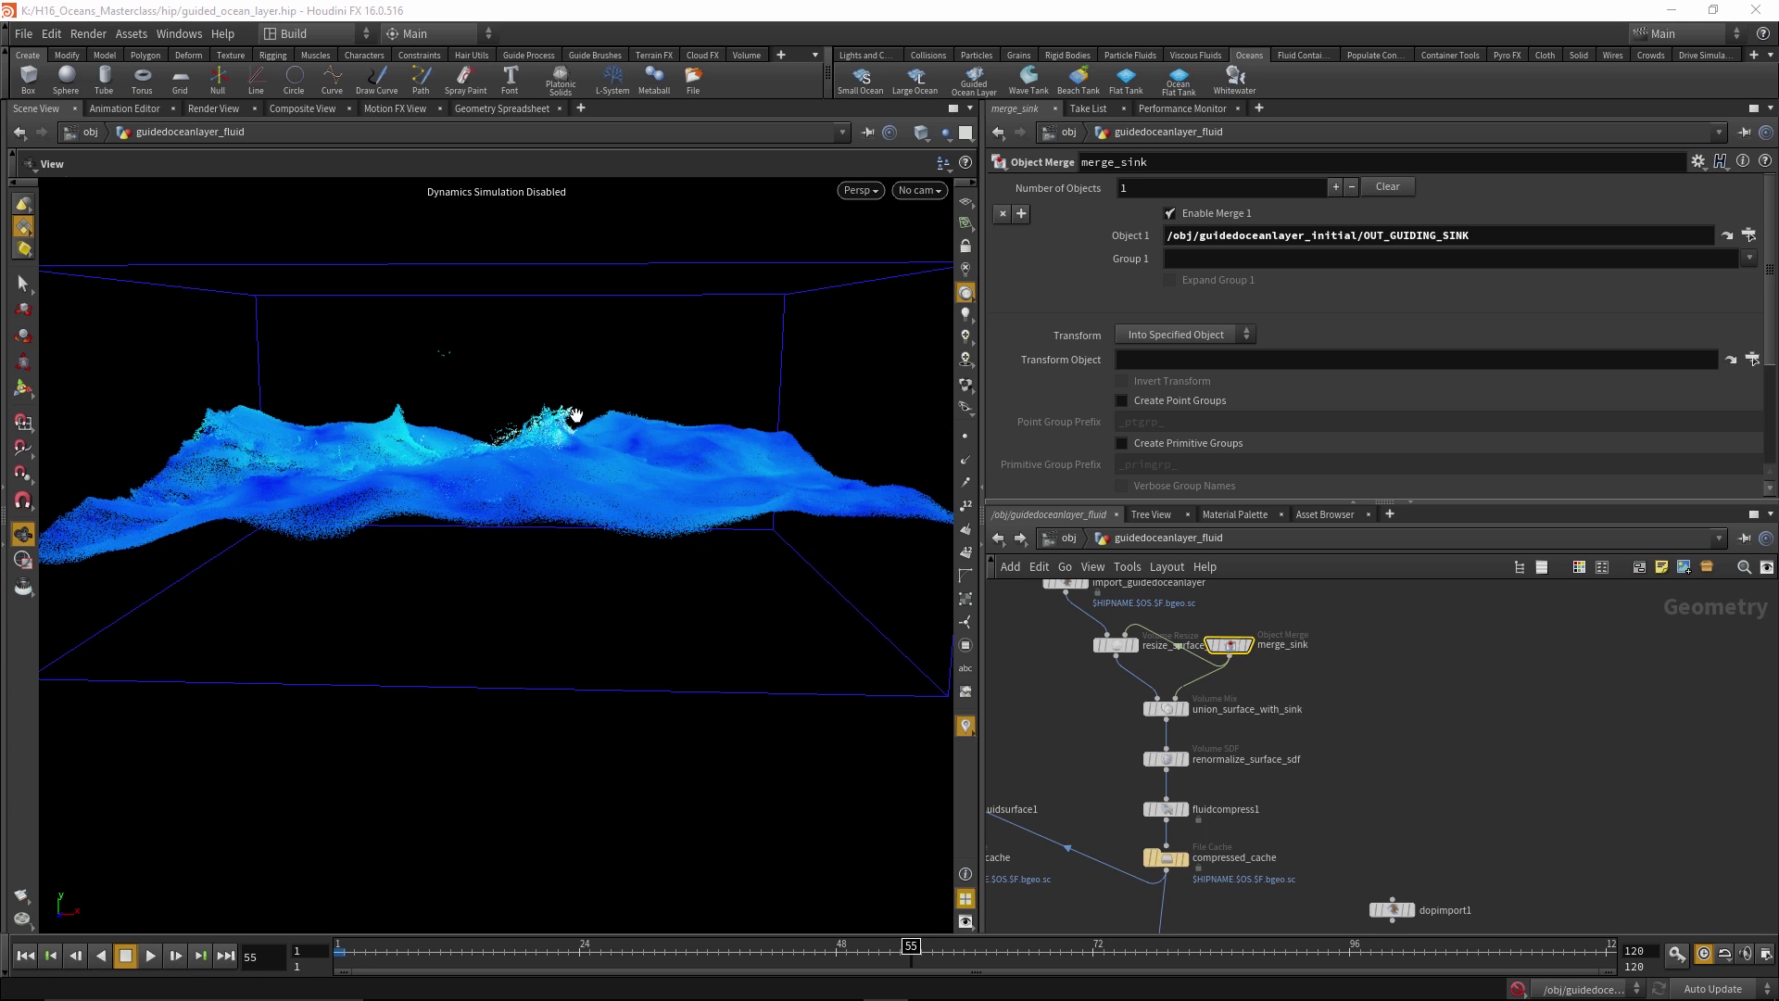
View the fluid particles from above, then switch to VLC and play guided_ocean_layer_flipbook.mov
drag(576, 415, 582, 475)
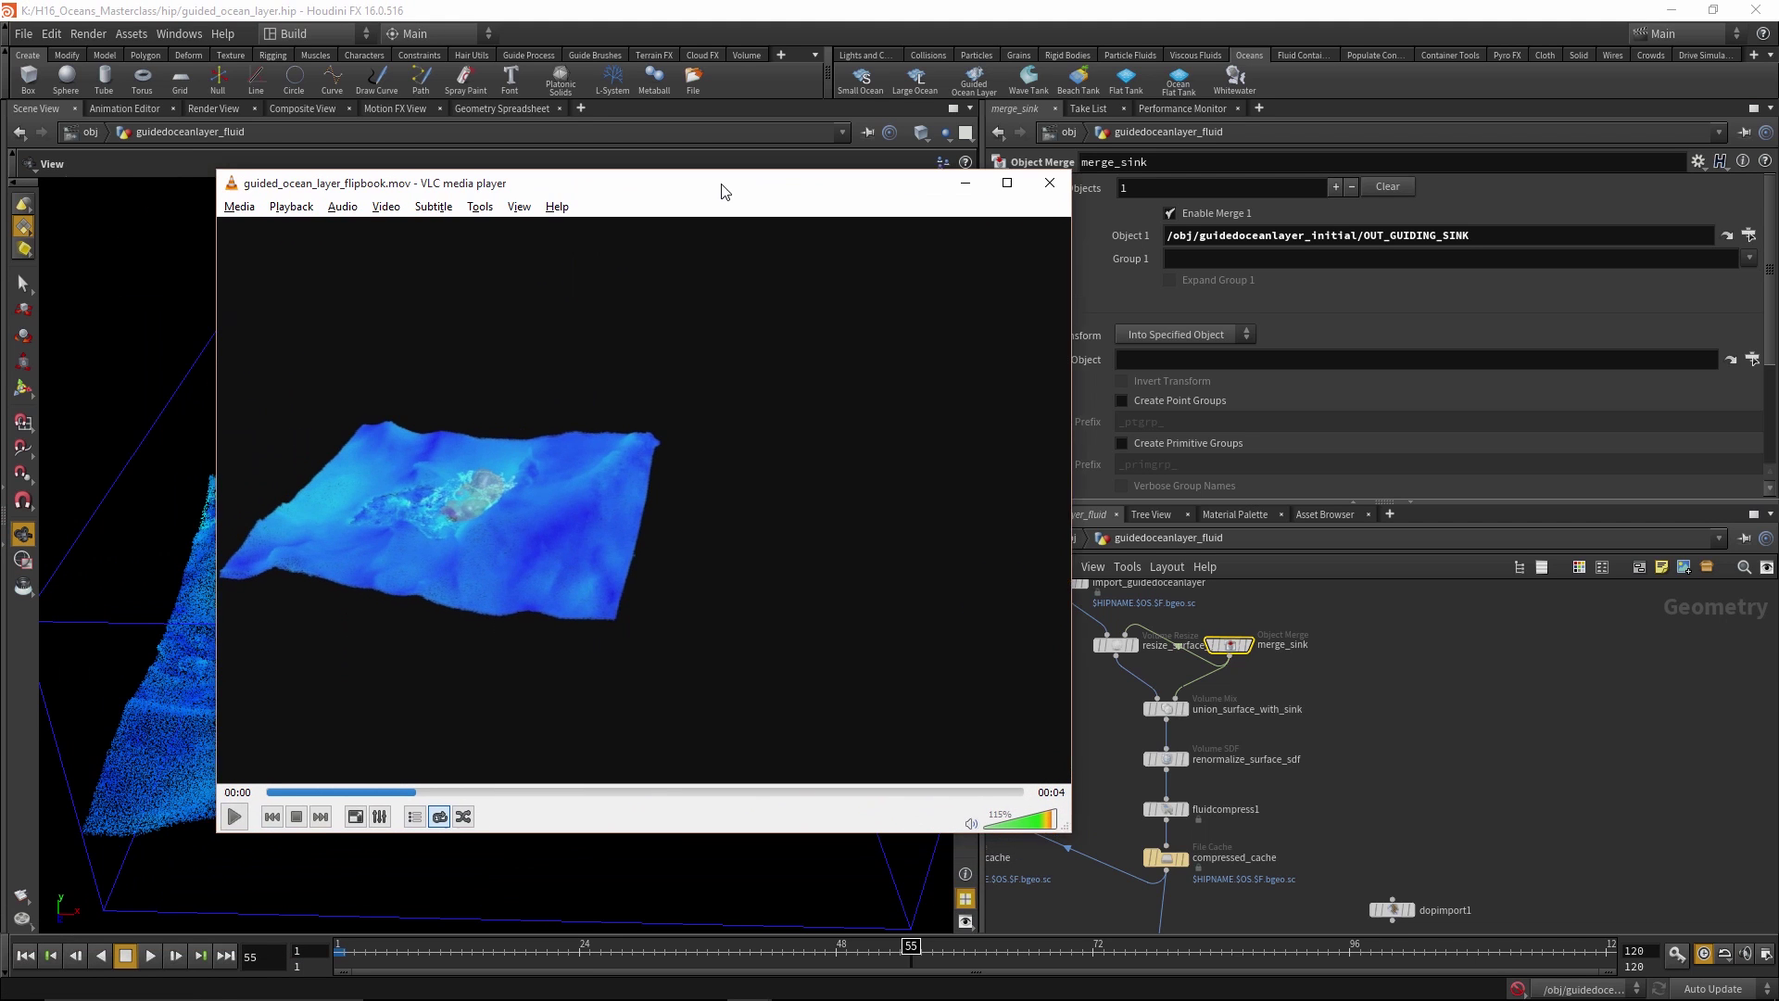
click(252, 807)
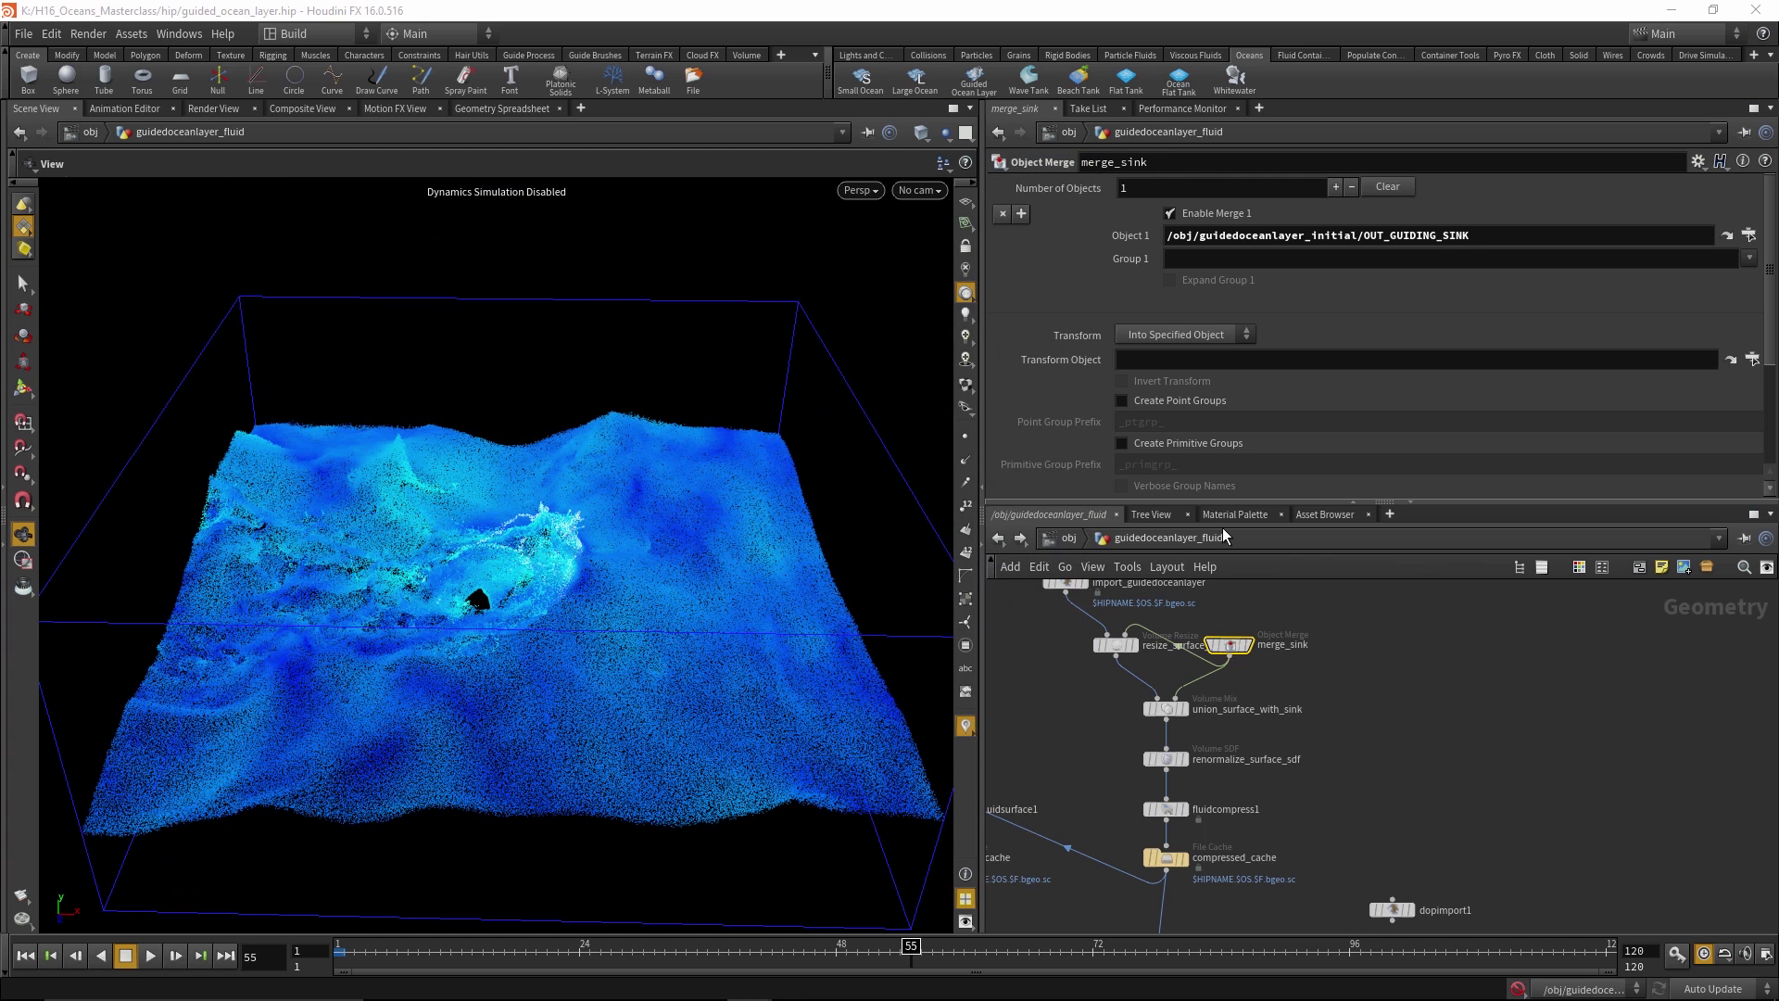
Return to Houdini, open the guidedoceanlayer_fluid_extended network, display surface_preview and move the timeline to frame 20
click(1225, 538)
click(1251, 613)
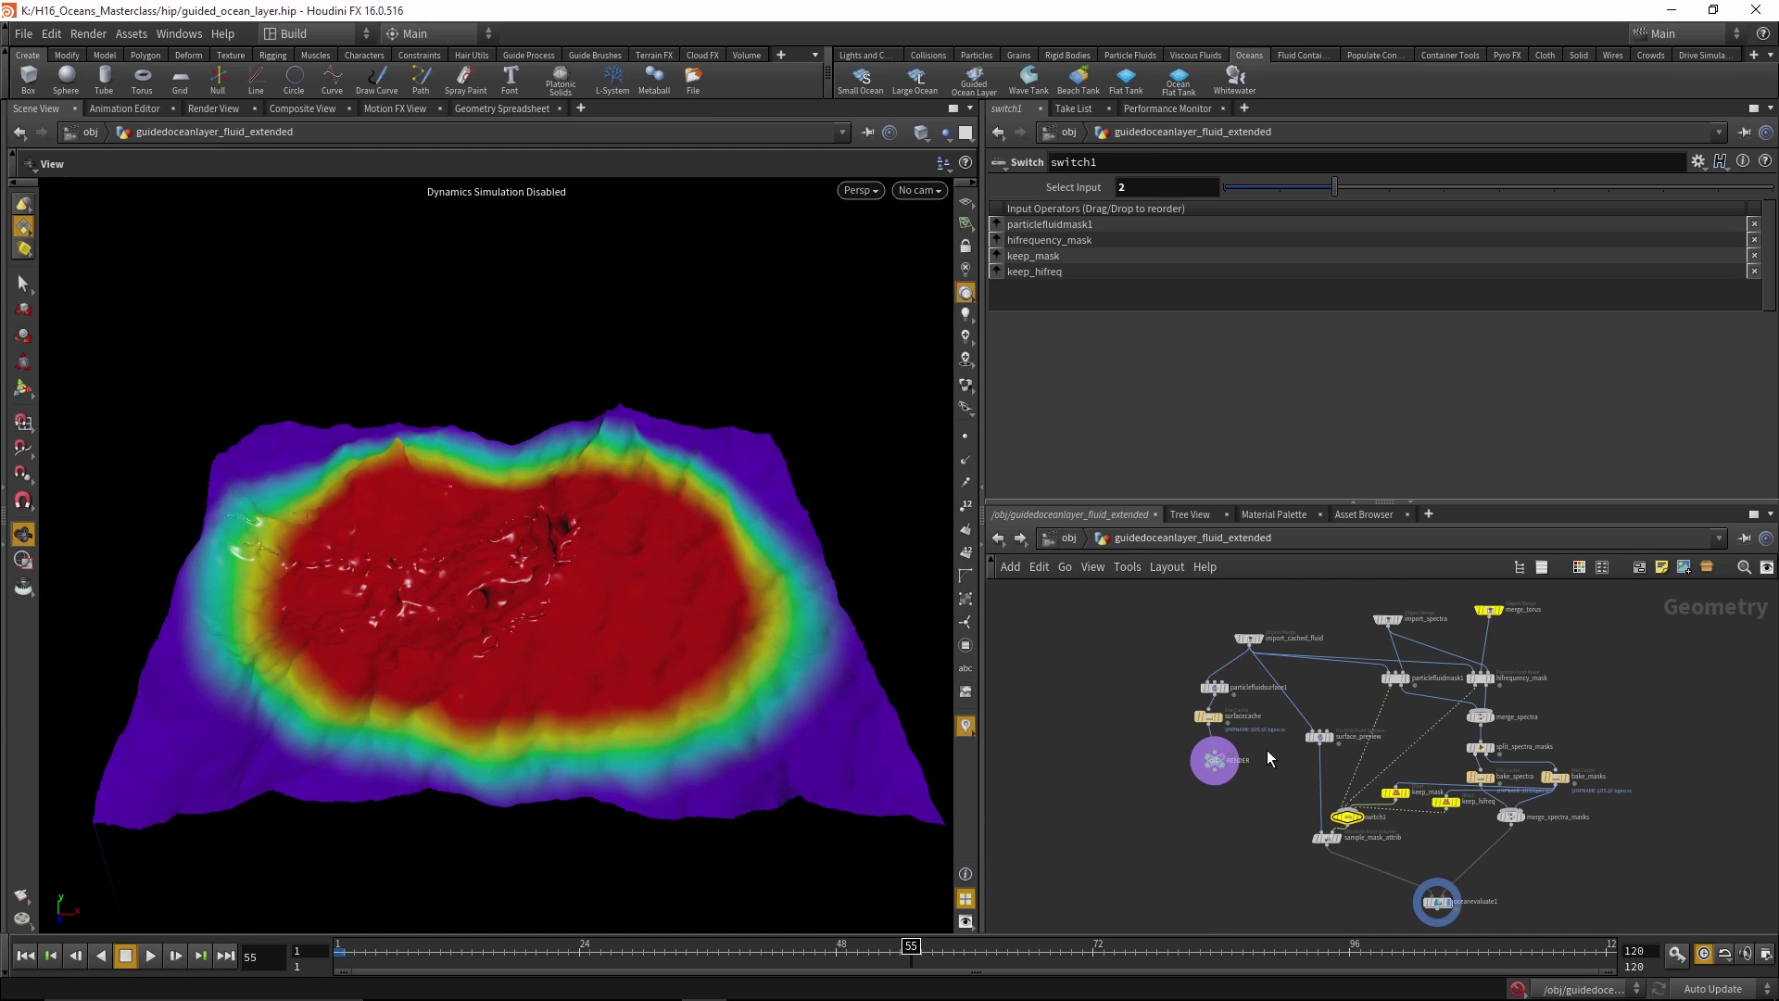
scroll(1112, 686, up, 3)
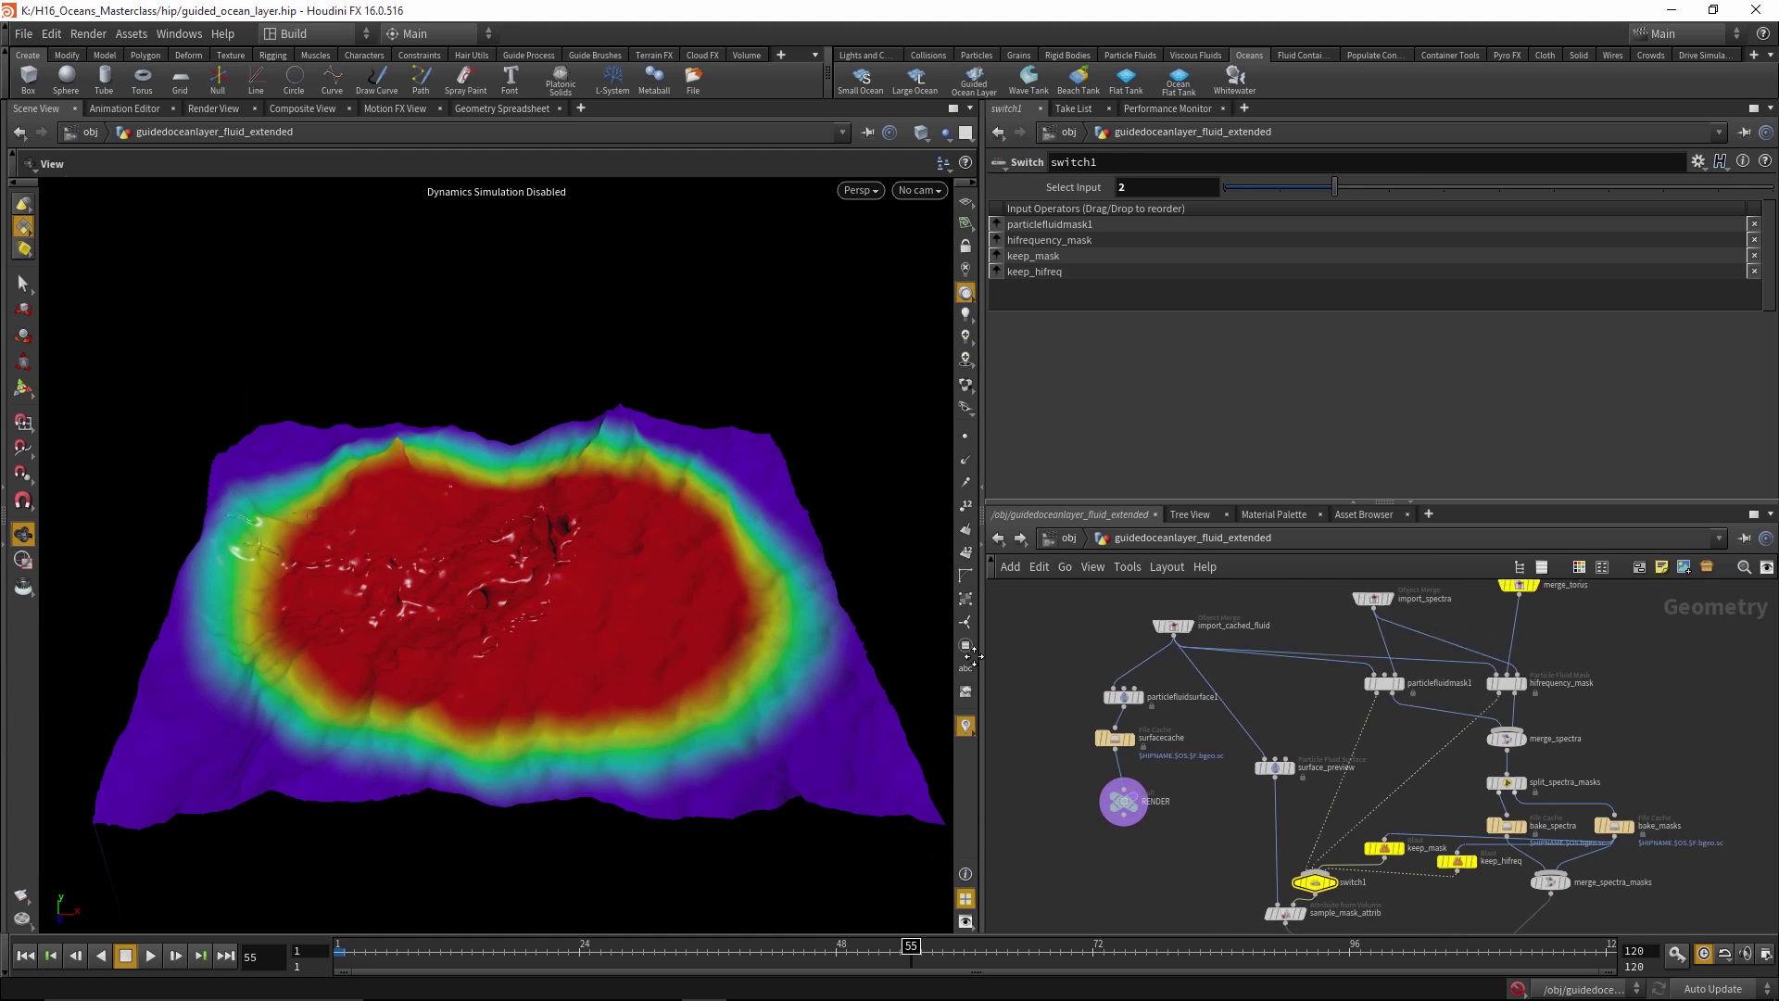
click(1241, 758)
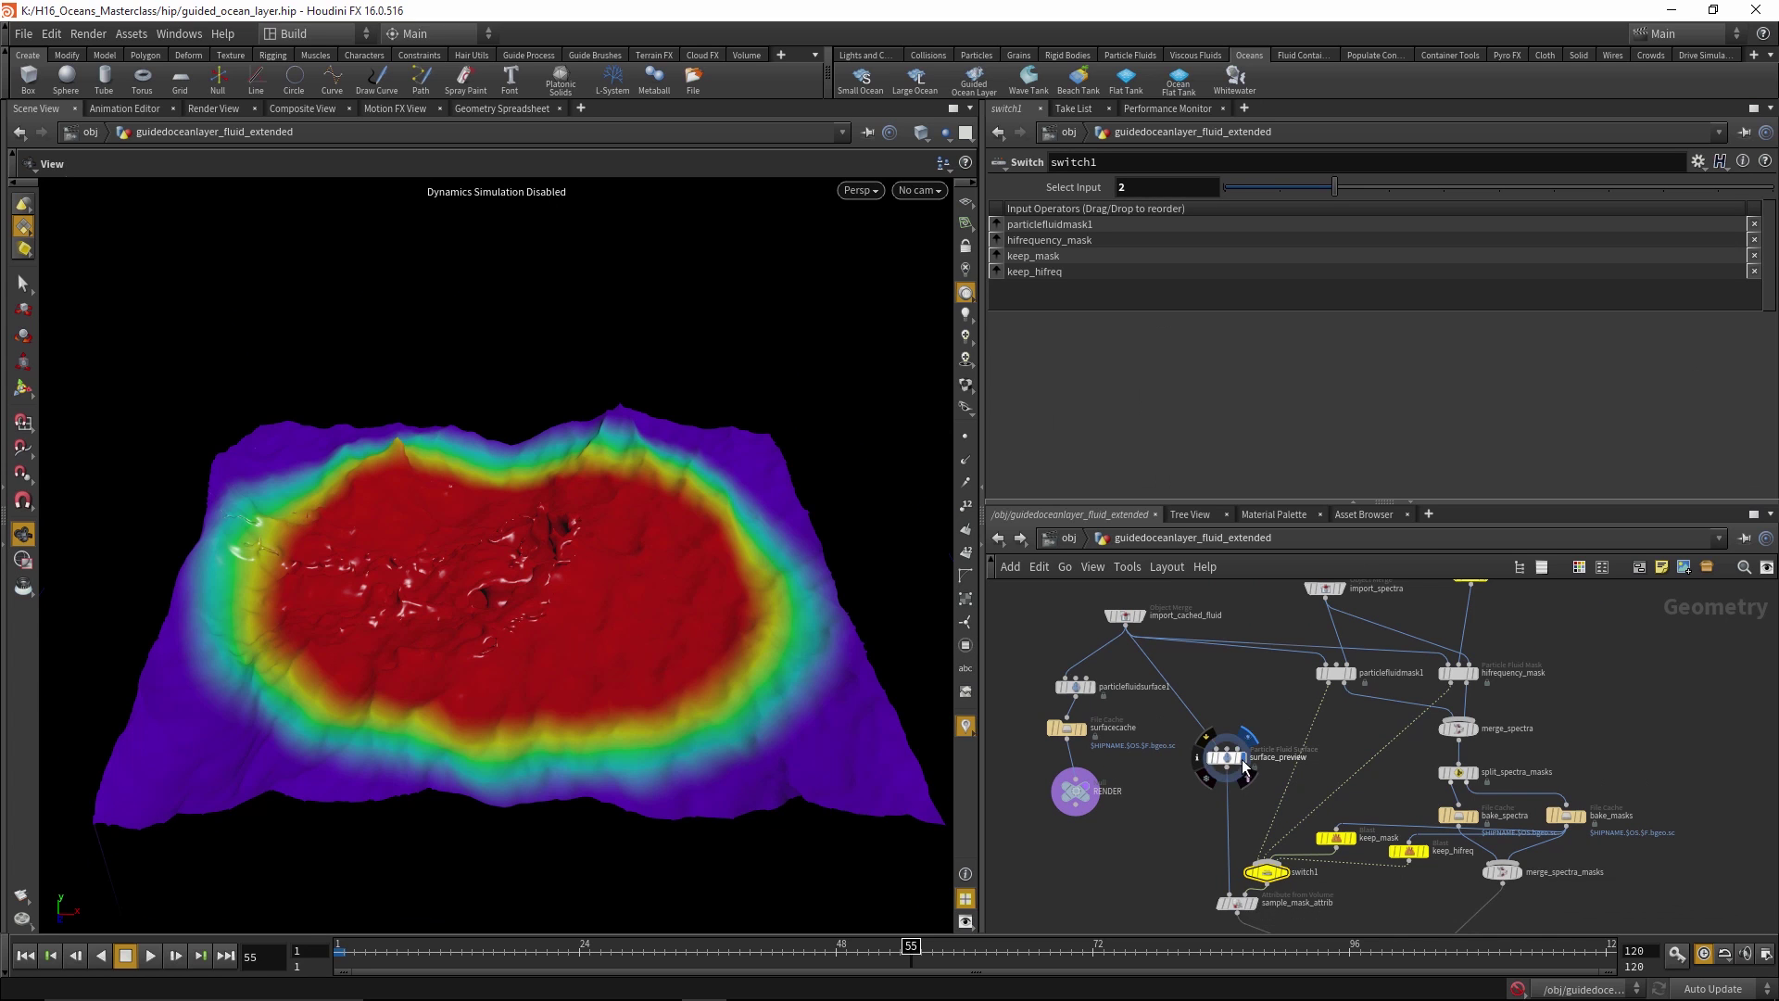
click(545, 955)
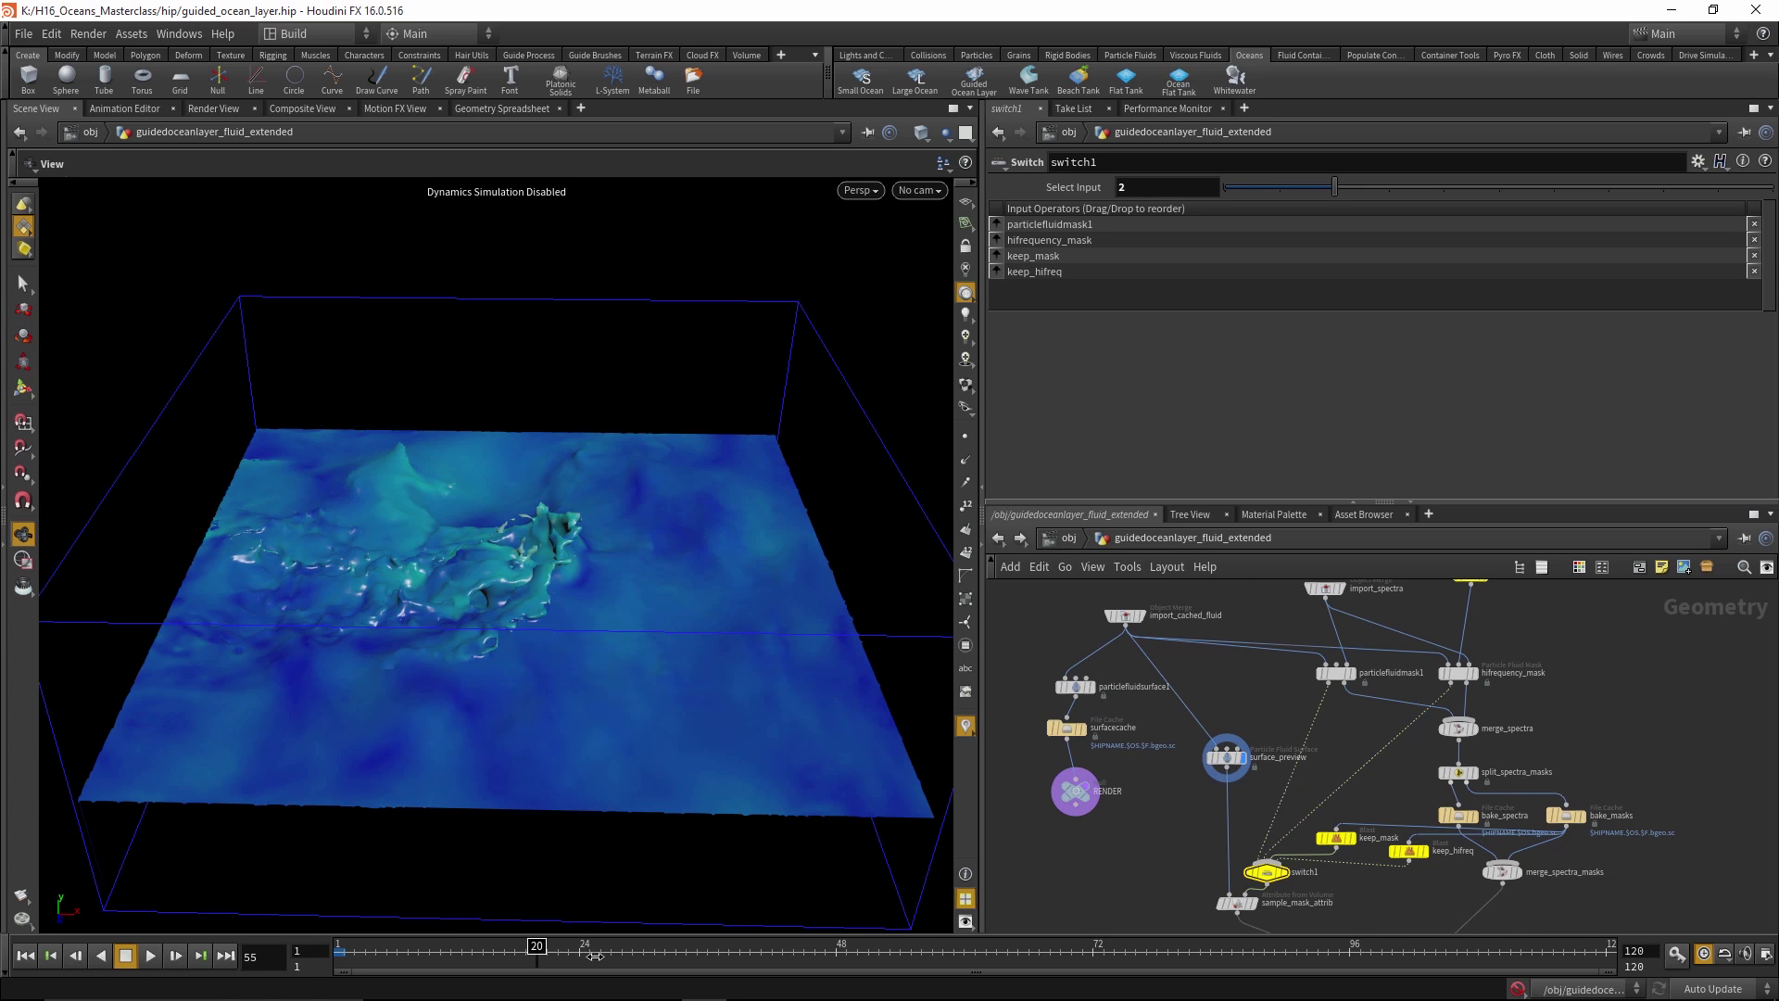
Move the timeline to frame 57 and display sample_mask_attrib to show the mask on the fluid surface
drag(722, 955, 934, 954)
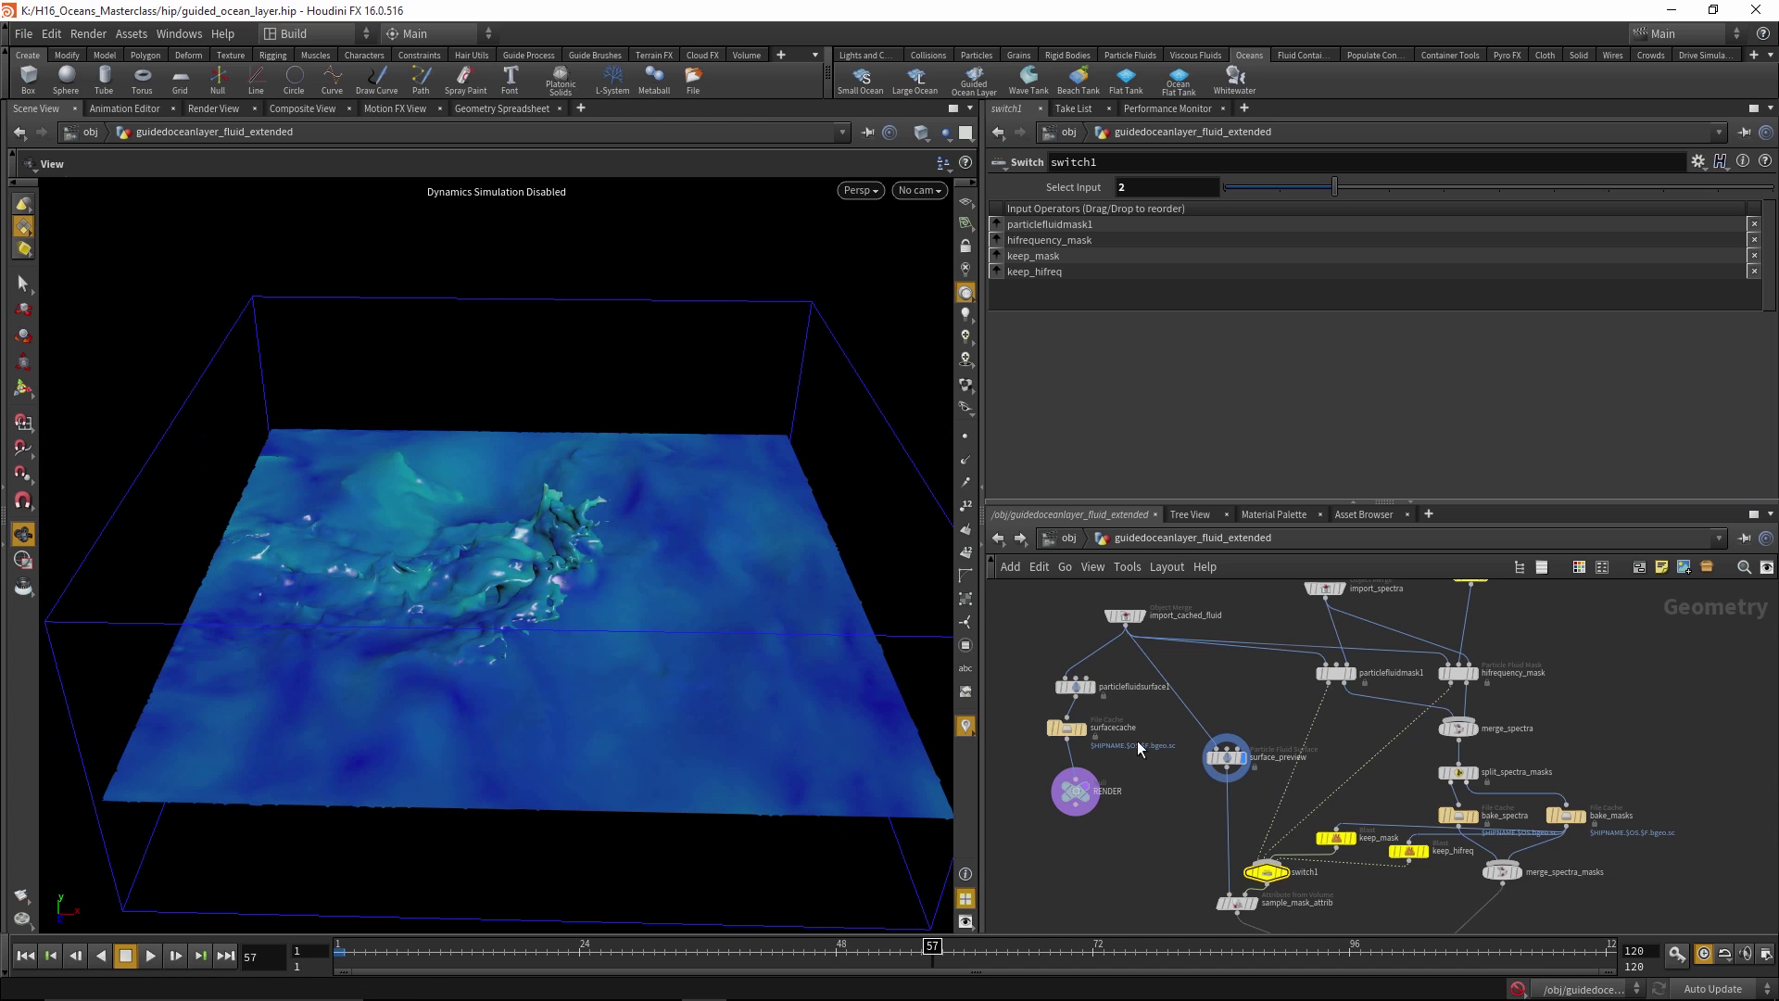
middle_drag(1157, 798, 1100, 751)
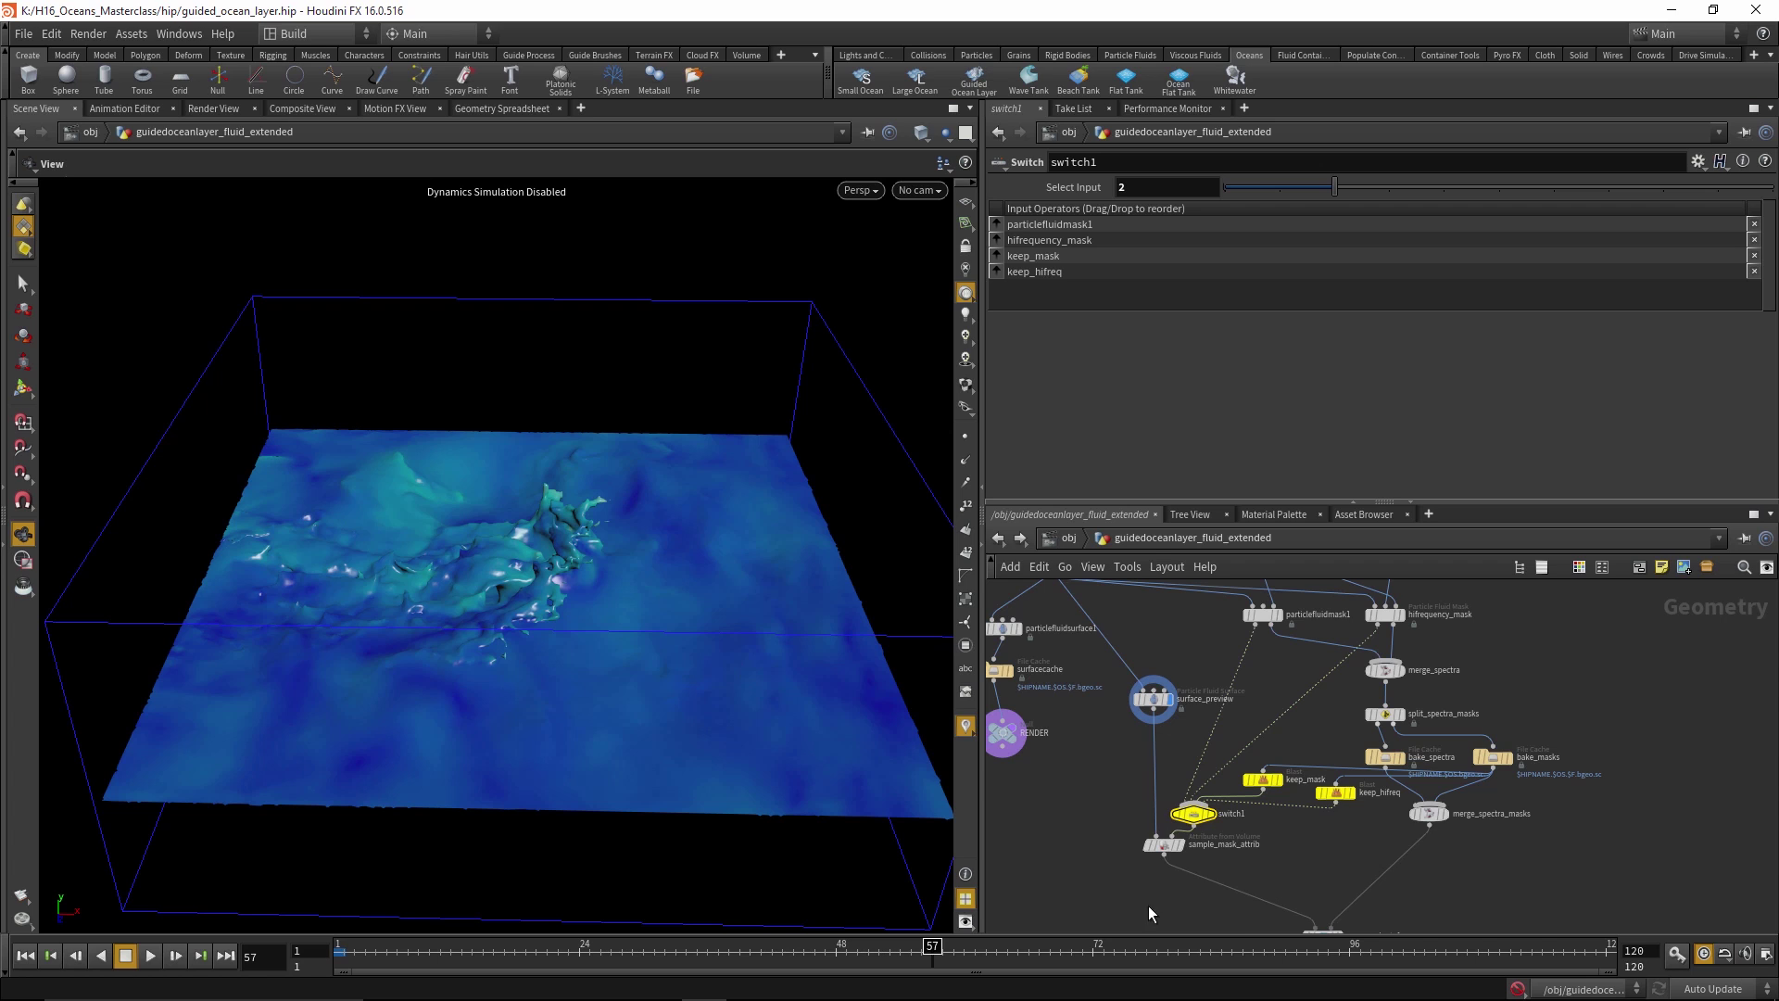
click(1180, 845)
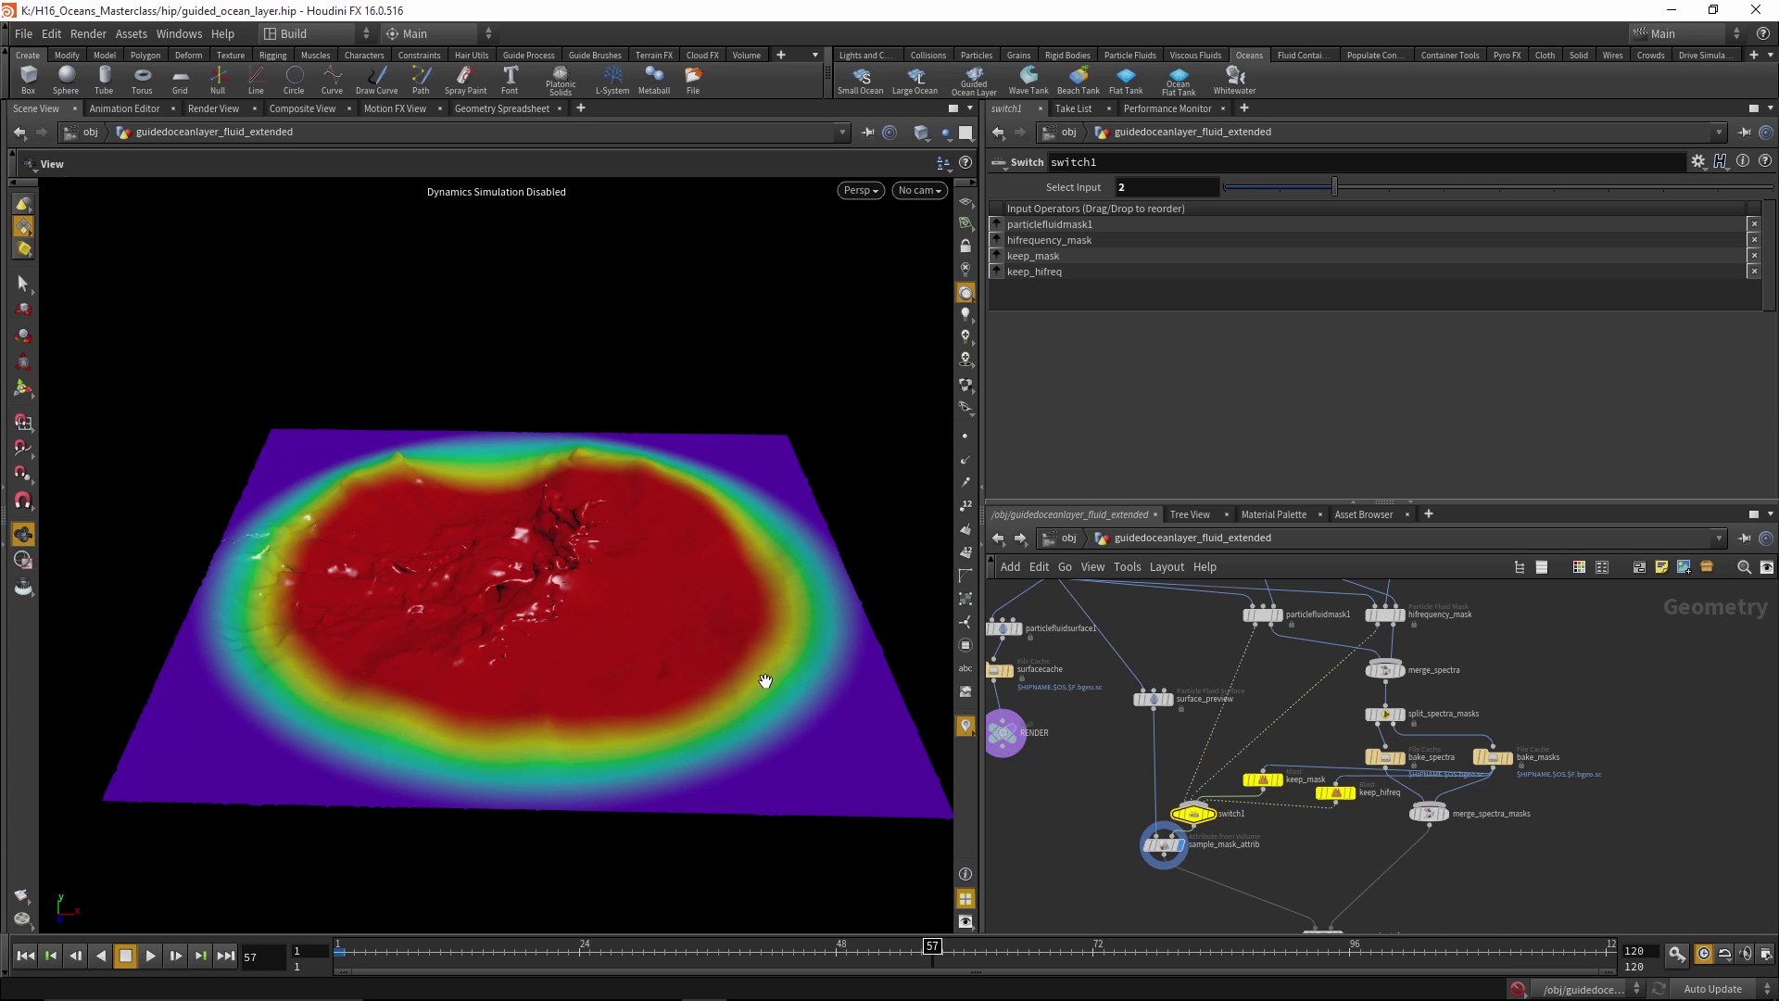
Review the Mask settings of particlefluidmask1, including its conditions, bounding box region and falloff
click(1259, 615)
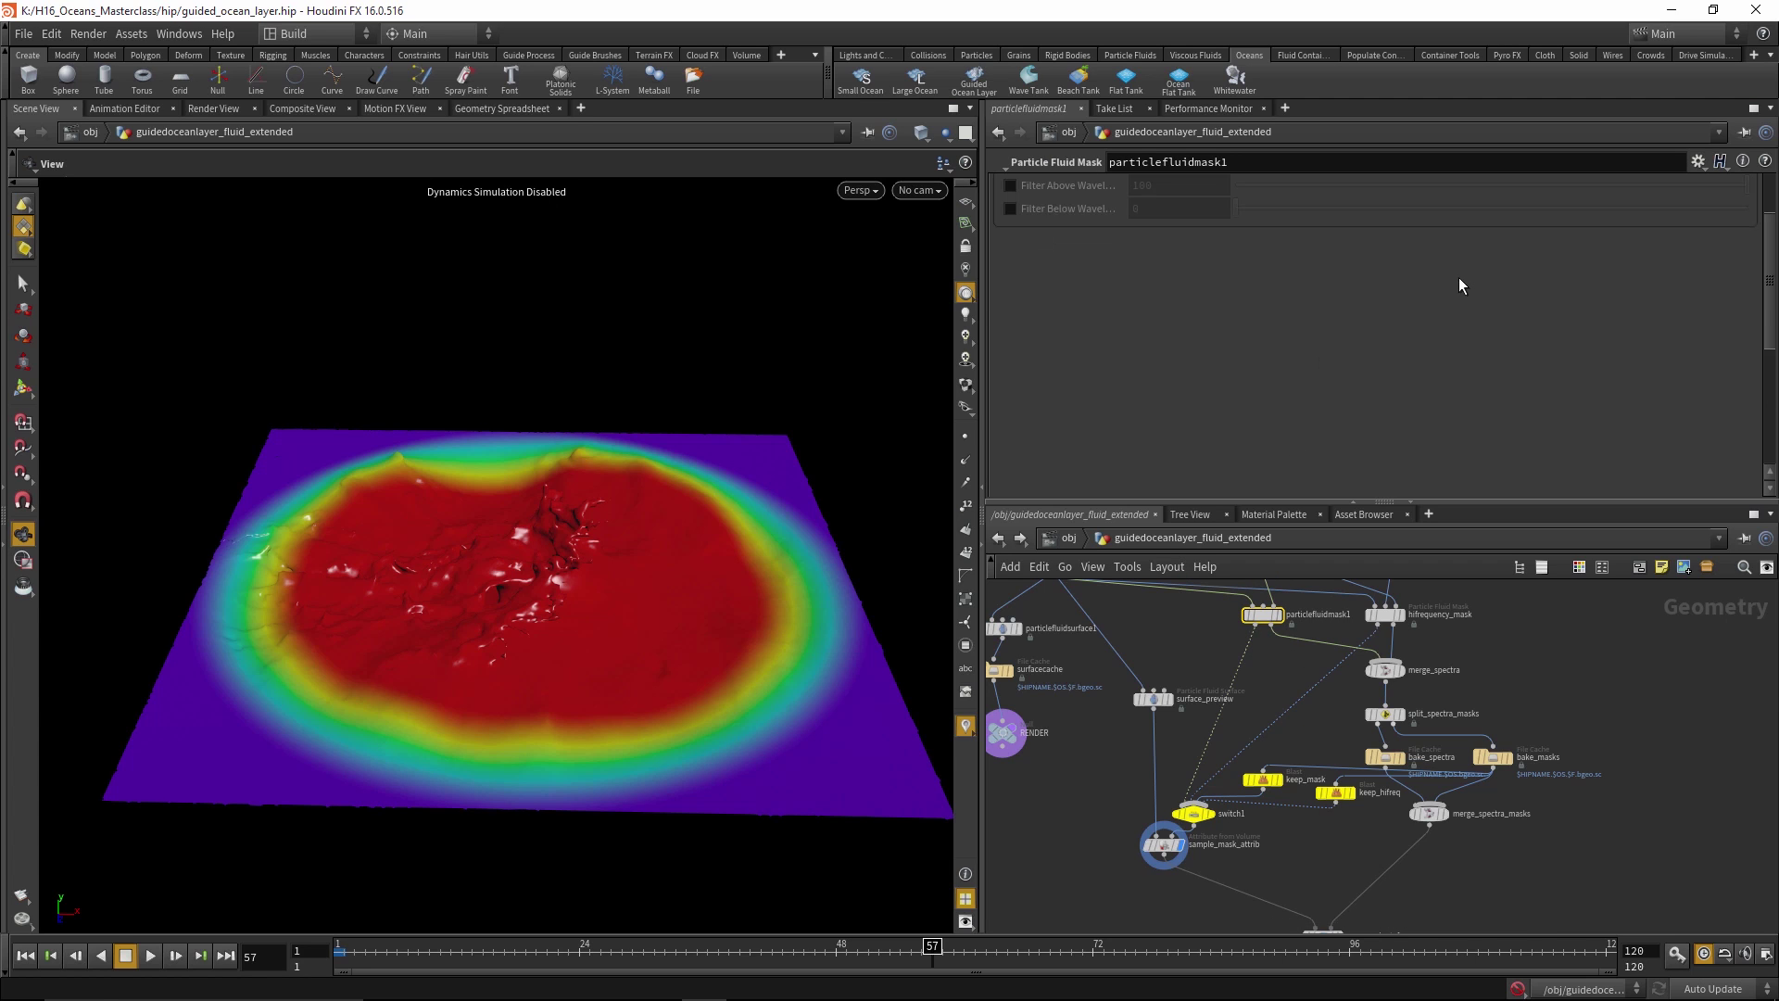
click(1006, 189)
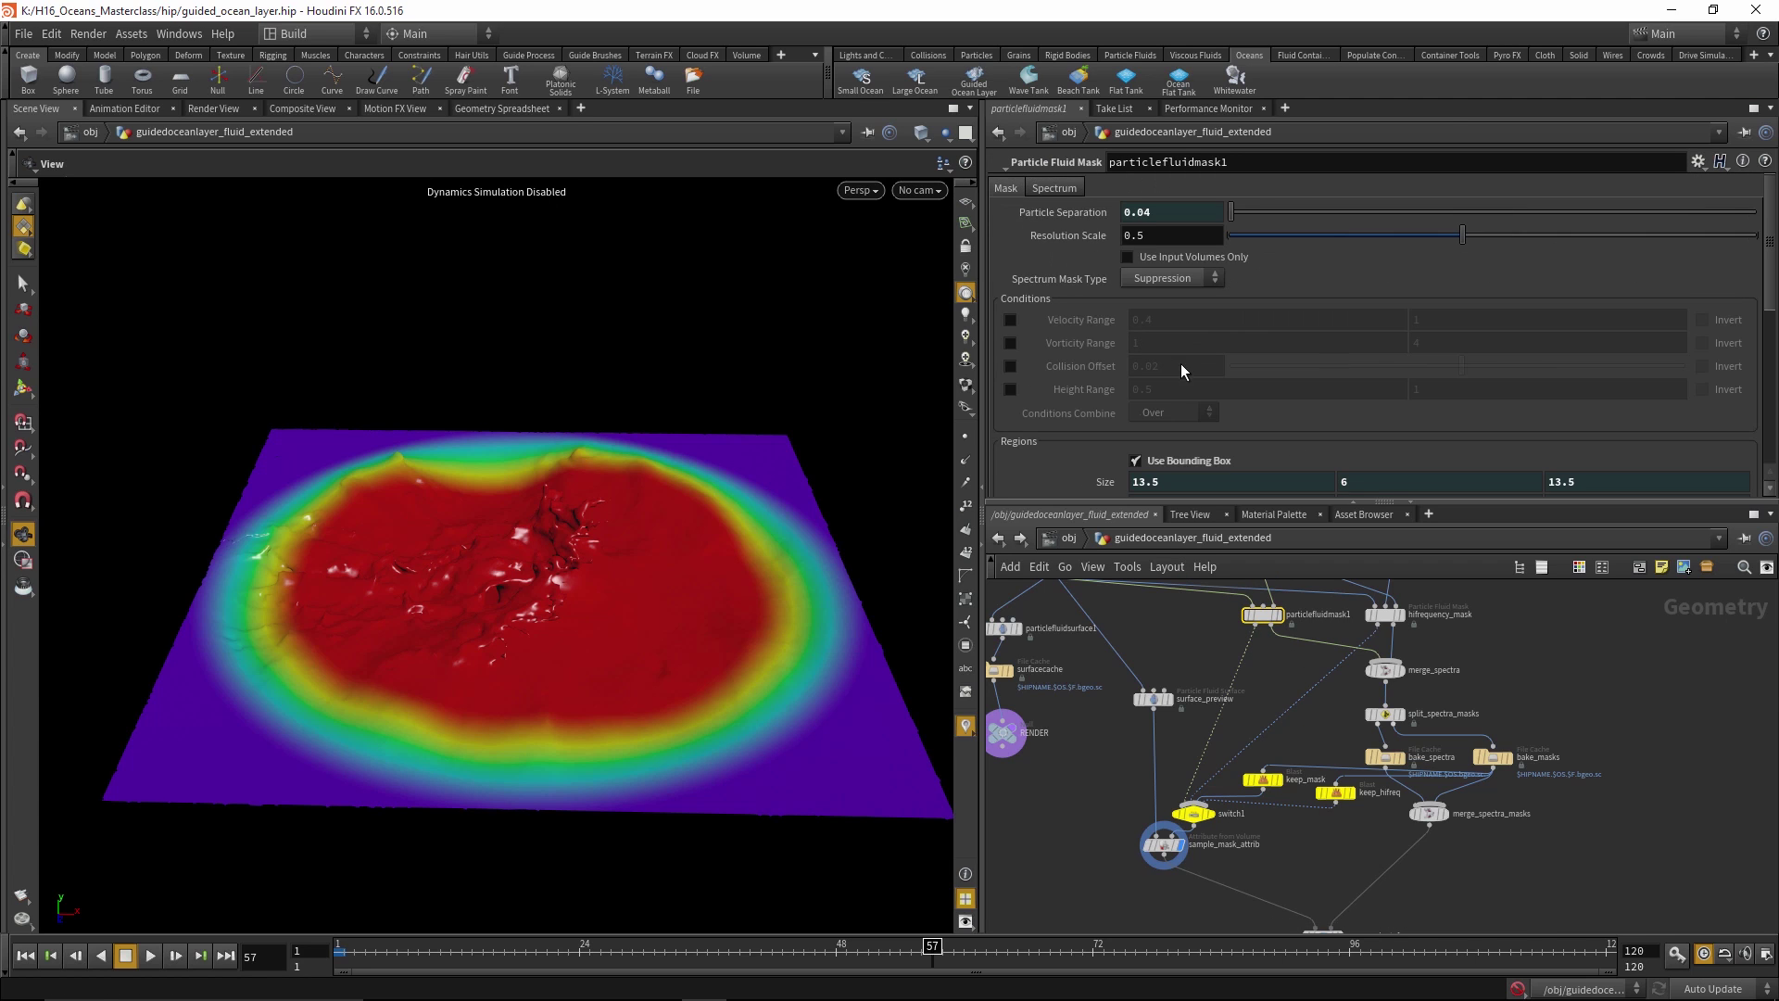
scroll(1180, 363, down, 3)
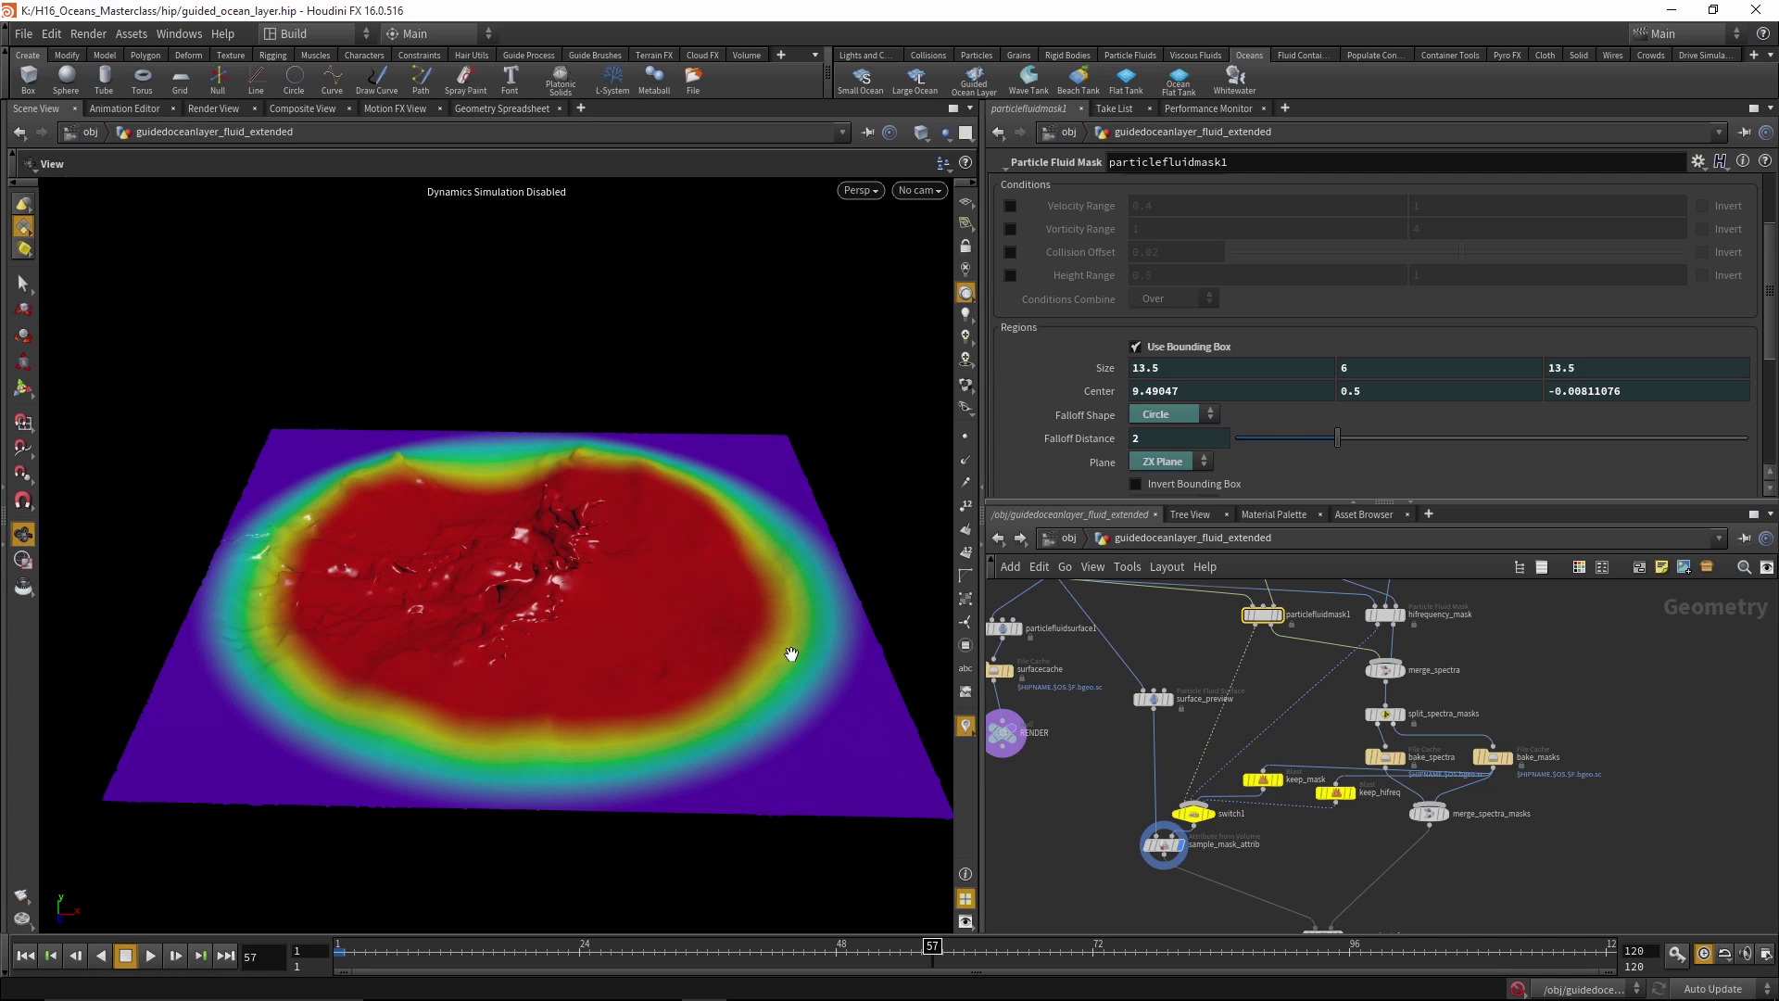
Switch to Photos, compare no_hi_freq.jpg with with_hi_freq.jpg, and close the viewer
mouse_move(567, 982)
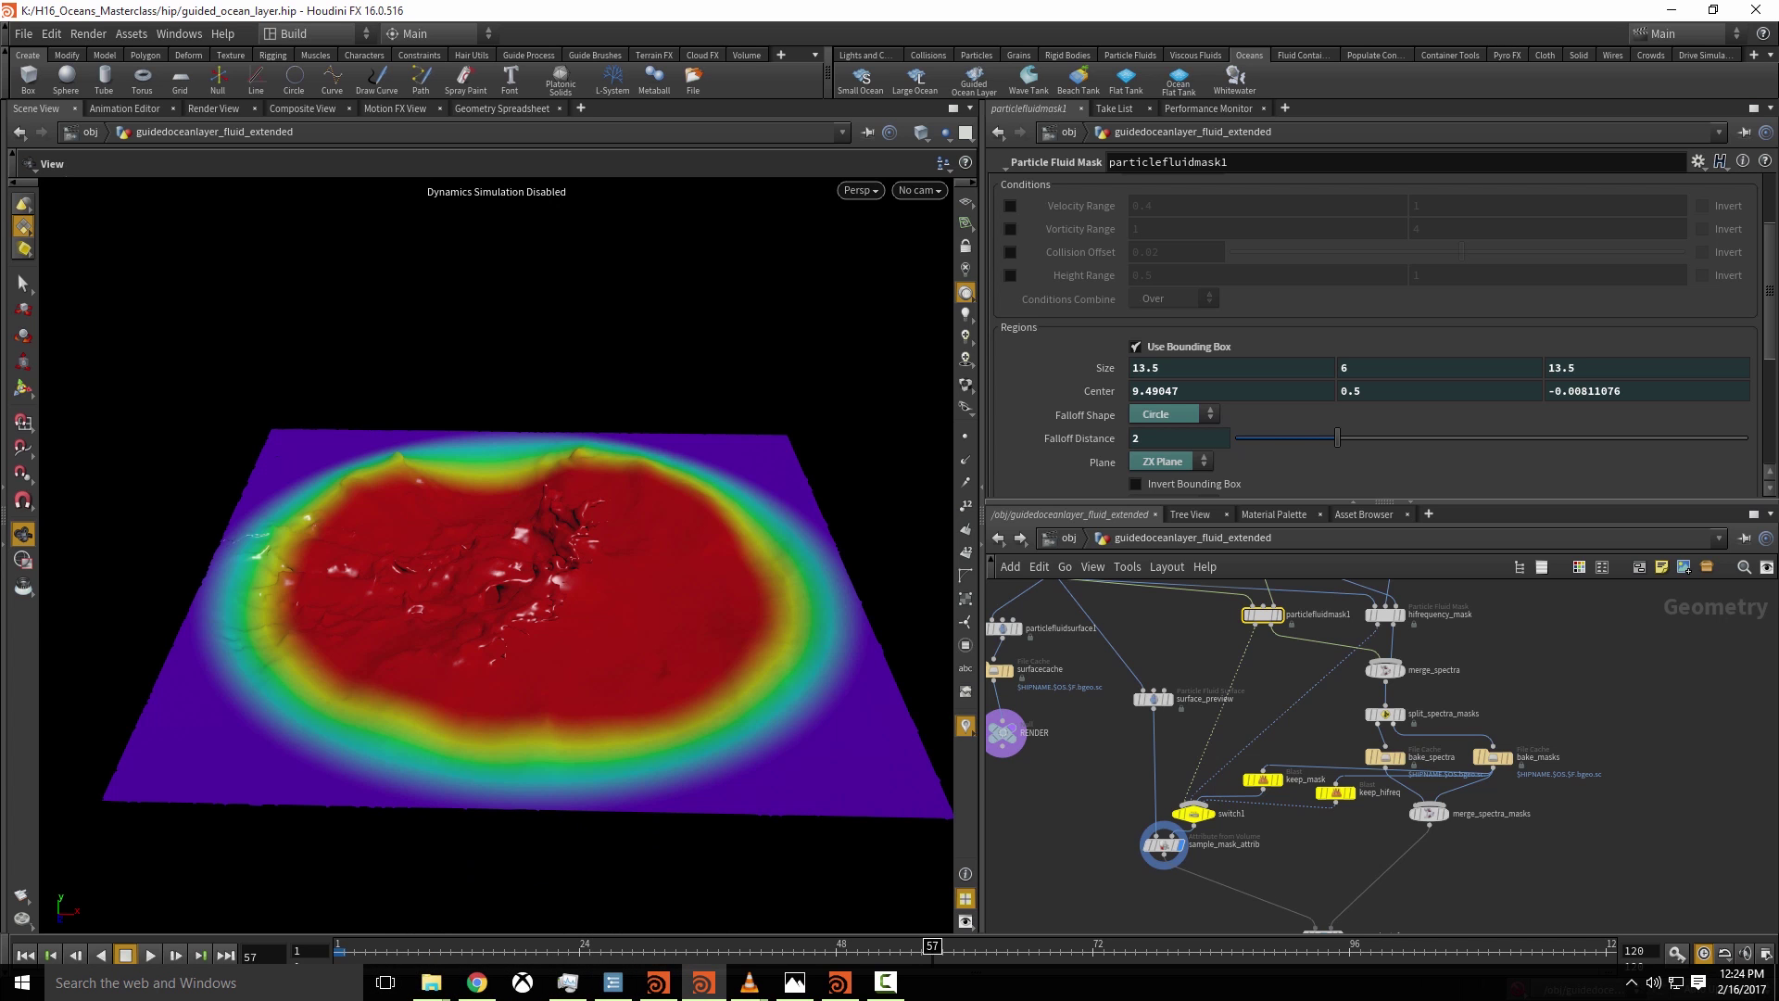
drag(0, 218, 1001, 73)
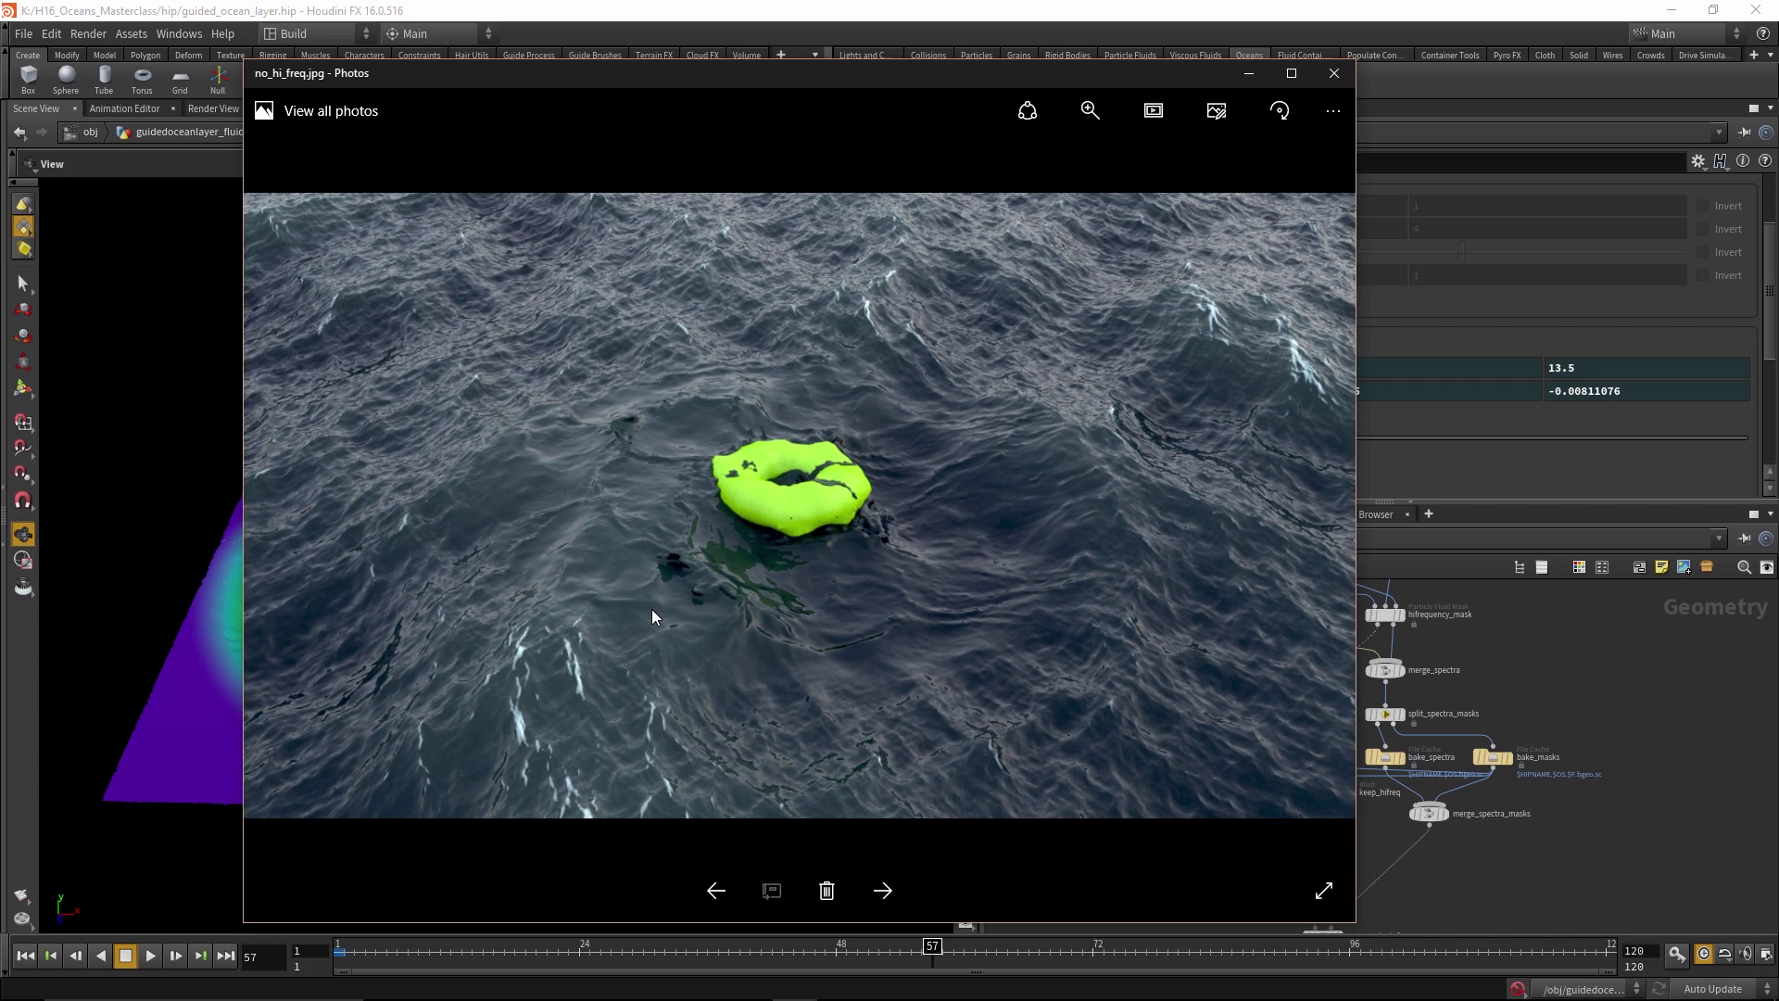
click(882, 890)
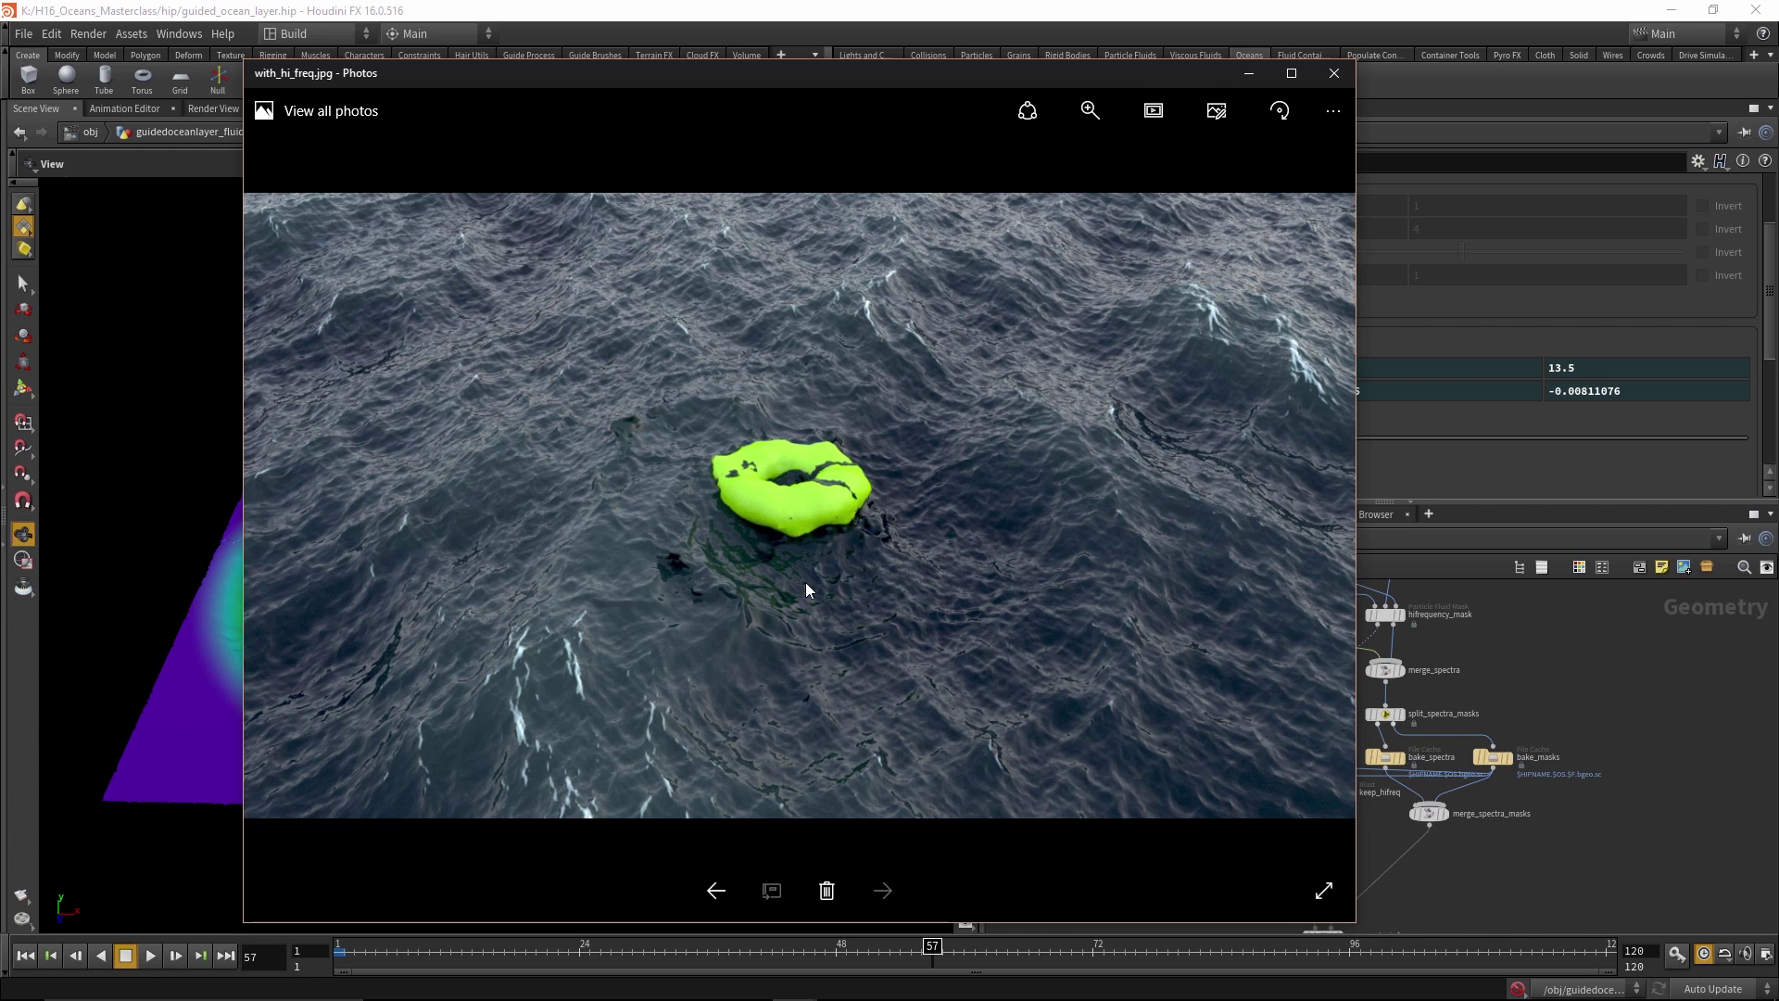
drag(1138, 67, 646, 113)
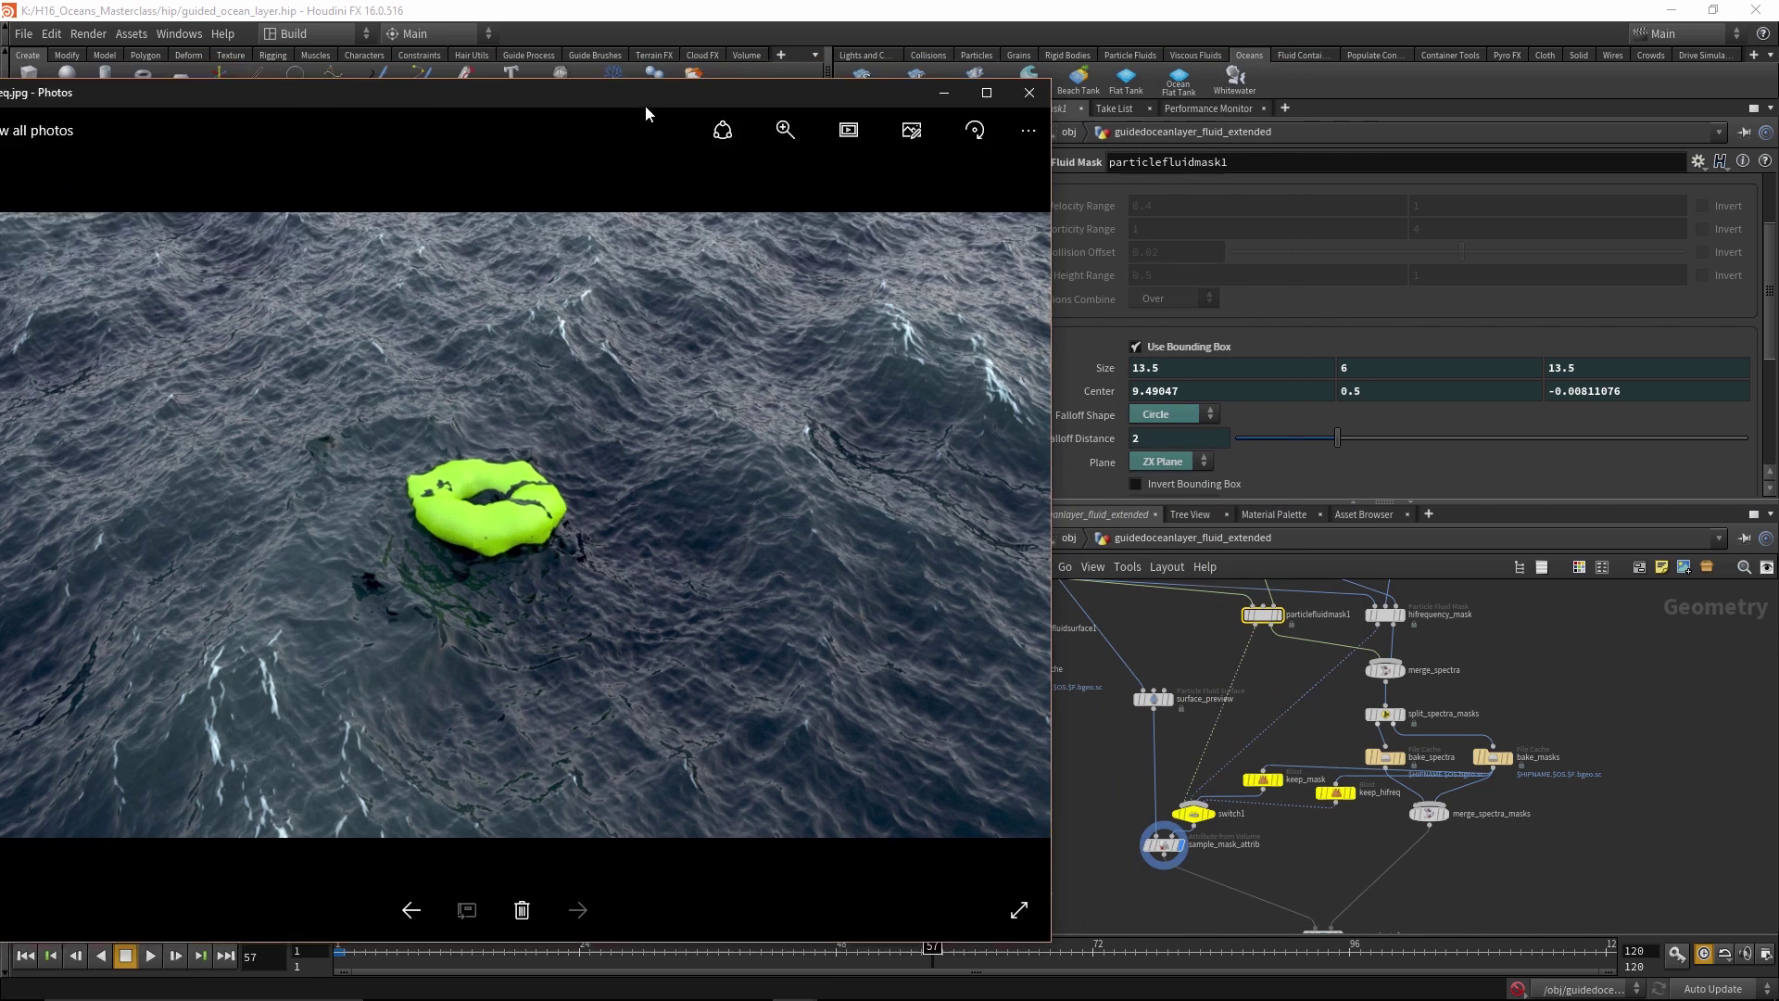
key(alt+F4)
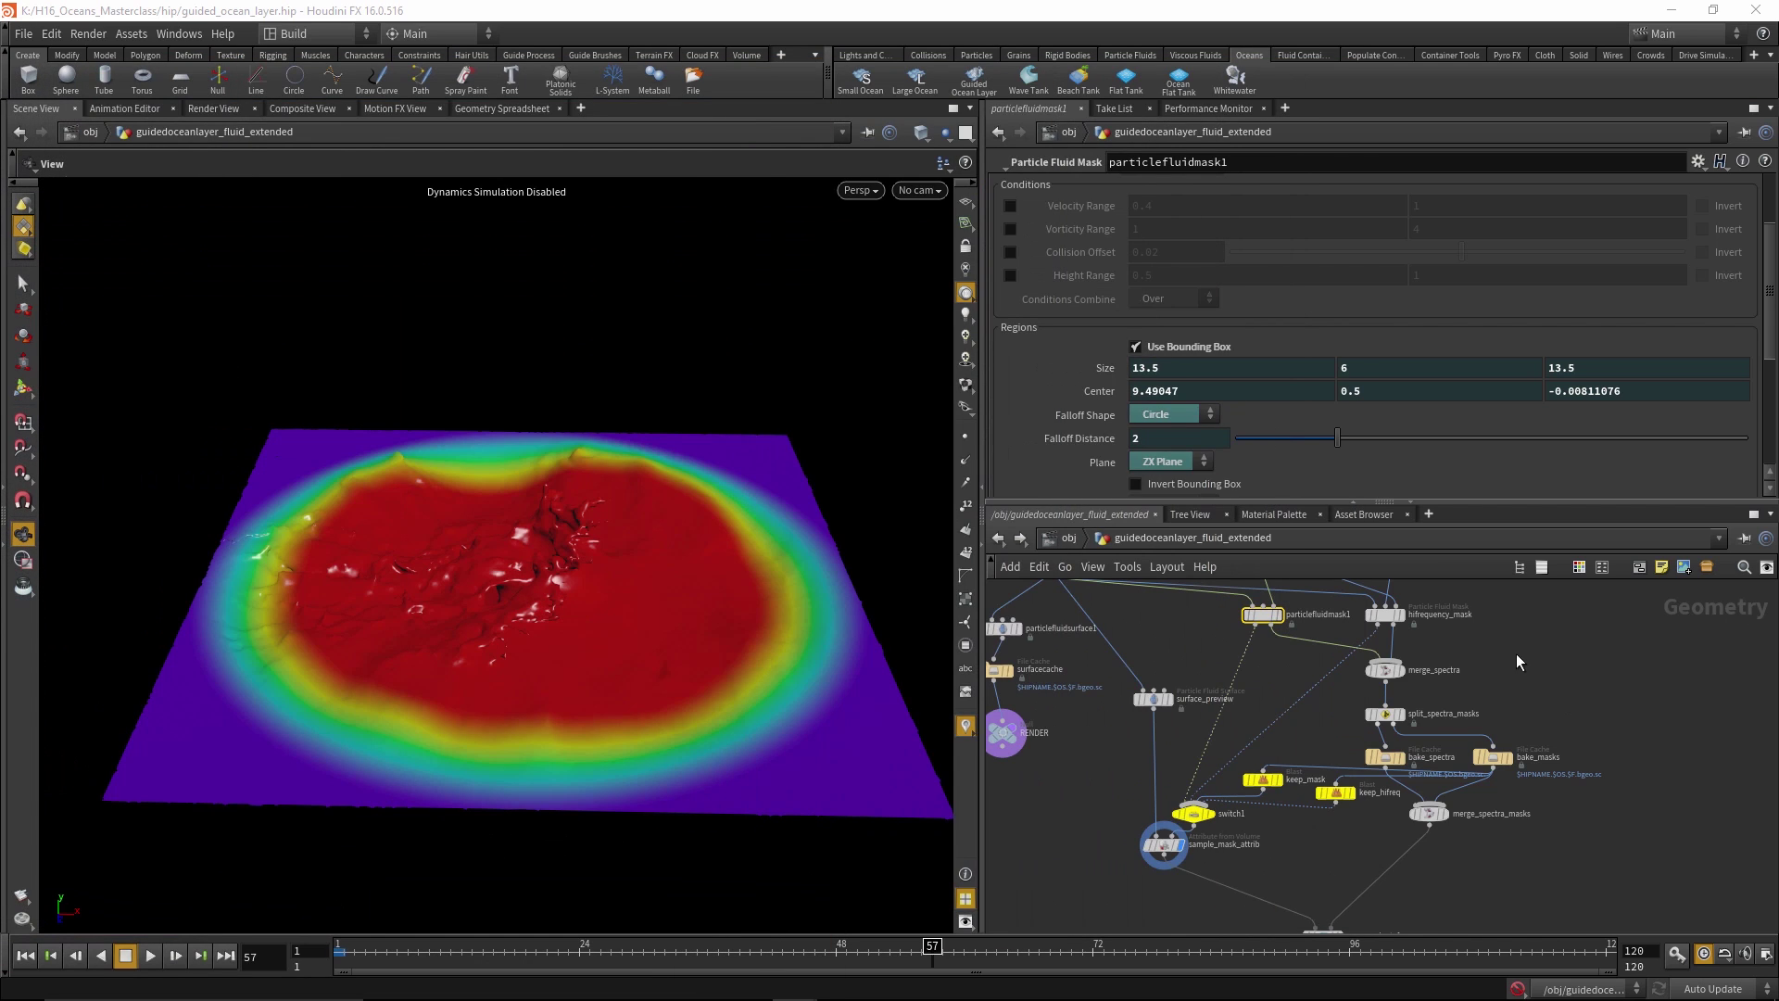
Set switch1's Select Input to 3 and review hifrequency_mask's velocity, vorticity, collision and bounding box settings against the displayed mask
click(1193, 813)
click(1380, 187)
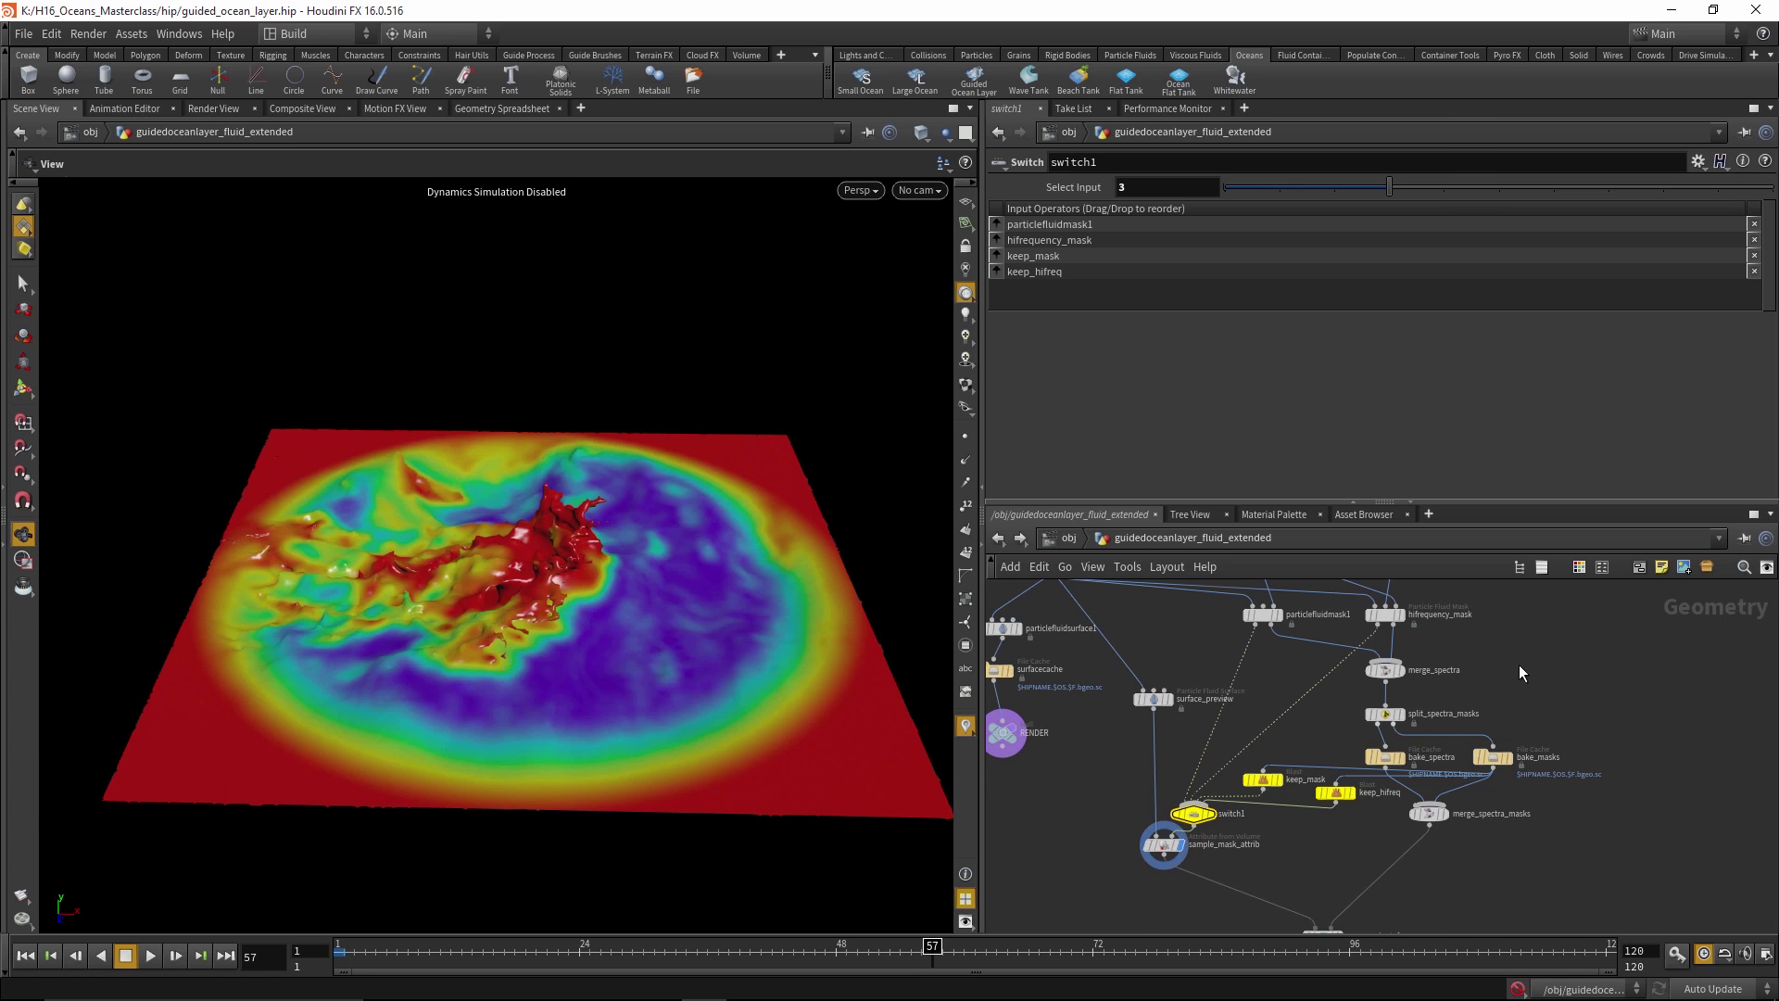
middle_drag(1521, 668, 1523, 721)
click(1389, 673)
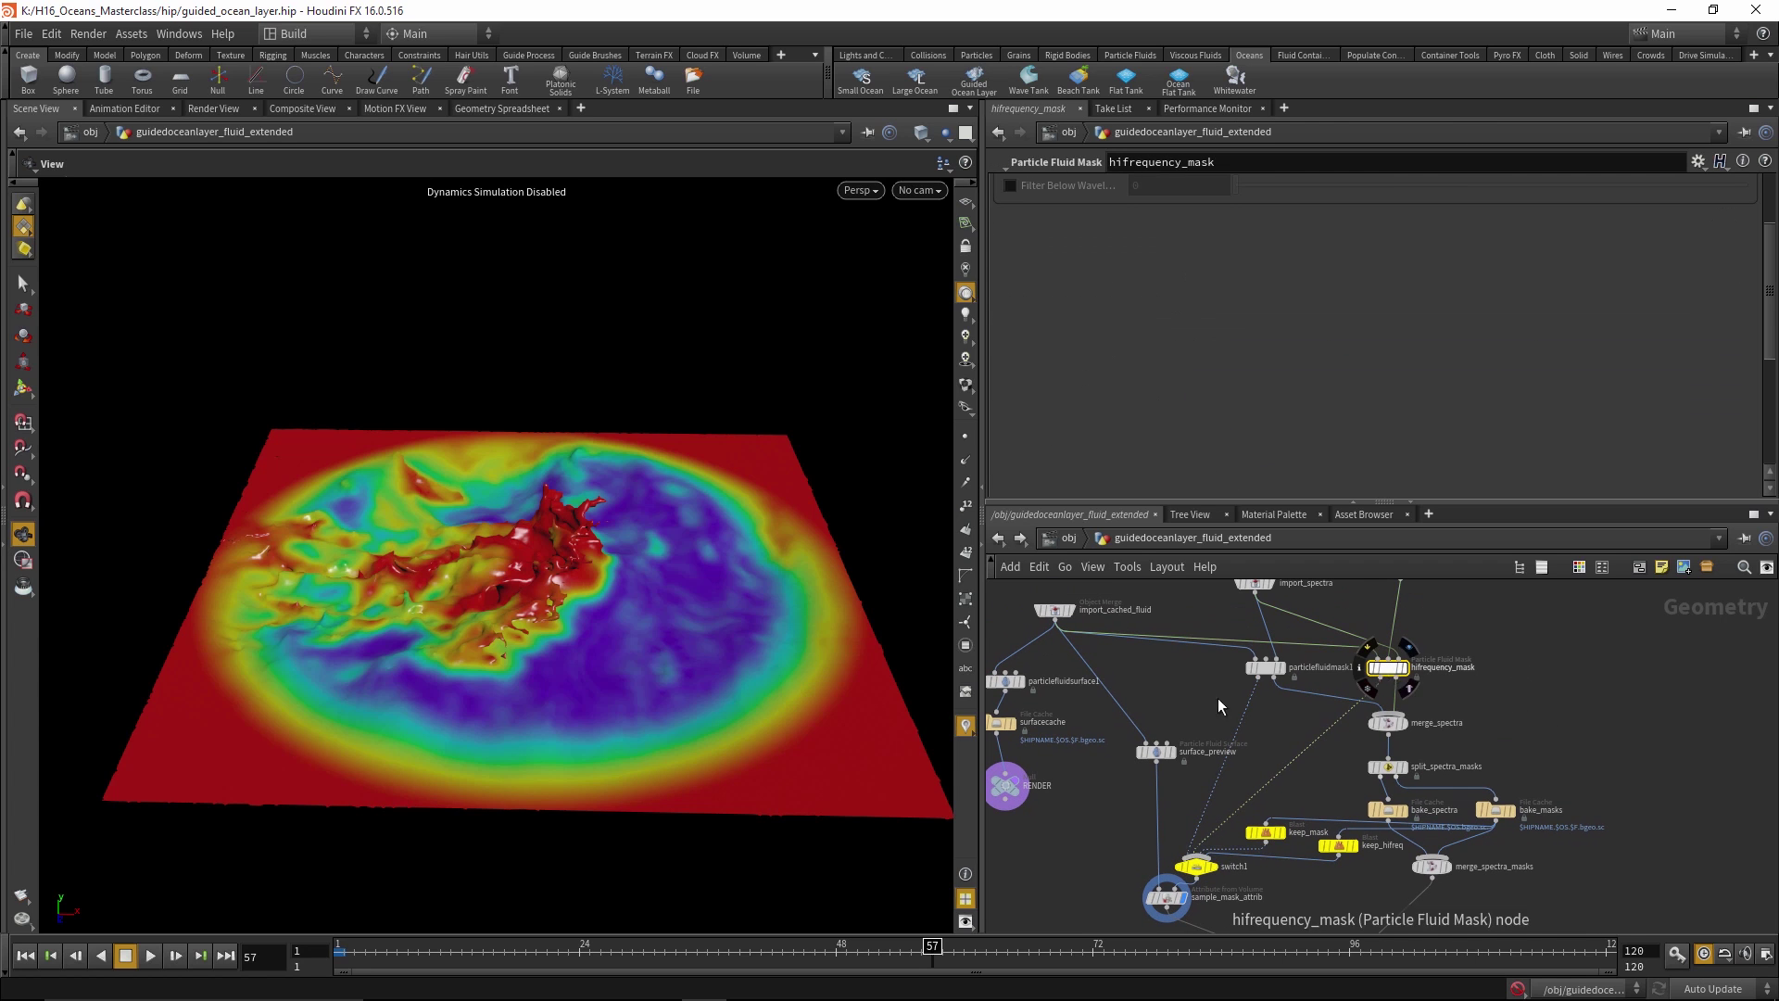
scroll(1183, 408, down, 2)
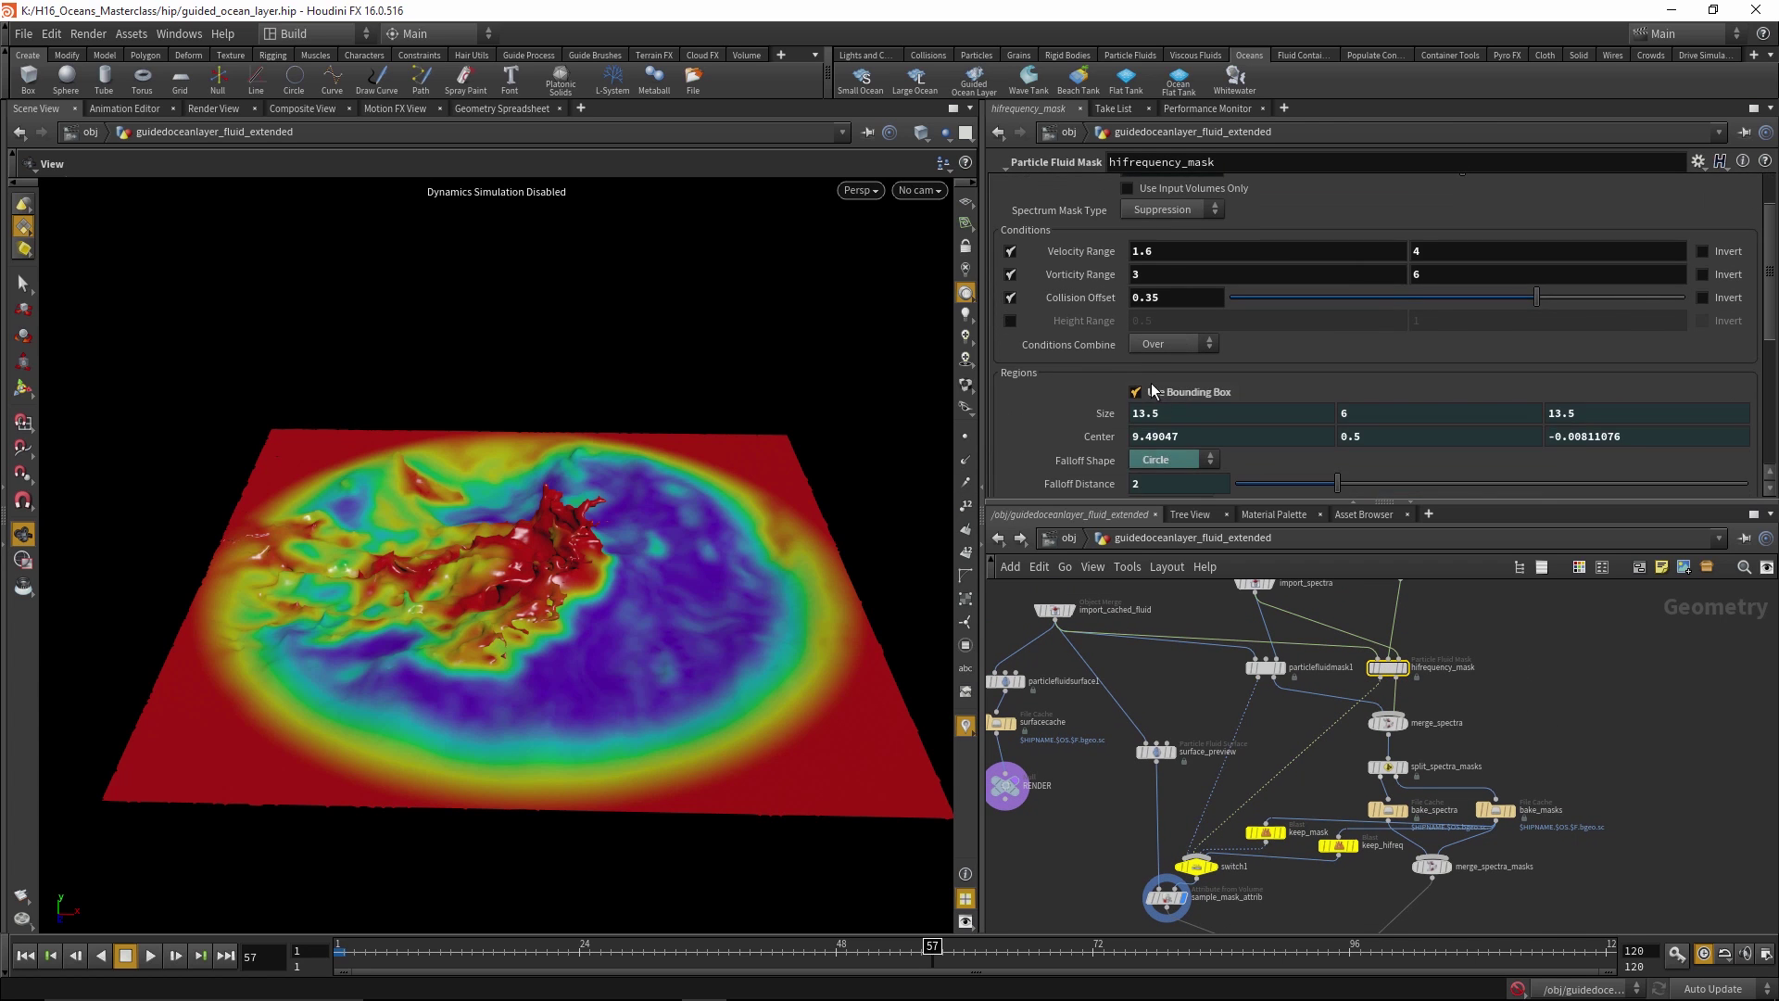
scroll(1176, 385, down, 3)
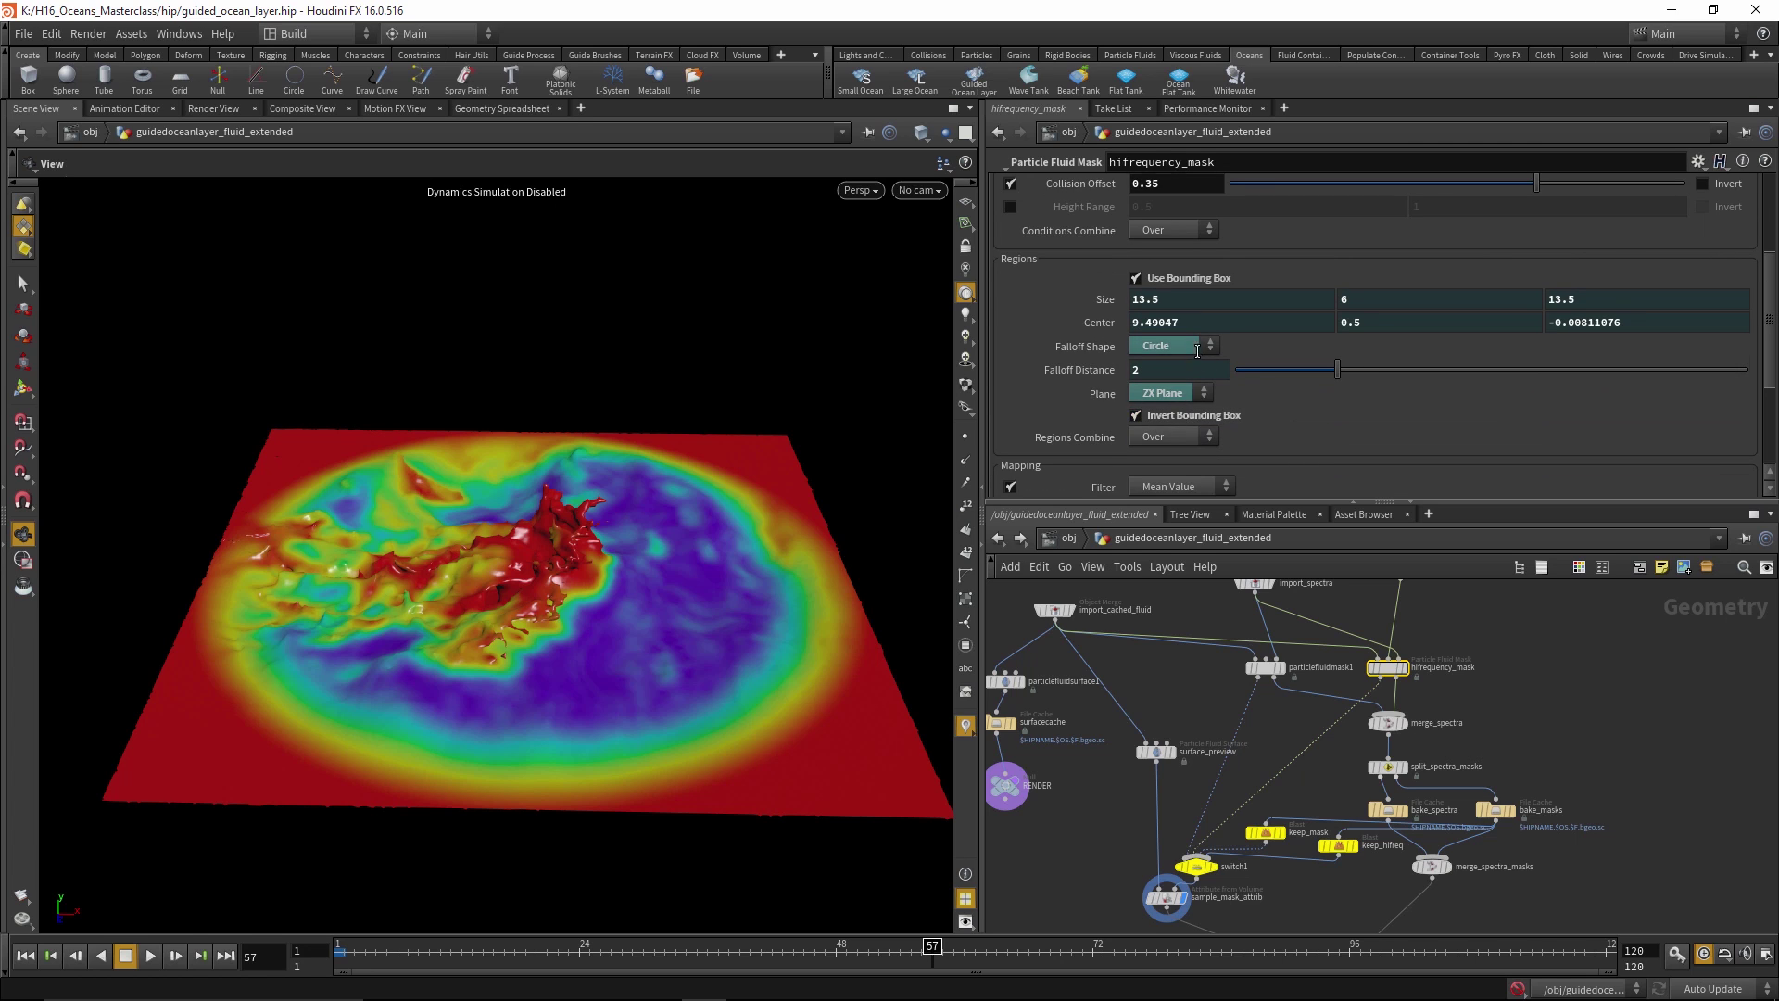
scroll(1198, 354, up, 3)
scroll(1225, 384, down, 2)
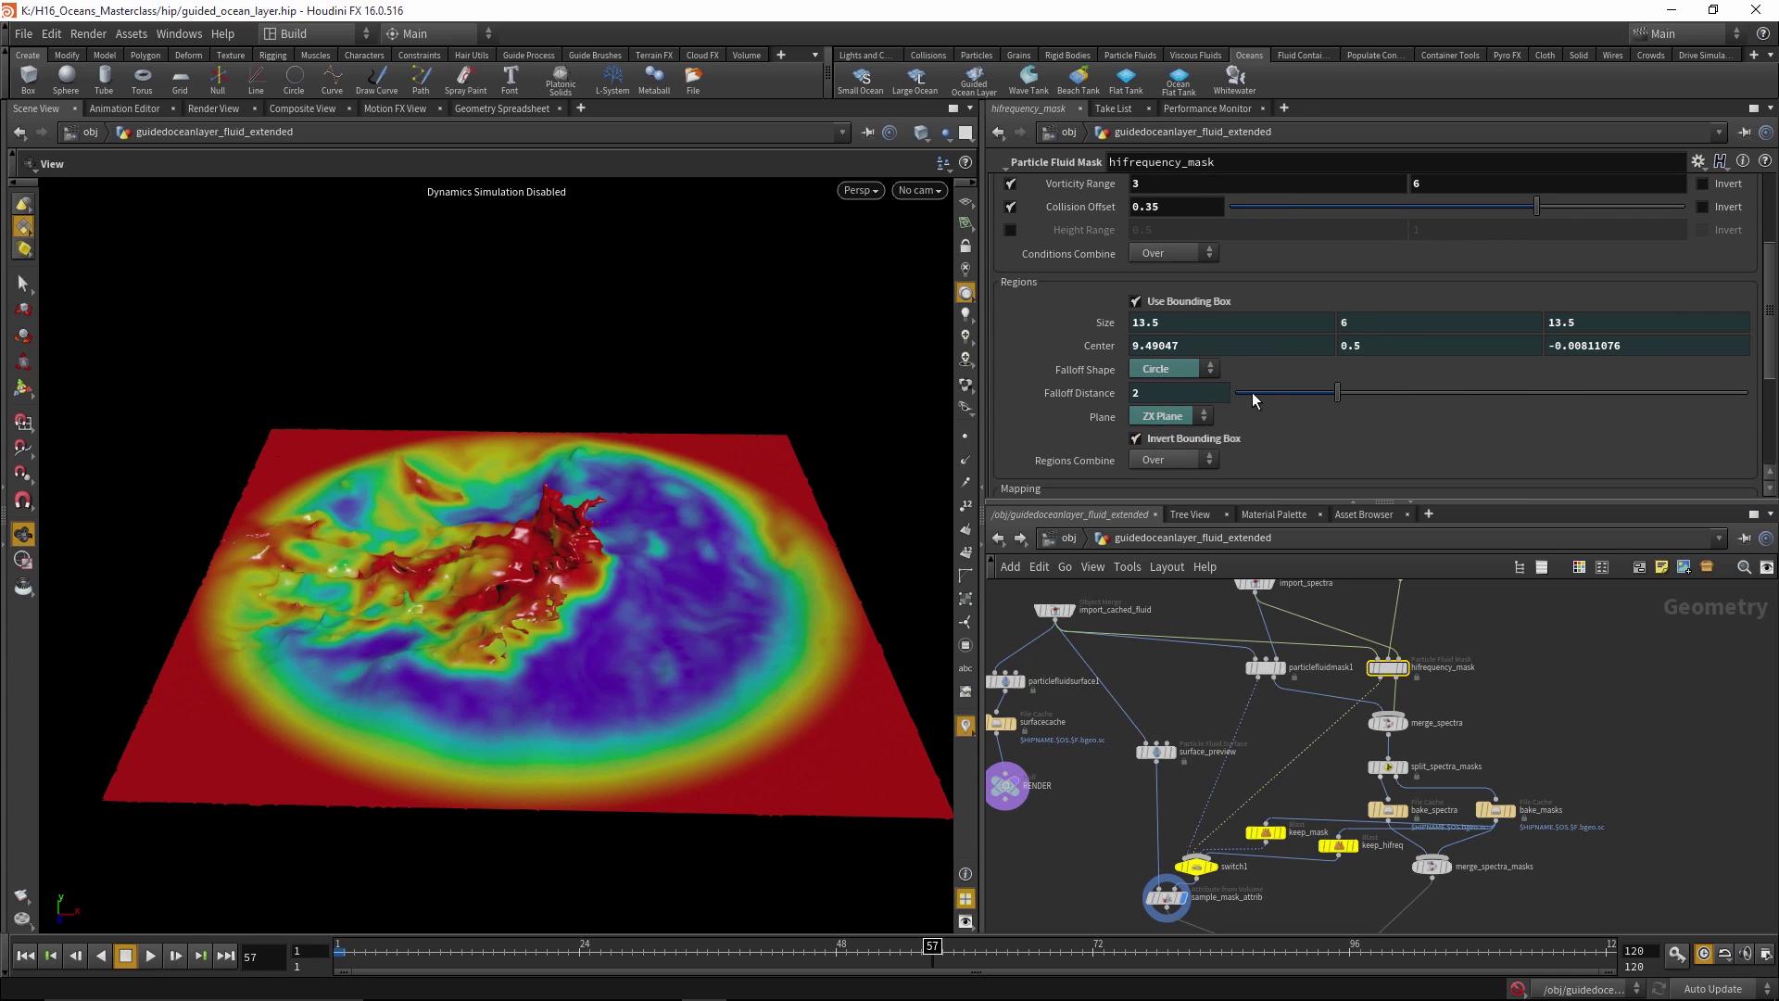
scroll(1286, 354, up, 3)
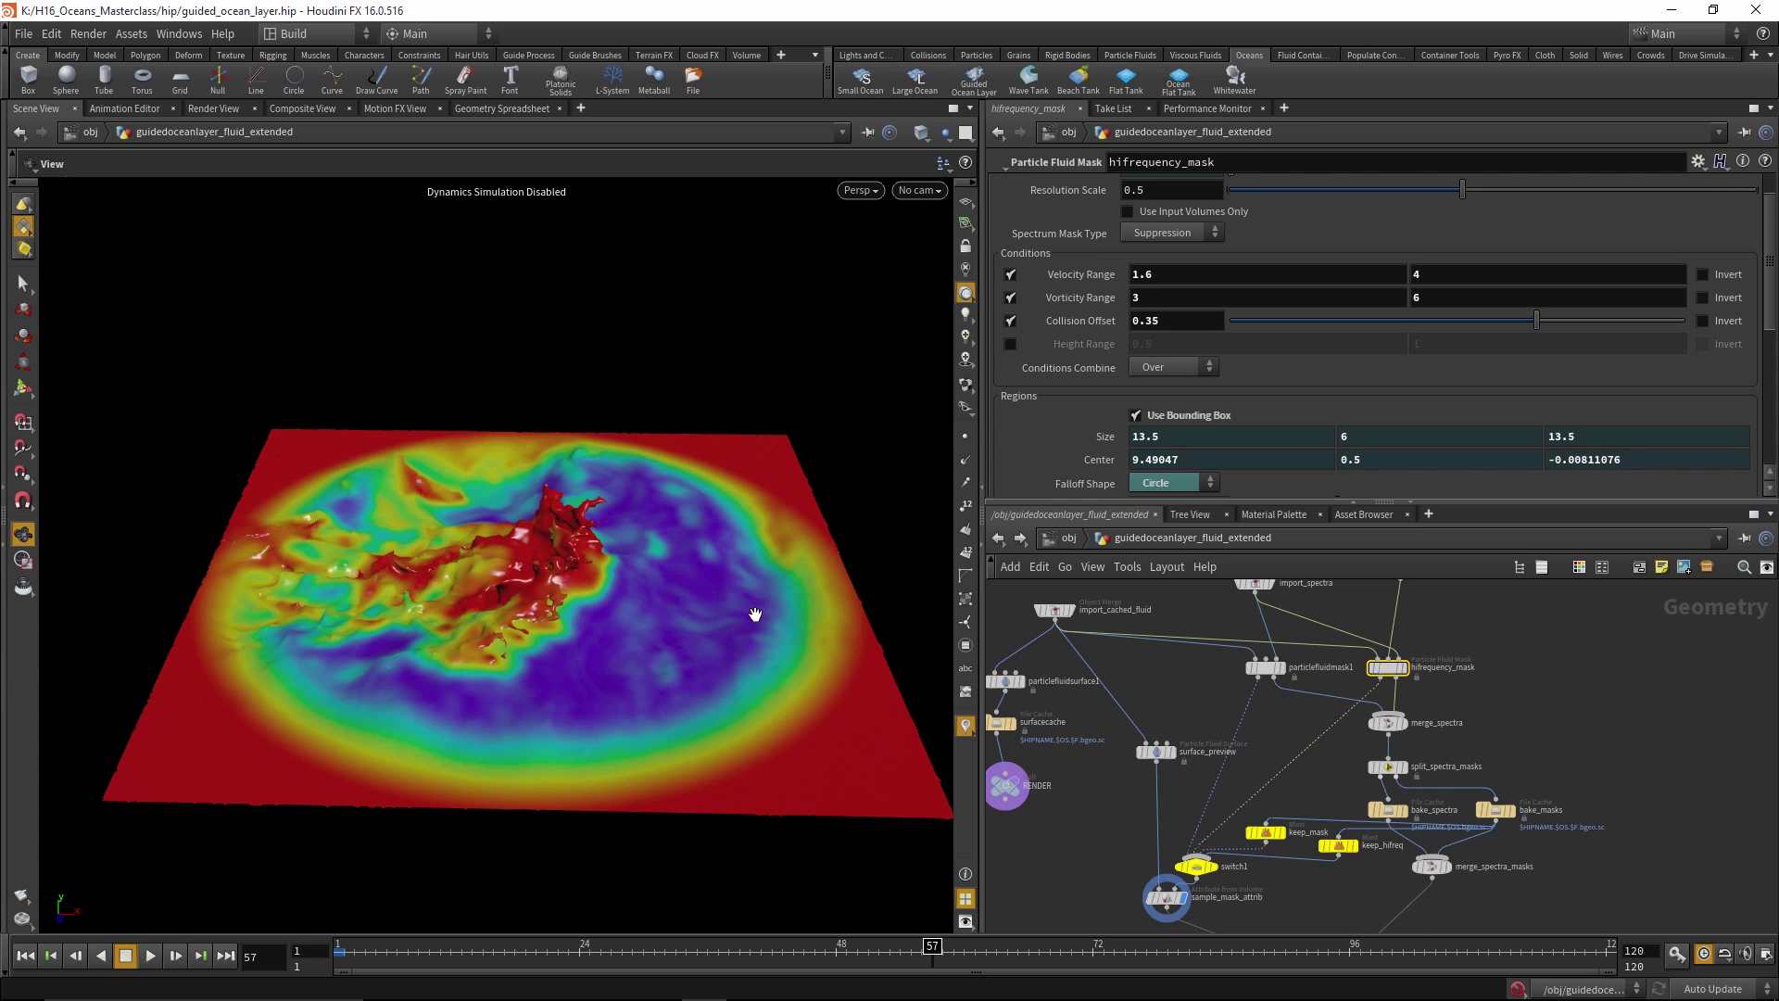
scroll(755, 614, up, 2)
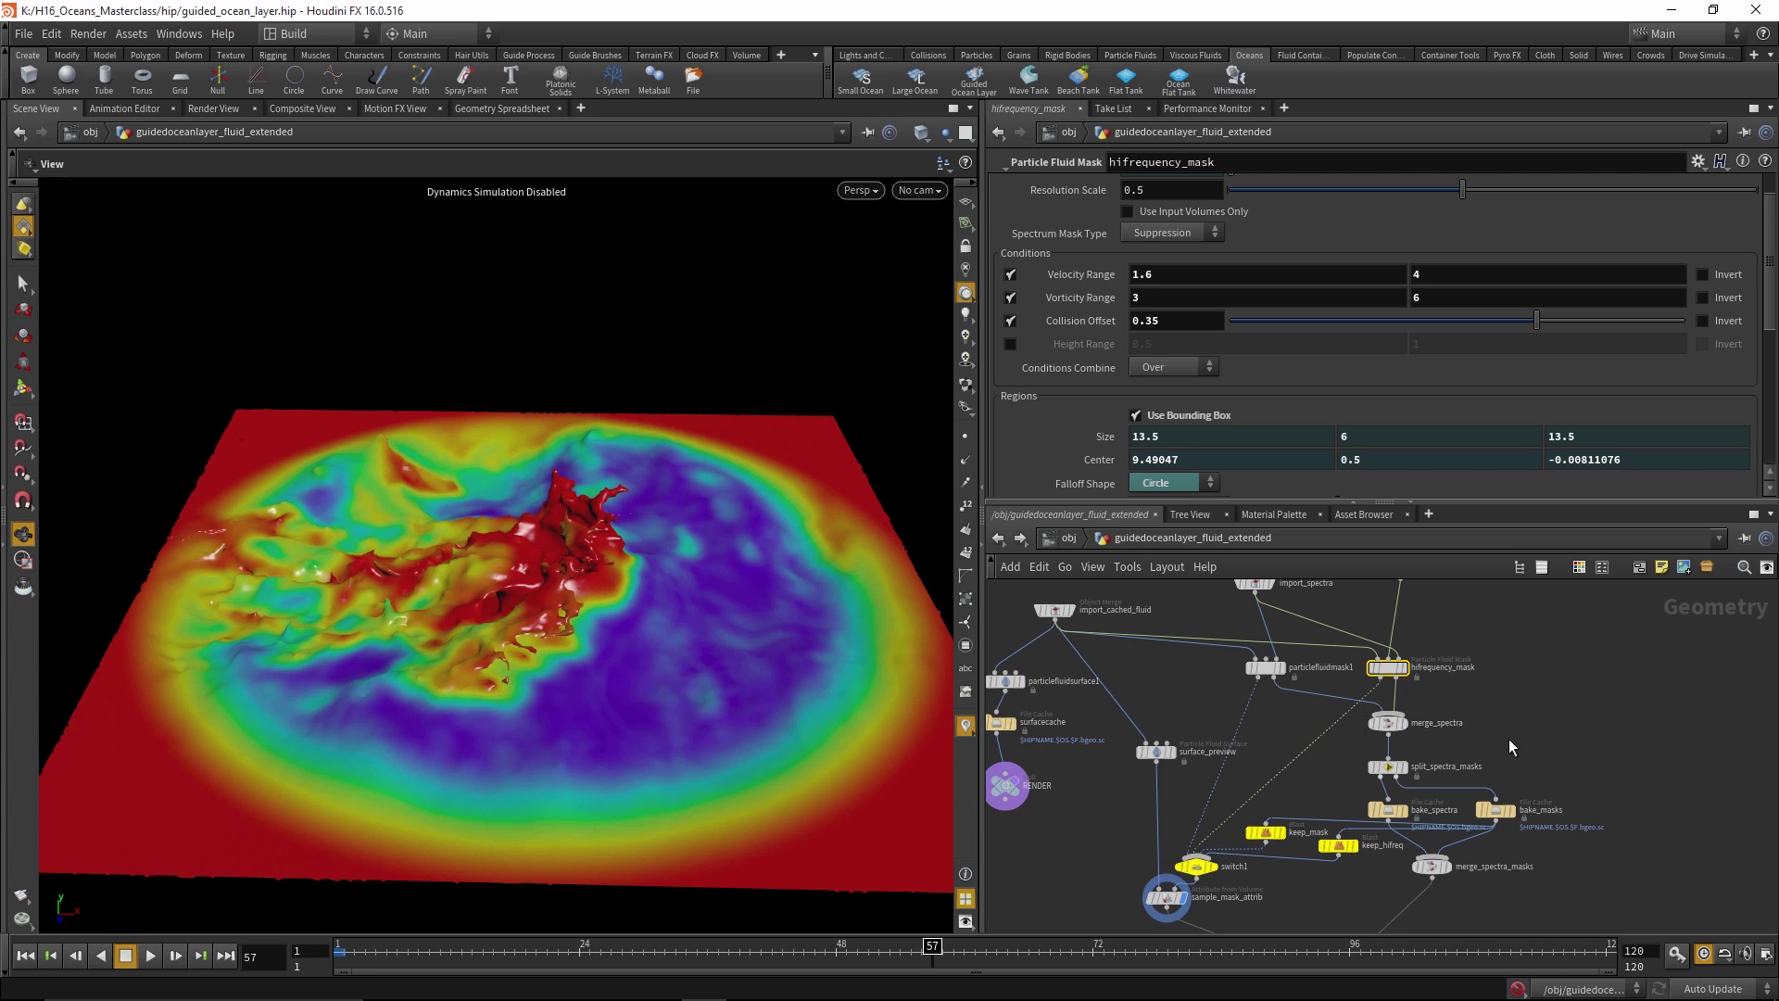
Display and select oceanevaluate1, and view the masked ocean displacement on the surface
middle_drag(1511, 743, 1501, 640)
click(1339, 890)
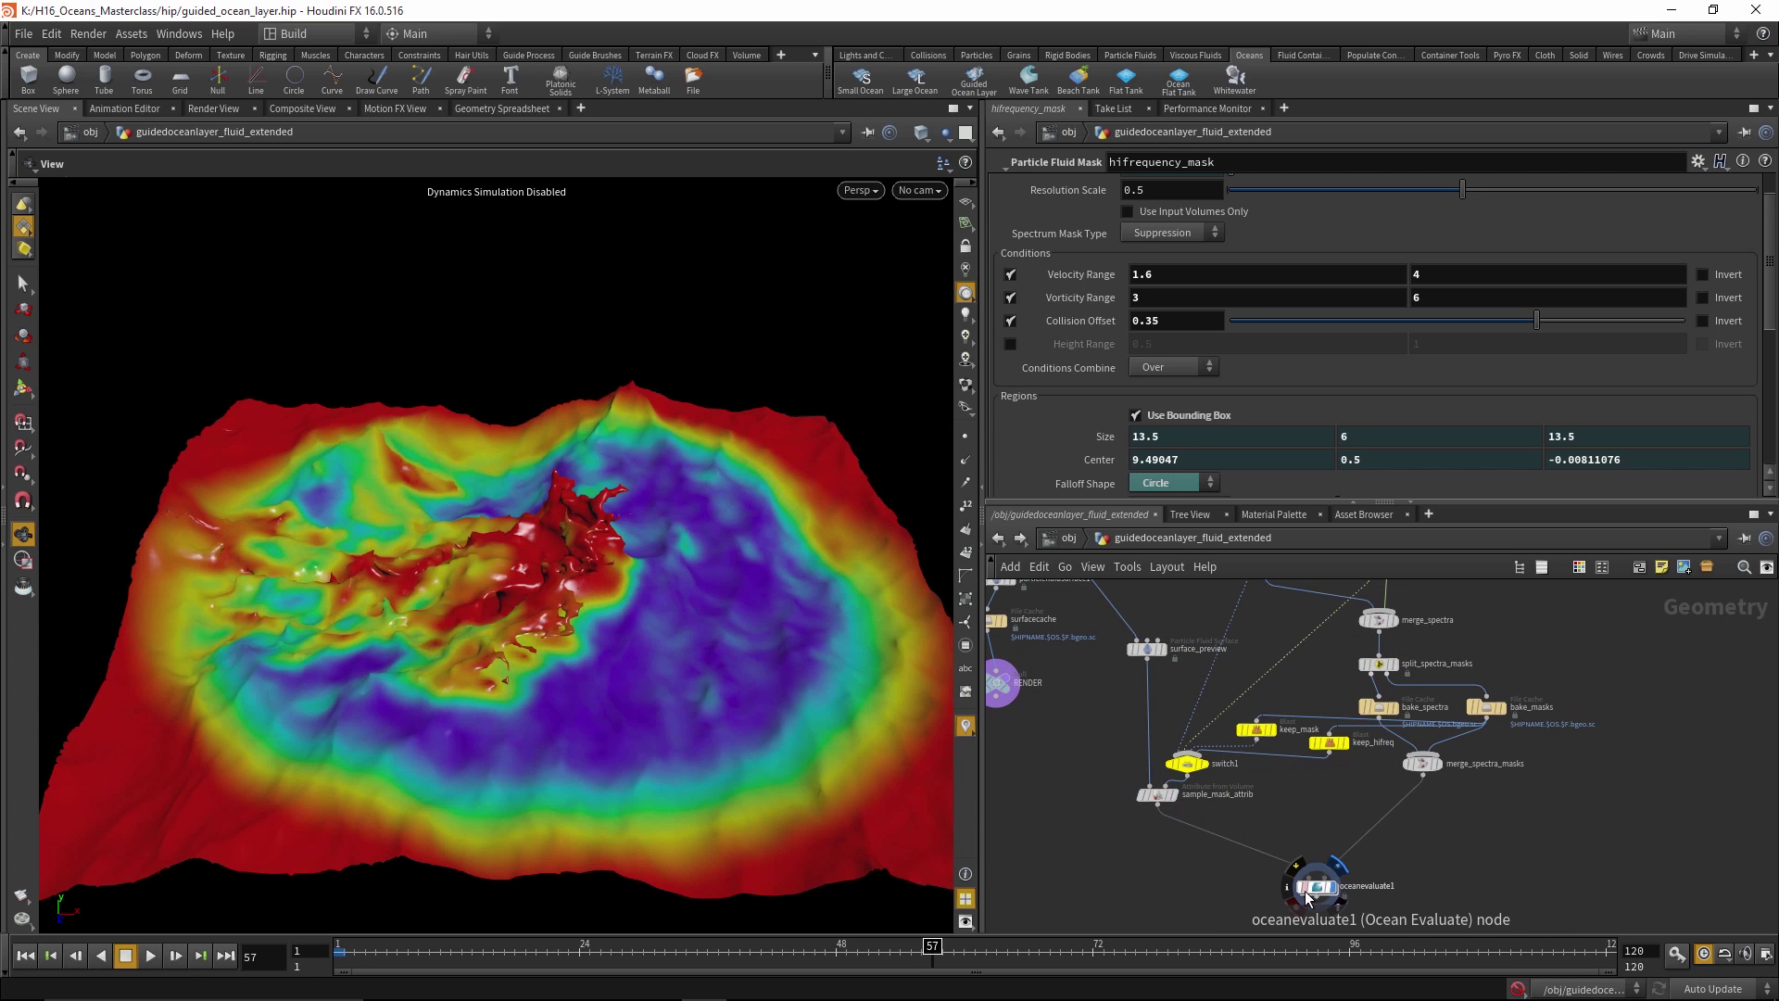
click(1313, 892)
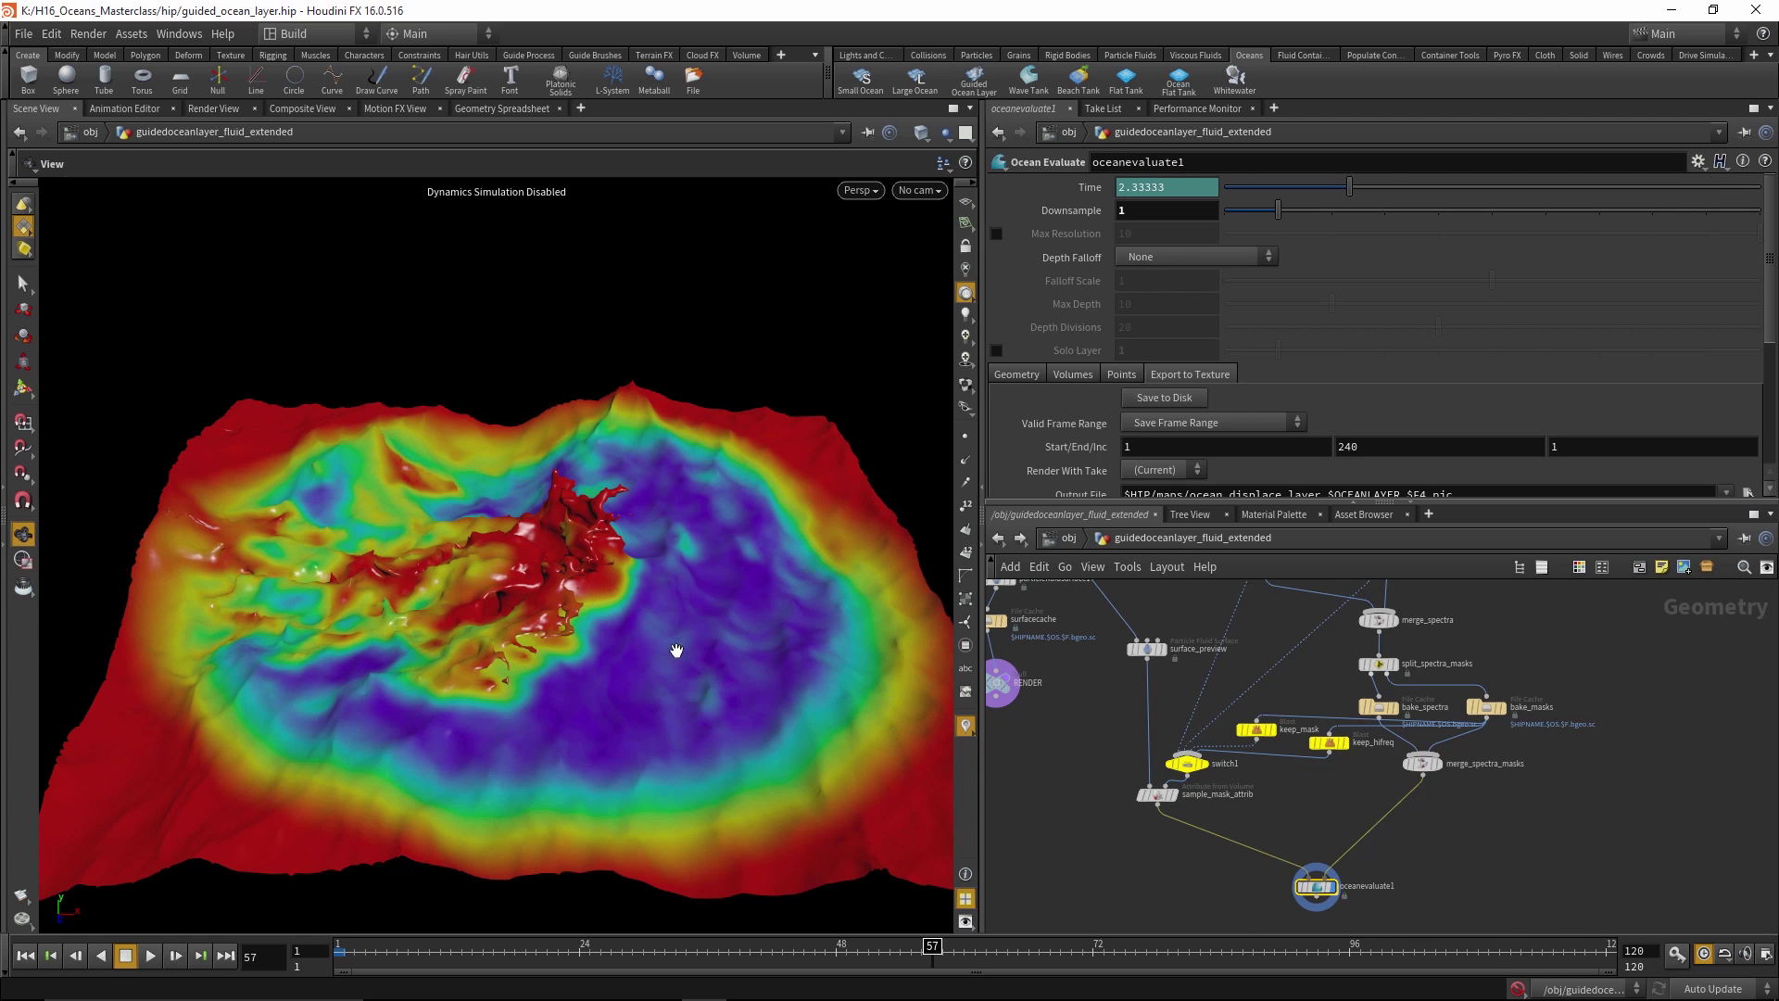
drag(679, 643, 588, 577)
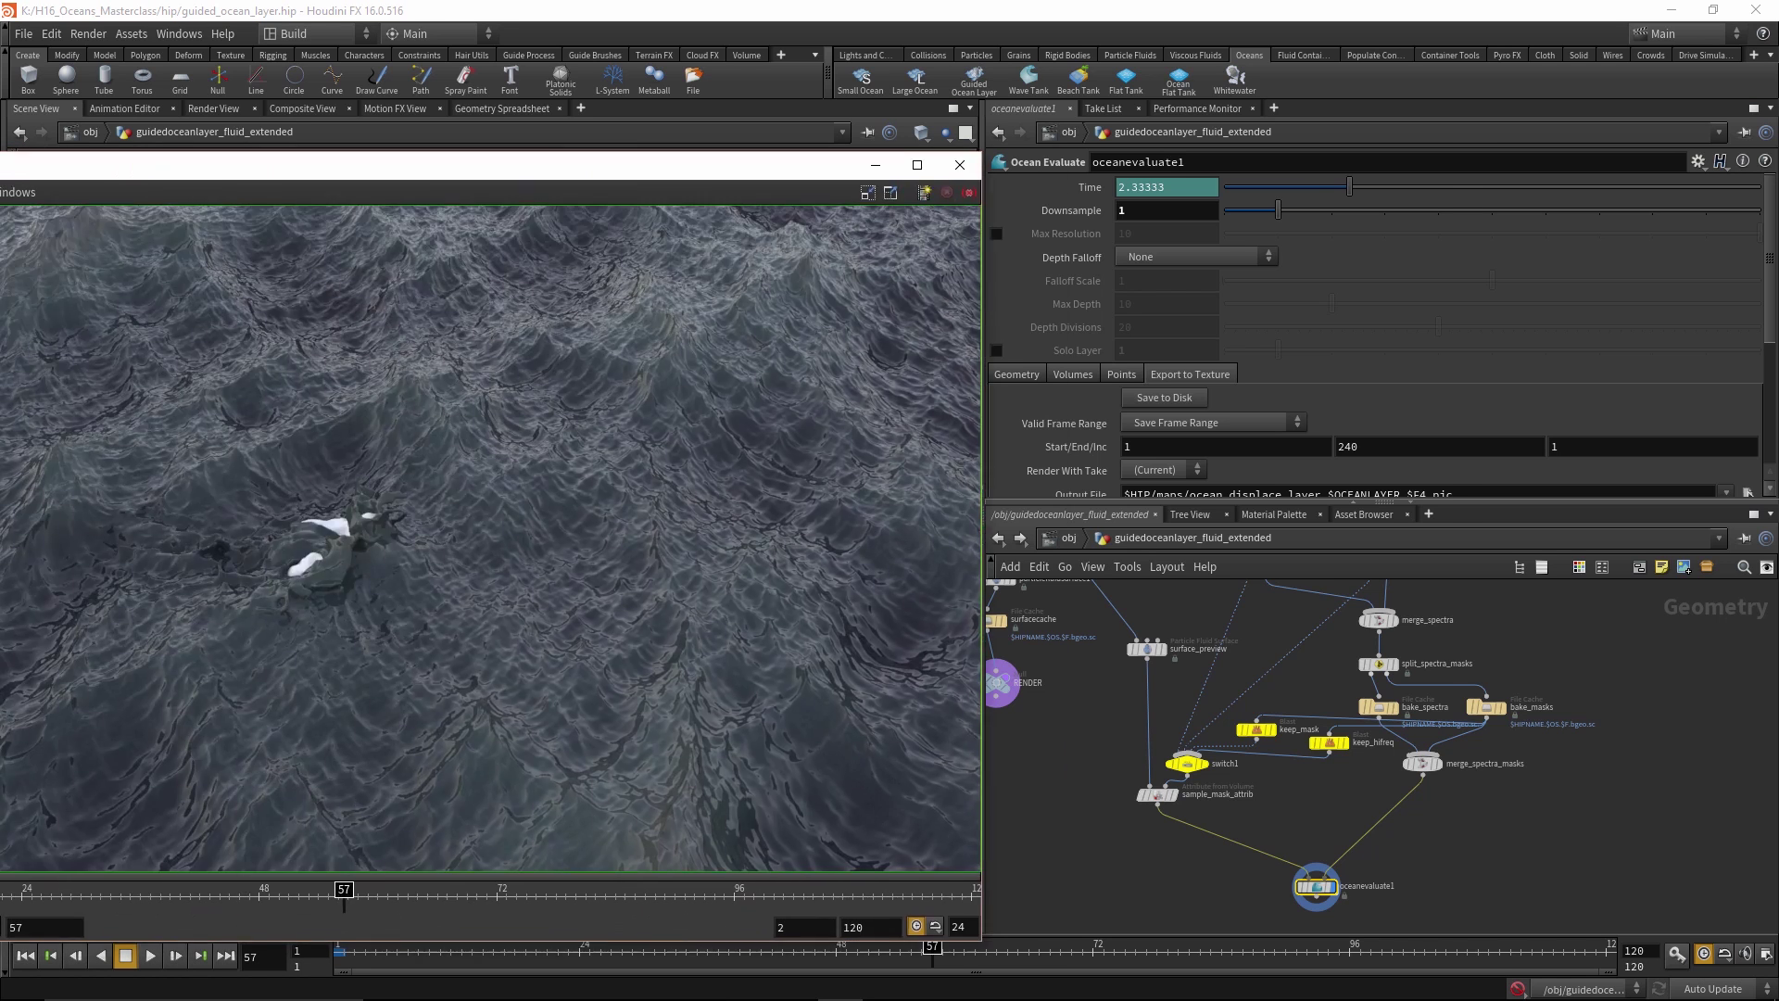
Switch to the MPlay flipbook, play the rendered ocean sequence and scrub it to frames 14 and 114
drag(0, 164, 330, 111)
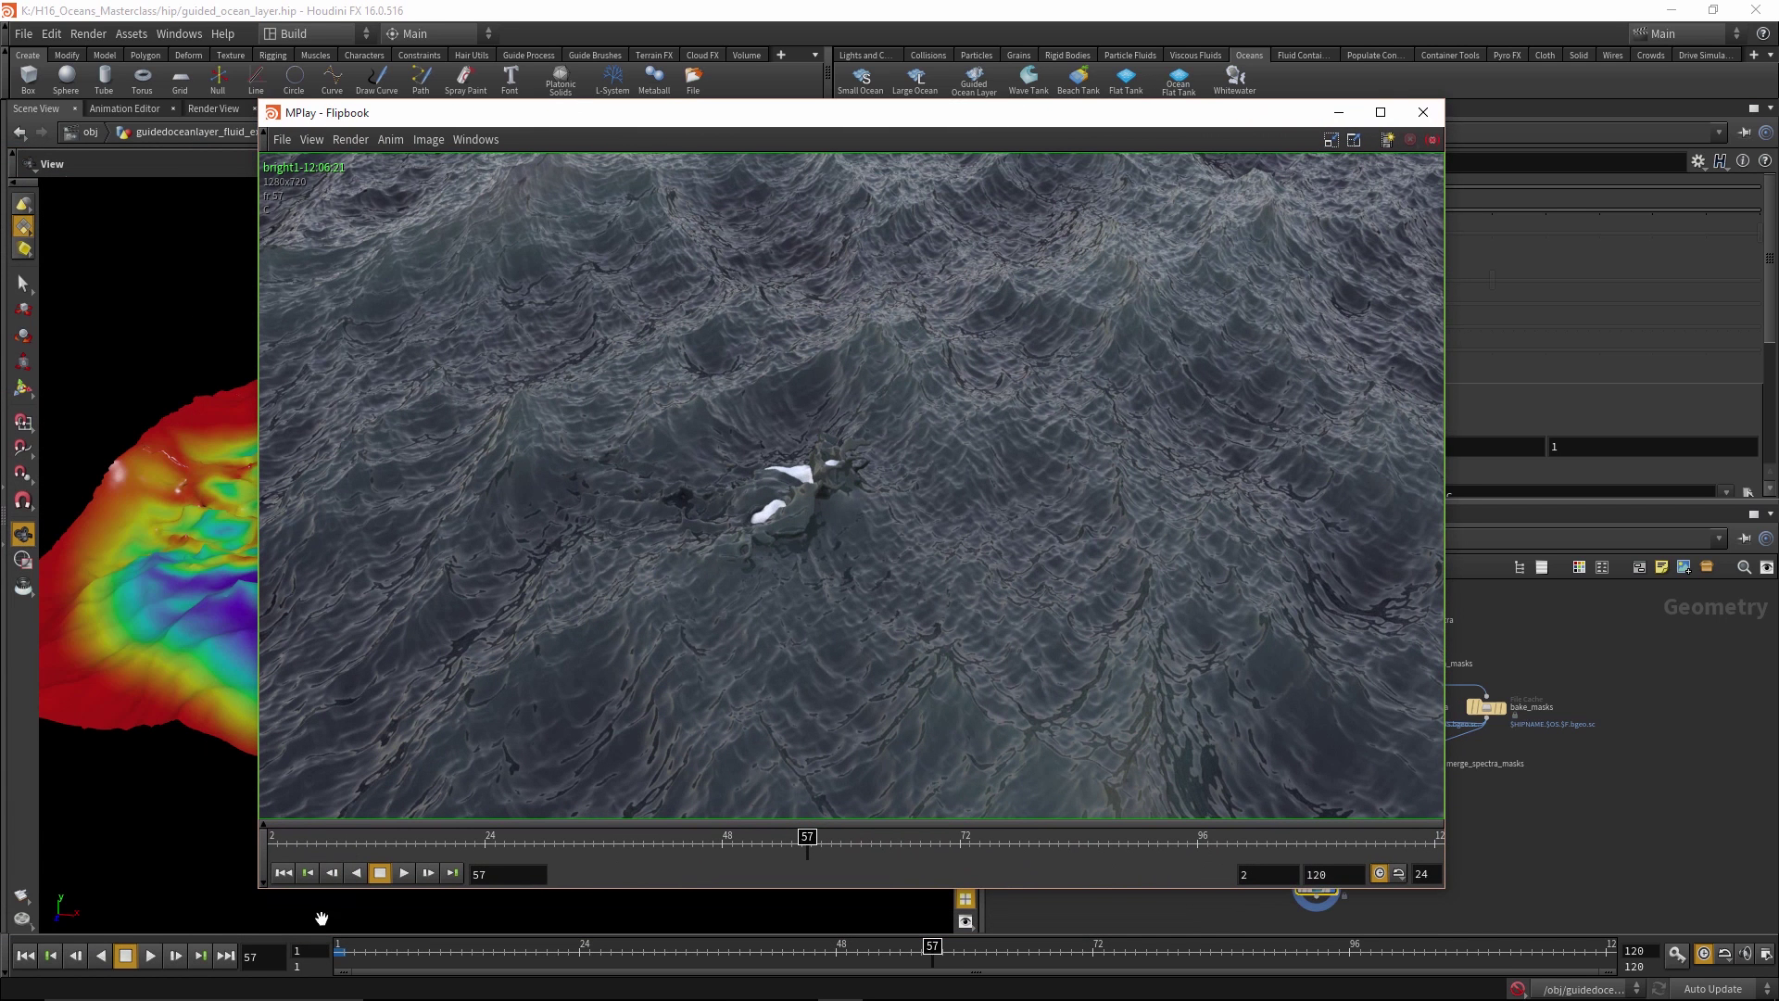
click(403, 874)
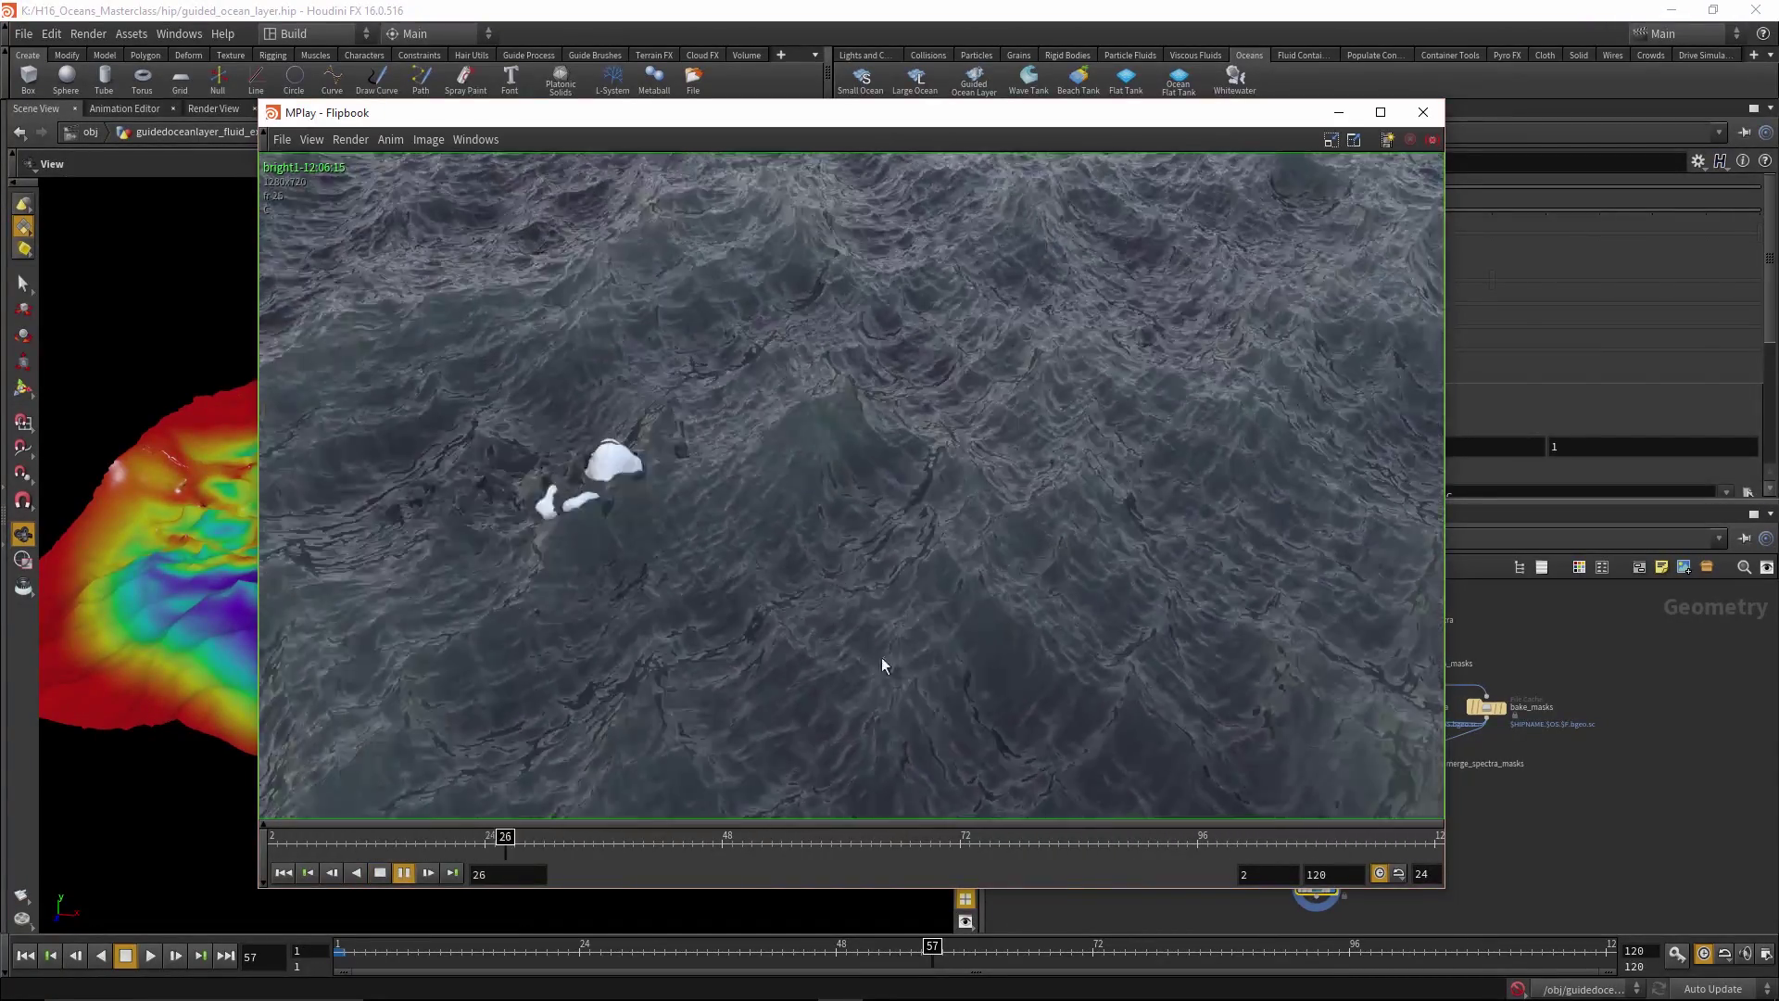
mouse_move(929, 838)
mouse_down()
mouse_move(659, 838)
mouse_move(942, 852)
mouse_move(655, 868)
mouse_move(1307, 913)
mouse_move(362, 944)
mouse_up()
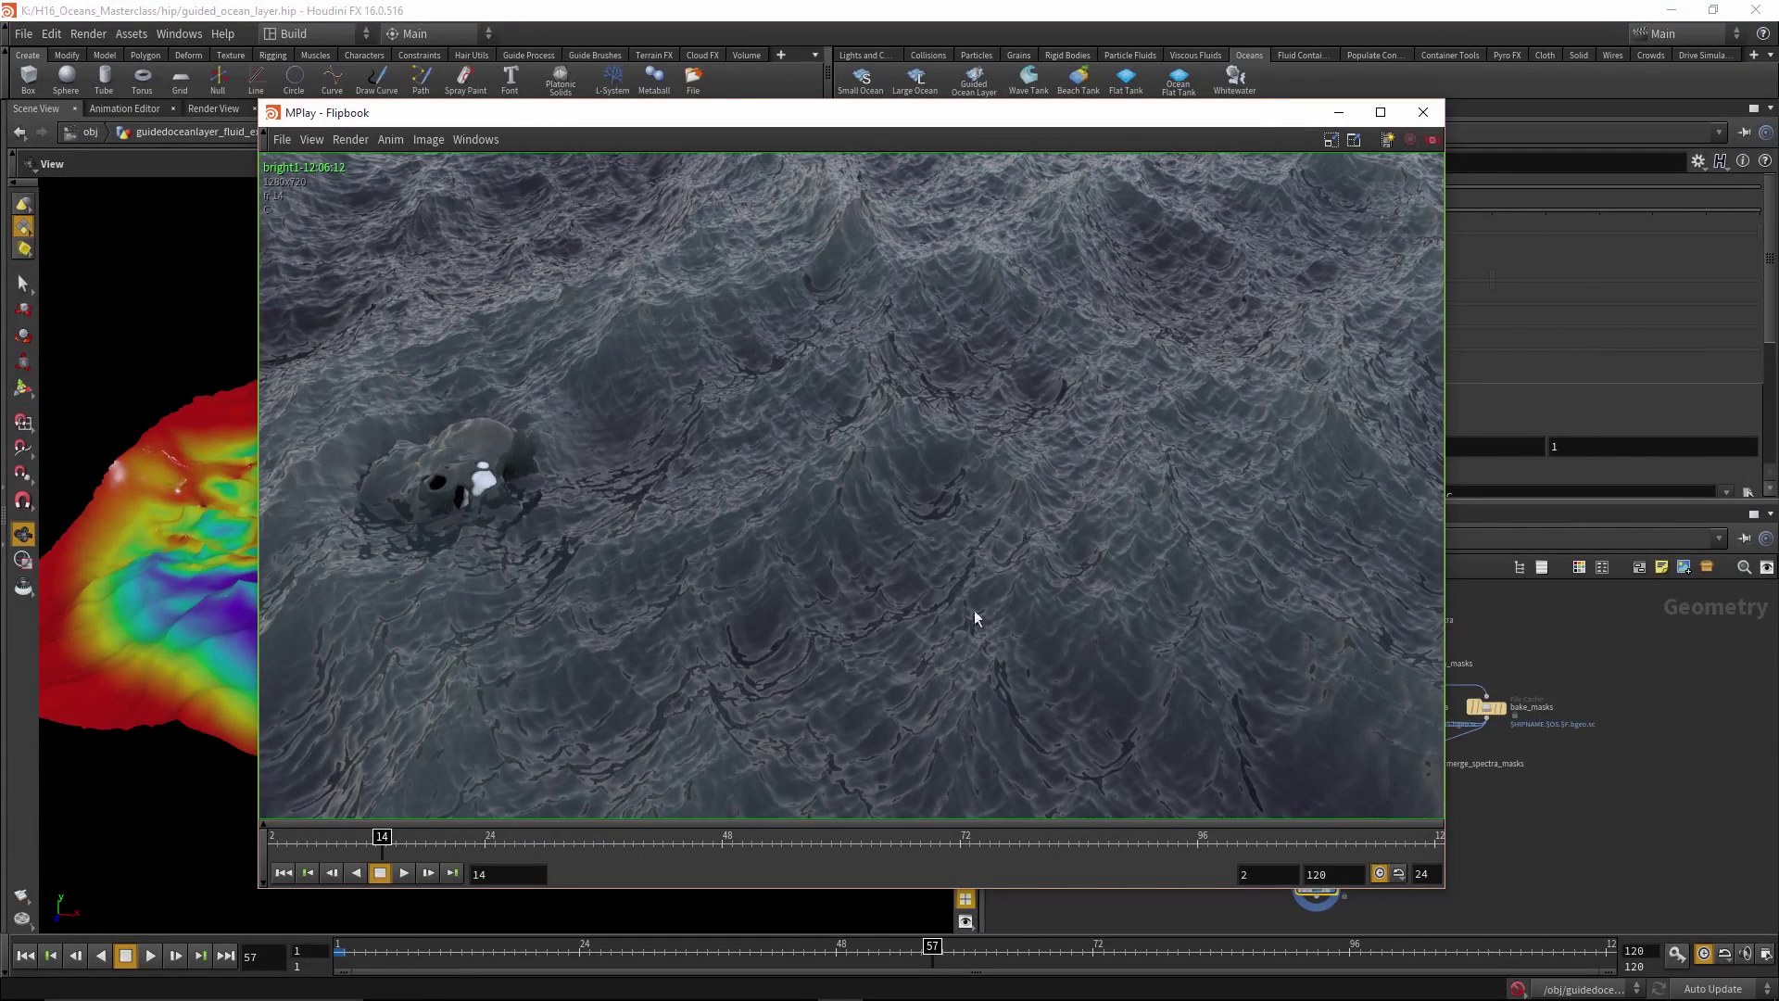
mouse_move(436, 843)
mouse_down()
mouse_move(1233, 873)
mouse_move(647, 875)
mouse_move(1380, 892)
mouse_up()
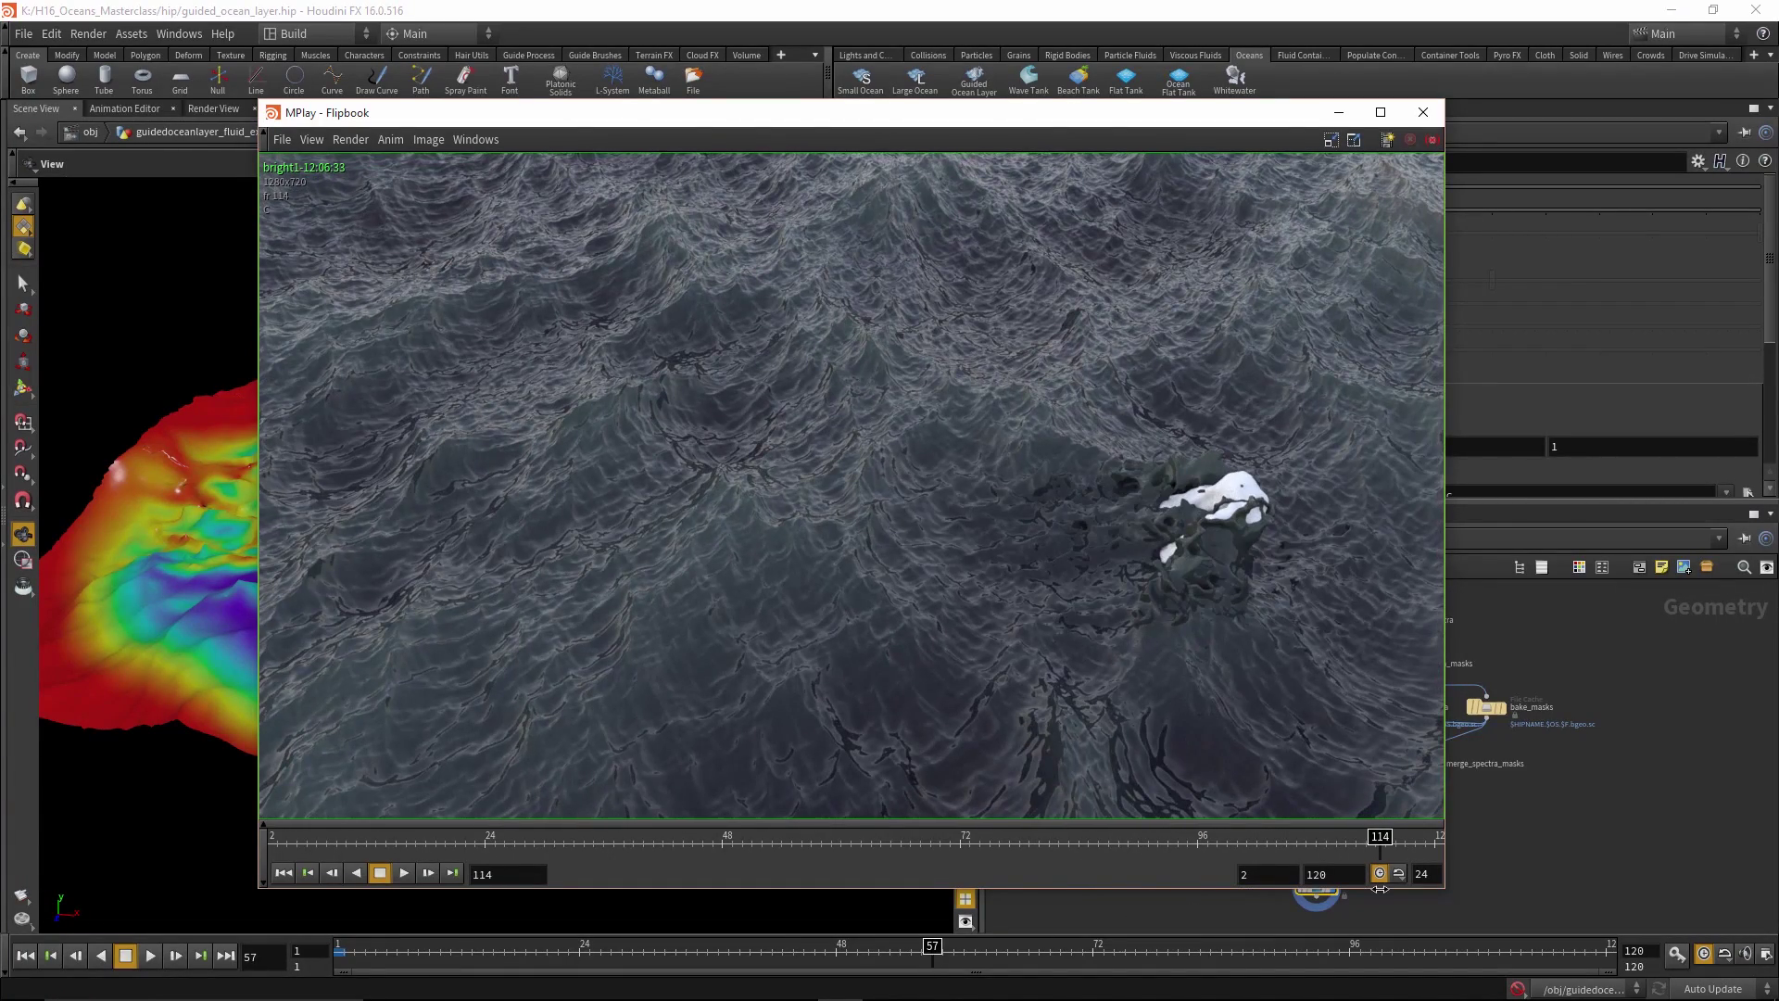
click(404, 873)
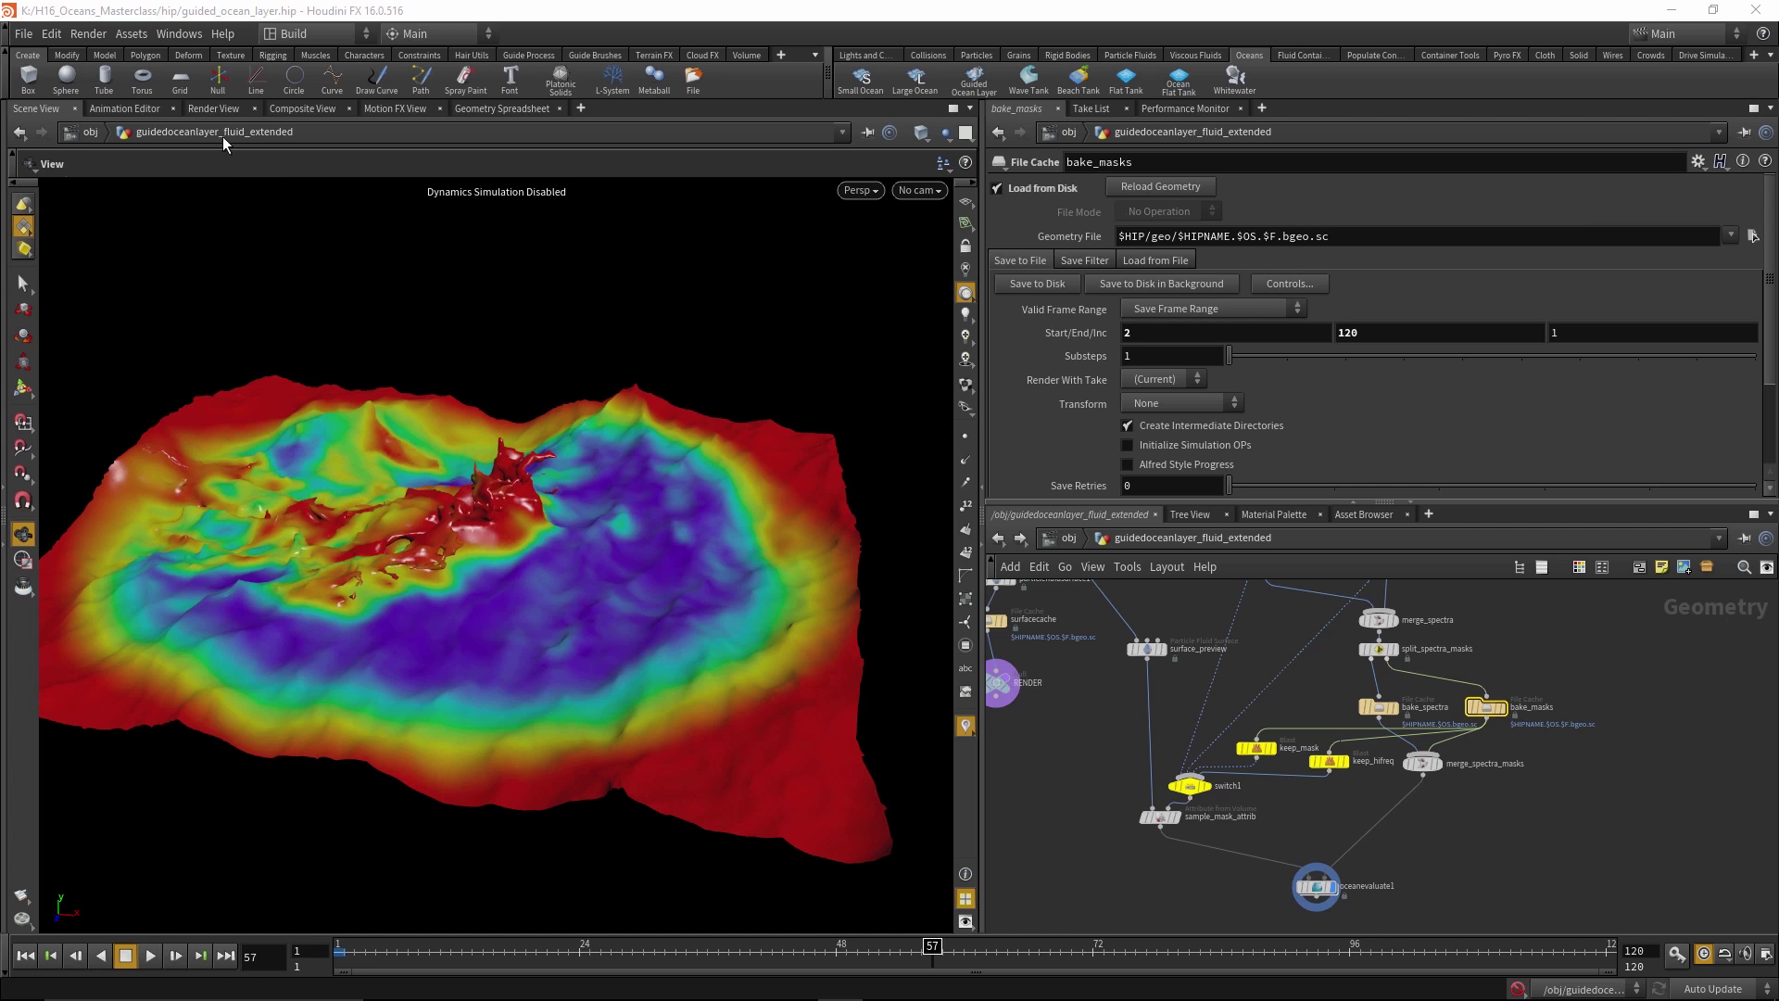
Show the mantra1 render and set the Valid Frame Range of bake_masks to Save Current Frame, checking bake_spectra's settings as reference
click(212, 108)
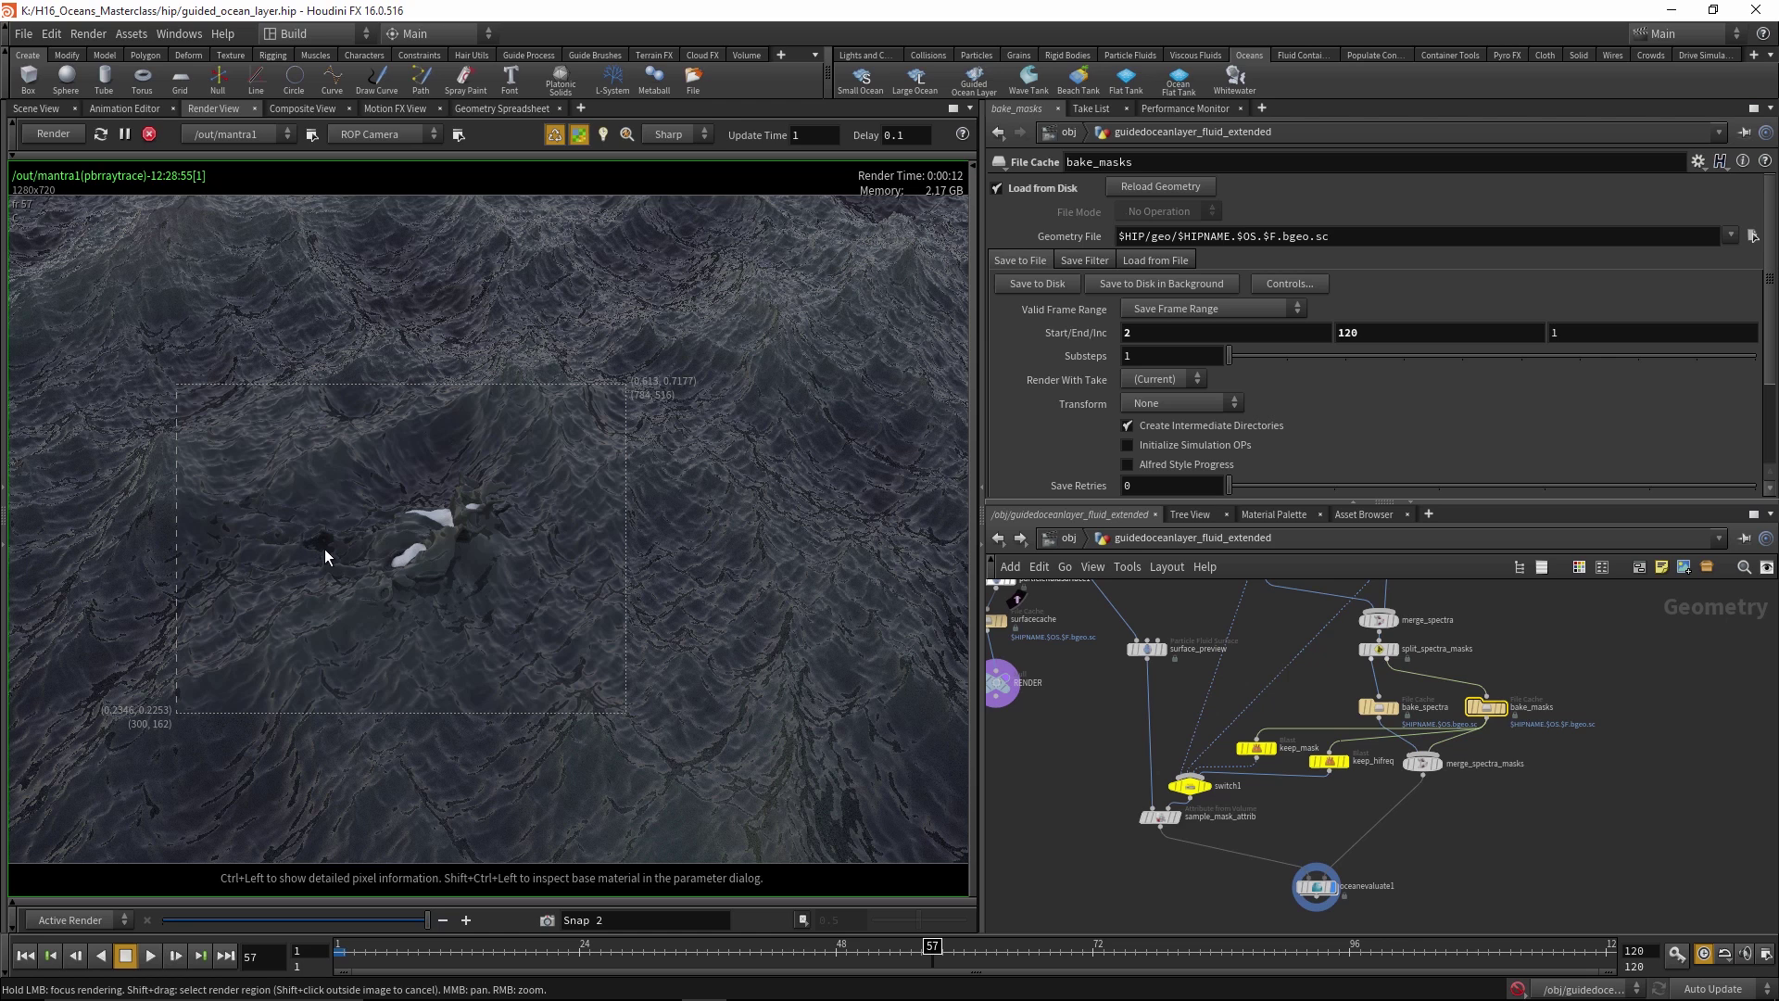
middle_drag(1392, 624, 1382, 663)
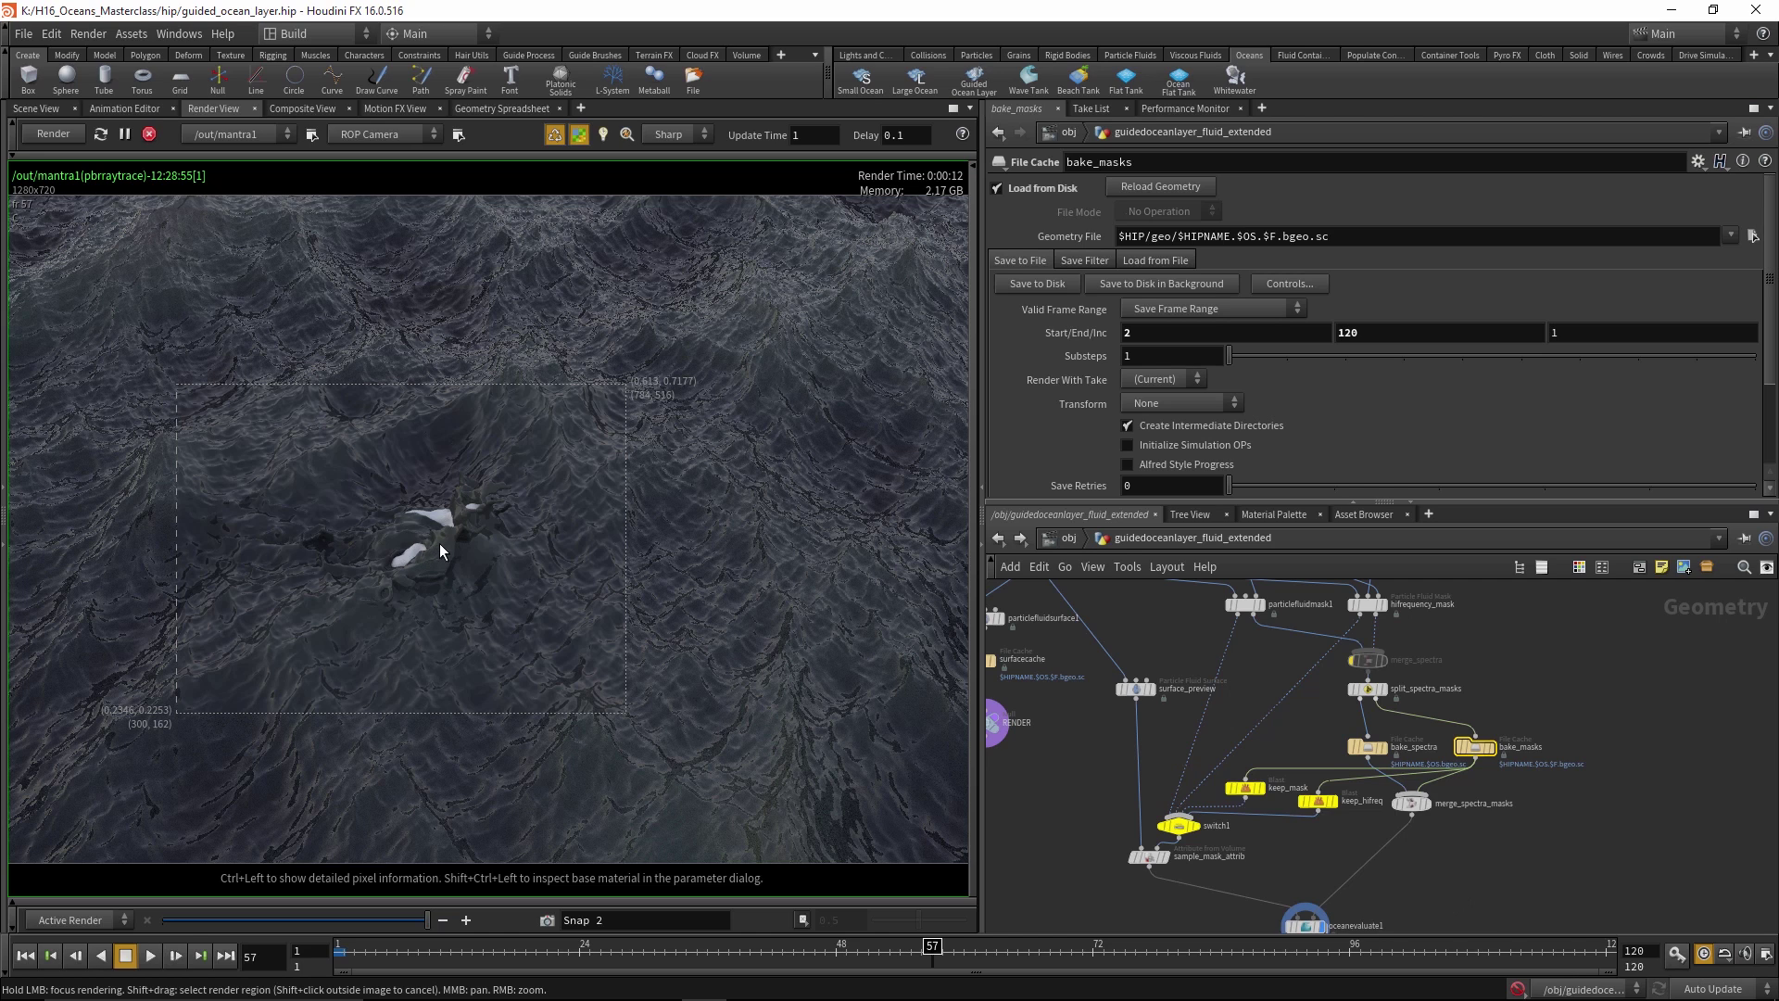
click(1367, 747)
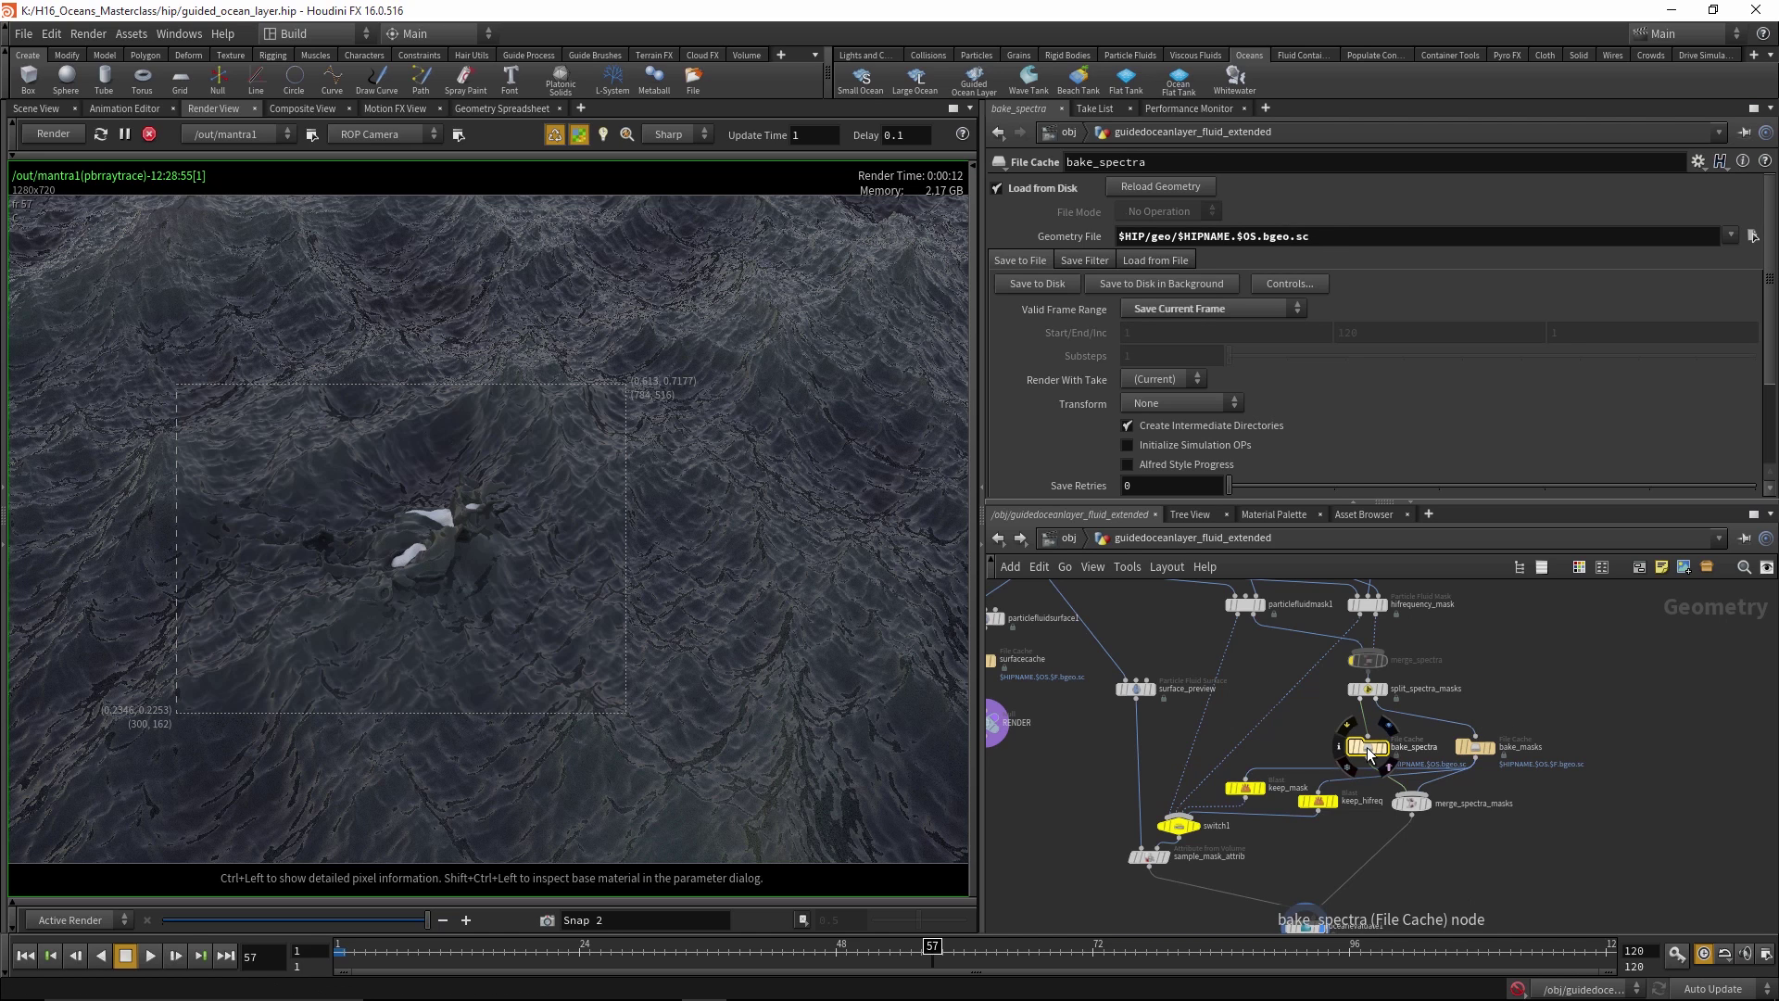
click(1475, 747)
click(1205, 309)
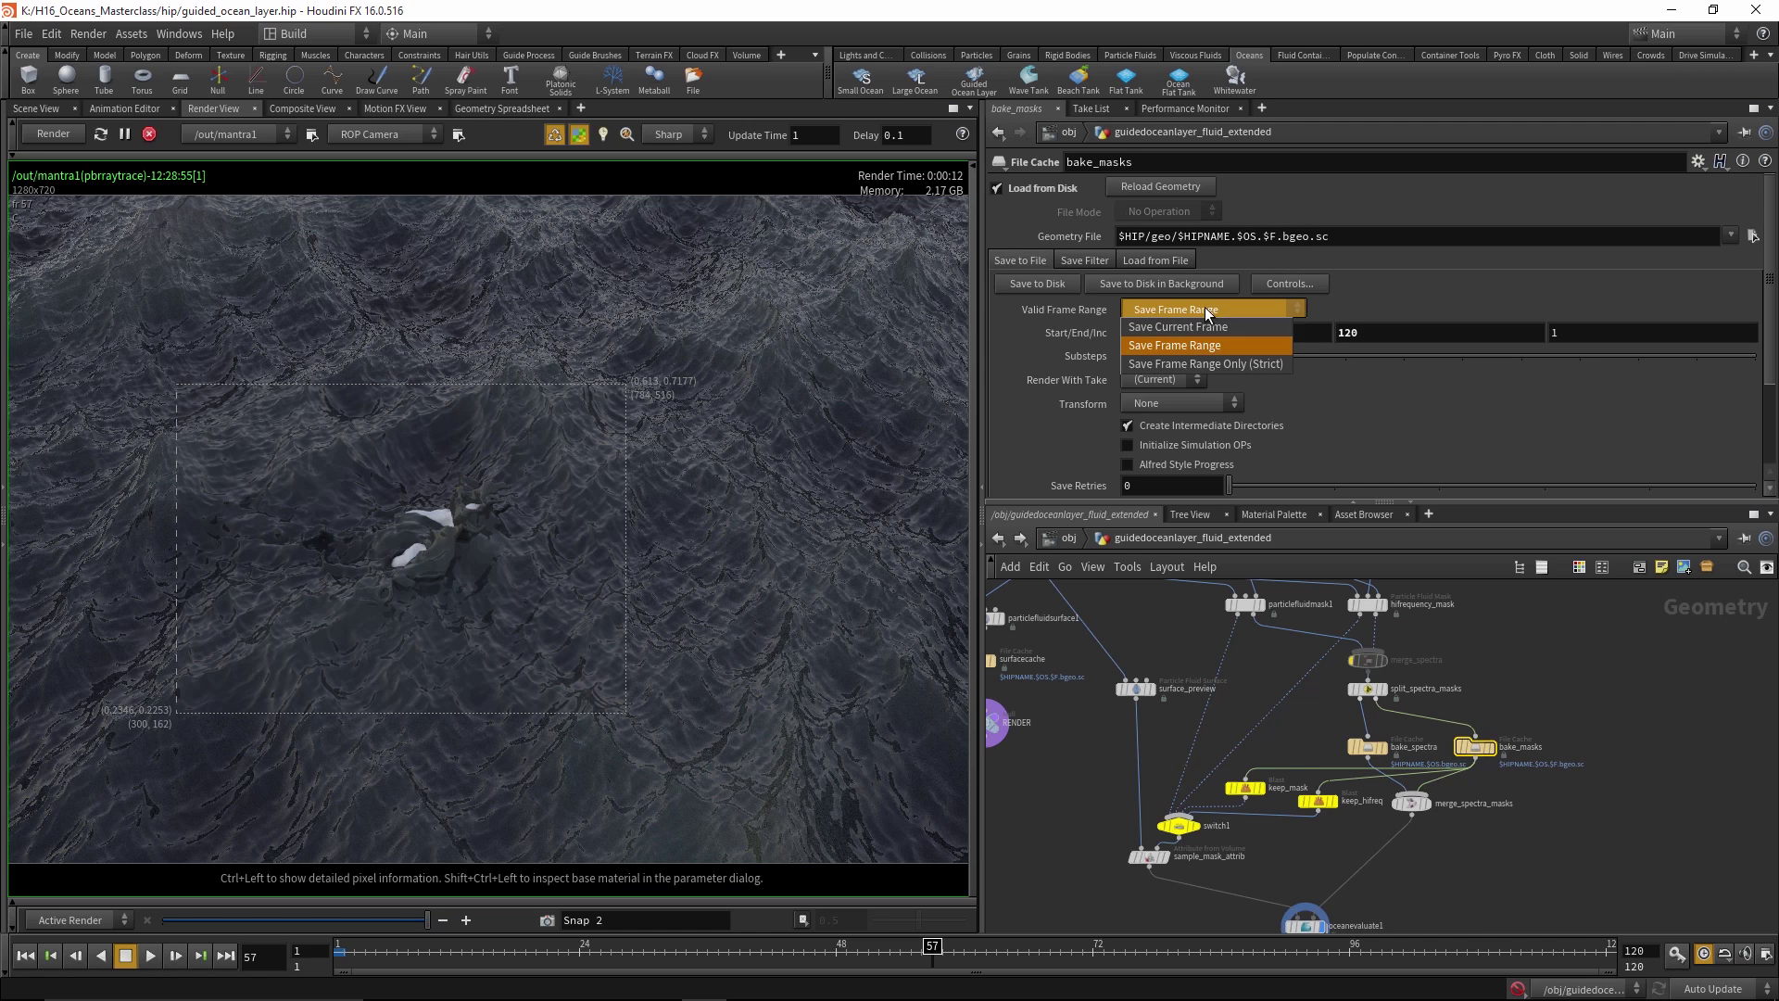
click(1207, 326)
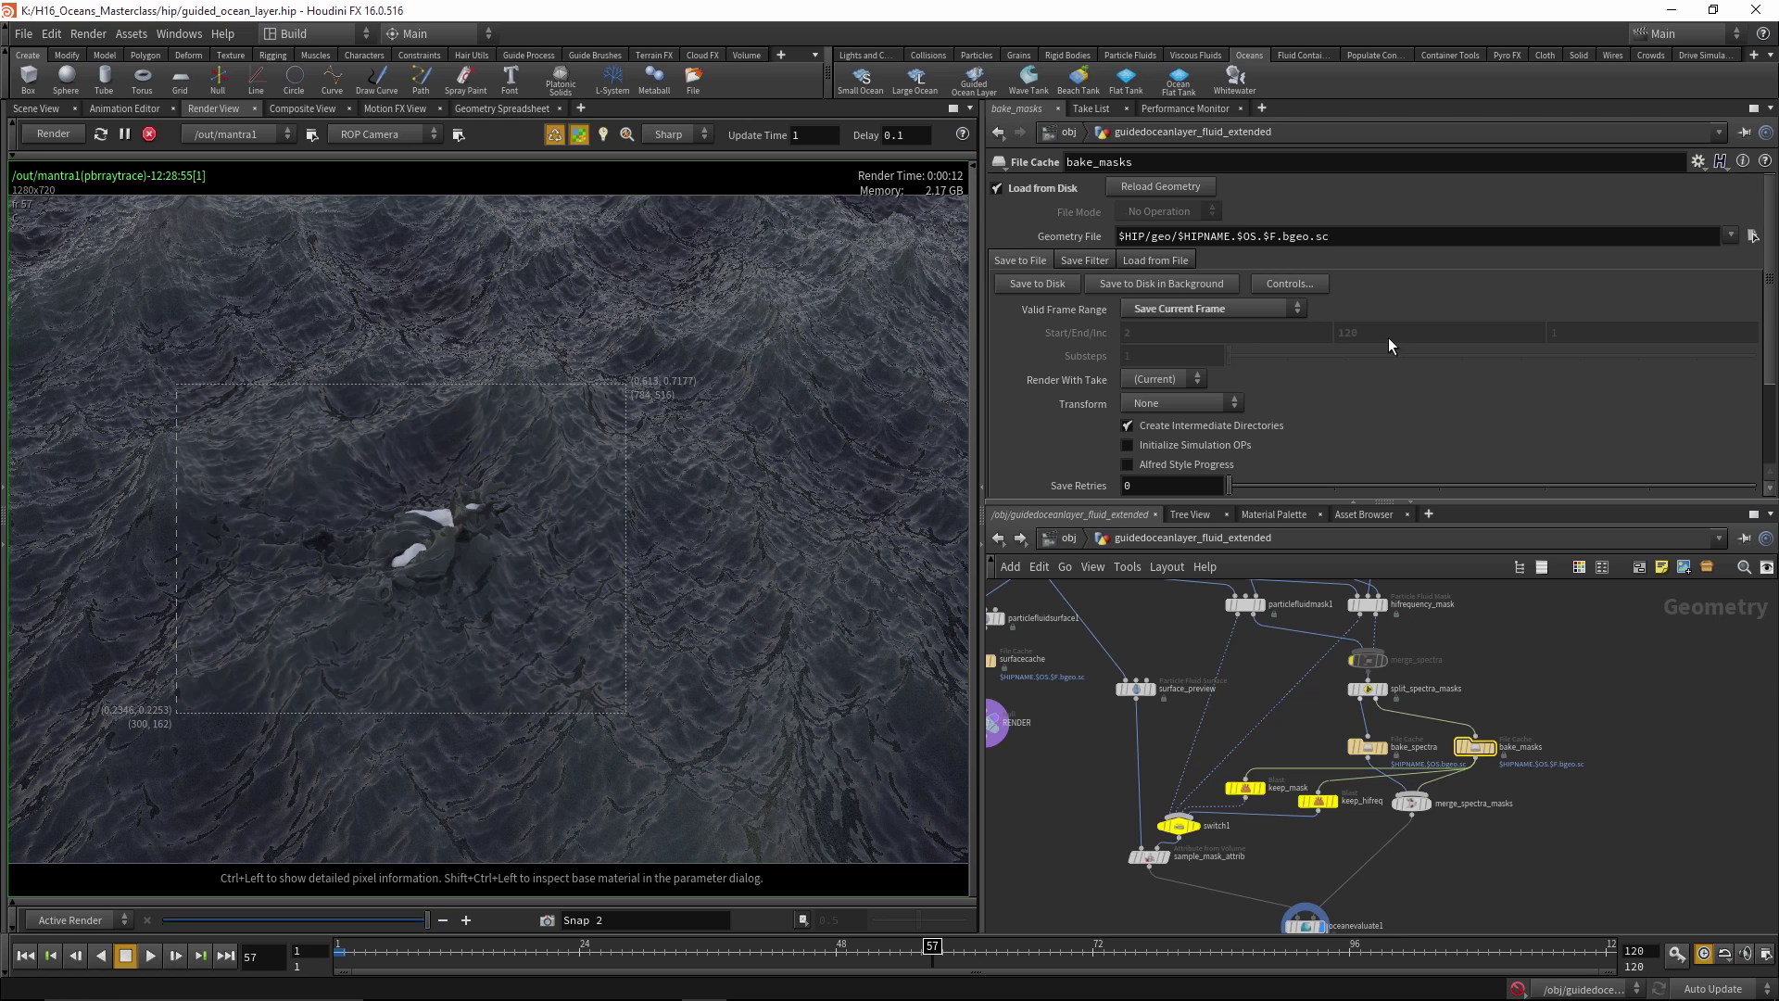
Save the bake_spectra and bake_masks caches to disk together, and render frame 57 again with mantra1
drag(1334, 715, 1466, 765)
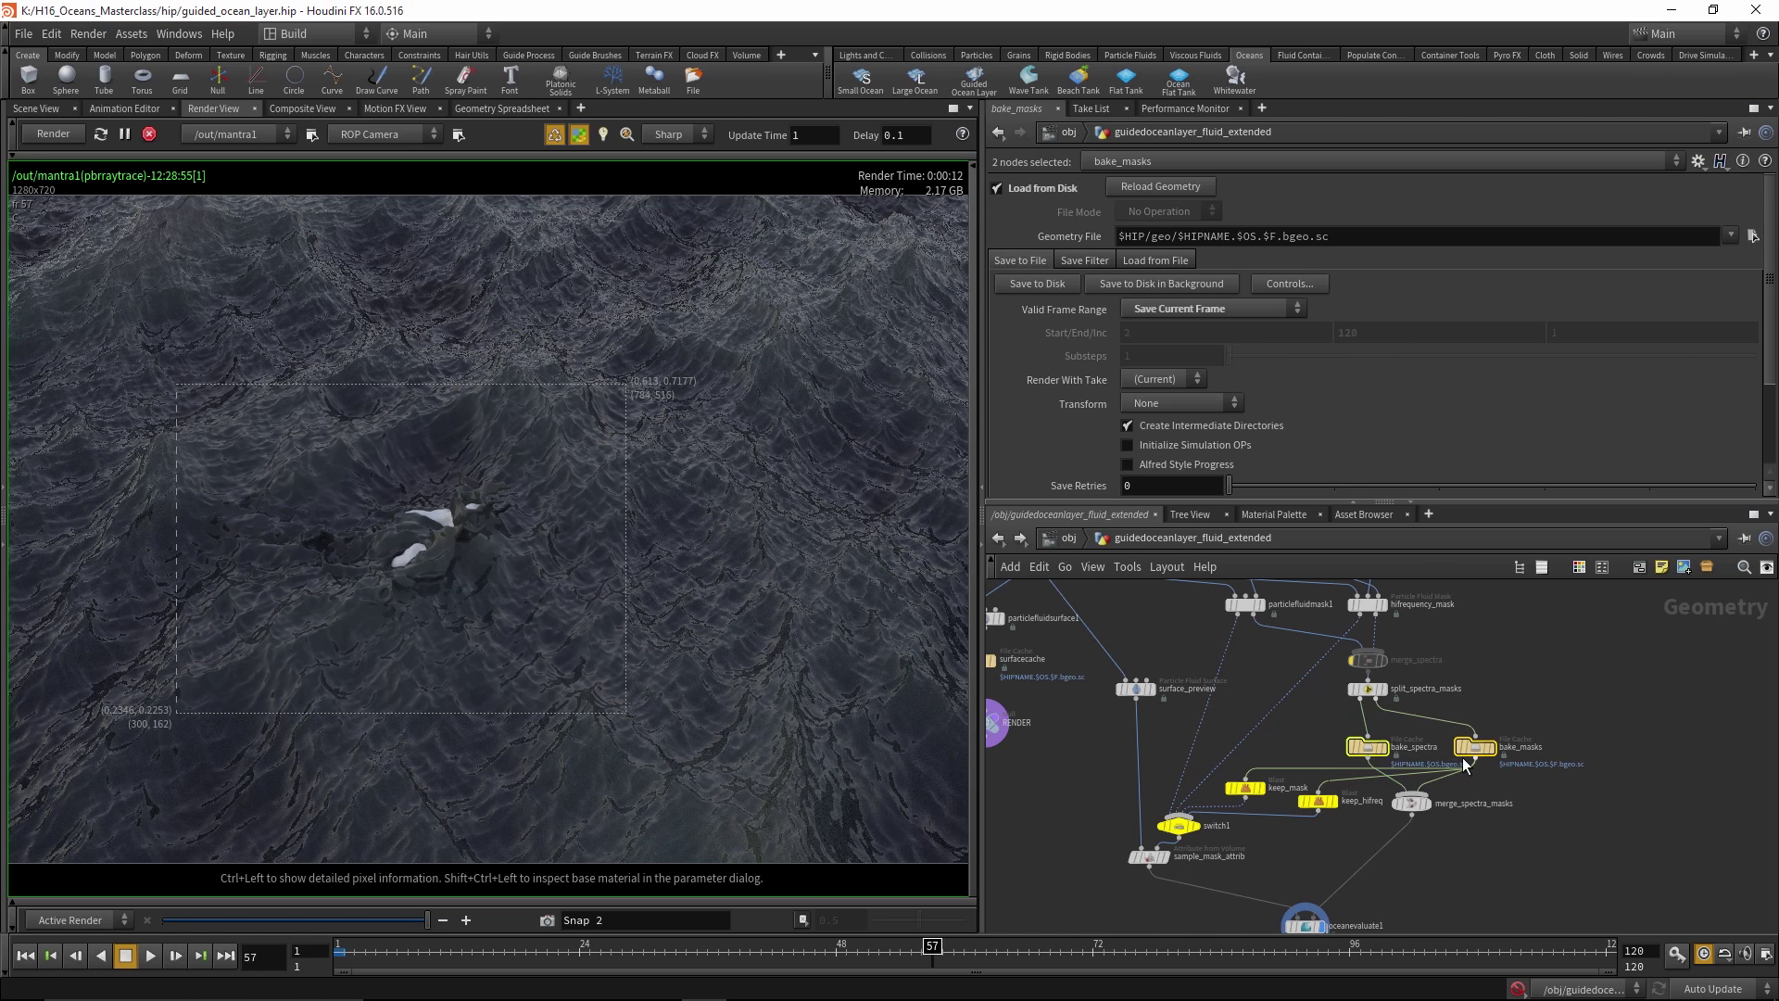
click(1054, 276)
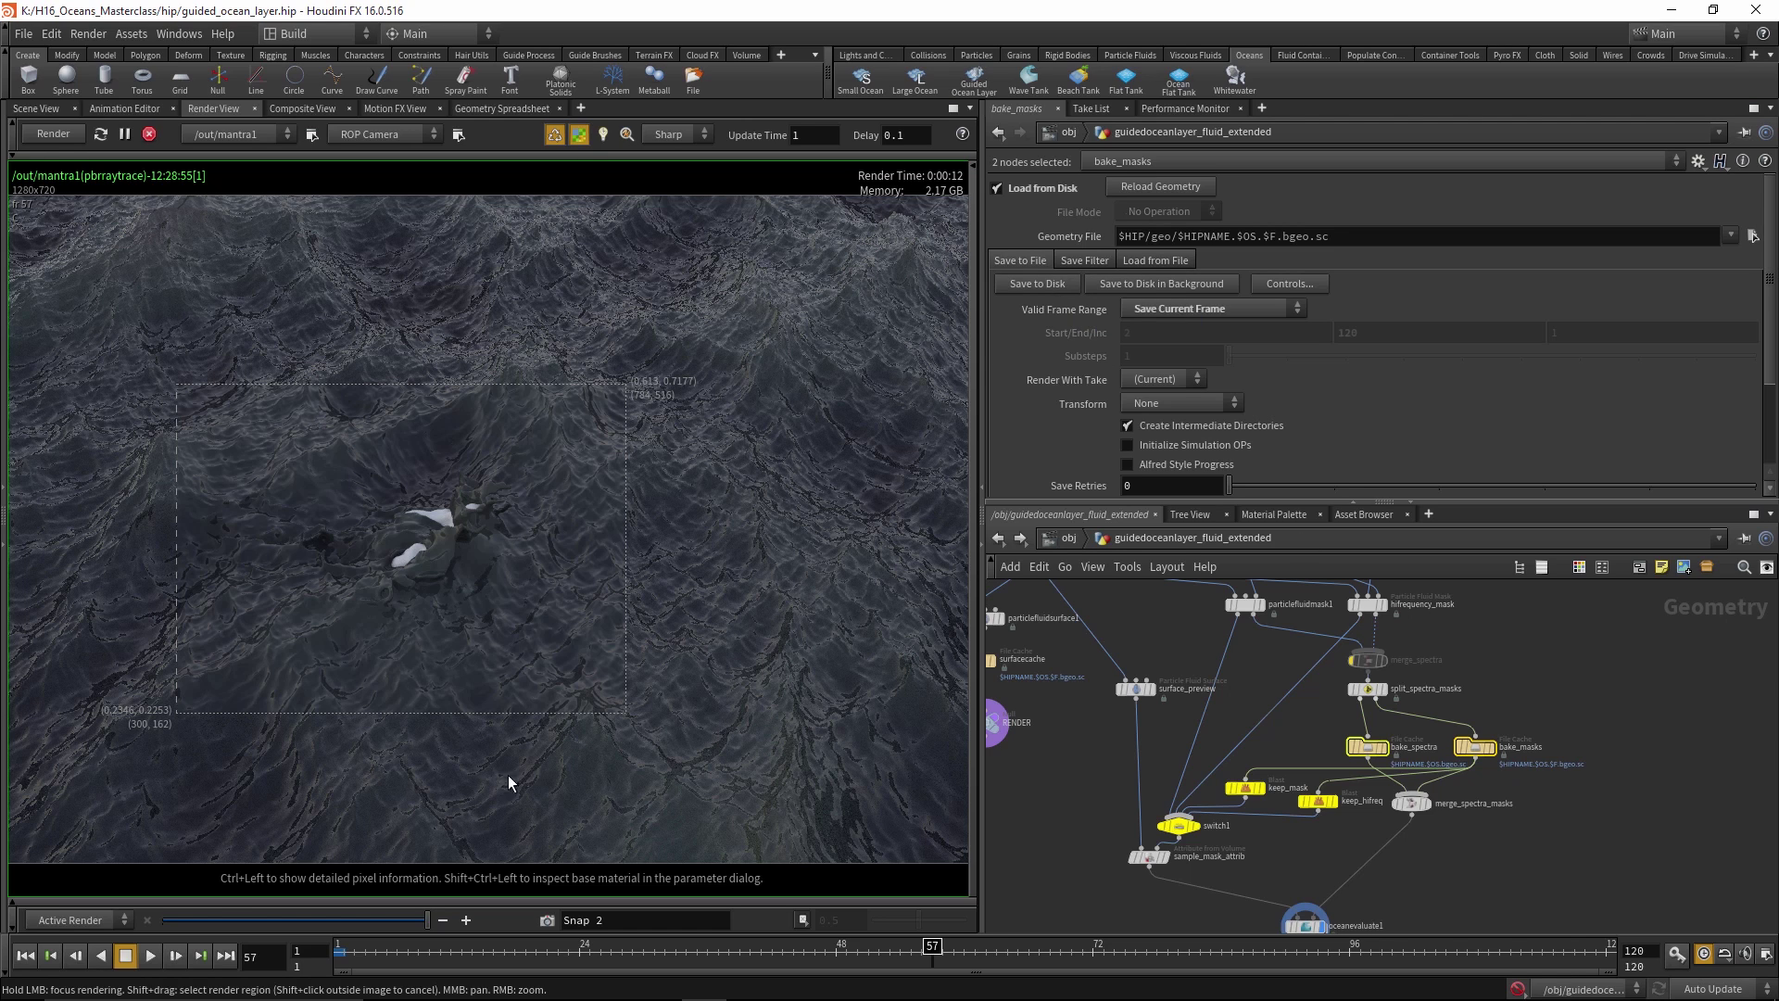
click(55, 136)
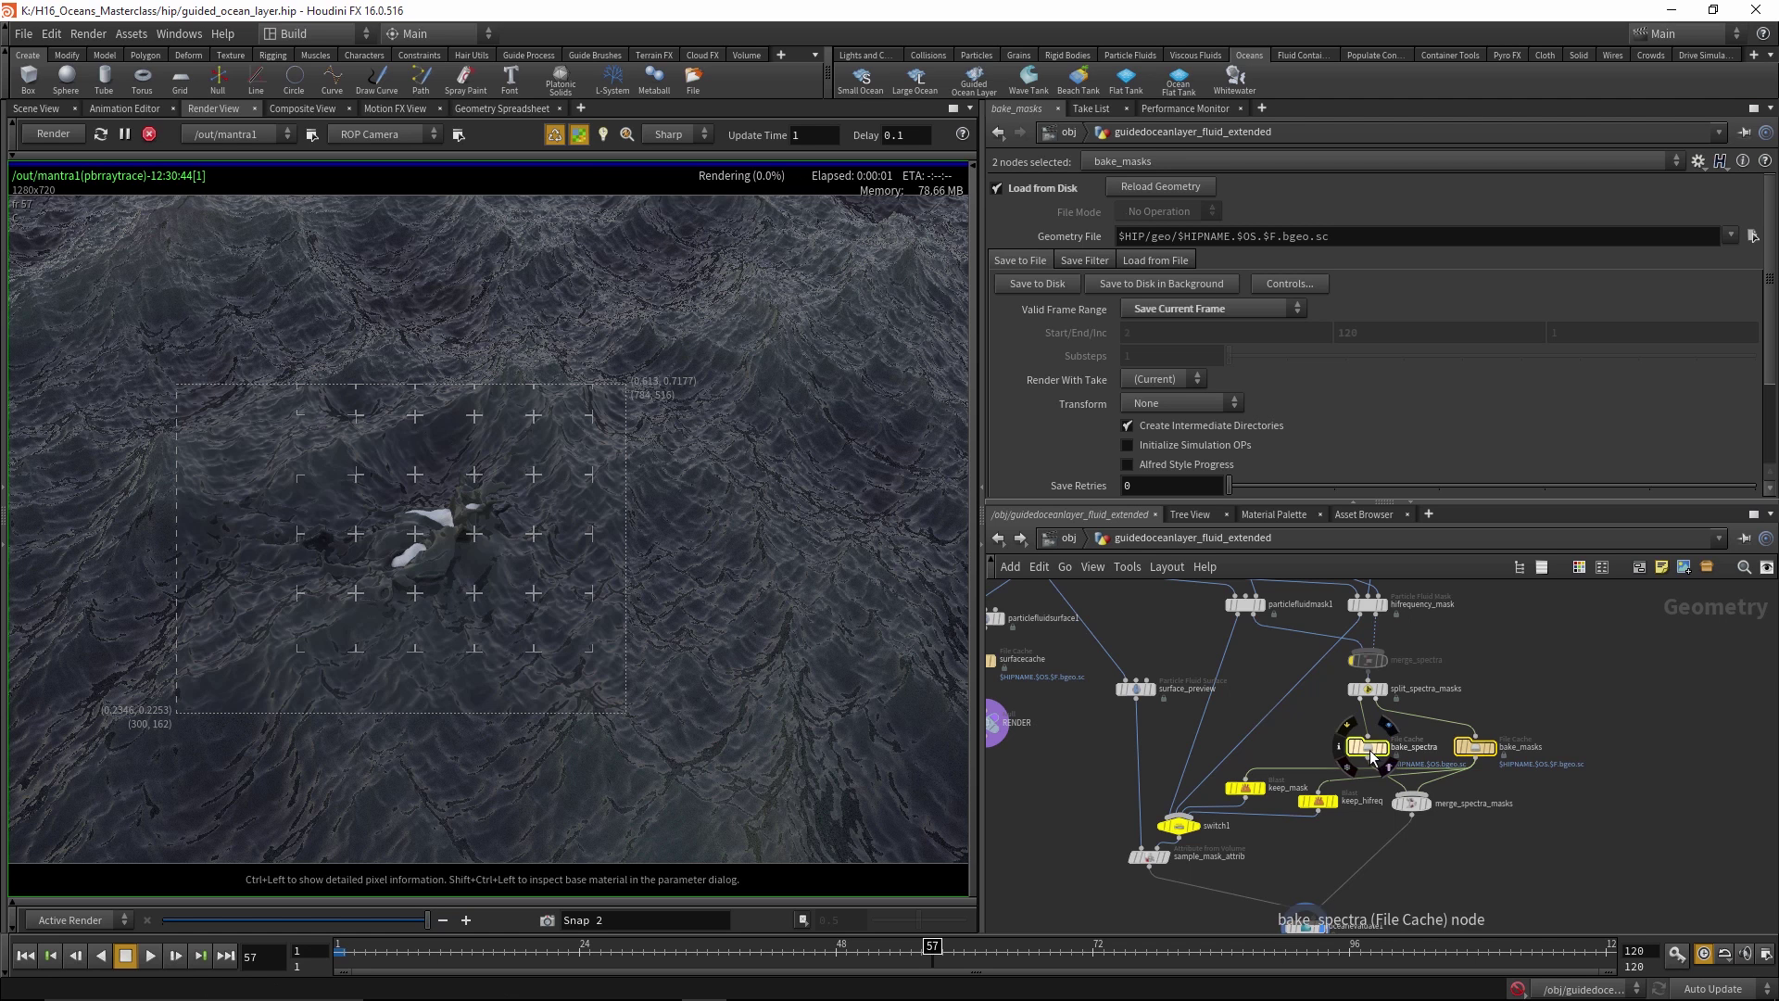
mouse_move(1476, 745)
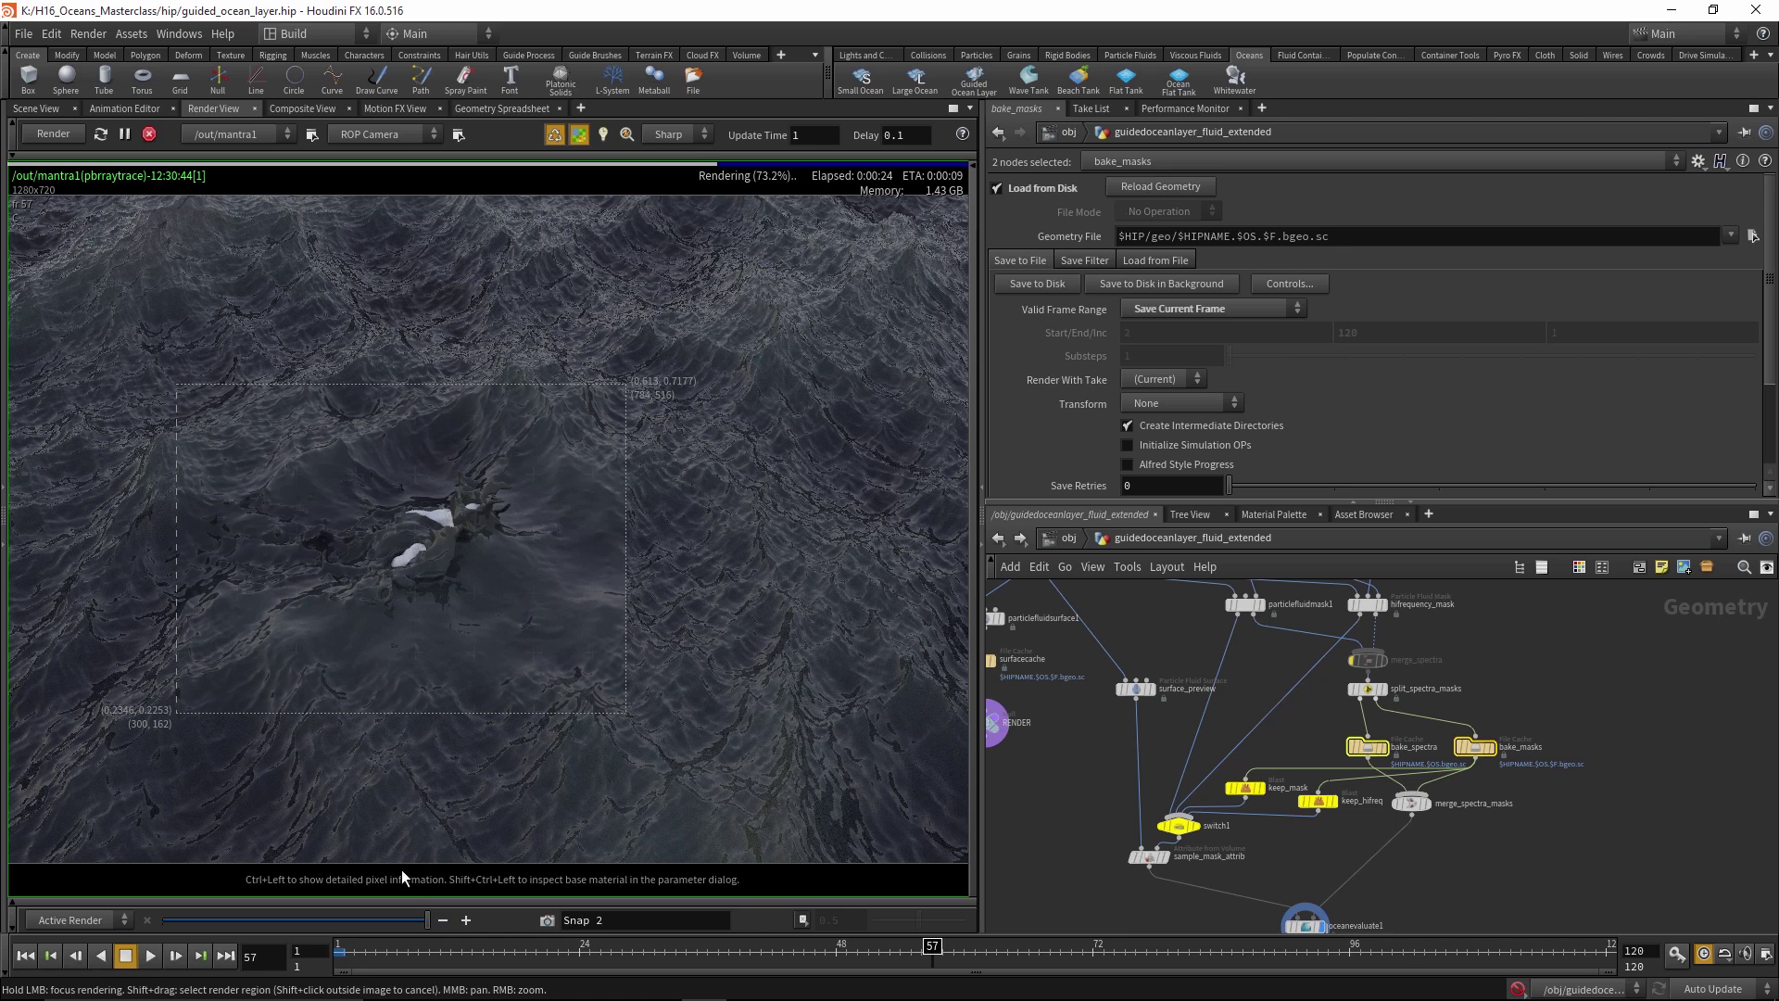
Compare the new mantra1 render with the stored Snap 1 image
drag(424, 920, 163, 921)
drag(296, 929, 73, 929)
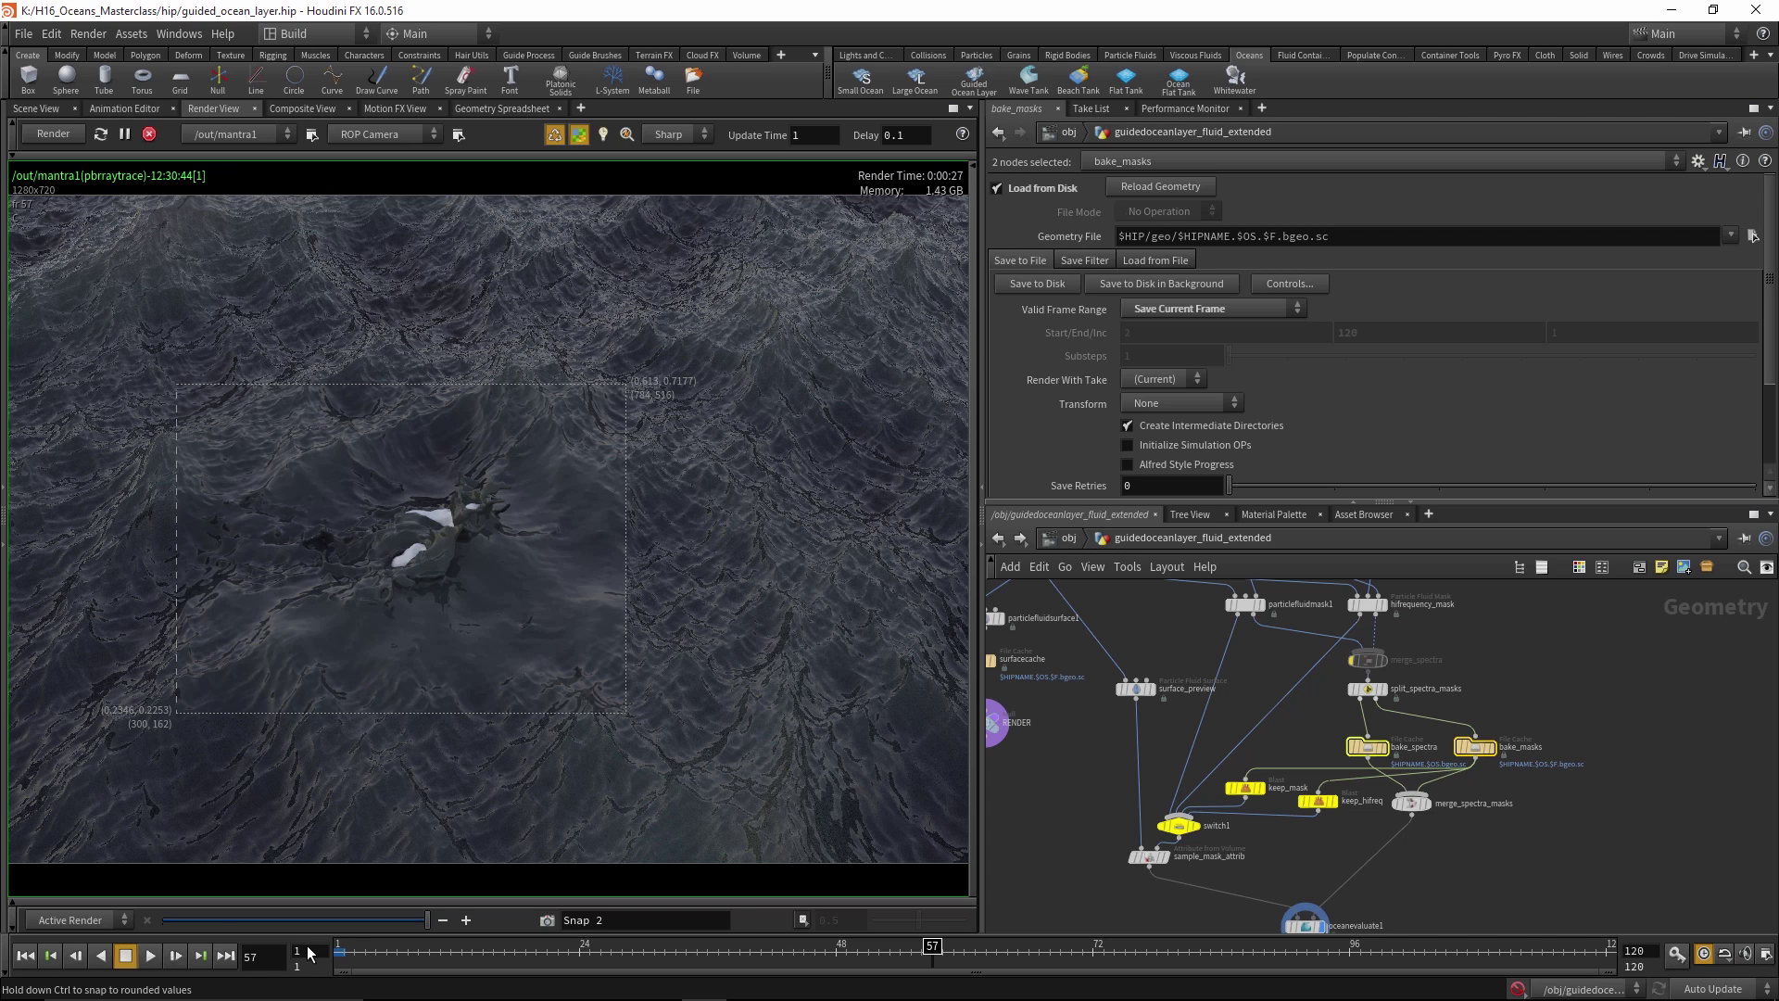
click(227, 921)
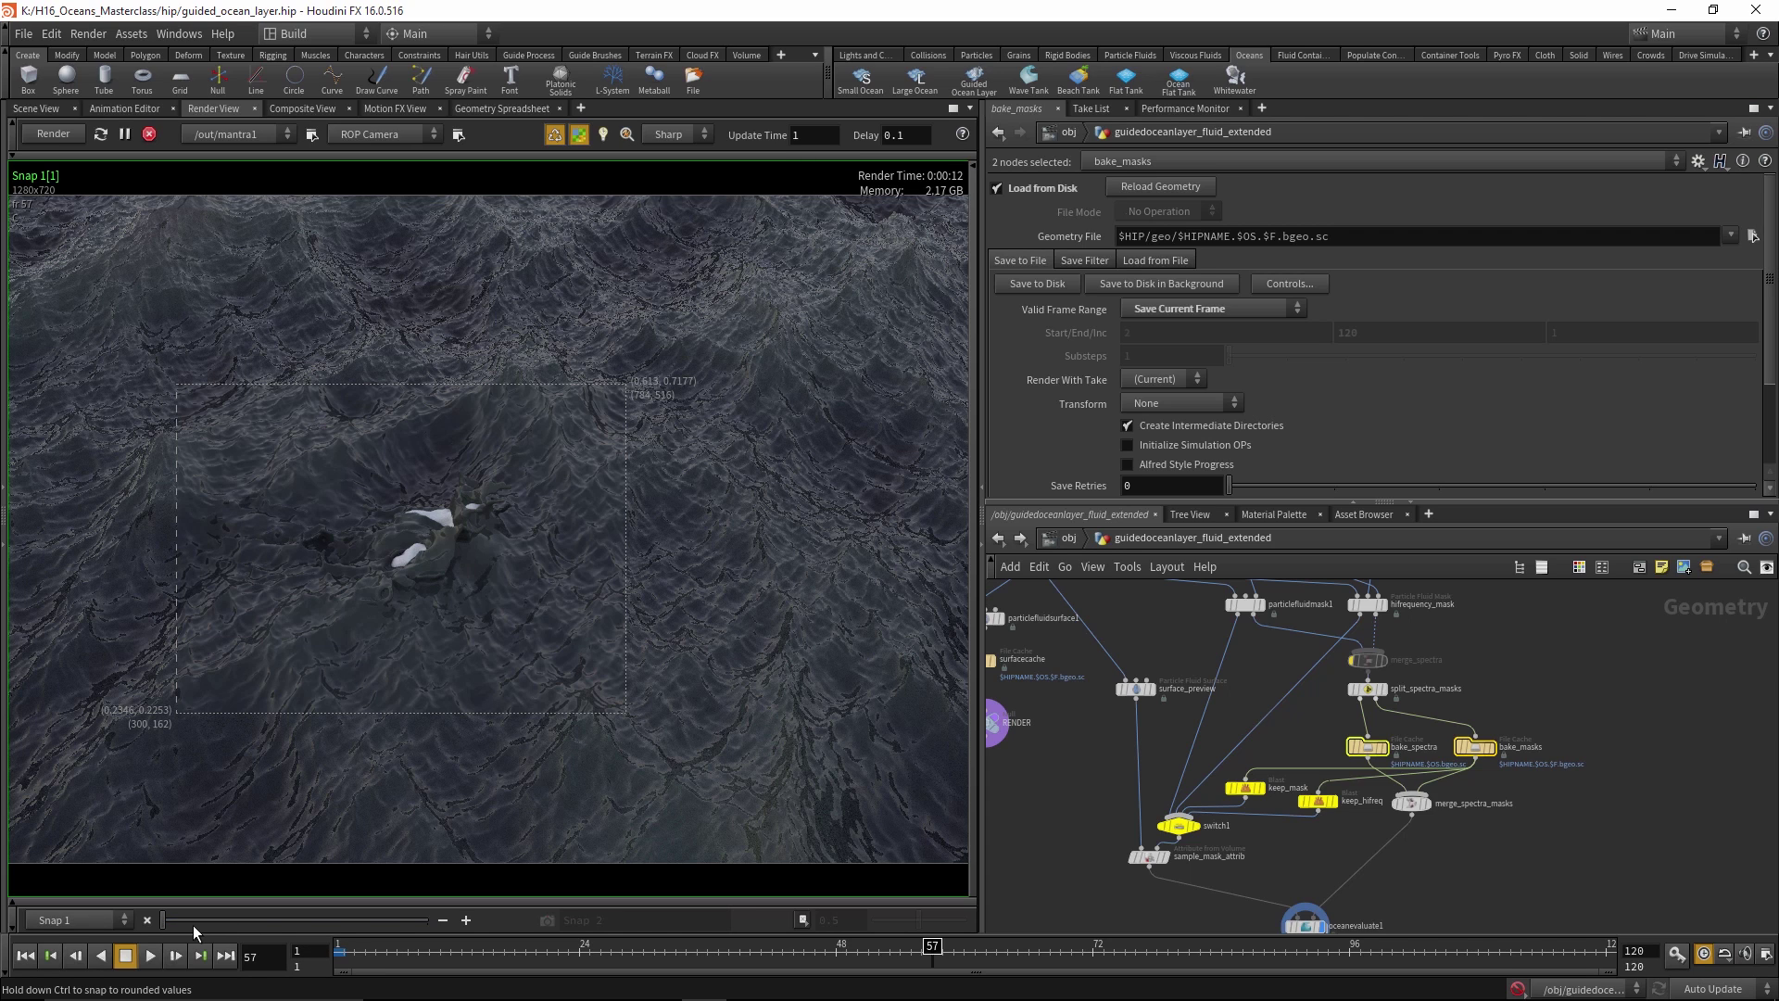